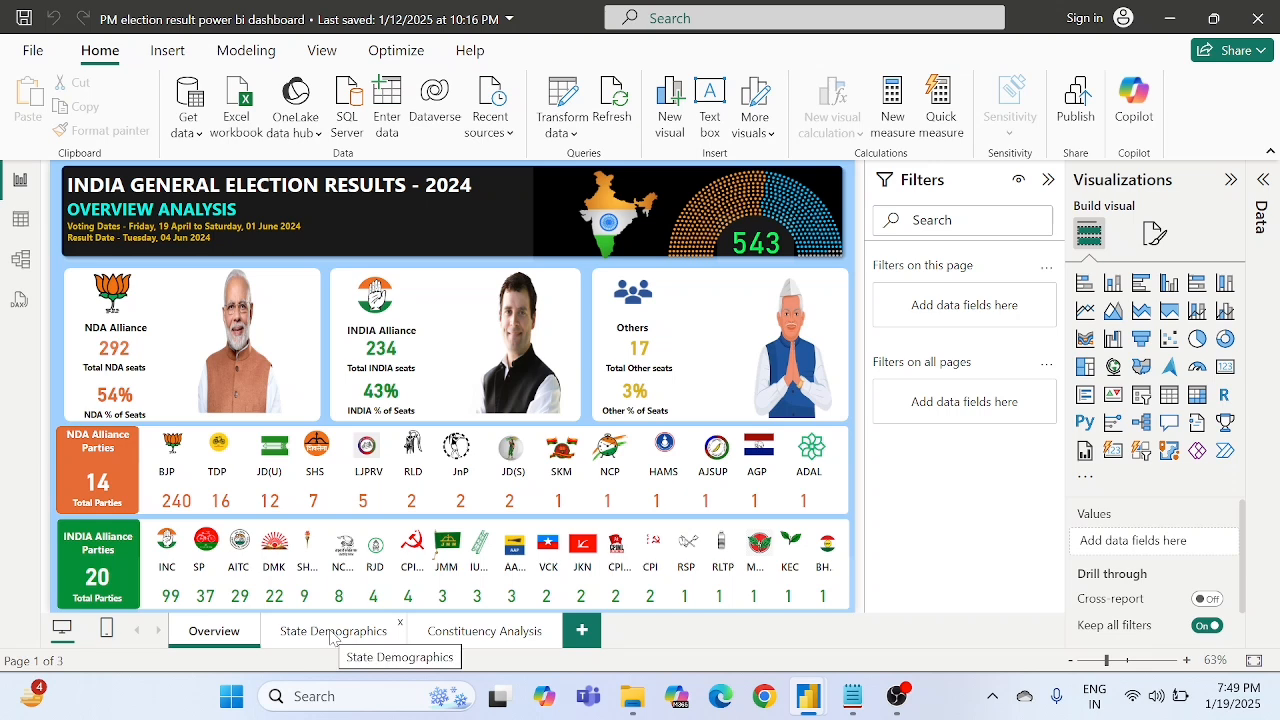
# - Delete the three empty white rounded shapes below the vote cards on the Constituency Analysis page
pyautogui.click(333, 632)
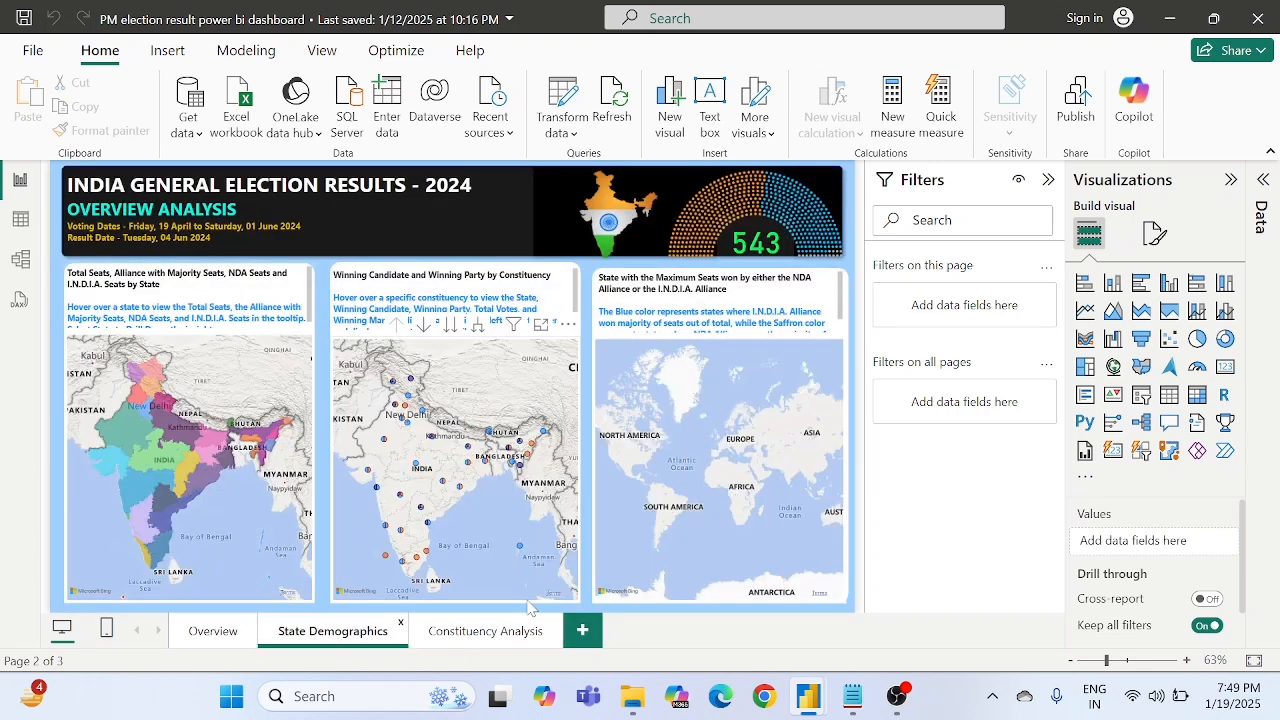
pyautogui.click(476, 634)
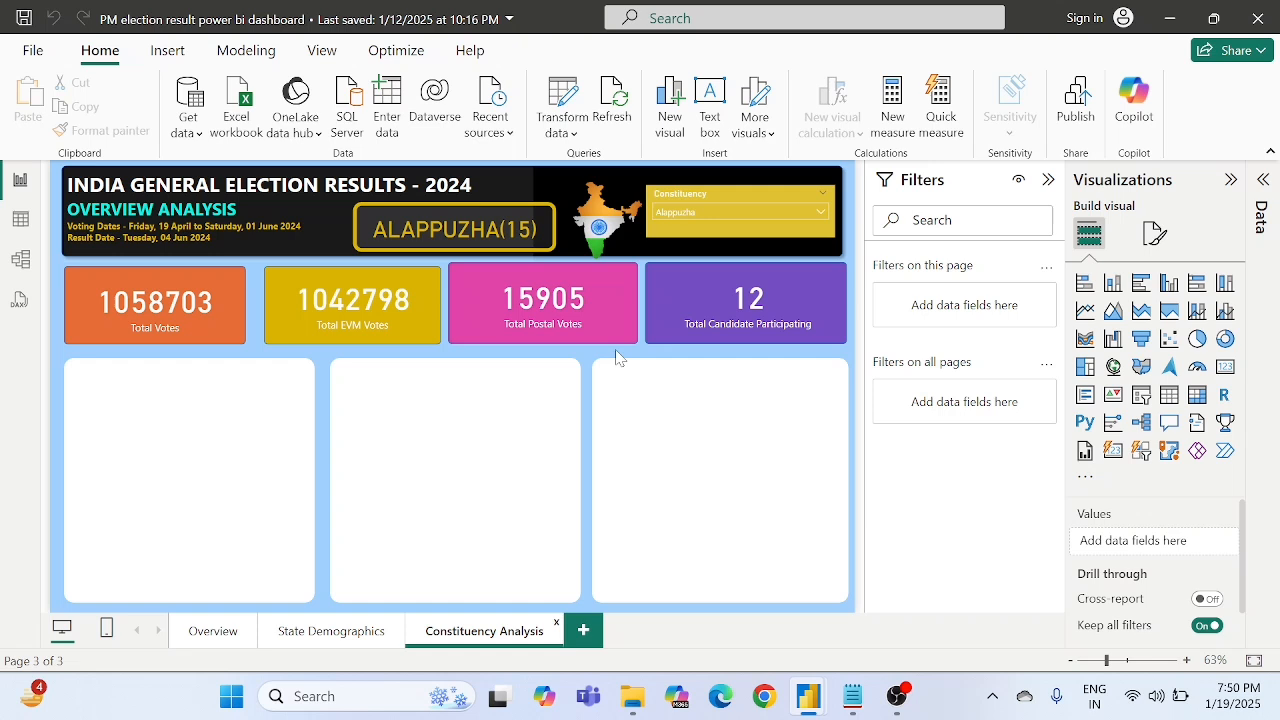
pyautogui.click(238, 419)
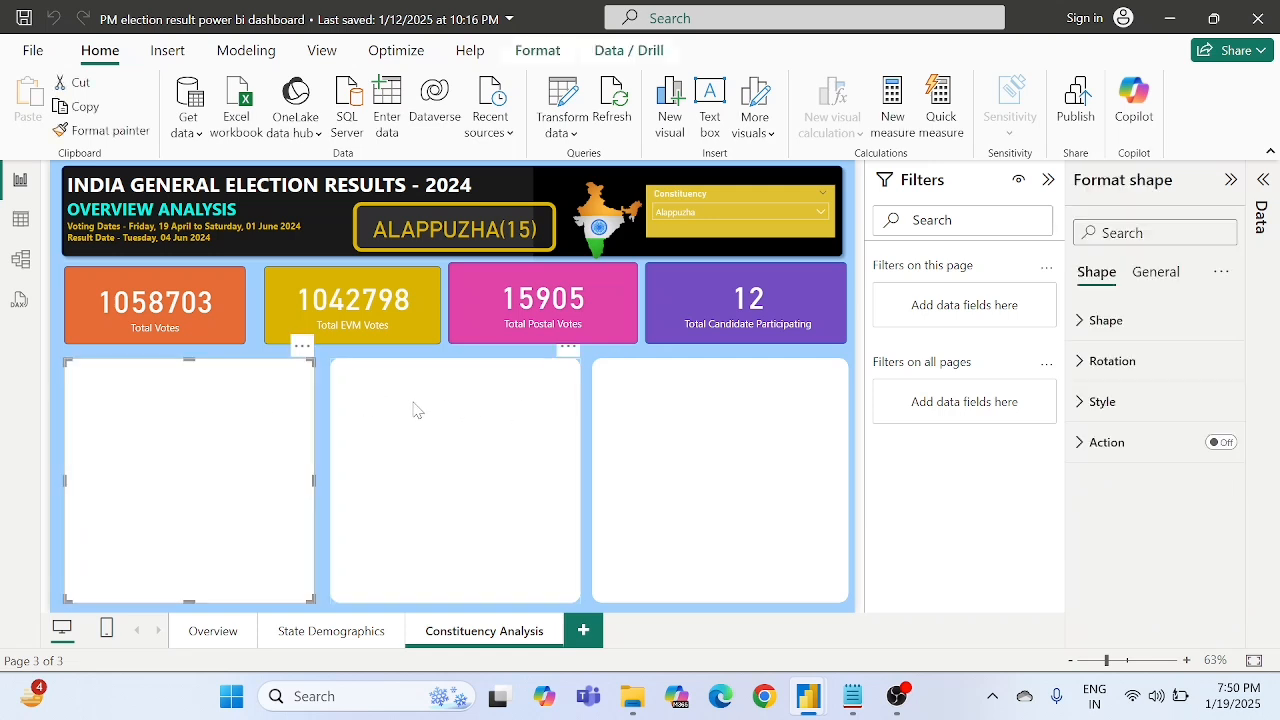
pyautogui.press('Delete')
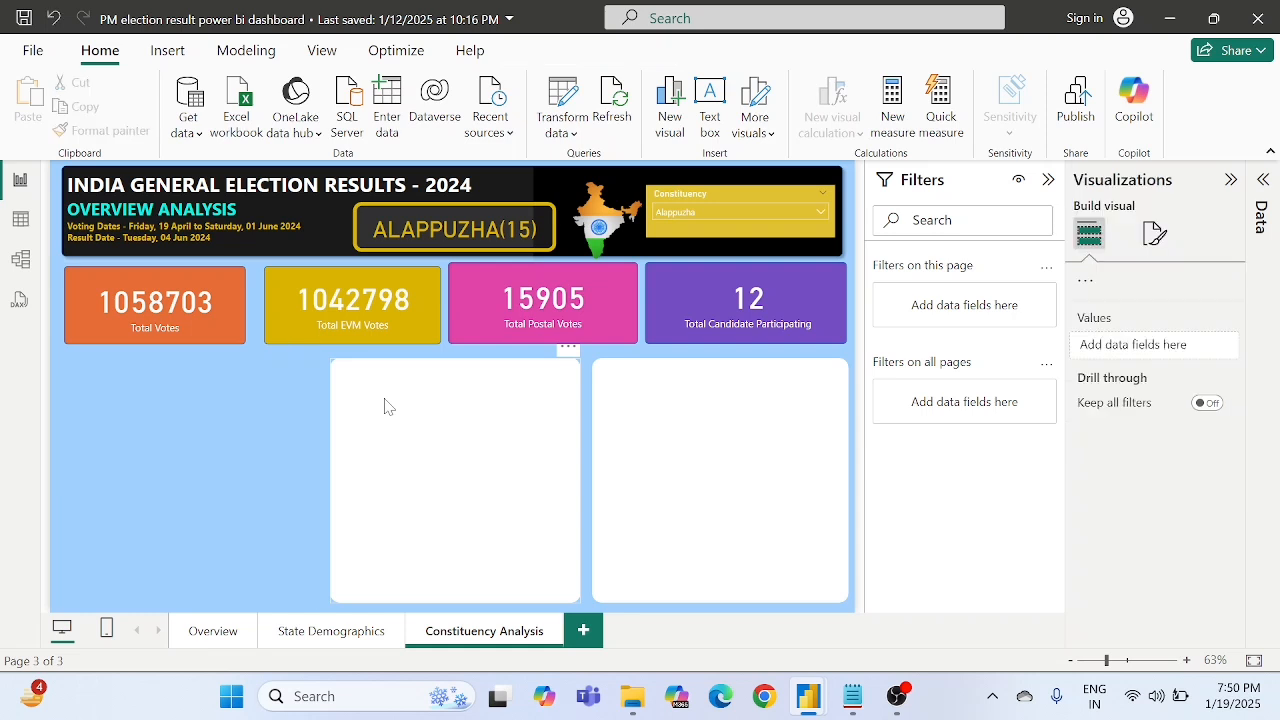
pyautogui.click(478, 423)
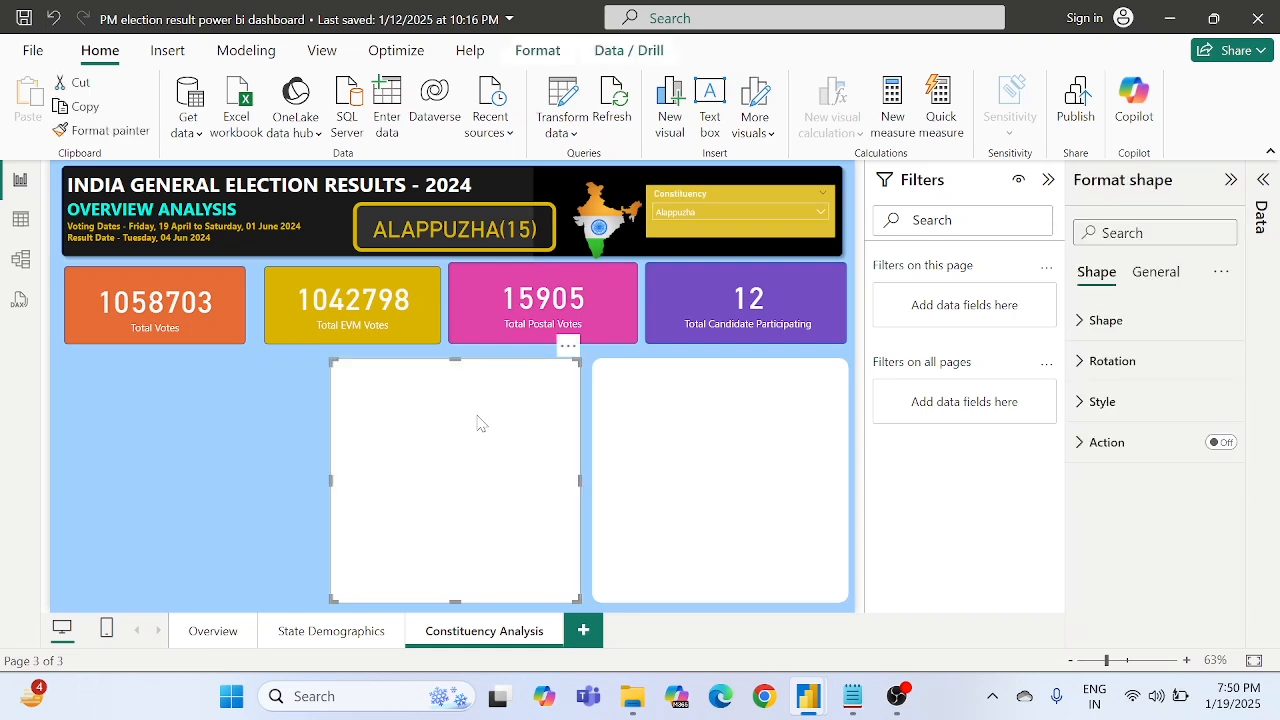
pyautogui.press('Delete')
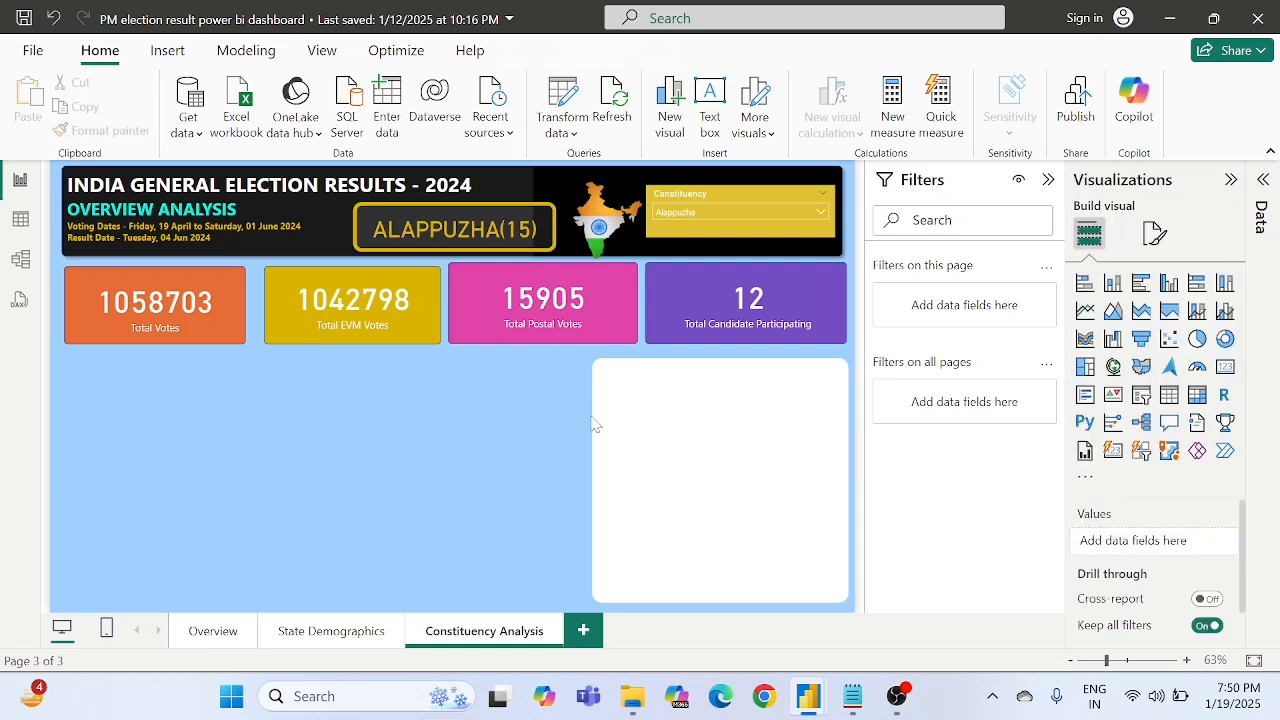
pyautogui.click(667, 429)
pyautogui.press('Delete')
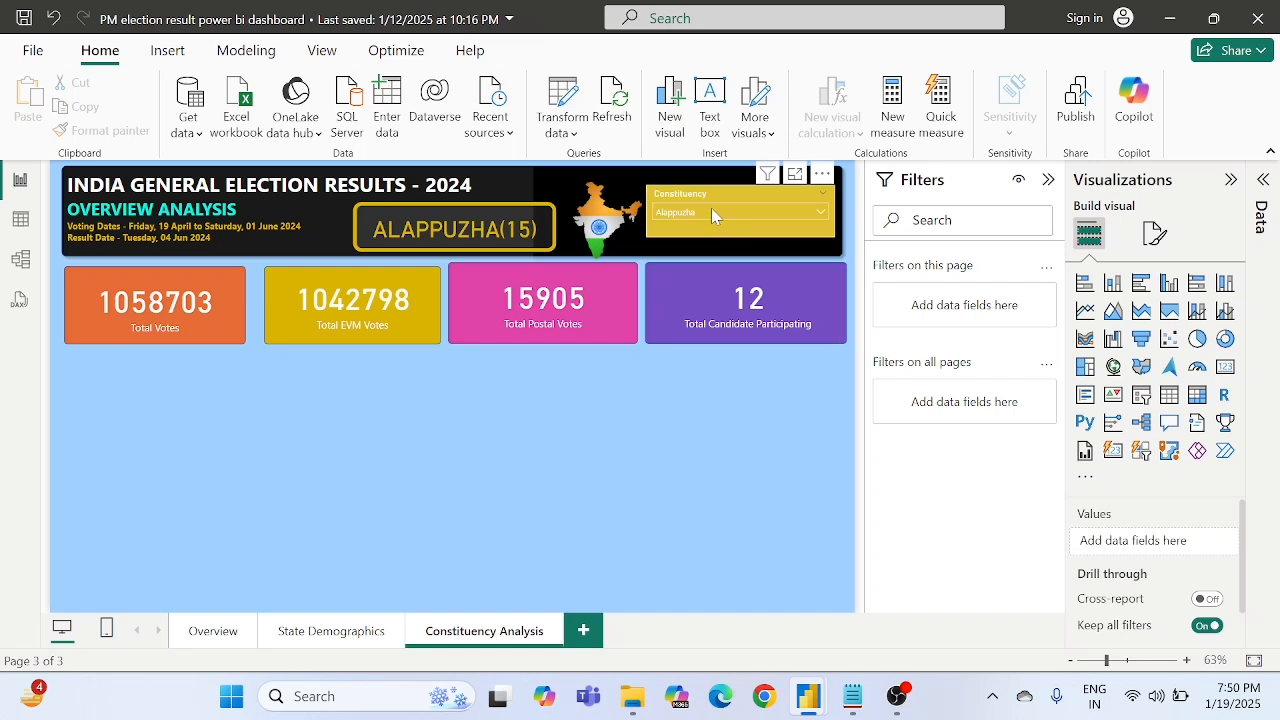
# - Check the list of constituencies offered by the Constituency slicer in the page header
pyautogui.click(678, 187)
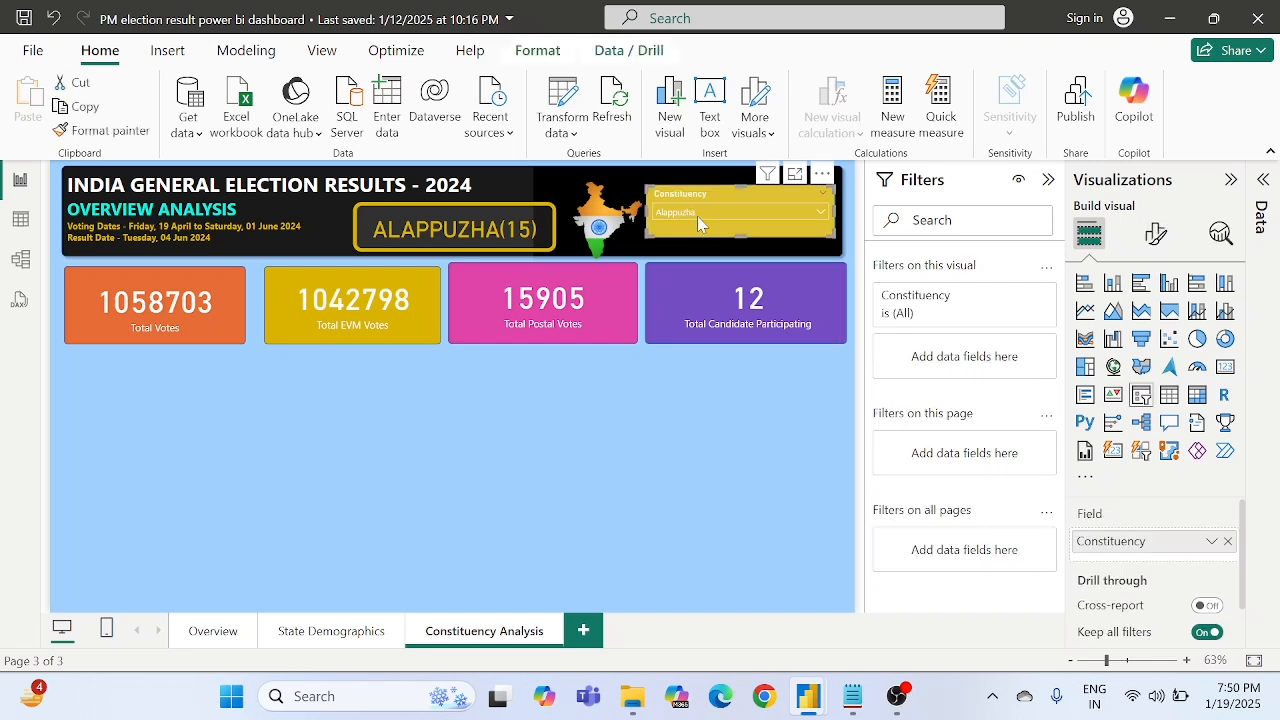
pyautogui.click(697, 216)
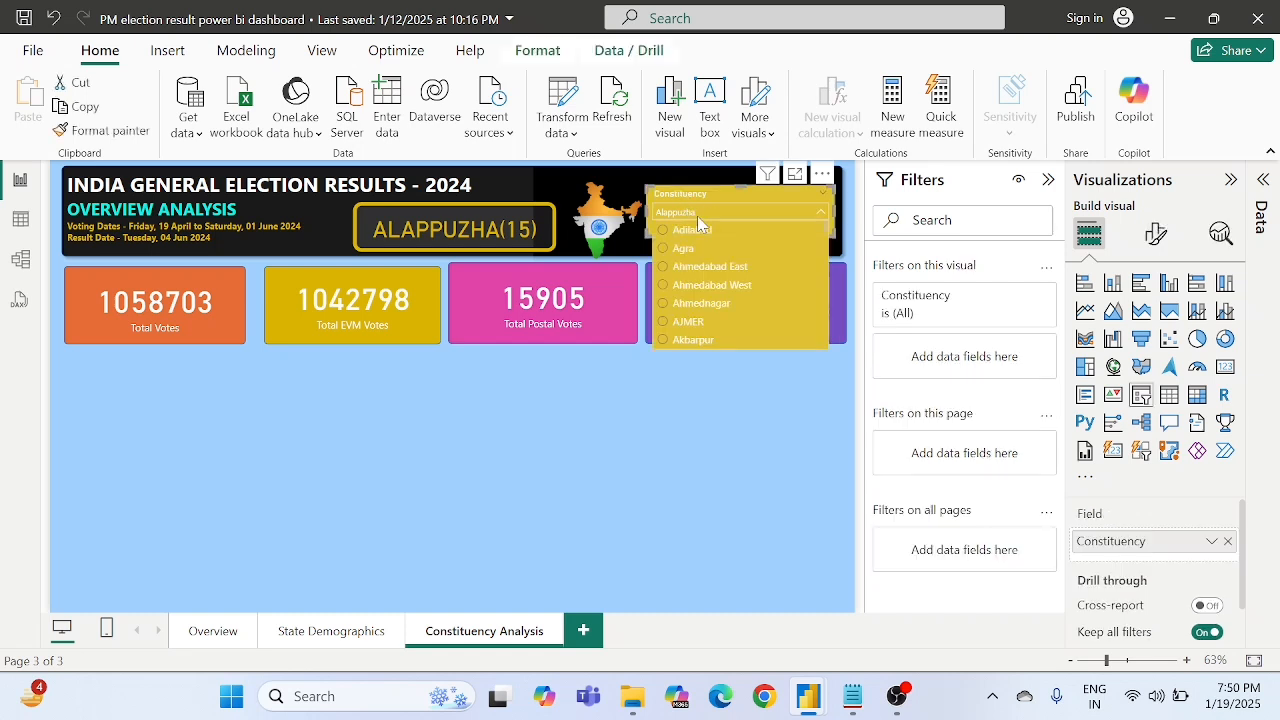
pyautogui.click(557, 418)
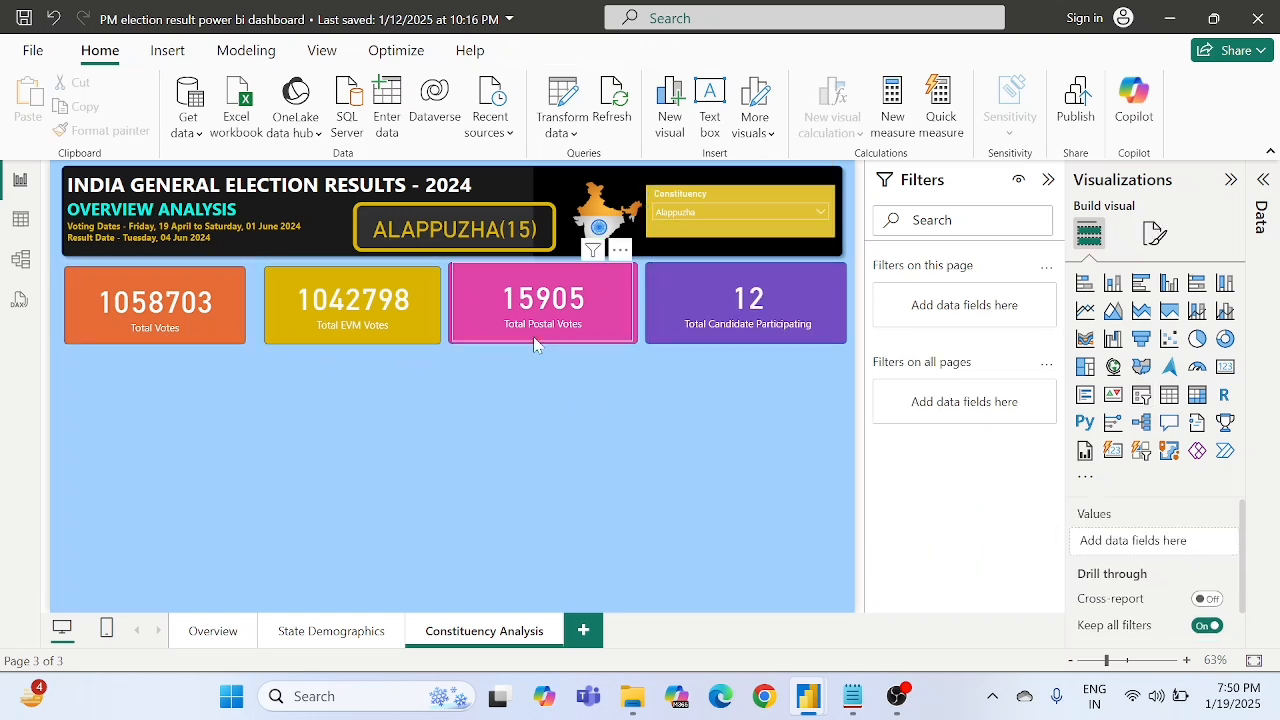
pyautogui.click(688, 213)
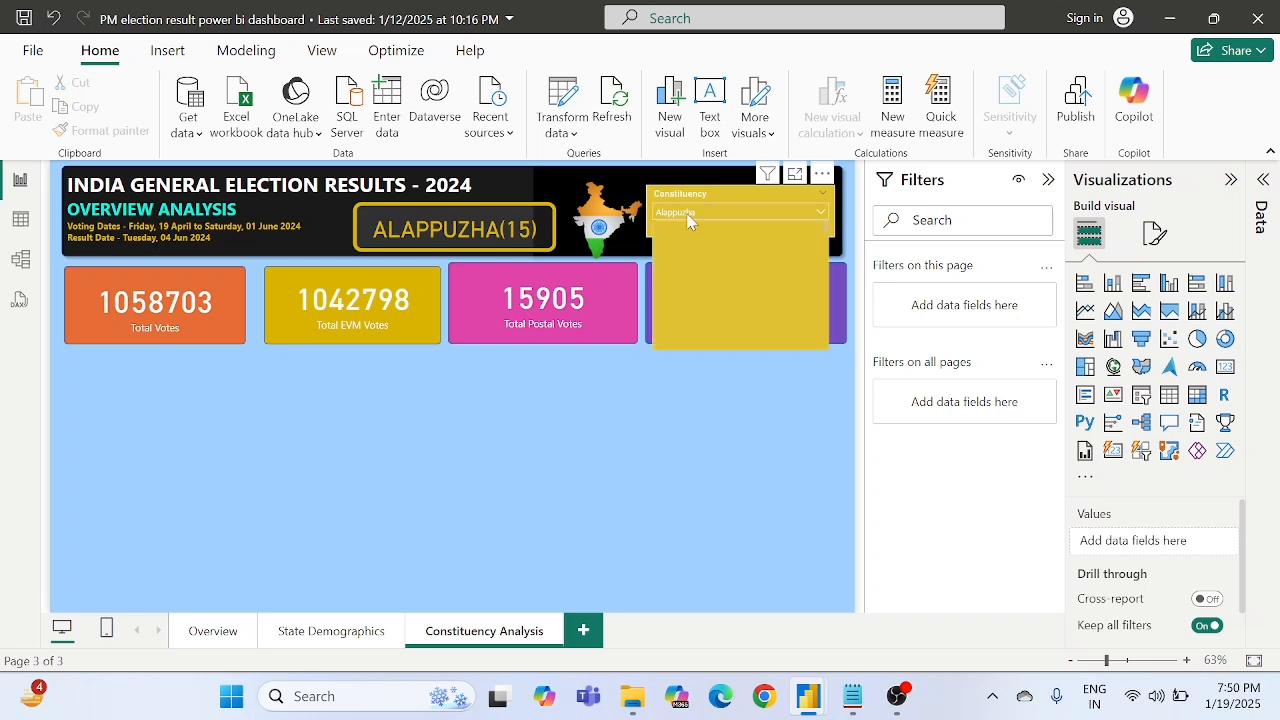
pyautogui.click(606, 427)
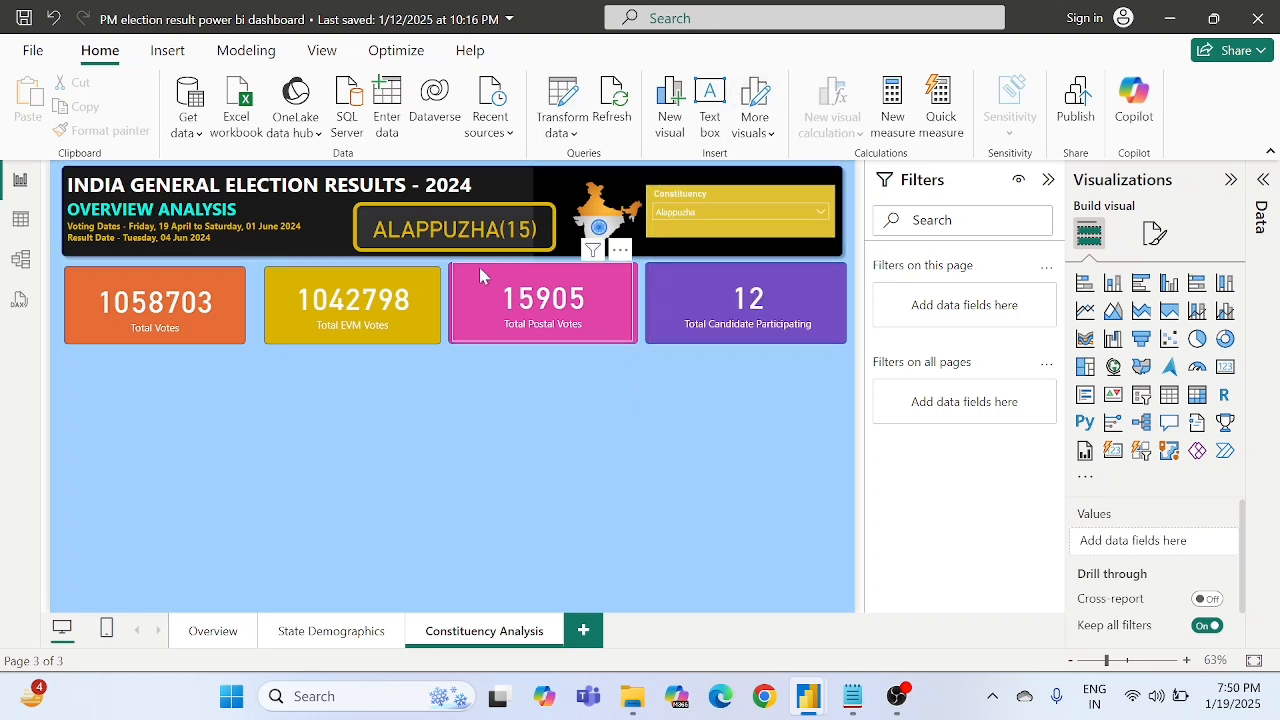
# - Review the Constituency slicer's selection settings, turning Single select off and back on, and recheck its list of options
pyautogui.click(662, 245)
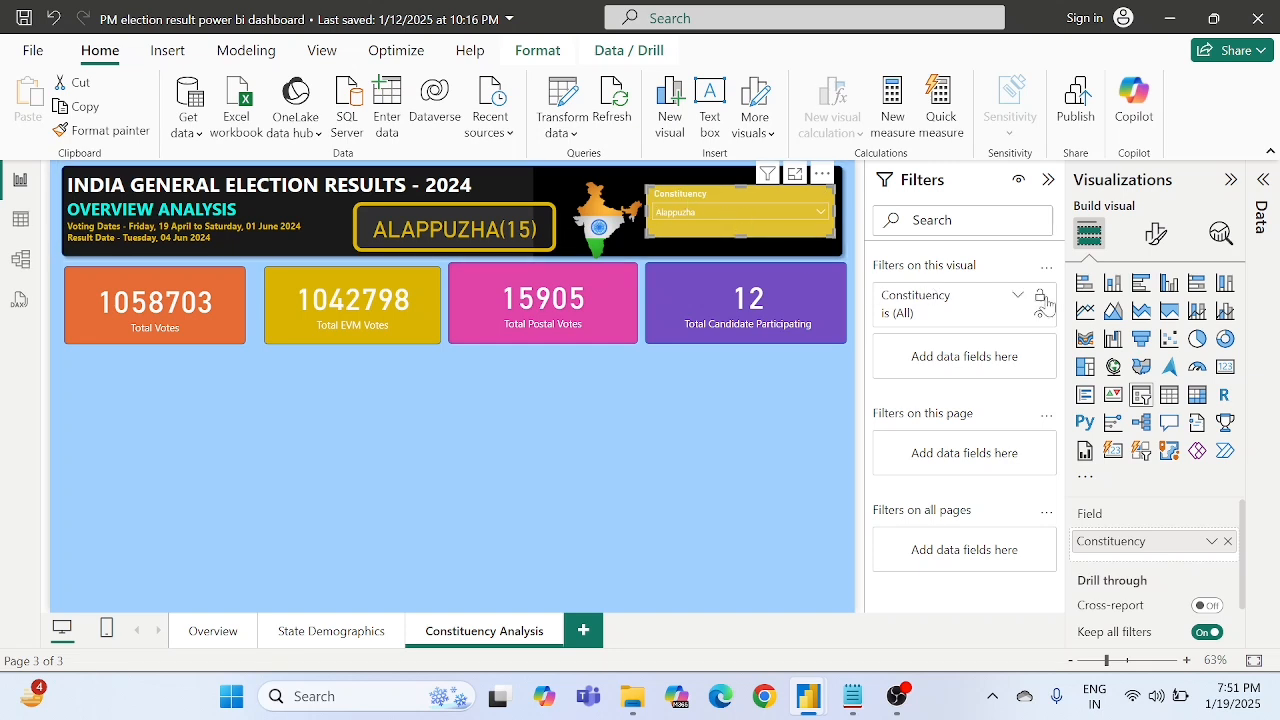
pyautogui.click(1155, 233)
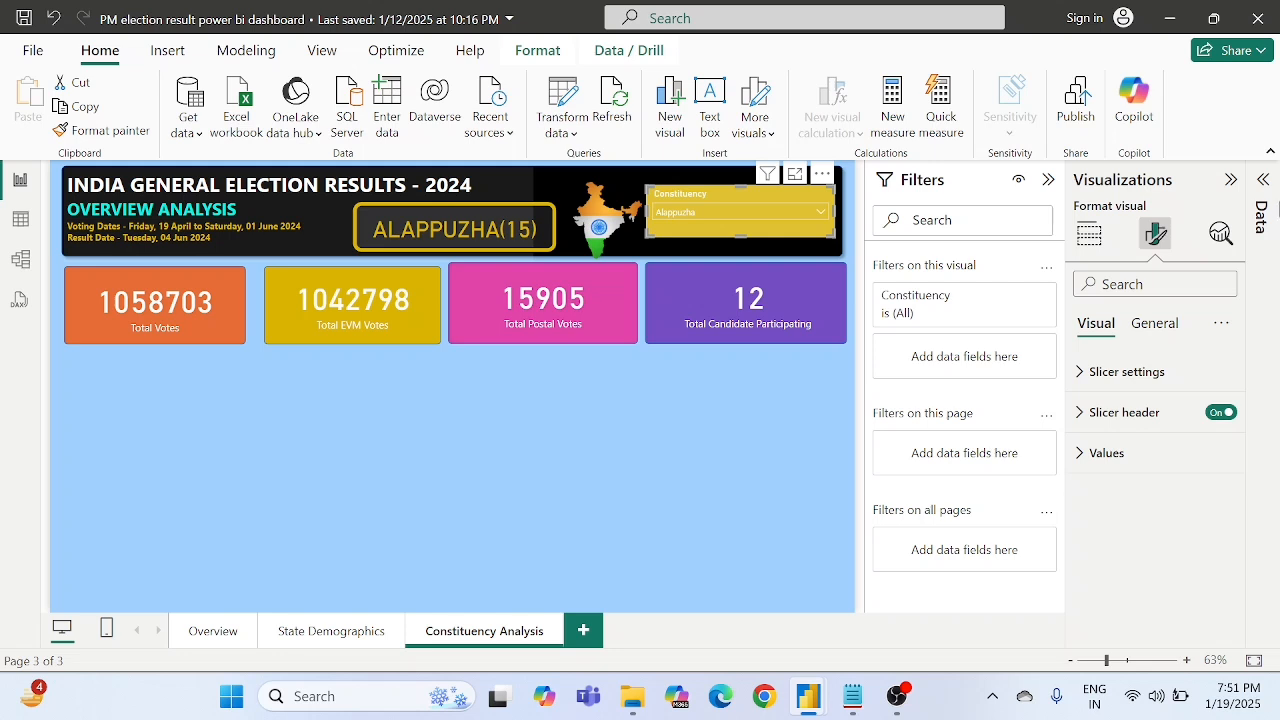
pyautogui.click(1262, 205)
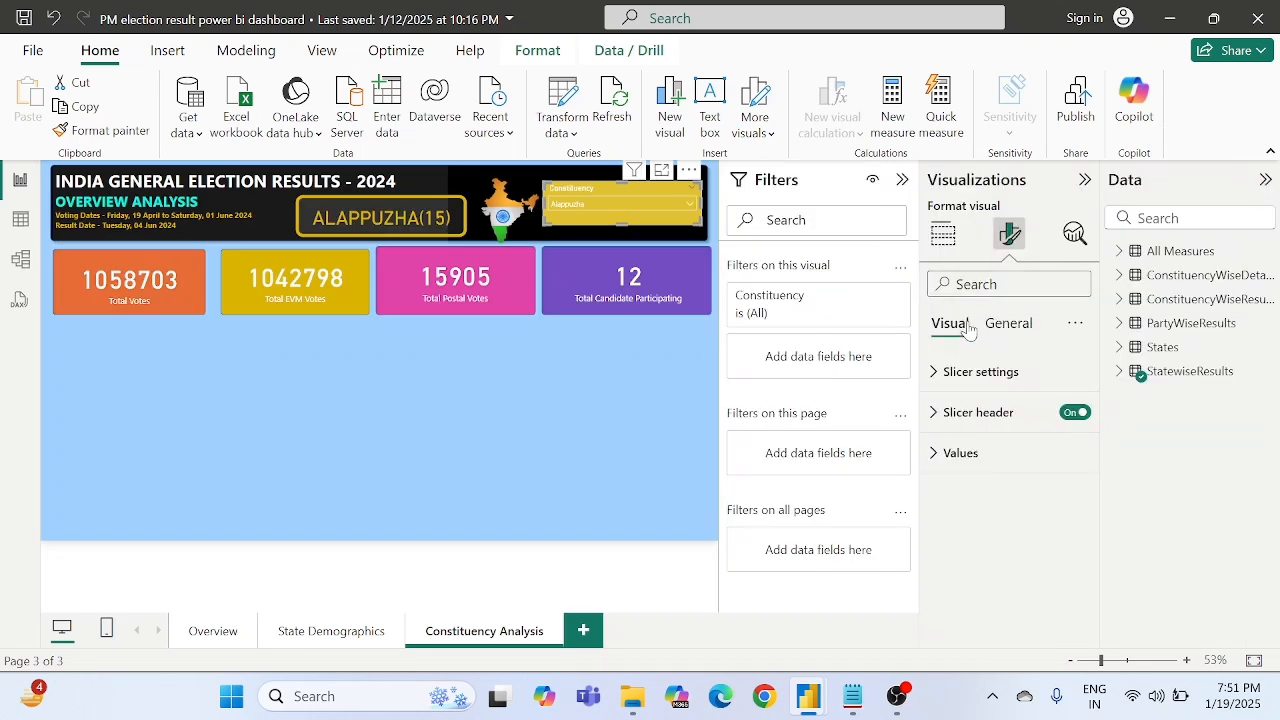
pyautogui.click(968, 374)
pyautogui.scroll(-1, 960, 462)
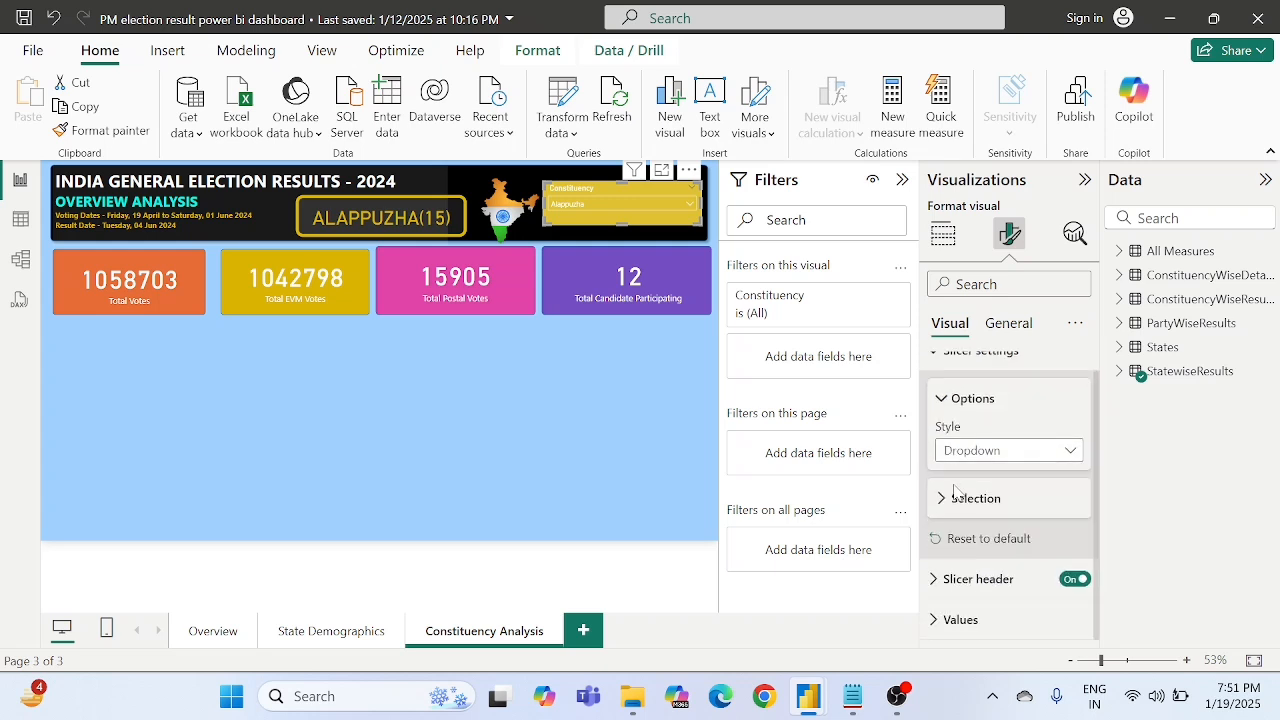
pyautogui.scroll(1, 960, 460)
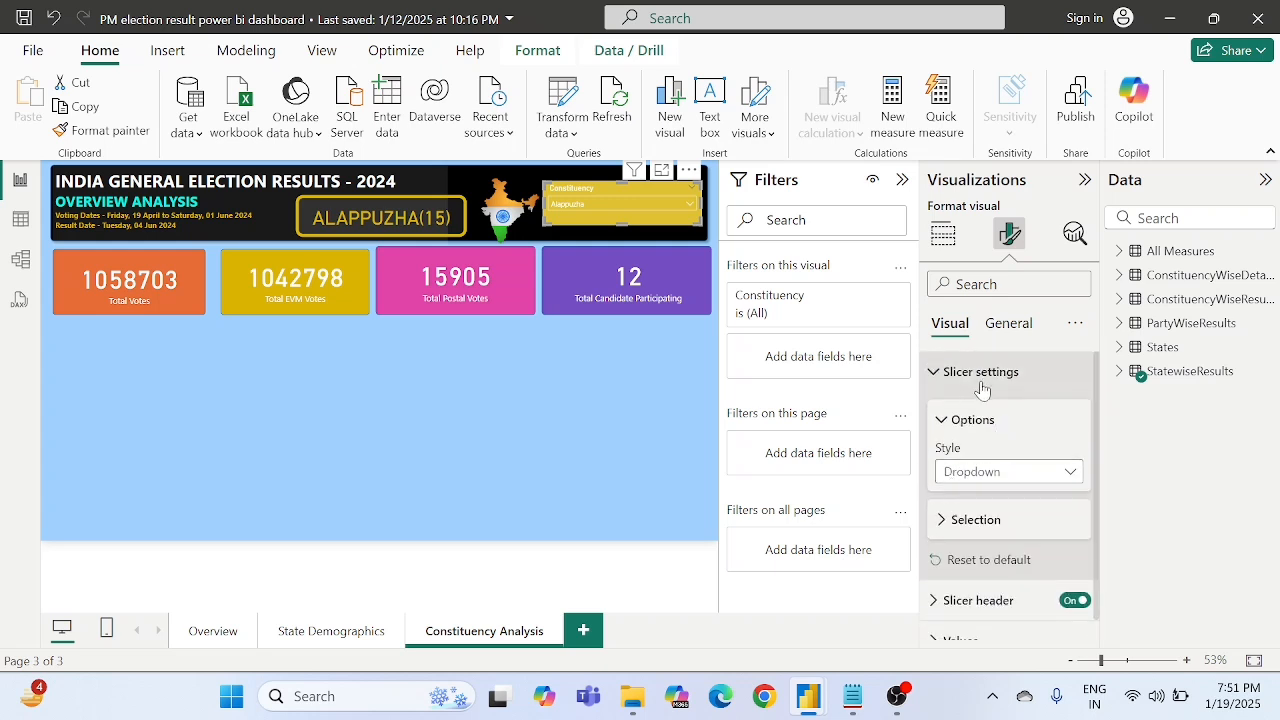
pyautogui.click(952, 519)
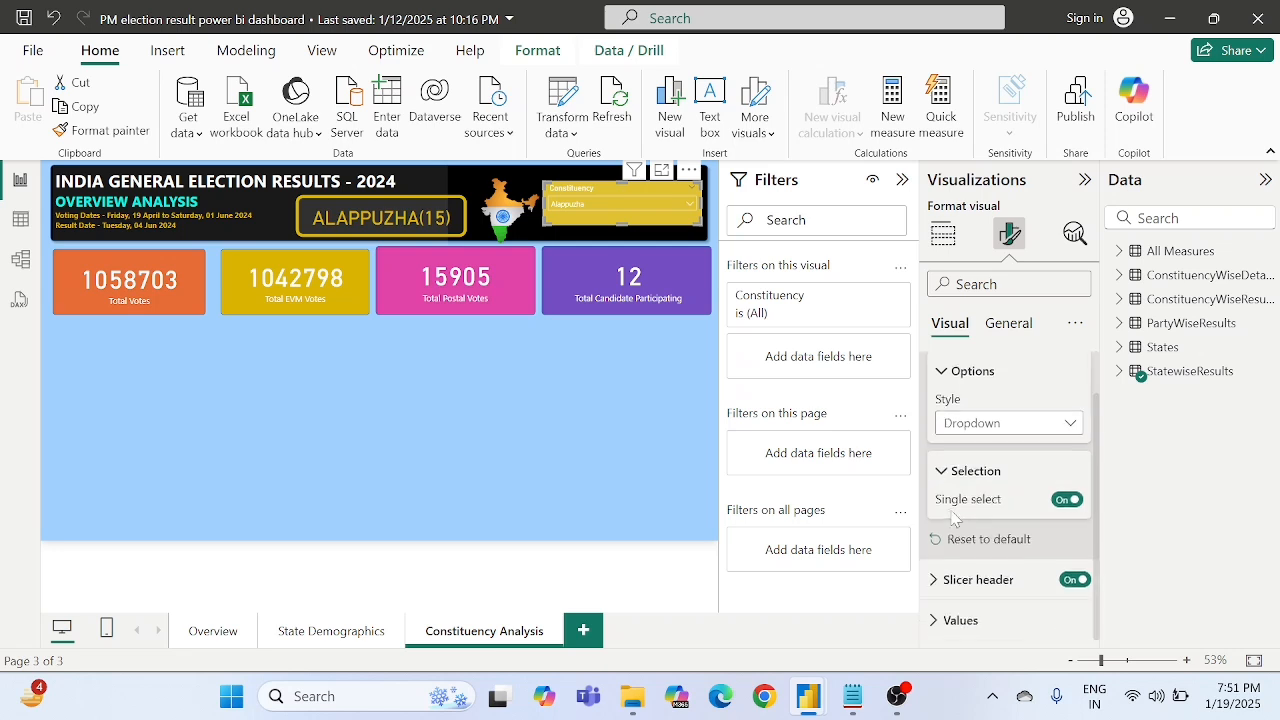
pyautogui.click(1066, 499)
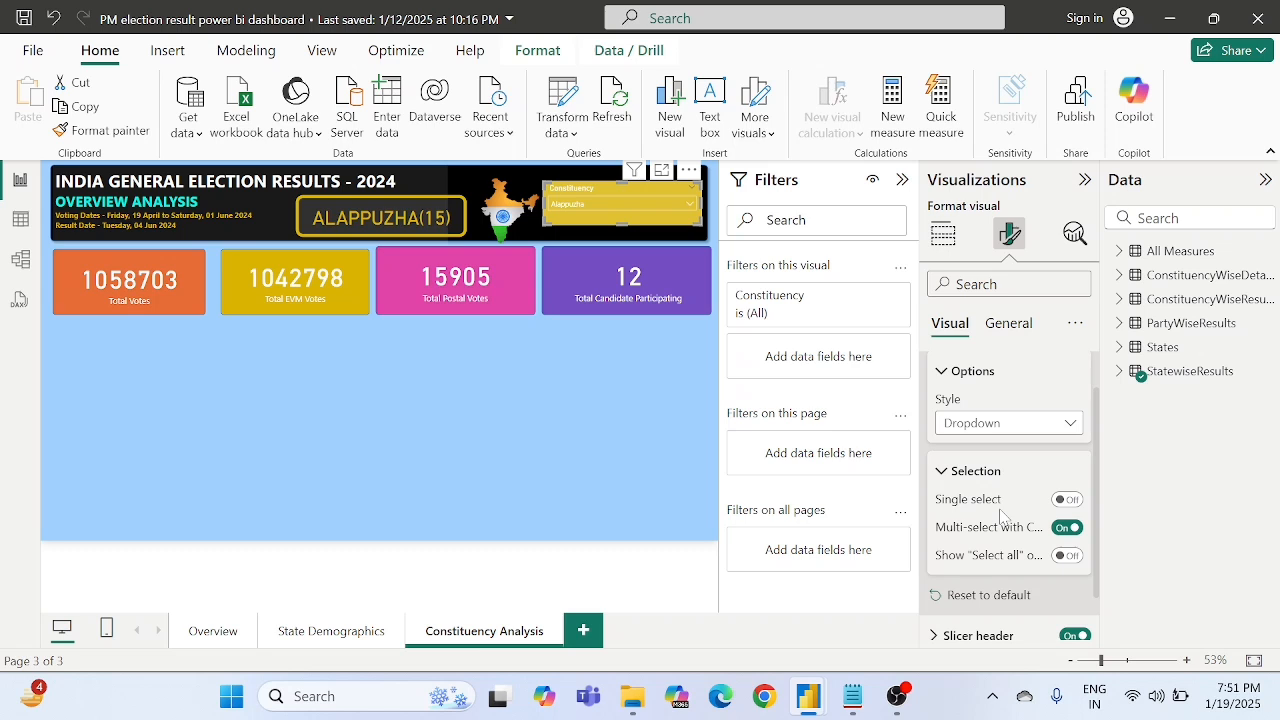
pyautogui.click(1064, 501)
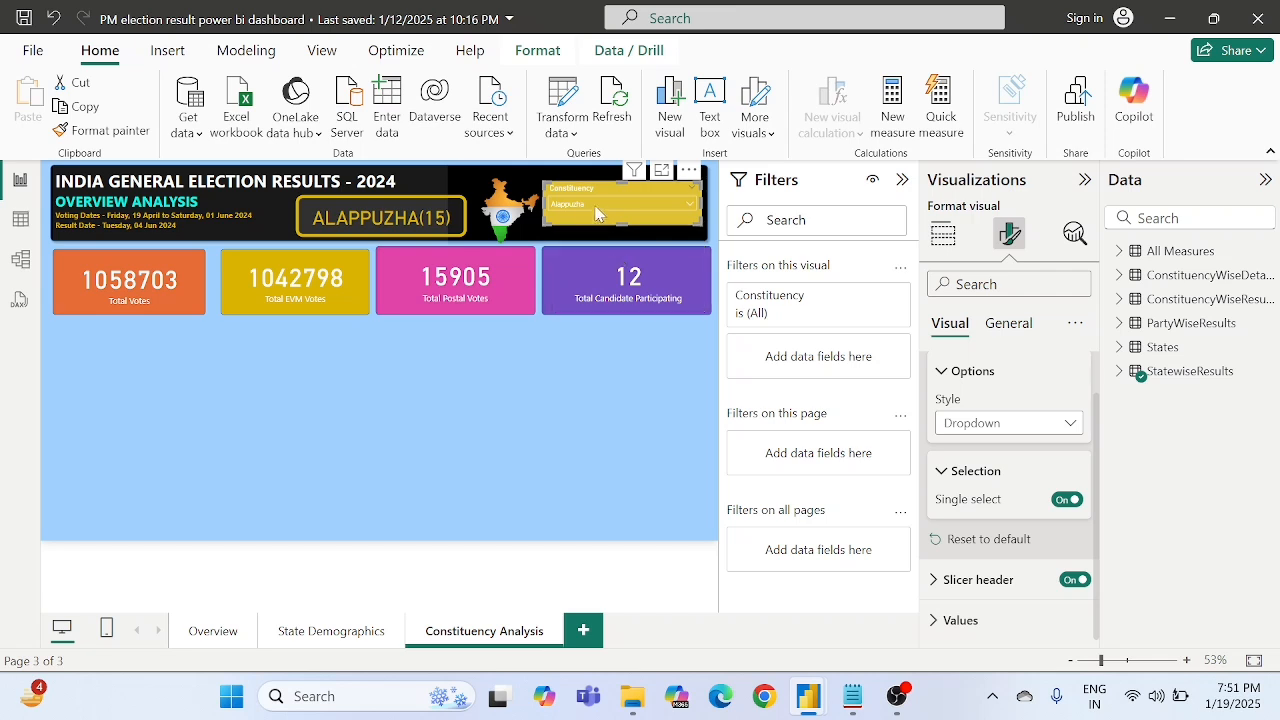
pyautogui.click(586, 209)
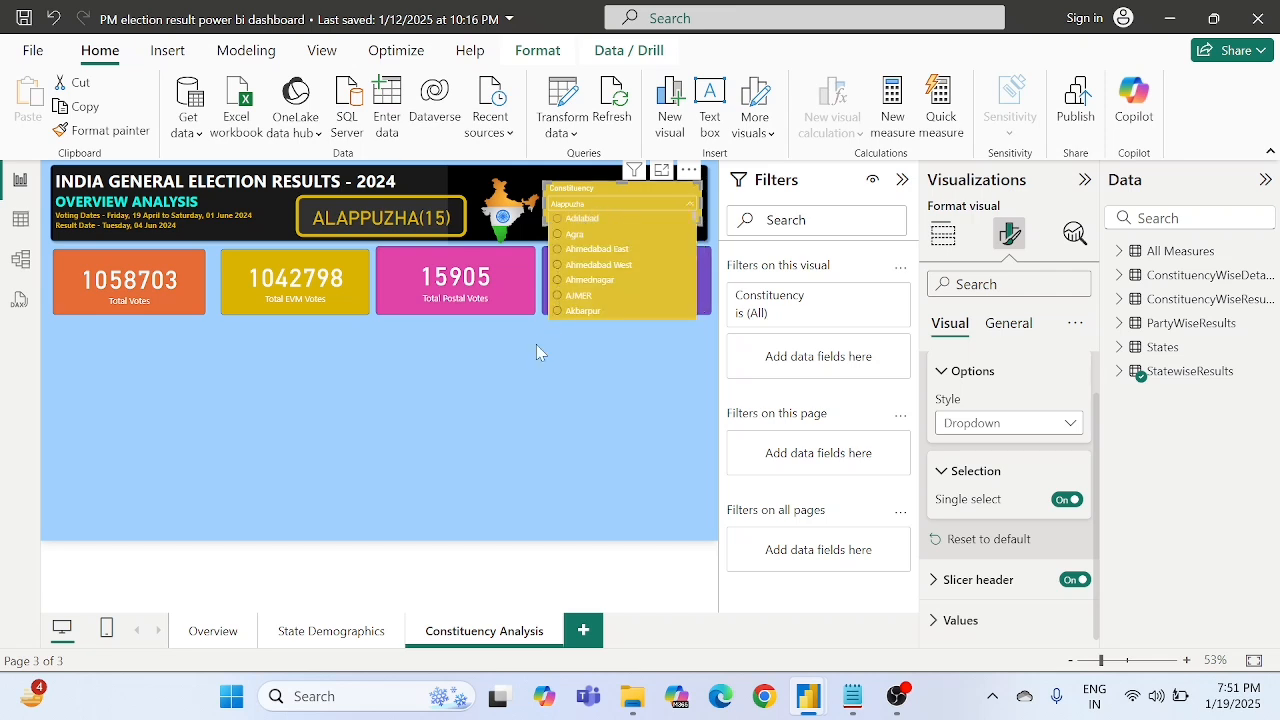
pyautogui.click(528, 375)
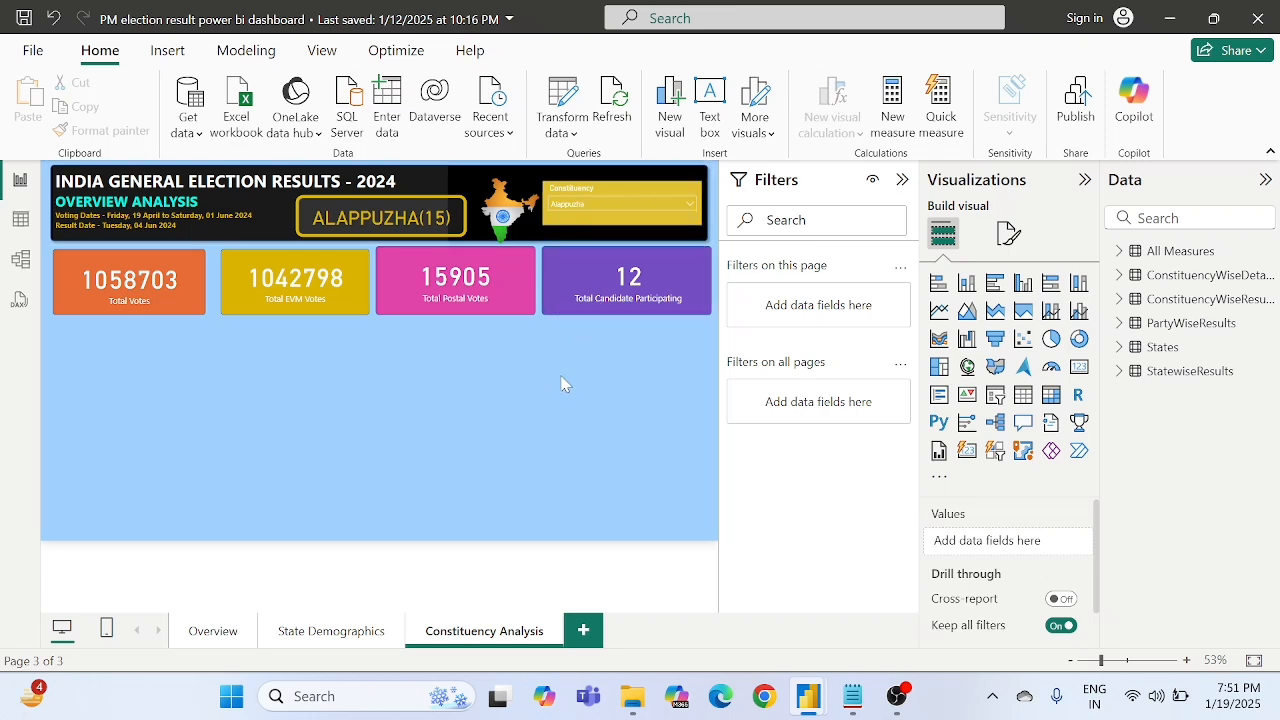
# - Insert the "Winner bg" image from the Winners bg folder of the PM Election Result 2024 data set
pyautogui.click(168, 51)
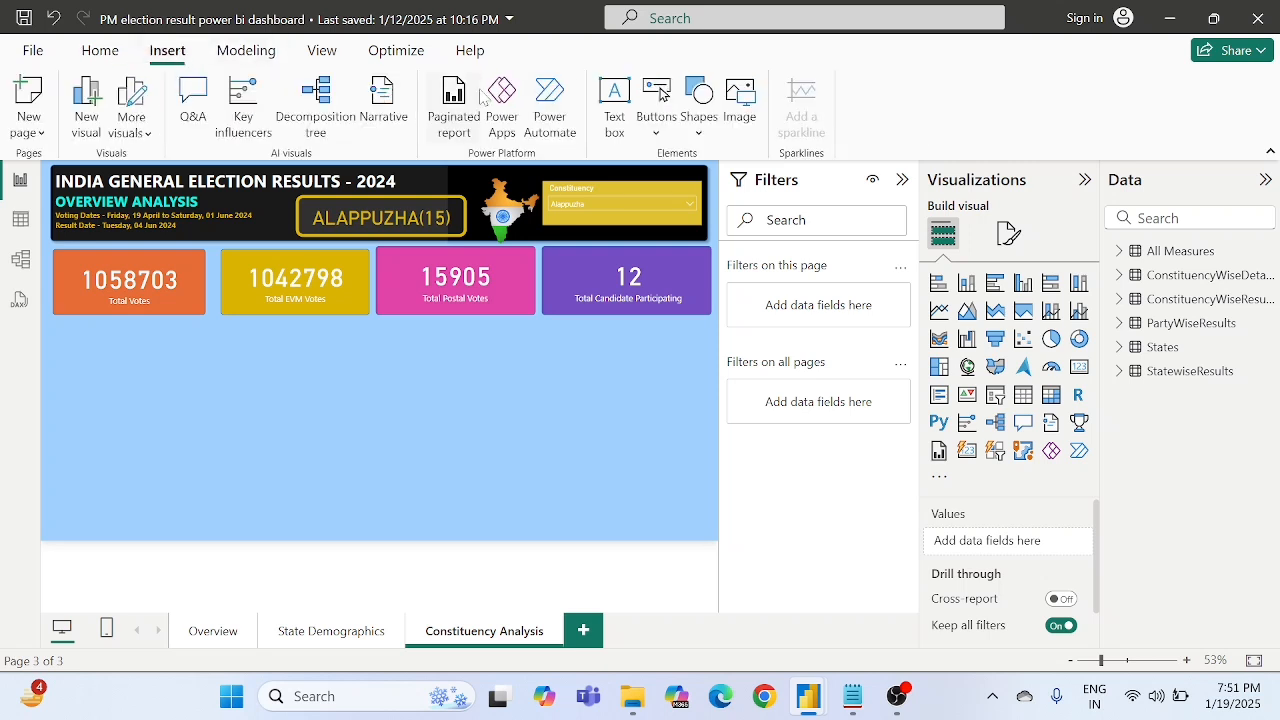
pyautogui.click(742, 110)
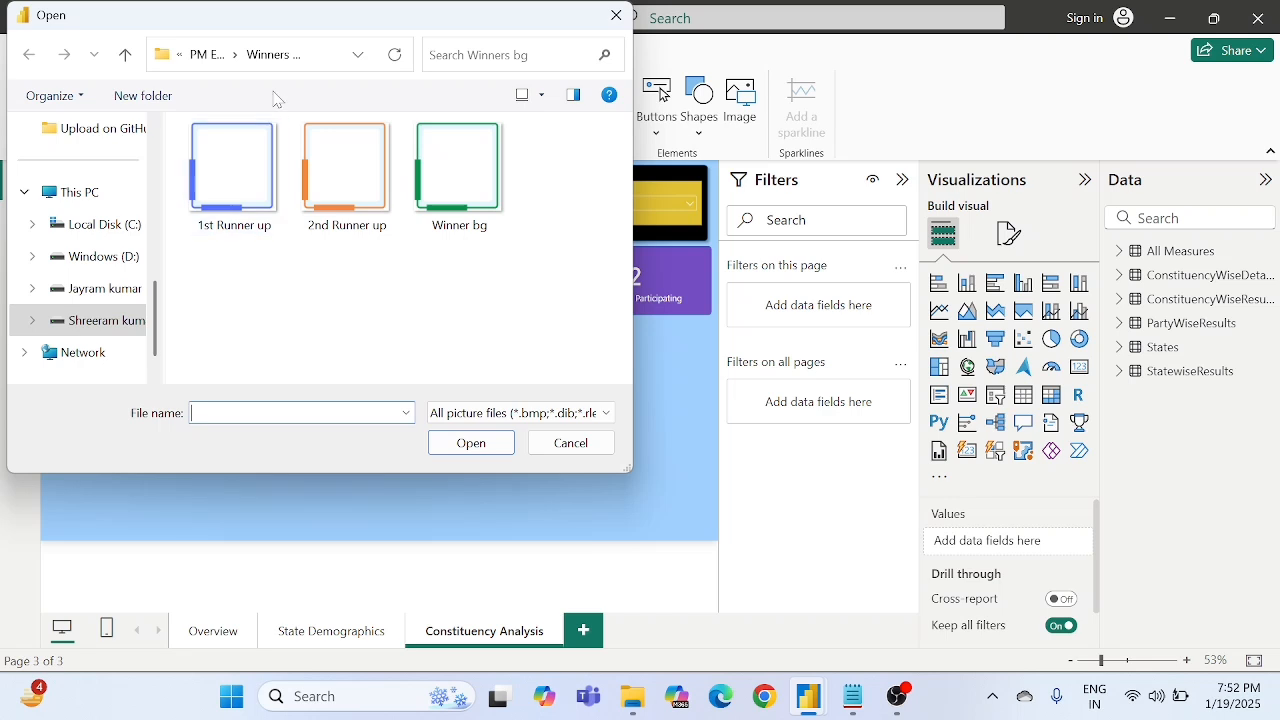
pyautogui.click(198, 55)
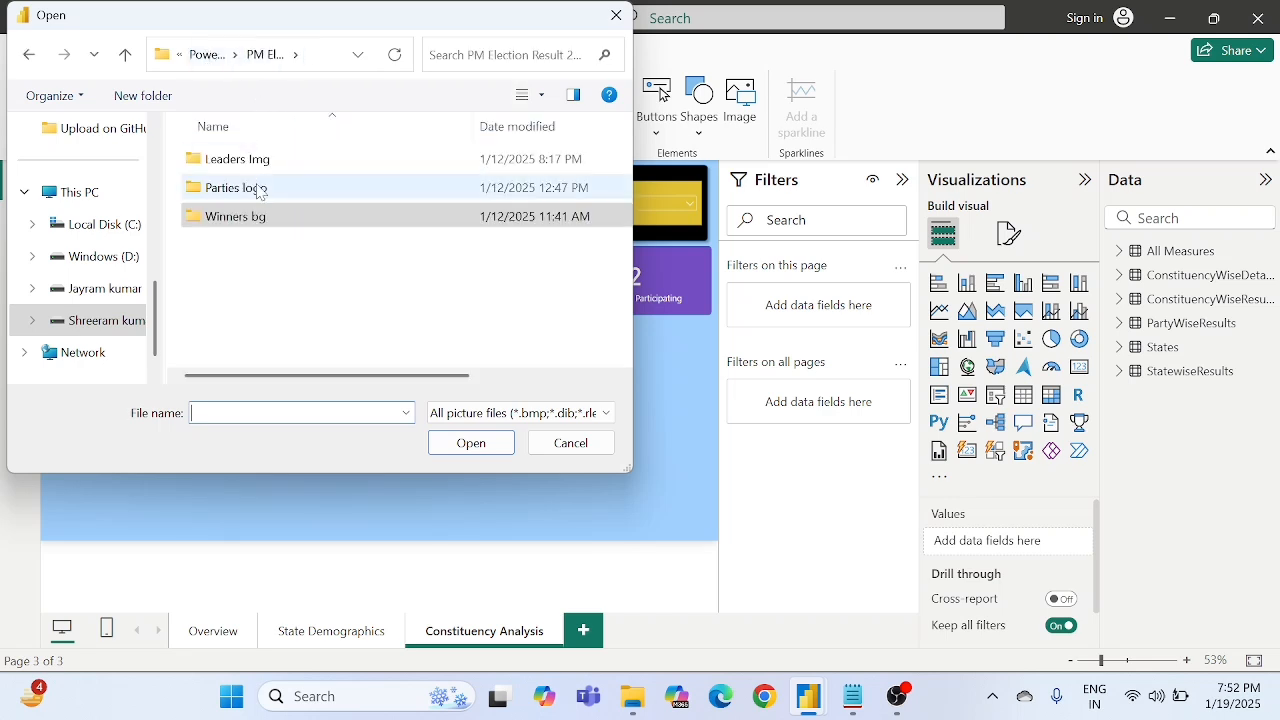
pyautogui.click(206, 55)
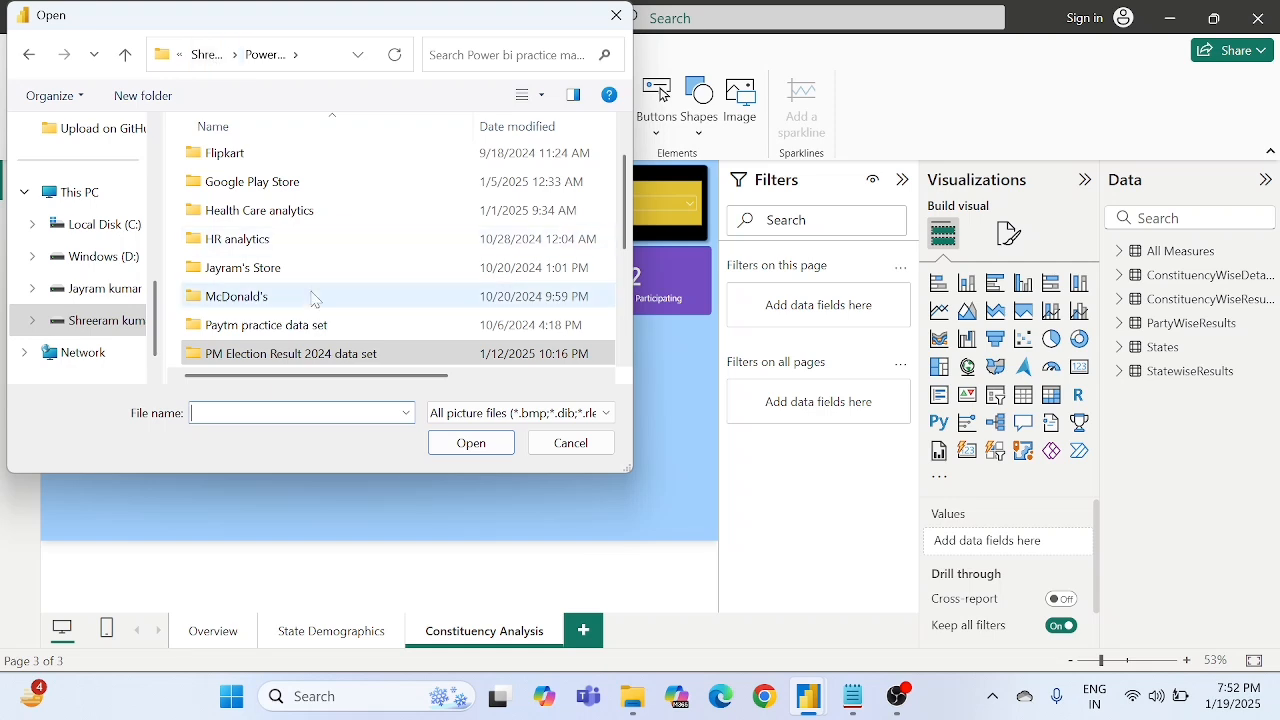
pyautogui.doubleClick(288, 354)
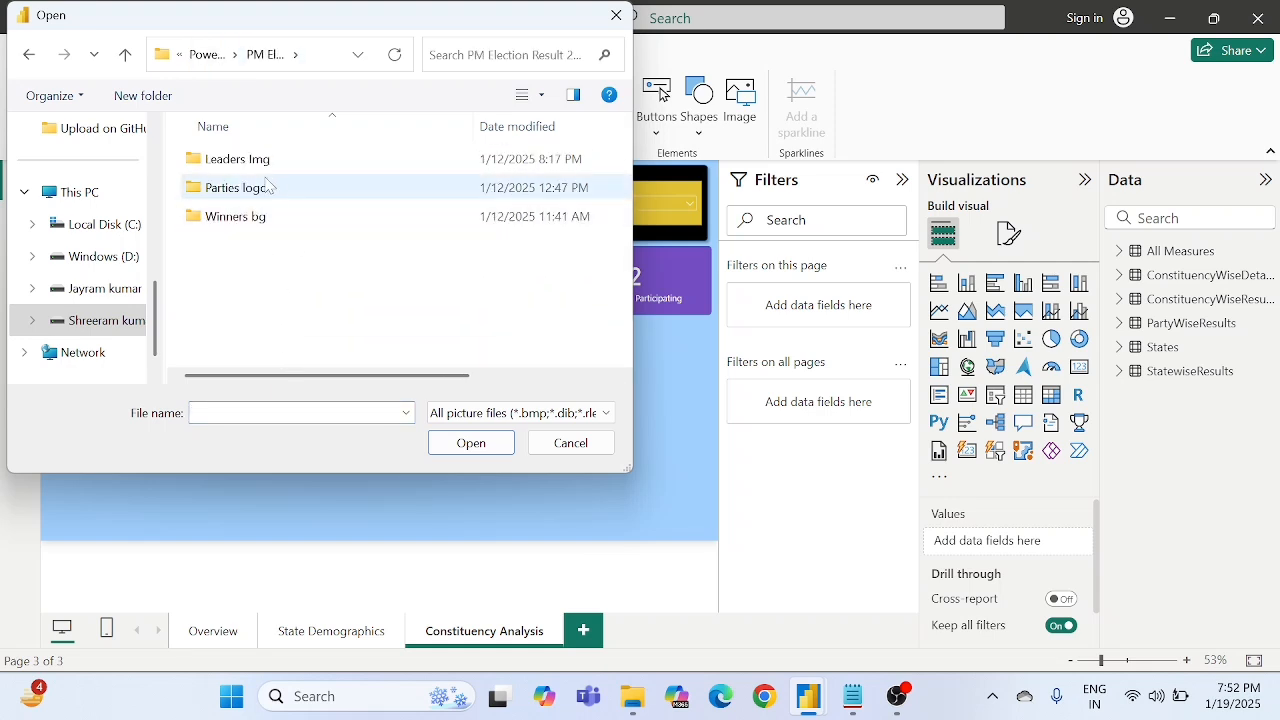
pyautogui.doubleClick(263, 222)
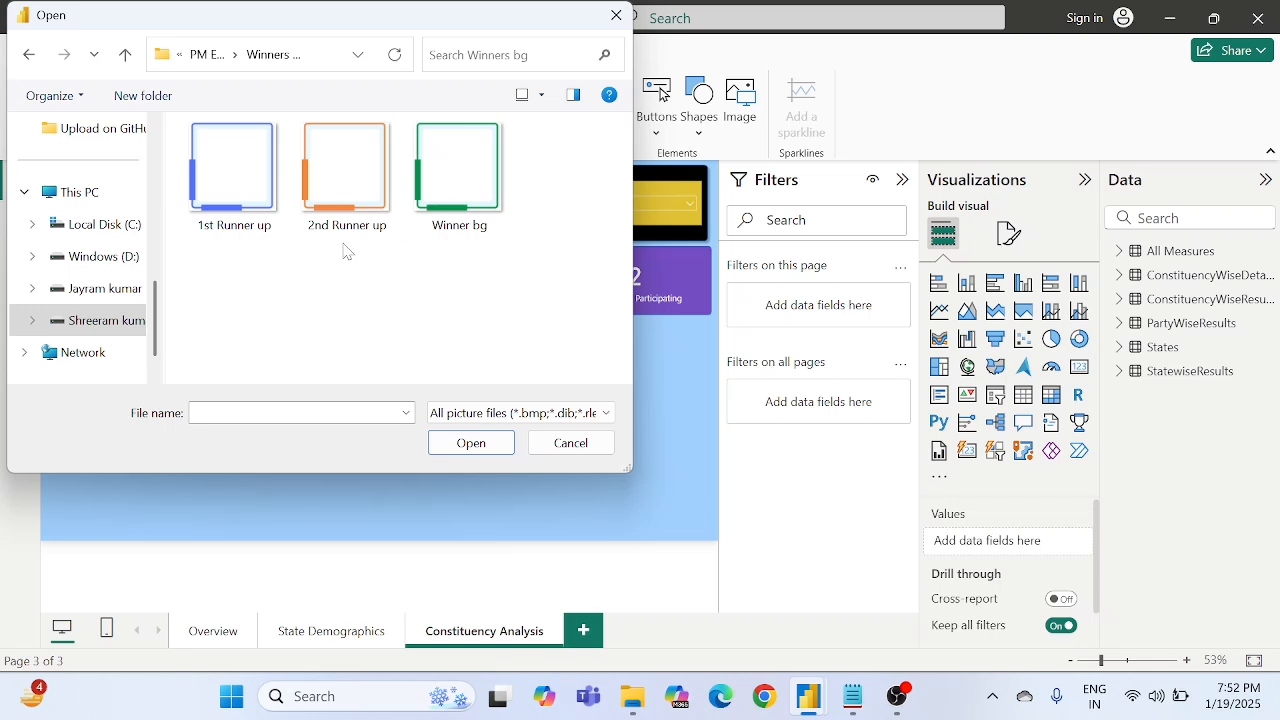
pyautogui.doubleClick(465, 193)
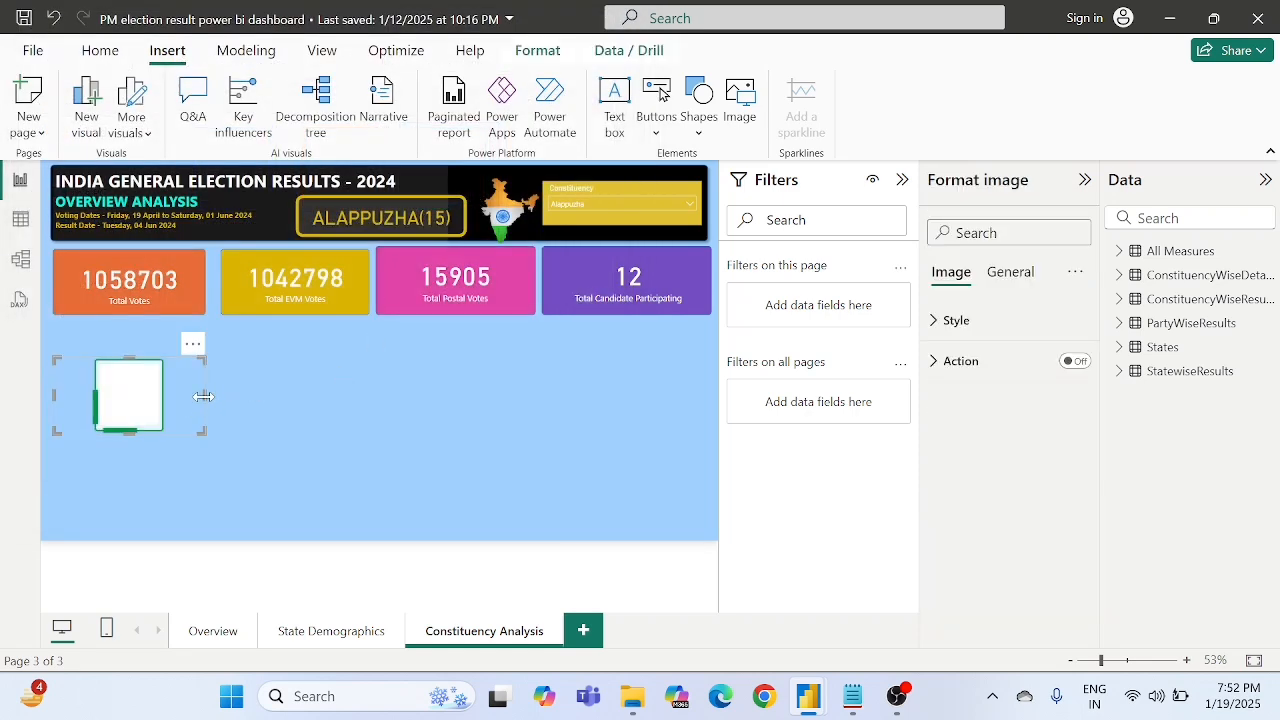
# - Enlarge the green-framed image and place it under the Total Votes card, extending down to the page's lower edge
pyautogui.moveTo(204, 396); pyautogui.dragTo(129, 396)
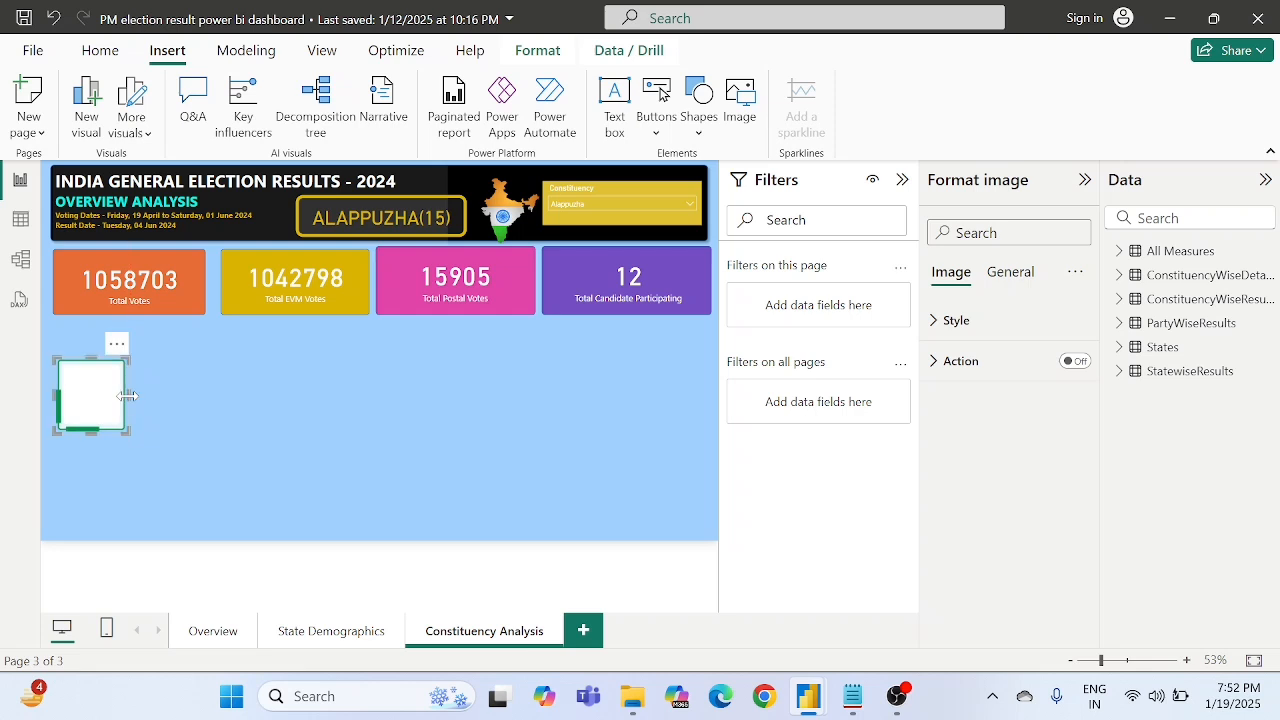
pyautogui.moveTo(98, 399); pyautogui.dragTo(248, 530)
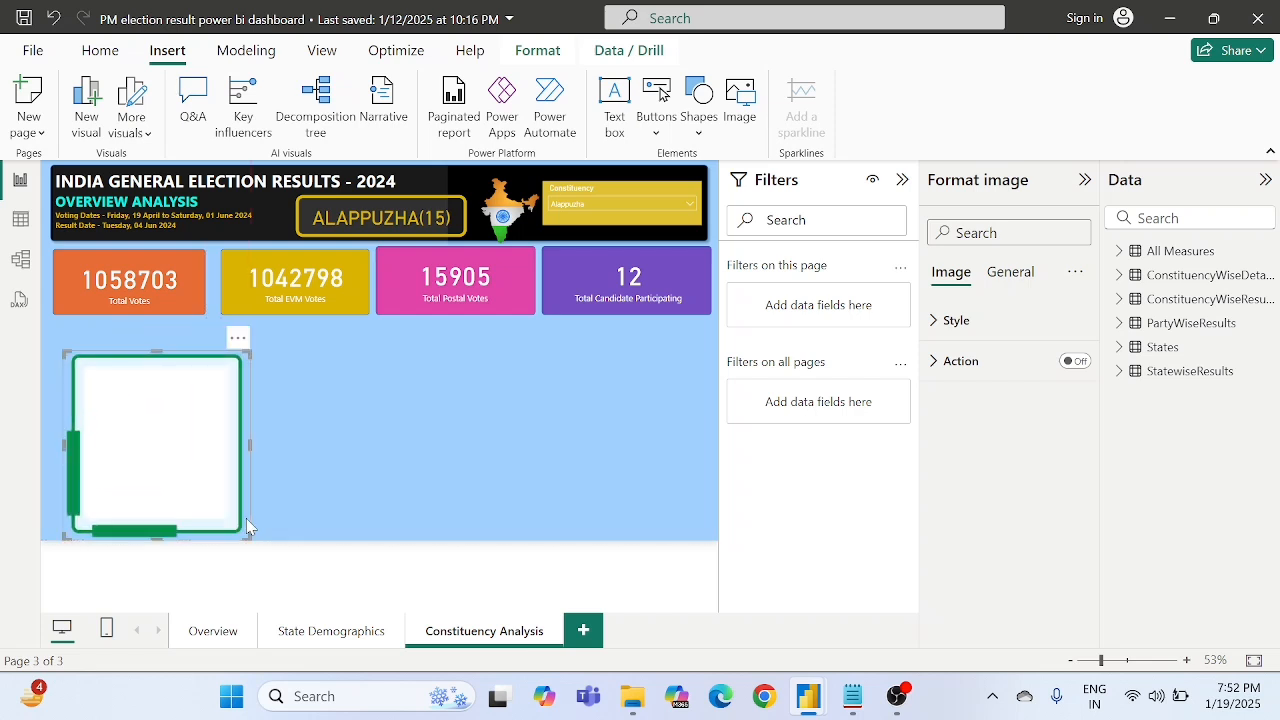
pyautogui.moveTo(206, 486); pyautogui.dragTo(199, 468)
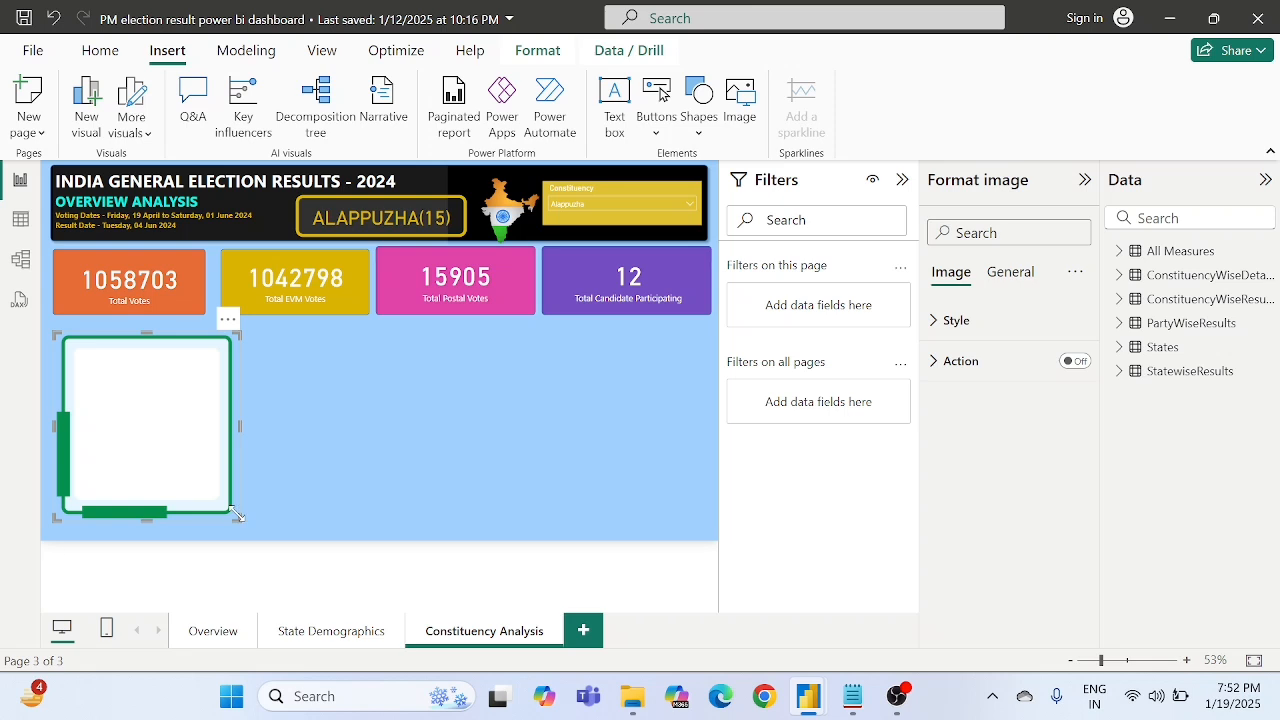
pyautogui.moveTo(237, 514); pyautogui.dragTo(251, 527)
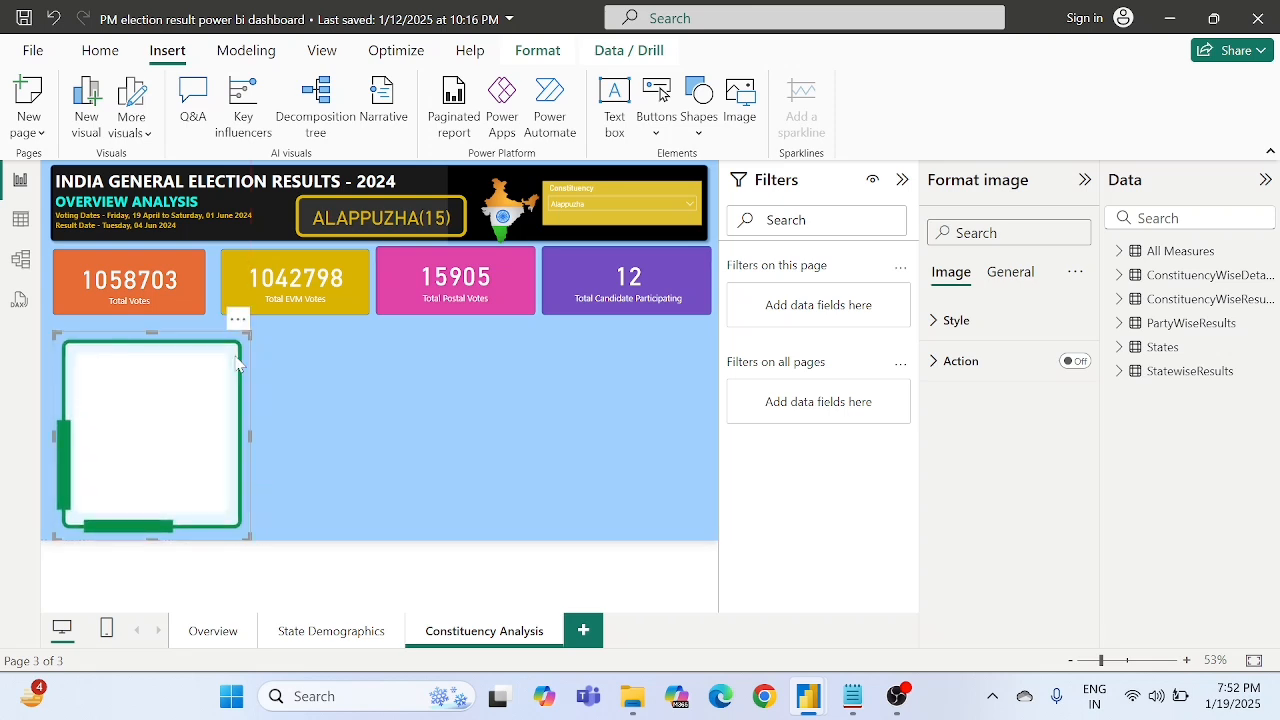
pyautogui.moveTo(249, 333); pyautogui.dragTo(266, 334)
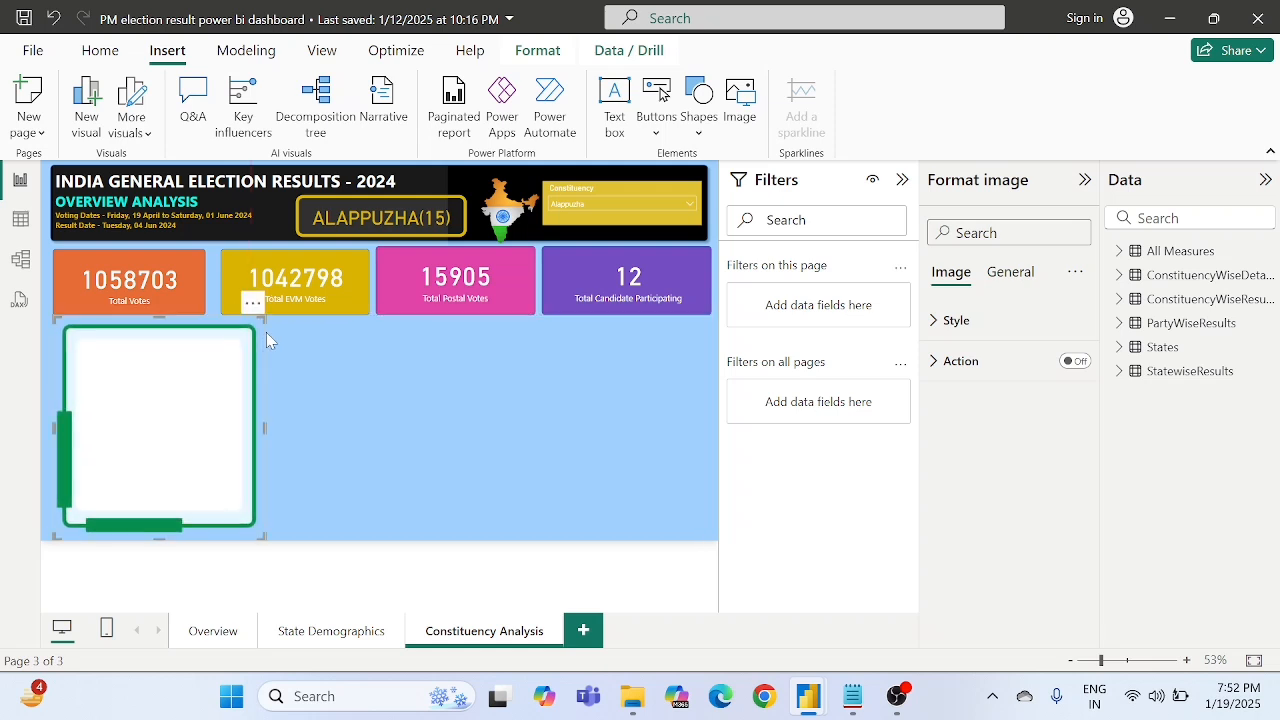
pyautogui.click(327, 385)
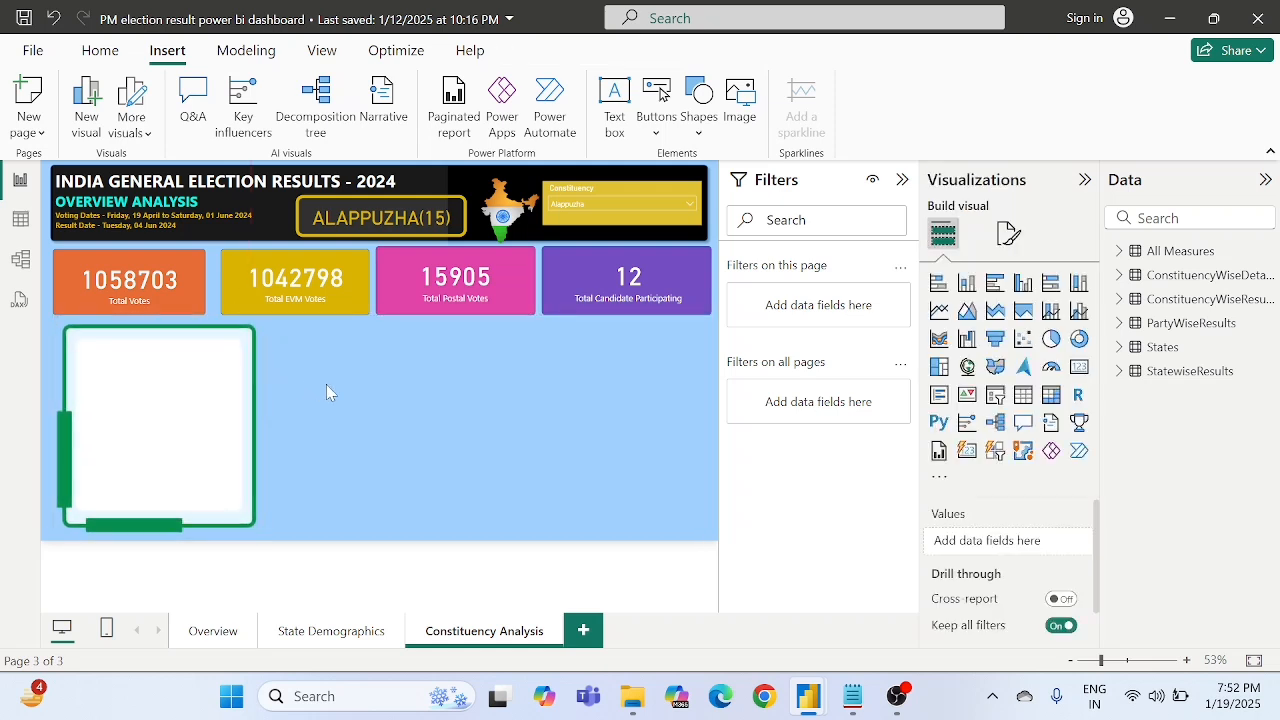
# - Slightly enlarge the green-framed image and shift it left to line up with the Total Votes card
pyautogui.click(228, 398)
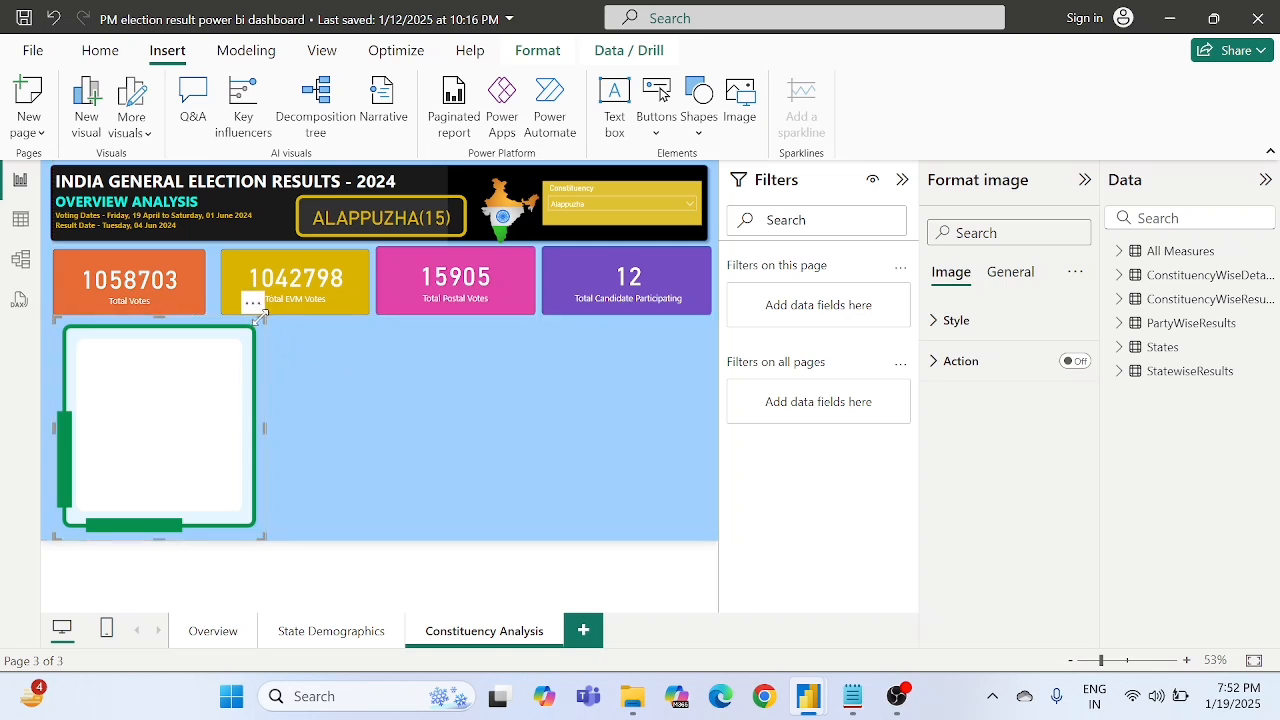
pyautogui.moveTo(259, 316); pyautogui.dragTo(266, 314)
pyautogui.moveTo(197, 365); pyautogui.dragTo(189, 360)
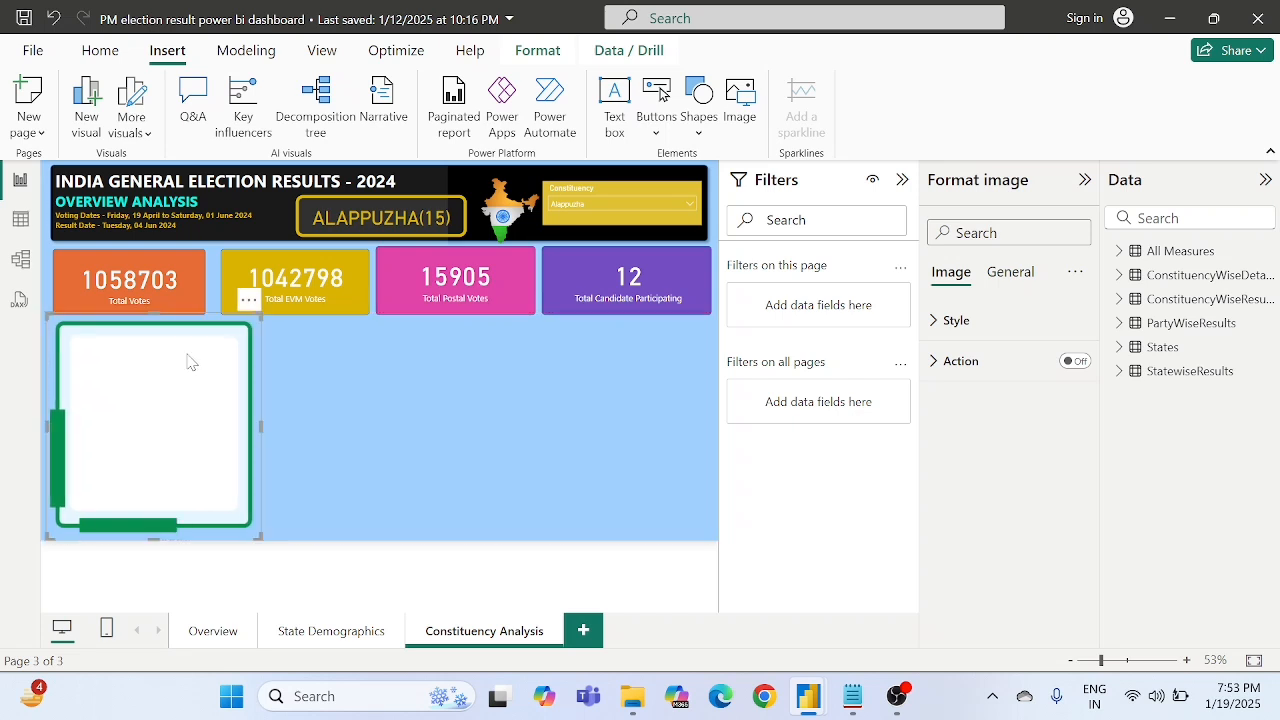
pyautogui.click(387, 413)
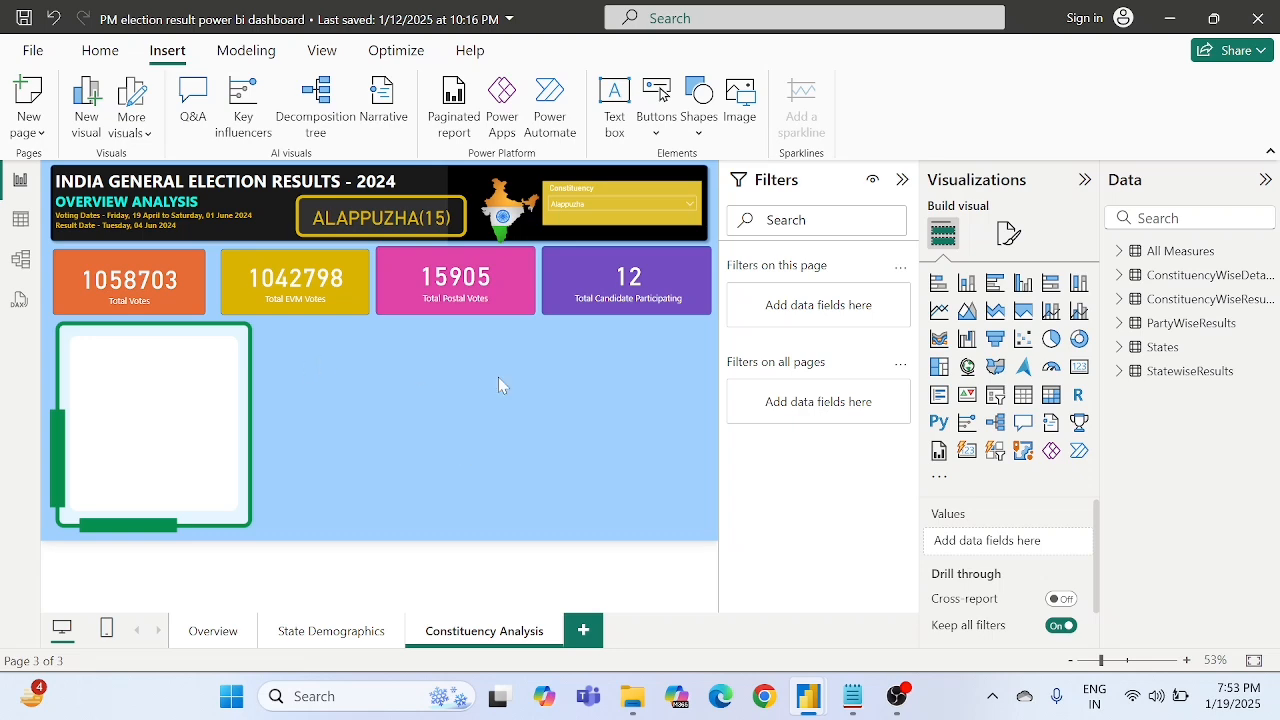
# - Insert the "1st Runner up" image from the Winners bg folder
pyautogui.click(748, 110)
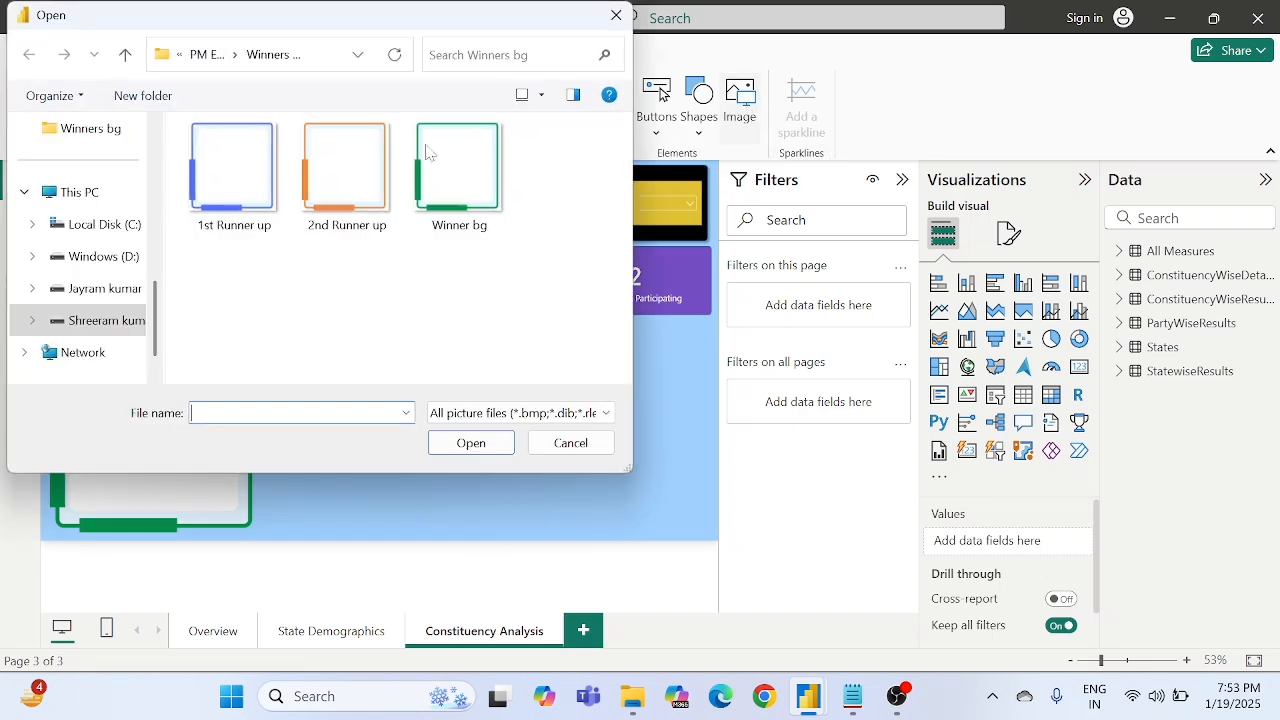
pyautogui.click(237, 184)
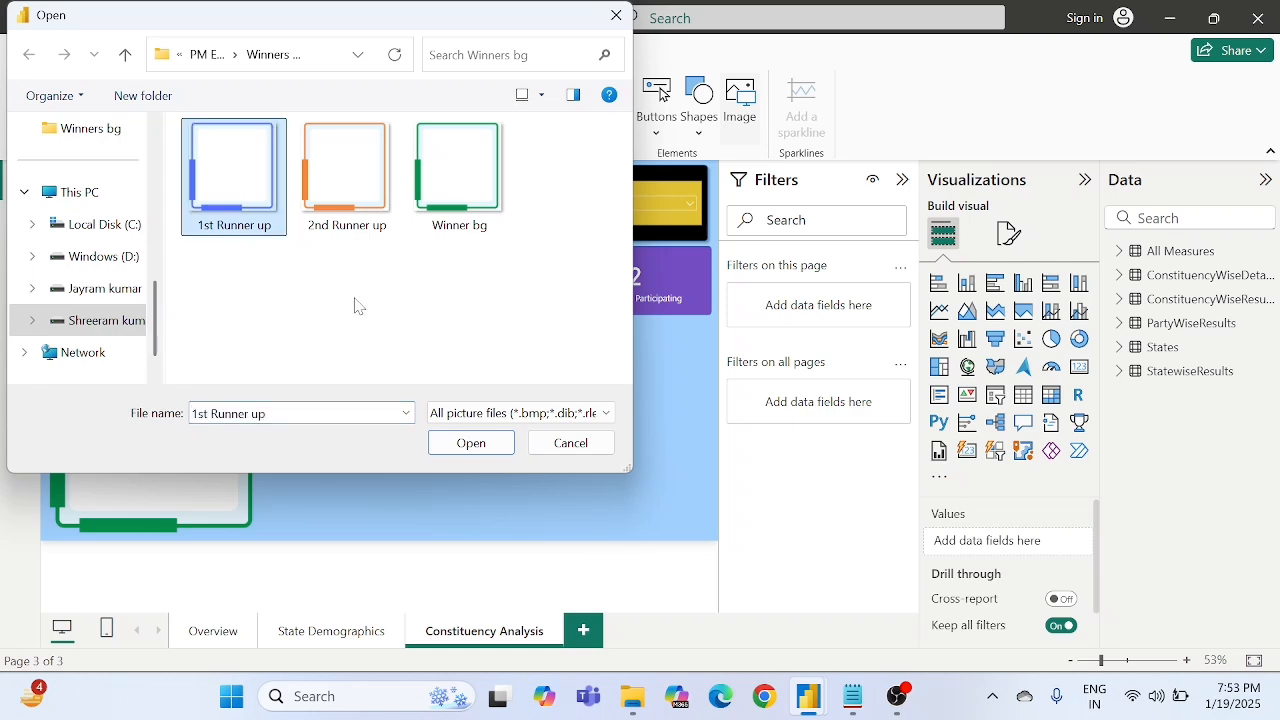
pyautogui.click(473, 445)
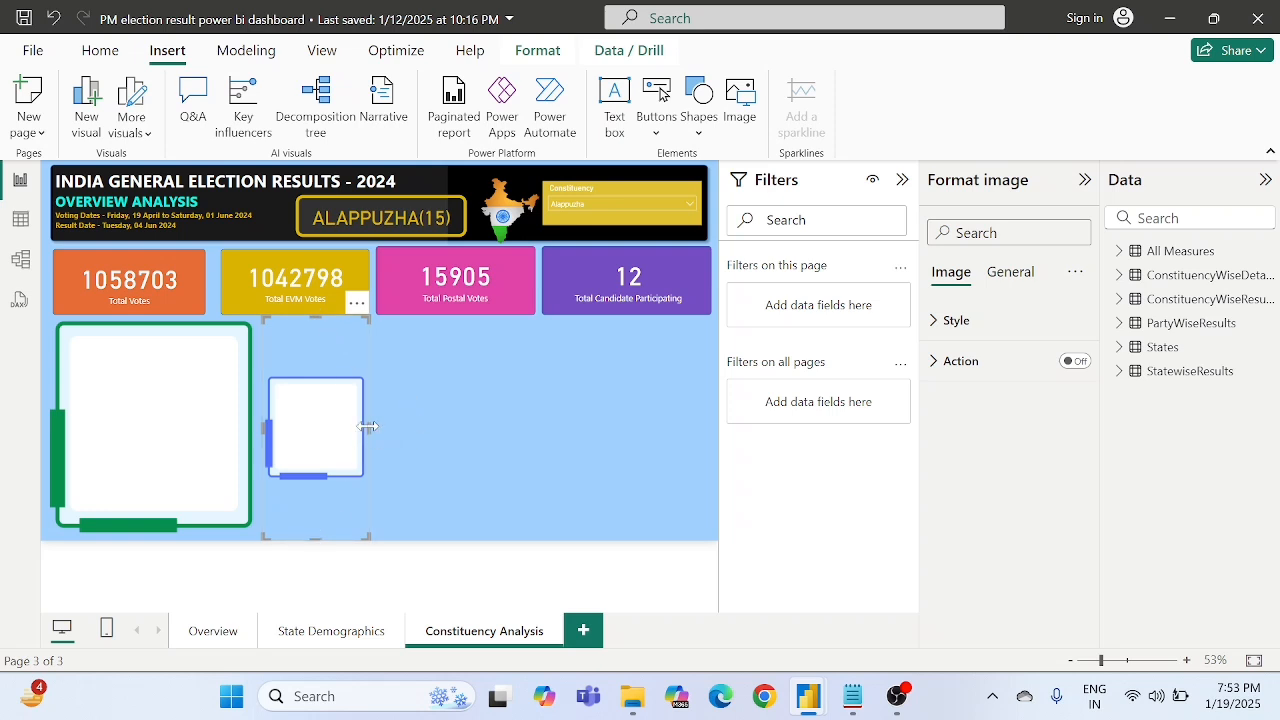
# - Enlarge the blue-framed image to about the green frame's size and nudge it slightly right to widen the gap between them
pyautogui.moveTo(369, 426); pyautogui.dragTo(480, 434)
pyautogui.click(481, 436)
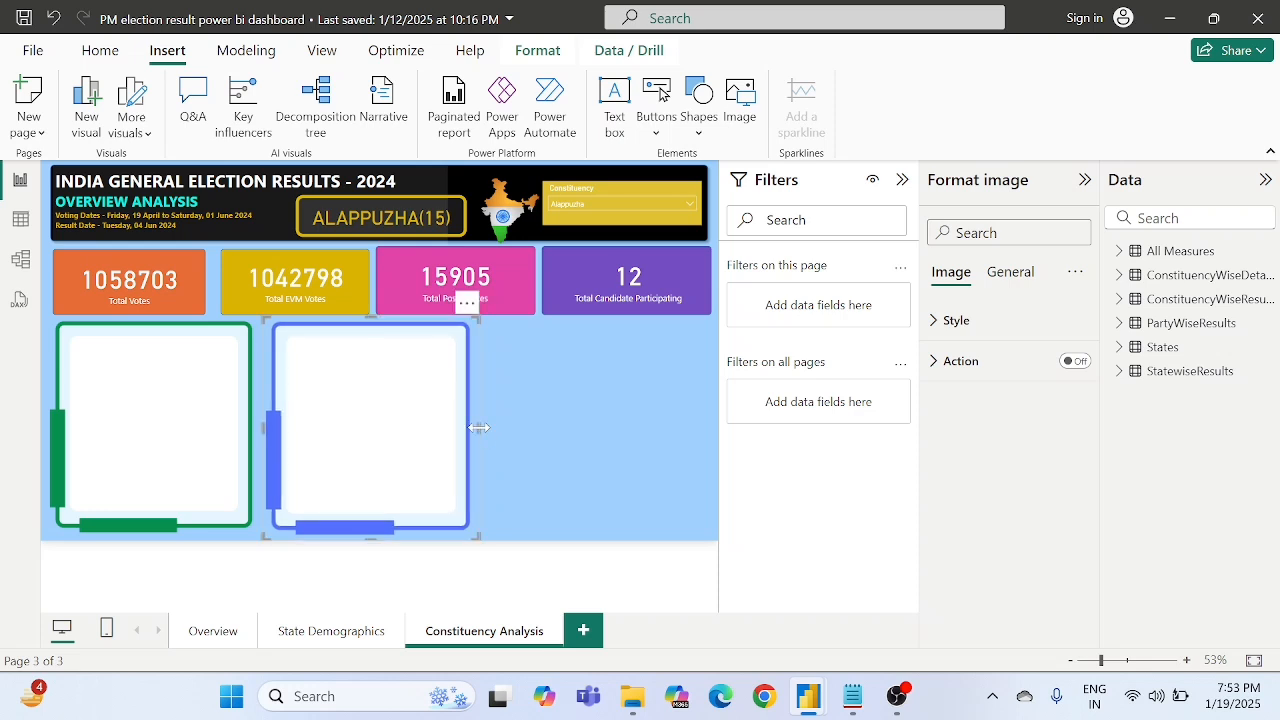
pyautogui.click(549, 431)
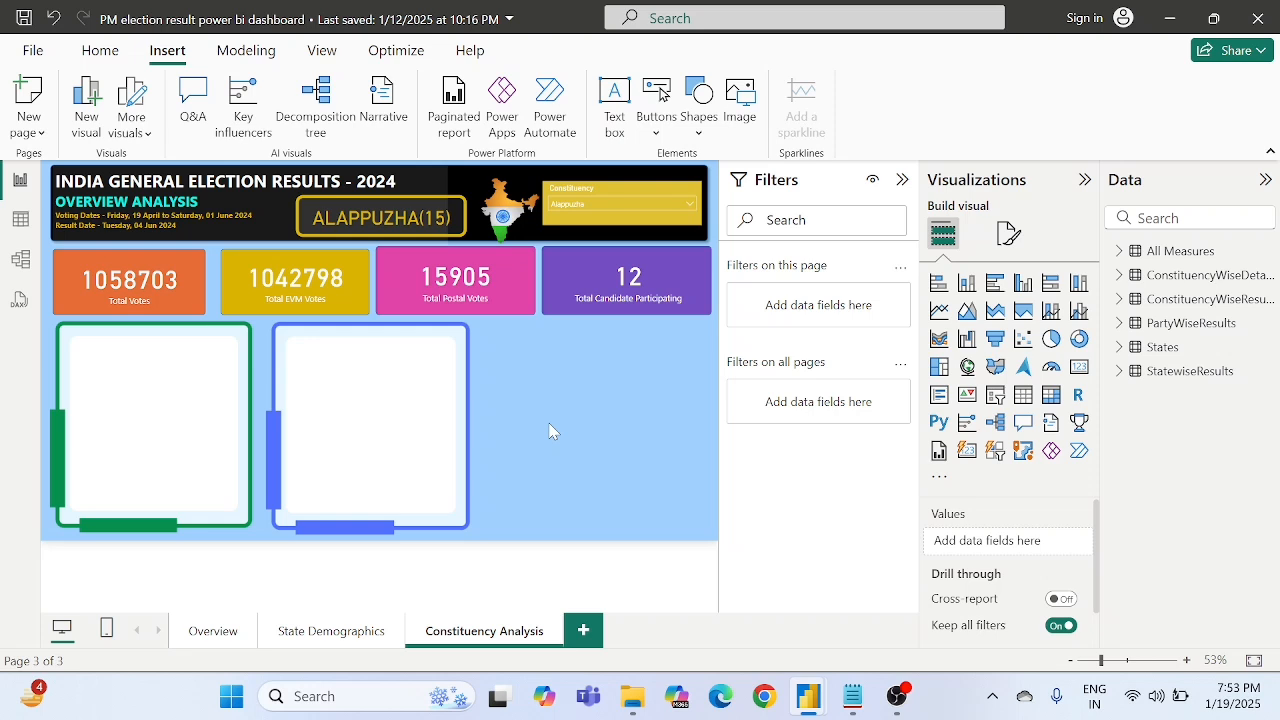
pyautogui.click(460, 405)
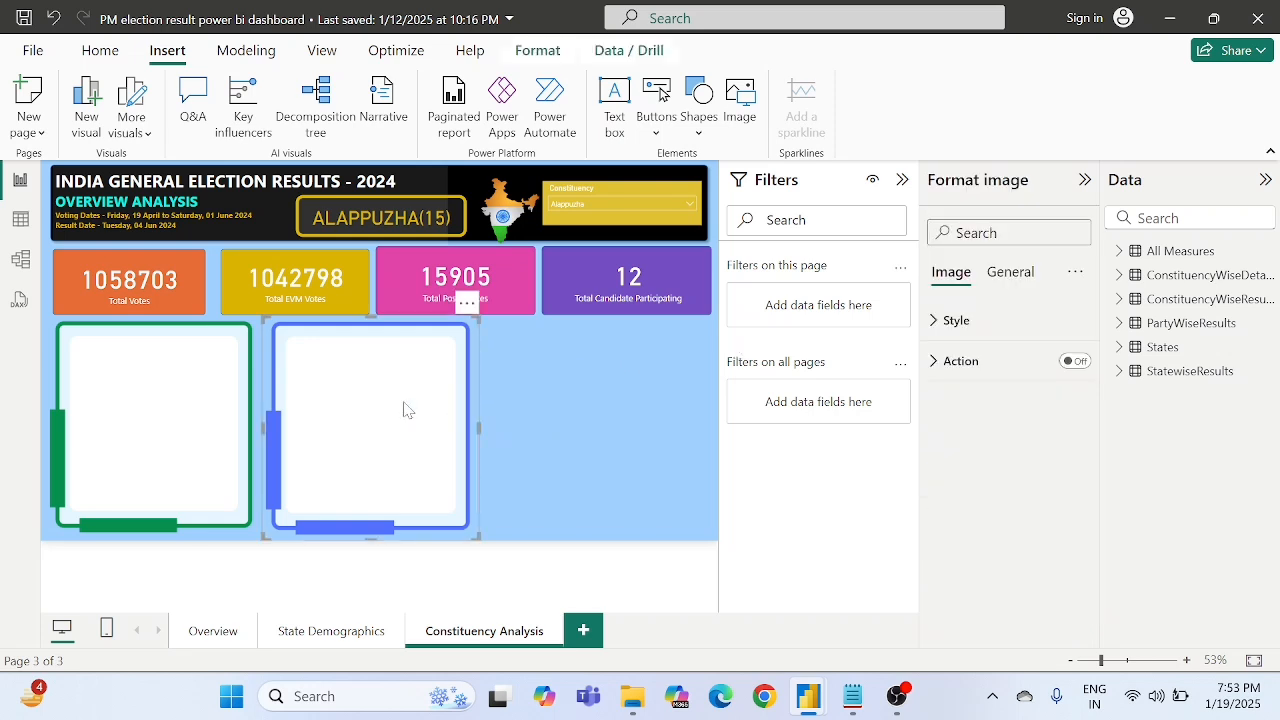
pyautogui.press('Right')
pyautogui.press('Right')
pyautogui.press('Right')
pyautogui.press('Right')
pyautogui.press('Right')
pyautogui.press('Right')
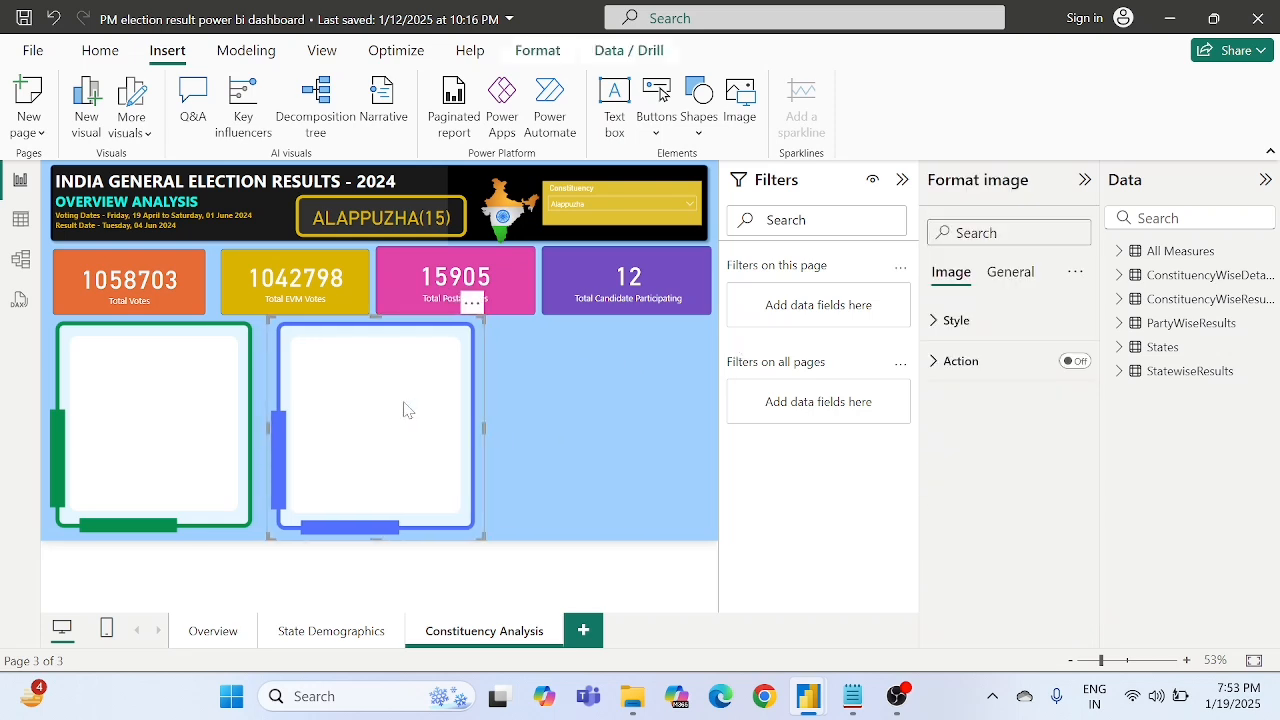
pyautogui.click(581, 419)
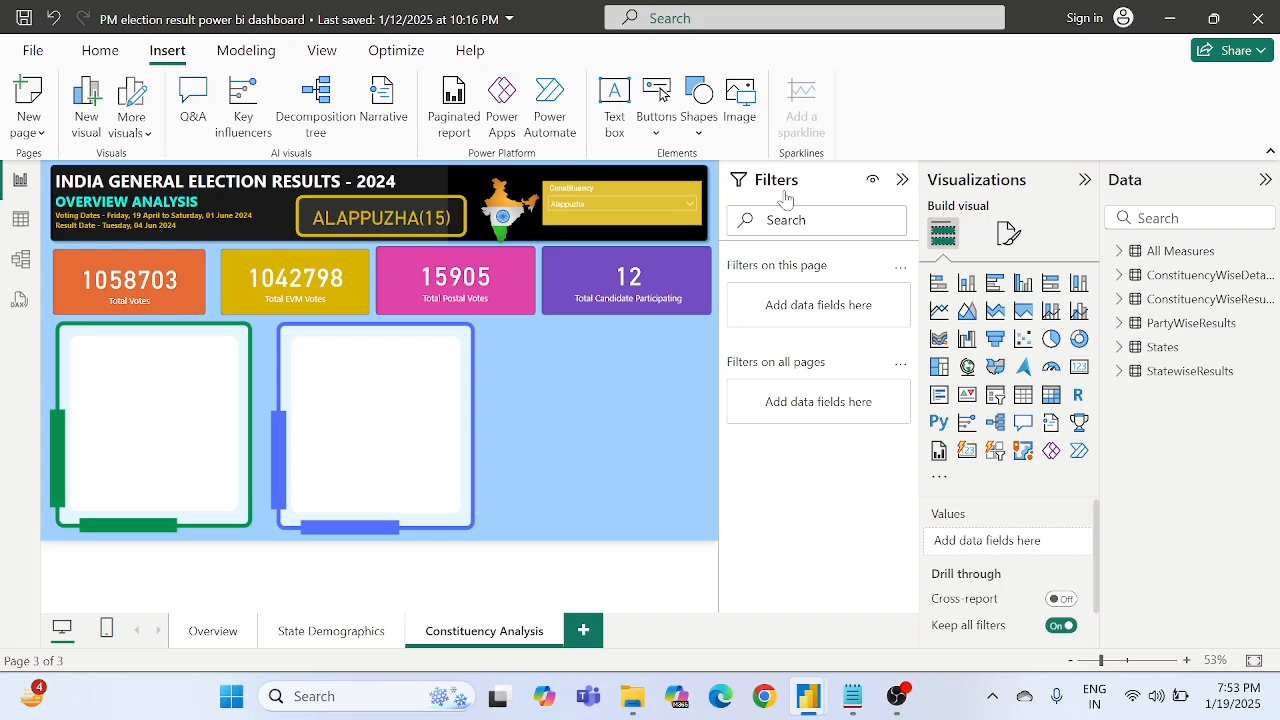
# - Insert the "2nd Runner up" image and enlarge it to nearly match the other frames, placed to the right of the blue frame
pyautogui.click(741, 96)
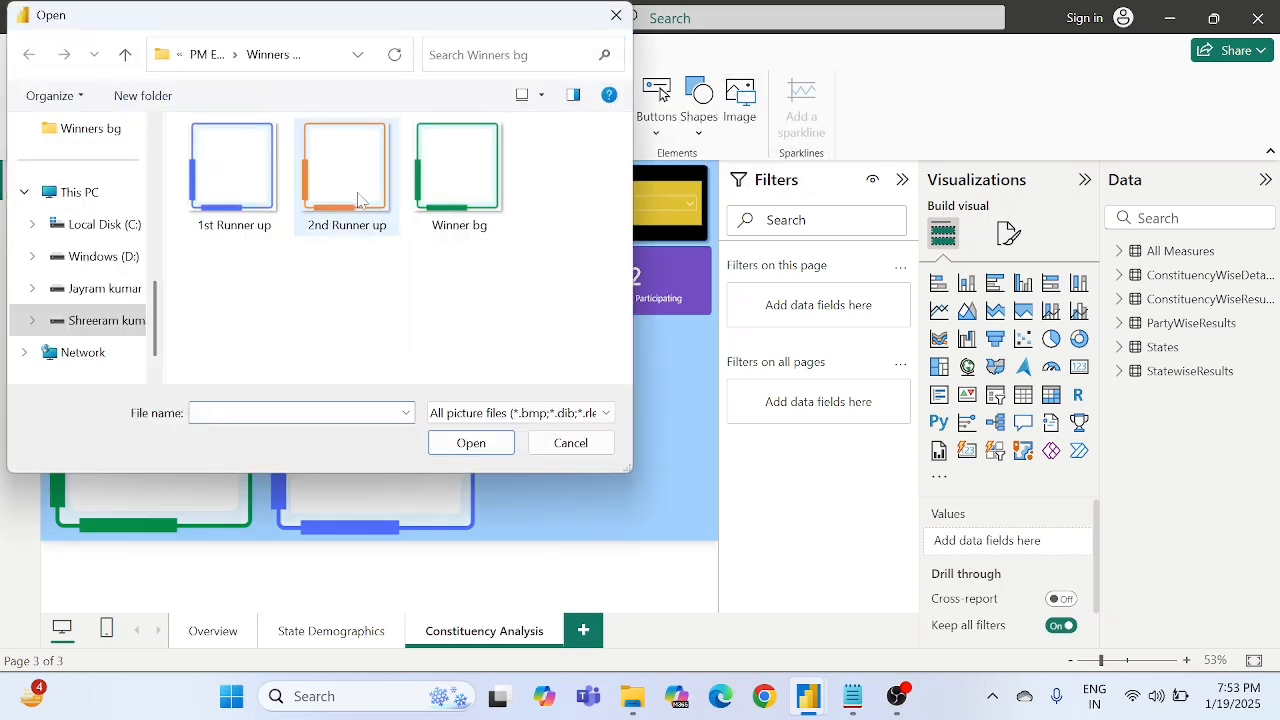
pyautogui.doubleClick(344, 166)
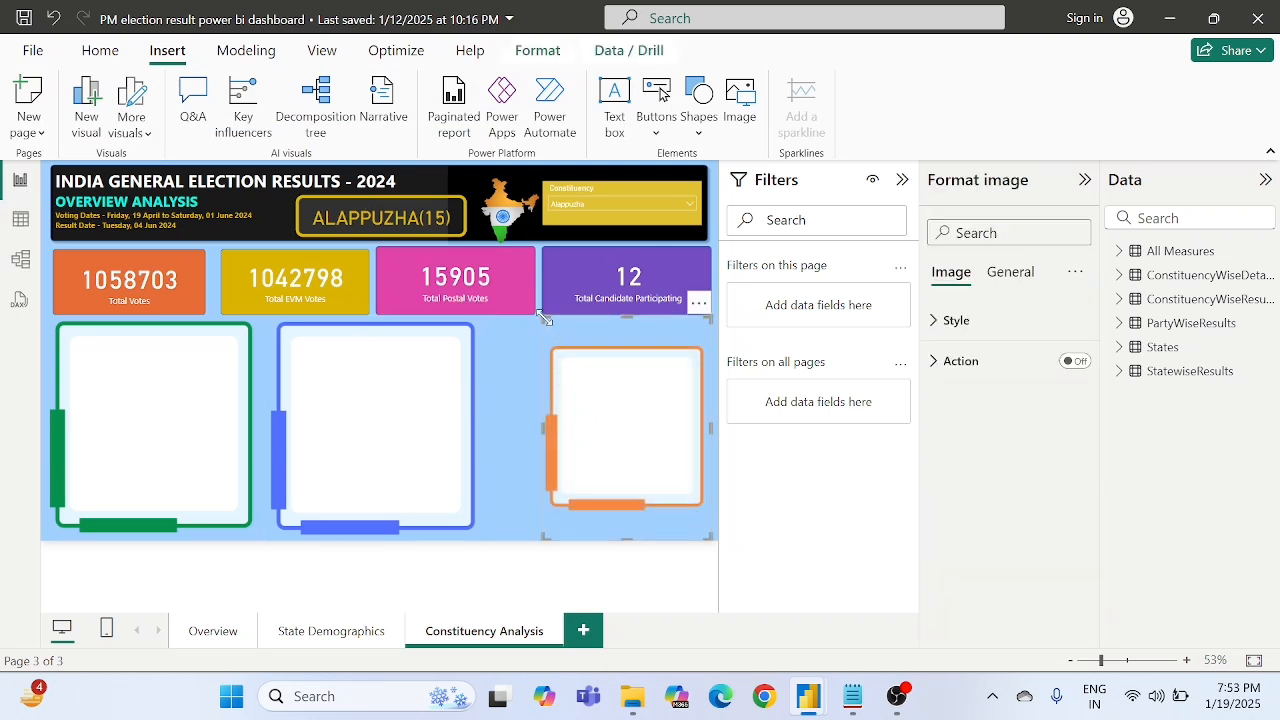
pyautogui.moveTo(641, 428); pyautogui.dragTo(600, 420)
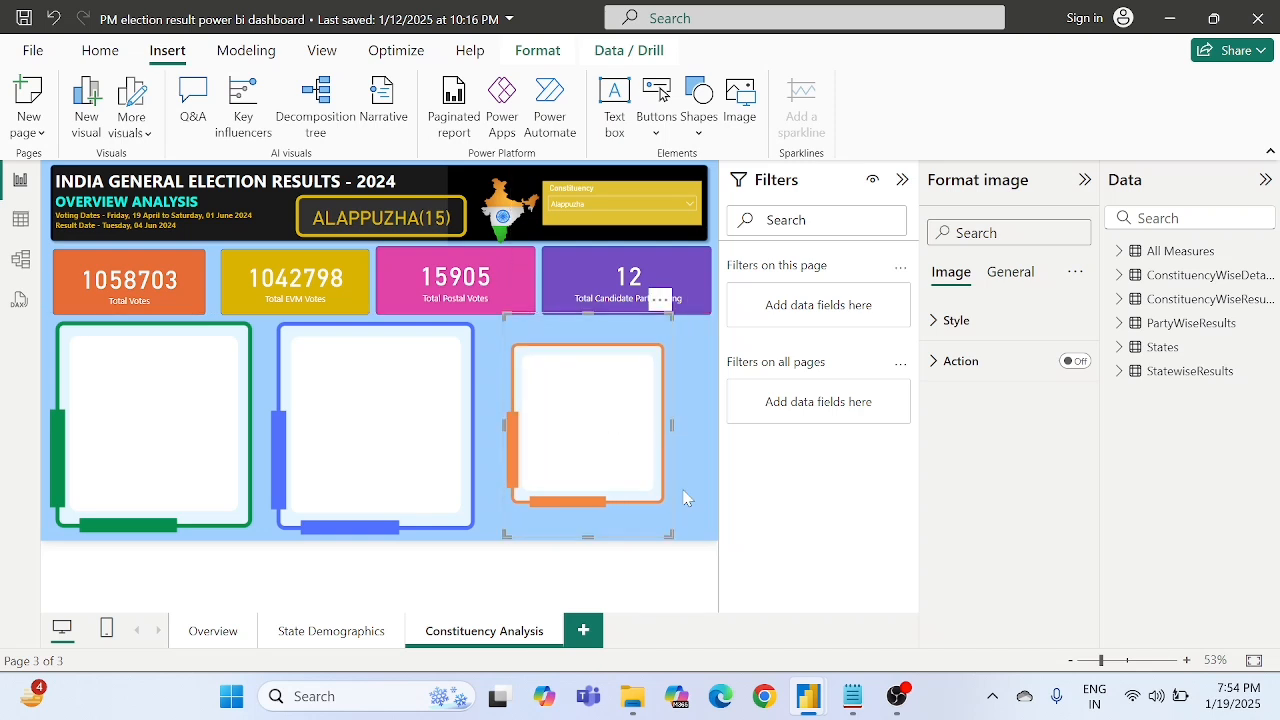
pyautogui.moveTo(668, 536); pyautogui.dragTo(699, 550)
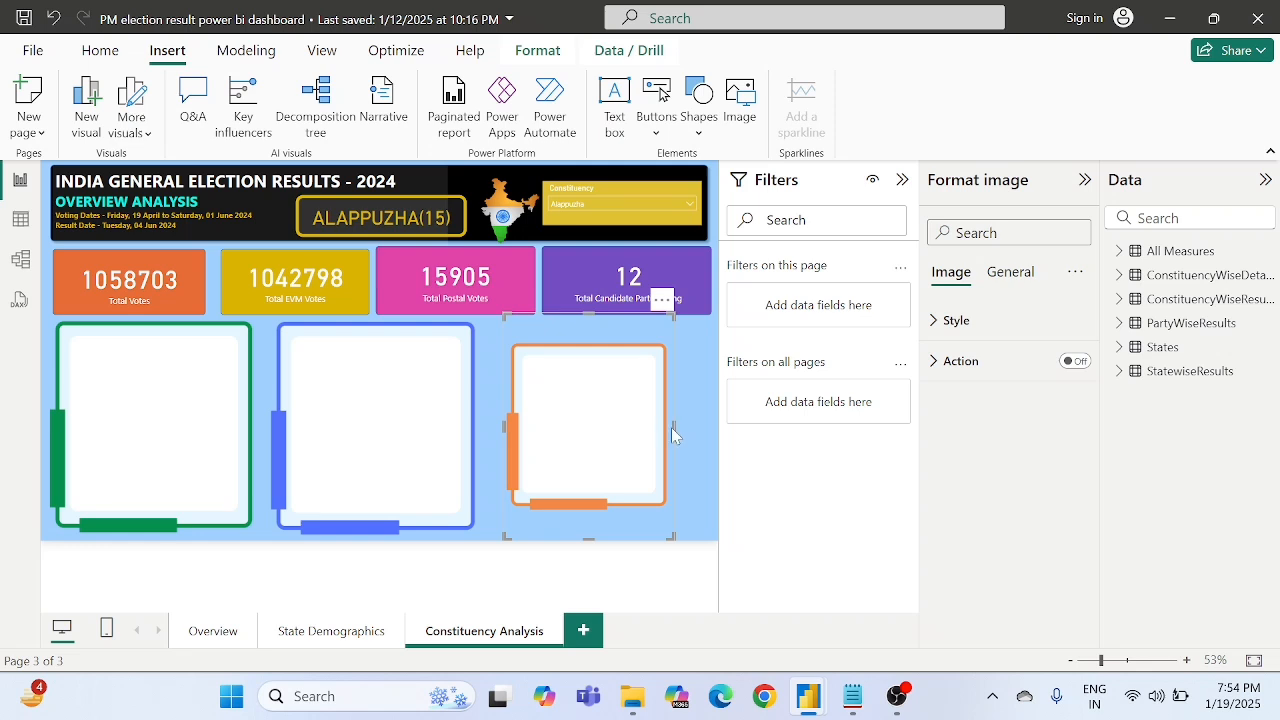
pyautogui.moveTo(672, 427); pyautogui.dragTo(711, 440)
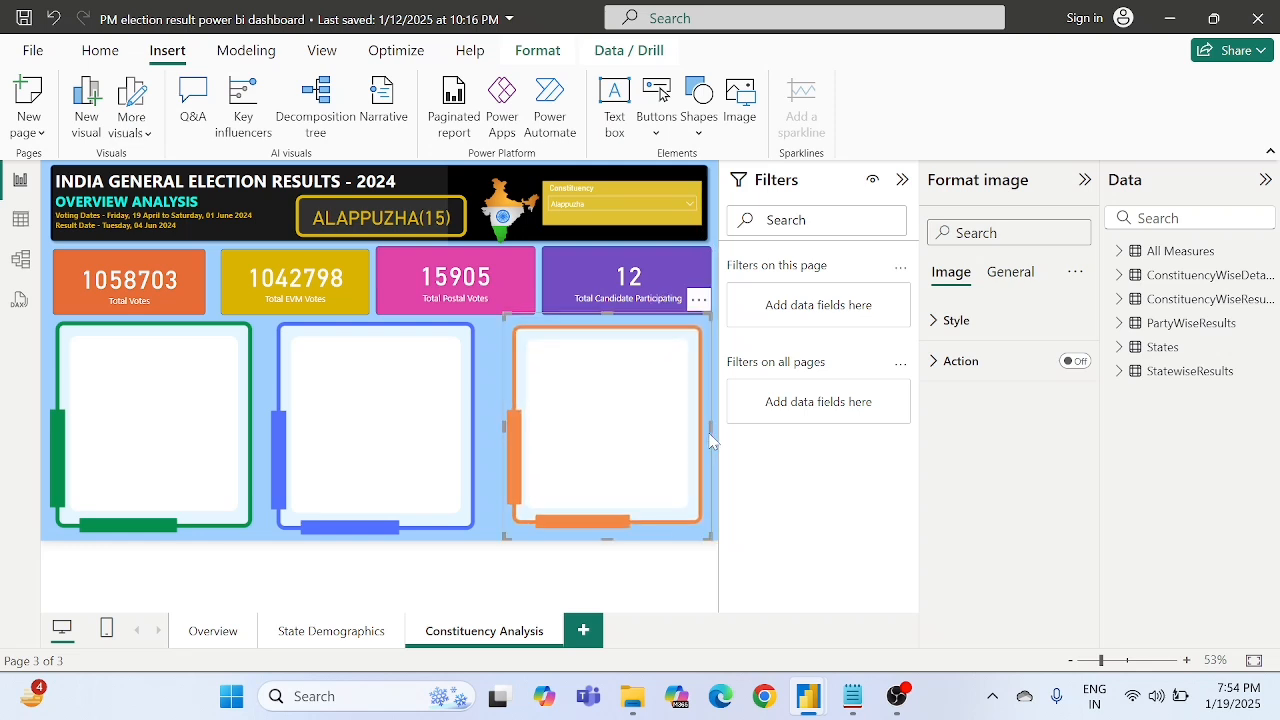
pyautogui.moveTo(616, 435); pyautogui.dragTo(604, 431)
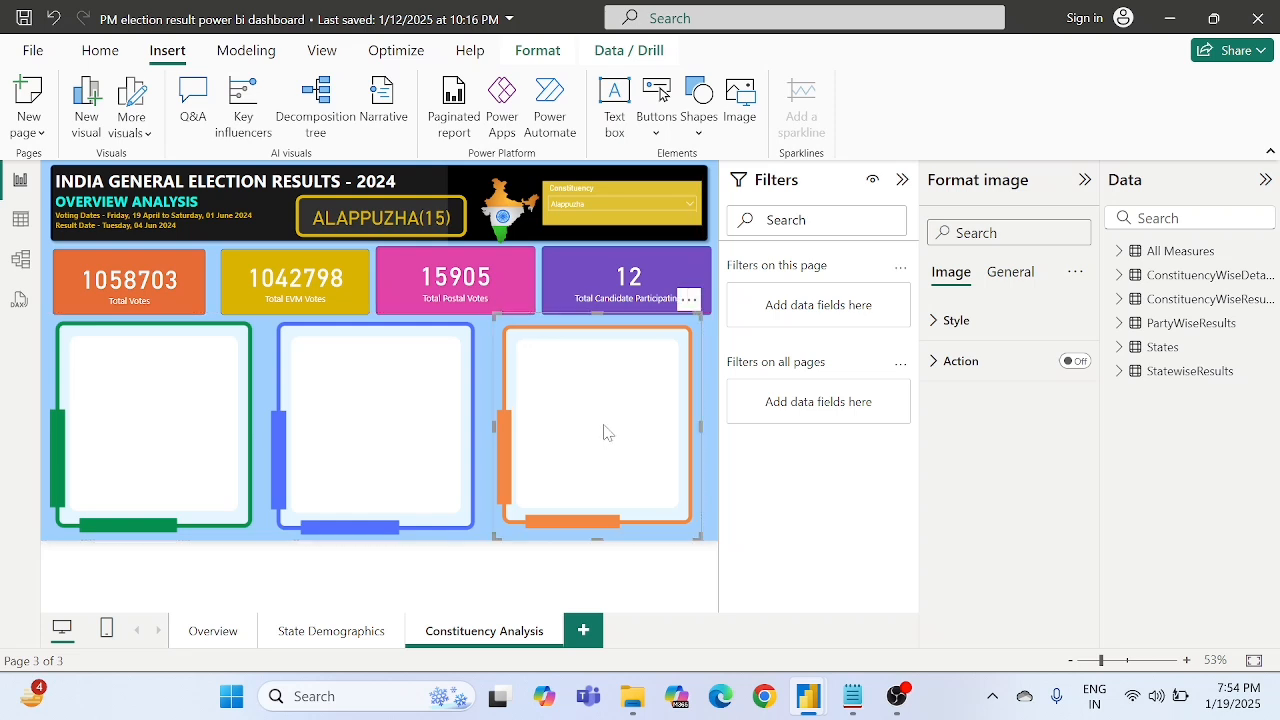
pyautogui.click(488, 368)
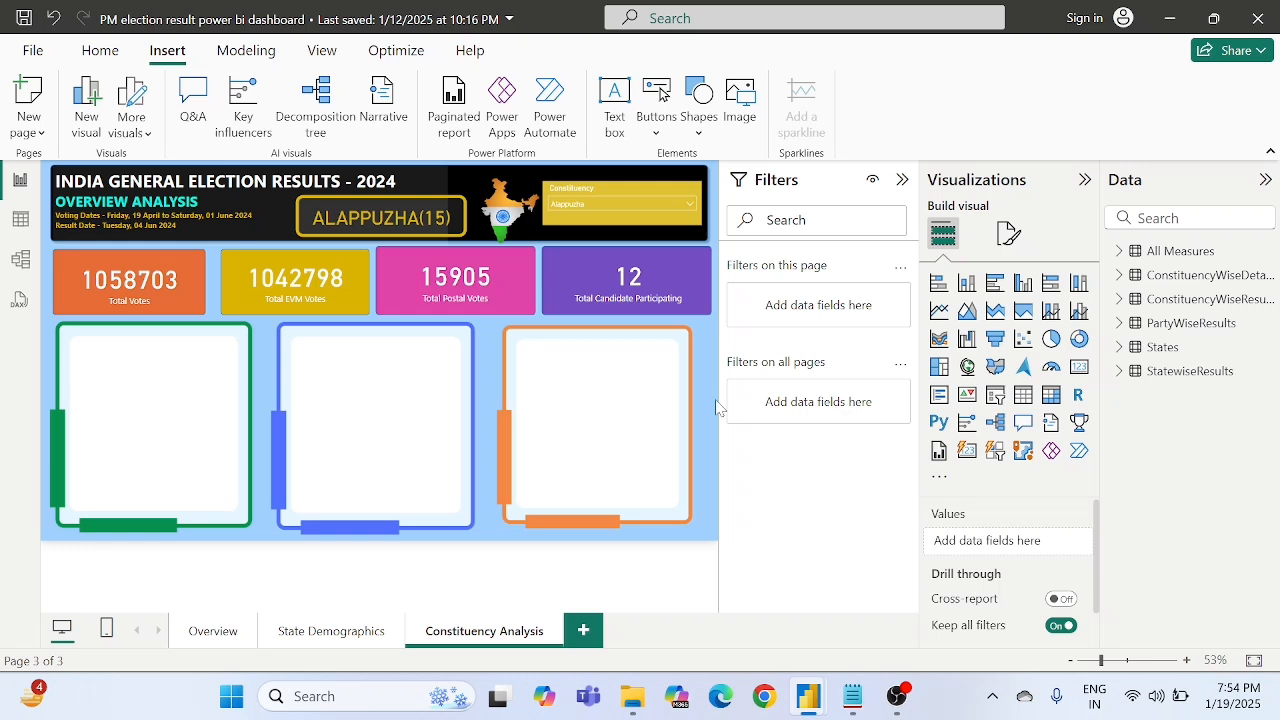
pyautogui.click(421, 217)
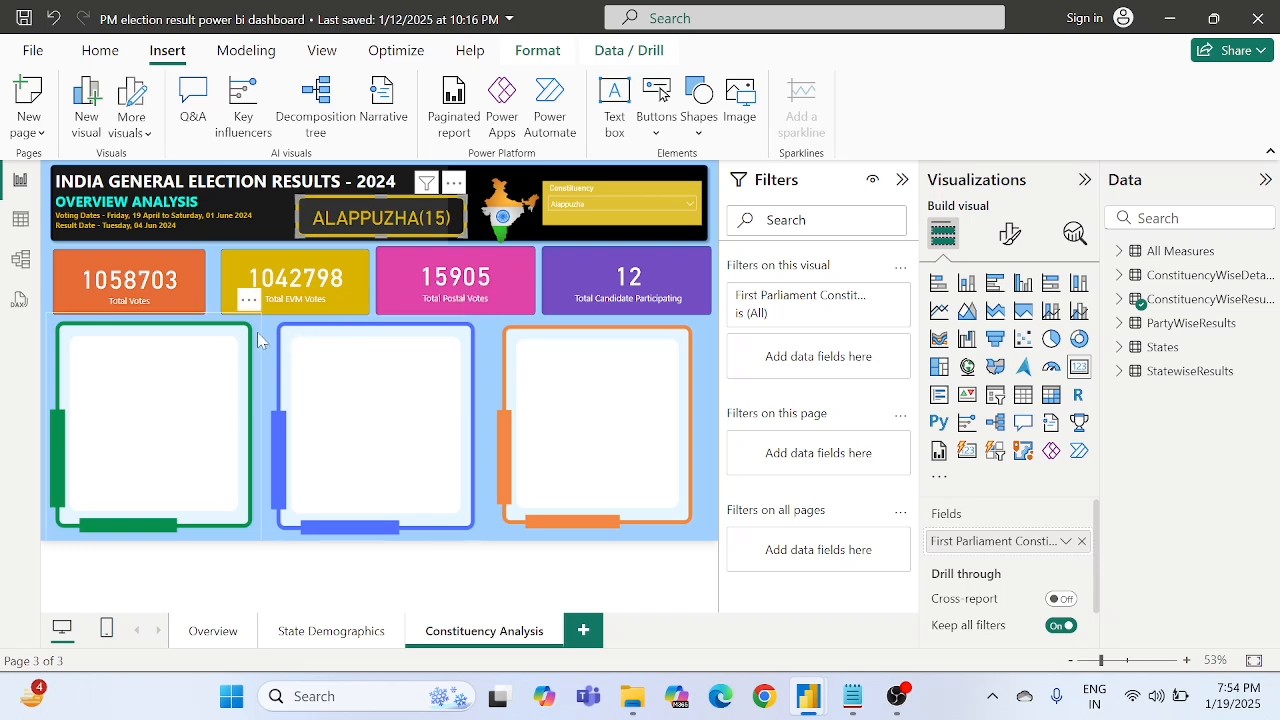
pyautogui.click(481, 364)
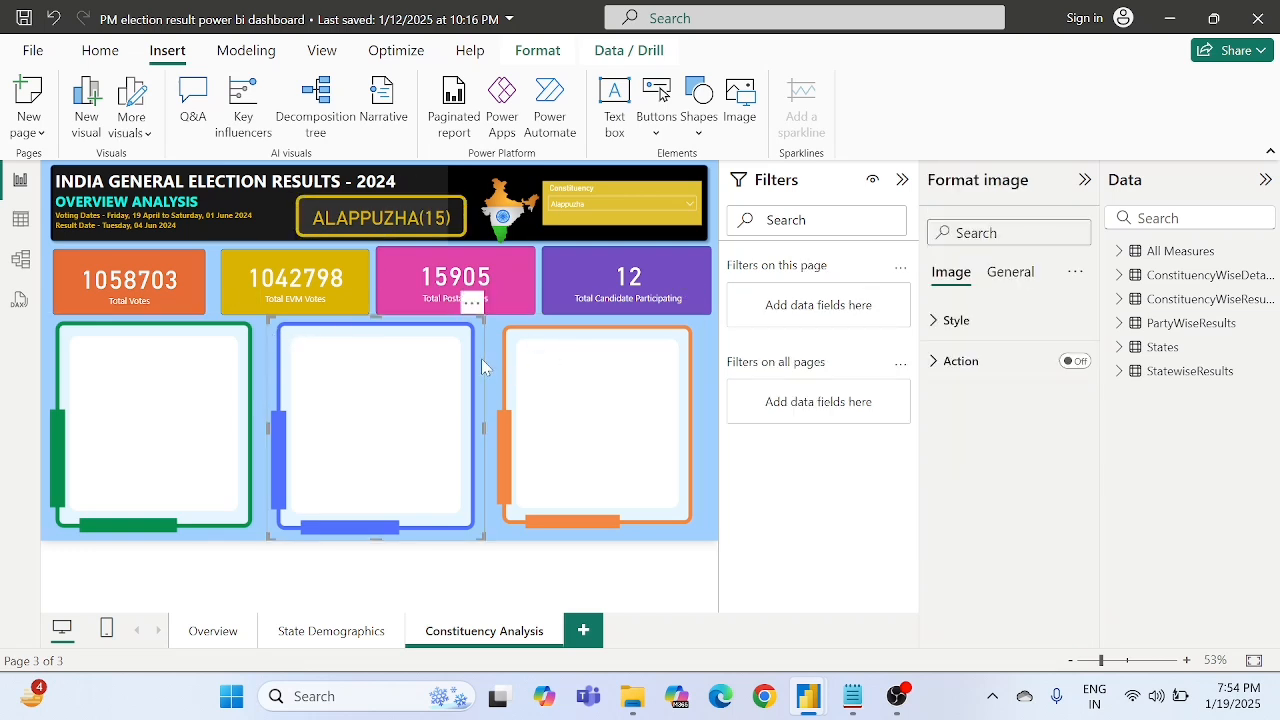
pyautogui.click(711, 507)
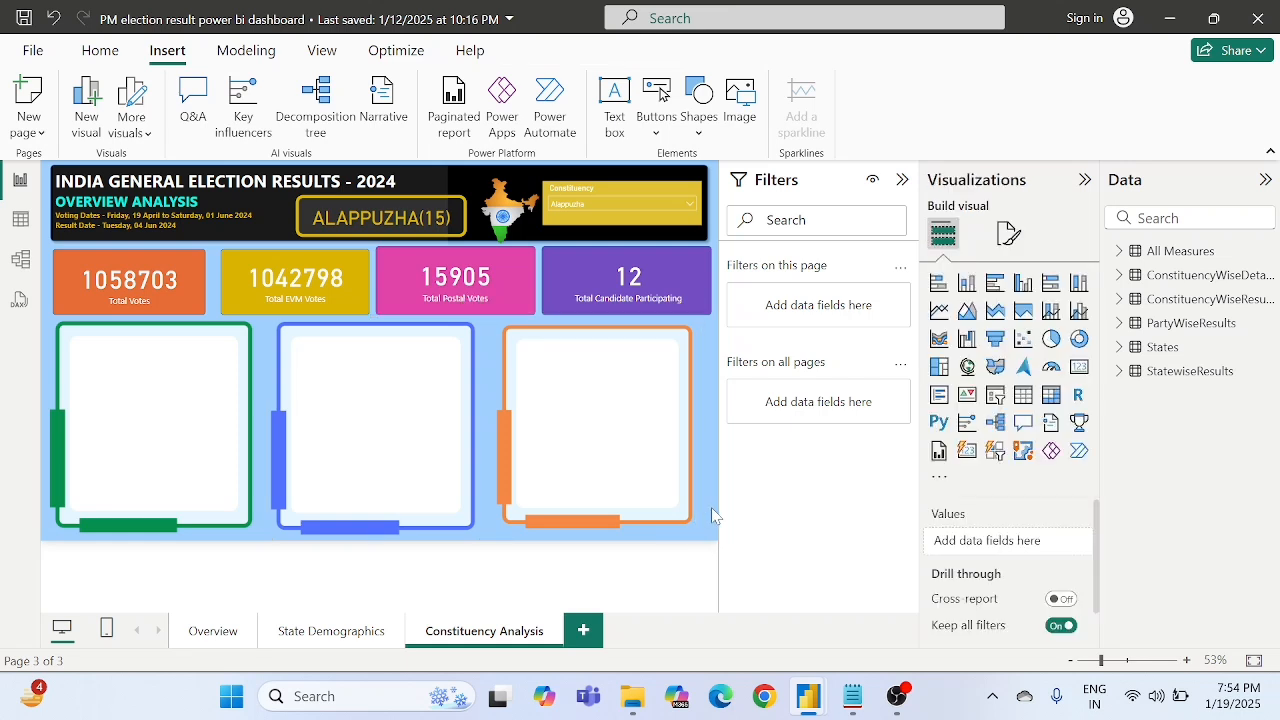
# - Duplicate the header's constituency name card, place the copy inside the green frame at its upper edge, and adjust its width
pyautogui.click(415, 222)
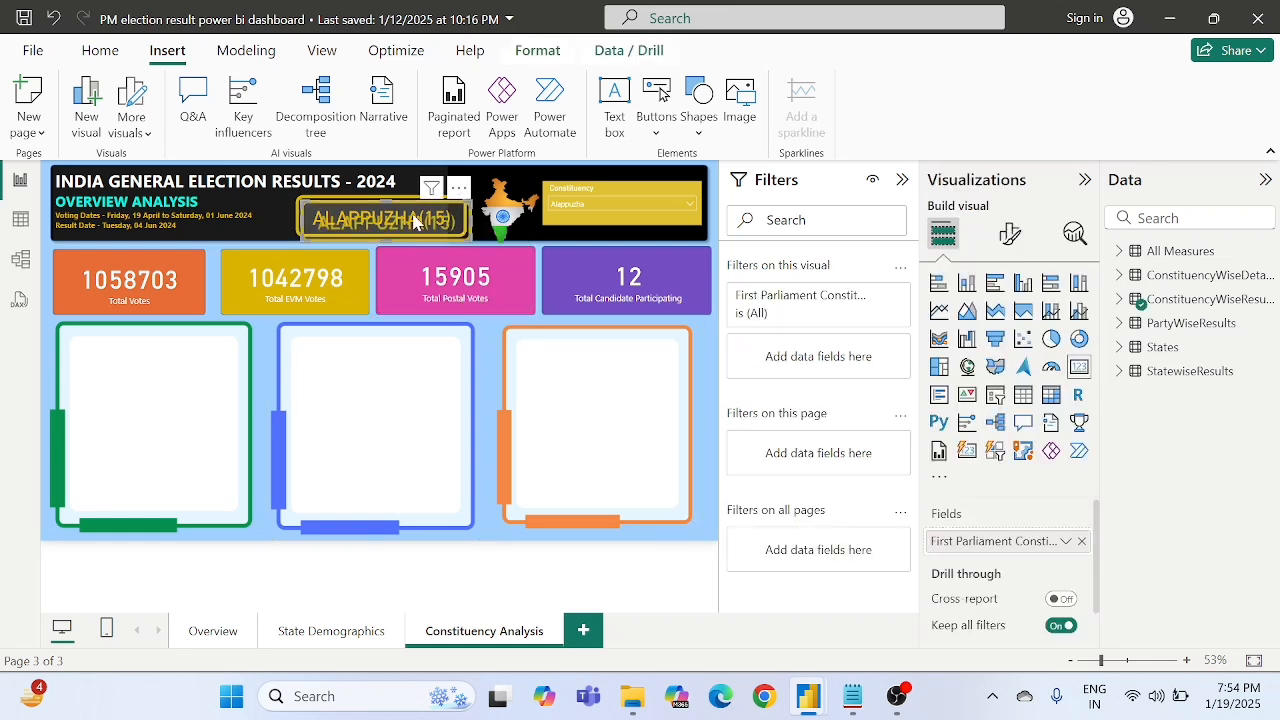
pyautogui.moveTo(413, 224); pyautogui.dragTo(206, 364)
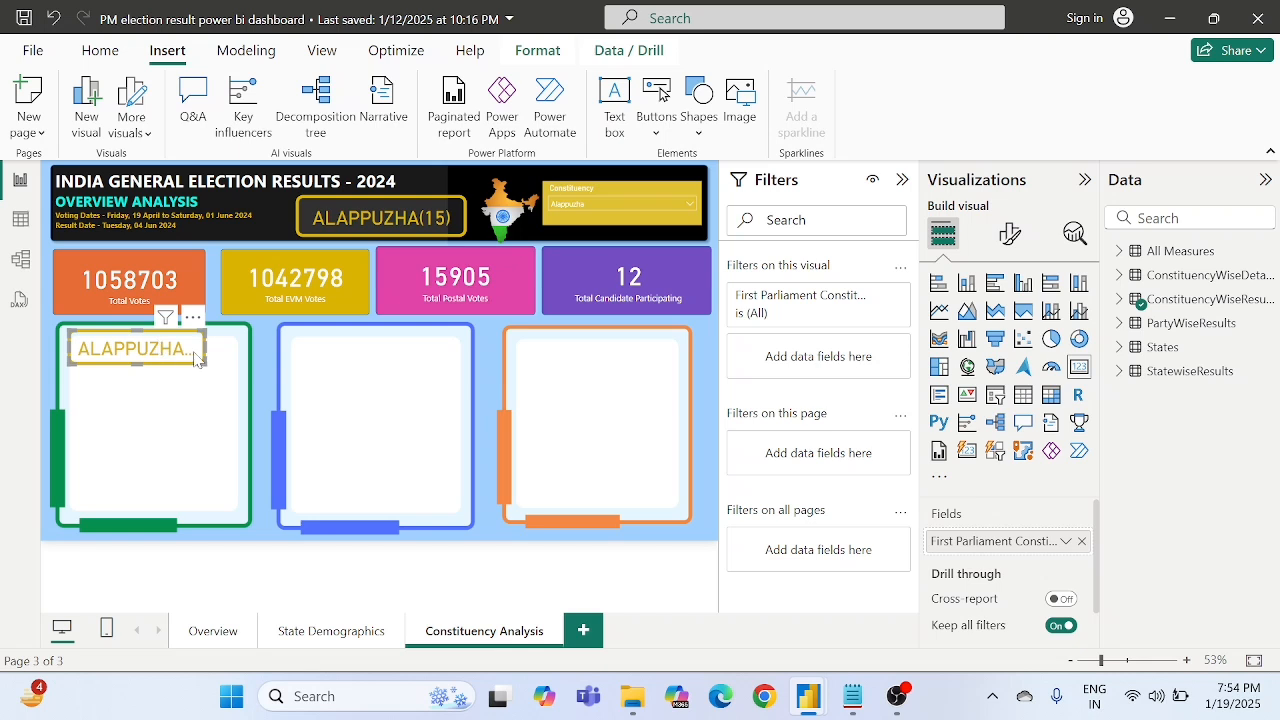
pyautogui.moveTo(204, 348)
pyautogui.mouseDown()
pyautogui.moveTo(222, 349)
pyautogui.moveTo(194, 356)
pyautogui.mouseUp()
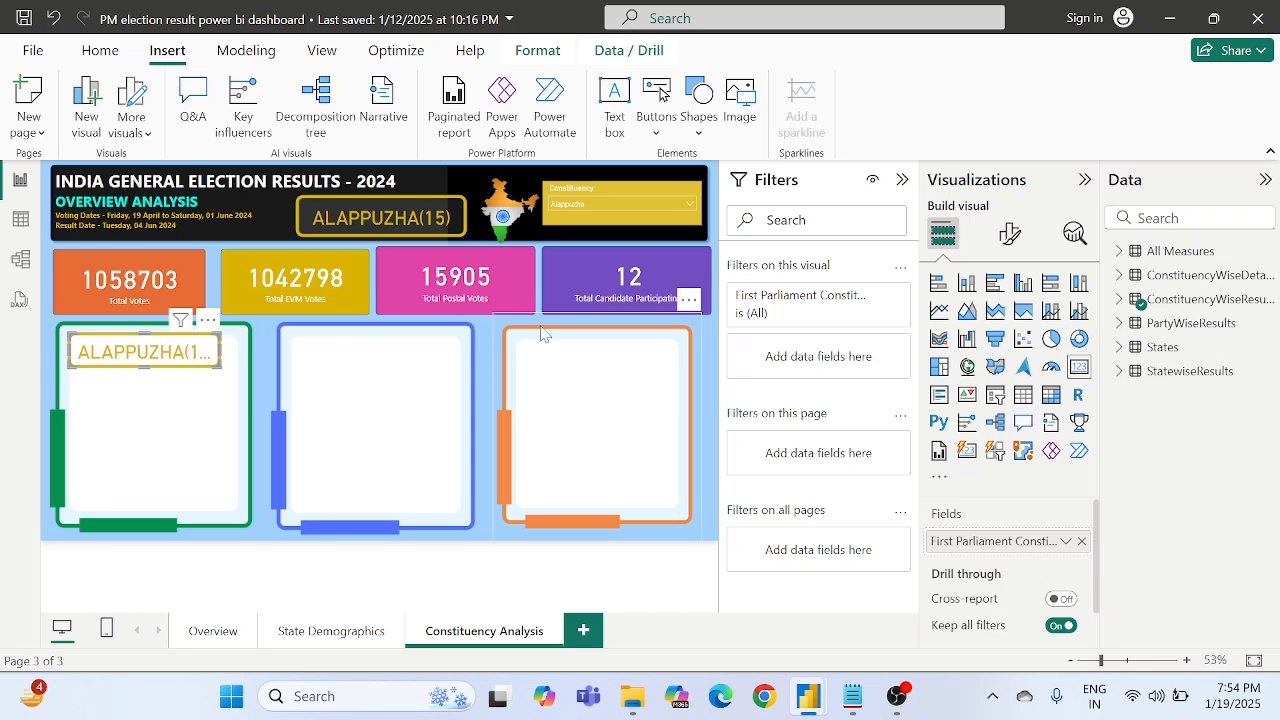
# - Set the callout value font size of the card in the green frame to 20
pyautogui.click(1010, 236)
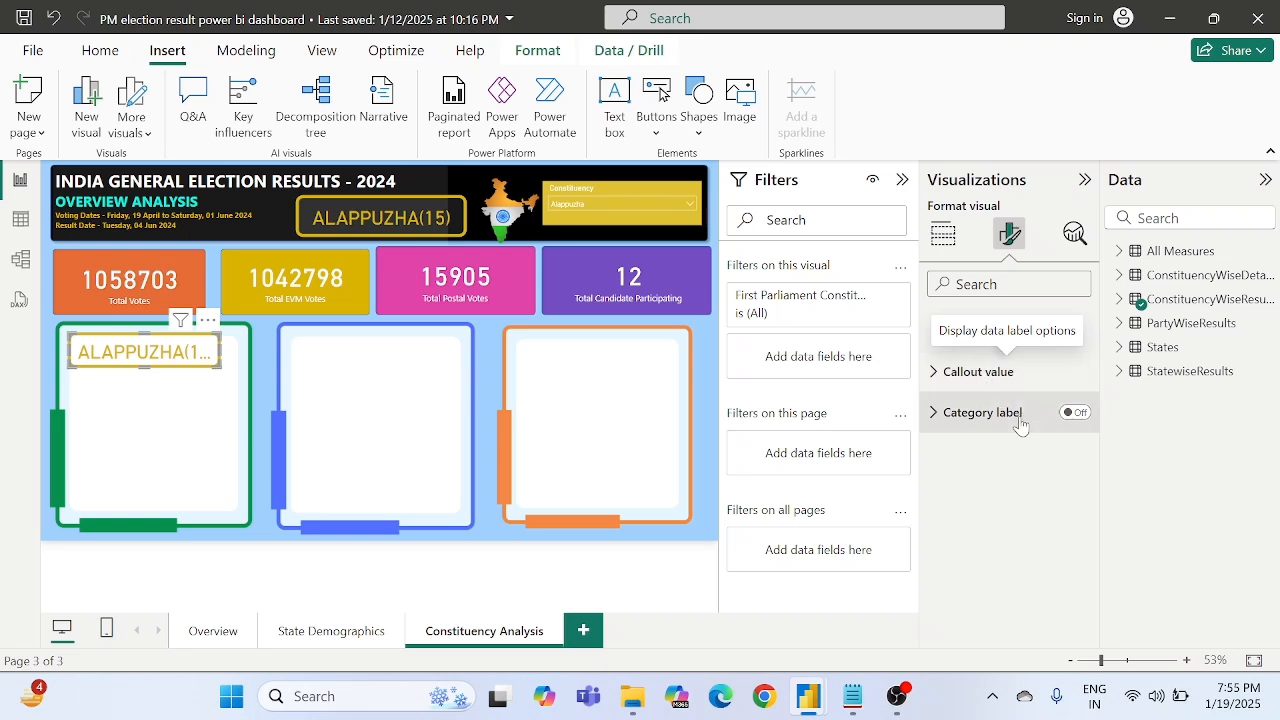
pyautogui.click(975, 385)
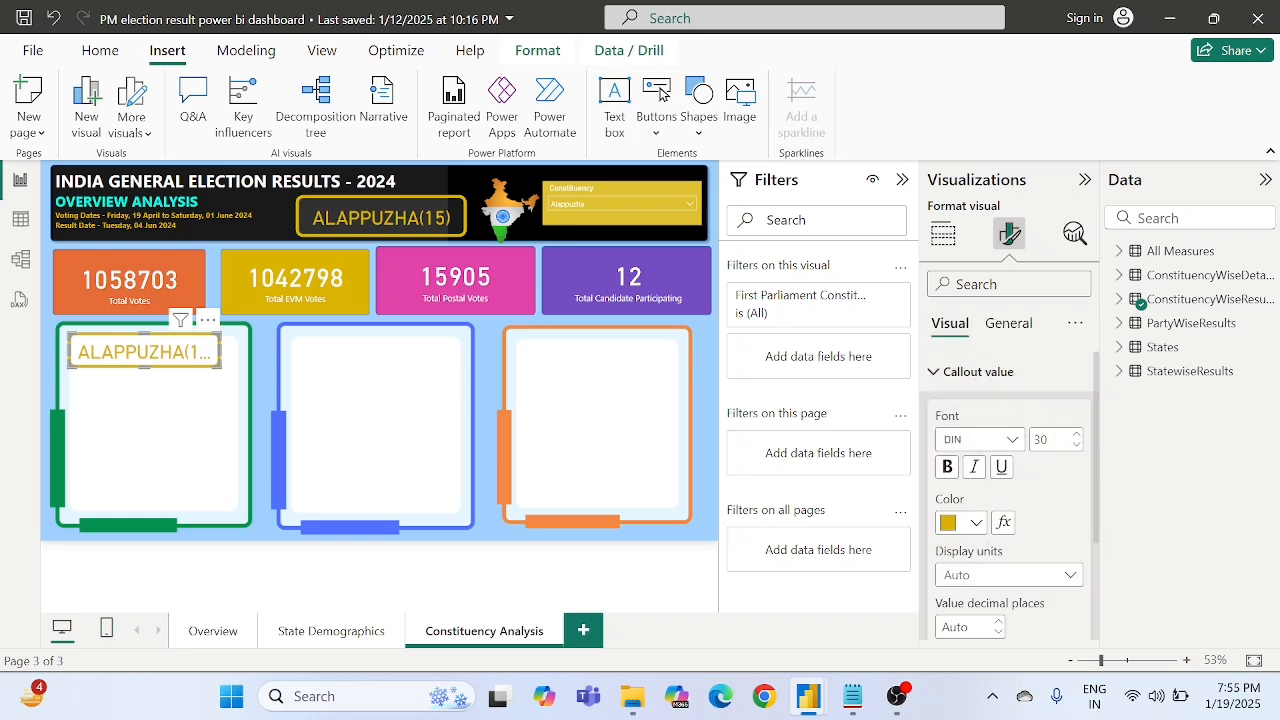
pyautogui.scroll(-1, 1000, 500)
pyautogui.scroll(1, 1015, 440)
pyautogui.doubleClick(1041, 440)
pyautogui.write('20')
pyautogui.press('Return')
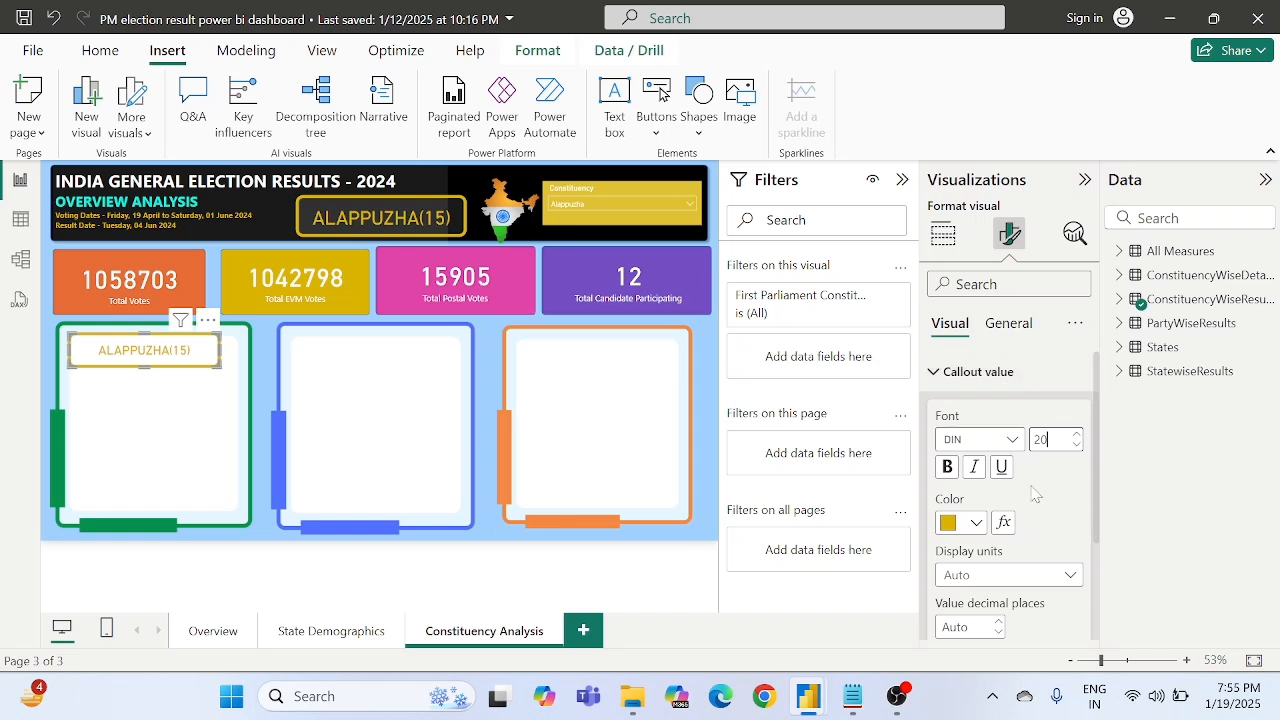
# - Try blue as the callout value color of the card in the green frame and restore gold #D9B300
pyautogui.click(972, 524)
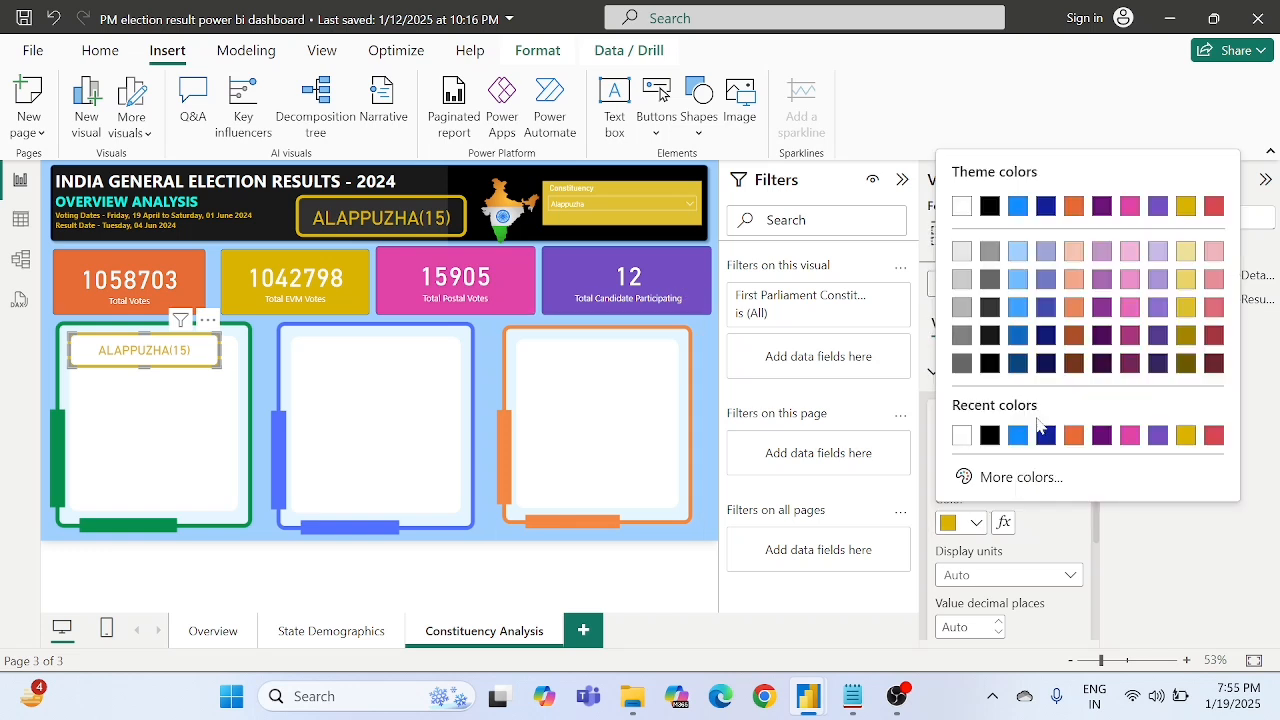
pyautogui.click(1018, 435)
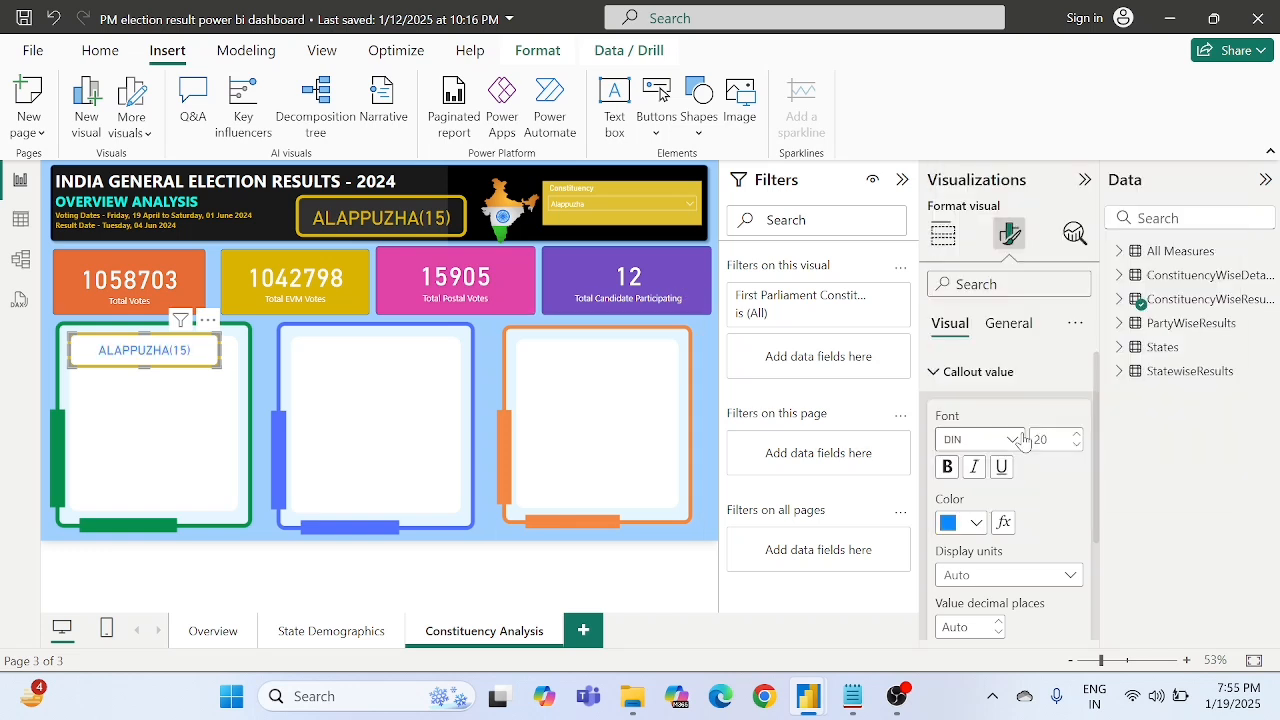
pyautogui.click(968, 525)
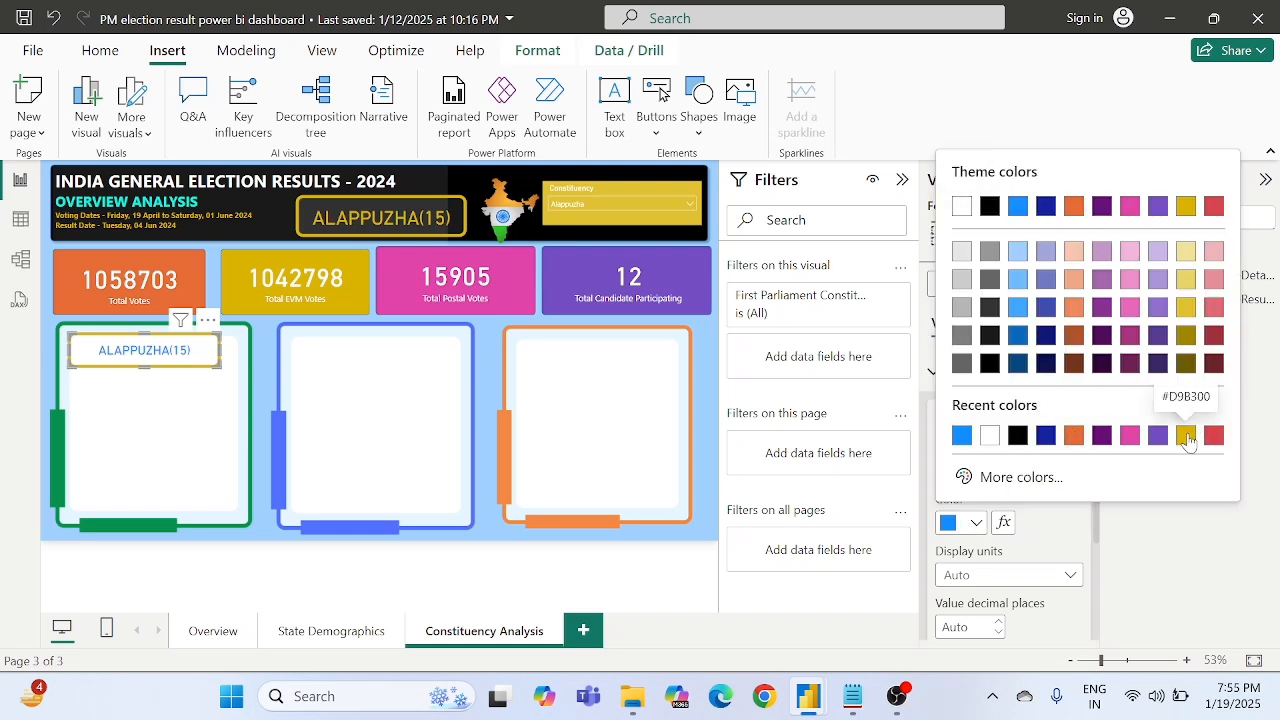
pyautogui.click(1186, 436)
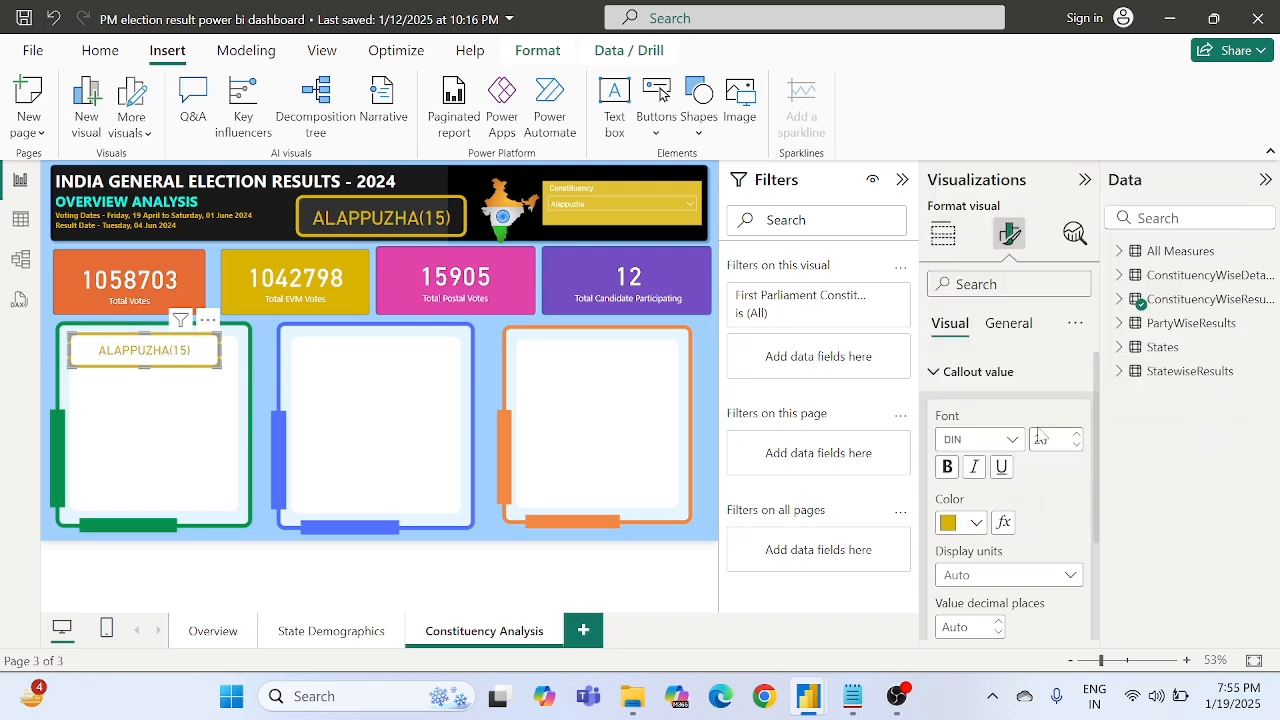
# - Turn off the visual border of the constituency name card in the green frame
pyautogui.click(1010, 324)
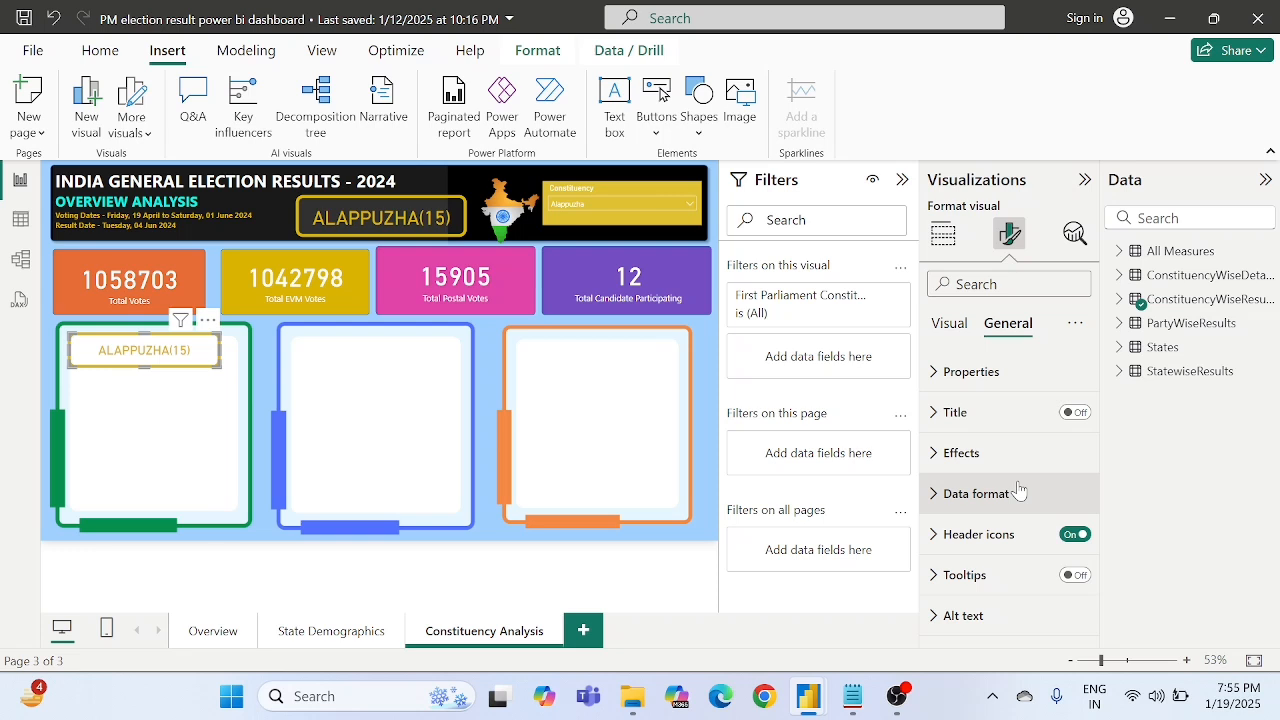
pyautogui.click(972, 458)
pyautogui.scroll(-1, 972, 466)
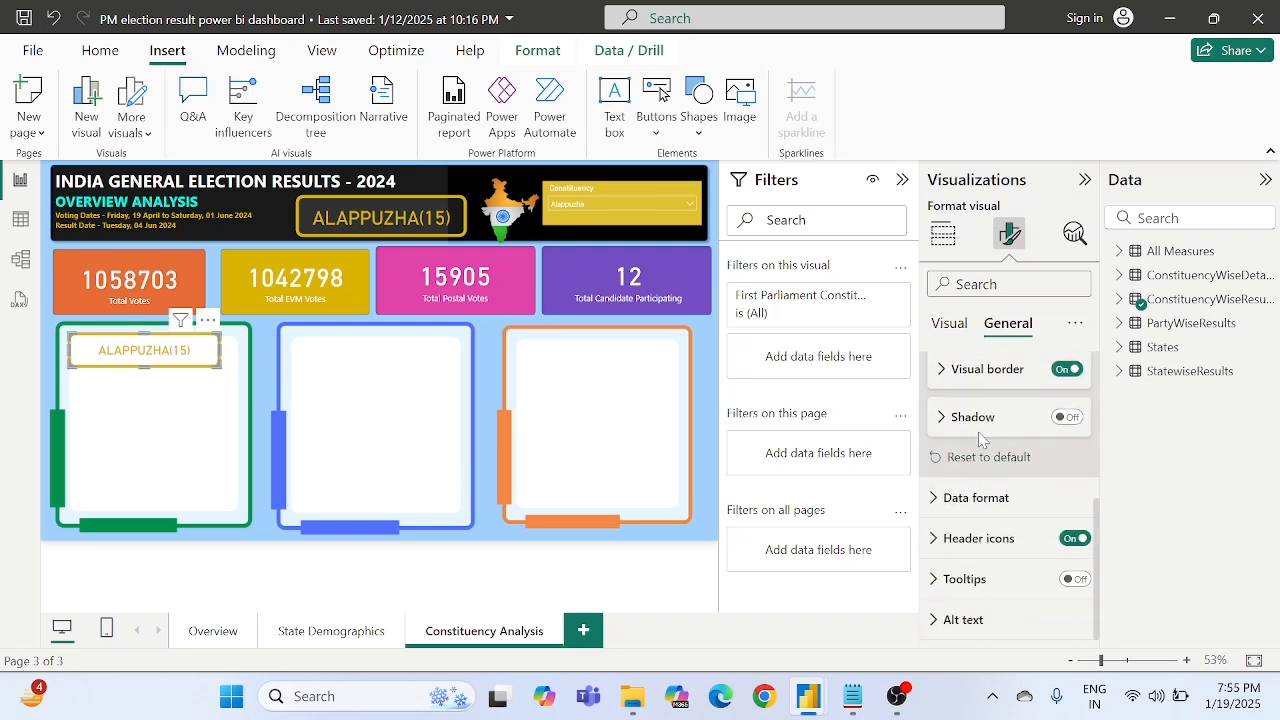
pyautogui.scroll(1, 980, 442)
pyautogui.click(954, 446)
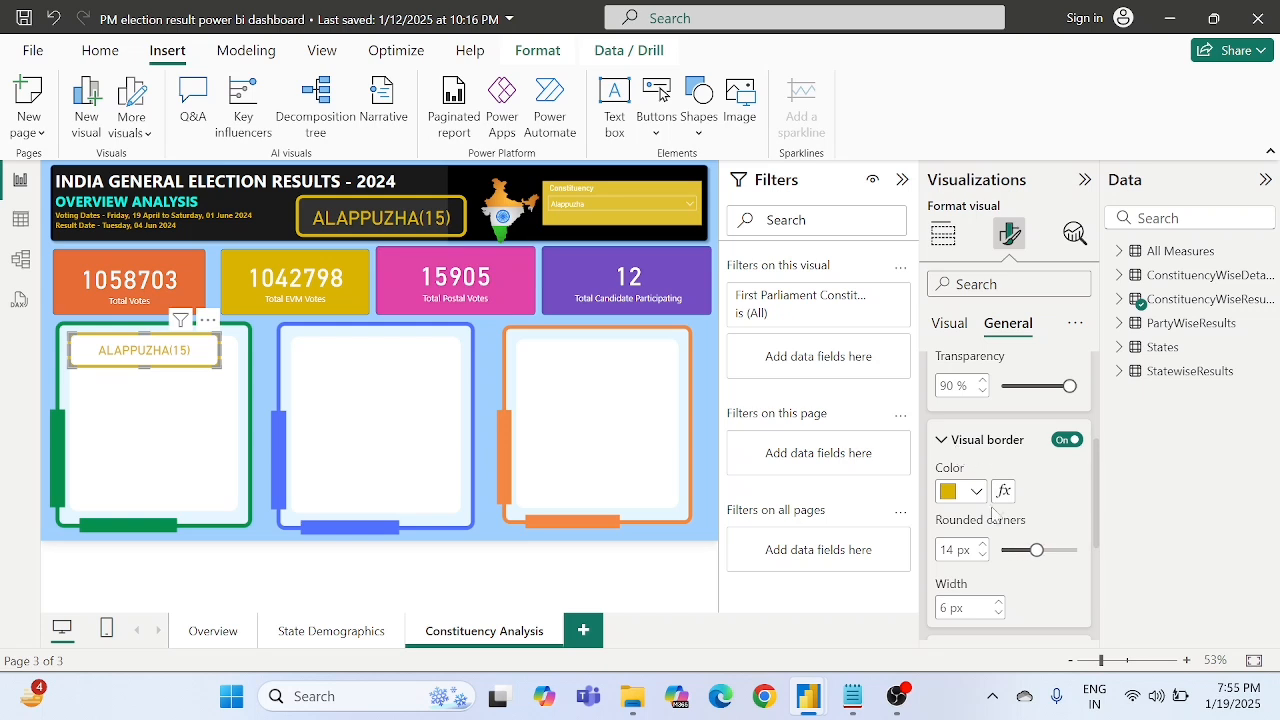
pyautogui.click(1068, 442)
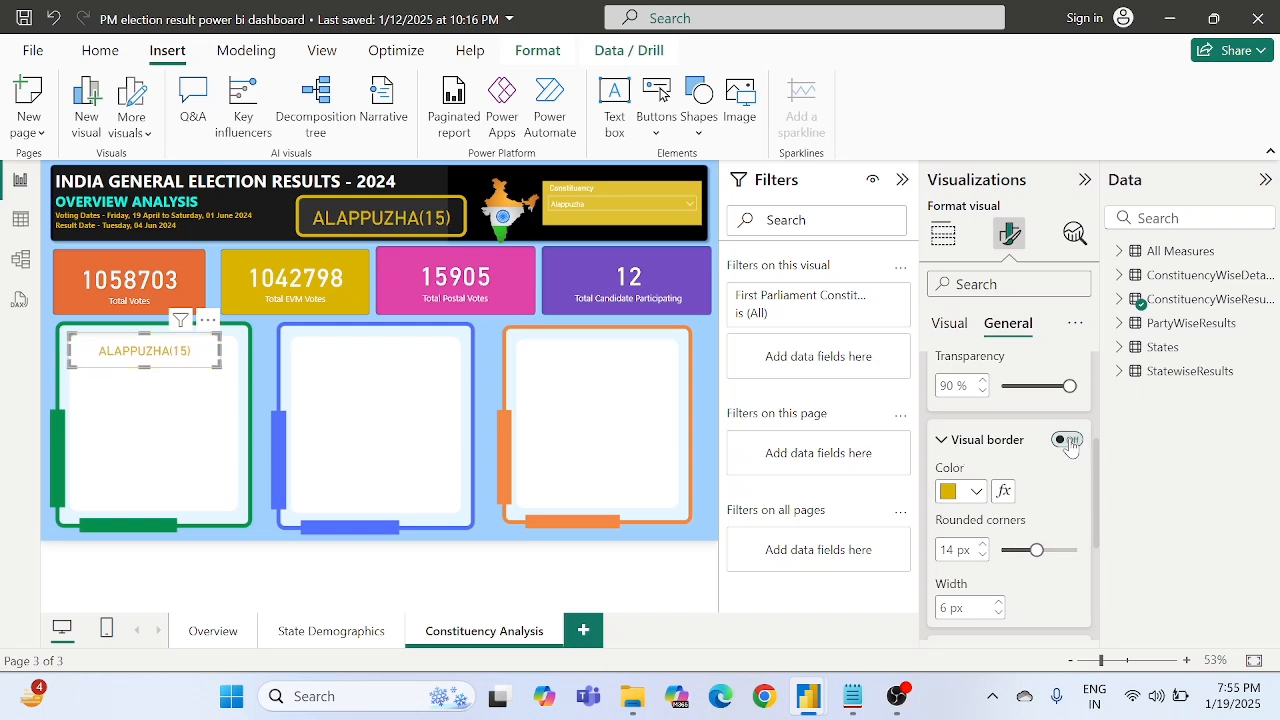
# - Shift the constituency name card slightly sideways to centre it within the upper part of the green frame
pyautogui.click(945, 449)
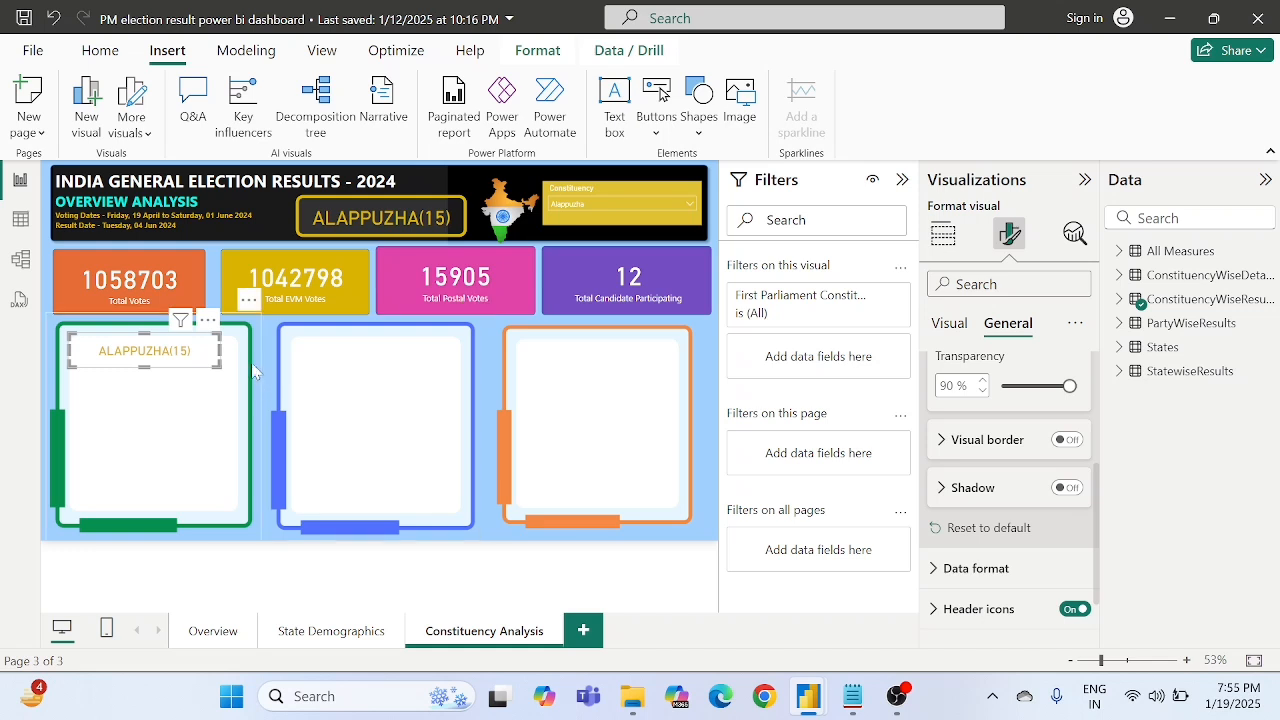
pyautogui.click(255, 542)
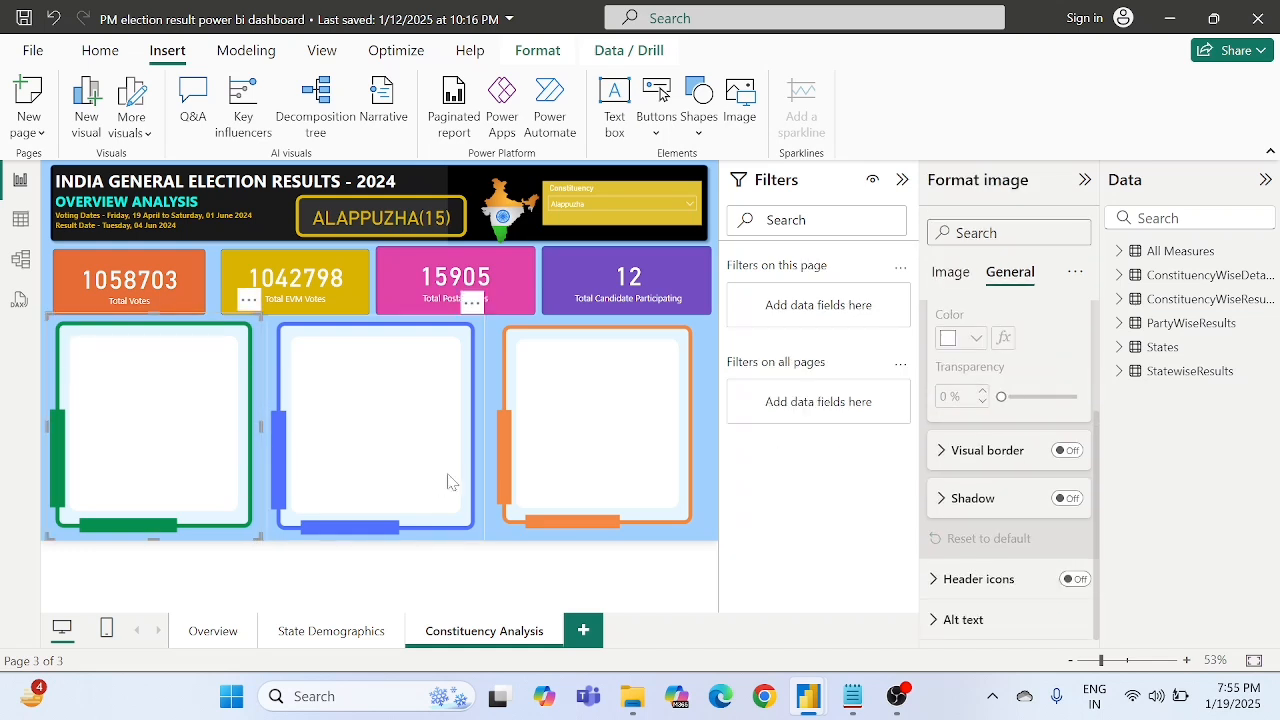
pyautogui.hotkey('ctrl', 'v')
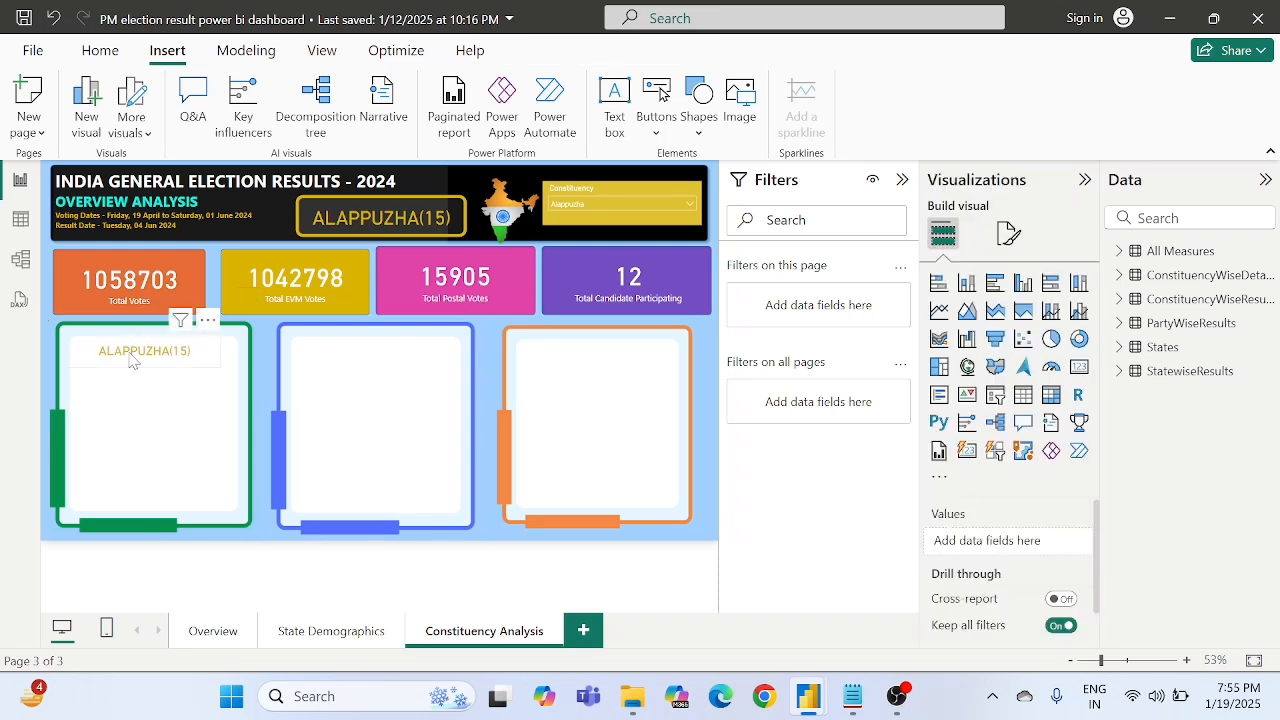
pyautogui.moveTo(131, 360); pyautogui.dragTo(151, 360)
pyautogui.moveTo(145, 360); pyautogui.dragTo(140, 361)
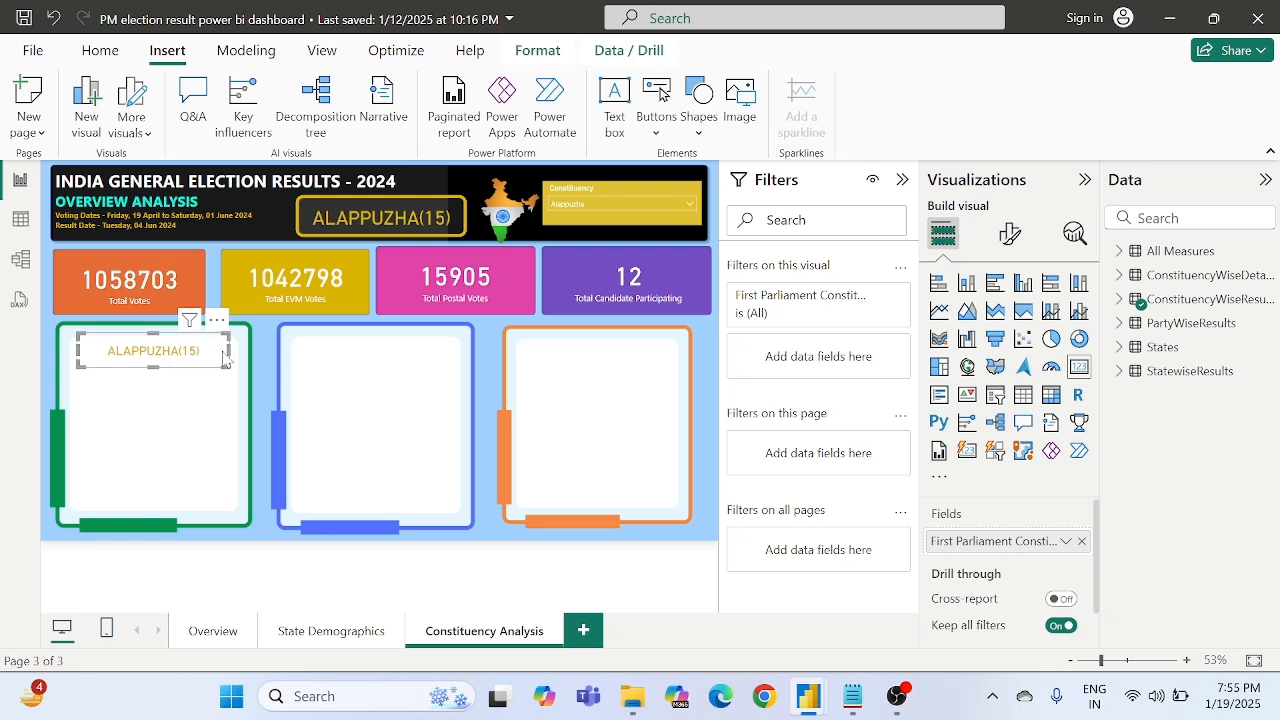
pyautogui.click(714, 407)
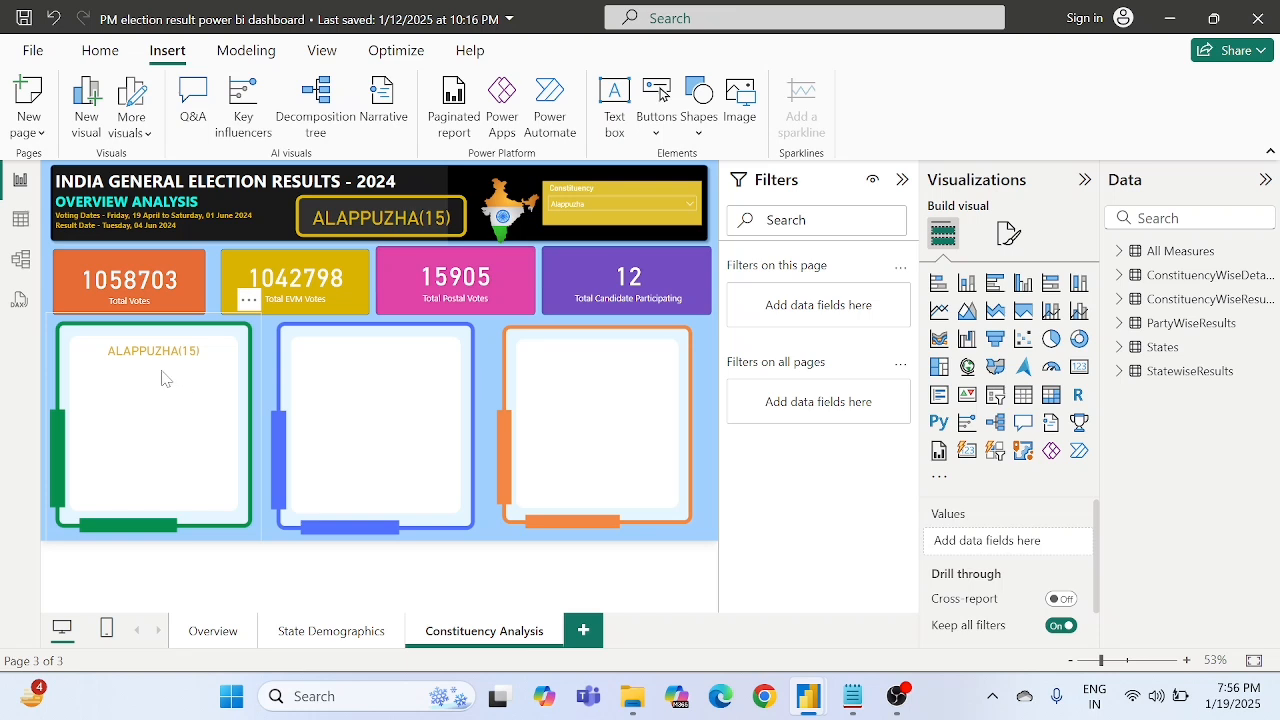
# - Set the Constituency slicer to Agra and close its list of options
pyautogui.click(579, 205)
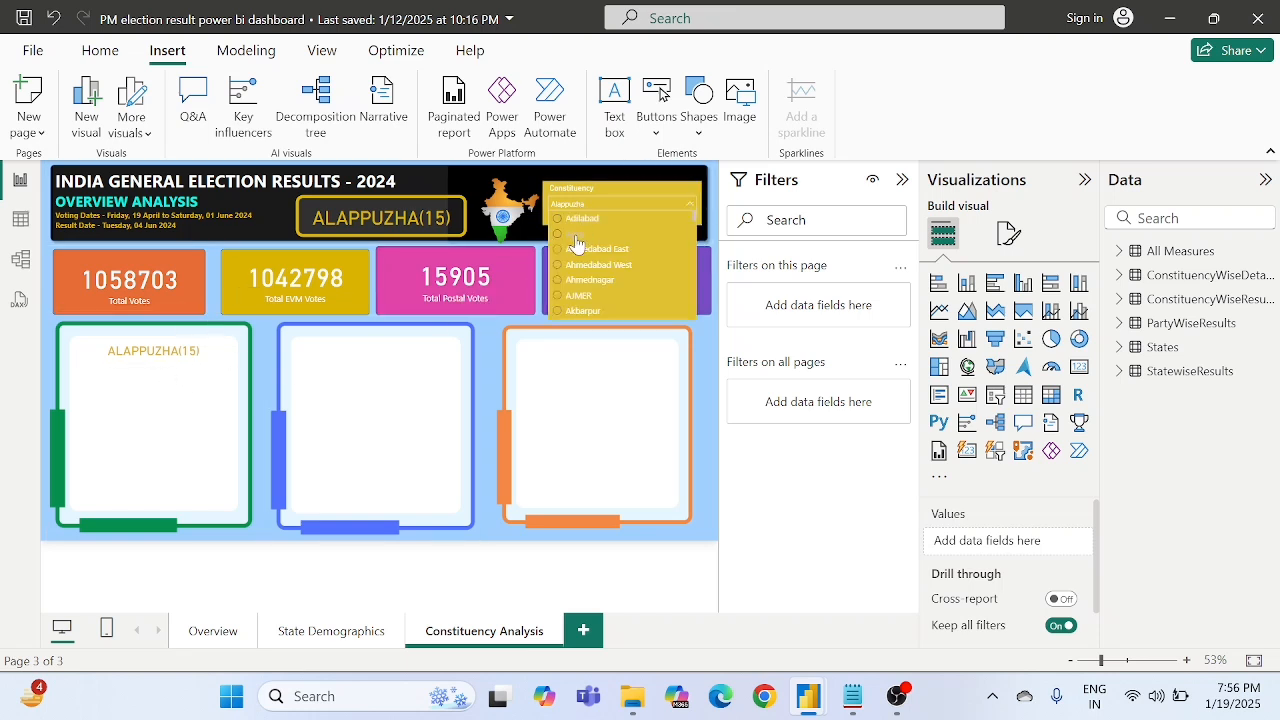
pyautogui.click(575, 234)
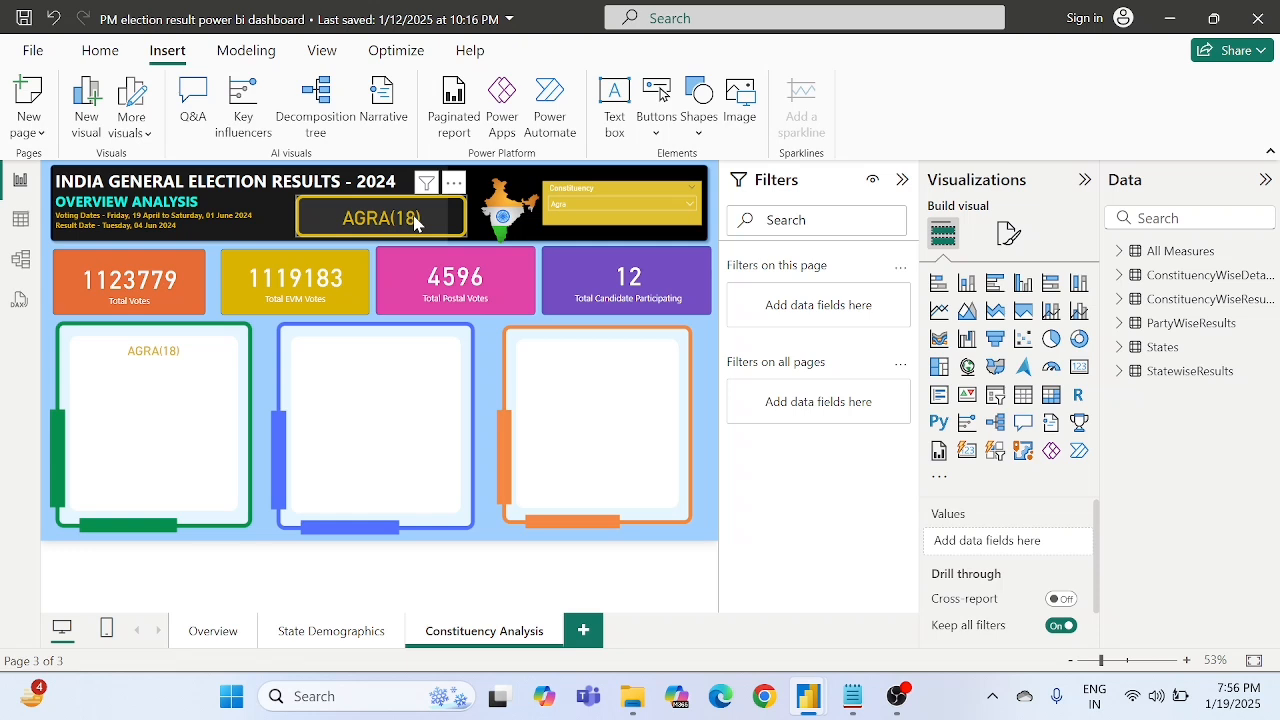
pyautogui.click(586, 206)
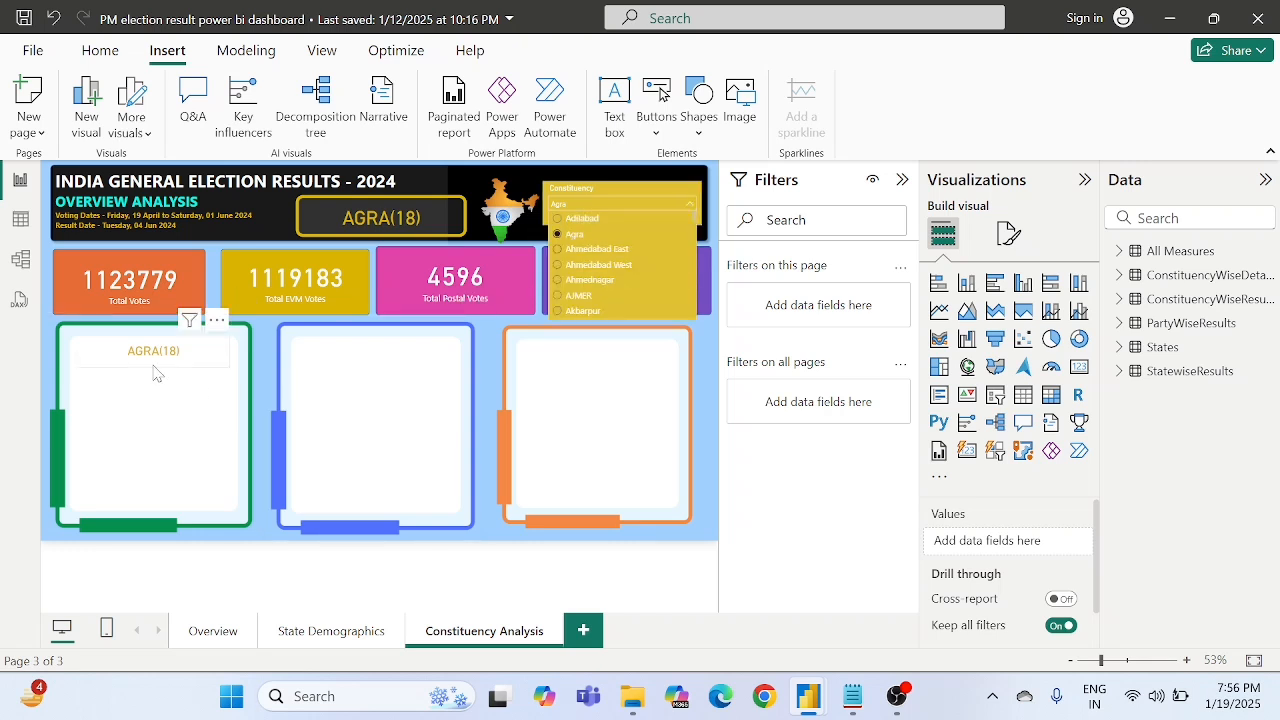
pyautogui.click(713, 392)
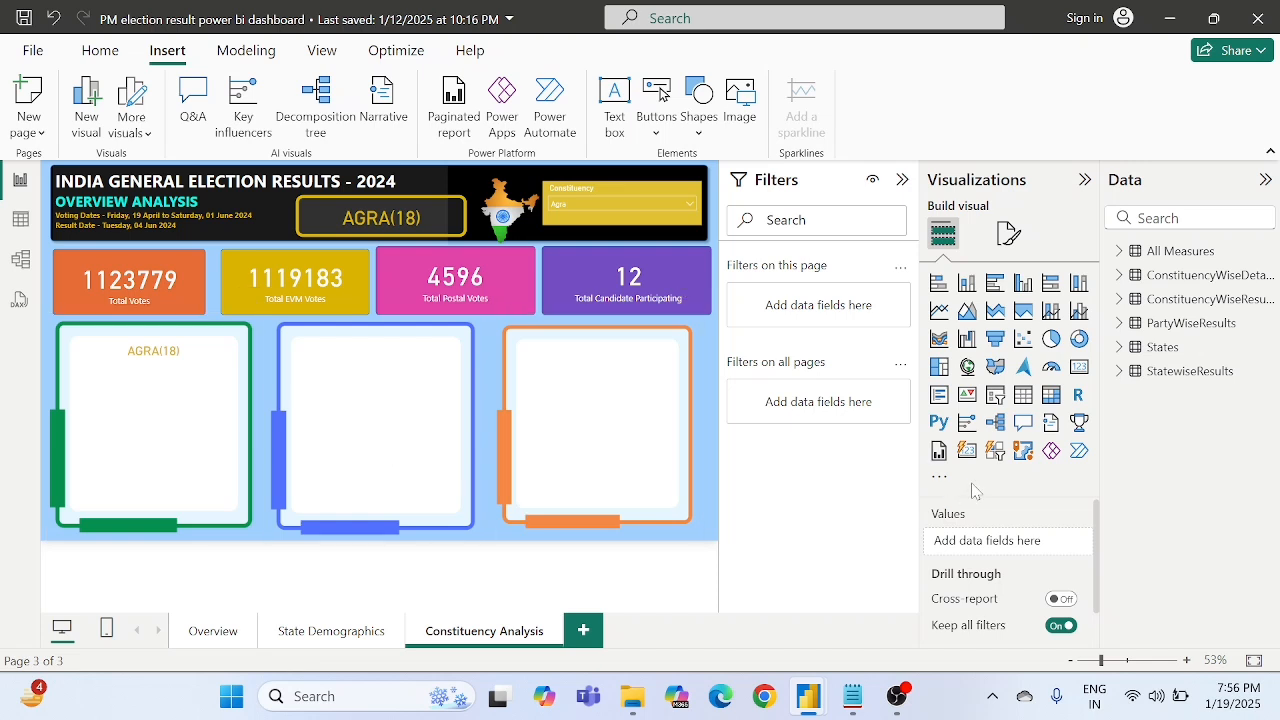
# - Create a new measure in the All Measures table and name it Selected State Name
pyautogui.click(1150, 252)
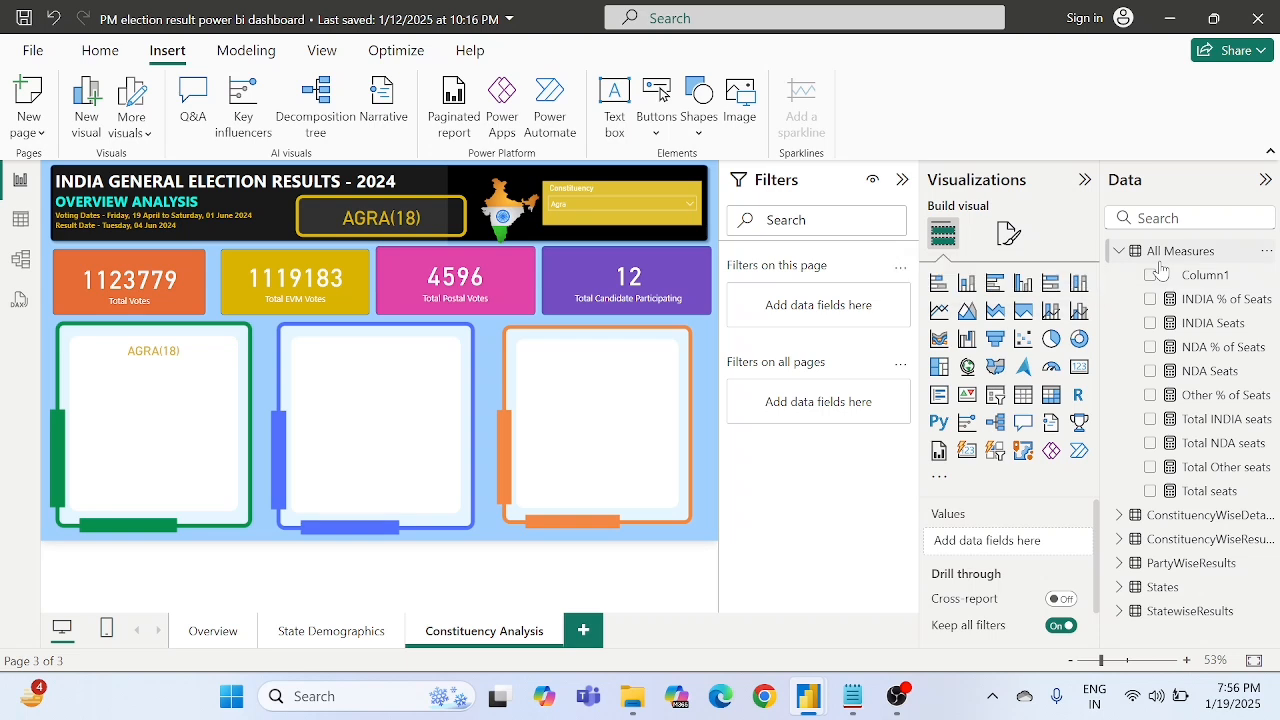
pyautogui.rightClick(1160, 252)
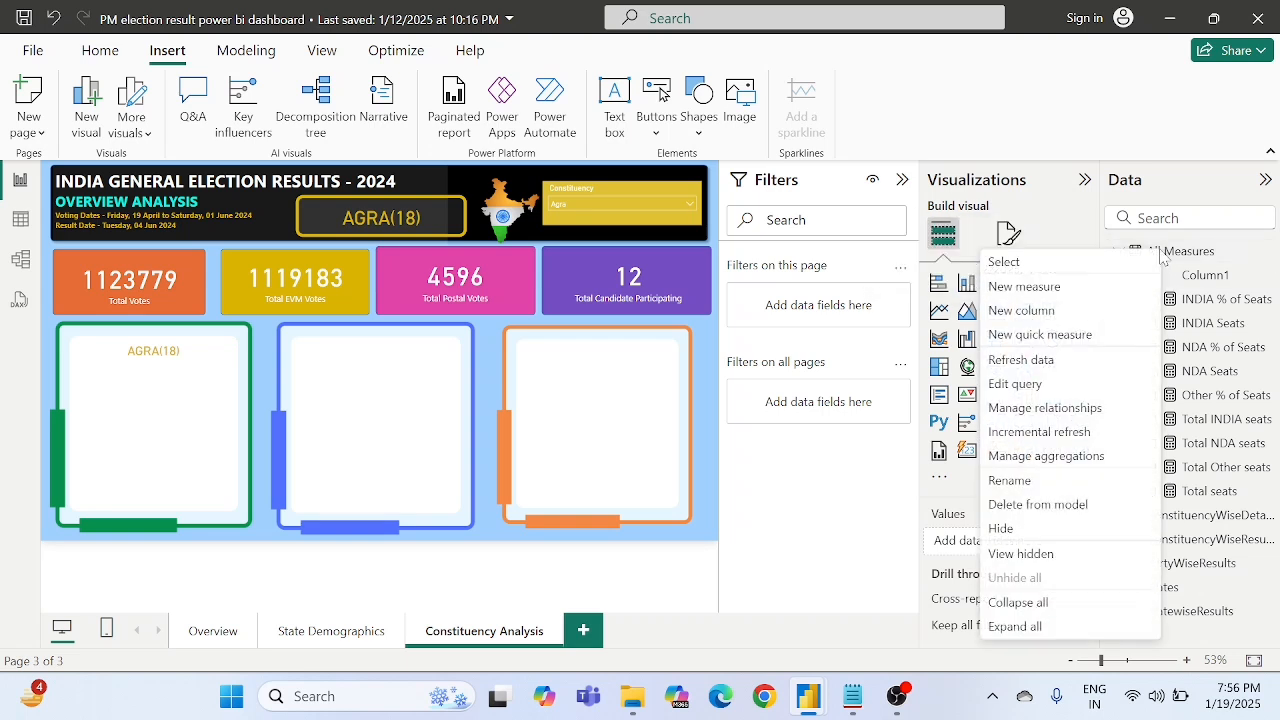
pyautogui.click(1050, 290)
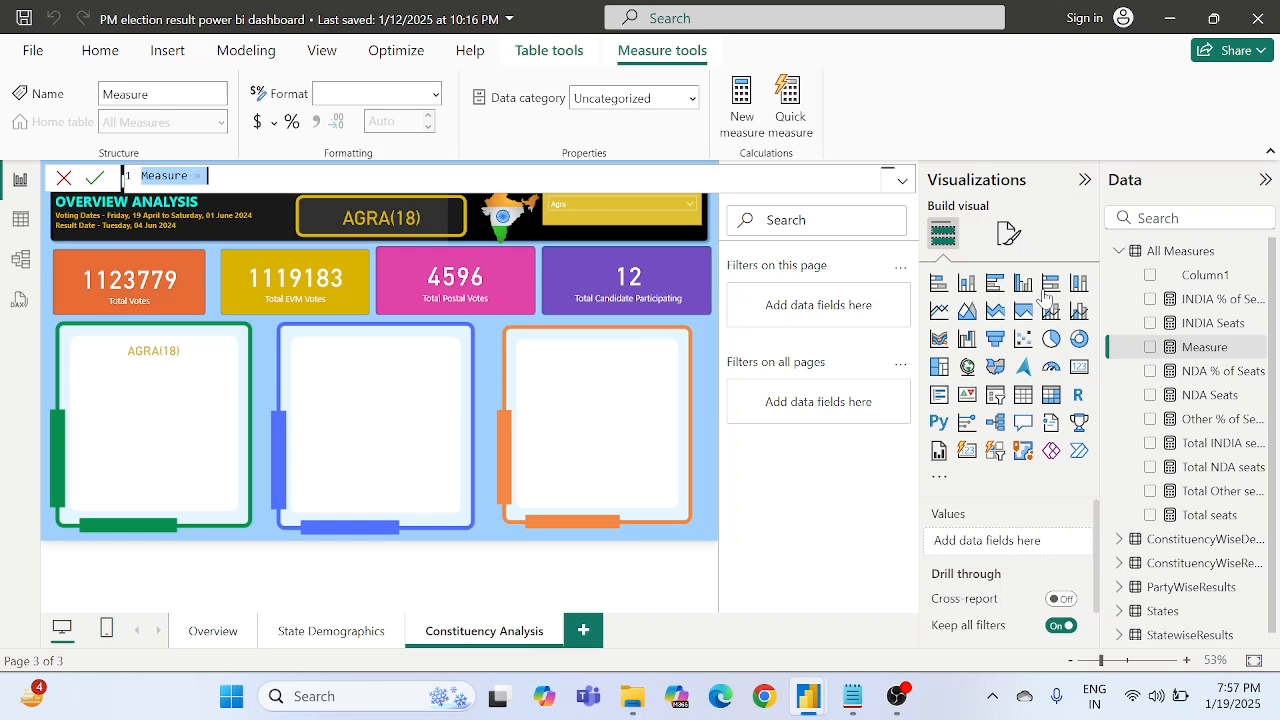
pyautogui.press('BackSpace')
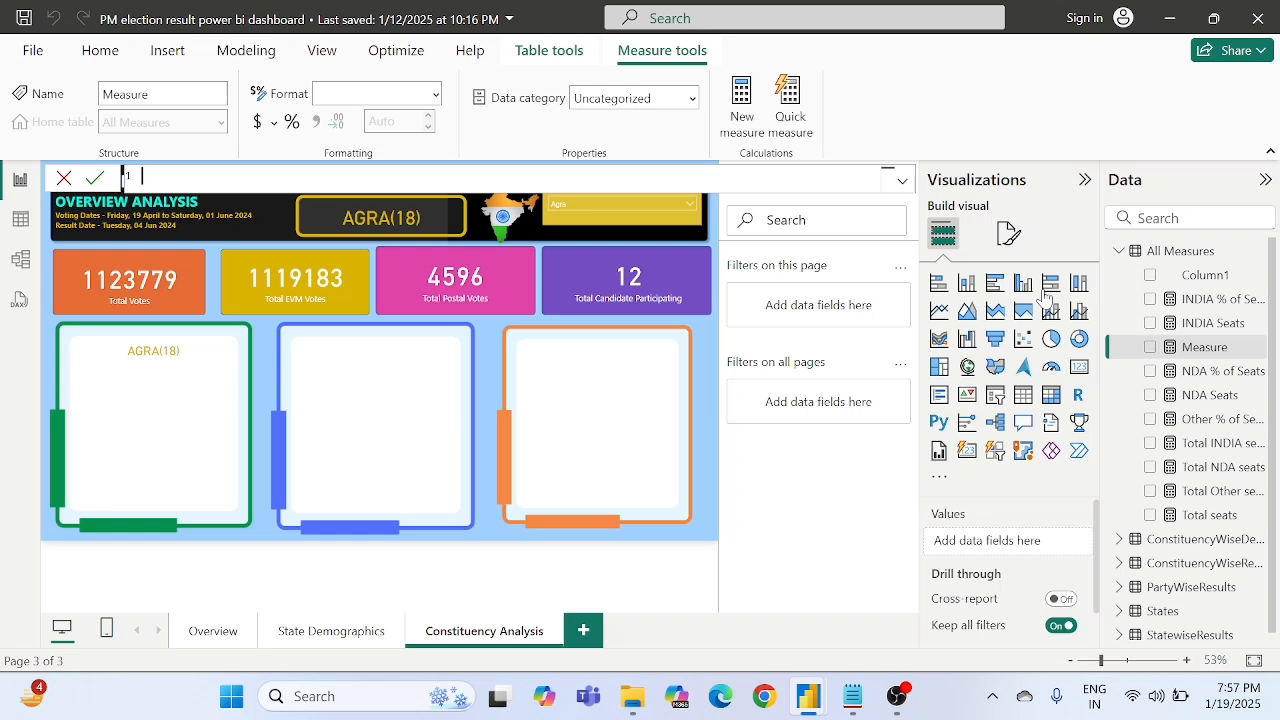
pyautogui.write('Selected State Name =')
# - Begin the Selected State Name formula with CALCULATE and nest an empty SELECTEDVALUE function as its expression
pyautogui.write('cal')
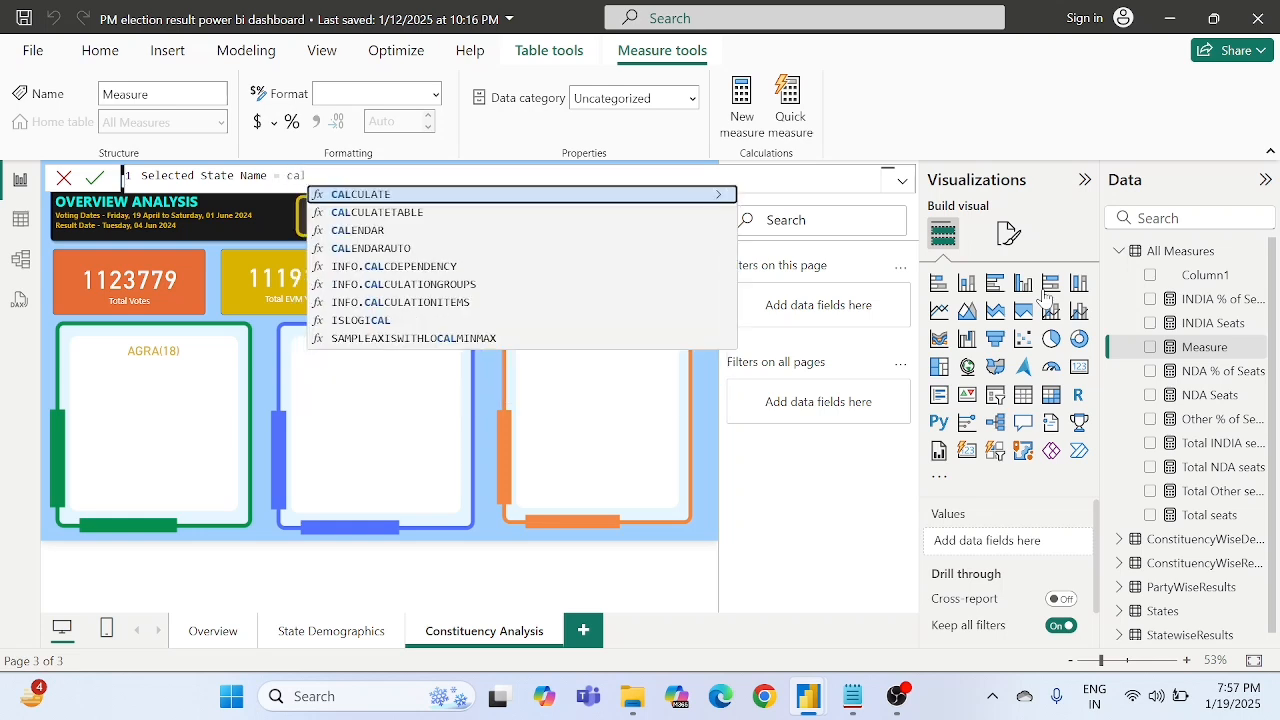
pyautogui.press('Tab')
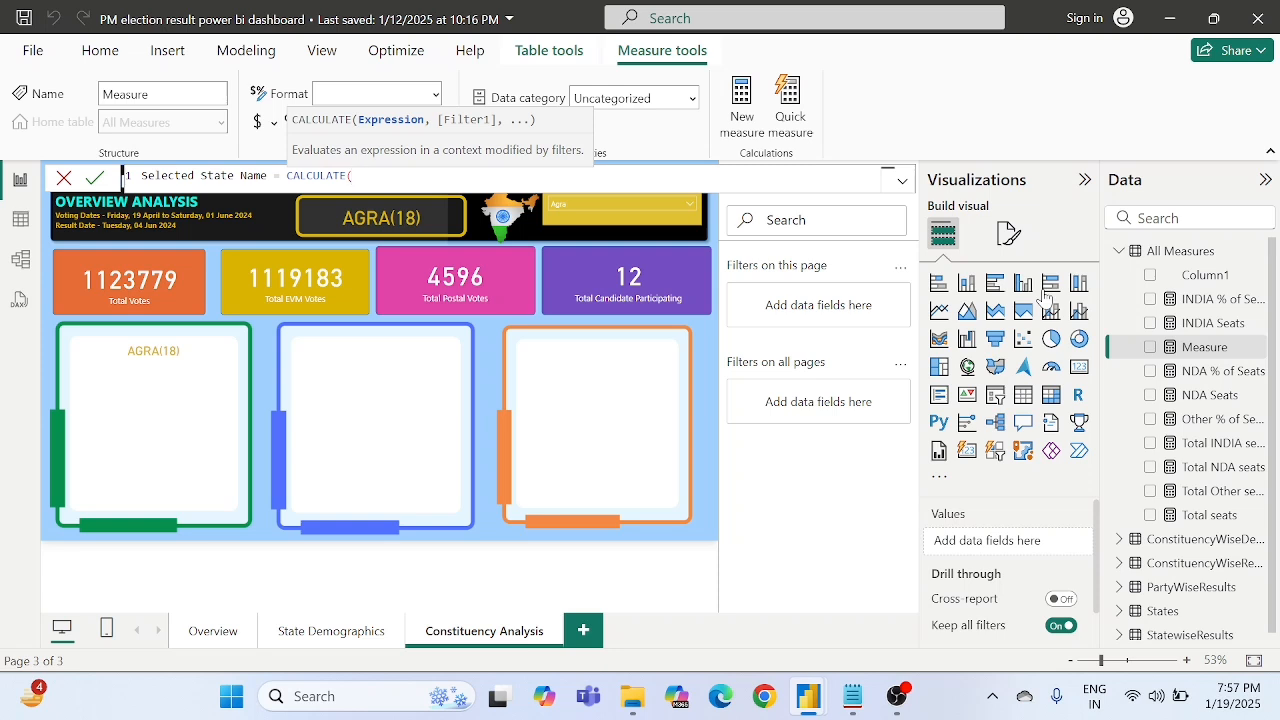
pyautogui.write(')')
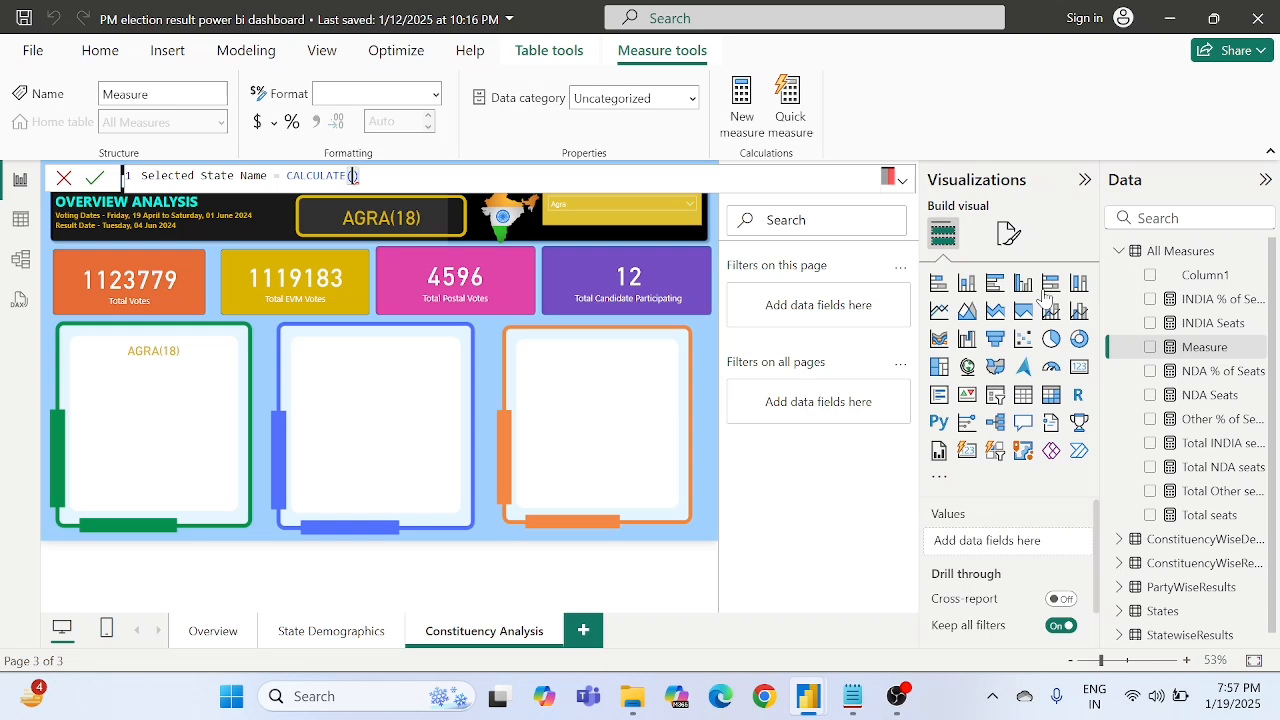
pyautogui.write('sele')
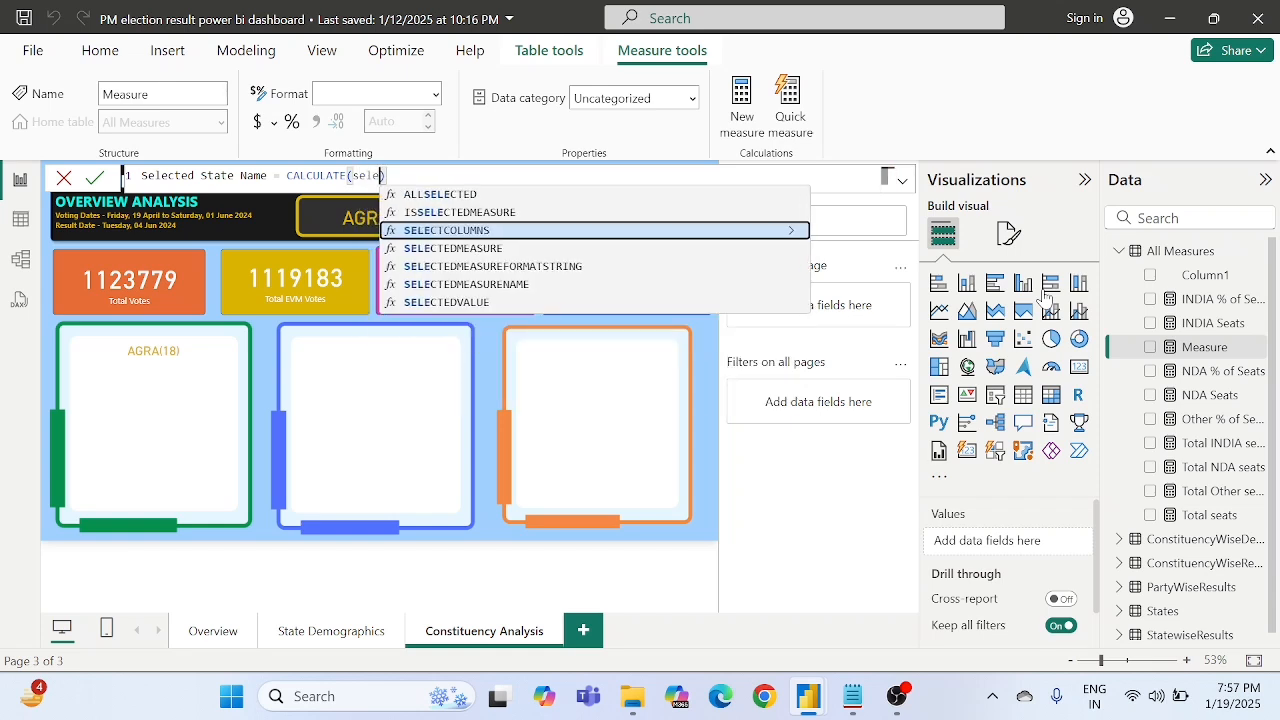
pyautogui.press('Down')
pyautogui.press('Down')
pyautogui.press('Down')
pyautogui.press('Down')
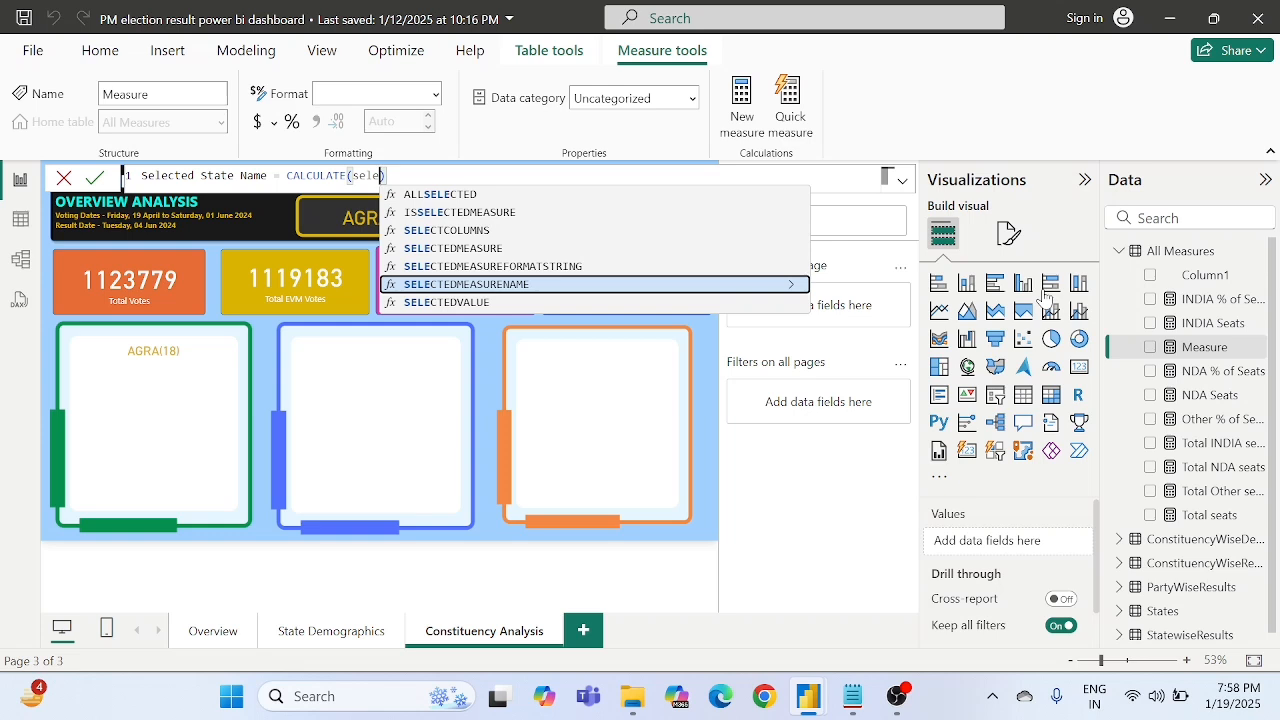
pyautogui.press('Down')
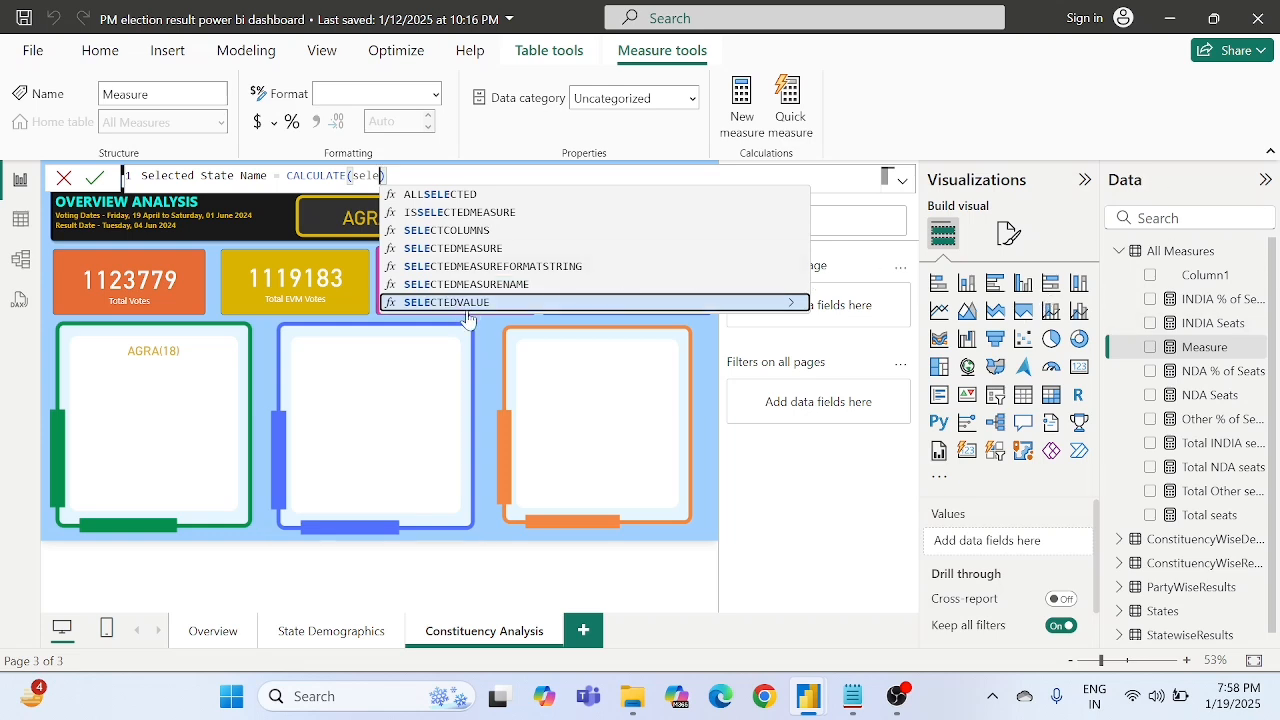
pyautogui.press('Tab')
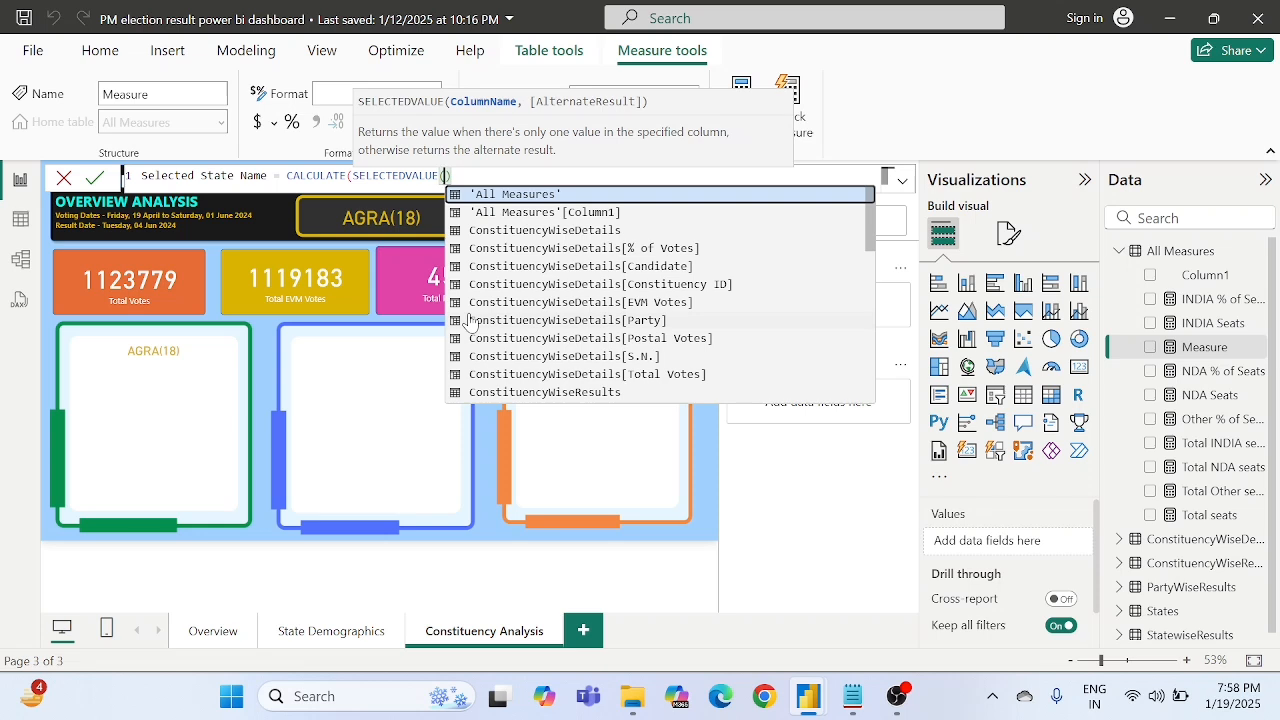
pyautogui.write(')')
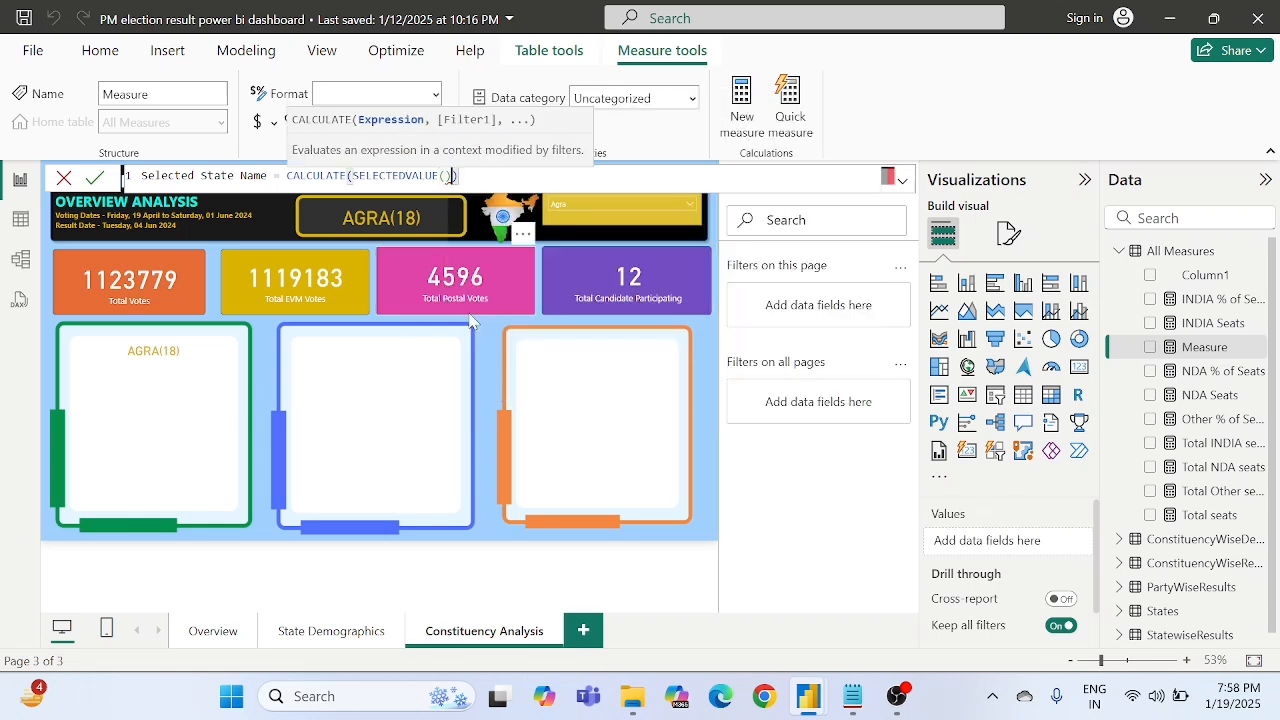
pyautogui.press('Left')
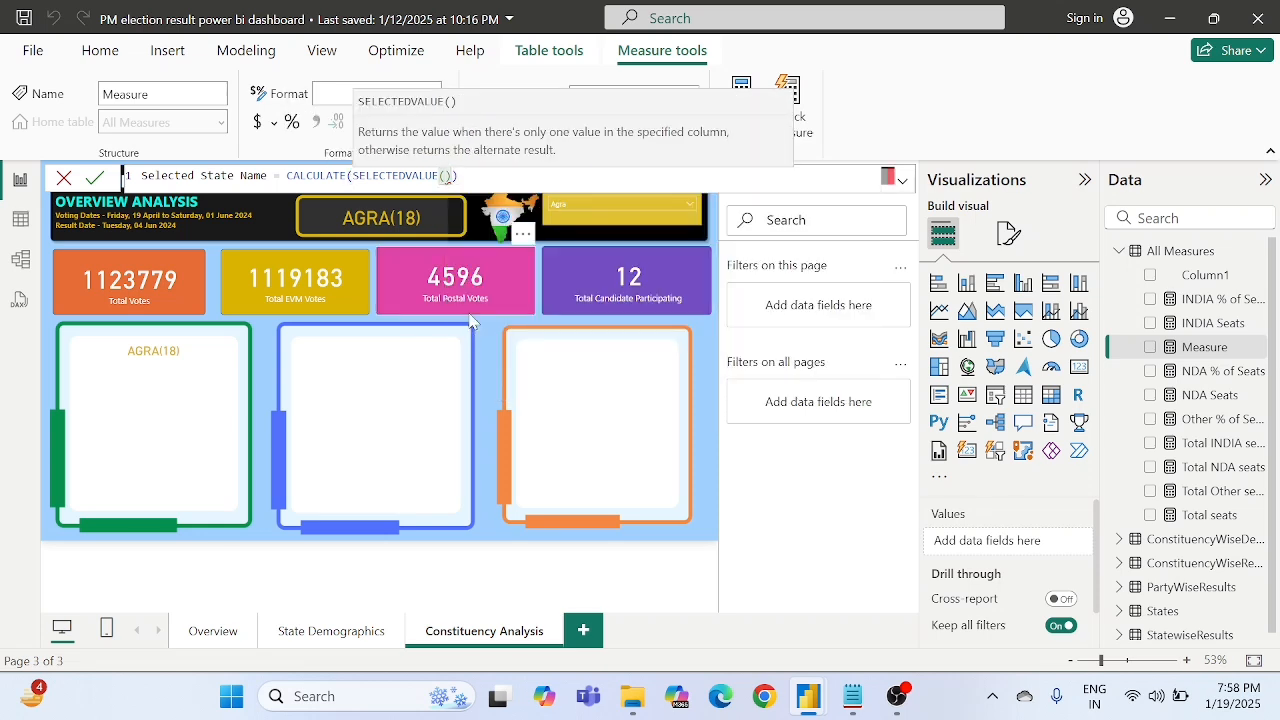
# - Give SELECTEDVALUE the column States[State] and the alternate result "No State Selected"
pyautogui.write('state')
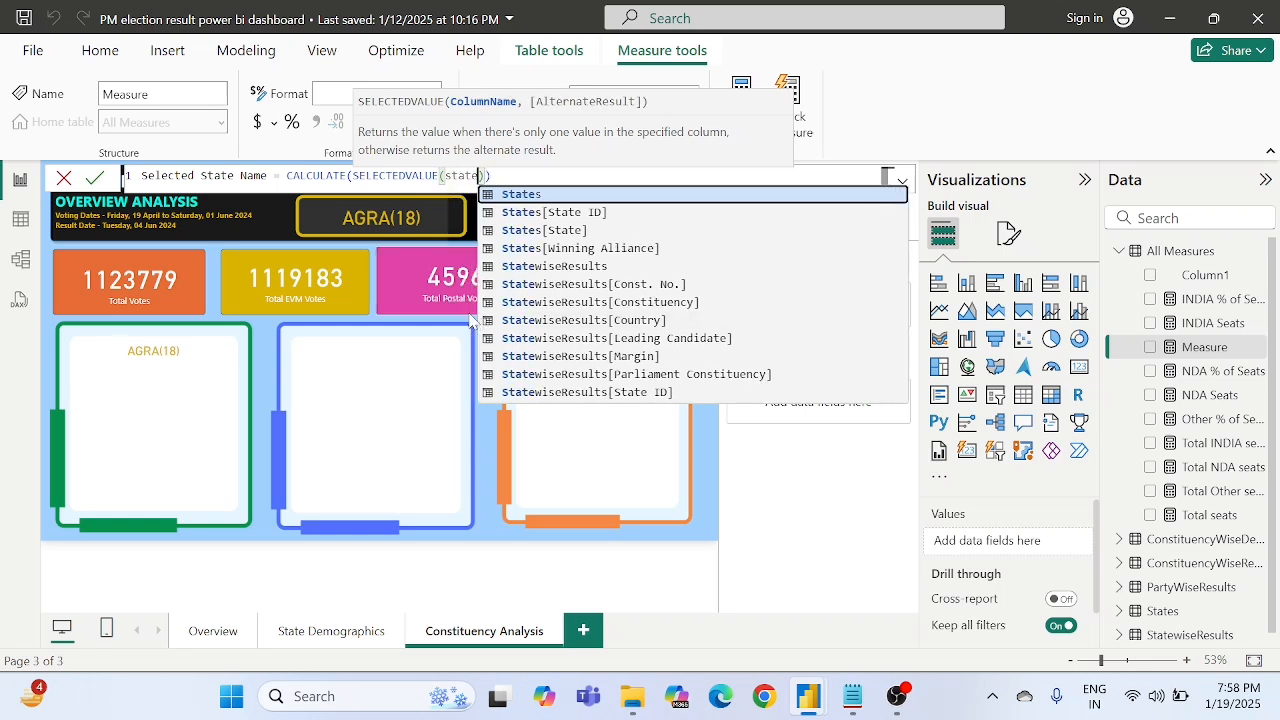
pyautogui.press('Down')
pyautogui.press('Down')
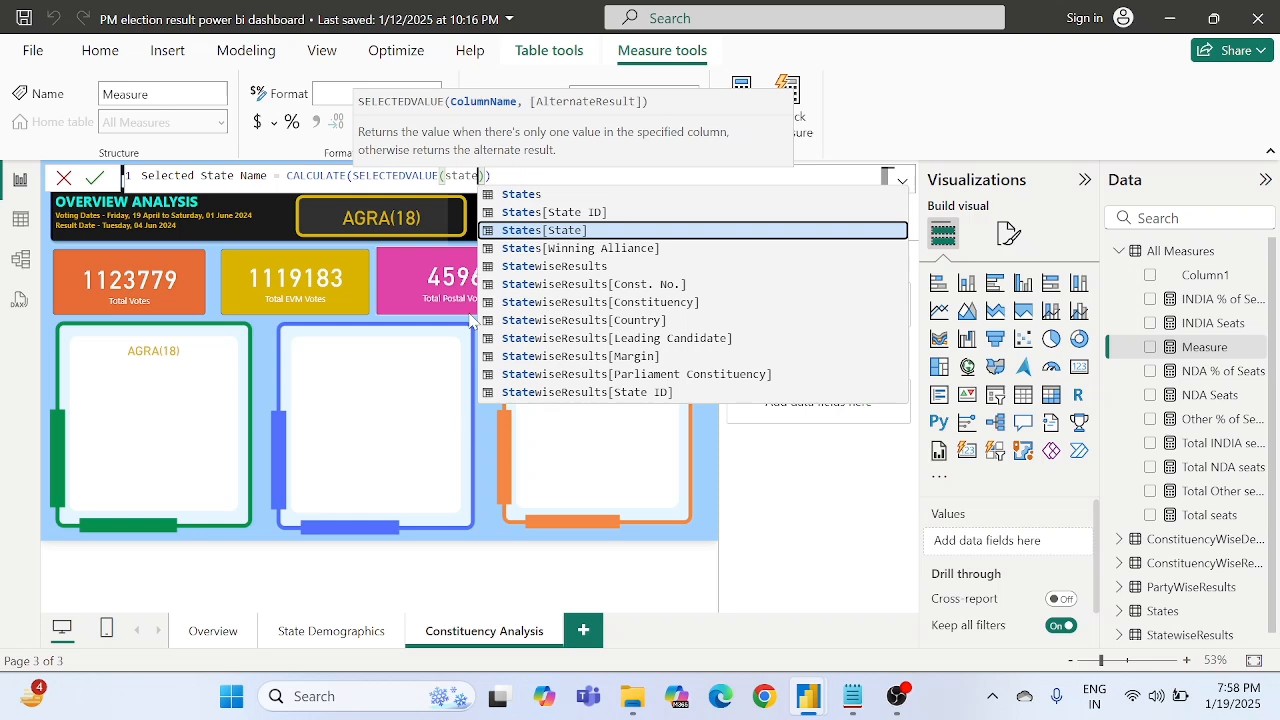
pyautogui.press('Tab')
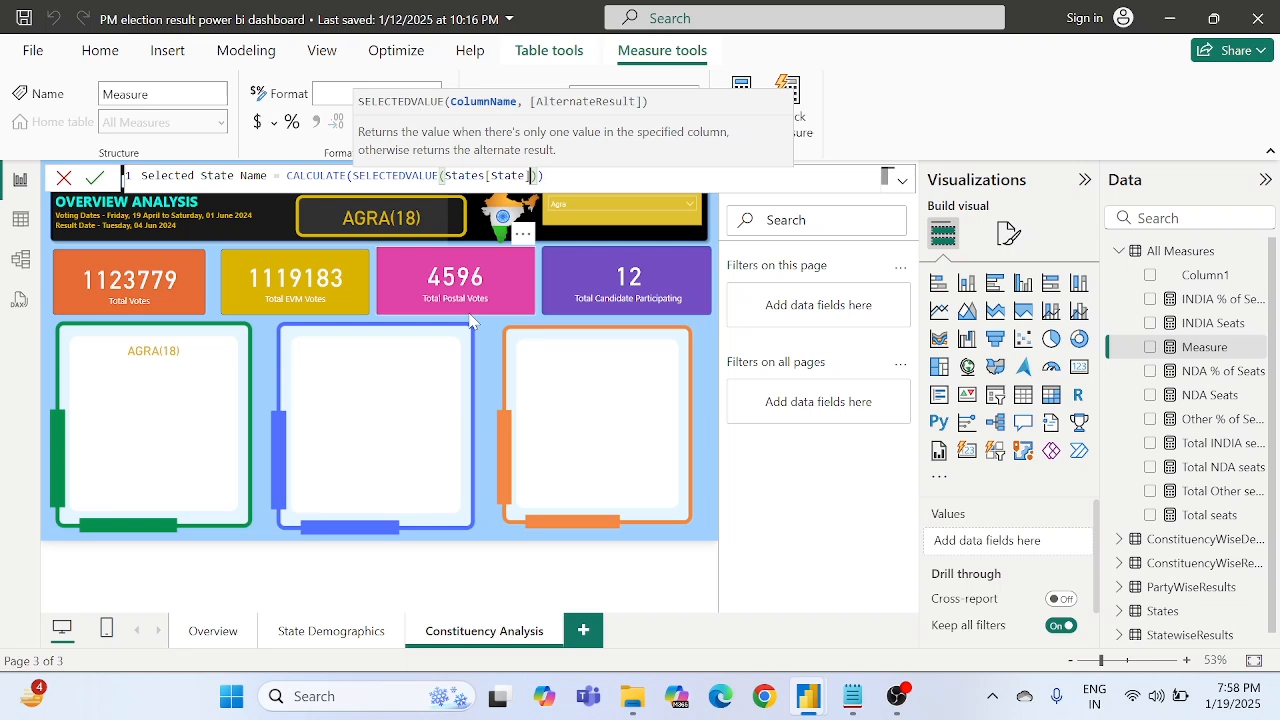
pyautogui.write(',')
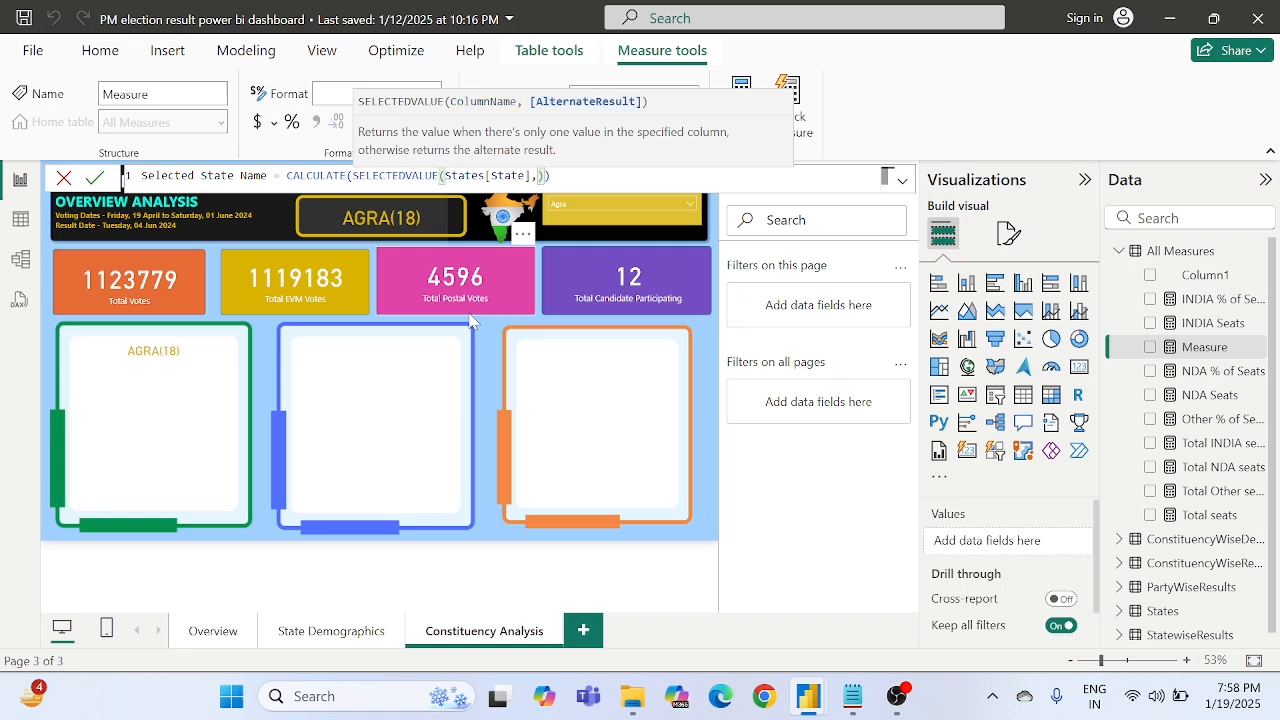
pyautogui.write('""')
pyautogui.press('Left')
pyautogui.write('No State Selec')
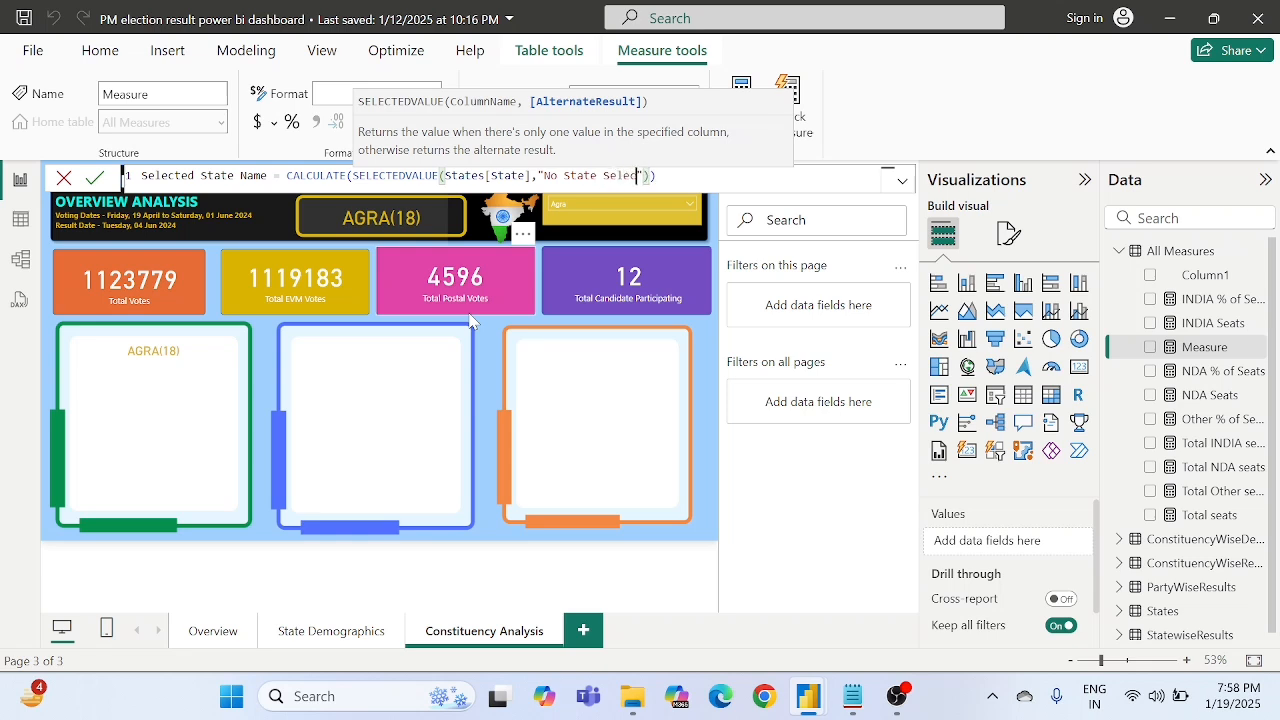
pyautogui.write('ted')
# - Add an empty FILTER function as the filter argument of CALCULATE, following the SELECTEDVALUE expression
pyautogui.press('Right')
pyautogui.press('Right')
pyautogui.write(',')
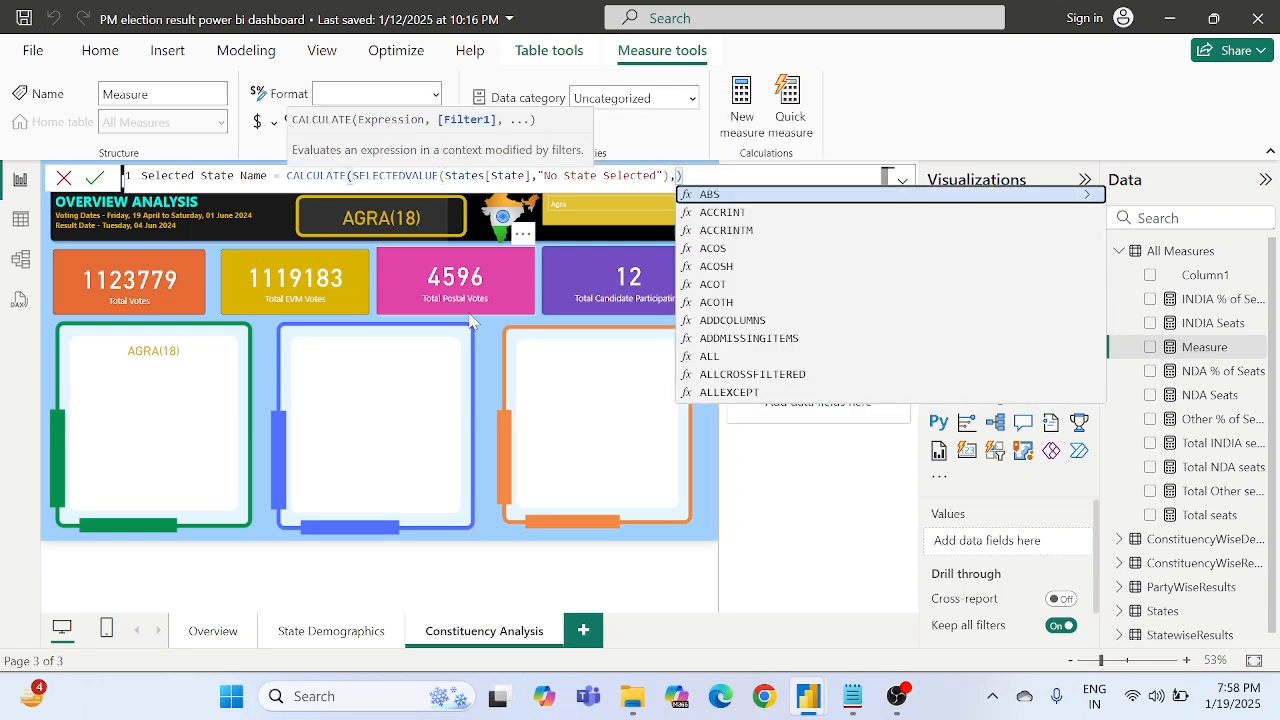
pyautogui.write('fil')
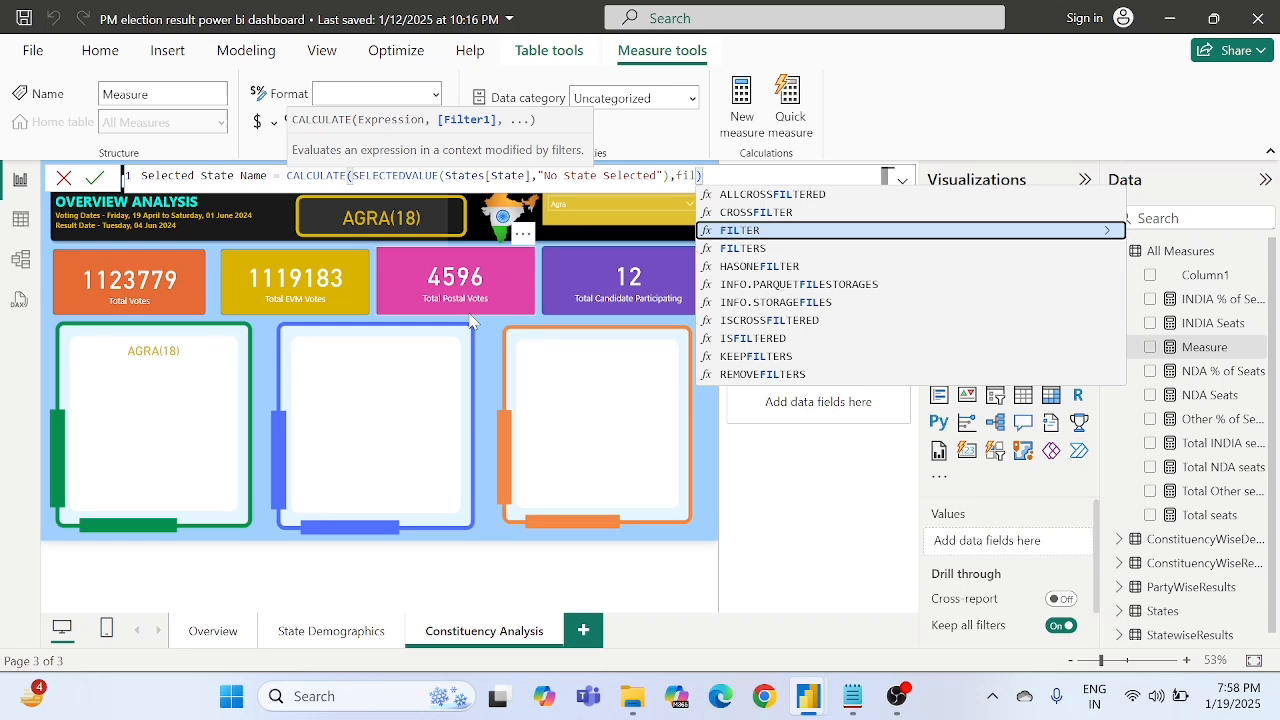
pyautogui.write('t')
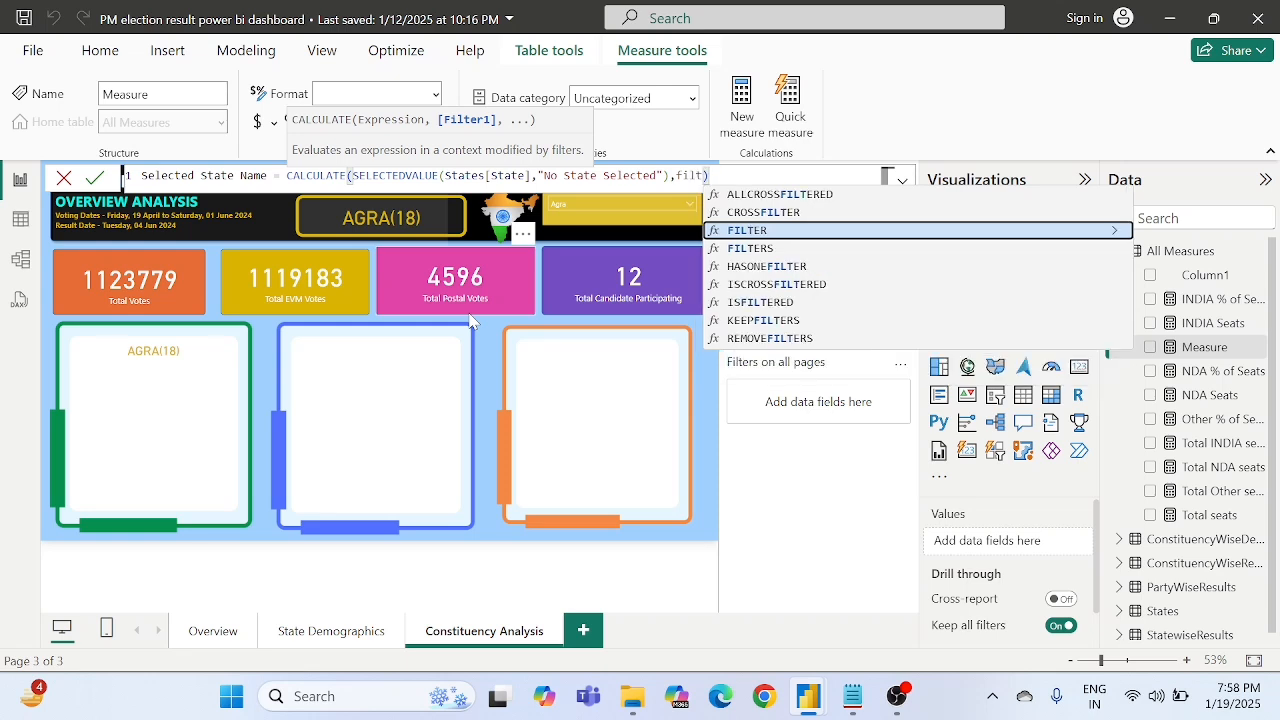
pyautogui.press('Tab')
pyautogui.write('(')
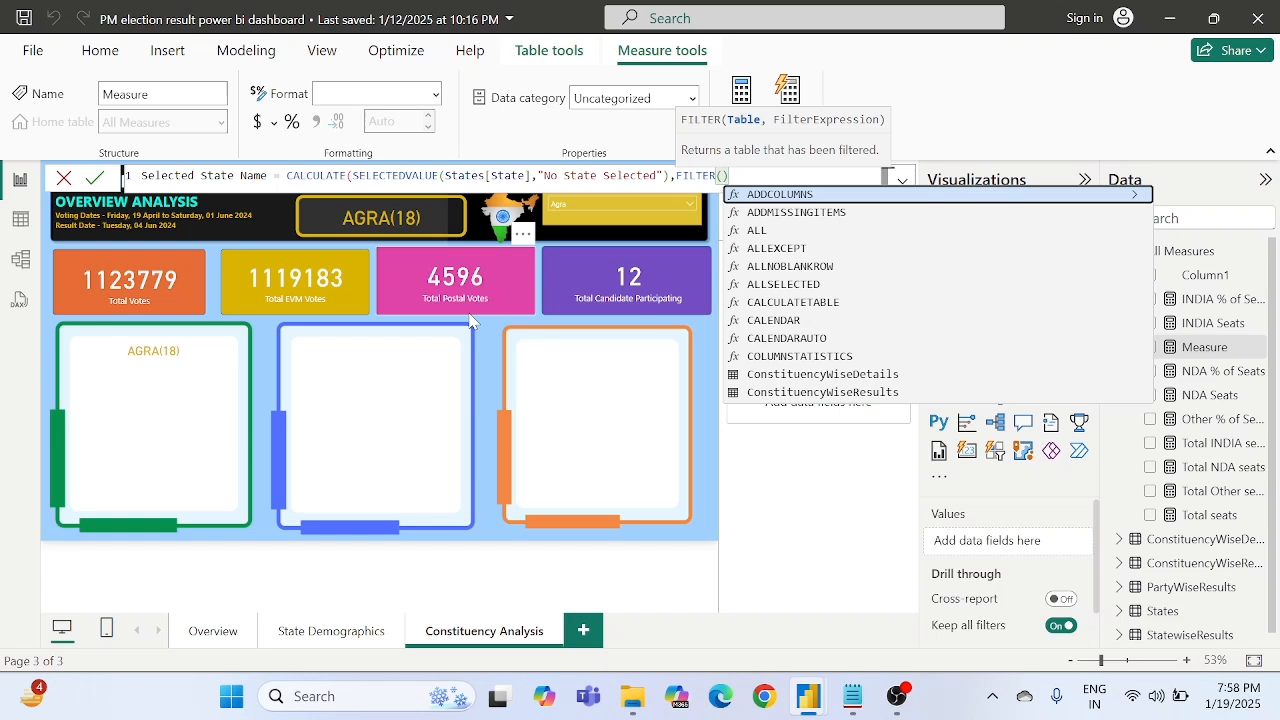
pyautogui.write(')')
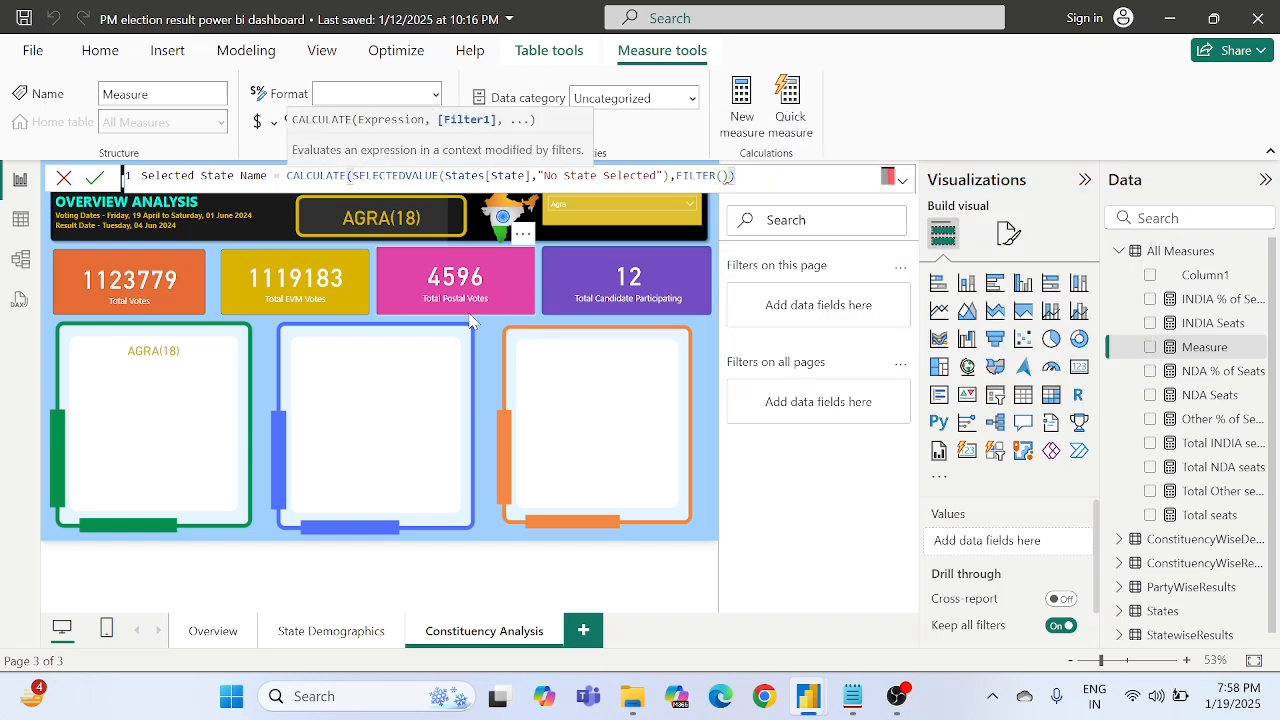
# - Give FILTER the table ConstituencyWiseResults as its first argument
pyautogui.press('Left')
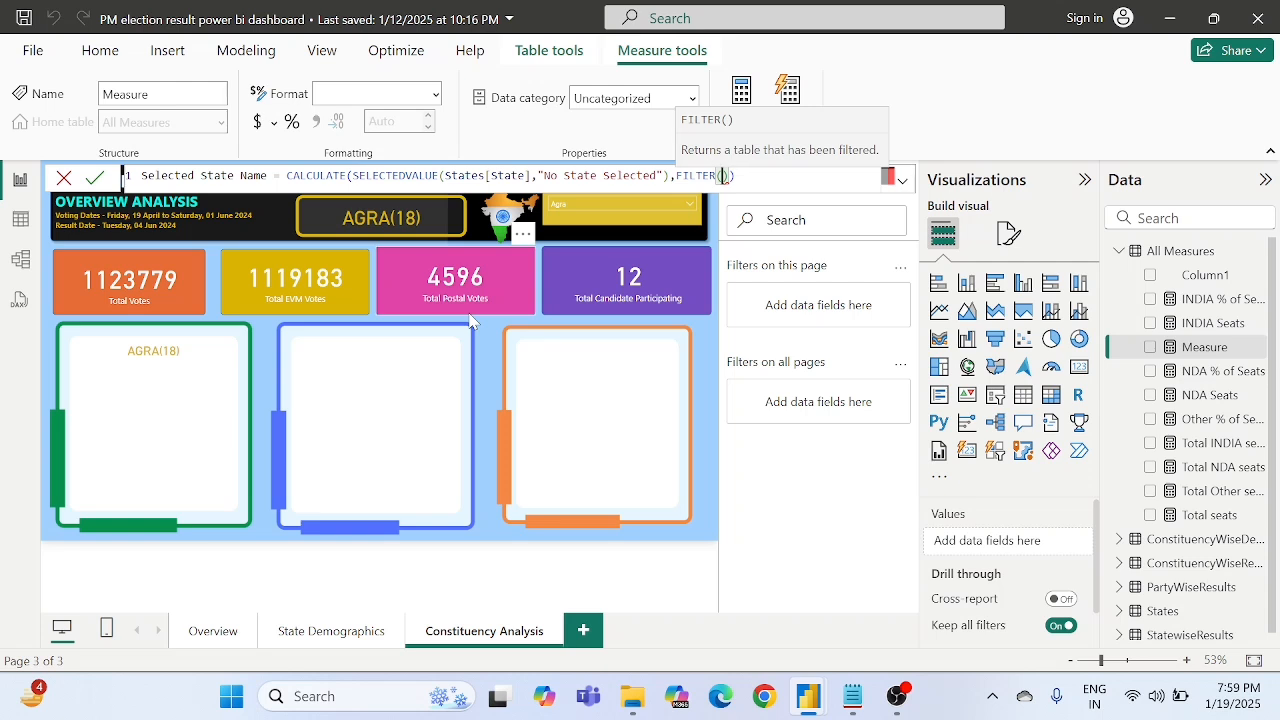
pyautogui.write('c')
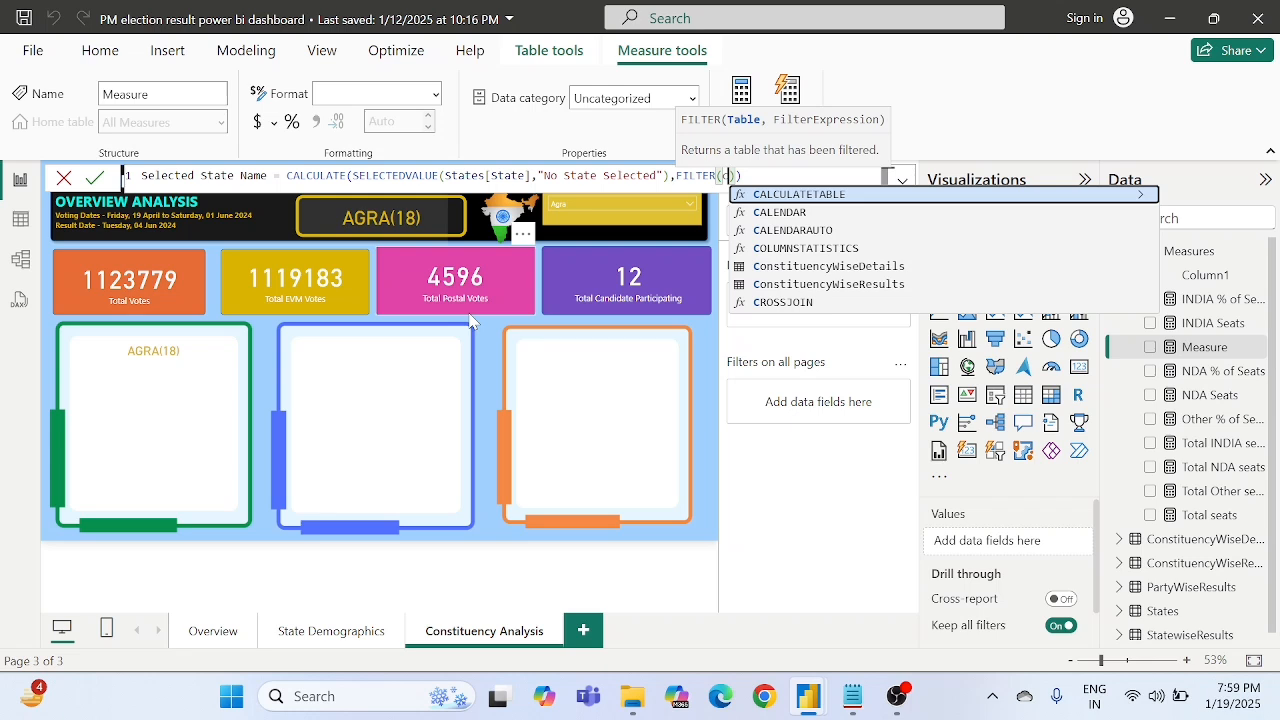
pyautogui.write('ons')
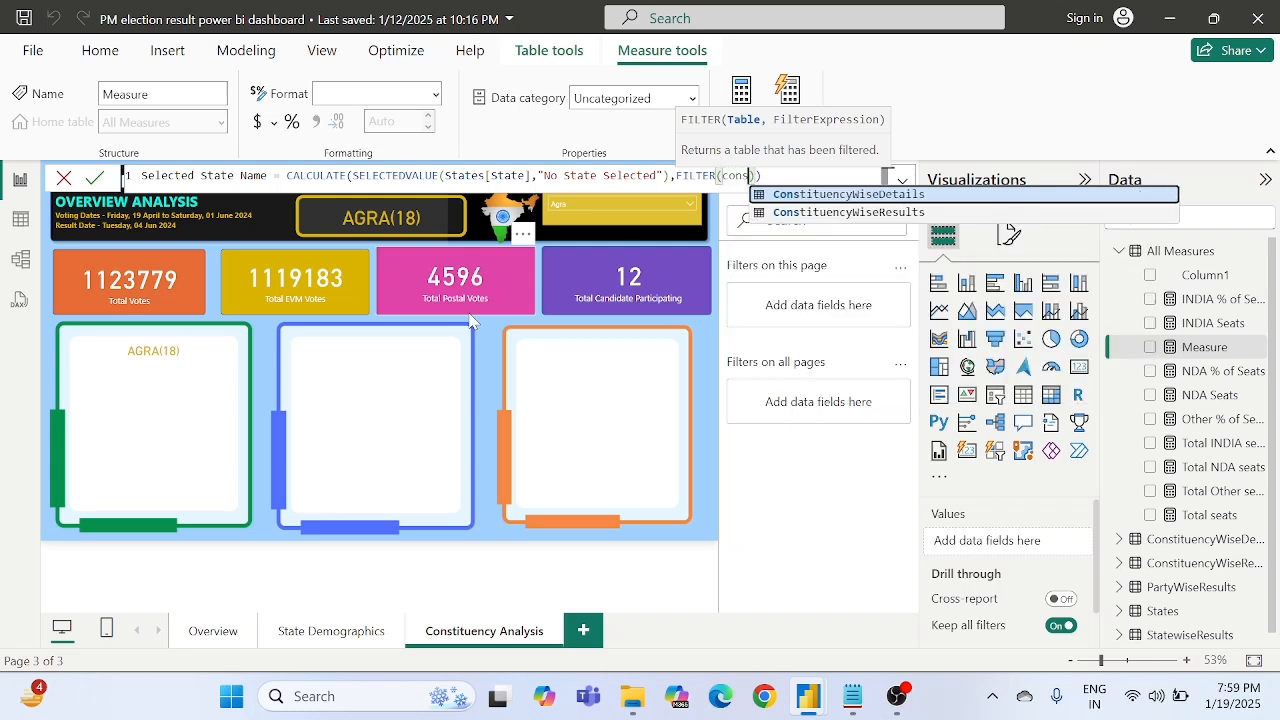
pyautogui.press('Down')
pyautogui.press('Tab')
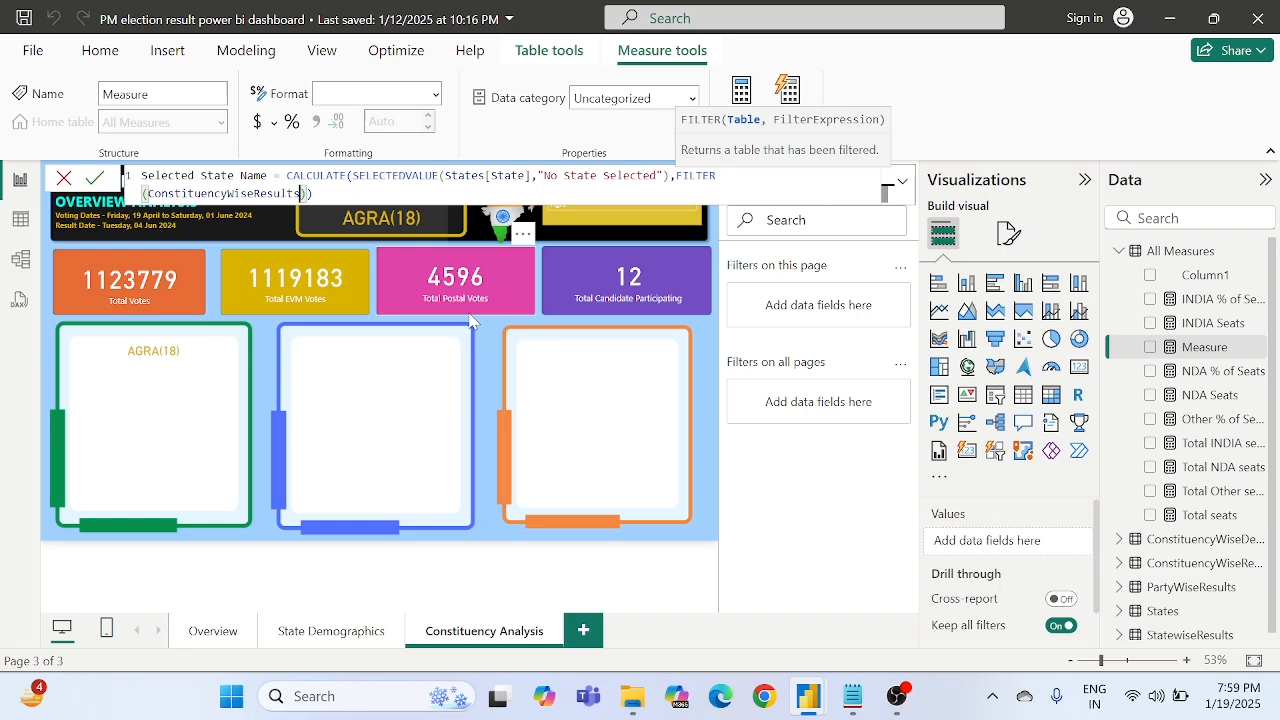
# - Start the FILTER condition with the column ConstituencyWiseResults[Constituency ID]
pyautogui.write(',co')
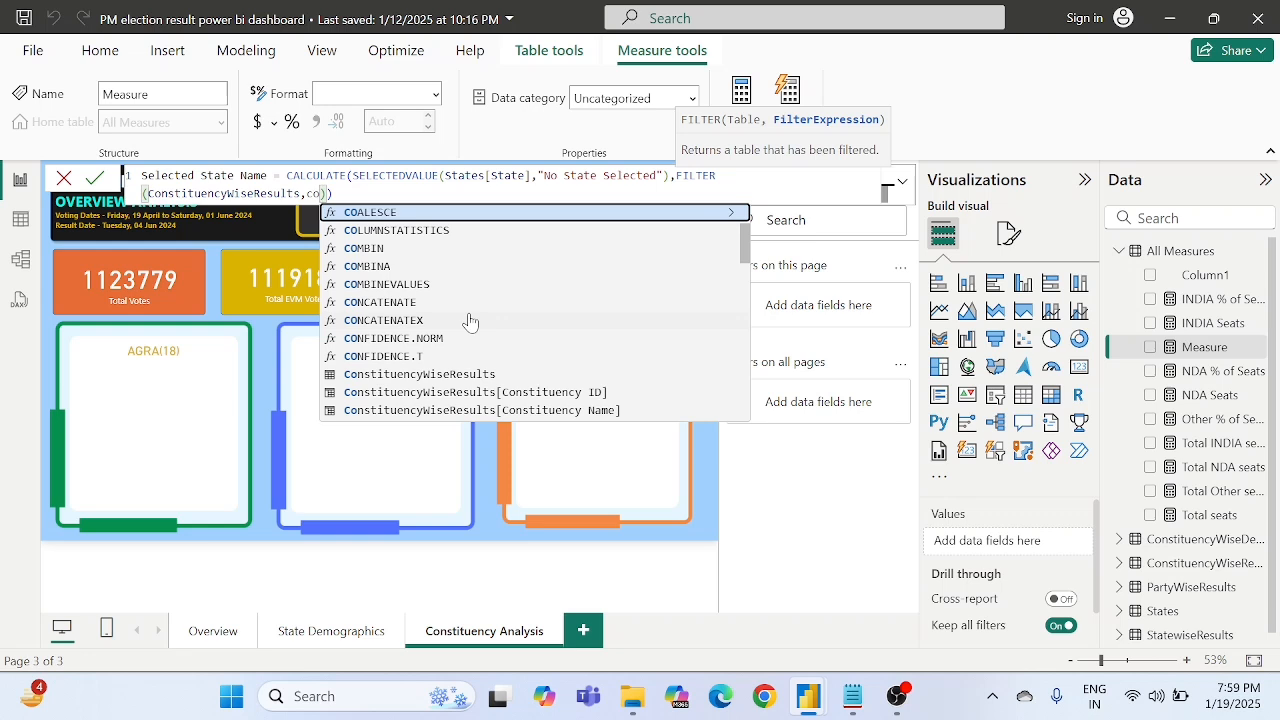
pyautogui.write('ns')
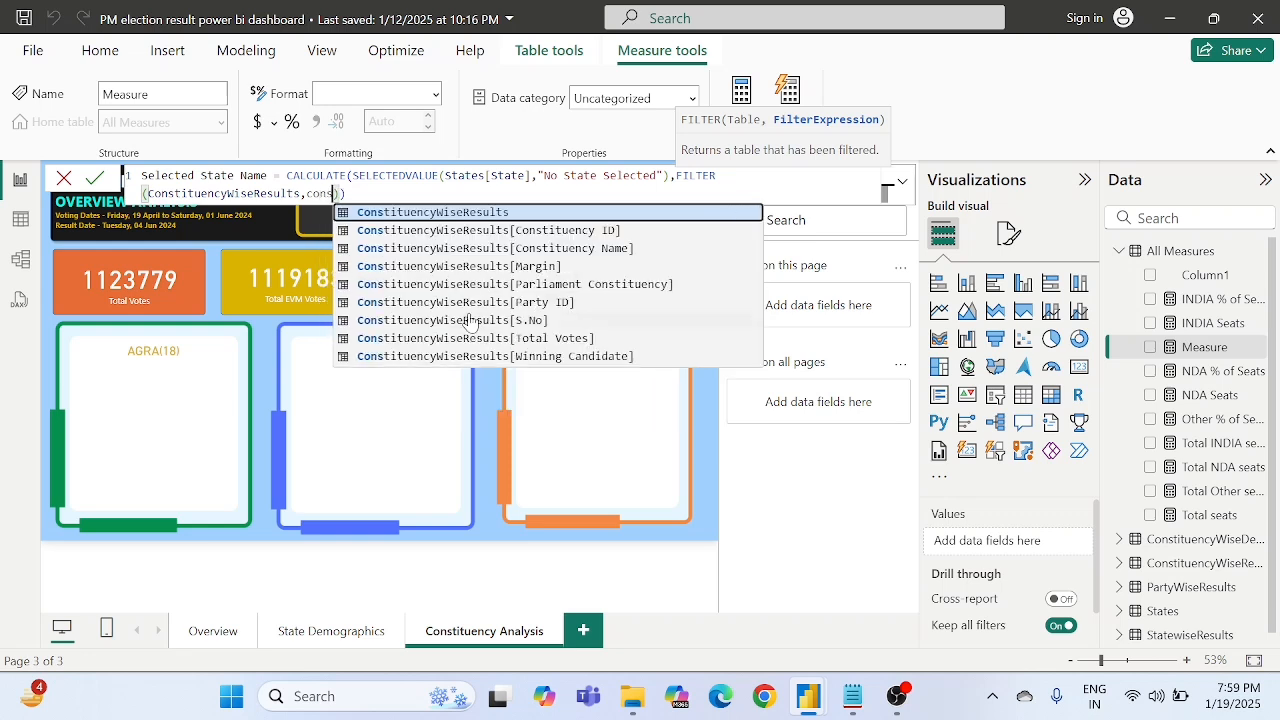
pyautogui.press('Down')
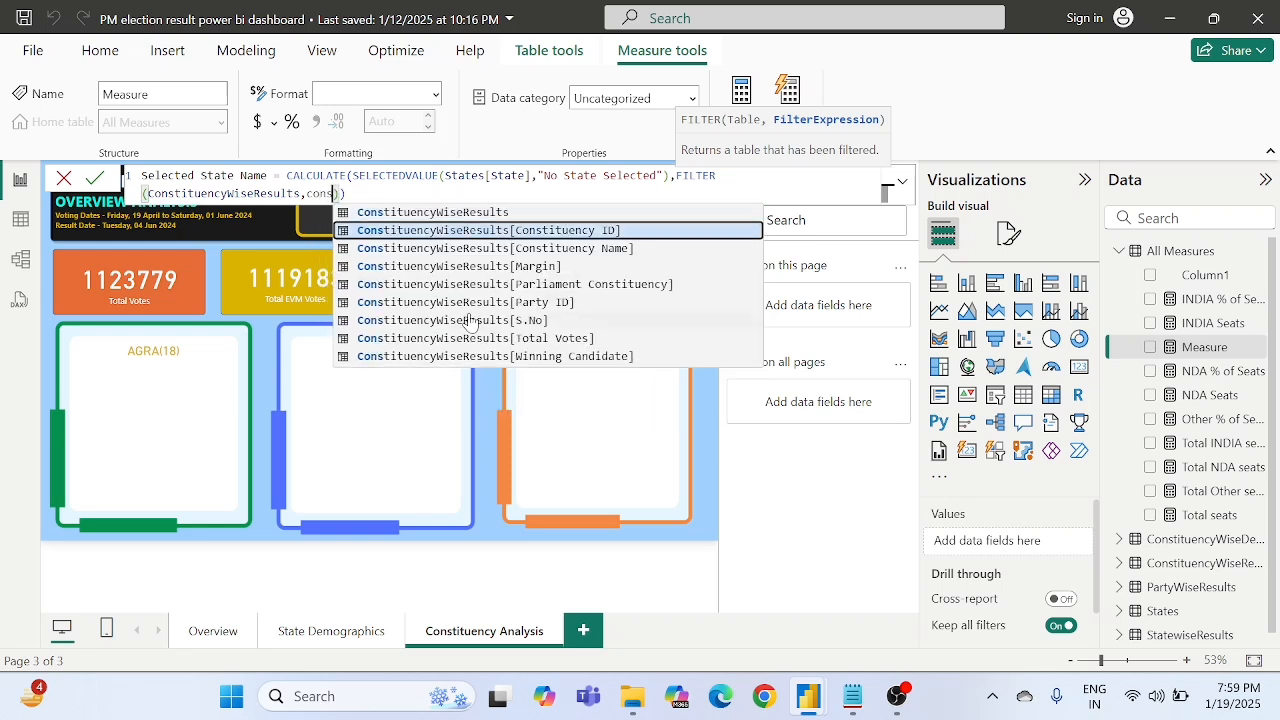
pyautogui.press('Tab')
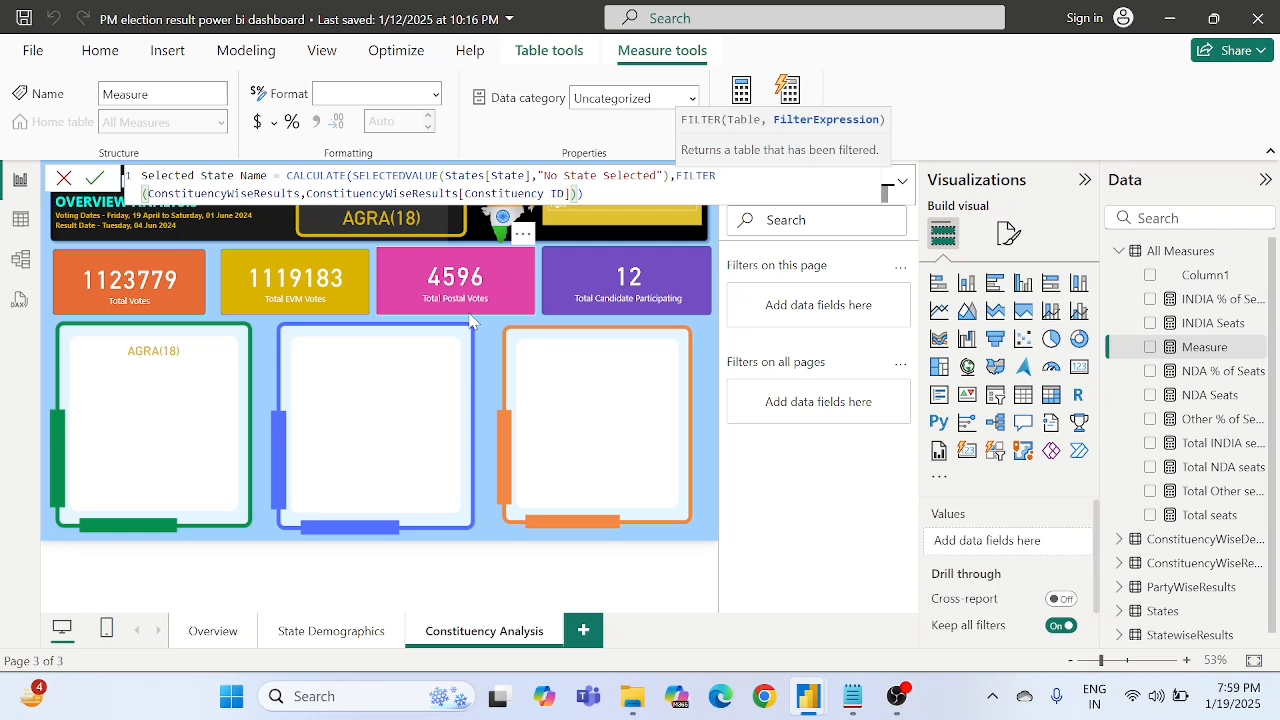
# - Complete the FILTER condition by equating the column to MAX(ConstituencyWiseDetails[Constituency ID]) and close the brackets
pyautogui.write('=max')
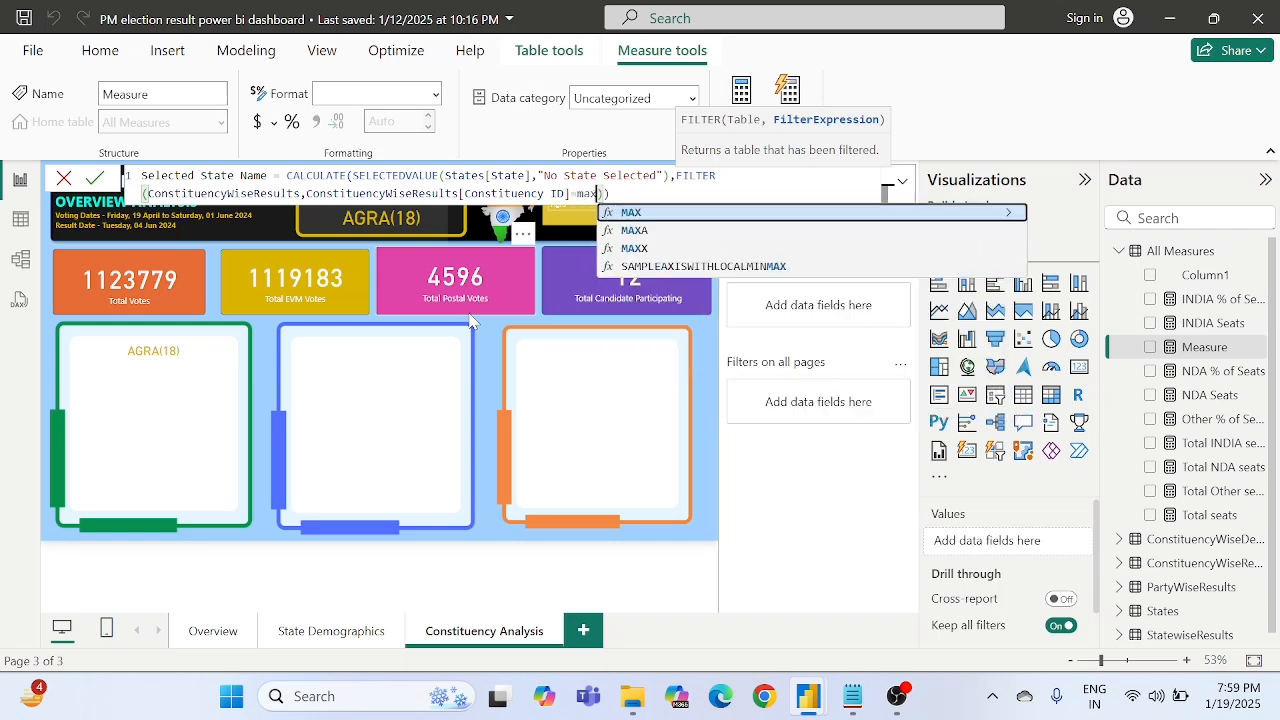
pyautogui.write('(')
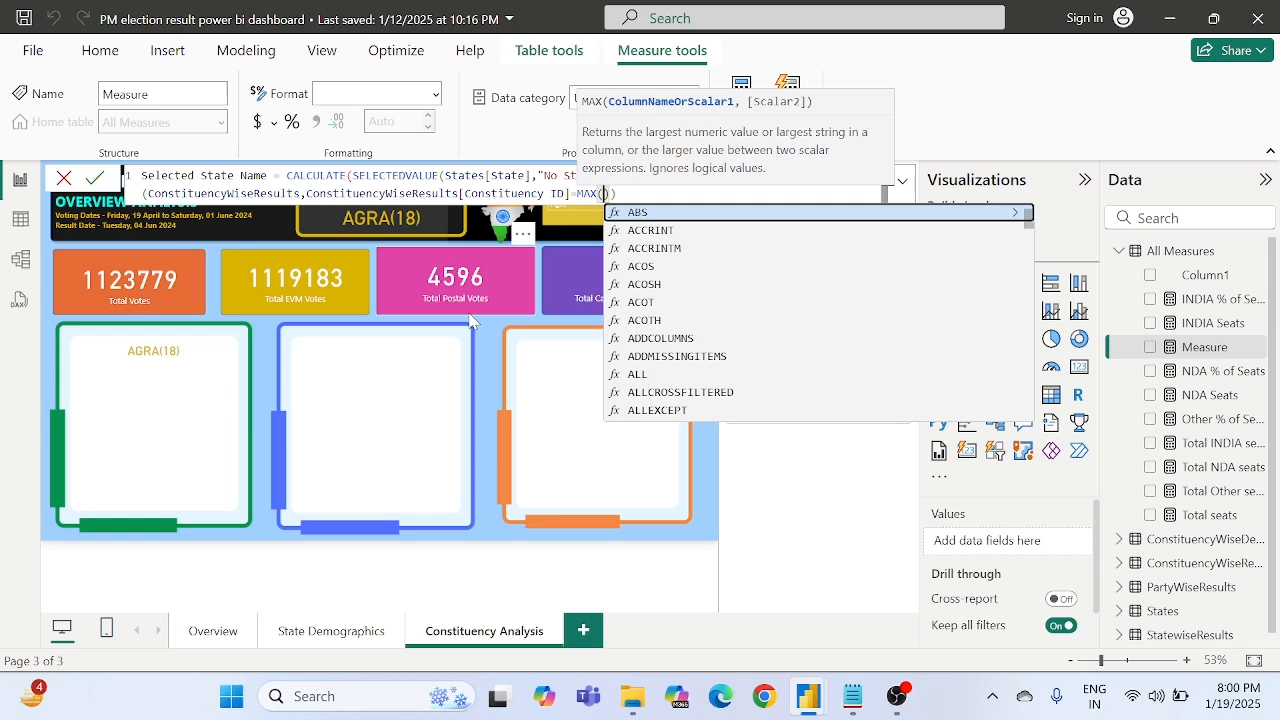
pyautogui.write('cons')
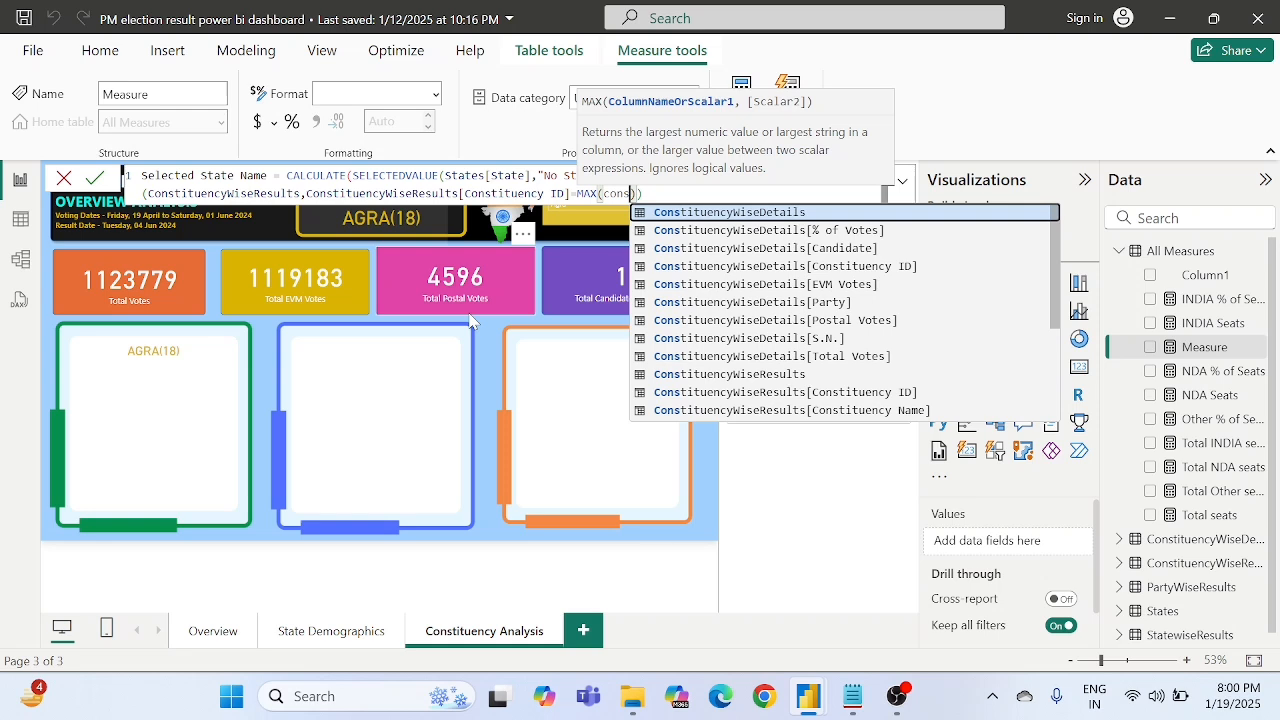
pyautogui.press('Down')
pyautogui.press('Down')
pyautogui.press('Down')
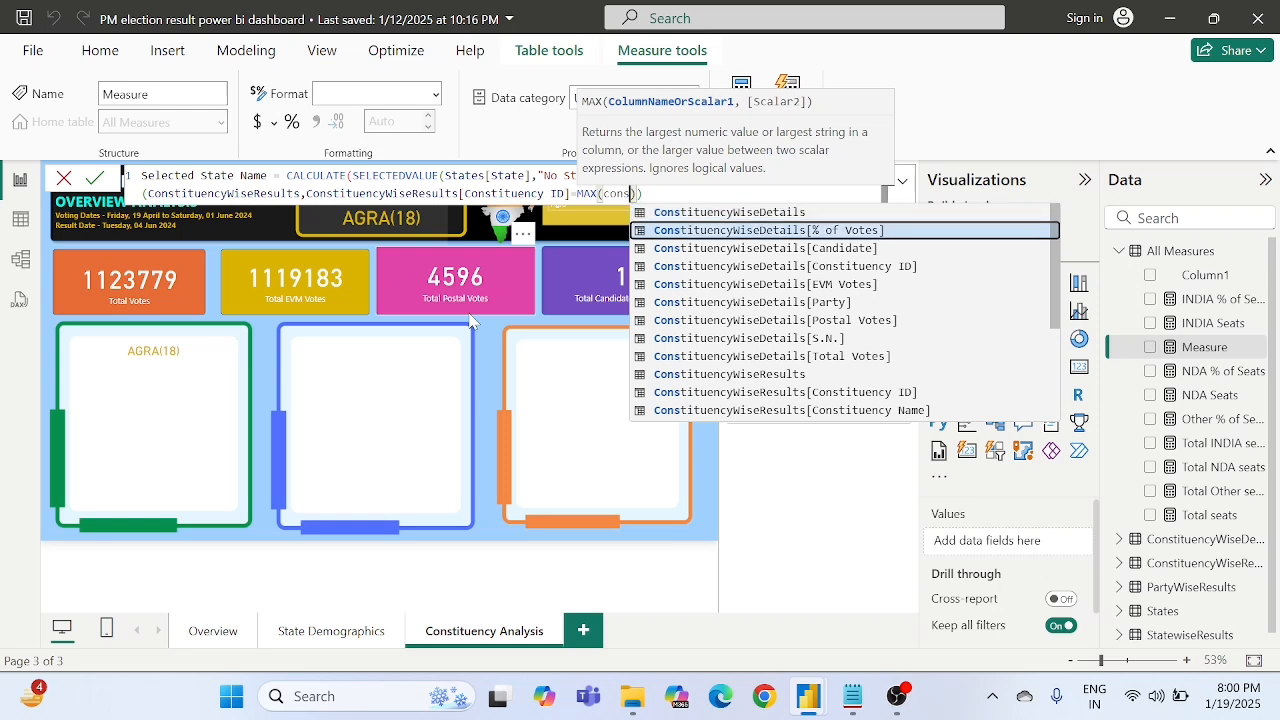
pyautogui.press('Down')
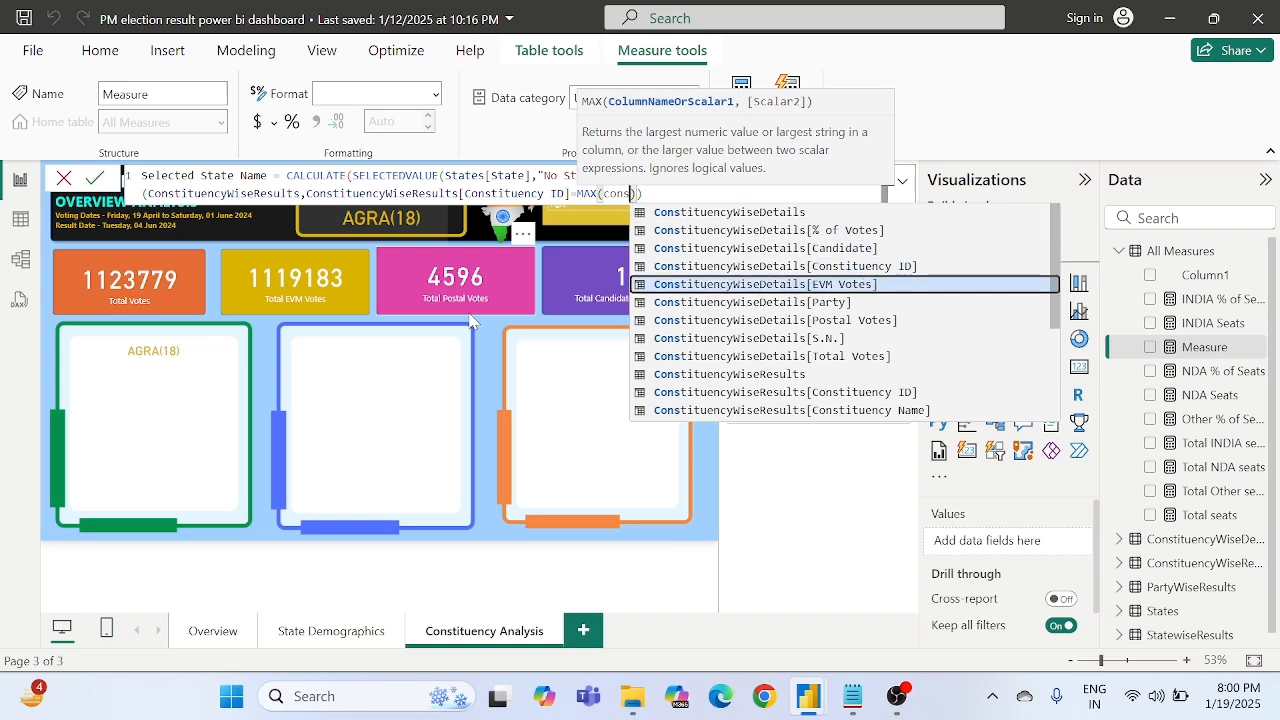
pyautogui.press('Up')
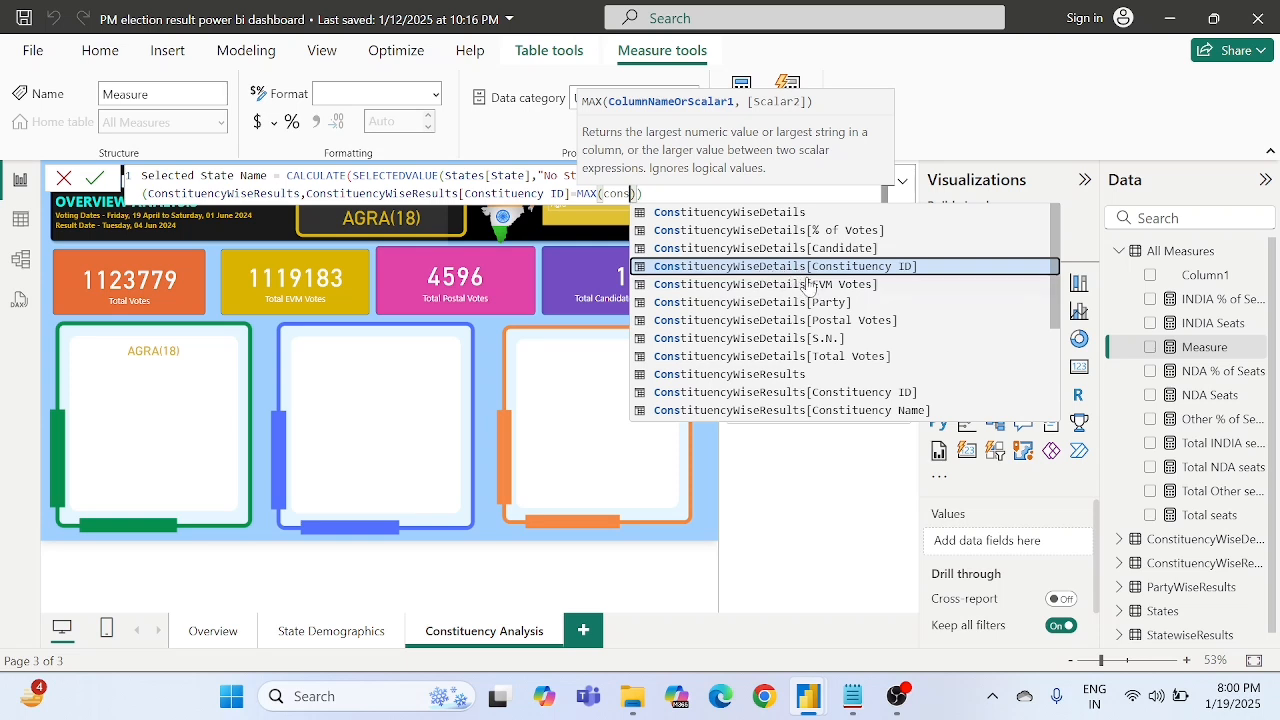
pyautogui.press('Tab')
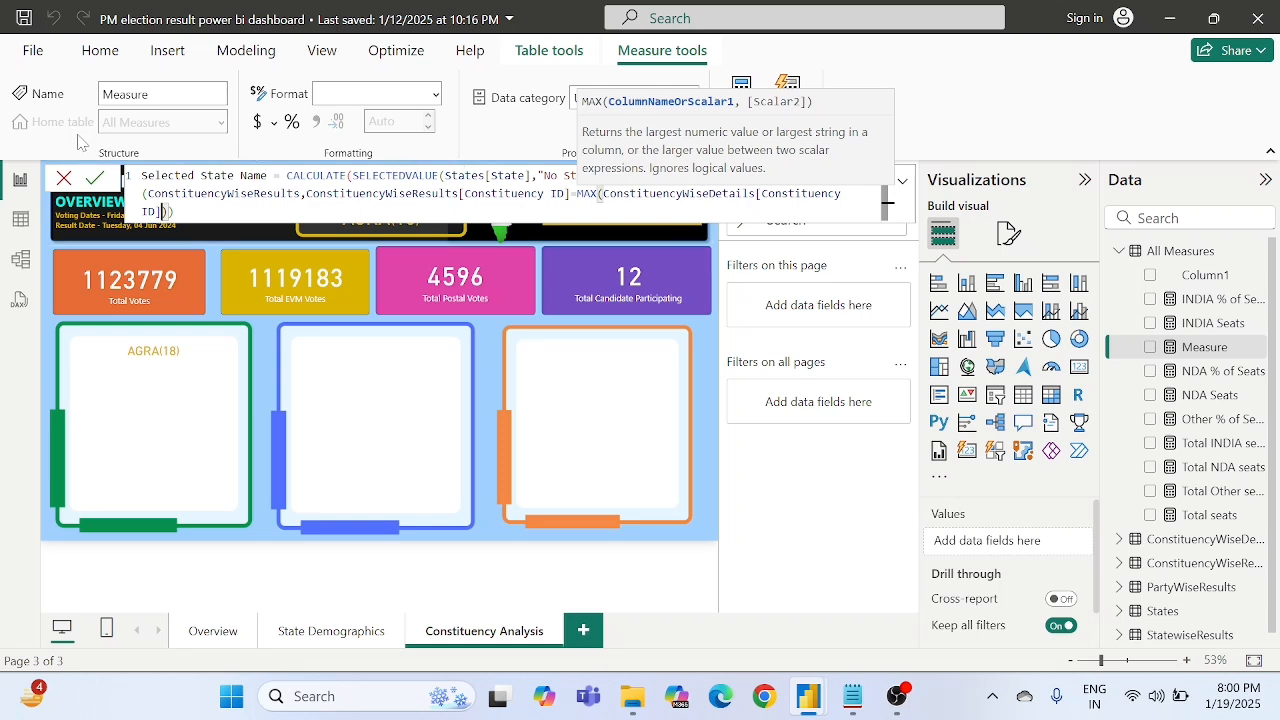
pyautogui.write(')')
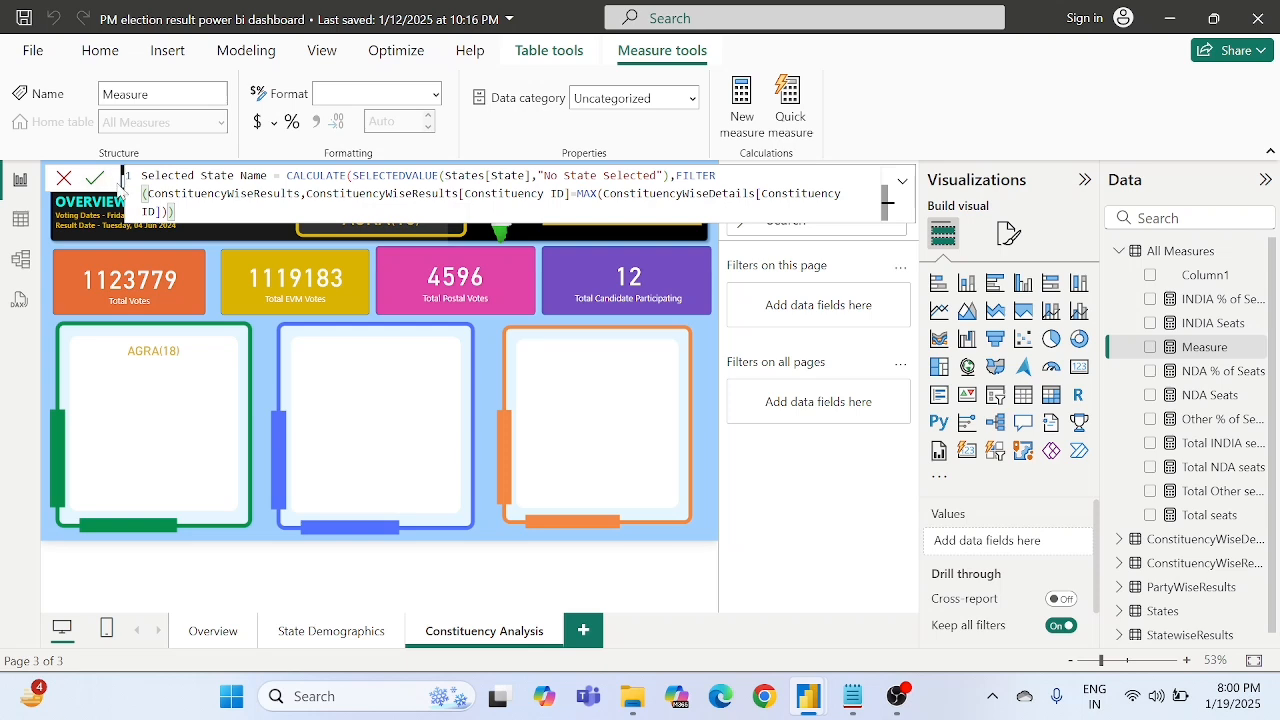
# - Commit the Selected State Name measure and close its formula by returning to the report page
pyautogui.click(100, 177)
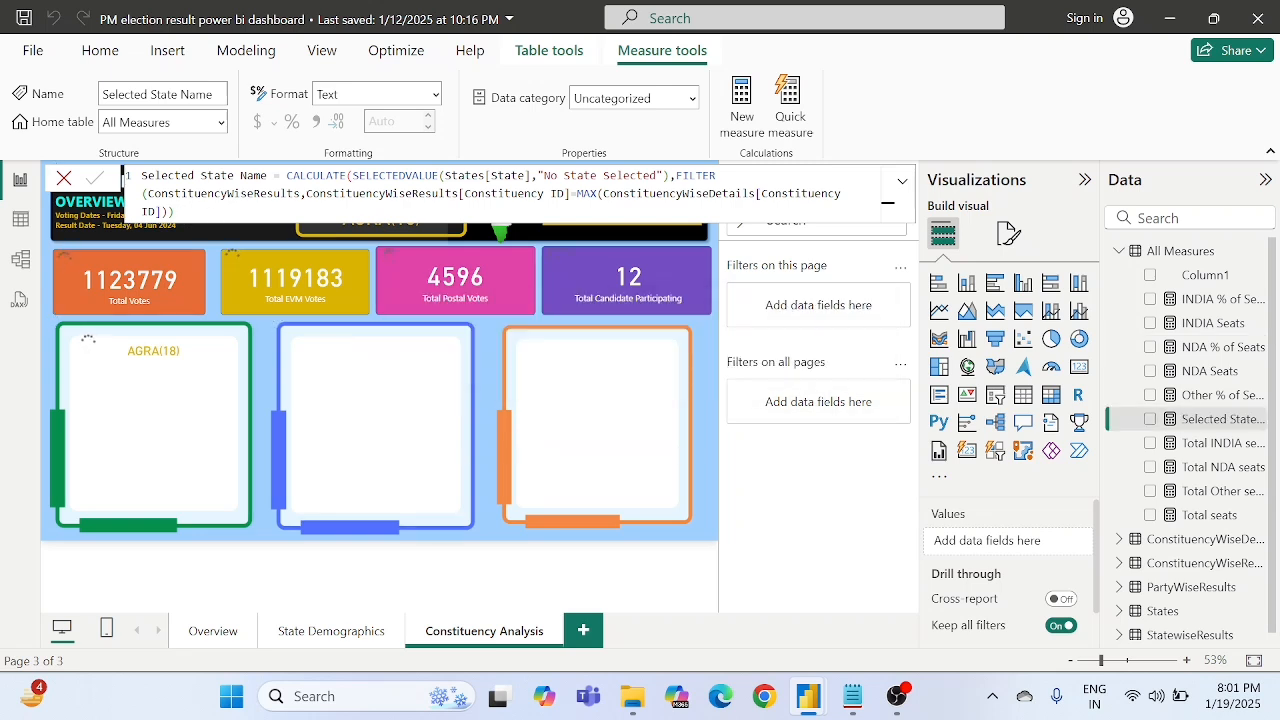
pyautogui.click(168, 212)
pyautogui.click(182, 212)
pyautogui.click(710, 378)
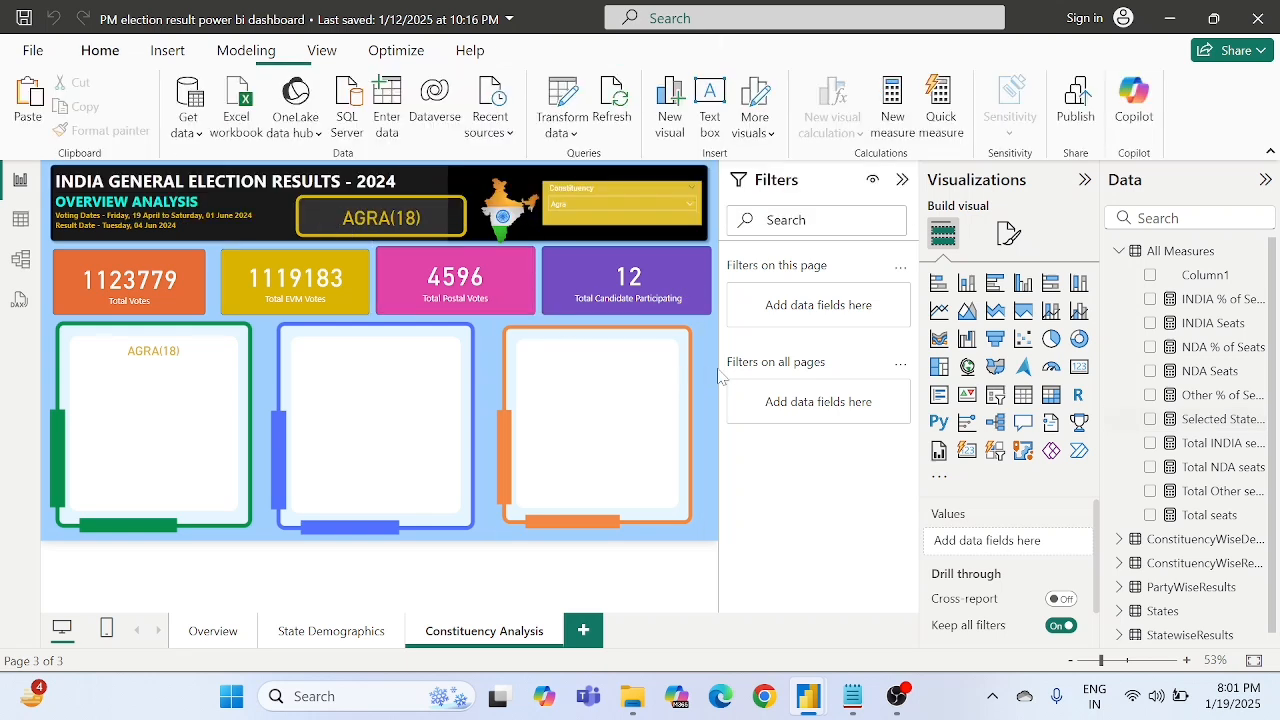
# - Duplicate the constituency name card in the green frame, place the copy directly below it and reduce the copy's height
pyautogui.click(174, 361)
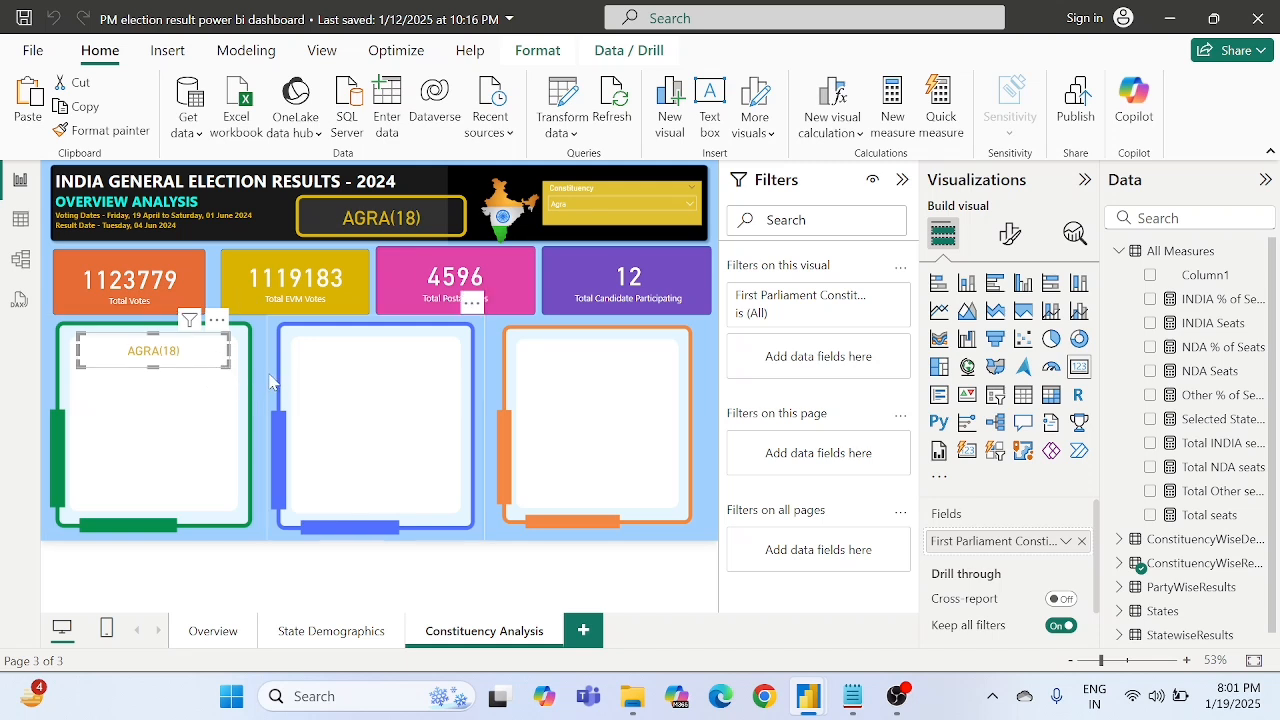
pyautogui.hotkey('ctrl', 'v')
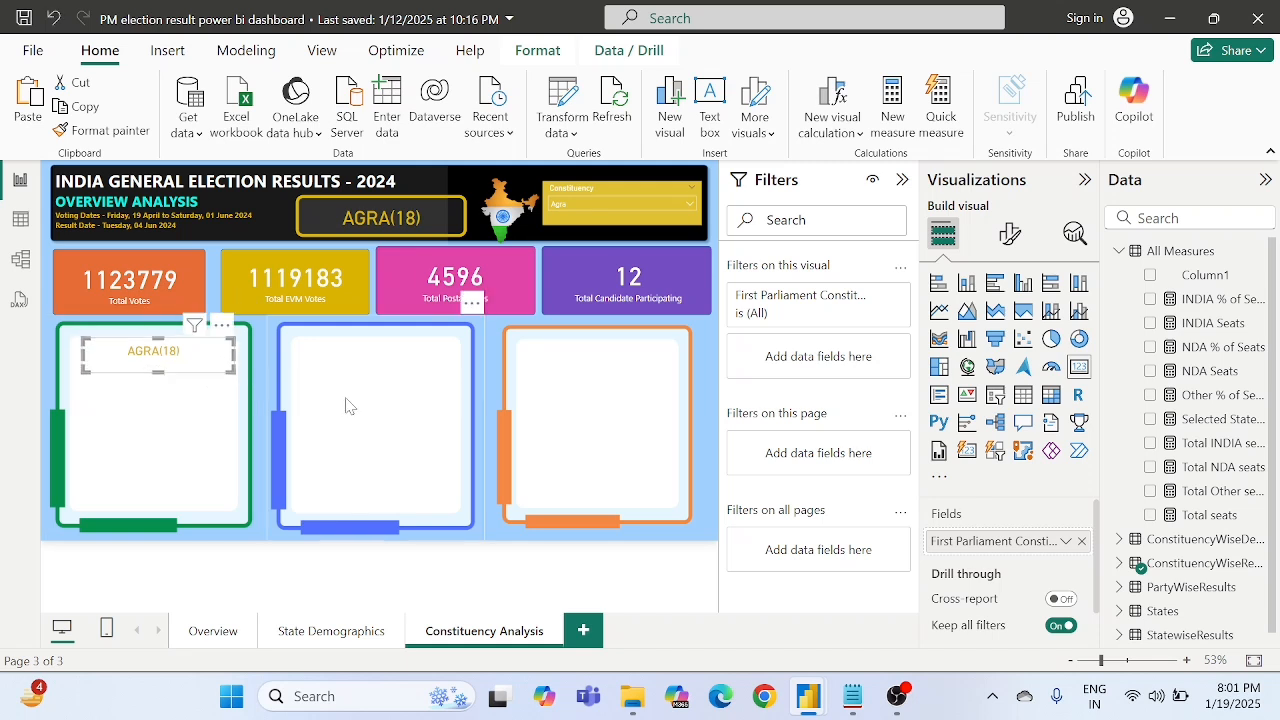
pyautogui.moveTo(193, 368); pyautogui.dragTo(198, 410)
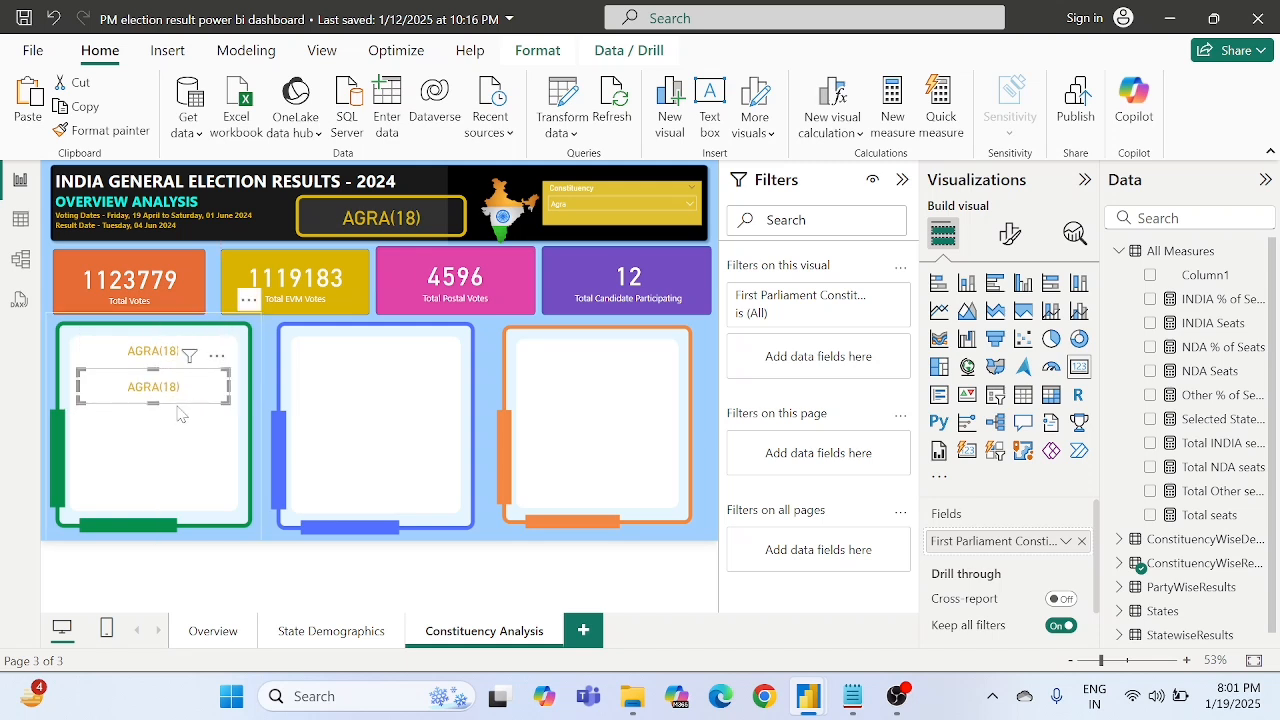
pyautogui.moveTo(151, 402); pyautogui.dragTo(151, 394)
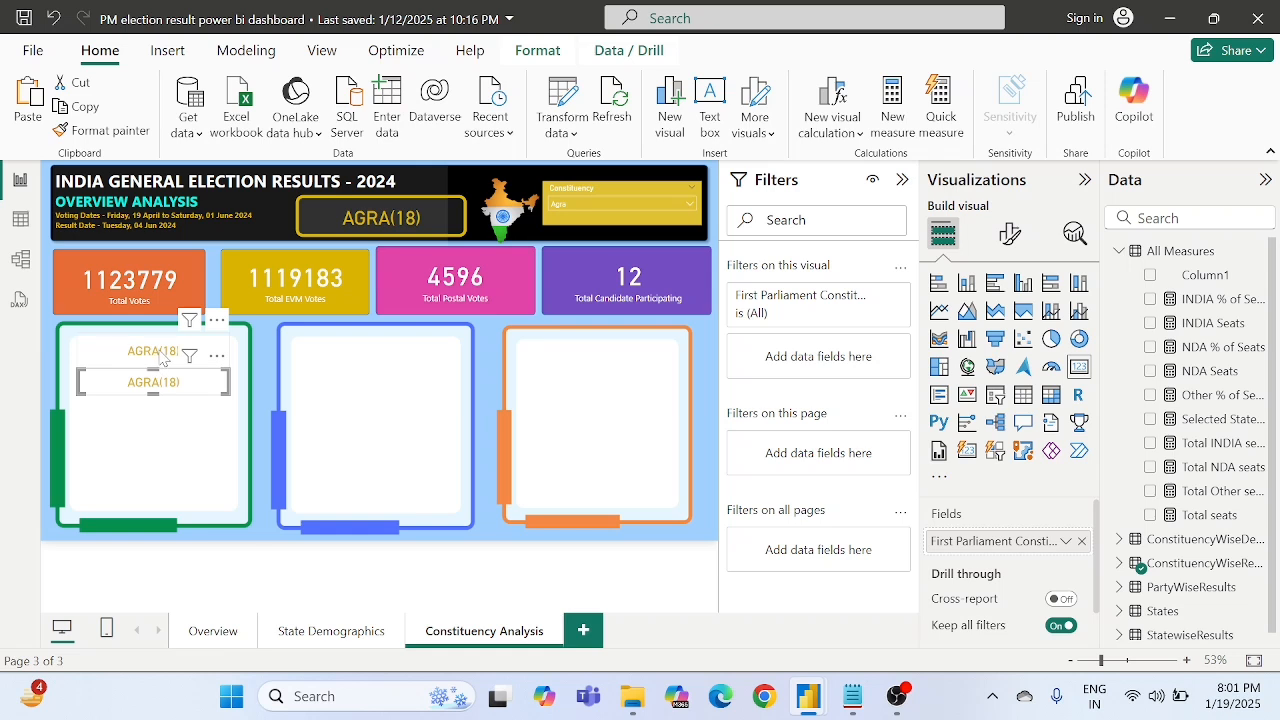
# - Reduce the height of the upper constituency name card and nudge the copy slightly up towards it
pyautogui.click(160, 357)
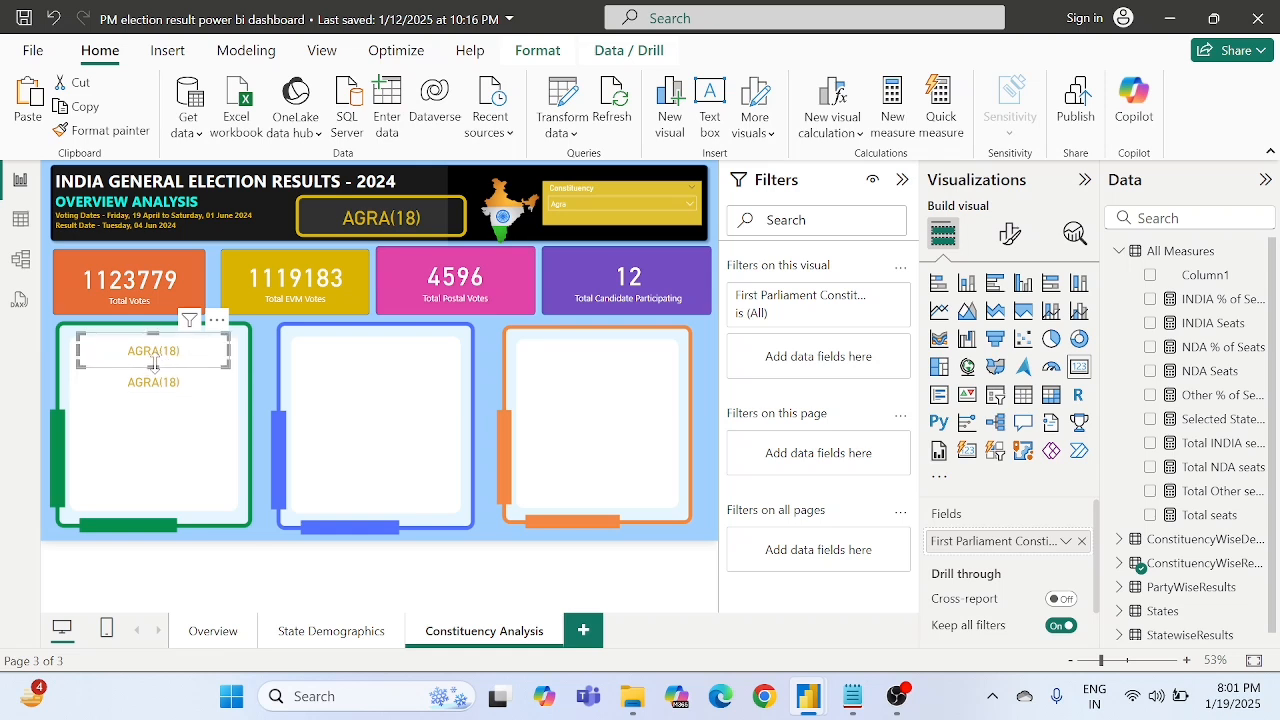
pyautogui.moveTo(154, 363); pyautogui.dragTo(156, 355)
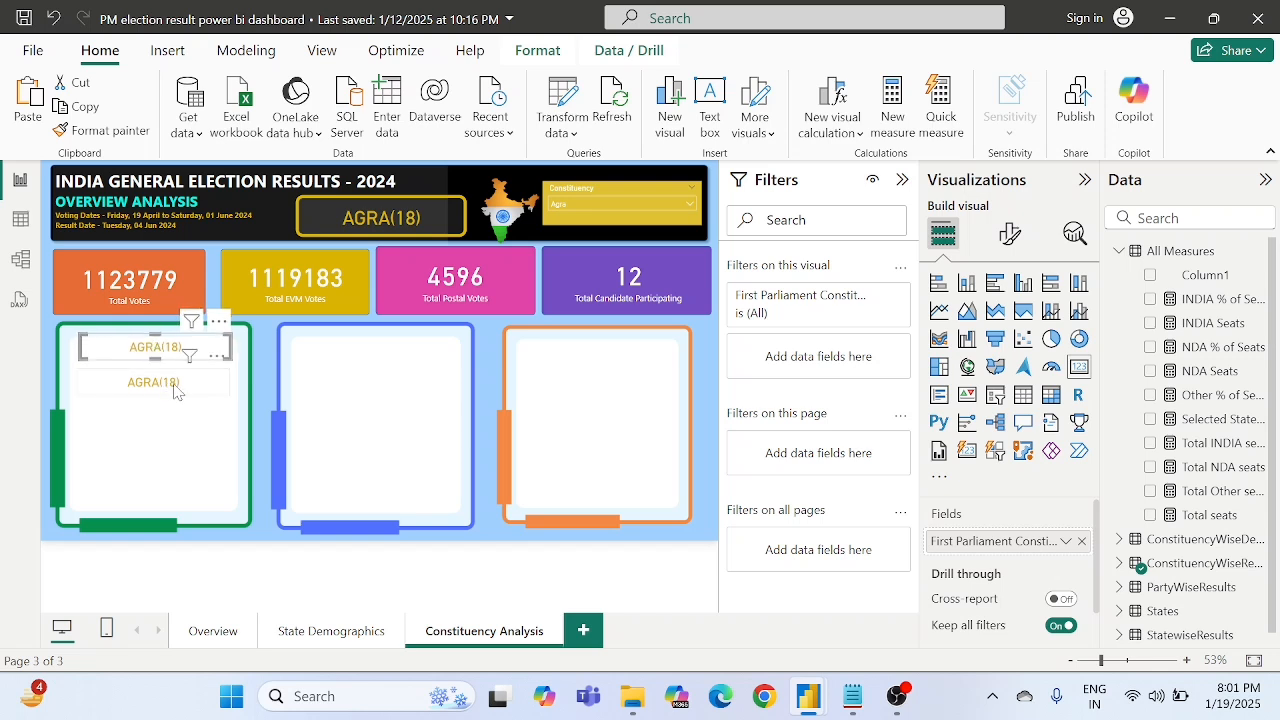
pyautogui.click(174, 392)
pyautogui.press('Up')
pyautogui.press('Up')
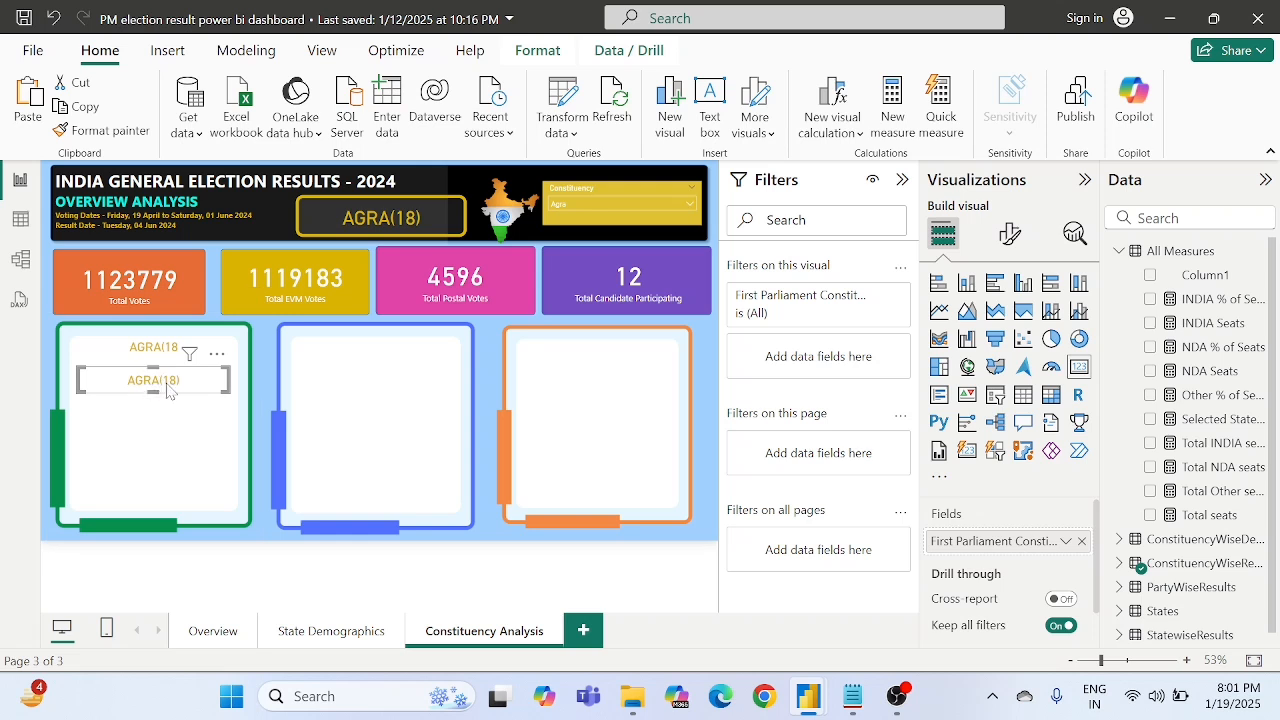
# - Replace the lower card's First Parliament Constituency field with the Selected State Name measure
pyautogui.click(1081, 541)
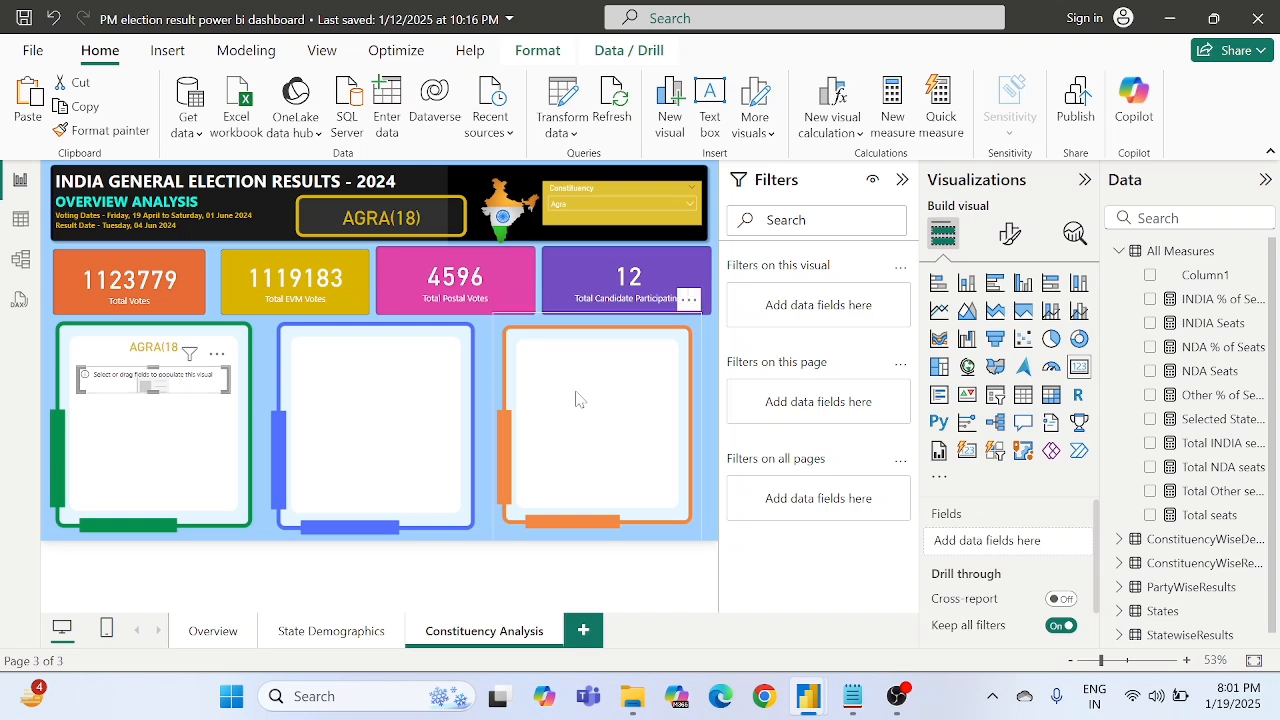
pyautogui.scroll(-1, 1216, 400)
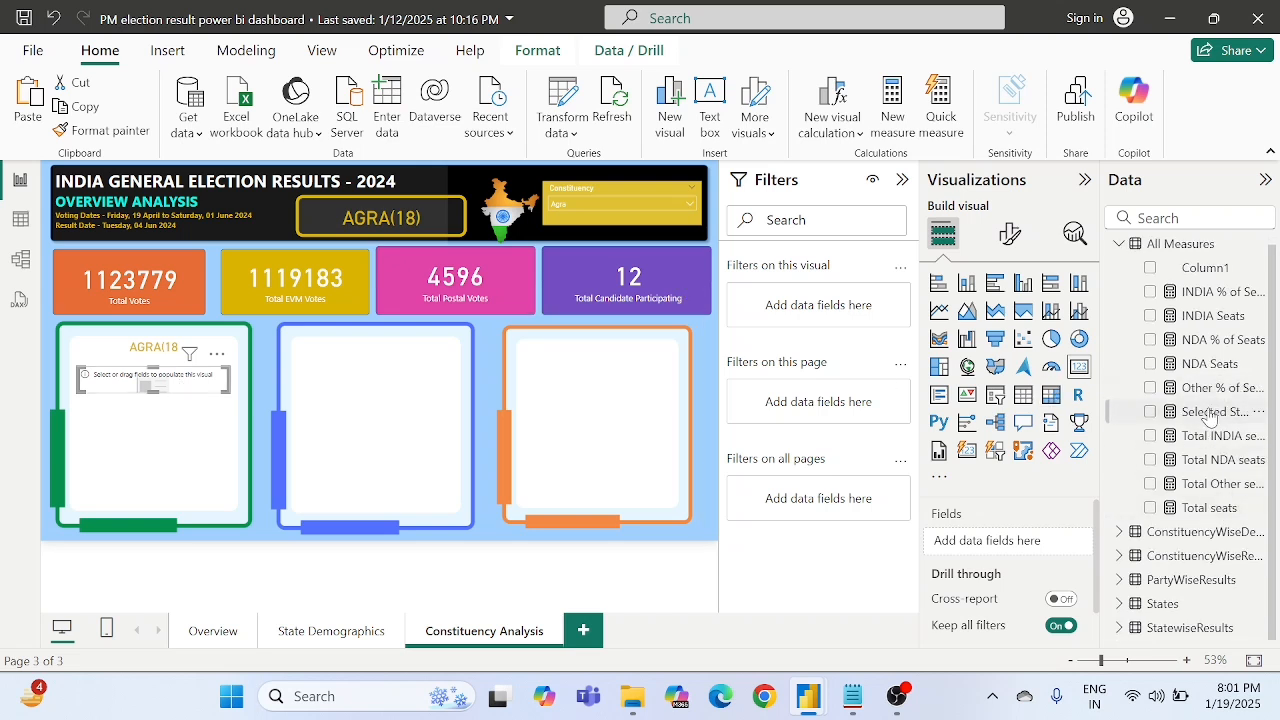
pyautogui.moveTo(1206, 422); pyautogui.dragTo(1010, 540)
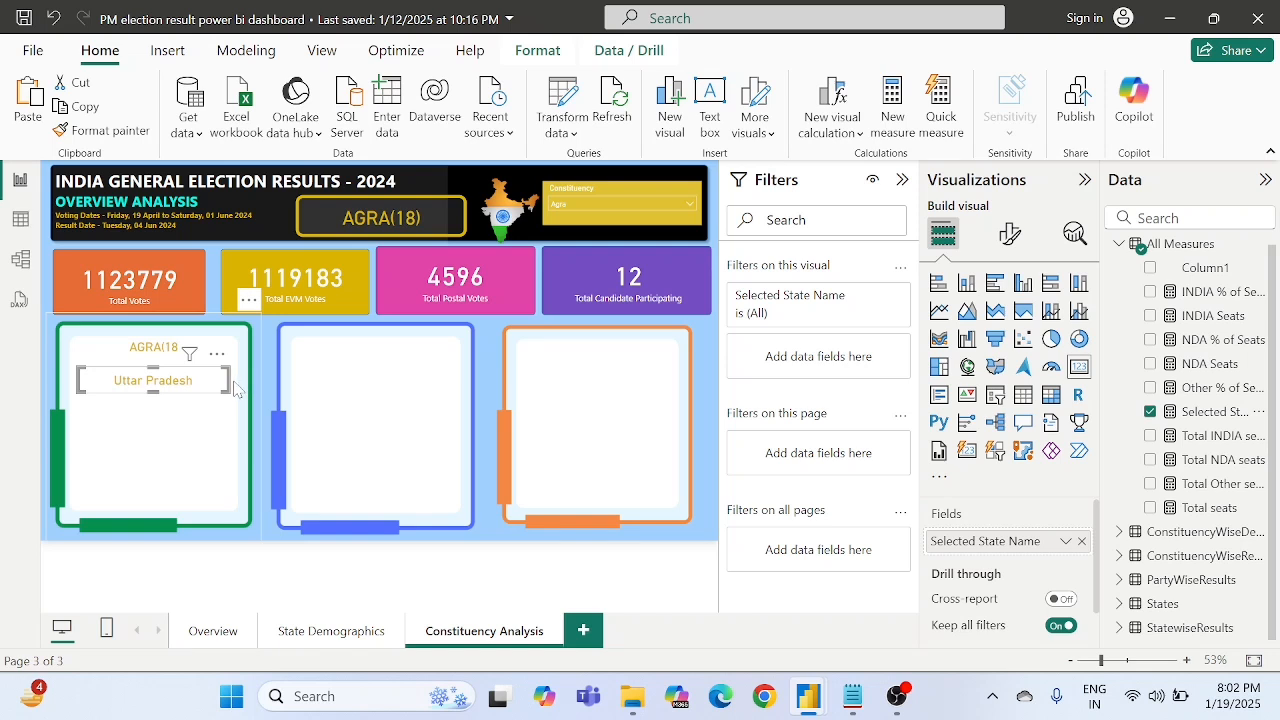
# - Set the Constituency slicer to BETUL to test the two name cards, and clear the visual selection
pyautogui.click(588, 206)
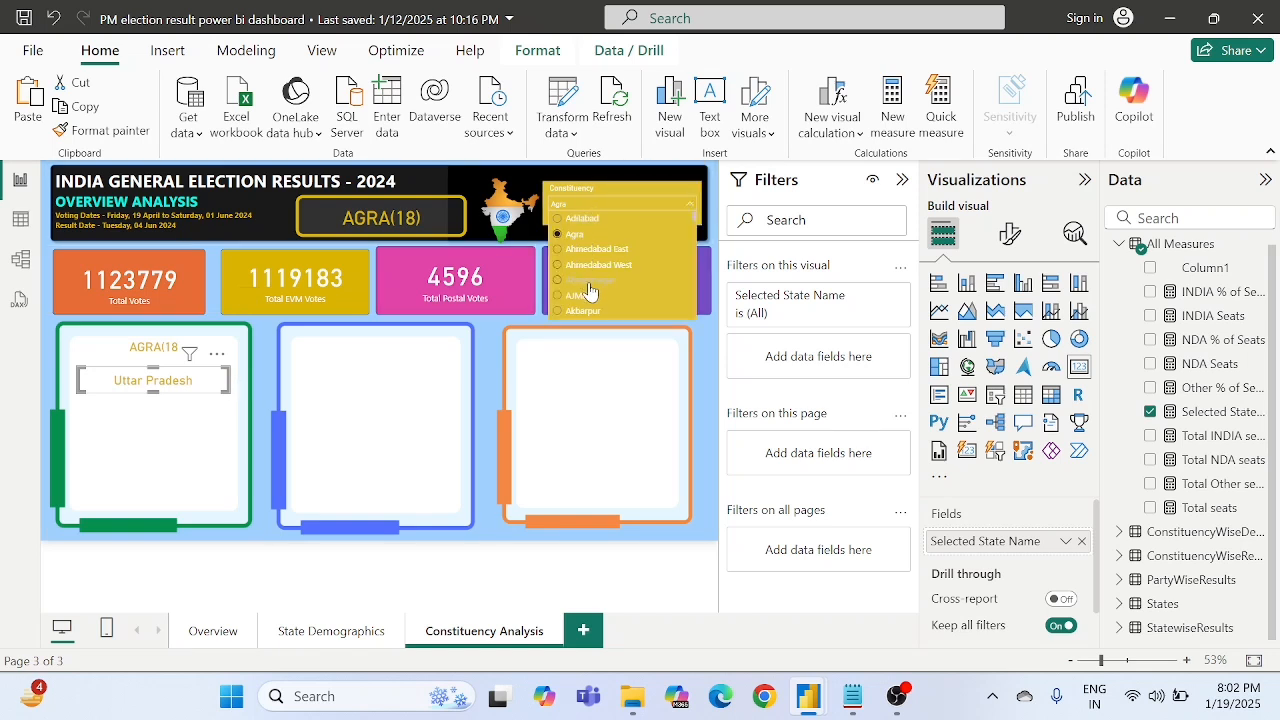
pyautogui.scroll(-5, 625, 283)
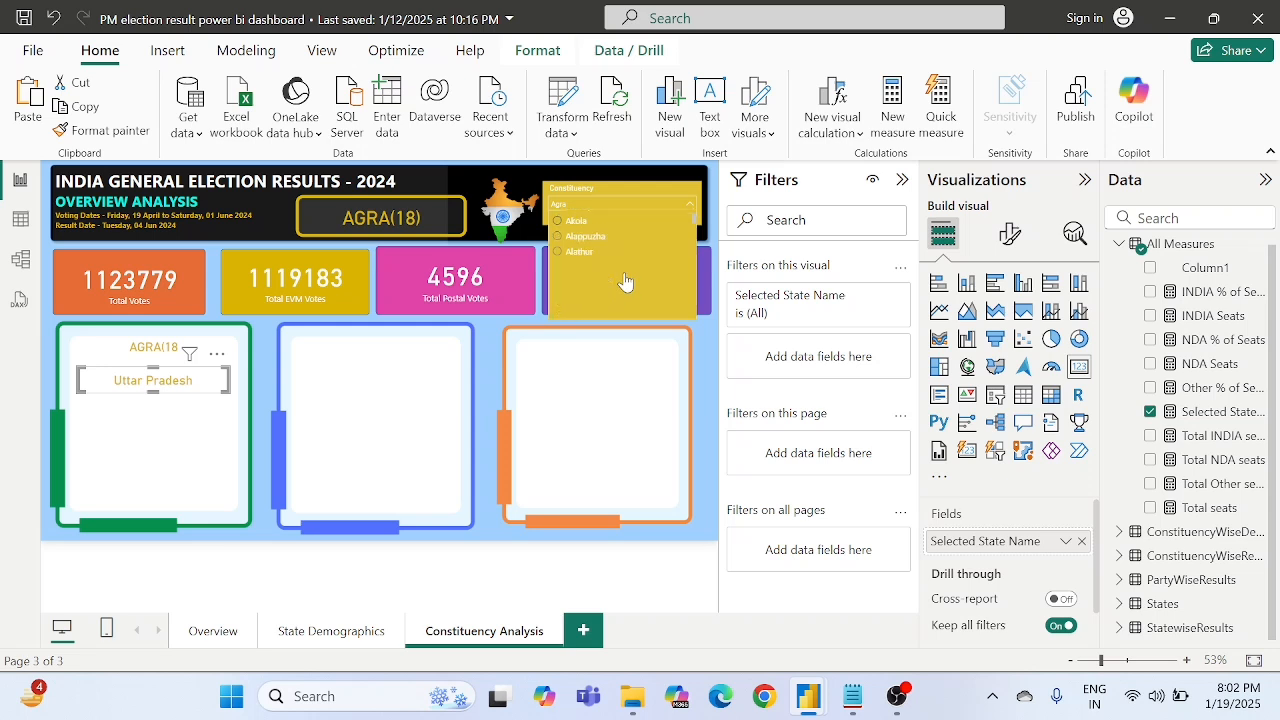
pyautogui.scroll(-5, 625, 283)
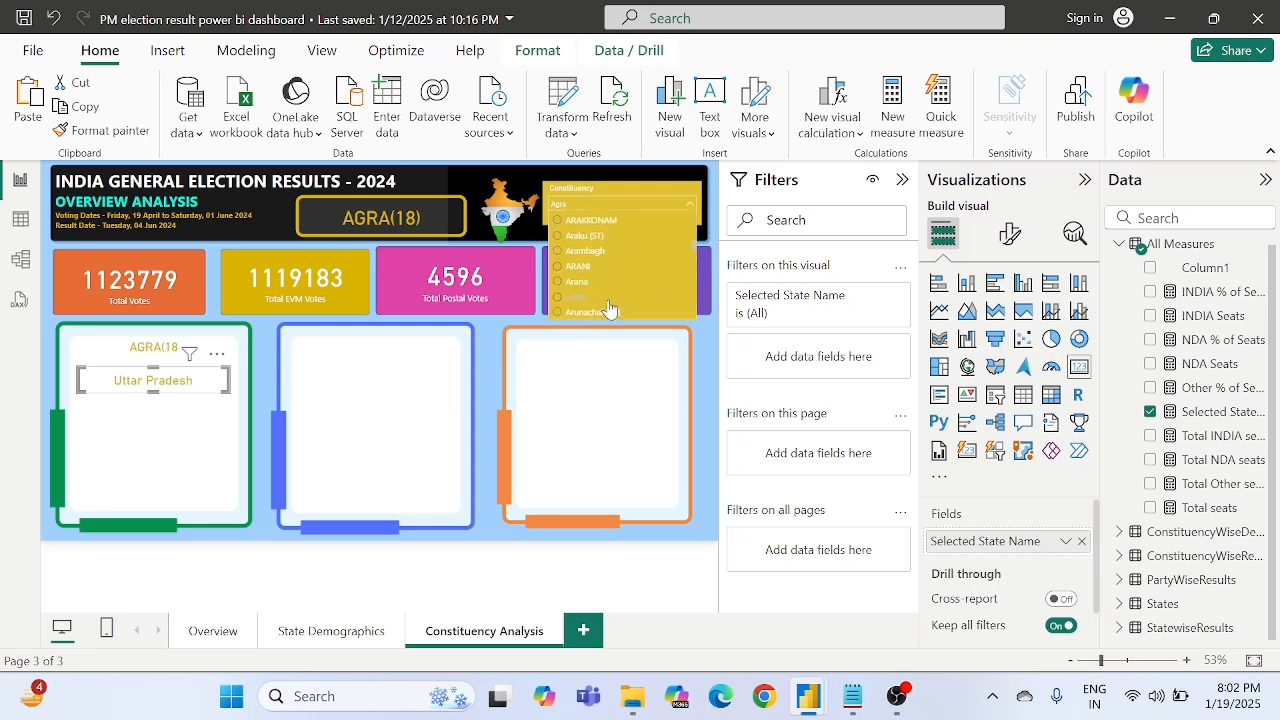
pyautogui.scroll(-5, 609, 307)
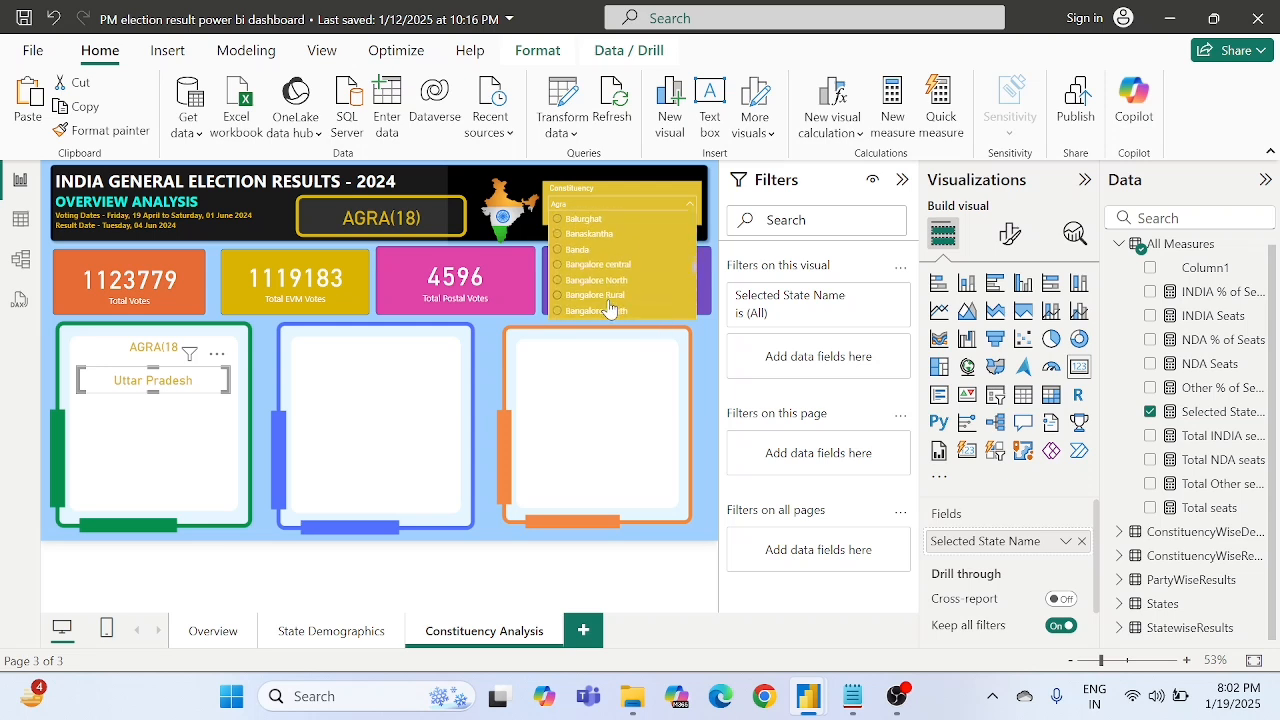
pyautogui.scroll(-5, 612, 300)
pyautogui.scroll(-5, 619, 277)
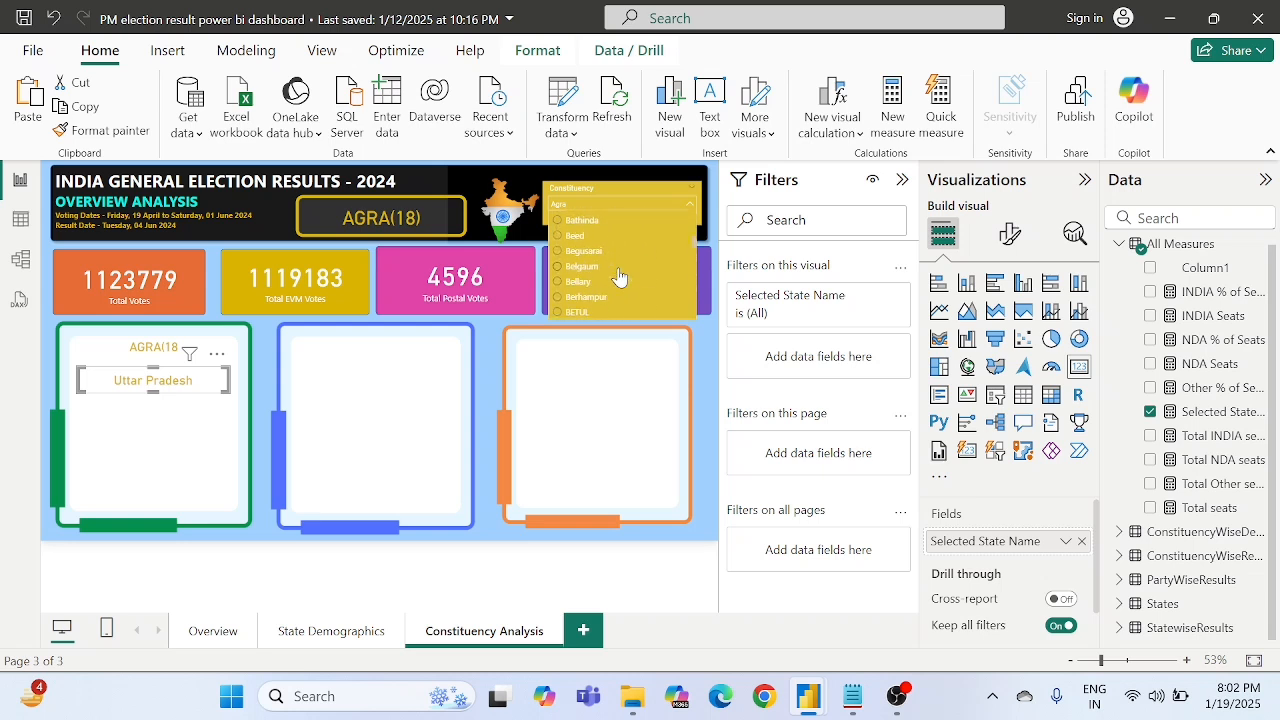
pyautogui.scroll(-1, 600, 292)
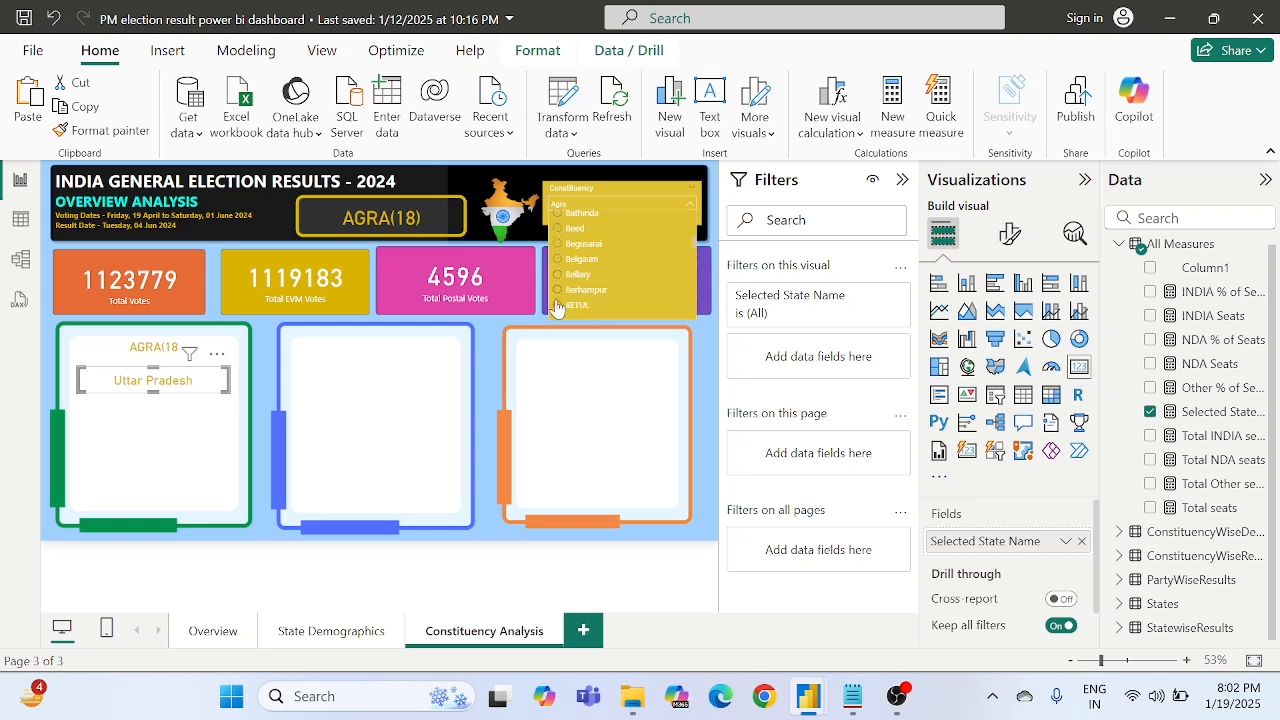
pyautogui.click(570, 305)
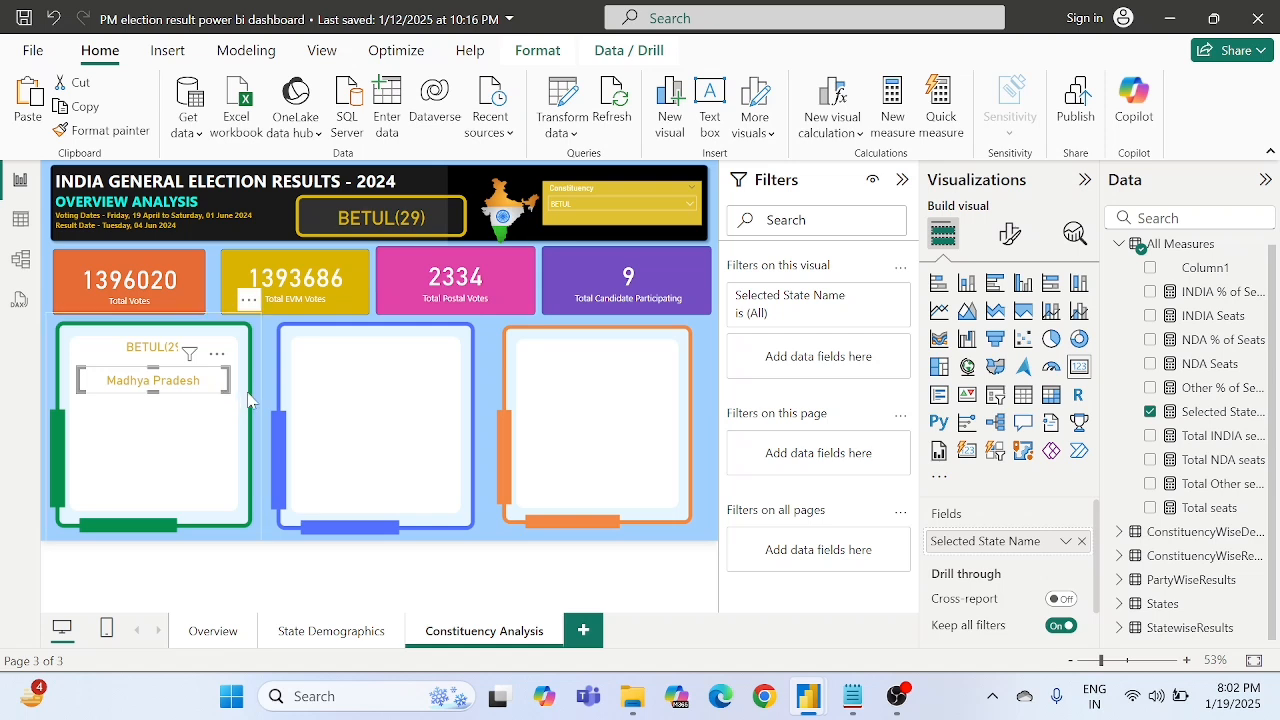
pyautogui.click(713, 430)
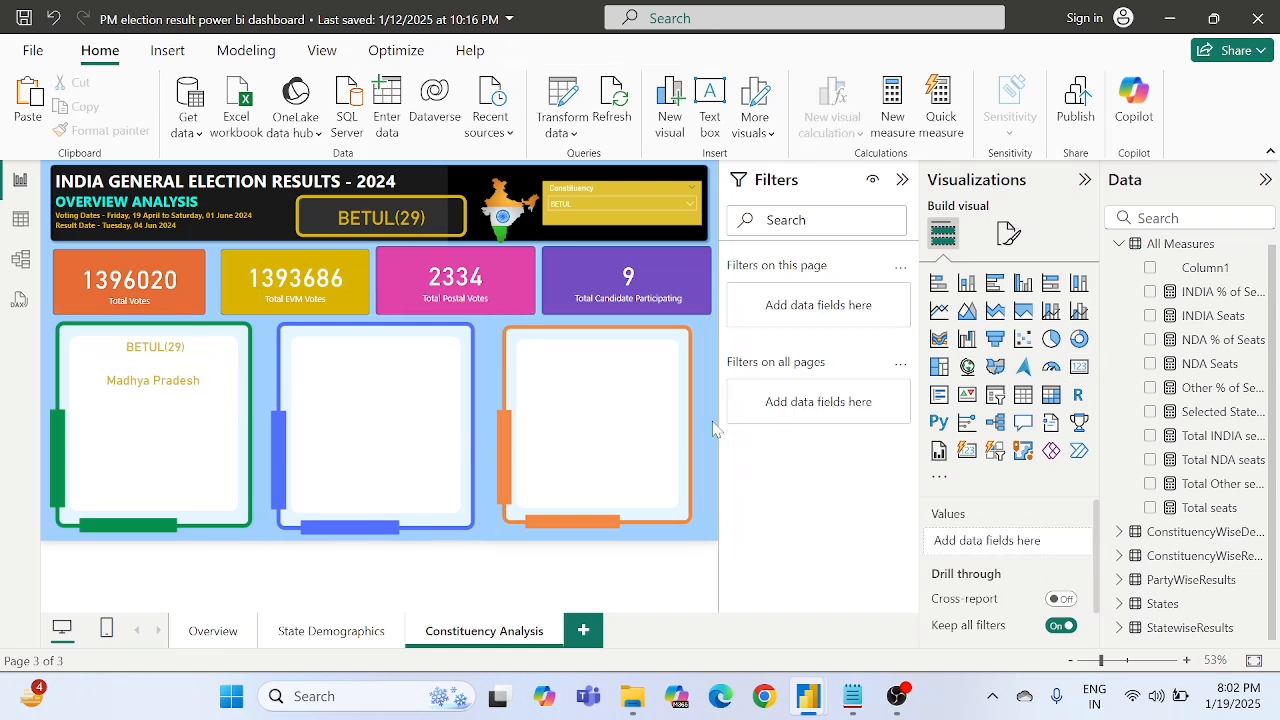
# - Show the state name card's format settings, reopen the Selected State Name measure and examine its SELECTEDVALUE, FILTER and Constituency ID matching logic
pyautogui.click(182, 397)
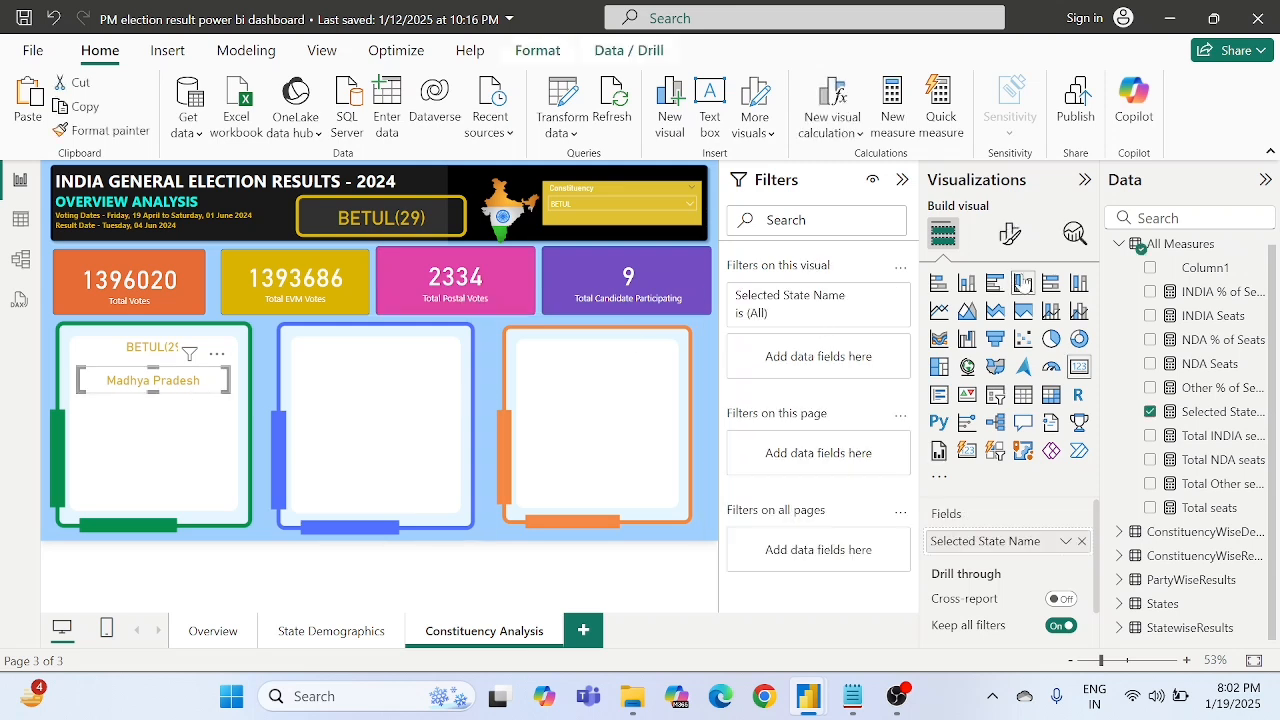
pyautogui.click(1012, 235)
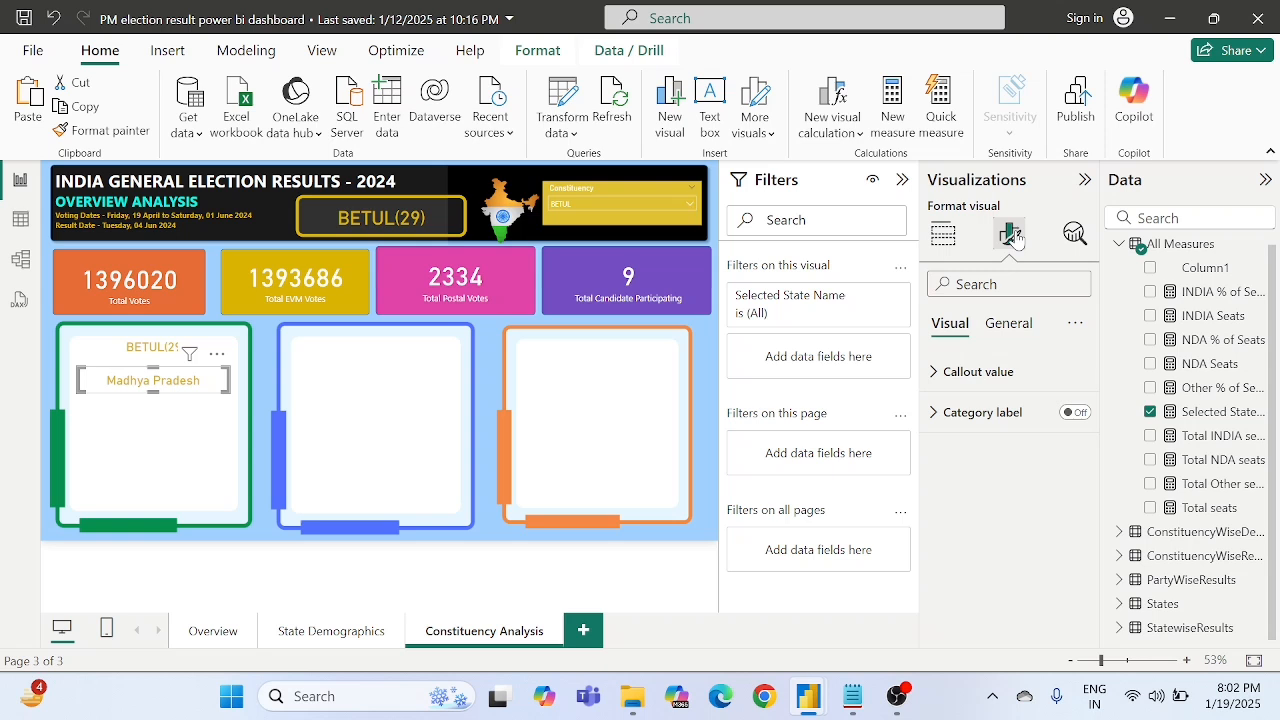
pyautogui.click(1215, 412)
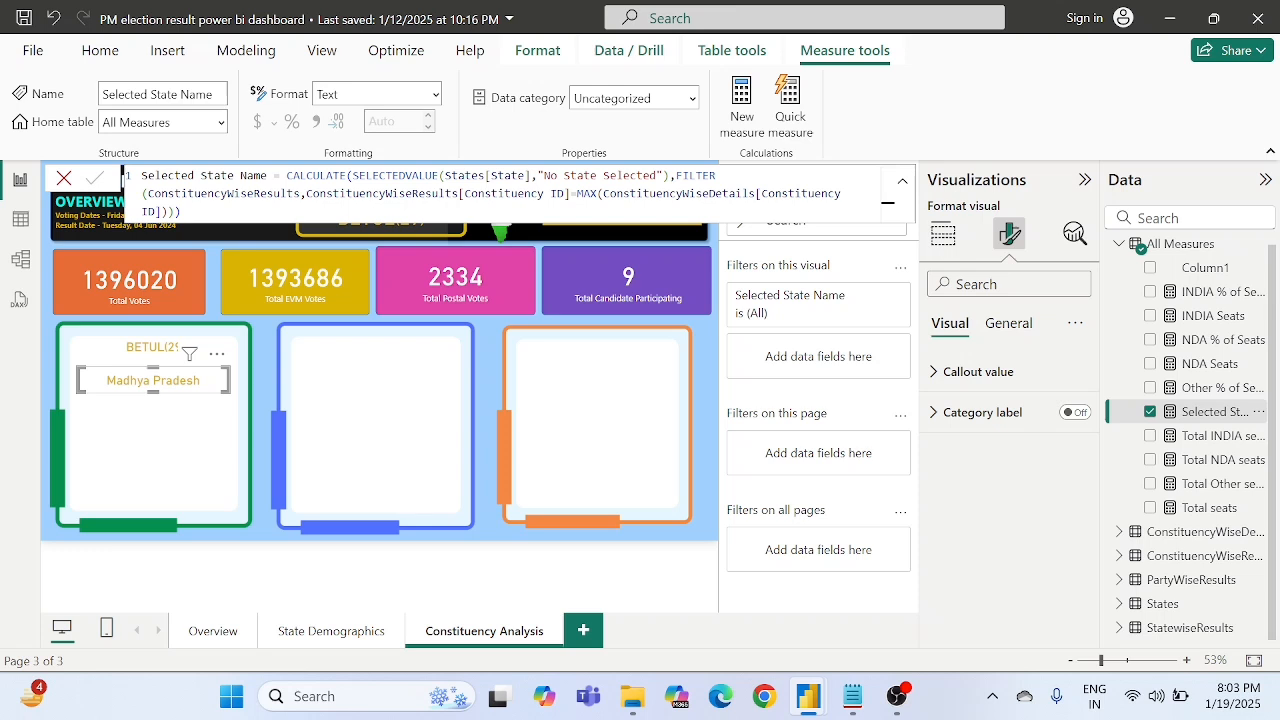
pyautogui.moveTo(353, 176); pyautogui.dragTo(439, 176)
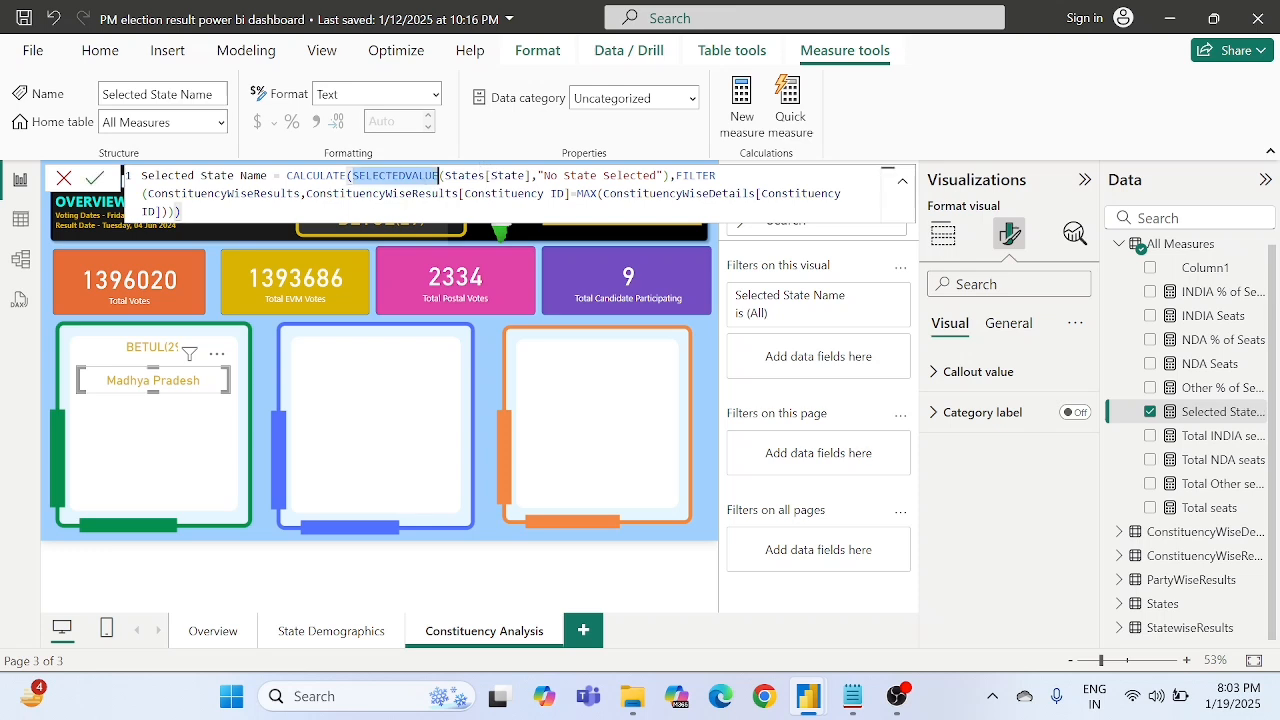
pyautogui.doubleClick(384, 194)
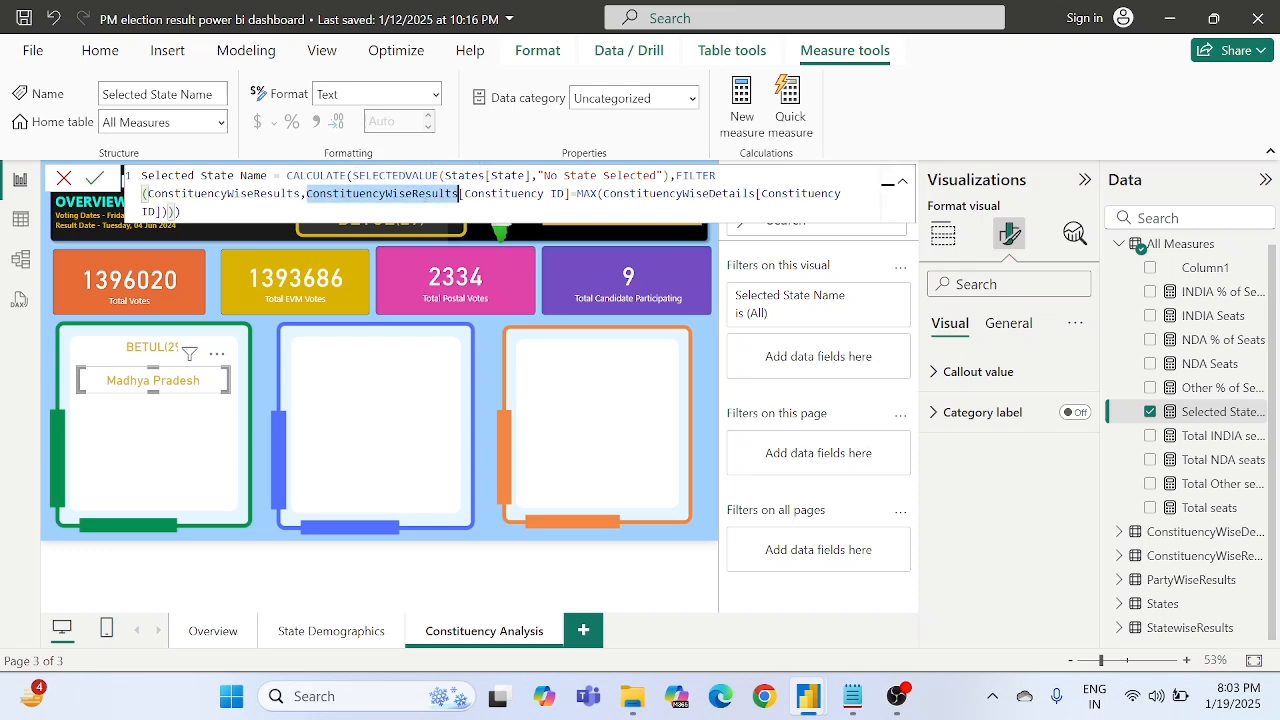
pyautogui.click(596, 176)
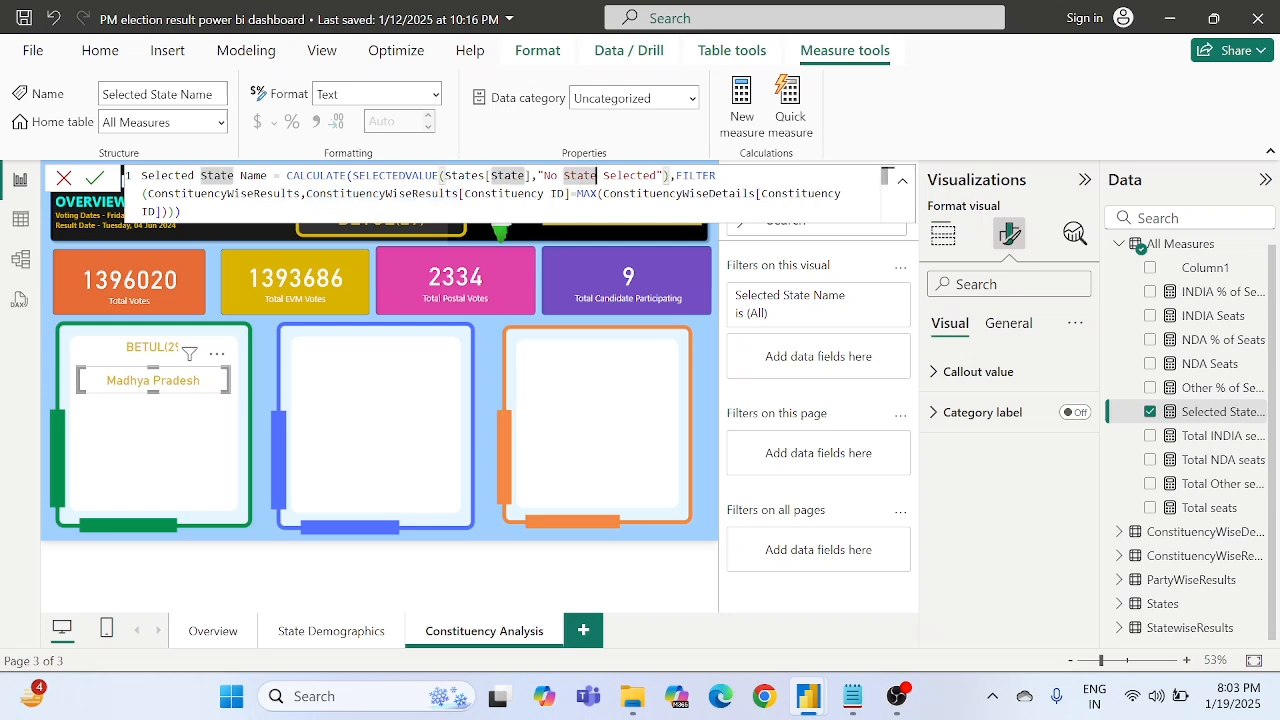
pyautogui.click(650, 193)
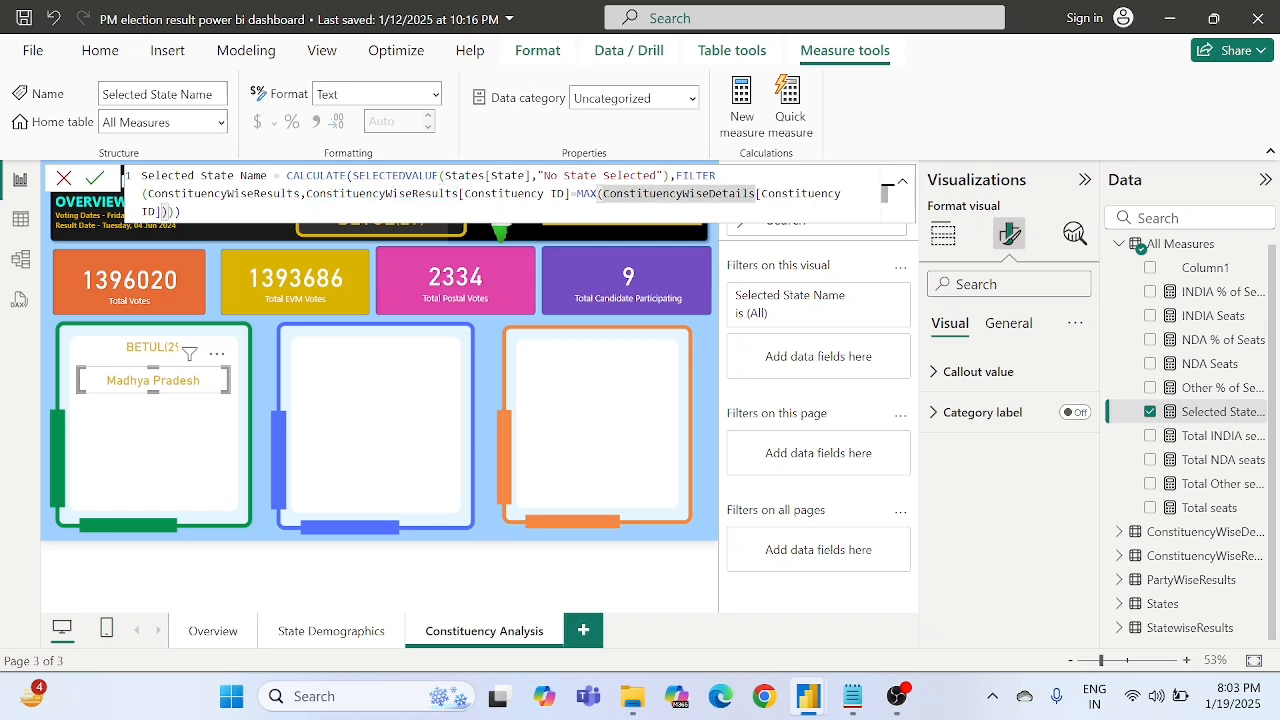
pyautogui.click(656, 176)
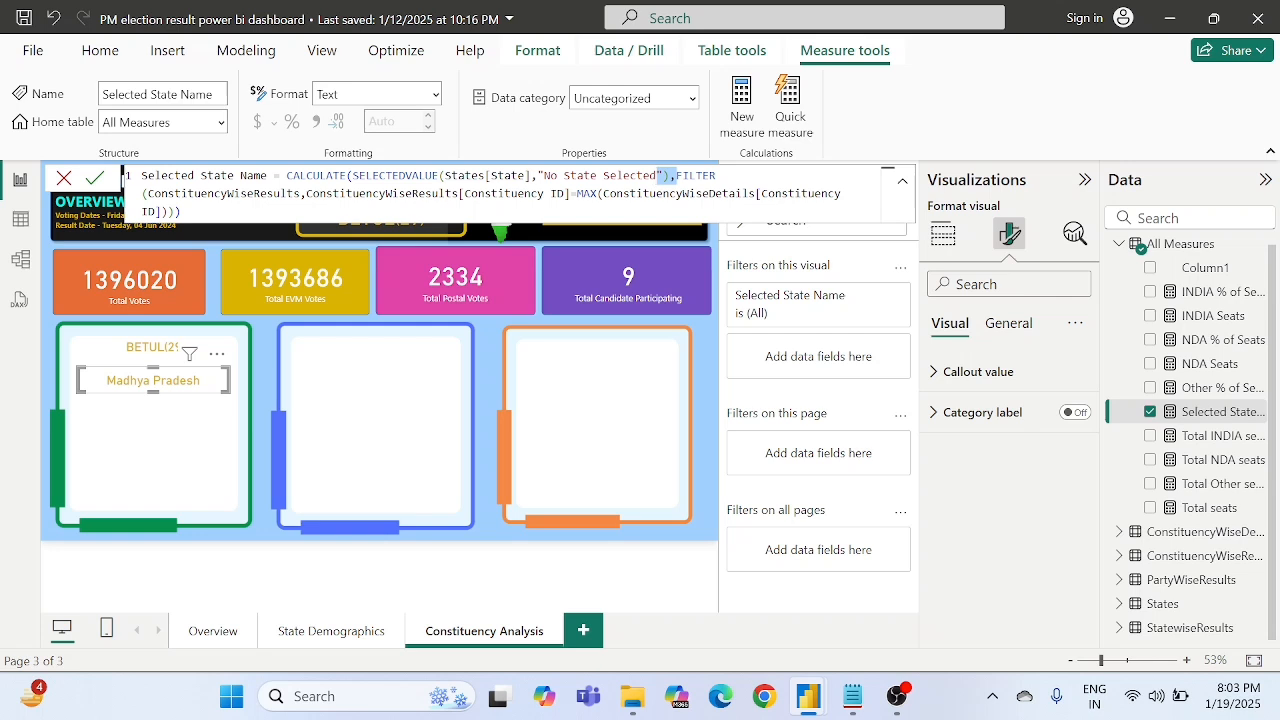
pyautogui.doubleClick(575, 176)
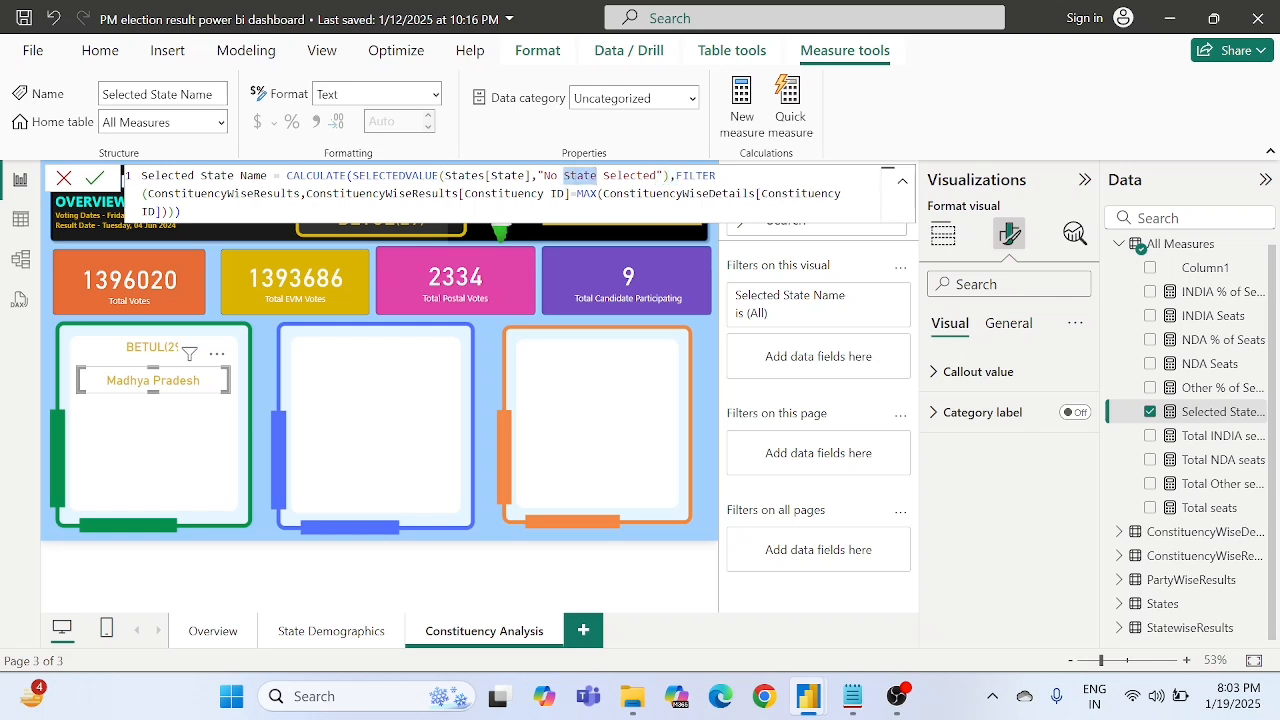
pyautogui.click(538, 176)
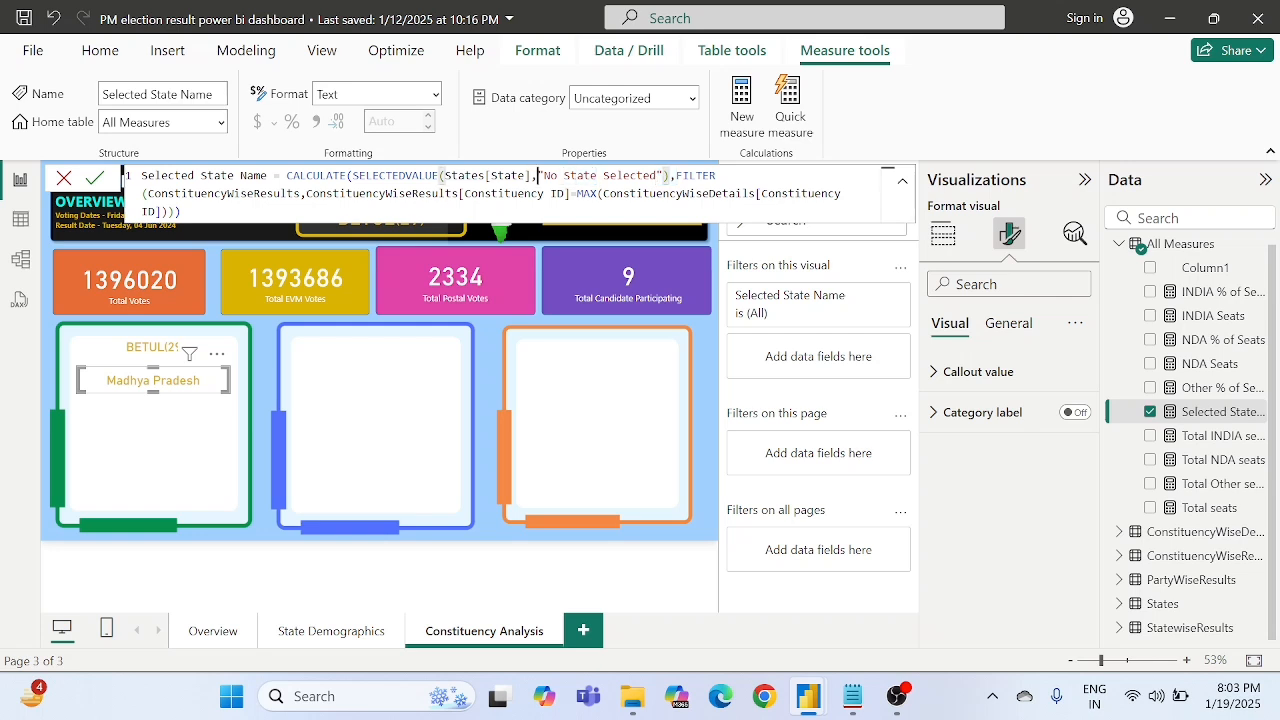
pyautogui.doubleClick(266, 193)
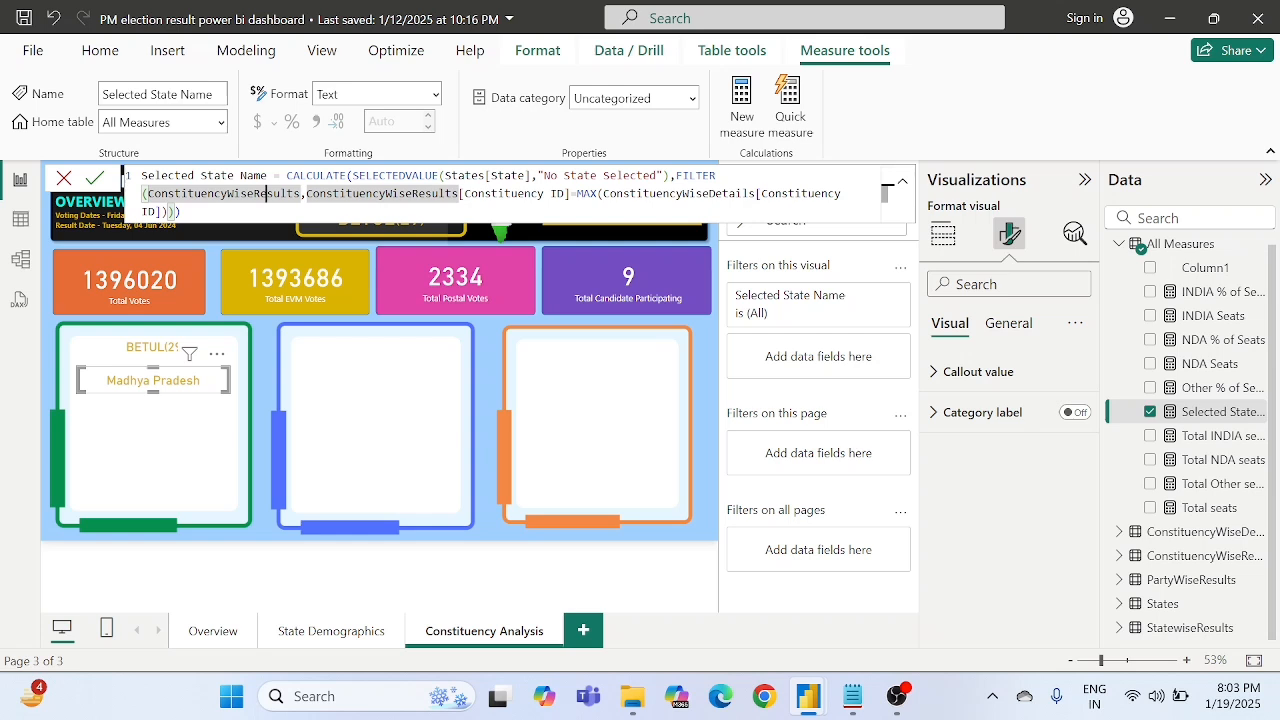
pyautogui.doubleClick(517, 193)
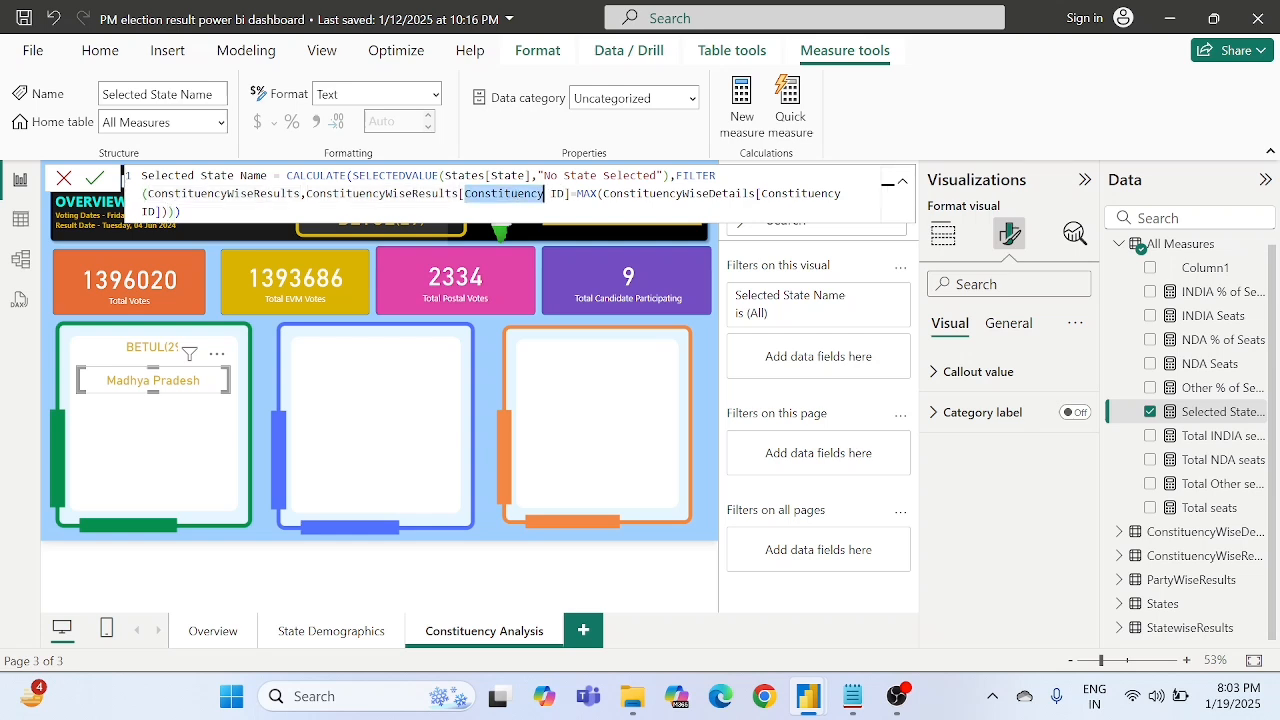
pyautogui.click(406, 193)
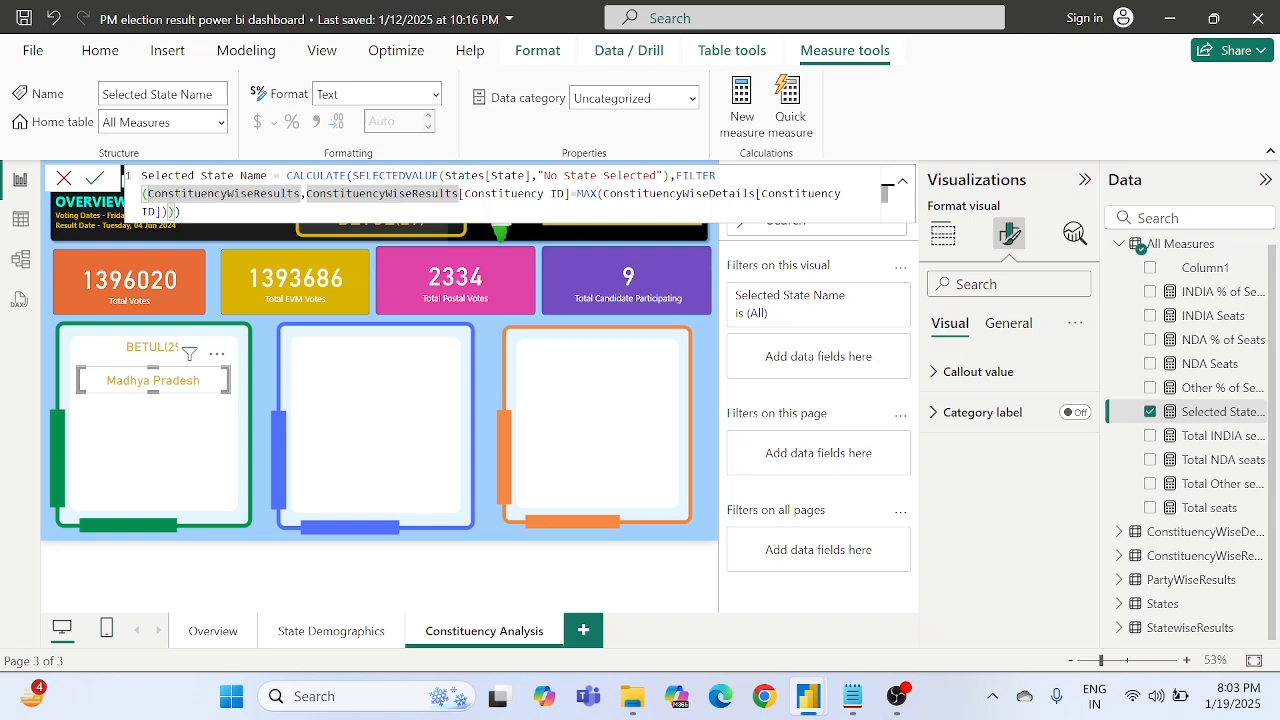
pyautogui.click(689, 193)
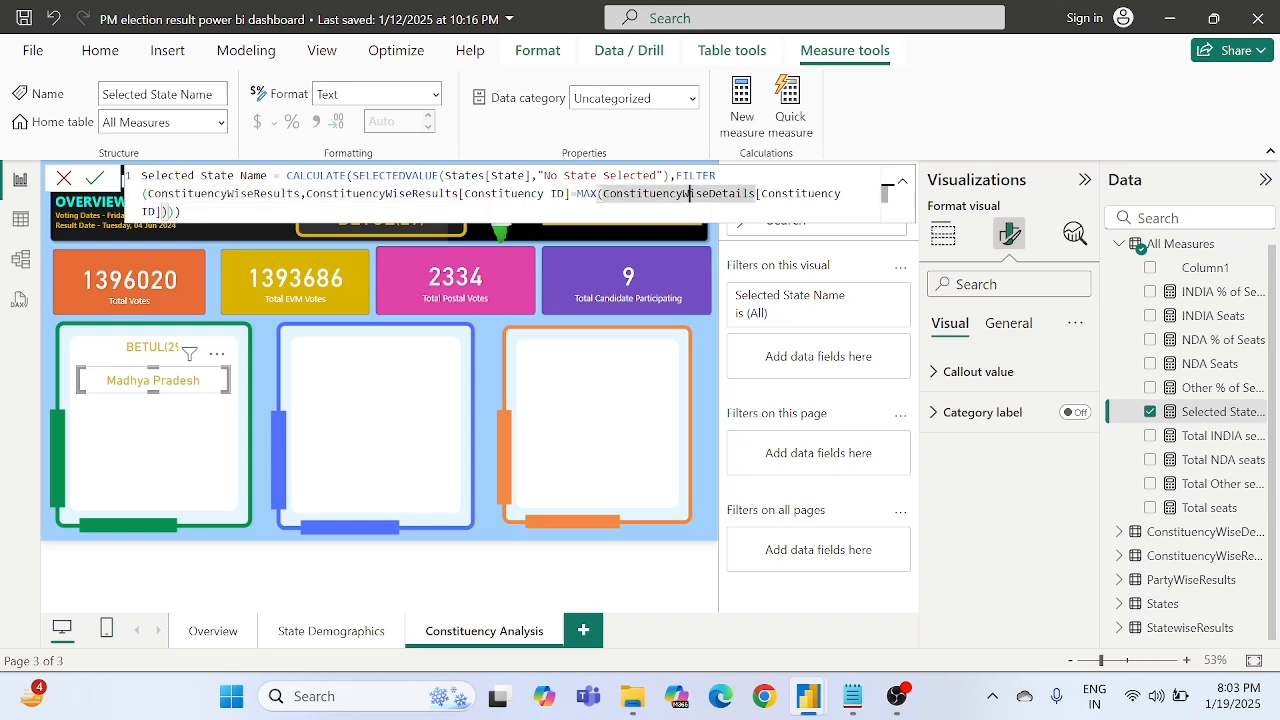
pyautogui.doubleClick(417, 193)
pyautogui.click(567, 193)
pyautogui.doubleClick(542, 193)
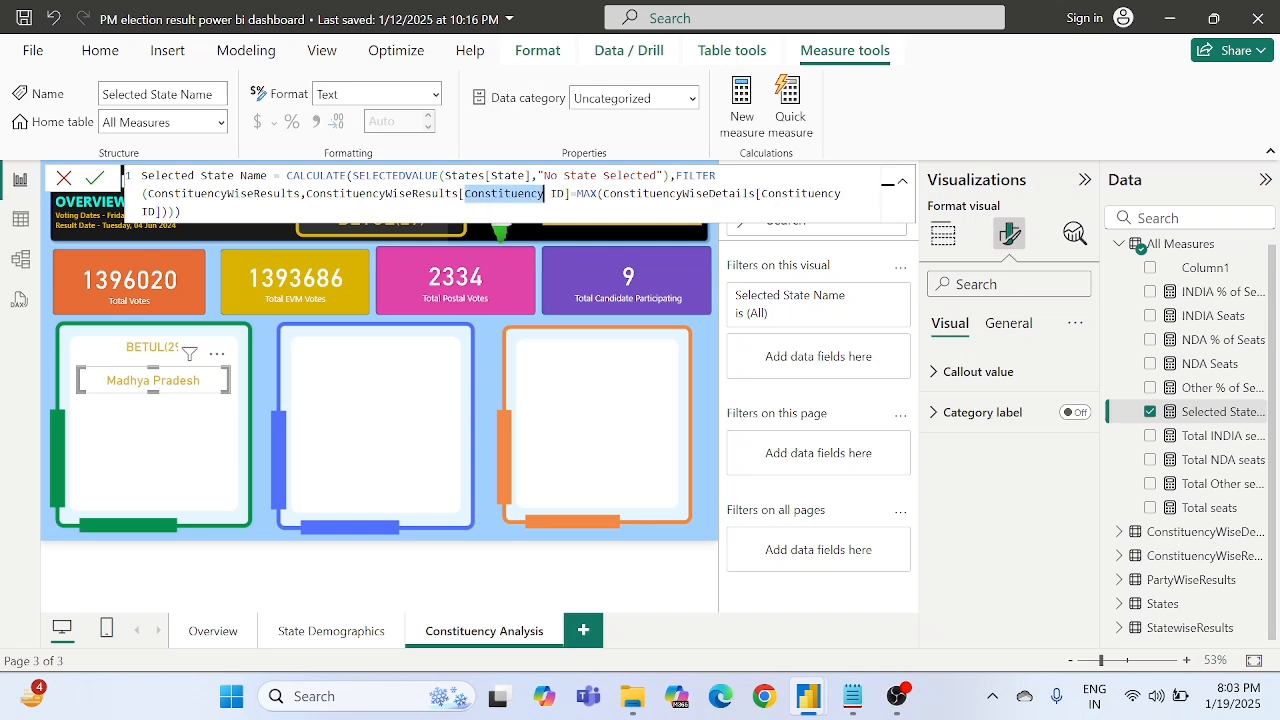
pyautogui.doubleClick(680, 193)
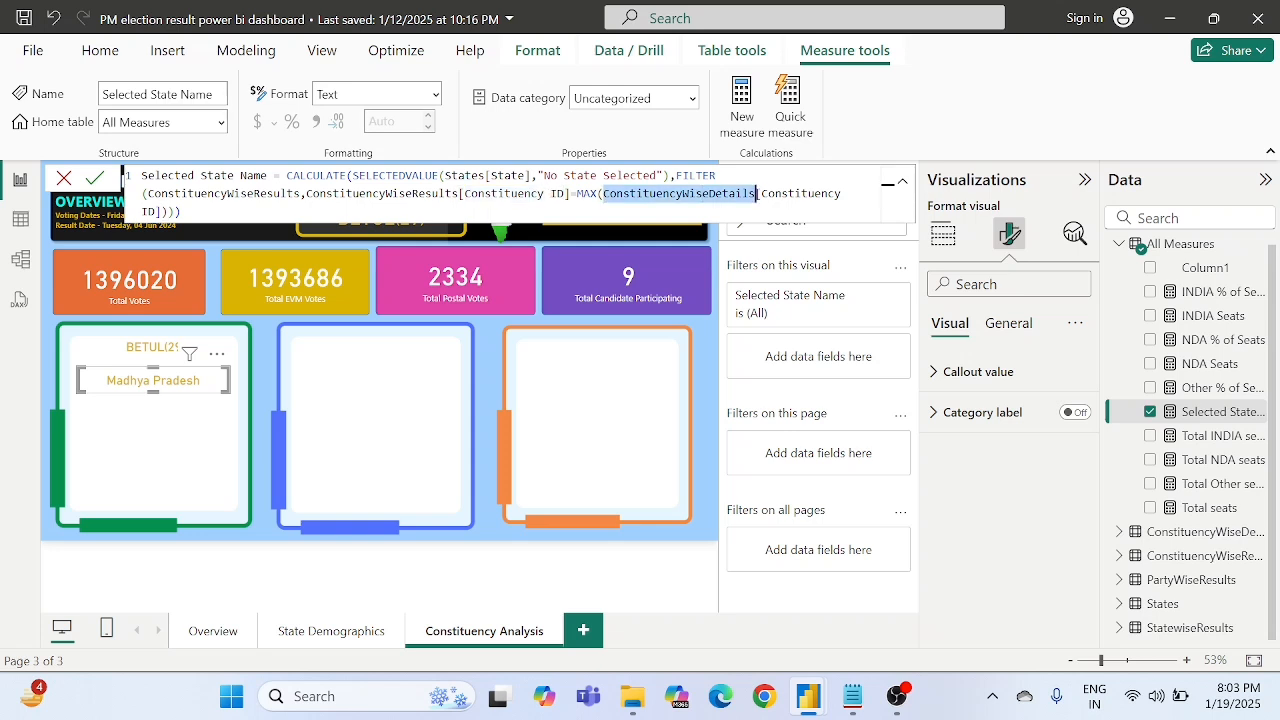
pyautogui.doubleClick(517, 176)
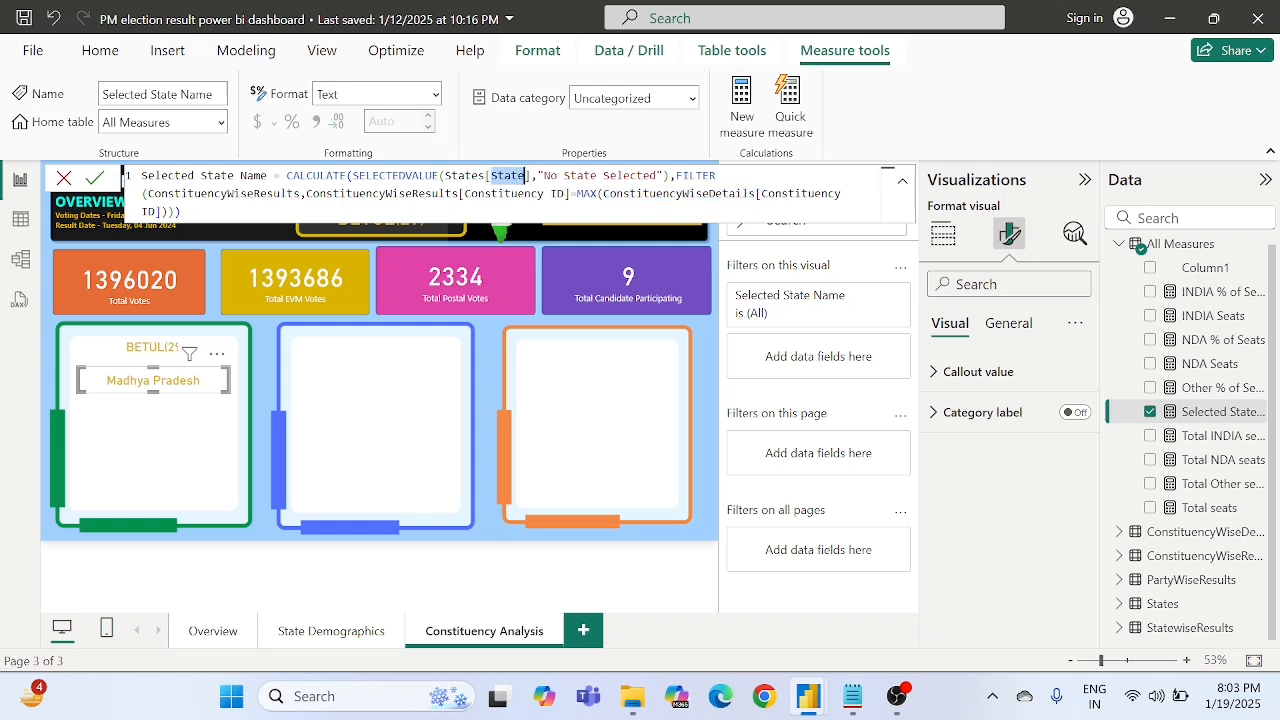
pyautogui.doubleClick(580, 176)
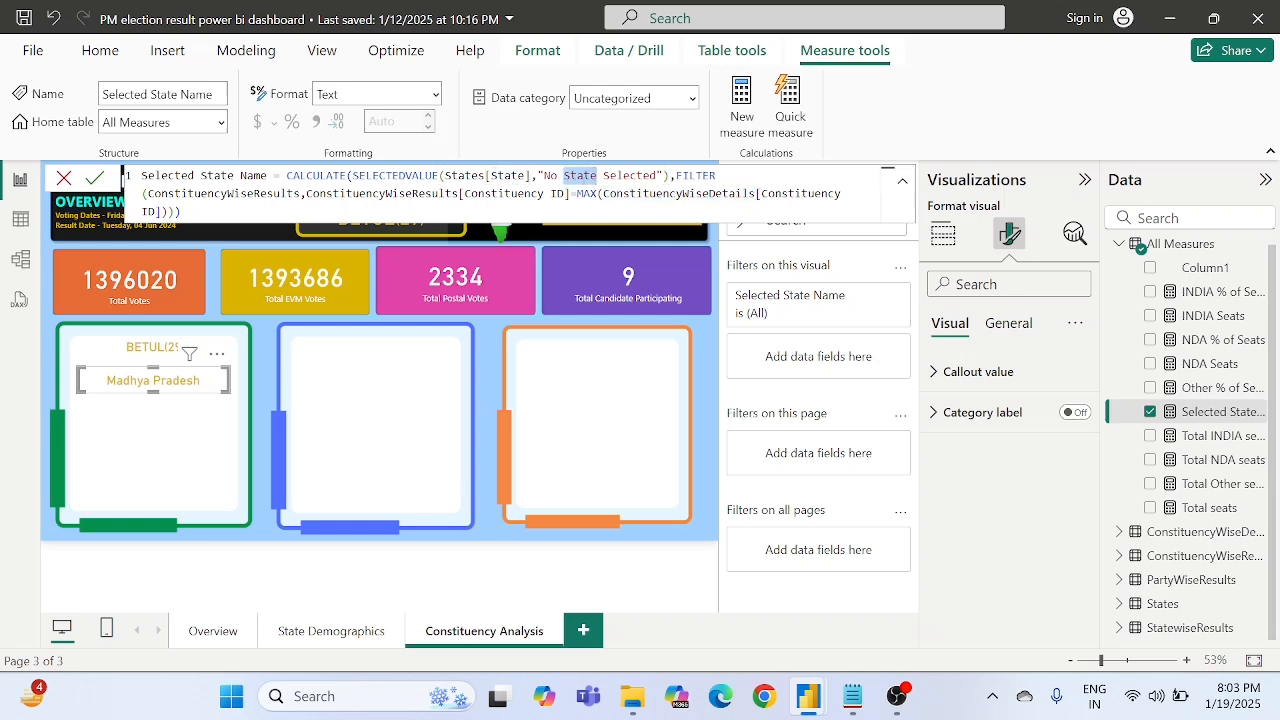
pyautogui.click(650, 194)
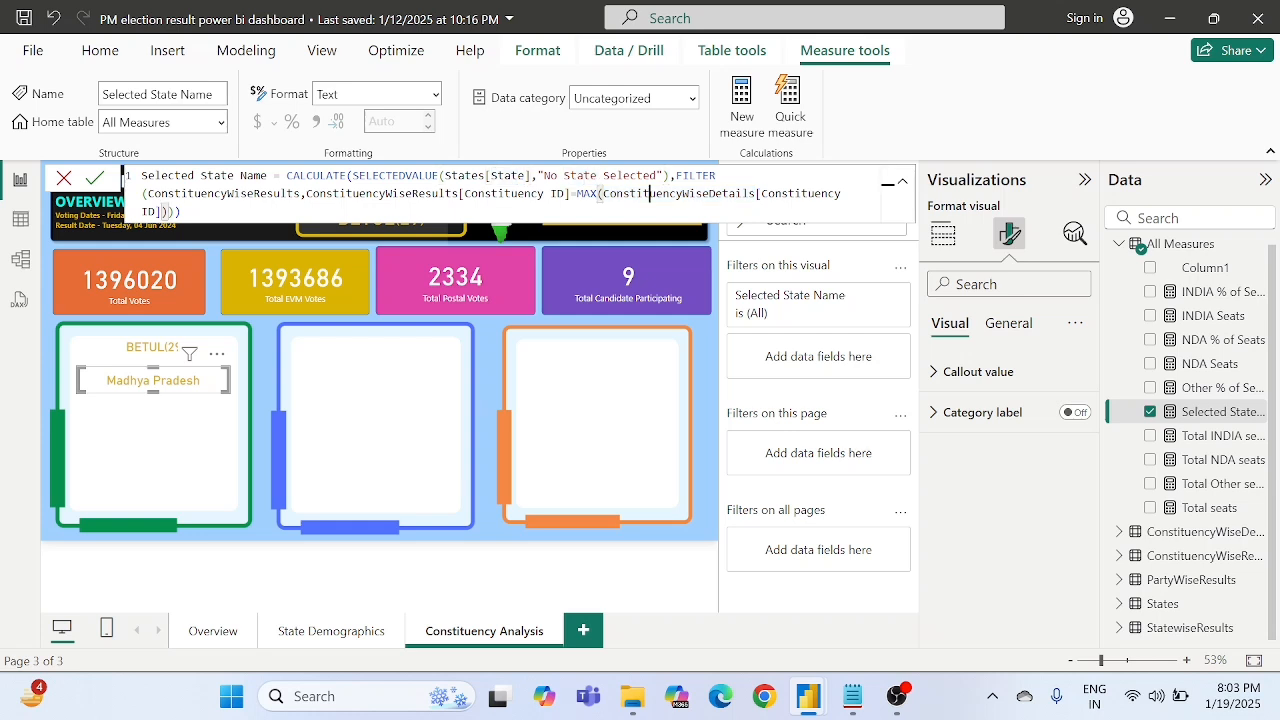
pyautogui.doubleClick(503, 193)
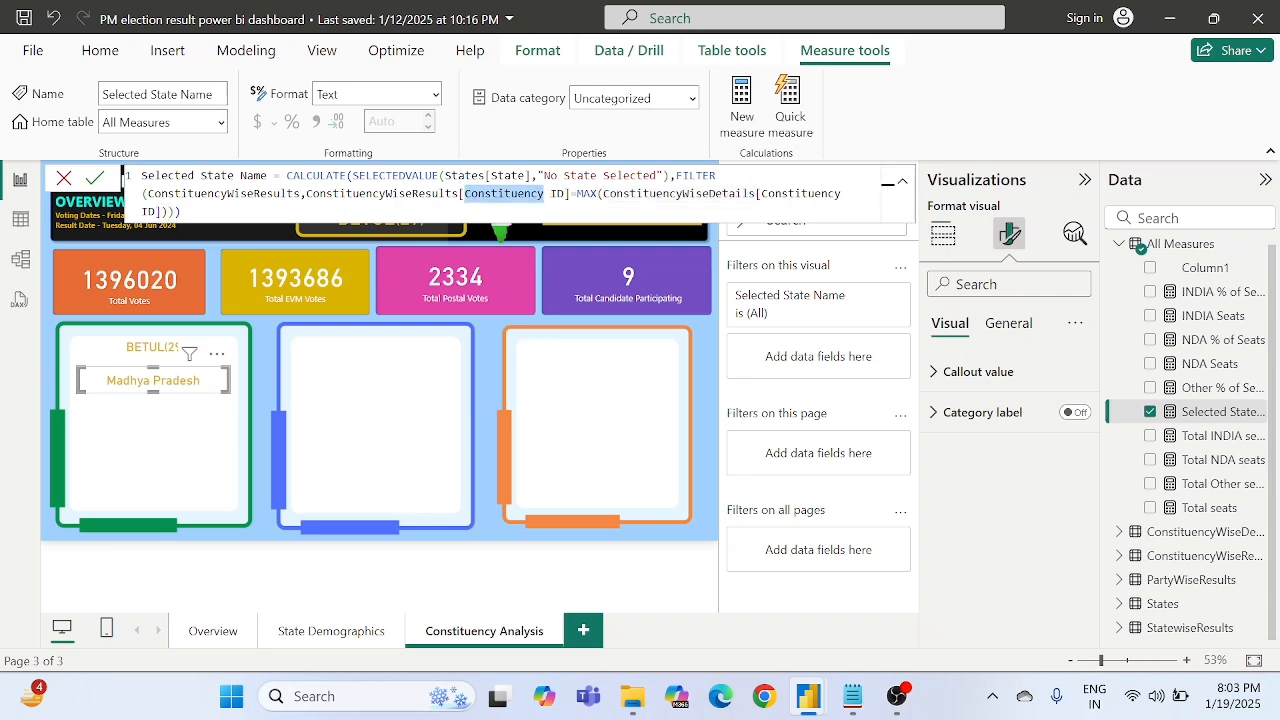
pyautogui.click(569, 194)
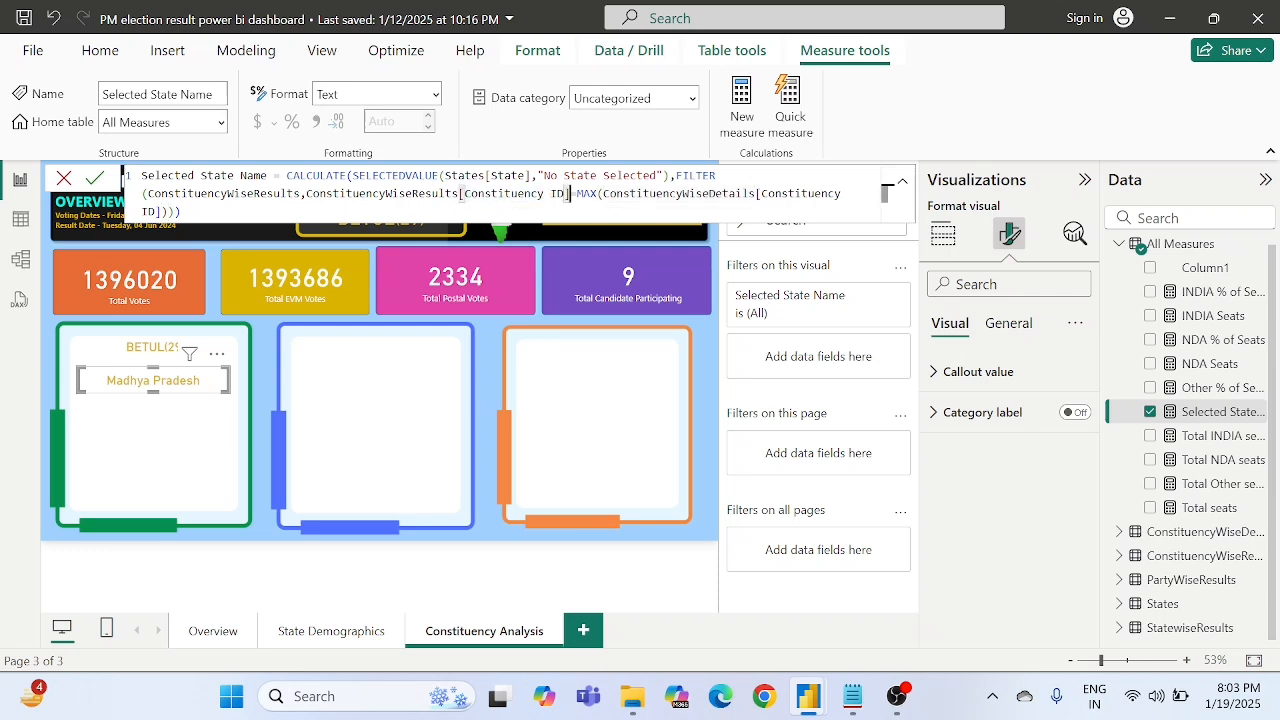
pyautogui.doubleClick(509, 176)
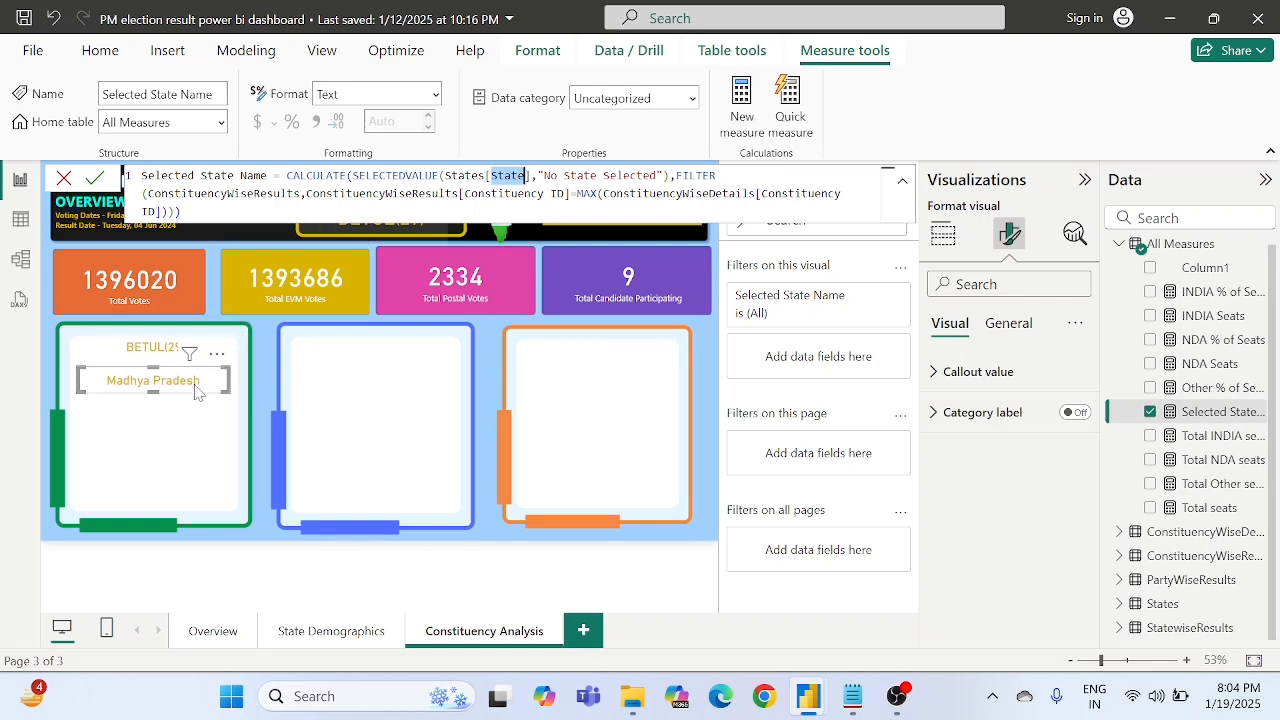
# - Change the state name card's callout value colour to purple and nudge the card slightly up
pyautogui.click(965, 372)
pyautogui.scroll(-2, 980, 500)
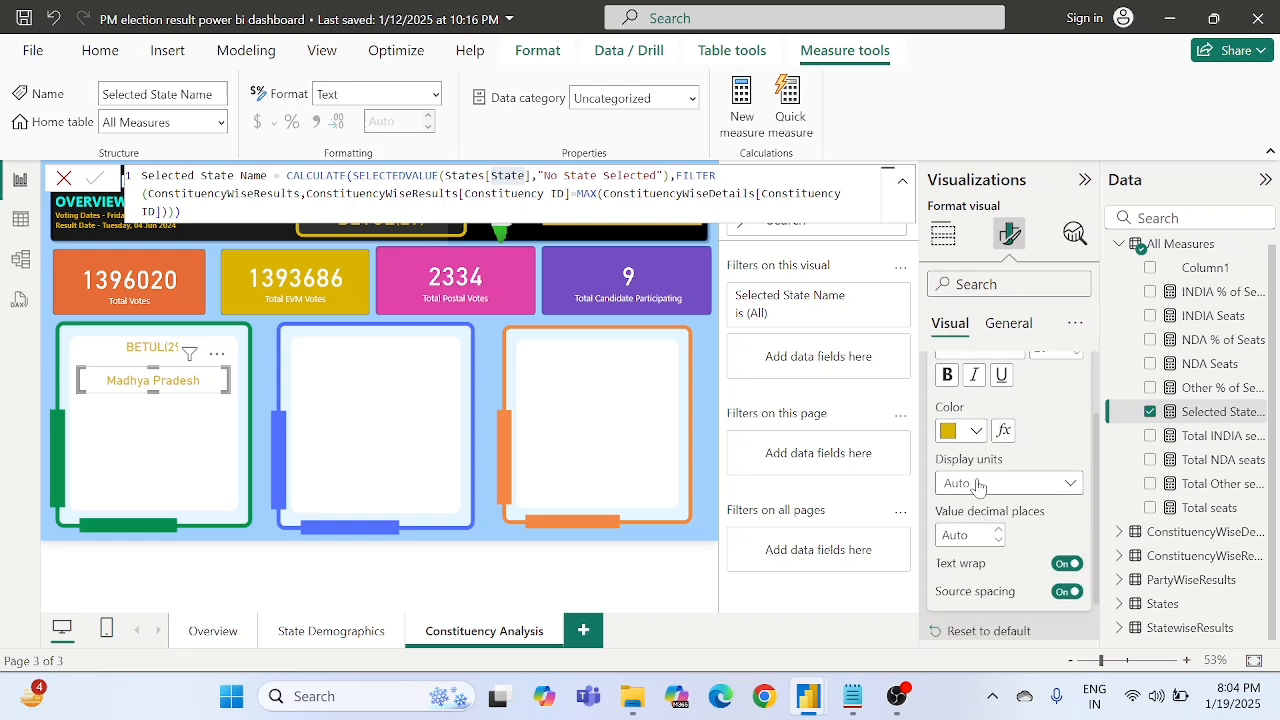
pyautogui.click(976, 431)
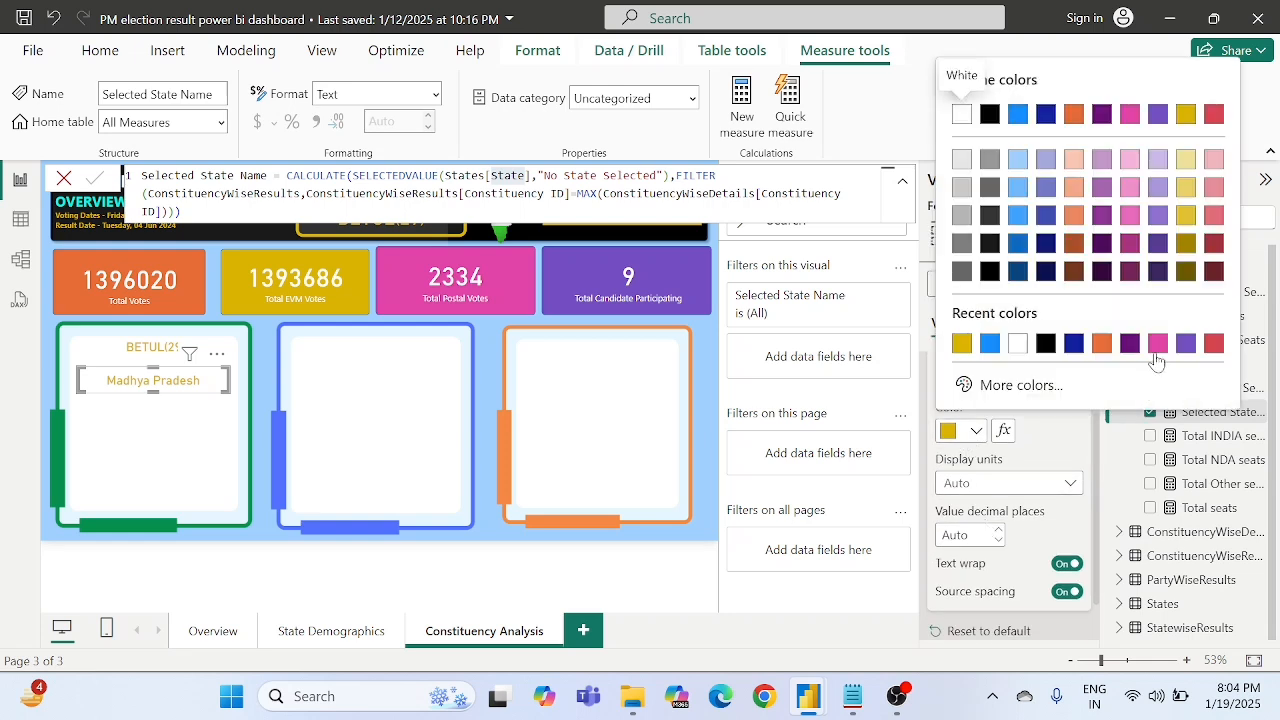
pyautogui.click(1186, 345)
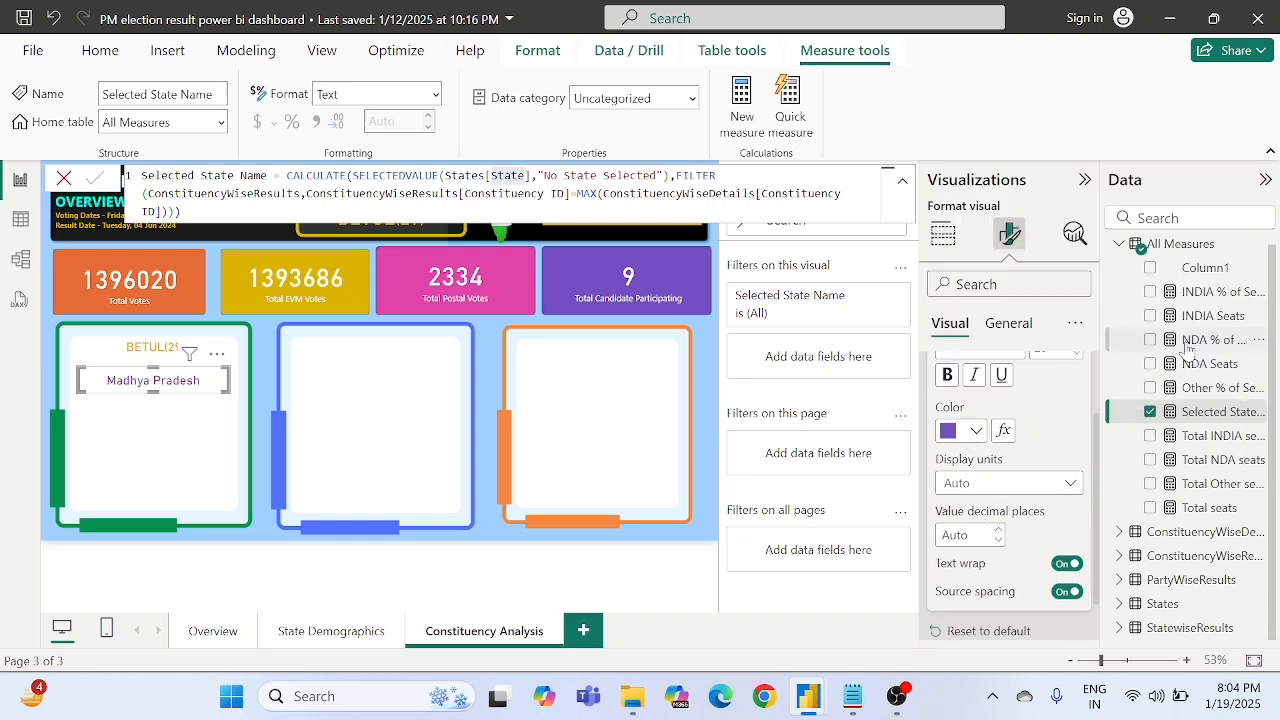
pyautogui.click(714, 386)
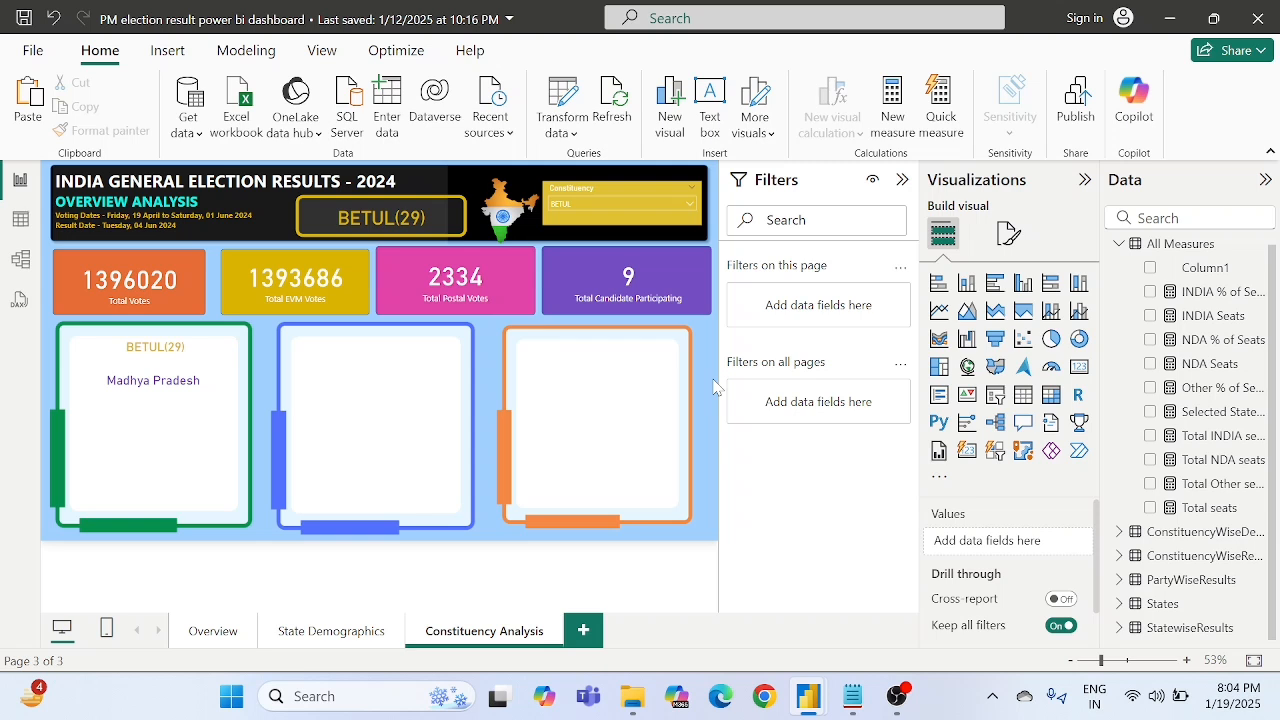
pyautogui.click(180, 393)
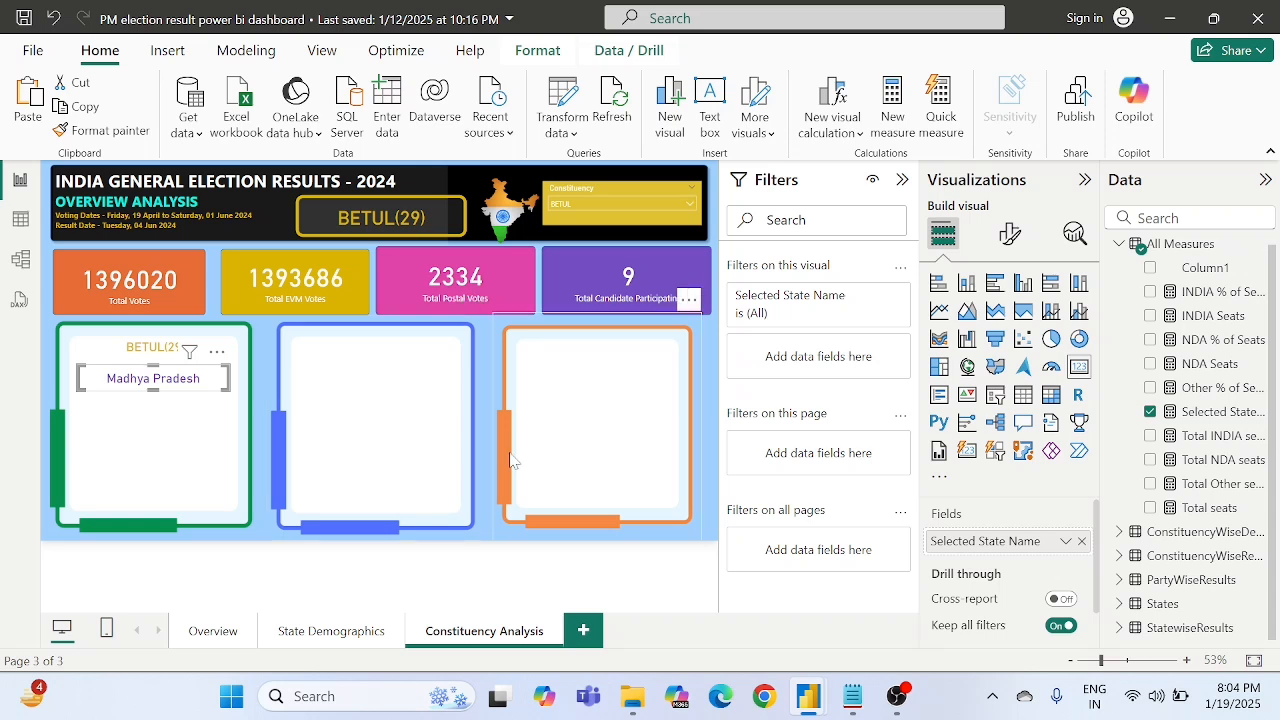
# - Insert a text box reading "Won" on the Constituency Analysis page and set its text size to 16
pyautogui.click(716, 505)
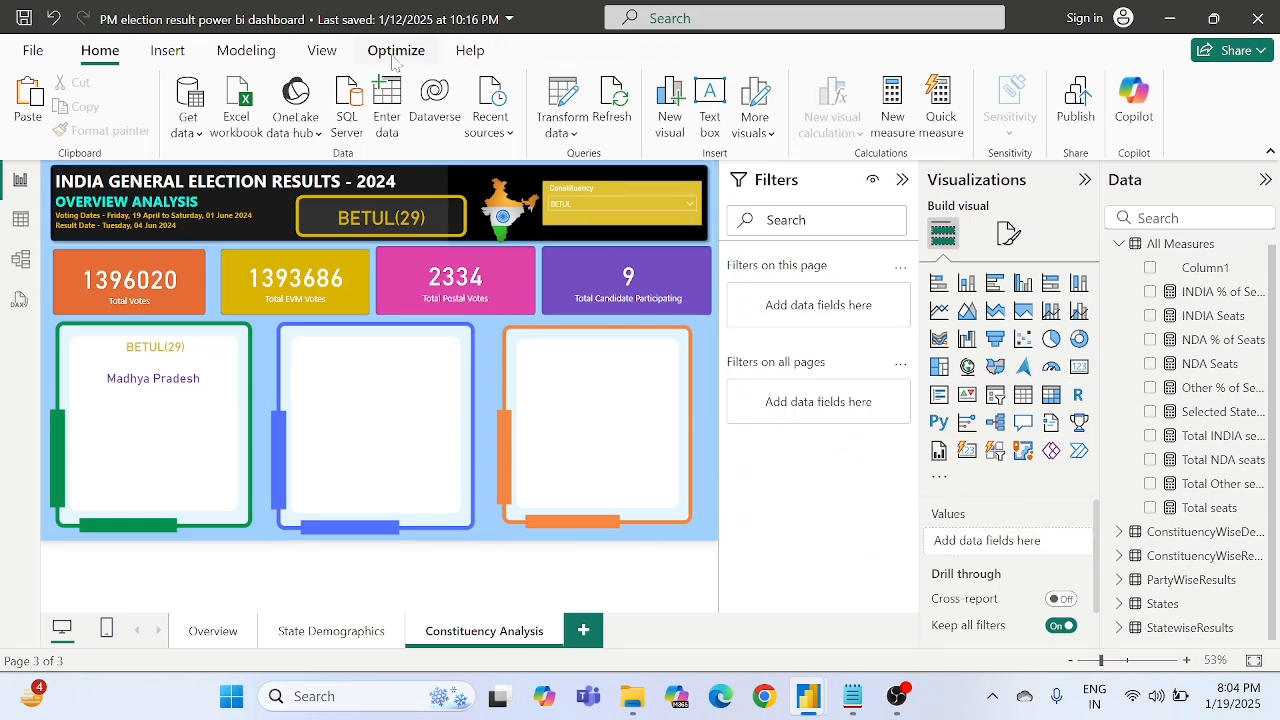
pyautogui.click(710, 105)
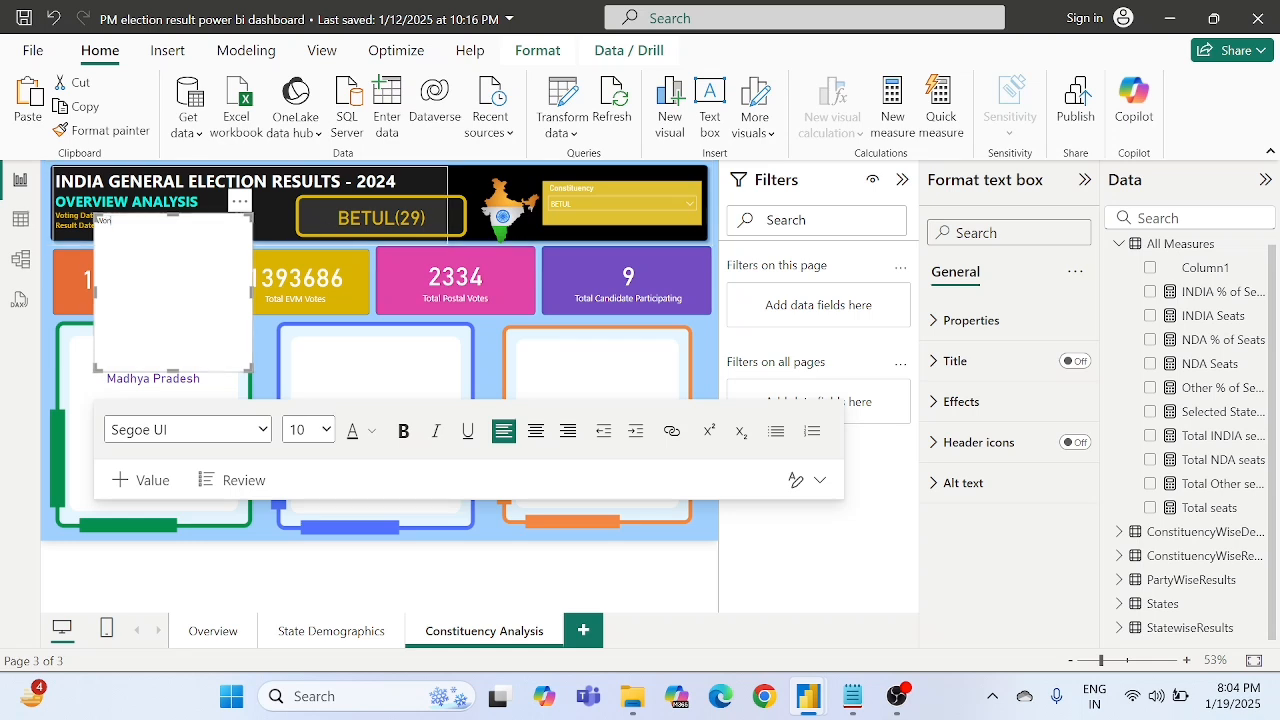
pyautogui.hotkey('ctrl', 'a')
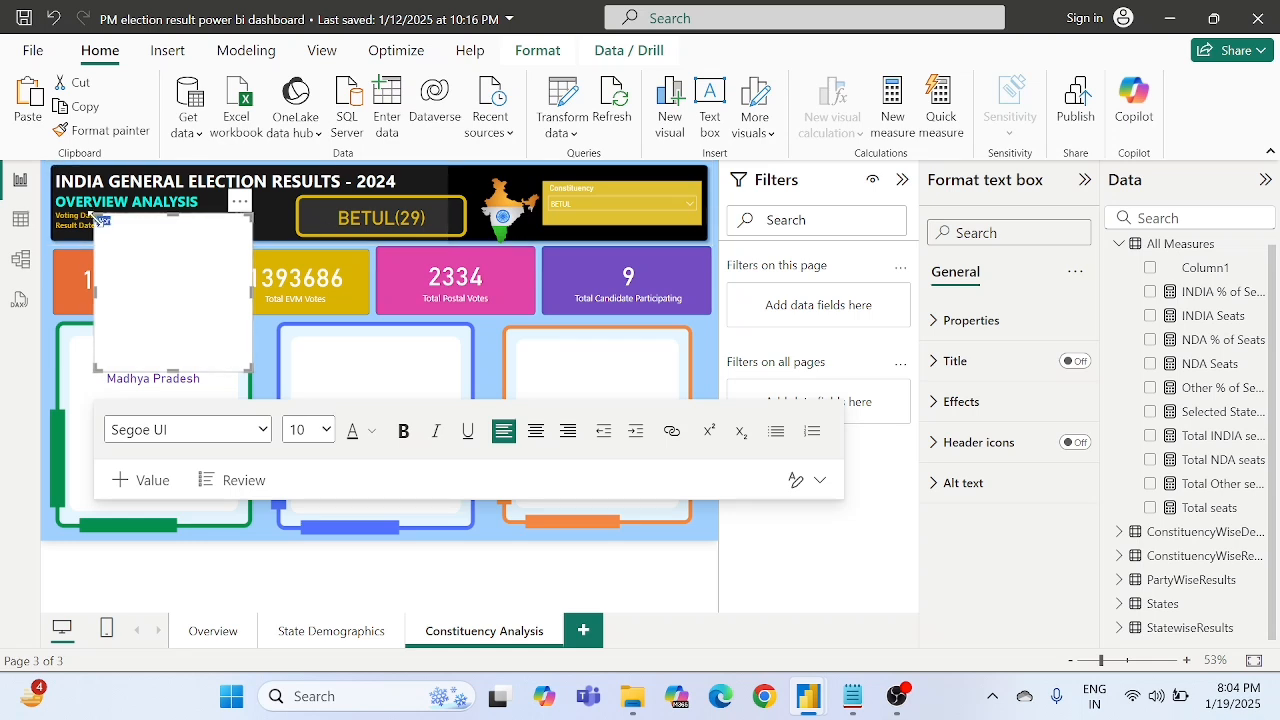
pyautogui.click(173, 234)
pyautogui.hotkey('ctrl', 'a')
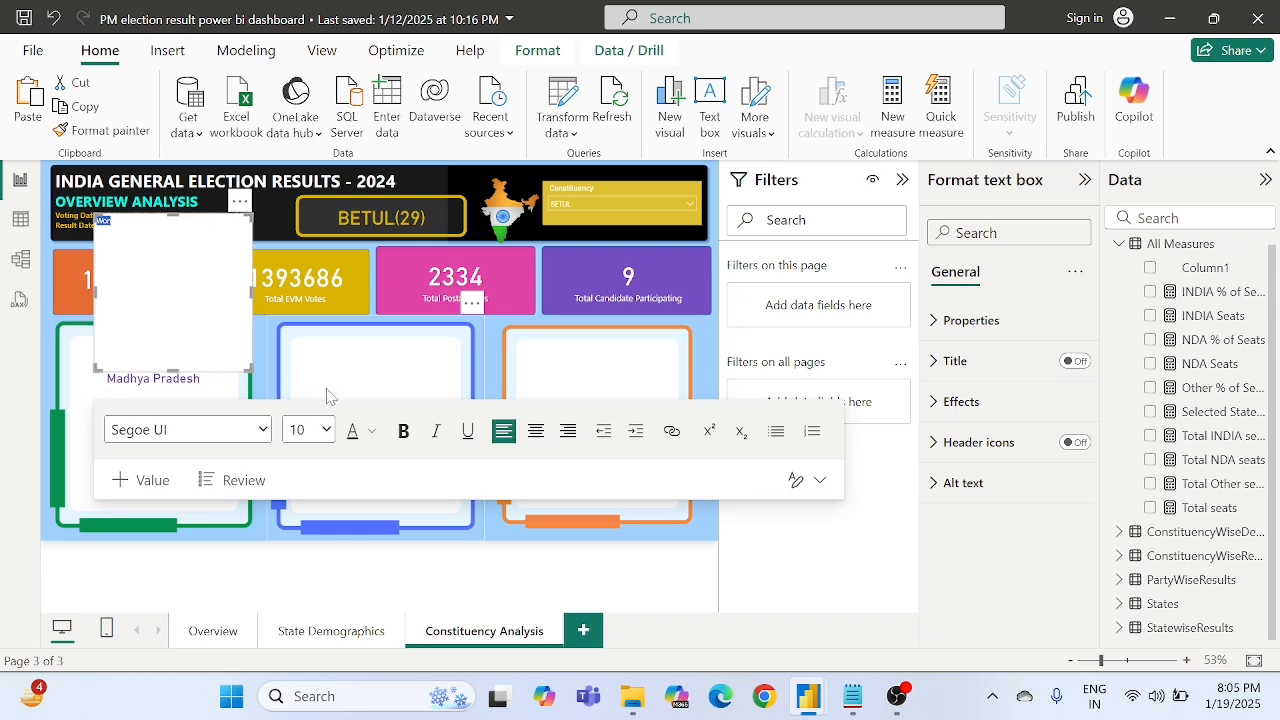
pyautogui.click(323, 432)
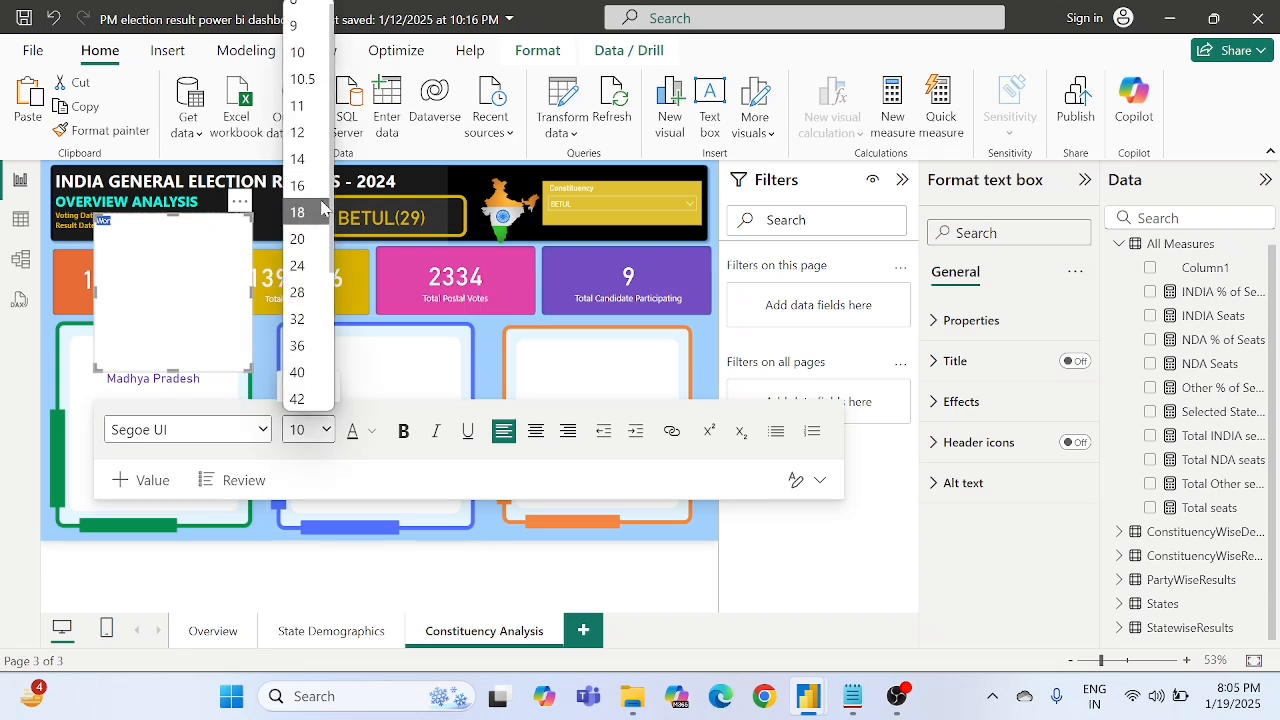
pyautogui.click(313, 196)
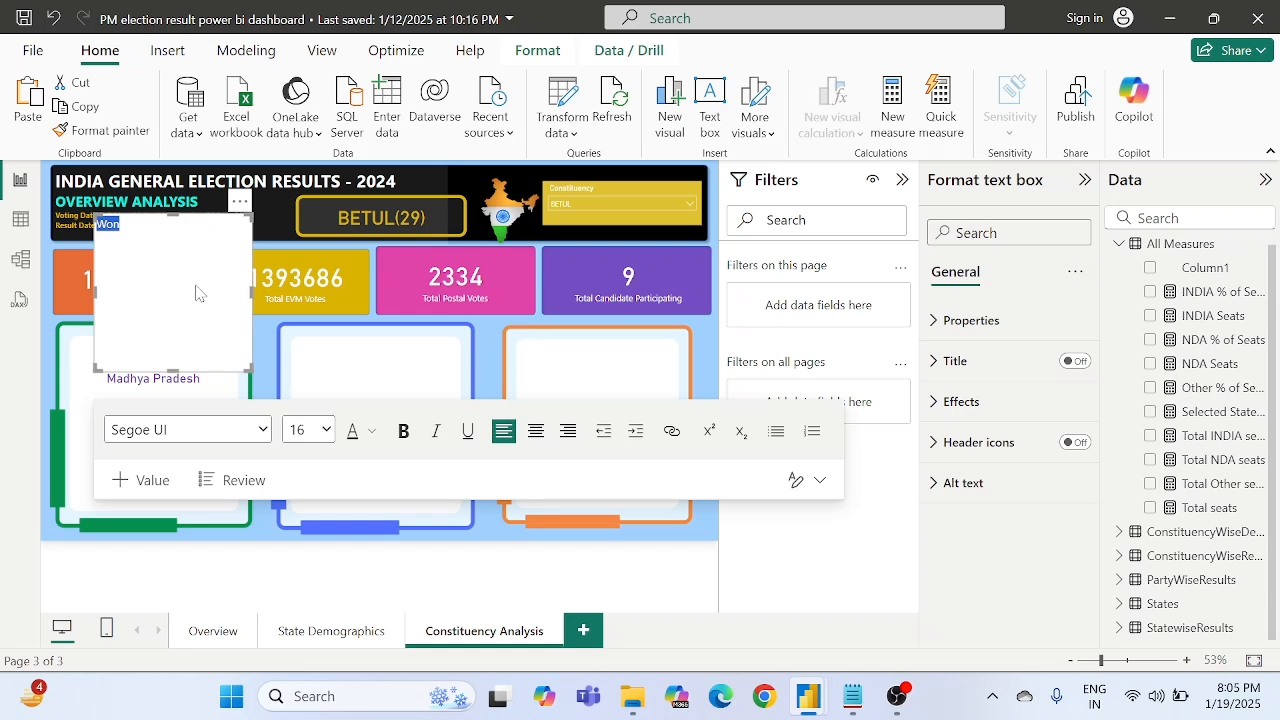
# - Make the "Won" text bold, set its font to Times New Roman and centre it
pyautogui.click(404, 440)
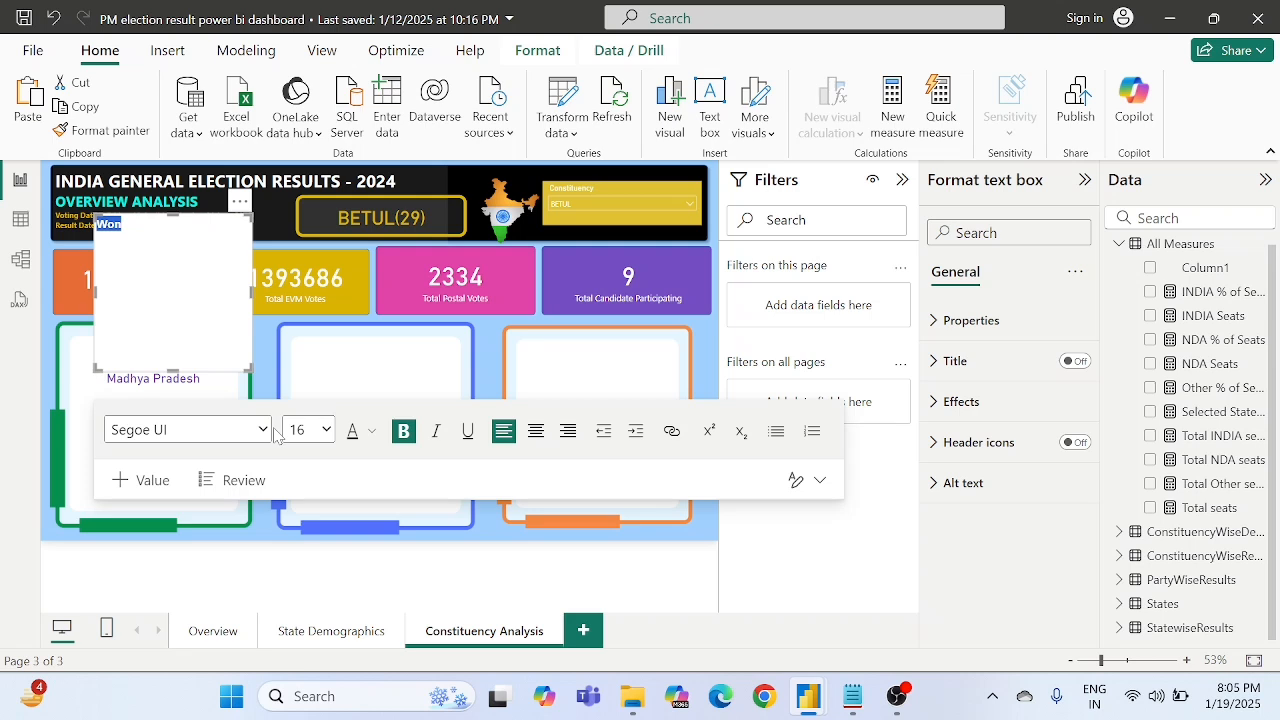
pyautogui.click(185, 430)
pyautogui.scroll(-2, 233, 262)
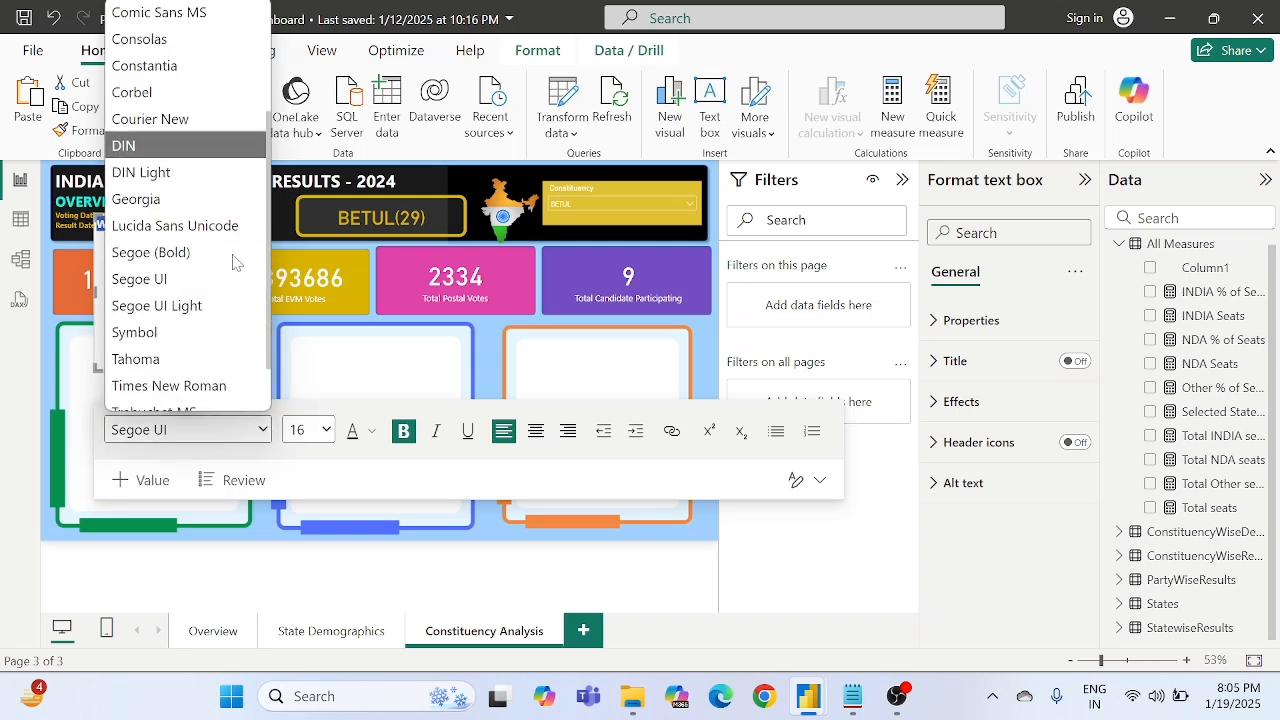
pyautogui.scroll(-1, 233, 262)
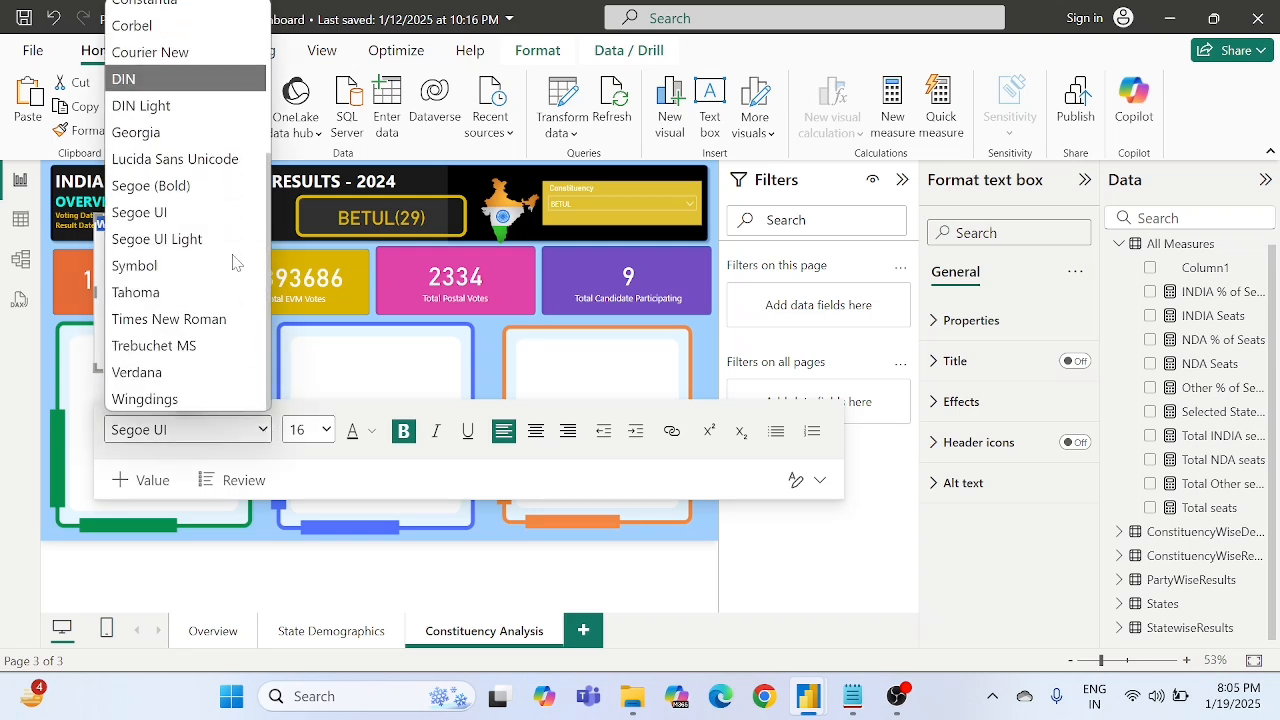
pyautogui.click(170, 319)
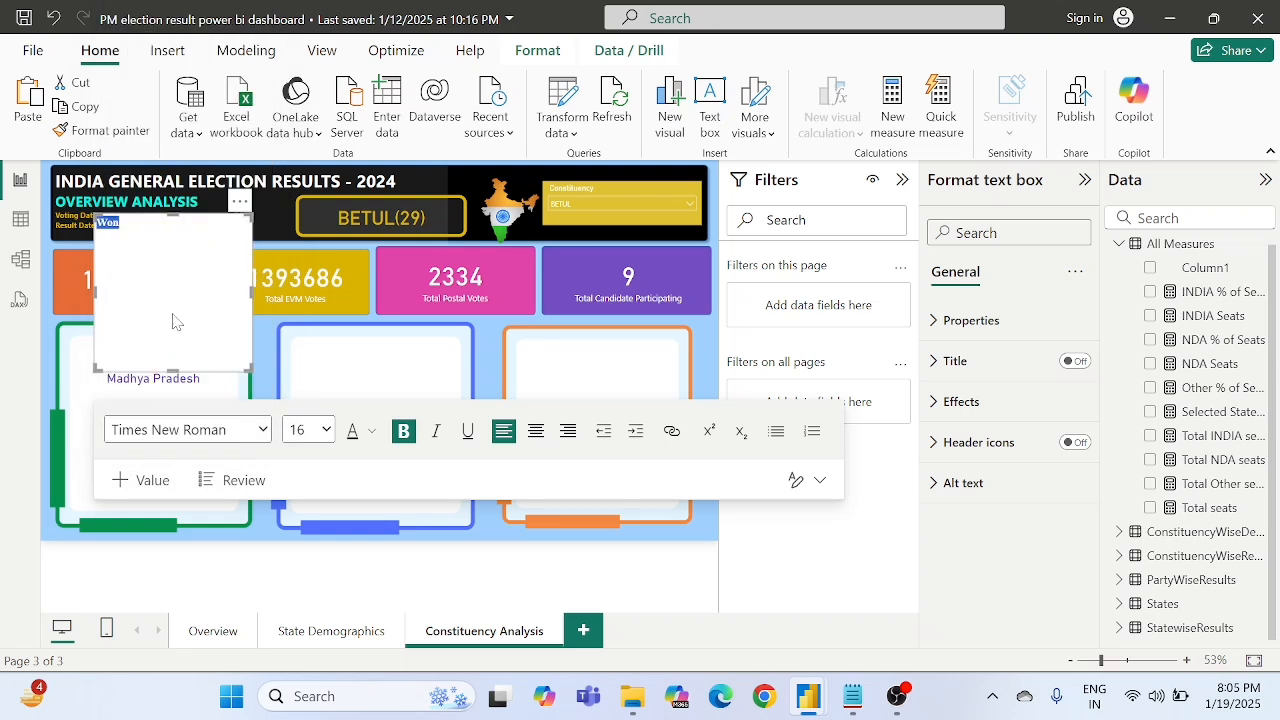
pyautogui.click(545, 440)
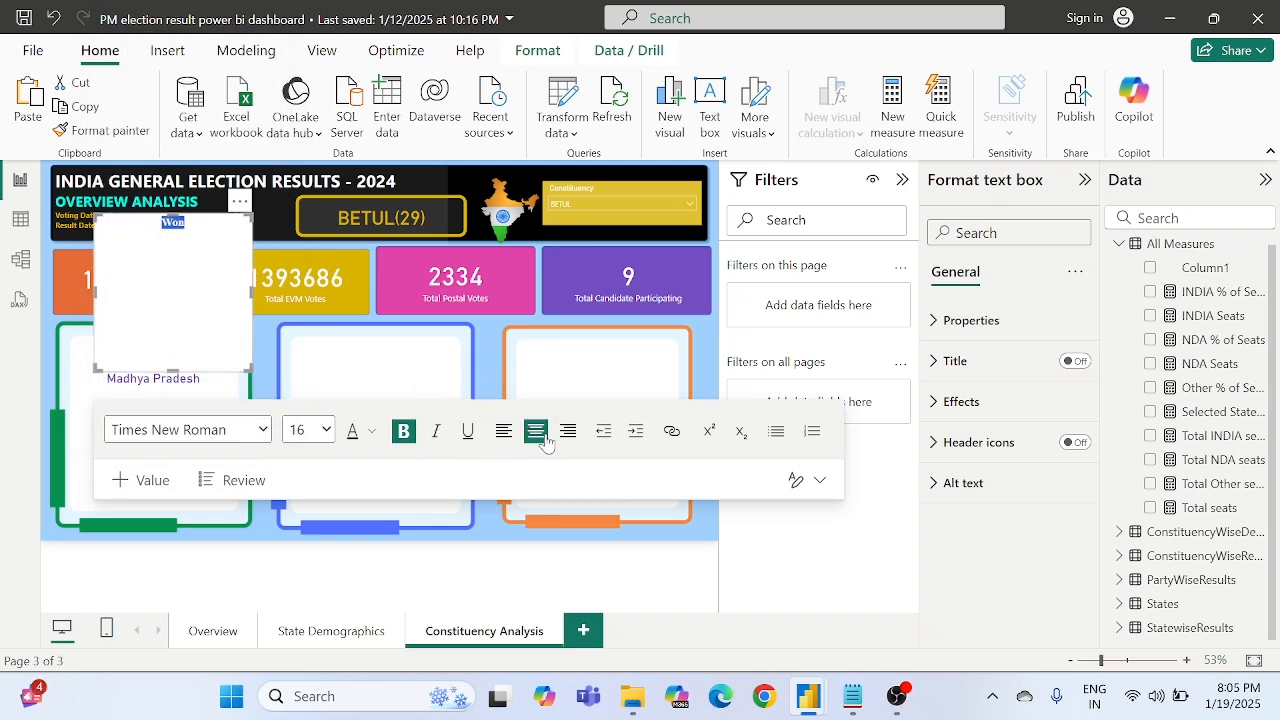
# - Colour the "Won" text with the custom green #018D2B
pyautogui.click(371, 432)
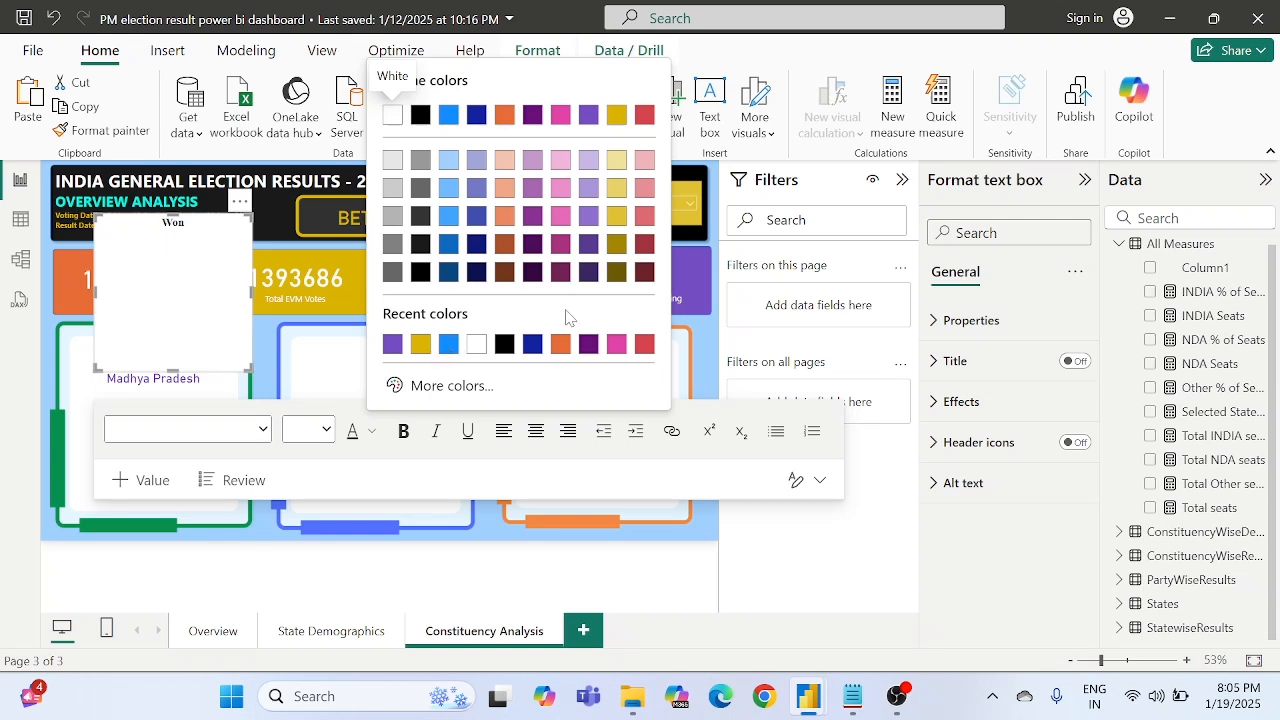
pyautogui.click(445, 390)
pyautogui.moveTo(403, 320); pyautogui.dragTo(487, 320)
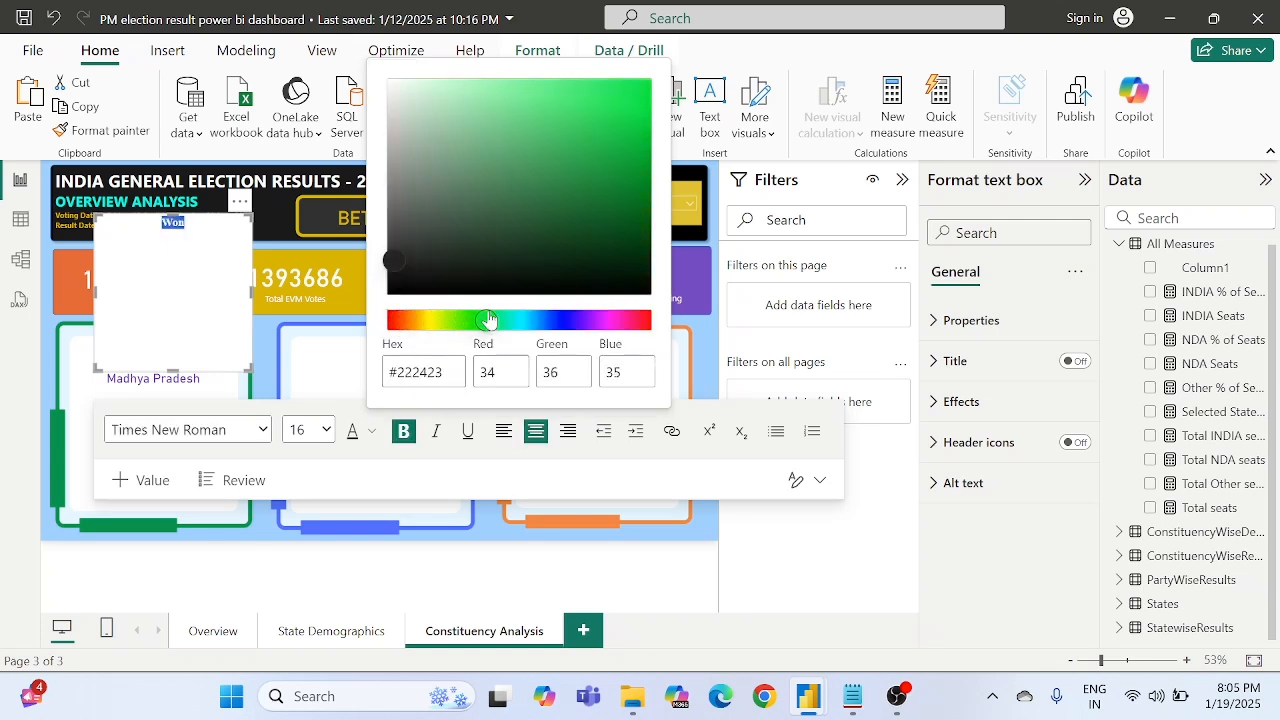
pyautogui.click(630, 167)
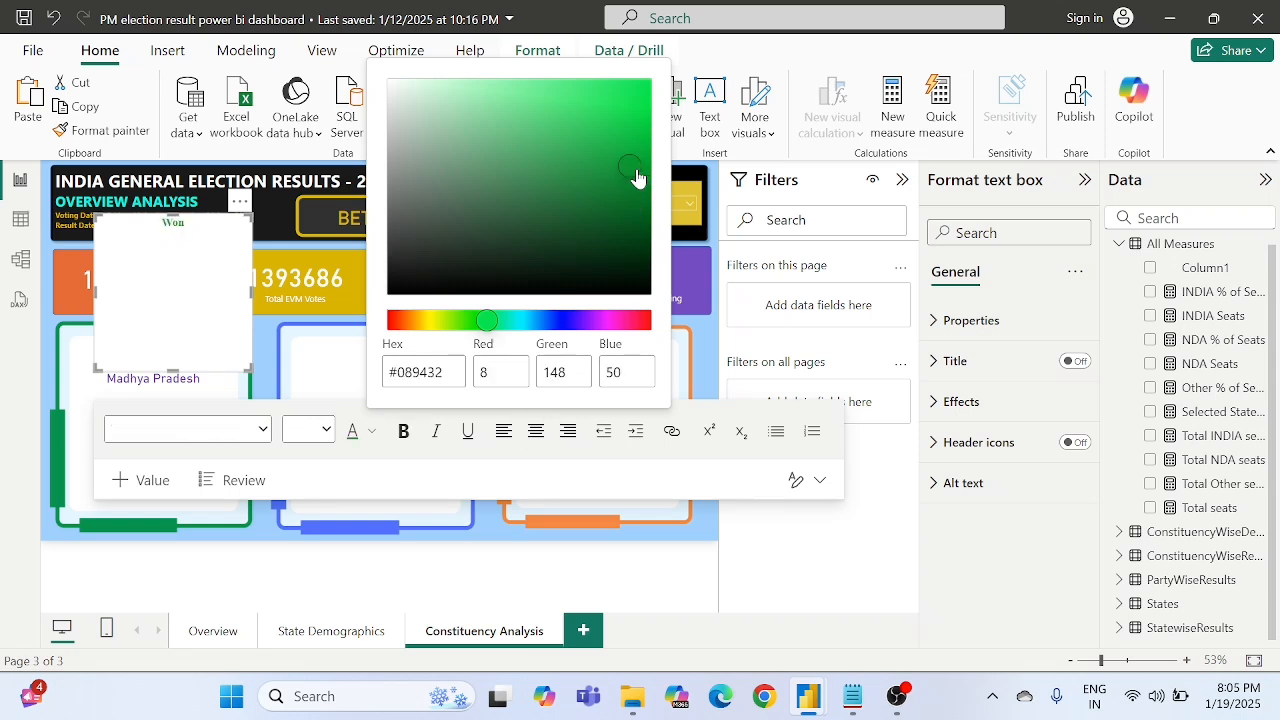
pyautogui.moveTo(638, 172); pyautogui.dragTo(641, 172)
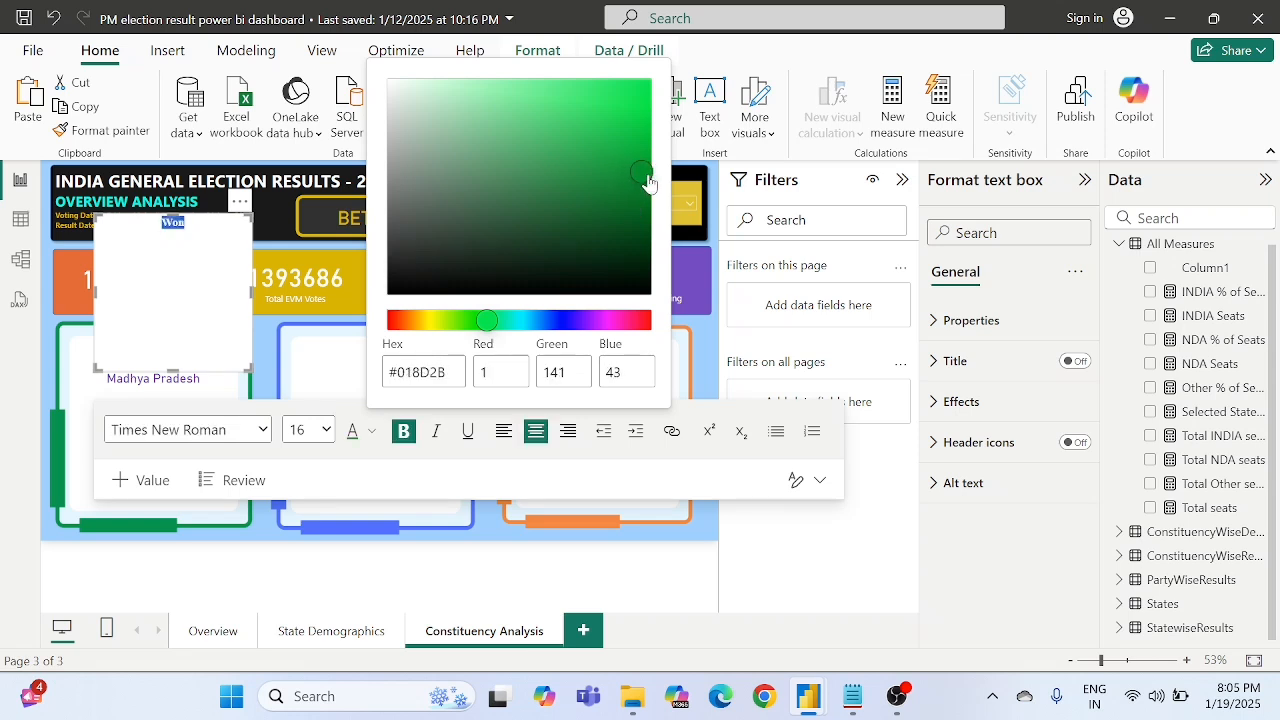
pyautogui.click(538, 486)
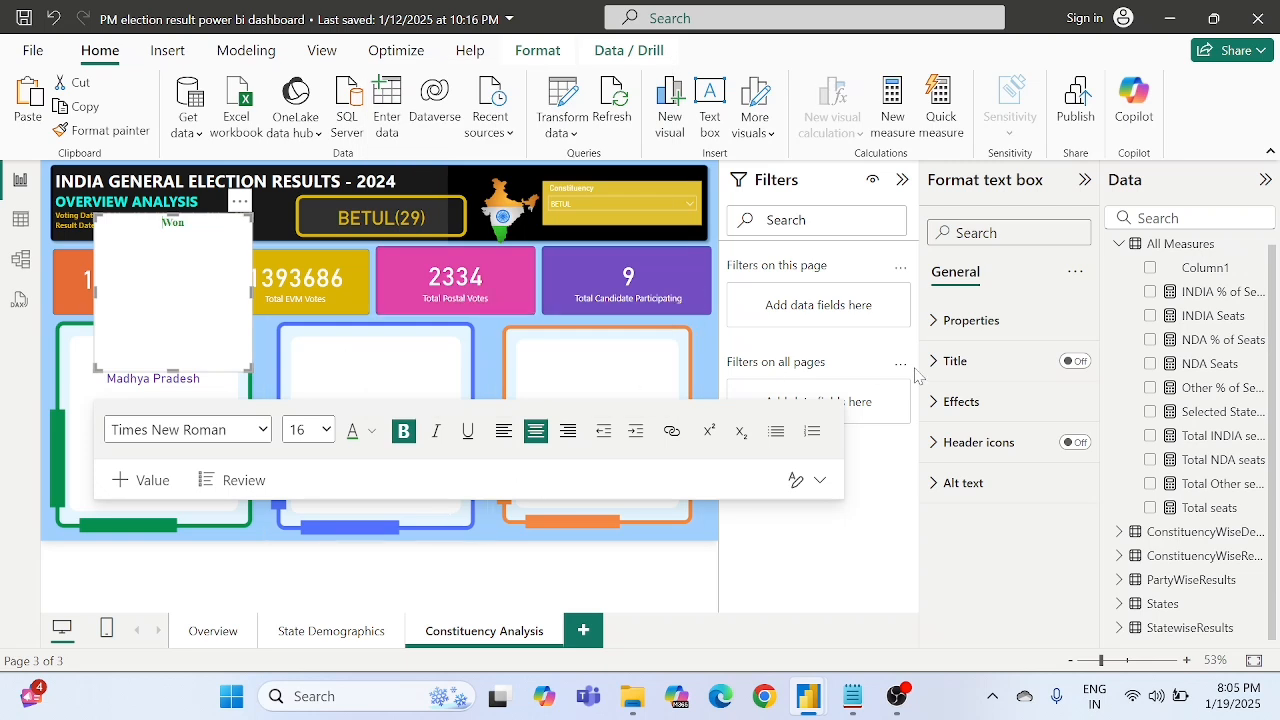
# - Set the "Won" text box's background transparency to 90%, and shrink and place it below the state name in the green frame
pyautogui.click(962, 402)
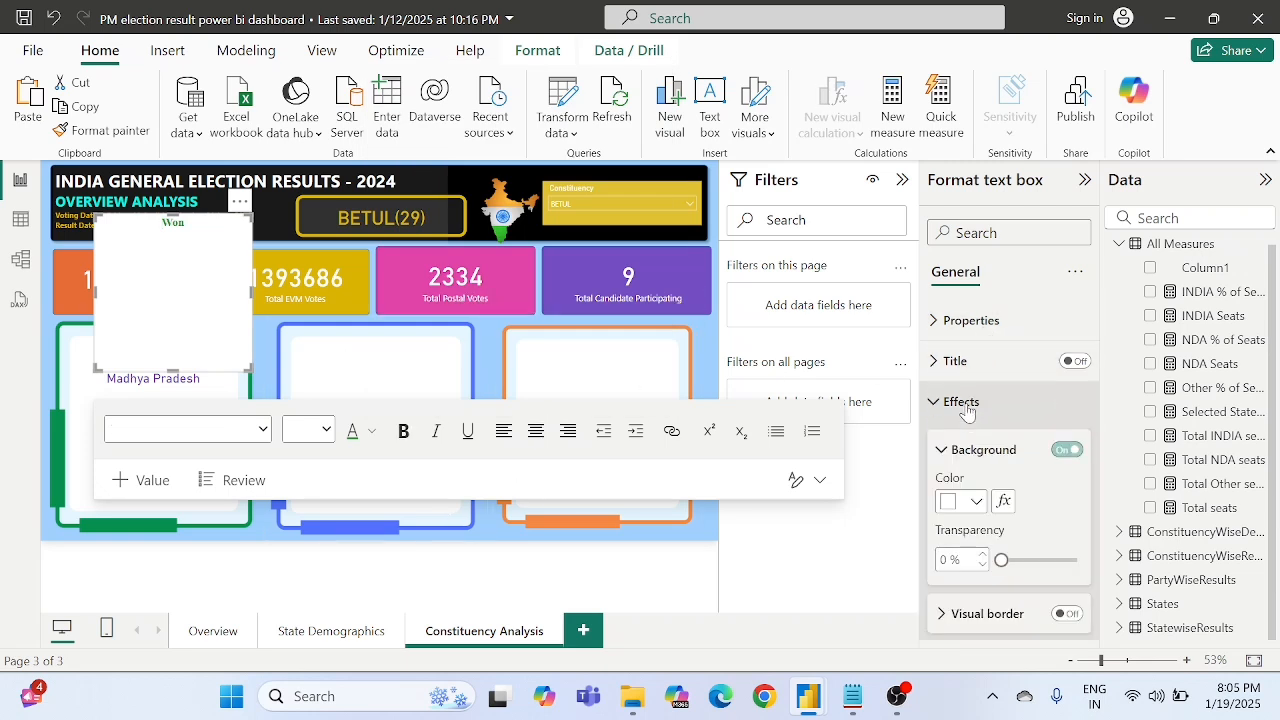
pyautogui.scroll(-1, 988, 492)
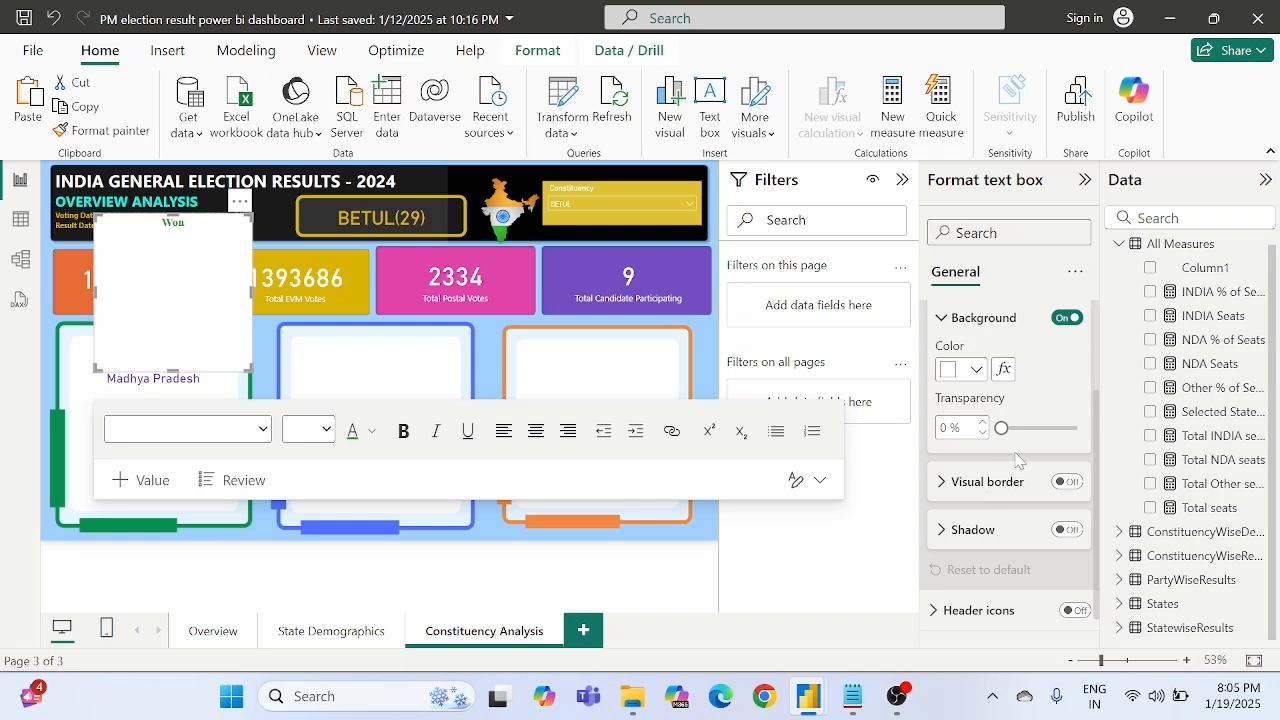
pyautogui.doubleClick(944, 428)
pyautogui.write('90')
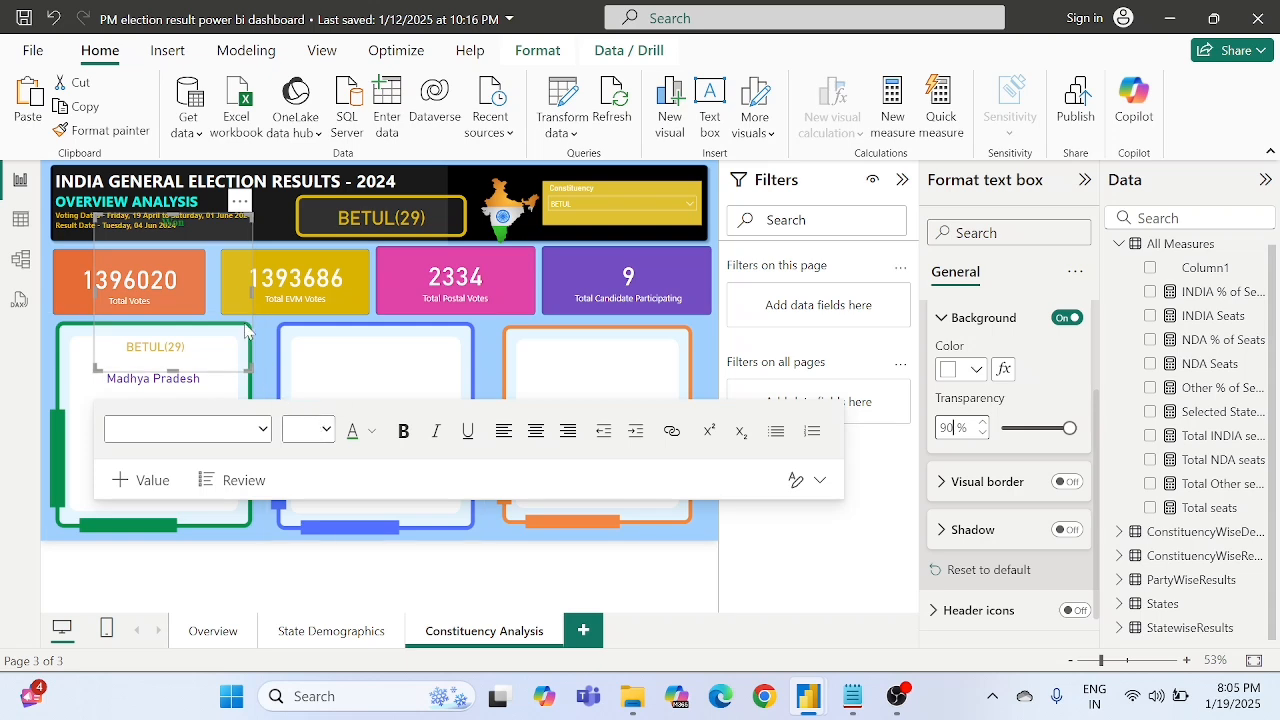
pyautogui.moveTo(249, 363); pyautogui.dragTo(220, 243)
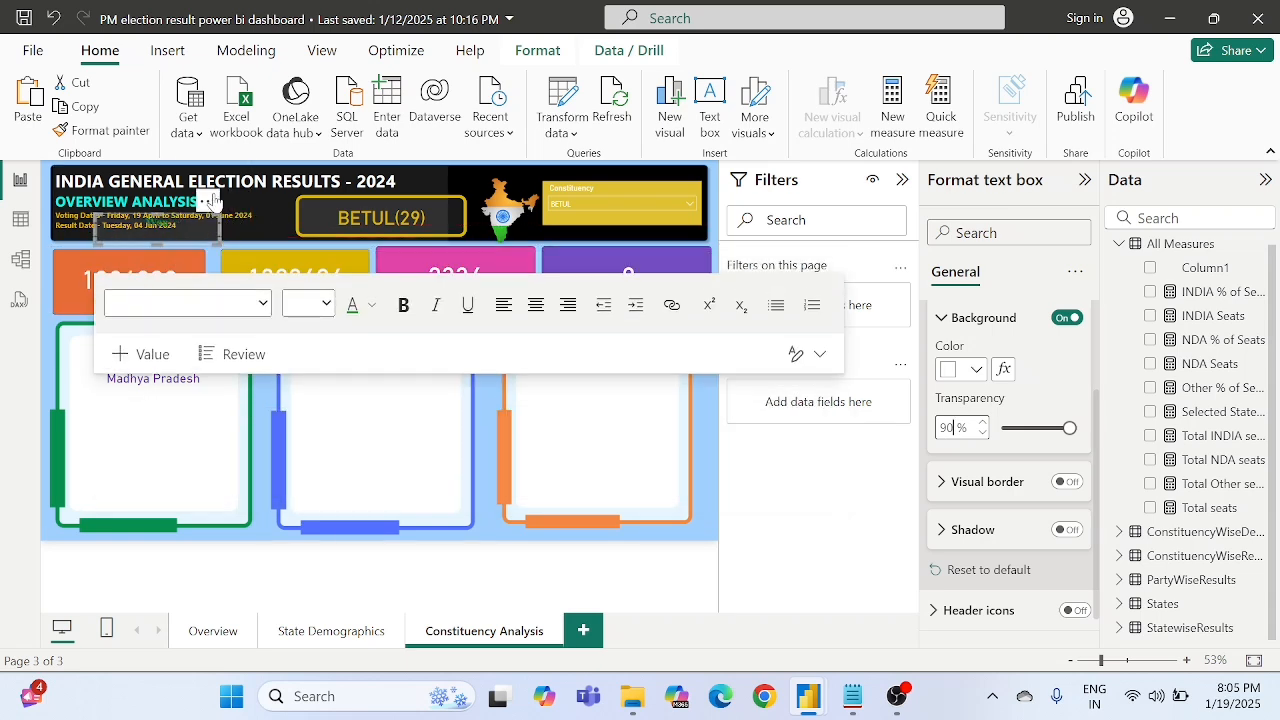
pyautogui.moveTo(205, 193); pyautogui.dragTo(195, 381)
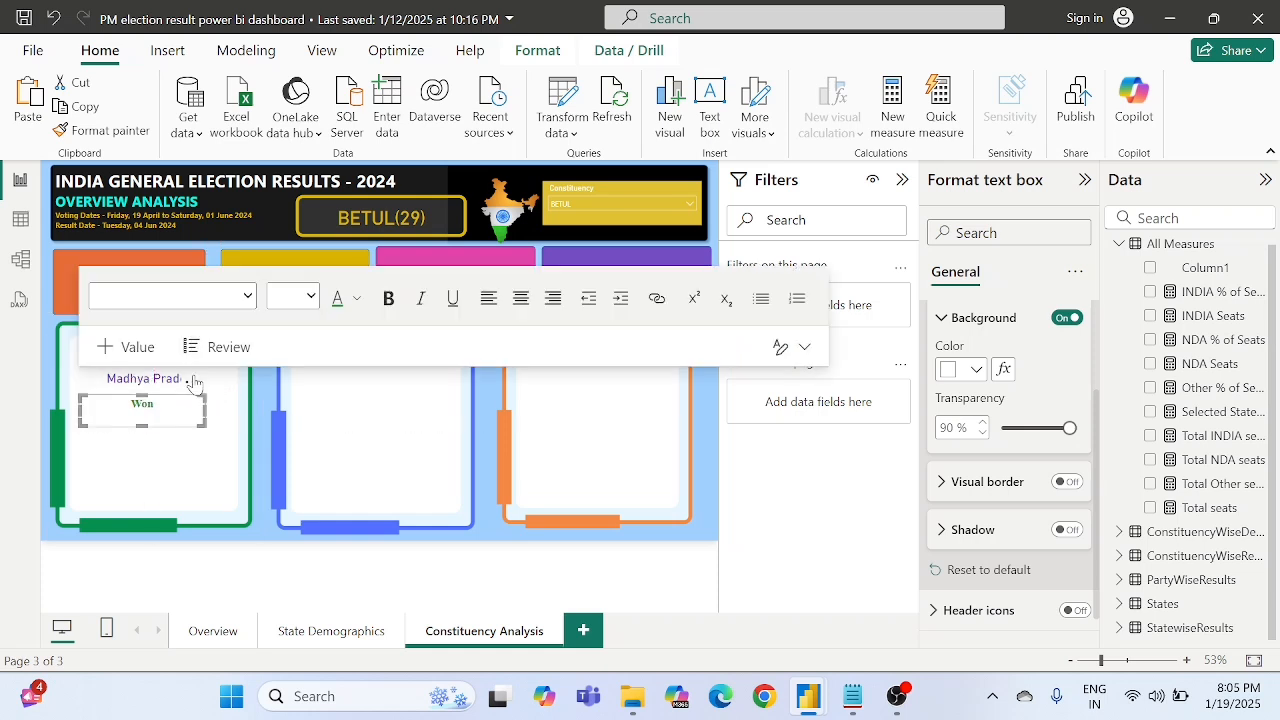
# - Enlarge the "Won" text to font size 32
pyautogui.hotkey('ctrl', 'a')
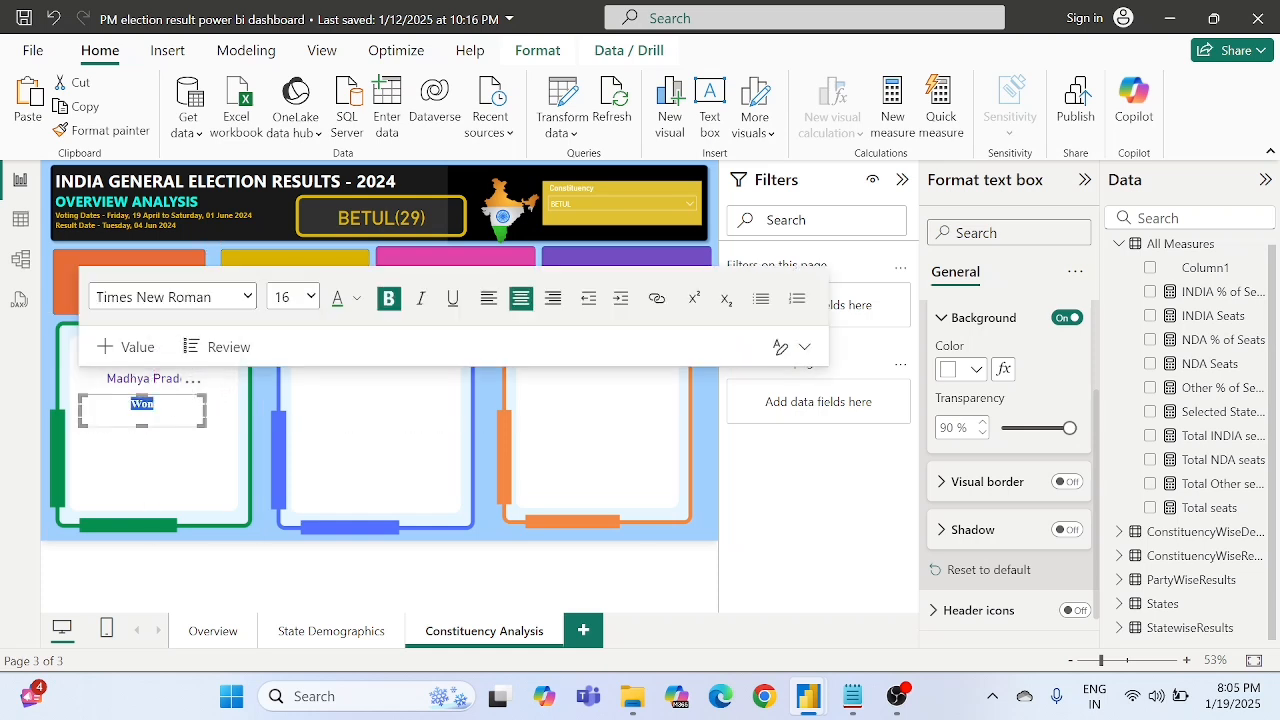
pyautogui.click(311, 297)
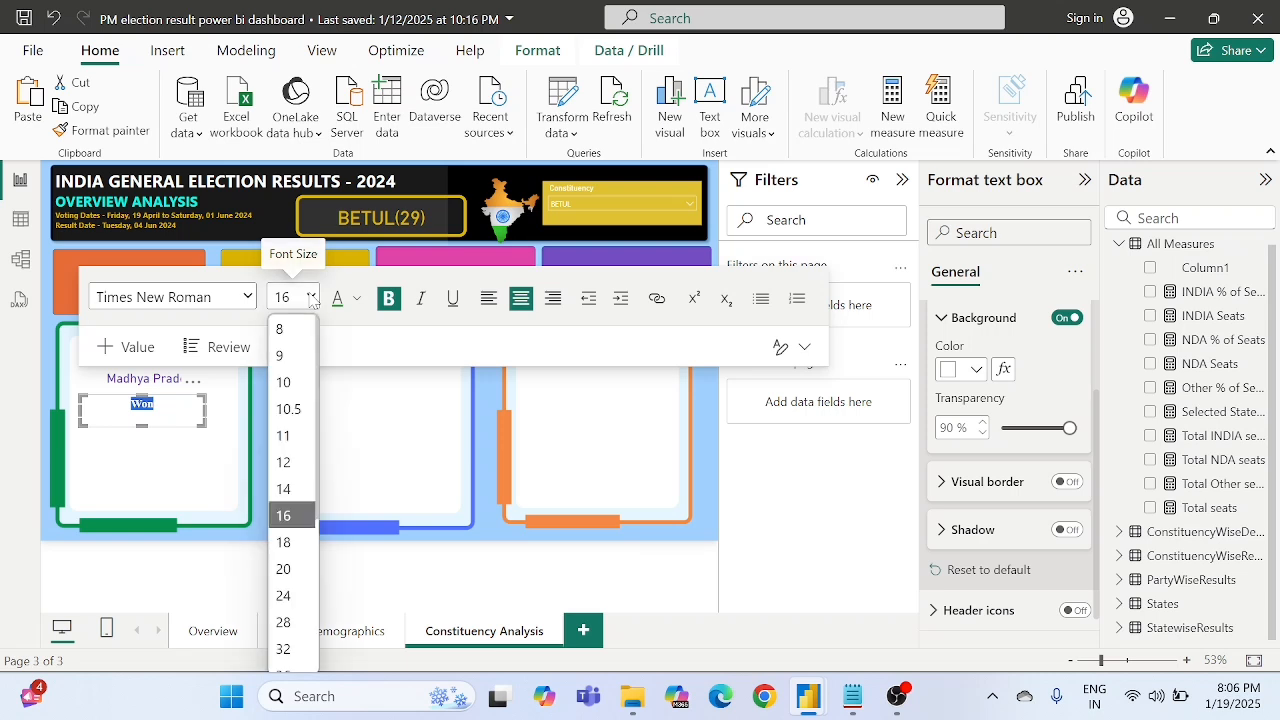
pyautogui.click(286, 596)
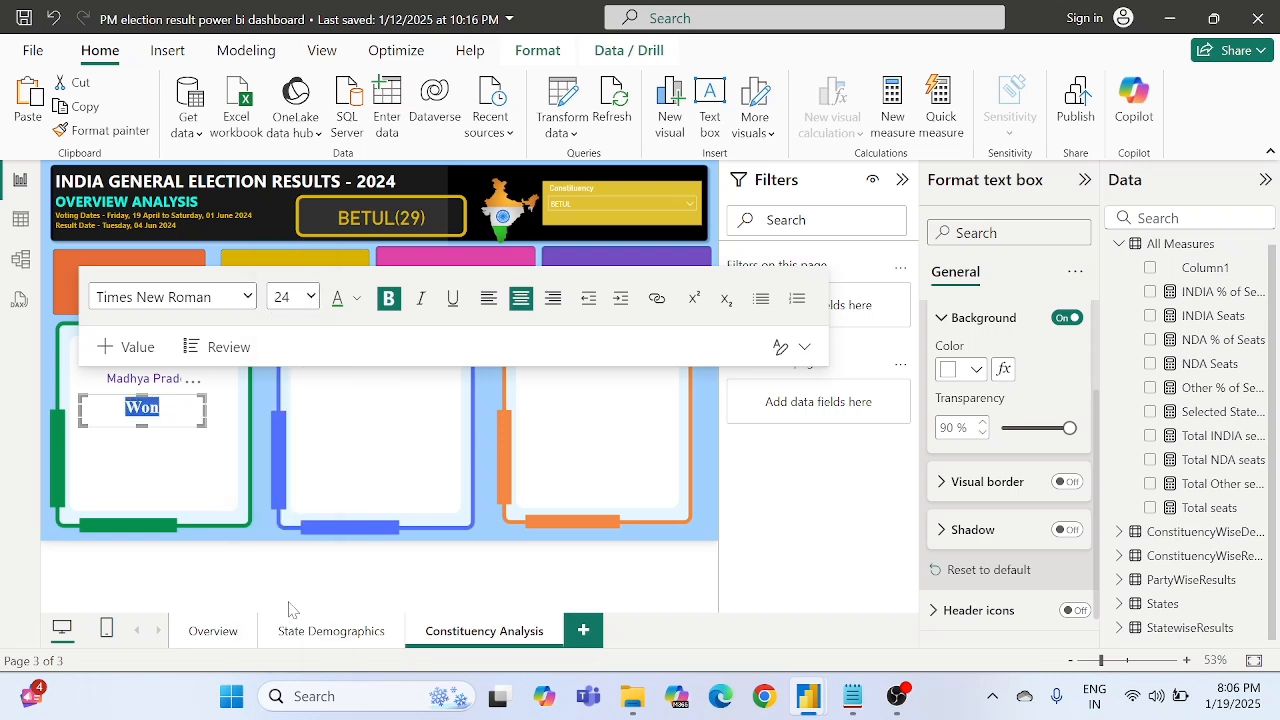
pyautogui.click(311, 300)
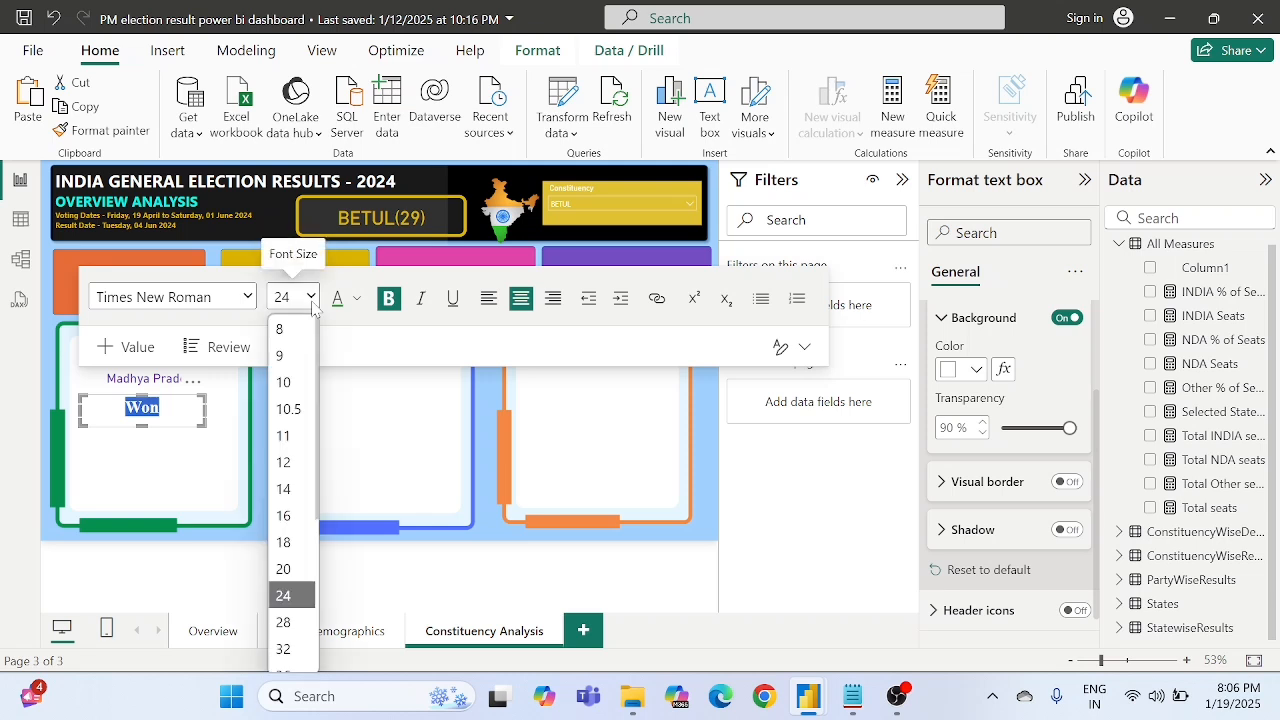
pyautogui.click(283, 648)
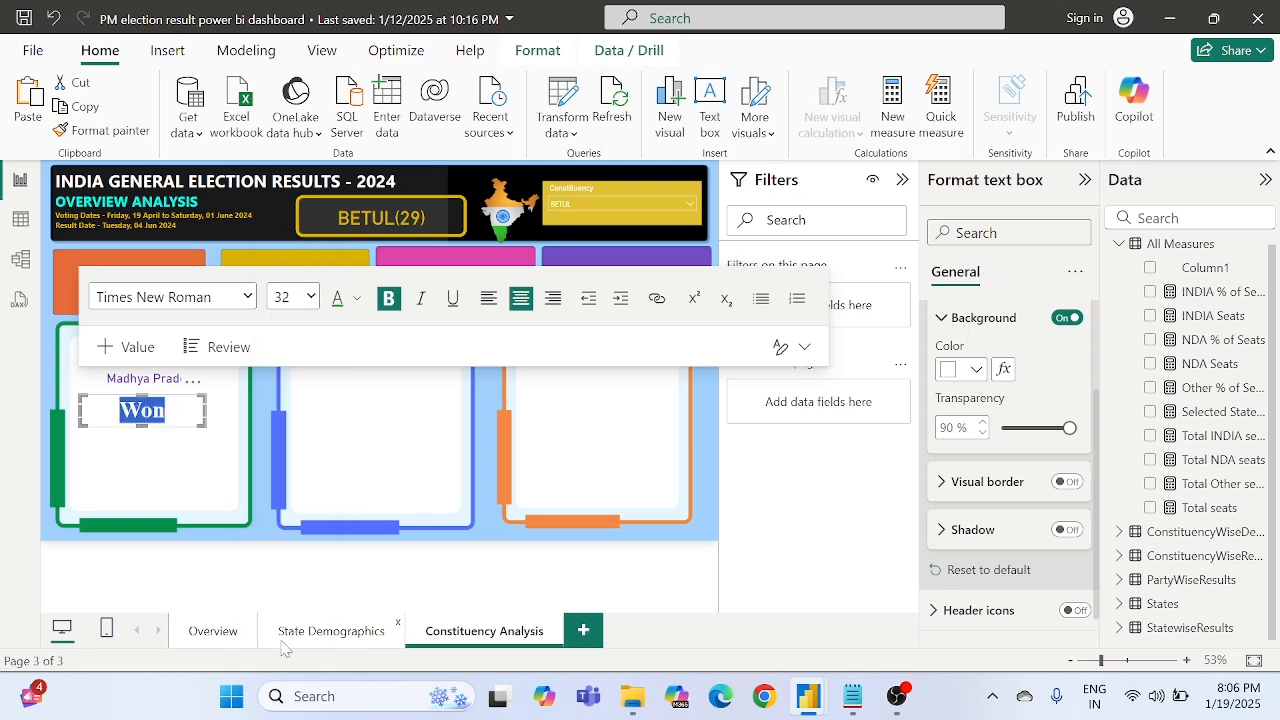
pyautogui.click(264, 418)
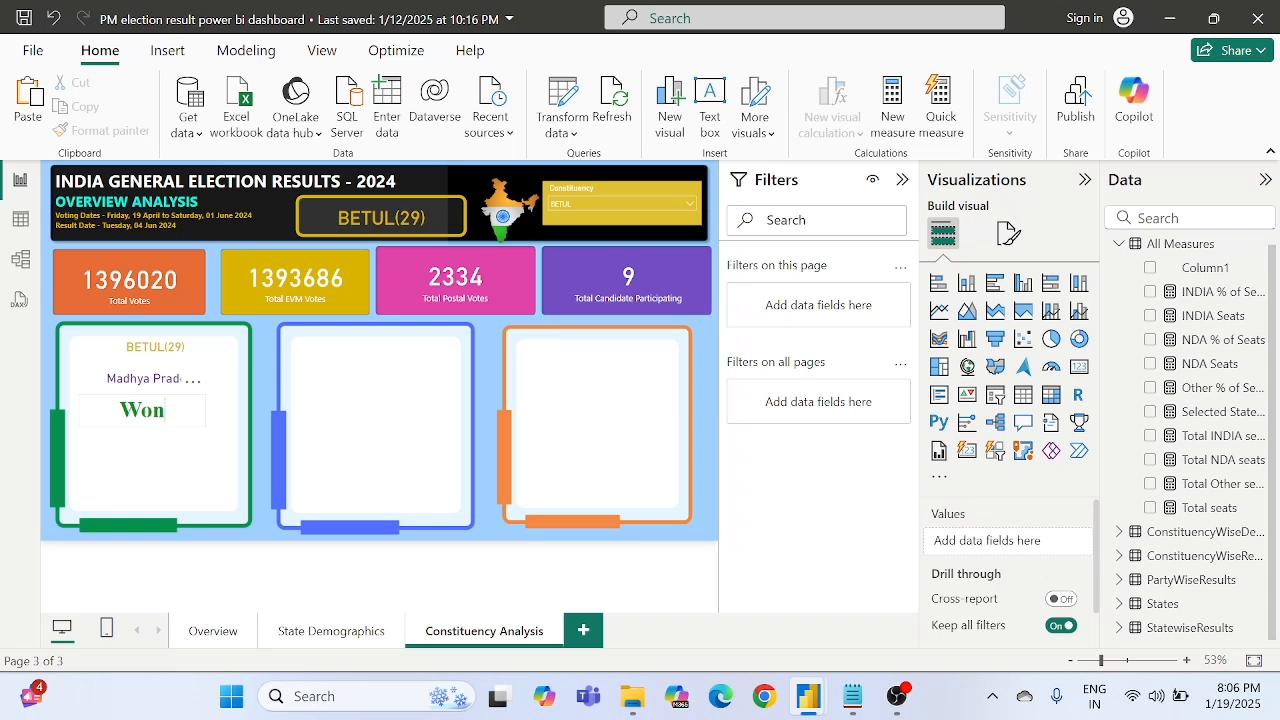
# - Change the label text in the green frame to all capitals, "WON"
pyautogui.click(167, 410)
pyautogui.press('BackSpace')
pyautogui.press('BackSpace')
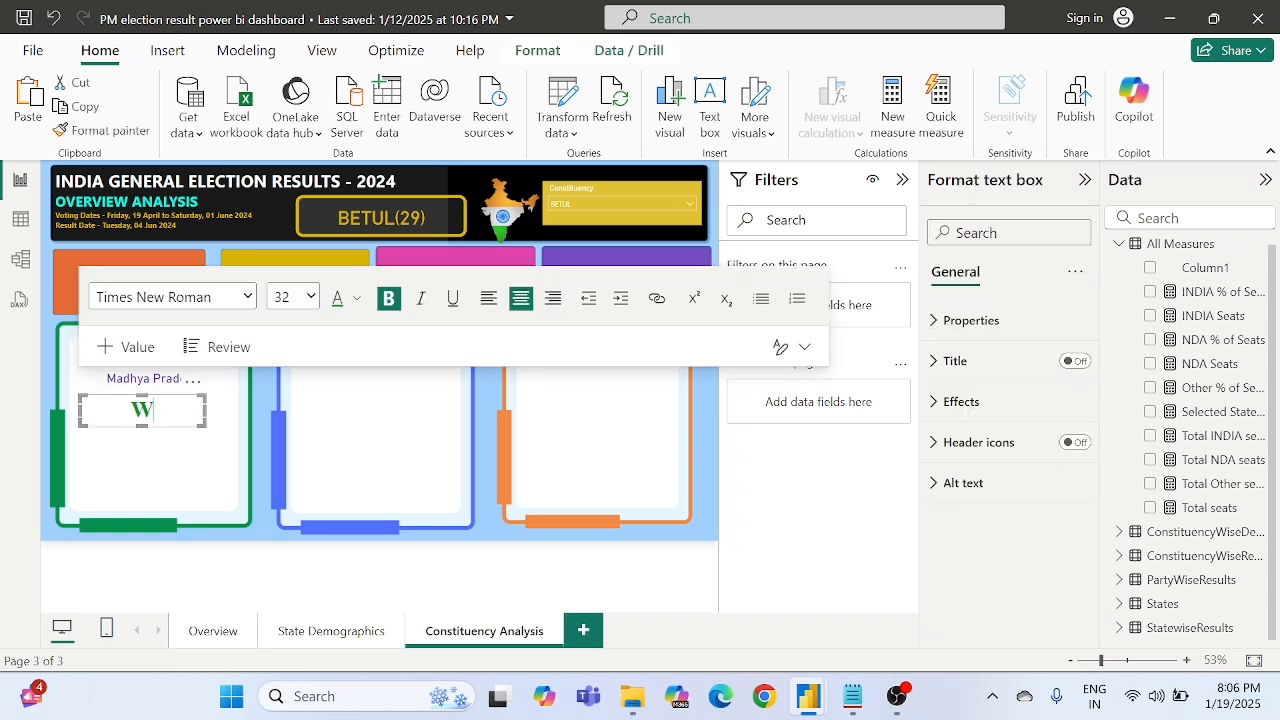
pyautogui.write('ON')
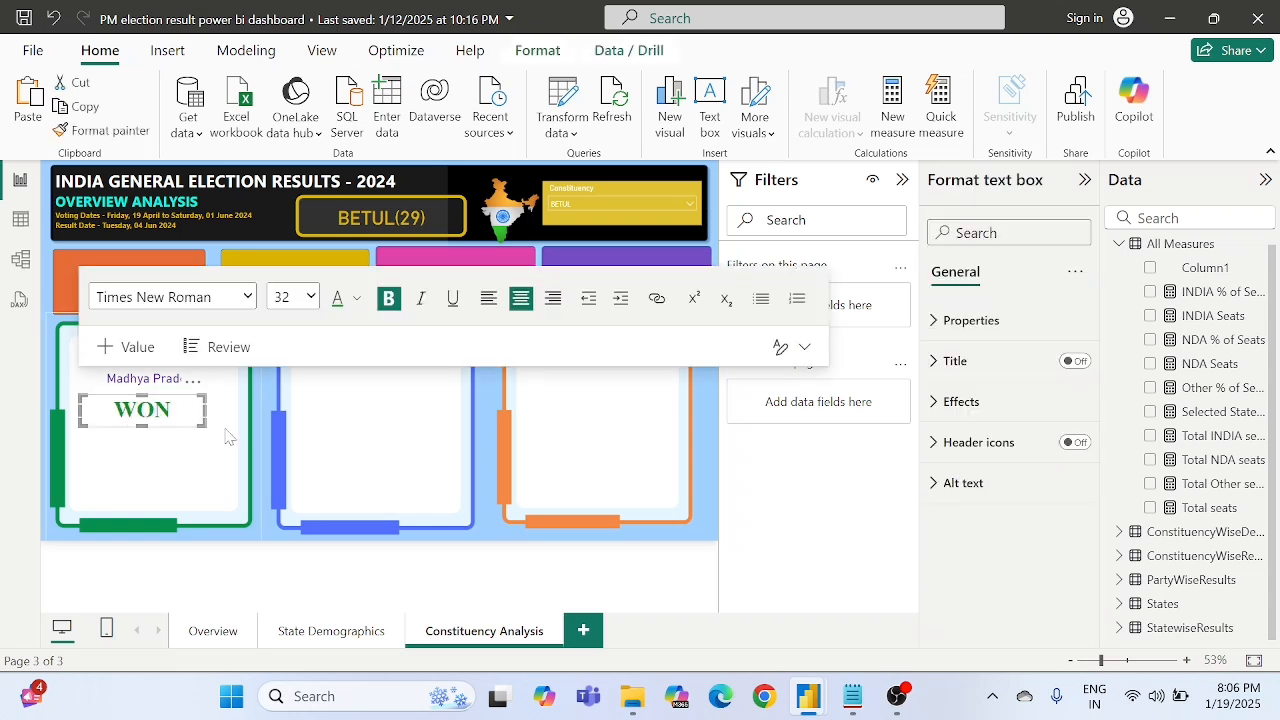
pyautogui.click(274, 418)
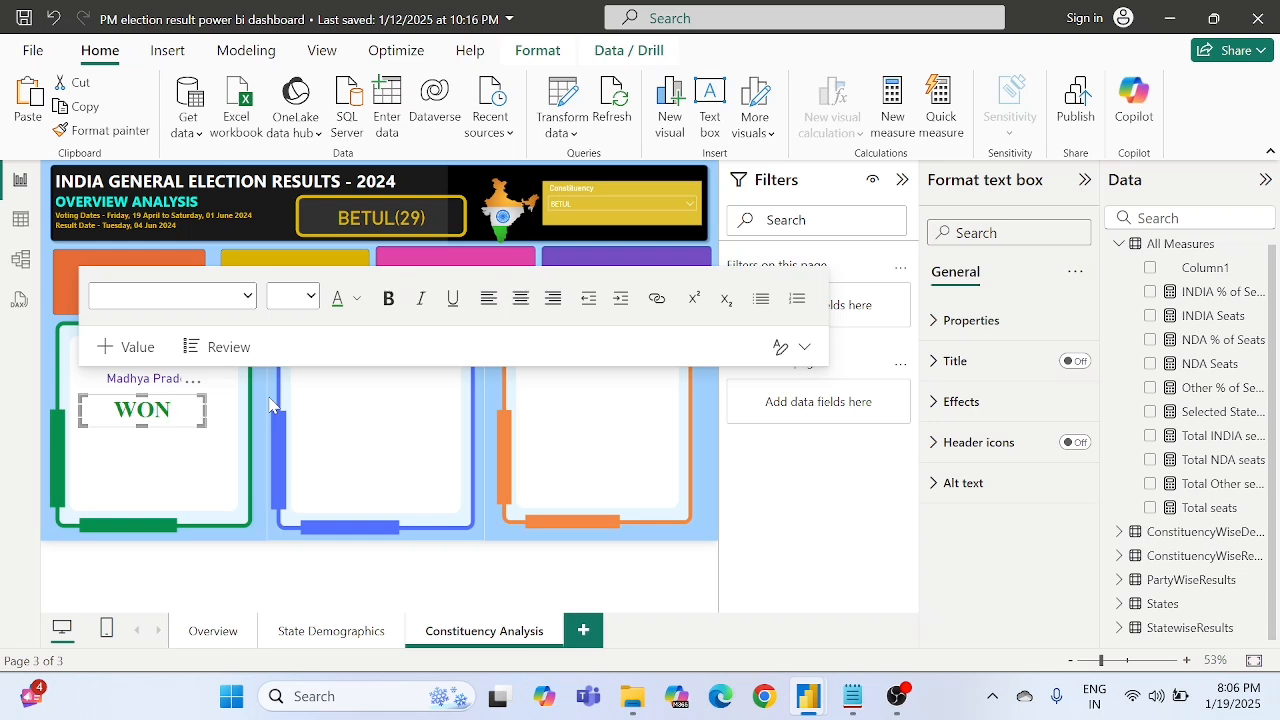
# - Narrow the WON text box slightly and nudge it right to line it up beneath the state name
pyautogui.click(165, 430)
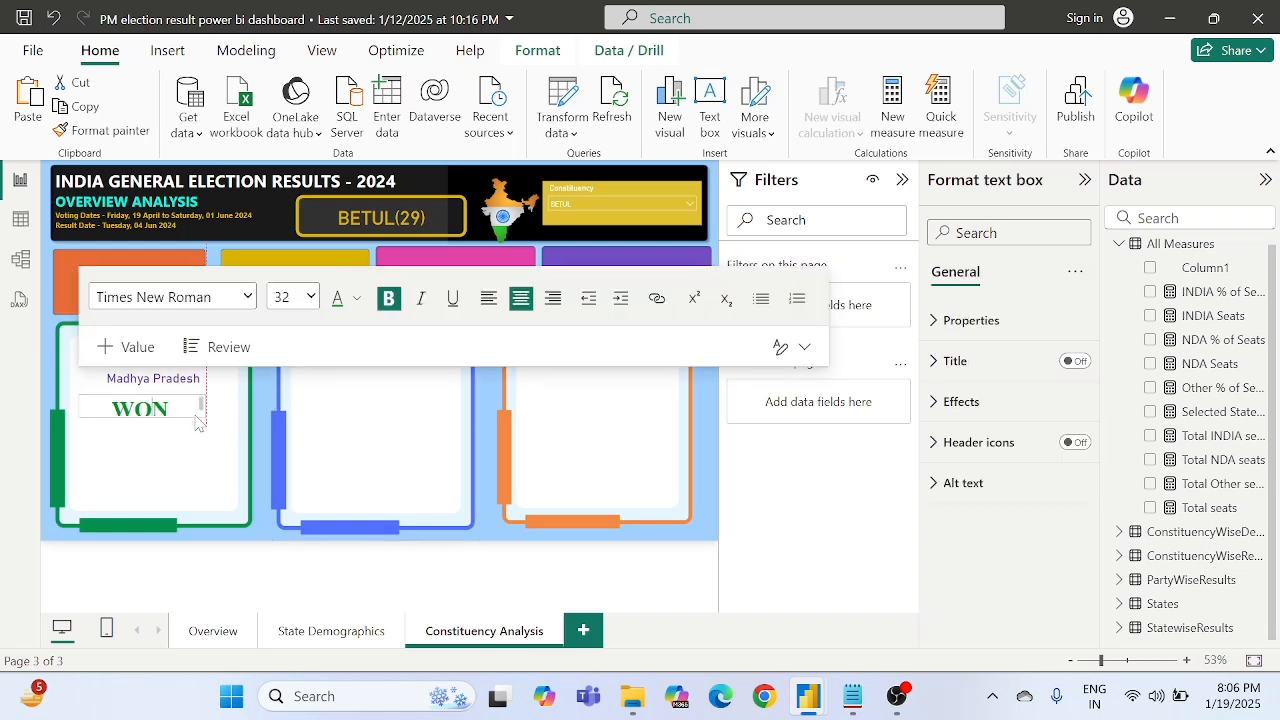
pyautogui.moveTo(200, 422); pyautogui.dragTo(195, 424)
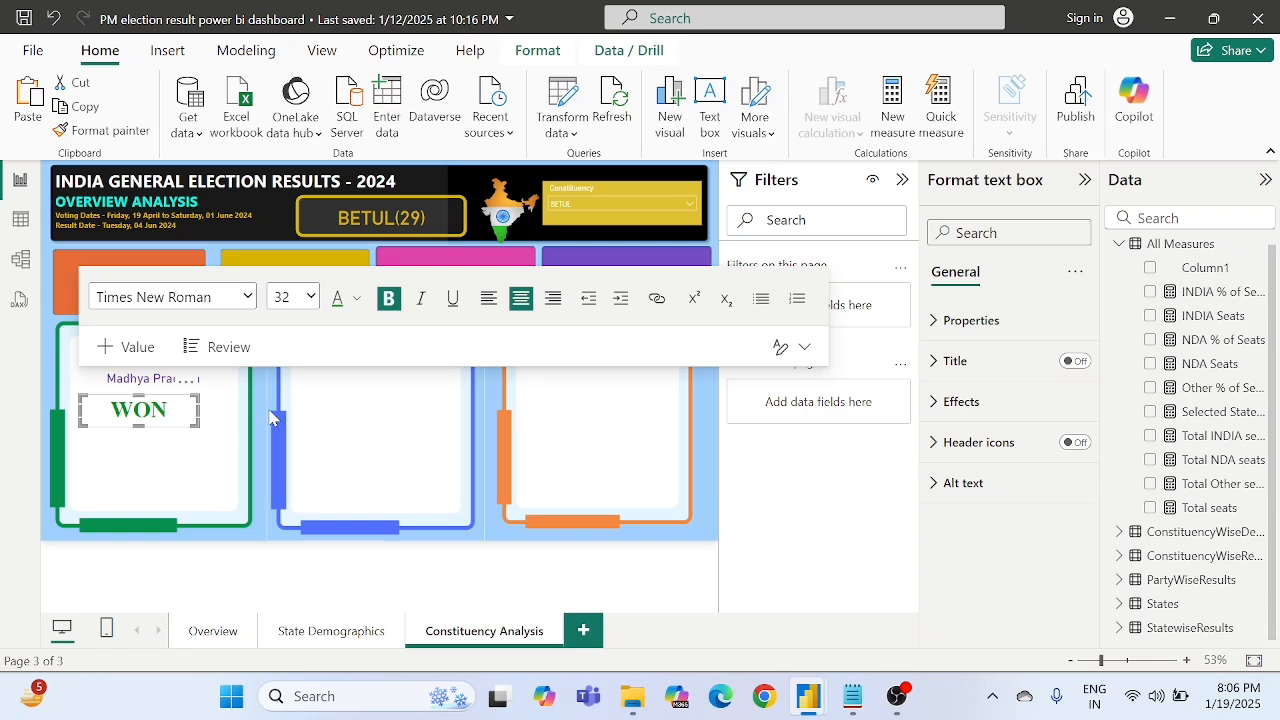
pyautogui.click(270, 405)
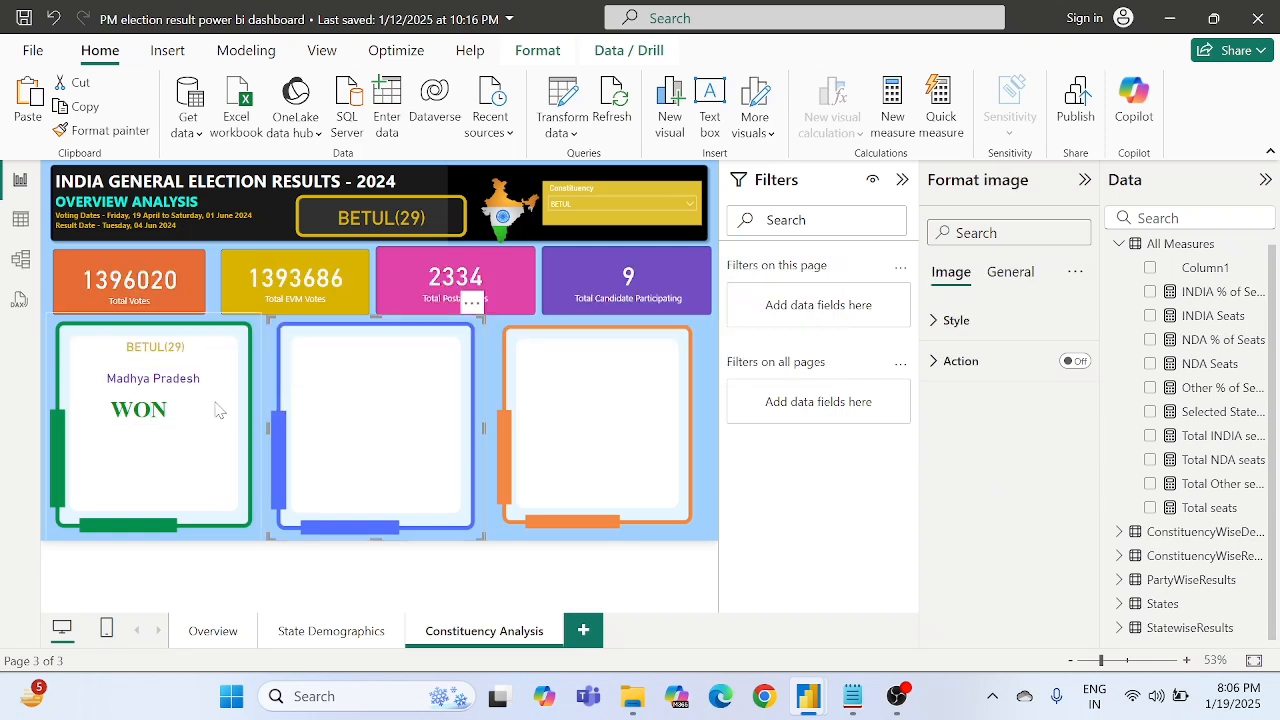
pyautogui.click(185, 410)
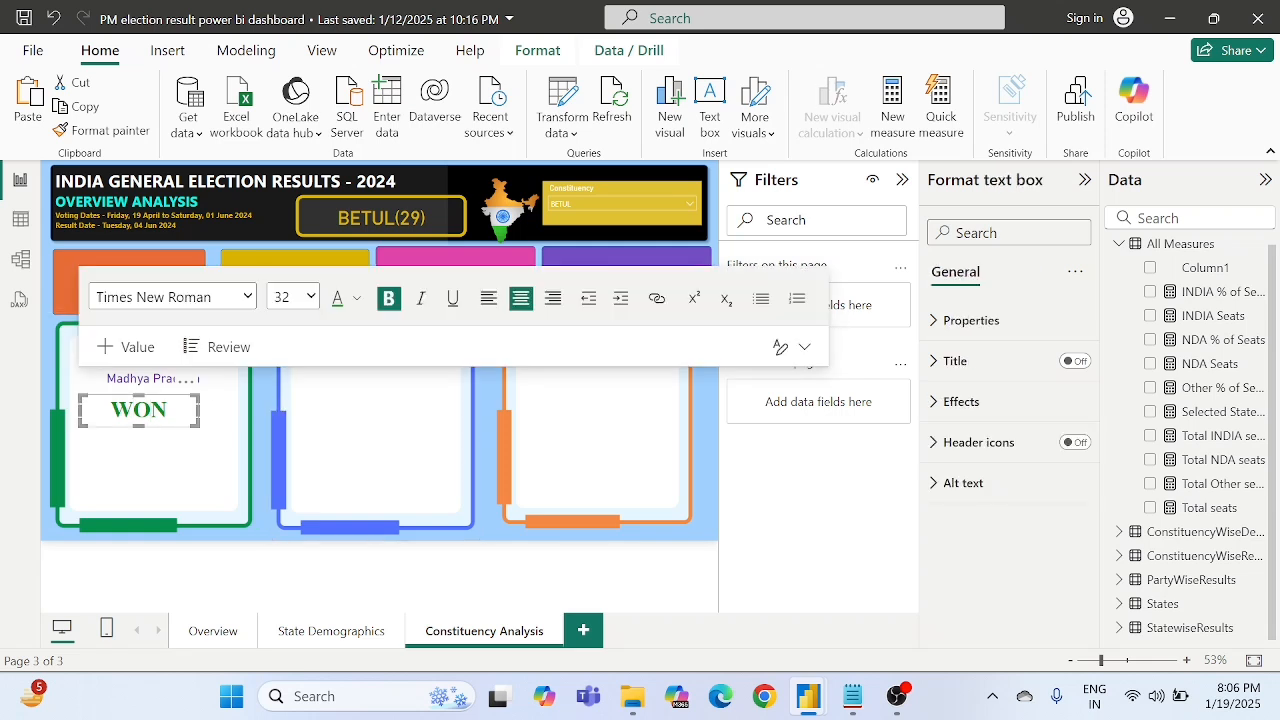
pyautogui.click(182, 380)
pyautogui.moveTo(183, 383); pyautogui.dragTo(195, 385)
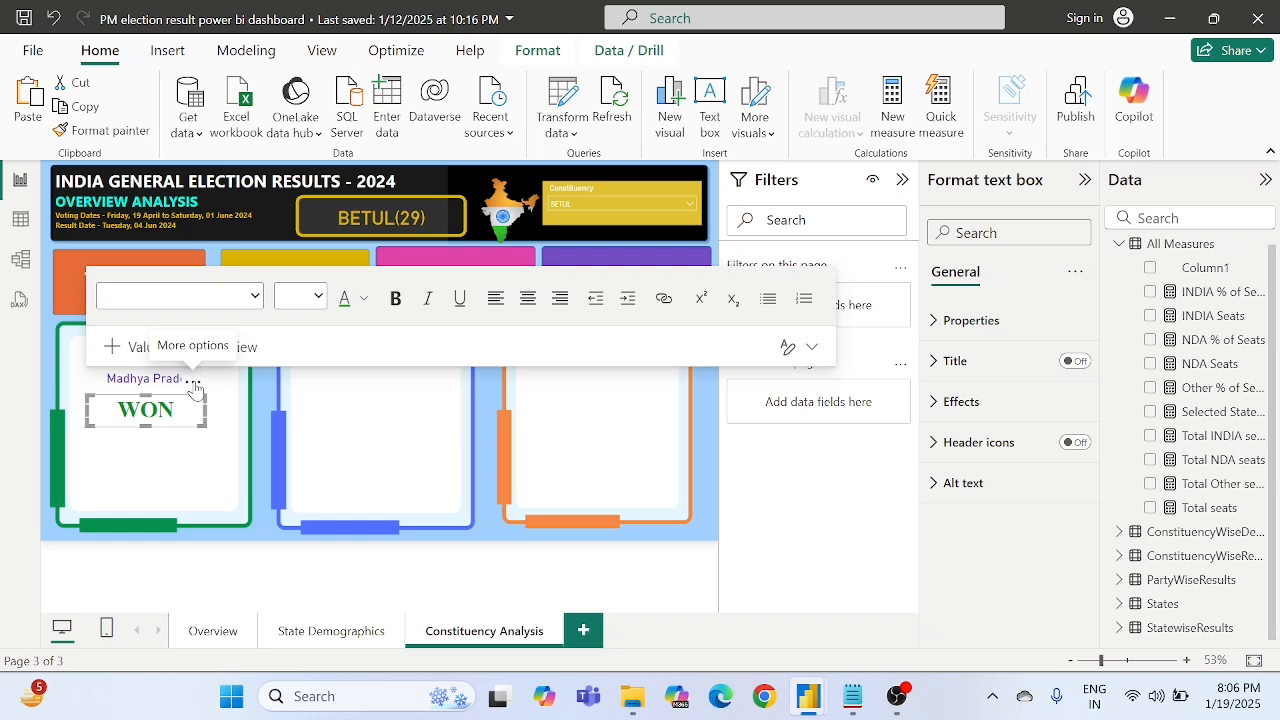
# - Try the WON text box slightly further right in the green frame, and shift it back to its former place
pyautogui.moveTo(196, 389); pyautogui.dragTo(207, 390)
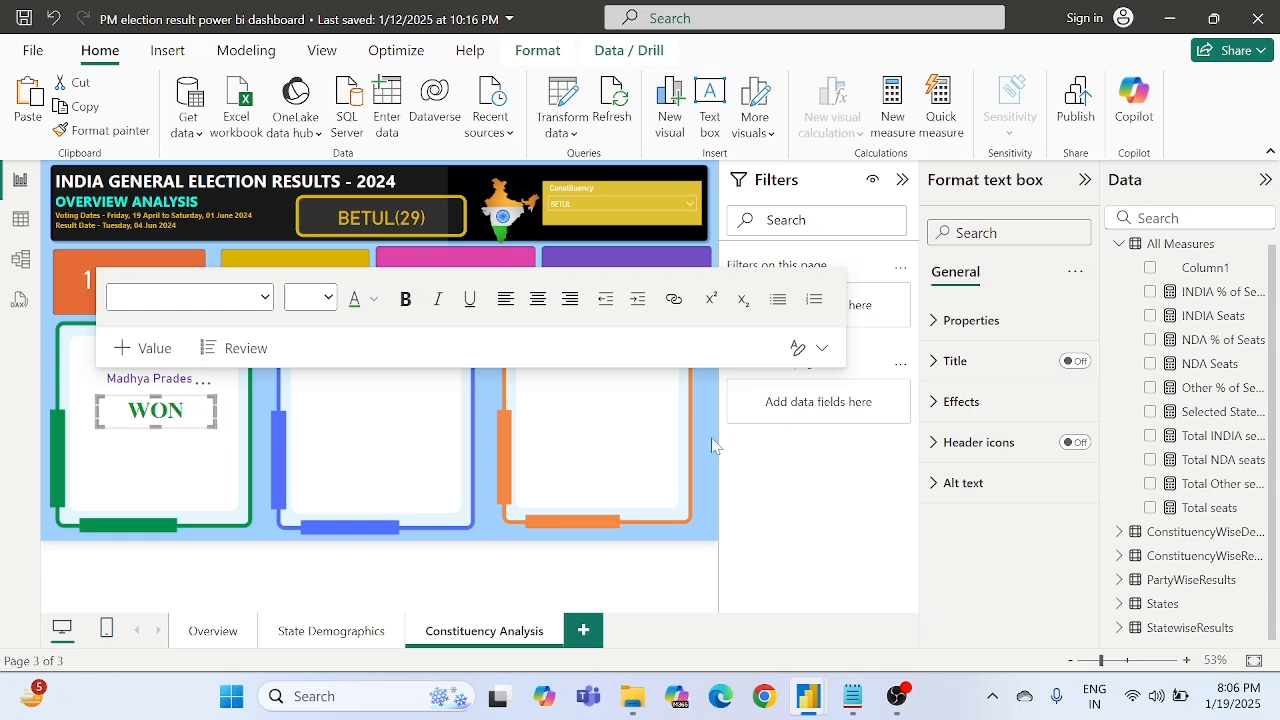
pyautogui.click(713, 445)
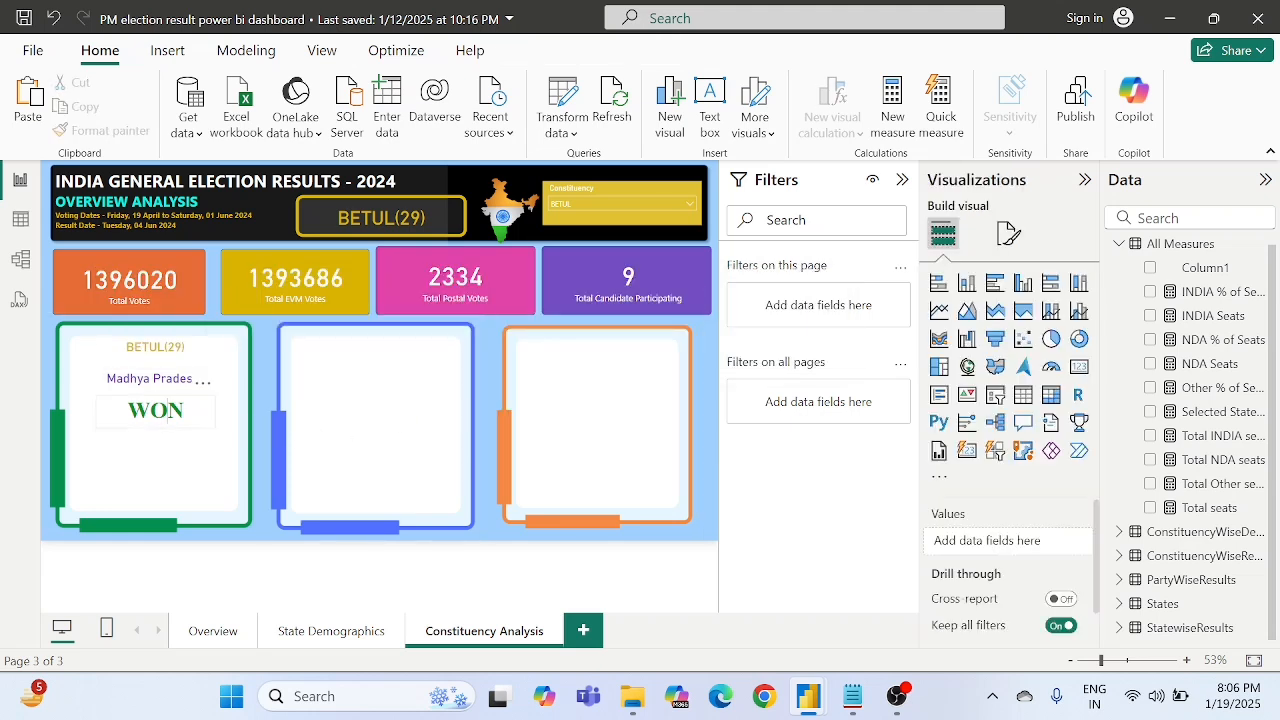
pyautogui.click(168, 410)
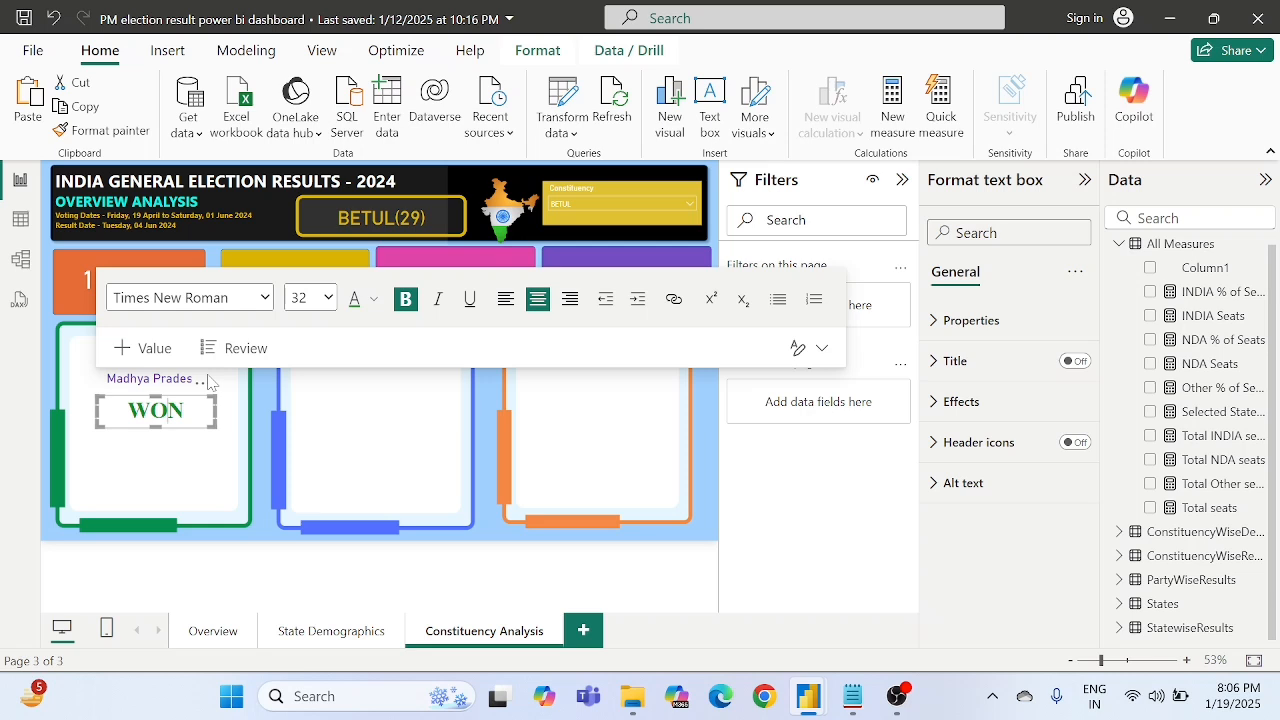
pyautogui.moveTo(207, 390); pyautogui.dragTo(197, 390)
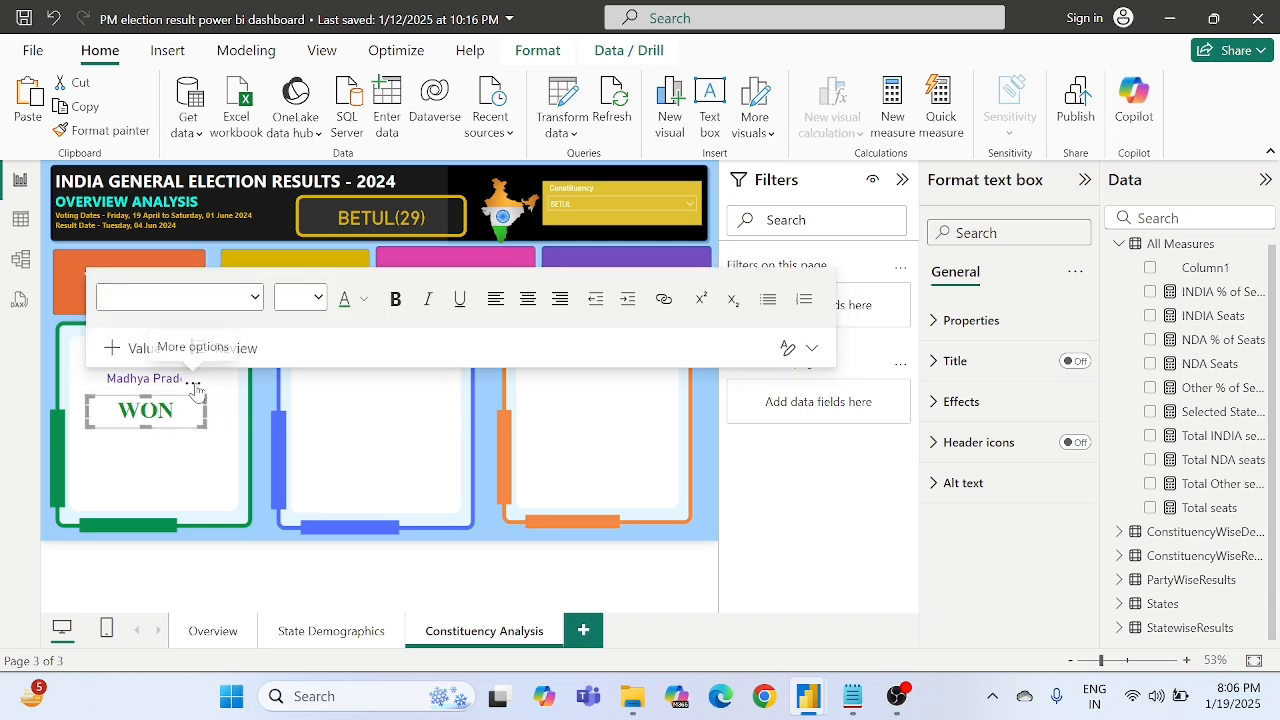
pyautogui.click(273, 383)
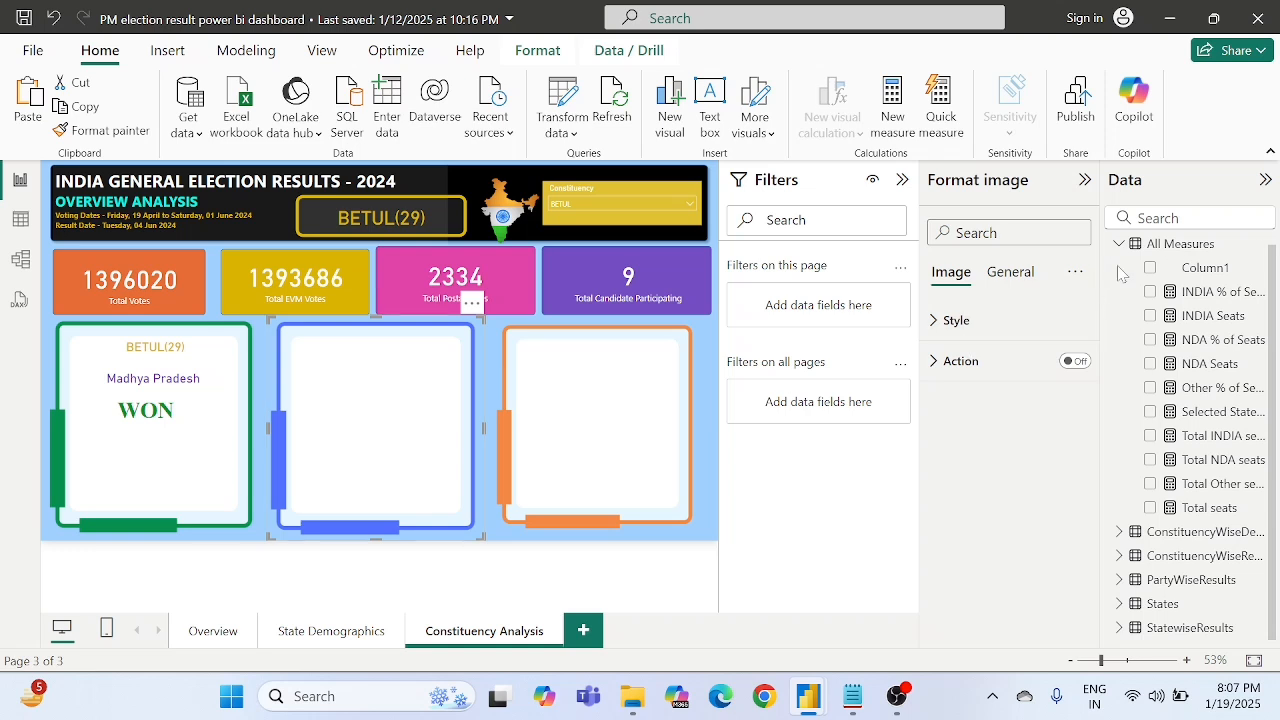
# - Create a new measure named "Winning Candidate" in the All Measures table
pyautogui.rightClick(1188, 246)
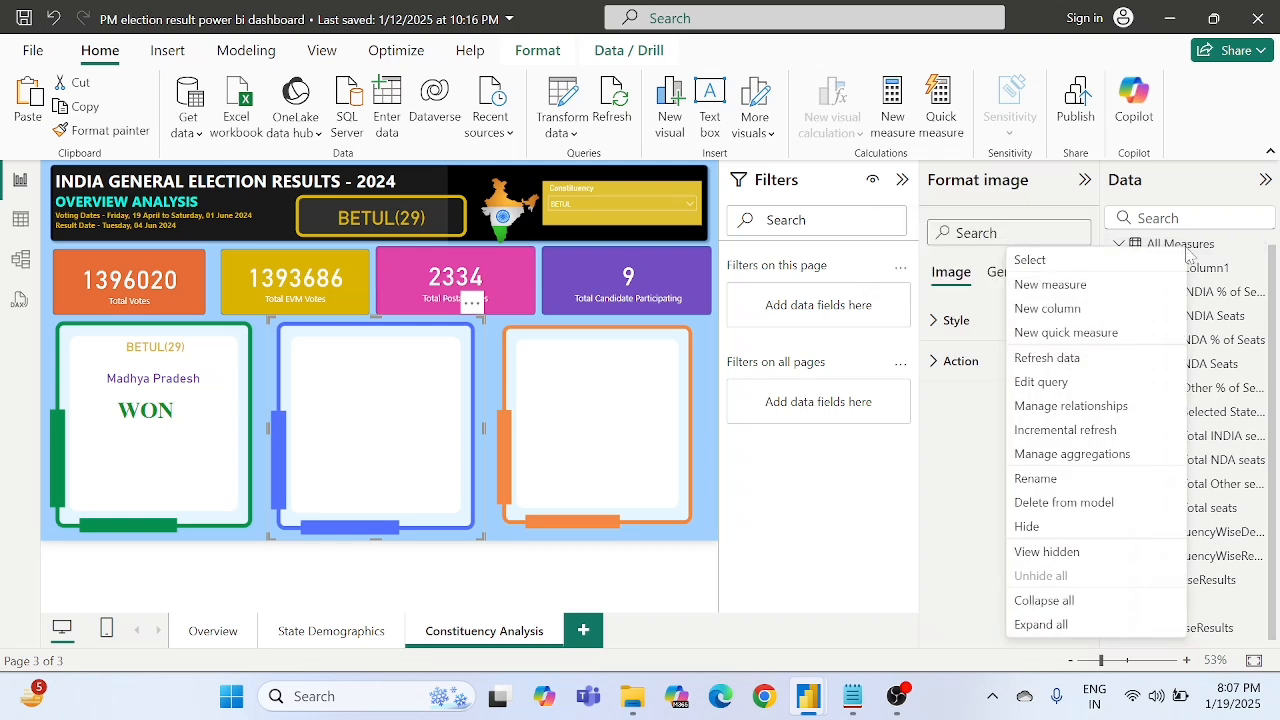
pyautogui.click(1056, 287)
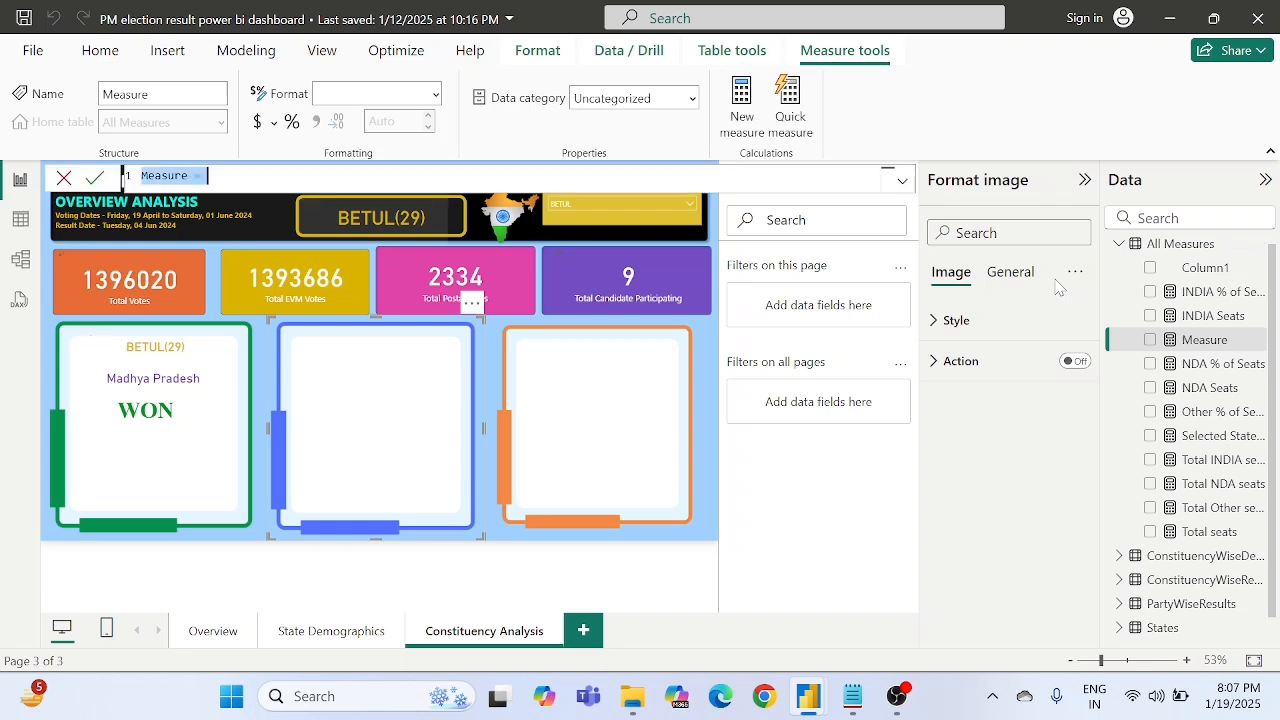
pyautogui.press('BackSpace')
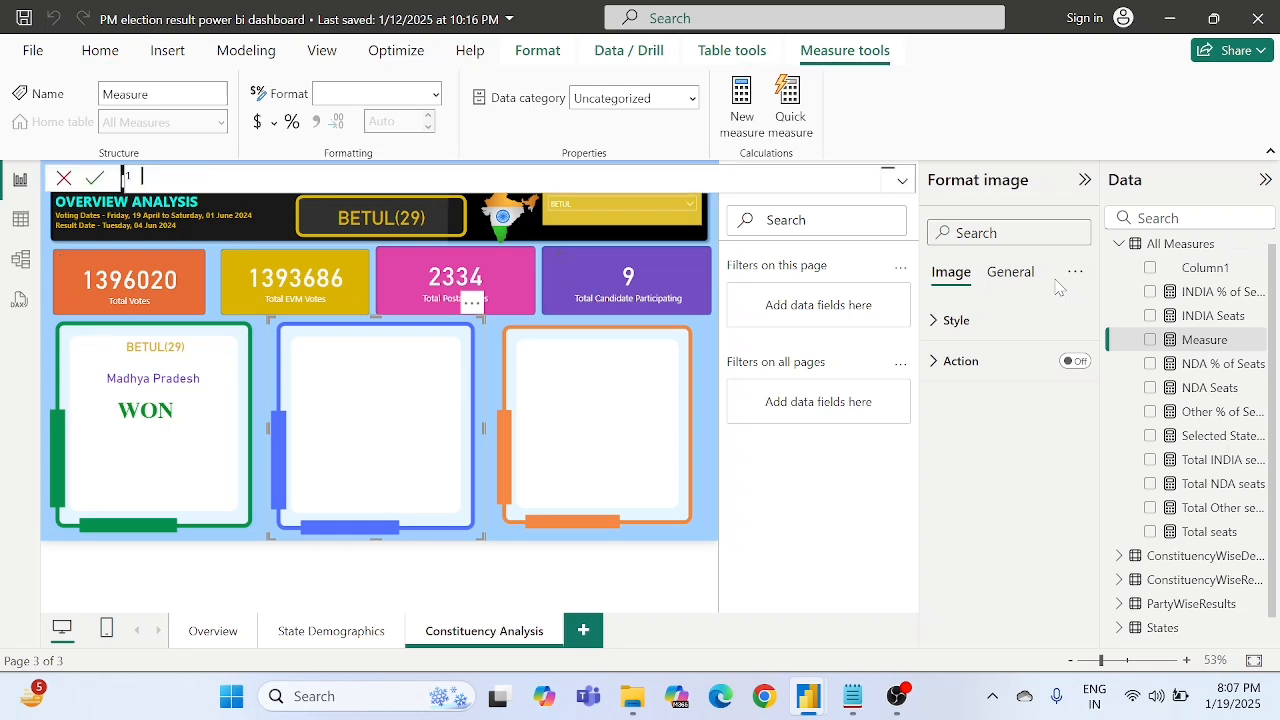
pyautogui.write('wINNIN')
pyautogui.press('BackSpace')
pyautogui.press('BackSpace')
pyautogui.press('BackSpace')
pyautogui.press('BackSpace')
pyautogui.press('BackSpace')
pyautogui.press('BackSpace')
pyautogui.write('Winning Candidate =')
# - Define the variable MaxVotes in the measure as MAX(ConstituencyWiseDetails[Total Votes])
pyautogui.write('VAR ')
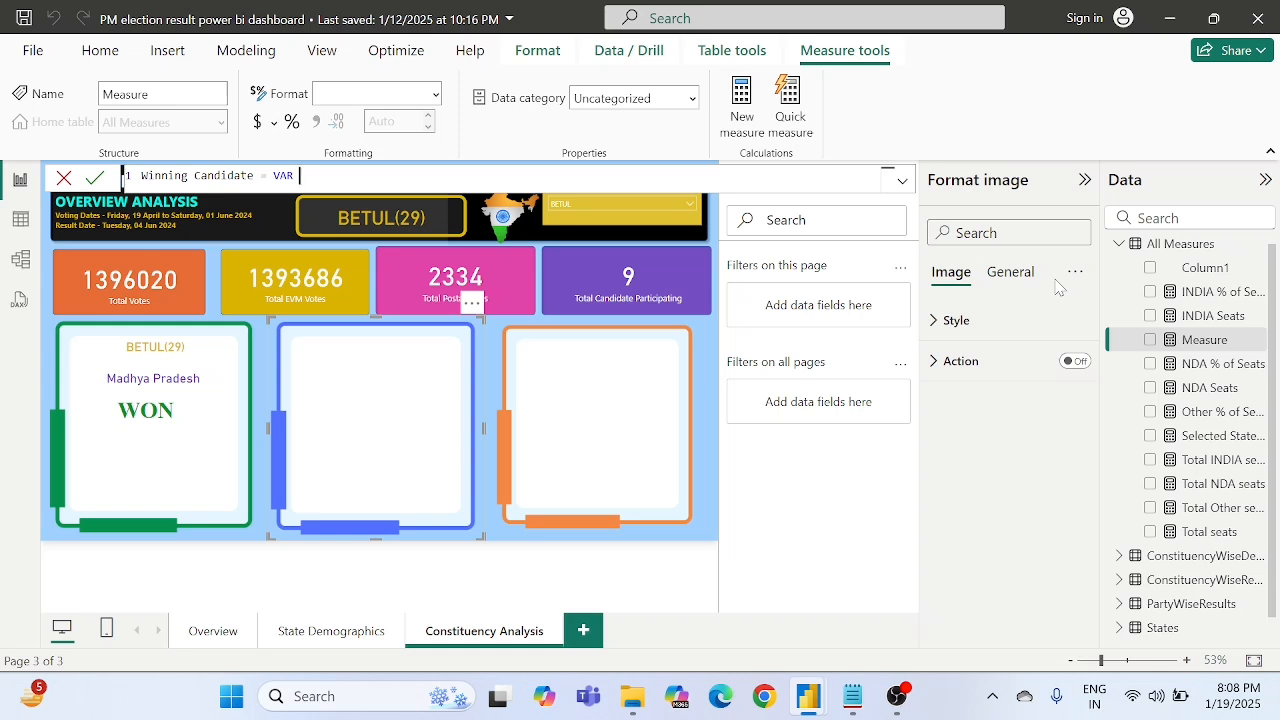
pyautogui.write('MaxVotest')
pyautogui.press('BackSpace')
pyautogui.write('= max')
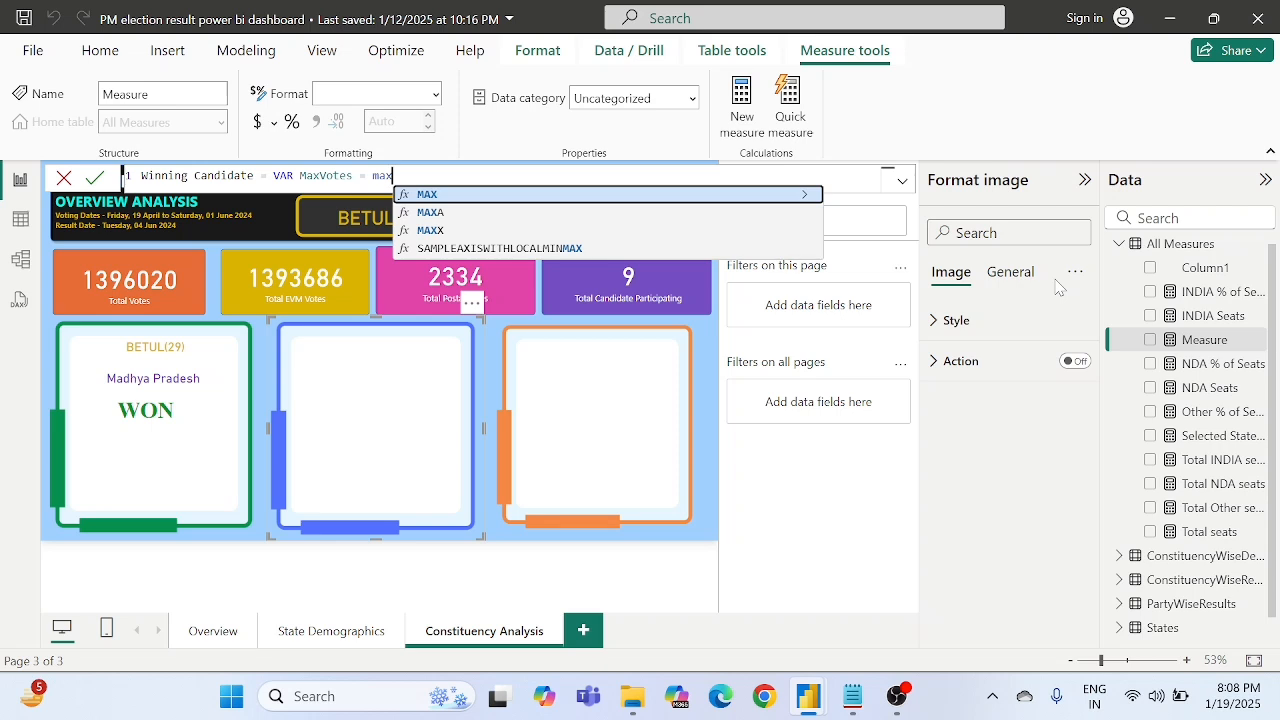
pyautogui.press('Tab')
pyautogui.write(')')
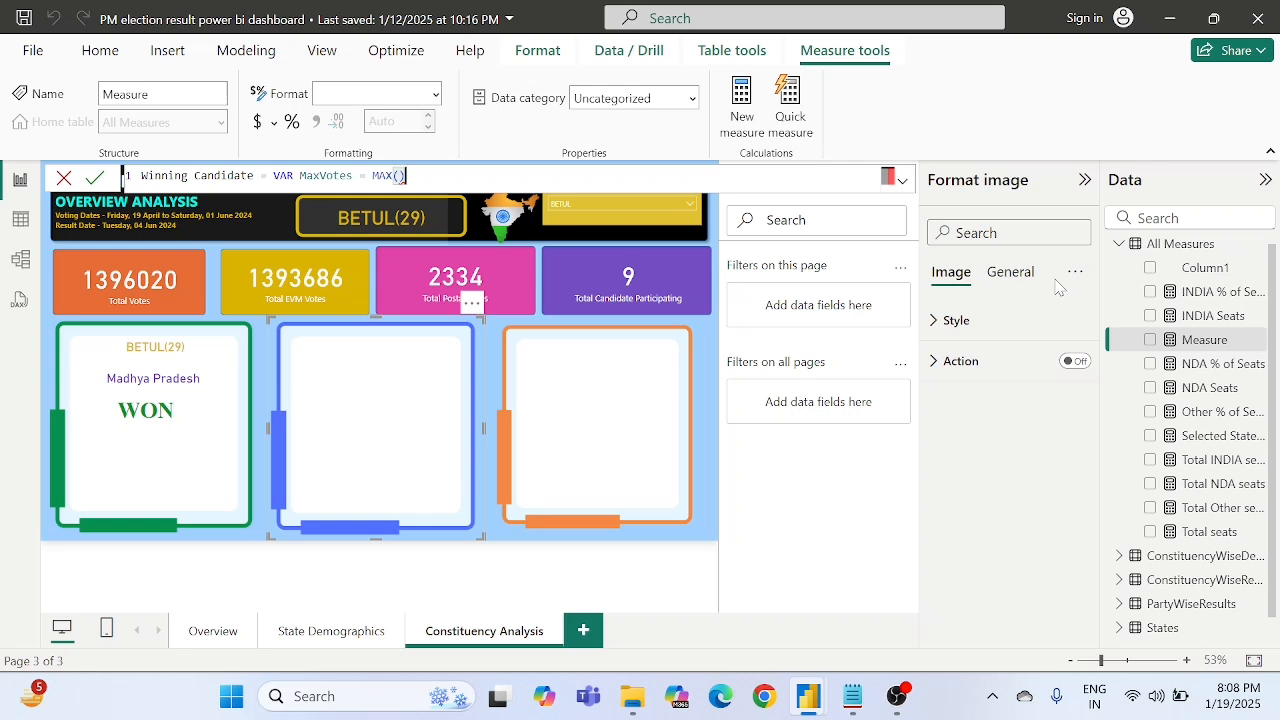
pyautogui.press('Left')
pyautogui.write('total')
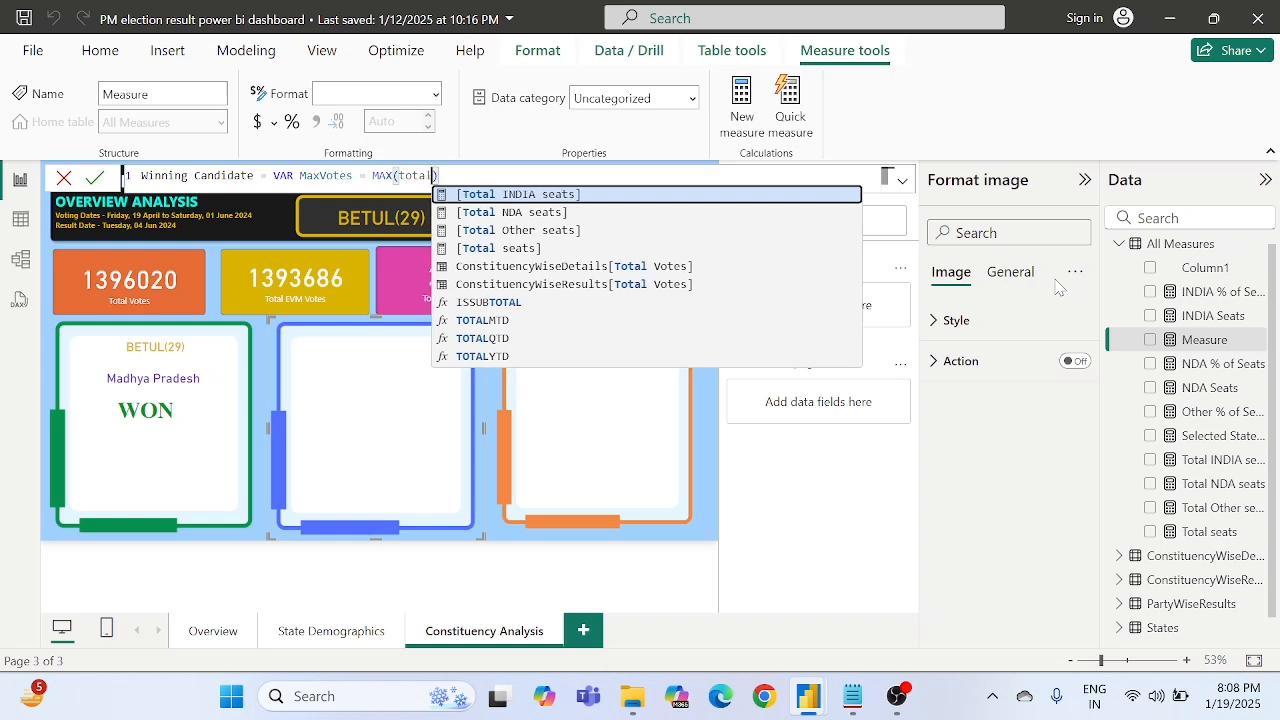
pyautogui.write(' v')
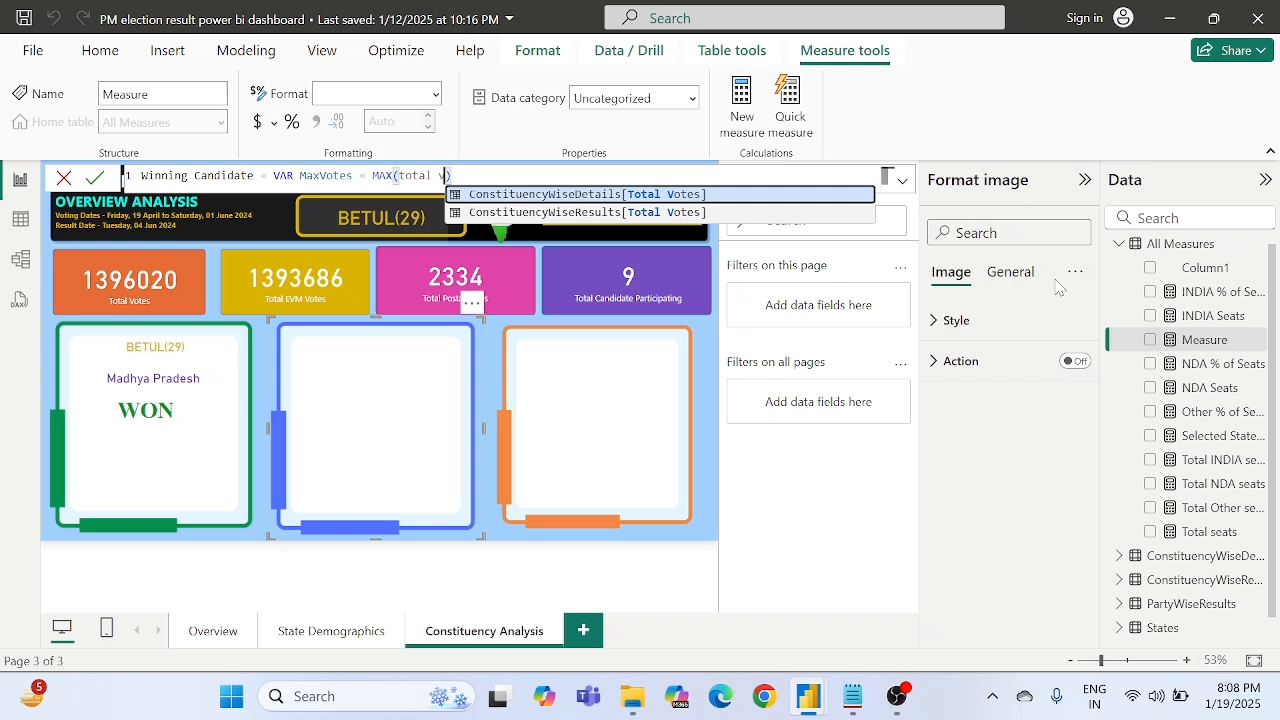
pyautogui.press('Down')
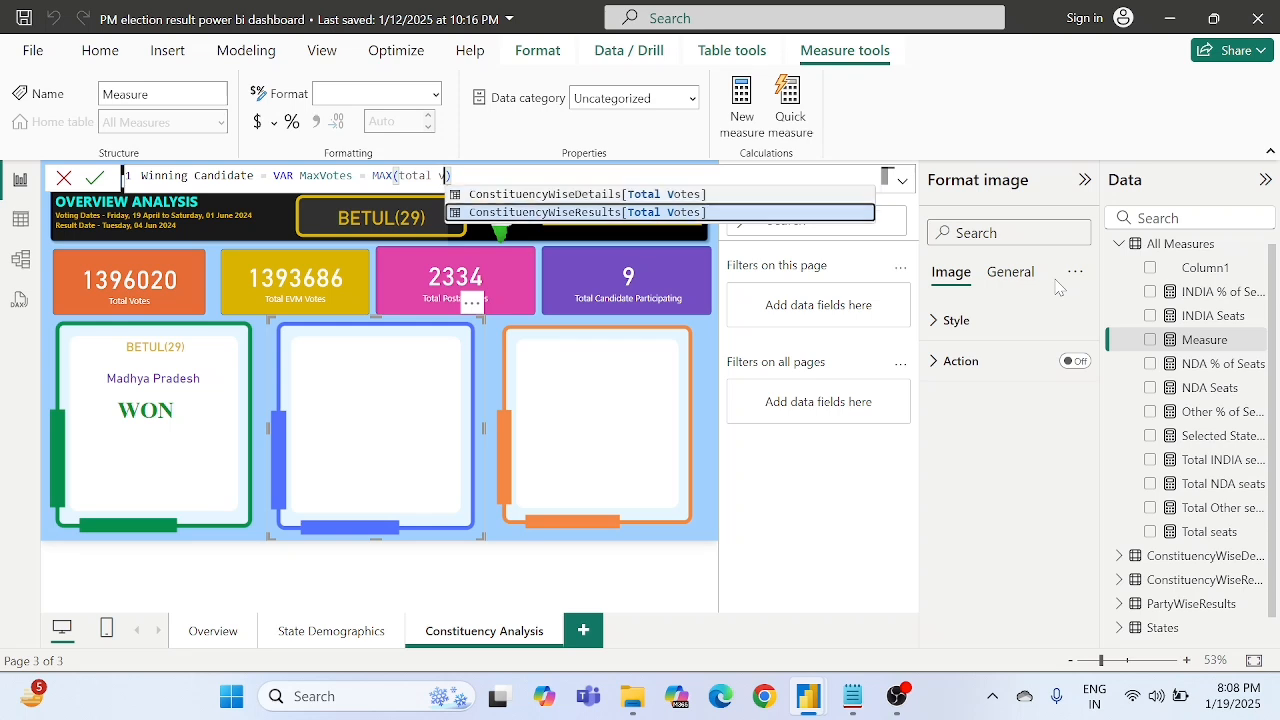
pyautogui.press('Up')
pyautogui.press('Tab')
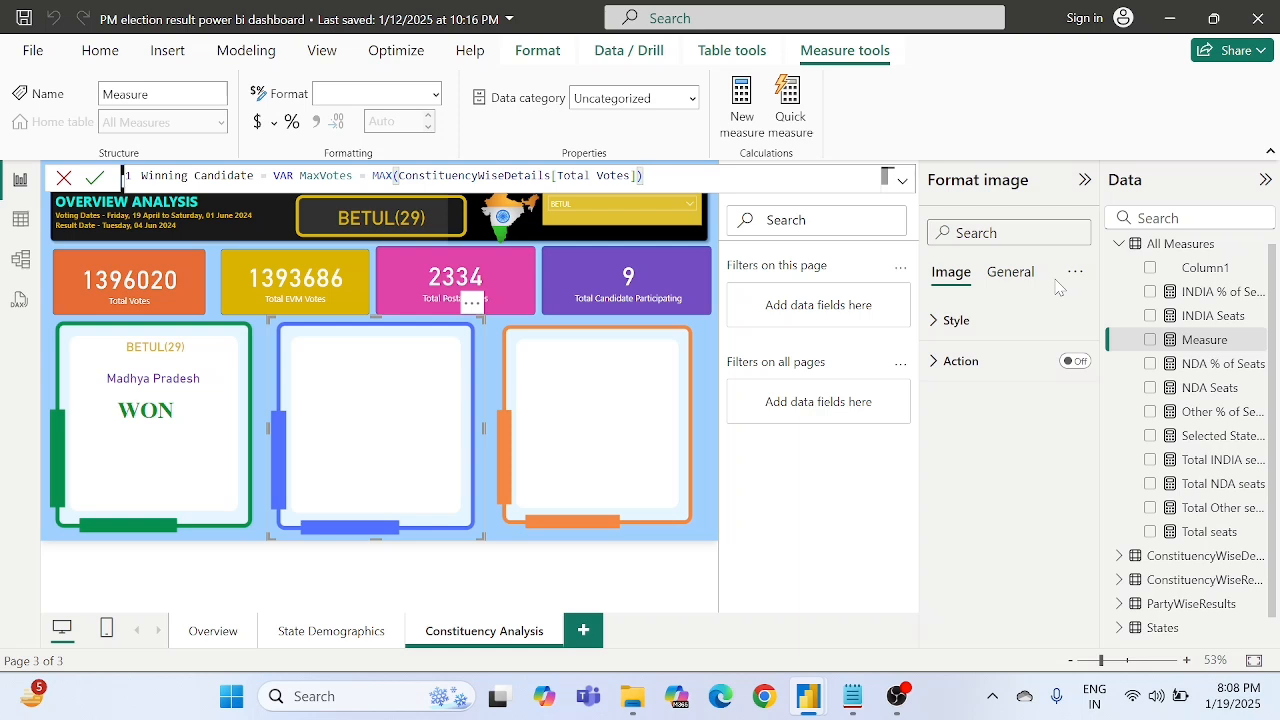
# - Add a RETURN clause with CALCULATE, using MAX(ConstituencyWiseDetails[Candidate]) as its expression
pyautogui.press('Tab')
pyautogui.write('RETURN CALCULATE(')
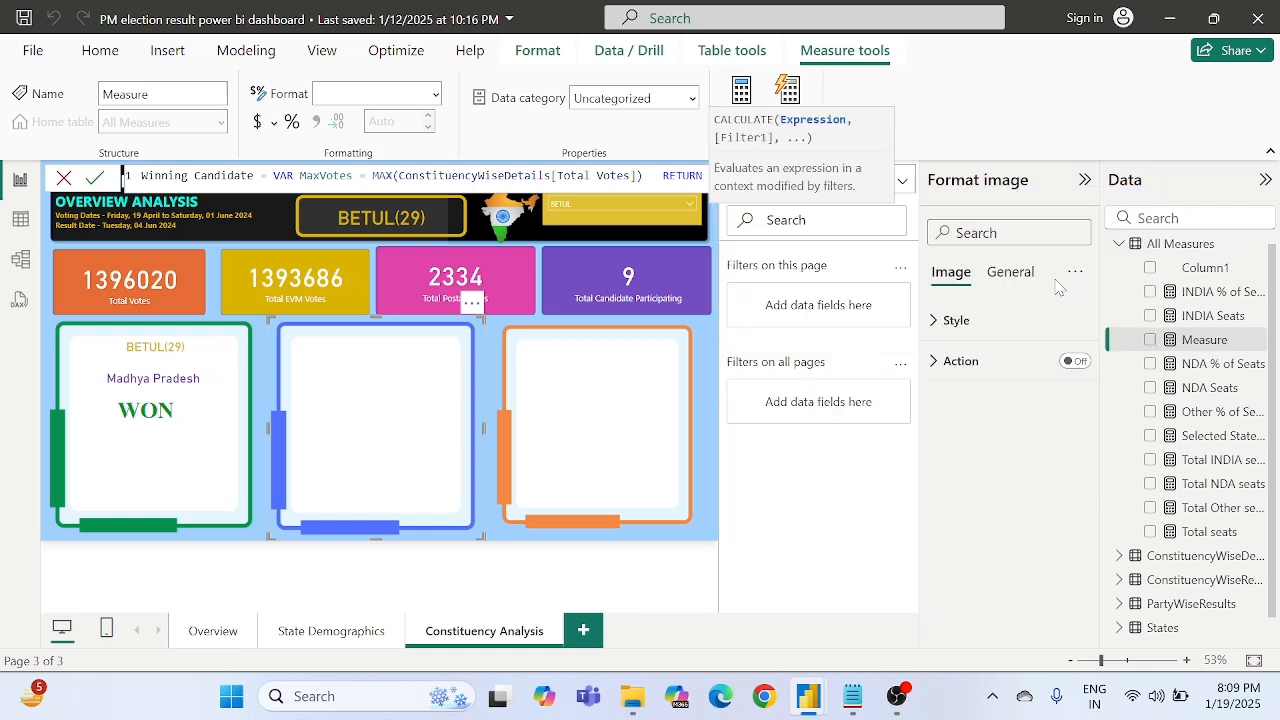
pyautogui.write(')')
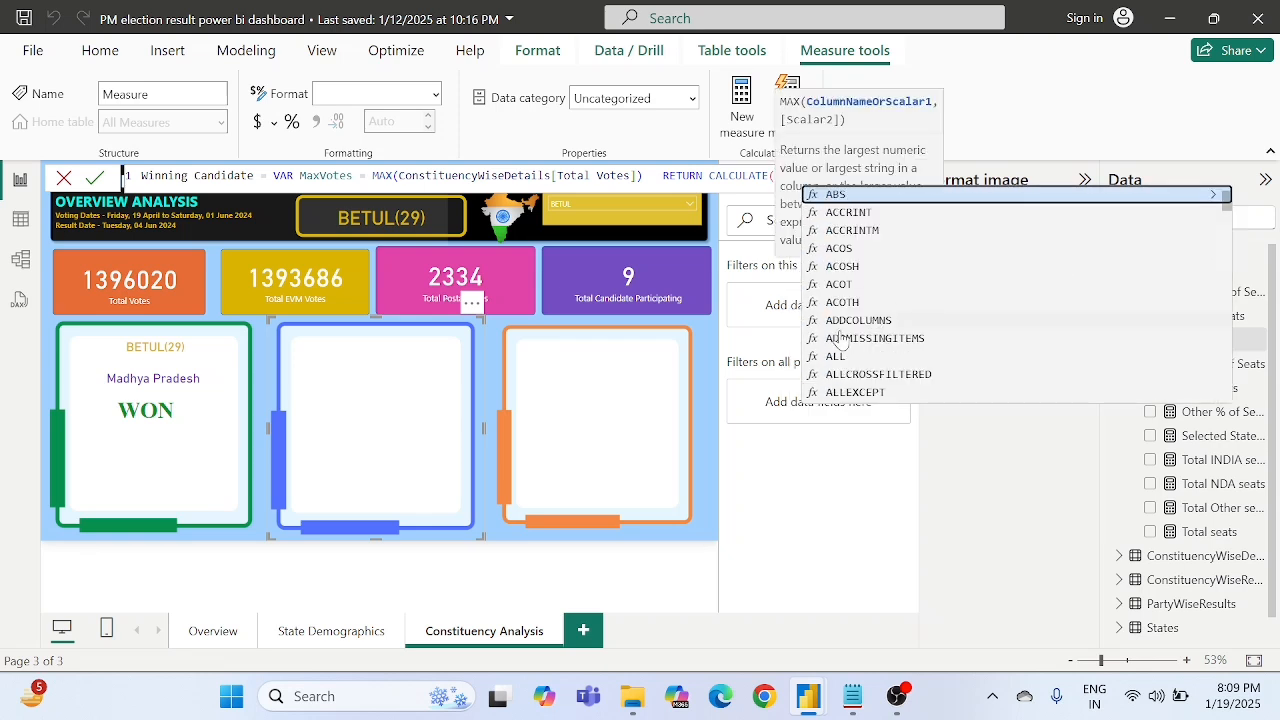
pyautogui.write('((')
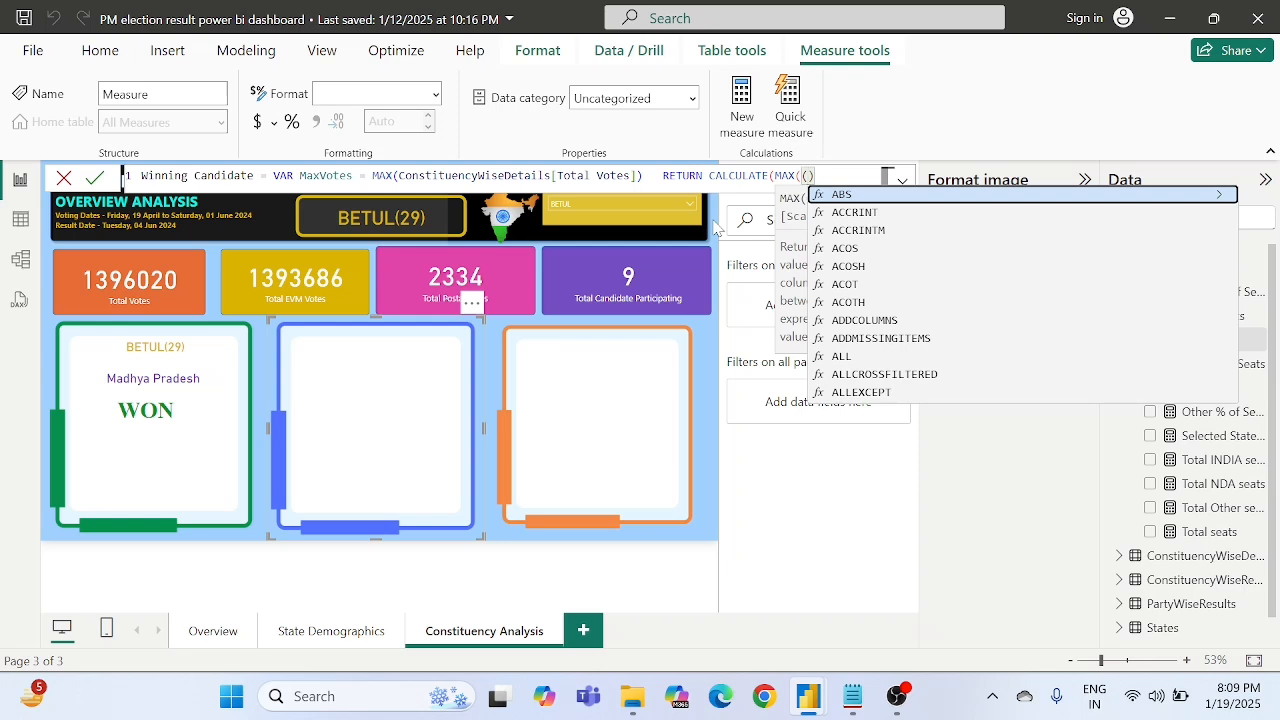
pyautogui.press('BackSpace')
pyautogui.write(')')
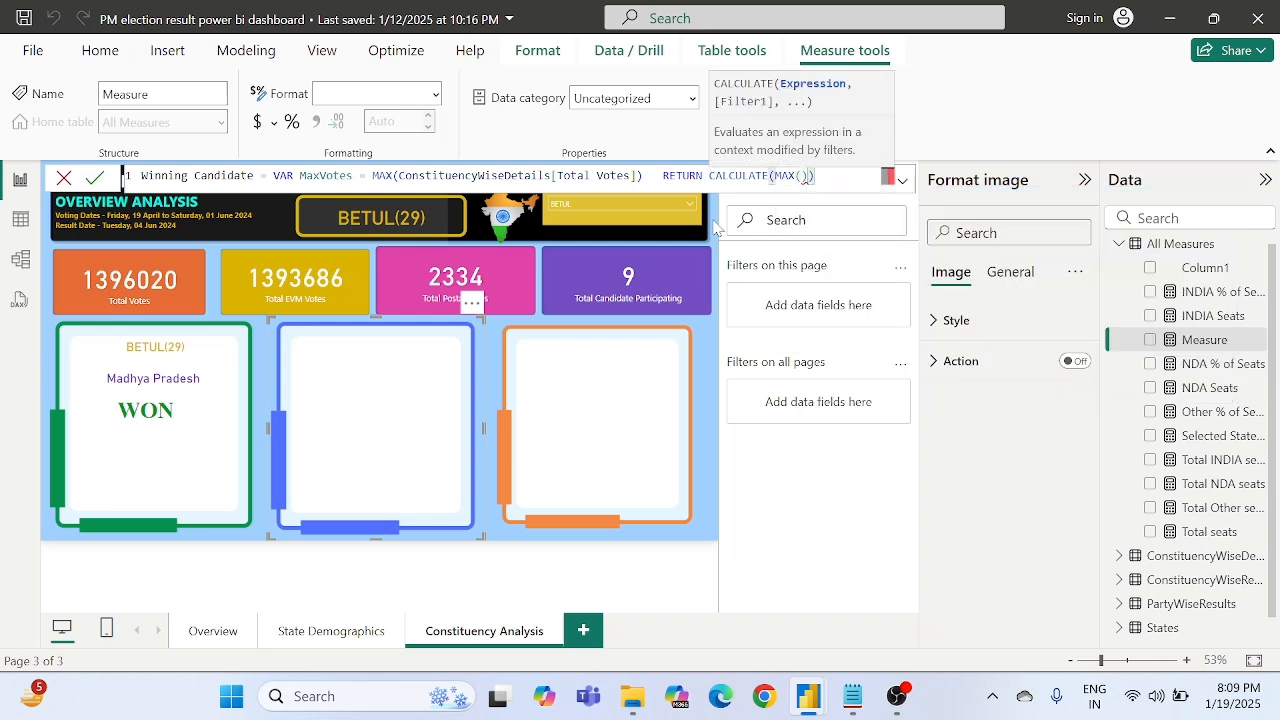
pyautogui.press('Left')
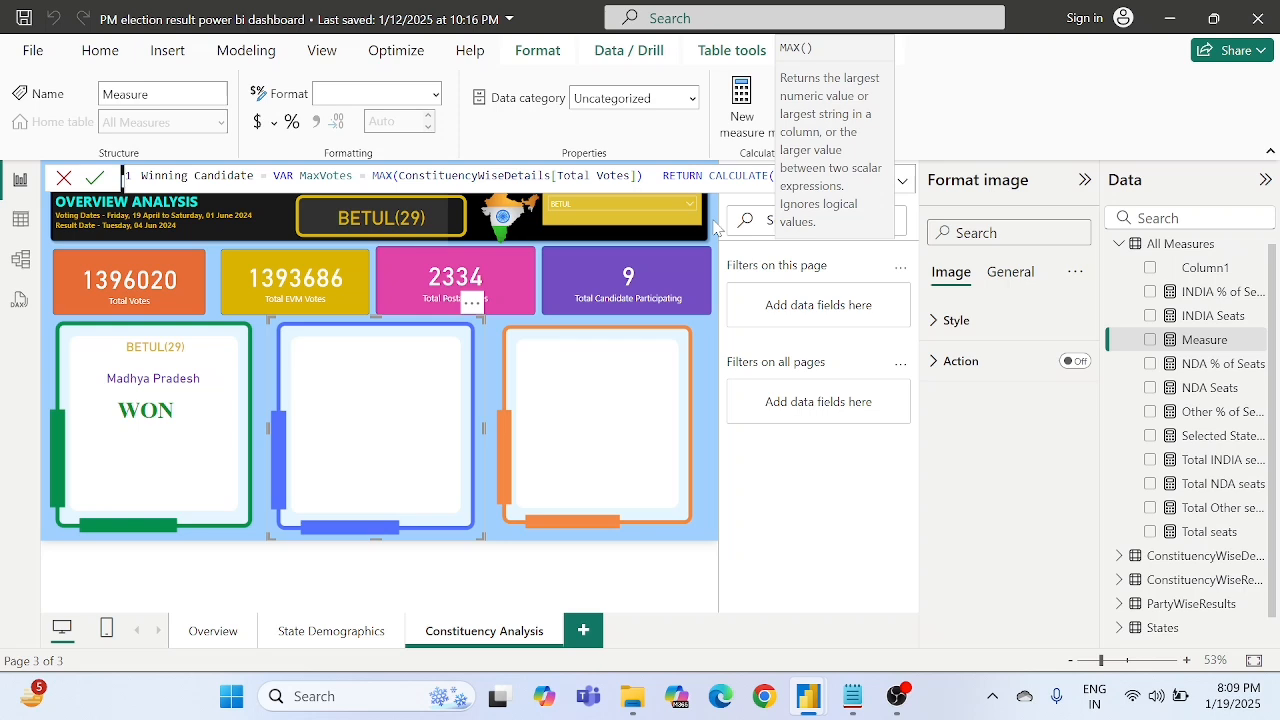
pyautogui.write('candi')
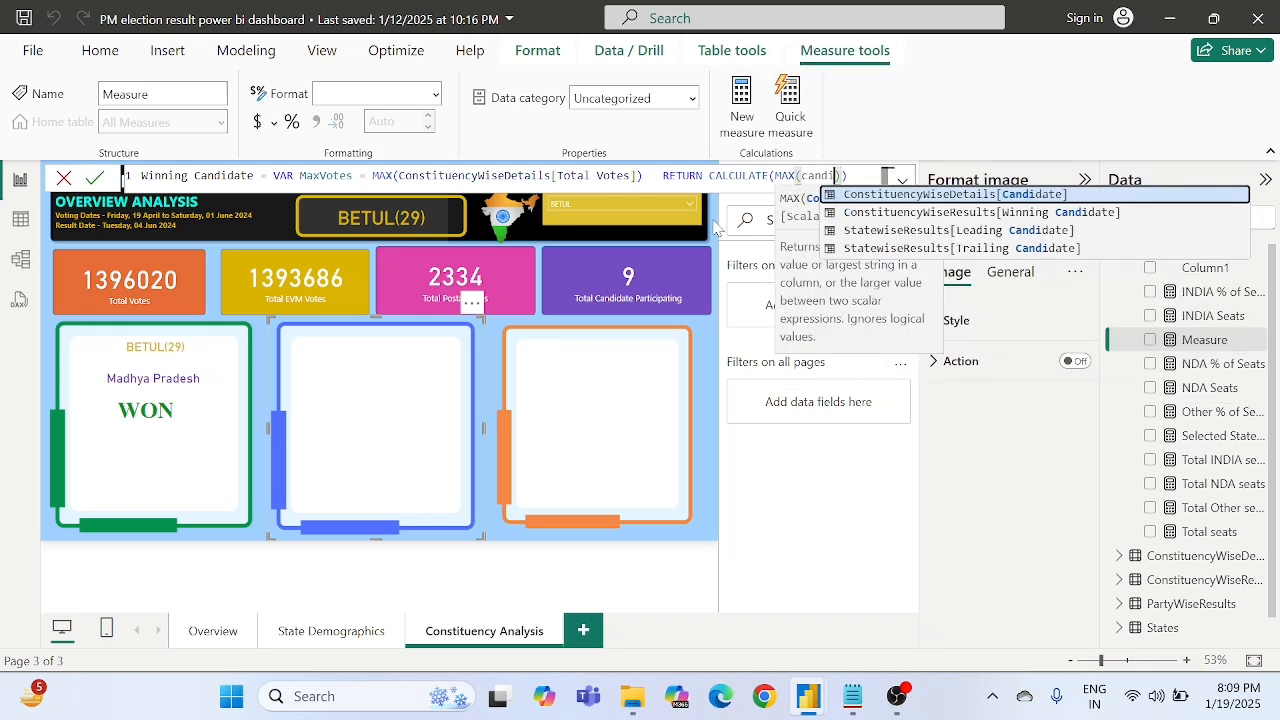
pyautogui.press('Tab')
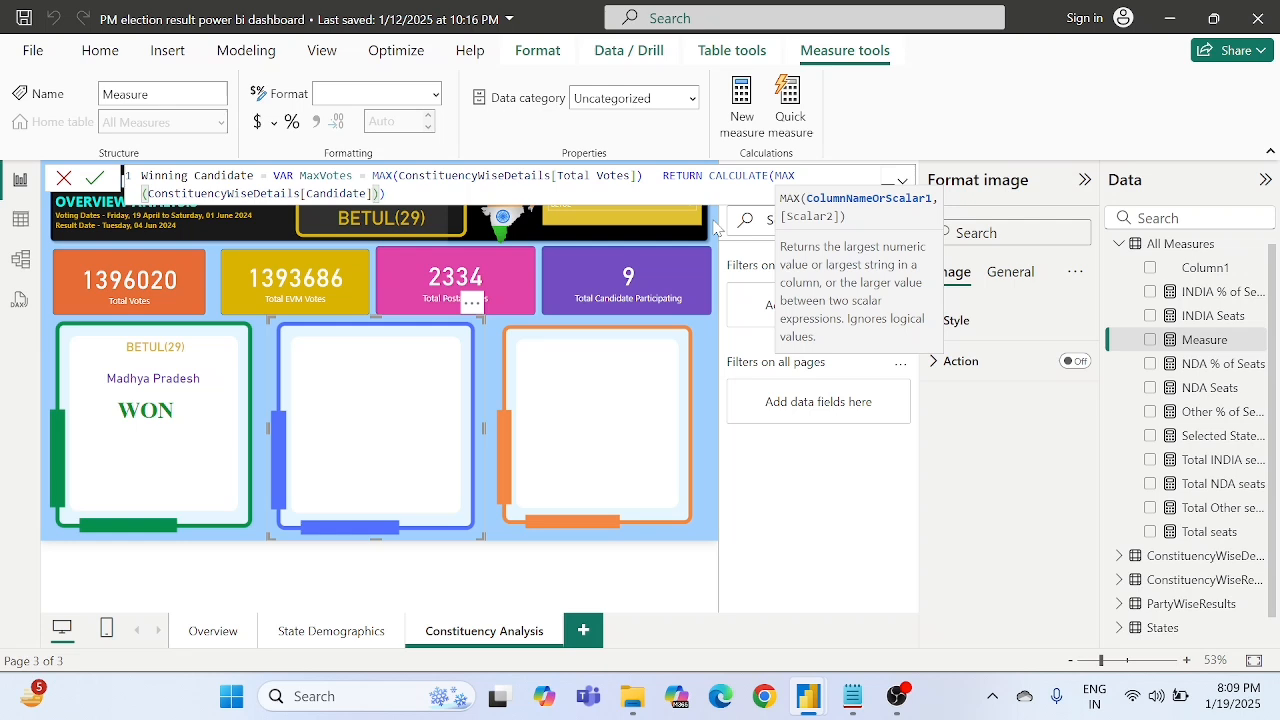
pyautogui.write(')')
# - Add the filter ConstituencyWiseDetails[Total Votes]=MaxVotes to the CALCULATE expression
pyautogui.write(',')
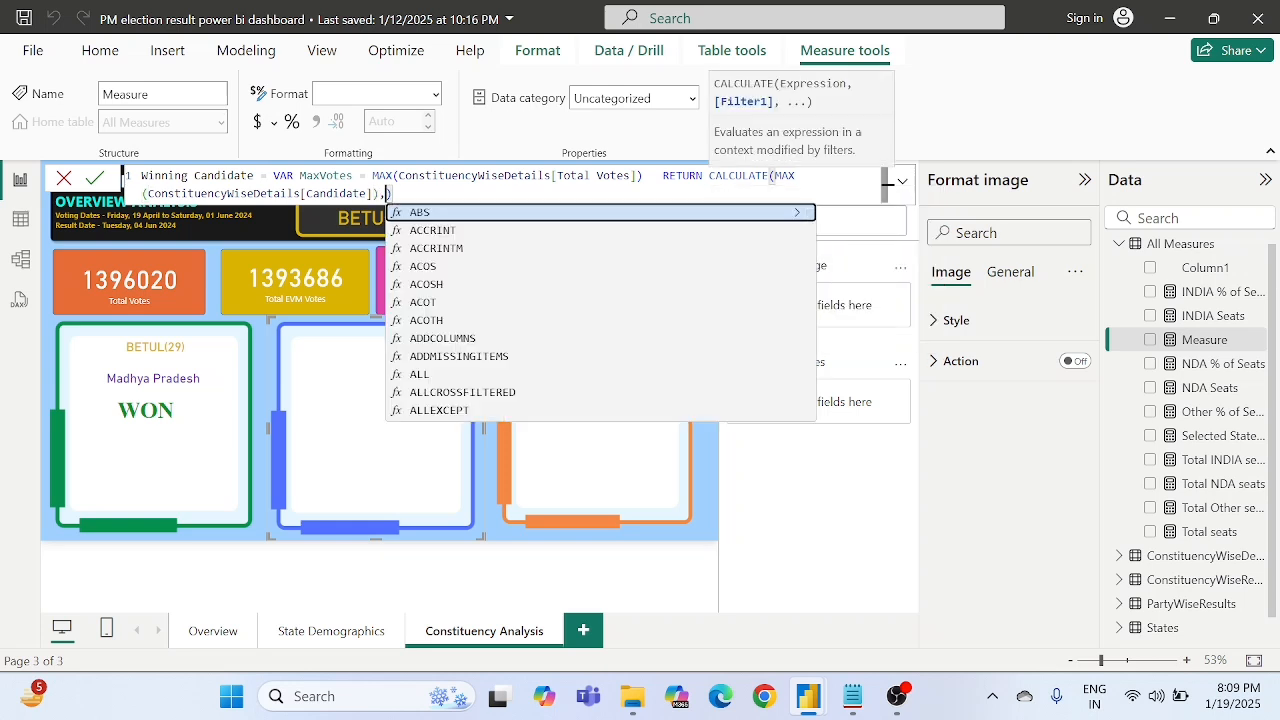
pyautogui.write('total')
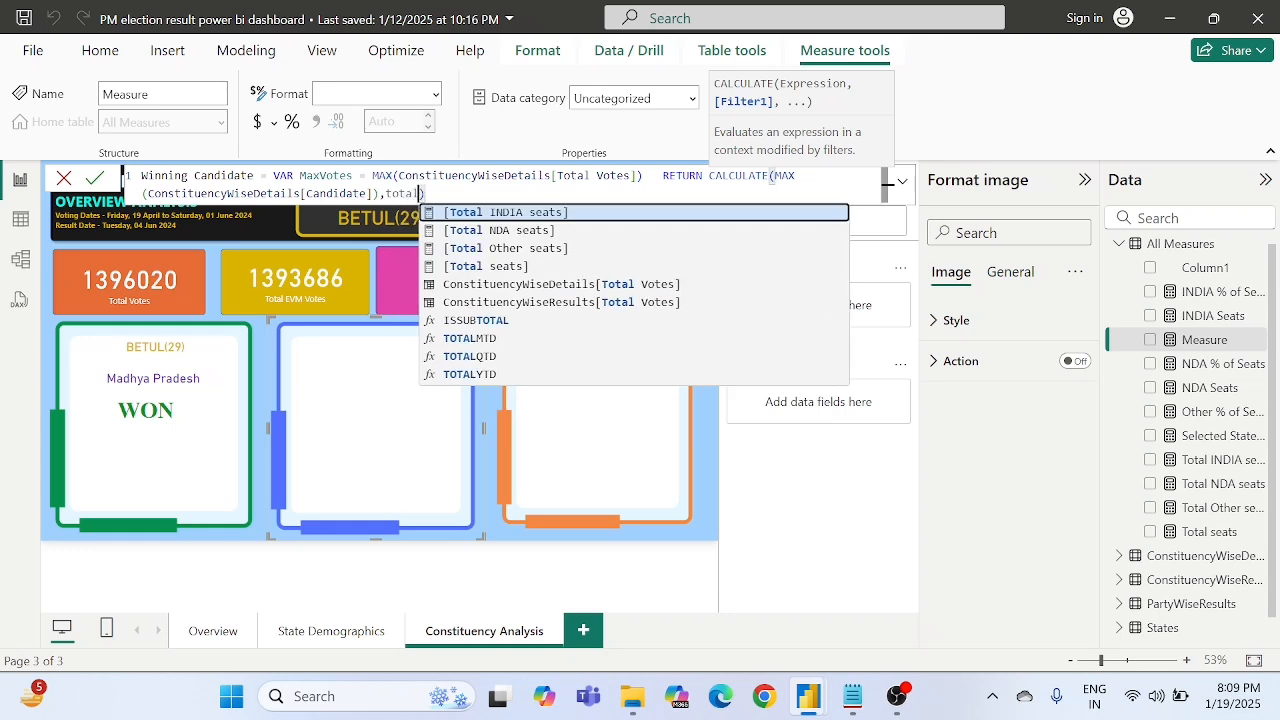
pyautogui.press('Down')
pyautogui.press('Down')
pyautogui.press('Down')
pyautogui.press('Down')
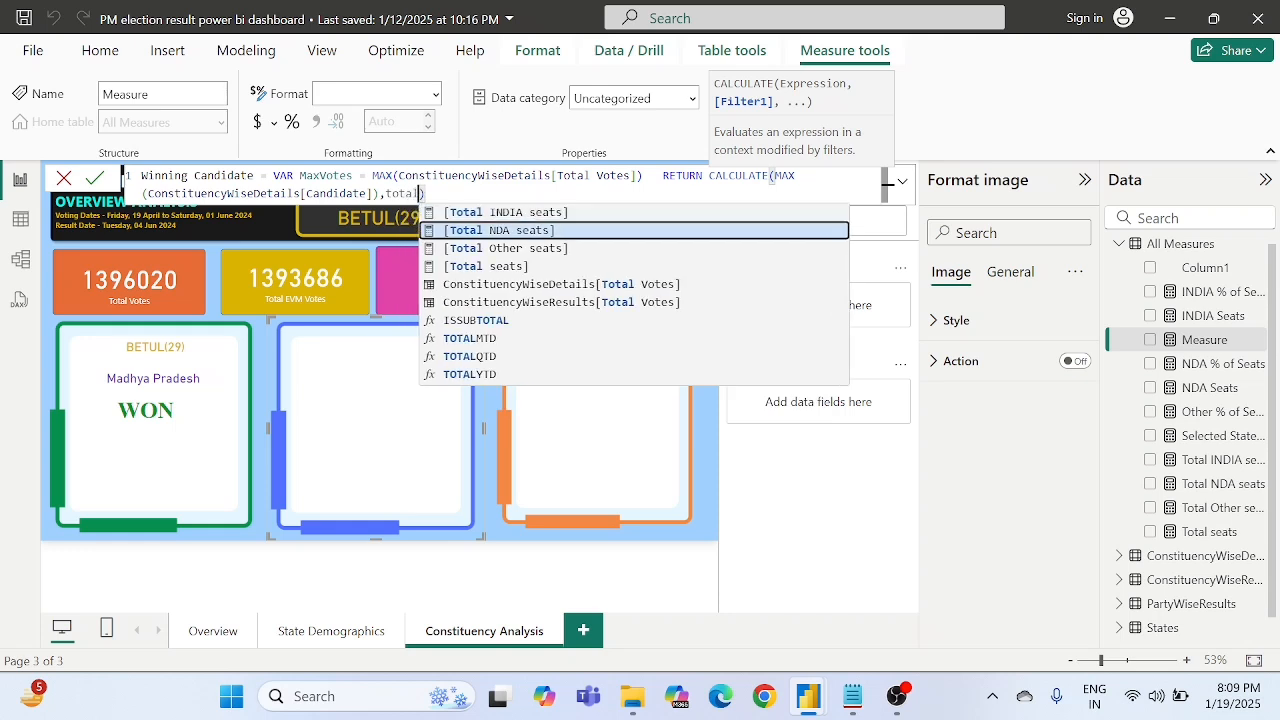
pyautogui.press('Tab')
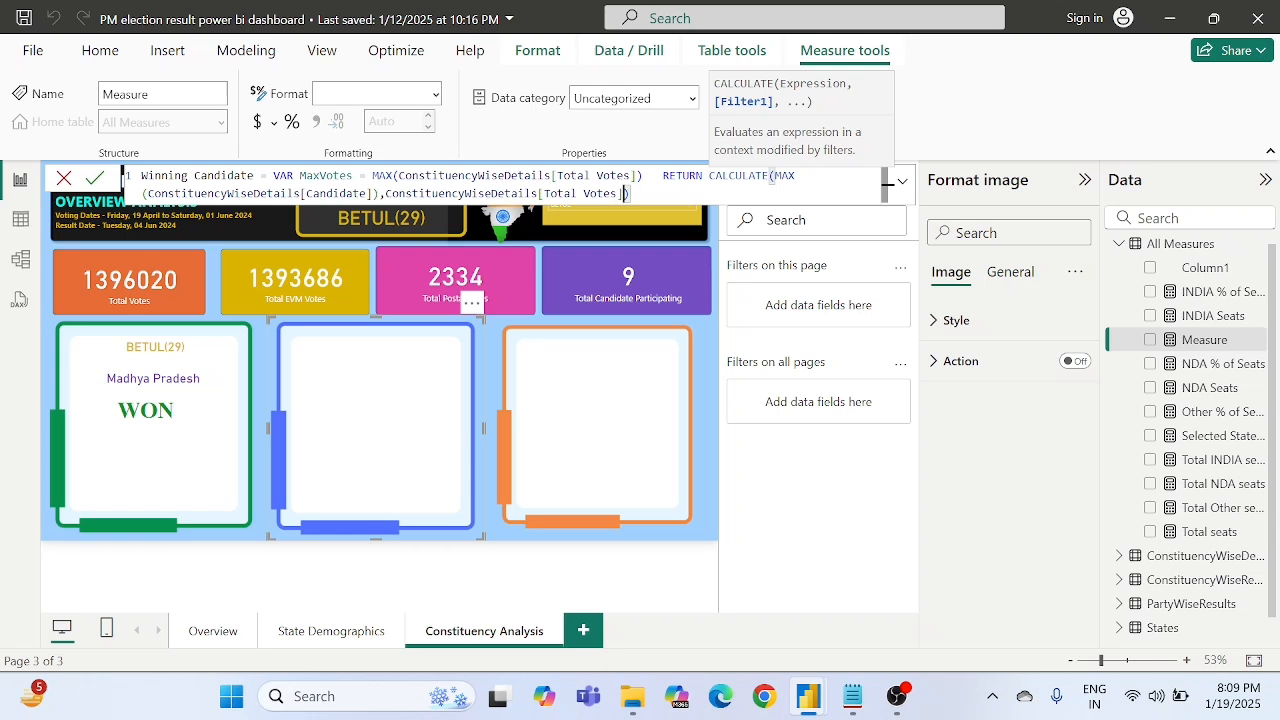
pyautogui.write('=max')
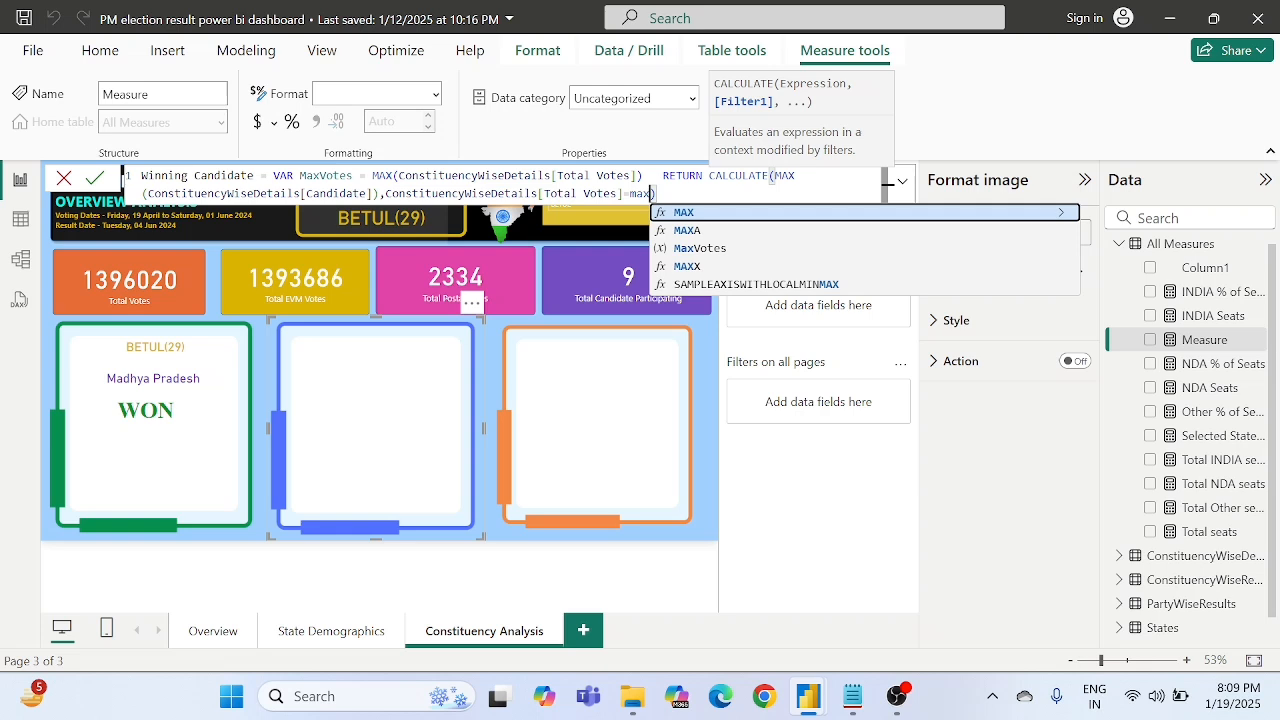
pyautogui.press('Down')
pyautogui.press('Down')
pyautogui.press('Tab')
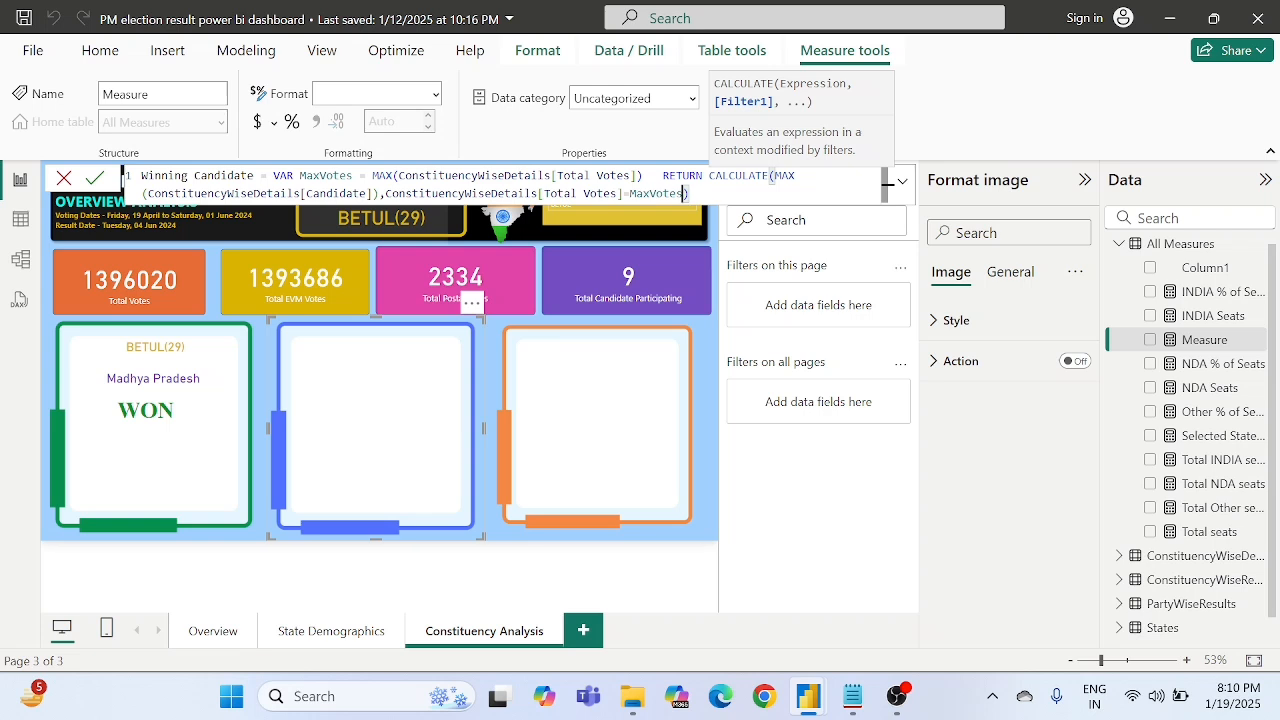
# - Review the Winning Candidate formula, examining the MaxVotes variable, the RETURN clause, the Candidate expression and the Total Votes filter
pyautogui.doubleClick(380, 176)
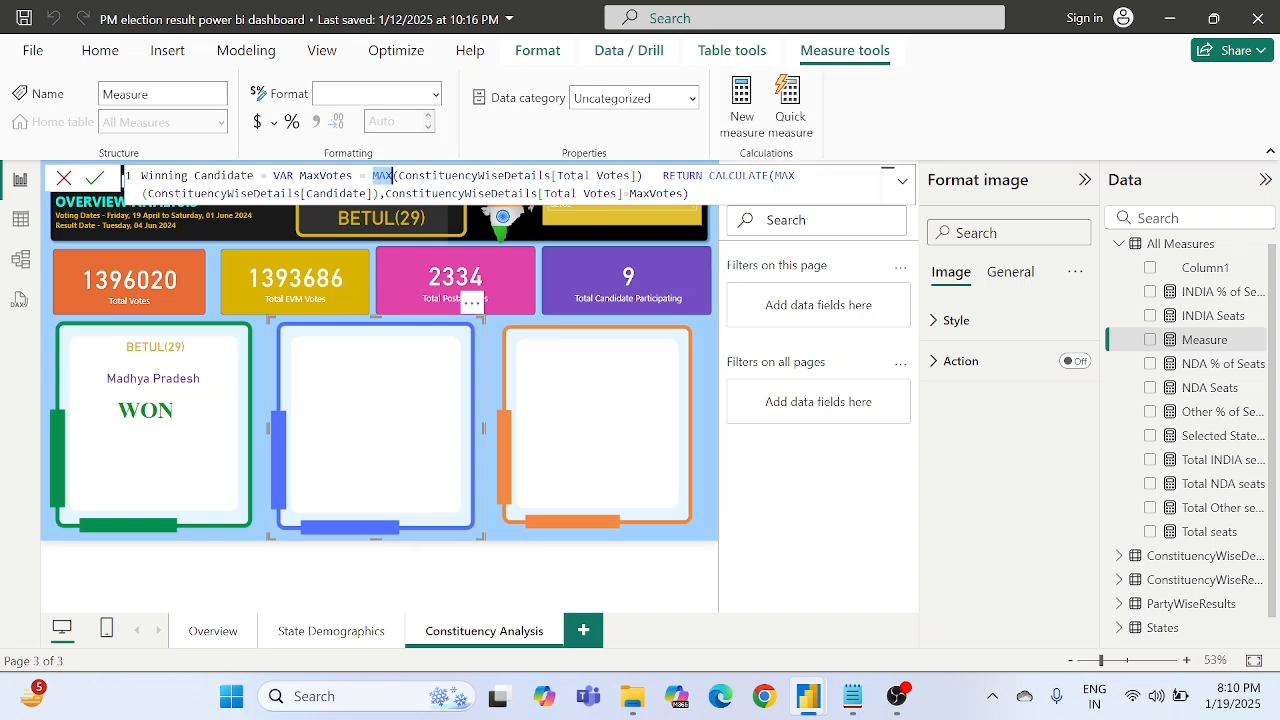
pyautogui.doubleClick(331, 176)
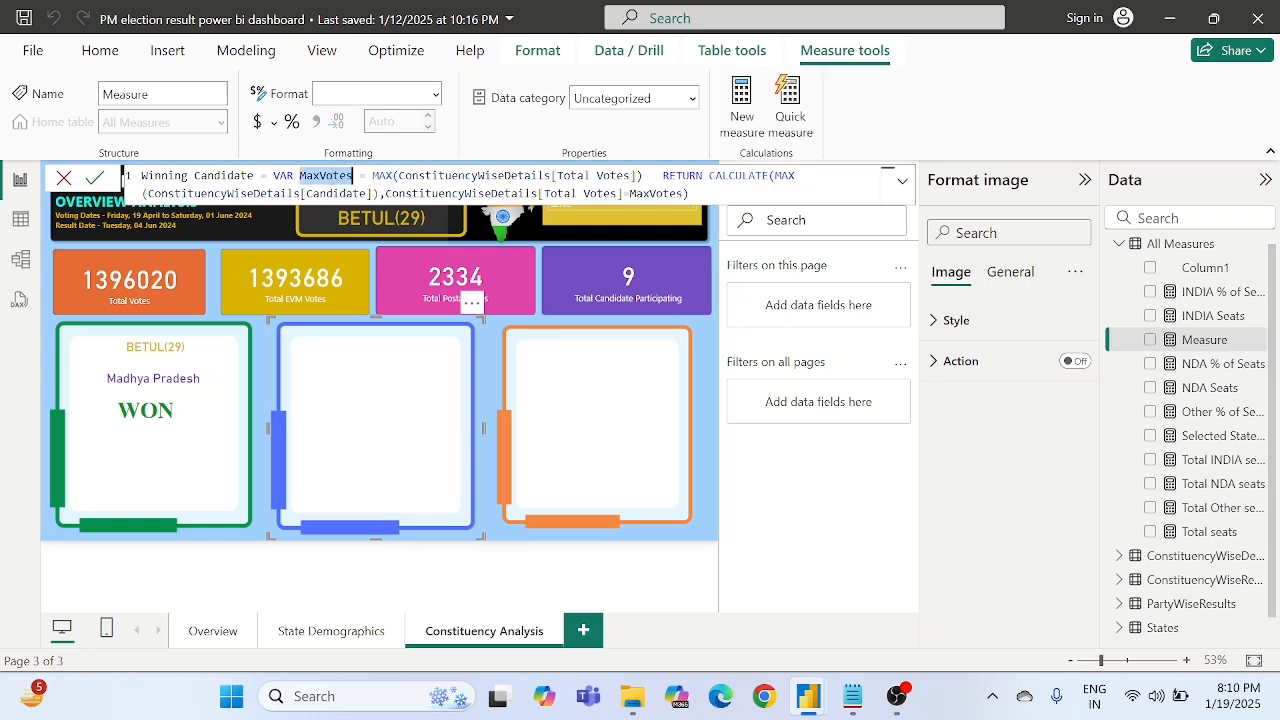
pyautogui.click(293, 176)
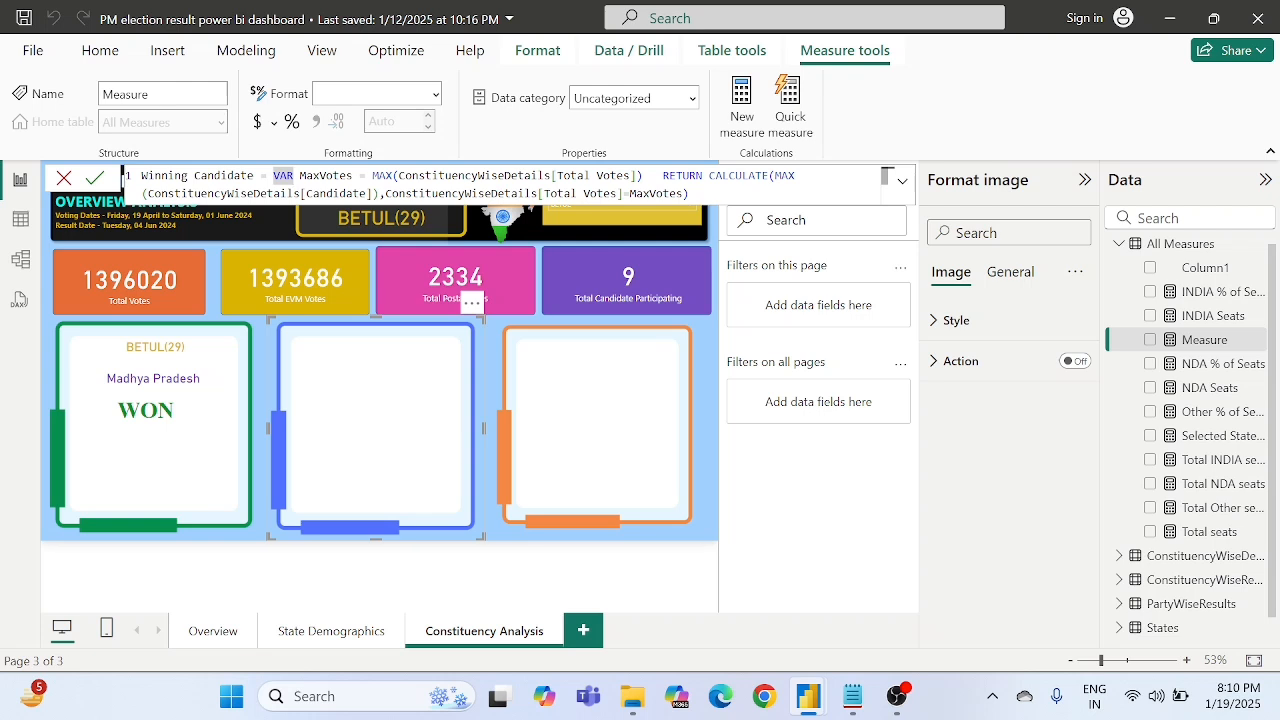
pyautogui.doubleClick(328, 176)
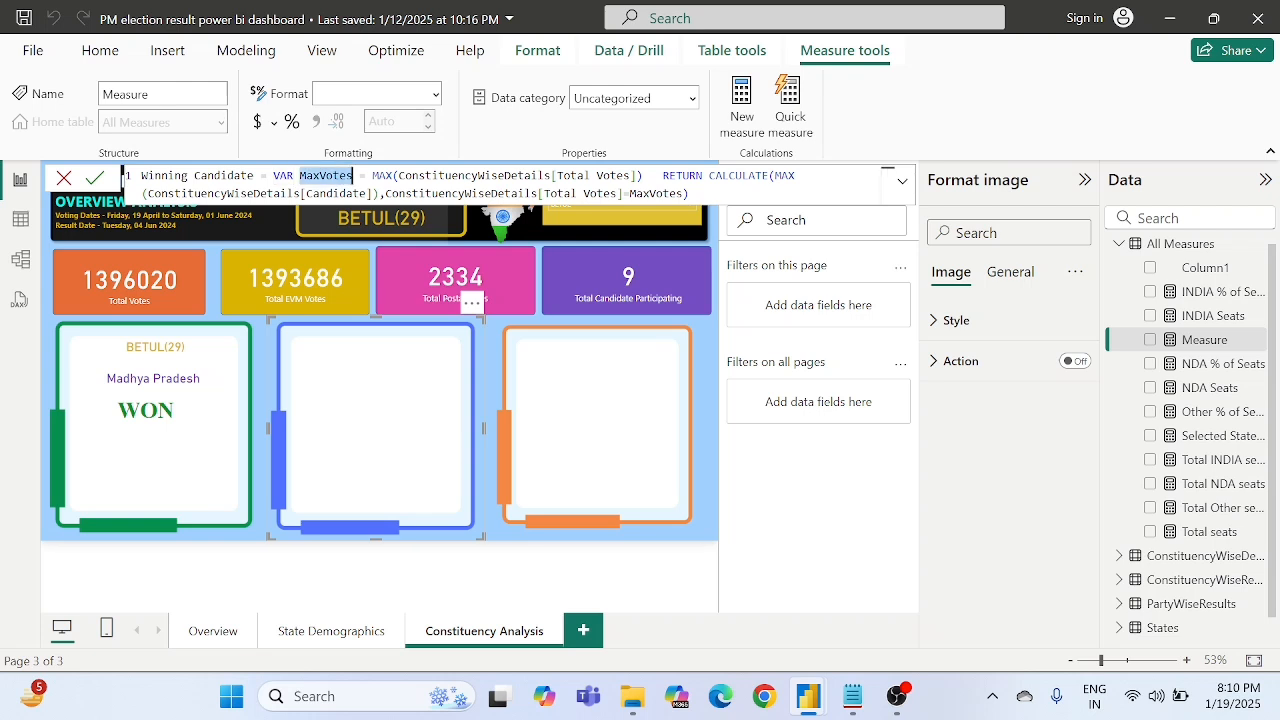
pyautogui.moveTo(398, 176); pyautogui.dragTo(551, 176)
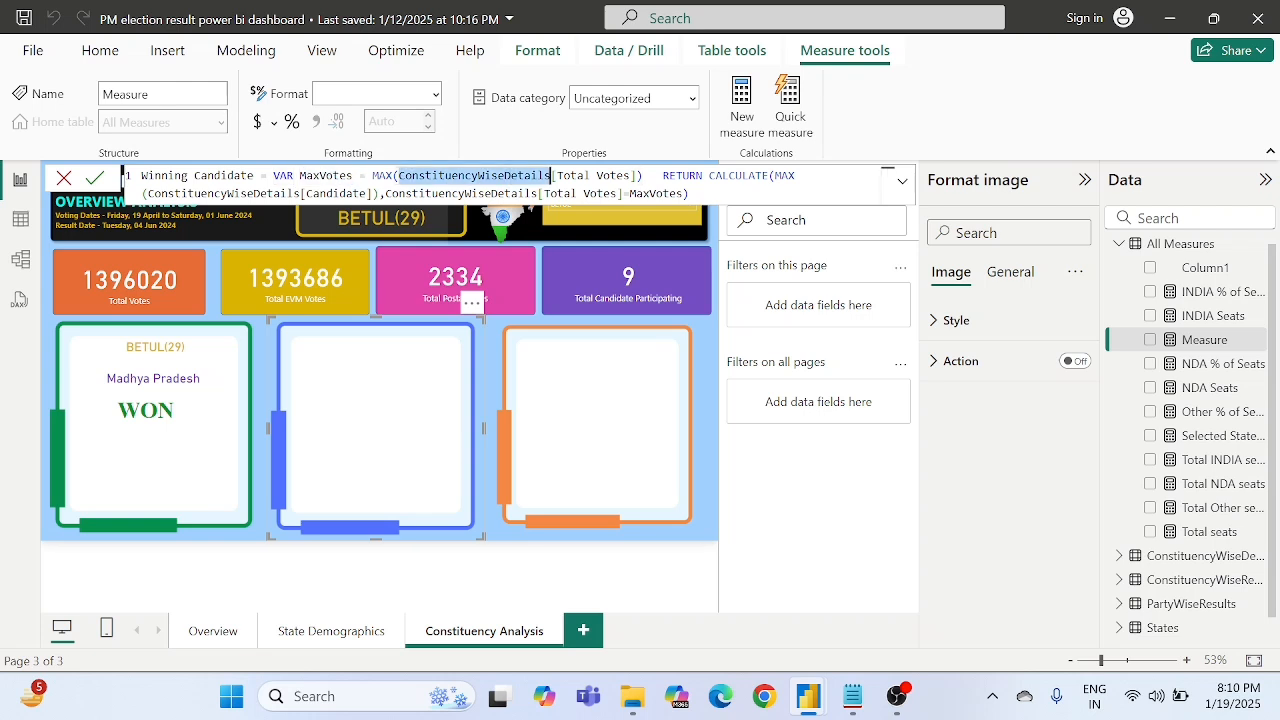
pyautogui.click(602, 176)
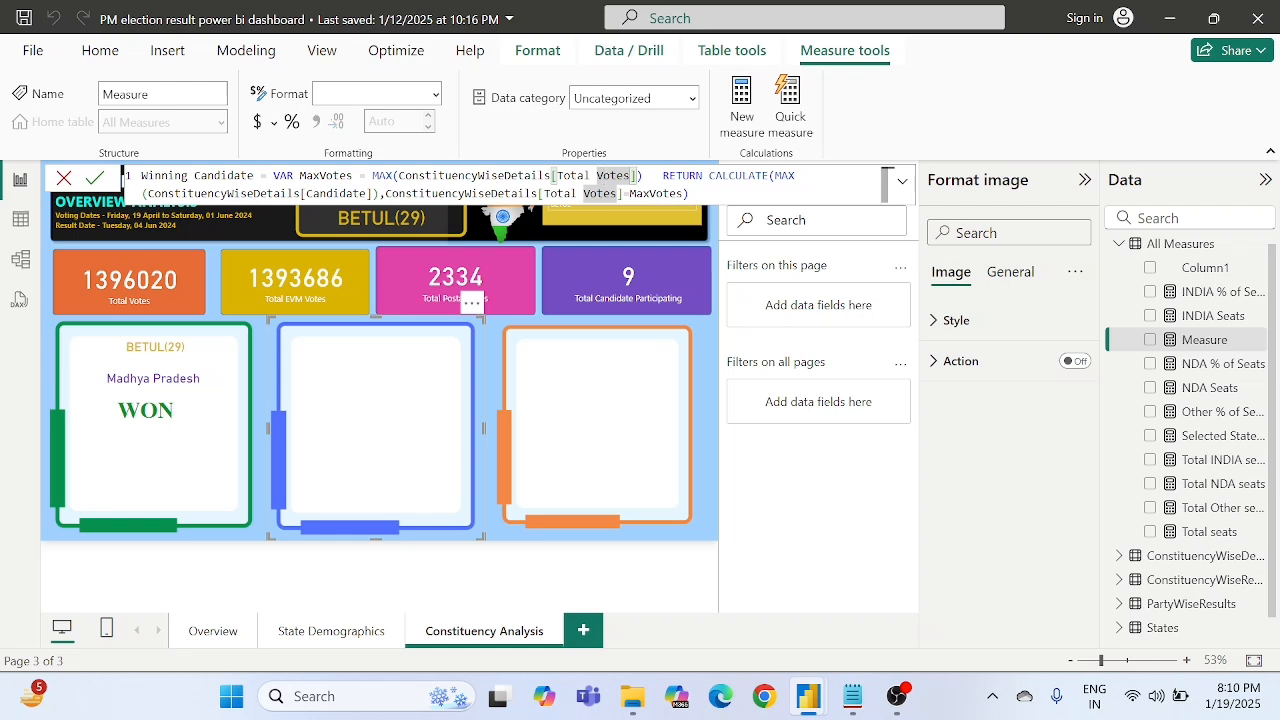
pyautogui.click(690, 176)
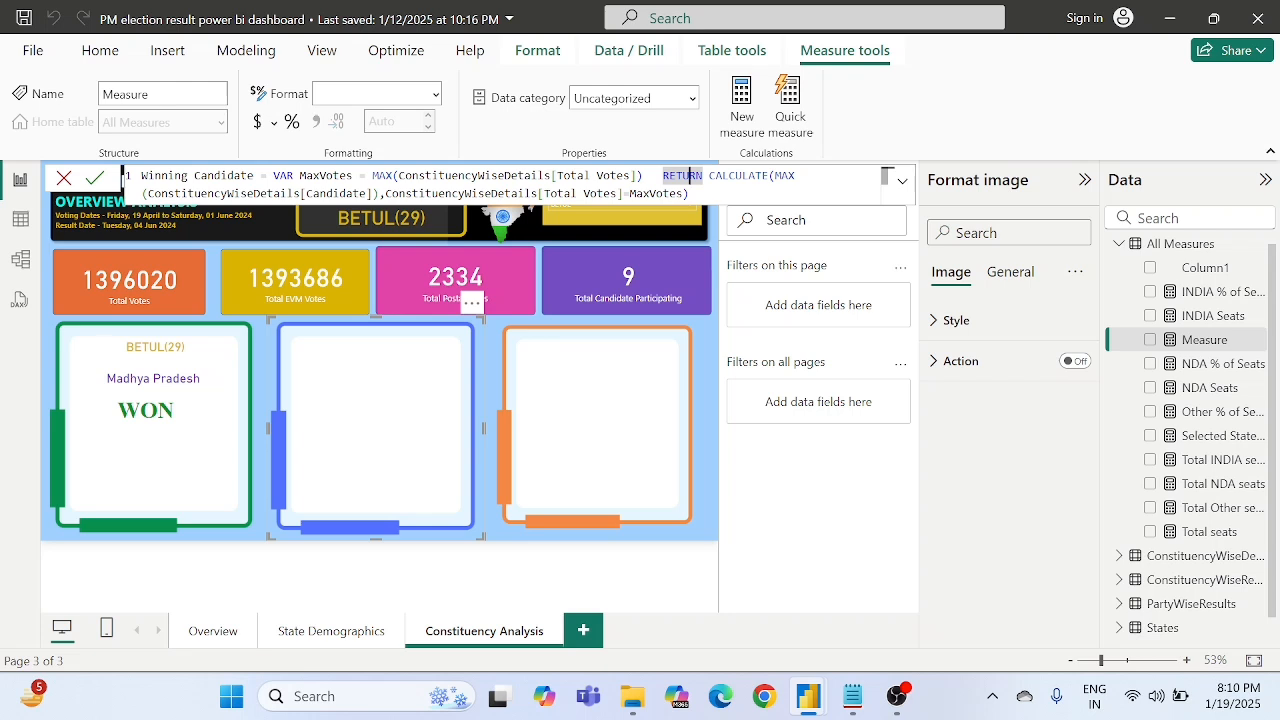
pyautogui.click(336, 193)
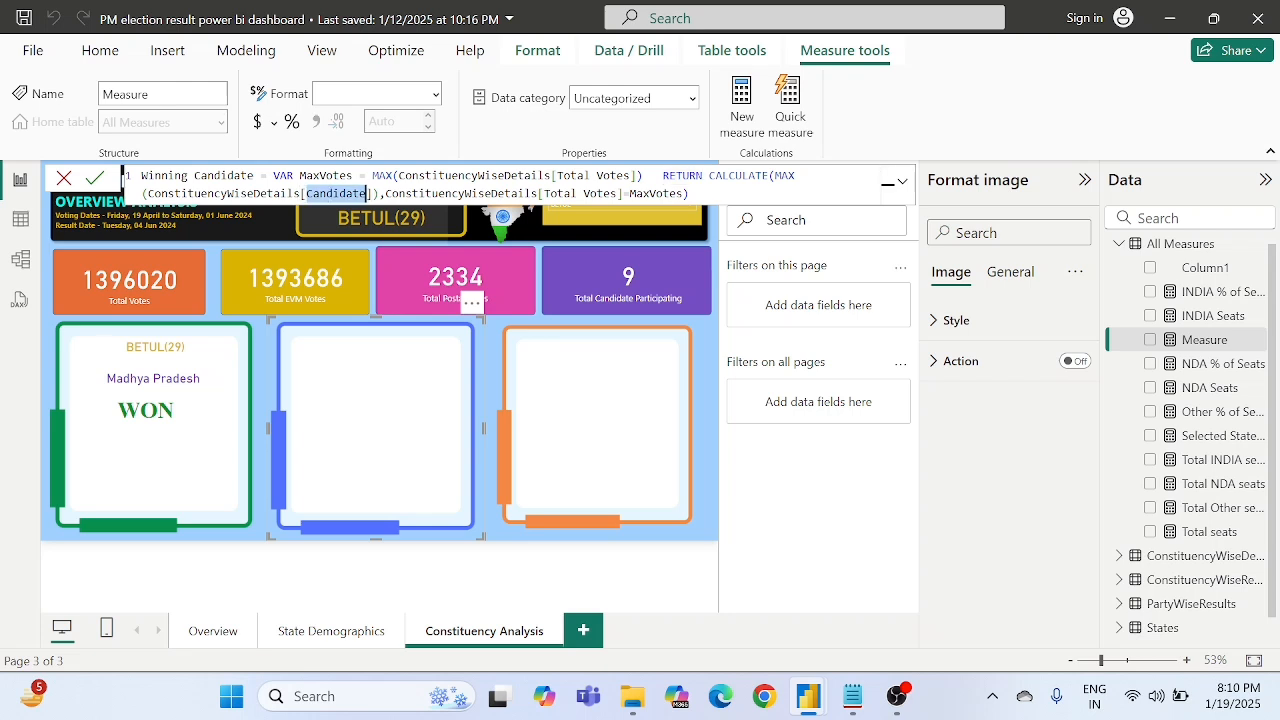
pyautogui.moveTo(545, 194); pyautogui.dragTo(577, 194)
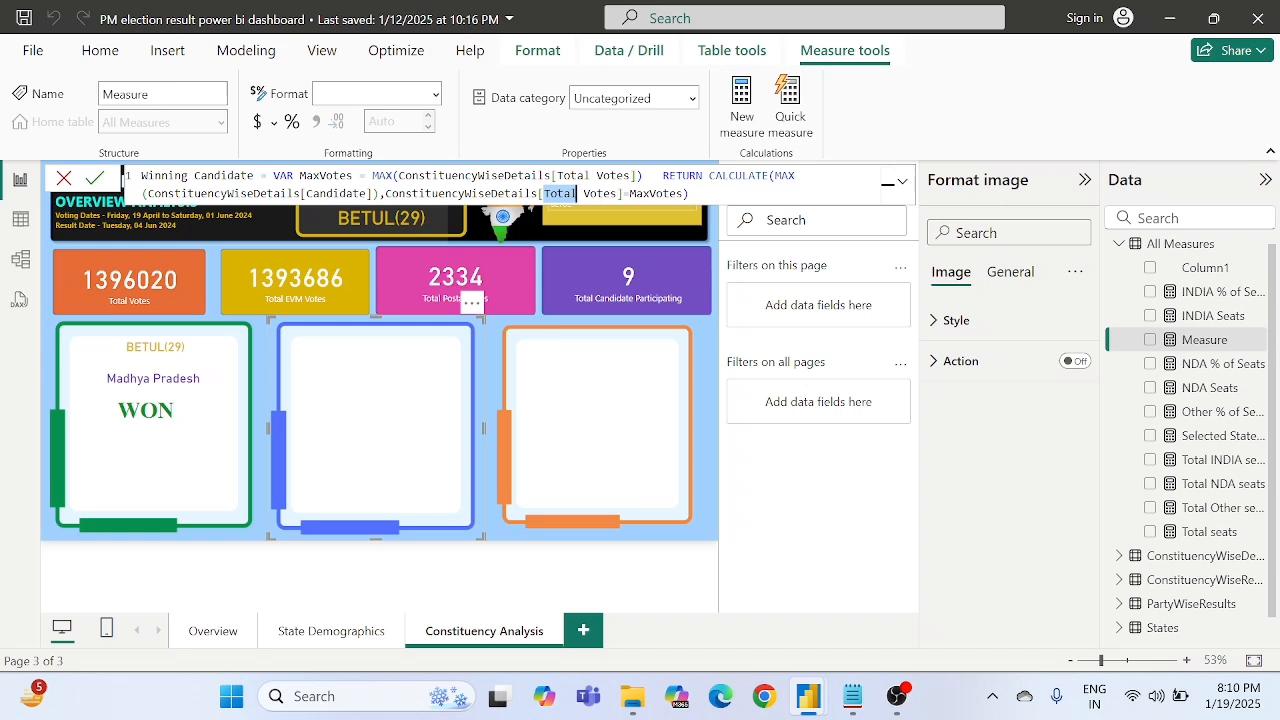
pyautogui.doubleClick(332, 176)
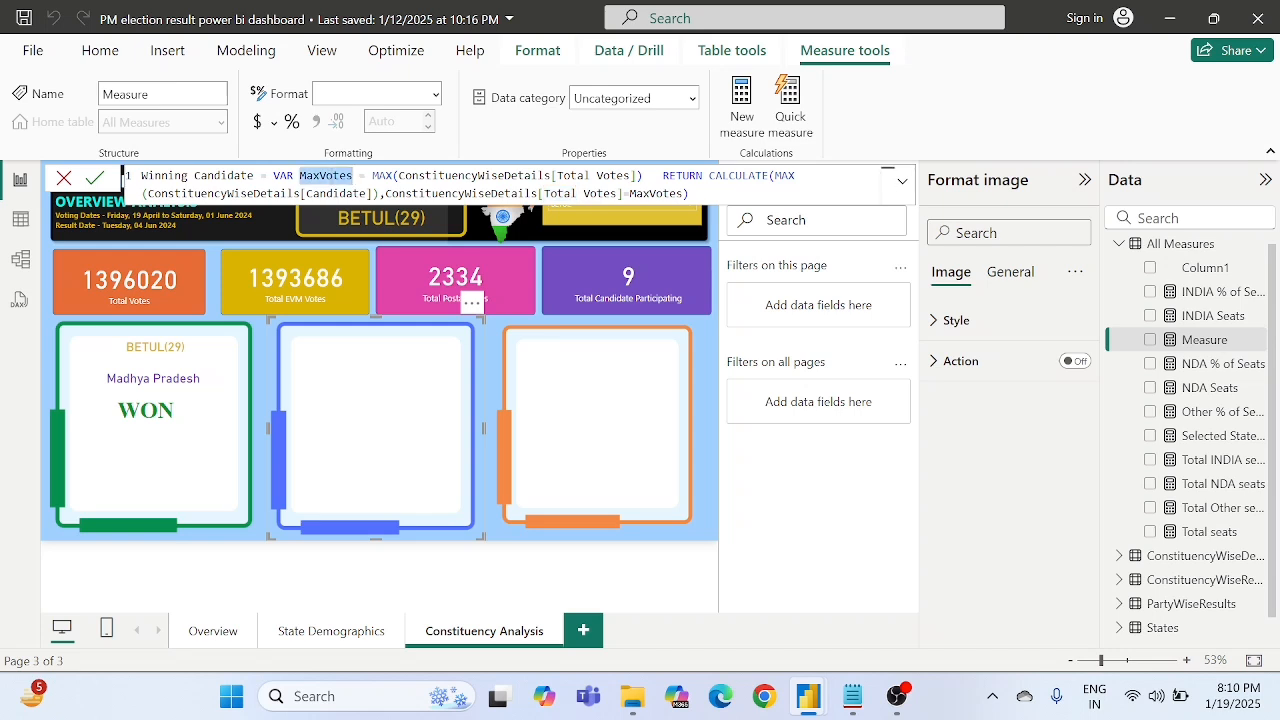
pyautogui.doubleClick(462, 194)
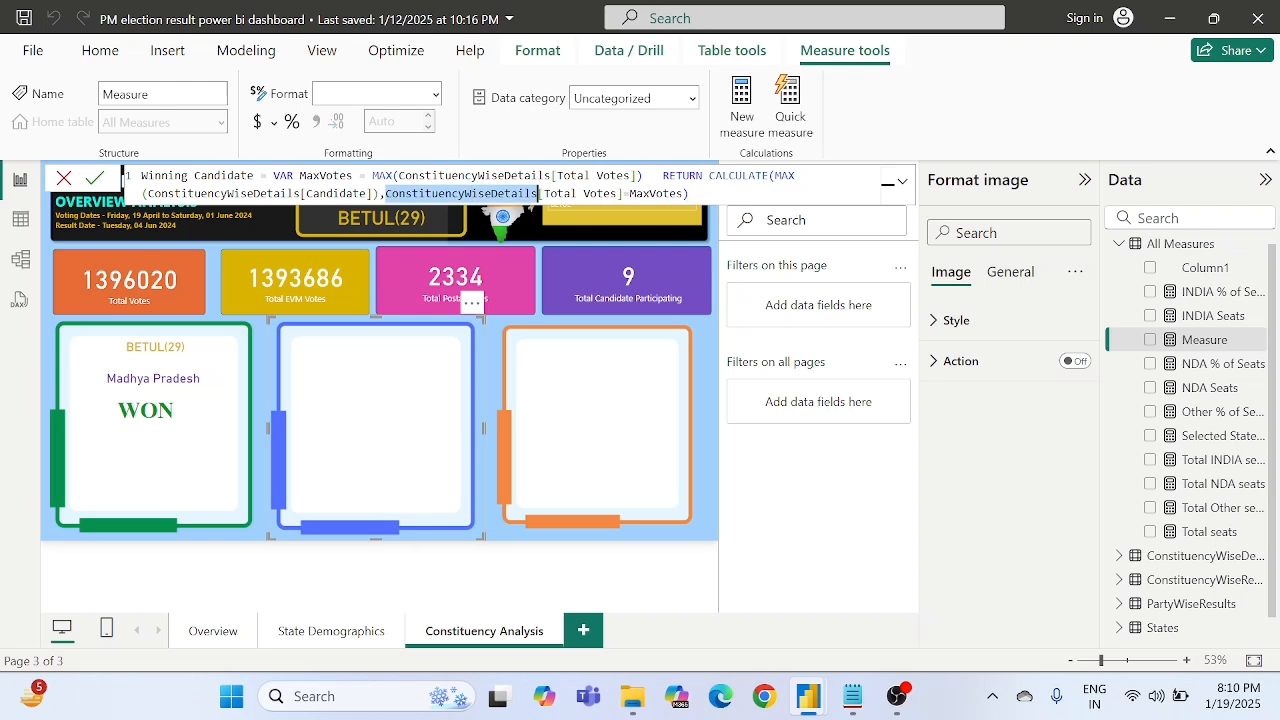
pyautogui.click(325, 194)
pyautogui.doubleClick(325, 194)
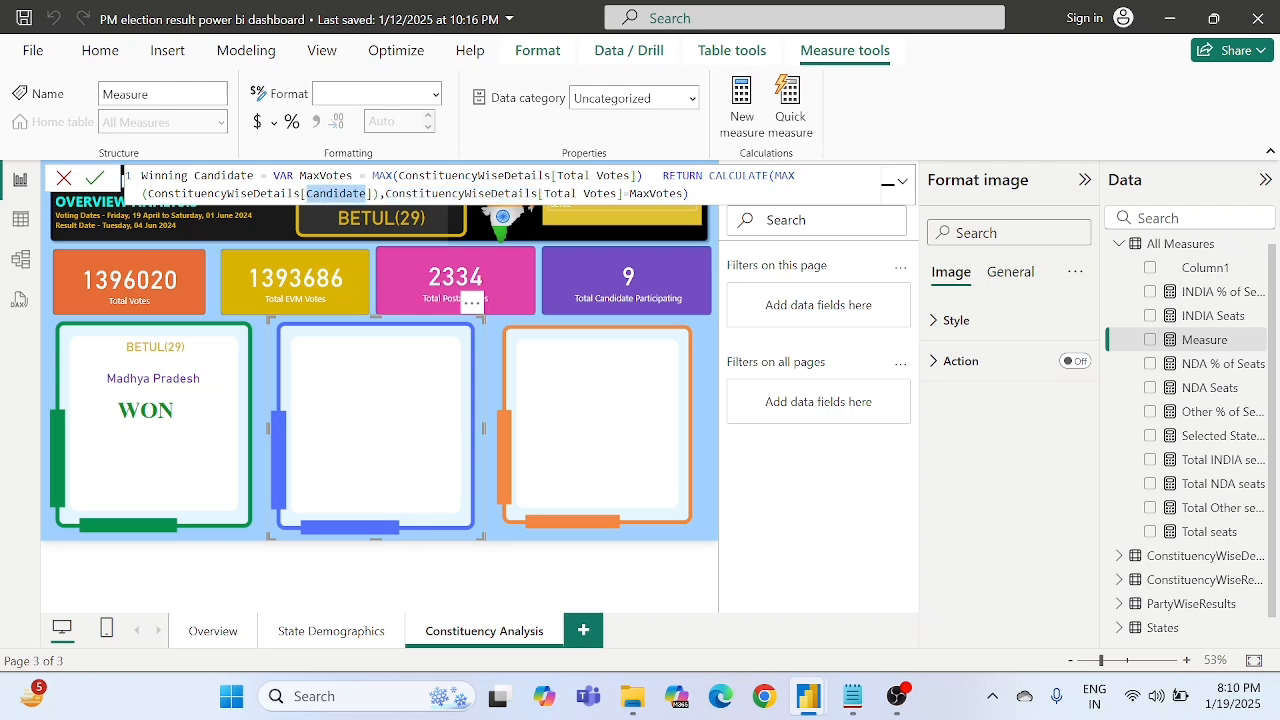
pyautogui.doubleClick(151, 194)
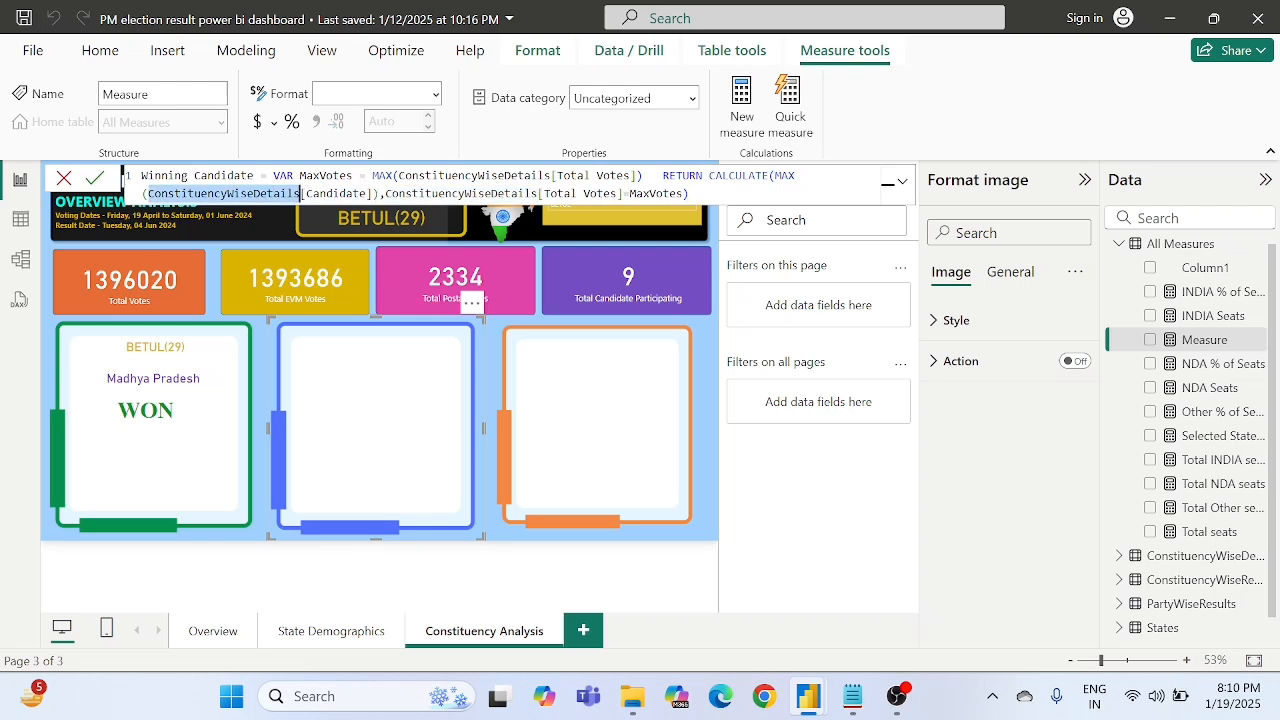
pyautogui.doubleClick(335, 194)
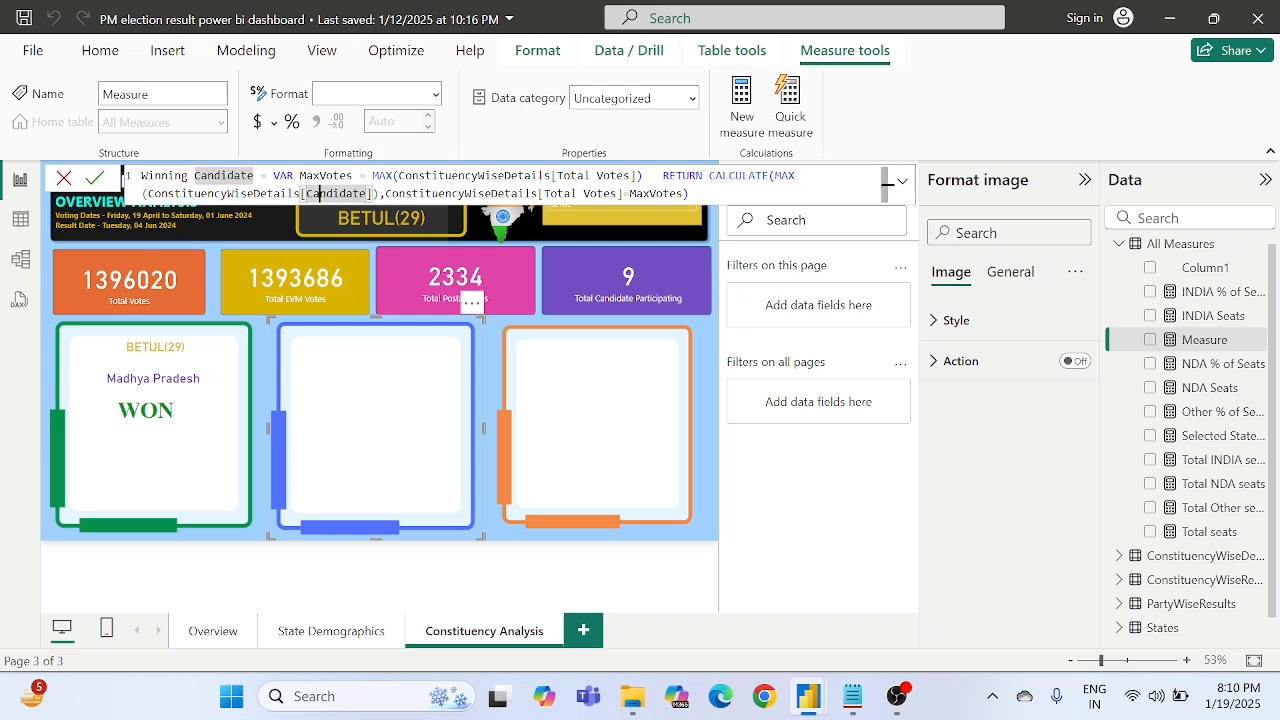
pyautogui.click(463, 193)
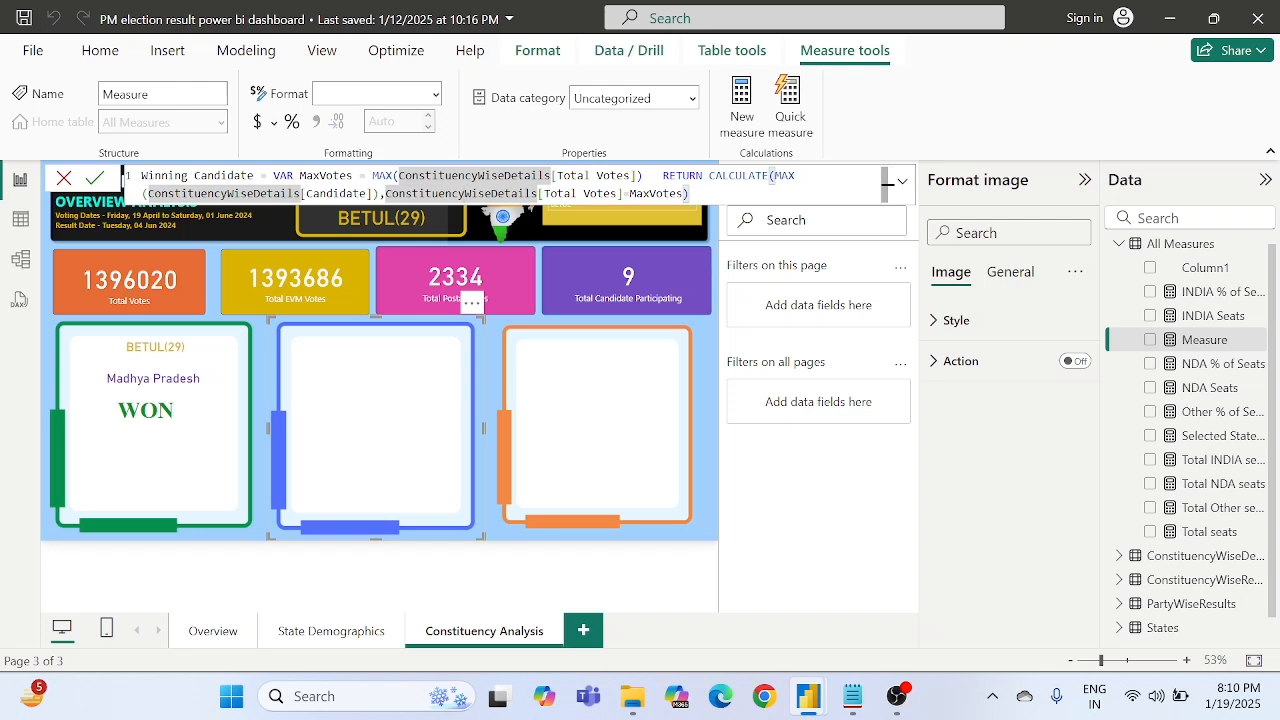
# - Commit the Winning Candidate measure formula
pyautogui.click(97, 179)
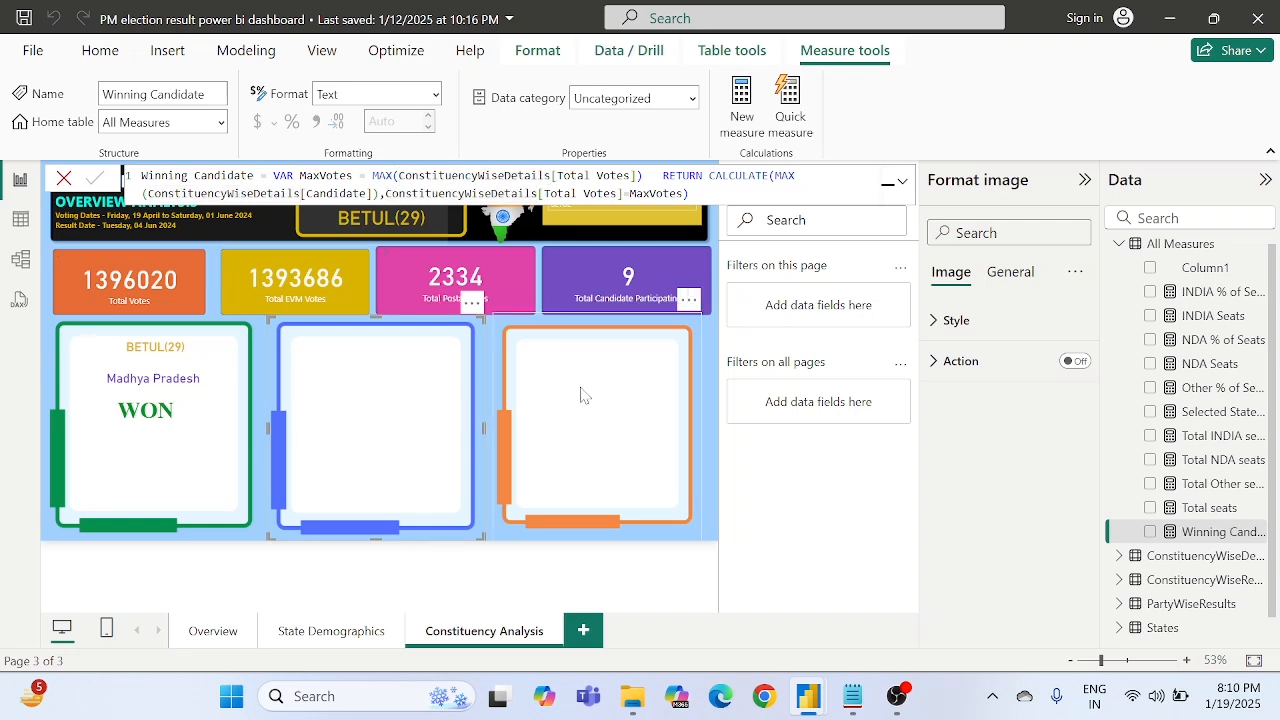
# - Duplicate the Madhya Pradesh state name card and place the copy directly below the WON text in the green frame
pyautogui.click(139, 375)
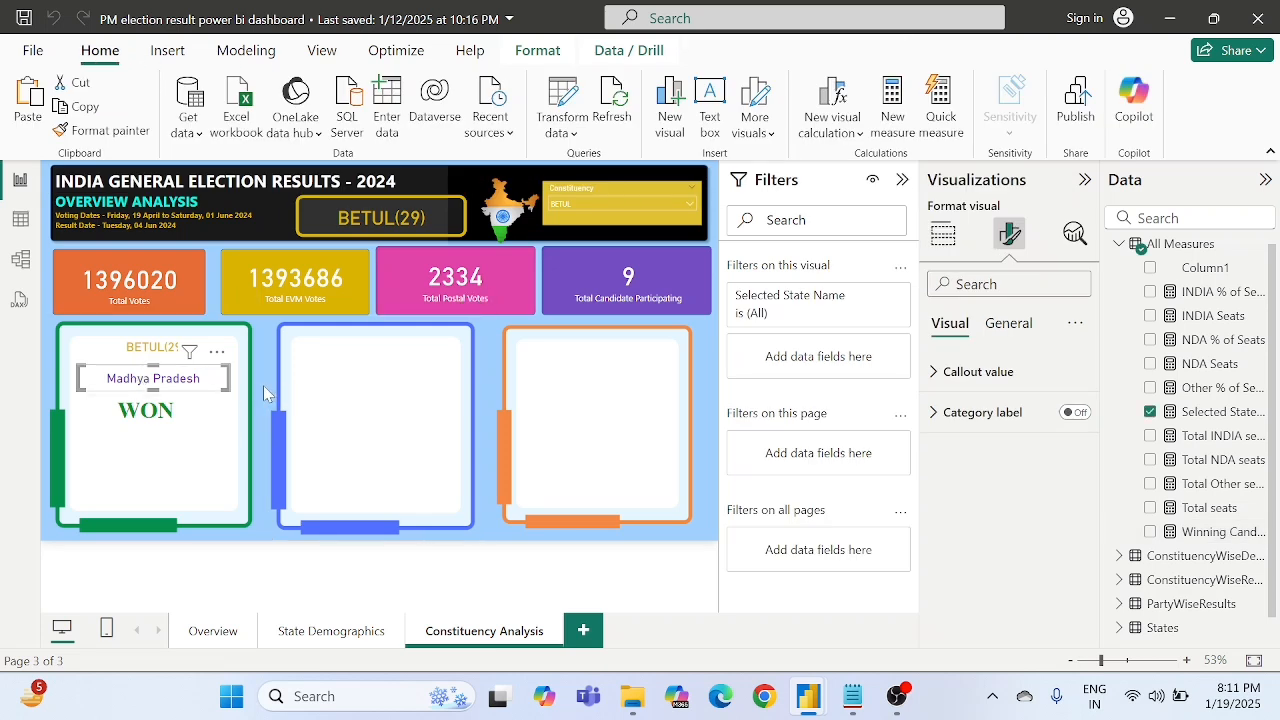
pyautogui.hotkey('ctrl', 'c')
pyautogui.hotkey('ctrl', 'v')
pyautogui.moveTo(170, 389); pyautogui.dragTo(232, 441)
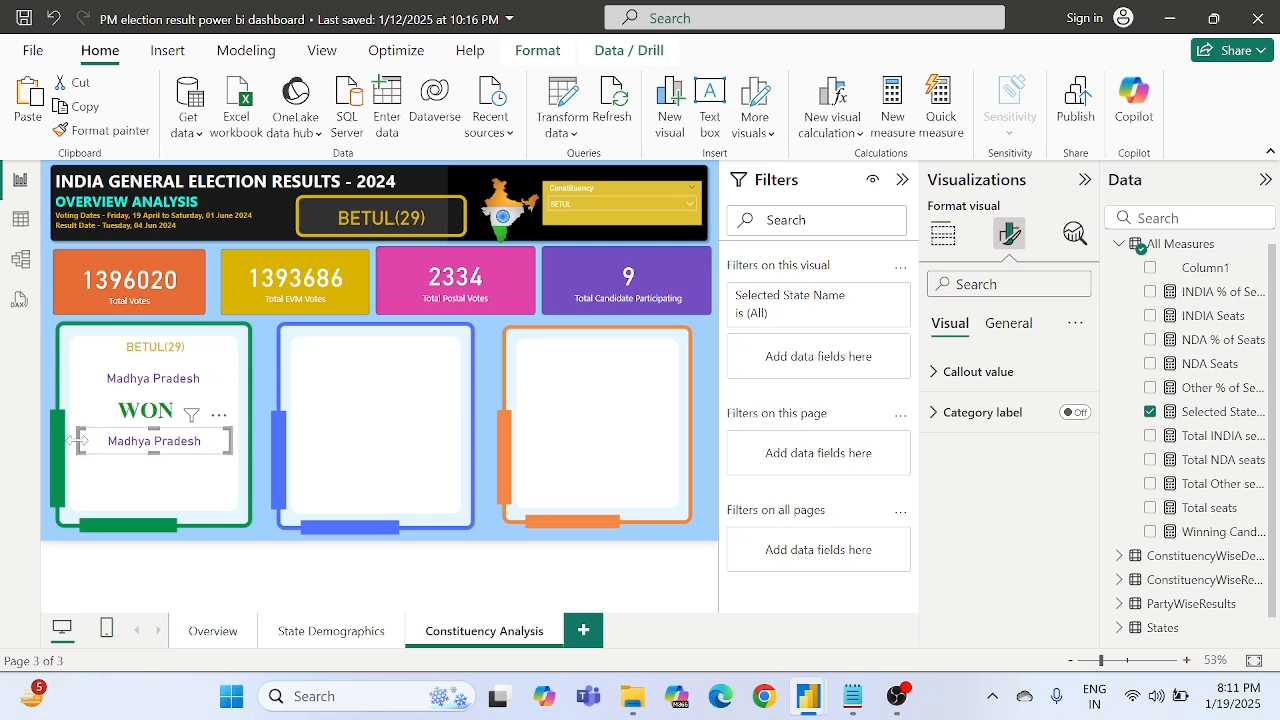
pyautogui.moveTo(72, 441); pyautogui.dragTo(75, 446)
# - Replace the Selected State Name field in the copied card with the Winning Candidate measure
pyautogui.click(940, 238)
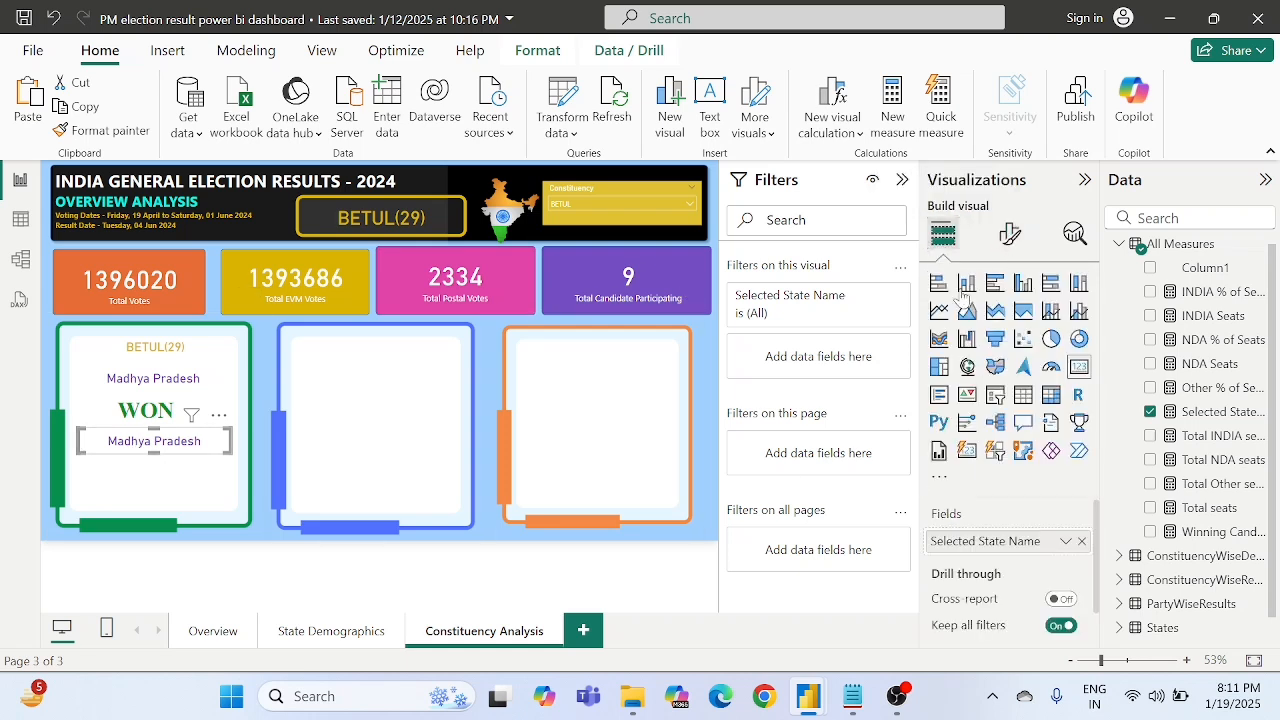
pyautogui.click(1080, 542)
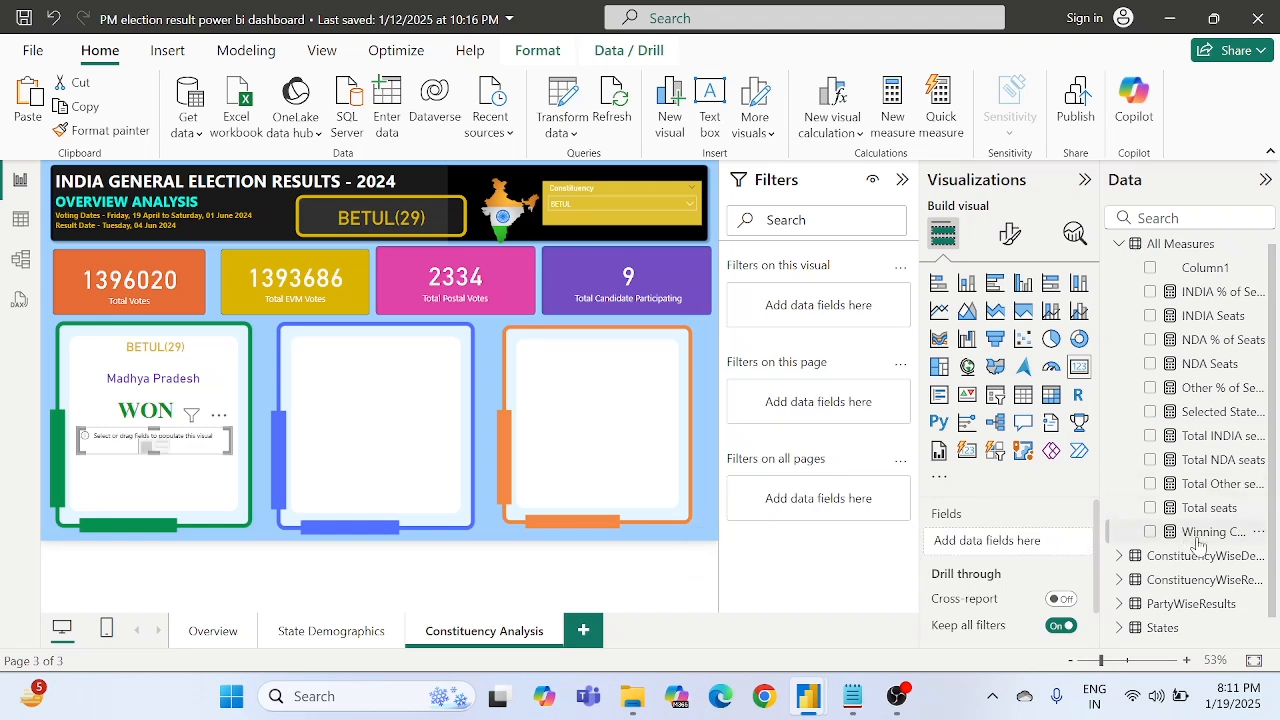
pyautogui.moveTo(1205, 532); pyautogui.dragTo(1002, 532)
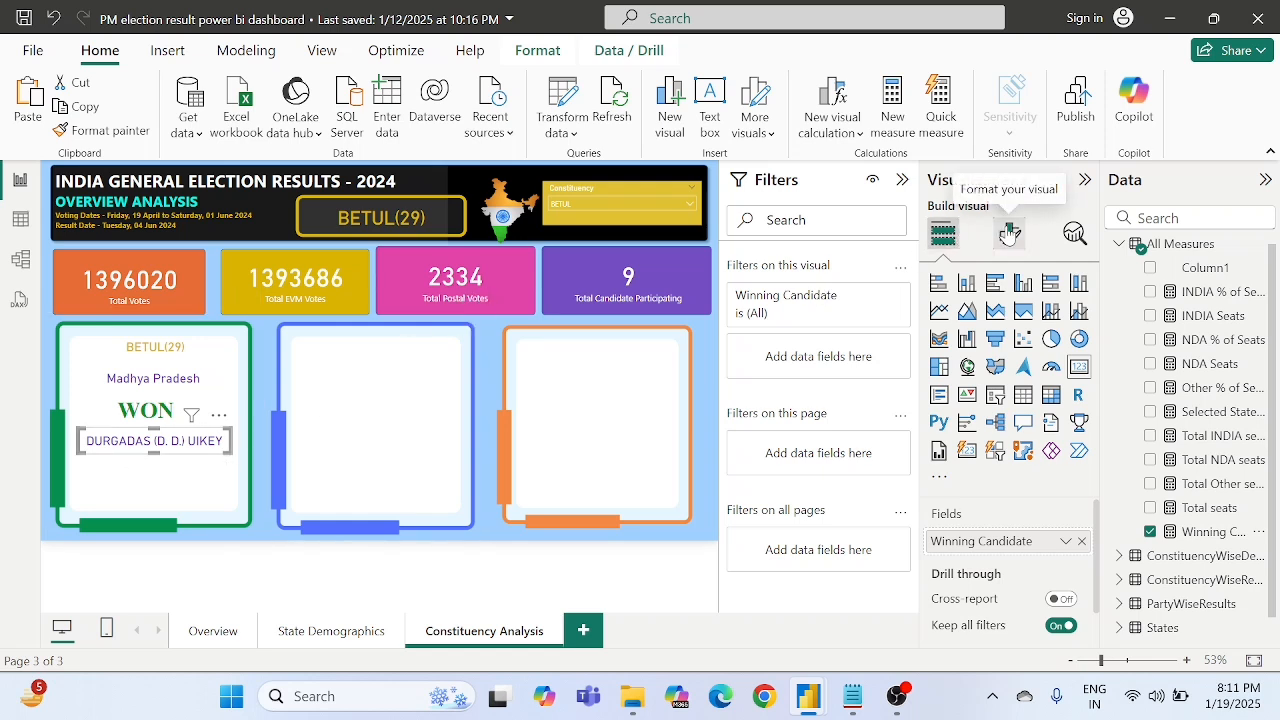
# - Set the callout value color of the winning candidate card to blue #118DFF and deselect the card
pyautogui.click(1007, 233)
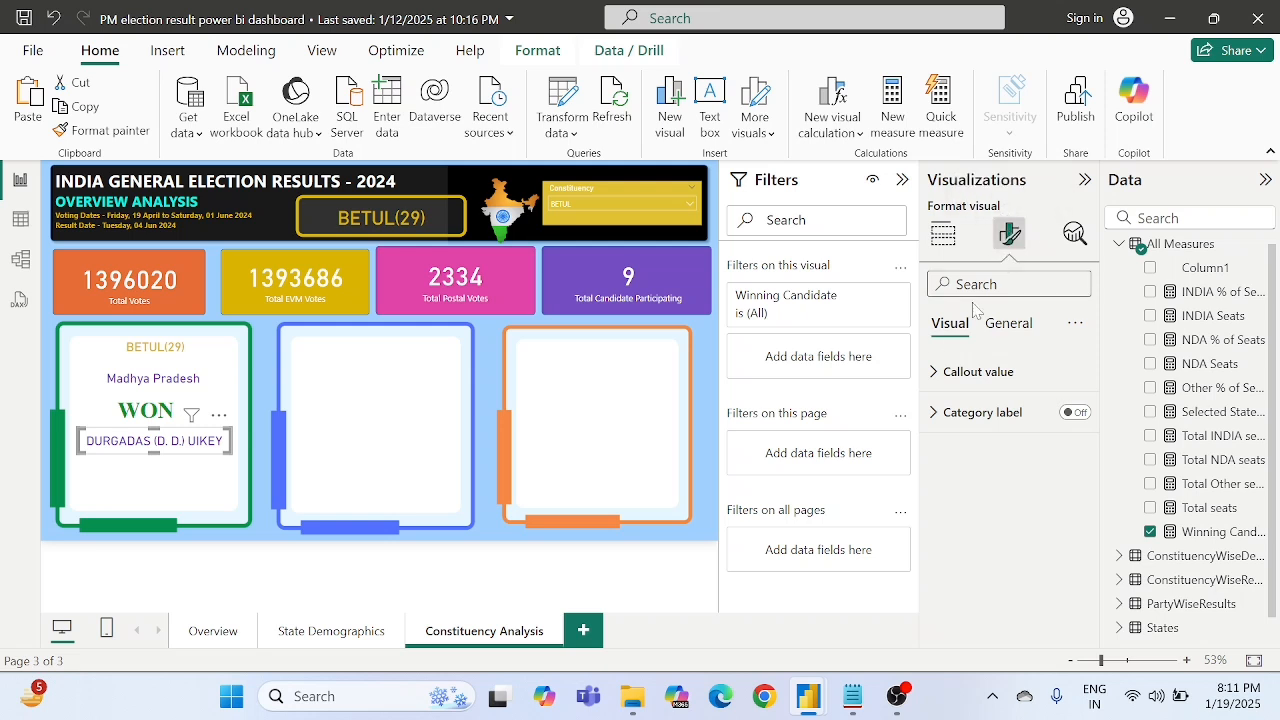
pyautogui.click(970, 371)
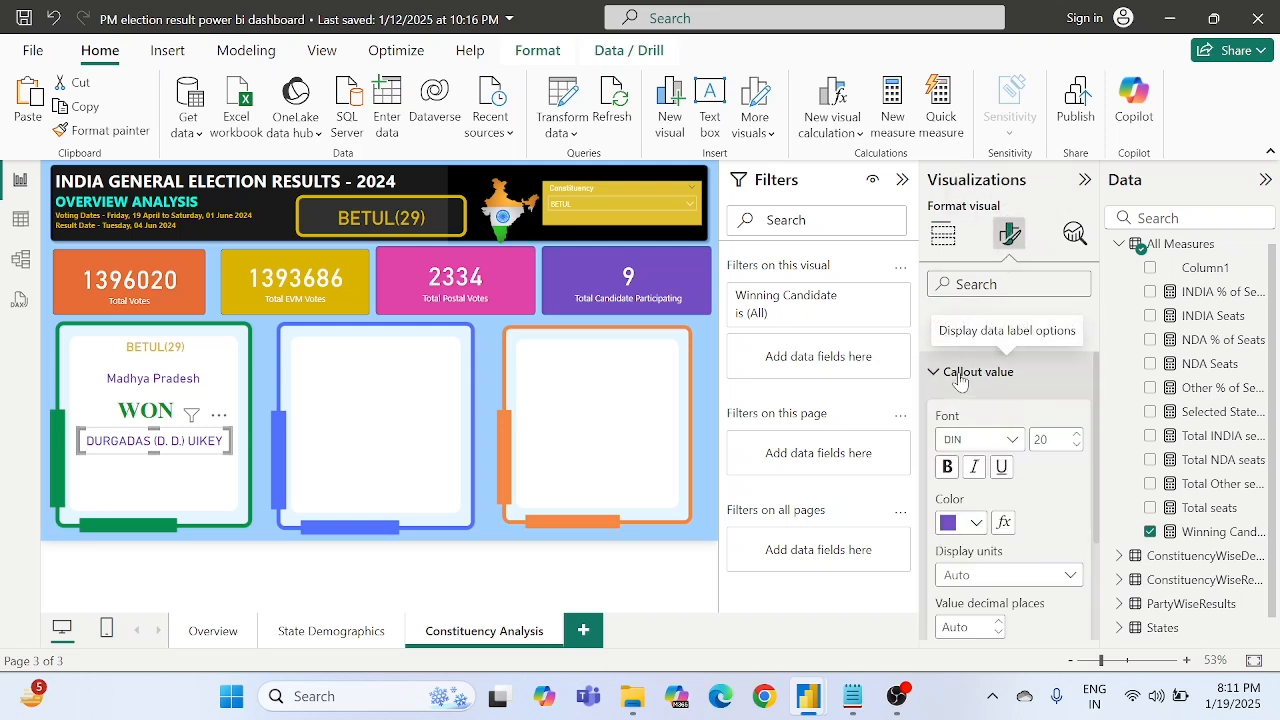
pyautogui.click(975, 524)
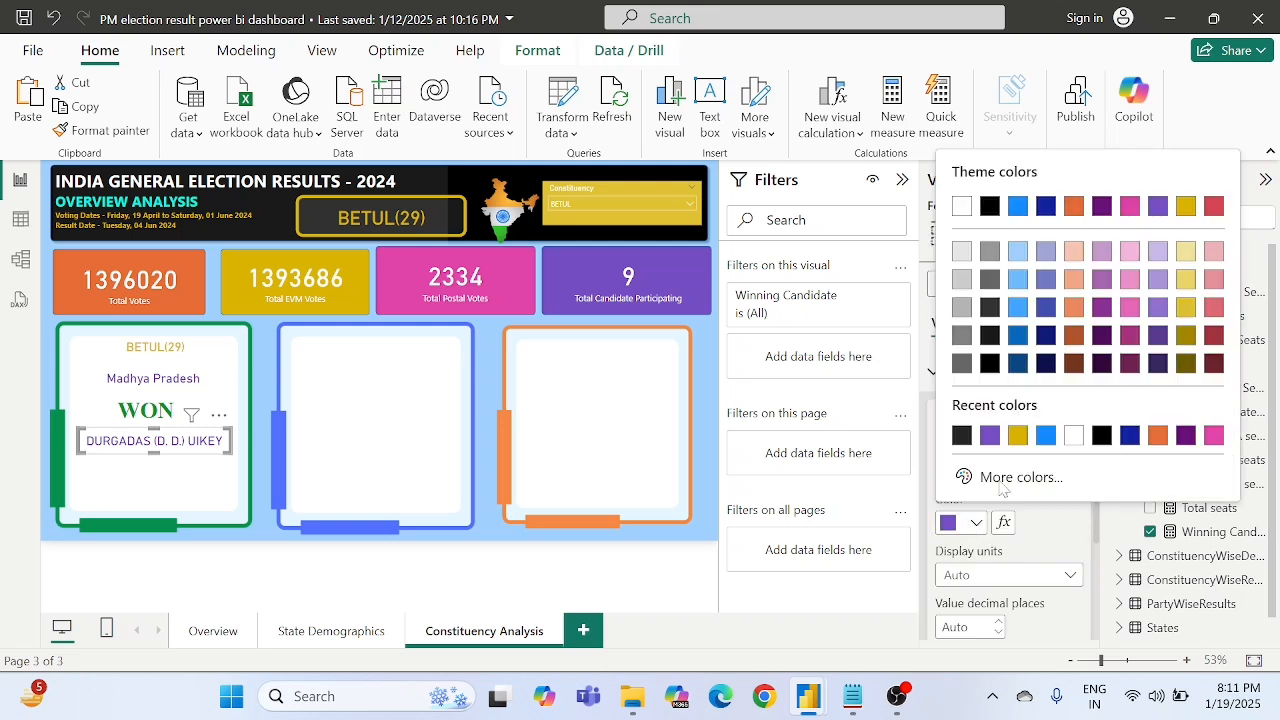
pyautogui.click(1044, 435)
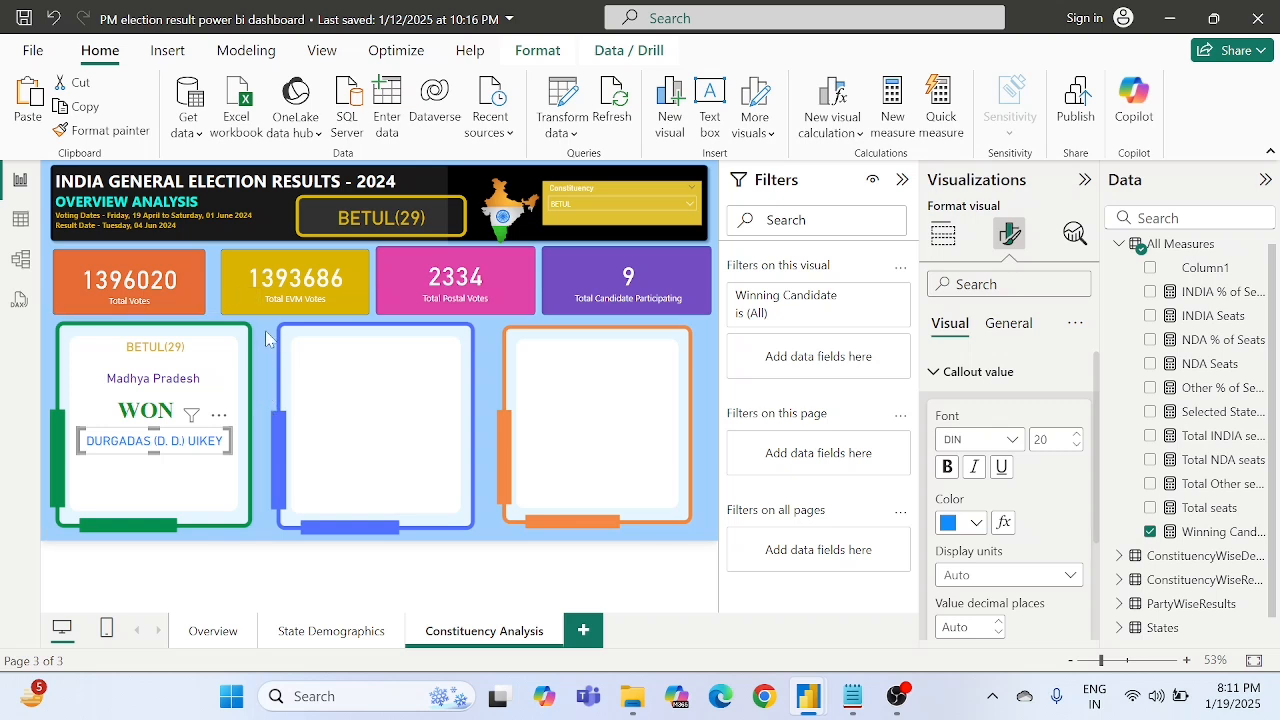
pyautogui.click(710, 380)
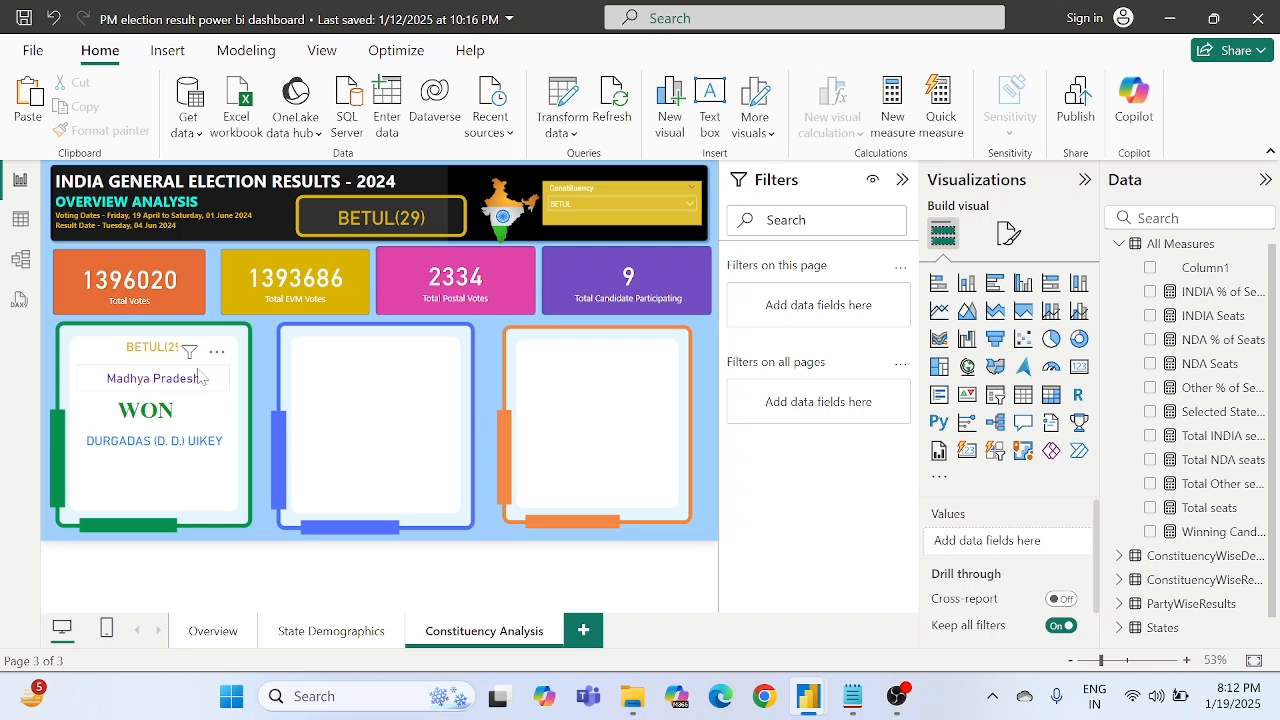
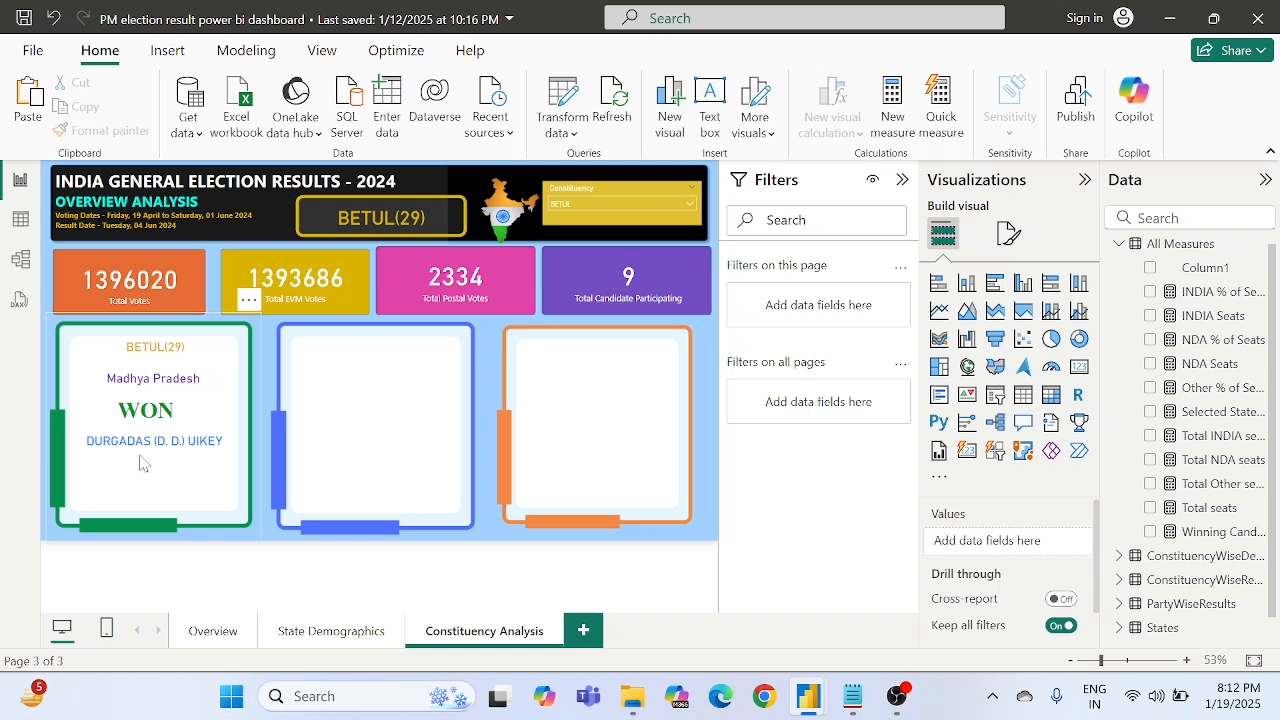
# - Create a new measure named Winning Party Name in the All Measures table and begin its formula with VAR
pyautogui.rightClick(1155, 251)
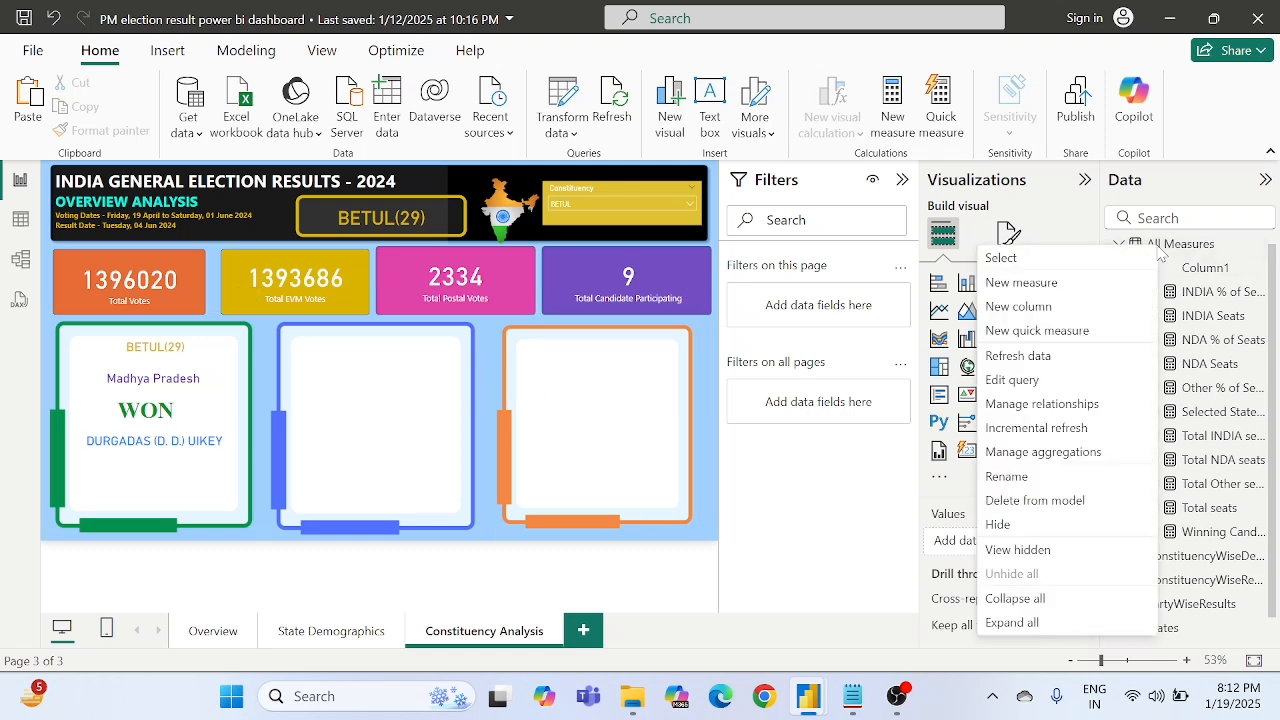
pyautogui.click(1010, 283)
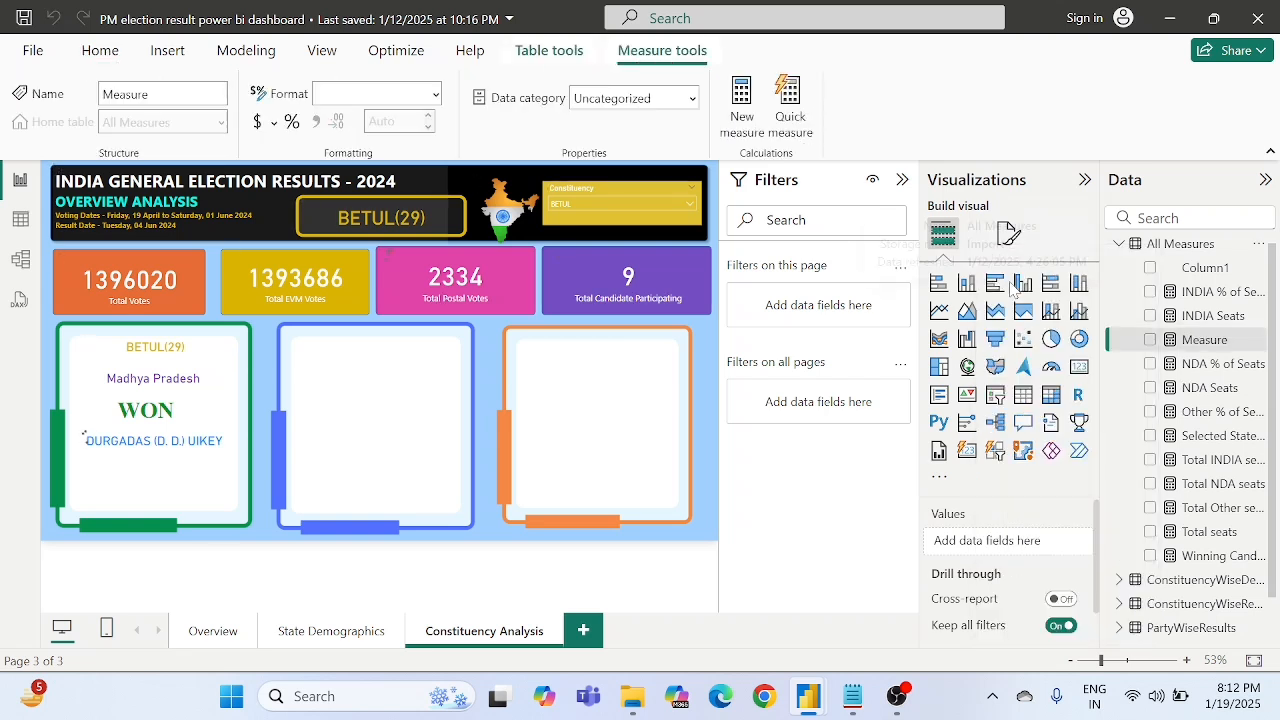
pyautogui.press('BackSpace')
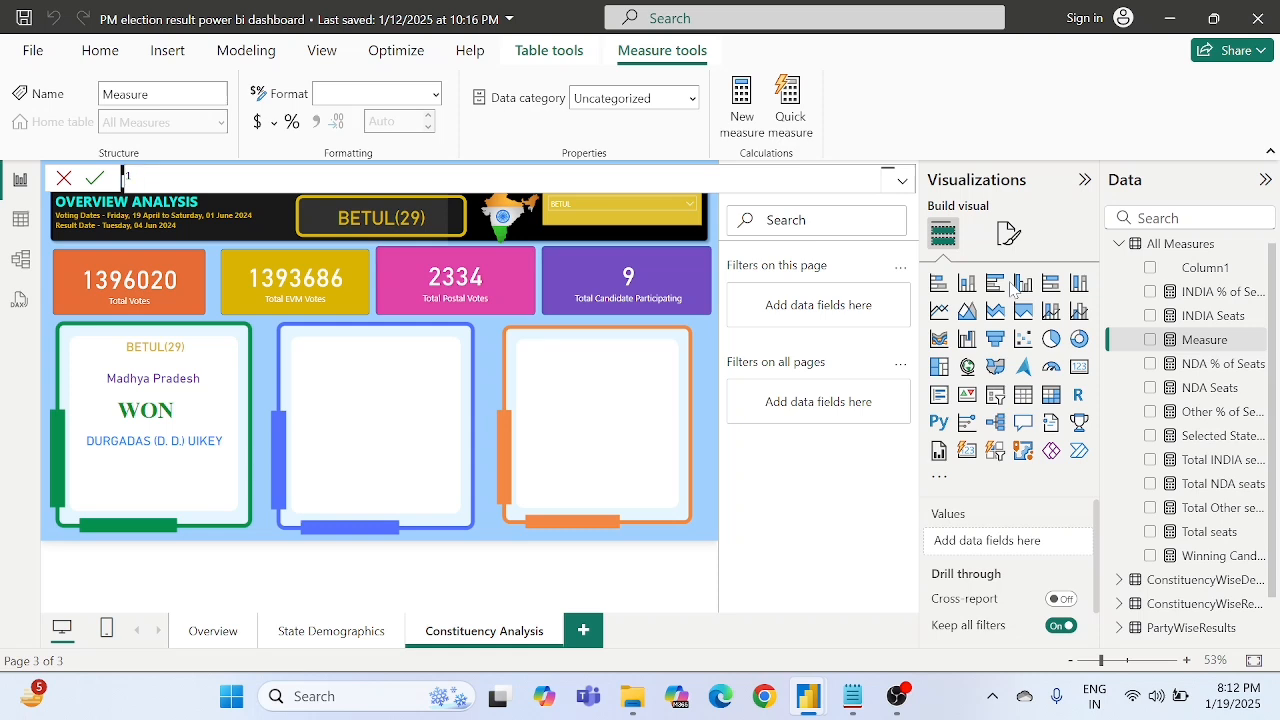
pyautogui.write('Winning Party Name =')
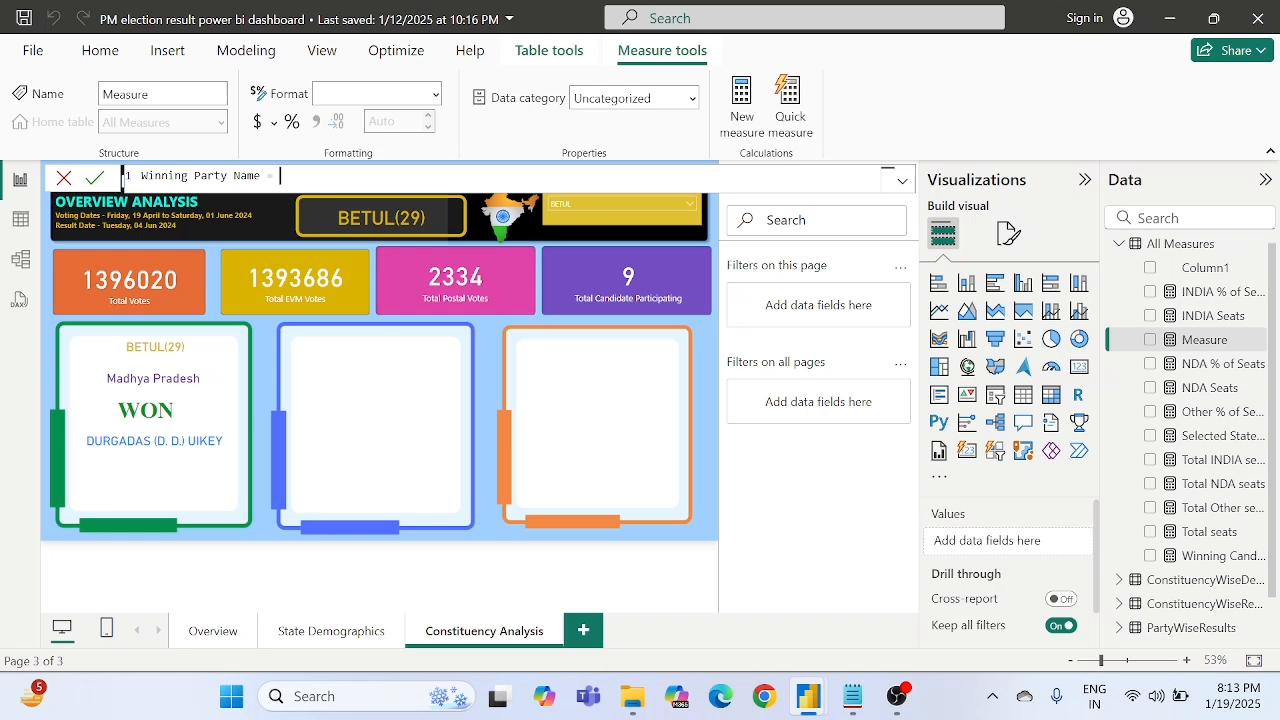
pyautogui.write('var')
pyautogui.press('Tab')
pyautogui.write('ma')
pyautogui.press('alt')
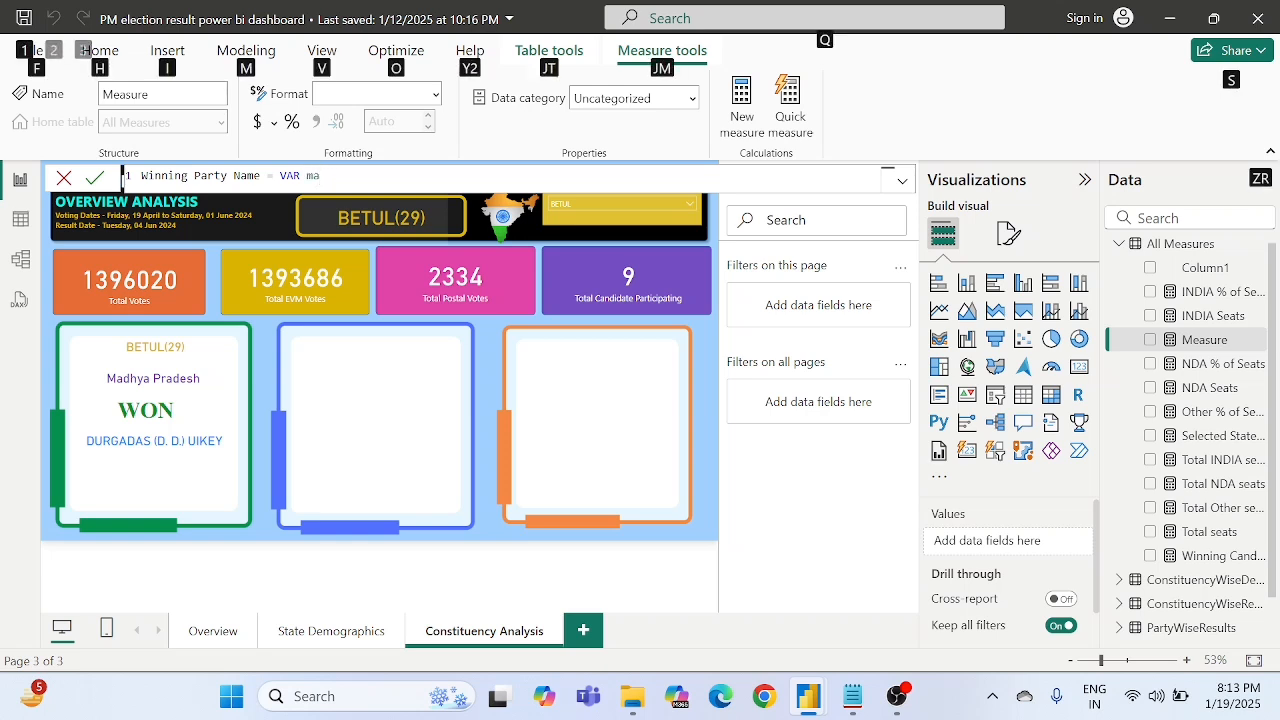
pyautogui.press('v')
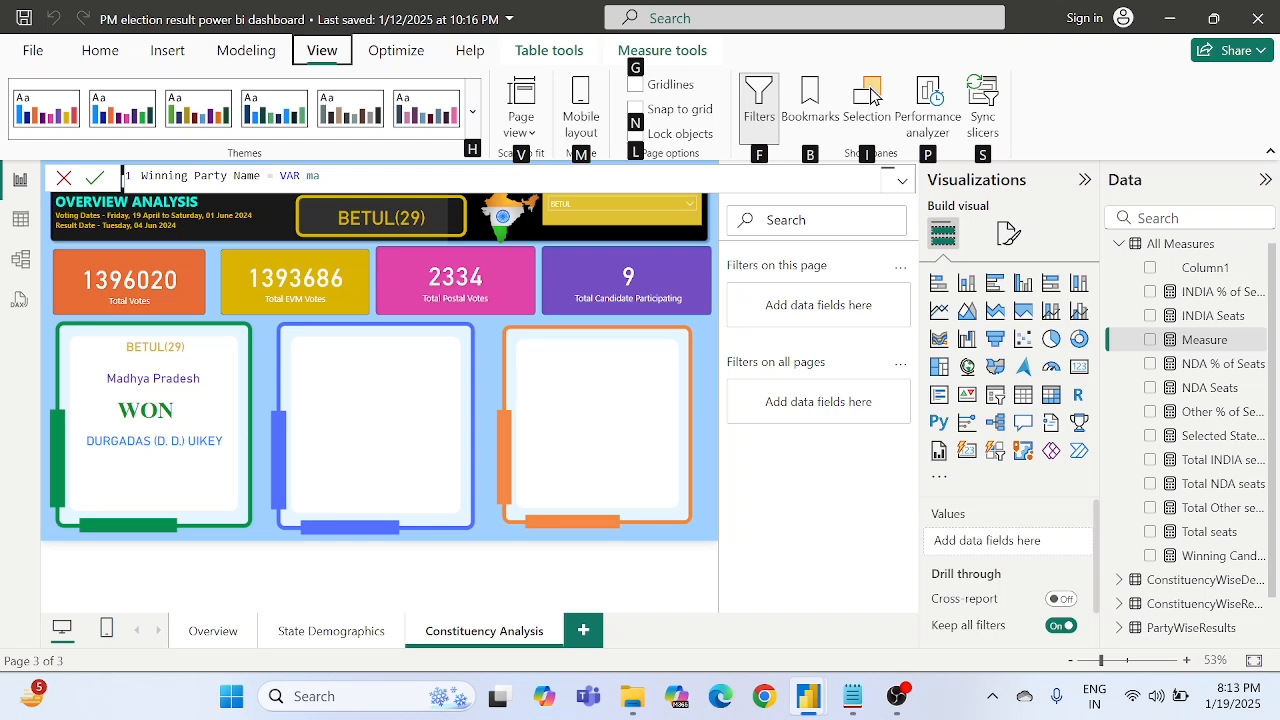
pyautogui.press('alt')
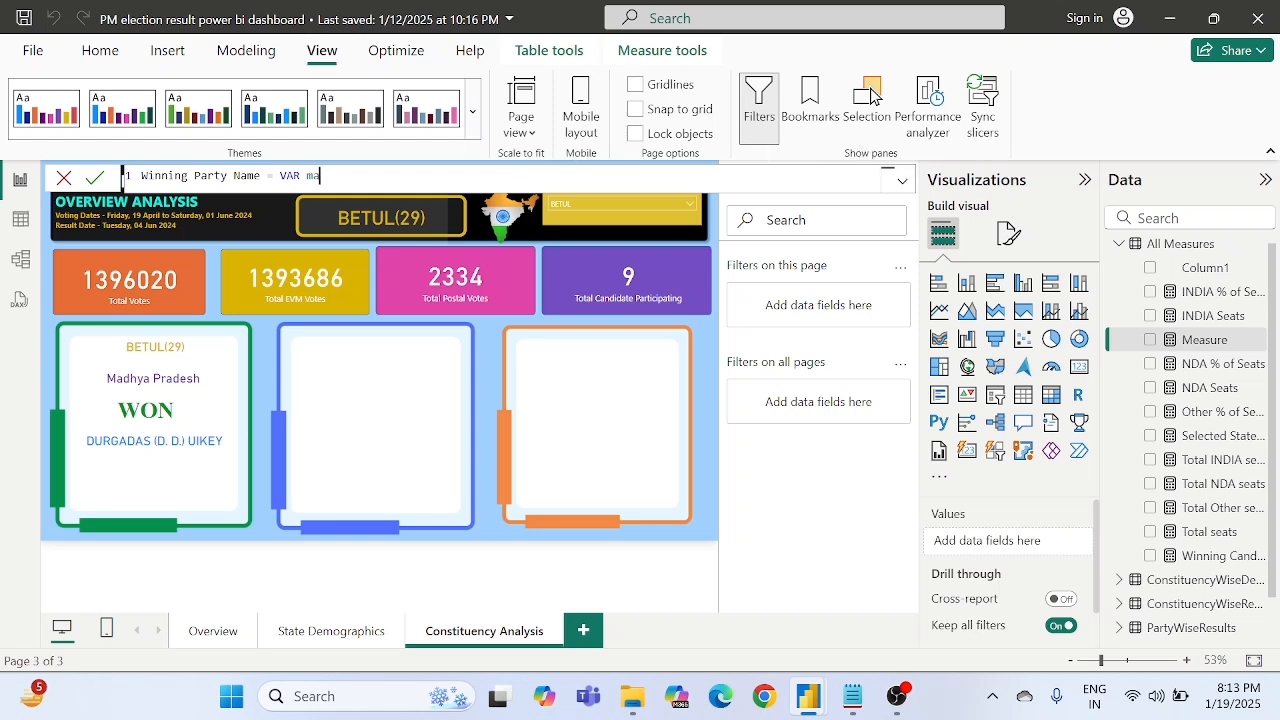
pyautogui.press('BackSpace')
pyautogui.press('BackSpace')
# - Define the variable MaxVotes as MAX(ConstituencyWiseDetails[Total Votes]) in the Winning Party Name formula
pyautogui.write('MaxVotes = max')
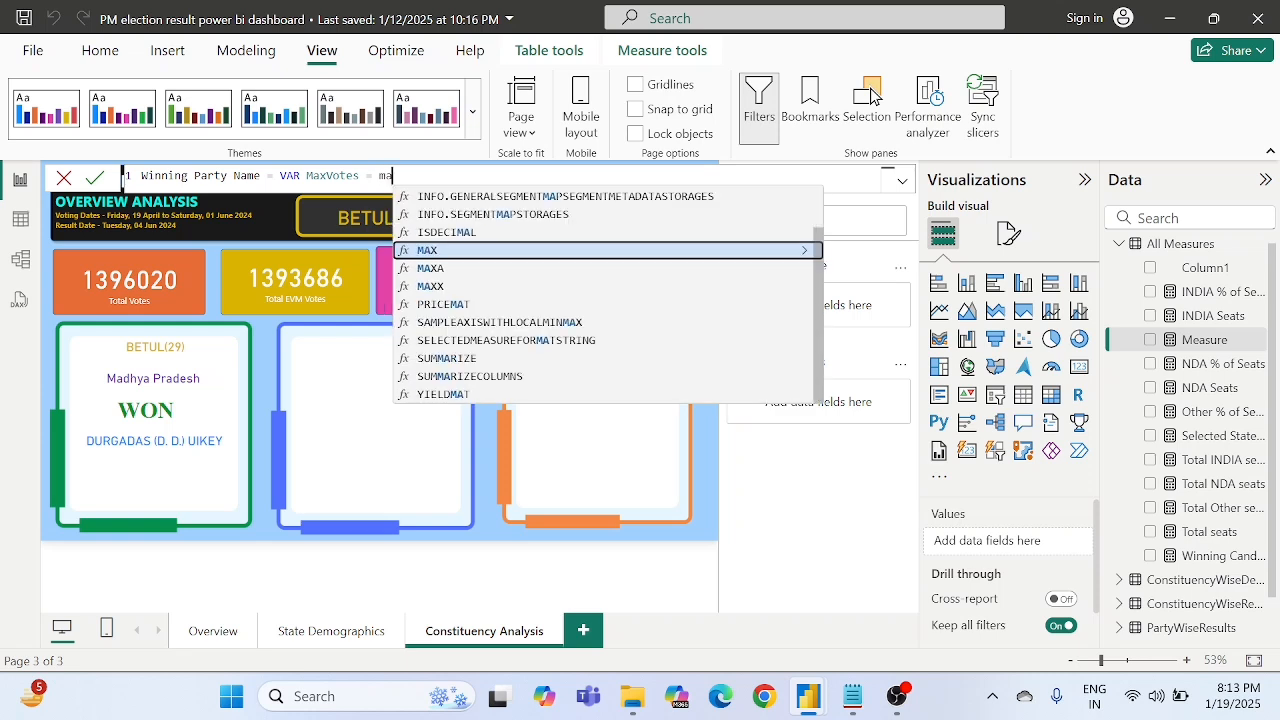
pyautogui.press('Tab')
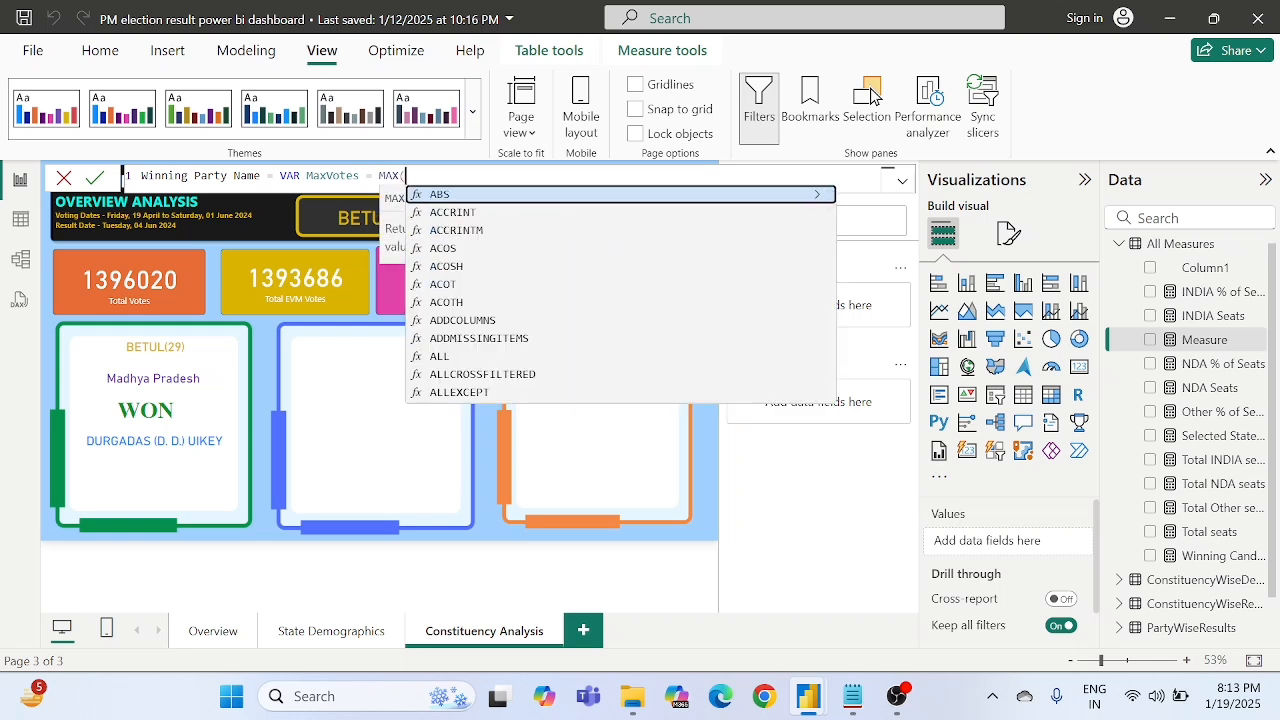
pyautogui.write('to')
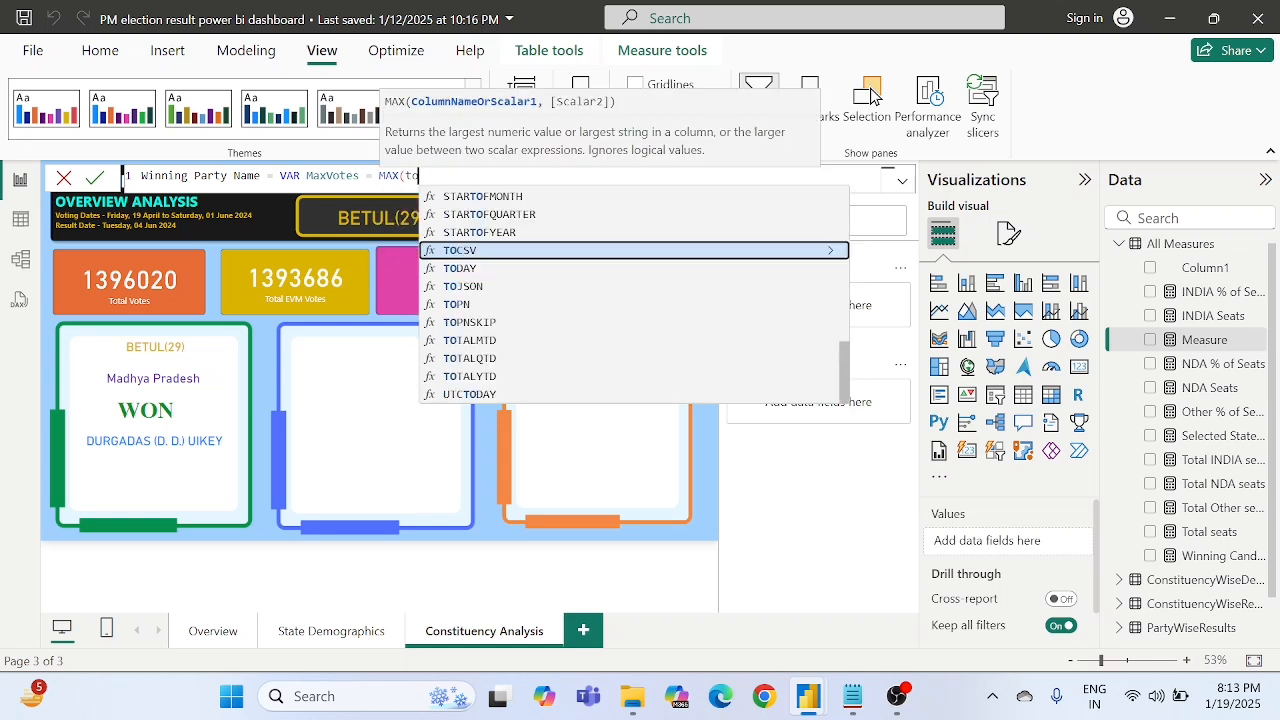
pyautogui.write('tal vo')
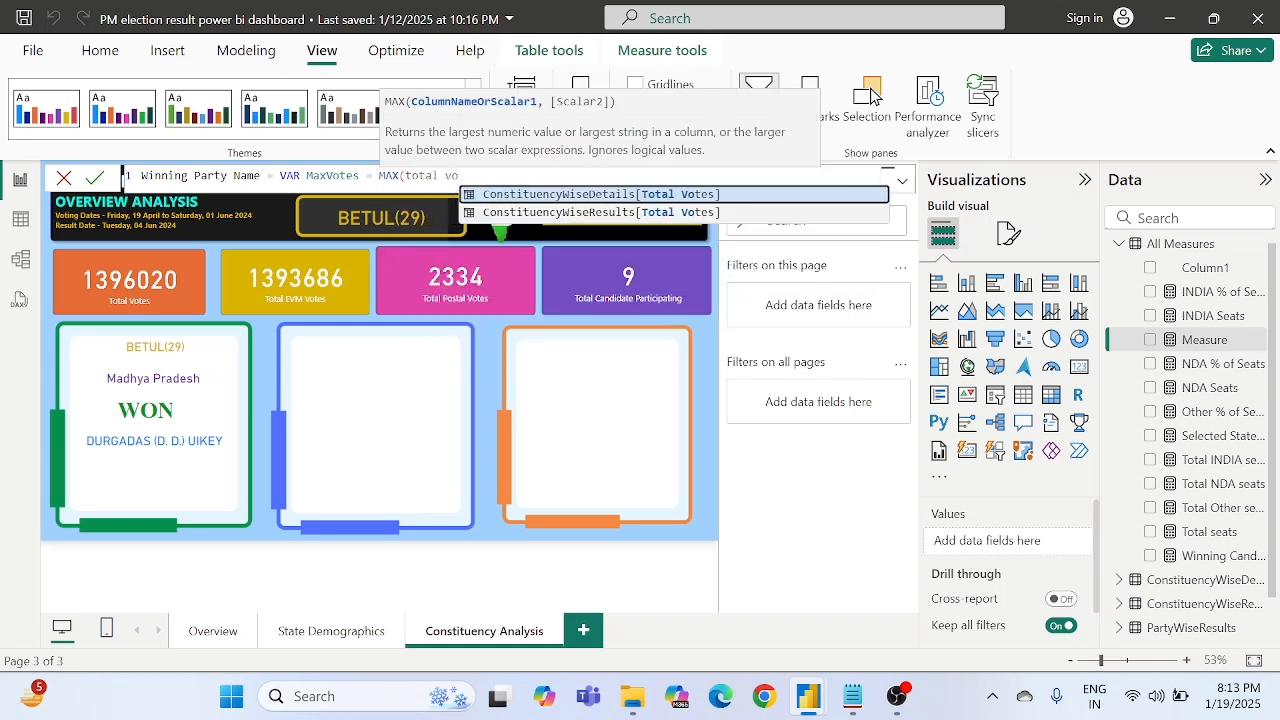
pyautogui.press('Tab')
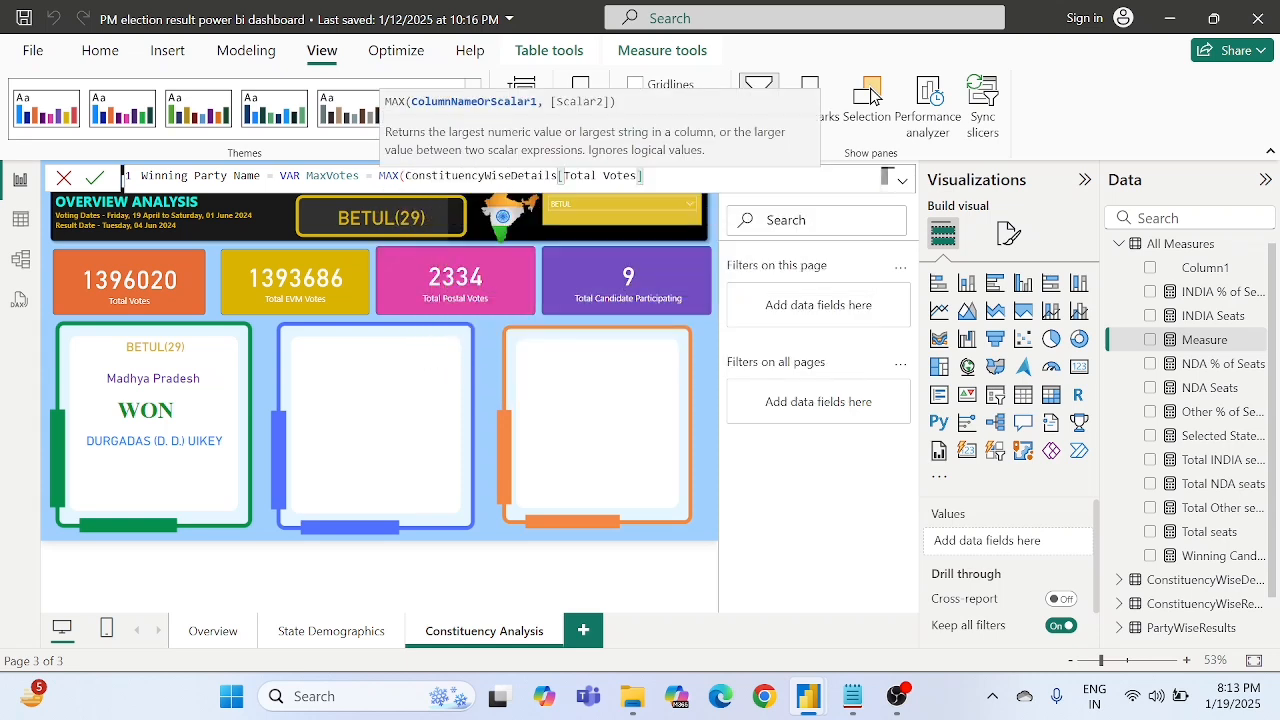
pyautogui.write(')')
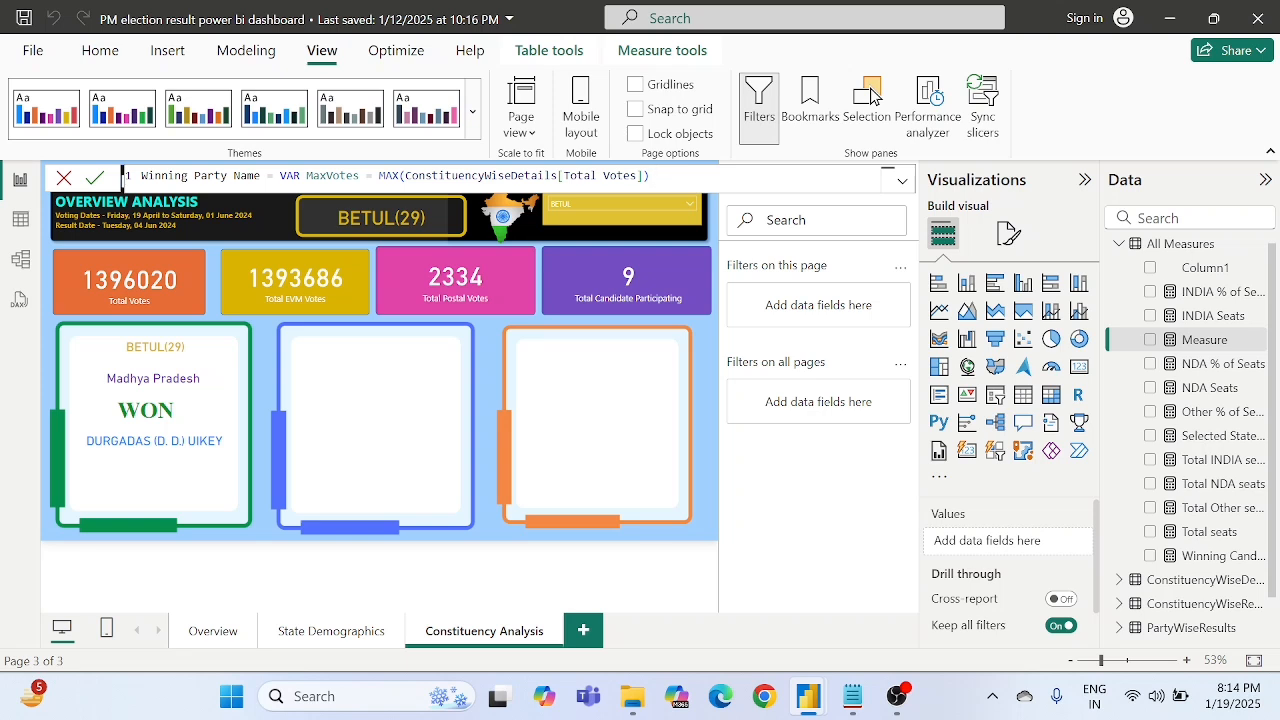
# - Append RETURN with an empty CALCULATE() function after the MaxVotes definition
pyautogui.doubleClick(492, 176)
pyautogui.click(492, 176)
pyautogui.press('End')
pyautogui.write('RETURN CALCULATE(')
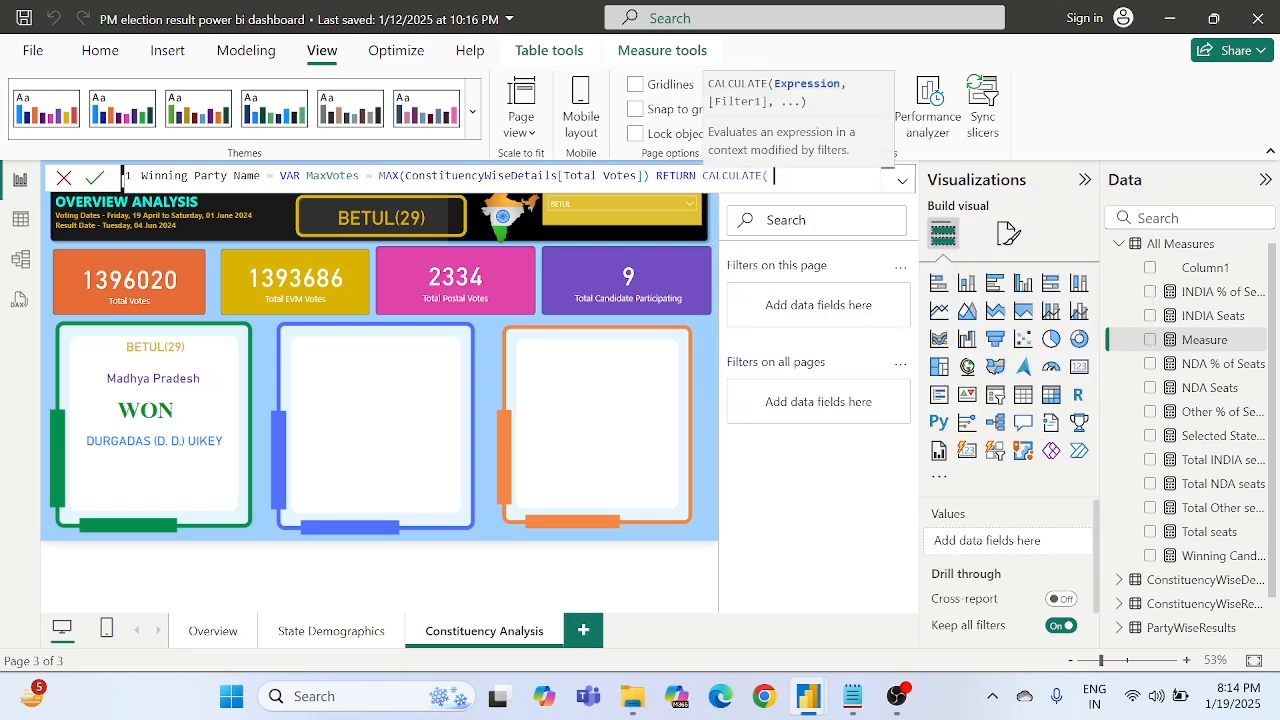
pyautogui.write(')')
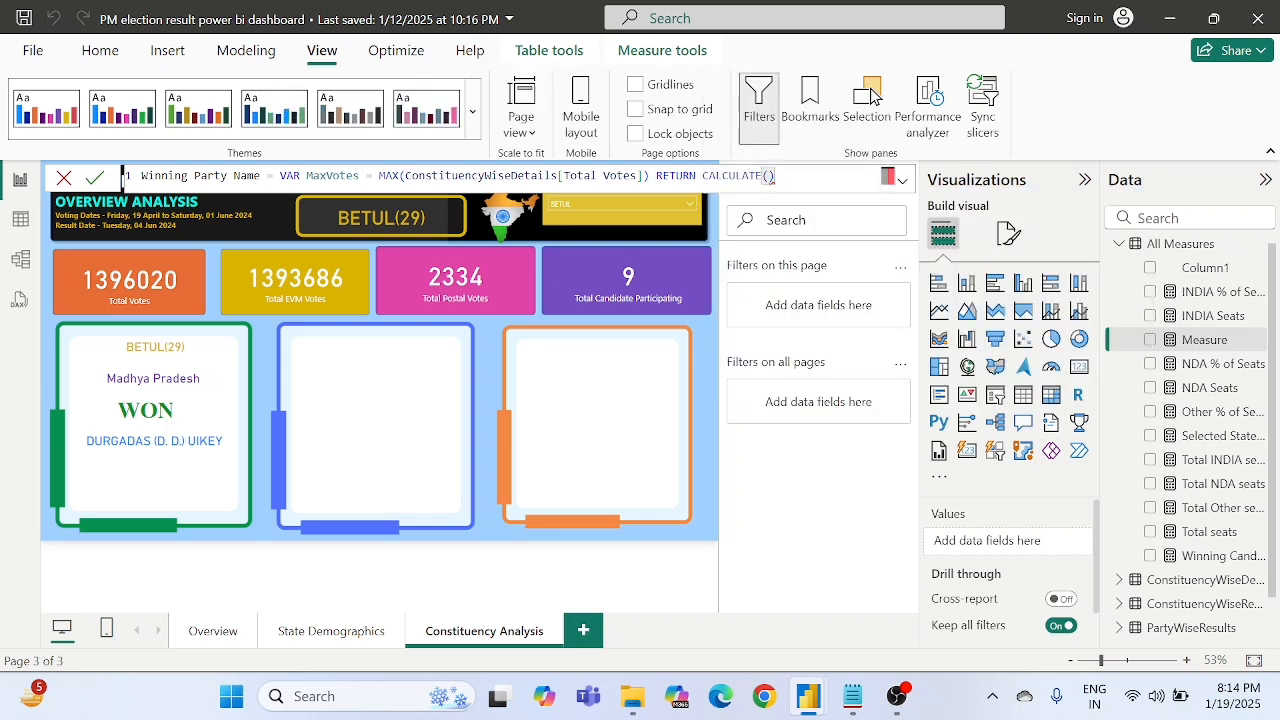
# - Enter MAX(ConstituencyWiseDetails[Party]) as the expression inside the CALCULATE function
pyautogui.press('Left')
pyautogui.write('MAX(')
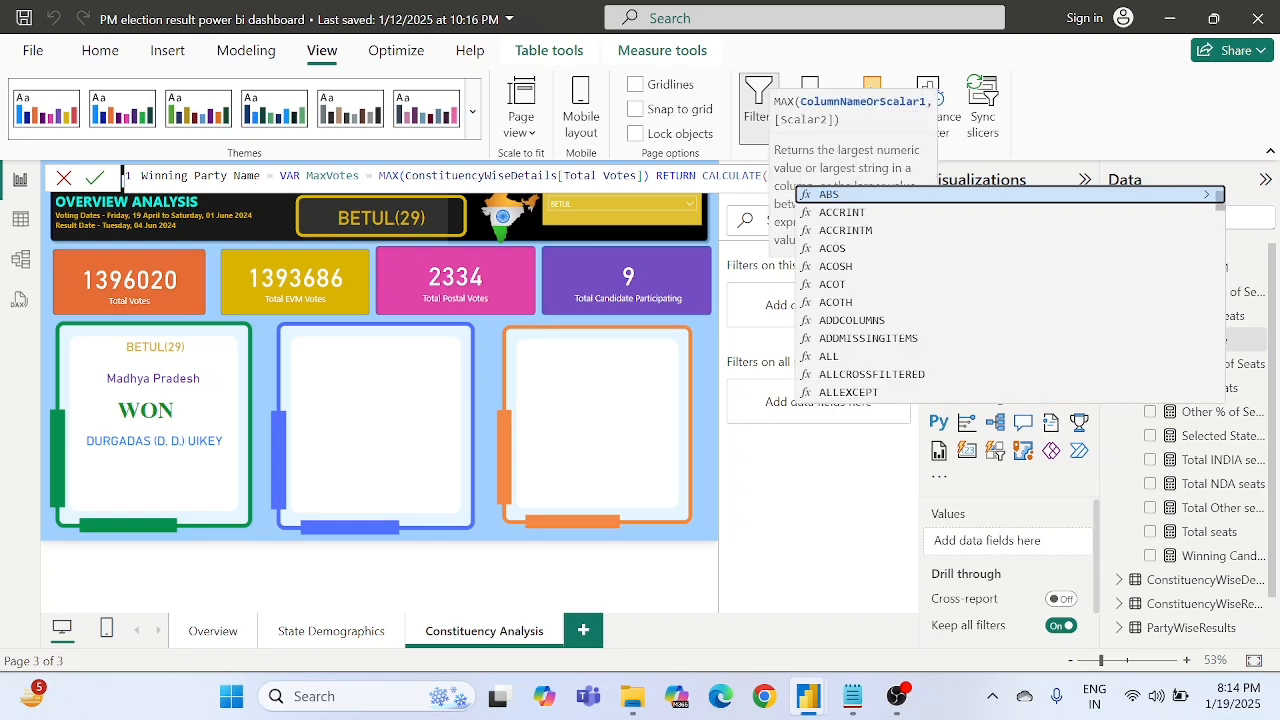
pyautogui.press('Escape')
pyautogui.write(')')
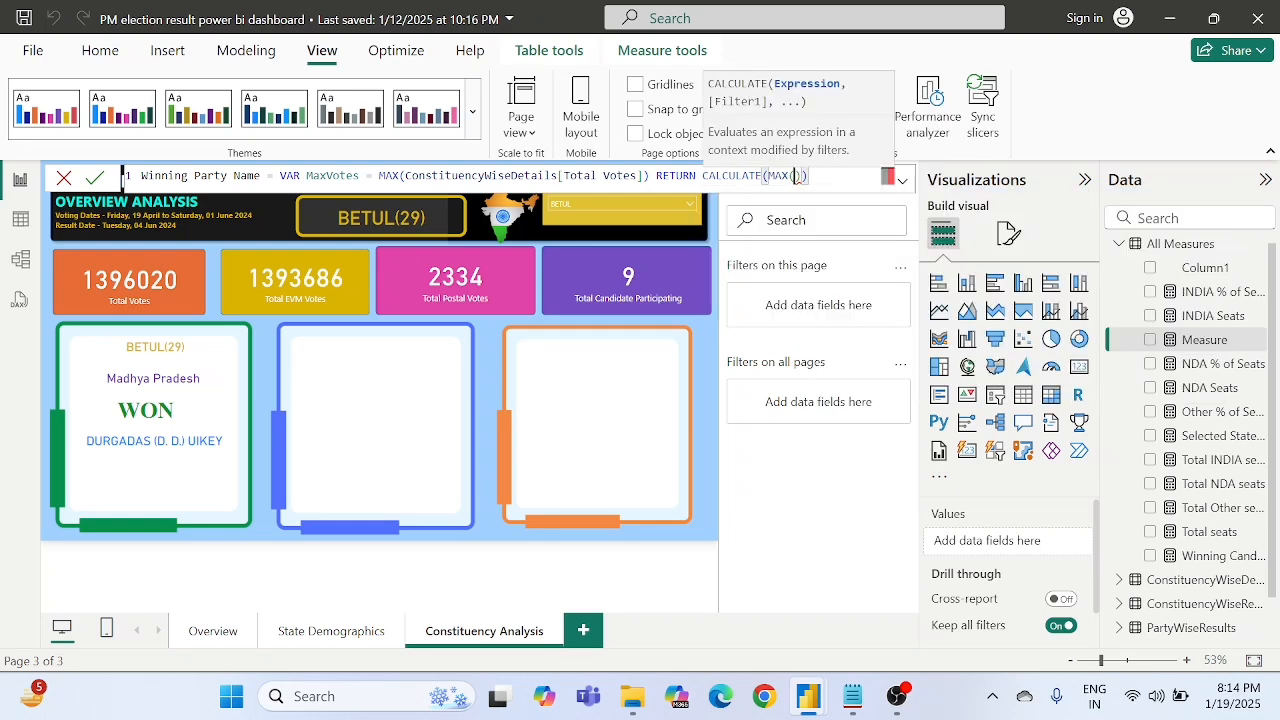
pyautogui.press('Left')
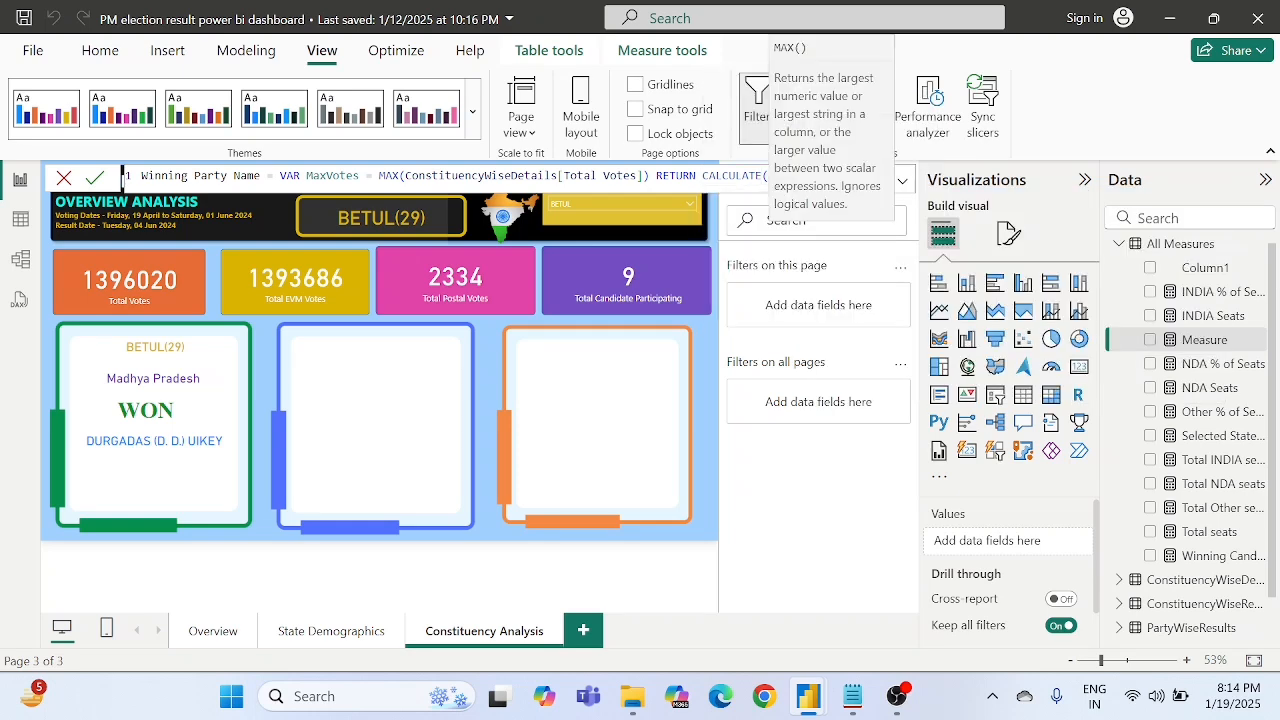
pyautogui.write('part')
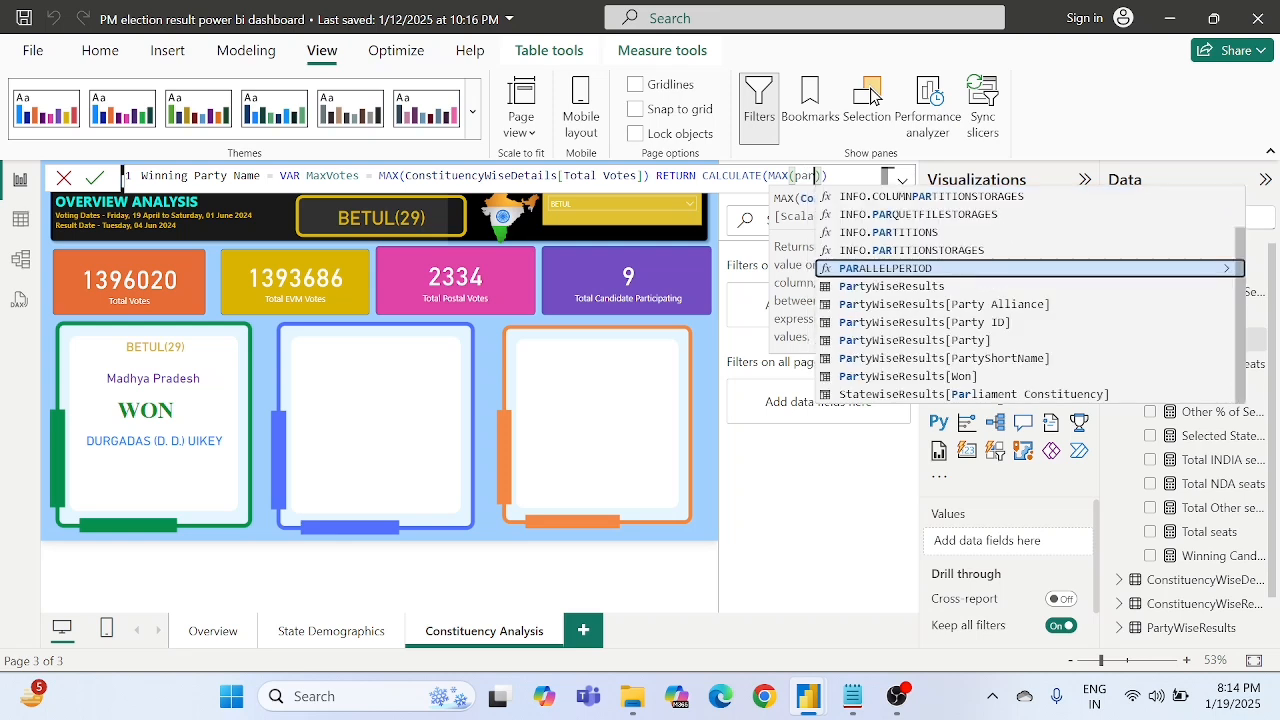
pyautogui.write('y')
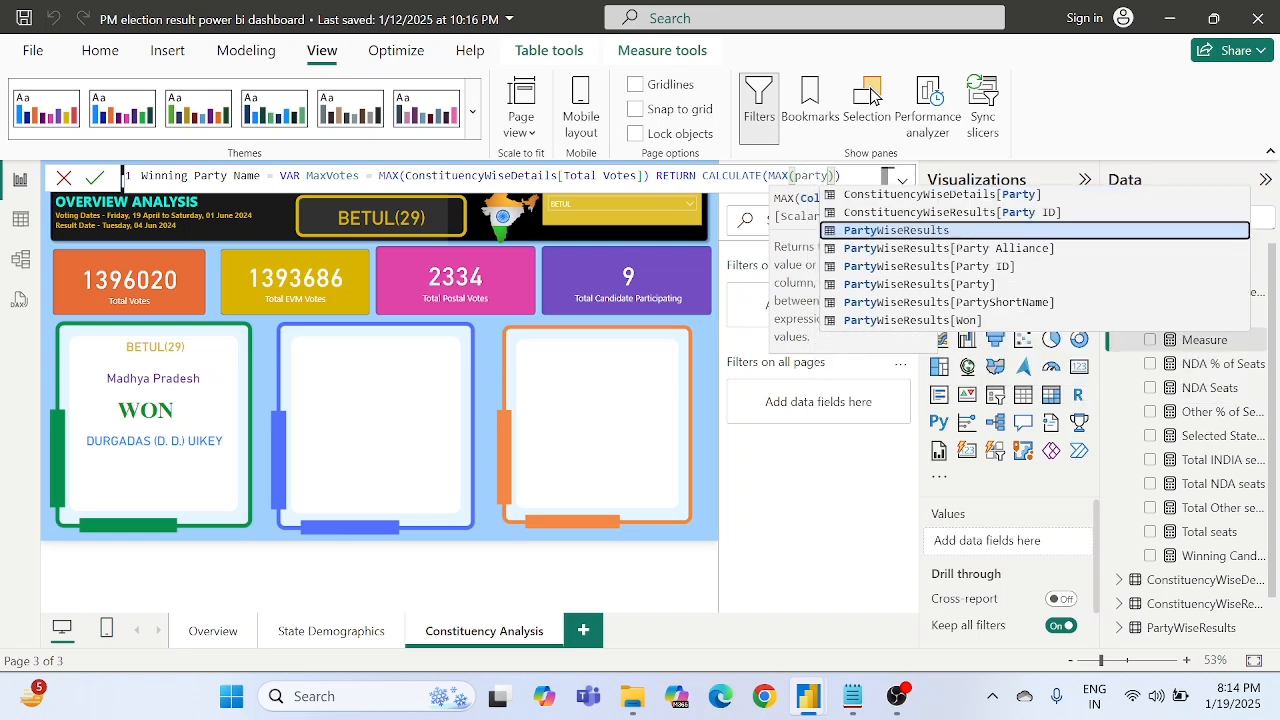
pyautogui.press('Down')
pyautogui.press('Down')
pyautogui.press('Down')
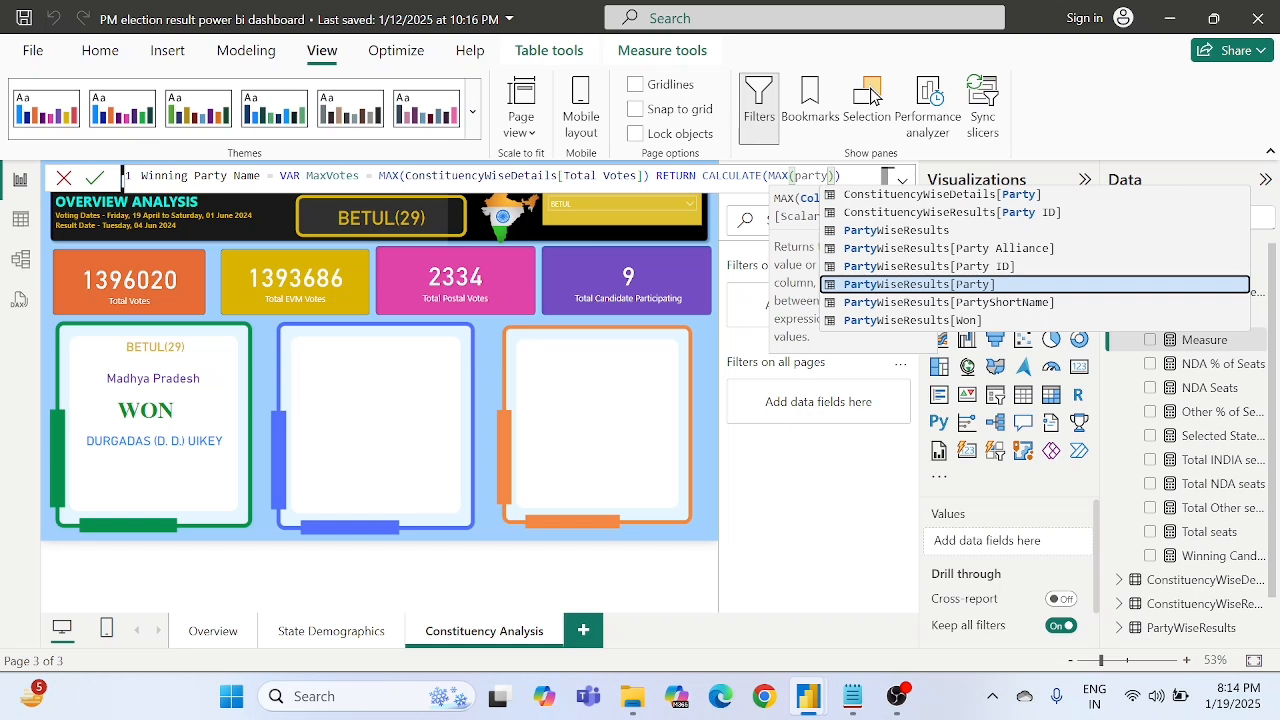
pyautogui.press('Up')
pyautogui.press('Up')
pyautogui.press('Up')
pyautogui.press('Up')
pyautogui.press('Up')
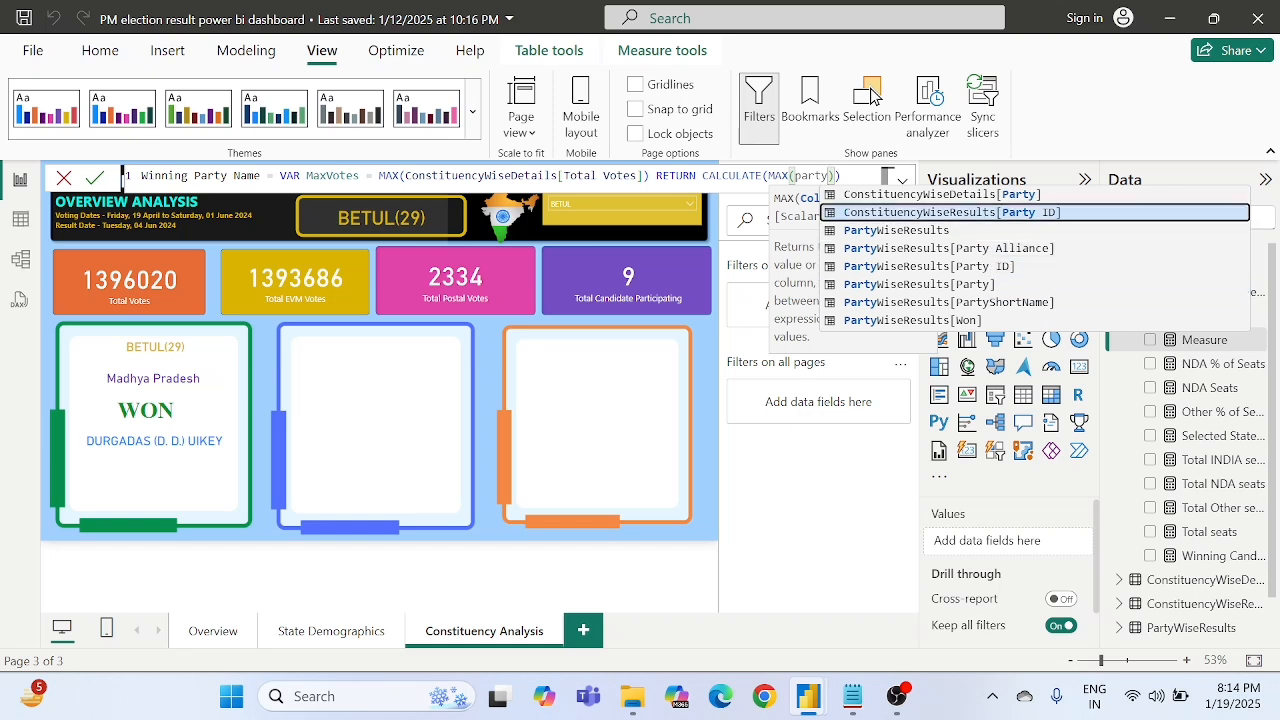
pyautogui.press('Tab')
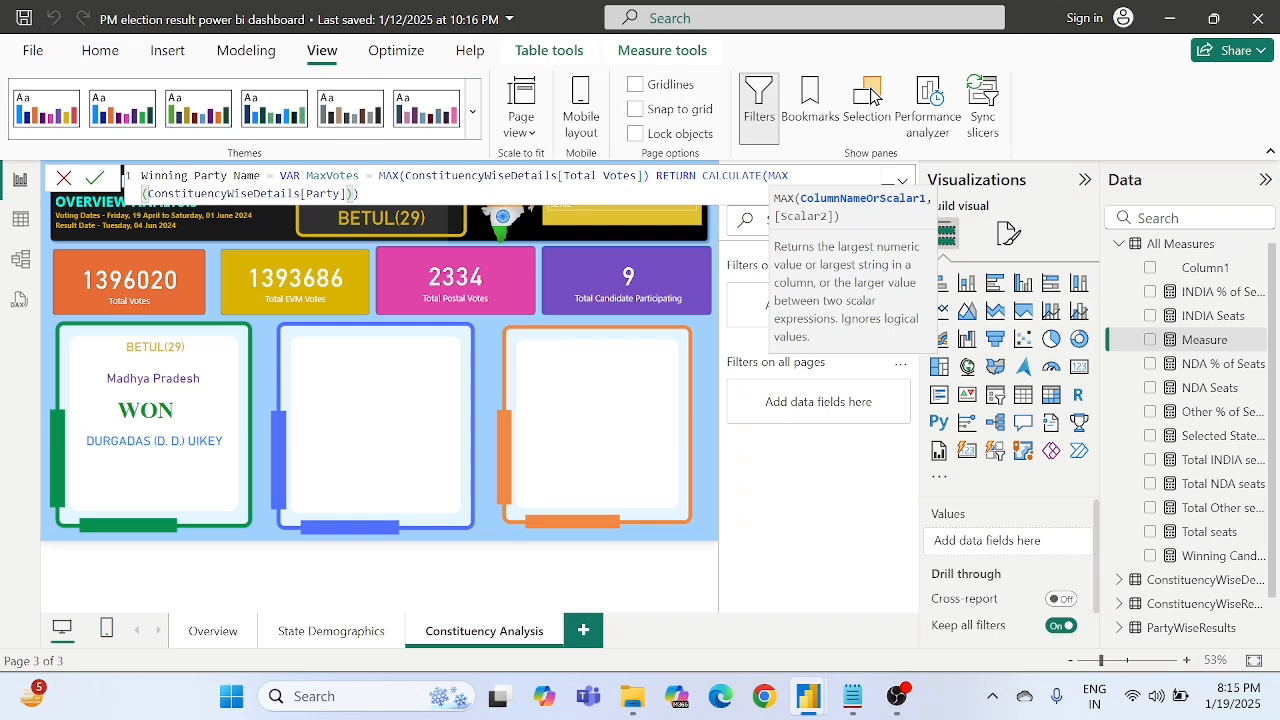
pyautogui.write('),')
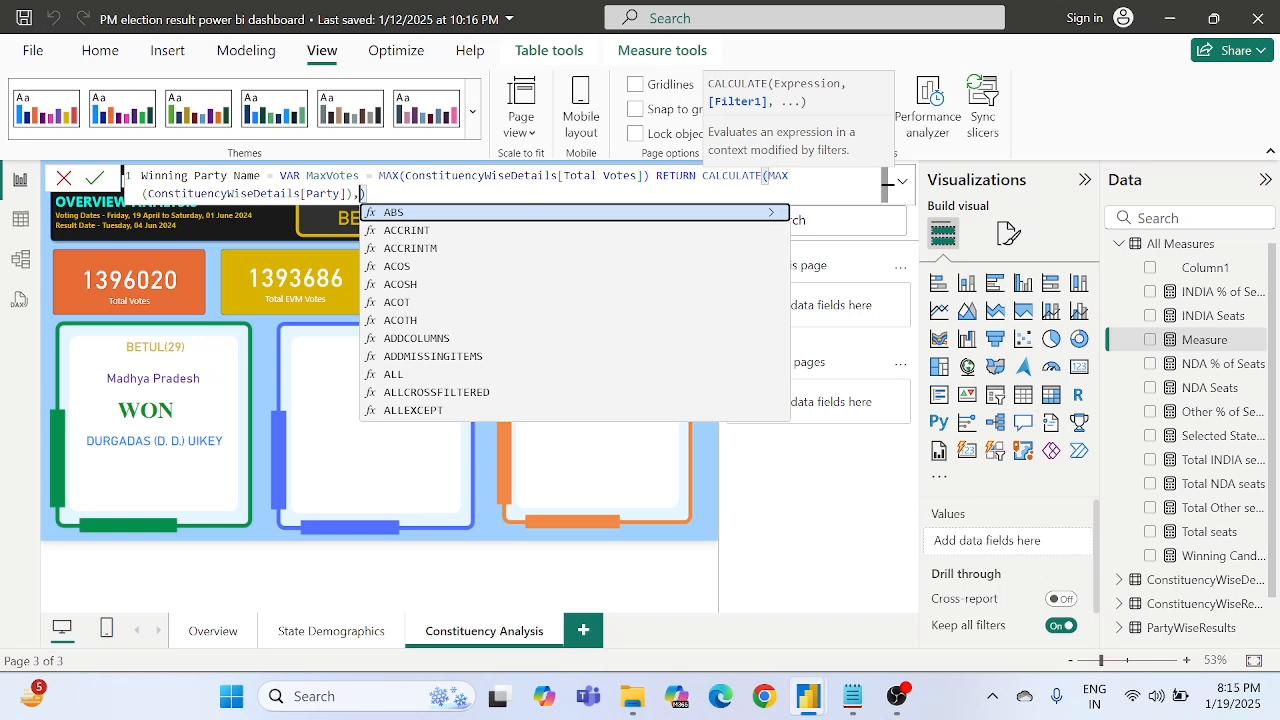
# - Add the filter ConstituencyWiseDetails[Total Votes]=MaxVotes to CALCULATE and commit the Winning Party Name measure
pyautogui.write('total')
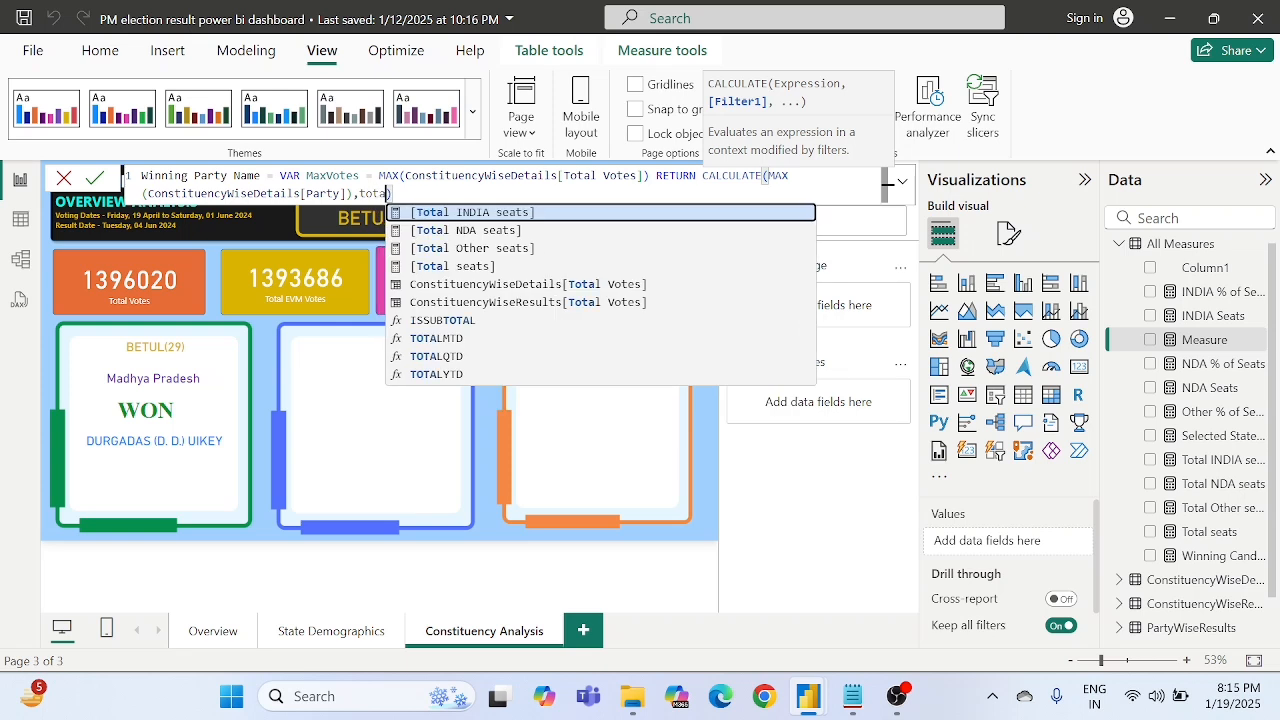
pyautogui.write(' vo')
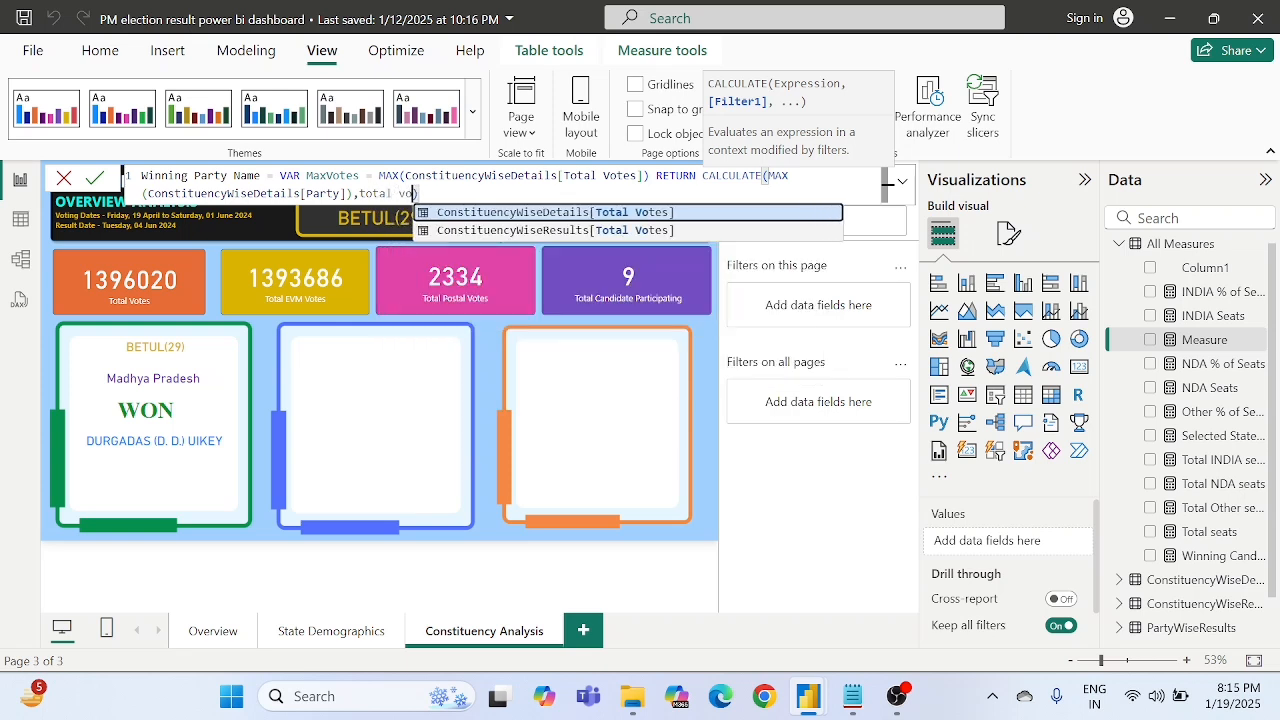
pyautogui.press('Tab')
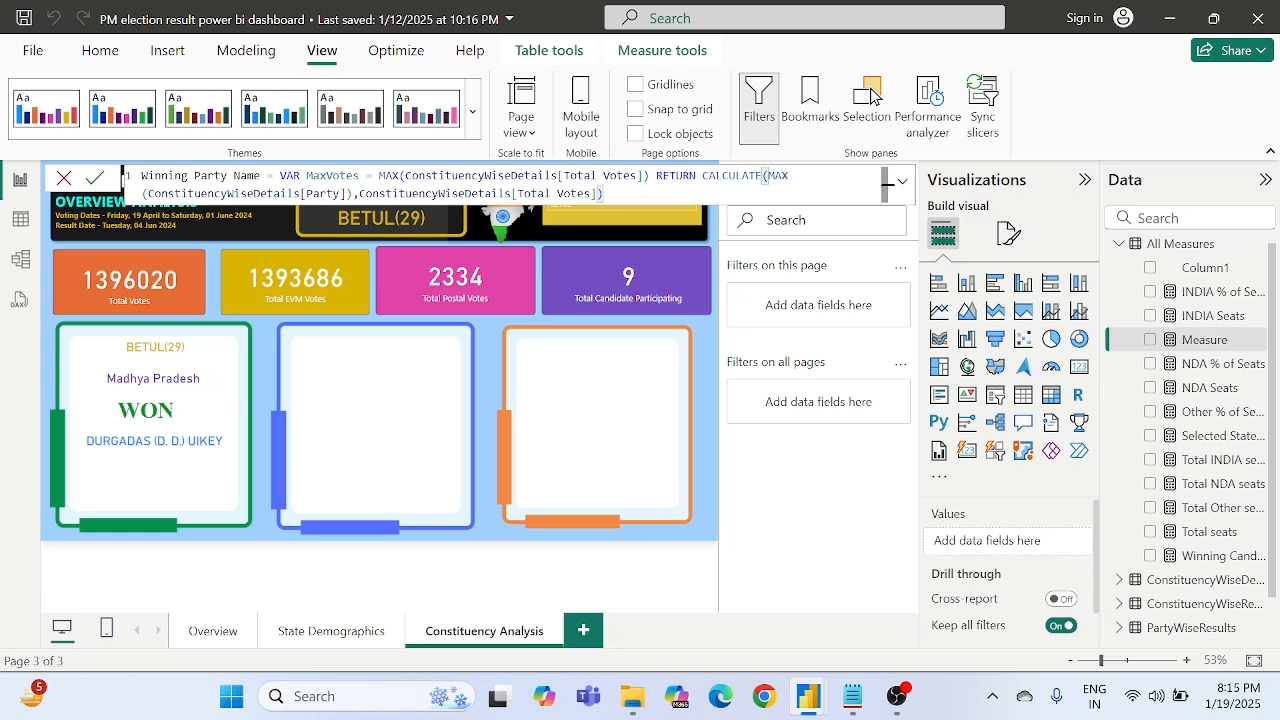
pyautogui.press('Left')
pyautogui.write('=MaxVotes')
pyautogui.click(95, 181)
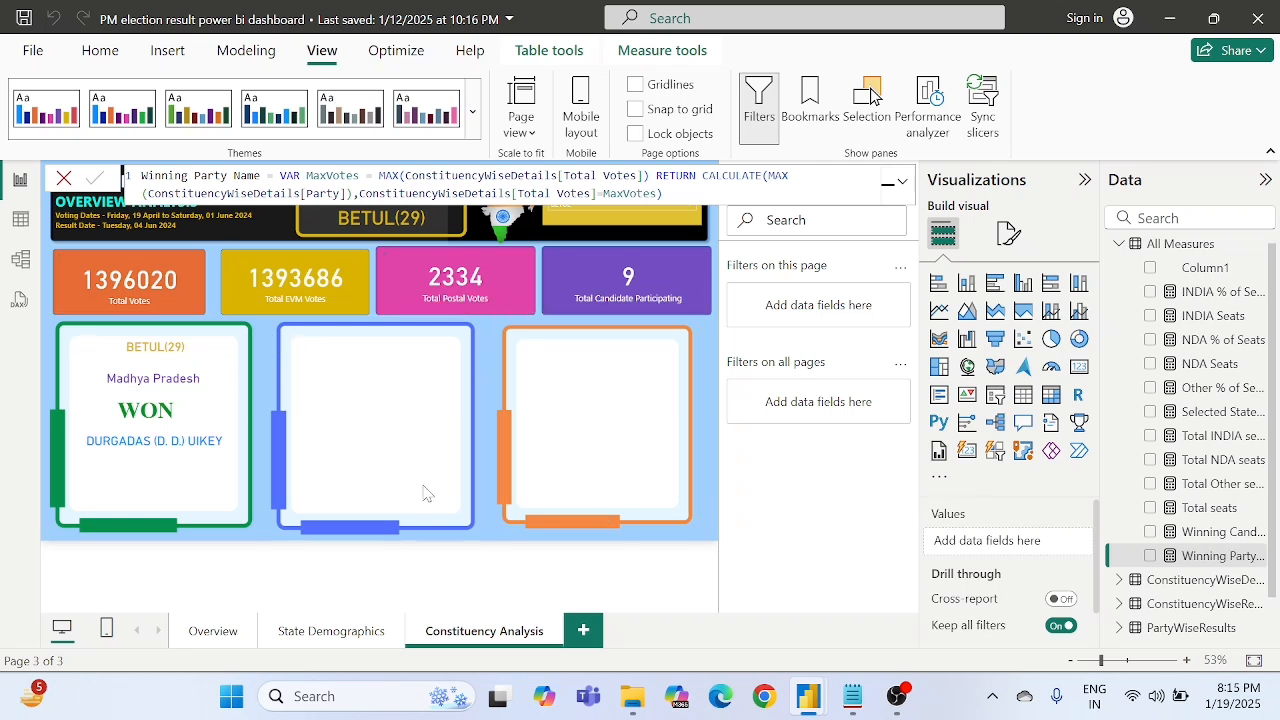
# - Duplicate the winning candidate card and place the copy directly below the original in the green frame
pyautogui.click(167, 445)
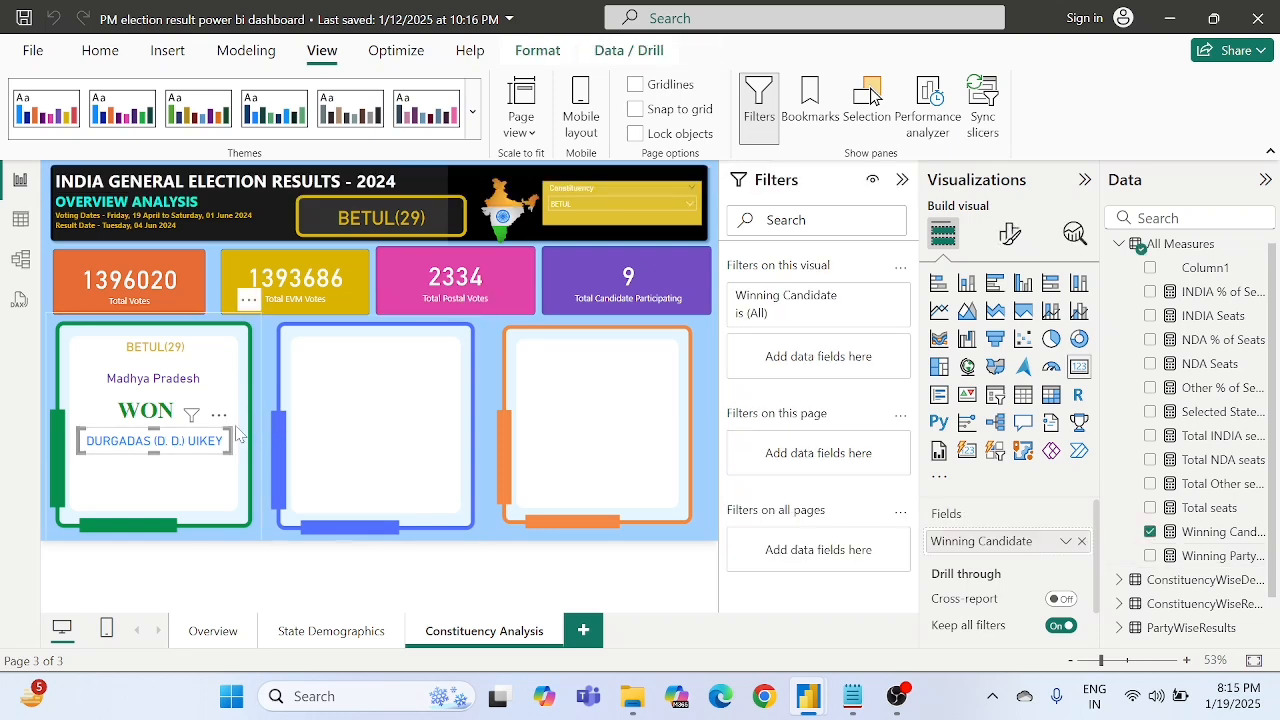
pyautogui.moveTo(188, 442); pyautogui.dragTo(193, 447)
pyautogui.moveTo(181, 455); pyautogui.dragTo(177, 474)
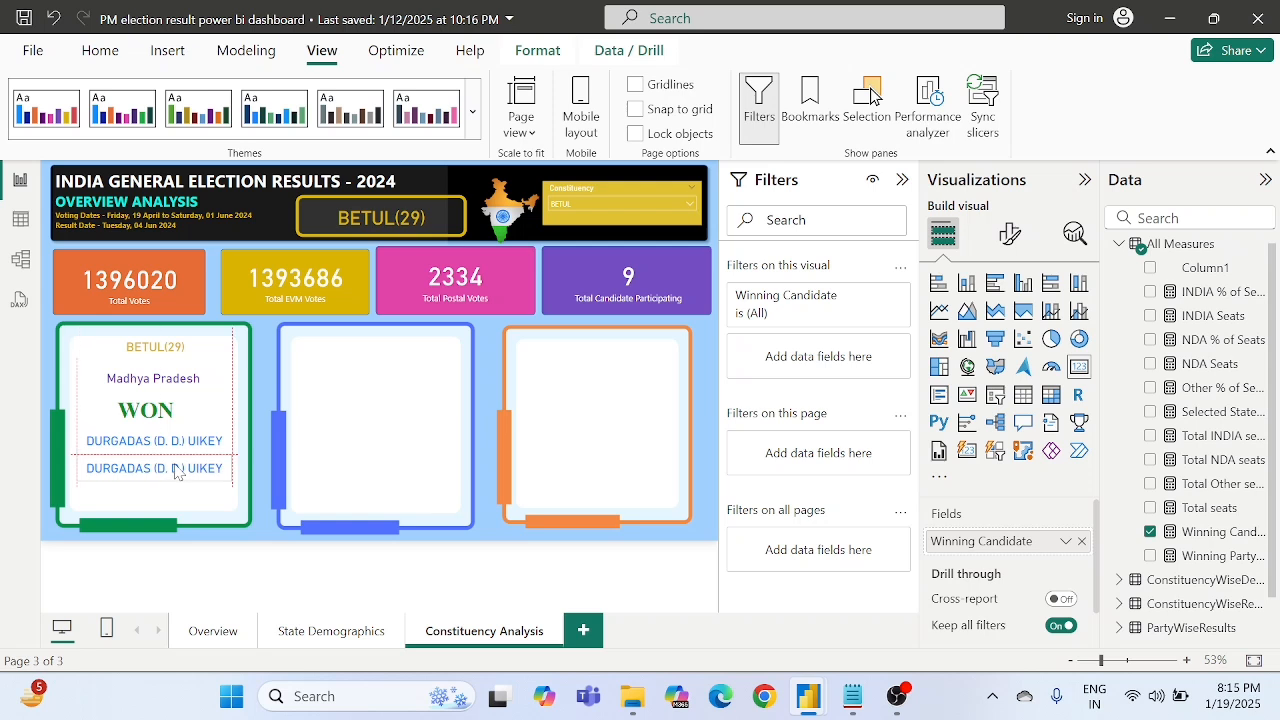
# - Move the Madhya Pradesh state name card and the WON text box slightly upward in the green frame
pyautogui.click(177, 388)
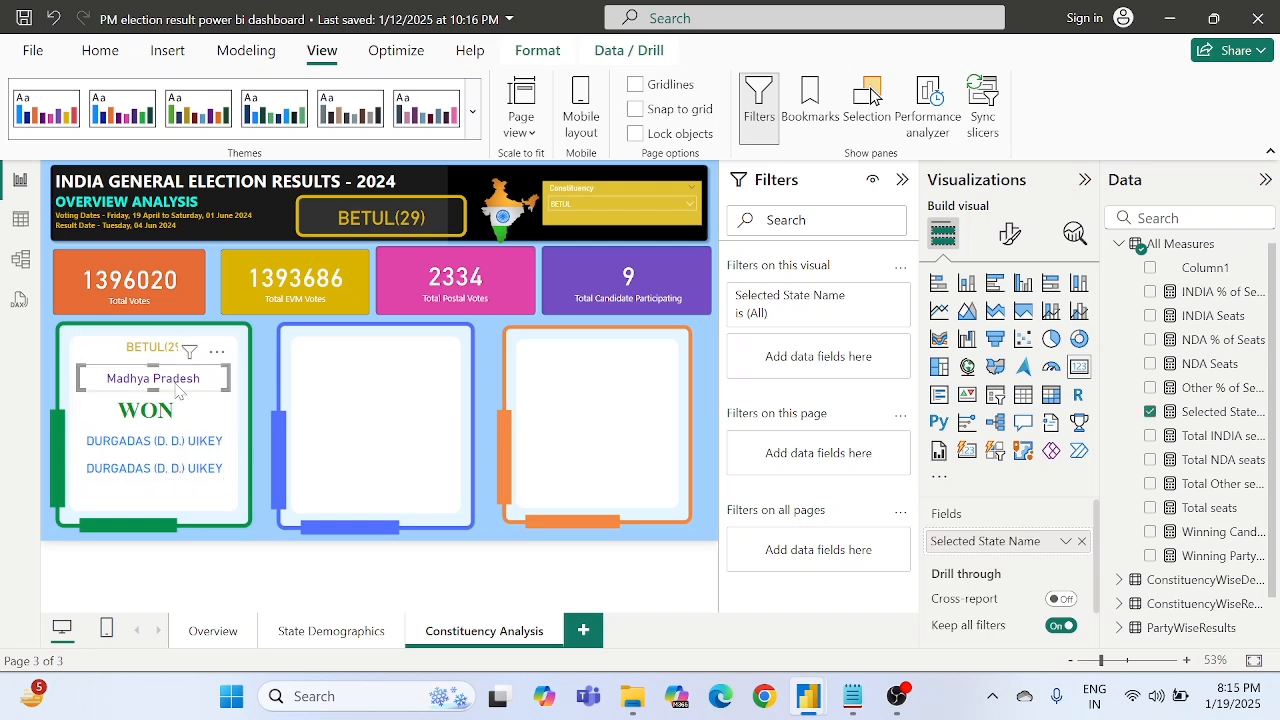
pyautogui.press('Up')
pyautogui.press('Up')
pyautogui.press('Up')
pyautogui.press('Up')
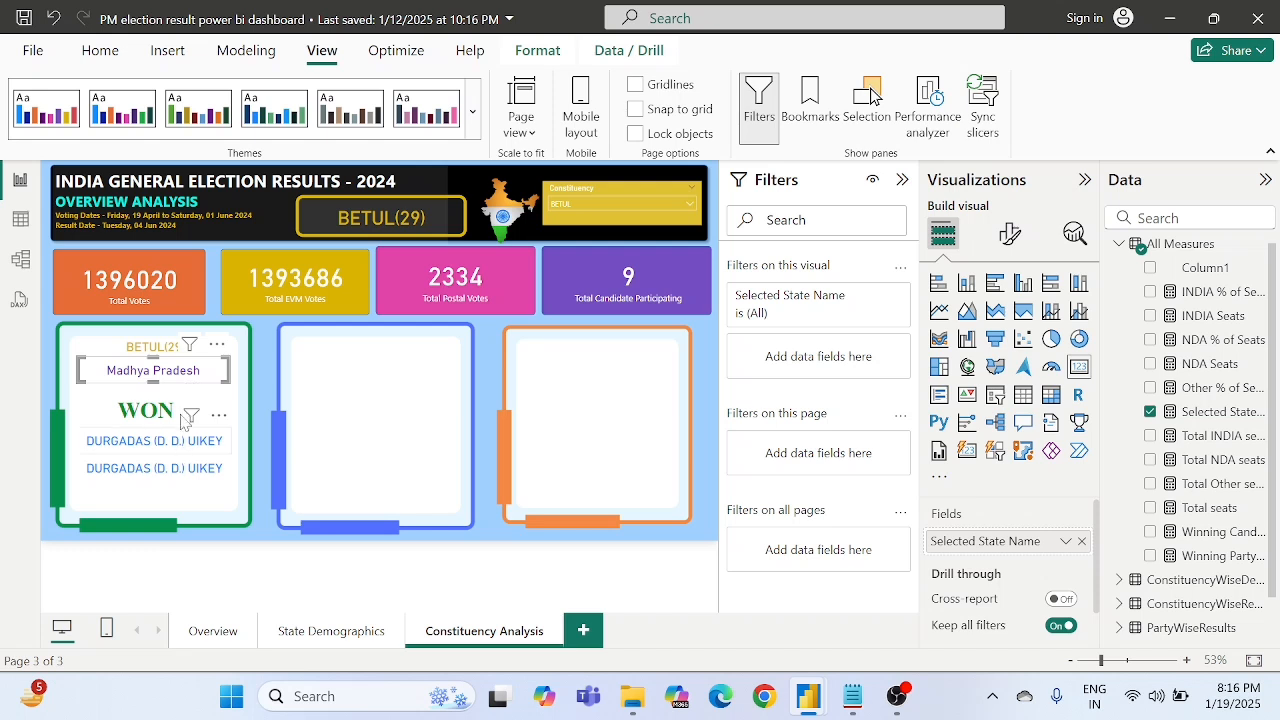
pyautogui.click(172, 418)
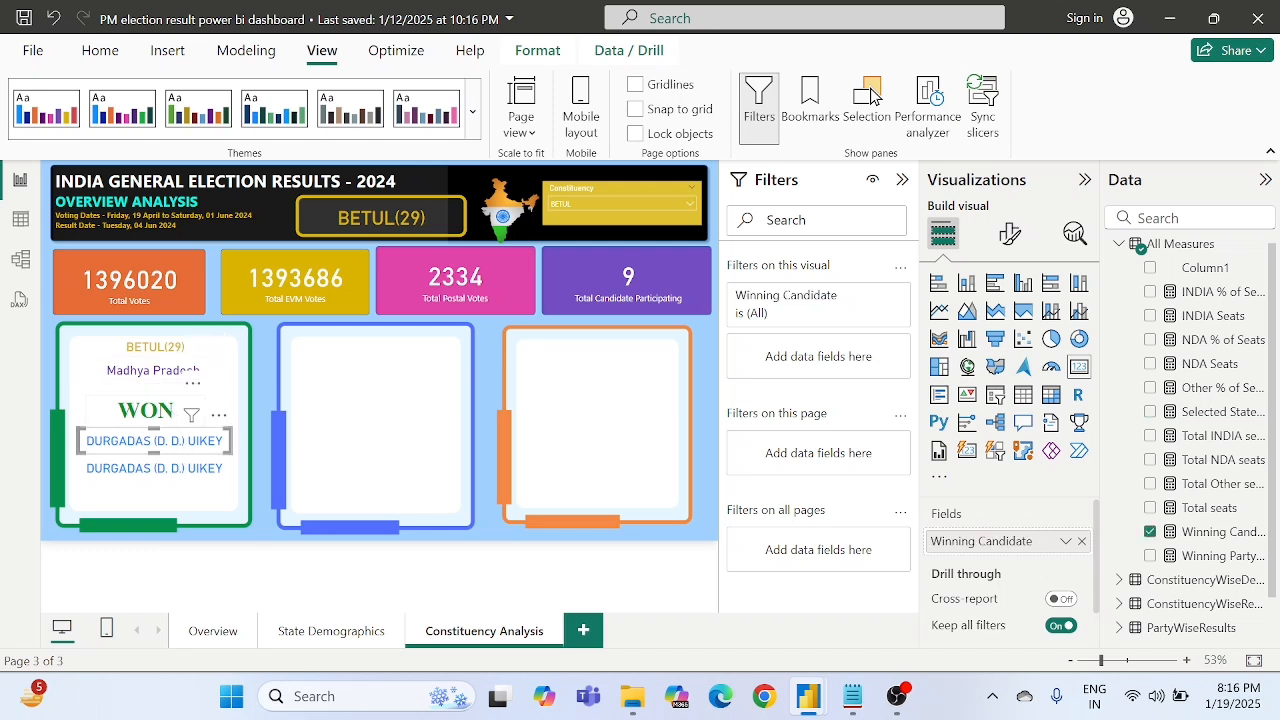
pyautogui.click(158, 410)
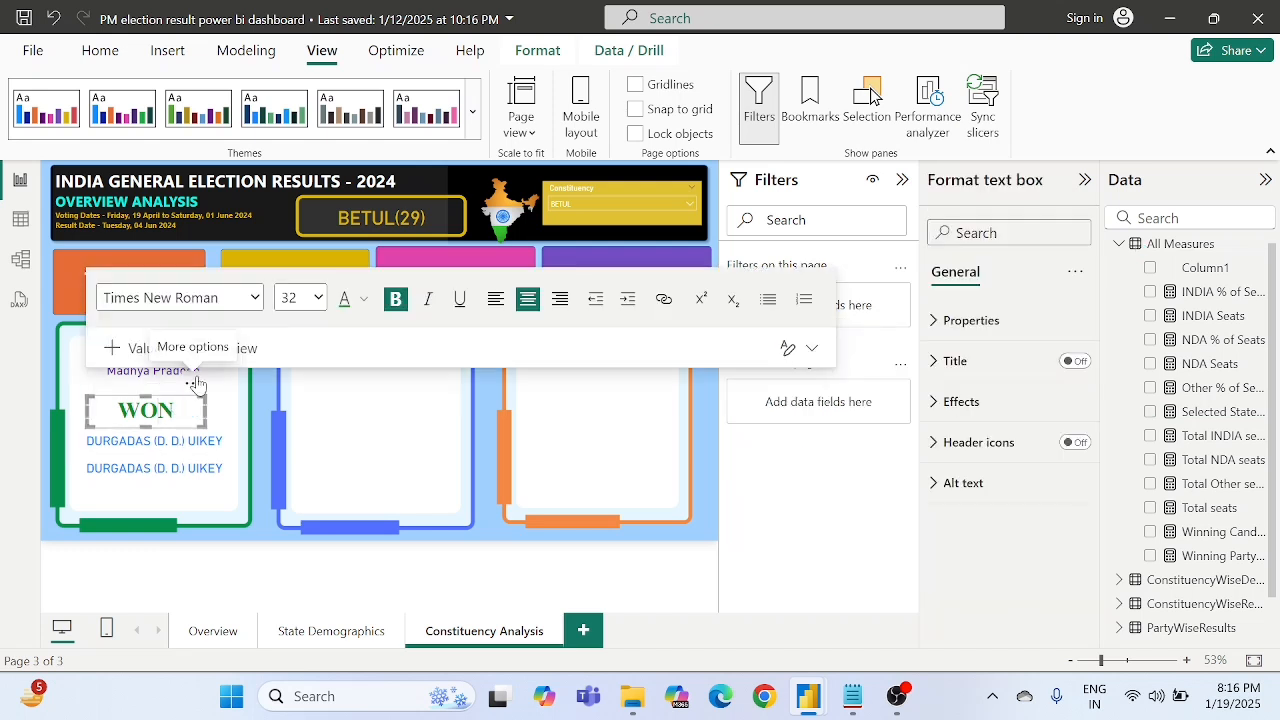
pyautogui.moveTo(195, 384); pyautogui.dragTo(199, 373)
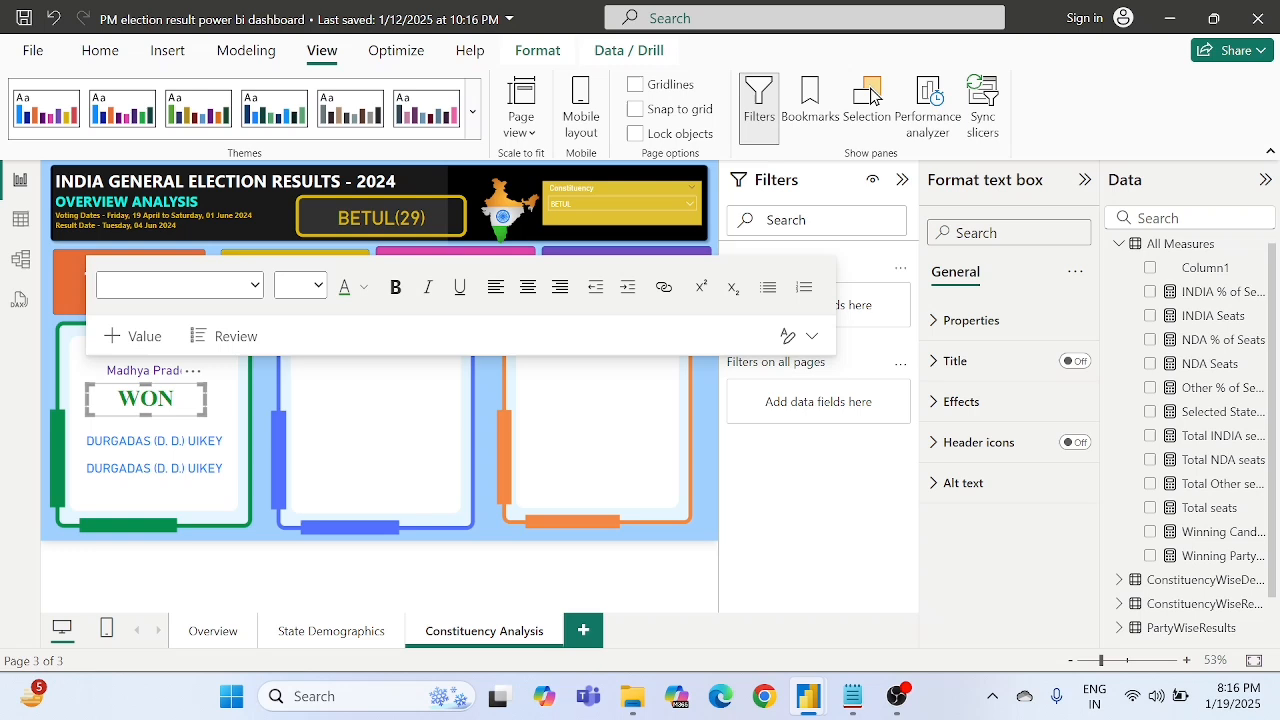
# - Nudge the upper winning candidate card upward so it sits closer beneath the WON text box
pyautogui.click(178, 443)
pyautogui.press('Up')
pyautogui.press('Up')
pyautogui.press('Up')
pyautogui.press('Up')
pyautogui.press('Up')
pyautogui.press('Up')
pyautogui.press('Up')
pyautogui.press('Up')
pyautogui.press('Up')
pyautogui.press('Up')
pyautogui.press('Up')
pyautogui.press('Up')
pyautogui.press('Up')
pyautogui.press('Up')
pyautogui.press('Up')
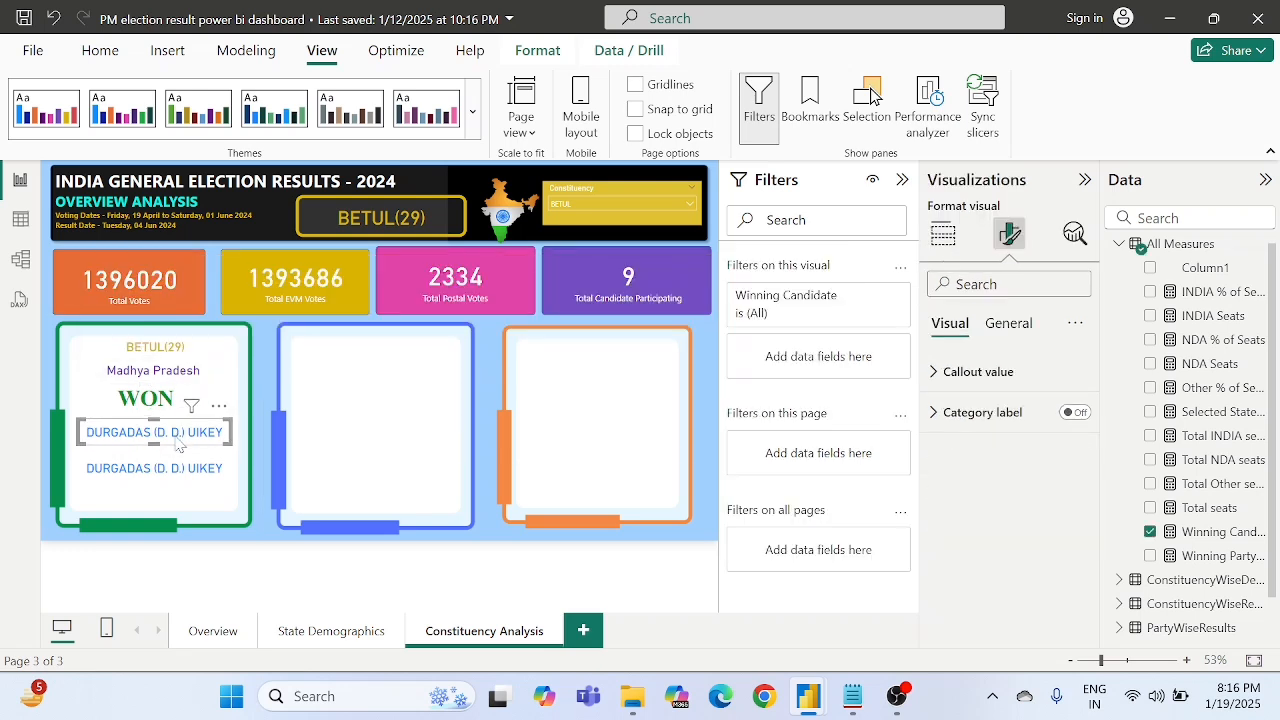
pyautogui.press('Up')
pyautogui.press('Up')
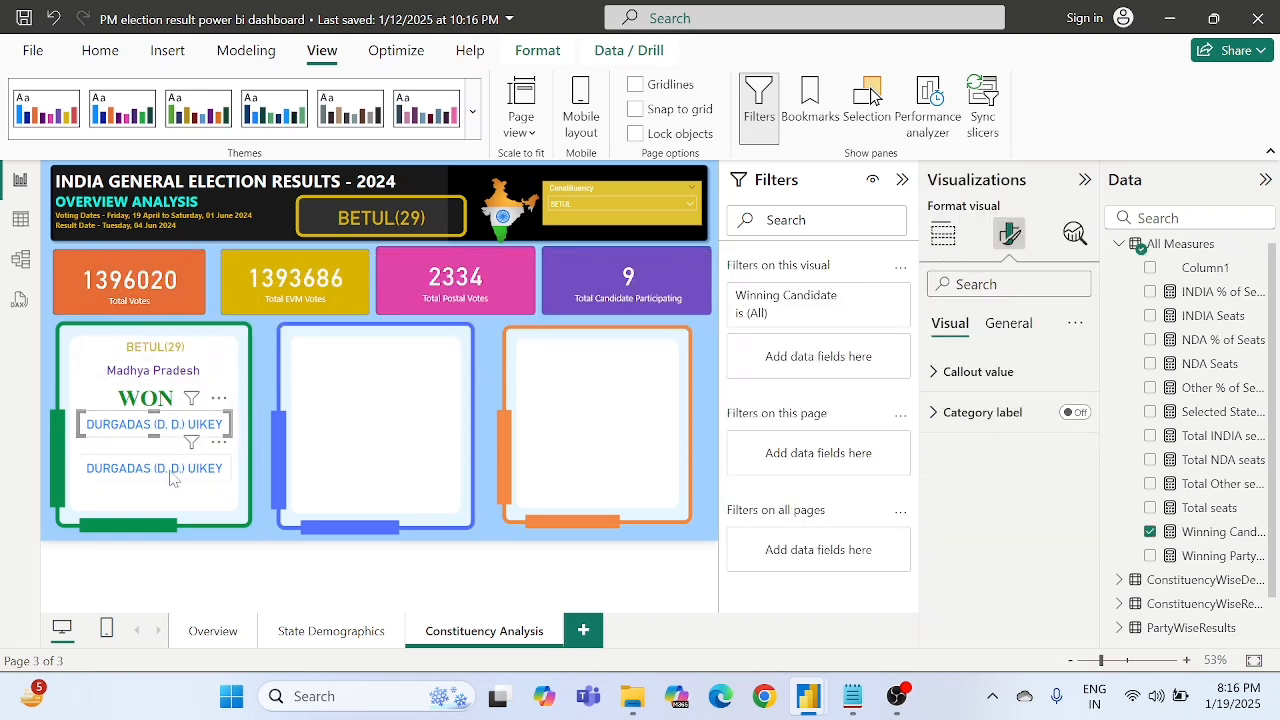
# - Nudge the duplicated candidate card upward to sit just below the original card in the green frame
pyautogui.click(172, 479)
pyautogui.press('Up')
pyautogui.press('Up')
pyautogui.press('Up')
pyautogui.press('Up')
pyautogui.press('Up')
pyautogui.press('Up')
pyautogui.press('Up')
pyautogui.press('Up')
pyautogui.press('Up')
pyautogui.press('Up')
pyautogui.press('Up')
pyautogui.press('Up')
pyautogui.press('Up')
pyautogui.press('Up')
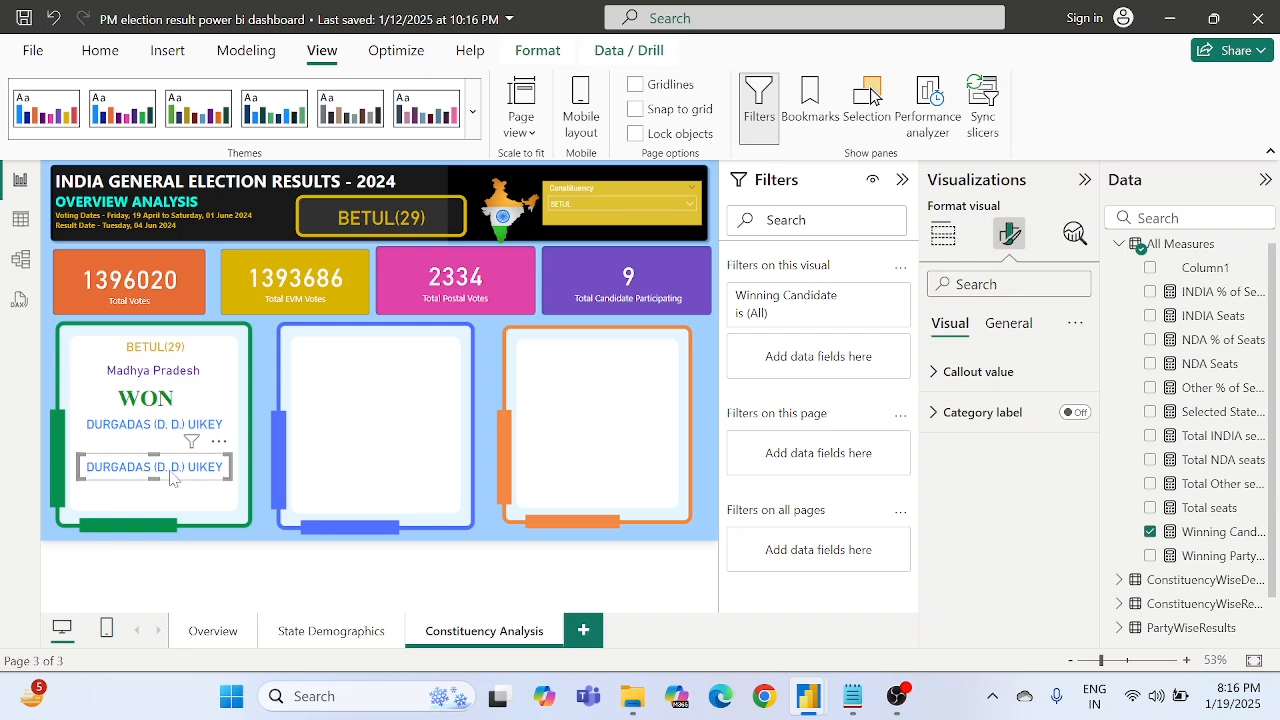
pyautogui.press('Up')
pyautogui.press('Up')
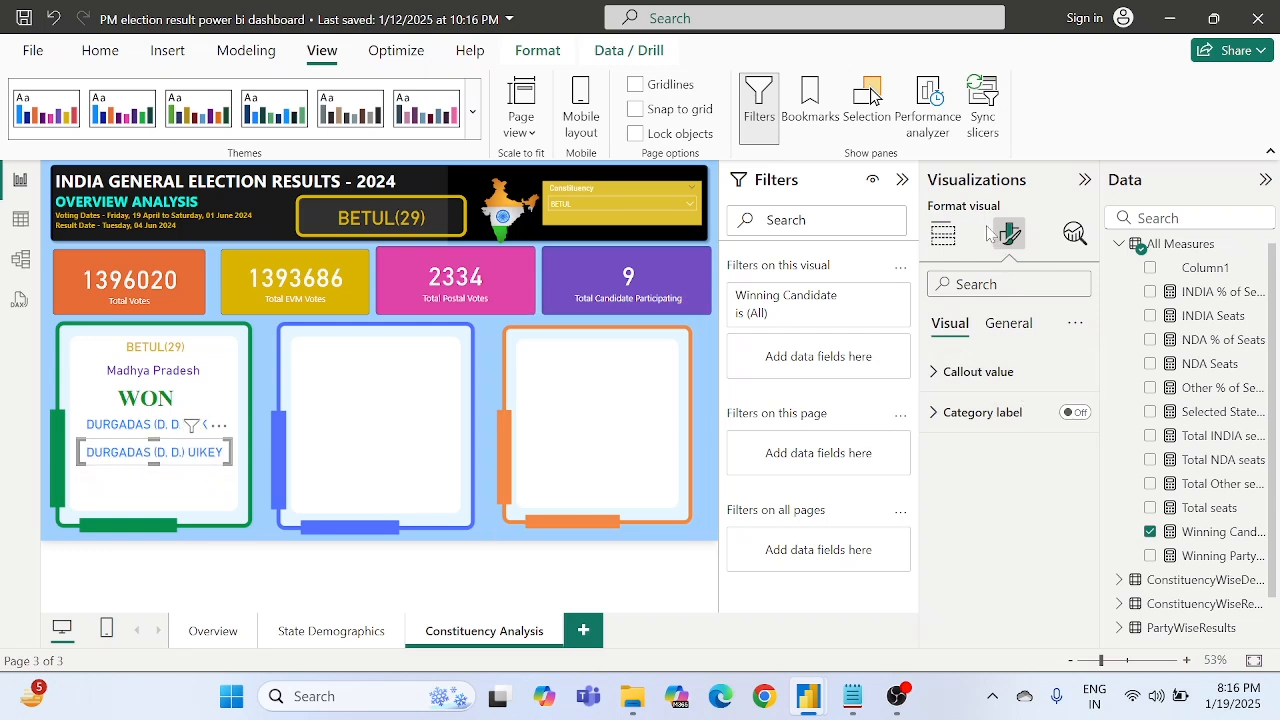
# - Set the duplicated card's callout value color to the custom turquoise #0BE7D9
pyautogui.click(950, 371)
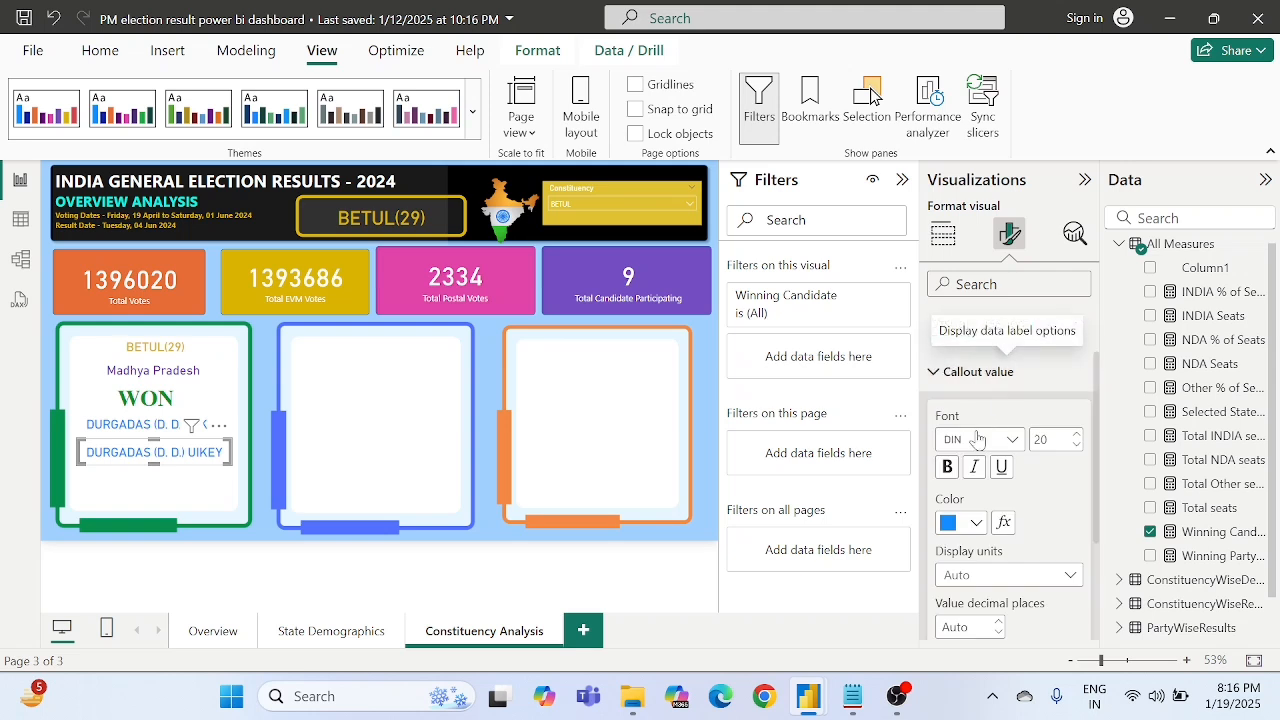
pyautogui.click(962, 528)
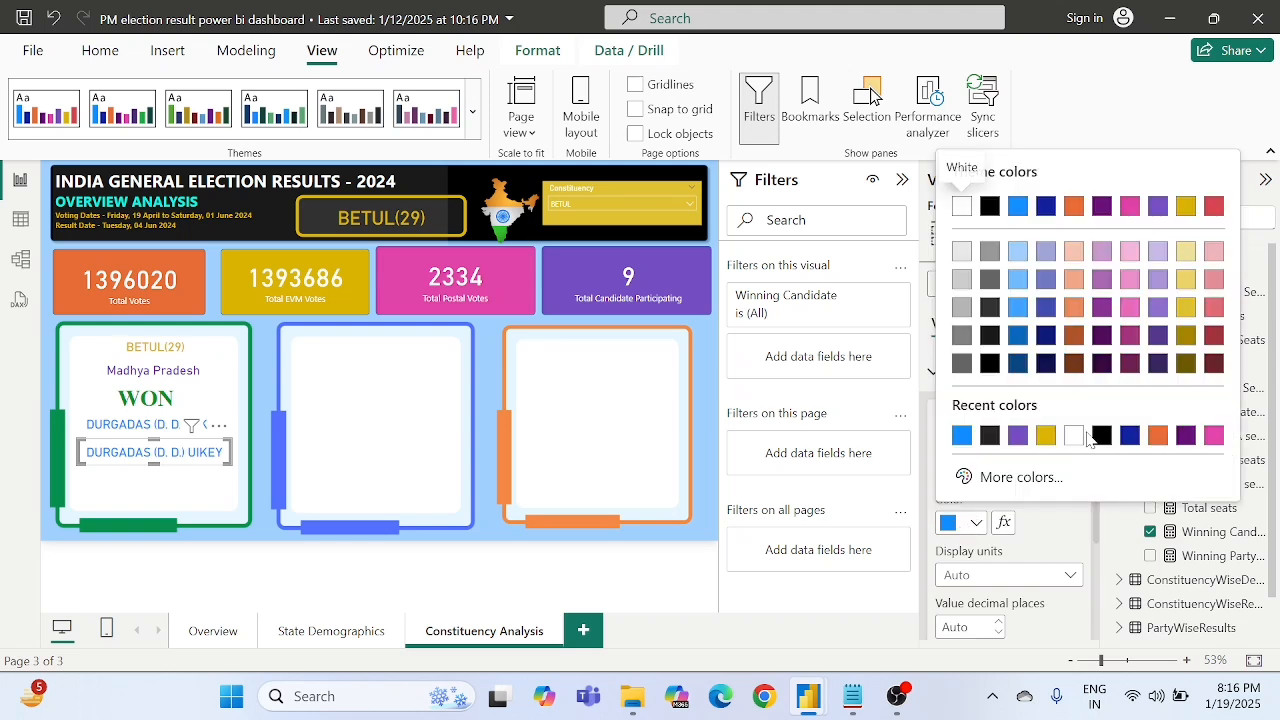
pyautogui.click(990, 476)
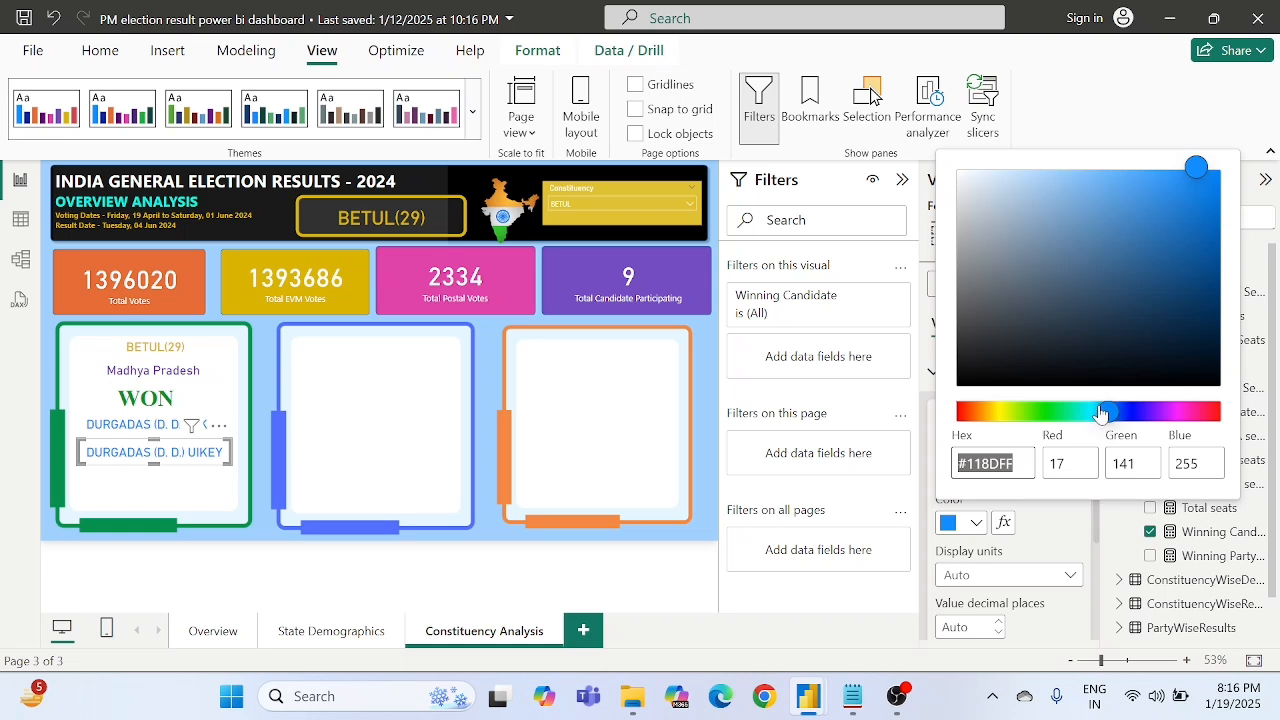
pyautogui.moveTo(1100, 413); pyautogui.dragTo(1085, 413)
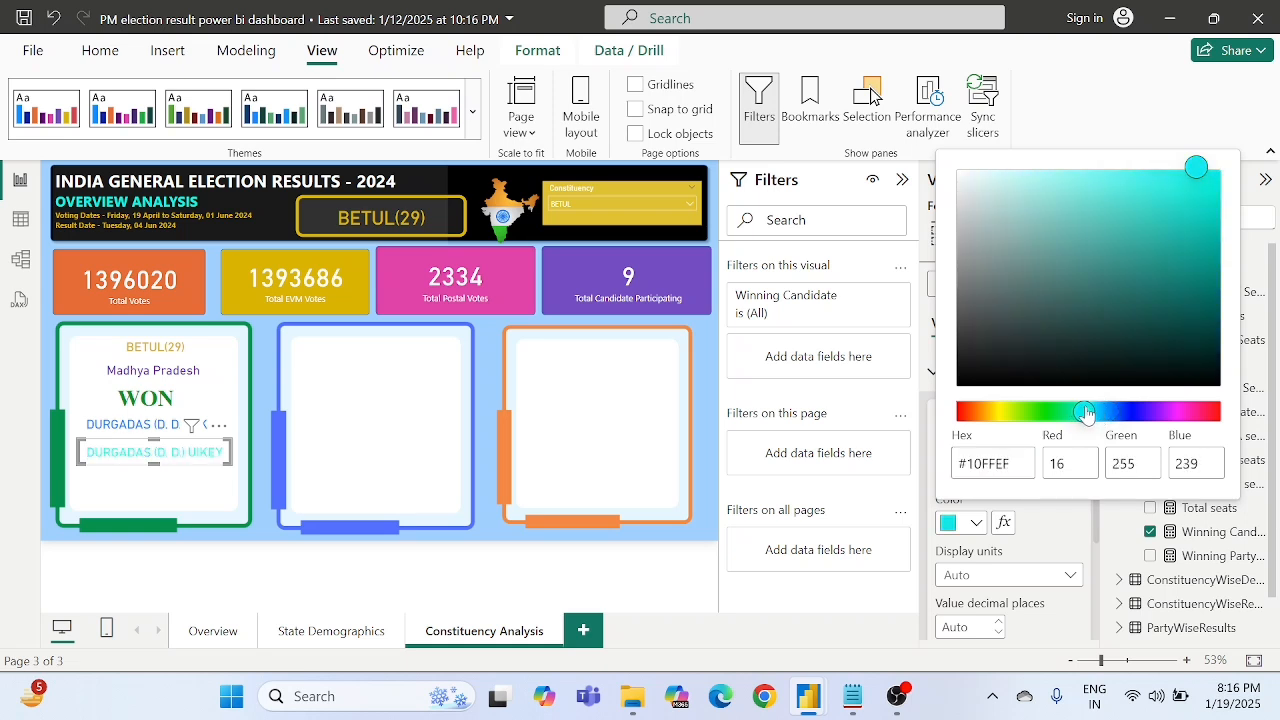
pyautogui.click(1199, 186)
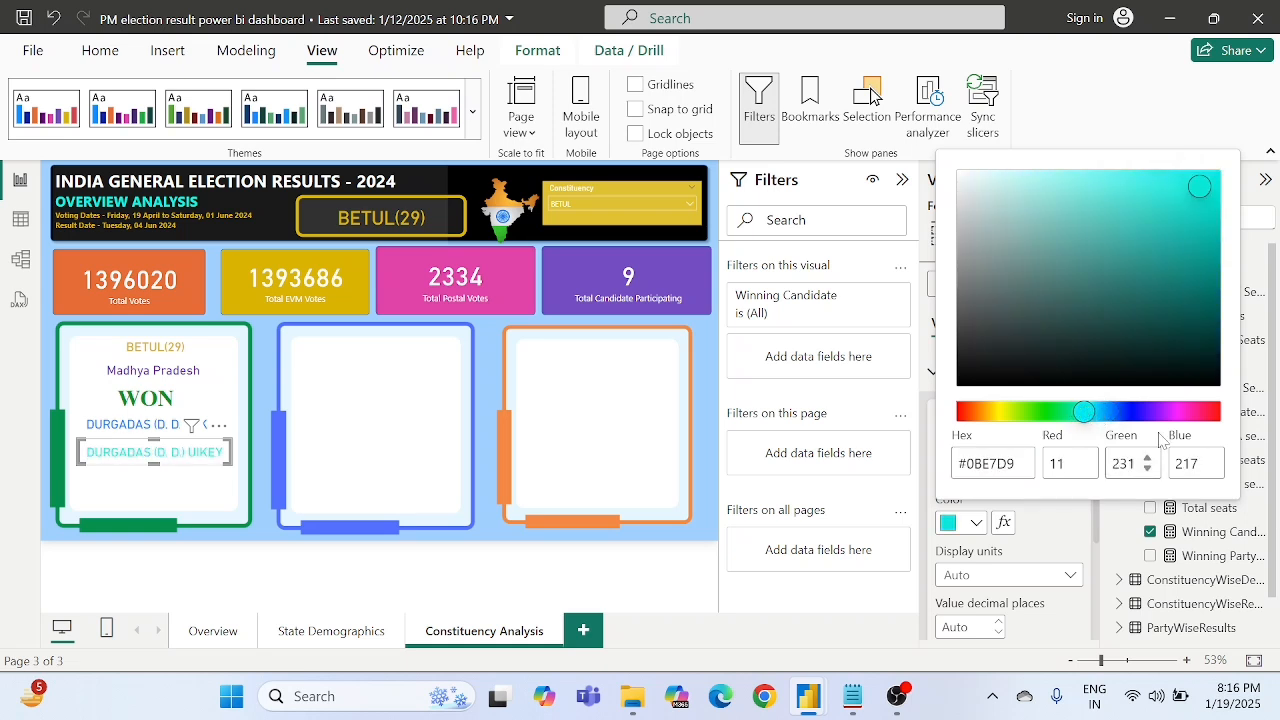
pyautogui.click(1052, 528)
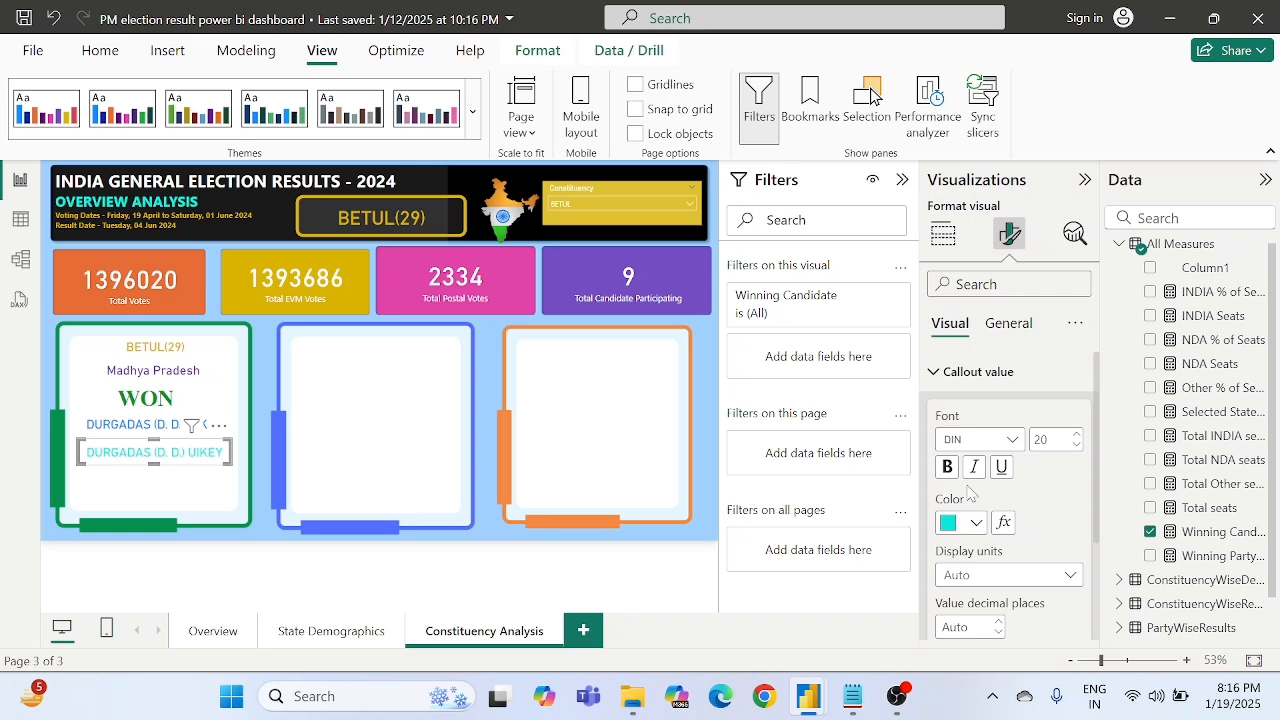
# - Replace the Winning Candidate field with the Winning Party Name measure in the duplicated card
pyautogui.click(943, 236)
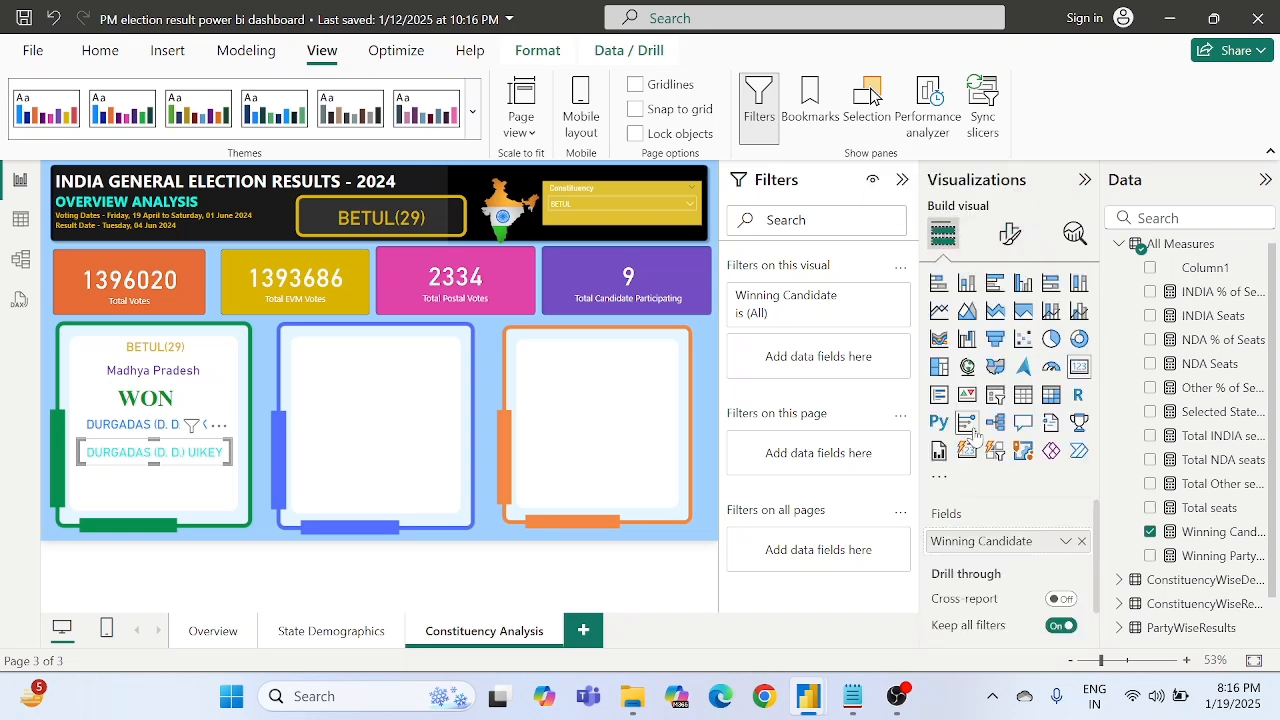
pyautogui.click(1082, 541)
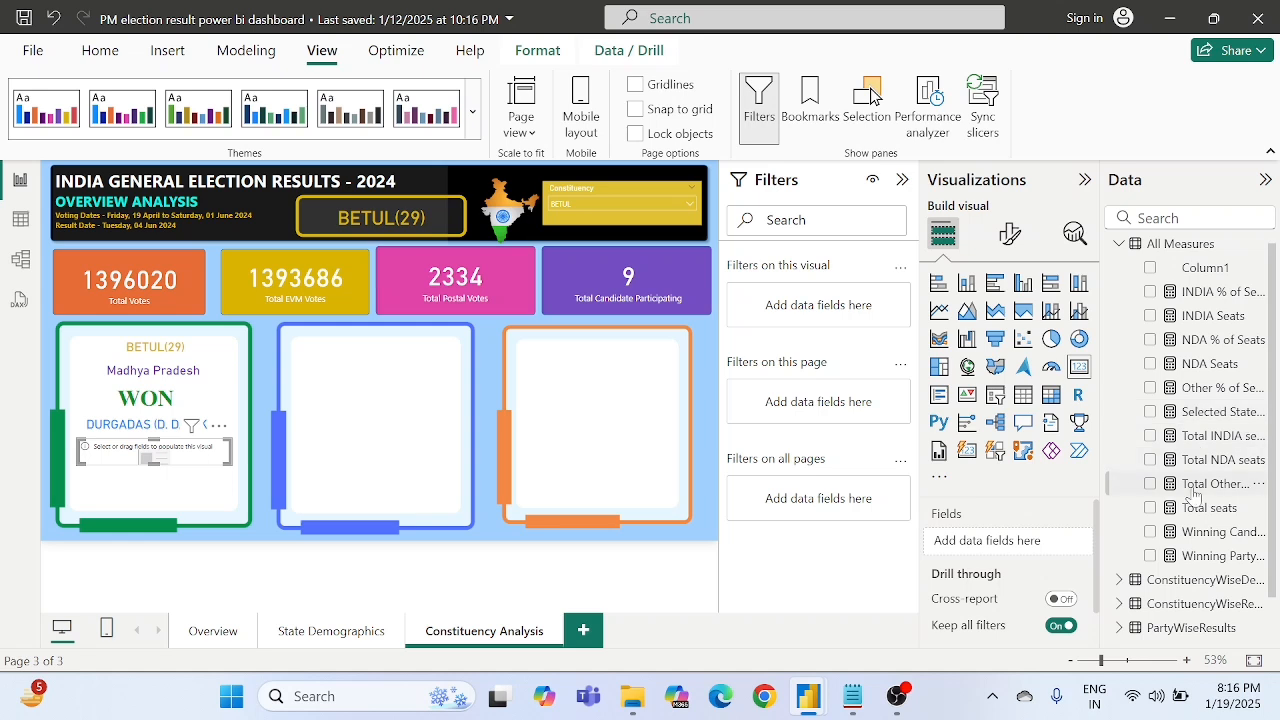
pyautogui.scroll(-2, 1193, 494)
pyautogui.moveTo(1205, 508); pyautogui.dragTo(1018, 540)
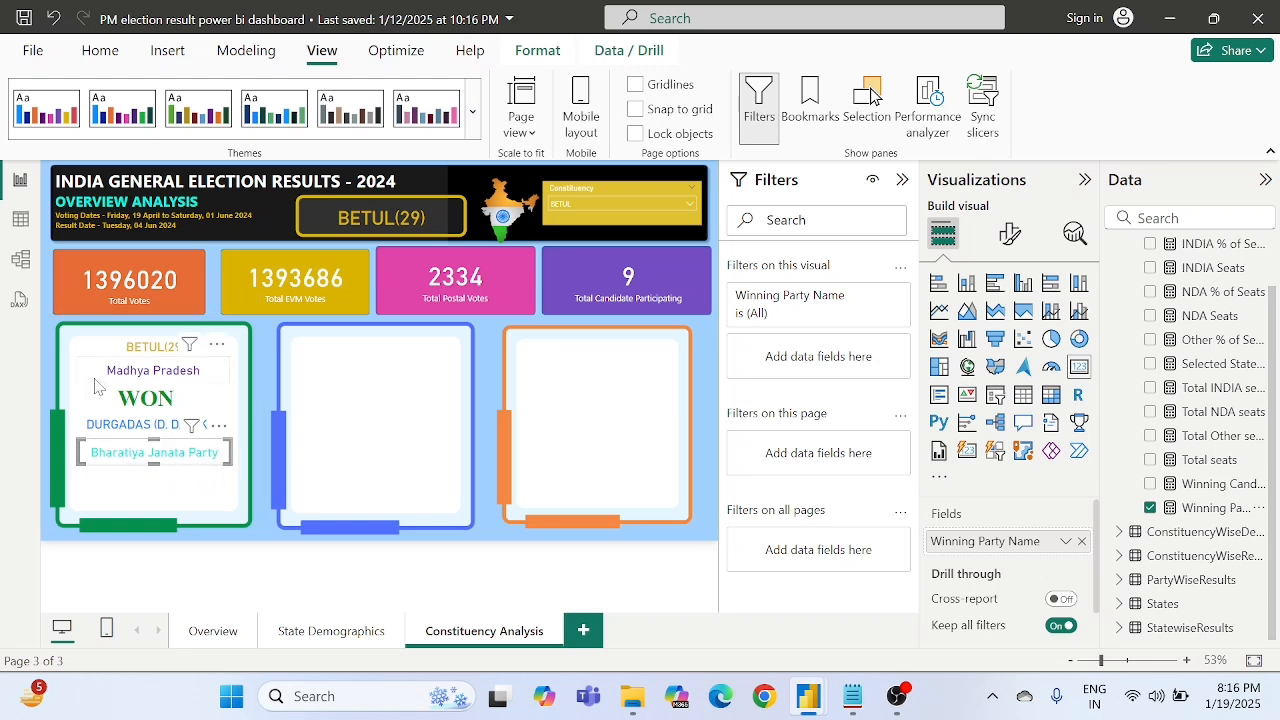
pyautogui.click(45, 289)
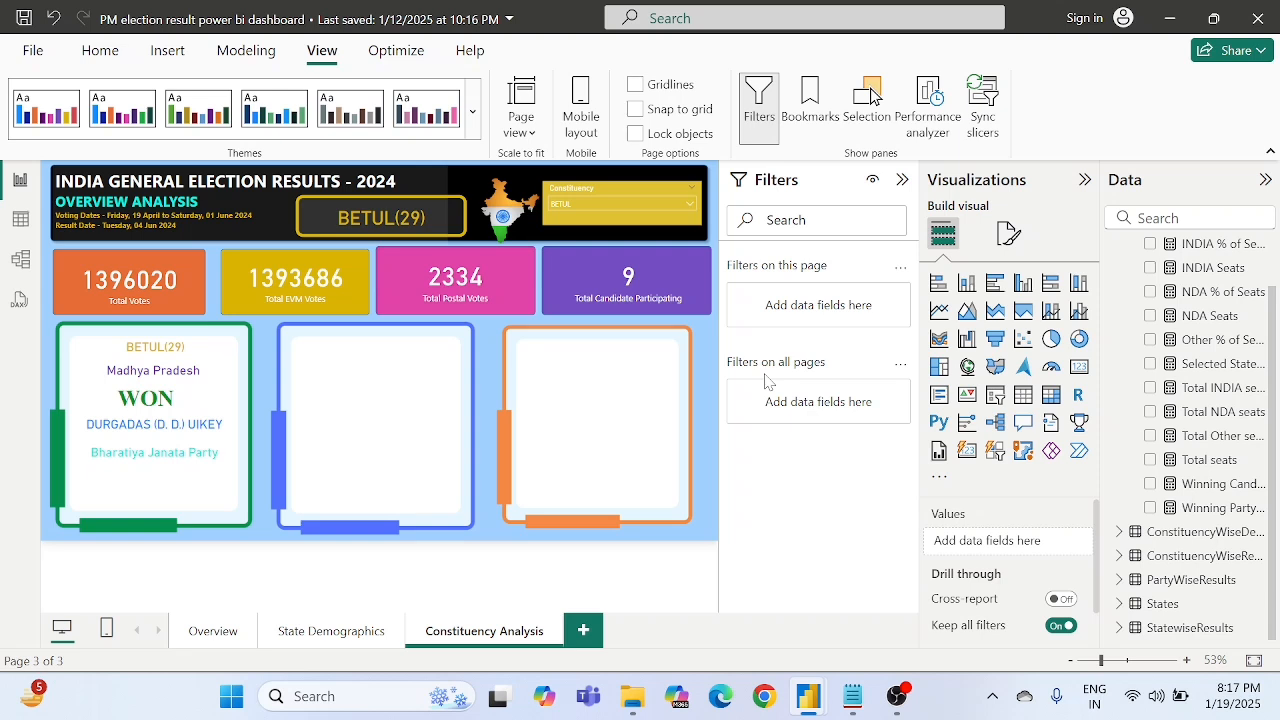
# - Create a new measure in the All Measures table named Winning Candidate Total Votes
pyautogui.scroll(1, 1180, 292)
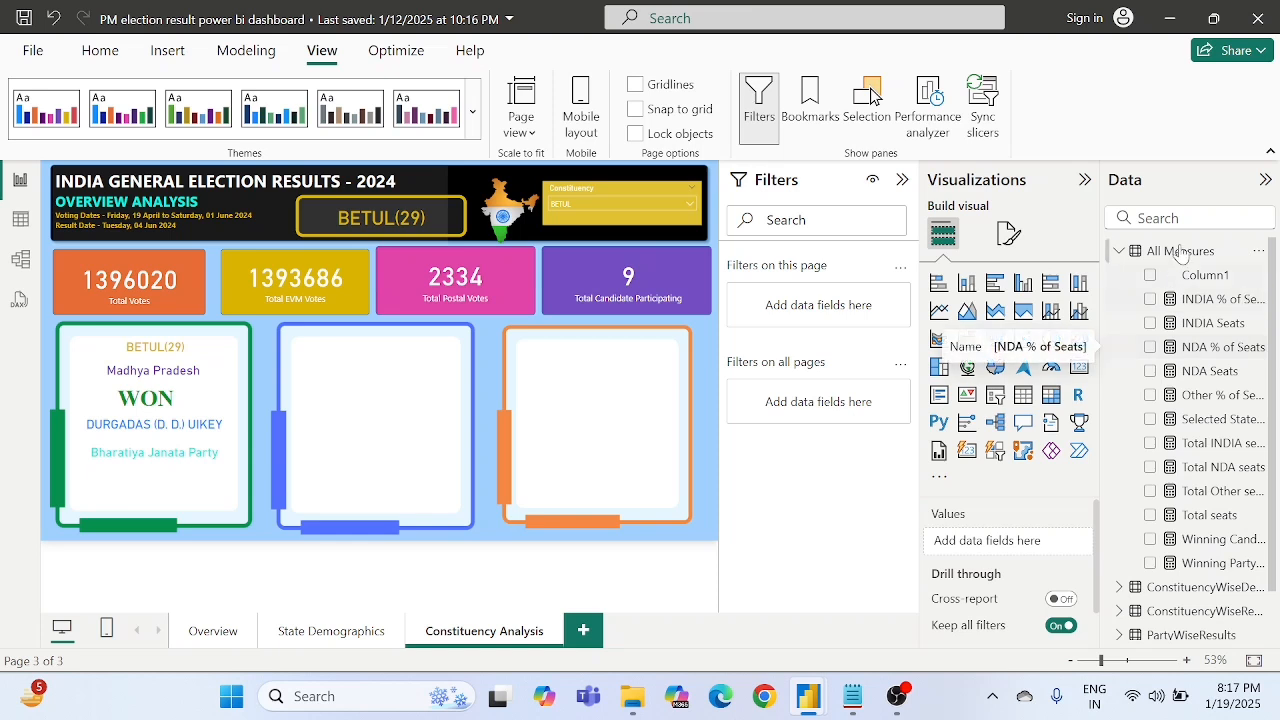
pyautogui.rightClick(1180, 251)
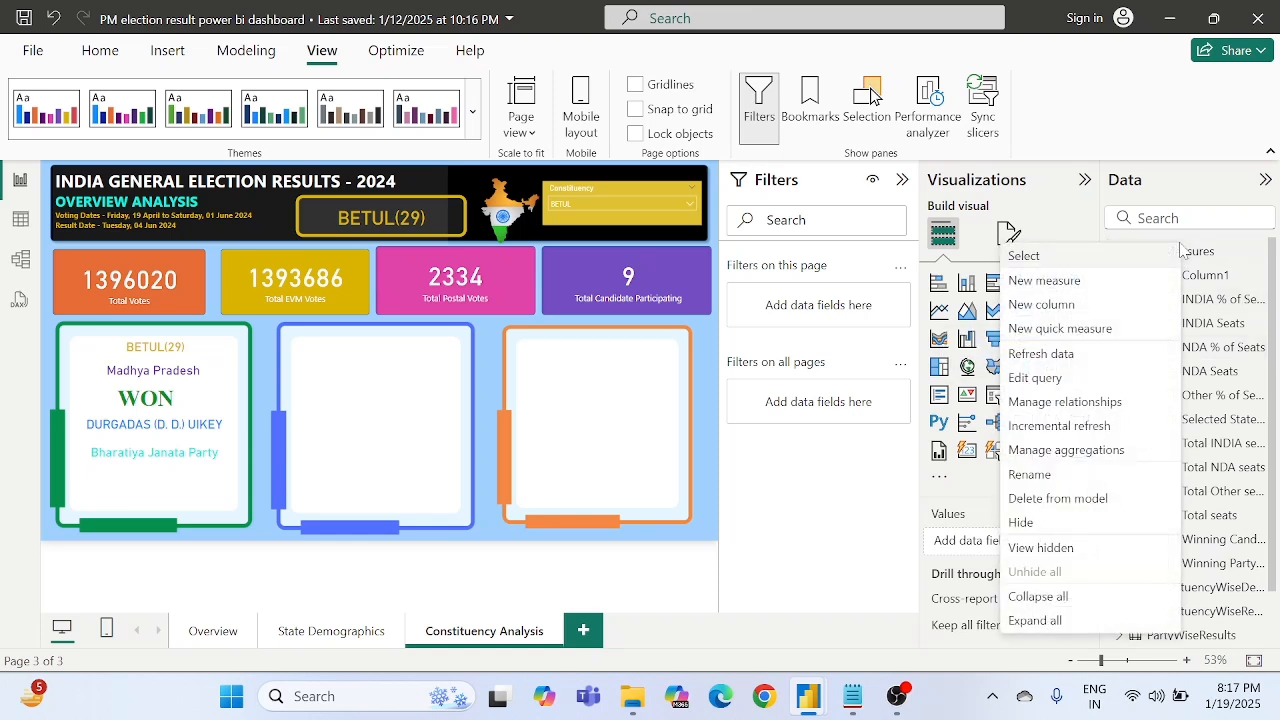
pyautogui.click(1069, 278)
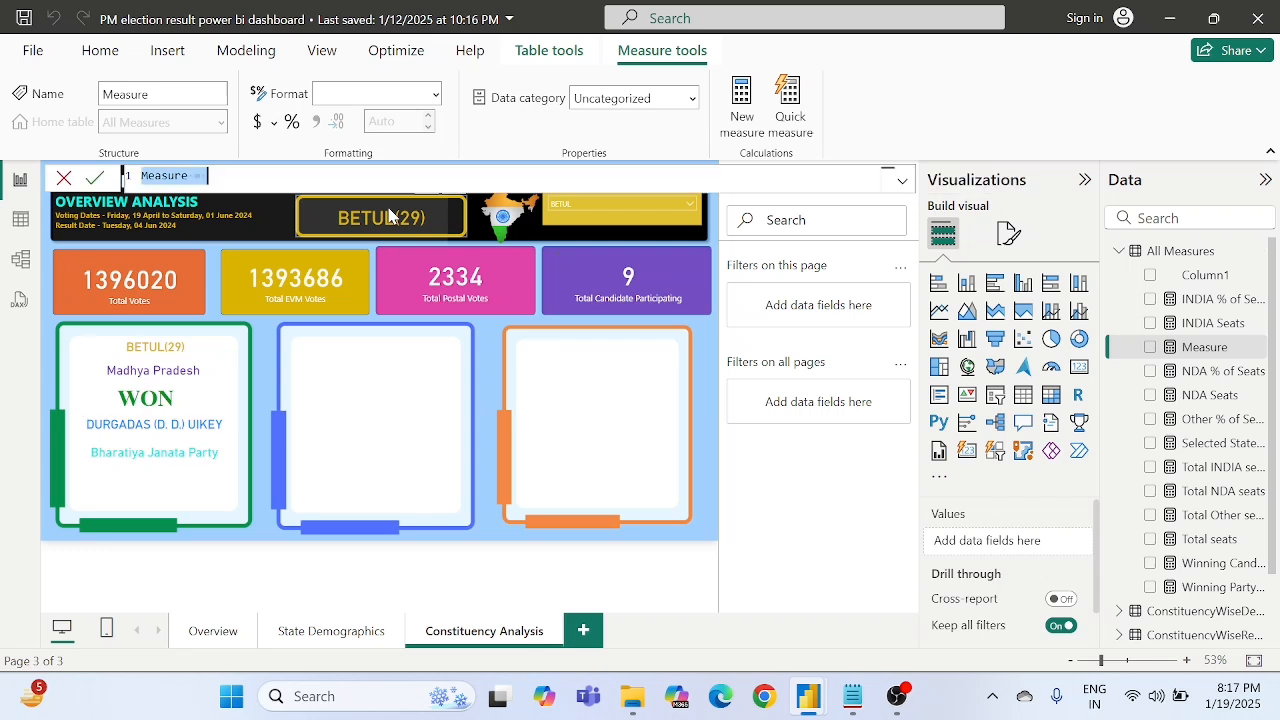
pyautogui.press('BackSpace')
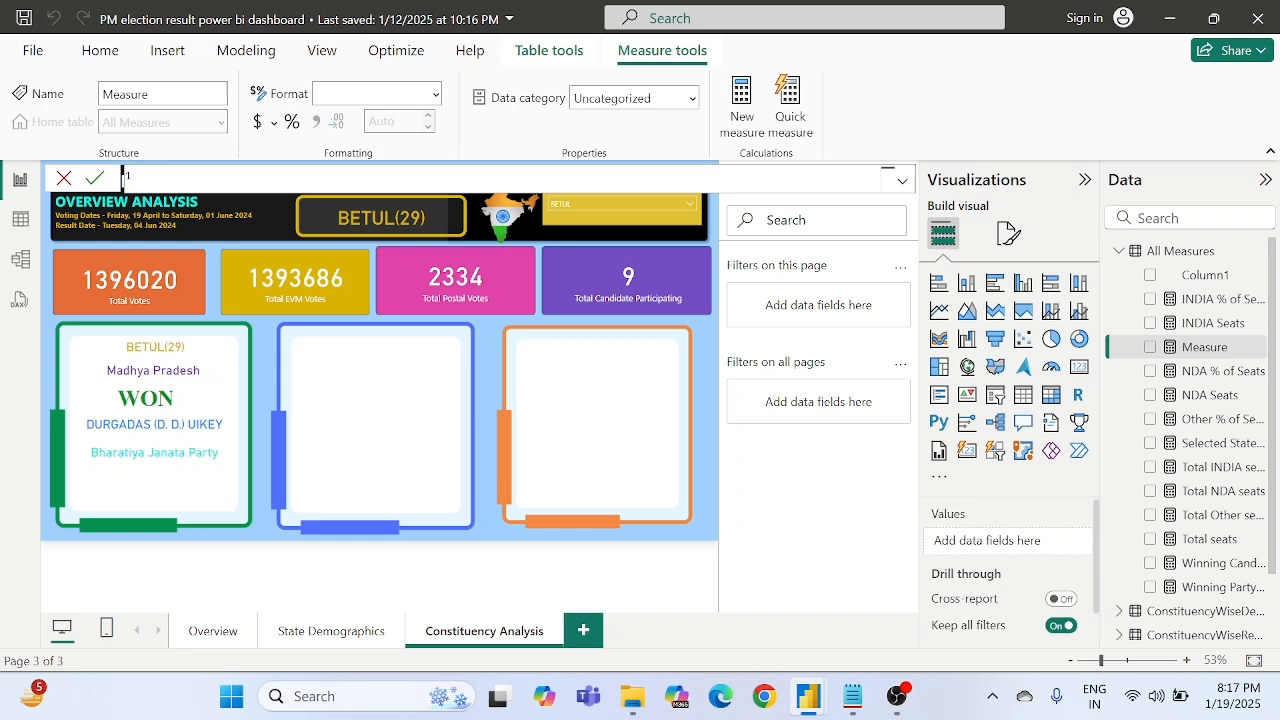
pyautogui.write('Winning Candia')
pyautogui.press('BackSpace')
pyautogui.write('date Total Votes =')
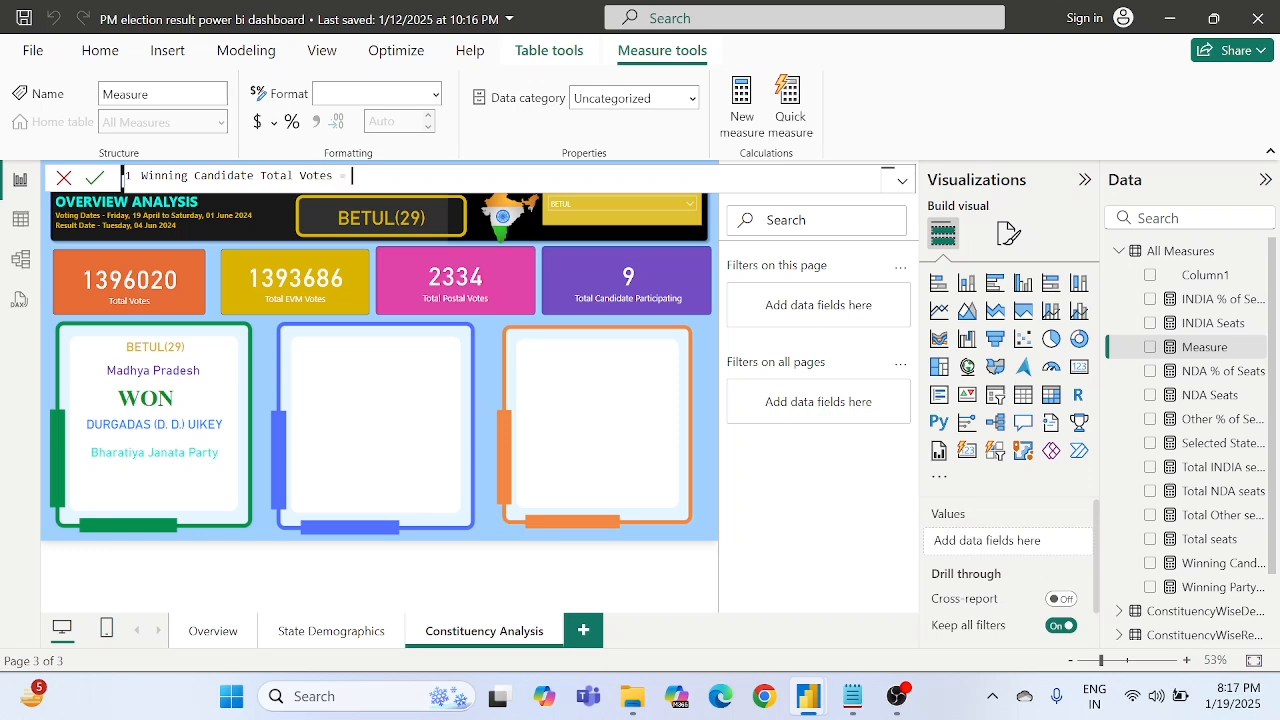
pyautogui.write(' ""')
pyautogui.write('Total V')
pyautogui.write('otes')
pyautogui.write(':')
# - Start the measure's expression with "Total Votes:" & " " & followed by a MAX function
pyautogui.press('BackSpace')
pyautogui.press('Right')
pyautogui.write('& ""')
pyautogui.write('& MAX(')
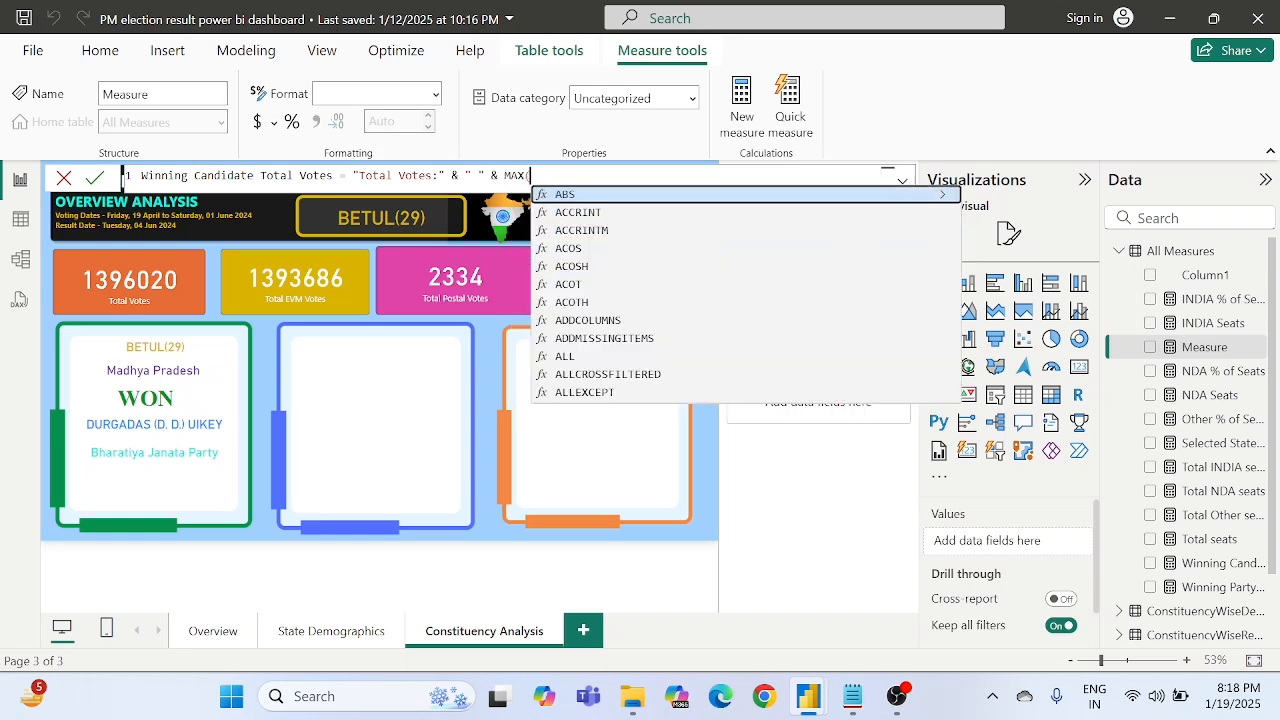
pyautogui.press('Escape')
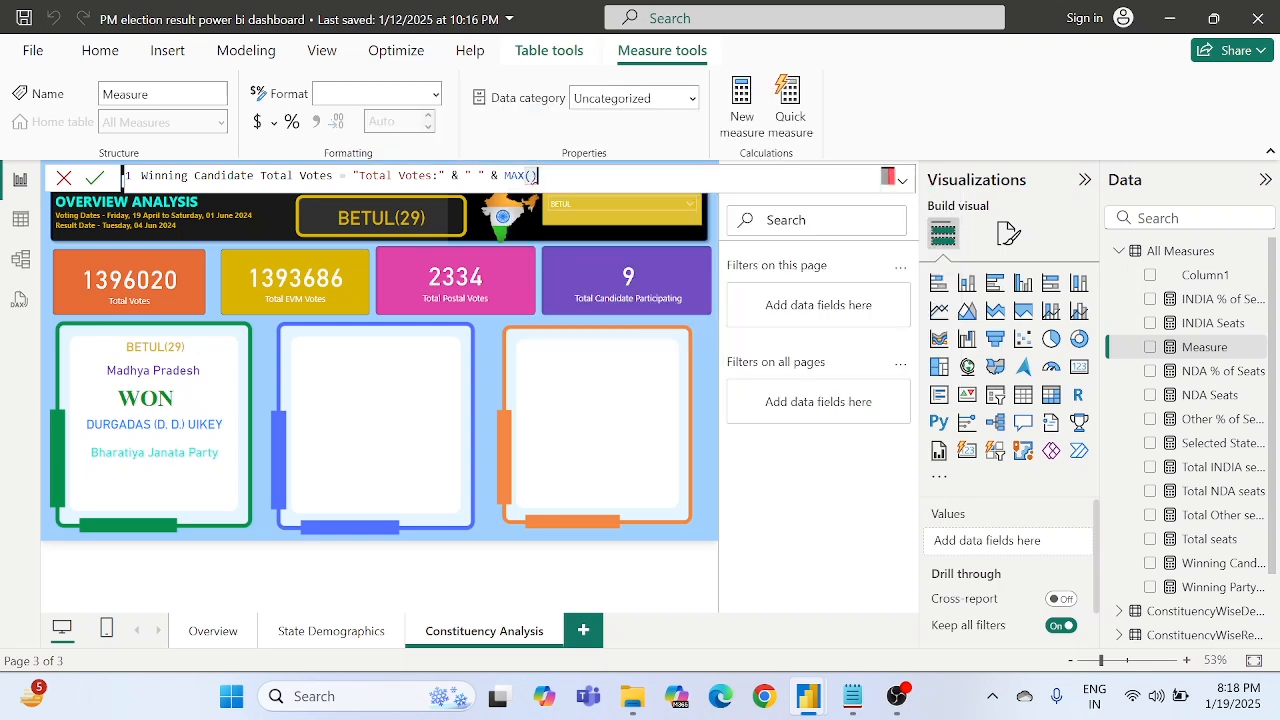
# - Insert the column ConstituencyWiseDetails[% of Votes] as the argument of MAX
pyautogui.write(')')
pyautogui.write('%')
pyautogui.write(' of')
pyautogui.press('BackSpace')
pyautogui.press('BackSpace')
pyautogui.press('BackSpace')
pyautogui.press('BackSpace')
pyautogui.press('BackSpace')
pyautogui.write('% of')
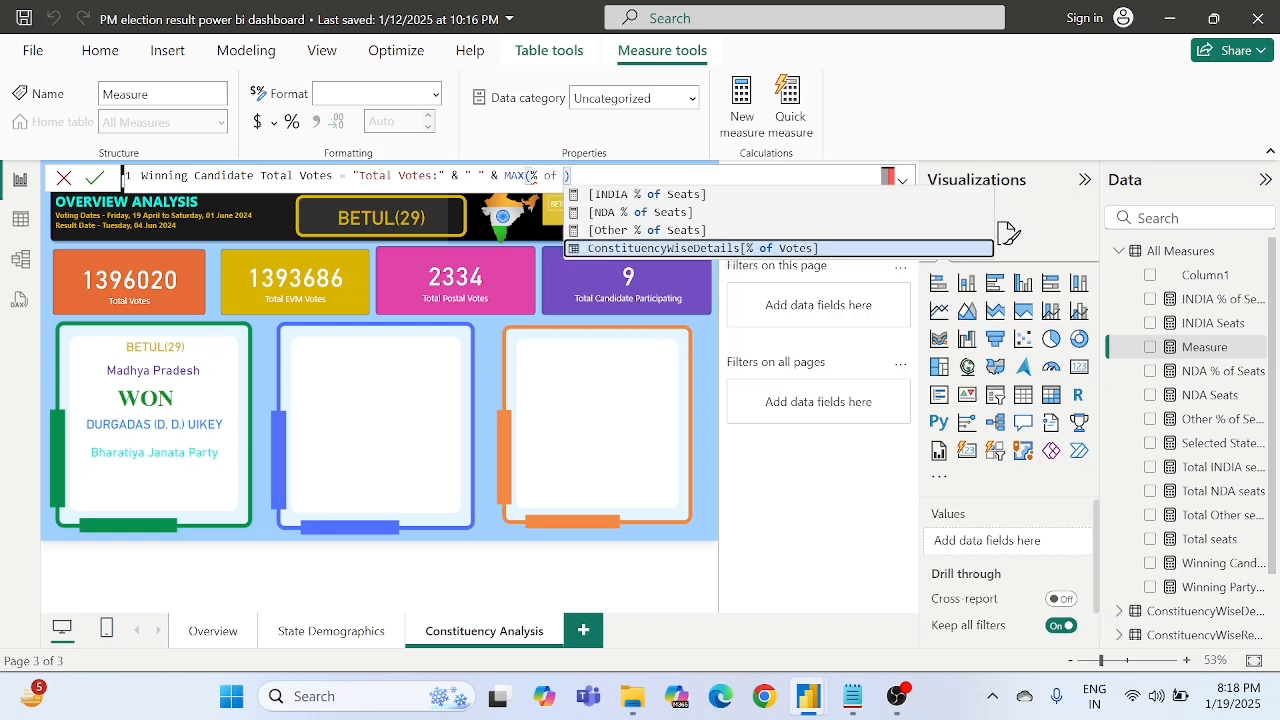
pyautogui.write(' vot')
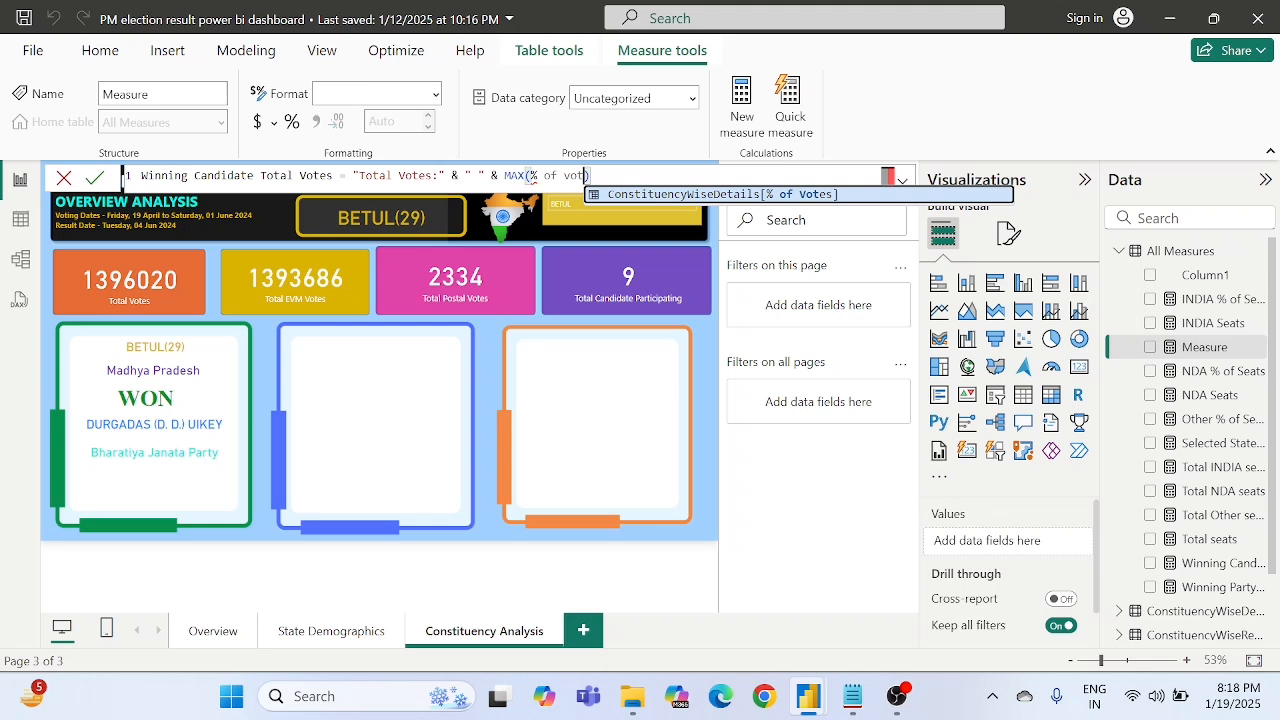
pyautogui.press('Tab')
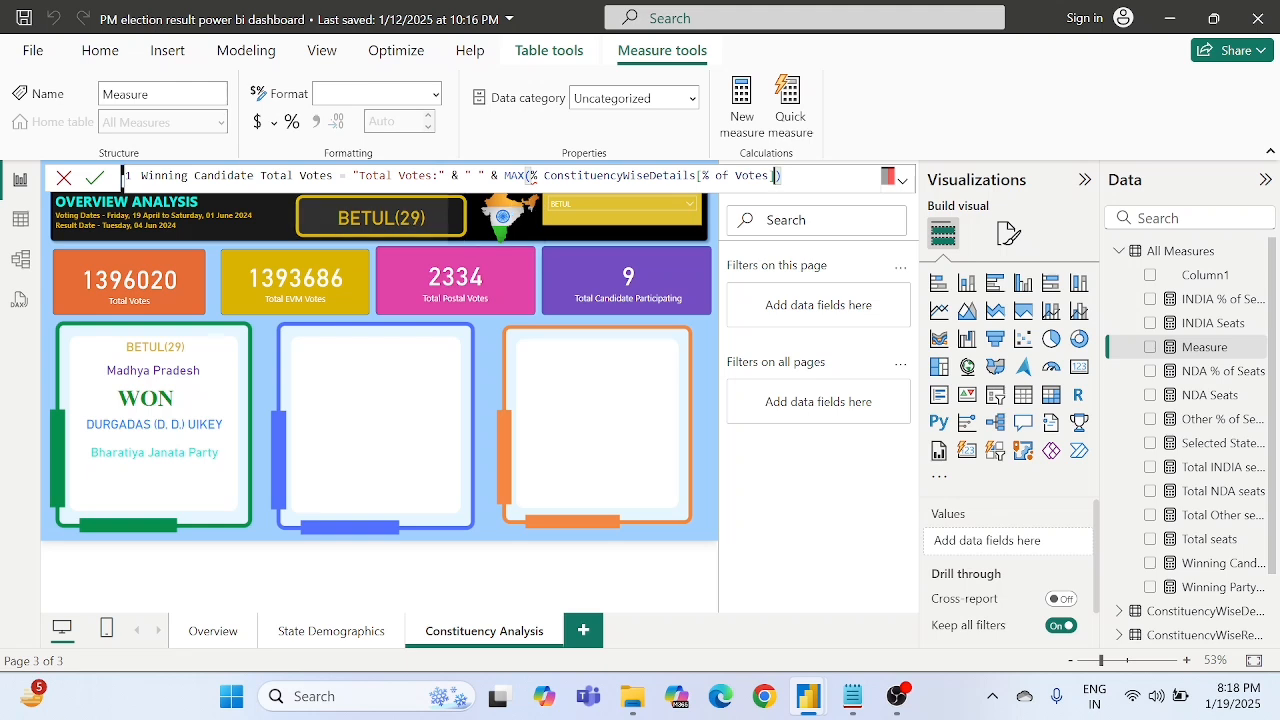
# - Remove the stray % sign before ConstituencyWiseDetails inside MAX and commit the Winning Candidate Total Votes measure
pyautogui.click(537, 176)
pyautogui.press('BackSpace')
pyautogui.press('BackSpace')
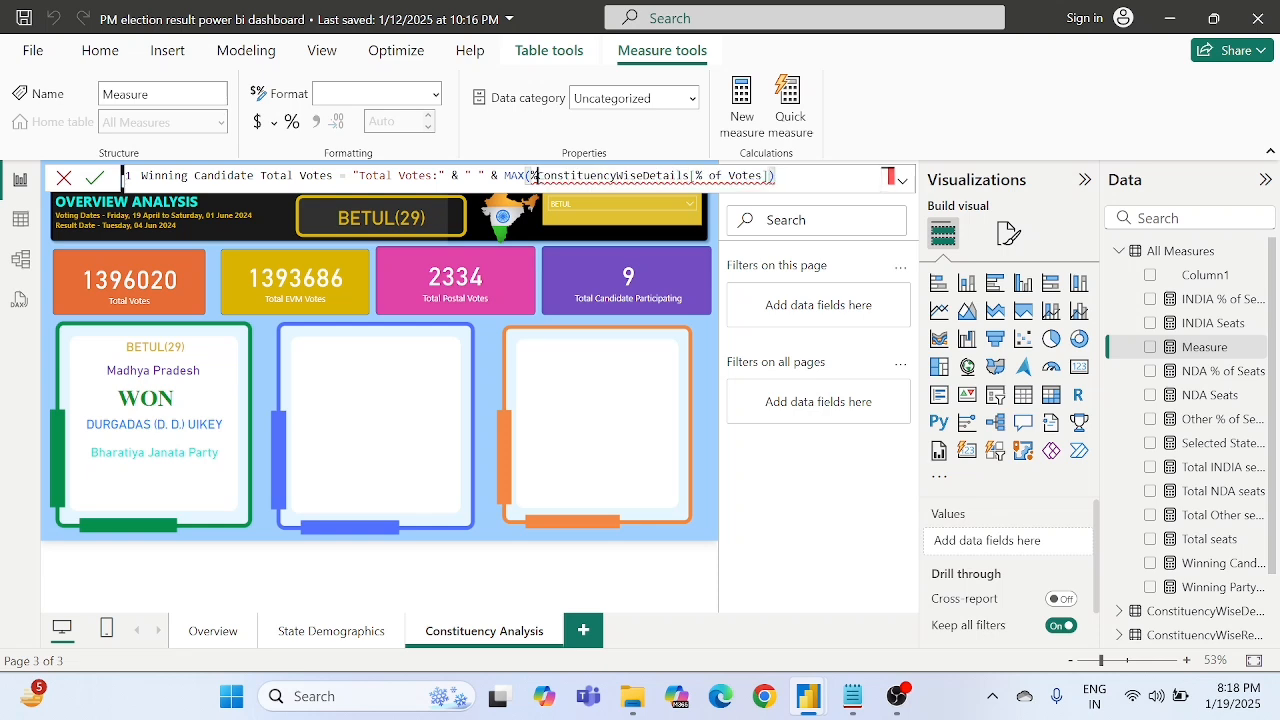
pyautogui.click(498, 176)
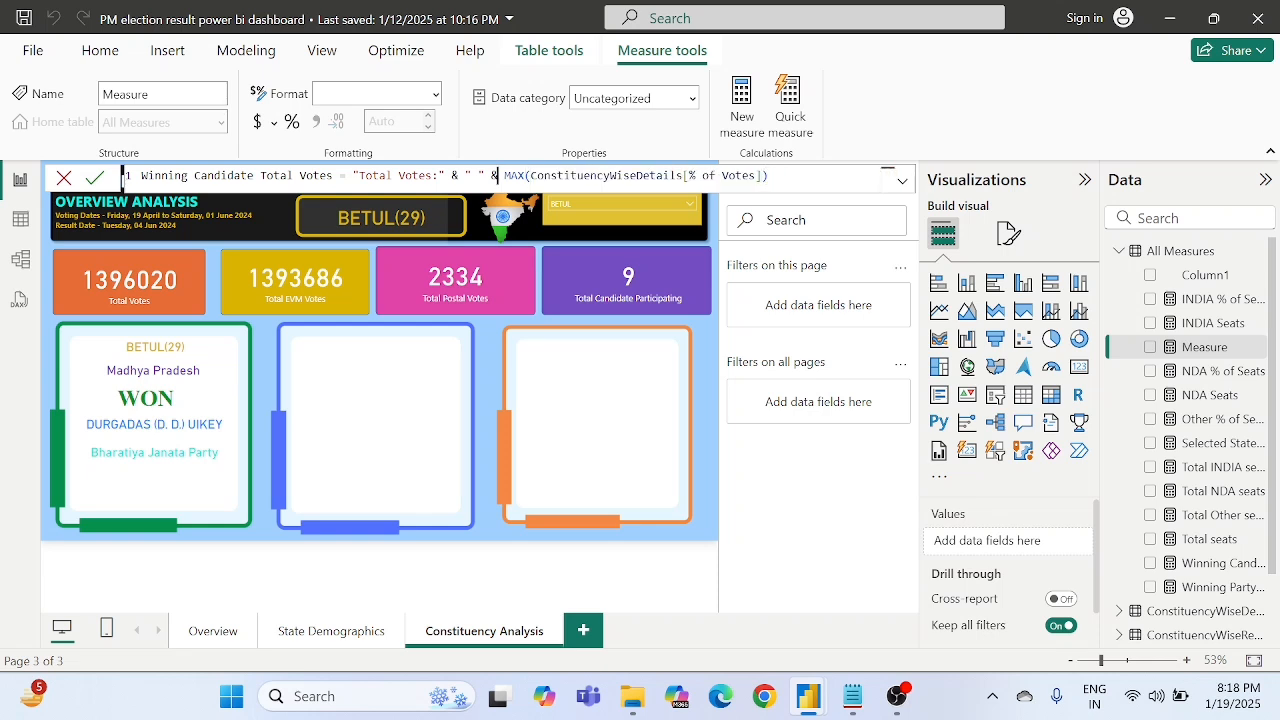
pyautogui.click(885, 176)
pyautogui.doubleClick(375, 176)
pyautogui.click(96, 179)
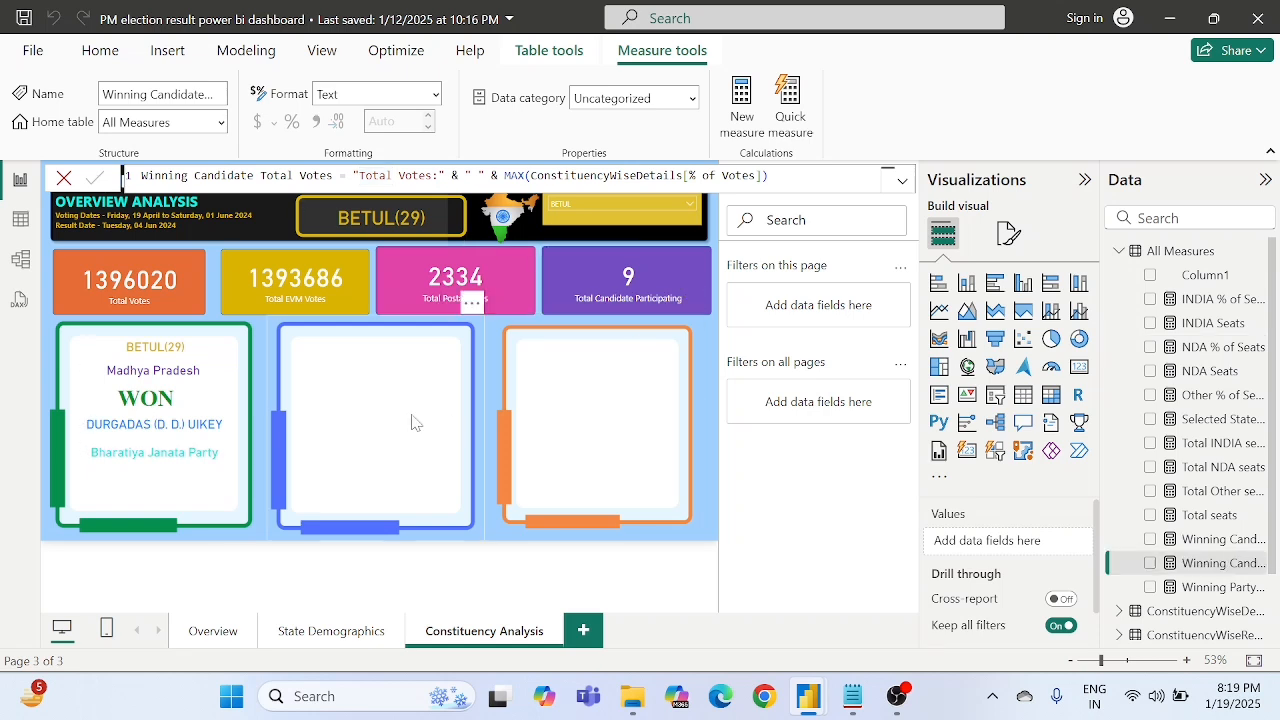
# - Duplicate the winning party card, place the copy directly below it, and nudge both cards slightly upward
pyautogui.click(178, 470)
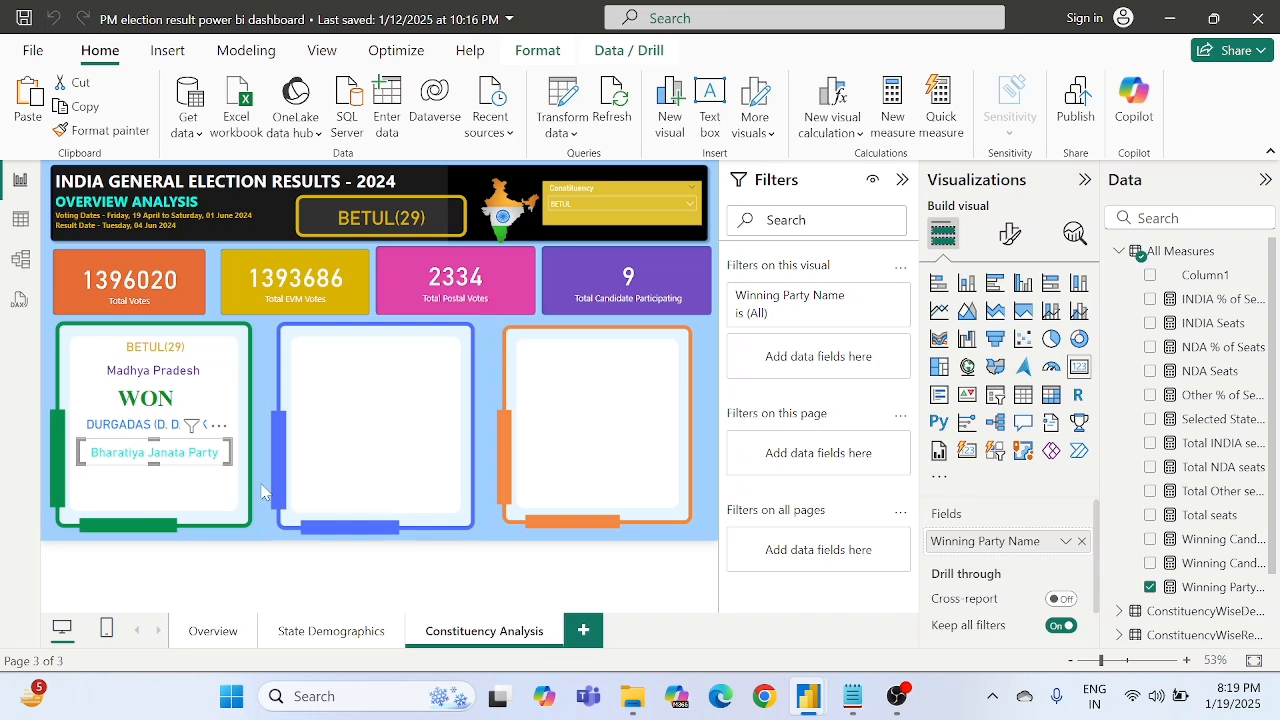
pyautogui.hotkey('ctrl', 'v')
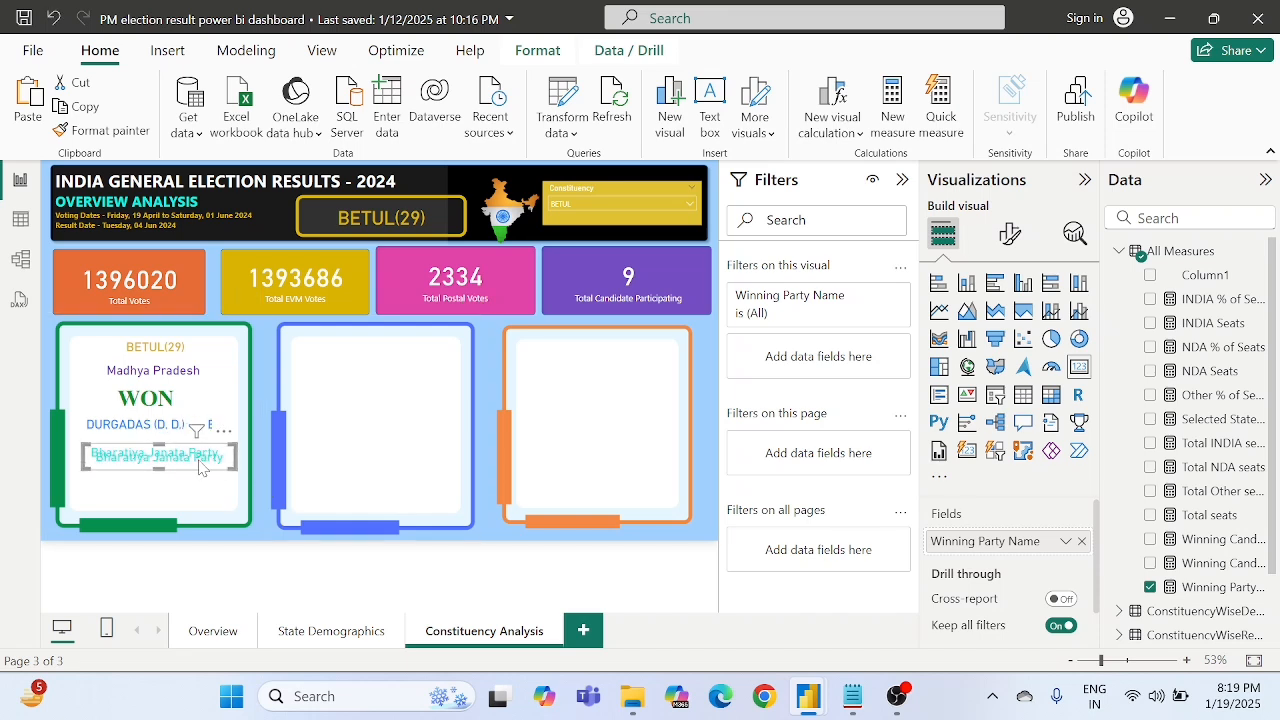
pyautogui.moveTo(197, 458); pyautogui.dragTo(195, 485)
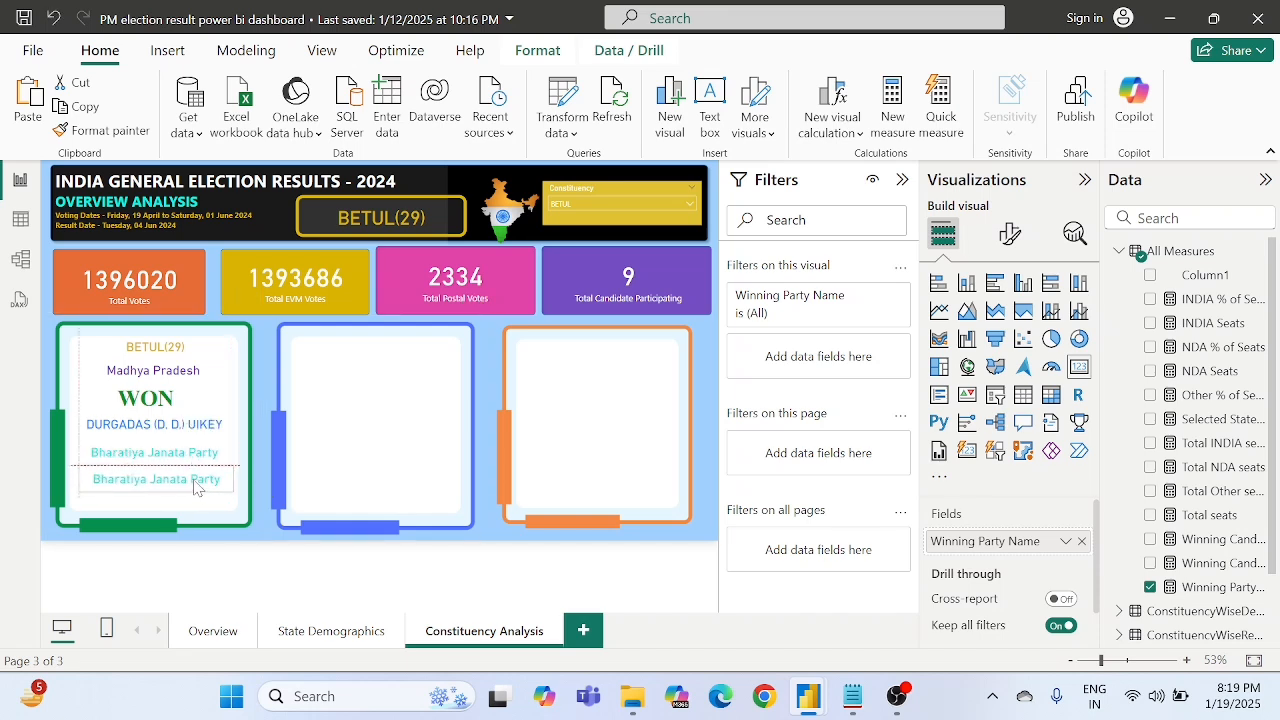
pyautogui.click(113, 455)
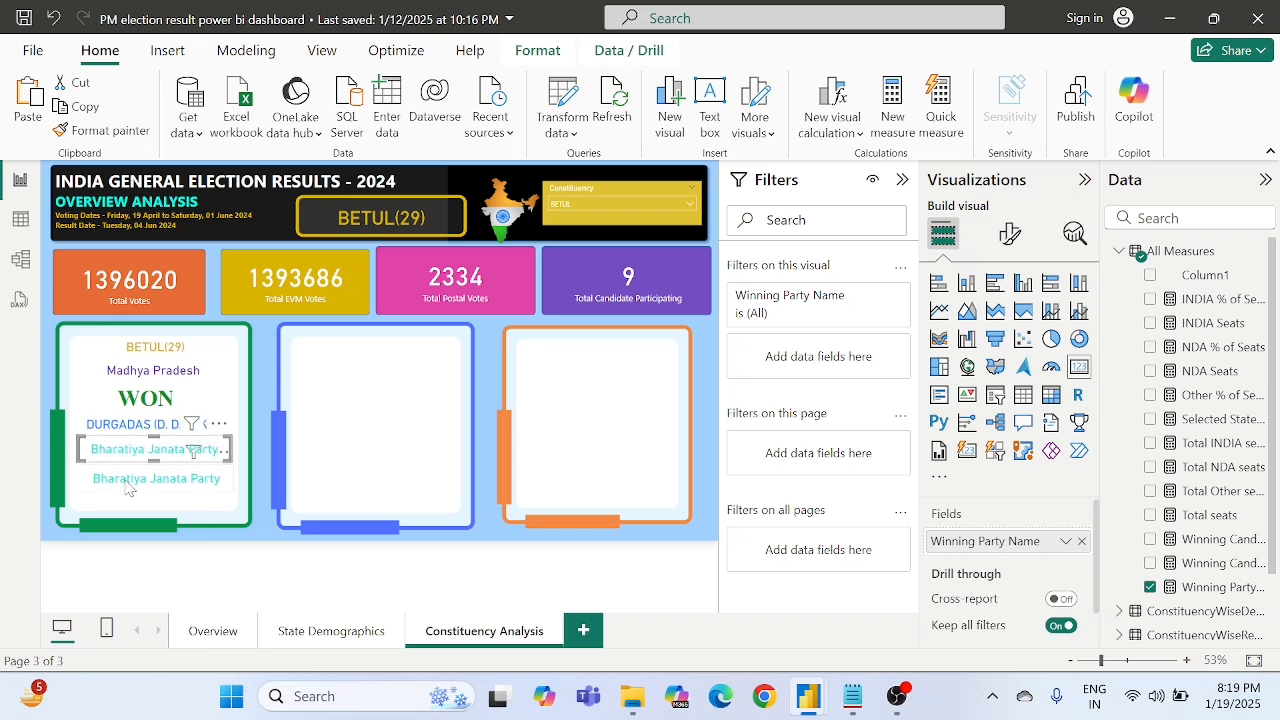
pyautogui.click(127, 487)
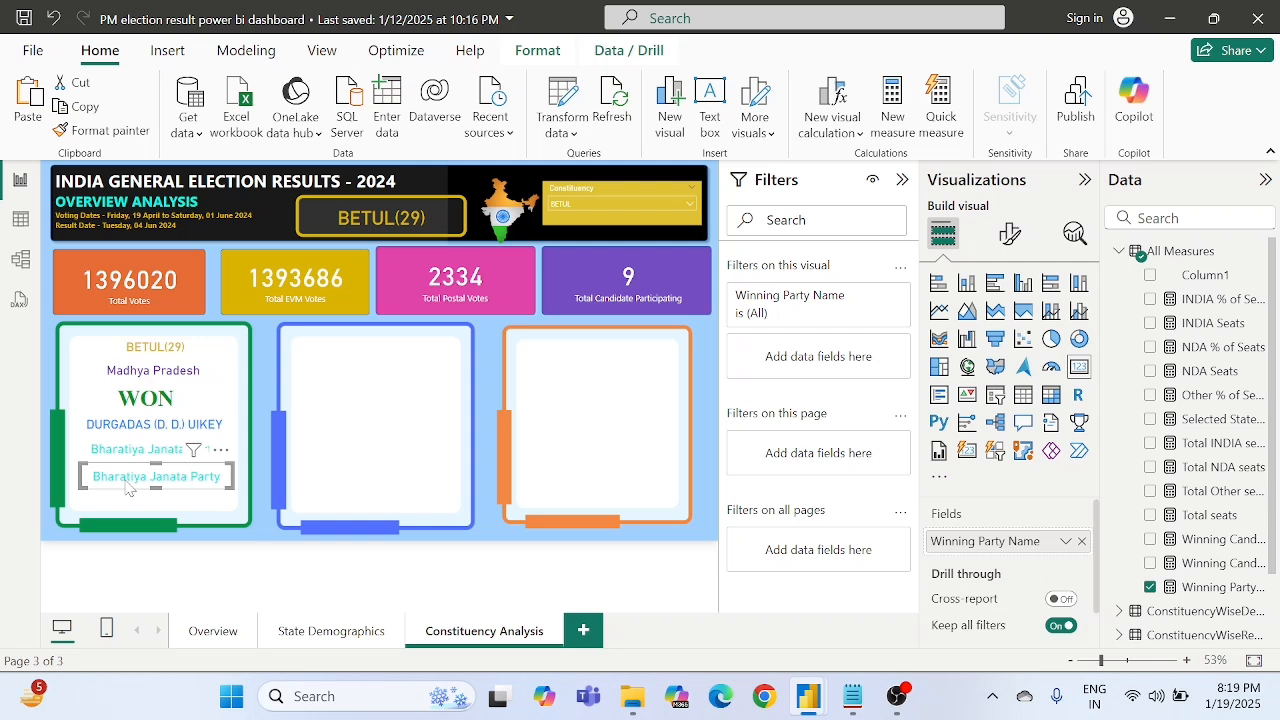
# - Set the callout value colour of the duplicated party card to the orange theme colour
pyautogui.click(1012, 230)
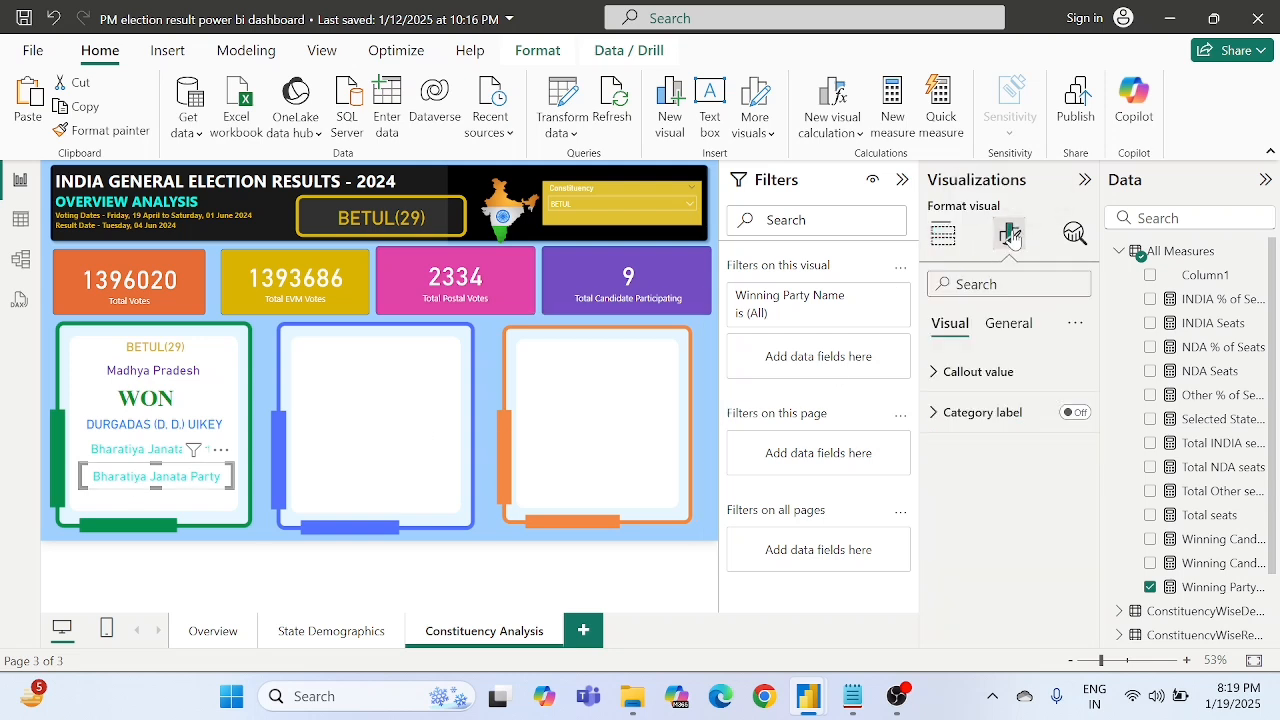
pyautogui.click(967, 369)
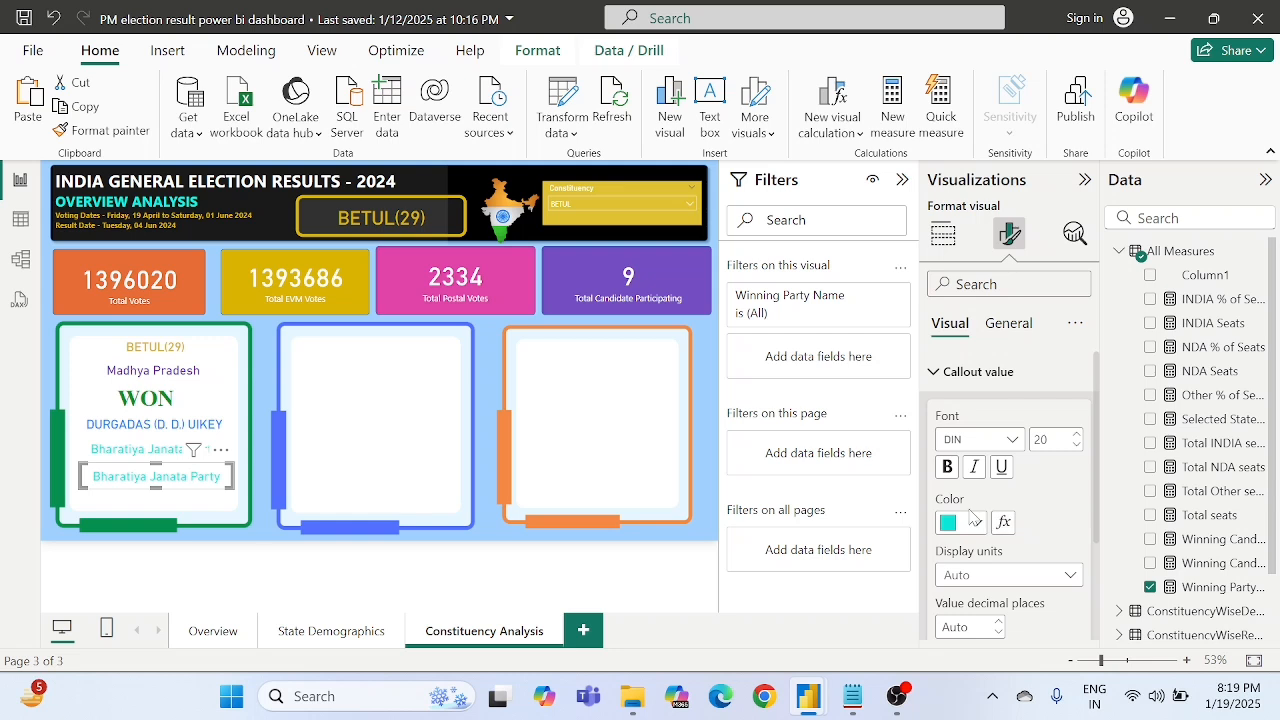
pyautogui.click(974, 522)
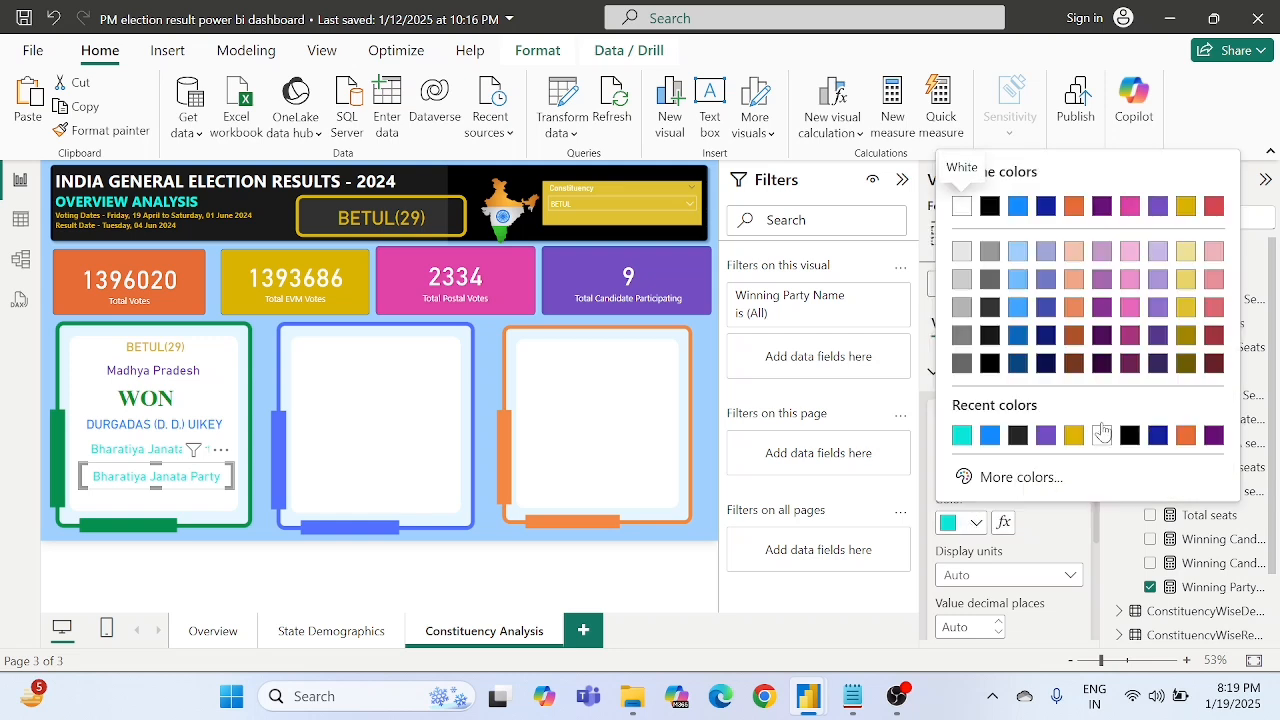
pyautogui.click(1074, 207)
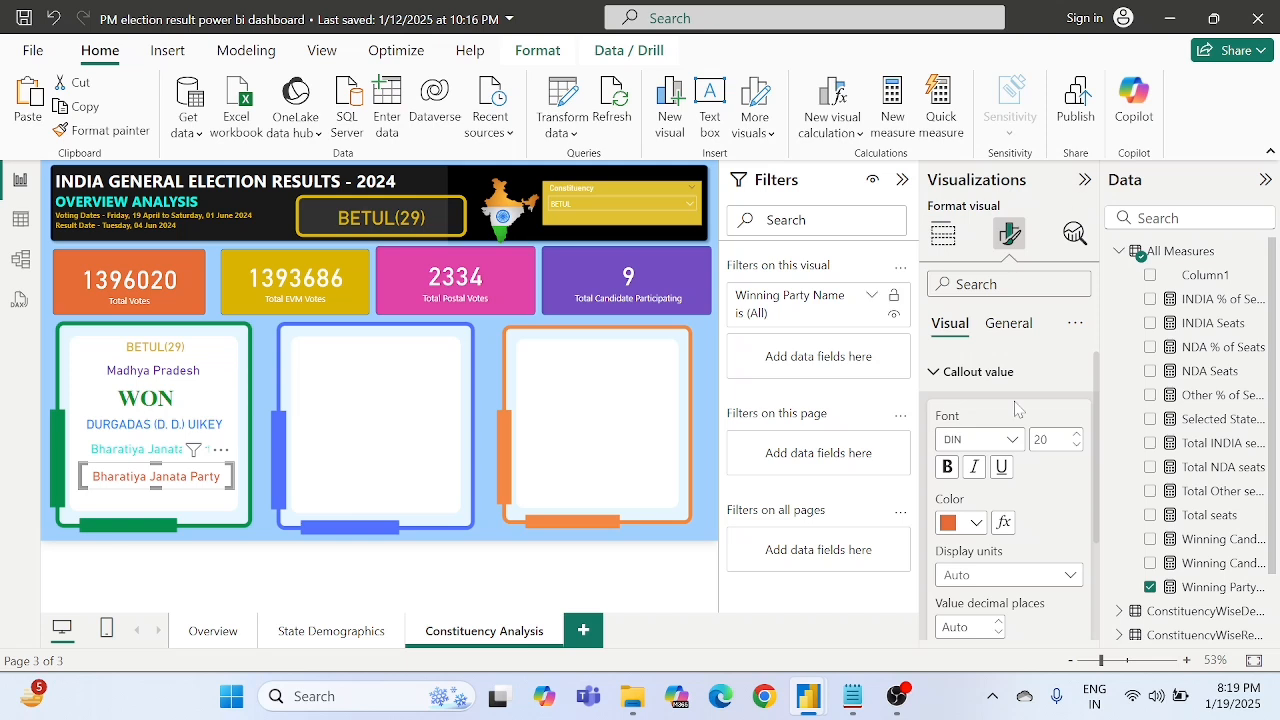
# - Replace the Winning Party Name field in the duplicated card with the Winning Candidate Total Votes measure
pyautogui.click(943, 235)
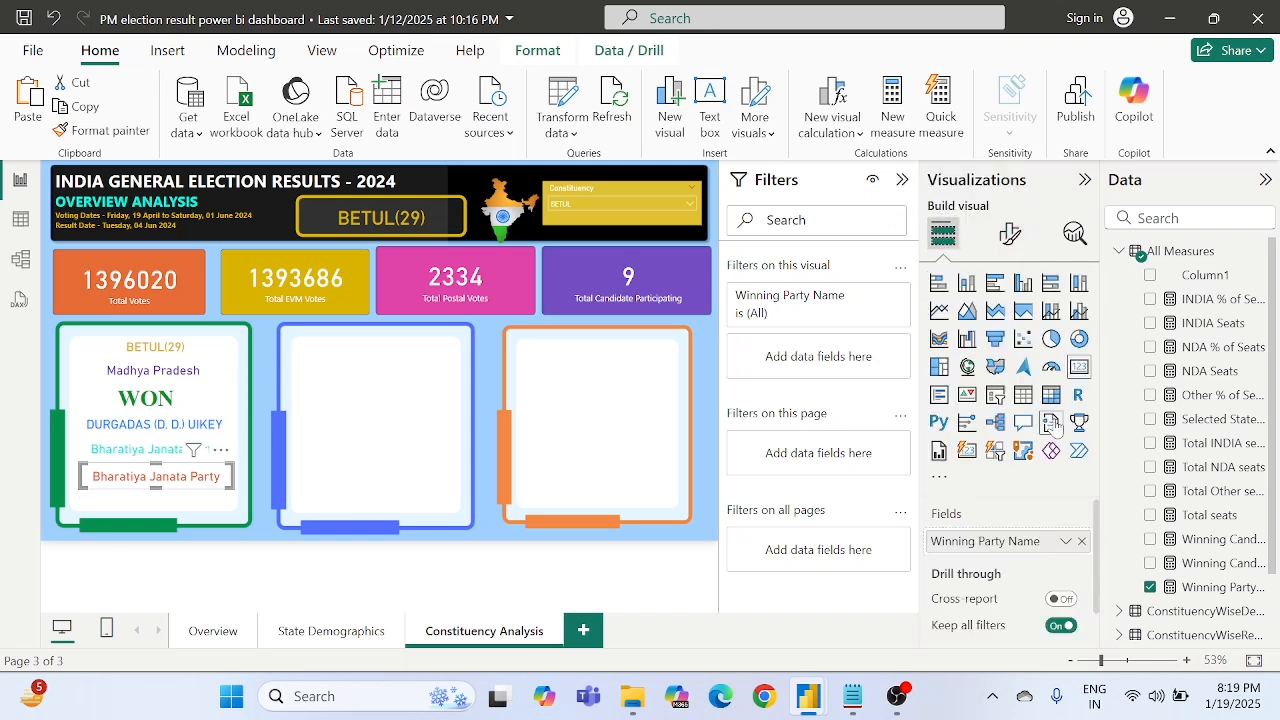
pyautogui.click(1083, 541)
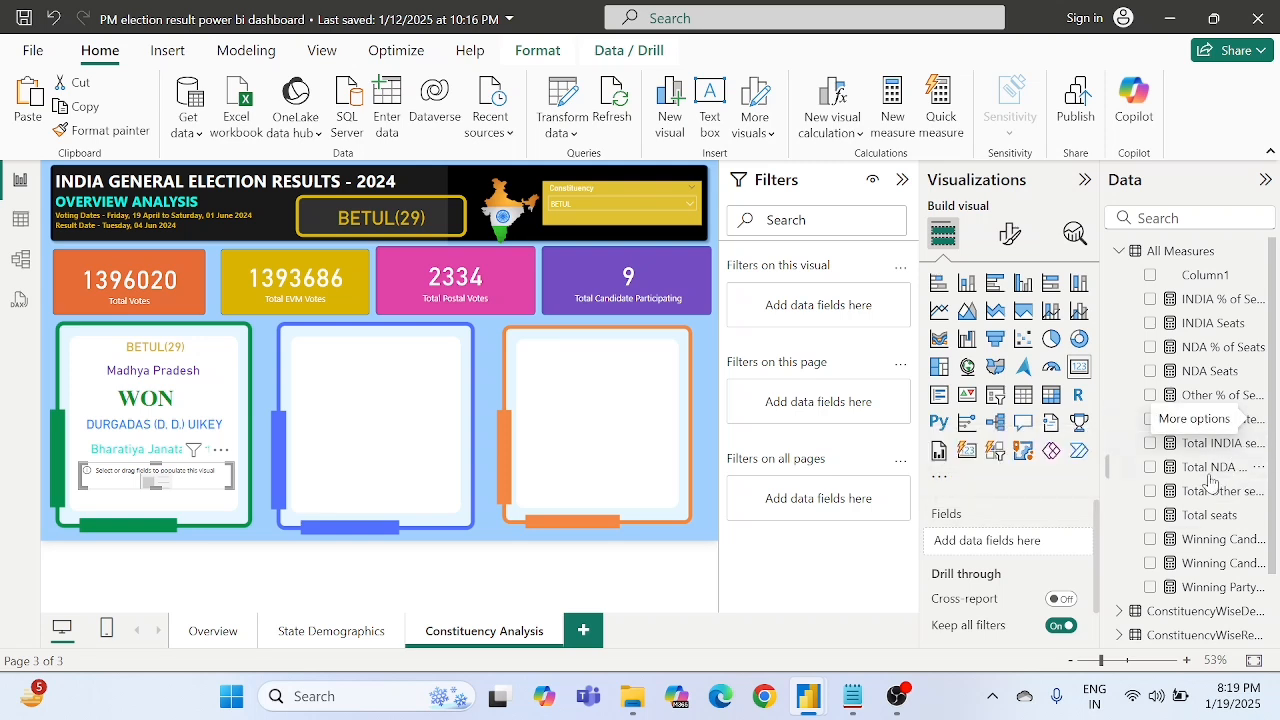
pyautogui.scroll(-2, 1183, 514)
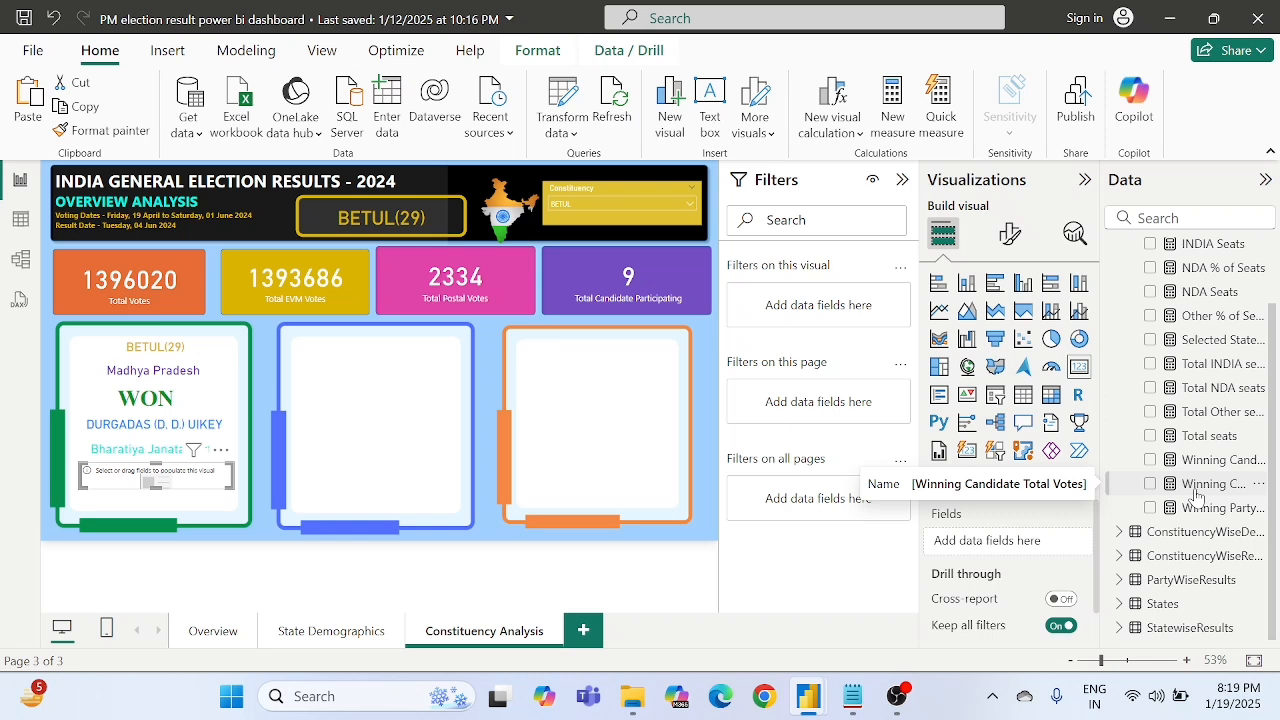
pyautogui.moveTo(1197, 493); pyautogui.dragTo(1000, 541)
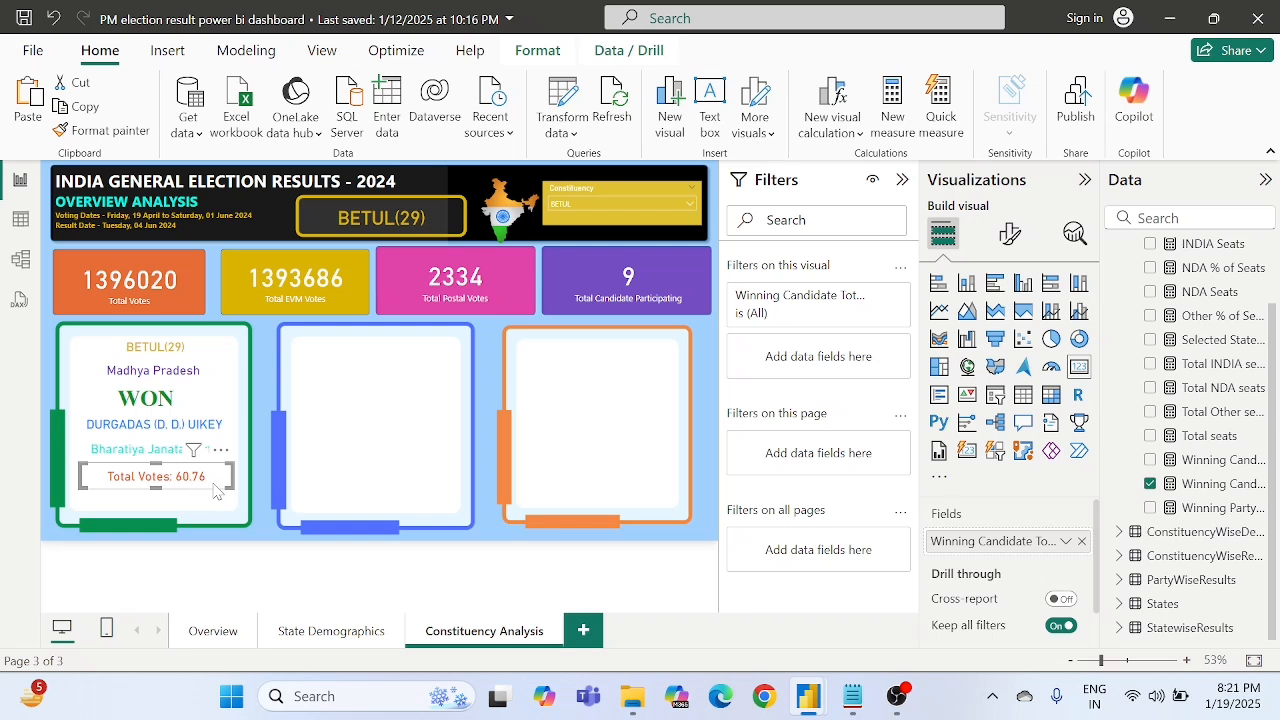
# - Change the MAX argument in the Winning Candidate Total Votes measure to ConstituencyWiseDetails[Total Votes] and commit the measure
pyautogui.click(1212, 484)
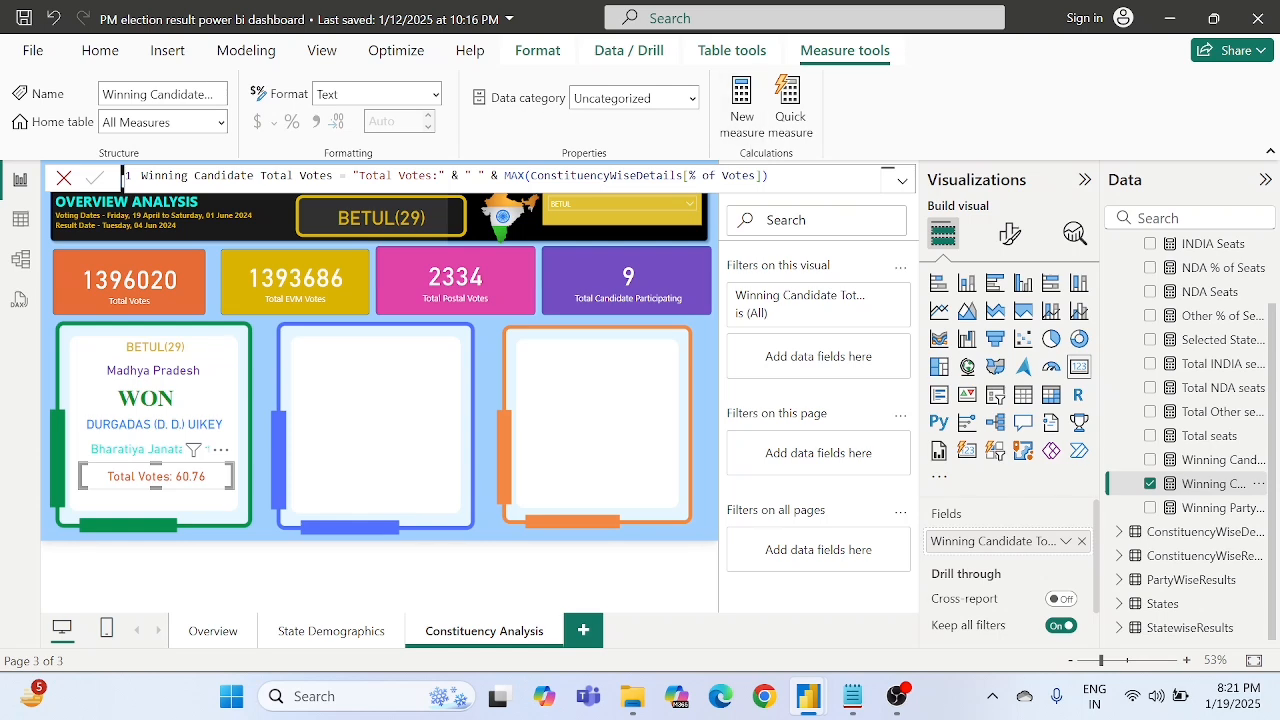
pyautogui.doubleClick(683, 175)
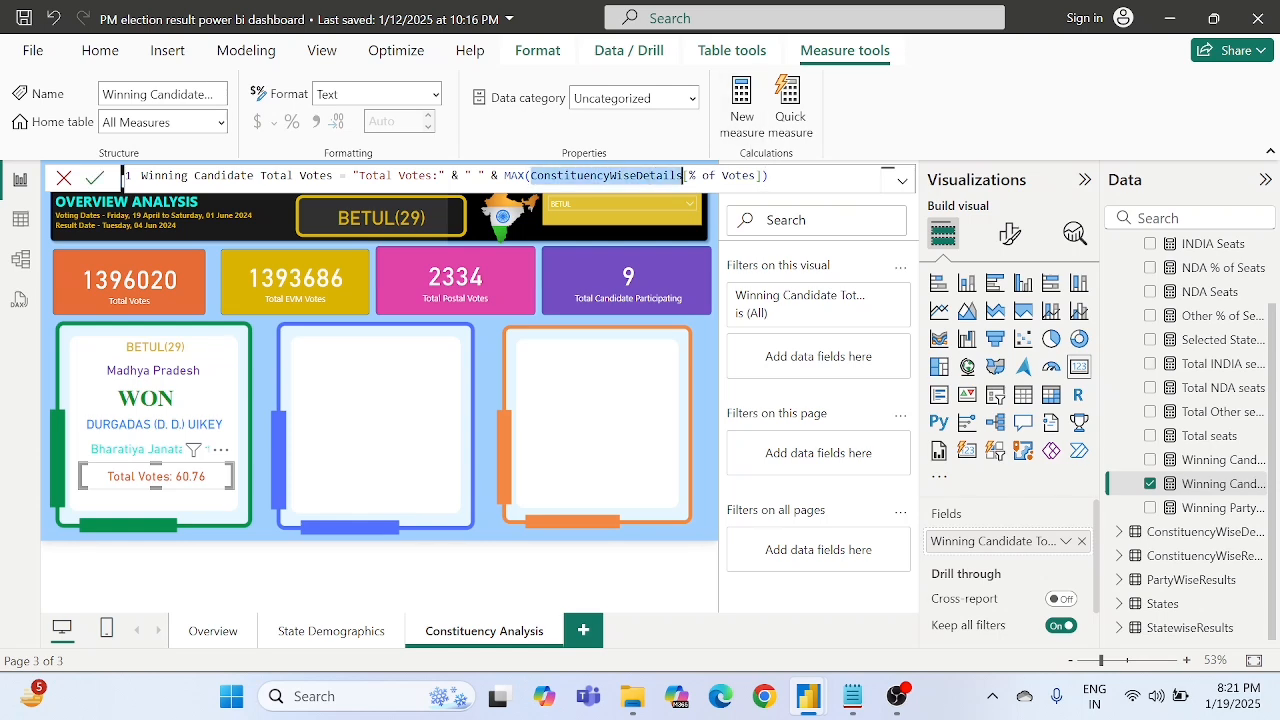
pyautogui.doubleClick(710, 175)
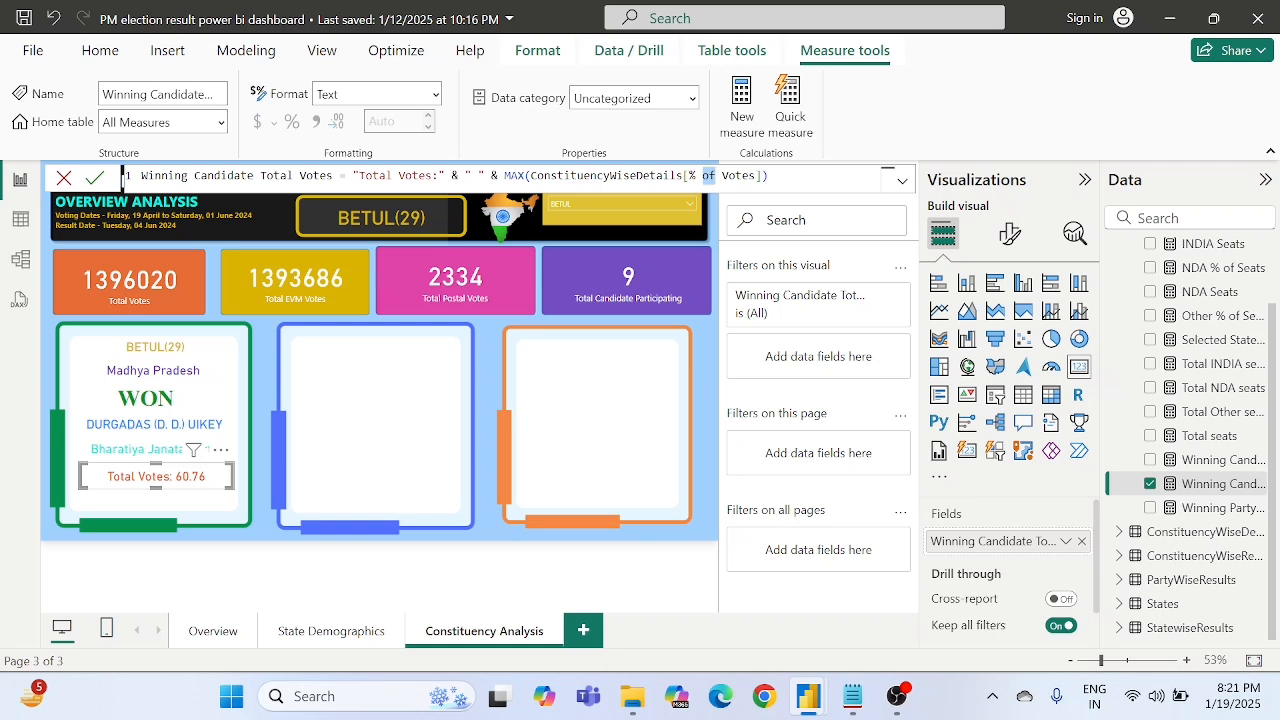
pyautogui.doubleClick(302, 176)
pyautogui.click(280, 176)
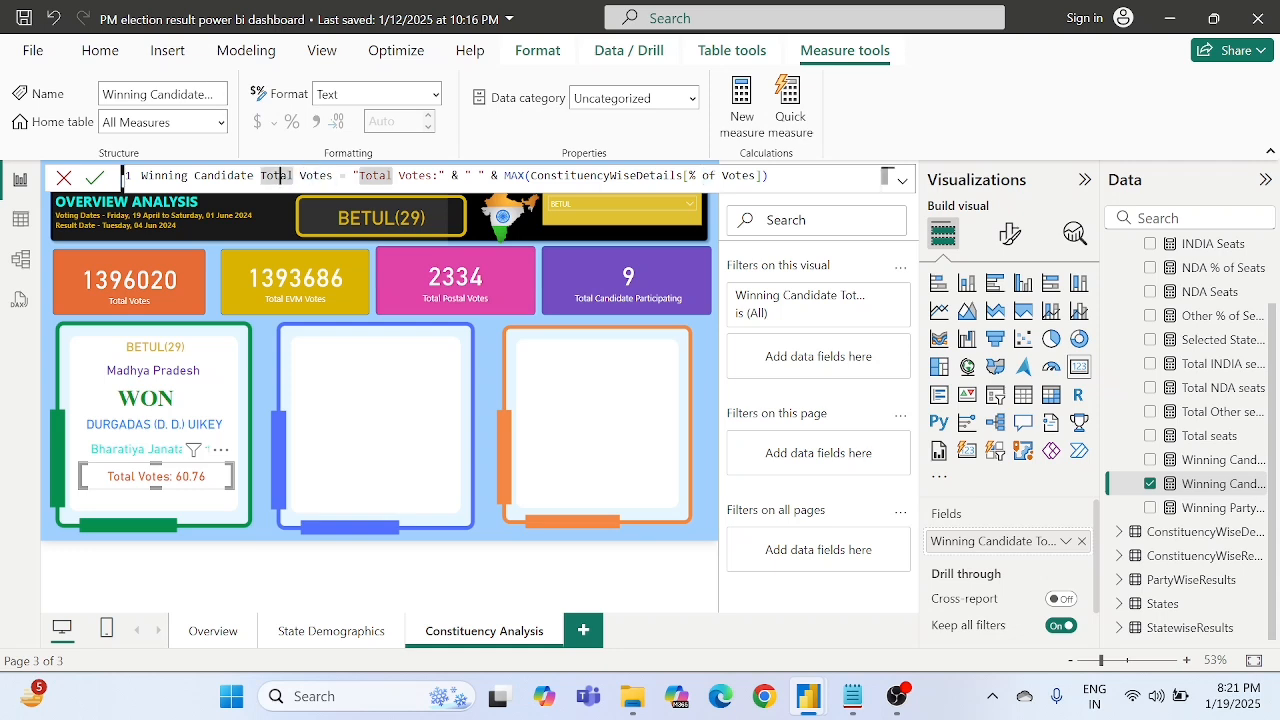
pyautogui.click(756, 176)
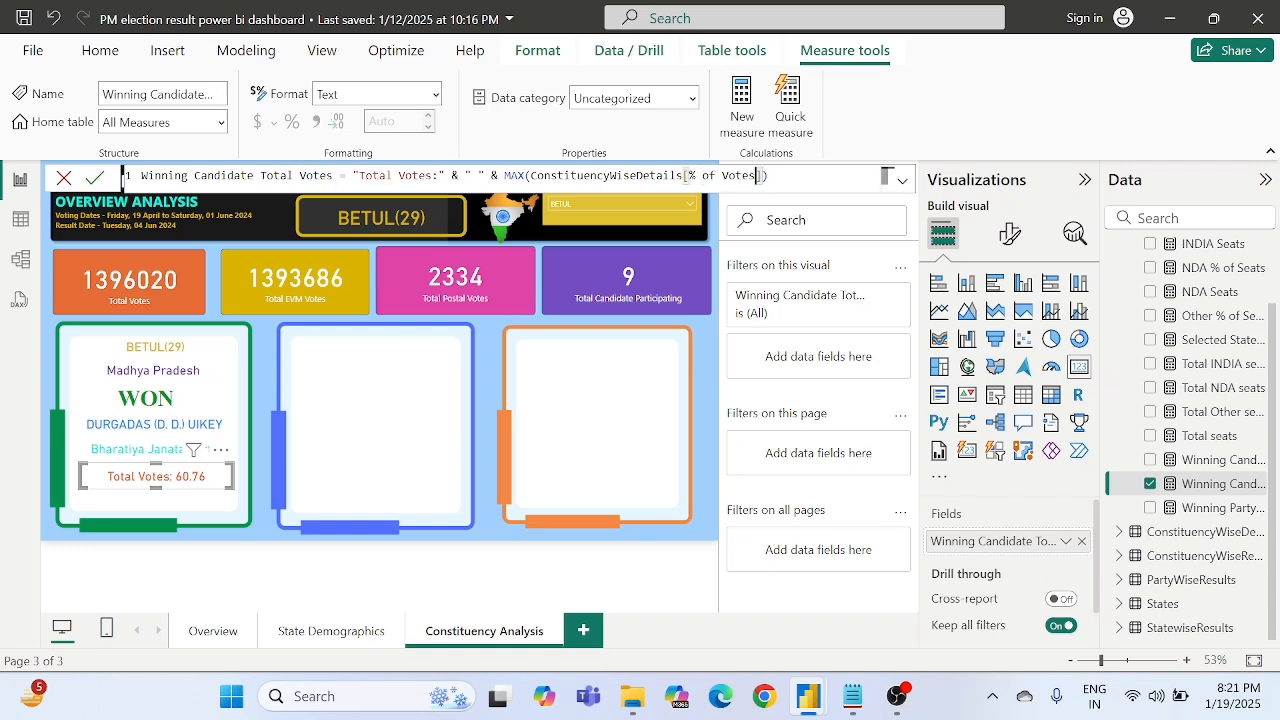
pyautogui.press('BackSpace')
pyautogui.press('BackSpace')
pyautogui.press('BackSpace')
pyautogui.press('BackSpace')
pyautogui.press('BackSpace')
pyautogui.press('BackSpace')
pyautogui.press('BackSpace')
pyautogui.press('BackSpace')
pyautogui.press('BackSpace')
pyautogui.press('BackSpace')
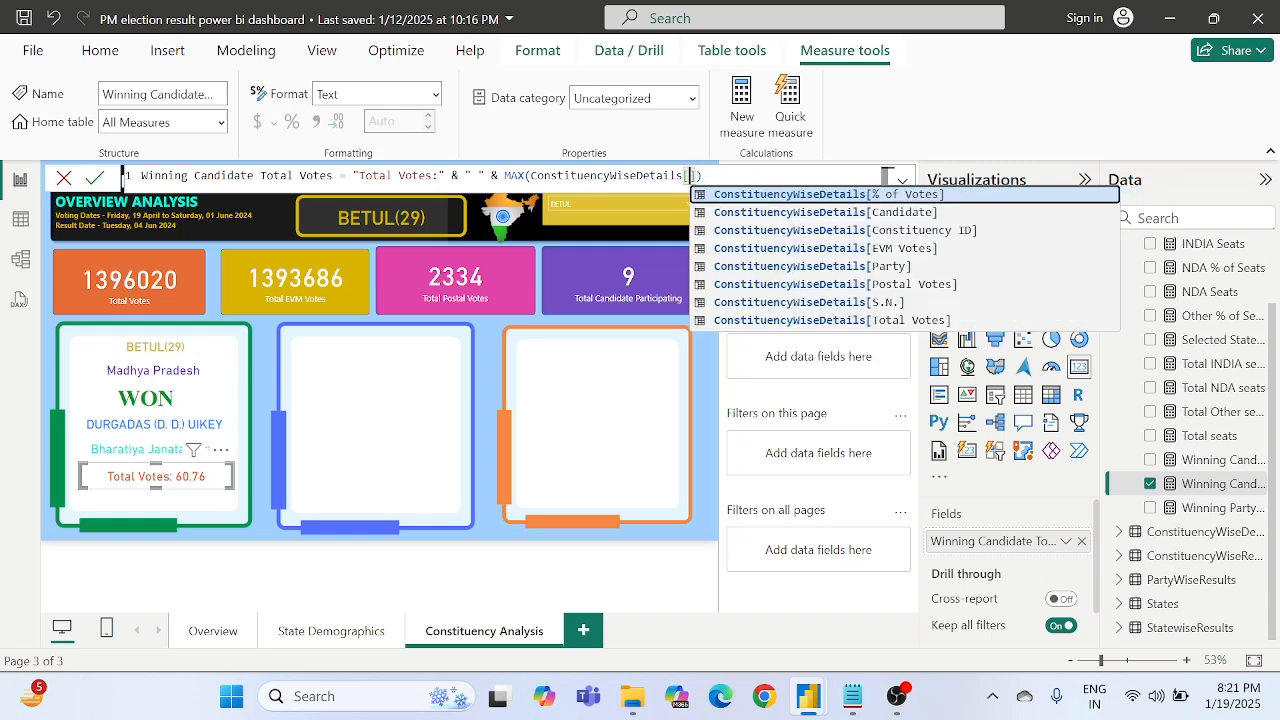
pyautogui.write('Tot')
pyautogui.press('Tab')
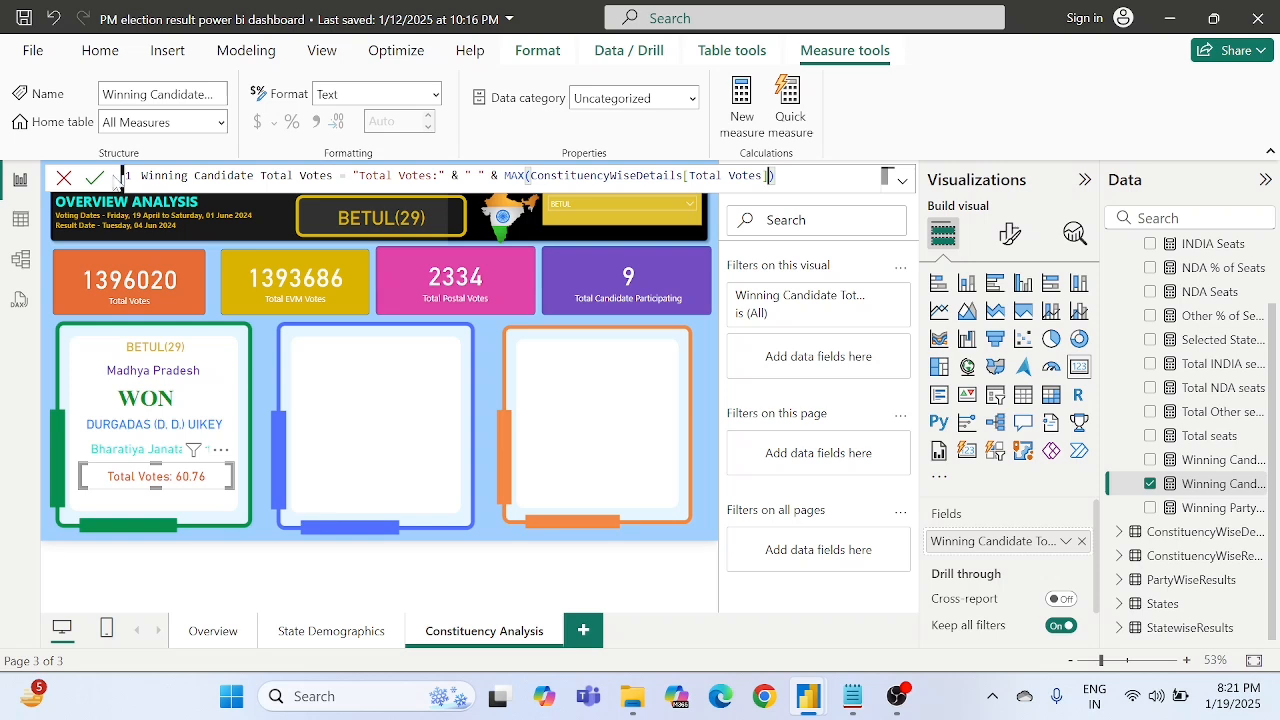
pyautogui.click(96, 178)
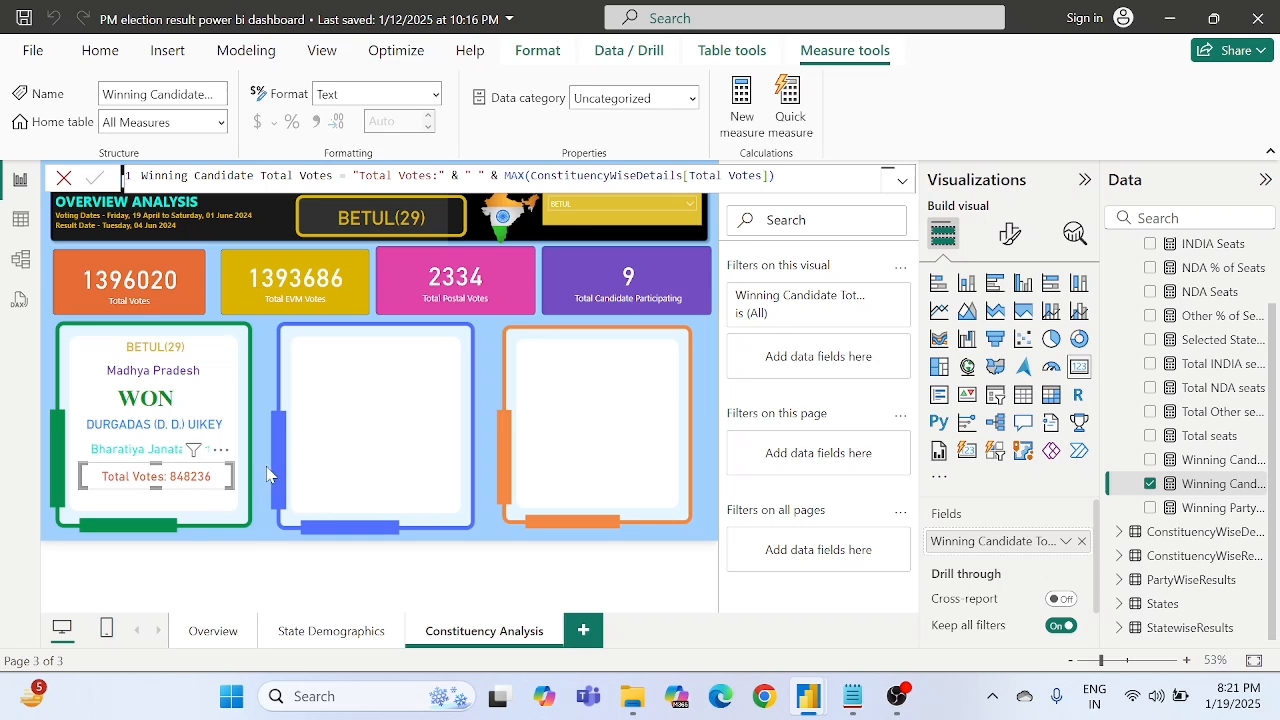
pyautogui.click(718, 367)
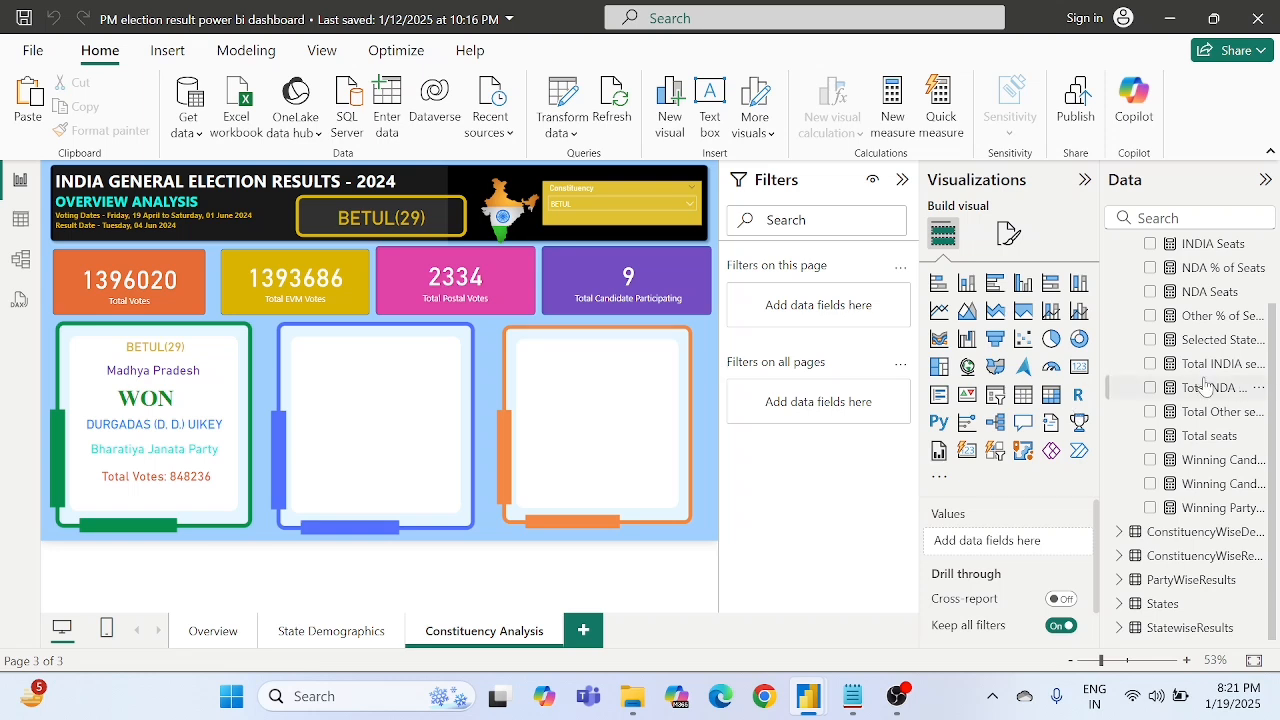
# - Create a new measure in the All Measures table and name it Winning Candidate vote Share %
pyautogui.scroll(2, 1207, 385)
pyautogui.rightClick(1182, 256)
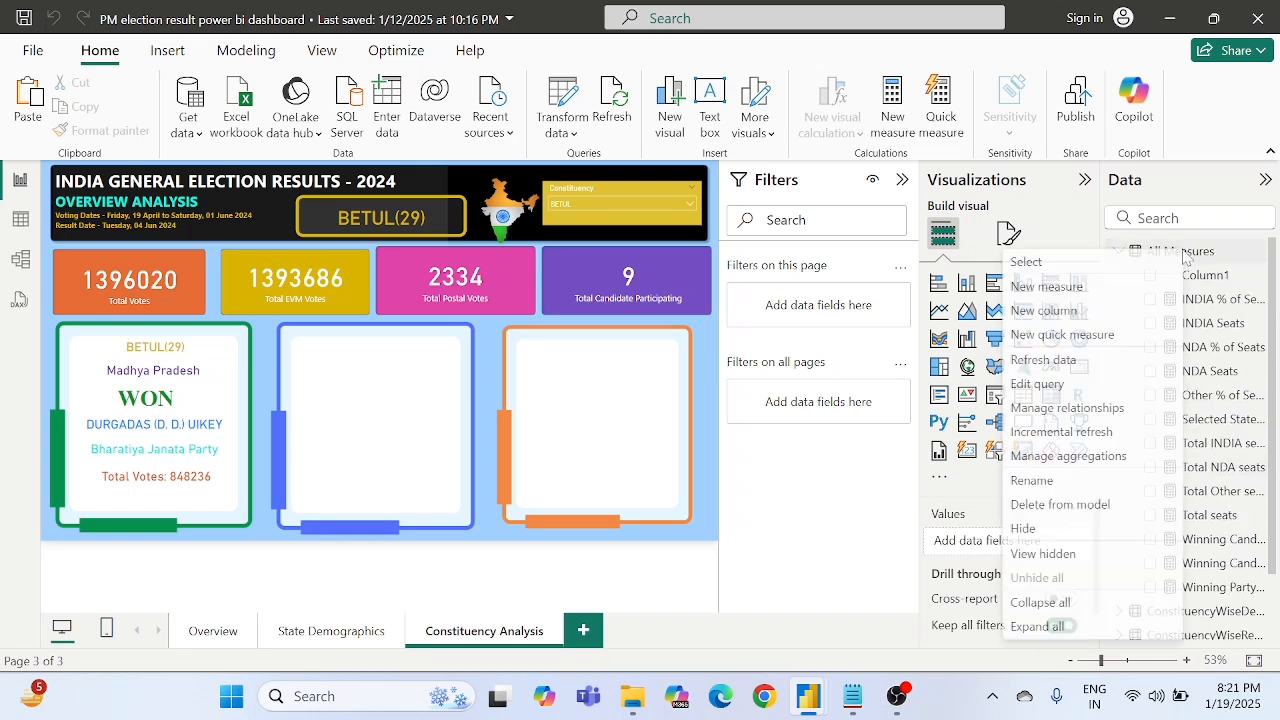
pyautogui.click(1048, 290)
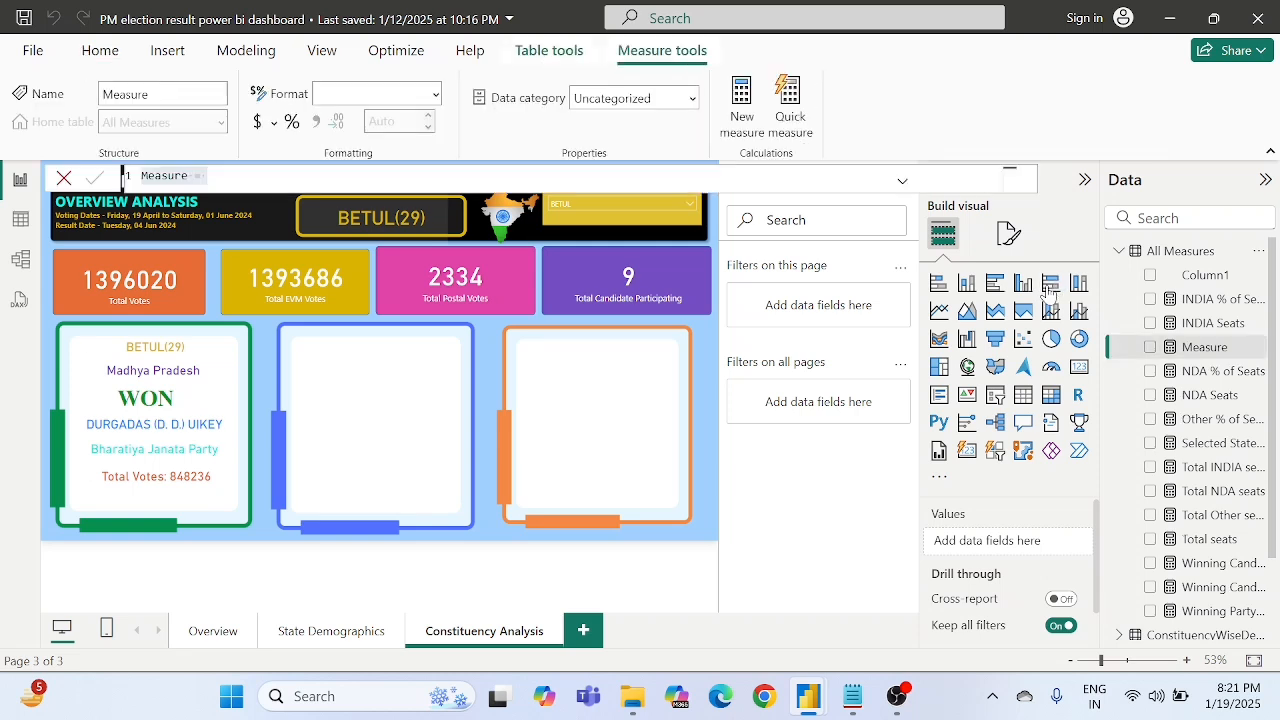
pyautogui.press('BackSpace')
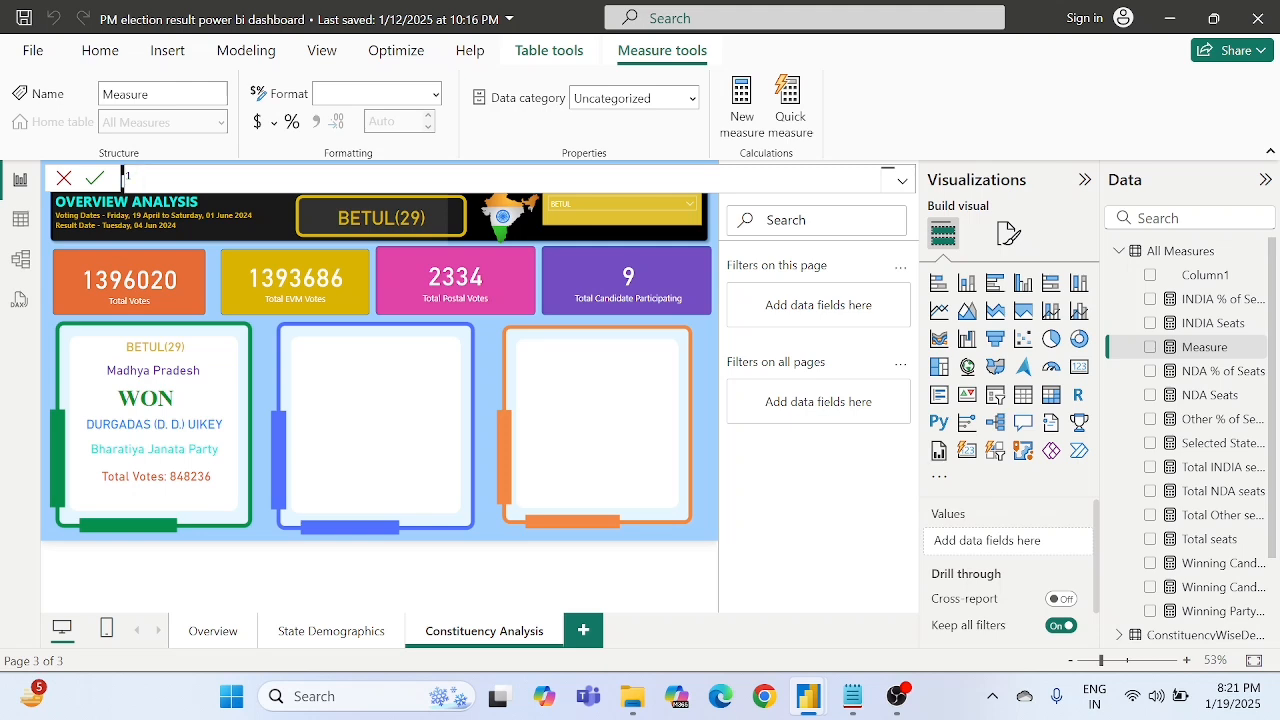
pyautogui.write('Winning Candidate vote Sh')
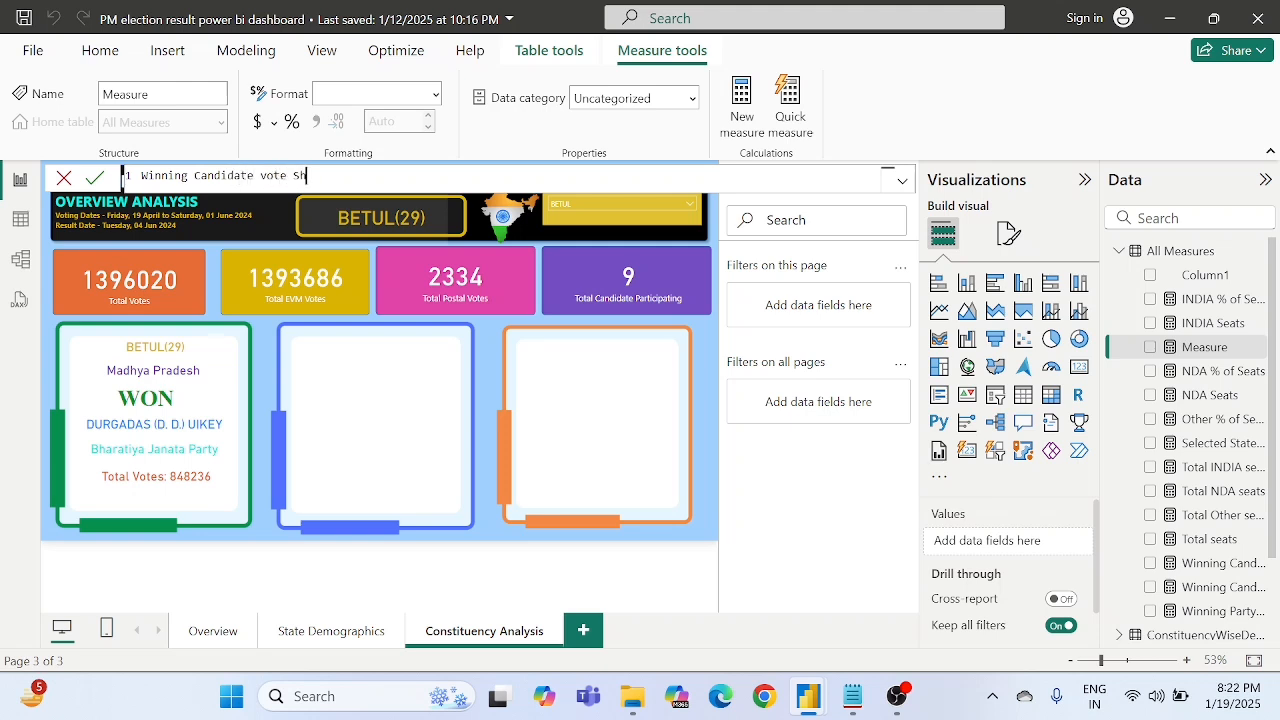
pyautogui.write('are % = ')
pyautogui.write('""')
pyautogui.write('Vote ')
pyautogui.write('Share:')
# - Start the vote share measure's expression with "Vote Share:" & " " & followed by a MAX function
pyautogui.write('& ')
pyautogui.write('""')
pyautogui.write('  &')
pyautogui.write('MAX(')
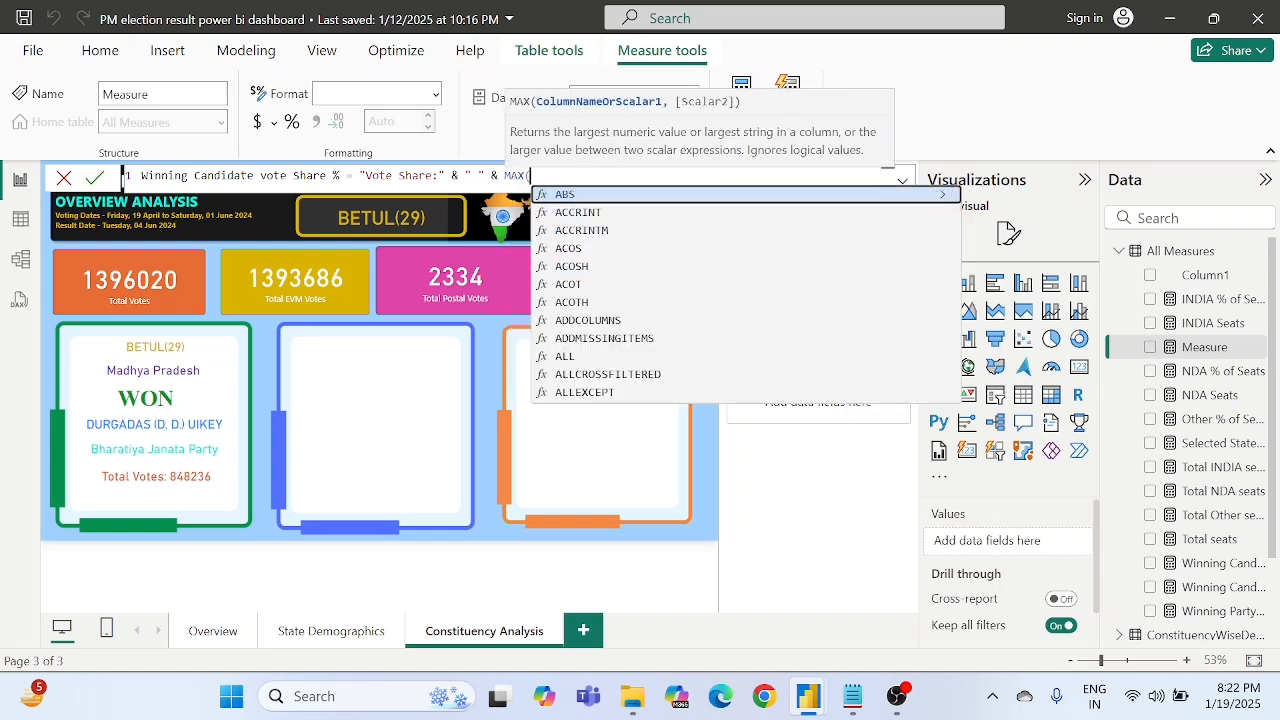
pyautogui.write('cons')
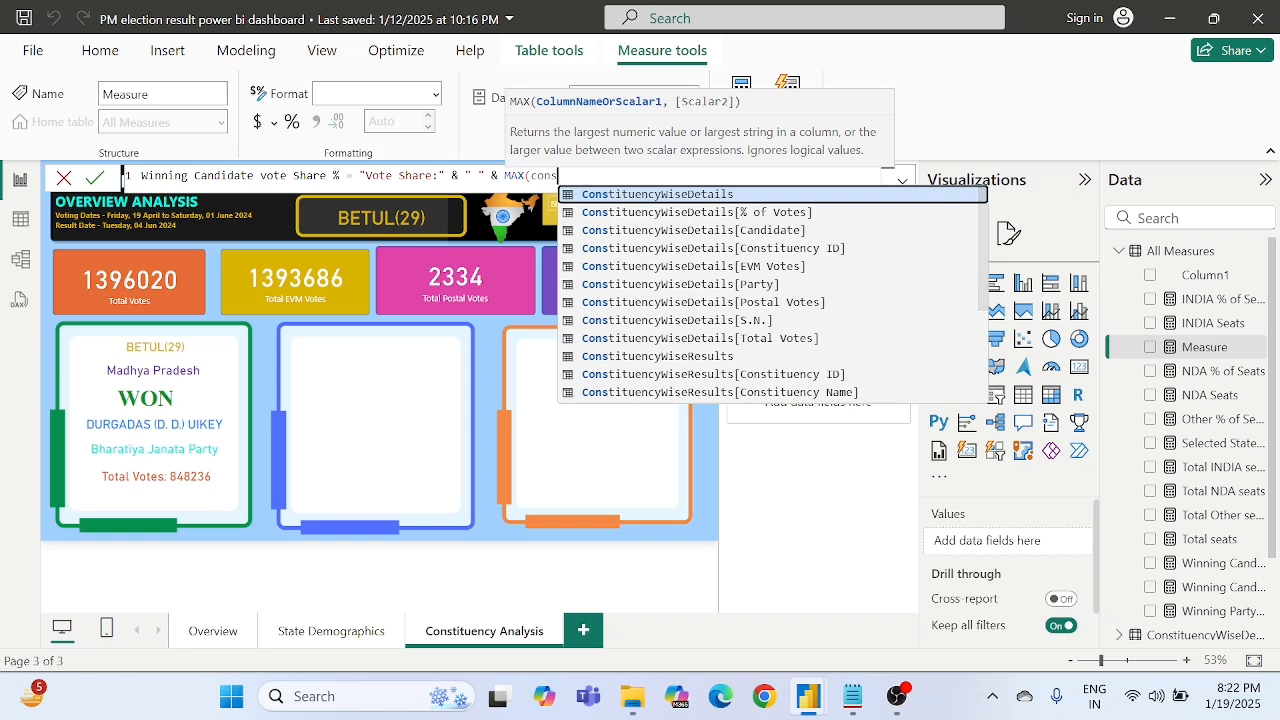
# - Insert ConstituencyWiseDetails[% of Votes] as the argument of MAX and close the function
pyautogui.press('Down')
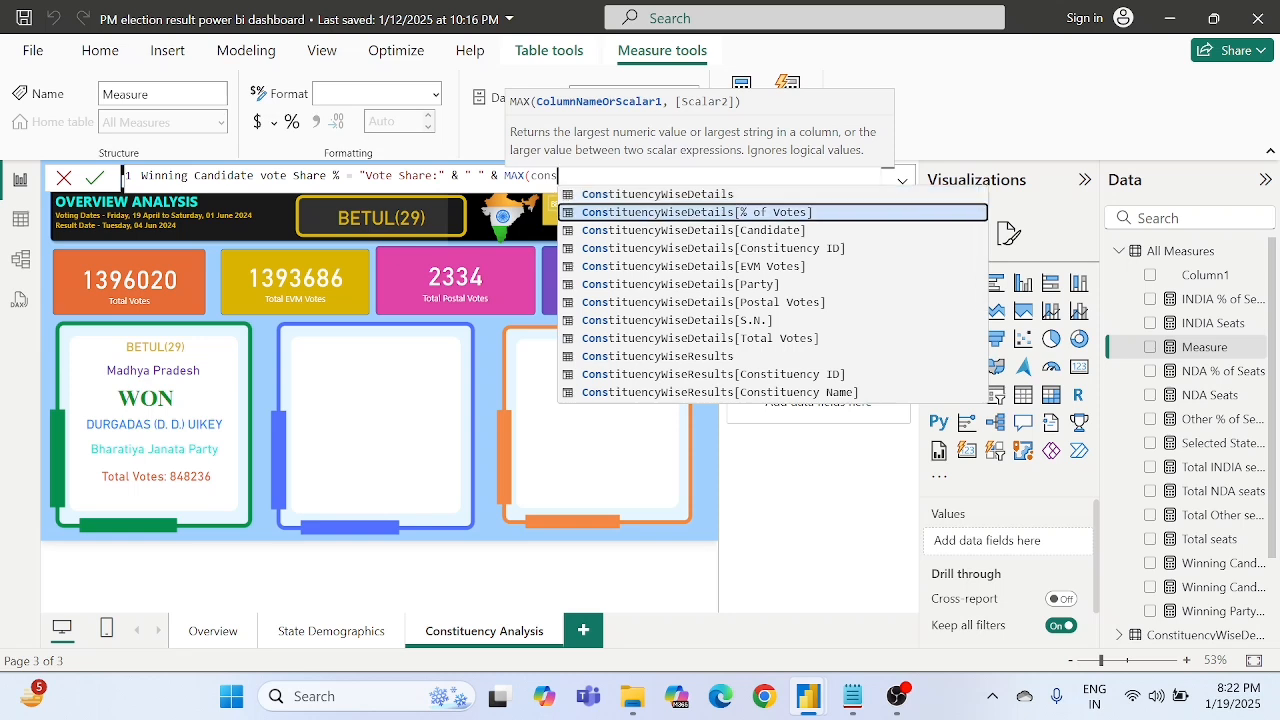
pyautogui.press('Tab')
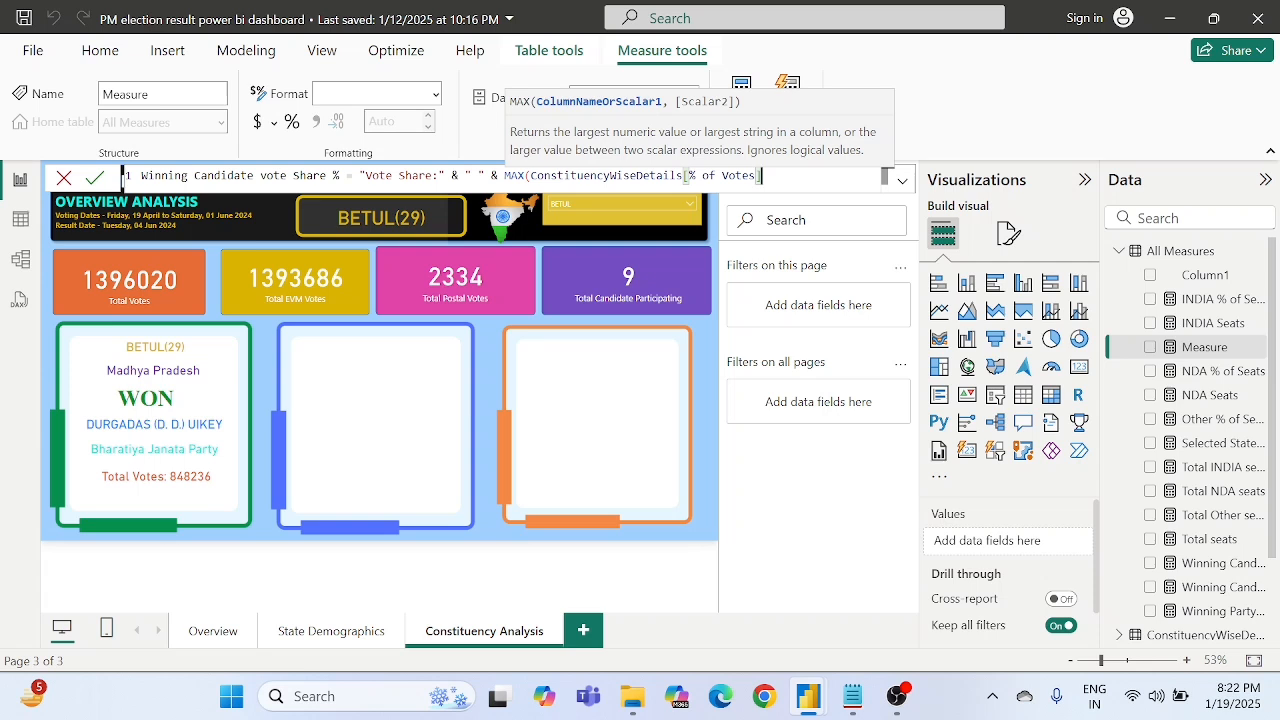
pyautogui.write(')')
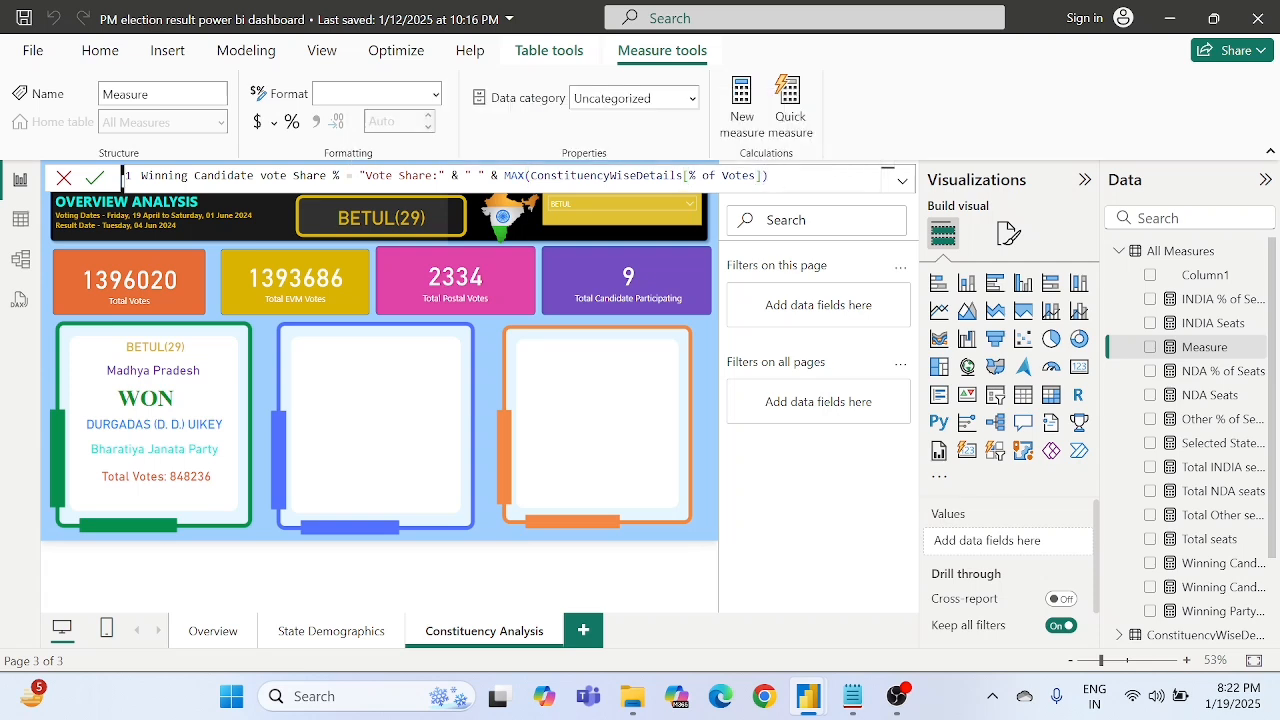
pyautogui.write(' & " %')
# - Append & " %" to the vote share expression and commit the Winning Candidate vote Share % measure
pyautogui.write('""')
pyautogui.write('%')
pyautogui.click(97, 180)
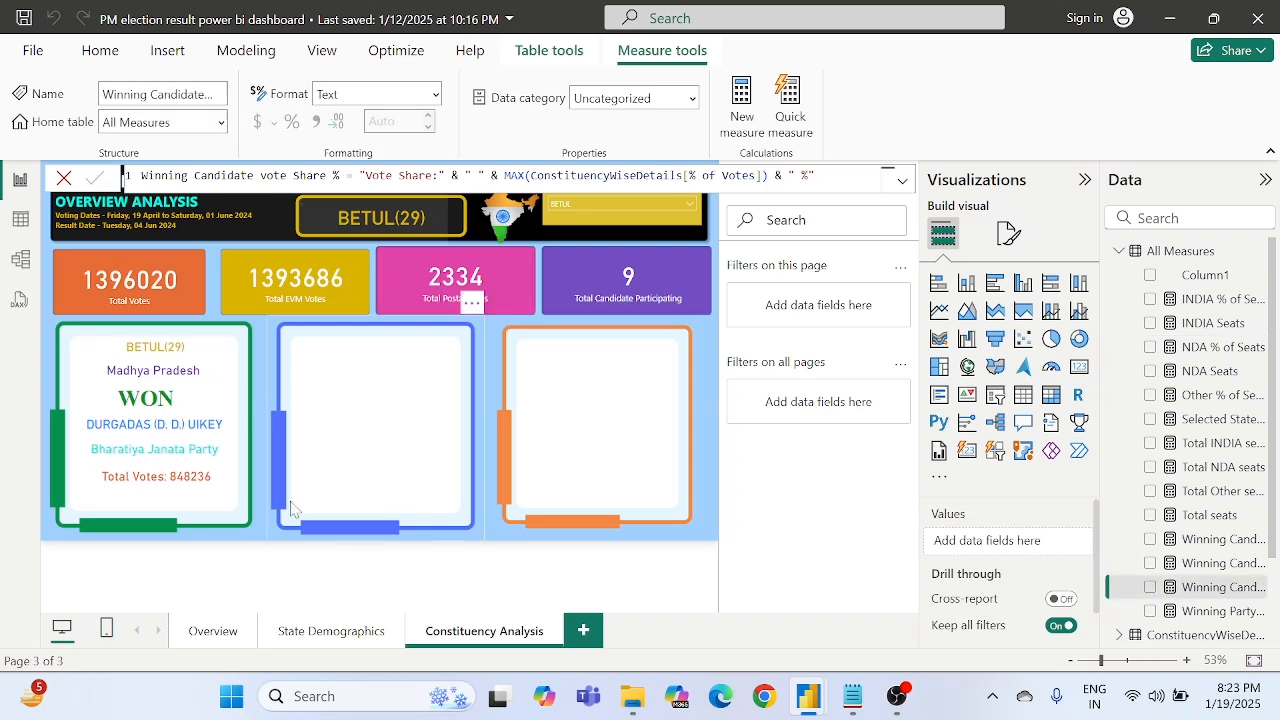
# - Duplicate the winner's Total Votes card directly below the original and set the copy's callout value colour to the pink theme colour
pyautogui.click(172, 486)
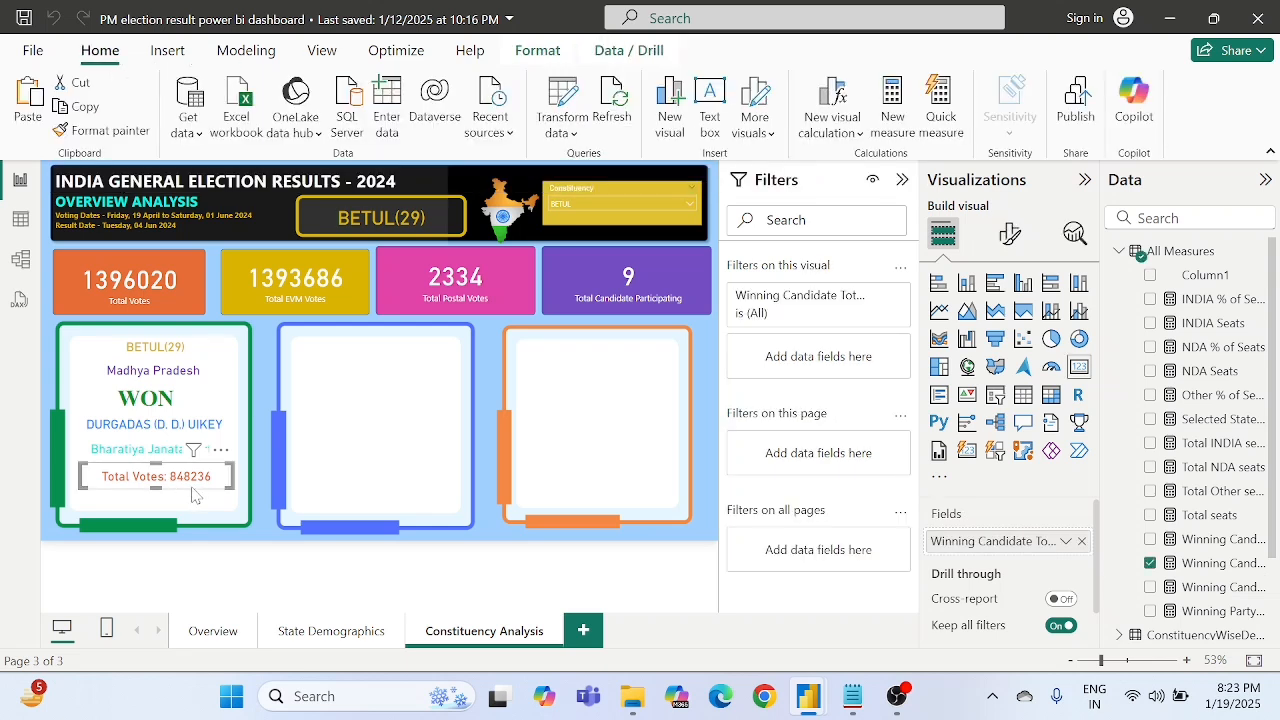
pyautogui.moveTo(178, 487); pyautogui.dragTo(172, 507)
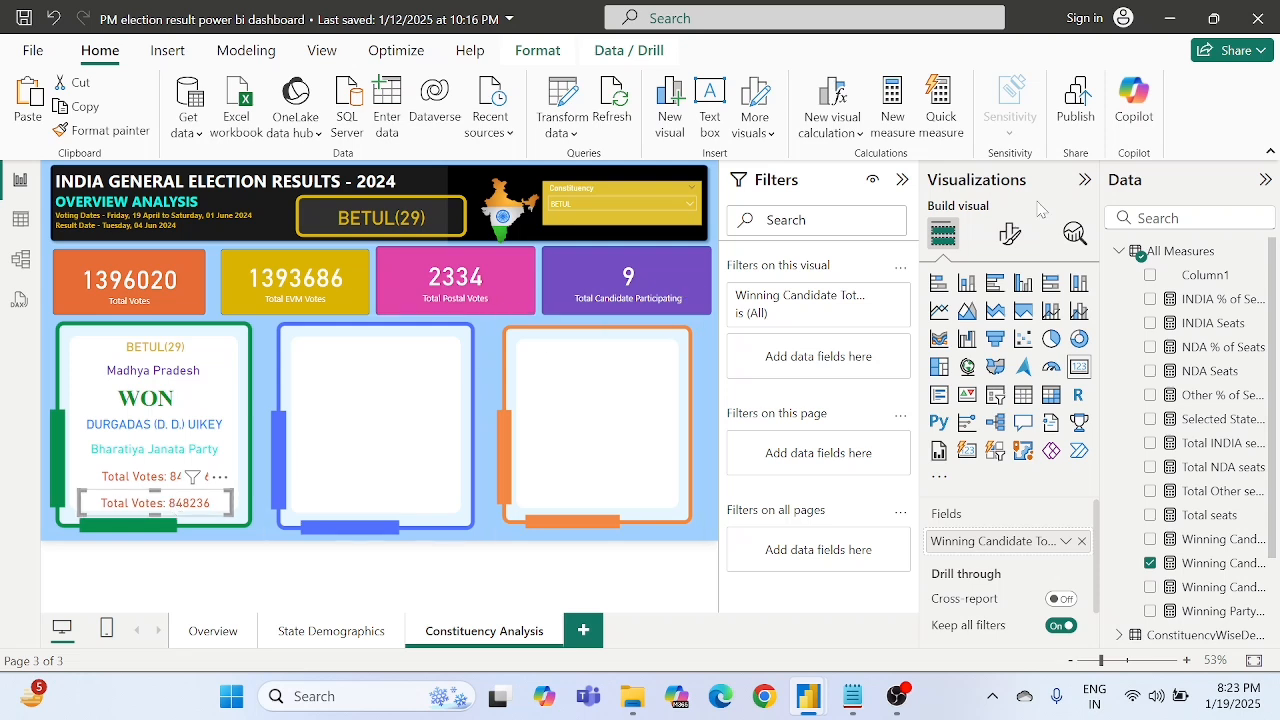
pyautogui.click(1006, 238)
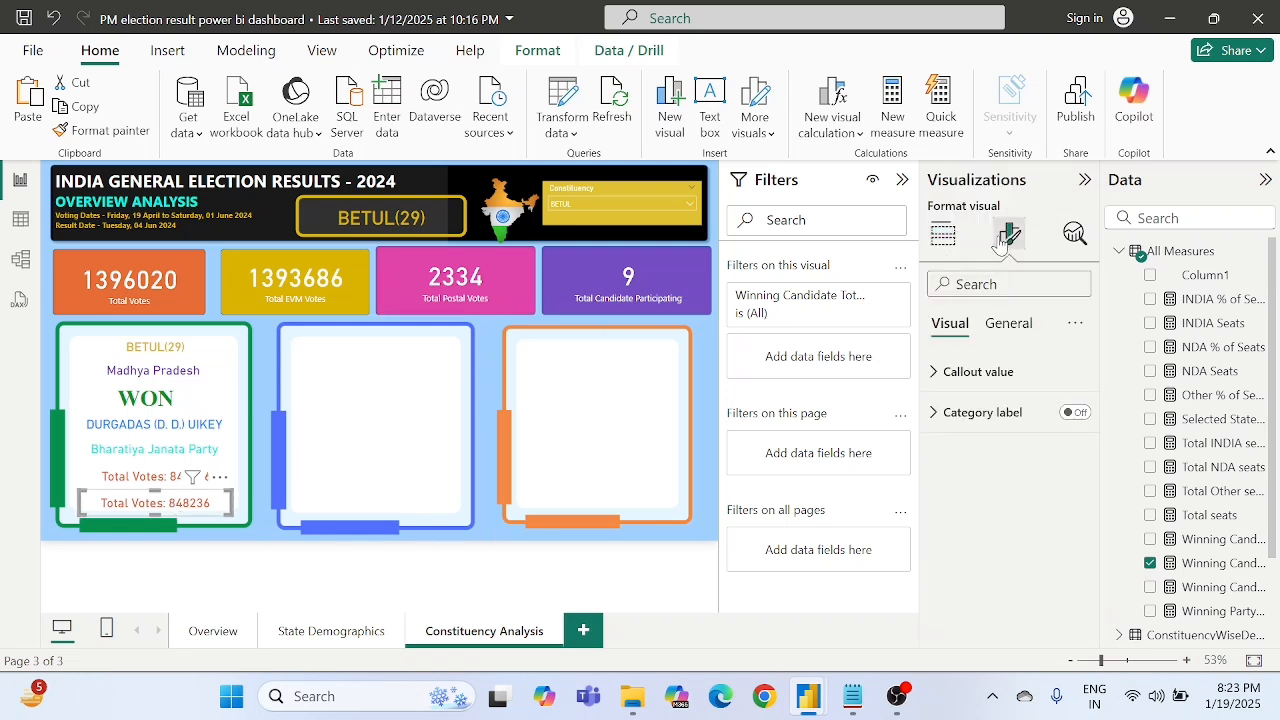
pyautogui.click(955, 371)
pyautogui.scroll(-2, 982, 457)
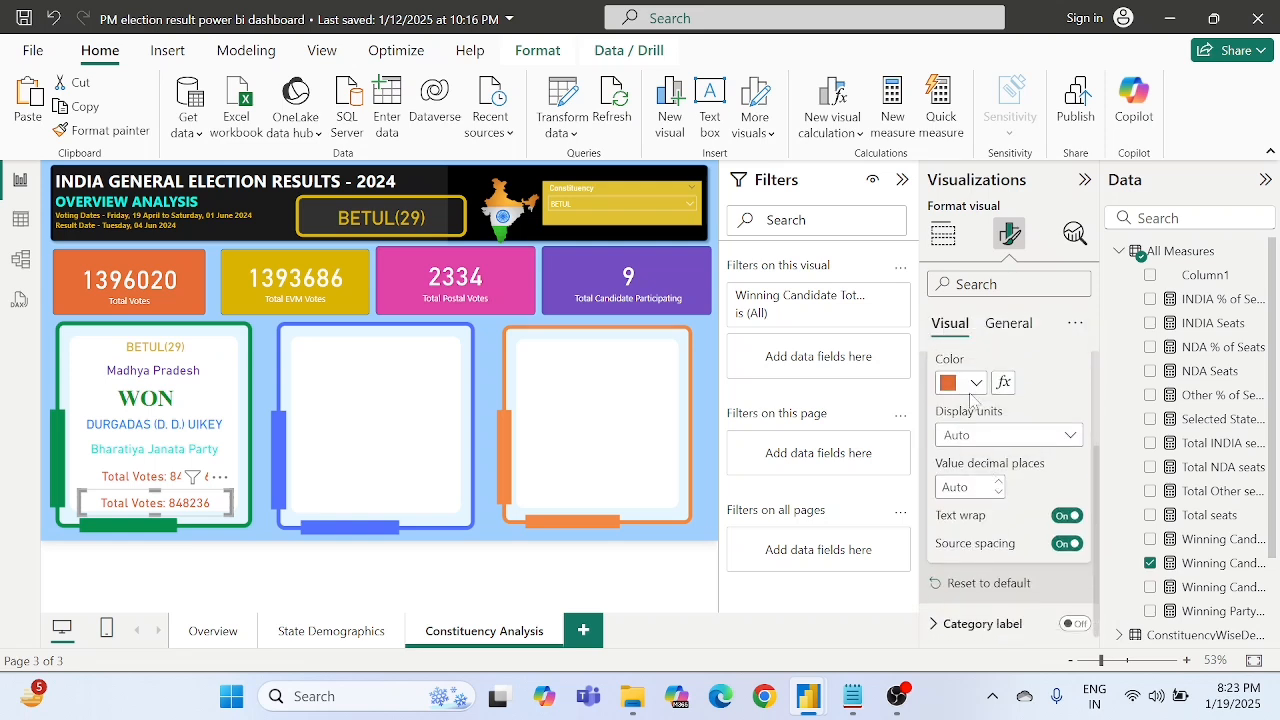
pyautogui.click(970, 384)
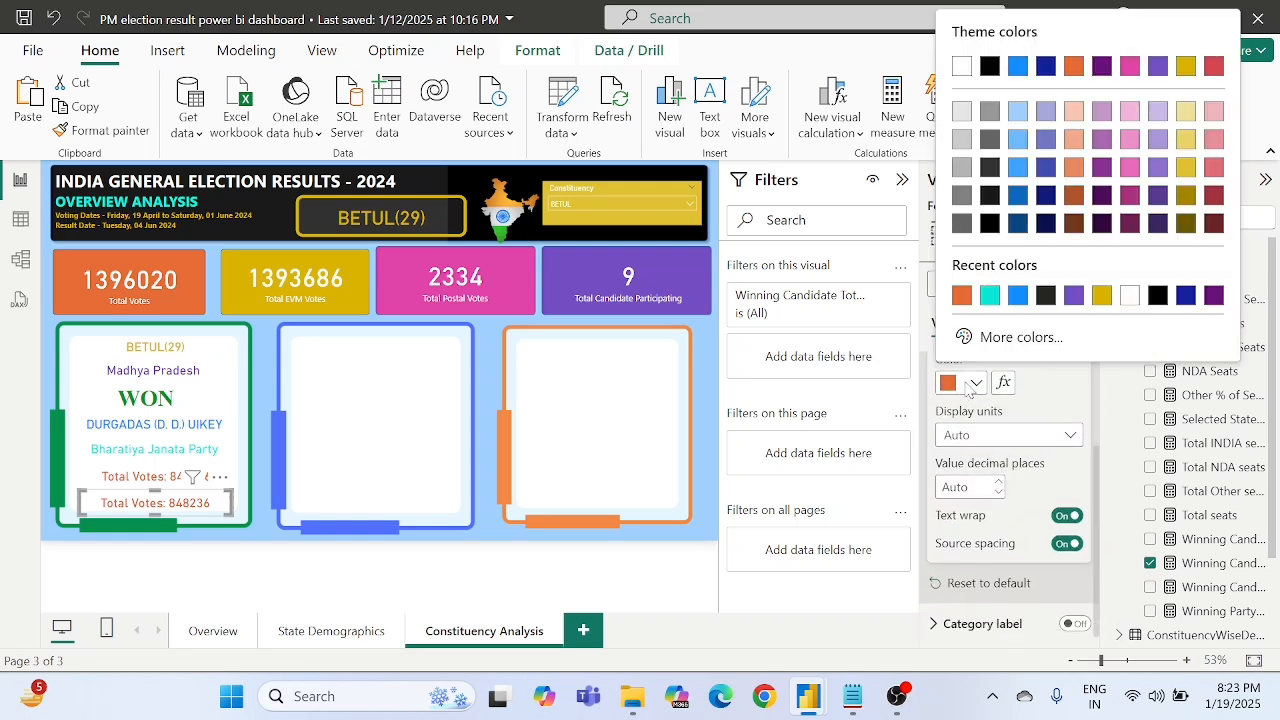
pyautogui.click(1130, 67)
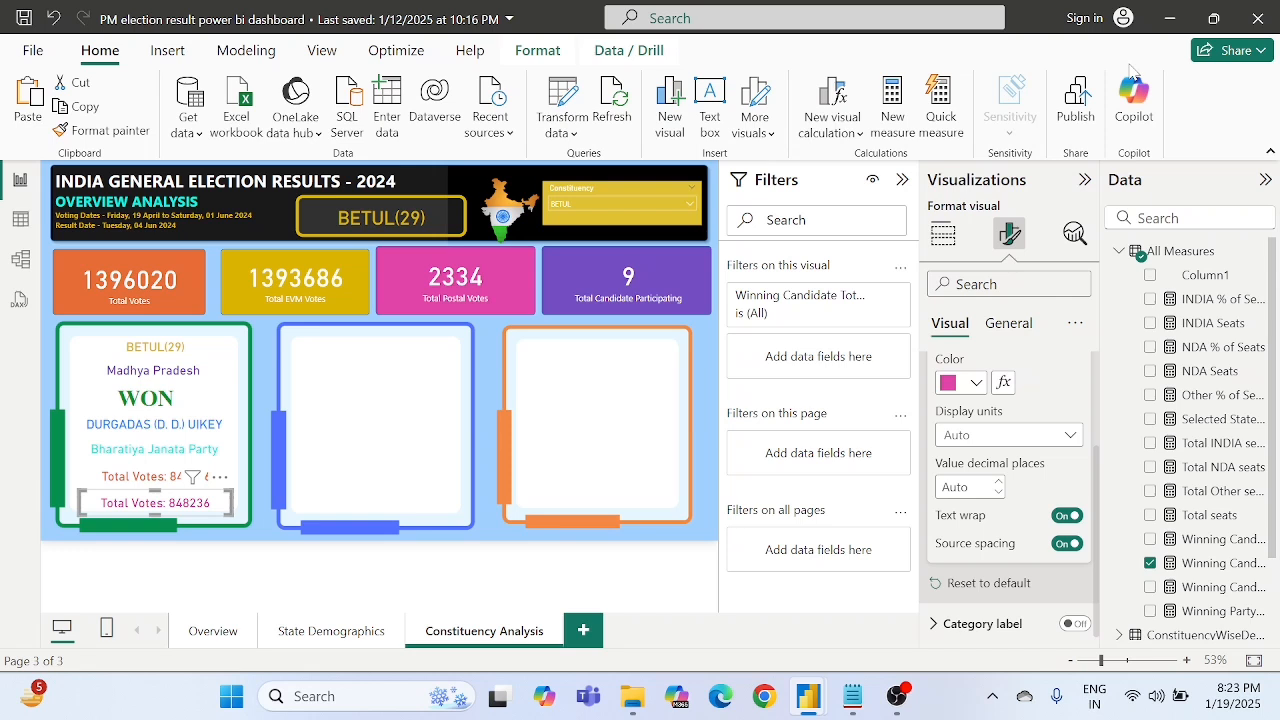
pyautogui.click(952, 384)
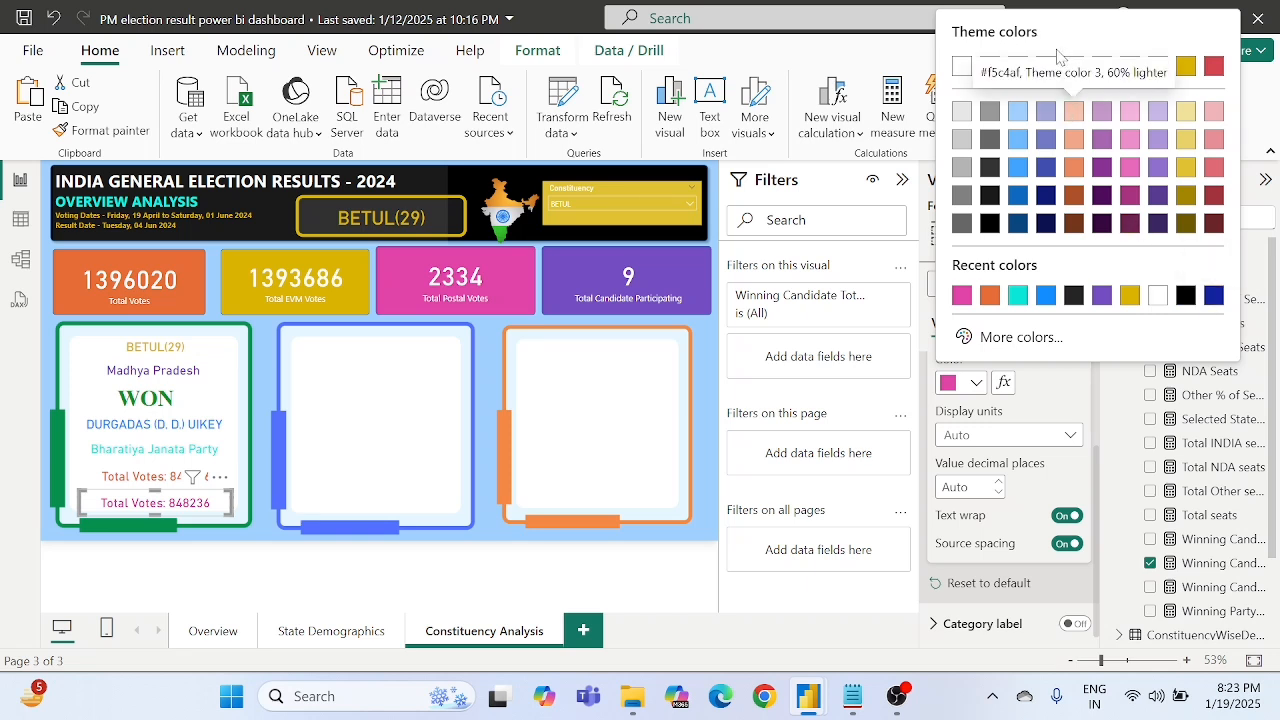
pyautogui.click(1052, 397)
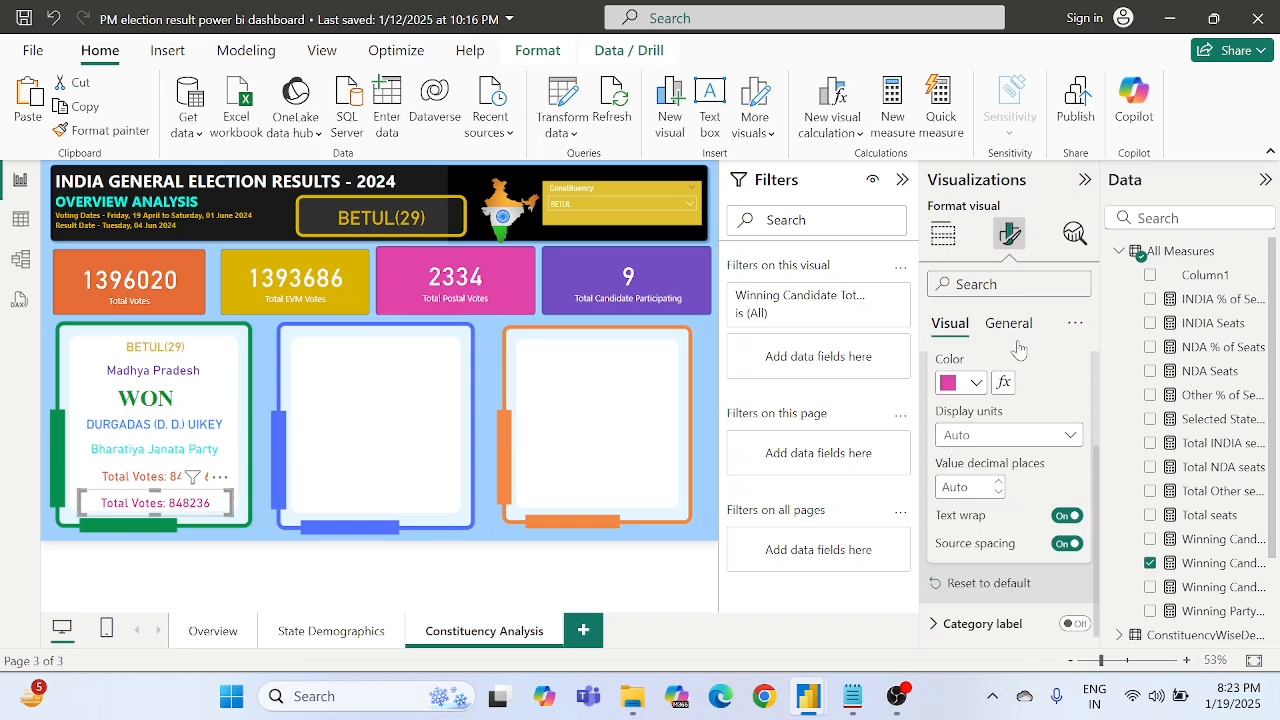
pyautogui.click(945, 237)
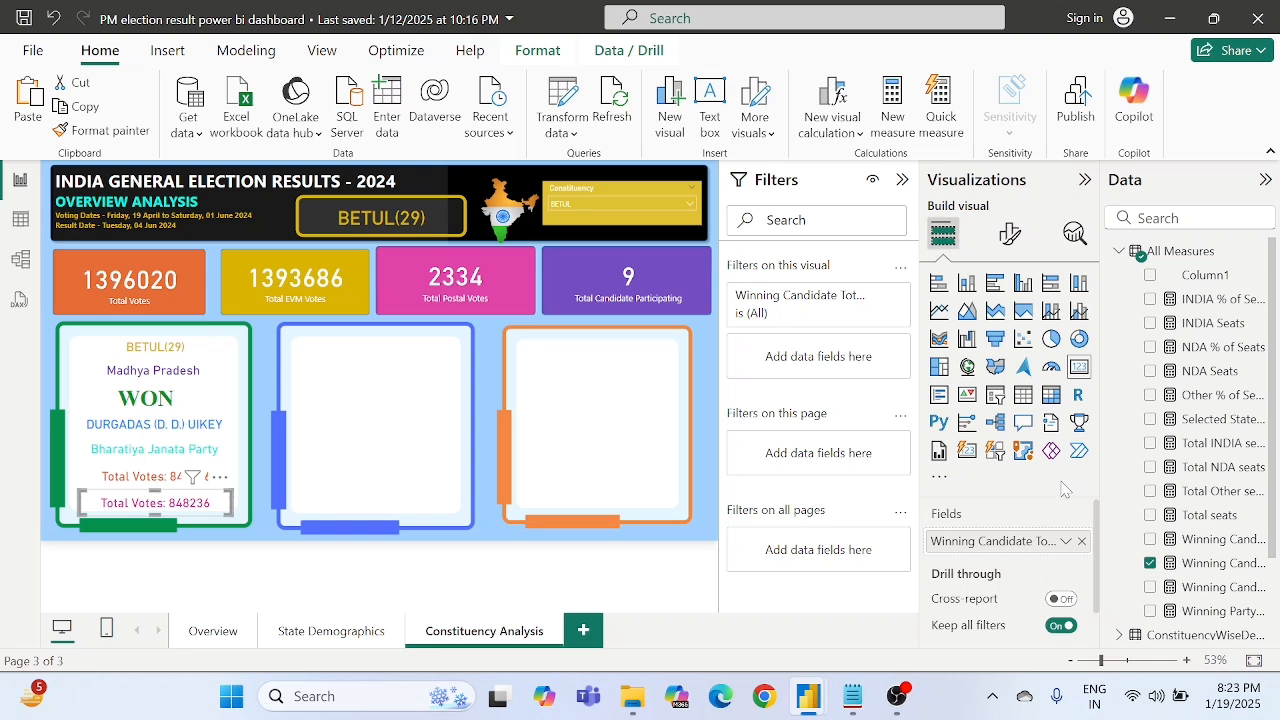
# - Replace the field in the duplicated card below the winner's Total Votes with the Winning Candidate vote Share % measure
pyautogui.click(1080, 543)
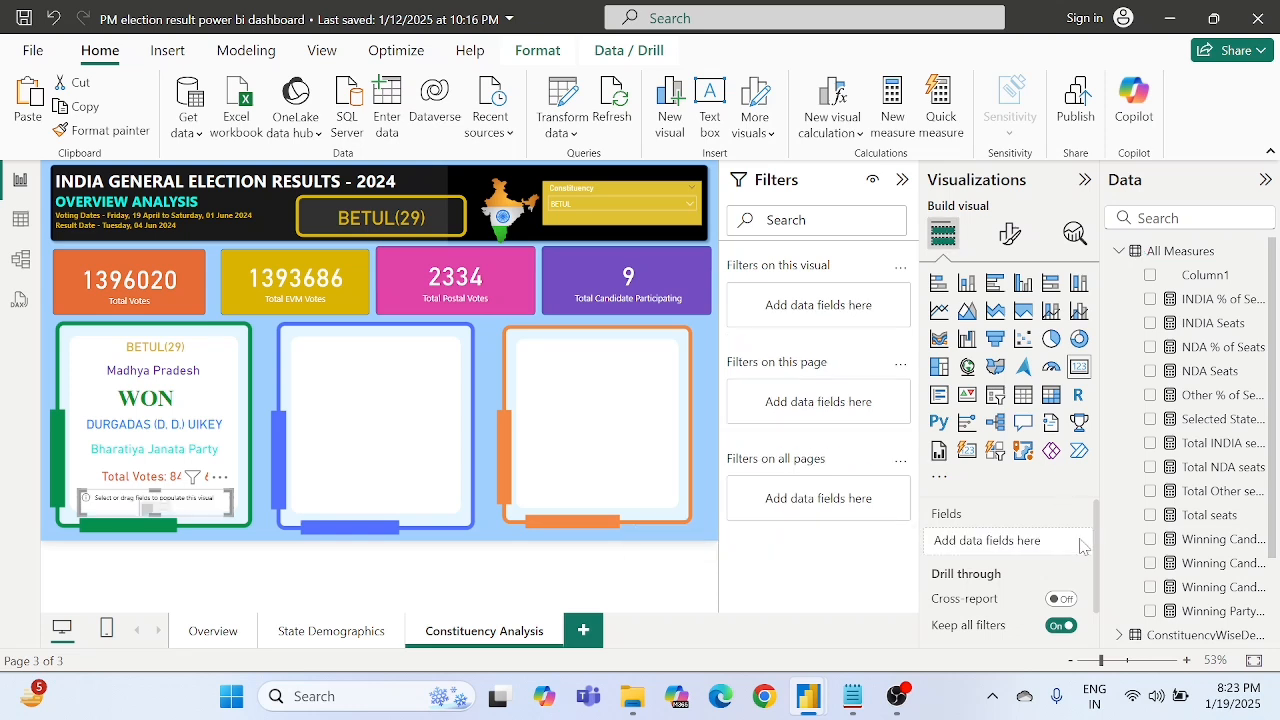
pyautogui.scroll(-2, 1203, 437)
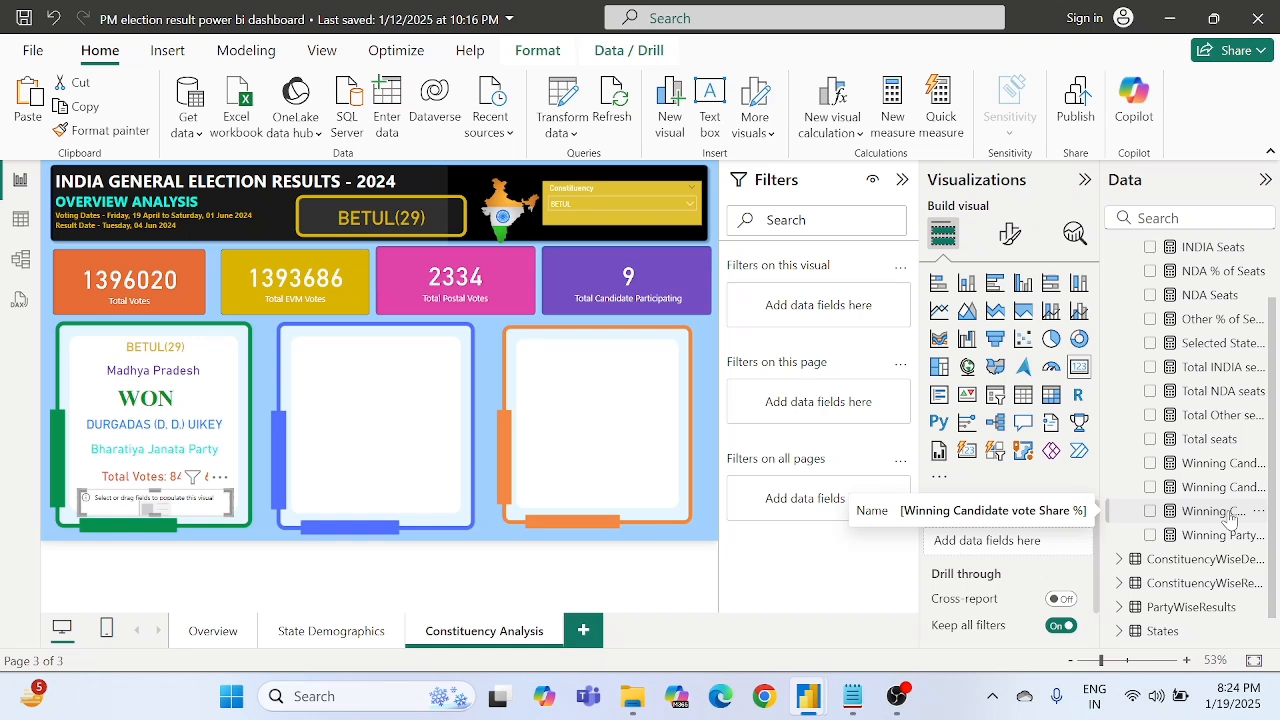
pyautogui.moveTo(1228, 517); pyautogui.dragTo(1035, 545)
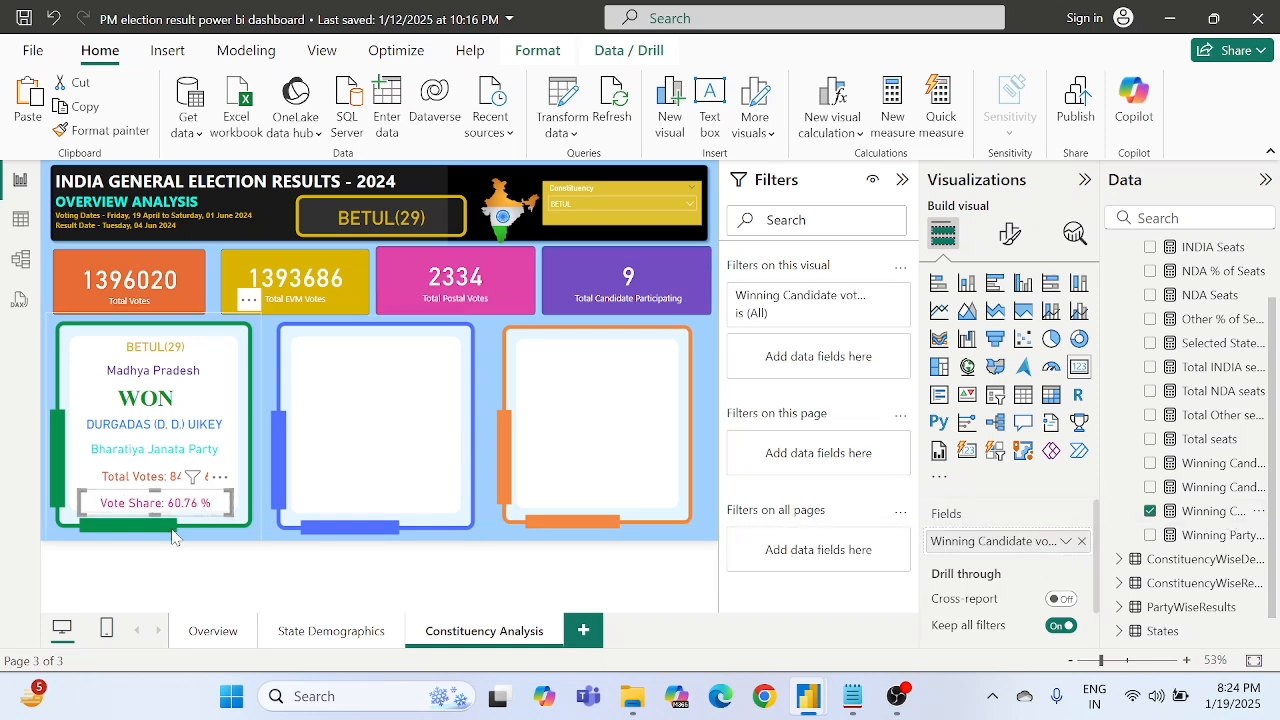
pyautogui.click(247, 541)
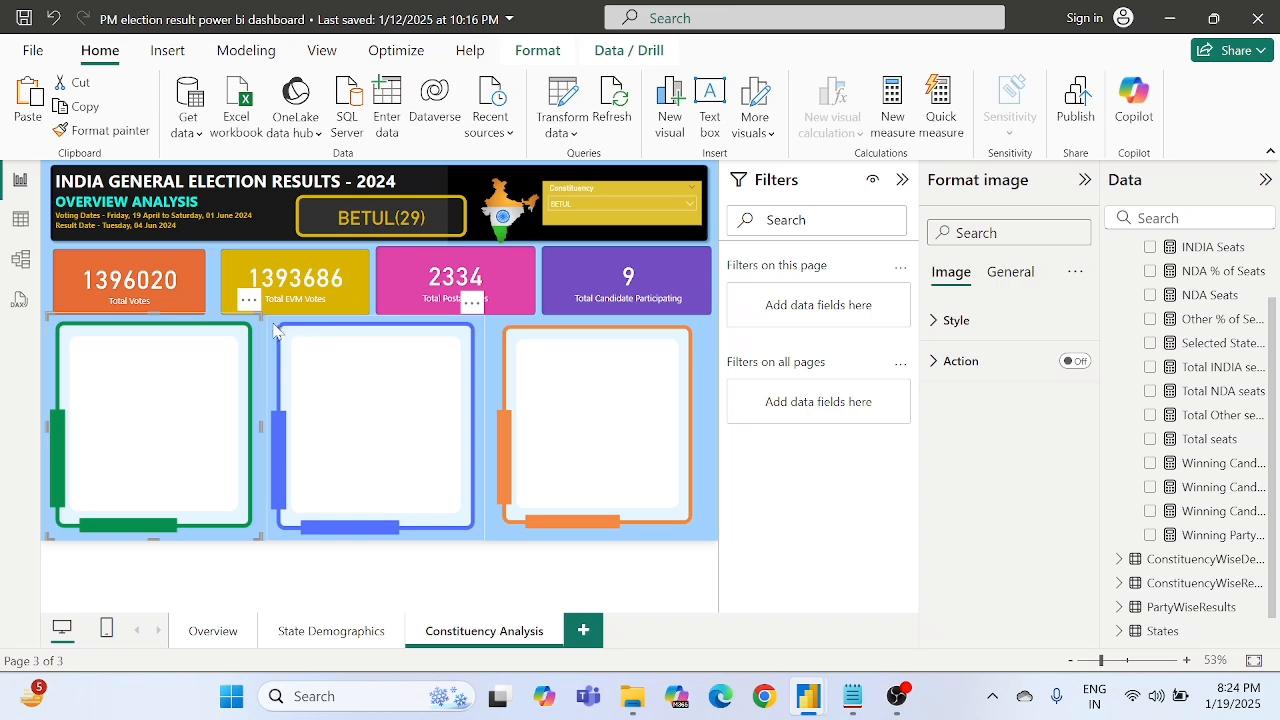
pyautogui.click(707, 392)
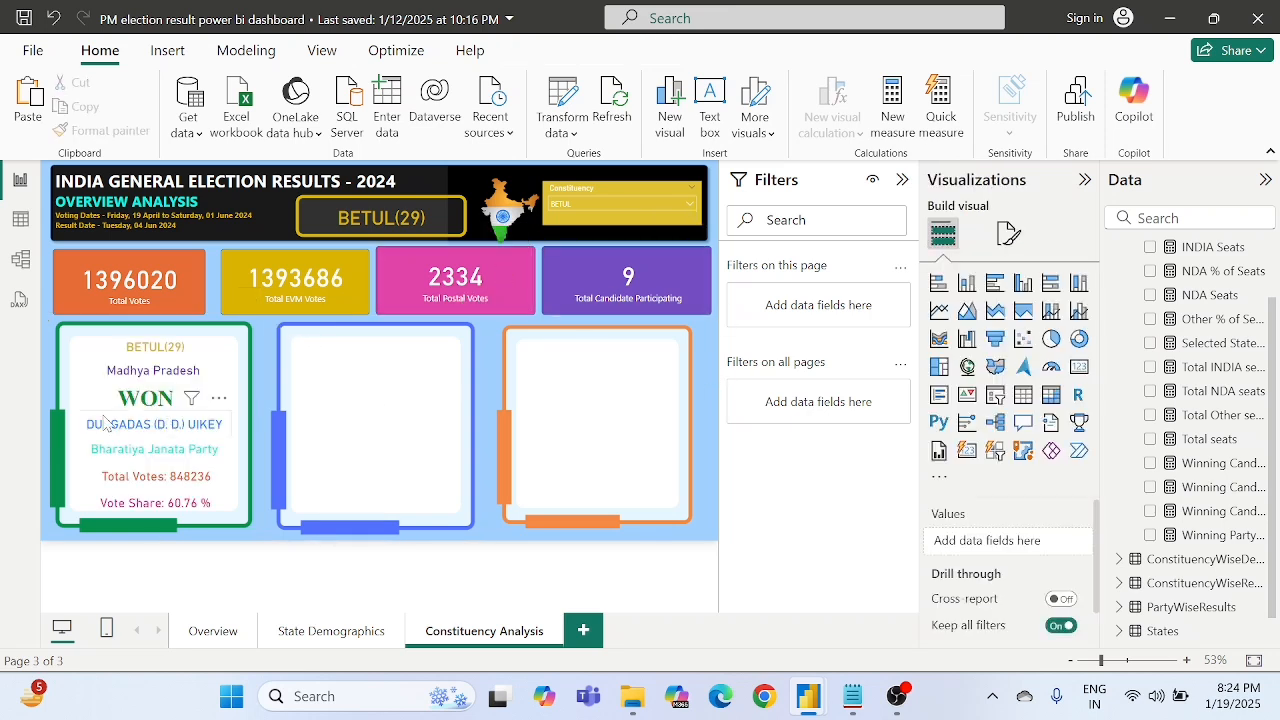
# - Set the Constituency slicer to AJMER
pyautogui.click(633, 205)
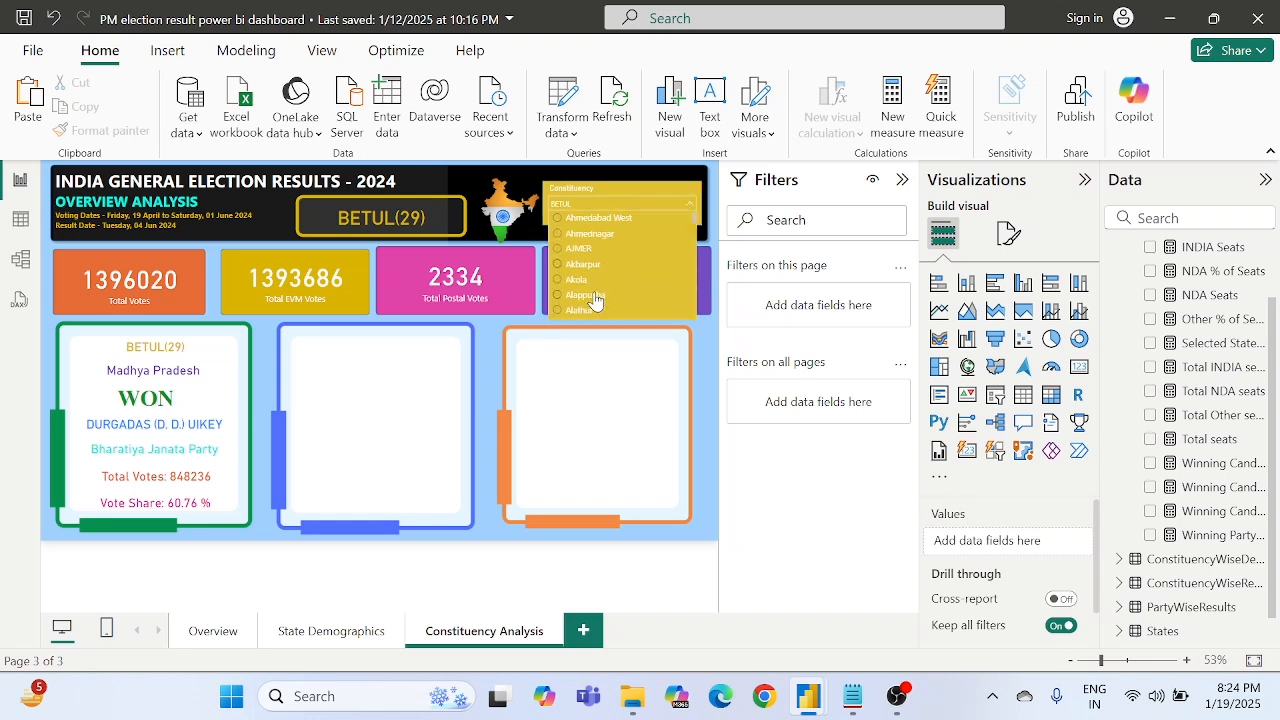
pyautogui.click(560, 248)
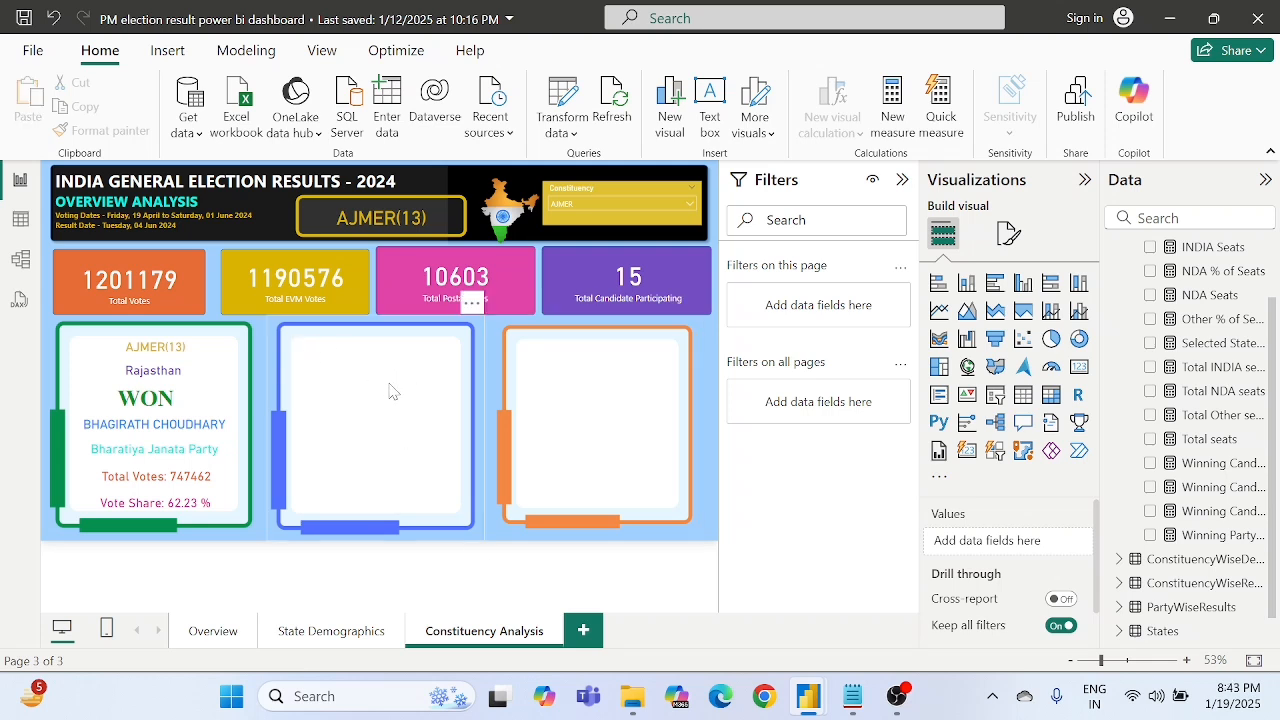
# - Duplicate the constituency name card from the green frame and centre the copy at the top of the blue frame
pyautogui.click(161, 356)
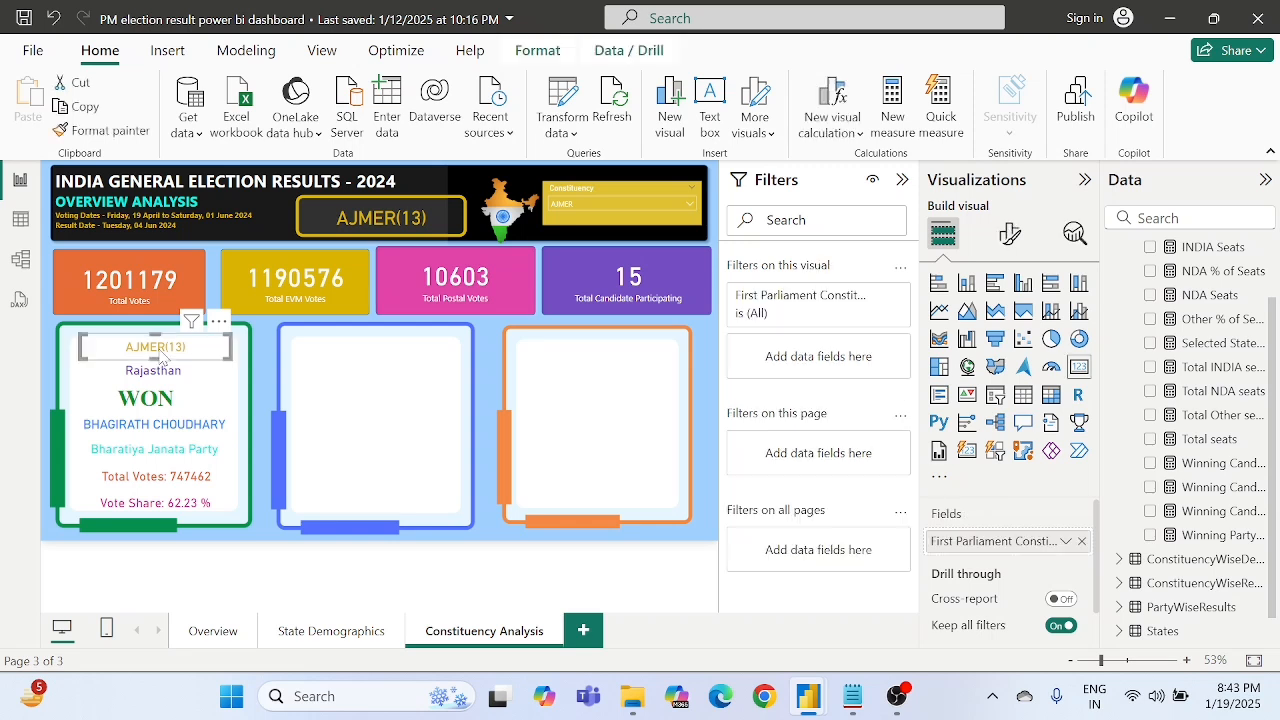
pyautogui.hotkey('ctrl', 'c')
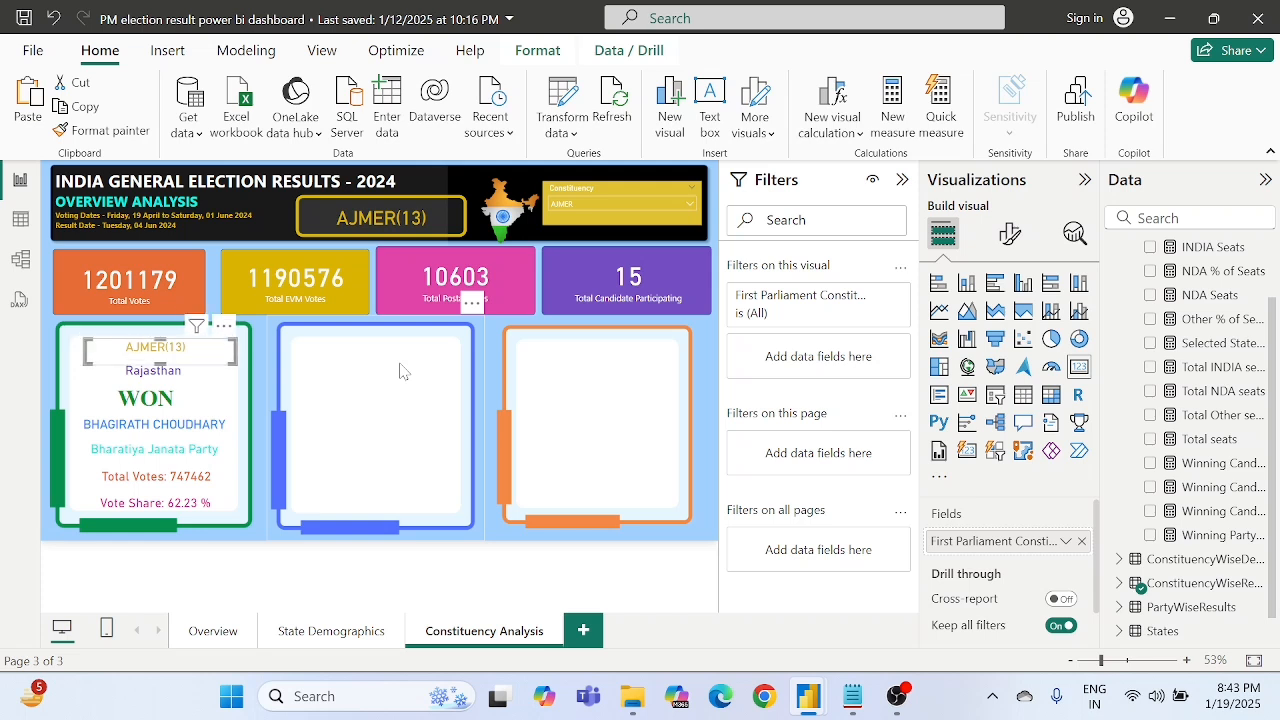
pyautogui.hotkey('ctrl', 'v')
pyautogui.moveTo(208, 356); pyautogui.dragTo(418, 362)
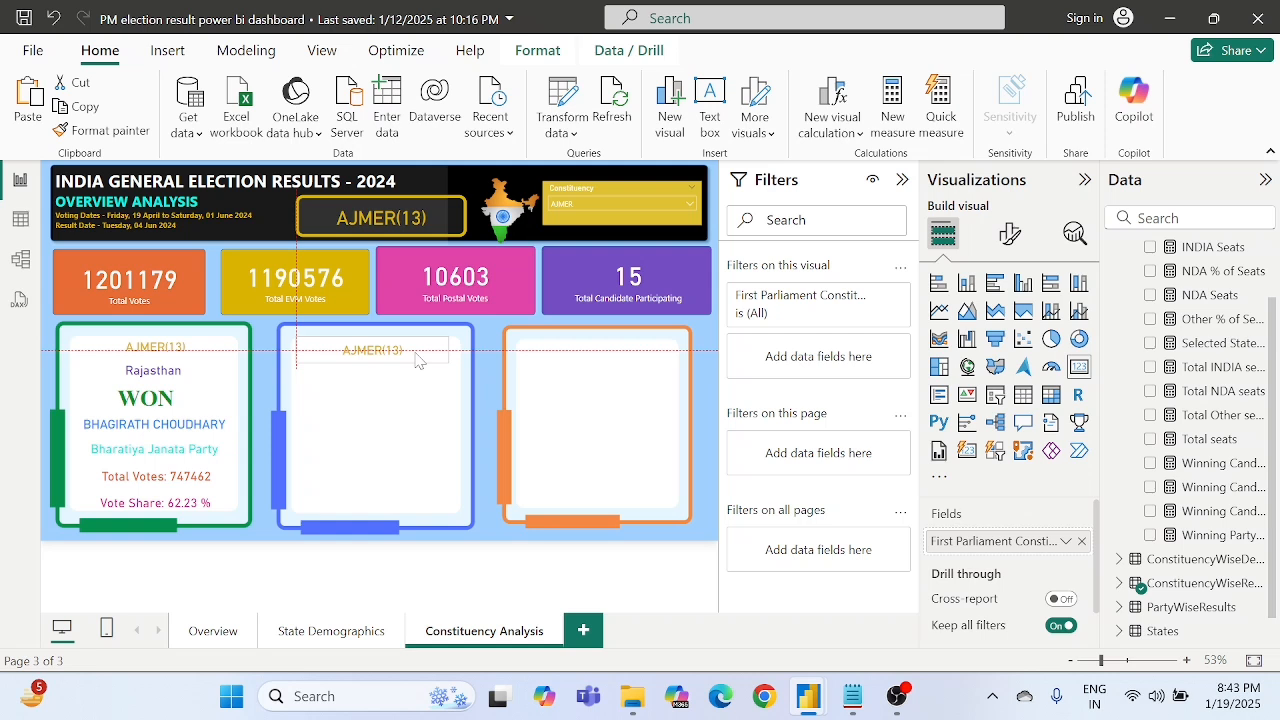
pyautogui.moveTo(418, 361); pyautogui.dragTo(418, 361)
pyautogui.press('Right')
pyautogui.press('Right')
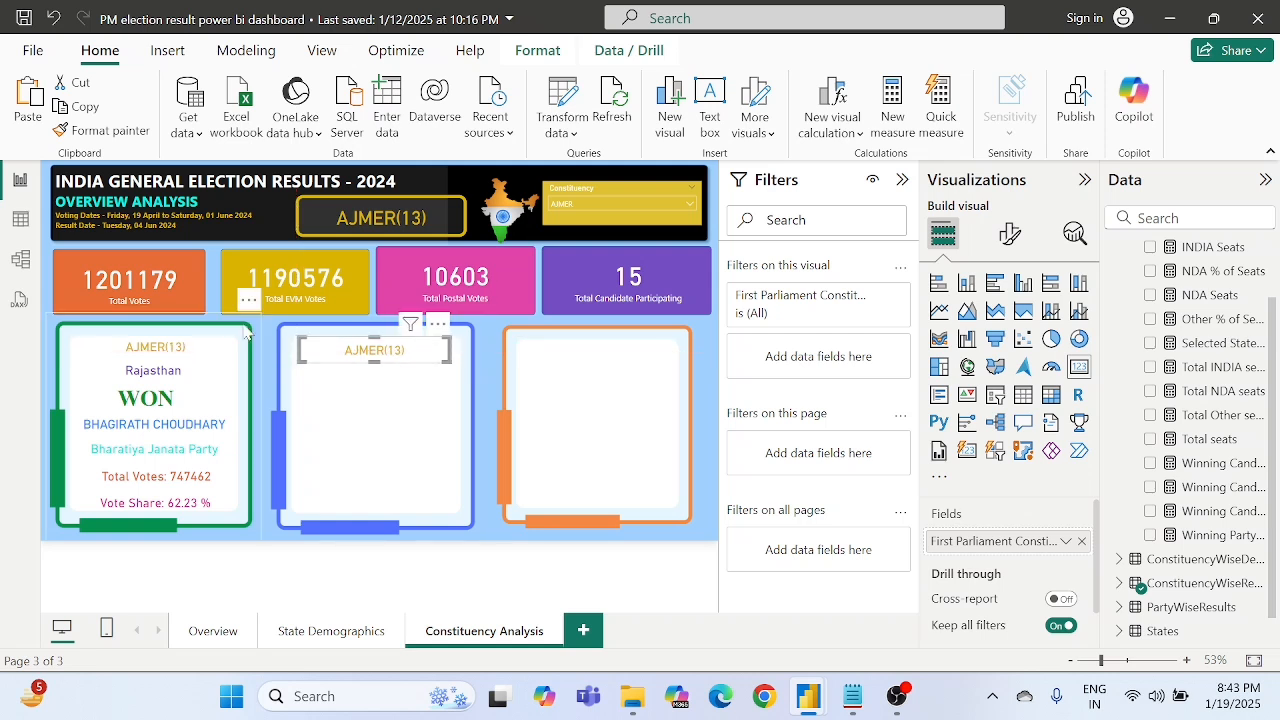
# - Duplicate the state name card from the green frame and place the copy below the constituency name in the blue frame
pyautogui.click(163, 379)
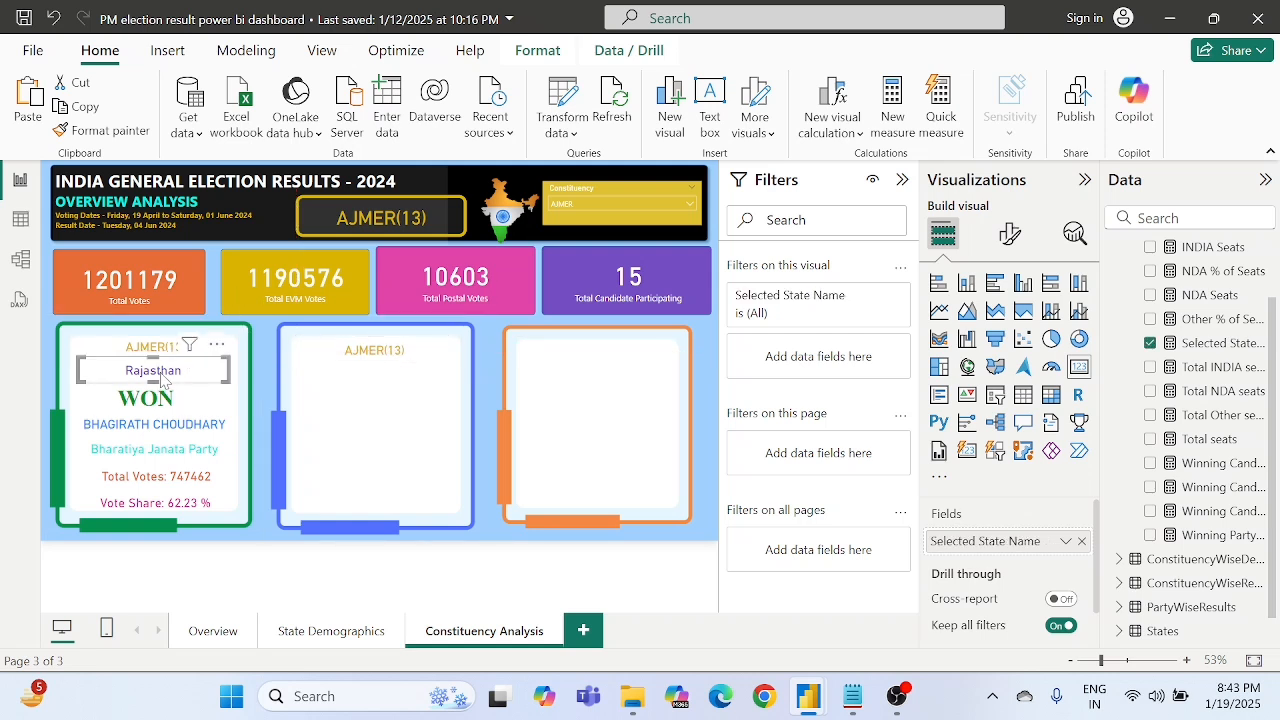
pyautogui.moveTo(163, 379); pyautogui.dragTo(384, 389)
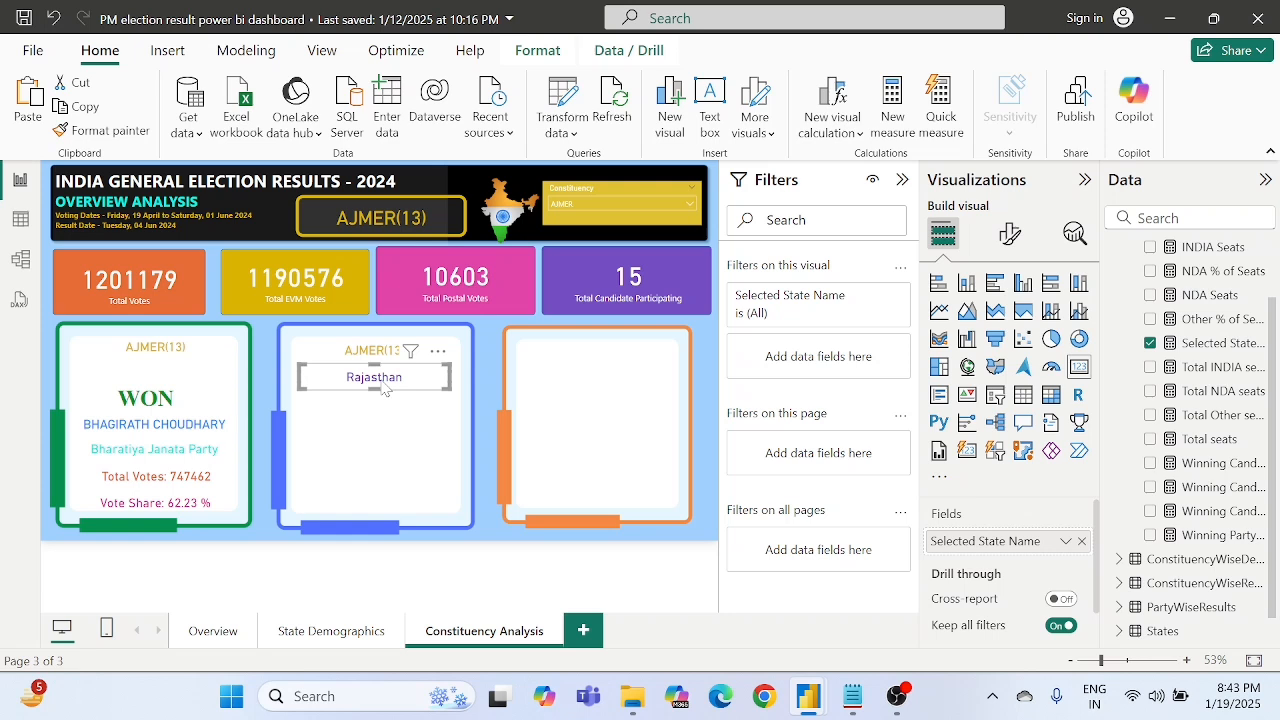
pyautogui.moveTo(384, 389); pyautogui.dragTo(167, 377)
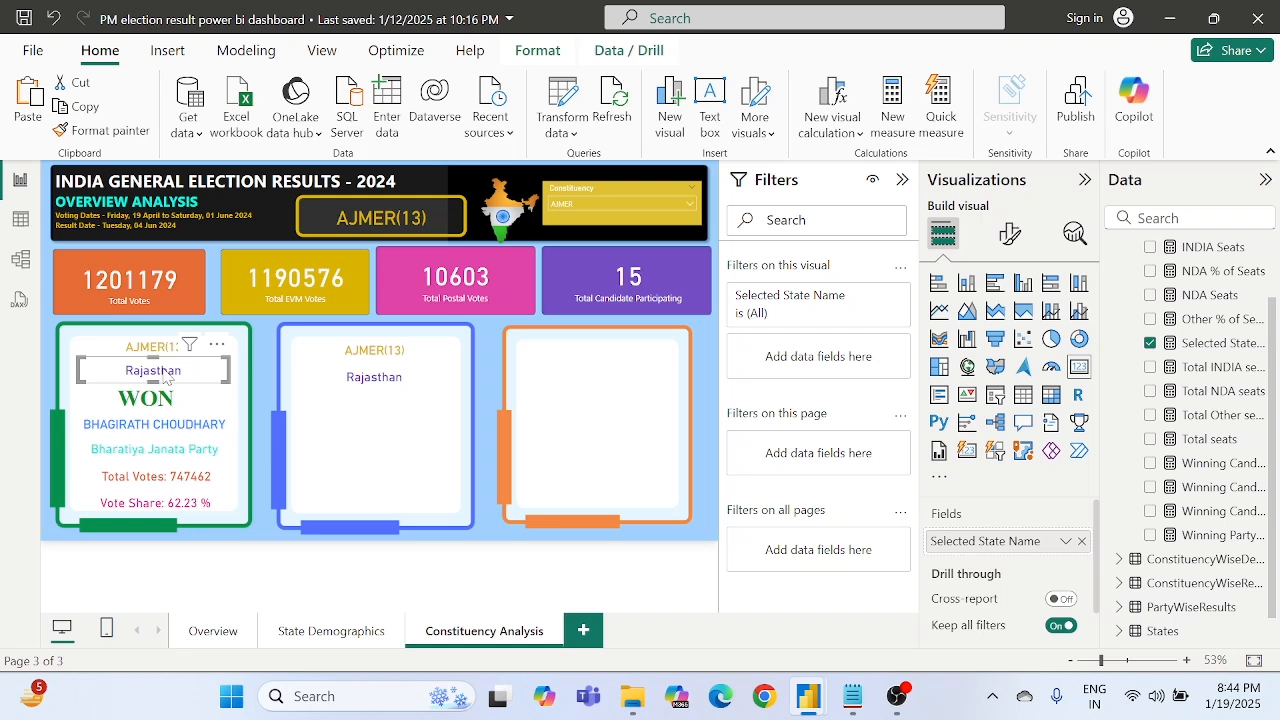
pyautogui.click(395, 387)
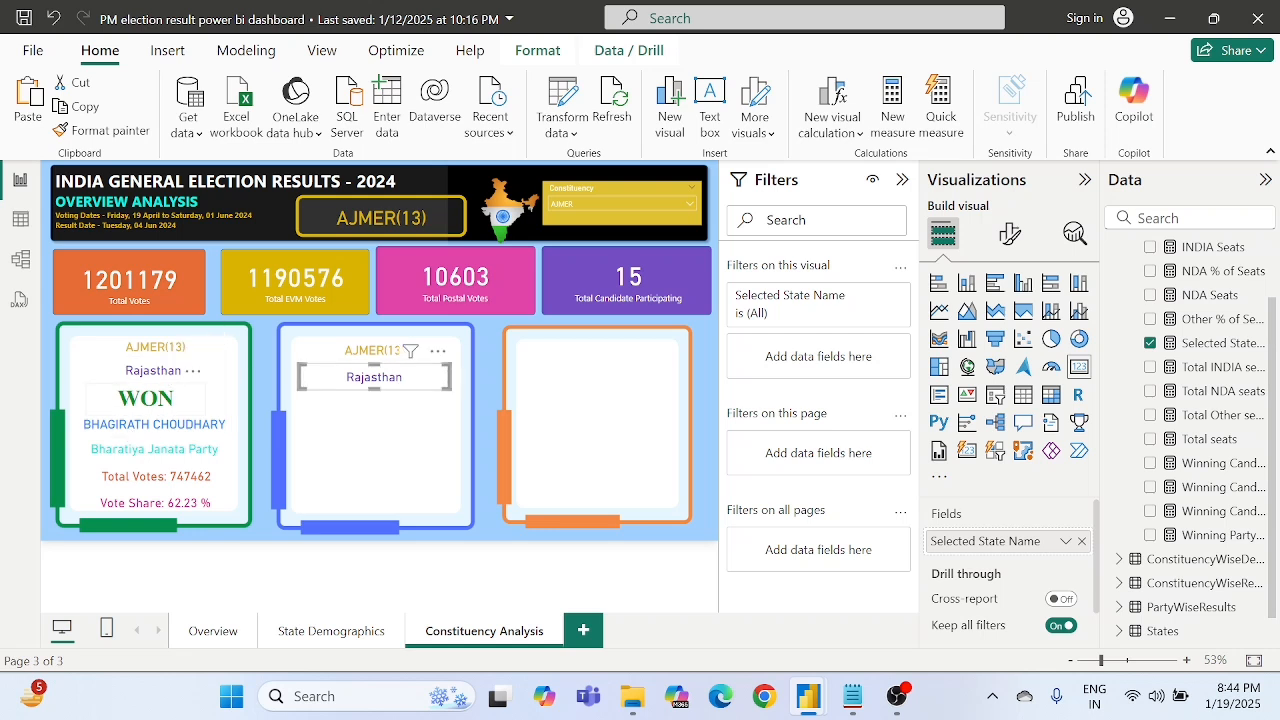
pyautogui.click(158, 398)
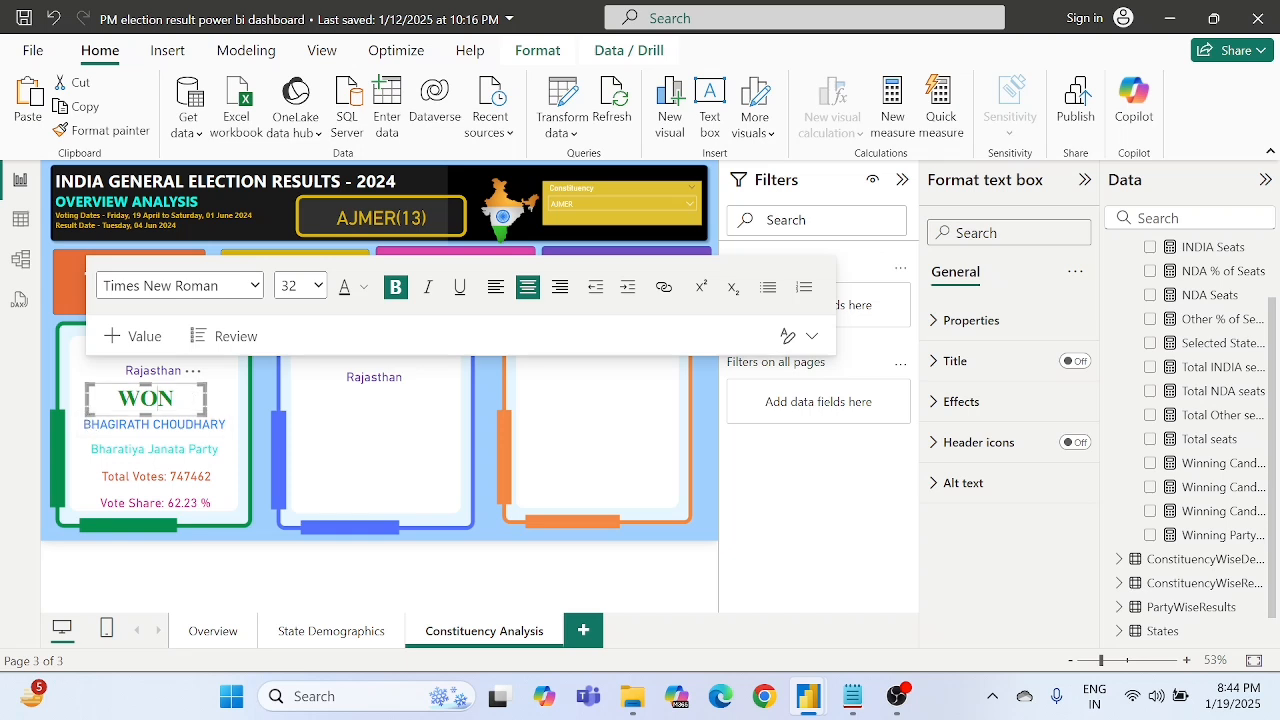
pyautogui.click(265, 400)
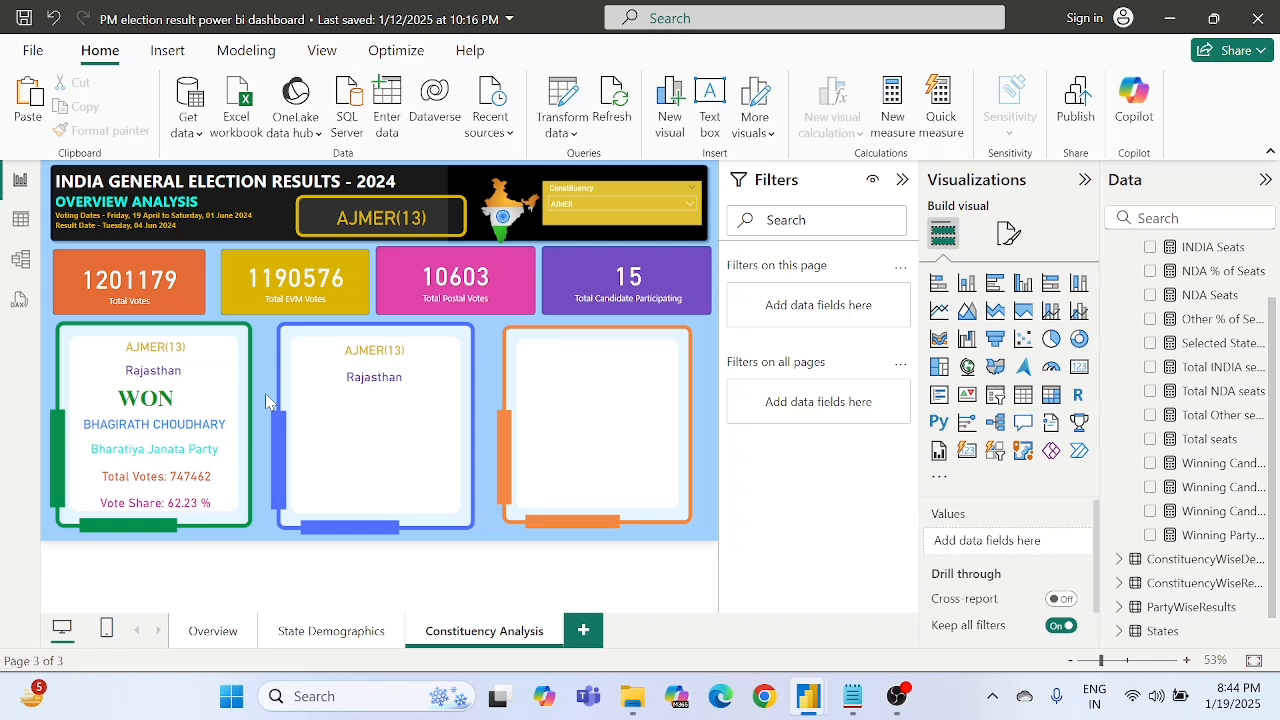
pyautogui.hotkey('ctrl', 'v')
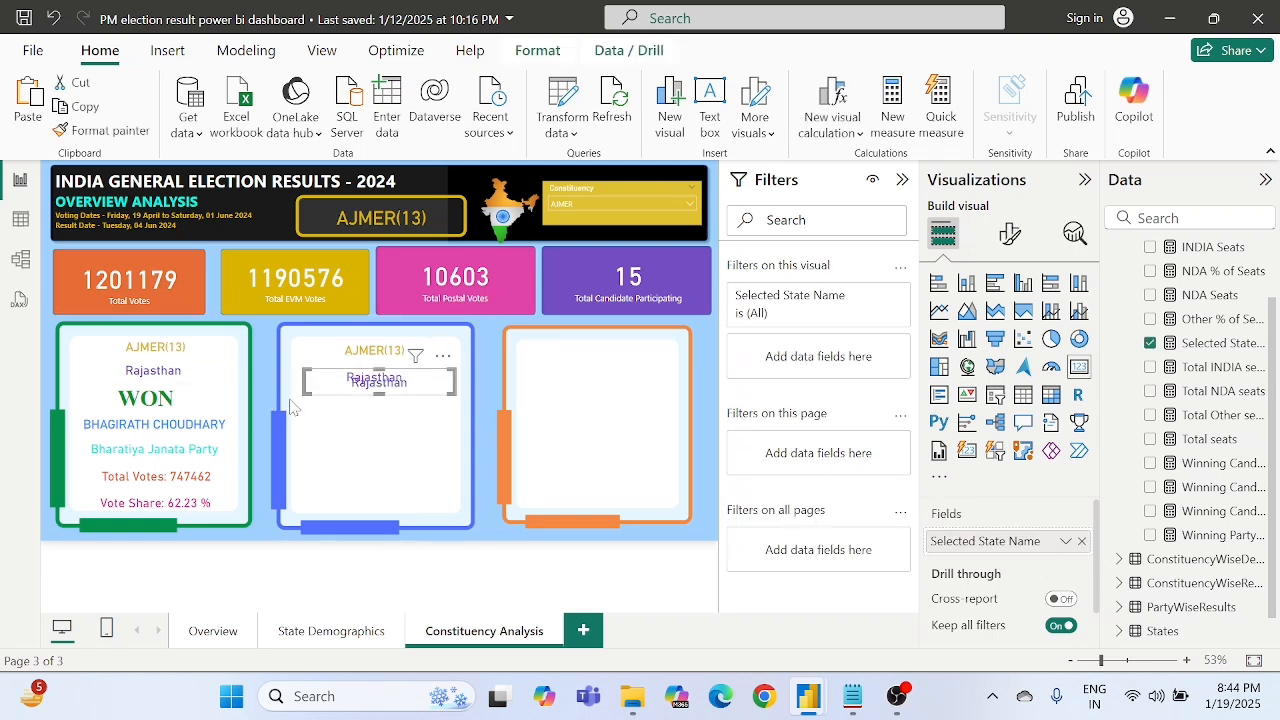
pyautogui.hotkey('ctrl', 'z')
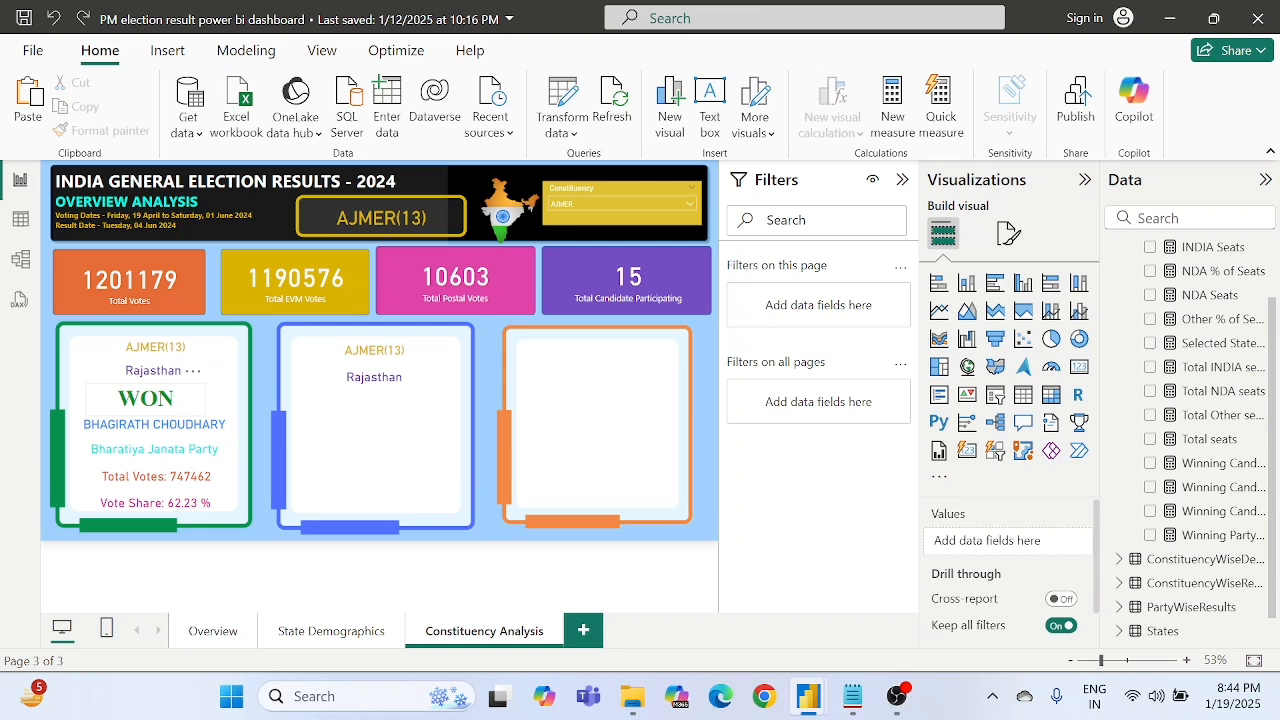
pyautogui.click(158, 398)
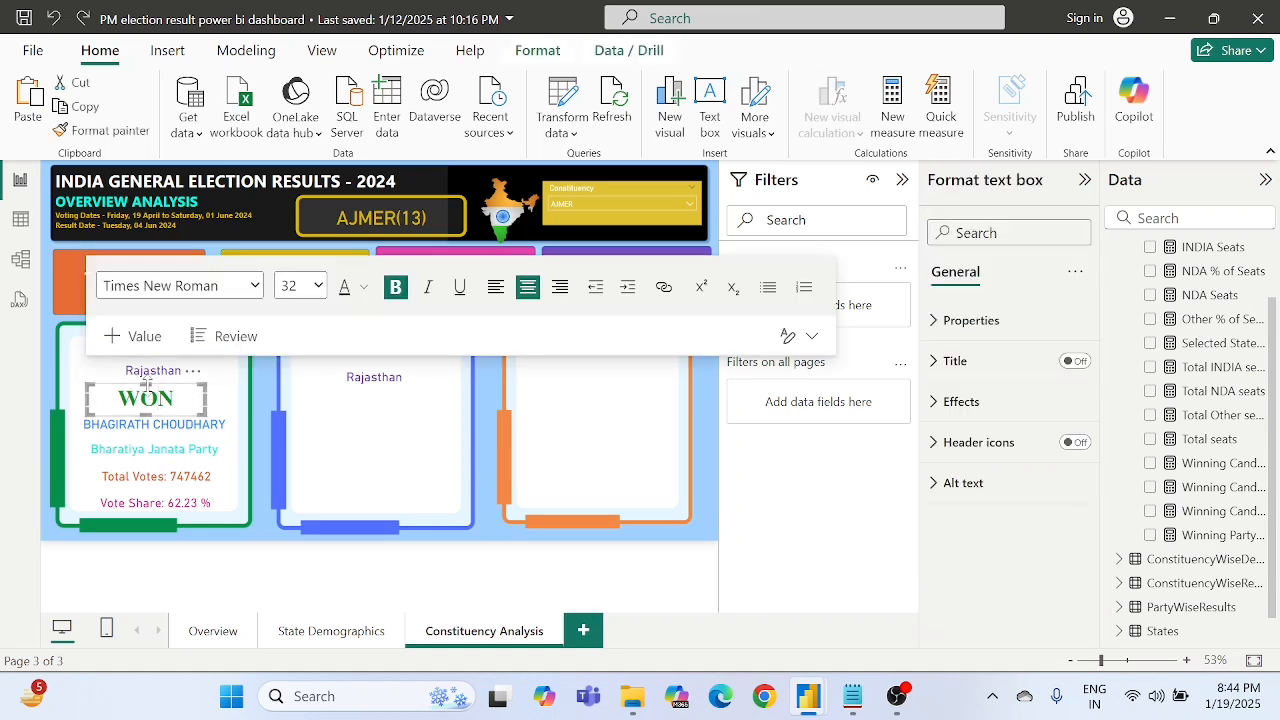
pyautogui.click(519, 551)
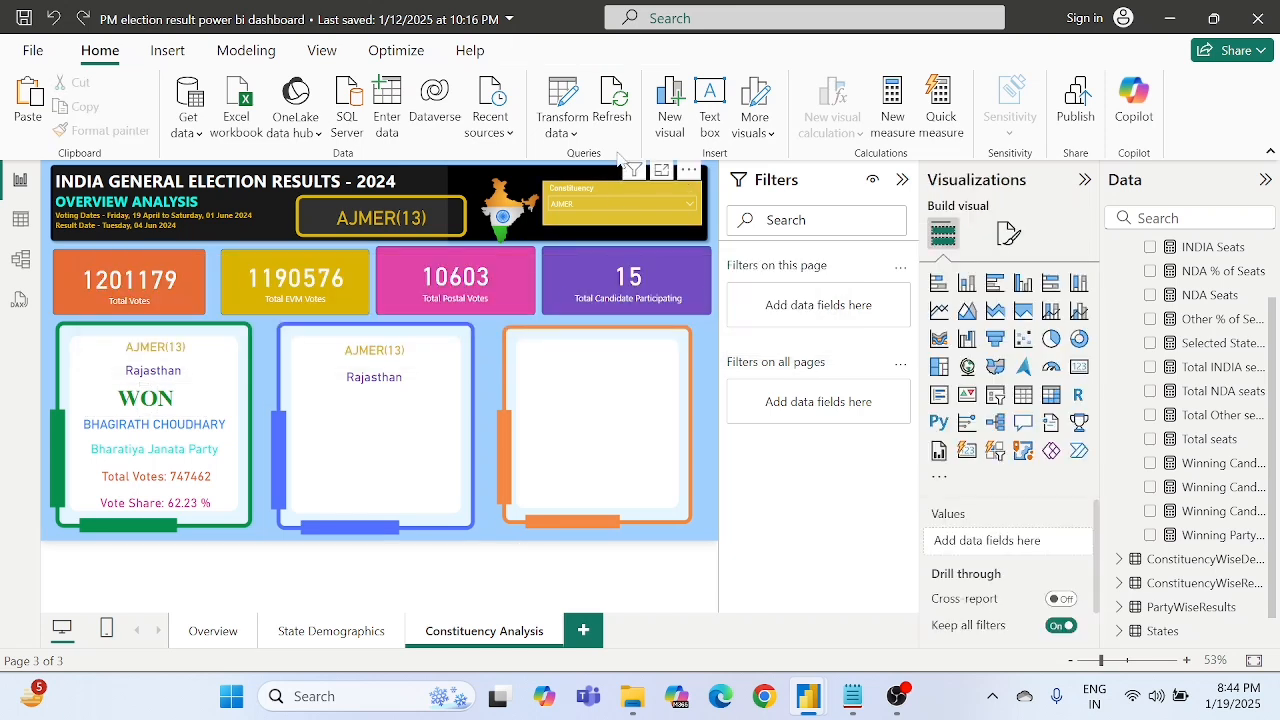
# - Try to add a text box reading "Runner Up" and copy the WON text box's formatting onto it with Format Painter
pyautogui.click(709, 105)
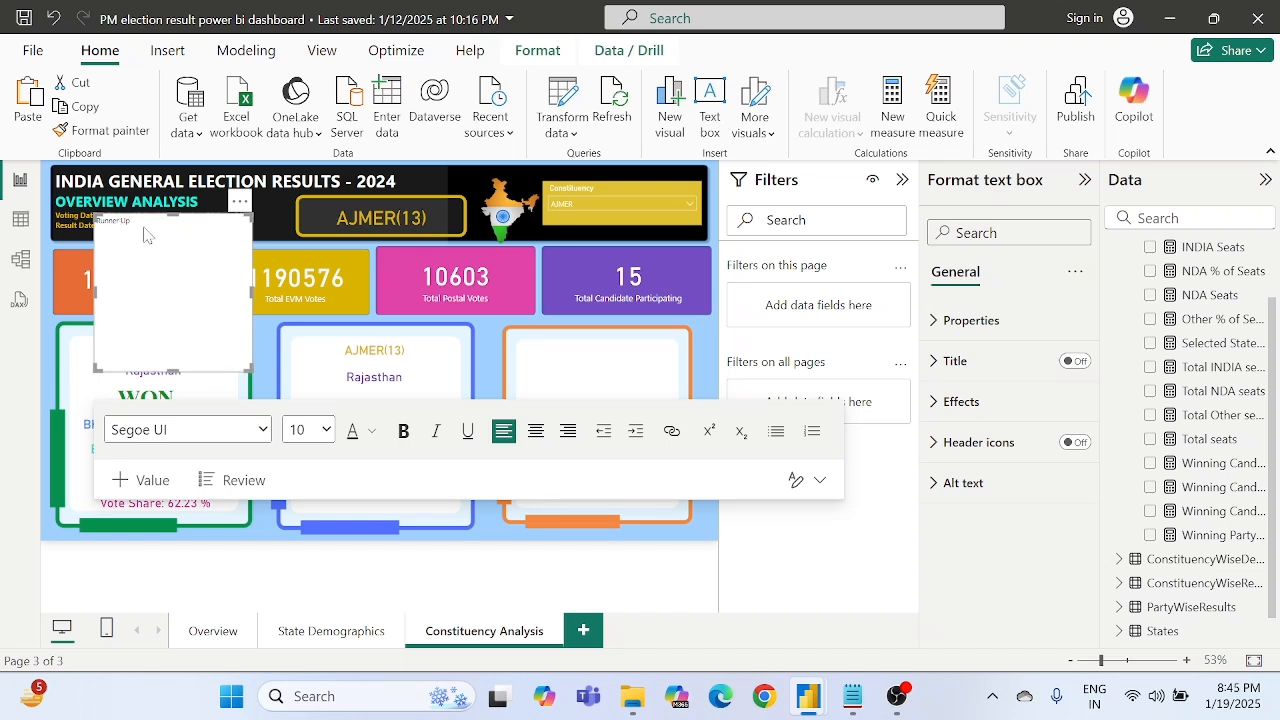
pyautogui.click(266, 366)
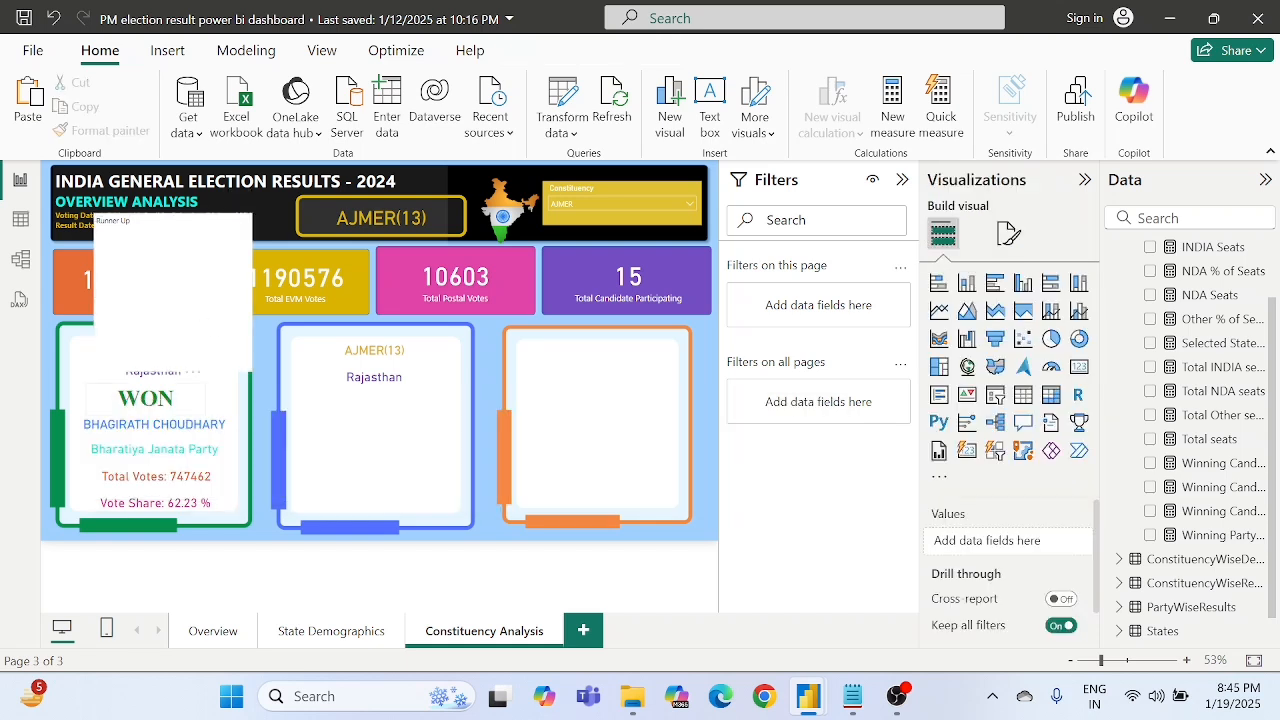
pyautogui.click(141, 397)
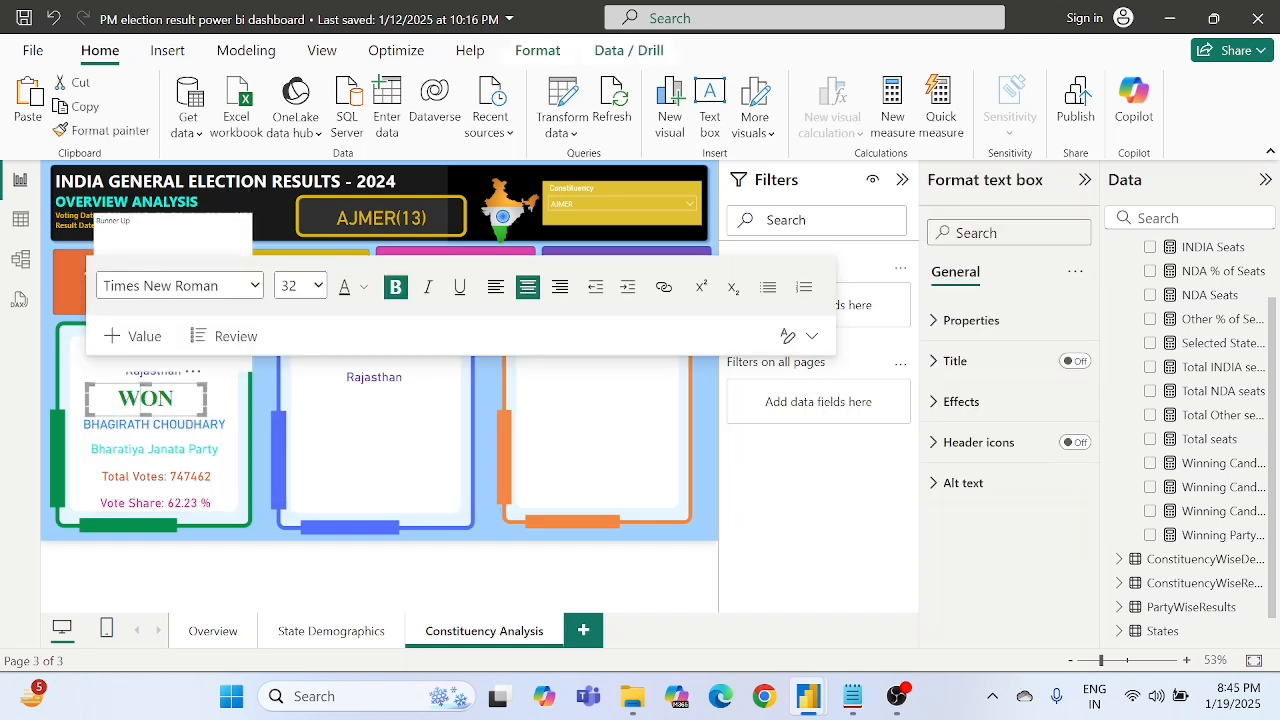
pyautogui.click(111, 132)
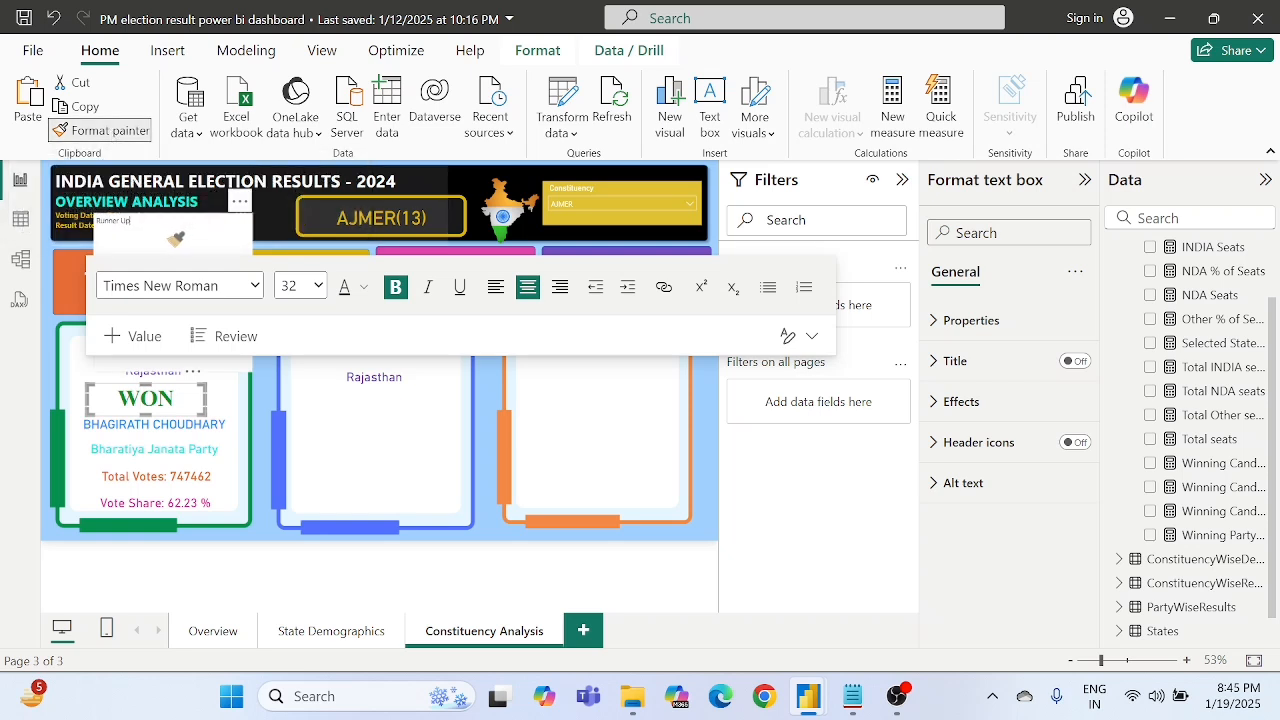
pyautogui.click(172, 237)
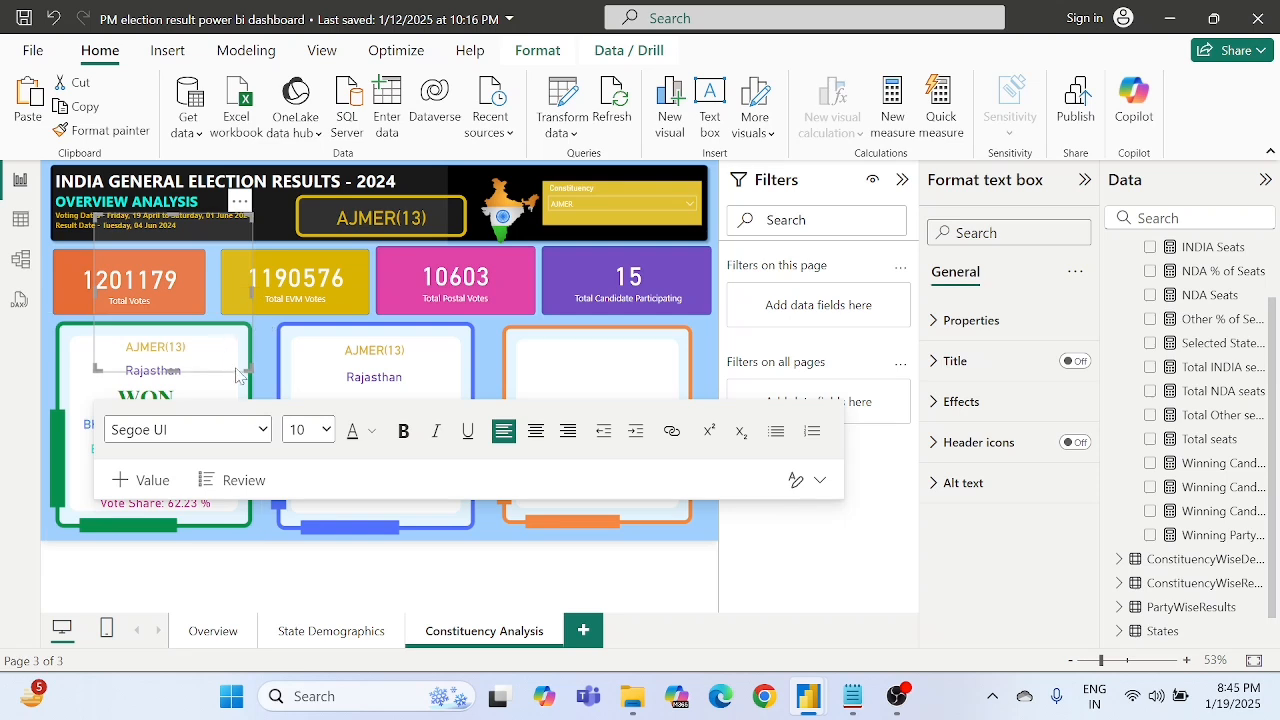
# - Enlarge the text box that received the WON formatting, and remove it from the page
pyautogui.moveTo(245, 366); pyautogui.dragTo(366, 396)
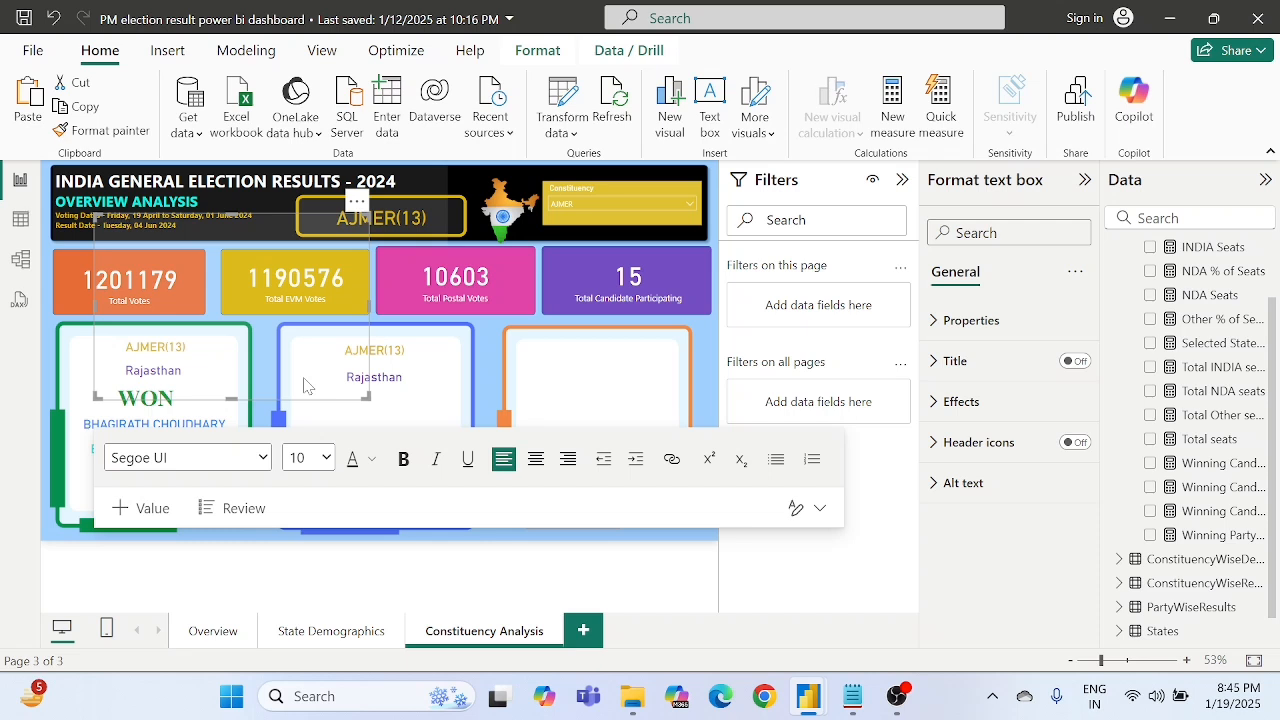
pyautogui.click(357, 204)
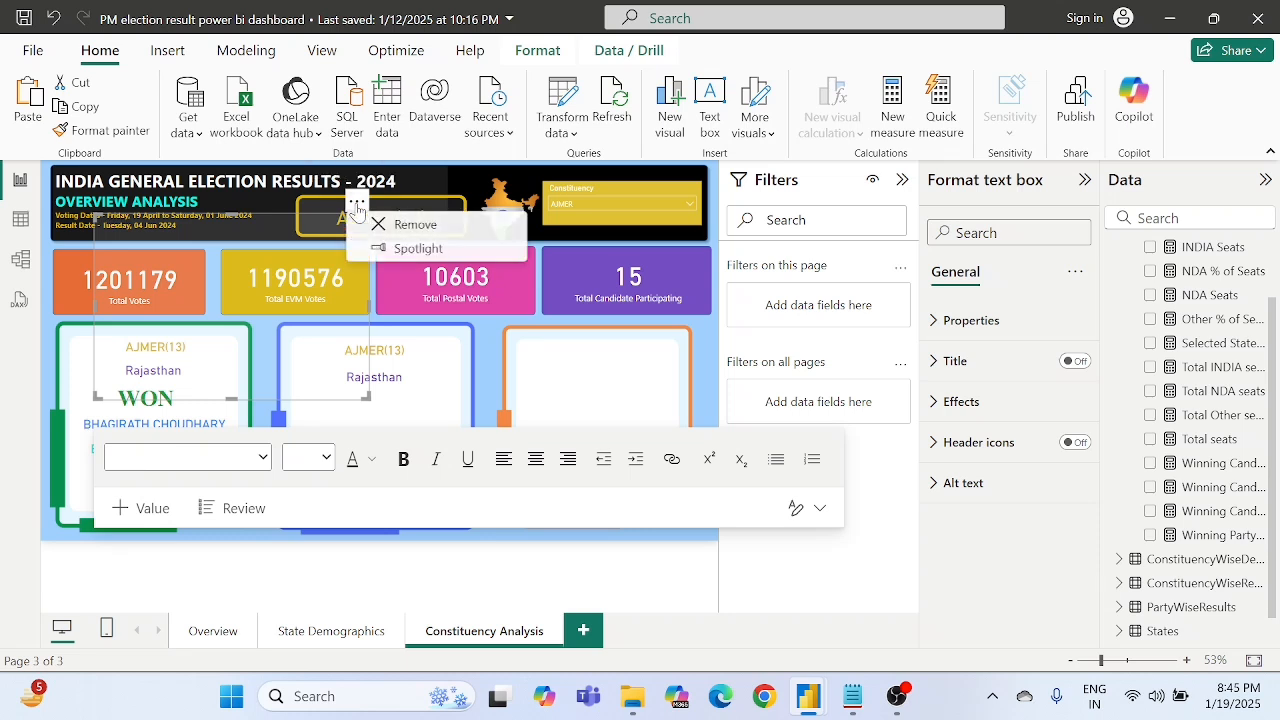
pyautogui.click(418, 227)
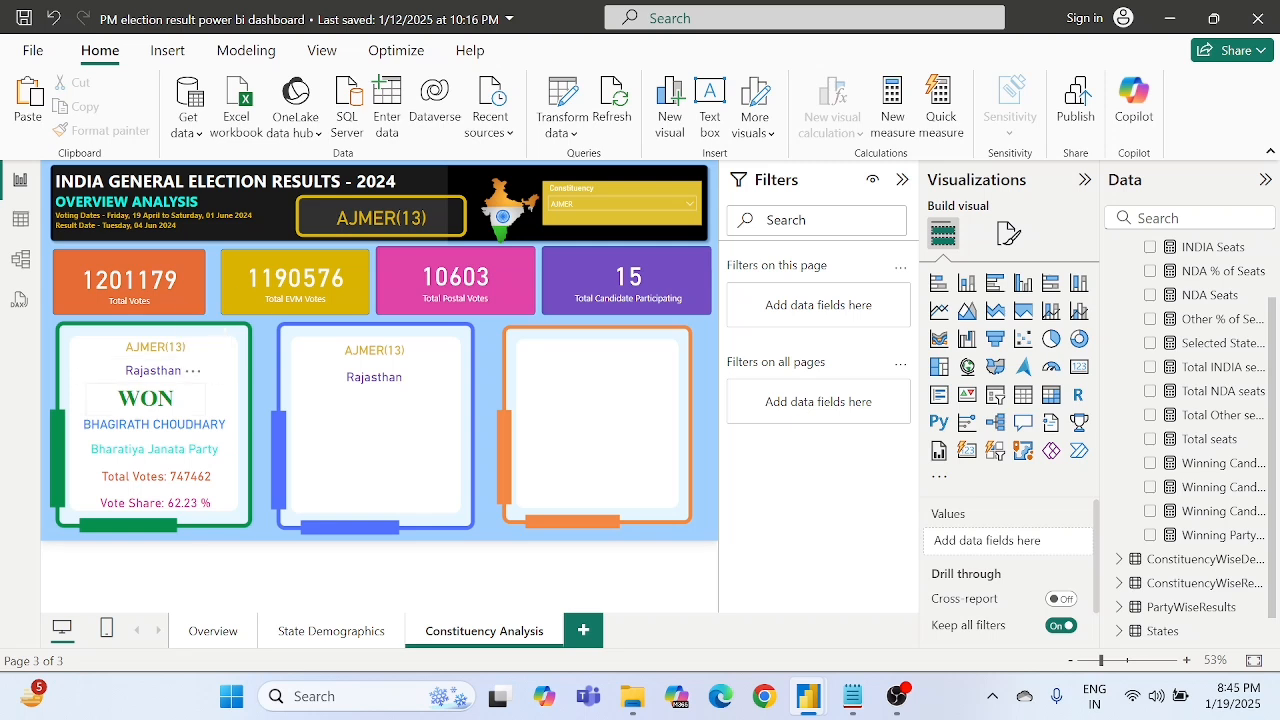
# - Add a text box reading "Runner Up" and set its text to 24-point Times New Roman
pyautogui.click(712, 104)
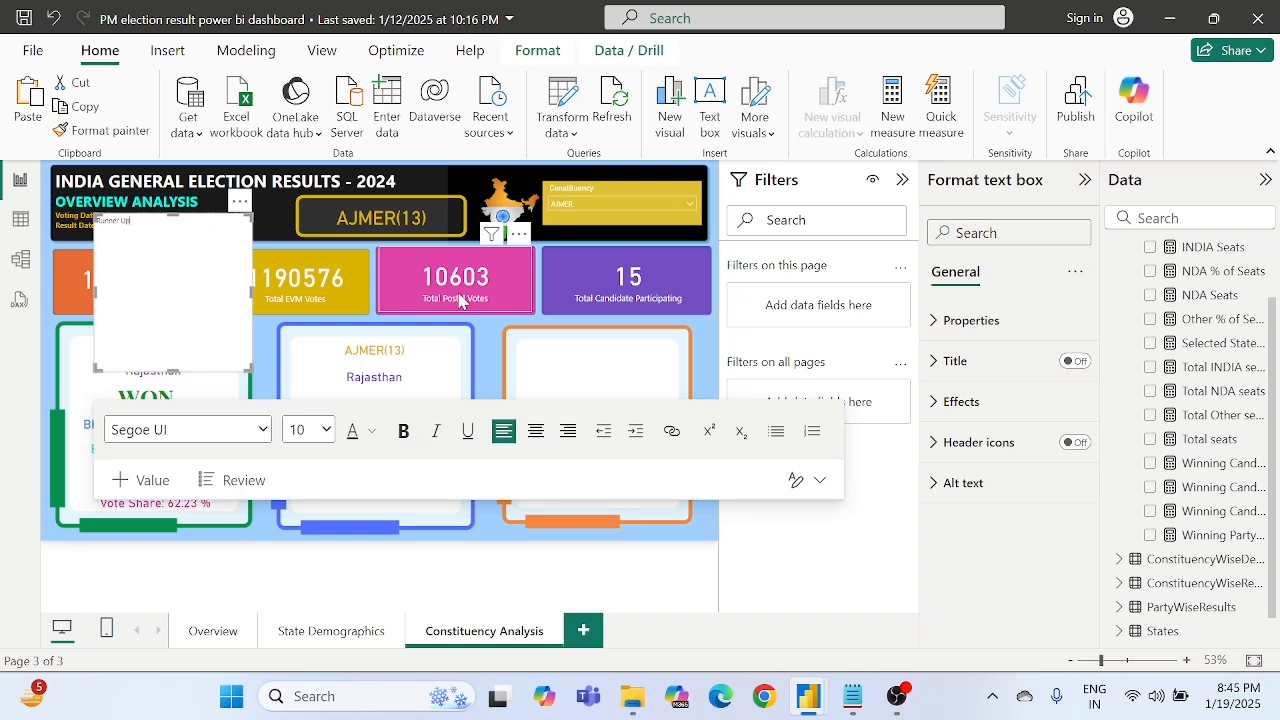
pyautogui.hotkey('ctrl', 'a')
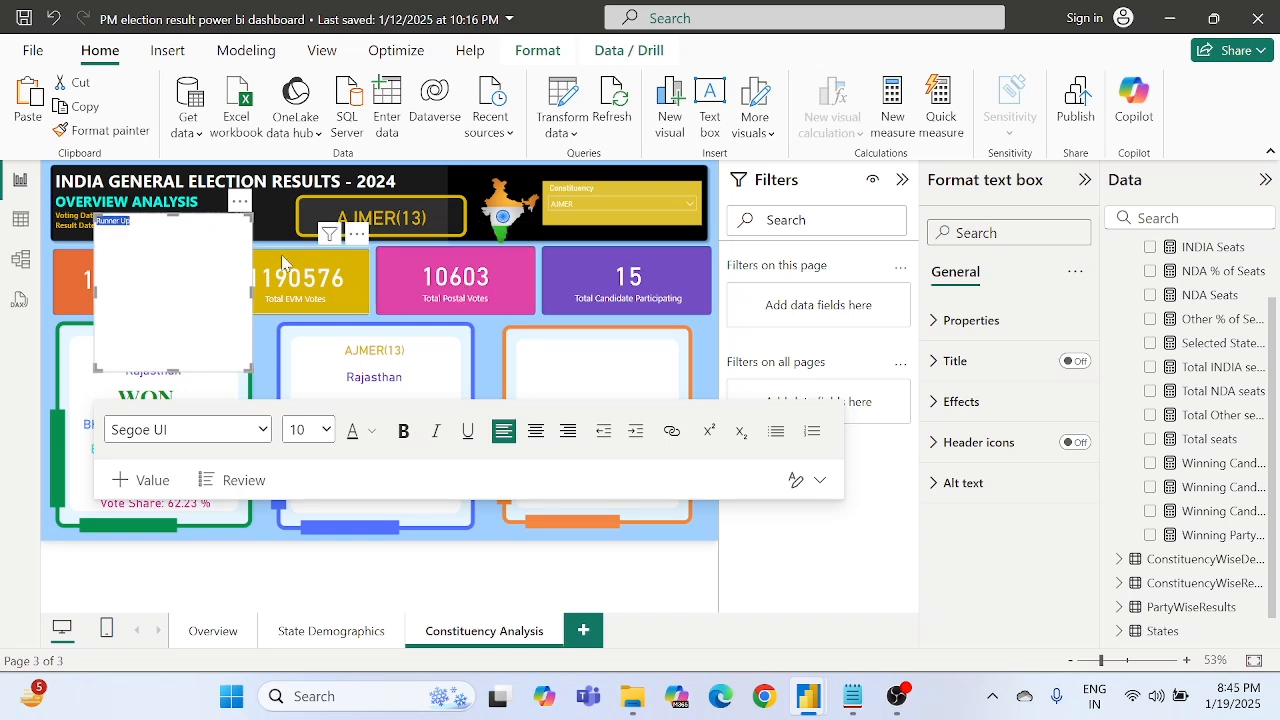
pyautogui.click(326, 431)
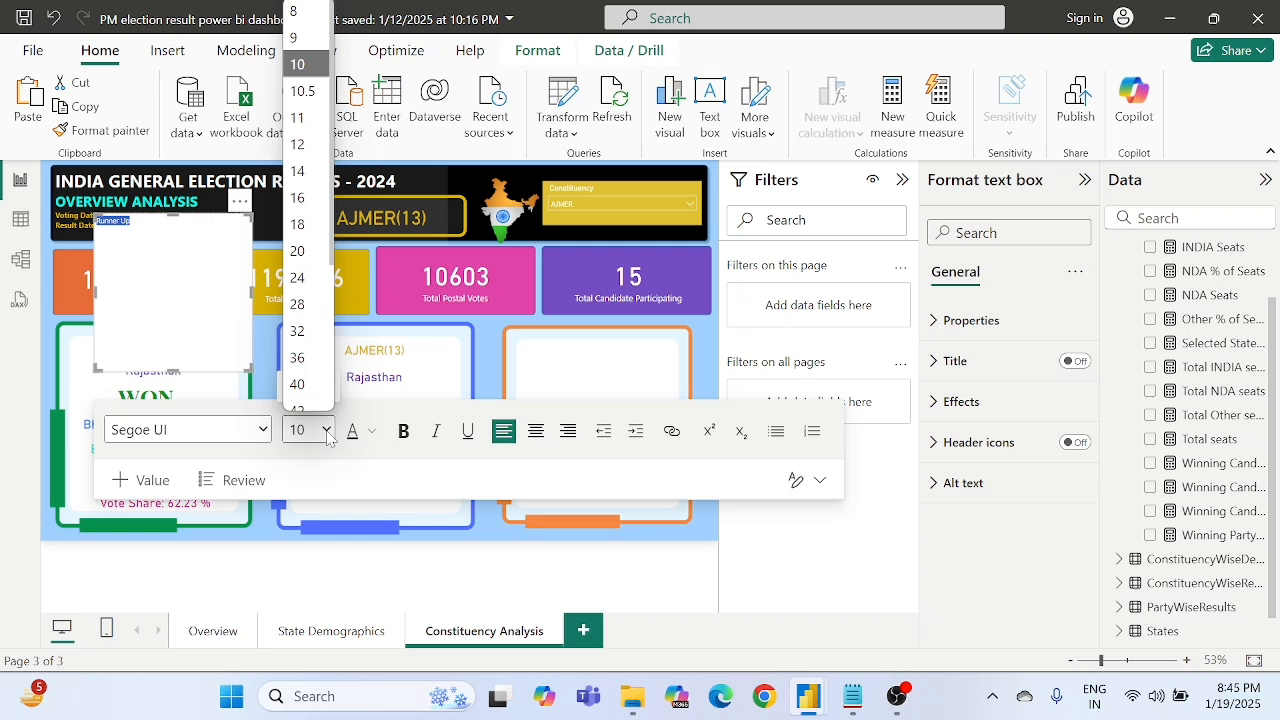
pyautogui.click(300, 278)
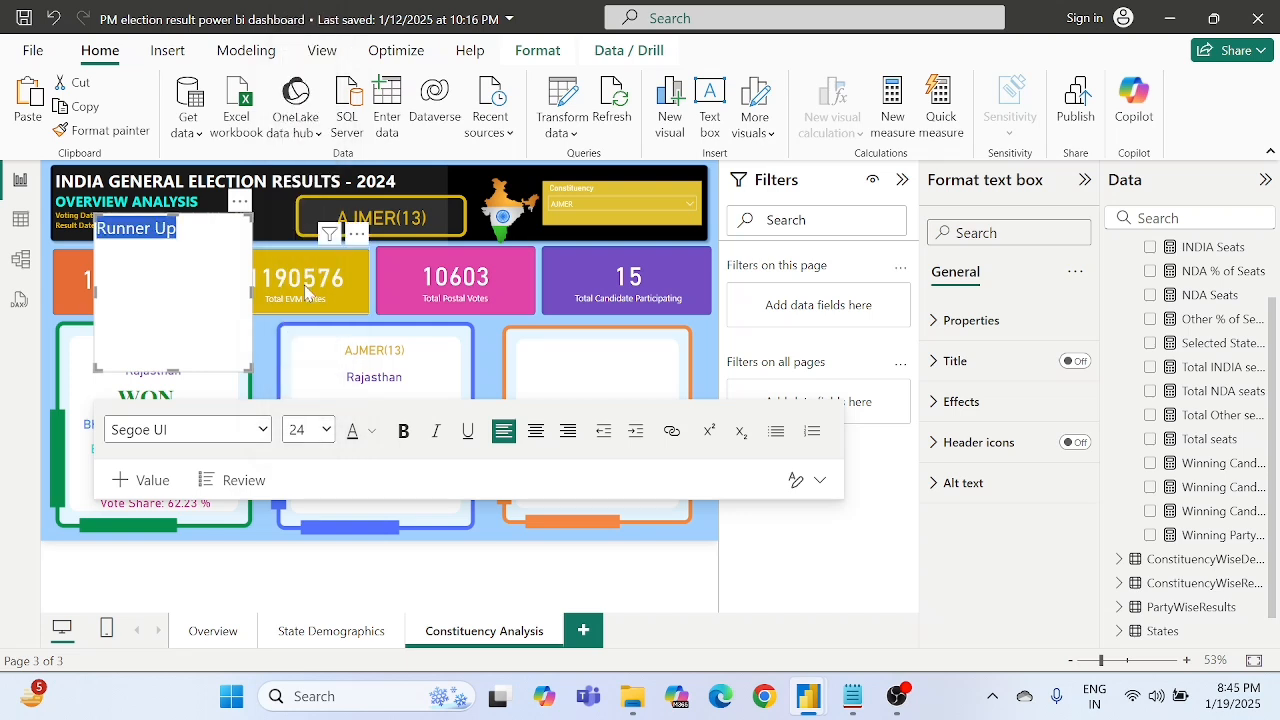
pyautogui.click(265, 423)
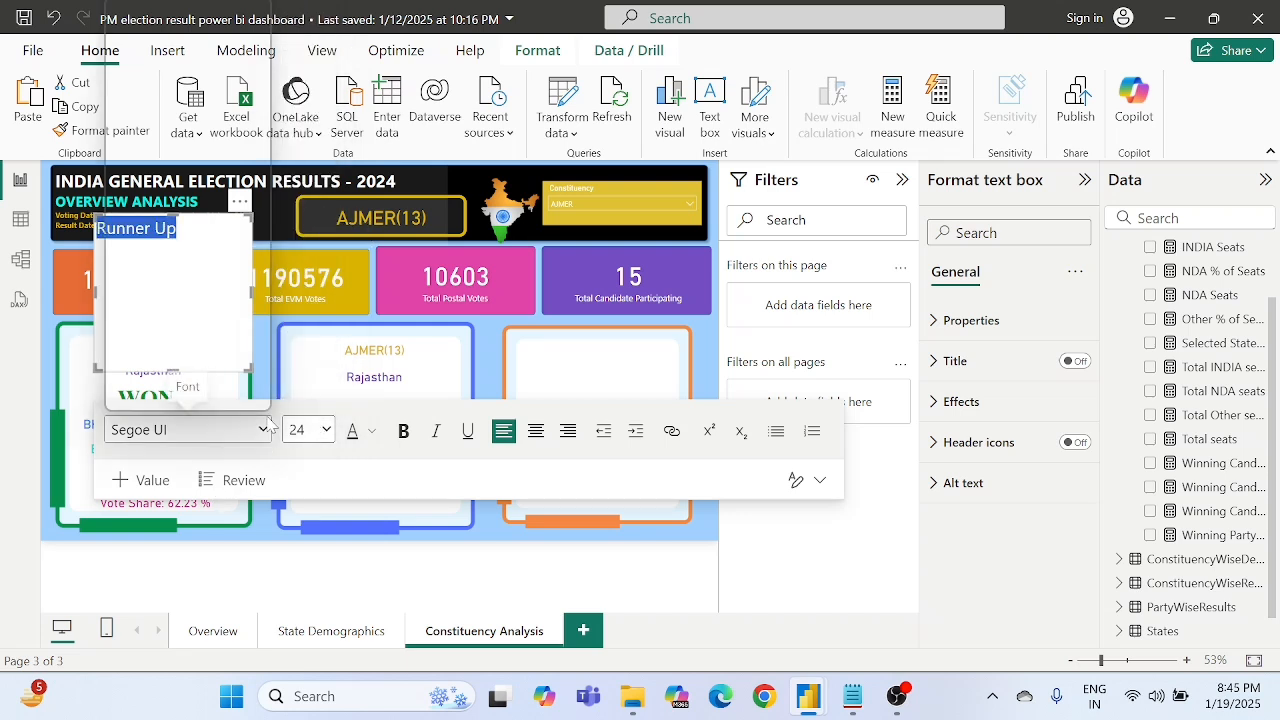
pyautogui.write('ti')
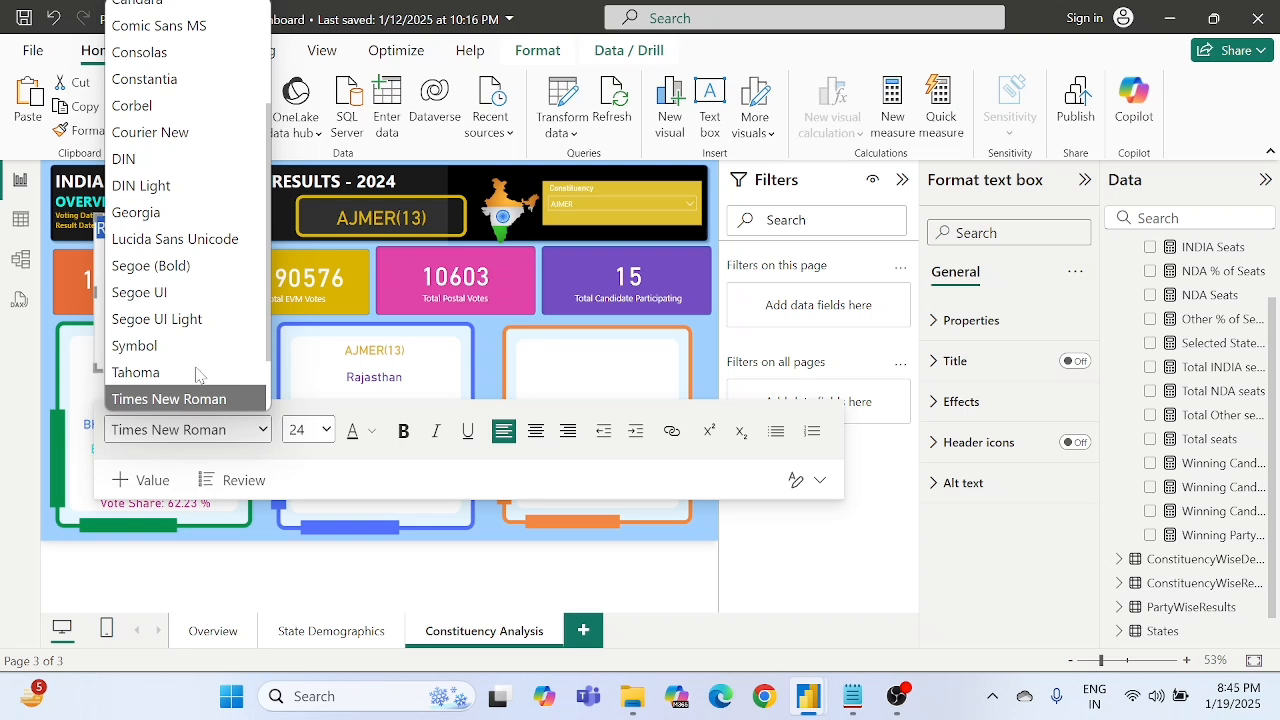
pyautogui.press('Return')
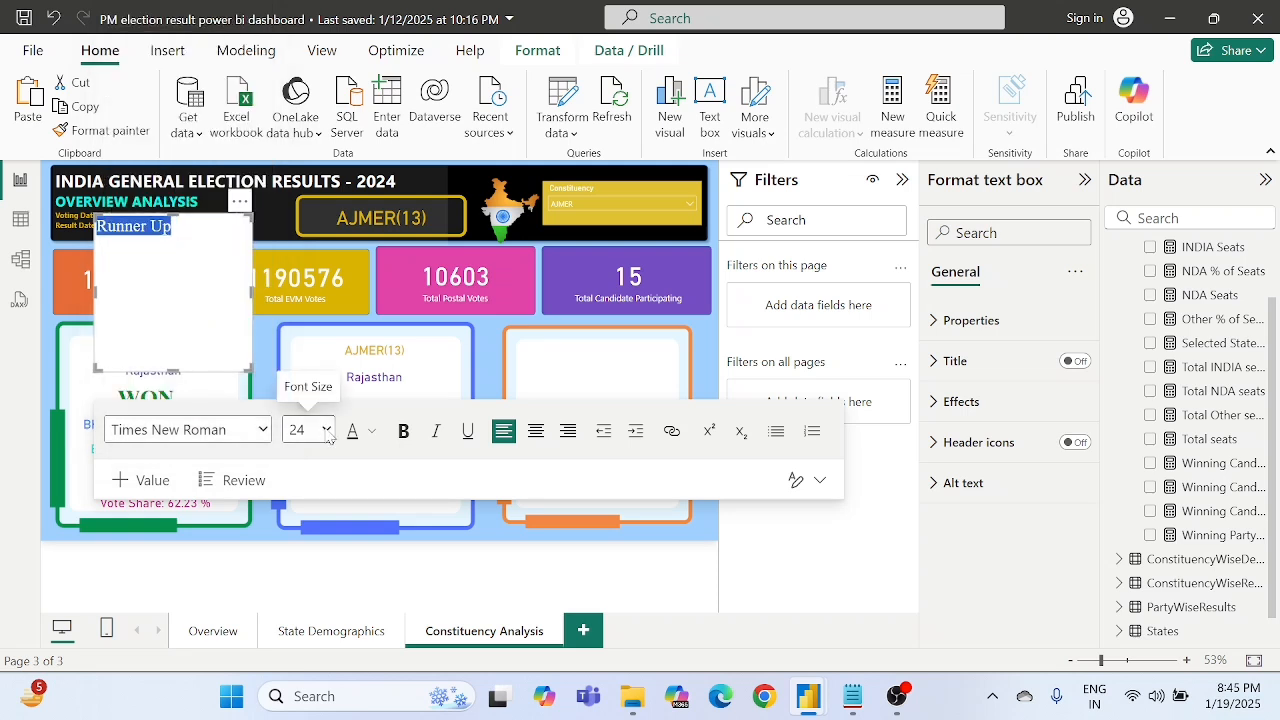
# - Make the "Runner Up" text bold and dark blue, and centre it in its text box
pyautogui.click(401, 436)
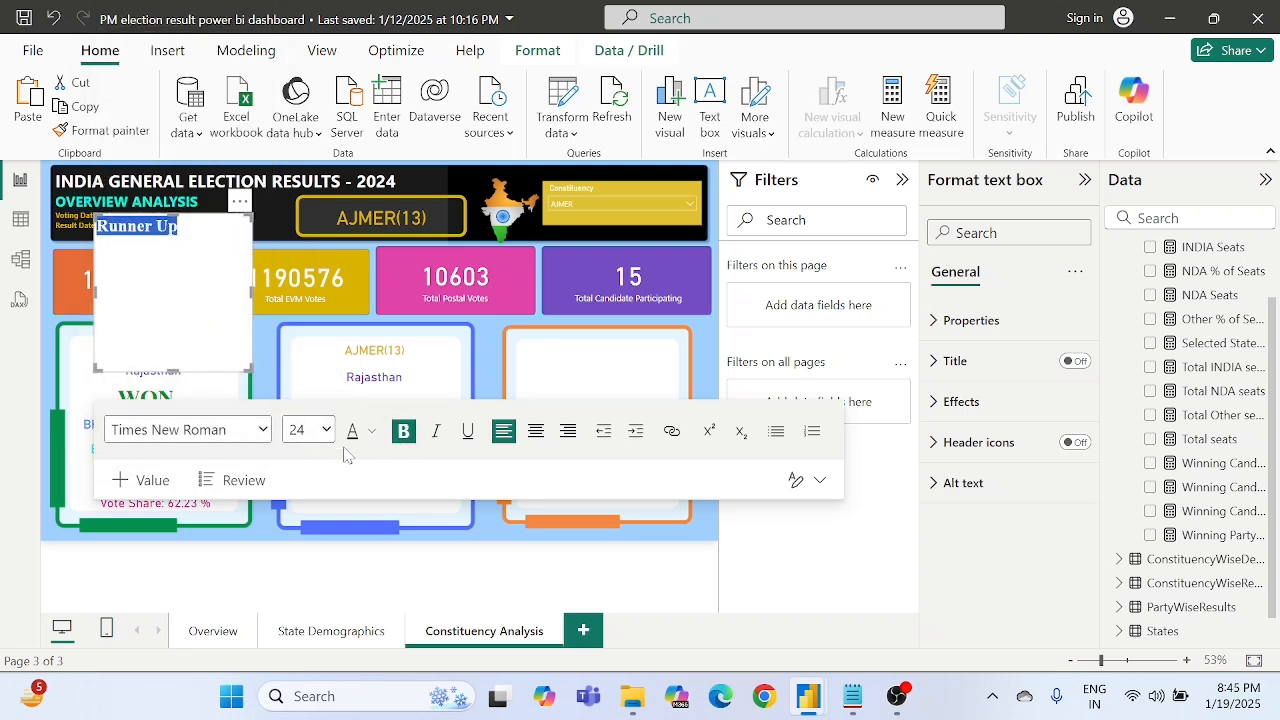
pyautogui.click(371, 432)
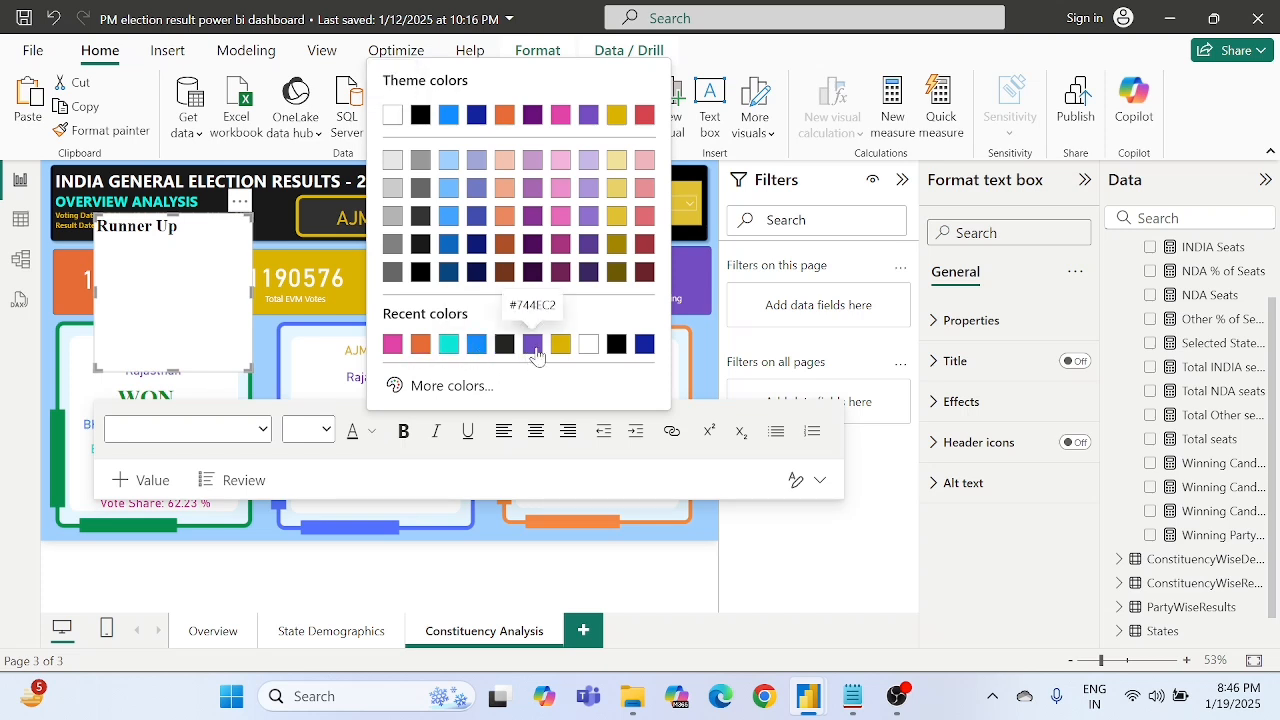
pyautogui.click(647, 346)
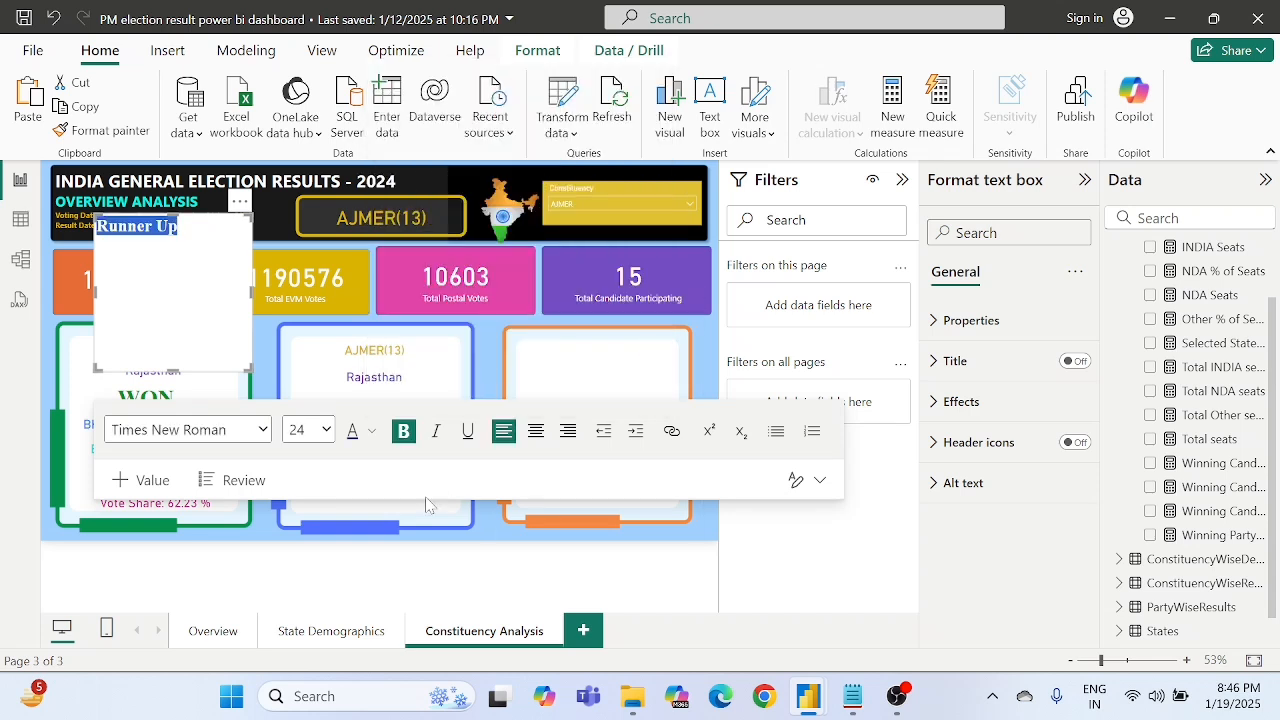
pyautogui.click(534, 436)
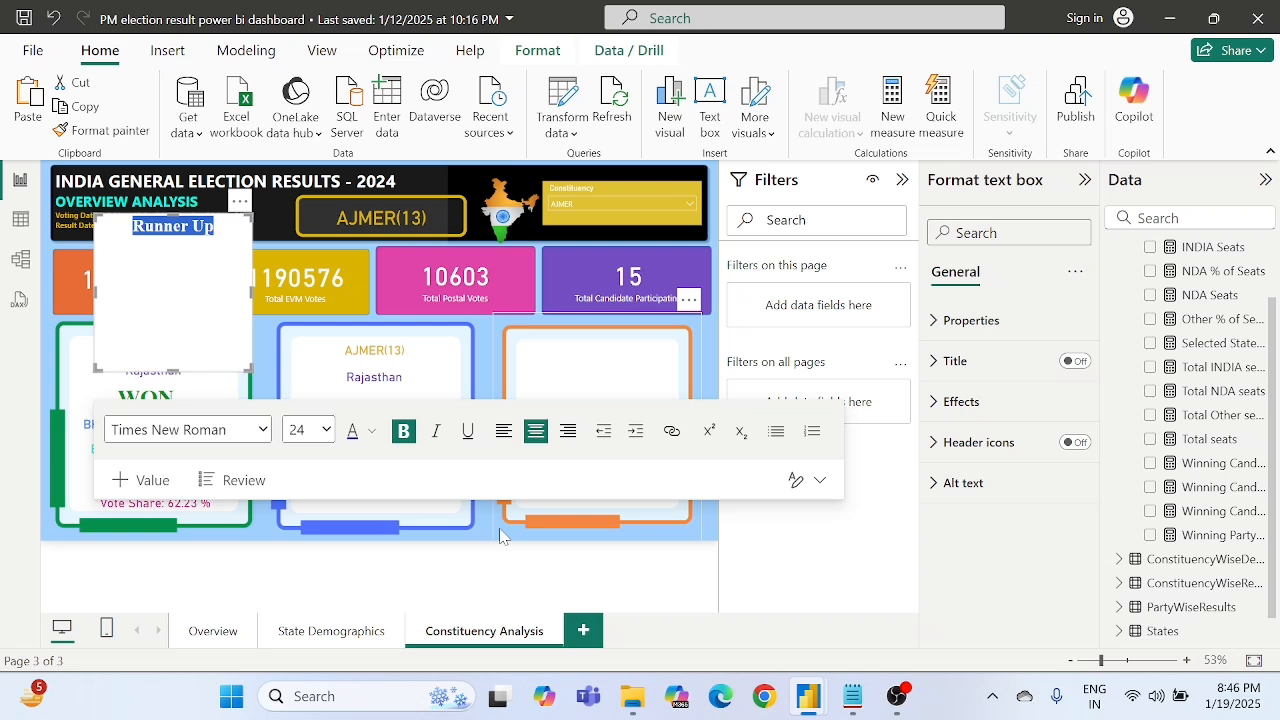
# - Set the Runner Up text box's background transparency to 90%, and shrink it to sit below the state name in the blue frame
pyautogui.click(950, 403)
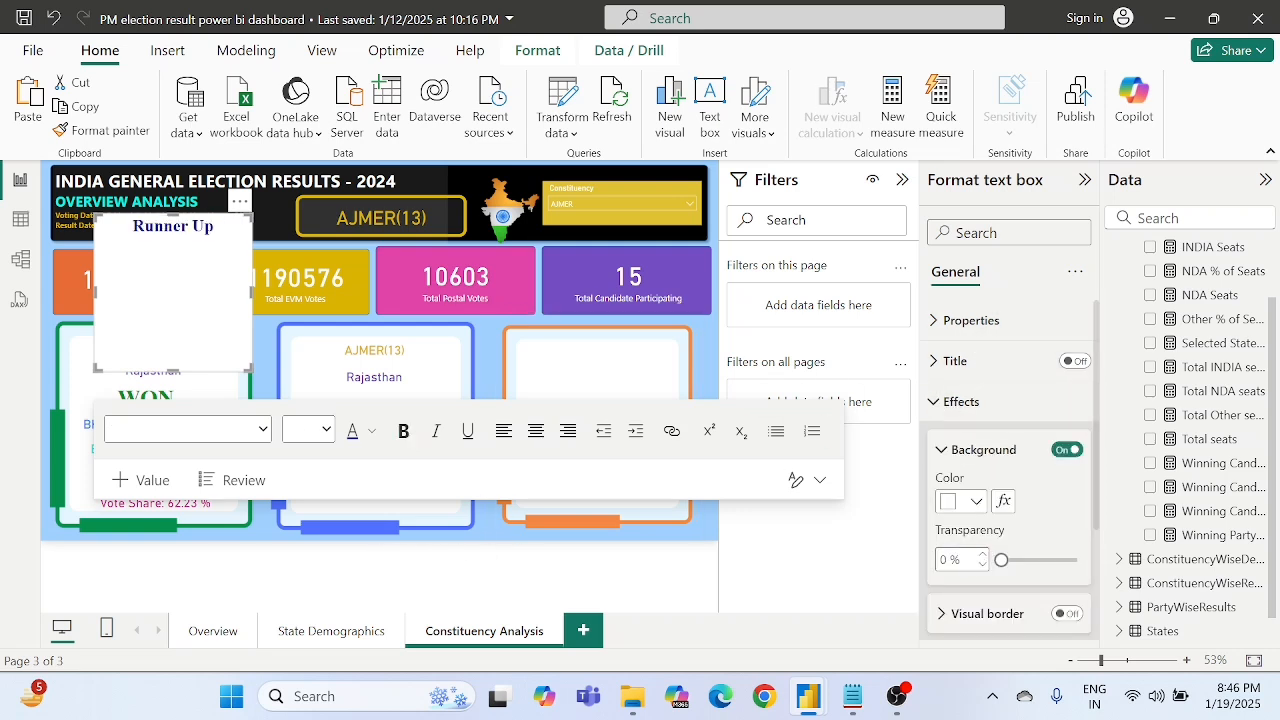
pyautogui.write('90')
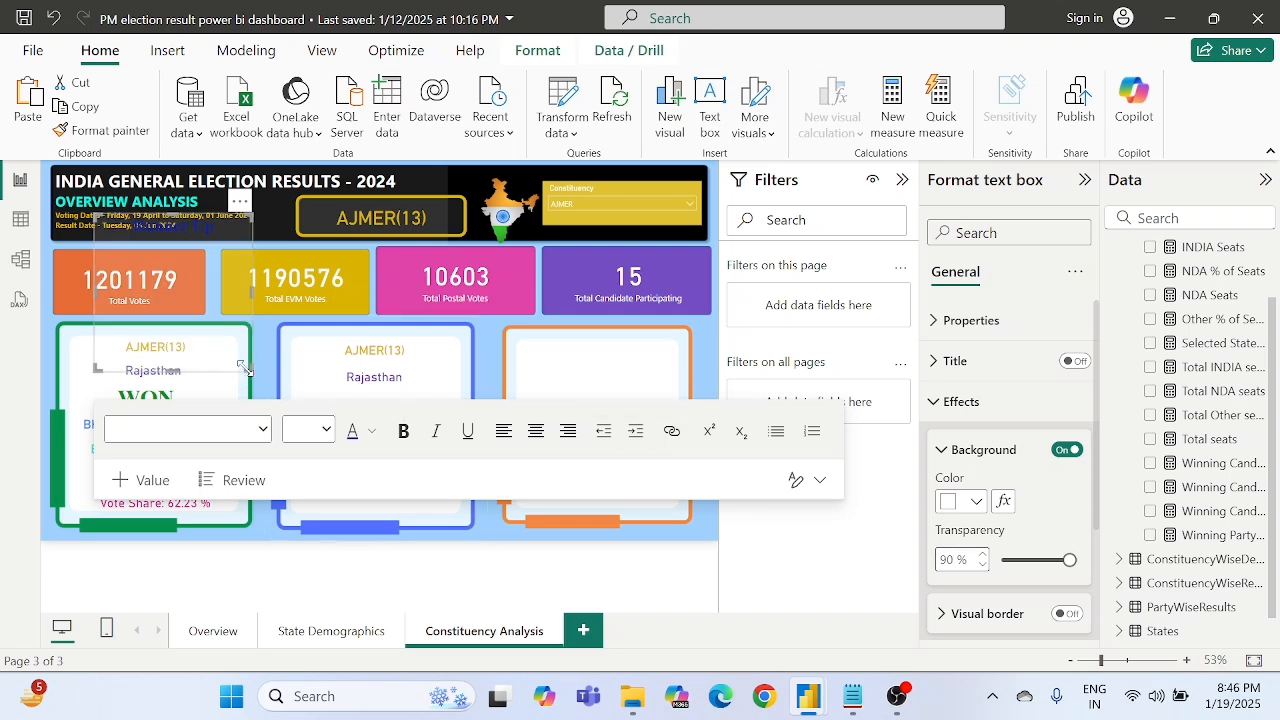
pyautogui.moveTo(249, 369); pyautogui.dragTo(200, 263)
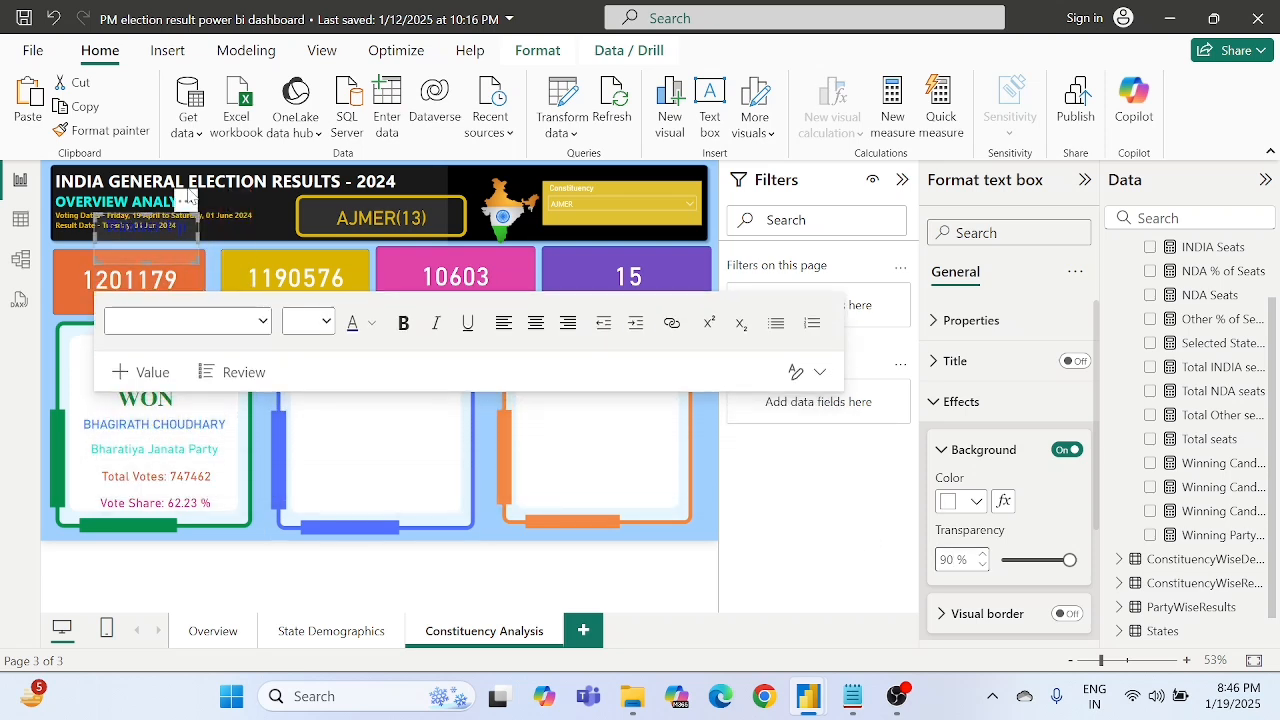
pyautogui.moveTo(185, 208); pyautogui.dragTo(413, 394)
# - Set the Runner Up text's font size to 32 to match the WON text in the green frame
pyautogui.moveTo(334, 403); pyautogui.dragTo(415, 403)
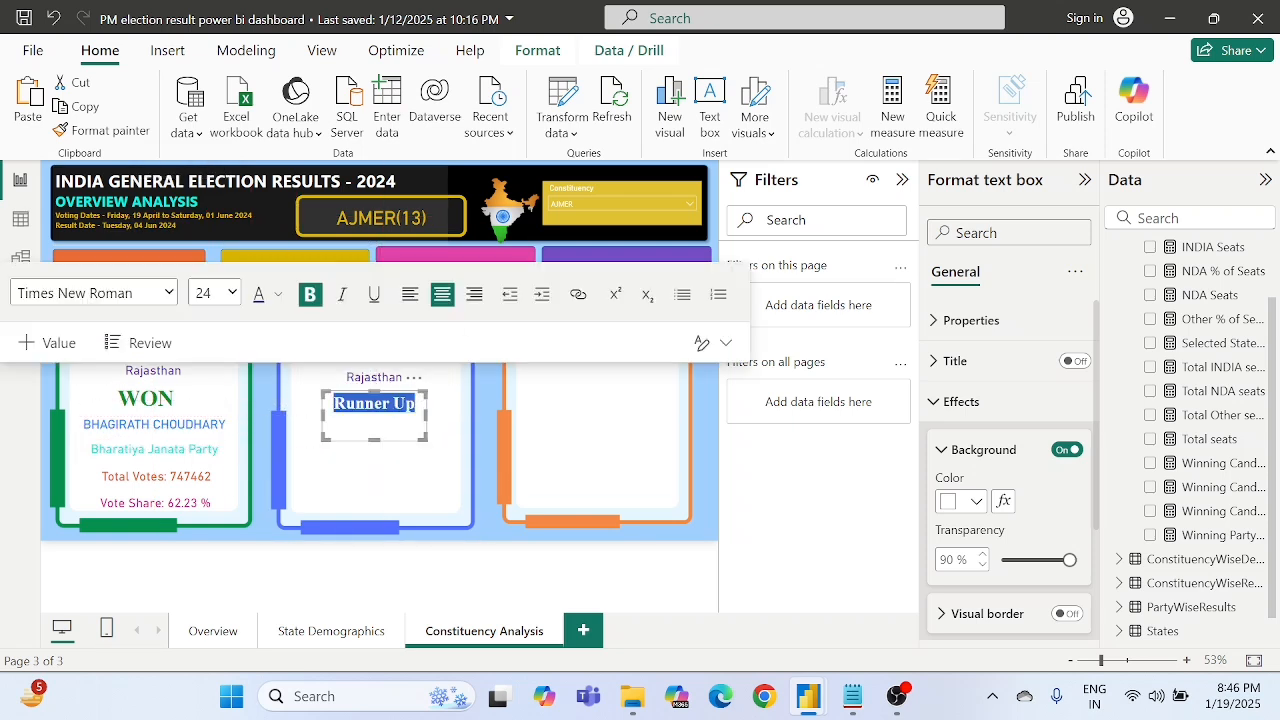
pyautogui.click(229, 296)
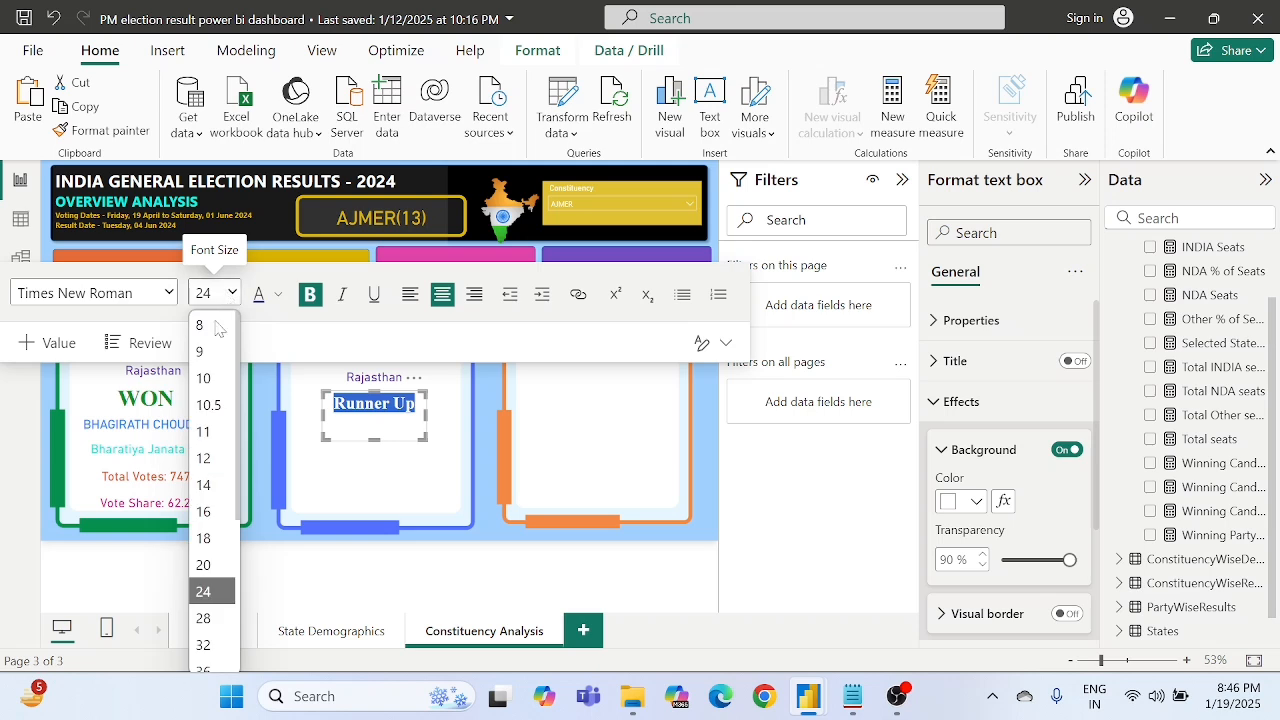
pyautogui.click(204, 617)
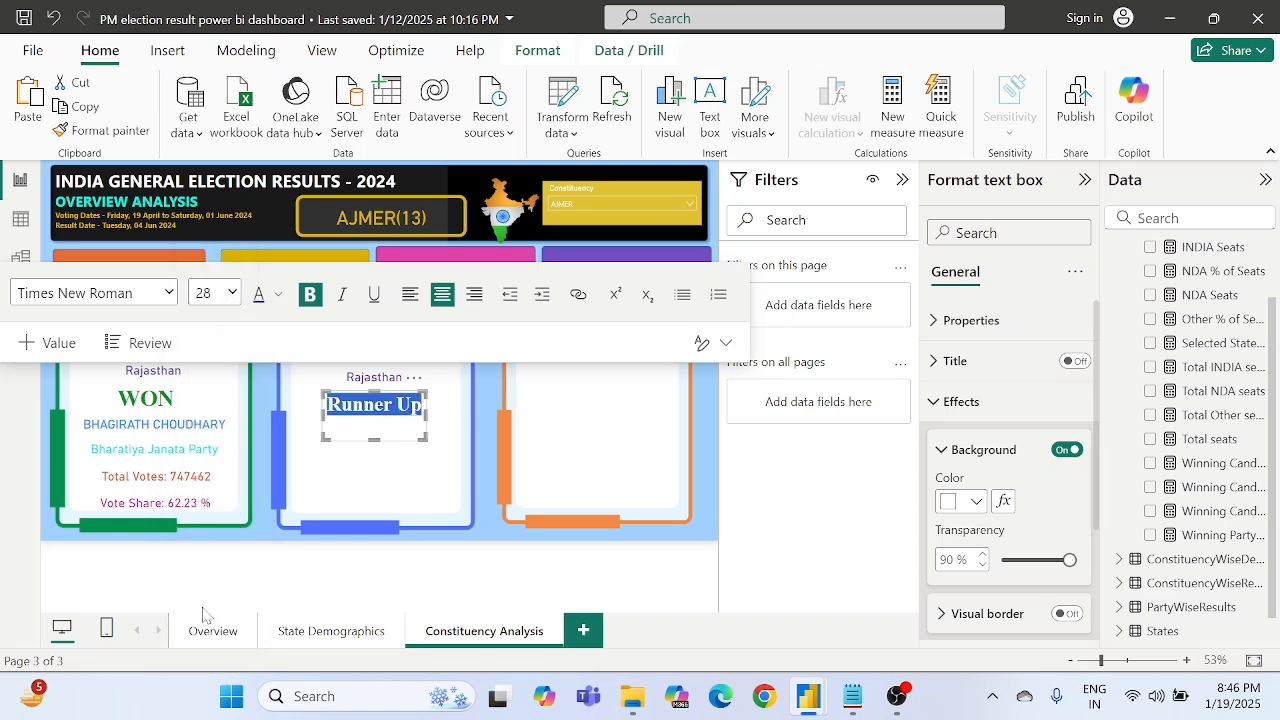
pyautogui.click(158, 398)
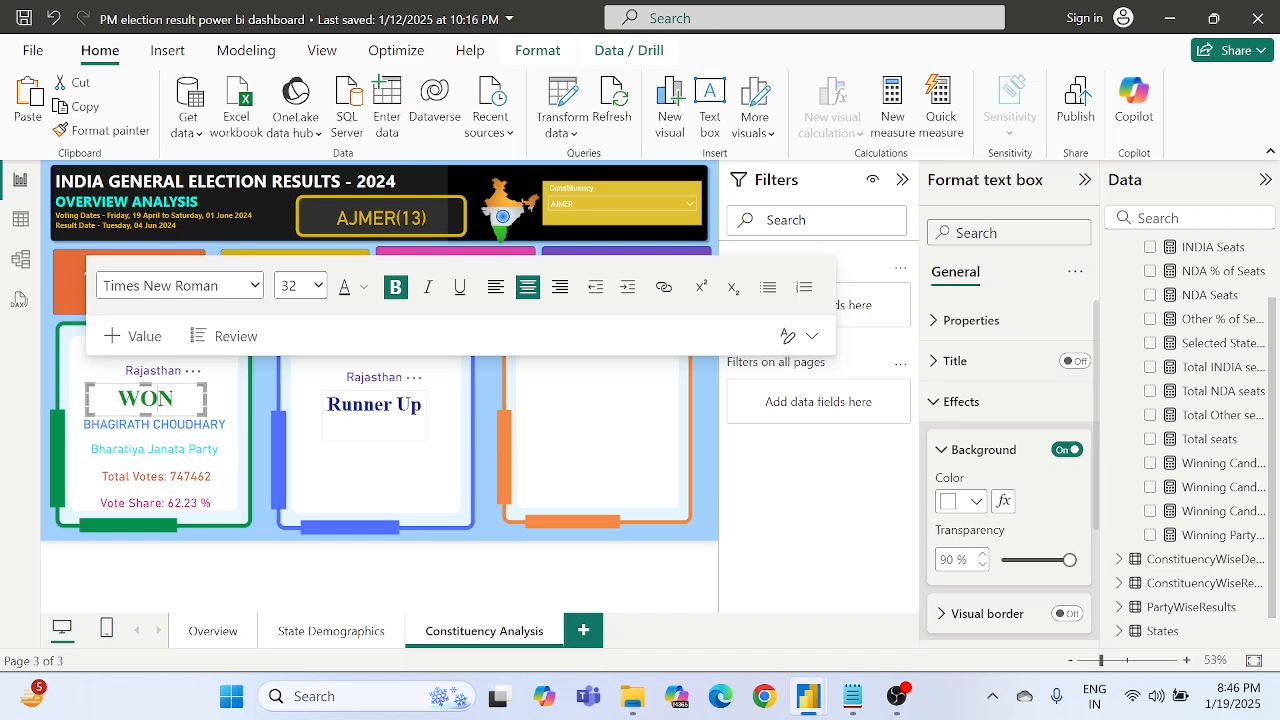
pyautogui.tripleClick(397, 404)
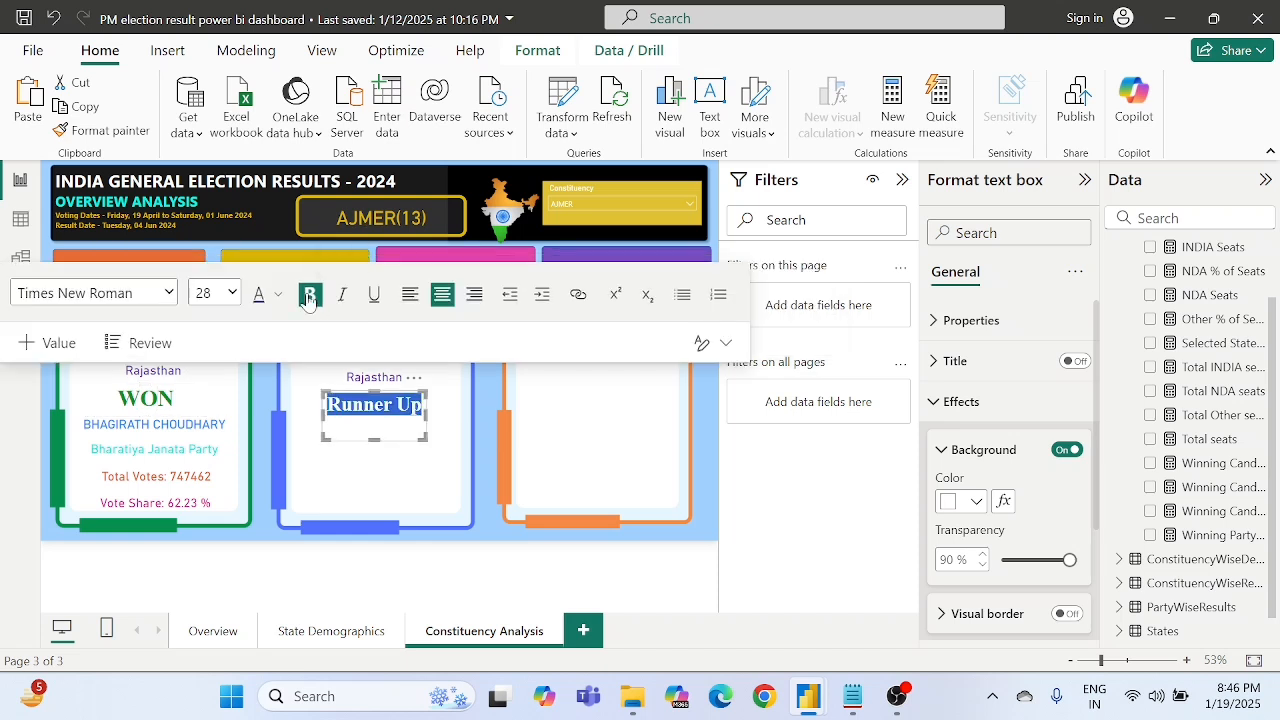
pyautogui.click(231, 292)
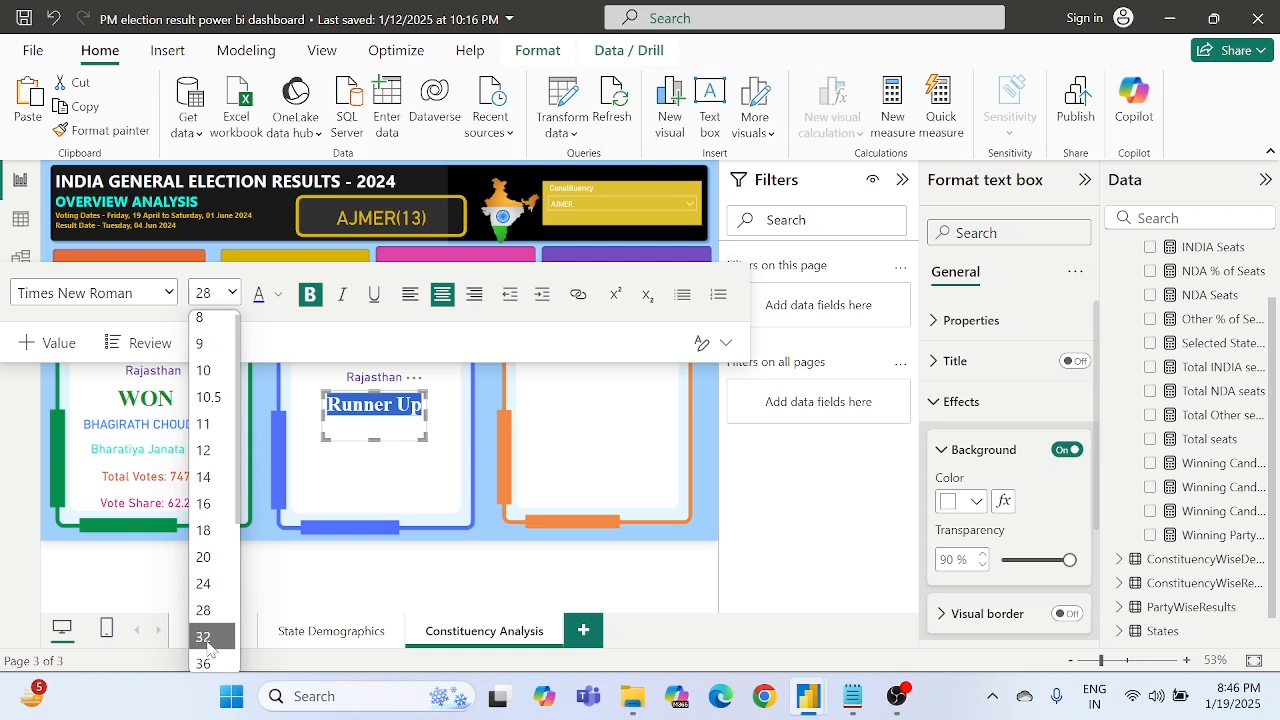
pyautogui.click(207, 643)
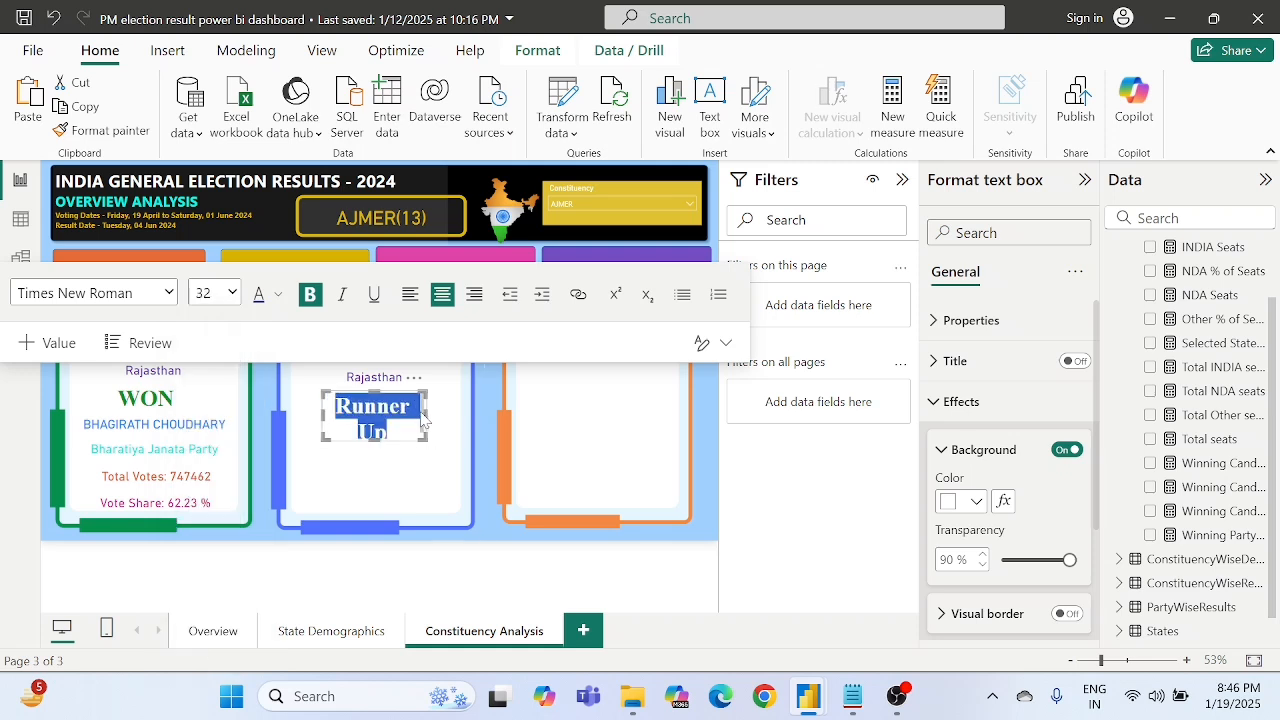
# - Widen the Runner Up text box on both sides so its text fits on one line, and reduce its height
pyautogui.moveTo(428, 410); pyautogui.dragTo(466, 410)
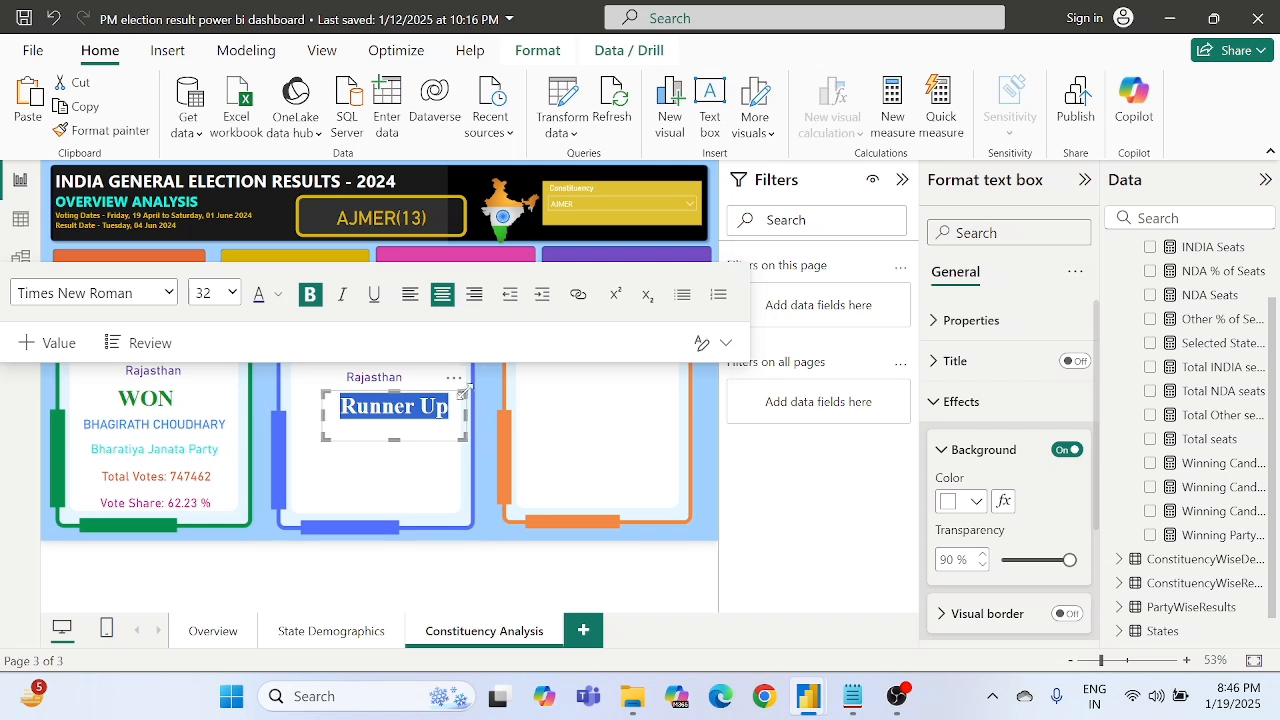
pyautogui.moveTo(322, 412); pyautogui.dragTo(297, 412)
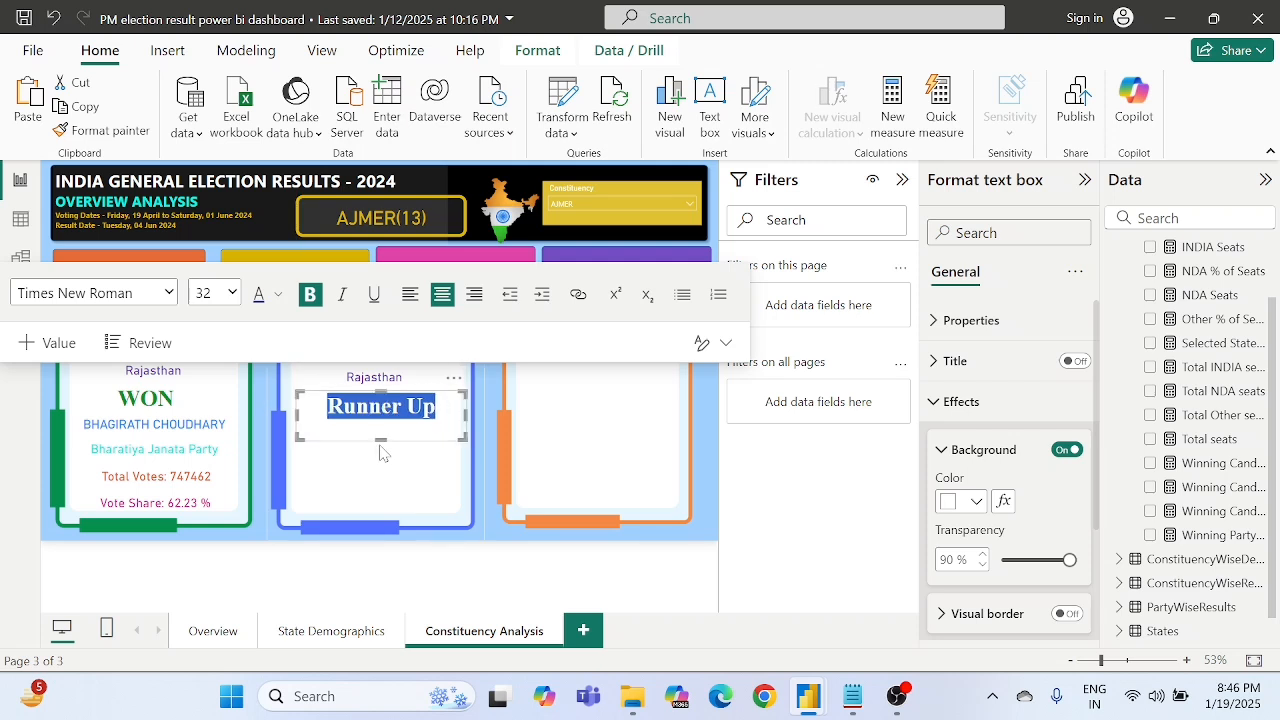
pyautogui.moveTo(381, 436); pyautogui.dragTo(381, 424)
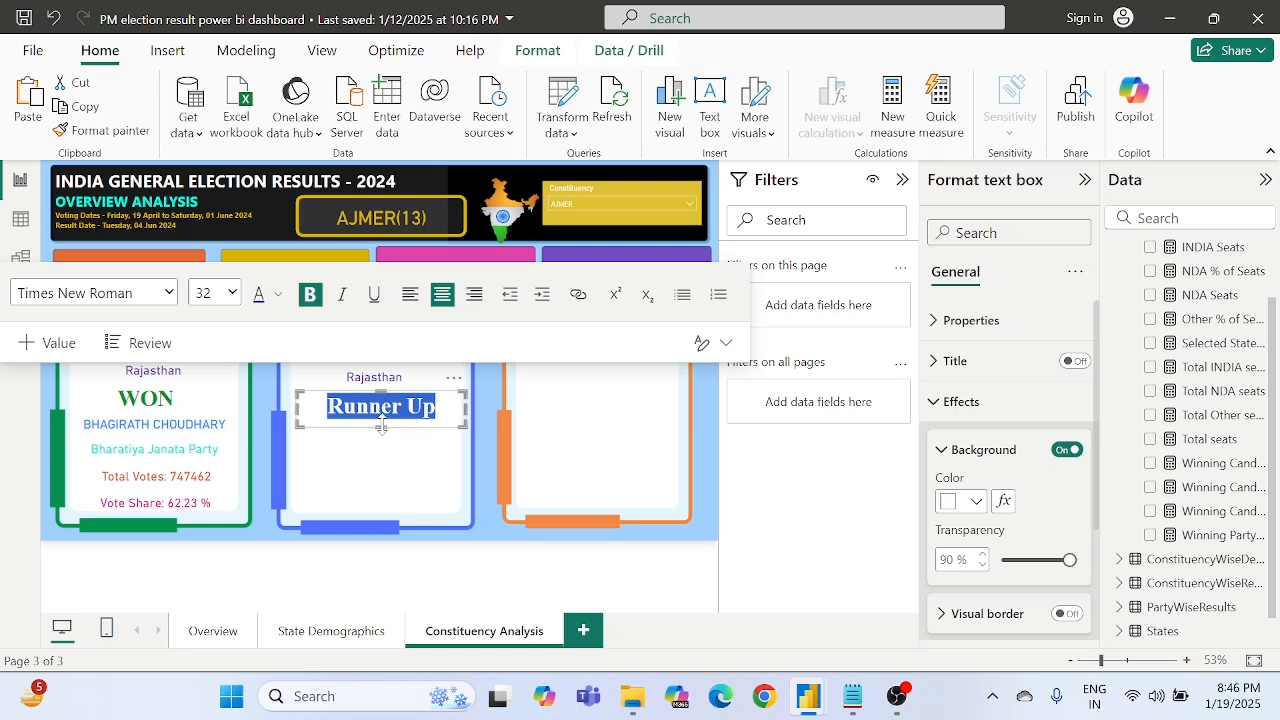
pyautogui.click(488, 448)
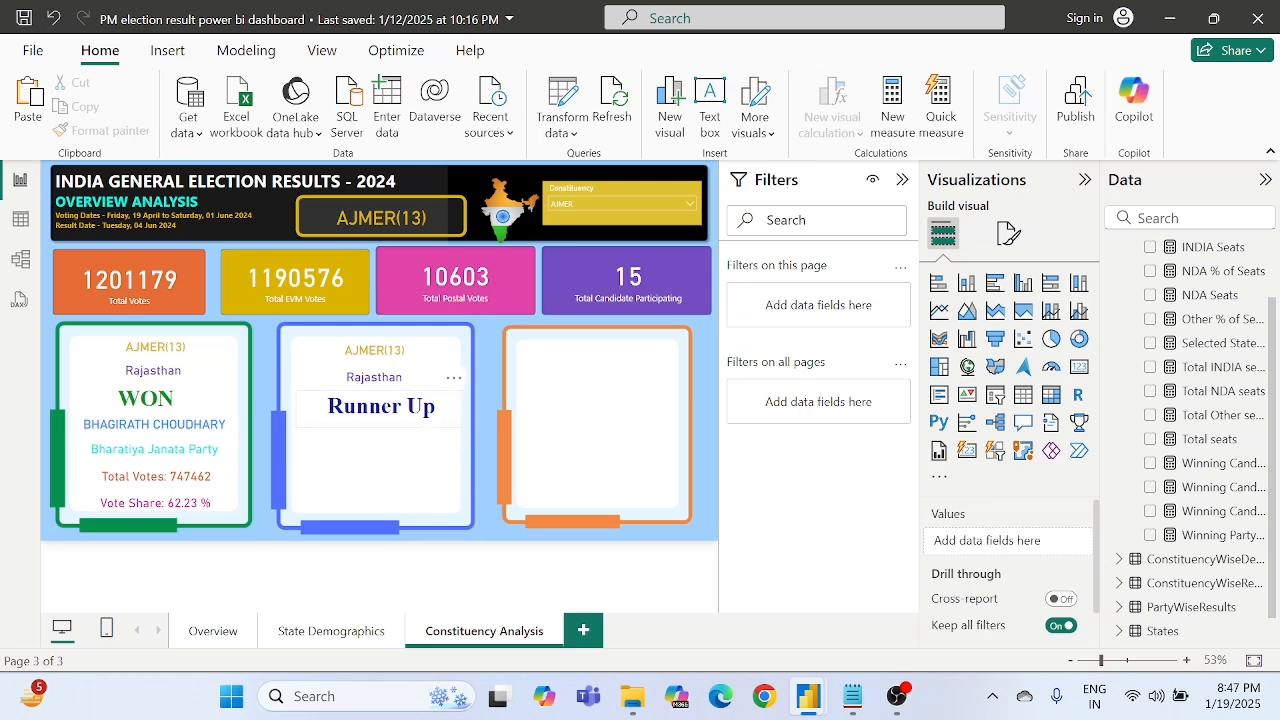
# - Change the label text in the blue frame to "Runner UP" with a capital P
pyautogui.click(435, 406)
pyautogui.press('BackSpace')
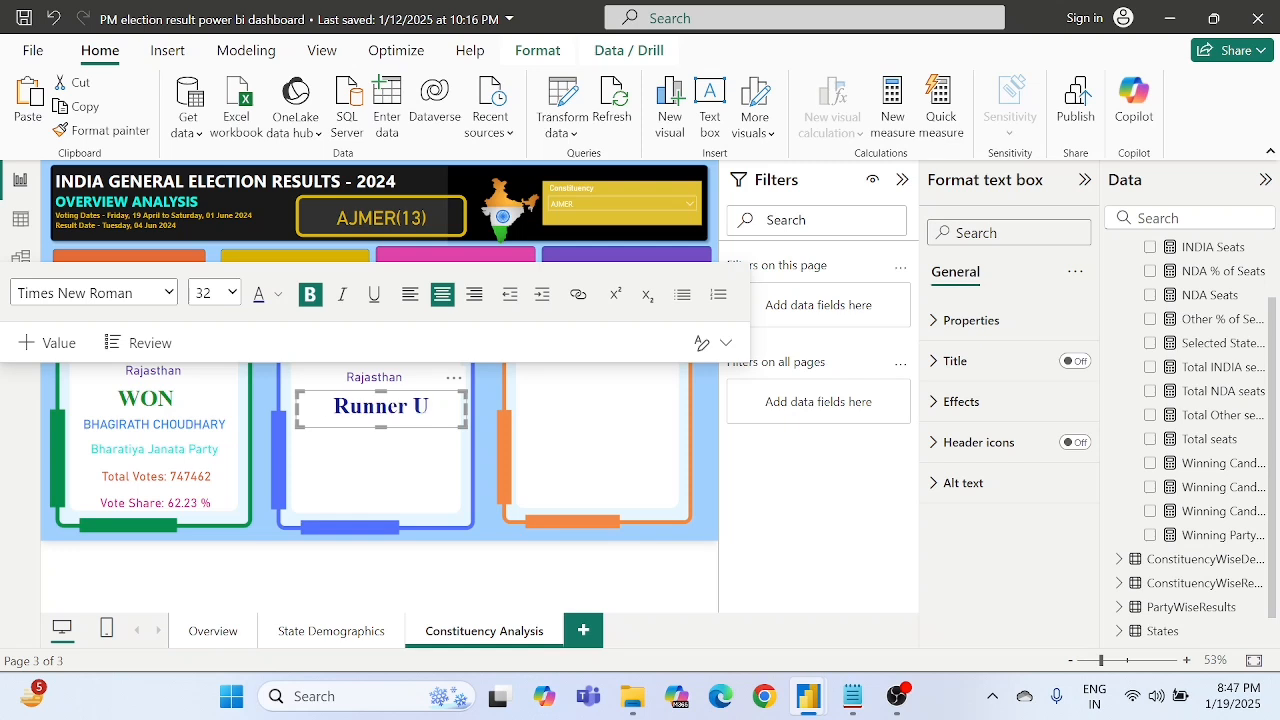
pyautogui.write('P')
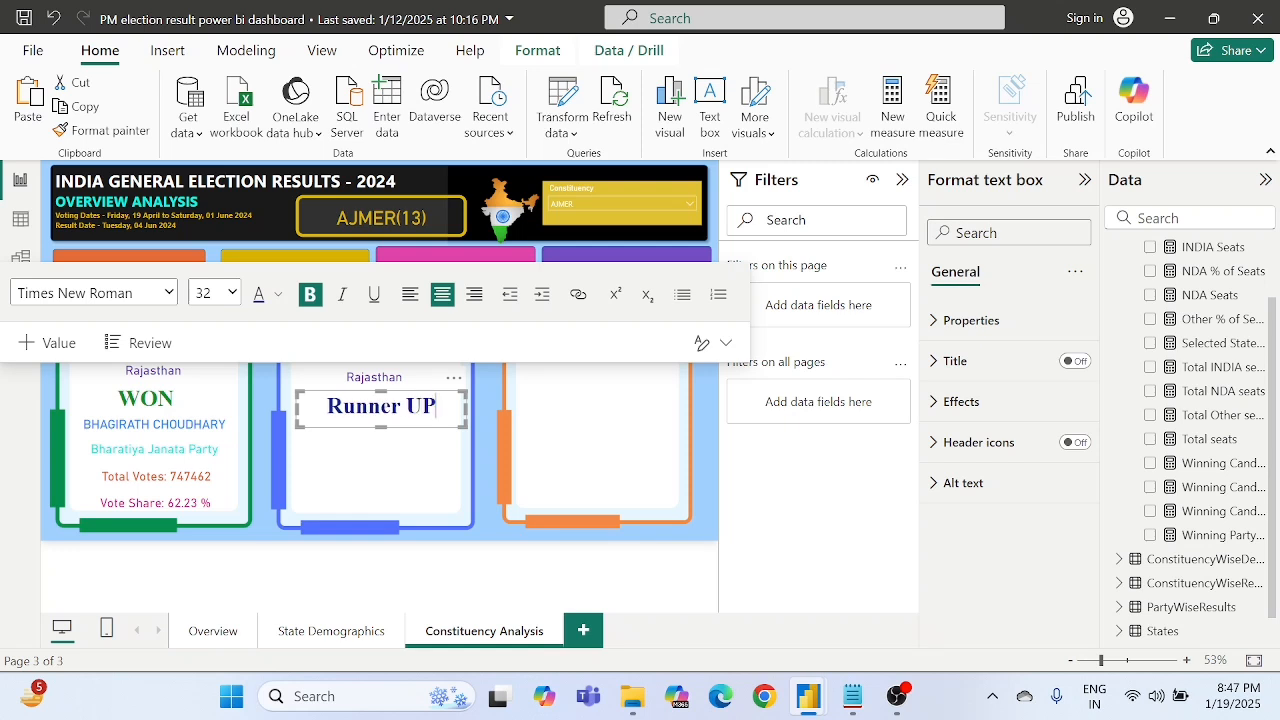
pyautogui.click(485, 454)
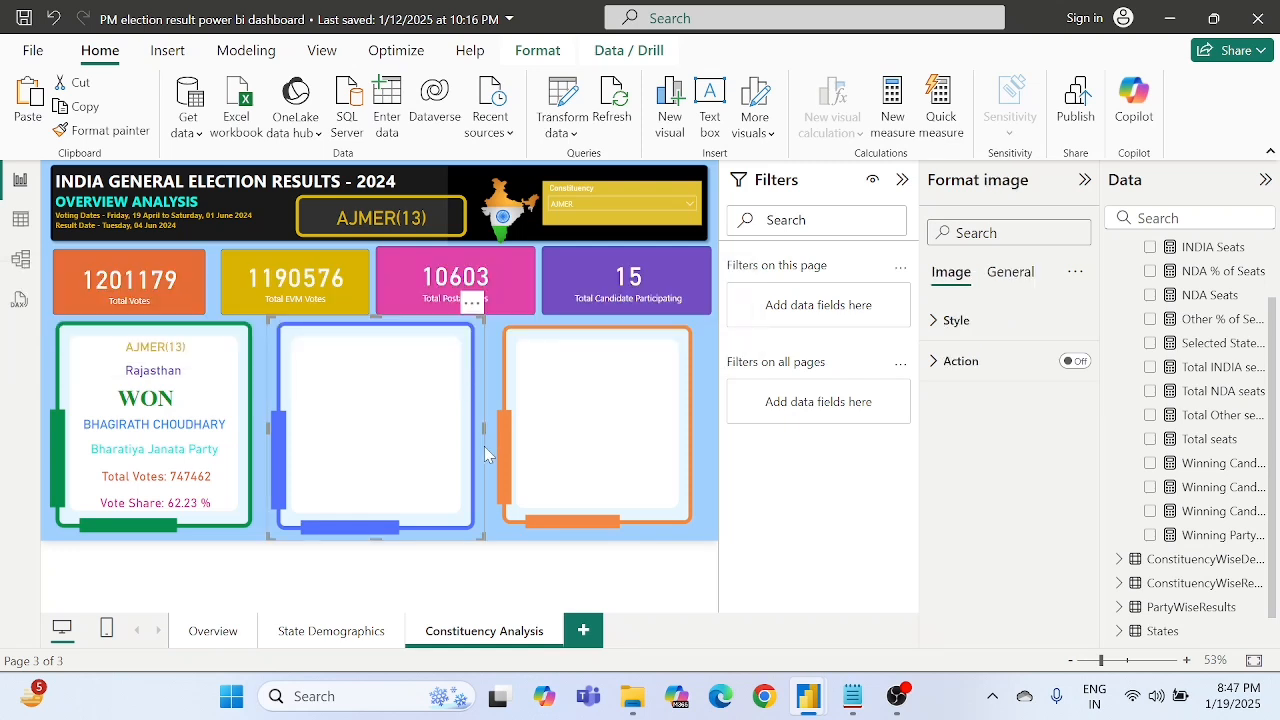
pyautogui.click(532, 536)
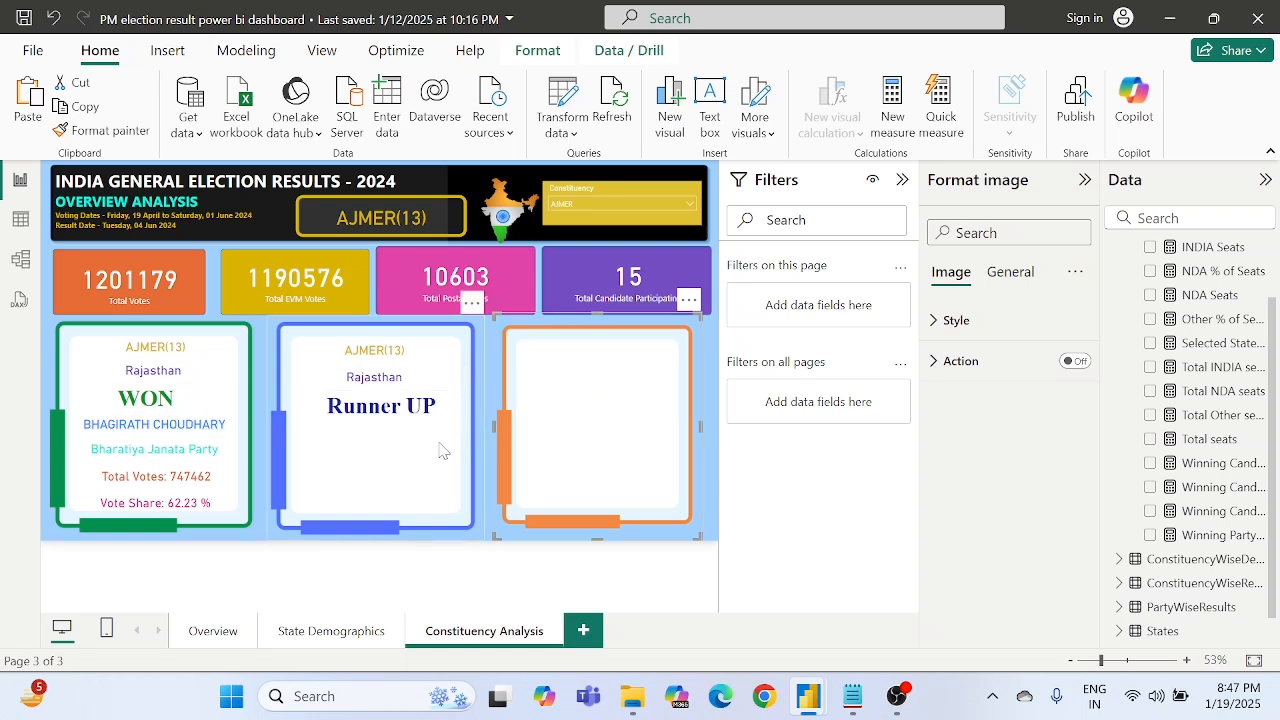
# - Start a new measure in the All Measures table and clear its default formula text
pyautogui.scroll(3, 1190, 289)
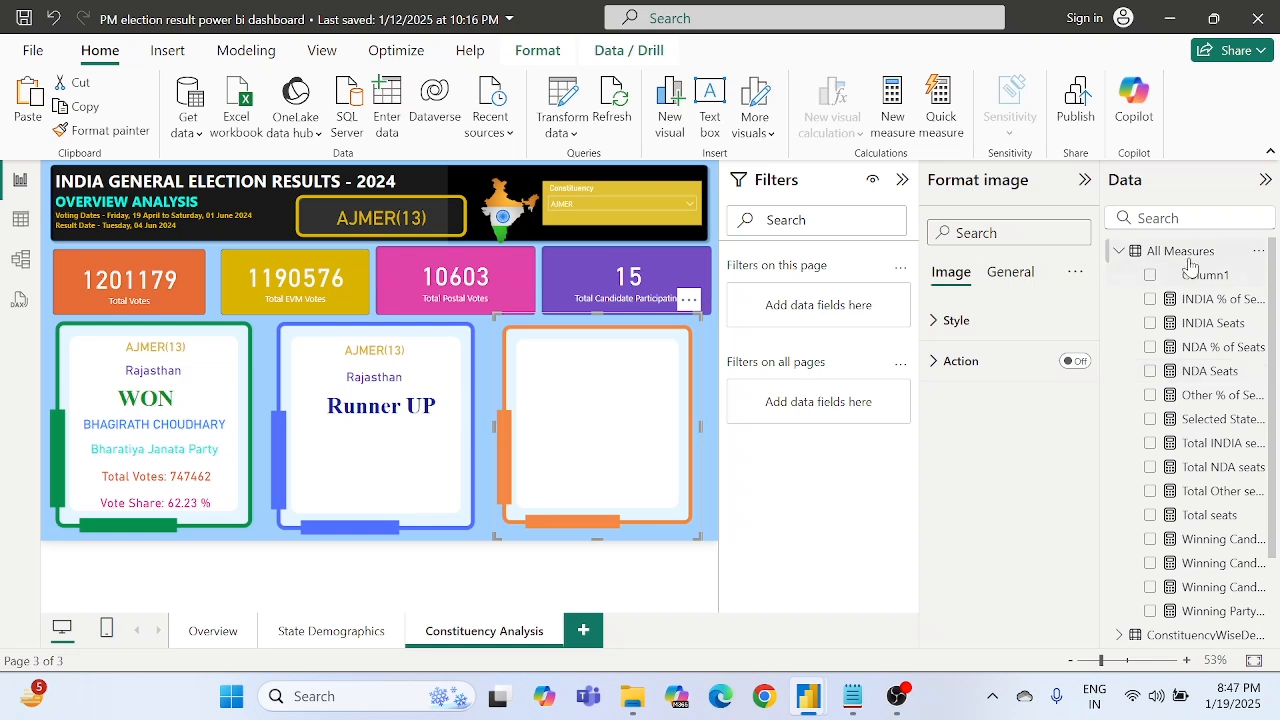
pyautogui.rightClick(1189, 255)
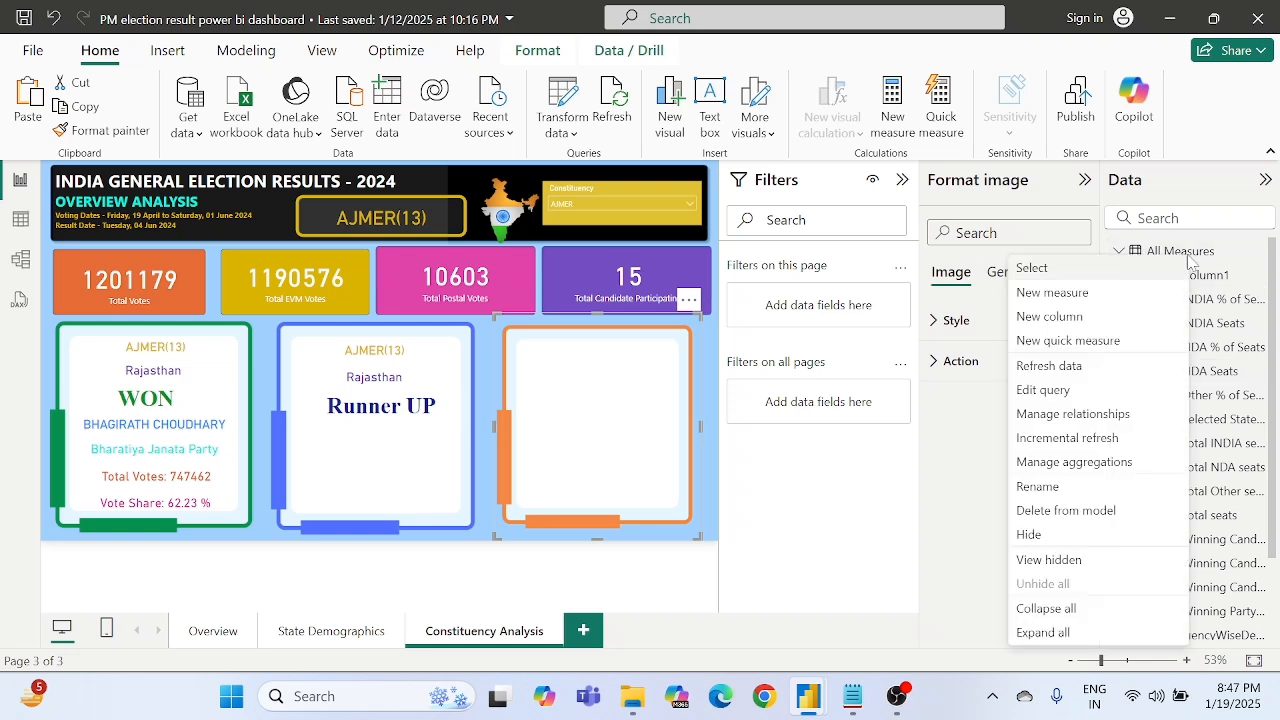
pyautogui.click(1090, 293)
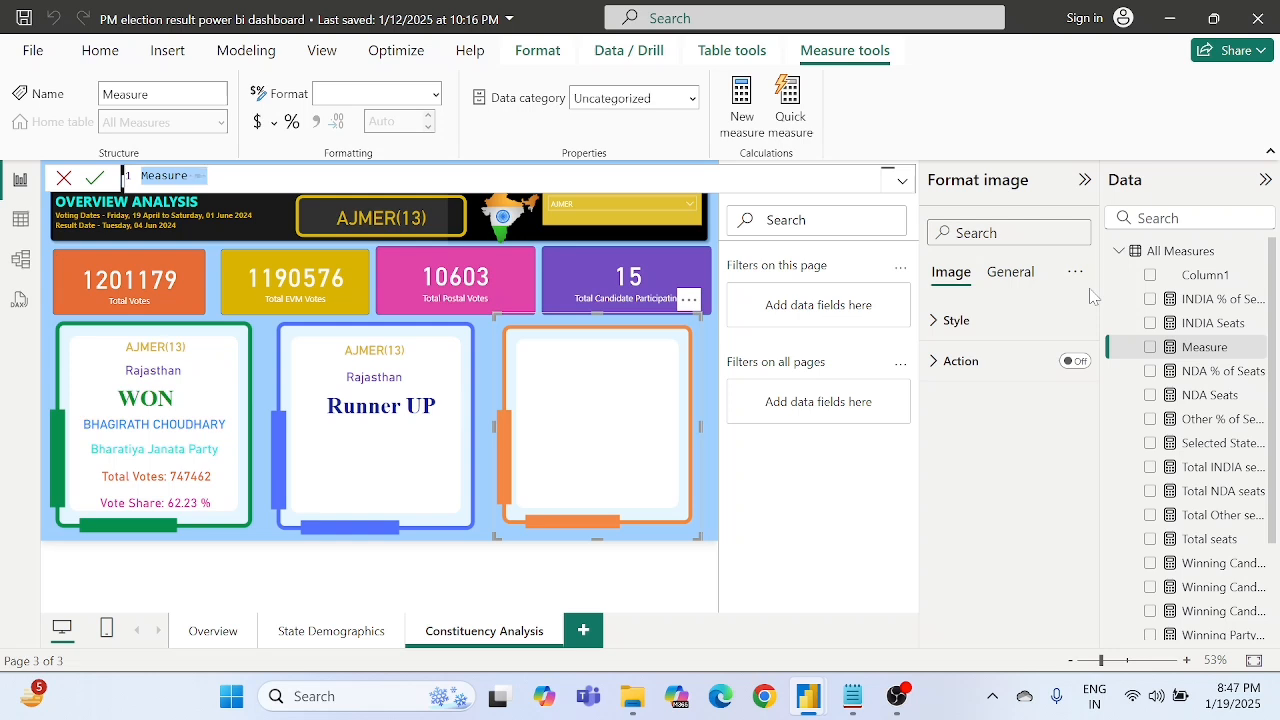
pyautogui.press('BackSpace')
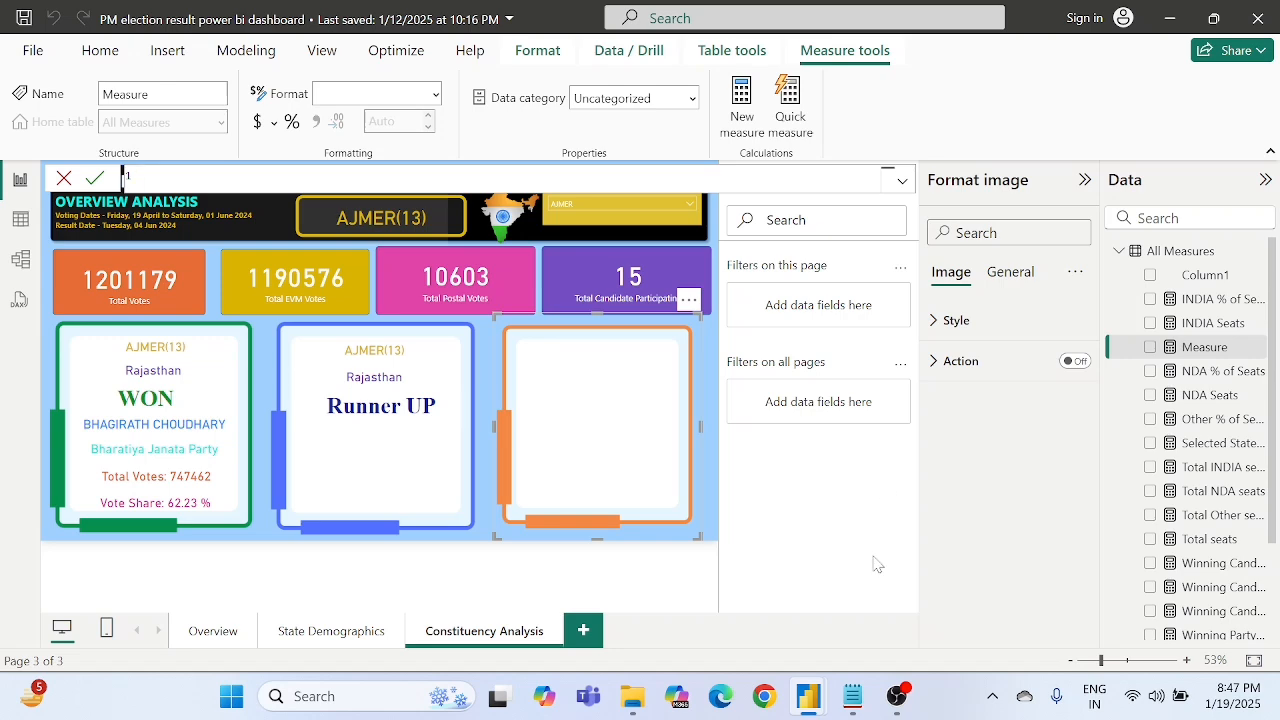
# - Switch to Notepad, copy the full Runner Up Winning Candidate formula from the Part-2 Used Dax Function notes, and paste it into the new Power BI measure
pyautogui.click(856, 699)
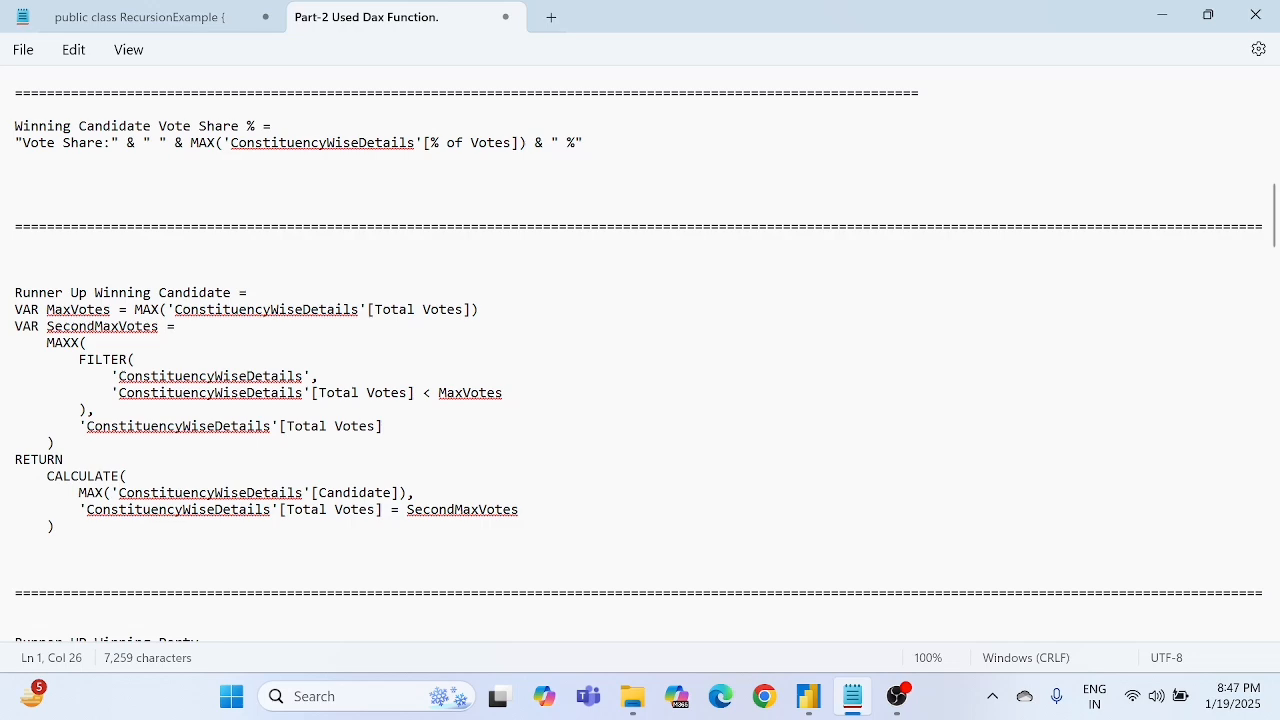
pyautogui.scroll(7, 322, 292)
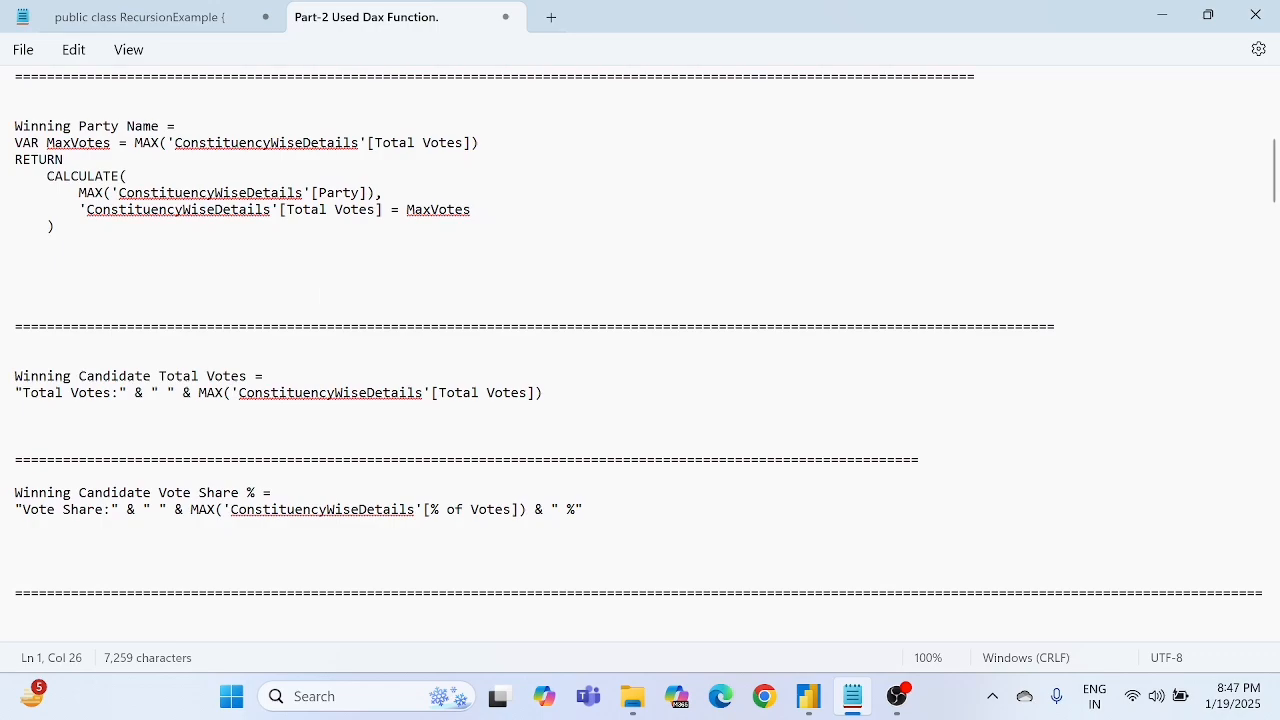
pyautogui.scroll(-3, 250, 372)
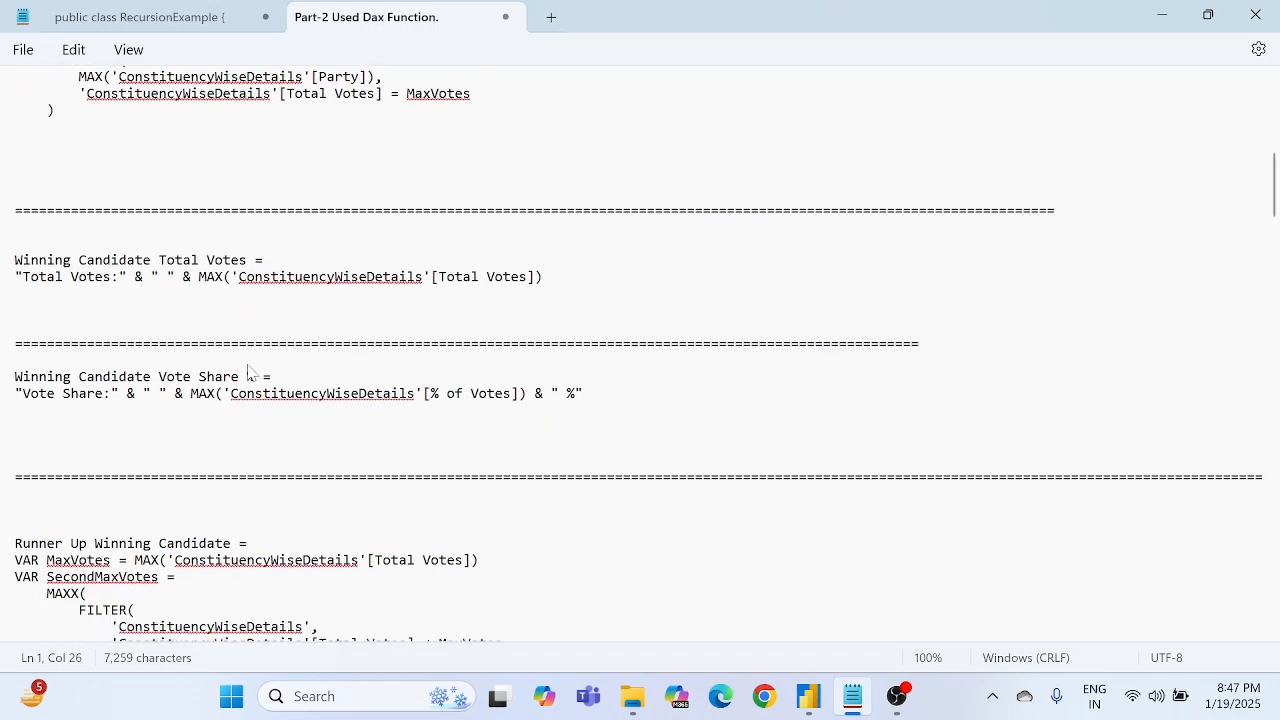
pyautogui.scroll(-7, 250, 372)
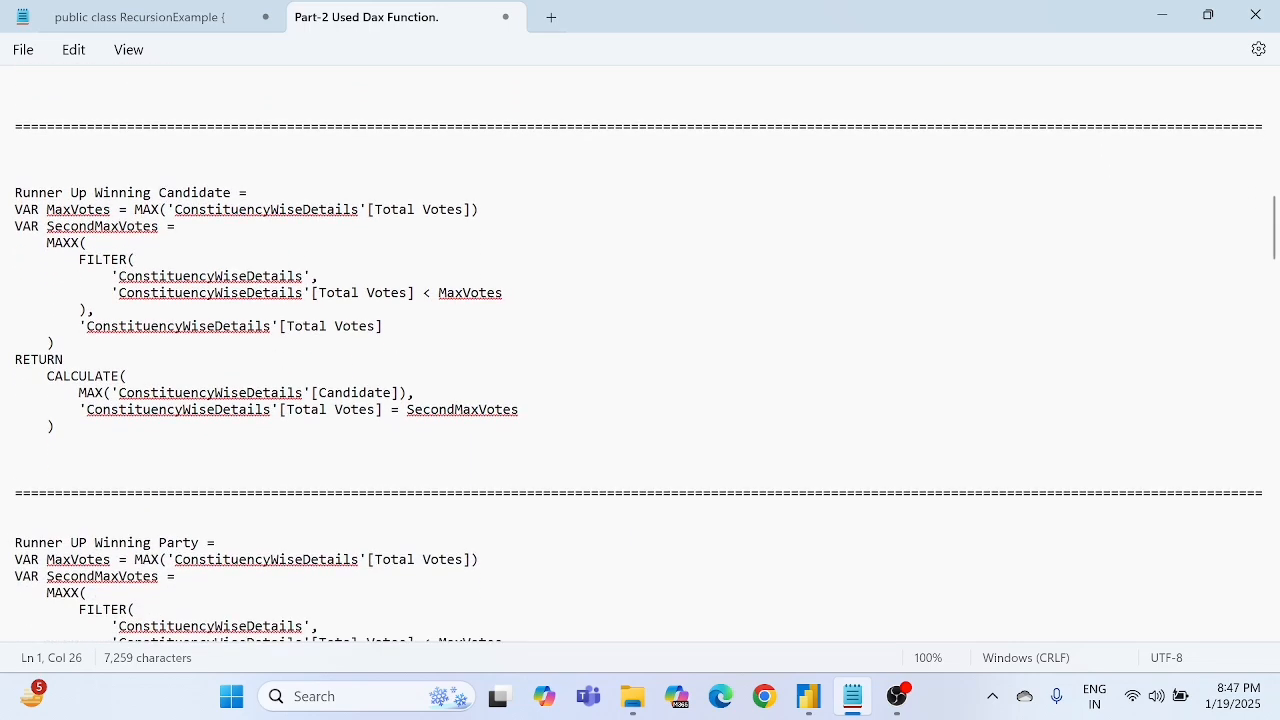
pyautogui.scroll(2, 175, 432)
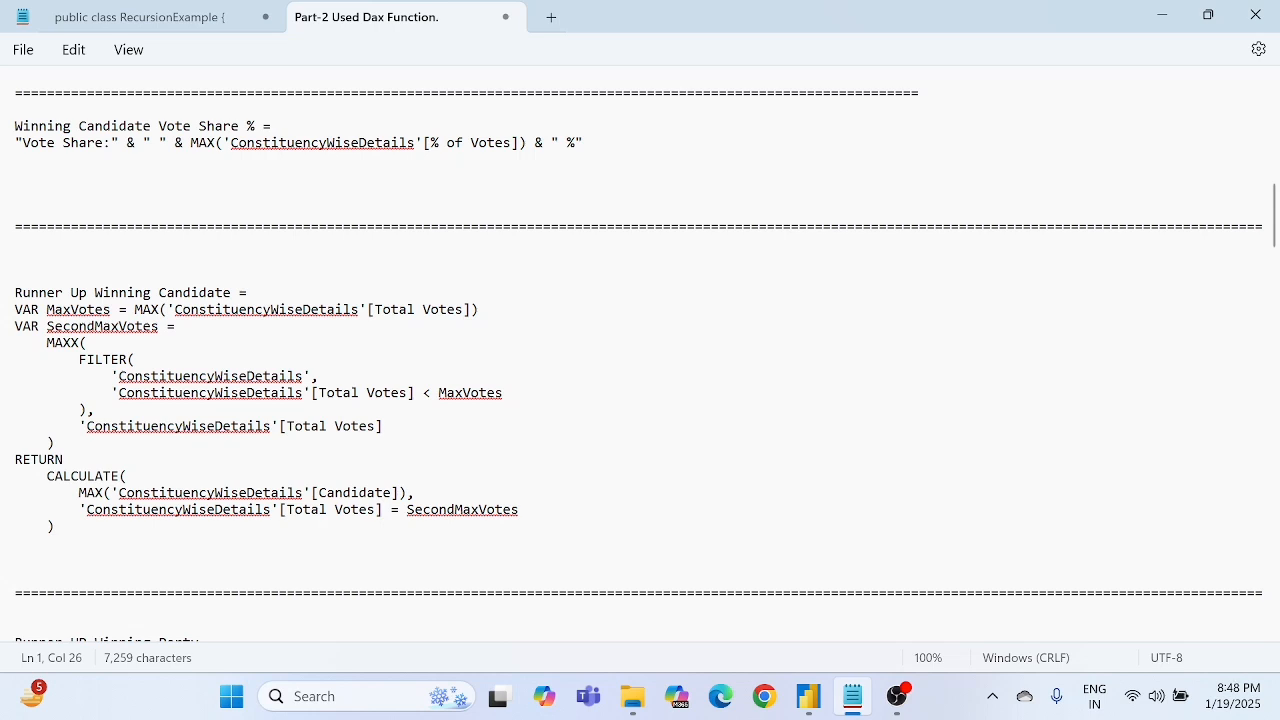
pyautogui.moveTo(14, 292); pyautogui.dragTo(62, 534)
pyautogui.hotkey('ctrl', 'c')
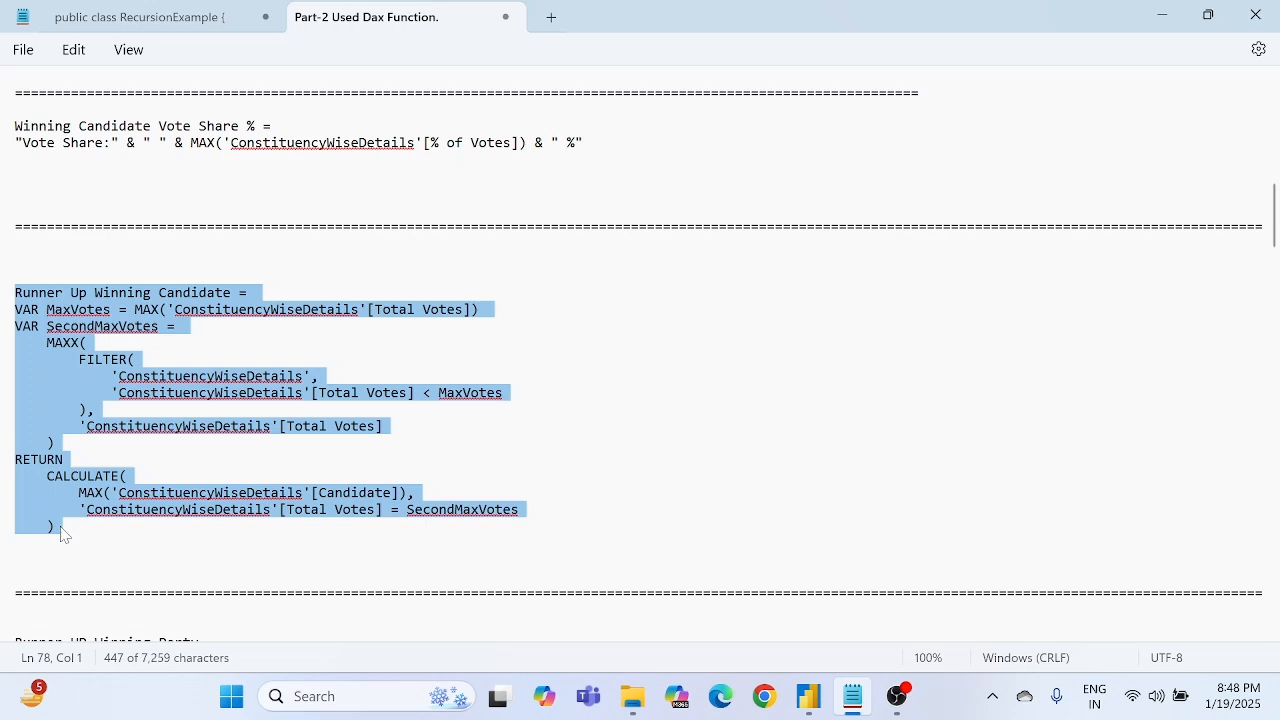
pyautogui.hotkey('alt', 'Tab')
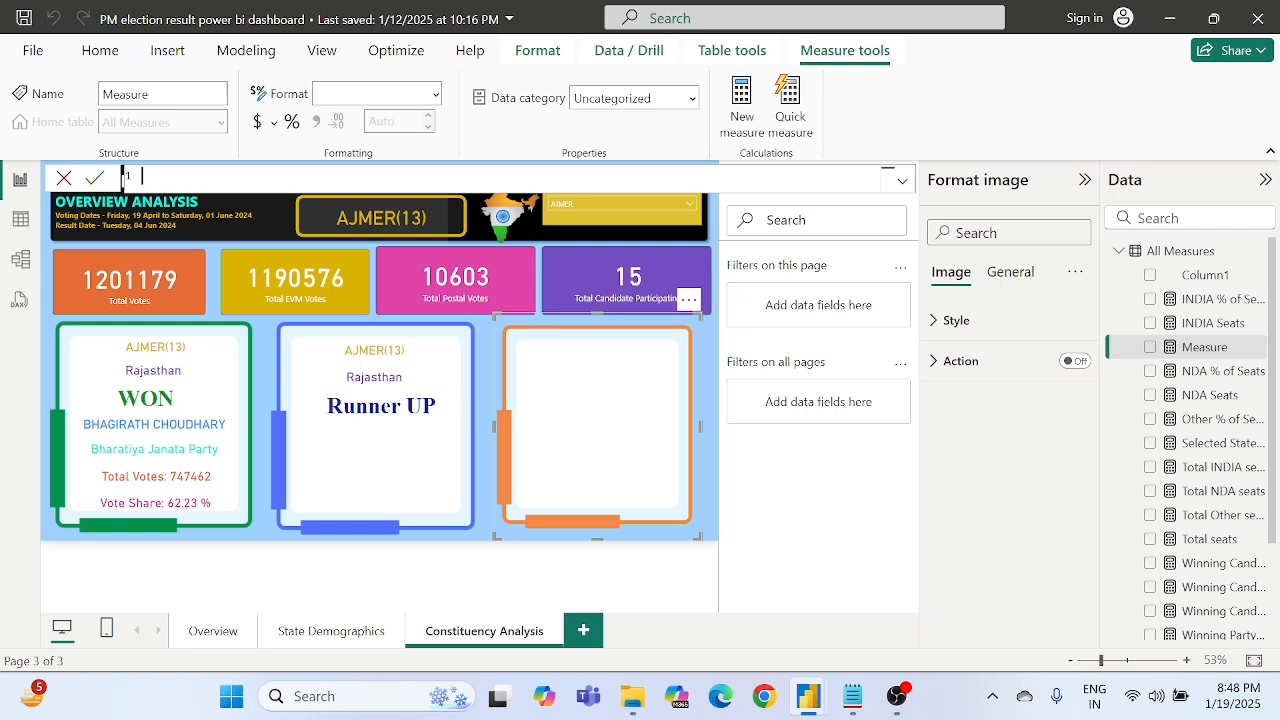
pyautogui.hotkey('ctrl', 'v')
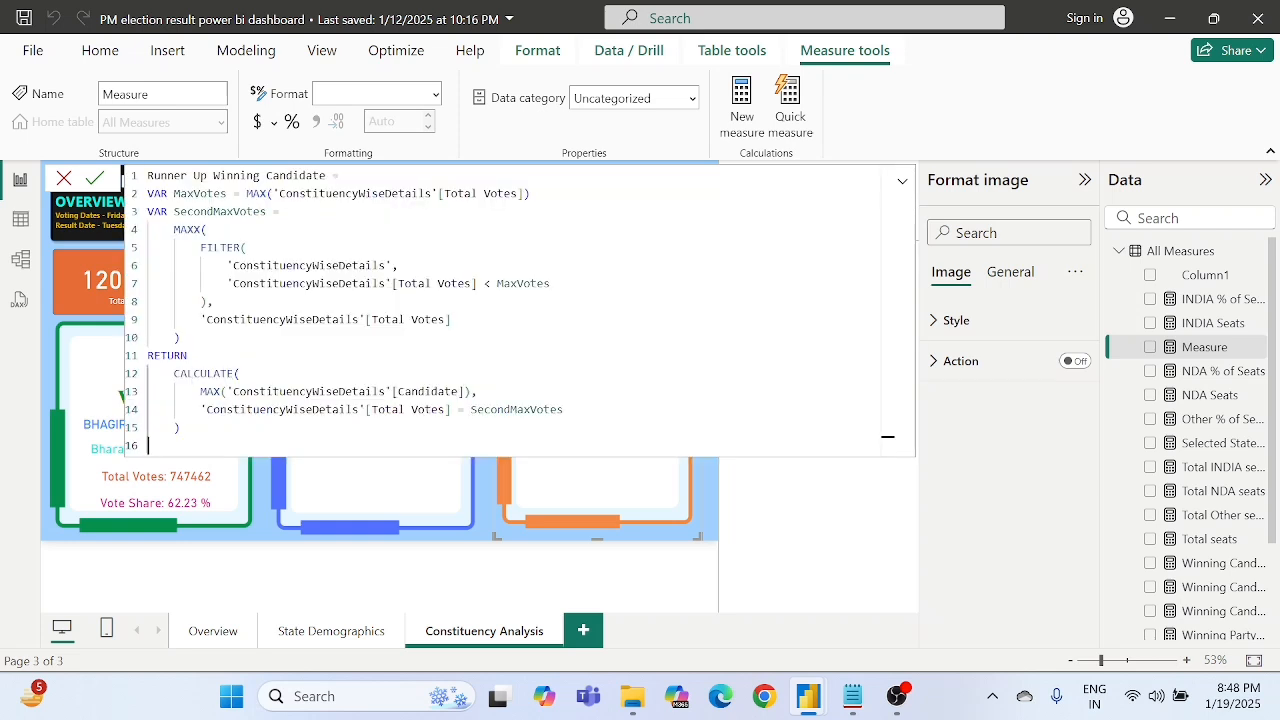
# - Examine the MaxVotes and SecondMaxVotes variables in the formula, including the MAX function and its ConstituencyWiseDetails Total Votes column
pyautogui.click(206, 193)
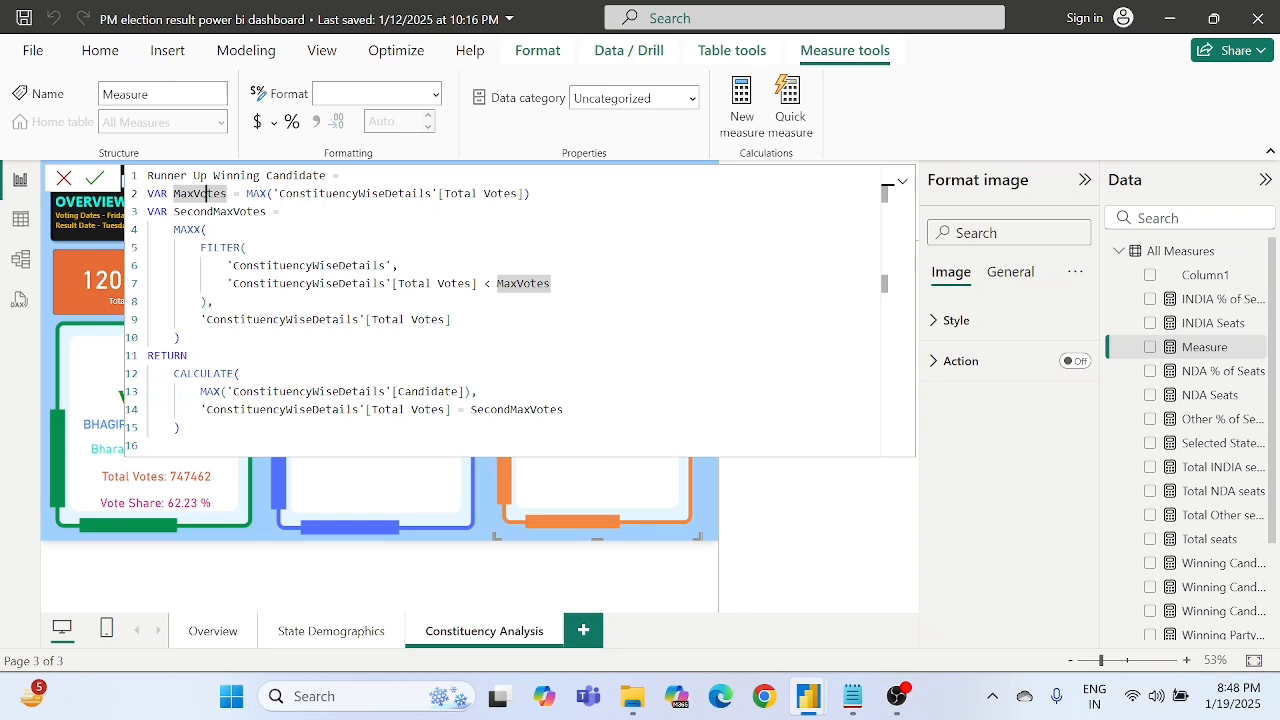
pyautogui.click(246, 211)
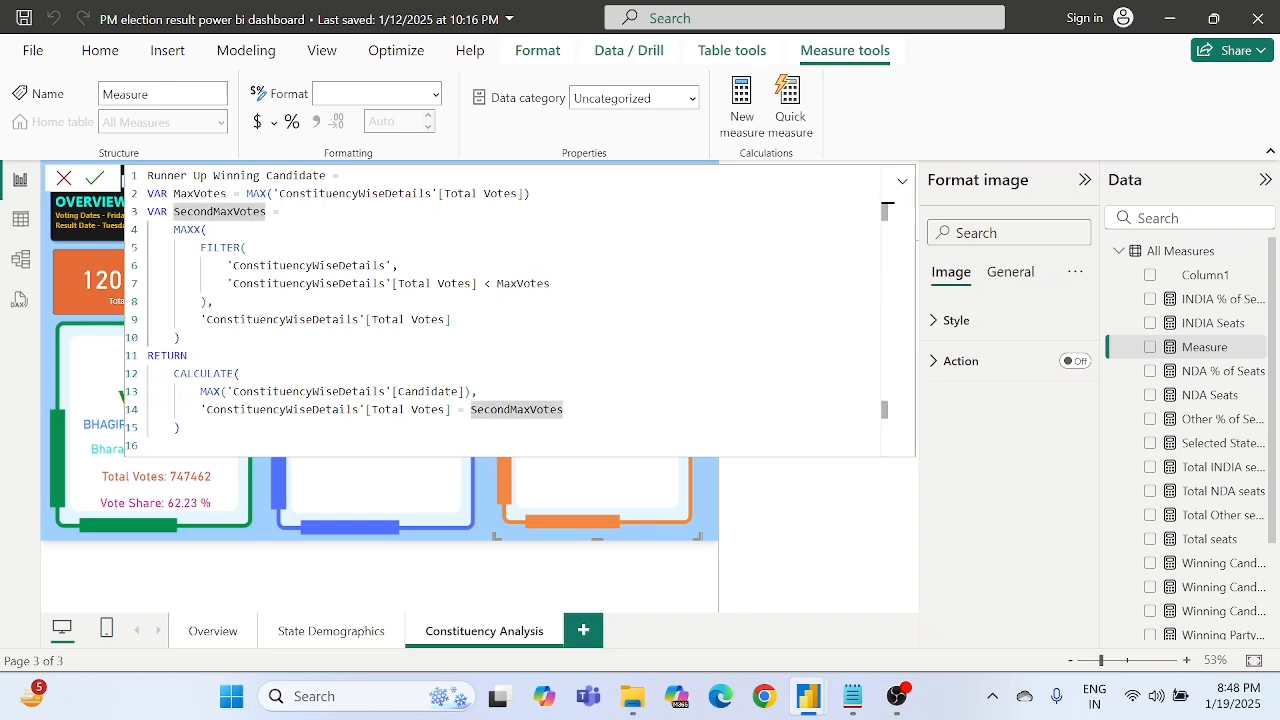
pyautogui.doubleClick(223, 193)
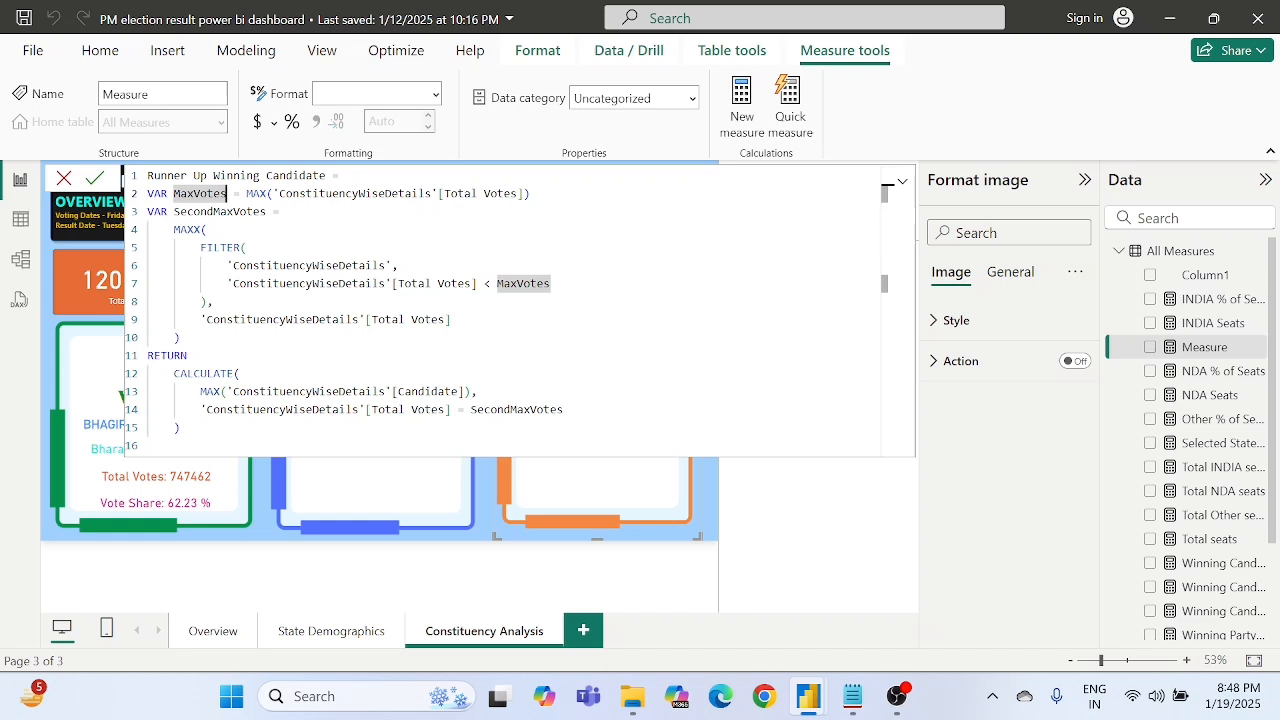
pyautogui.moveTo(174, 193); pyautogui.dragTo(234, 193)
pyautogui.click(234, 193)
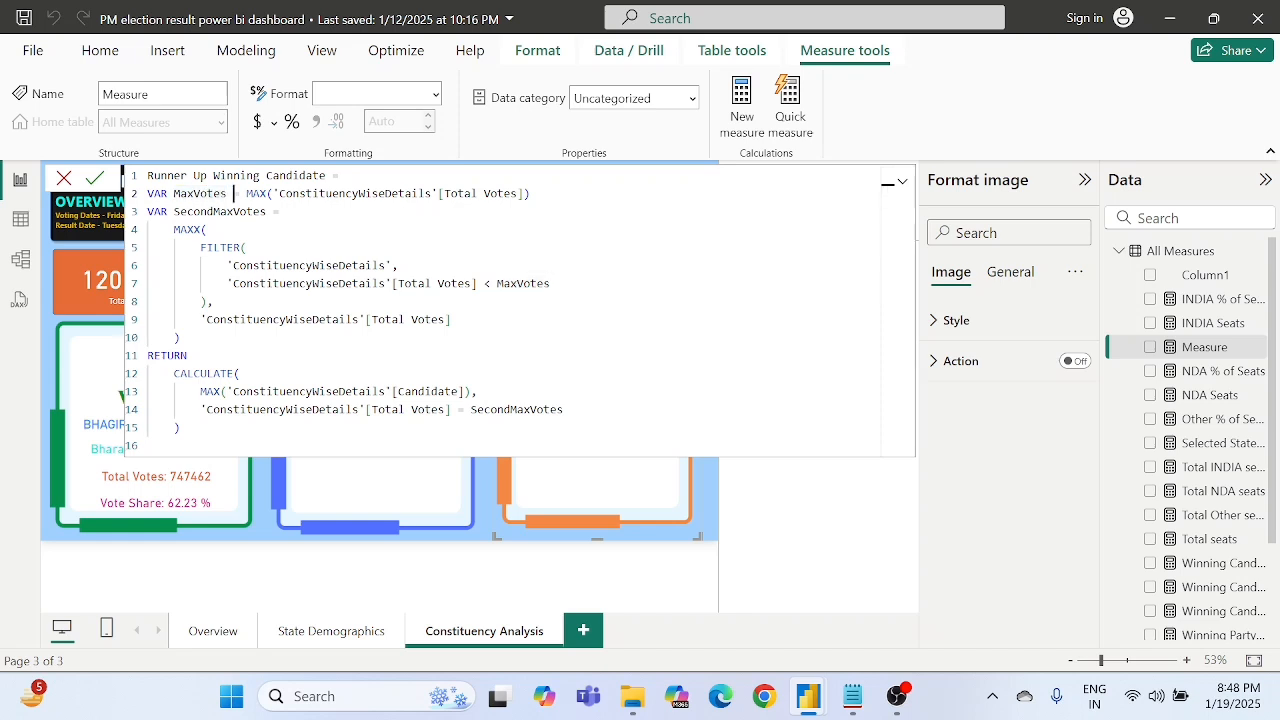
pyautogui.doubleClick(404, 193)
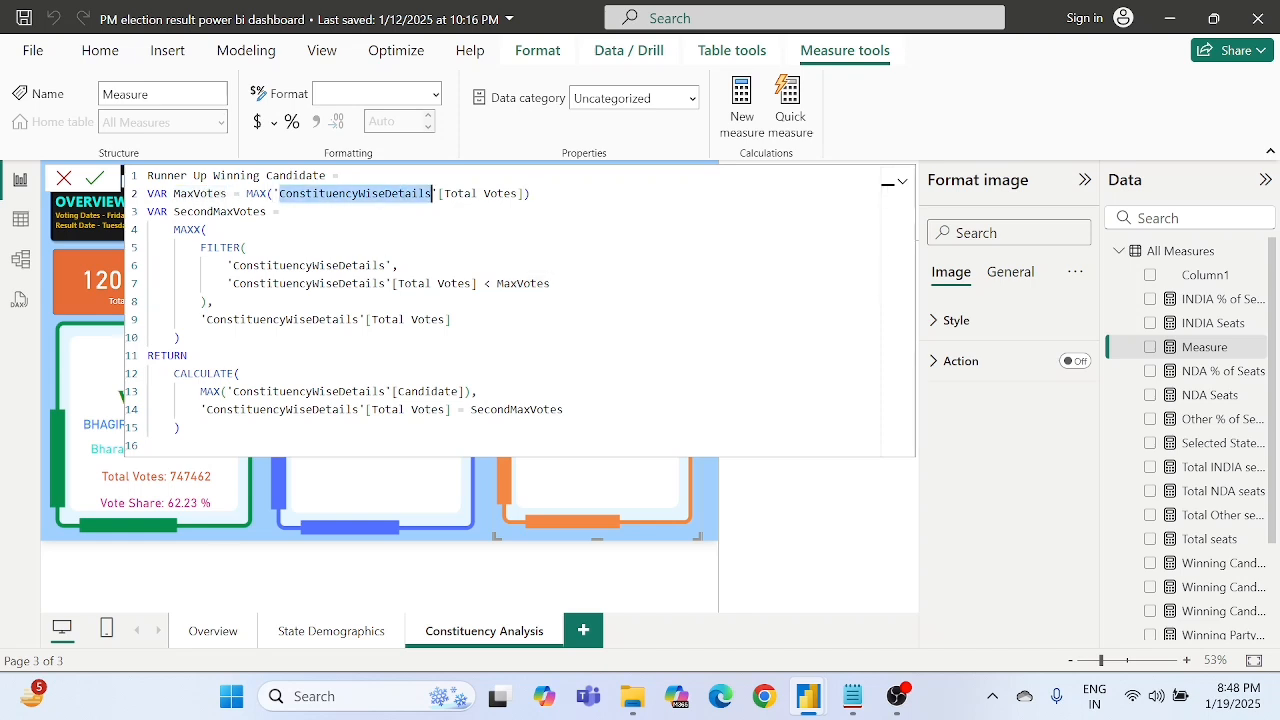
pyautogui.doubleClick(510, 193)
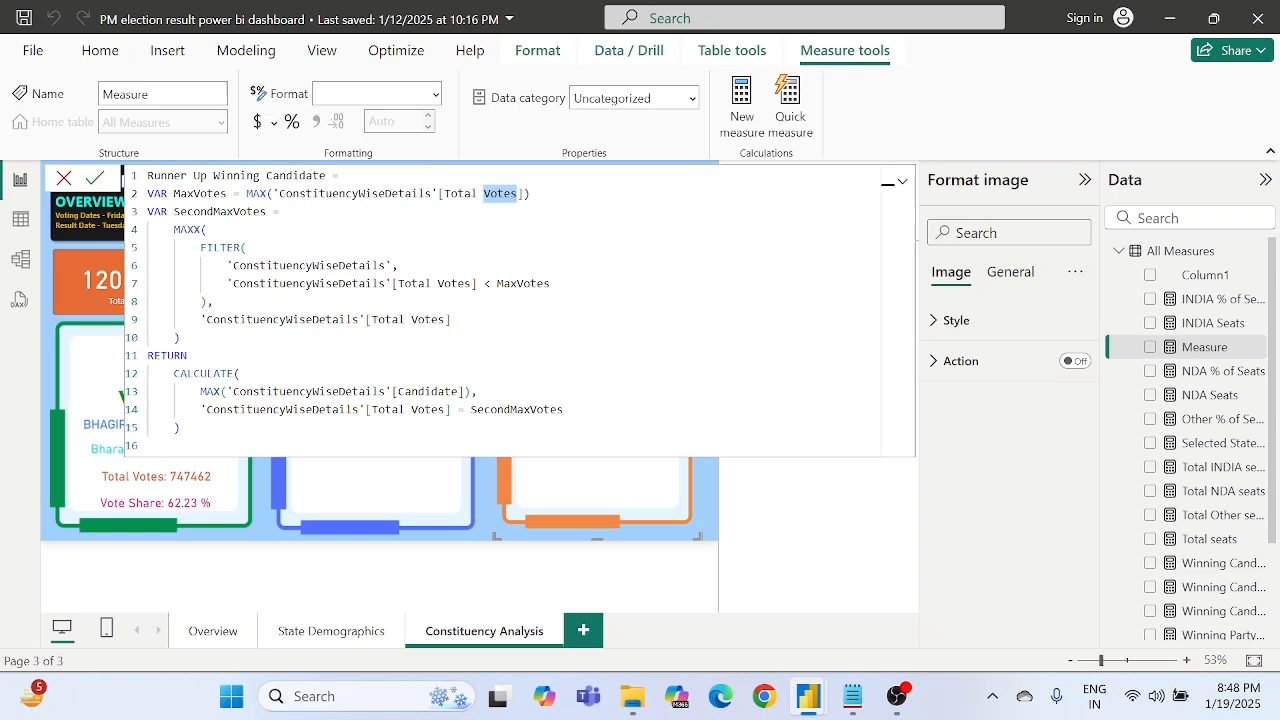
pyautogui.doubleClick(258, 193)
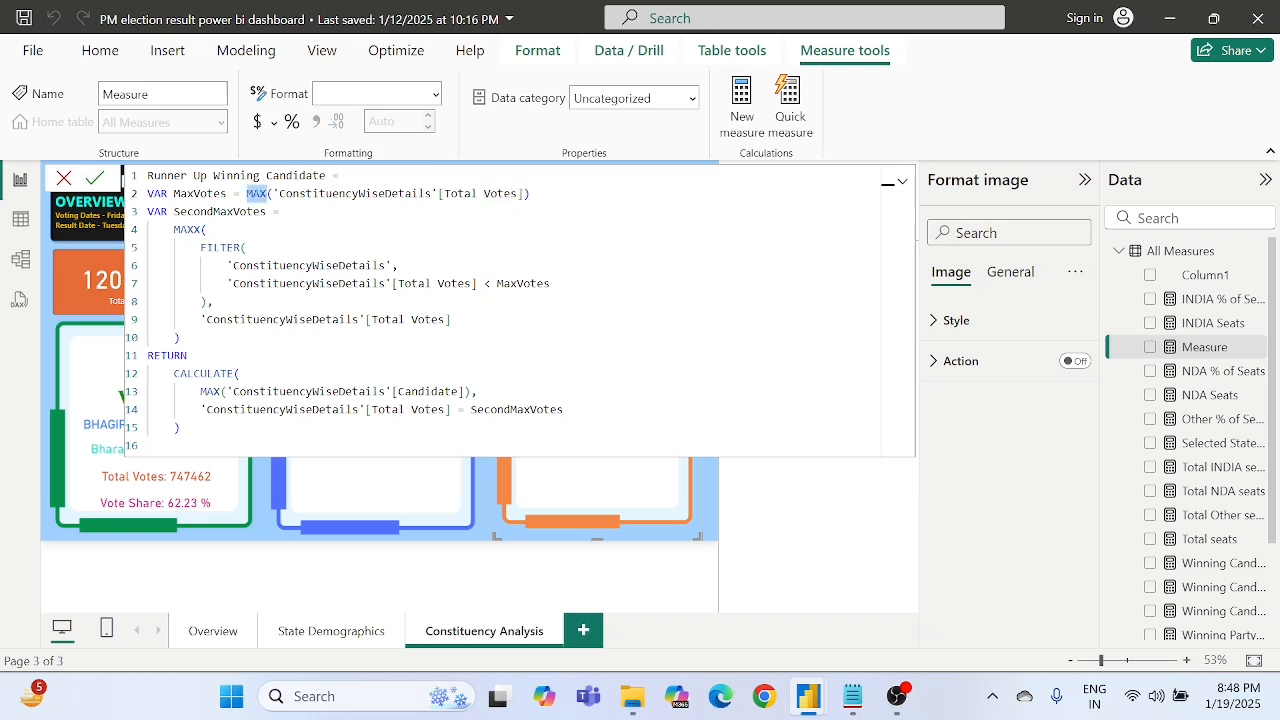
pyautogui.doubleClick(225, 211)
pyautogui.doubleClick(252, 193)
pyautogui.click(246, 212)
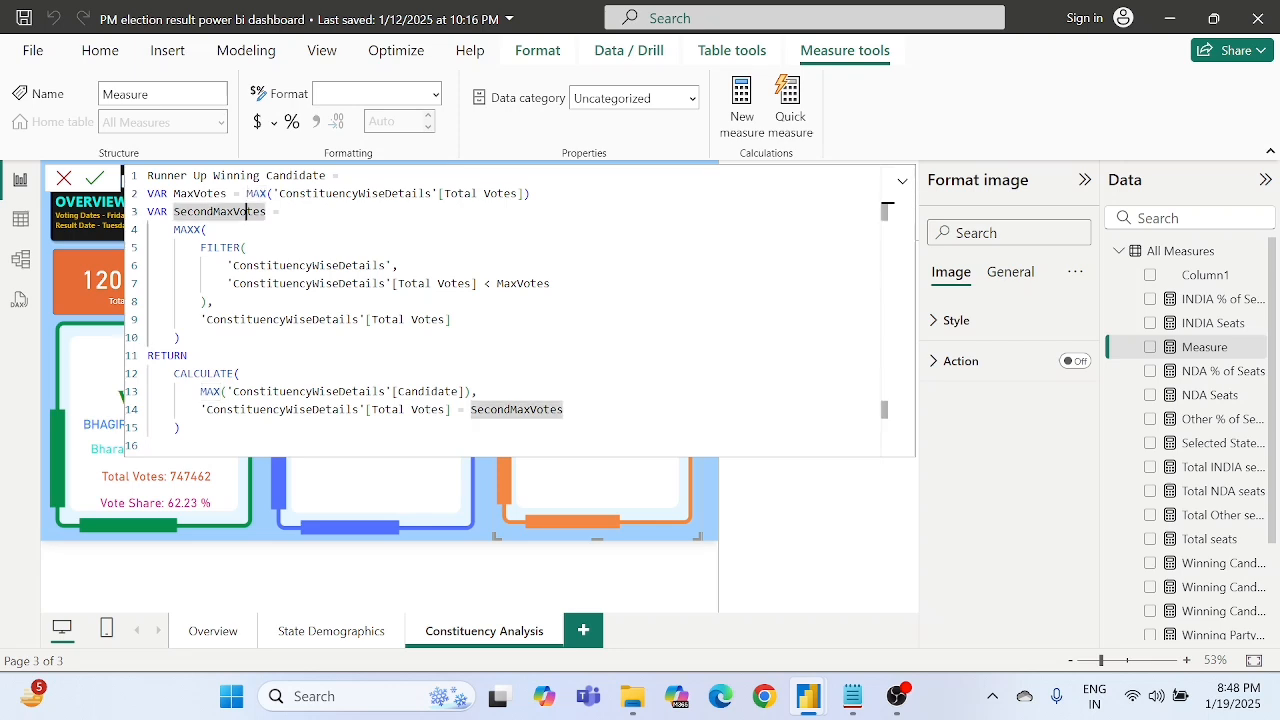
# - Compare the MAXX function in SecondMaxVotes with the MAX function in MaxVotes, including the argument each one takes
pyautogui.press('Down')
pyautogui.click(187, 230)
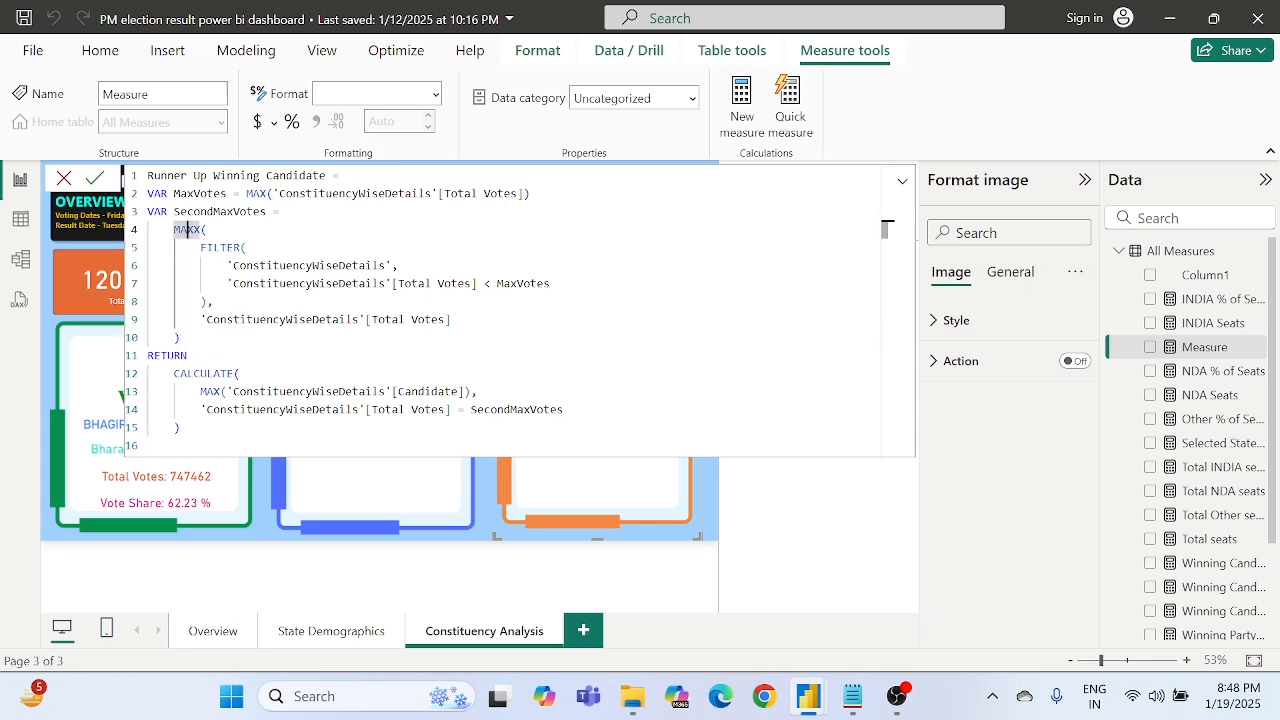
pyautogui.click(207, 230)
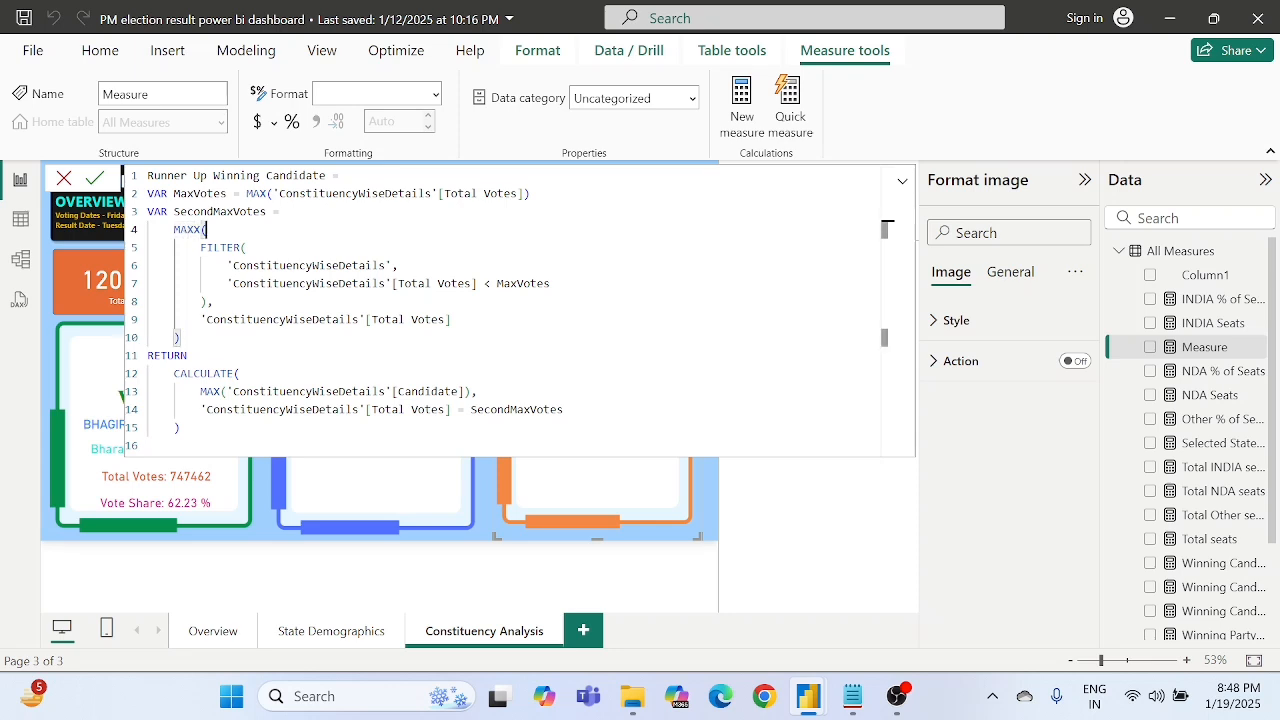
pyautogui.click(266, 193)
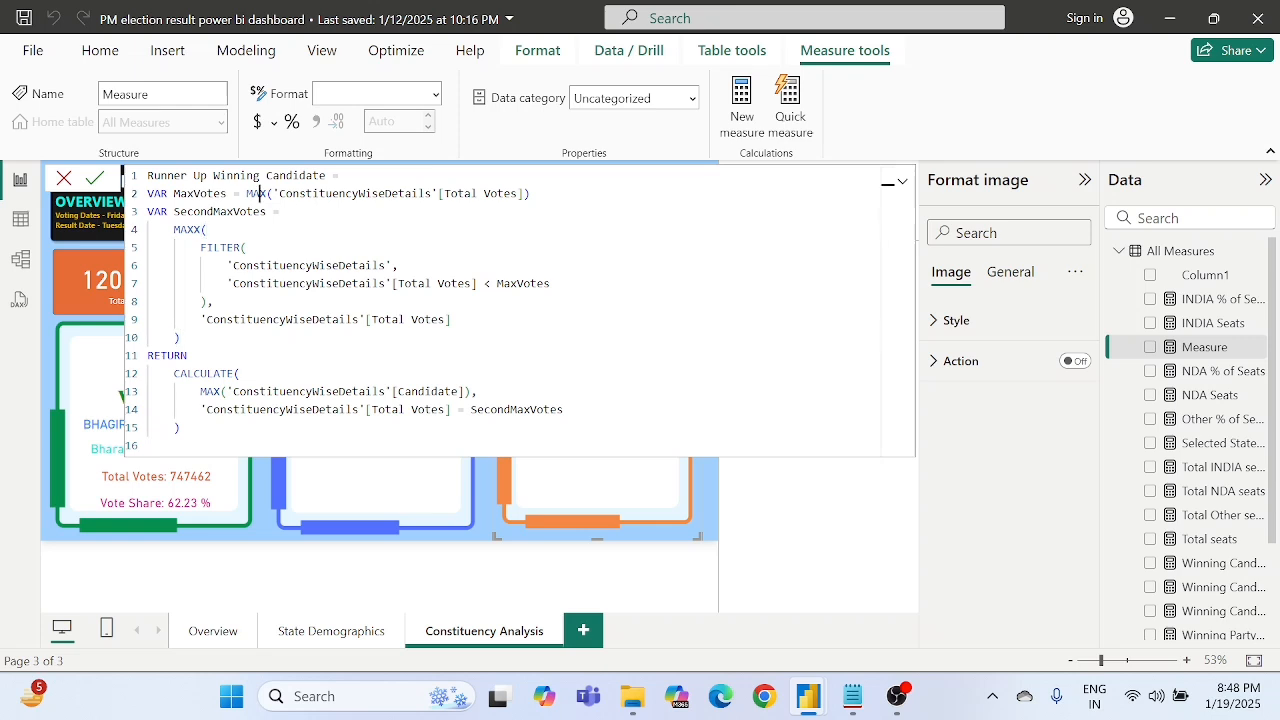
pyautogui.doubleClick(188, 229)
pyautogui.click(206, 230)
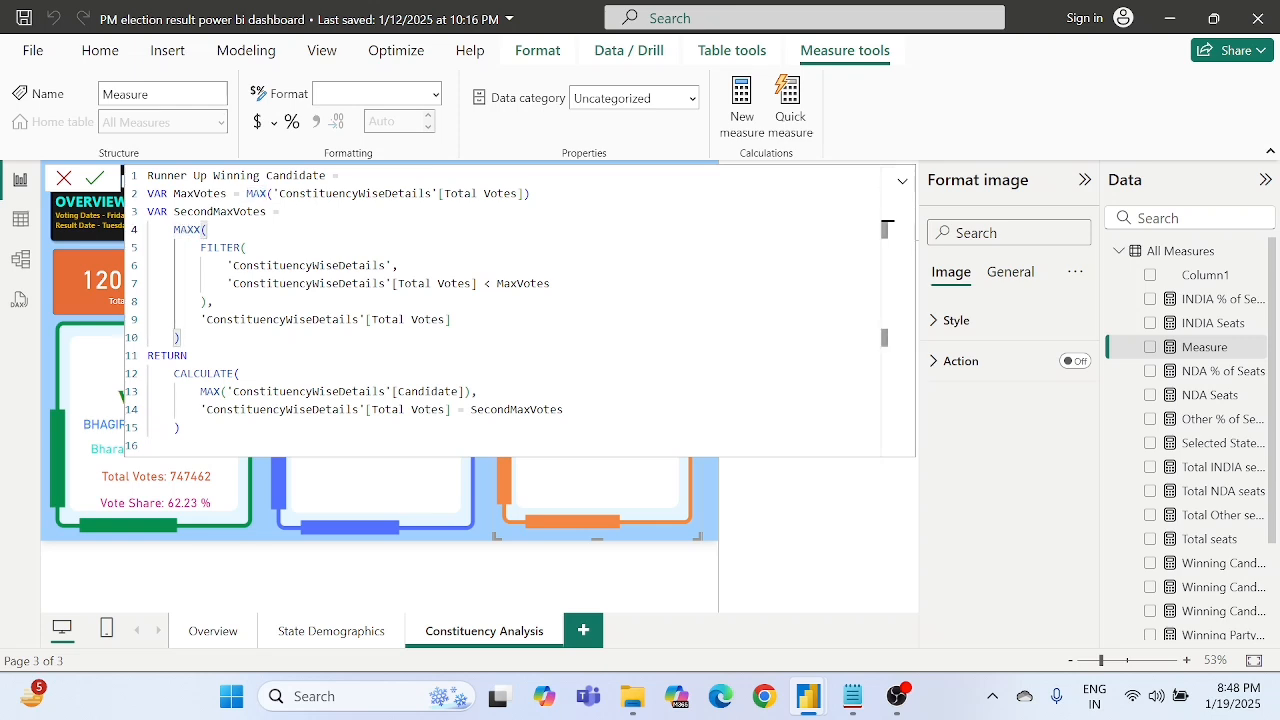
pyautogui.click(257, 193)
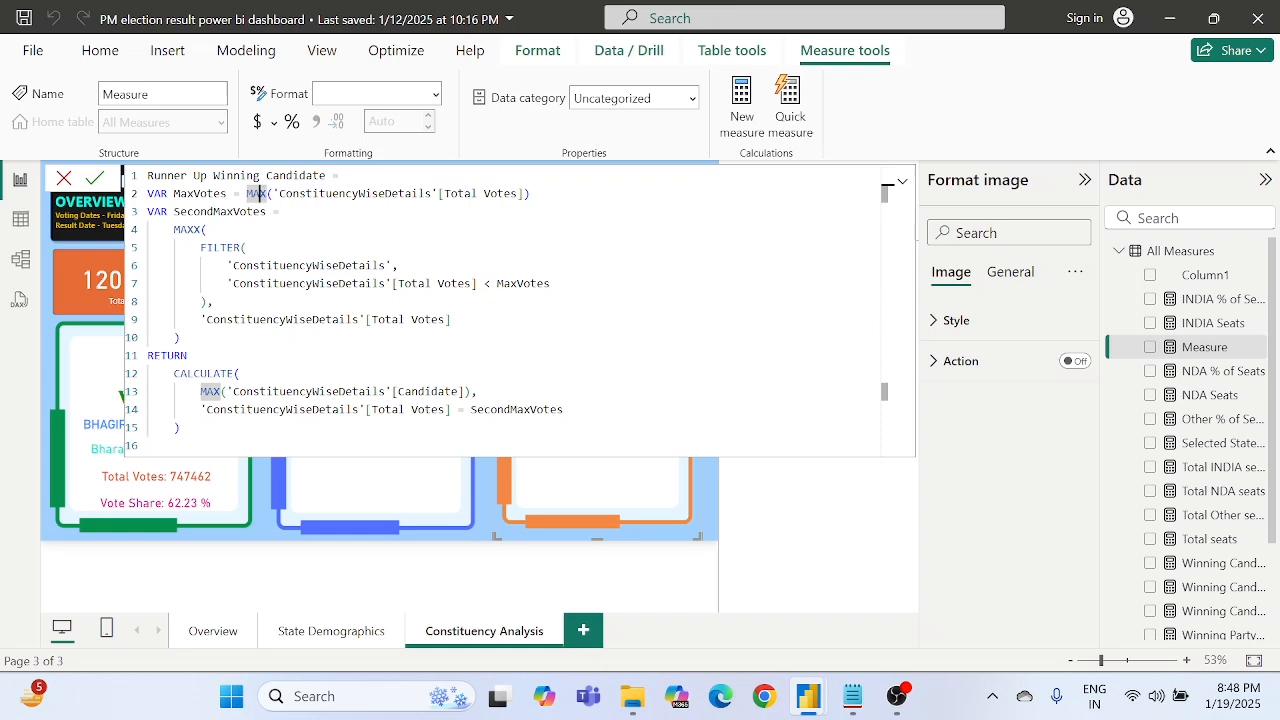
pyautogui.doubleClick(192, 230)
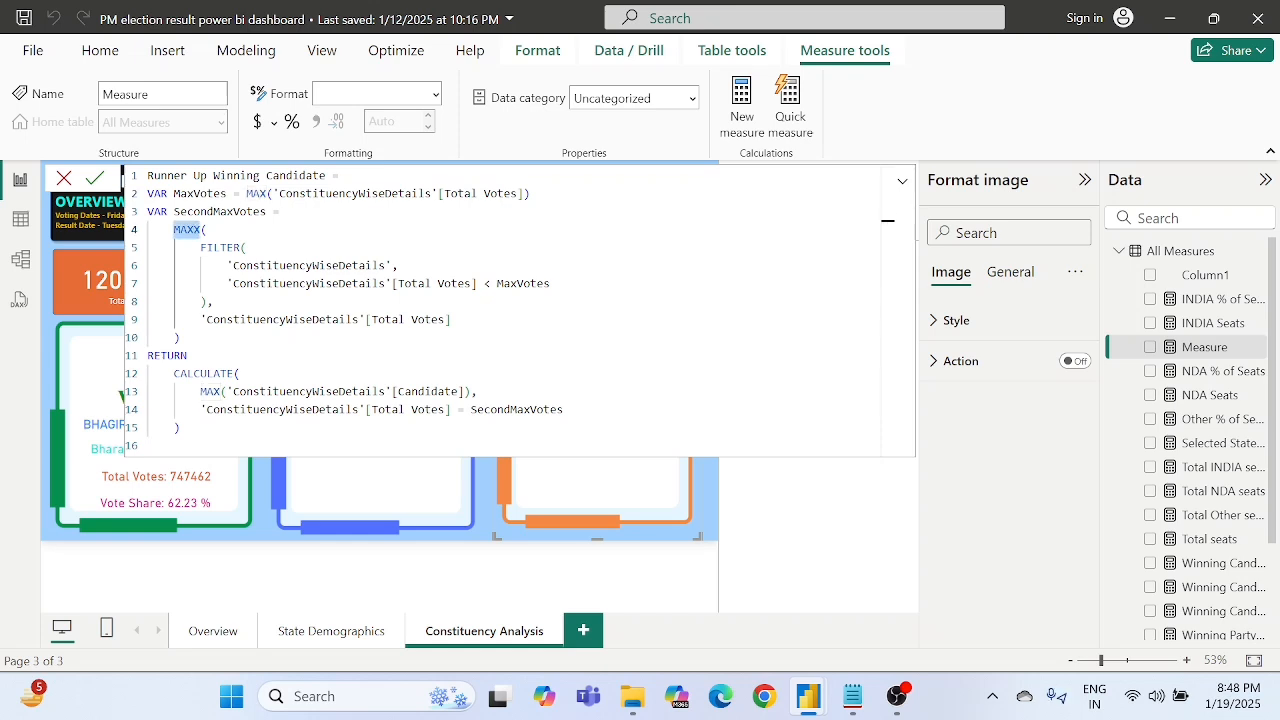
pyautogui.click(207, 230)
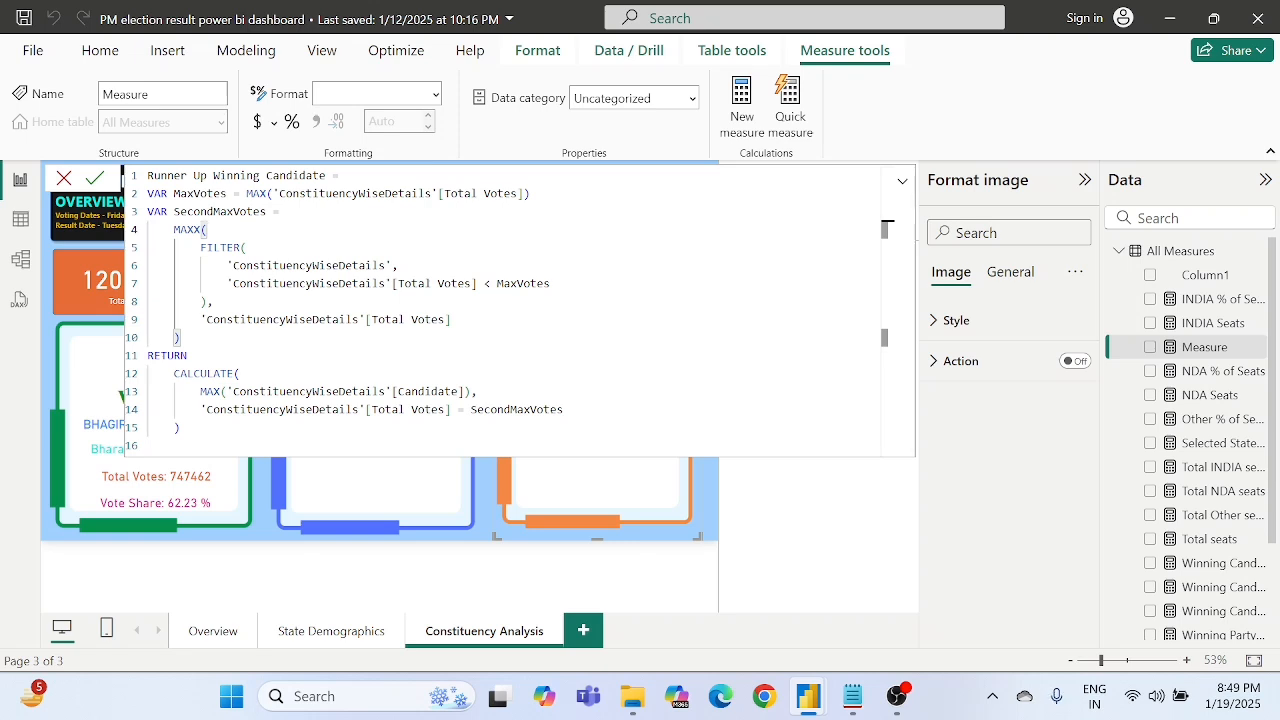
pyautogui.doubleClick(188, 230)
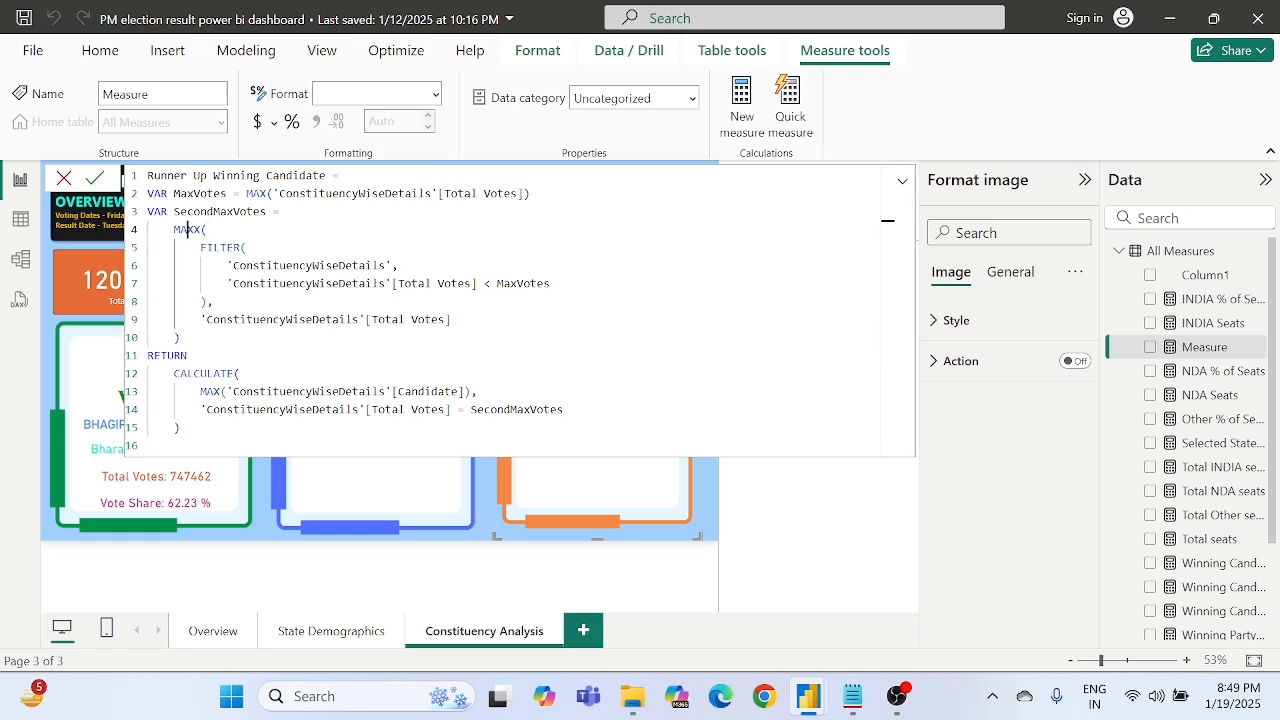
pyautogui.doubleClick(257, 193)
pyautogui.doubleClick(372, 193)
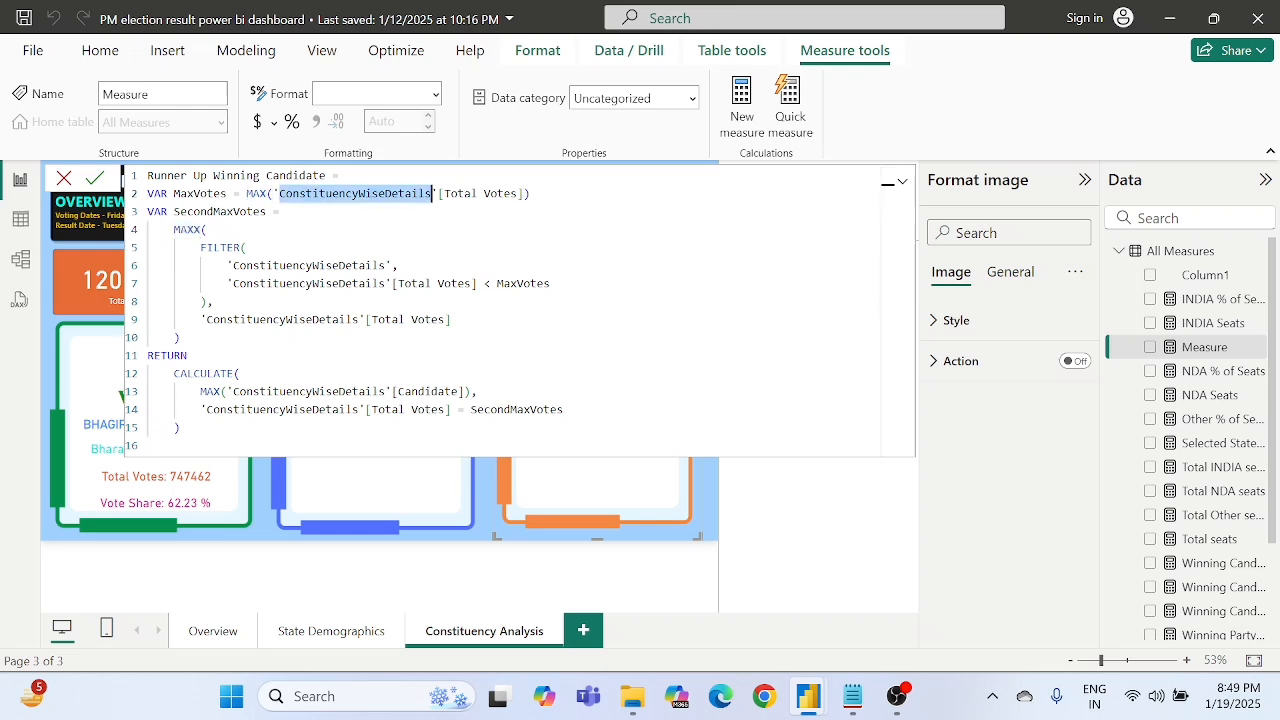
pyautogui.click(260, 193)
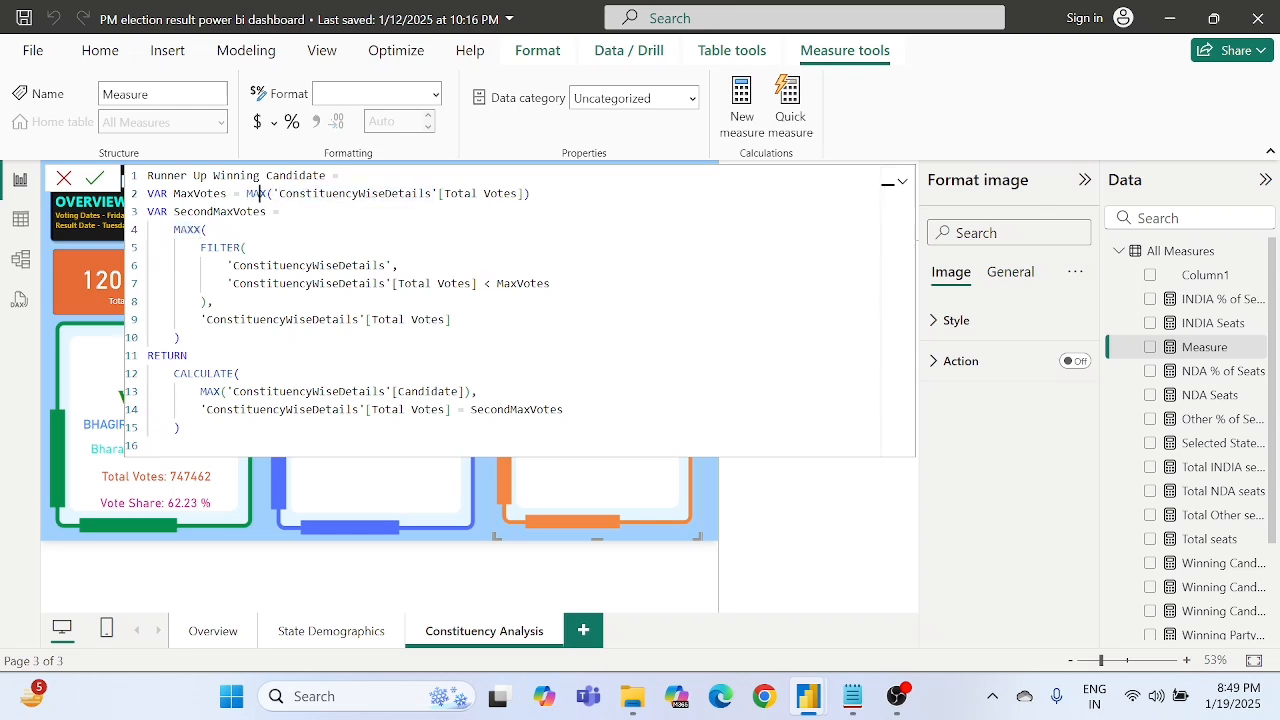
# - Examine the FILTER expression nested inside the MAXX function of SecondMaxVotes, contrasting it with the MAX call in MaxVotes
pyautogui.moveTo(199, 247); pyautogui.dragTo(450, 319)
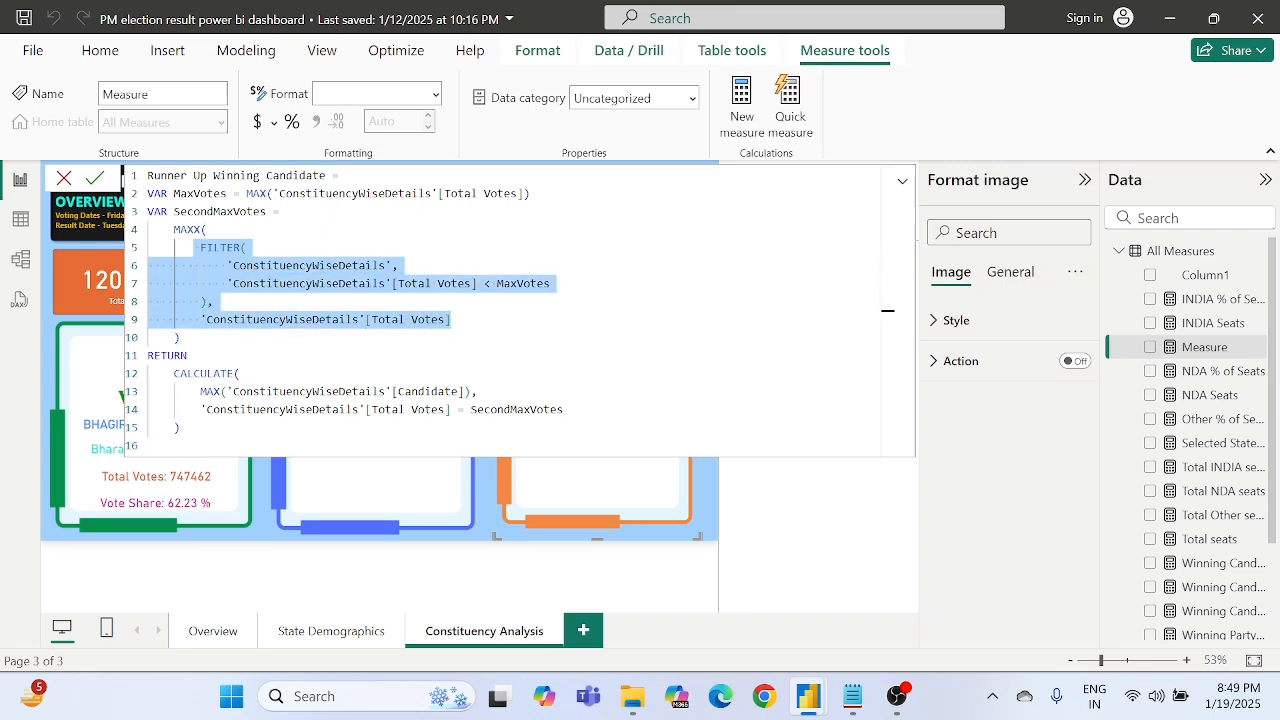
pyautogui.click(450, 319)
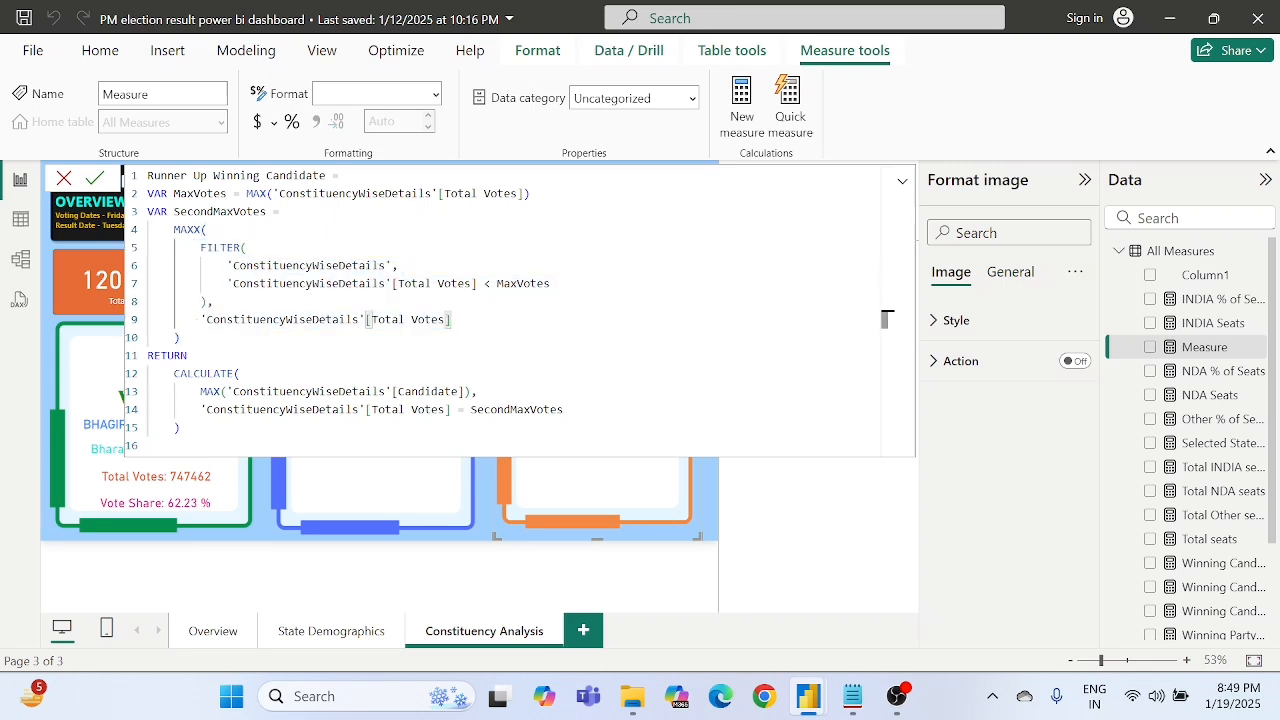
pyautogui.doubleClick(187, 230)
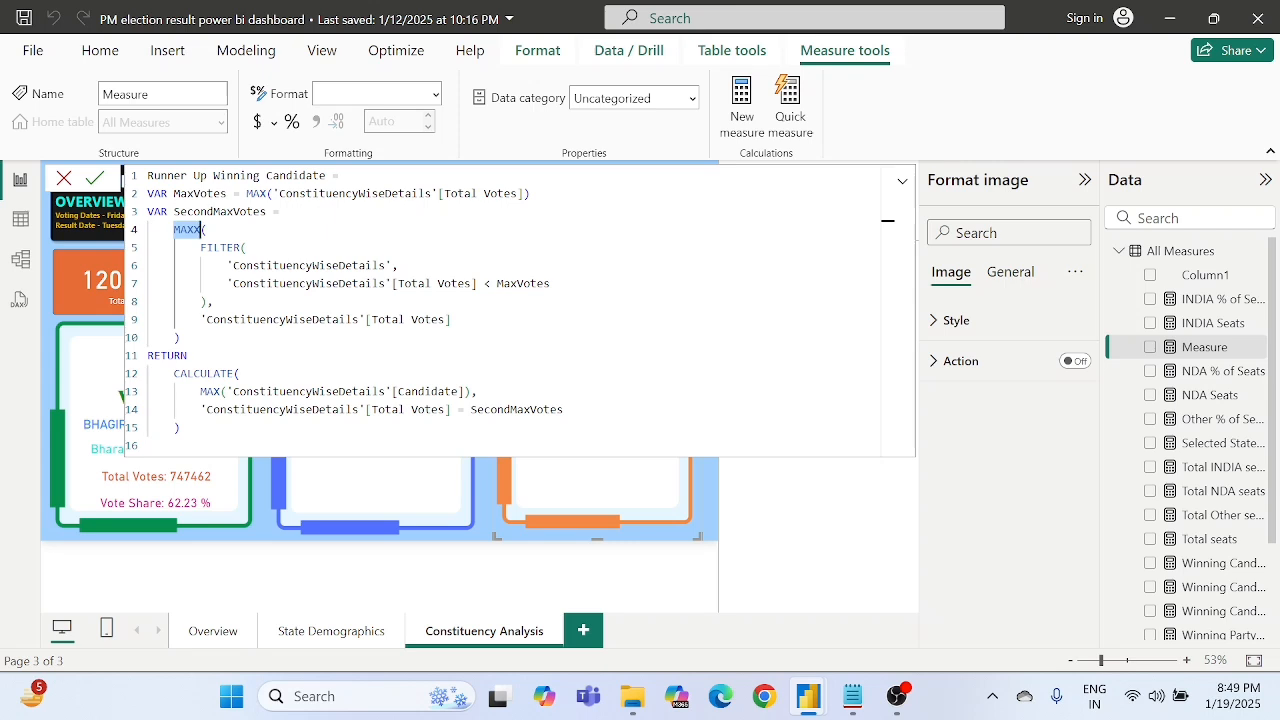
pyautogui.click(214, 248)
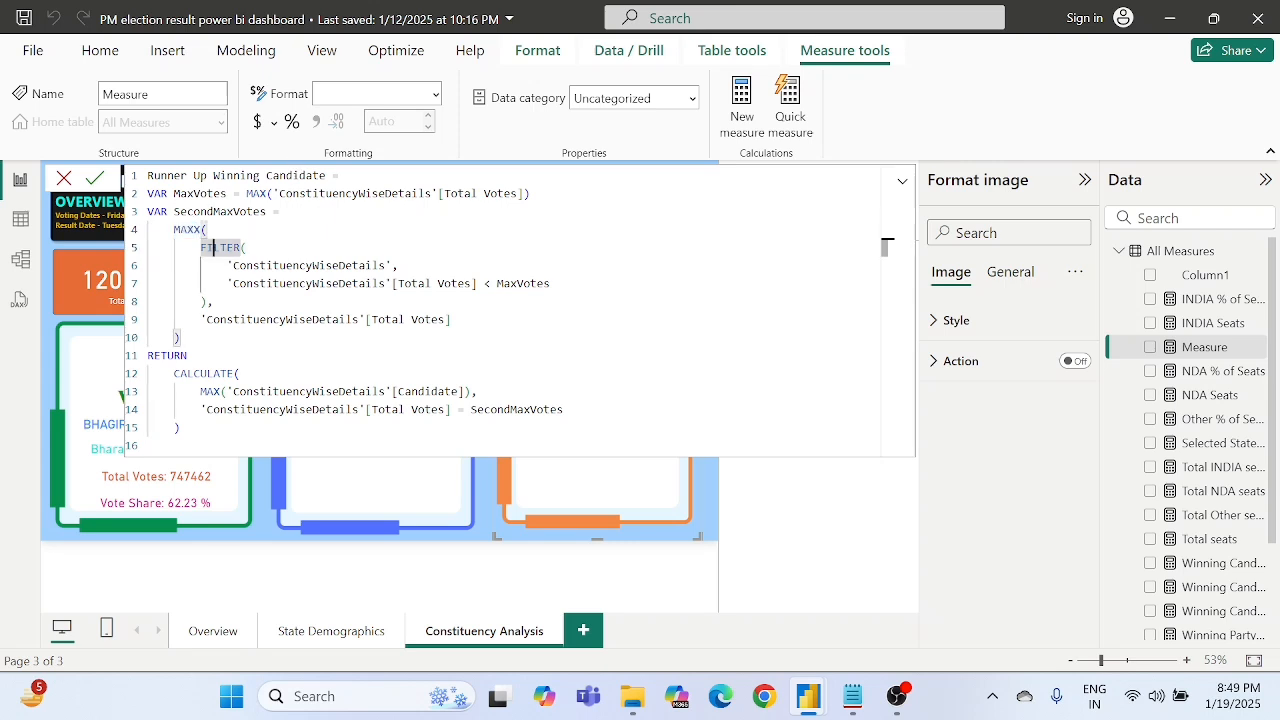
pyautogui.click(251, 194)
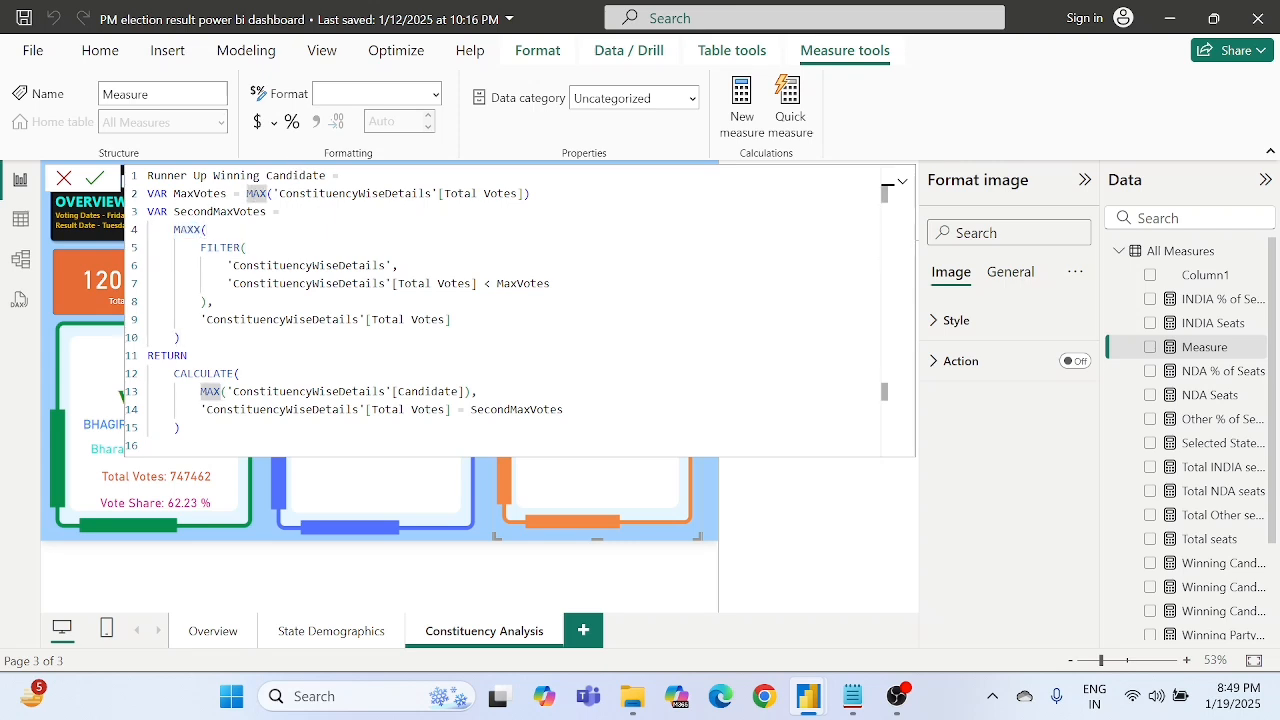
pyautogui.click(187, 230)
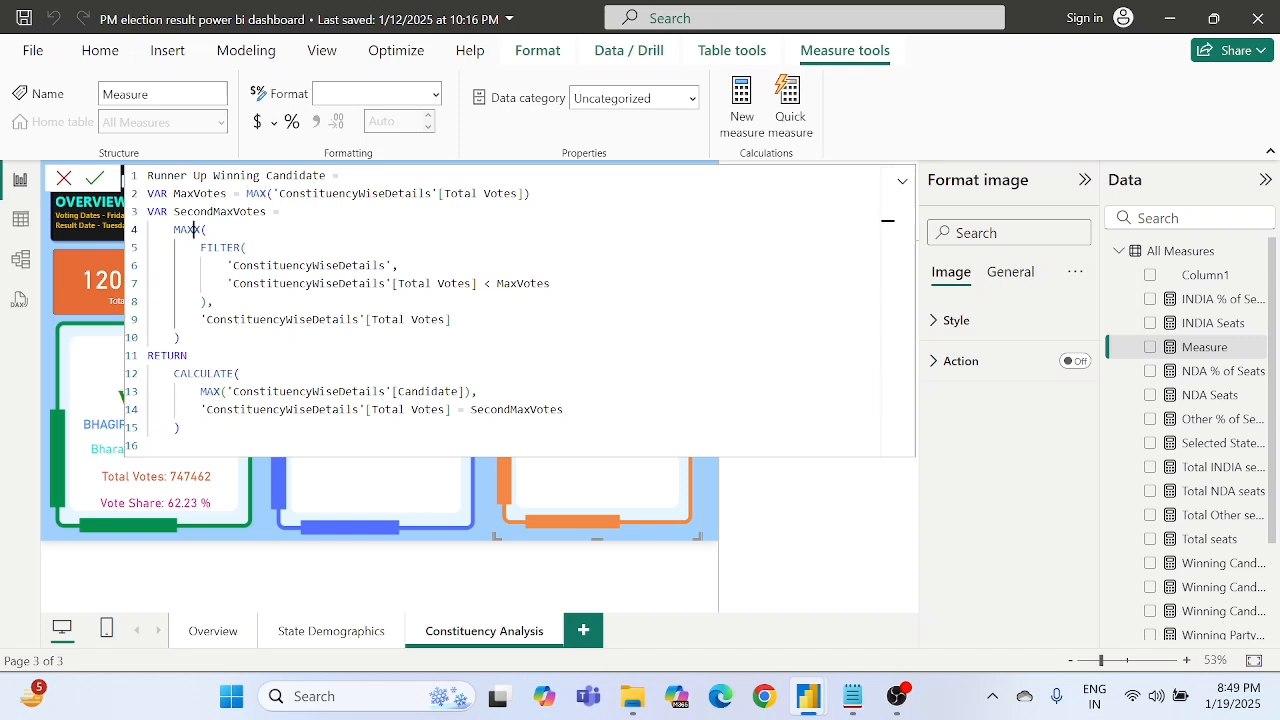
pyautogui.click(206, 248)
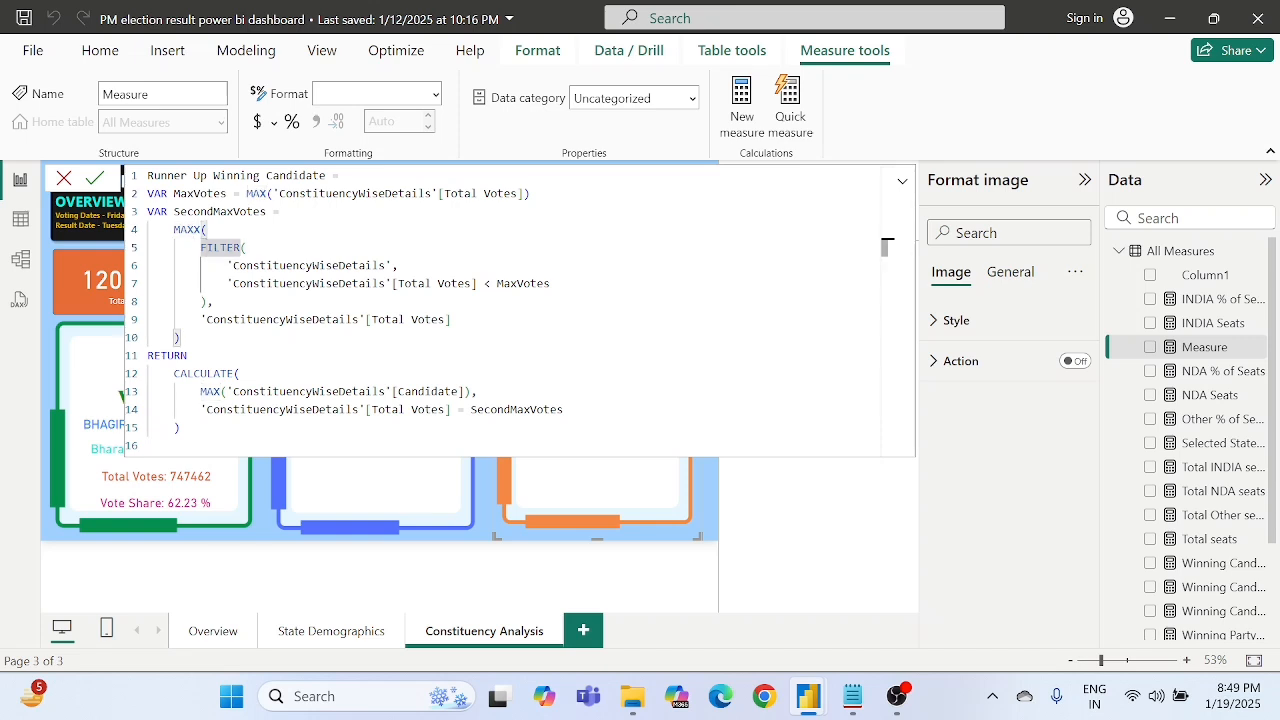
# - Examine the FILTER arguments, the ConstituencyWiseDetails table and the Total Votes < MaxVotes condition, plus the Total Votes column that MAXX evaluates
pyautogui.doubleClick(236, 266)
pyautogui.doubleClick(221, 248)
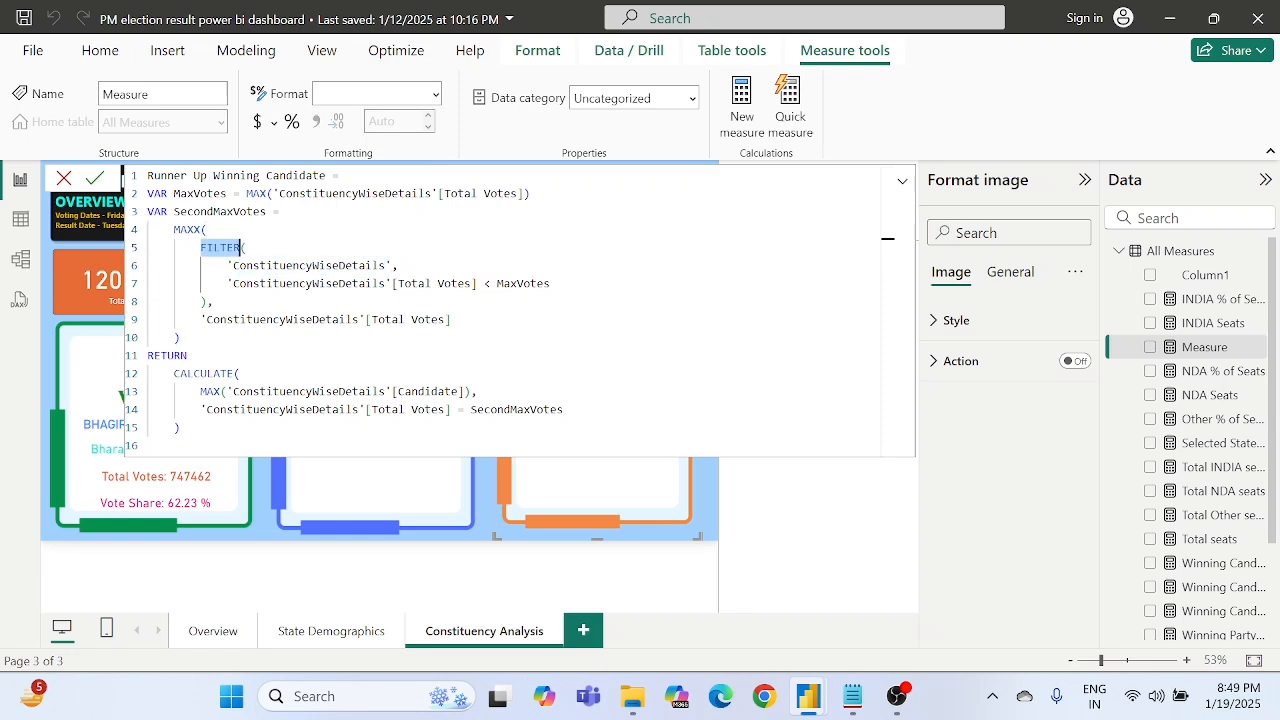
pyautogui.doubleClick(266, 266)
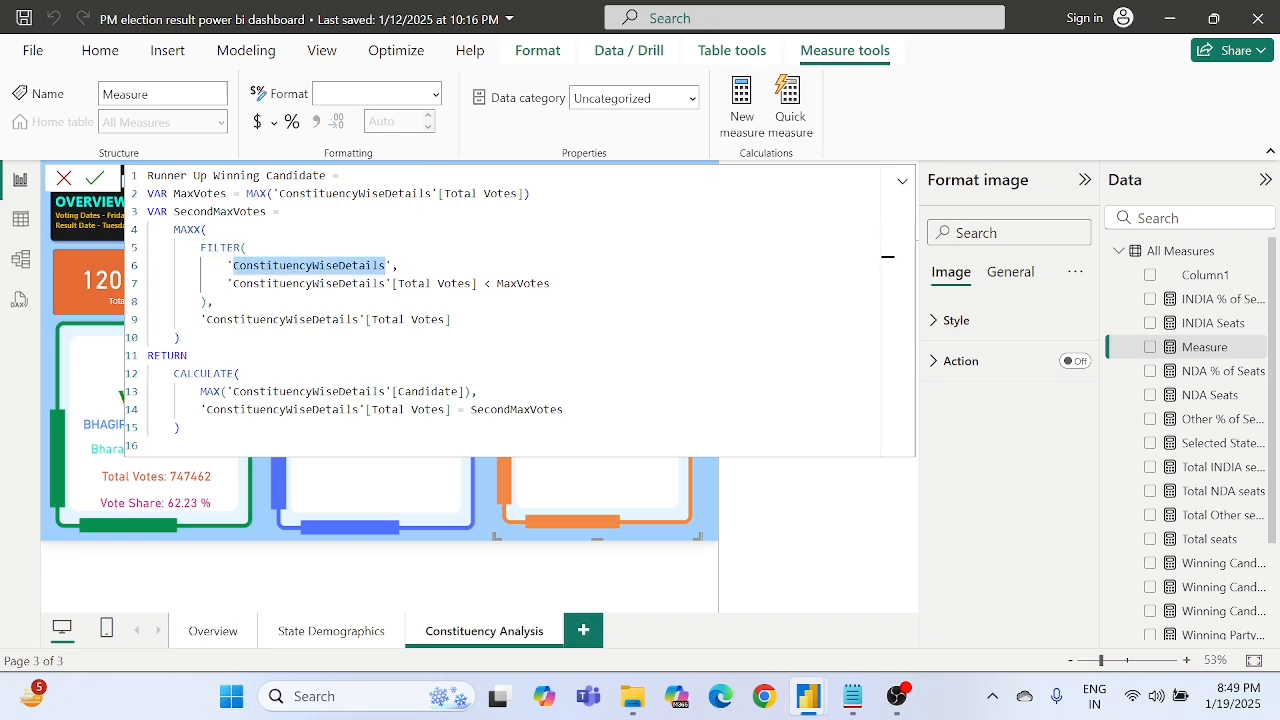
pyautogui.click(332, 284)
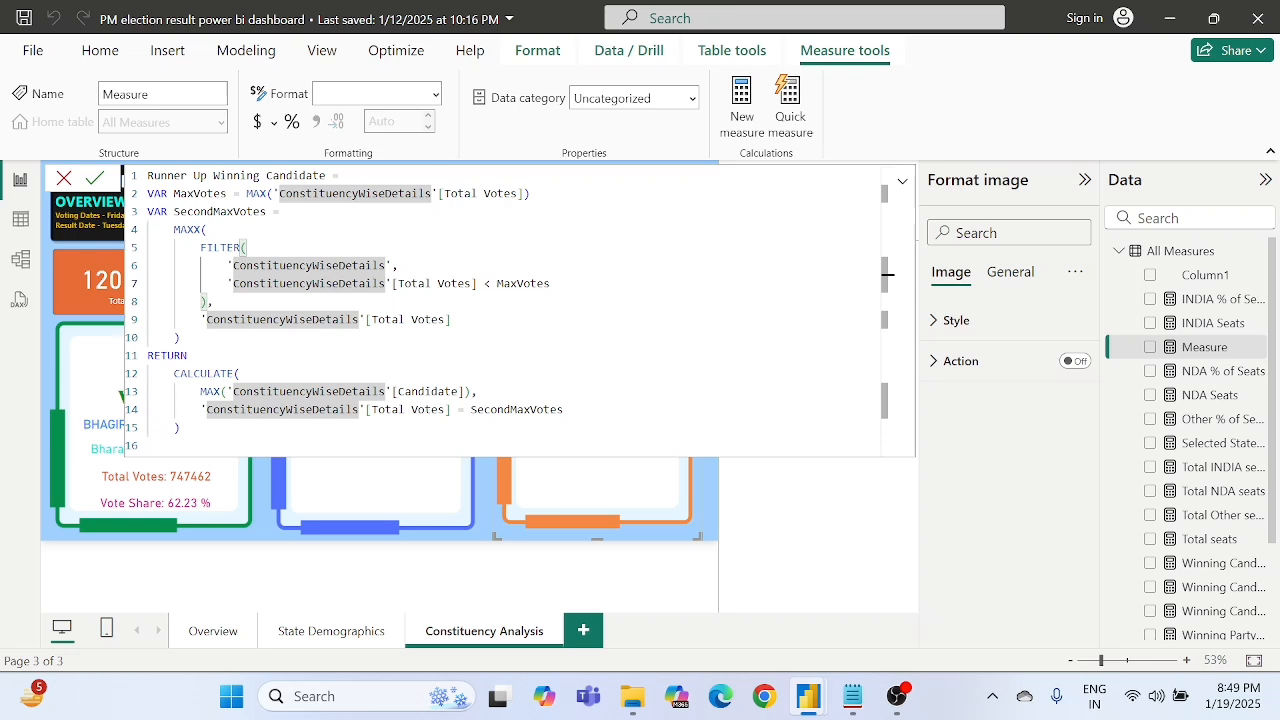
pyautogui.click(397, 265)
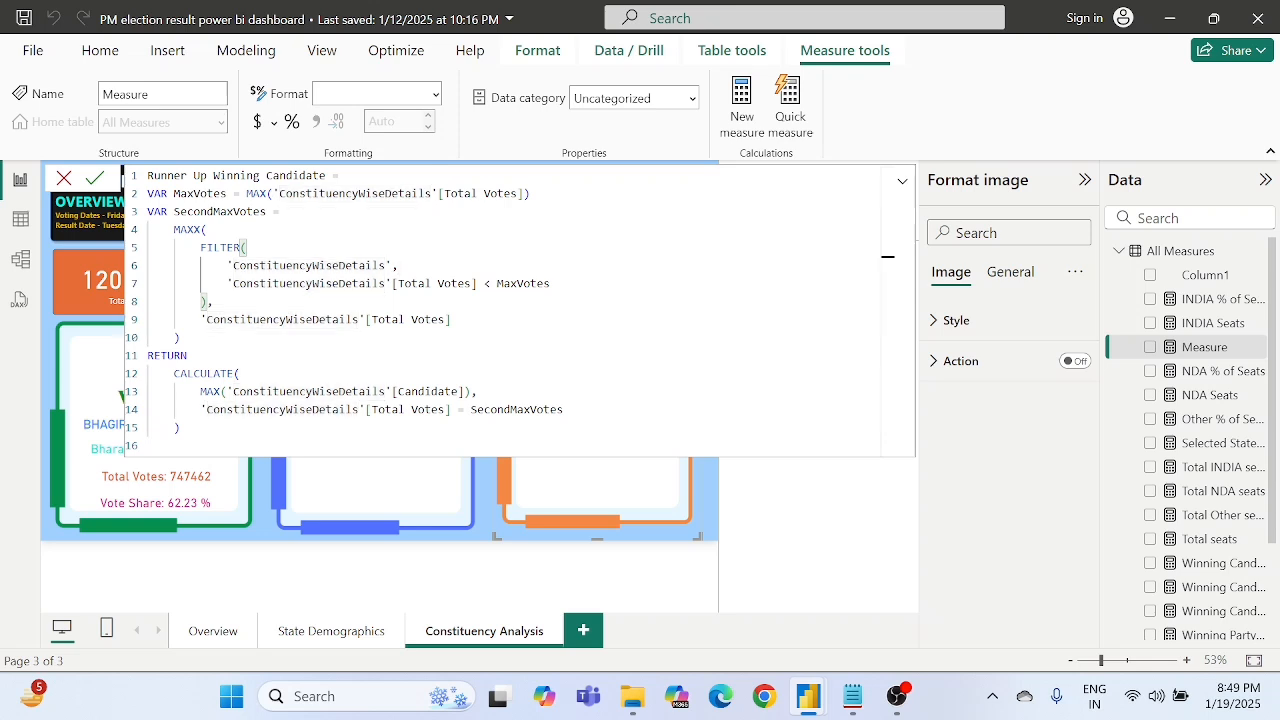
pyautogui.doubleClick(282, 319)
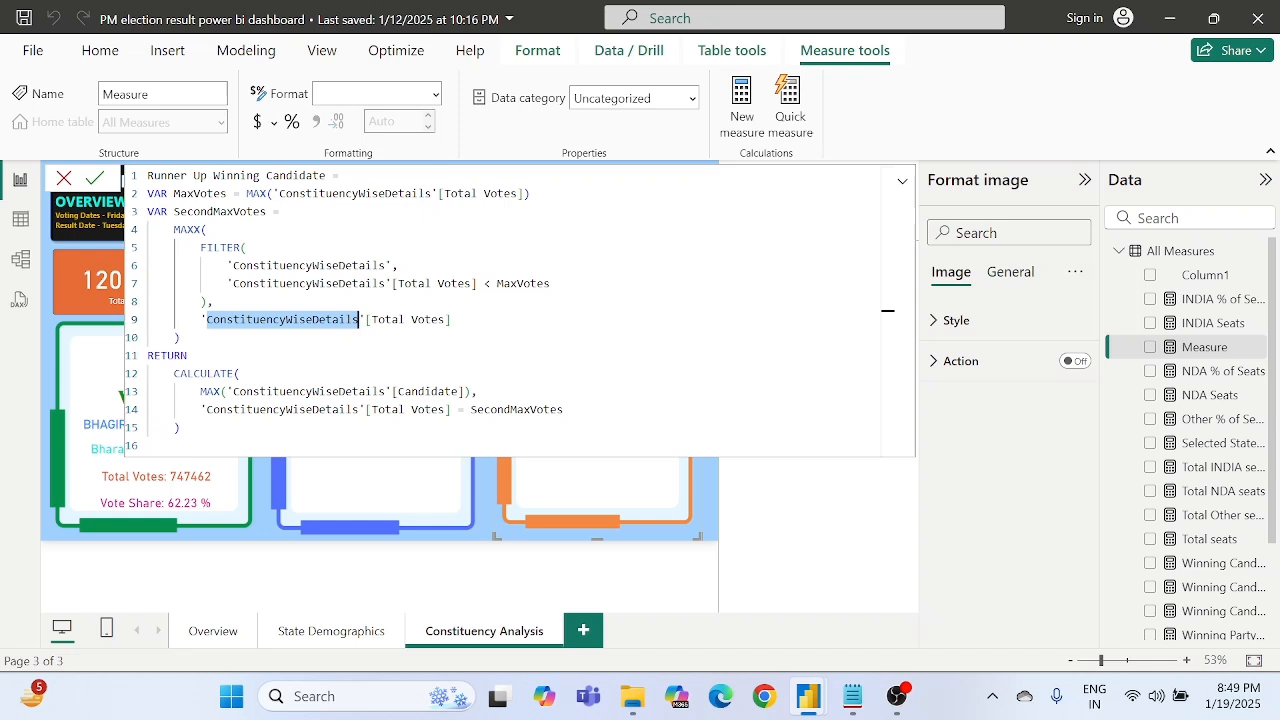
pyautogui.click(299, 283)
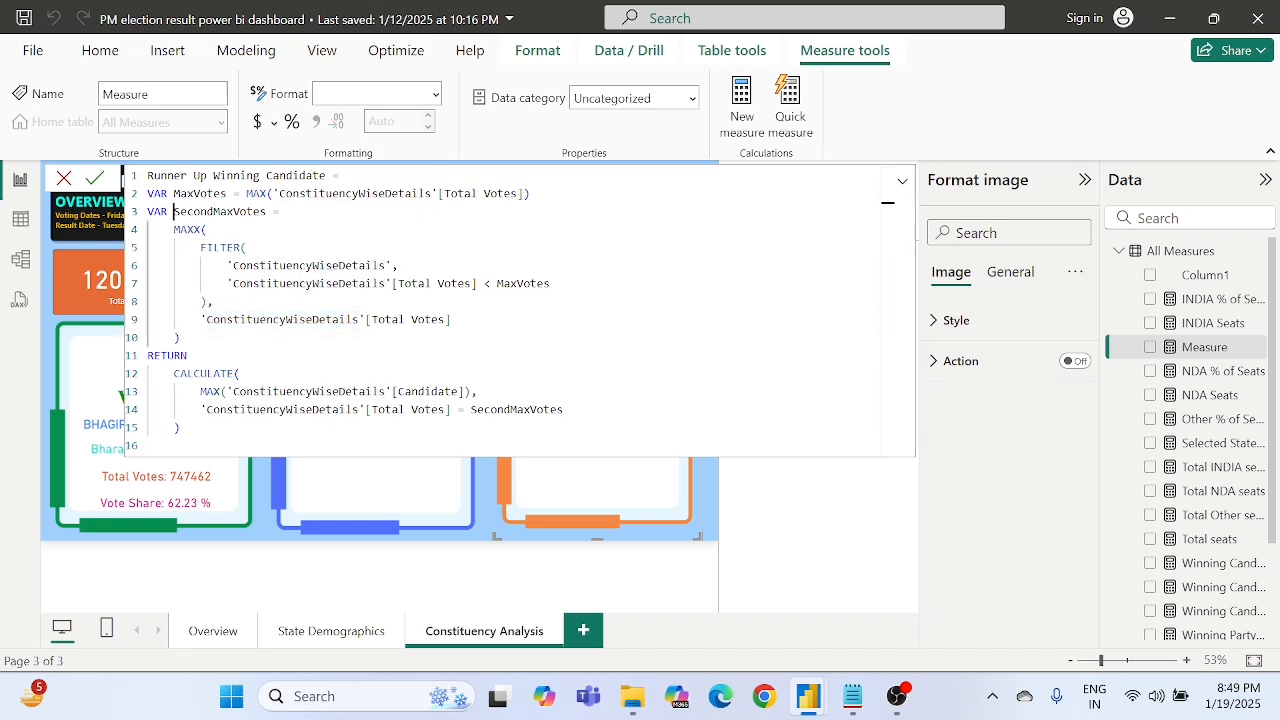
# - Review the whole SecondMaxVotes variable block and the Candidate column used in the CALCULATE expression after RETURN
pyautogui.moveTo(173, 211); pyautogui.dragTo(180, 337)
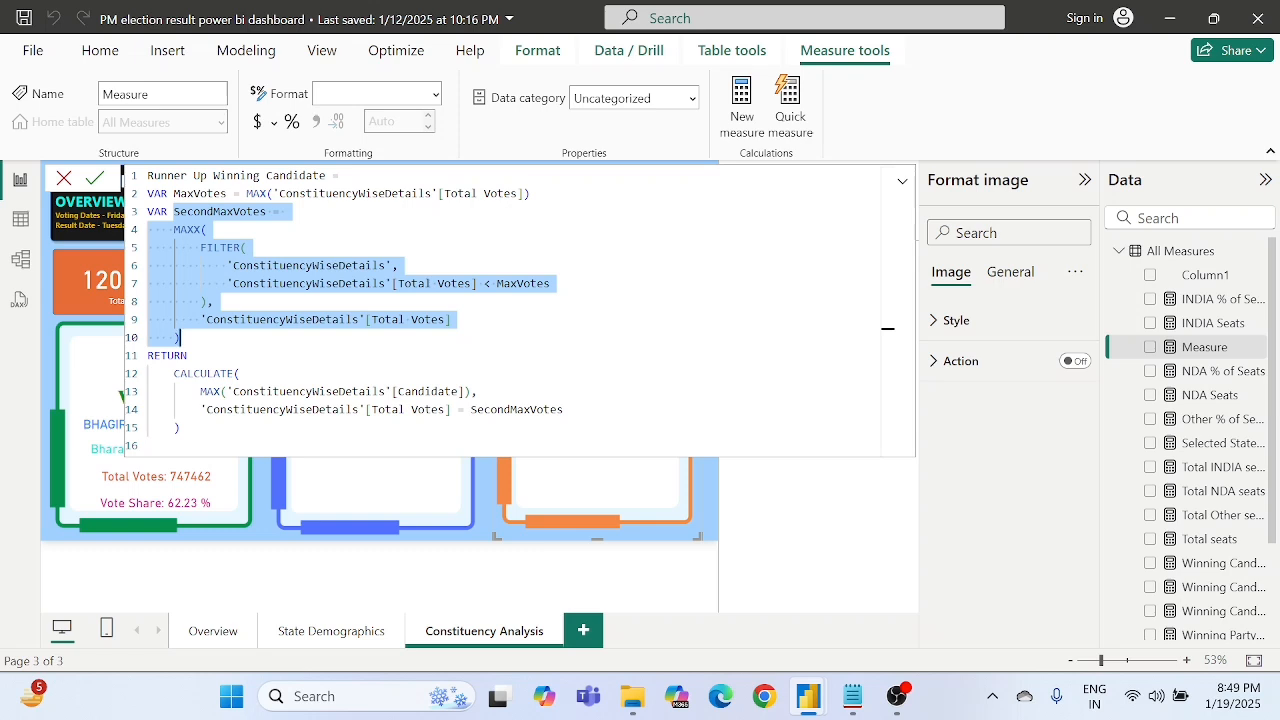
pyautogui.click(180, 337)
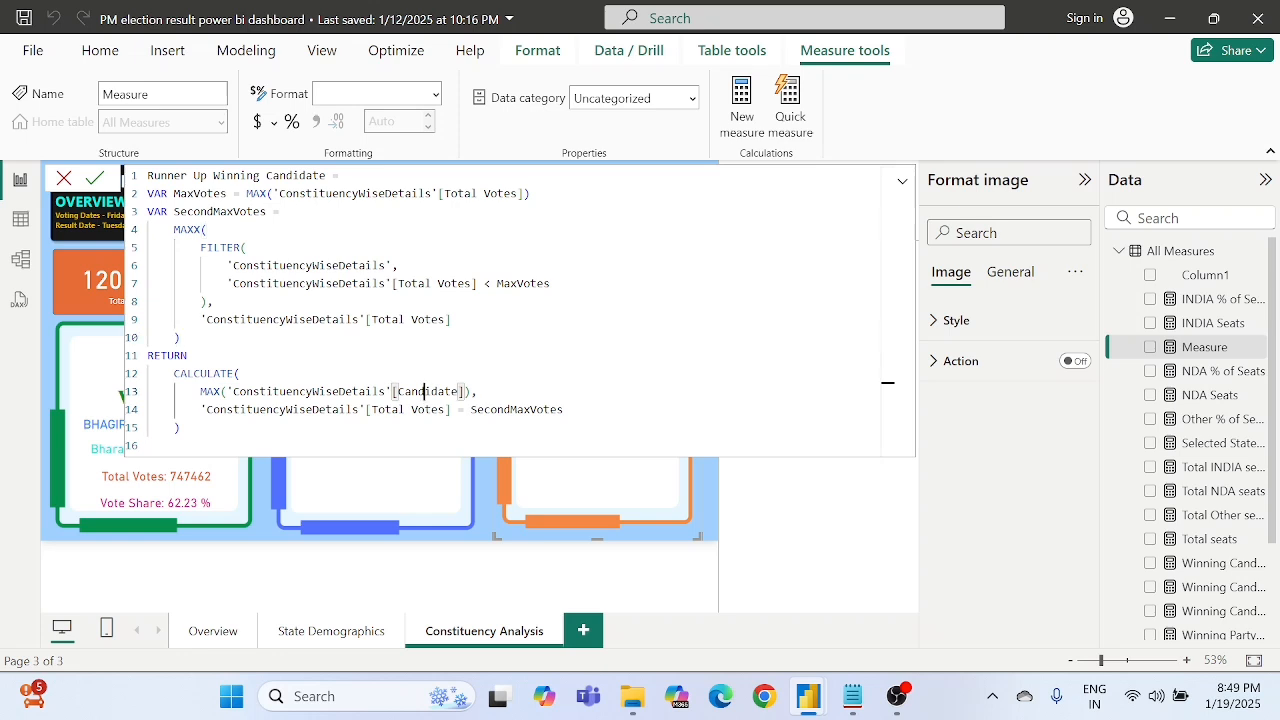
pyautogui.doubleClick(428, 391)
pyautogui.click(246, 248)
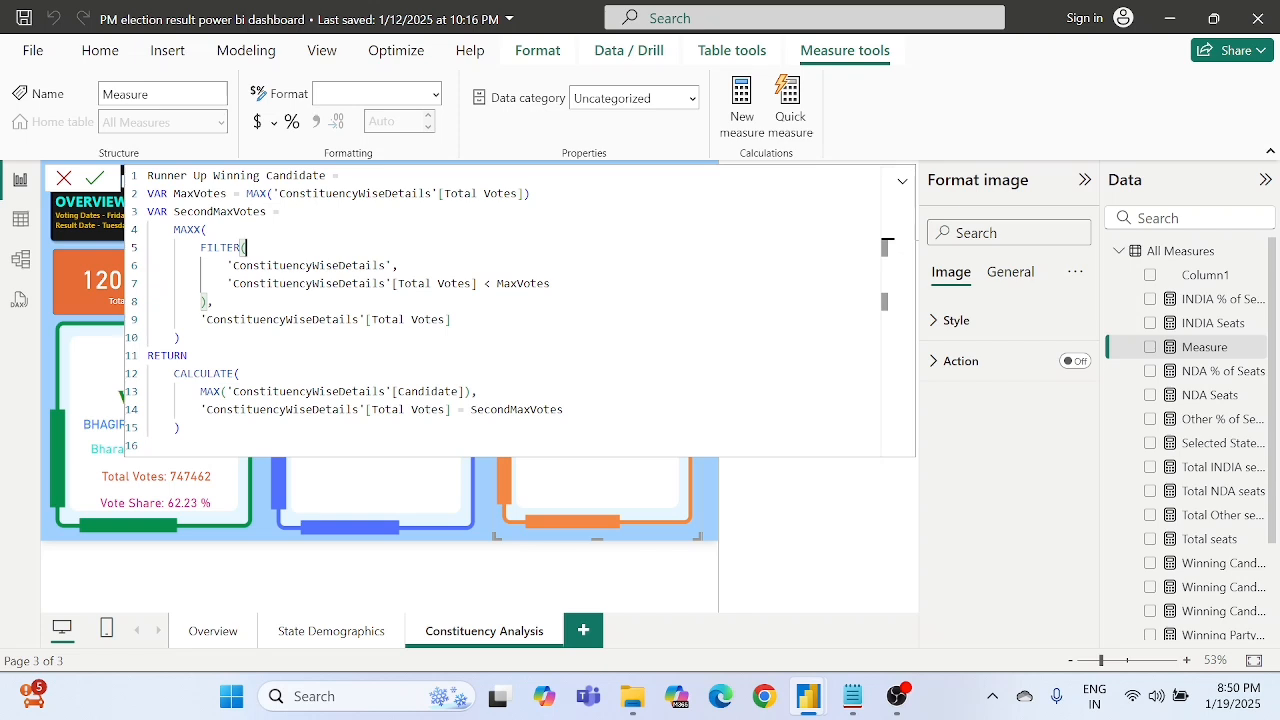
# - Examine the CALCULATE expression after RETURN, covering the MAX of the Candidate column and the Total Votes = SecondMaxVotes filter condition
pyautogui.click(214, 302)
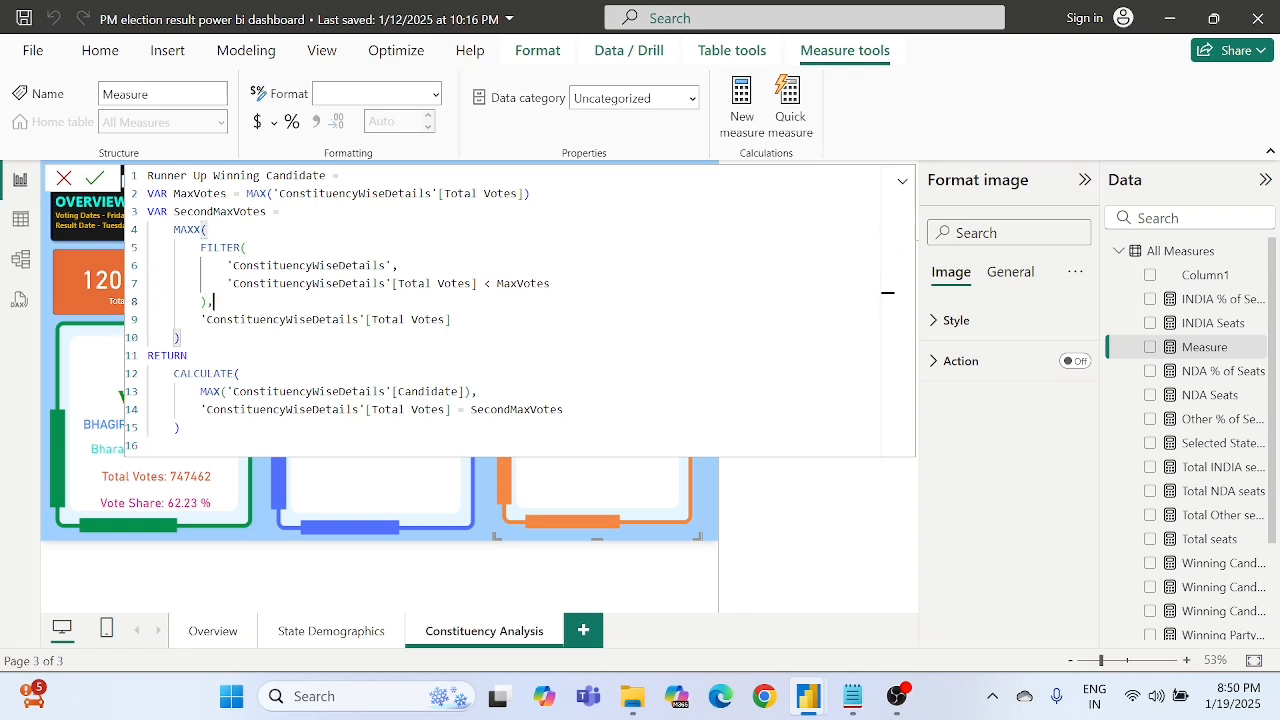
pyautogui.doubleClick(384, 391)
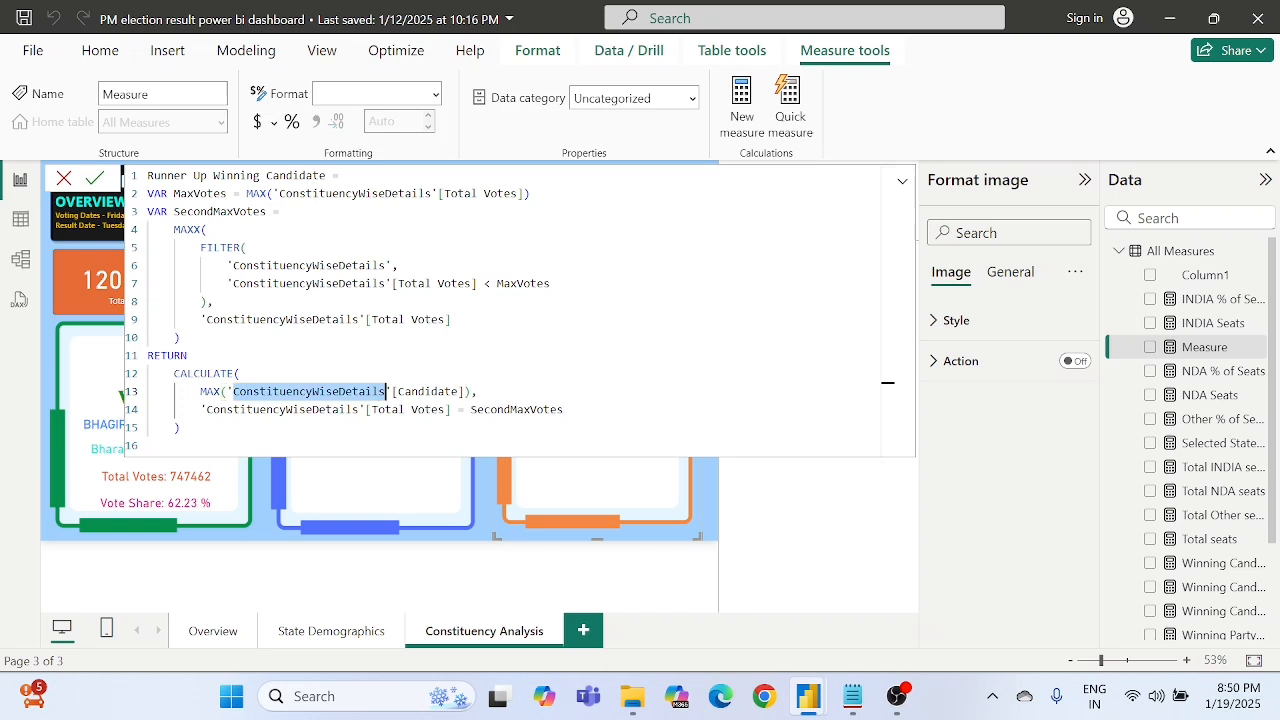
pyautogui.click(431, 391)
pyautogui.doubleClick(431, 391)
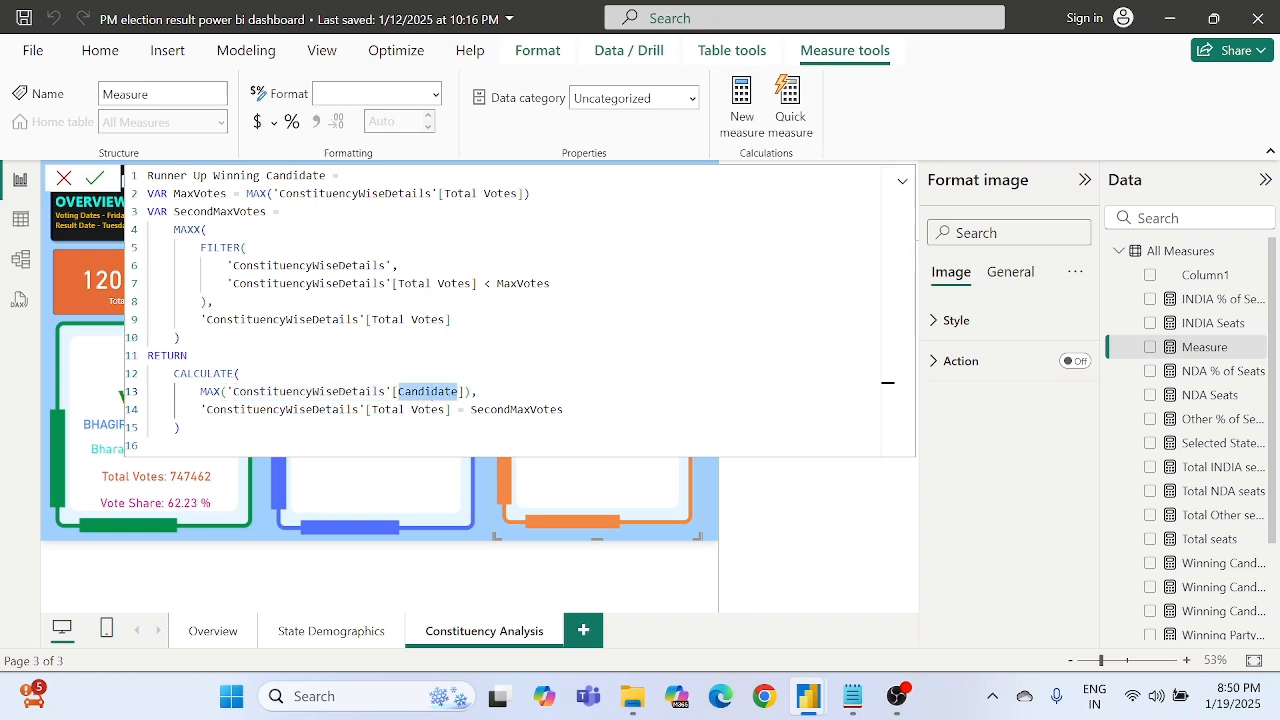
pyautogui.doubleClick(478, 409)
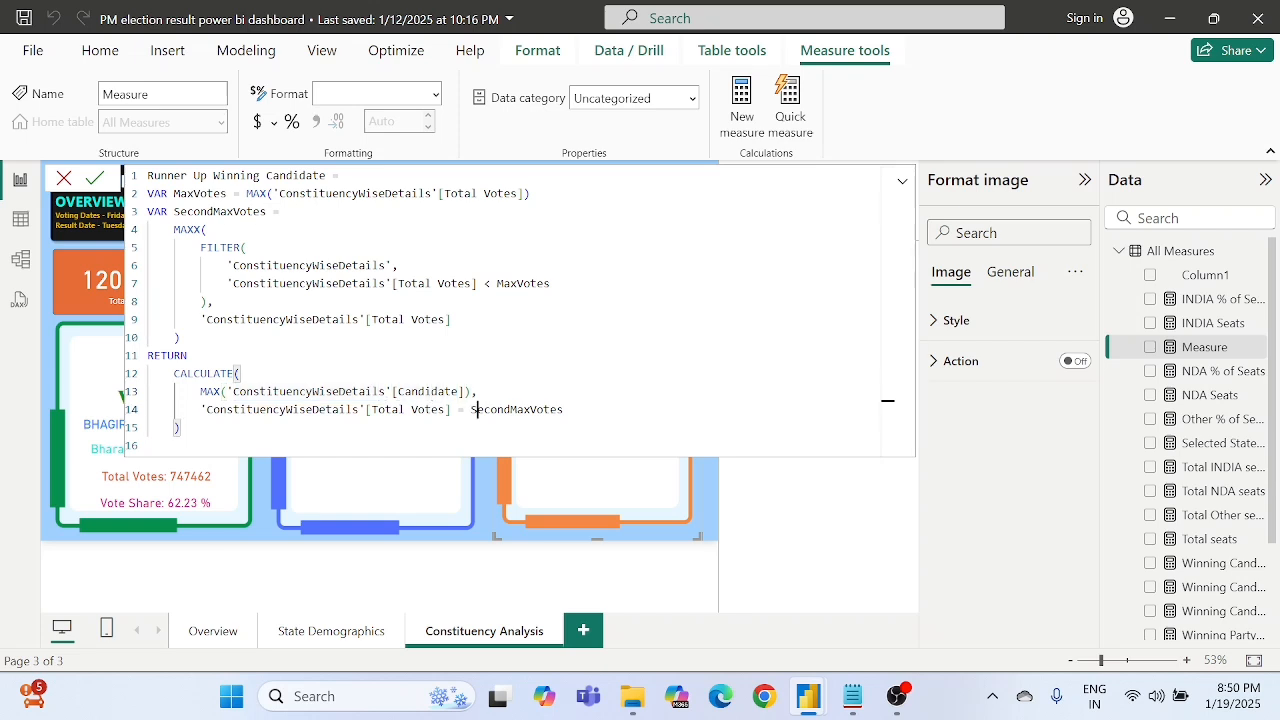
pyautogui.doubleClick(290, 409)
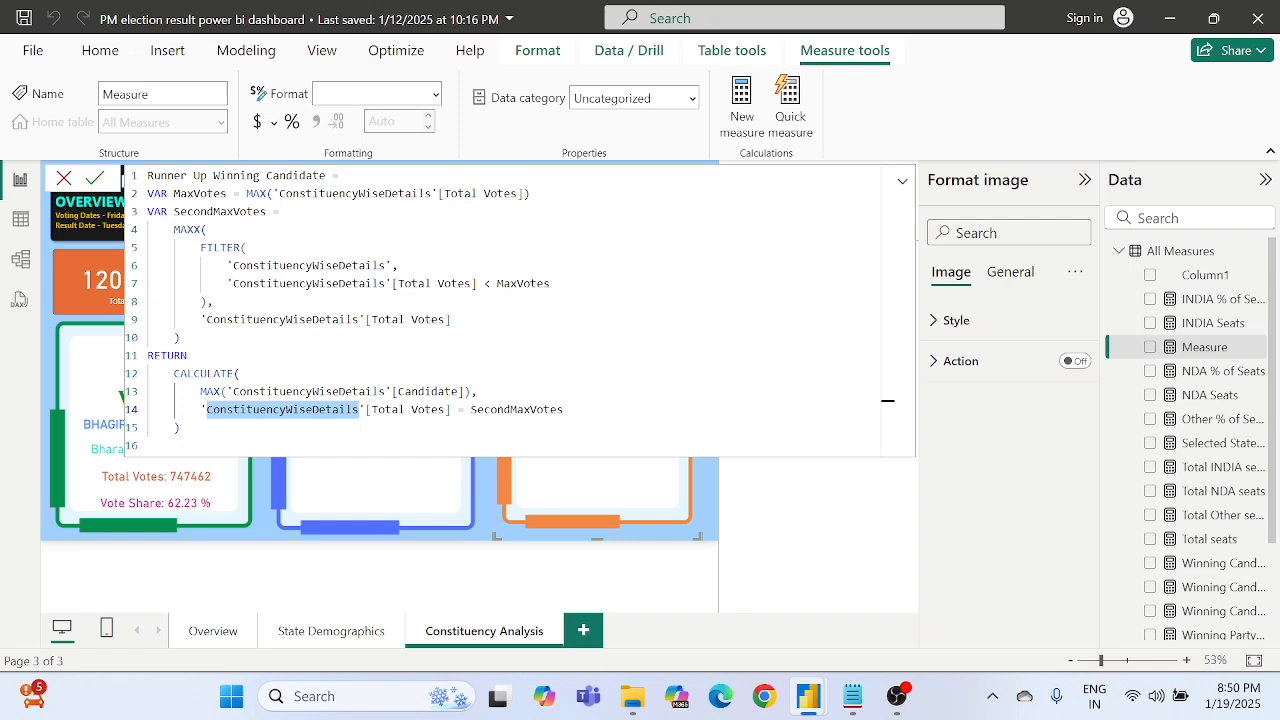
pyautogui.doubleClick(376, 409)
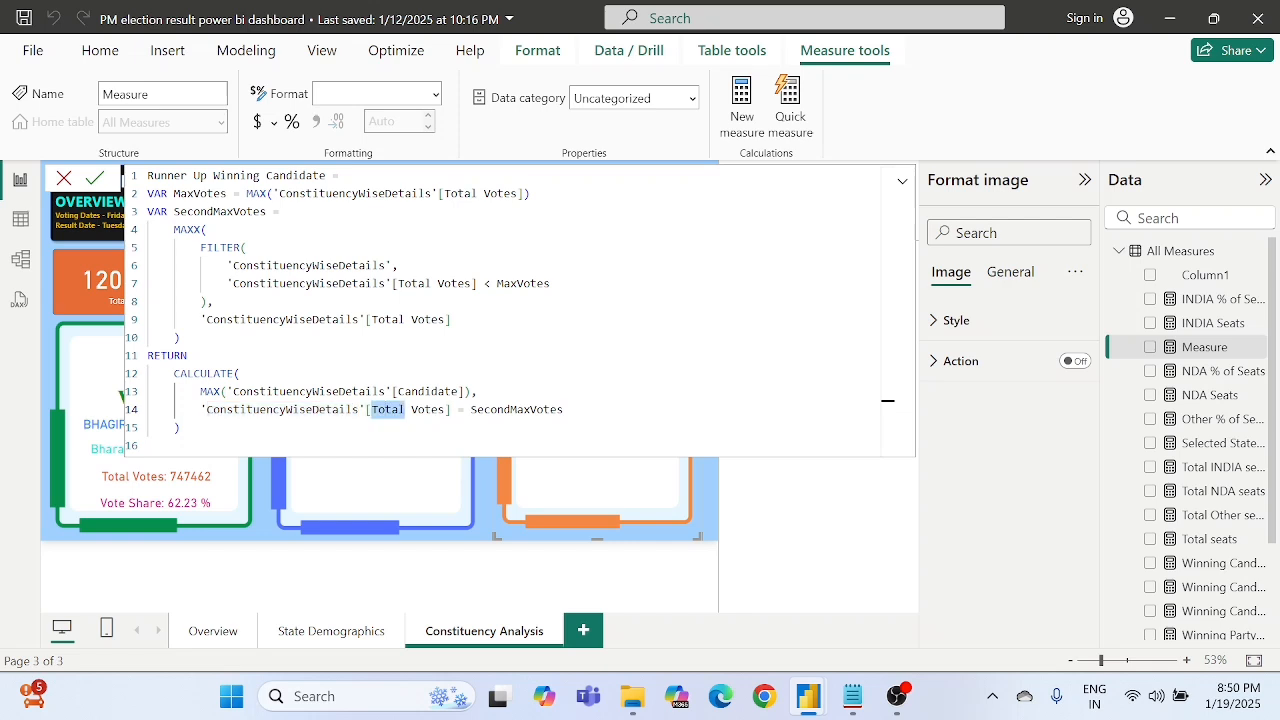
pyautogui.click(398, 391)
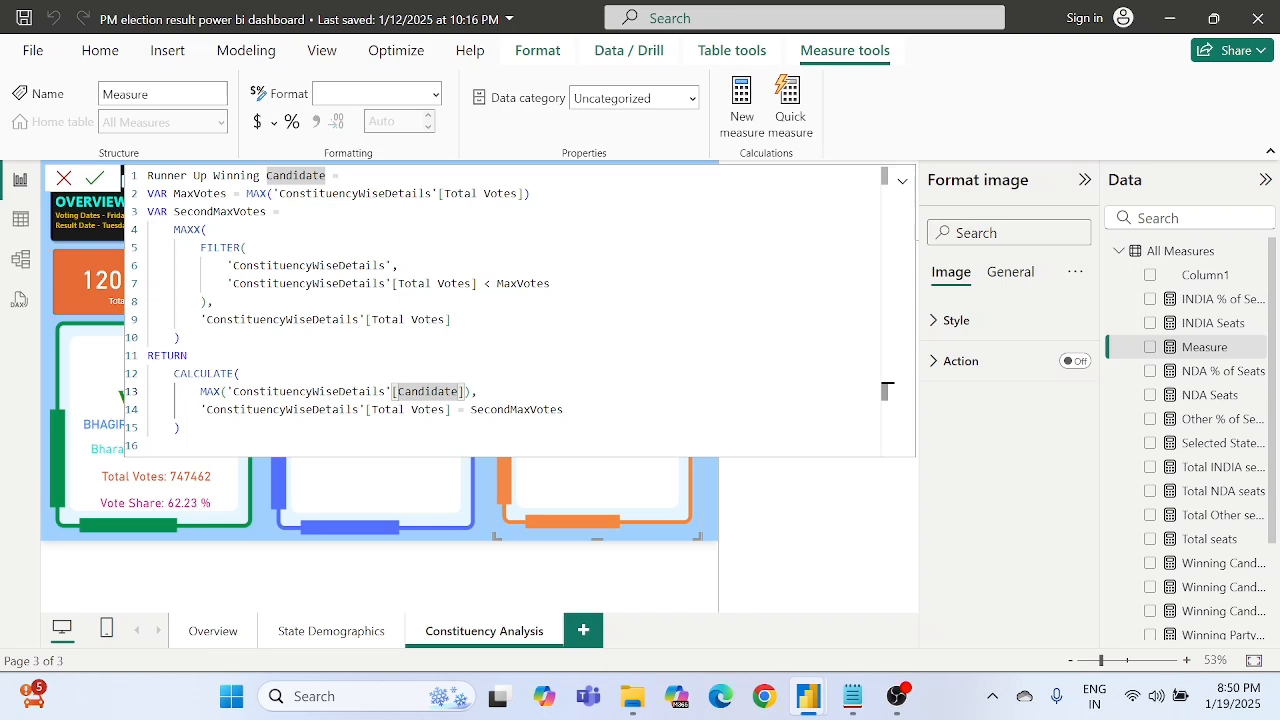
# - Commit the Runner Up Winning Candidate measure and return to the report page
pyautogui.click(96, 180)
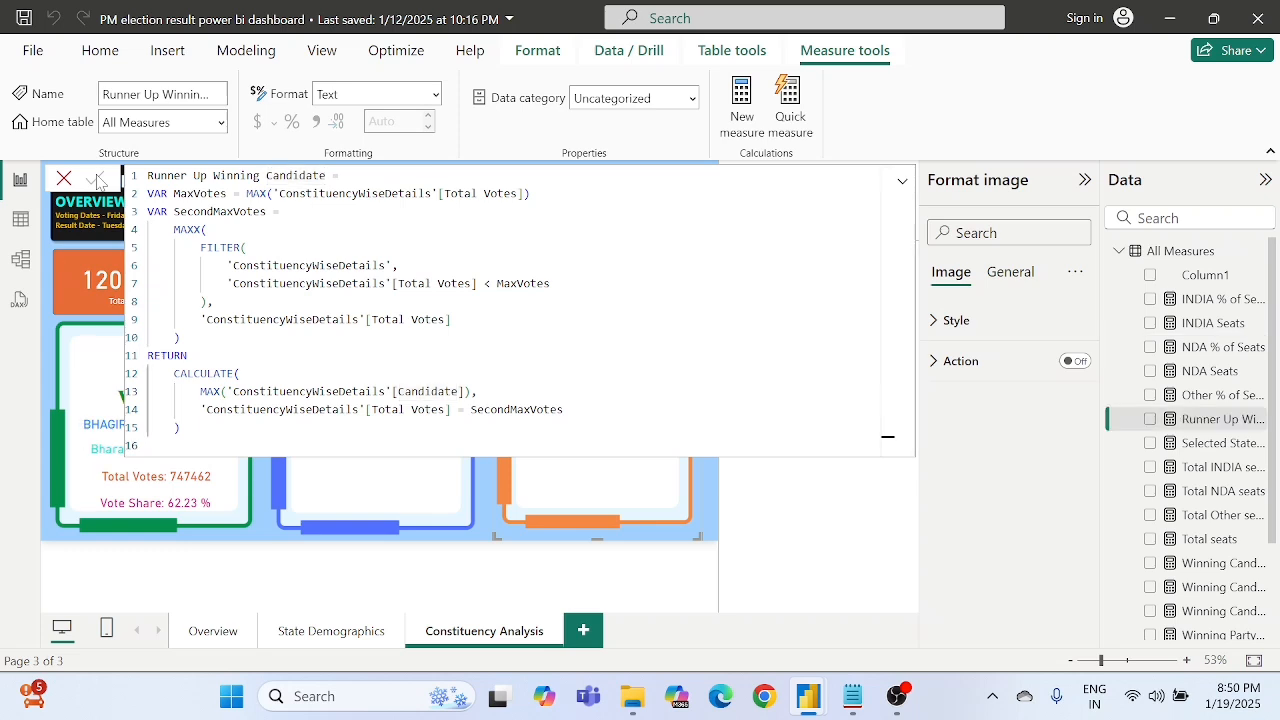
pyautogui.click(714, 501)
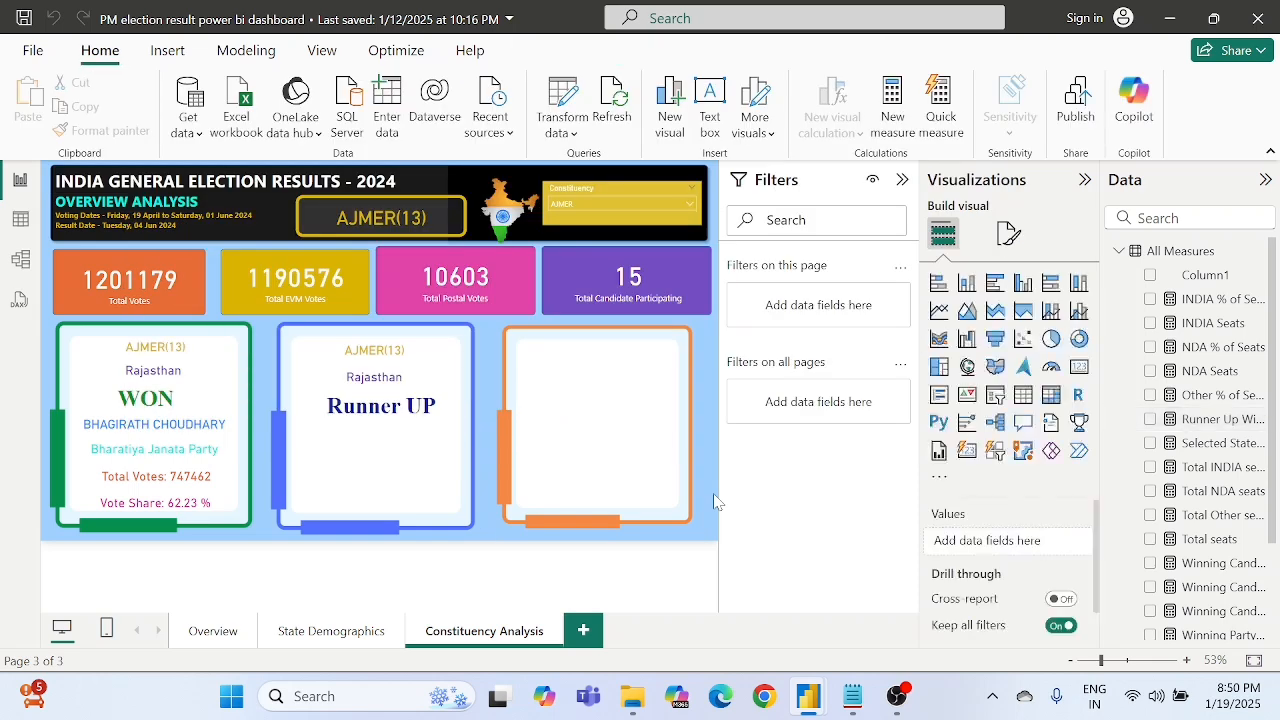
# - Duplicate the winning candidate name card from the green frame and place the copy under the Runner UP heading in the blue frame
pyautogui.click(204, 429)
pyautogui.hotkey('ctrl', 'c')
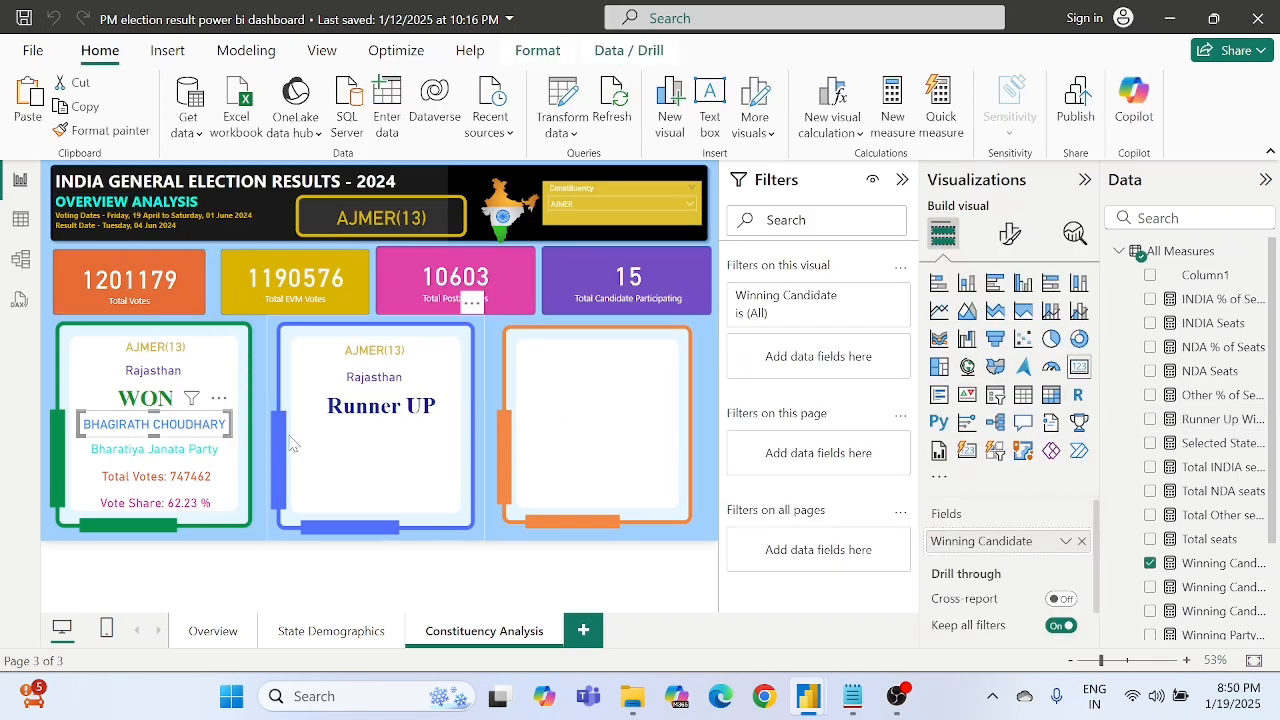
pyautogui.hotkey('ctrl', 'v')
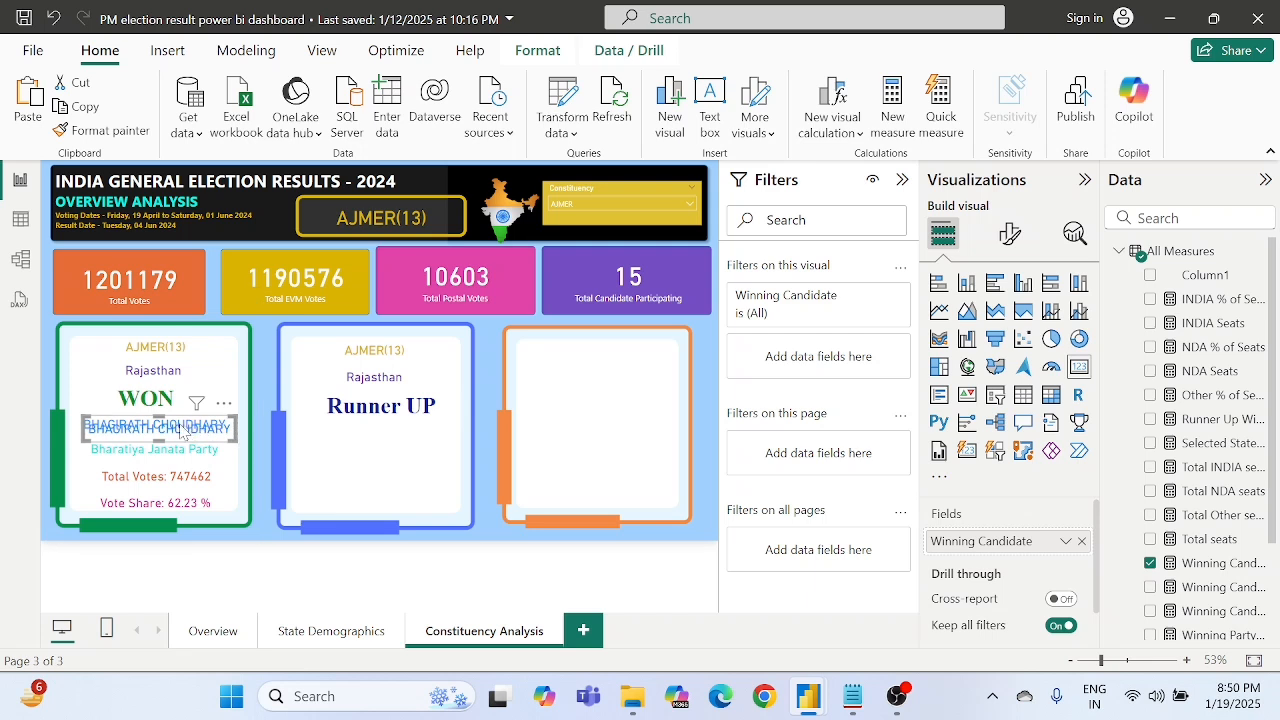
pyautogui.moveTo(190, 418); pyautogui.dragTo(393, 433)
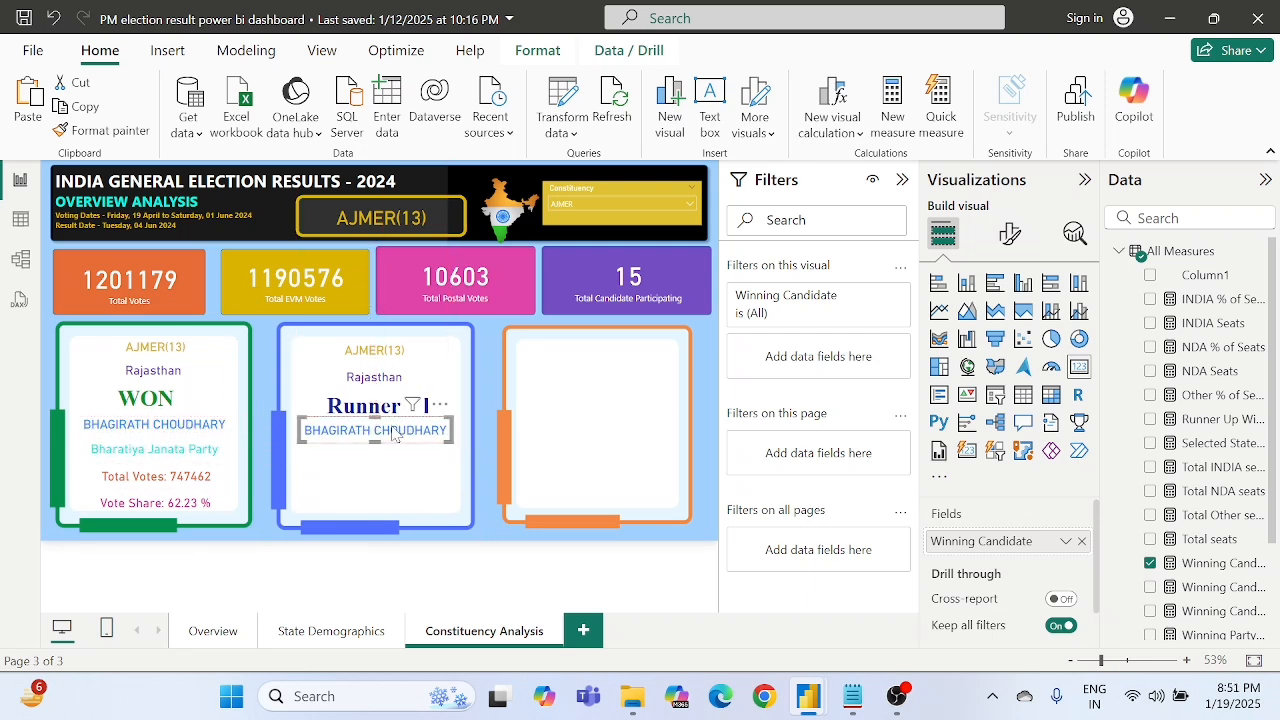
# - Replace the Winning Candidate field of the copied card with the Runner Up Winning Candidate measure
pyautogui.click(1070, 541)
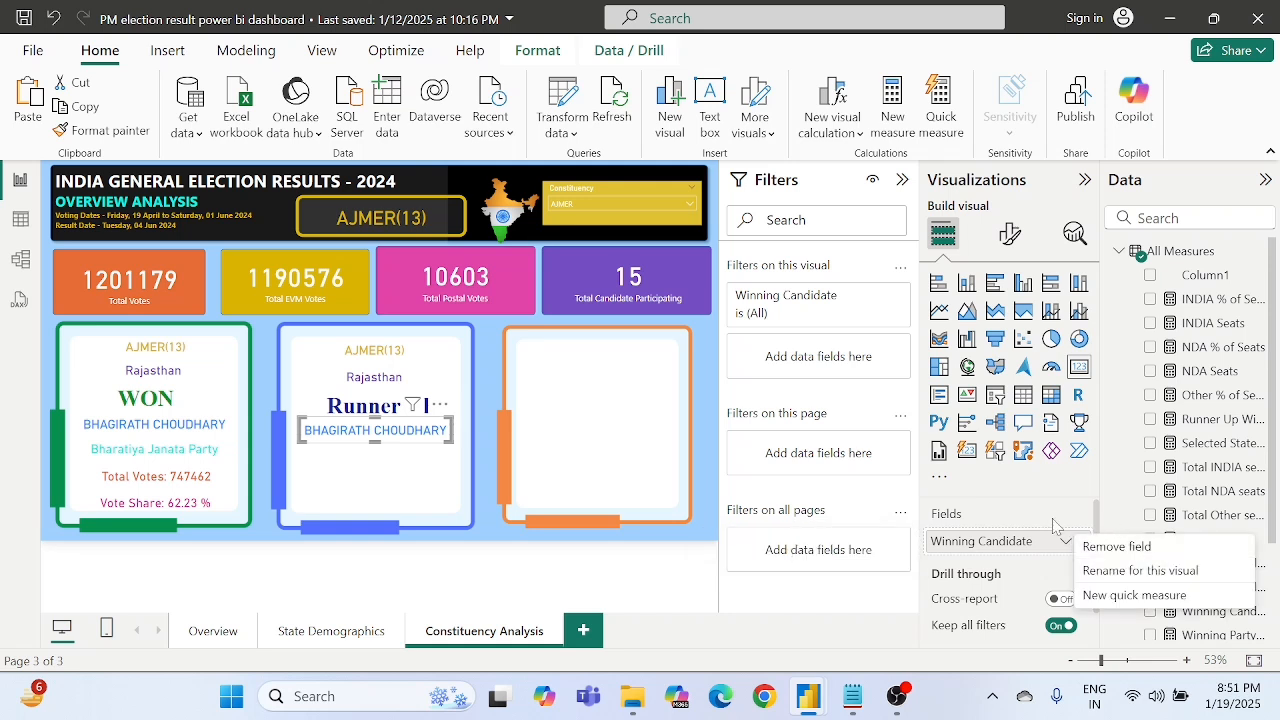
pyautogui.click(1050, 515)
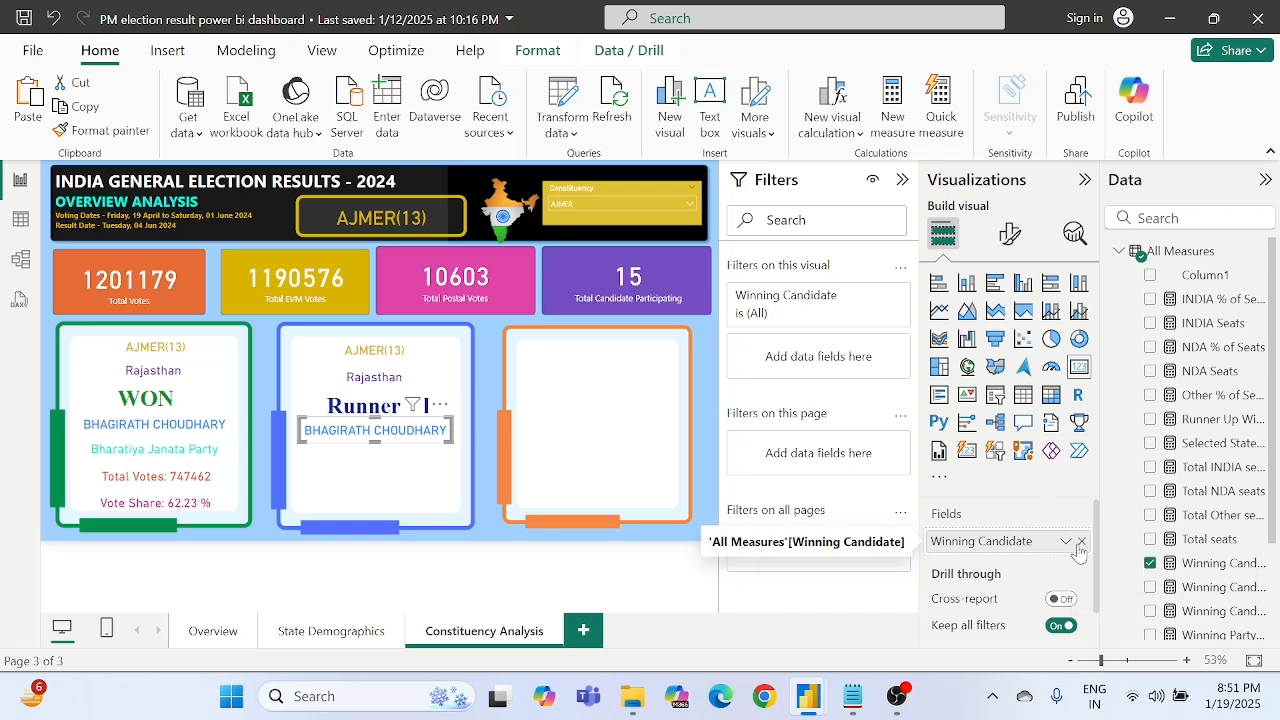
pyautogui.click(1081, 541)
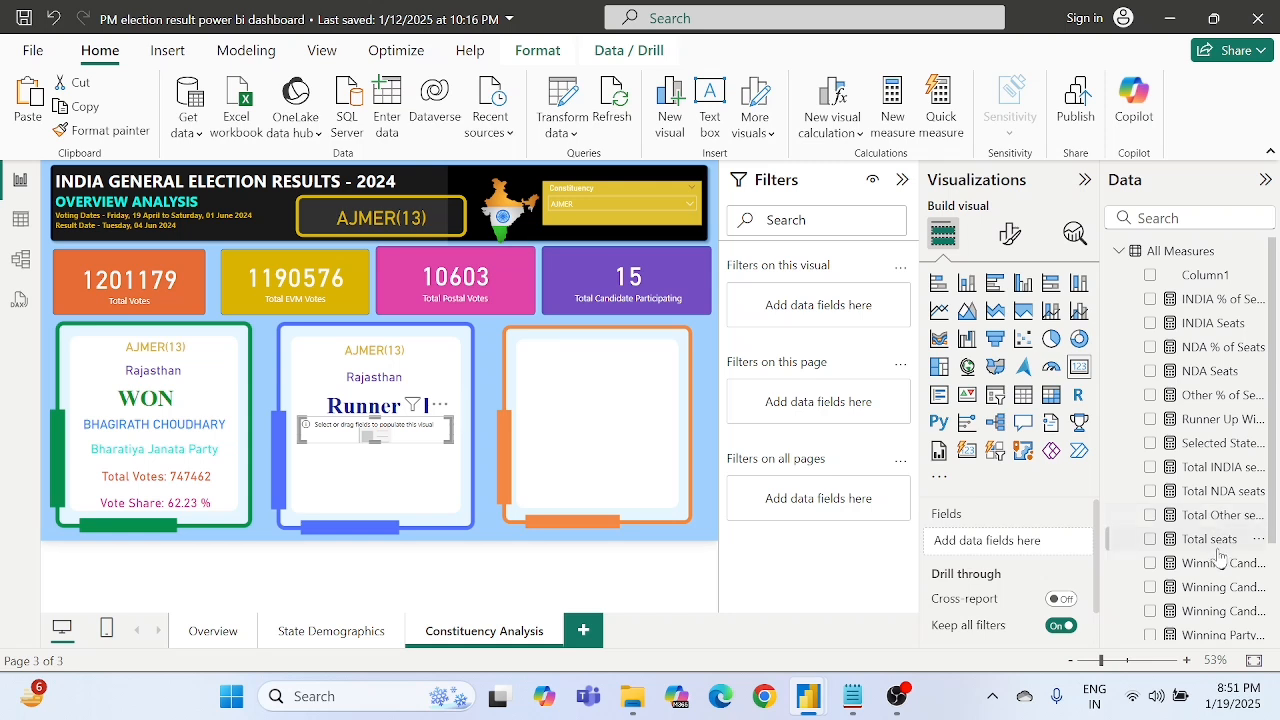
pyautogui.scroll(-2, 1218, 555)
pyautogui.scroll(3, 1222, 520)
pyautogui.moveTo(1208, 424); pyautogui.dragTo(1012, 540)
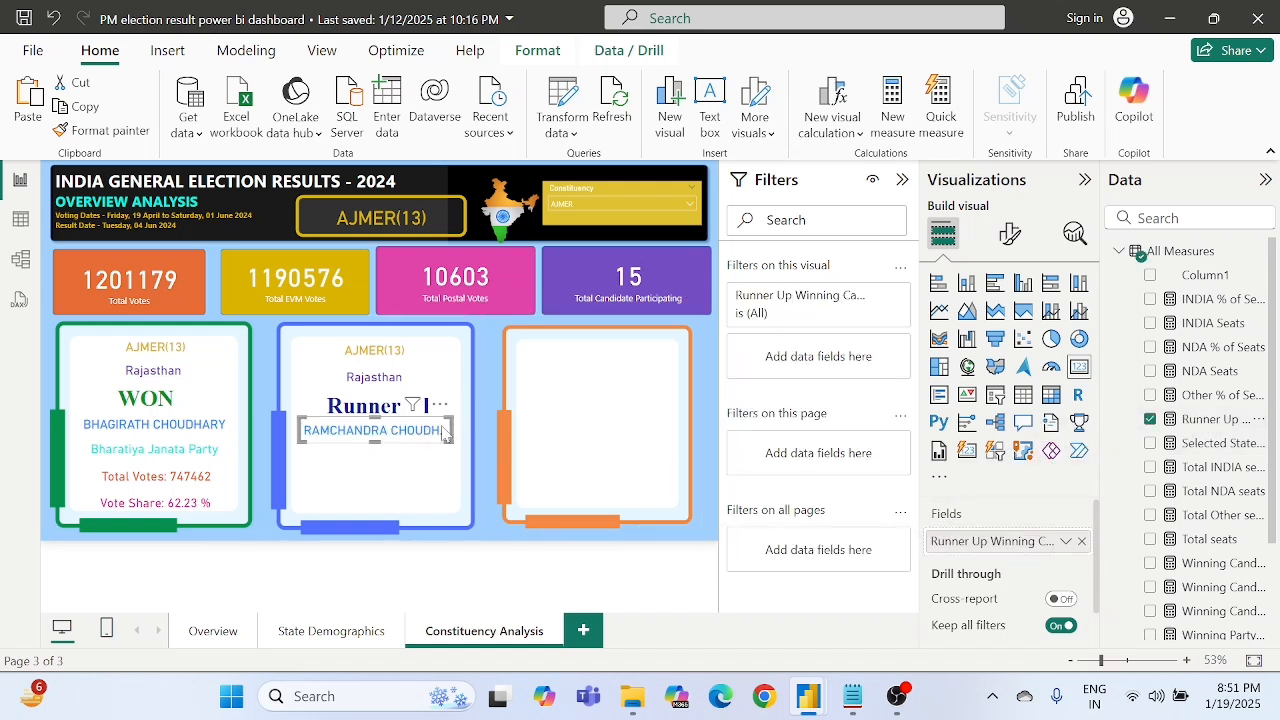
# - Shift the blue frame slightly left, then move the runner-up name card left and widen it to fit the full name inside the frame
pyautogui.moveTo(454, 430); pyautogui.dragTo(458, 436)
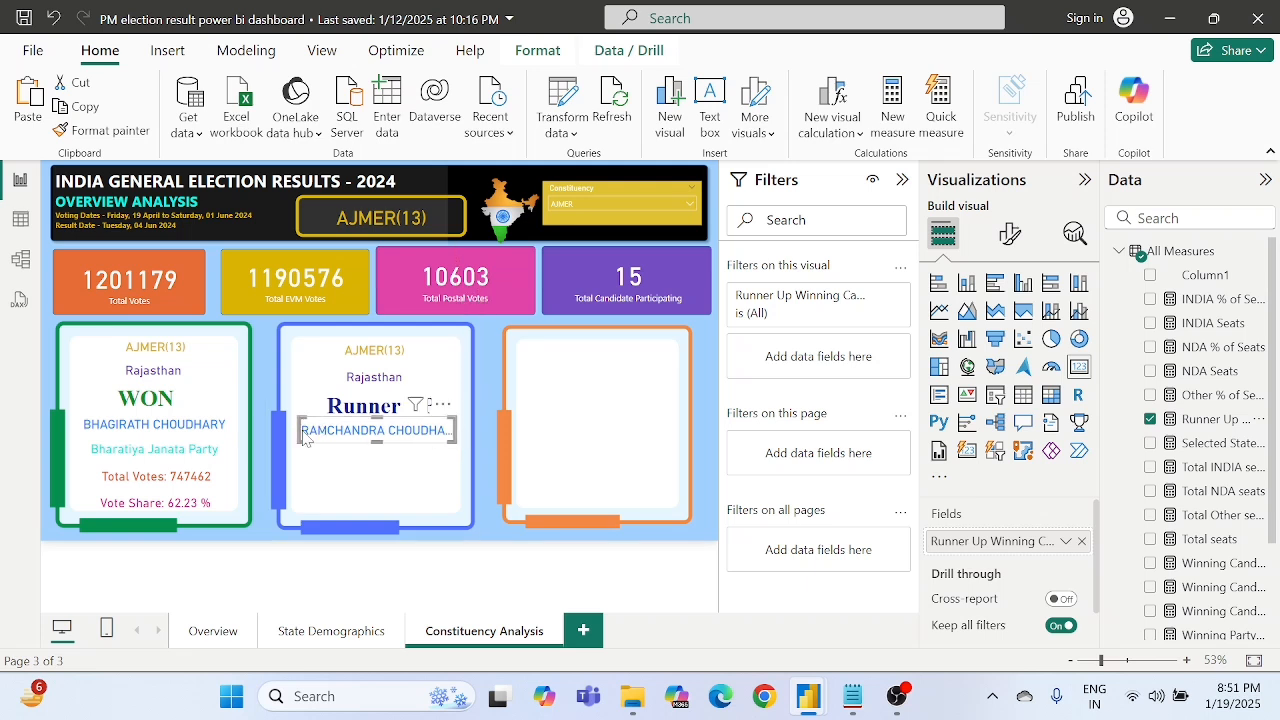
pyautogui.moveTo(289, 430); pyautogui.dragTo(280, 434)
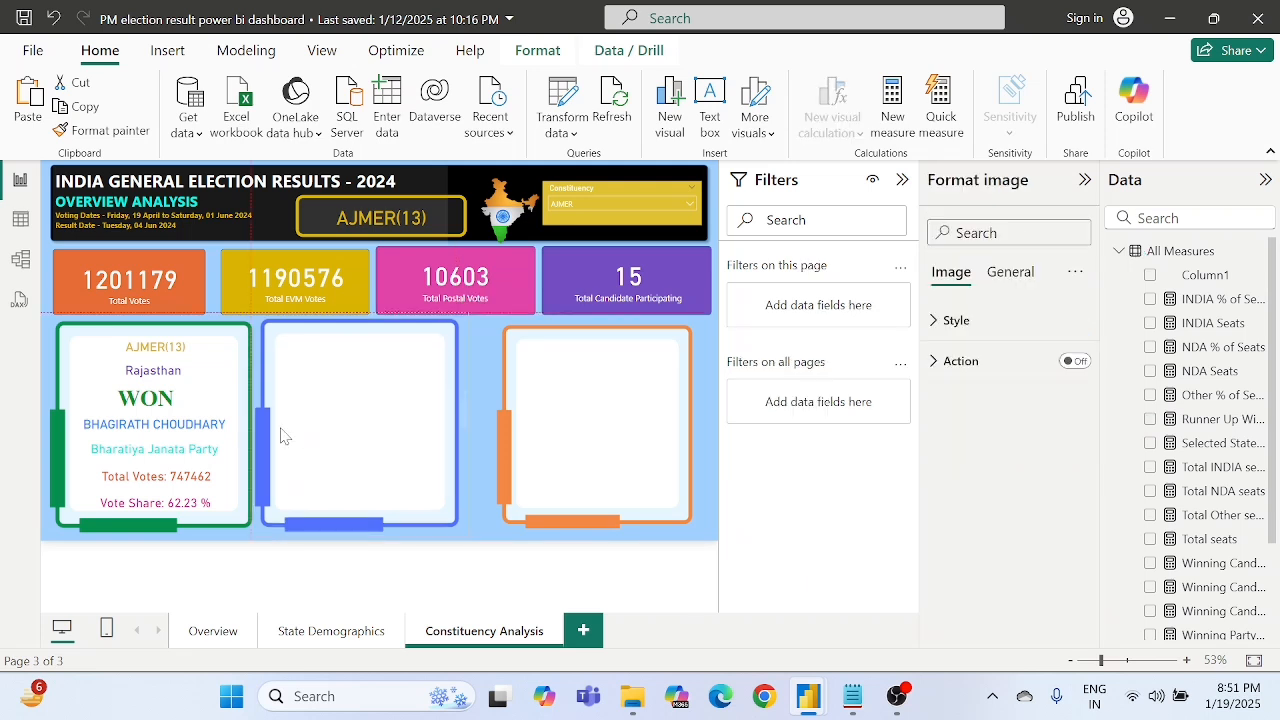
pyautogui.click(481, 455)
pyautogui.click(404, 443)
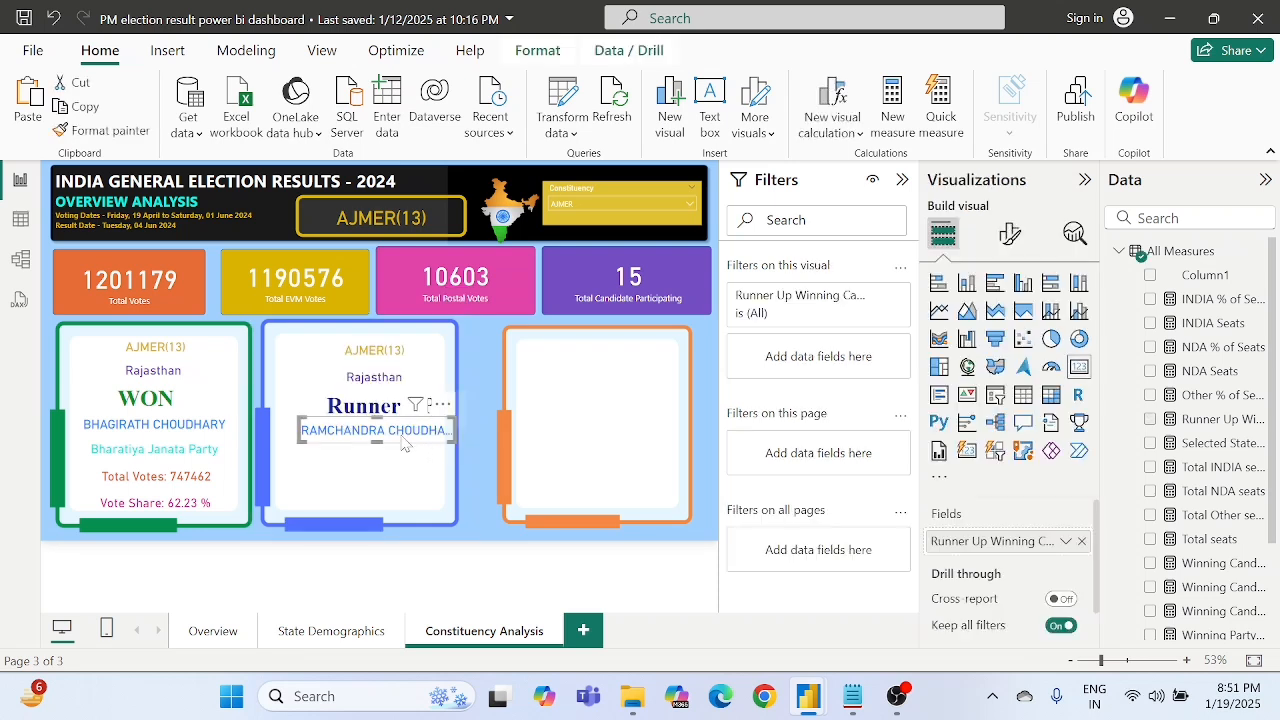
pyautogui.press('Left')
pyautogui.press('Left')
pyautogui.press('Left')
pyautogui.press('Left')
pyautogui.press('Left')
pyautogui.press('Left')
pyautogui.press('Left')
pyautogui.press('Left')
pyautogui.press('Left')
pyautogui.press('Left')
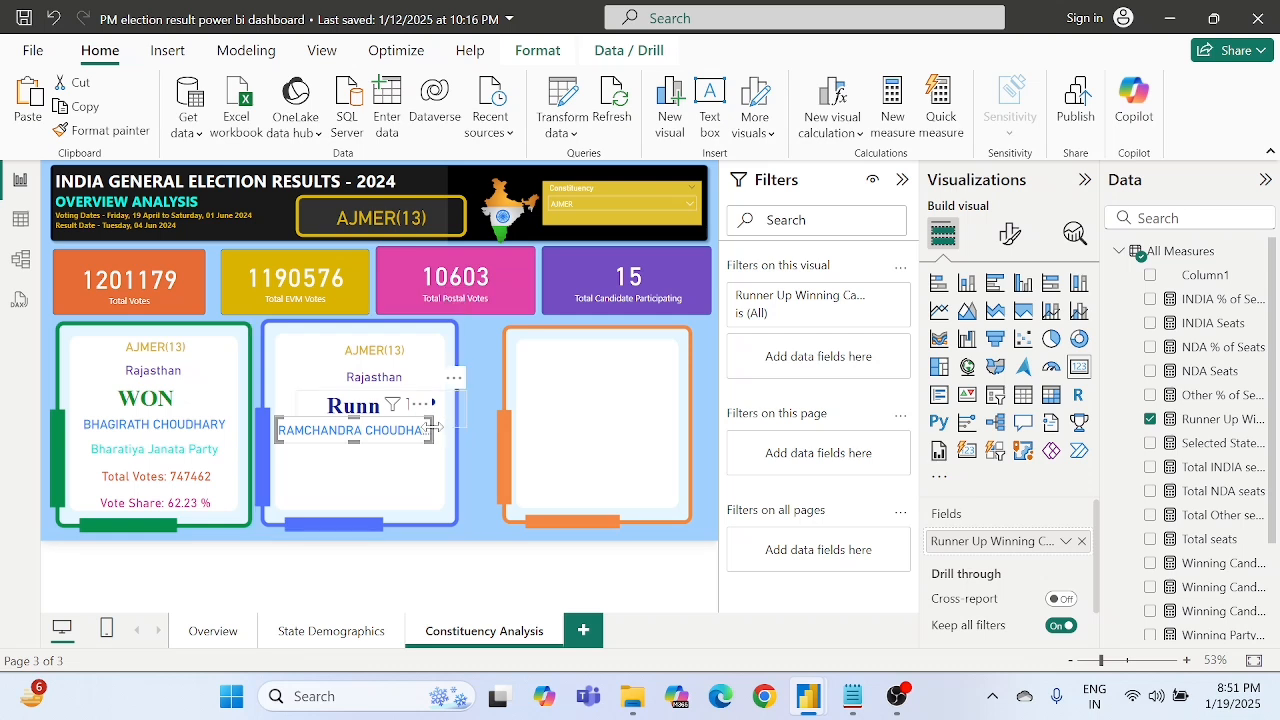
pyautogui.moveTo(435, 427); pyautogui.dragTo(443, 425)
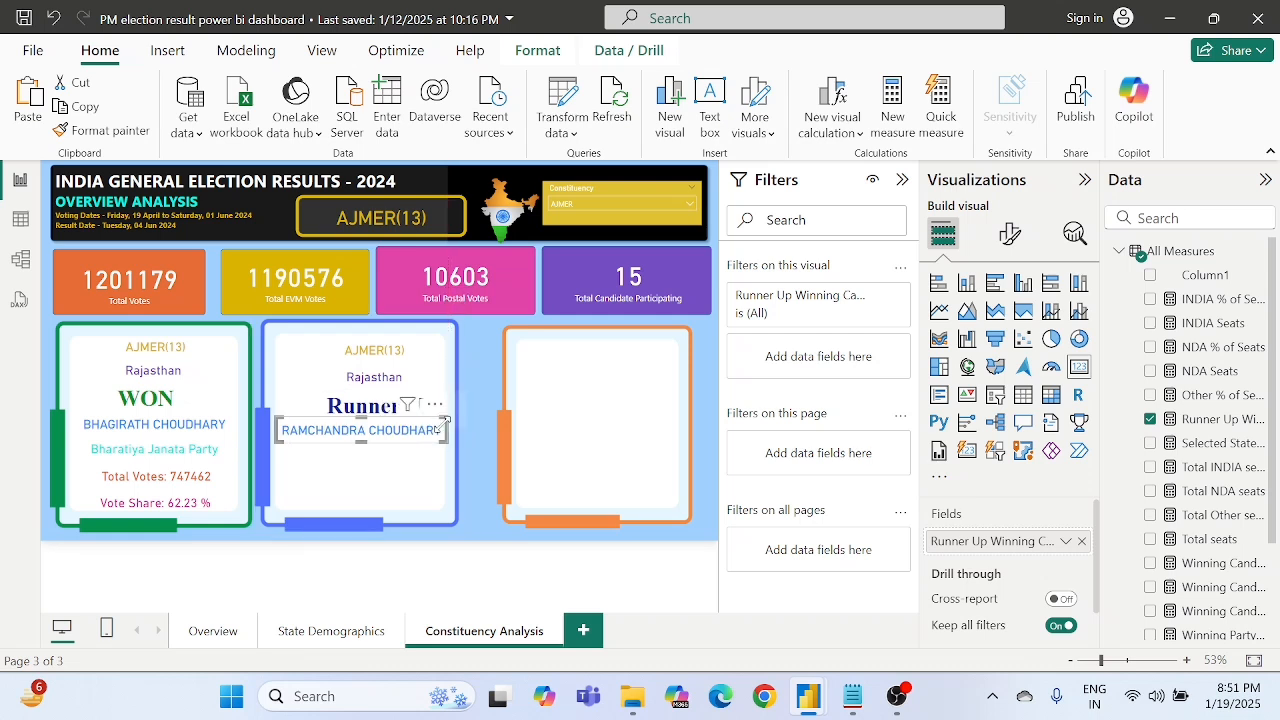
pyautogui.click(479, 504)
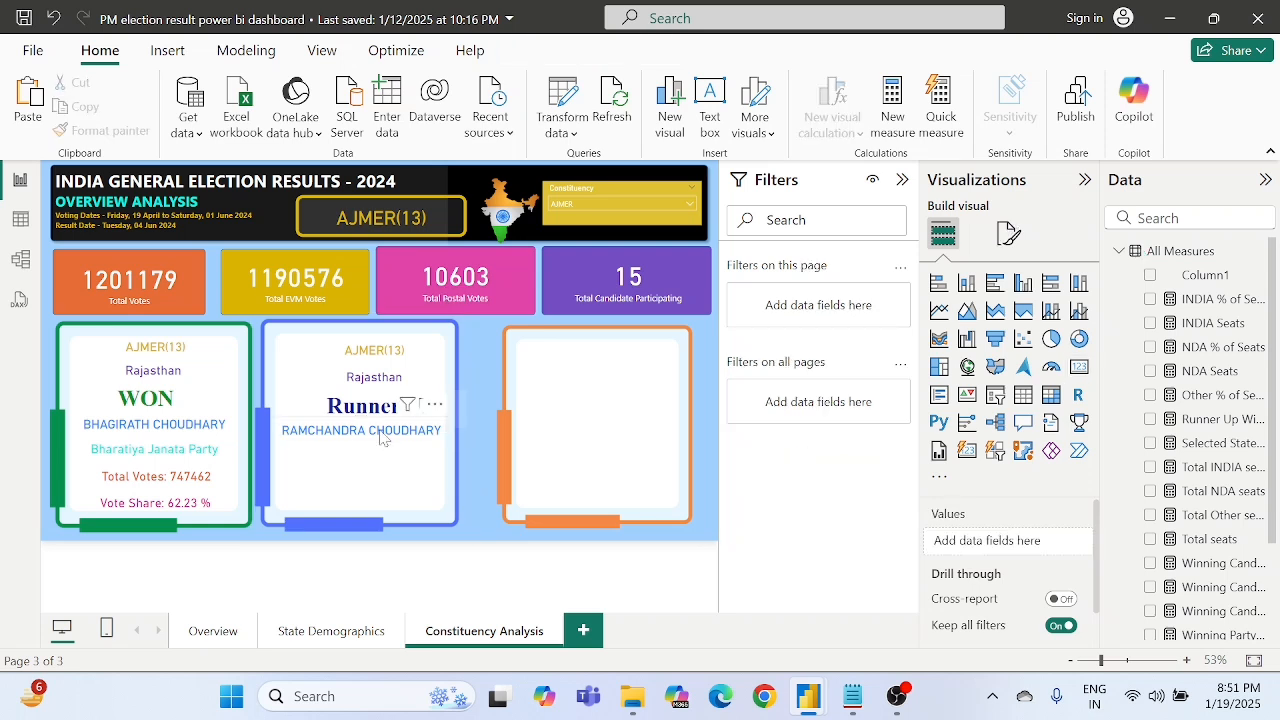
# - Move the Runner UP text box left to center it above the runner-up name card in the blue frame
pyautogui.click(355, 405)
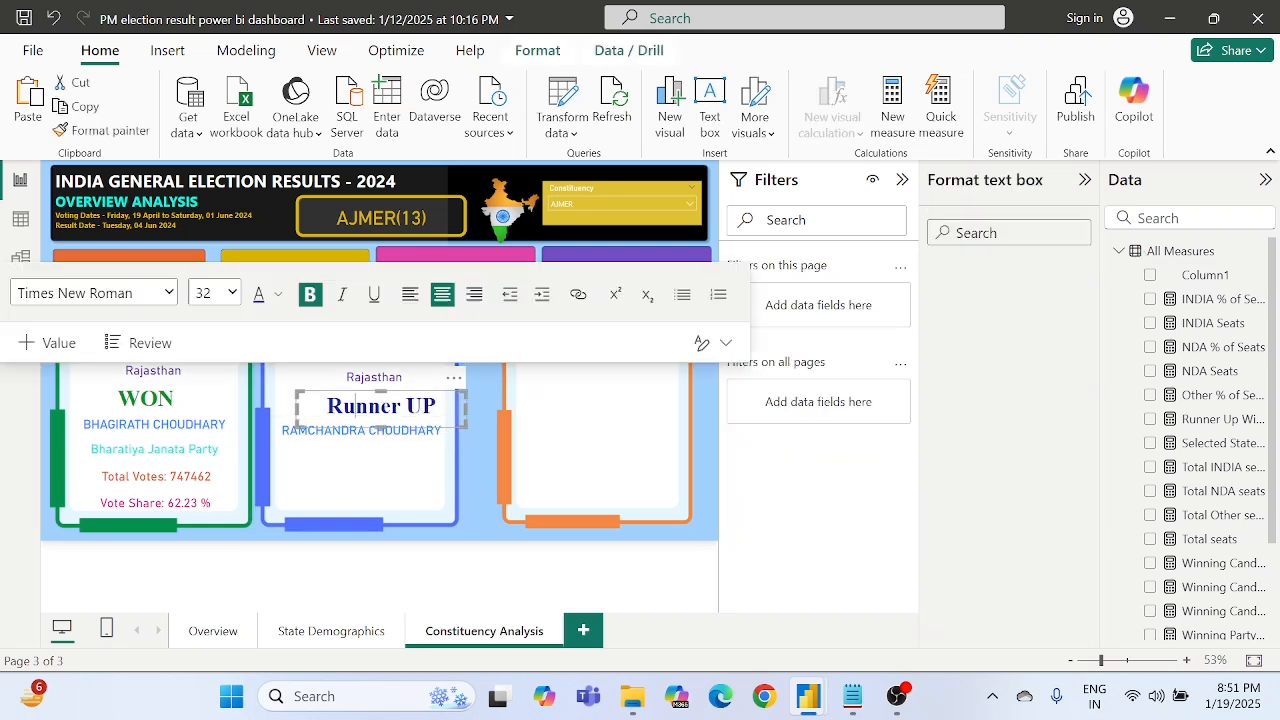
pyautogui.moveTo(449, 375); pyautogui.dragTo(429, 376)
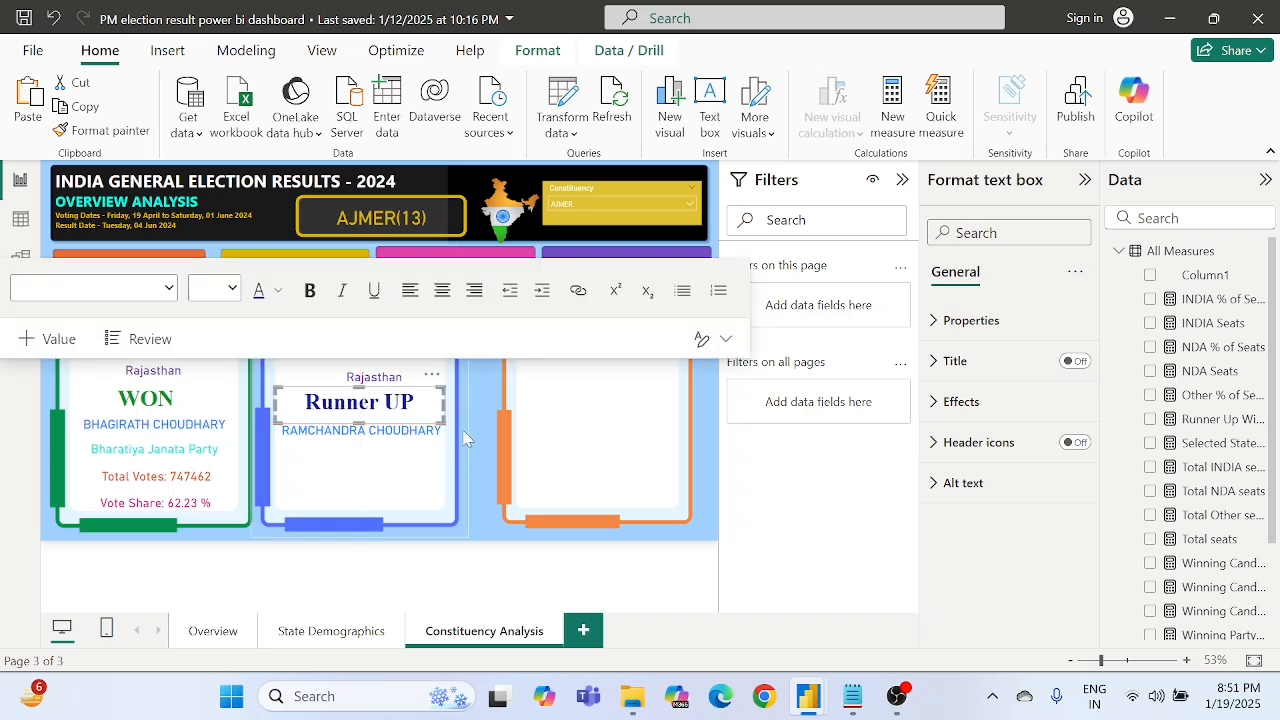
pyautogui.click(477, 512)
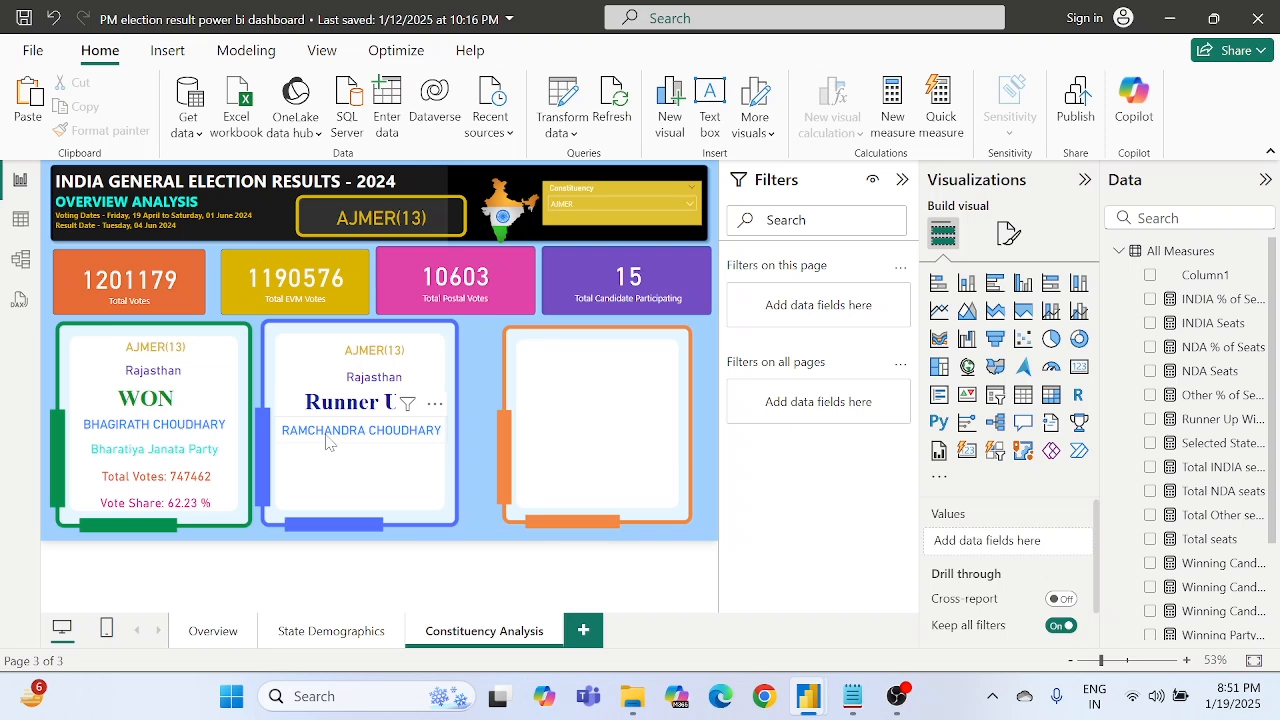
# - Duplicate the Winning Party Name card from the green frame and place the copy below the runner-up name
pyautogui.click(186, 462)
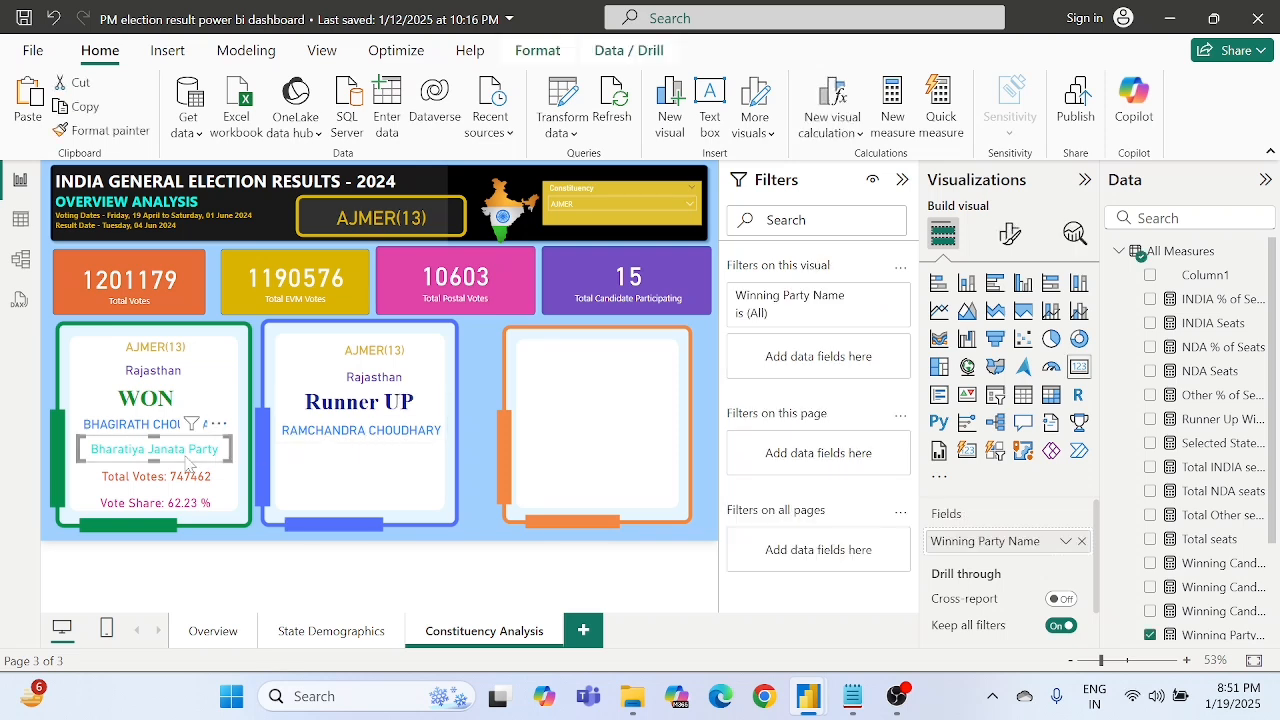
pyautogui.hotkey('ctrl', 'c')
pyautogui.hotkey('ctrl', 'v')
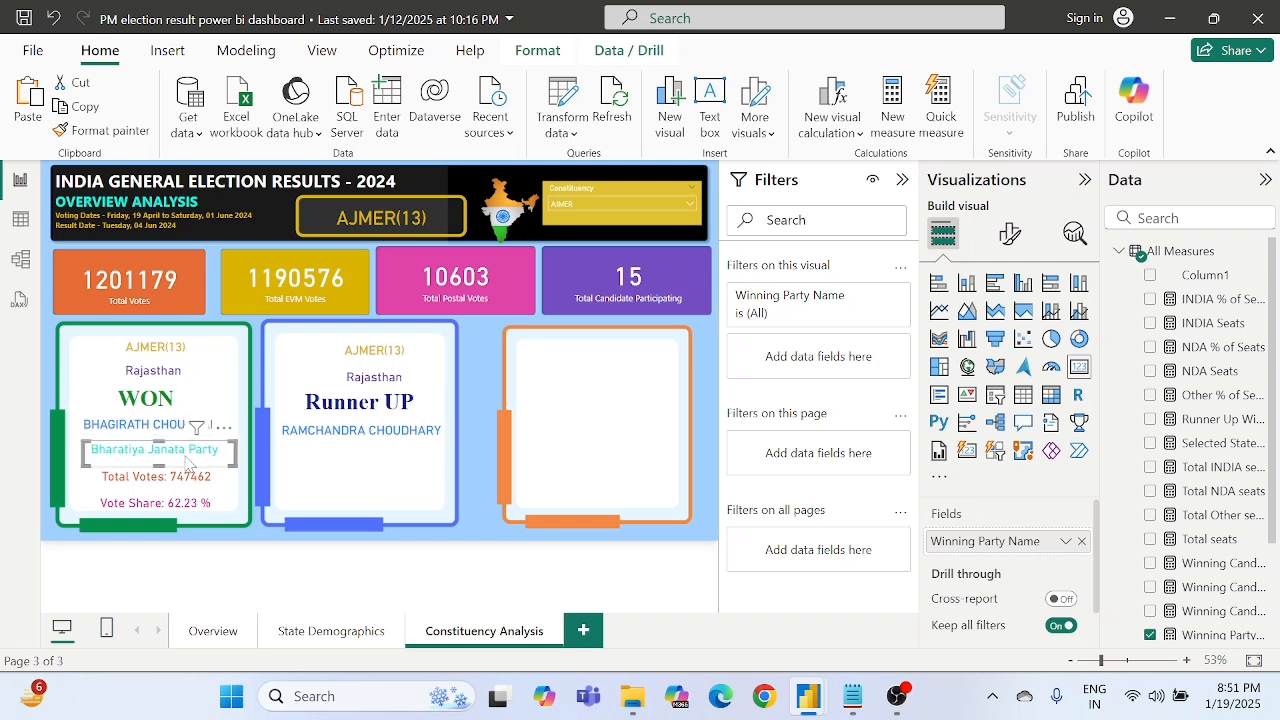
pyautogui.moveTo(186, 462); pyautogui.dragTo(375, 463)
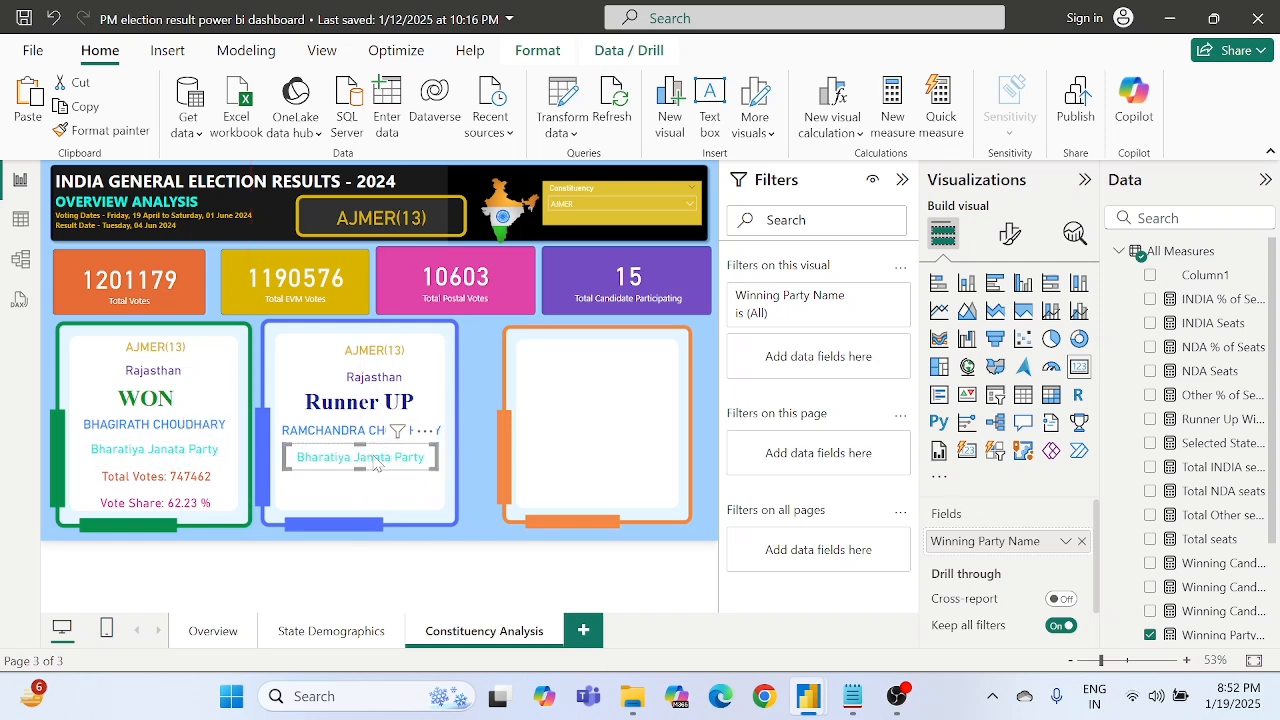
# - Duplicate the winner's Total Votes card into the blue frame below the party name, and adjust the vertical spacing of both cards
pyautogui.click(181, 486)
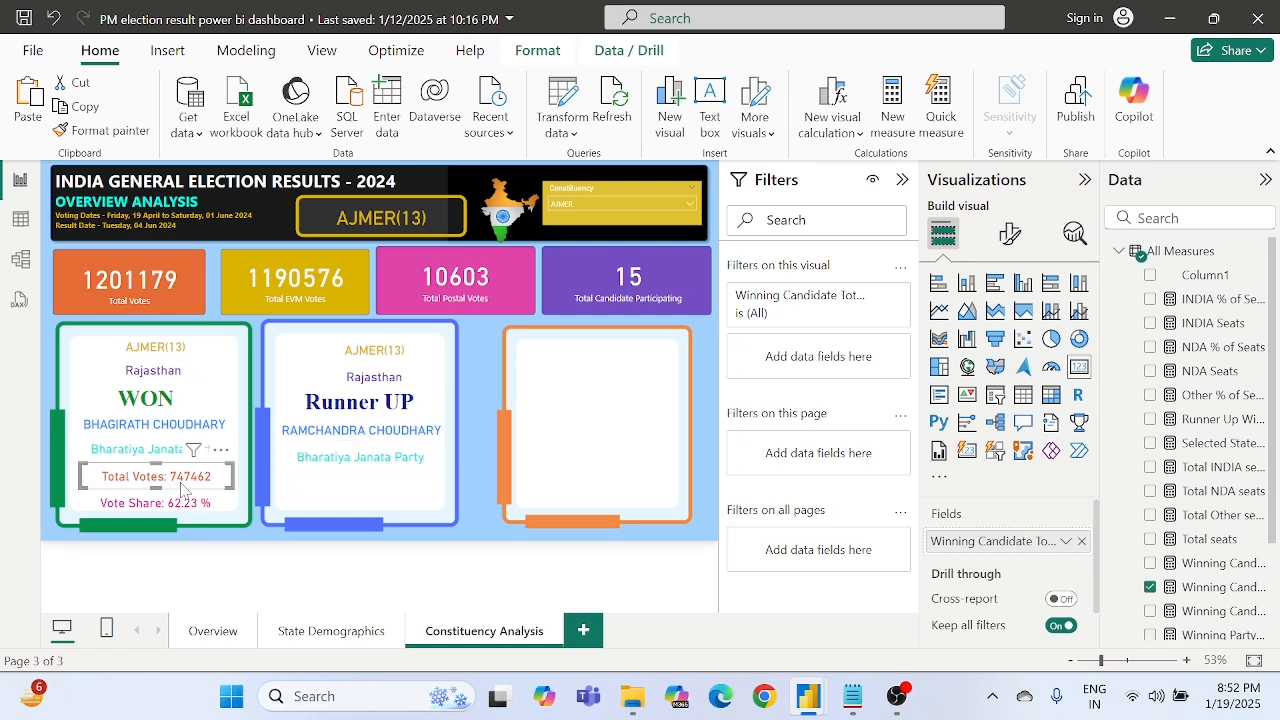
pyautogui.moveTo(181, 486); pyautogui.dragTo(367, 484)
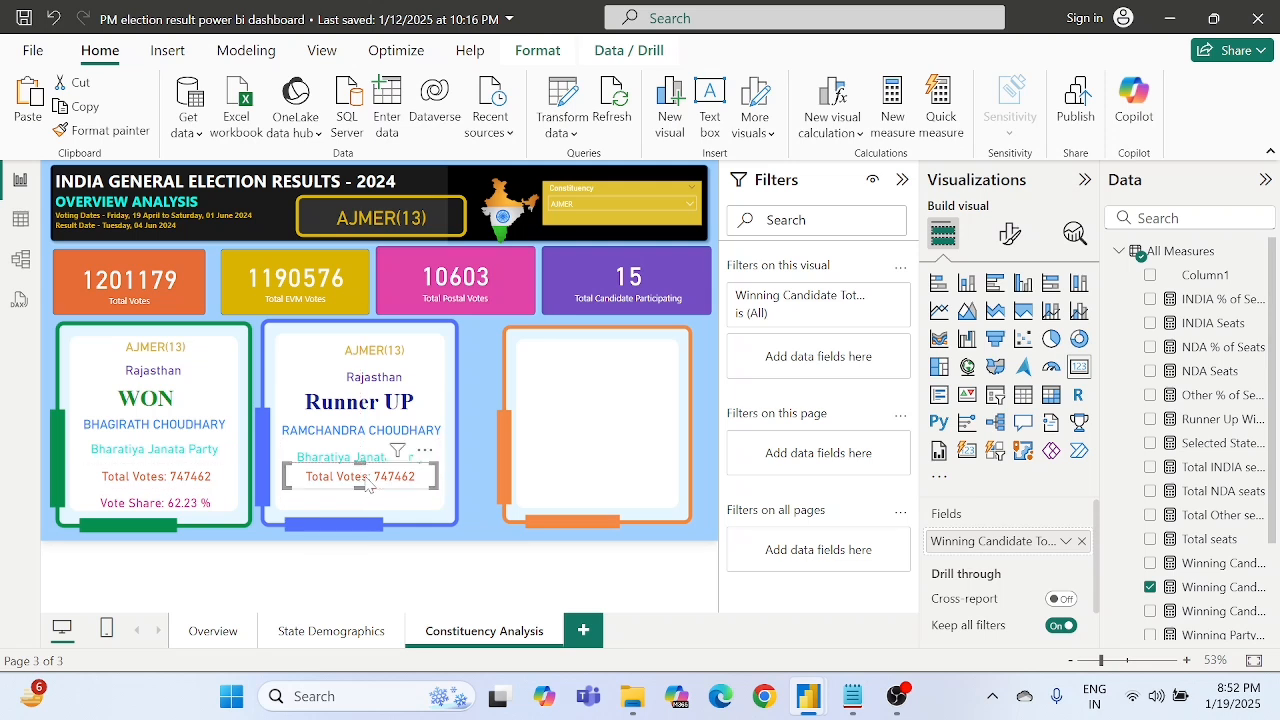
pyautogui.press('Down')
pyautogui.press('Down')
pyautogui.press('Down')
pyautogui.press('Down')
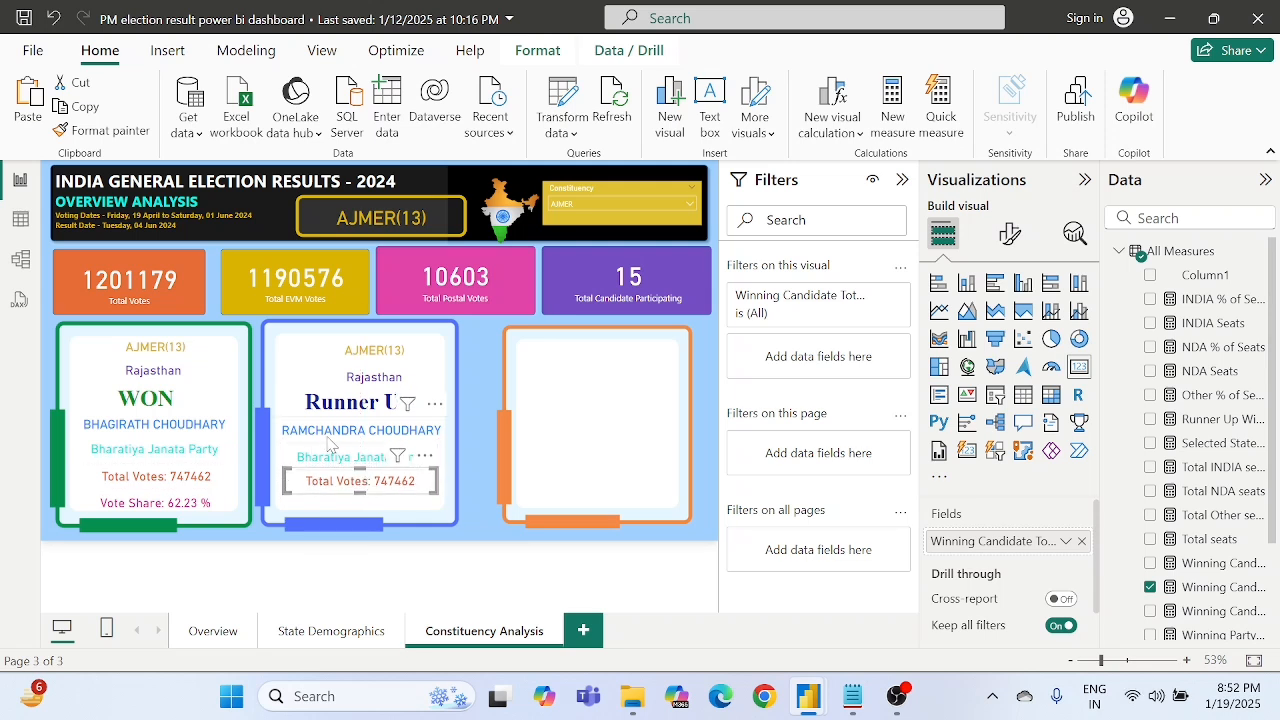
pyautogui.click(325, 461)
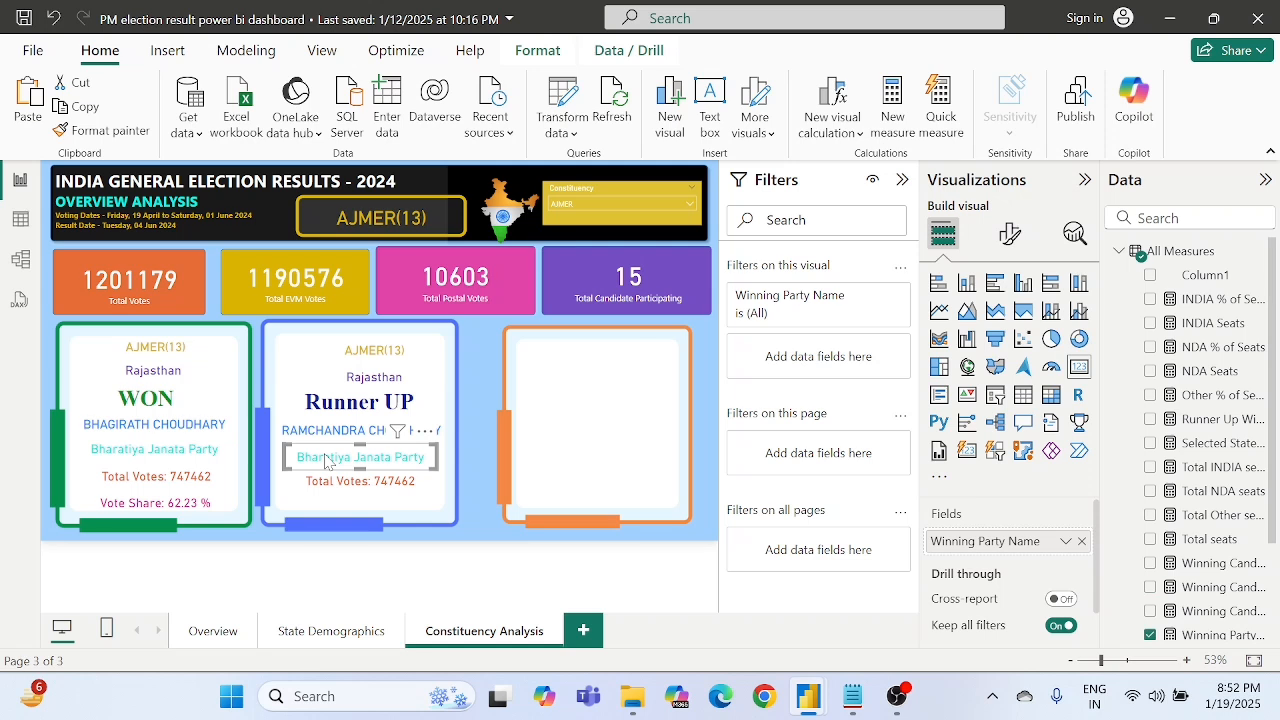
pyautogui.press('Up')
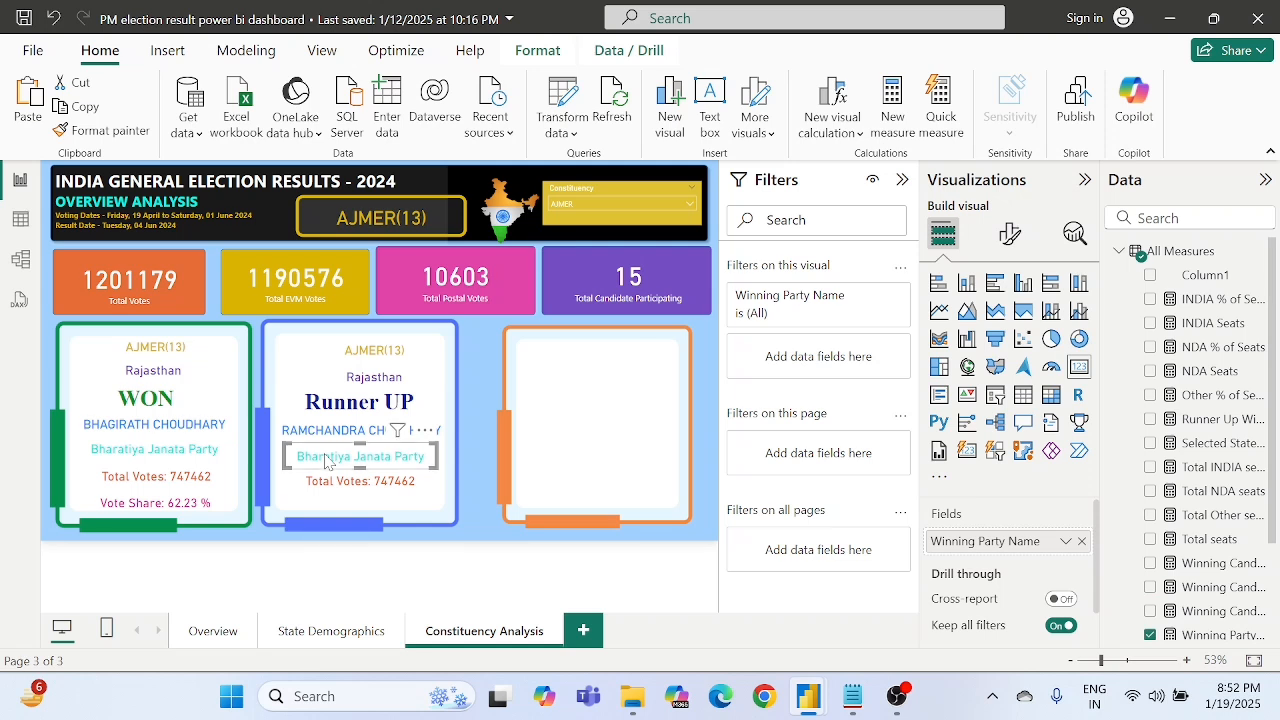
# - Duplicate the winner's Vote Share card and place the copy below Total Votes in the blue frame
pyautogui.click(183, 508)
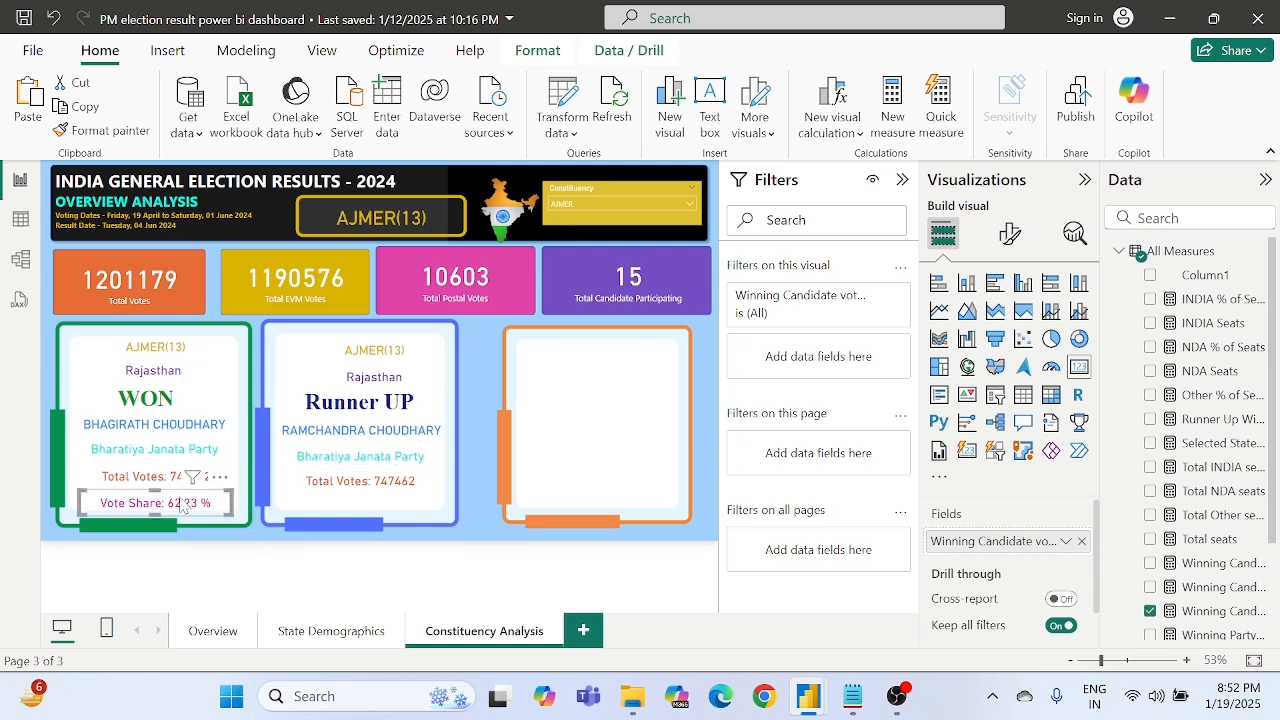
pyautogui.hotkey('ctrl', 'c')
pyautogui.hotkey('ctrl', 'v')
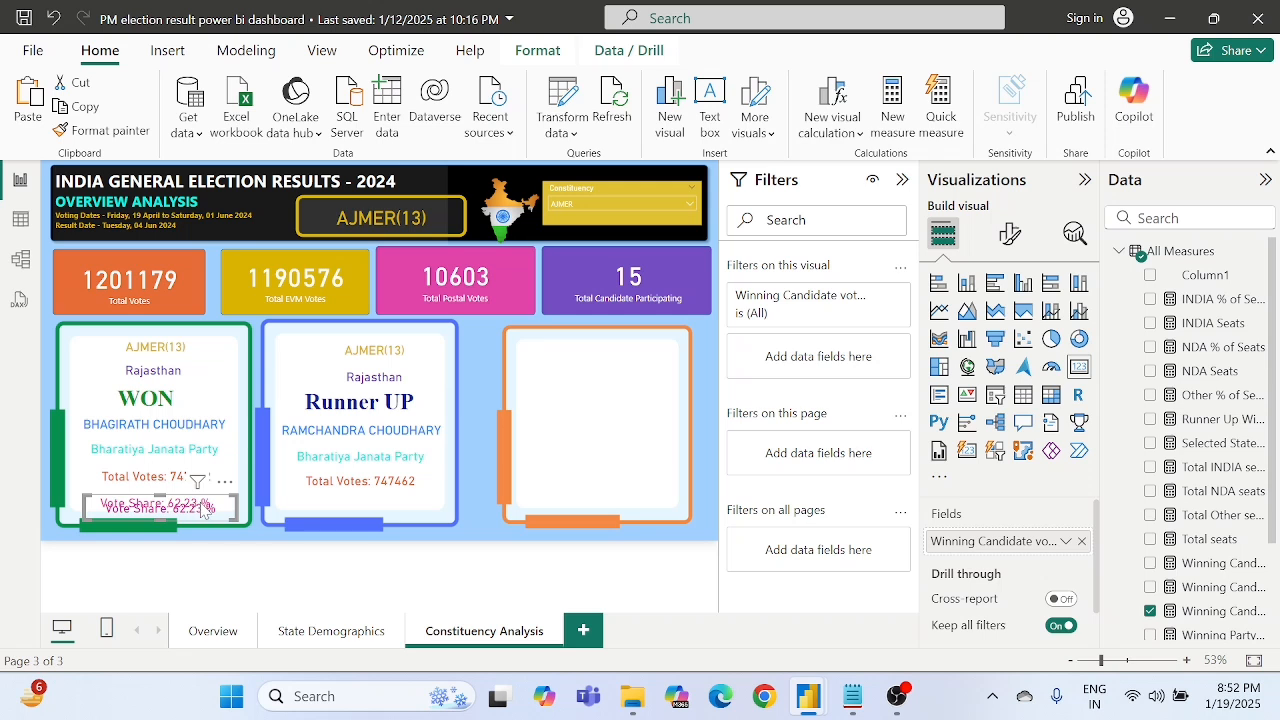
pyautogui.moveTo(203, 503); pyautogui.dragTo(393, 507)
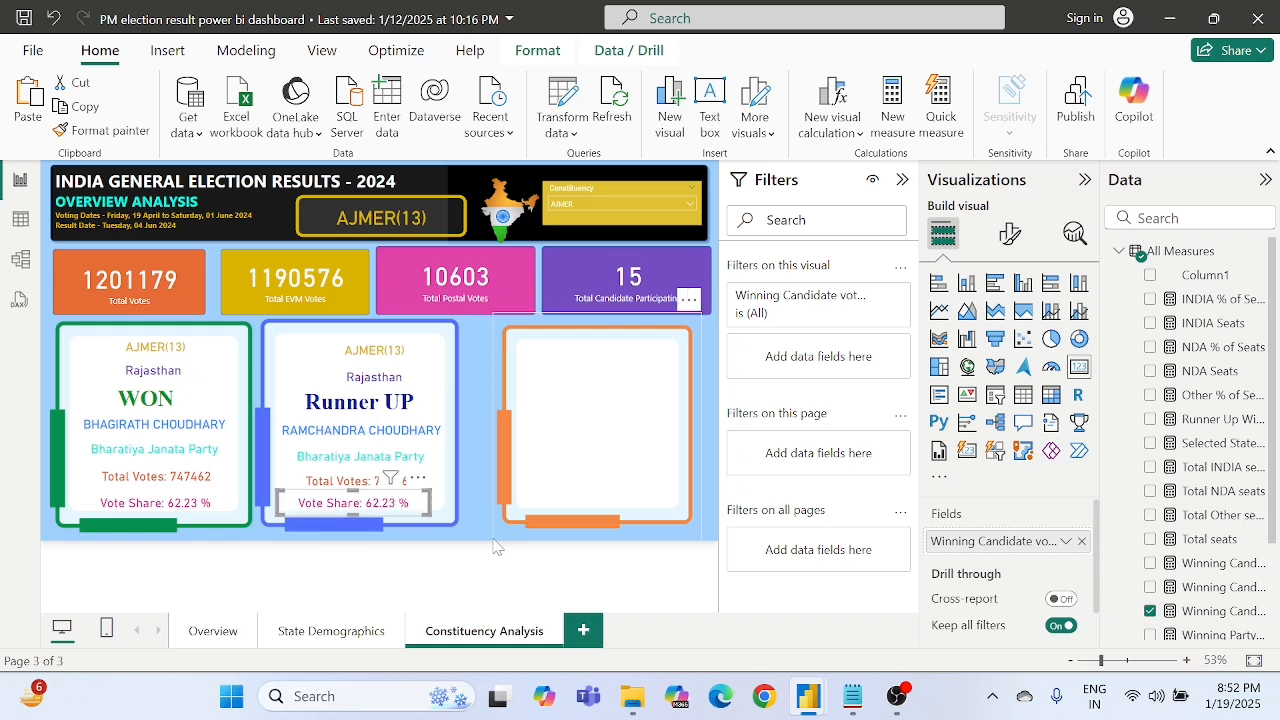
pyautogui.click(478, 492)
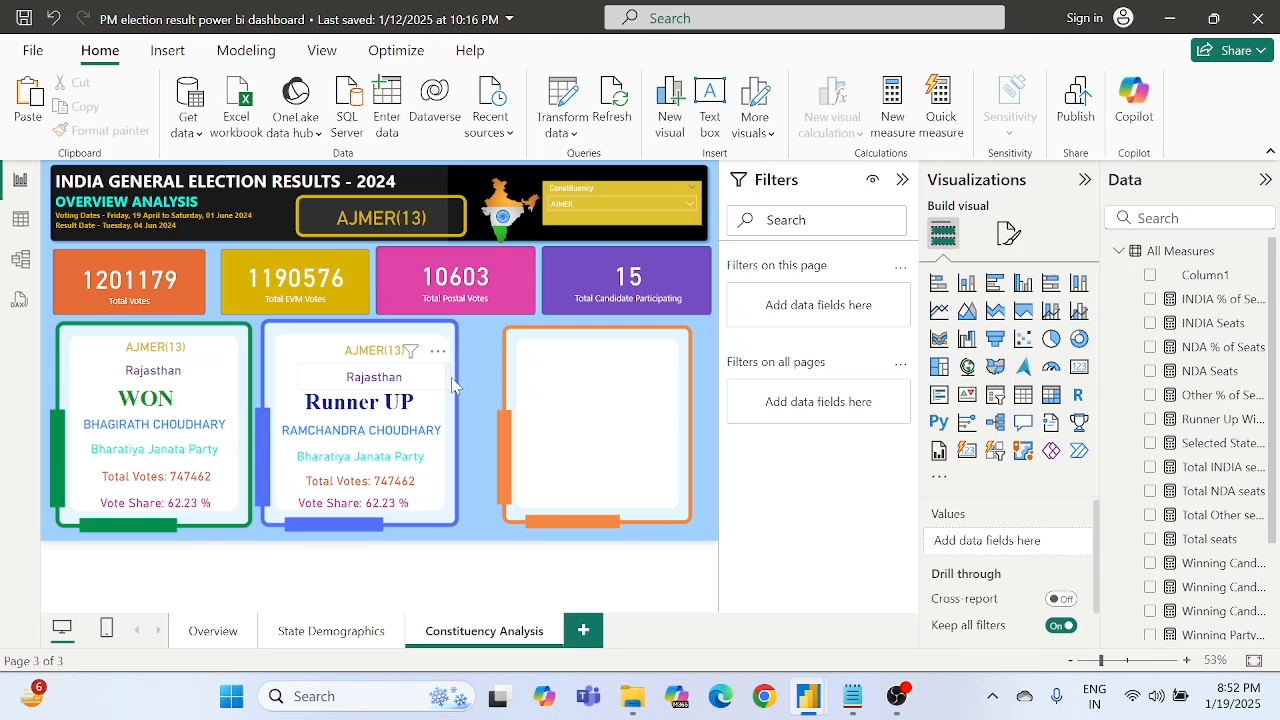
# - Shift the blue frame slightly right and move the runner-up name card right to center it in the frame
pyautogui.click(270, 343)
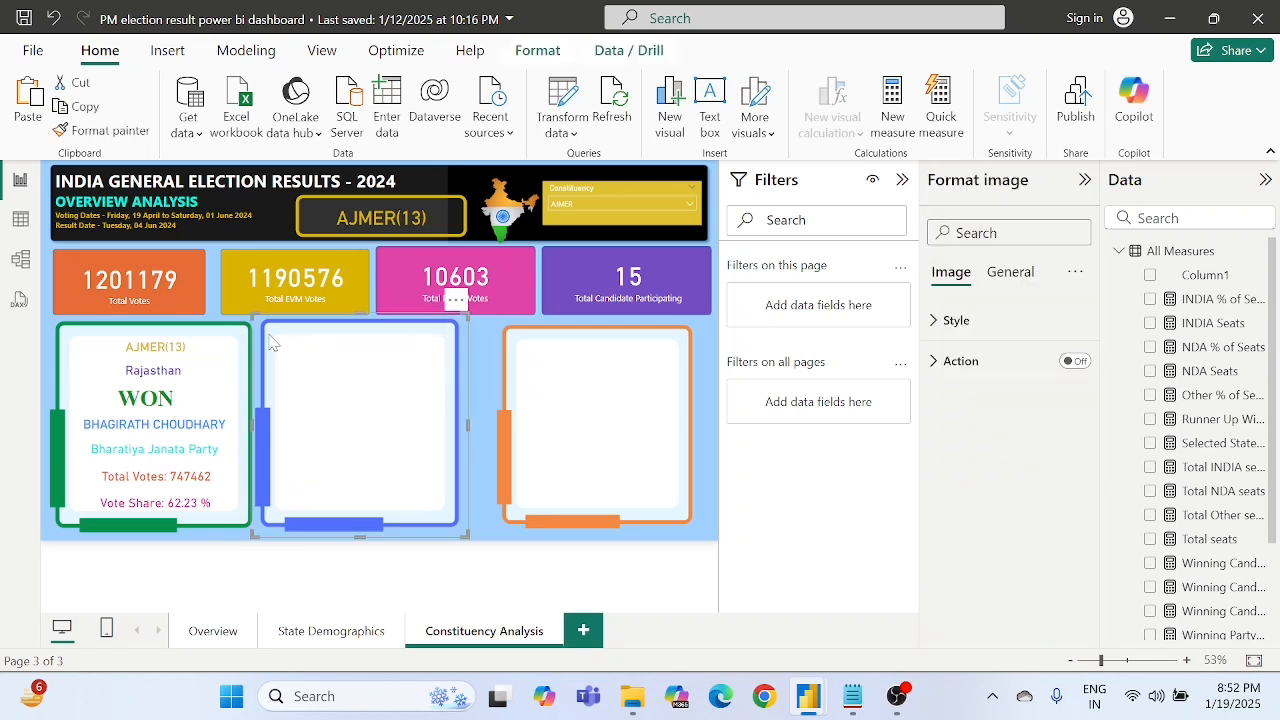
pyautogui.moveTo(456, 308); pyautogui.dragTo(466, 308)
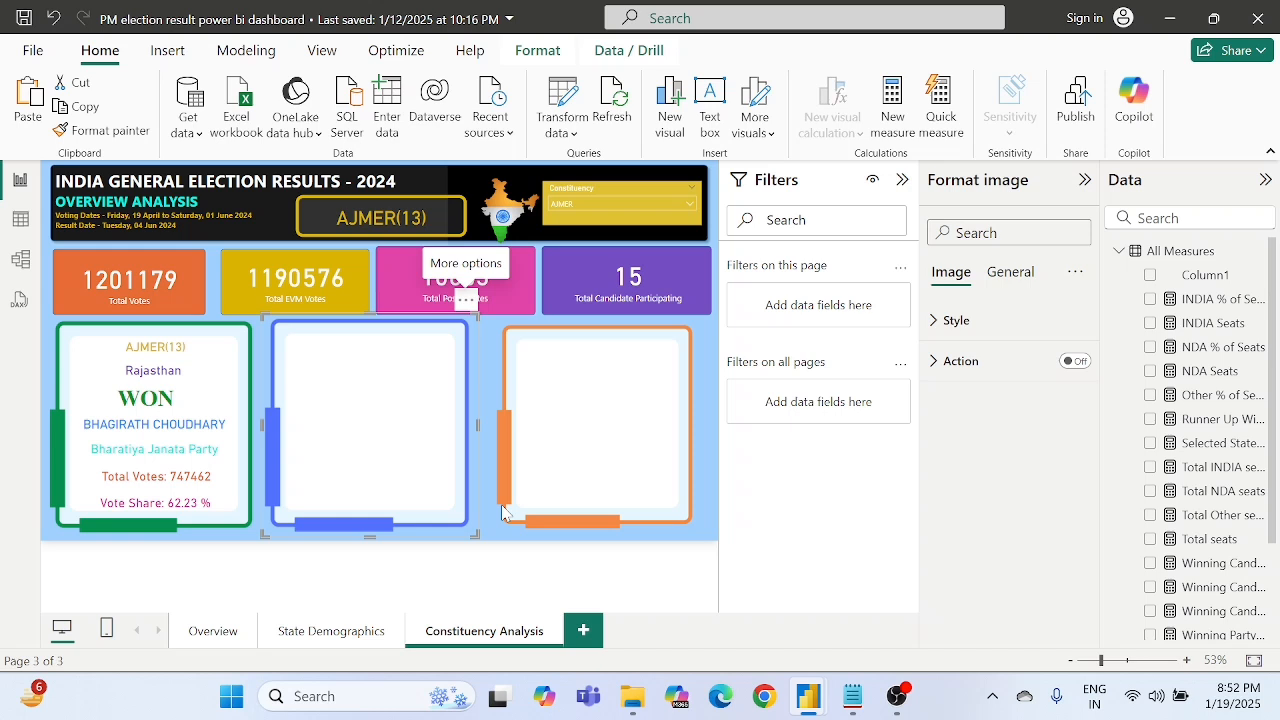
pyautogui.click(502, 595)
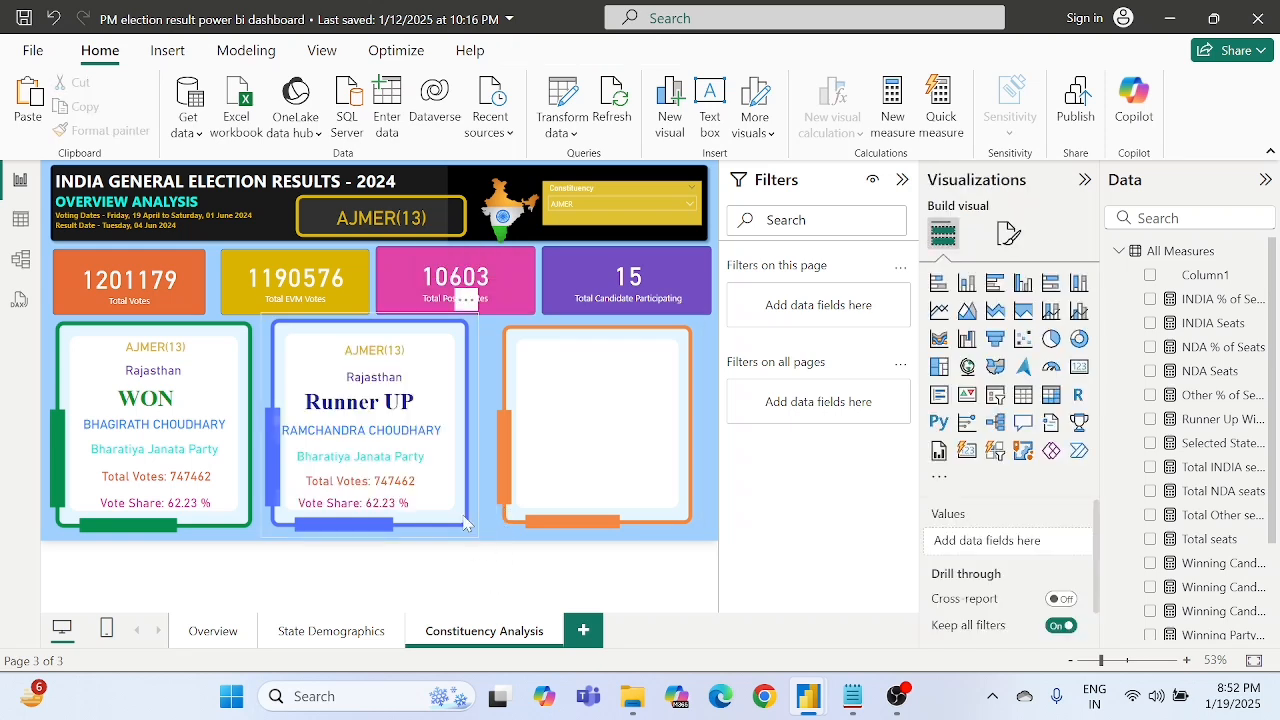
pyautogui.click(398, 437)
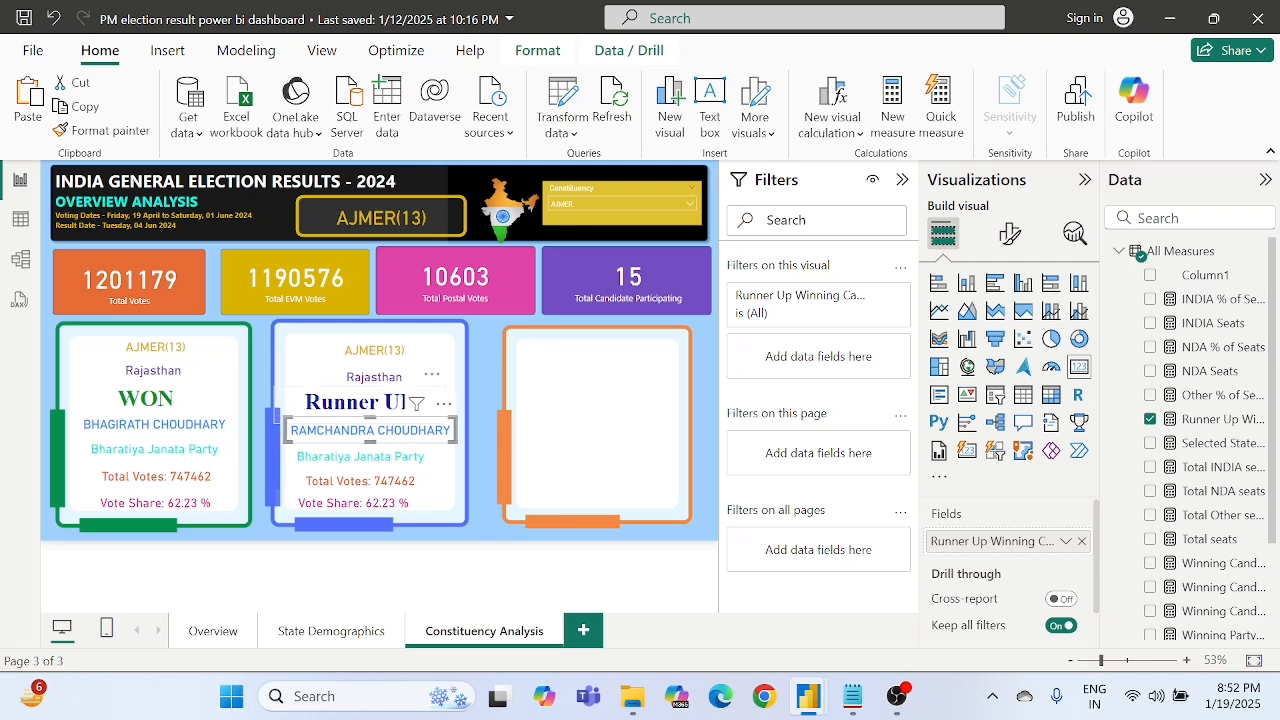
pyautogui.click(469, 575)
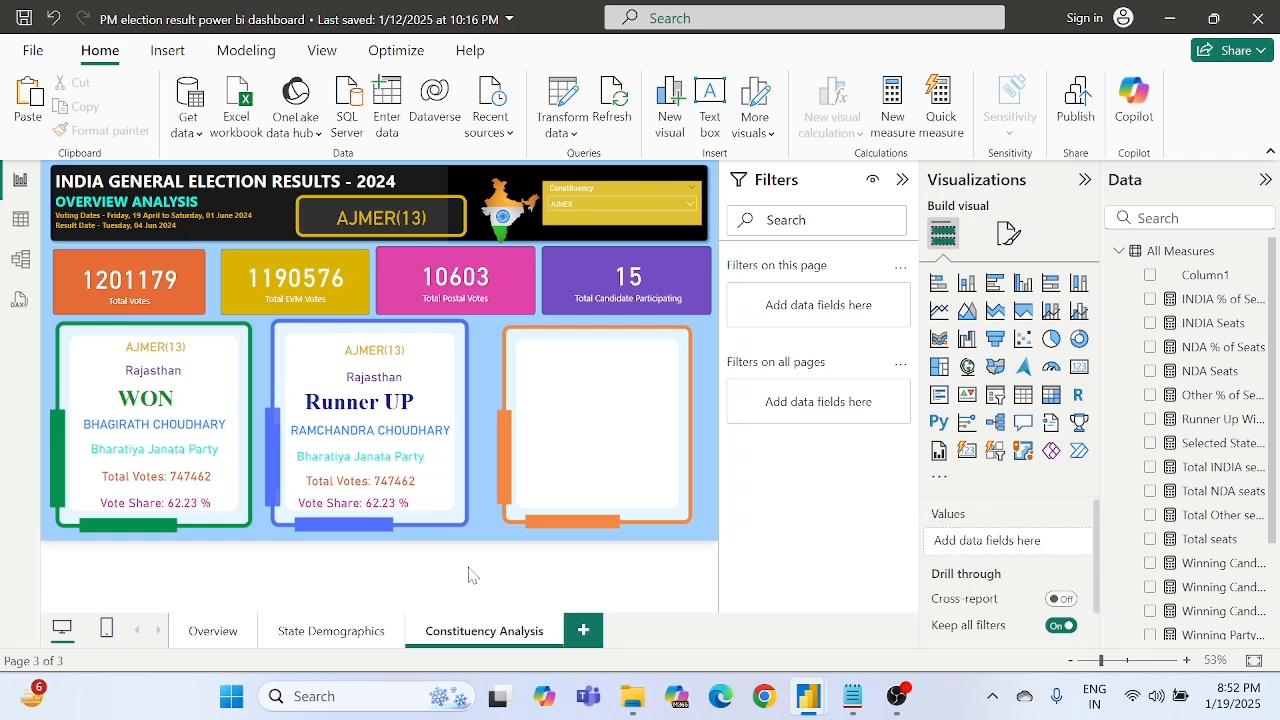
# - Nudge the state and constituency cards in the blue frame left to center them above the Runner UP heading
pyautogui.click(371, 379)
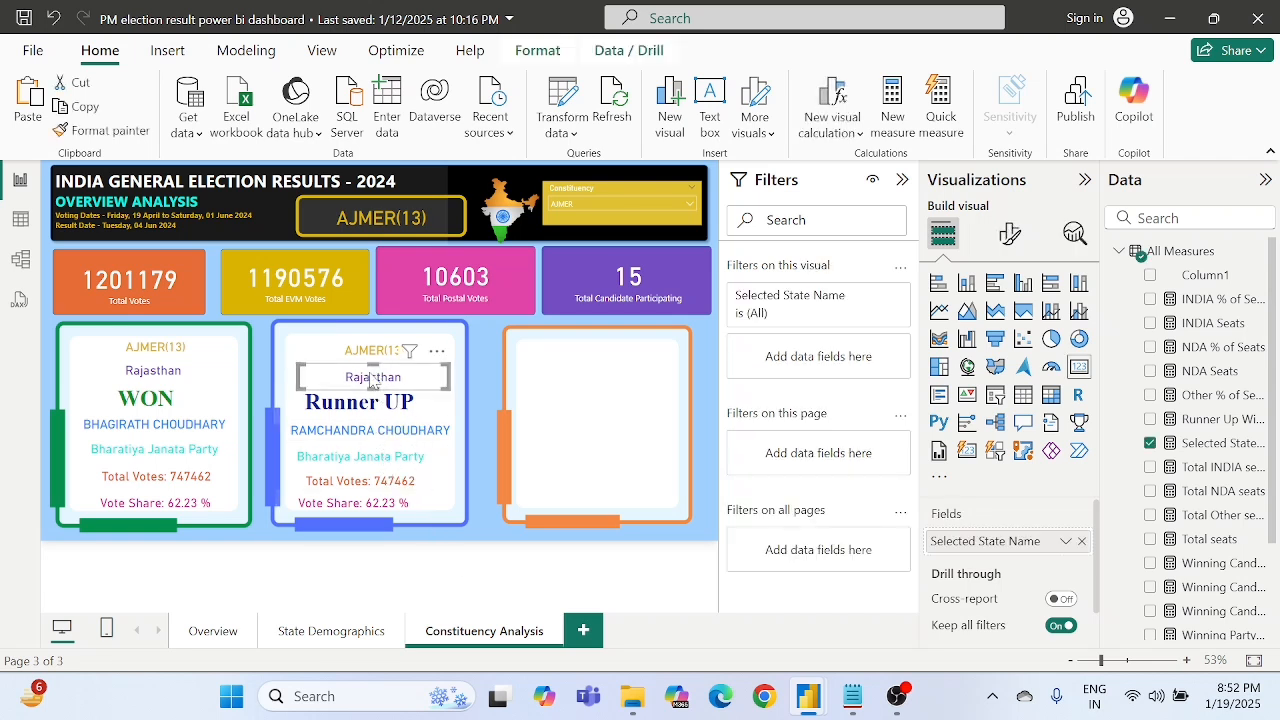
pyautogui.press('Left')
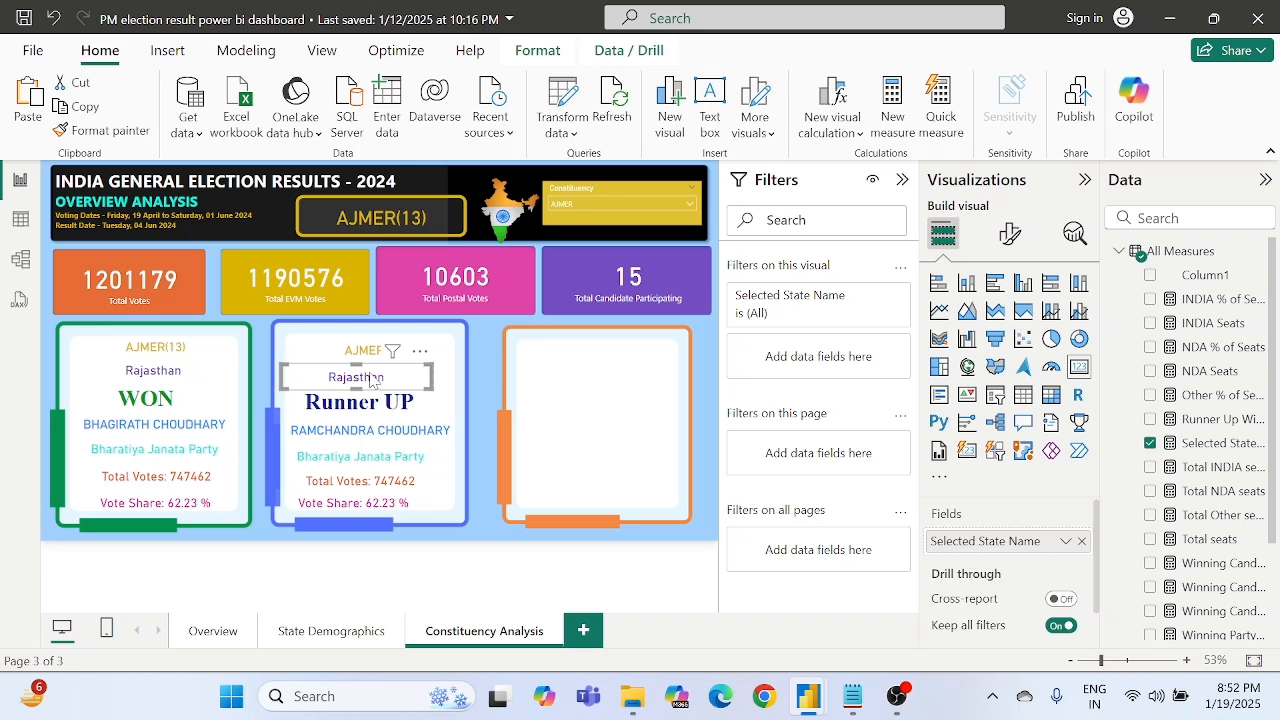
pyautogui.press('Right')
pyautogui.press('Right')
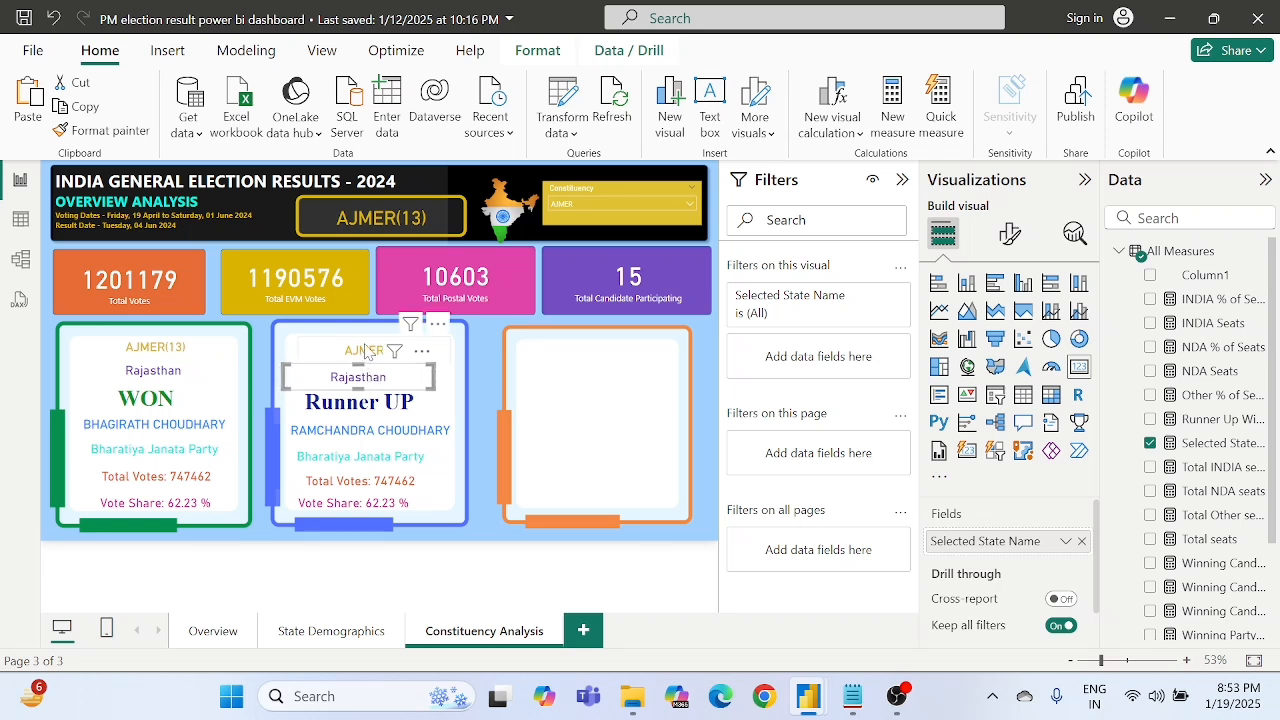
pyautogui.click(366, 350)
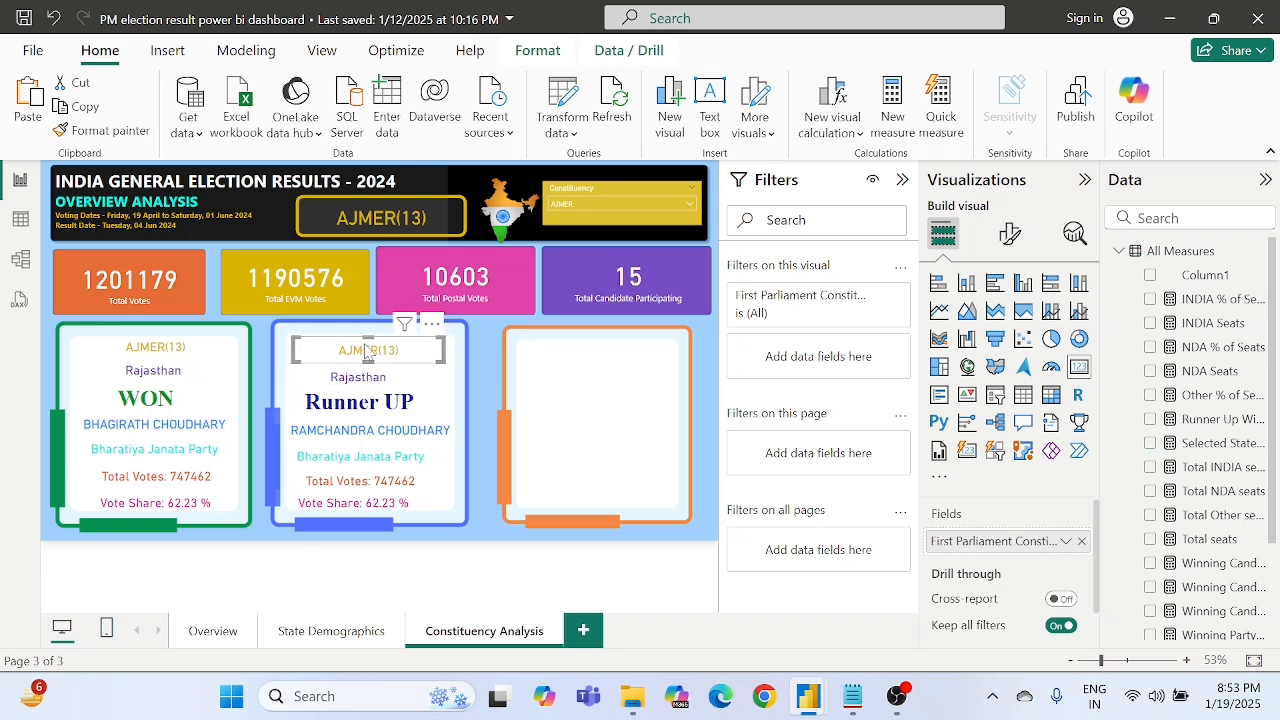
pyautogui.press('Left')
pyautogui.press('Left')
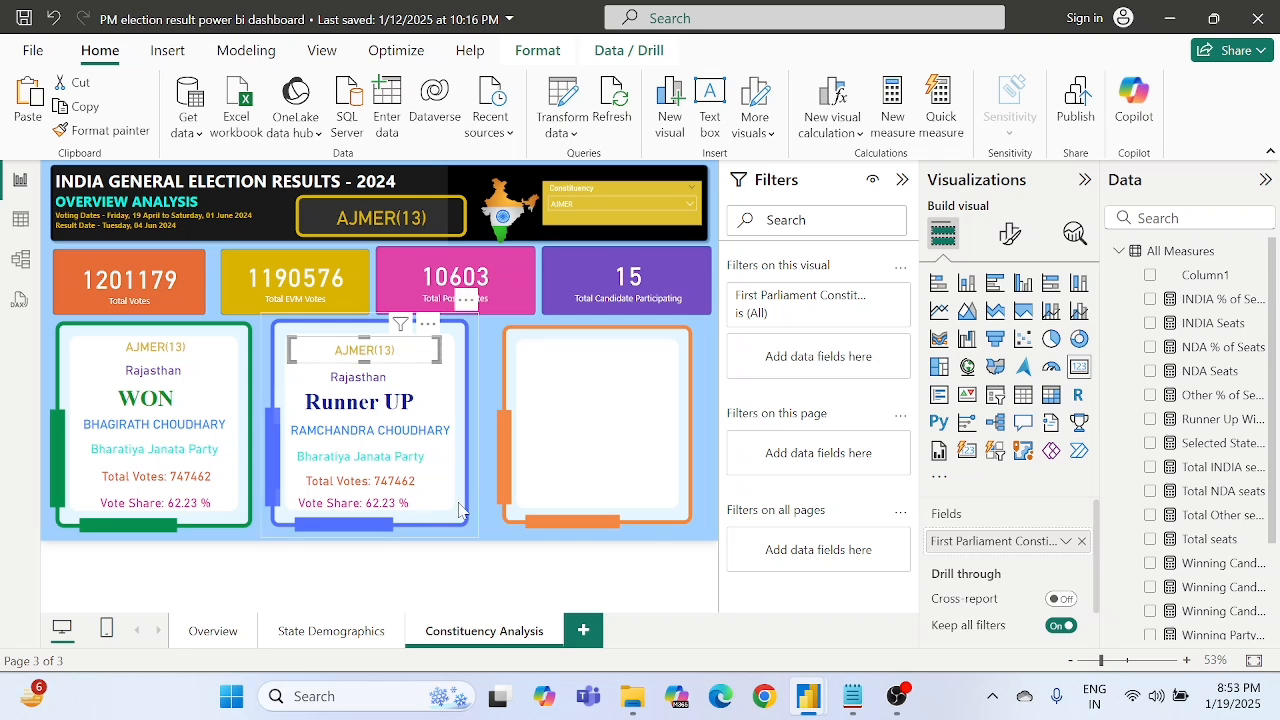
pyautogui.click(489, 576)
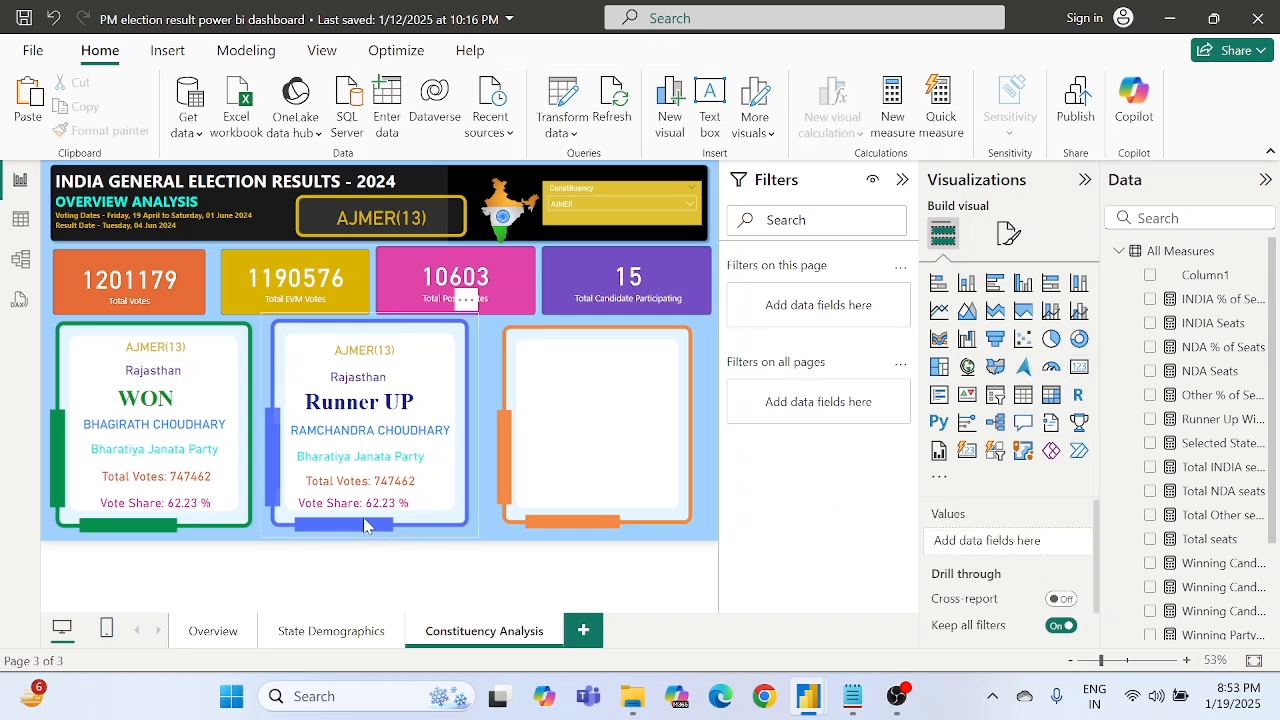
# - Nudge the Vote Share card in the blue frame slightly right to line it up with Total Votes
pyautogui.click(367, 506)
pyautogui.press('Right')
pyautogui.press('Right')
pyautogui.press('Right')
pyautogui.press('Right')
pyautogui.press('Right')
pyautogui.press('Right')
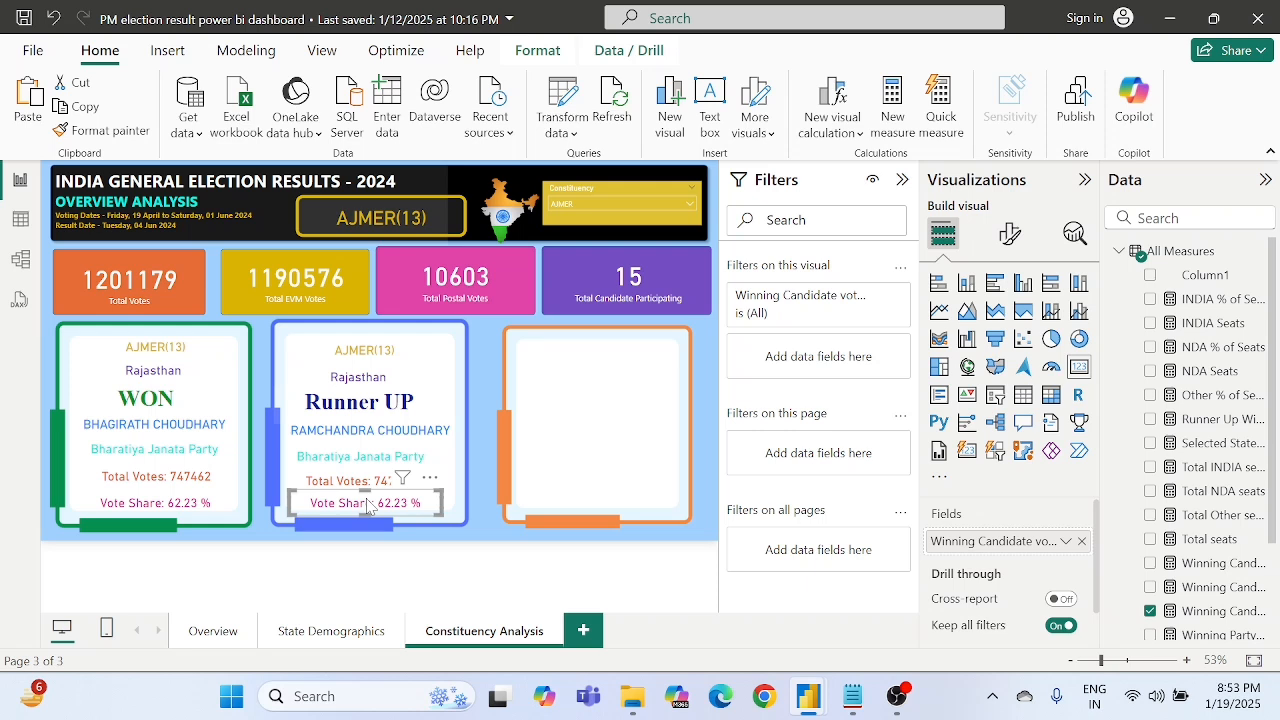
pyautogui.press('Left')
pyautogui.press('Left')
pyautogui.press('Left')
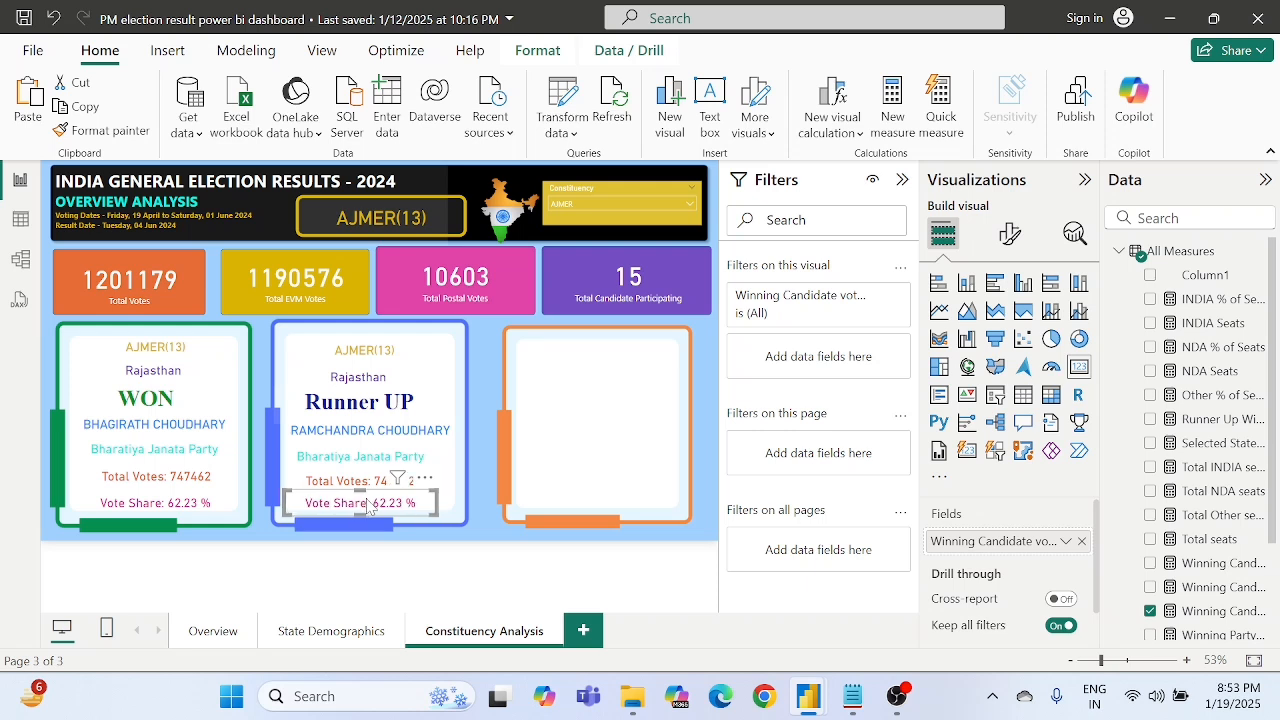
pyautogui.click(428, 548)
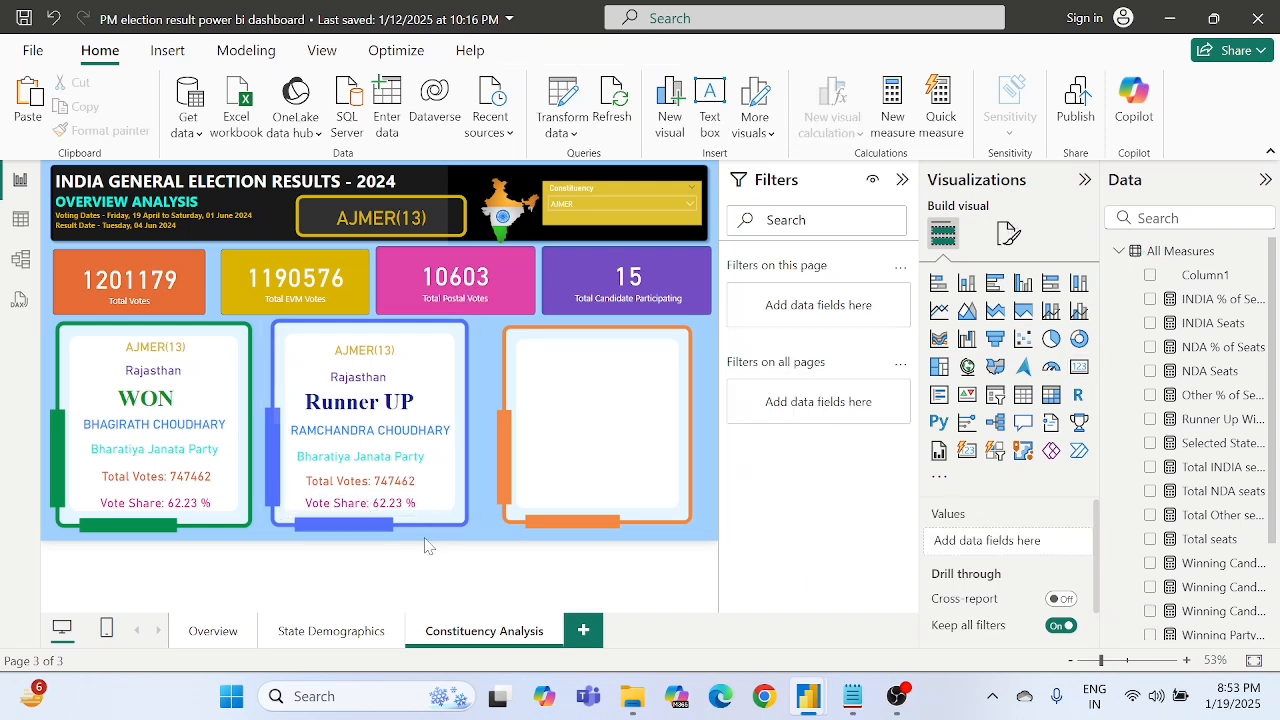
# - Nudge the party name card in the blue frame slightly right to center it under the runner-up name
pyautogui.click(400, 460)
pyautogui.press('Right')
pyautogui.press('Right')
pyautogui.press('Right')
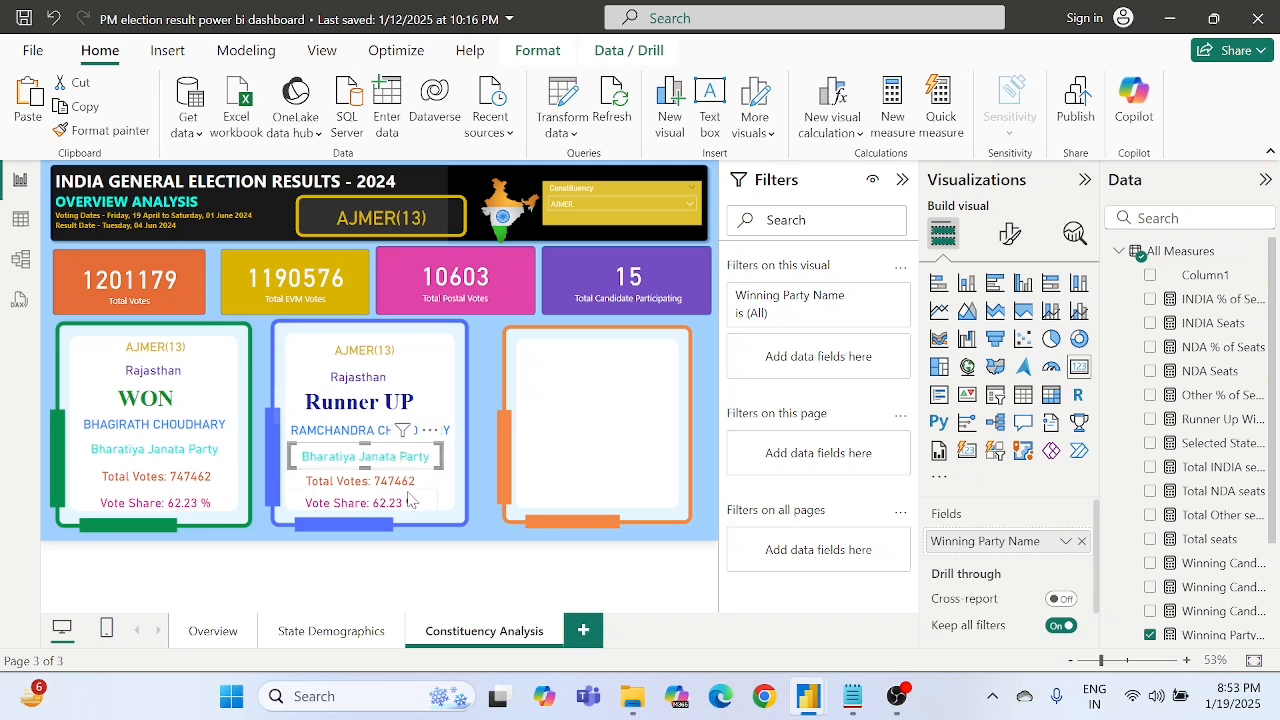
pyautogui.click(423, 545)
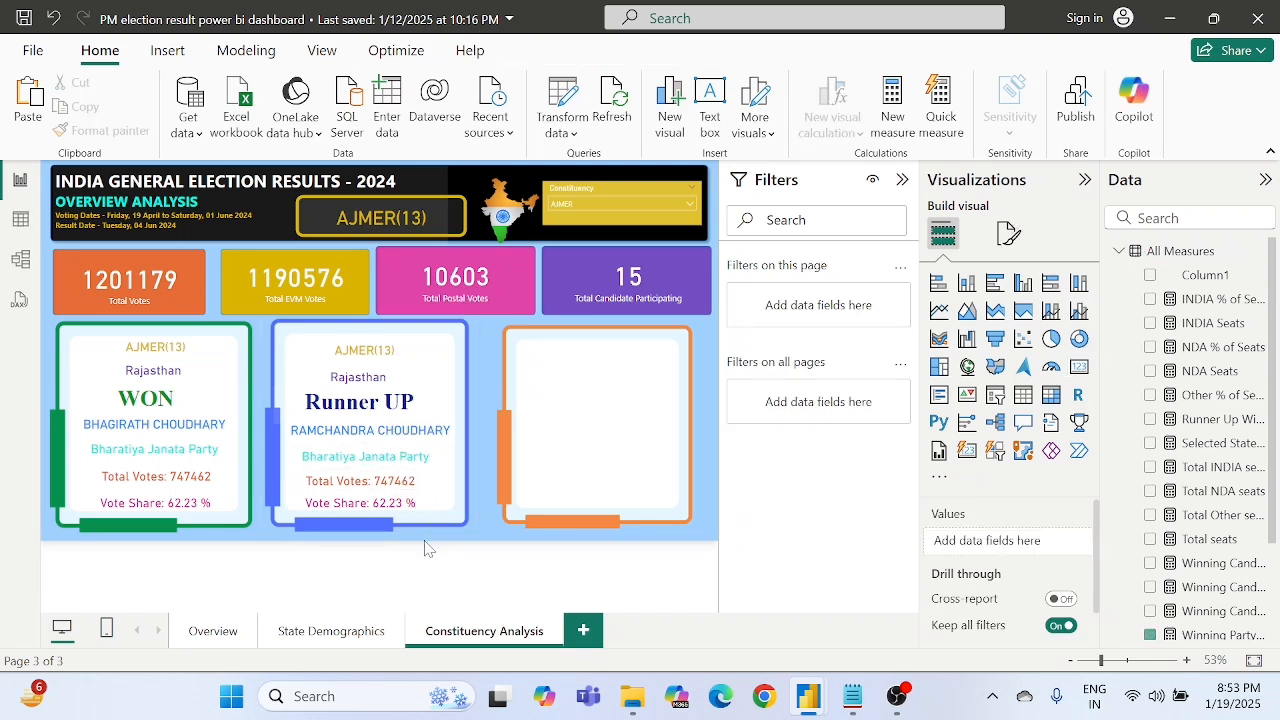
pyautogui.click(408, 441)
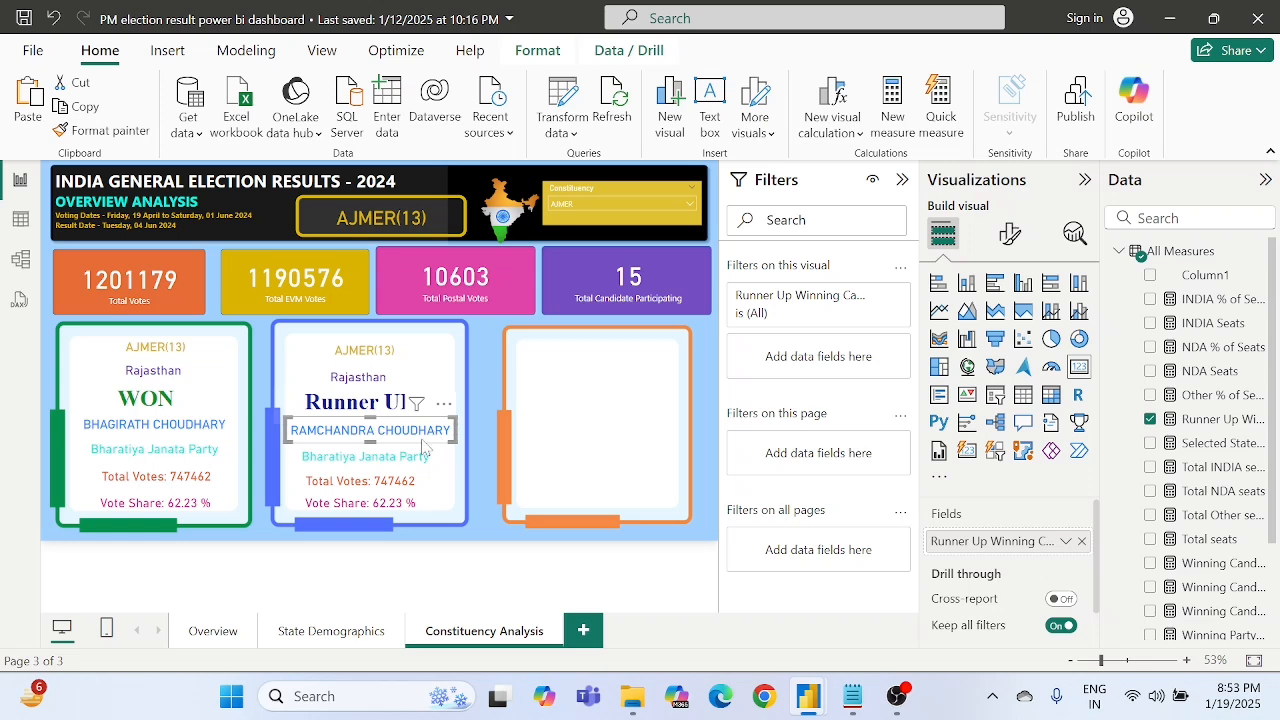
# - Select the blue frame's party name card, then copy the complete Runner UP Winning Party formula from the DAX notes in Notepad
pyautogui.click(397, 463)
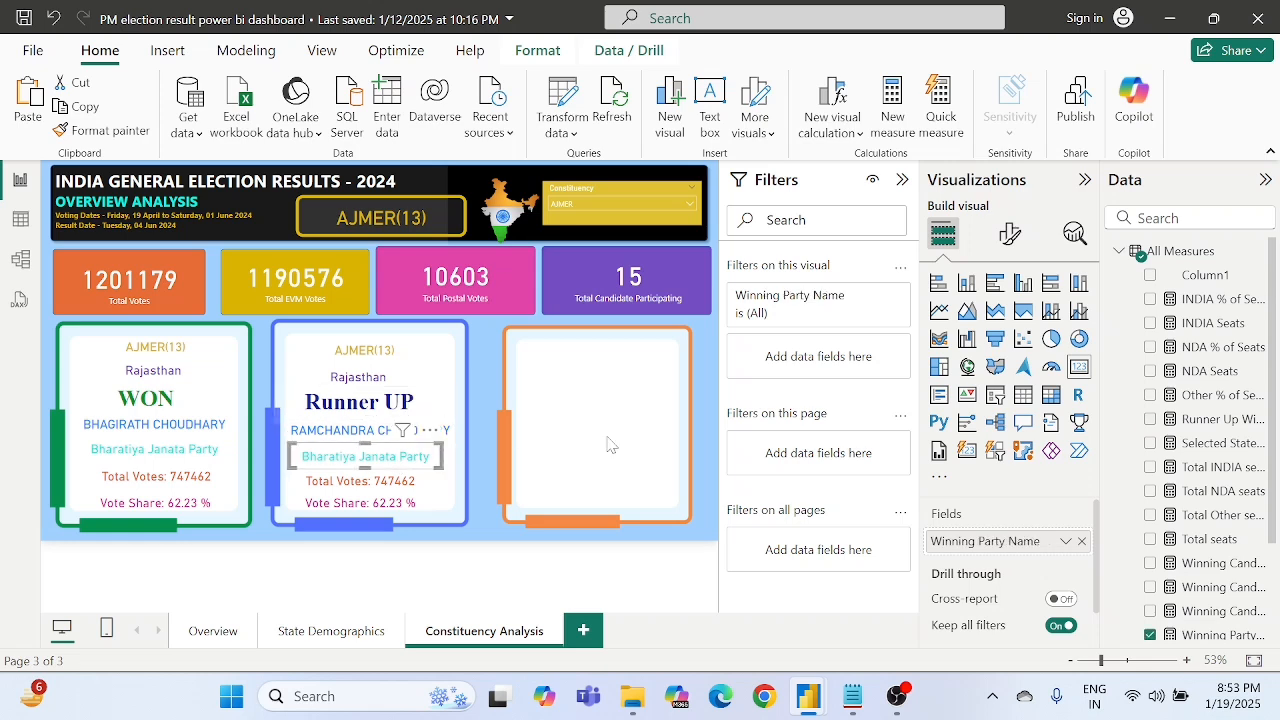
pyautogui.click(852, 696)
pyautogui.scroll(-6, 503, 491)
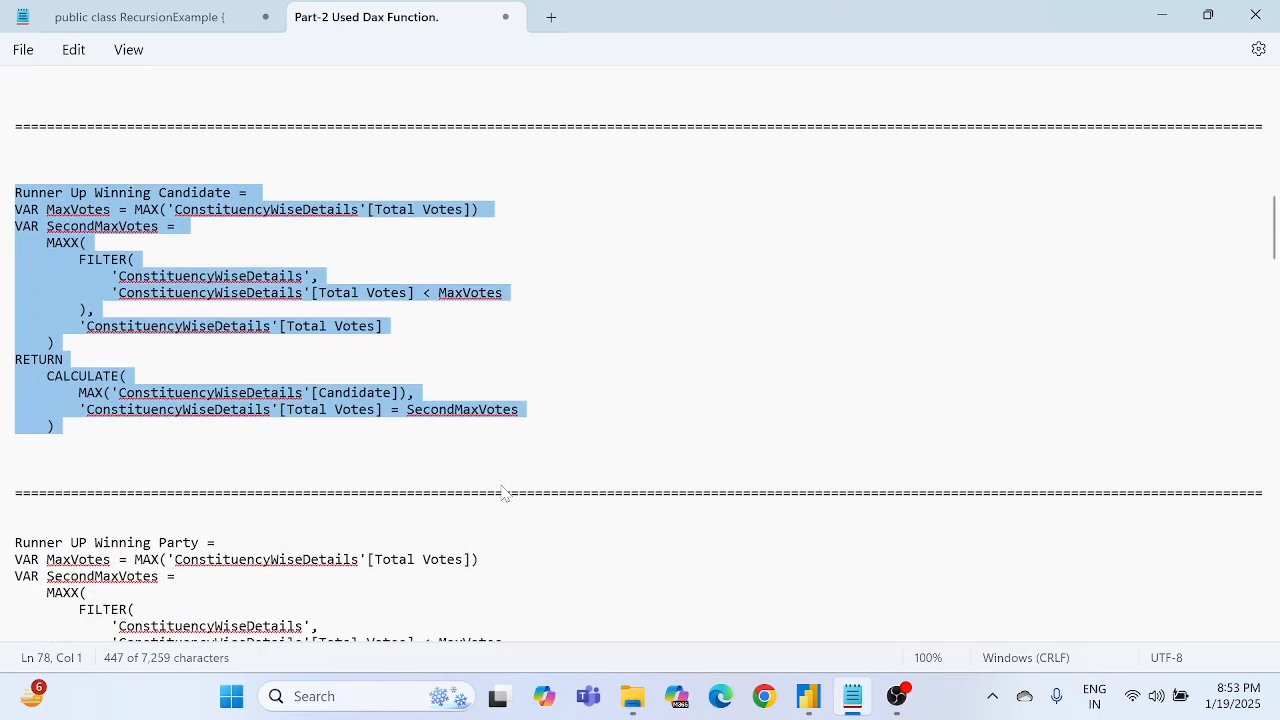
pyautogui.scroll(-1, 214, 463)
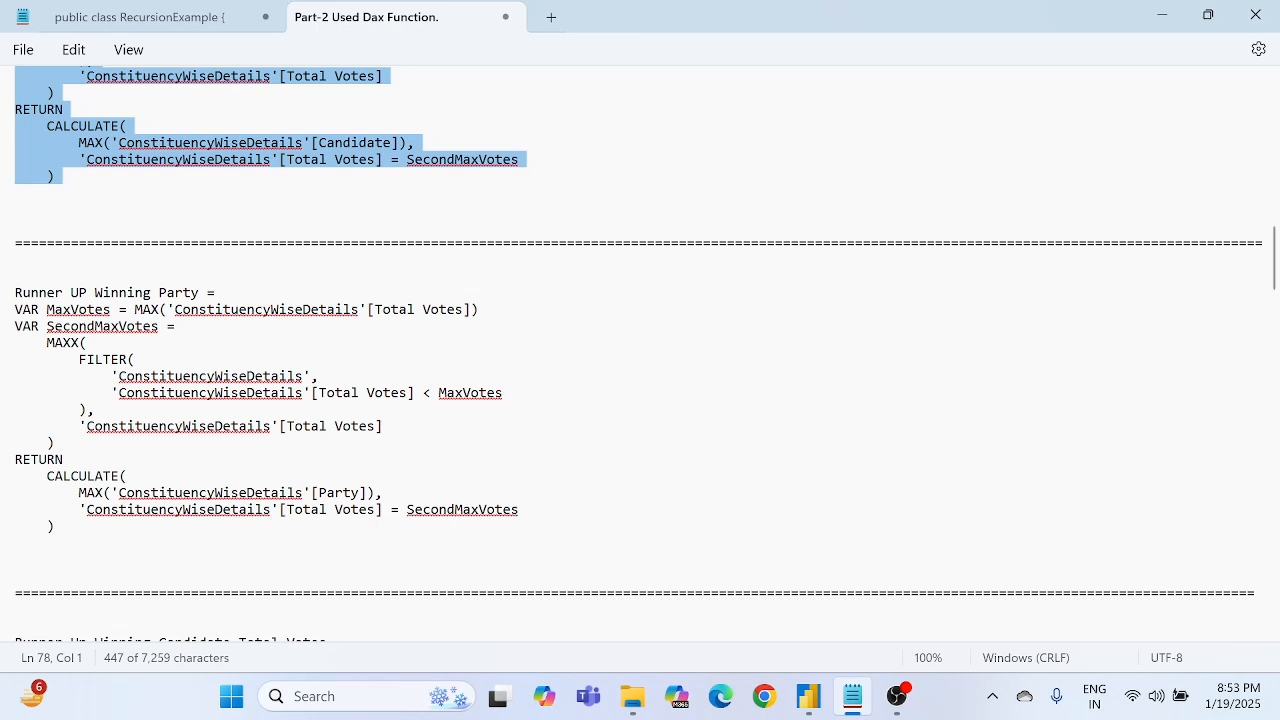
pyautogui.click(24, 294)
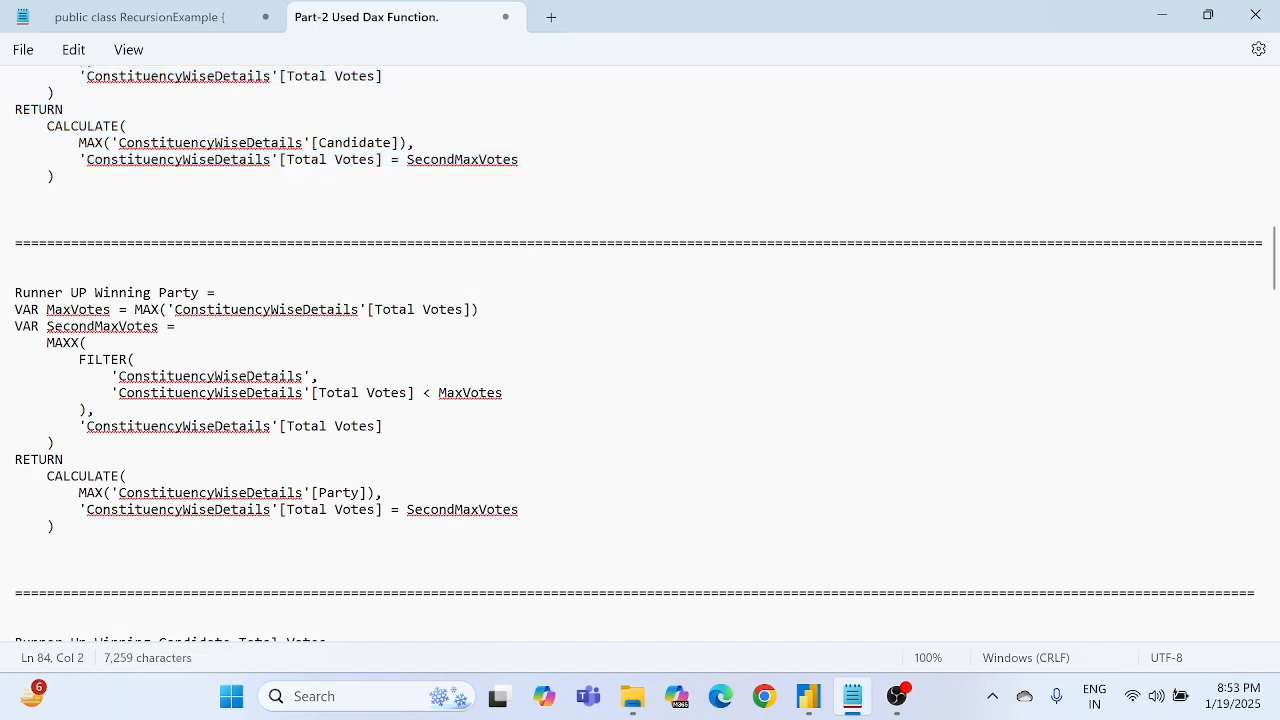
pyautogui.moveTo(15, 294); pyautogui.dragTo(61, 527)
pyautogui.hotkey('ctrl', 'c')
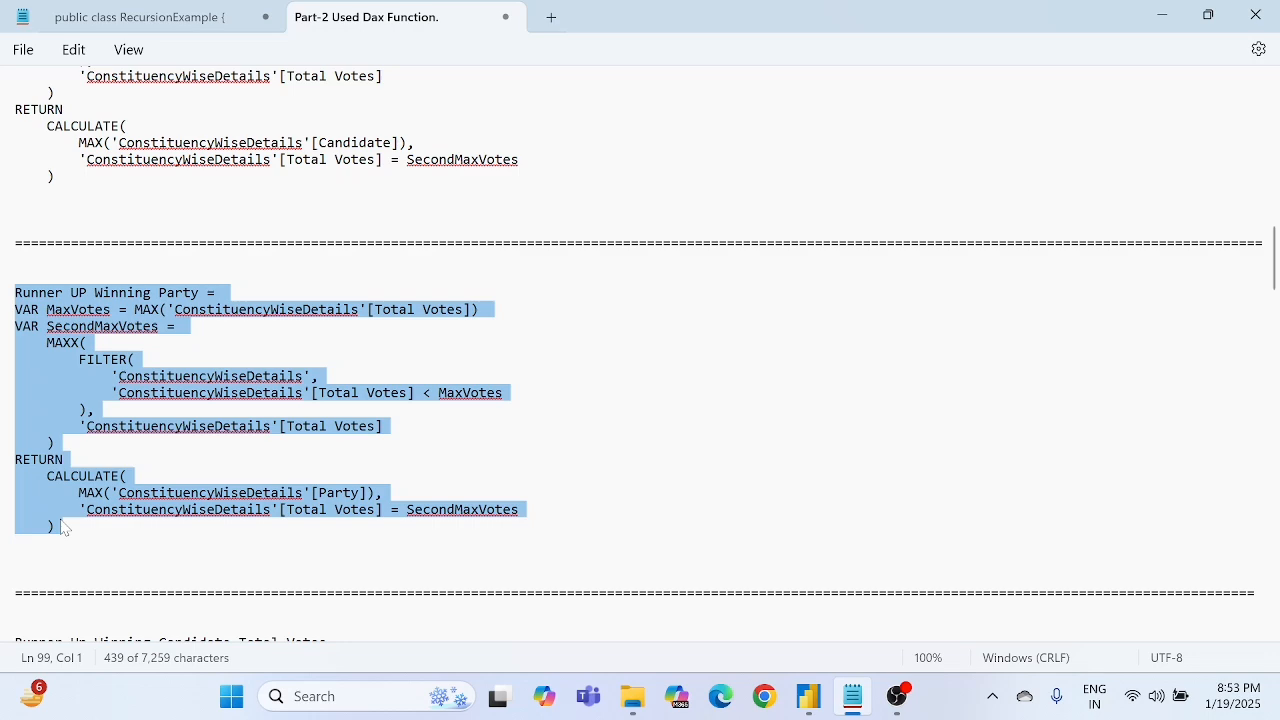
# - Switch back to Power BI and create a measure in All Measures using the copied Runner UP Winning Party formula
pyautogui.hotkey('alt', 'Tab')
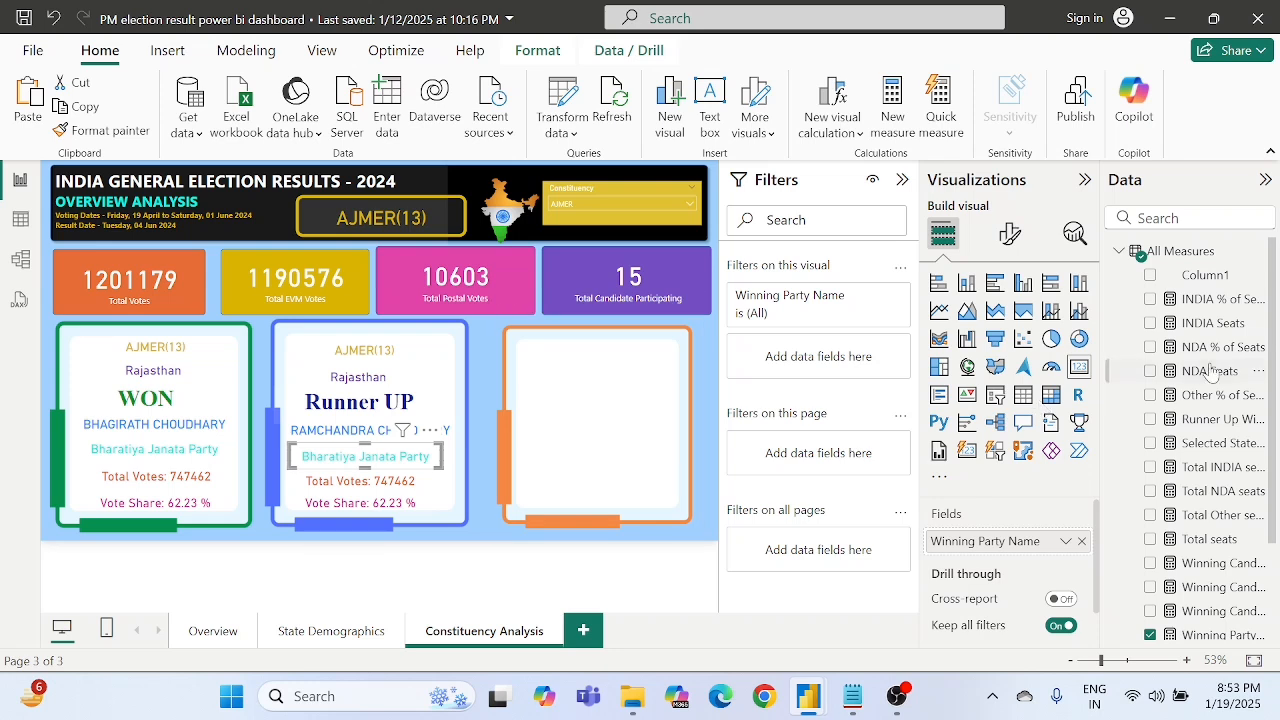
pyautogui.rightClick(1187, 258)
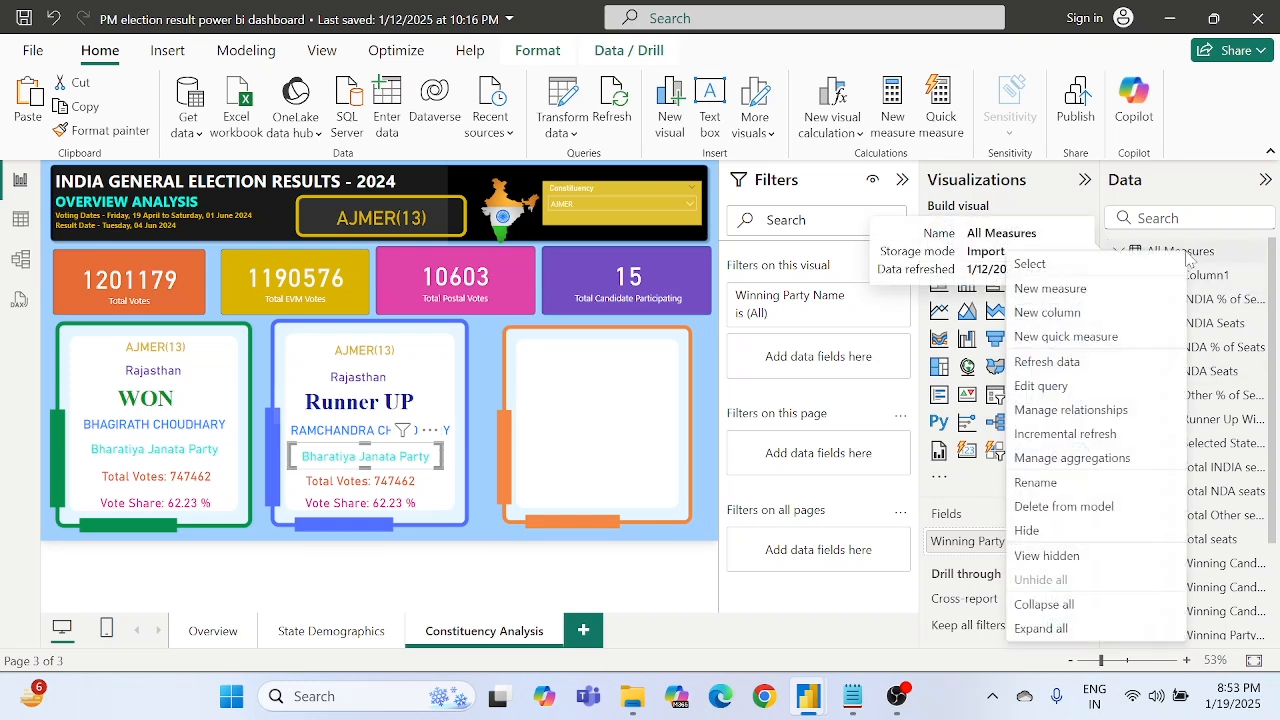
pyautogui.click(1050, 288)
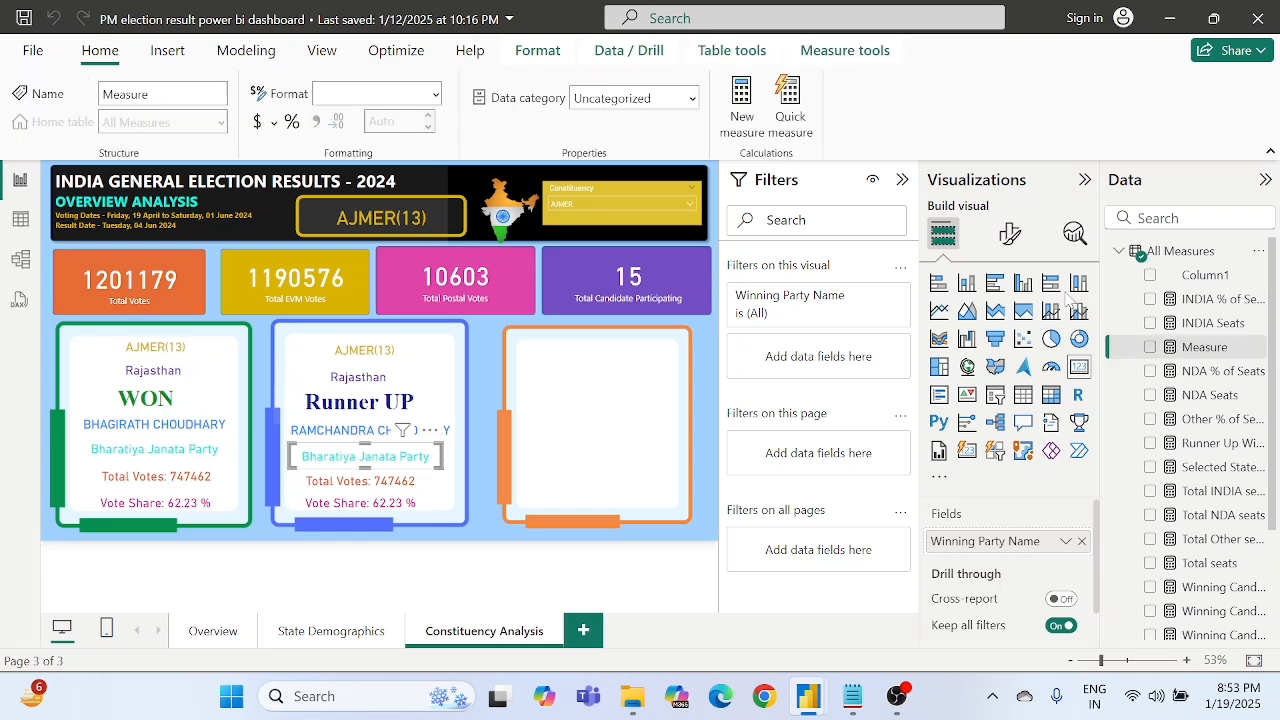
pyautogui.press('BackSpace')
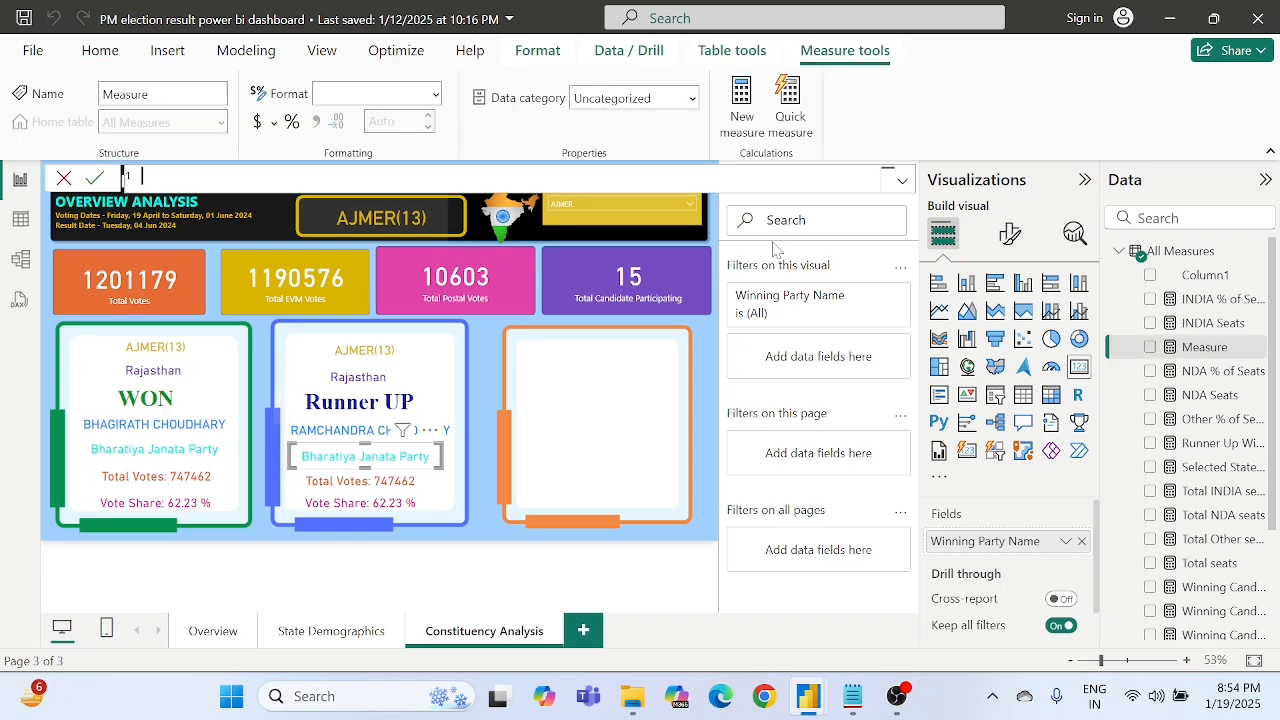
pyautogui.hotkey('ctrl', 'v')
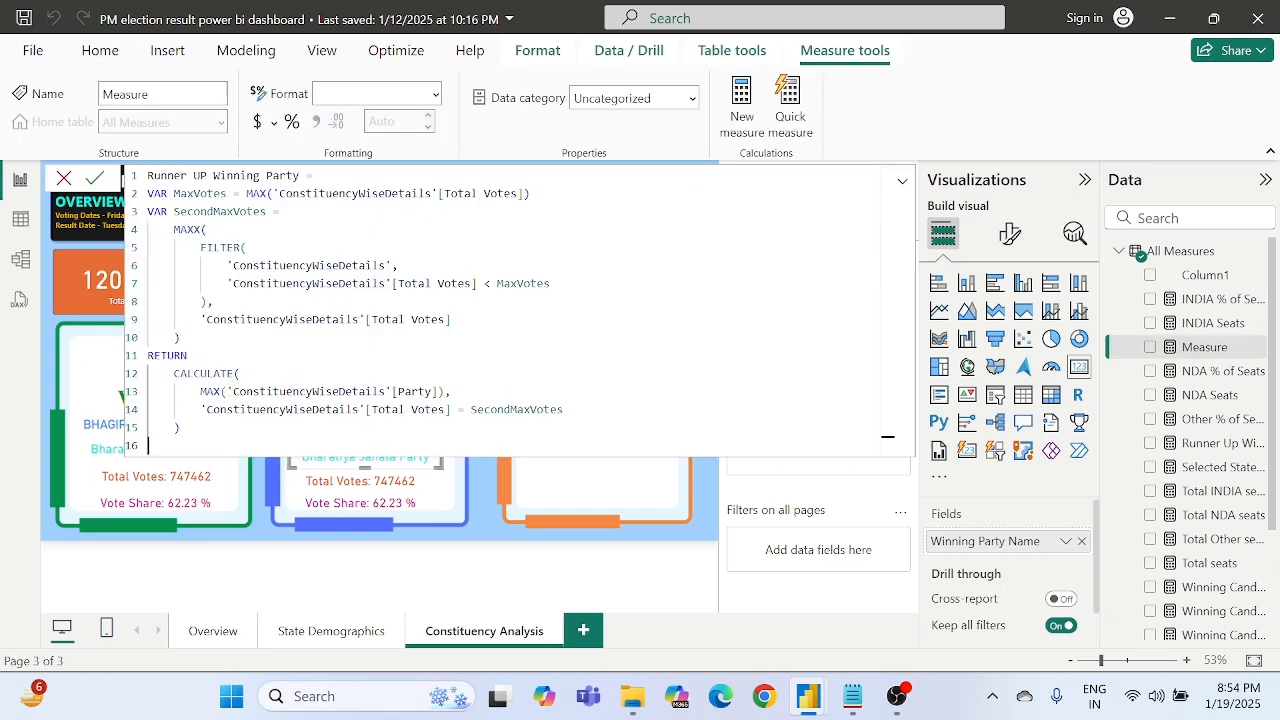
# - Review how the Runner UP Winning Party formula defines the MaxVotes and SecondMaxVotes variables
pyautogui.click(241, 248)
pyautogui.press('Right')
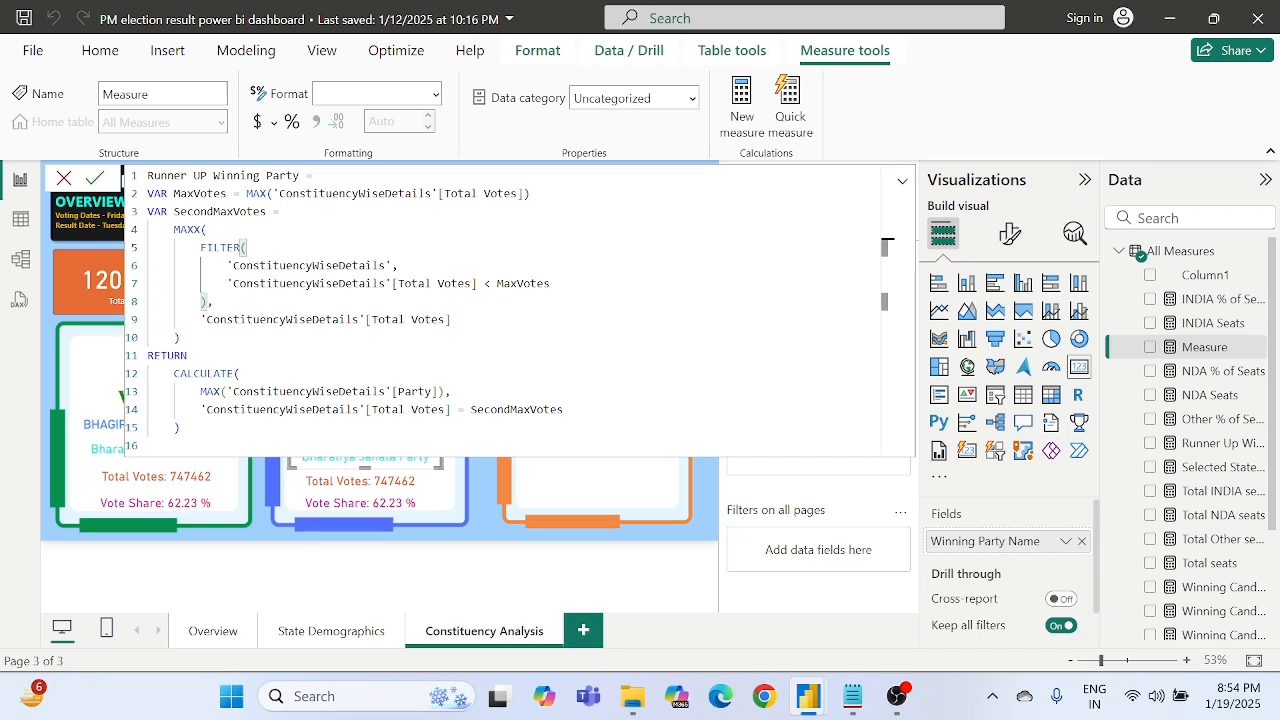
pyautogui.click(256, 194)
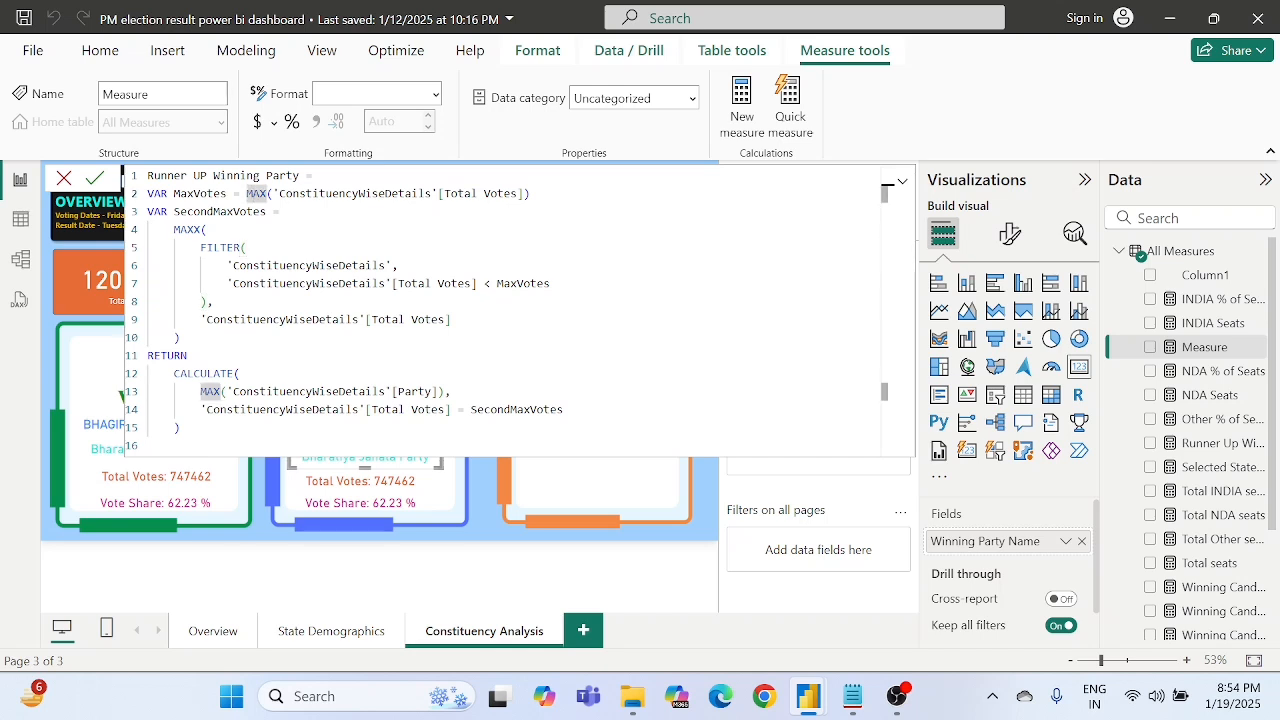
pyautogui.click(222, 193)
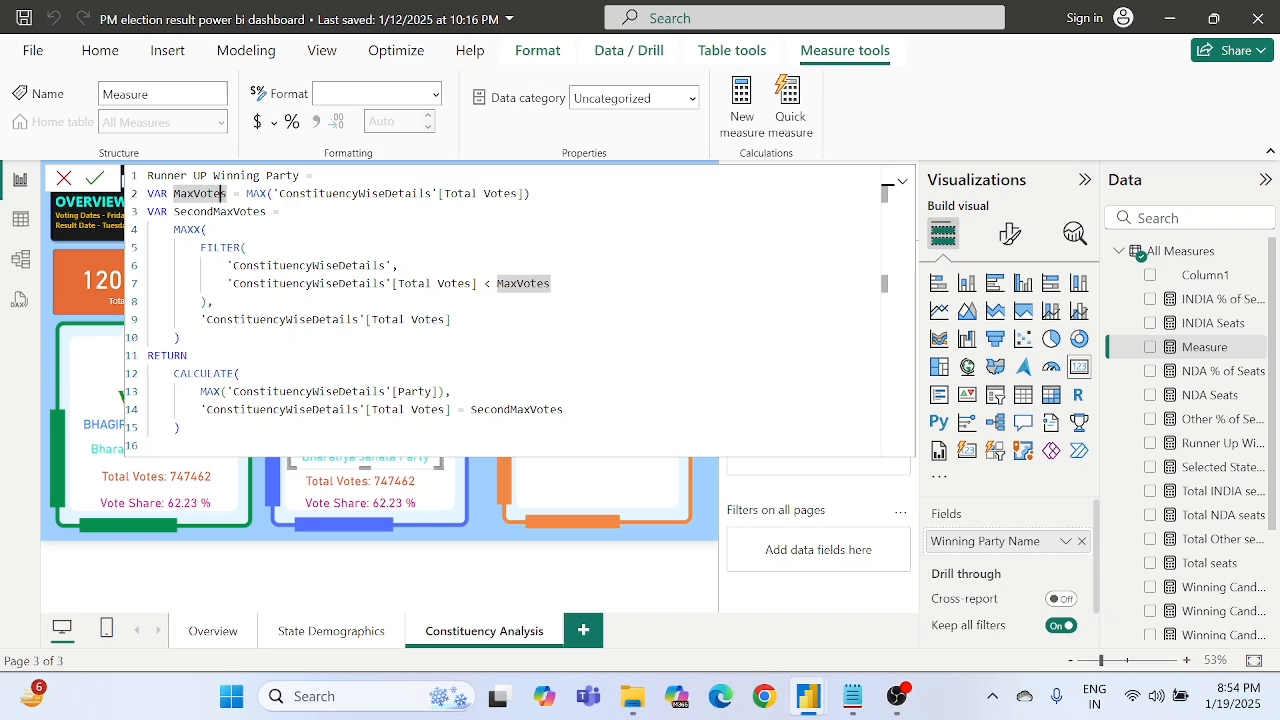
pyautogui.click(207, 230)
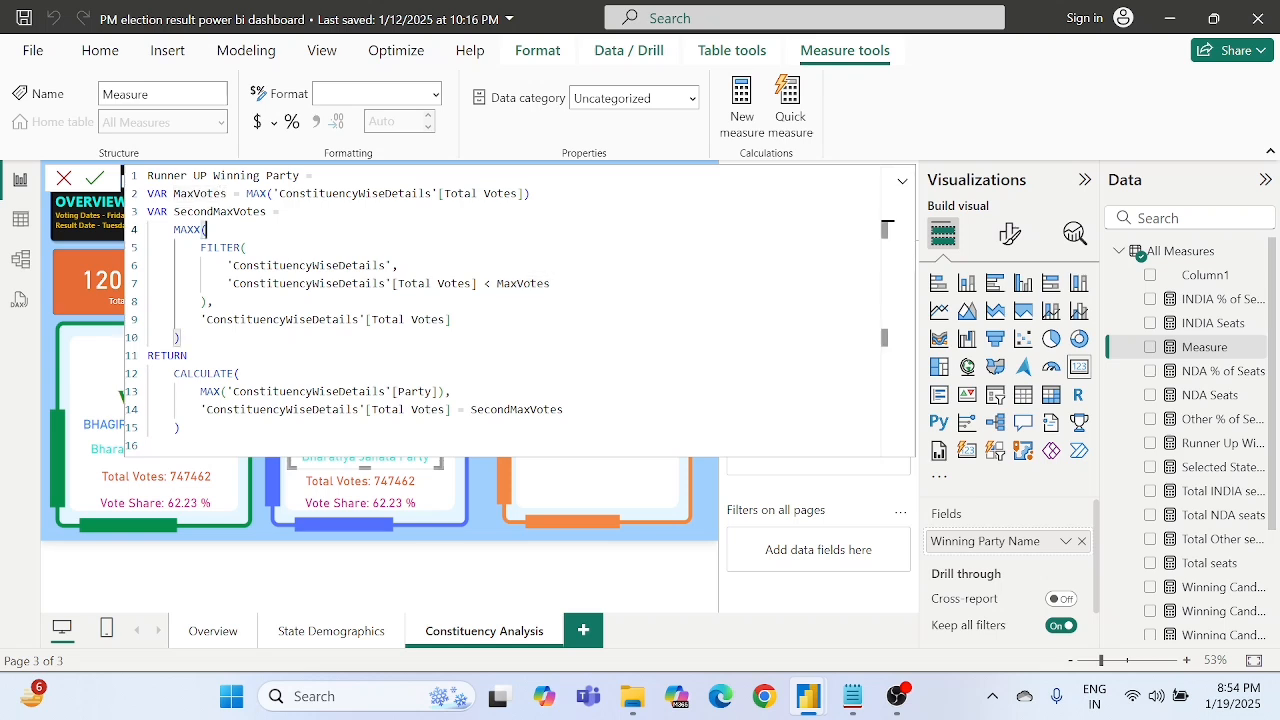
pyautogui.click(272, 212)
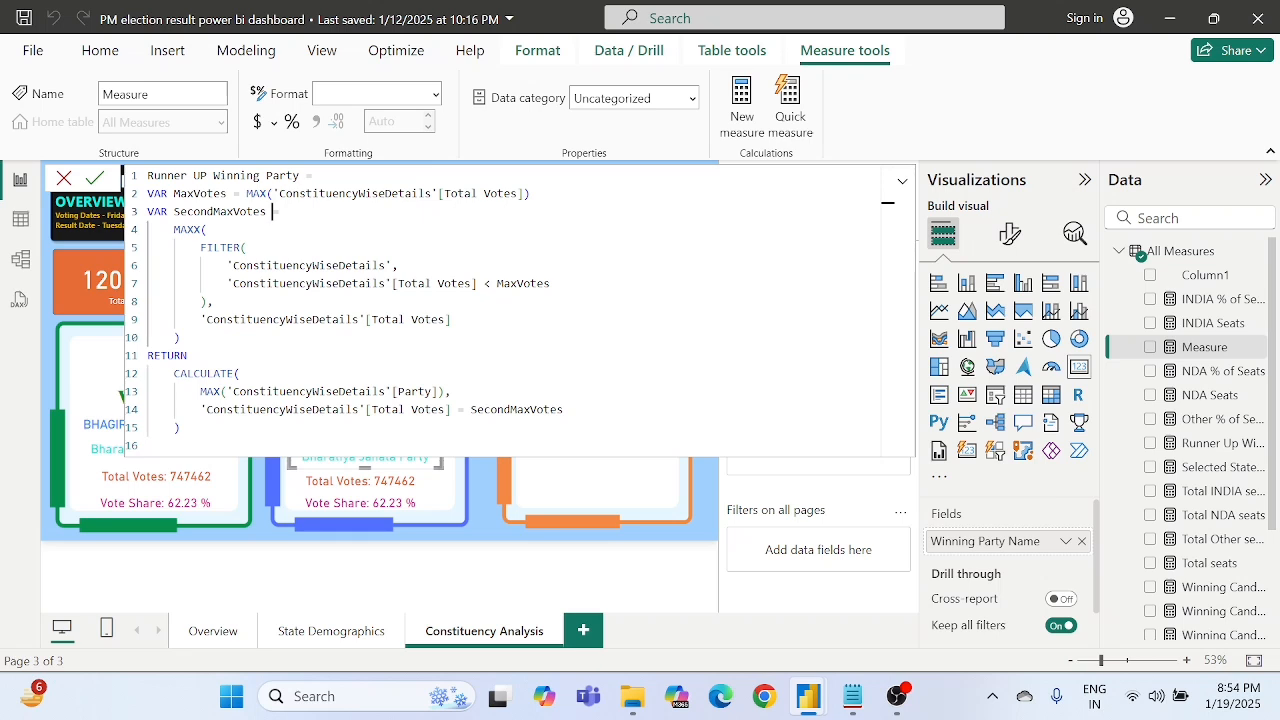
pyautogui.moveTo(266, 176); pyautogui.dragTo(300, 176)
pyautogui.click(220, 194)
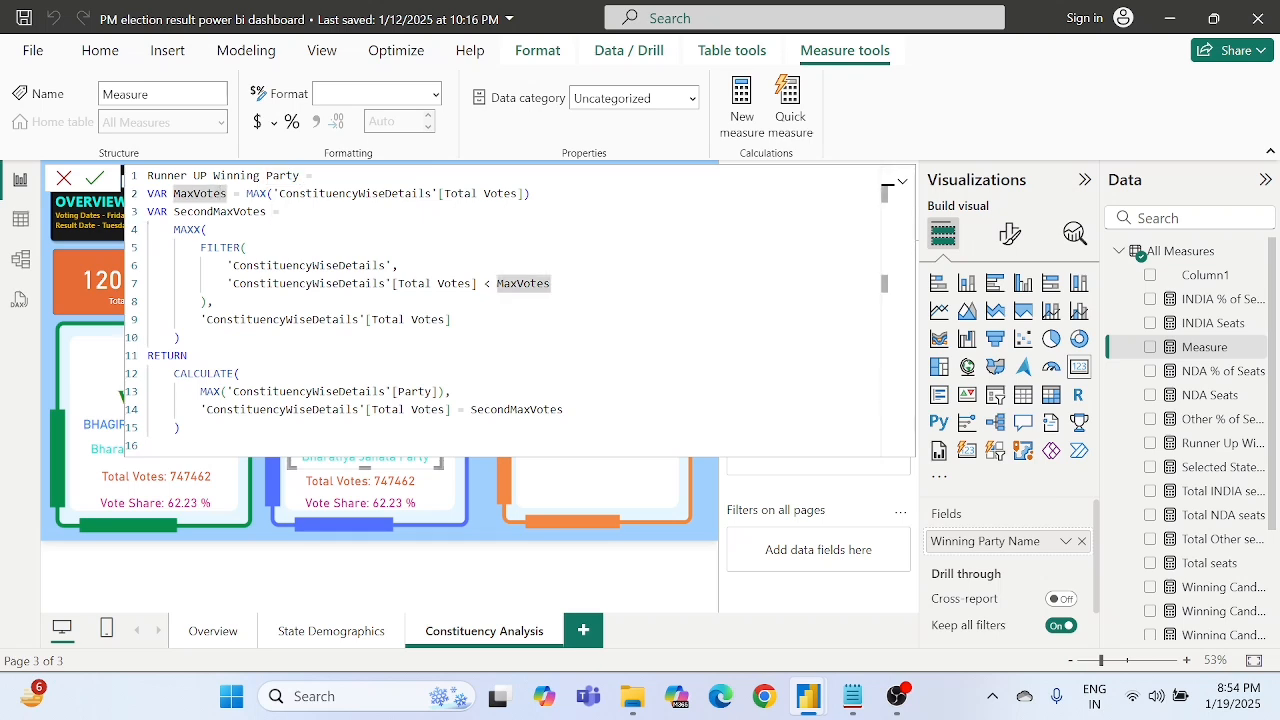
pyautogui.click(231, 193)
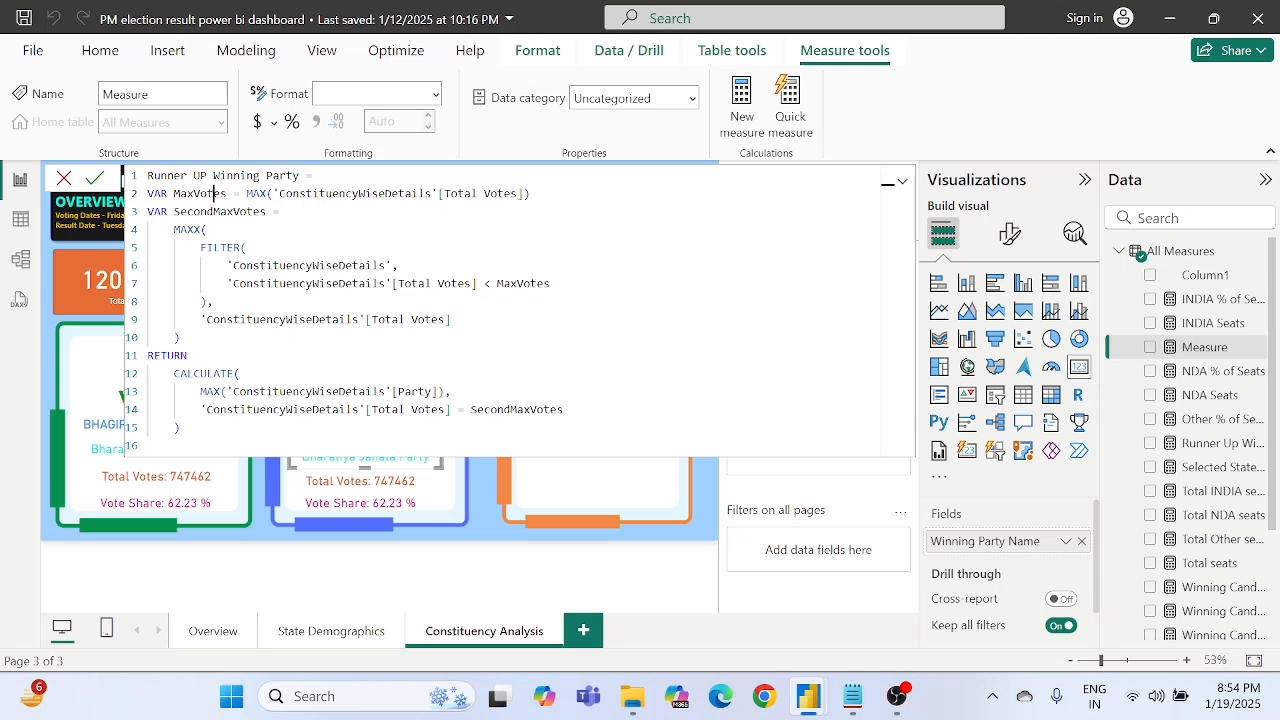
pyautogui.doubleClick(226, 193)
pyautogui.click(332, 194)
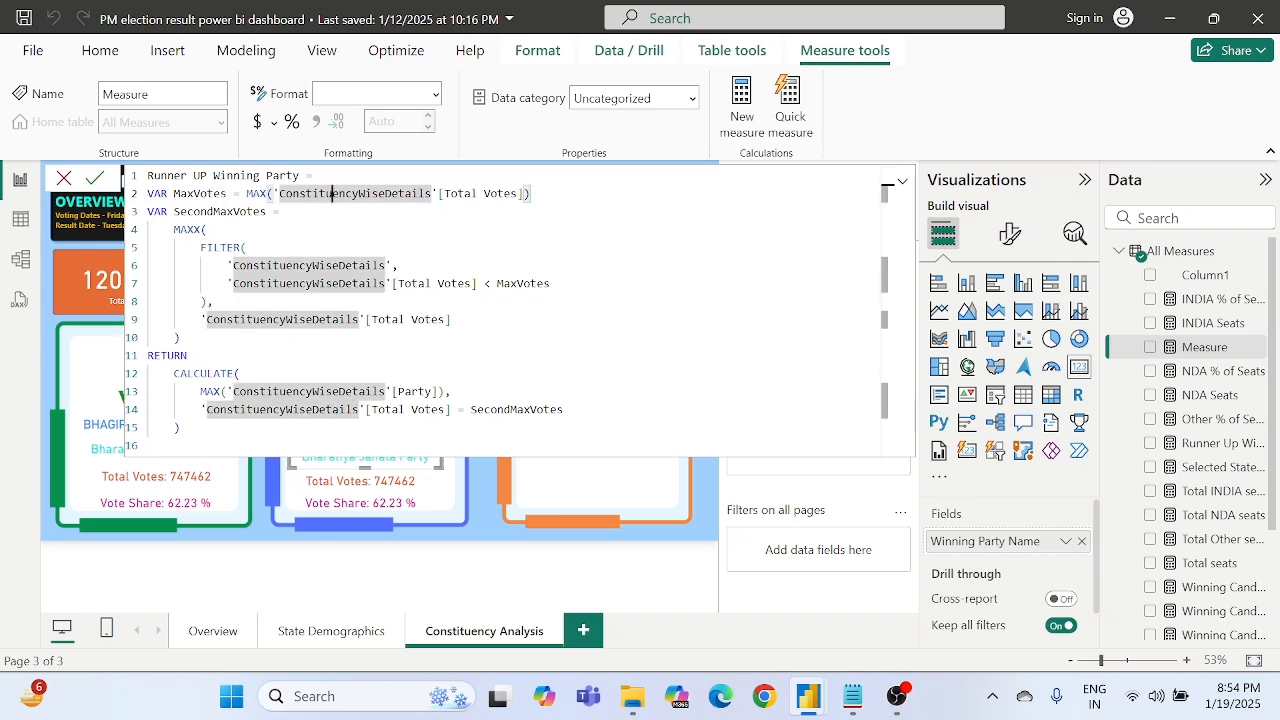
pyautogui.doubleClick(200, 193)
pyautogui.doubleClick(220, 211)
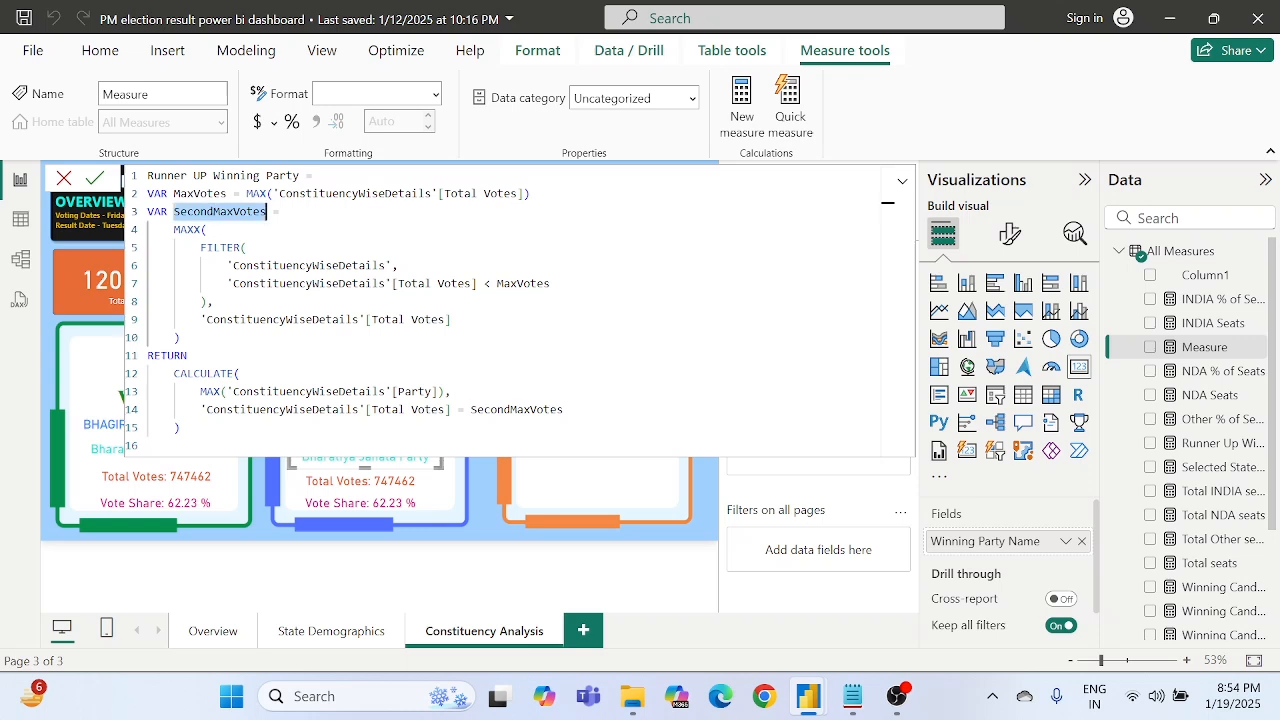
# - Examine the FILTER expression inside SecondMaxVotes, including its table argument and the Total Votes comparison with MaxVotes
pyautogui.moveTo(201, 266); pyautogui.dragTo(451, 320)
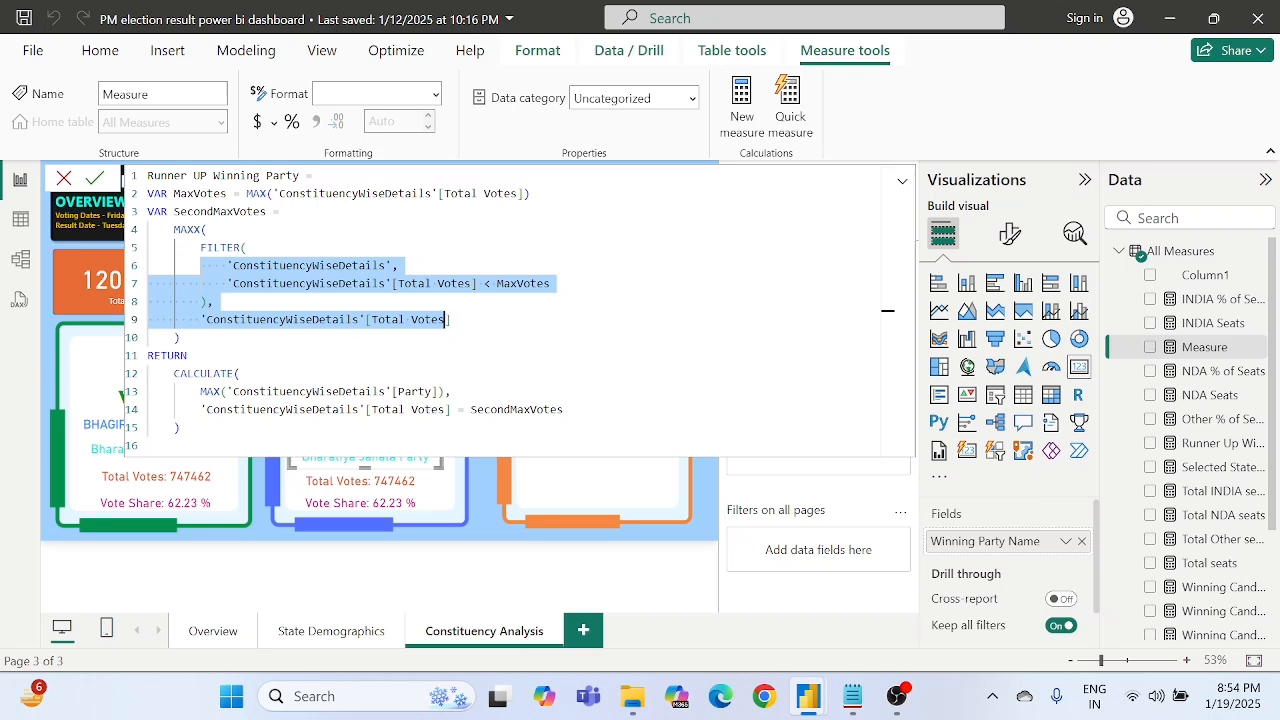
pyautogui.click(444, 319)
pyautogui.doubleClick(310, 266)
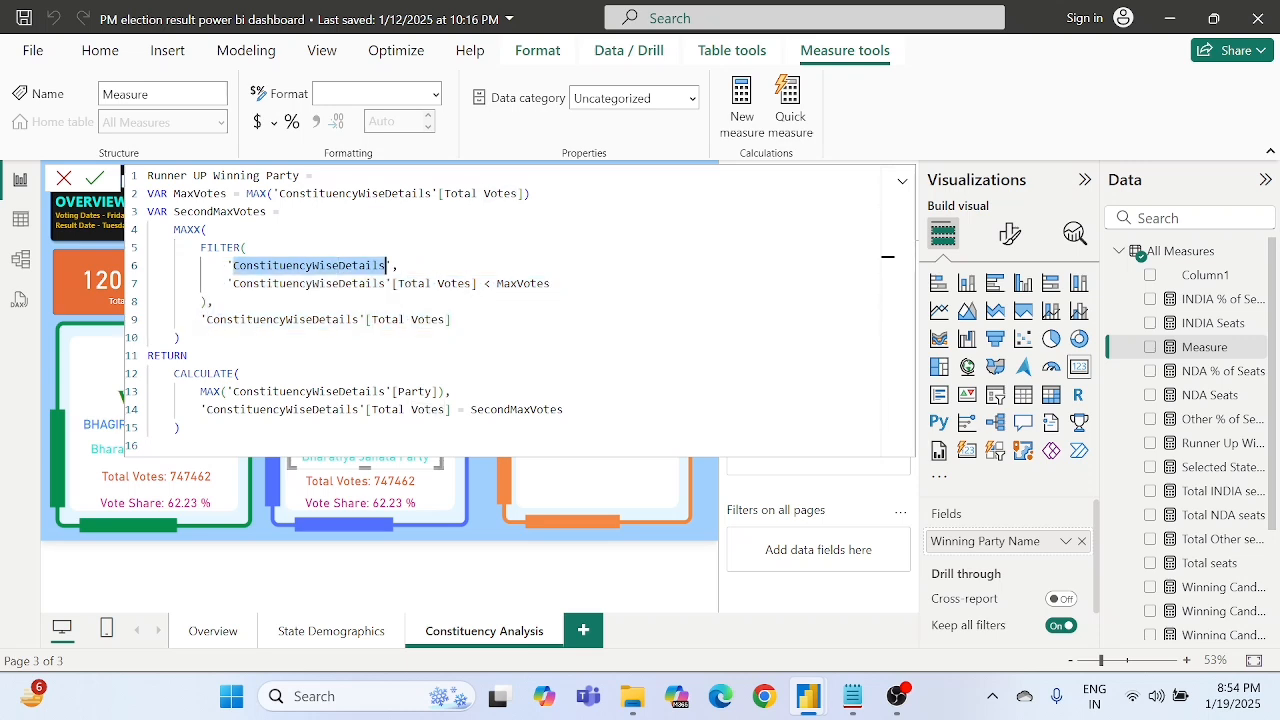
pyautogui.doubleClick(520, 283)
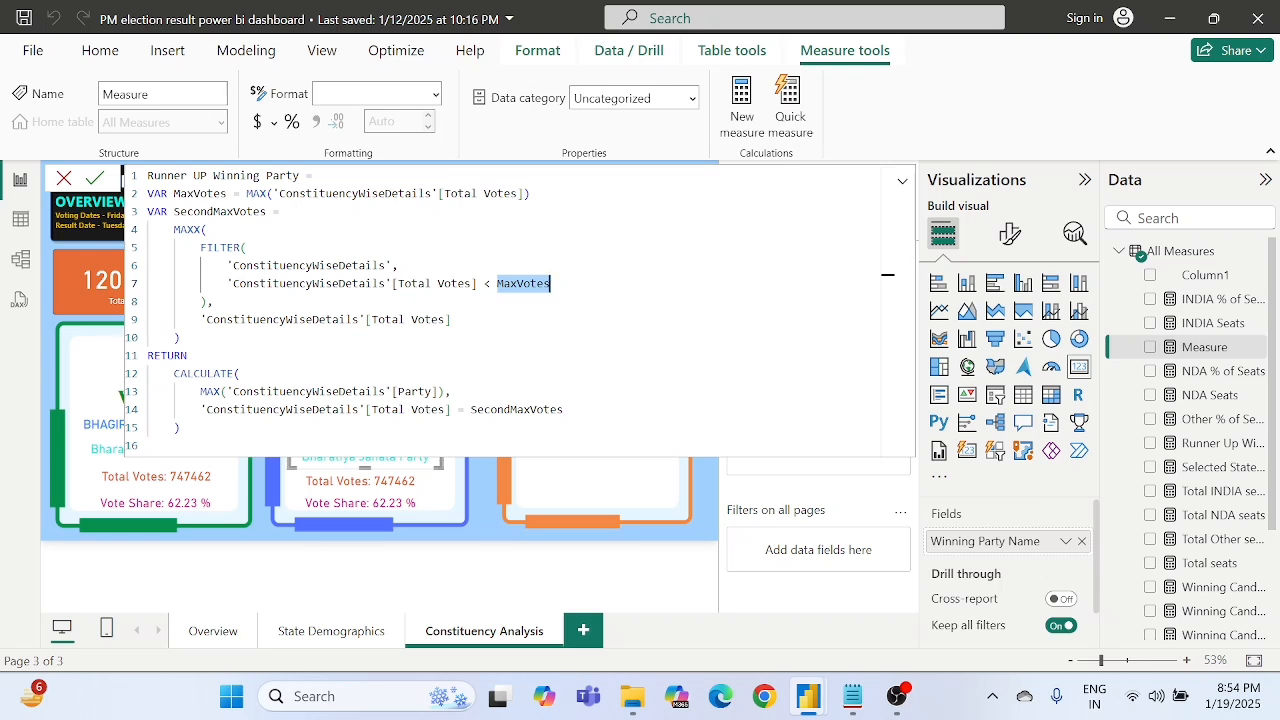
pyautogui.doubleClick(470, 283)
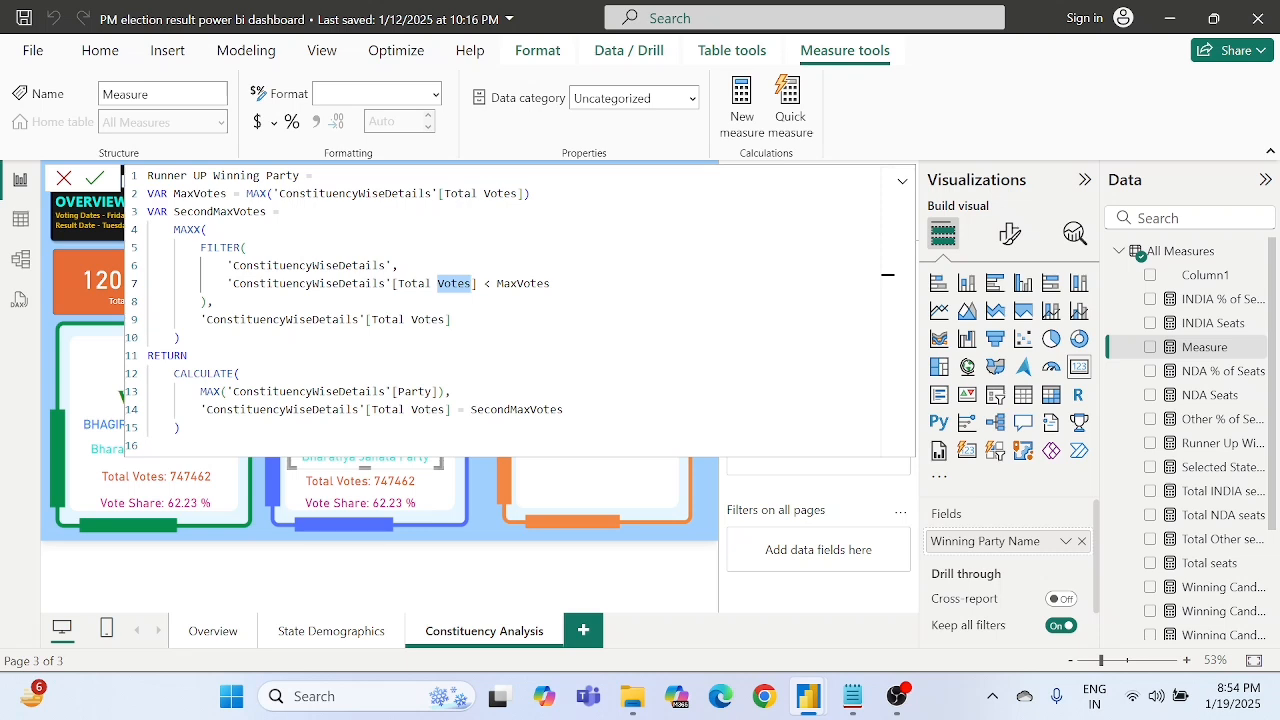
pyautogui.click(333, 283)
# - Examine the RETURN section's CALCULATE expression, checking the Party column and the SecondMaxVotes condition against the variables above
pyautogui.click(188, 355)
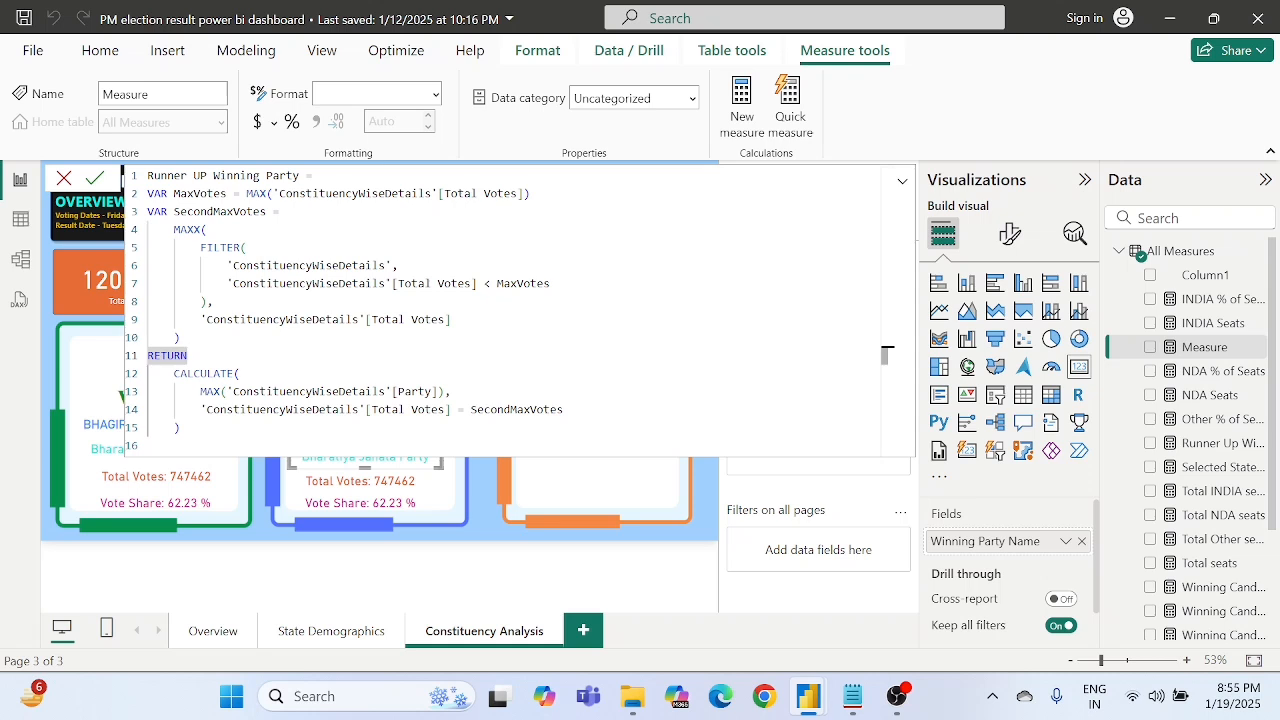
pyautogui.doubleClick(412, 391)
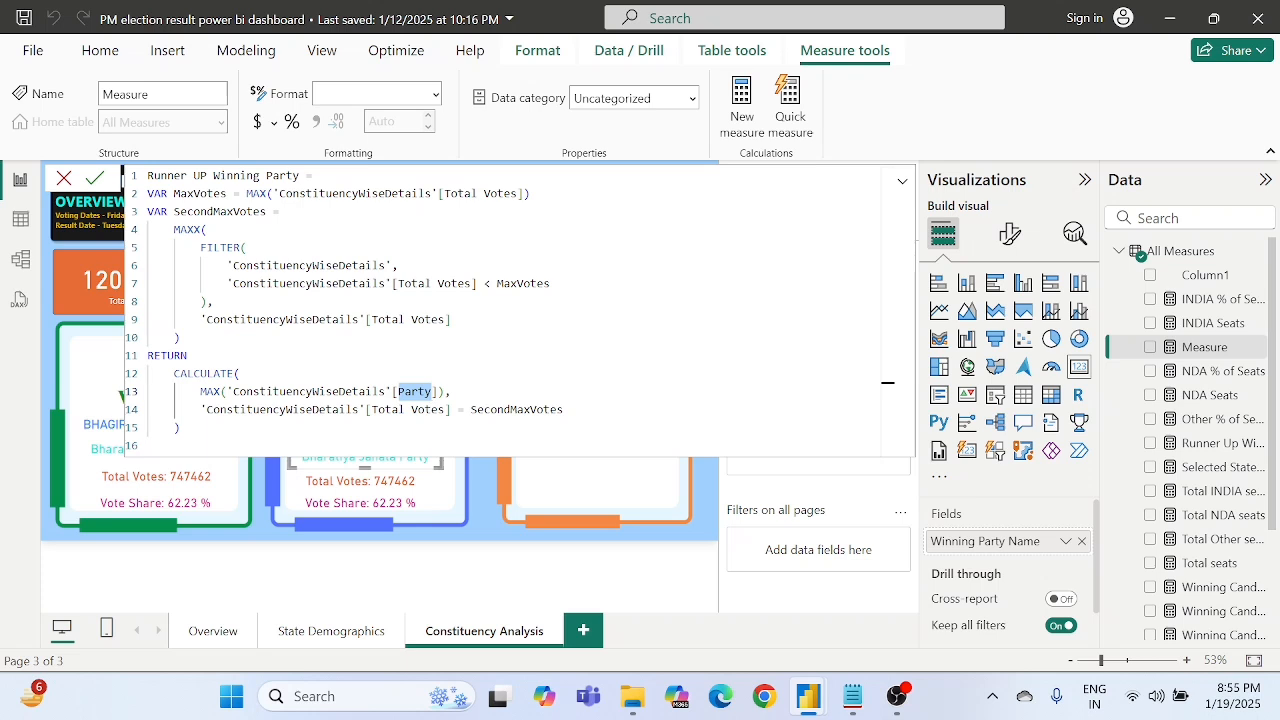
pyautogui.click(346, 410)
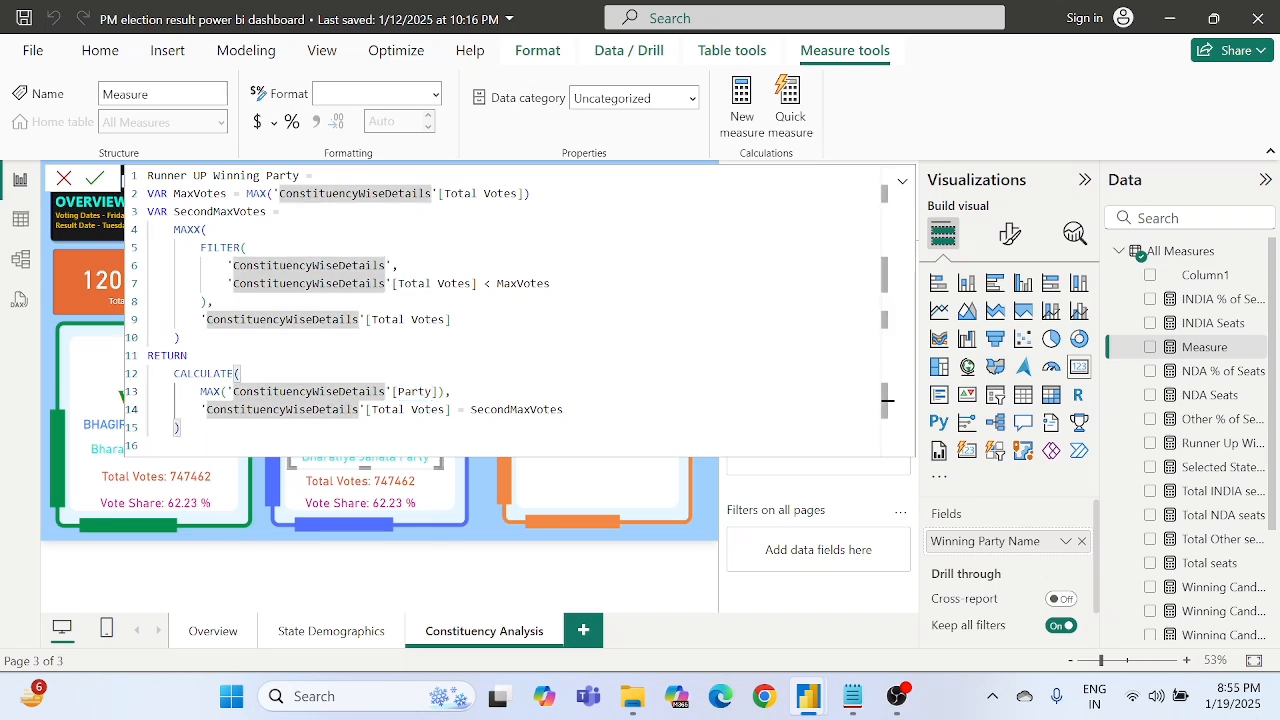
pyautogui.click(214, 302)
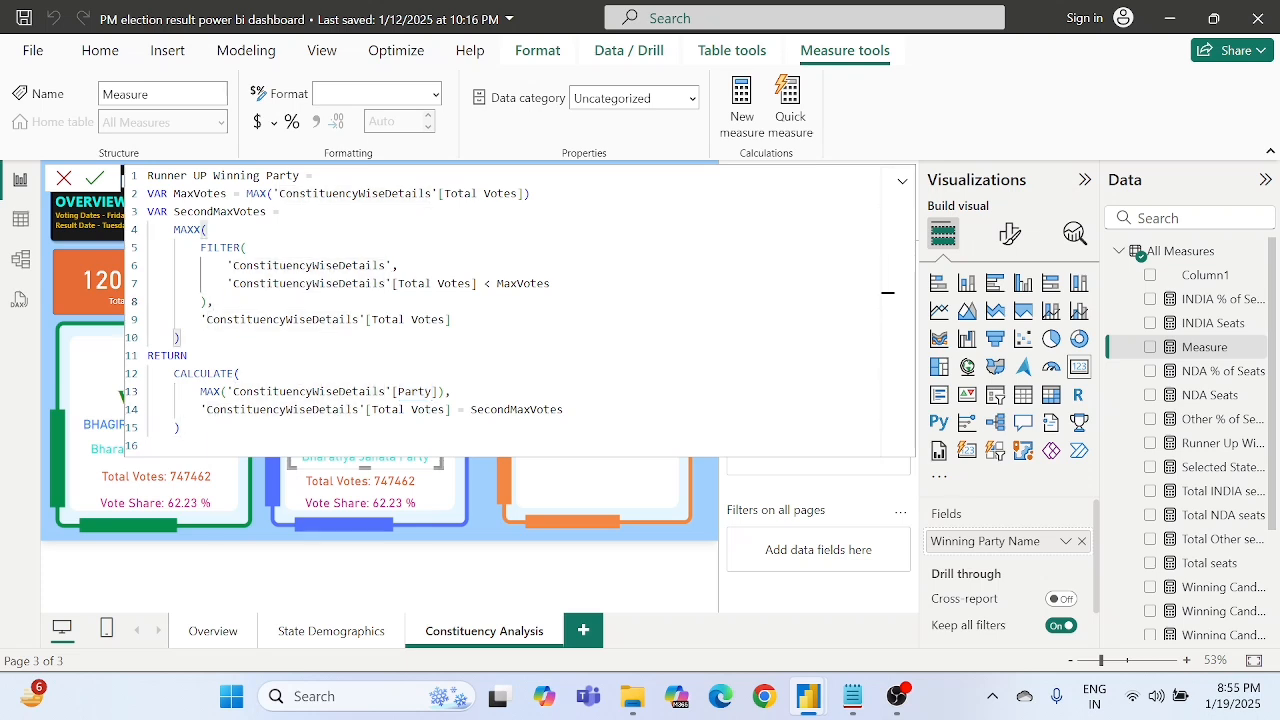
pyautogui.moveTo(147, 194); pyautogui.dragTo(256, 211)
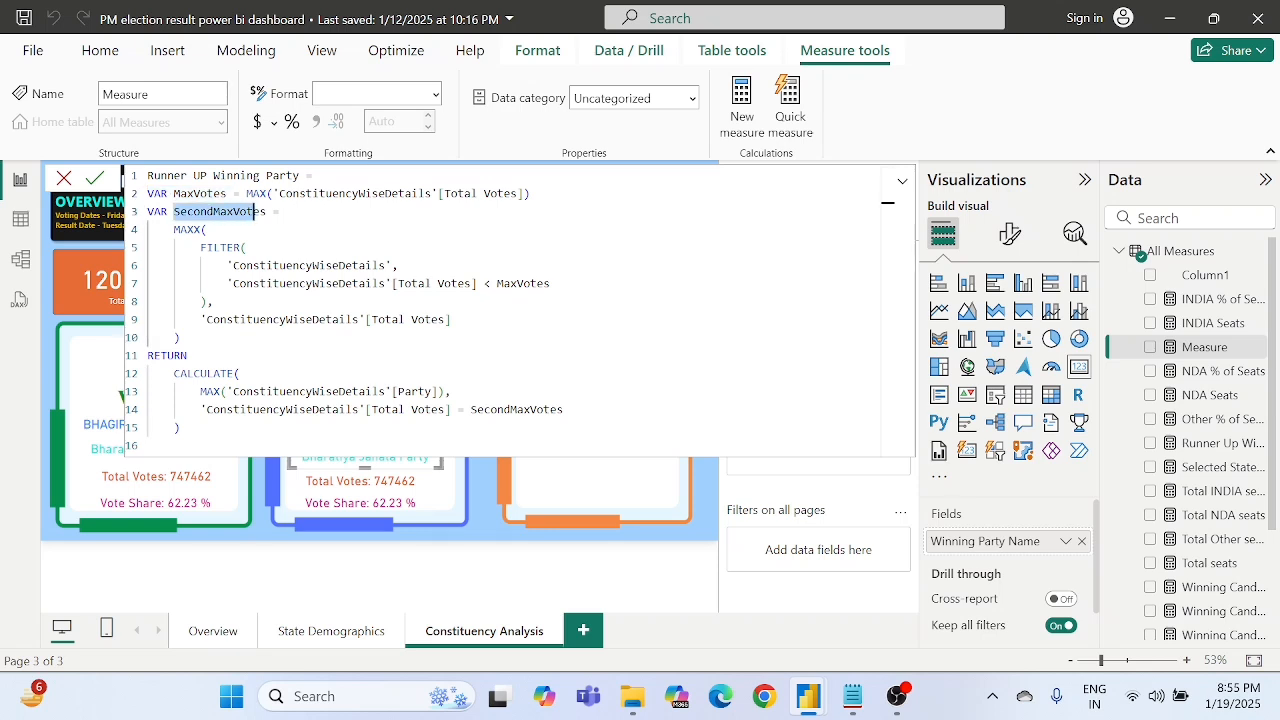
pyautogui.moveTo(318, 391); pyautogui.dragTo(433, 391)
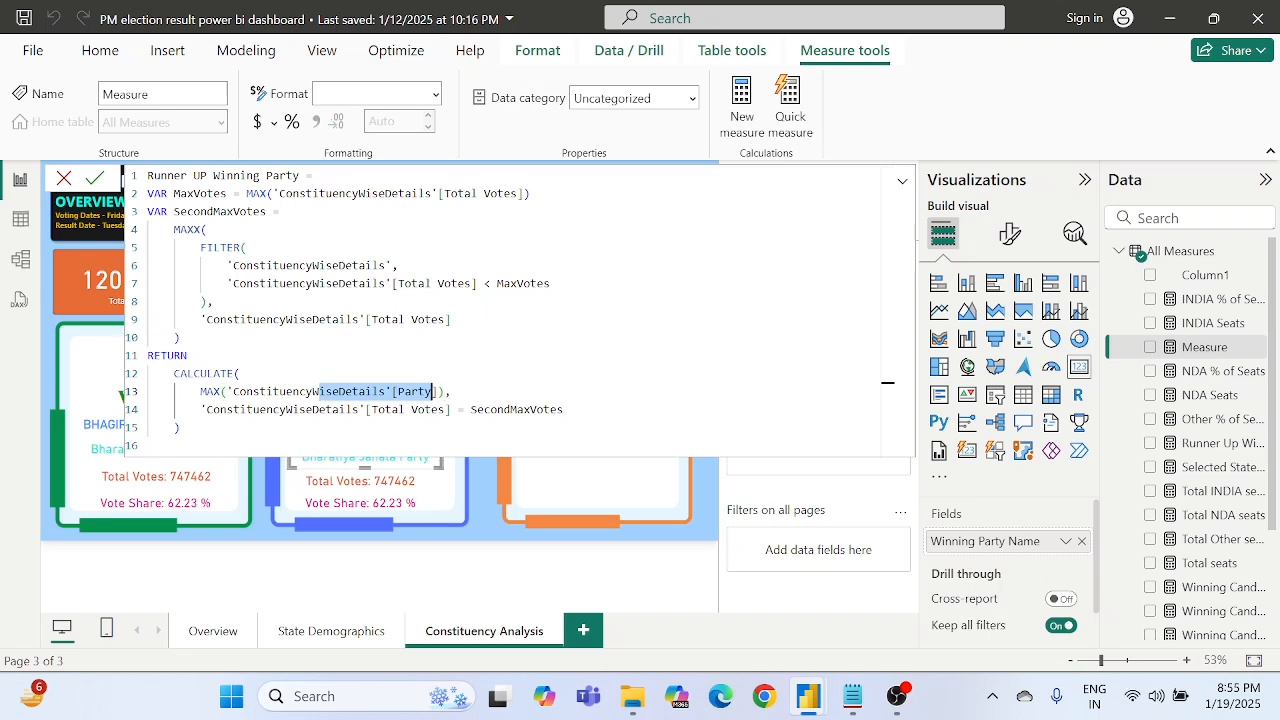
pyautogui.click(366, 391)
pyautogui.moveTo(358, 391); pyautogui.dragTo(433, 391)
pyautogui.click(476, 409)
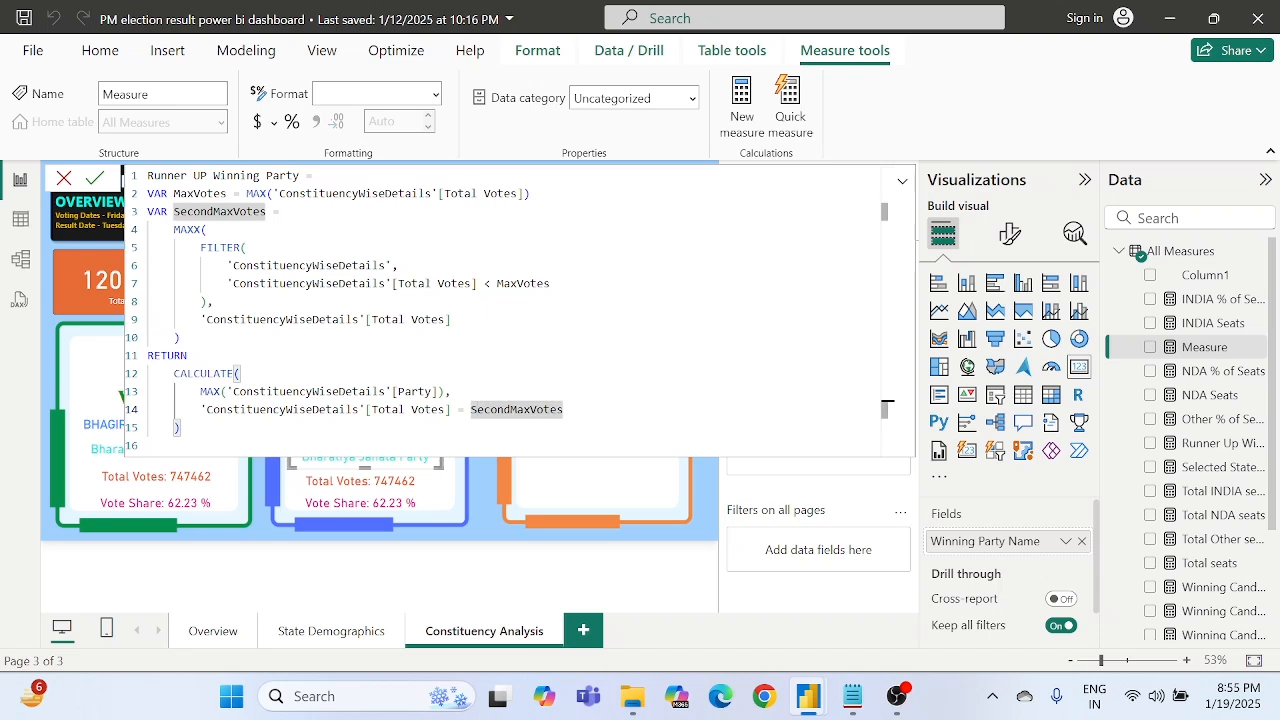
pyautogui.moveTo(240, 373); pyautogui.dragTo(438, 391)
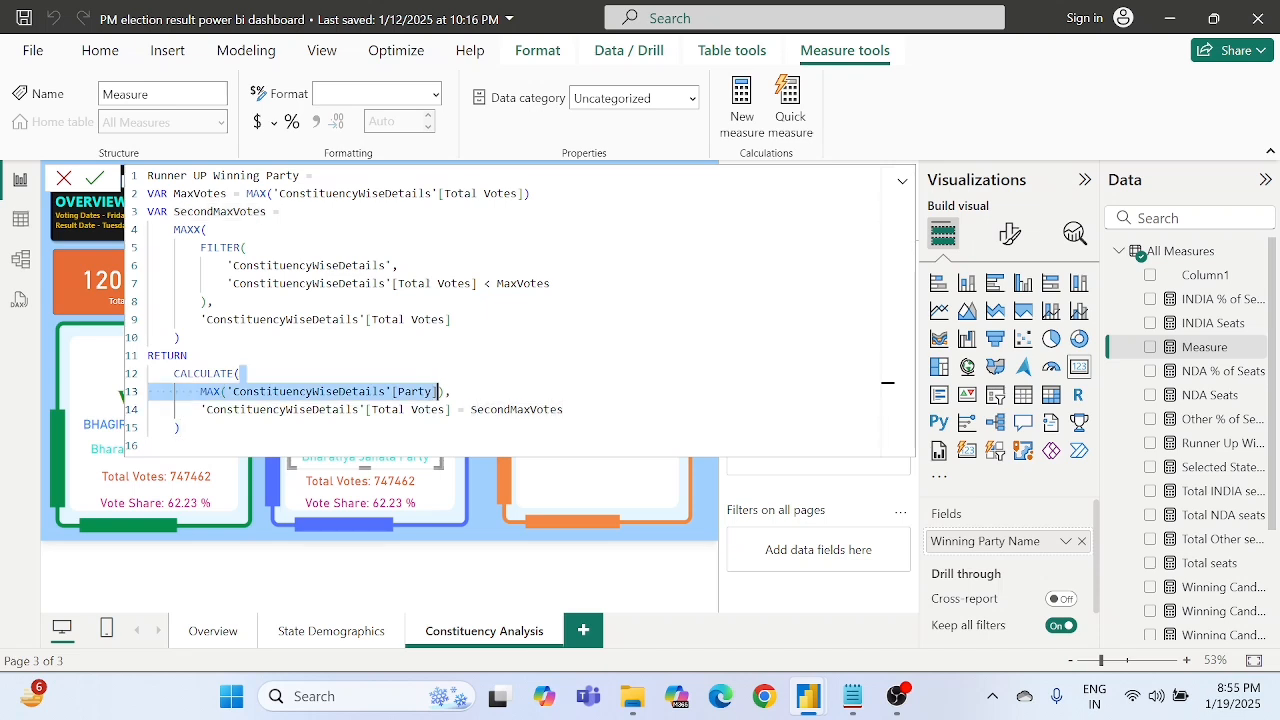
pyautogui.click(885, 355)
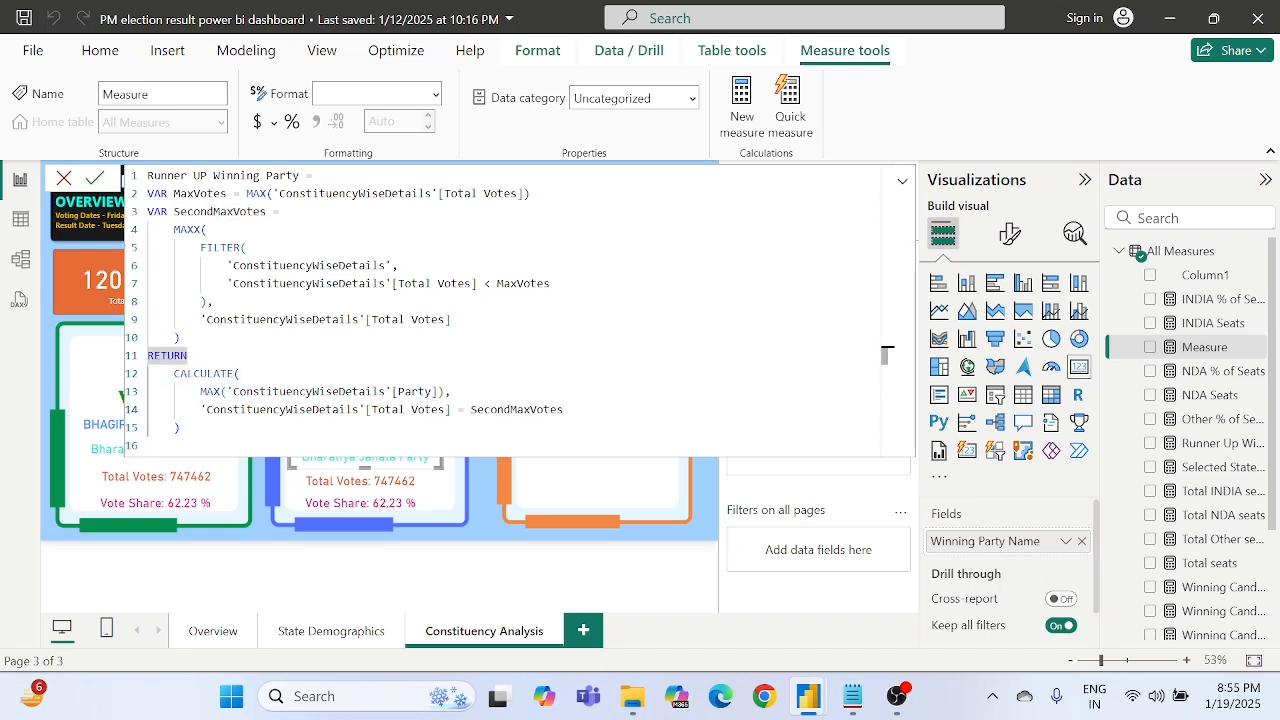
# - Commit the Runner UP Winning Party measure and use it to replace Winning Party Name in the blue frame's party card
pyautogui.click(96, 179)
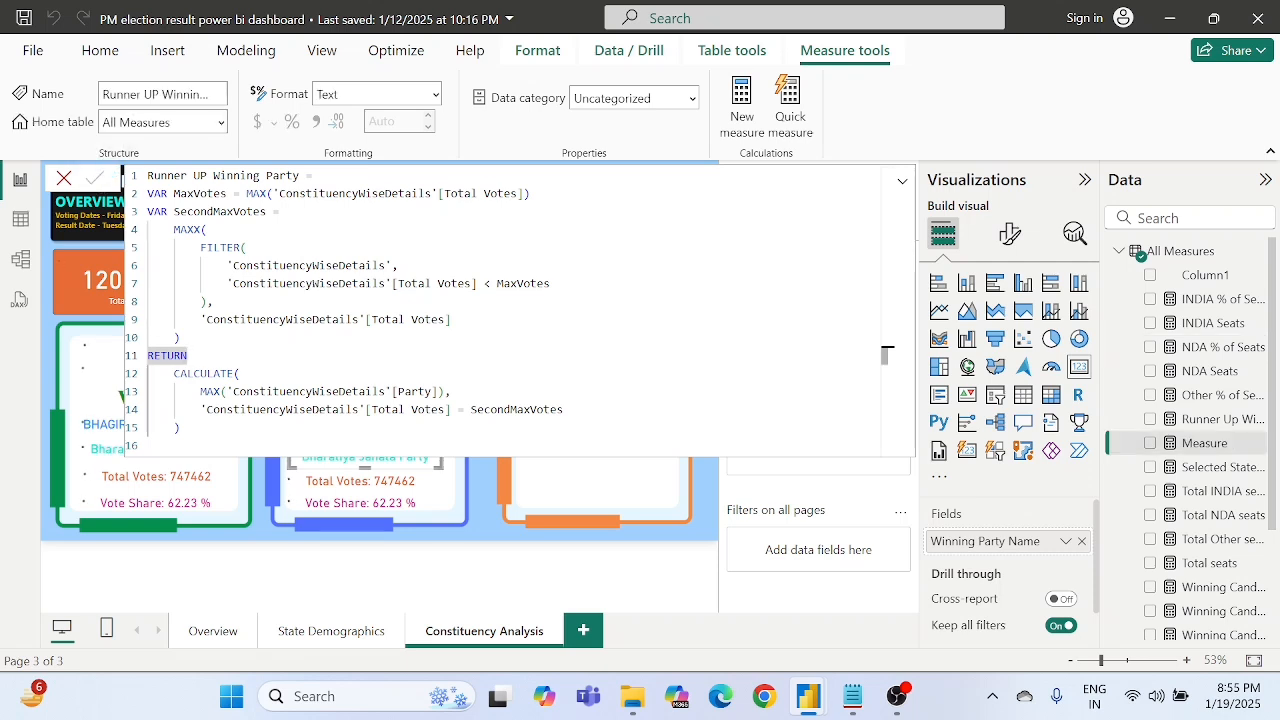
pyautogui.click(712, 520)
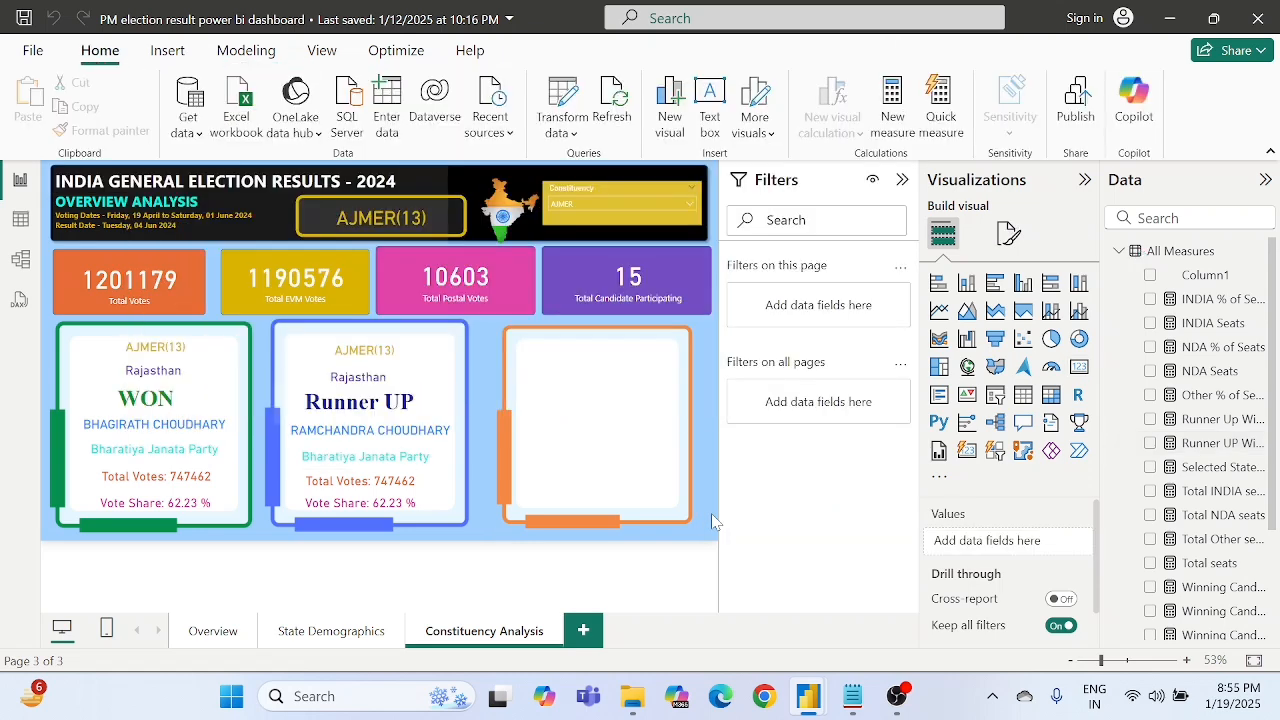
pyautogui.click(358, 466)
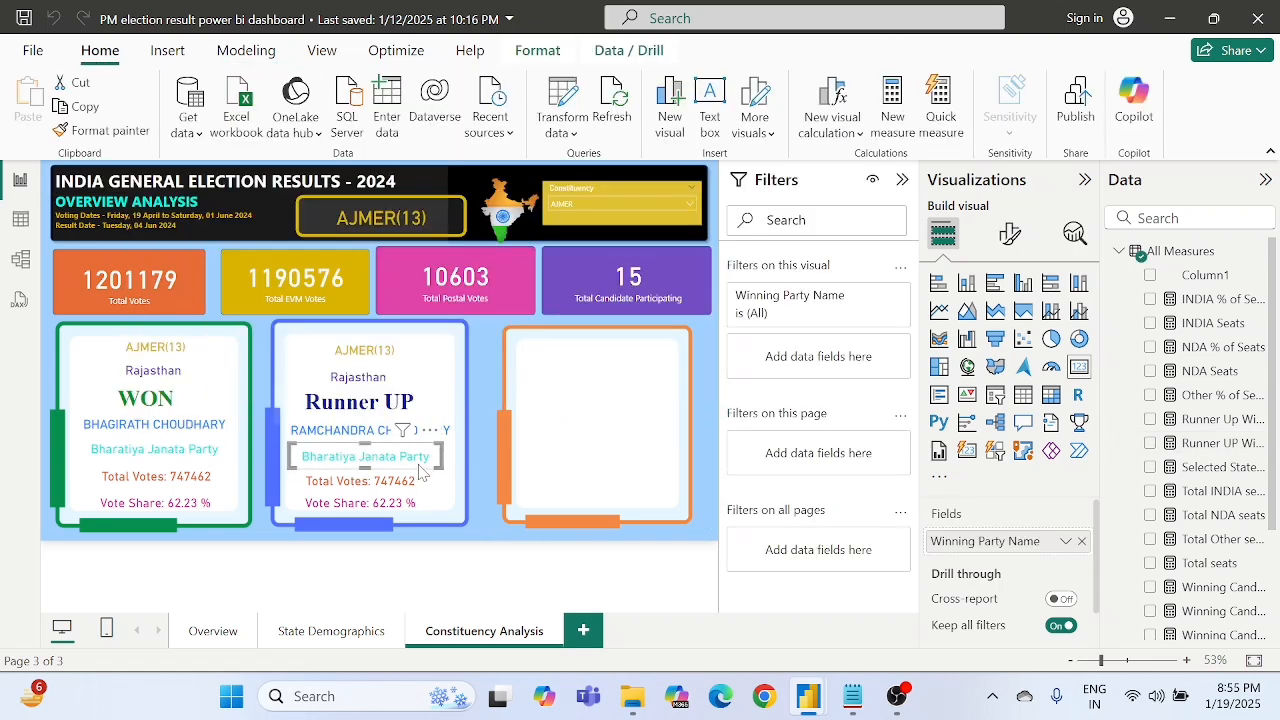
pyautogui.click(1081, 541)
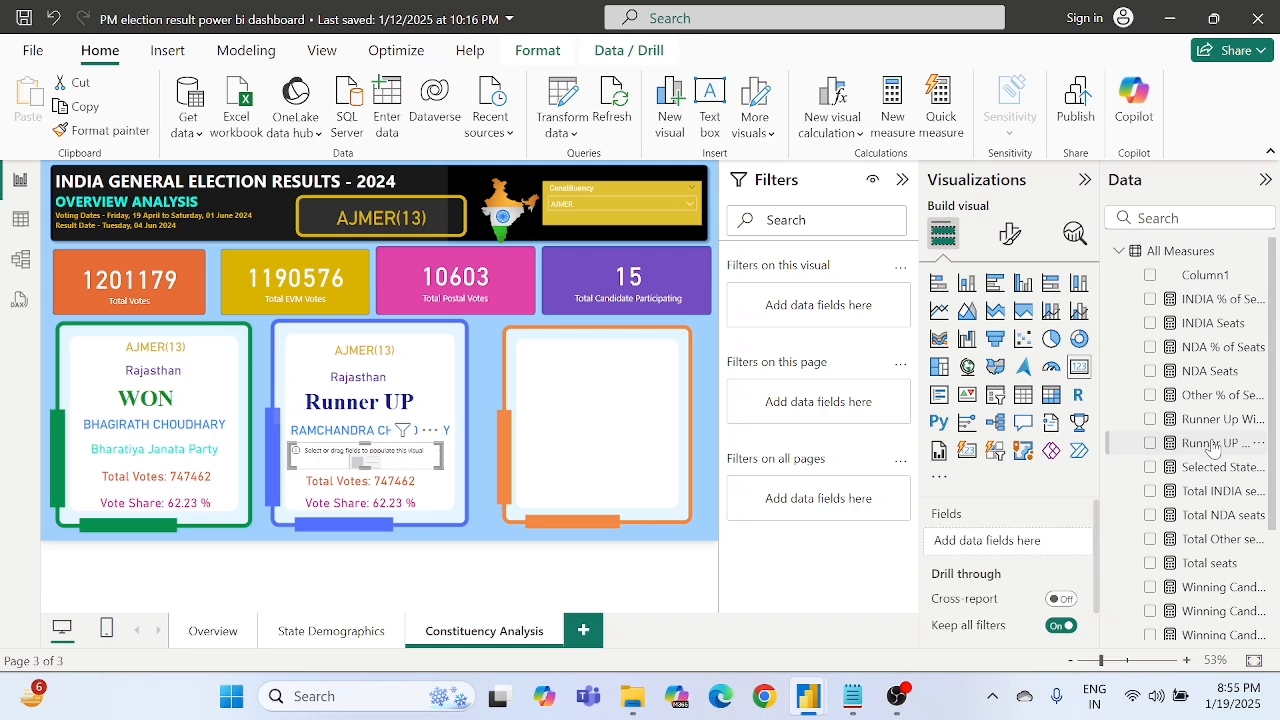
pyautogui.moveTo(1212, 445); pyautogui.dragTo(1012, 543)
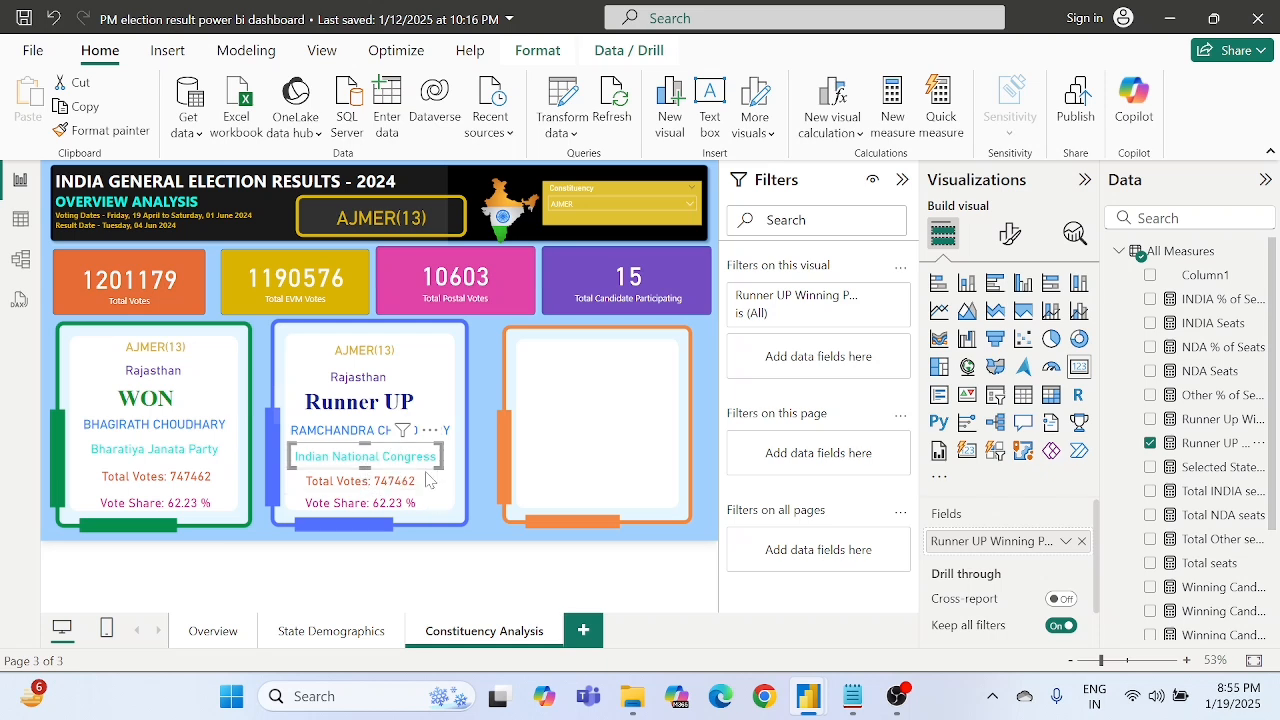
pyautogui.click(484, 558)
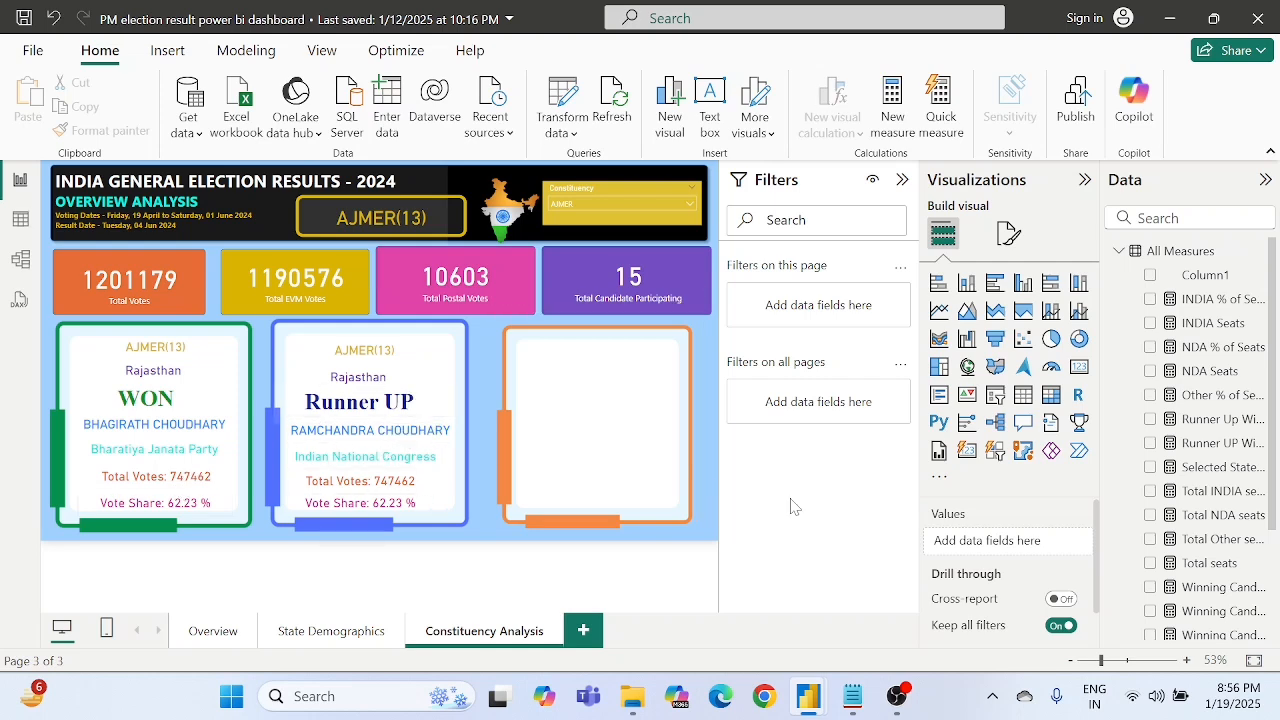
# - Switch to the DAX notes in Notepad and copy the complete Runner Up Winning Candidate Total Votes formula
pyautogui.click(849, 698)
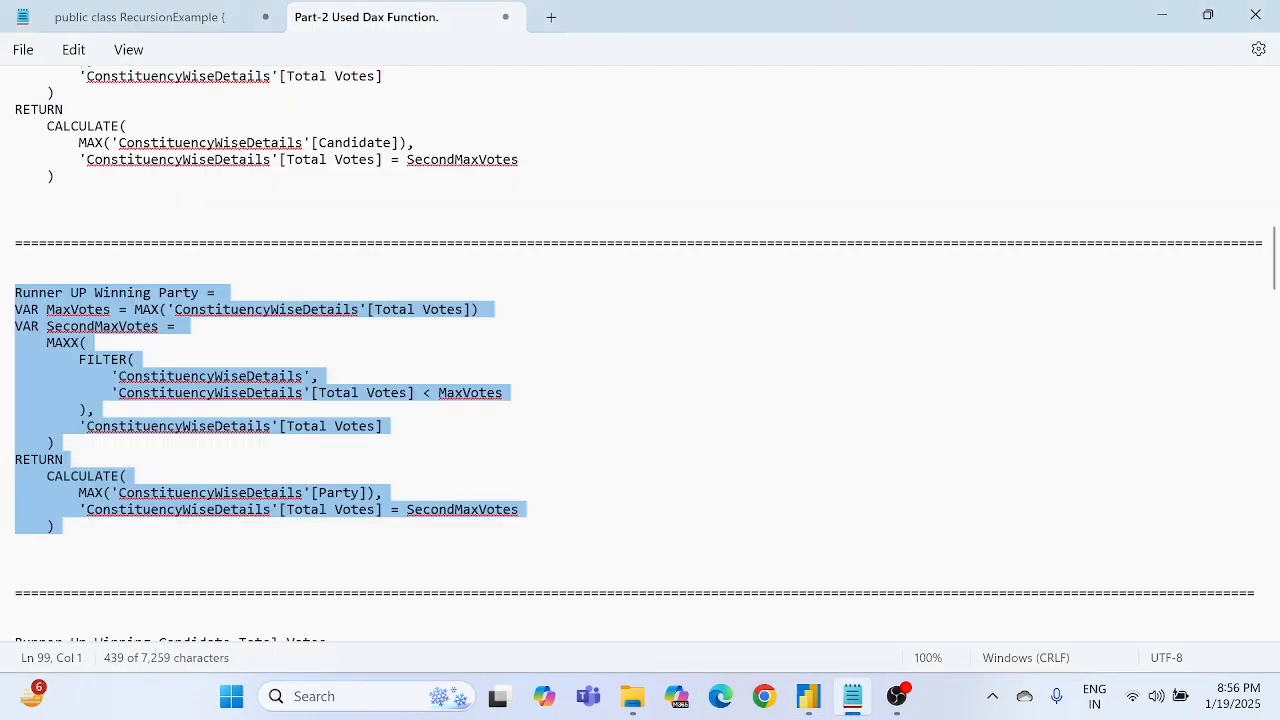
pyautogui.click(348, 560)
pyautogui.scroll(-6, 348, 560)
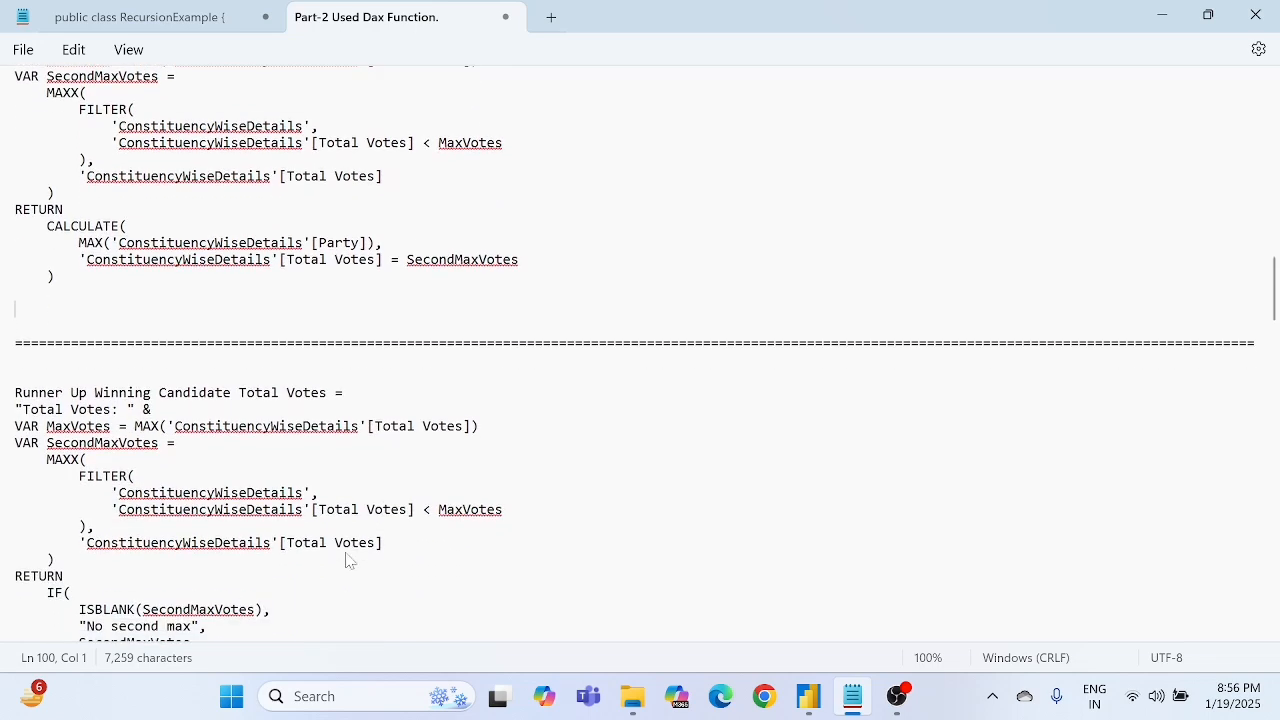
pyautogui.scroll(-1, 348, 560)
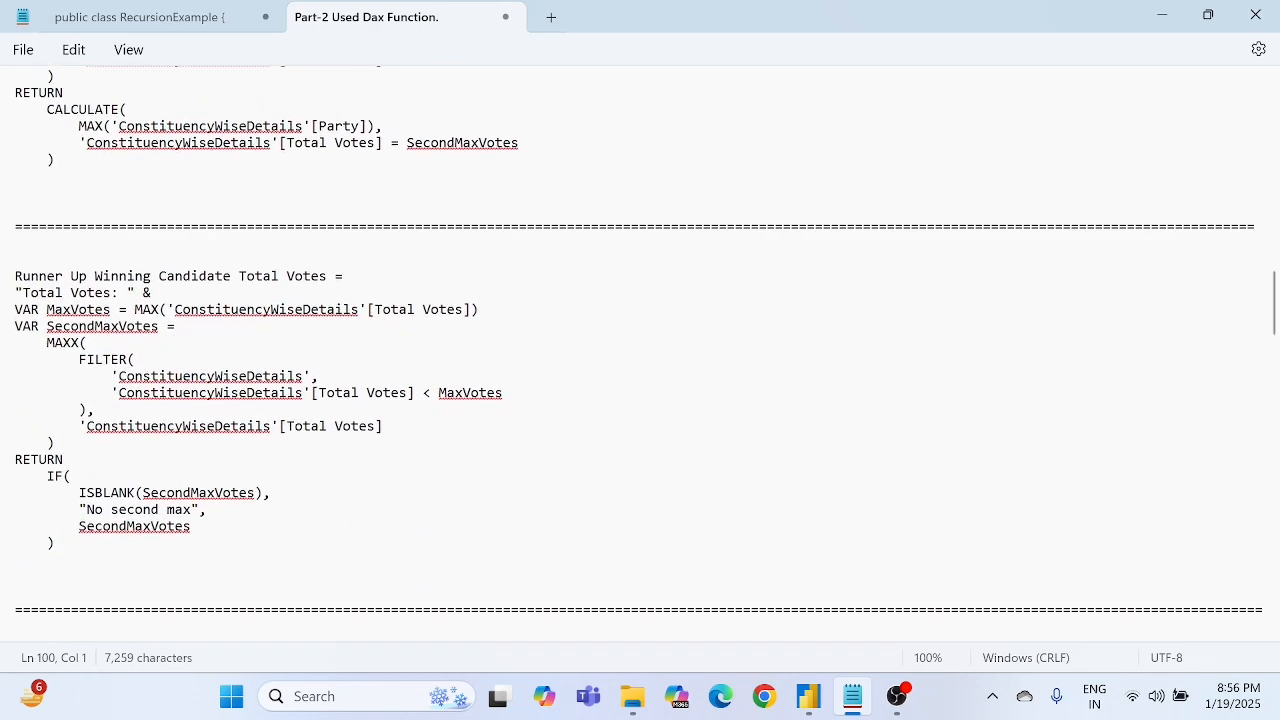
pyautogui.moveTo(15, 276); pyautogui.dragTo(63, 543)
pyautogui.hotkey('ctrl', 'c')
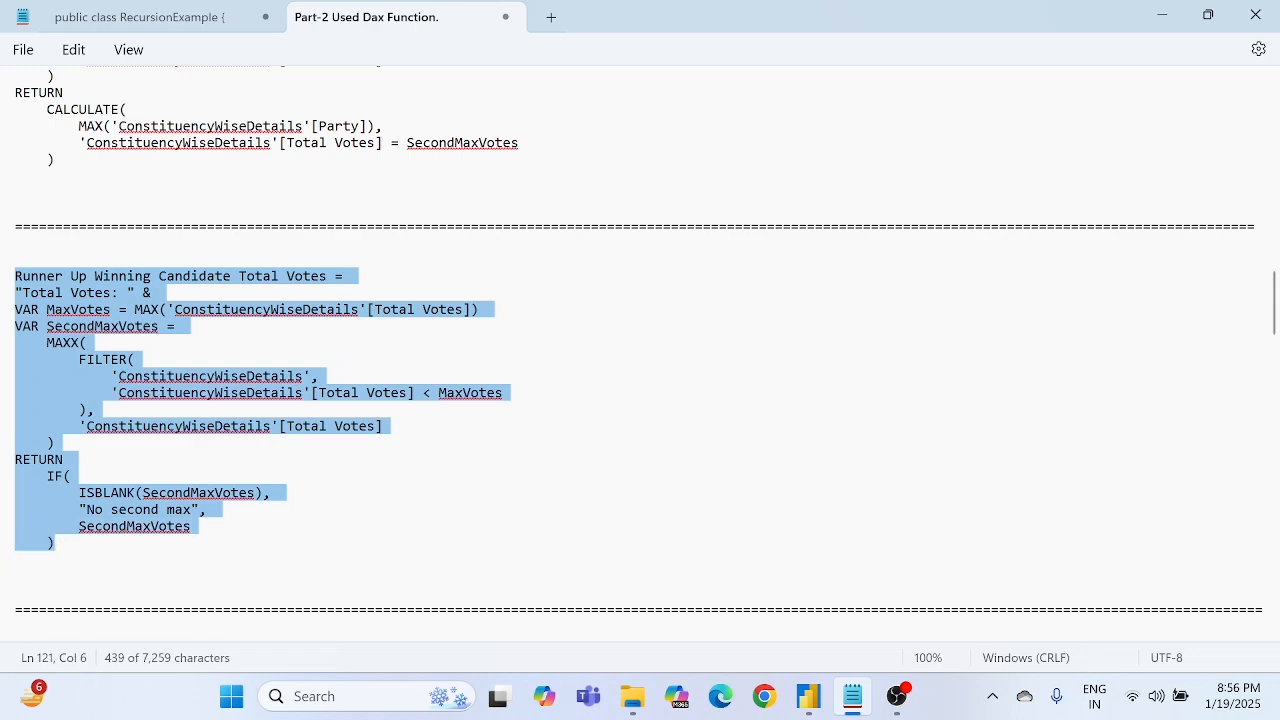
# - Switch to Power BI and add a new measure to All Measures with the copied Runner Up Winning Candidate Total Votes formula
pyautogui.hotkey('alt', 'Tab')
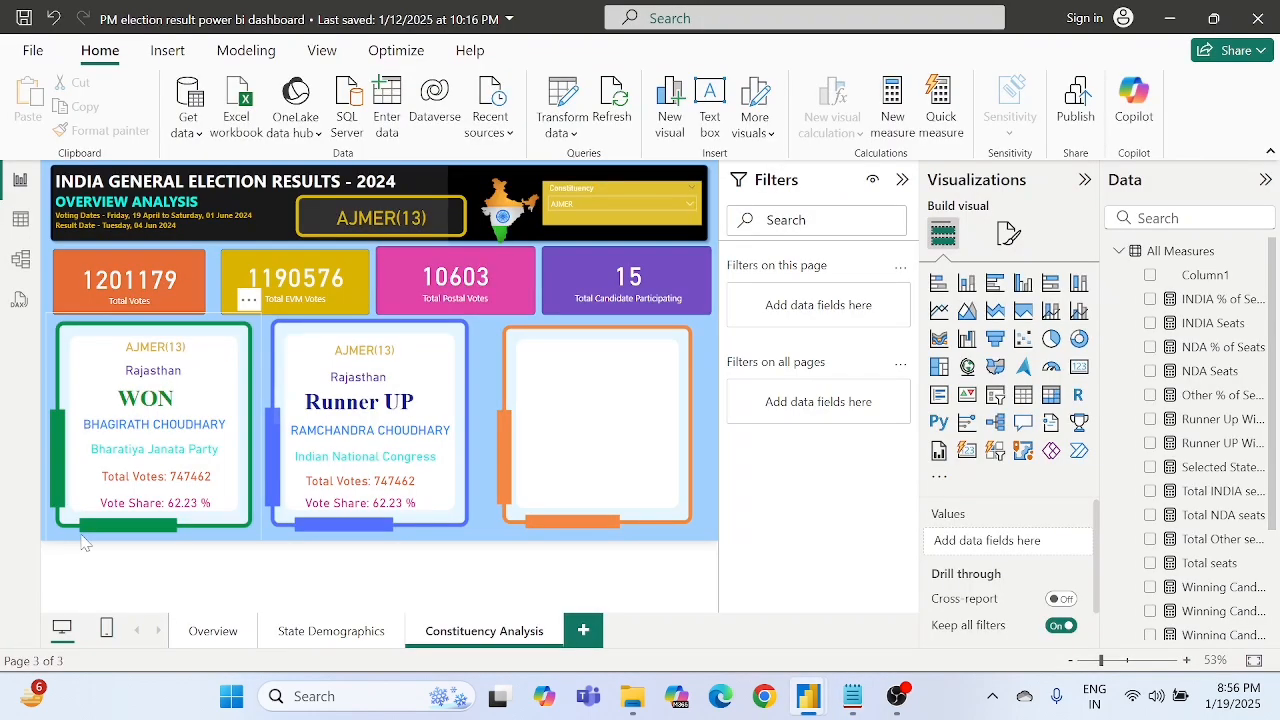
pyautogui.rightClick(1172, 256)
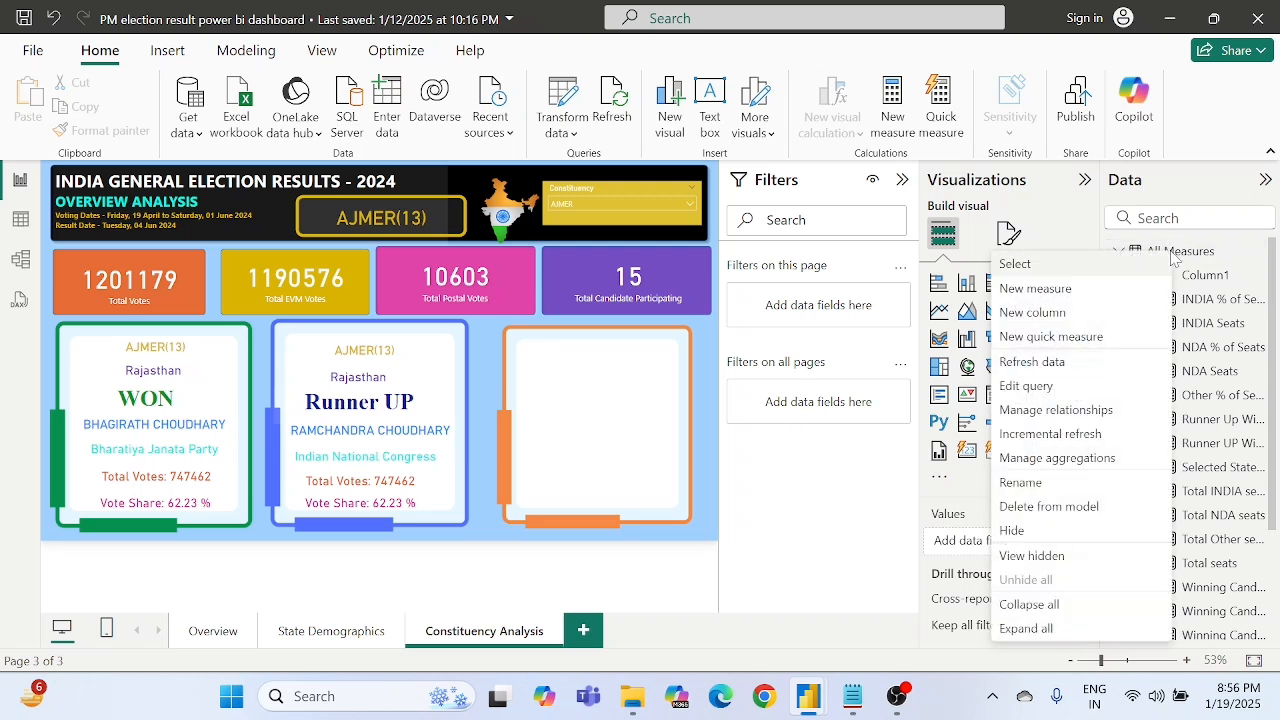
pyautogui.click(1020, 288)
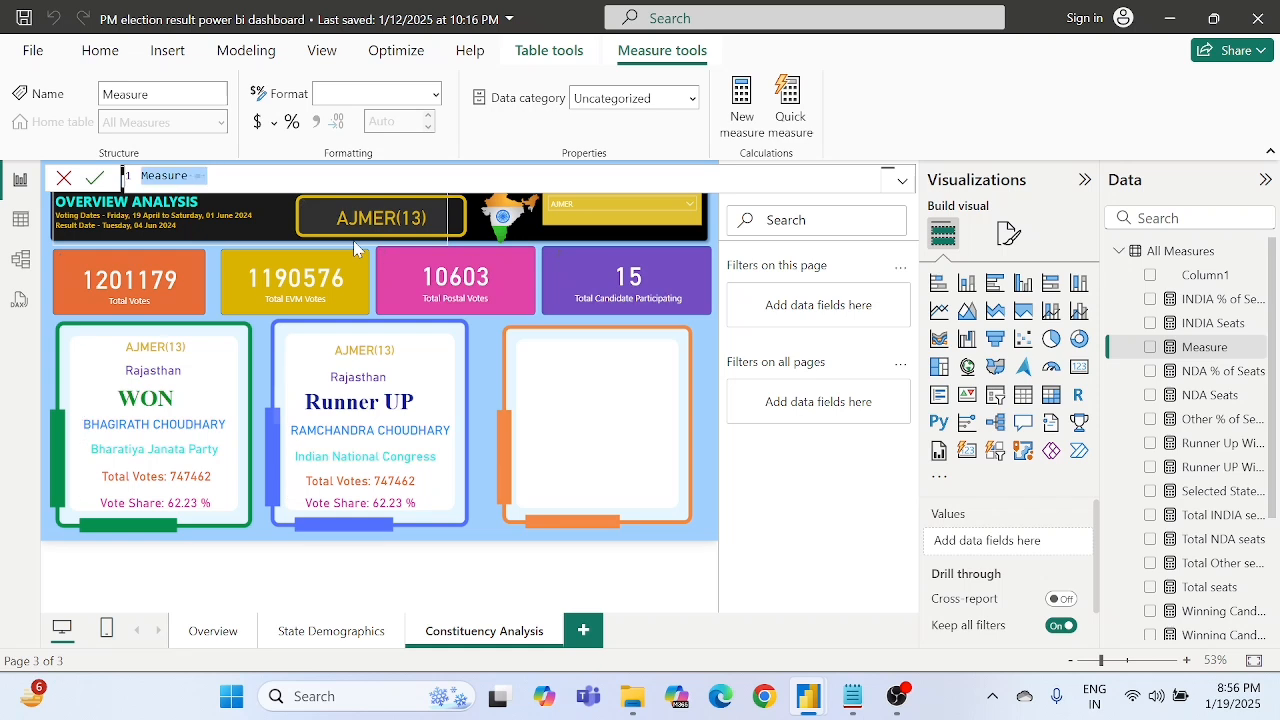
pyautogui.hotkey('ctrl', 'v')
# - Examine the MaxVotes and SecondMaxVotes variables in the new measure, including the MAXX and FILTER functions
pyautogui.click(227, 302)
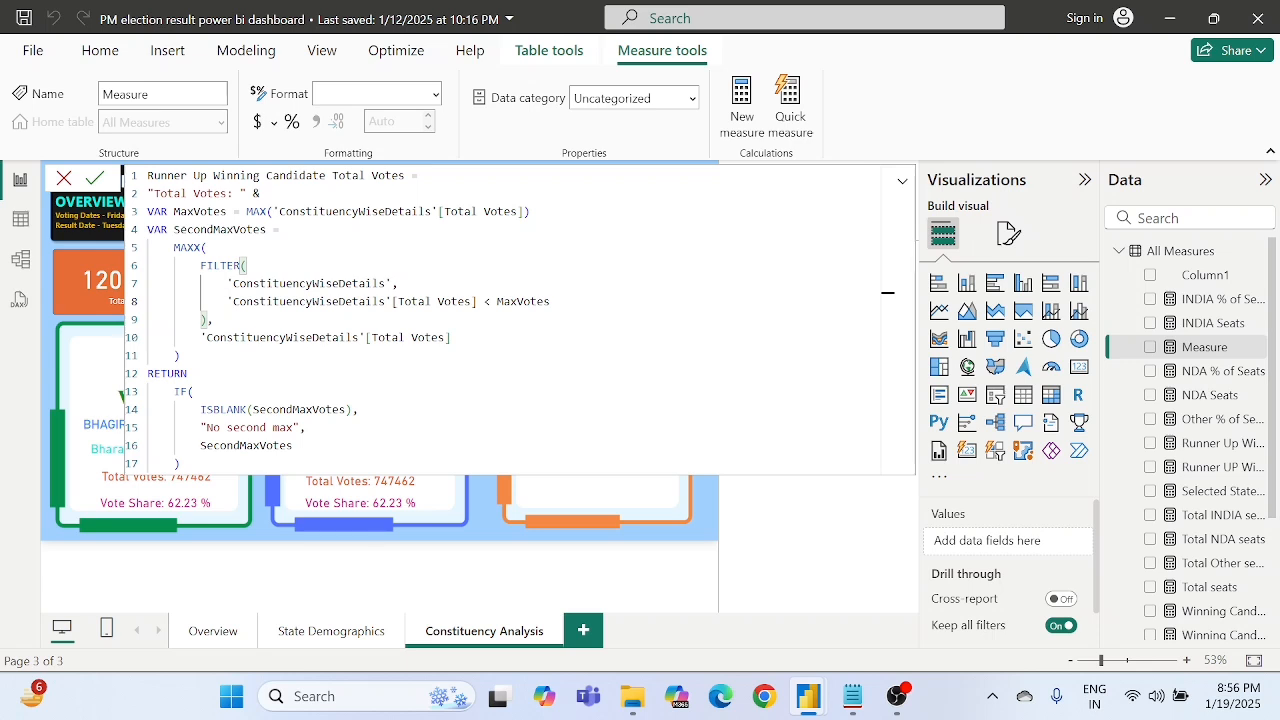
pyautogui.doubleClick(200, 212)
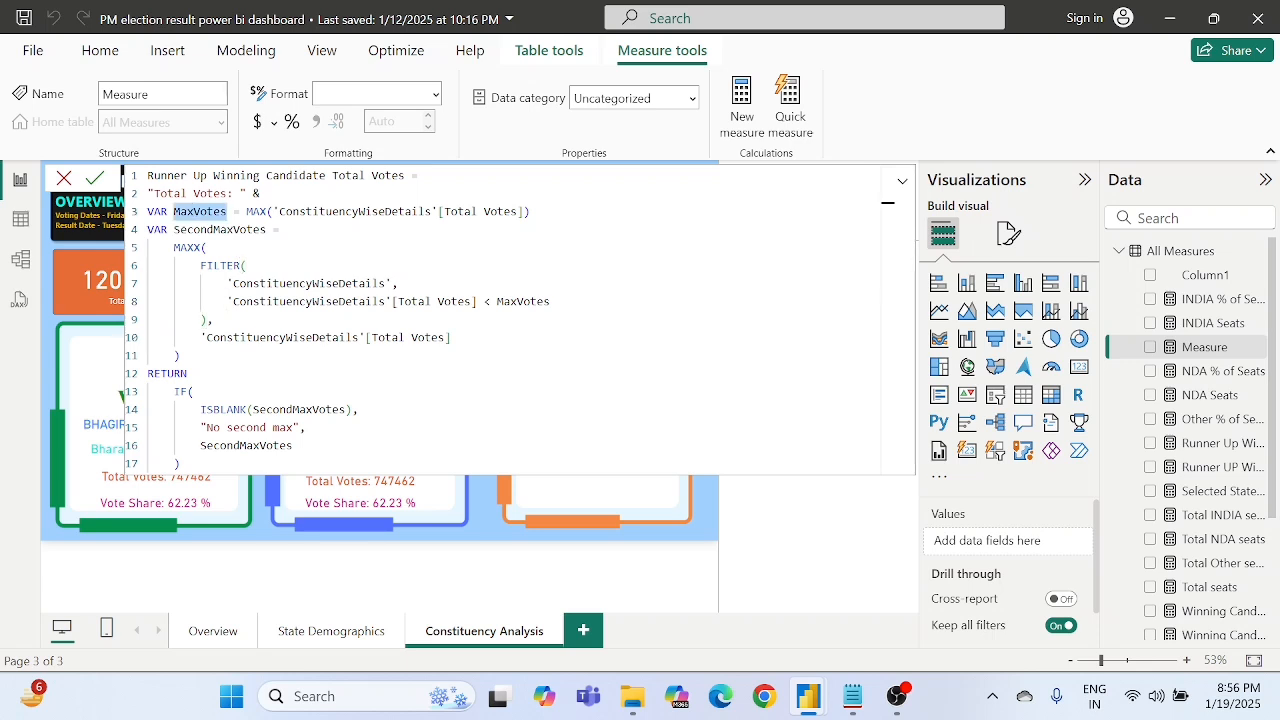
pyautogui.doubleClick(194, 230)
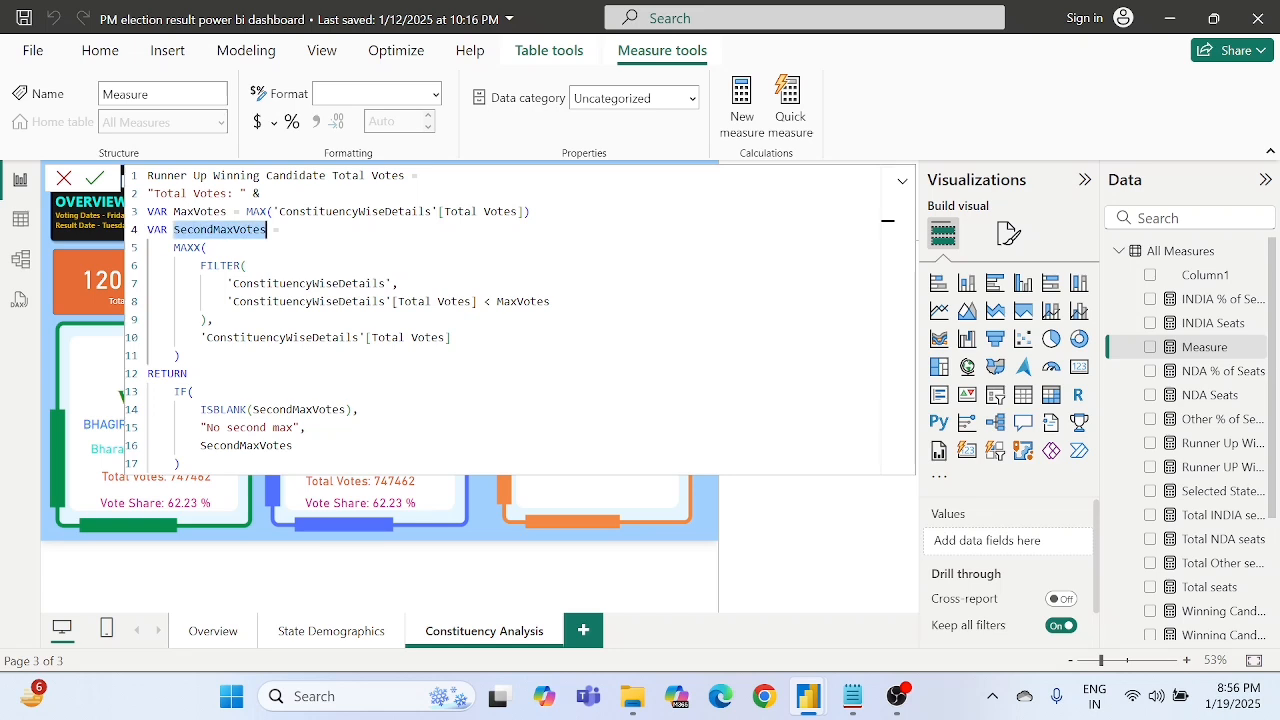
pyautogui.click(219, 266)
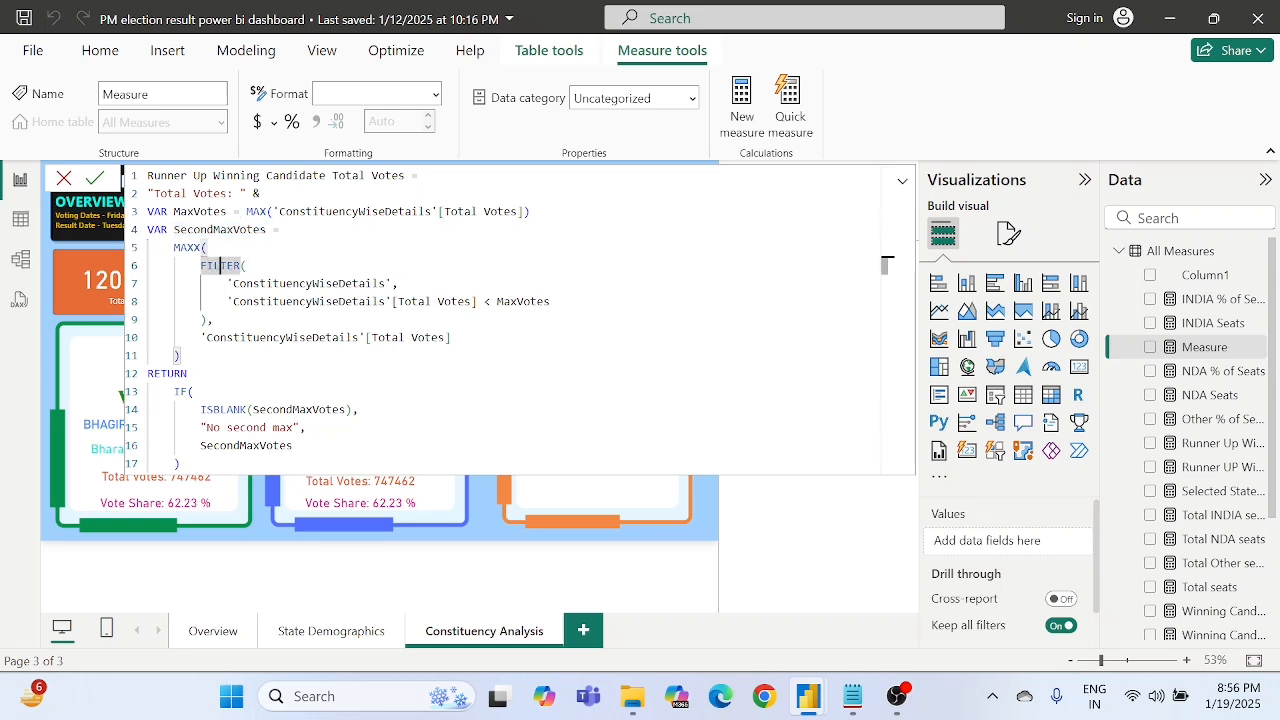
pyautogui.click(207, 248)
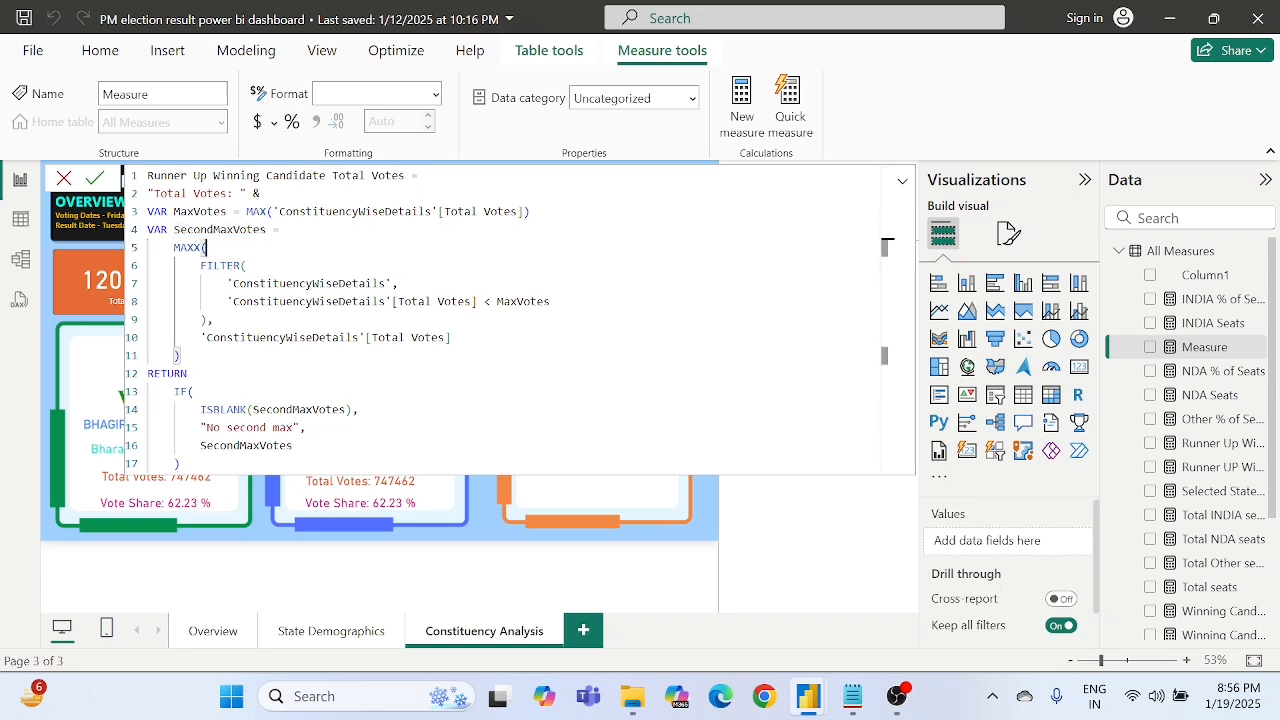
# - Examine the IF expression after RETURN, checking the ISBLANK test on SecondMaxVotes and its "No second max" fallback text
pyautogui.doubleClick(343, 410)
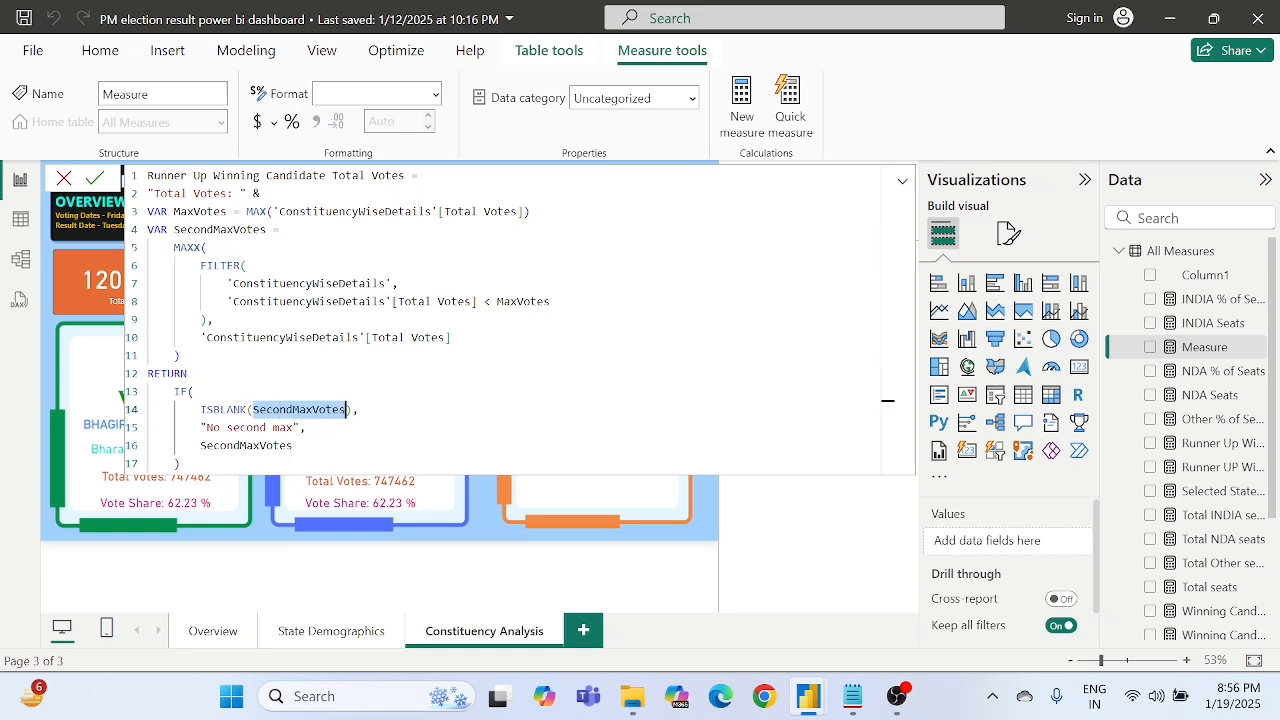
pyautogui.doubleClick(264, 428)
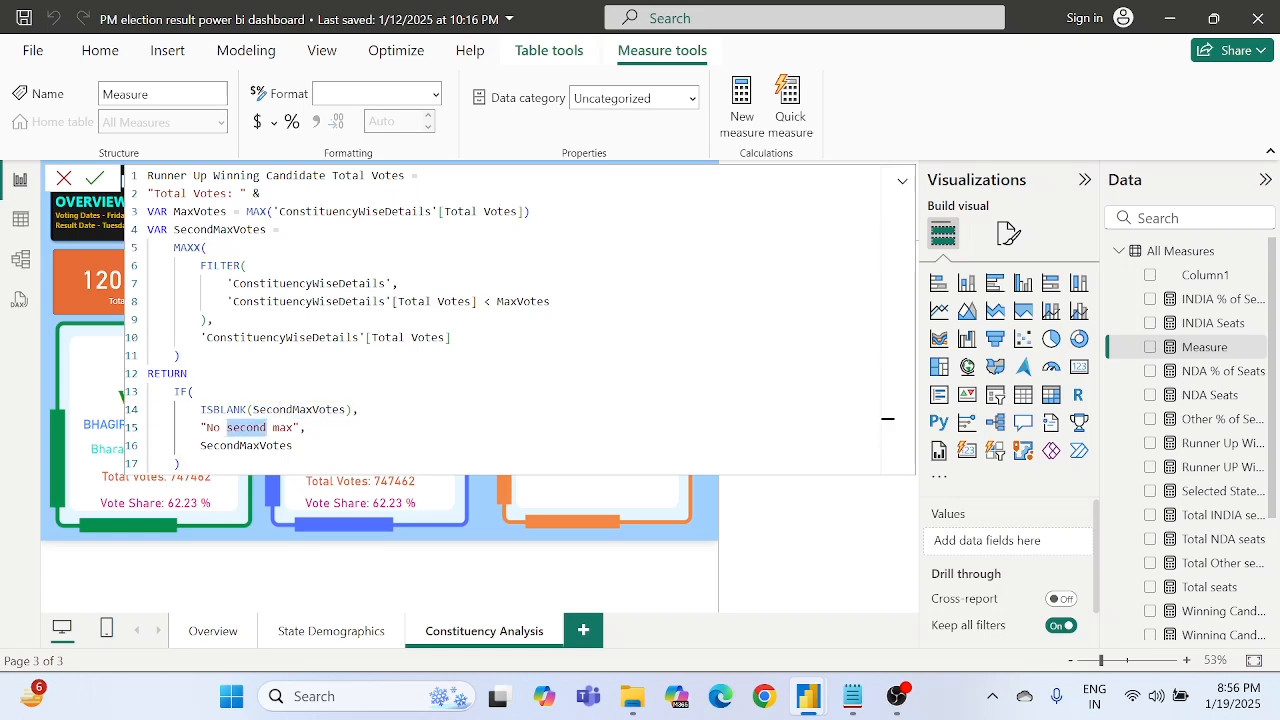
pyautogui.click(298, 410)
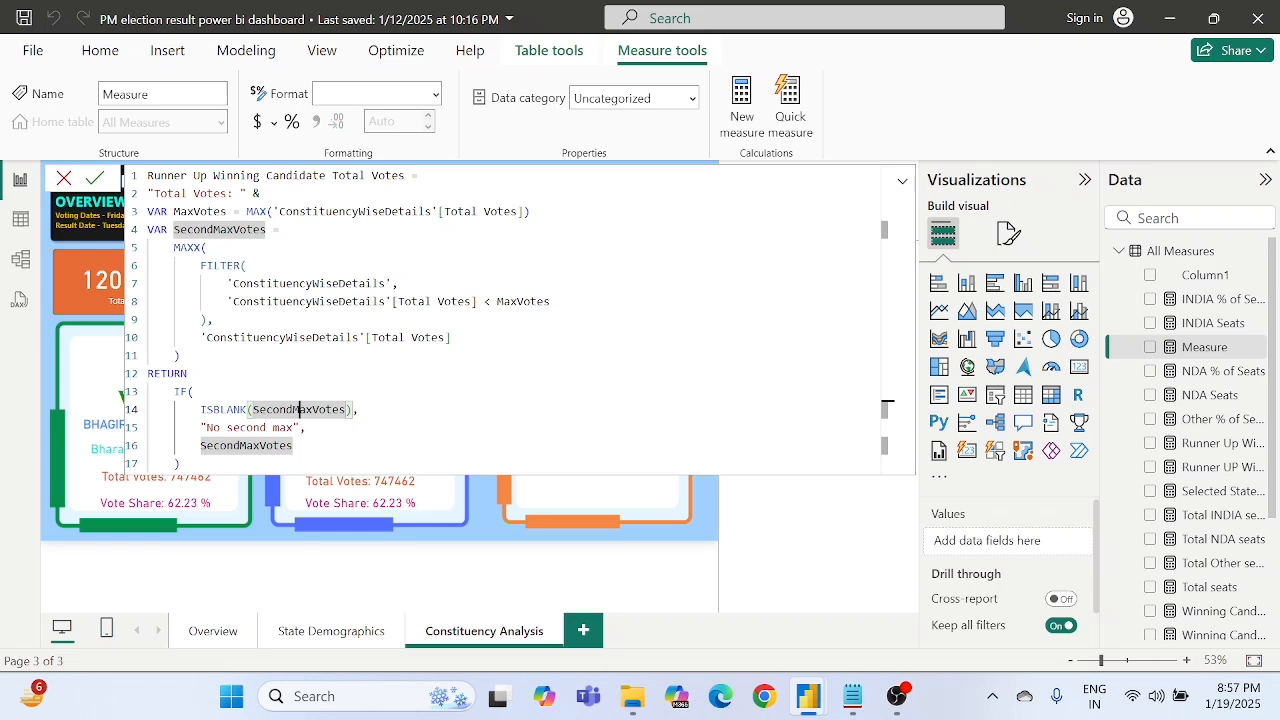
pyautogui.moveTo(206, 427); pyautogui.dragTo(288, 427)
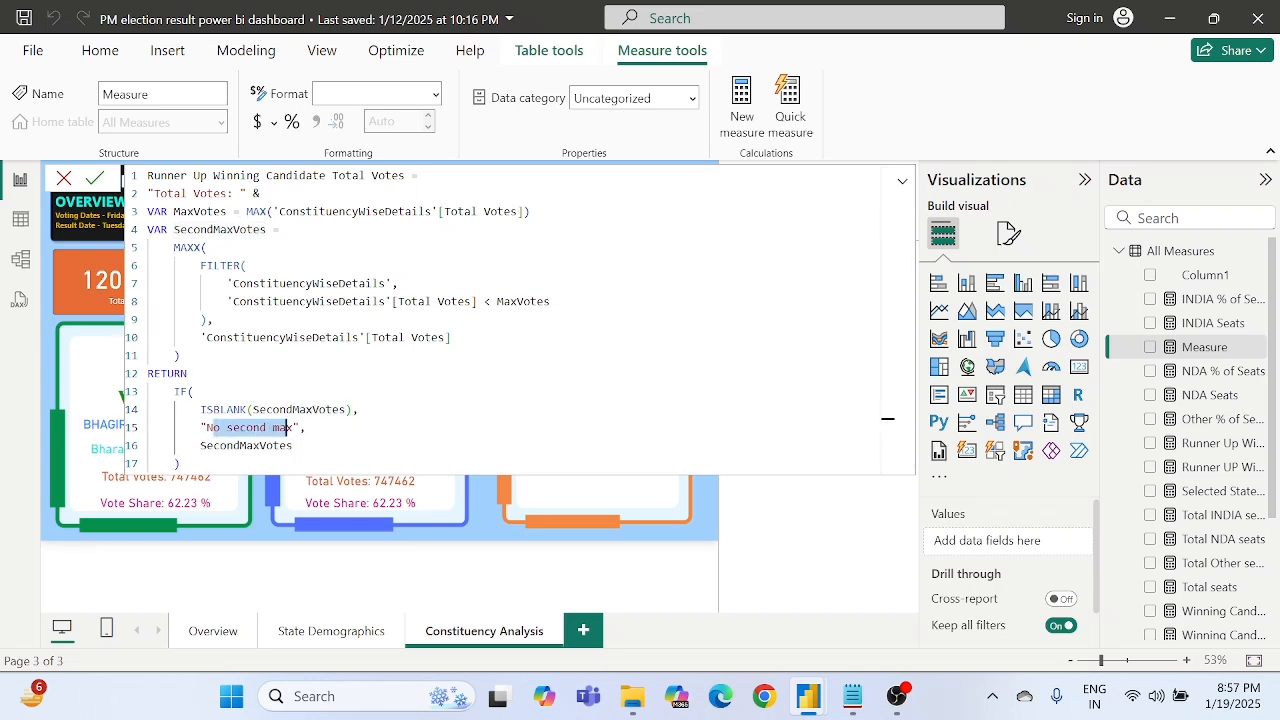
pyautogui.click(287, 427)
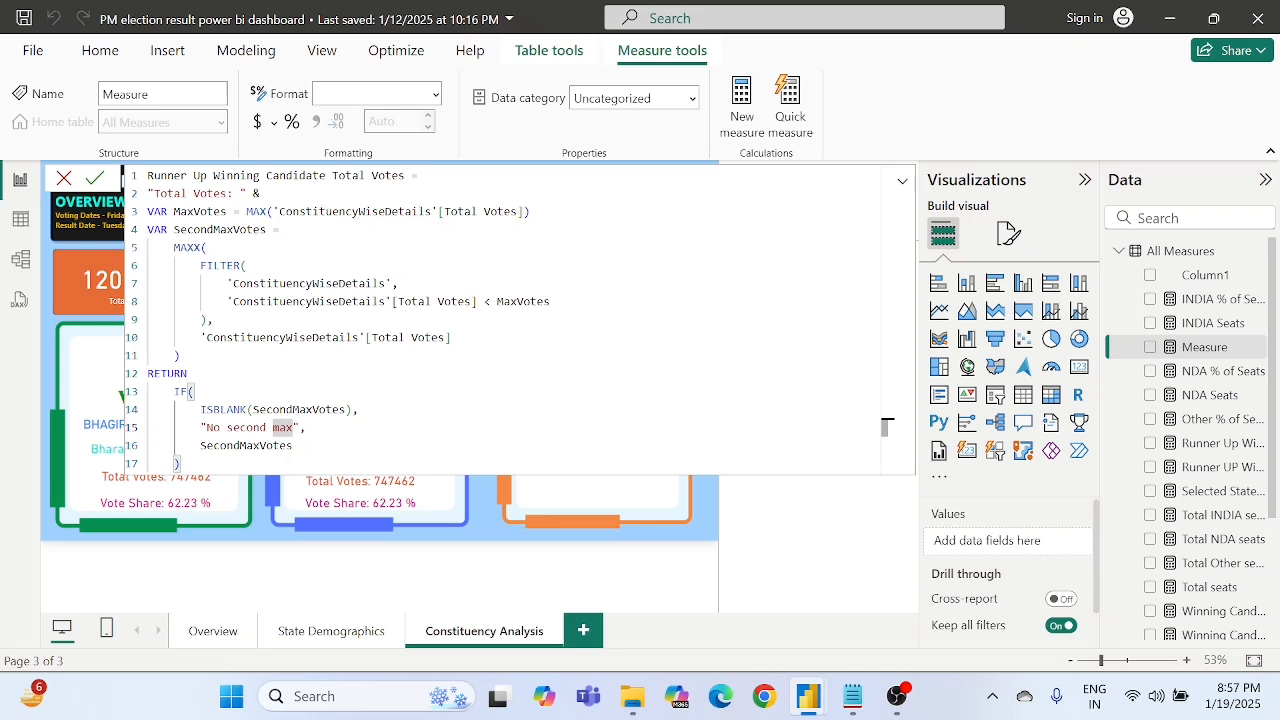
pyautogui.click(220, 428)
pyautogui.doubleClick(246, 428)
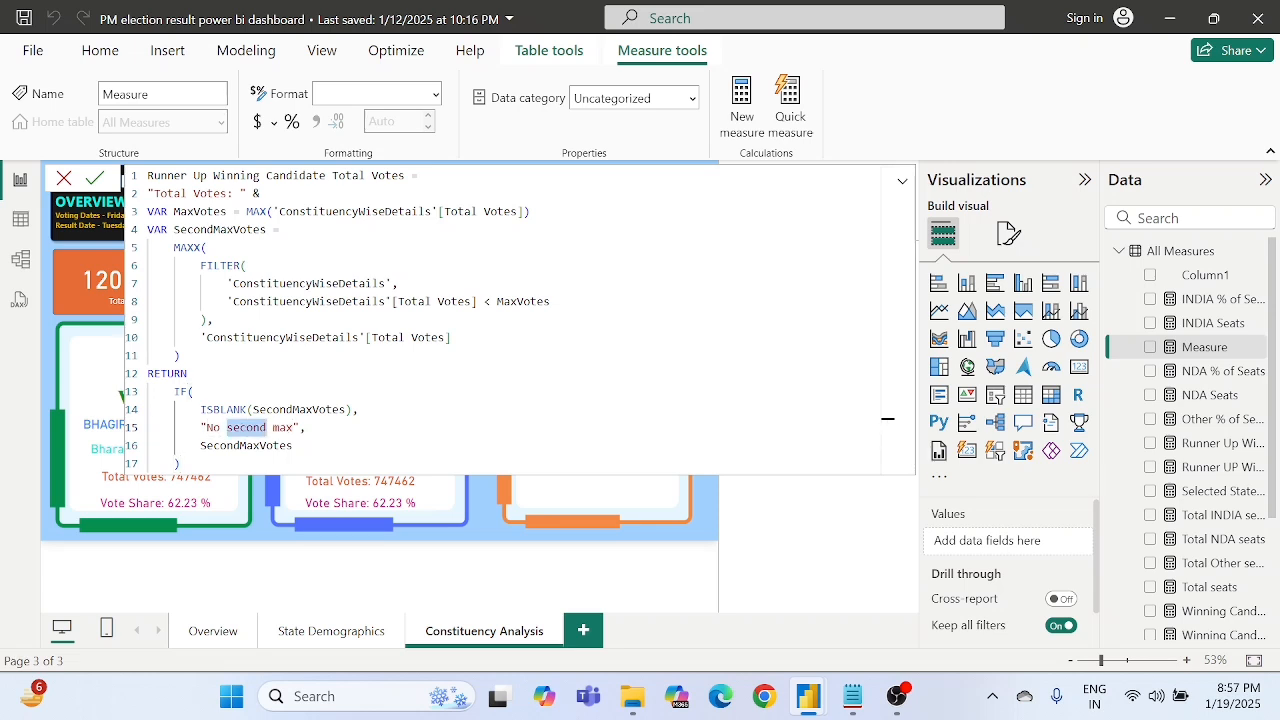
pyautogui.click(220, 428)
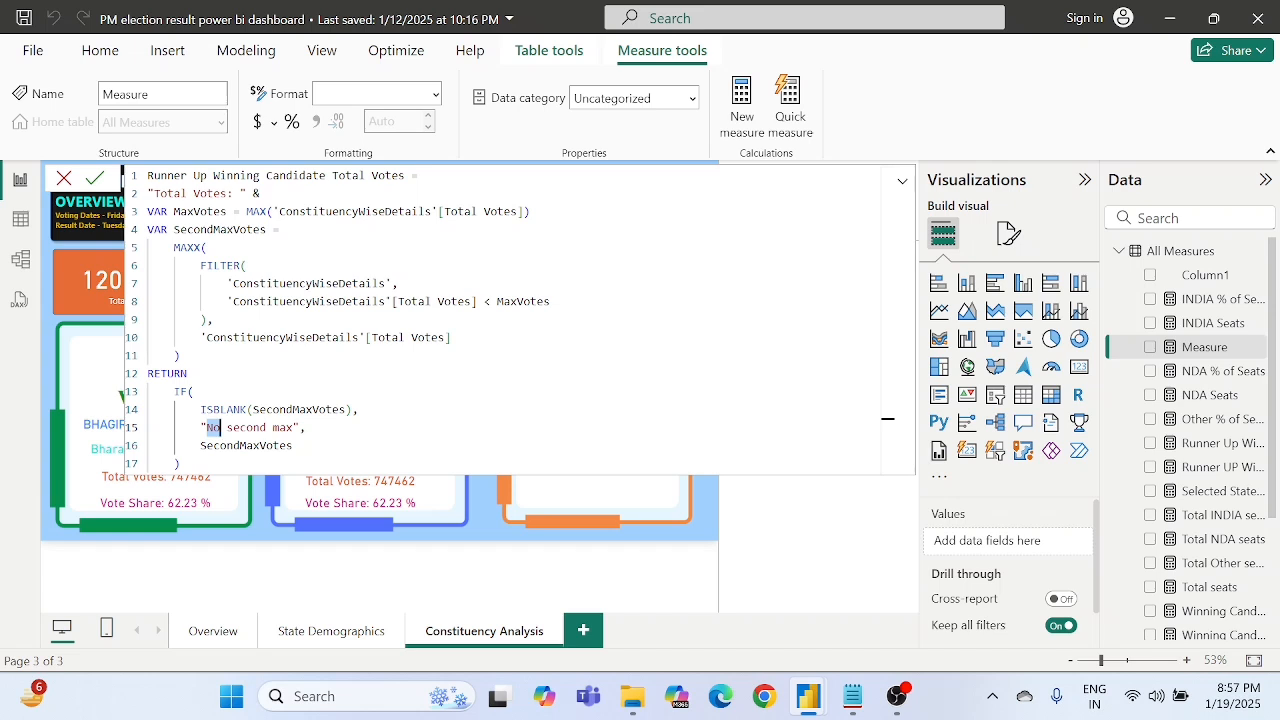
pyautogui.click(247, 410)
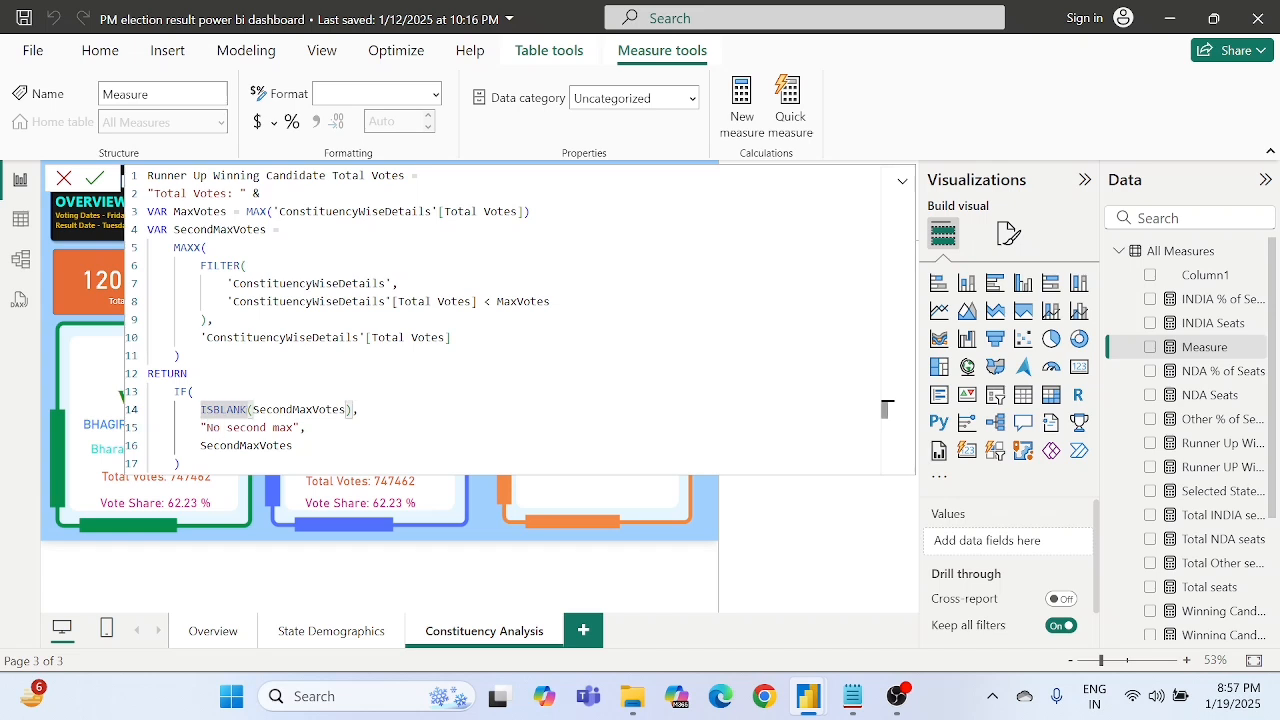
pyautogui.doubleClick(246, 428)
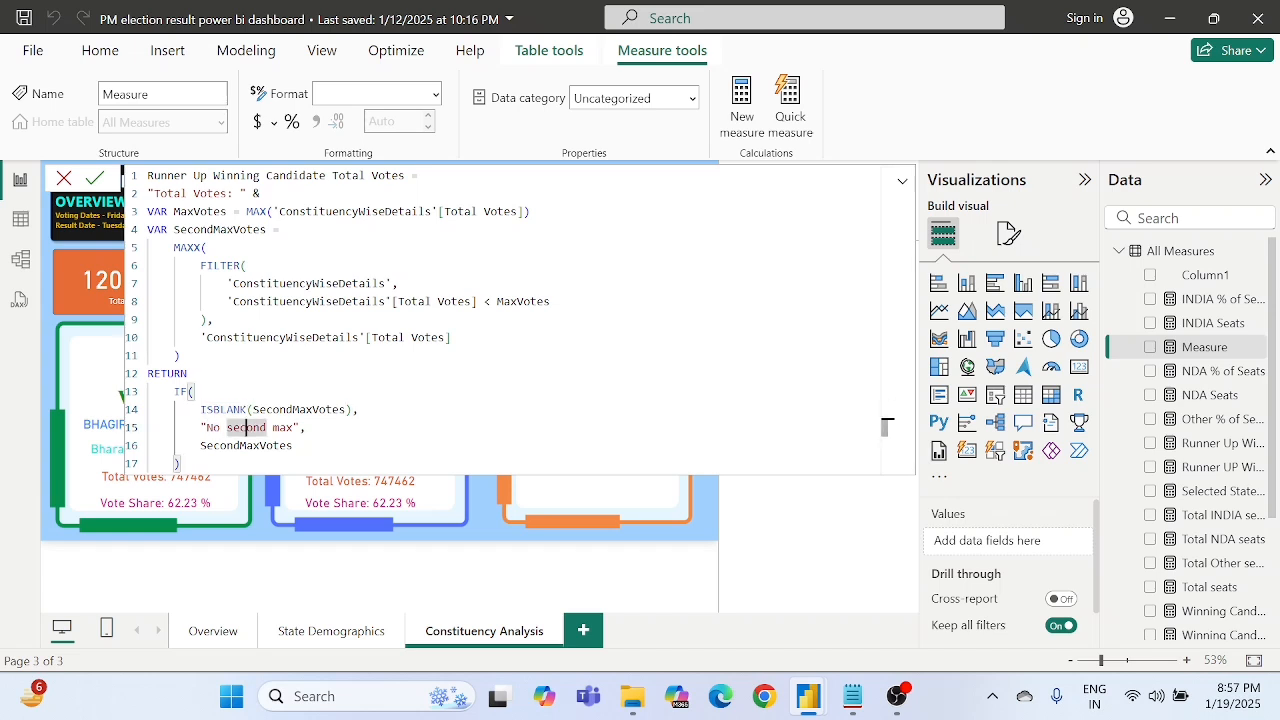
pyautogui.click(212, 428)
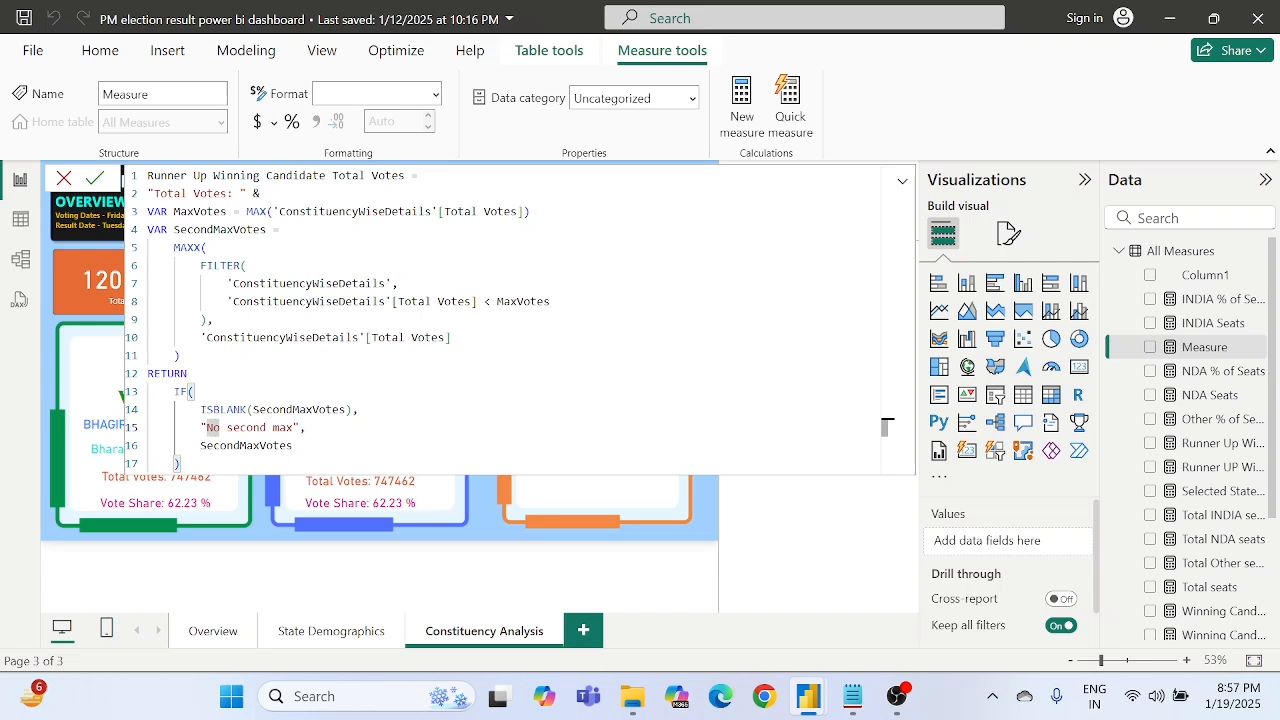
pyautogui.doubleClick(260, 428)
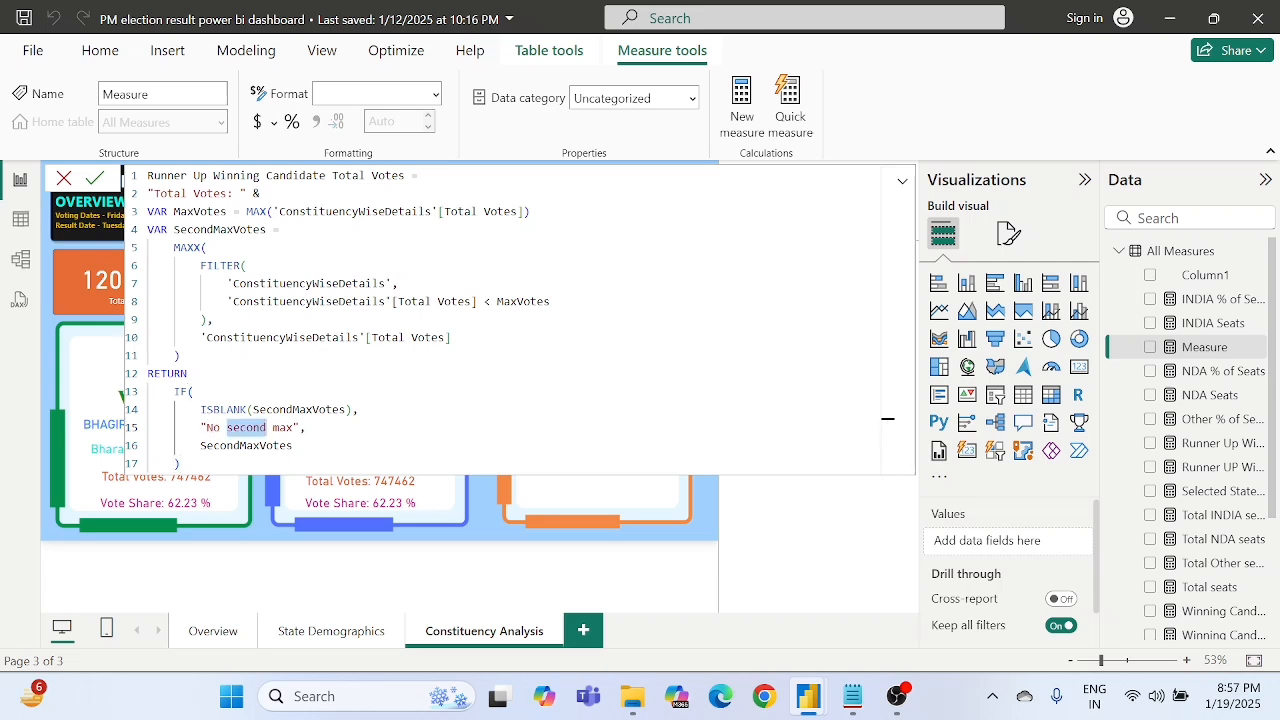
pyautogui.click(260, 428)
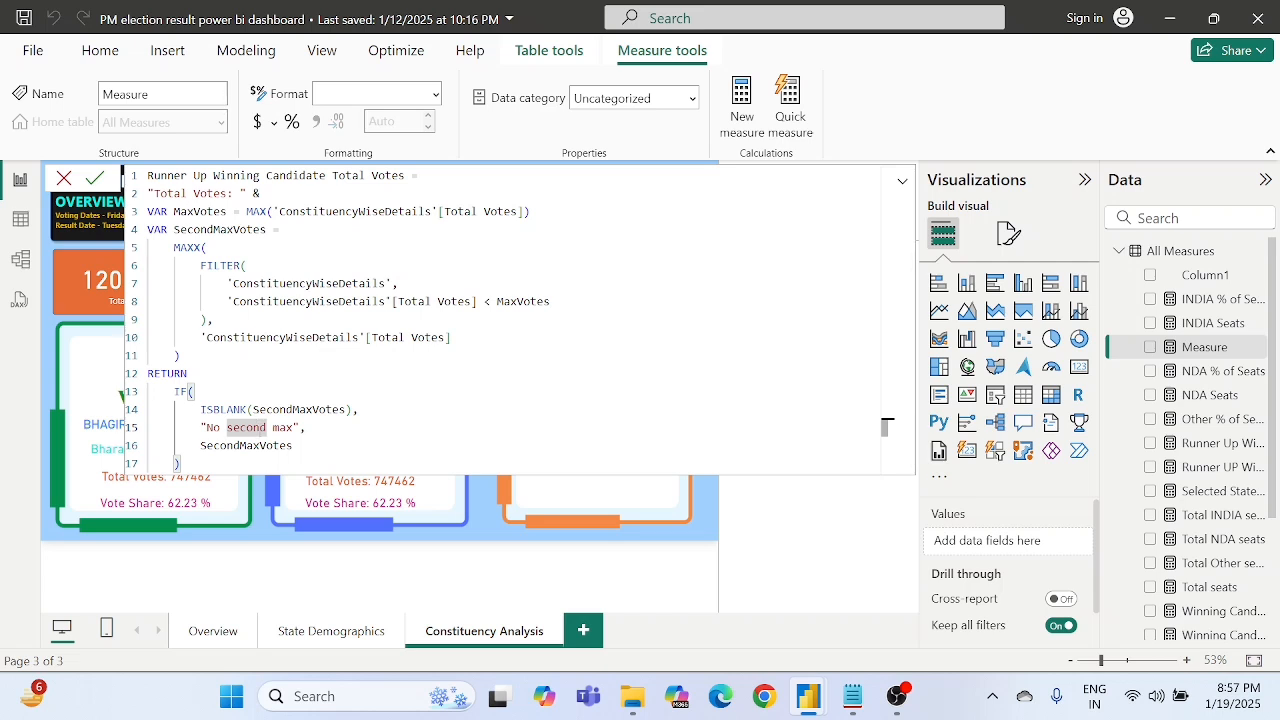
# - Trace the formula from the MaxVotes and SecondMaxVotes definitions through the FILTER condition to the returned SecondMaxVotes value
pyautogui.moveTo(167, 212); pyautogui.dragTo(254, 212)
pyautogui.moveTo(179, 229); pyautogui.dragTo(272, 229)
pyautogui.click(240, 301)
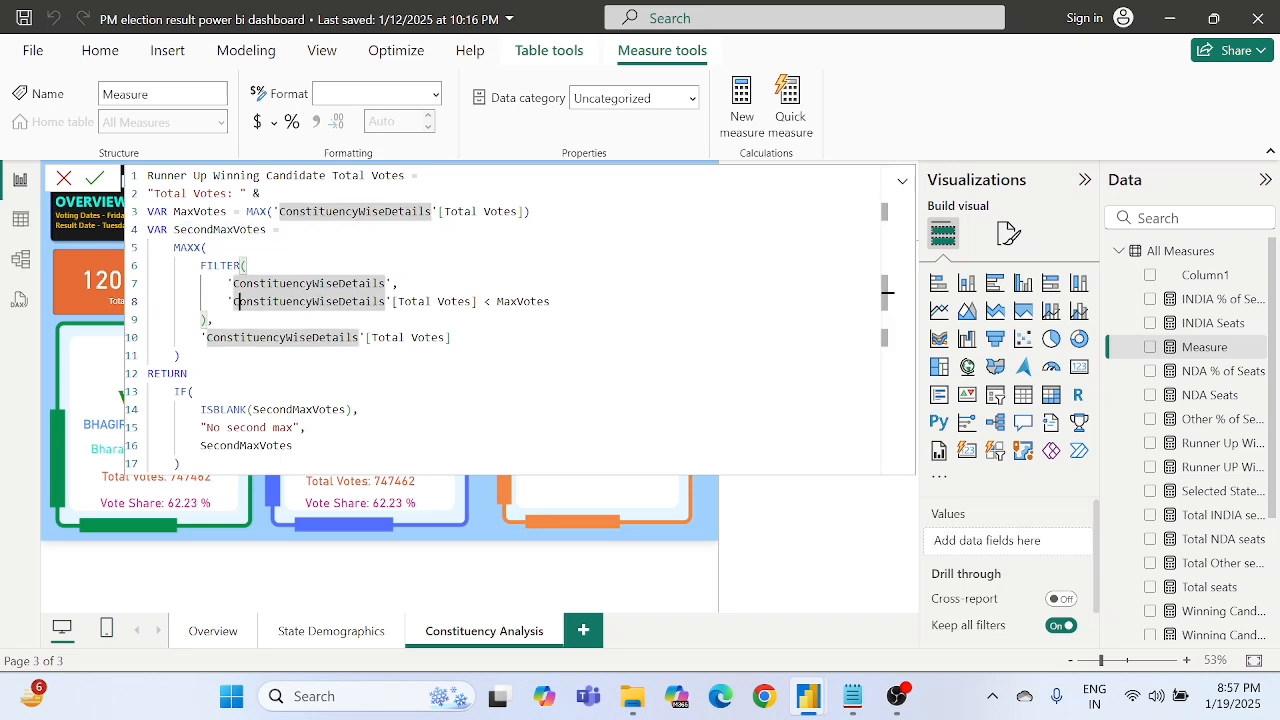
pyautogui.moveTo(200, 409); pyautogui.dragTo(292, 445)
pyautogui.click(292, 445)
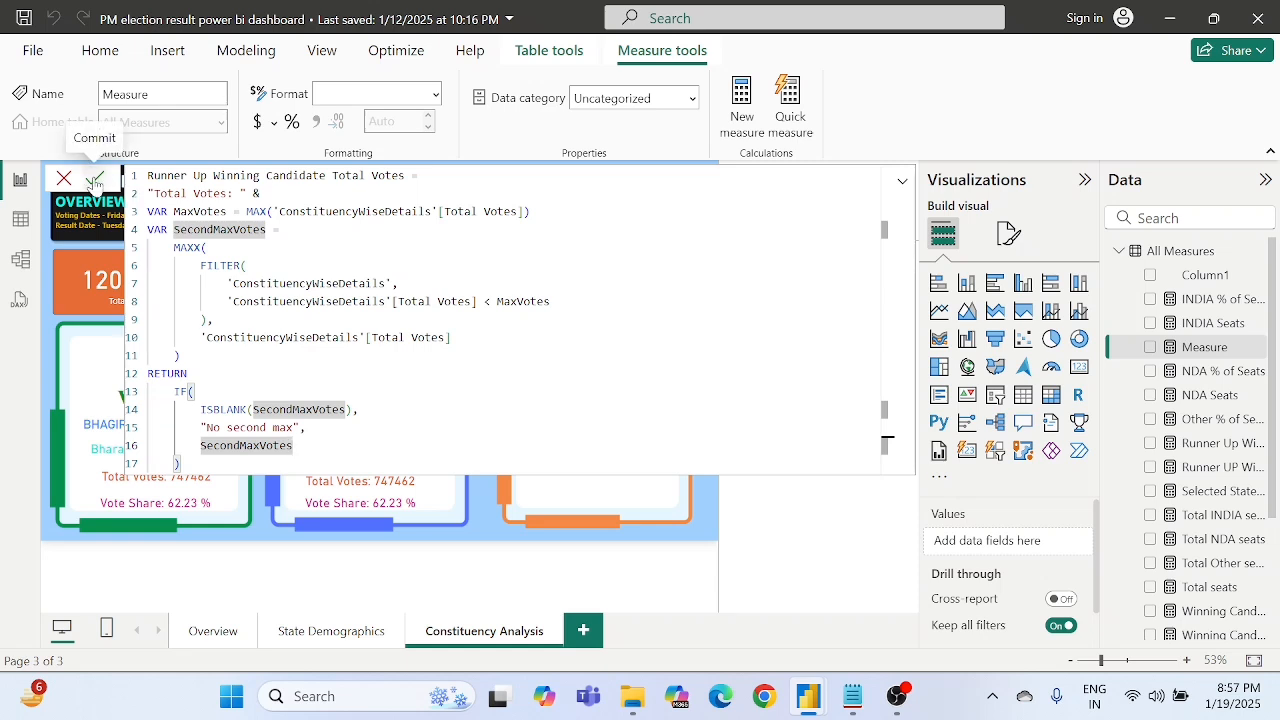
# - Commit the Runner Up Winning Candidate Total Votes measure and use it to replace Winning Candidate Total Votes in the blue frame's votes card
pyautogui.click(95, 180)
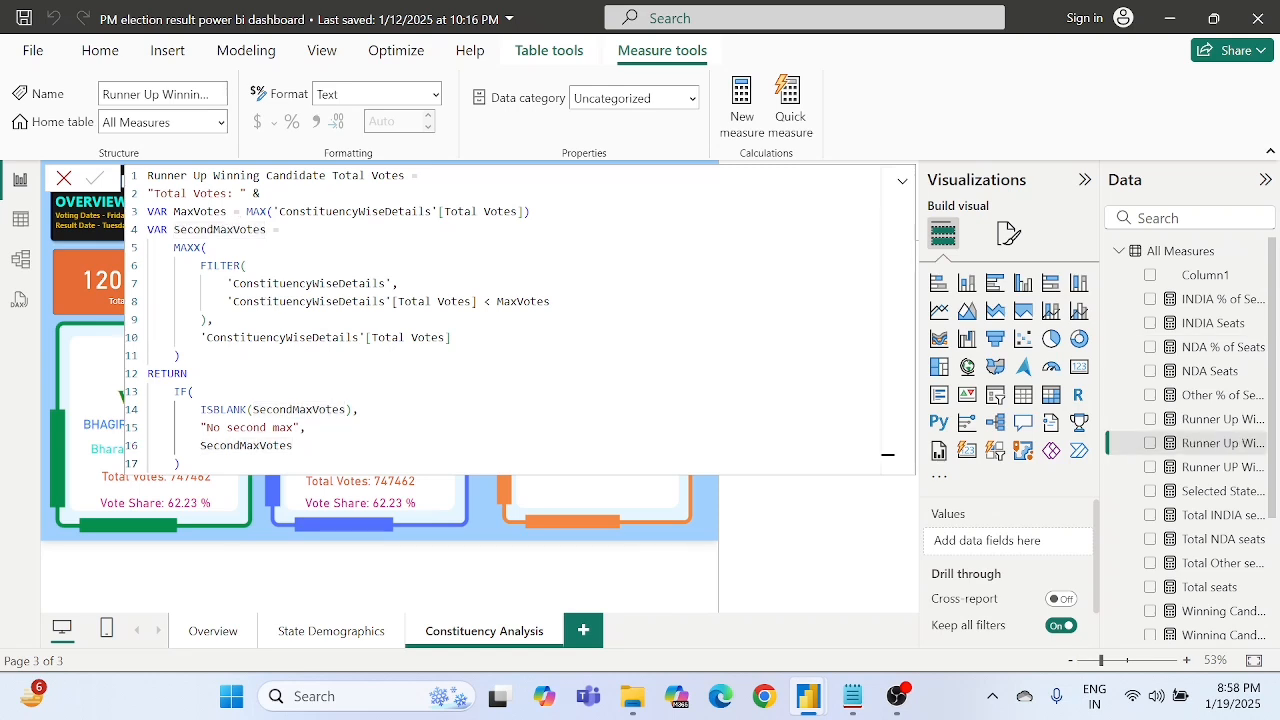
pyautogui.click(720, 537)
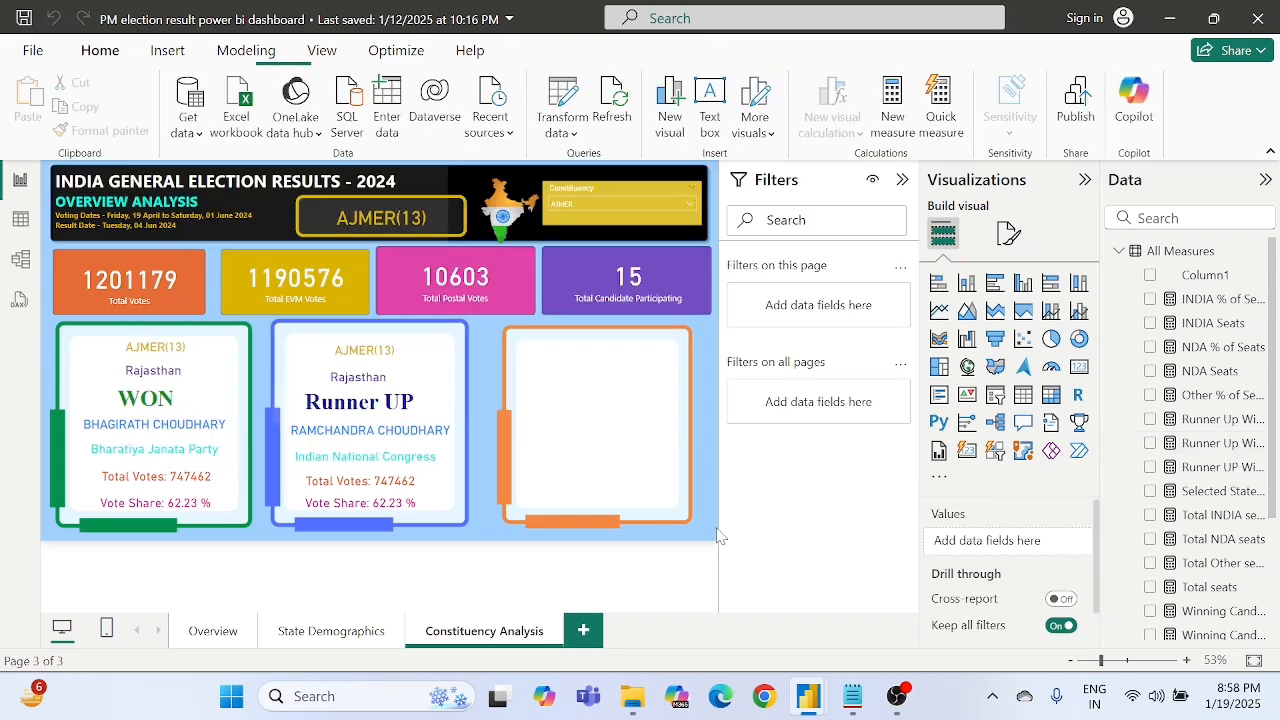
pyautogui.click(355, 487)
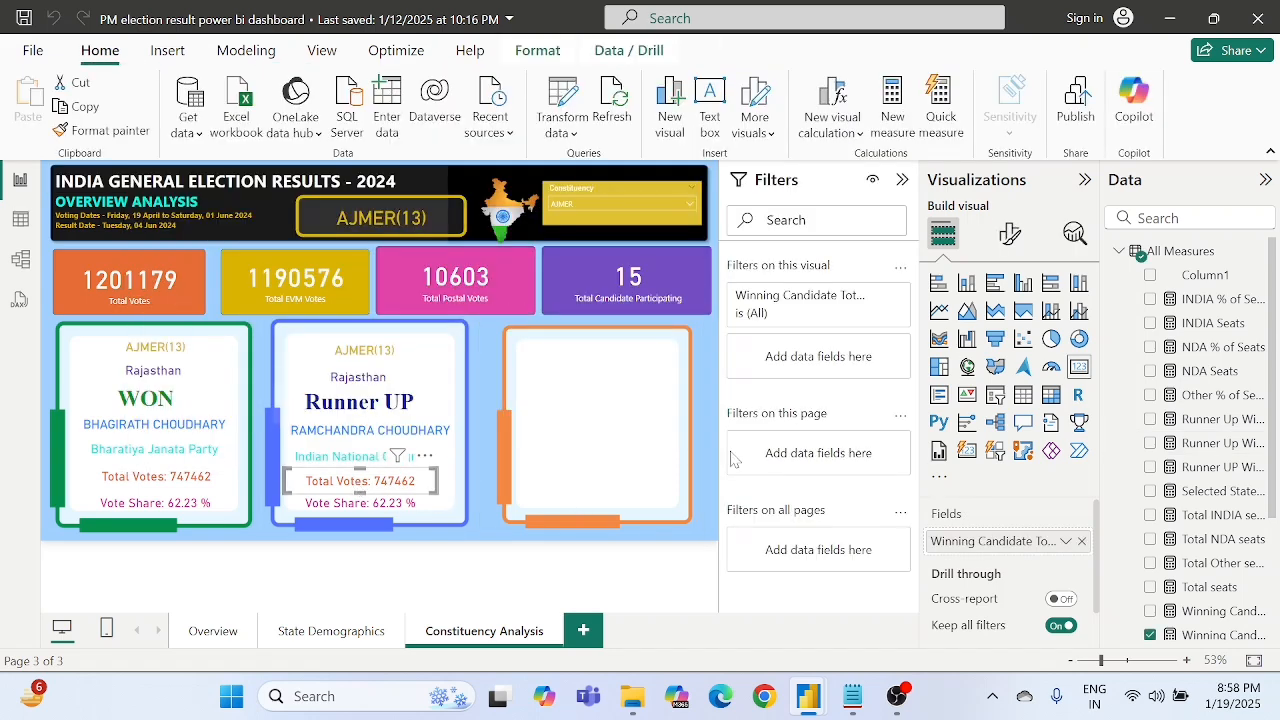
pyautogui.click(1084, 540)
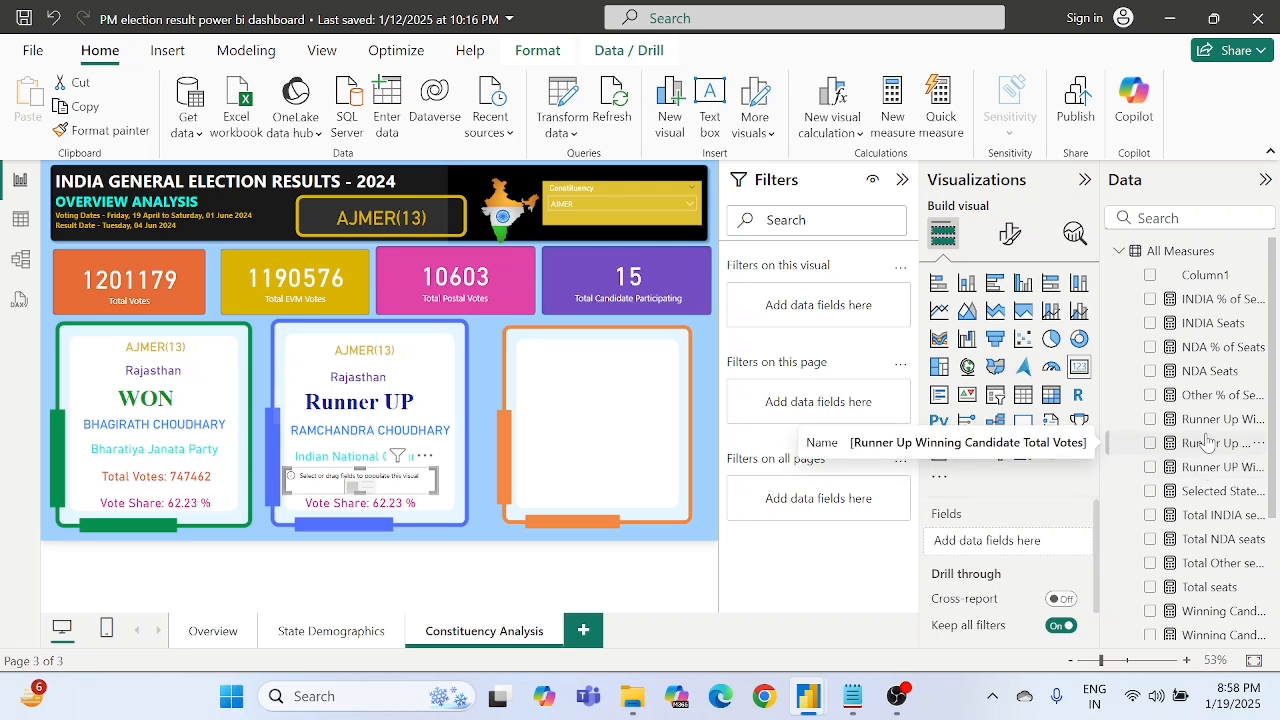
pyautogui.moveTo(1208, 442); pyautogui.dragTo(1012, 543)
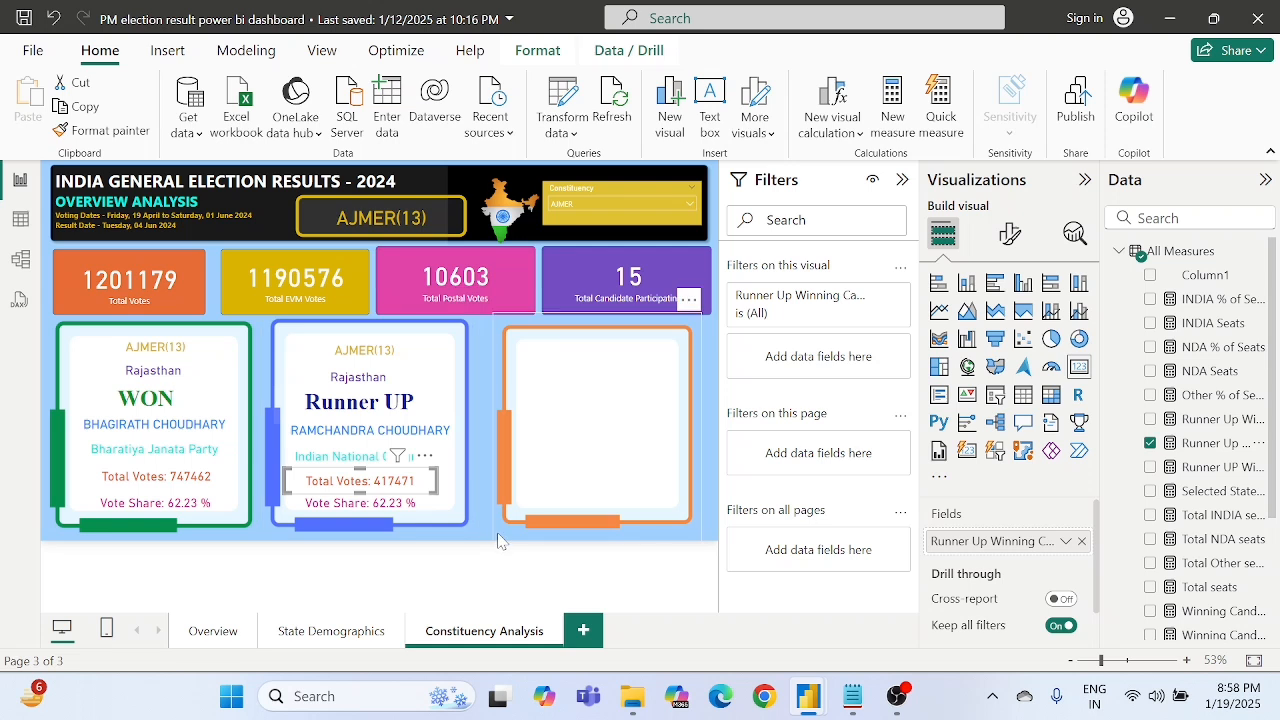
pyautogui.click(475, 566)
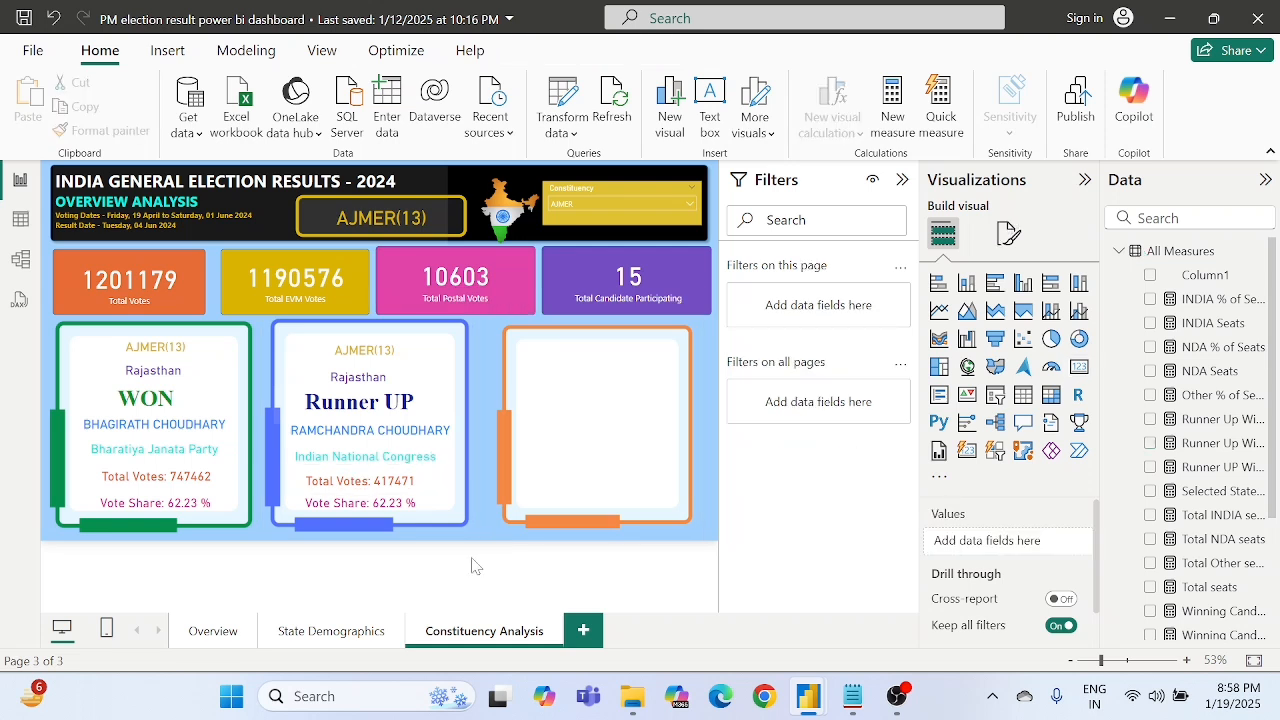
# - Start another new measure in the All Measures table and clear its default formula text
pyautogui.rightClick(1179, 257)
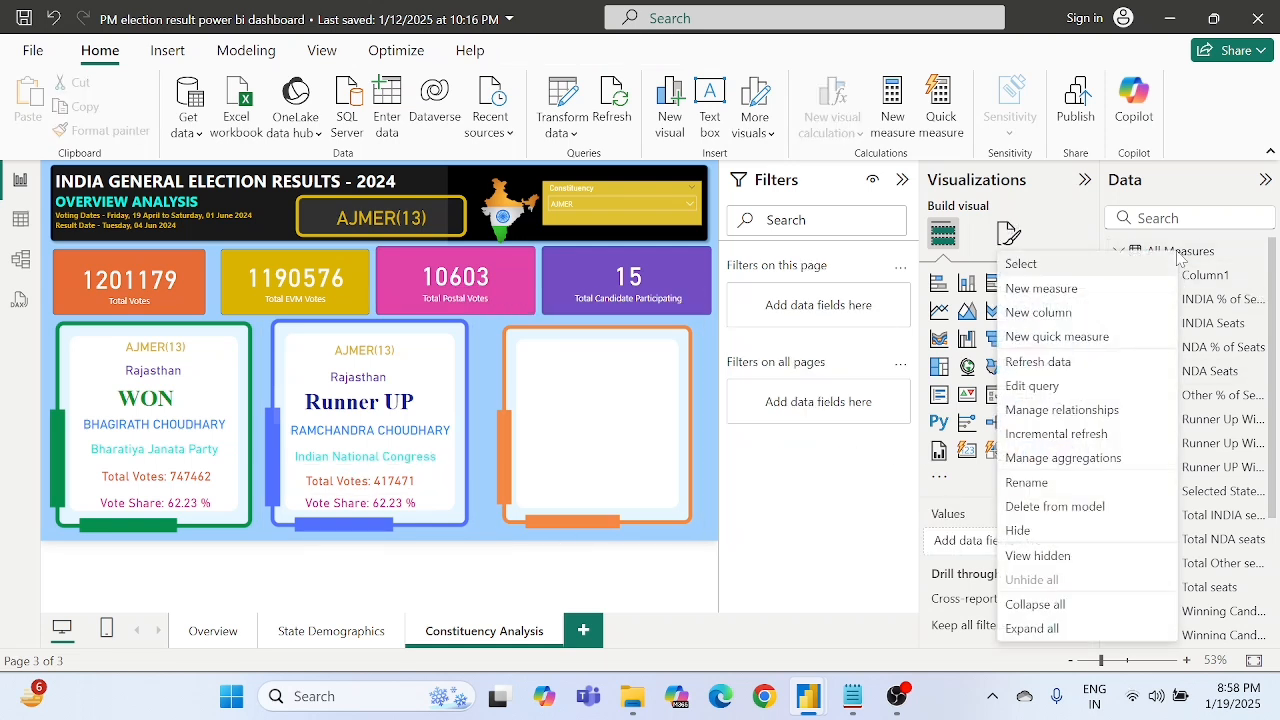
pyautogui.click(1038, 288)
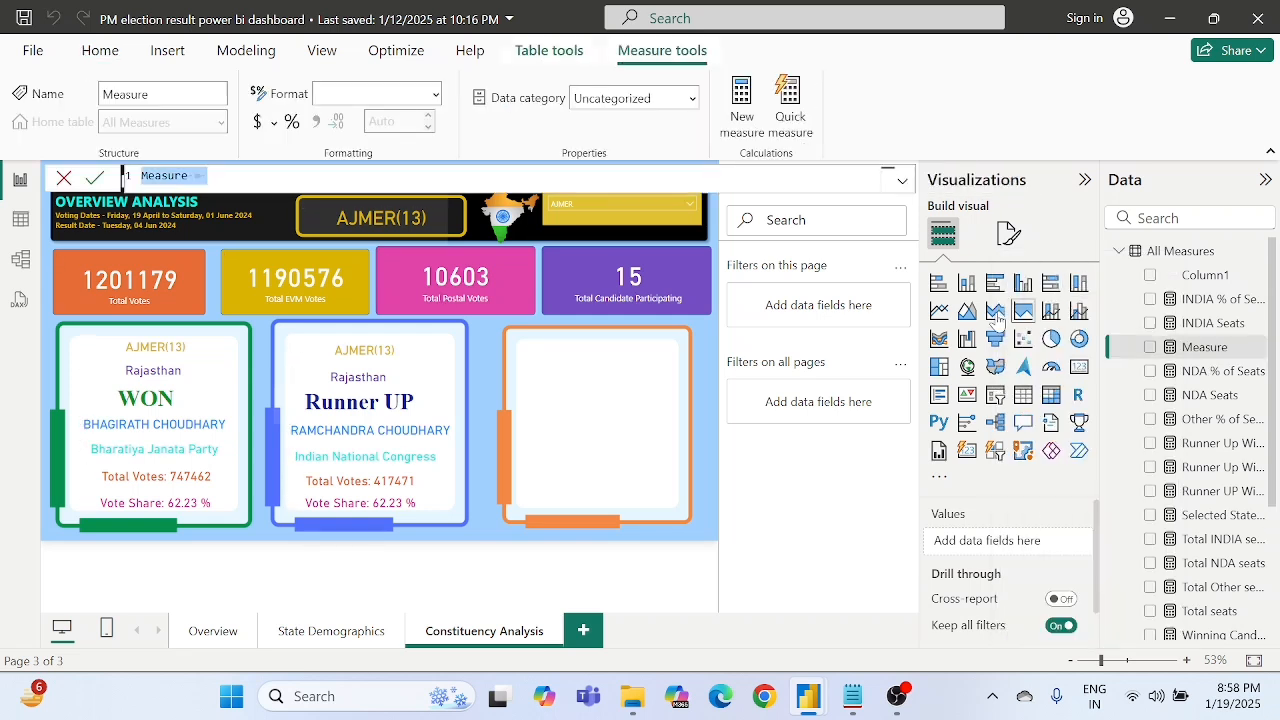
pyautogui.press('BackSpace')
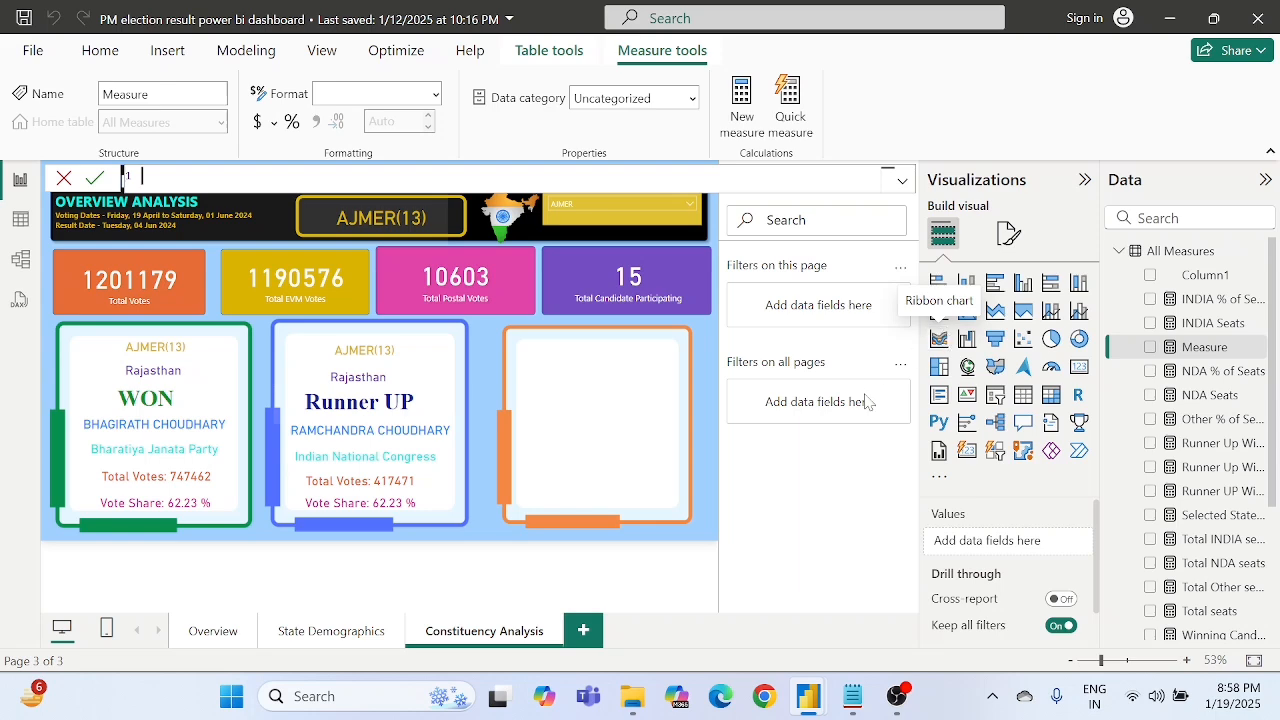
# - Switch to Notepad, copy the Runner Up Winning Candidate Vote Share % formula, and paste it into the new measure in Power BI
pyautogui.click(858, 708)
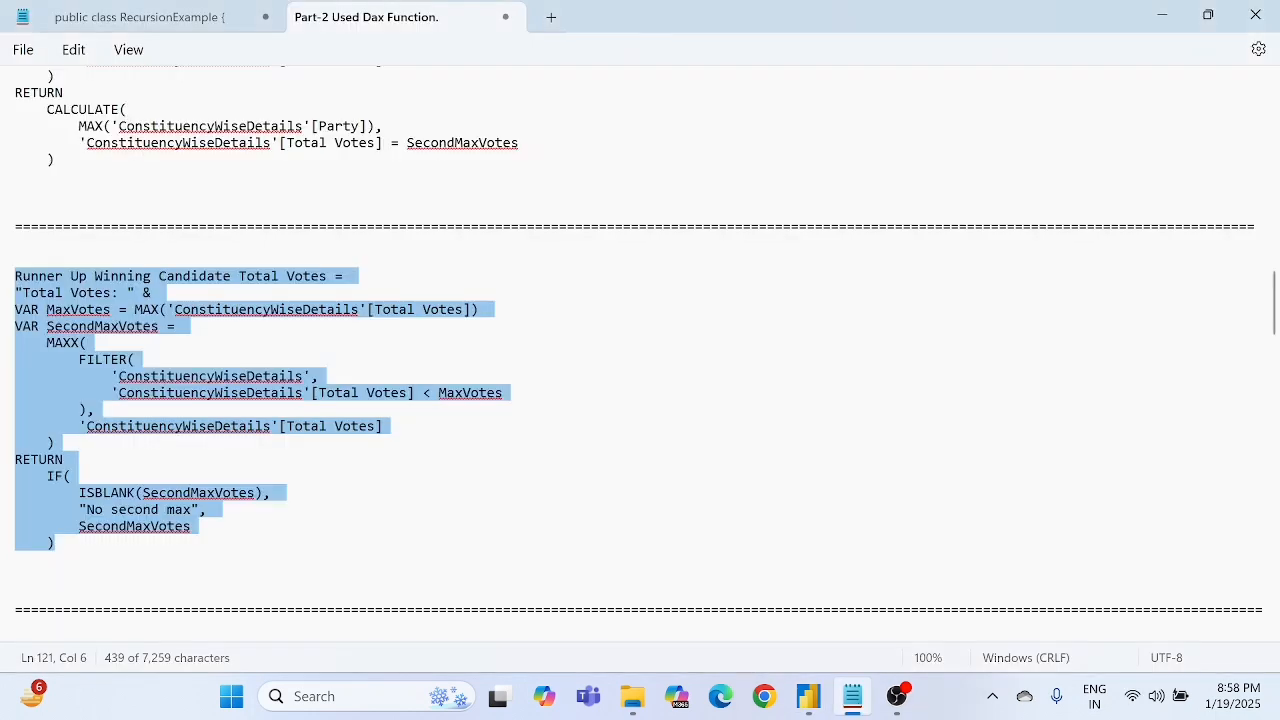
pyautogui.scroll(-4, 443, 540)
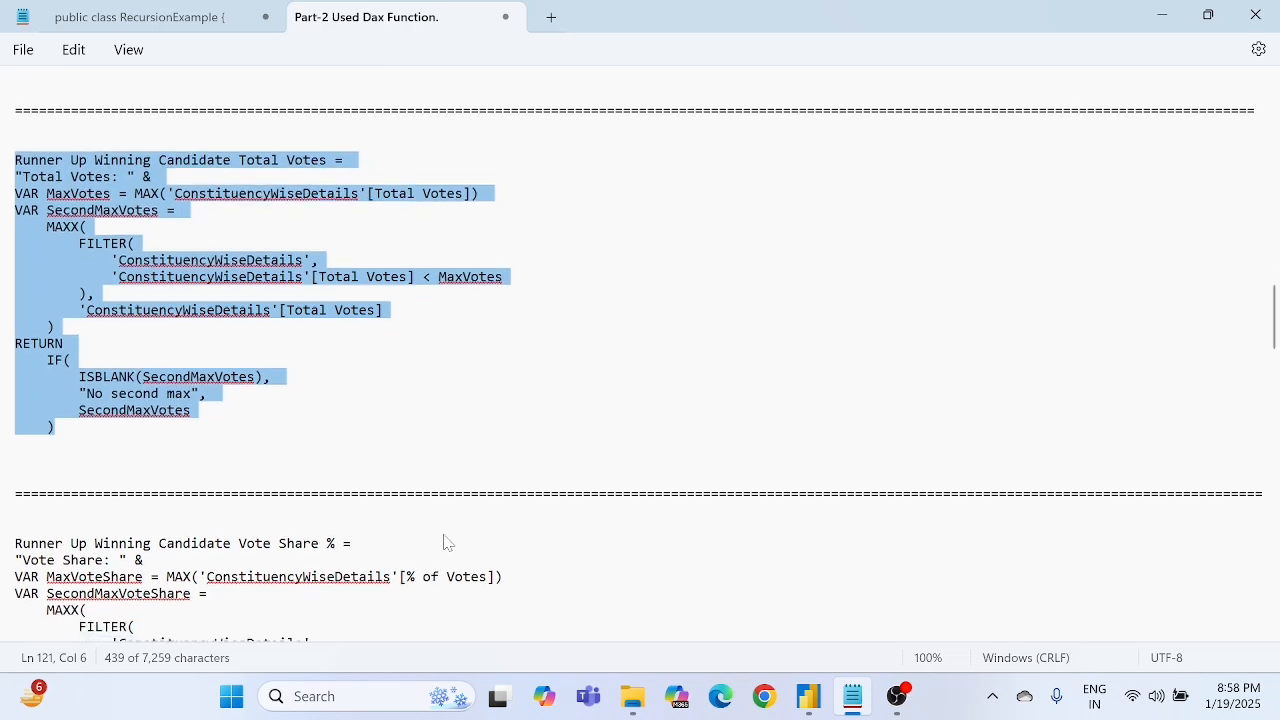
pyautogui.scroll(-3, 446, 541)
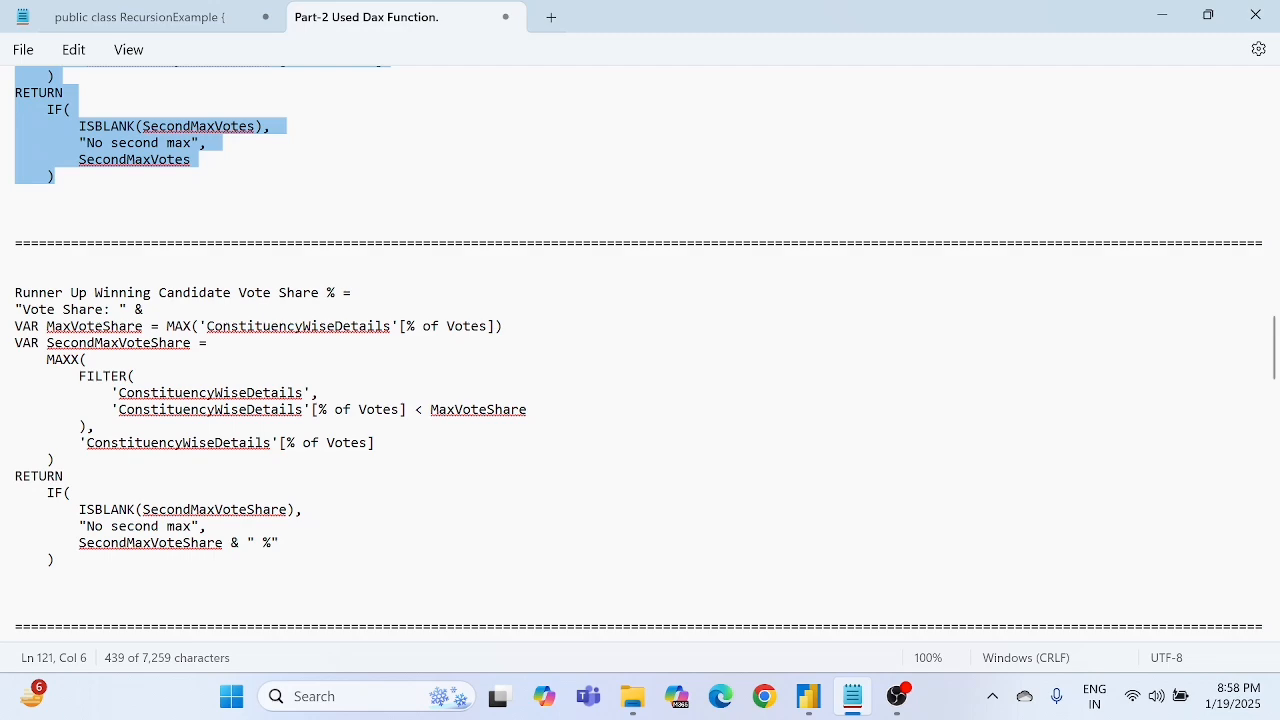
pyautogui.scroll(5, 357, 329)
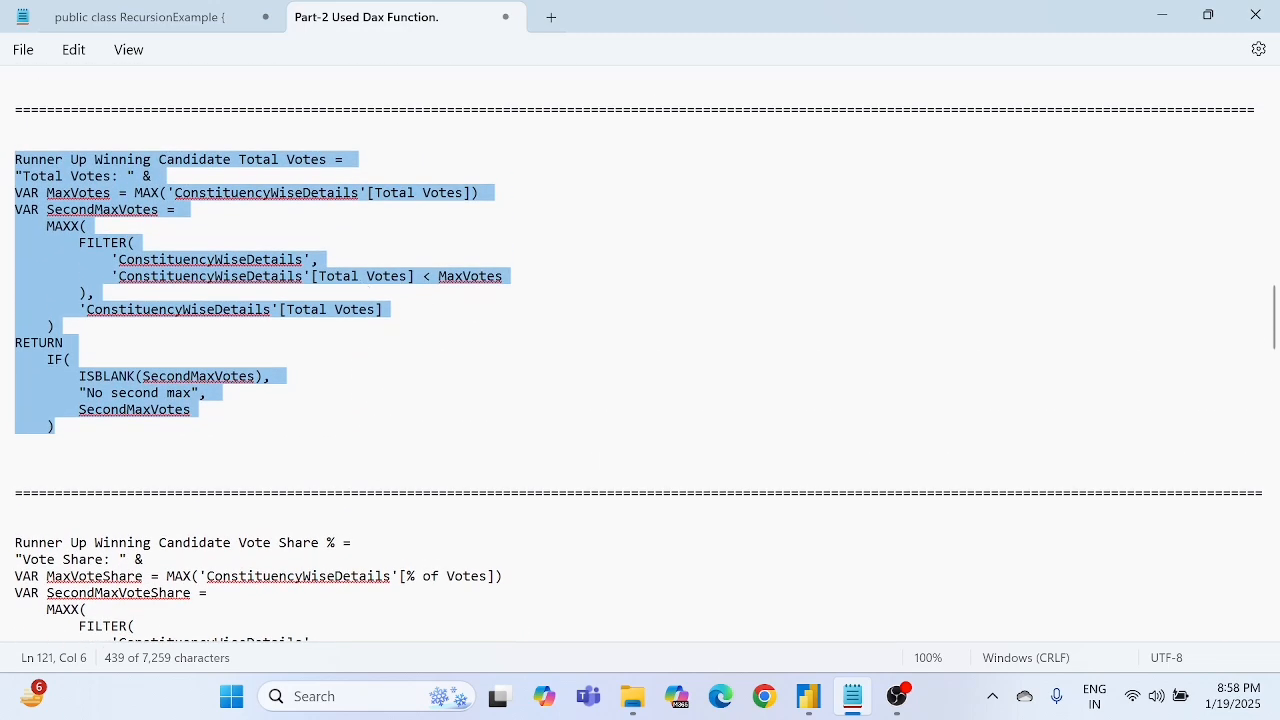
pyautogui.doubleClick(403, 195)
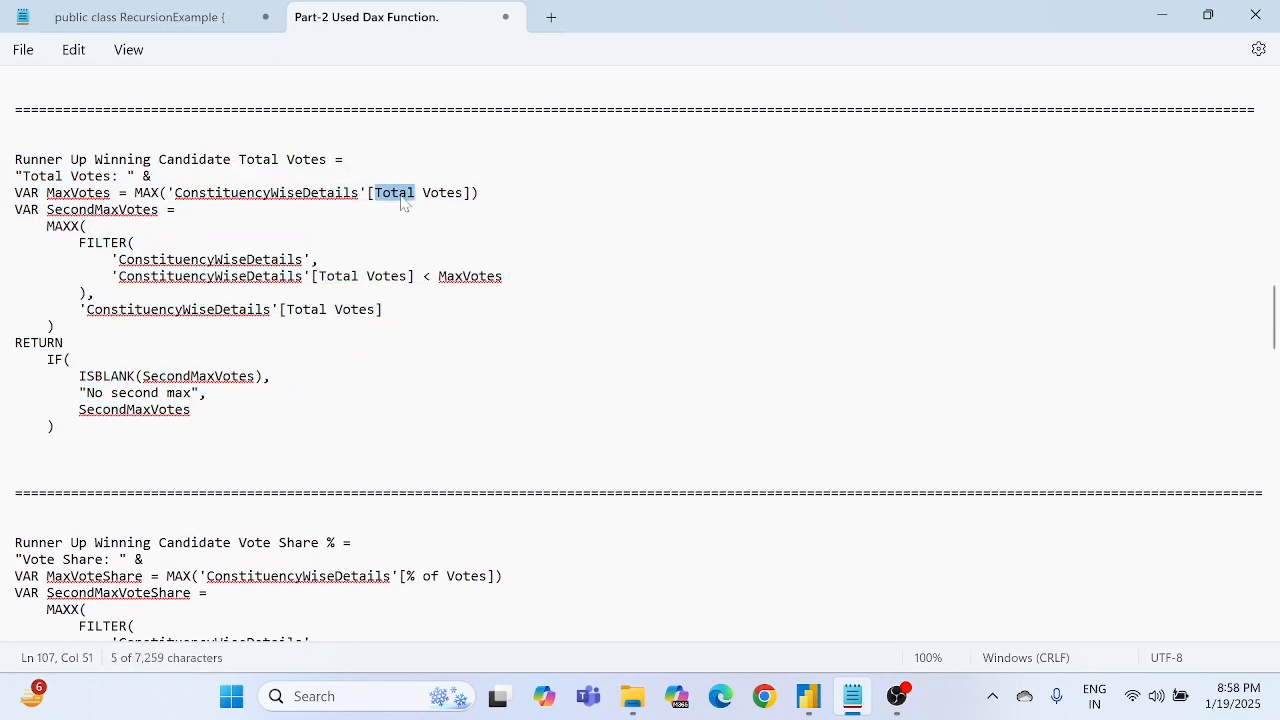
pyautogui.click(364, 260)
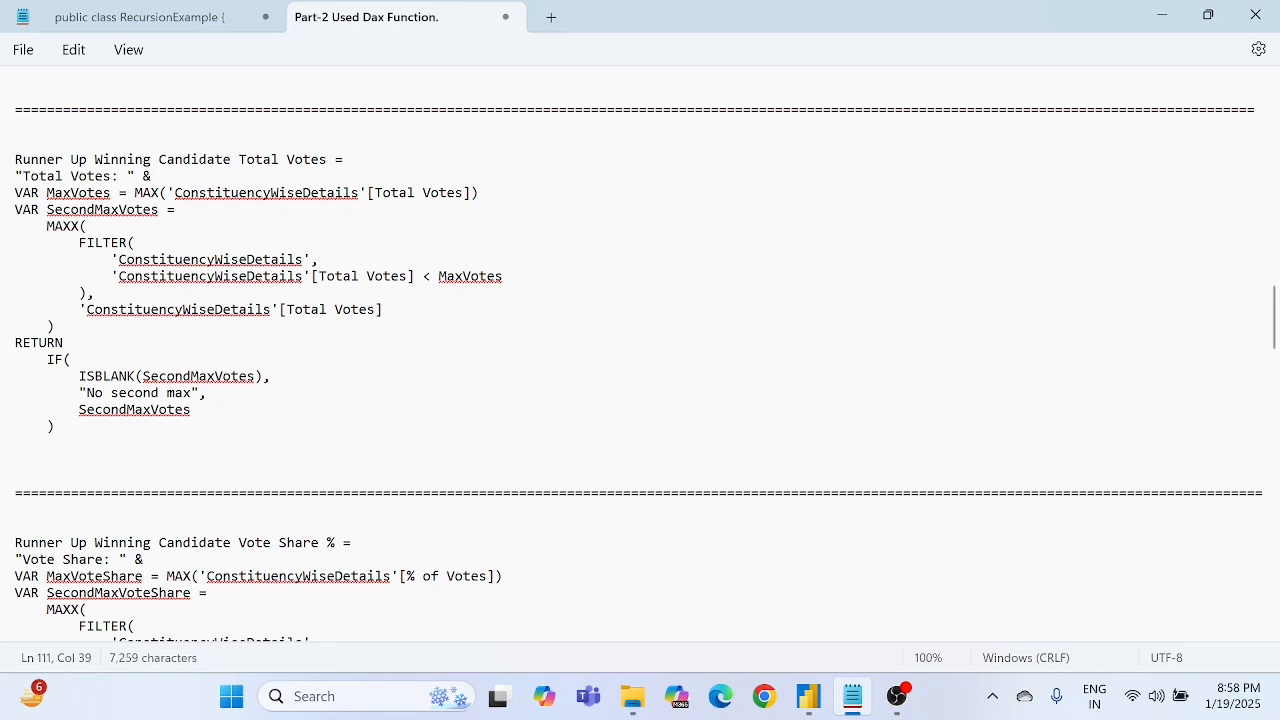
pyautogui.scroll(-6, 389, 266)
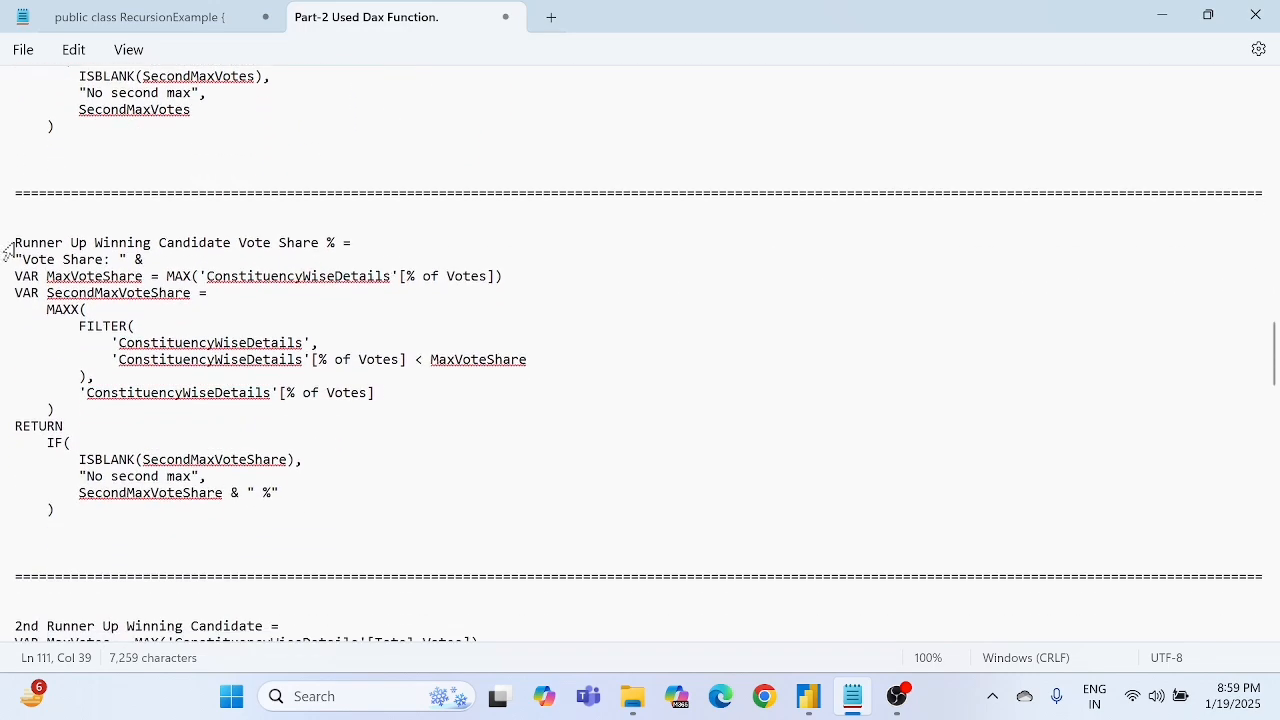
pyautogui.moveTo(15, 242); pyautogui.dragTo(57, 511)
pyautogui.hotkey('ctrl', 'c')
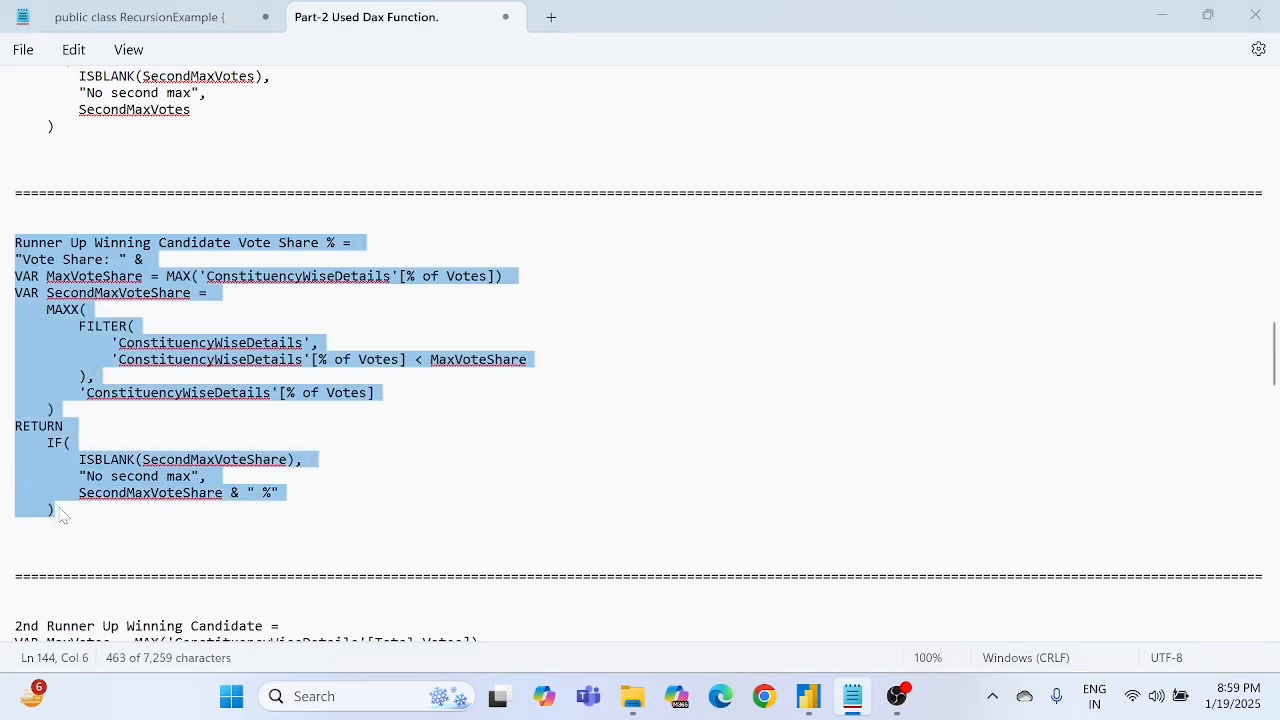
pyautogui.hotkey('alt', 'Tab')
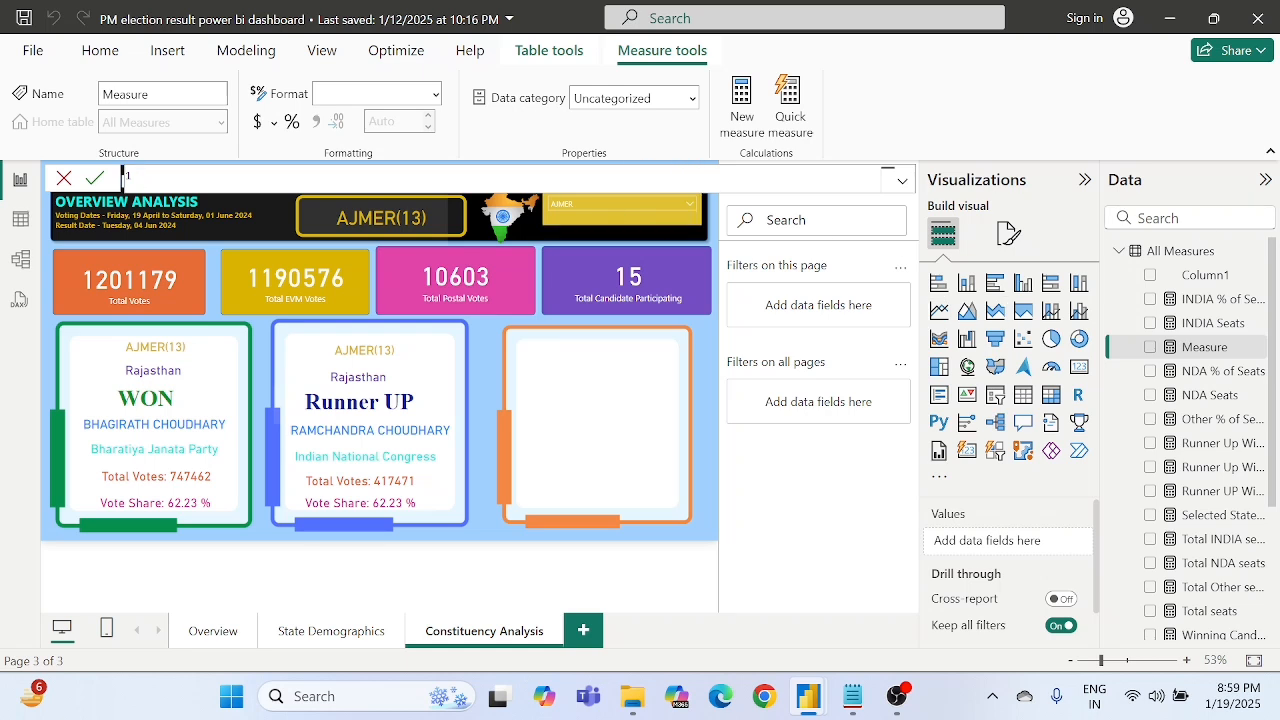
pyautogui.hotkey('ctrl', 'v')
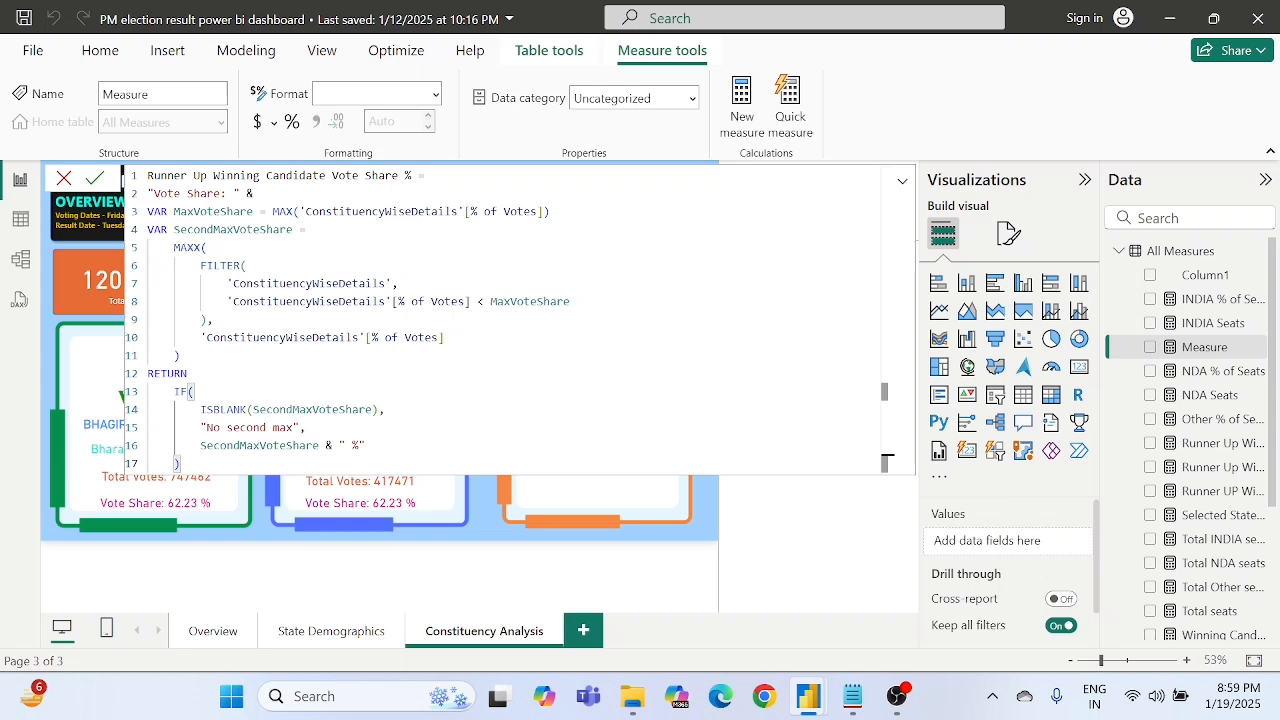
# - Examine how the pasted formula uses the % of Votes column in MaxVoteShare and the FILTER condition, and where SecondMaxVoteShare is used
pyautogui.doubleClick(226, 211)
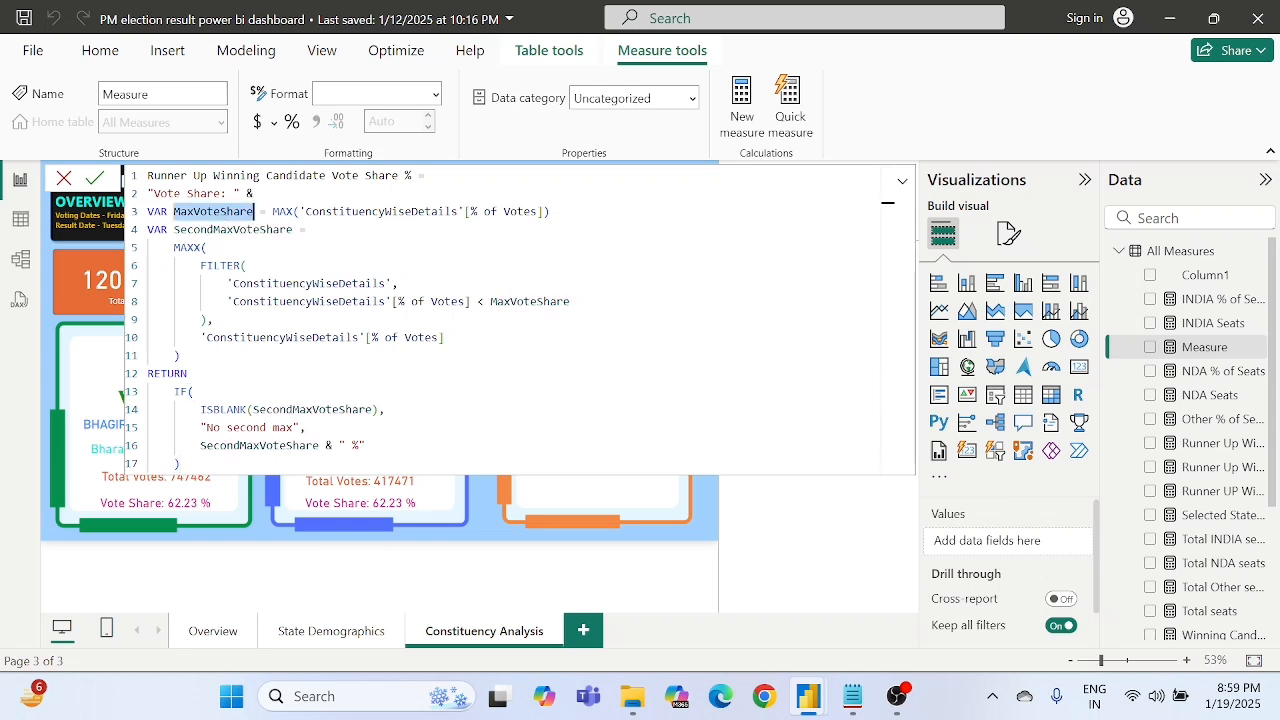
pyautogui.doubleClick(507, 211)
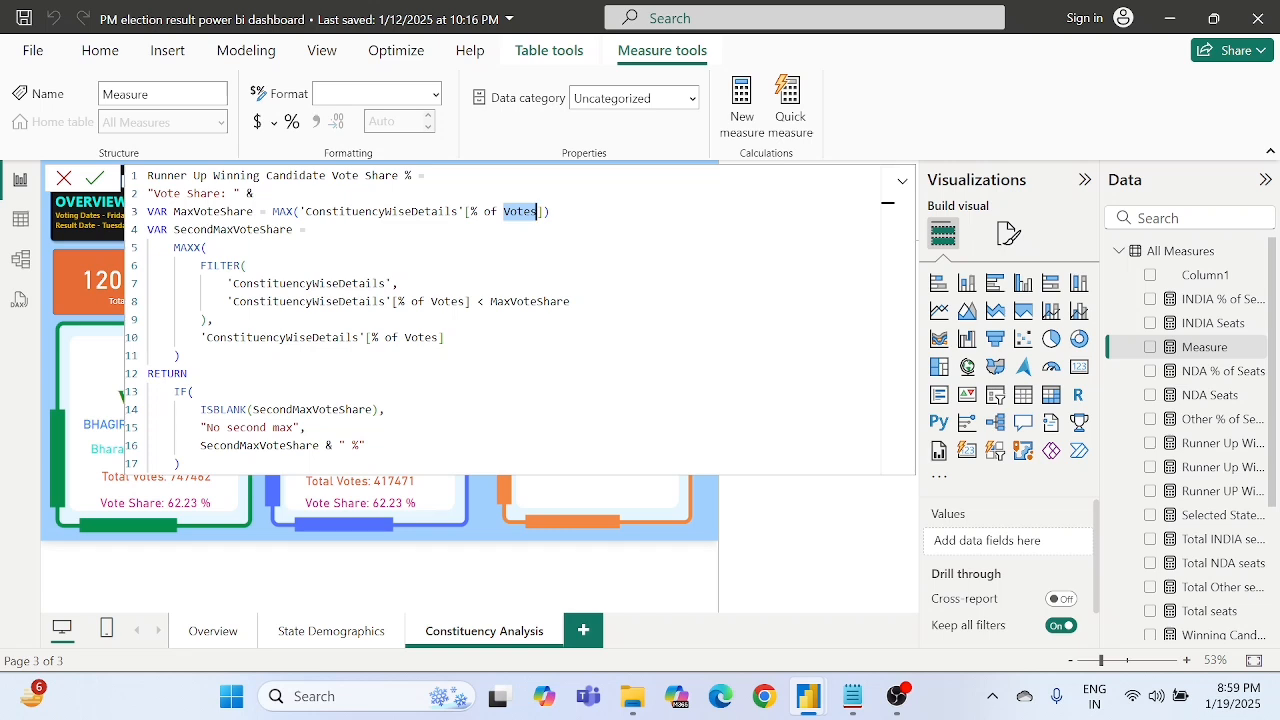
pyautogui.click(485, 211)
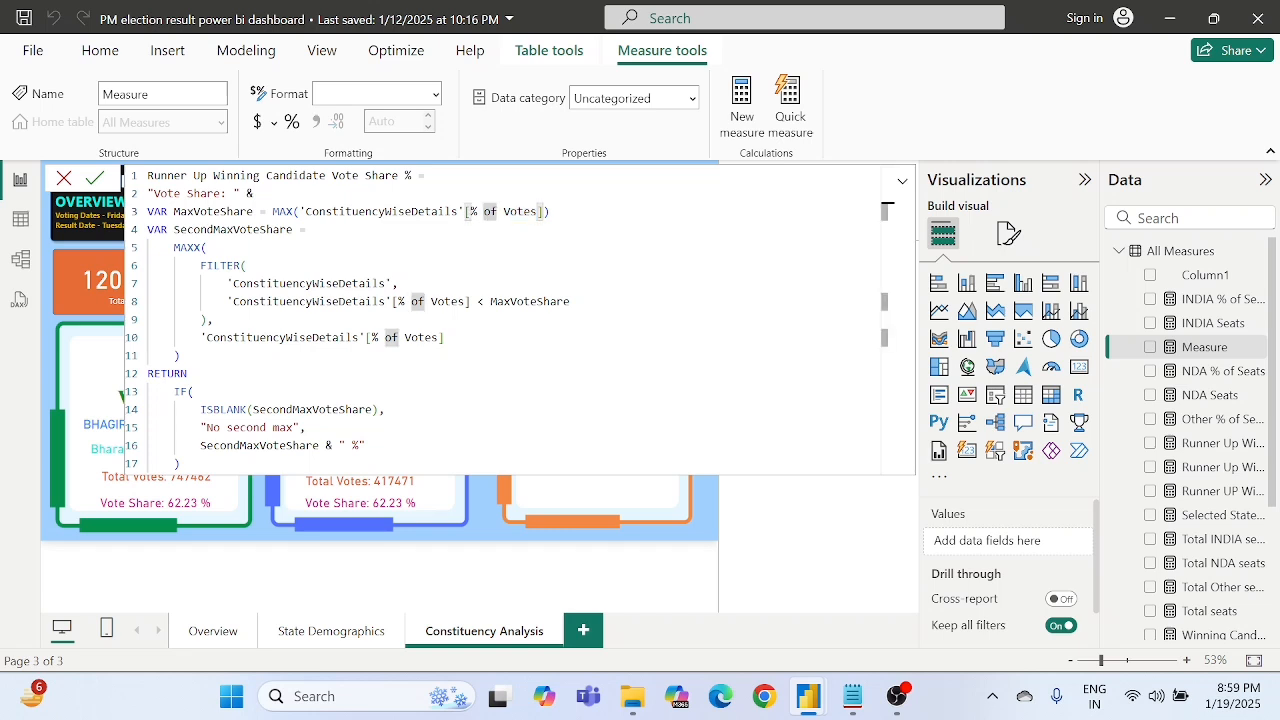
pyautogui.click(443, 301)
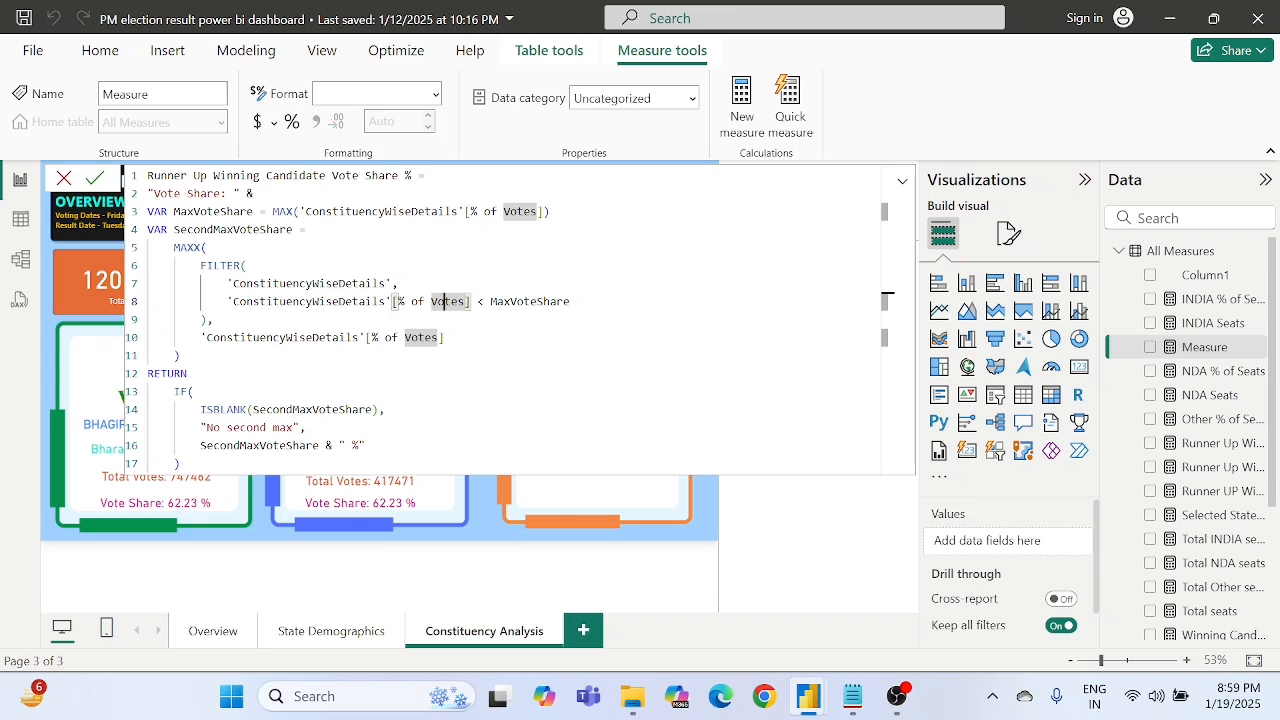
pyautogui.click(311, 409)
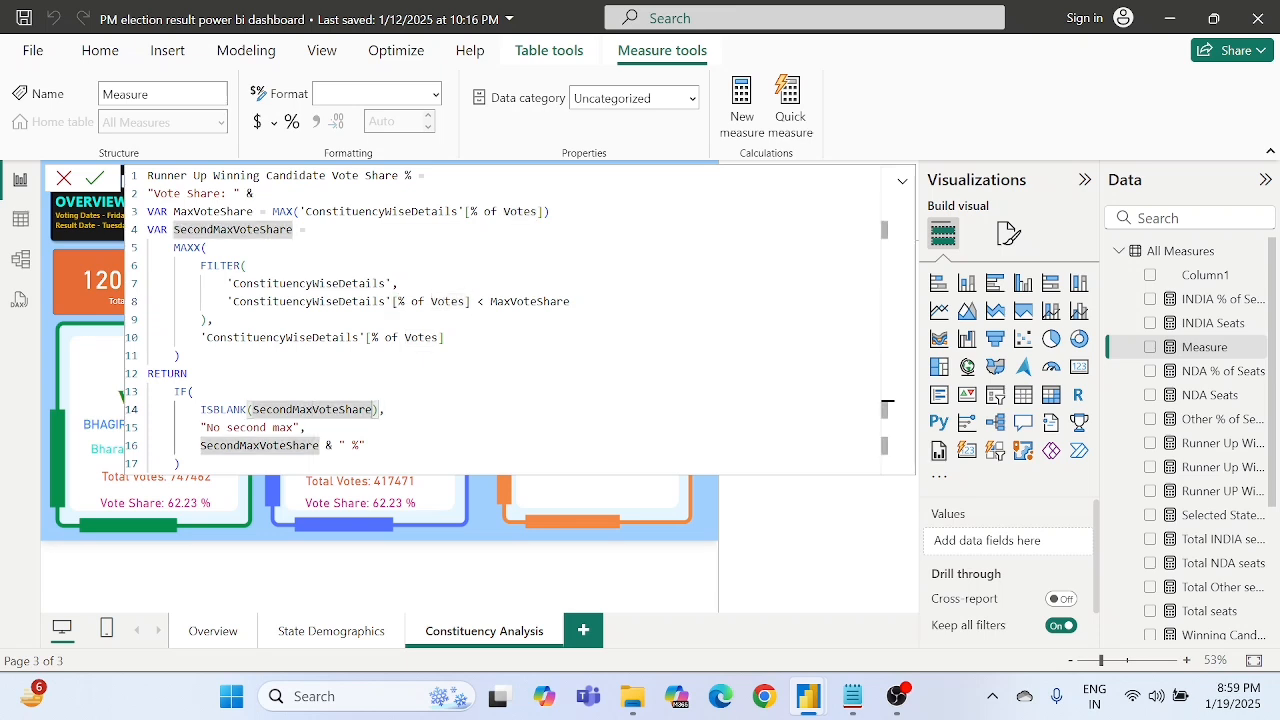
pyautogui.doubleClick(318, 445)
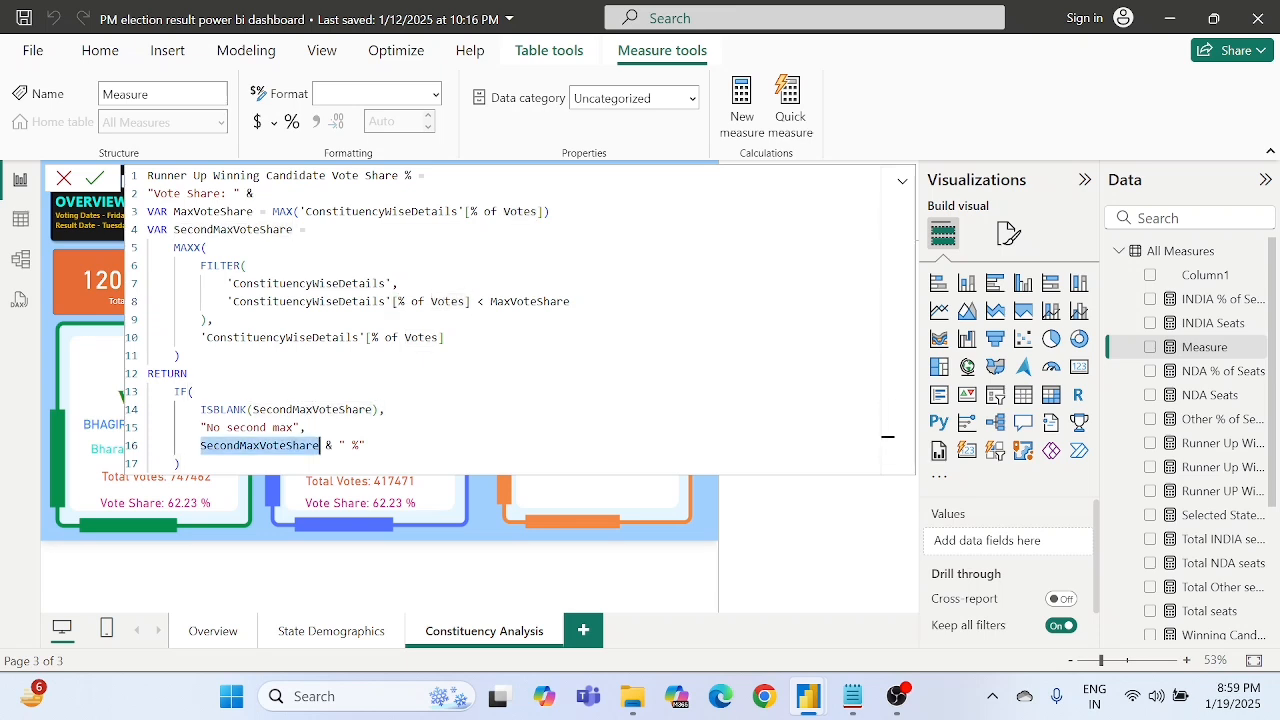
pyautogui.click(298, 409)
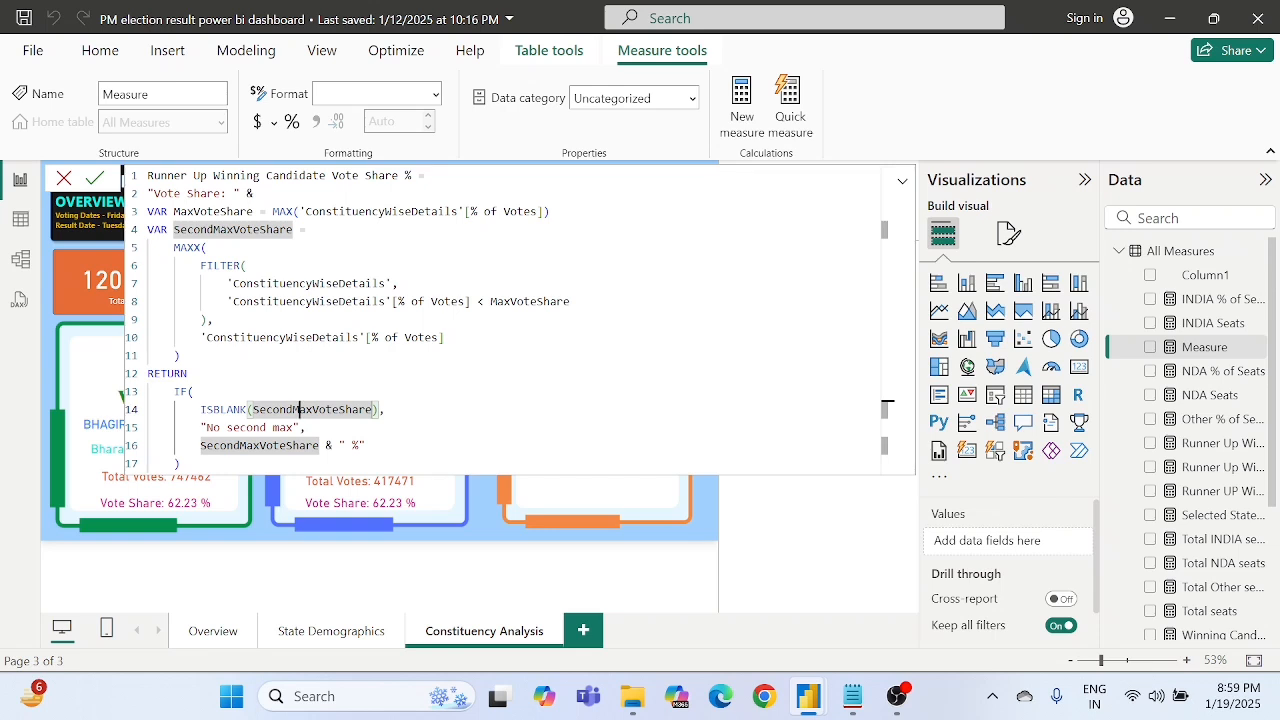
pyautogui.click(181, 356)
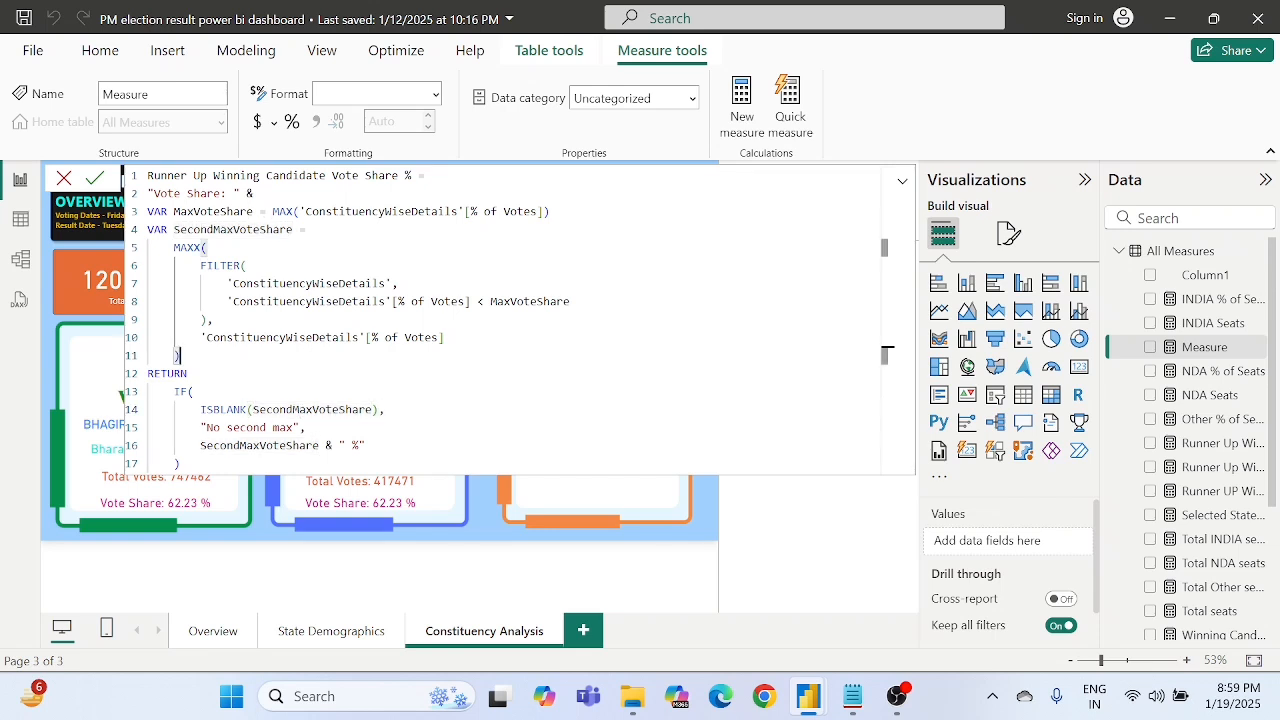
pyautogui.moveTo(153, 193); pyautogui.dragTo(181, 356)
pyautogui.click(181, 356)
# - Trace the formula from the "Vote Share: " prefix and variable definitions through the ISBLANK check to the returned share with its " %" suffix
pyautogui.doubleClick(213, 212)
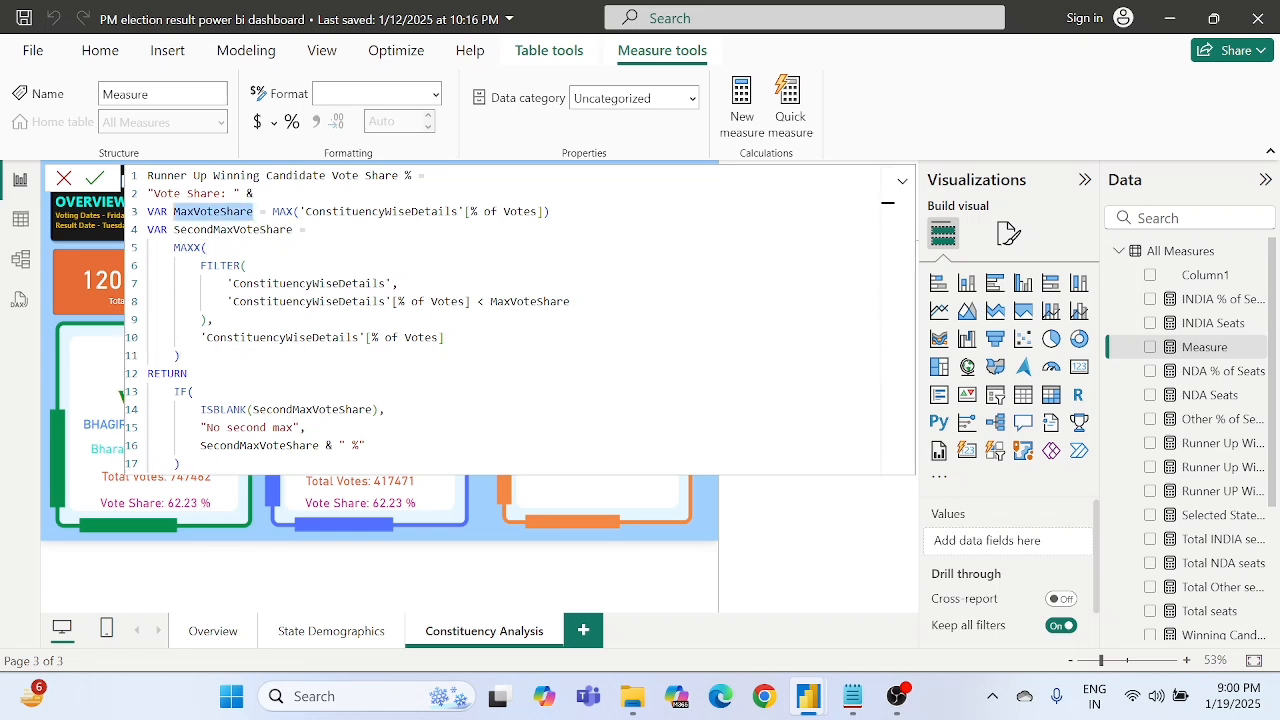
pyautogui.click(207, 247)
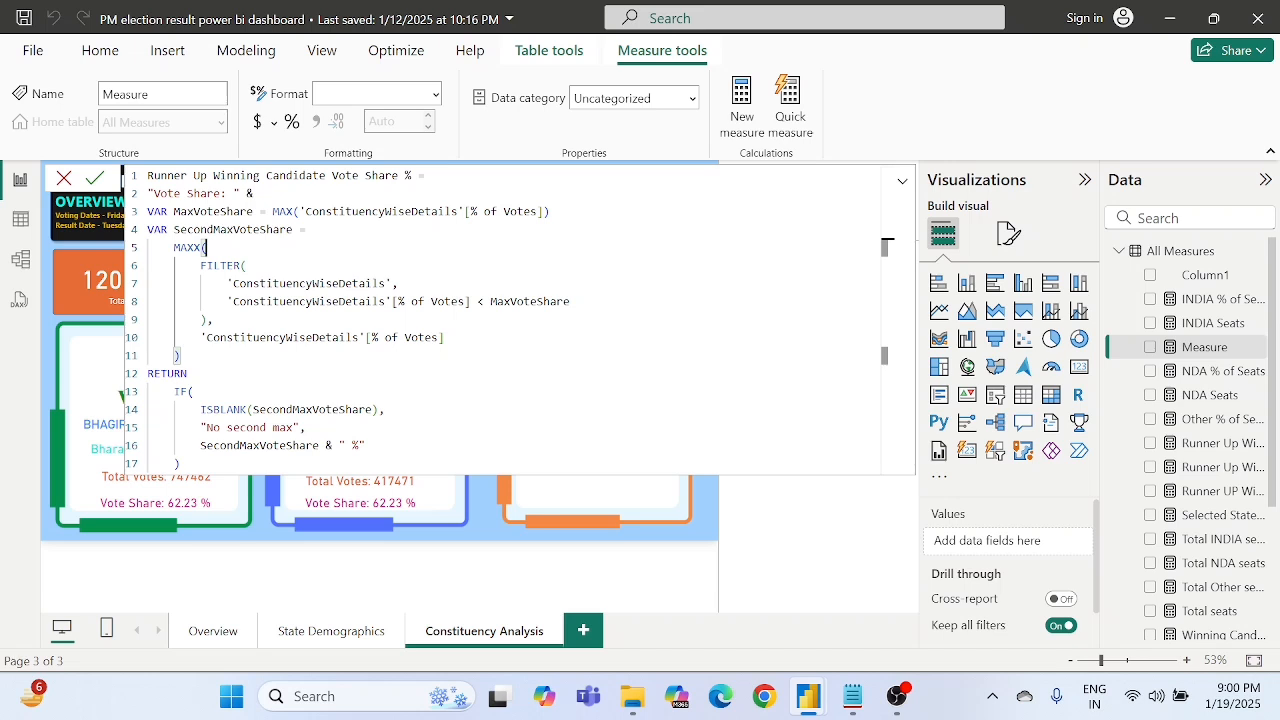
pyautogui.doubleClick(214, 193)
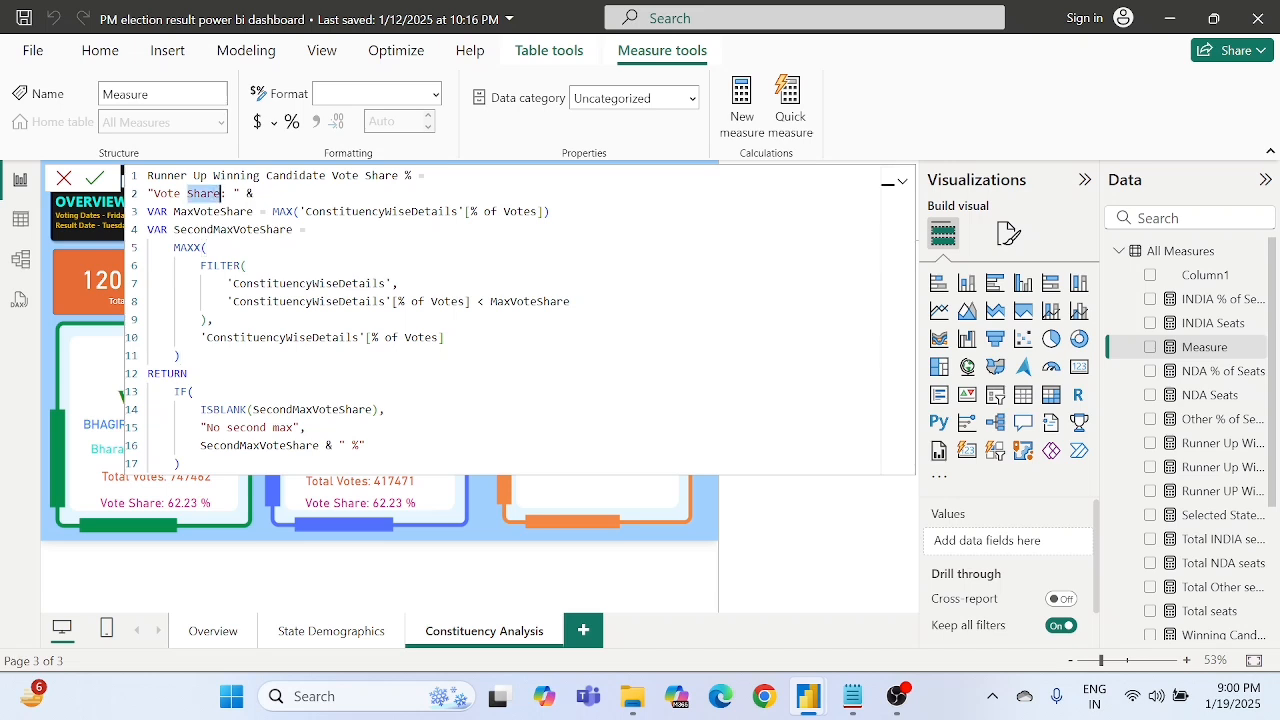
pyautogui.click(206, 211)
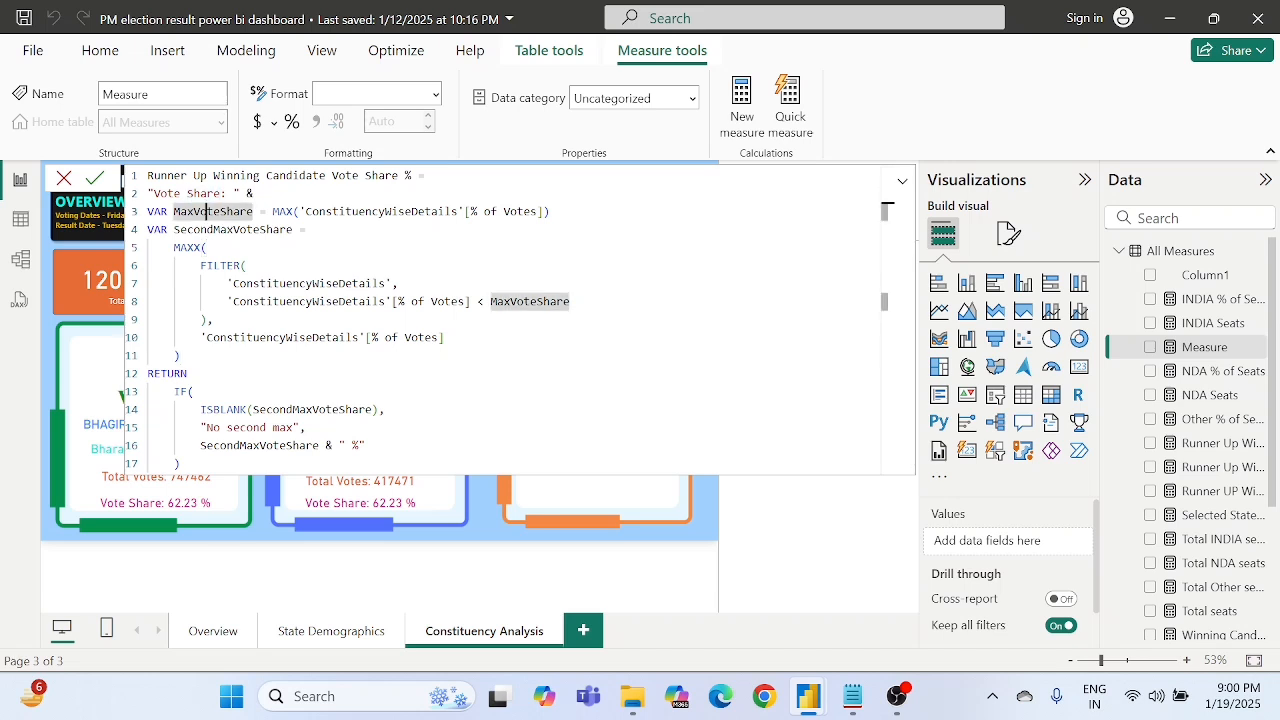
pyautogui.doubleClick(232, 229)
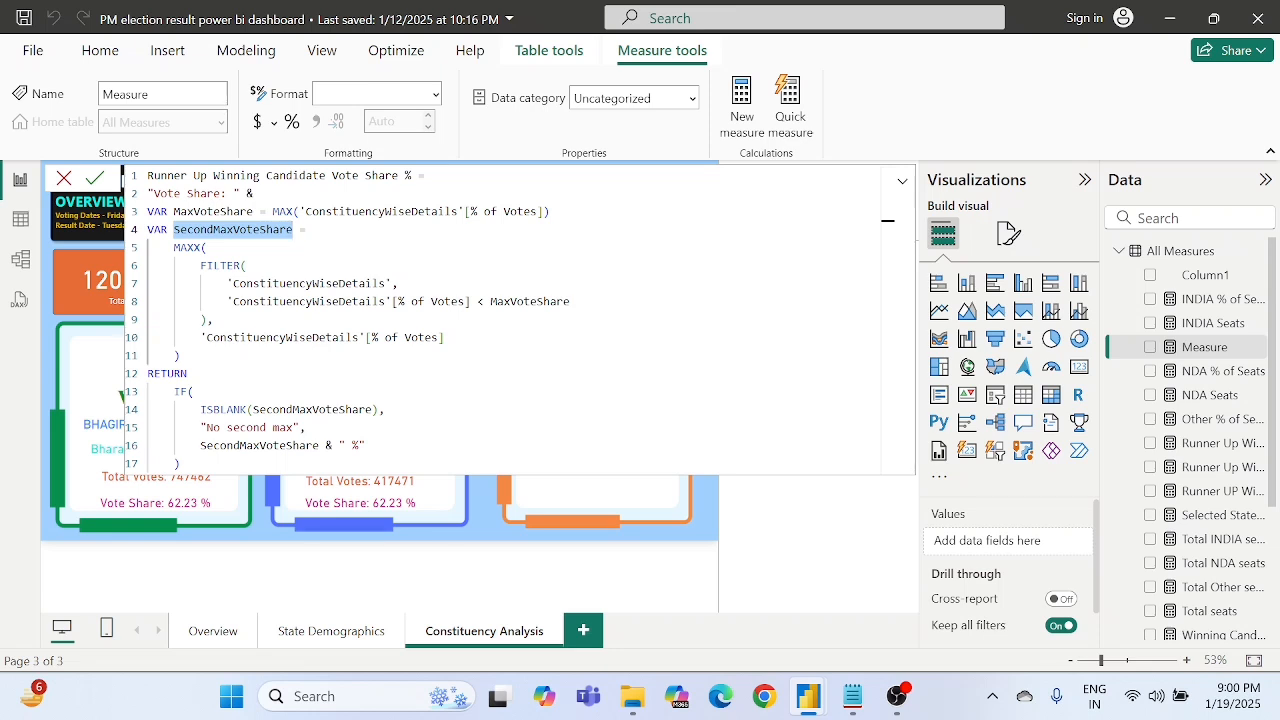
pyautogui.doubleClick(306, 409)
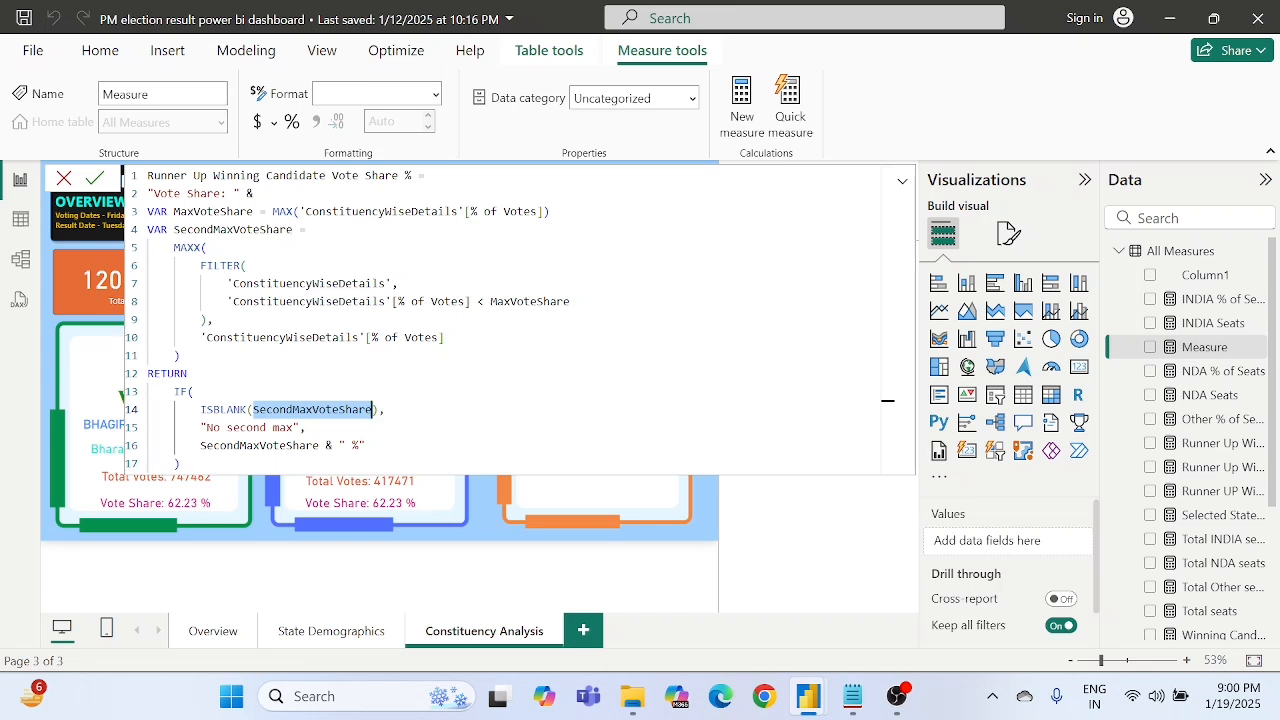
pyautogui.doubleClick(247, 428)
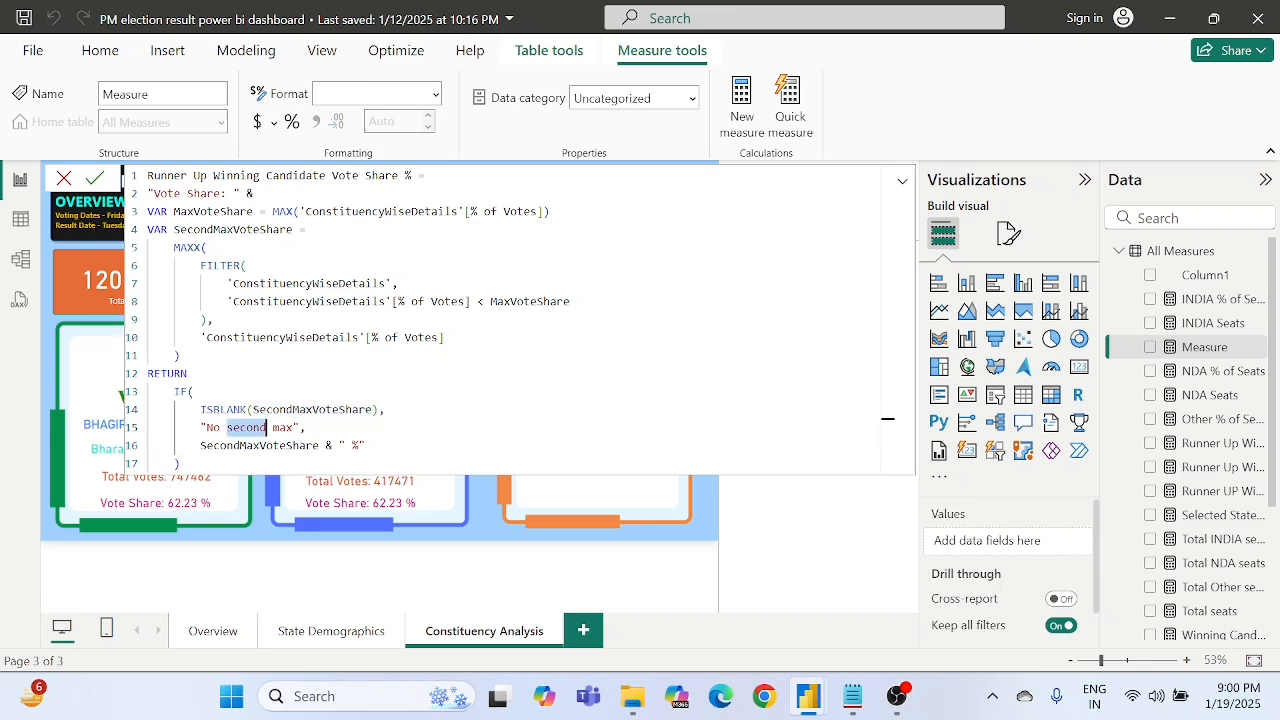
pyautogui.doubleClick(264, 428)
pyautogui.click(272, 446)
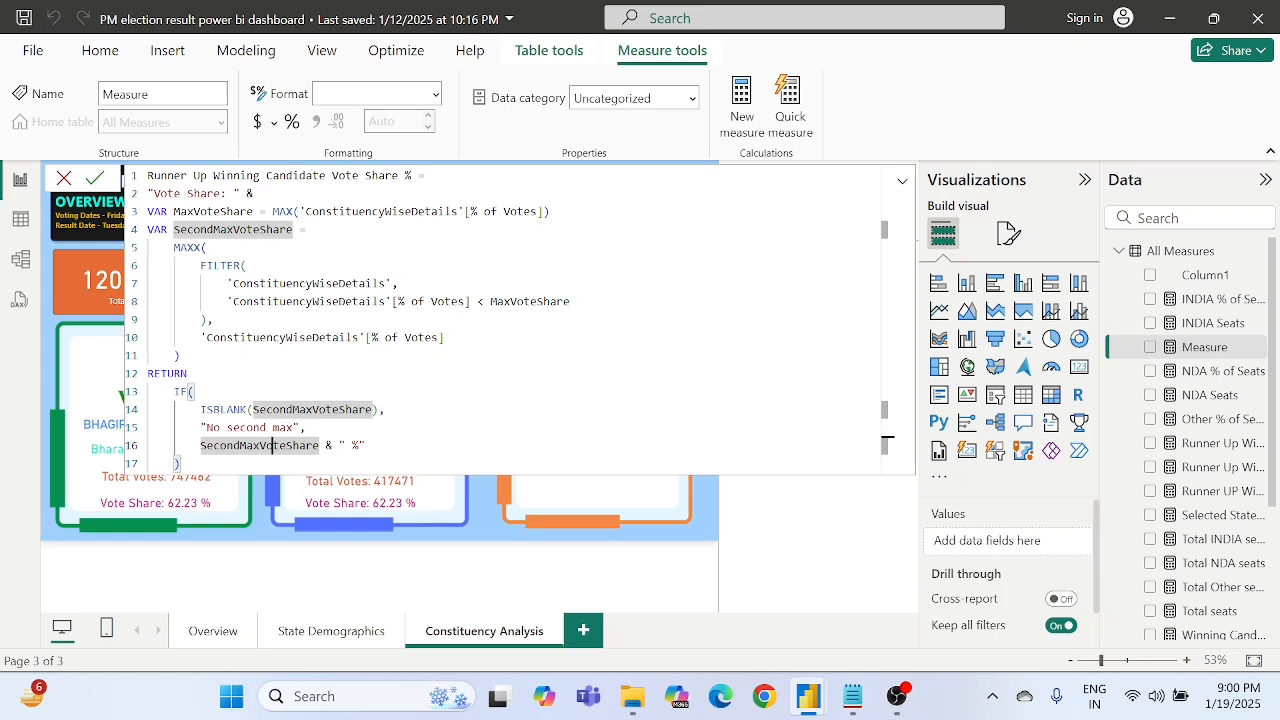
pyautogui.click(349, 446)
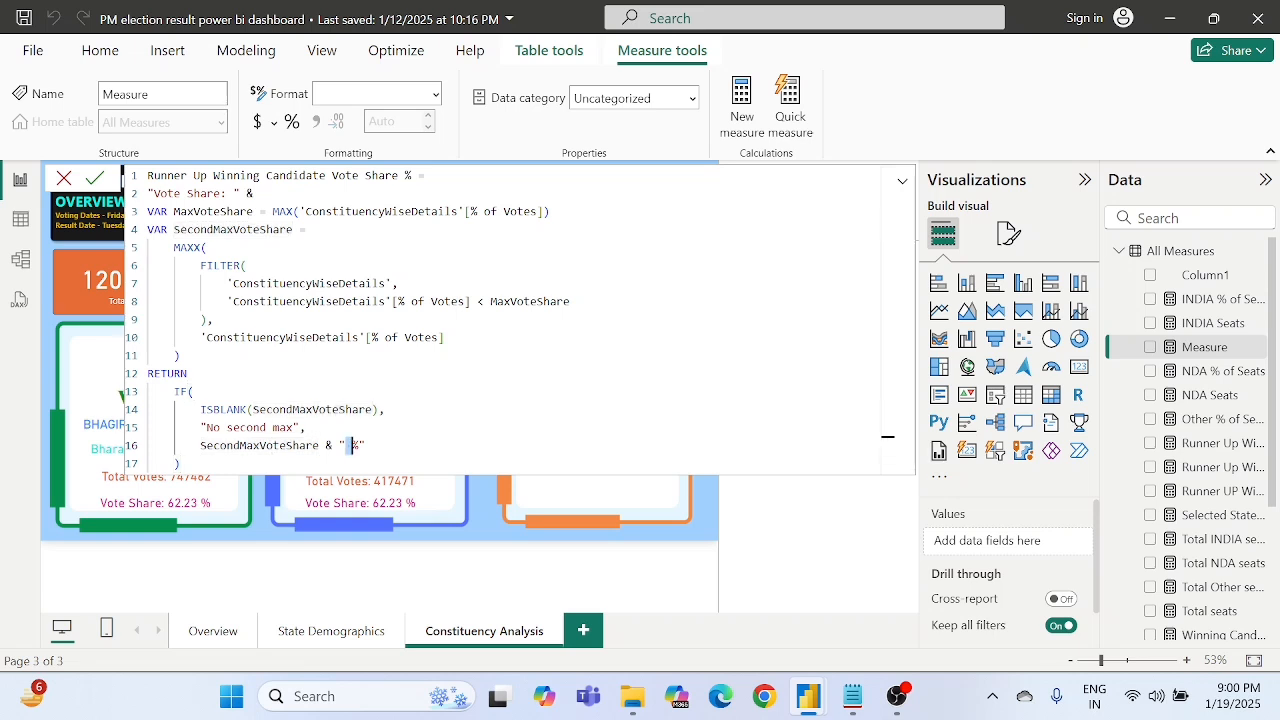
pyautogui.moveTo(200, 265); pyautogui.dragTo(445, 337)
pyautogui.click(445, 337)
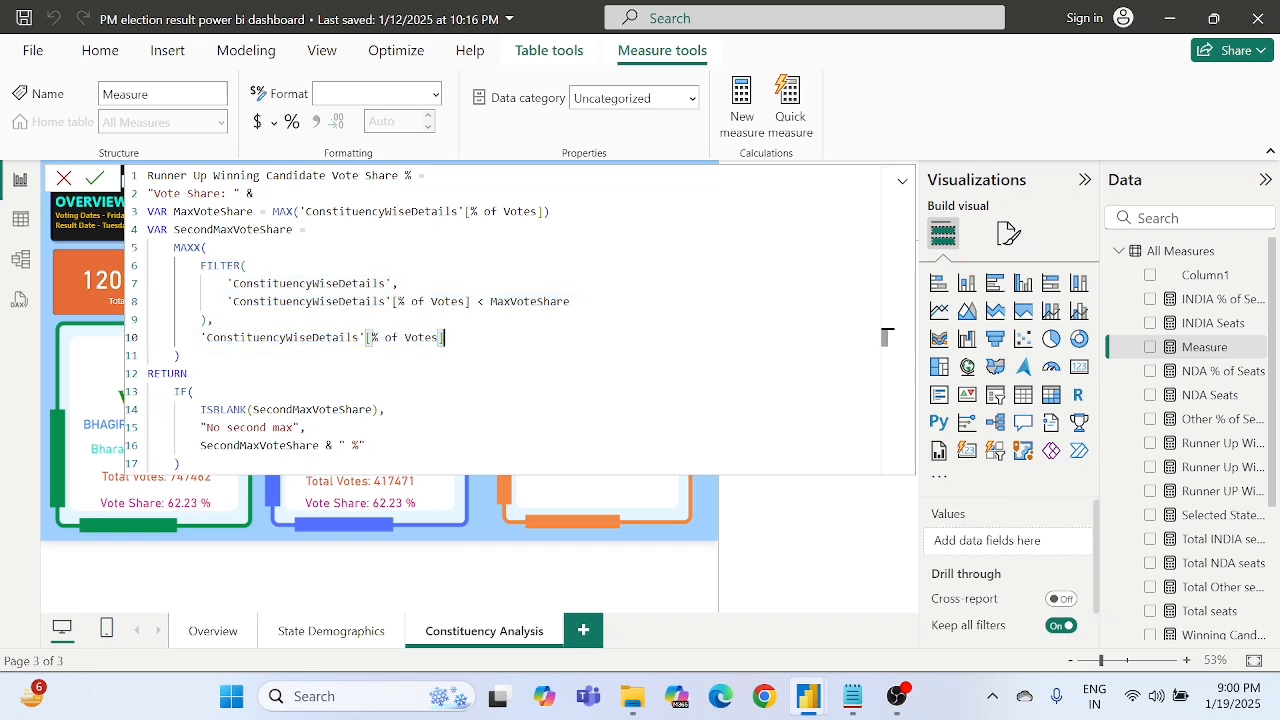
# - Commit the Runner Up Winning Candidate Vote Share % measure and nudge the blue frame's vote share card slightly to the right
pyautogui.click(95, 178)
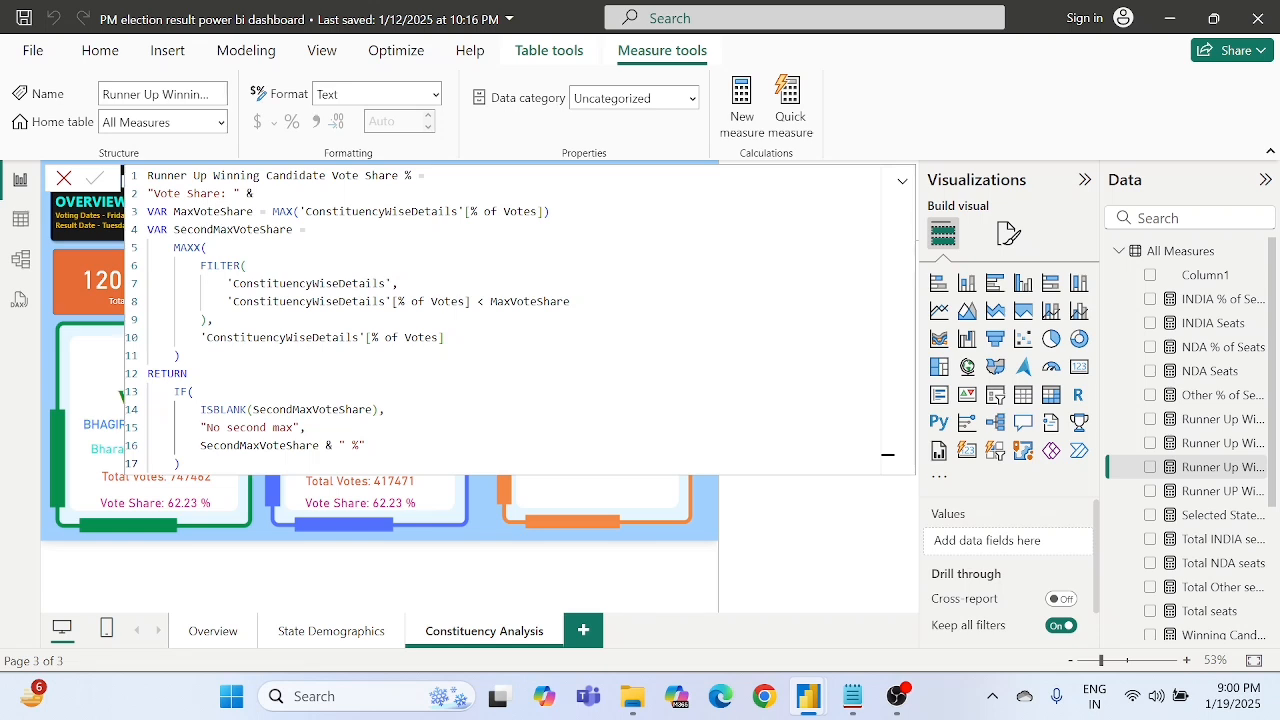
pyautogui.click(706, 512)
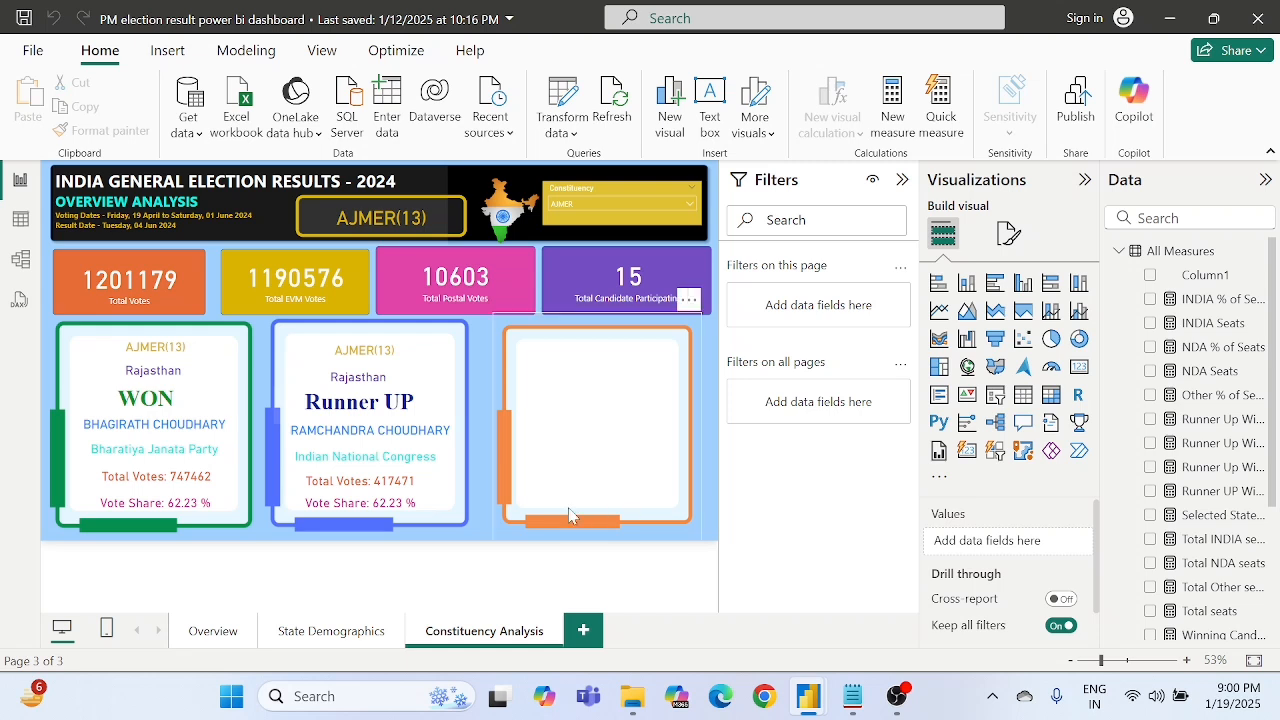
pyautogui.click(356, 513)
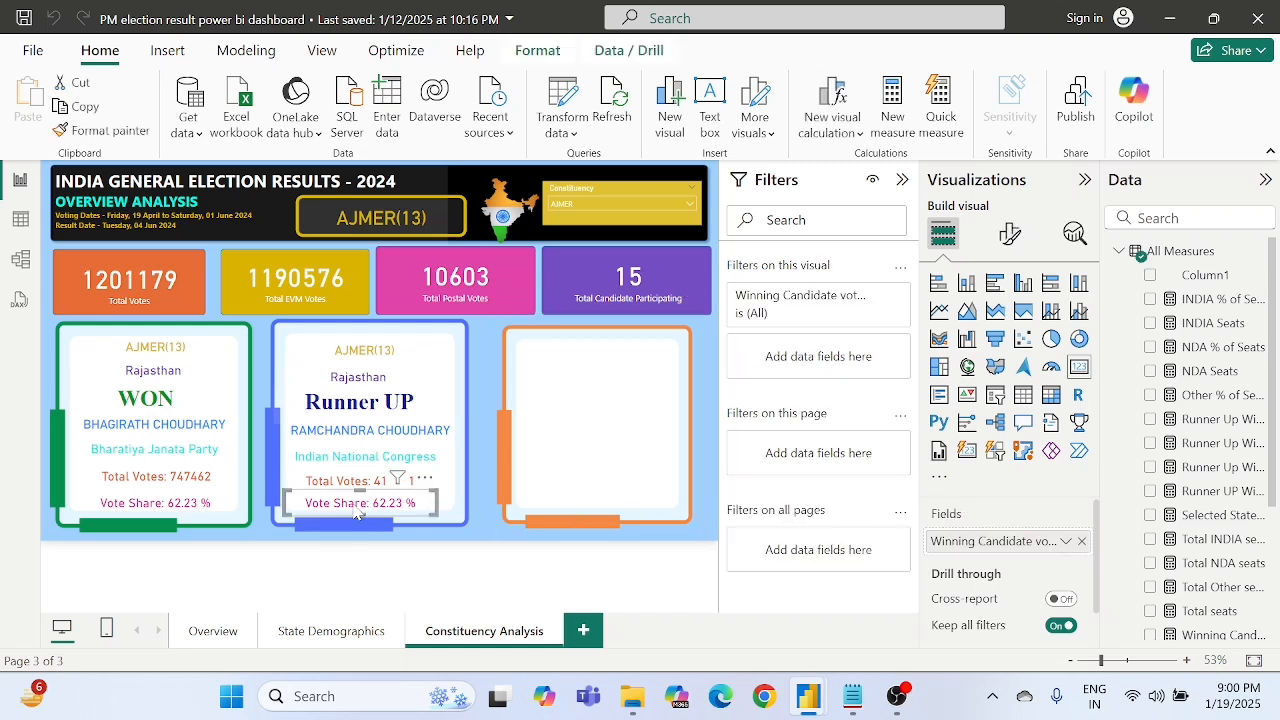
pyautogui.press('Right')
pyautogui.press('Right')
pyautogui.press('Right')
pyautogui.press('Right')
pyautogui.press('Right')
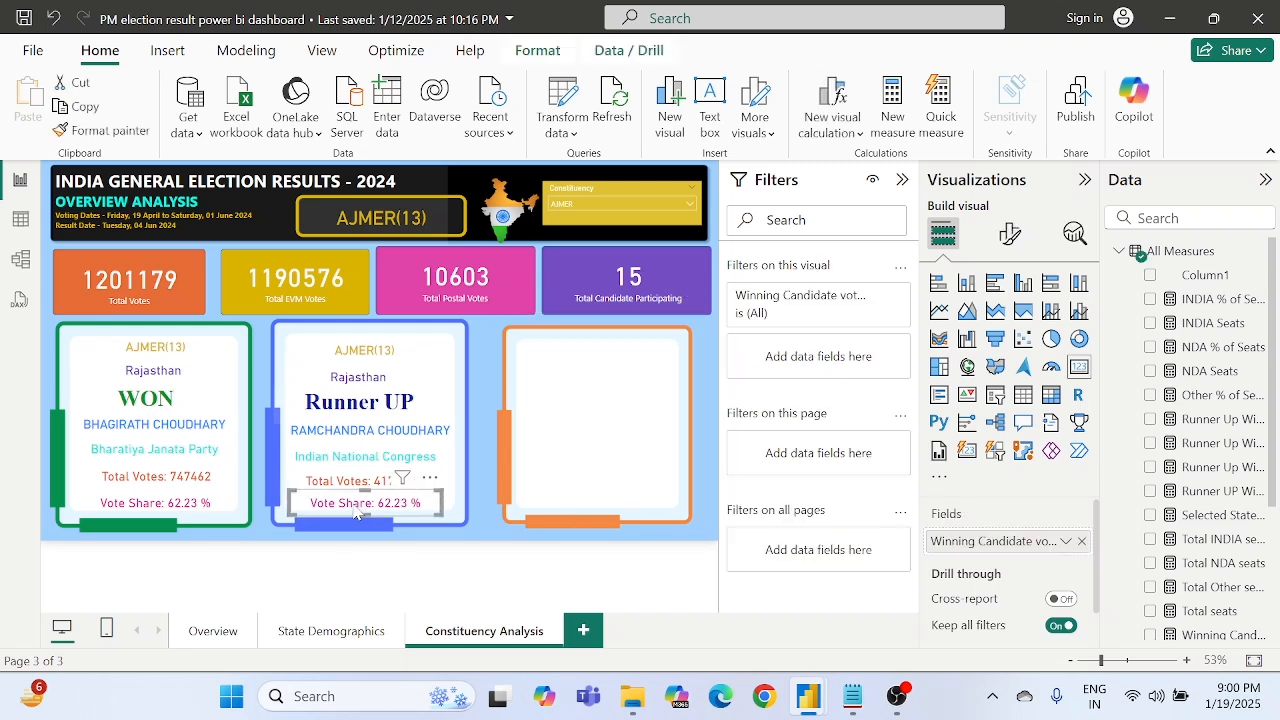
# - Replace Winning Candidate vote Share % with Runner Up Winning Candidate Vote Share % in the blue frame's vote share card
pyautogui.click(1081, 541)
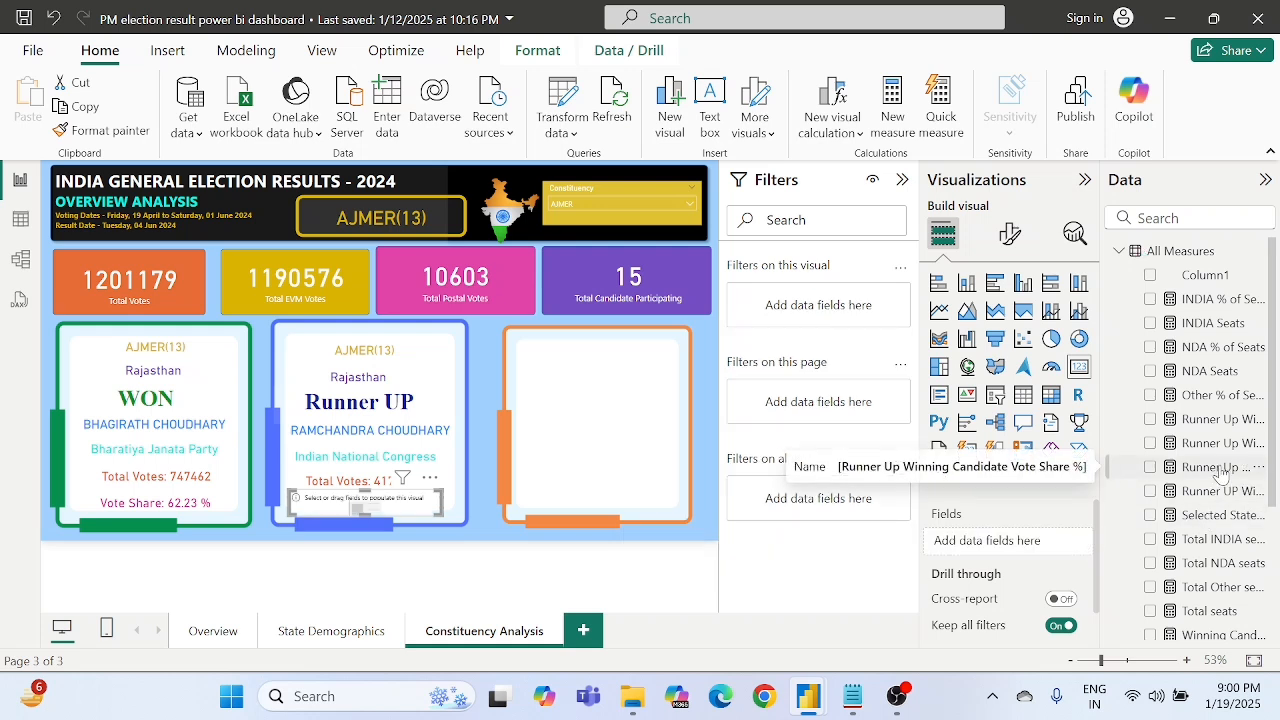
pyautogui.moveTo(1220, 468); pyautogui.dragTo(1022, 543)
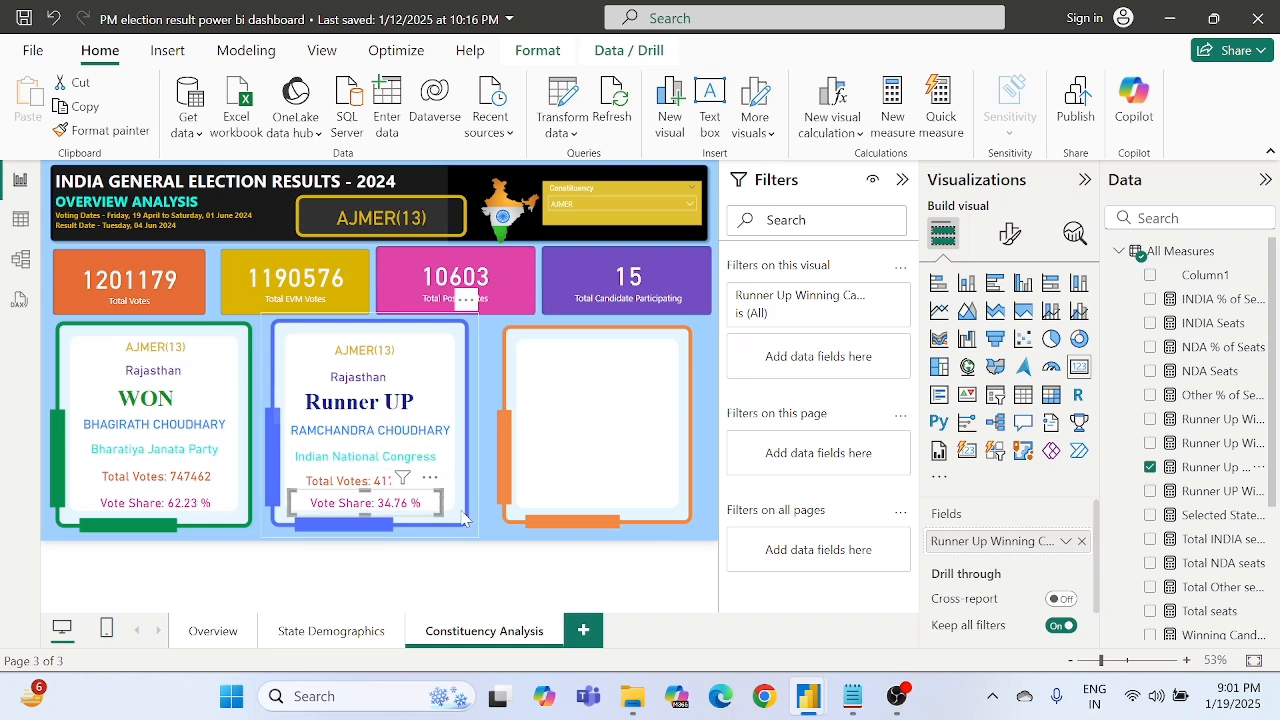
pyautogui.click(484, 548)
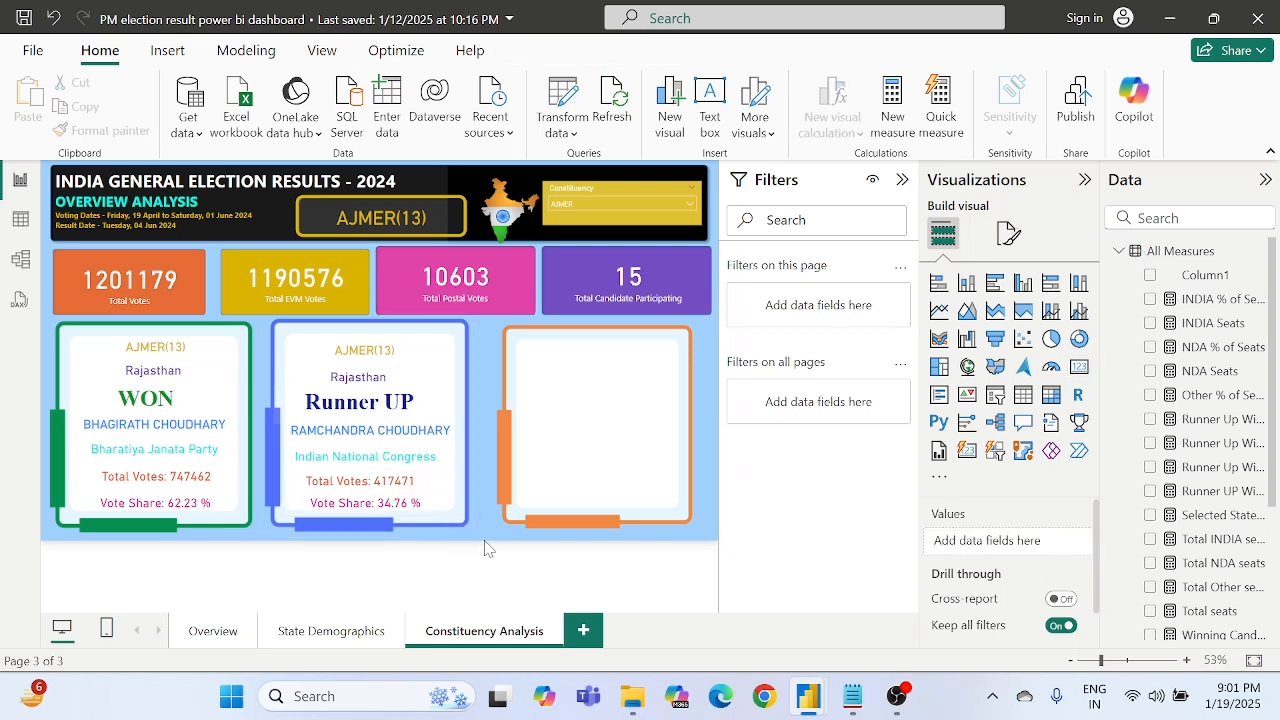
# - Nudge the blue frame's vote share card slightly to the left
pyautogui.click(383, 507)
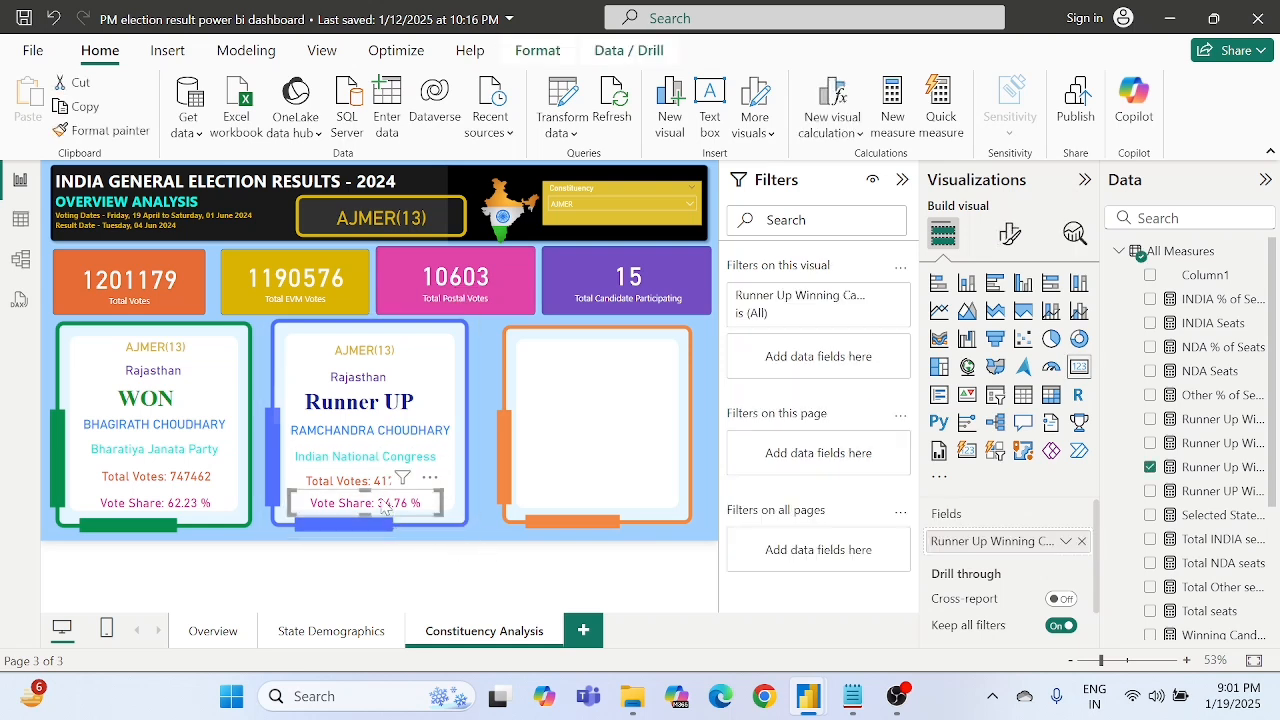
pyautogui.press('Left')
pyautogui.press('Left')
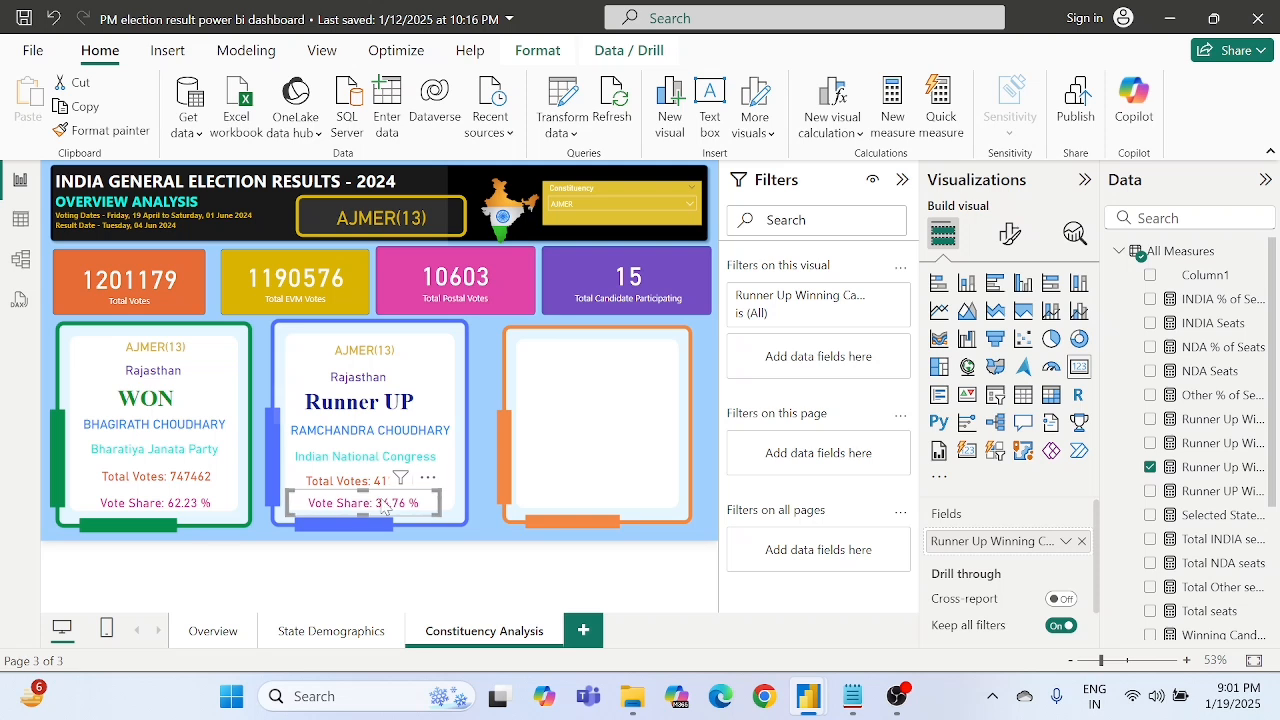
pyautogui.click(476, 559)
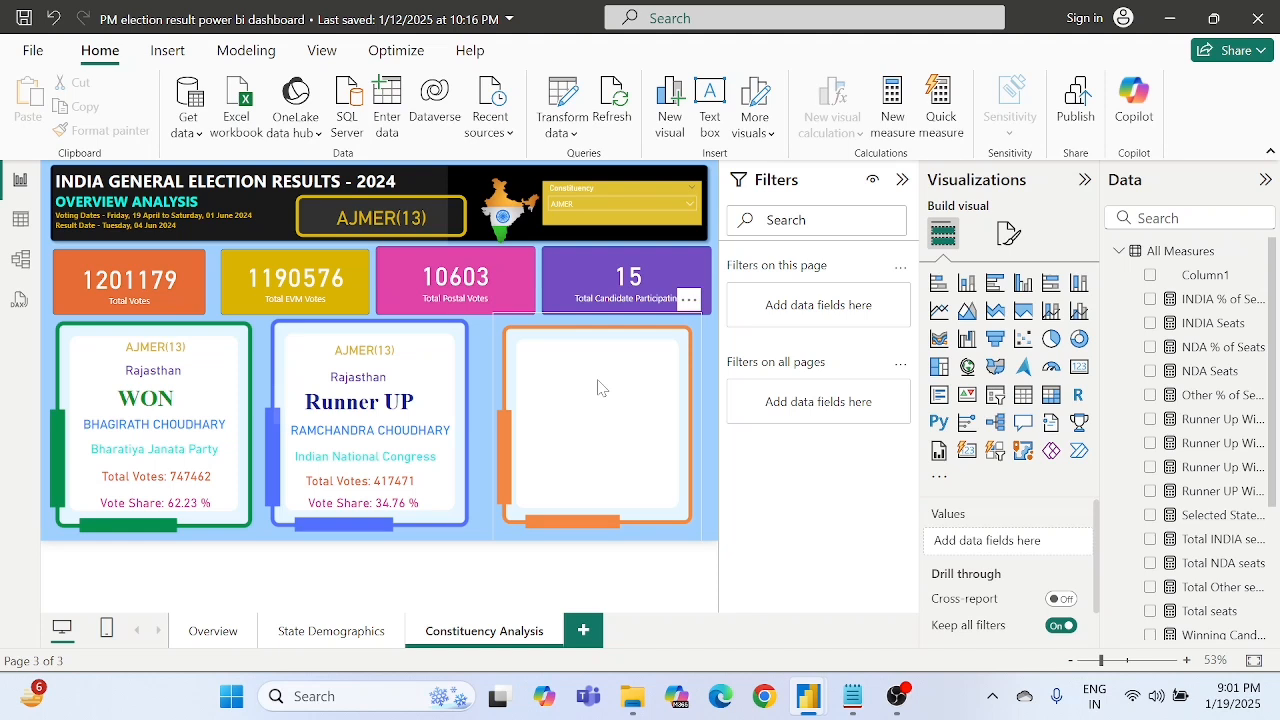
# - Duplicate the blue frame's constituency card and place the copy at the top of the orange frame
pyautogui.click(361, 355)
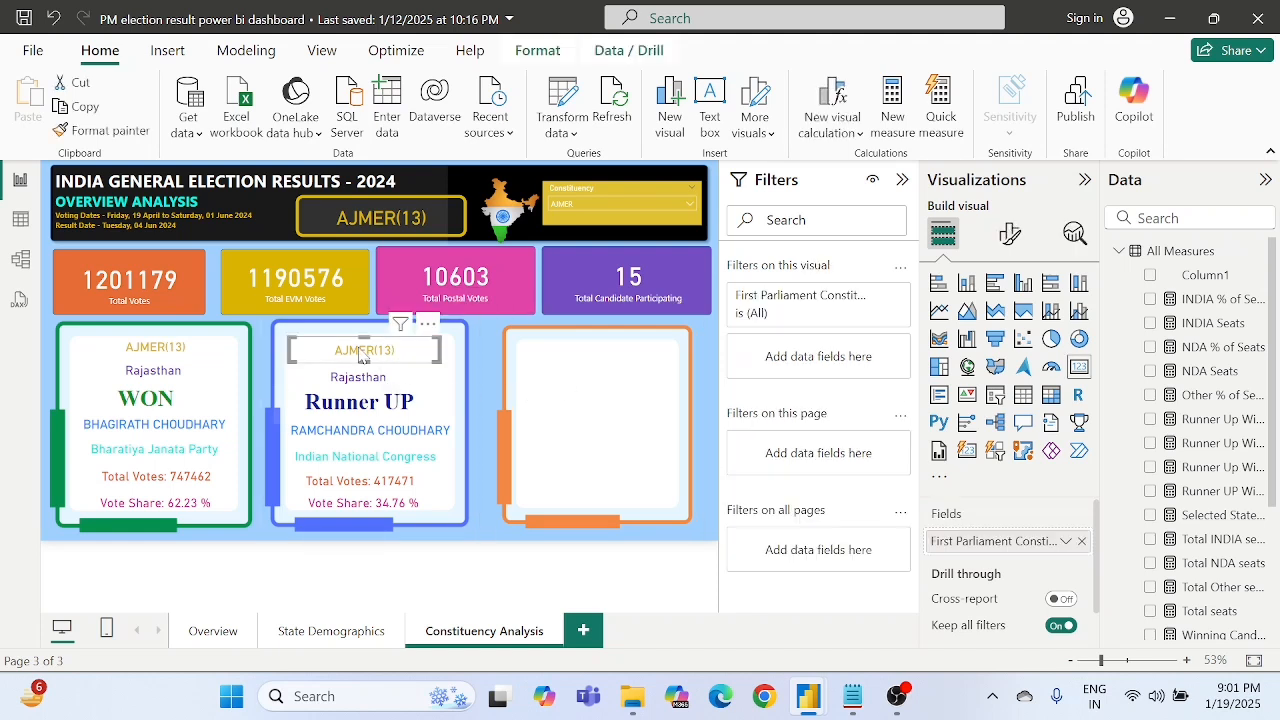
pyautogui.hotkey('ctrl', 'c')
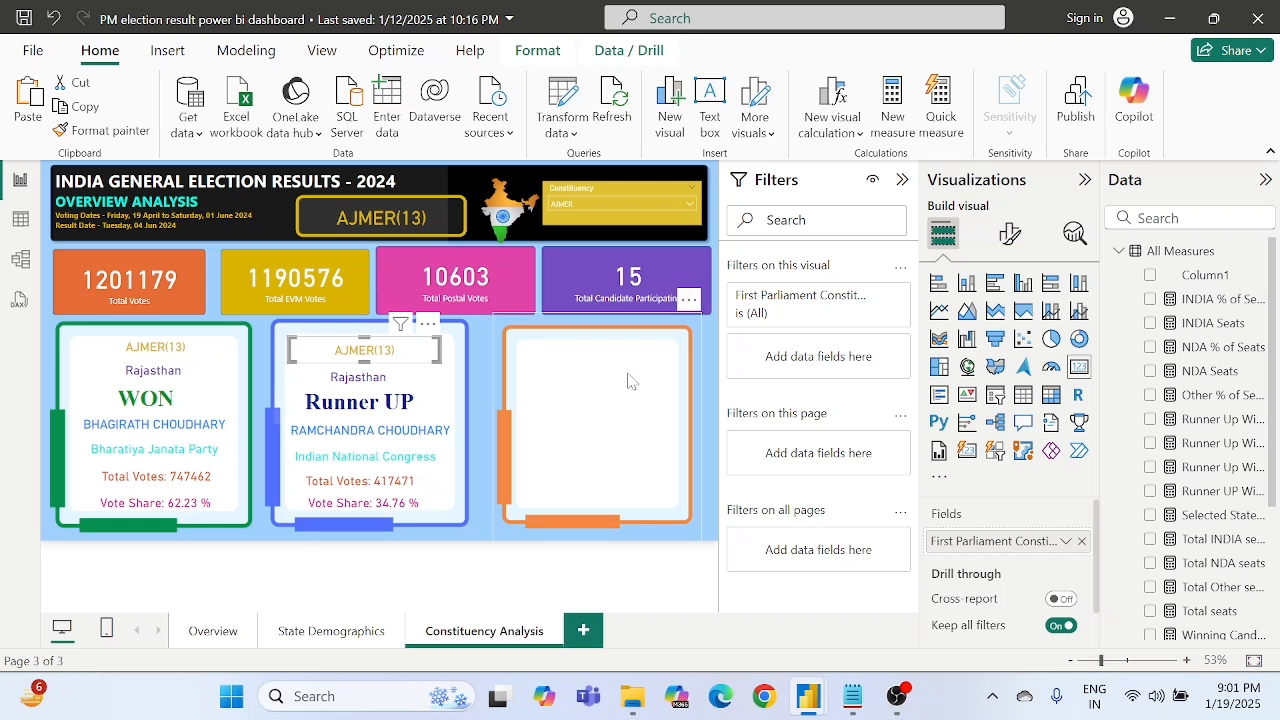
pyautogui.hotkey('ctrl', 'v')
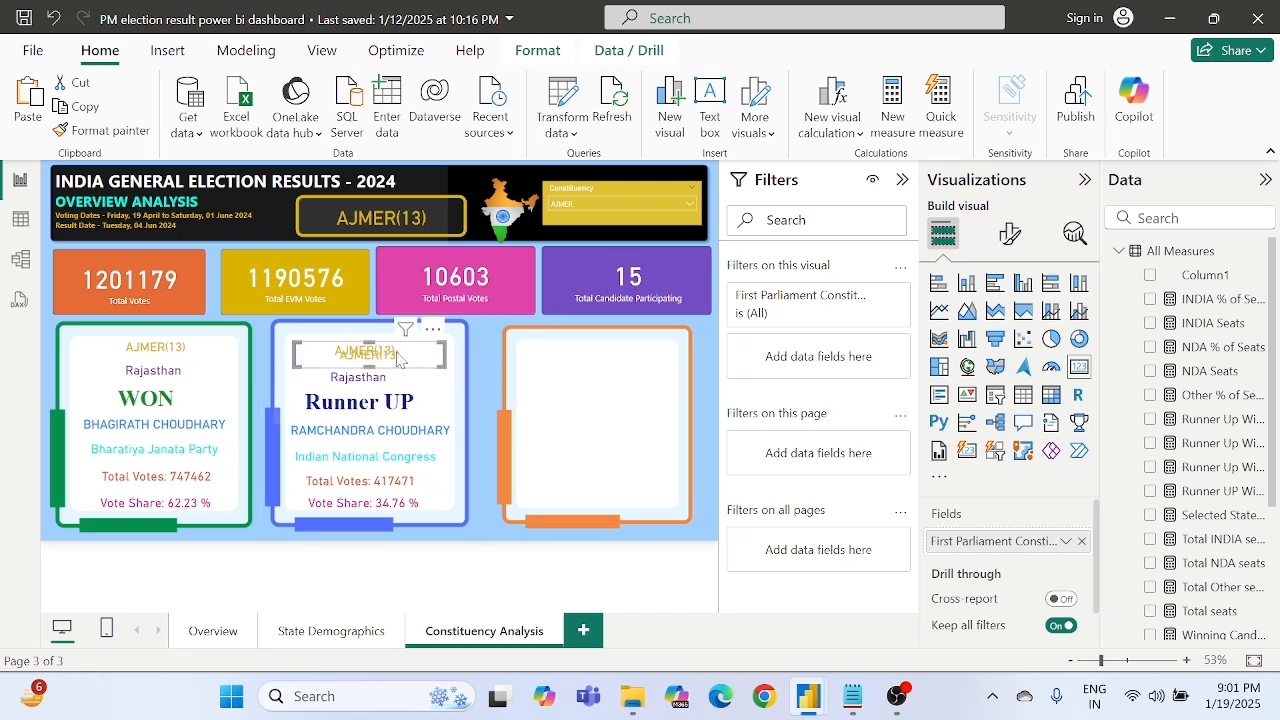
pyautogui.moveTo(434, 360); pyautogui.dragTo(625, 352)
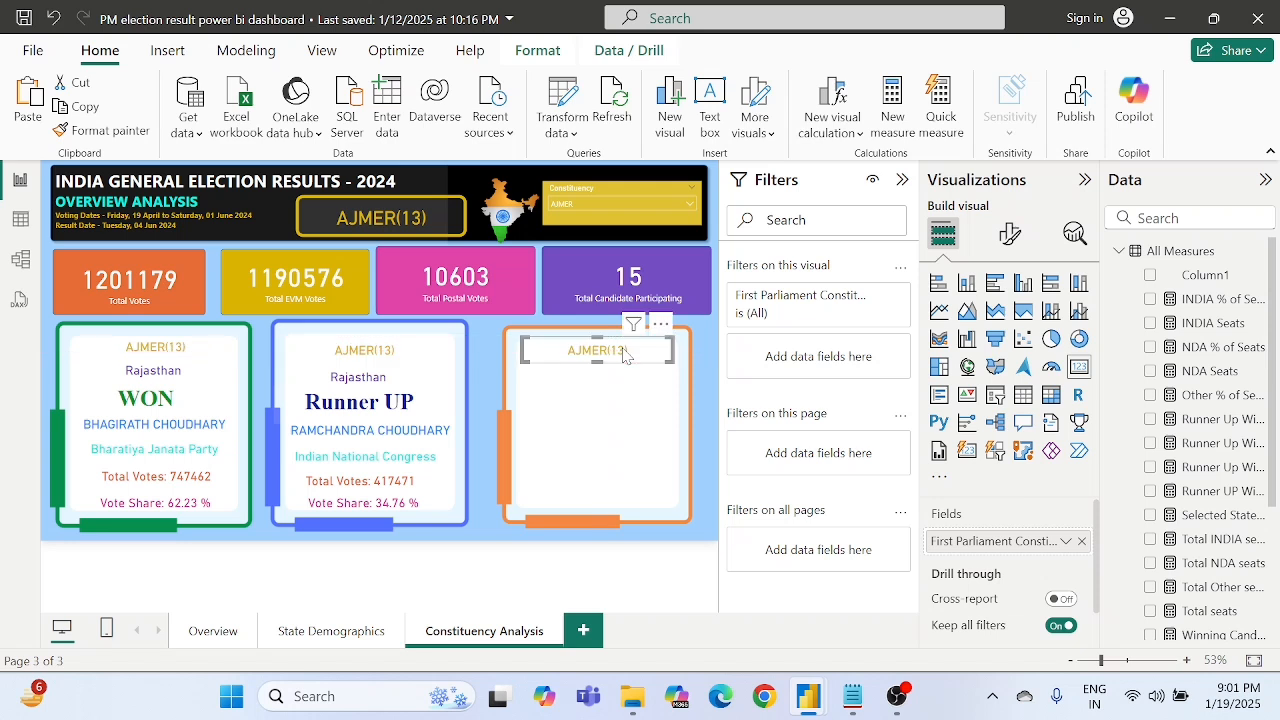
# - Duplicate the blue frame's Selected State Name card and align the copy under the orange frame's constituency card
pyautogui.click(356, 386)
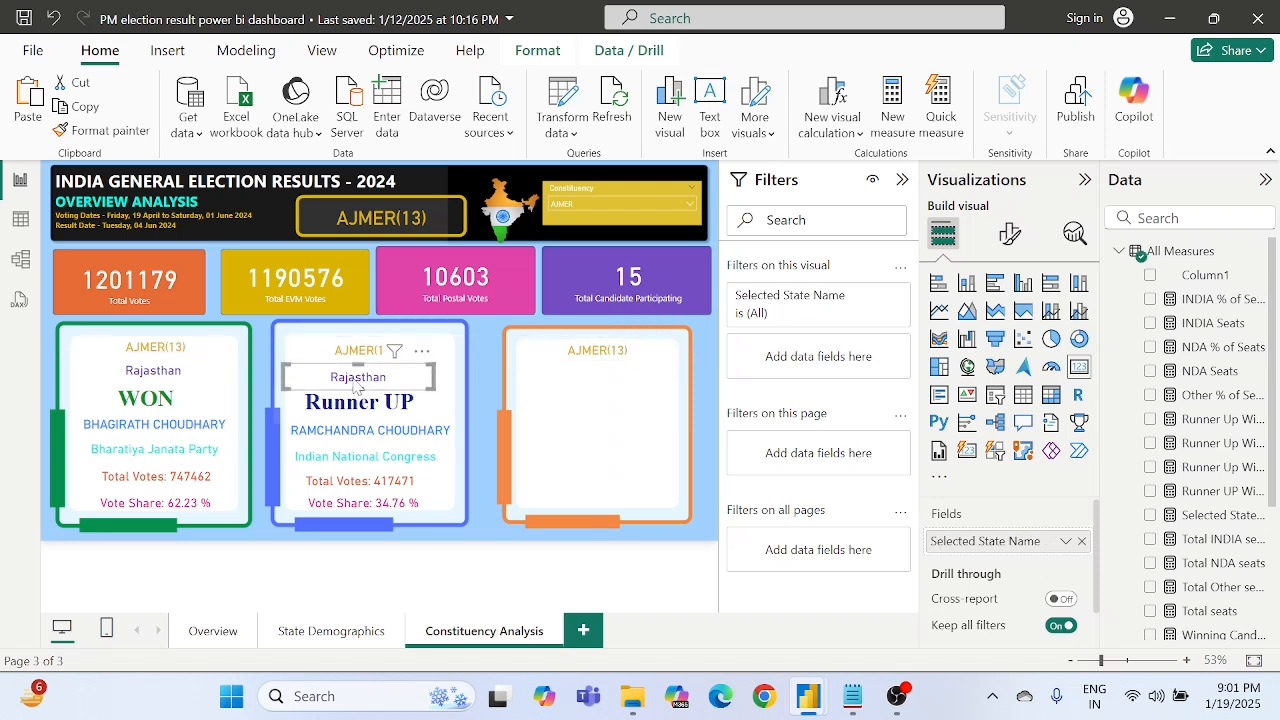
pyautogui.hotkey('ctrl', 'c')
pyautogui.hotkey('ctrl', 'v')
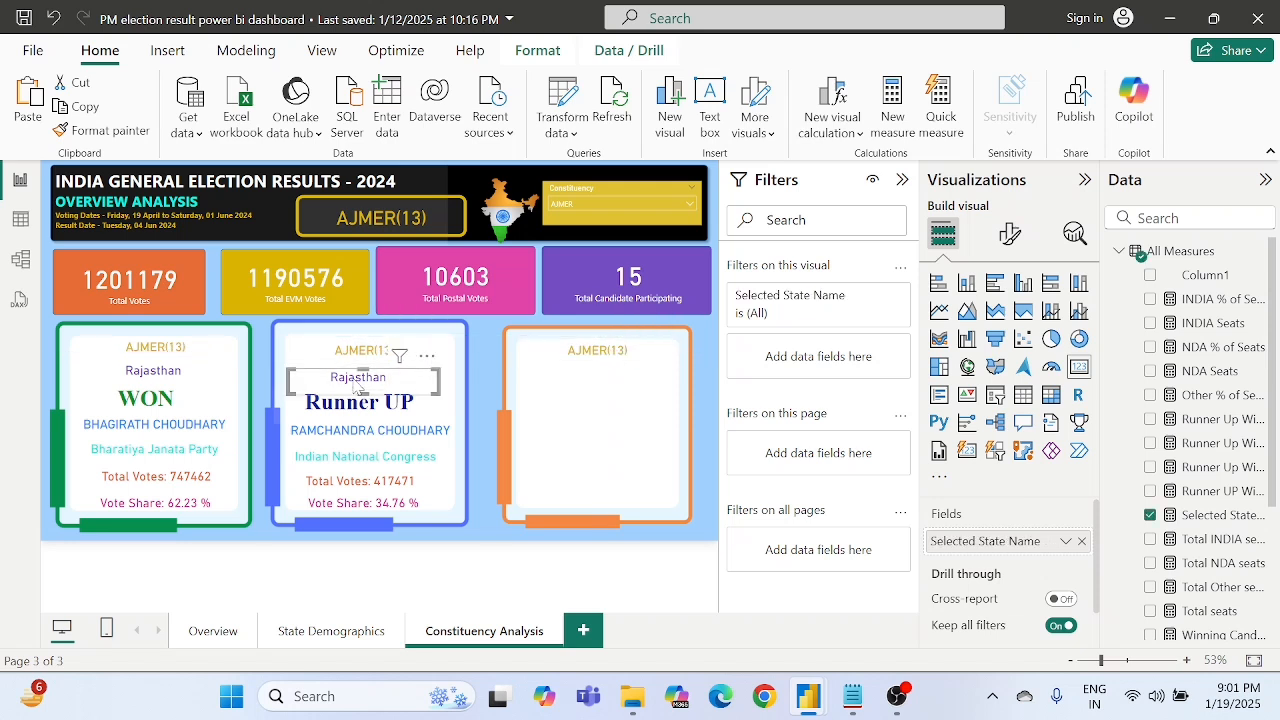
pyautogui.moveTo(358, 388); pyautogui.dragTo(621, 376)
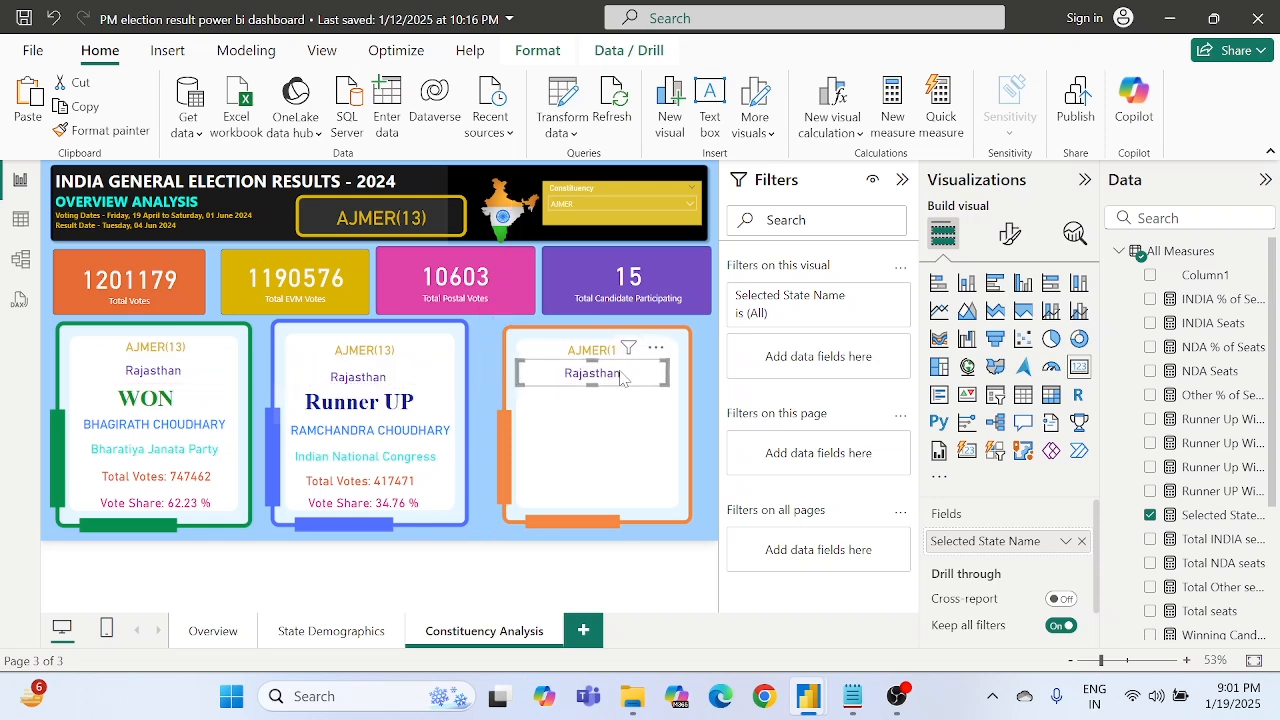
pyautogui.press('Right')
pyautogui.press('Right')
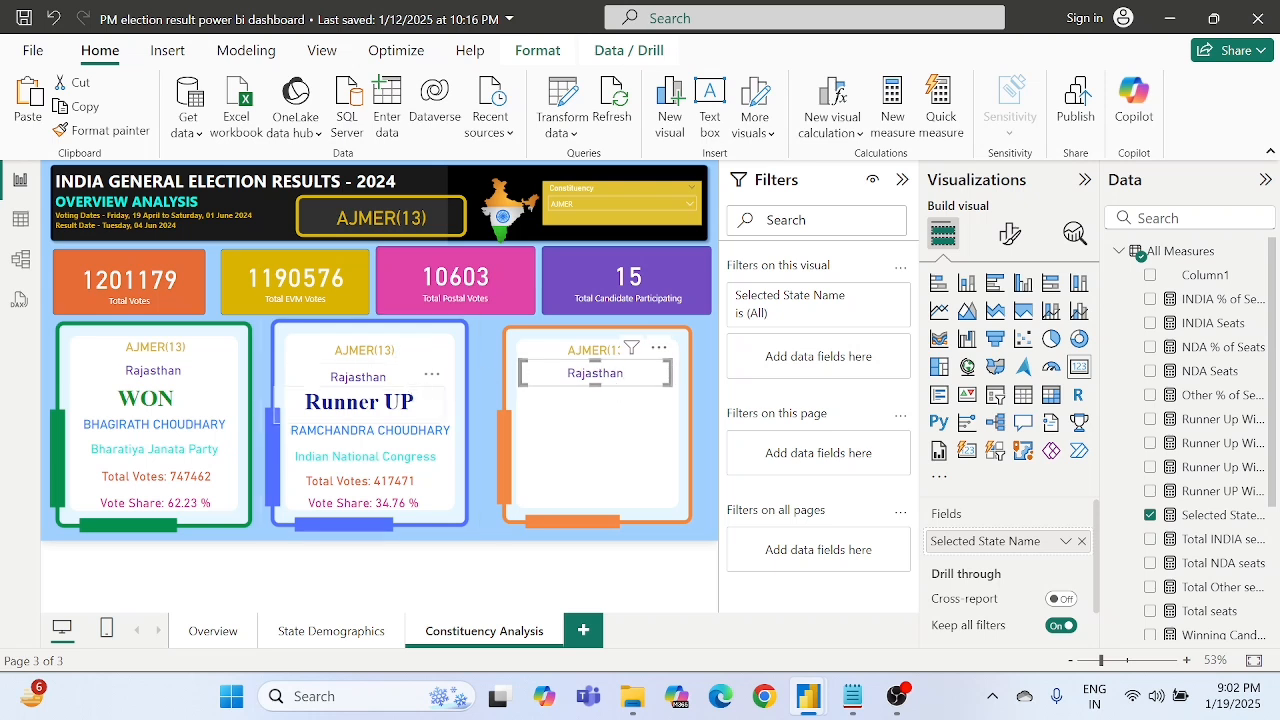
pyautogui.click(710, 392)
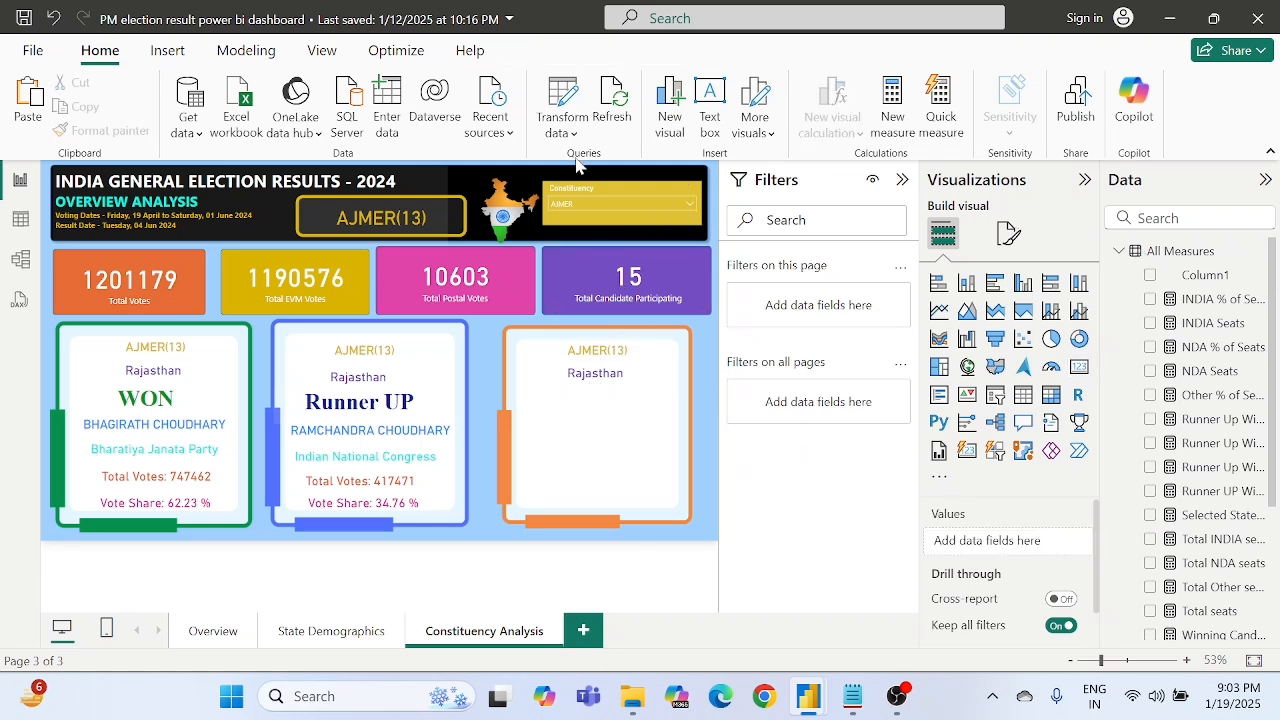
# - Insert a text box reading "2nd Runner UP" and set its font size to 32
pyautogui.click(715, 112)
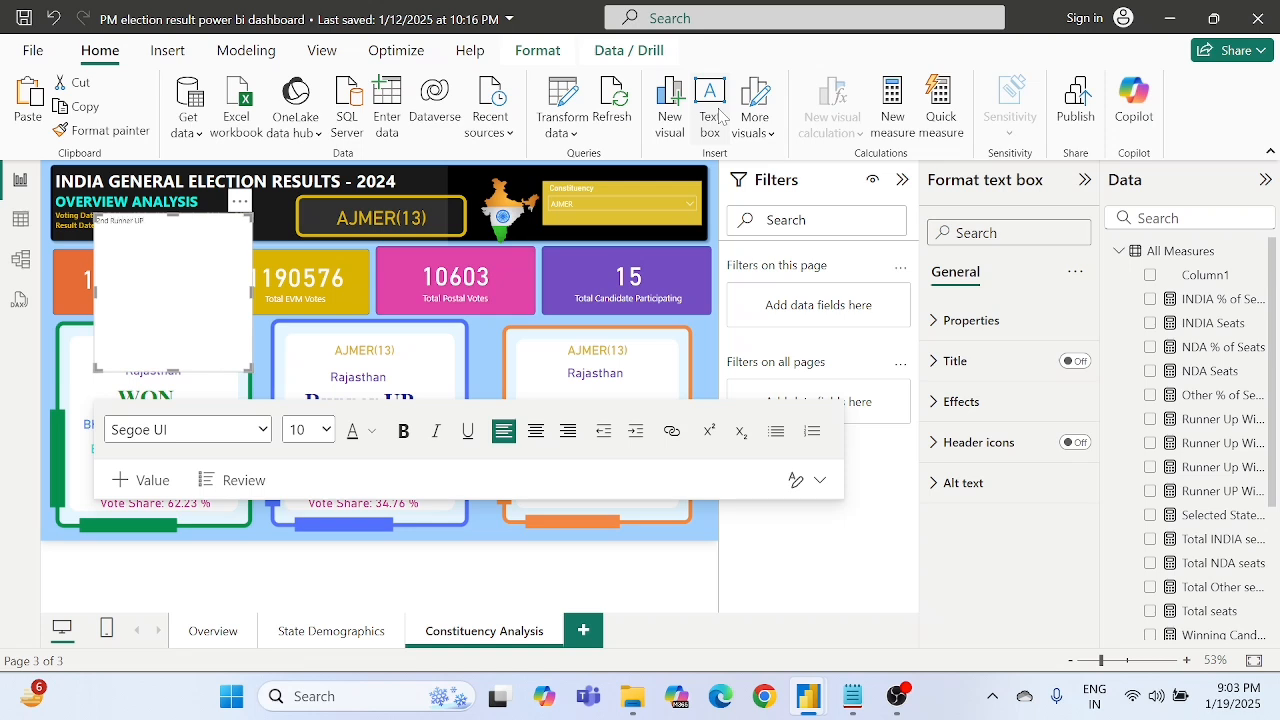
pyautogui.hotkey('ctrl', 'a')
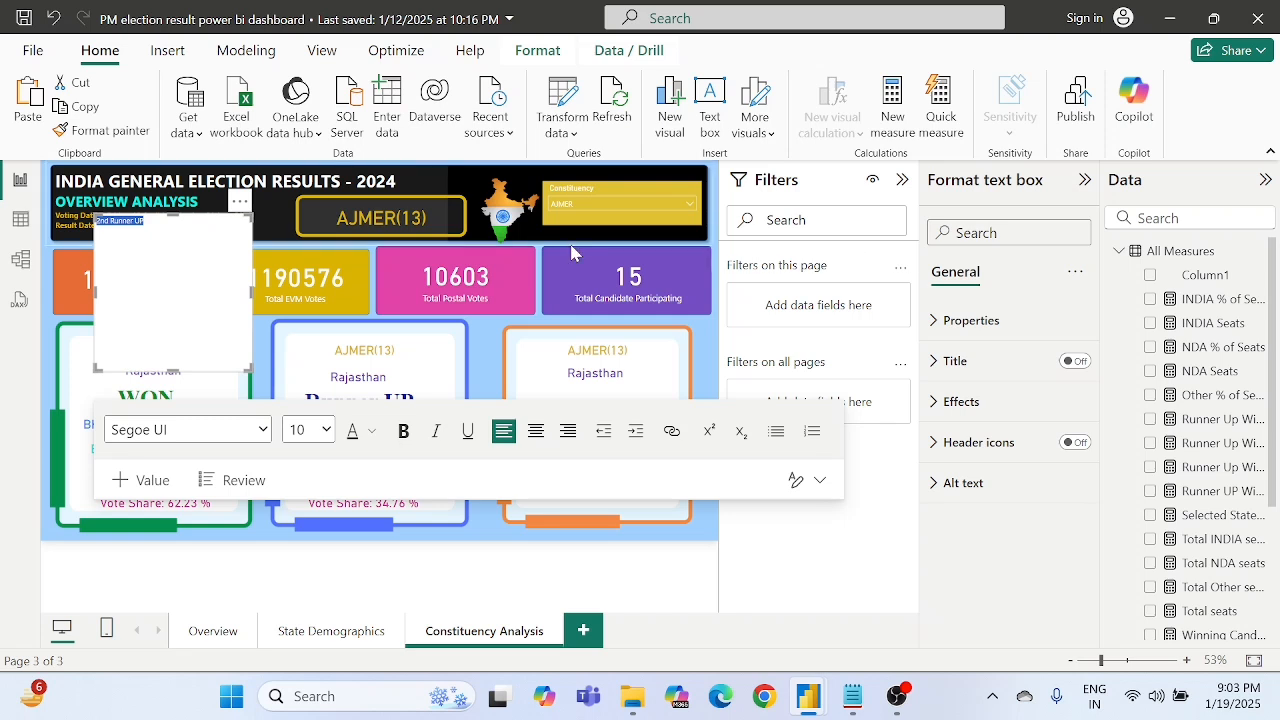
pyautogui.click(325, 430)
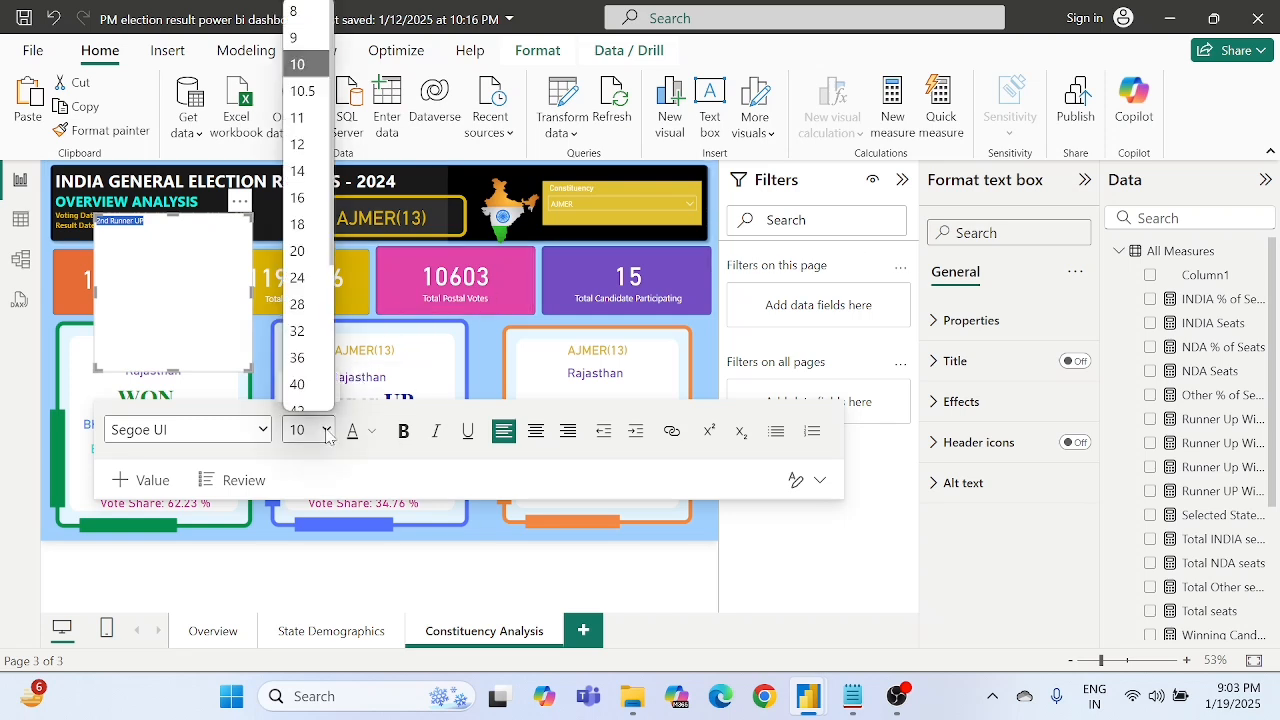
pyautogui.click(316, 318)
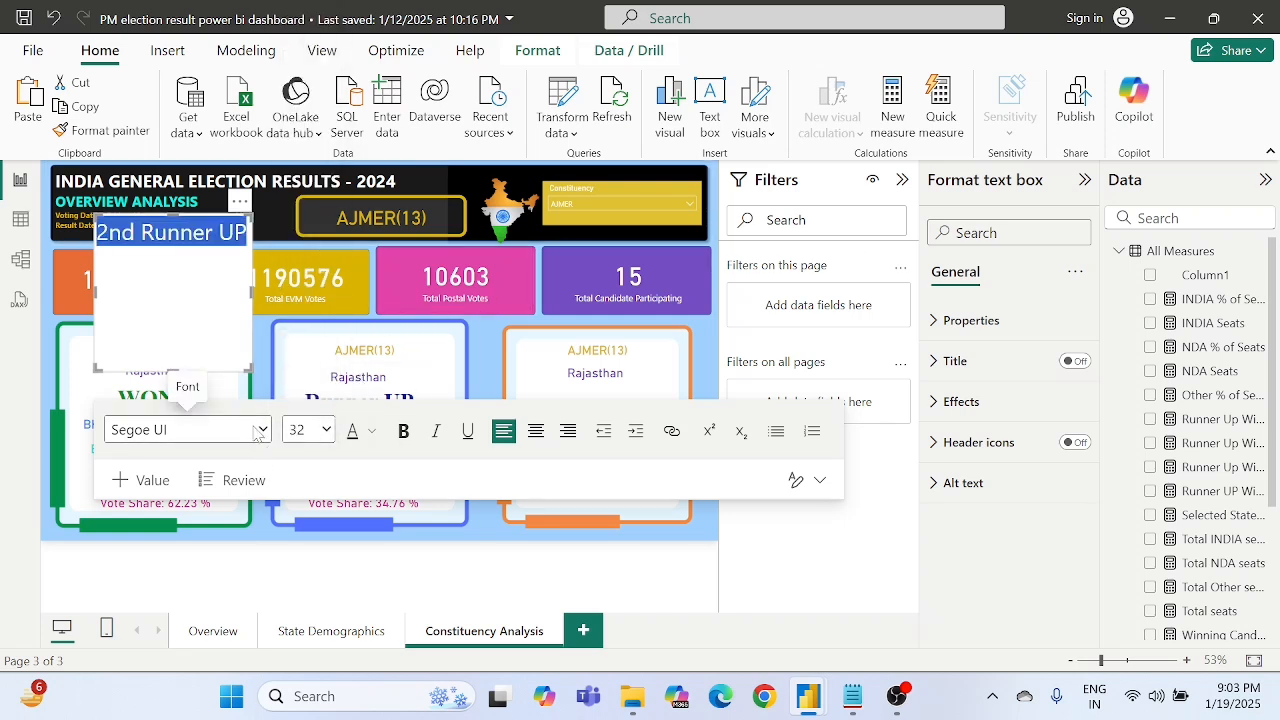
# - Format the "2nd Runner UP" text as bold, centred Times New Roman in dark blue
pyautogui.click(257, 432)
pyautogui.press('Down')
pyautogui.press('Down')
pyautogui.press('Down')
pyautogui.press('Down')
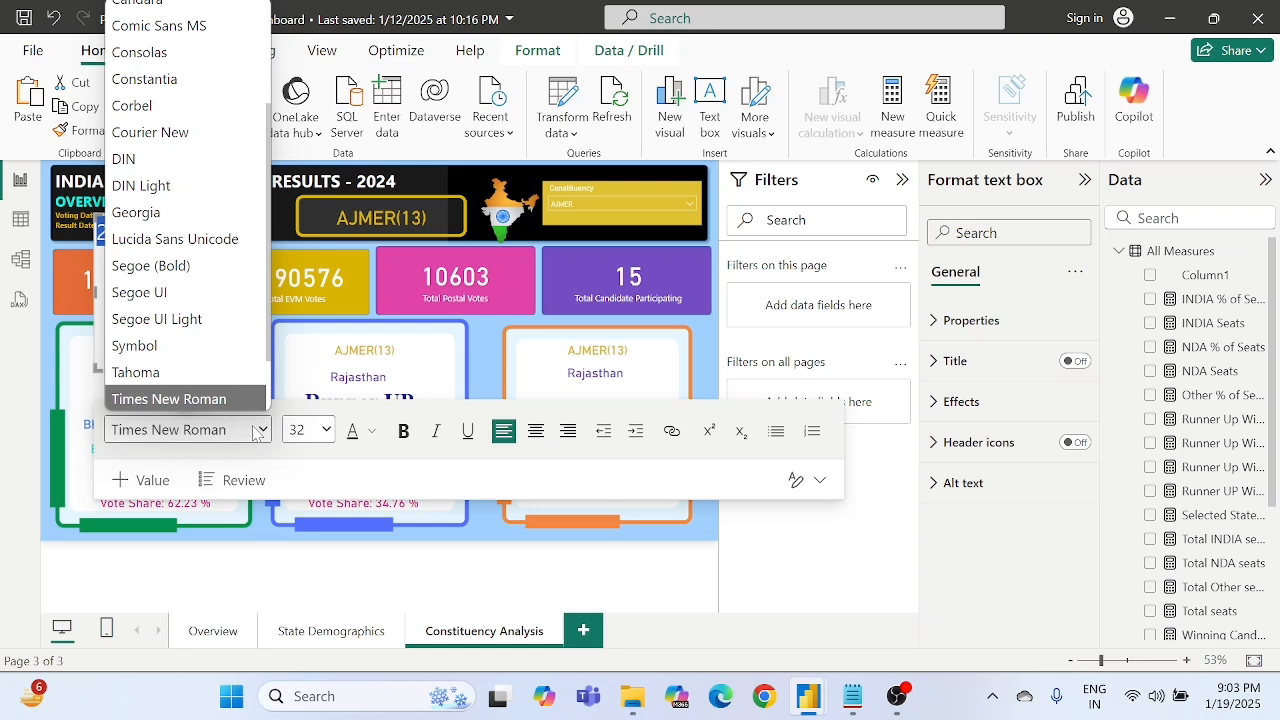
pyautogui.press('Return')
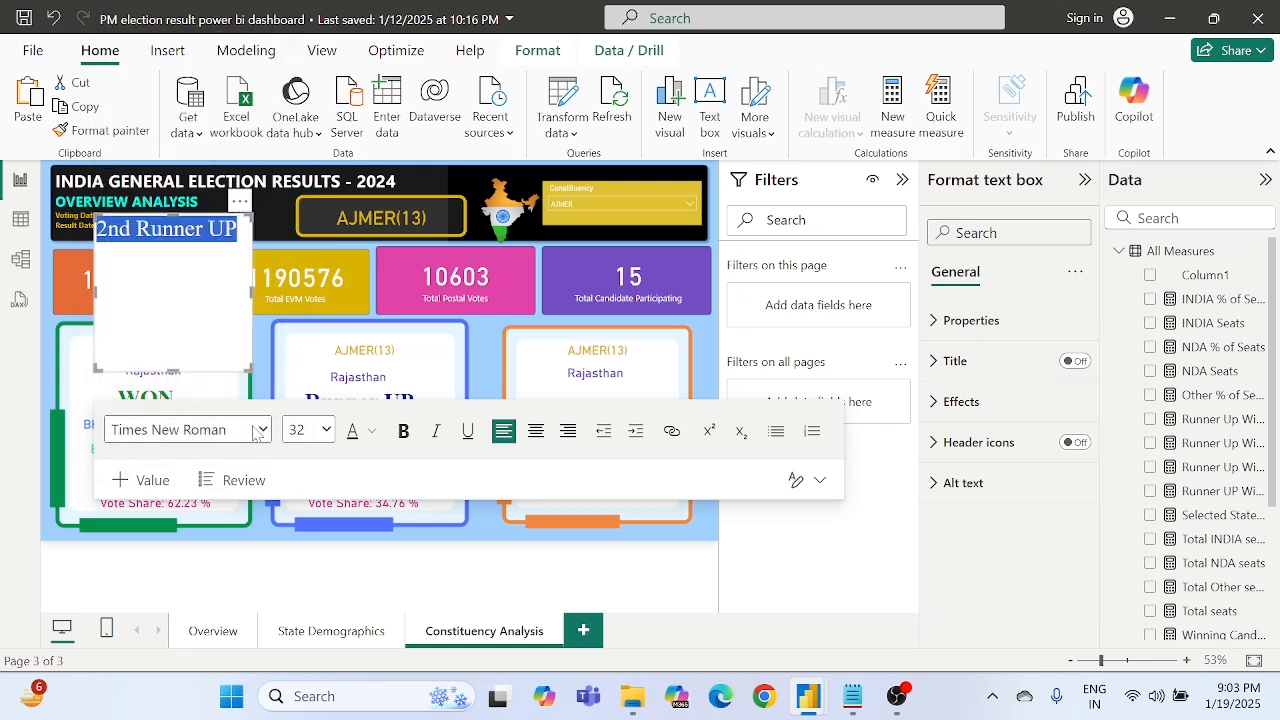
pyautogui.click(403, 434)
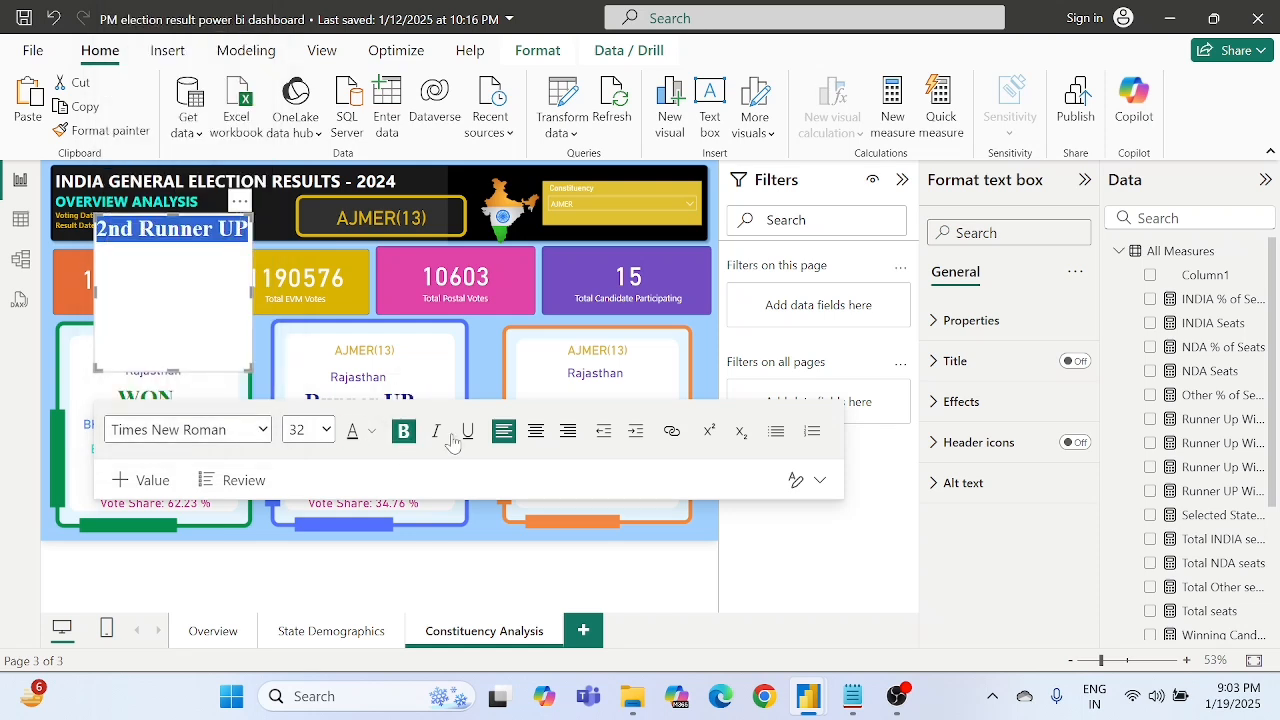
pyautogui.click(537, 434)
pyautogui.click(371, 432)
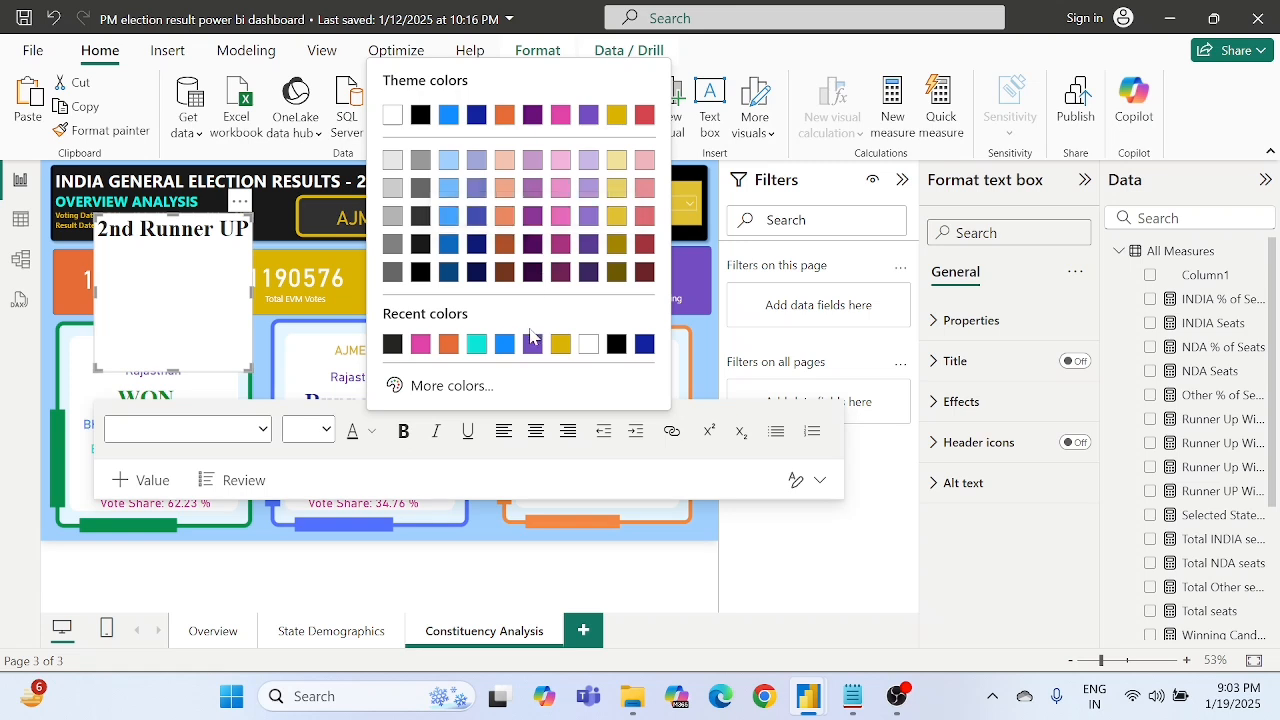
pyautogui.click(644, 344)
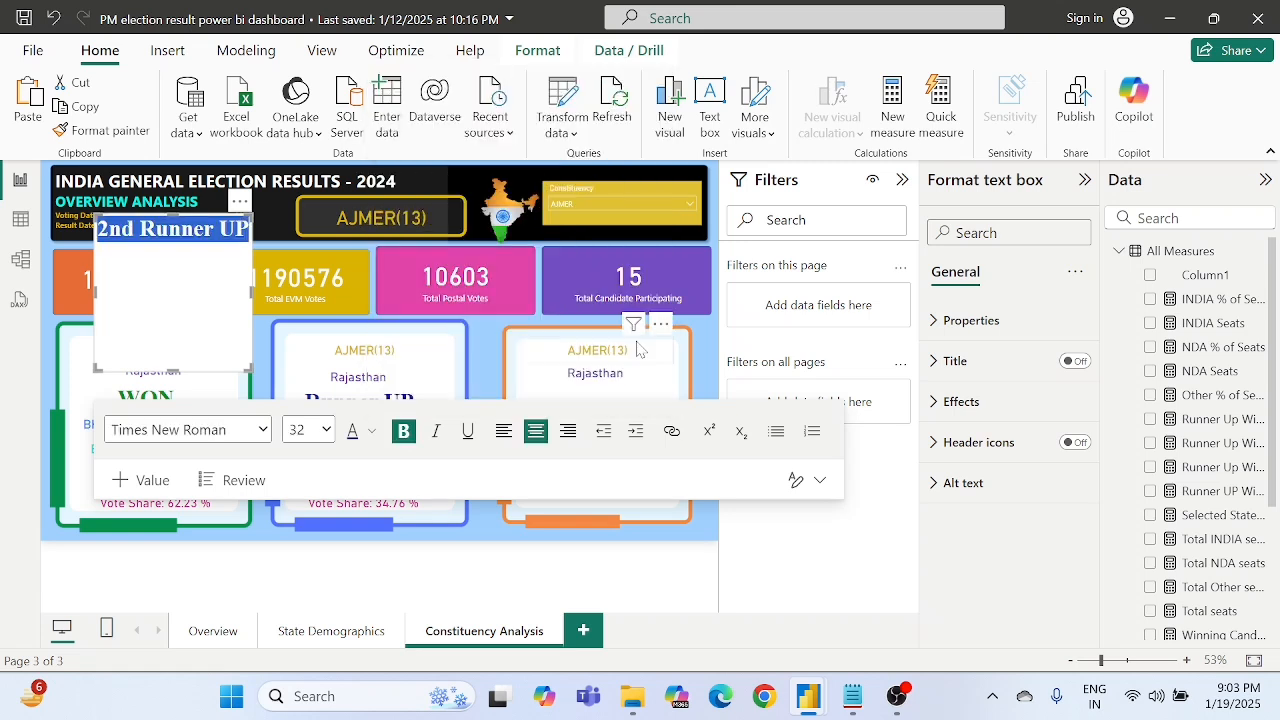
# - Set the "2nd Runner UP" text box's background transparency to 90%
pyautogui.click(990, 411)
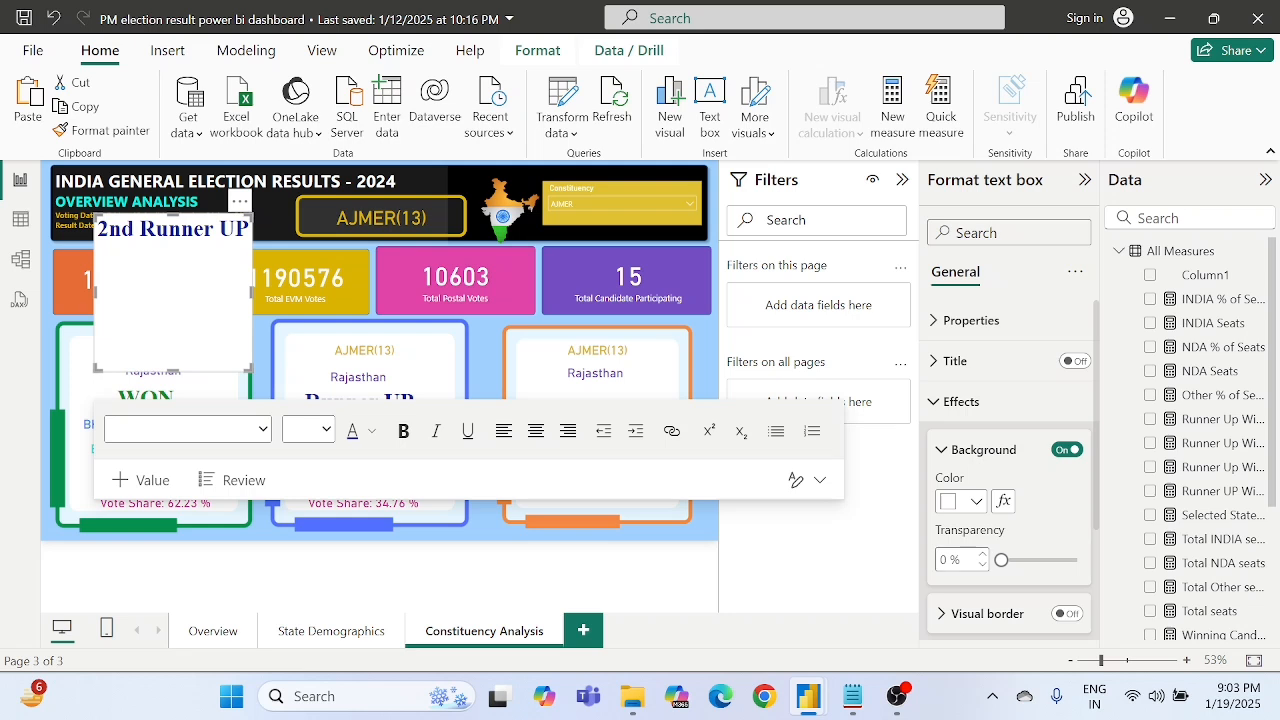
pyautogui.doubleClick(944, 560)
pyautogui.write('90')
pyautogui.press('Return')
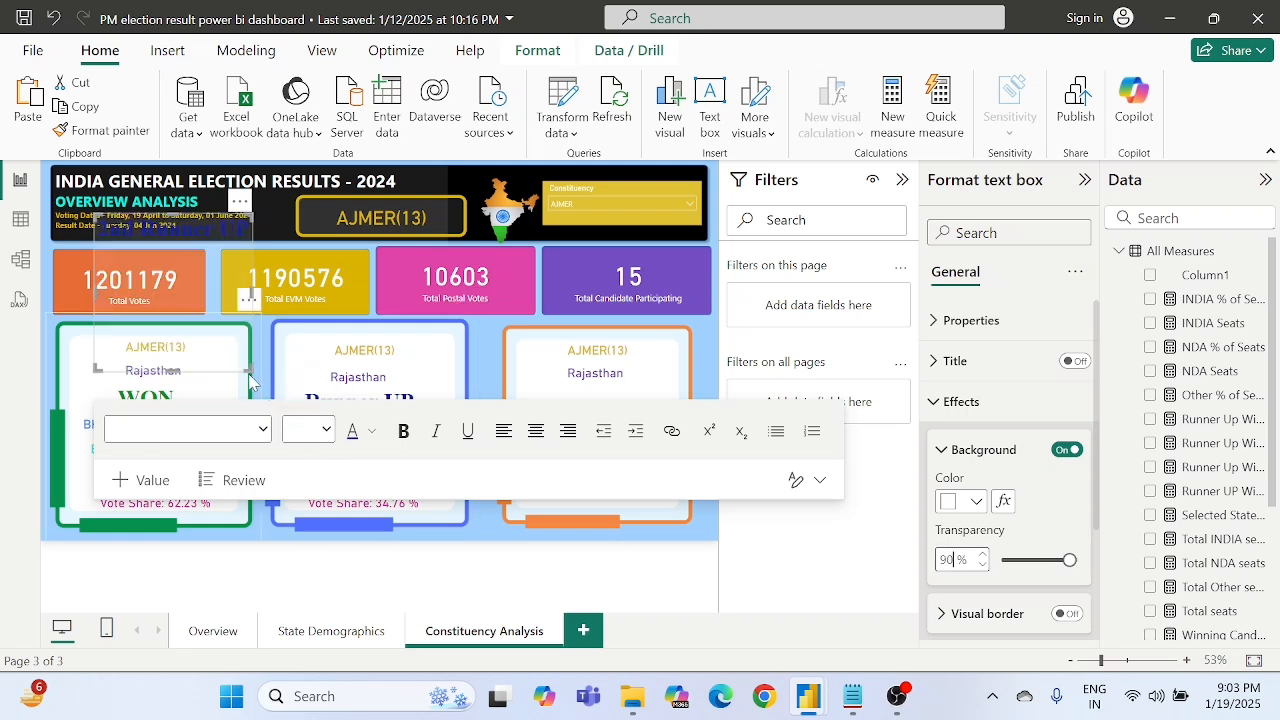
# - Shrink the "2nd Runner UP" text box to fit its text and place it below the state card in the orange frame
pyautogui.moveTo(250, 368); pyautogui.dragTo(268, 275)
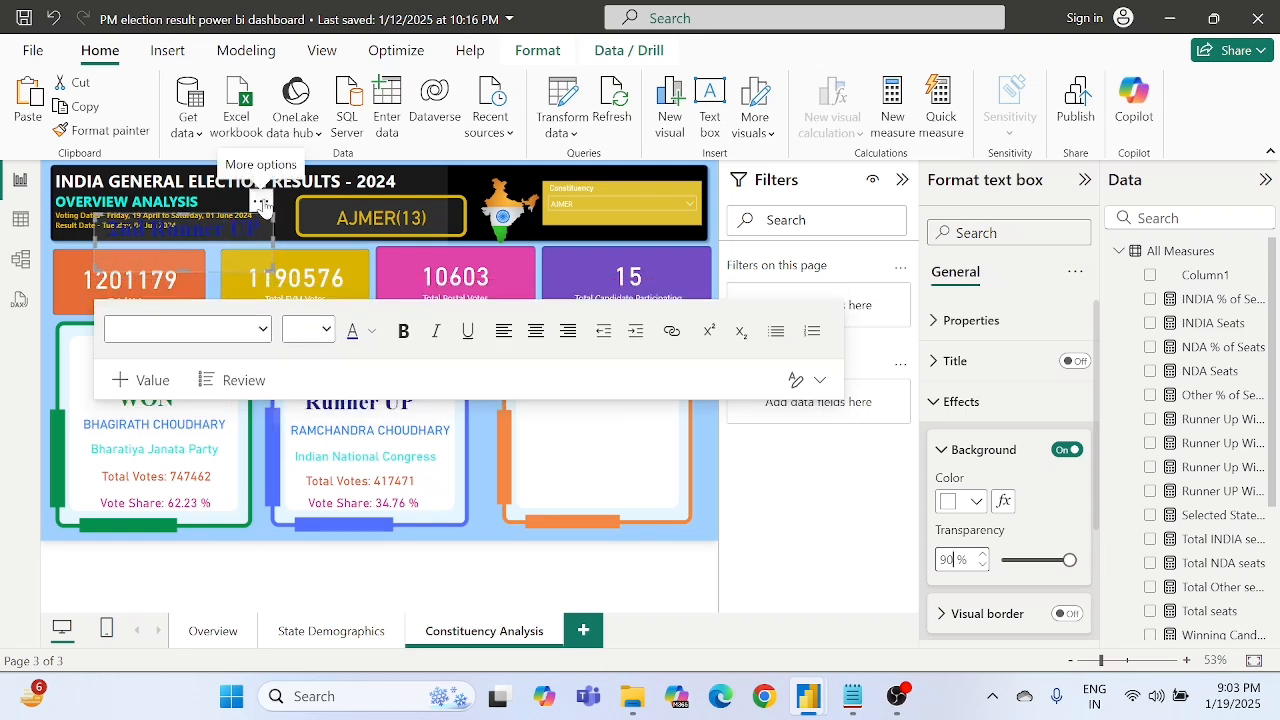
pyautogui.moveTo(258, 202); pyautogui.dragTo(674, 382)
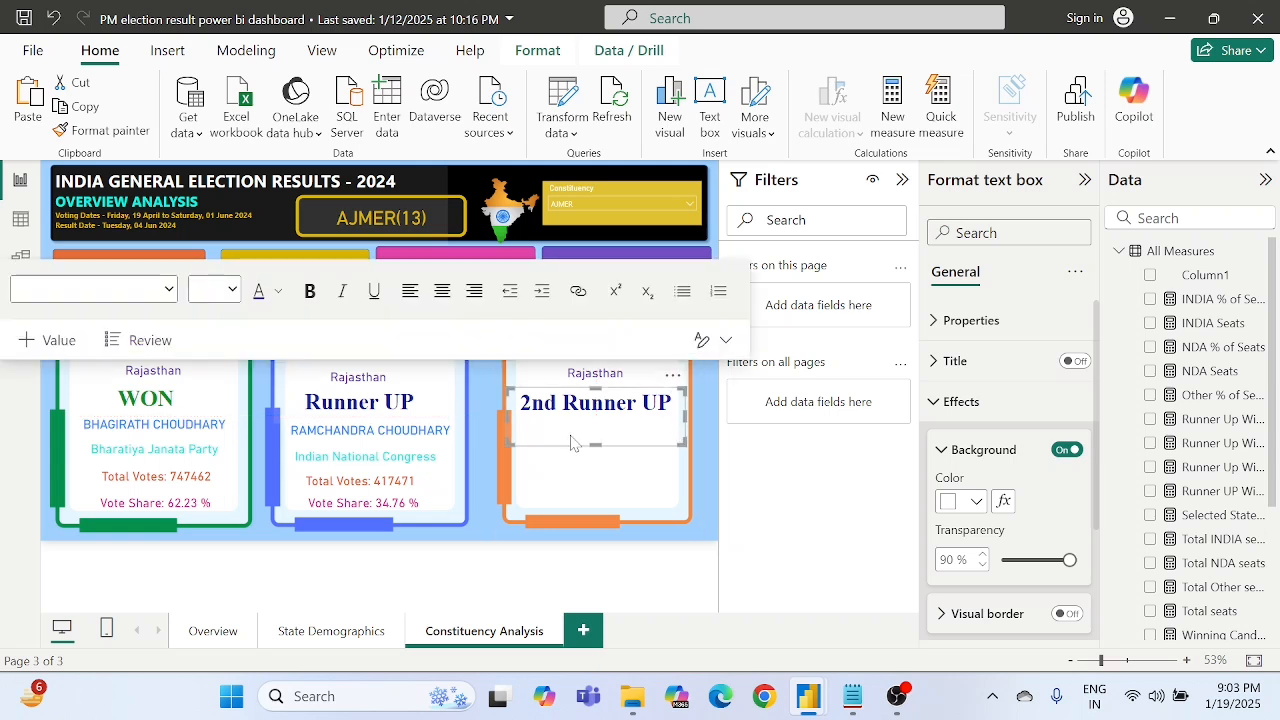
pyautogui.moveTo(595, 443); pyautogui.dragTo(605, 427)
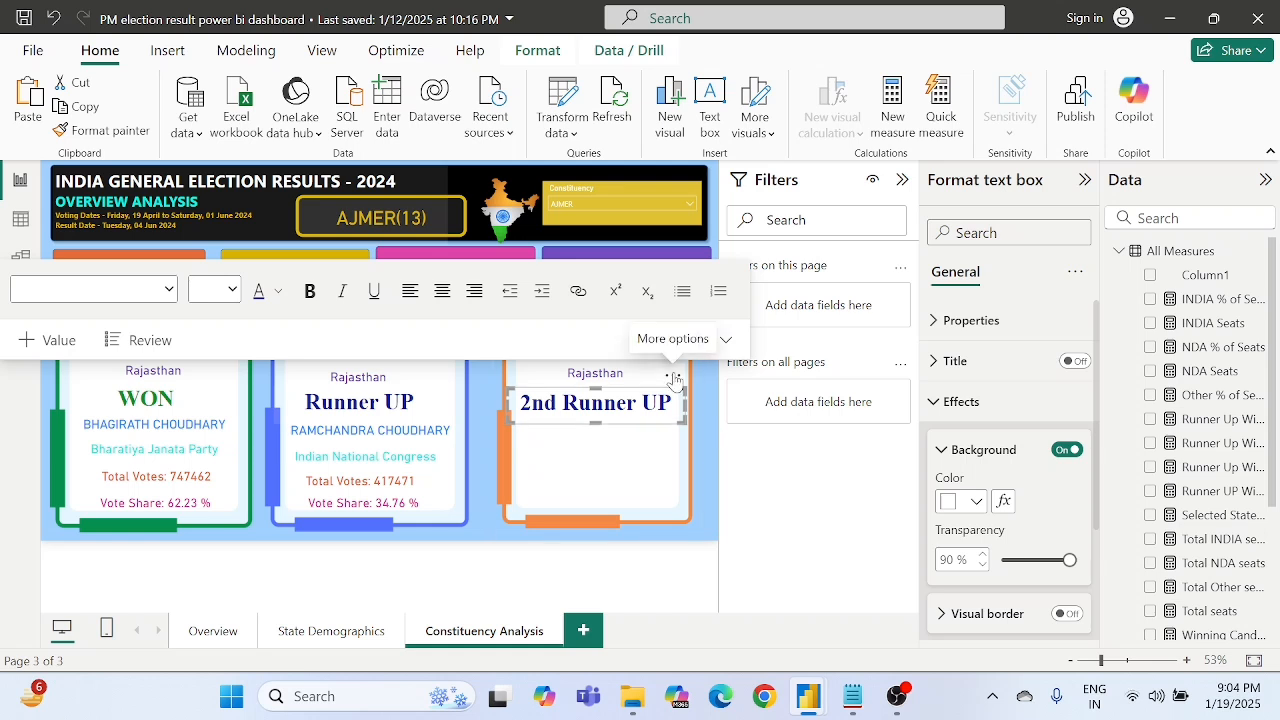
pyautogui.moveTo(676, 378); pyautogui.dragTo(682, 380)
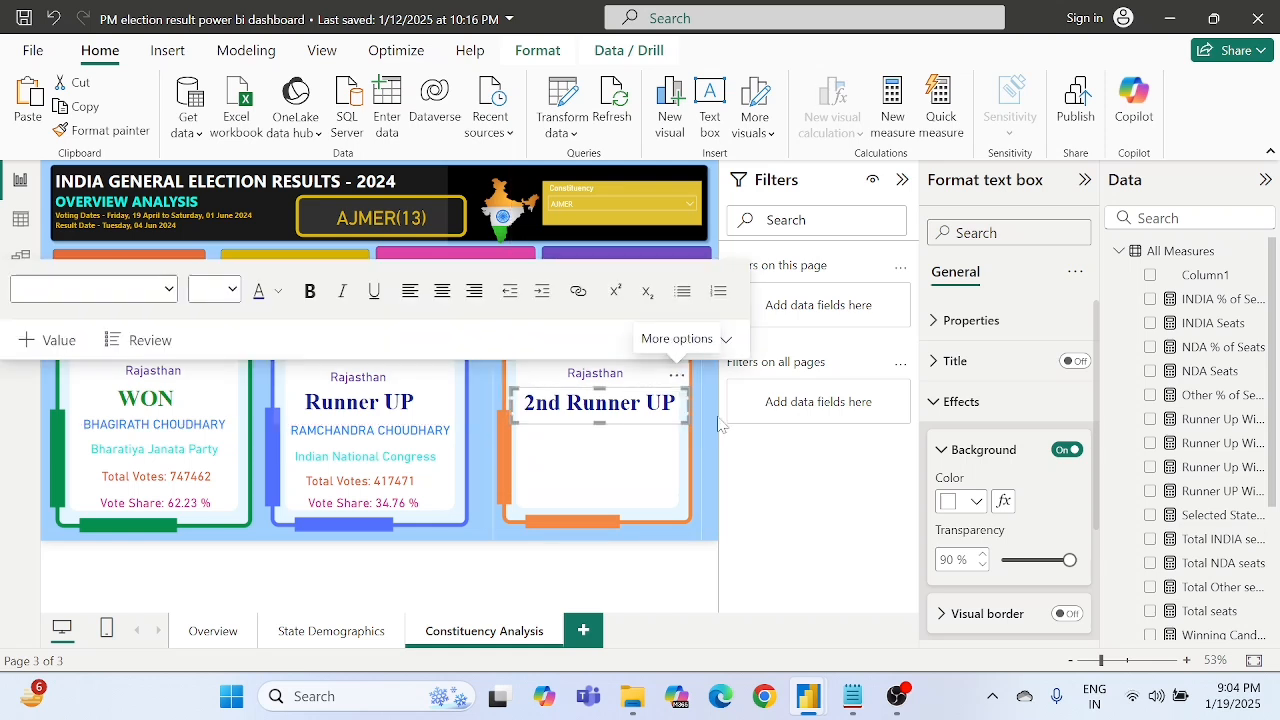
pyautogui.click(710, 425)
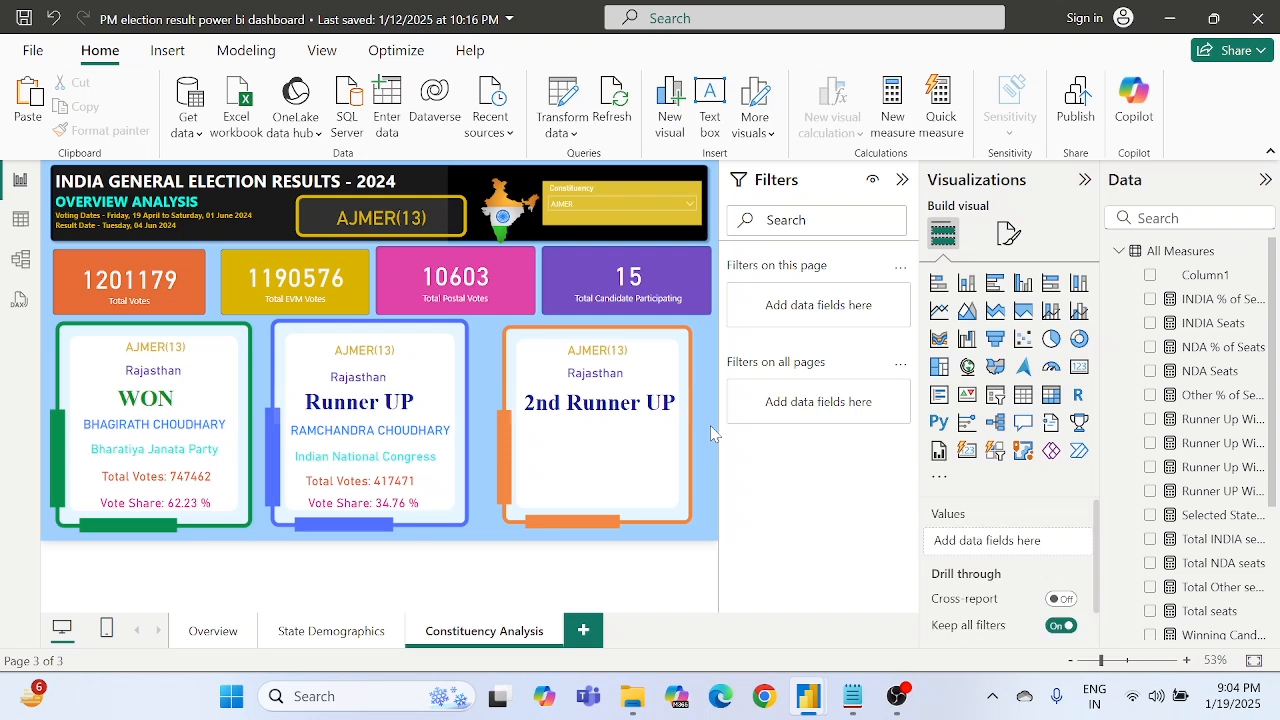
pyautogui.click(320, 435)
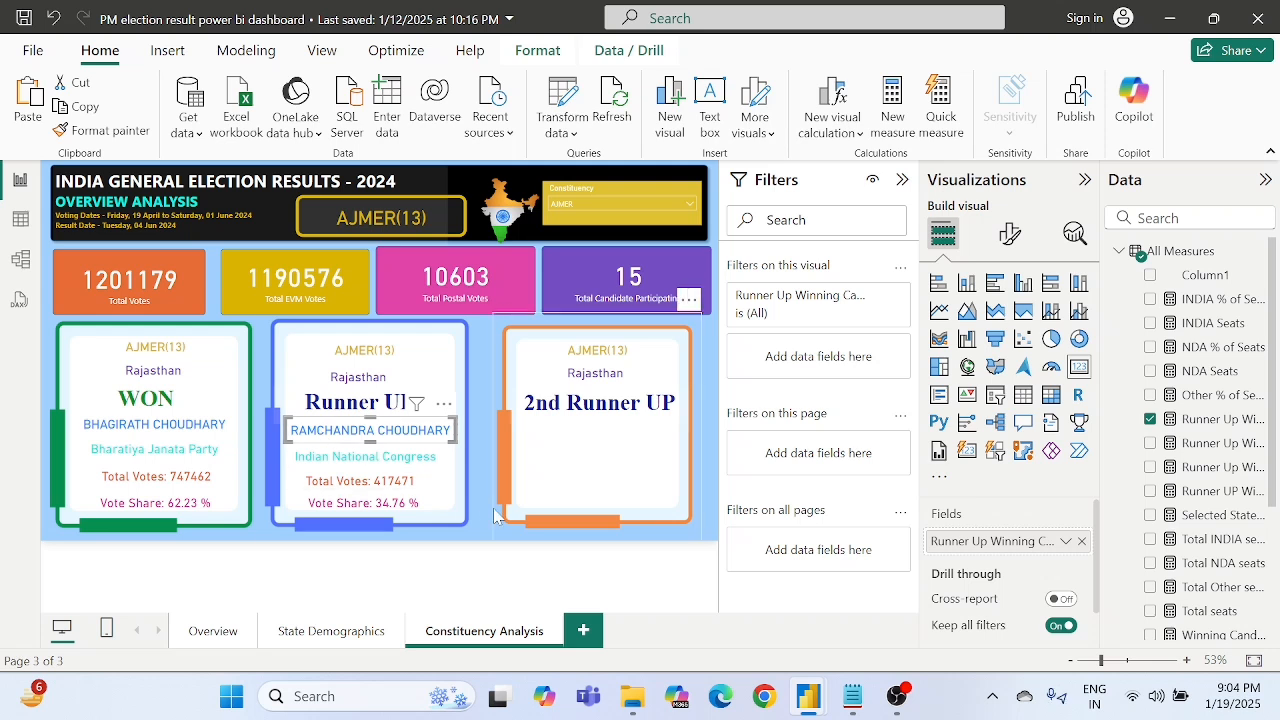
pyautogui.click(475, 557)
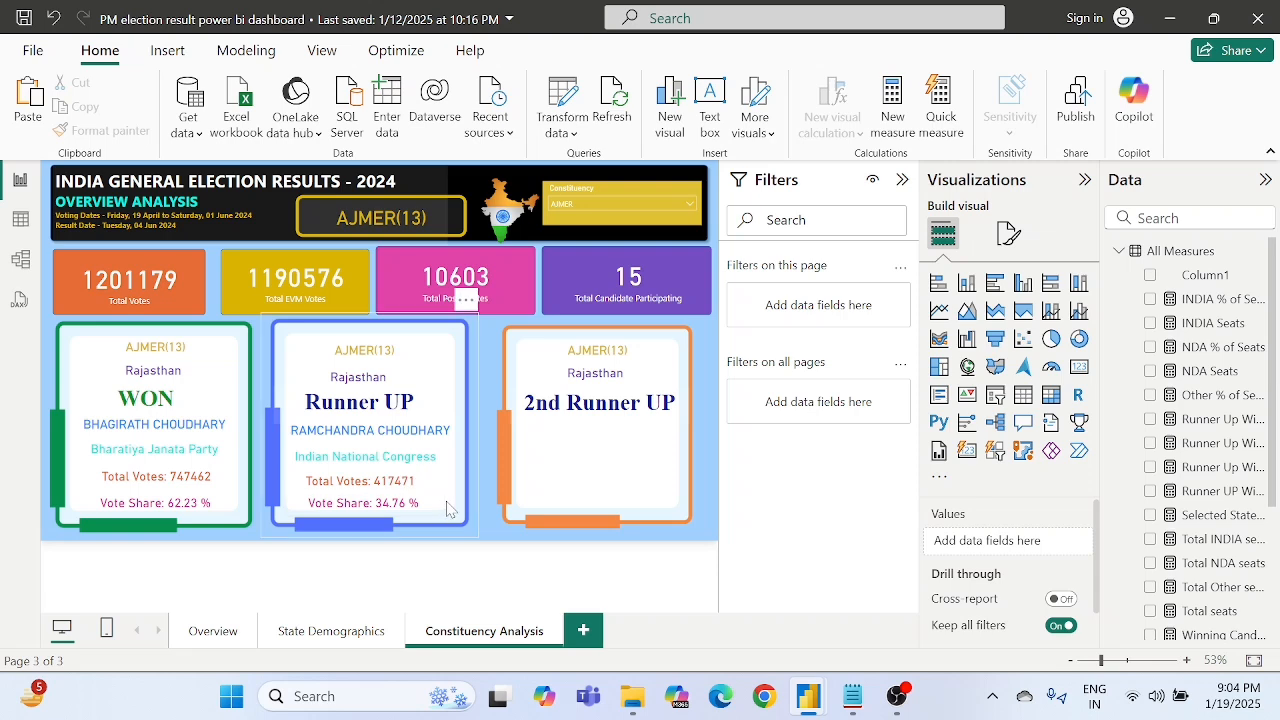
pyautogui.moveTo(448, 510); pyautogui.dragTo(351, 474)
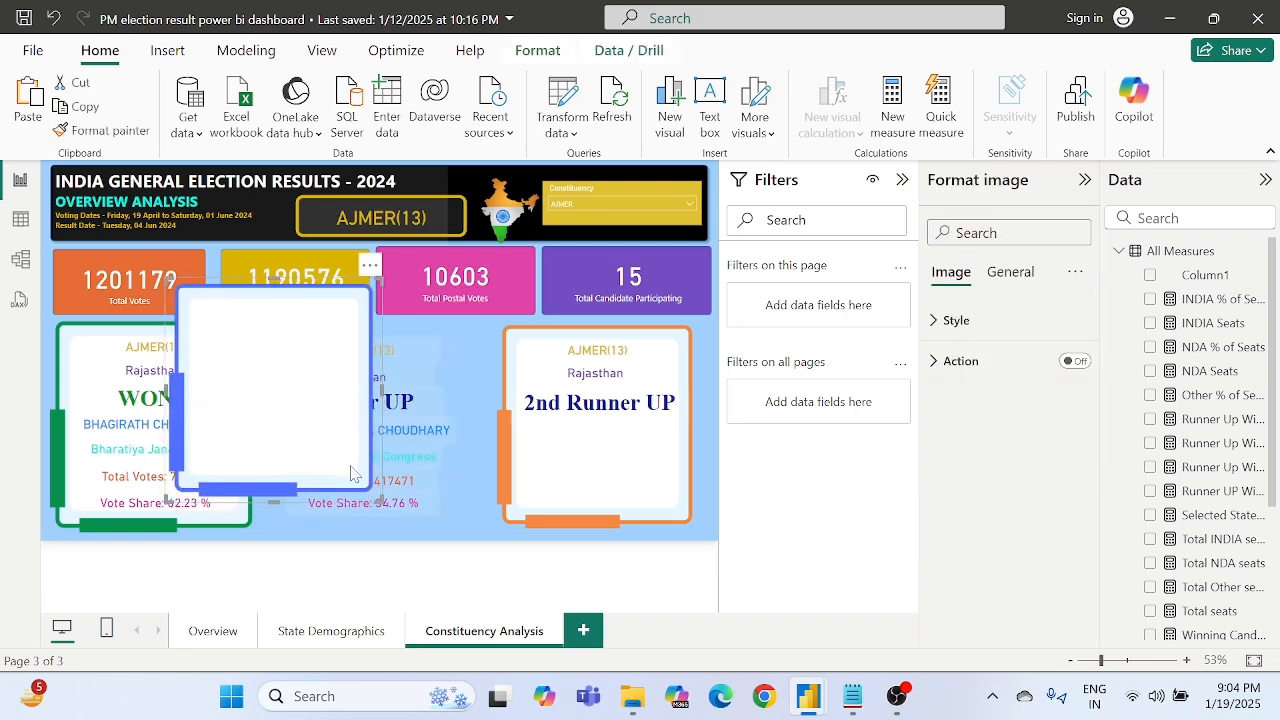
pyautogui.hotkey('ctrl', 'z')
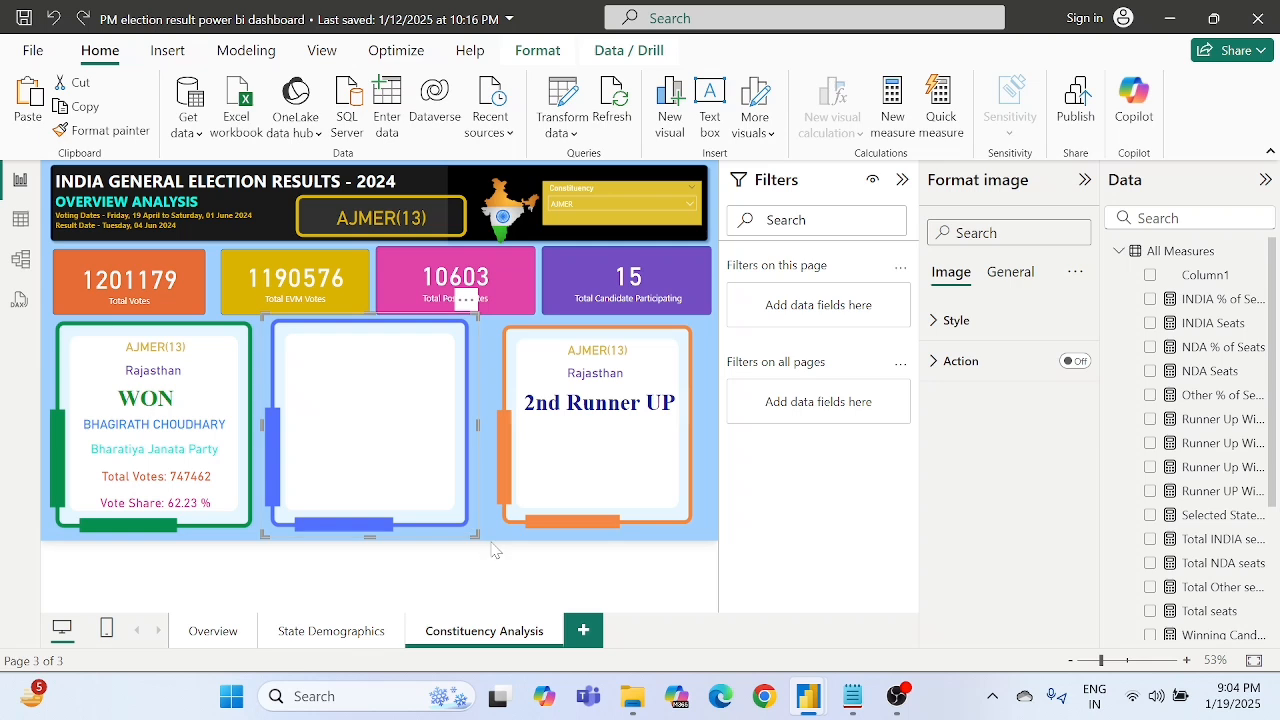
pyautogui.click(496, 549)
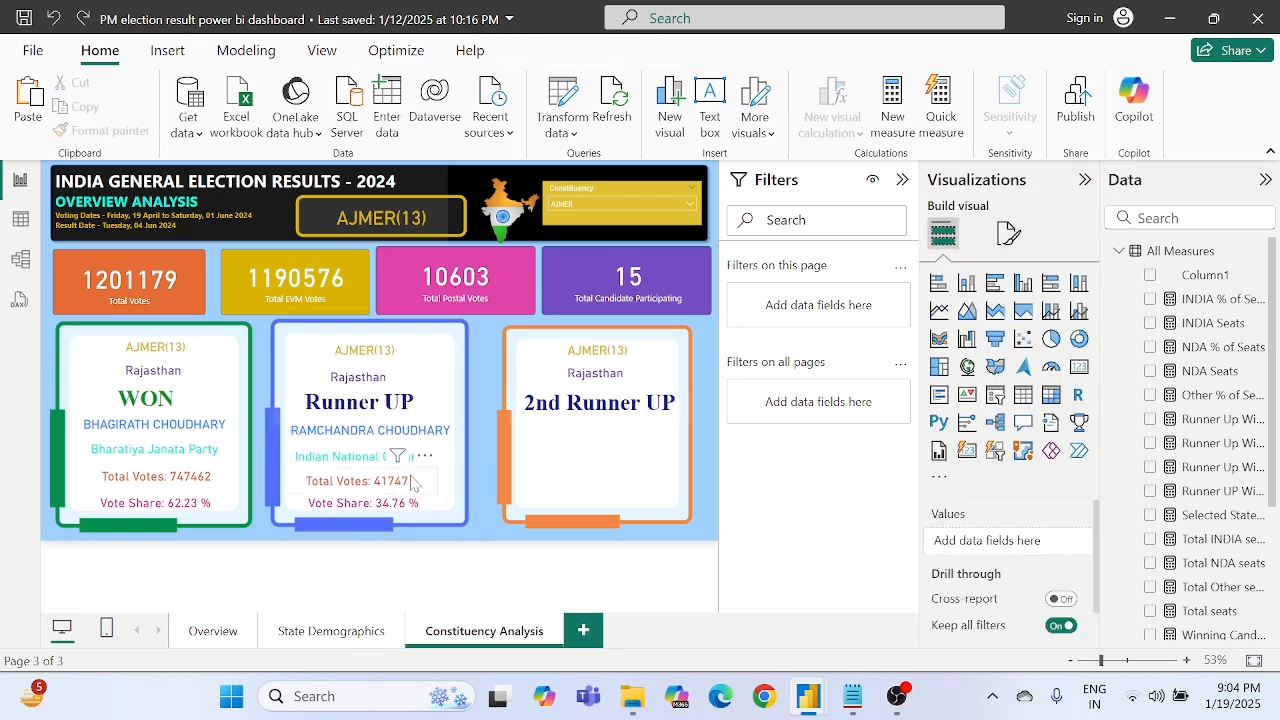
# - Duplicate the blue frame's candidate name and party cards into the orange frame, stacked below the "2nd Runner UP" text
pyautogui.click(370, 440)
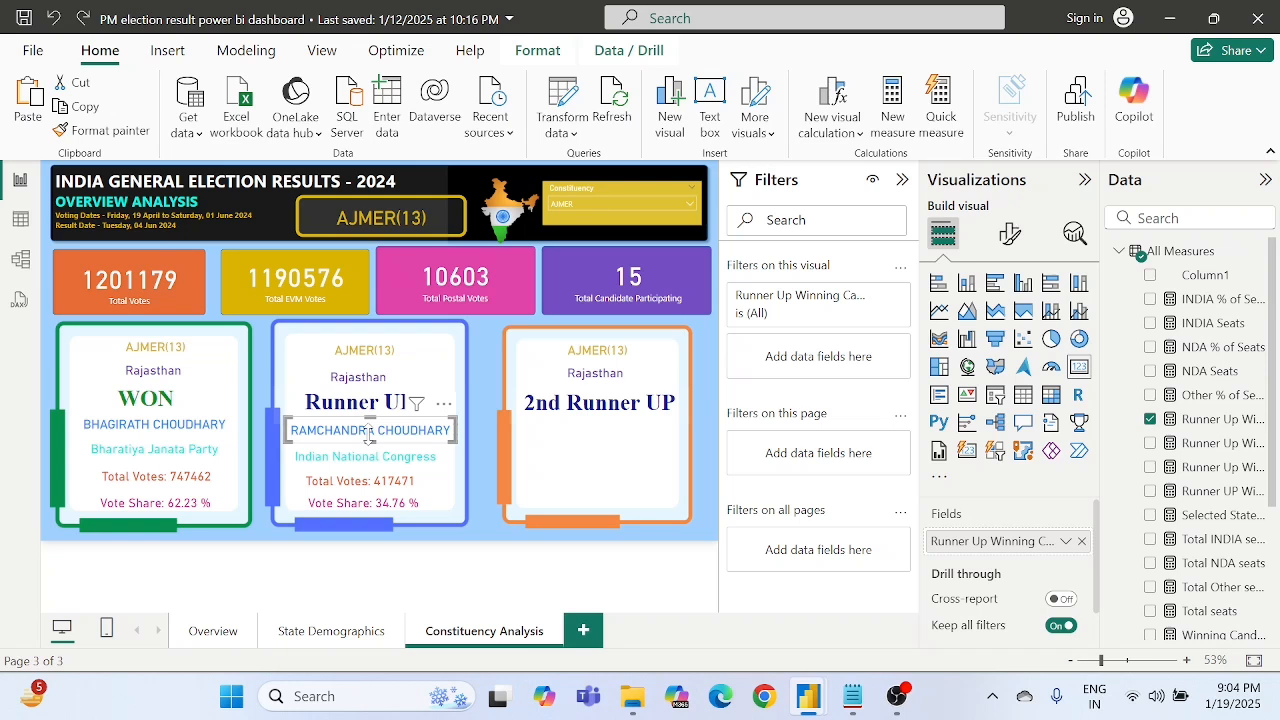
pyautogui.hotkey('ctrl', 'v')
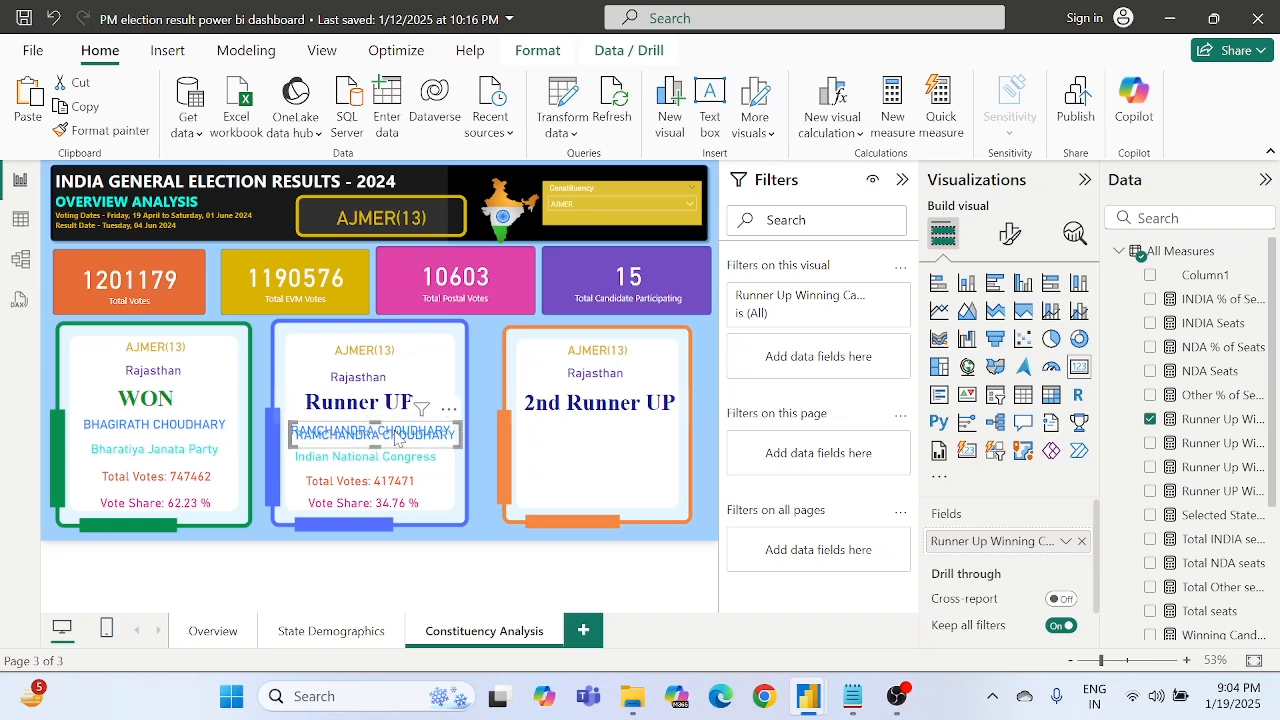
pyautogui.moveTo(370, 437); pyautogui.dragTo(617, 434)
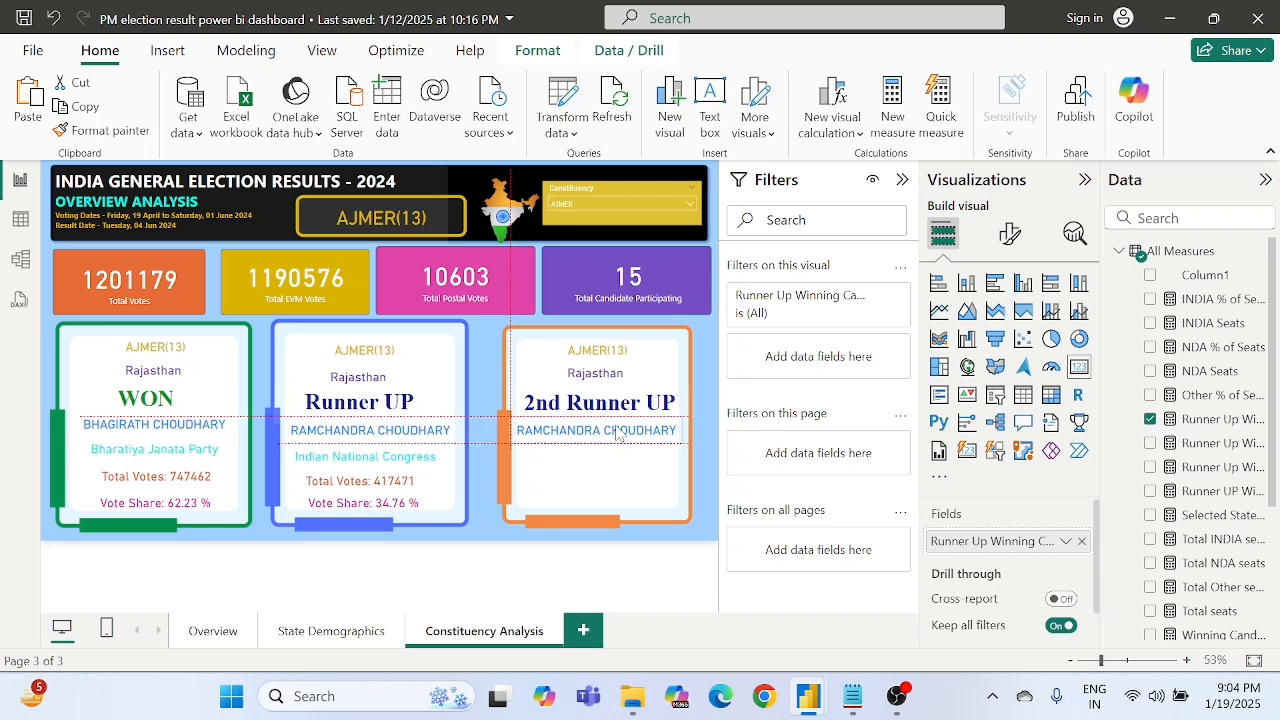
pyautogui.click(388, 461)
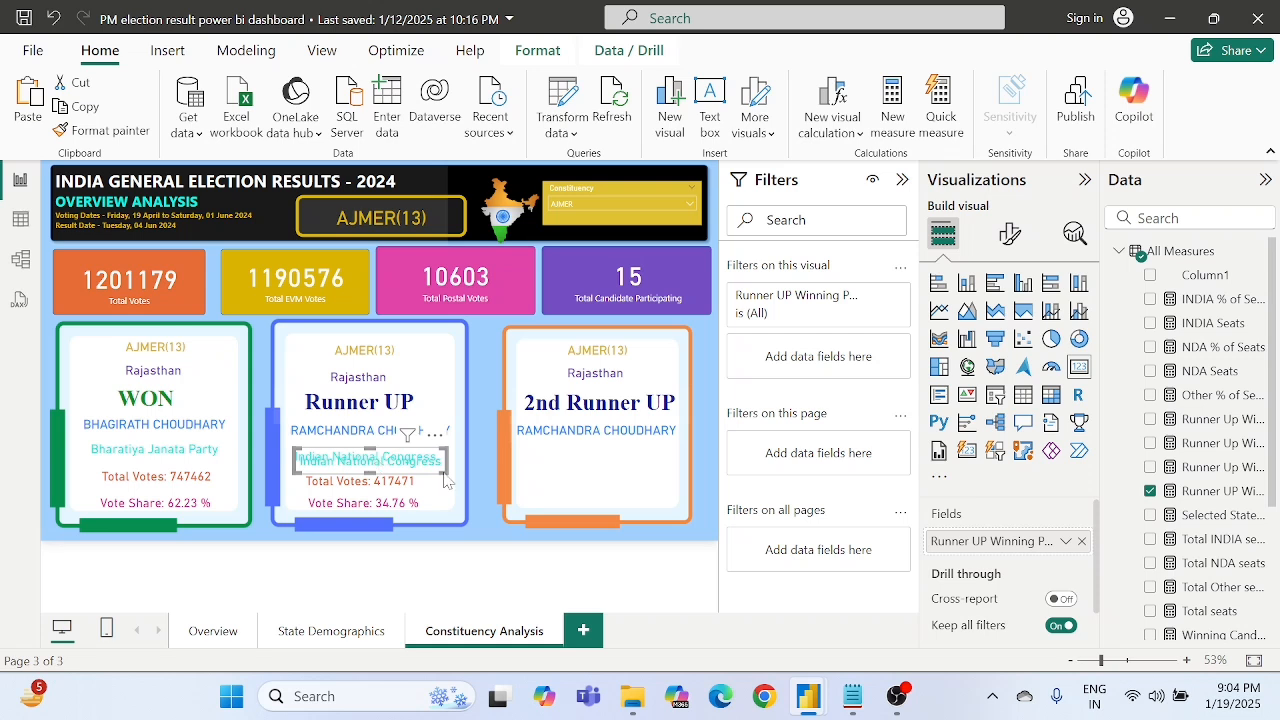
pyautogui.moveTo(388, 461); pyautogui.dragTo(597, 457)
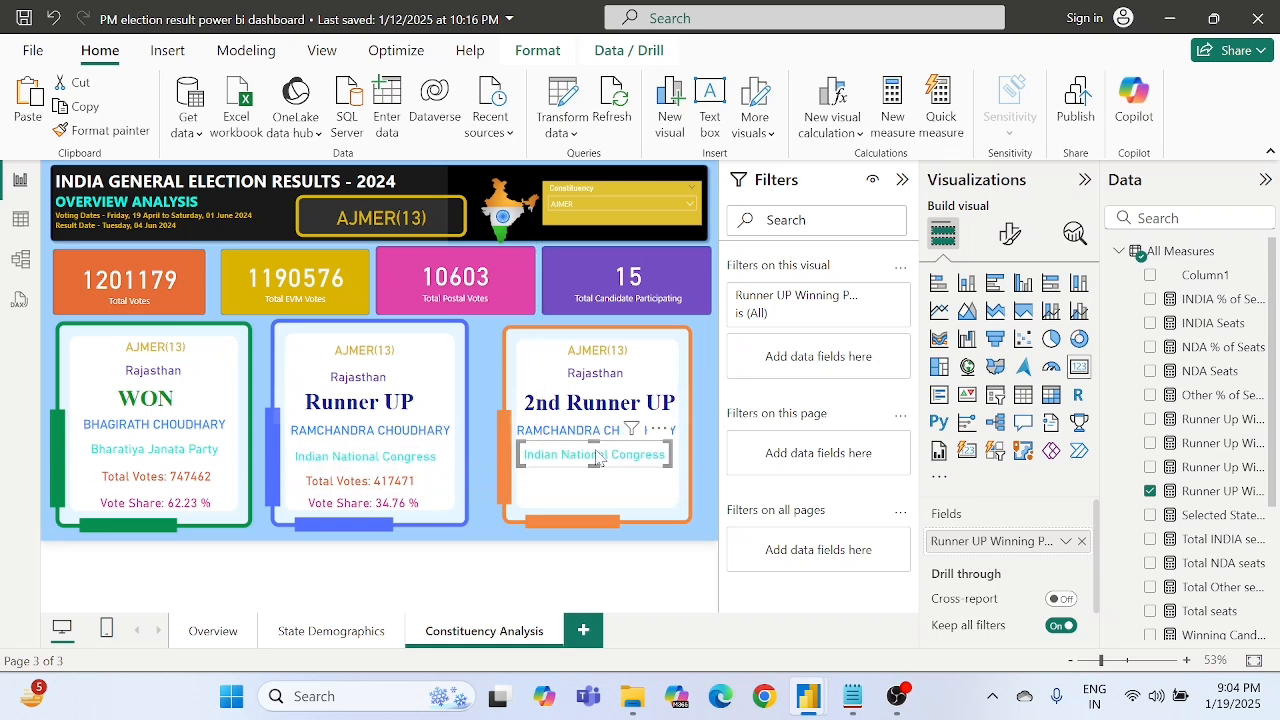
# - Duplicate the blue frame's Total Votes and Vote Share cards into the orange frame and align them below the party card
pyautogui.click(372, 484)
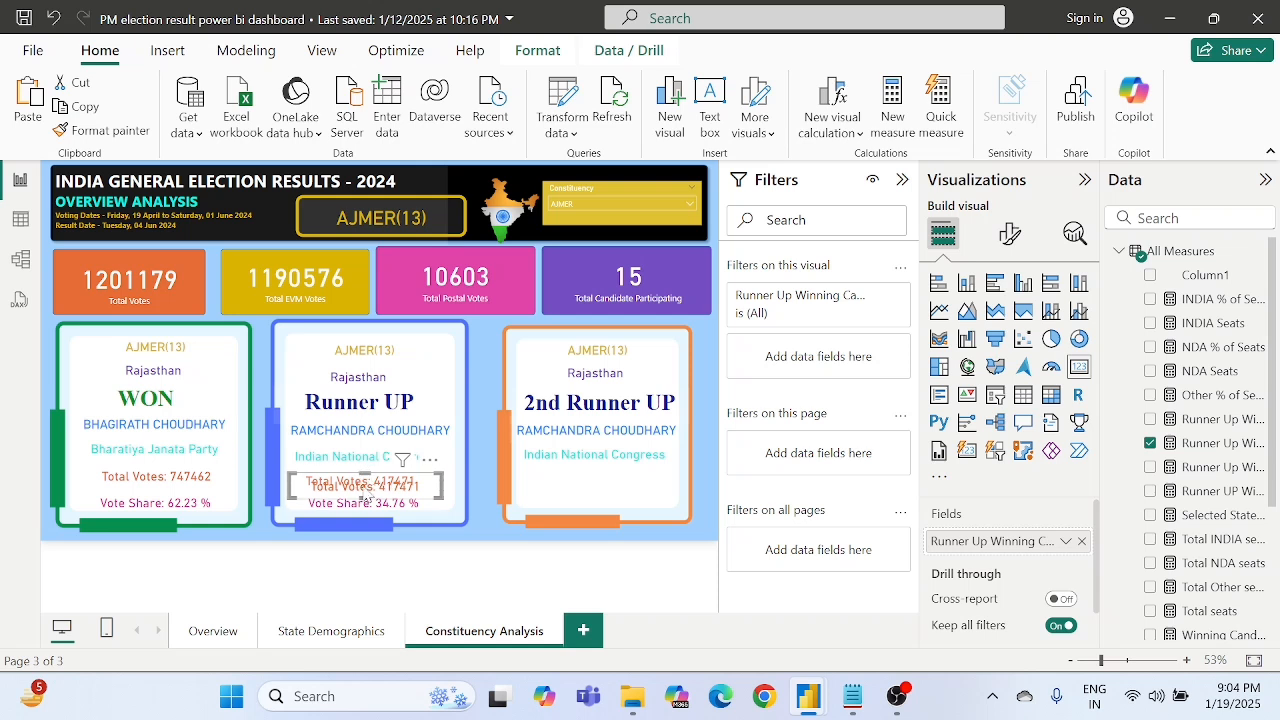
pyautogui.moveTo(370, 486); pyautogui.dragTo(600, 488)
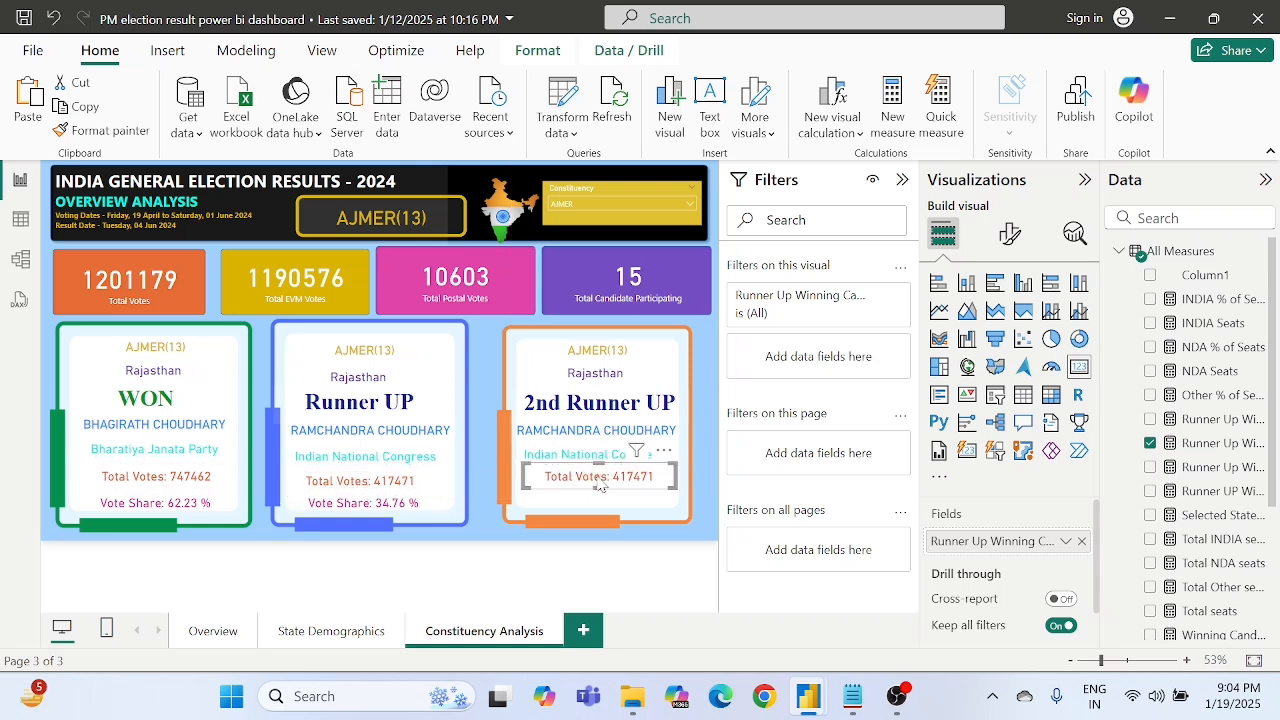
pyautogui.click(386, 508)
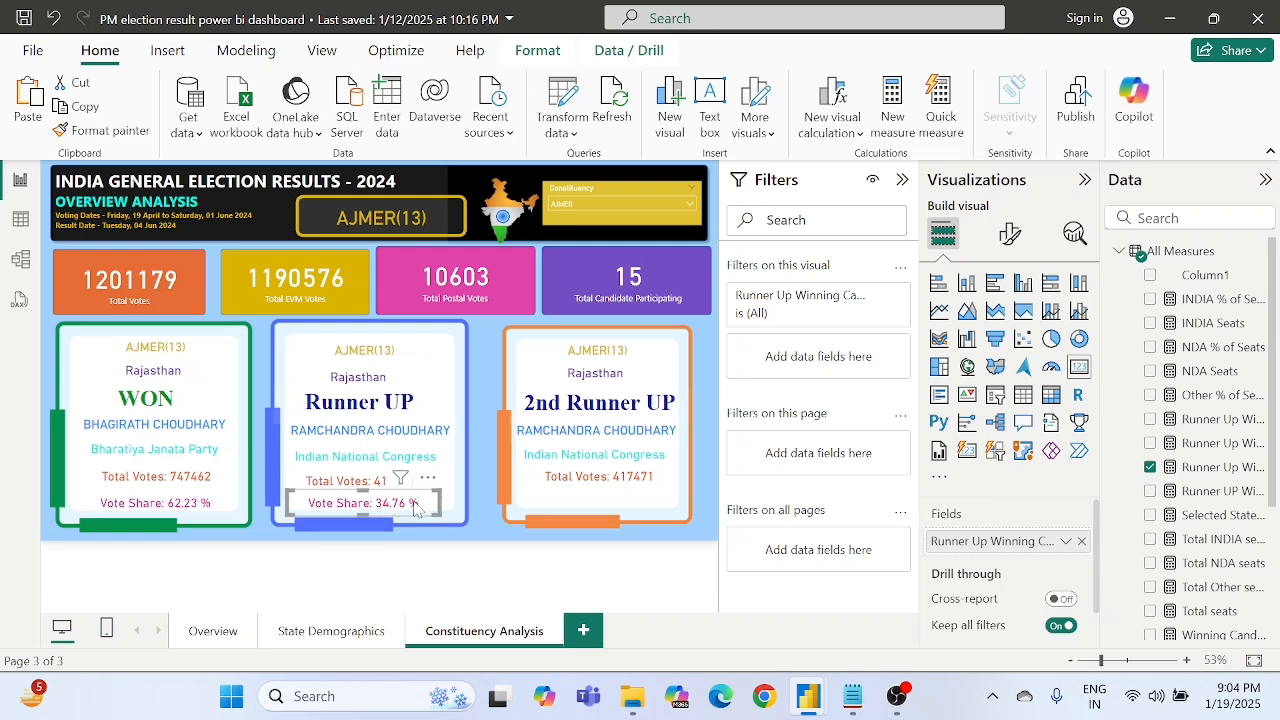
pyautogui.hotkey('ctrl', 'v')
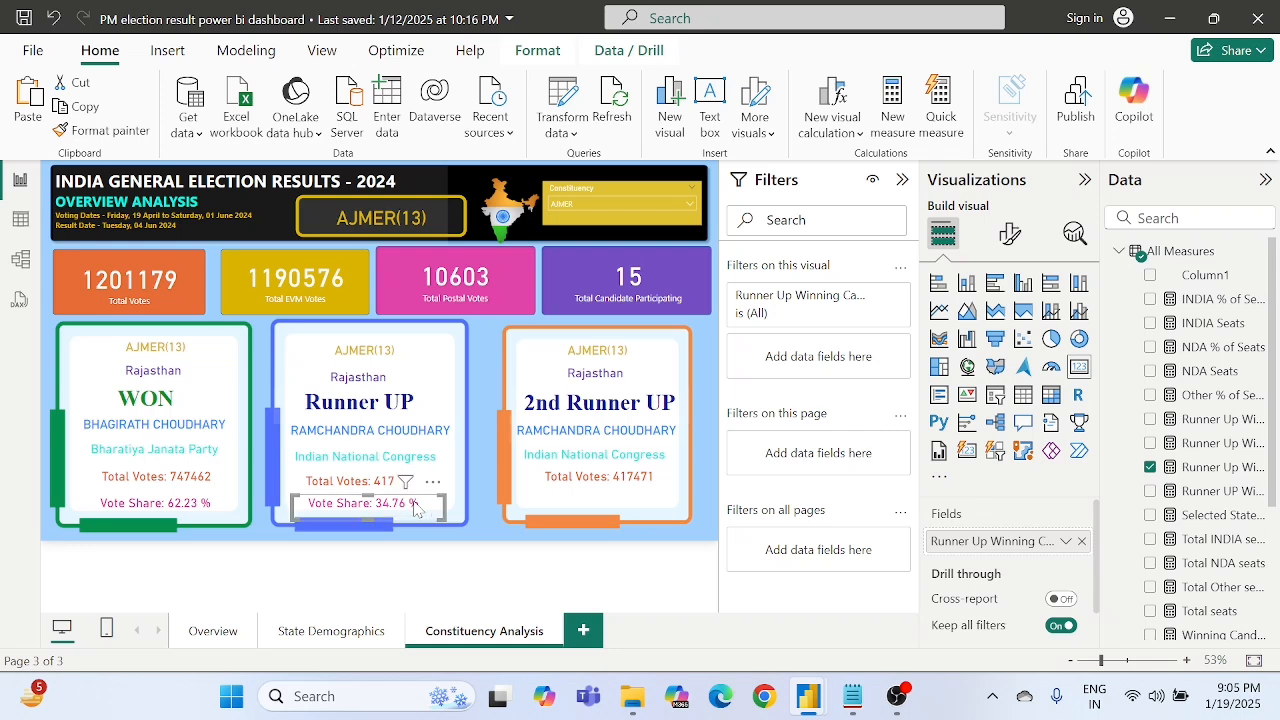
pyautogui.moveTo(385, 513); pyautogui.dragTo(624, 498)
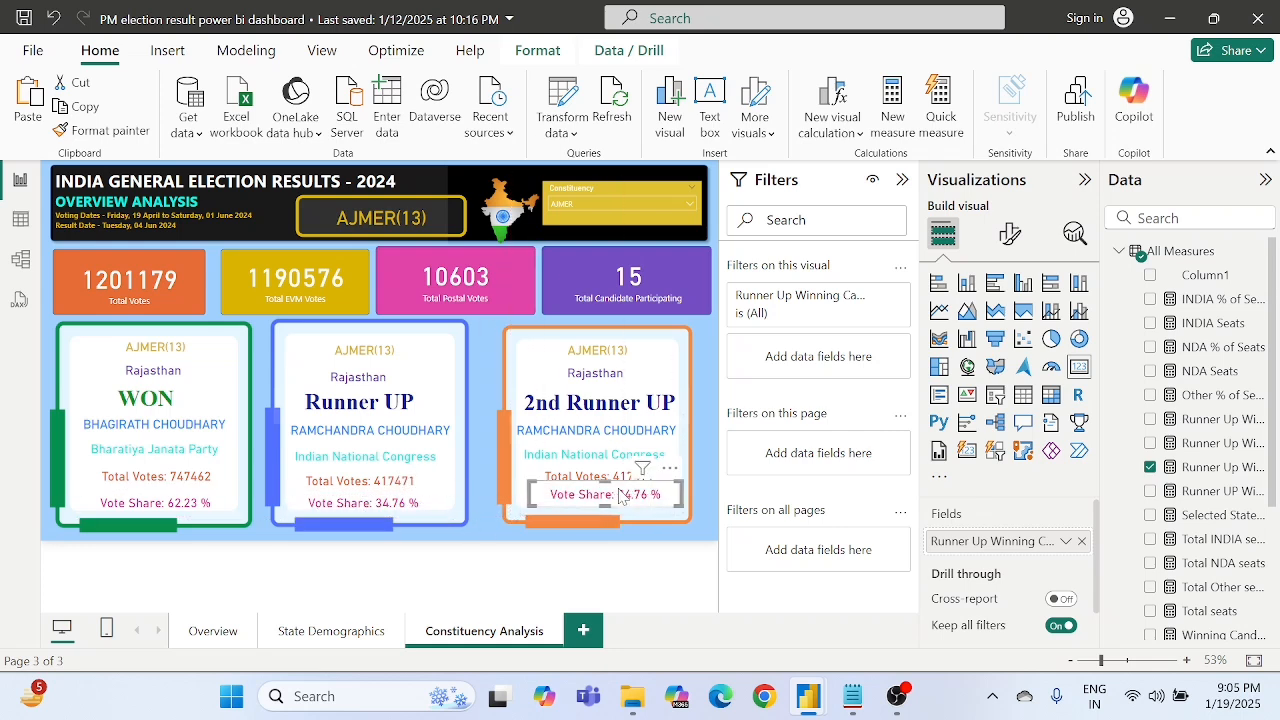
pyautogui.click(654, 556)
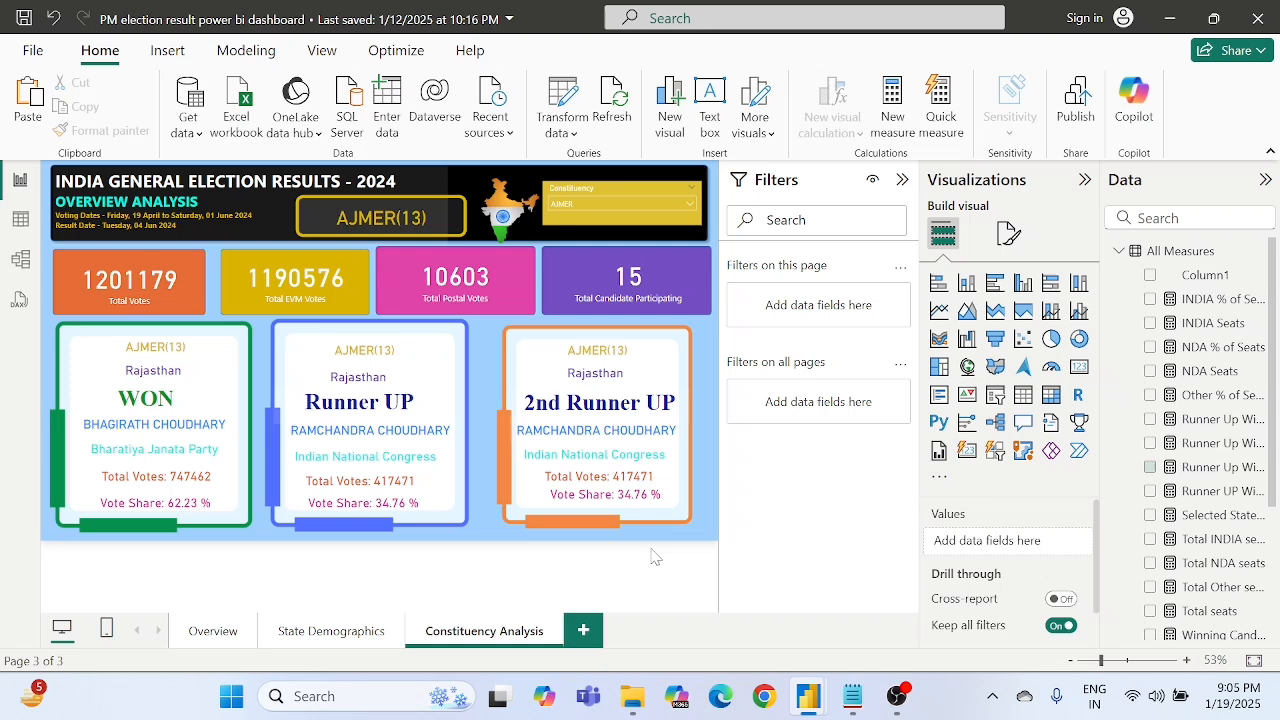
pyautogui.click(614, 505)
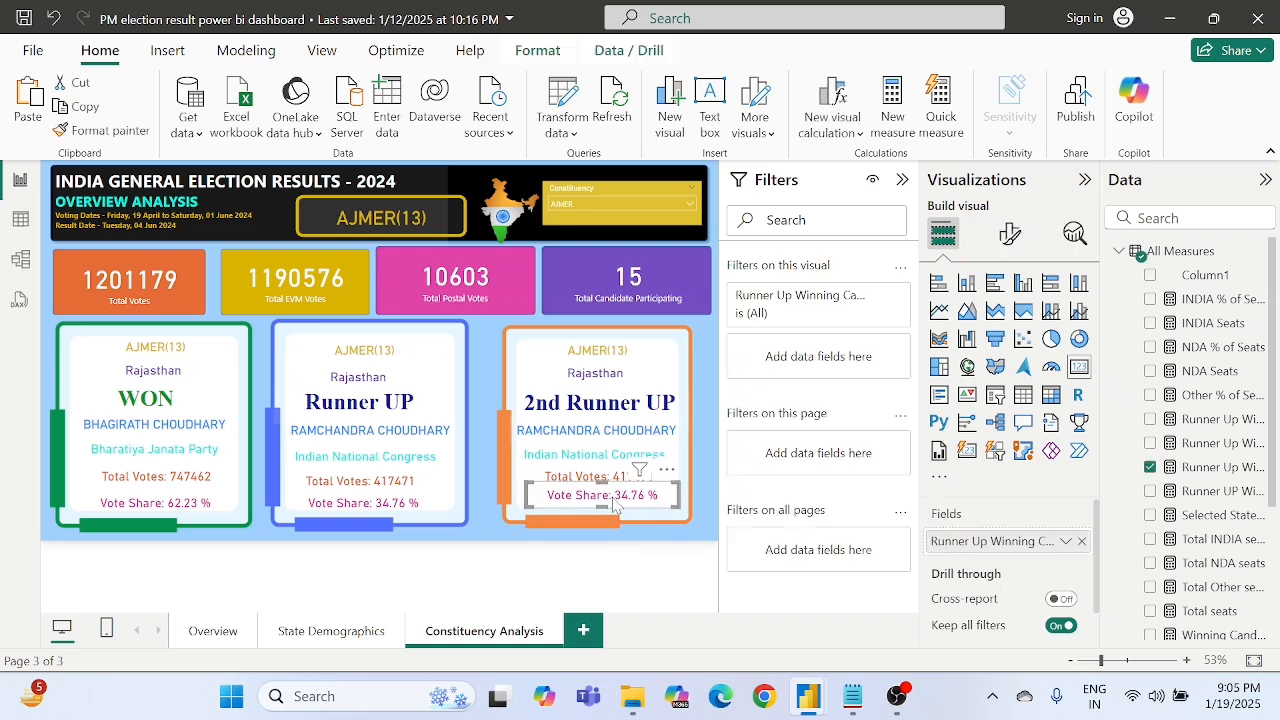
pyautogui.click(680, 577)
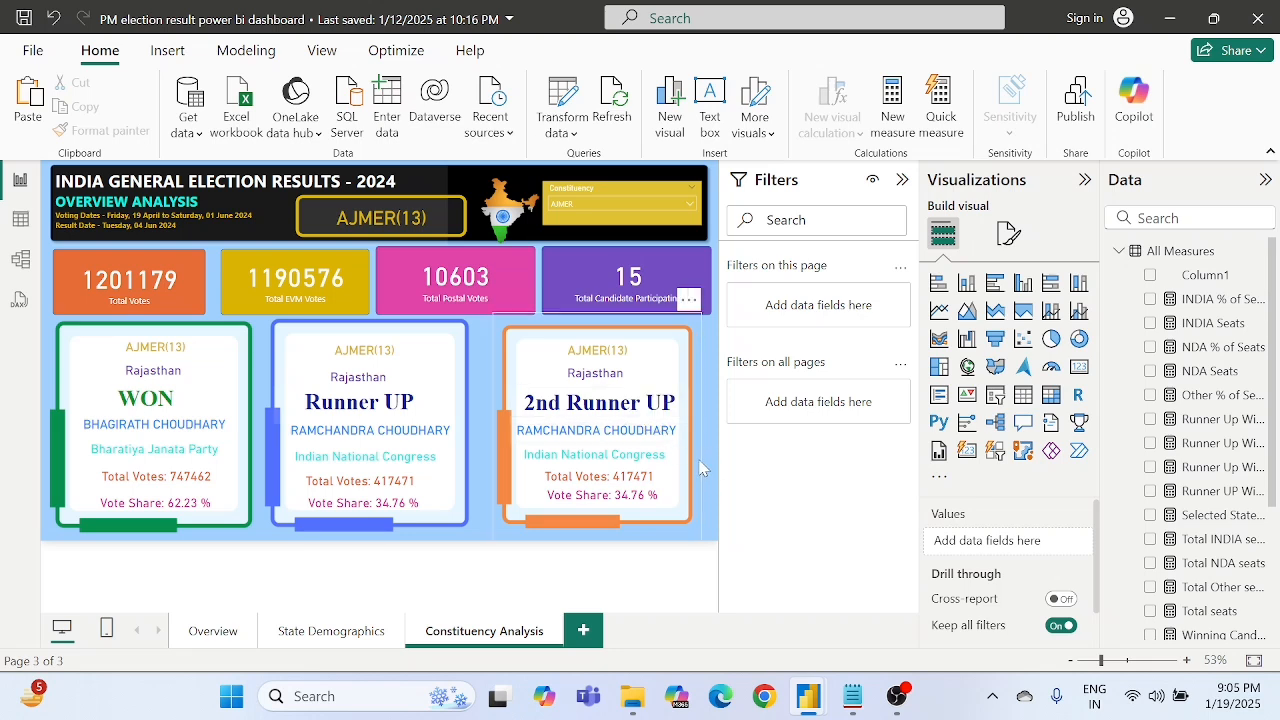
# - Switch to Notepad and copy the complete "2nd Runner Up Winning Candidate" DAX formula from the Part-2 Used Dax Function file
pyautogui.click(595, 438)
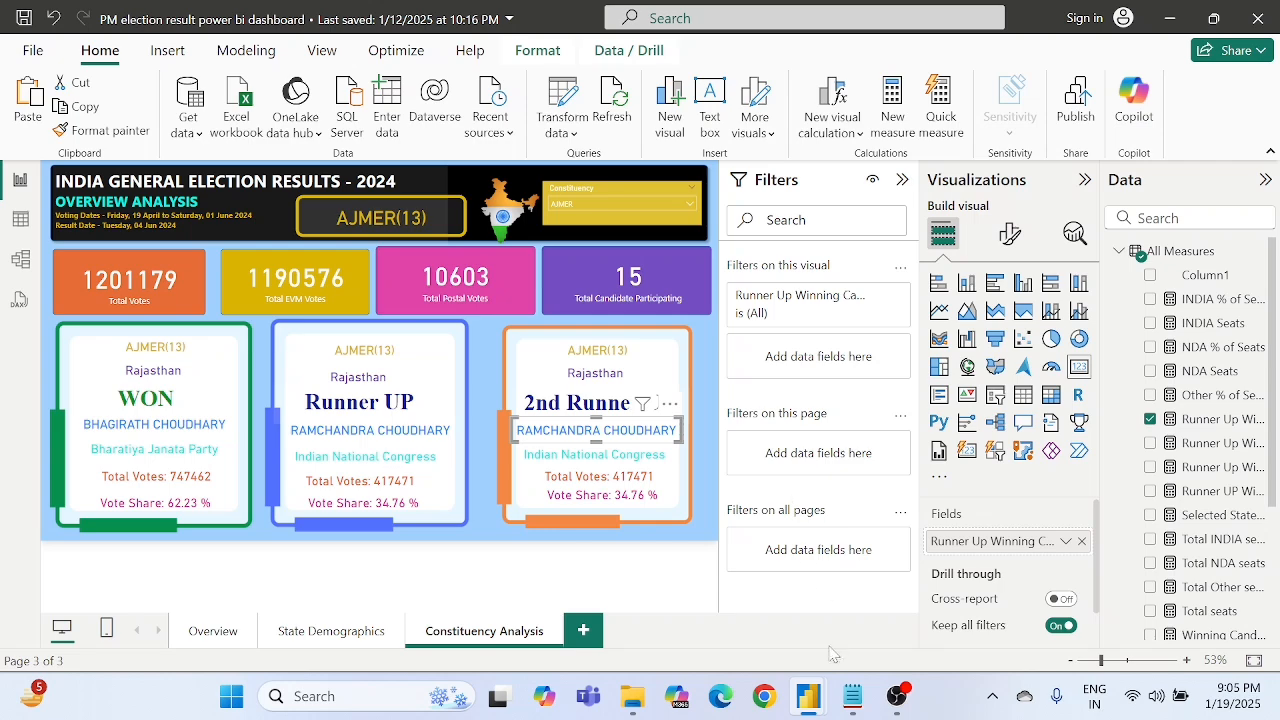
pyautogui.click(852, 696)
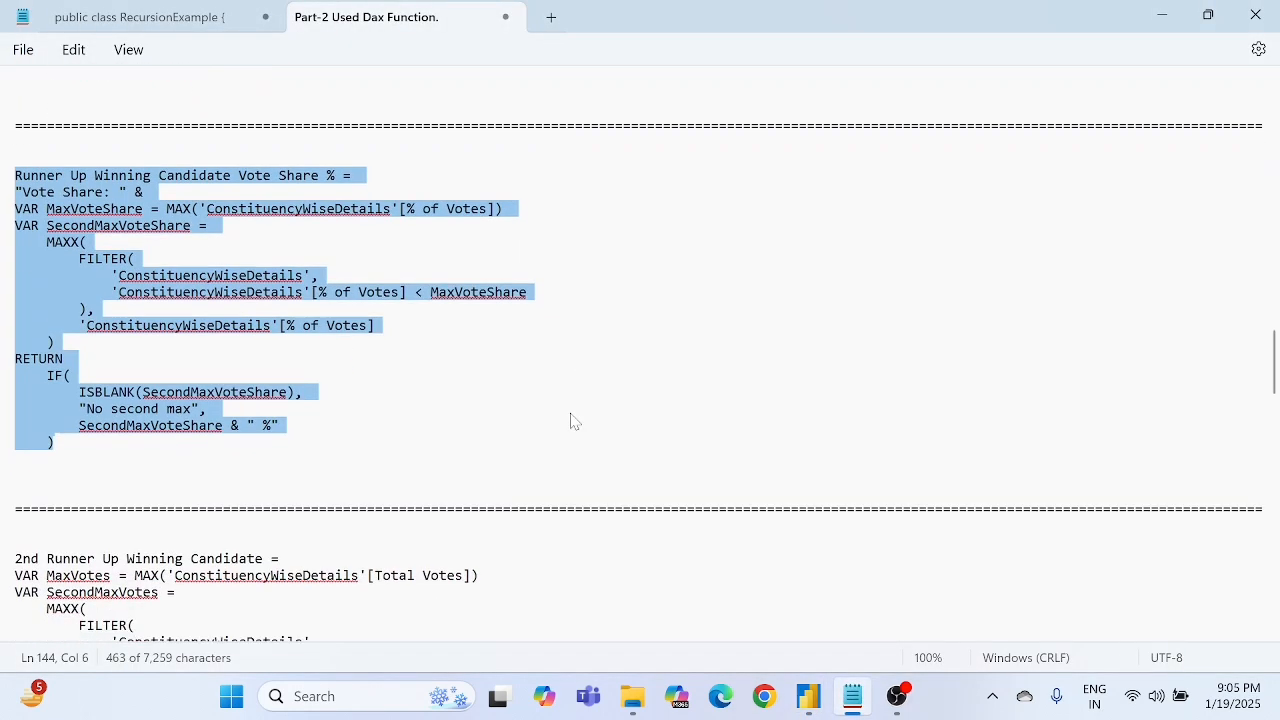
pyautogui.scroll(-7, 573, 421)
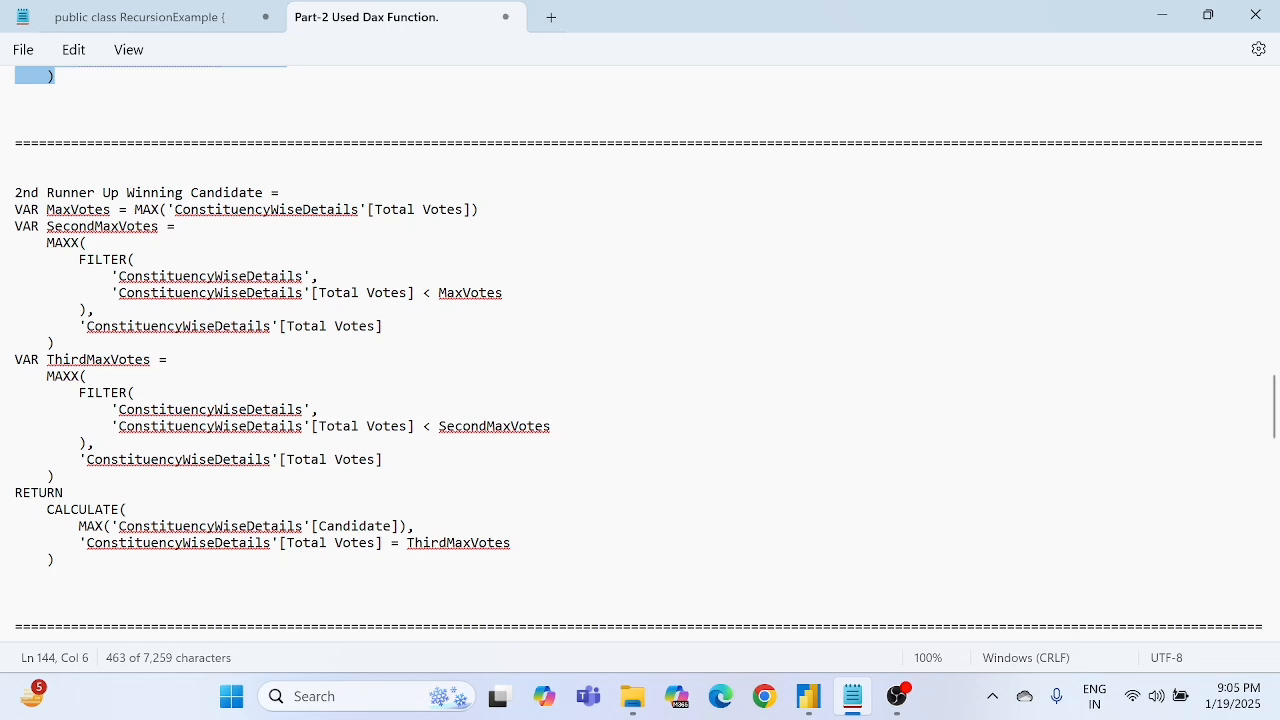
pyautogui.moveTo(15, 192); pyautogui.dragTo(63, 563)
pyautogui.hotkey('ctrl', 'c')
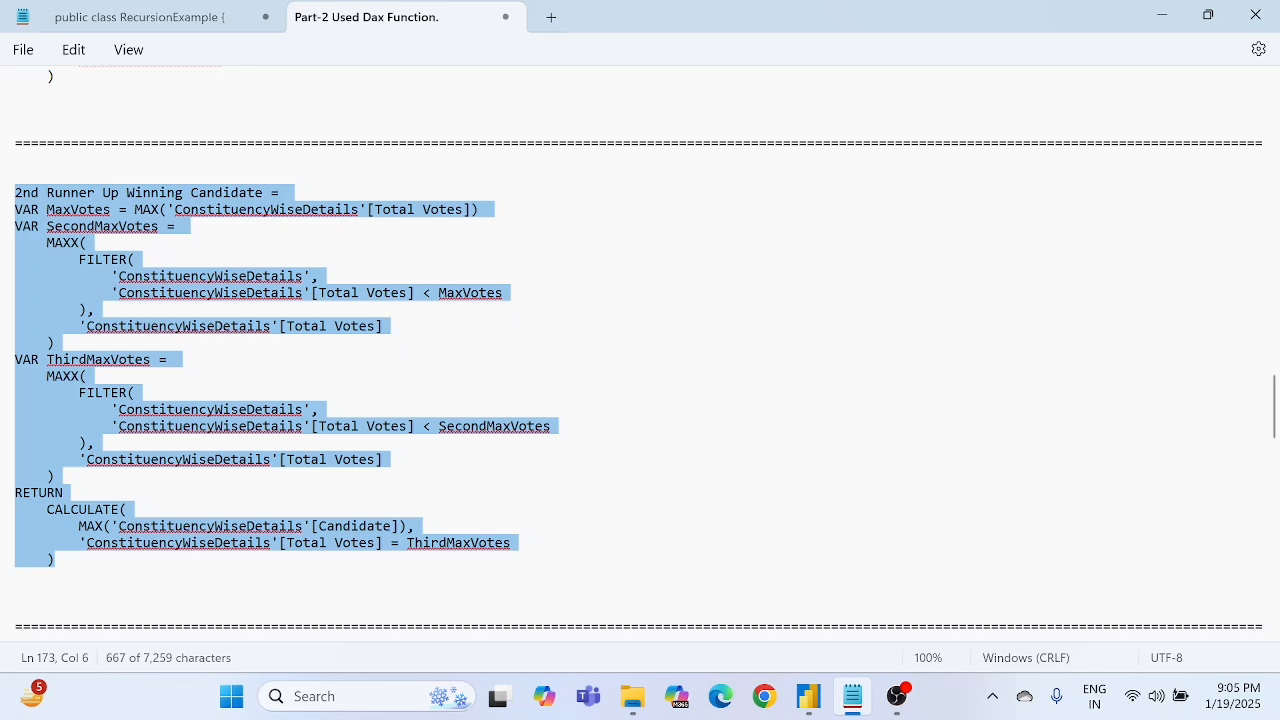
# - Return to Power BI and start a new measure in the All Measures table with the copied "2nd Runner Up Winning Candidate" formula
pyautogui.hotkey('alt', 'Tab')
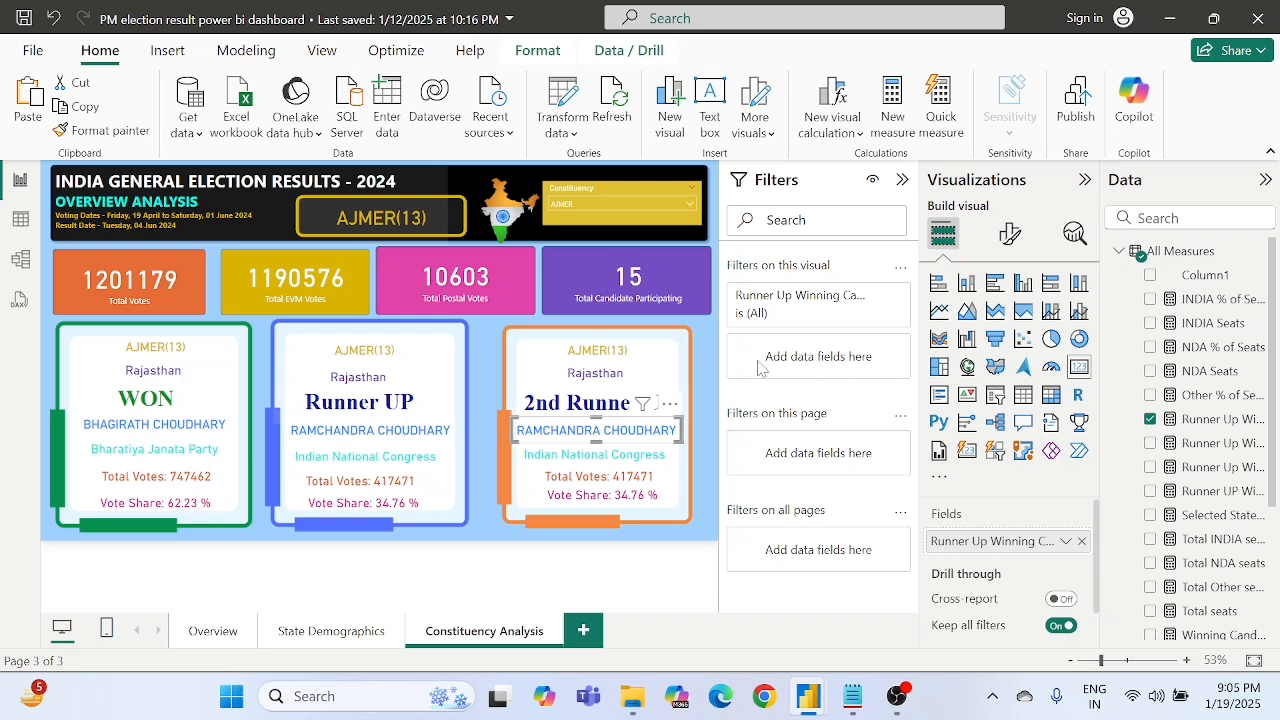
pyautogui.click(713, 388)
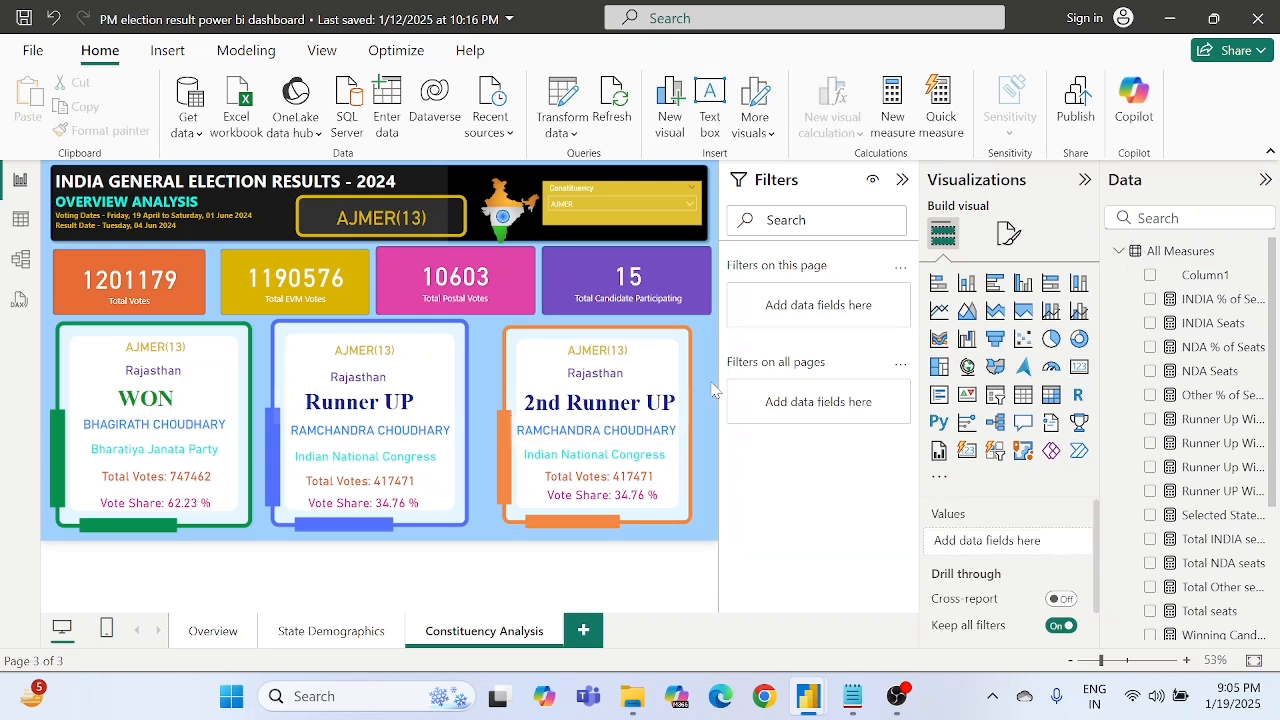
pyautogui.rightClick(1159, 257)
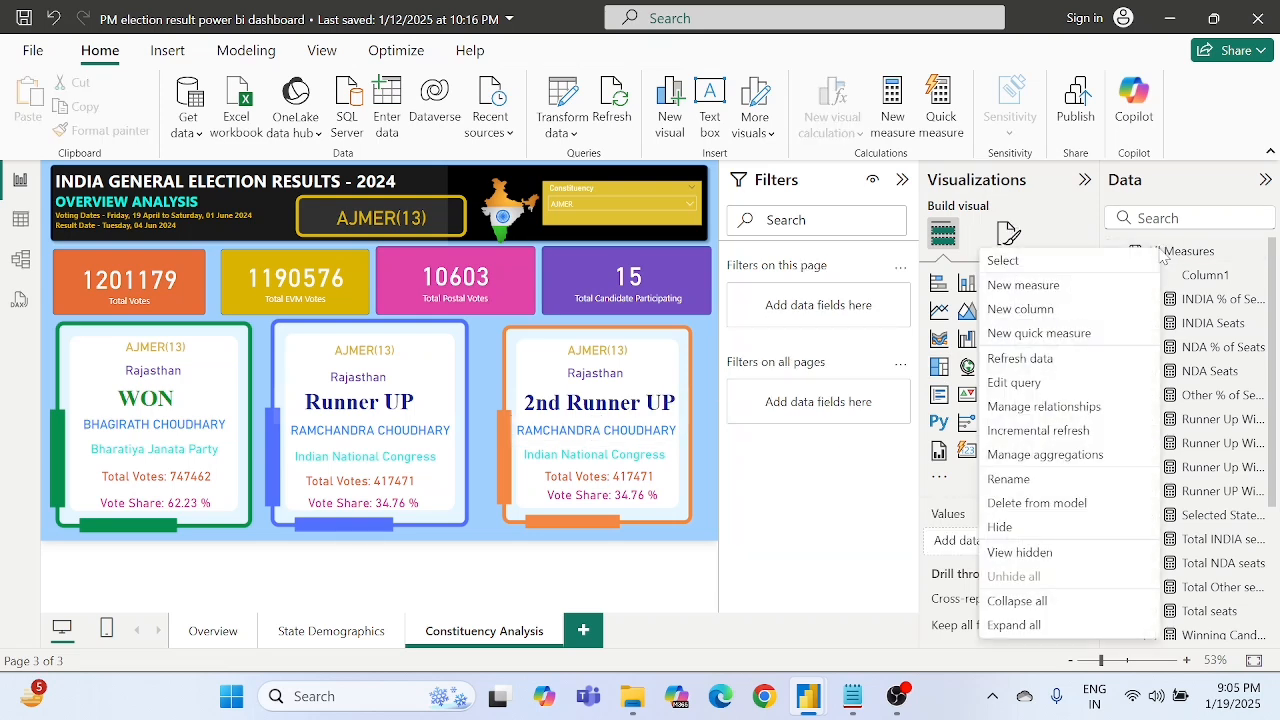
pyautogui.click(1014, 291)
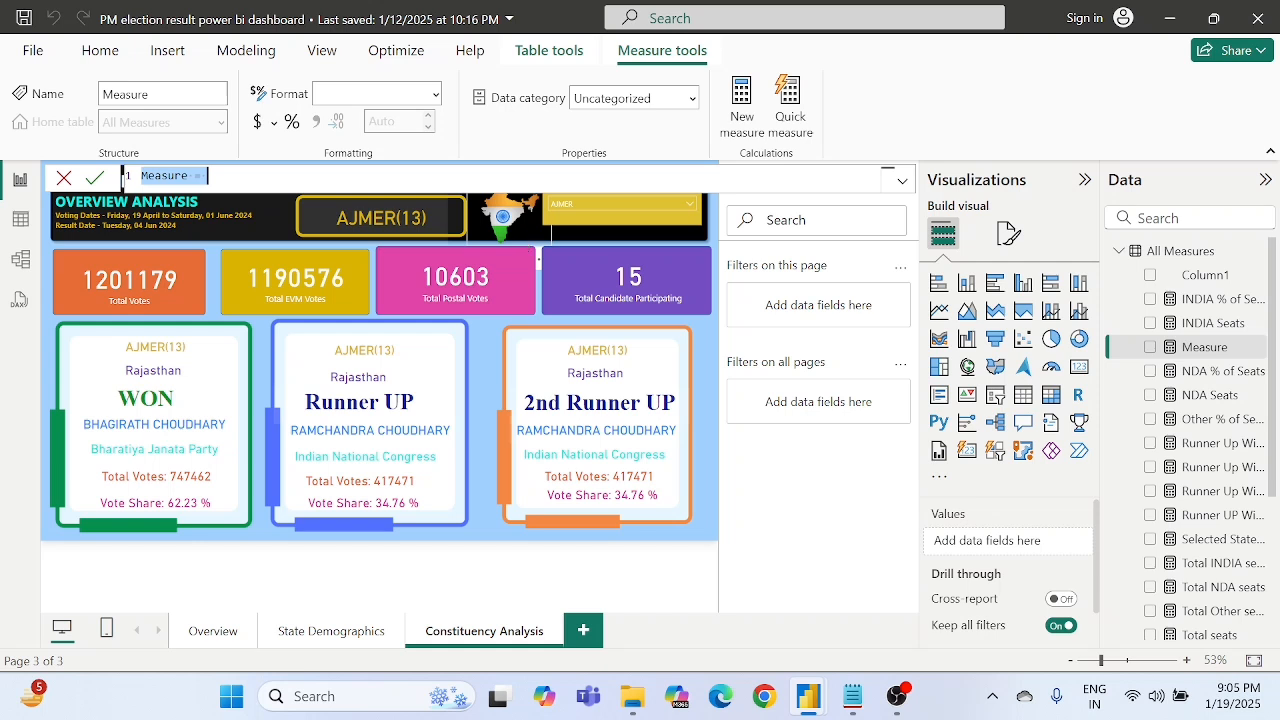
pyautogui.hotkey('ctrl', 'v')
# - Examine how the formula defines MaxVotes and uses it in the filter that derives SecondMaxVotes from ConstituencyWiseDetails Total Votes
pyautogui.scroll(1, 510, 365)
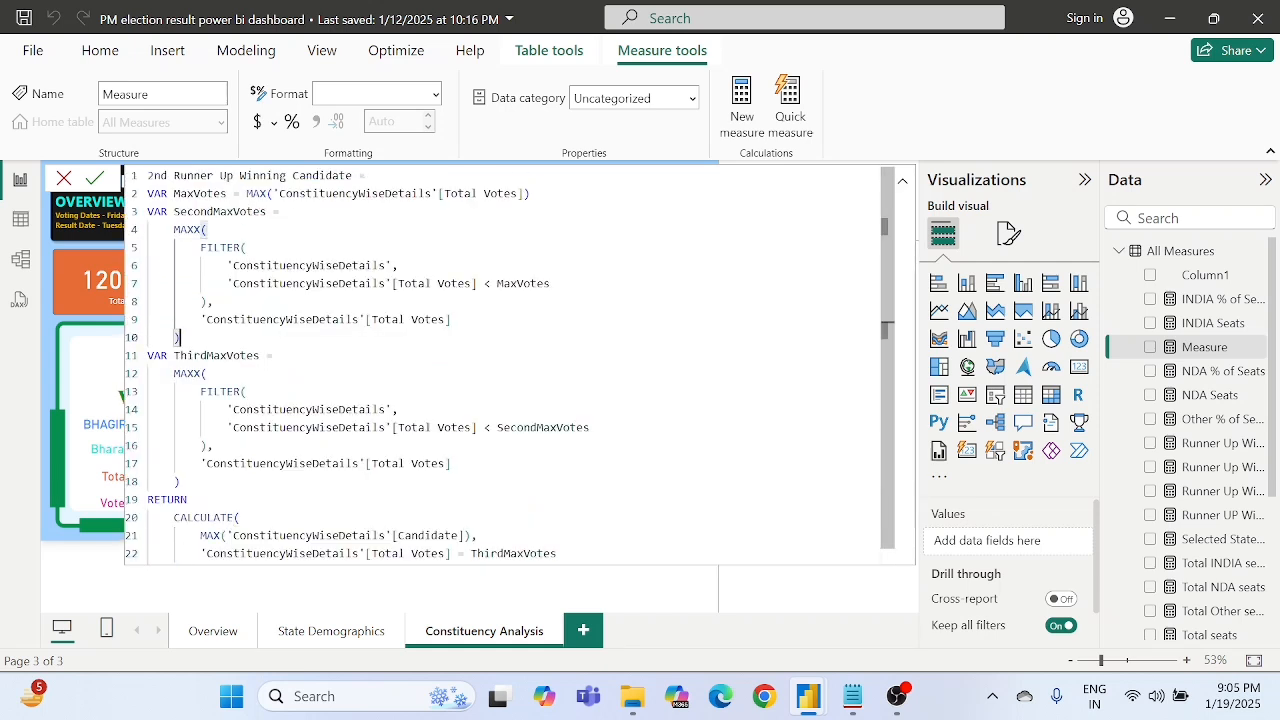
pyautogui.doubleClick(200, 194)
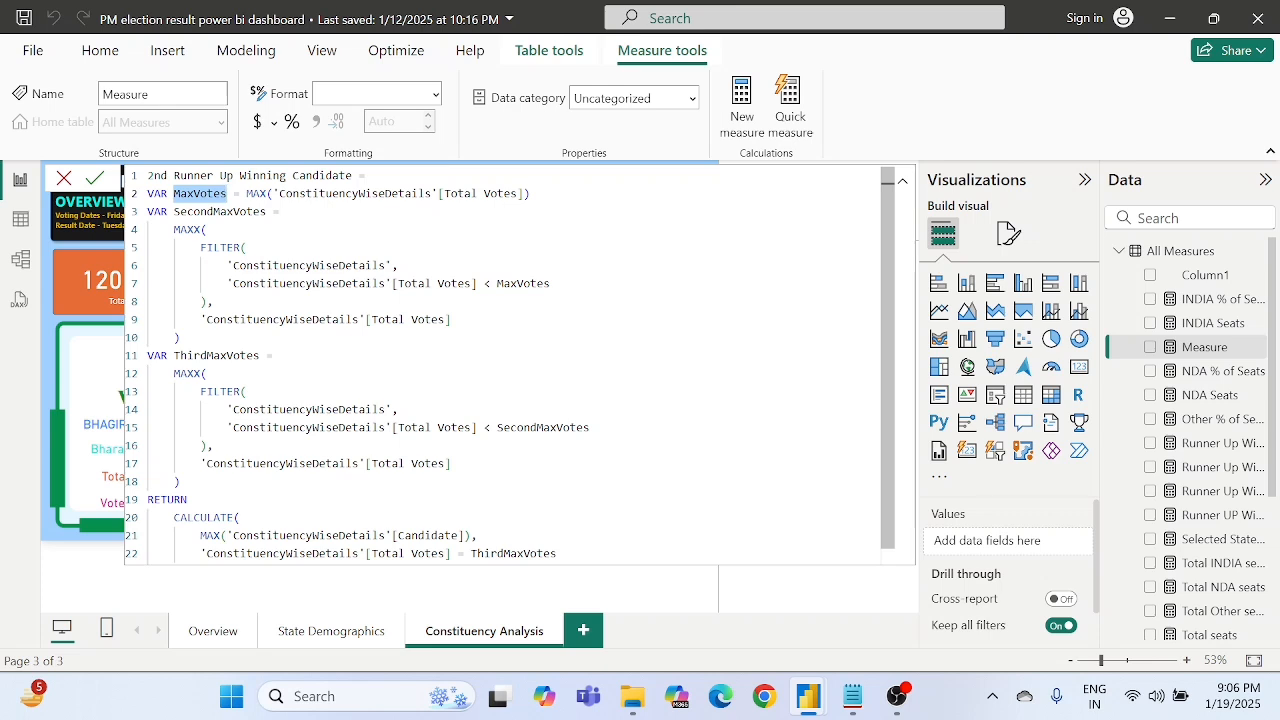
pyautogui.doubleClick(320, 194)
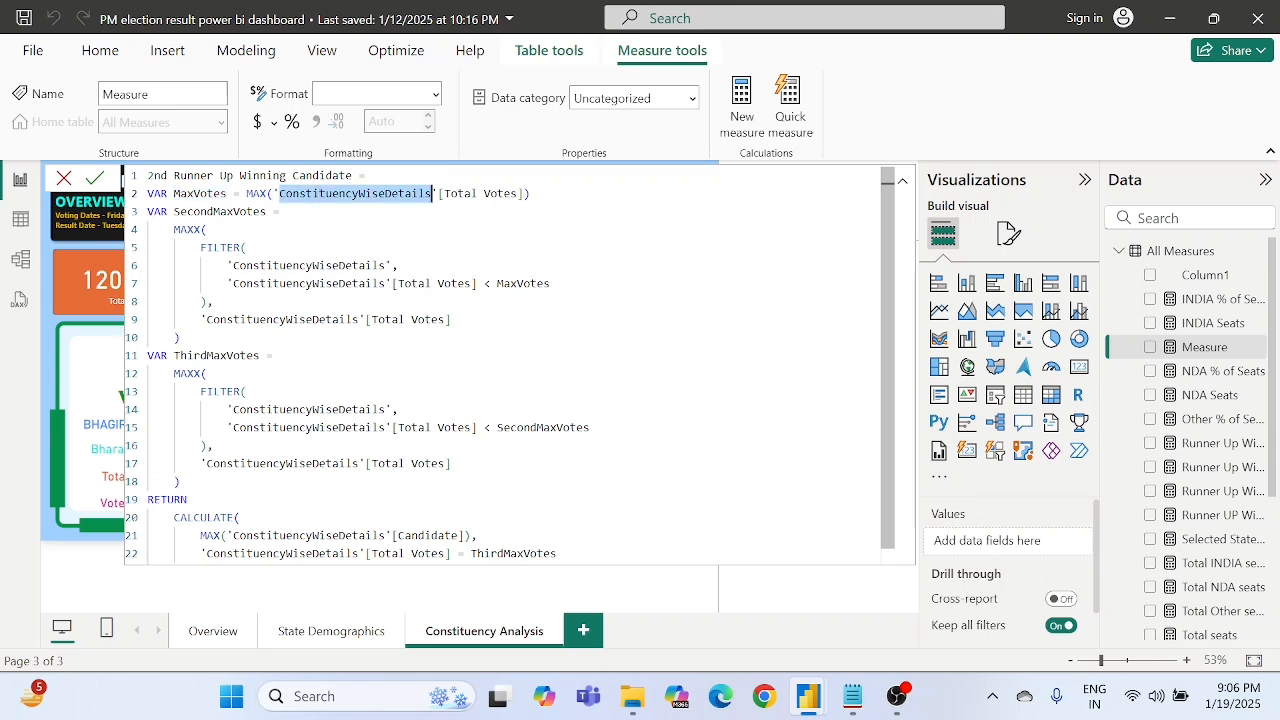
pyautogui.doubleClick(214, 194)
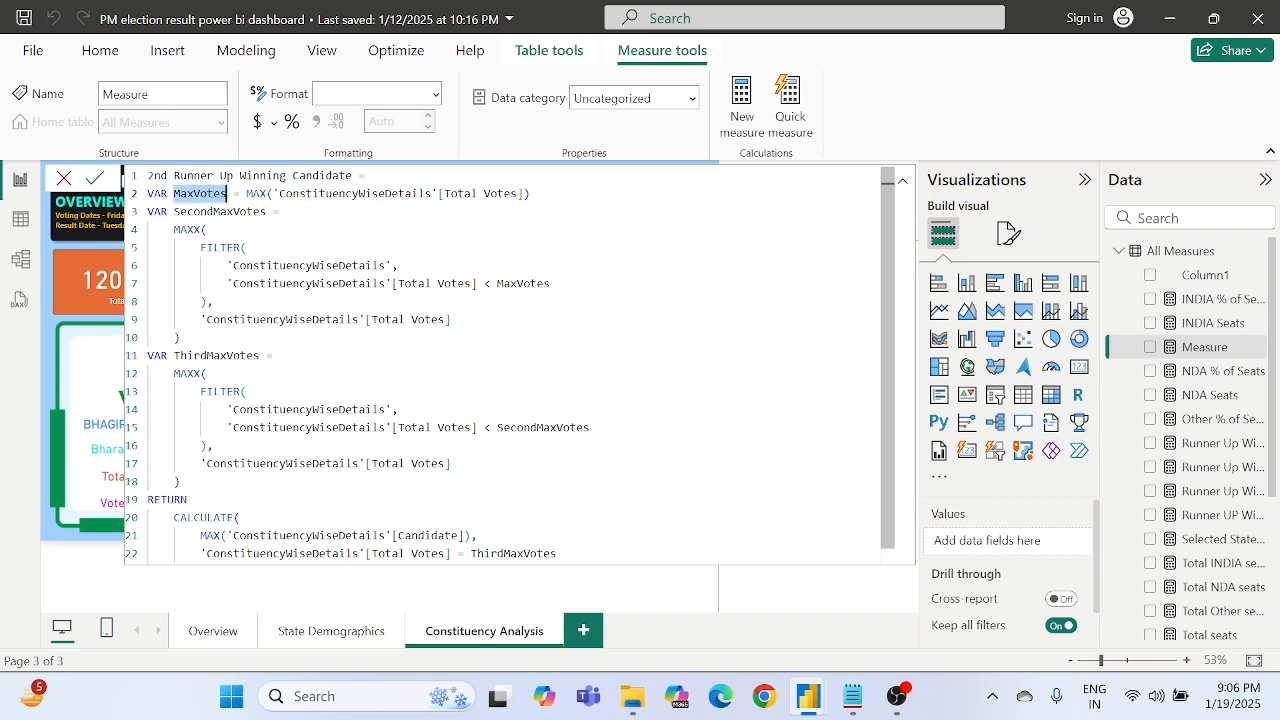
pyautogui.doubleClick(218, 212)
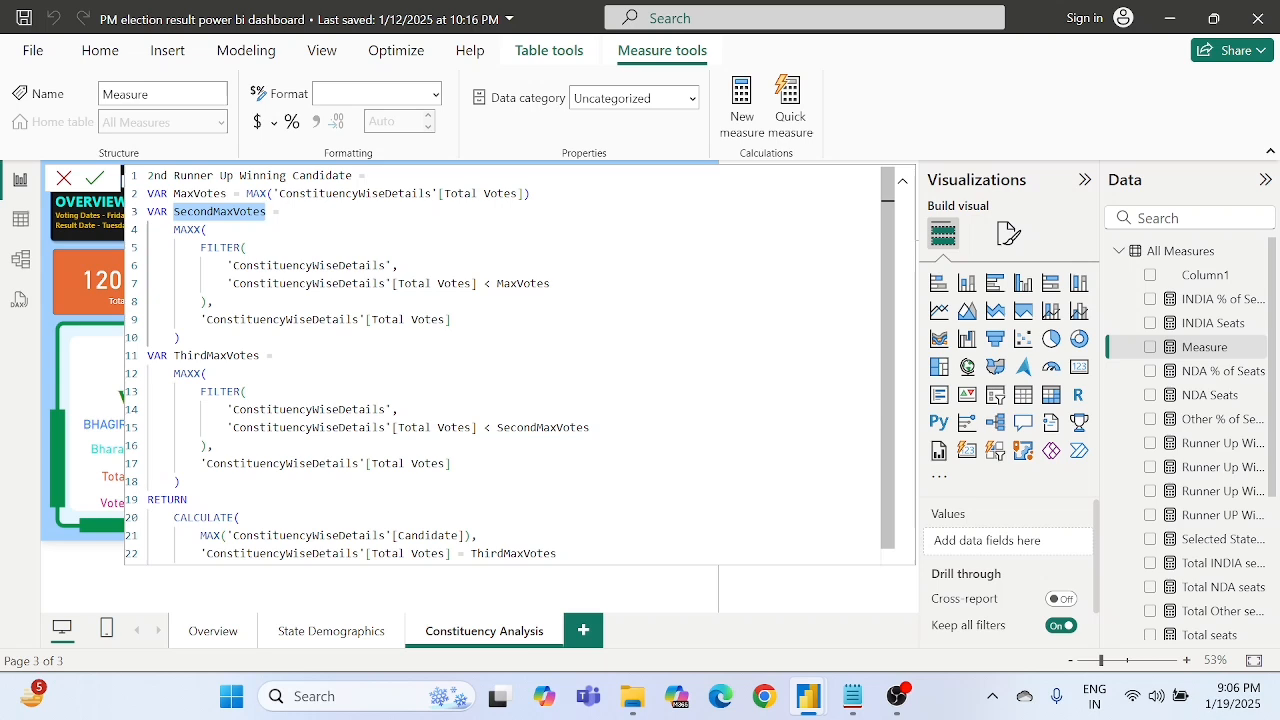
pyautogui.click(207, 230)
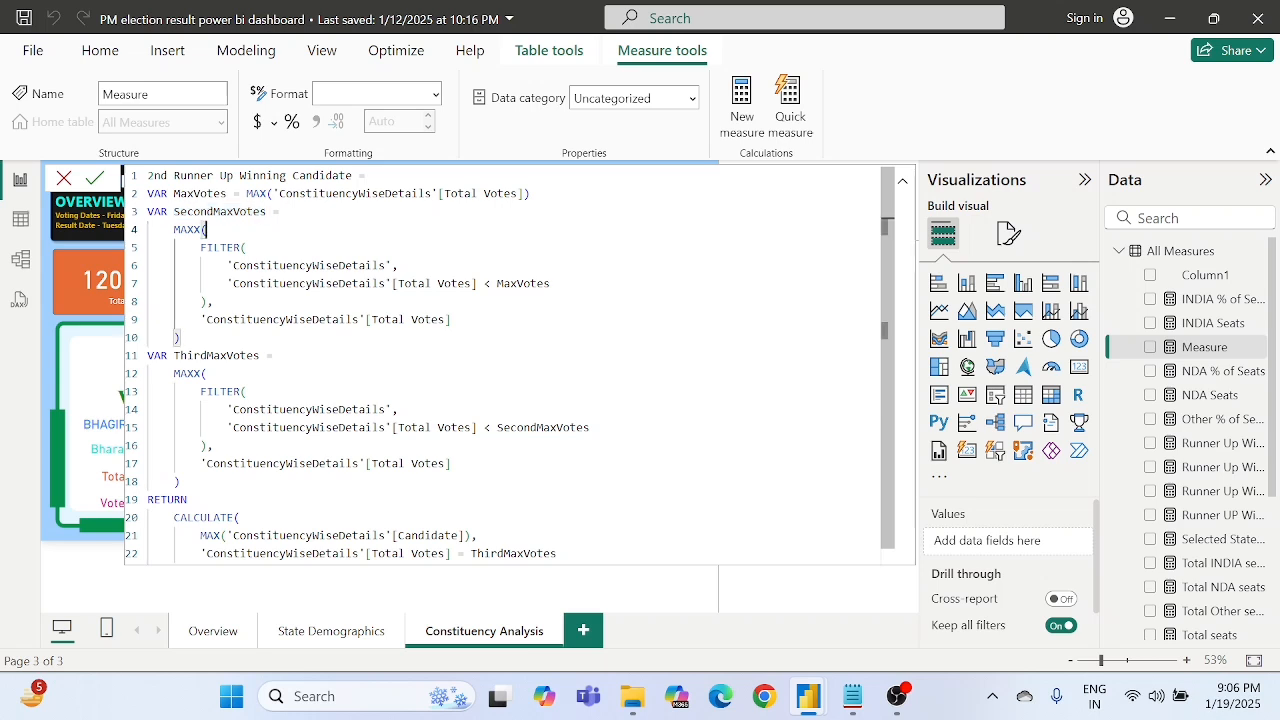
pyautogui.doubleClick(234, 212)
pyautogui.click(300, 284)
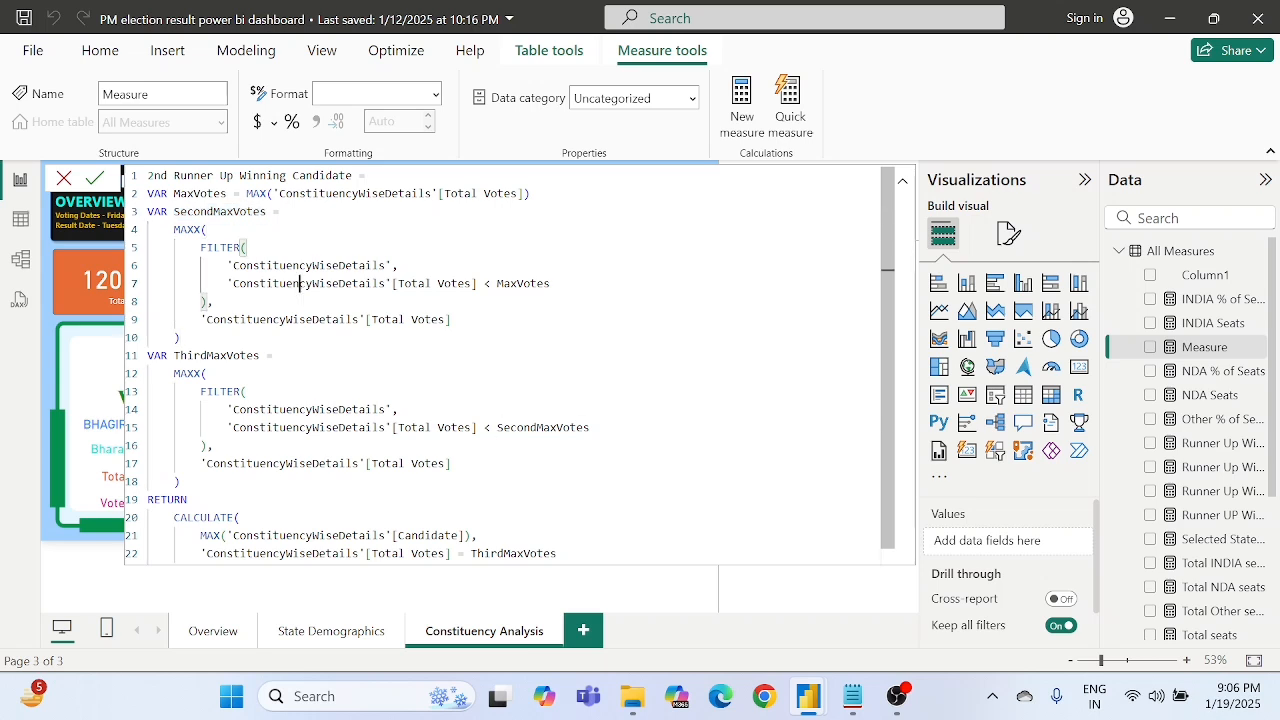
pyautogui.click(260, 212)
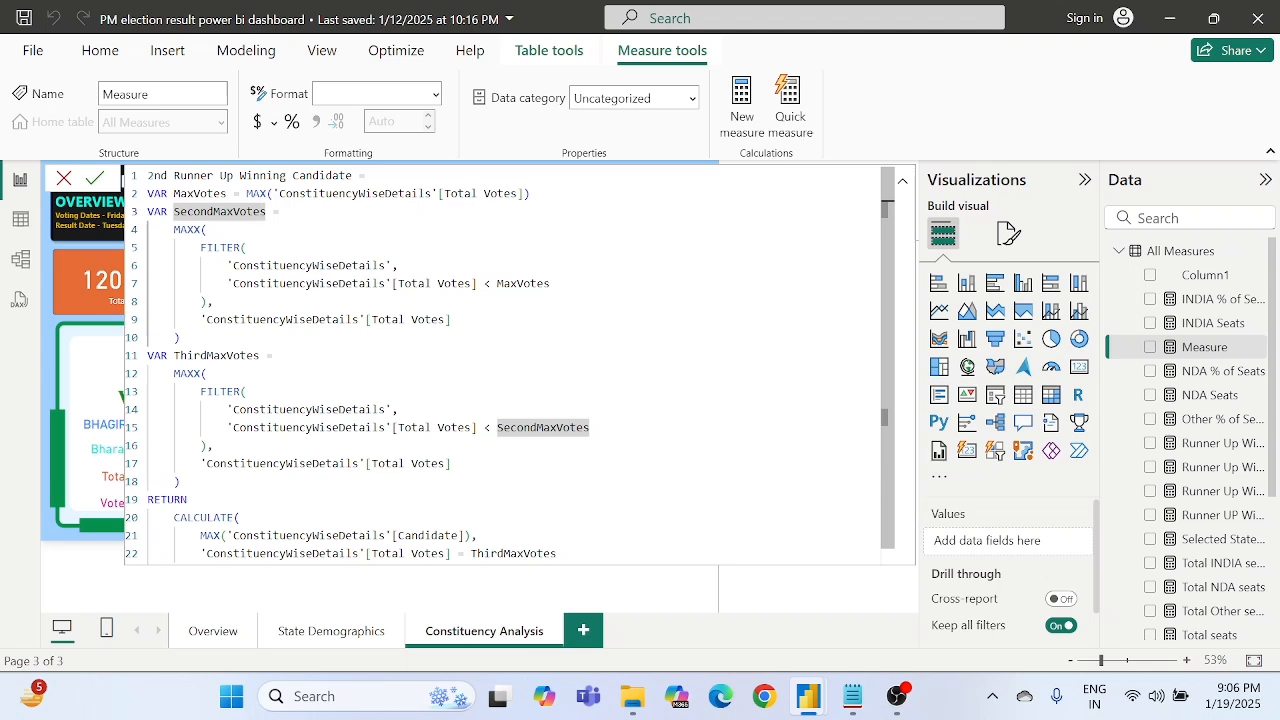
pyautogui.click(214, 194)
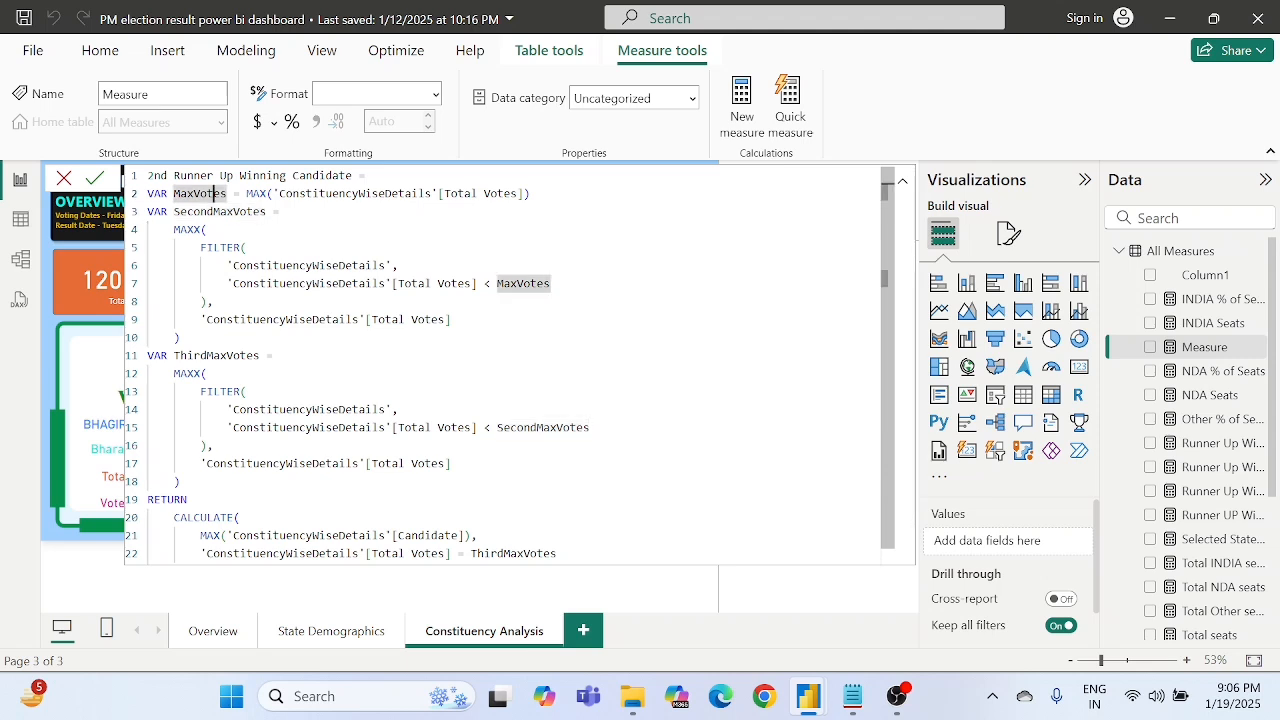
pyautogui.click(484, 284)
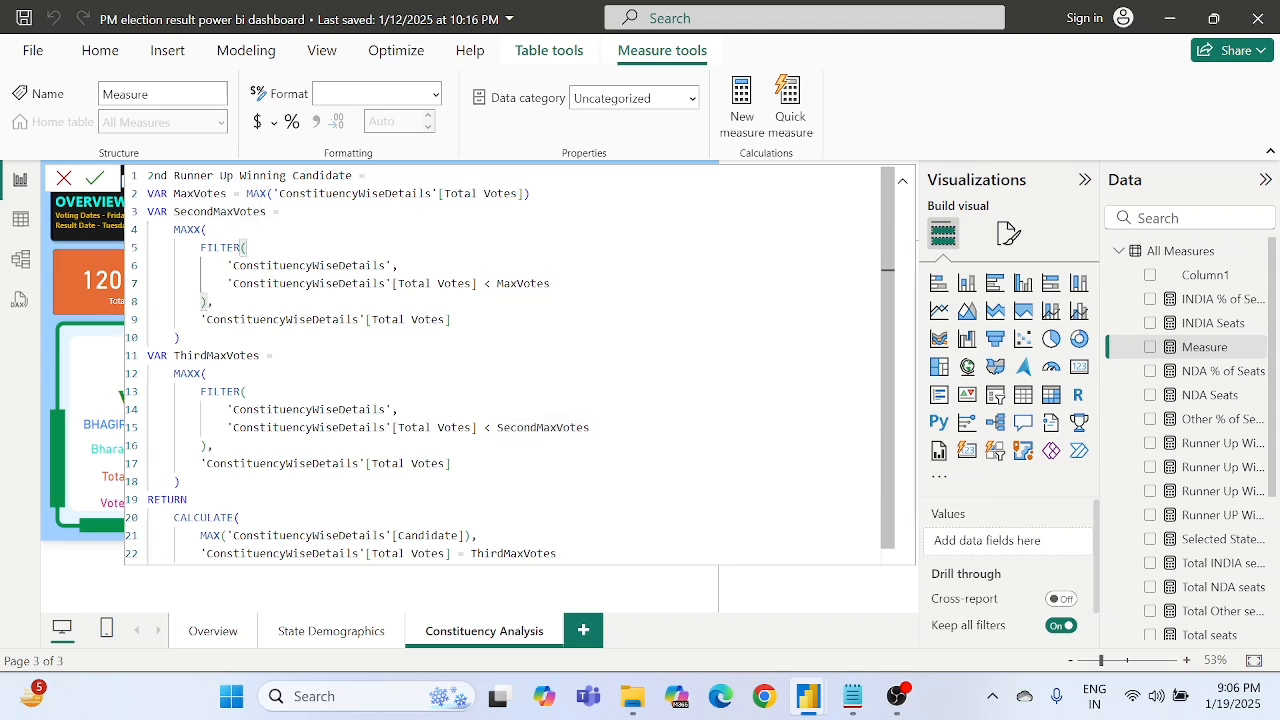
pyautogui.hotkey('shift', 'Right')
pyautogui.press('Right')
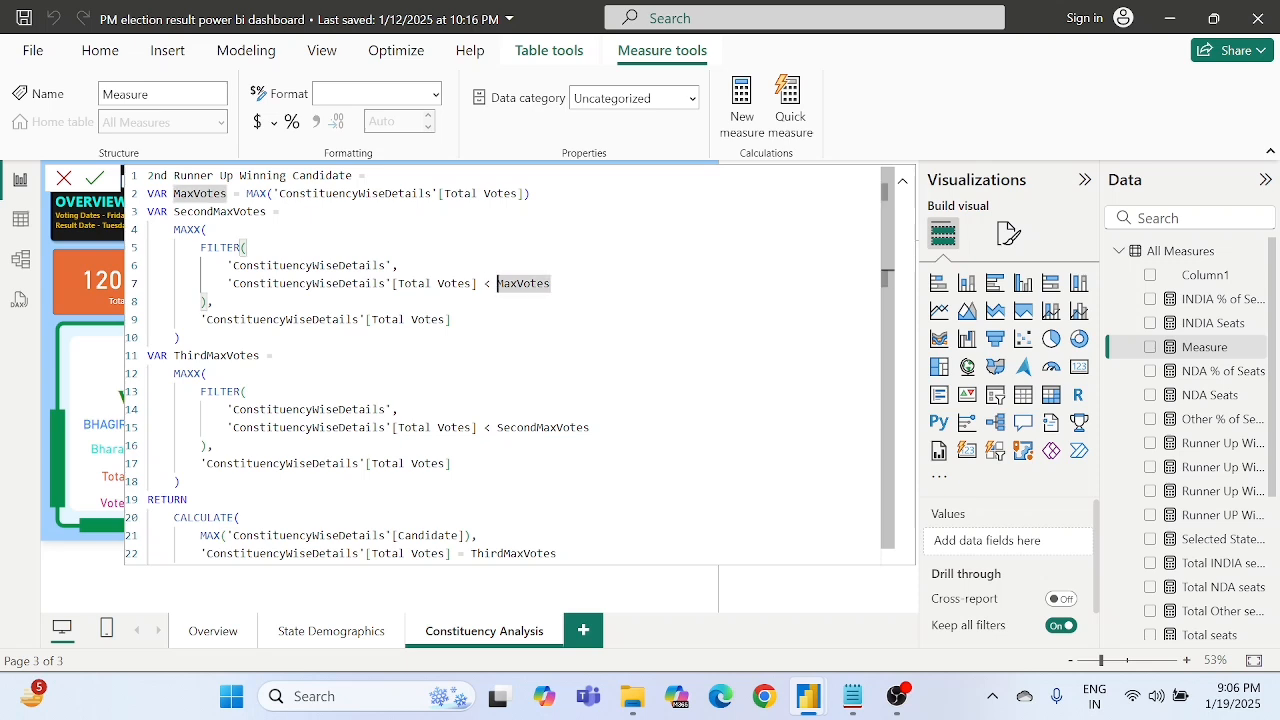
pyautogui.doubleClick(220, 212)
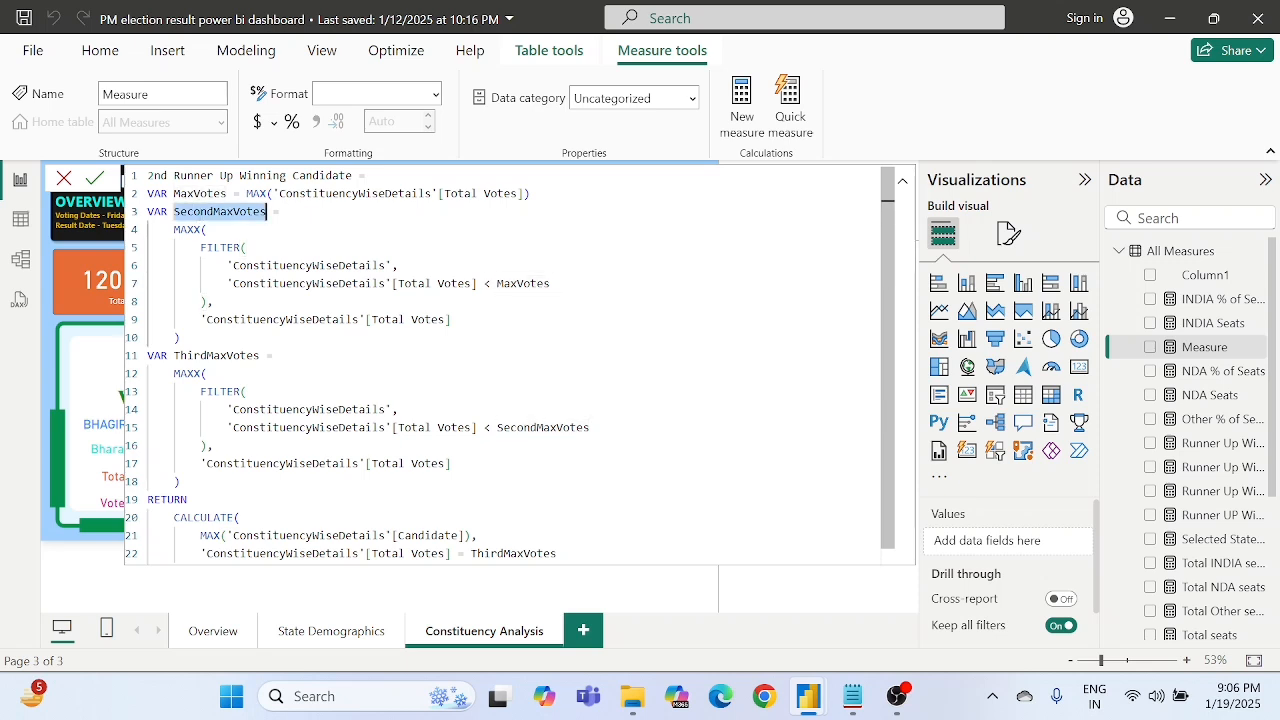
pyautogui.press('Down')
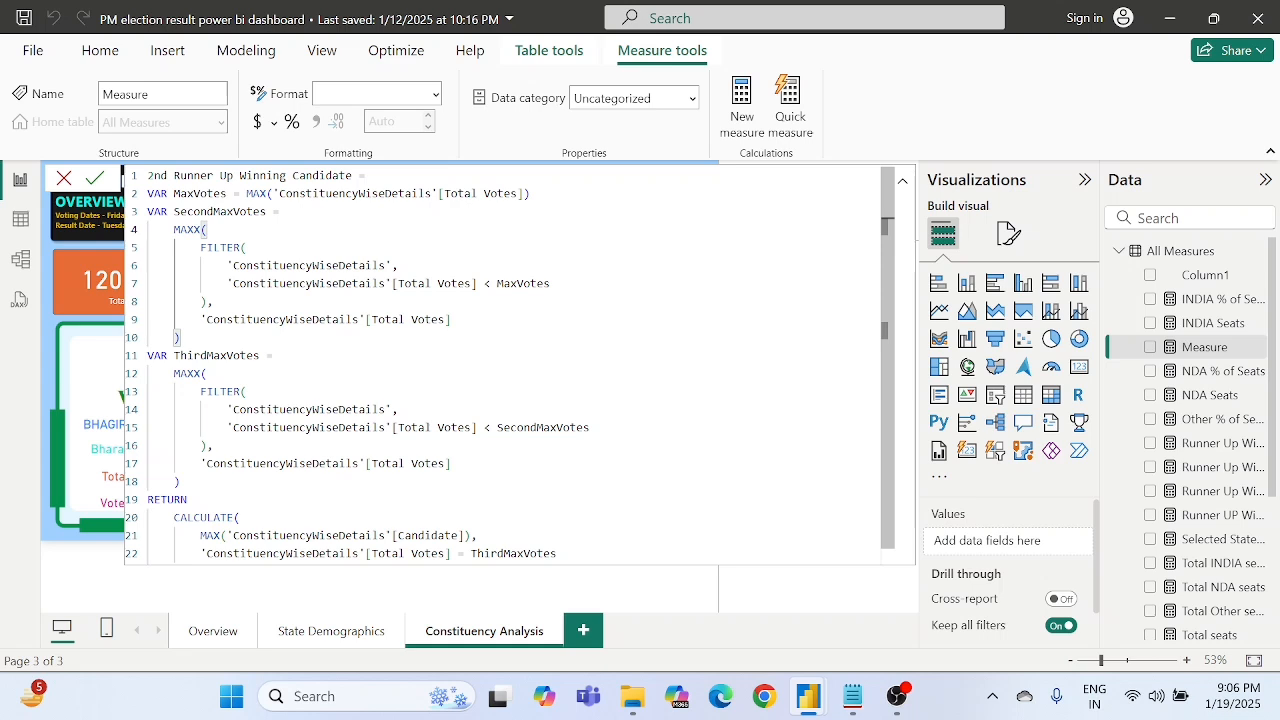
# - Examine how ThirdMaxVotes is derived from SecondMaxVotes and how the RETURN expression looks up the Candidate
pyautogui.scroll(-1, 520, 366)
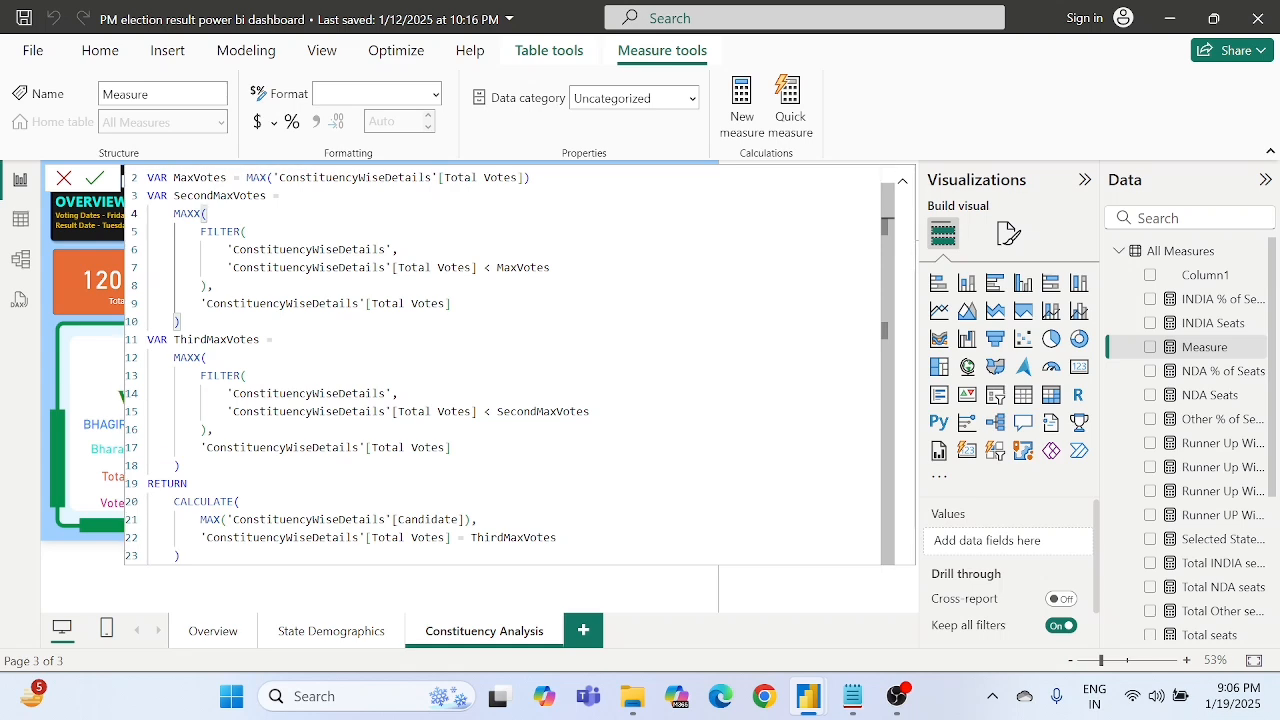
pyautogui.doubleClick(217, 340)
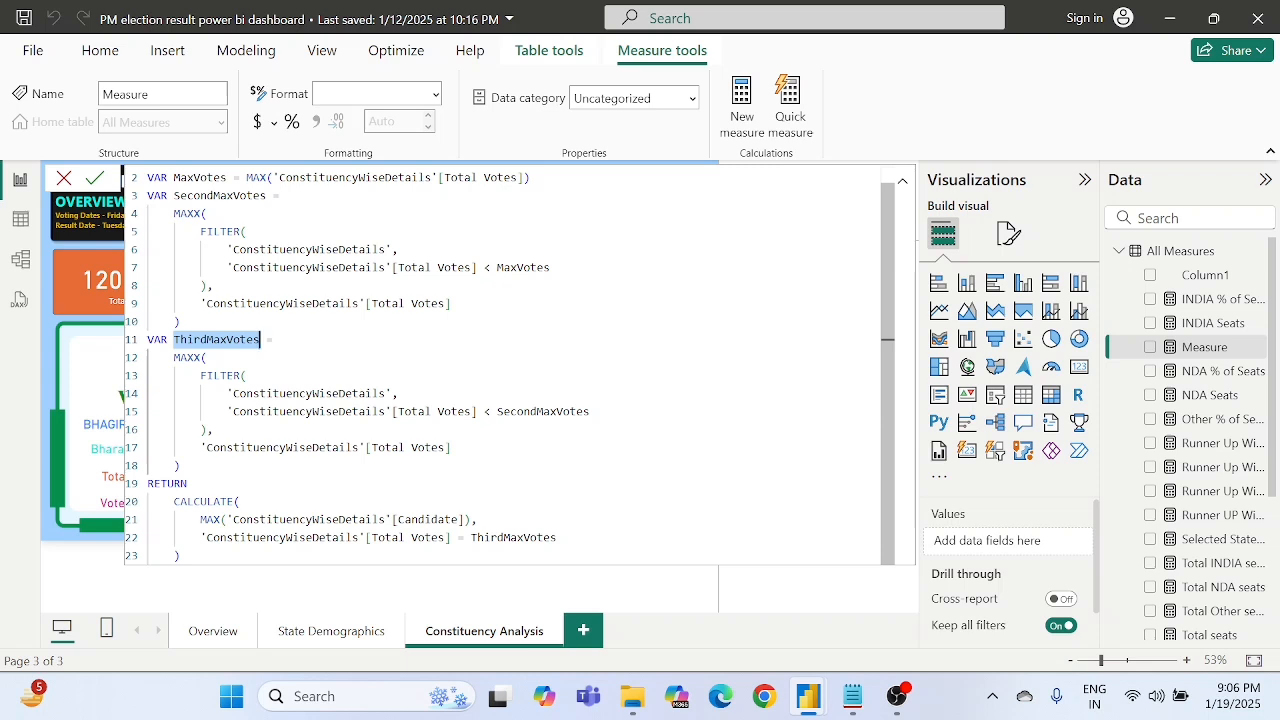
pyautogui.click(273, 340)
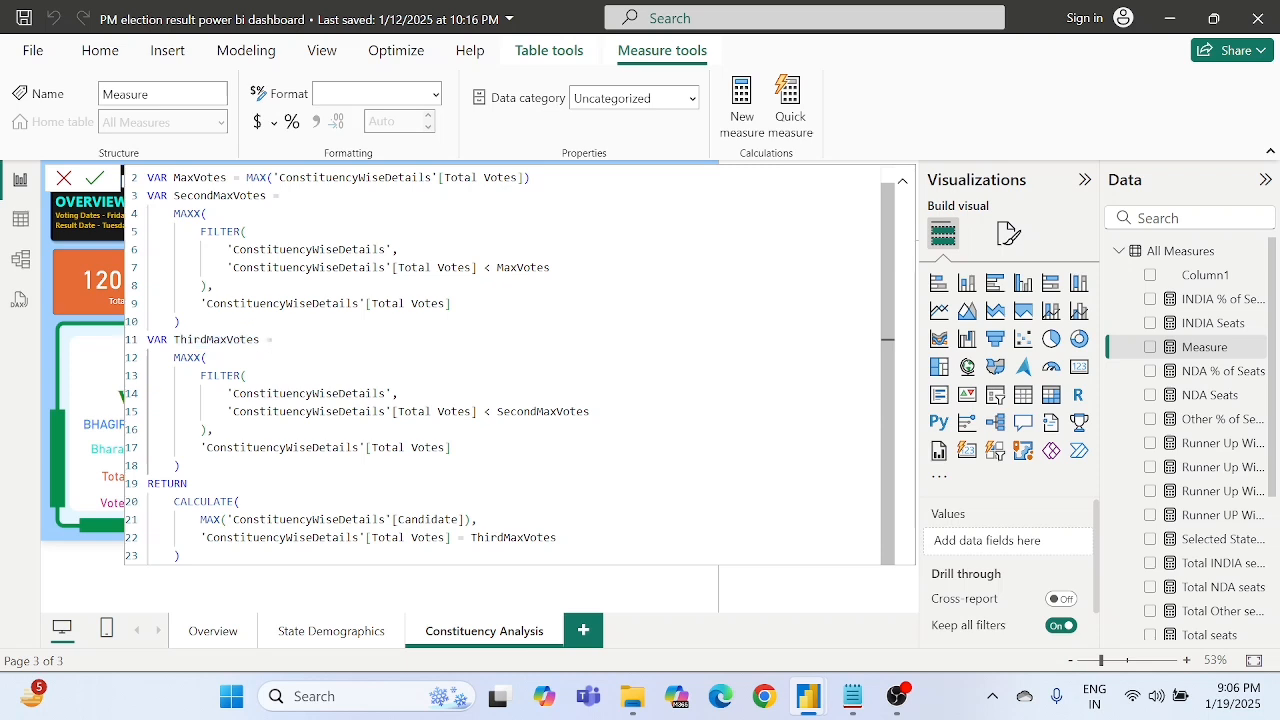
pyautogui.doubleClick(310, 411)
pyautogui.doubleClick(540, 411)
pyautogui.doubleClick(208, 340)
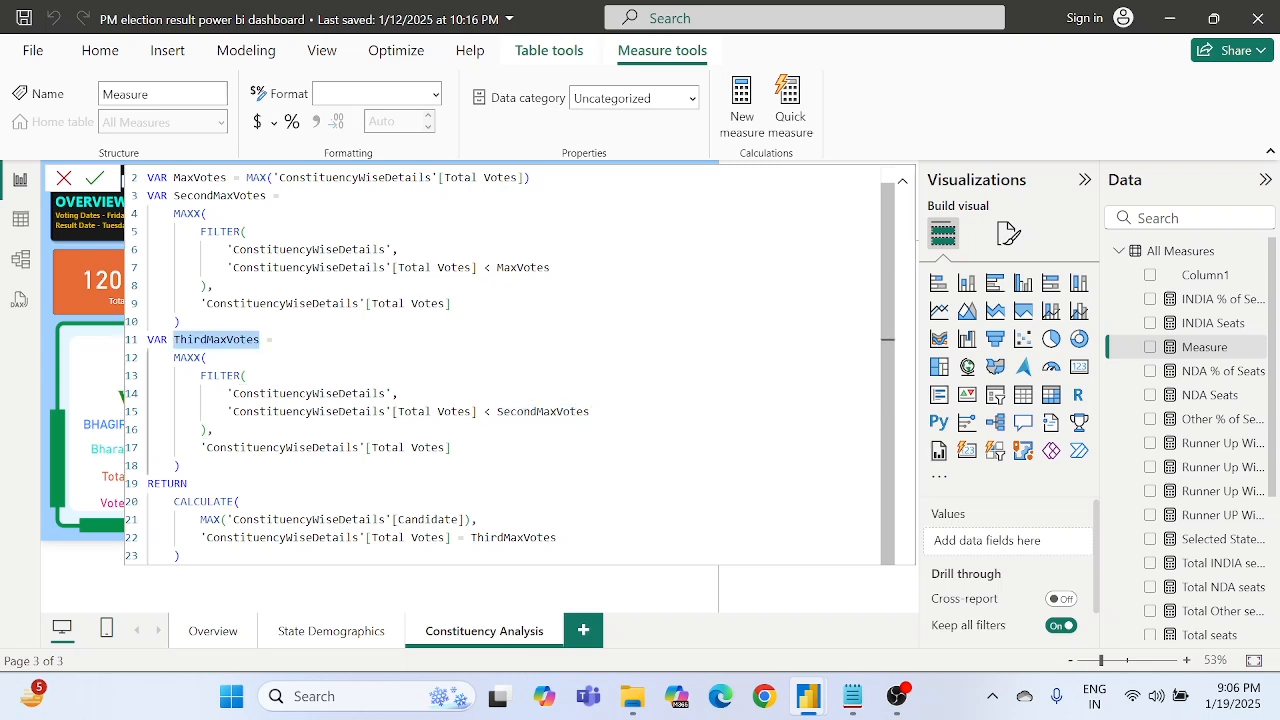
pyautogui.click(215, 430)
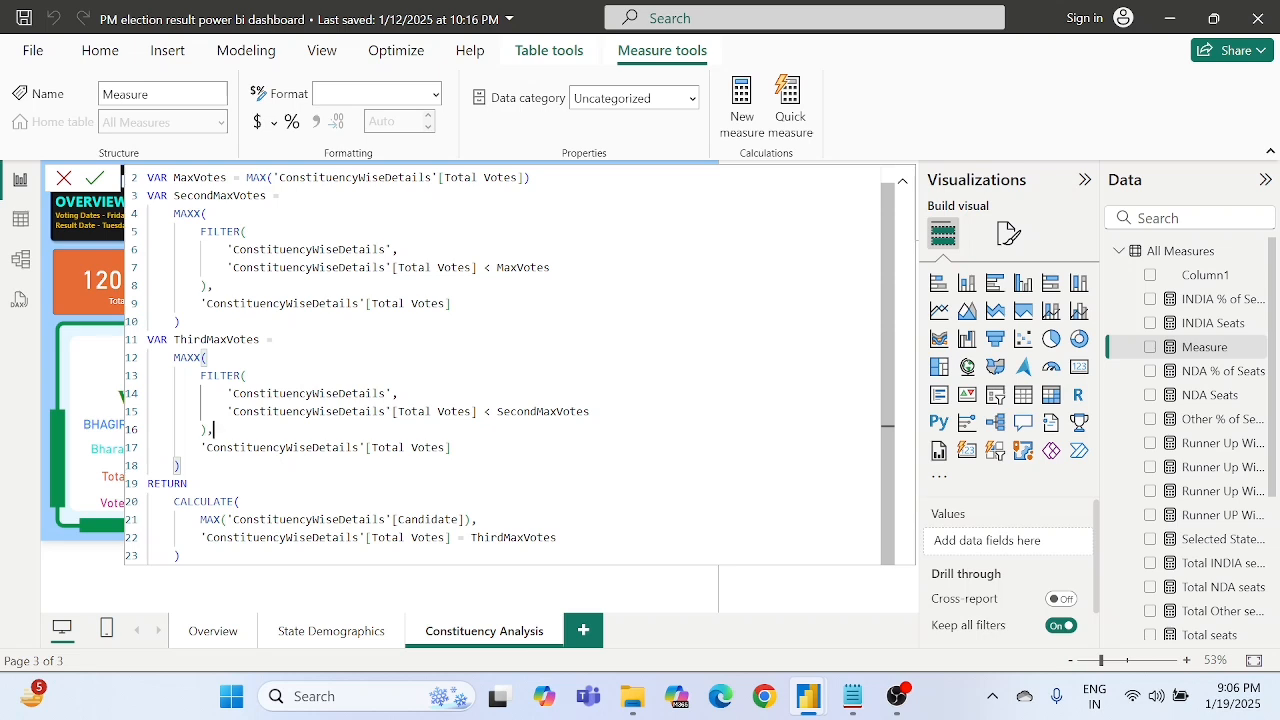
pyautogui.doubleClick(206, 340)
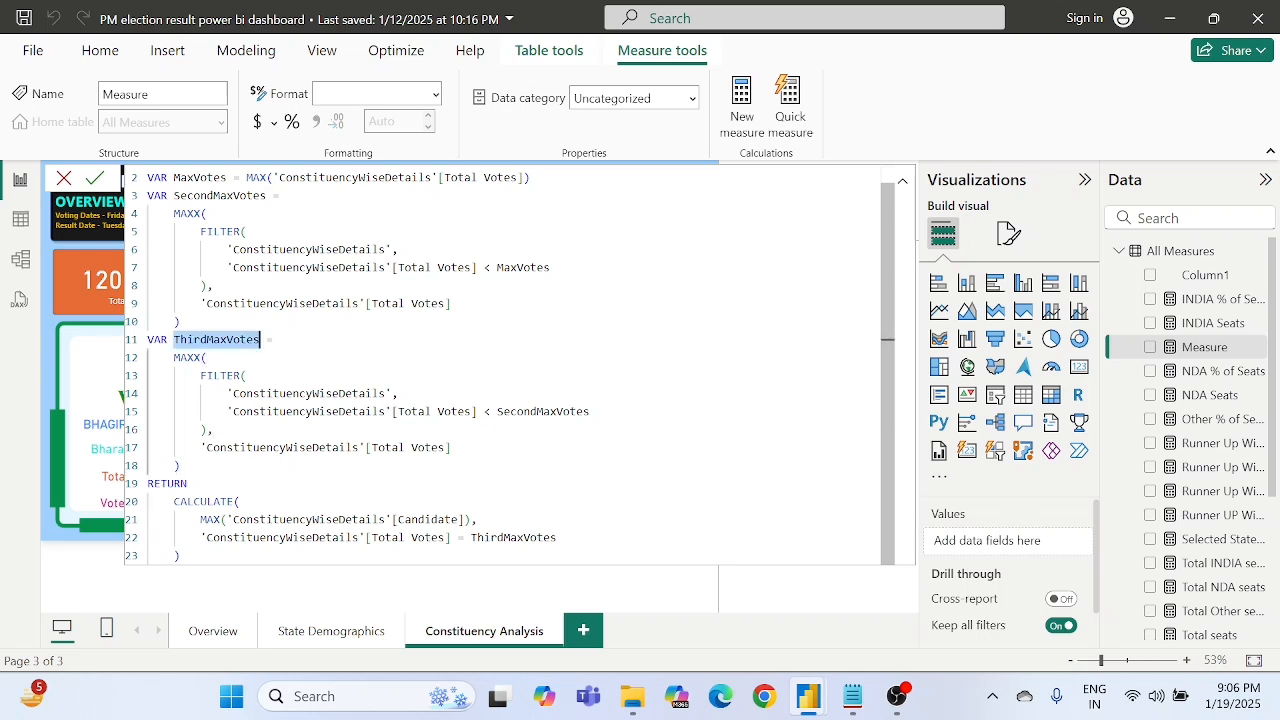
pyautogui.click(220, 375)
pyautogui.click(214, 411)
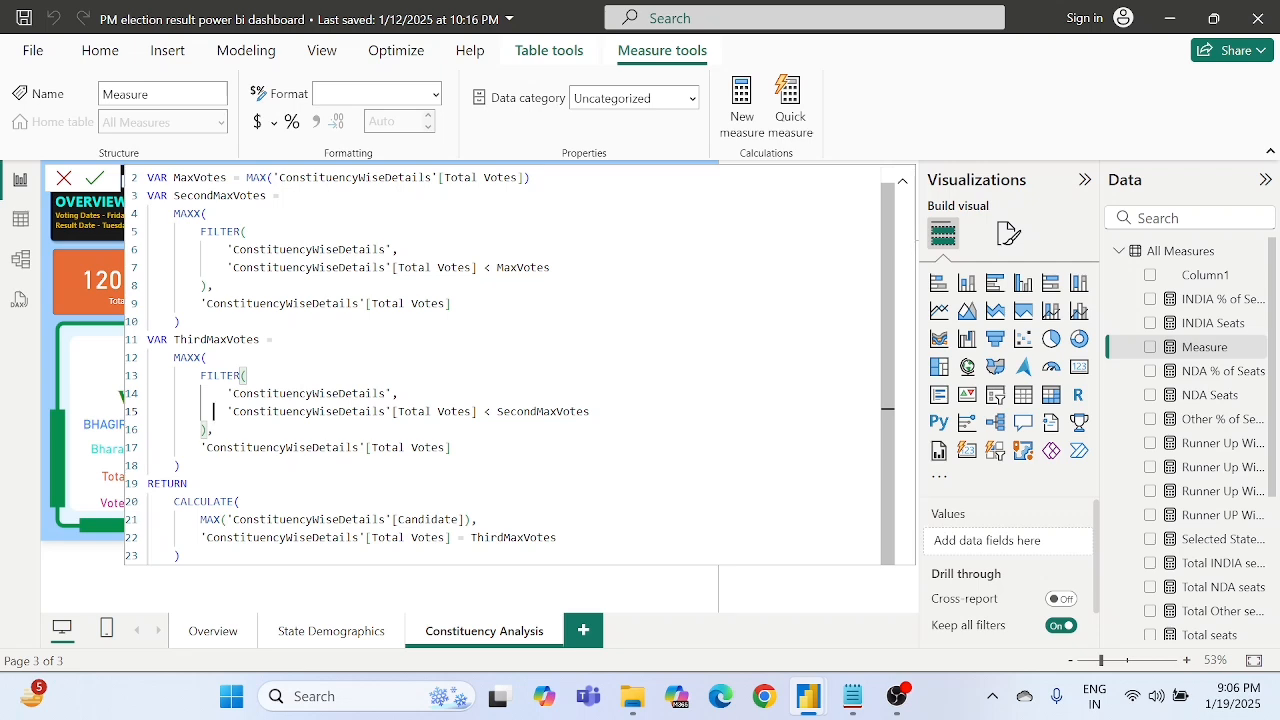
pyautogui.doubleClick(216, 340)
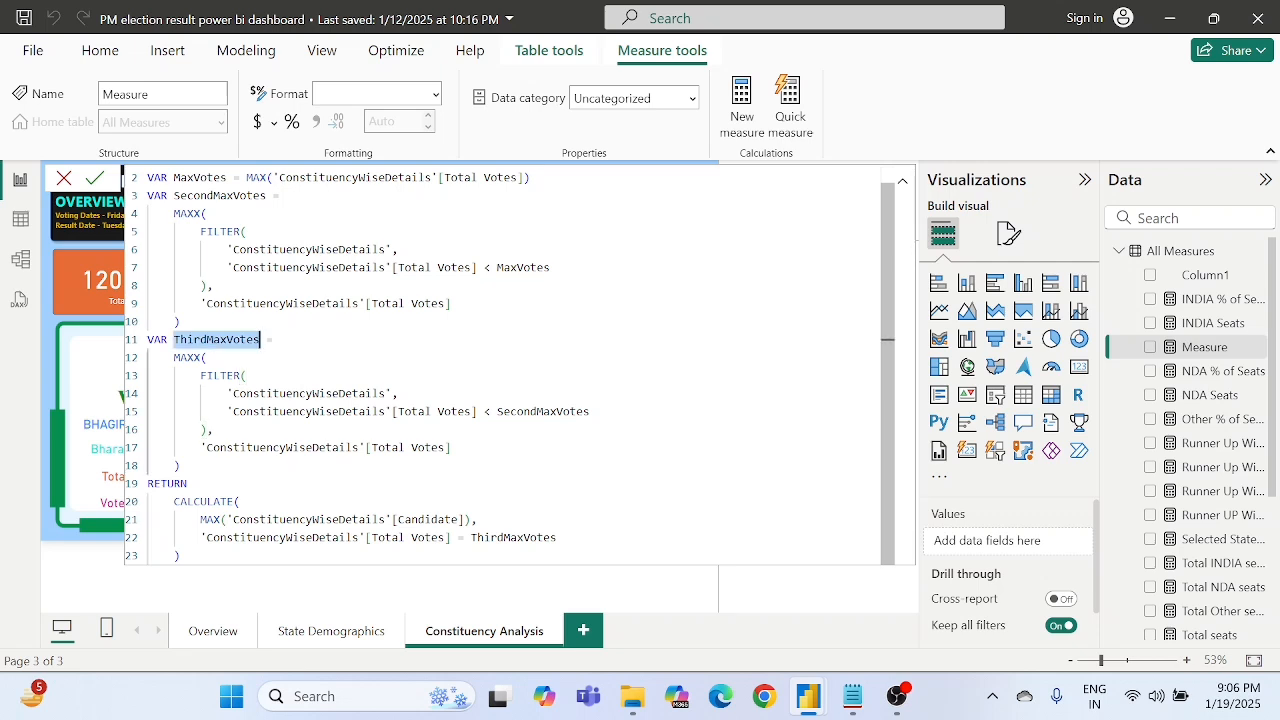
pyautogui.doubleClick(428, 519)
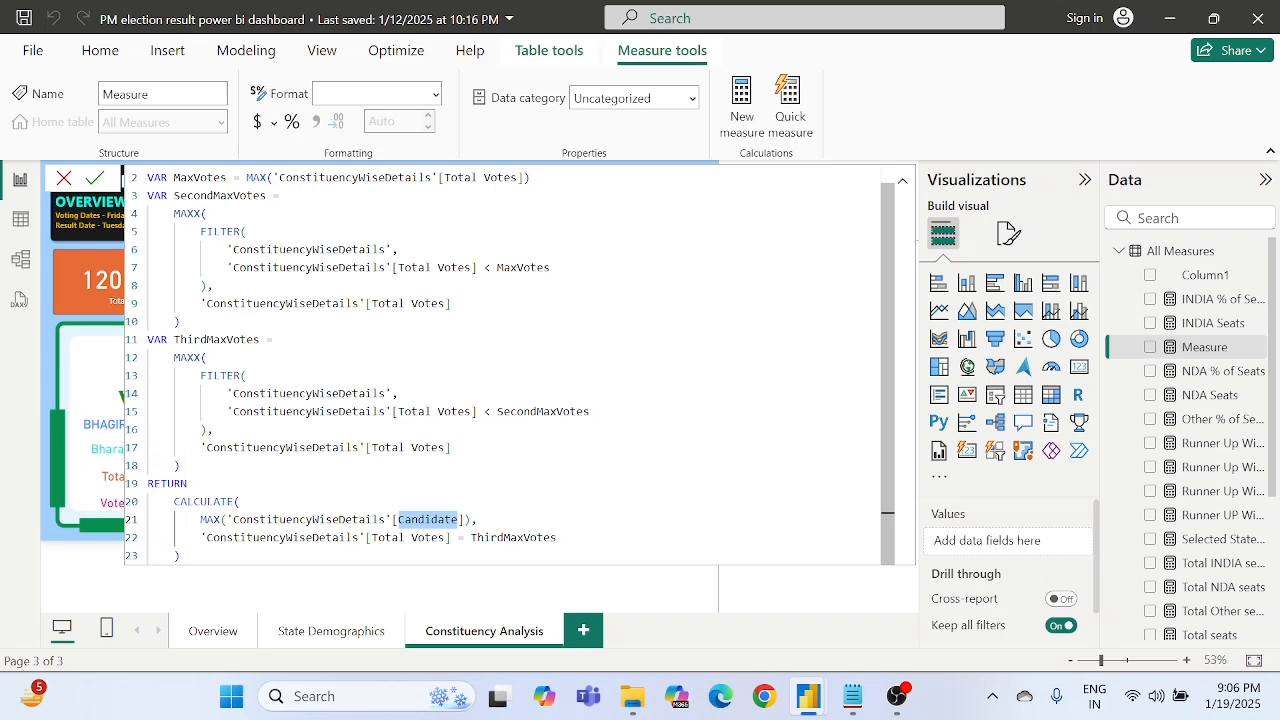
pyautogui.click(190, 484)
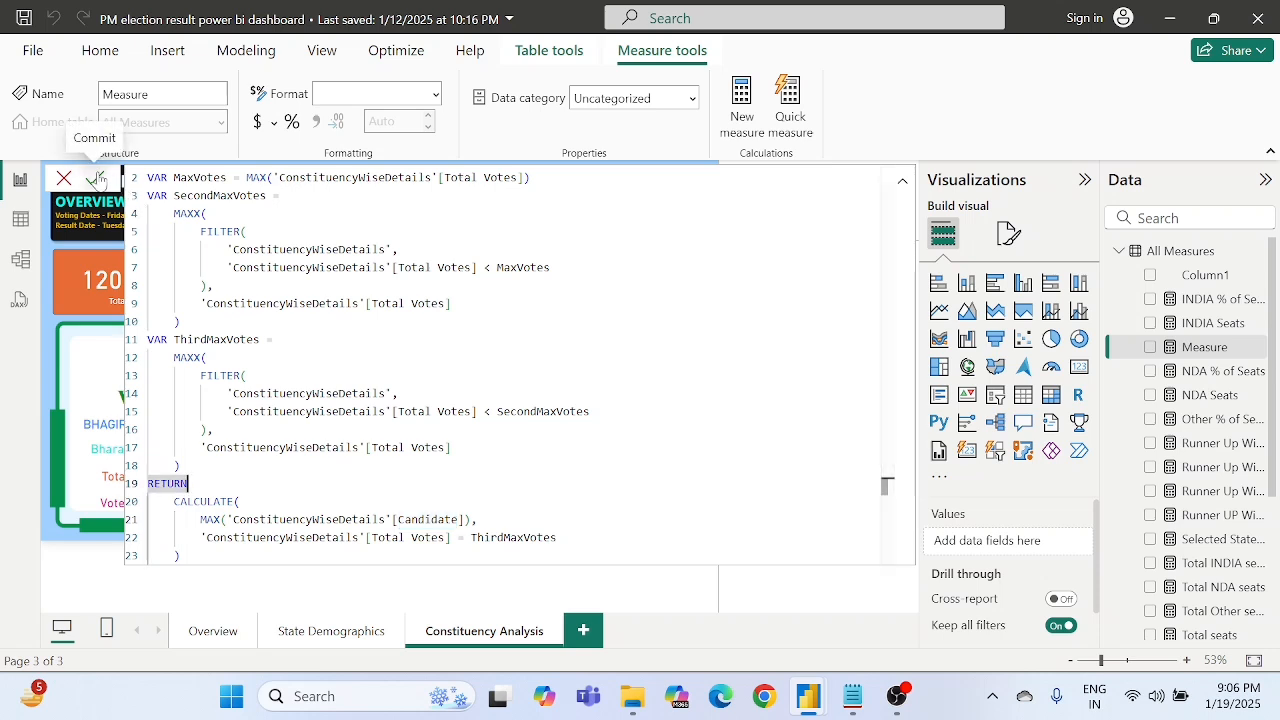
# - Review the three vote variables in order, along with the FILTER block inside the SecondMaxVotes definition
pyautogui.scroll(1, 510, 365)
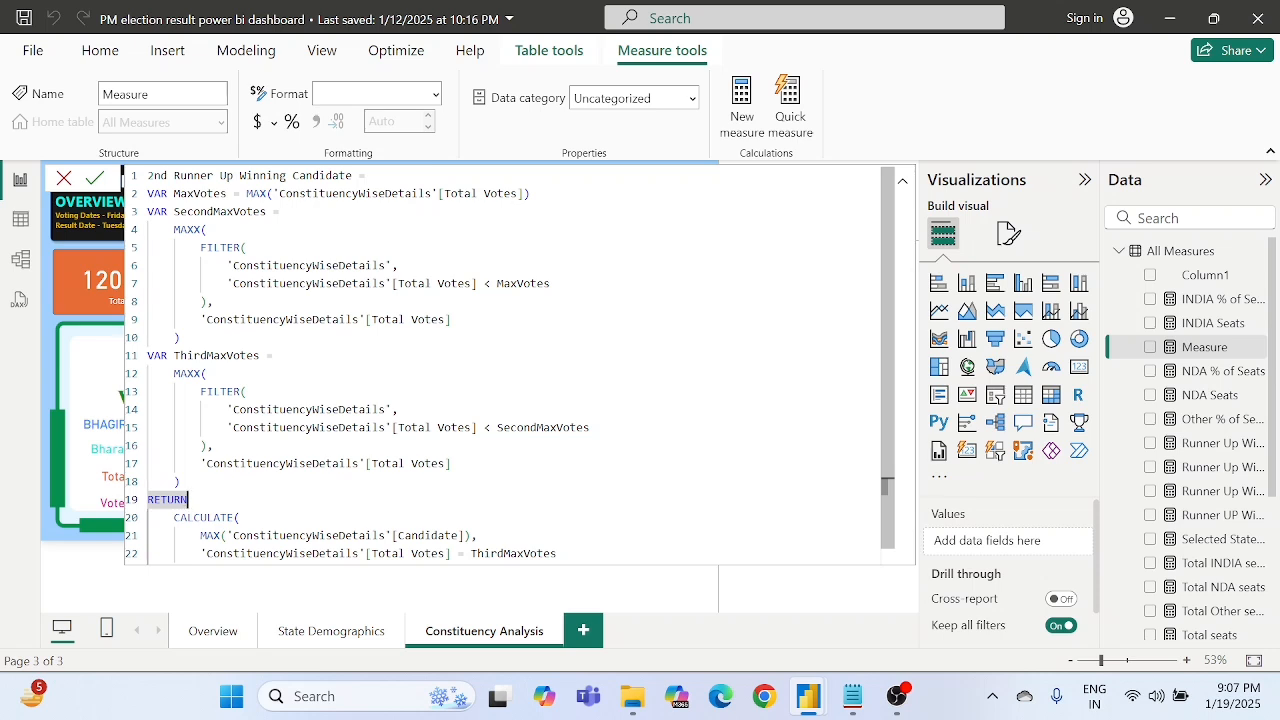
pyautogui.moveTo(148, 211); pyautogui.dragTo(167, 230)
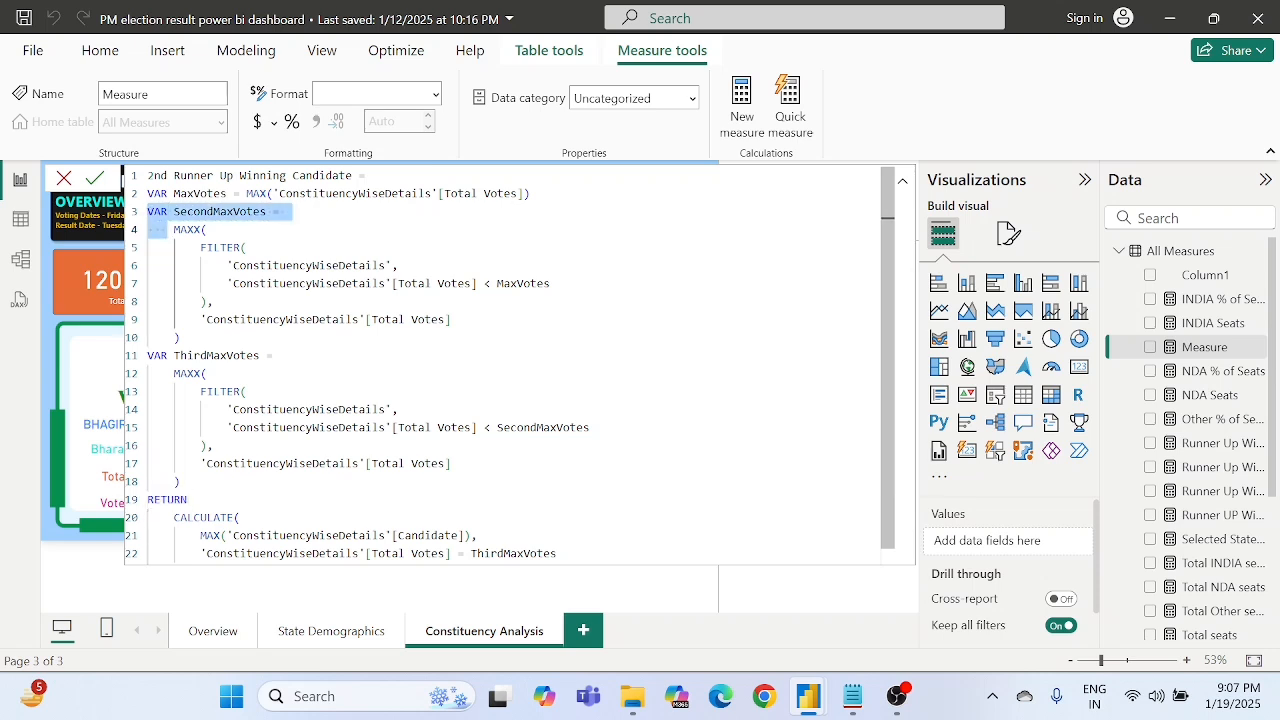
pyautogui.click(193, 175)
pyautogui.click(200, 193)
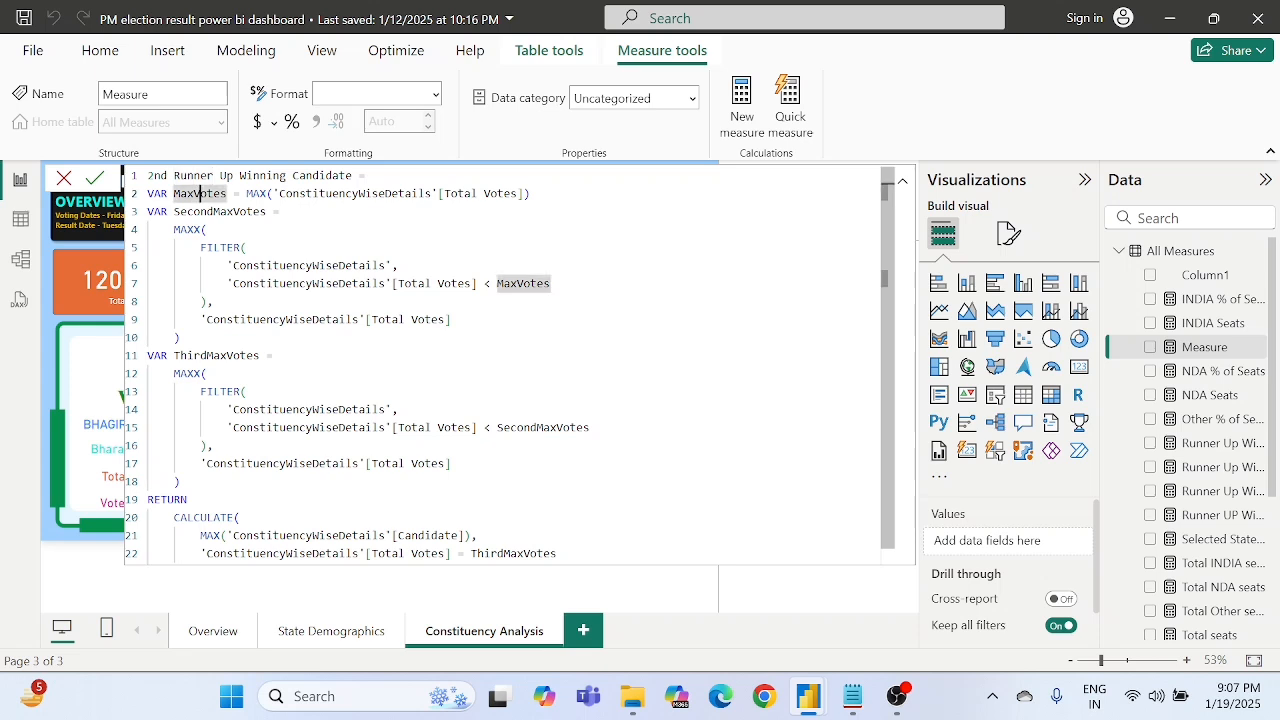
pyautogui.click(213, 211)
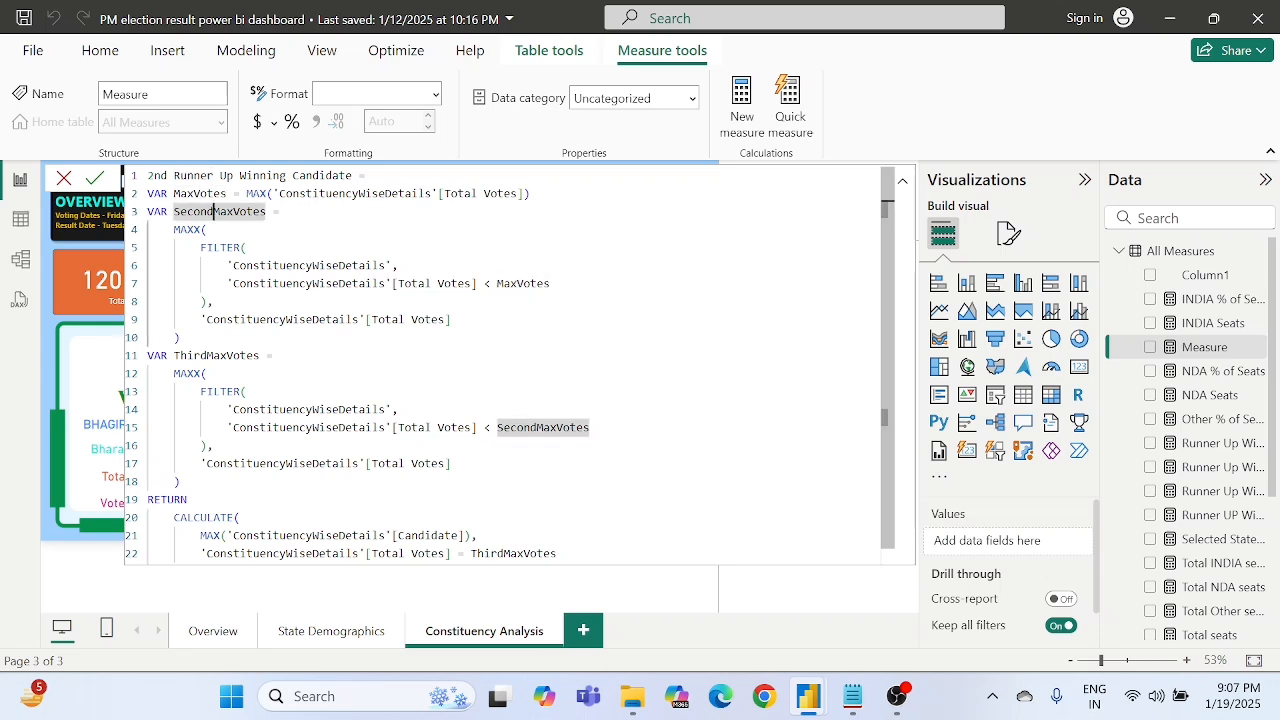
pyautogui.click(214, 355)
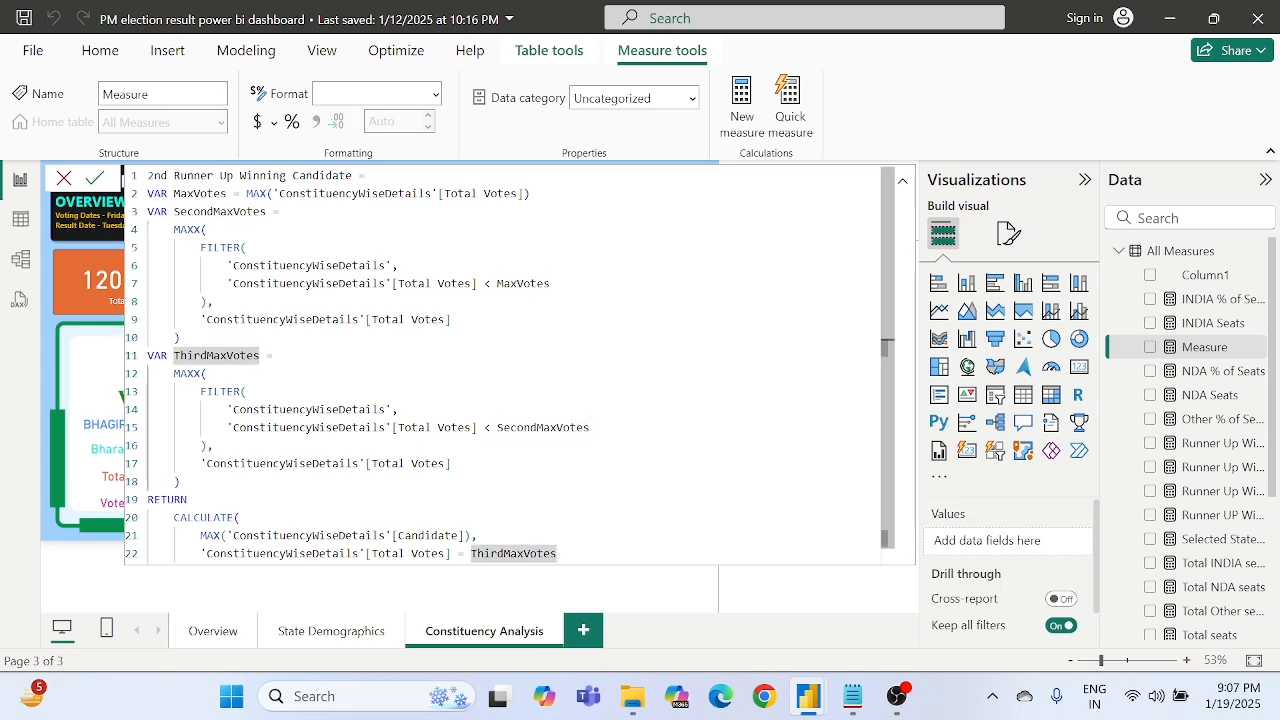
pyautogui.moveTo(200, 247); pyautogui.dragTo(180, 337)
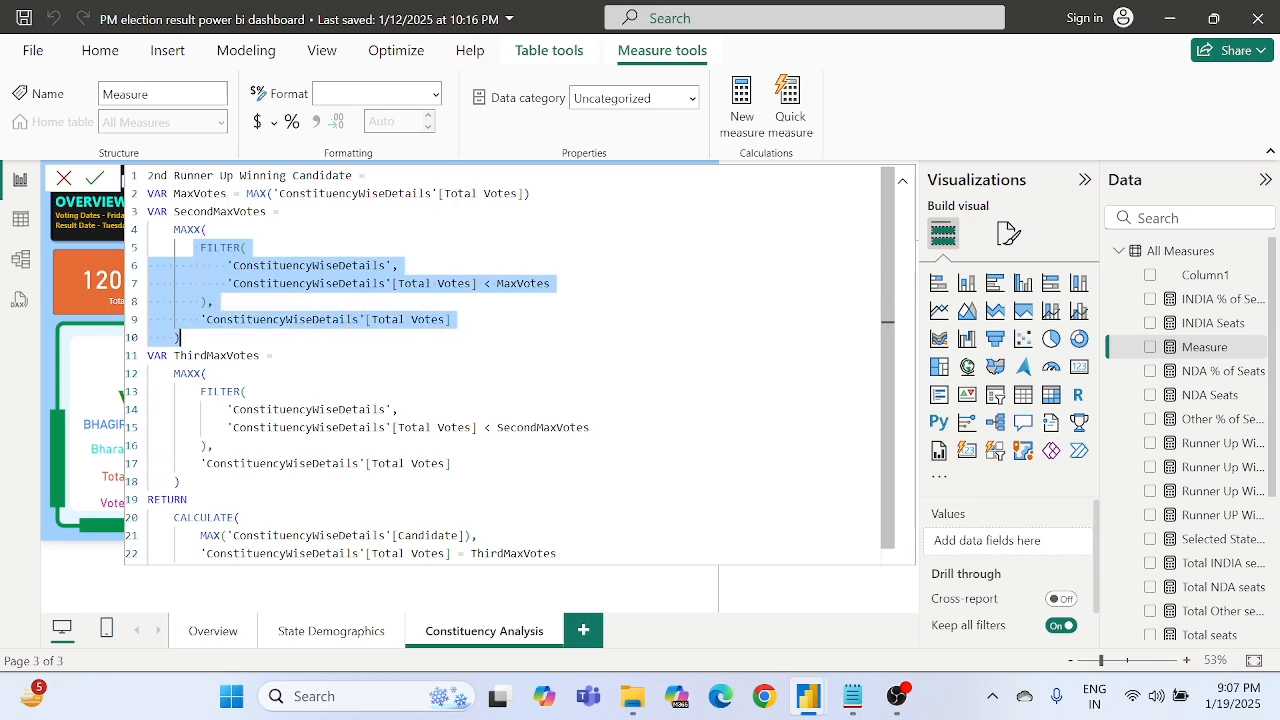
pyautogui.click(180, 337)
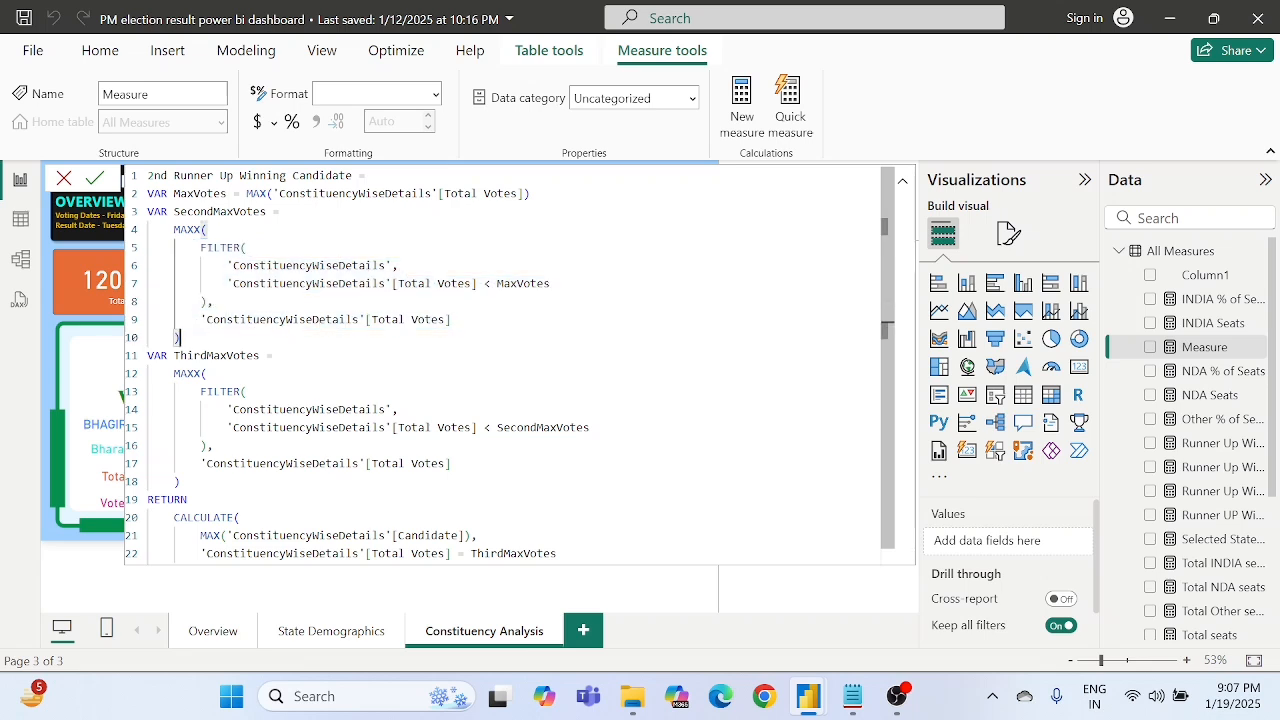
pyautogui.moveTo(200, 247); pyautogui.dragTo(305, 319)
pyautogui.click(305, 319)
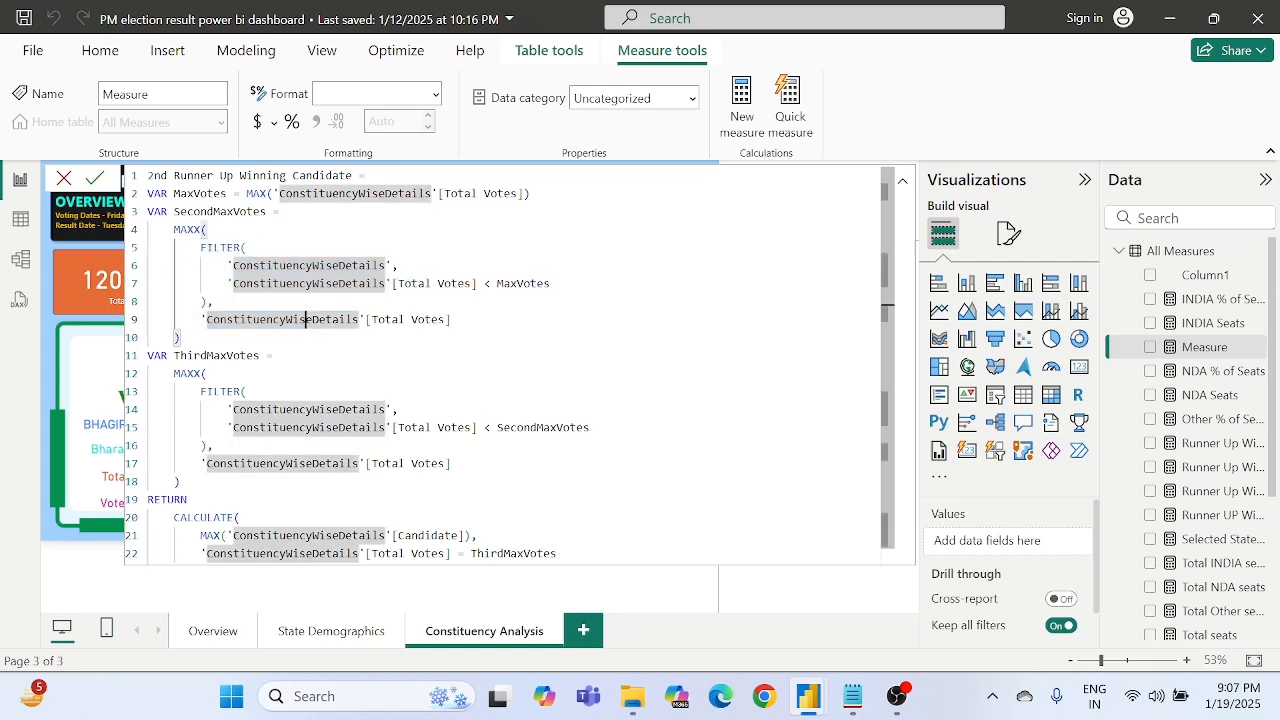
# - Check the formula's closing RETURN section and commit the "2nd Runner Up Winning Candidate" measure to the All Measures table
pyautogui.scroll(-1, 305, 319)
pyautogui.click(188, 484)
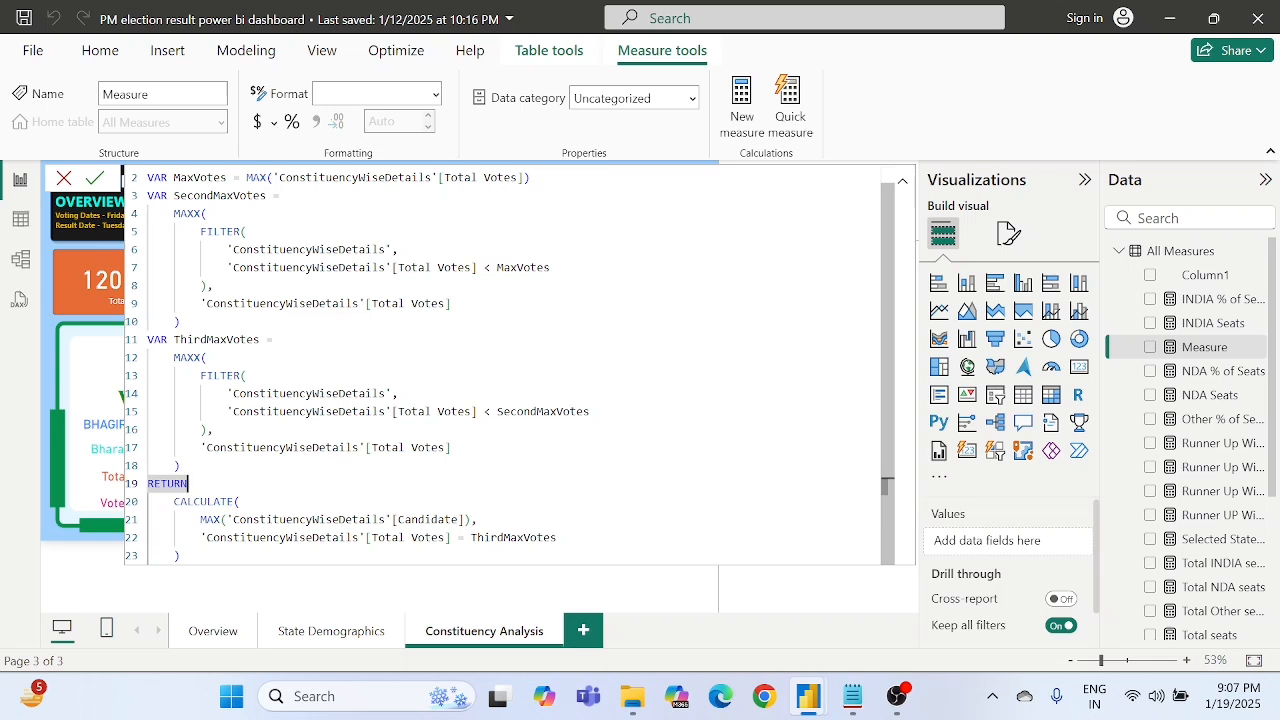
pyautogui.click(214, 430)
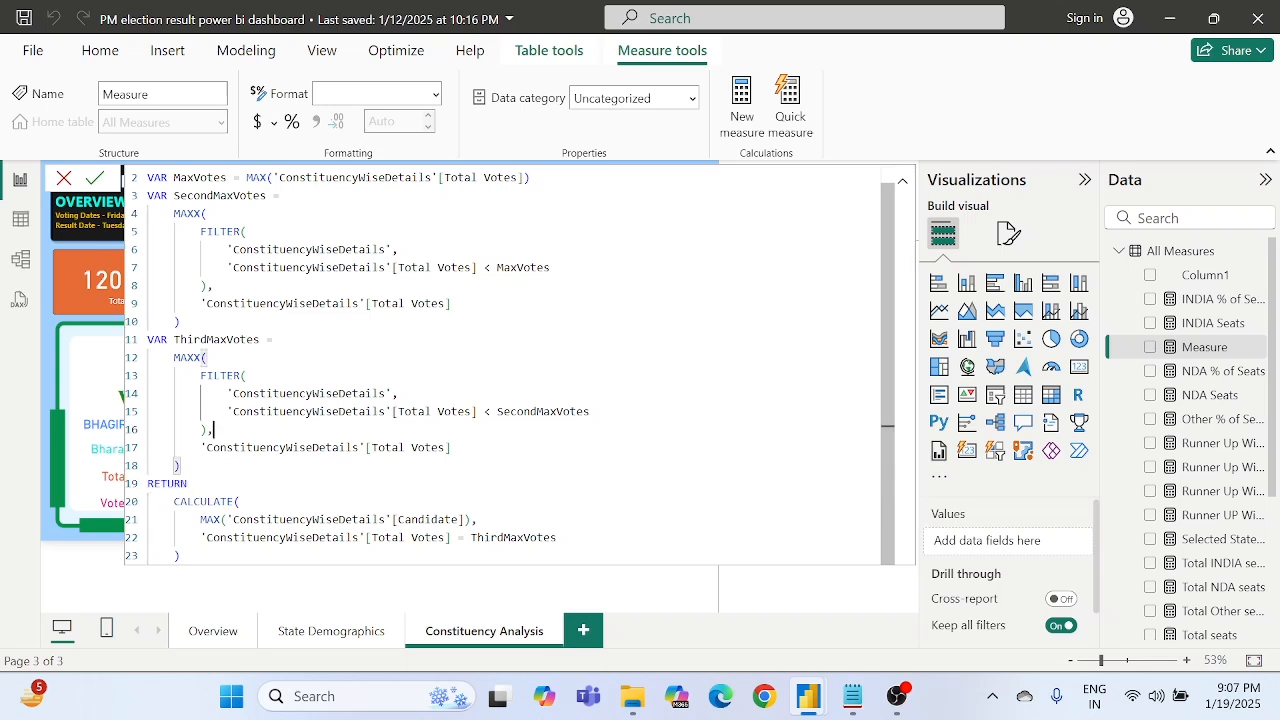
pyautogui.click(97, 178)
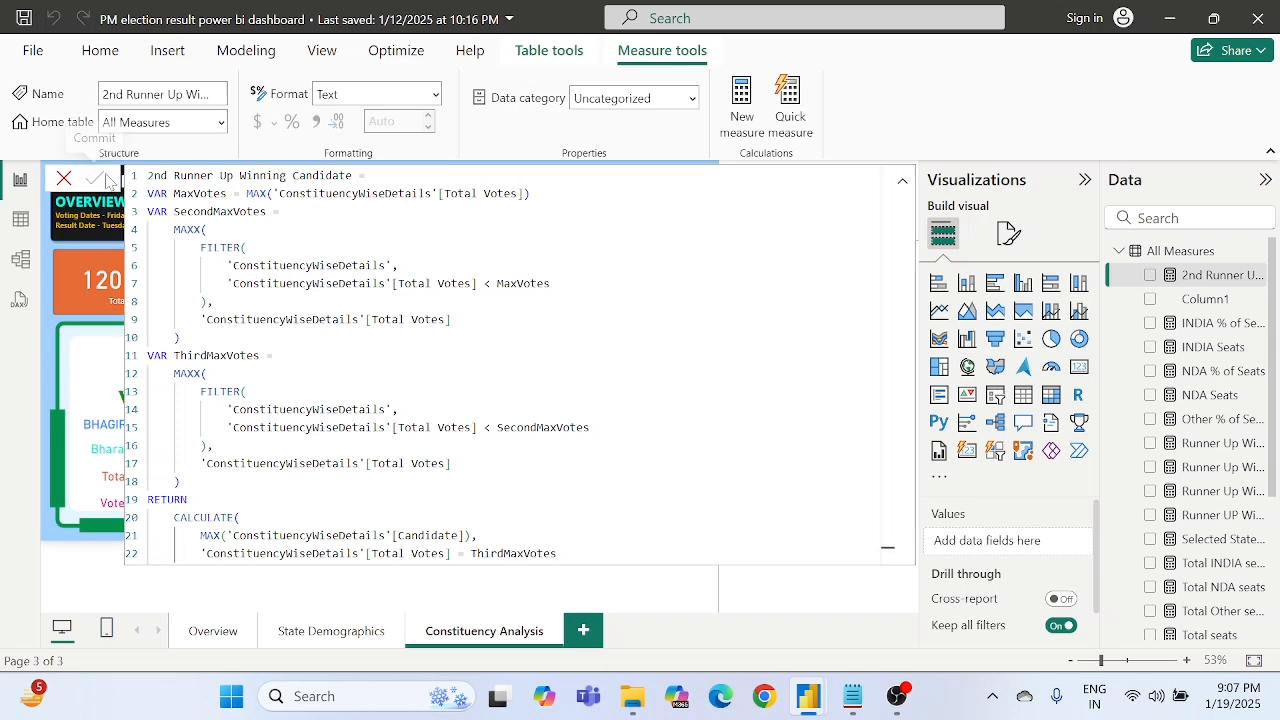
pyautogui.scroll(-1, 510, 366)
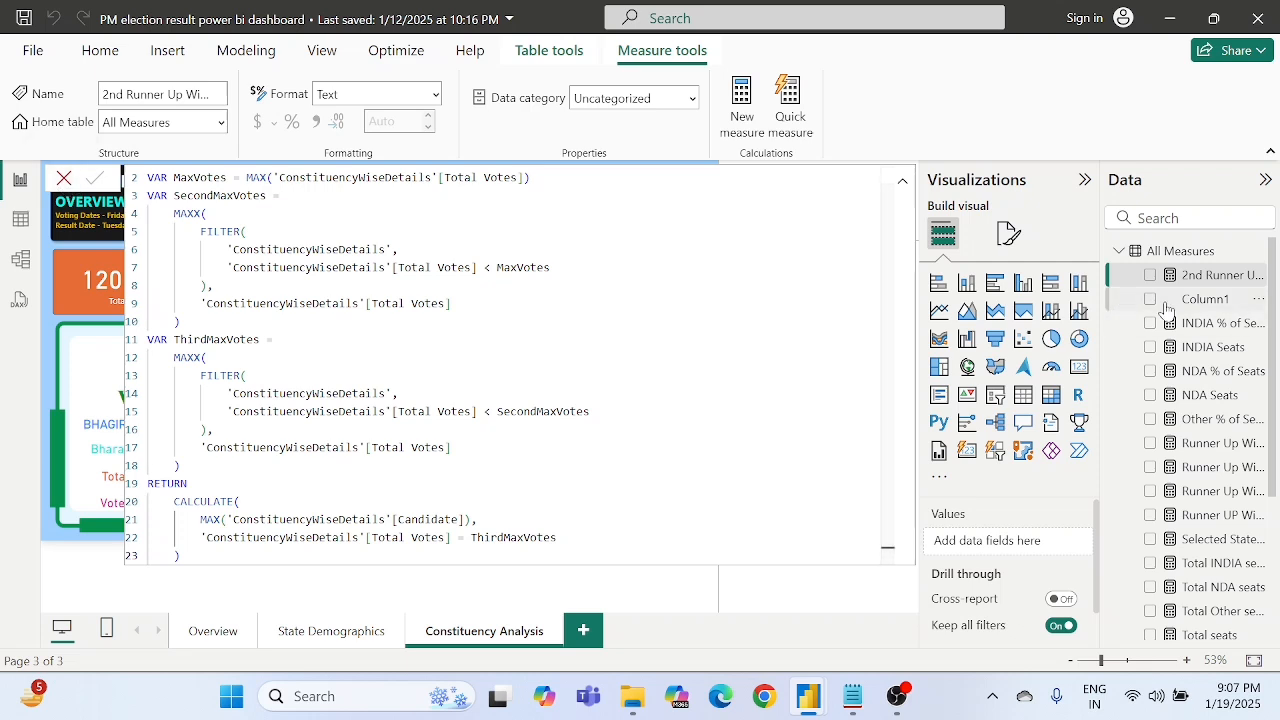
# - Replace the field in the 2nd Runner UP frame's candidate card with the "2nd Runner Up Winning Candidate" measure
pyautogui.click(1195, 323)
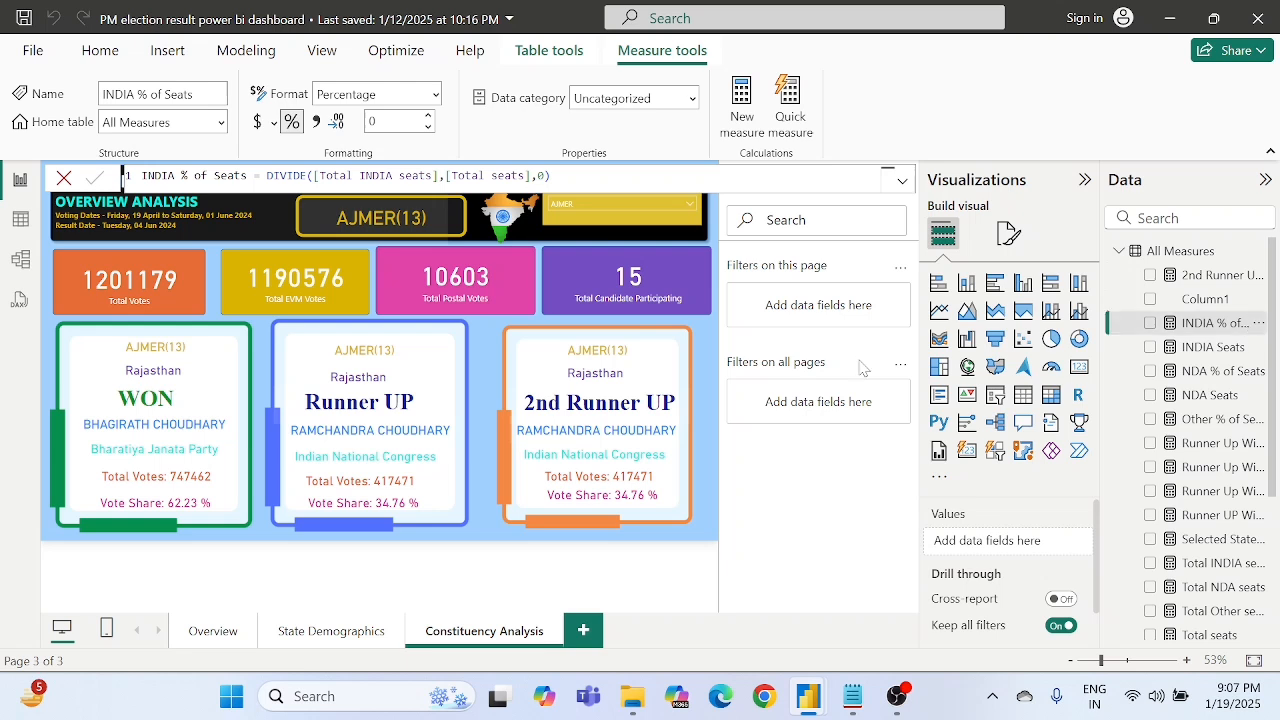
pyautogui.click(586, 438)
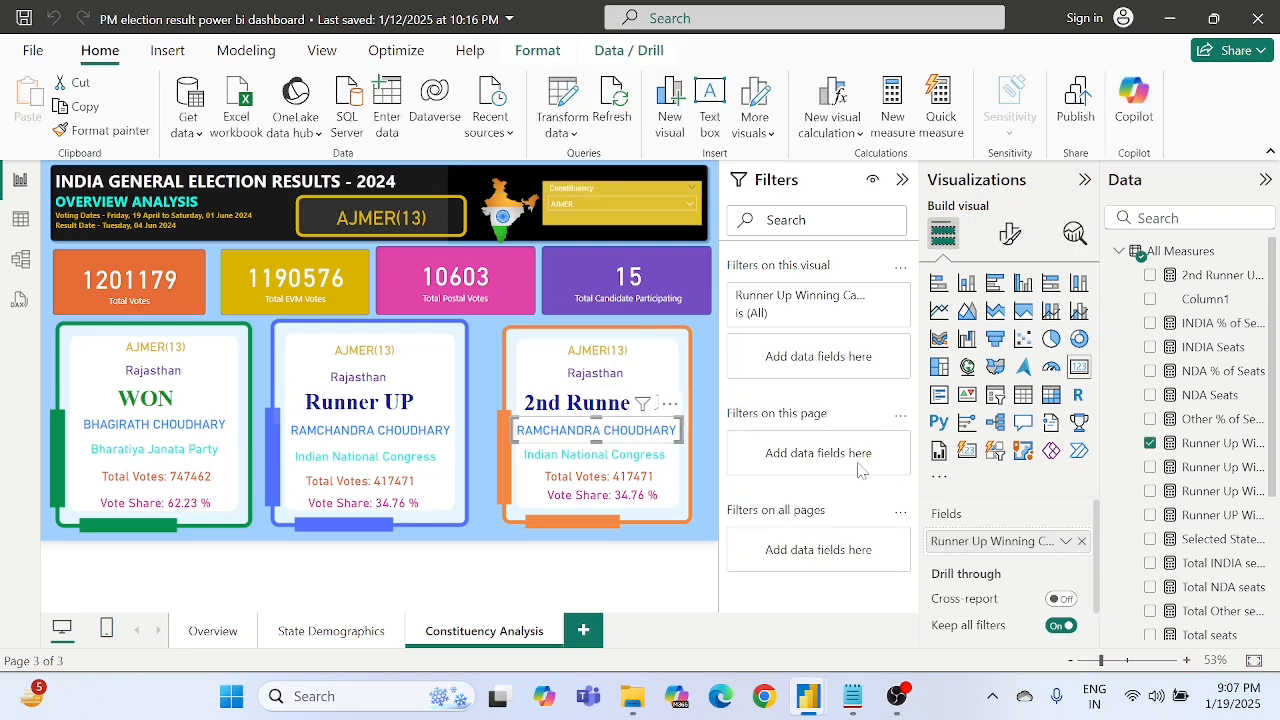
pyautogui.click(1081, 543)
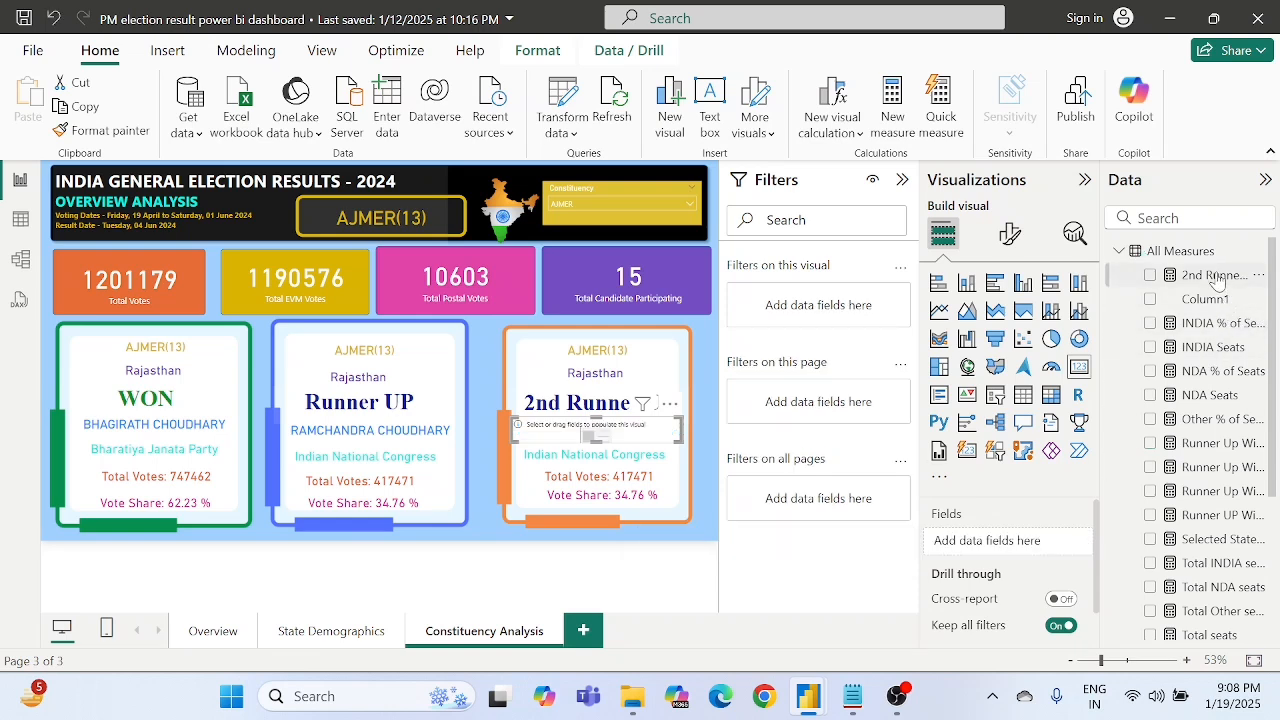
pyautogui.moveTo(1213, 280); pyautogui.dragTo(1018, 548)
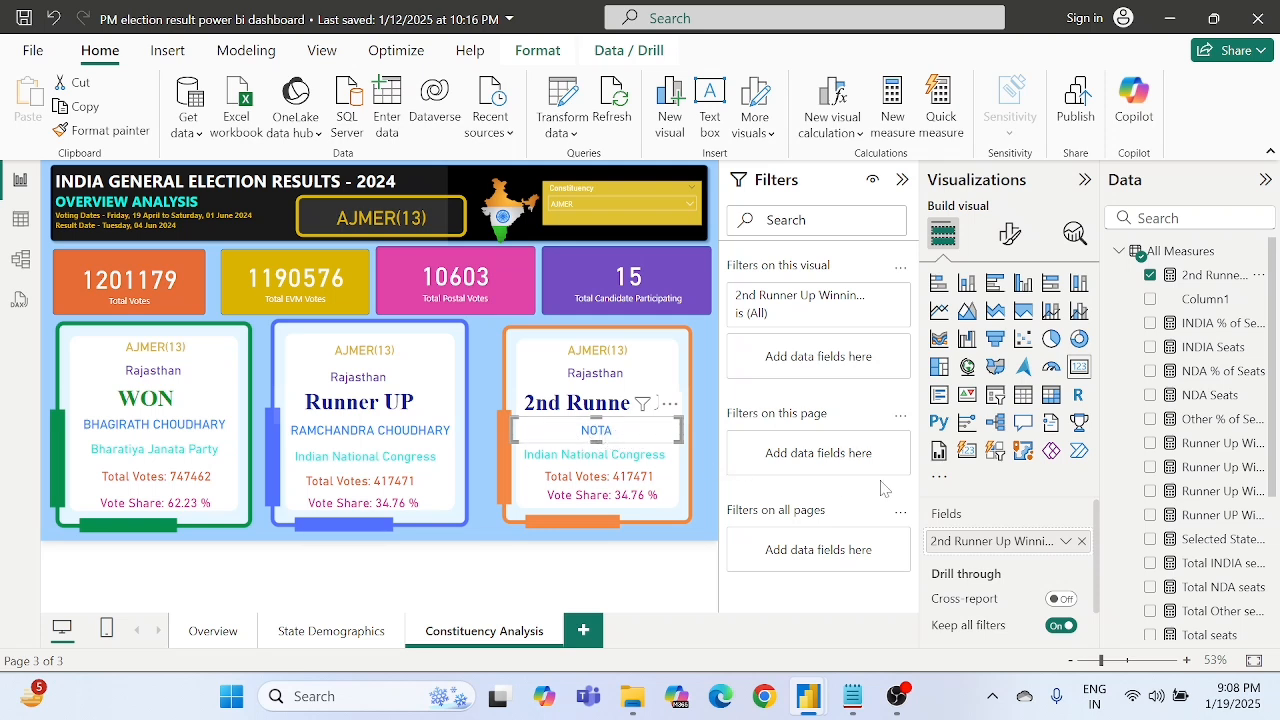
# - Add a measure to All Measures from the copied second runner-up formula and name it "2nd Runner Up Winning Party name"
pyautogui.rightClick(1193, 258)
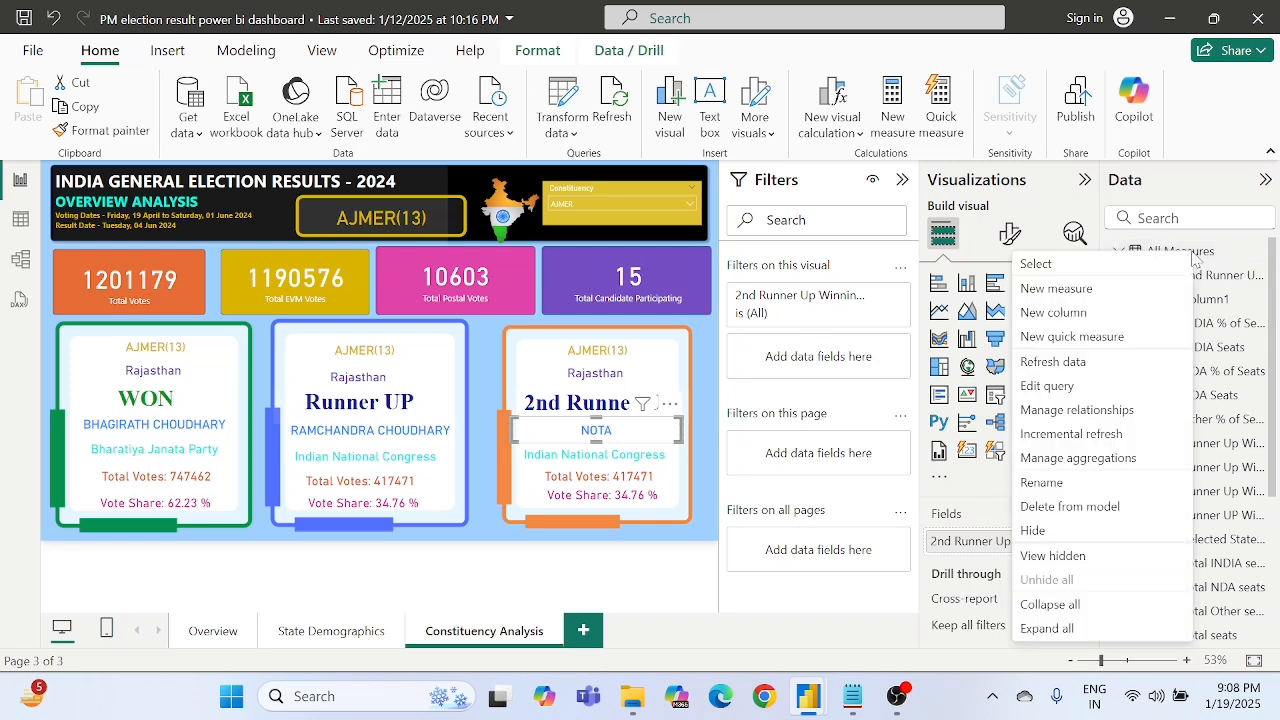
pyautogui.click(1085, 289)
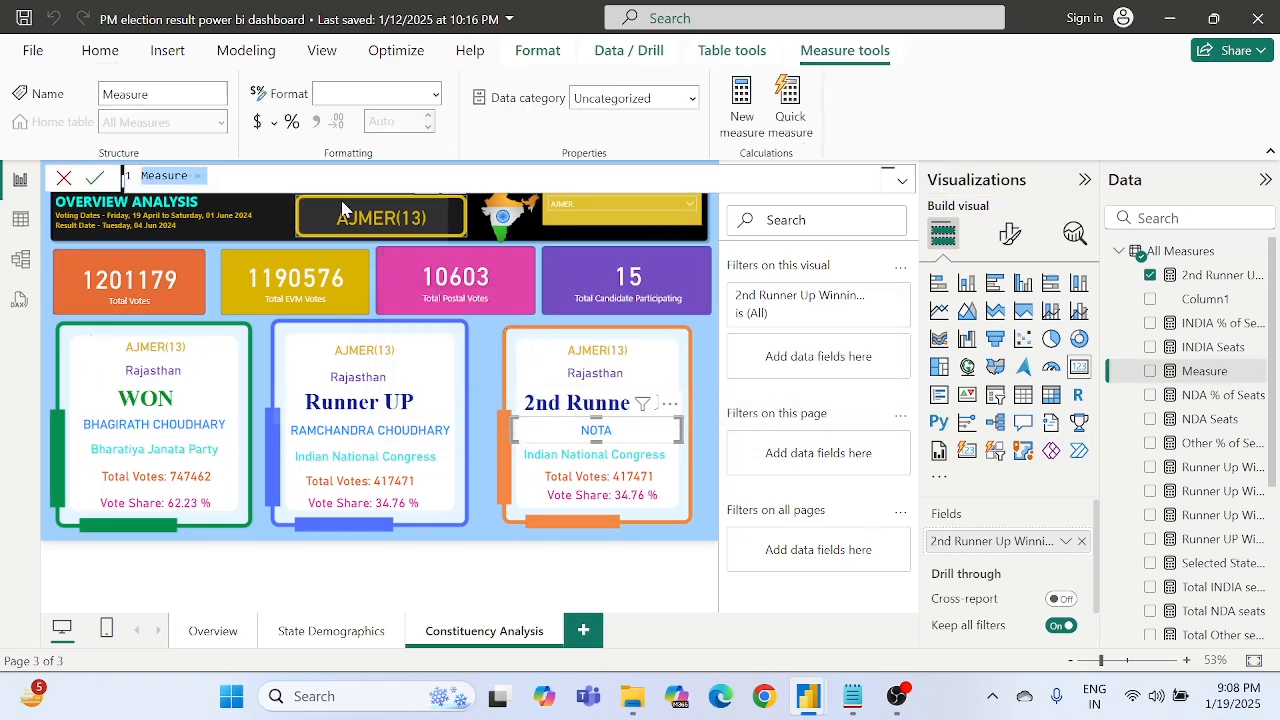
pyautogui.hotkey('ctrl', 'v')
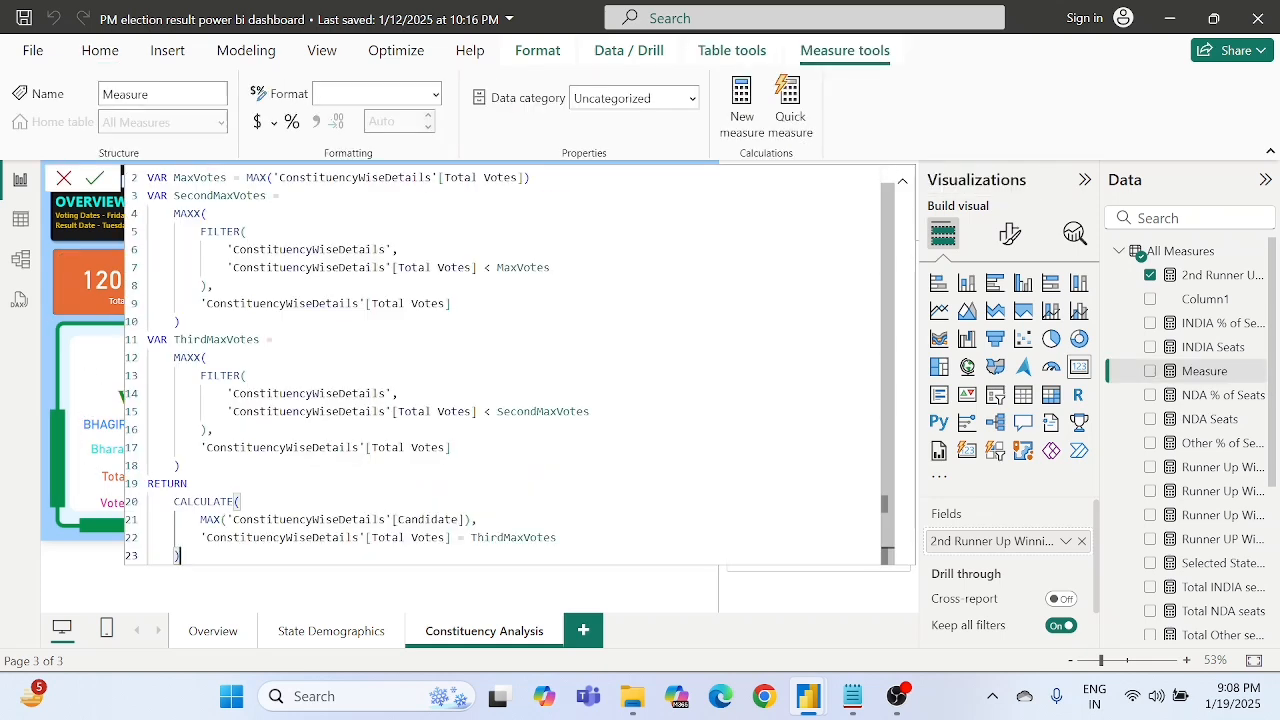
pyautogui.scroll(1, 504, 365)
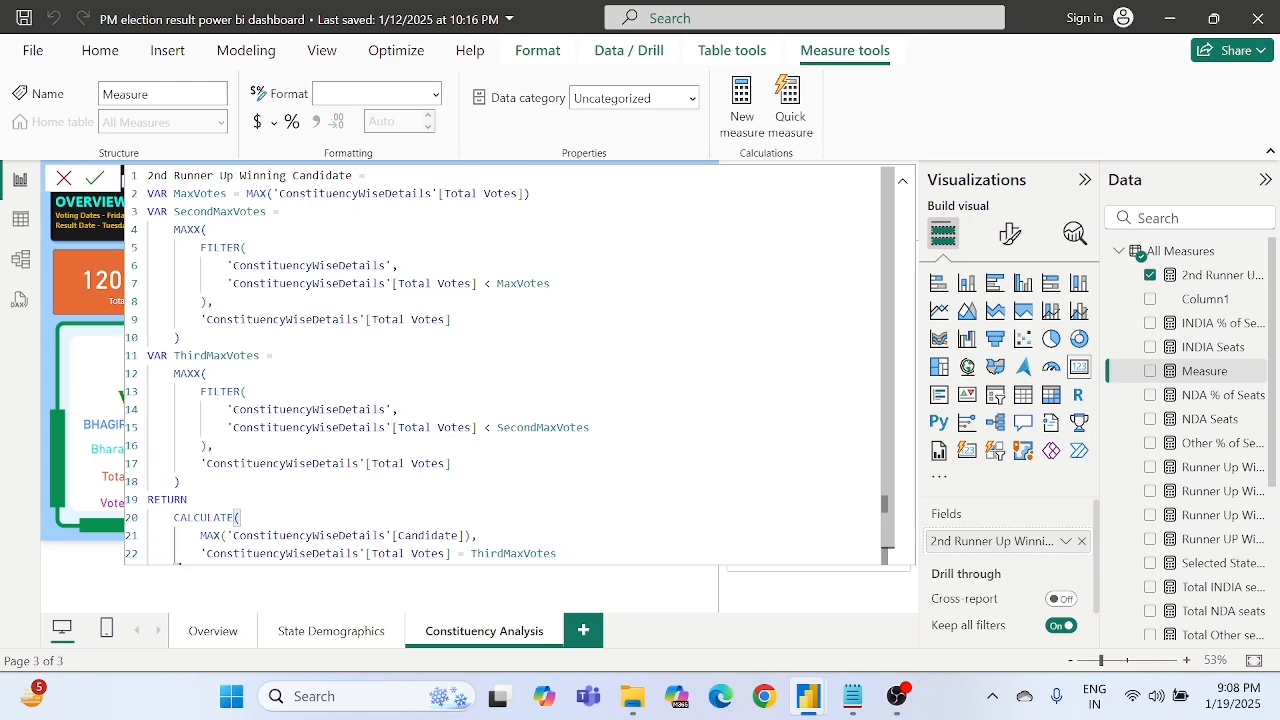
pyautogui.doubleClick(324, 176)
pyautogui.write('Party na')
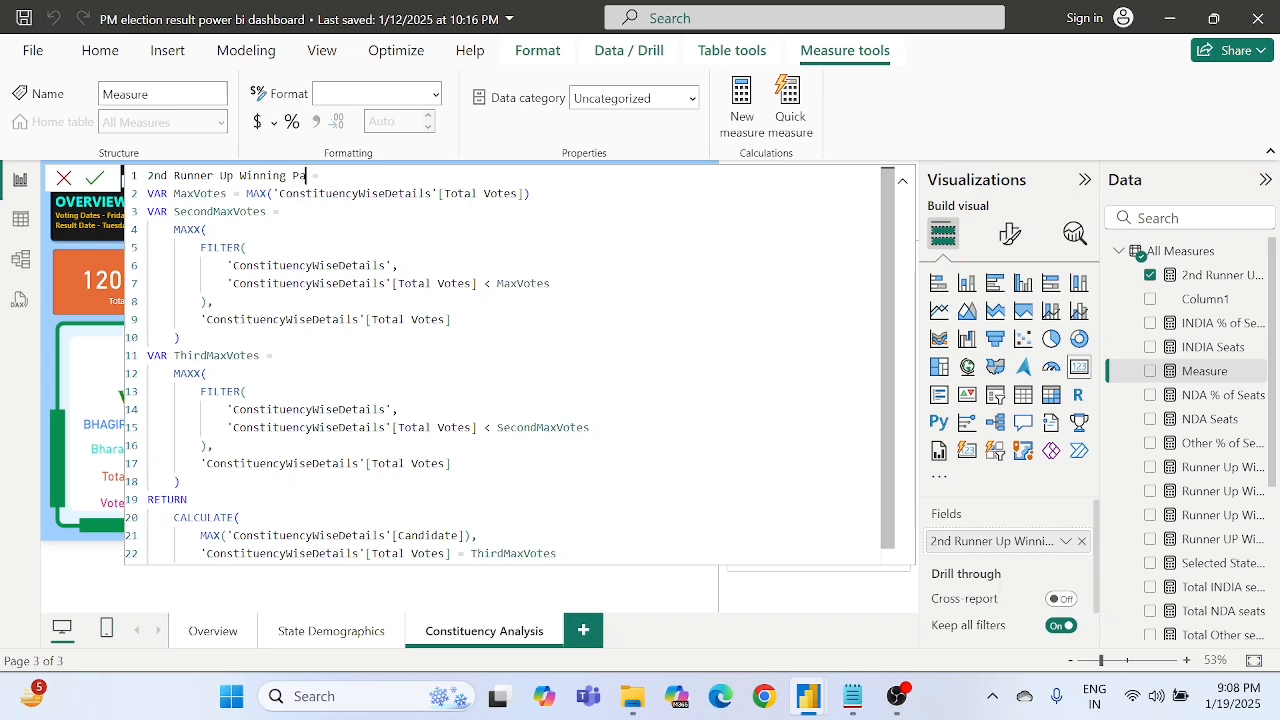
pyautogui.write('me')
# - Make the formula's RETURN expression look up ConstituencyWiseDetails[Party] instead of Candidate, and commit the measure
pyautogui.moveTo(266, 211); pyautogui.dragTo(173, 193)
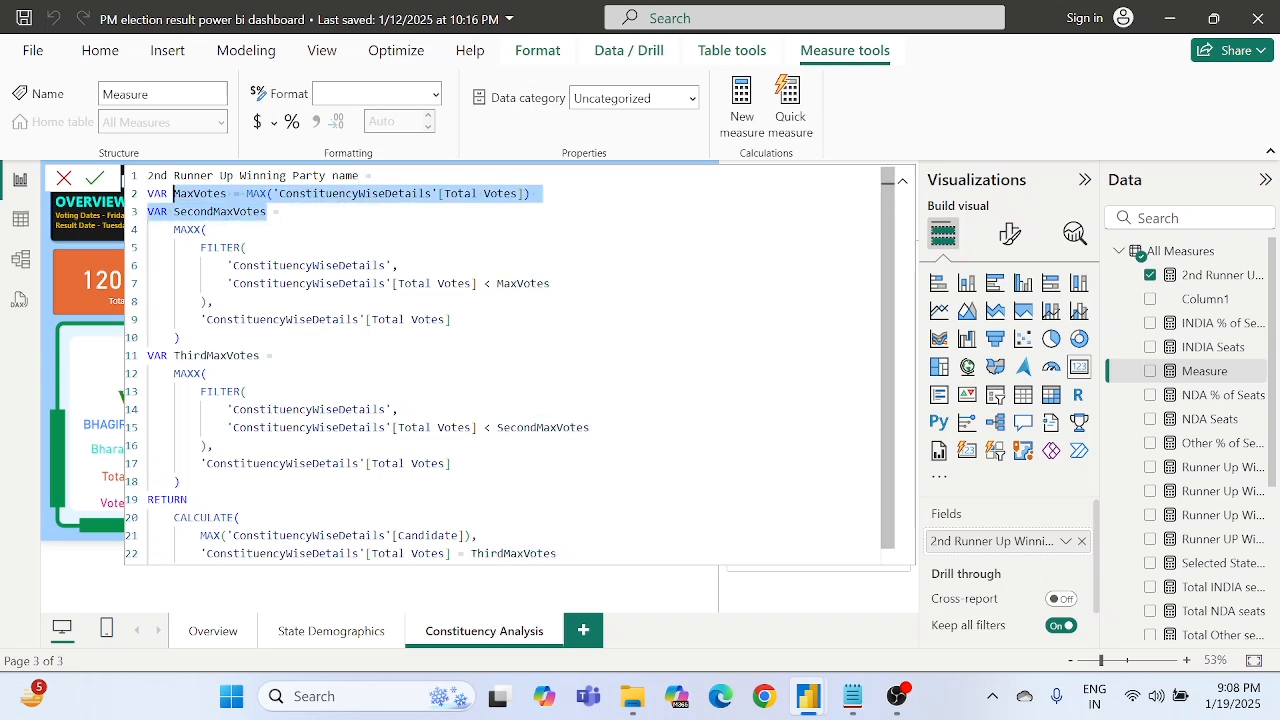
pyautogui.click(207, 193)
pyautogui.scroll(-1, 207, 193)
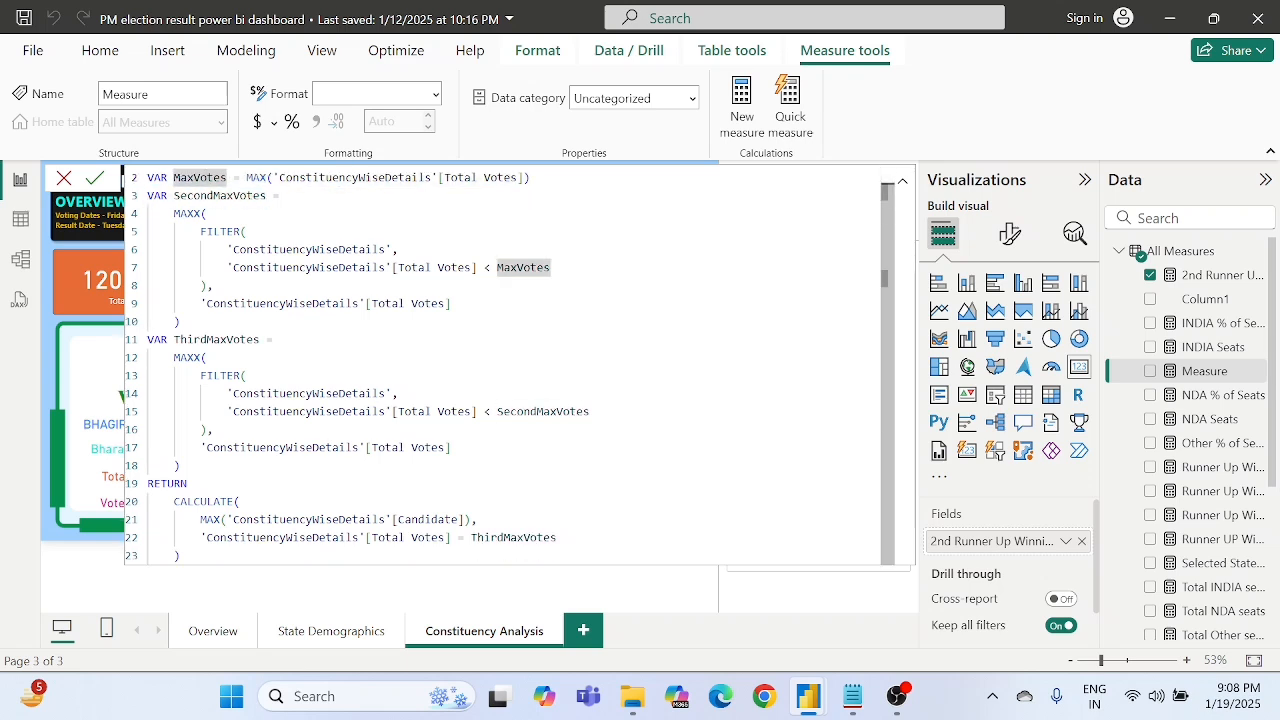
pyautogui.click(220, 340)
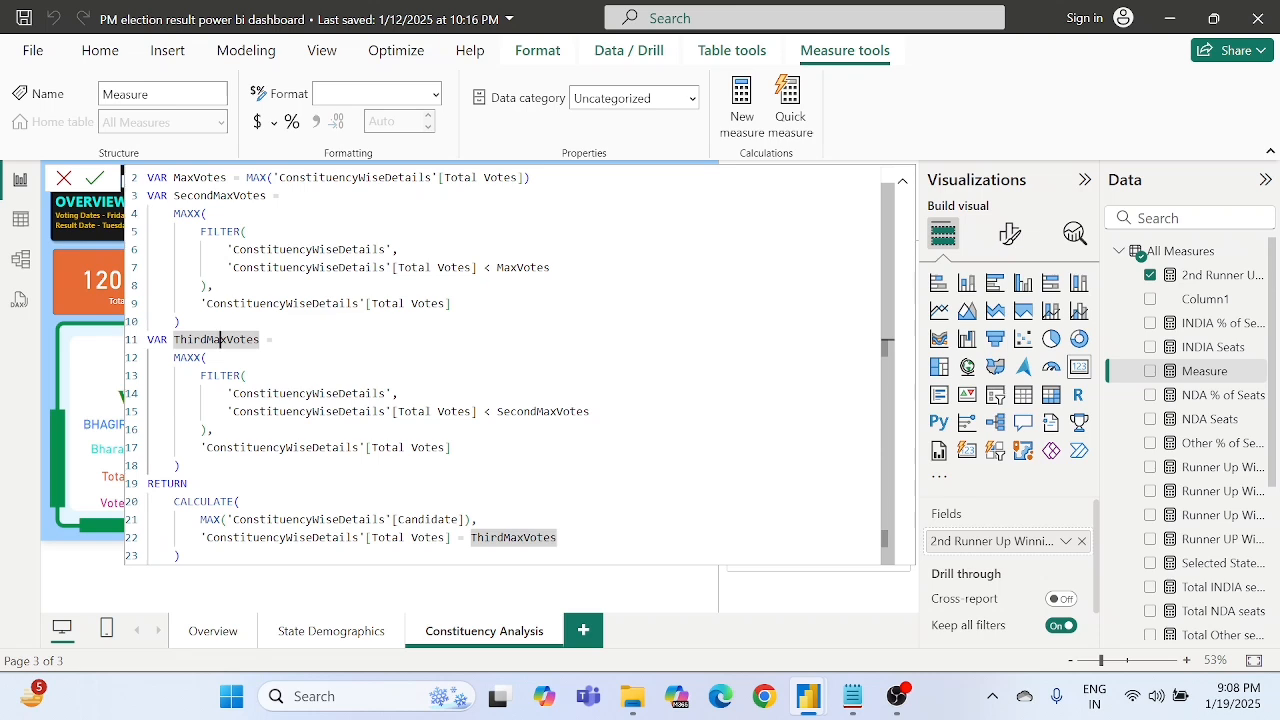
pyautogui.doubleClick(428, 520)
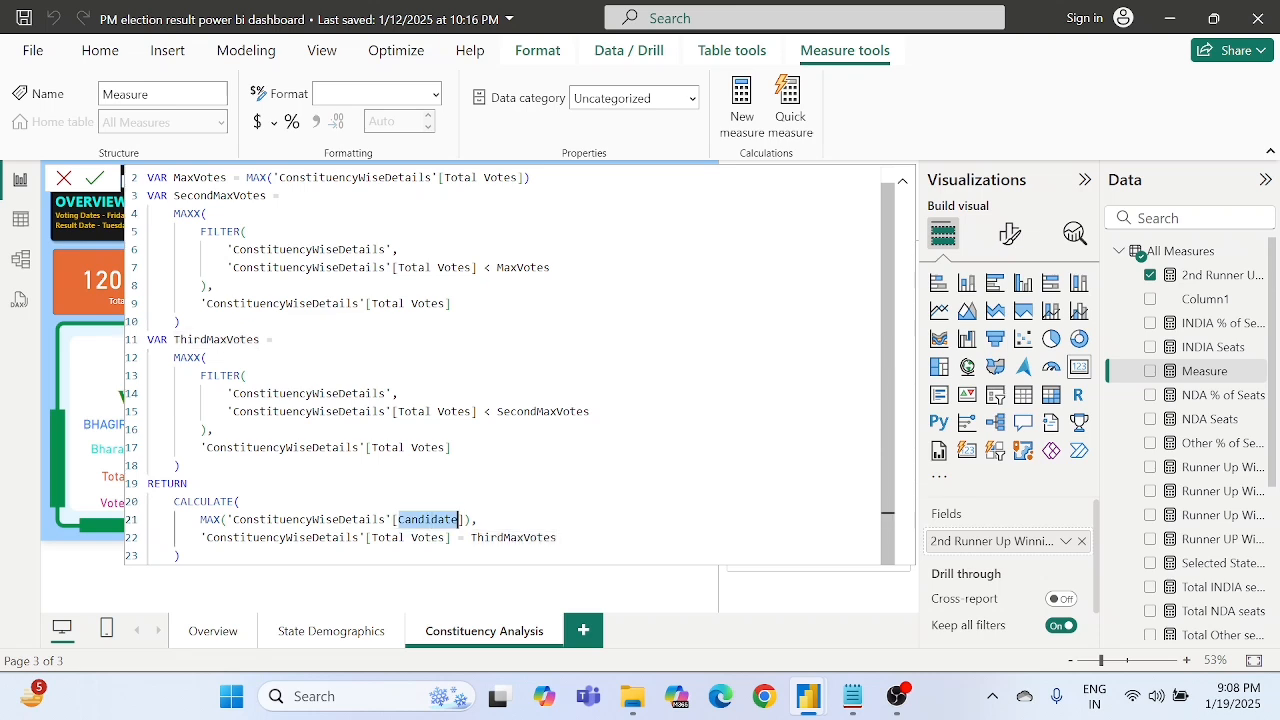
pyautogui.write('par')
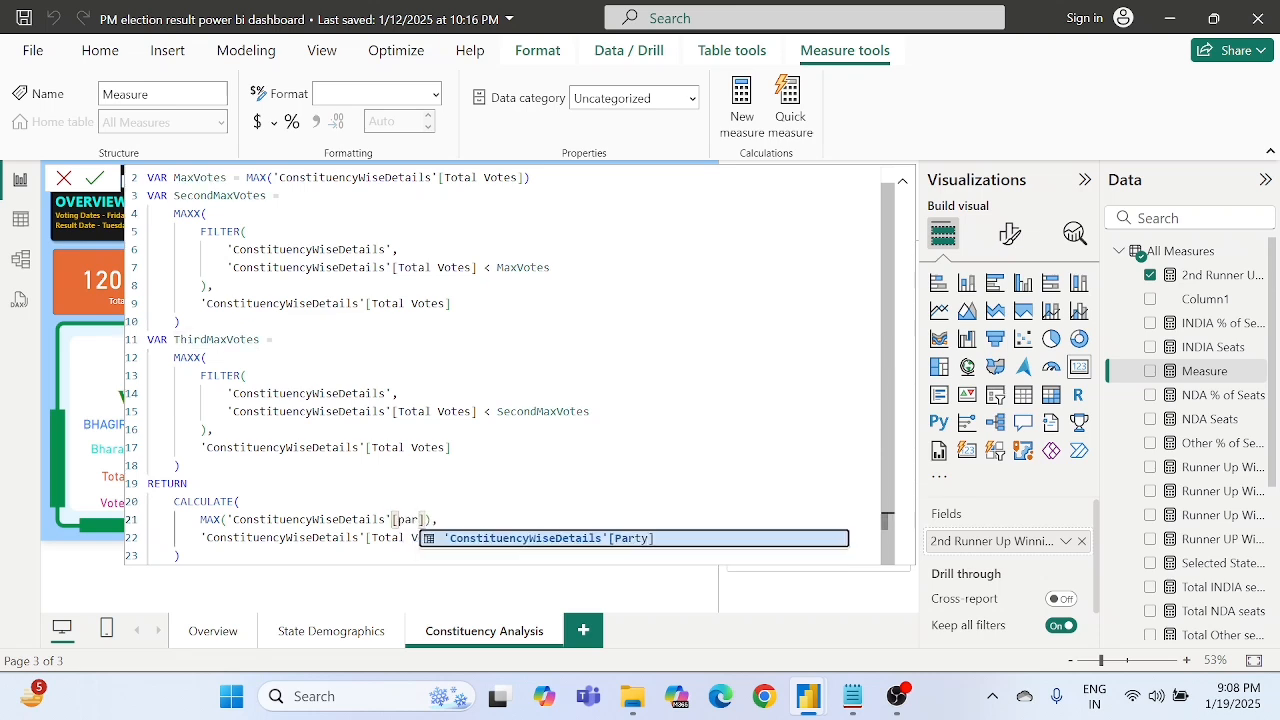
pyautogui.press('Tab')
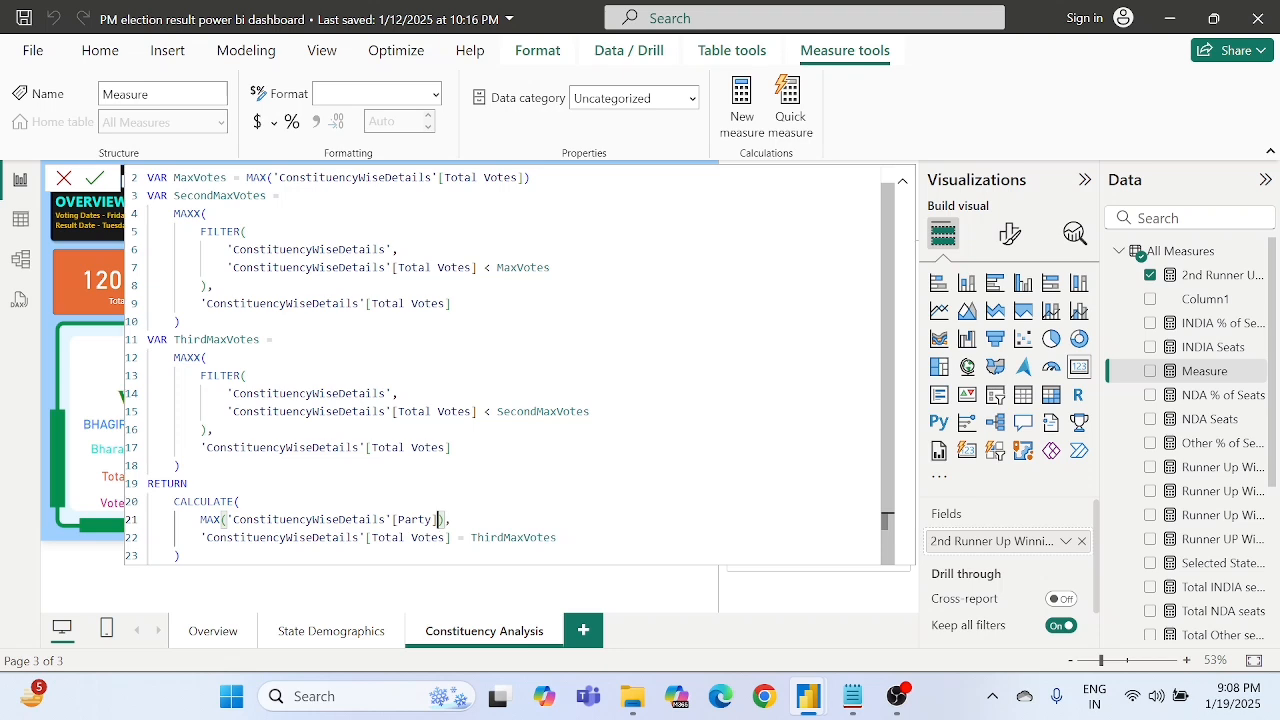
pyautogui.scroll(1, 504, 365)
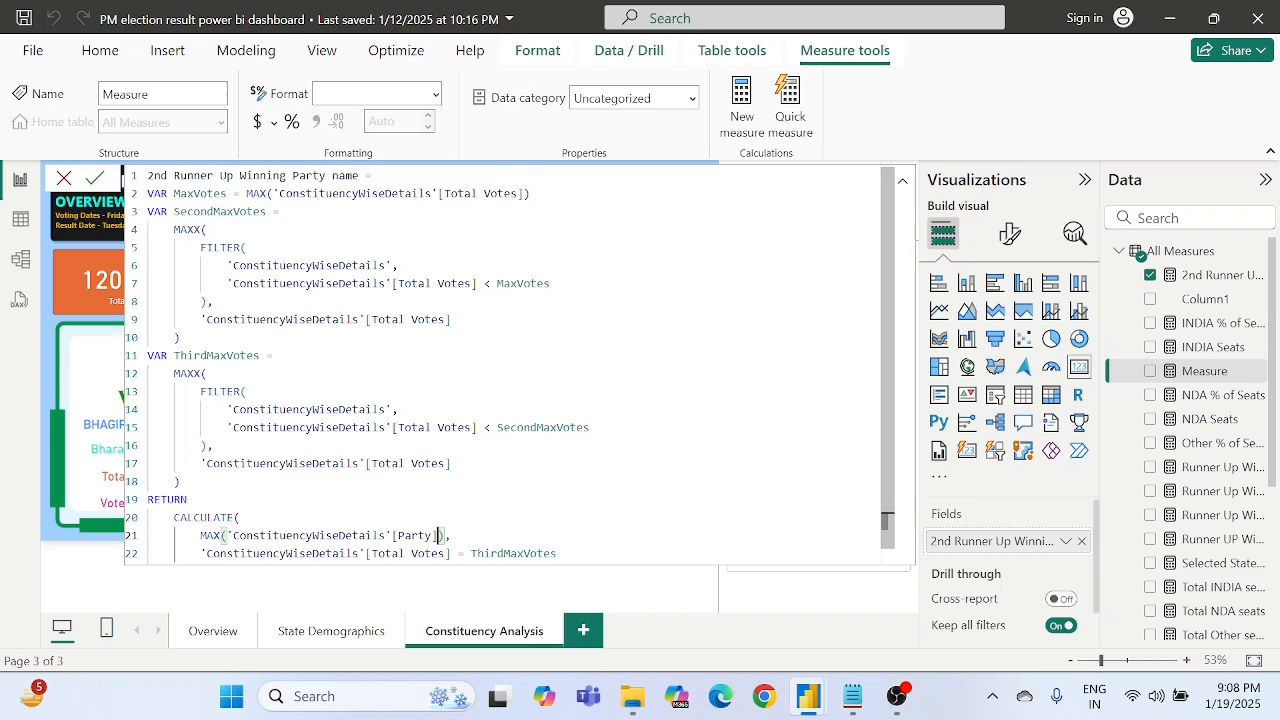
pyautogui.scroll(-1, 504, 365)
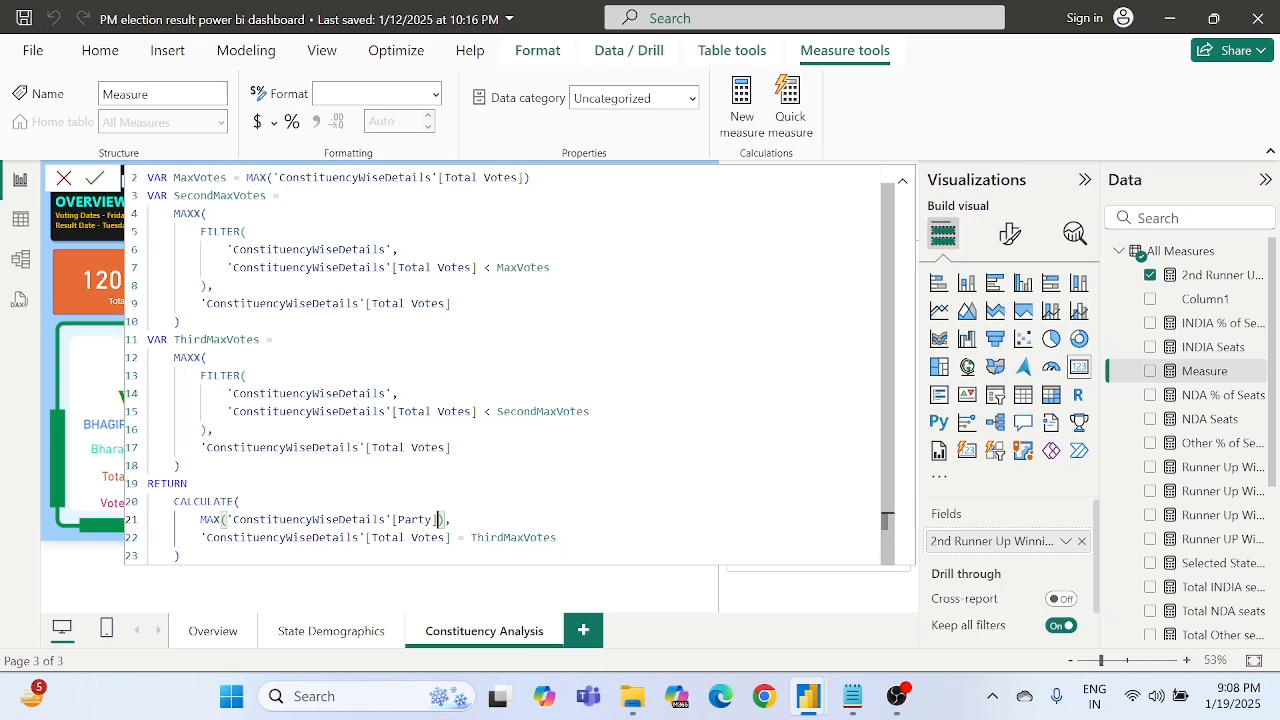
pyautogui.click(104, 182)
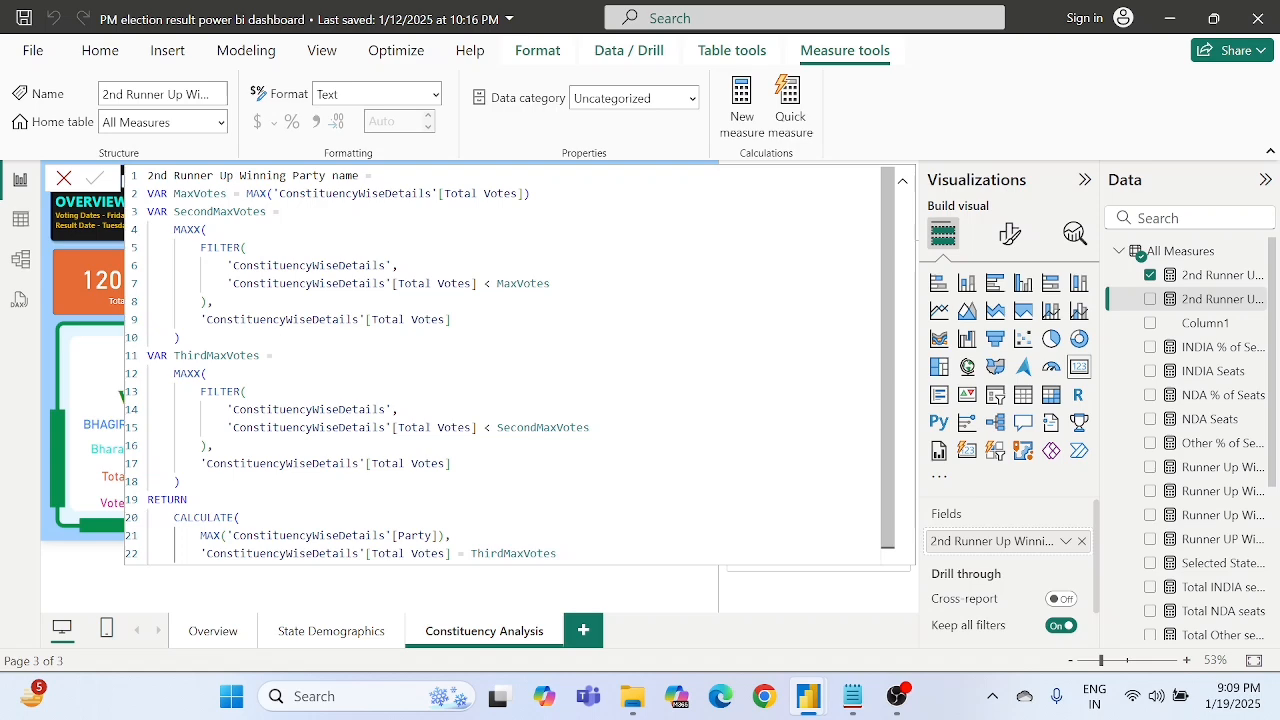
# - Replace the field in the 2nd Runner UP frame's party card with the "2nd Runner Up Winning Party name" measure
pyautogui.click(1210, 350)
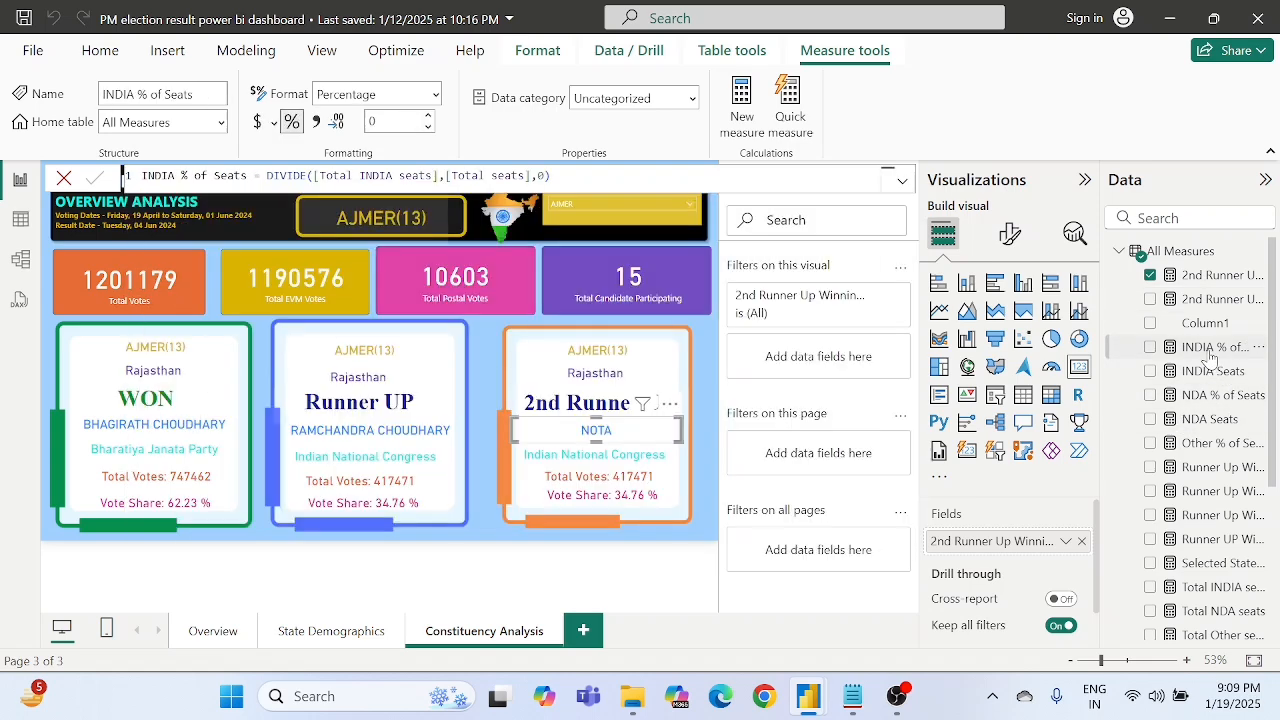
pyautogui.click(597, 462)
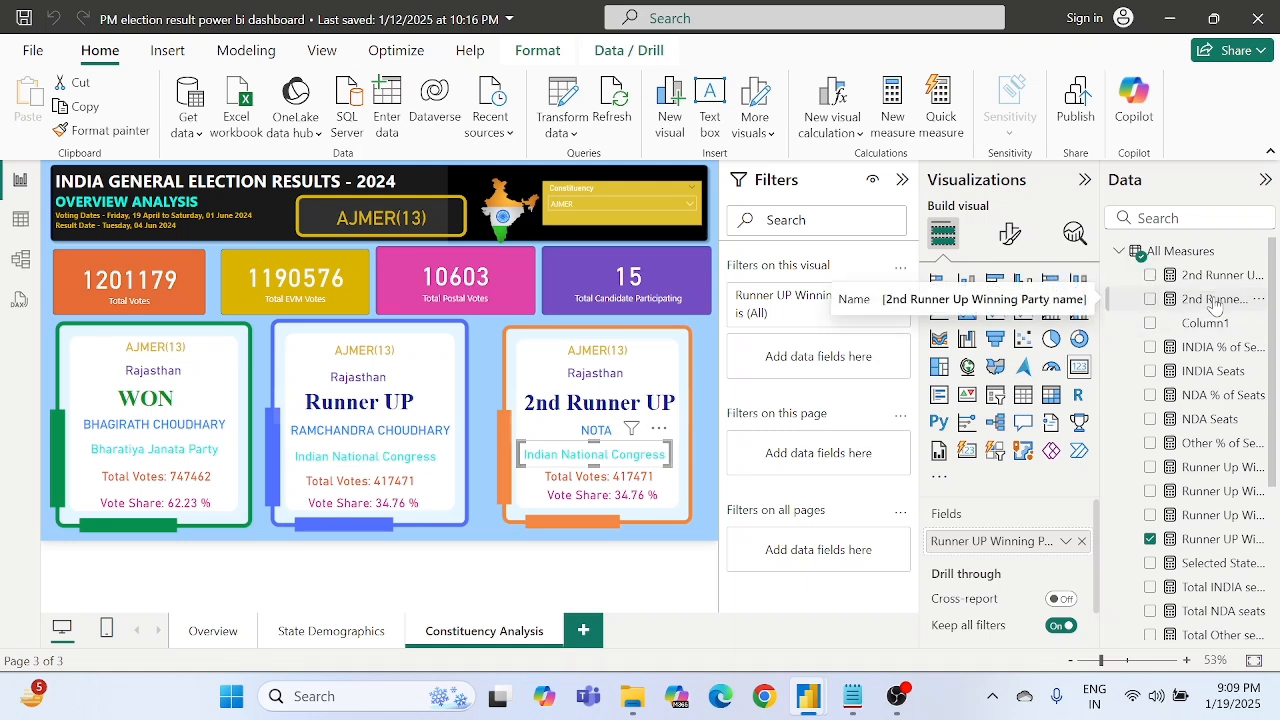
pyautogui.moveTo(1213, 303); pyautogui.dragTo(1013, 543)
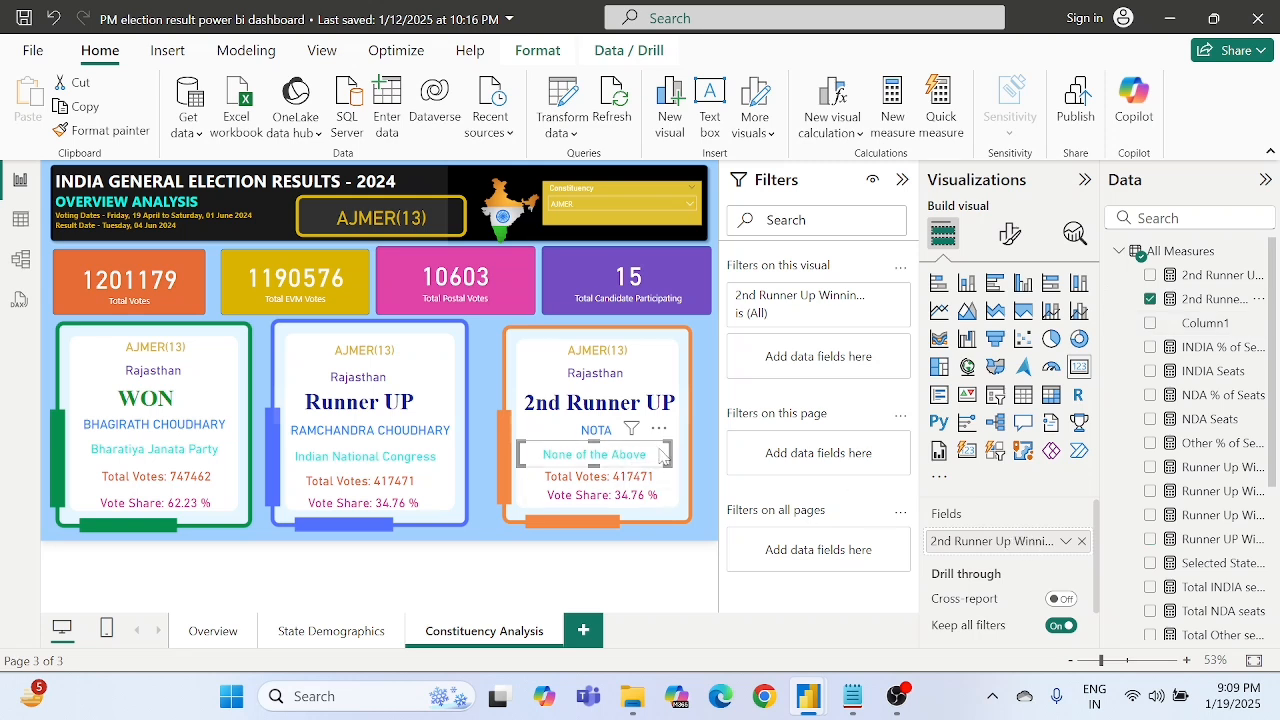
pyautogui.click(698, 480)
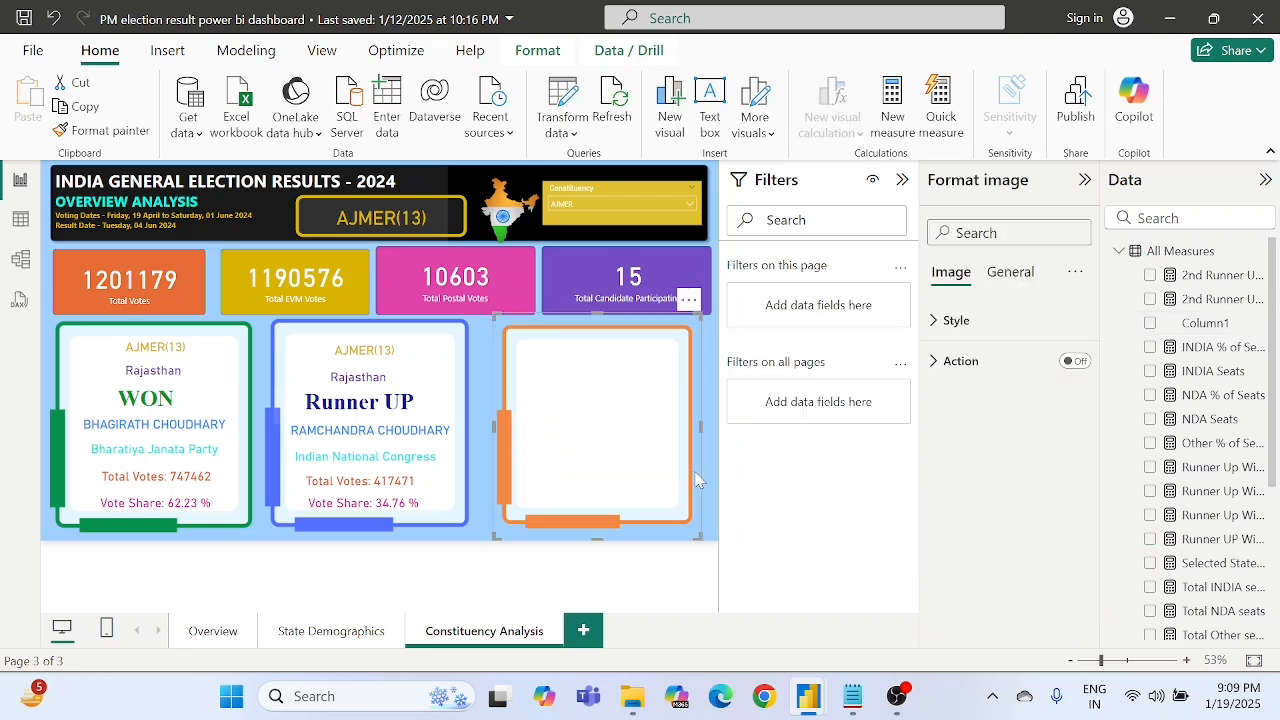
pyautogui.click(708, 478)
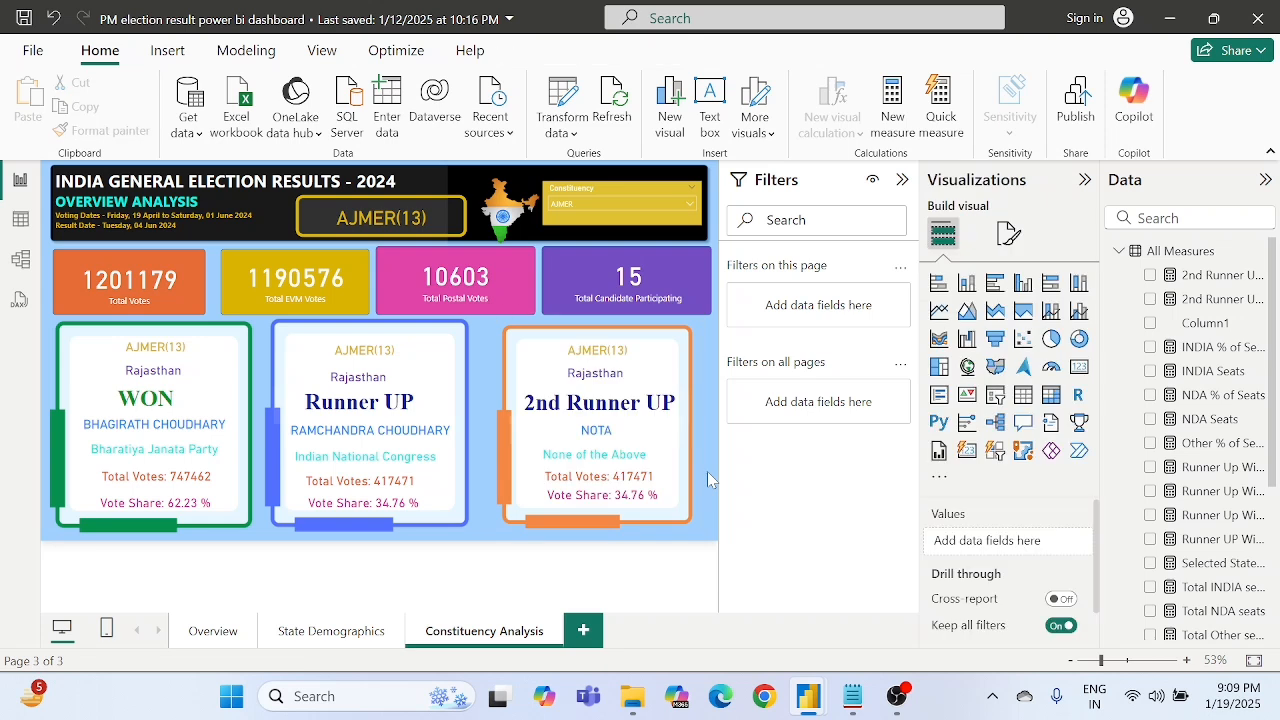
# - Filter the page to the Amethi constituency to check the second runner-up cards
pyautogui.click(586, 209)
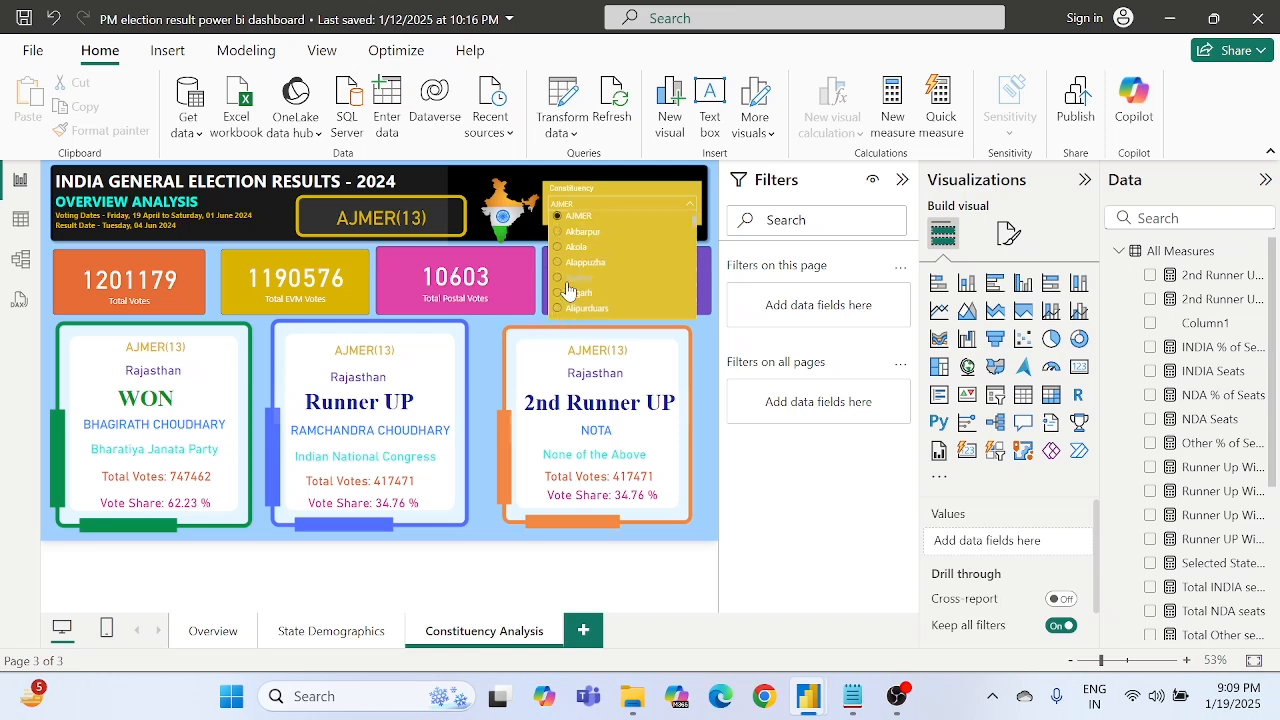
pyautogui.scroll(-3, 580, 295)
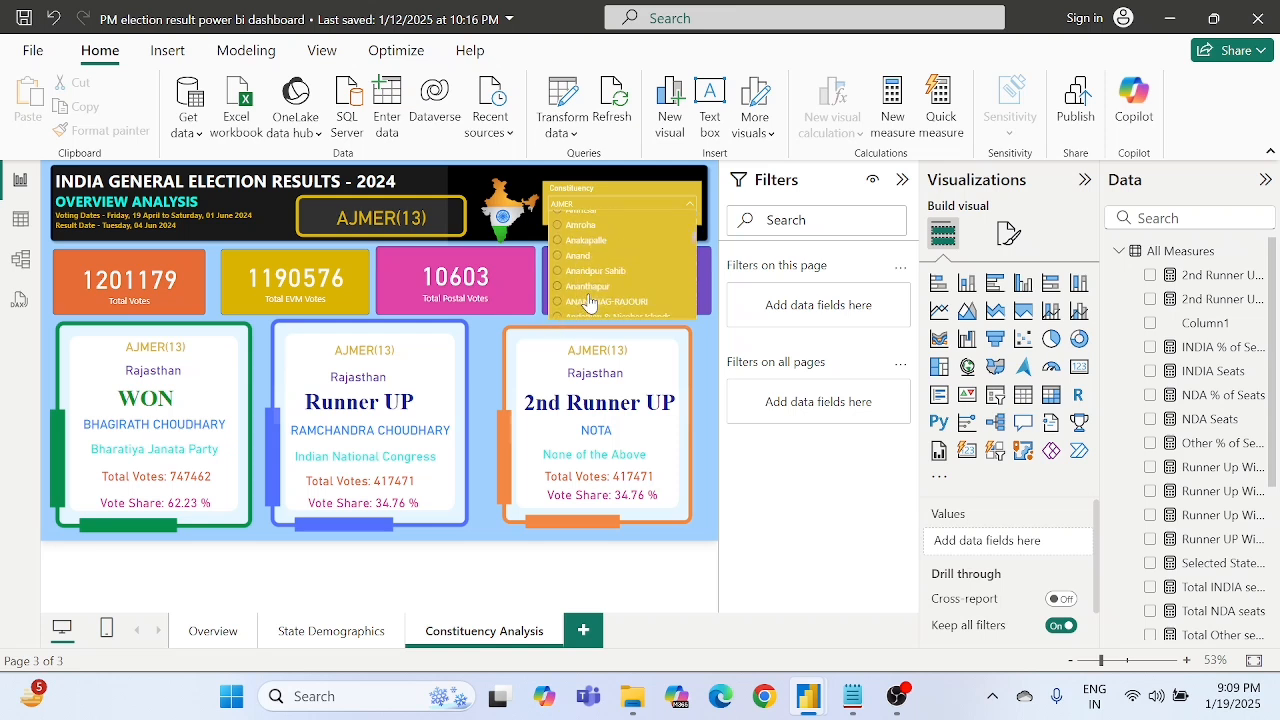
pyautogui.scroll(2, 572, 255)
pyautogui.click(558, 242)
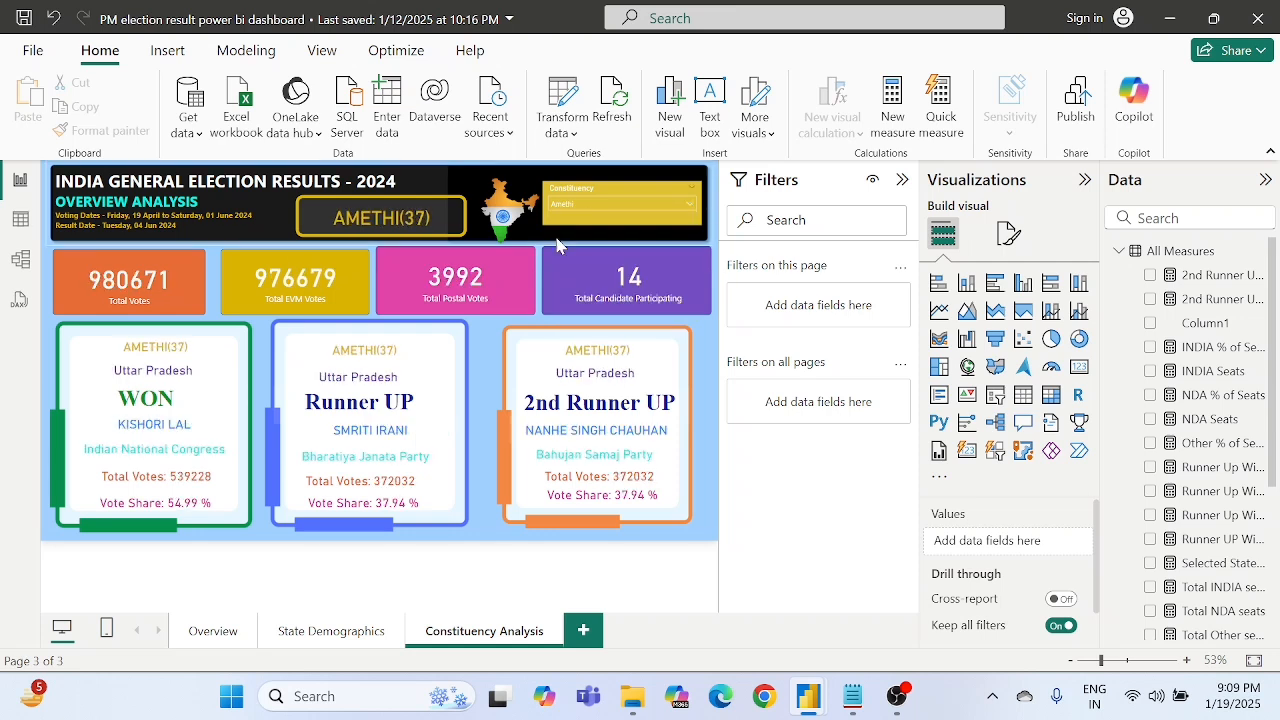
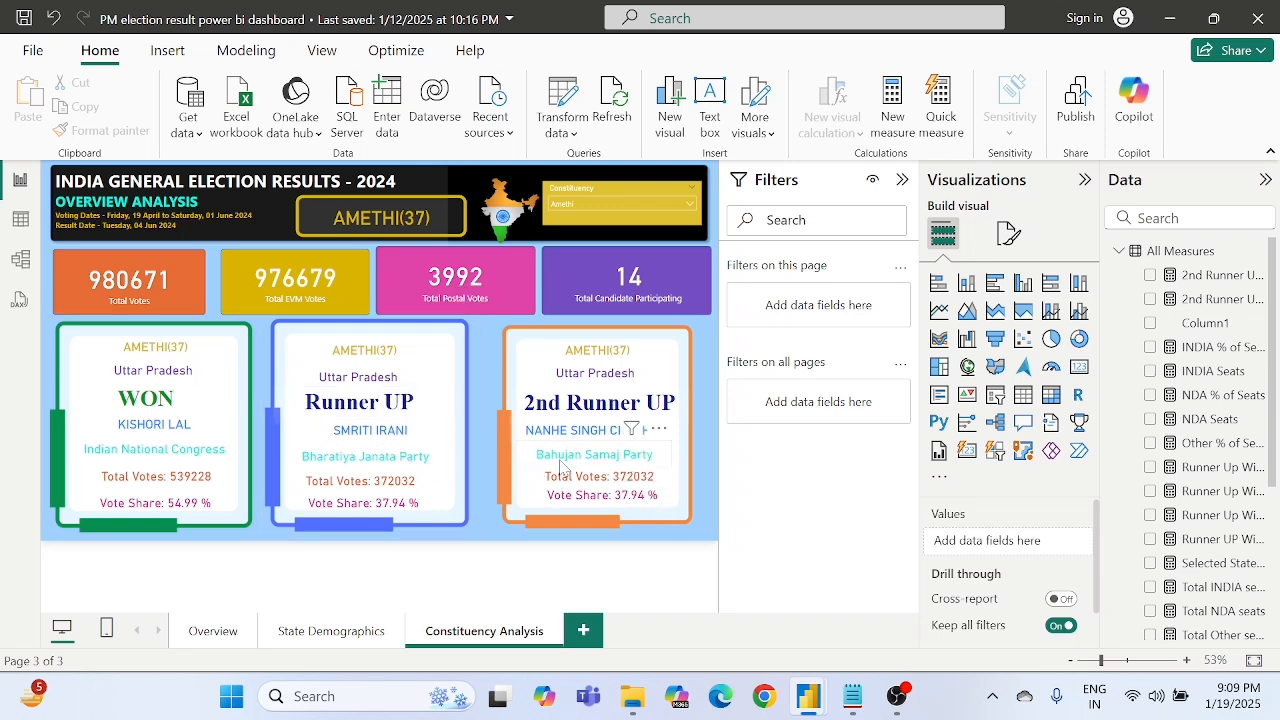
# - Examine the variables and RETURN expression of the Runner Up Winning Candidate Total Votes measure behind the Runner UP frame's total votes card
pyautogui.click(603, 484)
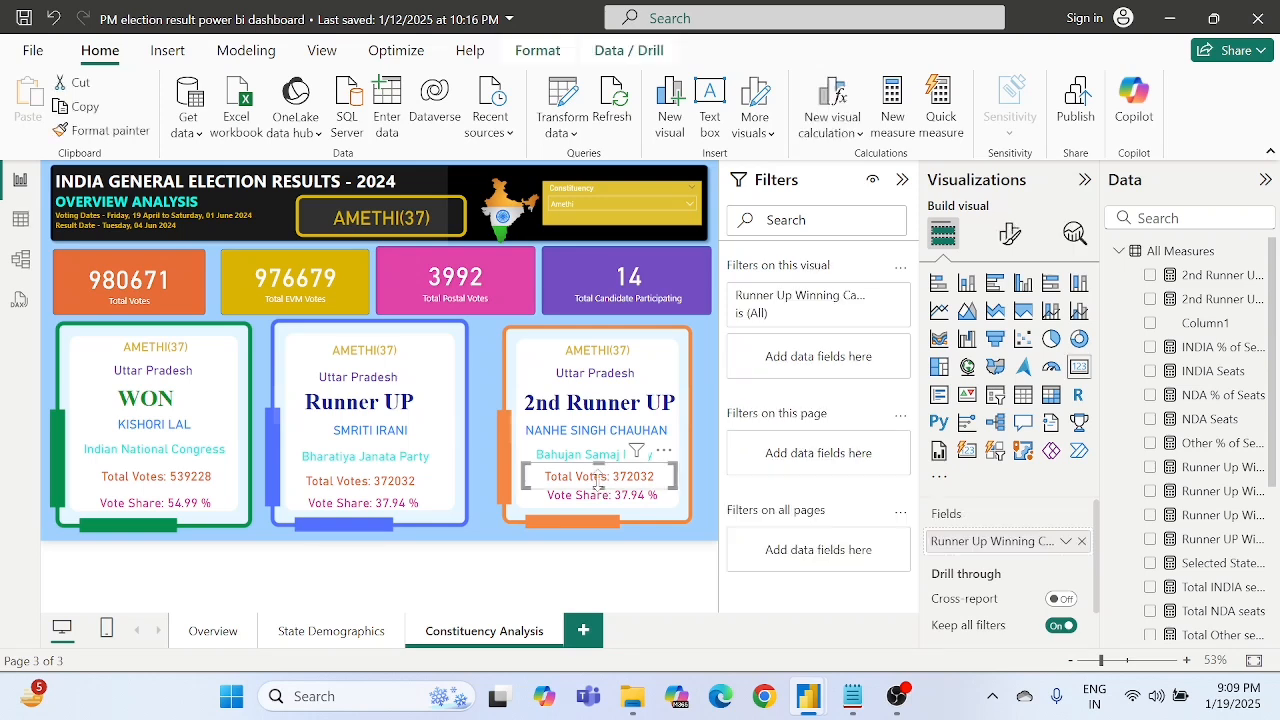
pyautogui.click(716, 525)
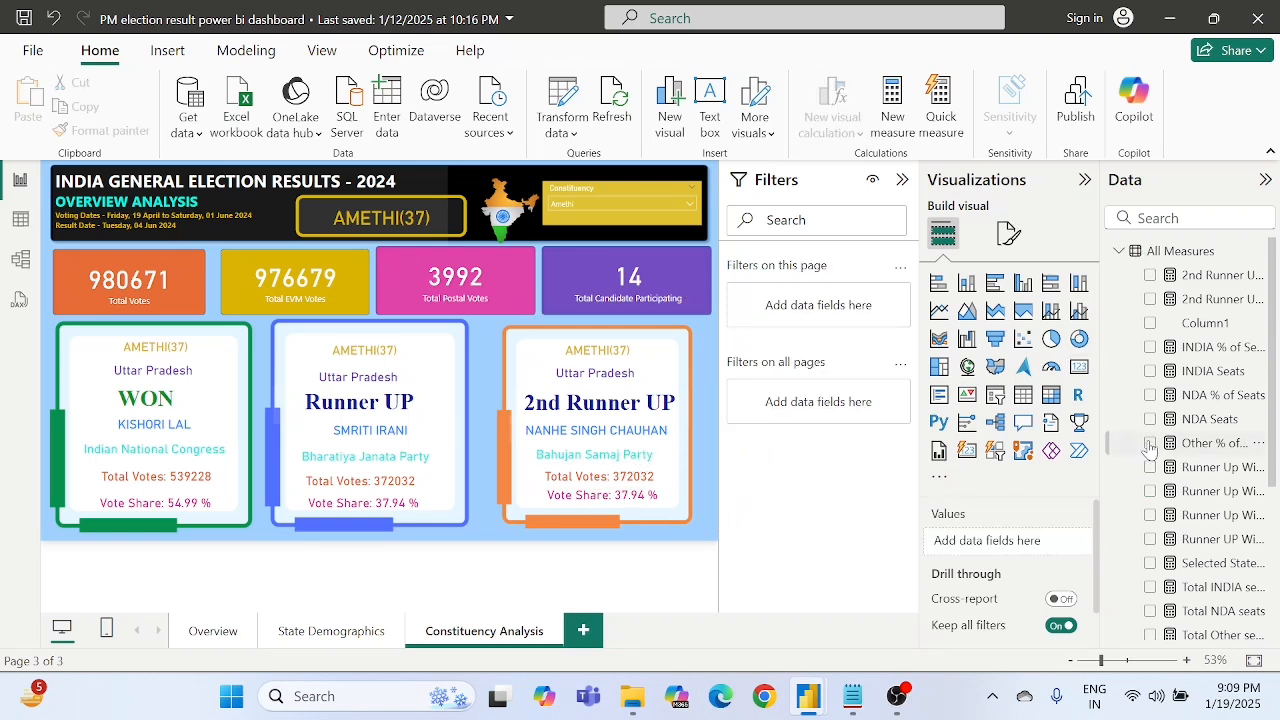
pyautogui.scroll(-3, 1184, 432)
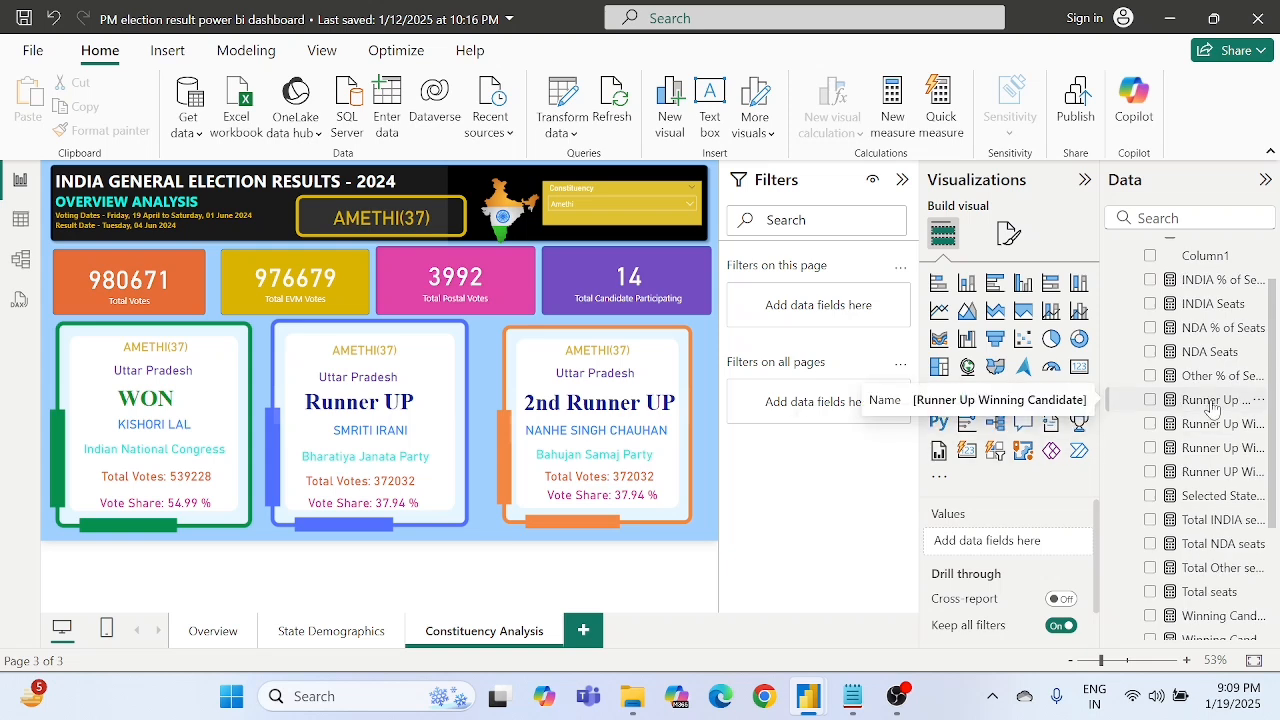
pyautogui.click(388, 487)
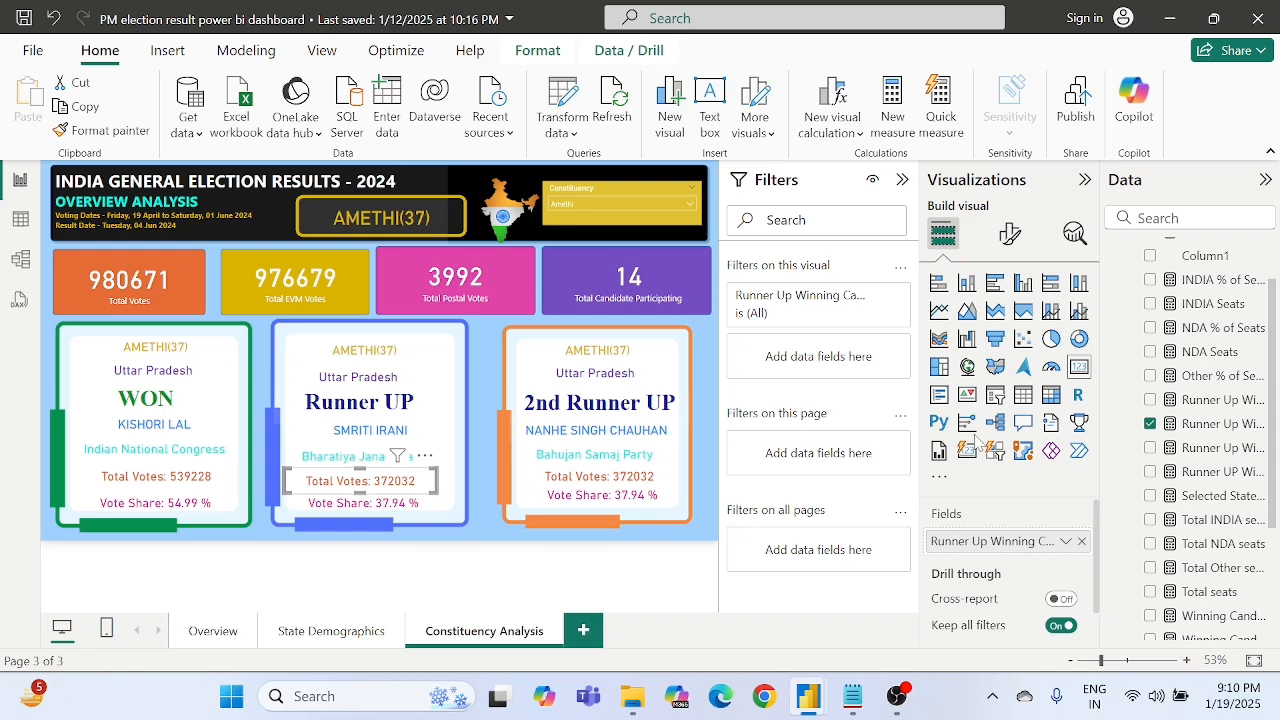
pyautogui.click(1232, 430)
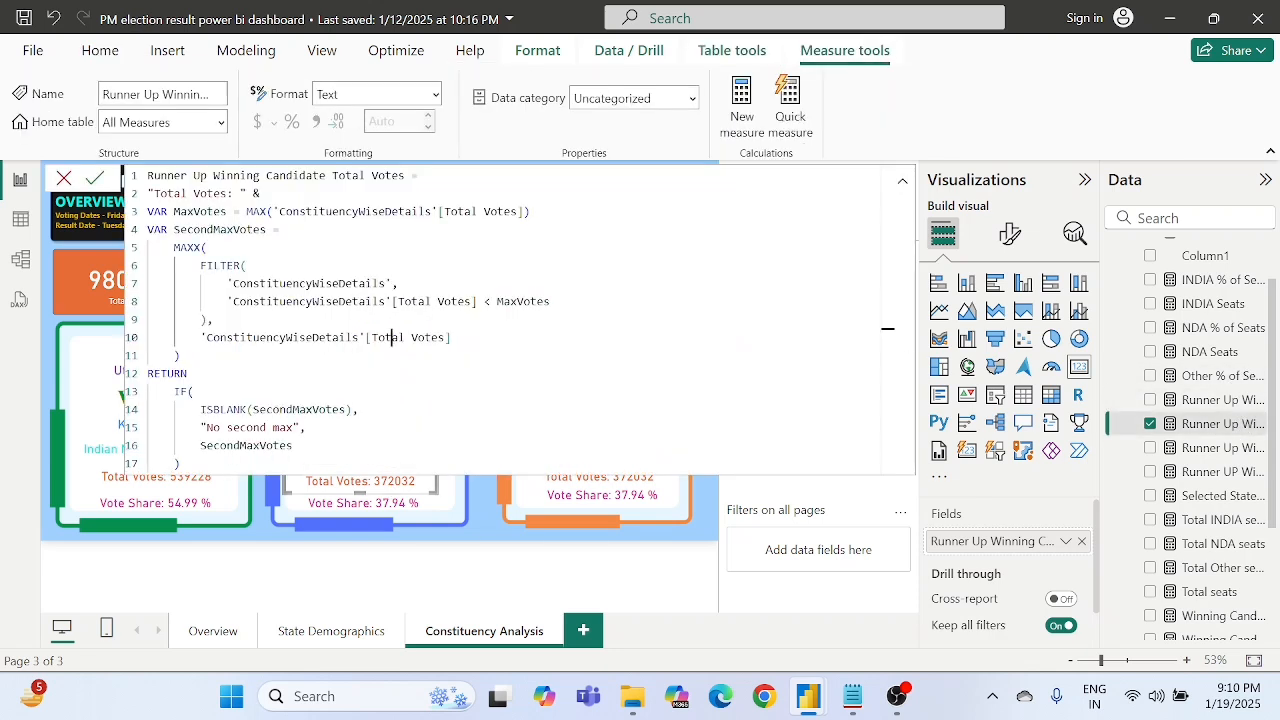
pyautogui.click(369, 337)
pyautogui.press('Down')
pyautogui.doubleClick(200, 211)
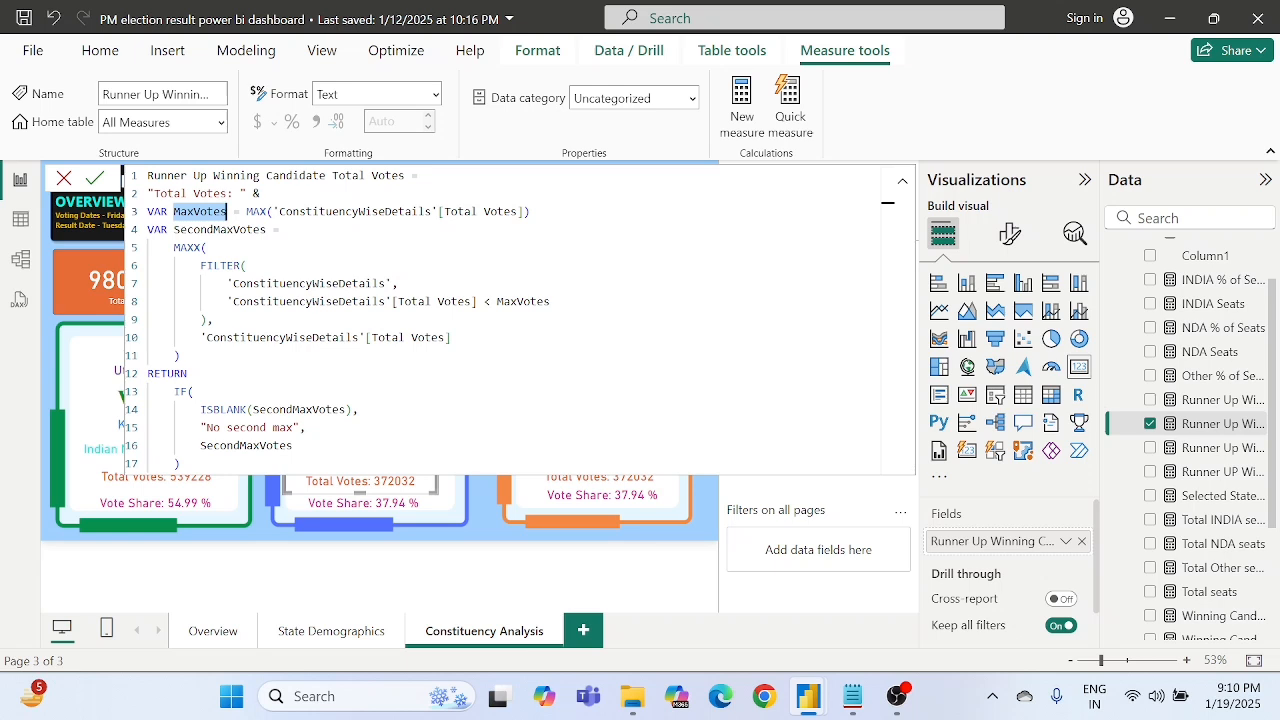
pyautogui.click(220, 211)
pyautogui.doubleClick(220, 229)
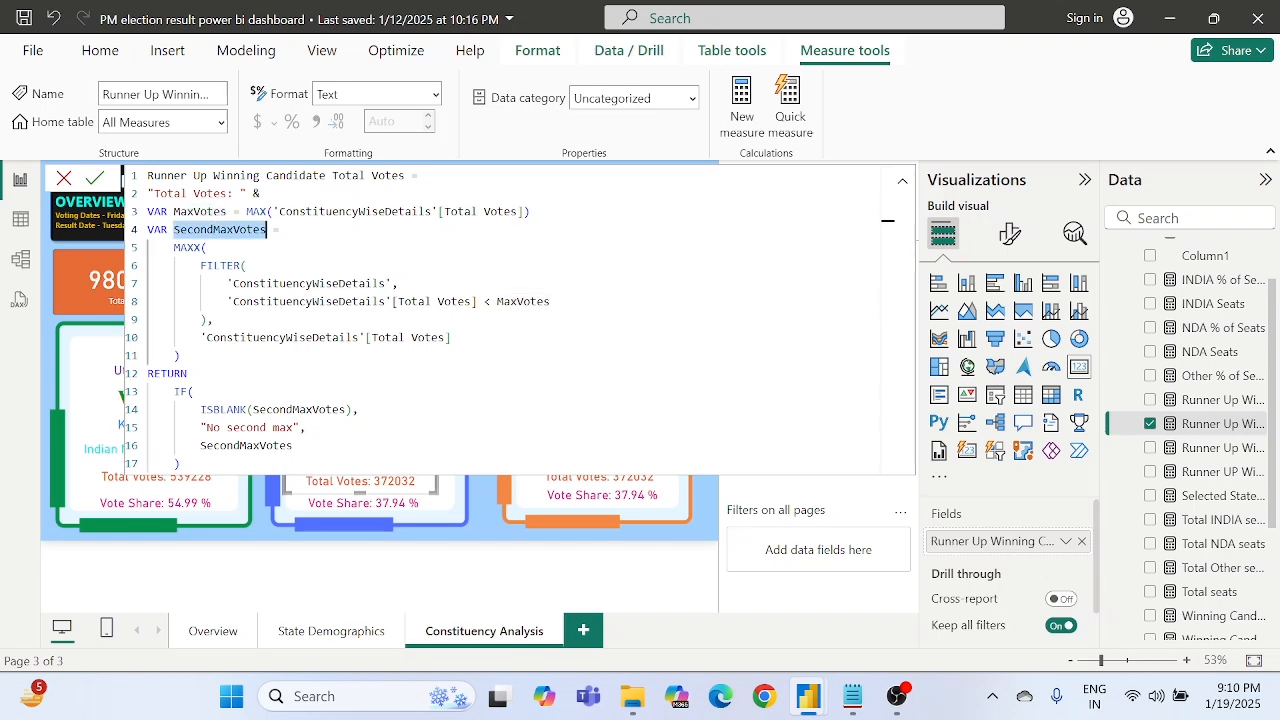
pyautogui.click(213, 301)
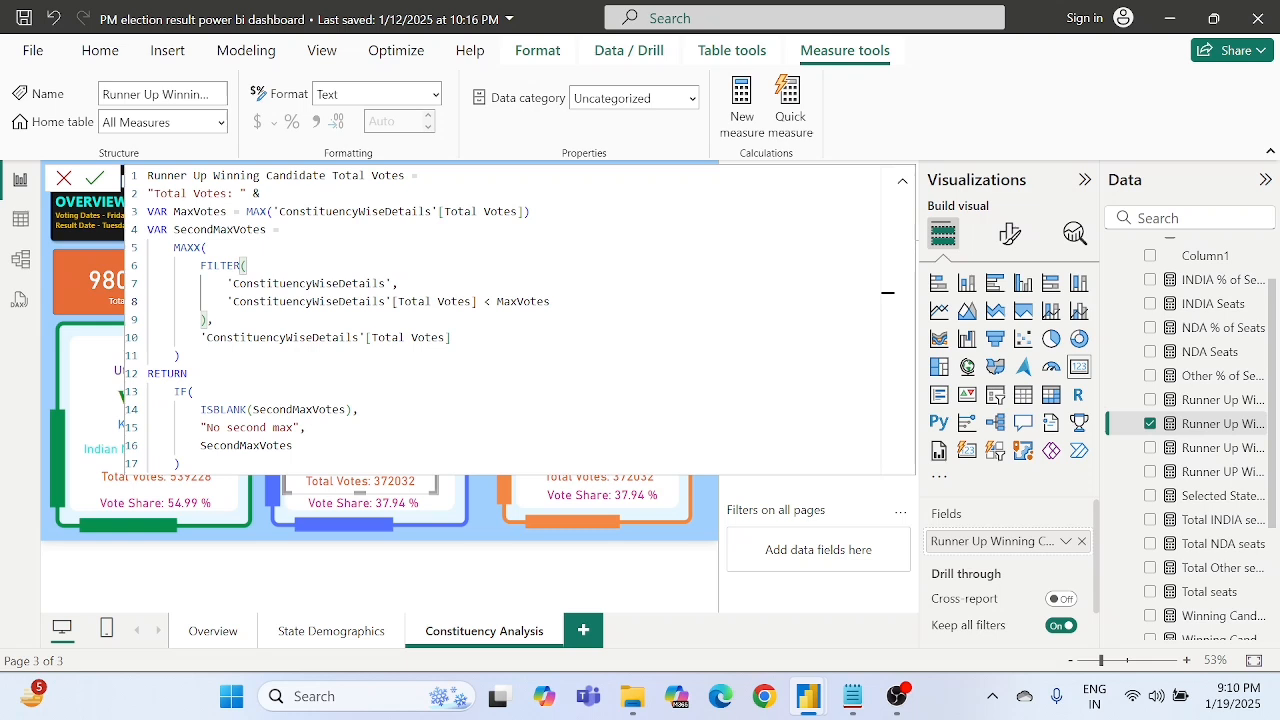
pyautogui.doubleClick(290, 409)
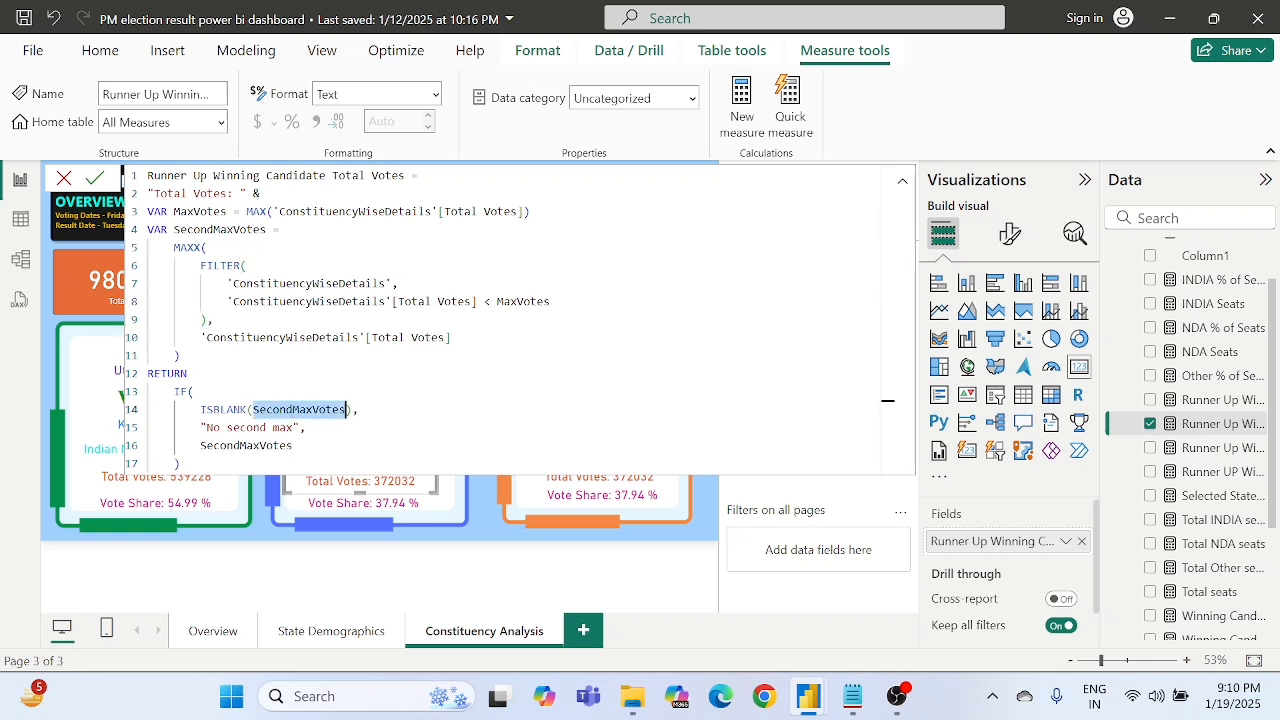
pyautogui.click(261, 428)
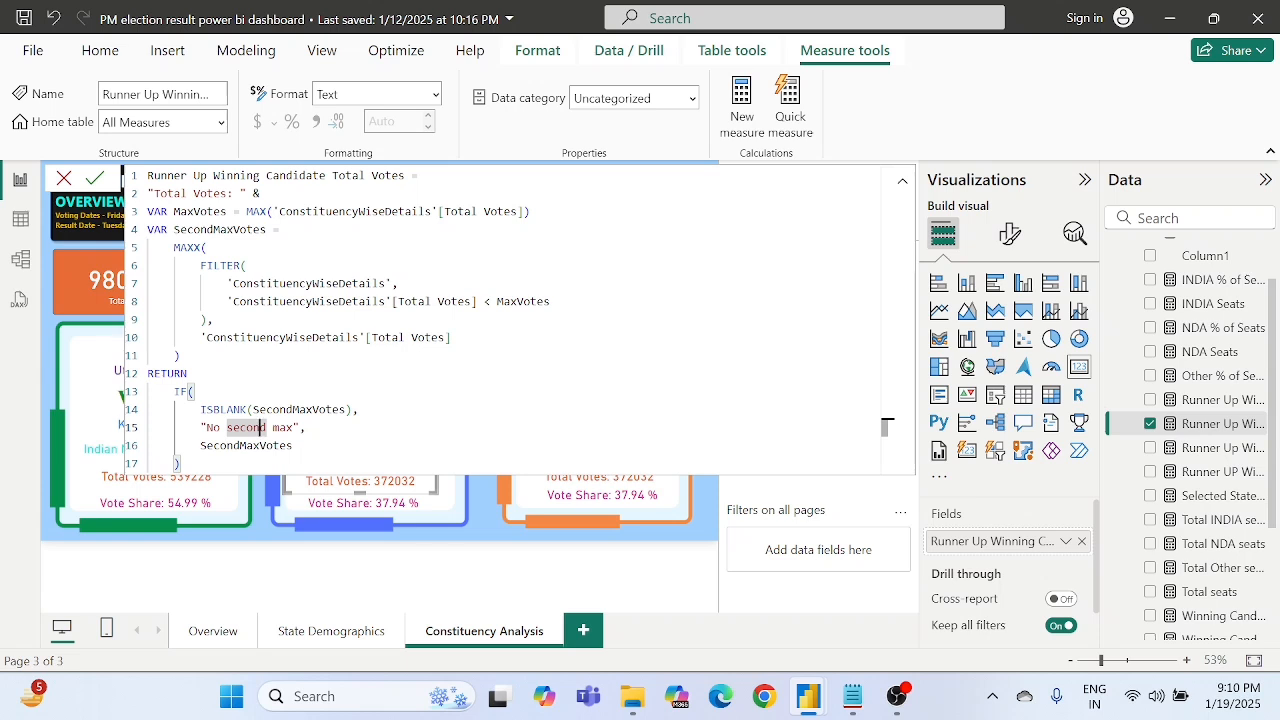
pyautogui.moveTo(149, 373); pyautogui.dragTo(312, 428)
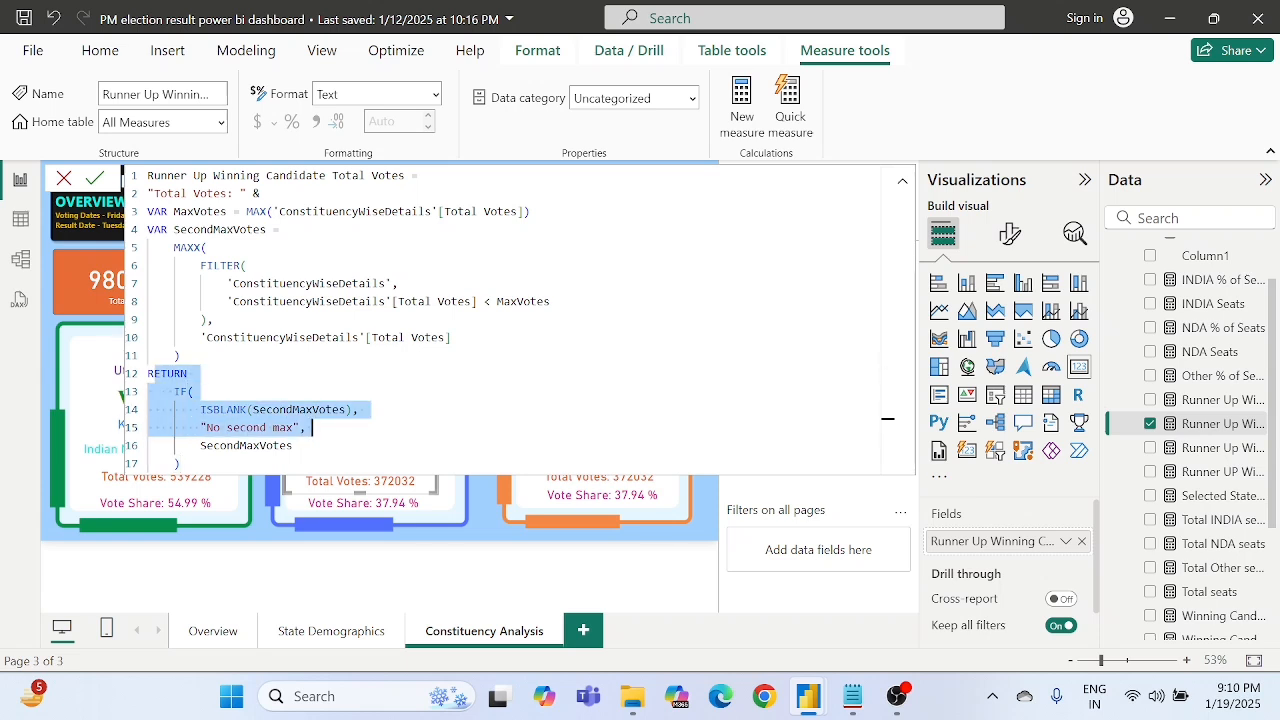
pyautogui.click(312, 428)
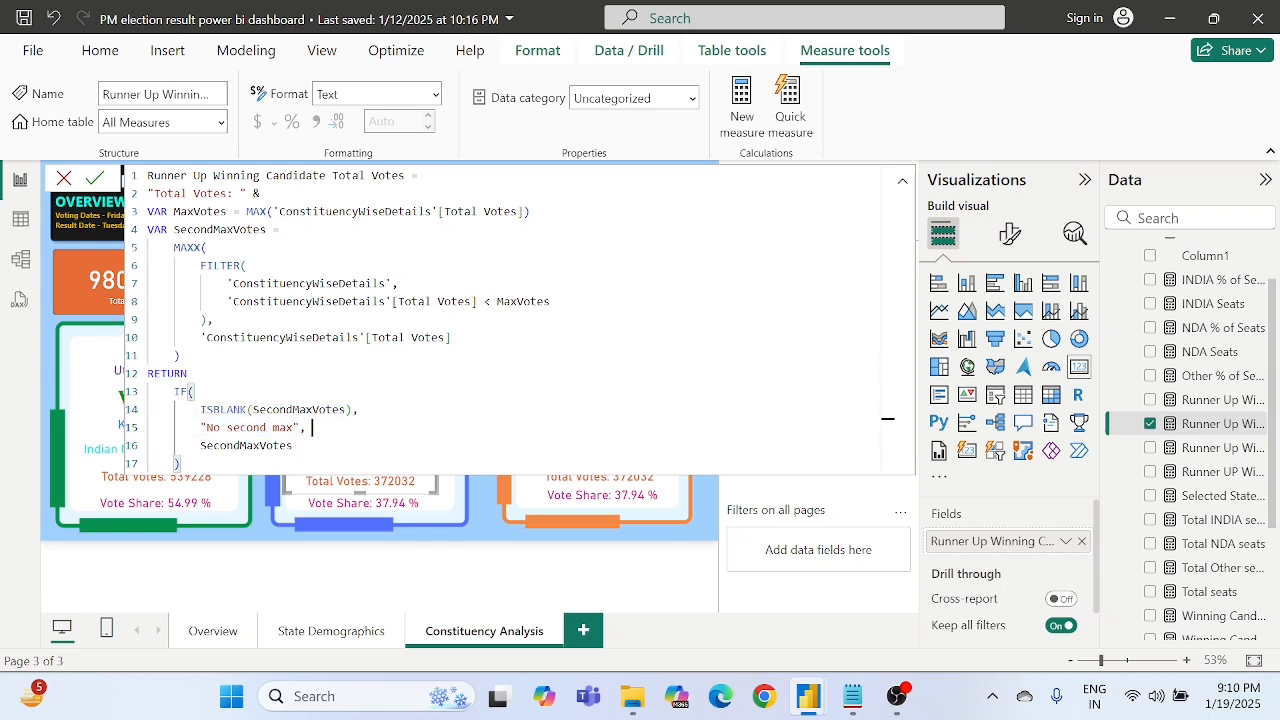
pyautogui.click(707, 582)
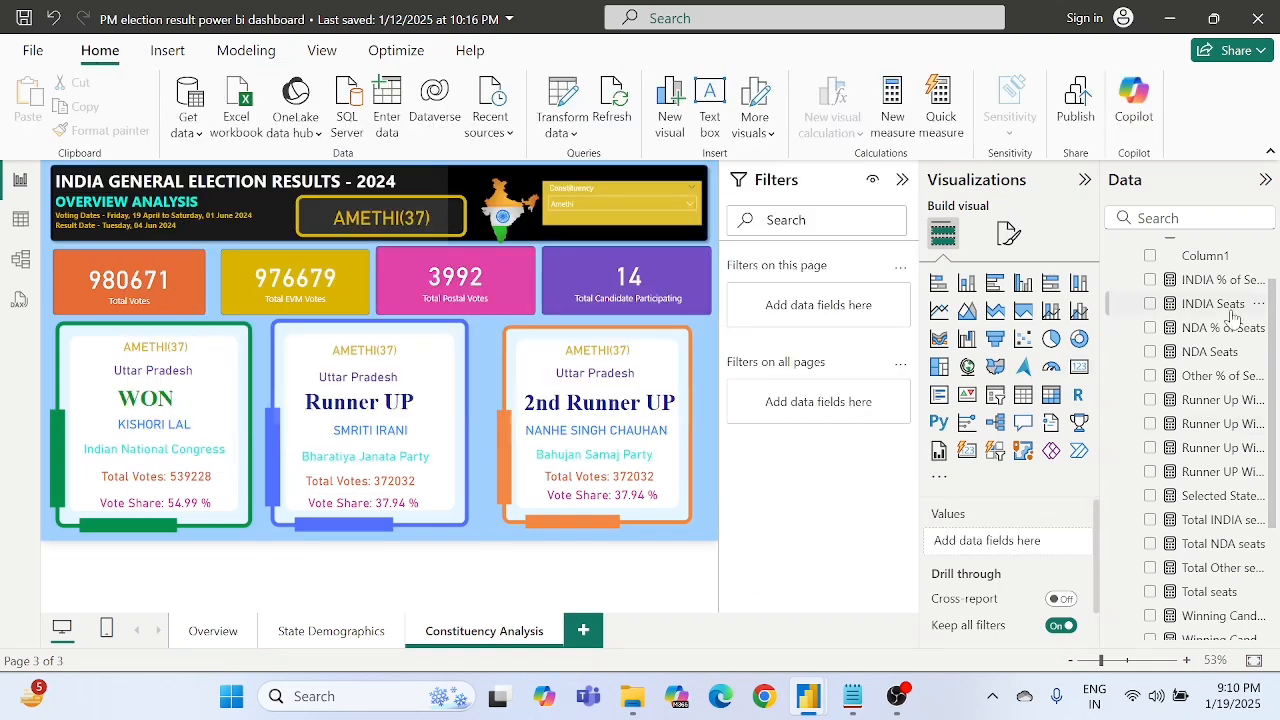
# - Add a measure to All Measures from the copied second runner-up formula and name it "2nd Runner Up Winning Total Votes"
pyautogui.rightClick(1190, 251)
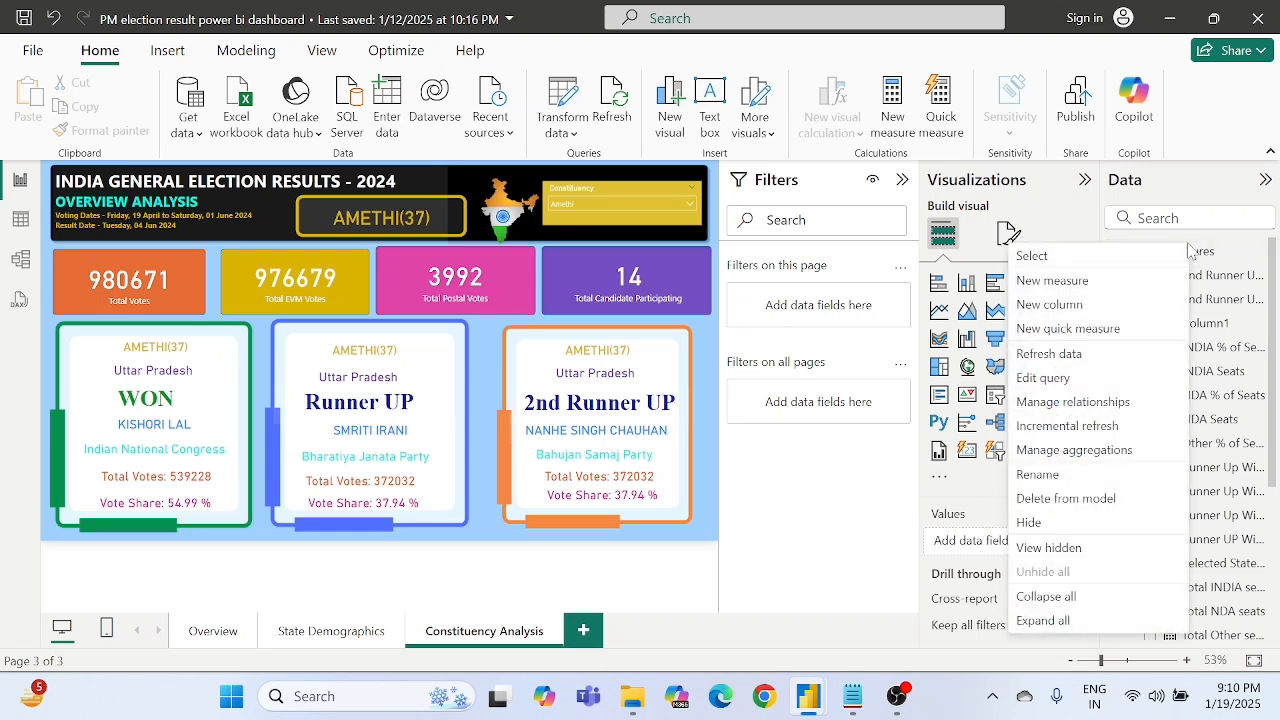
pyautogui.press('Escape')
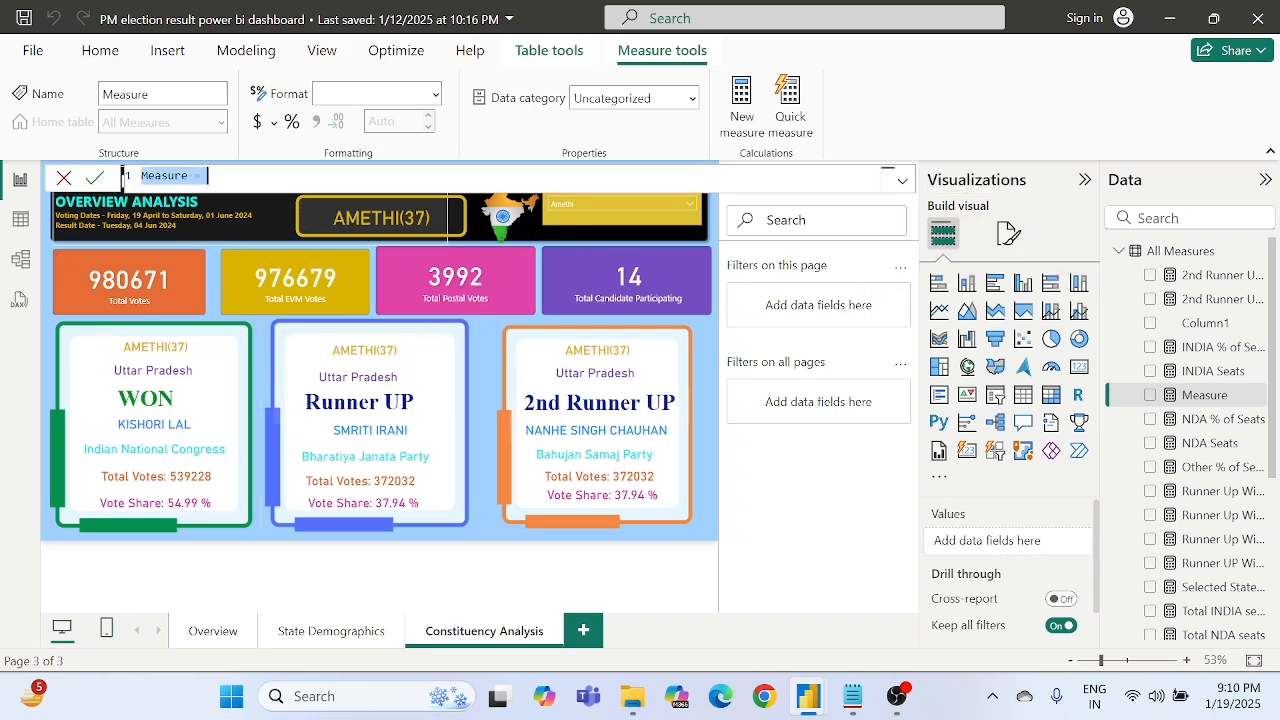
pyautogui.hotkey('ctrl', 'v')
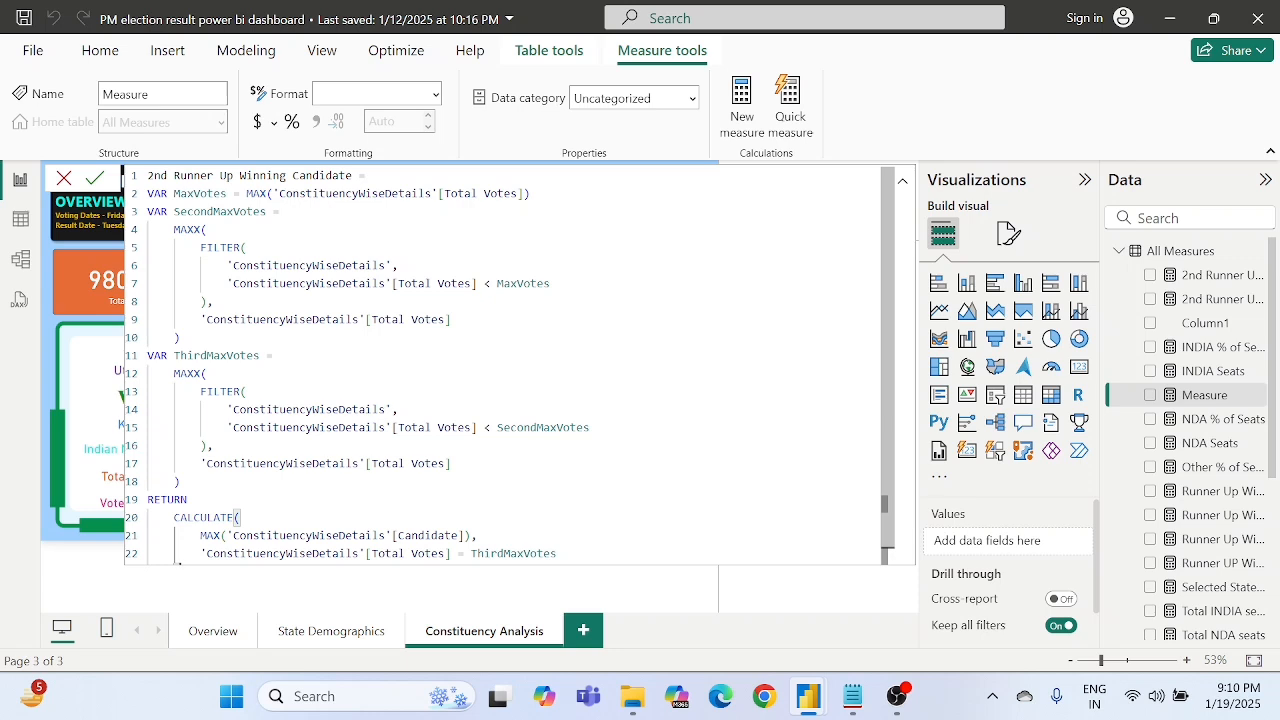
pyautogui.doubleClick(322, 176)
pyautogui.click(247, 248)
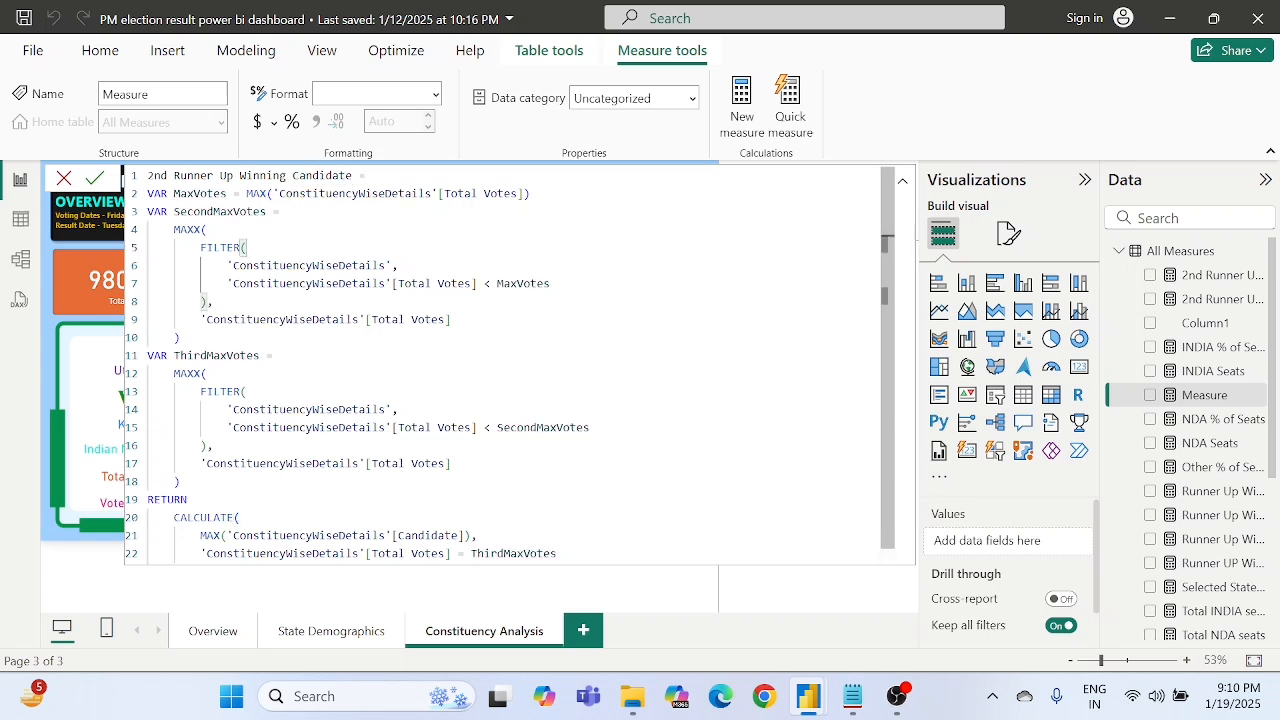
pyautogui.moveTo(200, 212); pyautogui.dragTo(214, 302)
pyautogui.click(214, 302)
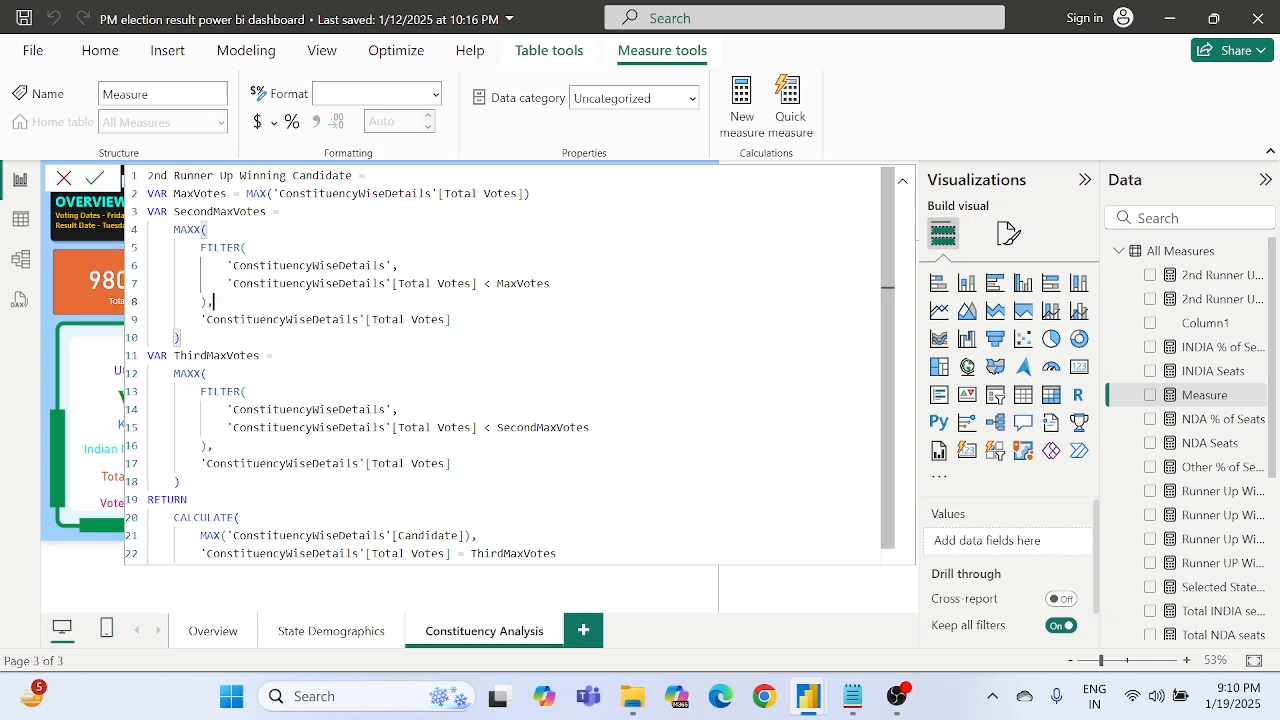
pyautogui.doubleClick(322, 176)
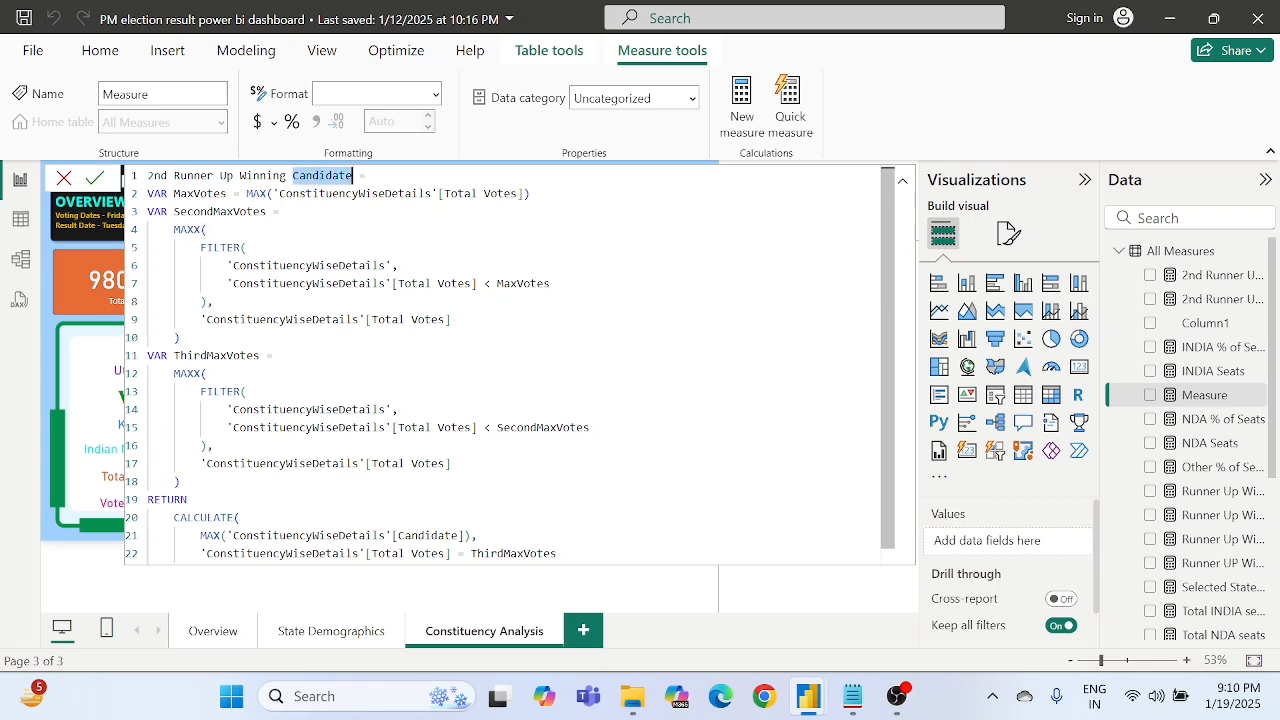
pyautogui.write('Total')
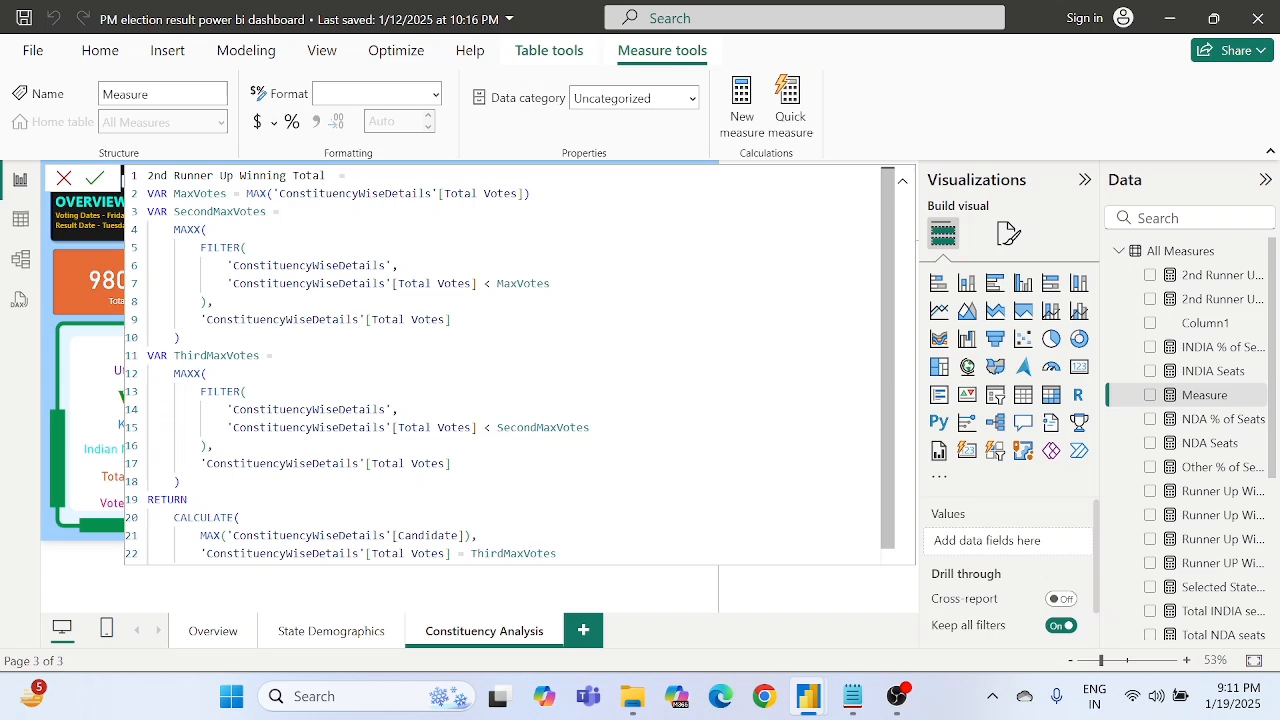
pyautogui.write('Votes')
# - Review the MaxVotes, SecondMaxVotes and ThirdMaxVotes variables in the new total votes formula
pyautogui.click(207, 230)
pyautogui.doubleClick(197, 176)
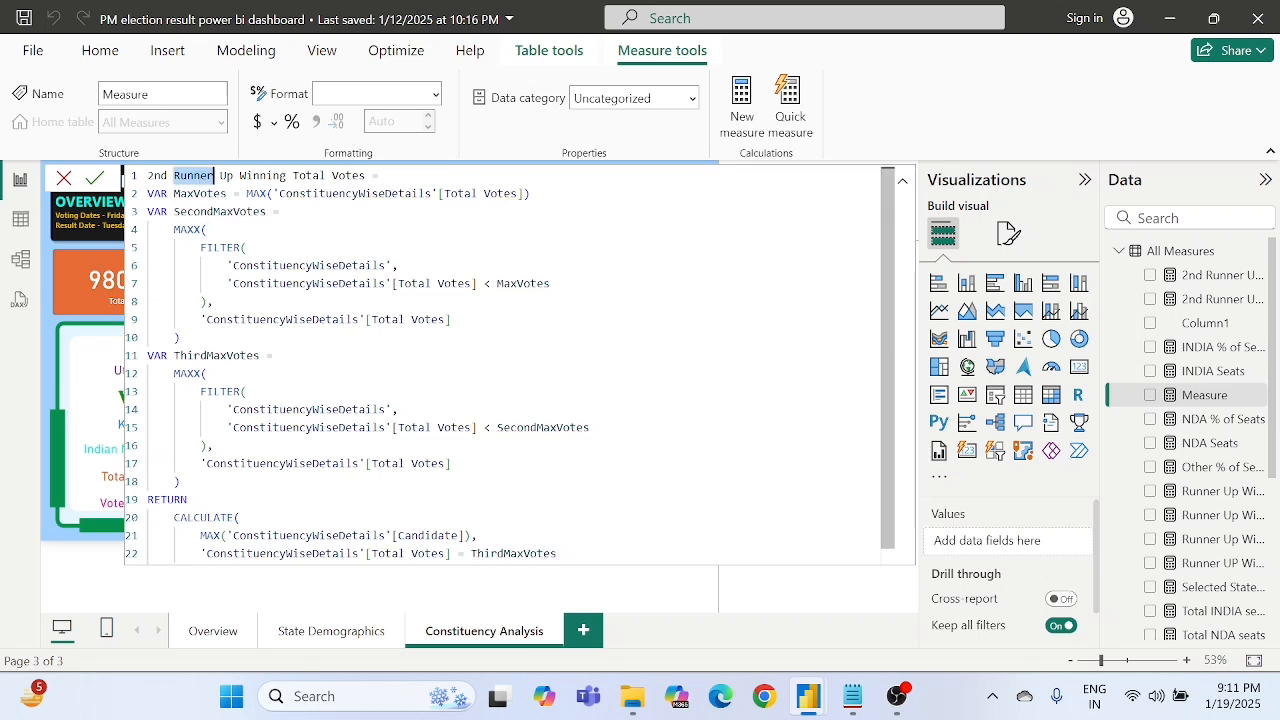
pyautogui.doubleClick(200, 193)
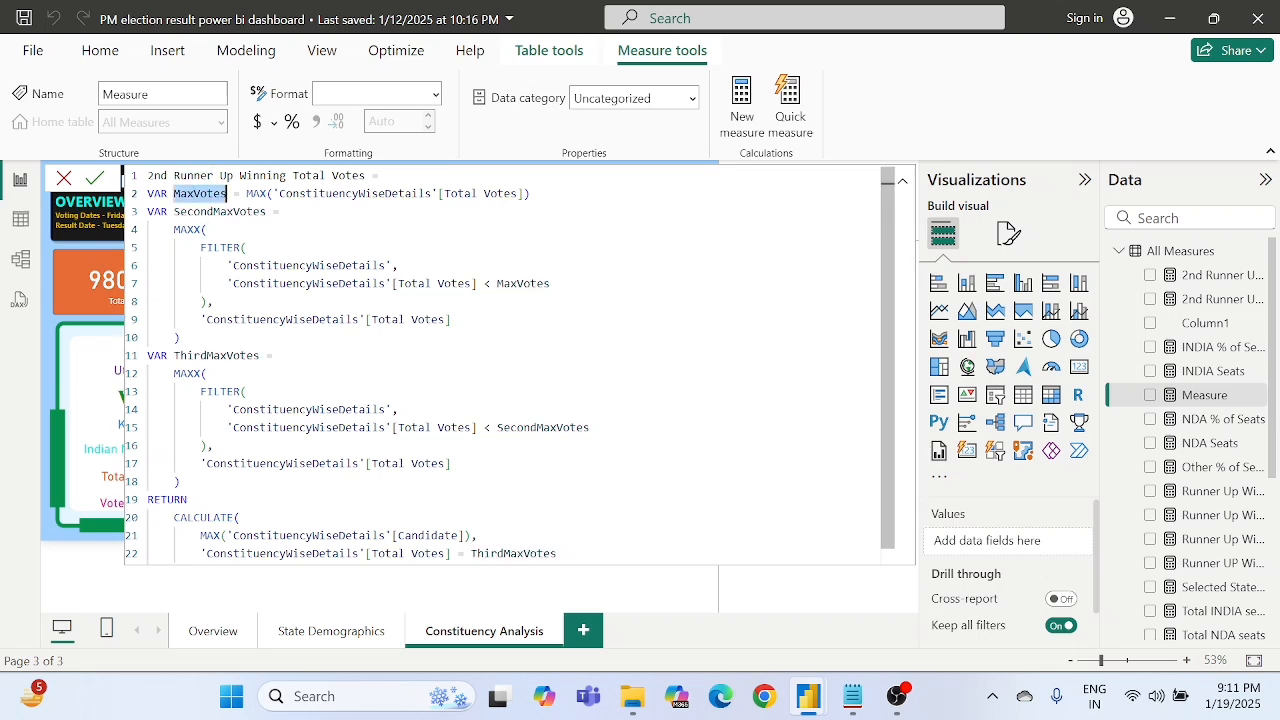
pyautogui.doubleClick(220, 211)
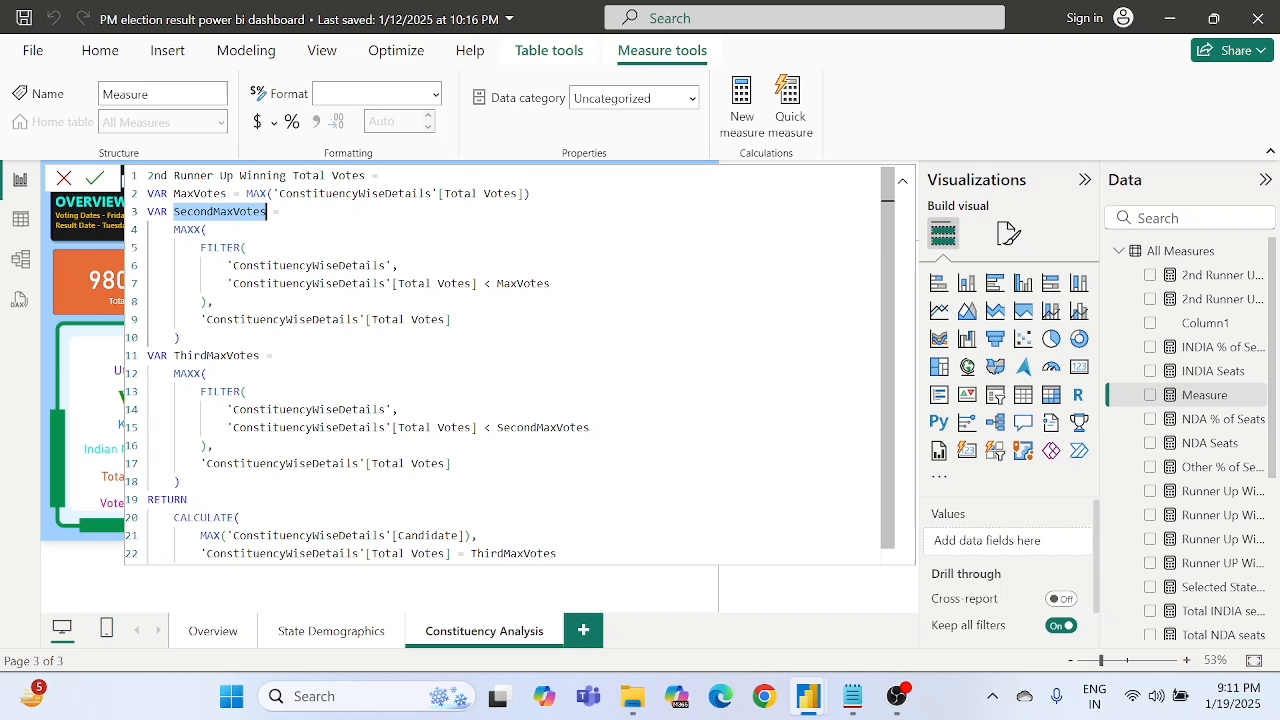
pyautogui.click(206, 355)
pyautogui.doubleClick(206, 355)
pyautogui.click(206, 373)
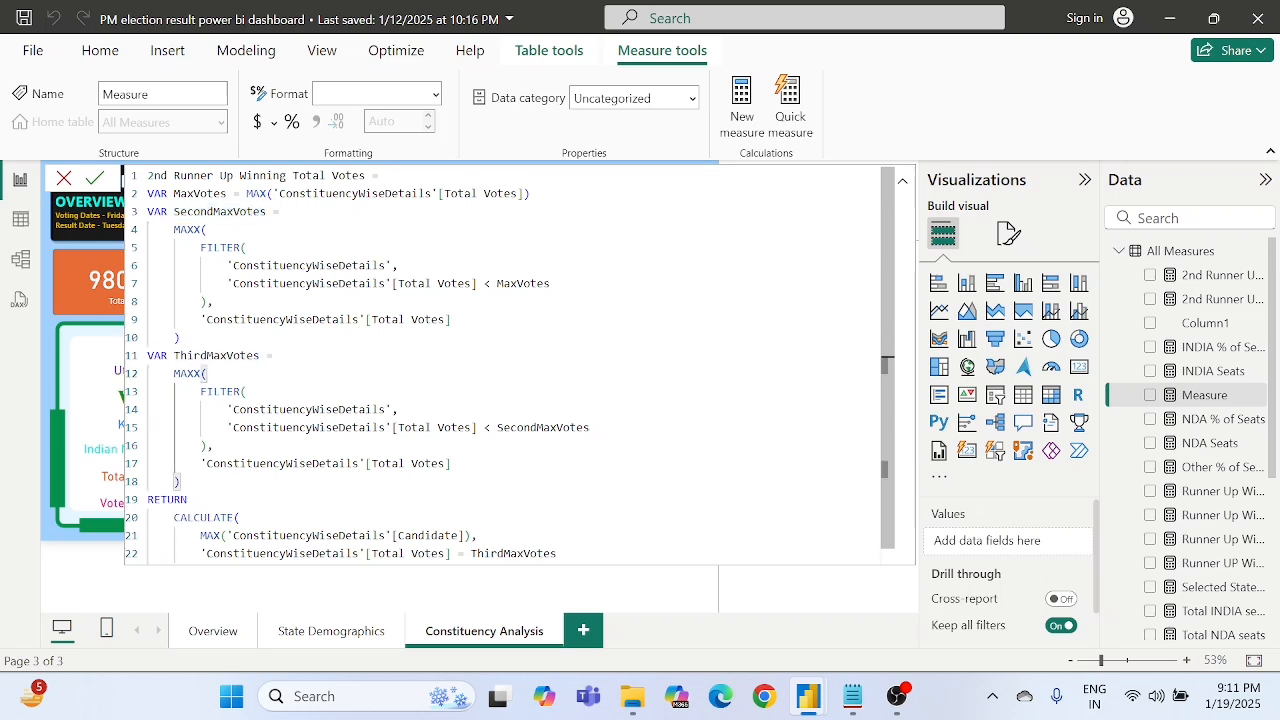
pyautogui.doubleClick(215, 355)
pyautogui.click(206, 373)
pyautogui.scroll(-1, 206, 373)
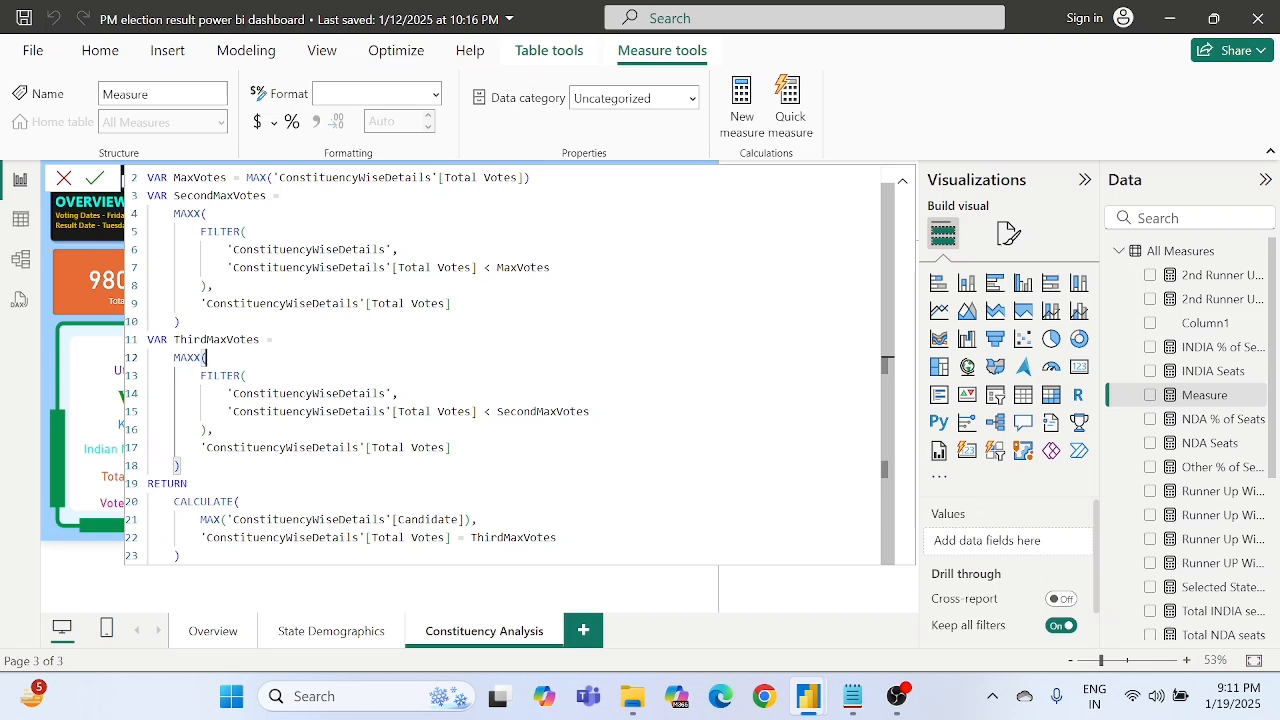
# - Check the CALCULATE block after RETURN and commit the new total votes measure
pyautogui.moveTo(173, 501); pyautogui.dragTo(557, 537)
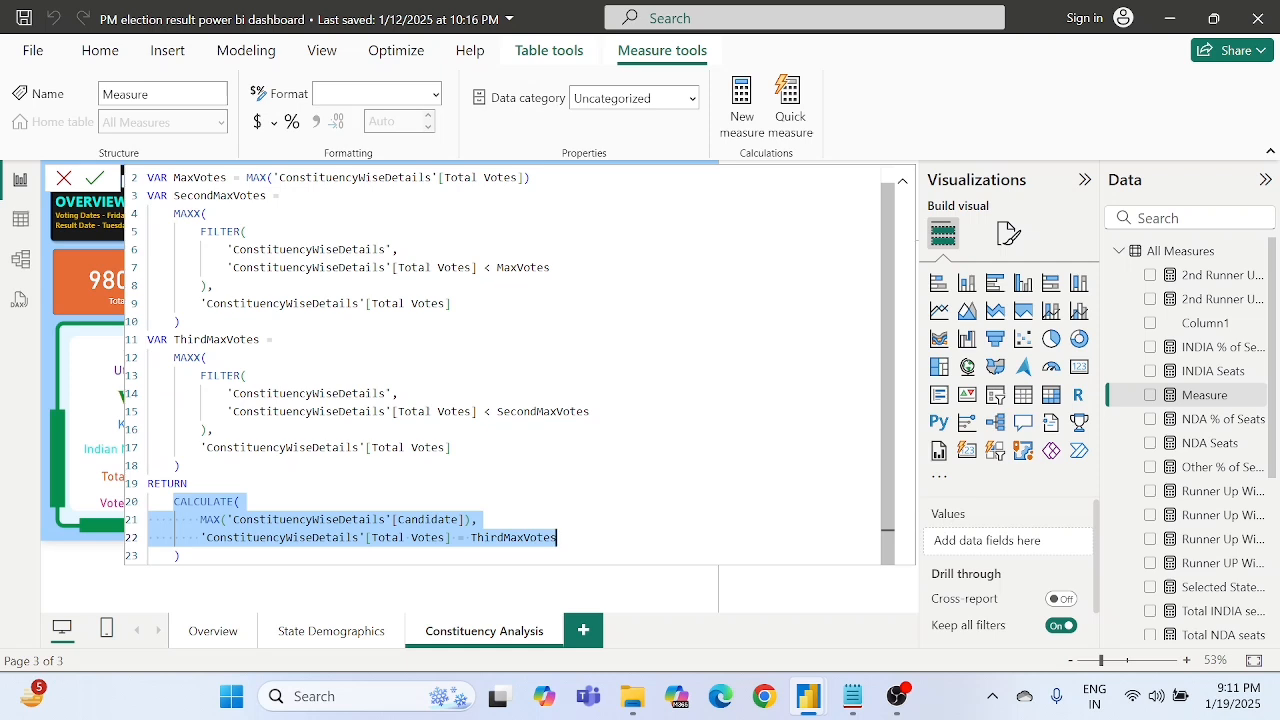
pyautogui.click(557, 538)
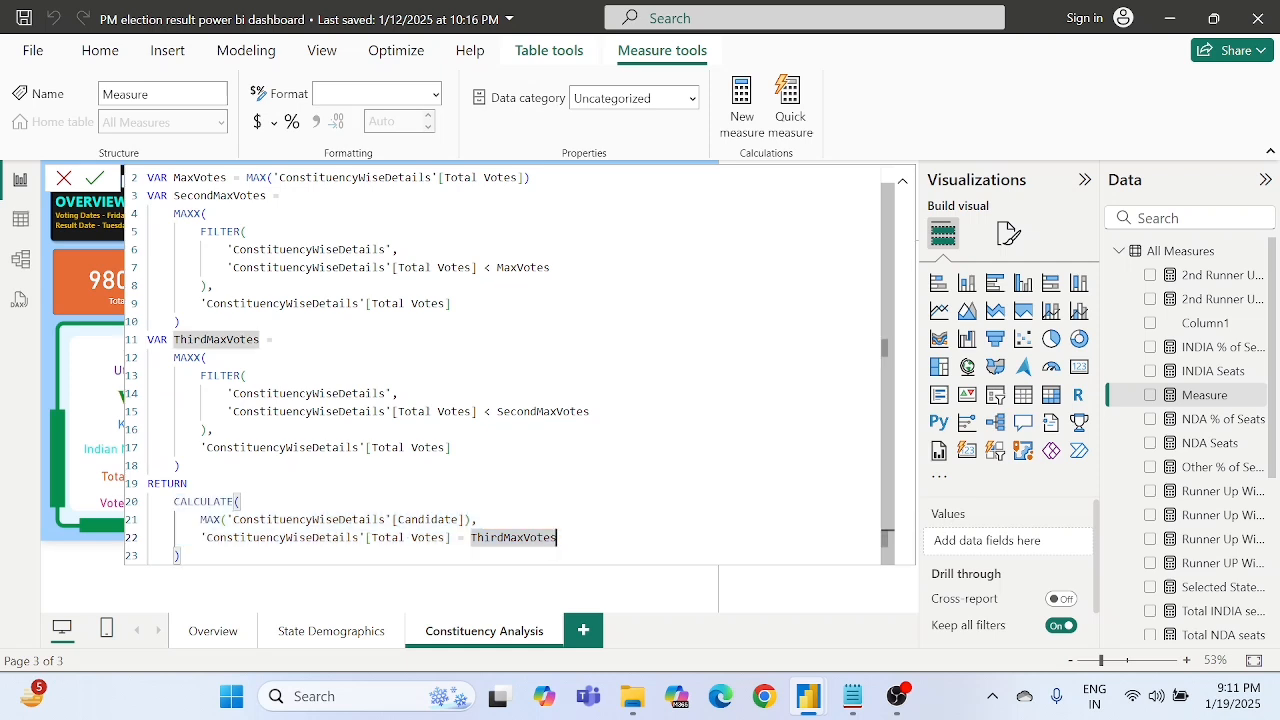
pyautogui.click(174, 502)
pyautogui.moveTo(174, 502); pyautogui.dragTo(180, 556)
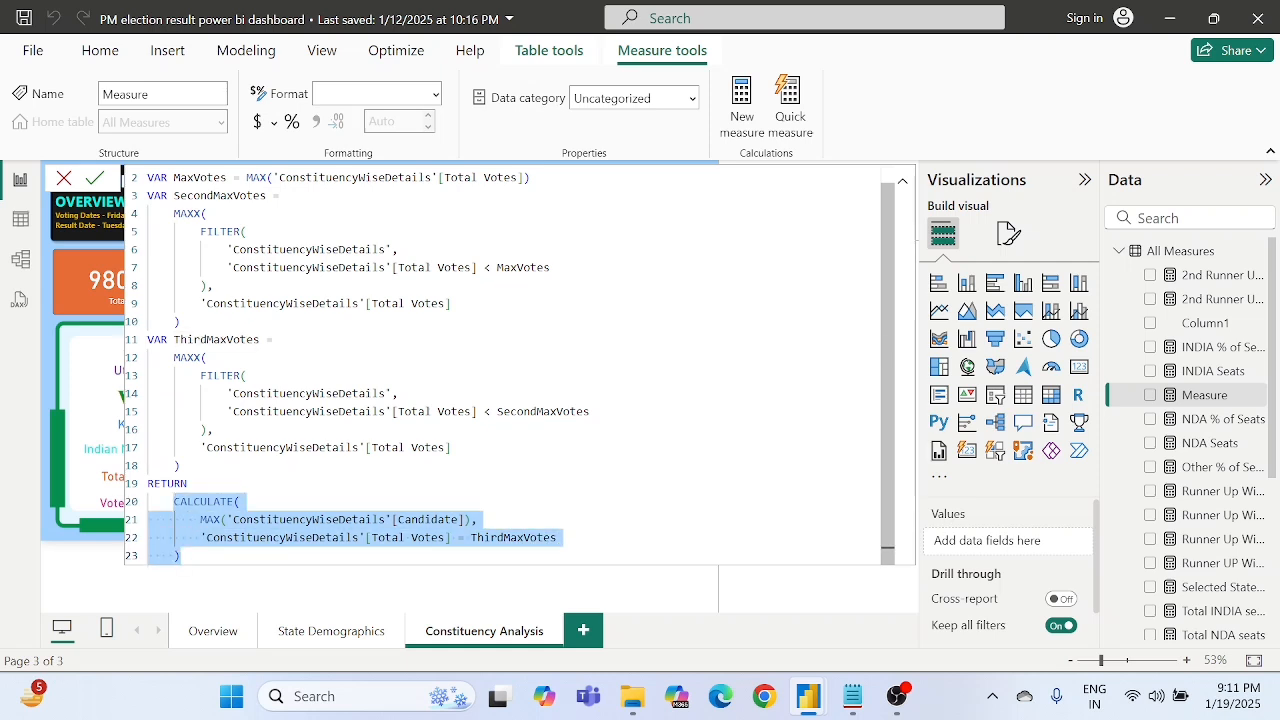
pyautogui.press('Return')
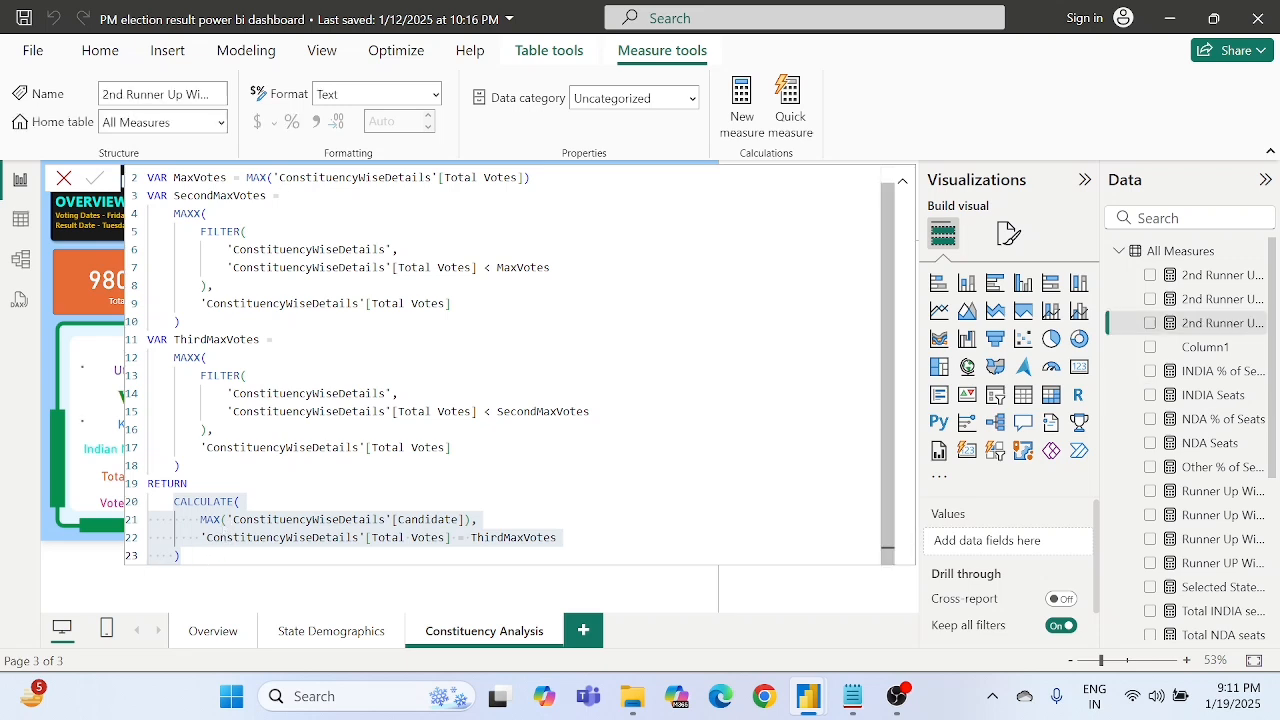
# - Replace the CALCULATE block after RETURN with an empty IF() function and close the formula editor
pyautogui.scroll(-1, 510, 365)
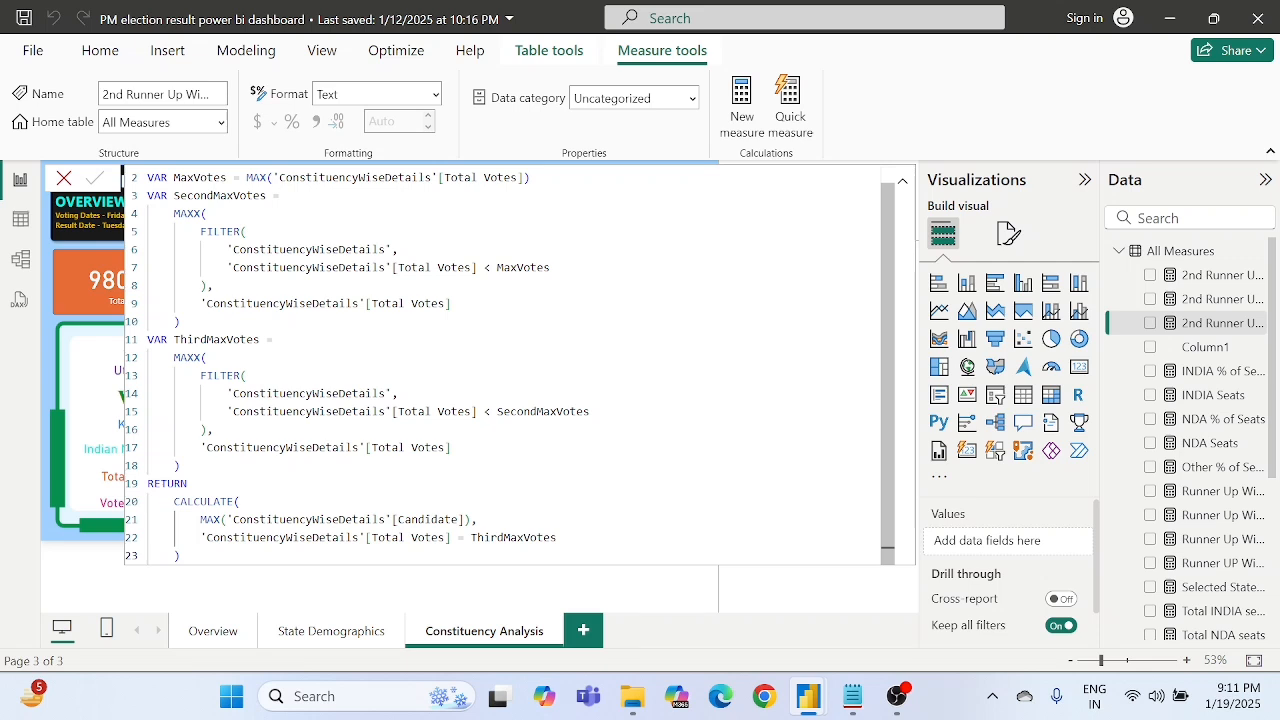
pyautogui.moveTo(173, 501); pyautogui.dragTo(180, 556)
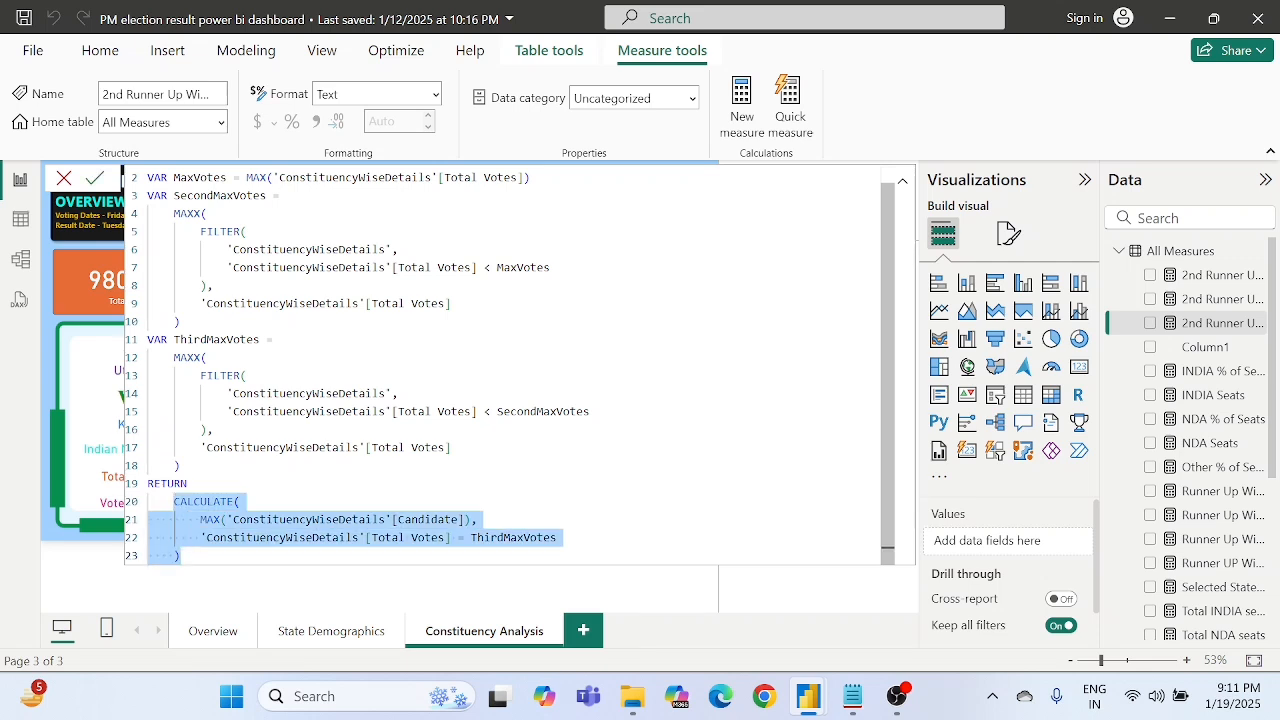
pyautogui.press('BackSpace')
pyautogui.write('IF(')
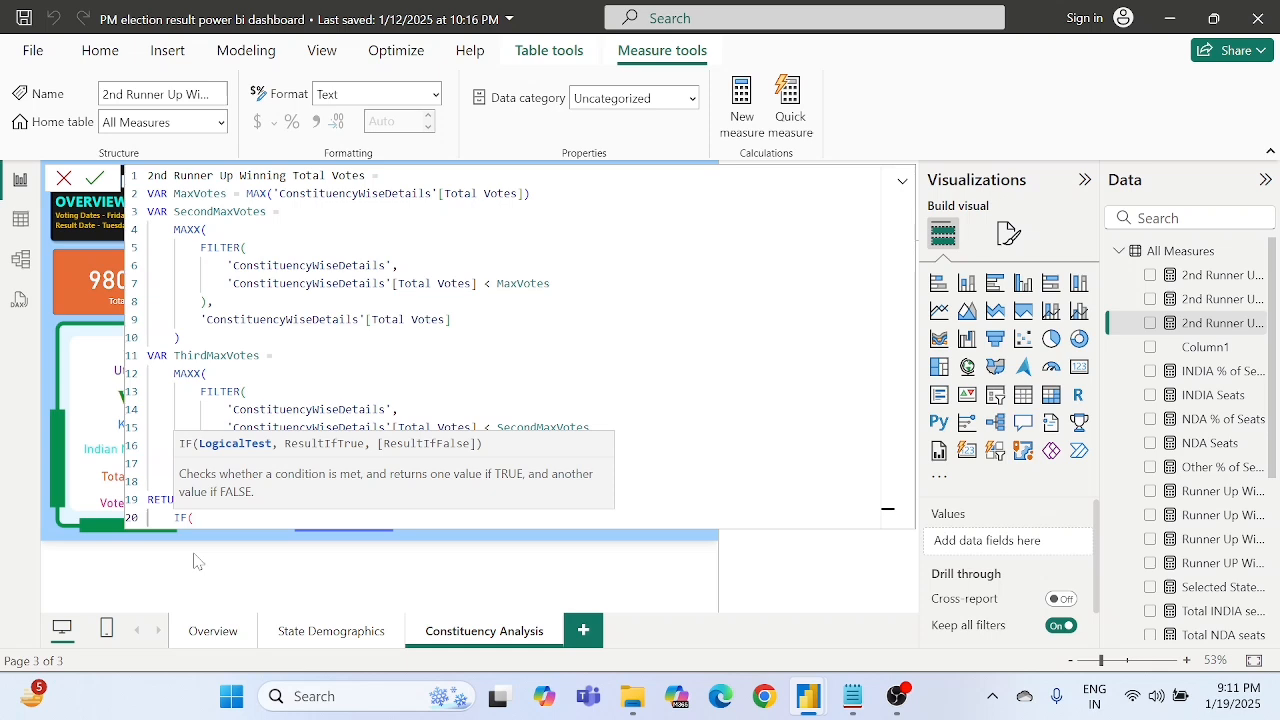
pyautogui.write(')')
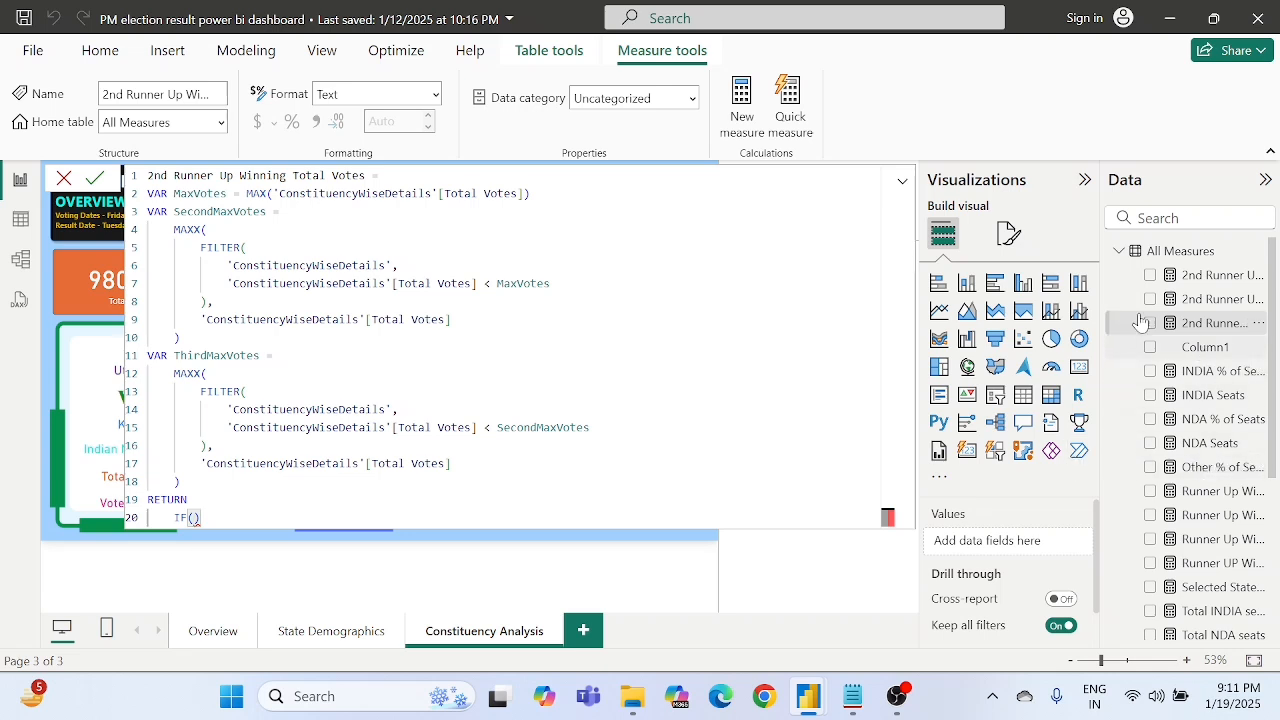
pyautogui.click(1216, 517)
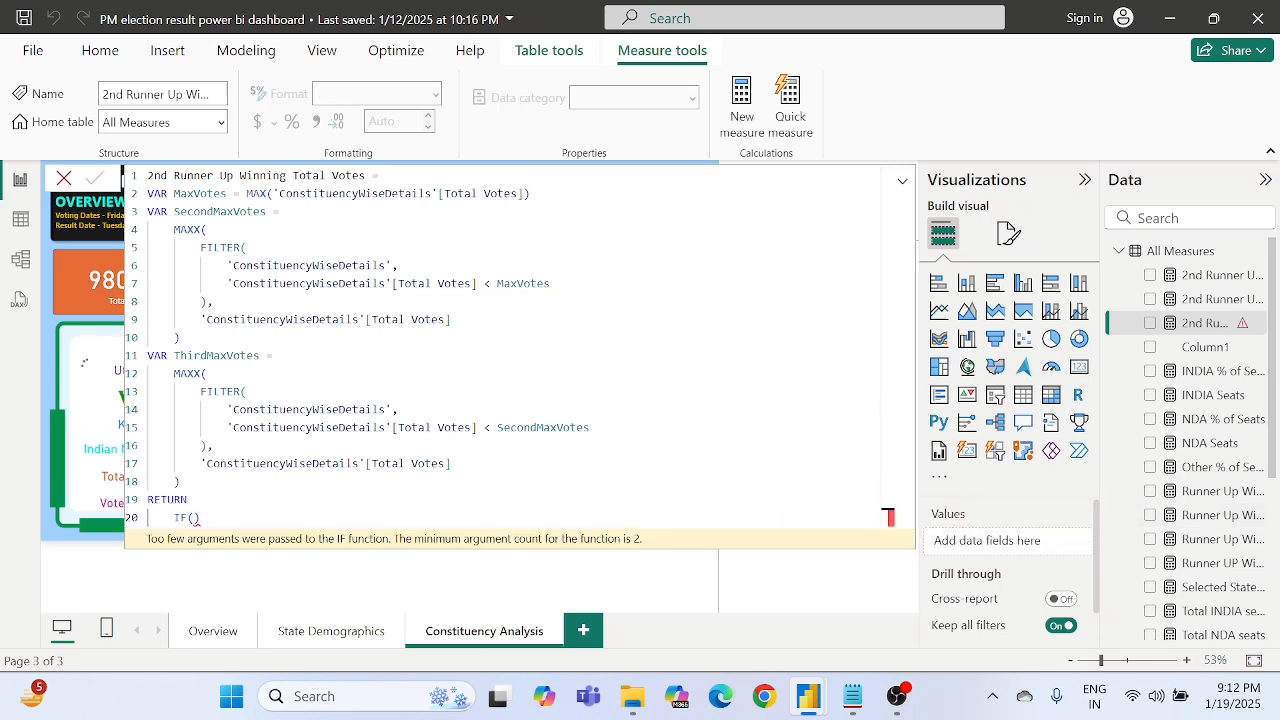
pyautogui.click(63, 179)
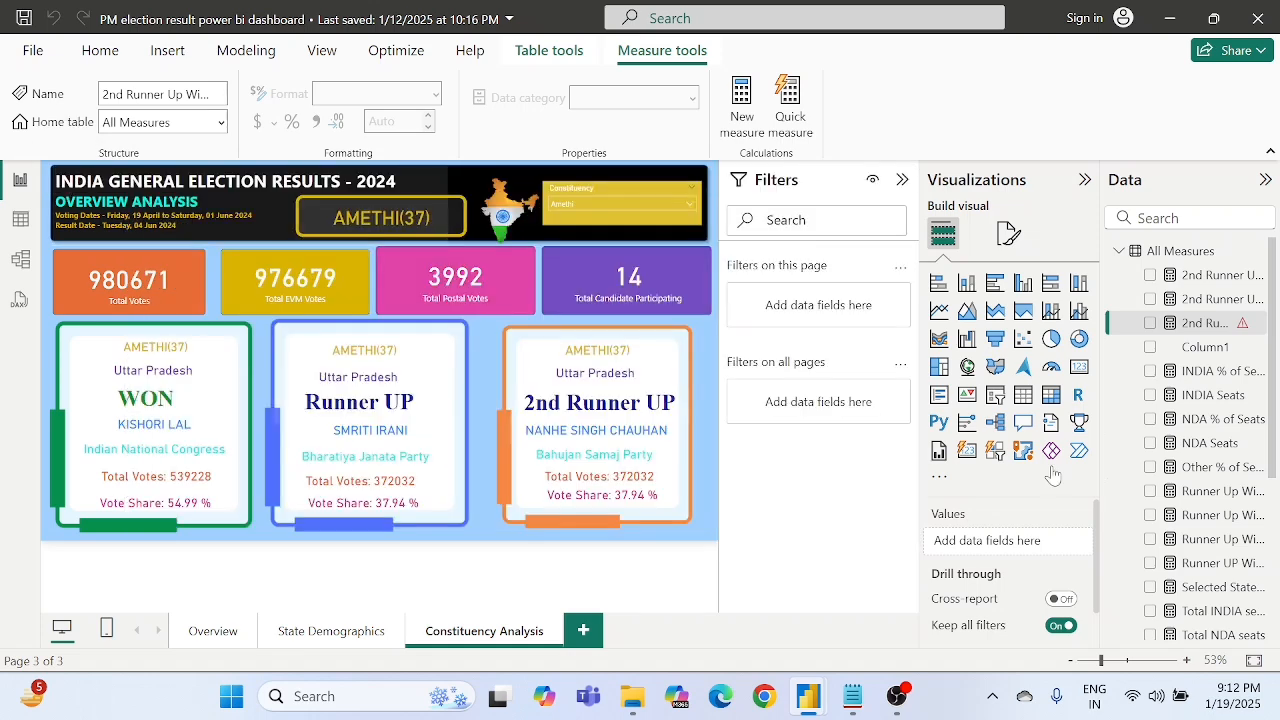
# - Open the Runner Up Winning Candidate Total Votes measure and examine the IF block after RETURN
pyautogui.click(1215, 492)
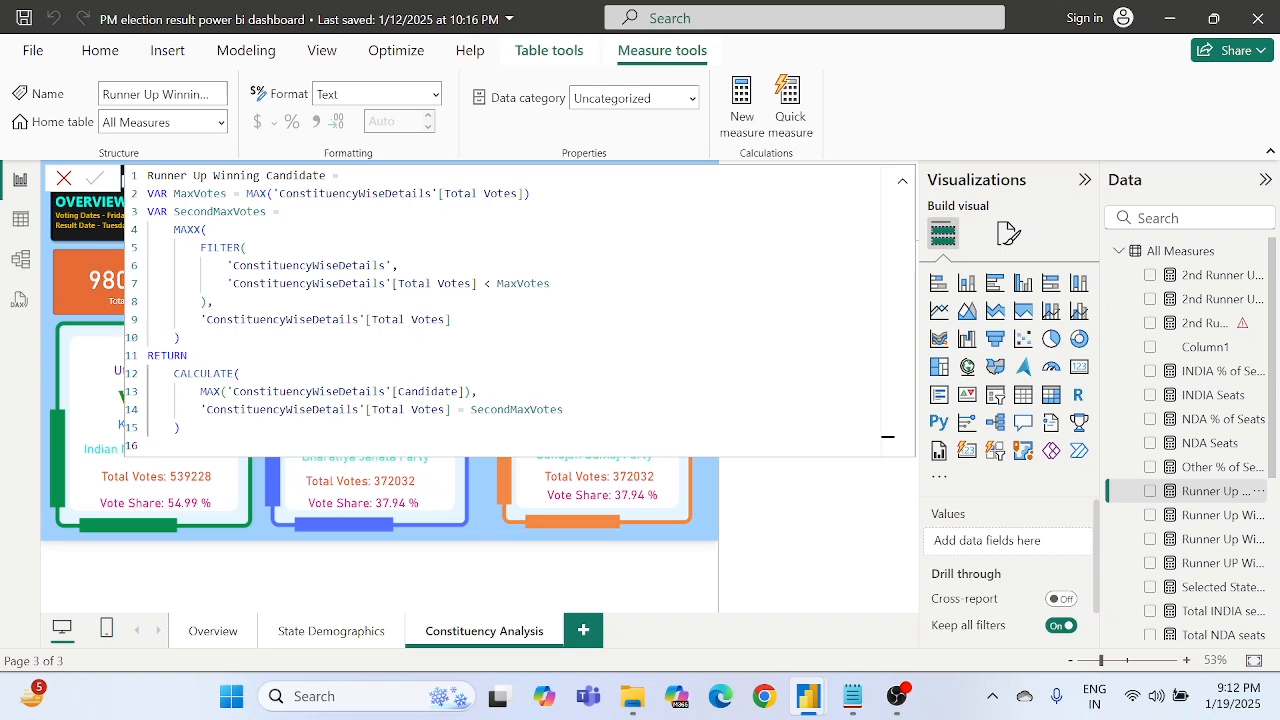
pyautogui.click(1192, 516)
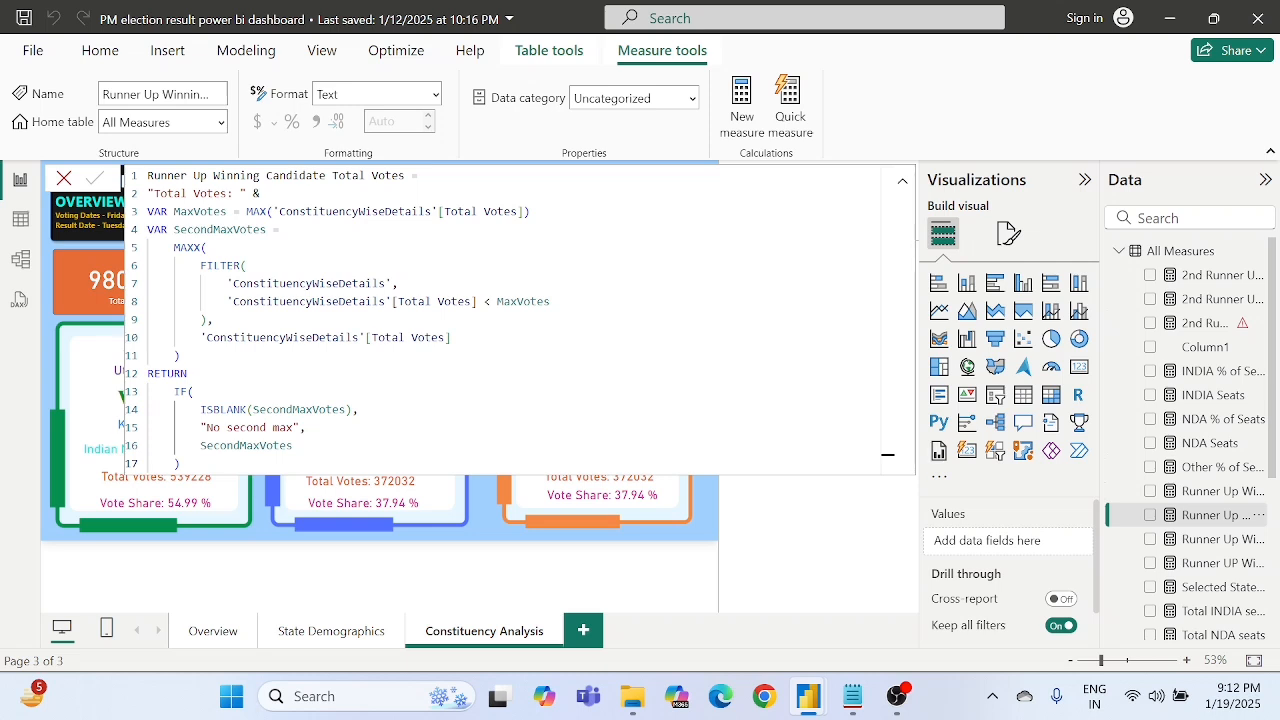
pyautogui.moveTo(174, 391); pyautogui.dragTo(194, 391)
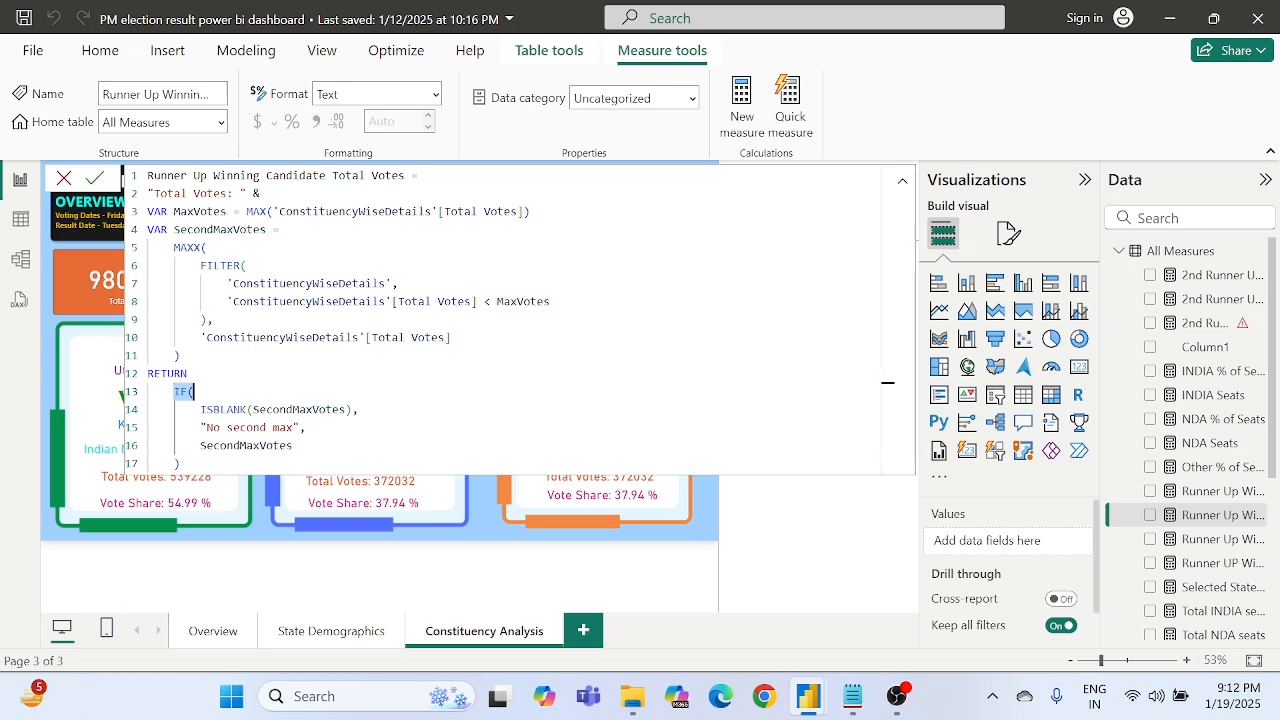
pyautogui.doubleClick(298, 409)
pyautogui.doubleClick(281, 427)
pyautogui.click(246, 427)
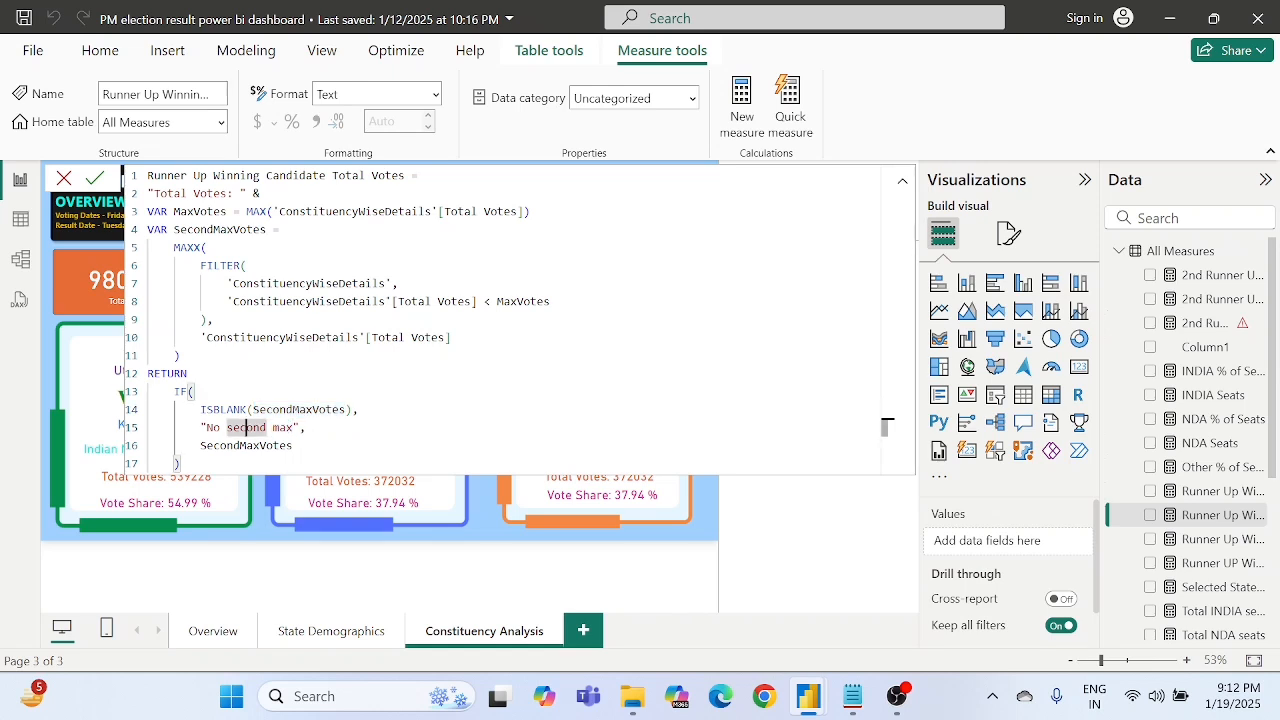
# - Reopen the 2nd Runner Up Winning Total Votes formula and insert ThirdMaxVotes inside the empty IF function
pyautogui.click(1210, 332)
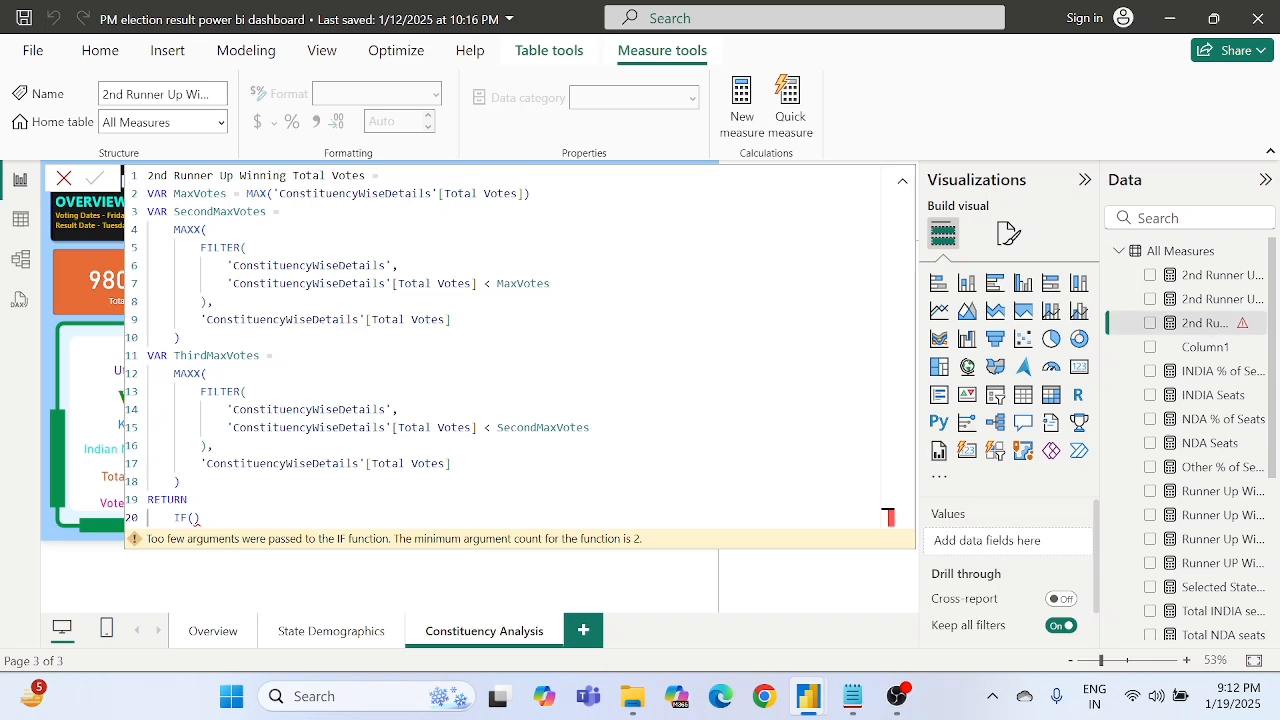
pyautogui.click(194, 517)
pyautogui.write('th')
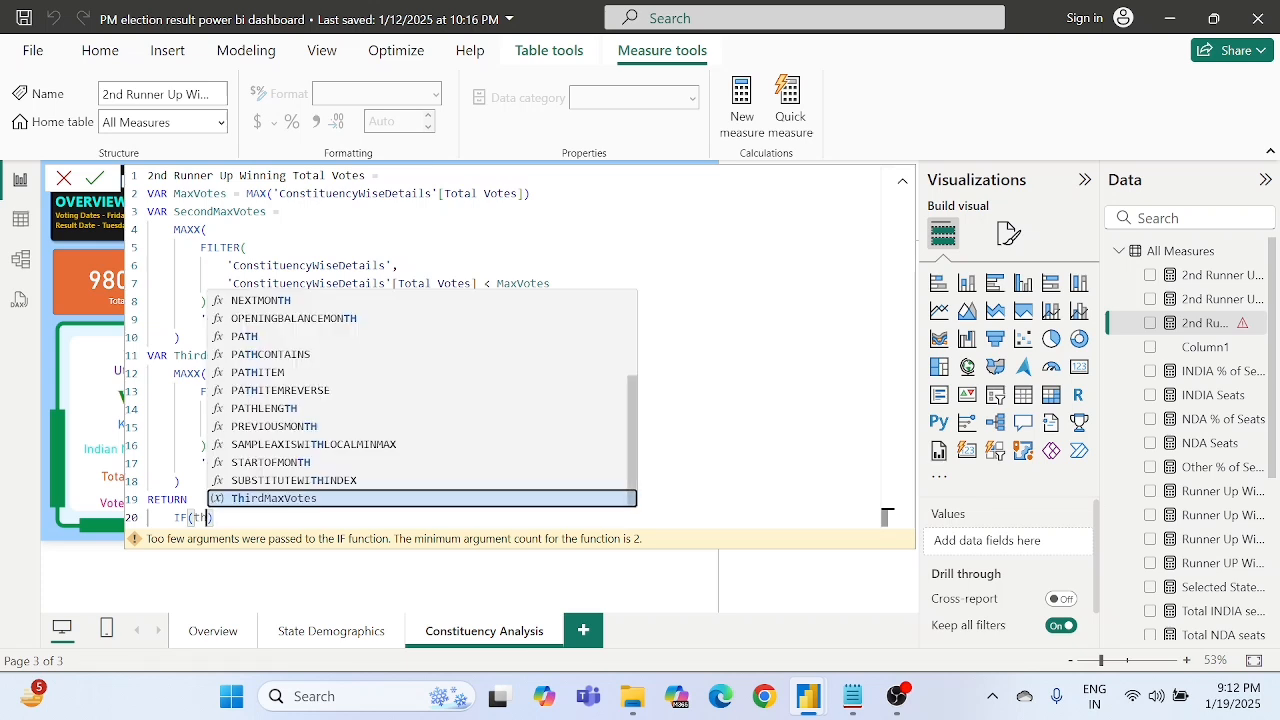
pyautogui.write('irdMaxVotes')
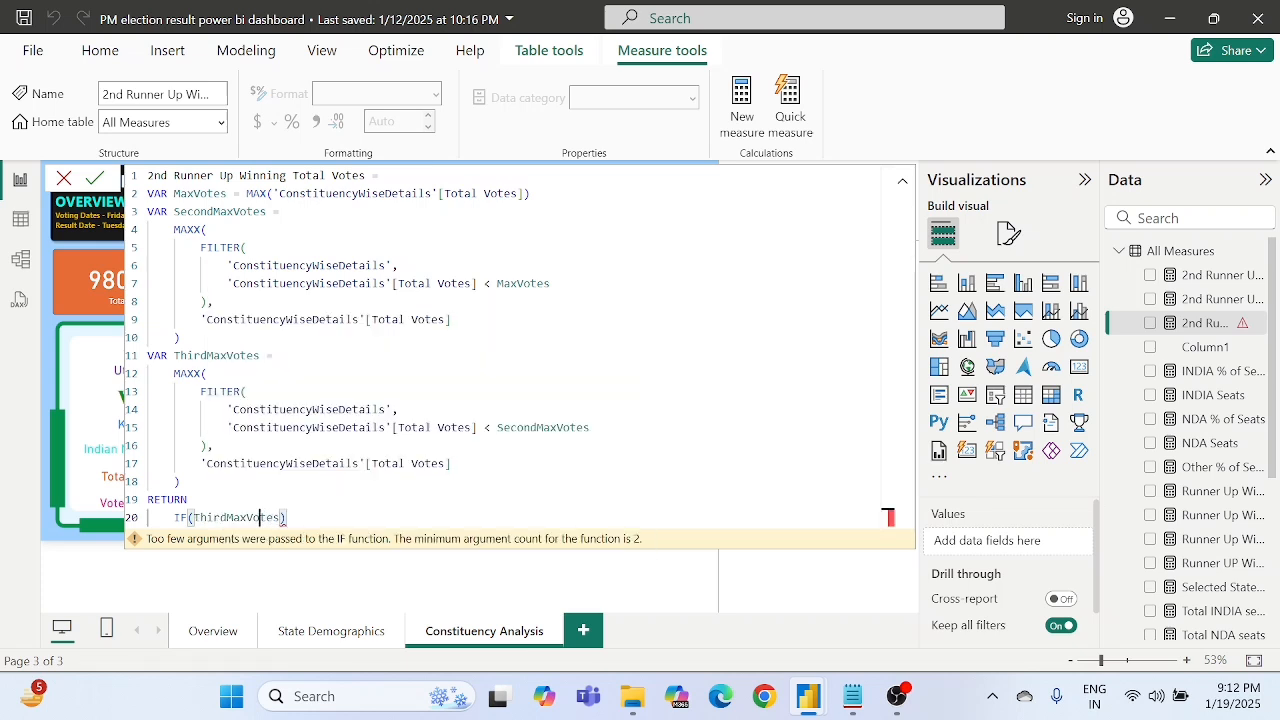
# - Wrap ThirdMaxVotes in an ISBLANK function as the logical test of the IF
pyautogui.doubleClick(262, 517)
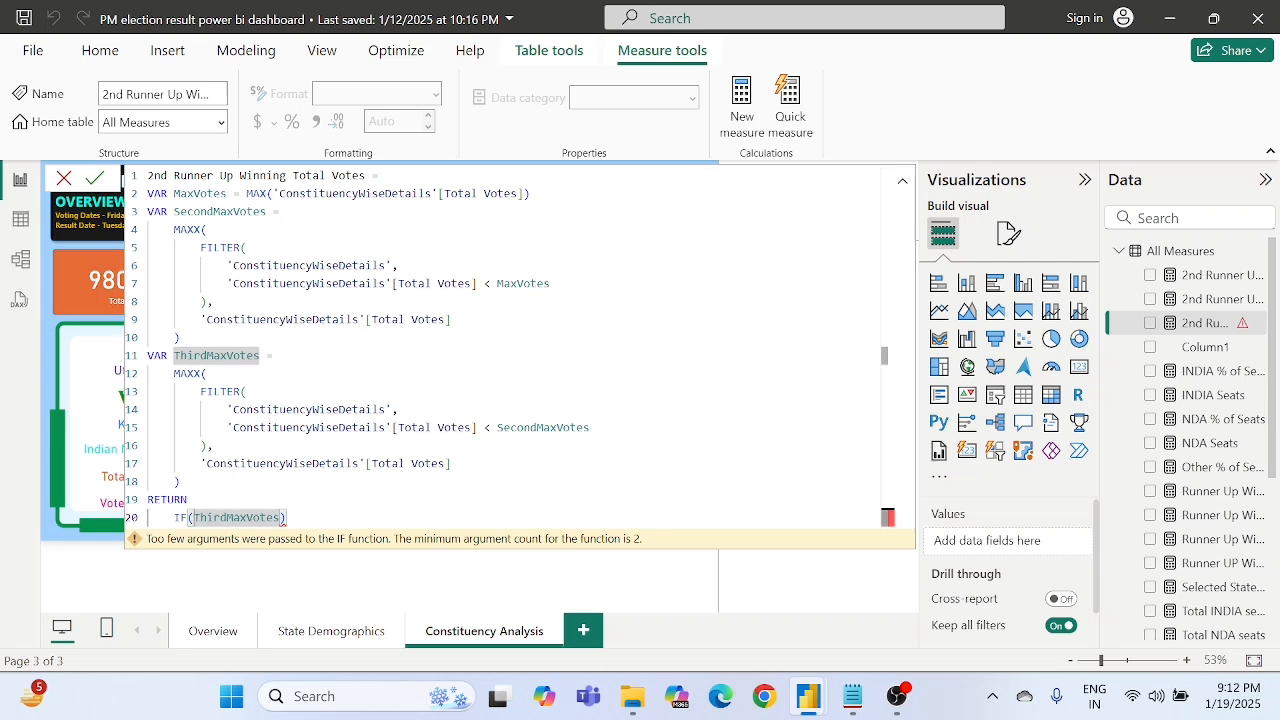
pyautogui.write('is')
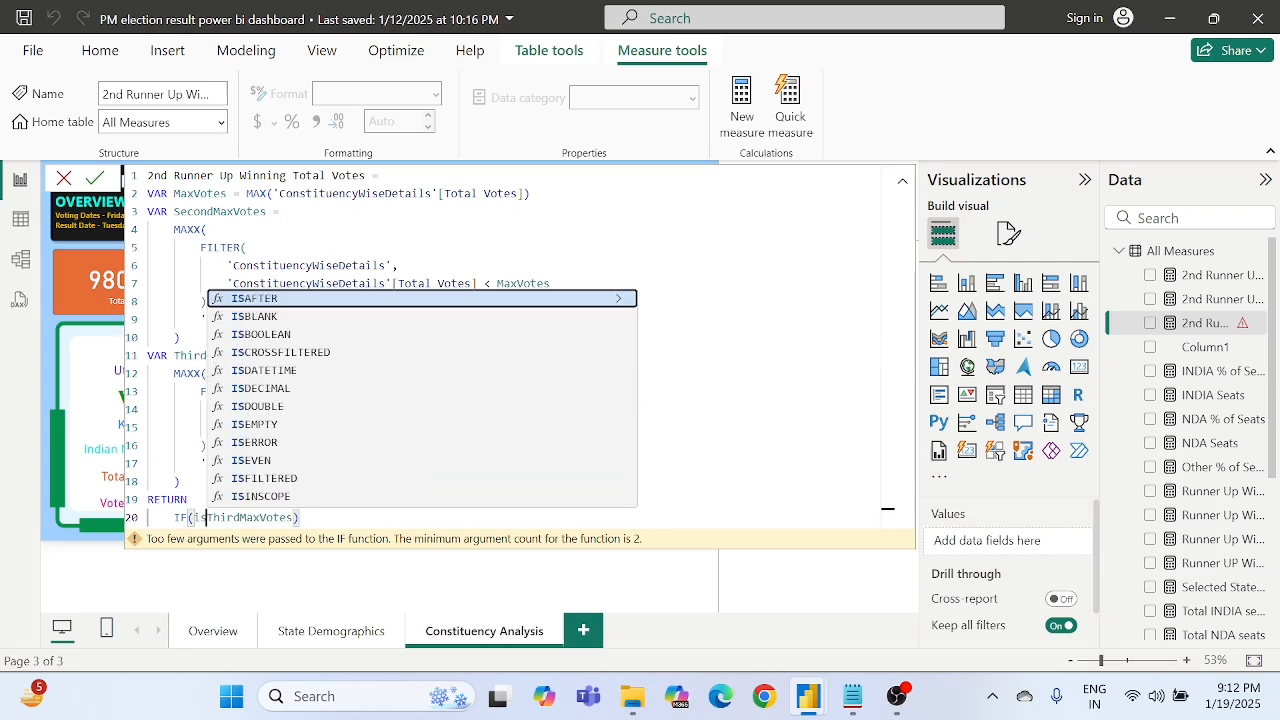
pyautogui.press('Down')
pyautogui.press('Tab')
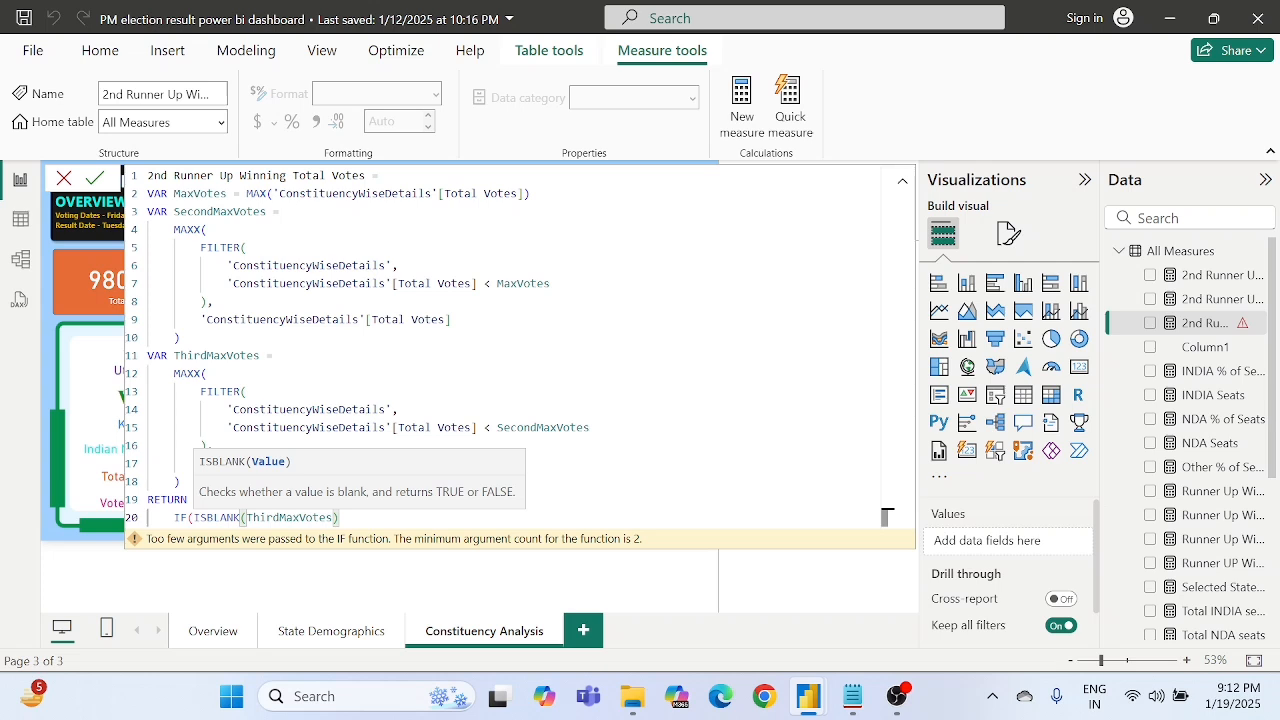
pyautogui.press('Right')
pyautogui.press('Right')
pyautogui.press('Right')
pyautogui.press('Right')
pyautogui.press('Right')
pyautogui.press('Right')
pyautogui.press('Right')
pyautogui.press('Right')
pyautogui.press('Right')
pyautogui.press('Right')
pyautogui.press('Right')
pyautogui.press('Right')
pyautogui.press('Right')
pyautogui.press('Right')
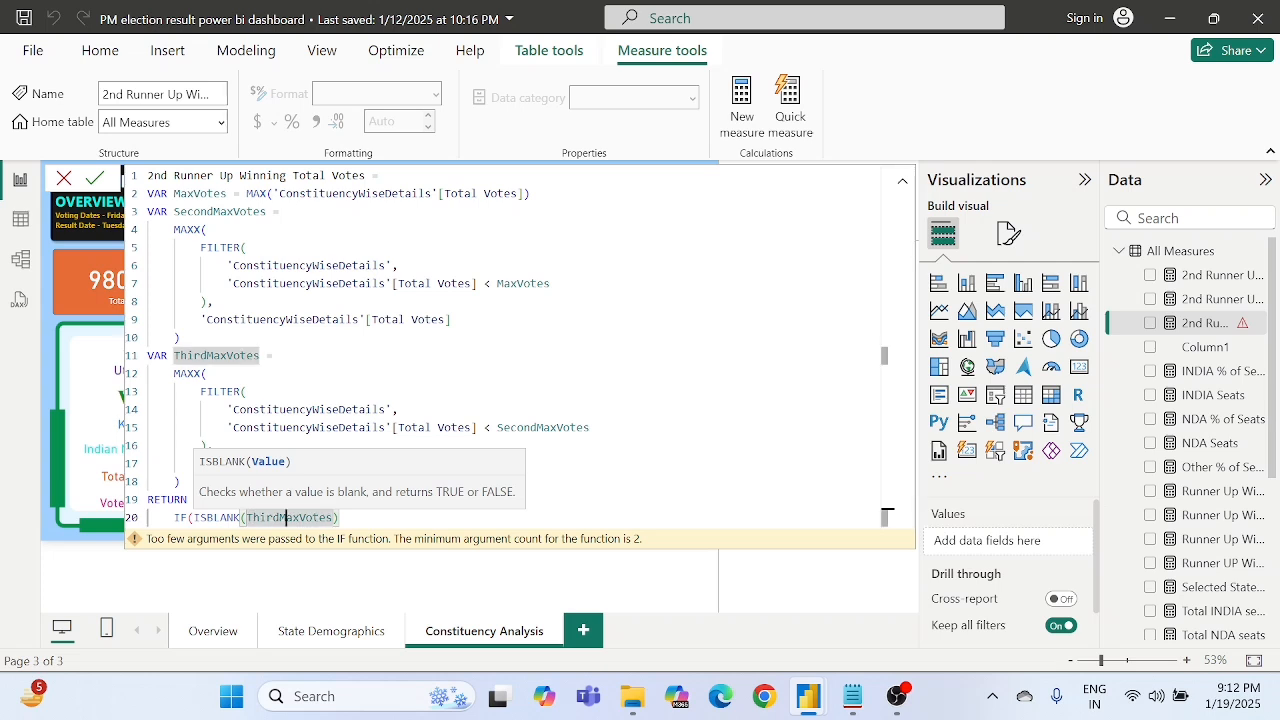
pyautogui.press('Left')
pyautogui.write(')')
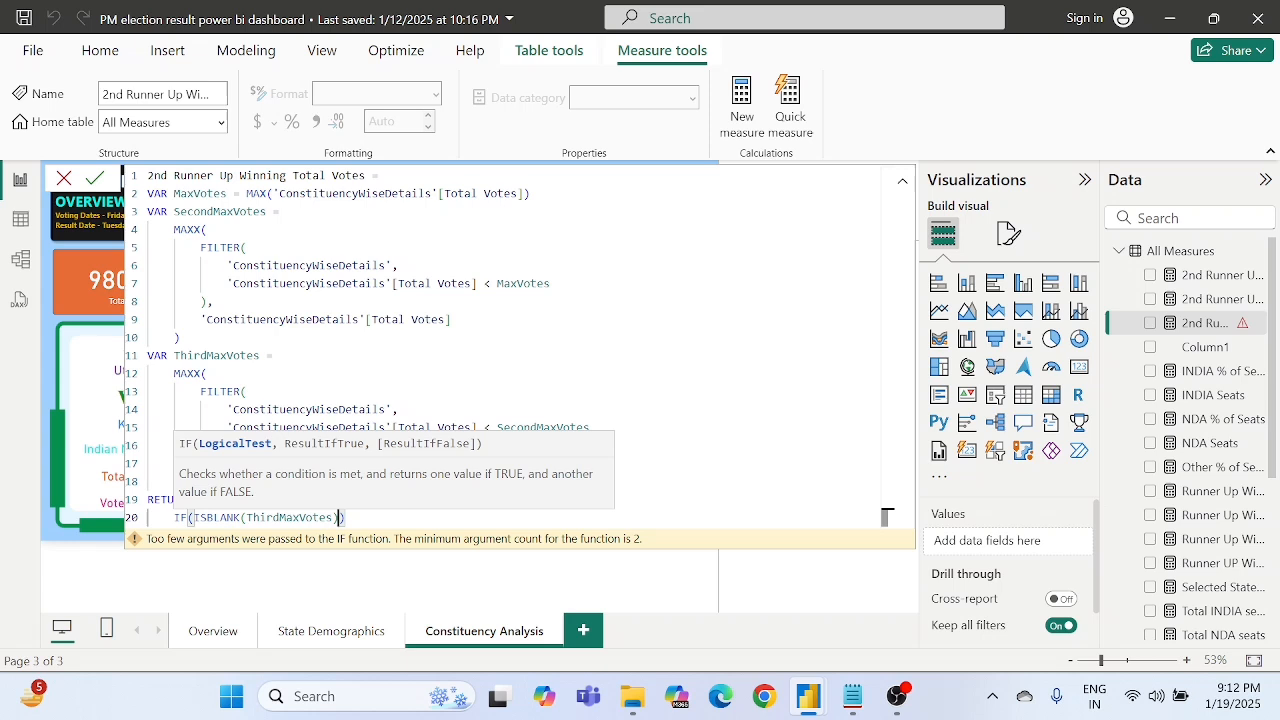
pyautogui.write(', ""')
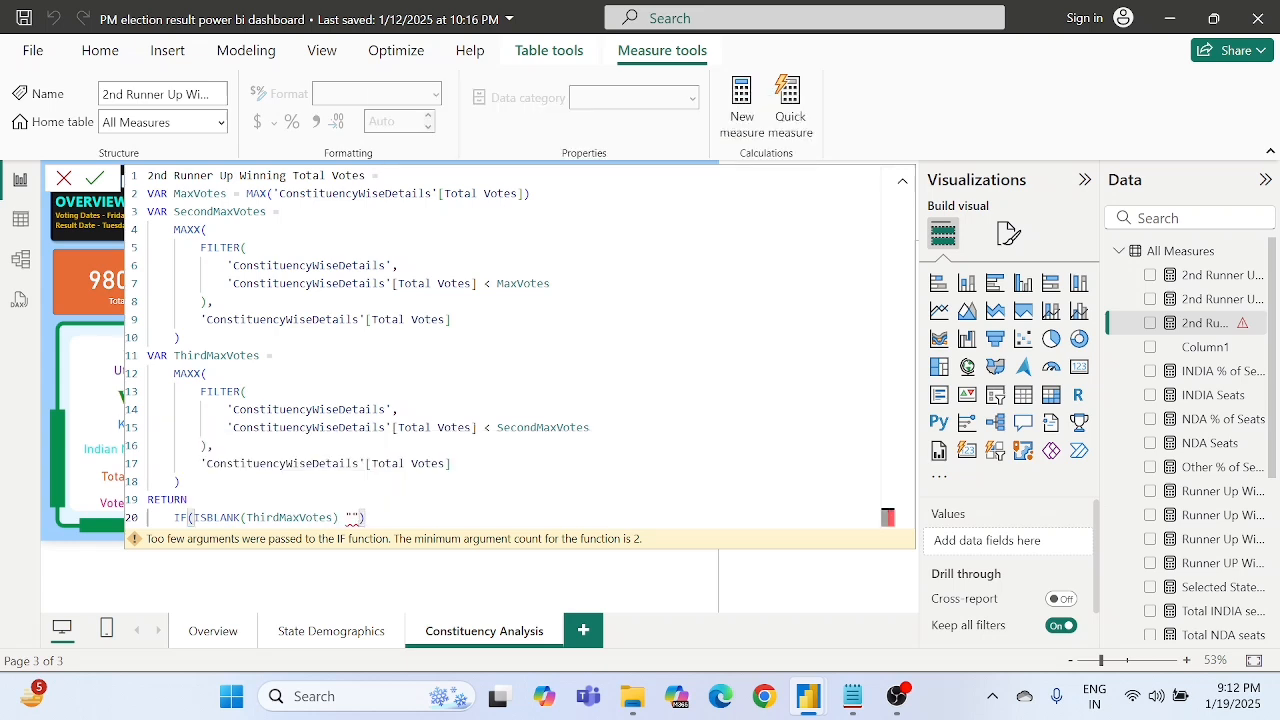
pyautogui.write('No ')
pyautogui.write('Thri')
pyautogui.write('d ')
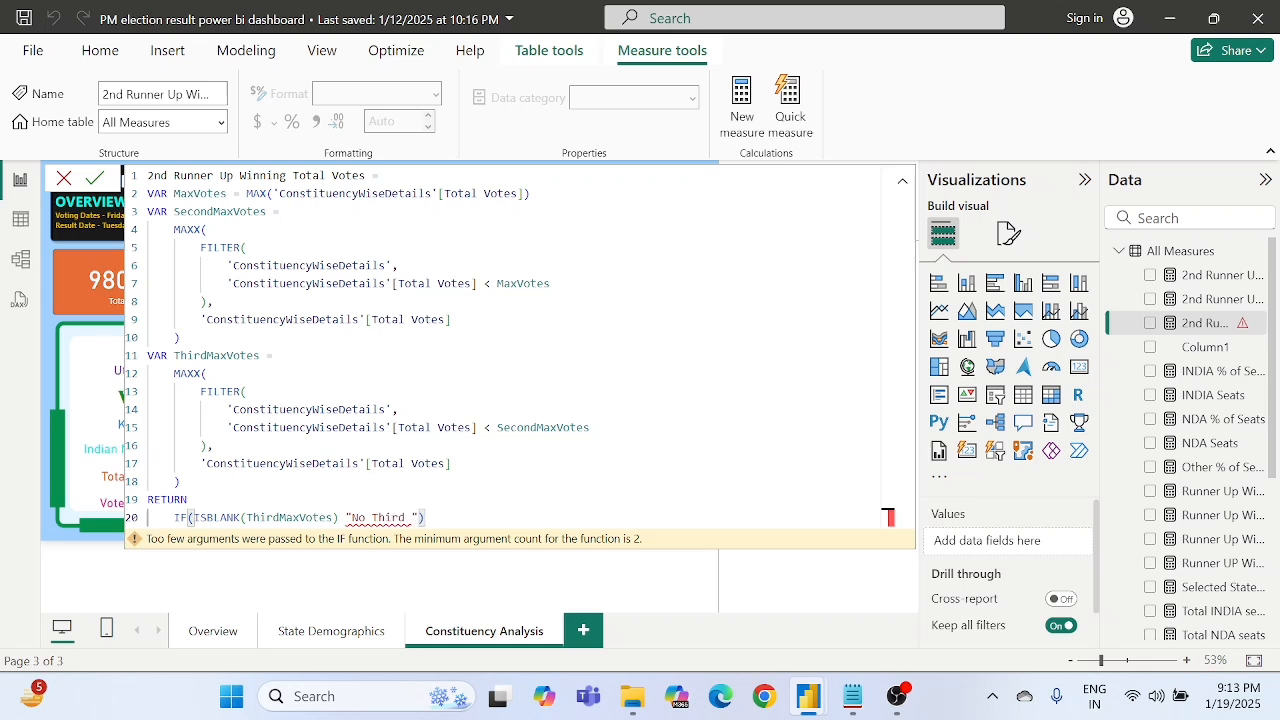
pyautogui.write('max')
pyautogui.write(',')
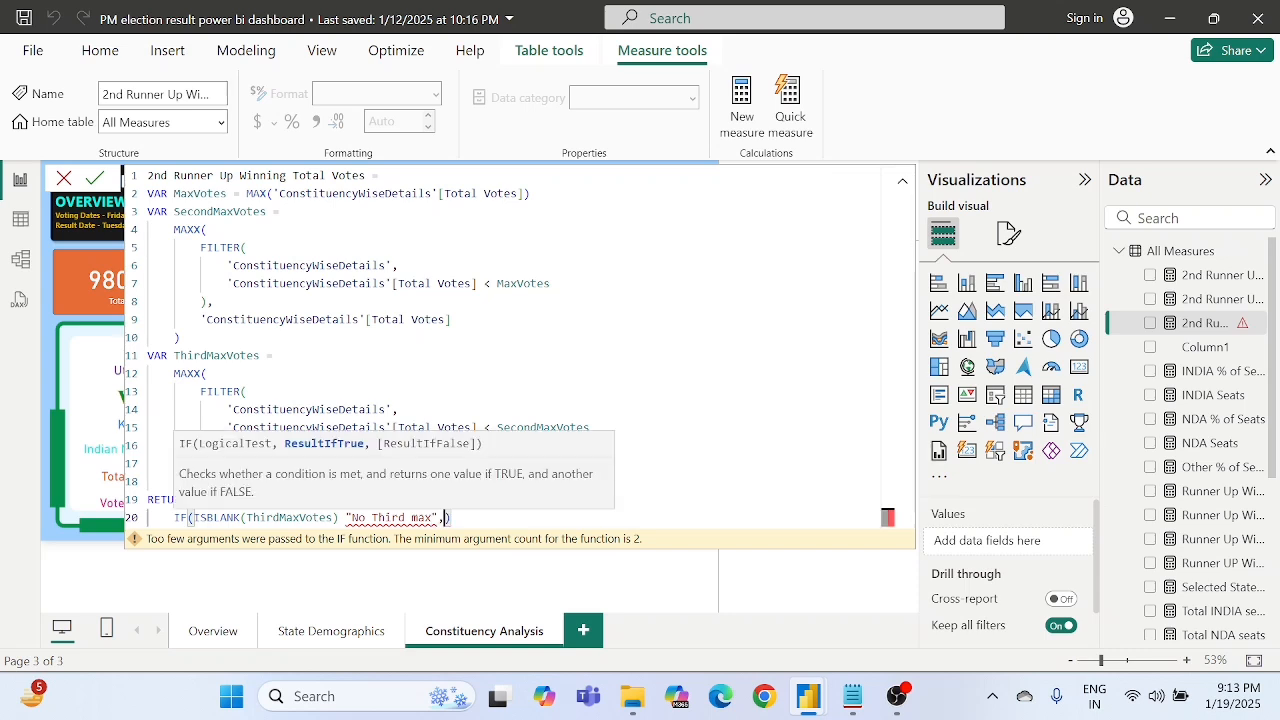
pyautogui.write('thi')
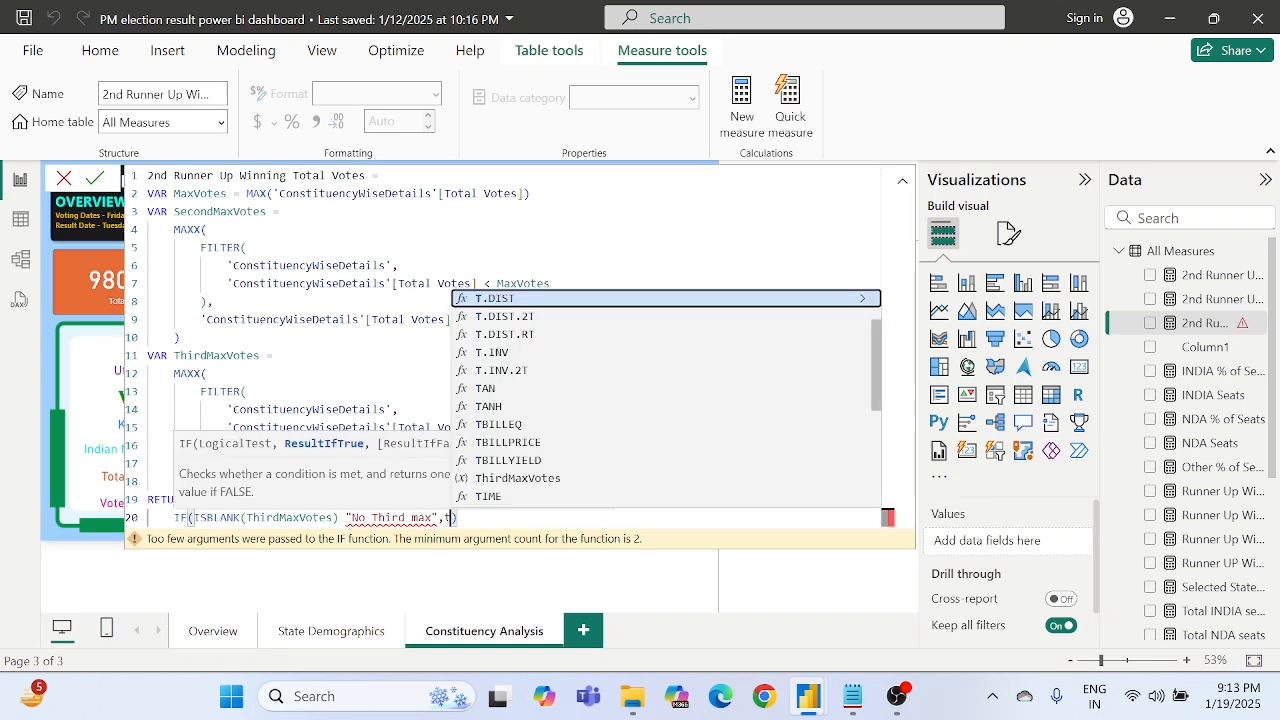
# - Add "No Third max" as the IF function's true result and ThirdMaxVotes as its false result
pyautogui.press('Tab')
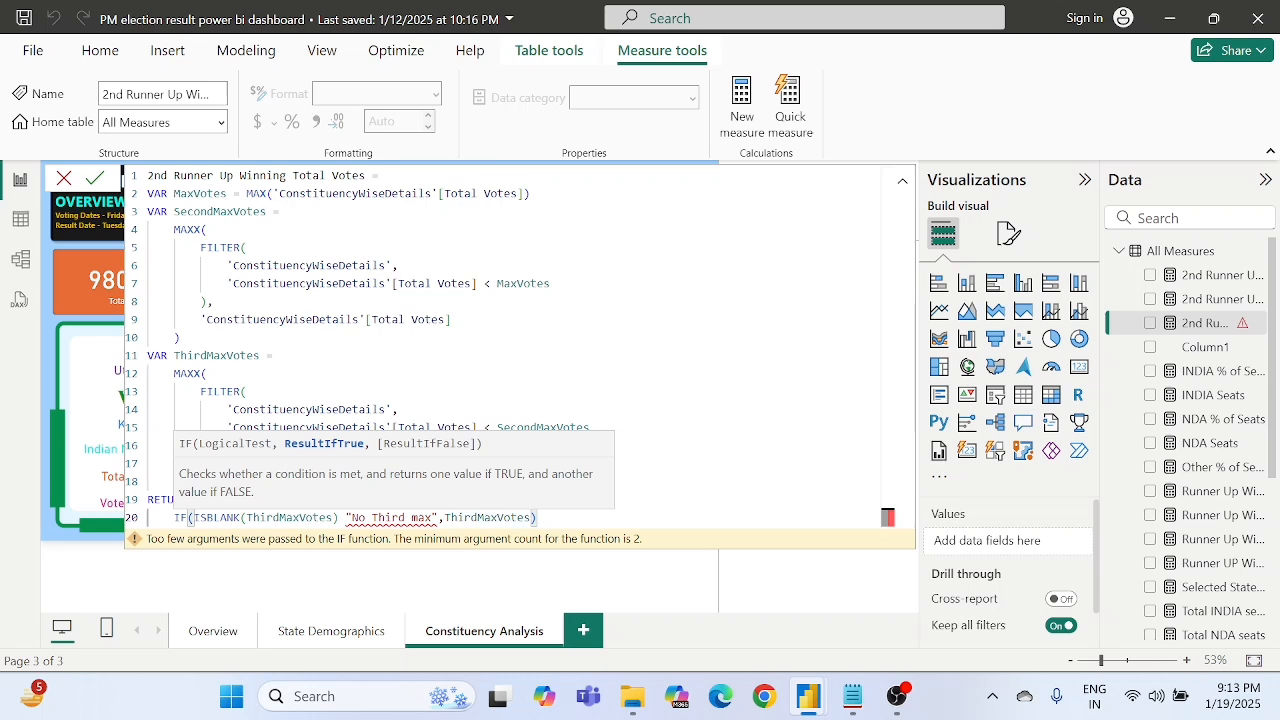
# - Insert the missing comma between ISBLANK(ThirdMaxVotes) and "No Third max" in the IF function
pyautogui.hotkey('ctrl', 'Left')
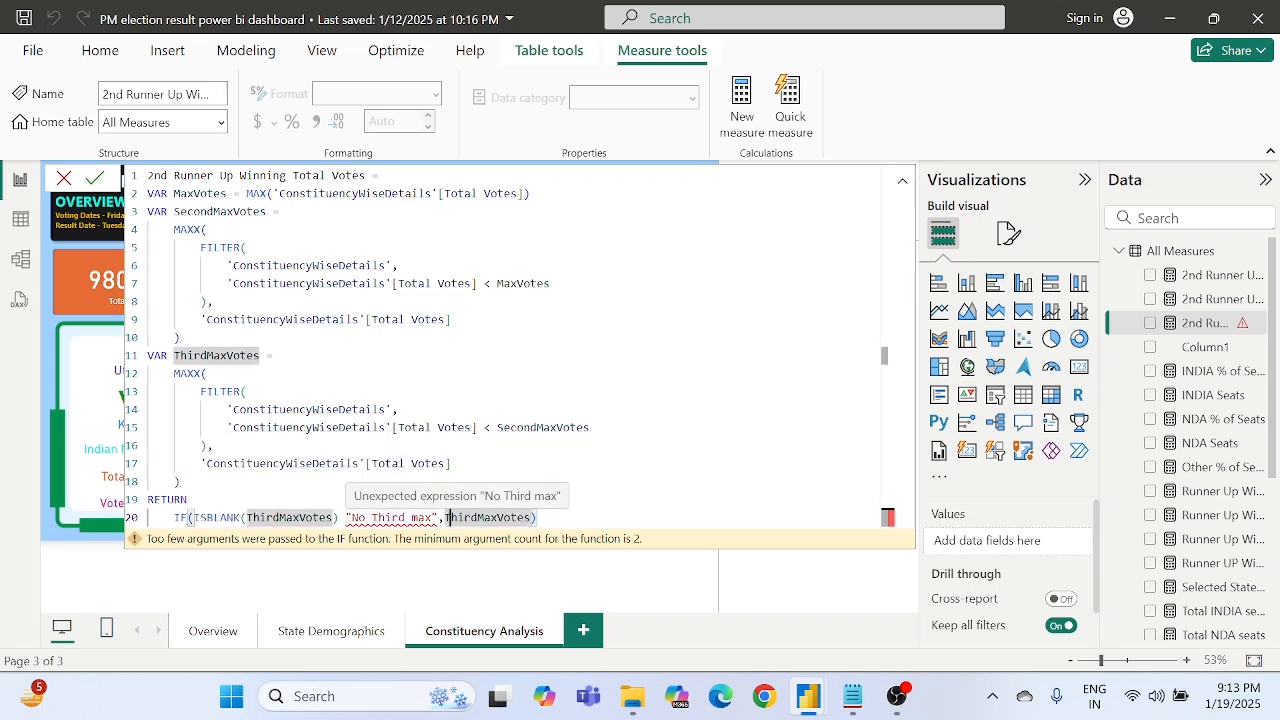
pyautogui.click(345, 518)
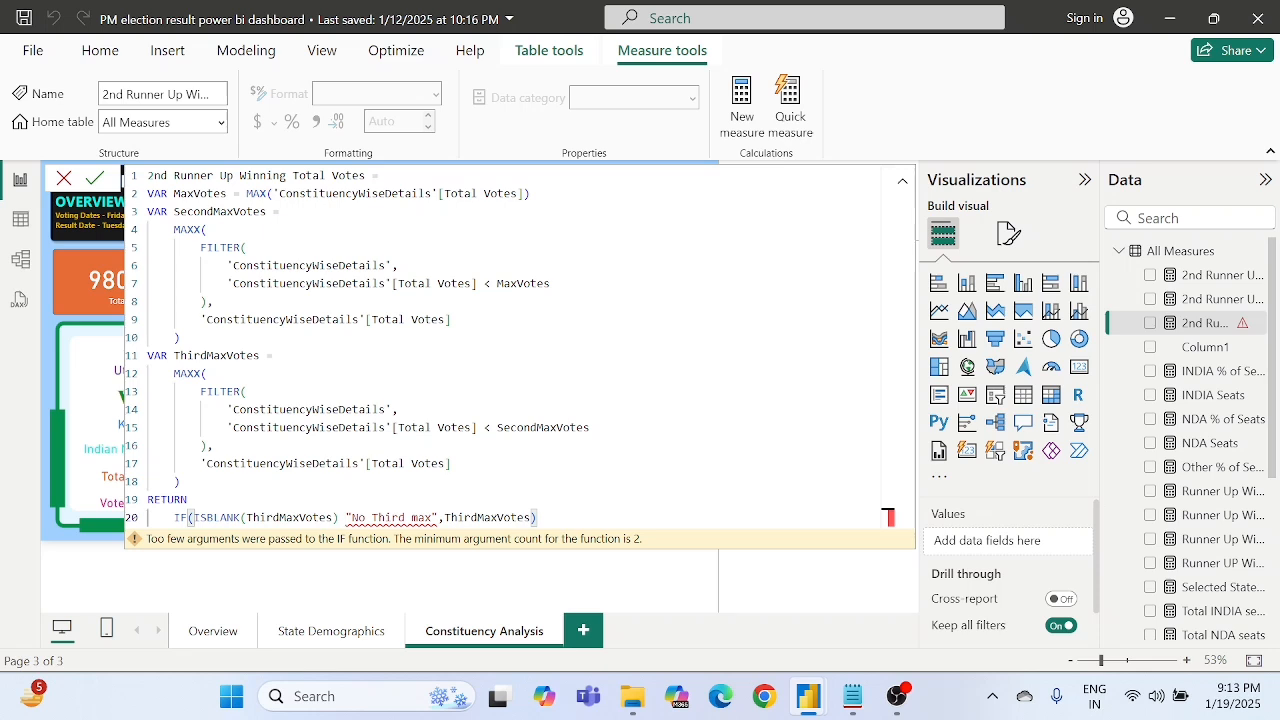
pyautogui.click(333, 518)
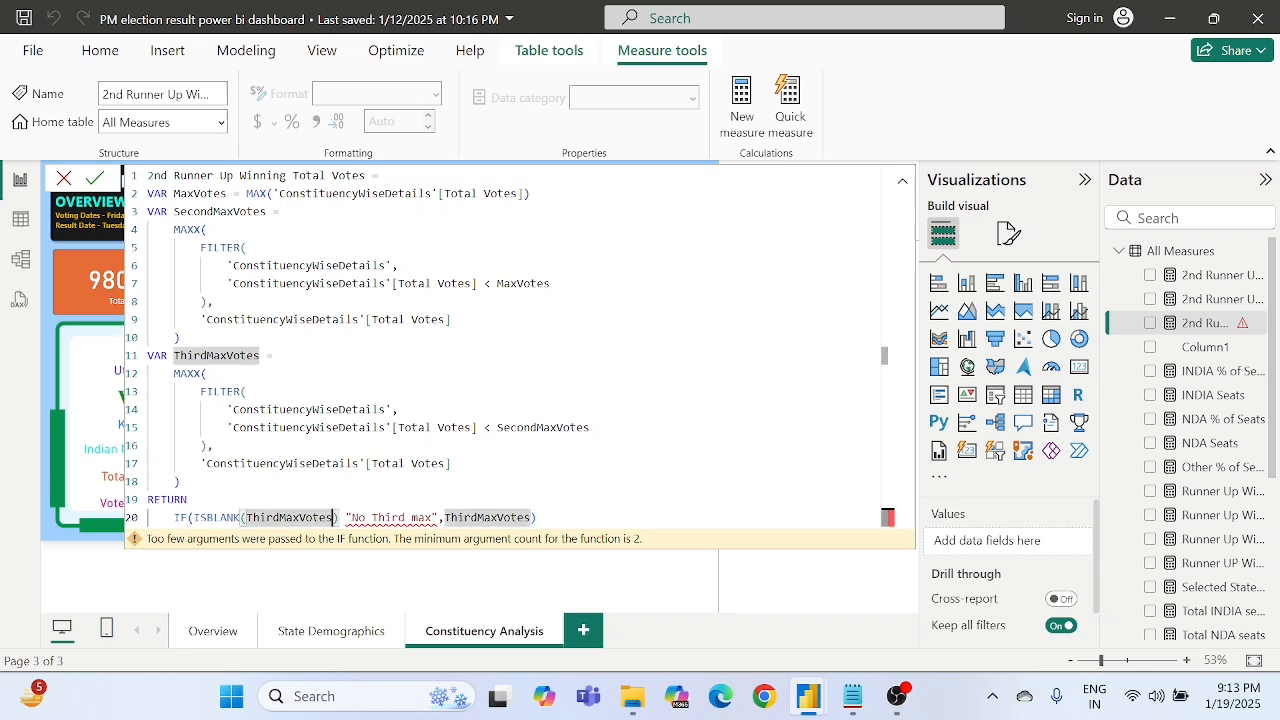
pyautogui.click(345, 518)
pyautogui.press('Left')
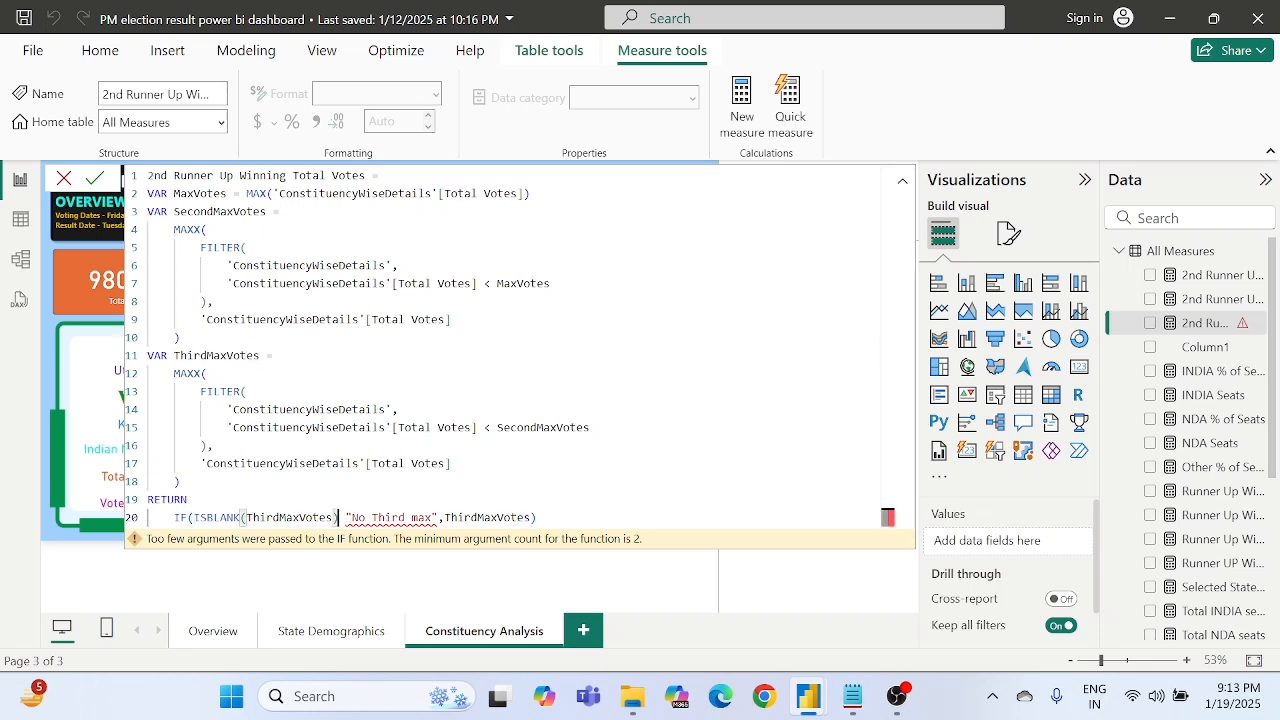
pyautogui.write(',')
# - Check the ThirdMaxVotes variable and the IF arguments, and commit the 2nd Runner Up Winning Total Votes measure
pyautogui.click(346, 410)
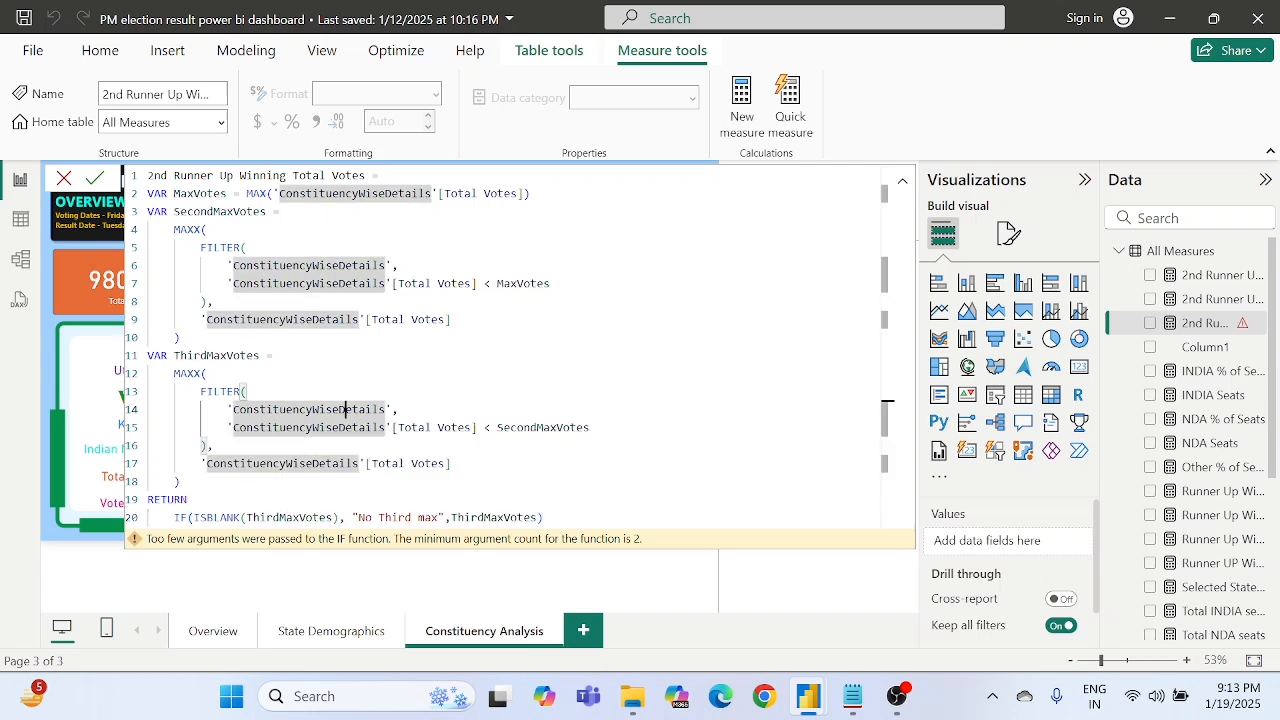
pyautogui.click(280, 355)
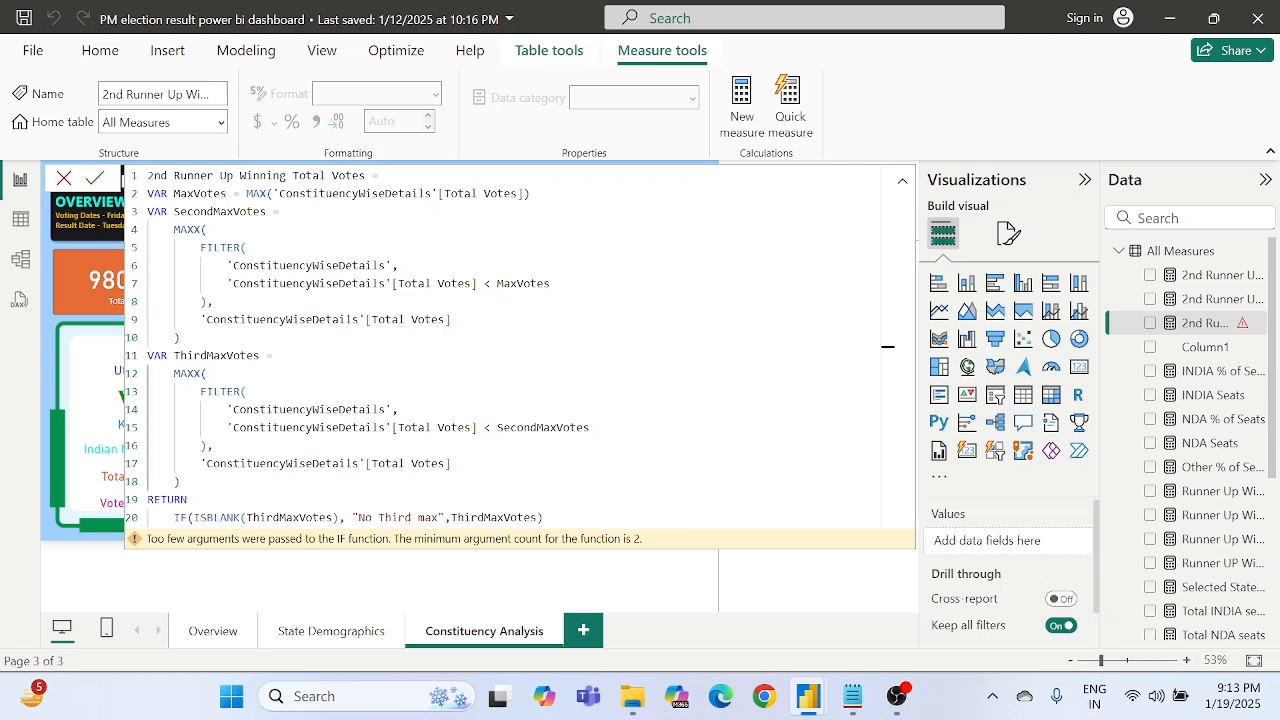
pyautogui.moveTo(246, 517); pyautogui.dragTo(334, 517)
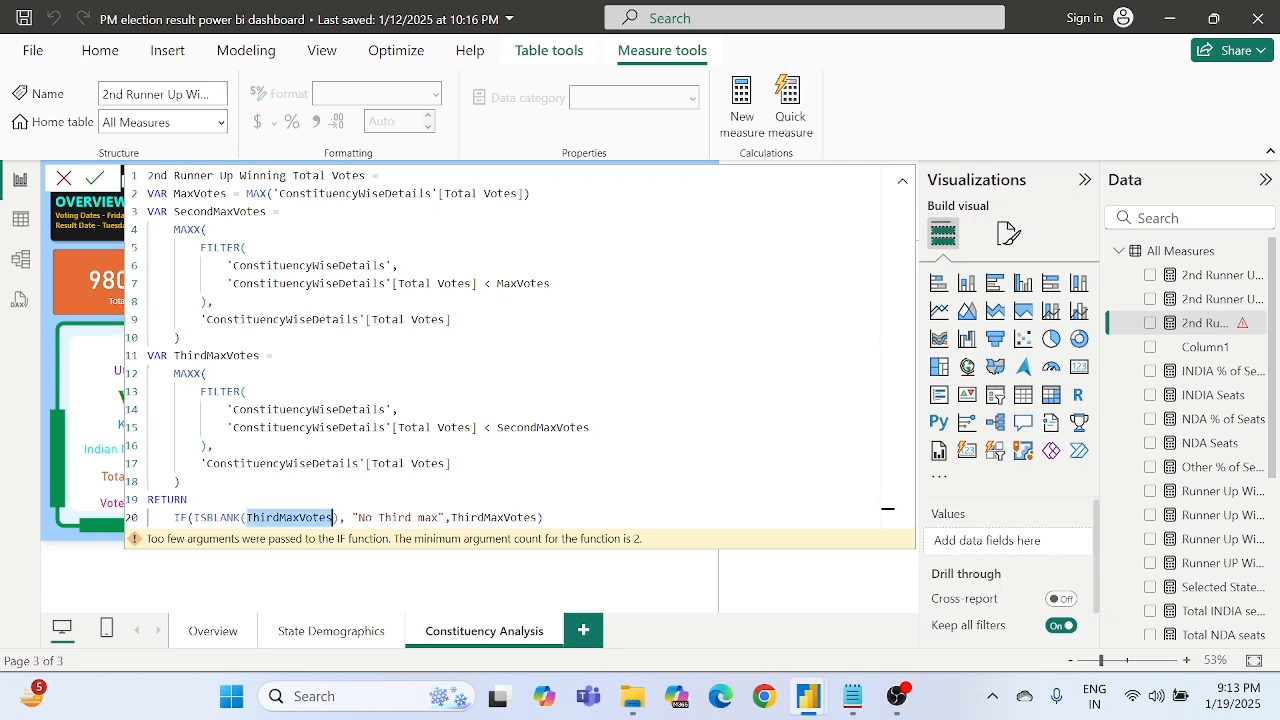
pyautogui.click(381, 517)
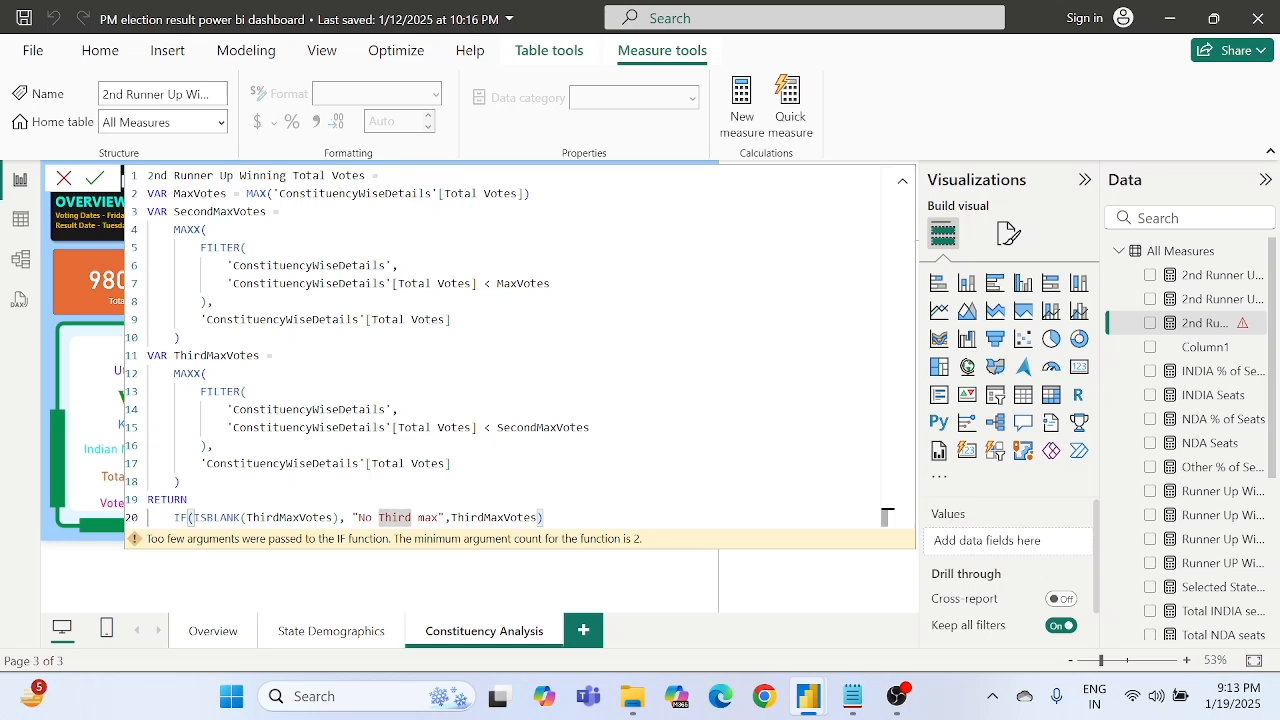
pyautogui.doubleClick(428, 517)
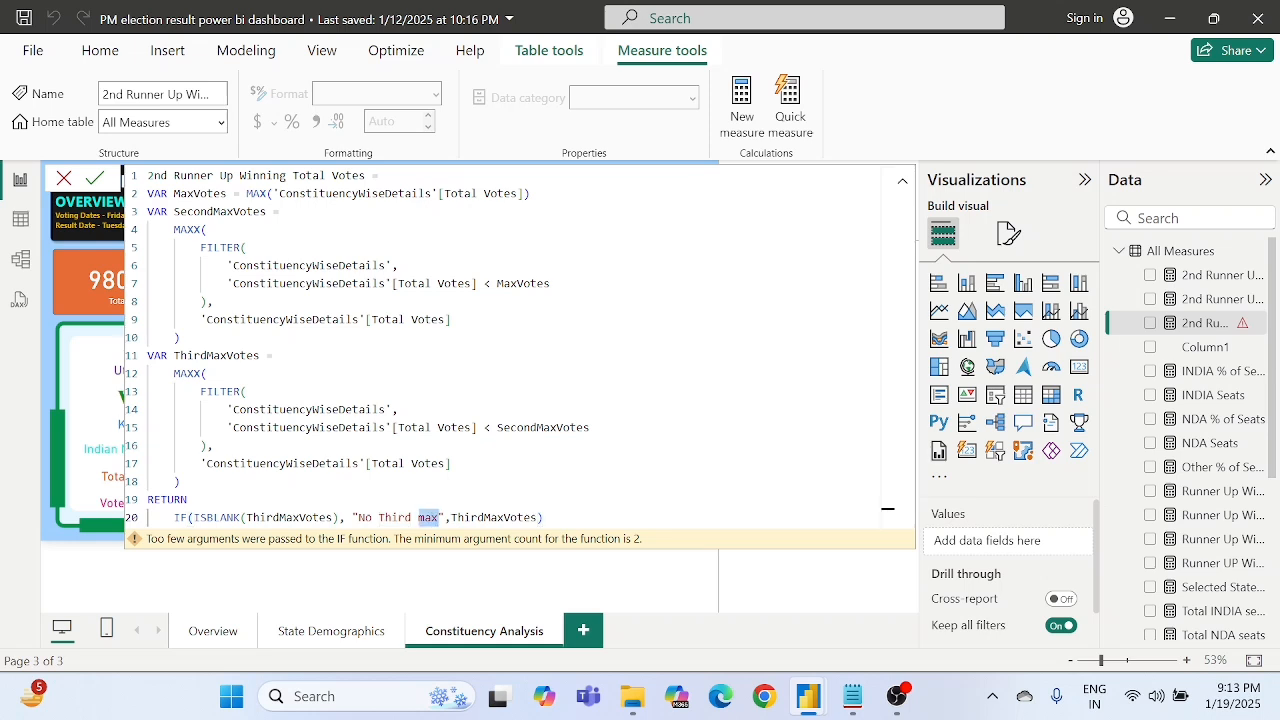
pyautogui.doubleClick(494, 517)
pyautogui.click(180, 481)
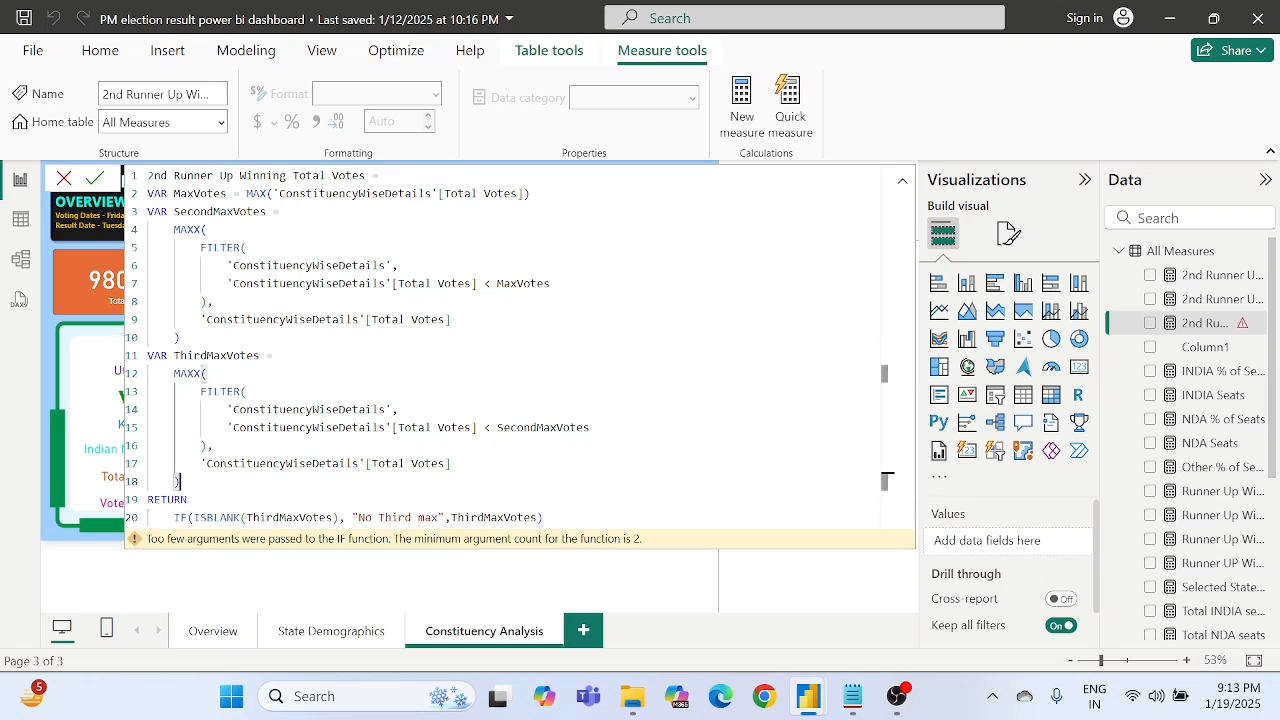
pyautogui.click(95, 180)
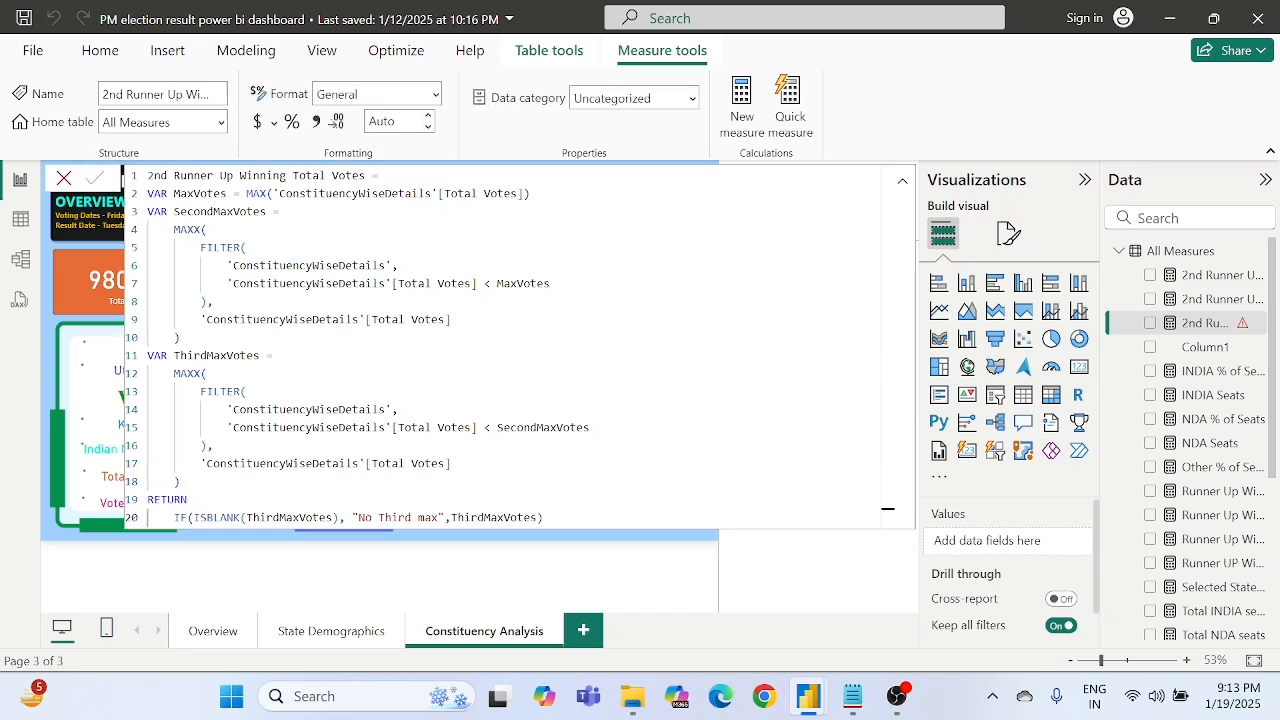
# - Compare with the ISBLANK test and results in the Runner Up Winning Candidate Total Votes formula, and close the formula editor
pyautogui.click(1210, 516)
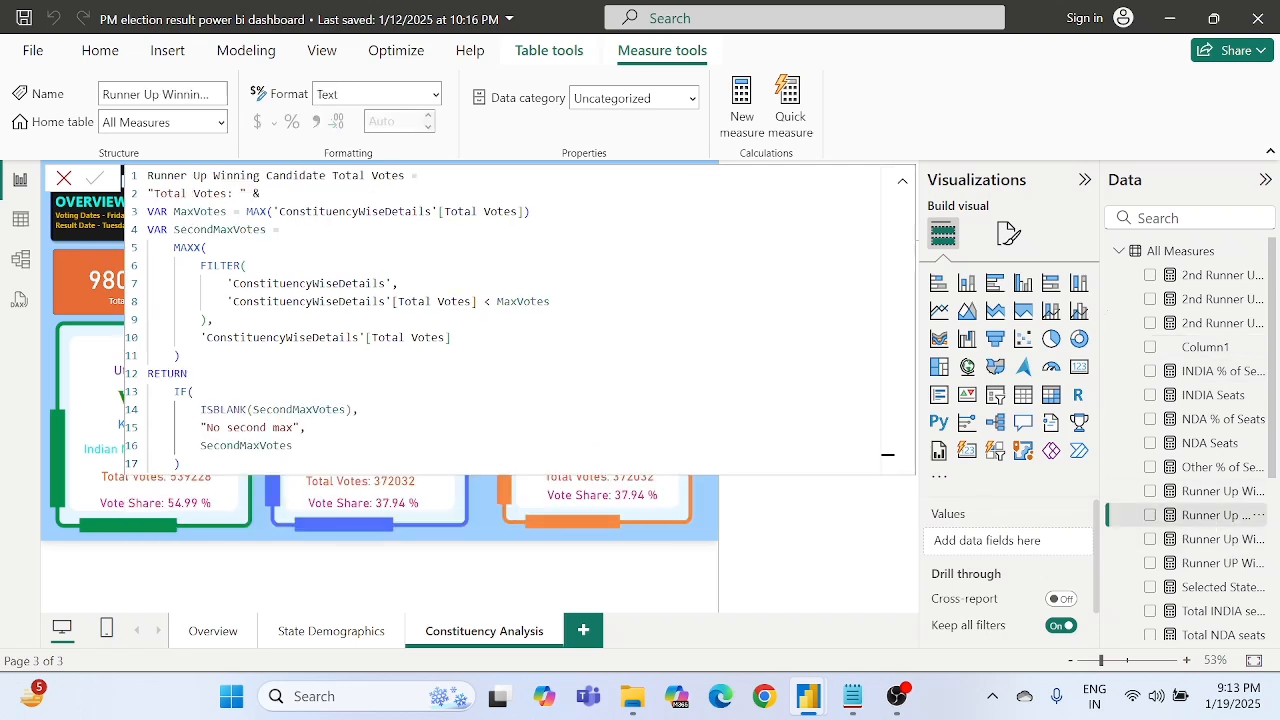
pyautogui.moveTo(203, 409); pyautogui.dragTo(305, 427)
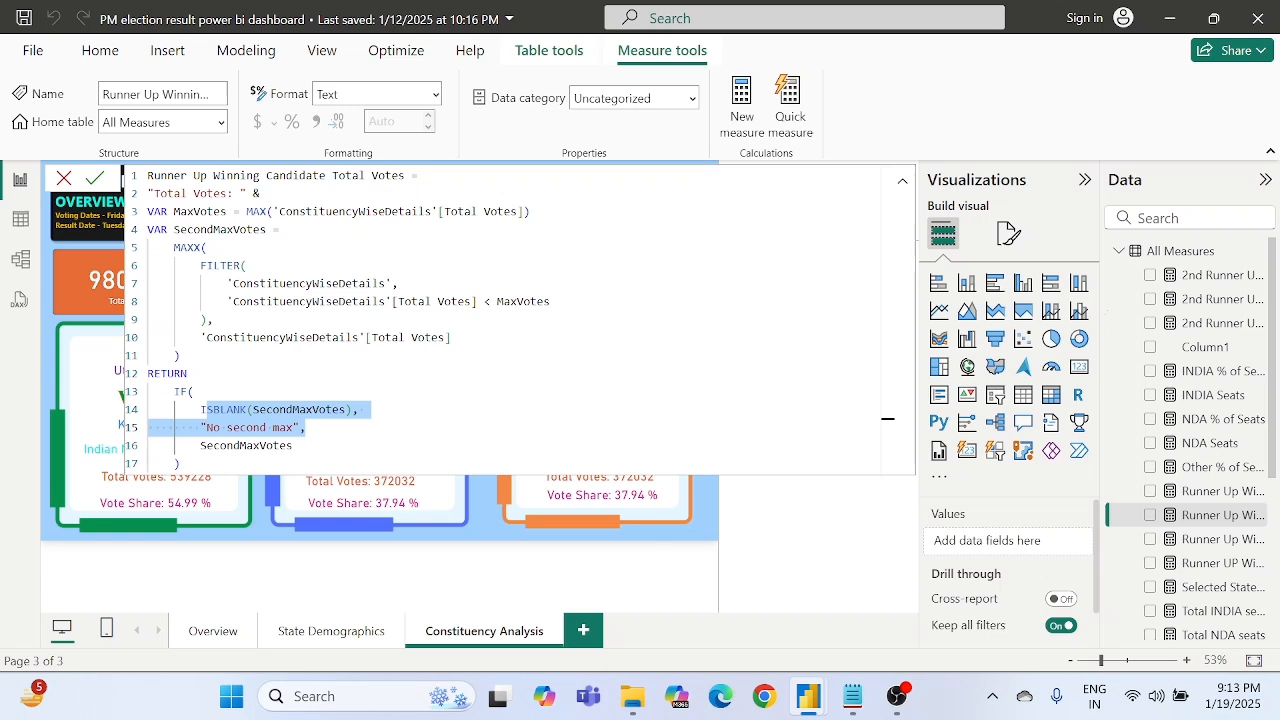
pyautogui.click(241, 427)
pyautogui.moveTo(207, 427); pyautogui.dragTo(338, 409)
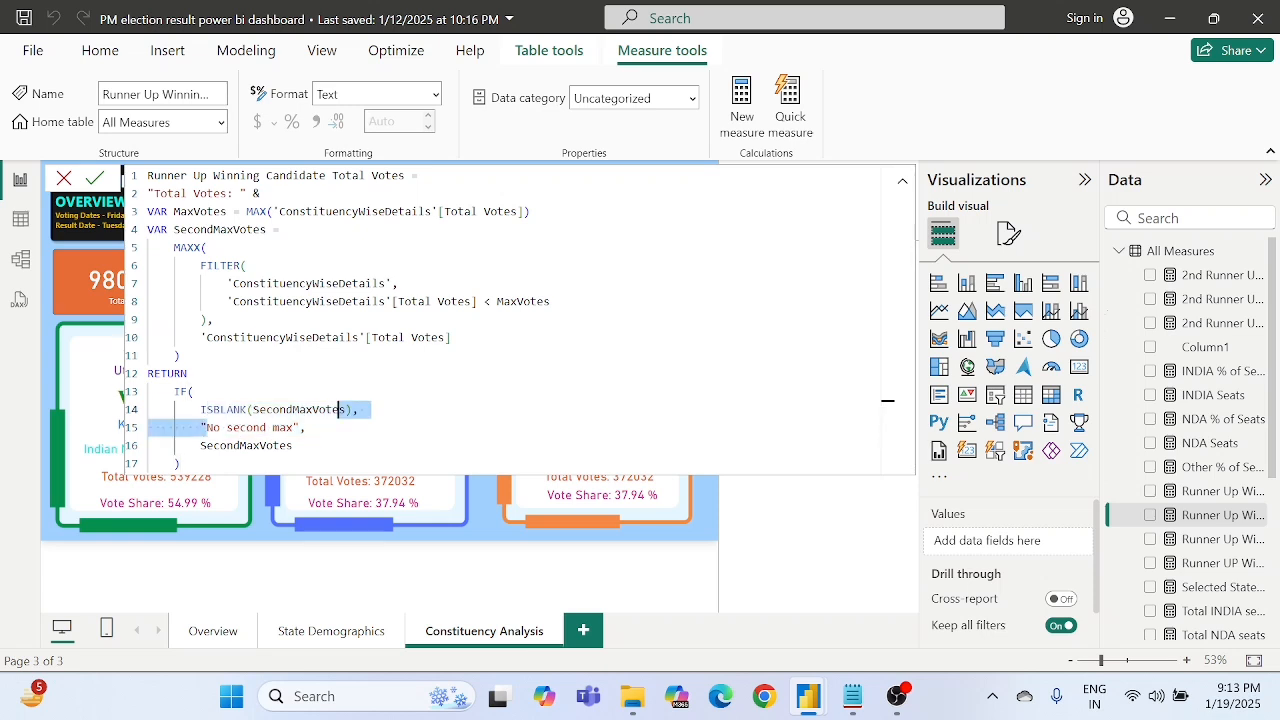
pyautogui.click(292, 409)
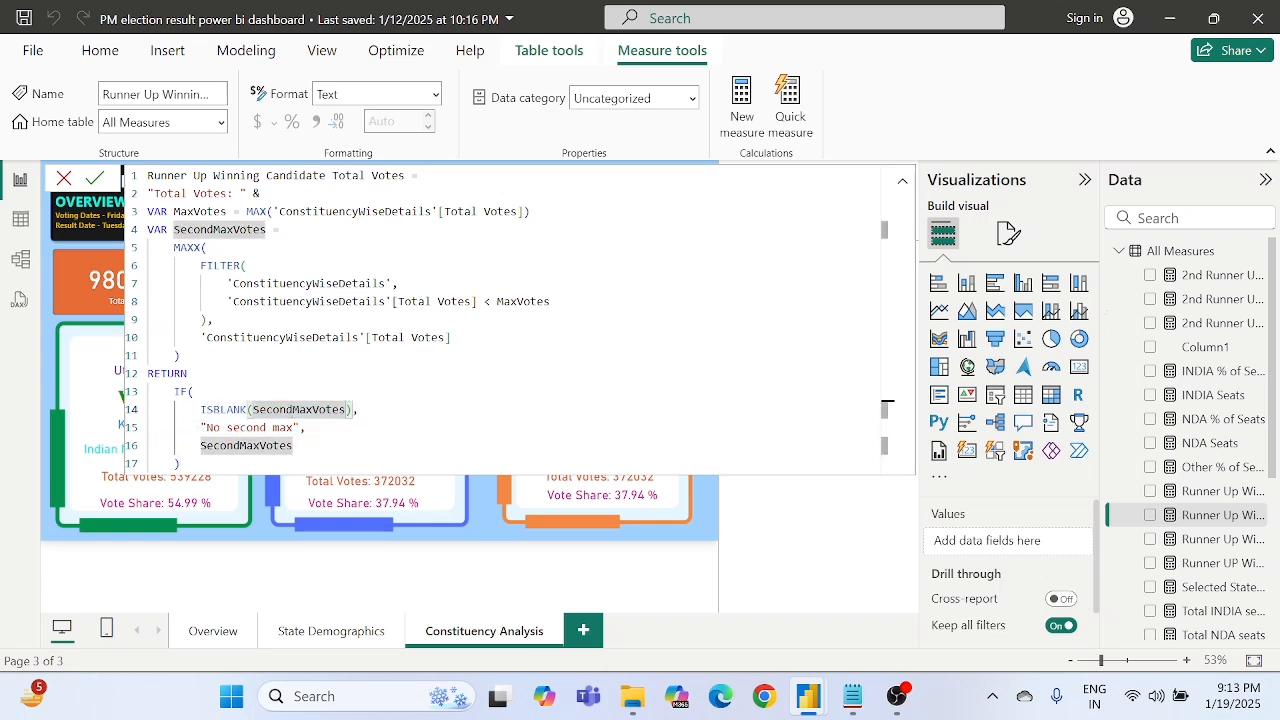
pyautogui.moveTo(201, 446); pyautogui.dragTo(293, 446)
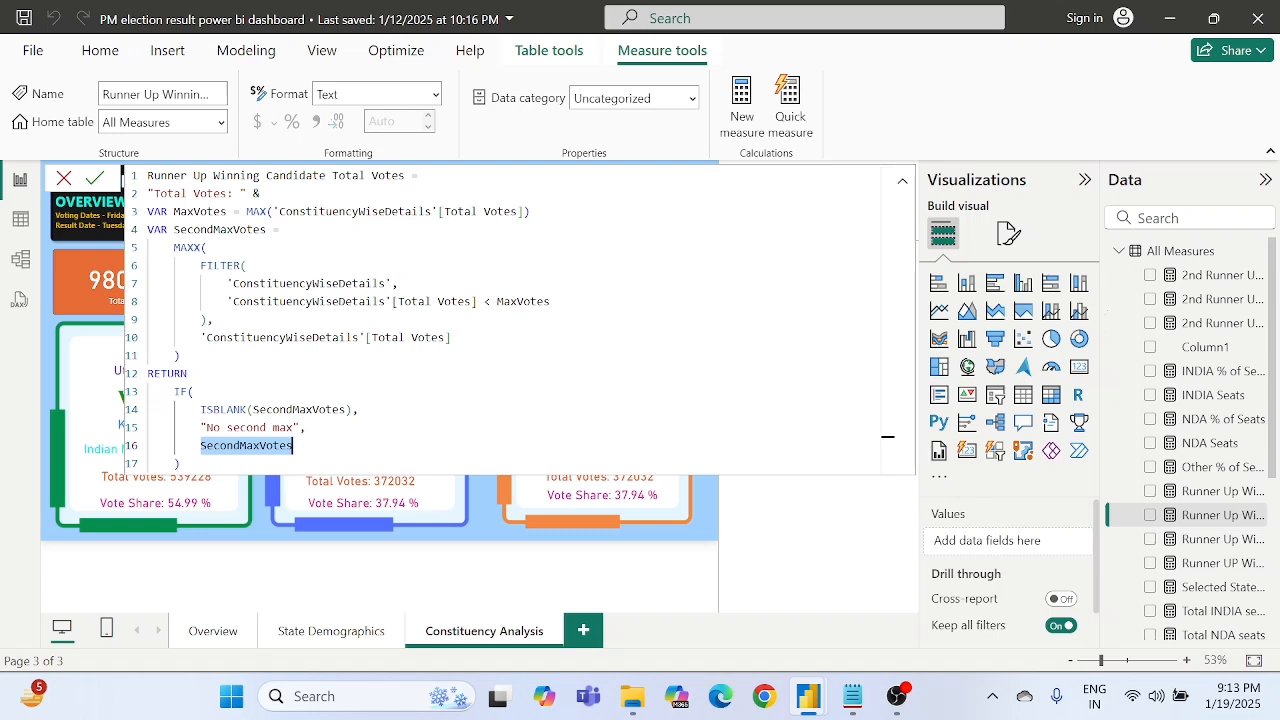
pyautogui.click(312, 427)
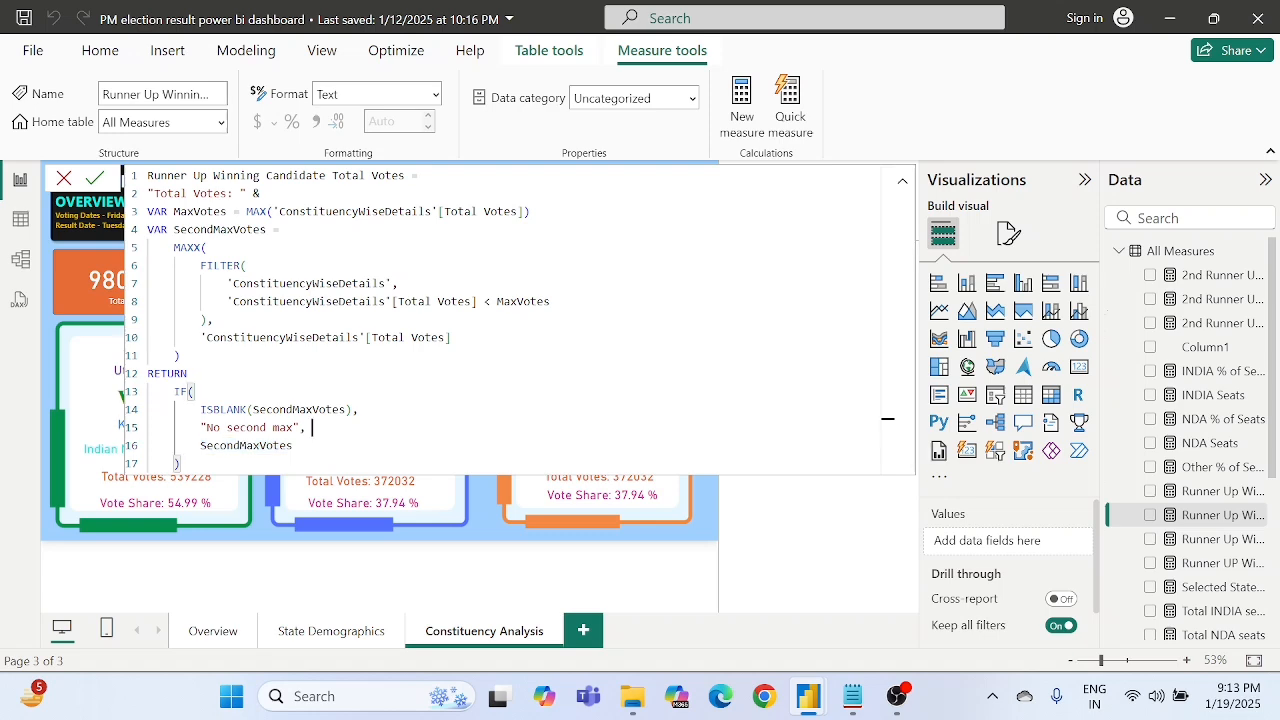
pyautogui.click(693, 572)
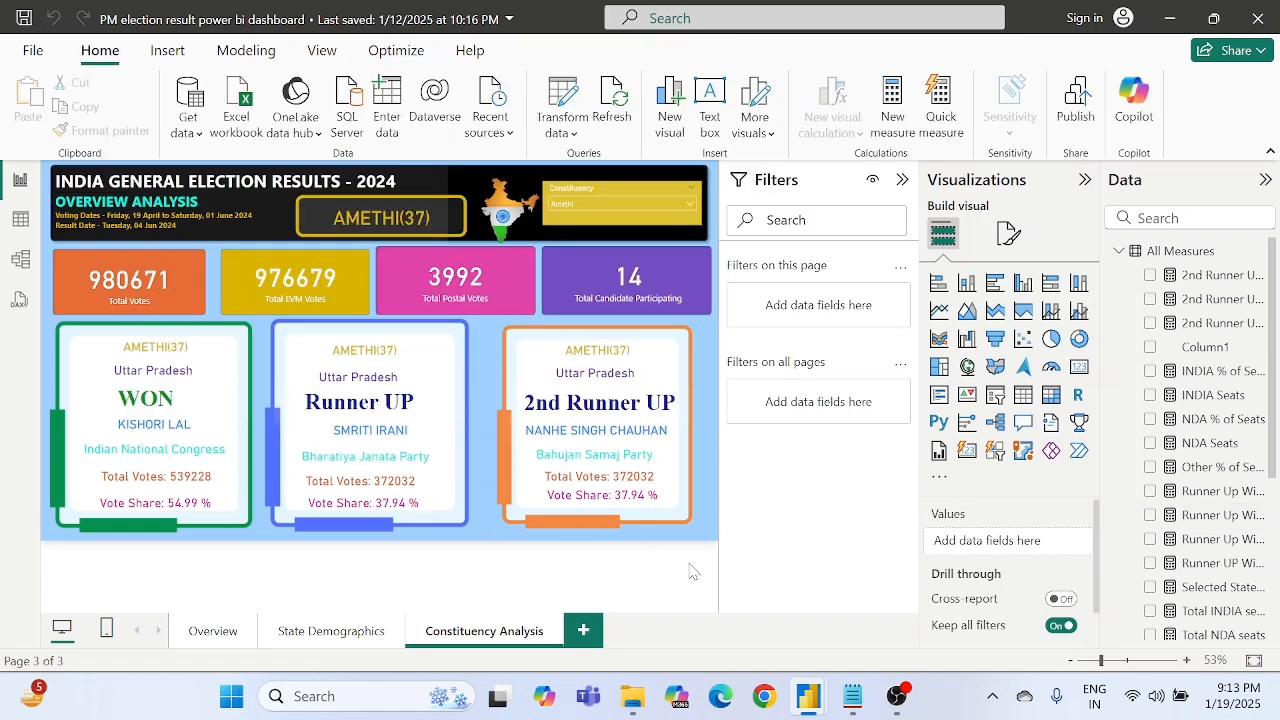
# - Replace the field in the orange frame's total votes card with the 2nd Runner Up Winning Total Votes measure
pyautogui.click(585, 487)
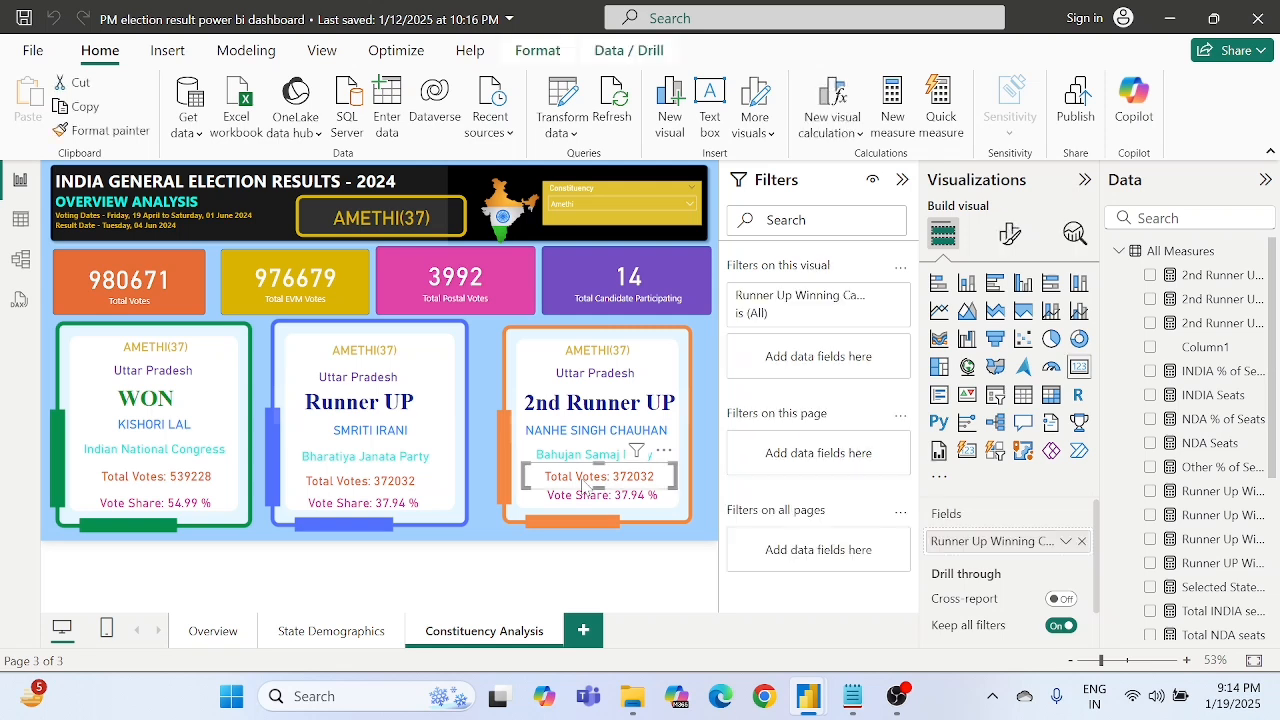
pyautogui.click(1082, 542)
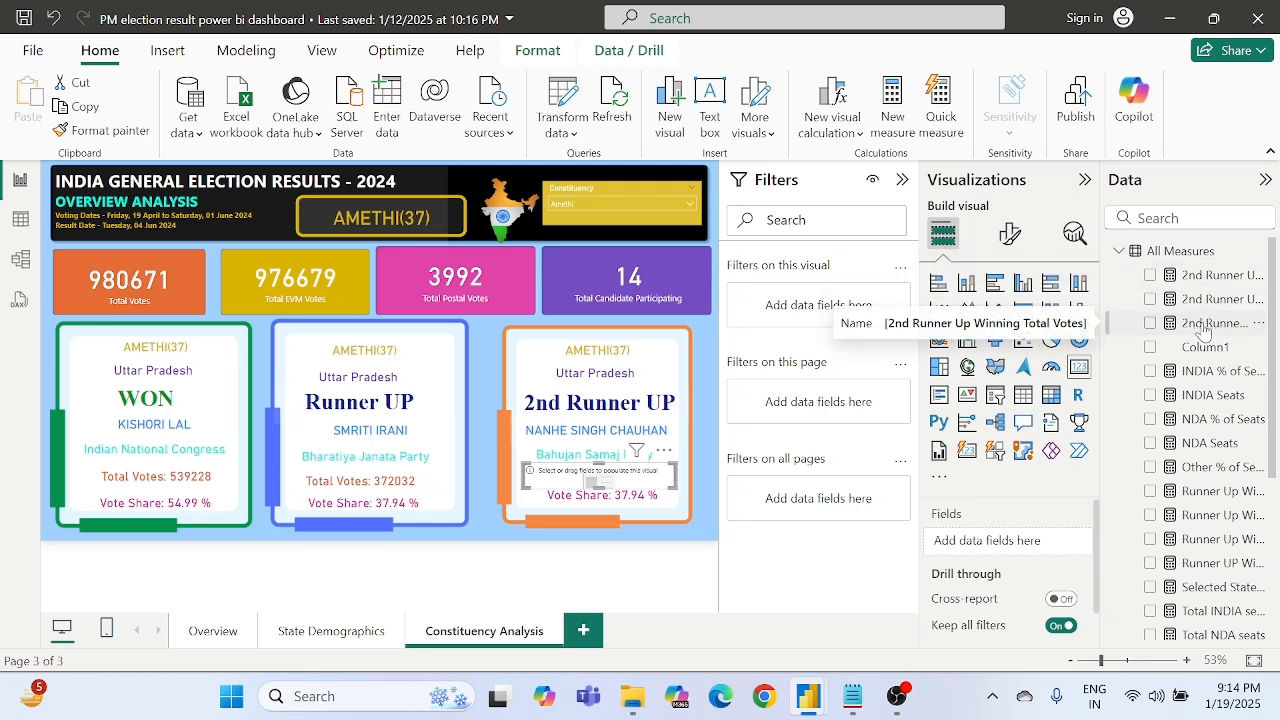
pyautogui.moveTo(1205, 330); pyautogui.dragTo(1010, 540)
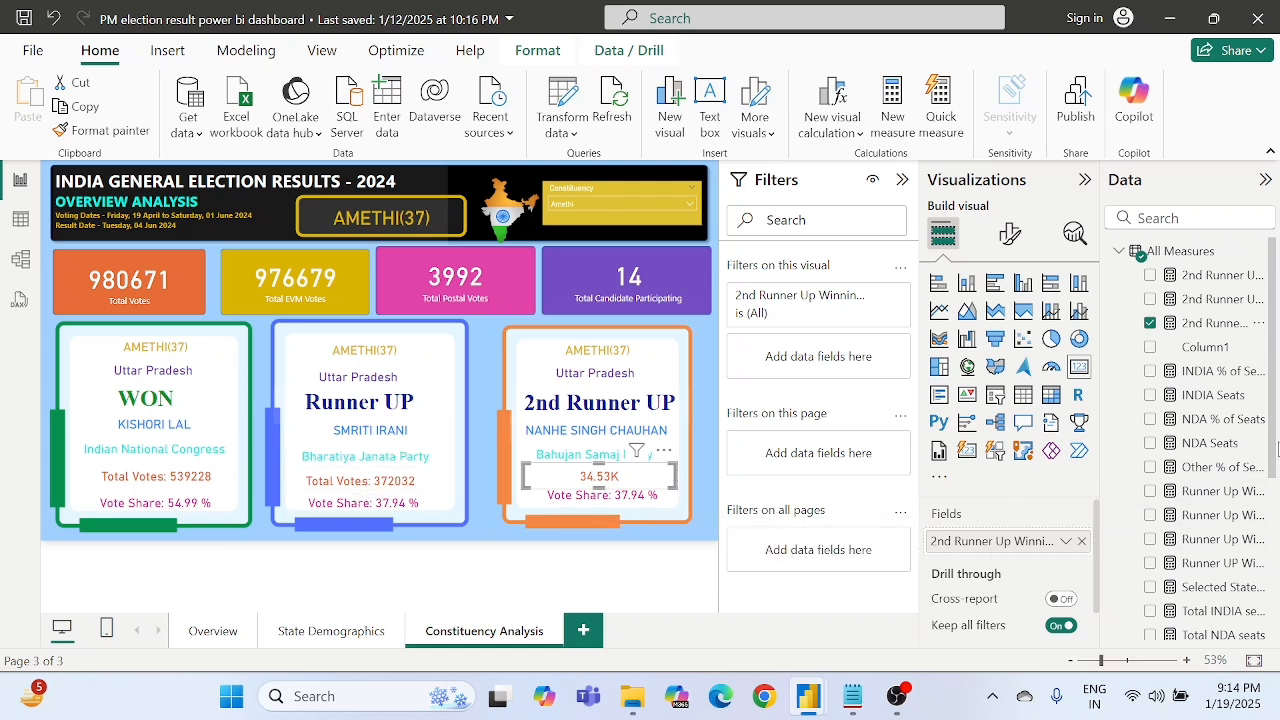
# - Copy the "Total Votes: " & prefix from the Runner Up Winning Candidate Total Votes formula
pyautogui.click(1200, 522)
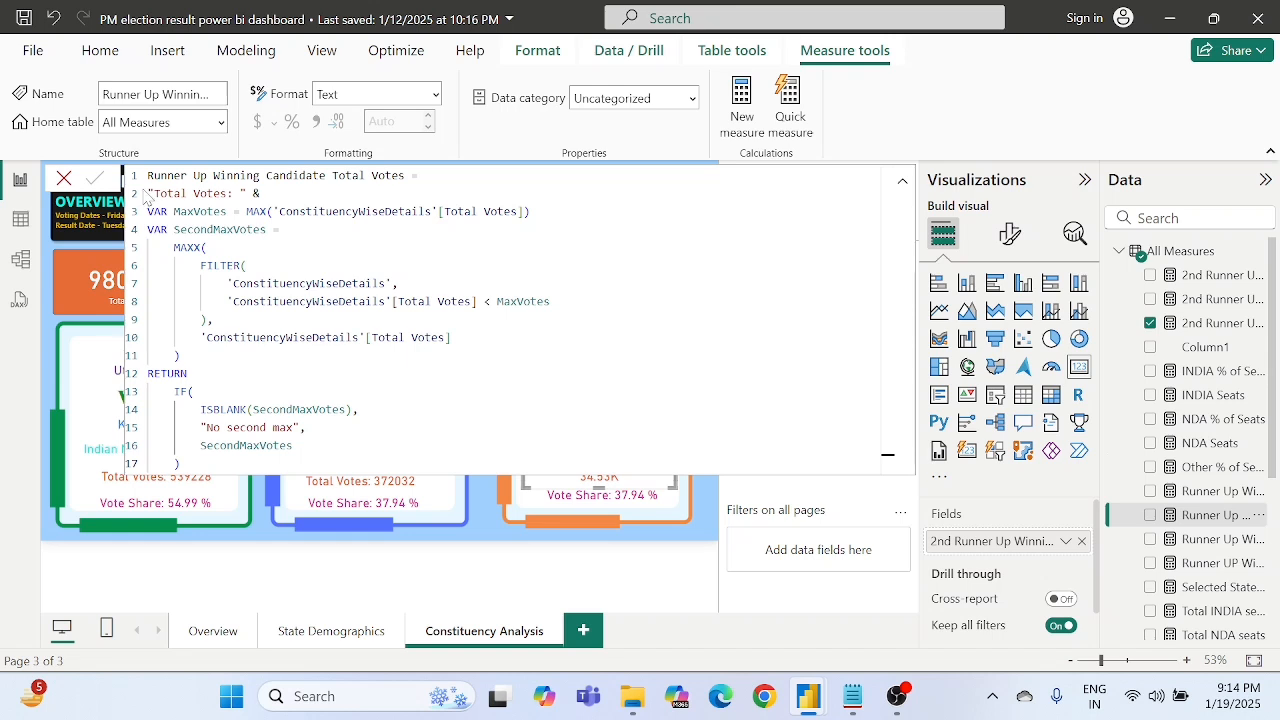
pyautogui.moveTo(147, 193); pyautogui.dragTo(247, 193)
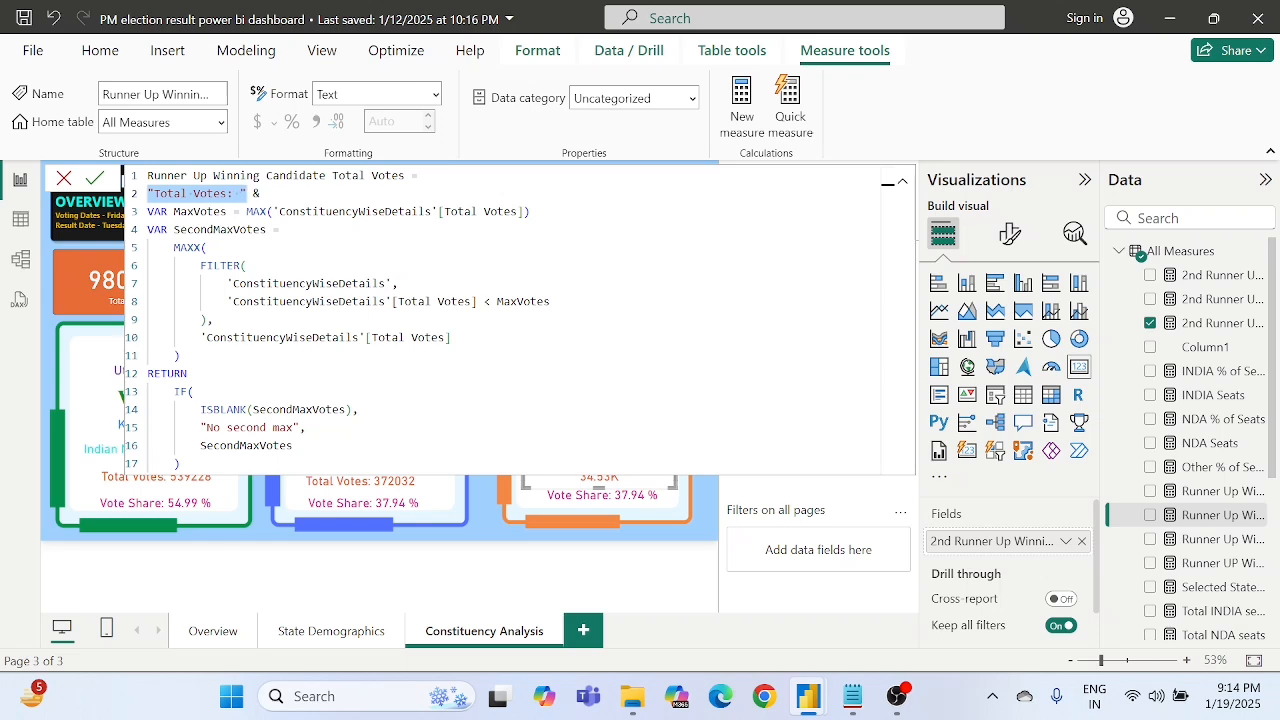
pyautogui.click(246, 193)
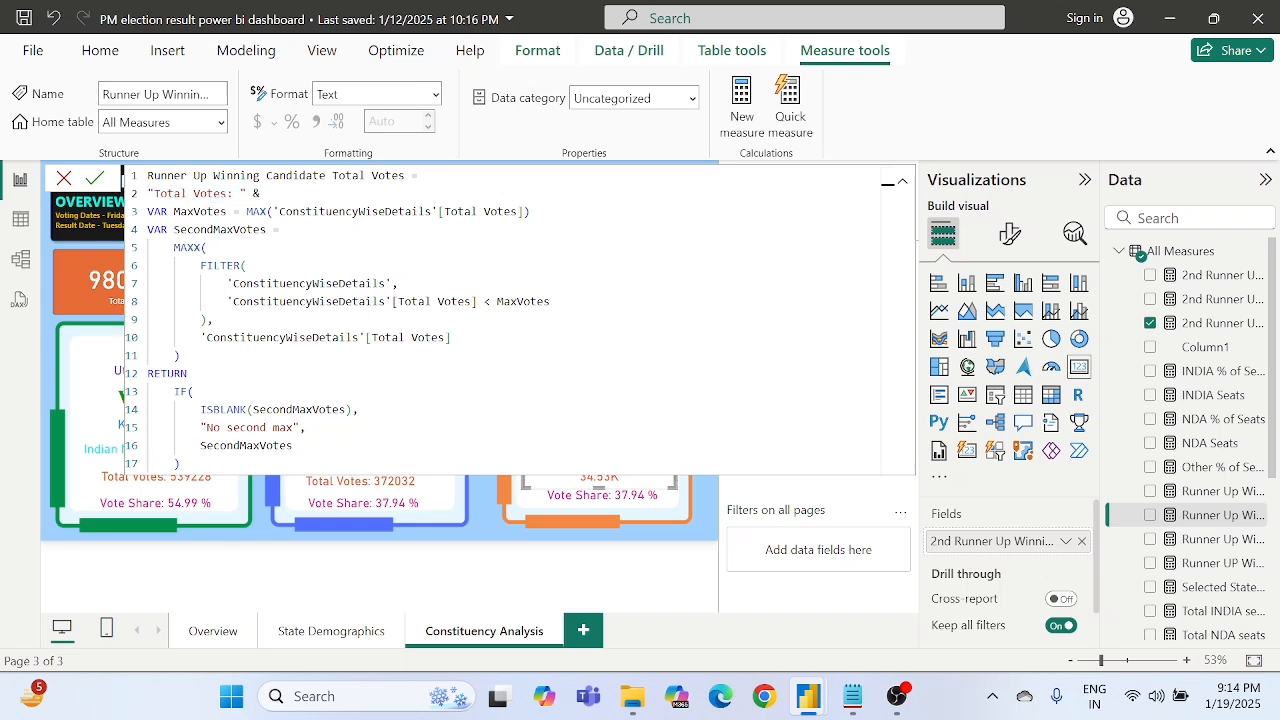
pyautogui.moveTo(268, 193); pyautogui.dragTo(145, 194)
pyautogui.hotkey('ctrl', 'c')
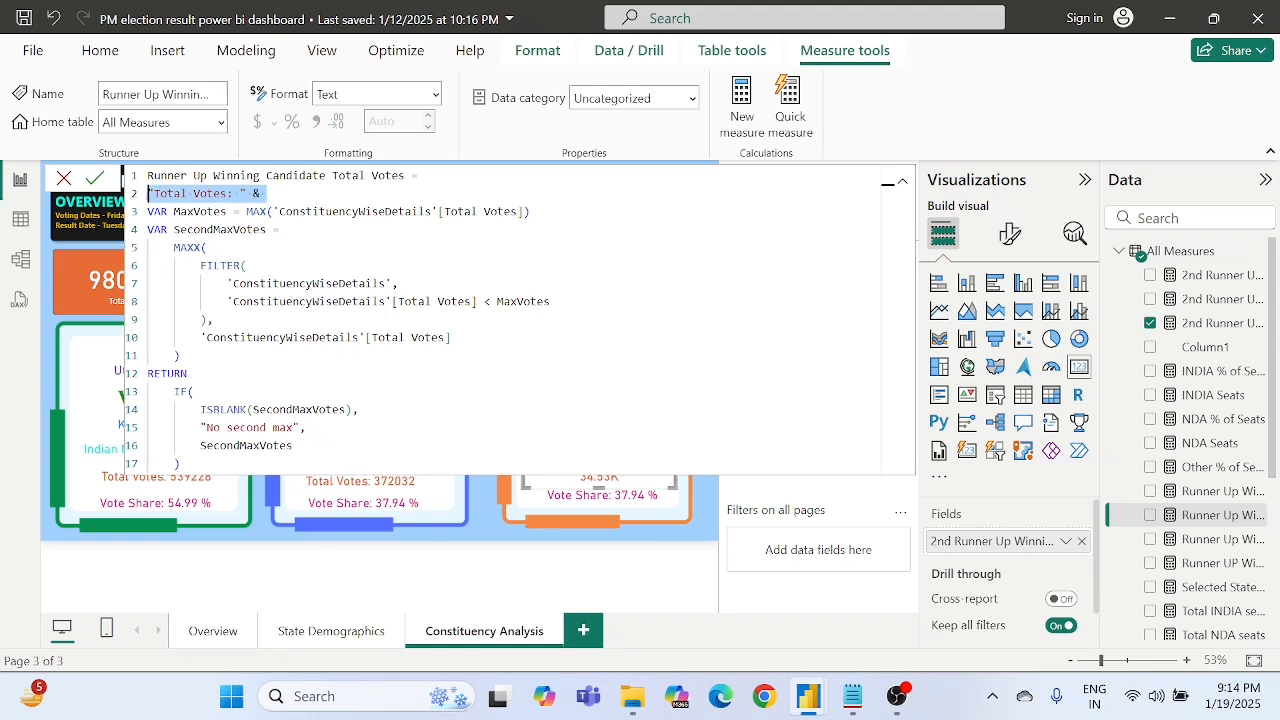
# - Insert the "Total Votes: " & prefix after the equals sign in 2nd Runner Up Winning Total Votes, commit it, and close the formula editor
pyautogui.click(1205, 325)
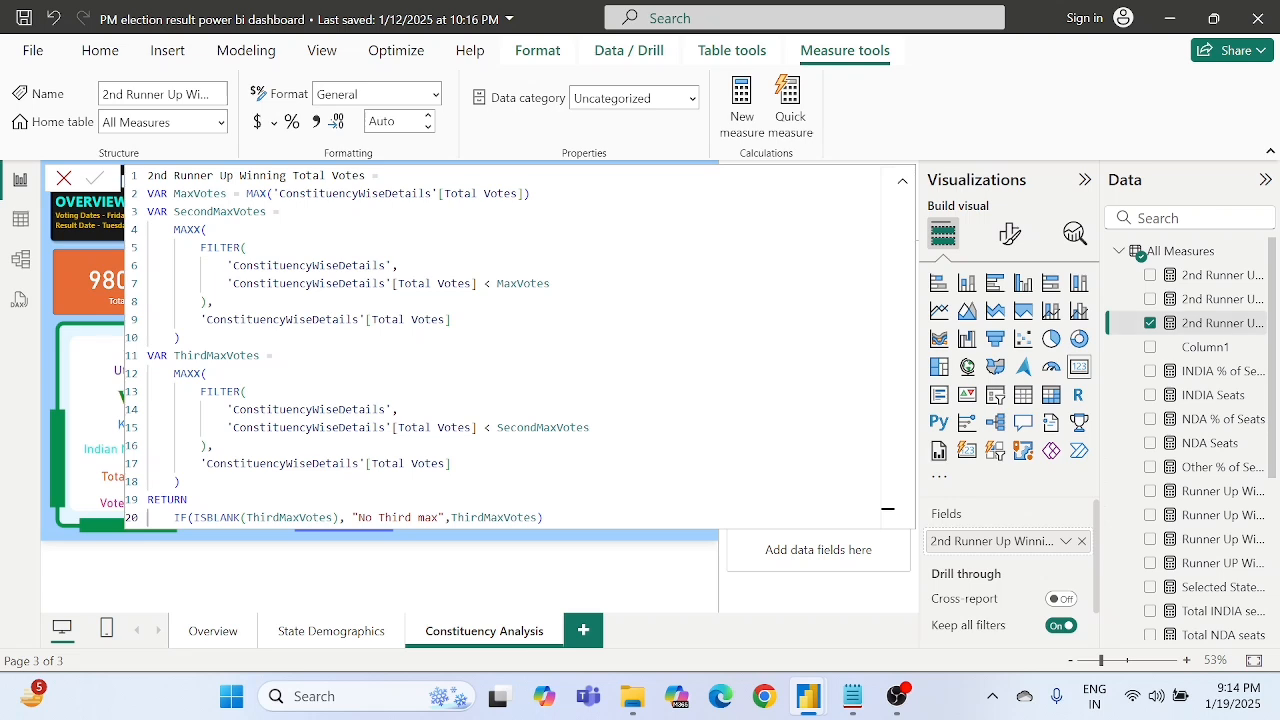
pyautogui.click(386, 176)
pyautogui.hotkey('ctrl', 'v')
pyautogui.click(96, 178)
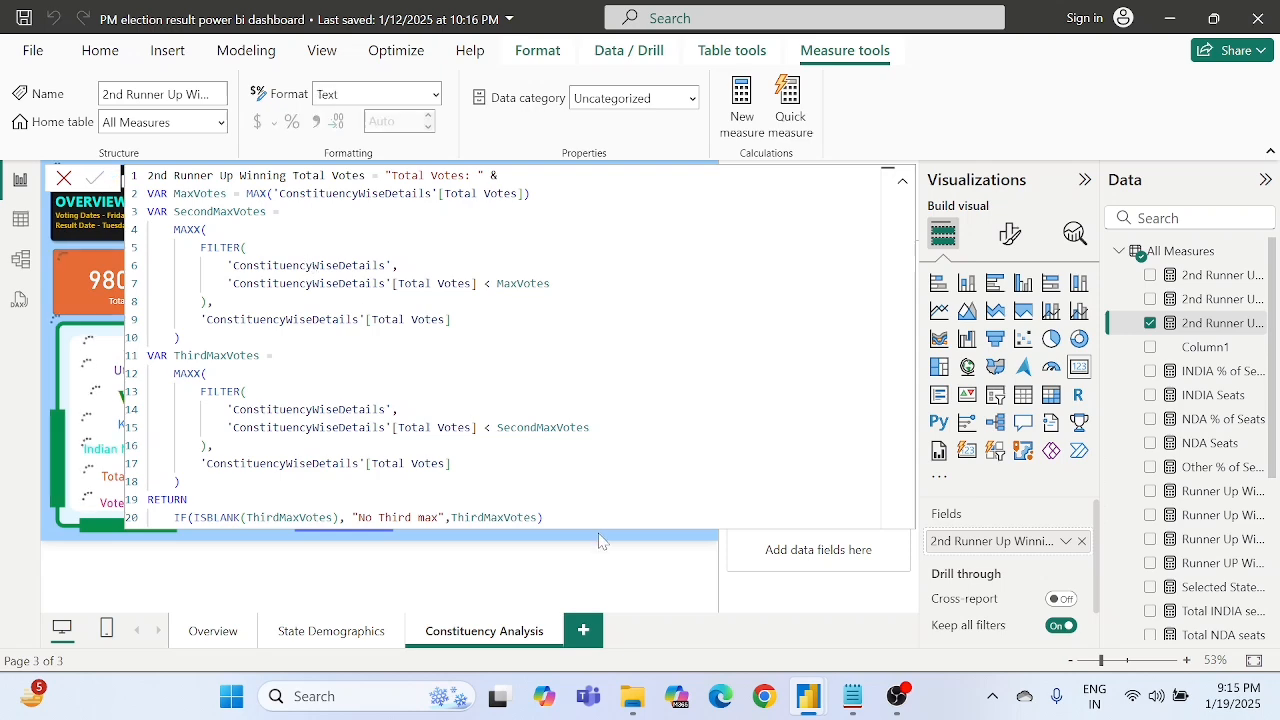
pyautogui.click(668, 588)
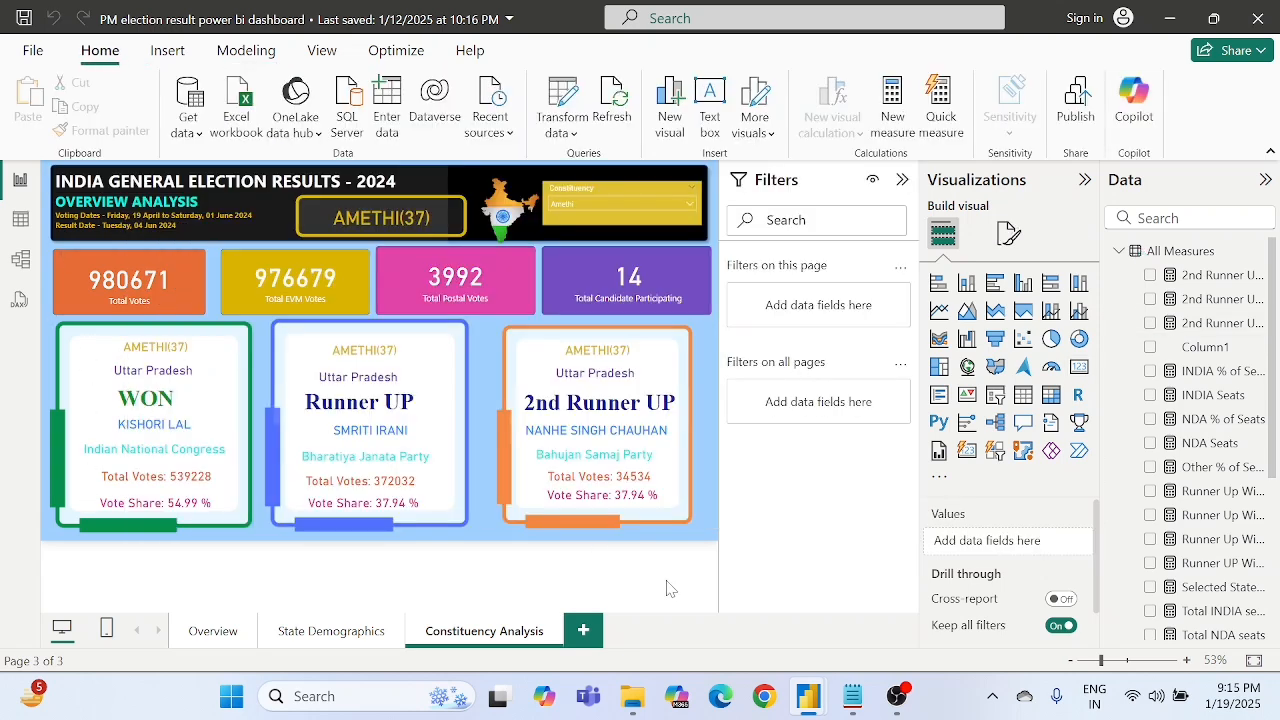
# - Start a new measure in the All Measures table and clear its default formula text
pyautogui.click(633, 508)
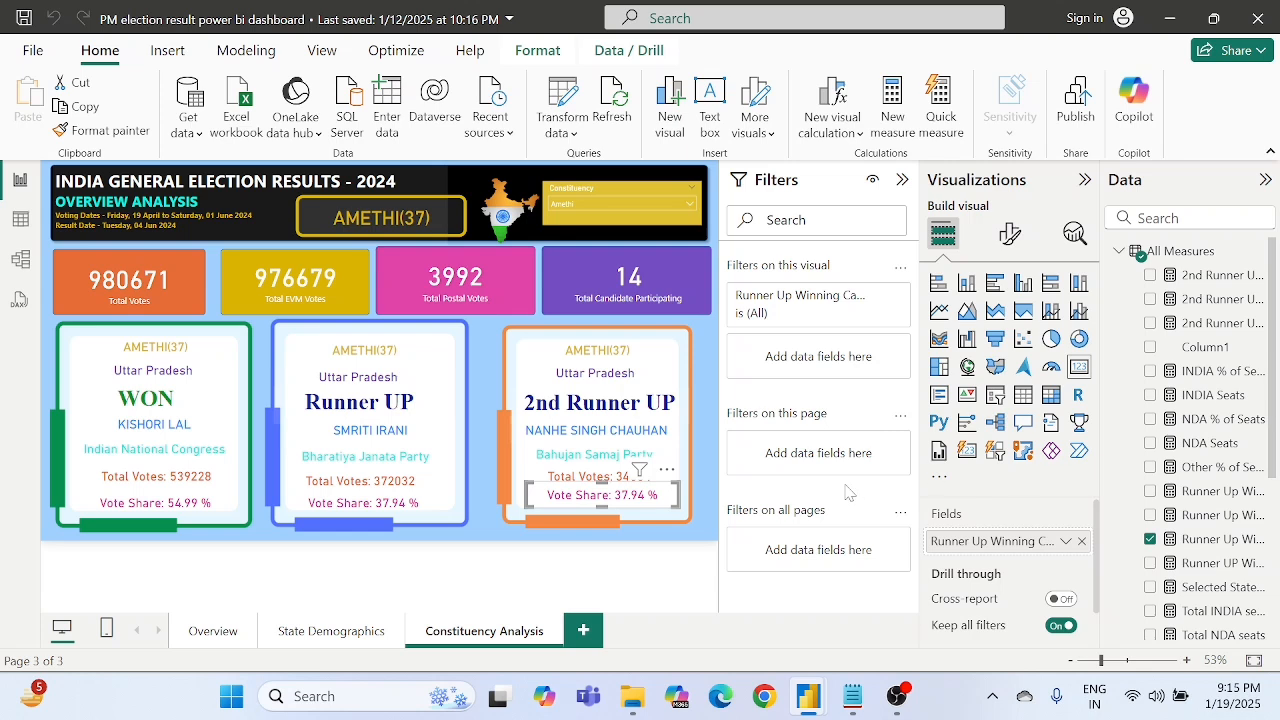
pyautogui.rightClick(1175, 257)
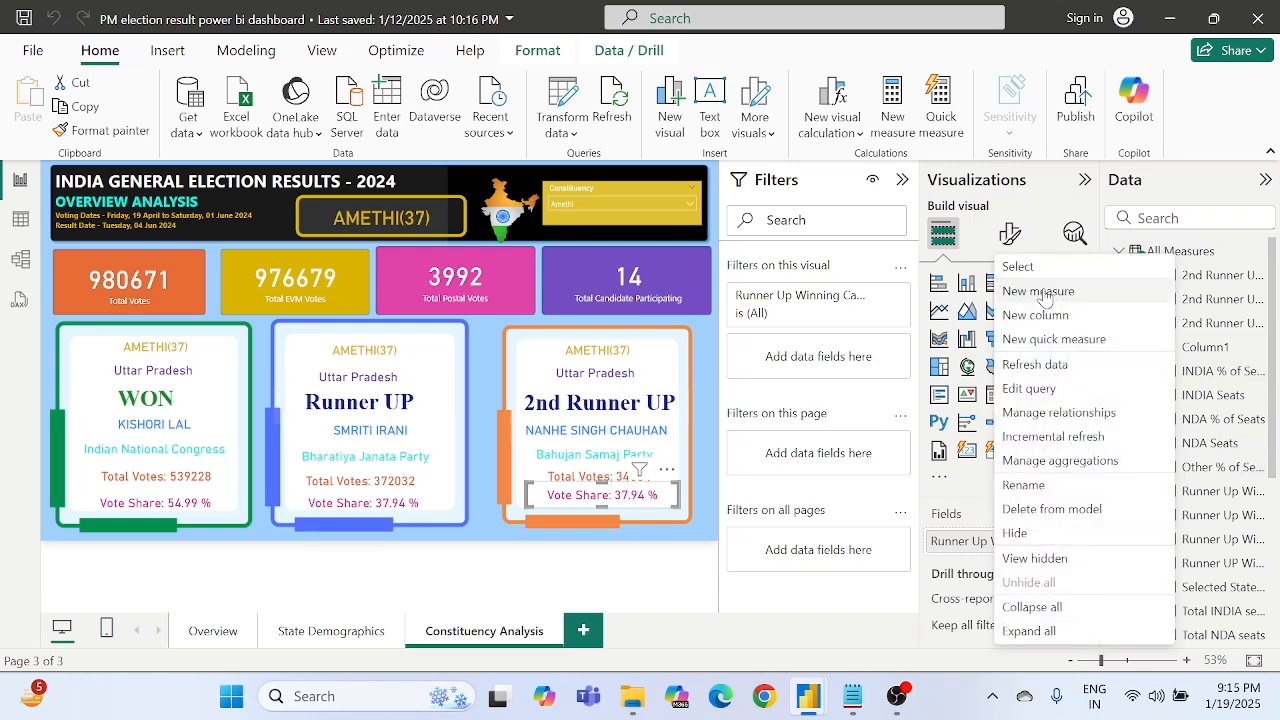
pyautogui.press('Escape')
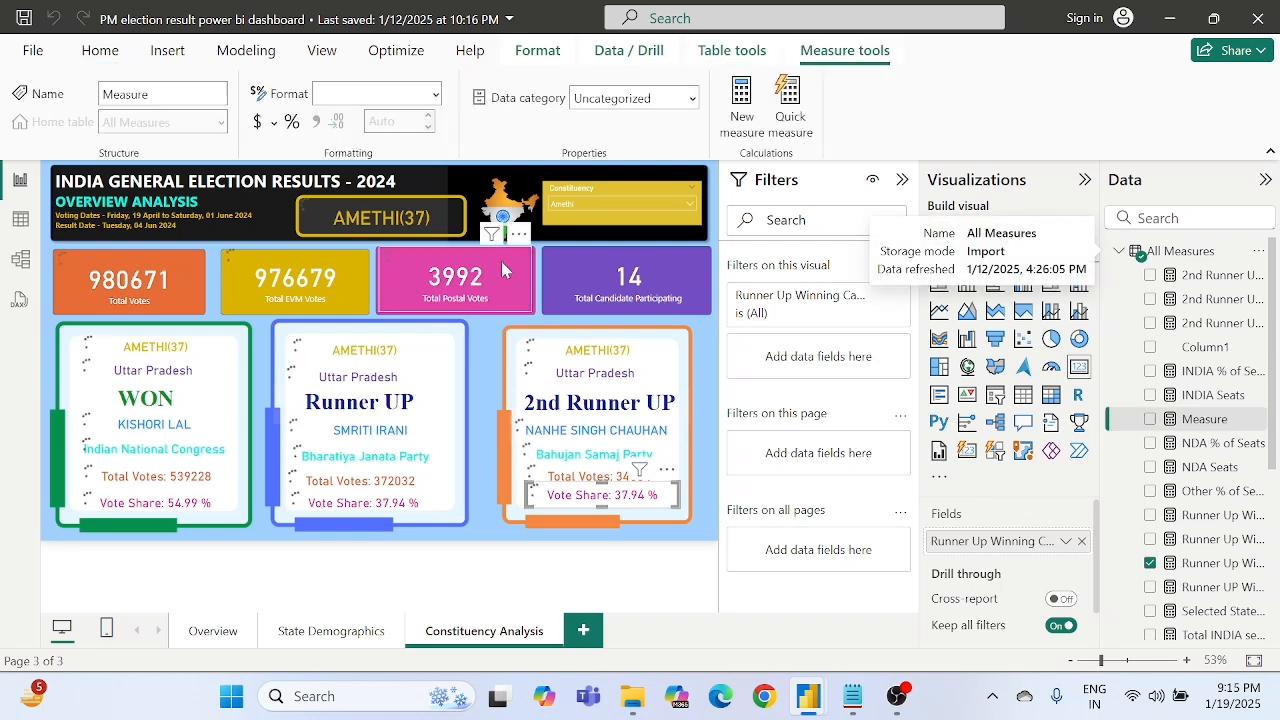
pyautogui.press('BackSpace')
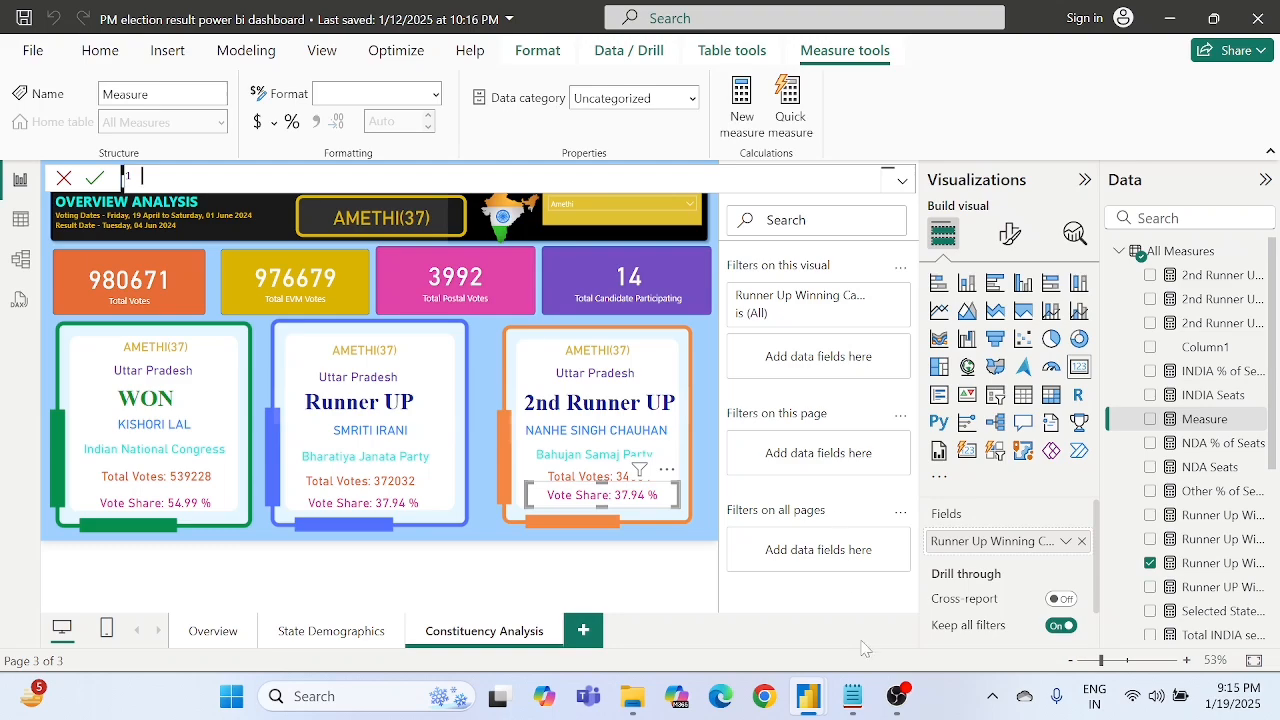
# - Copy the full 2nd Runner Up Winning Candidate Vote Share % formula from the Notepad DAX notes into the new Power BI measure
pyautogui.click(850, 702)
pyautogui.scroll(-15, 660, 474)
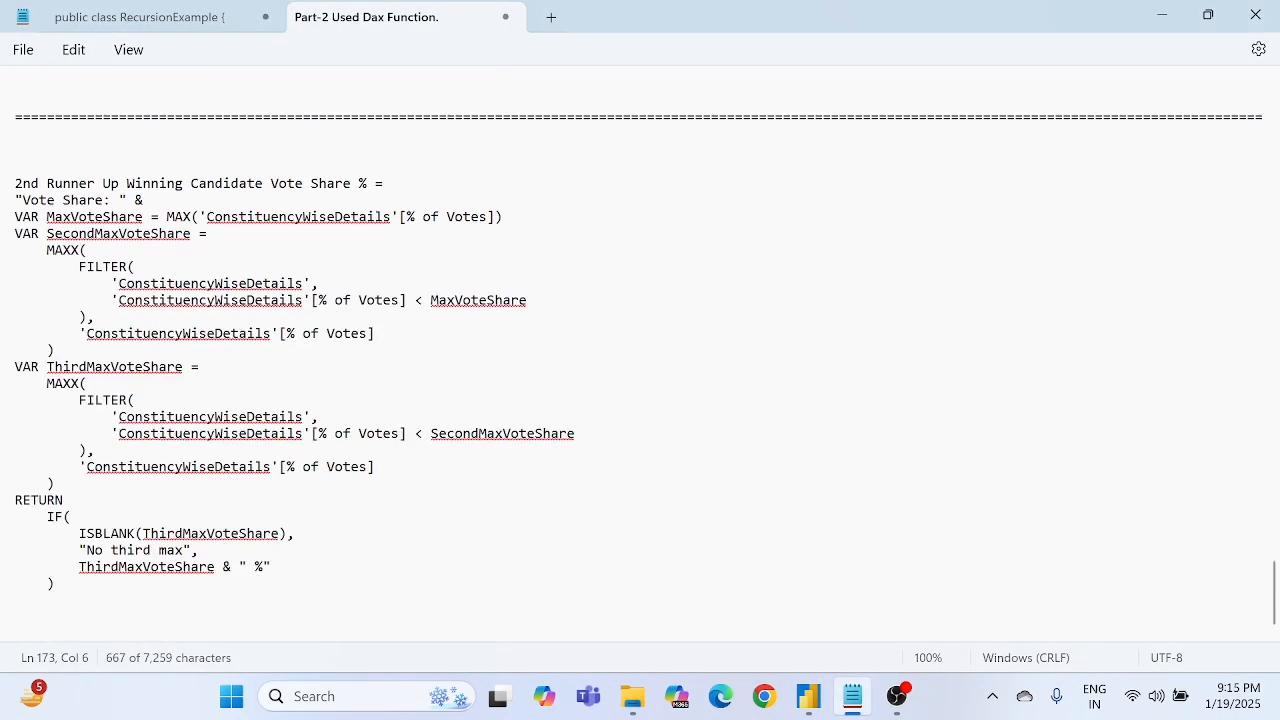
pyautogui.click(15, 184)
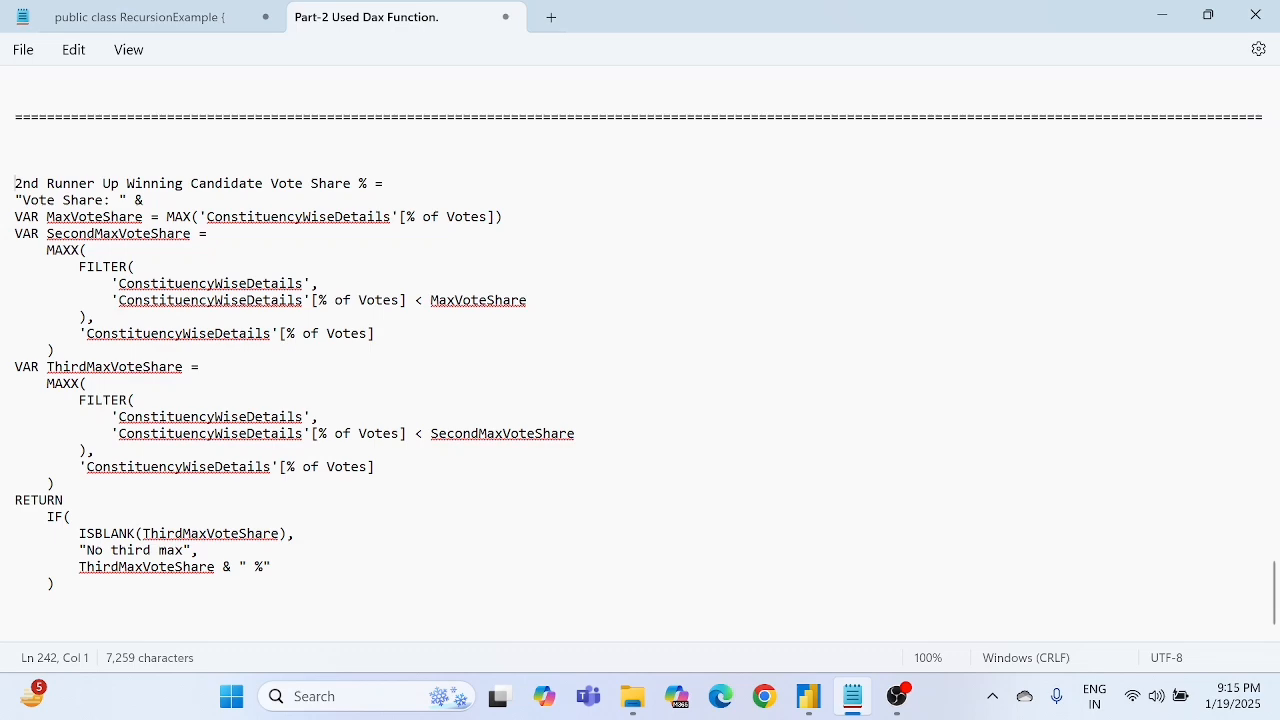
pyautogui.moveTo(15, 184); pyautogui.dragTo(58, 593)
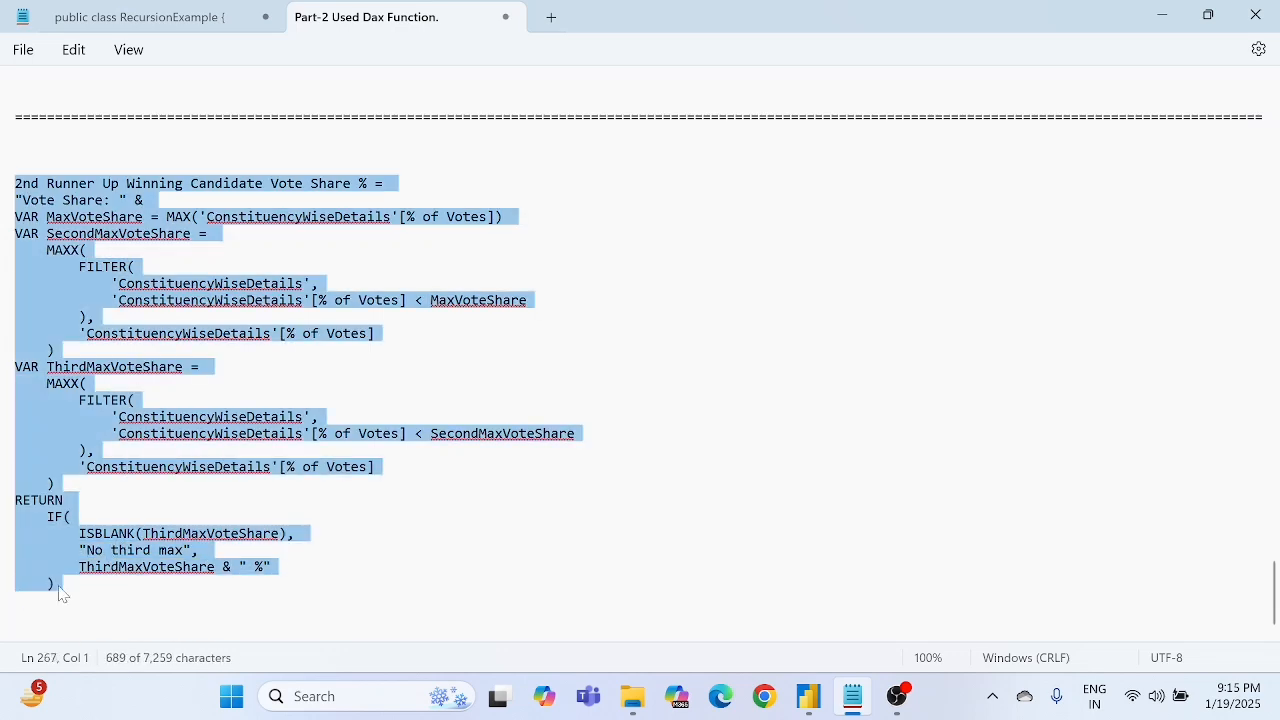
pyautogui.hotkey('shift', 'Left')
pyautogui.hotkey('alt', 'Tab')
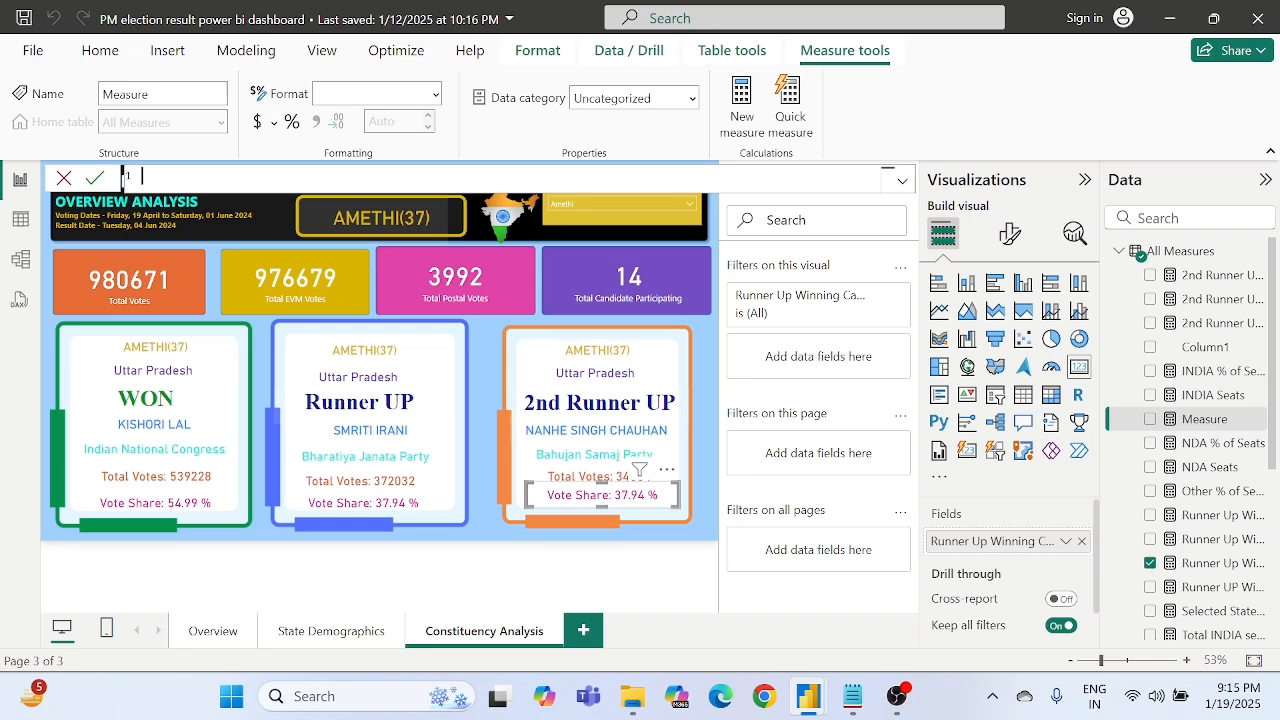
pyautogui.hotkey('ctrl', 'v')
# - Review the formula's "Vote Share: " prefix and its MaxVoteShare, SecondMaxVoteShare and ThirdMaxVoteShare variables
pyautogui.click(234, 285)
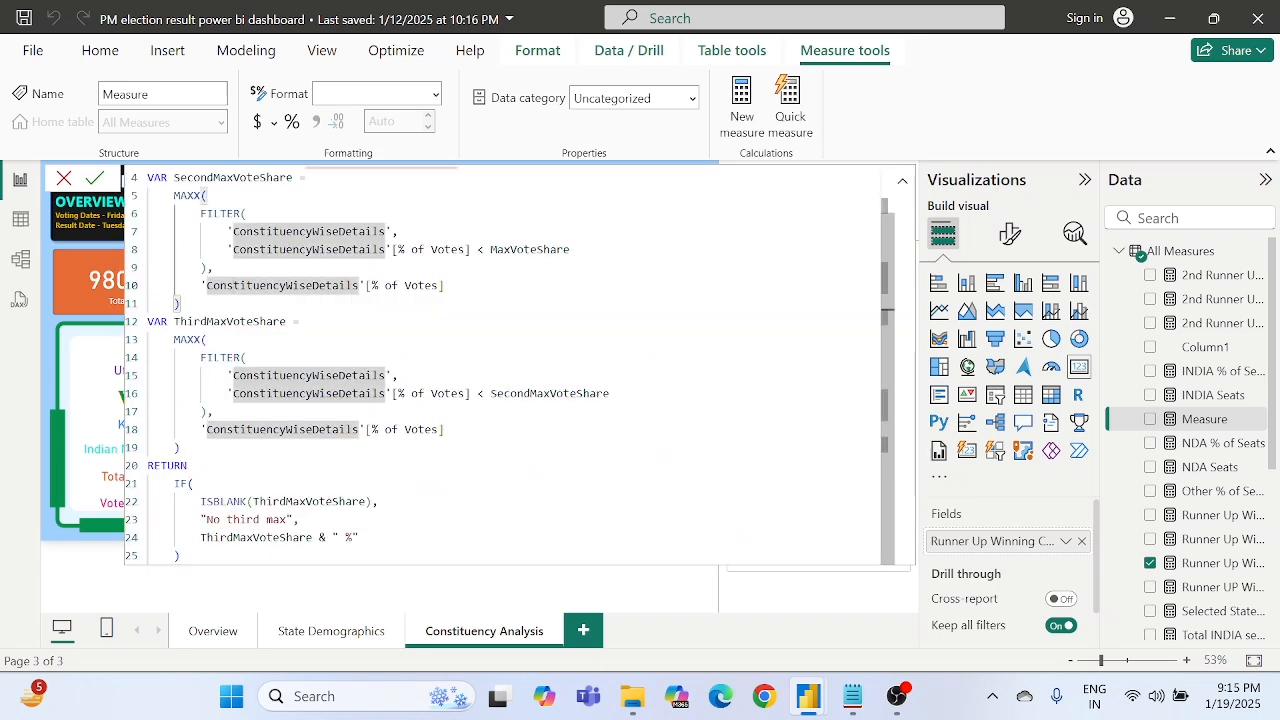
pyautogui.scroll(1, 500, 360)
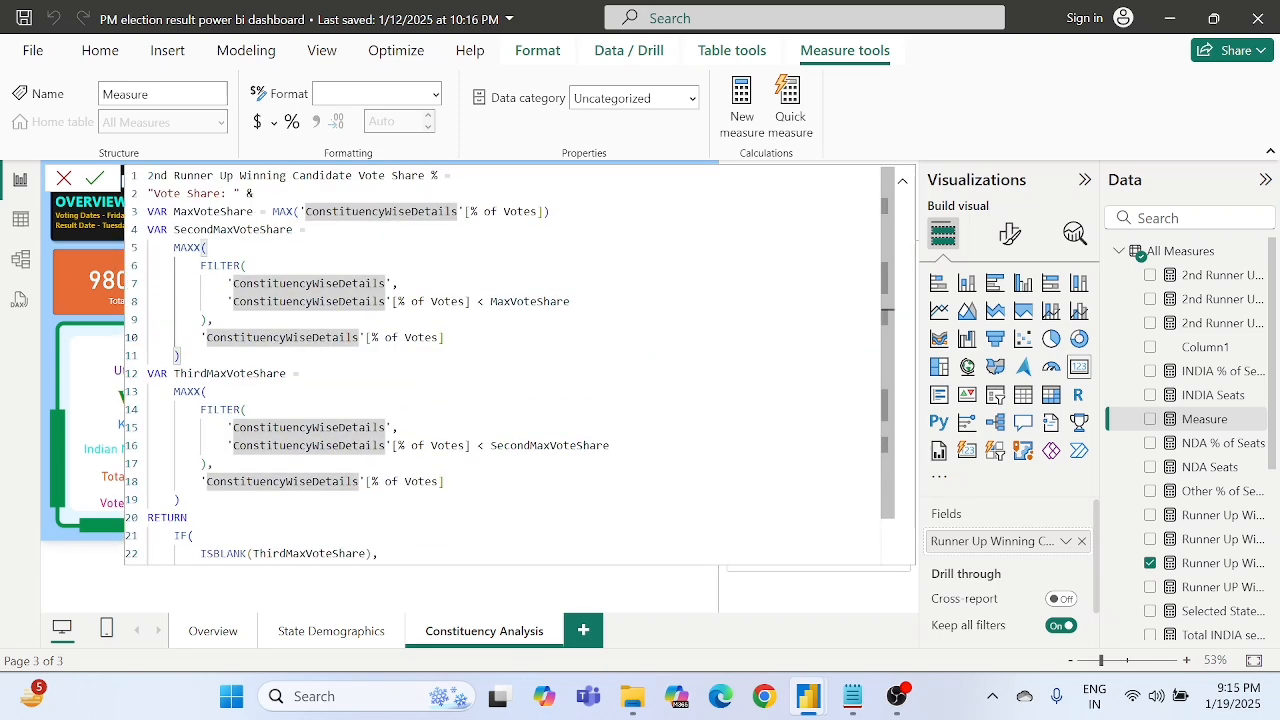
pyautogui.click(240, 175)
pyautogui.moveTo(258, 193); pyautogui.dragTo(148, 193)
pyautogui.click(186, 211)
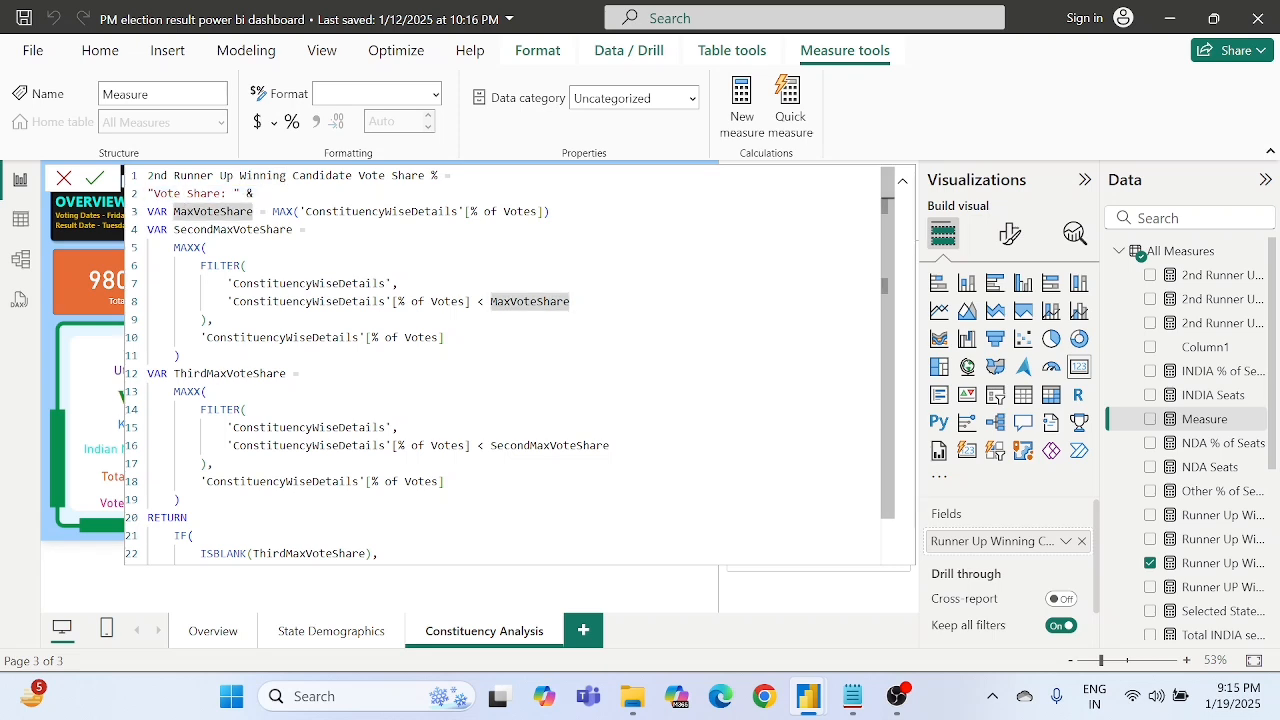
pyautogui.click(234, 229)
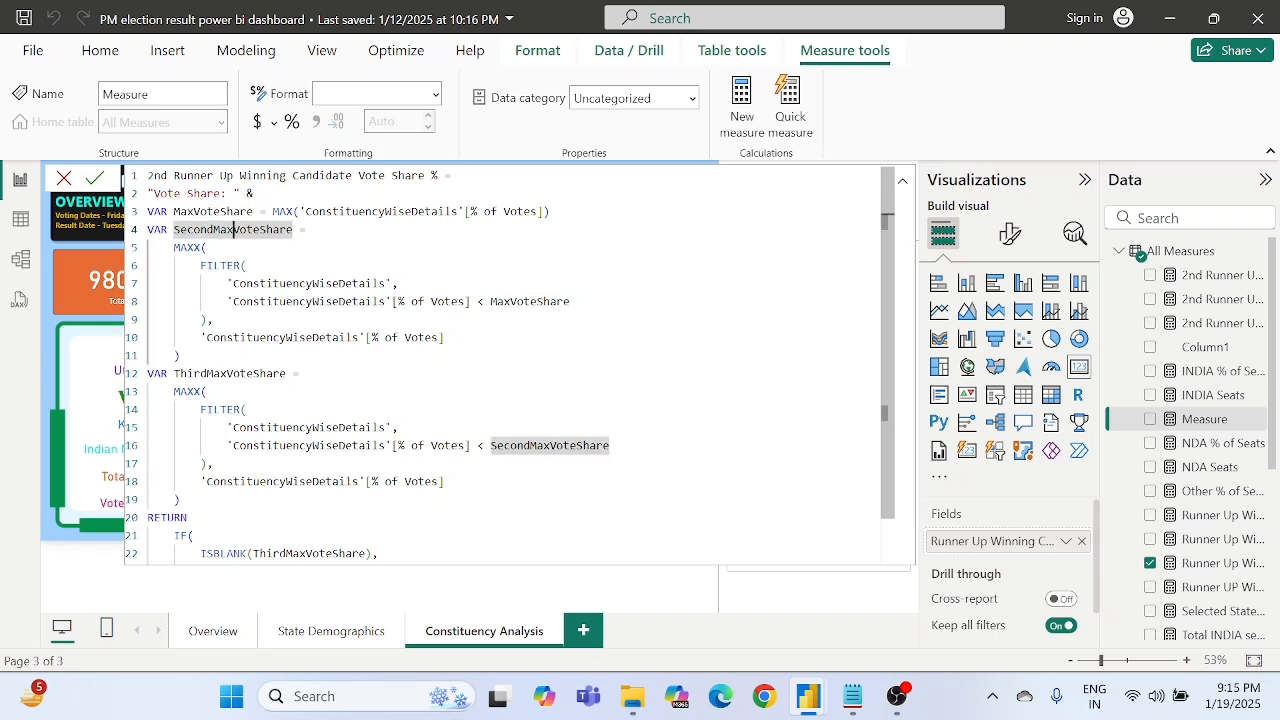
pyautogui.click(240, 374)
pyautogui.scroll(-1, 240, 374)
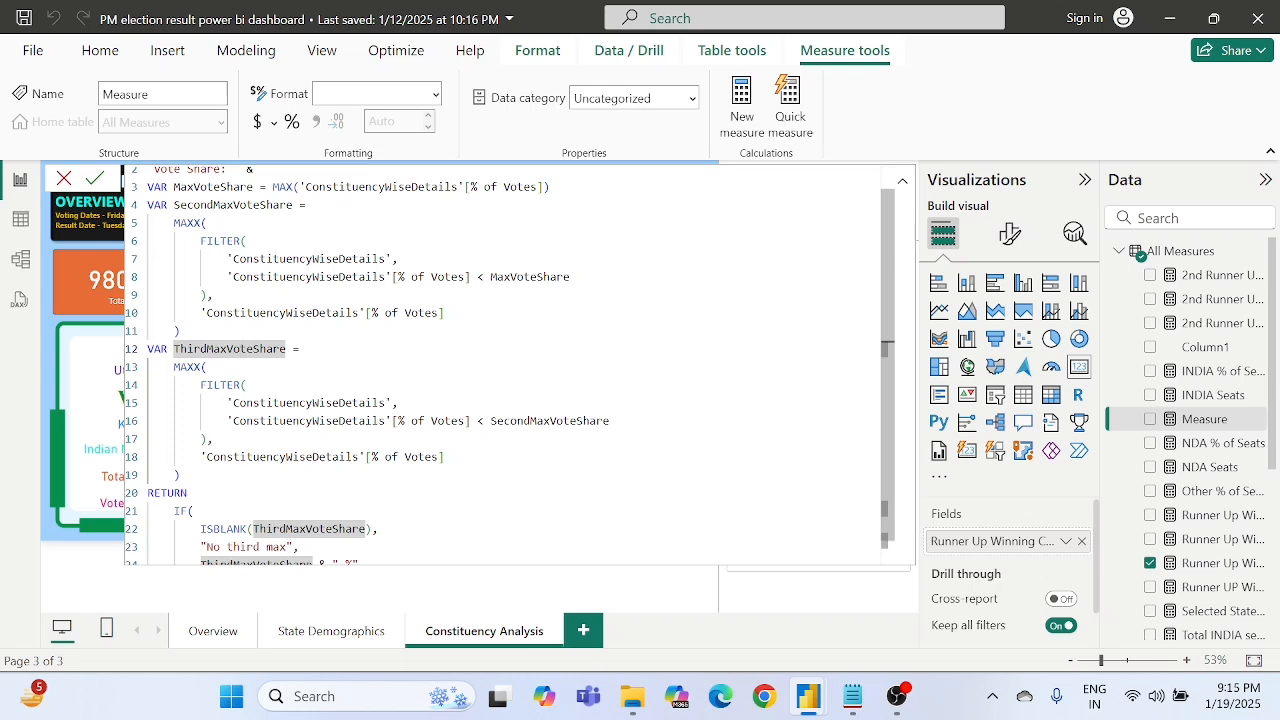
# - Examine the [% of Votes] column references in the MAX and FILTER expressions of the vote share formula
pyautogui.scroll(1, 240, 360)
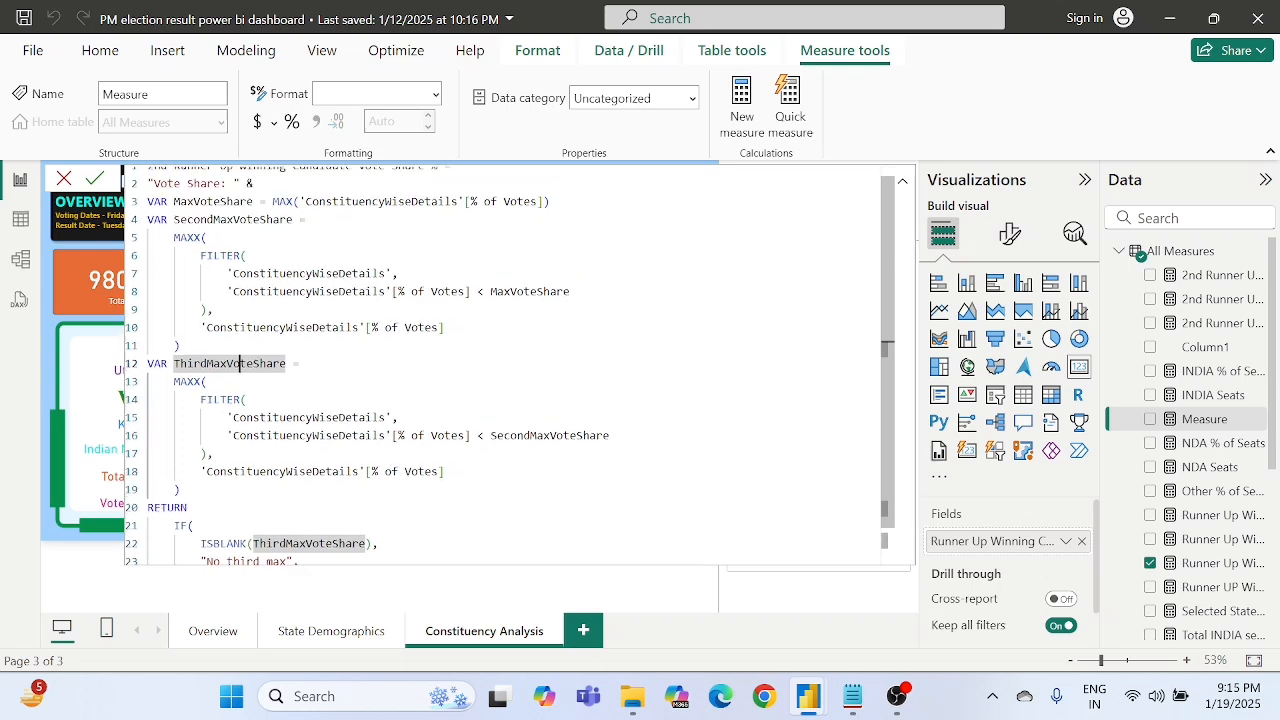
pyautogui.moveTo(466, 203); pyautogui.dragTo(546, 203)
pyautogui.click(544, 203)
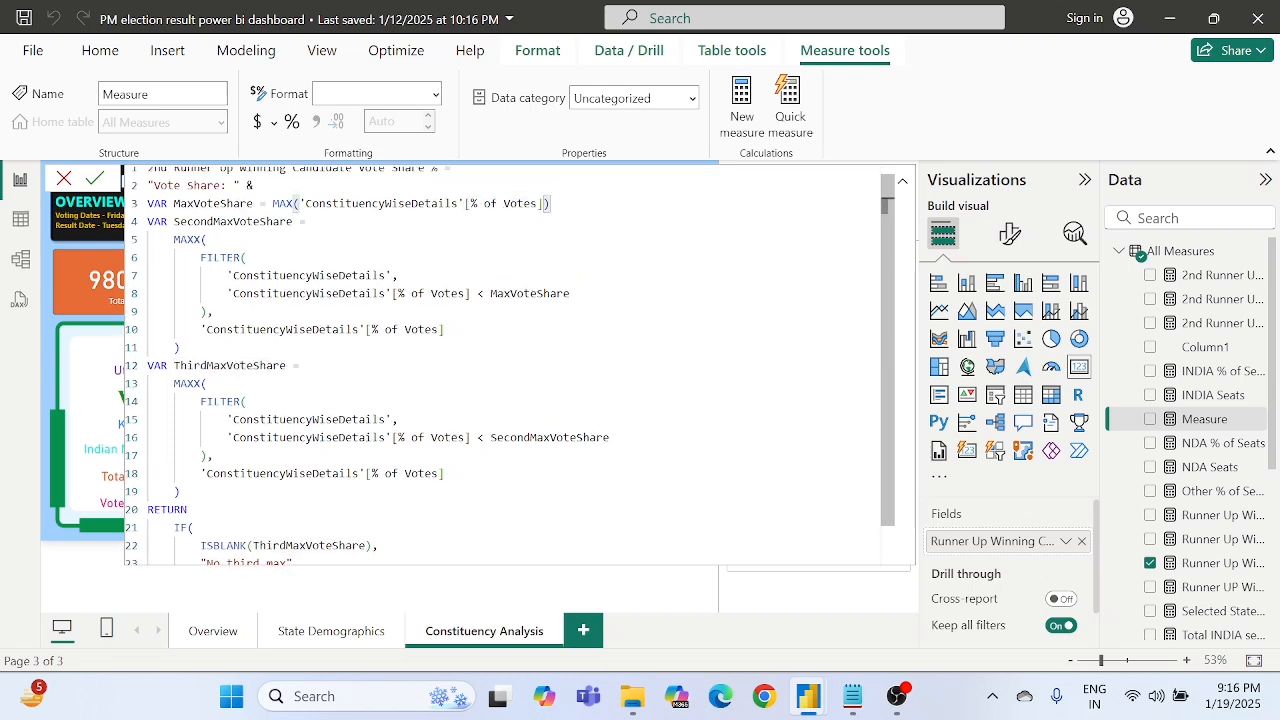
pyautogui.scroll(-1, 510, 365)
pyautogui.moveTo(386, 251); pyautogui.dragTo(460, 251)
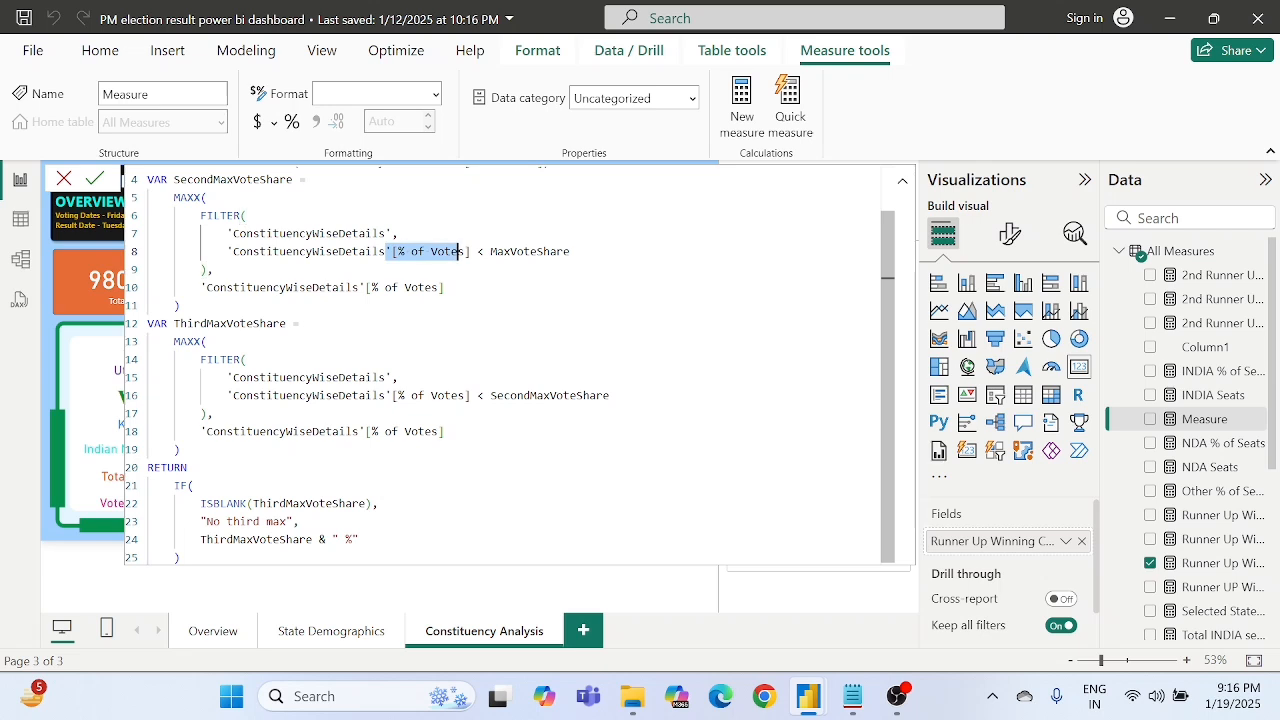
pyautogui.click(181, 305)
pyautogui.scroll(-1, 460, 365)
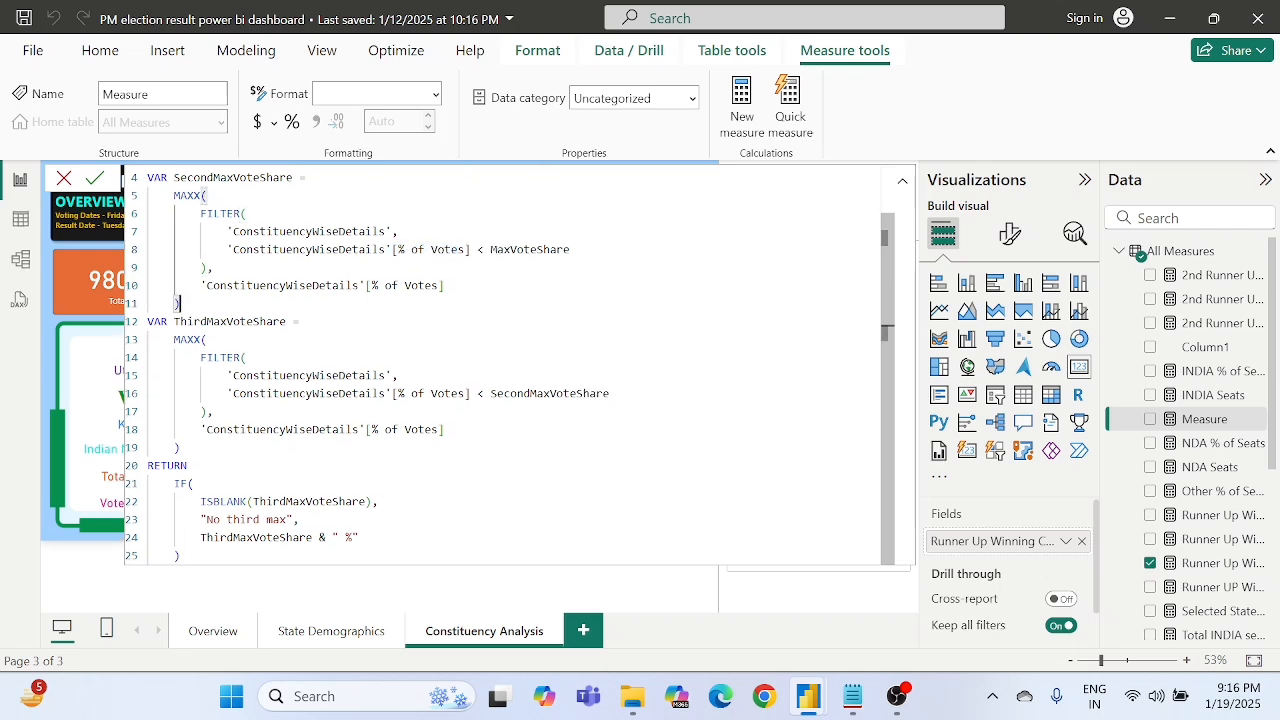
# - Check the IF function's arguments, commit the 2nd Runner Up Winning Candidate Vote Share % measure, and close the formula editor
pyautogui.click(300, 502)
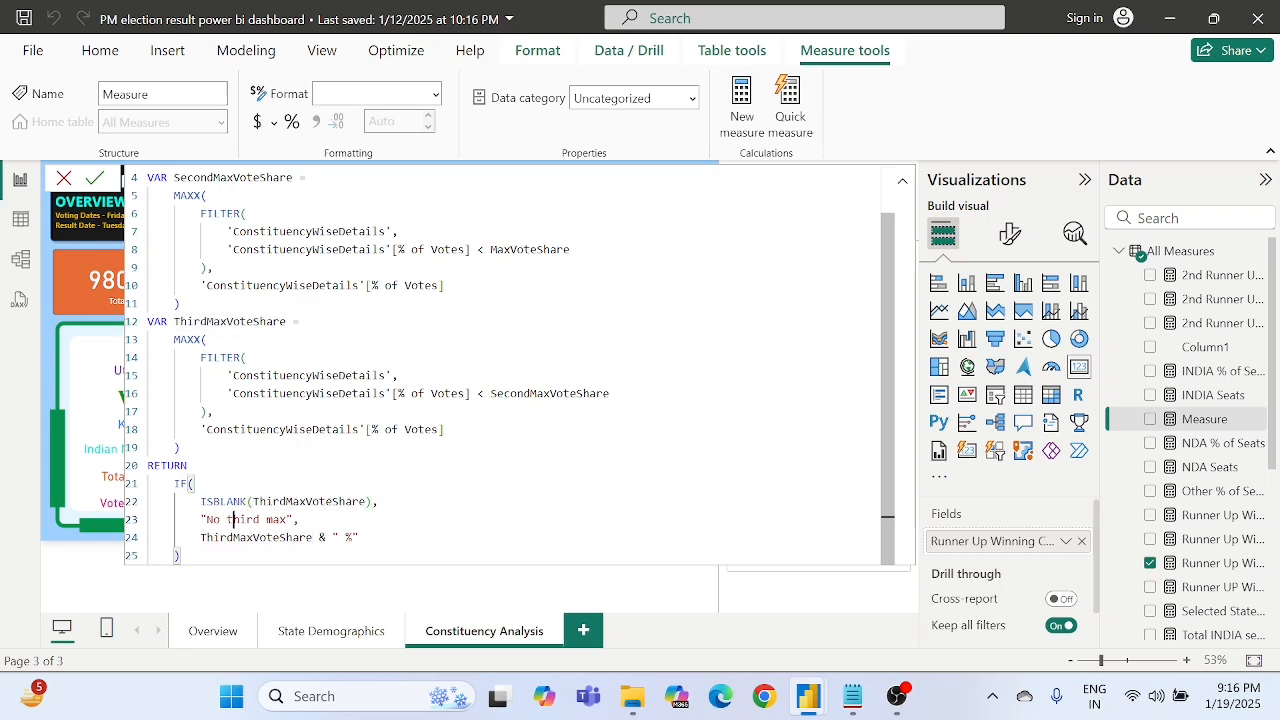
pyautogui.moveTo(227, 519); pyautogui.dragTo(260, 519)
pyautogui.doubleClick(256, 537)
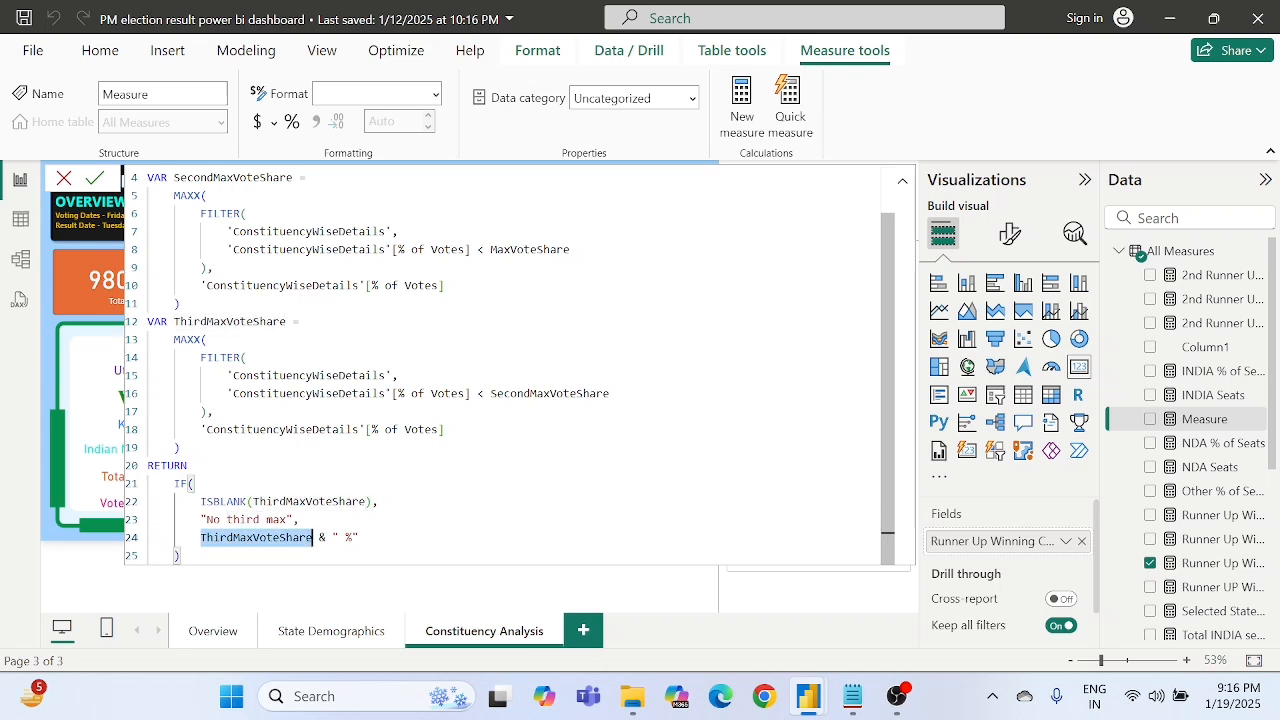
pyautogui.doubleClick(243, 520)
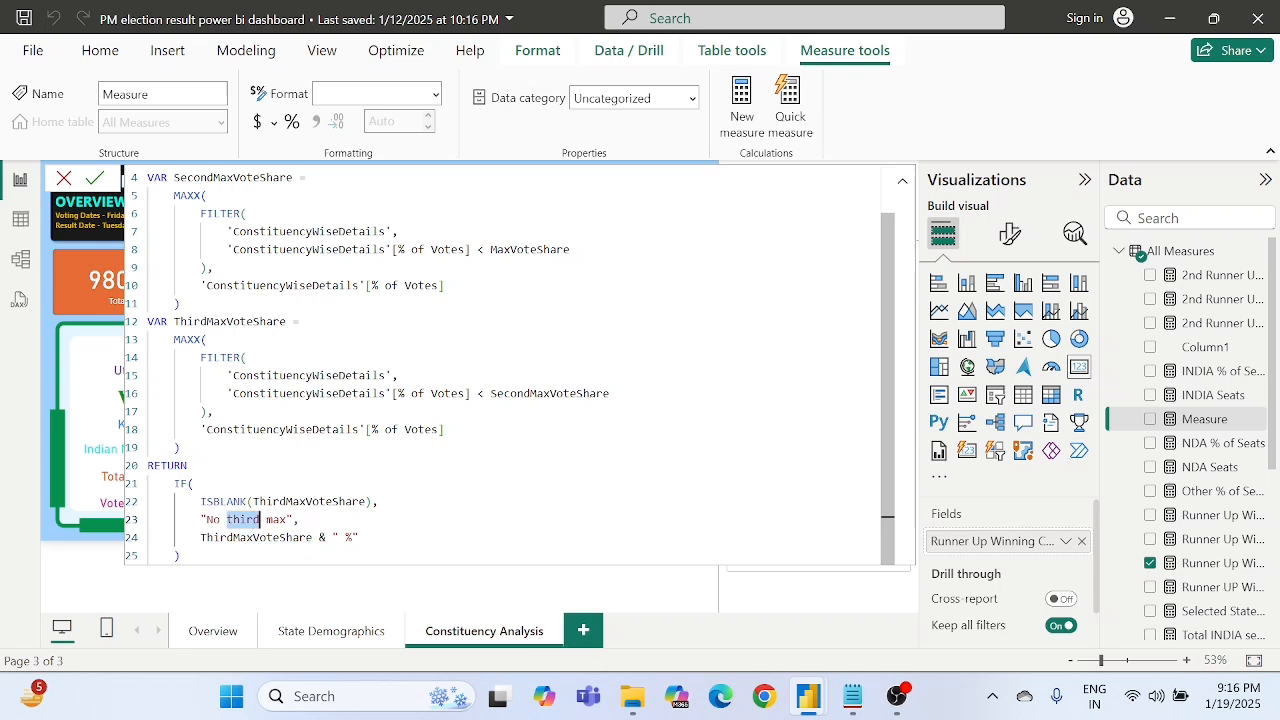
pyautogui.click(95, 178)
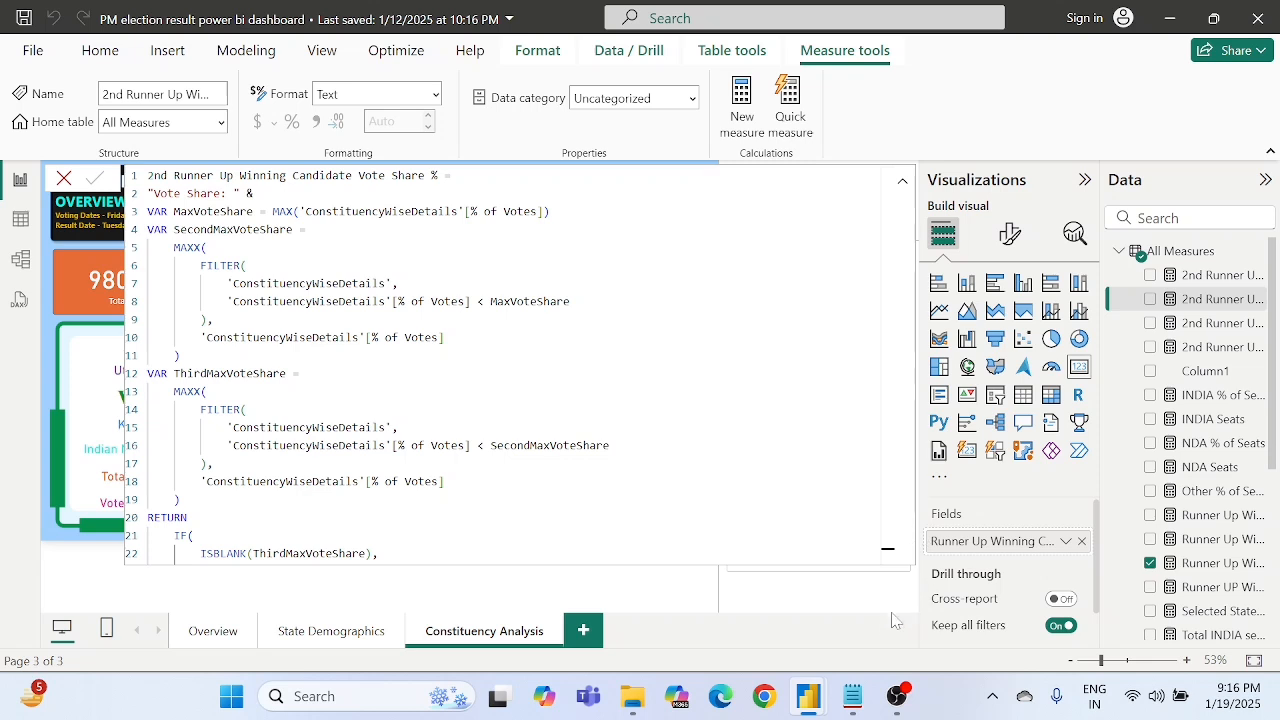
pyautogui.click(1205, 396)
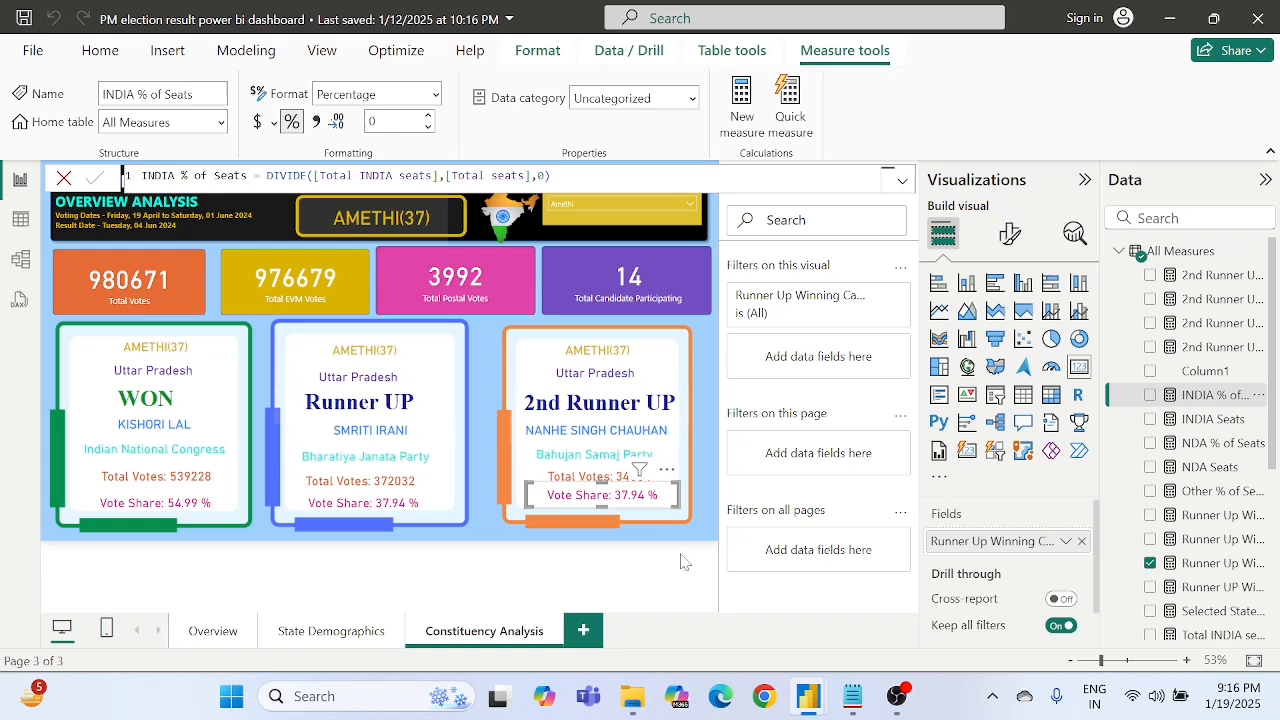
pyautogui.click(683, 562)
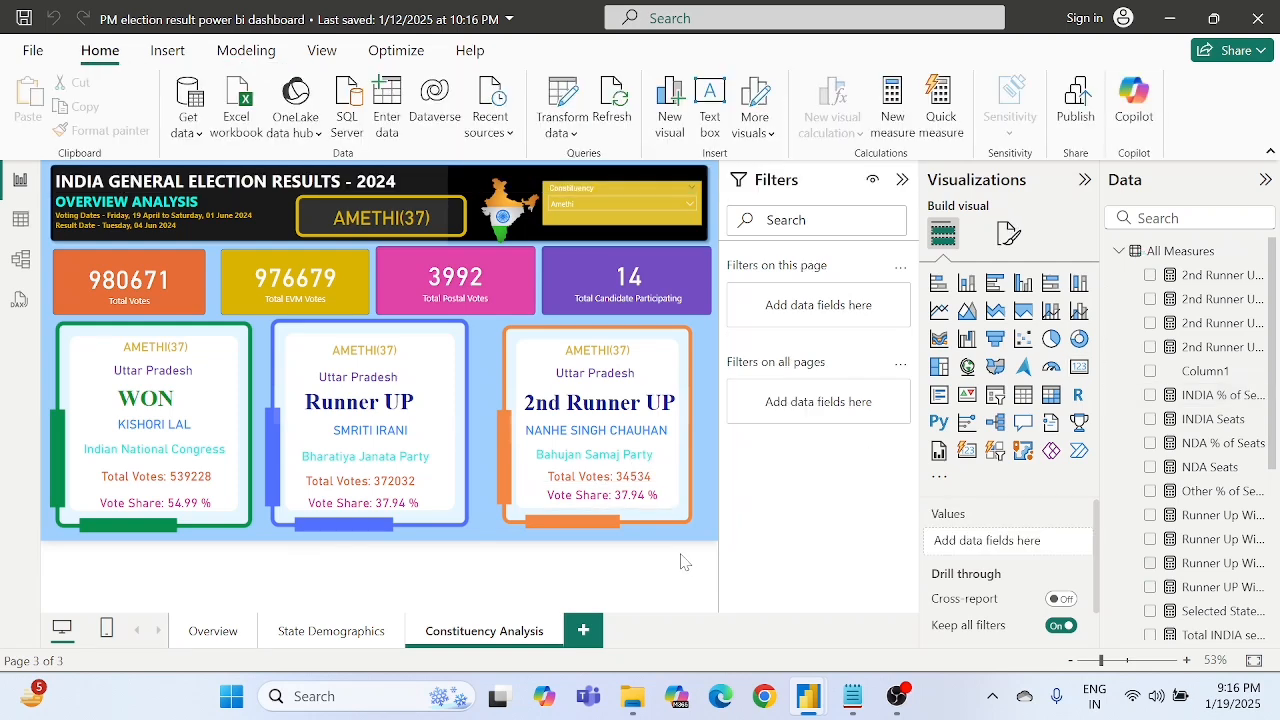
# - Replace the field in the orange frame's vote share card with the 2nd Runner Up Winning Candidate Vote Share % measure
pyautogui.click(641, 497)
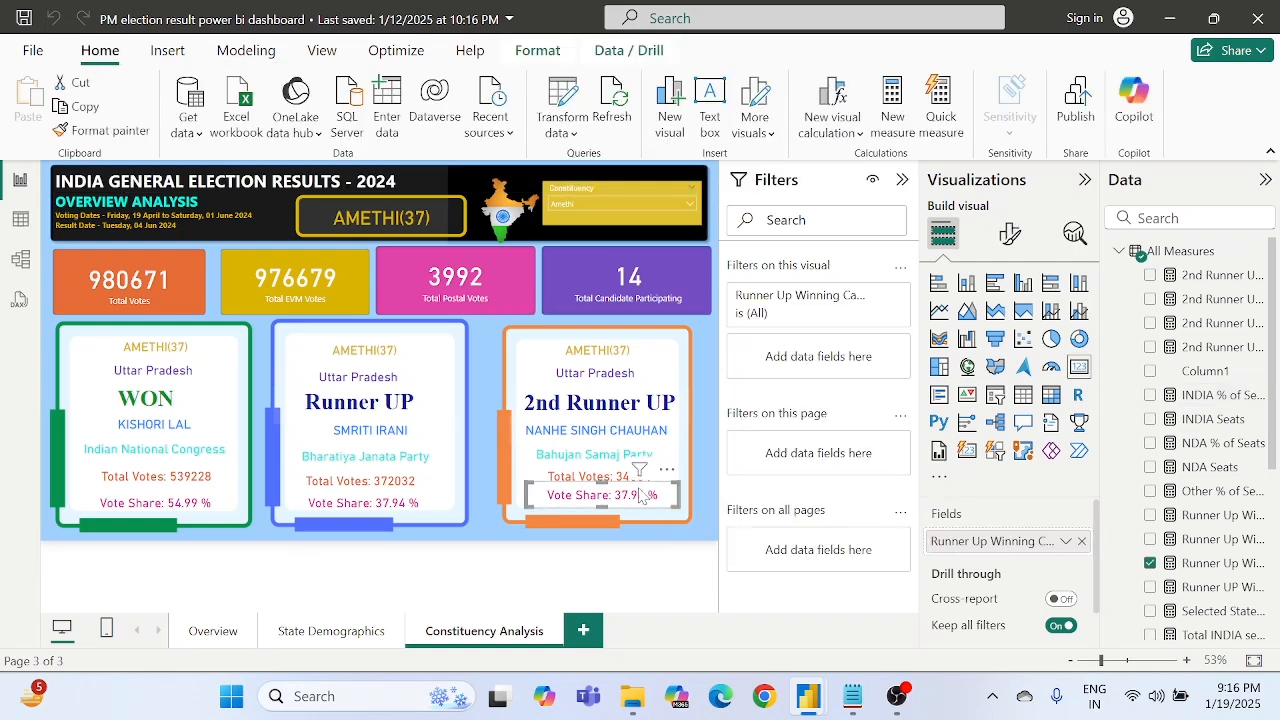
pyautogui.click(1080, 541)
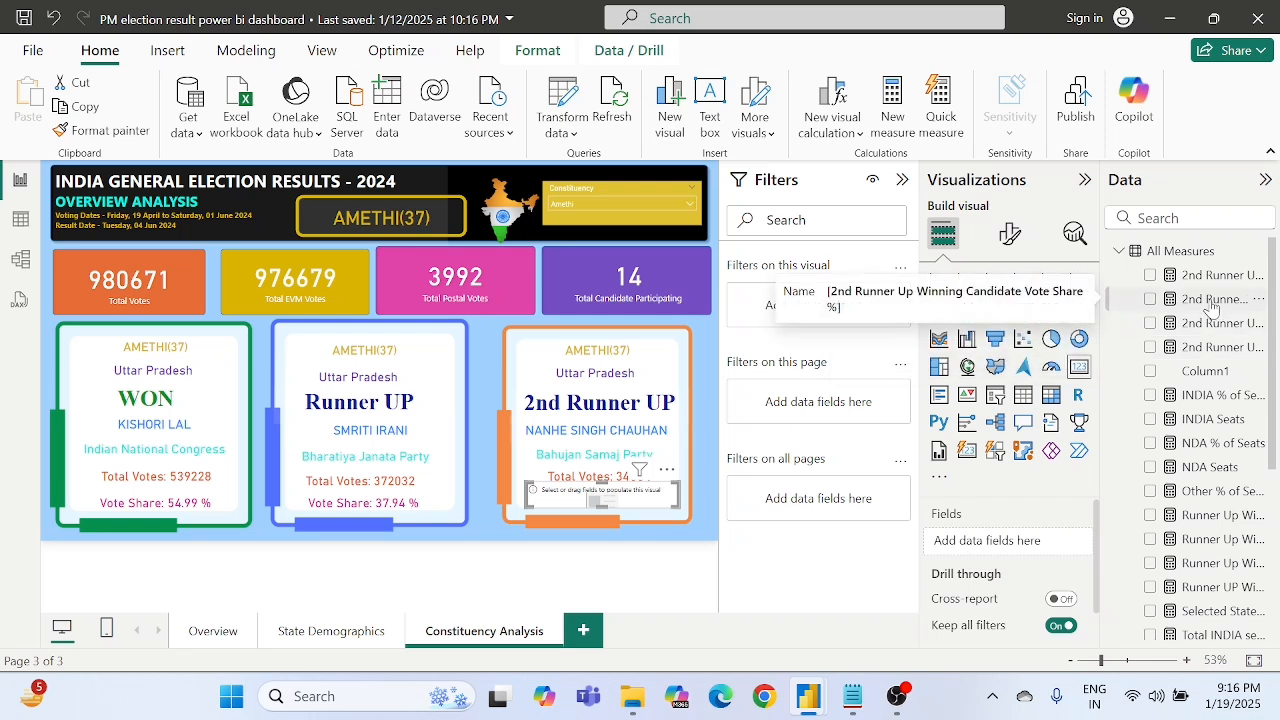
pyautogui.moveTo(1210, 308); pyautogui.dragTo(1015, 540)
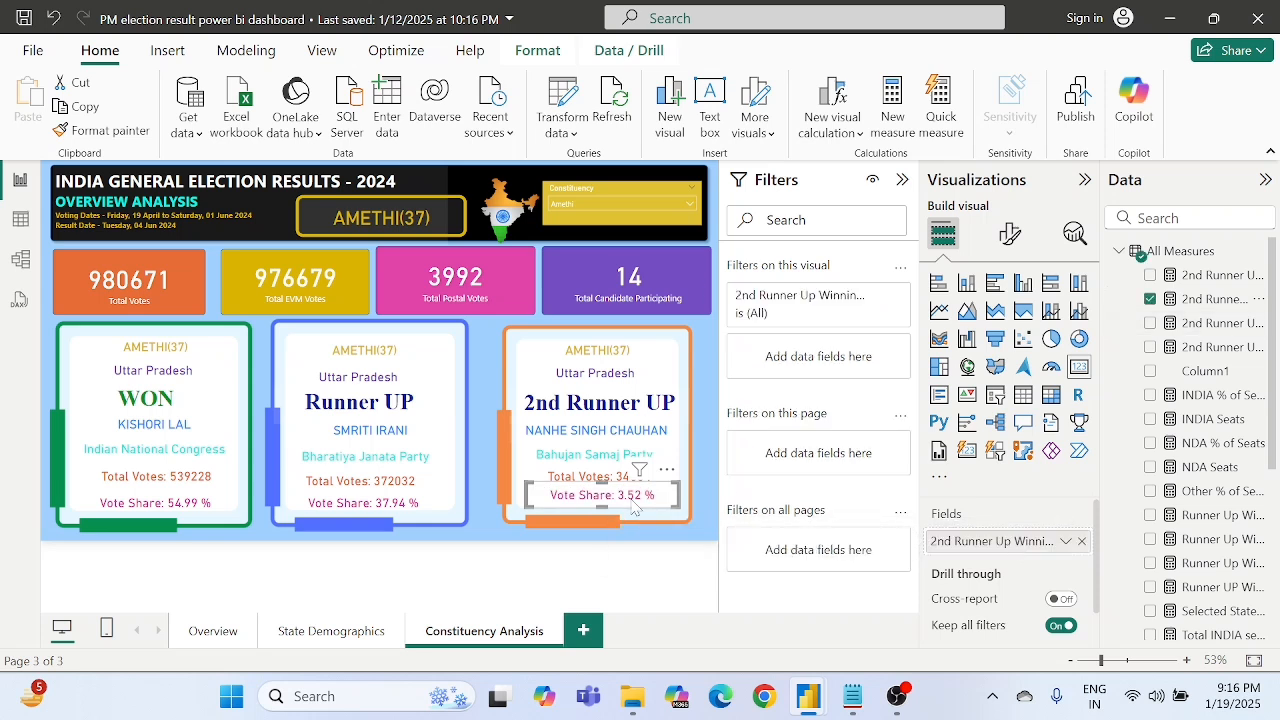
# - Nudge the vote share card in the orange frame slightly left to line it up with the cards above
pyautogui.click(670, 584)
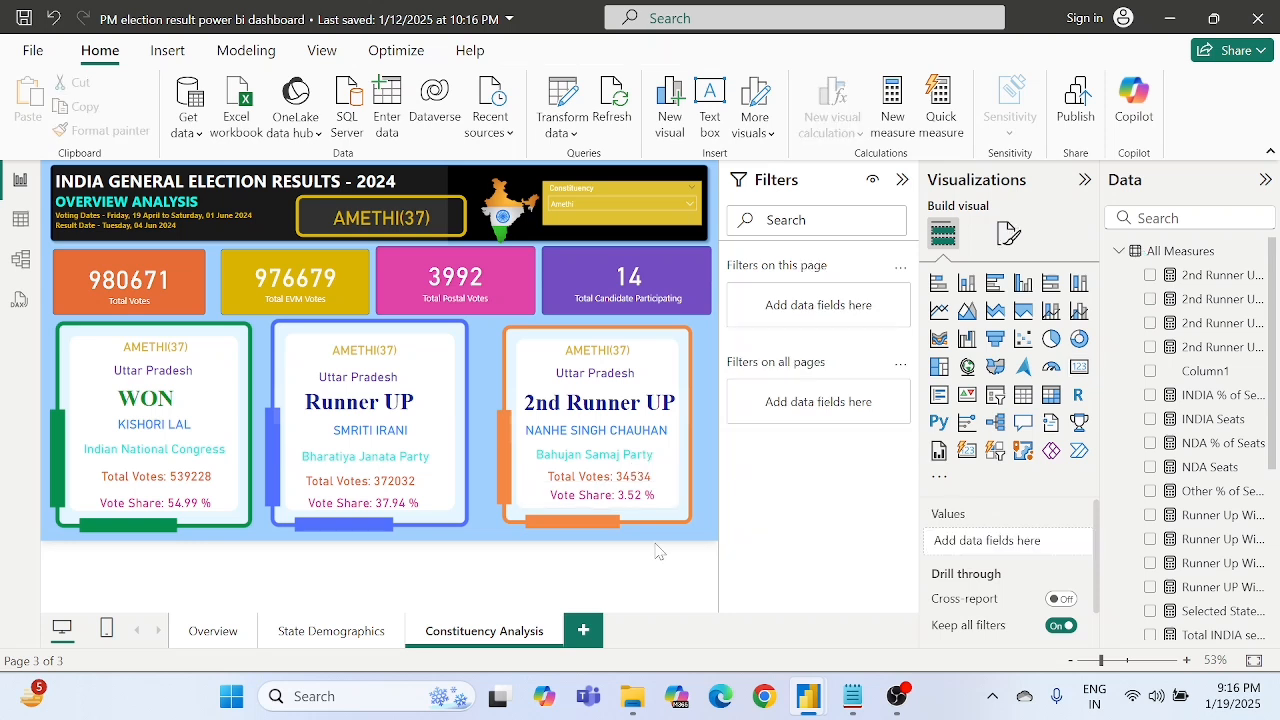
pyautogui.click(622, 505)
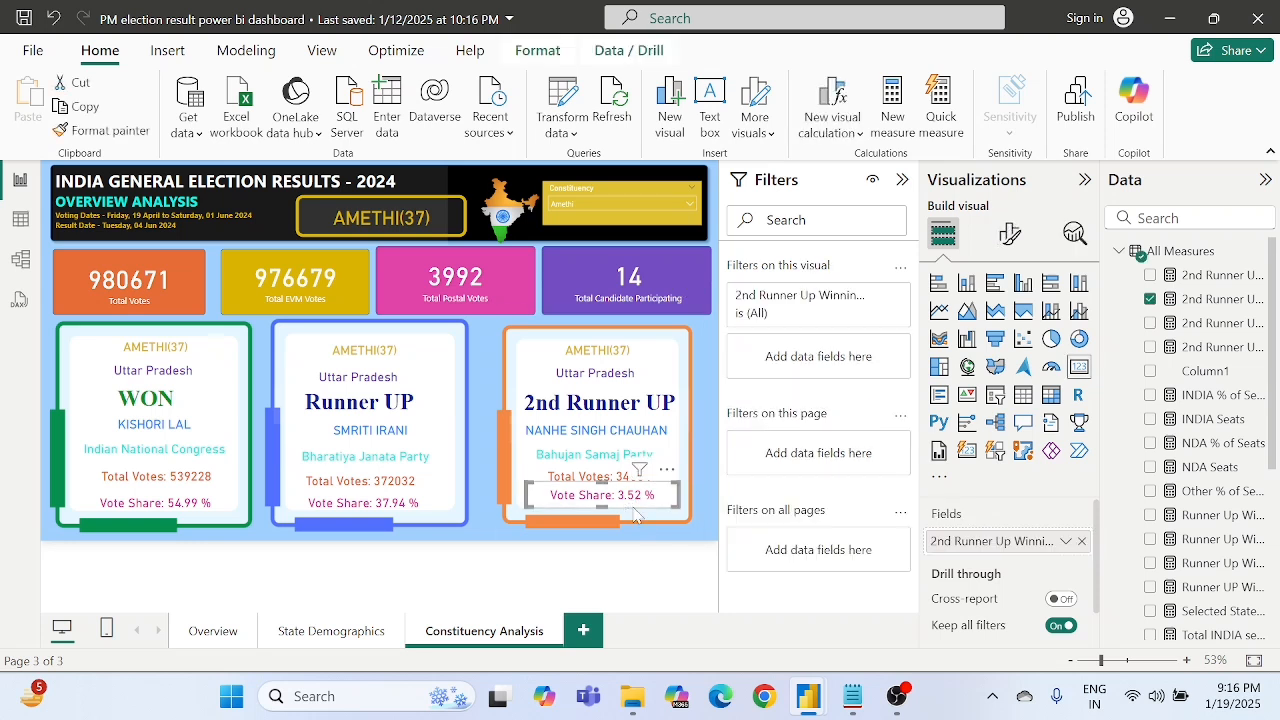
pyautogui.press('Left')
pyautogui.press('Left')
pyautogui.press('Left')
pyautogui.press('Left')
pyautogui.press('Left')
pyautogui.press('Left')
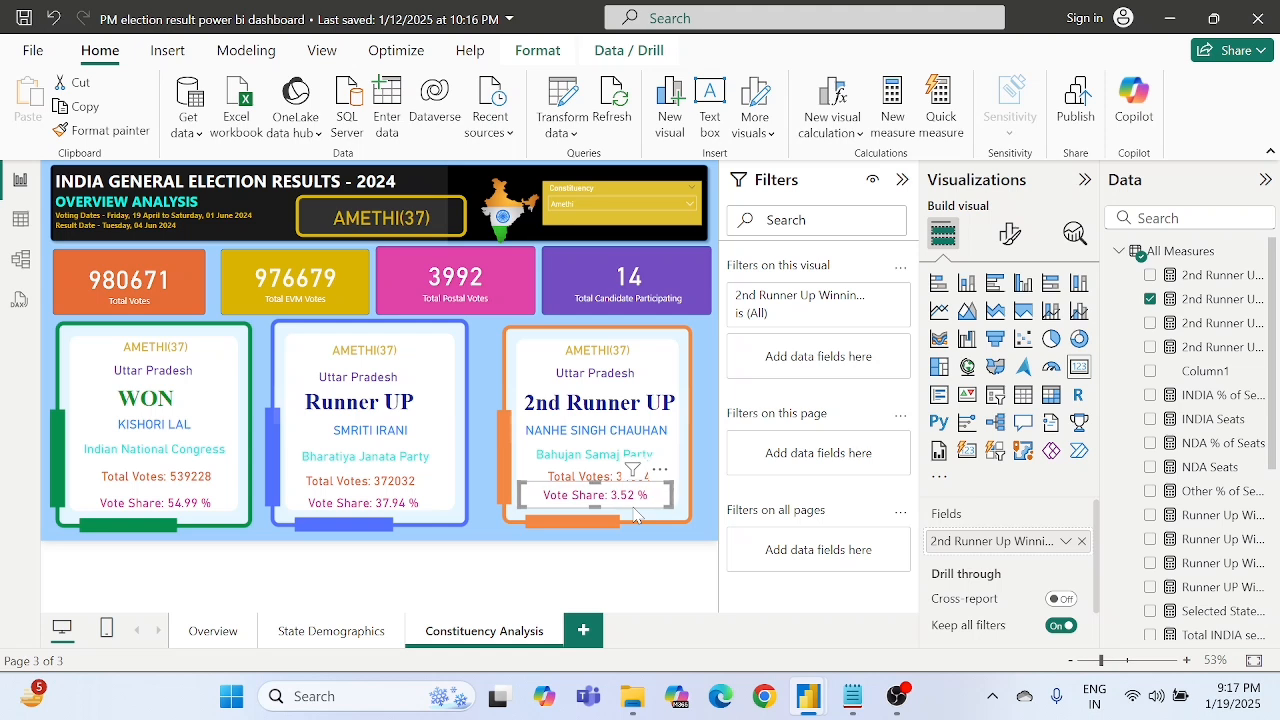
pyautogui.press('Left')
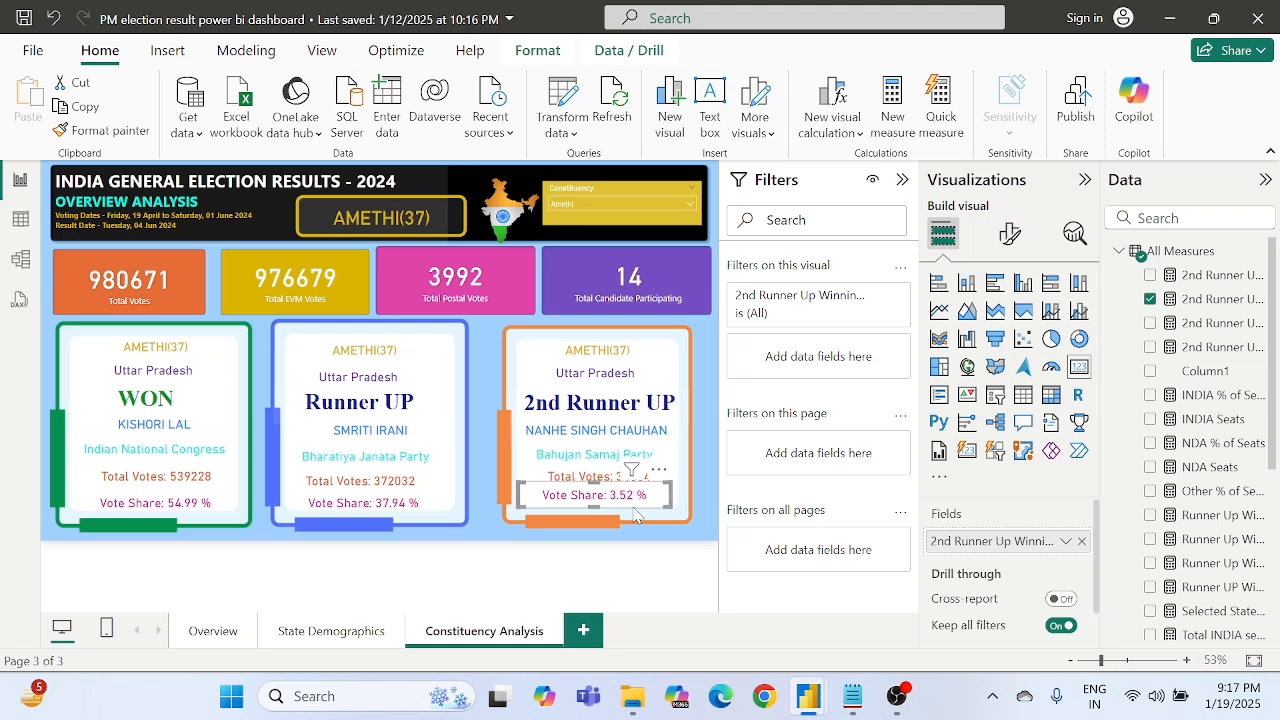
pyautogui.click(662, 560)
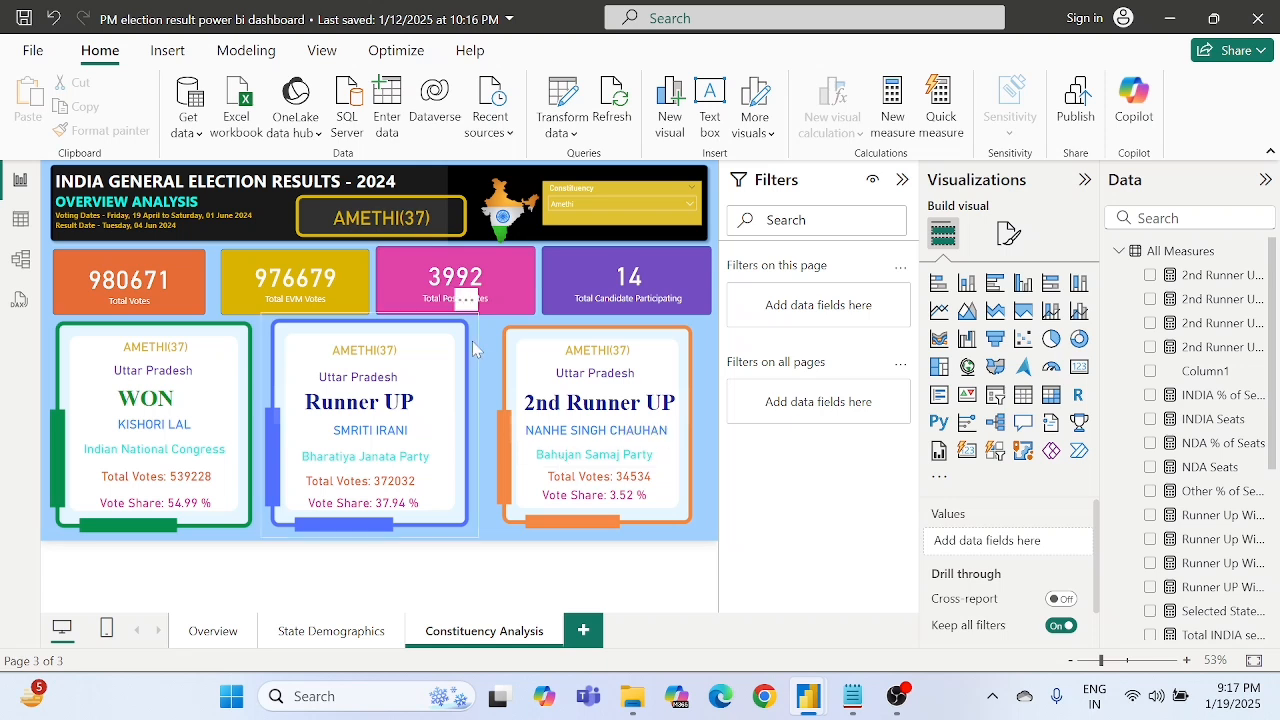
pyautogui.click(622, 506)
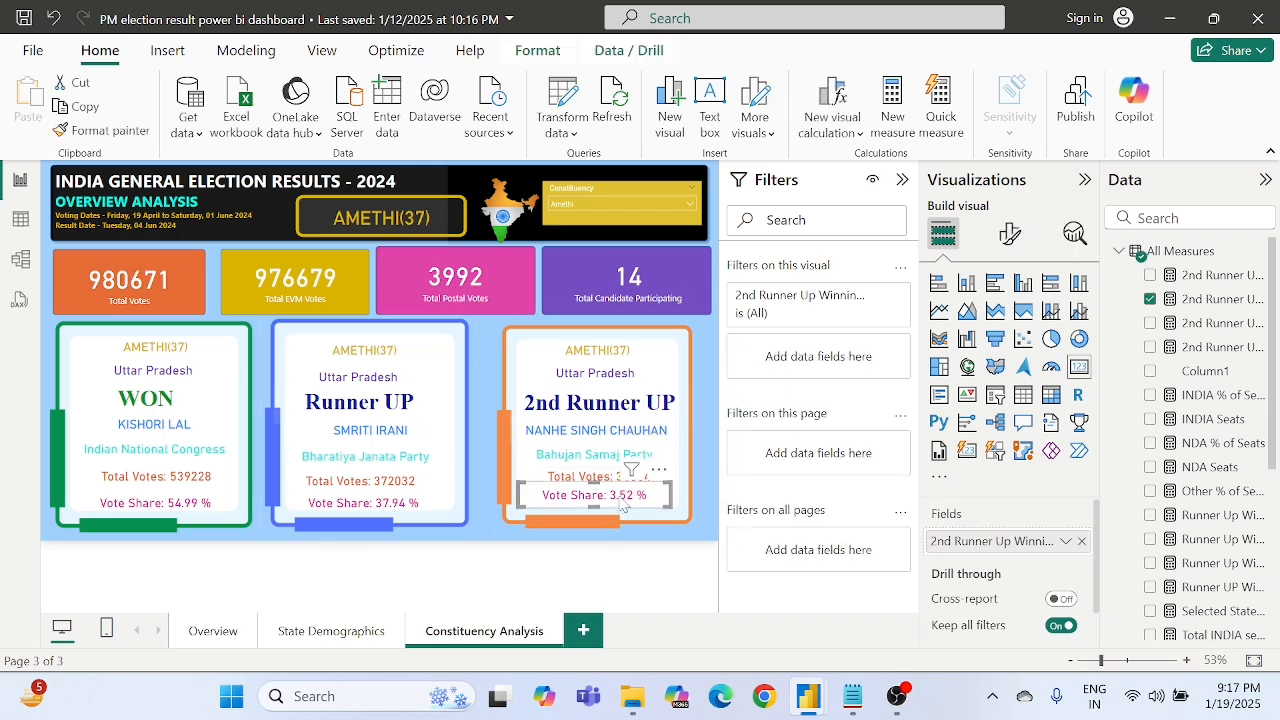
pyautogui.click(655, 580)
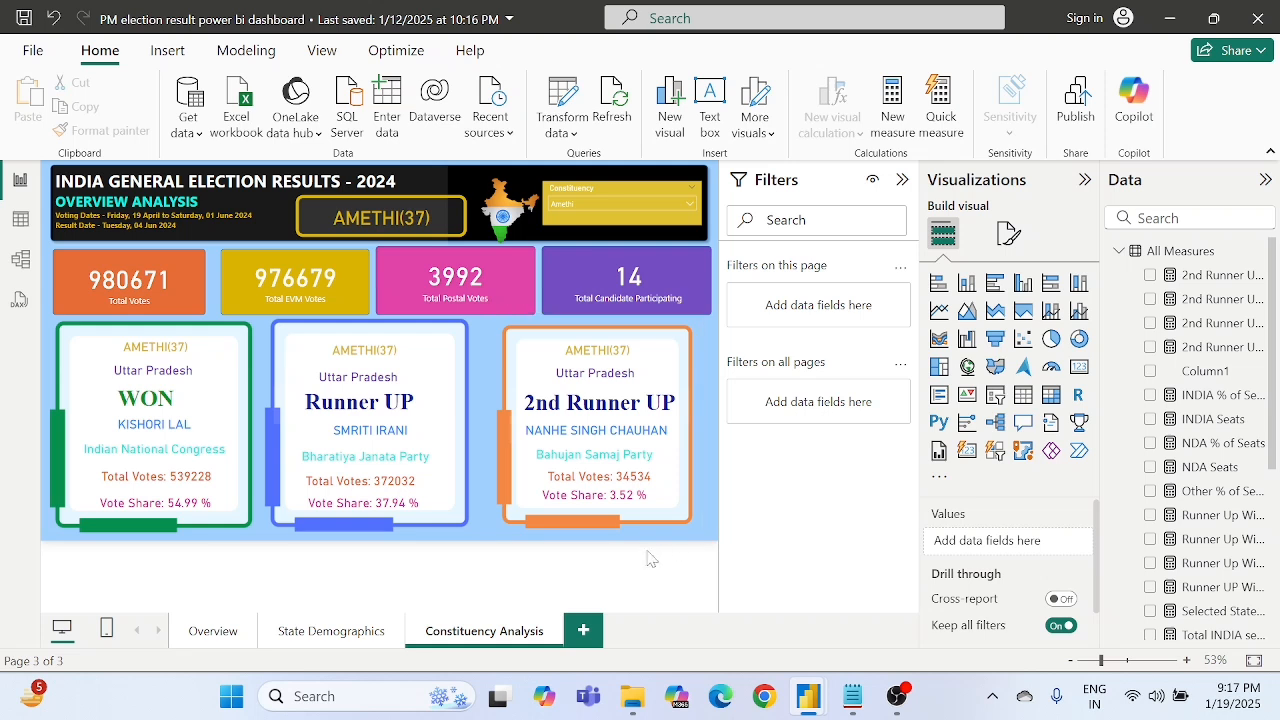
# - Add a blank report page, and filter the Constituency Analysis page by constituency to AJMER and finally to Ahmednagar
pyautogui.click(585, 634)
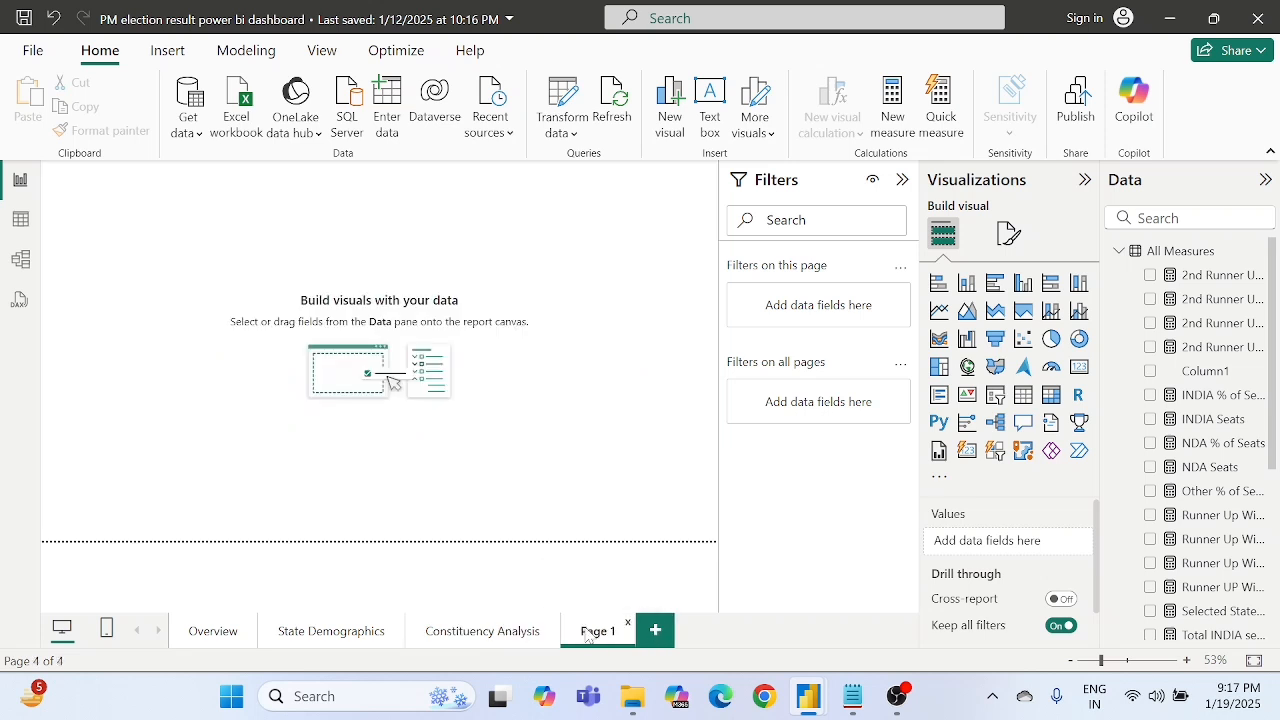
pyautogui.click(508, 632)
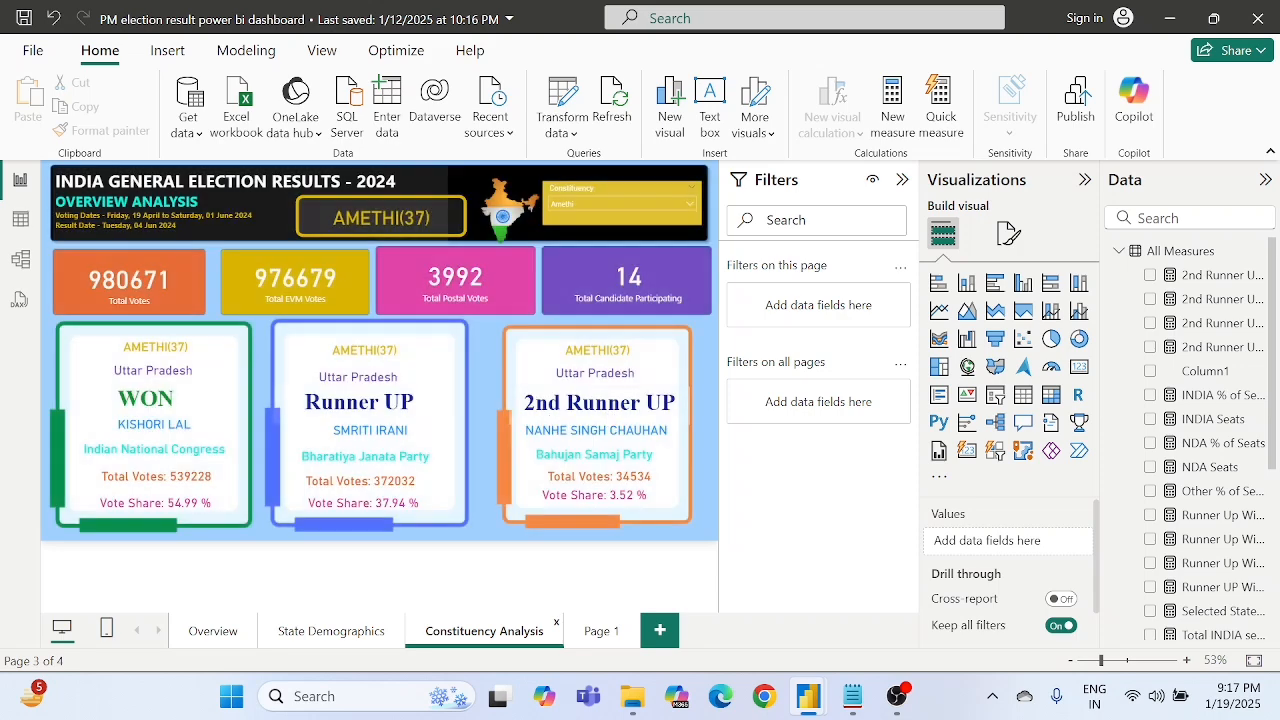
pyautogui.click(603, 207)
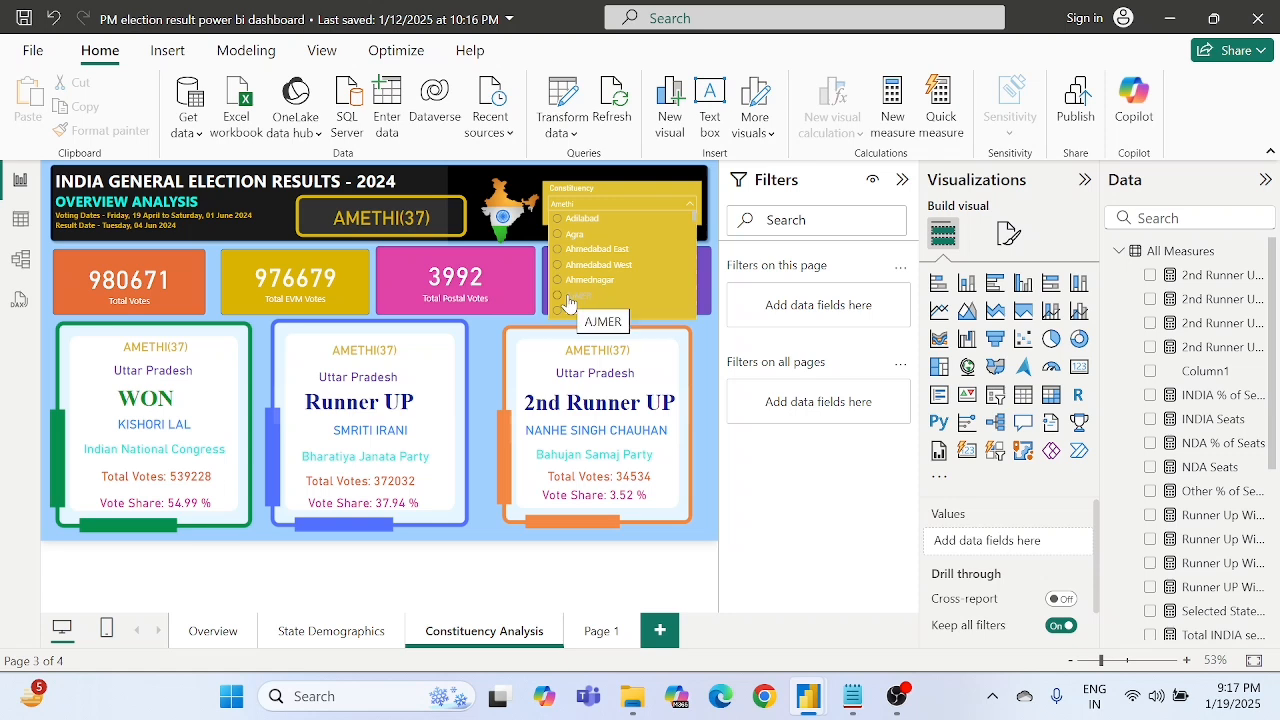
pyautogui.click(568, 300)
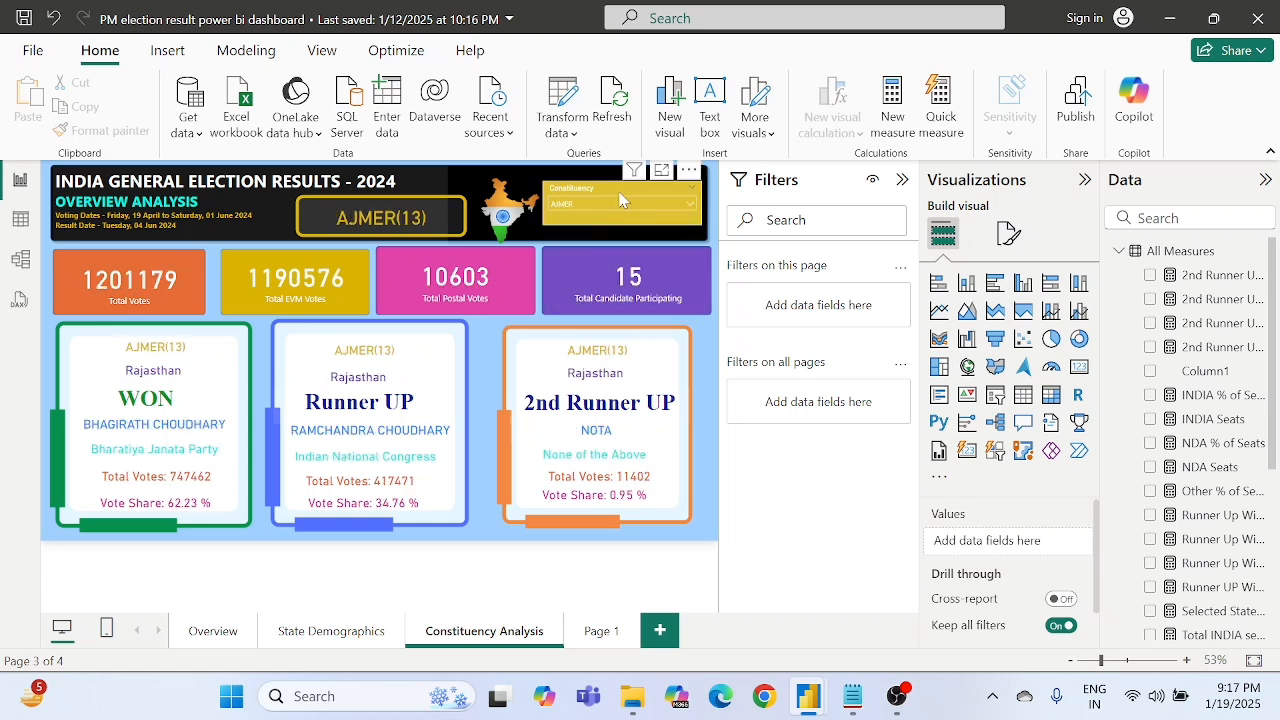
pyautogui.click(593, 202)
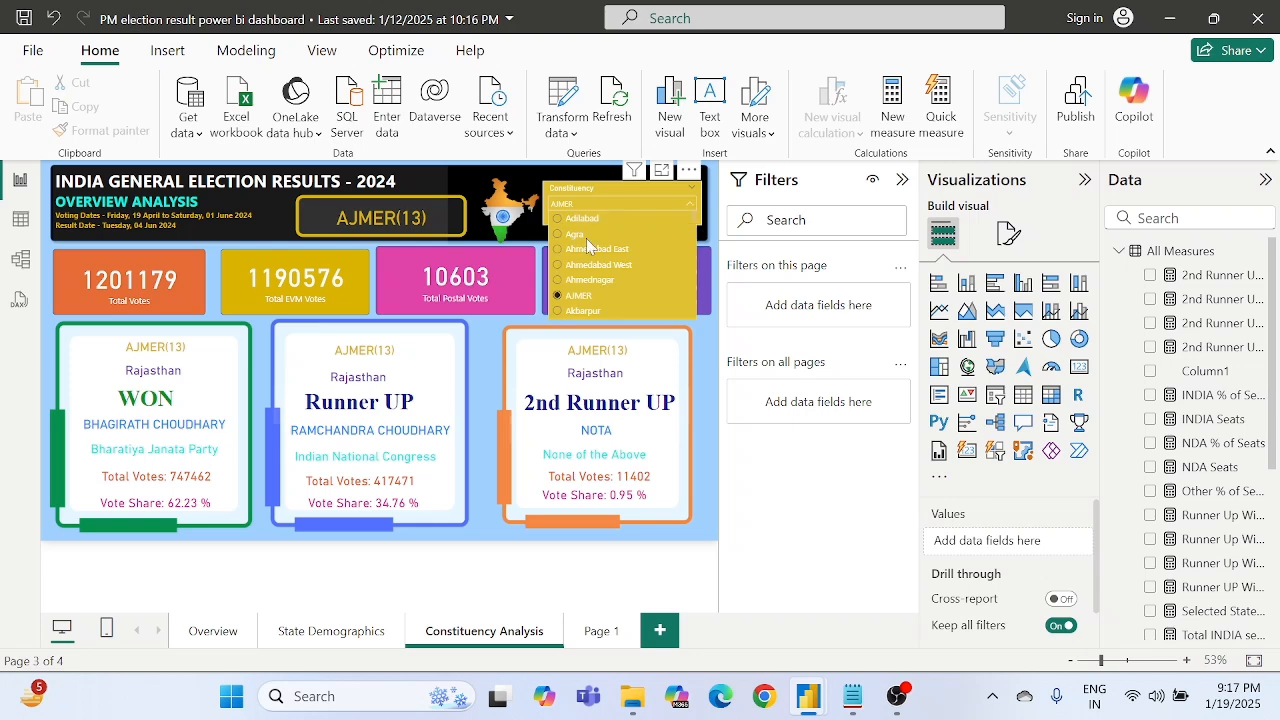
pyautogui.click(586, 281)
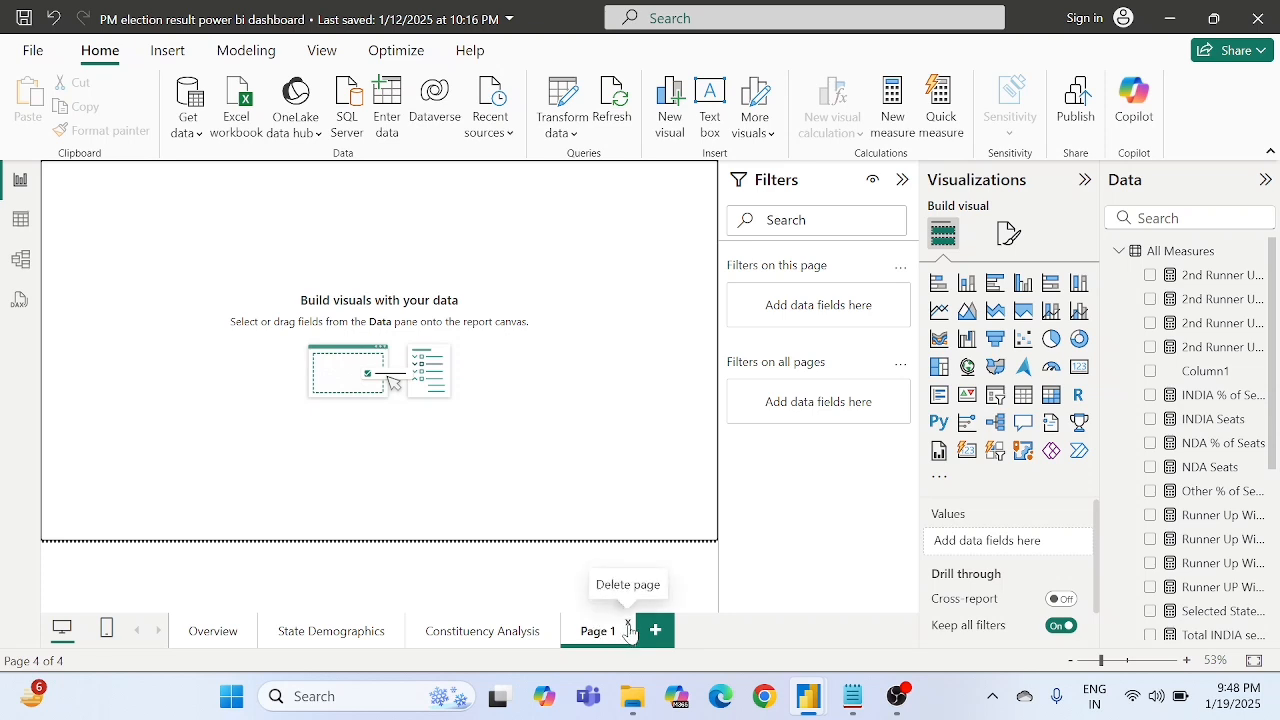
# - Delete the blank Page 1 and duplicate the Constituency Analysis page
pyautogui.click(629, 625)
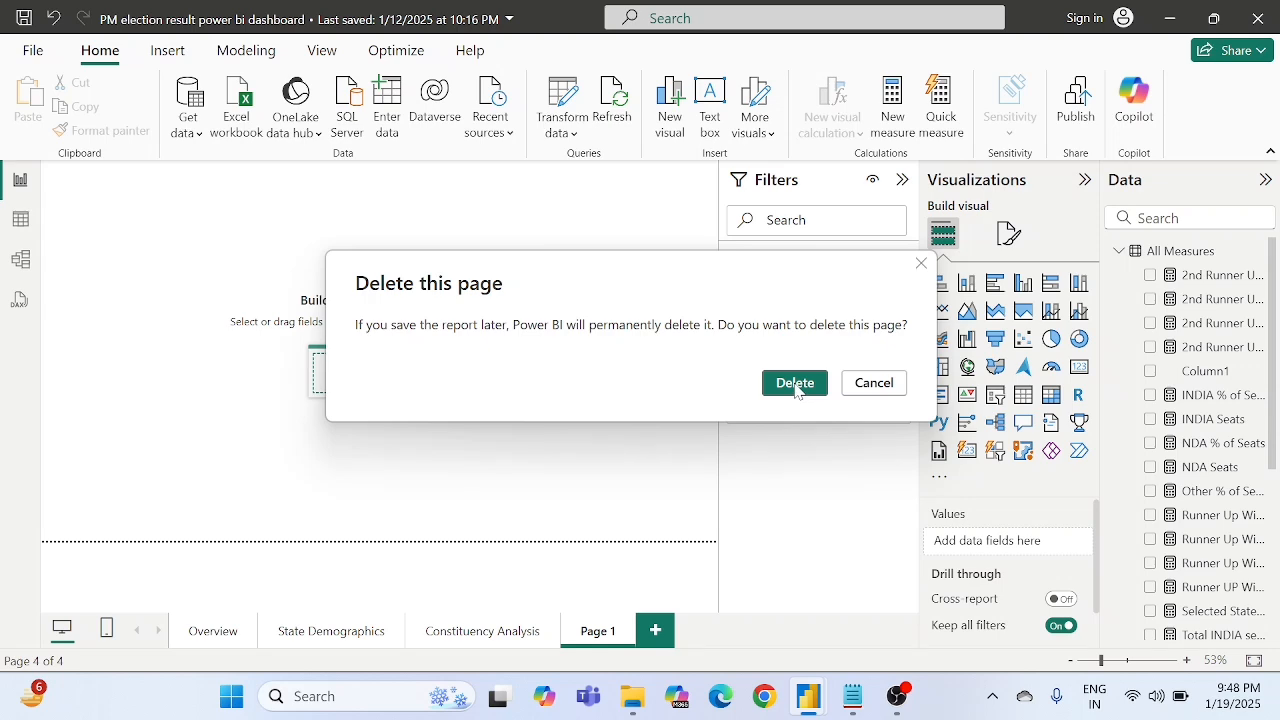
pyautogui.click(795, 384)
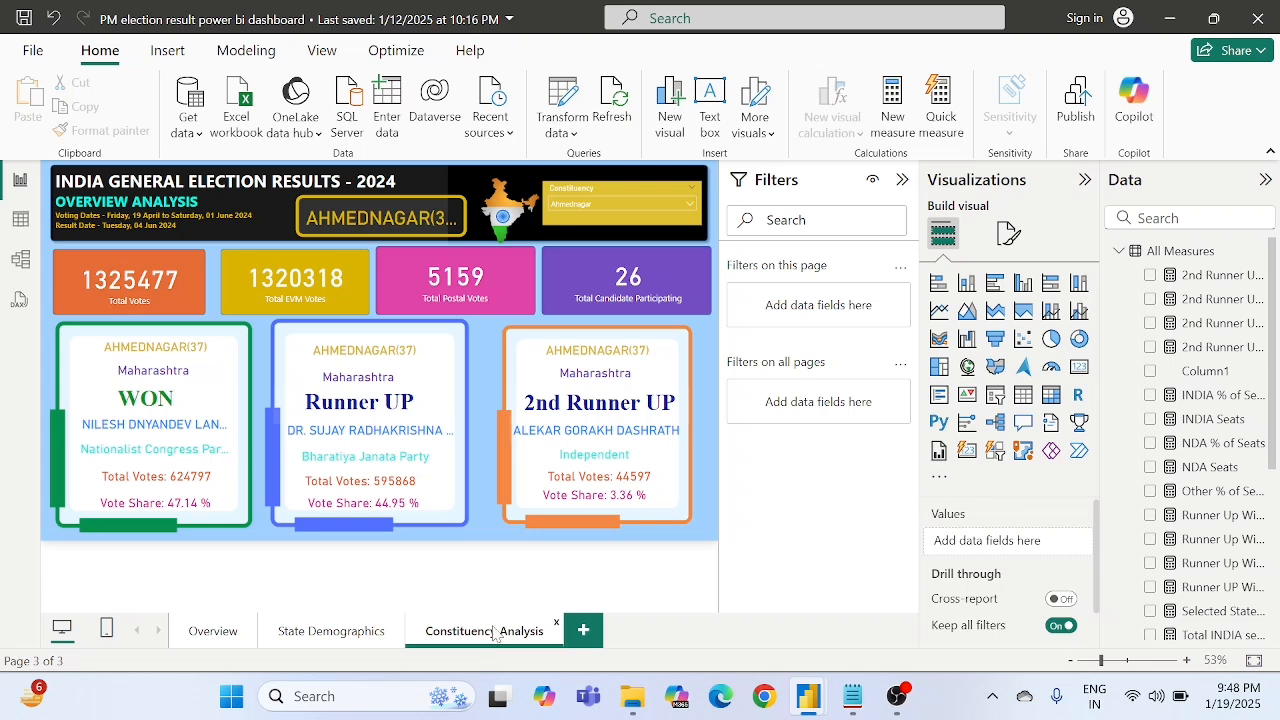
pyautogui.rightClick(495, 634)
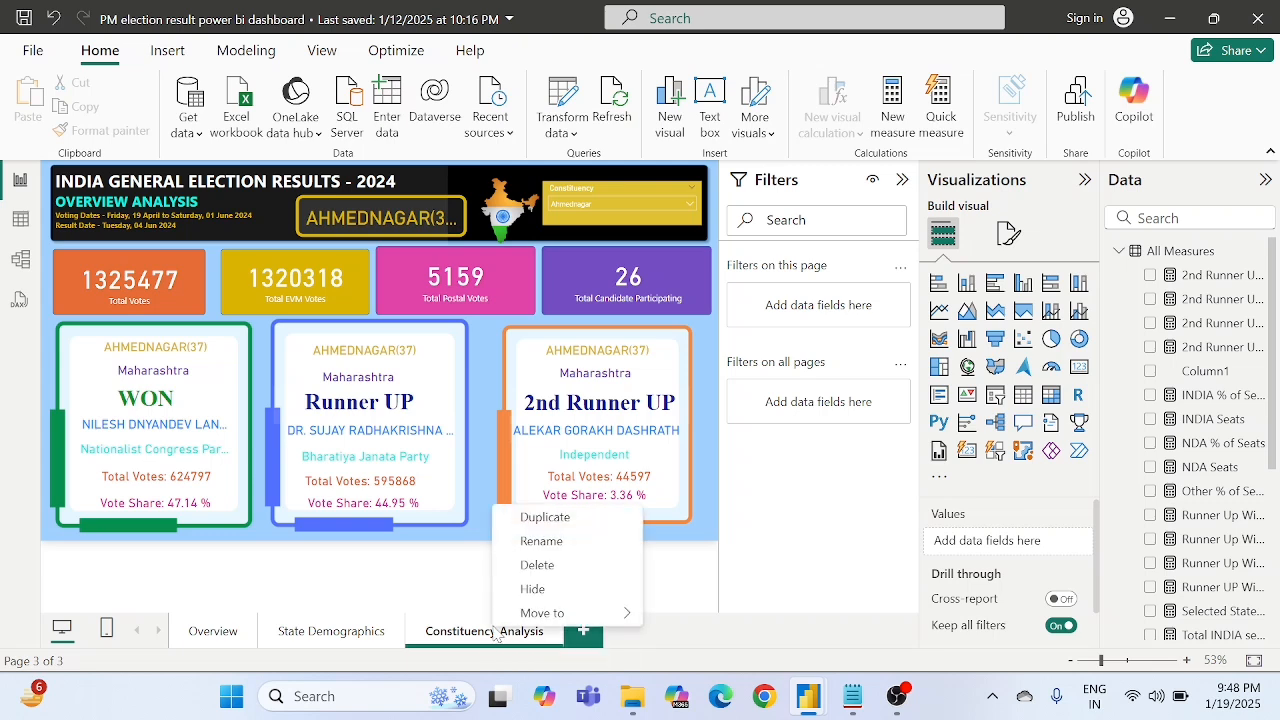
pyautogui.click(545, 516)
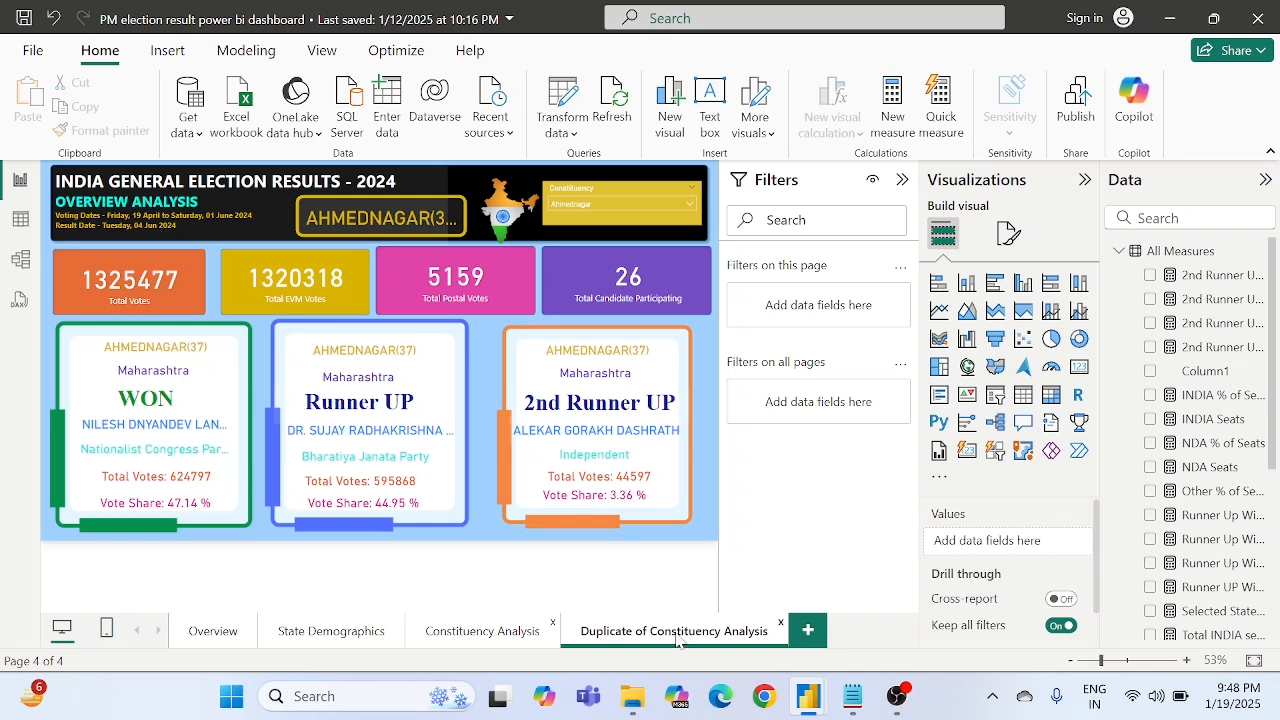
# - Rename the duplicated page as State Analysis
pyautogui.doubleClick(677, 641)
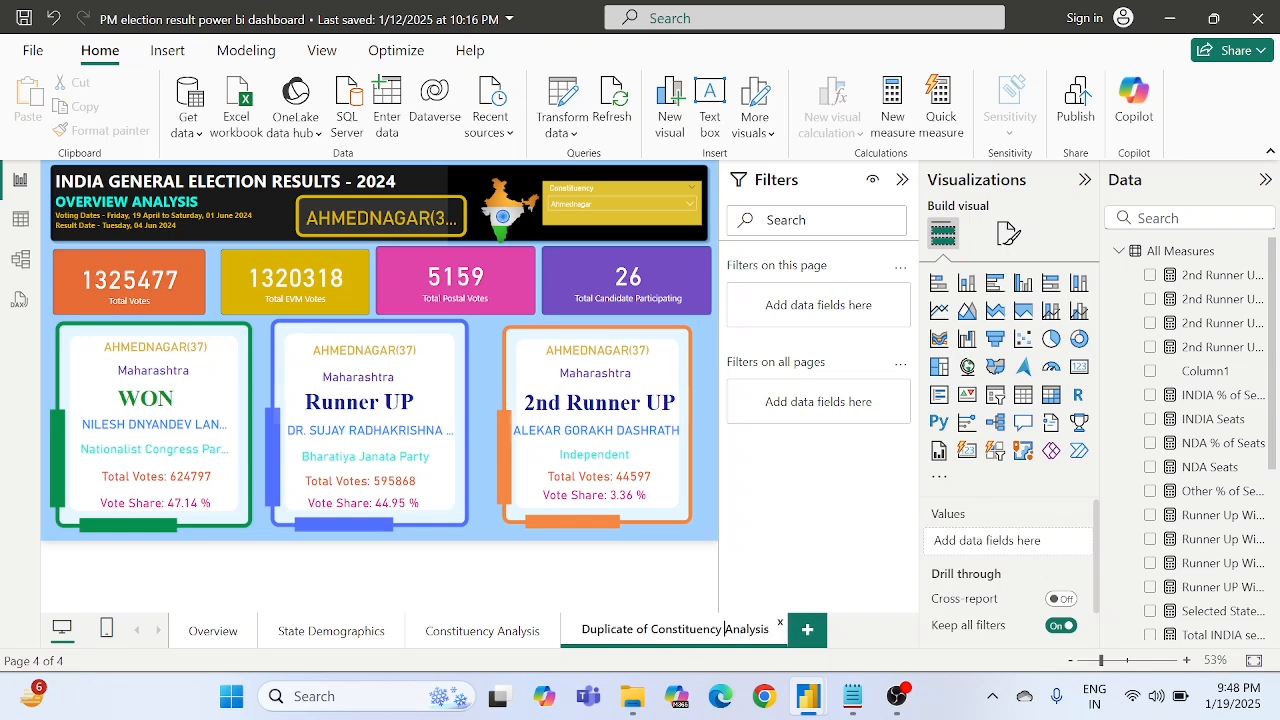
pyautogui.press('BackSpace')
pyautogui.press('BackSpace')
pyautogui.press('BackSpace')
pyautogui.press('BackSpace')
pyautogui.press('BackSpace')
pyautogui.press('BackSpace')
pyautogui.press('BackSpace')
pyautogui.press('BackSpace')
pyautogui.press('BackSpace')
pyautogui.press('BackSpace')
pyautogui.press('BackSpace')
pyautogui.press('BackSpace')
pyautogui.press('BackSpace')
pyautogui.press('BackSpace')
pyautogui.press('BackSpace')
pyautogui.press('BackSpace')
pyautogui.press('BackSpace')
pyautogui.press('BackSpace')
pyautogui.press('BackSpace')
pyautogui.press('BackSpace')
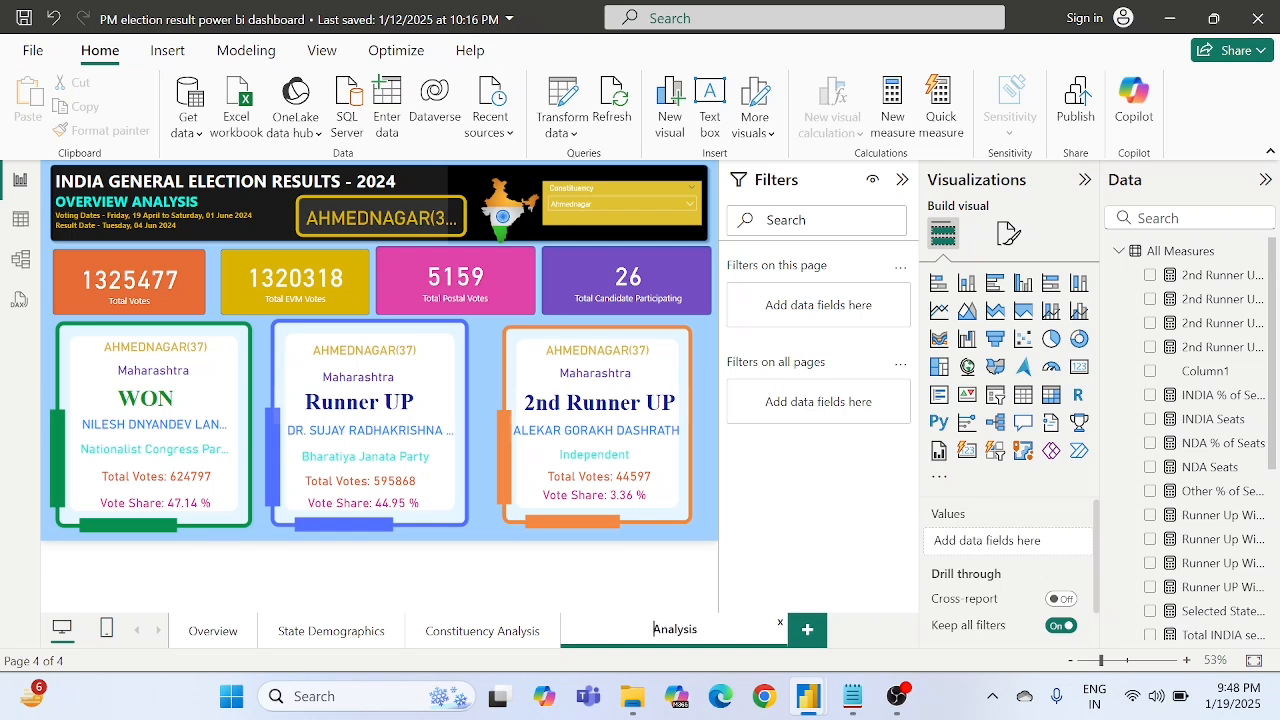
pyautogui.write('State')
pyautogui.press('Return')
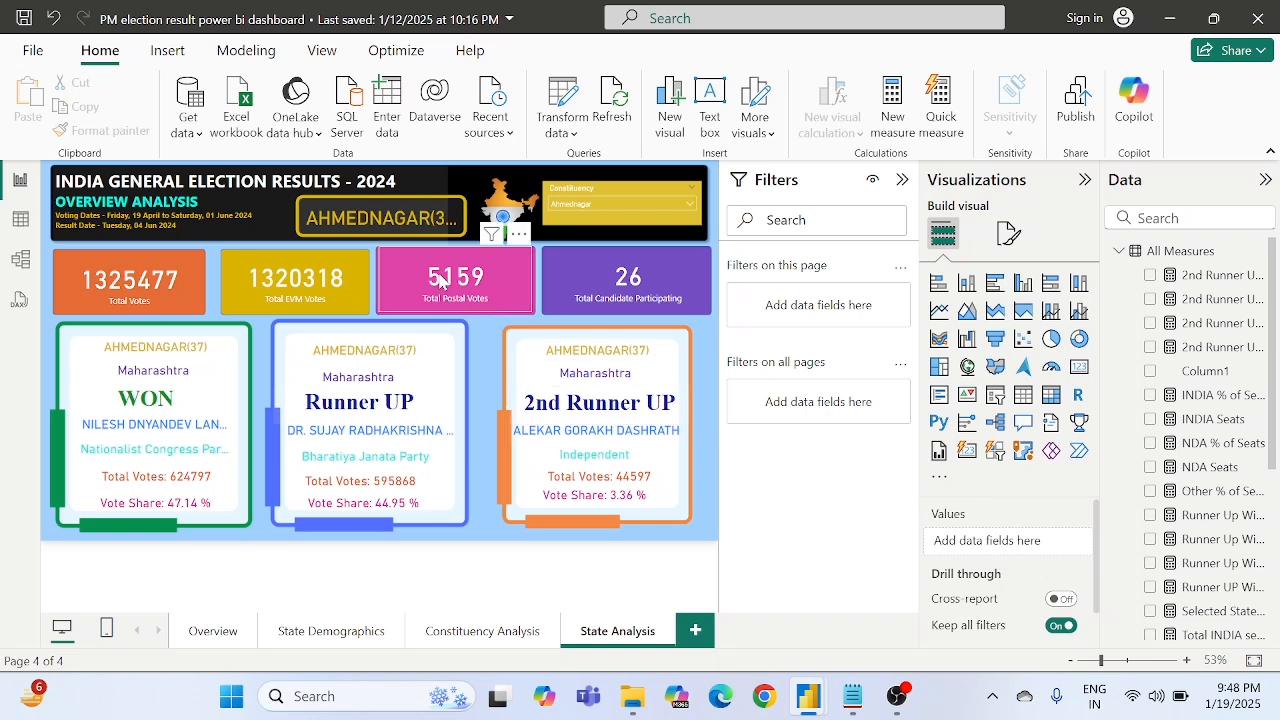
# - Delete the Total Votes, Total EVM Votes, Total Postal Votes and Total Candidate Participating cards from the coloured rectangles
pyautogui.click(171, 276)
pyautogui.press('Delete')
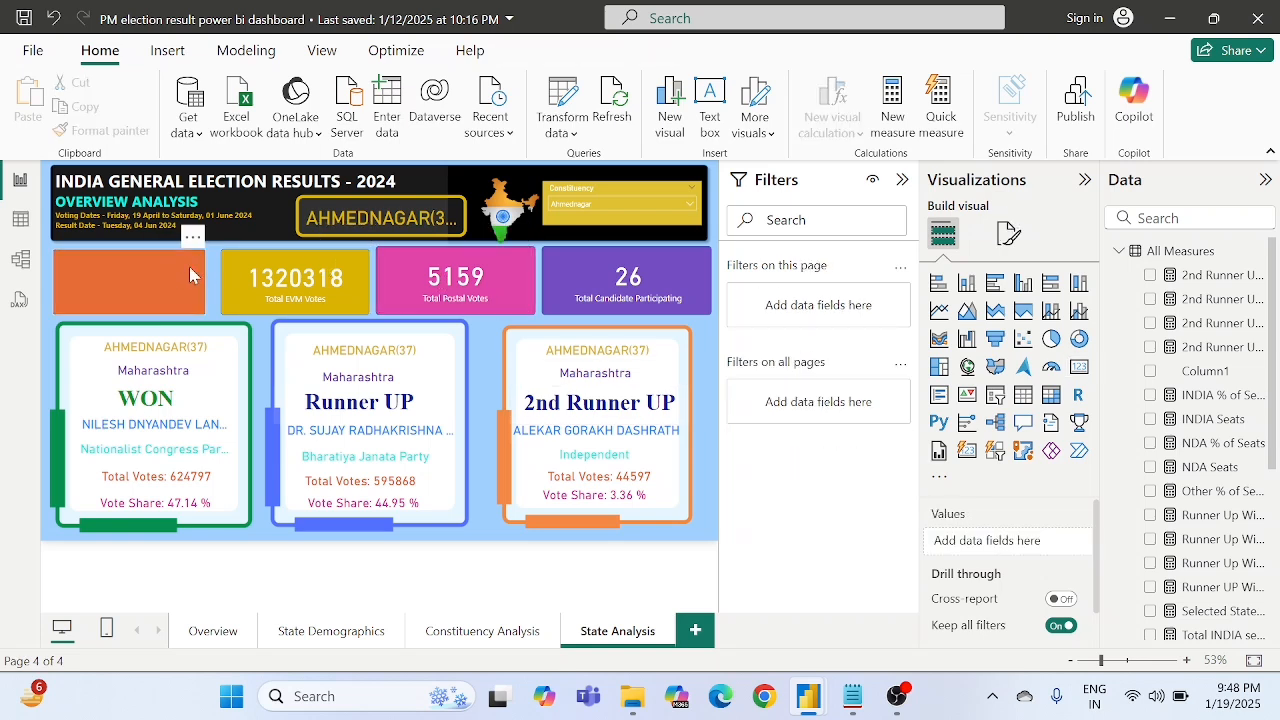
pyautogui.click(276, 279)
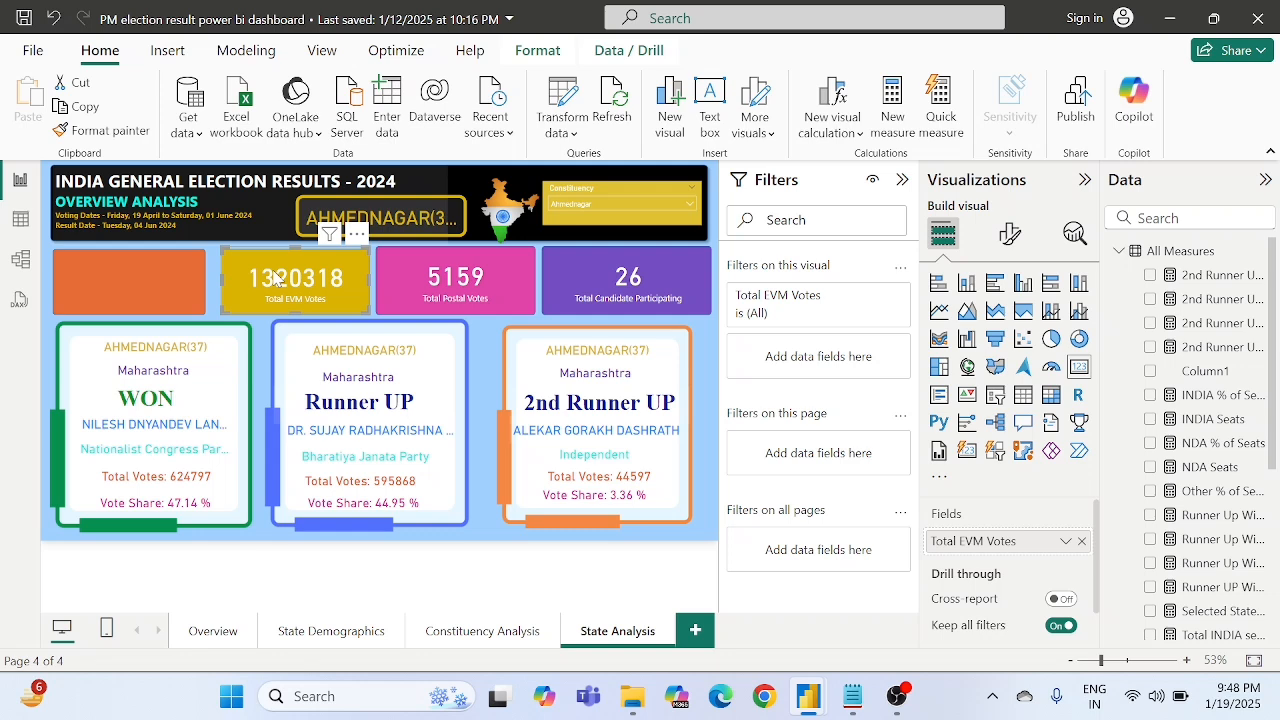
pyautogui.press('Delete')
pyautogui.click(433, 293)
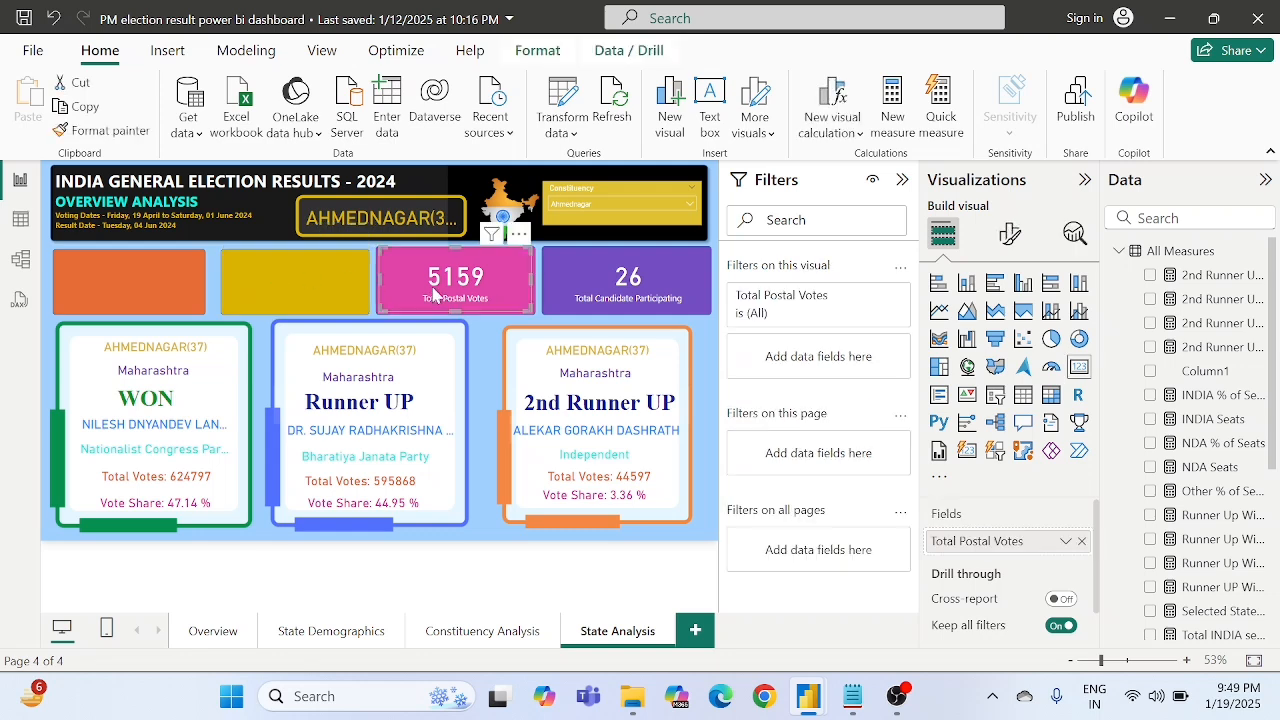
pyautogui.press('Delete')
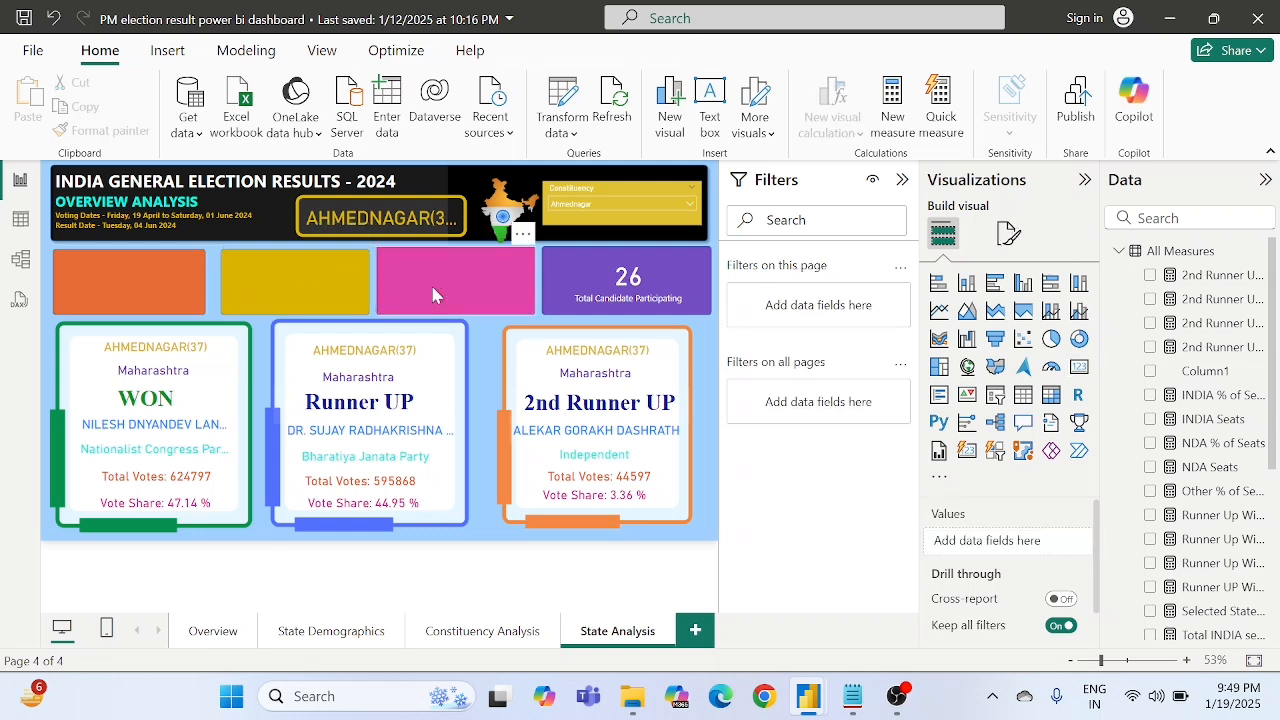
pyautogui.click(618, 287)
pyautogui.press('Delete')
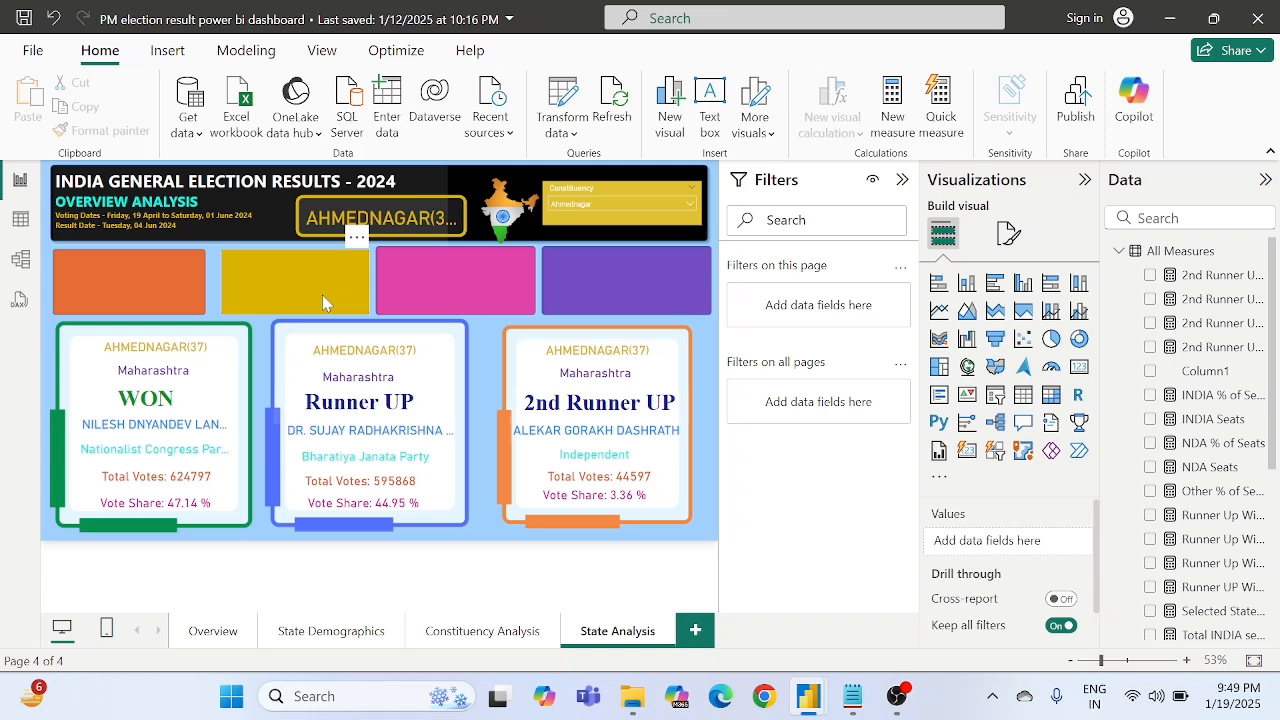
# - Delete the yellow, pink and purple rectangles and widen the orange rectangle to span the whole row under the header
pyautogui.click(257, 289)
pyautogui.press('Delete')
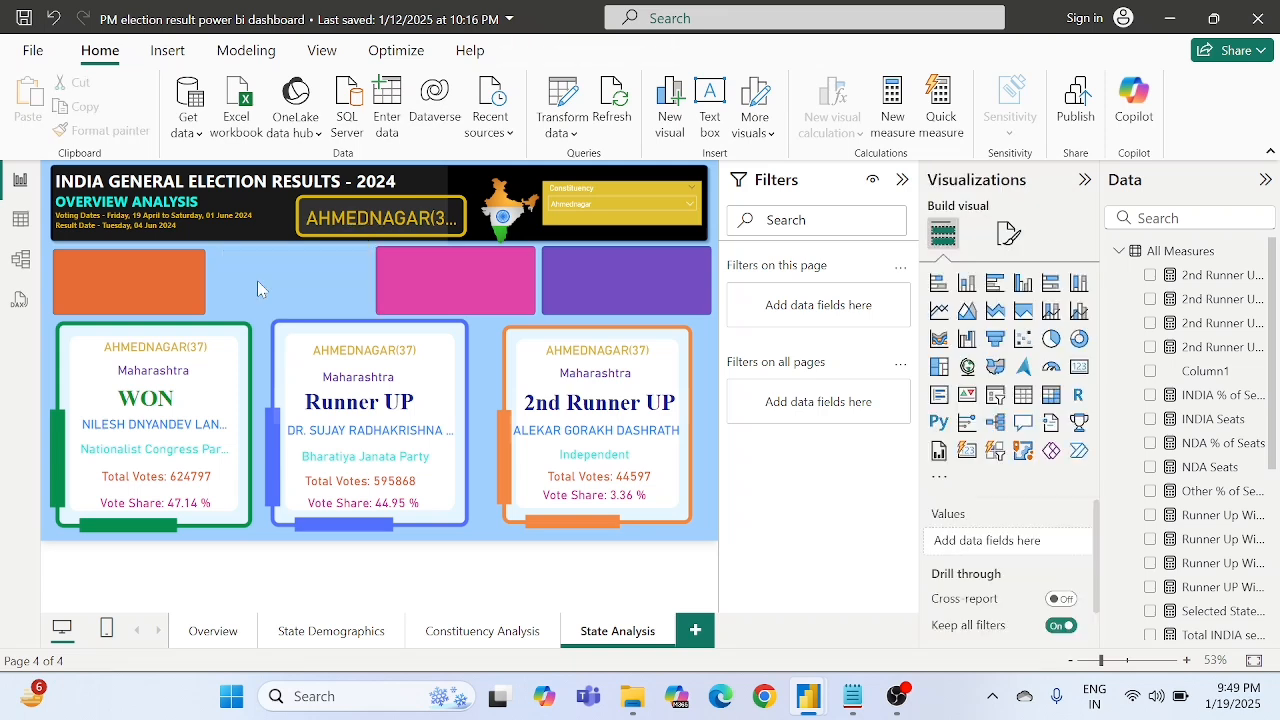
pyautogui.click(449, 269)
pyautogui.press('Delete')
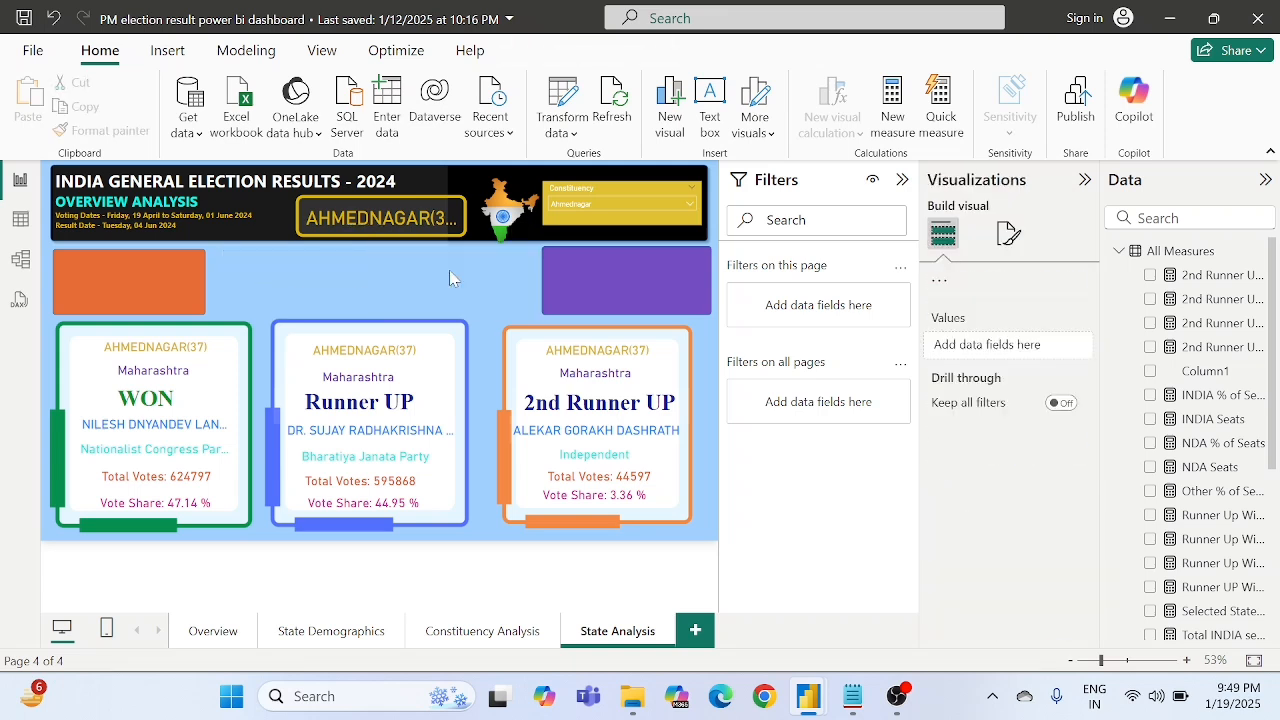
pyautogui.click(593, 288)
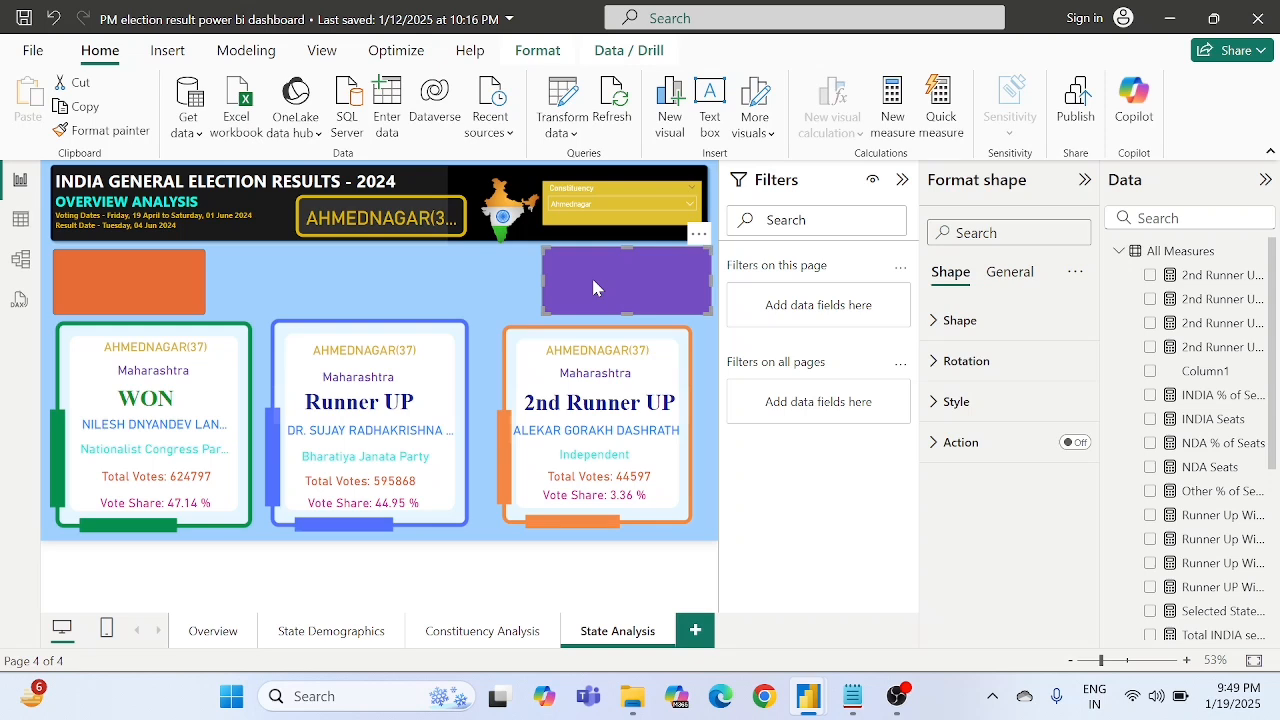
pyautogui.press('Delete')
pyautogui.click(128, 272)
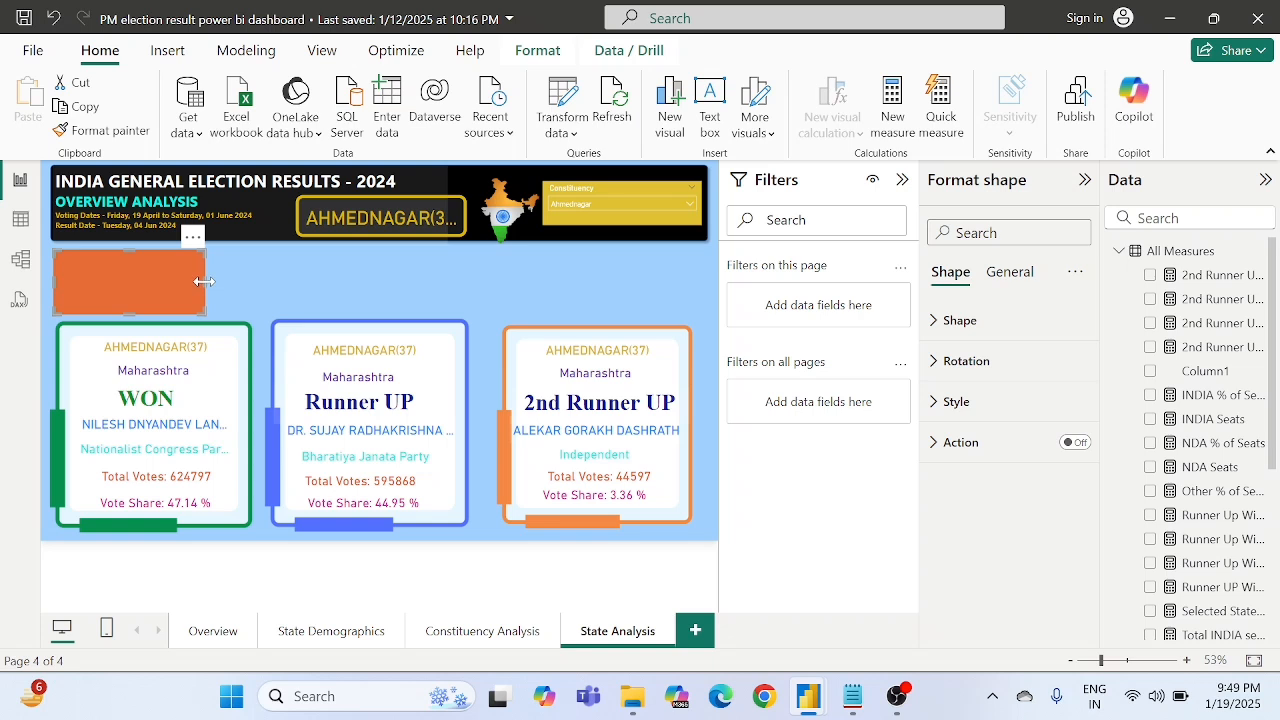
pyautogui.moveTo(204, 281); pyautogui.dragTo(712, 286)
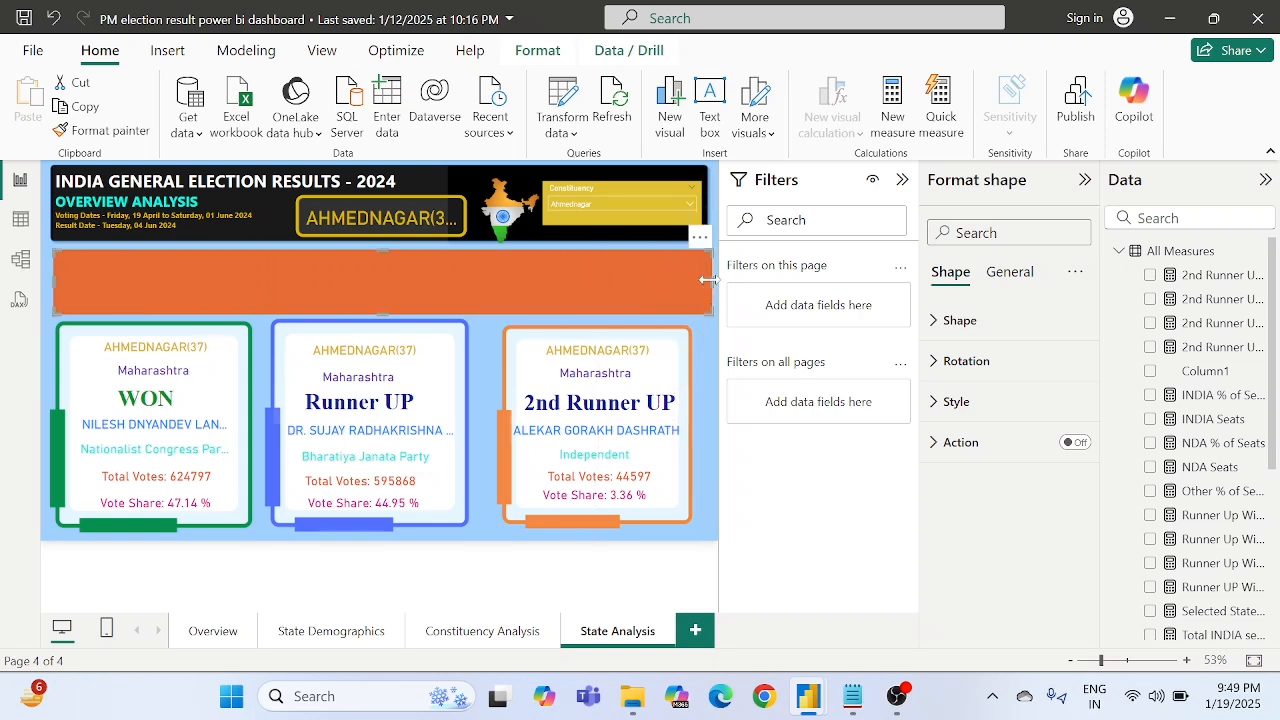
# - Delete the constituency, state and party cards from the 2nd Runner UP block
pyautogui.click(545, 355)
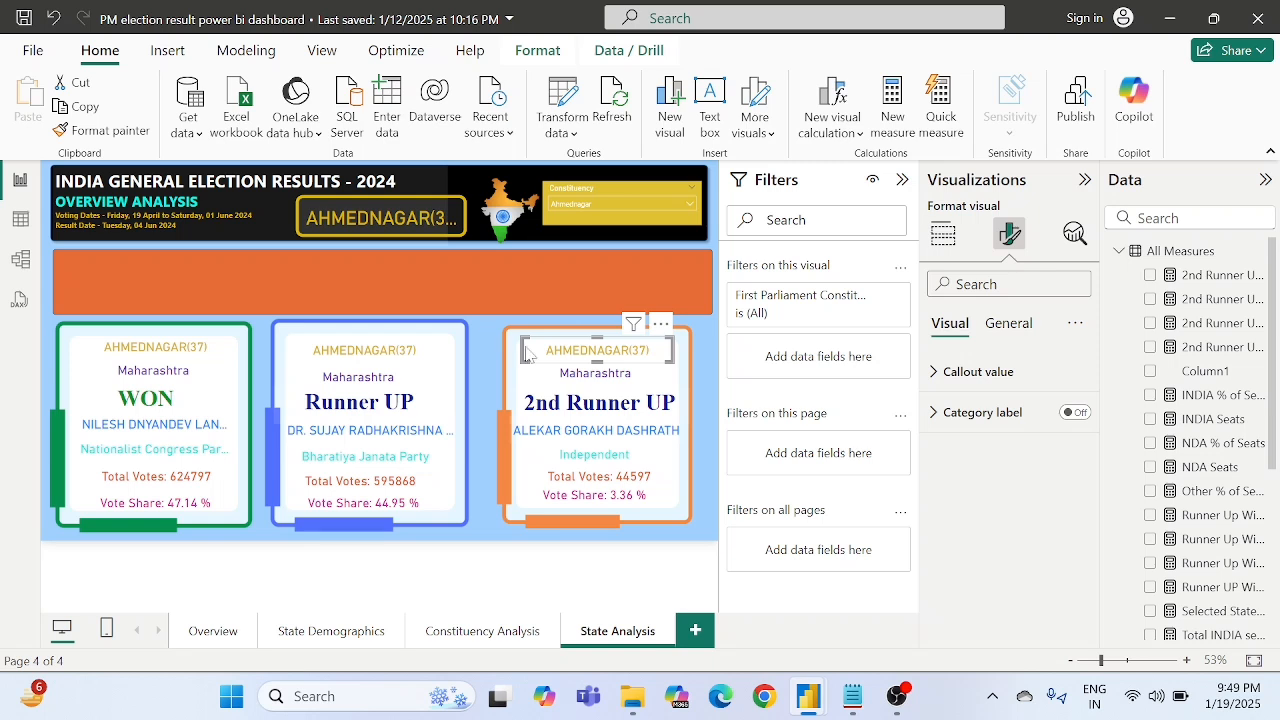
pyautogui.click(548, 371)
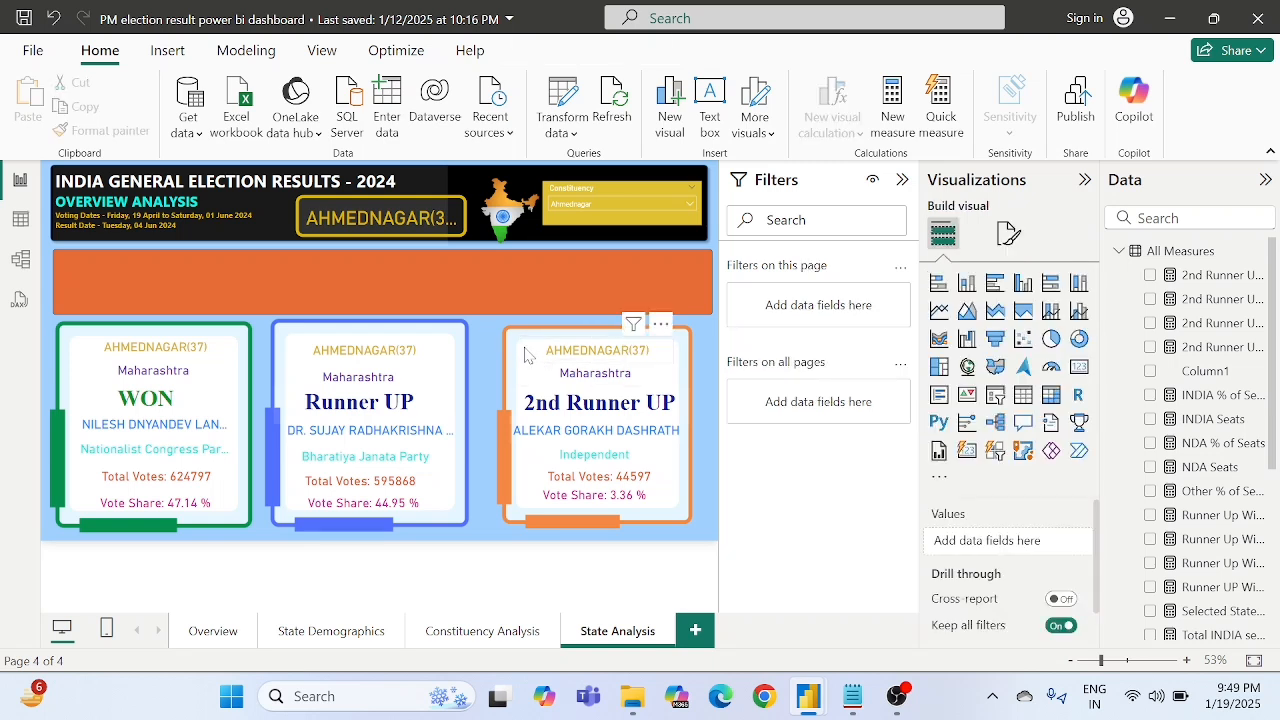
pyautogui.click(525, 355)
pyautogui.press('Delete')
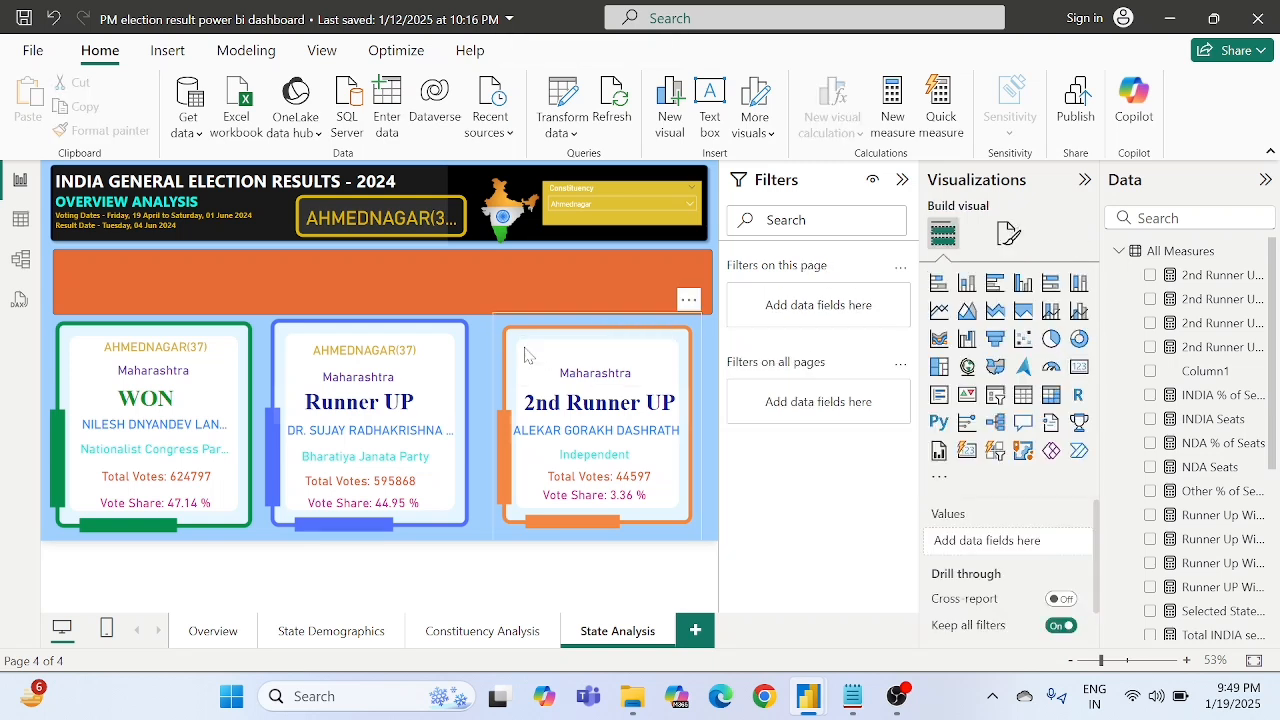
pyautogui.click(565, 380)
pyautogui.press('Delete')
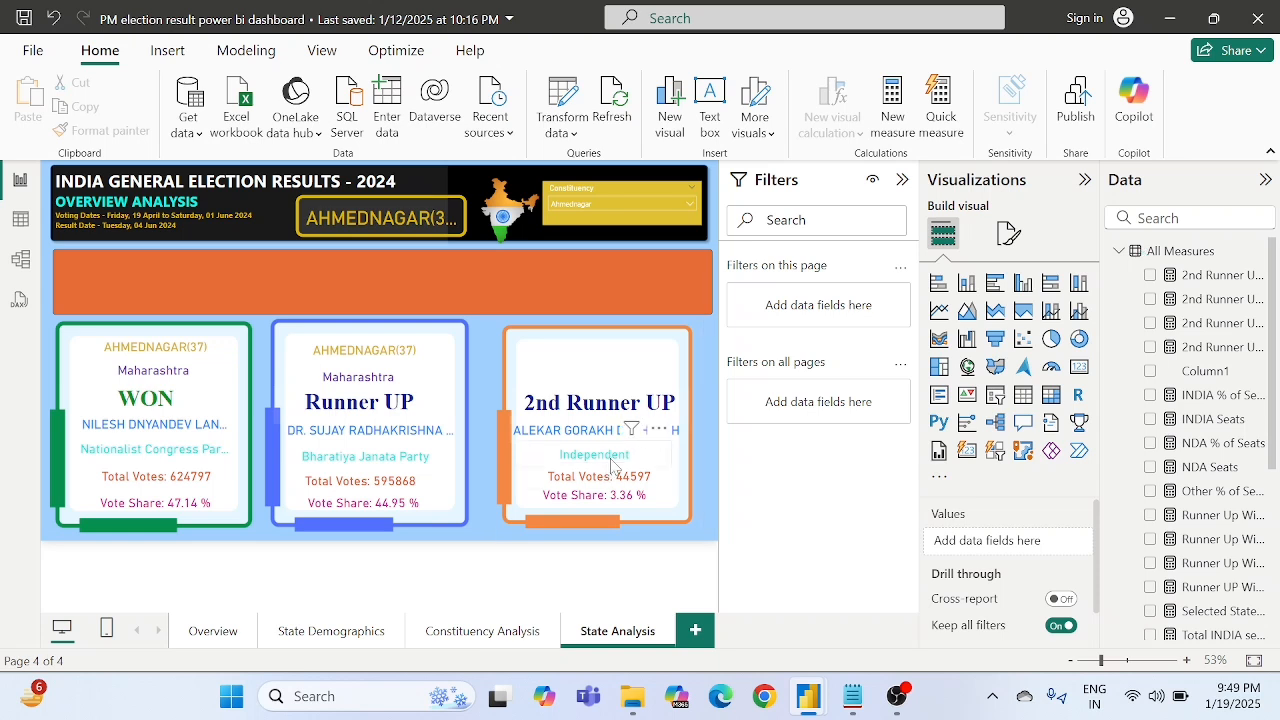
pyautogui.click(612, 462)
pyautogui.press('Delete')
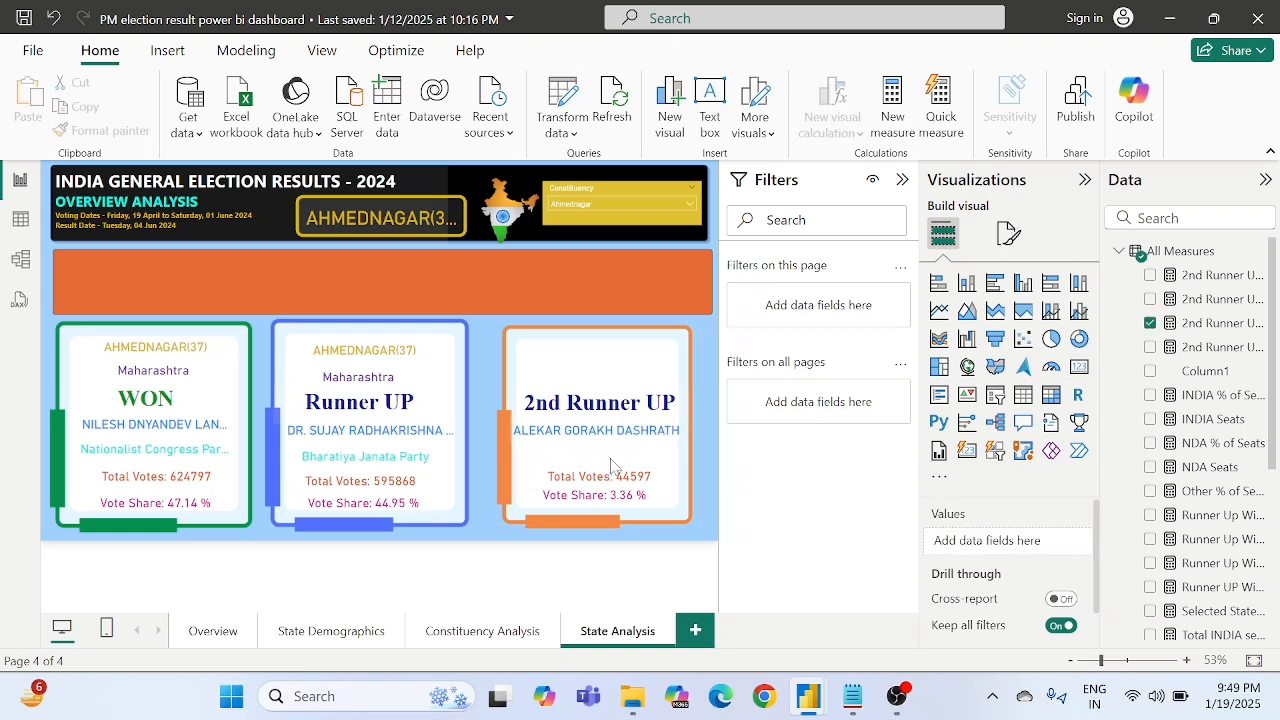
# - Delete the orange frame image and the 2nd Runner UP text box
pyautogui.click(624, 374)
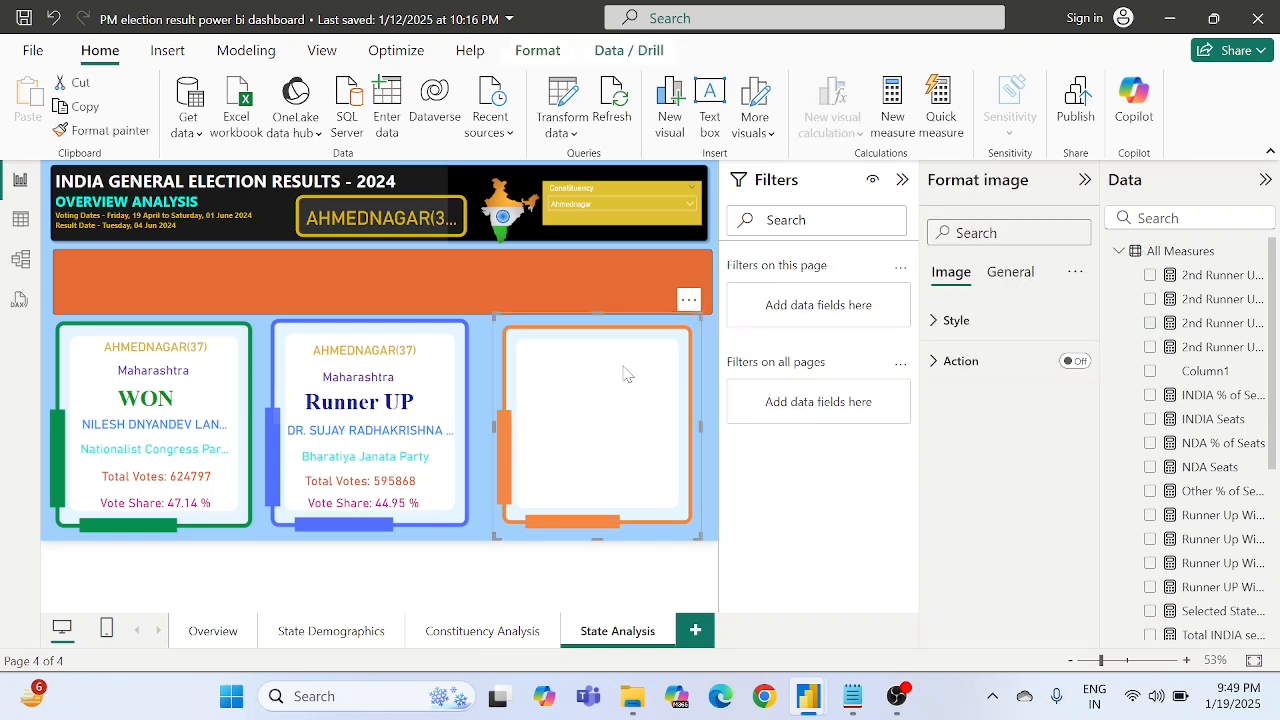
pyautogui.press('Delete')
pyautogui.click(583, 402)
pyautogui.press('Delete')
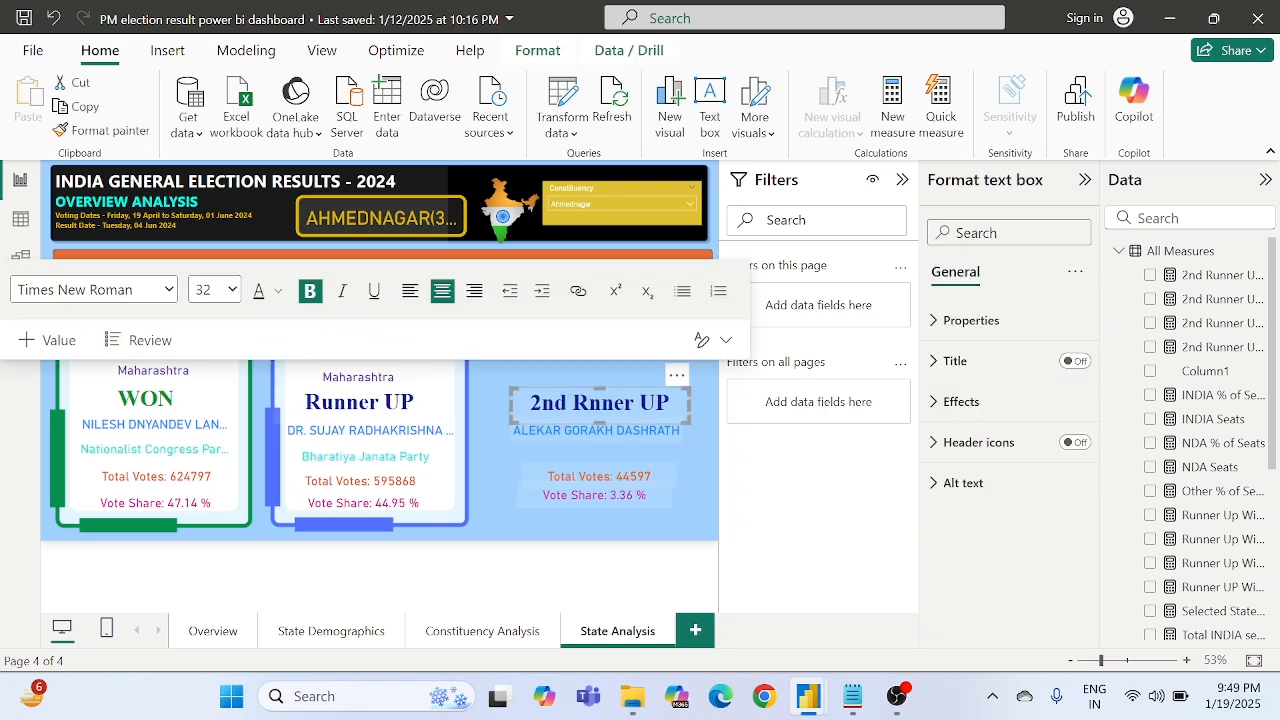
pyautogui.click(676, 376)
pyautogui.click(676, 376)
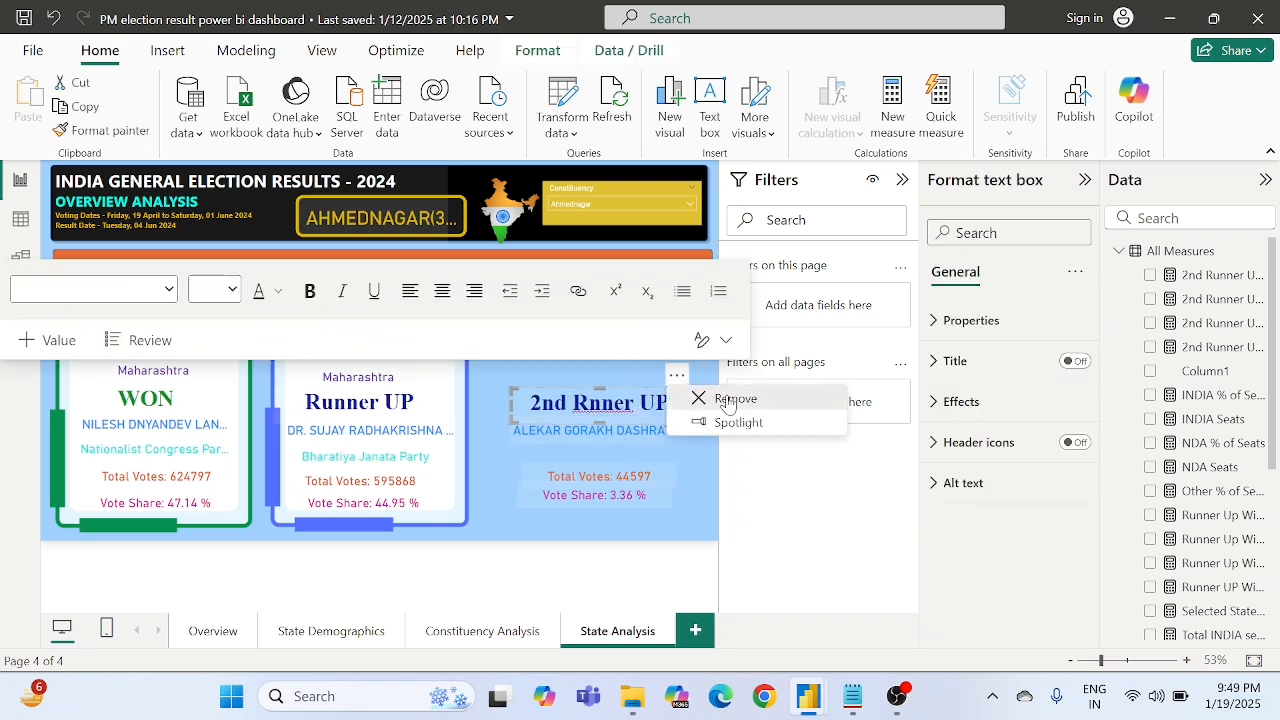
pyautogui.click(725, 399)
# - Delete the remaining second runner-up cards for candidate name, vote share and total votes
pyautogui.click(604, 429)
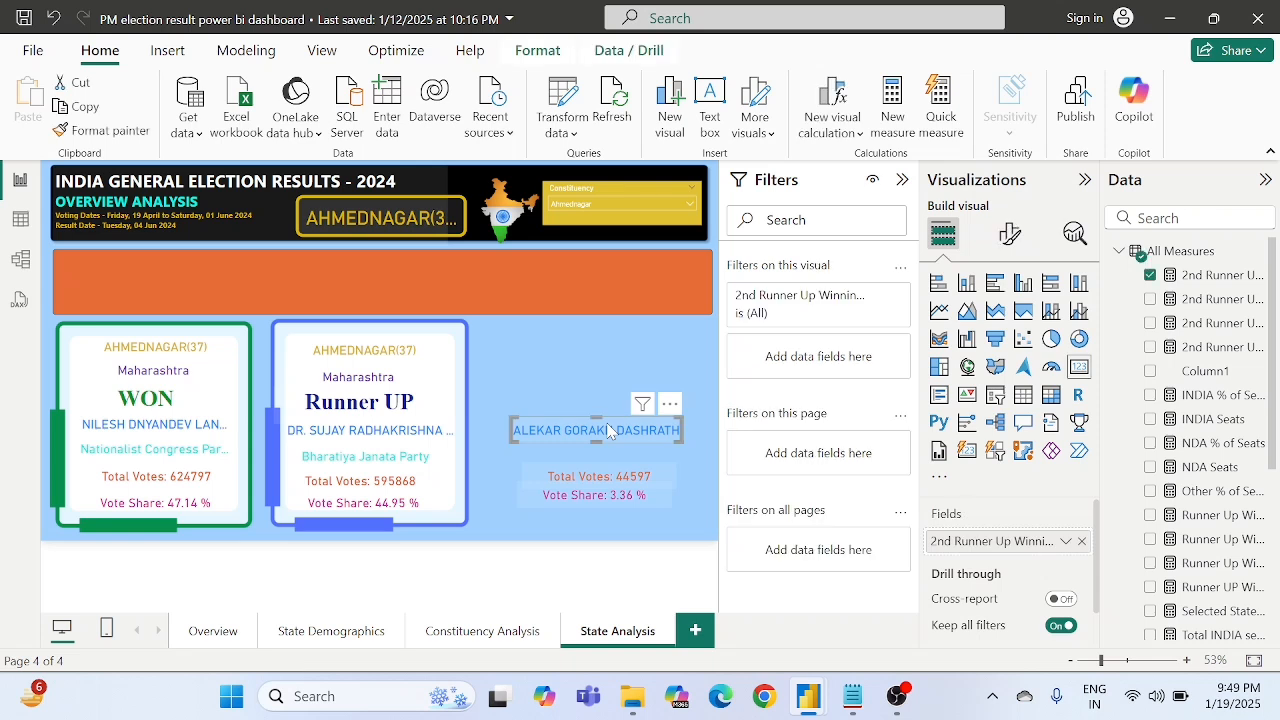
pyautogui.press('Delete')
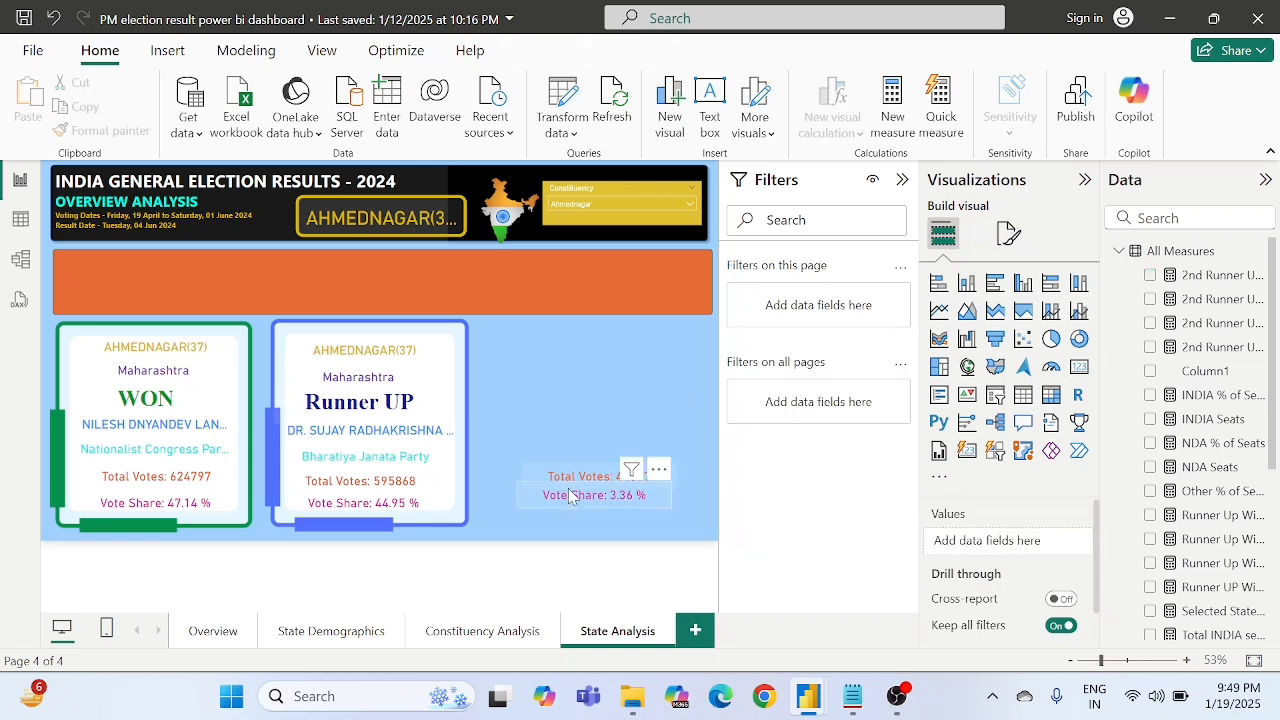
pyautogui.click(570, 497)
pyautogui.press('Delete')
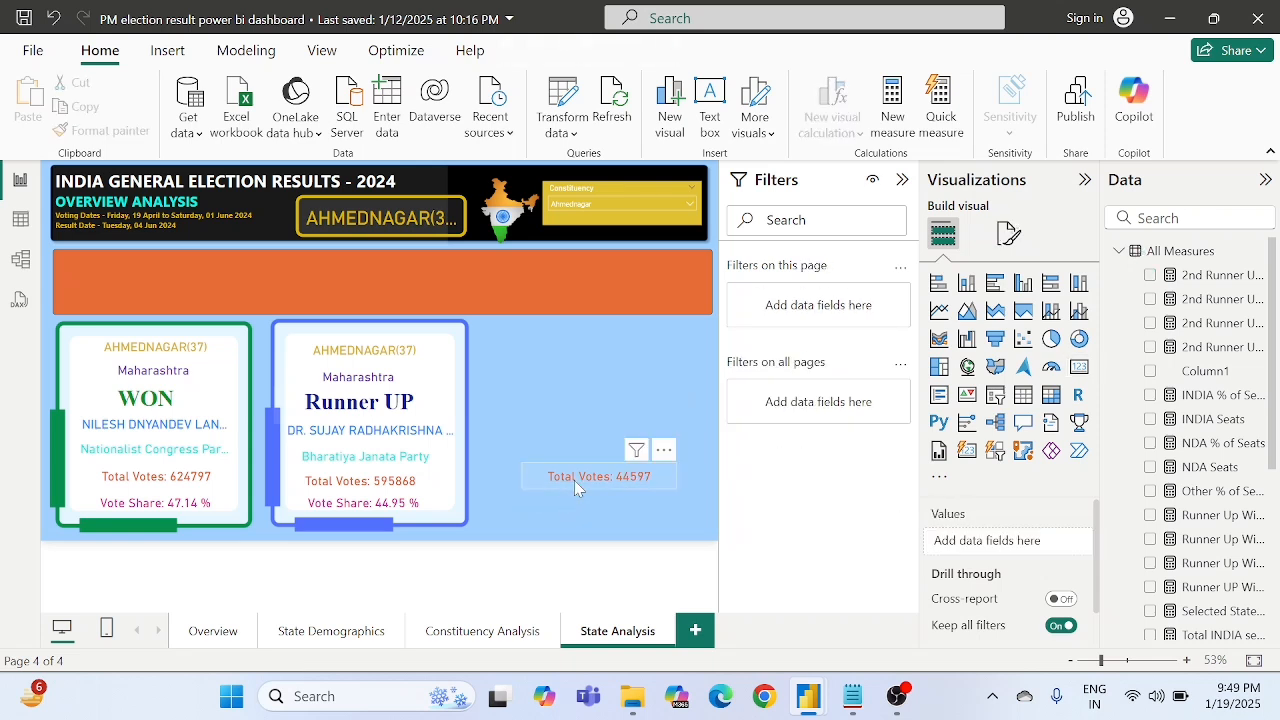
pyautogui.click(574, 480)
pyautogui.press('Delete')
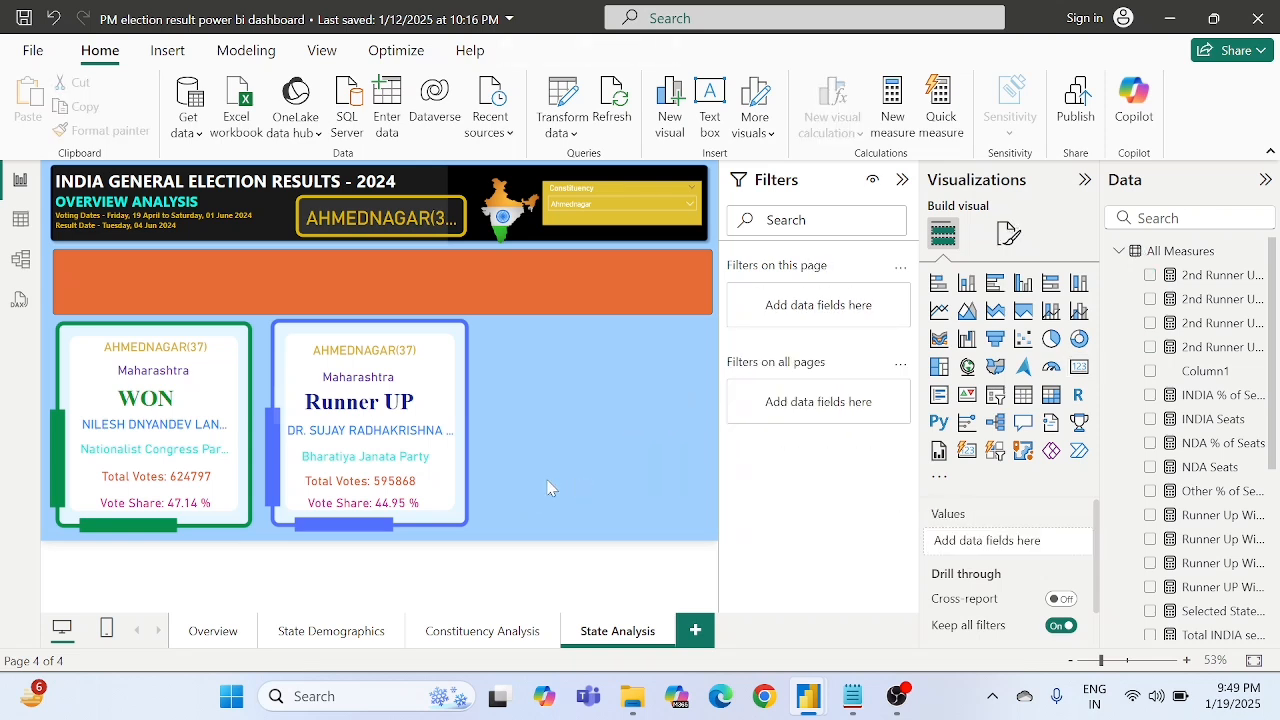
# - Delete the blue frame image and the constituency and state cards of the Runner UP block
pyautogui.click(281, 348)
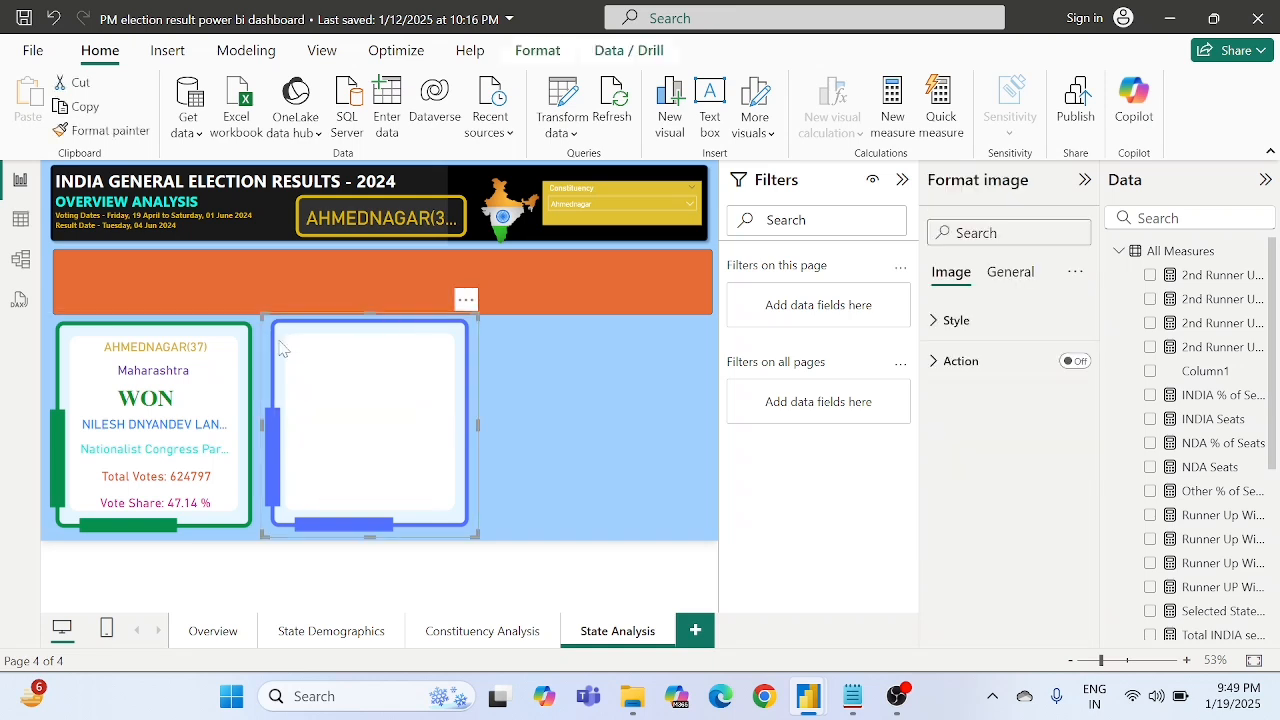
pyautogui.press('Delete')
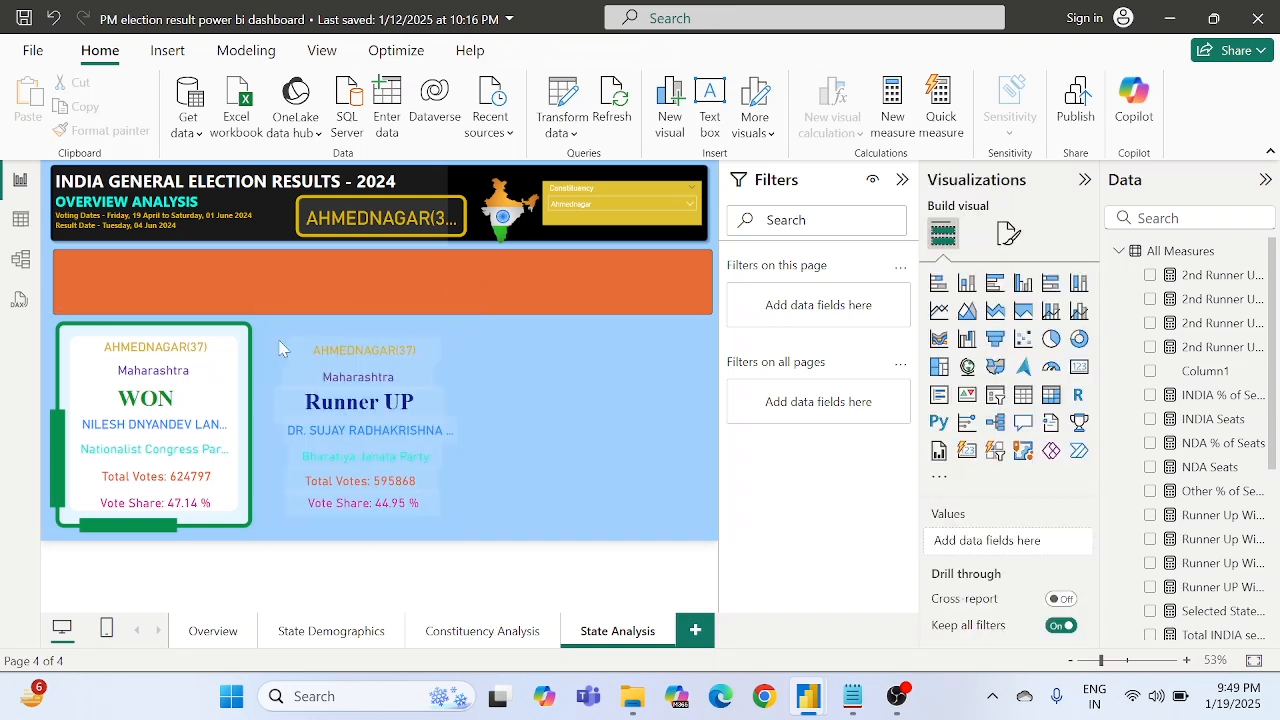
pyautogui.click(333, 362)
pyautogui.press('Delete')
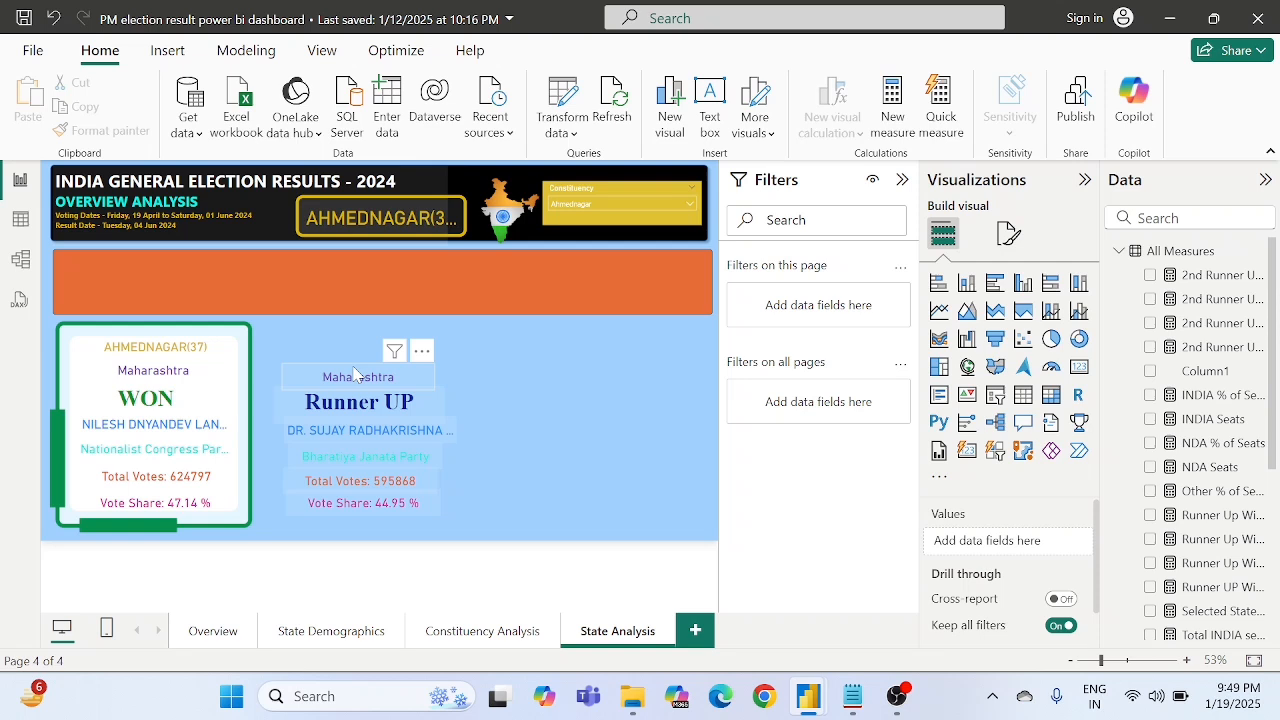
pyautogui.click(355, 375)
pyautogui.press('Delete')
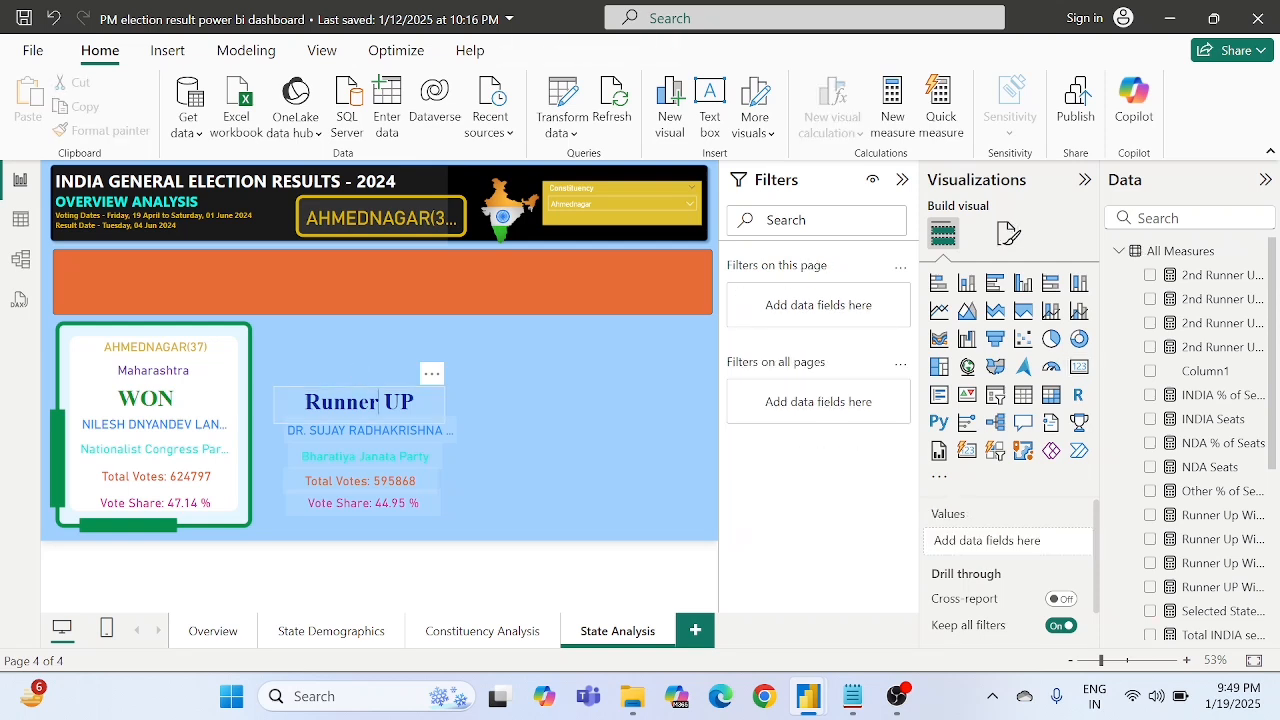
# - Remove the Runner UP text box and the candidate name card below it
pyautogui.click(359, 401)
pyautogui.click(432, 374)
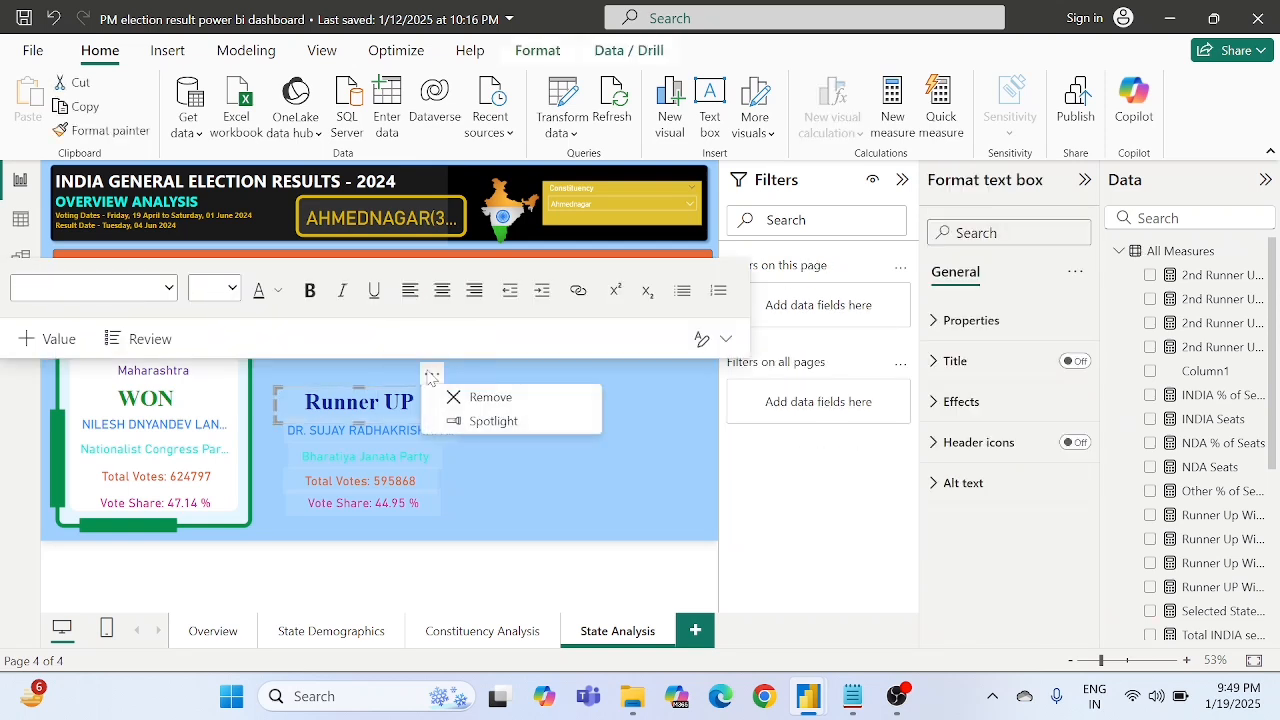
pyautogui.click(472, 397)
pyautogui.click(361, 428)
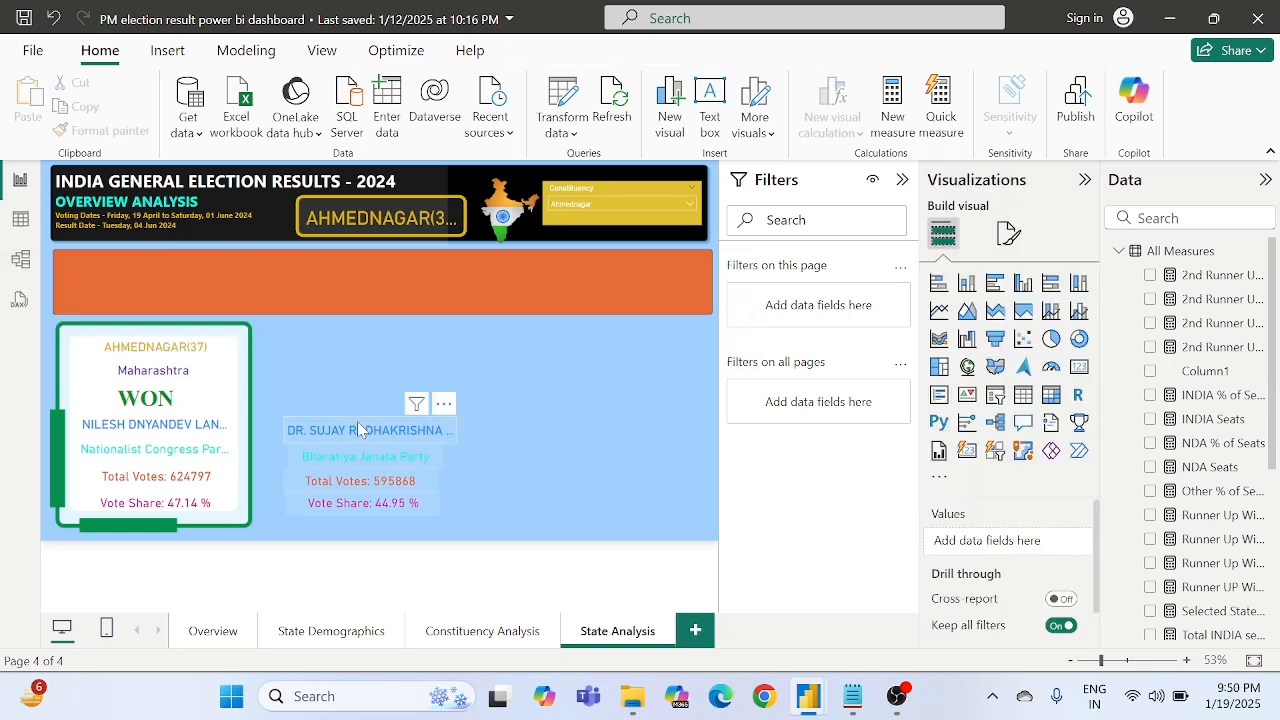
pyautogui.press('Delete')
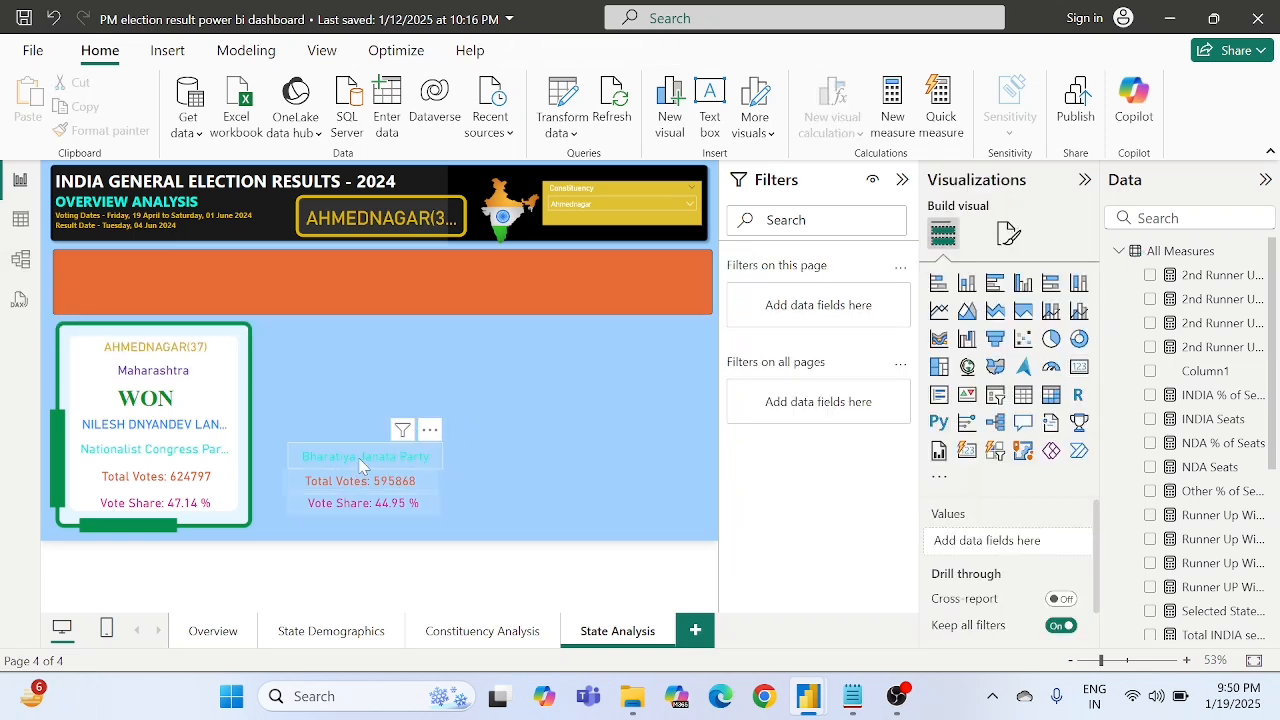
# - Delete the remaining runner-up cards for party, total votes and vote share
pyautogui.click(361, 460)
pyautogui.press('Delete')
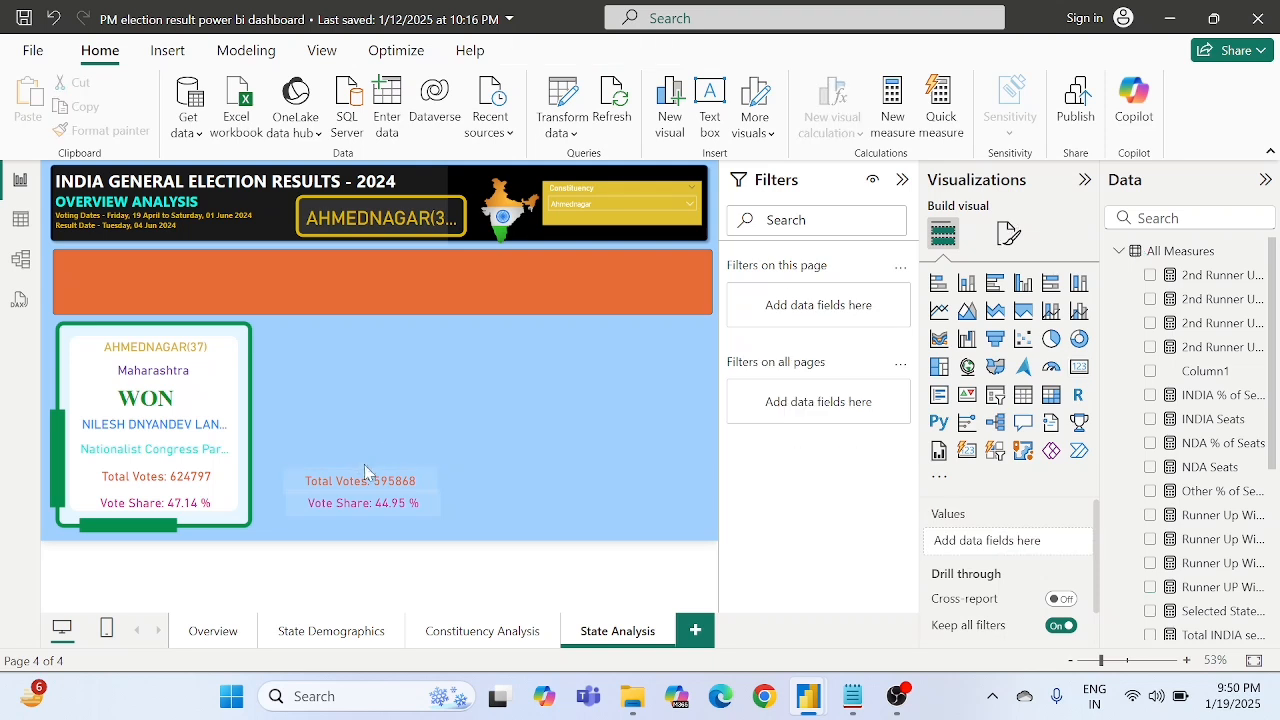
pyautogui.click(368, 479)
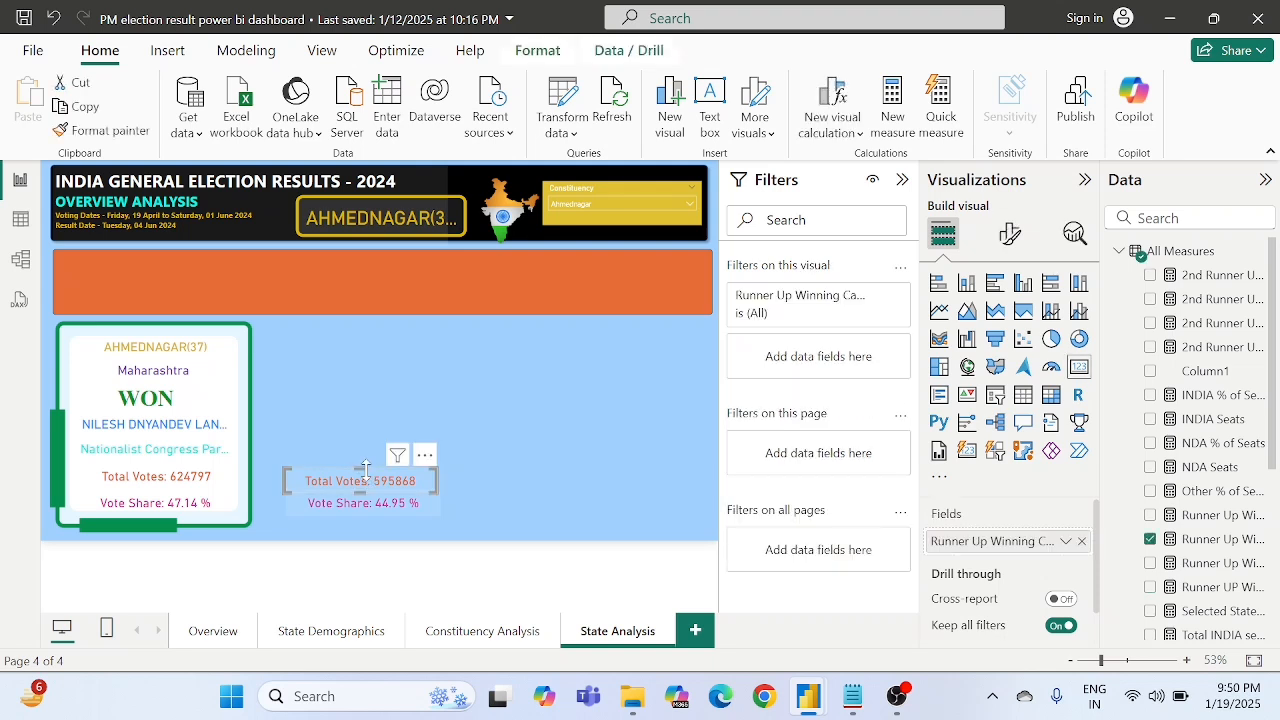
pyautogui.press('Delete')
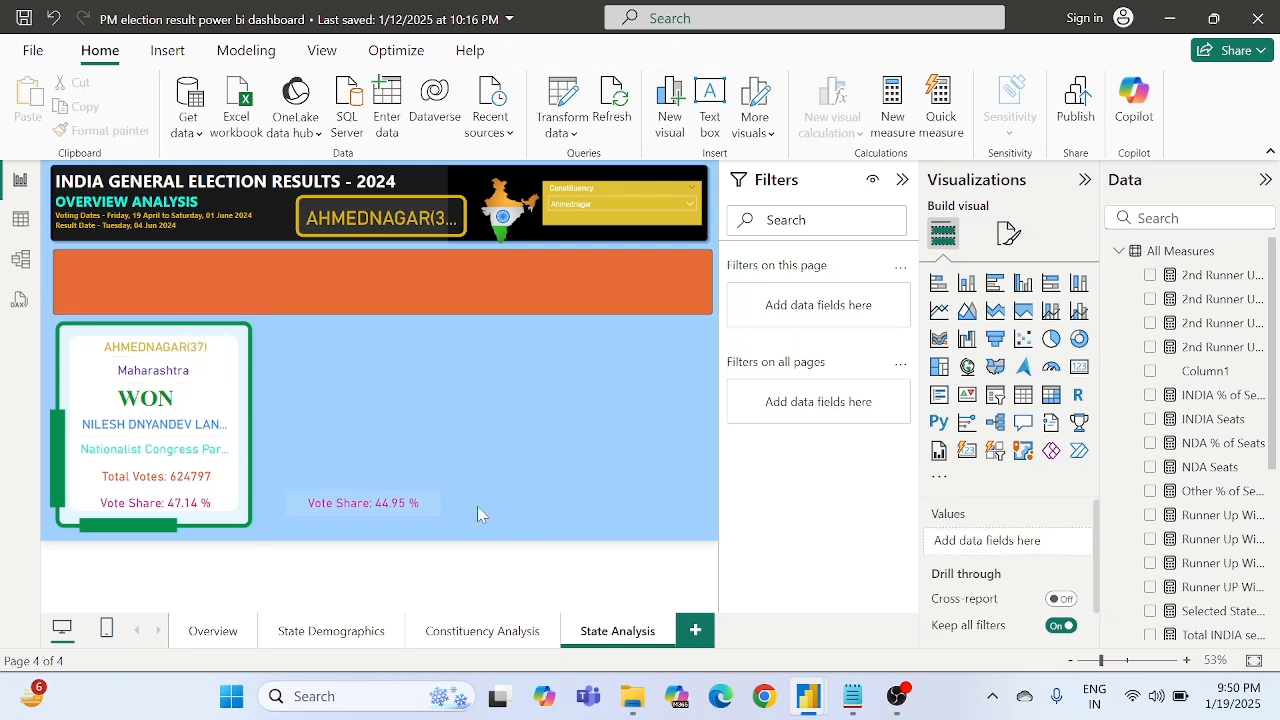
pyautogui.click(405, 509)
pyautogui.press('Delete')
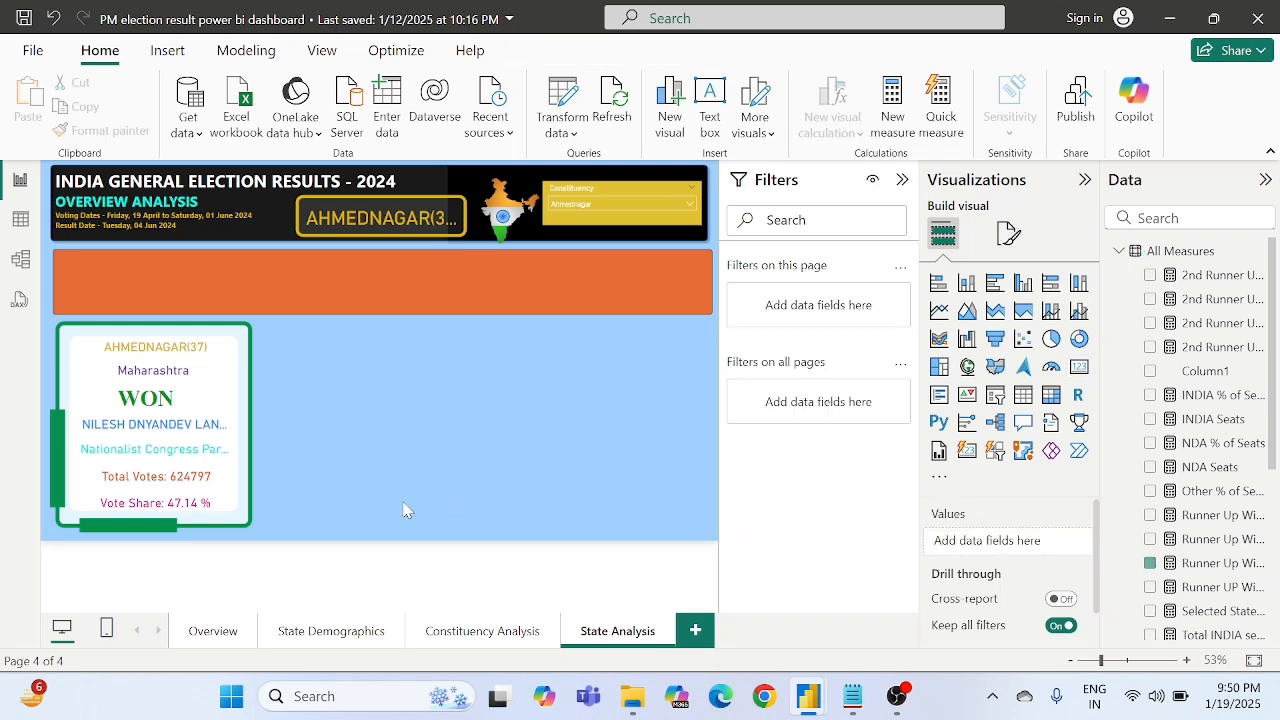
# - Delete the green frame image and the constituency and state cards of the WON block
pyautogui.click(245, 370)
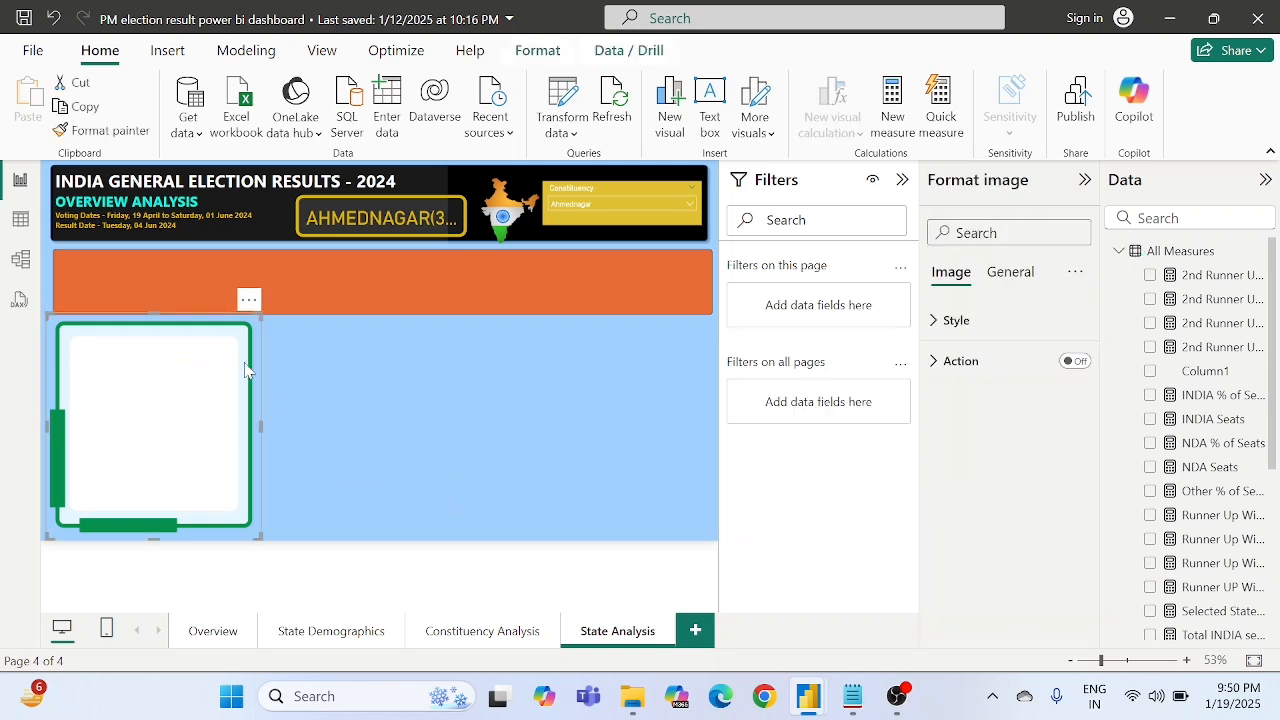
pyautogui.press('Delete')
pyautogui.click(153, 343)
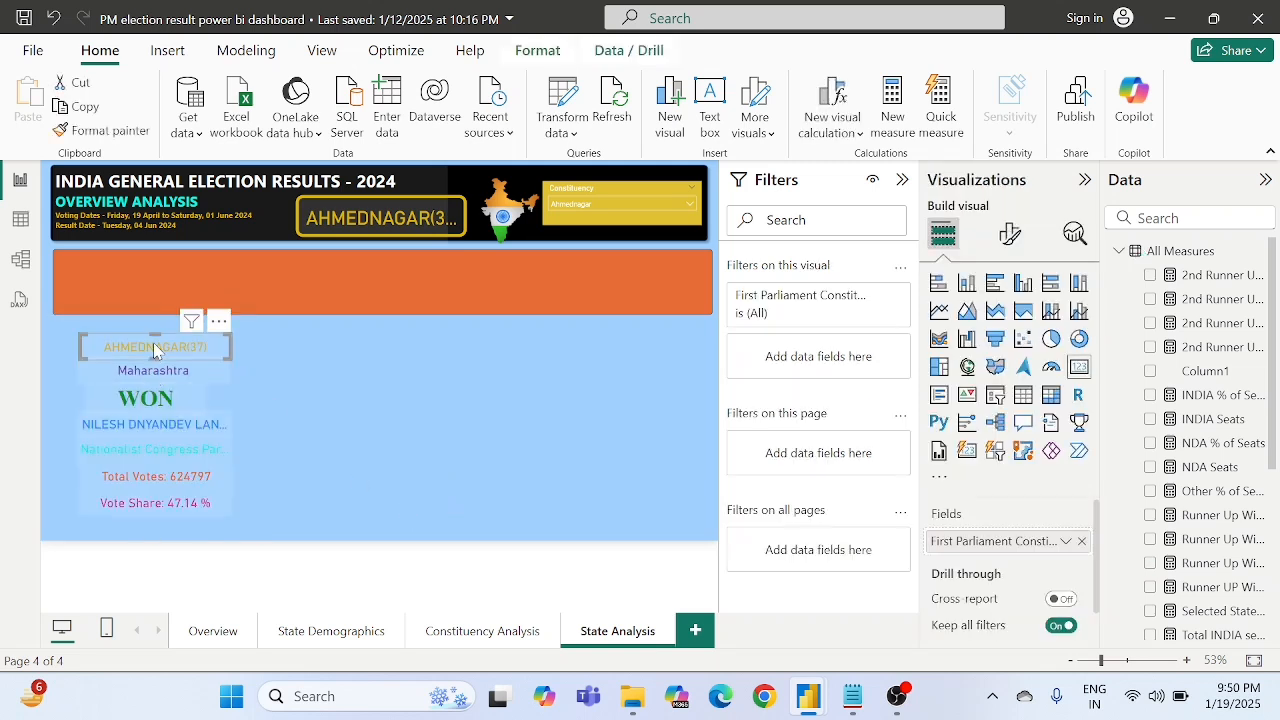
pyautogui.press('Delete')
pyautogui.click(153, 379)
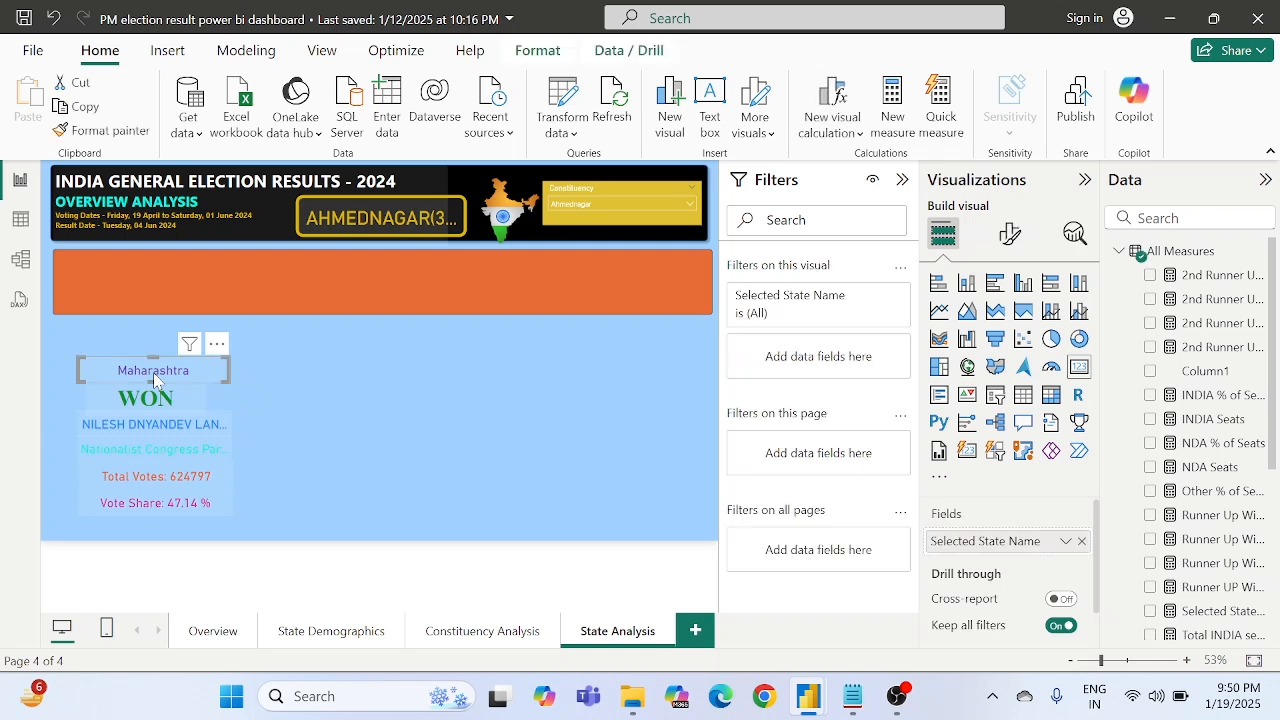
pyautogui.press('Delete')
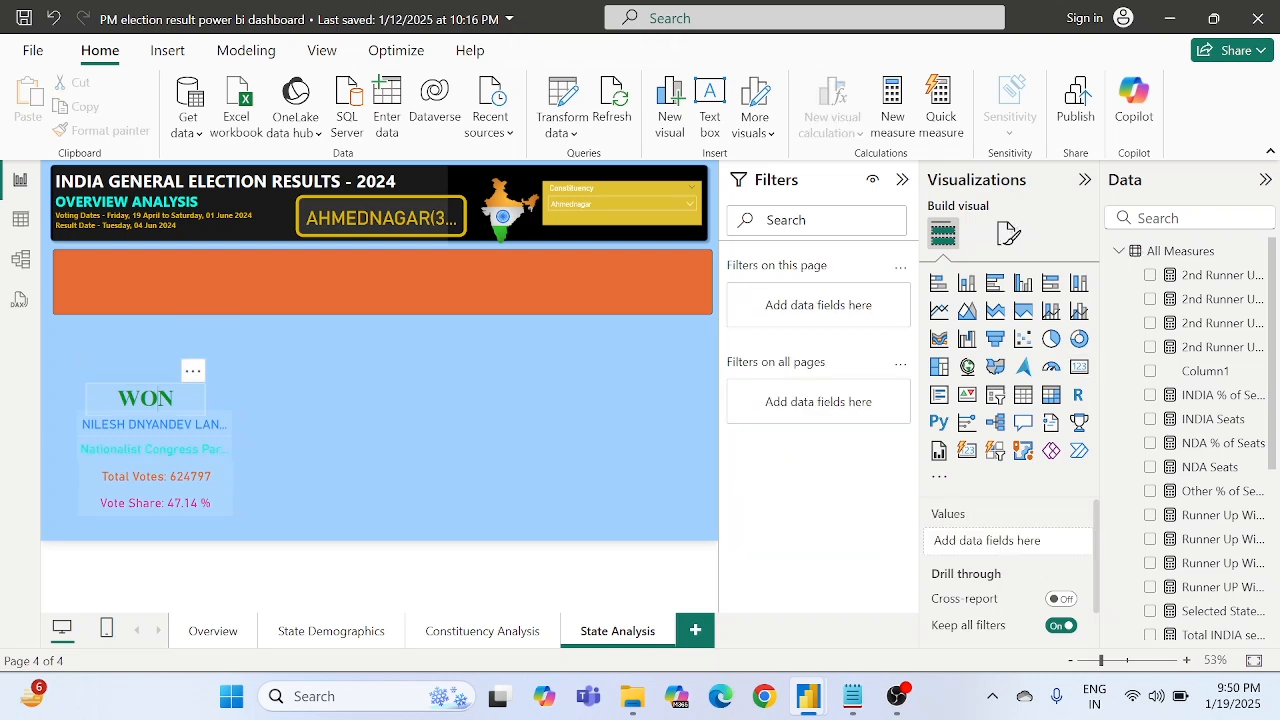
# - Remove the WON text box and the winning candidate's name card
pyautogui.click(167, 398)
pyautogui.press('BackSpace')
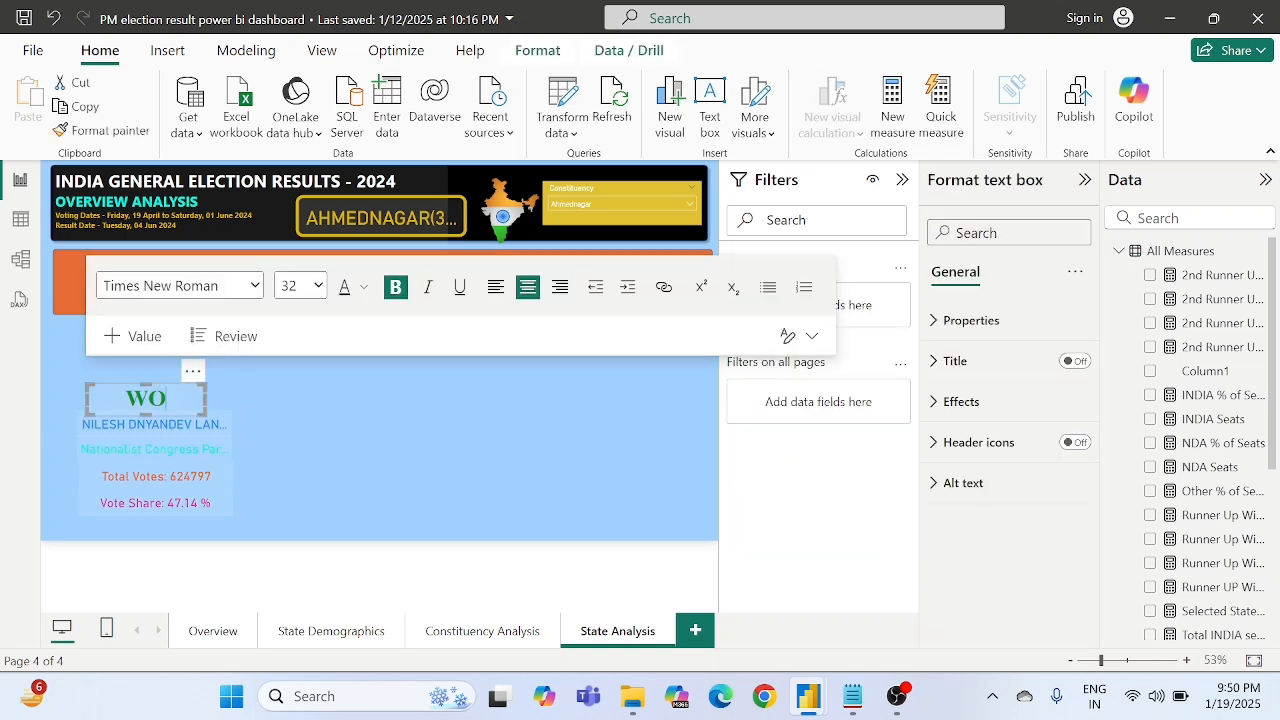
pyautogui.click(193, 371)
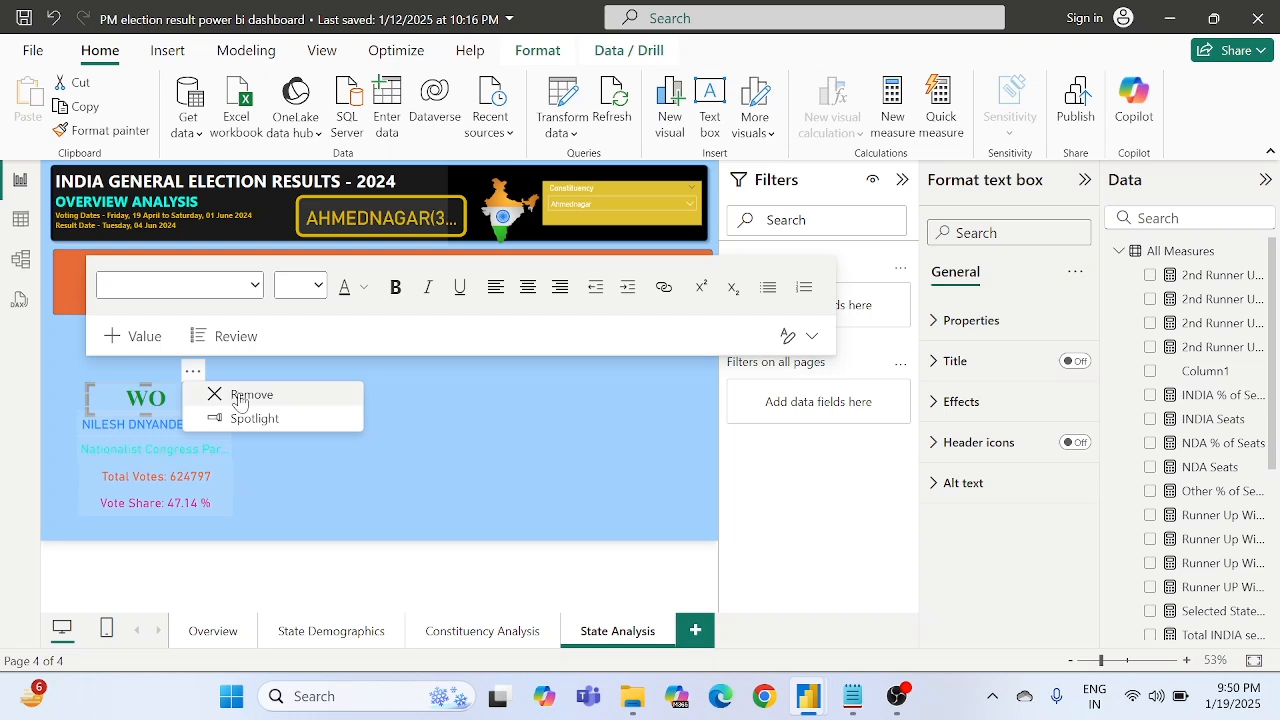
pyautogui.click(240, 396)
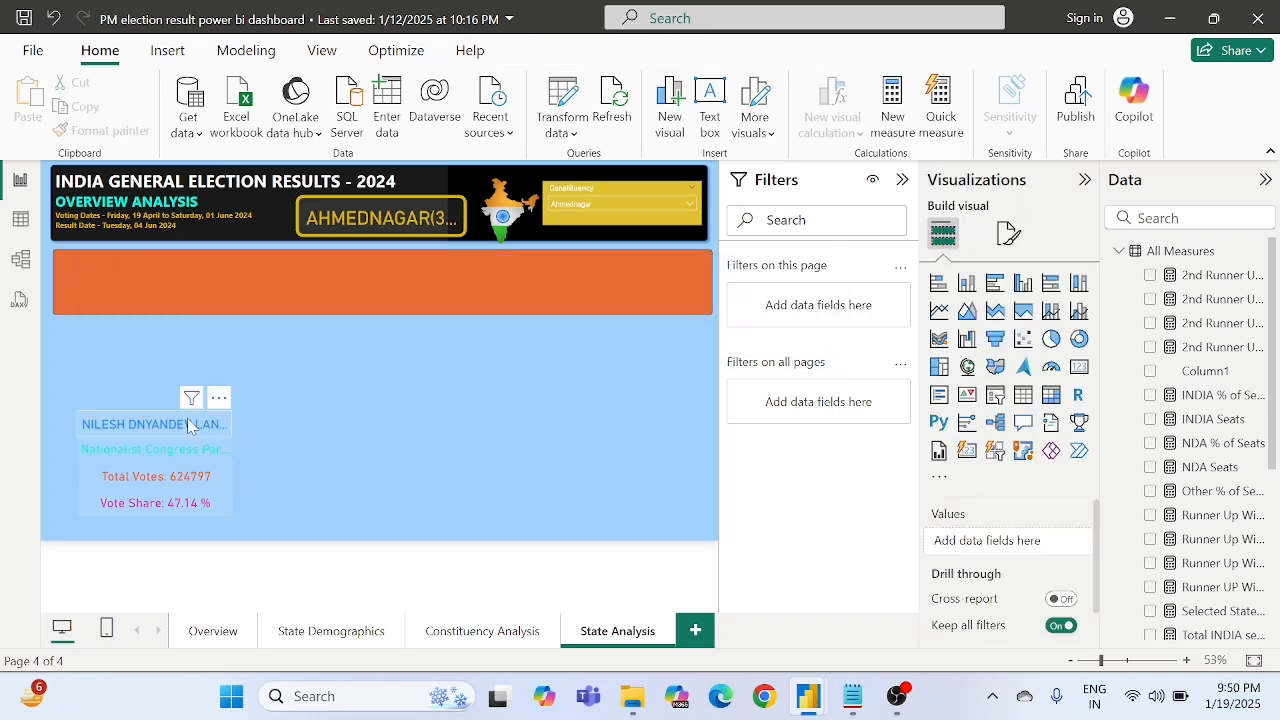
pyautogui.click(188, 425)
pyautogui.press('Delete')
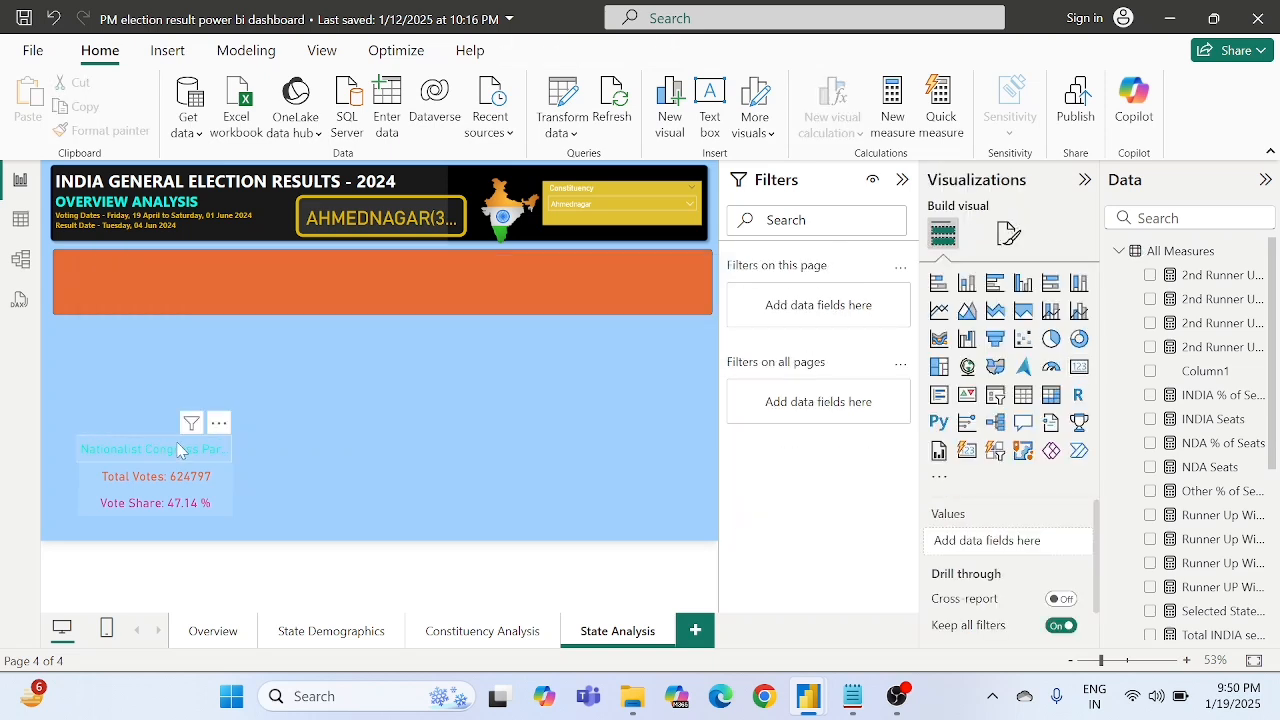
# - Delete the winner's remaining party, total votes and vote share cards
pyautogui.click(178, 450)
pyautogui.press('Delete')
pyautogui.click(165, 480)
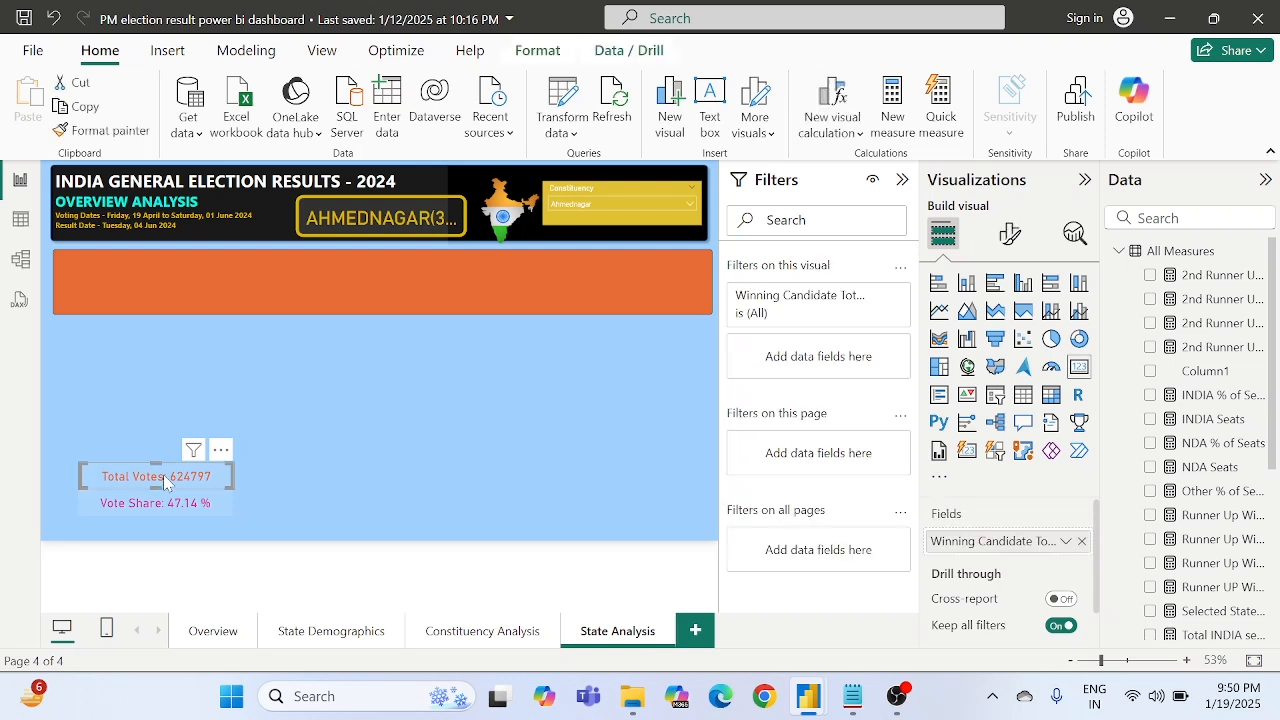
pyautogui.press('Delete')
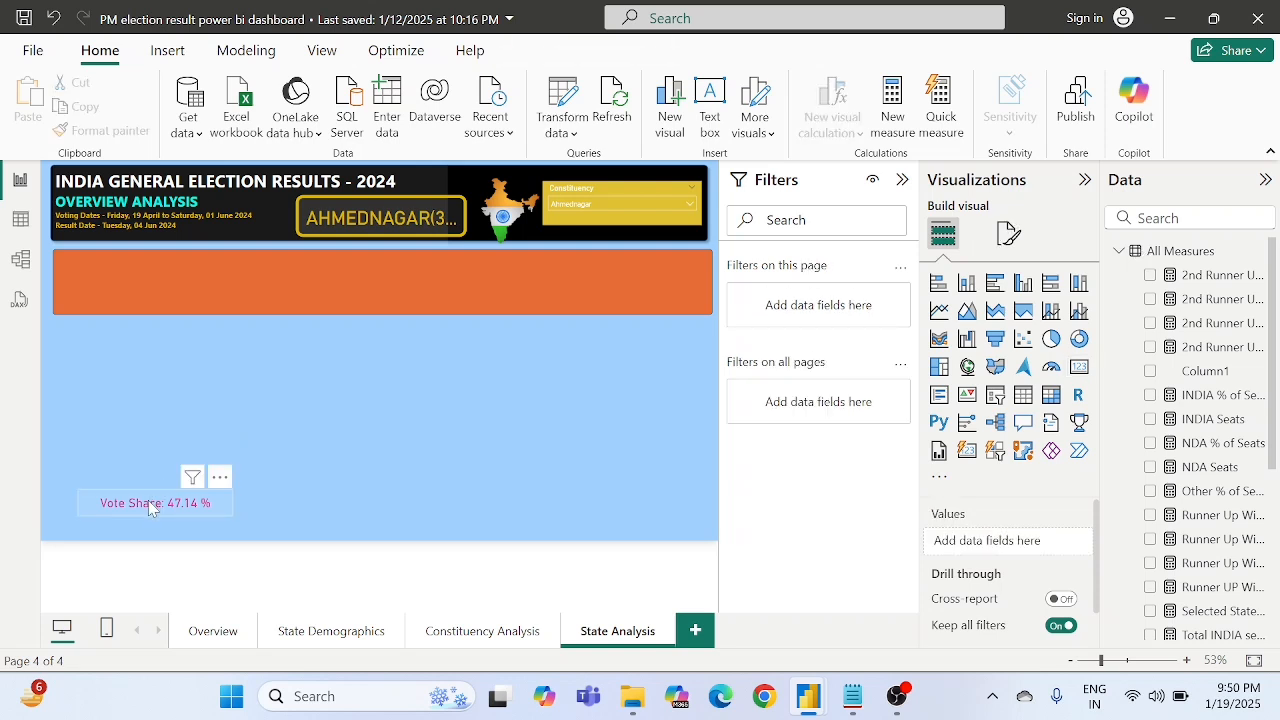
pyautogui.click(148, 500)
pyautogui.press('Delete')
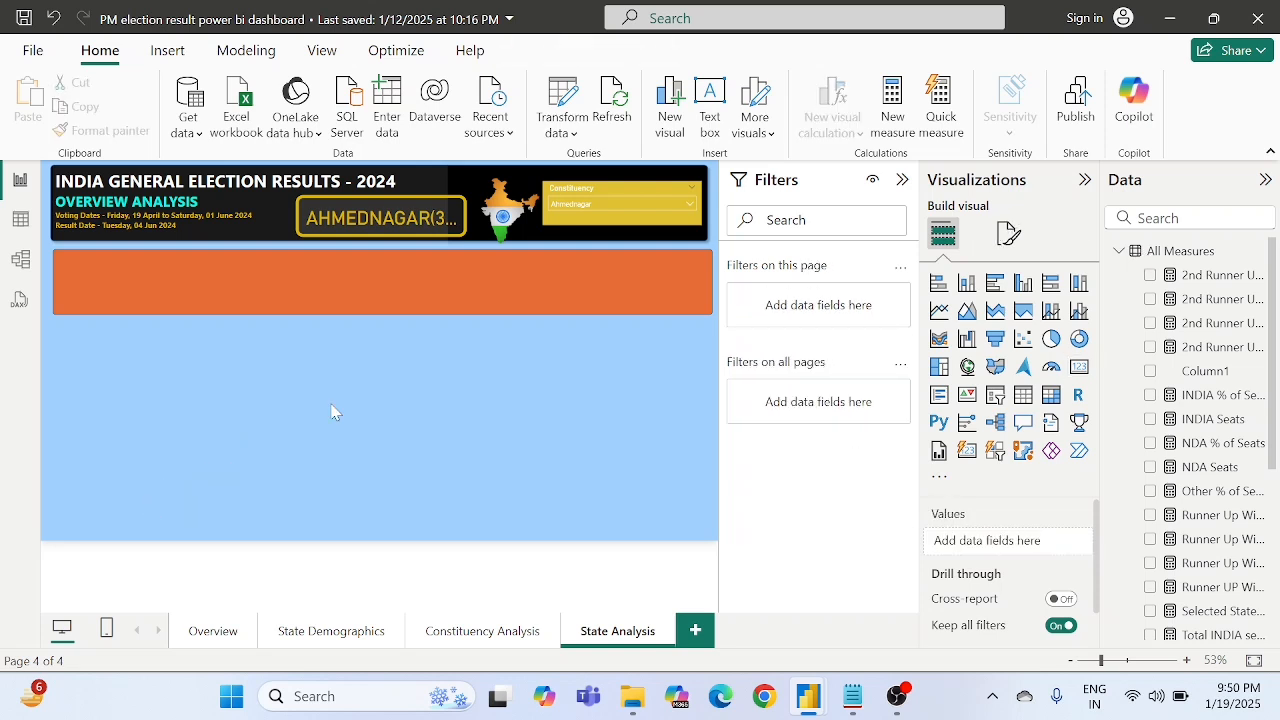
# - Make the orange rectangle below the header banner taller by extending its lower edge
pyautogui.click(439, 282)
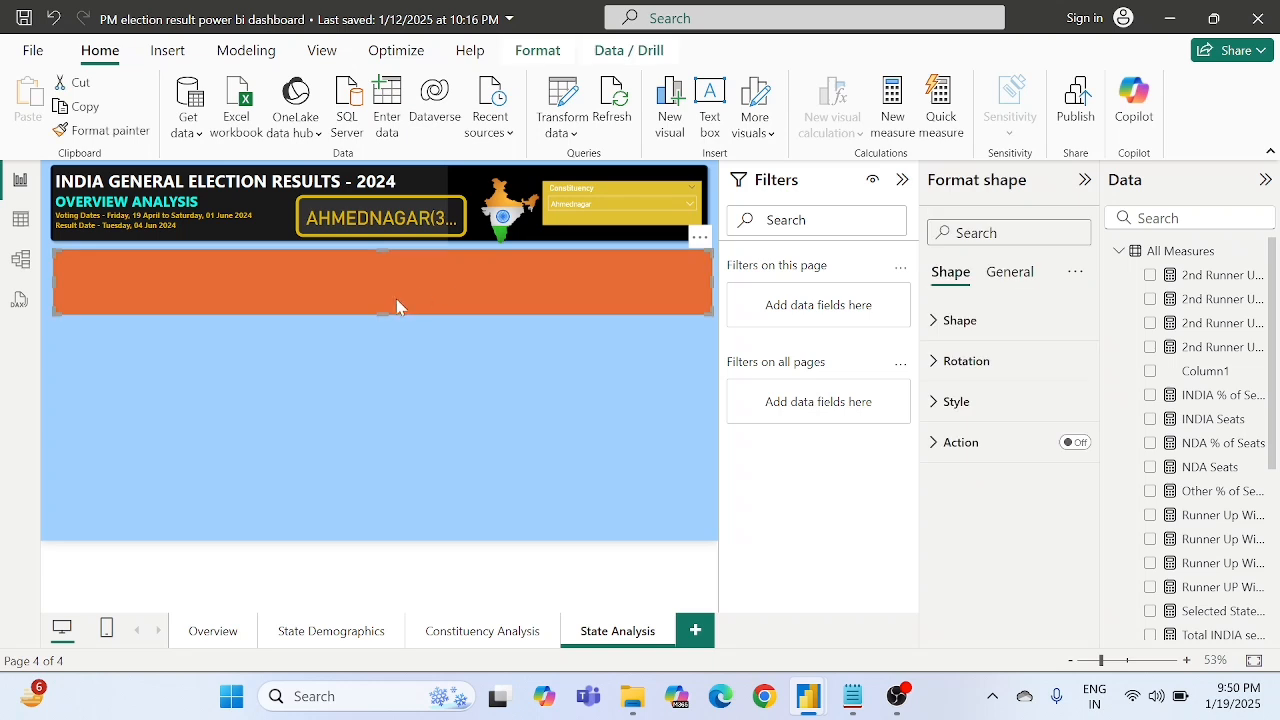
pyautogui.moveTo(377, 316); pyautogui.dragTo(373, 333)
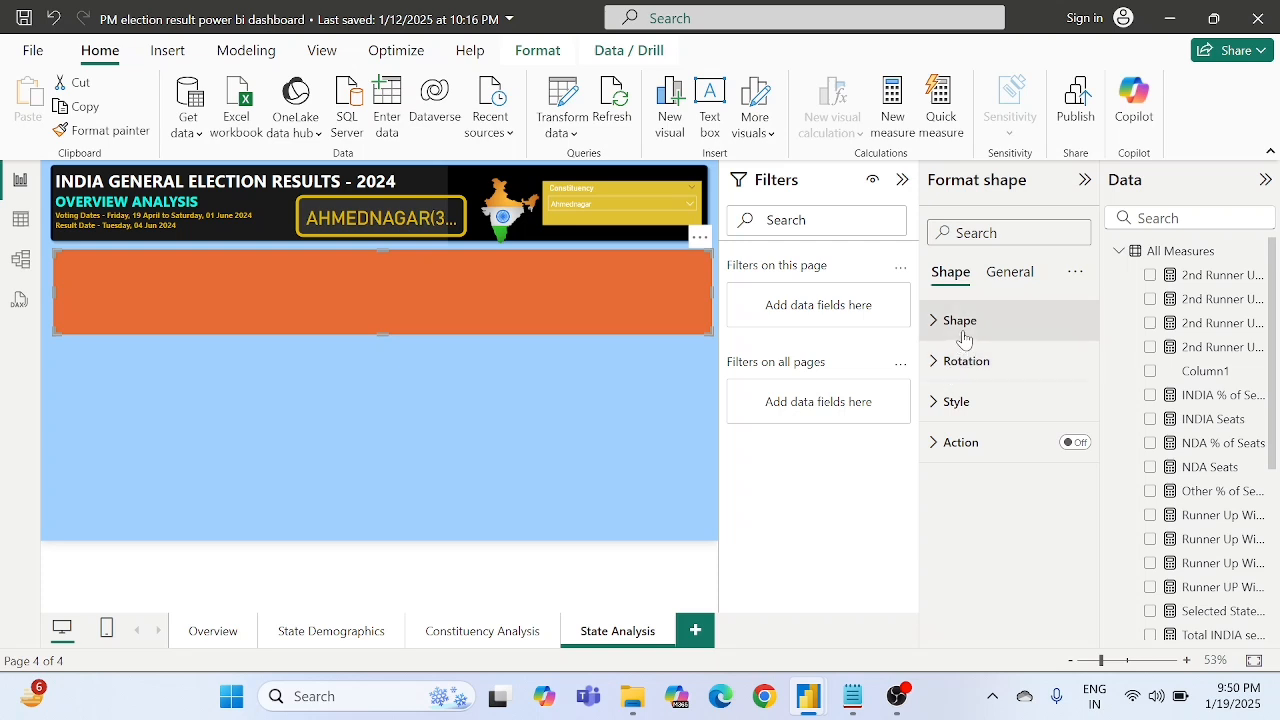
# - Try a custom pale green-grey fill, #EAEFE2, on the rectangle below the header
pyautogui.click(940, 399)
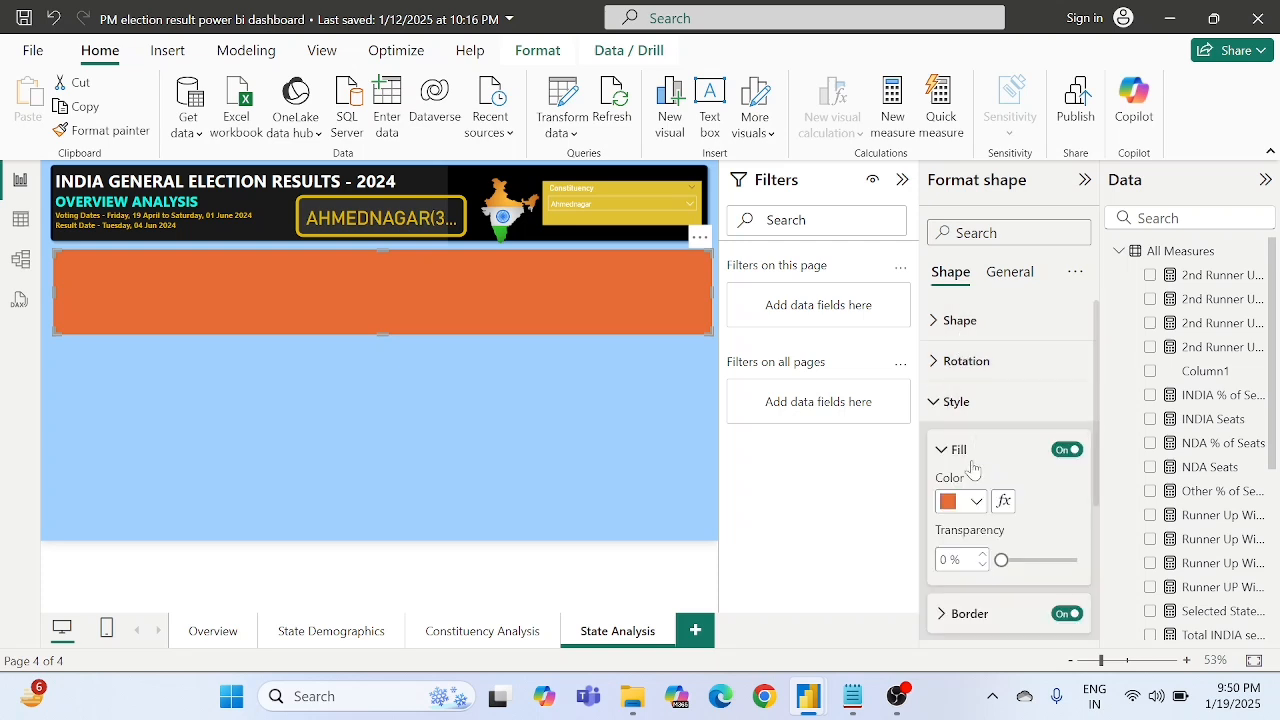
pyautogui.click(961, 502)
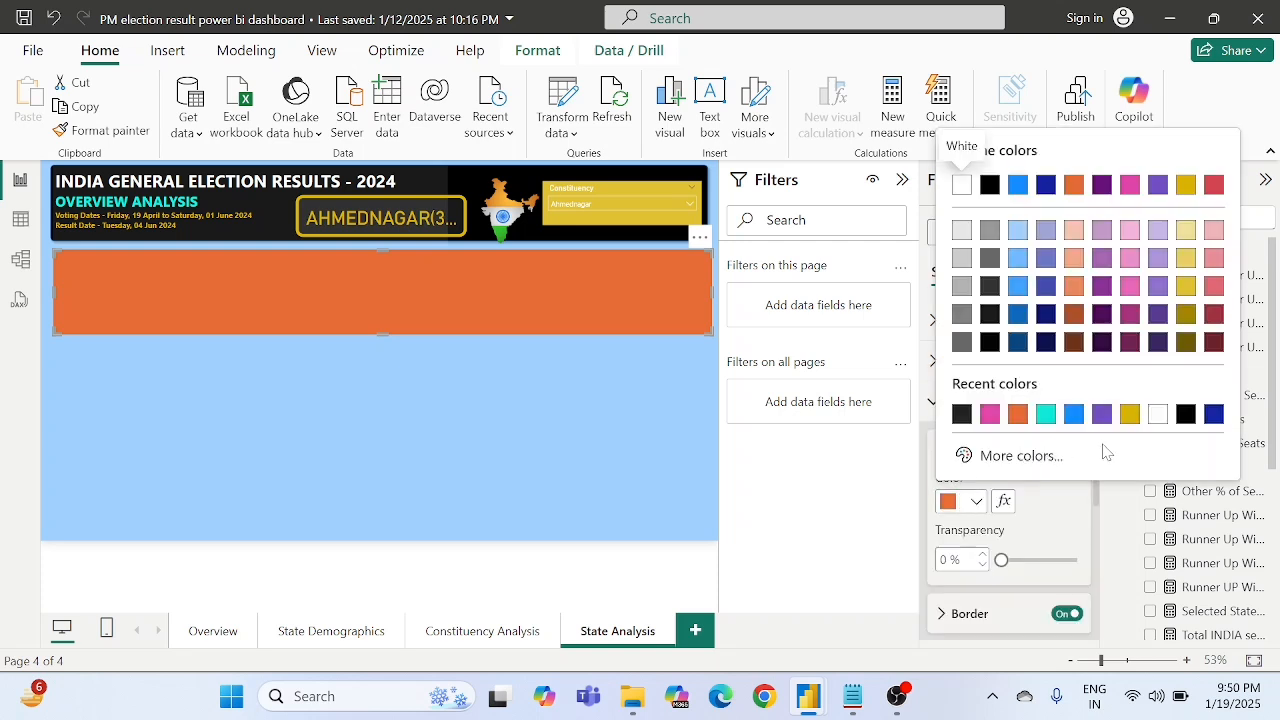
pyautogui.click(960, 456)
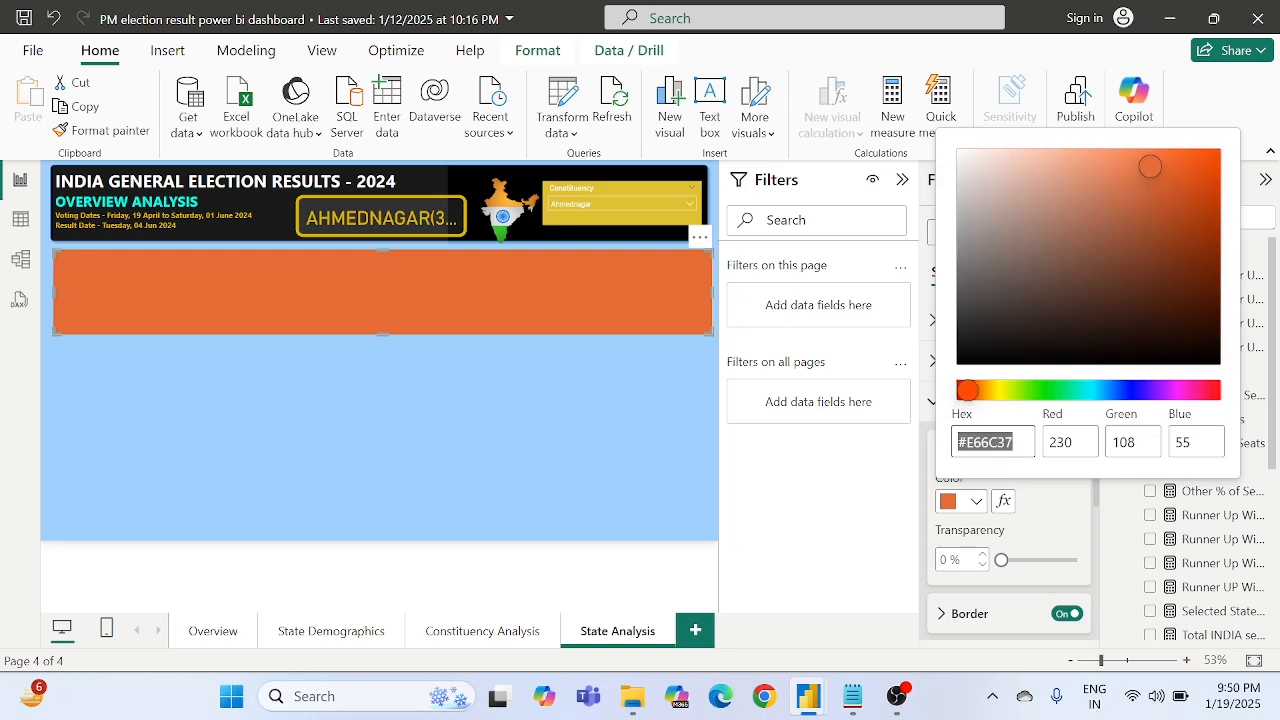
pyautogui.moveTo(966, 391); pyautogui.dragTo(1016, 360)
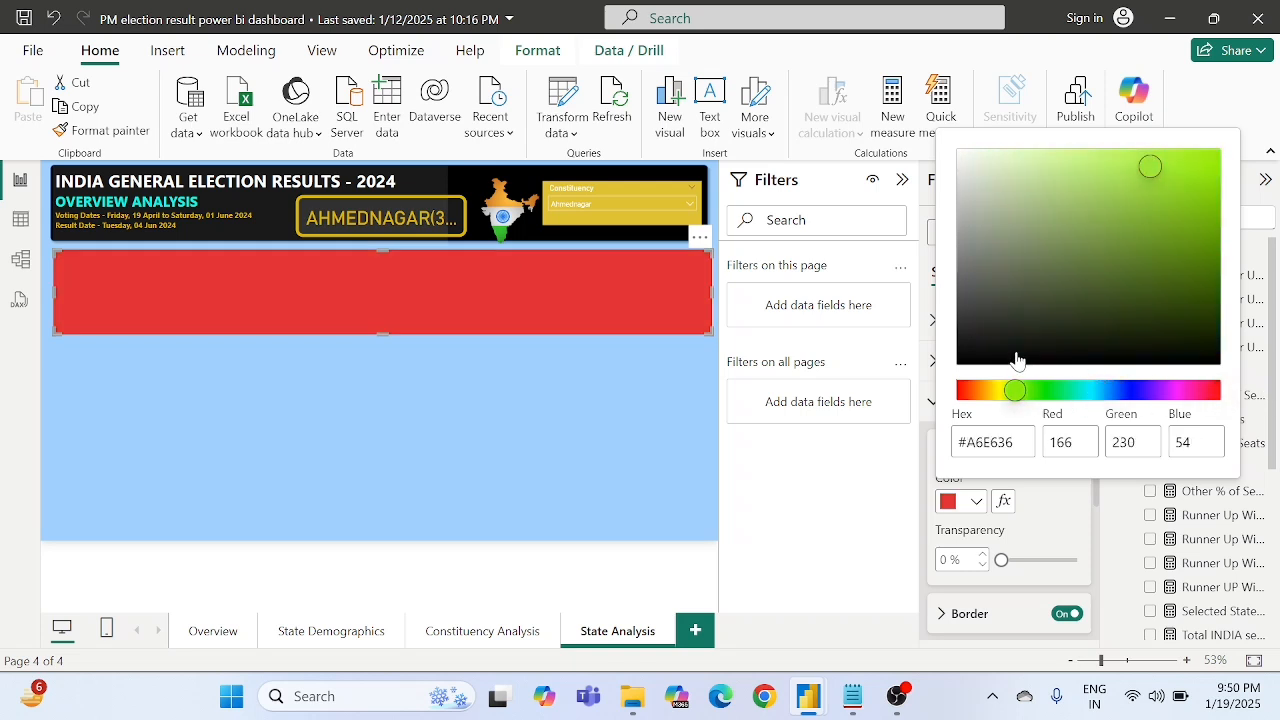
pyautogui.click(1131, 170)
pyautogui.moveTo(1049, 206); pyautogui.dragTo(965, 158)
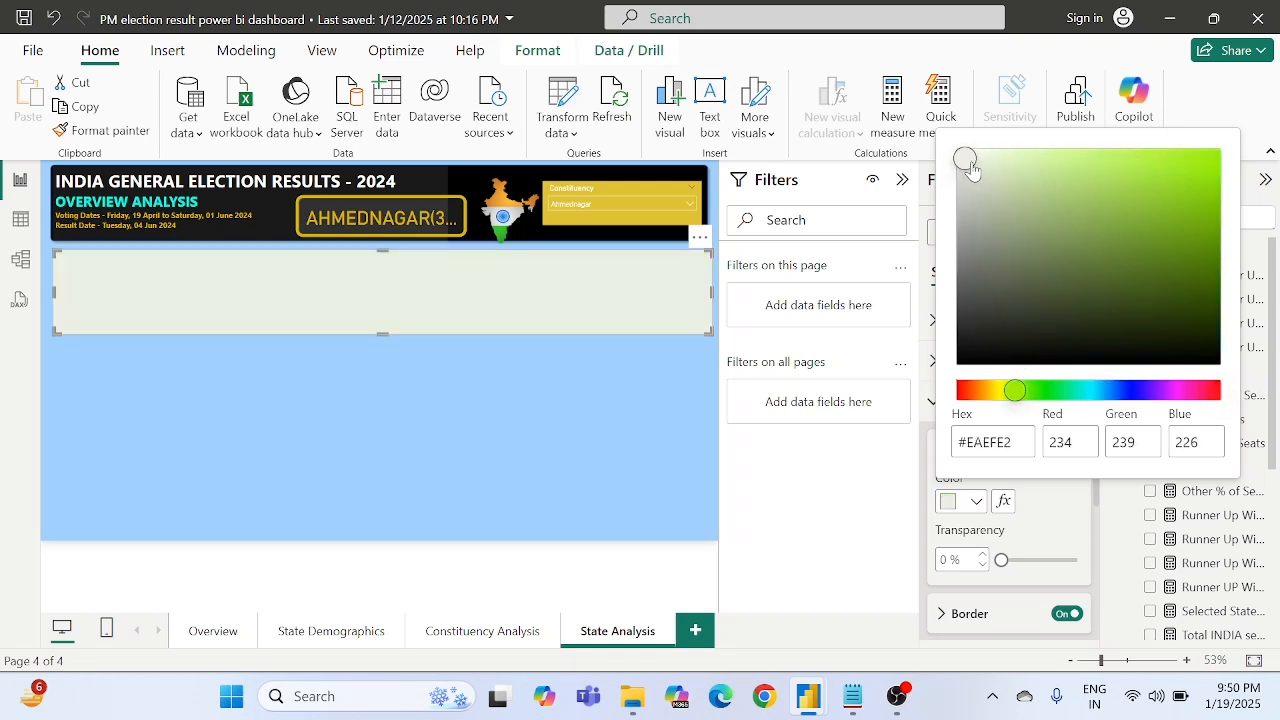
pyautogui.click(1035, 533)
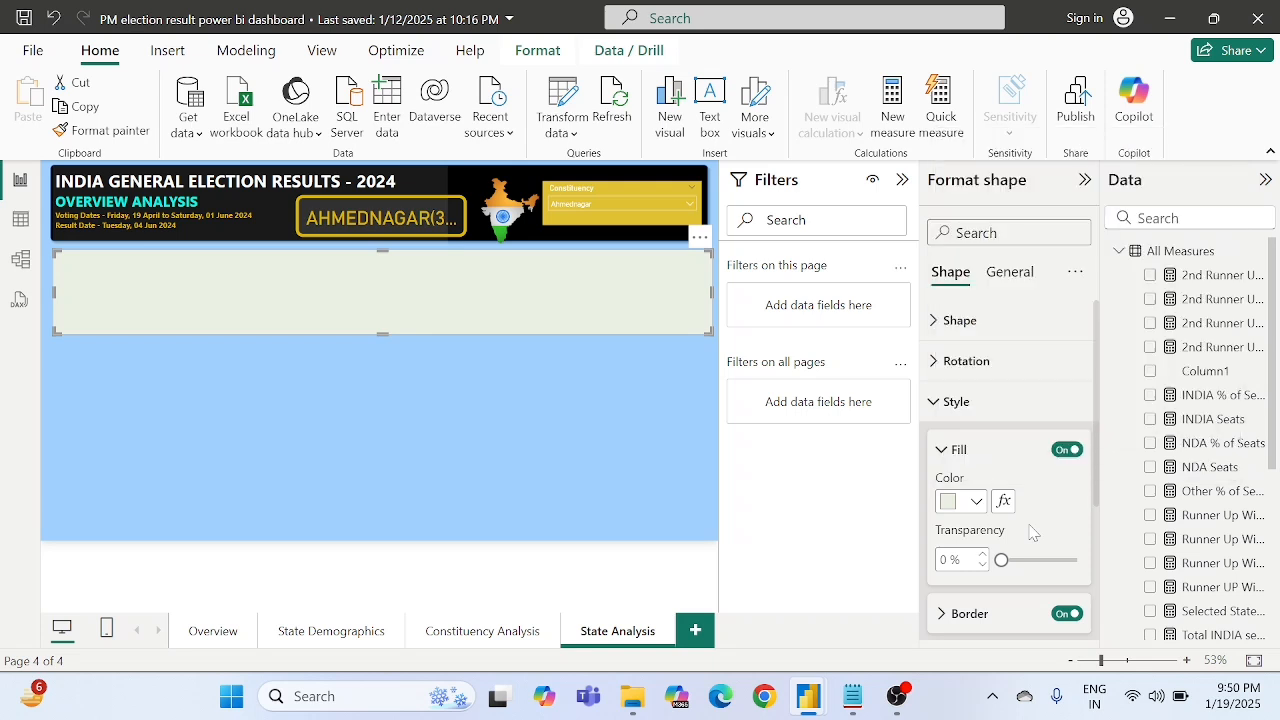
# - Fill the rectangle below the header with a light grey theme color
pyautogui.click(947, 503)
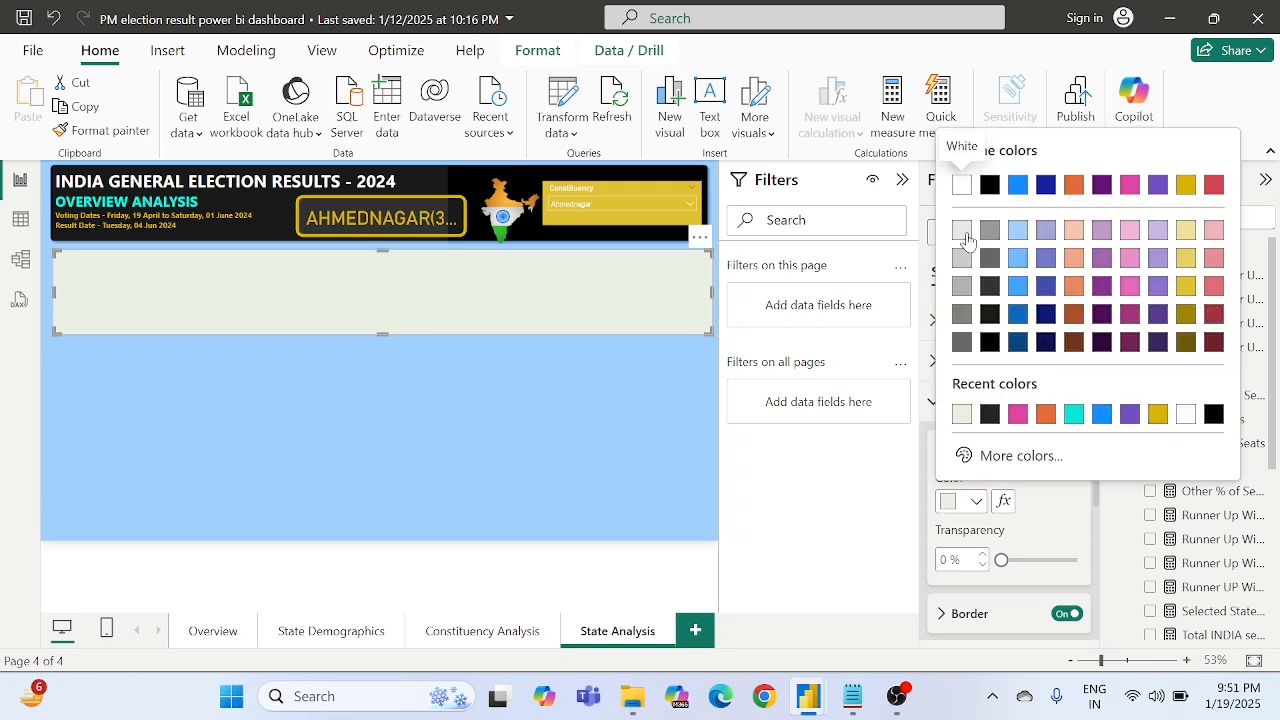
pyautogui.click(962, 257)
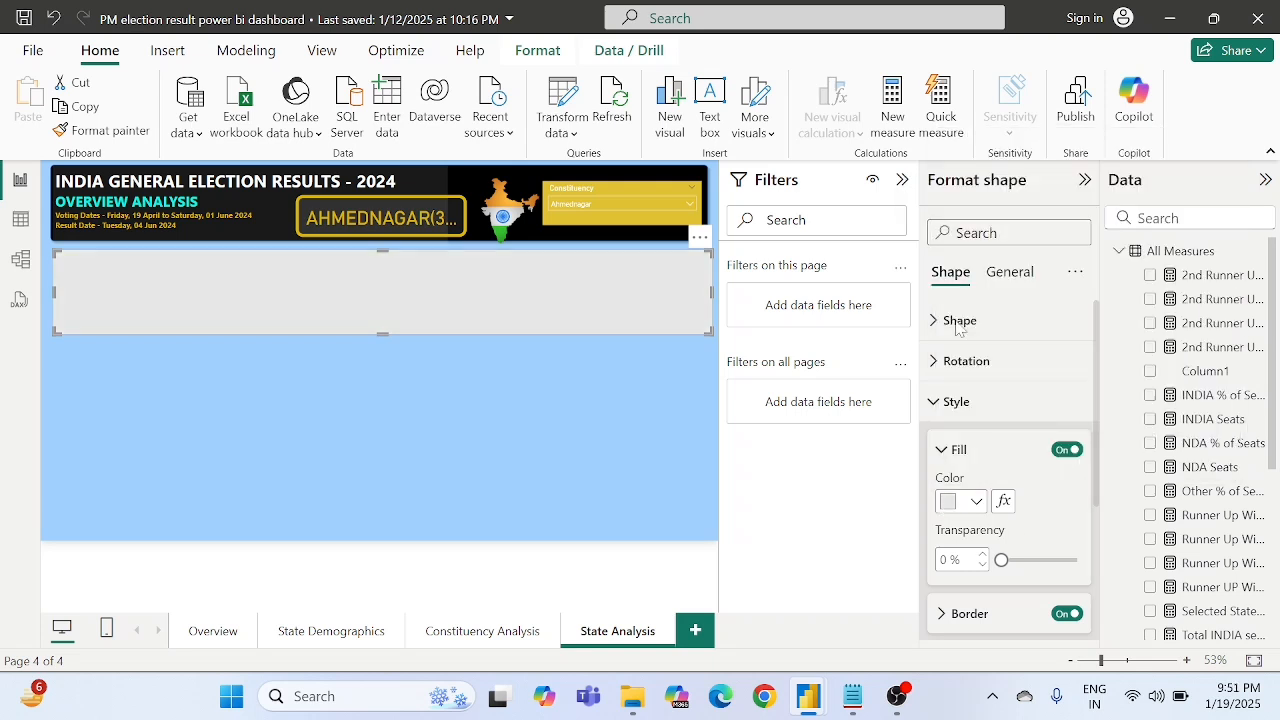
pyautogui.click(448, 435)
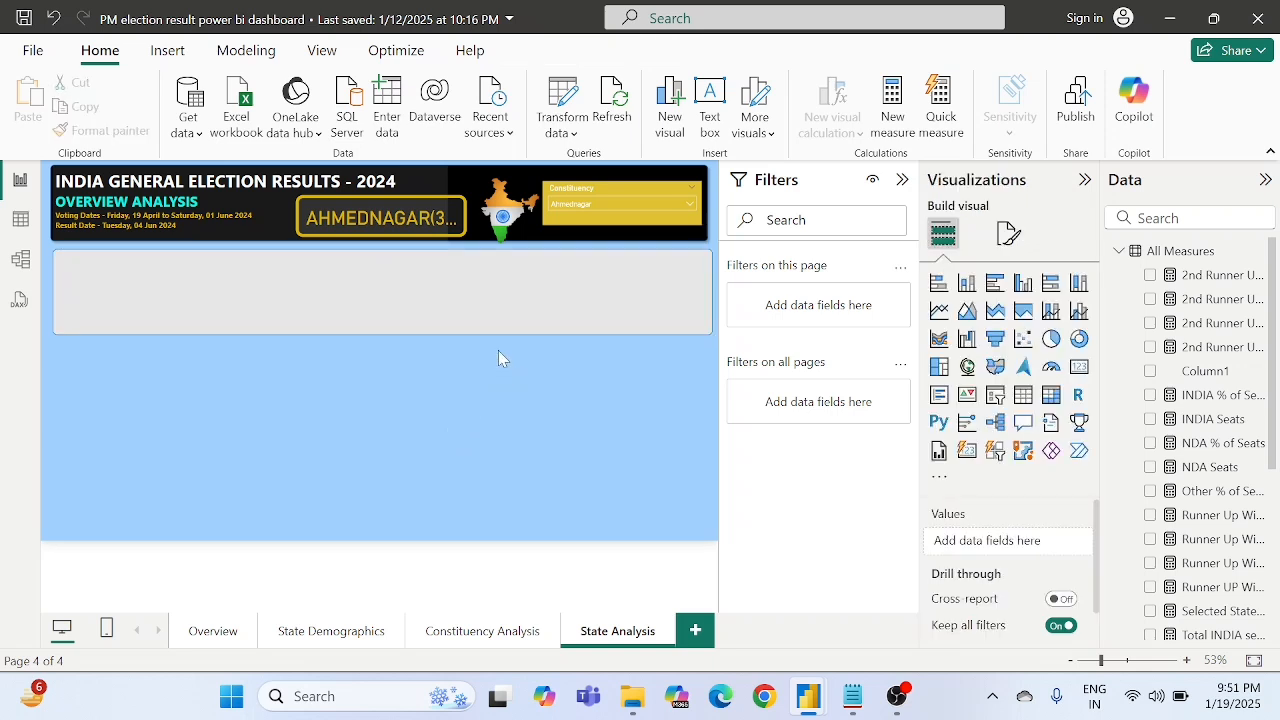
# - Turn off the border of the light grey rectangle
pyautogui.click(500, 325)
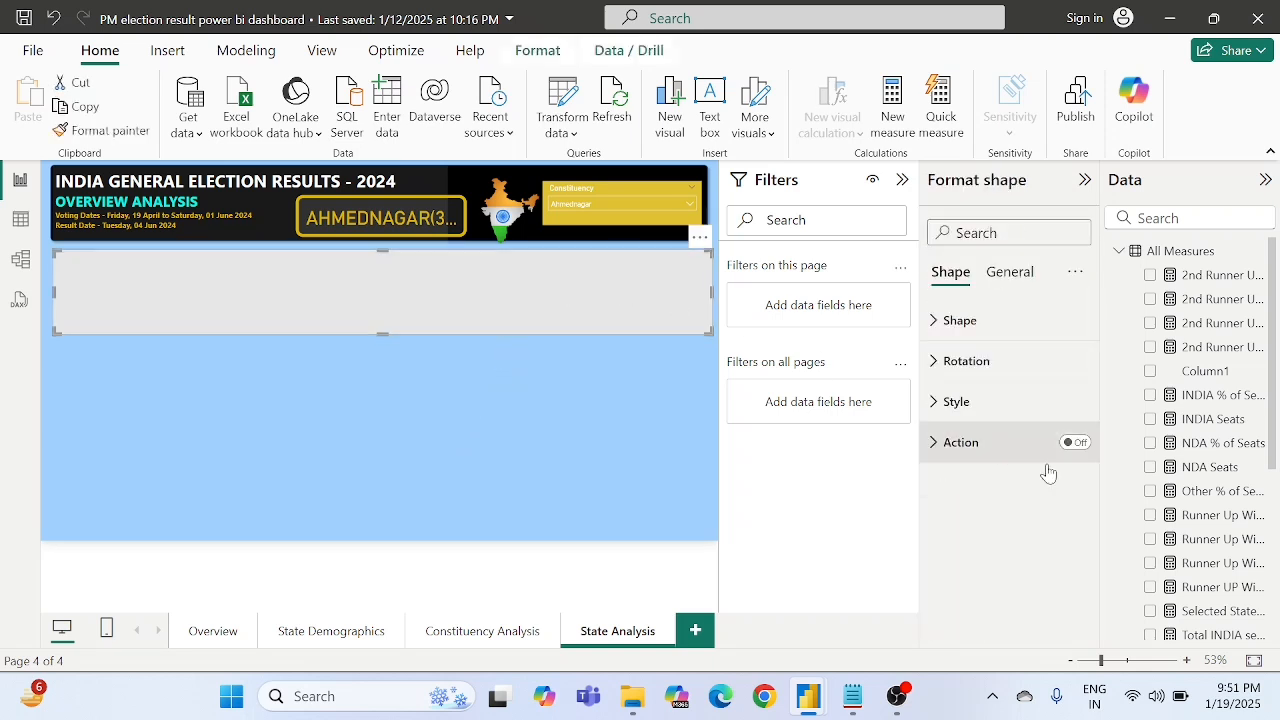
pyautogui.click(957, 402)
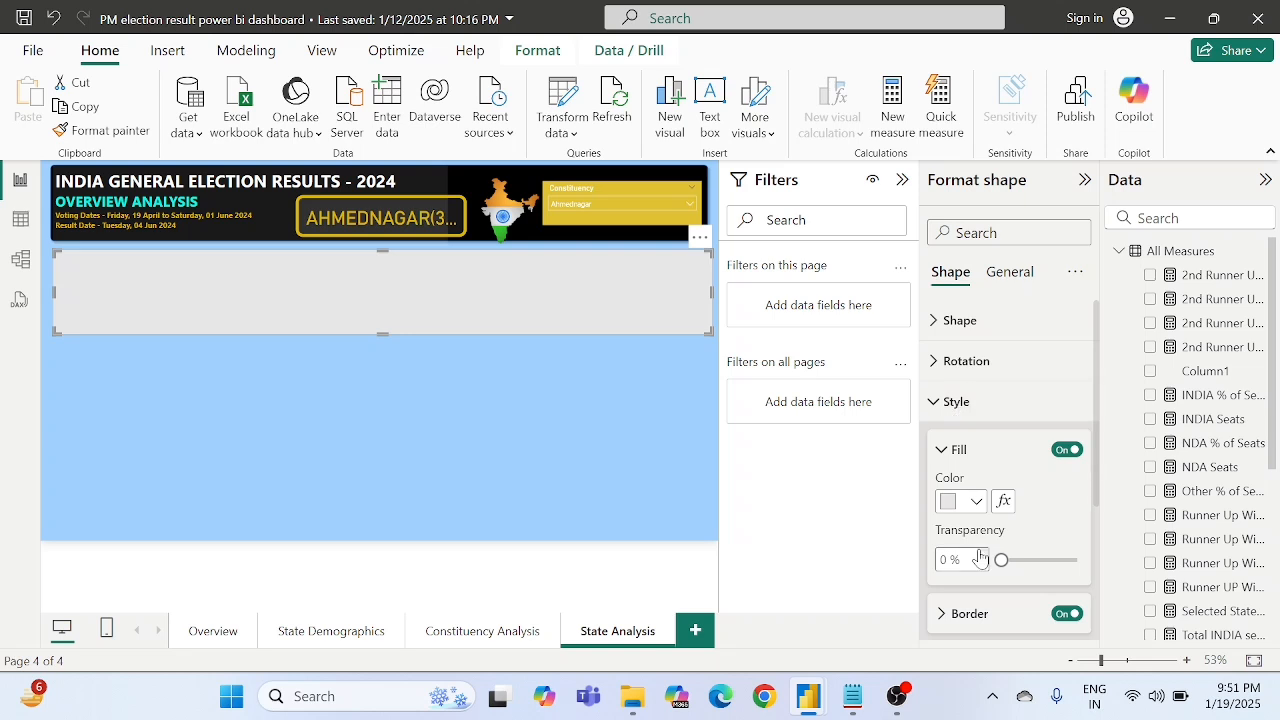
pyautogui.scroll(-3, 978, 558)
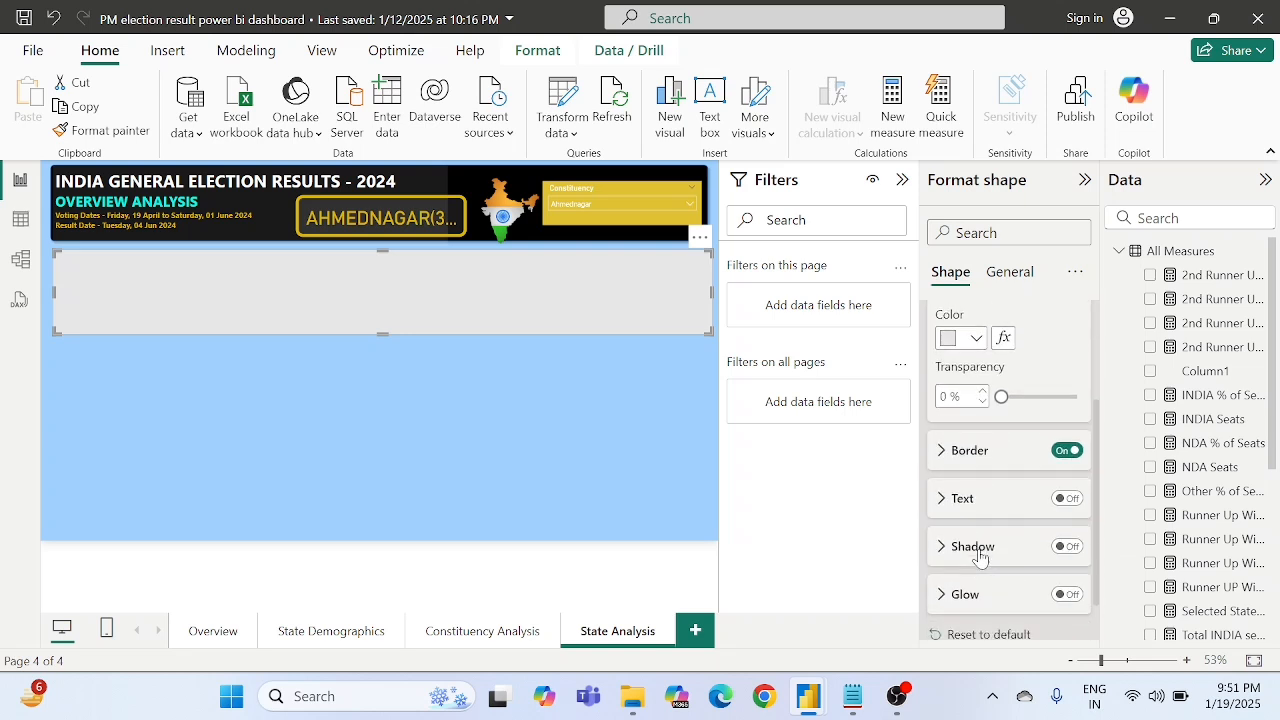
pyautogui.click(1063, 452)
pyautogui.click(572, 424)
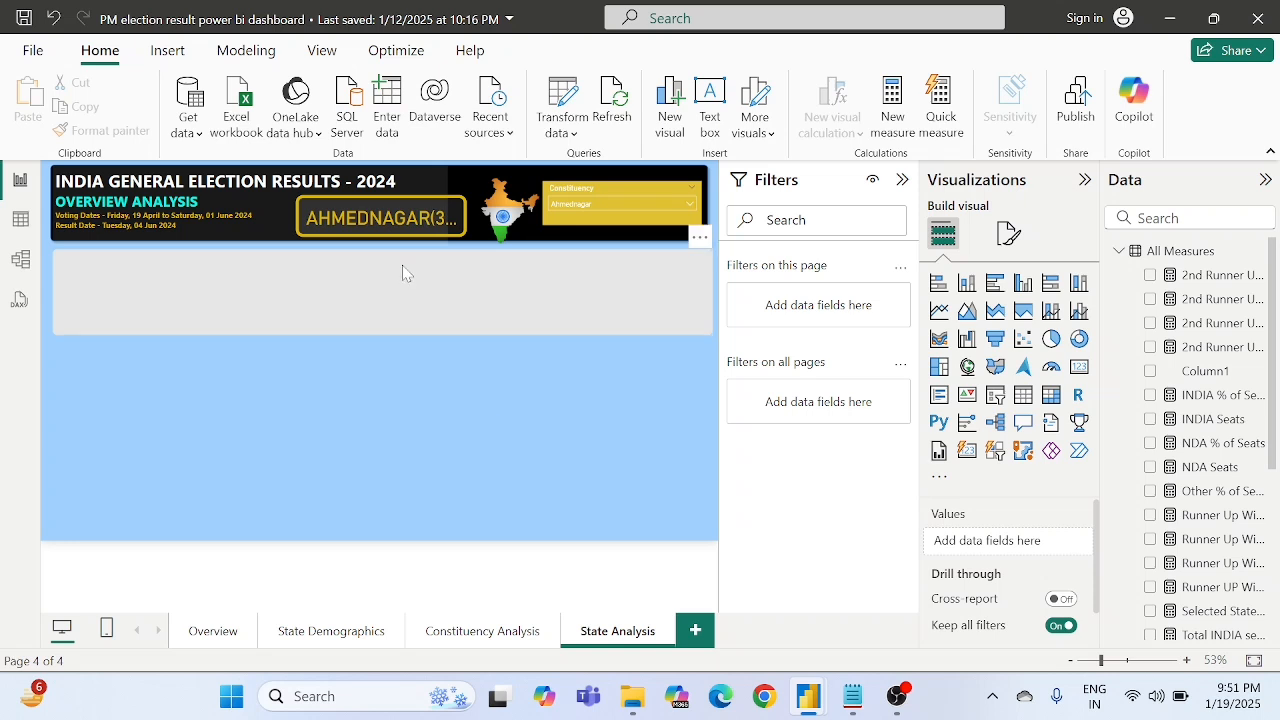
# - Replace the header card's constituency field with State from the States table and widen the card on both sides
pyautogui.click(407, 228)
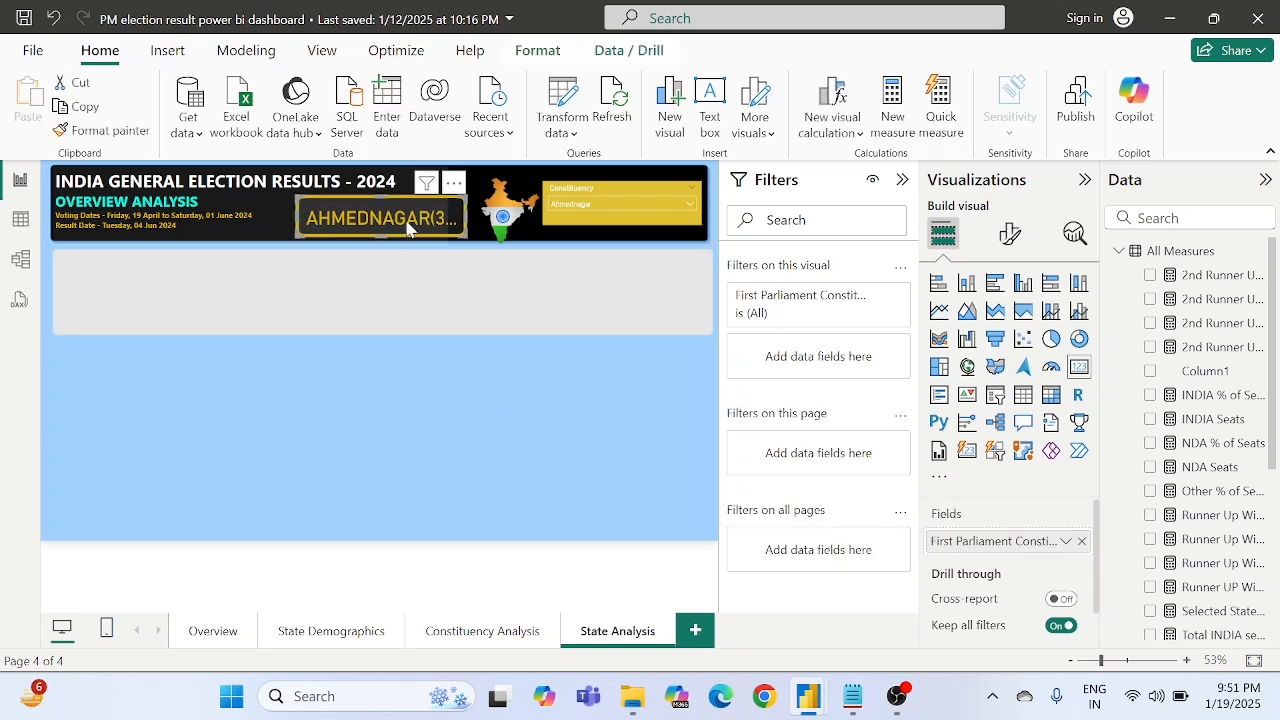
pyautogui.click(1083, 542)
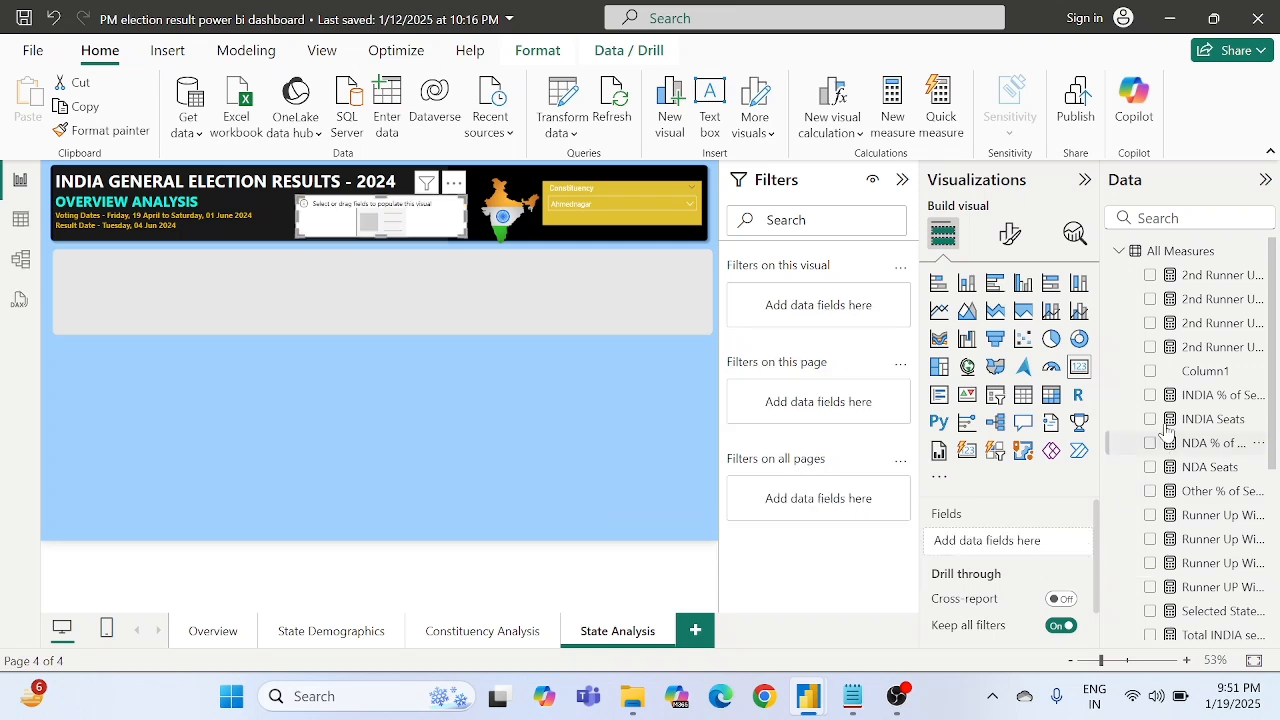
pyautogui.click(1120, 253)
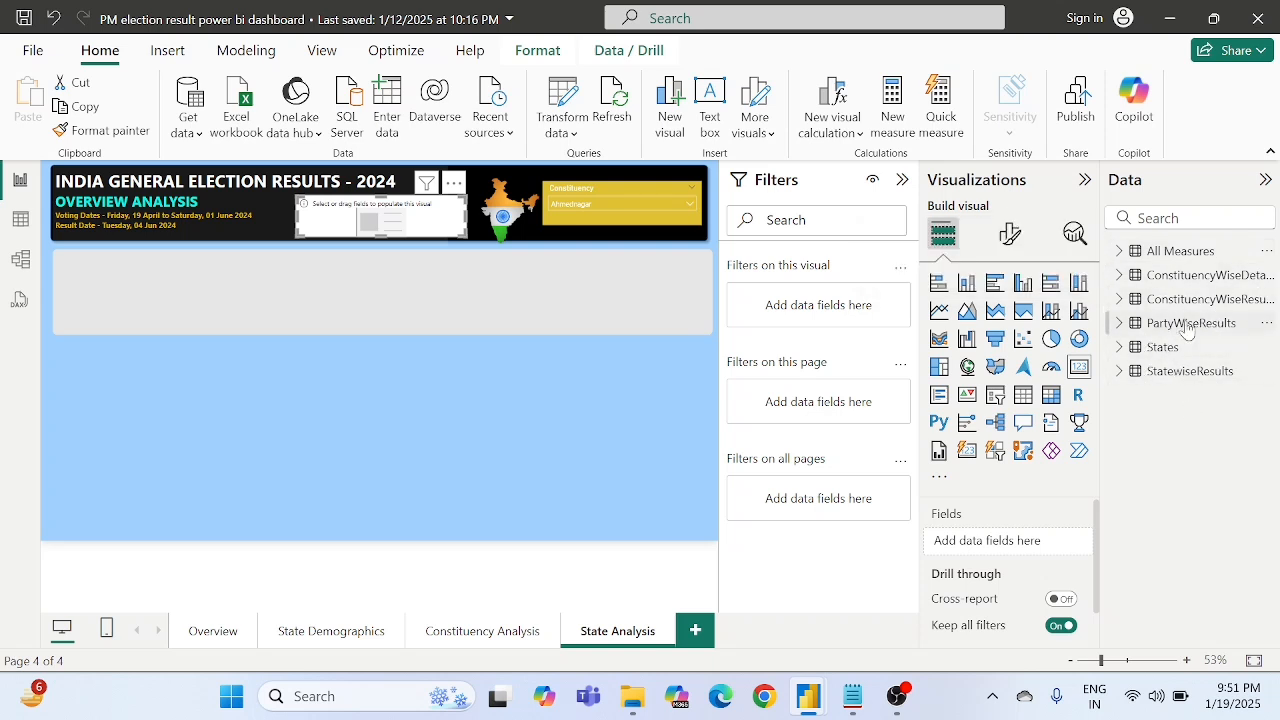
pyautogui.click(1130, 349)
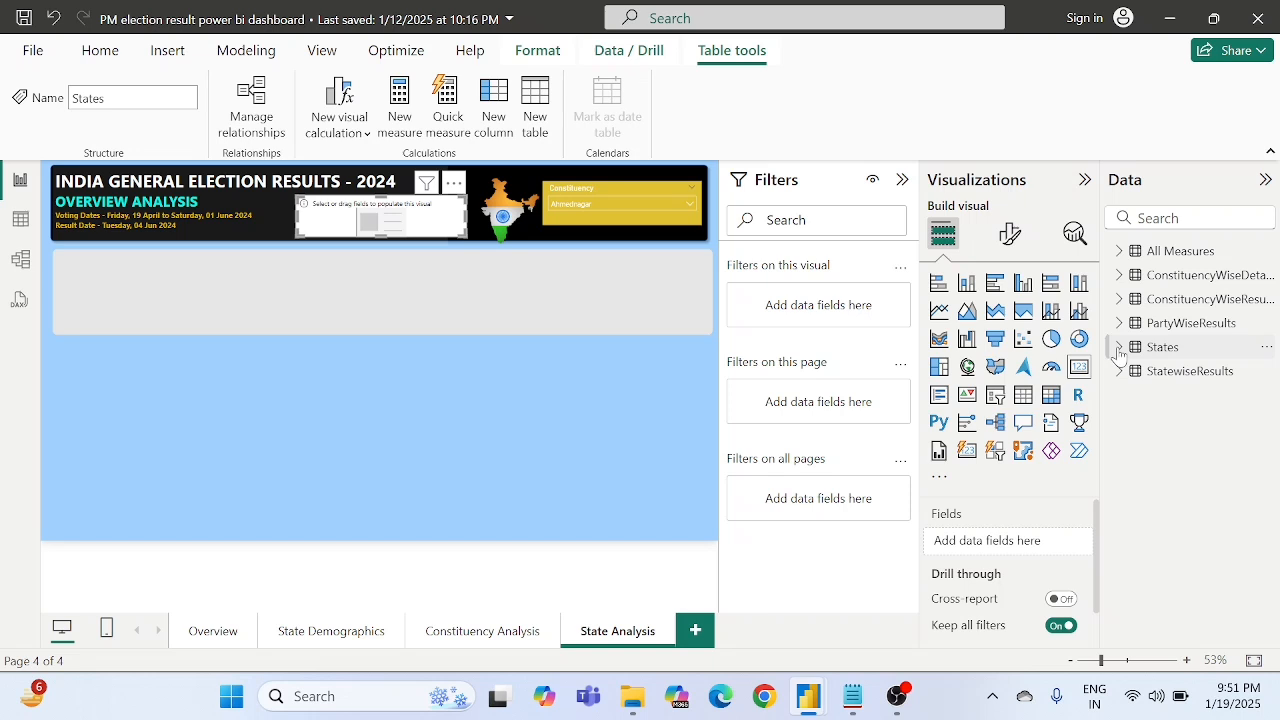
pyautogui.click(1118, 348)
pyautogui.moveTo(1194, 371); pyautogui.dragTo(1000, 540)
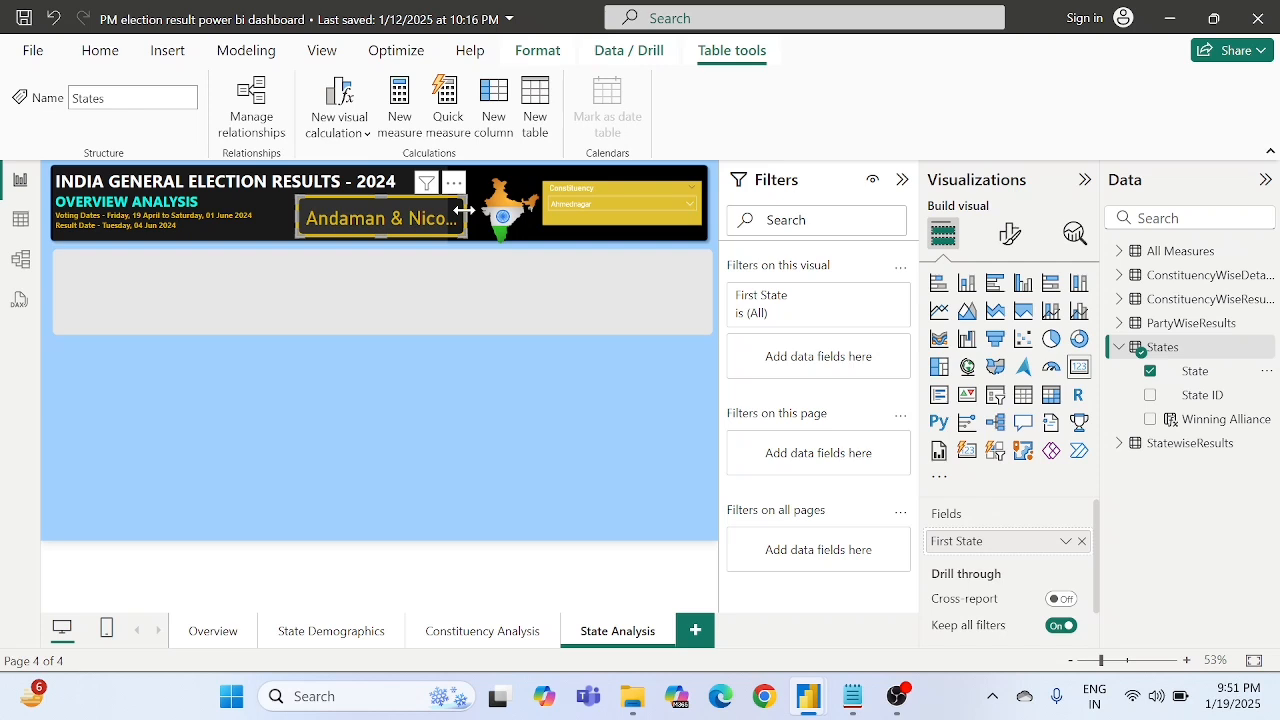
pyautogui.moveTo(463, 210); pyautogui.dragTo(488, 219)
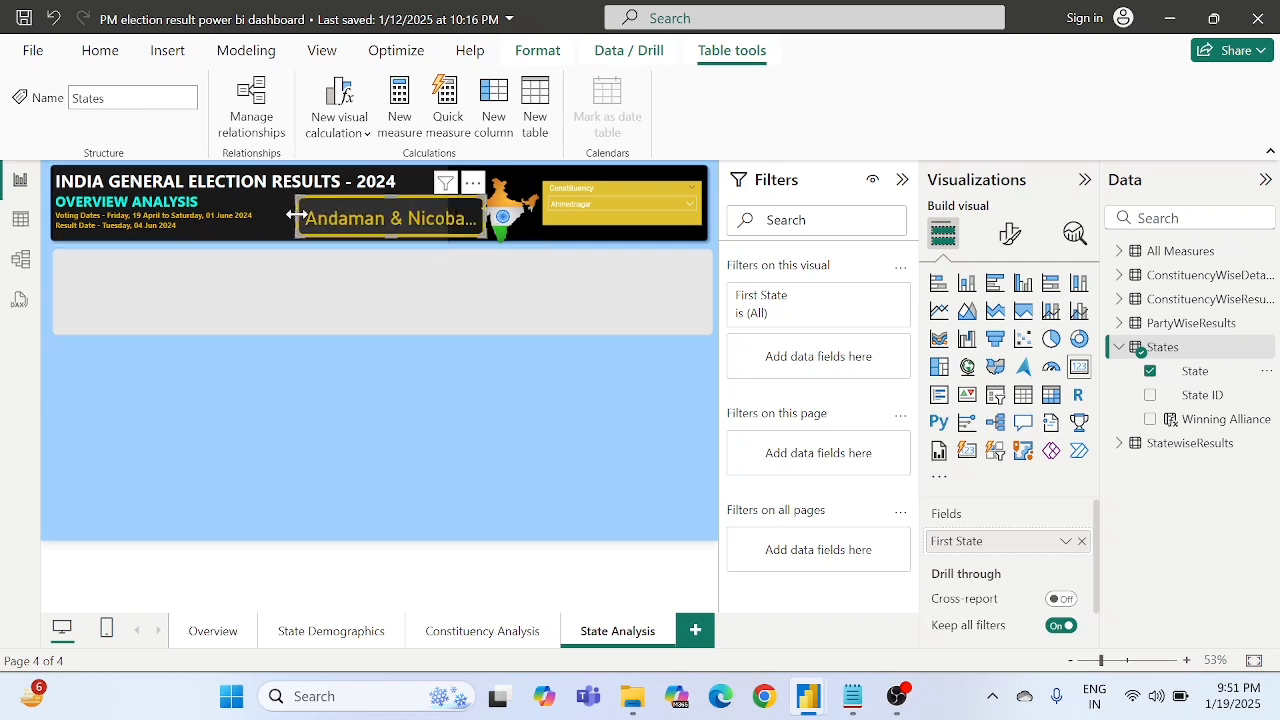
pyautogui.moveTo(293, 215); pyautogui.dragTo(286, 218)
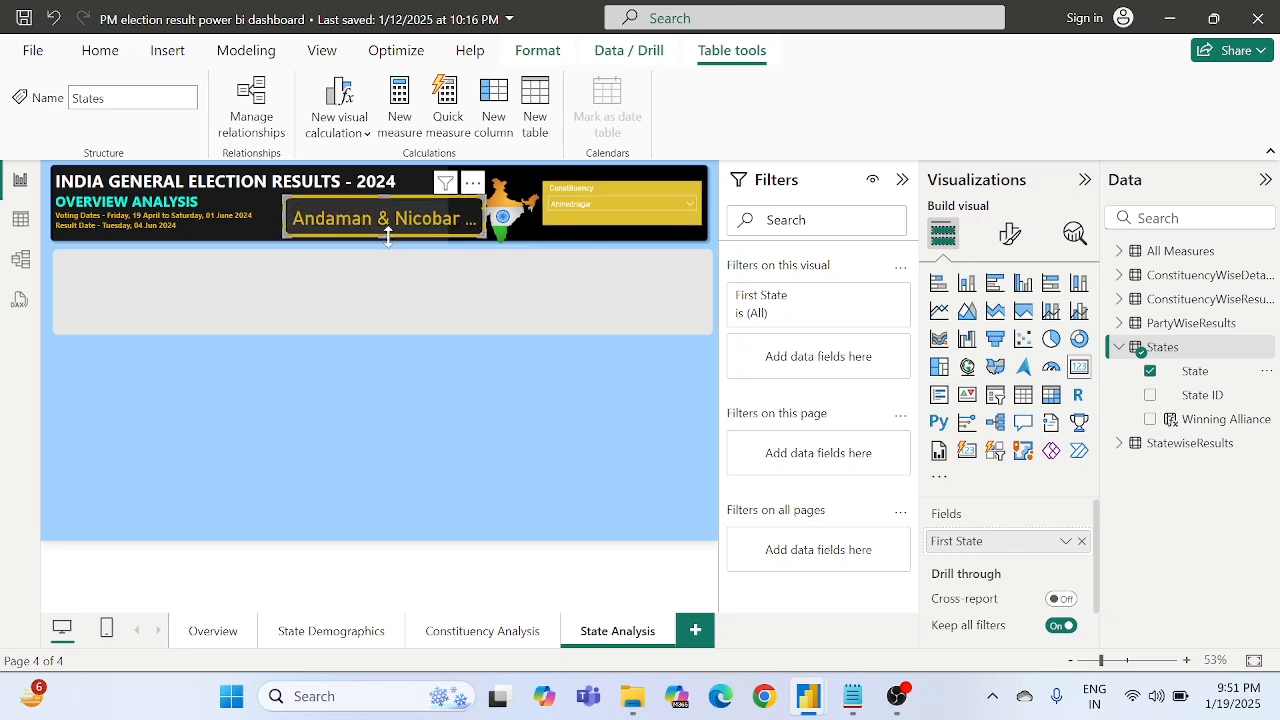
# - Replace the Constituency field of the header slicer with State from the States table
pyautogui.click(583, 203)
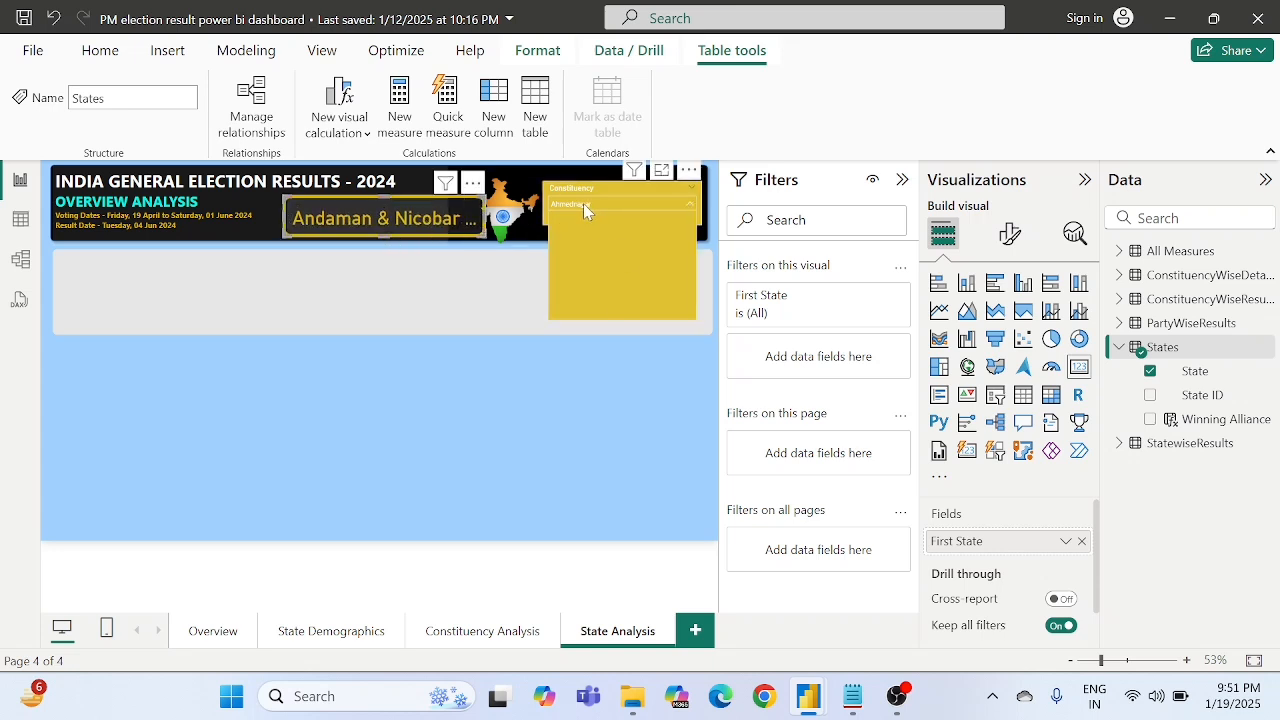
pyautogui.click(592, 251)
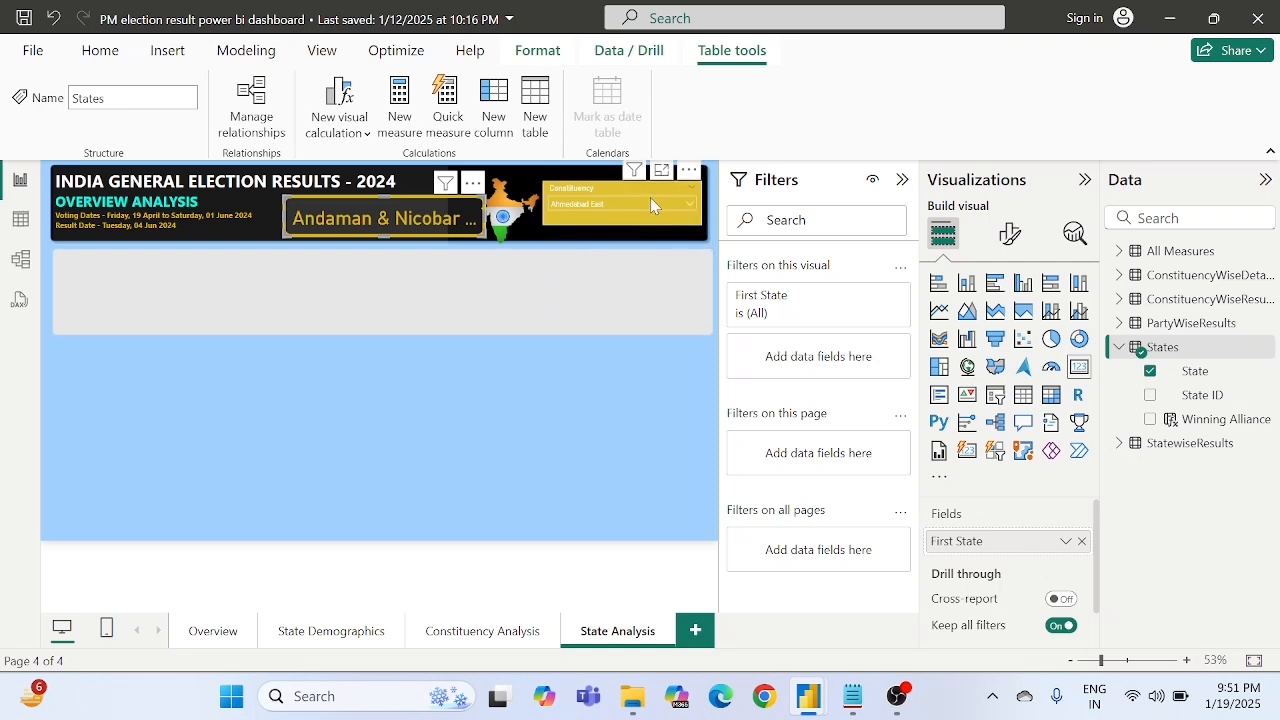
pyautogui.click(576, 191)
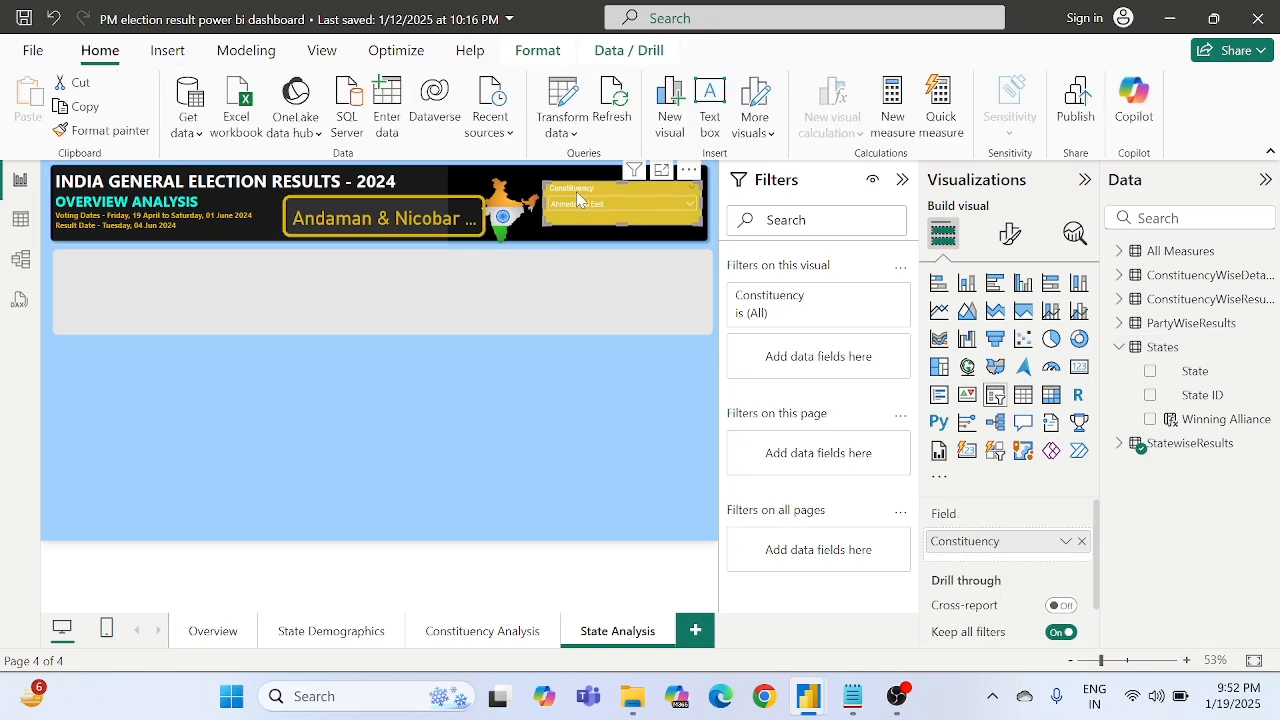
pyautogui.click(1082, 541)
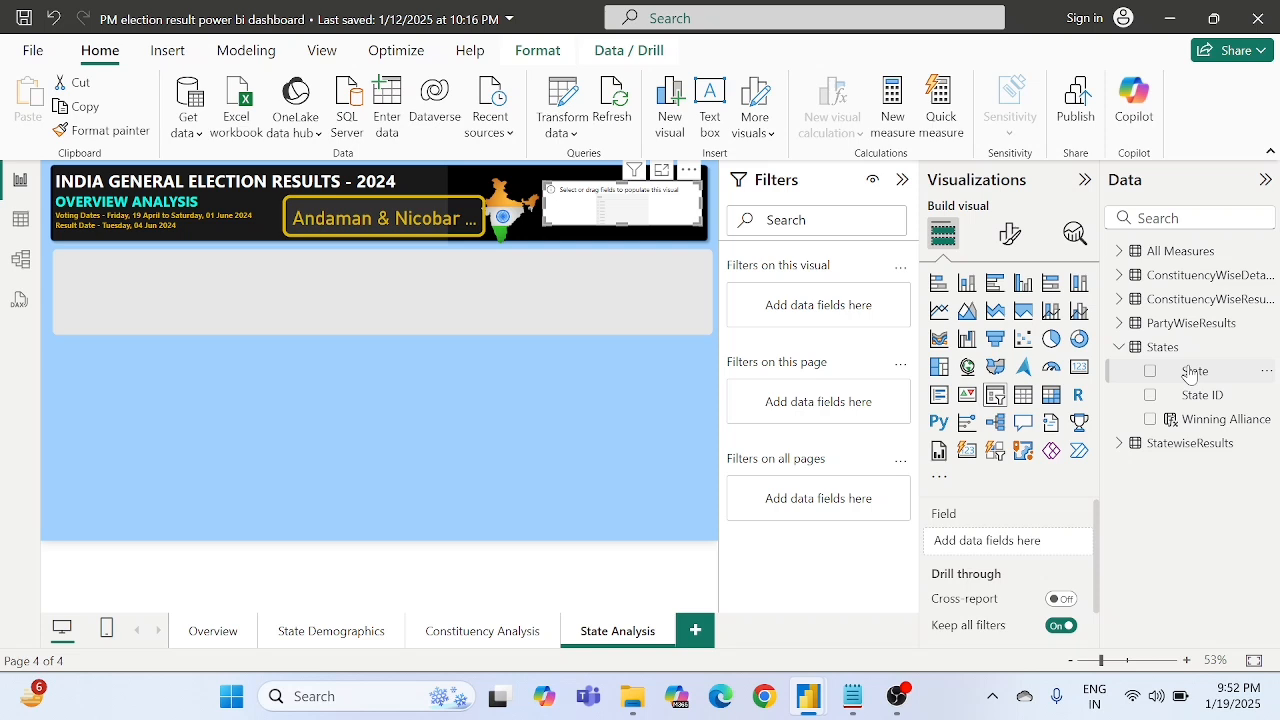
pyautogui.moveTo(1190, 372); pyautogui.dragTo(1005, 540)
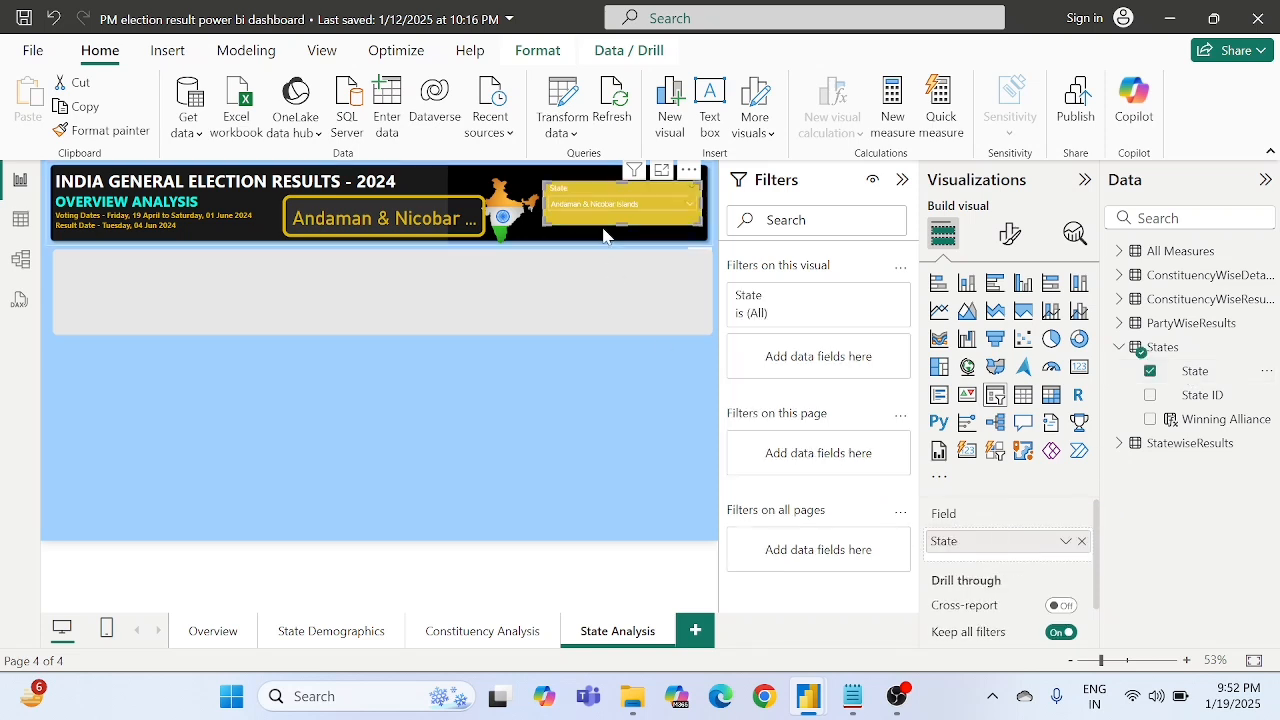
# - Test the State slicer by selecting Bihar and returning it to Andaman & Nicobar Islands
pyautogui.click(600, 203)
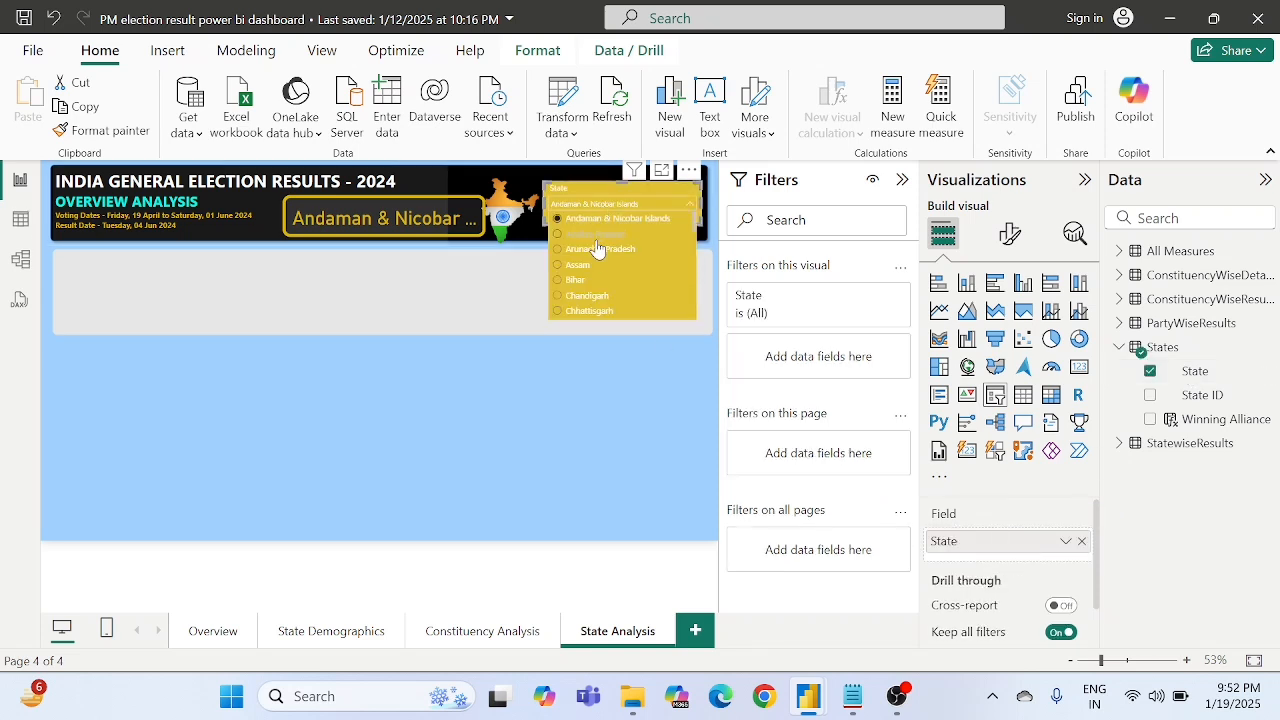
pyautogui.click(565, 281)
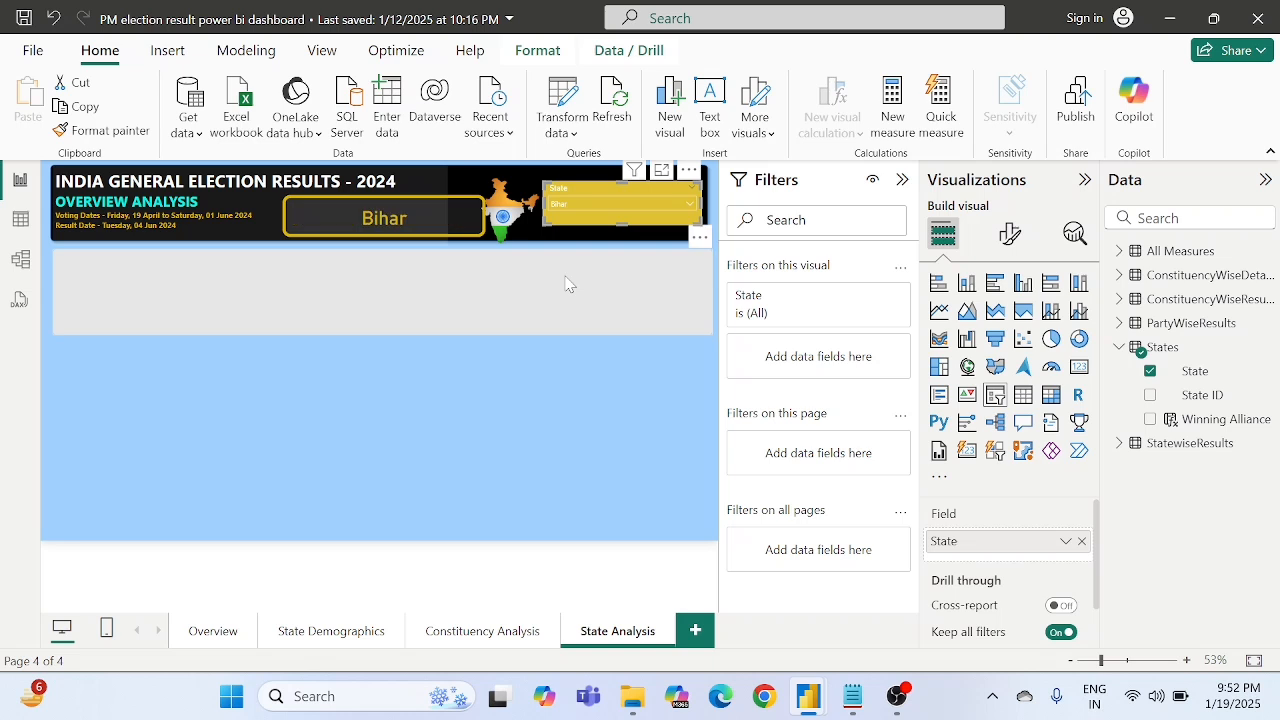
pyautogui.click(572, 206)
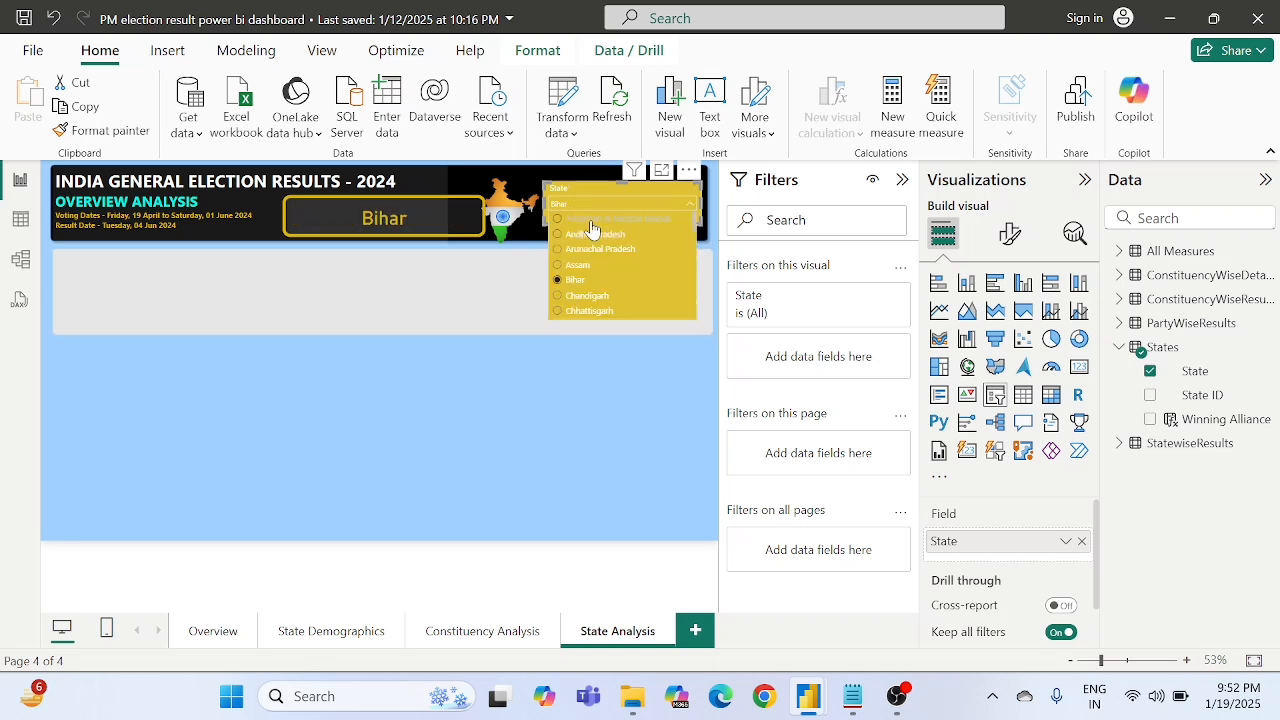
pyautogui.click(591, 228)
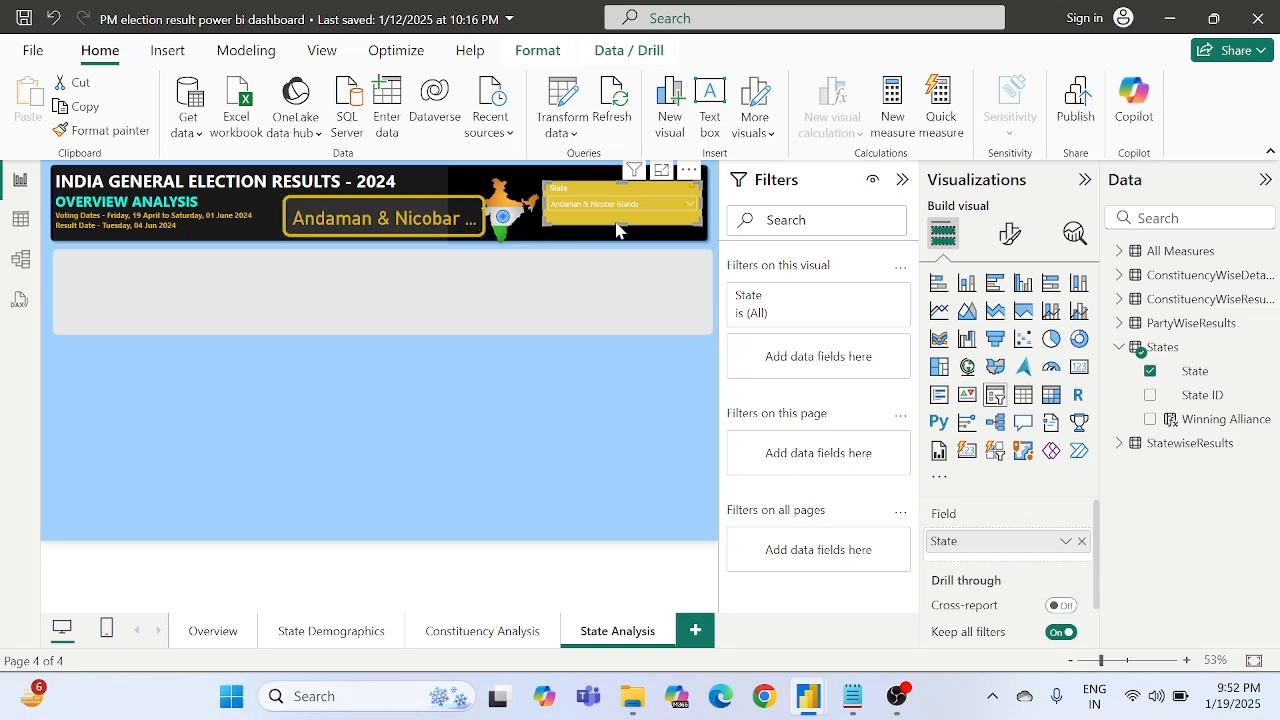
# - Set the callout value font size of the header's state name card to 25
pyautogui.click(436, 226)
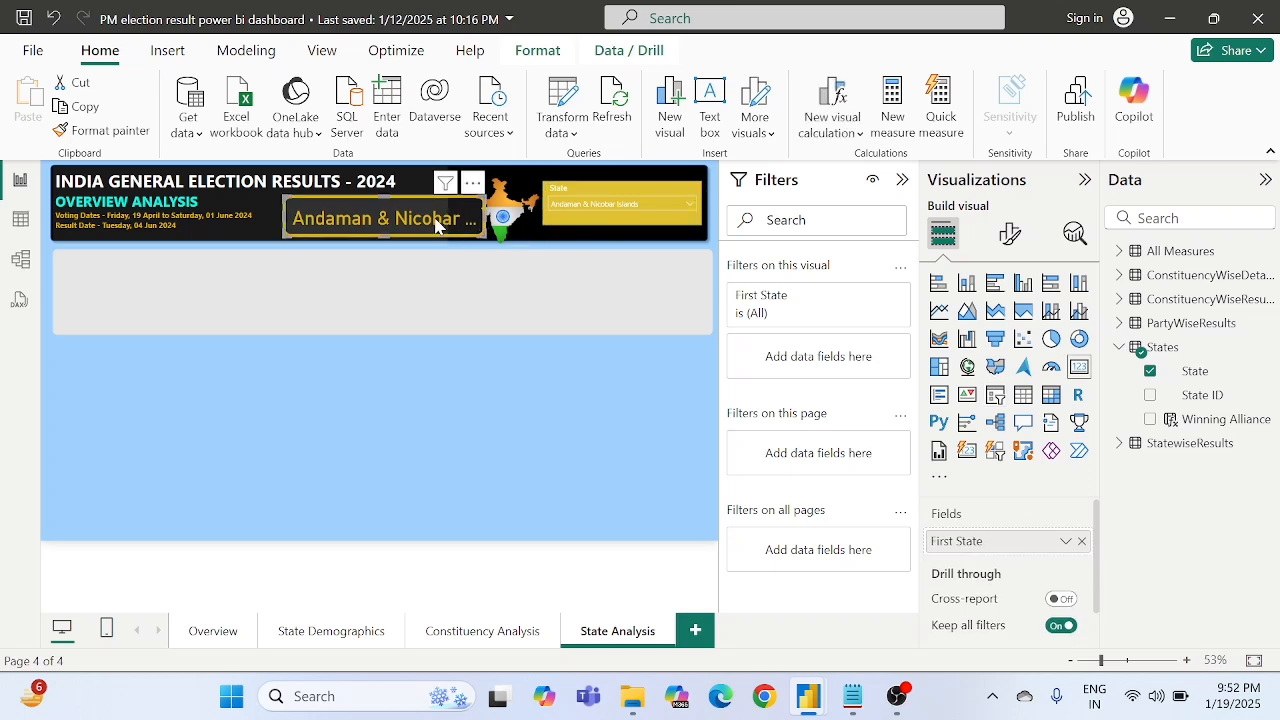
pyautogui.click(1008, 233)
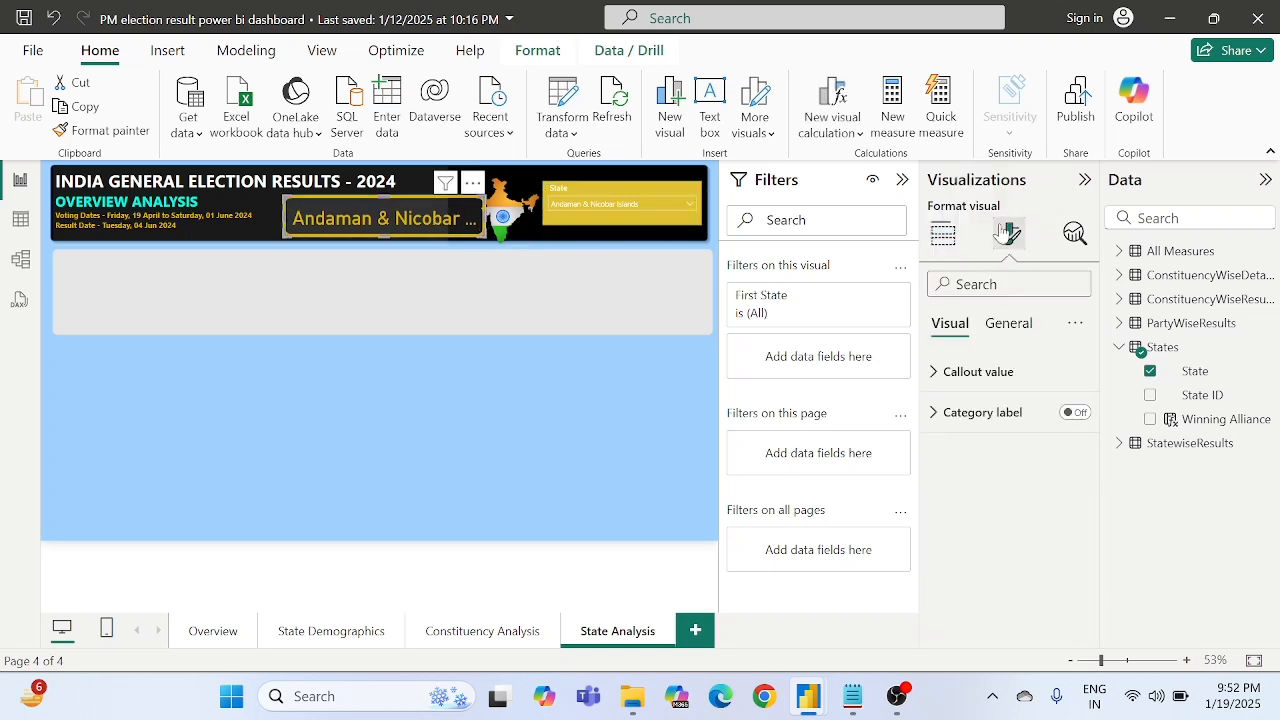
pyautogui.click(957, 372)
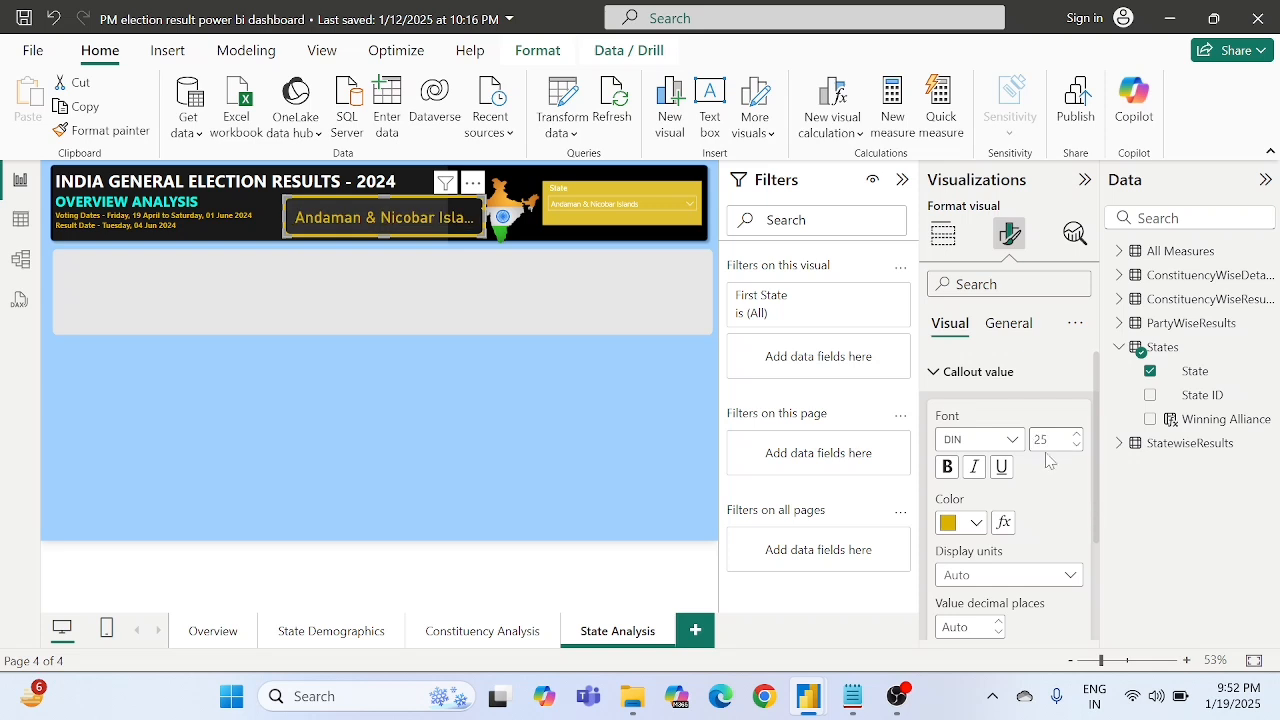
pyautogui.click(421, 394)
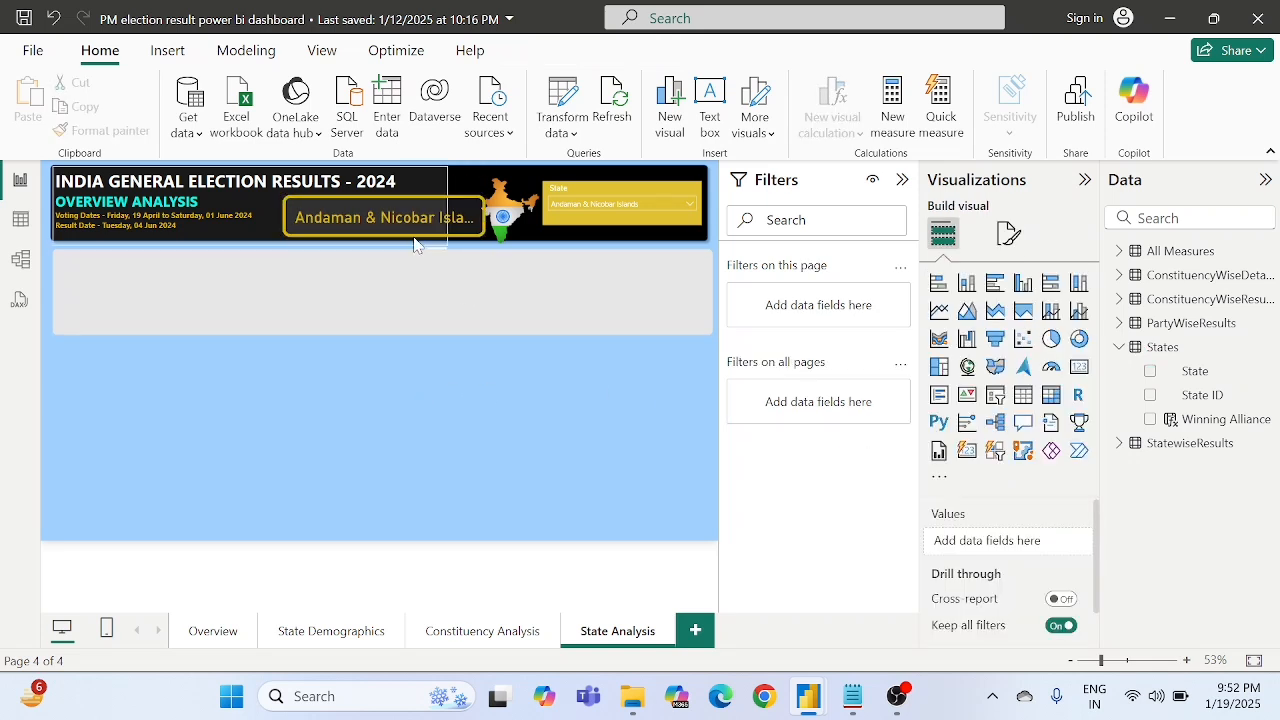
# - Test the State slicer by selecting Bihar and switching it to Chandigarh
pyautogui.click(610, 204)
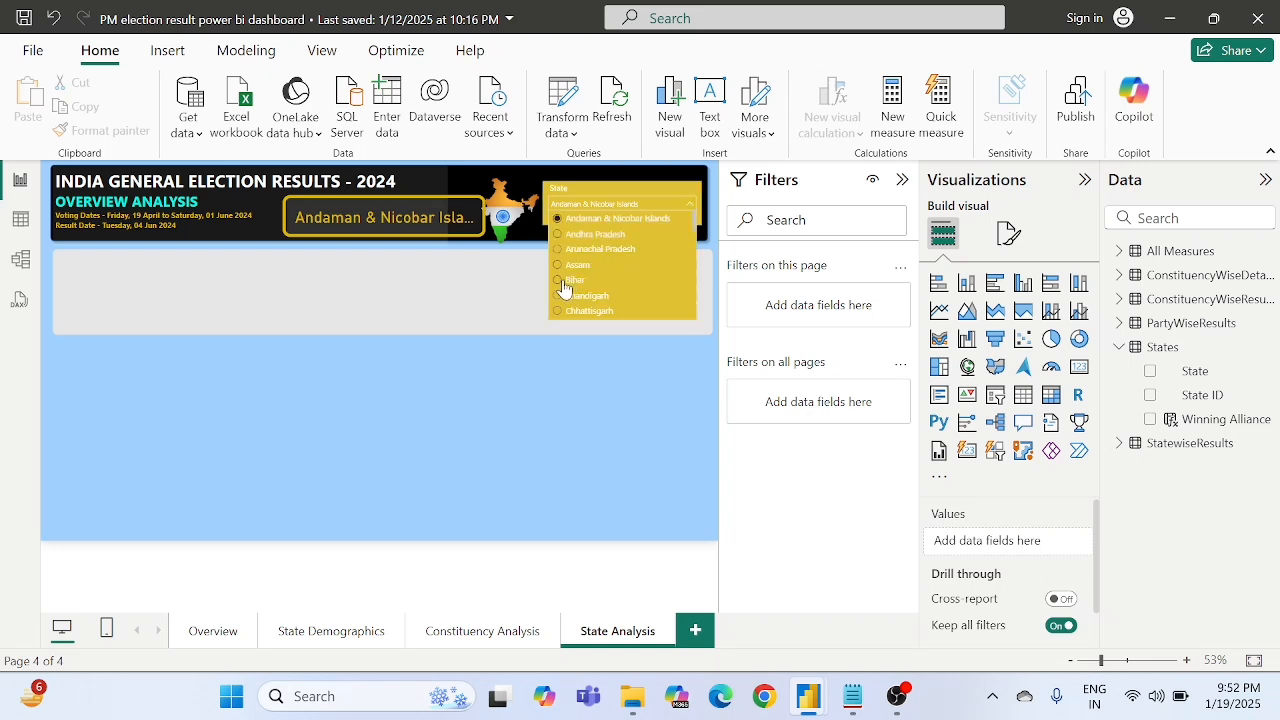
pyautogui.click(566, 283)
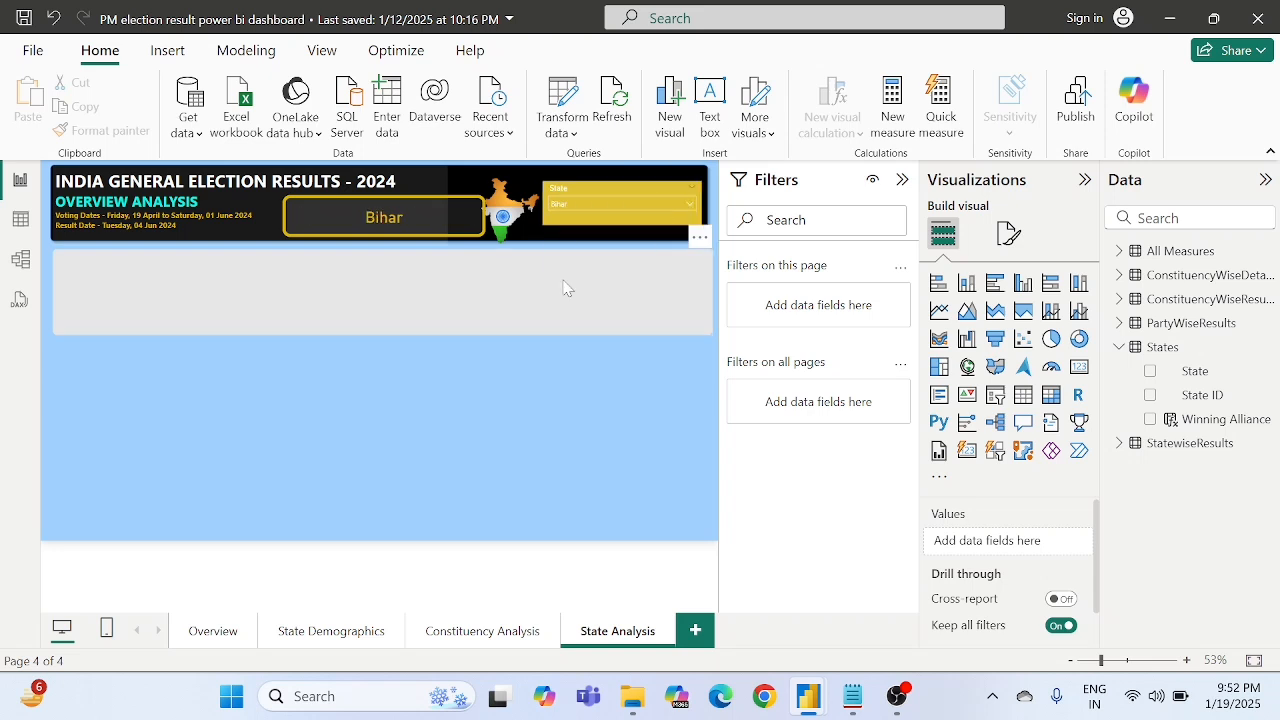
pyautogui.click(586, 208)
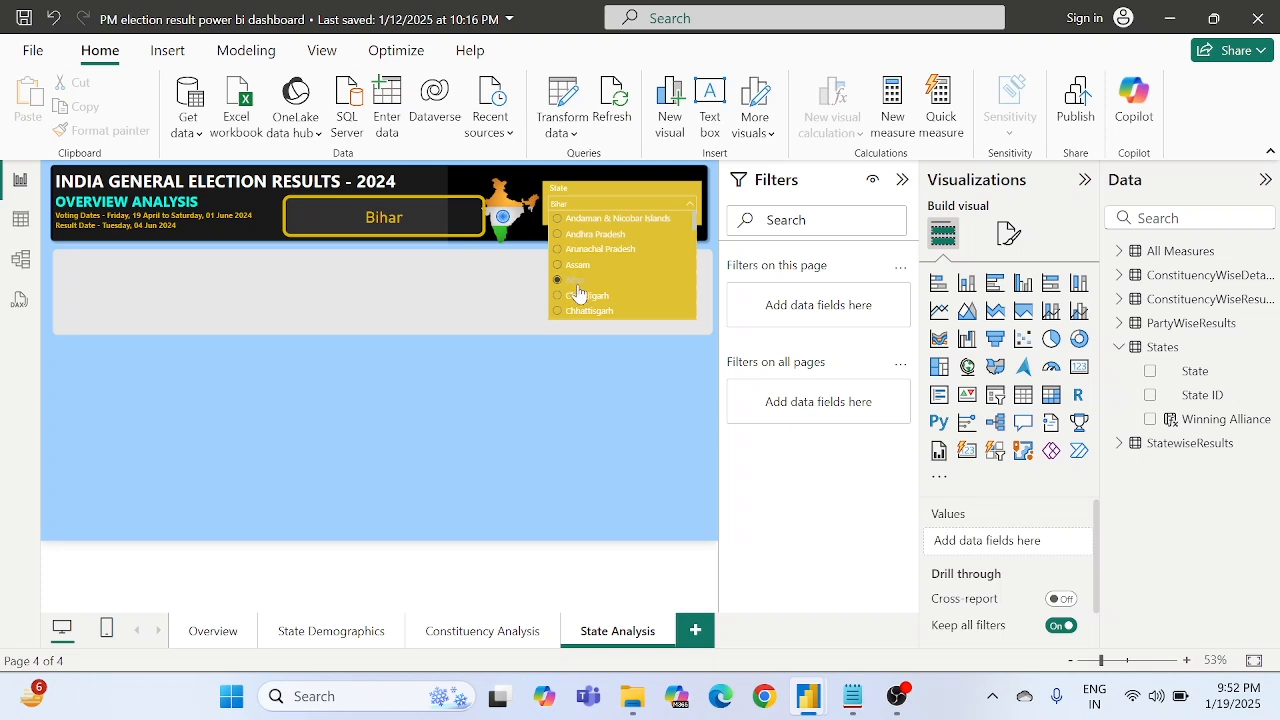
pyautogui.click(575, 298)
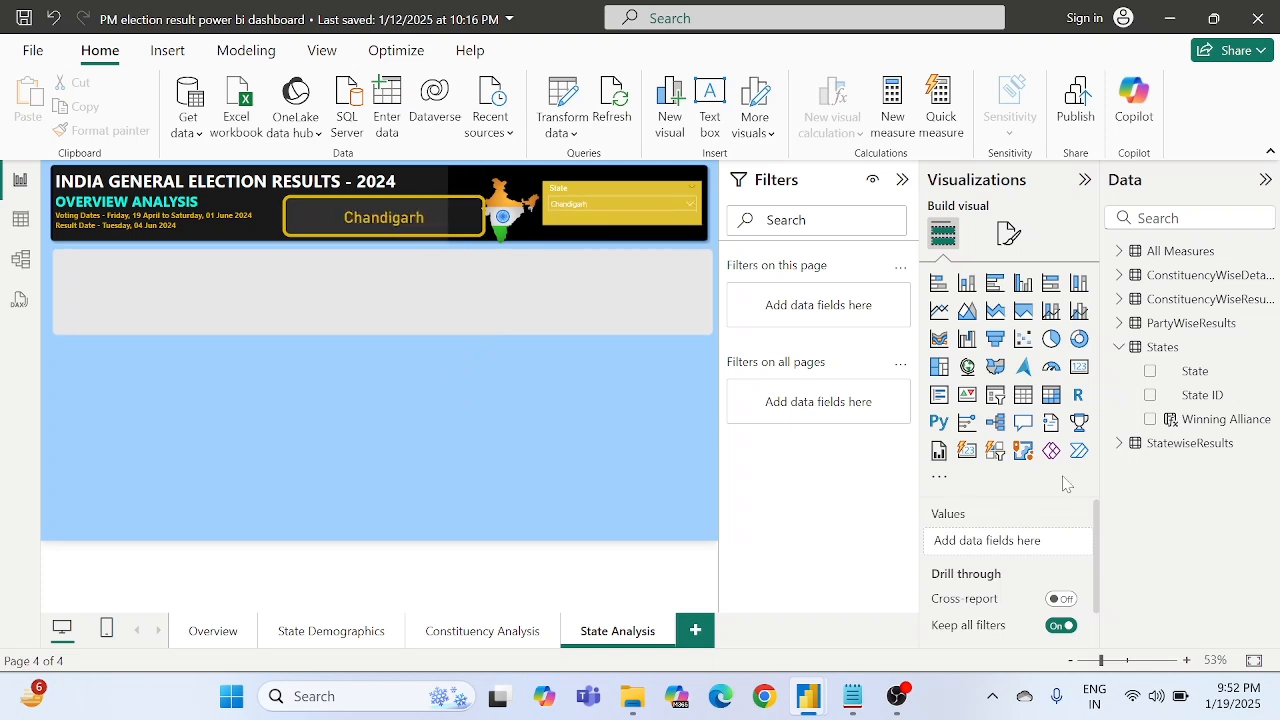
# - Add a new card visual over the grey panel below the header and fill it with Party ID from ConstituencyWiseResults
pyautogui.click(976, 458)
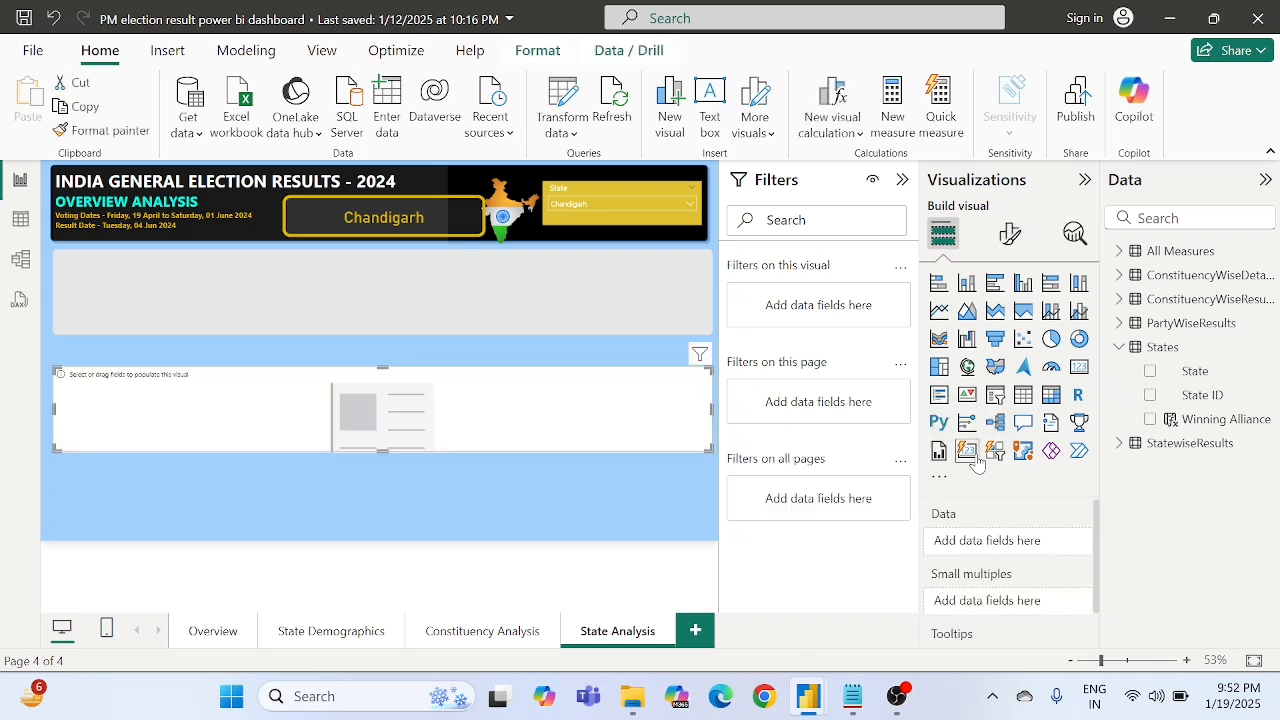
pyautogui.moveTo(437, 409); pyautogui.dragTo(437, 291)
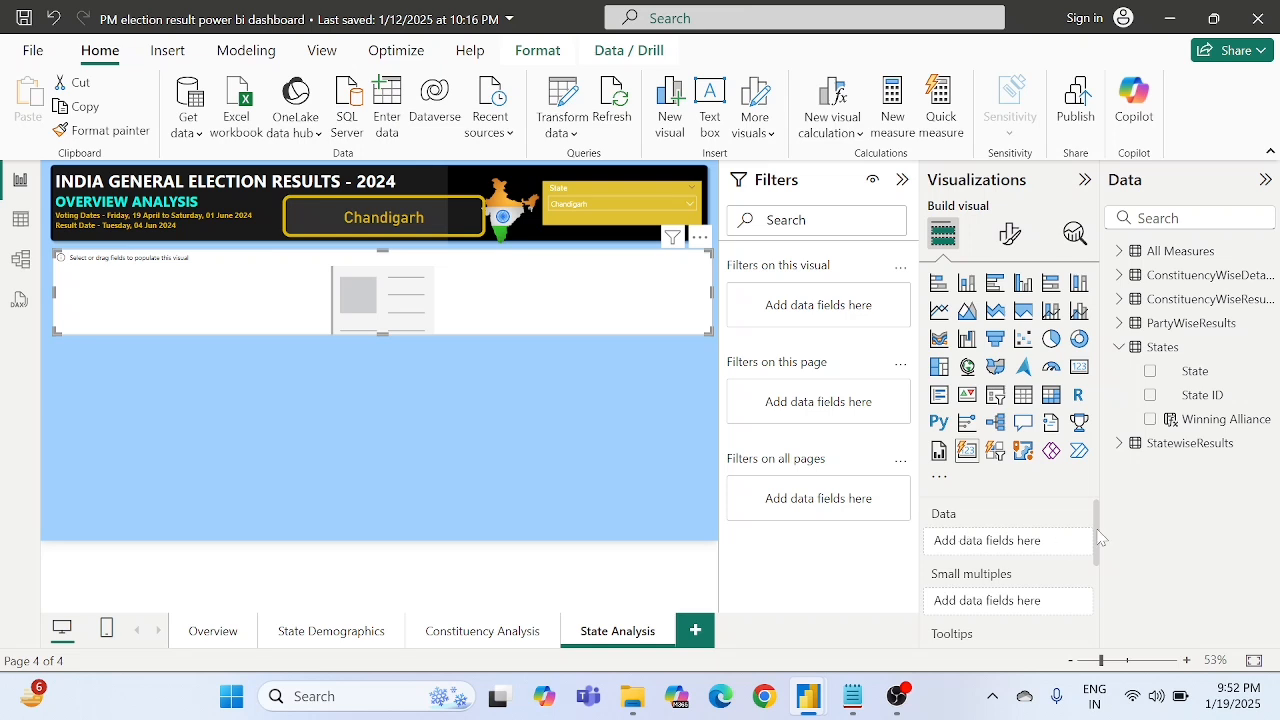
pyautogui.click(1120, 348)
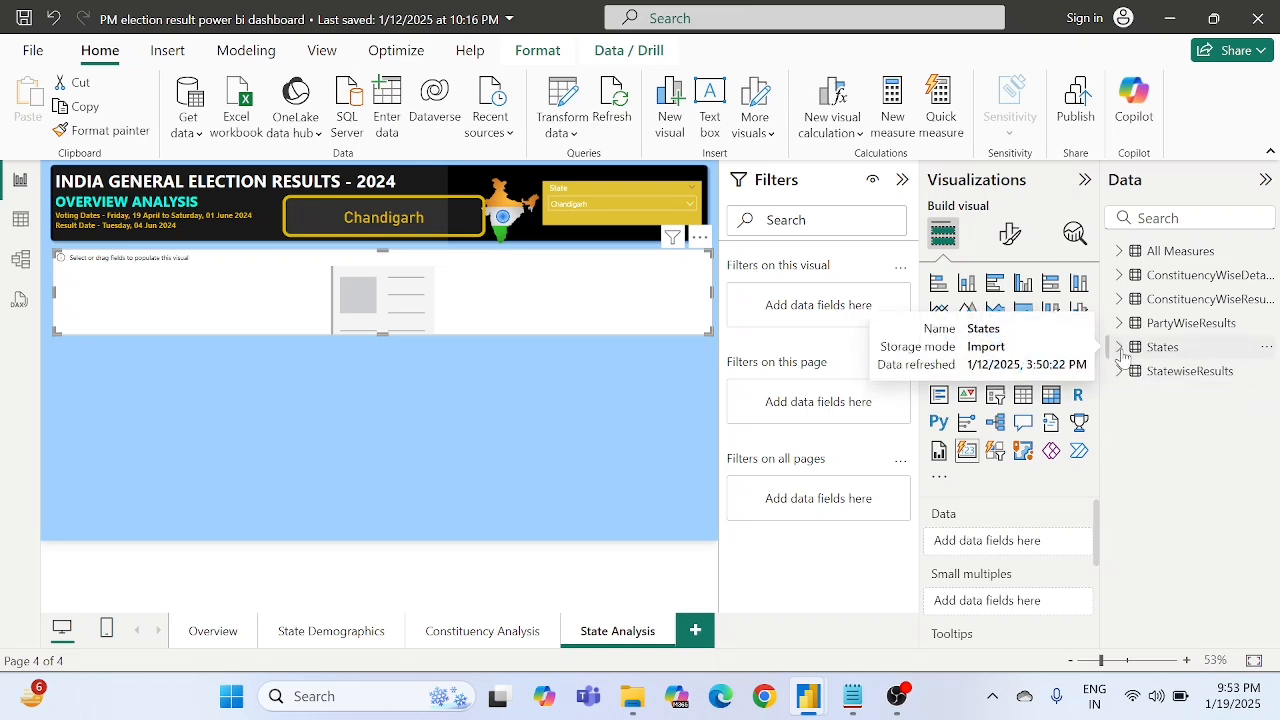
pyautogui.click(1120, 299)
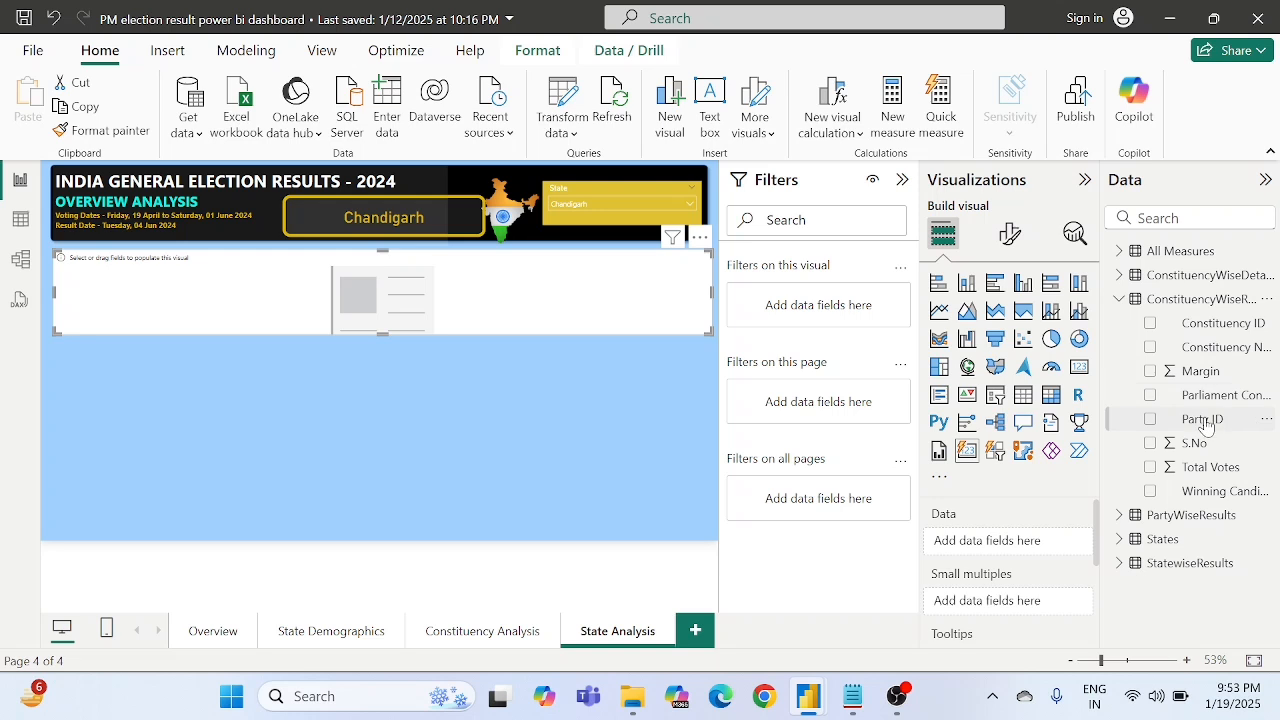
pyautogui.moveTo(1205, 425); pyautogui.dragTo(1014, 540)
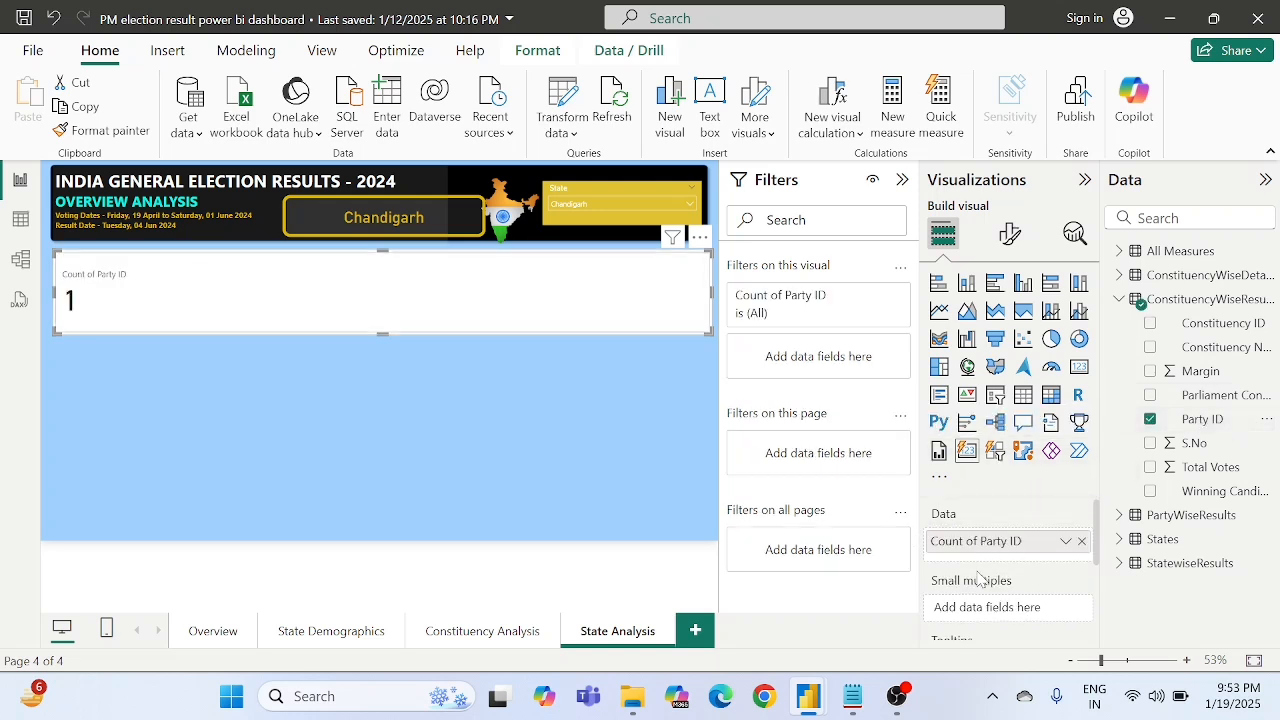
pyautogui.scroll(-1, 978, 570)
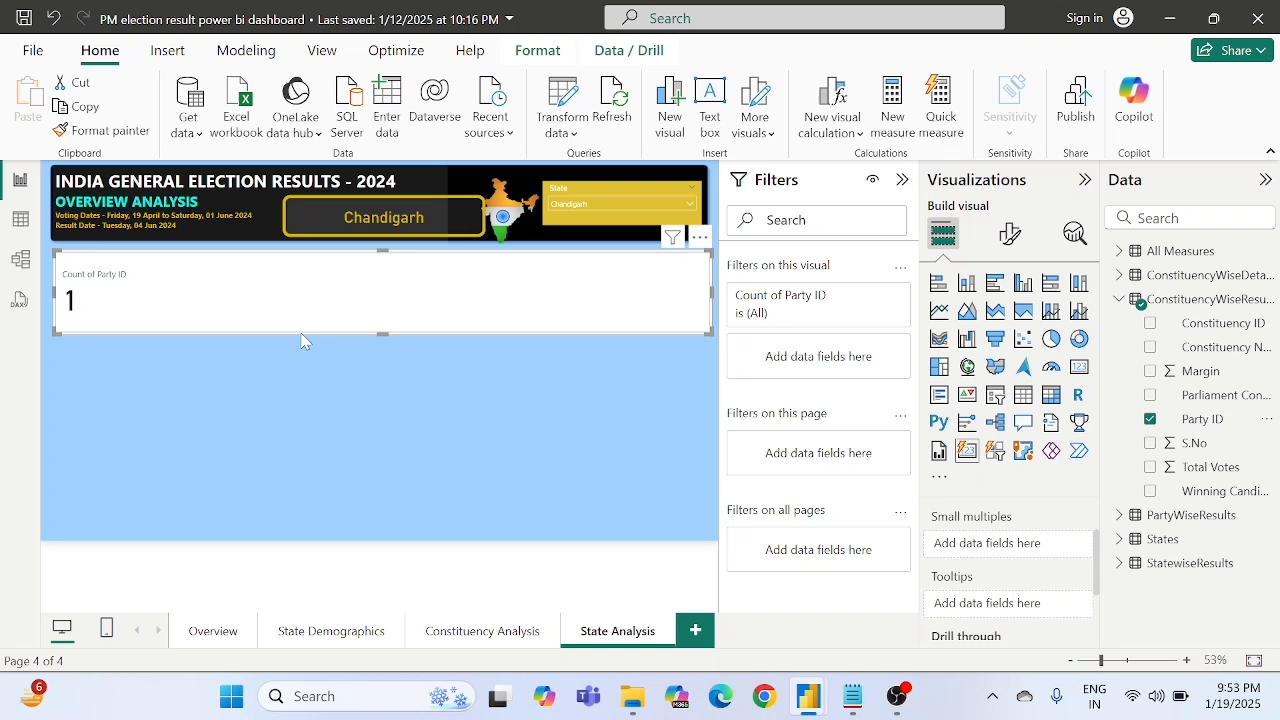
# - Create a calculated column in the ConstituencyWiseResults table and name it "All Winning Allience"
pyautogui.click(19, 221)
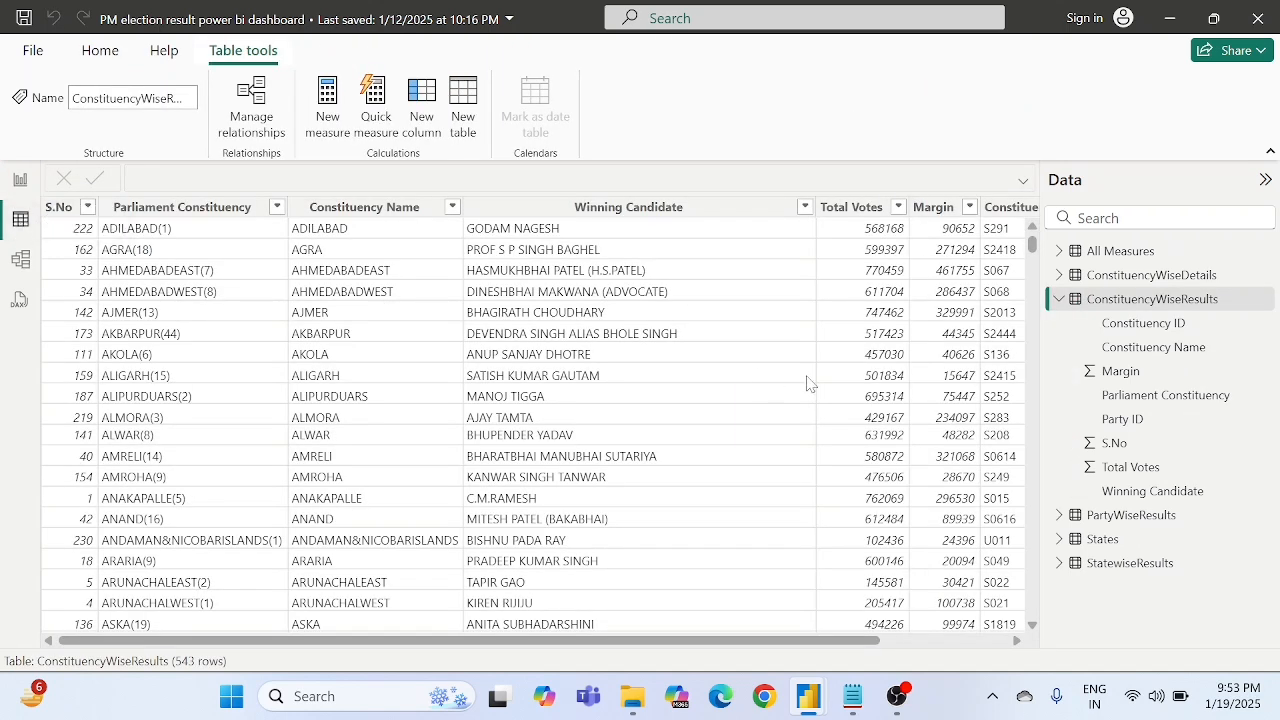
pyautogui.rightClick(1118, 305)
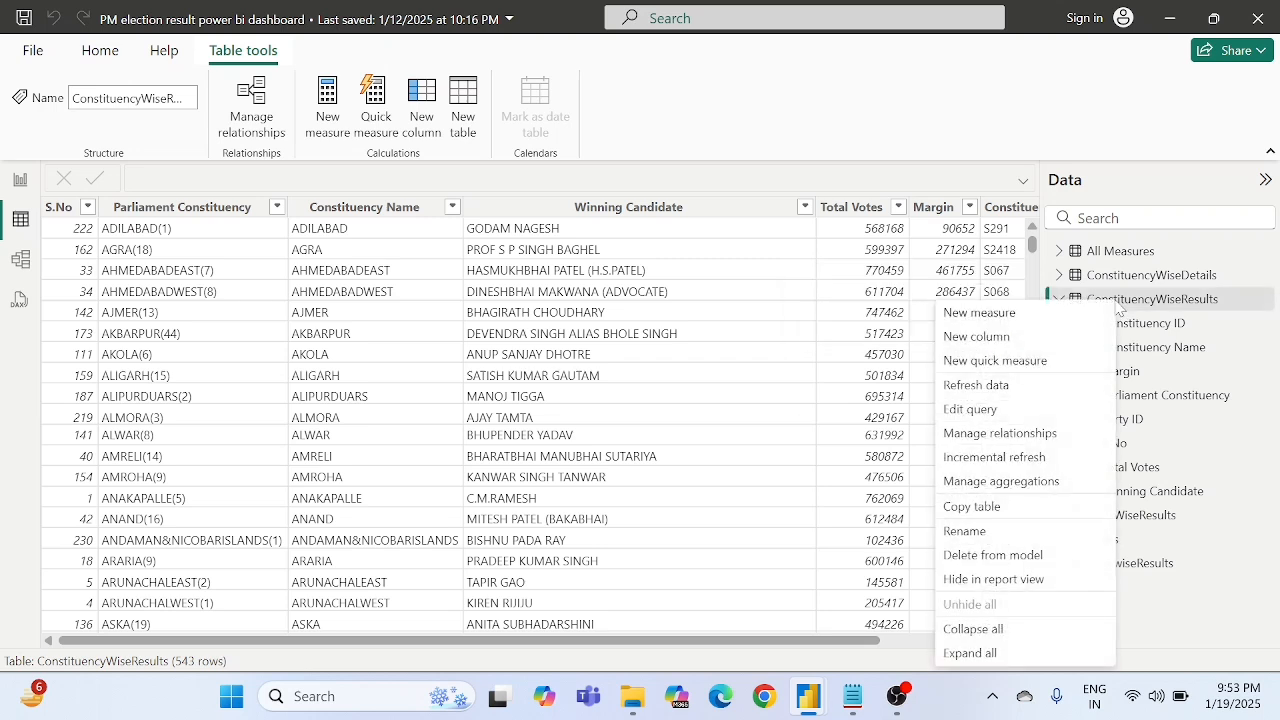
pyautogui.click(995, 338)
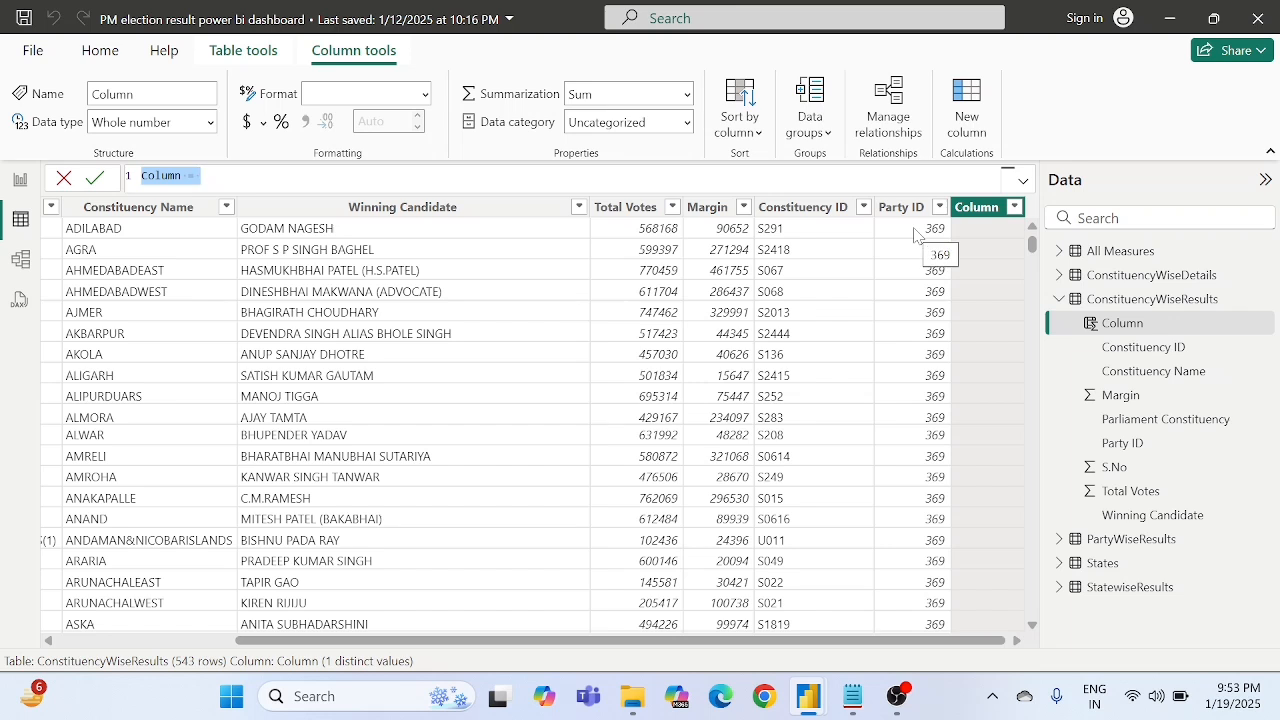
pyautogui.press('BackSpace')
pyautogui.write('A')
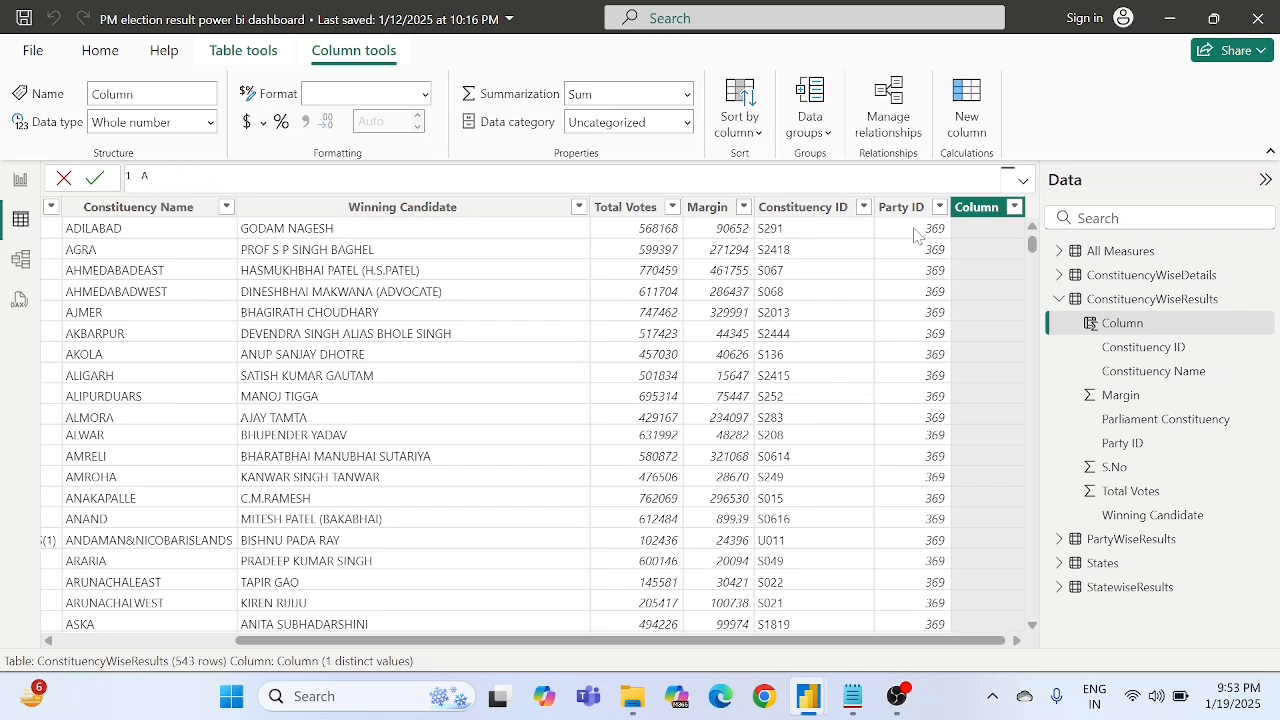
pyautogui.write('ll Winning Allience =')
# - Begin the column's formula with LOOKUPVALUE, using PartyWiseResults[Party Alliance] as the result column
pyautogui.write('loo')
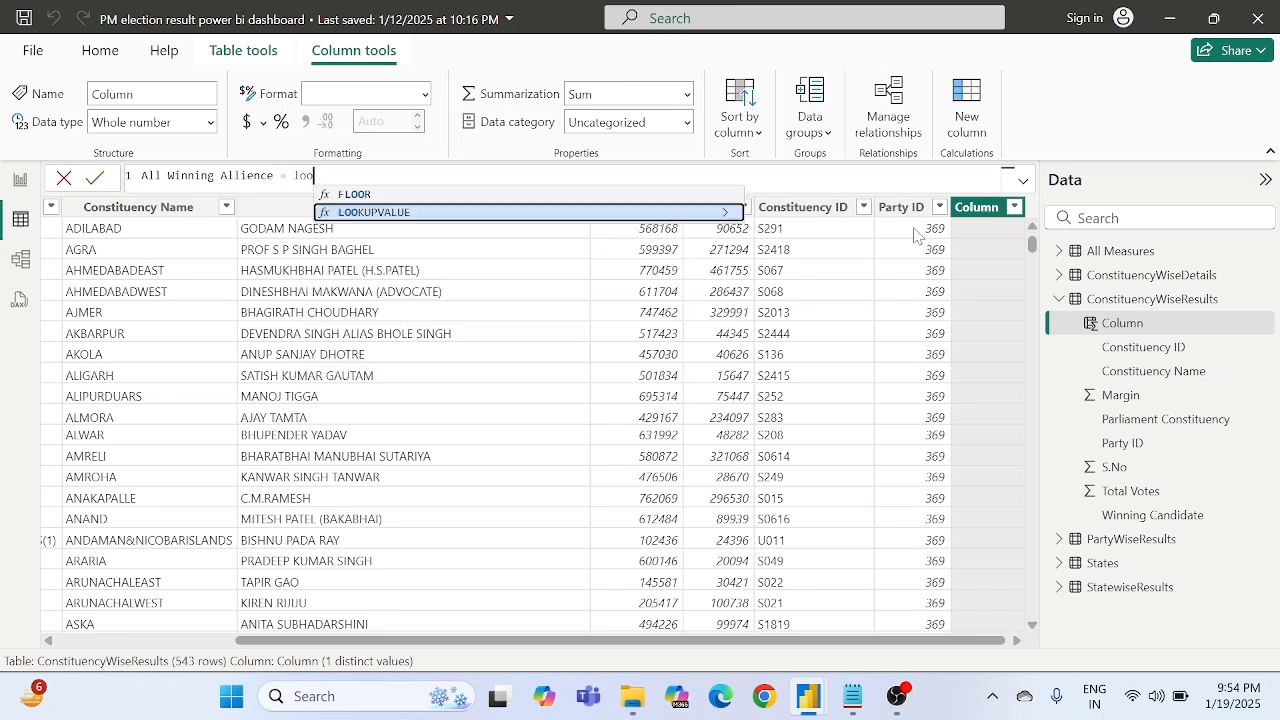
pyautogui.press('Up')
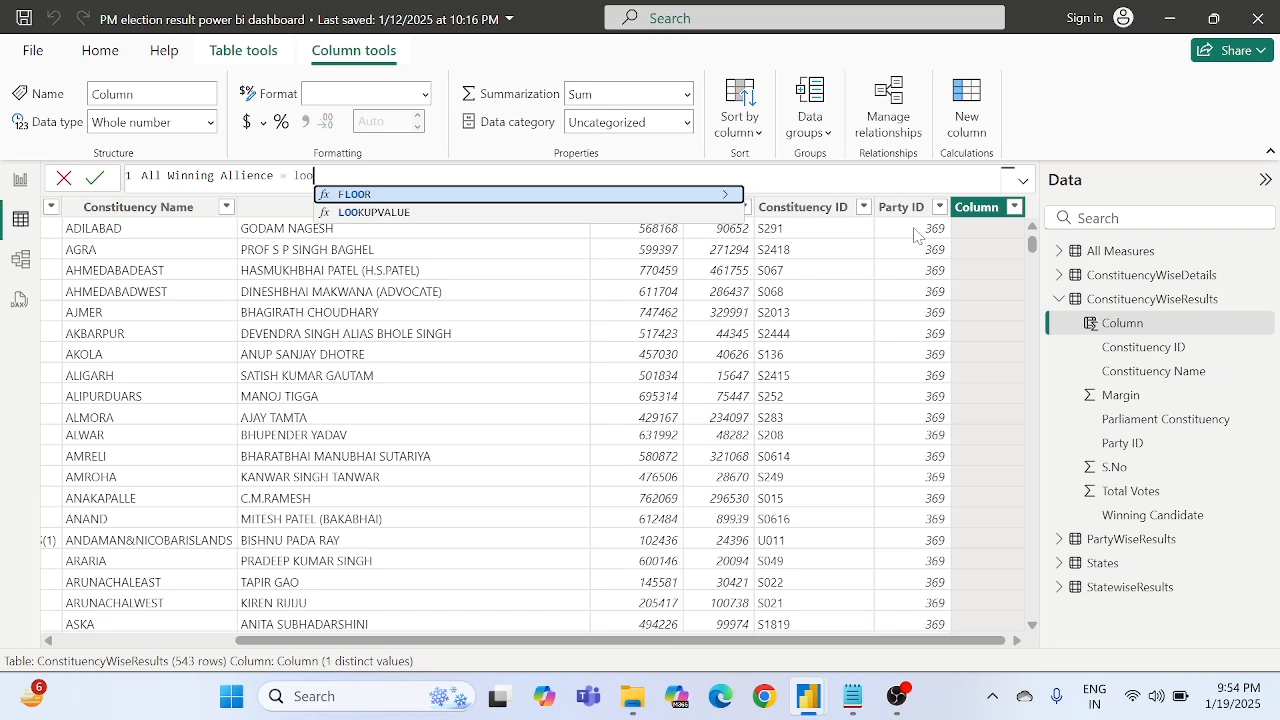
pyautogui.press('Down')
pyautogui.press('Tab')
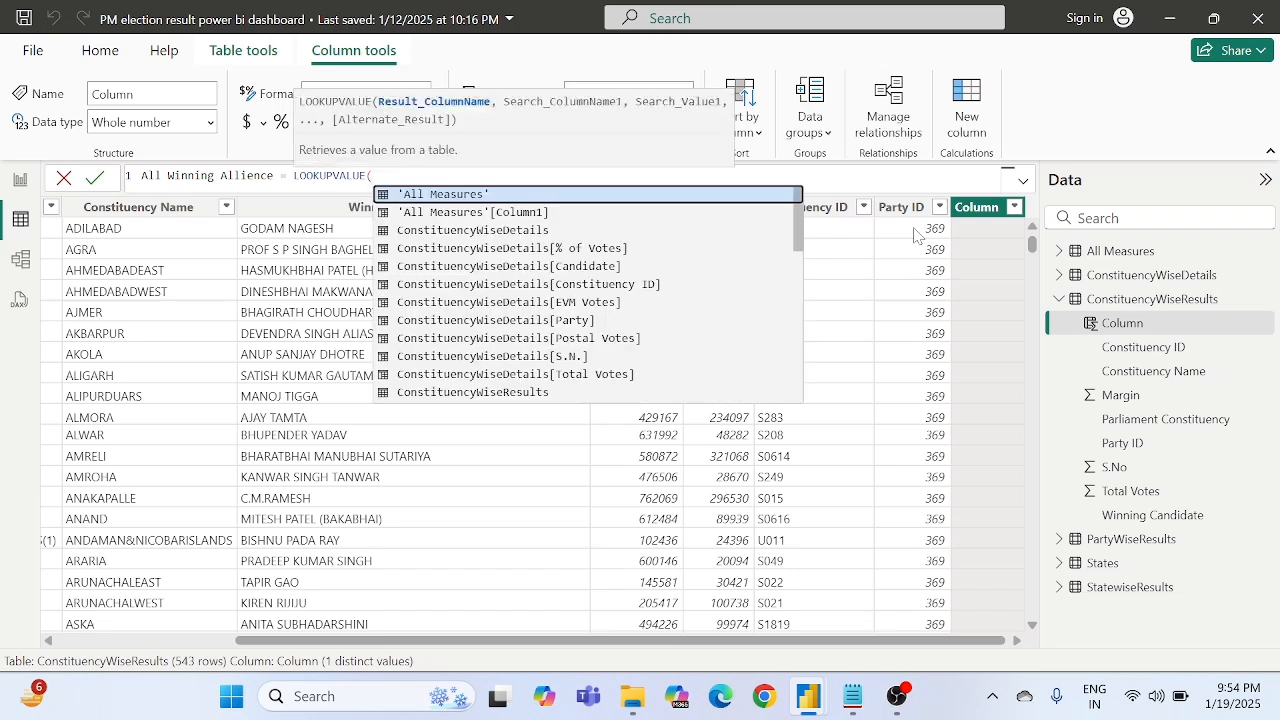
pyautogui.write(')')
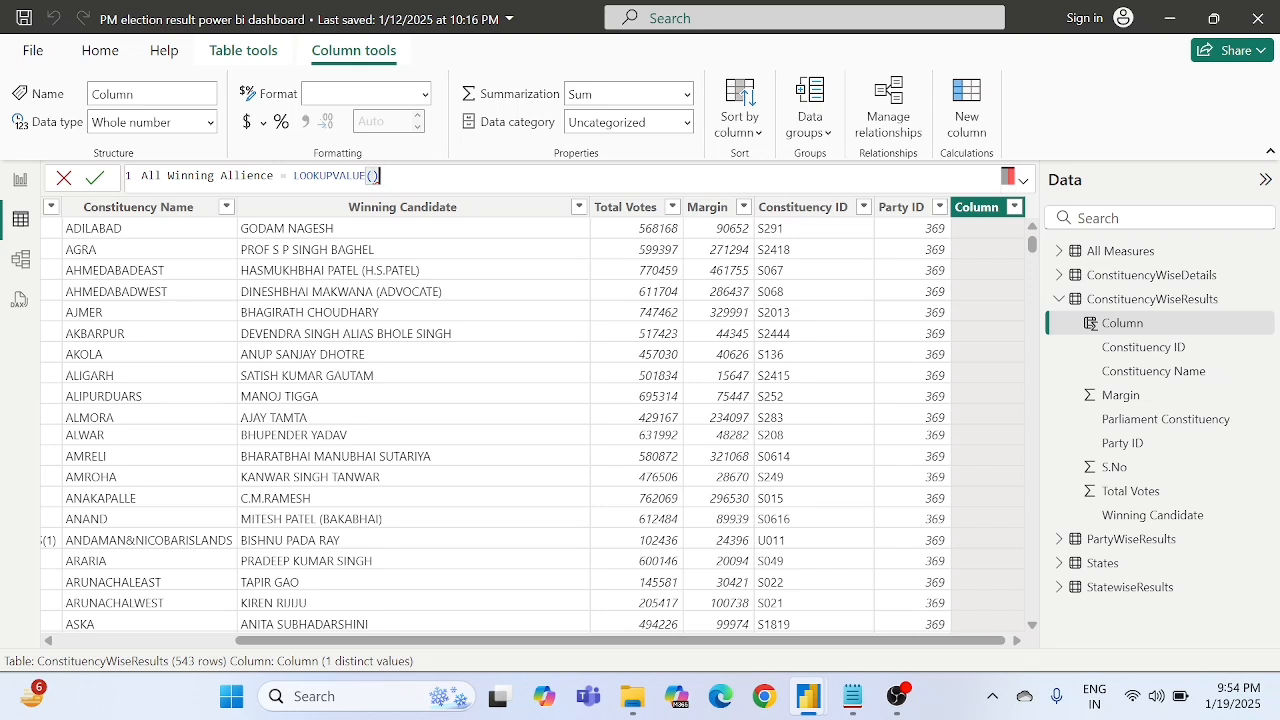
pyautogui.press('BackSpace')
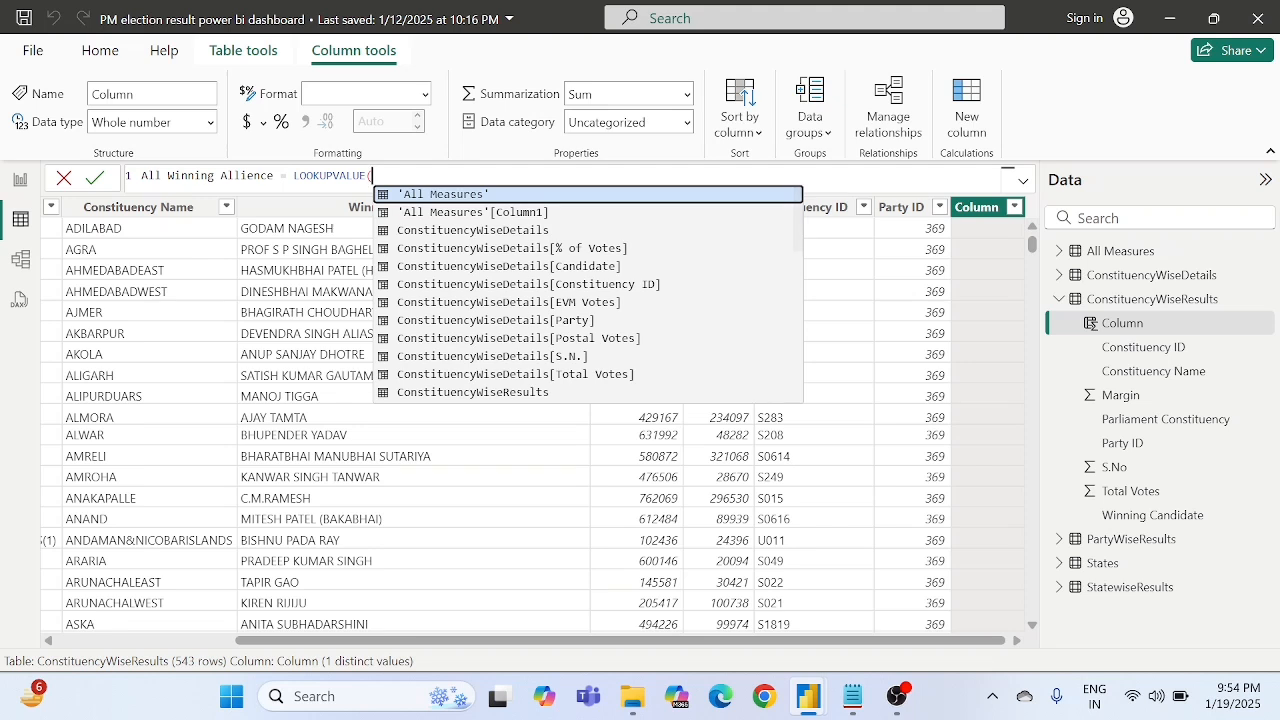
pyautogui.write(')')
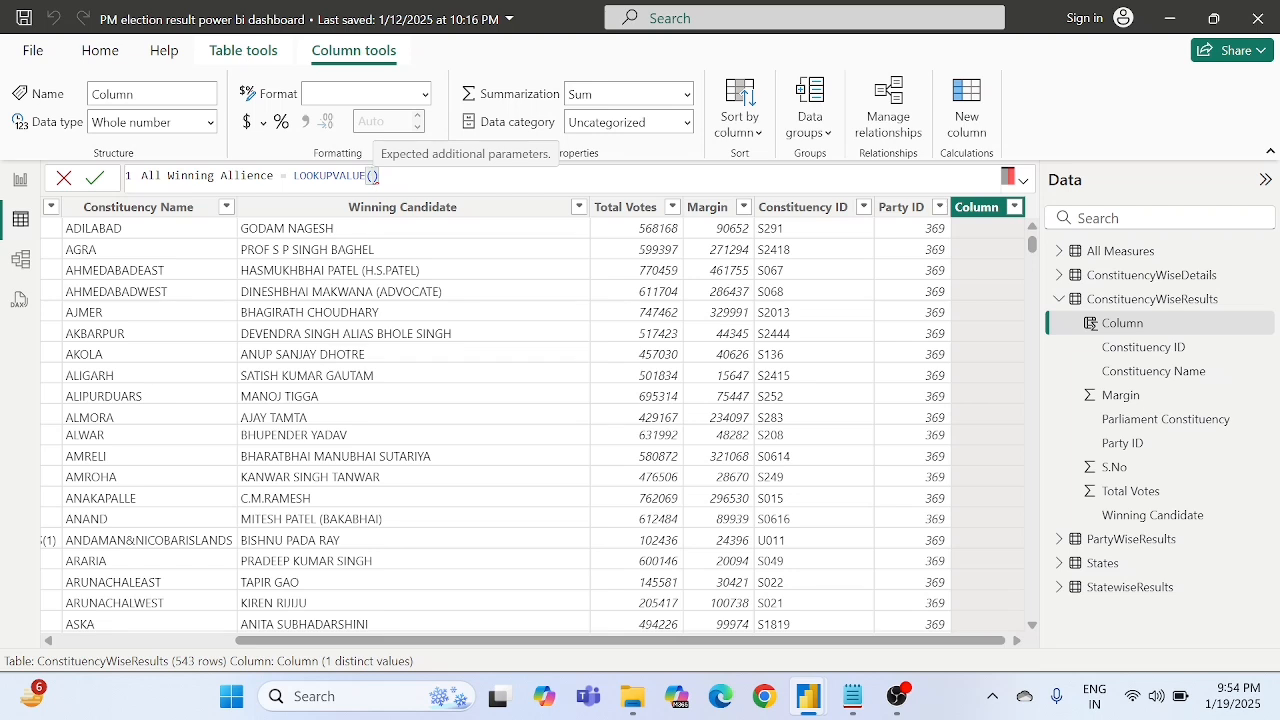
pyautogui.write('party')
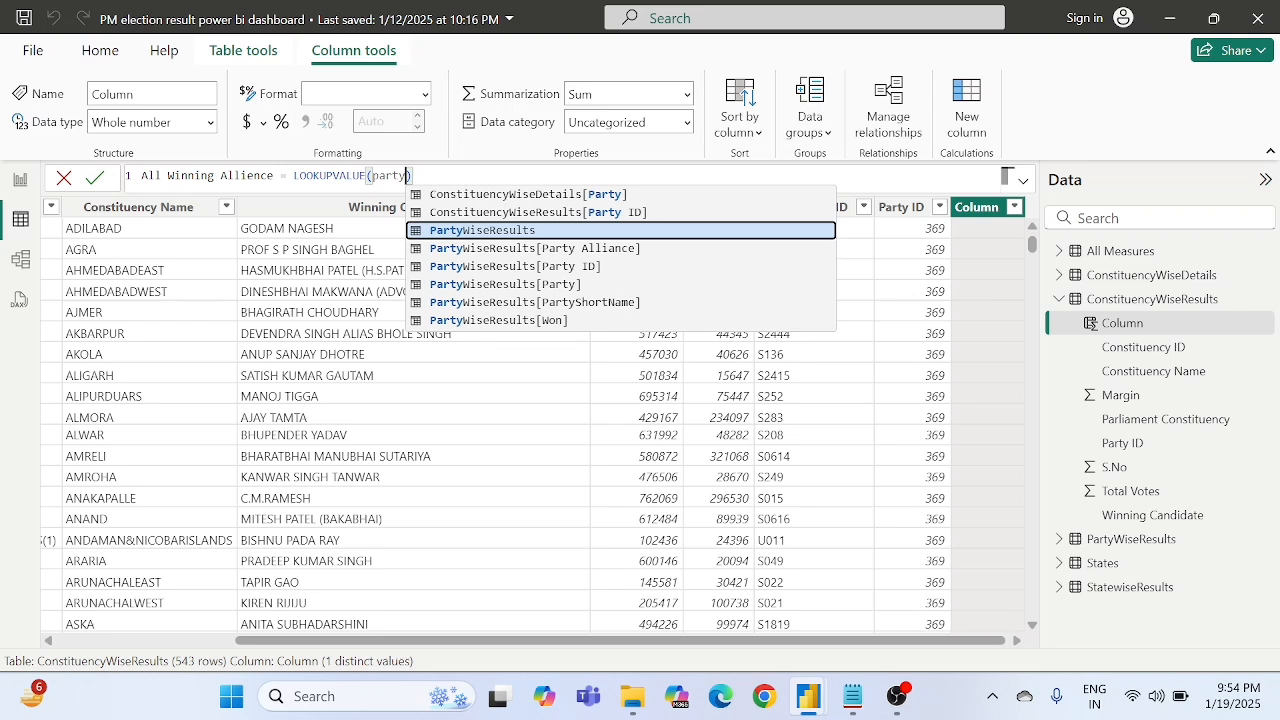
pyautogui.write(' a')
pyautogui.press('Tab')
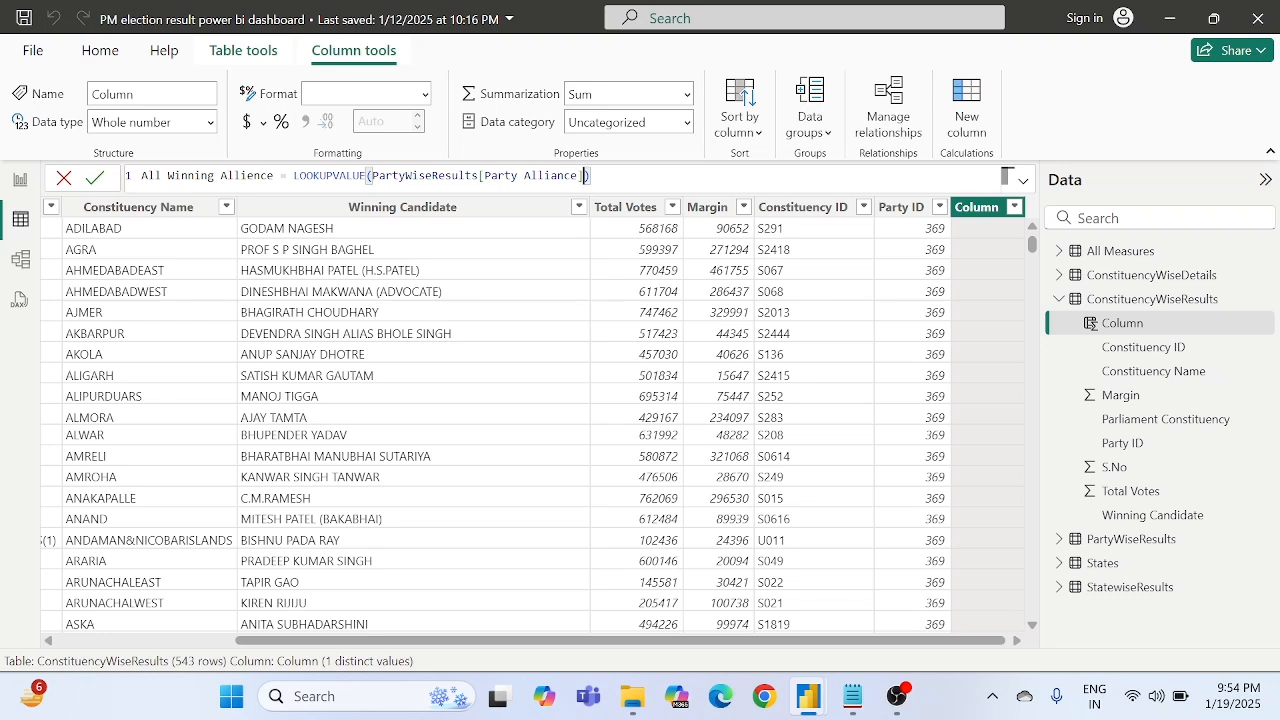
# - Add PartyWiseResults[Party ID] as the search column of the LOOKUPVALUE formula
pyautogui.write(',')
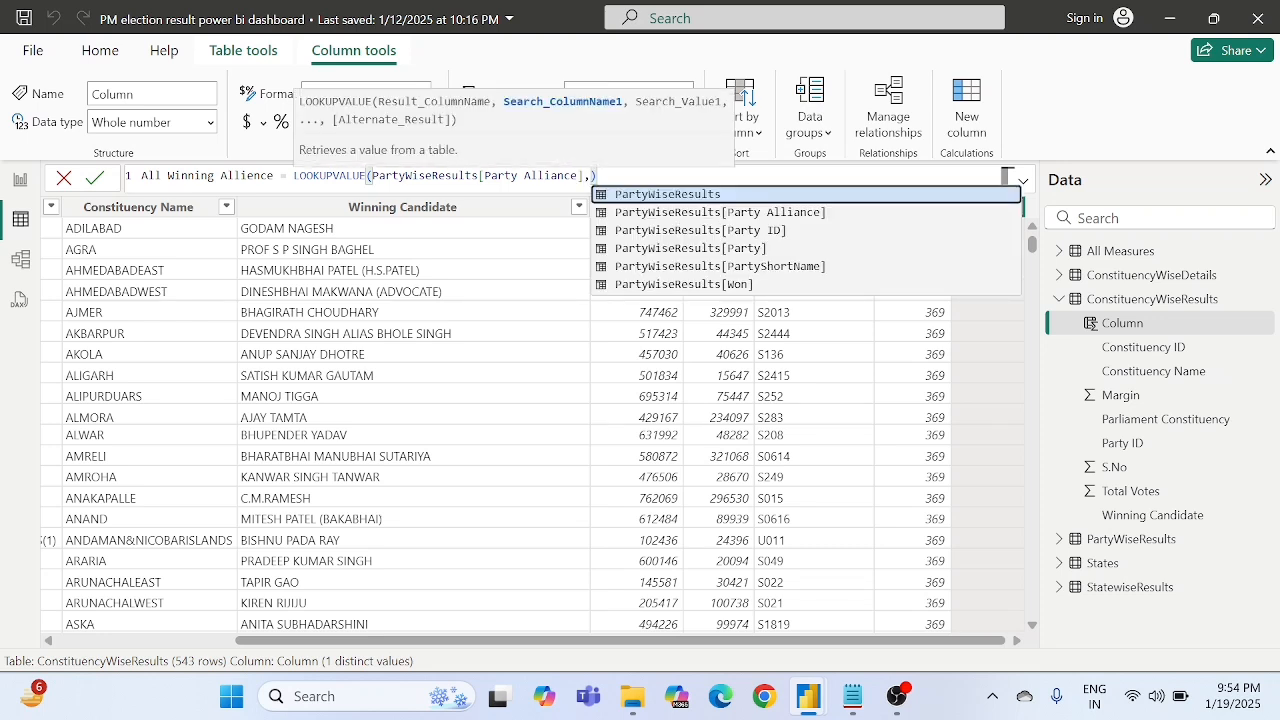
pyautogui.write('party')
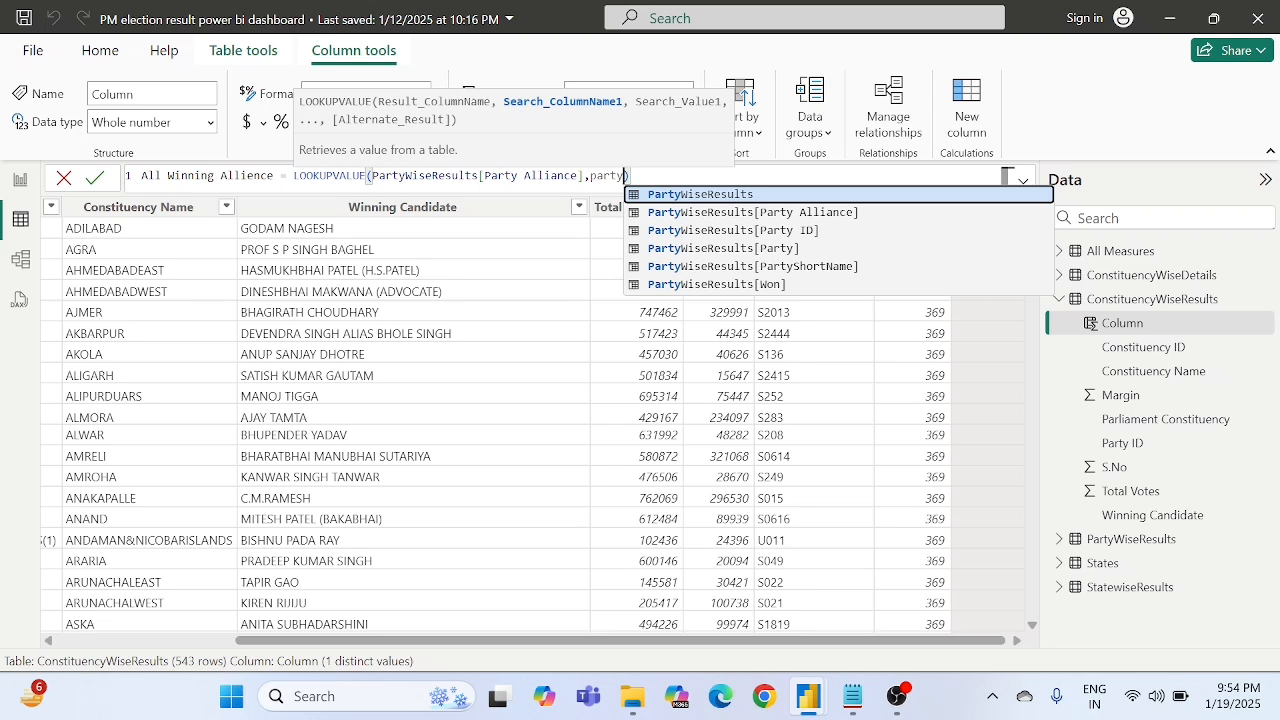
pyautogui.press('Down')
pyautogui.press('Down')
pyautogui.press('Tab')
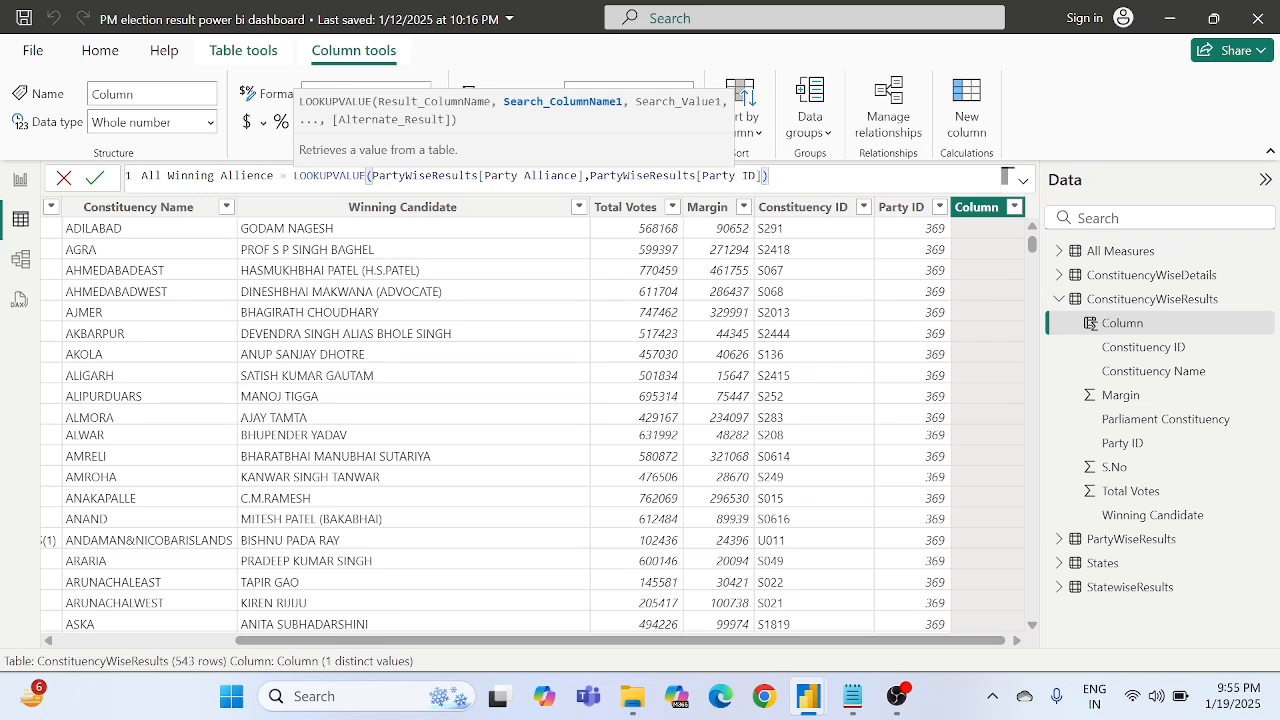
# - Complete the LOOKUPVALUE arguments with ConstituencyWiseResults[Party ID] as the search value
pyautogui.doubleClick(432, 176)
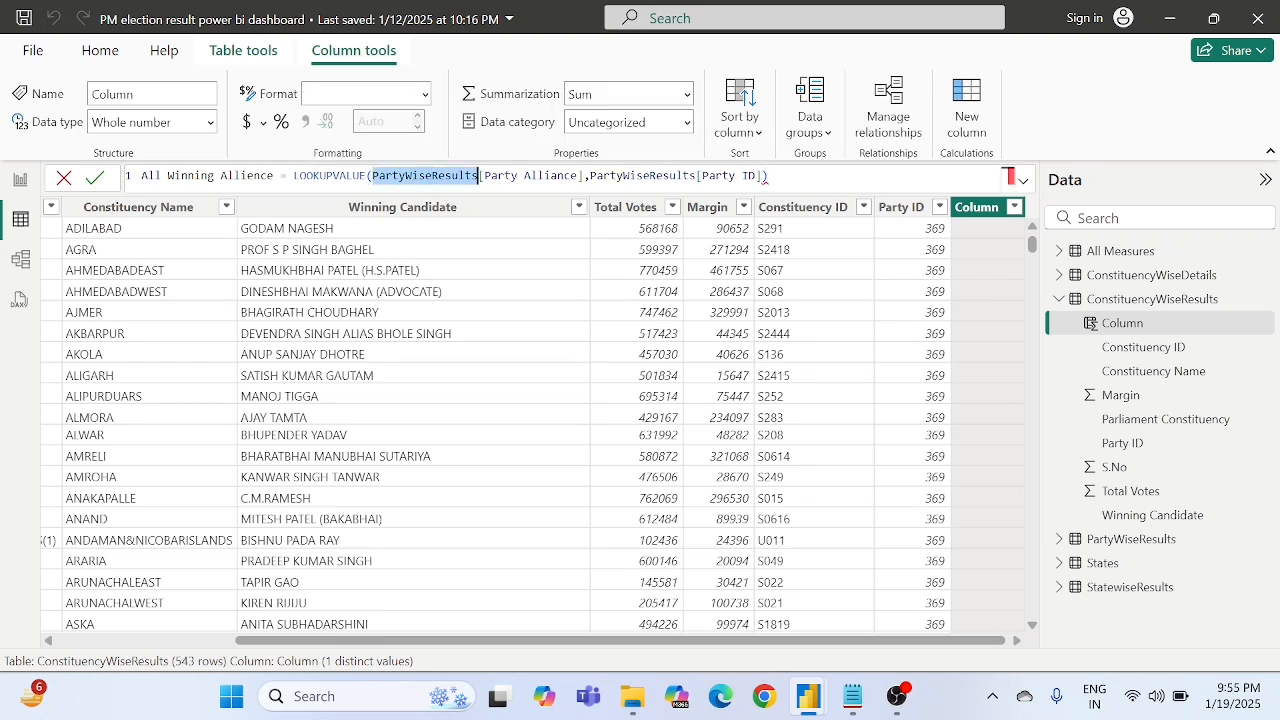
pyautogui.doubleClick(574, 176)
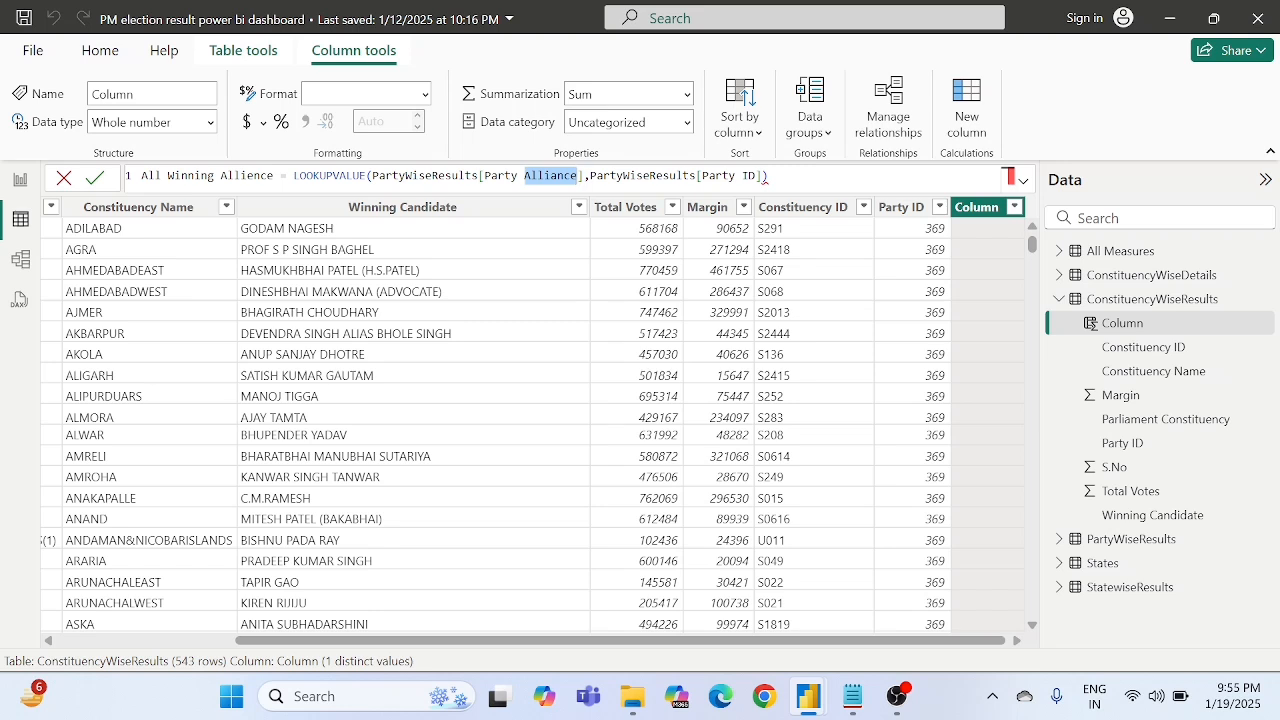
pyautogui.doubleClick(636, 176)
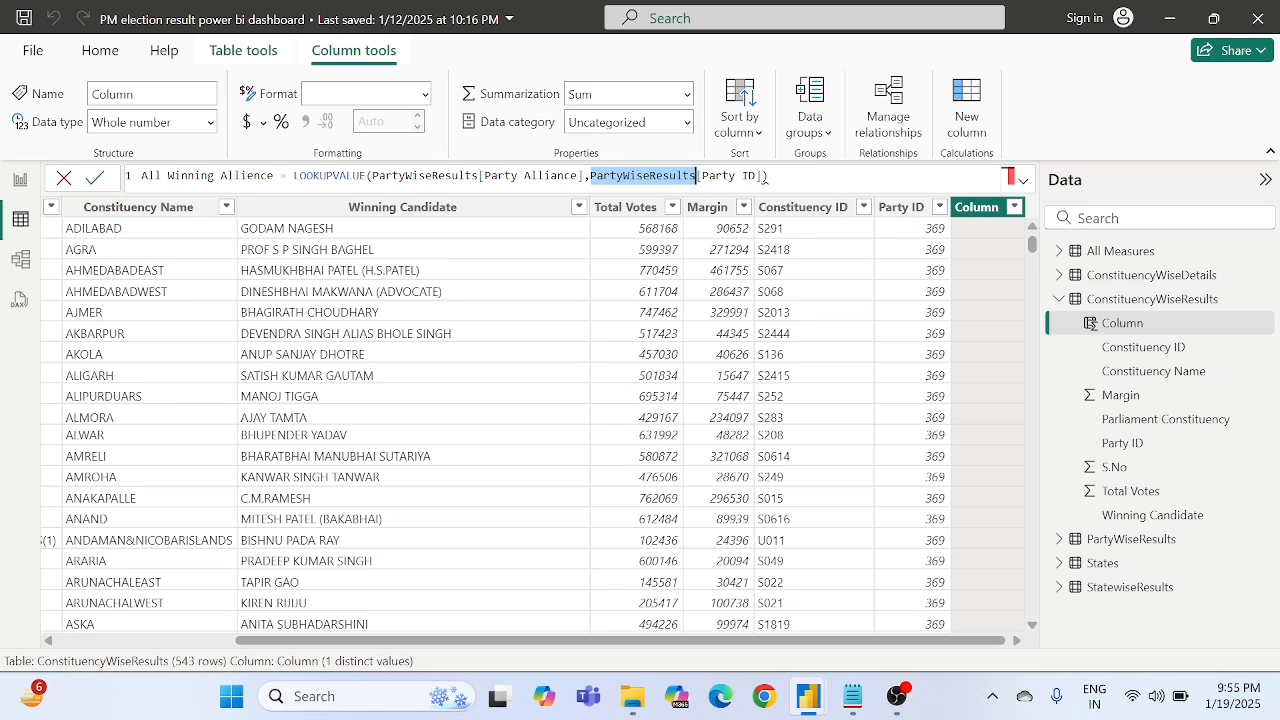
pyautogui.click(763, 176)
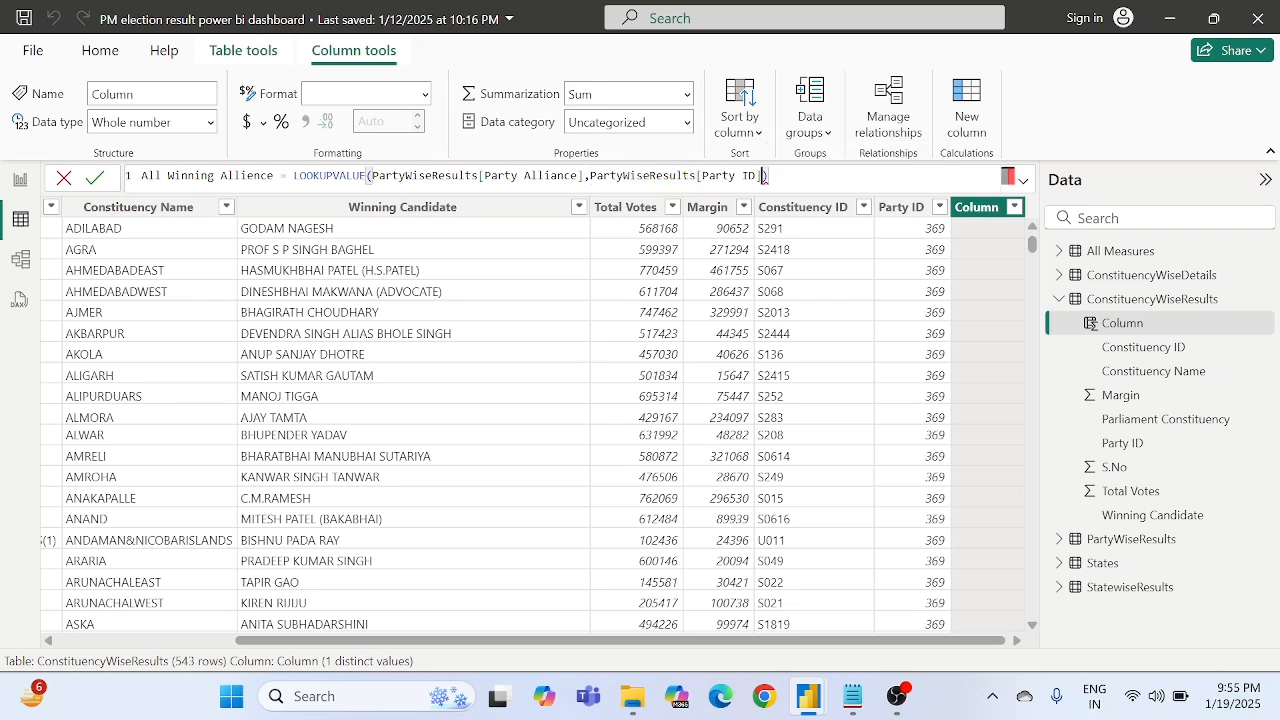
pyautogui.write(',')
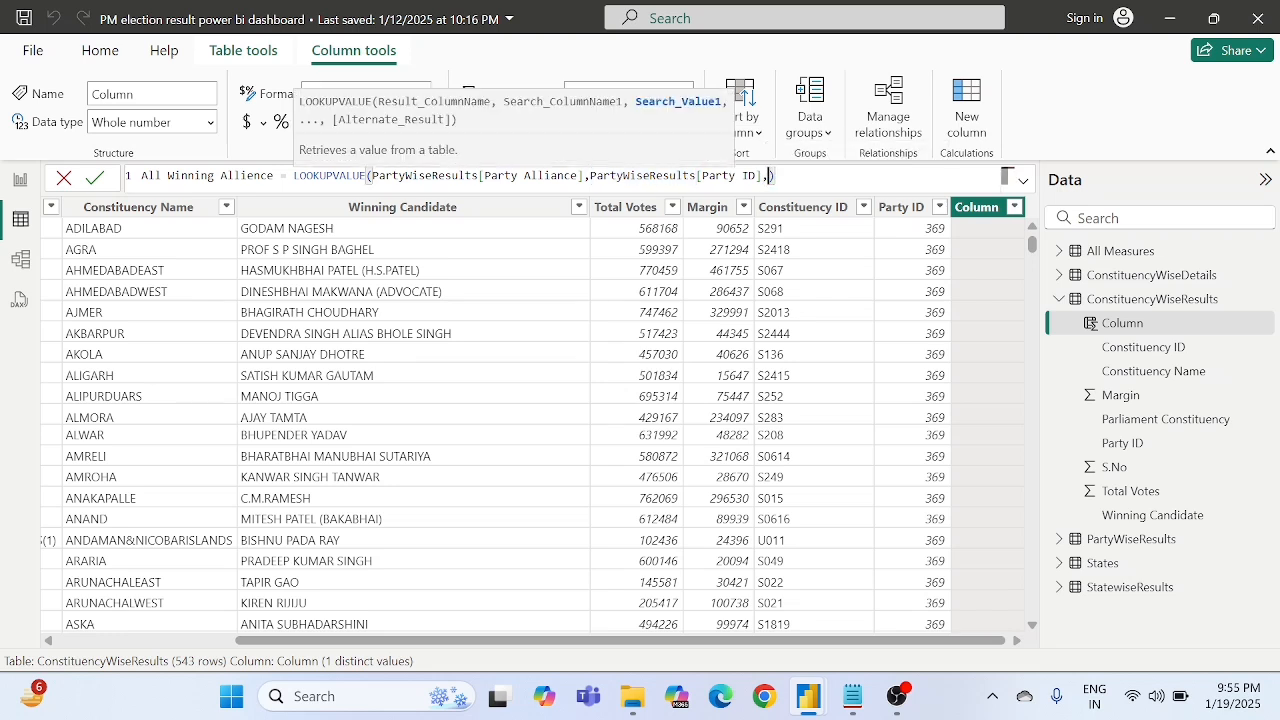
pyautogui.write('party')
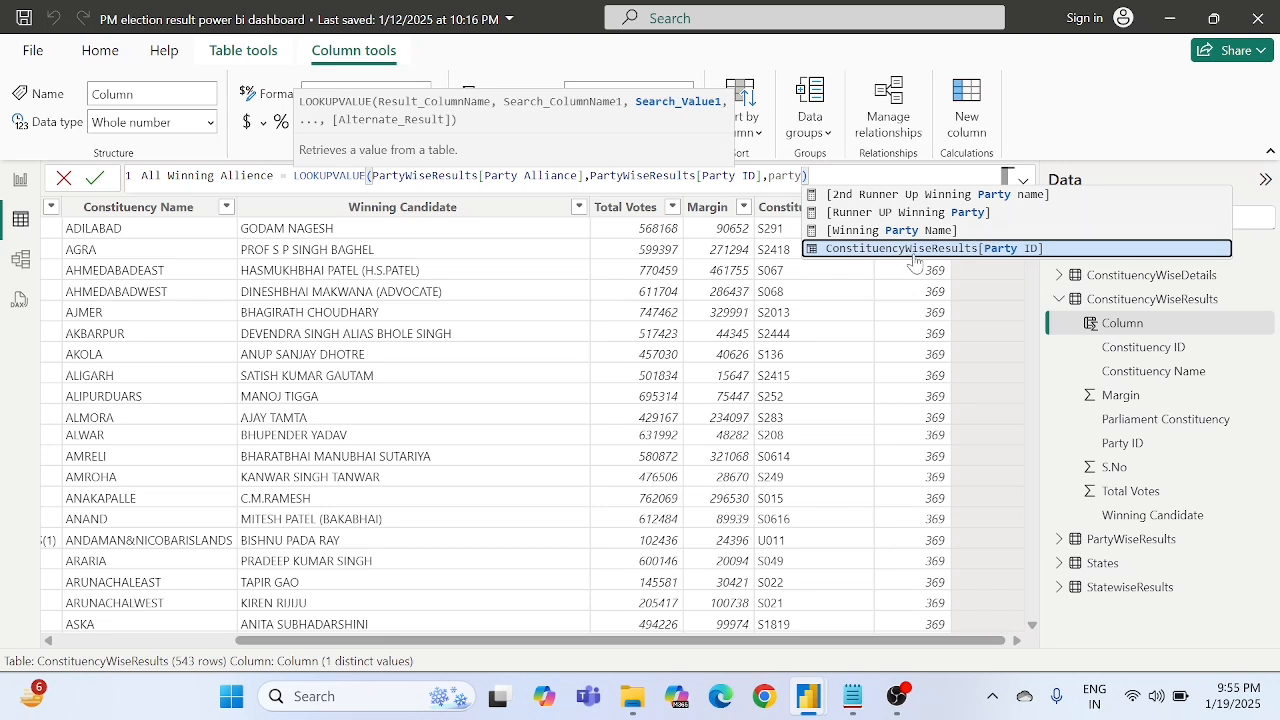
pyautogui.click(960, 249)
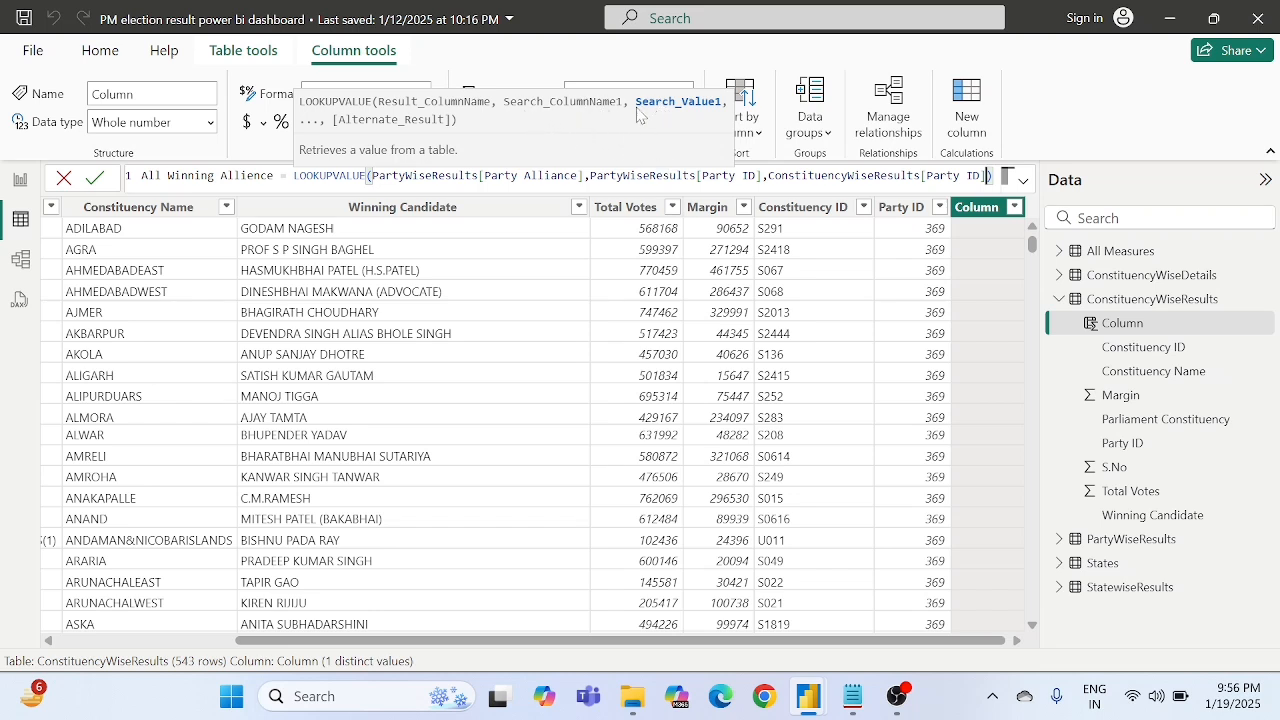
# - Examine the LOOKUPVALUE formula of the new All Winning Allience column, argument by argument: result column, search column and search value
pyautogui.doubleClick(643, 176)
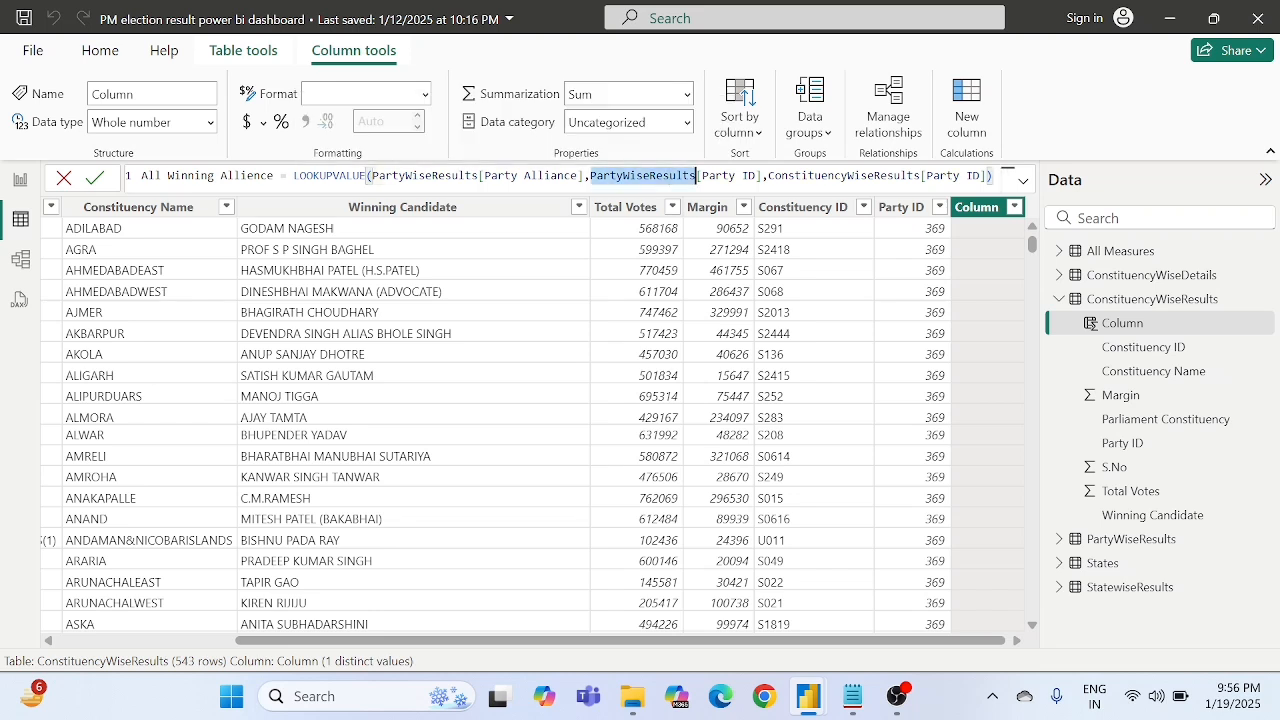
pyautogui.doubleClick(808, 176)
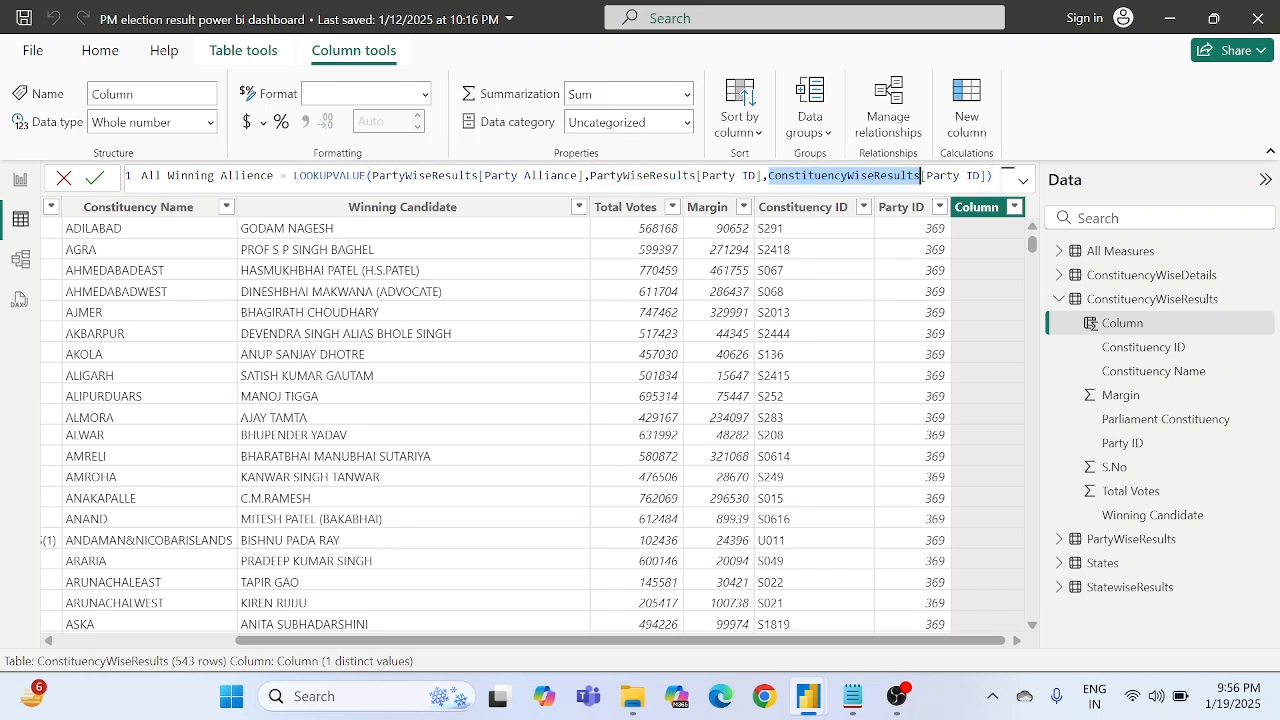
pyautogui.doubleClick(749, 176)
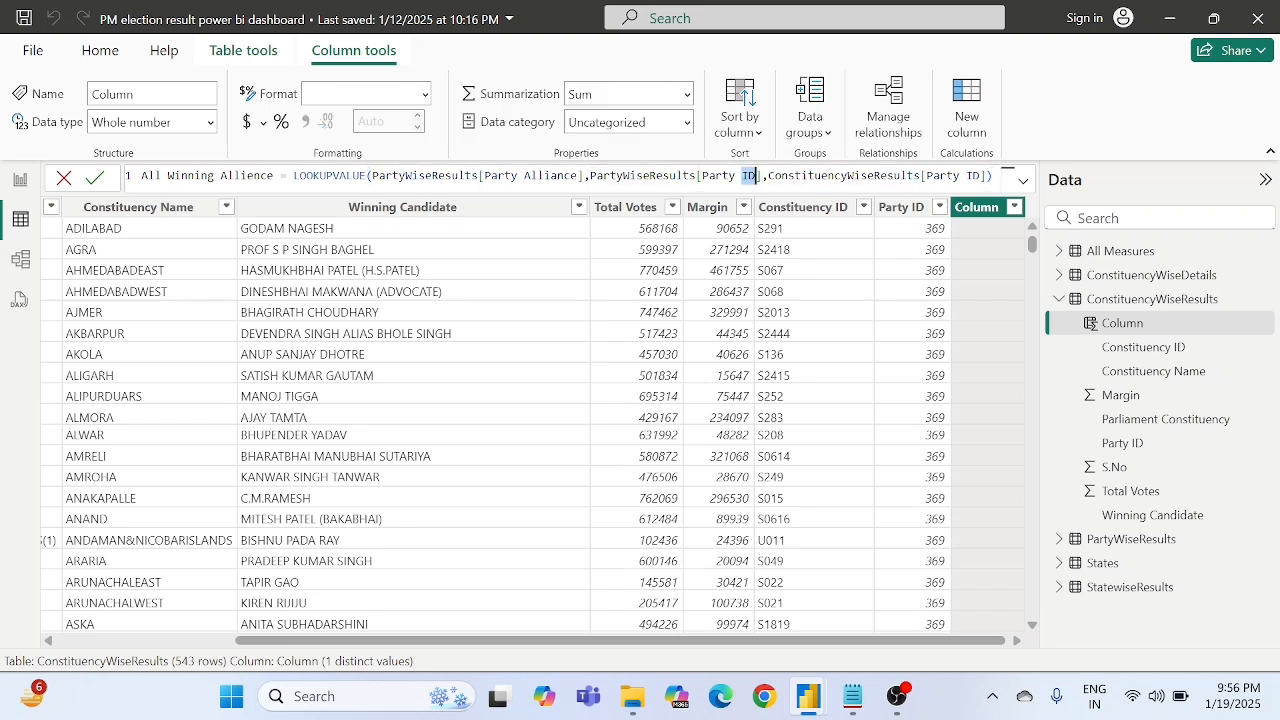
pyautogui.doubleClick(843, 176)
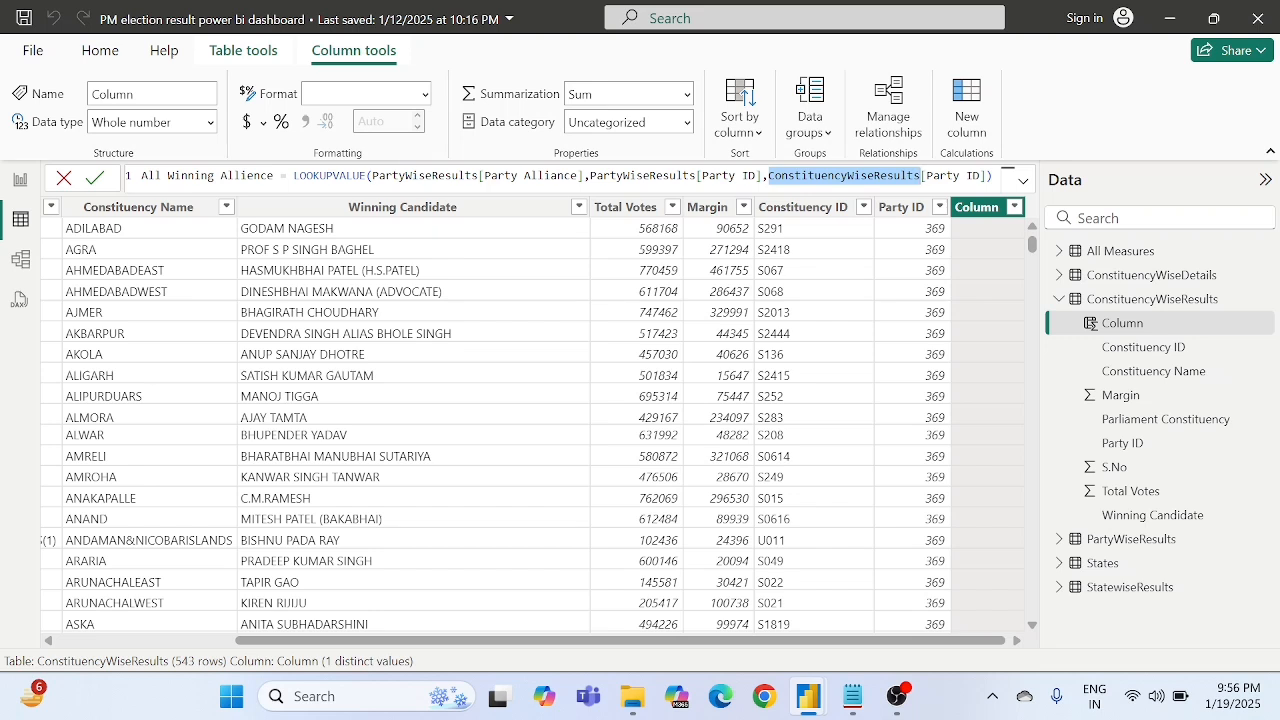
pyautogui.doubleClick(326, 176)
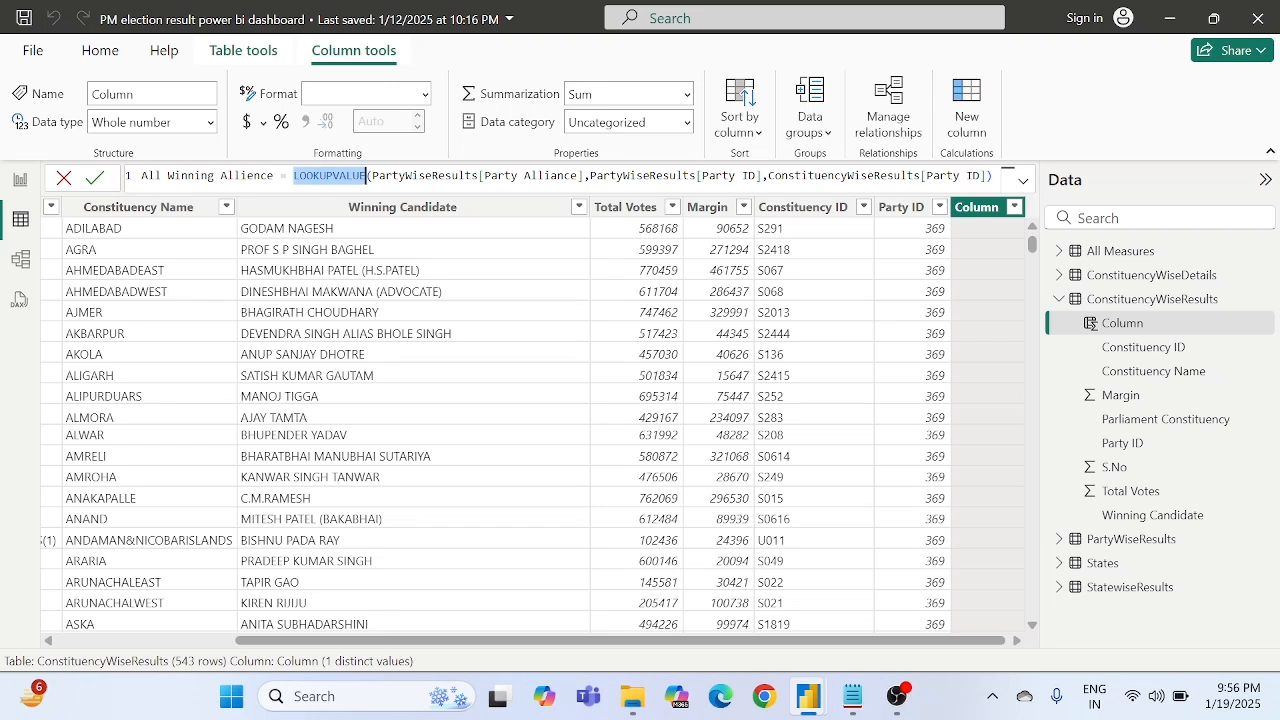
pyautogui.click(497, 176)
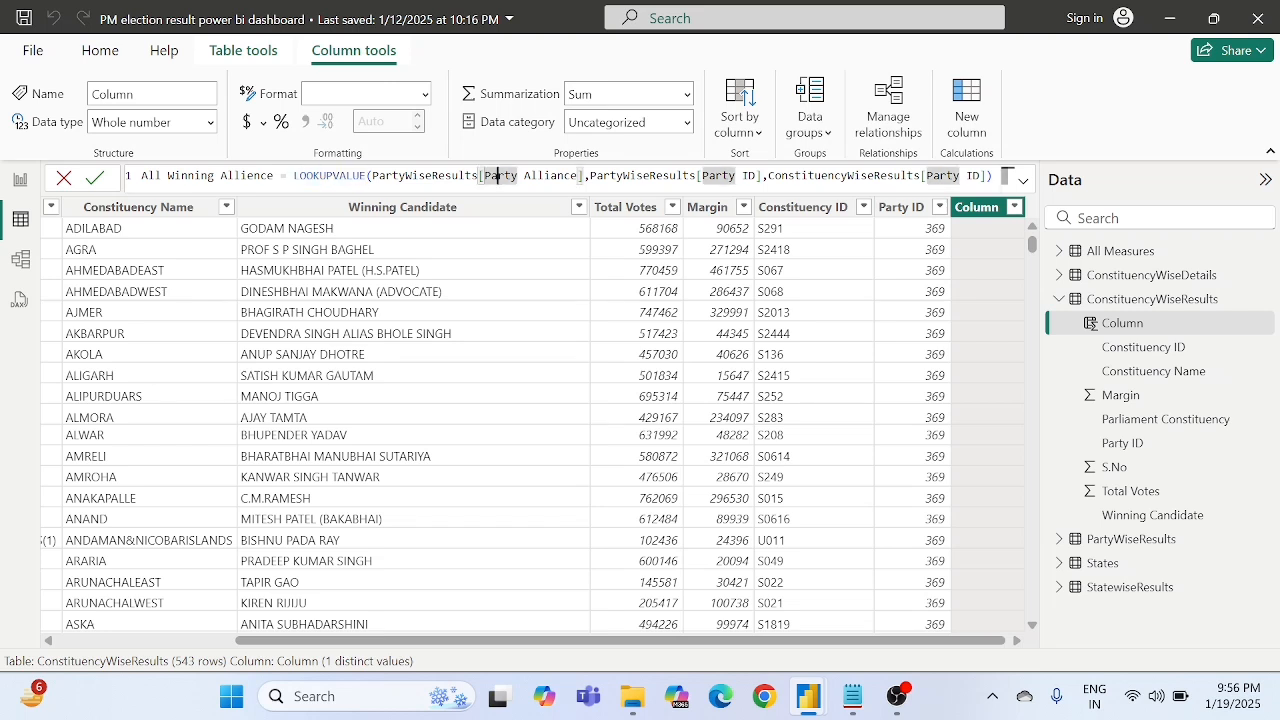
pyautogui.doubleClick(642, 176)
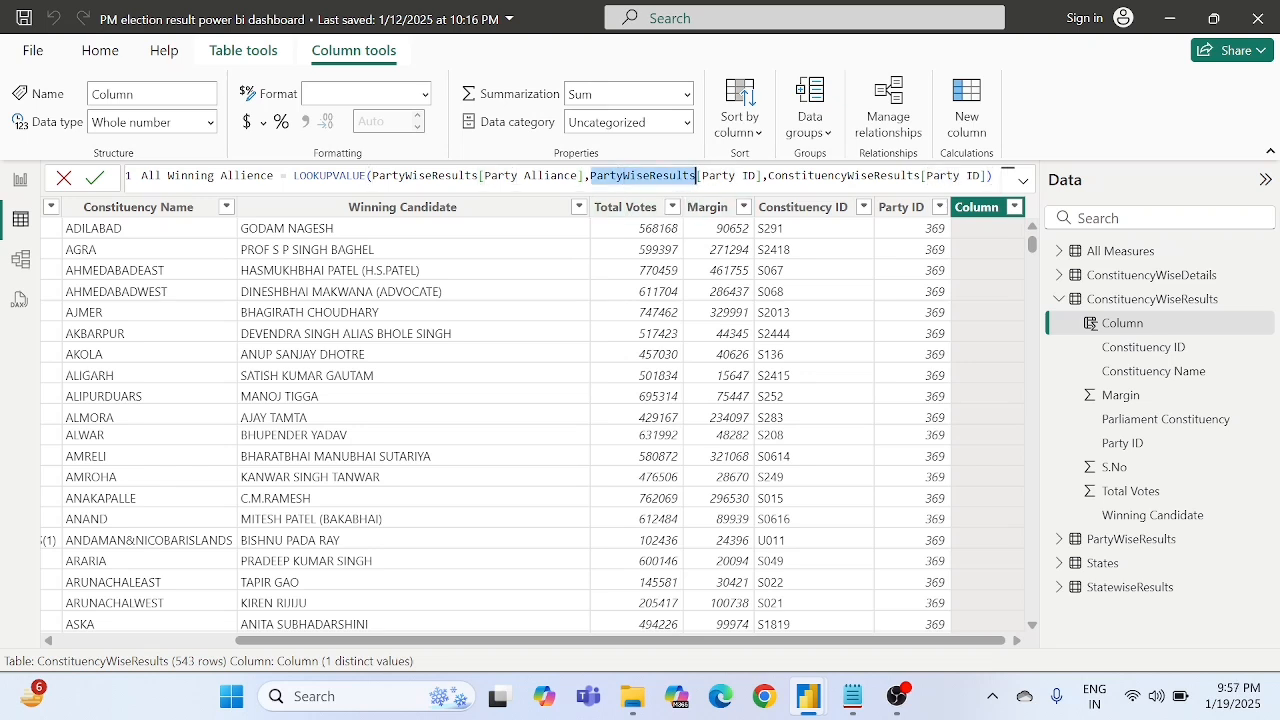
pyautogui.click(722, 176)
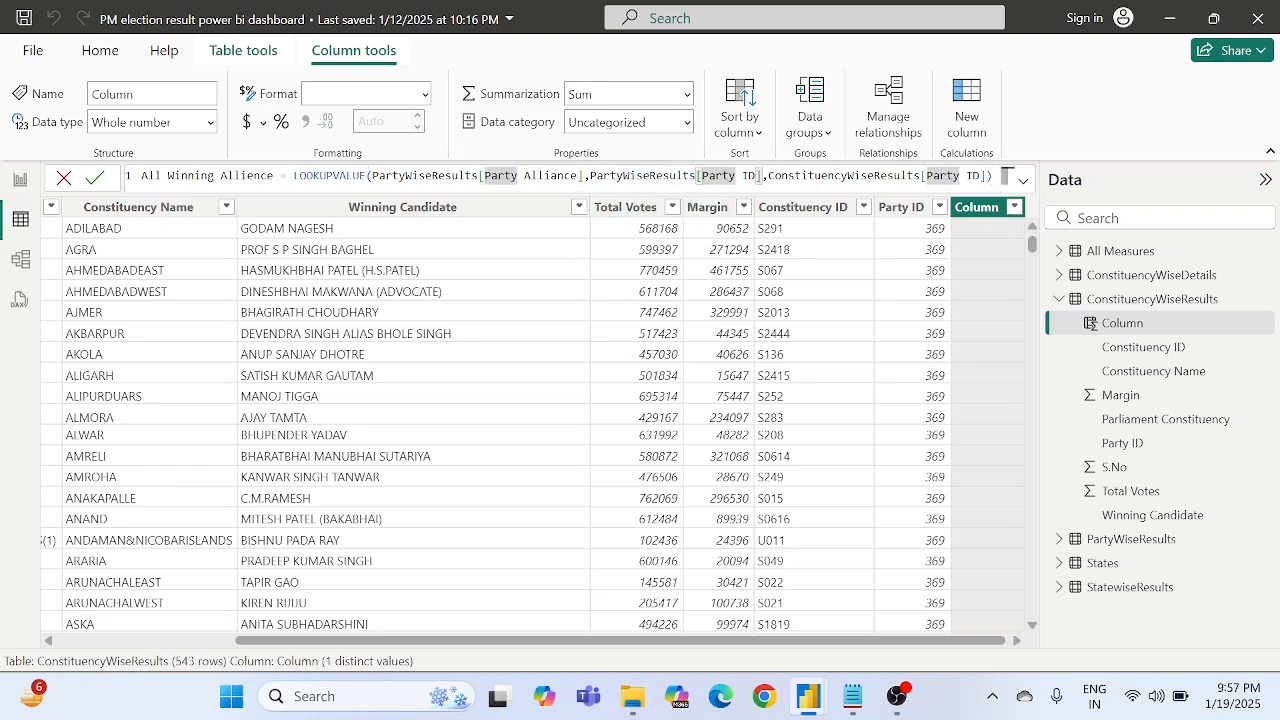
pyautogui.doubleClick(919, 176)
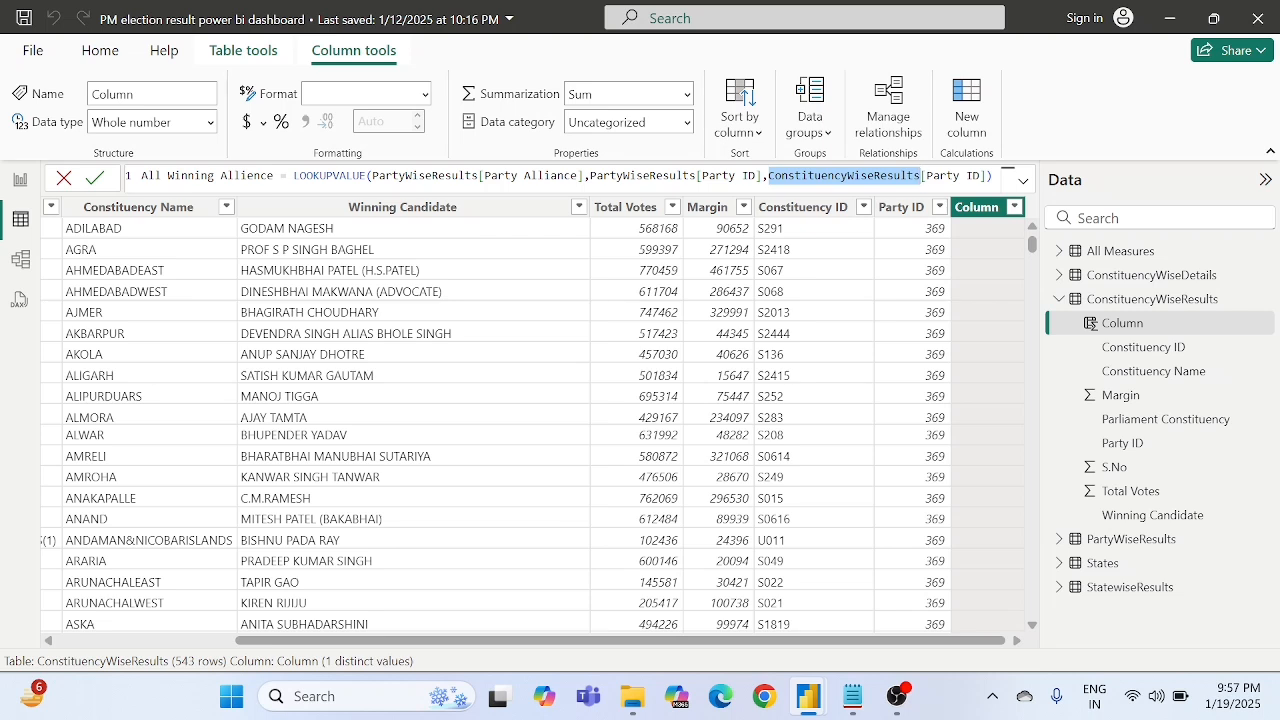
pyautogui.doubleClick(748, 176)
pyautogui.click(716, 176)
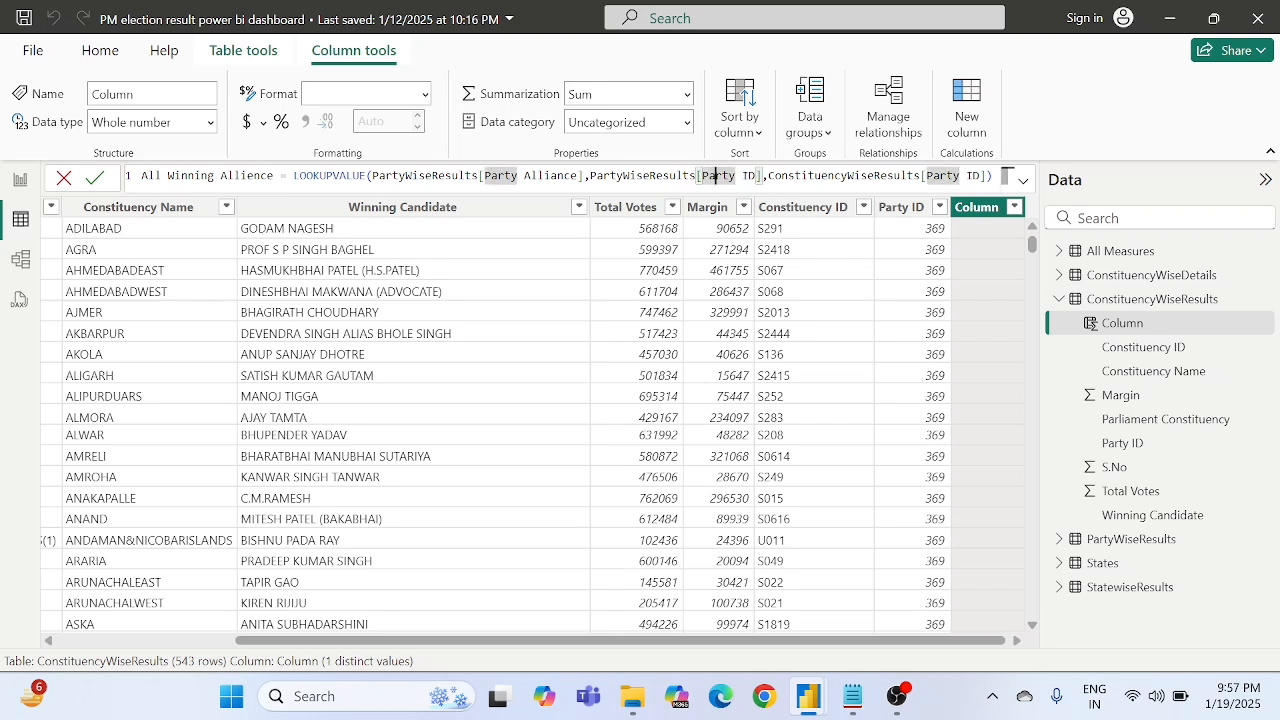
pyautogui.doubleClick(624, 176)
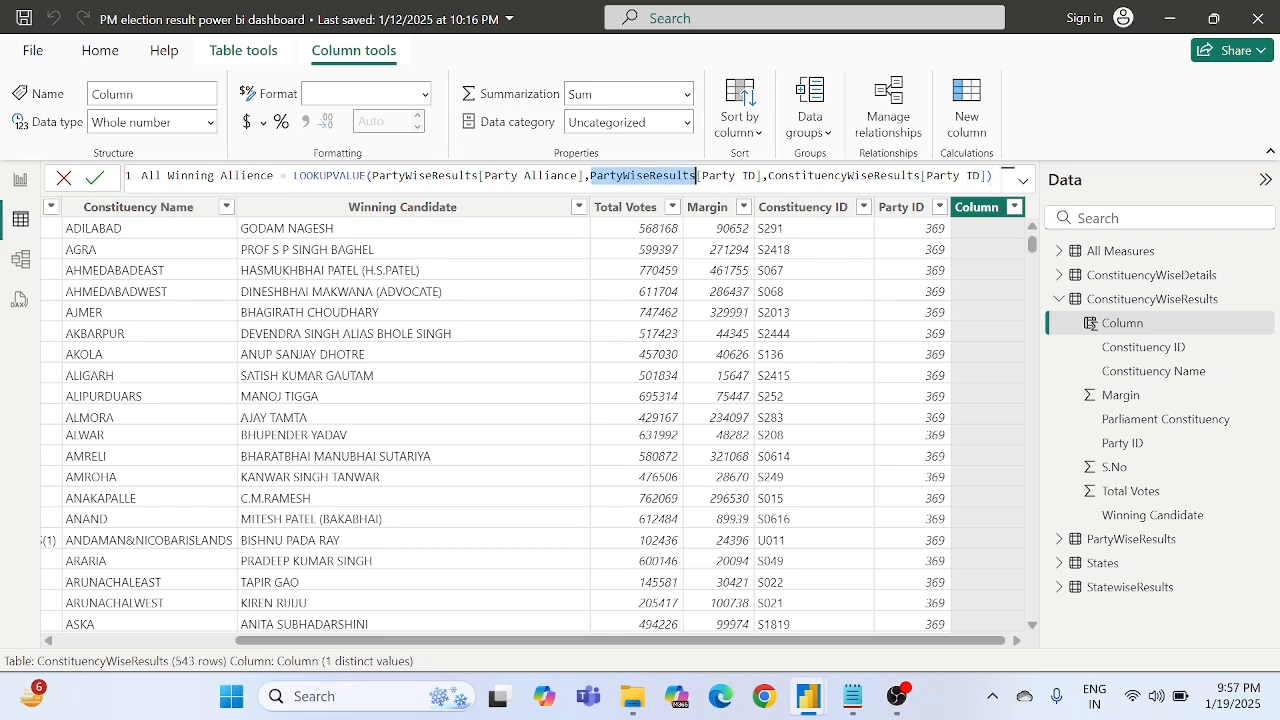
pyautogui.doubleClick(814, 176)
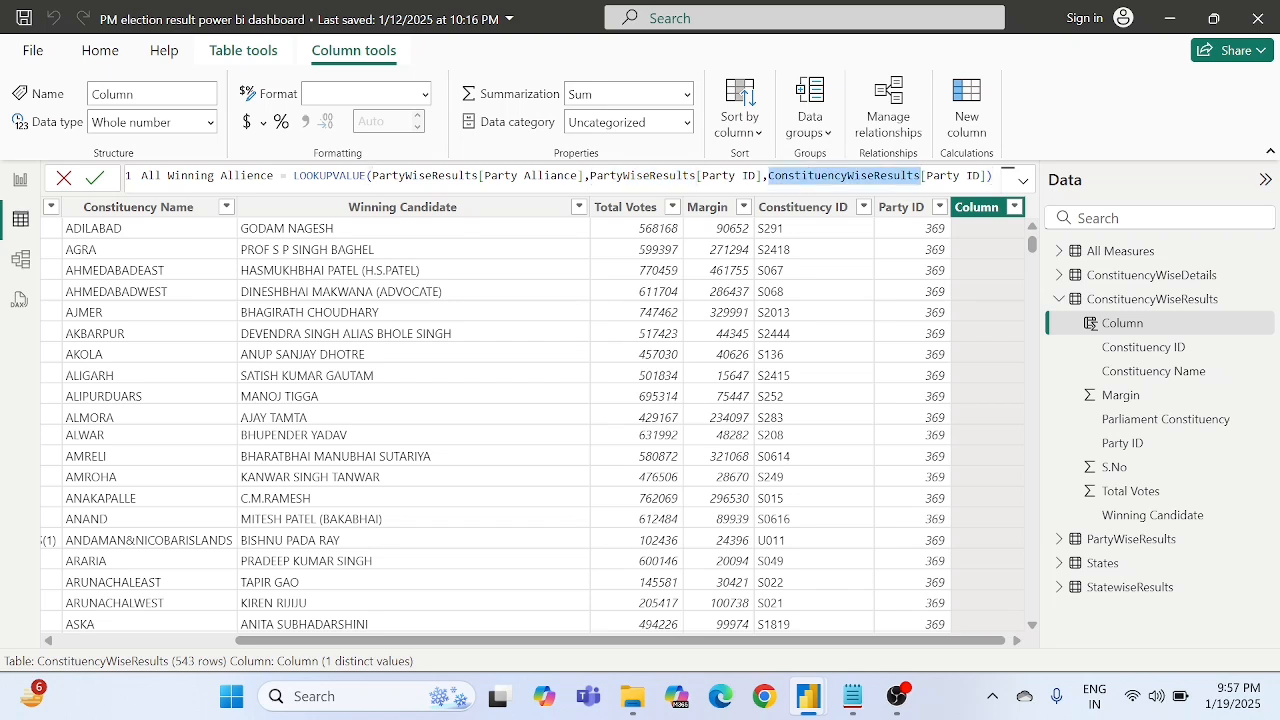
pyautogui.doubleClick(574, 176)
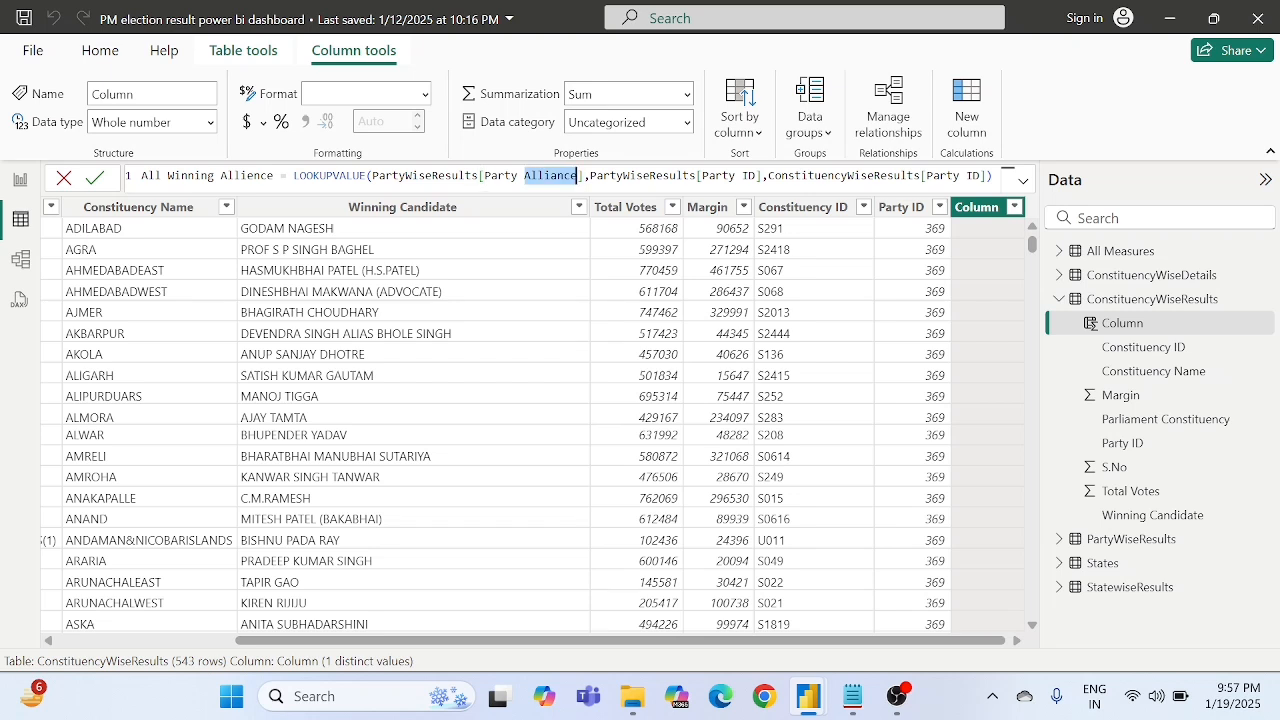
pyautogui.doubleClick(346, 176)
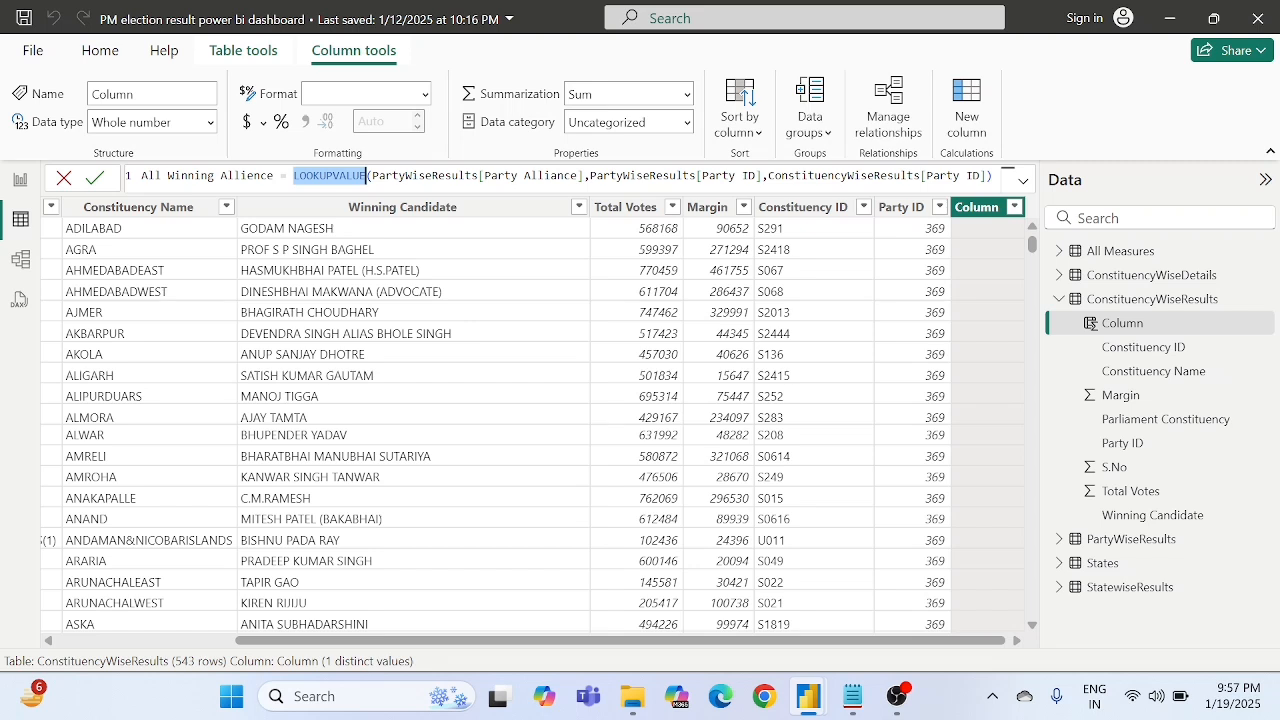
# - Commit the All Winning Allience calculated column in ConstituencyWiseResults and review its values across the table rows
pyautogui.click(93, 178)
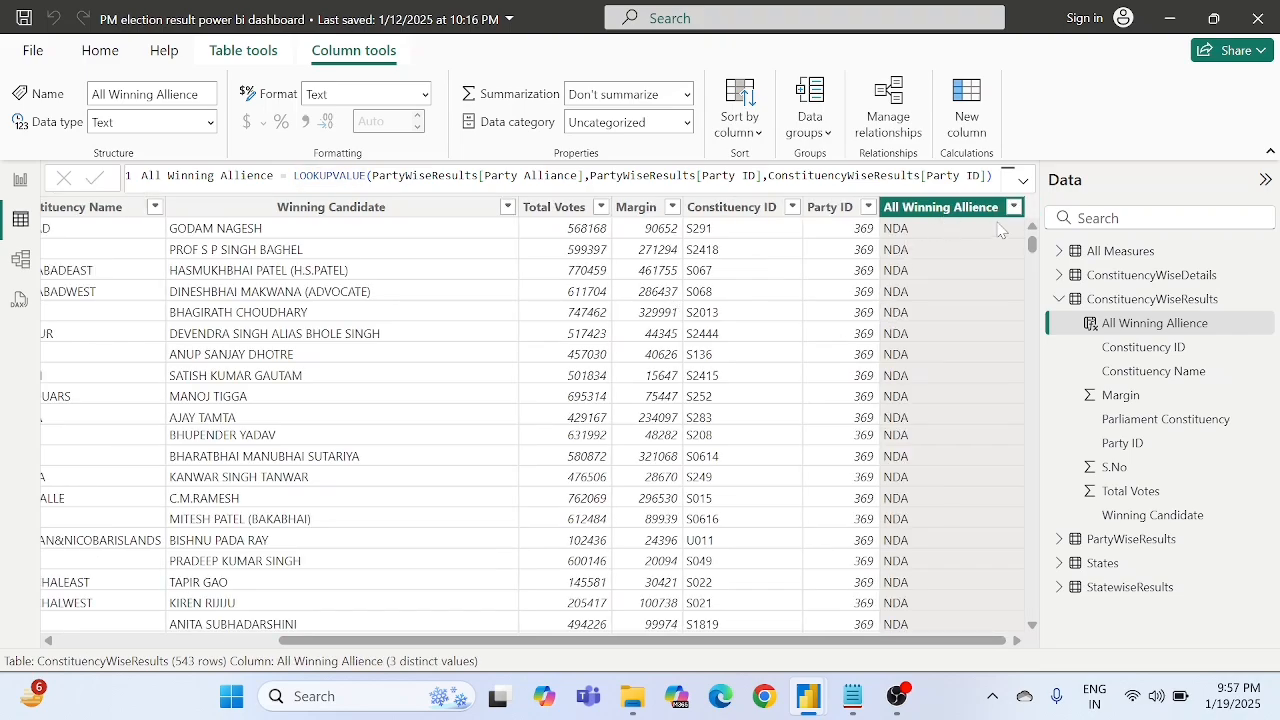
pyautogui.scroll(-6, 931, 285)
pyautogui.hscroll(-1, 931, 285)
pyautogui.scroll(-10, 931, 285)
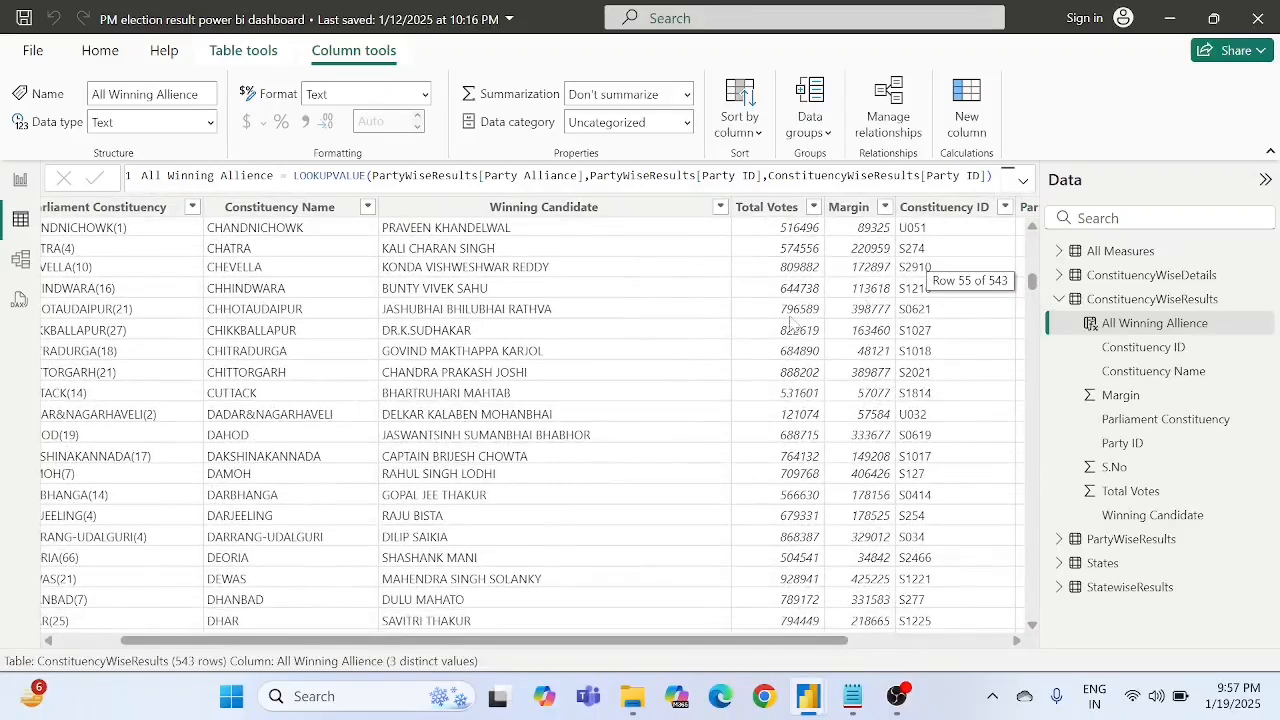
pyautogui.hscroll(2, 750, 366)
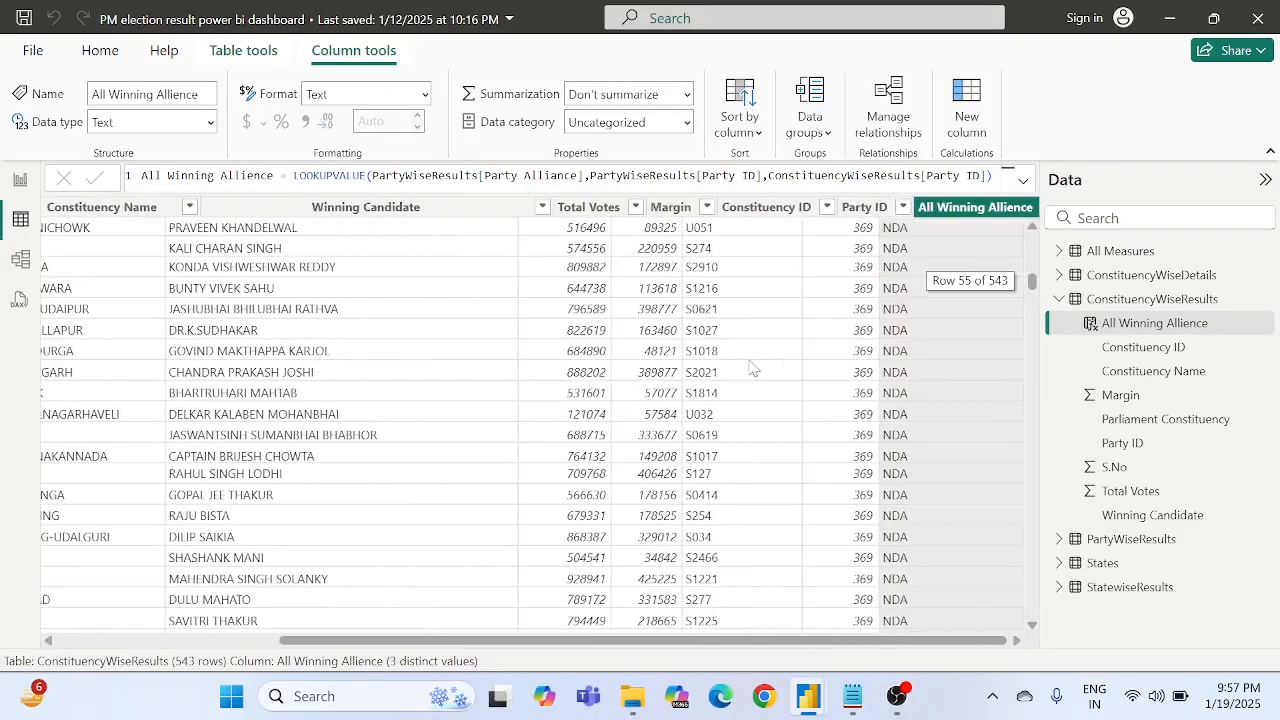
# - Add the All Winning Allience field as small multiples to the Count of Party ID card on the State Analysis report page
pyautogui.click(18, 181)
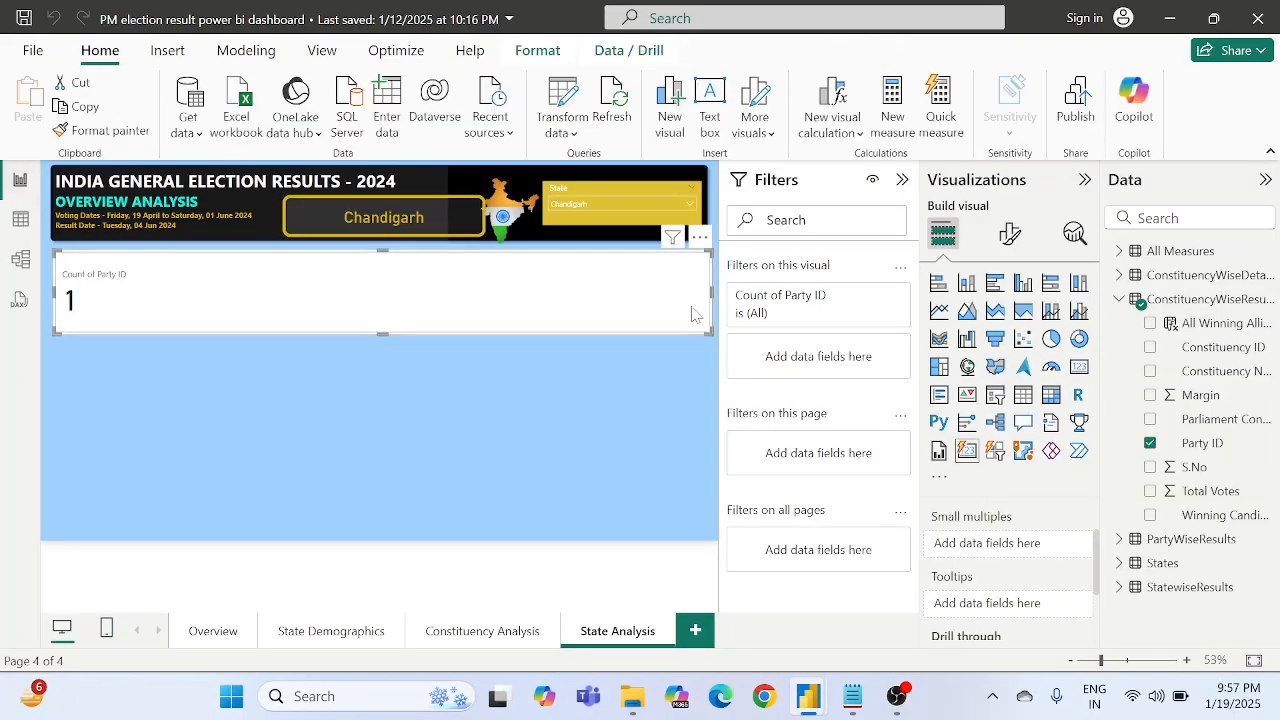
pyautogui.scroll(1, 995, 548)
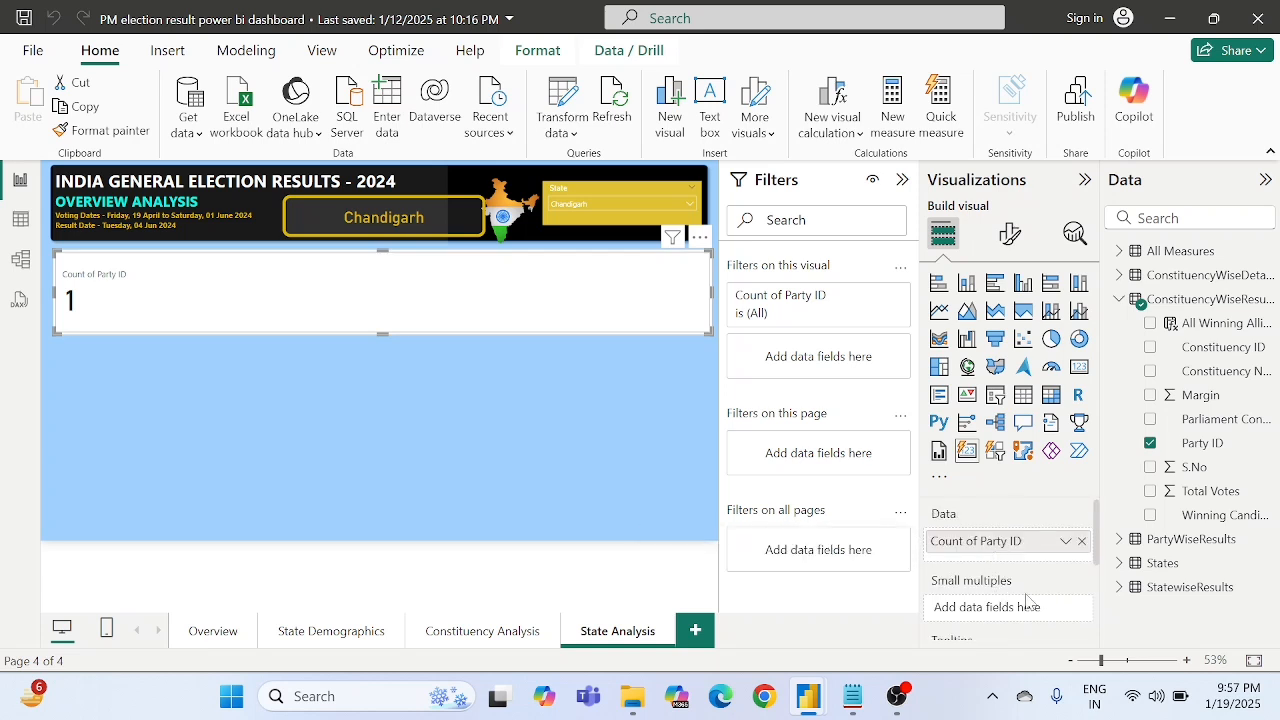
pyautogui.scroll(-1, 1030, 600)
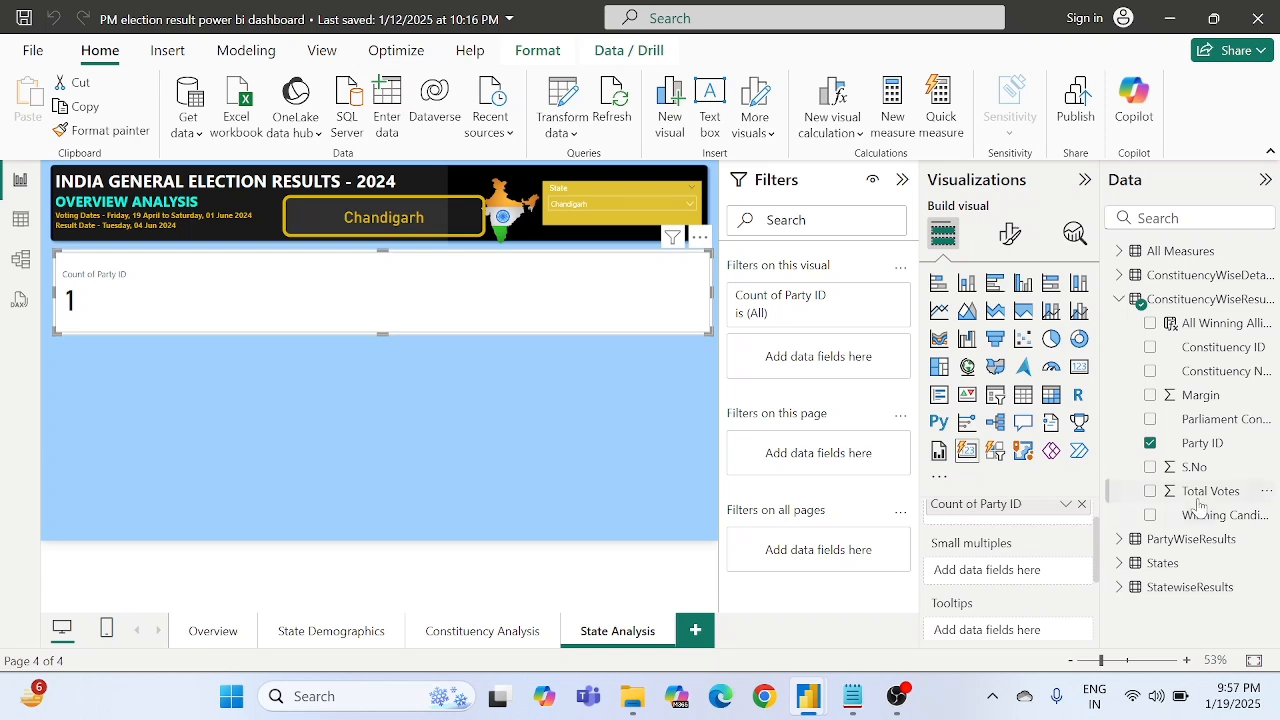
pyautogui.moveTo(1200, 330); pyautogui.dragTo(1005, 573)
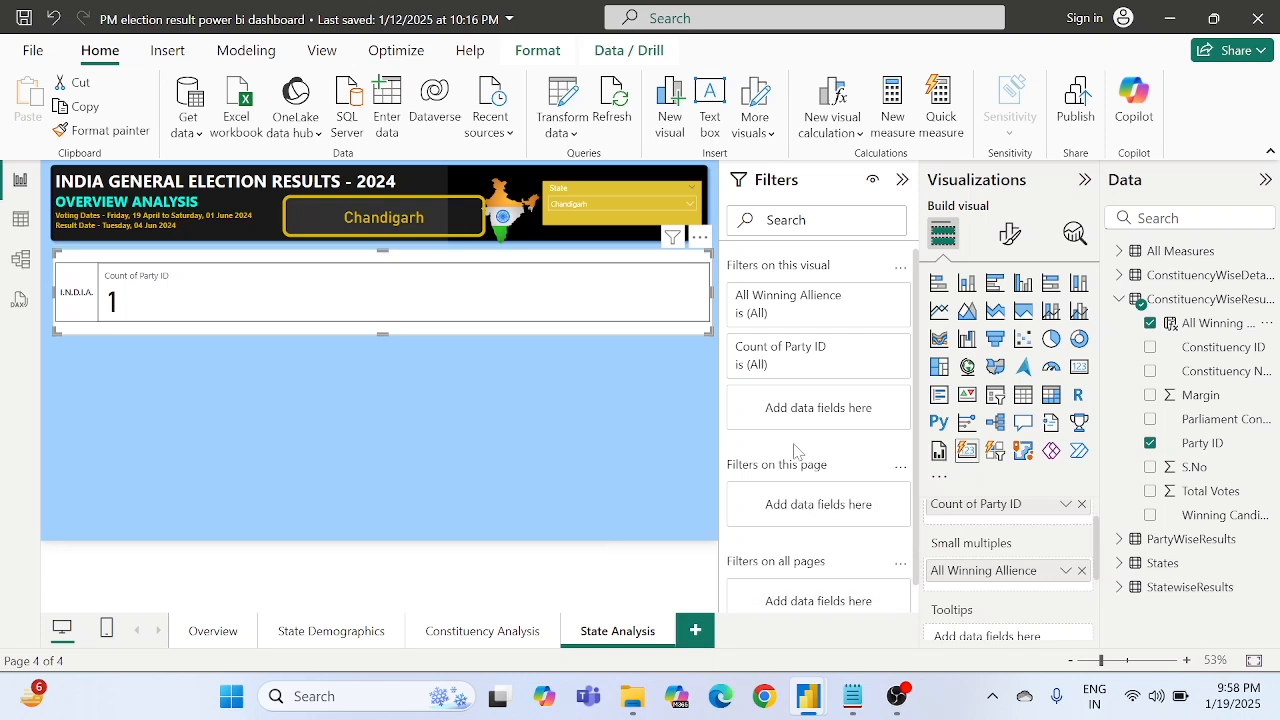
# - Try the Single row arrangement for the card's small multiples and set it back to Single column
pyautogui.click(1010, 234)
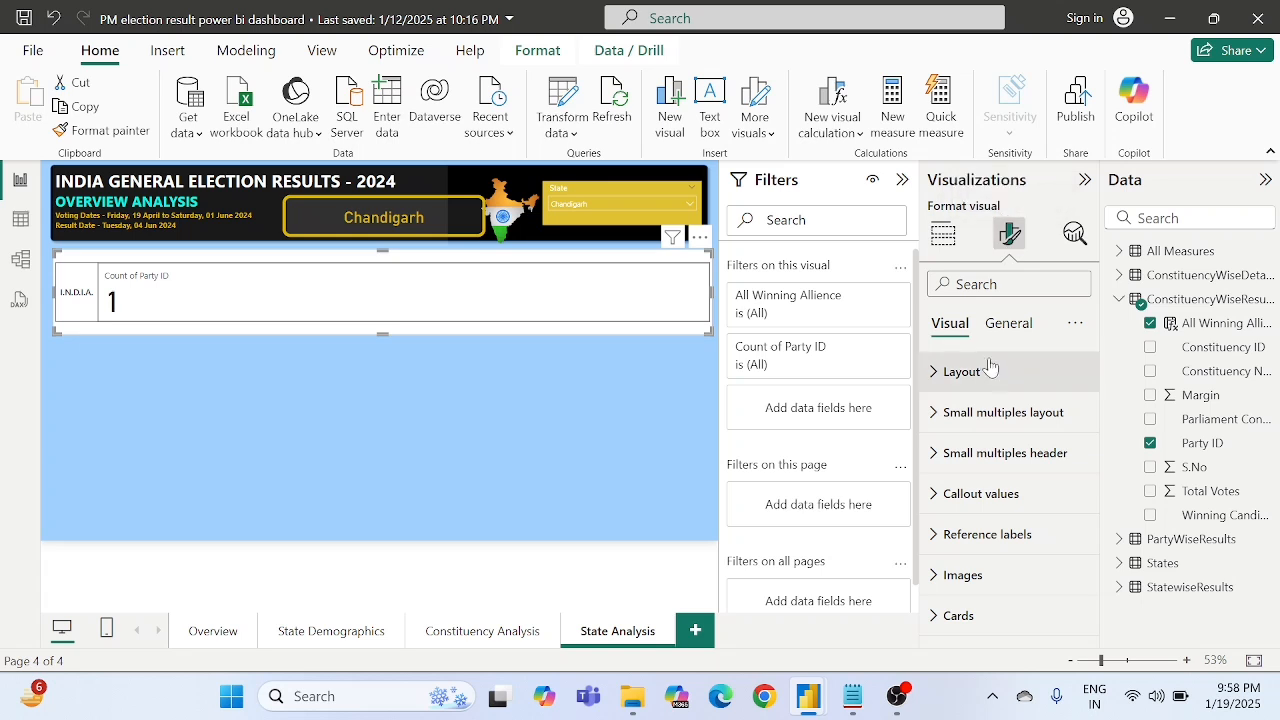
pyautogui.click(978, 424)
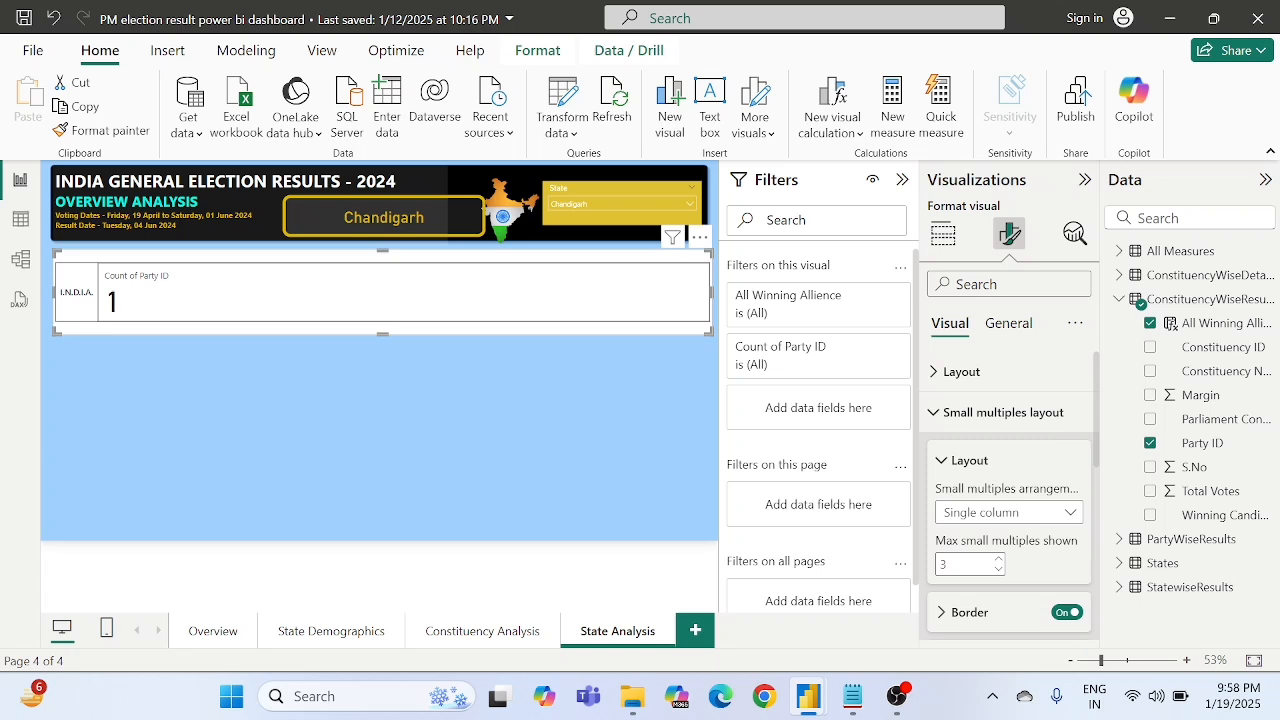
pyautogui.doubleClick(944, 564)
pyautogui.click(1018, 512)
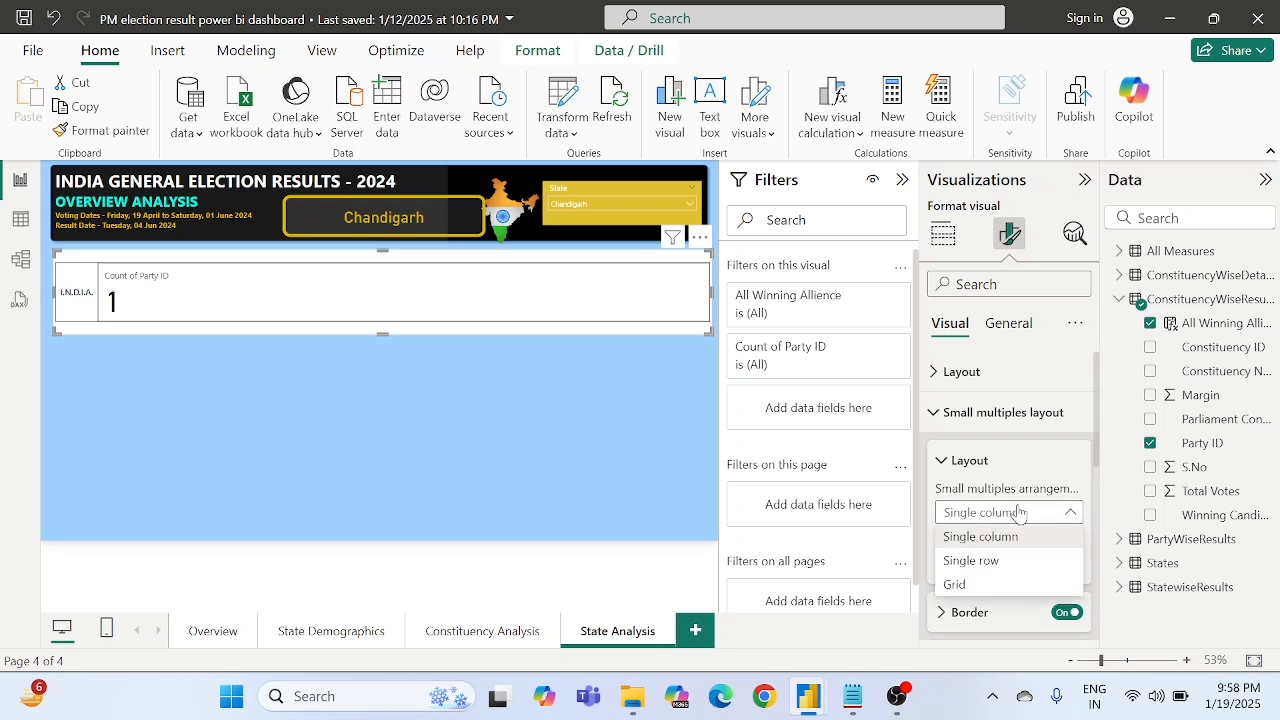
pyautogui.click(985, 561)
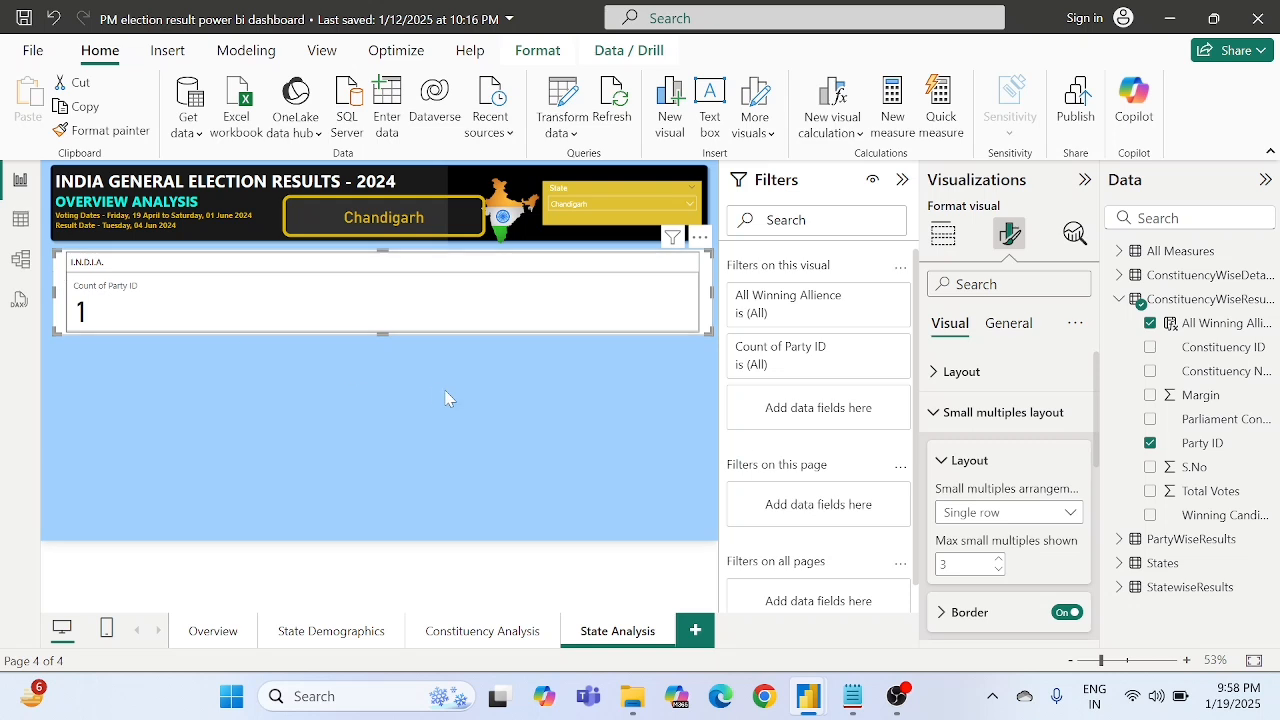
pyautogui.click(990, 511)
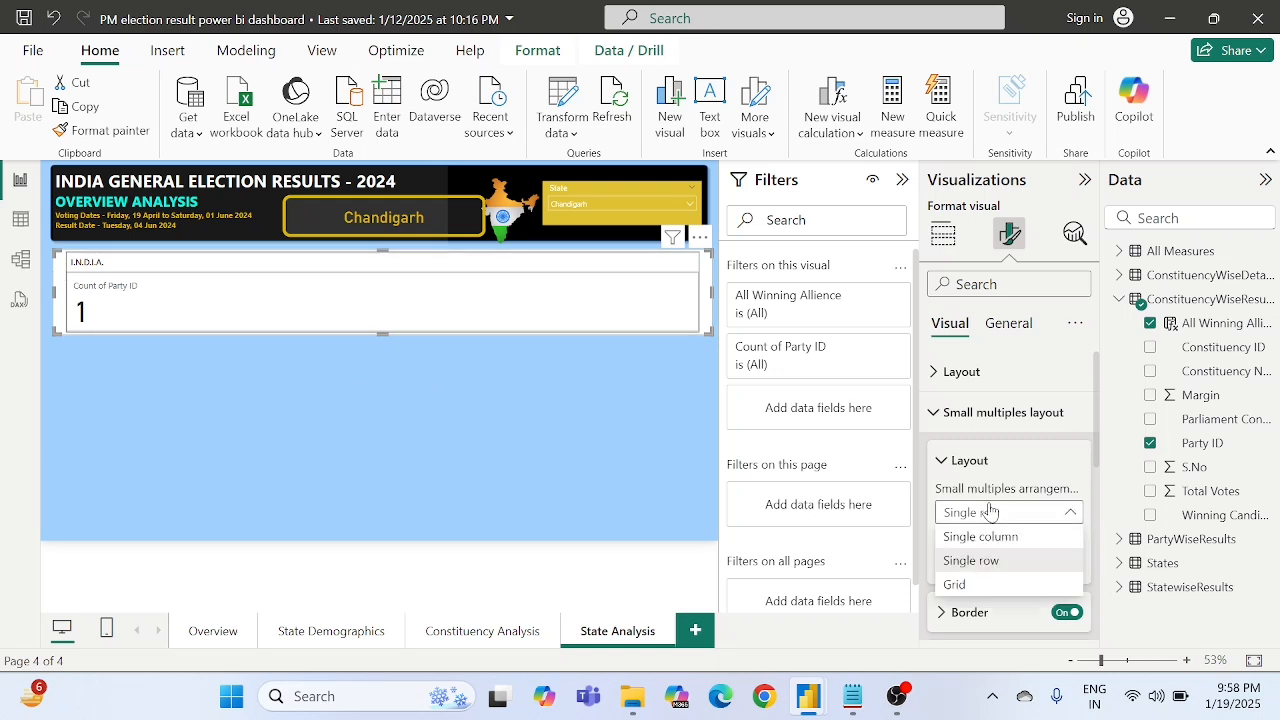
pyautogui.click(983, 537)
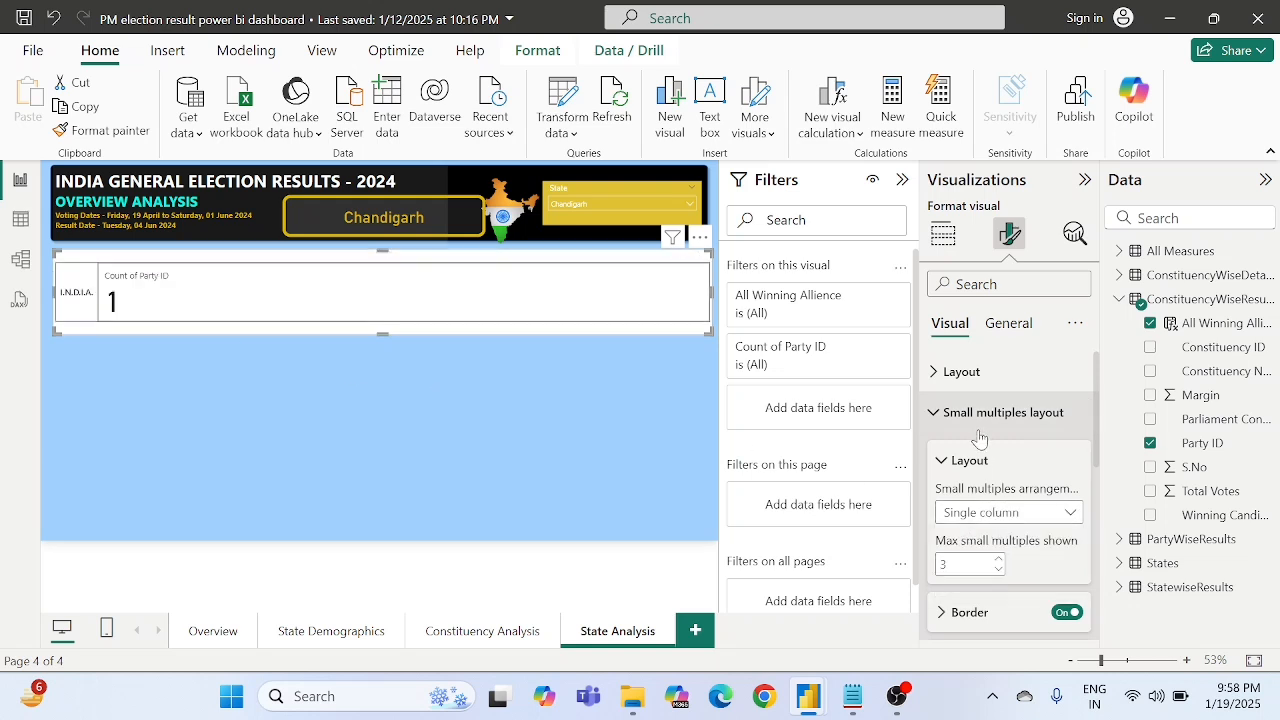
# - Try the Single column arrangement in the card's own layout settings and return it to Single row
pyautogui.click(957, 388)
pyautogui.scroll(-2, 957, 390)
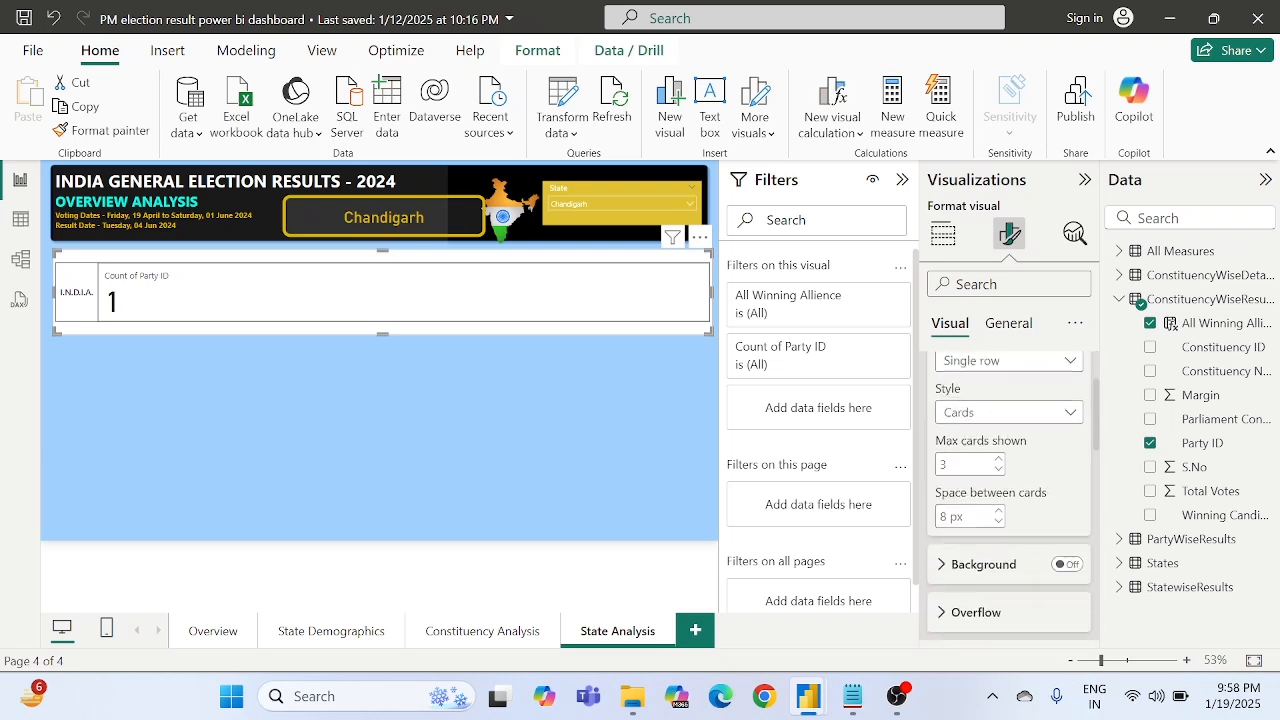
pyautogui.scroll(1, 957, 390)
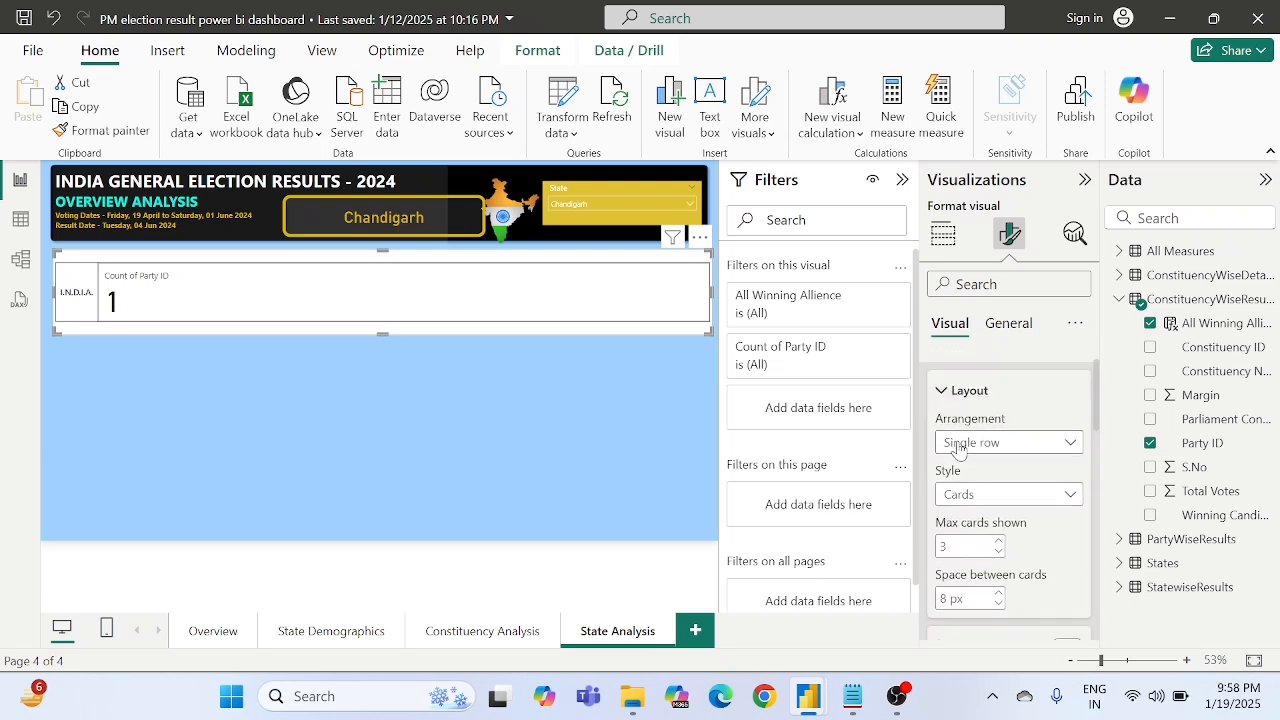
pyautogui.click(957, 442)
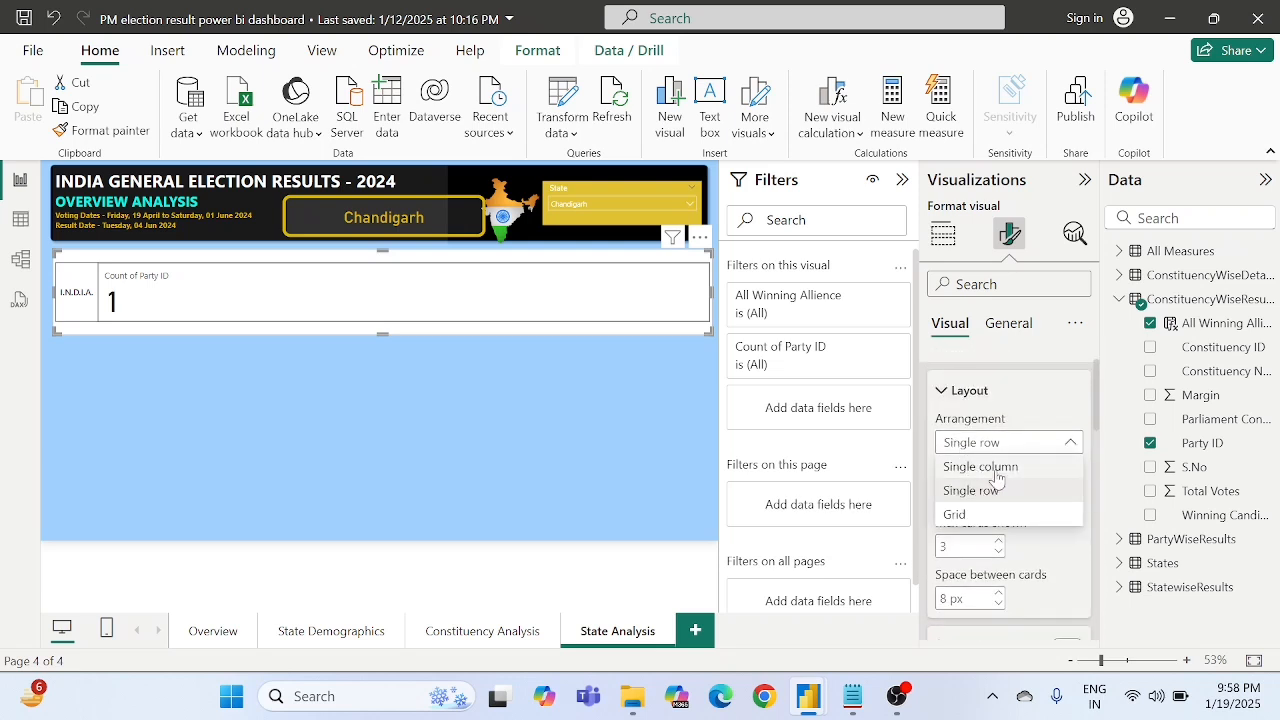
pyautogui.click(995, 467)
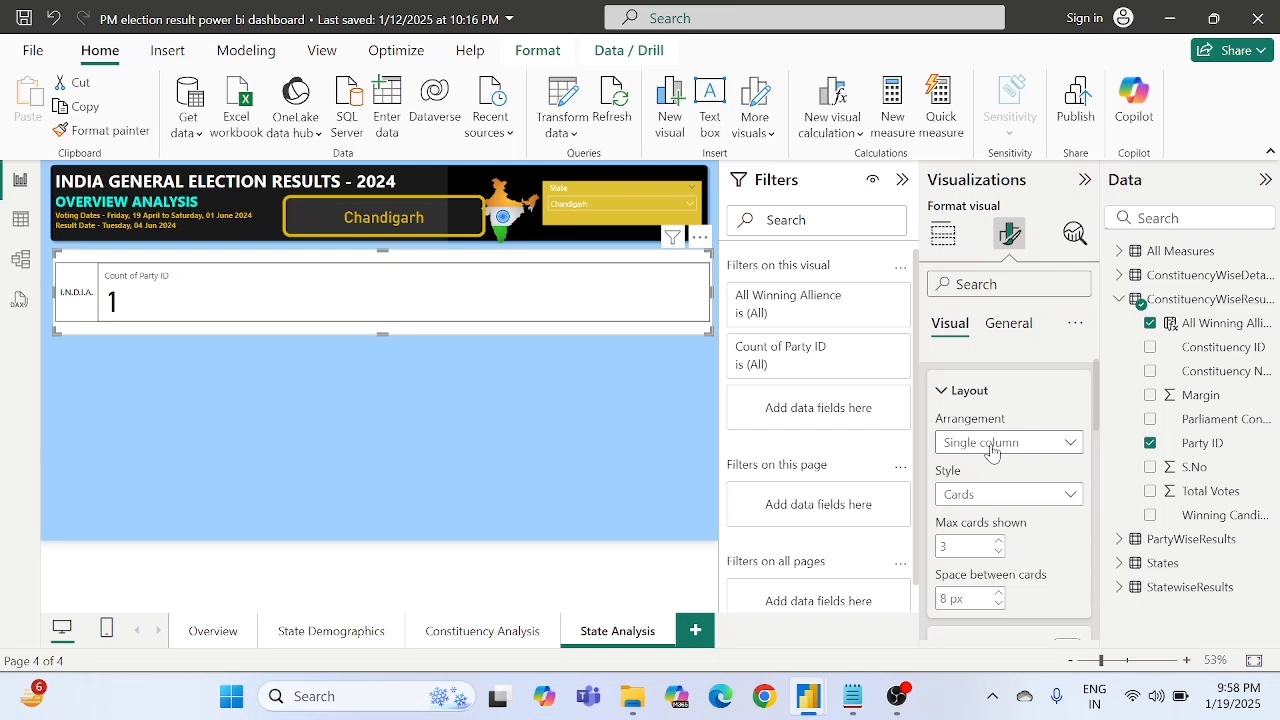
pyautogui.click(995, 450)
pyautogui.click(978, 497)
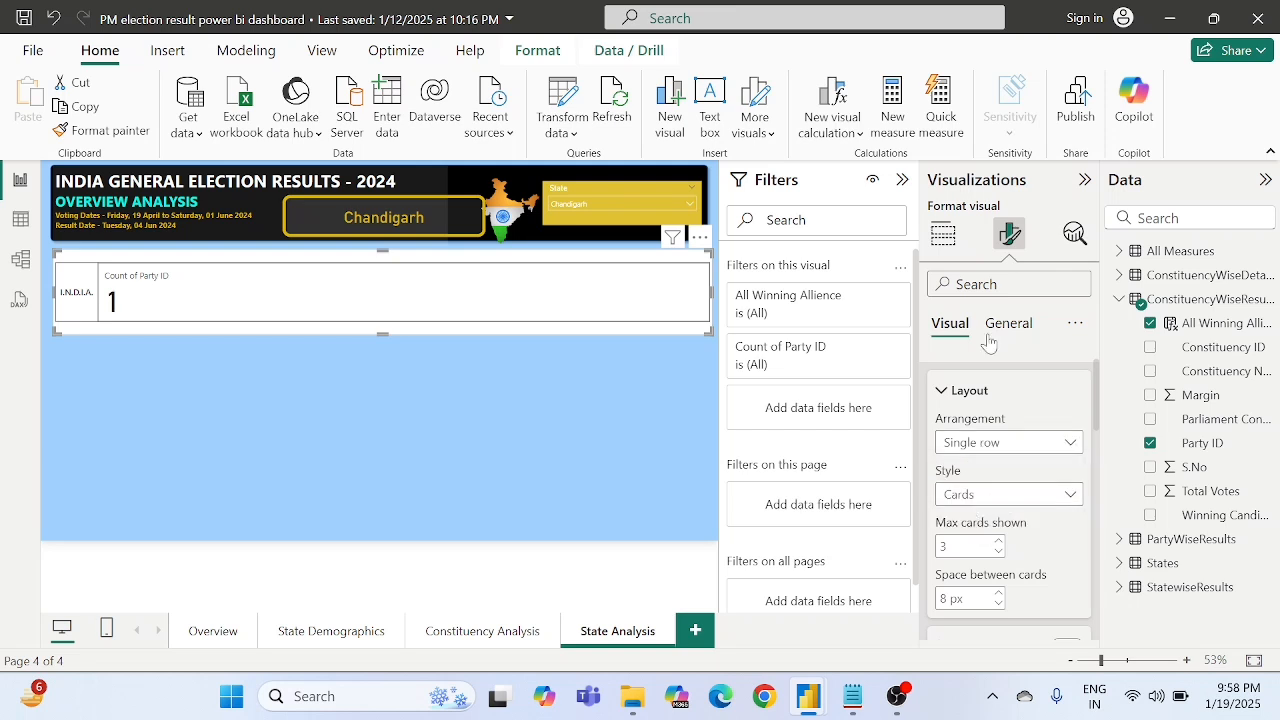
pyautogui.click(963, 390)
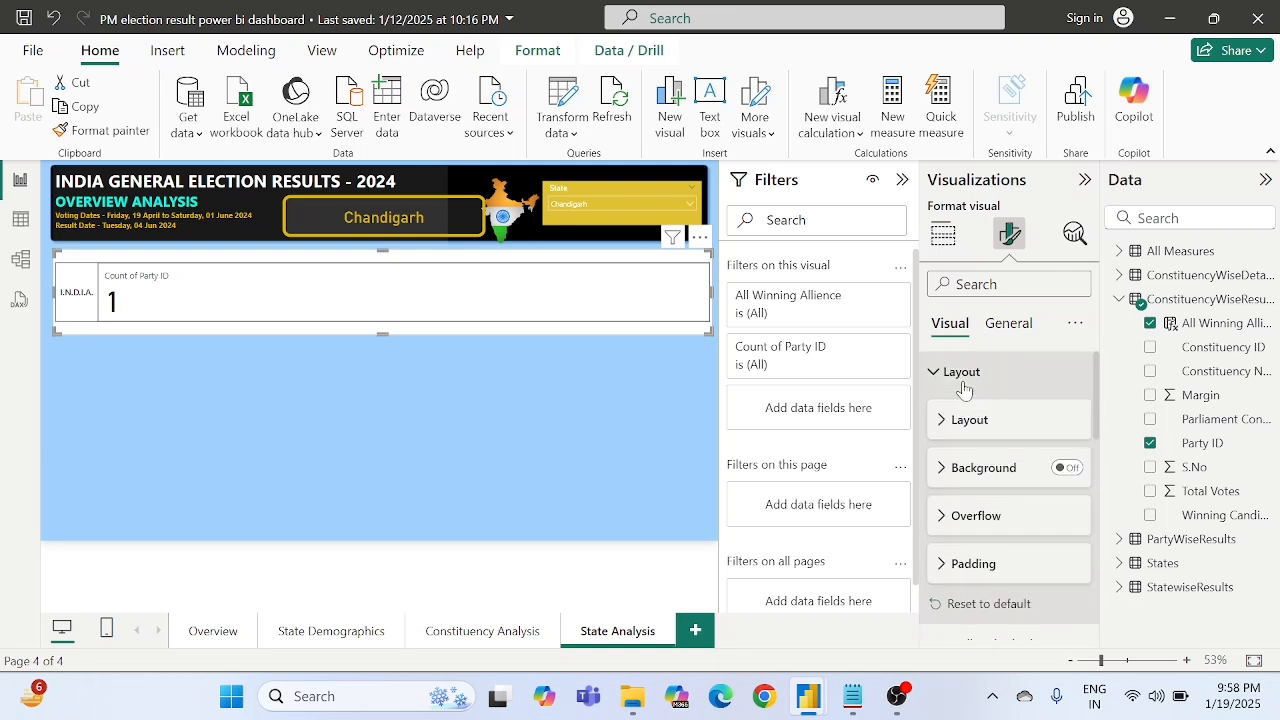
pyautogui.click(955, 366)
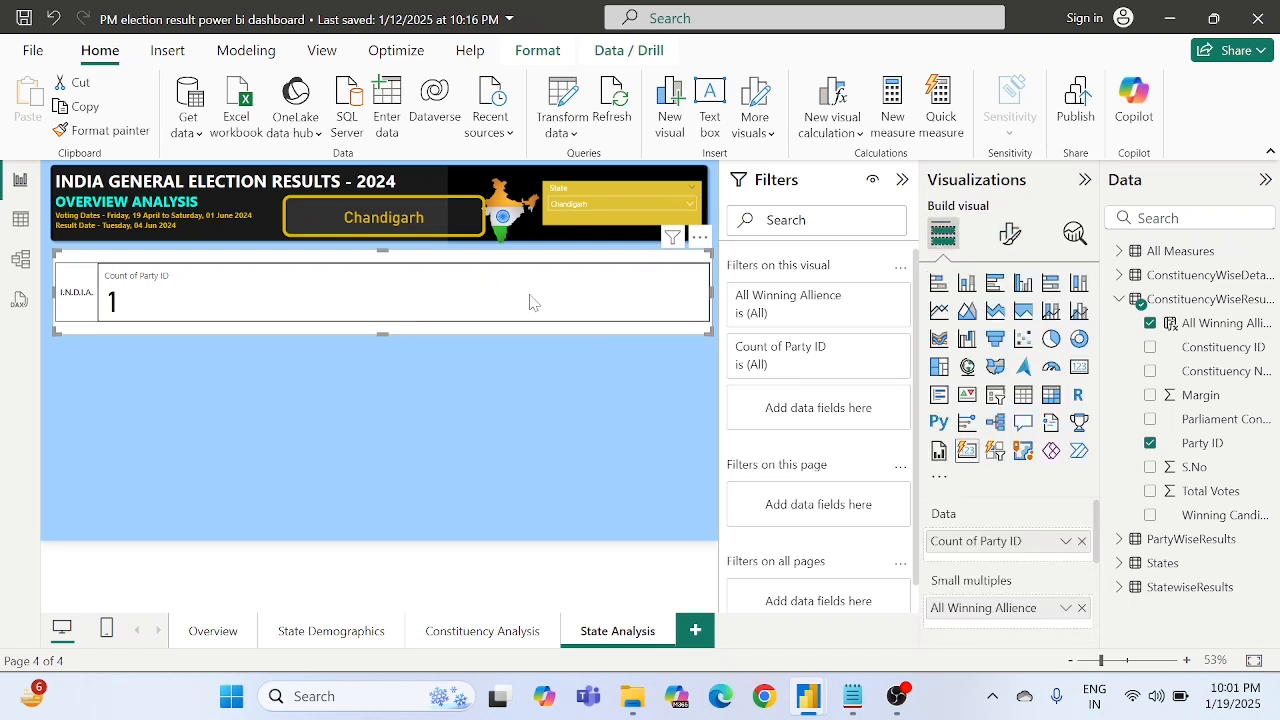
# - Set the maximum cards shown to 5 in the Count of Party ID card's own layout settings
pyautogui.click(1012, 238)
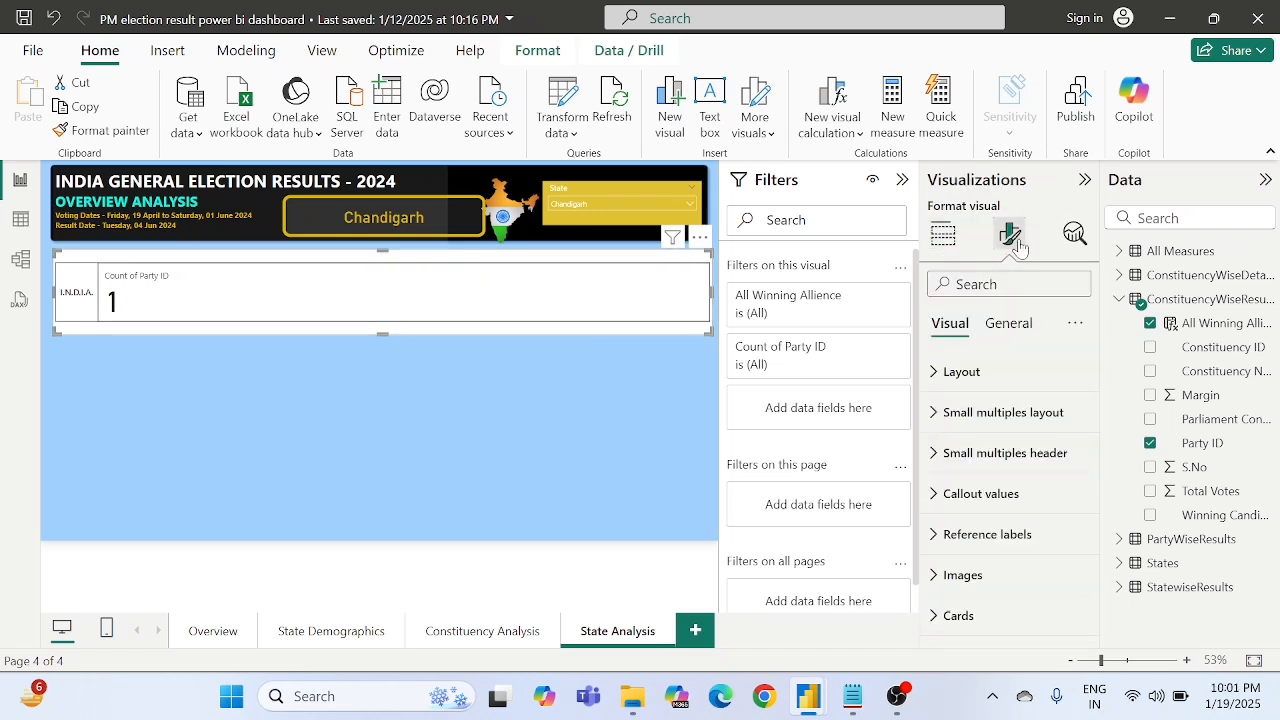
pyautogui.click(966, 372)
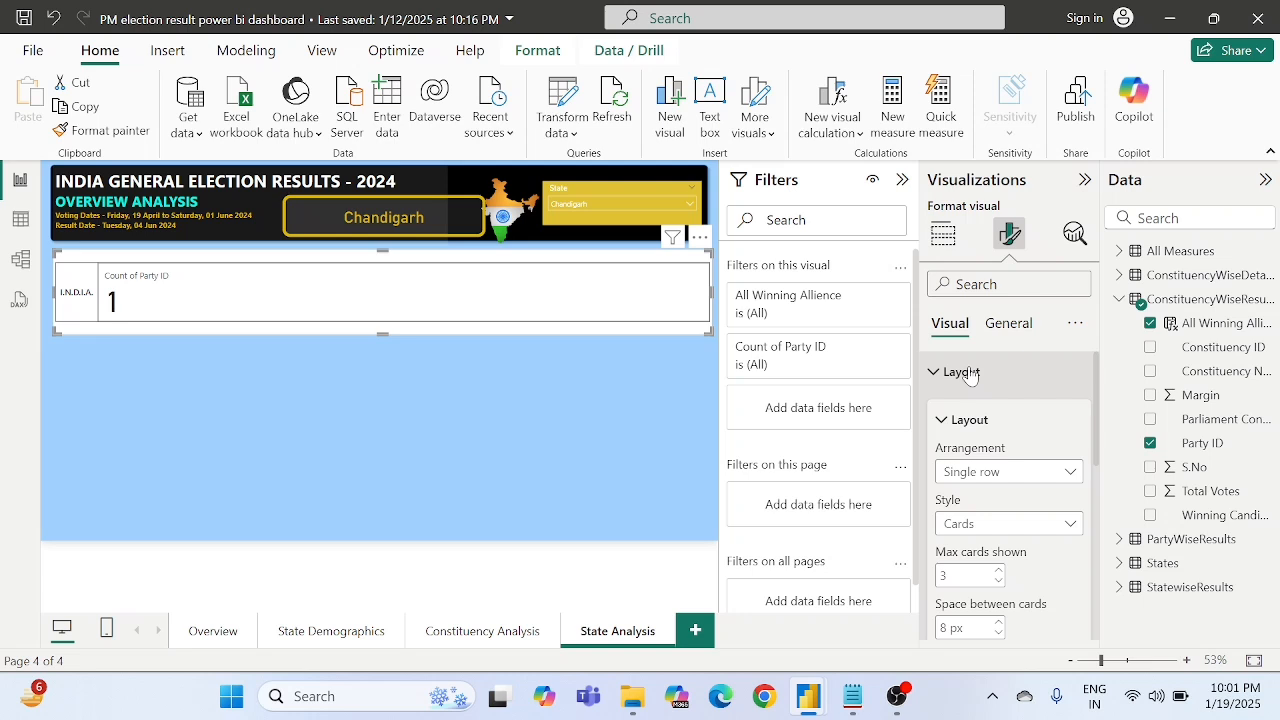
pyautogui.click(977, 480)
pyautogui.click(977, 483)
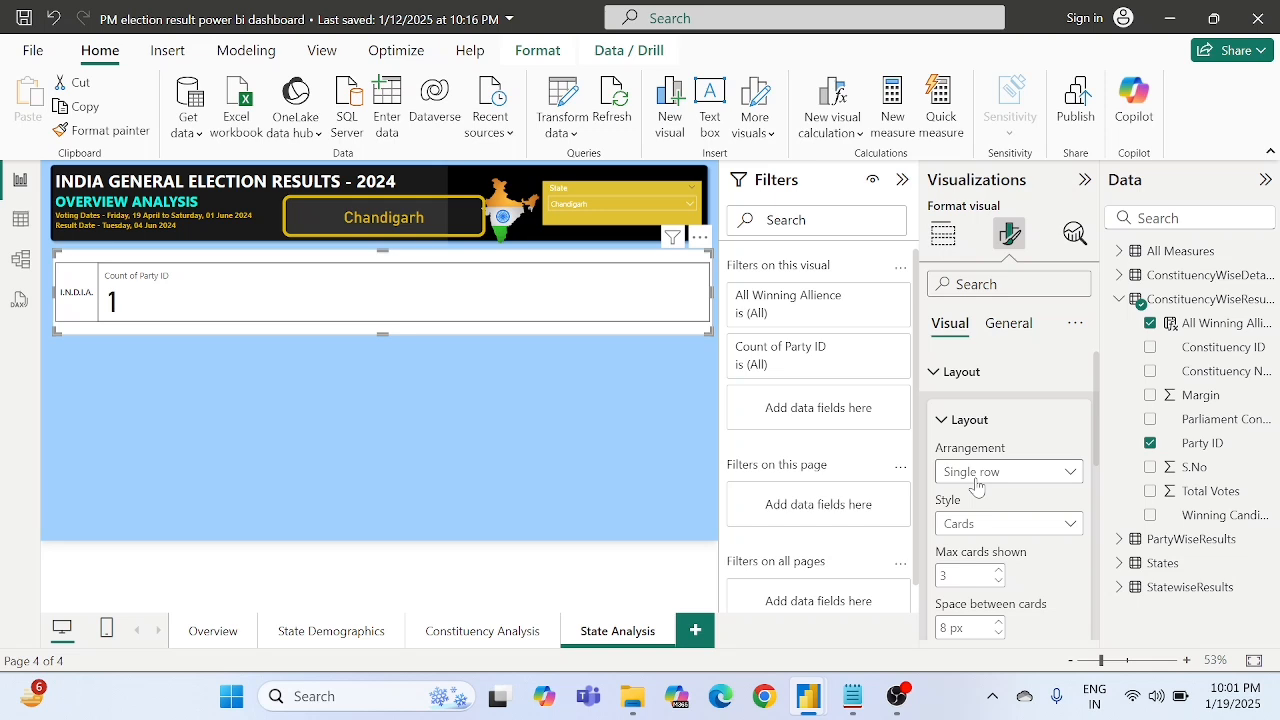
pyautogui.doubleClick(945, 575)
pyautogui.write('5')
pyautogui.click(1060, 568)
pyautogui.scroll(-2, 1062, 568)
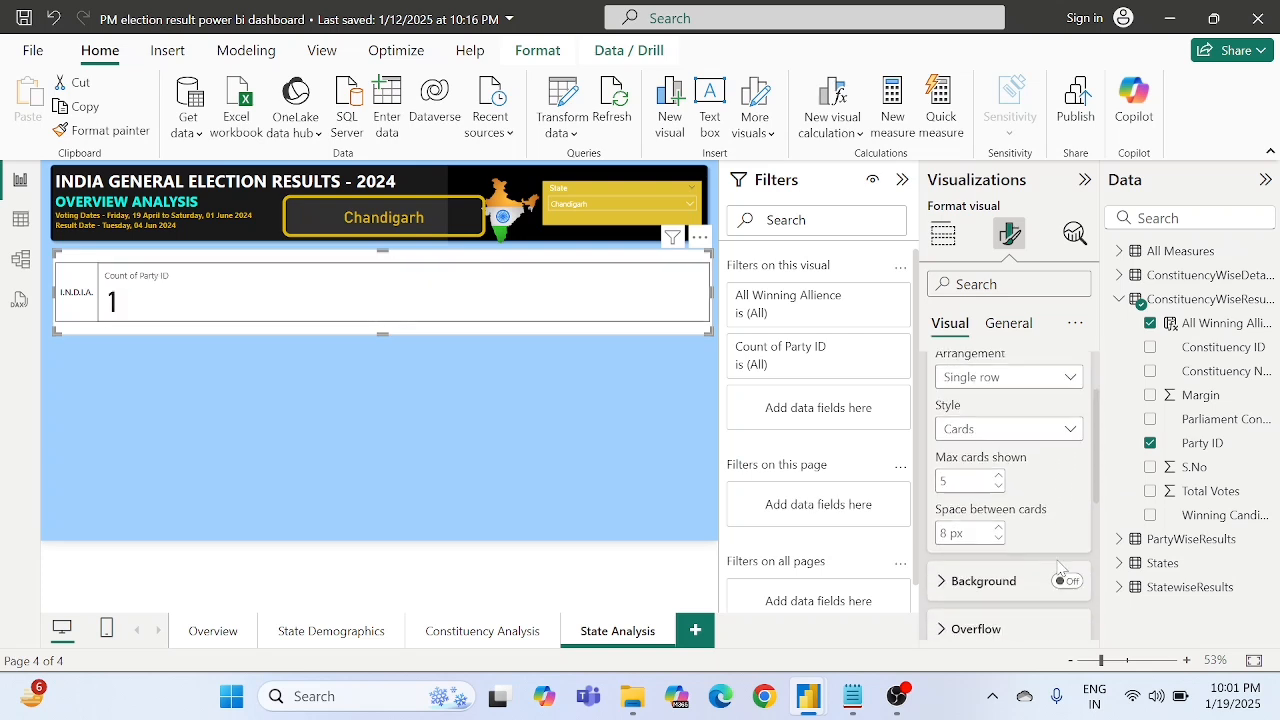
pyautogui.scroll(-2, 1061, 568)
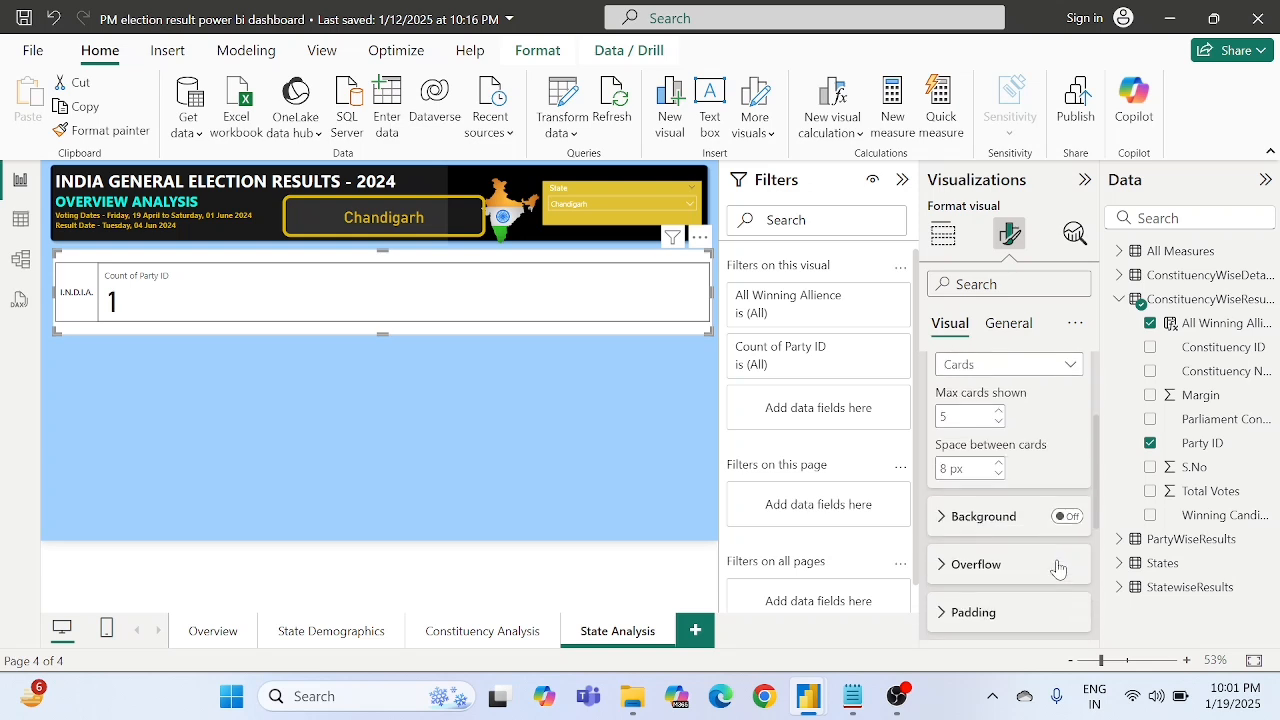
pyautogui.scroll(-3, 1060, 568)
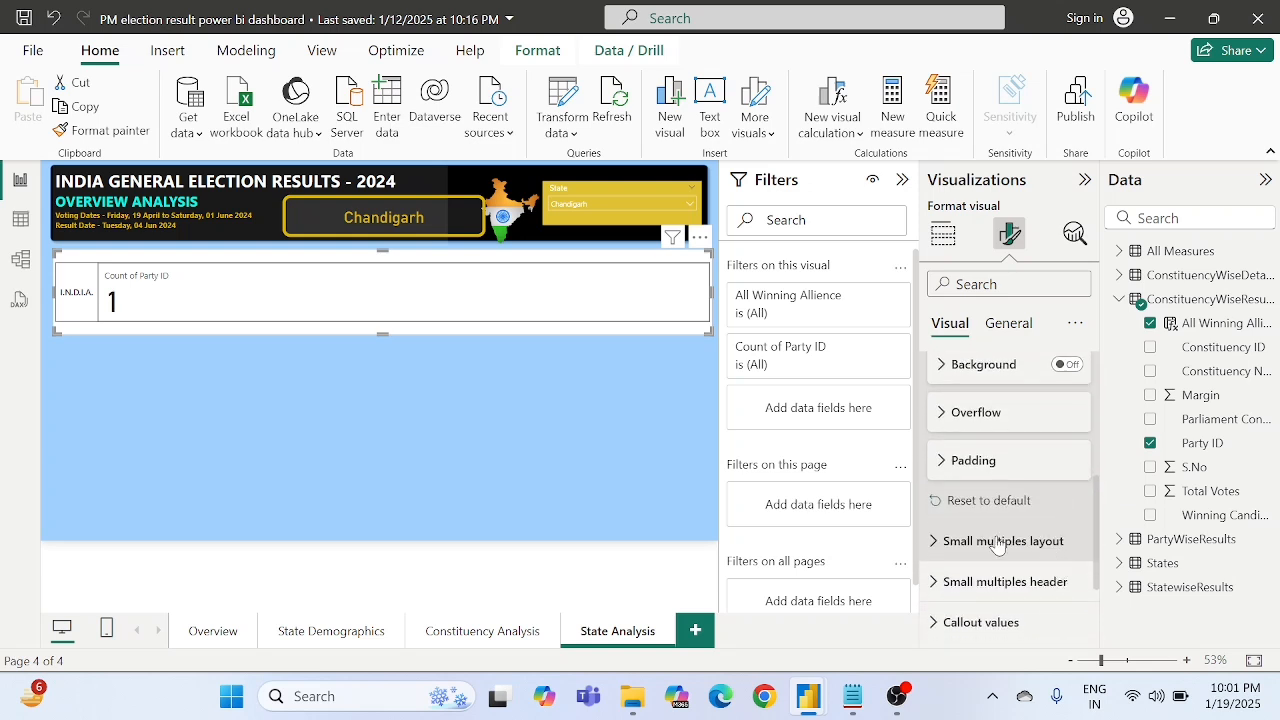
# - Arrange the card's small multiples in a Single row with a maximum of 5 small multiples shown
pyautogui.click(997, 541)
pyautogui.scroll(-3, 997, 544)
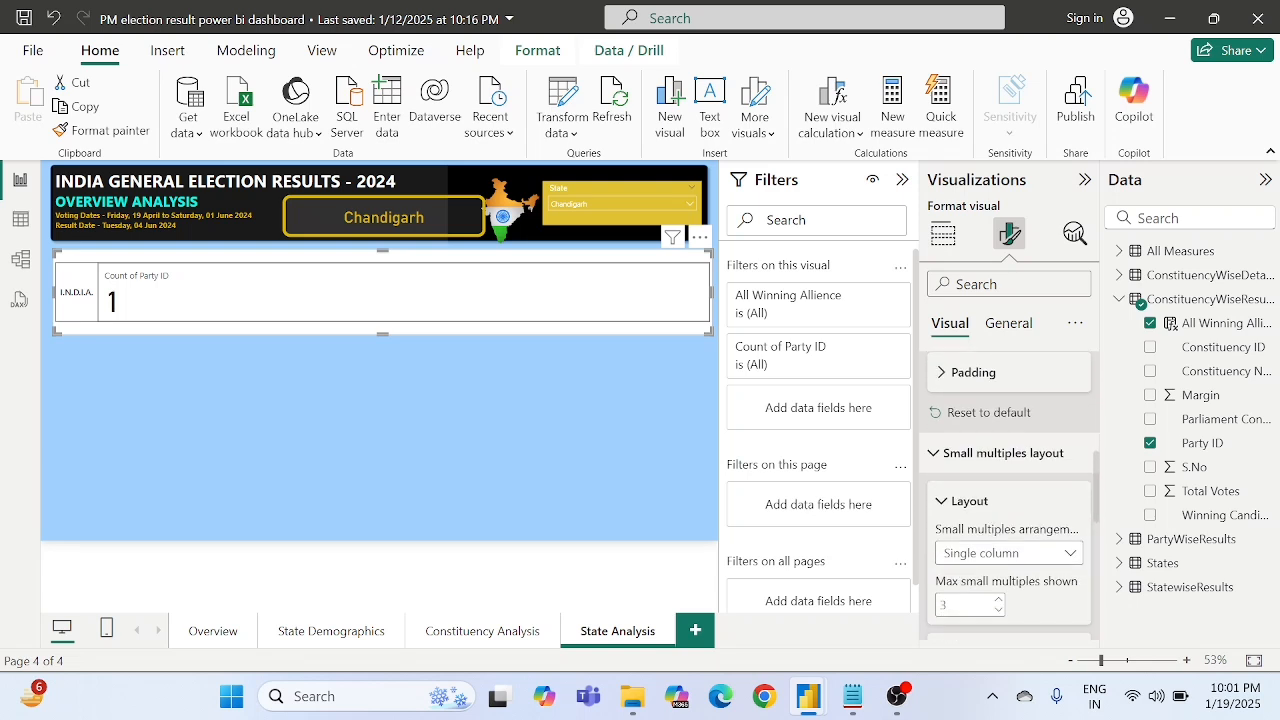
pyautogui.click(992, 527)
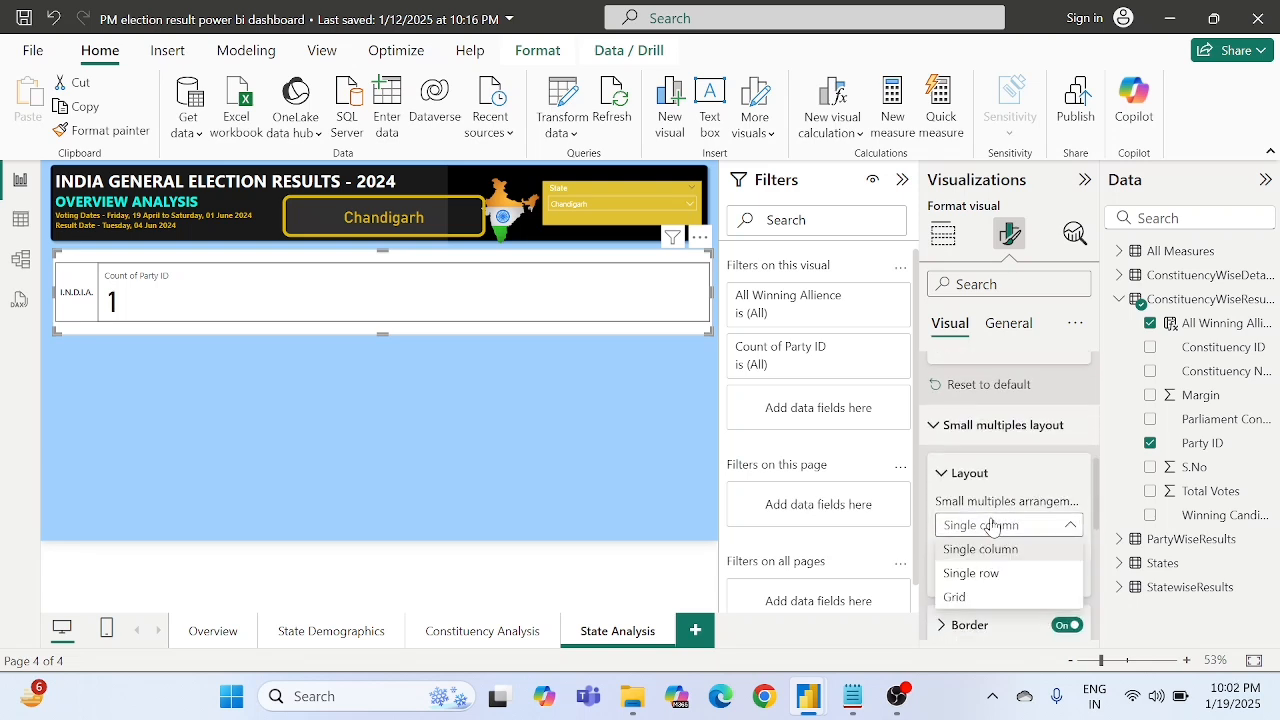
pyautogui.click(980, 575)
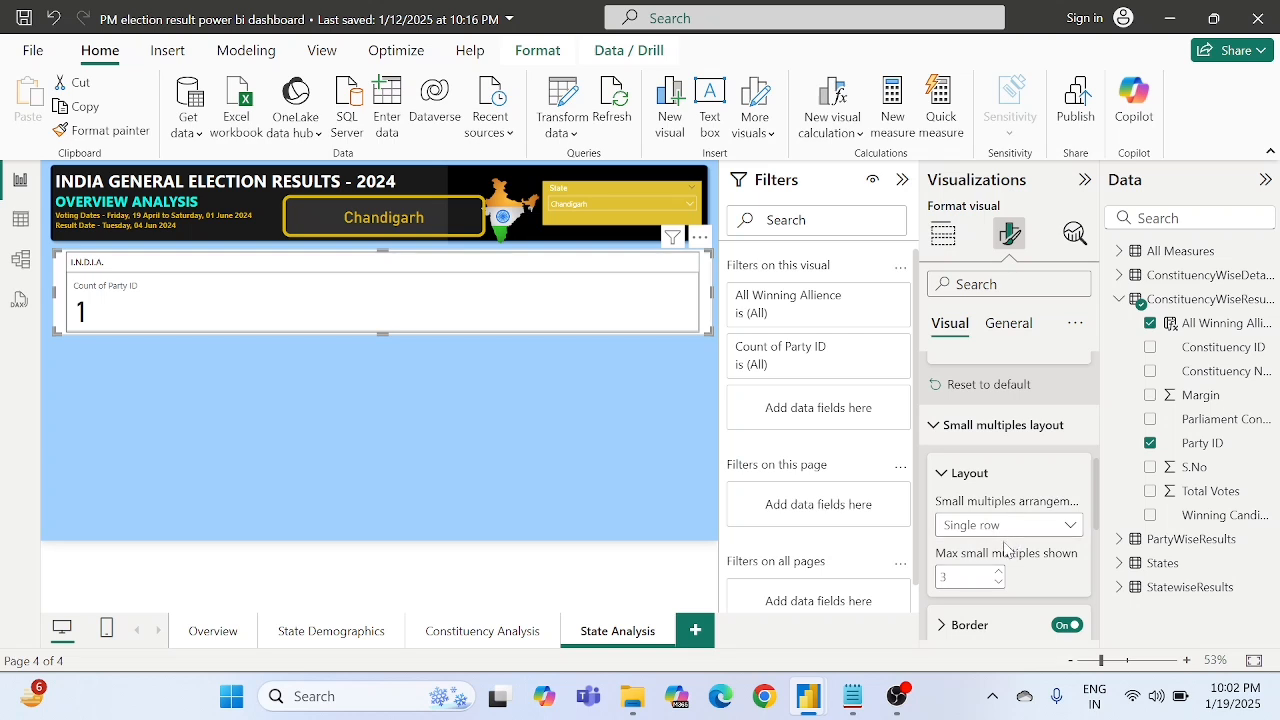
pyautogui.scroll(-2, 1004, 548)
pyautogui.doubleClick(944, 503)
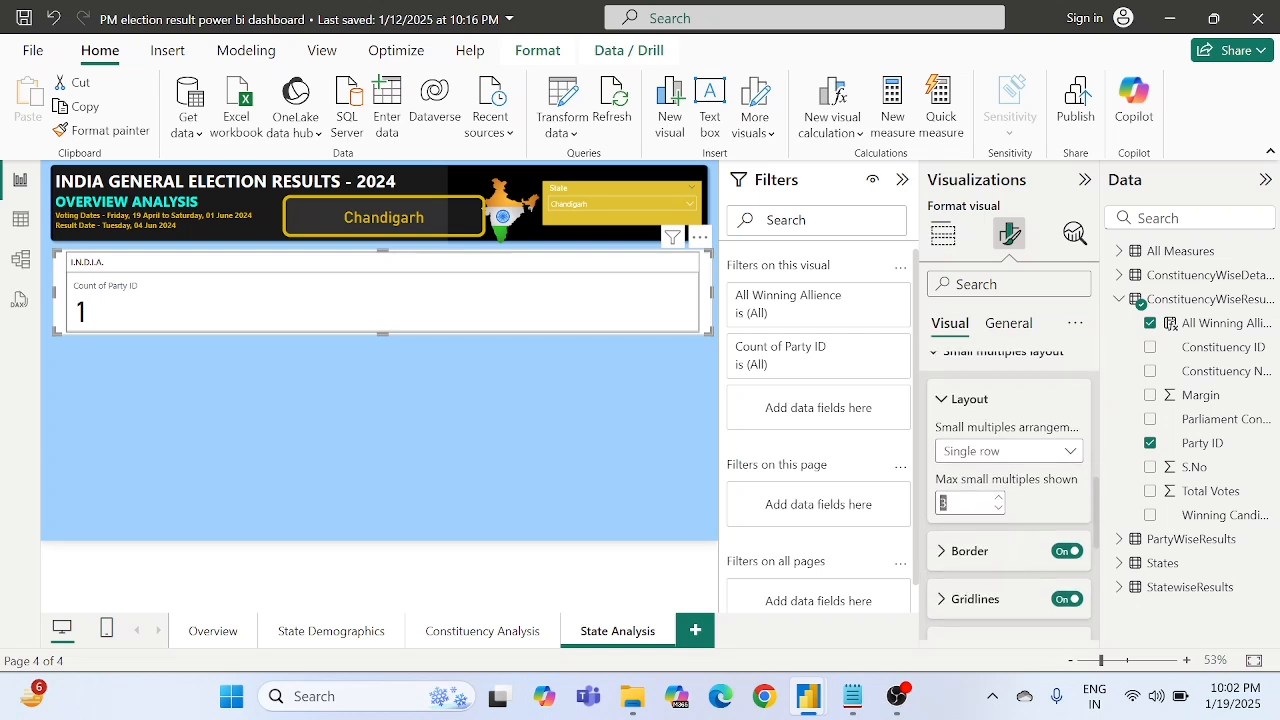
pyautogui.write('5')
# - Turn off the border and gridlines of the card's small multiples
pyautogui.click(1065, 551)
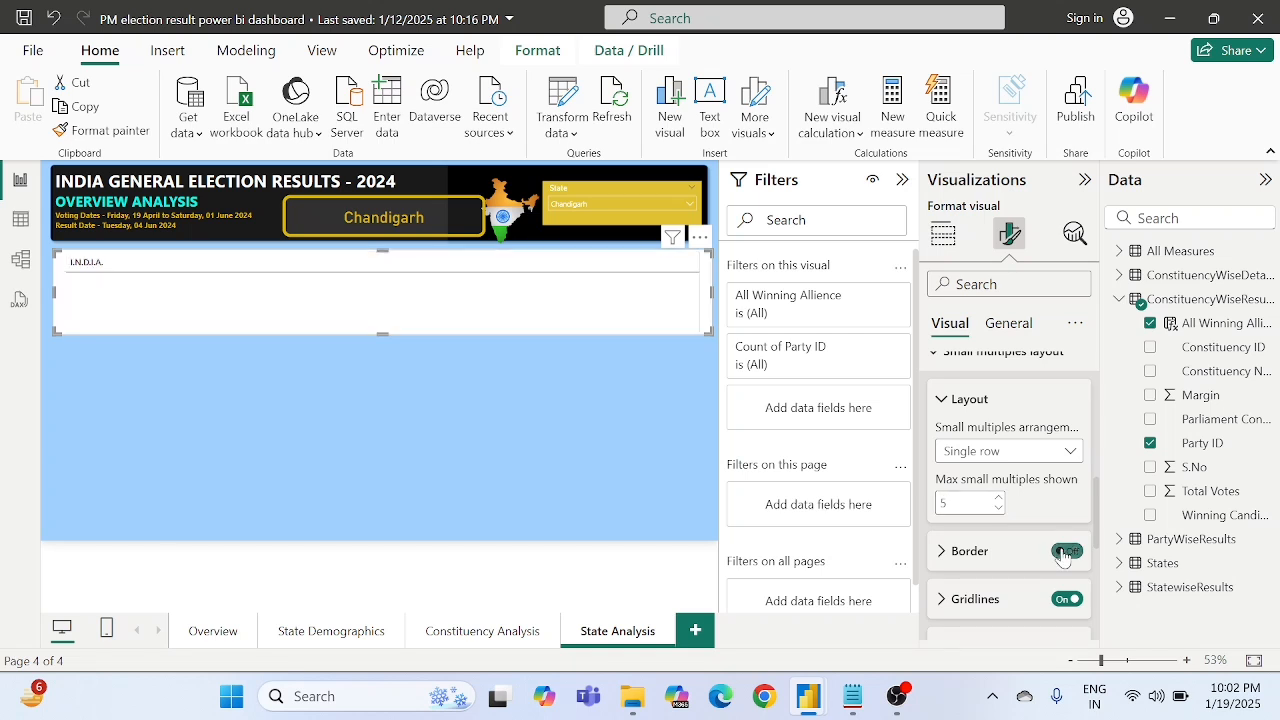
pyautogui.click(1067, 599)
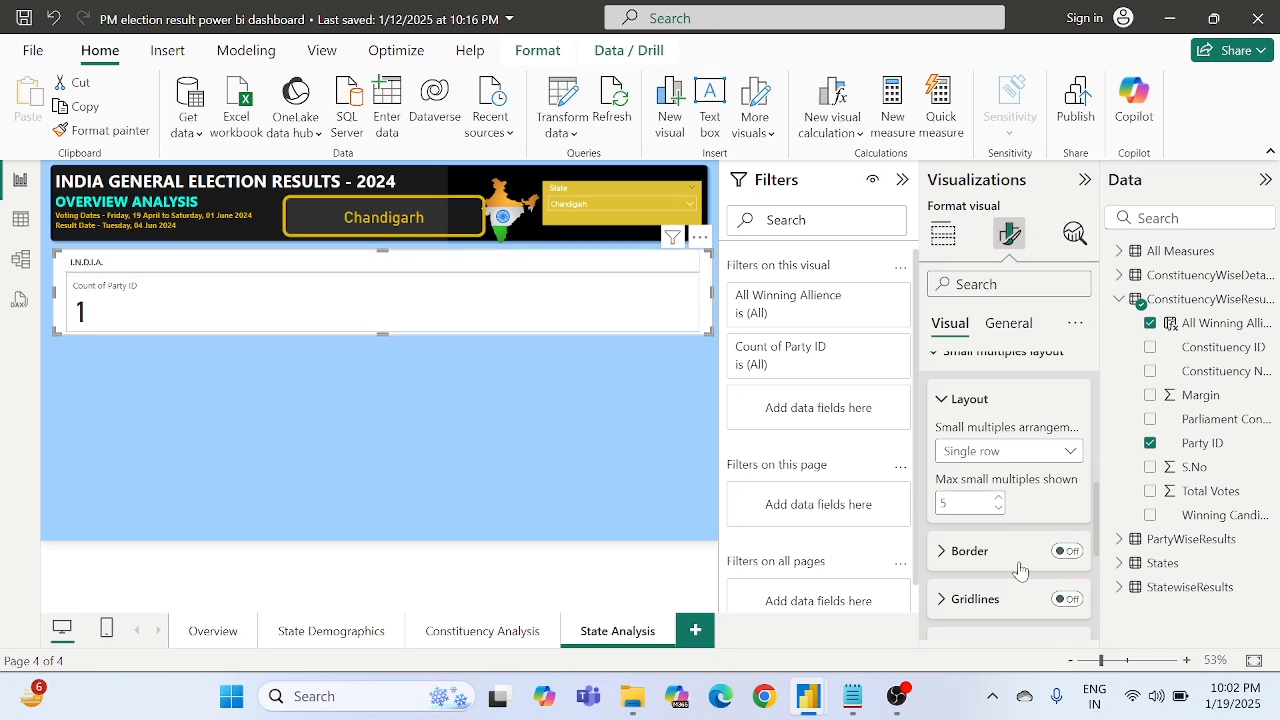
pyautogui.scroll(-2, 1020, 567)
pyautogui.scroll(-1, 1018, 568)
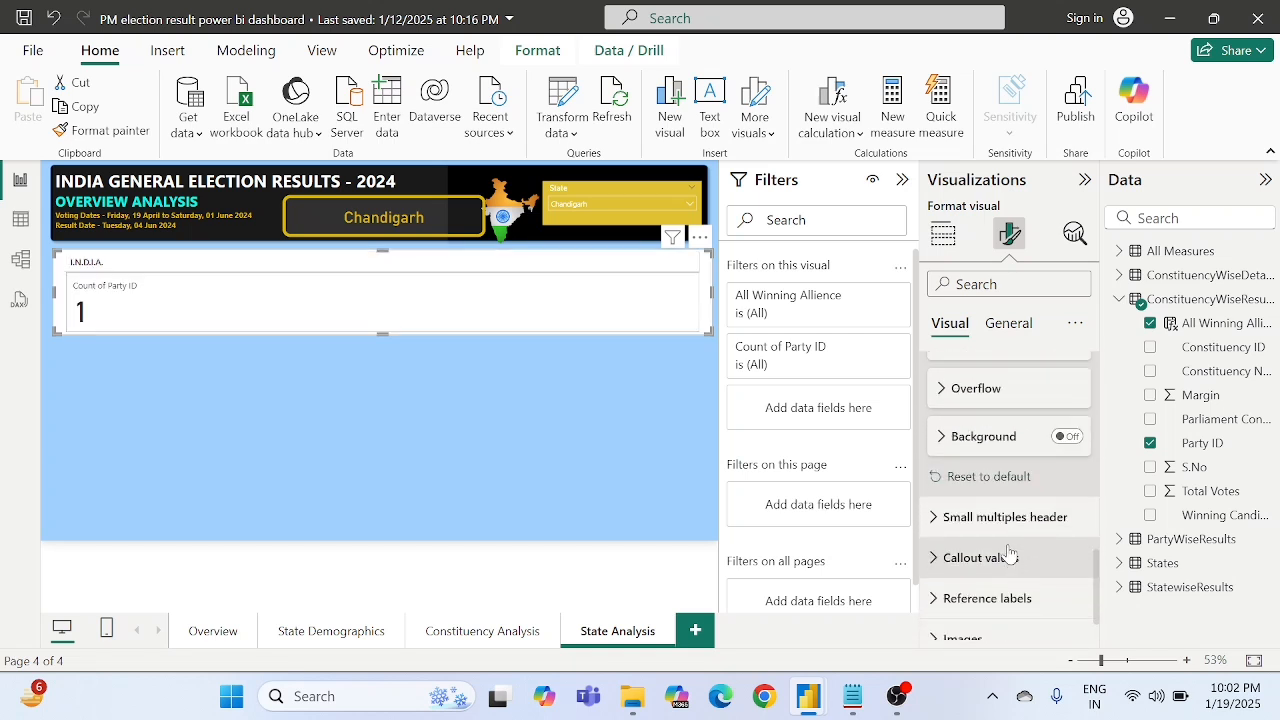
# - Turn off the background of the small multiples header
pyautogui.click(998, 518)
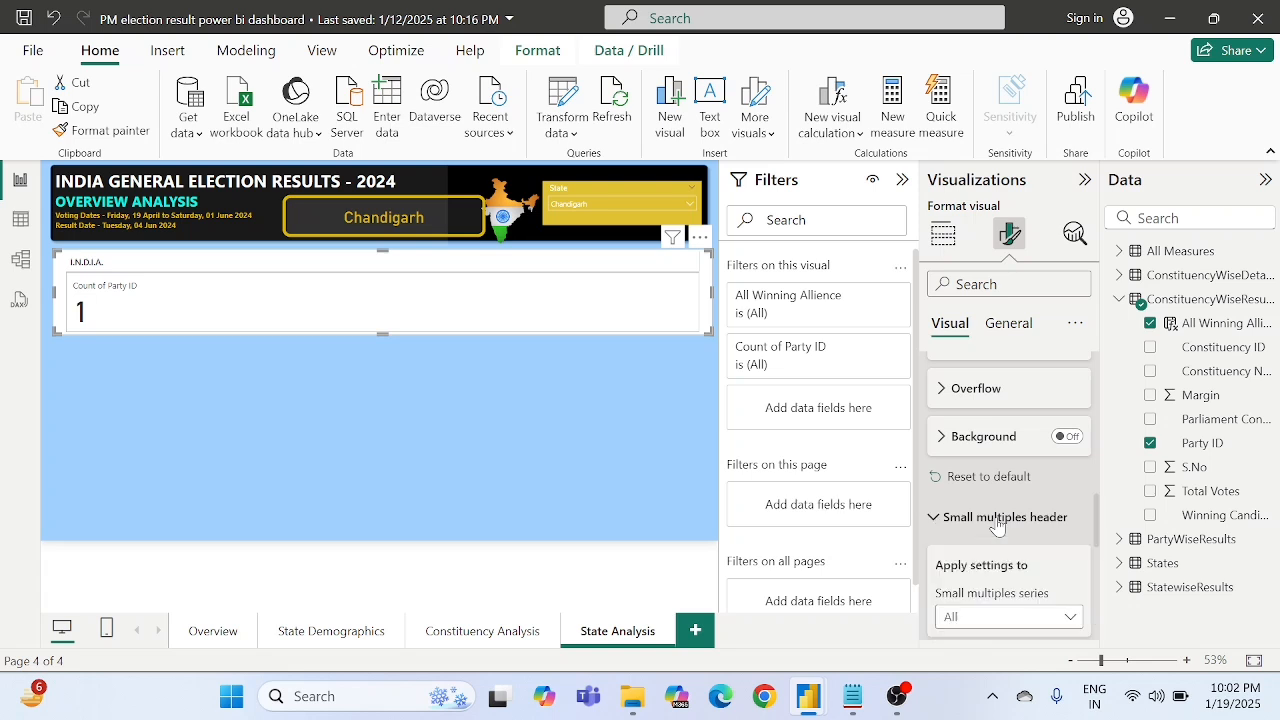
pyautogui.scroll(-5, 997, 527)
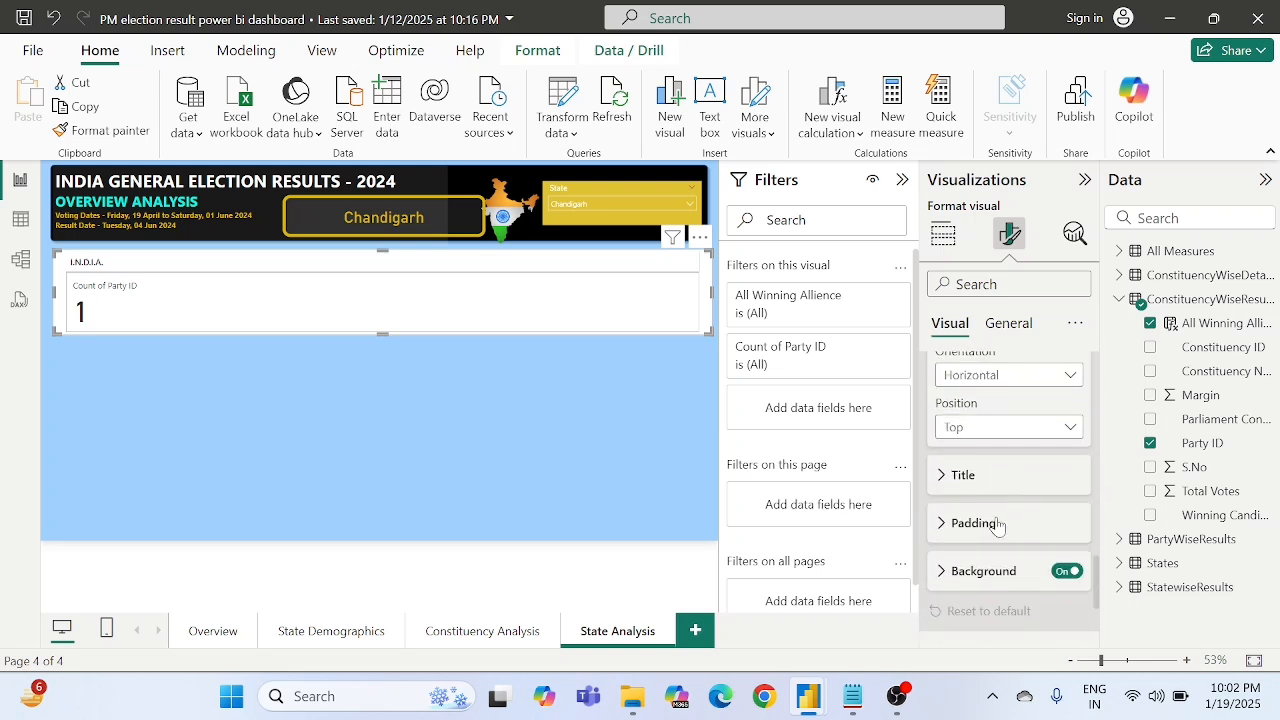
pyautogui.click(1067, 561)
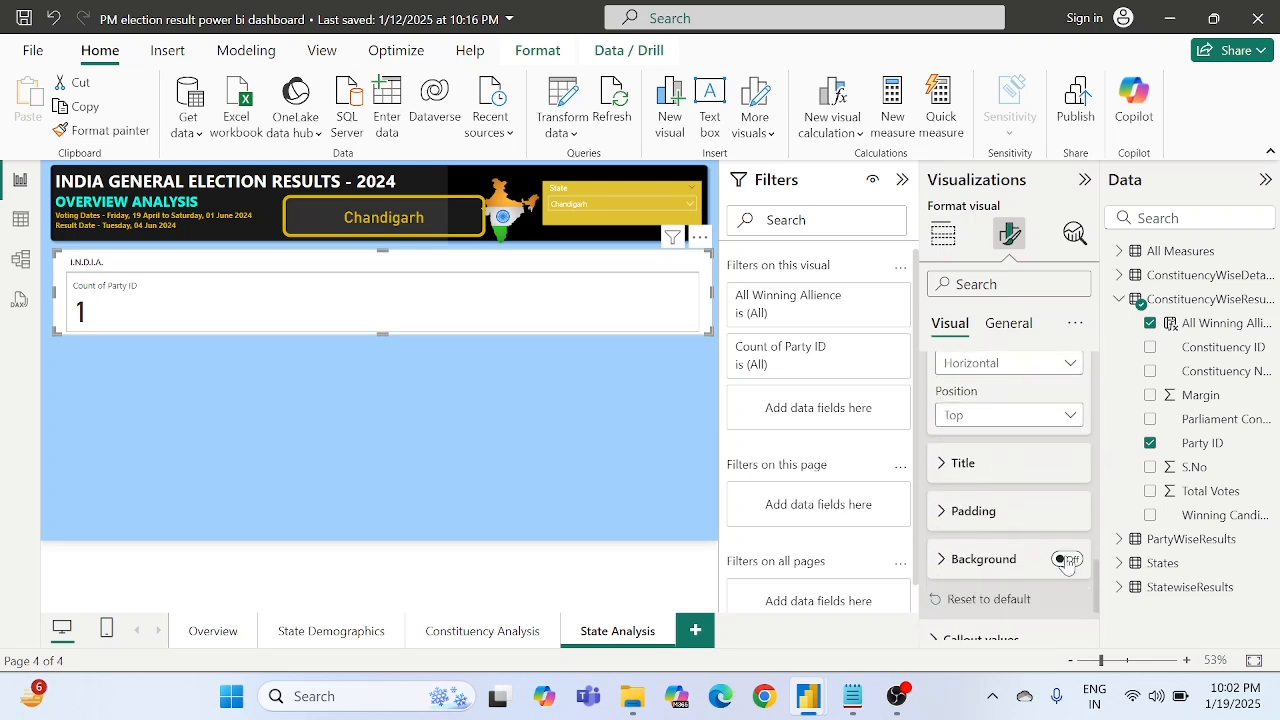
pyautogui.scroll(-3, 1010, 565)
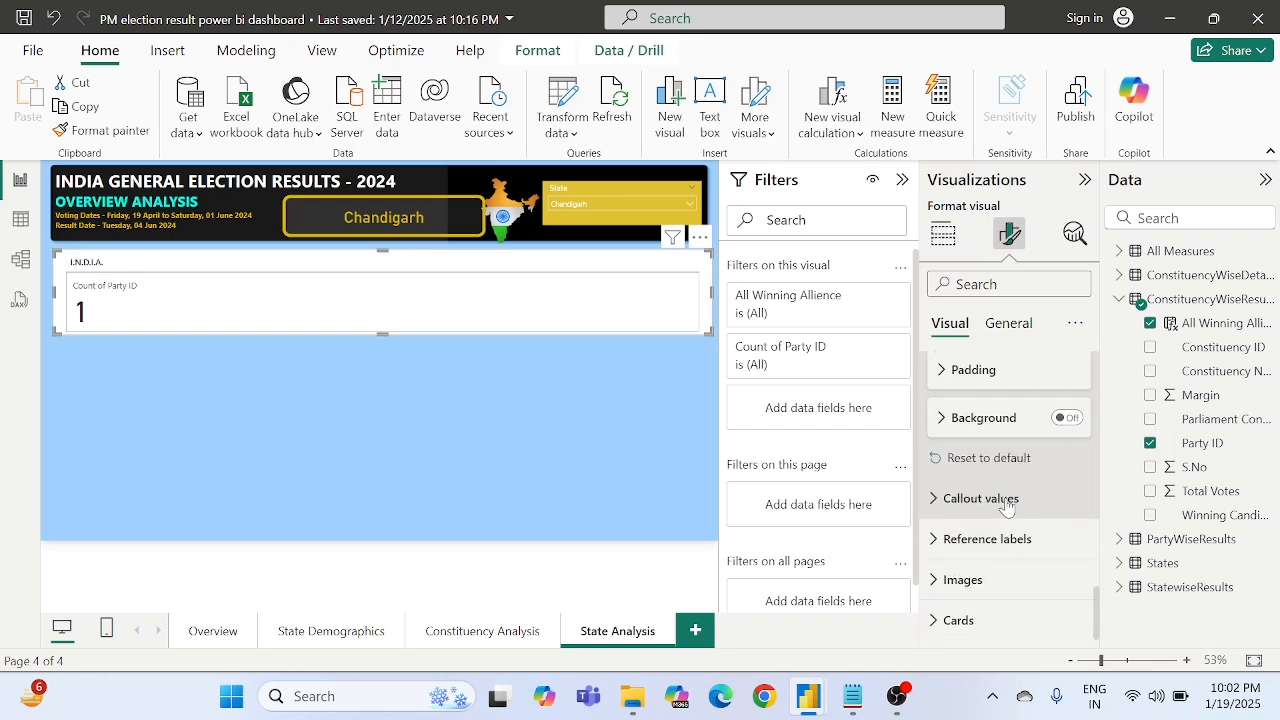
# - Set the color of the card's callout values to the recent gold #D9B300
pyautogui.click(983, 499)
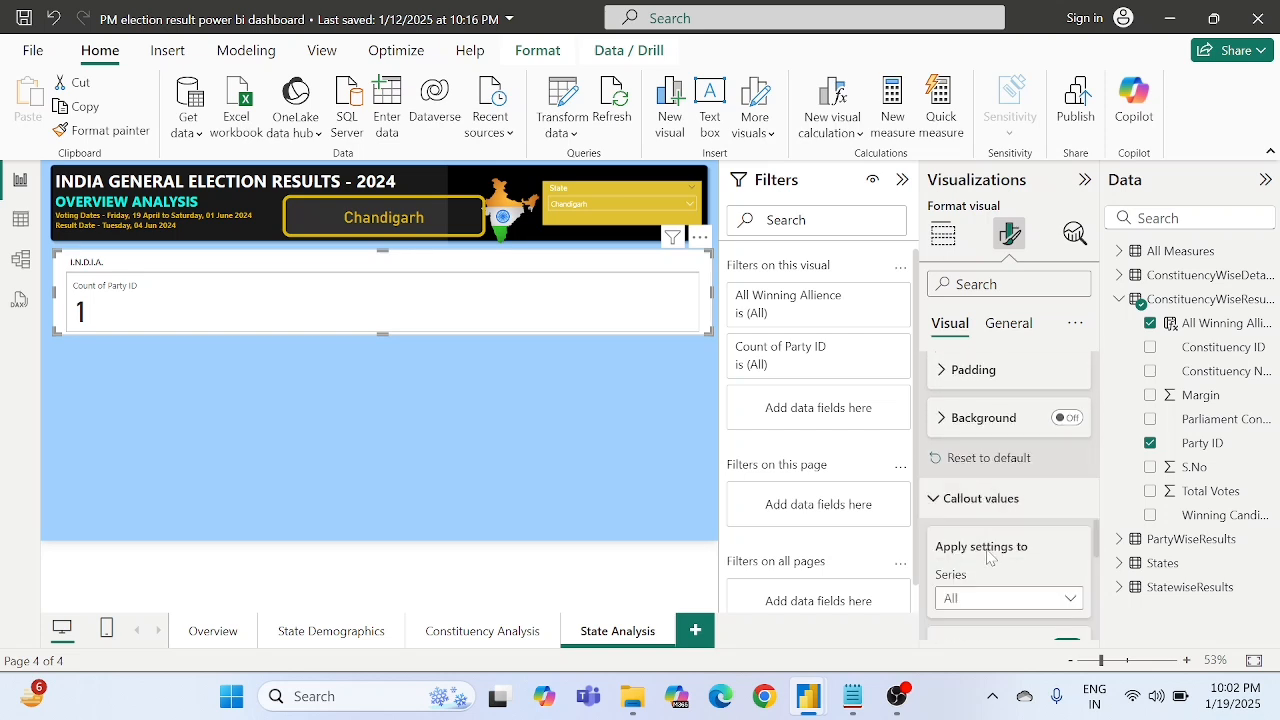
pyautogui.scroll(-2, 988, 563)
pyautogui.scroll(-1, 988, 567)
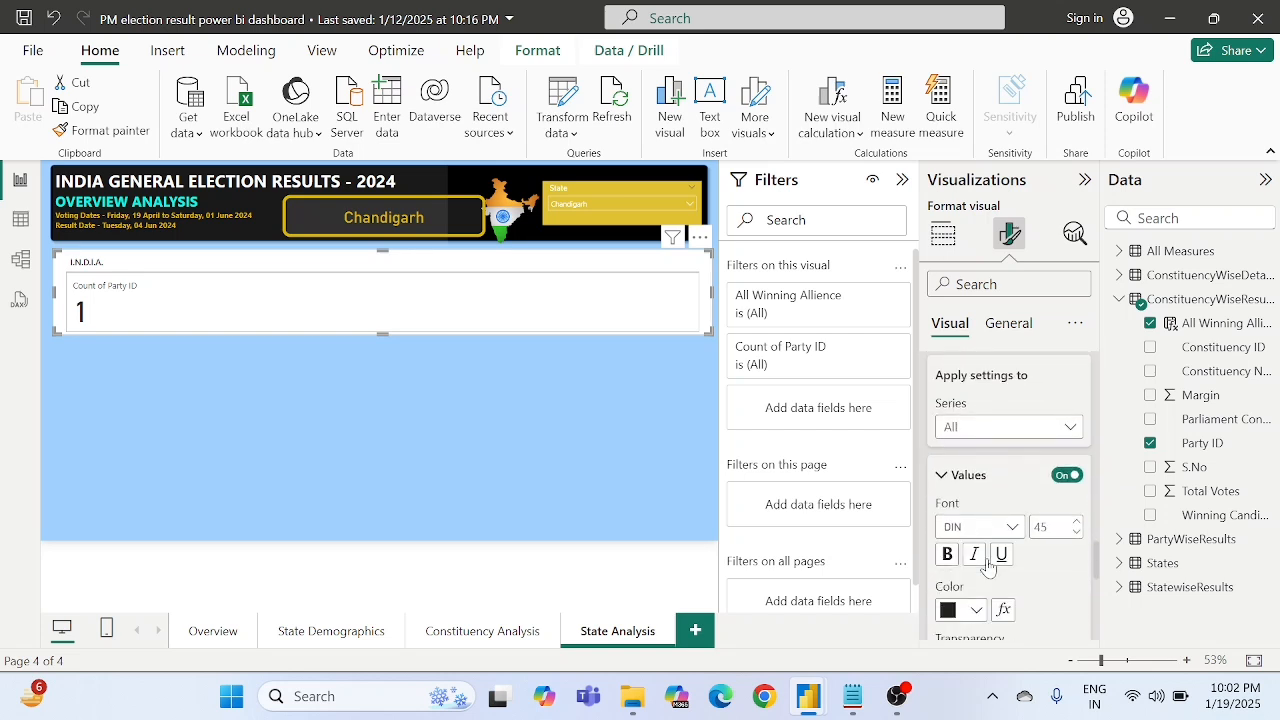
pyautogui.click(1057, 474)
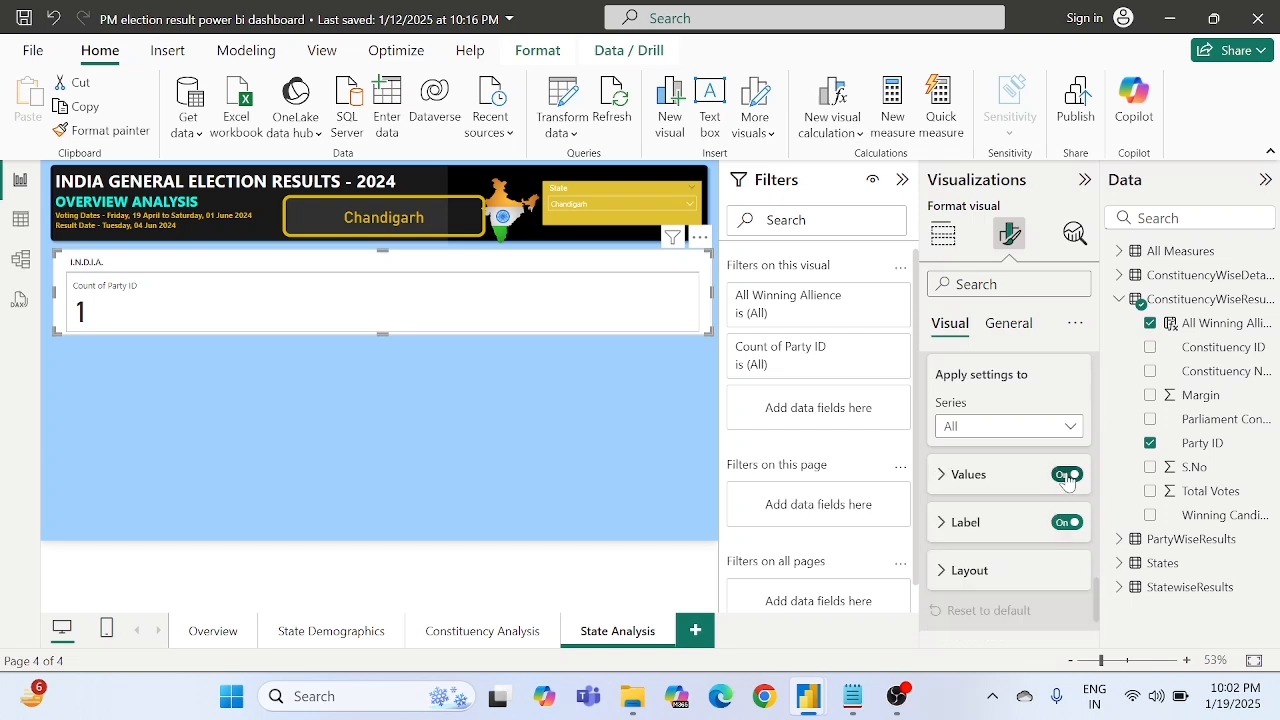
pyautogui.click(1067, 477)
pyautogui.click(1067, 477)
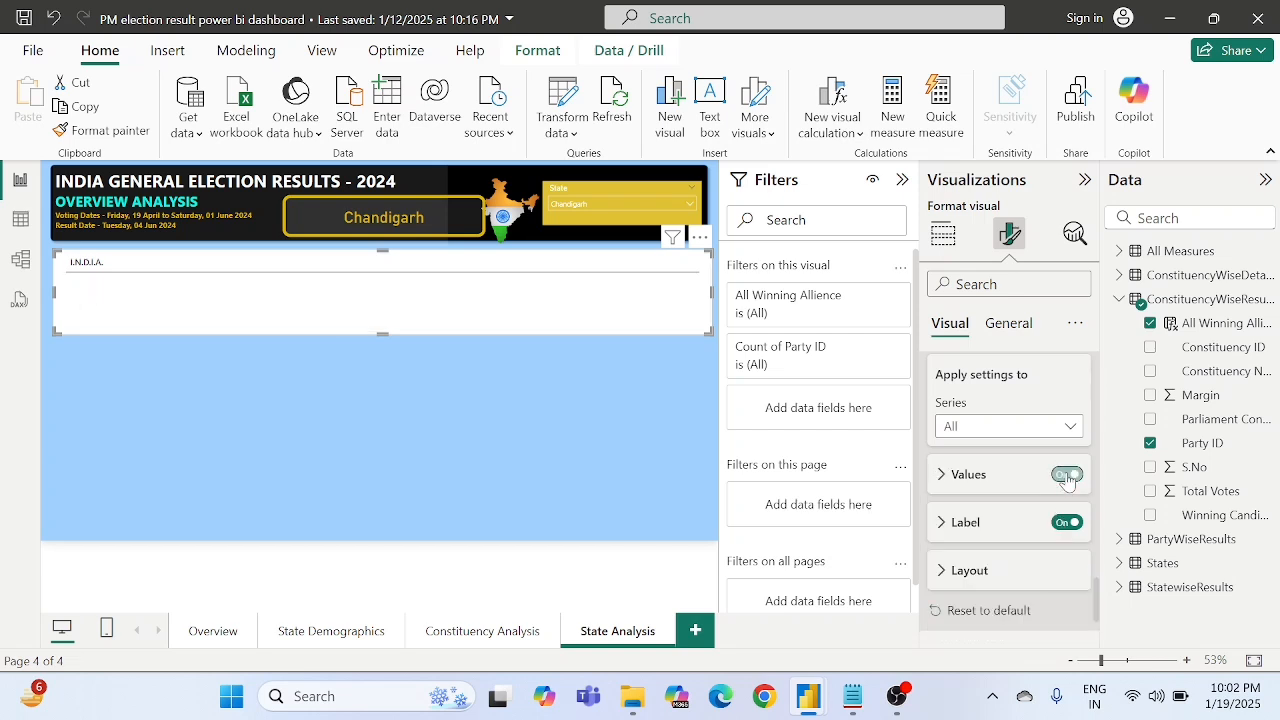
pyautogui.click(982, 476)
pyautogui.scroll(-2, 980, 490)
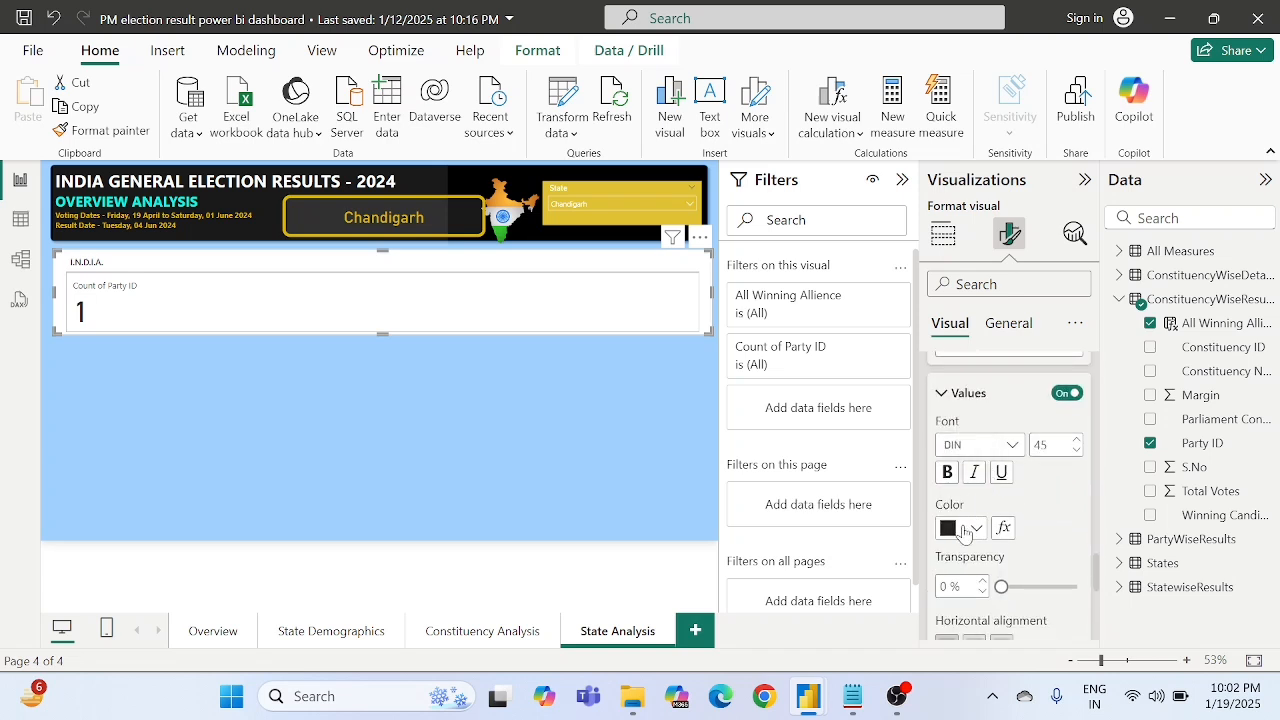
pyautogui.click(963, 530)
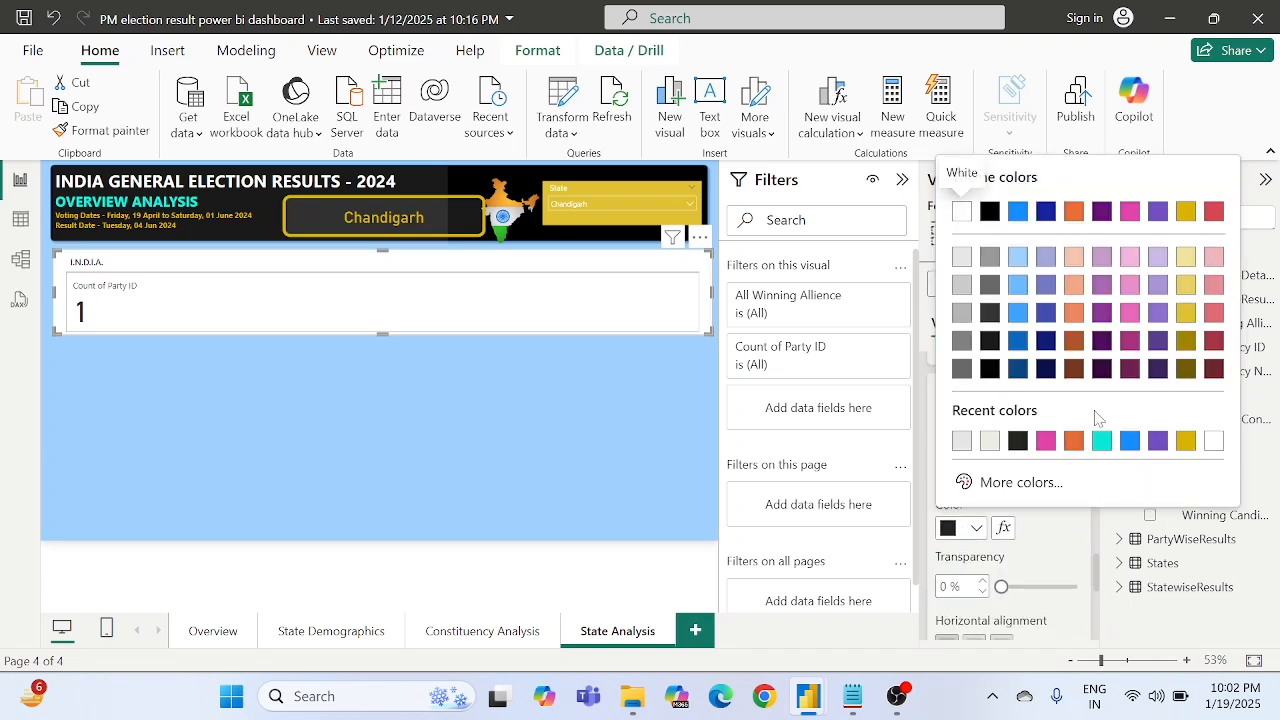
pyautogui.click(1184, 441)
pyautogui.scroll(3, 1008, 507)
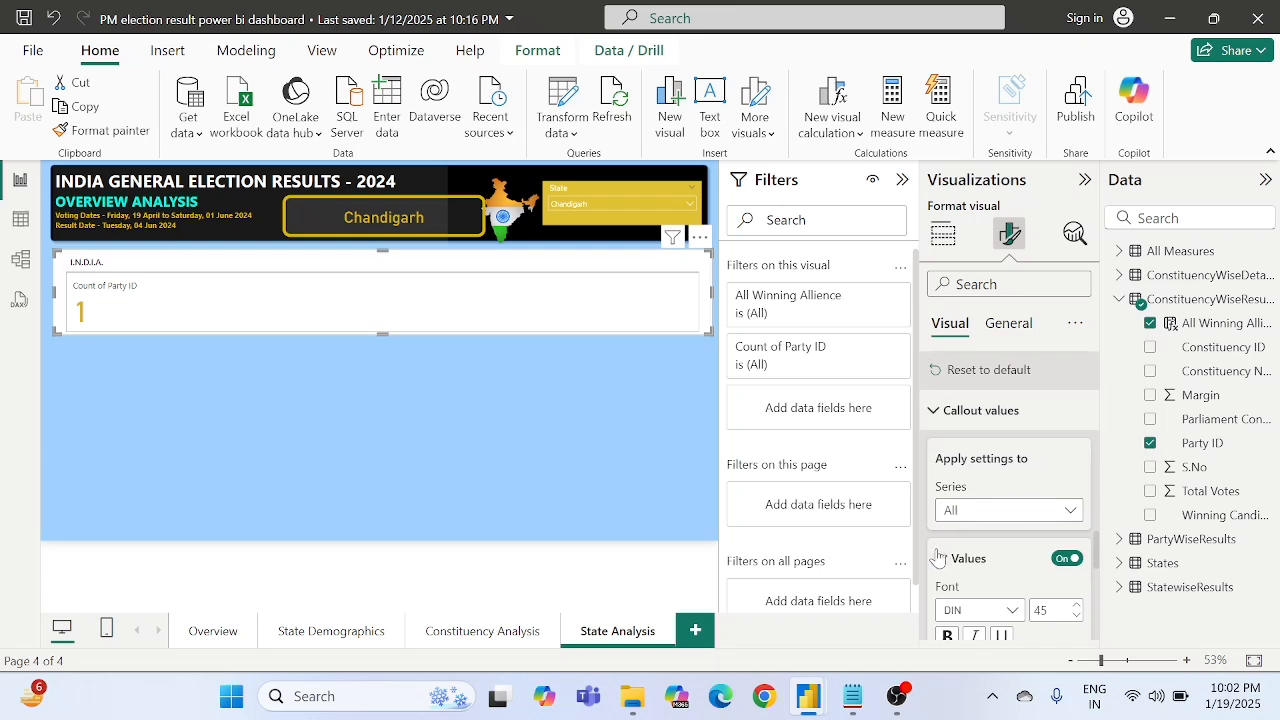
pyautogui.click(938, 558)
# - Turn off the label of the card's callout values
pyautogui.scroll(-1, 1010, 500)
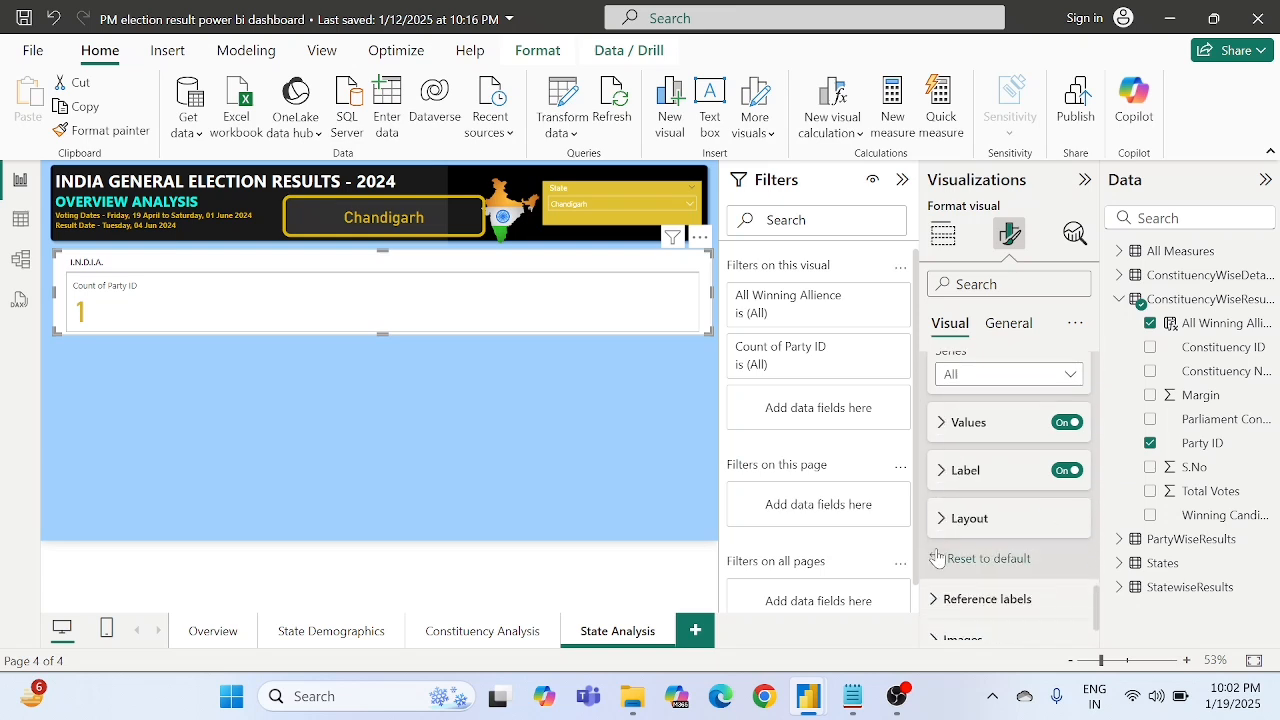
pyautogui.click(1066, 471)
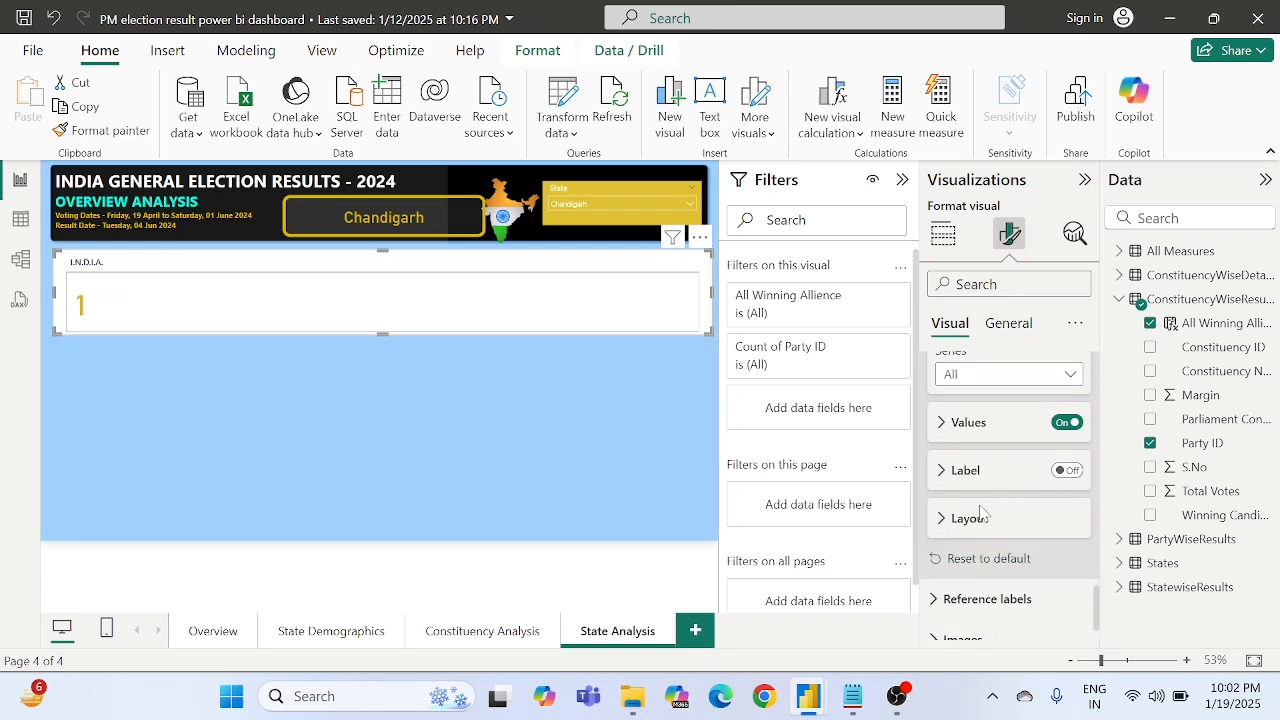
pyautogui.scroll(-1, 975, 520)
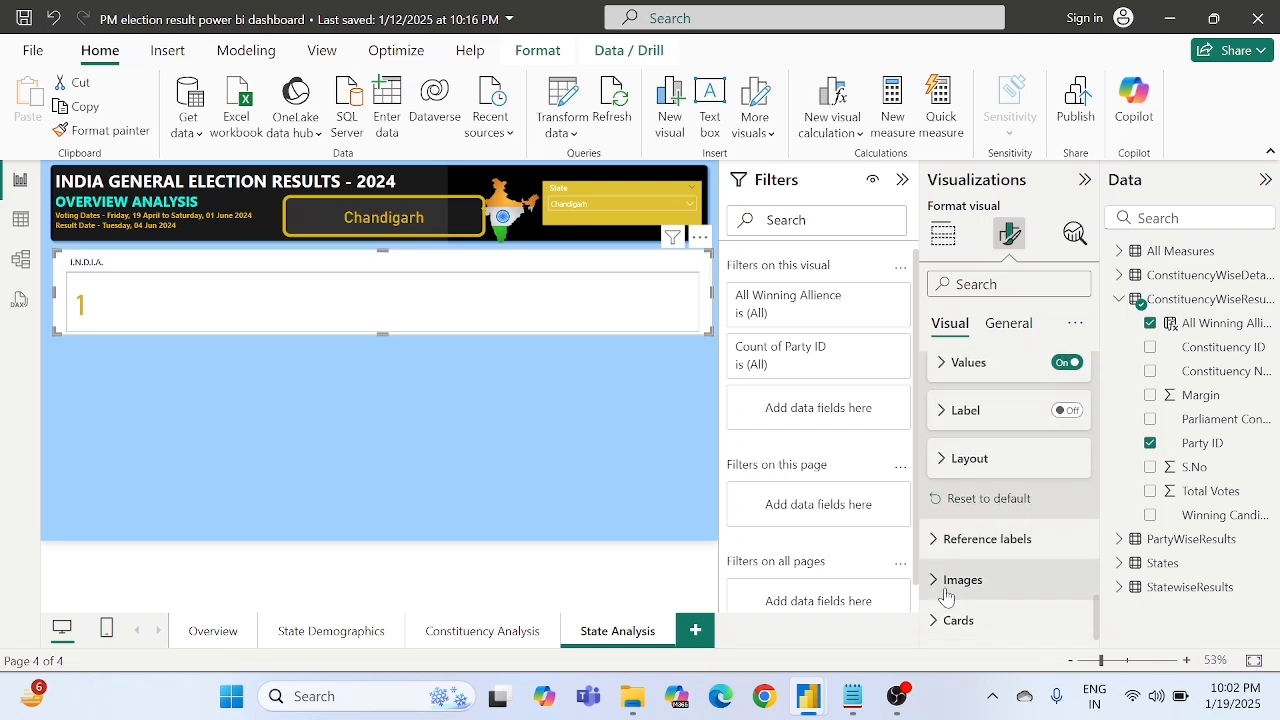
# - Review the formatting options for the card's reference labels, images and card shape and padding
pyautogui.click(975, 539)
pyautogui.scroll(-5, 976, 558)
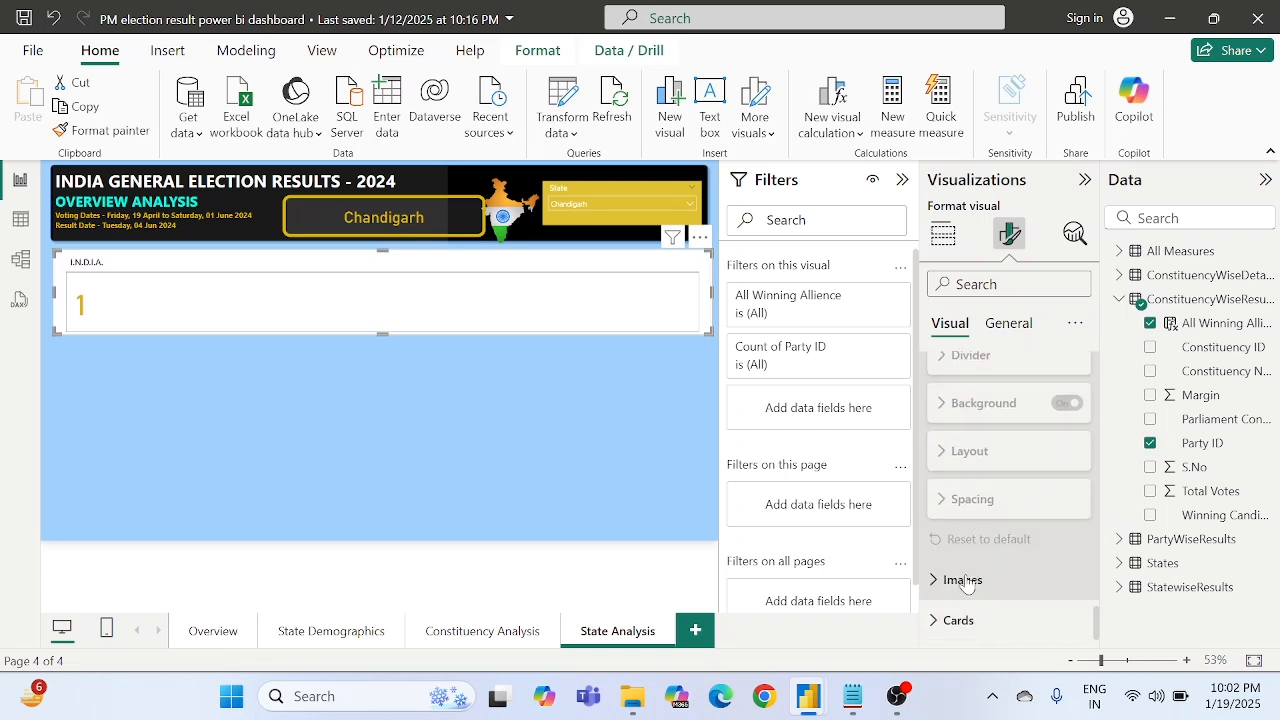
pyautogui.click(963, 580)
pyautogui.scroll(-3, 966, 580)
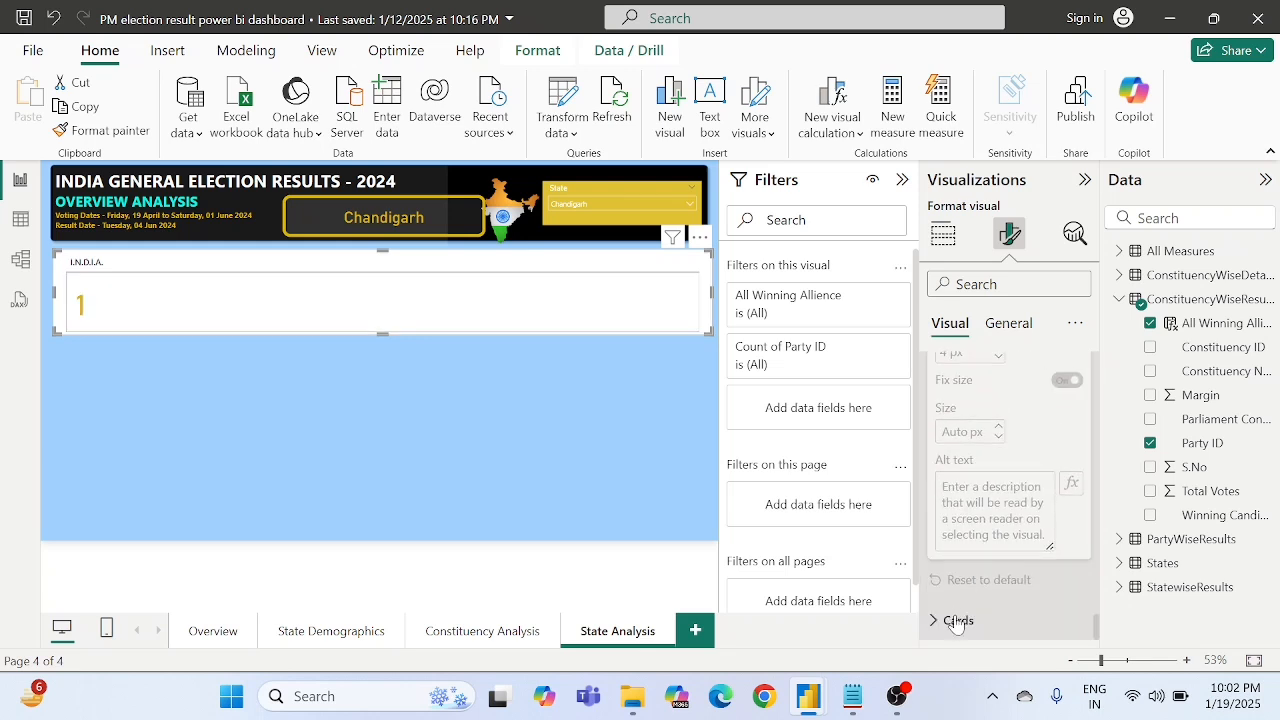
pyautogui.click(955, 621)
pyautogui.scroll(-2, 955, 625)
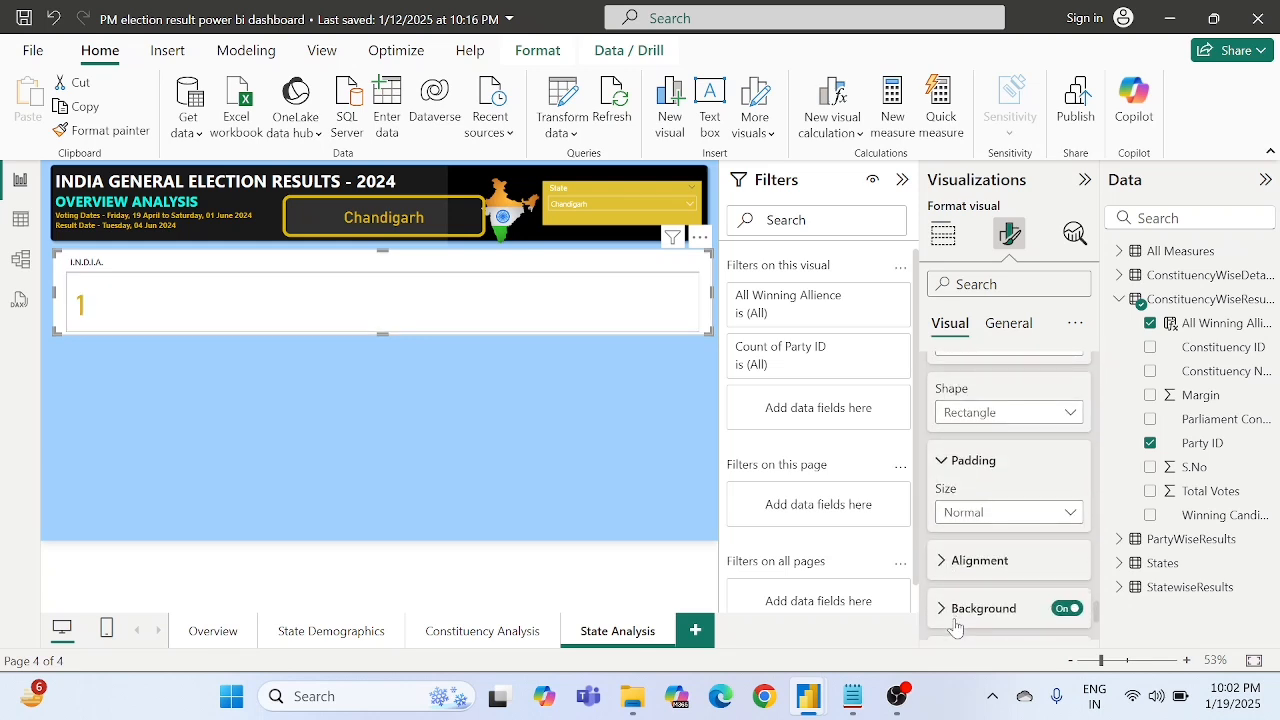
pyautogui.scroll(2, 955, 625)
pyautogui.scroll(1, 957, 626)
pyautogui.scroll(-1, 957, 626)
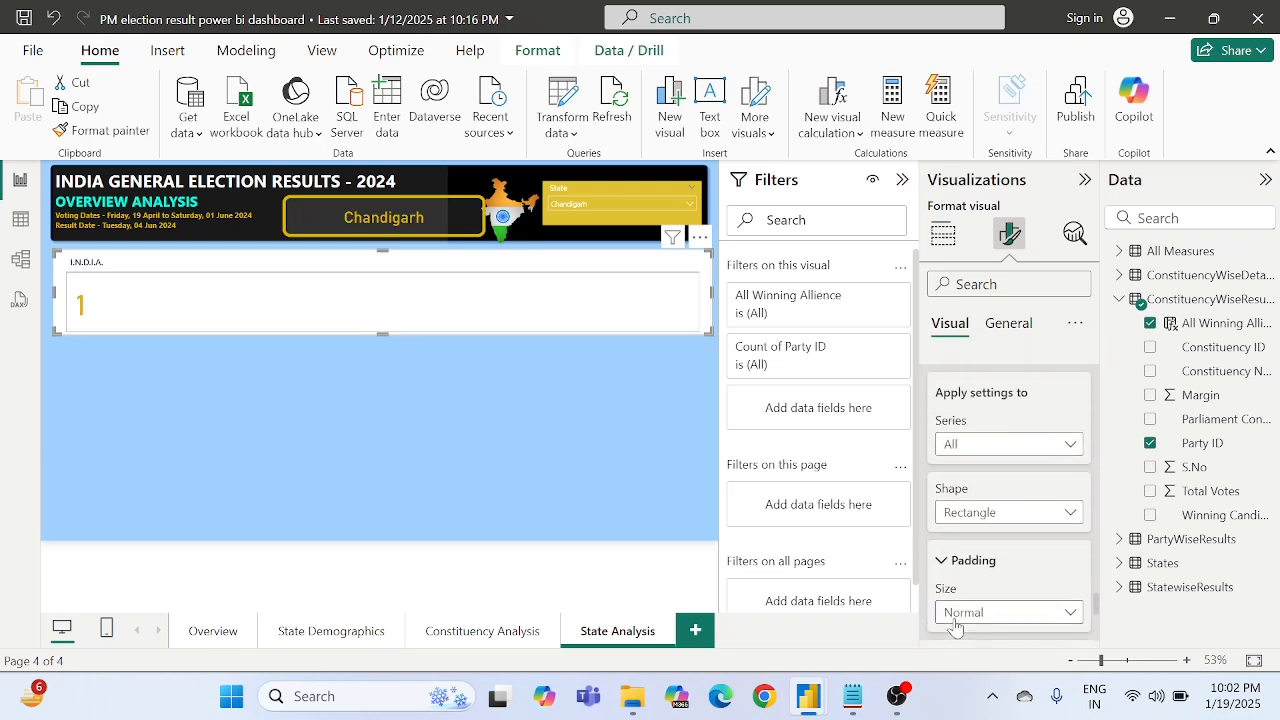
# - Try the Rounded Rectangle shape for the cards and set it back to Rectangle
pyautogui.click(977, 513)
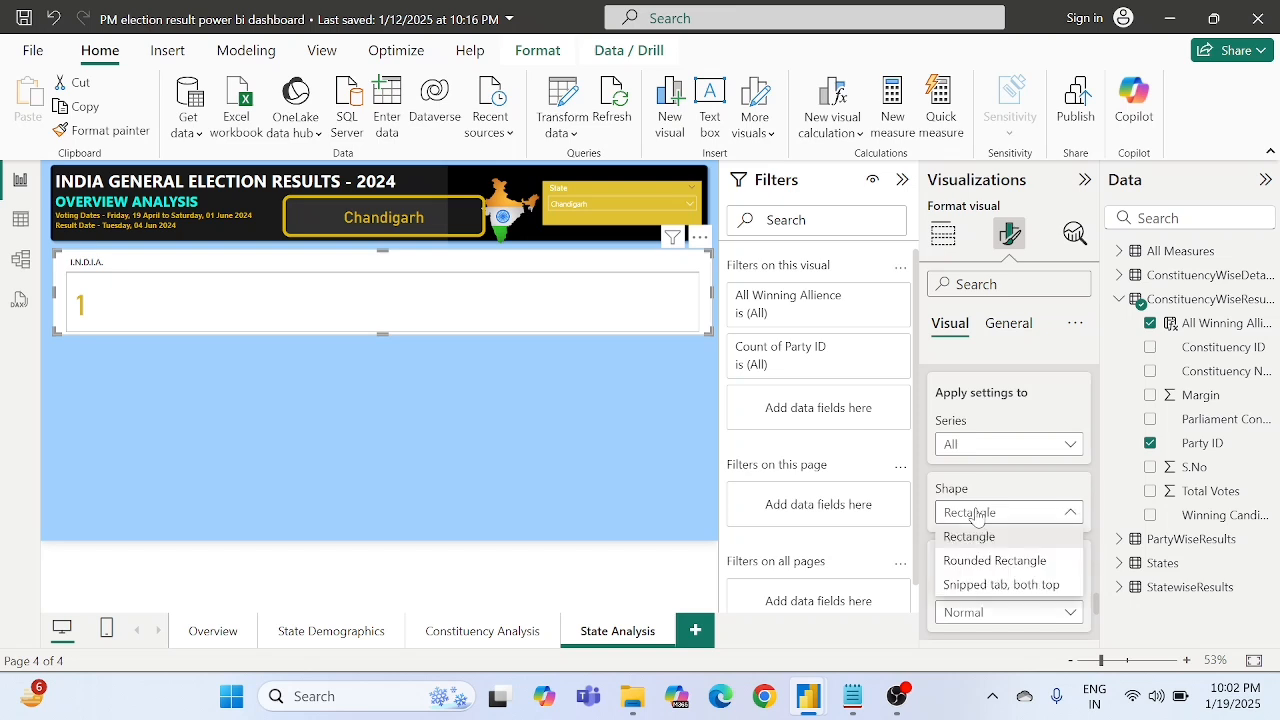
pyautogui.click(996, 566)
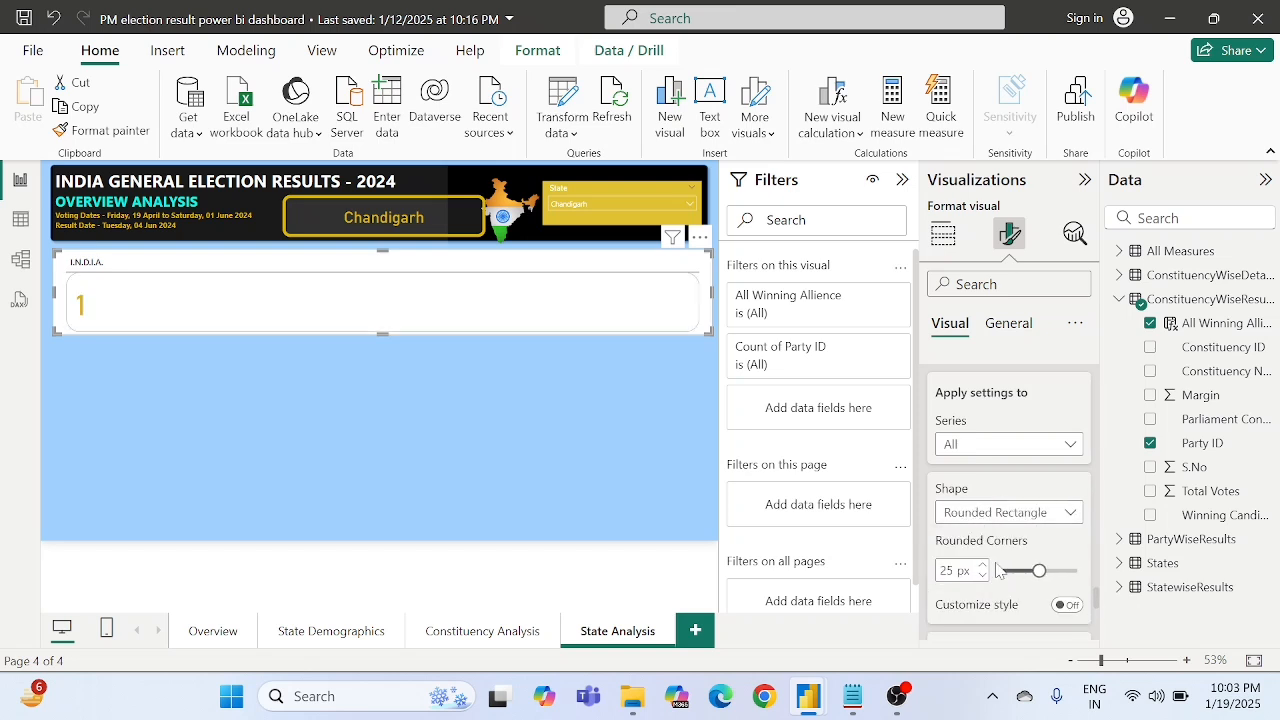
pyautogui.click(1012, 514)
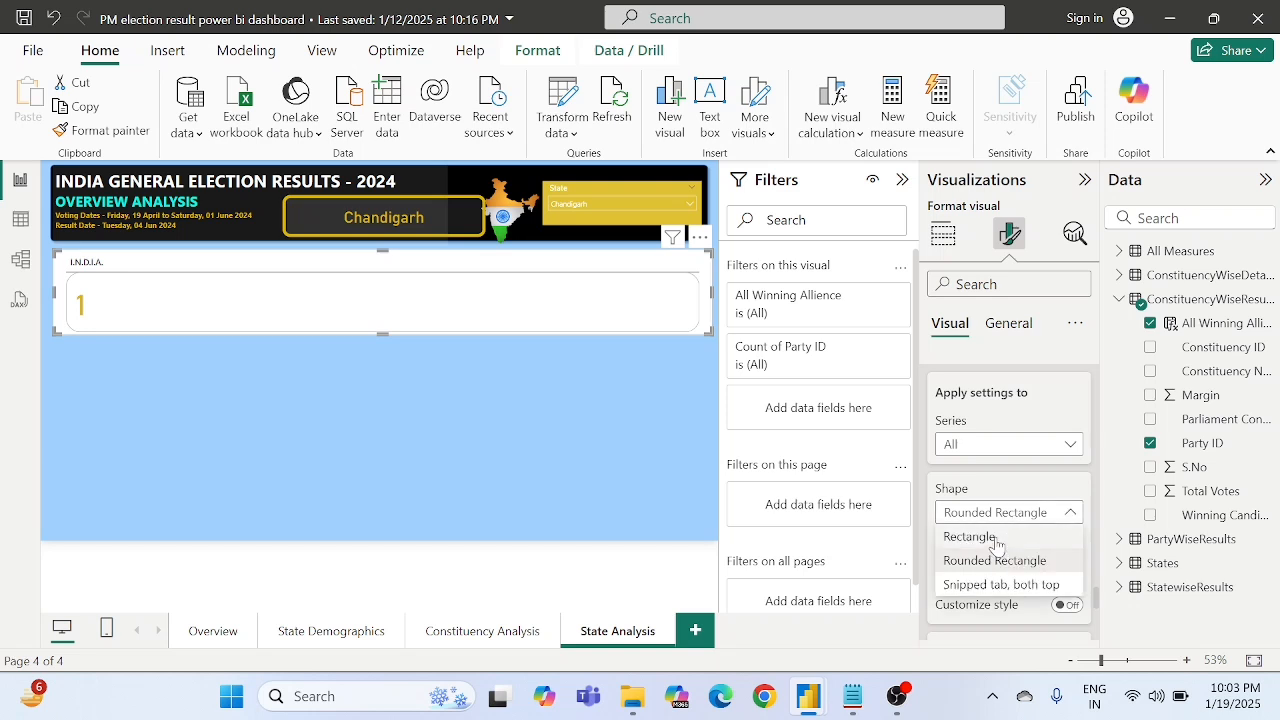
pyautogui.click(996, 540)
# - Turn off the background and border of the cards inside the Count of Party ID visual
pyautogui.scroll(-4, 1010, 530)
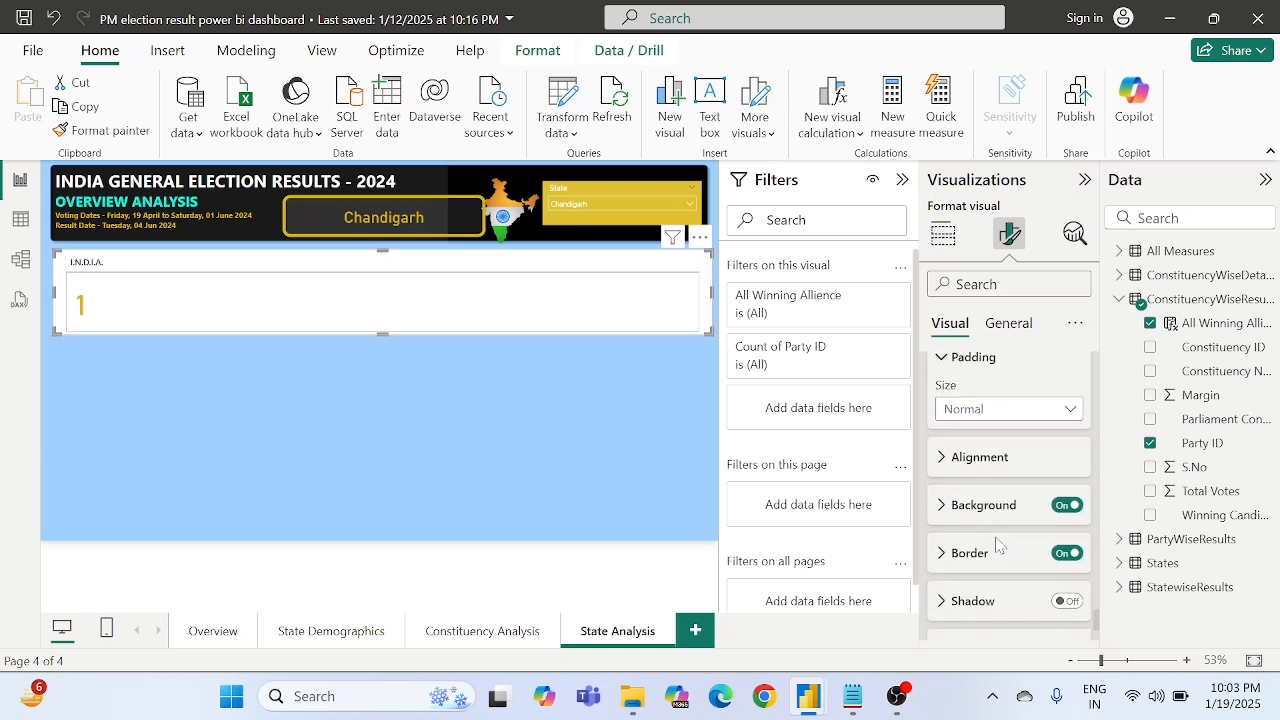
pyautogui.click(1068, 505)
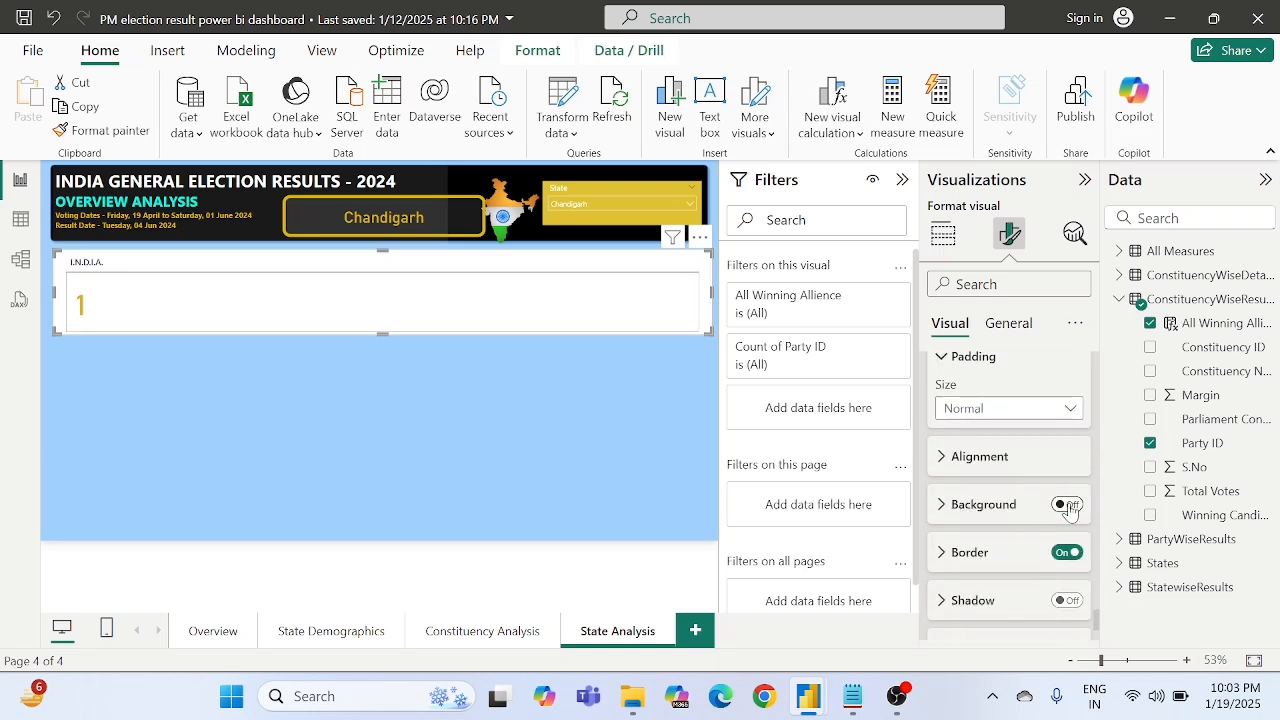
pyautogui.click(1068, 553)
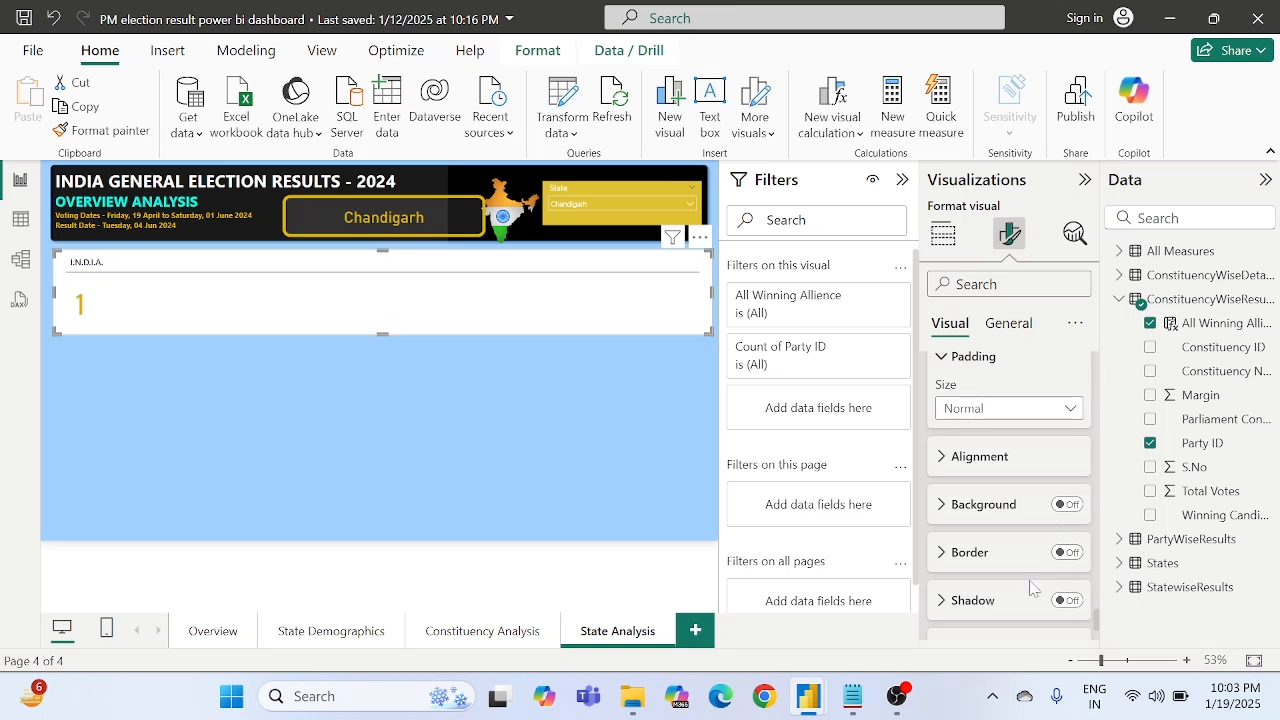
pyautogui.scroll(-3, 1033, 589)
pyautogui.scroll(-5, 1030, 589)
pyautogui.scroll(2, 978, 538)
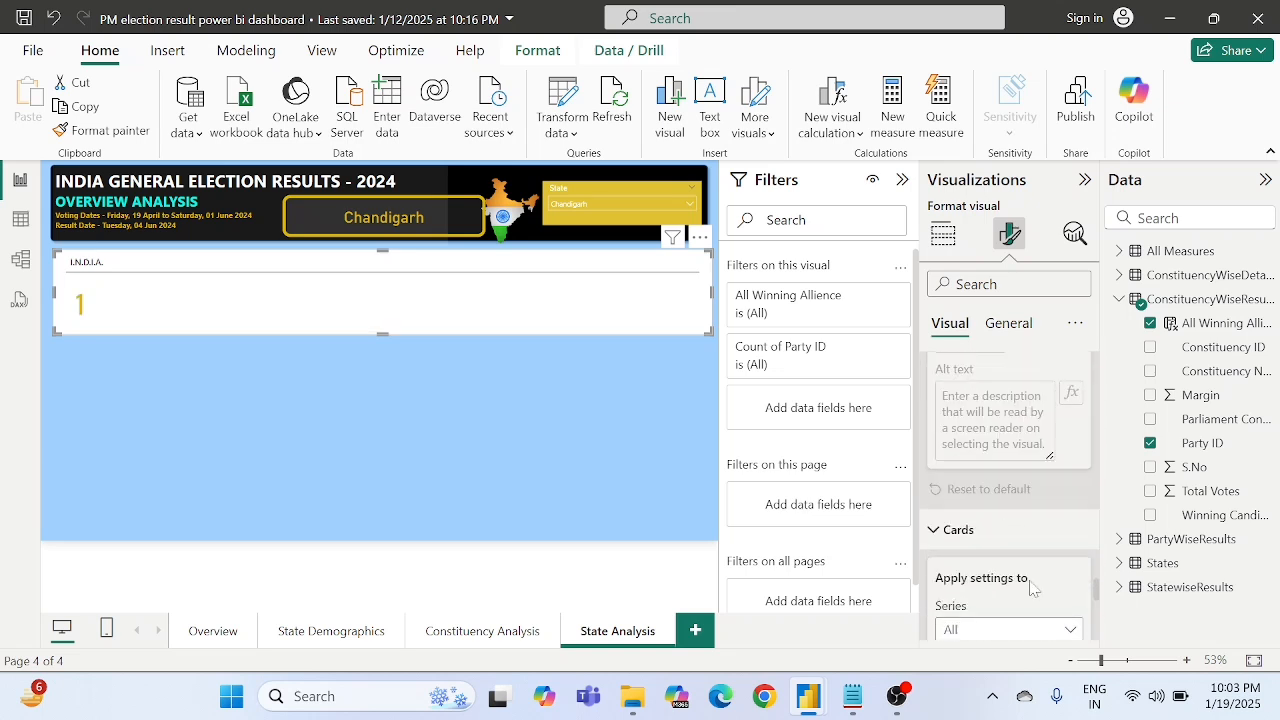
# - Set the background transparency of the Count of Party ID card visual to 9%, after trying 90%
pyautogui.click(970, 532)
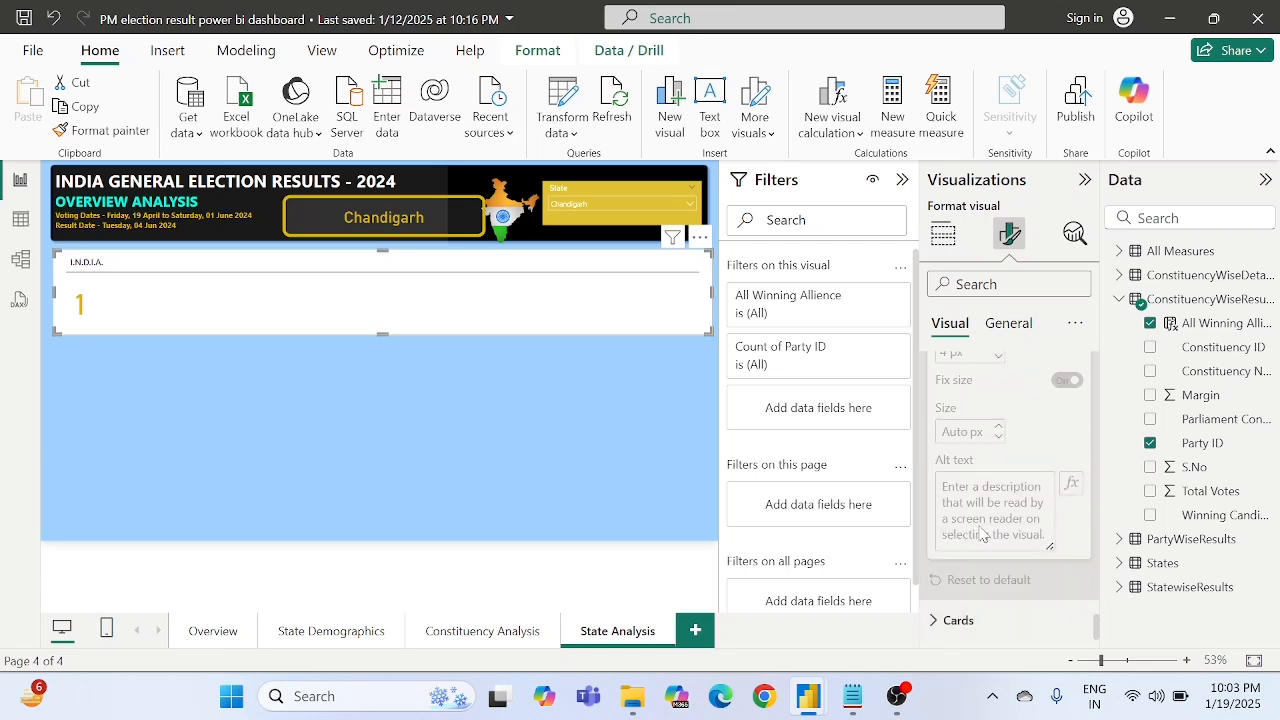
pyautogui.click(479, 402)
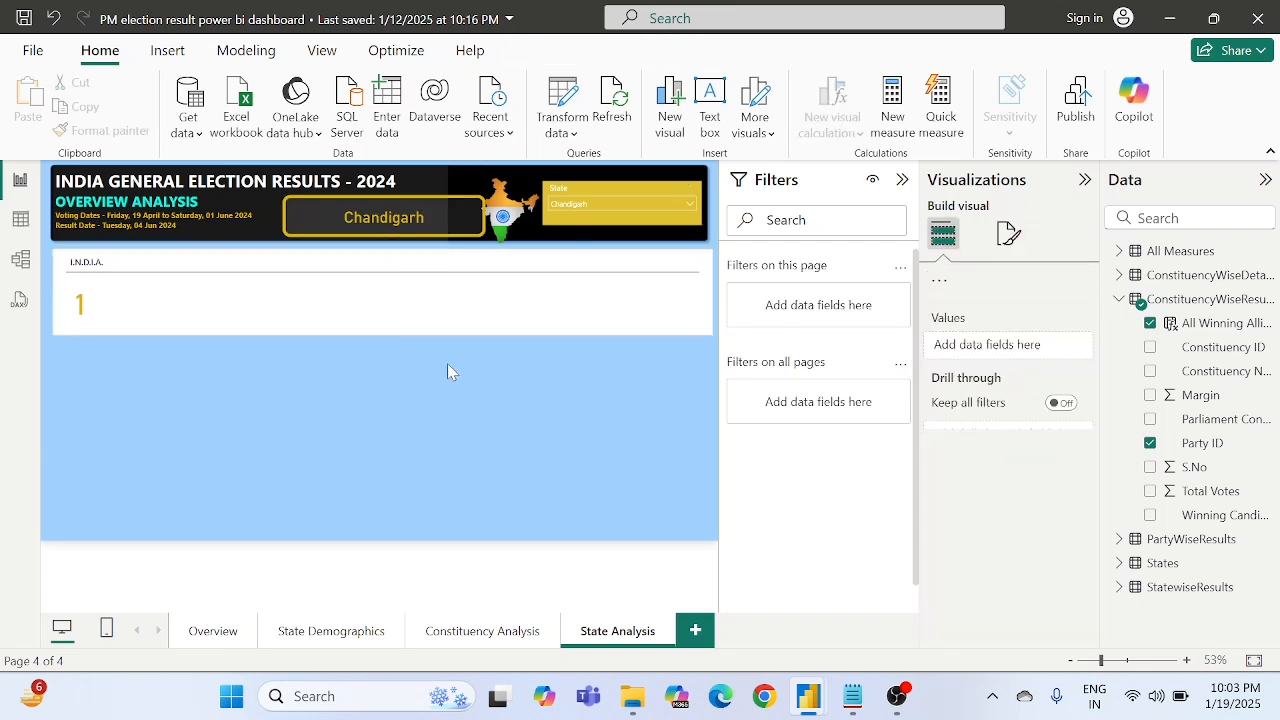
pyautogui.click(410, 310)
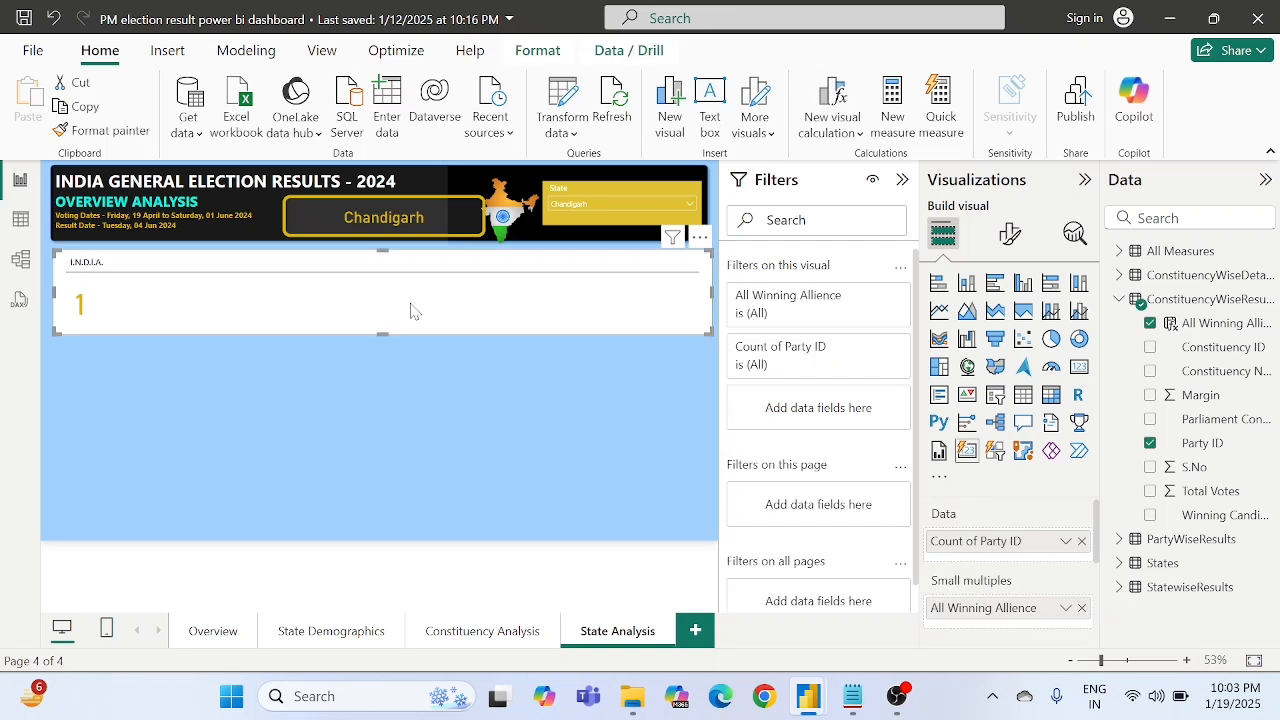
pyautogui.click(1008, 236)
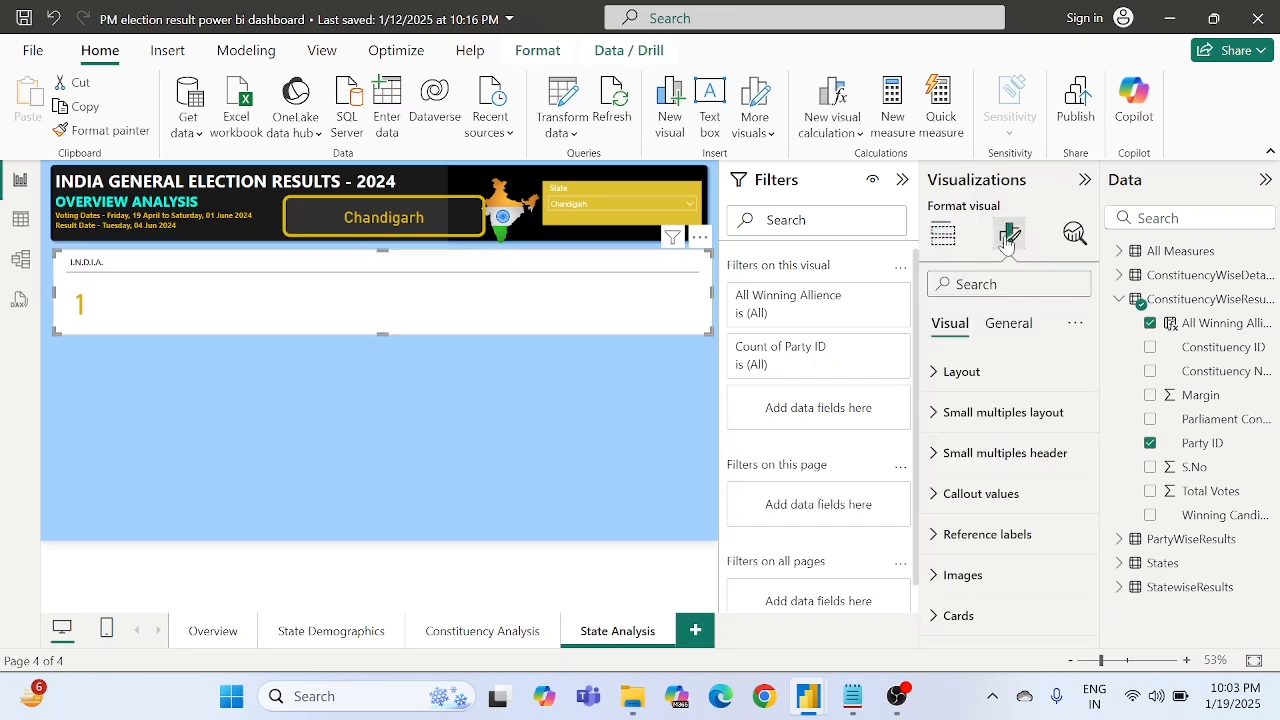
pyautogui.click(1001, 326)
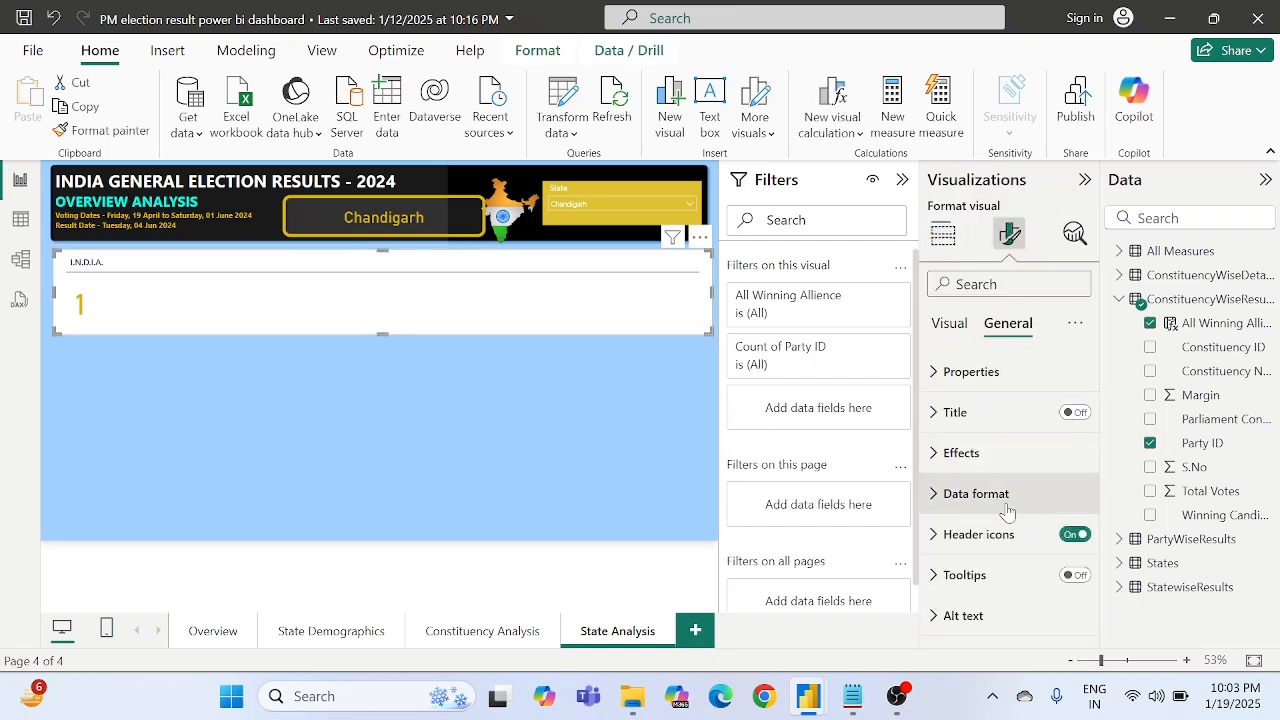
pyautogui.click(958, 452)
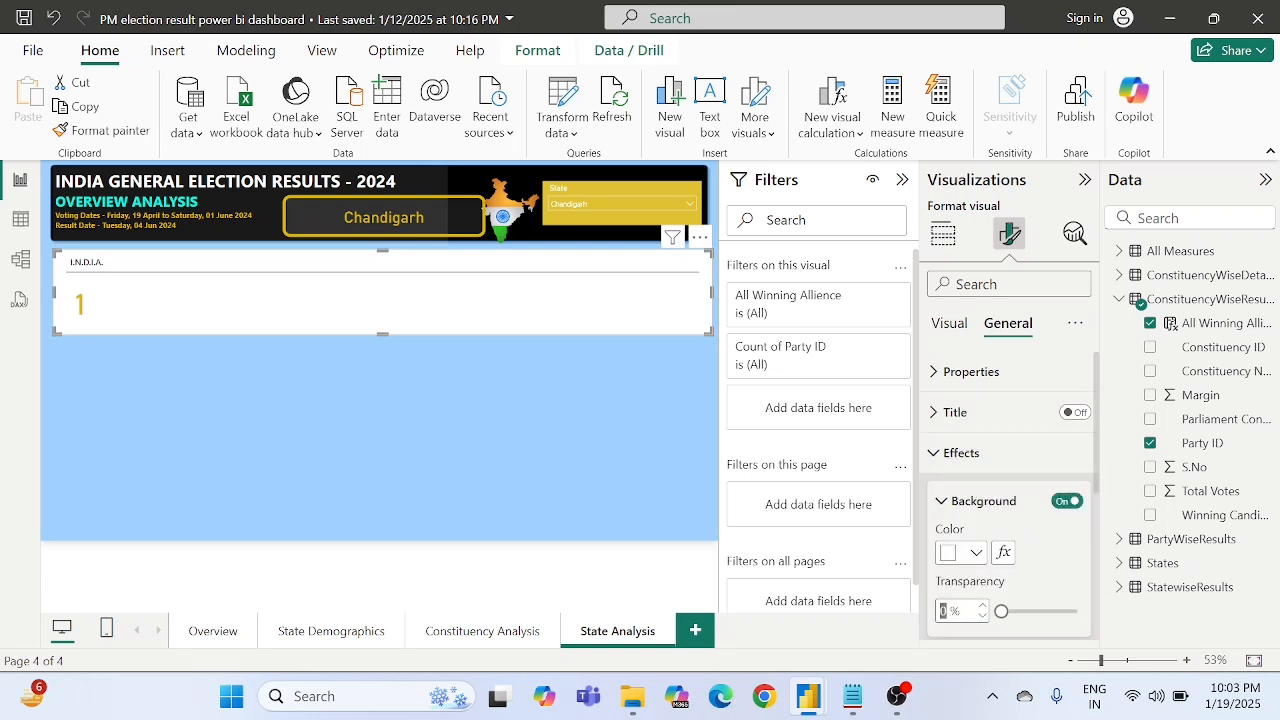
pyautogui.moveTo(1001, 611); pyautogui.dragTo(1069, 611)
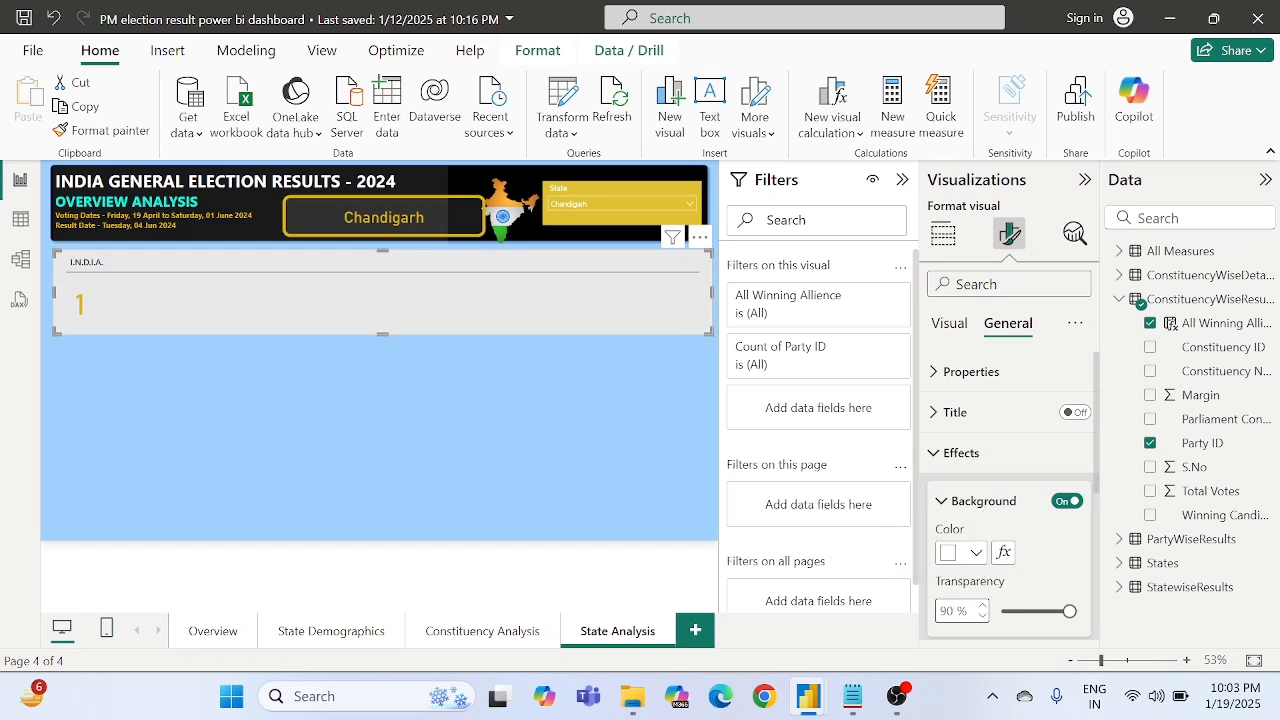
pyautogui.moveTo(1069, 611); pyautogui.dragTo(1006, 611)
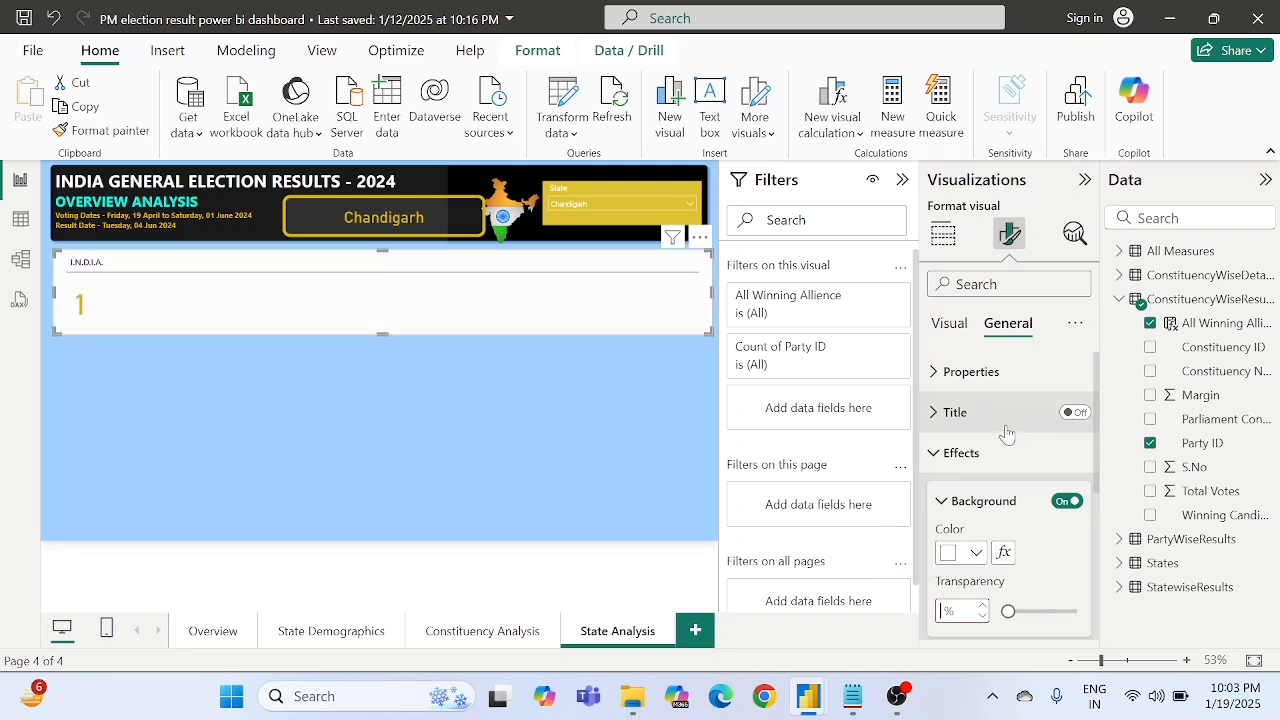
# - Review the card visual's general effects and header icon colour options
pyautogui.click(966, 455)
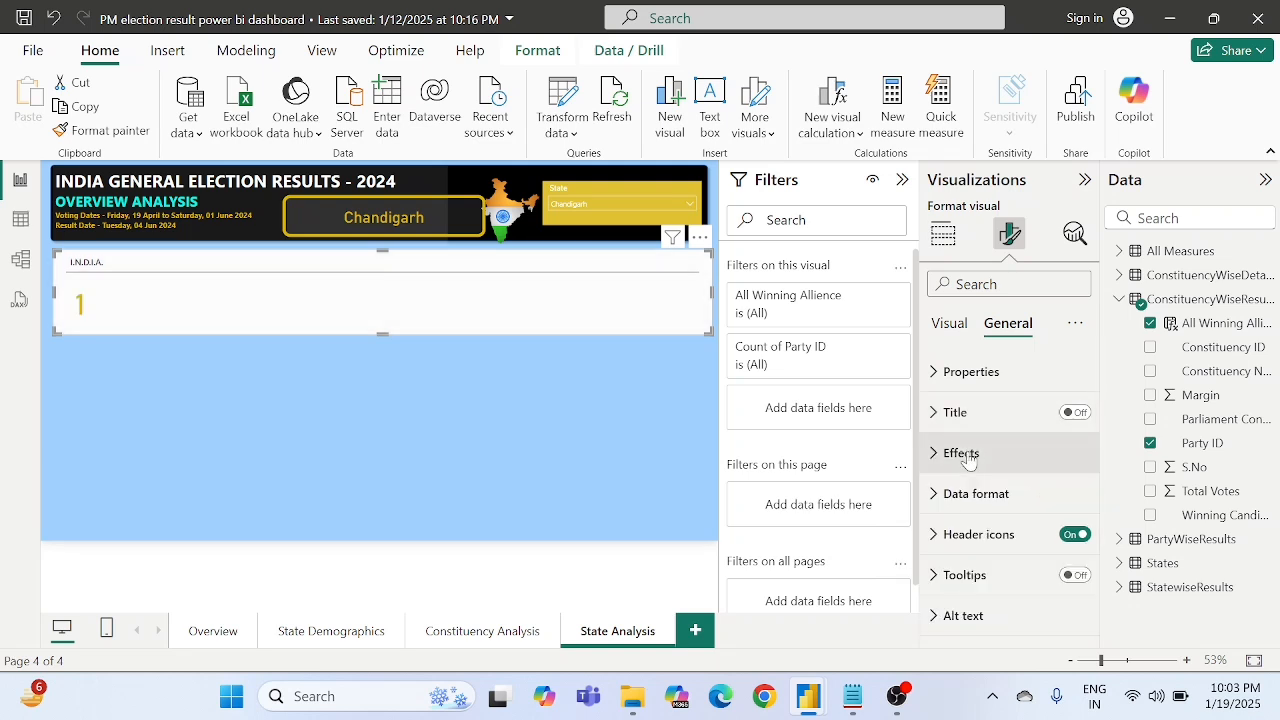
pyautogui.click(966, 455)
pyautogui.scroll(-4, 968, 460)
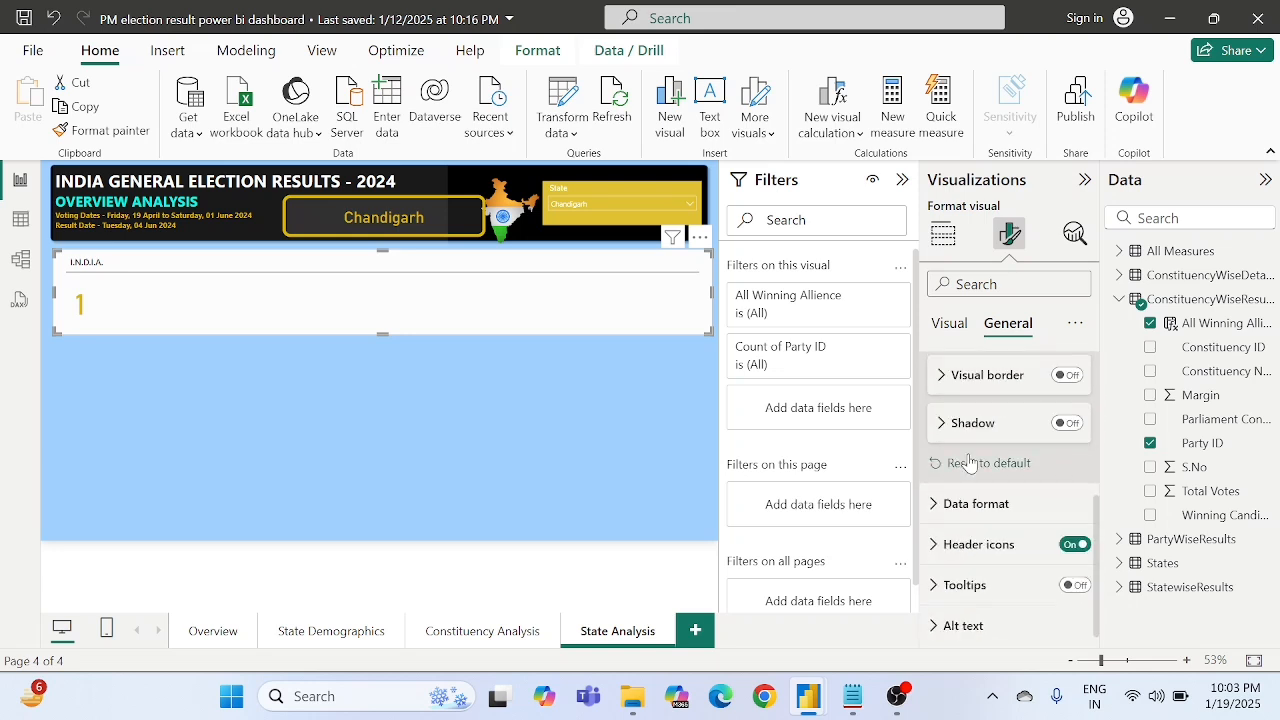
pyautogui.scroll(-1, 968, 460)
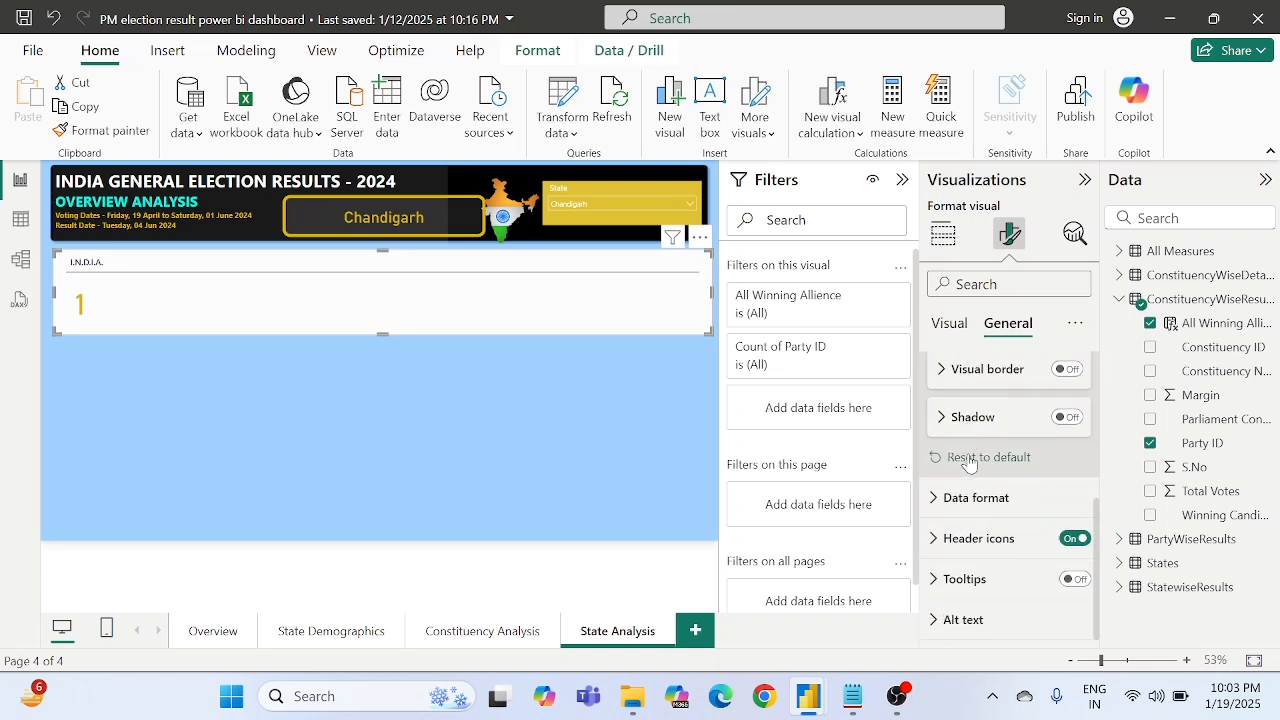
pyautogui.click(966, 540)
pyautogui.scroll(-3, 966, 538)
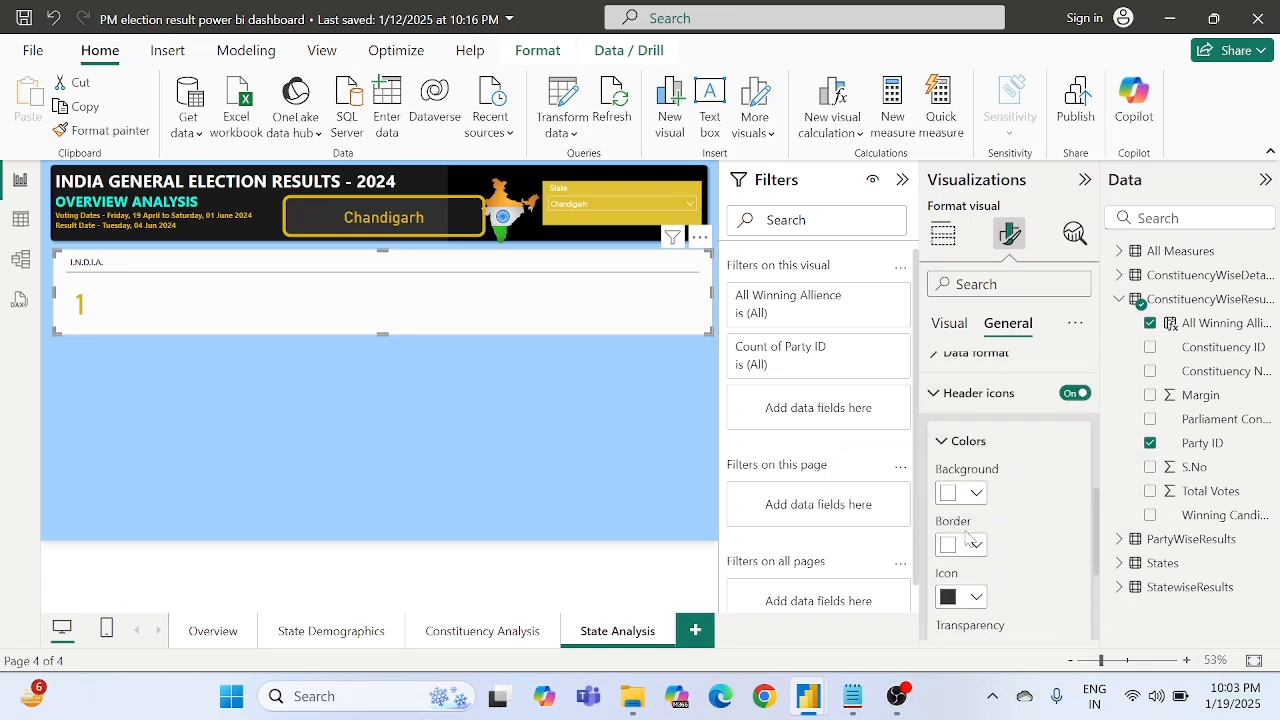
pyautogui.scroll(5, 966, 537)
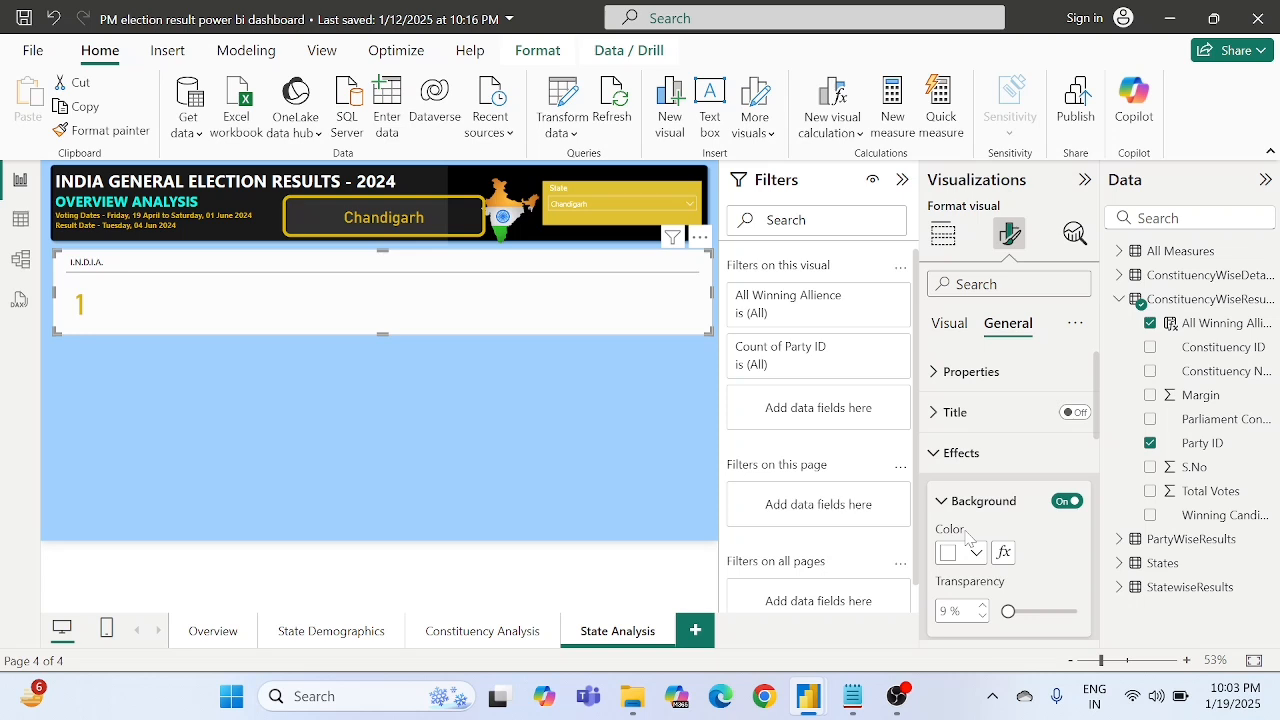
# - Try the Single column arrangement for the card's small multiples and set it back to Single row
pyautogui.click(952, 324)
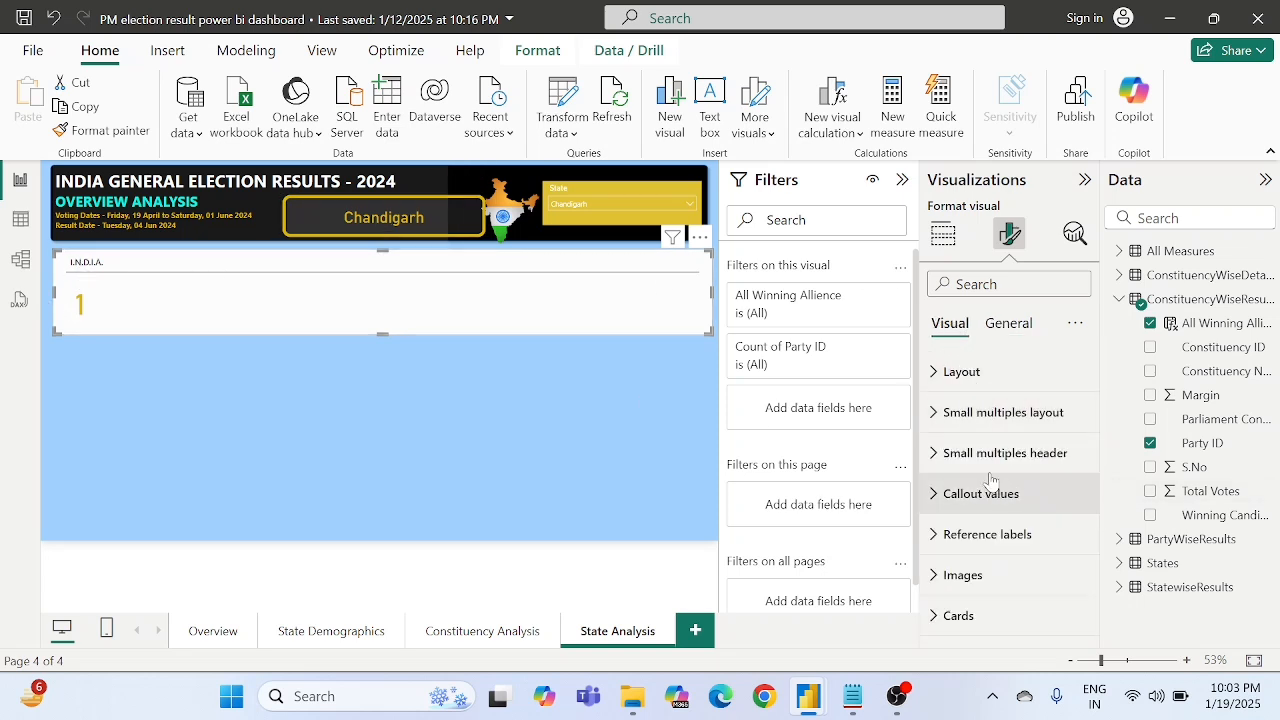
pyautogui.click(995, 413)
pyautogui.scroll(-2, 992, 408)
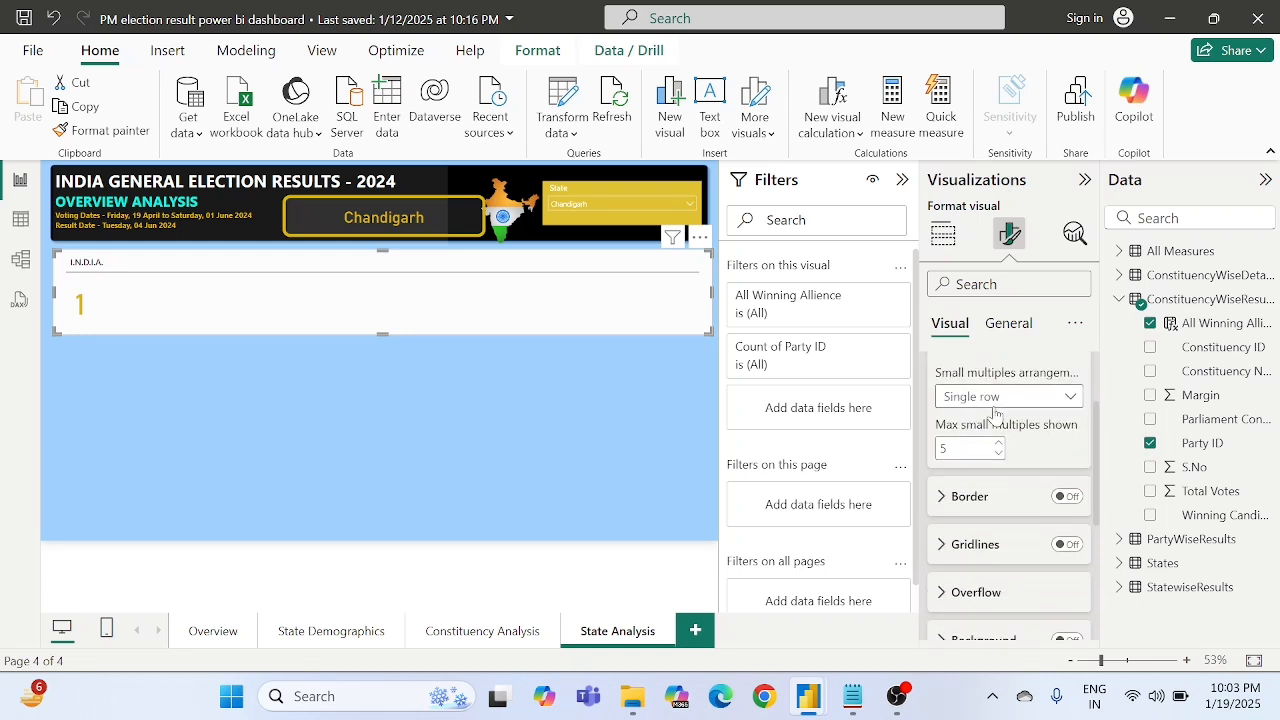
pyautogui.click(990, 398)
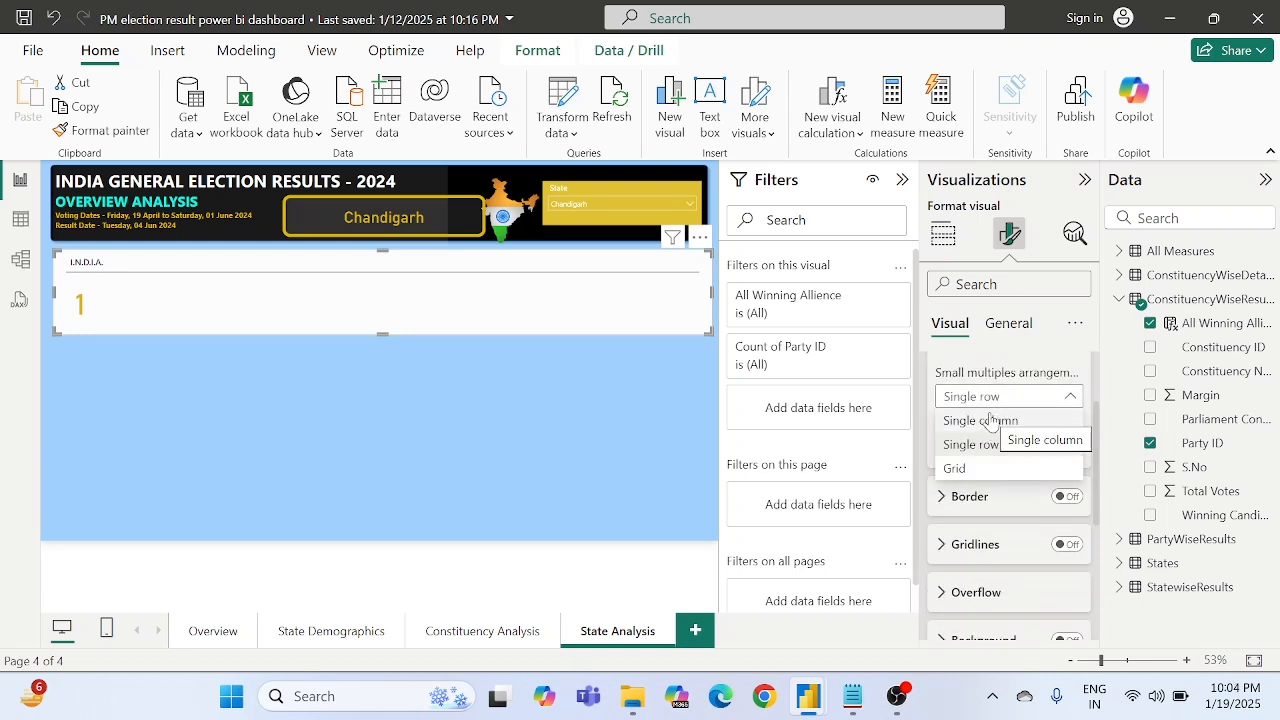
pyautogui.click(992, 420)
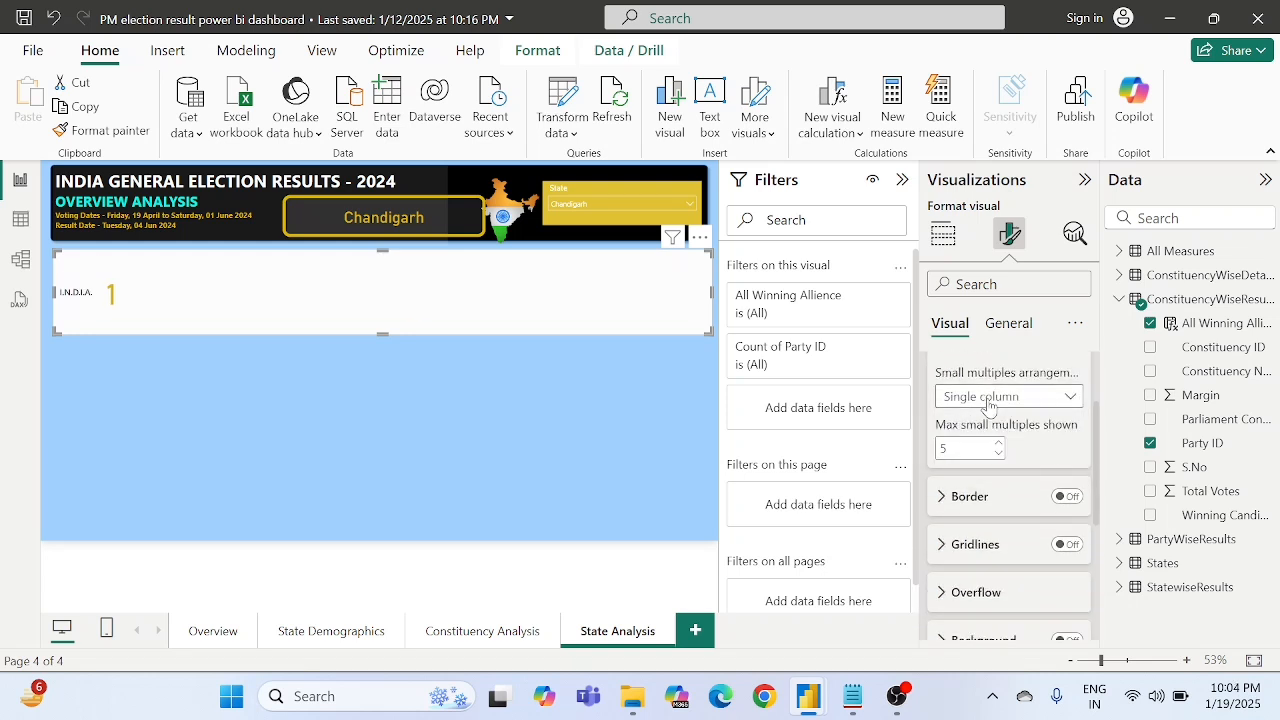
pyautogui.click(988, 400)
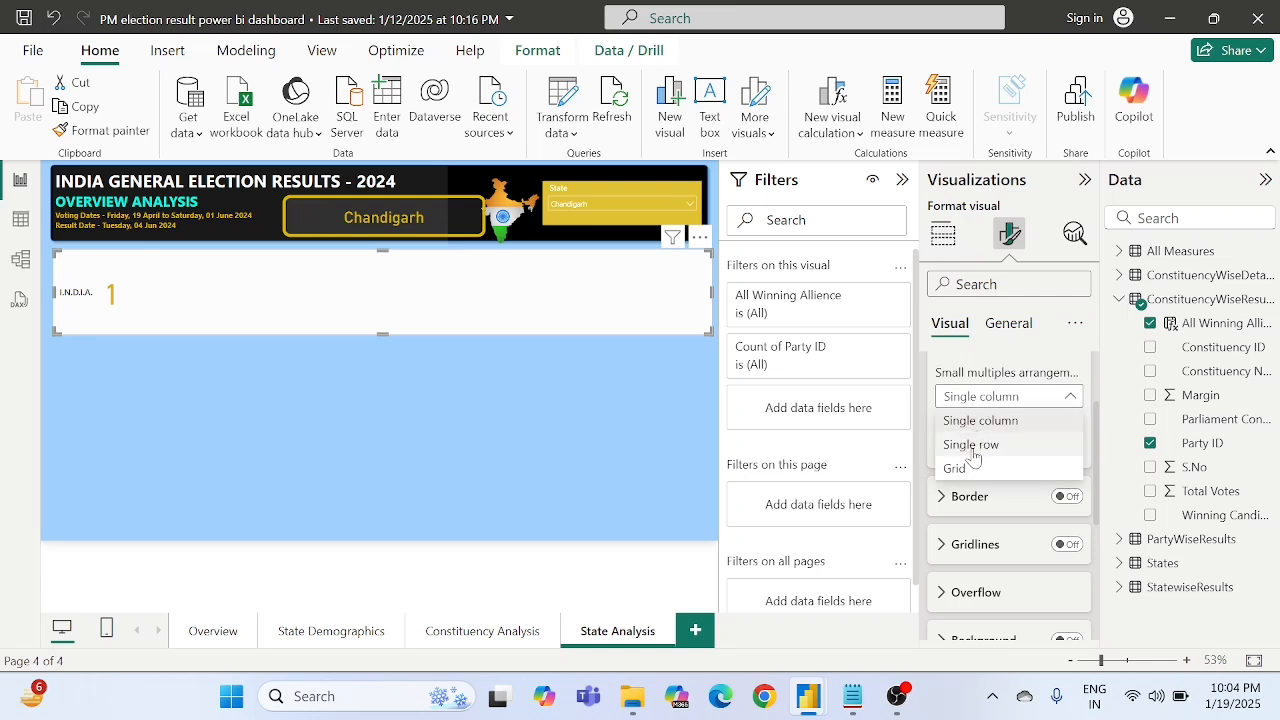
pyautogui.click(971, 445)
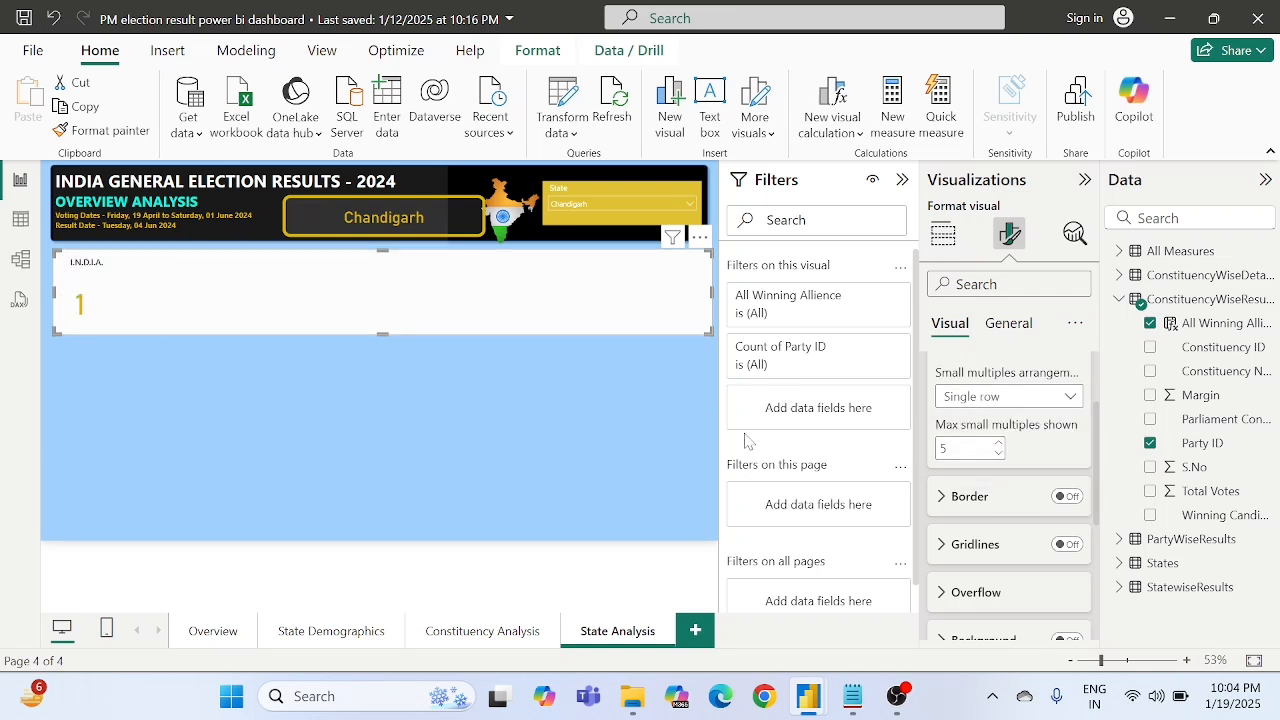
pyautogui.scroll(2, 978, 408)
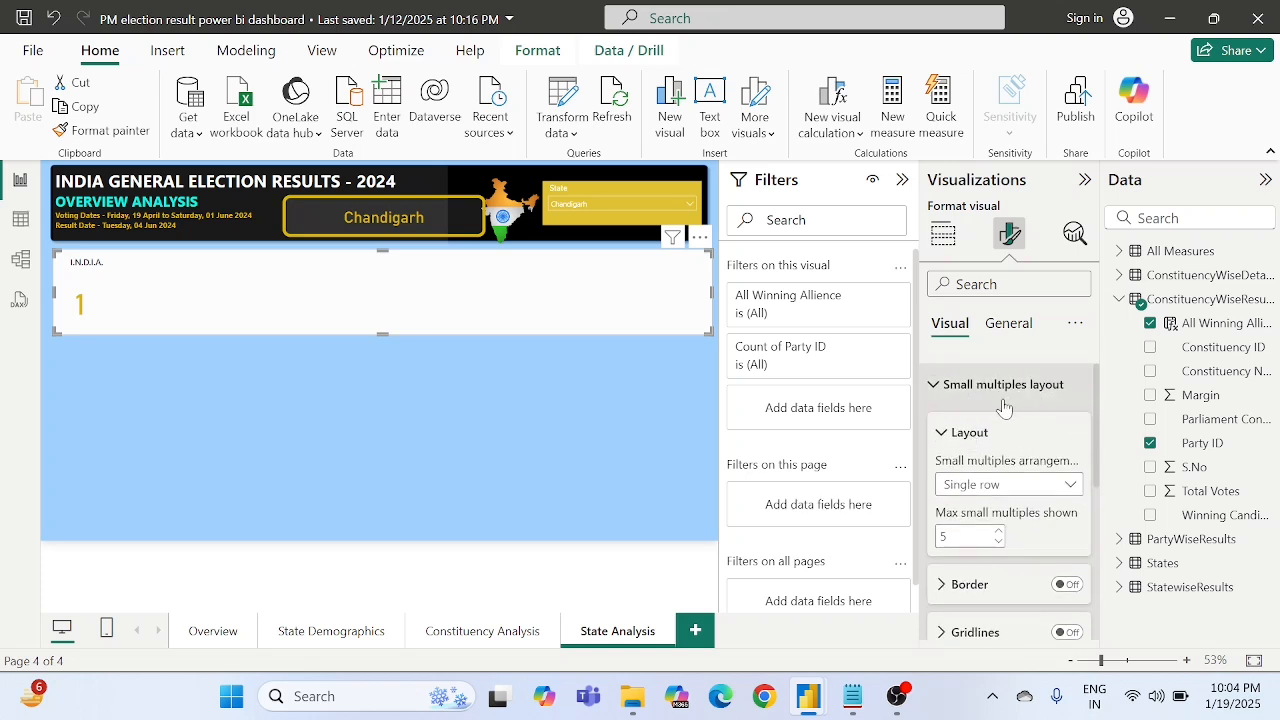
pyautogui.click(980, 486)
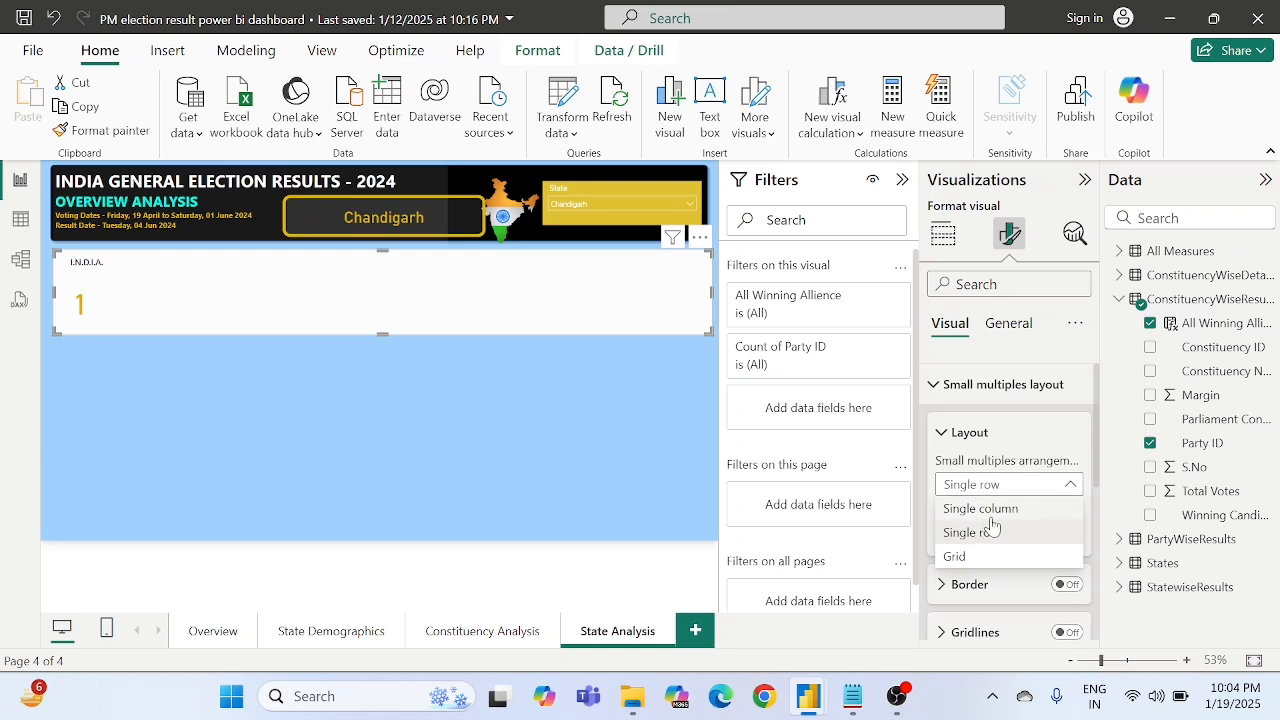
pyautogui.click(982, 509)
pyautogui.click(978, 486)
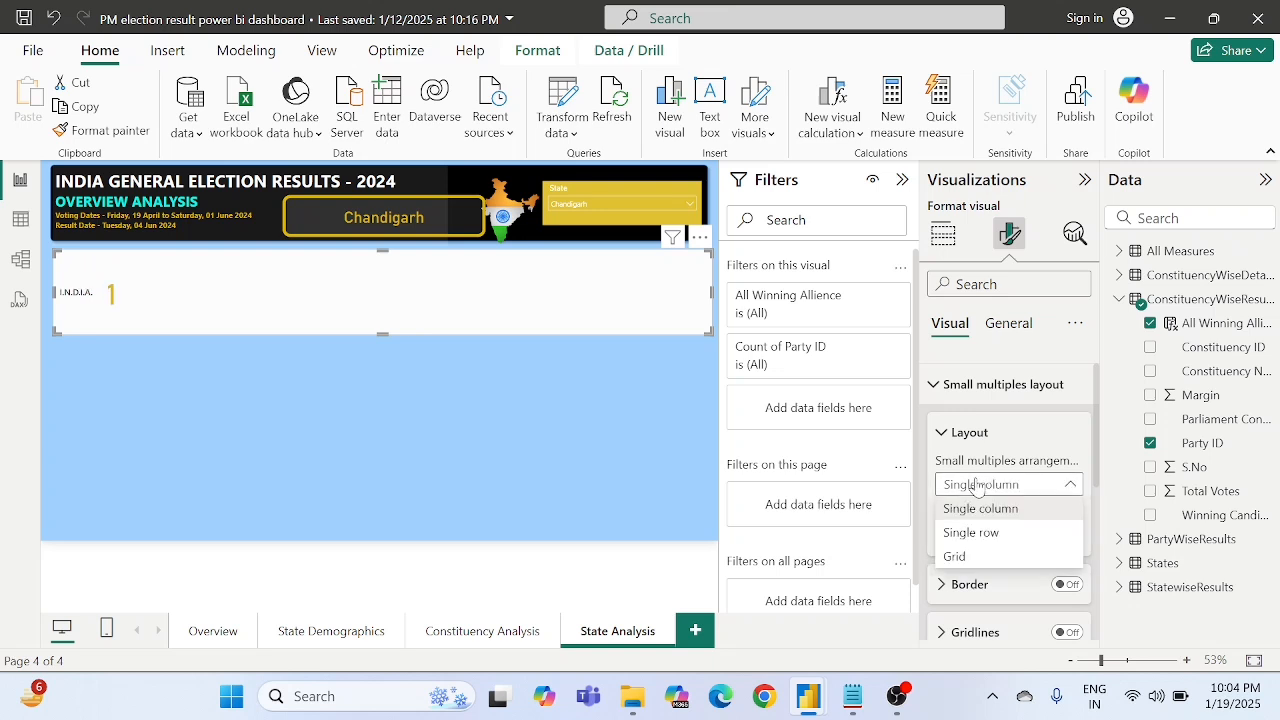
pyautogui.click(973, 535)
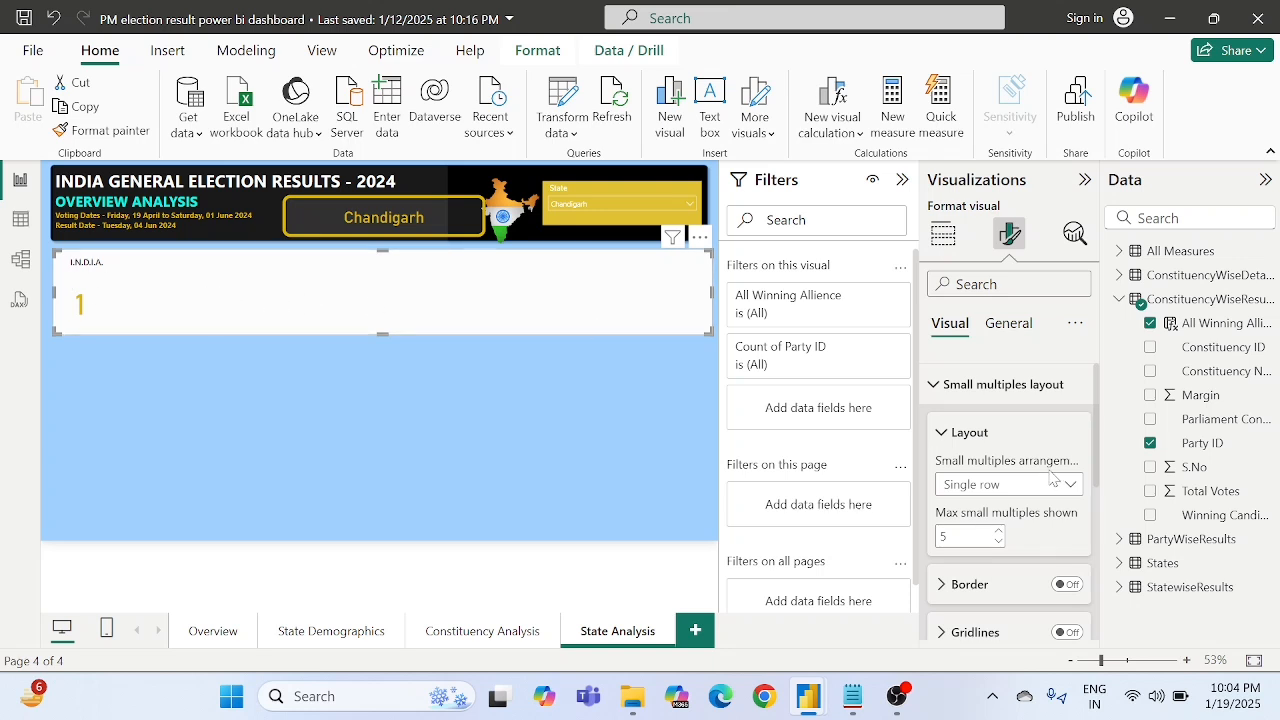
pyautogui.click(964, 386)
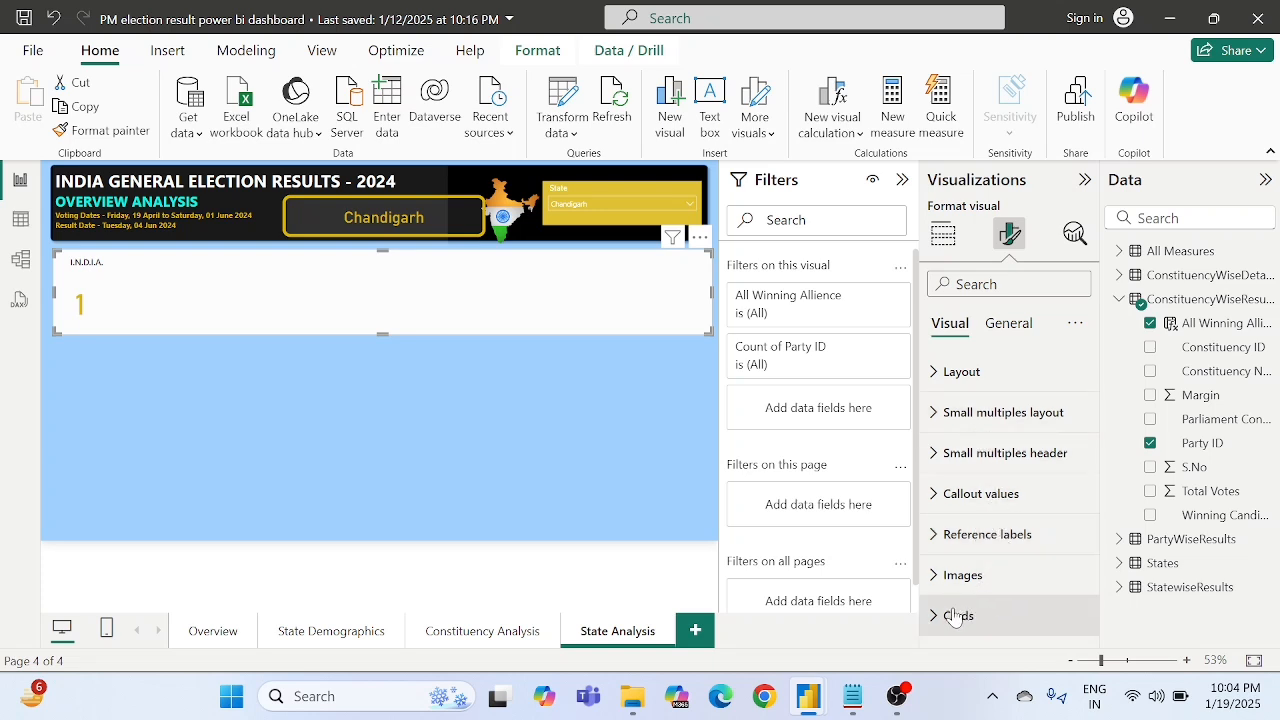
# - Examine the card visual's callout value settings and the padding, alignment, background, border and shadow options of its cards
pyautogui.click(991, 500)
pyautogui.scroll(-5, 993, 510)
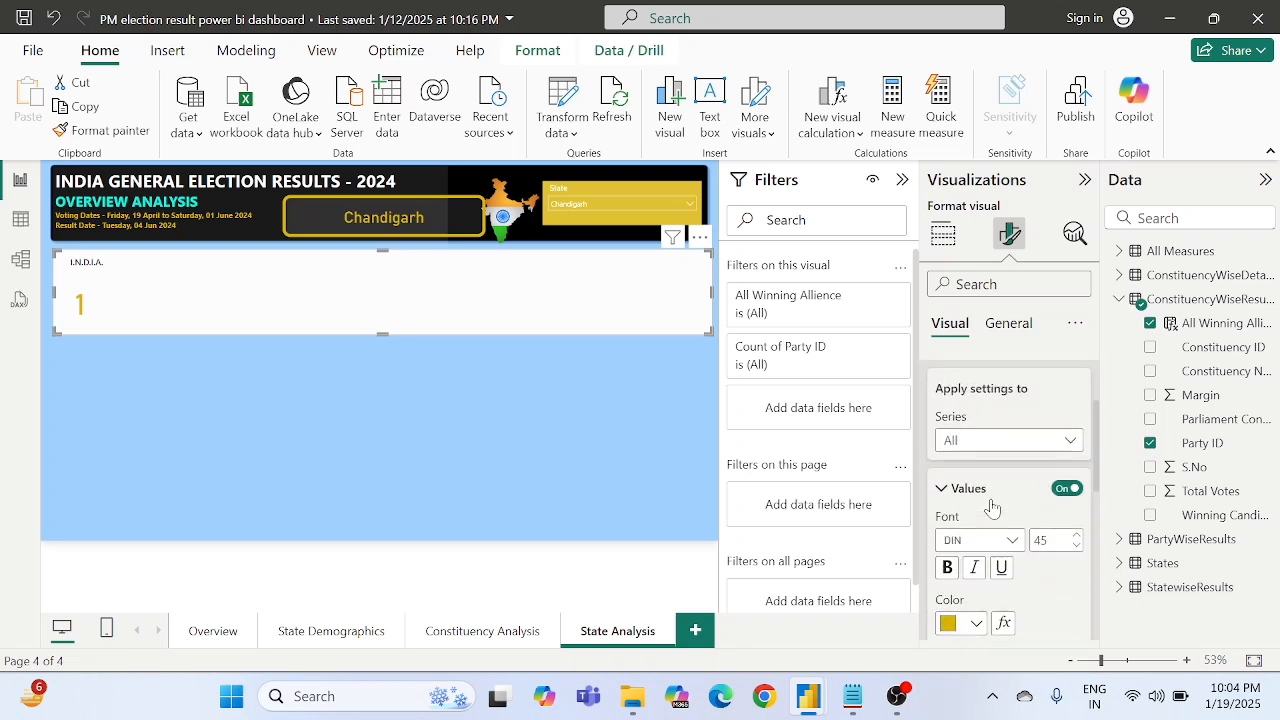
pyautogui.scroll(-5, 993, 510)
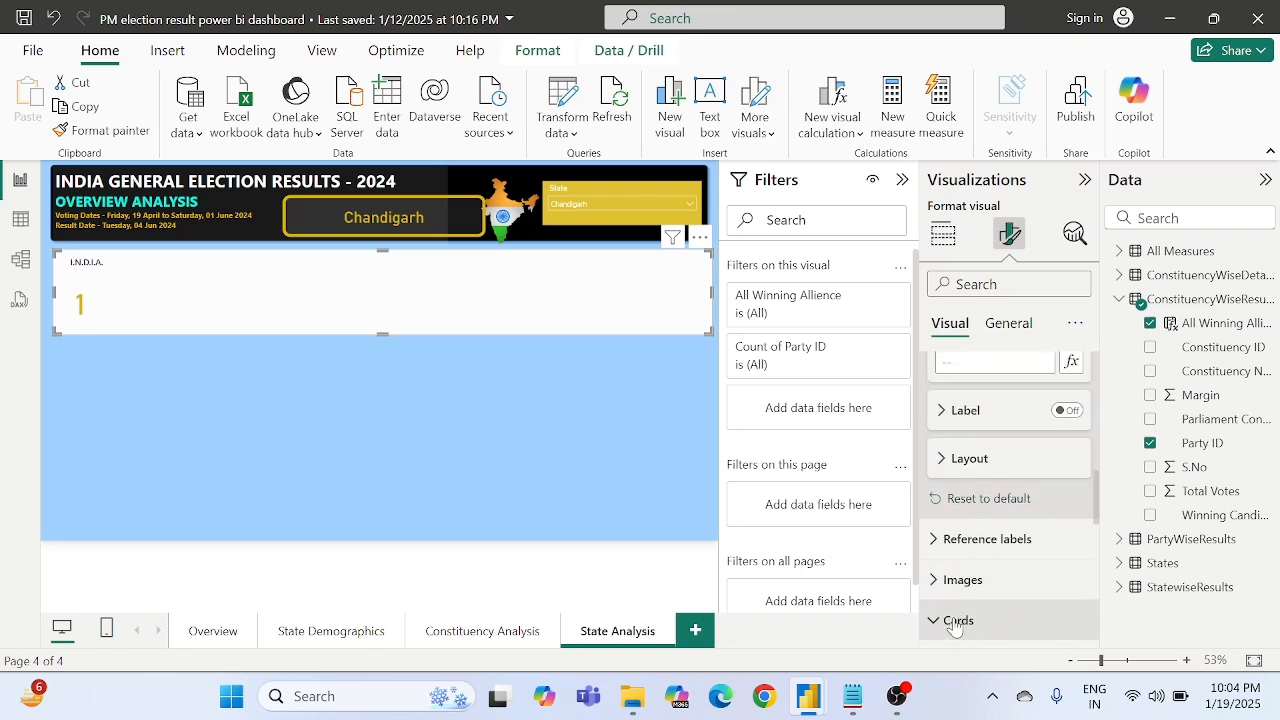
pyautogui.click(957, 621)
pyautogui.scroll(-5, 955, 625)
pyautogui.scroll(-5, 955, 625)
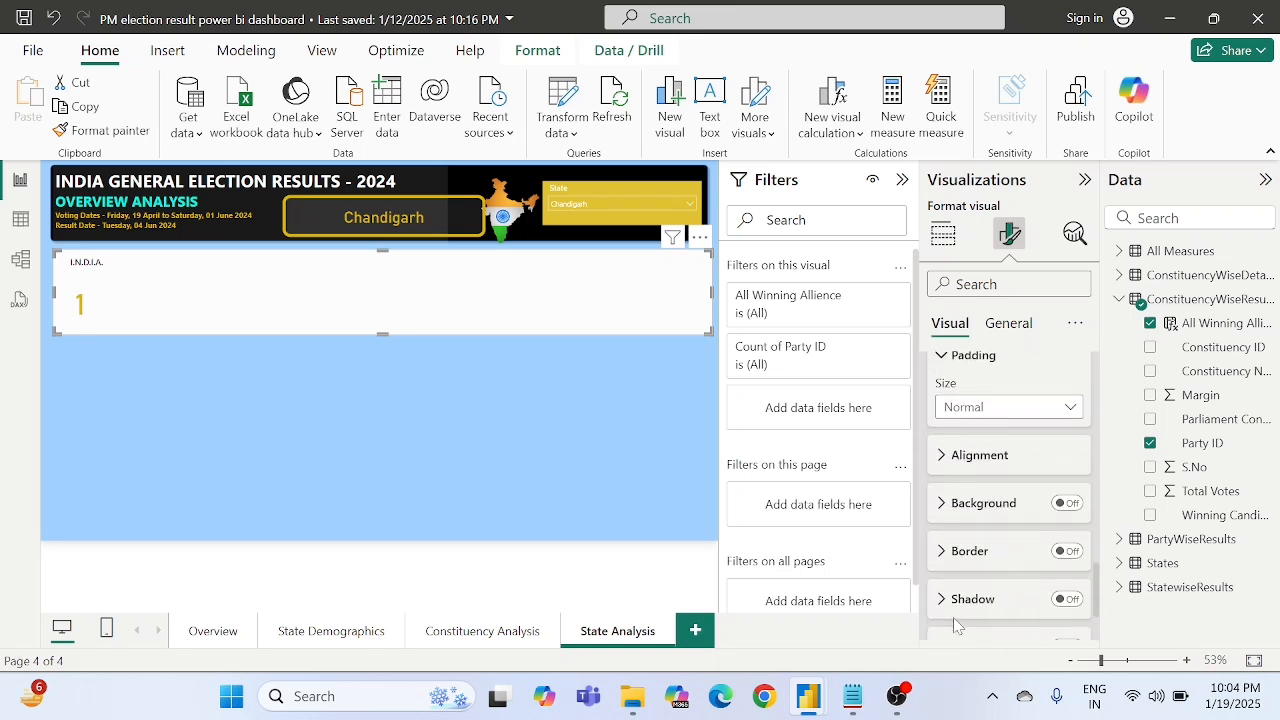
pyautogui.scroll(10, 955, 625)
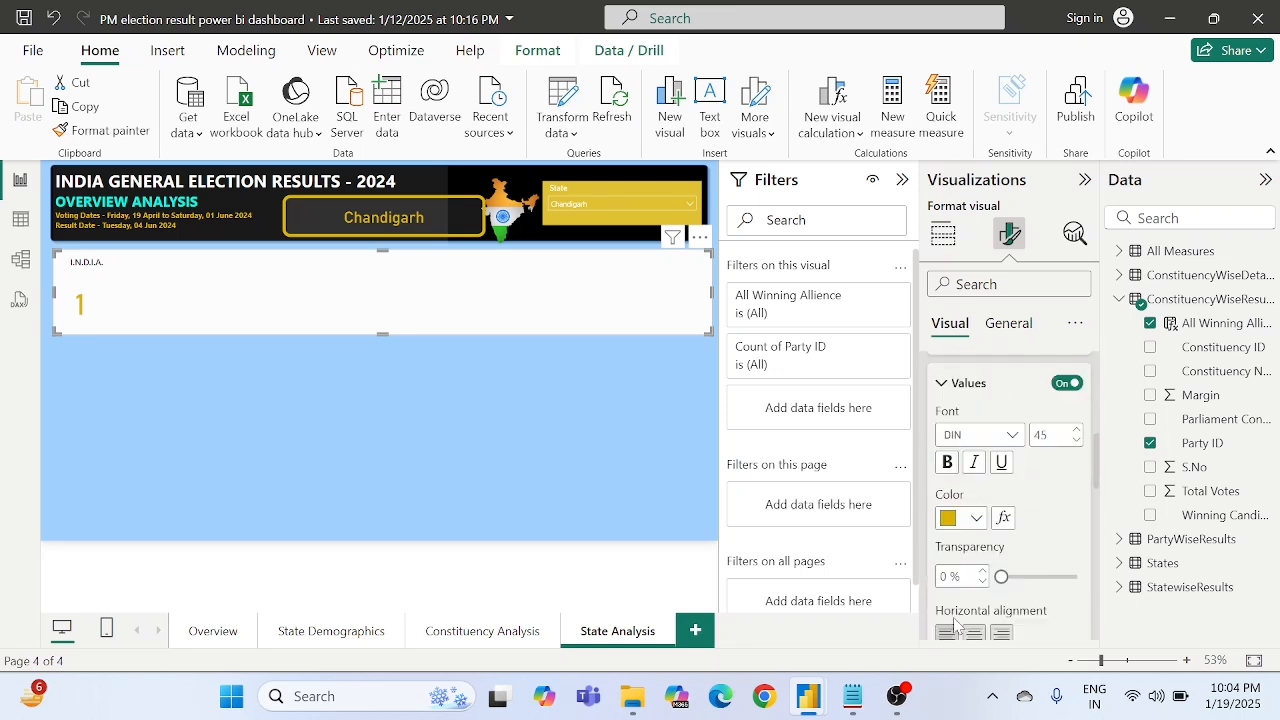
pyautogui.click(946, 494)
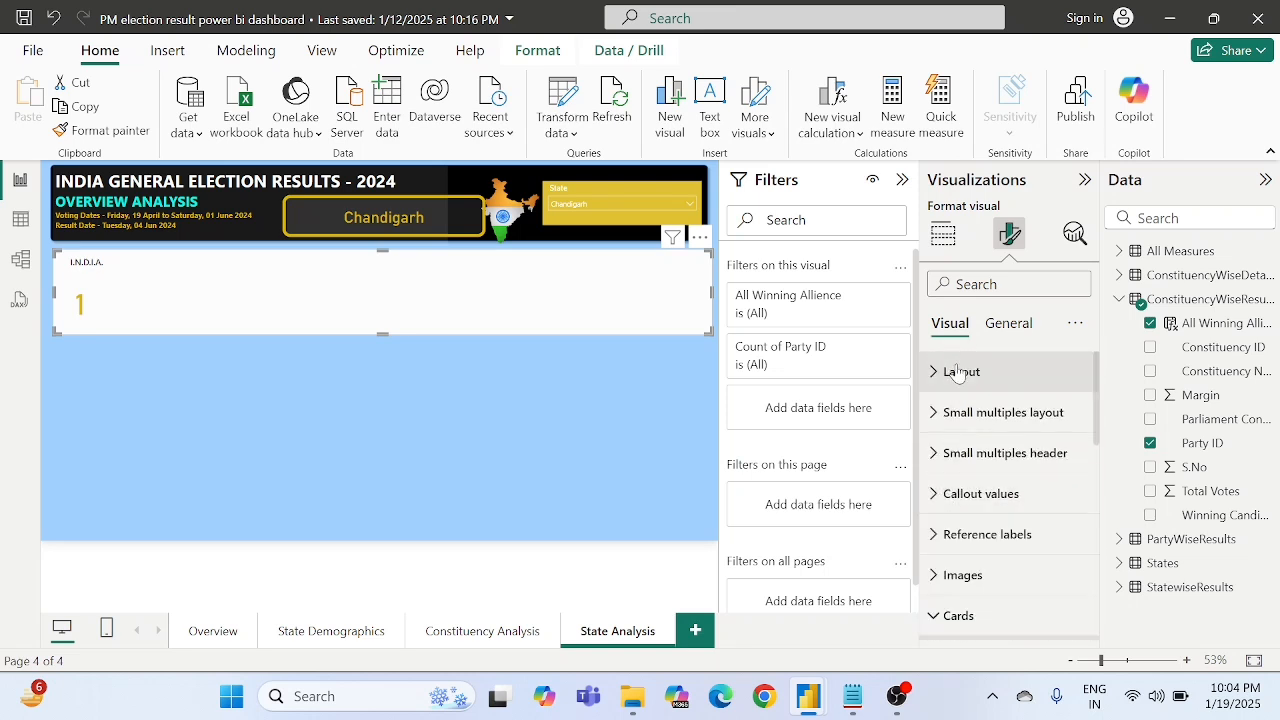
pyautogui.click(327, 404)
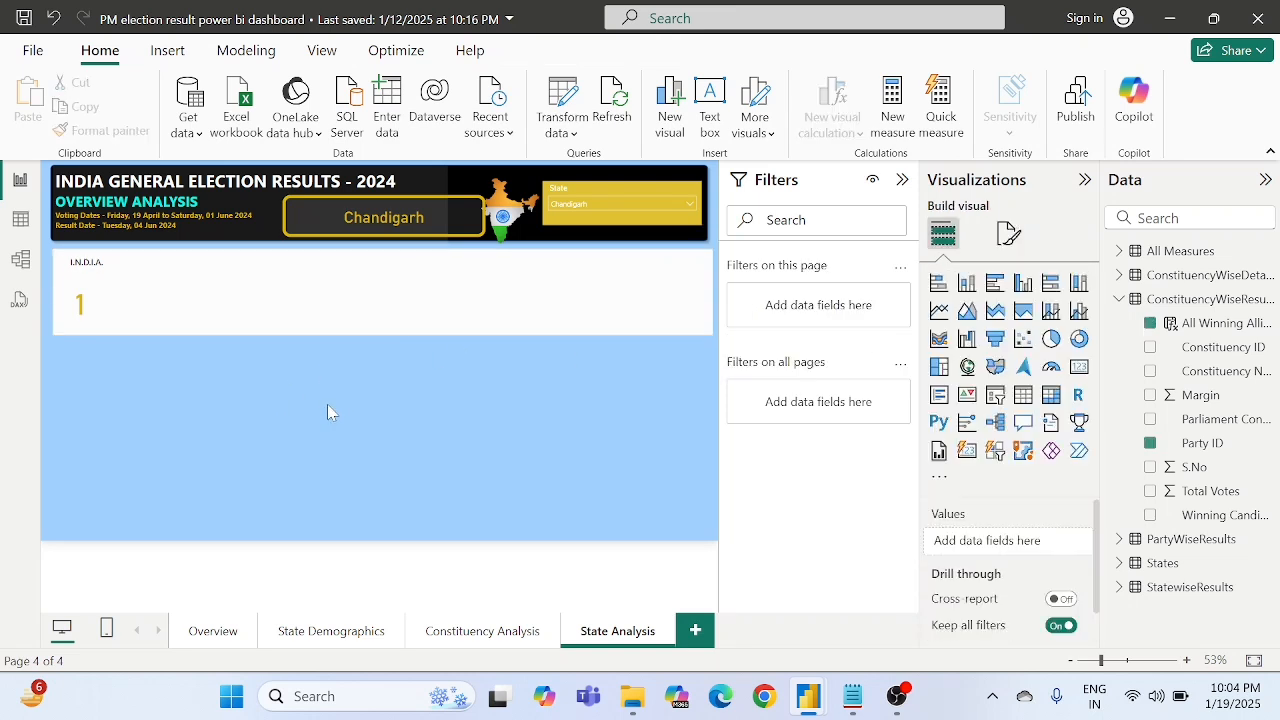
# - Filter the page by Assam and by Jharkhand in the State slicer to check the card's split by alliance
pyautogui.click(591, 204)
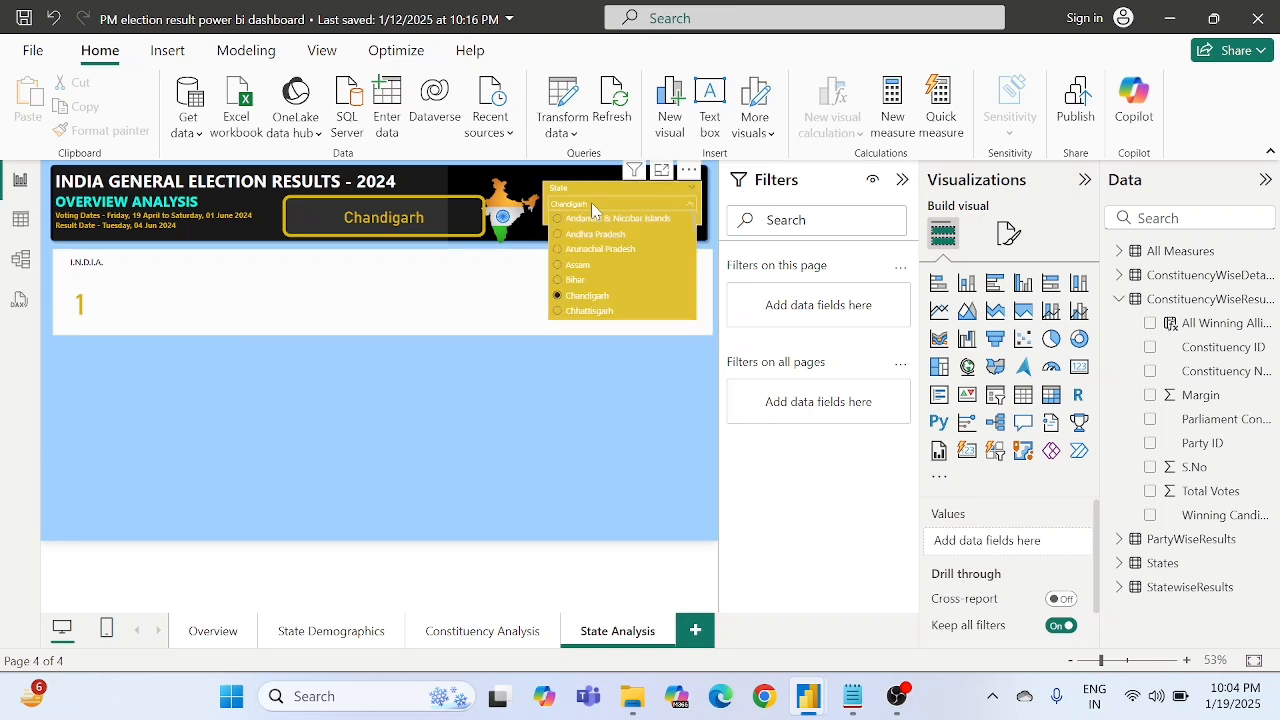
pyautogui.click(571, 267)
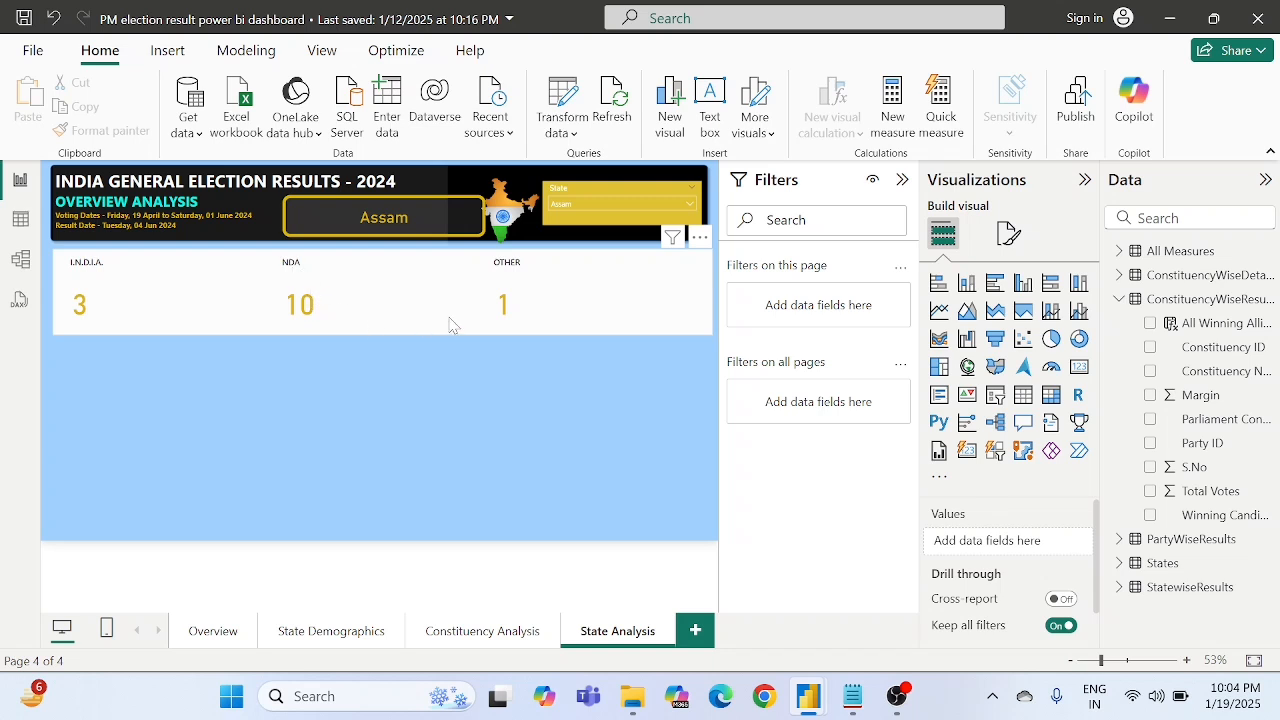
pyautogui.click(596, 205)
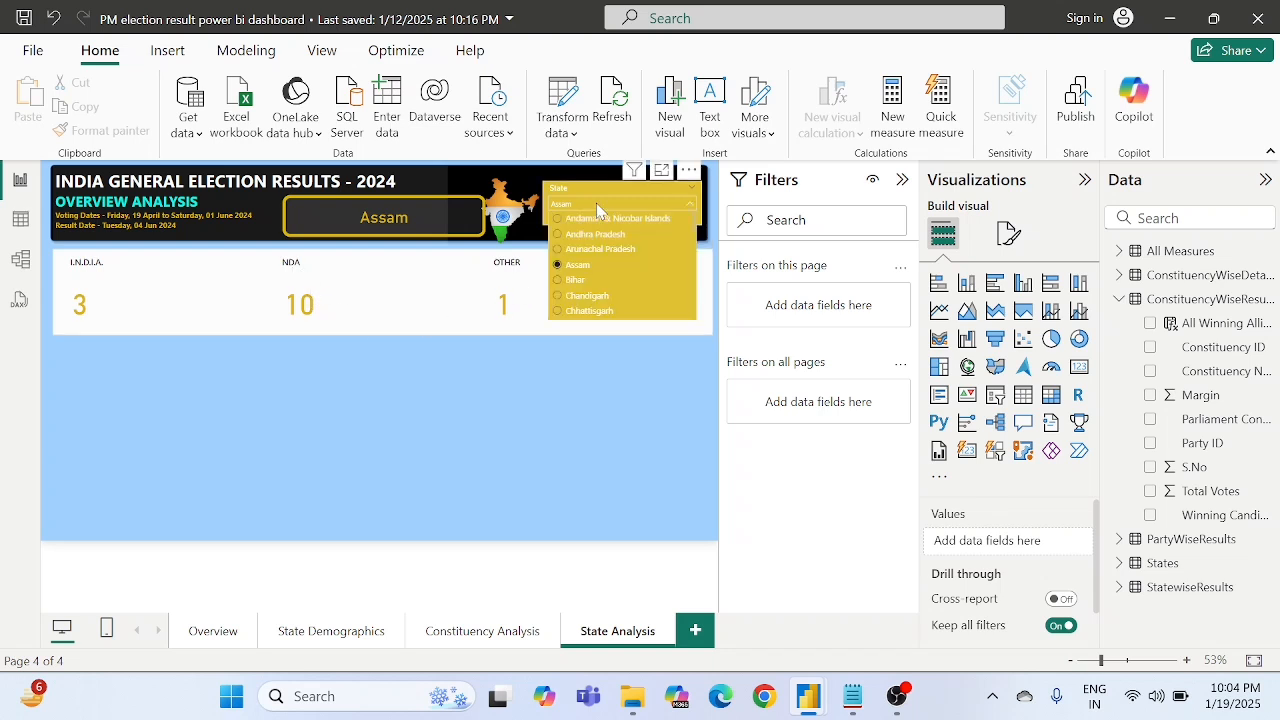
pyautogui.scroll(-3, 598, 293)
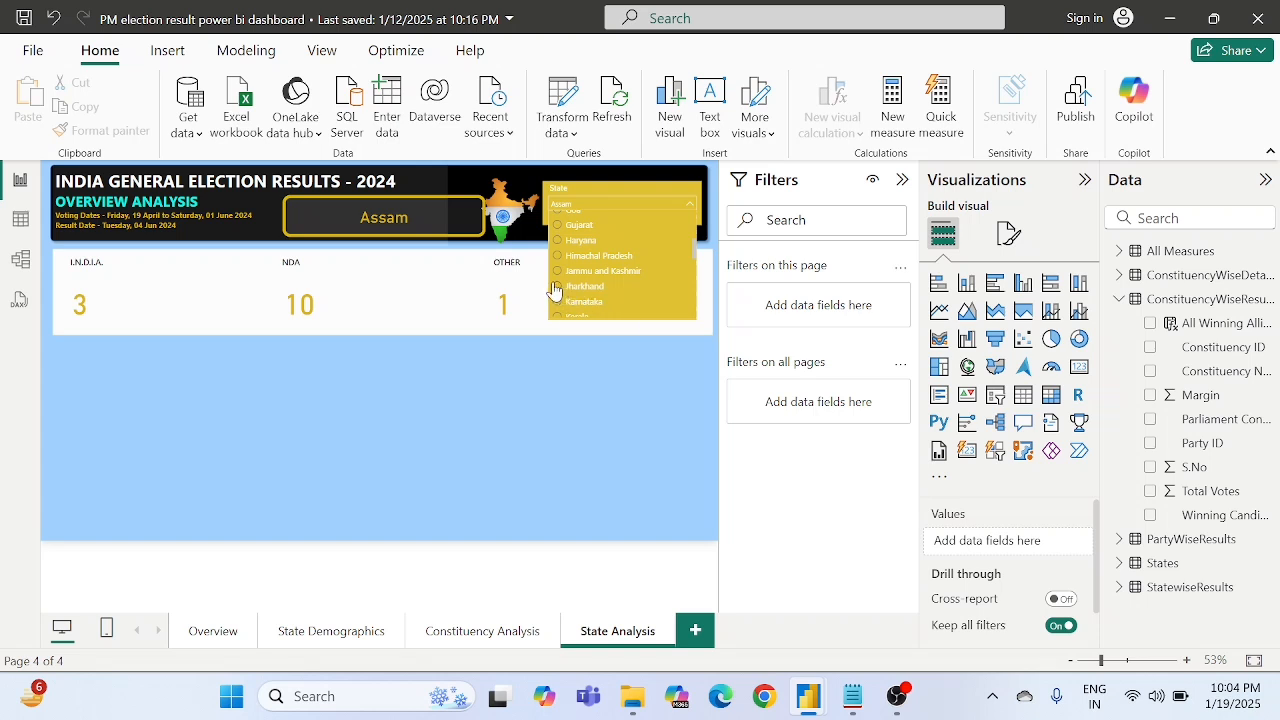
pyautogui.click(557, 287)
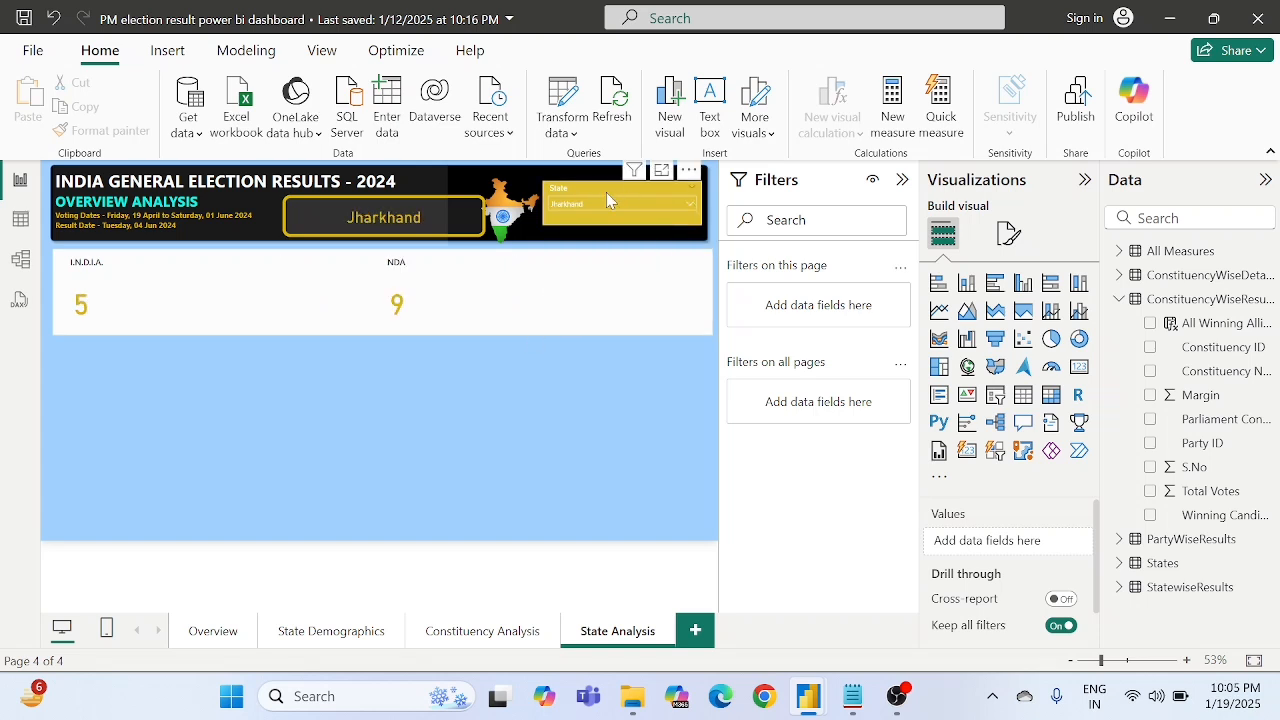
# - Filter the page by Punjab and then by Telangana in the State slicer to check the card's split by alliance
pyautogui.click(589, 212)
pyautogui.scroll(-2, 583, 275)
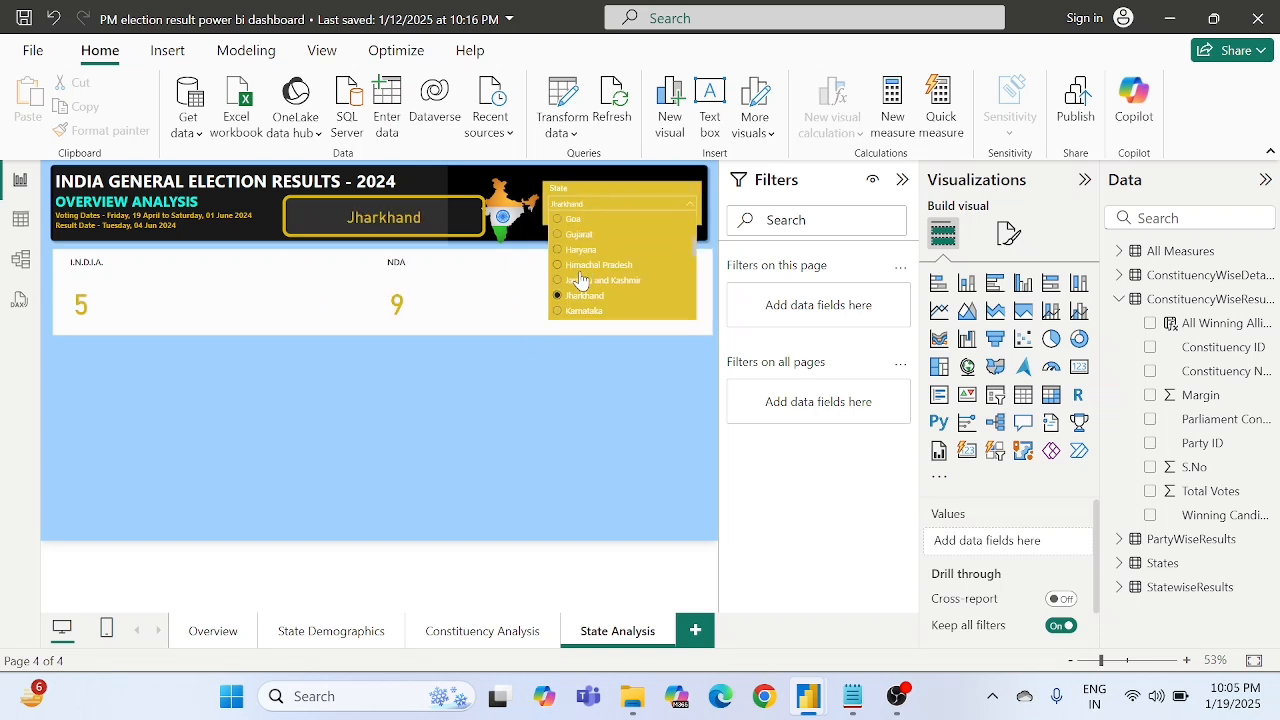
pyautogui.scroll(-2, 580, 280)
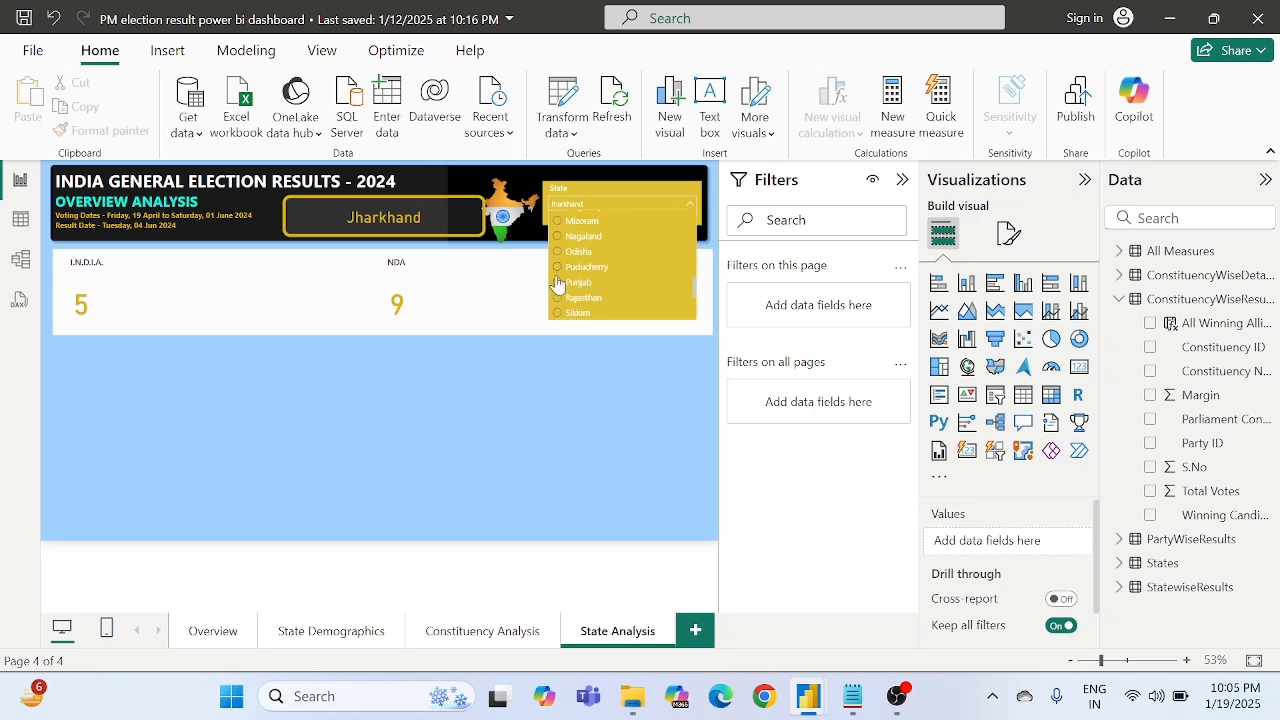
pyautogui.click(557, 284)
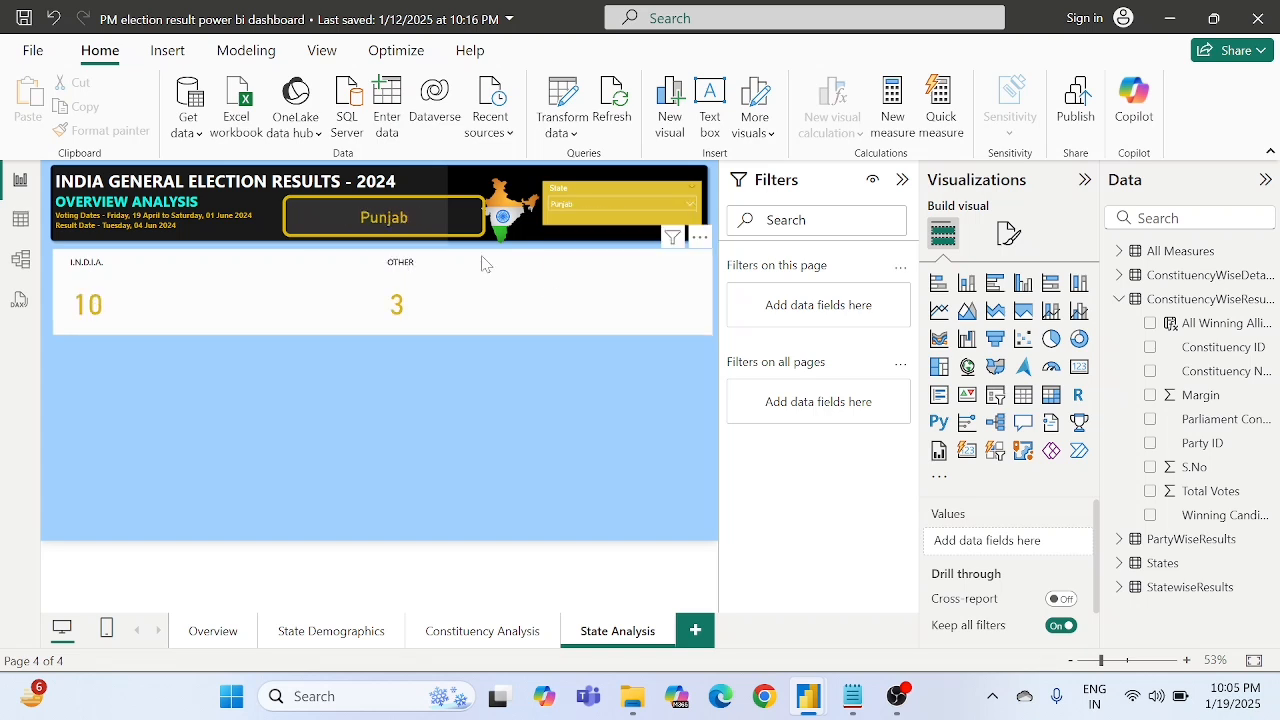
pyautogui.click(594, 199)
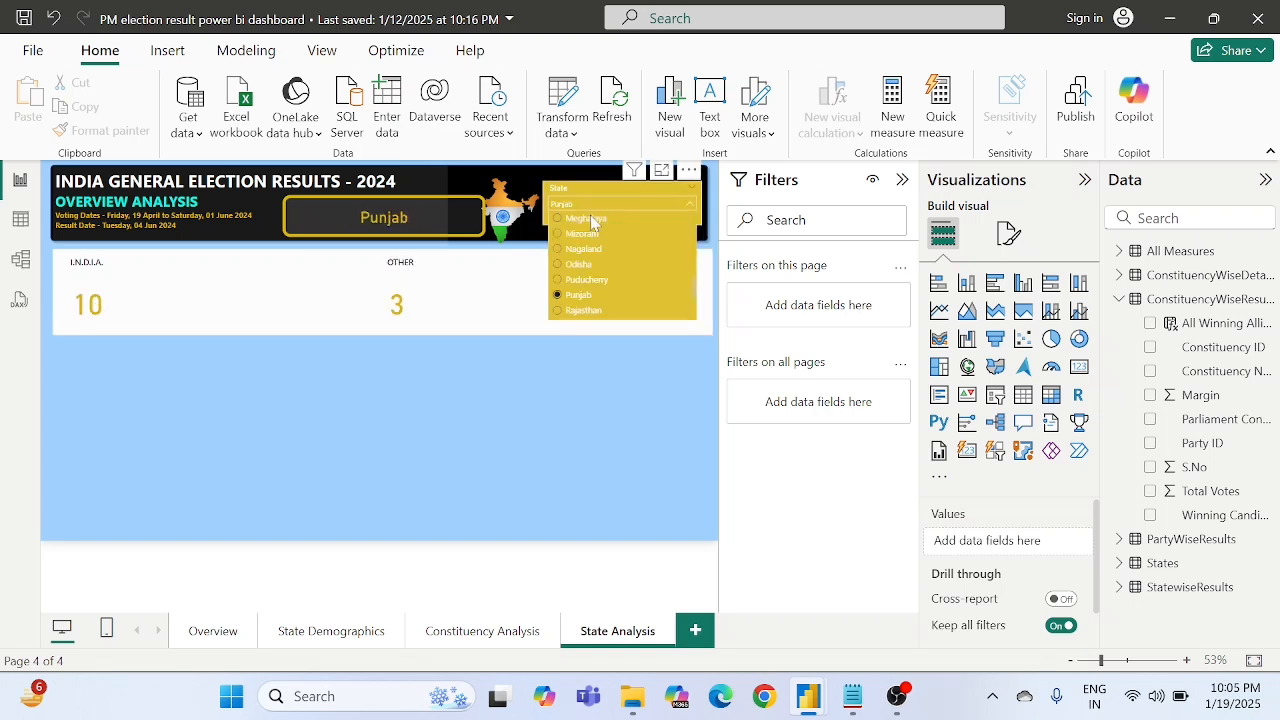
pyautogui.scroll(-3, 592, 304)
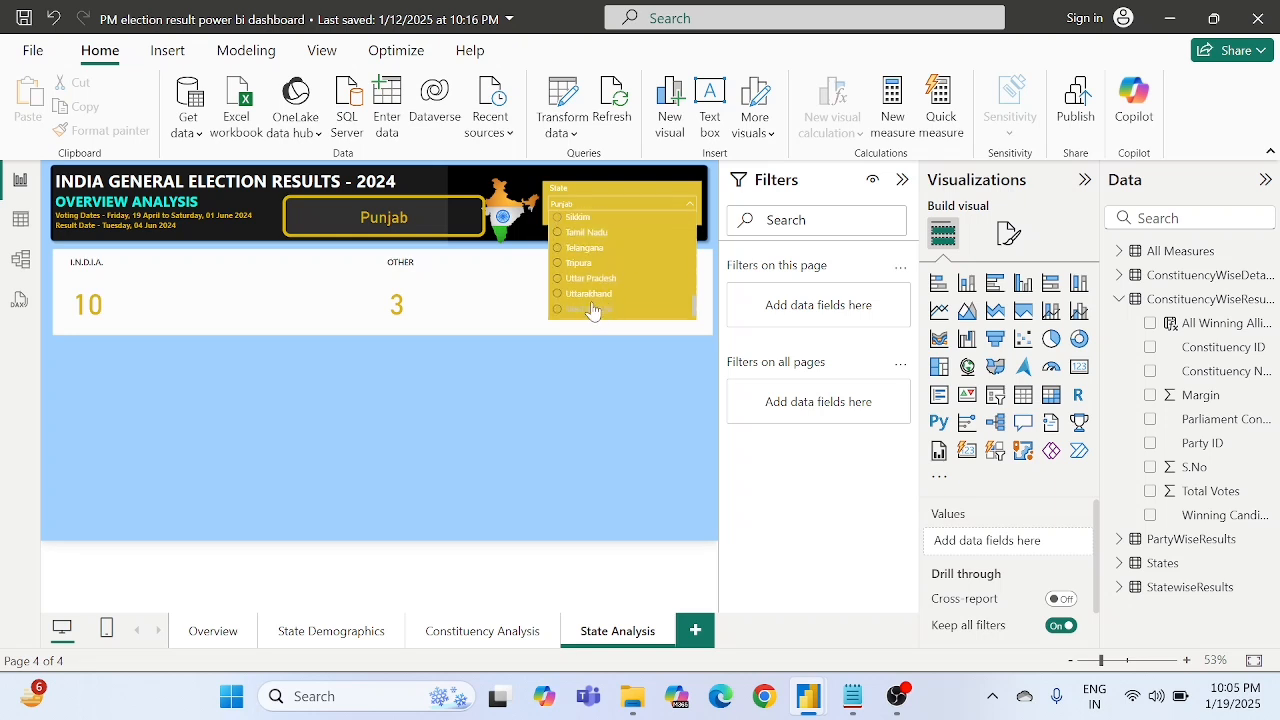
pyautogui.click(584, 247)
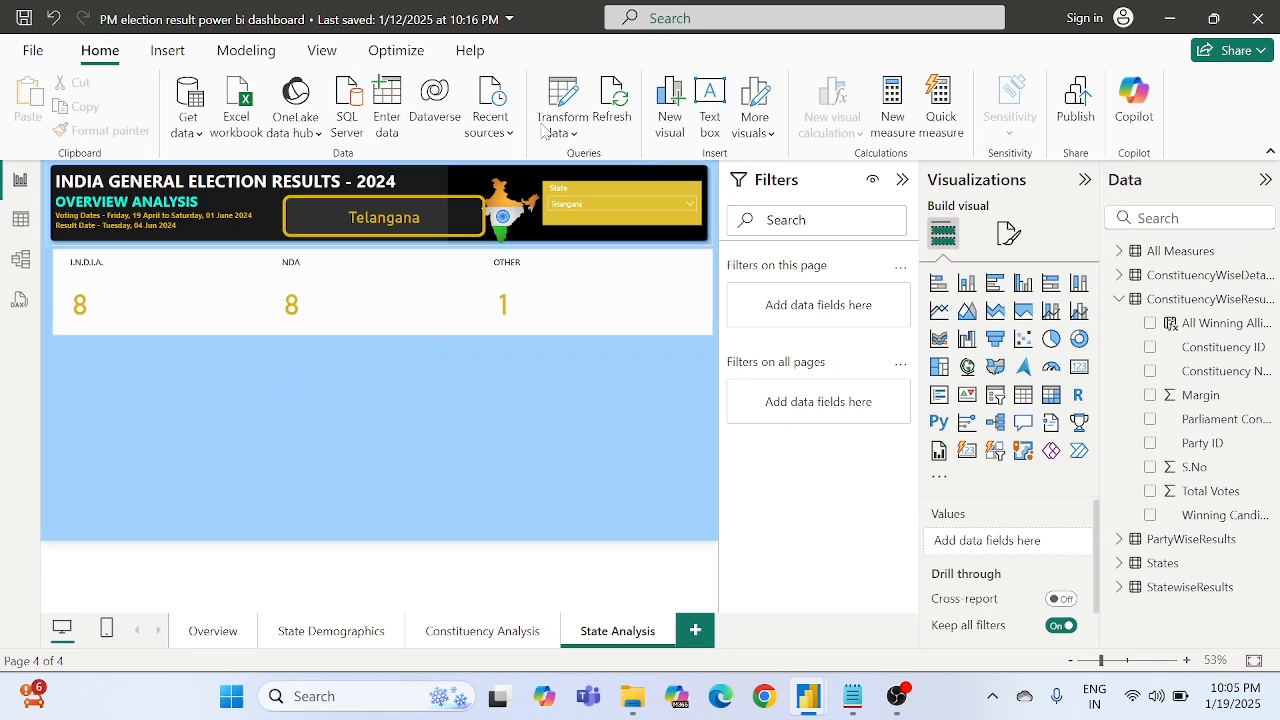
# - Insert a rounded rectangle shape and resize it to fill the area below the card on the page's left side
pyautogui.click(168, 52)
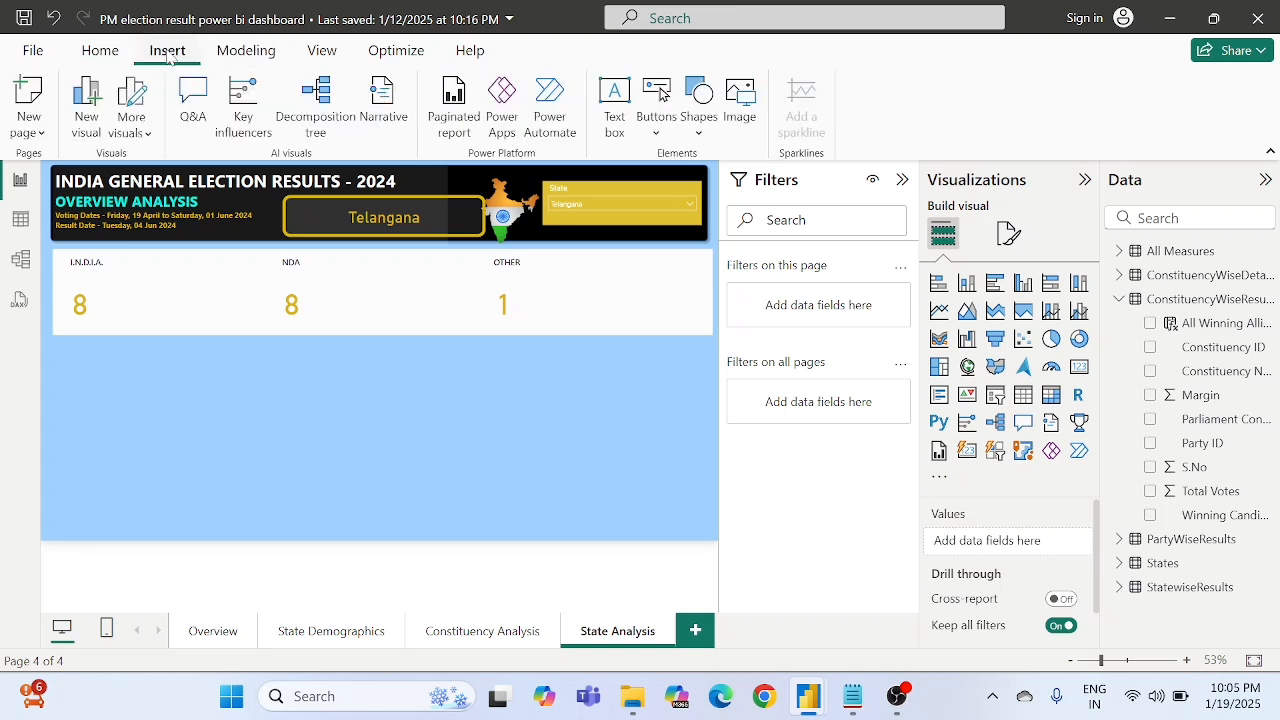
pyautogui.click(699, 94)
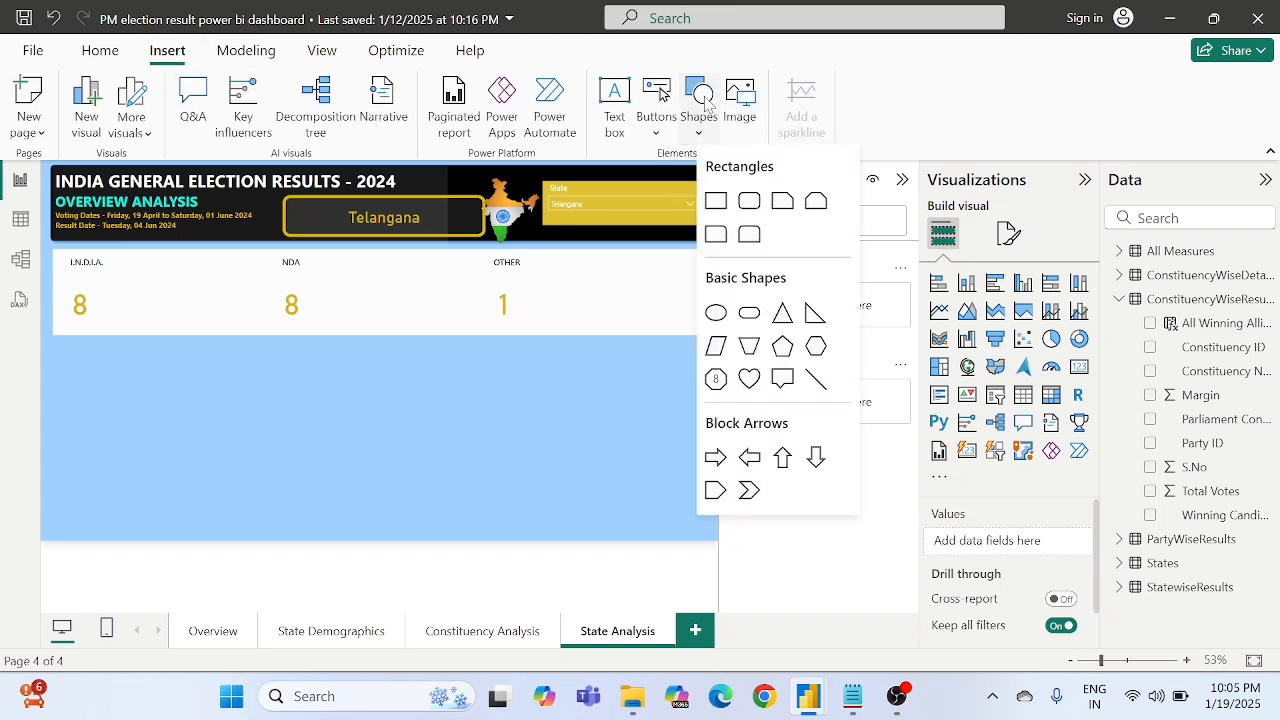
pyautogui.click(752, 200)
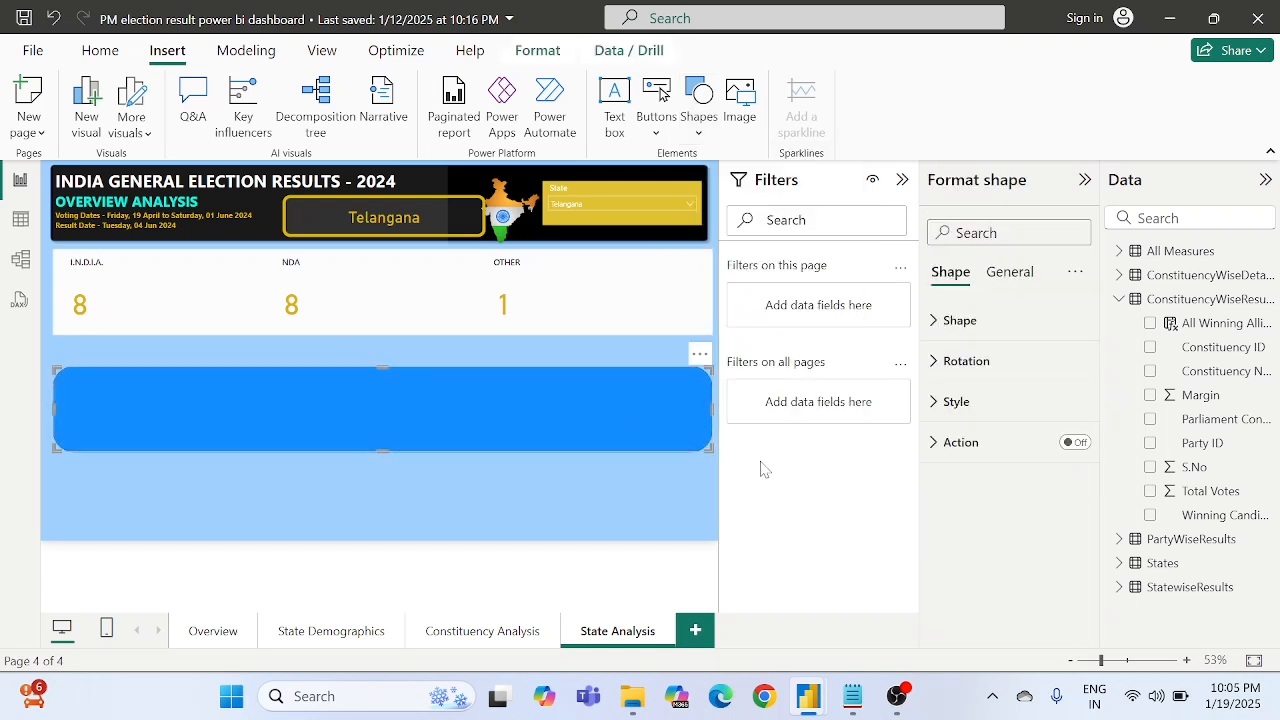
pyautogui.moveTo(706, 447); pyautogui.dragTo(316, 540)
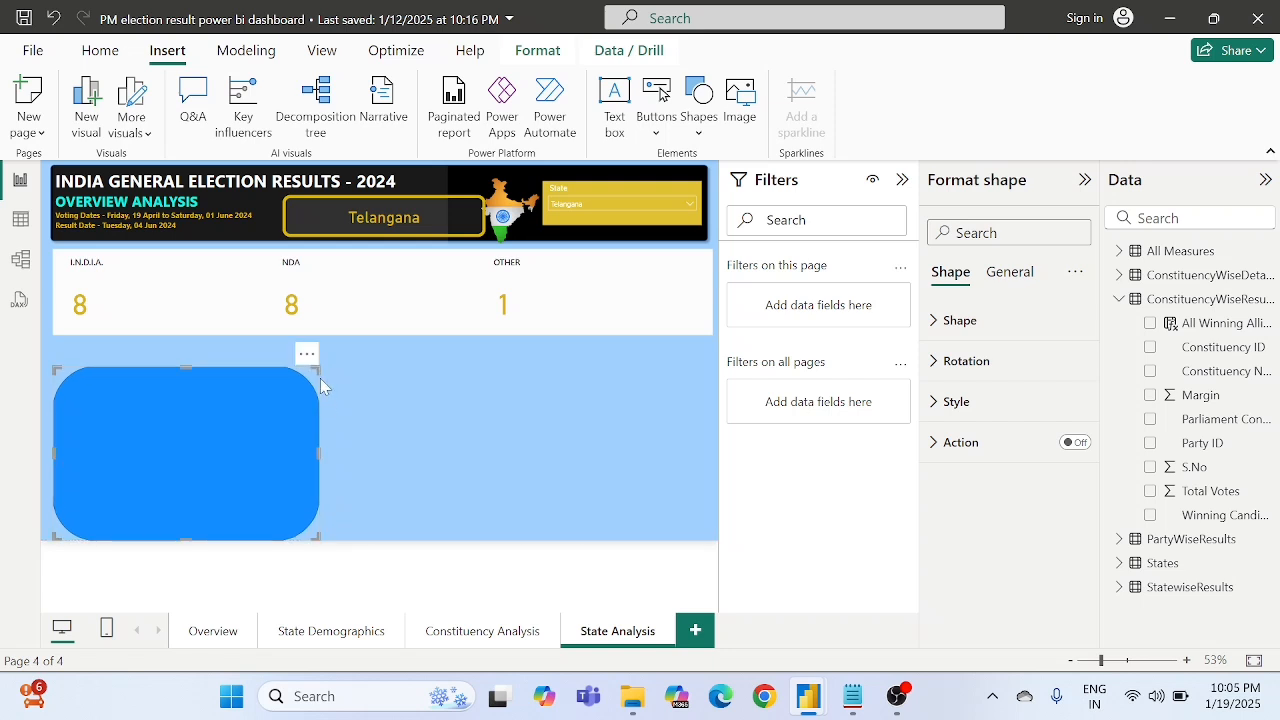
pyautogui.moveTo(316, 371); pyautogui.dragTo(326, 352)
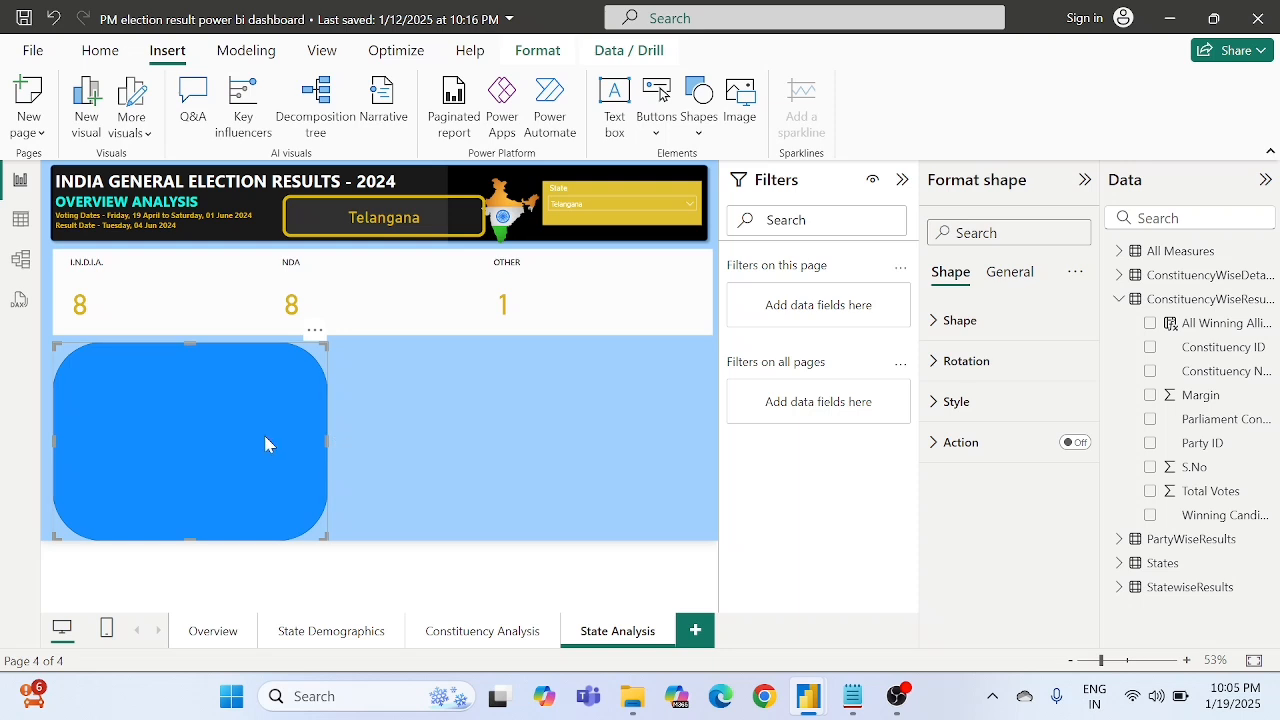
pyautogui.press('Up')
pyautogui.press('Up')
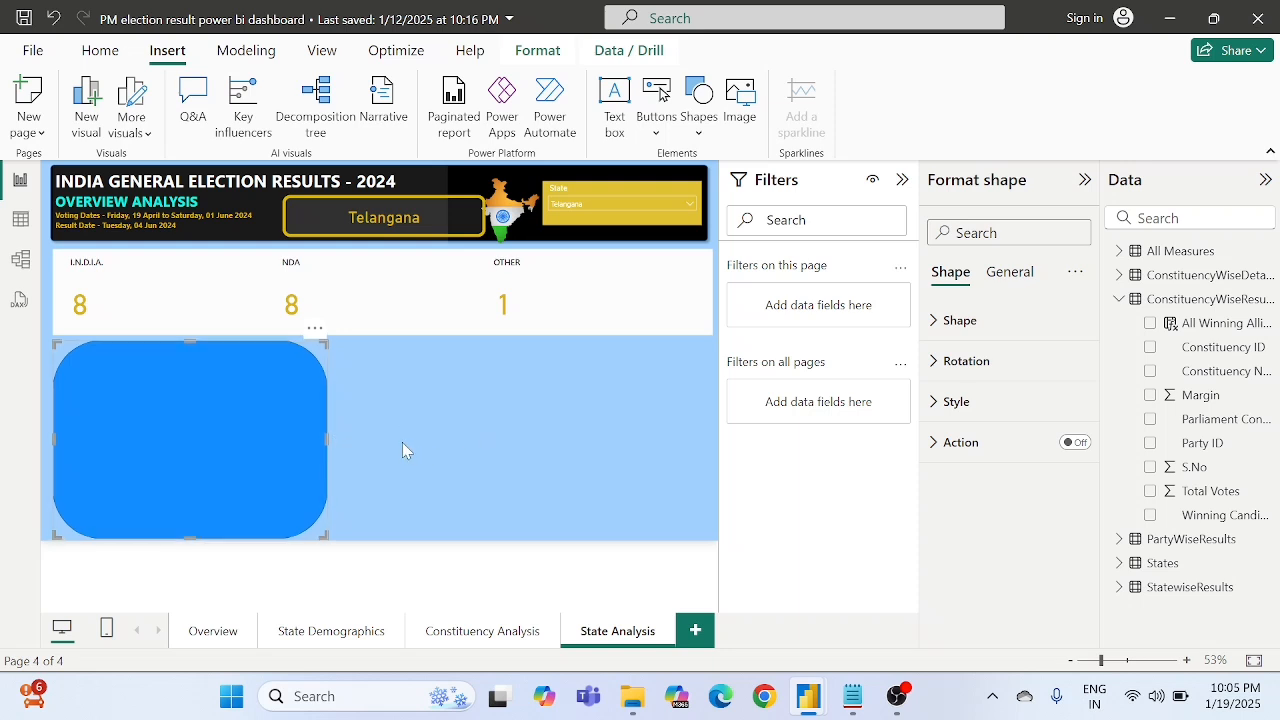
# - Set the rectangle's rounded corners to 5 %
pyautogui.click(960, 322)
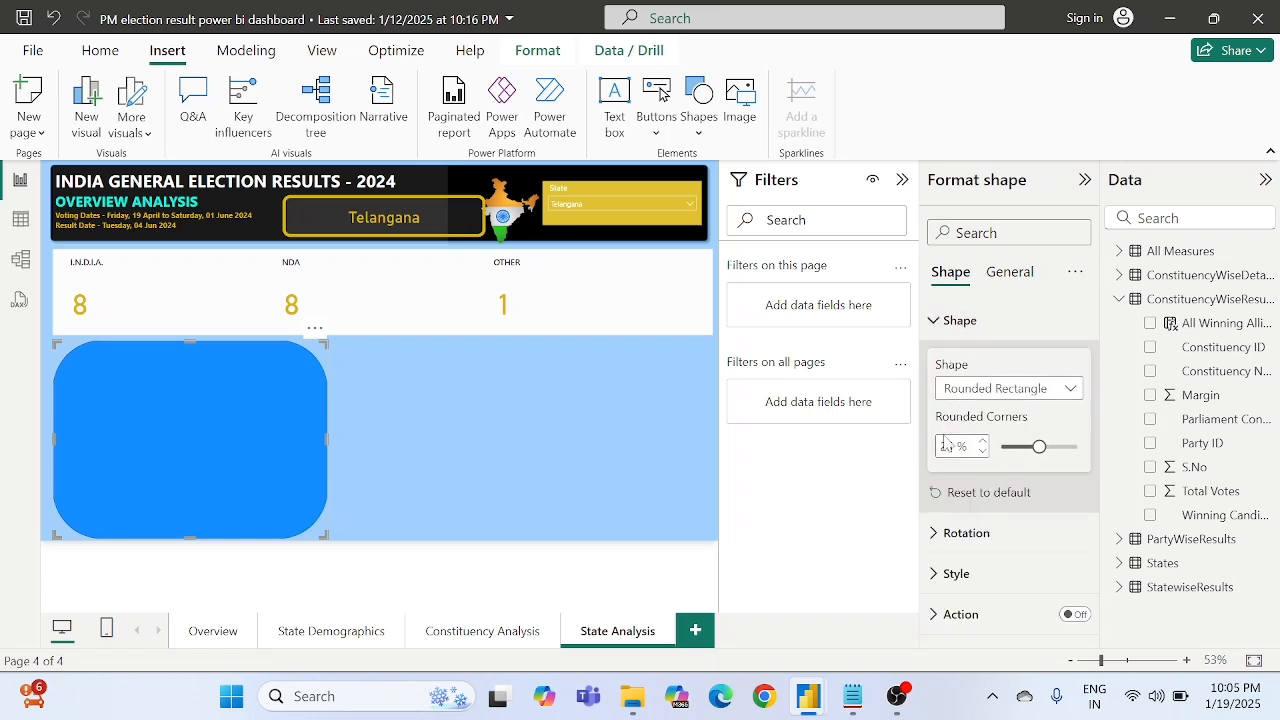
pyautogui.write('4')
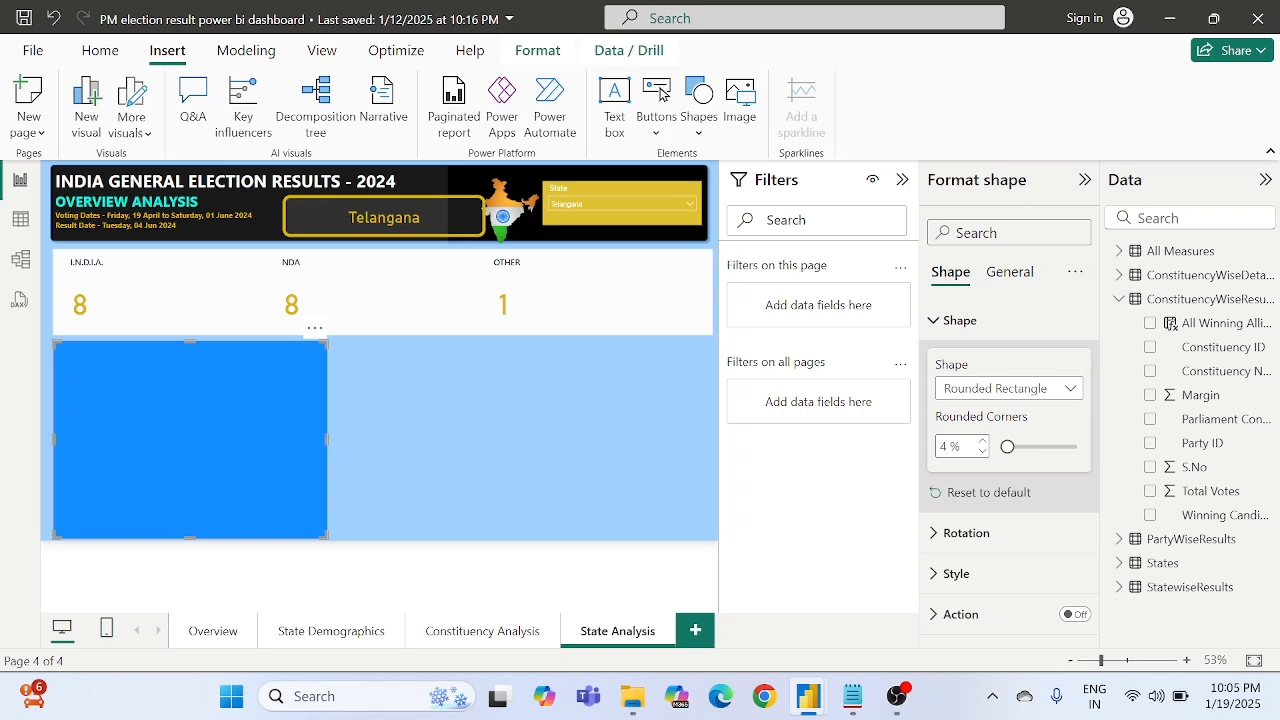
pyautogui.write('5')
pyautogui.click(394, 397)
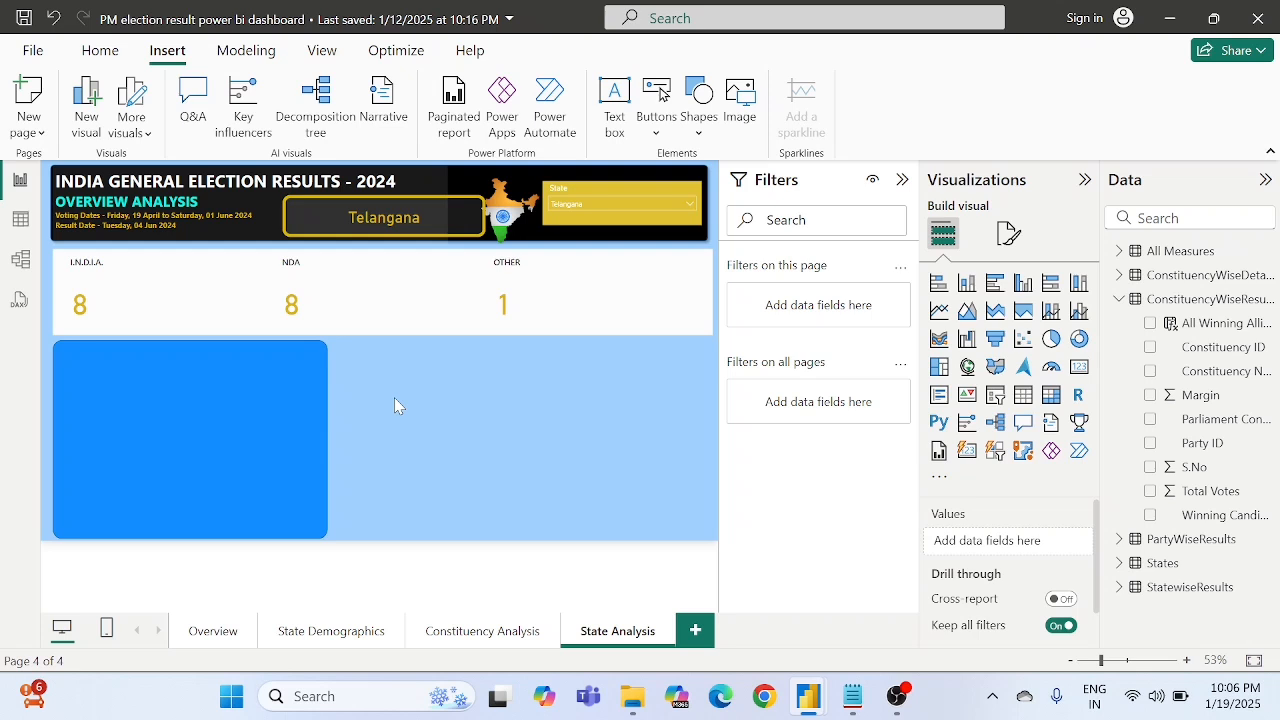
# - Change the rounded rectangle's fill colour to white
pyautogui.click(295, 402)
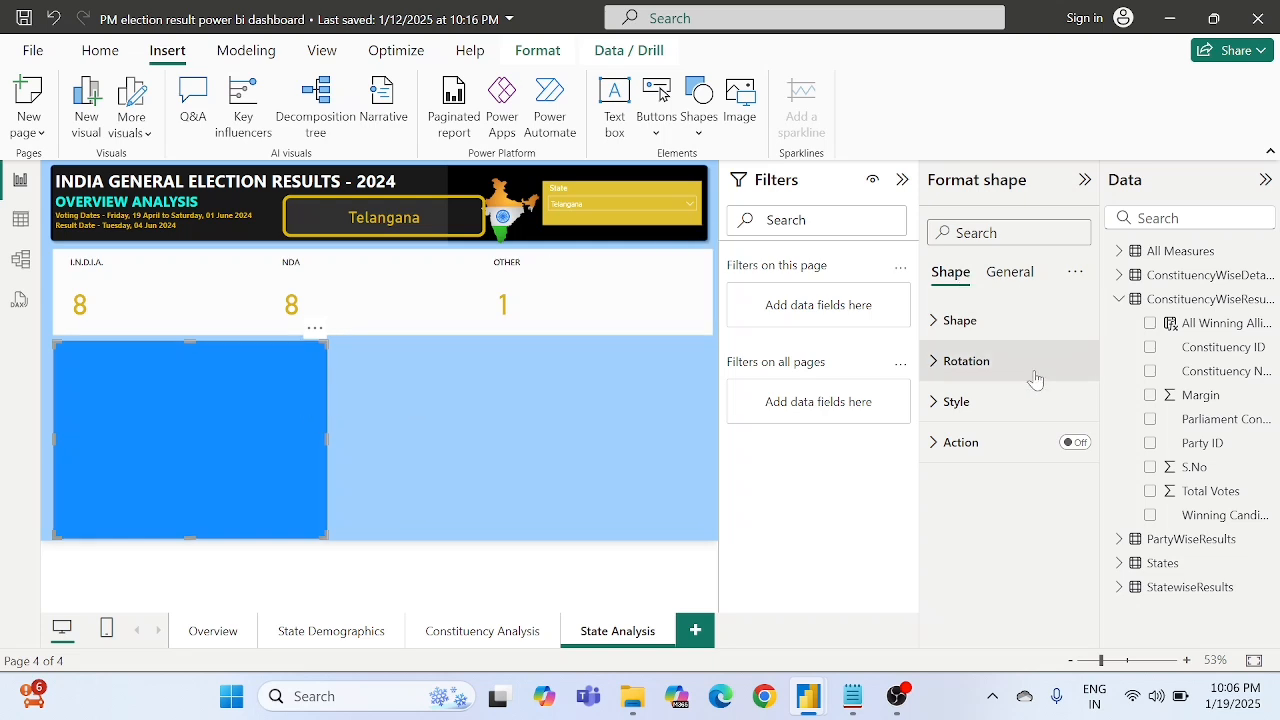
pyautogui.click(955, 405)
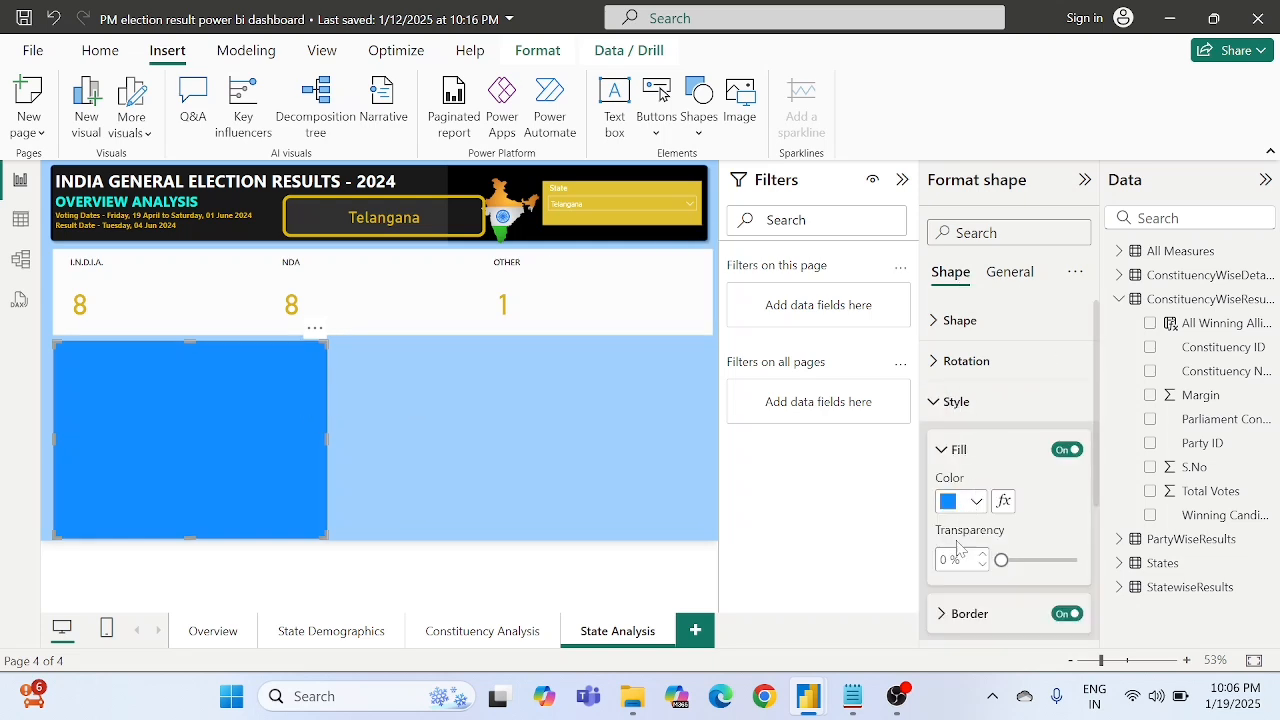
pyautogui.click(968, 503)
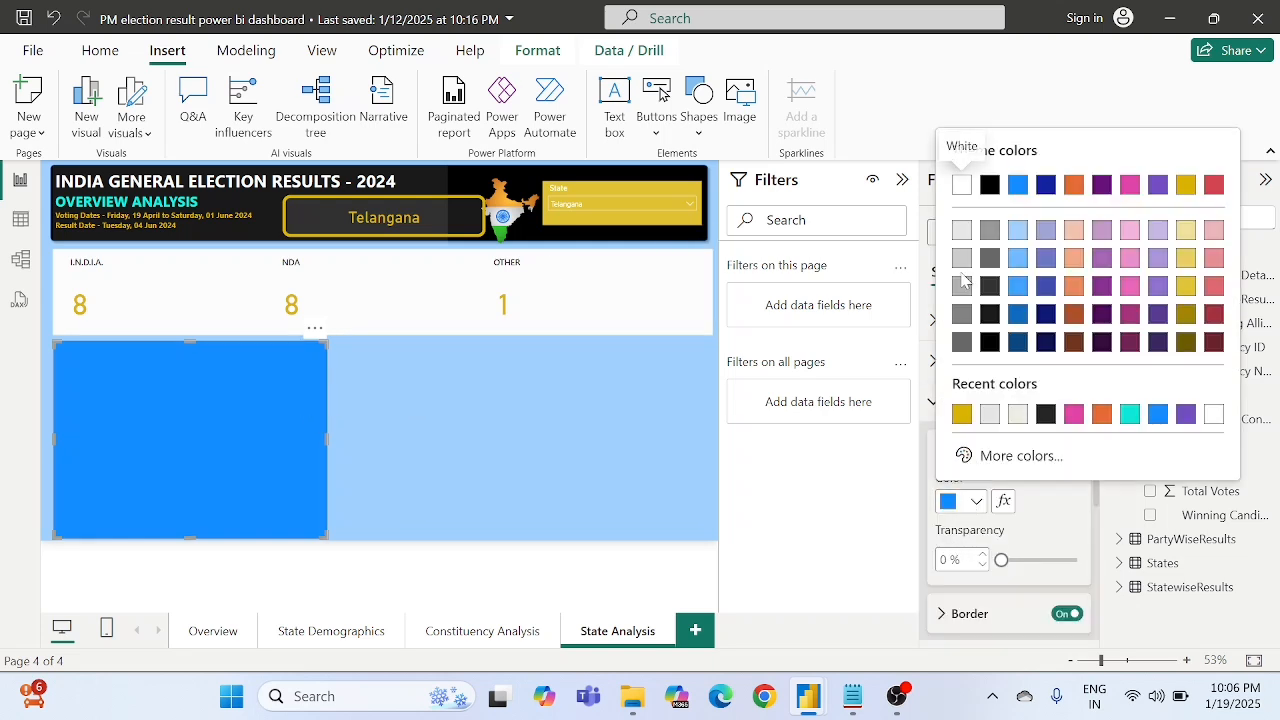
pyautogui.click(965, 189)
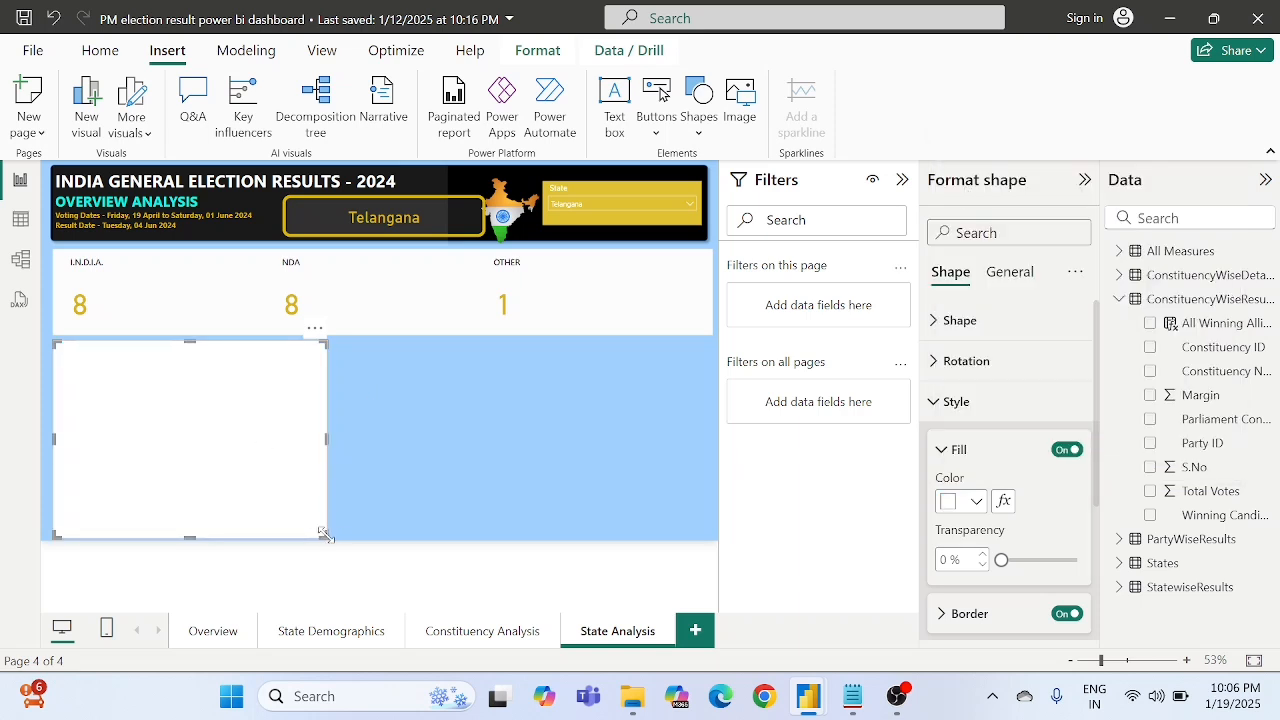
# - Widen the white rectangle to nearly half the page width and shorten it slightly above the page's lower edge
pyautogui.moveTo(323, 533)
pyautogui.mouseDown()
pyautogui.moveTo(354, 537)
pyautogui.moveTo(340, 529)
pyautogui.mouseUp()
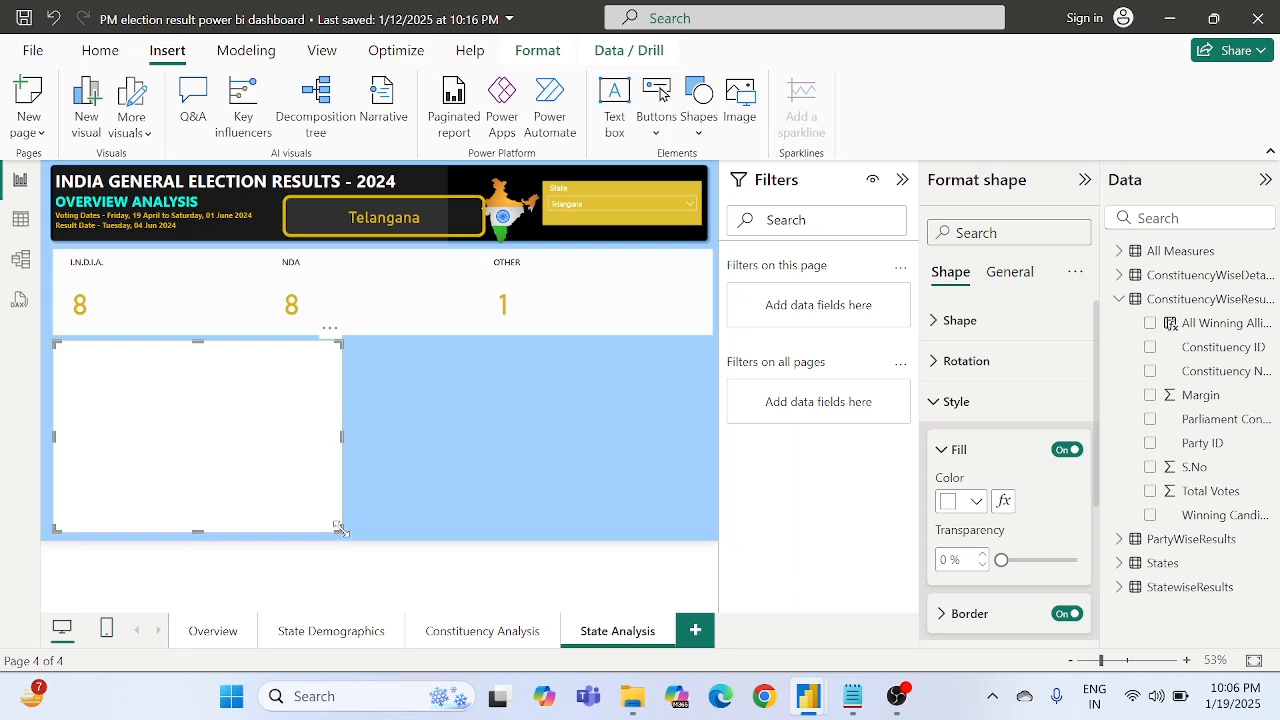
pyautogui.click(424, 456)
pyautogui.click(305, 475)
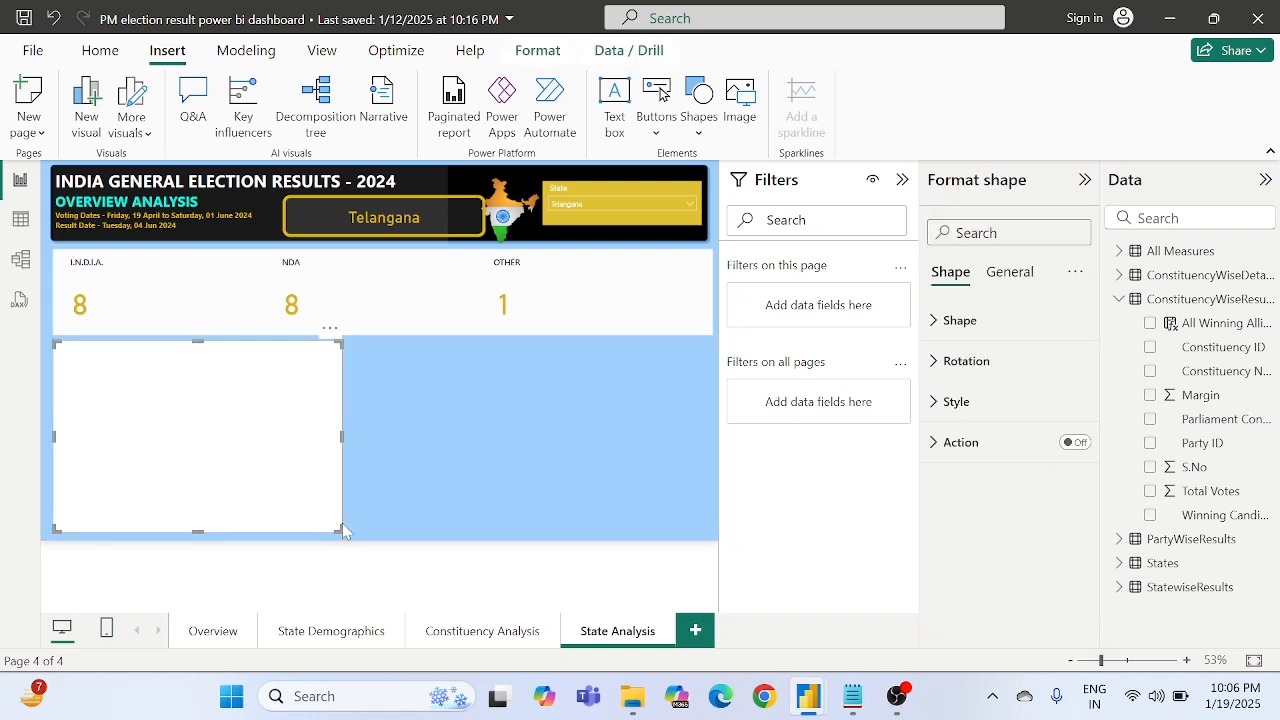
pyautogui.moveTo(343, 530); pyautogui.dragTo(355, 532)
pyautogui.click(416, 469)
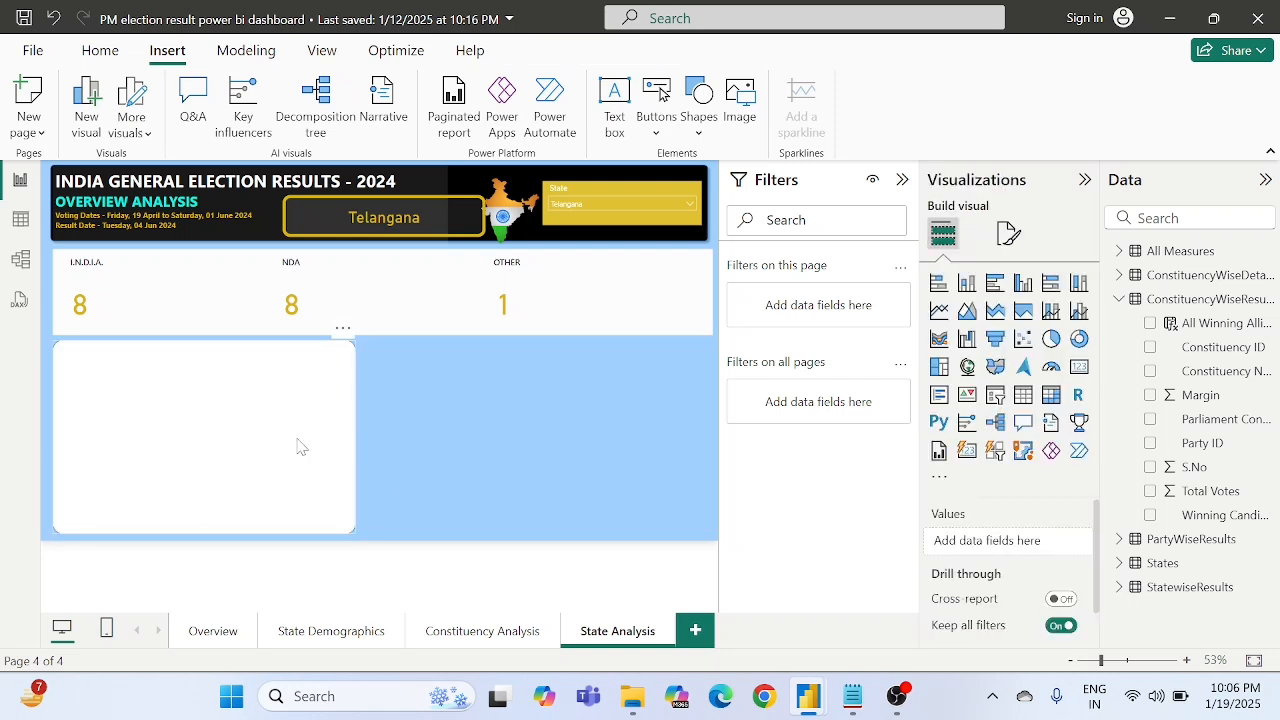
# - Turn off the white rectangle's border
pyautogui.click(238, 435)
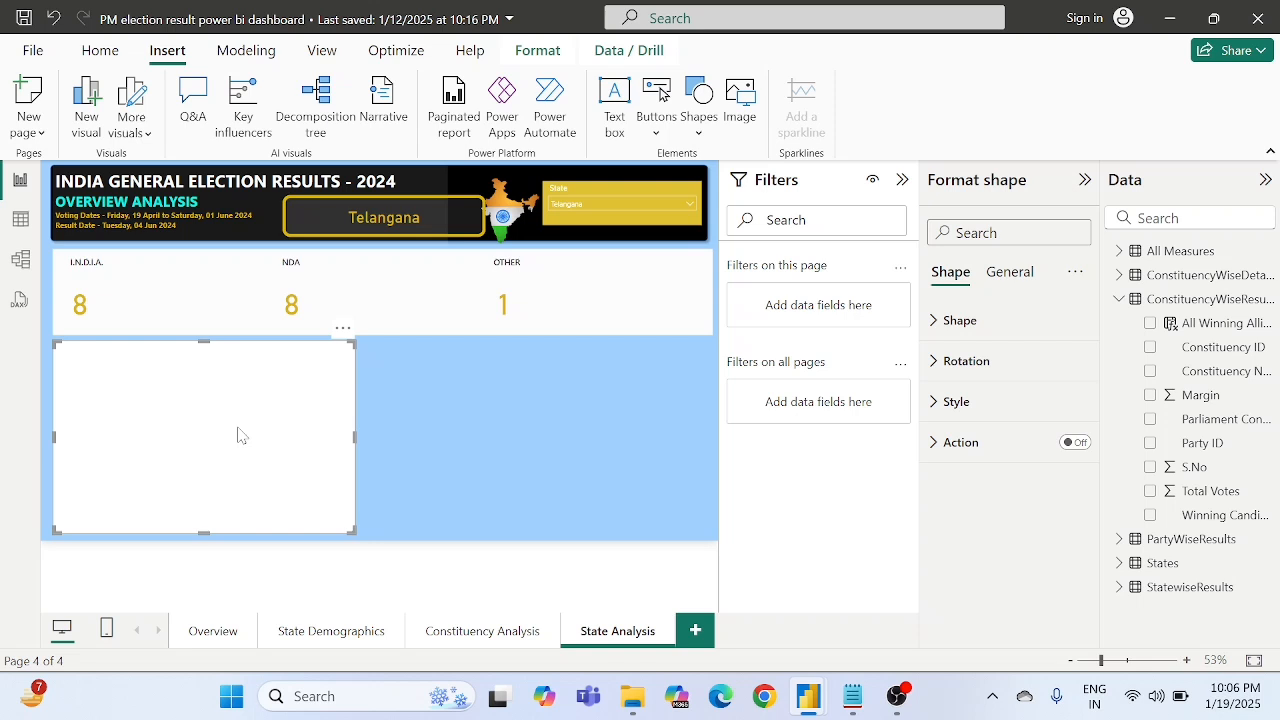
pyautogui.click(950, 403)
pyautogui.scroll(-3, 1000, 520)
pyautogui.scroll(2, 998, 510)
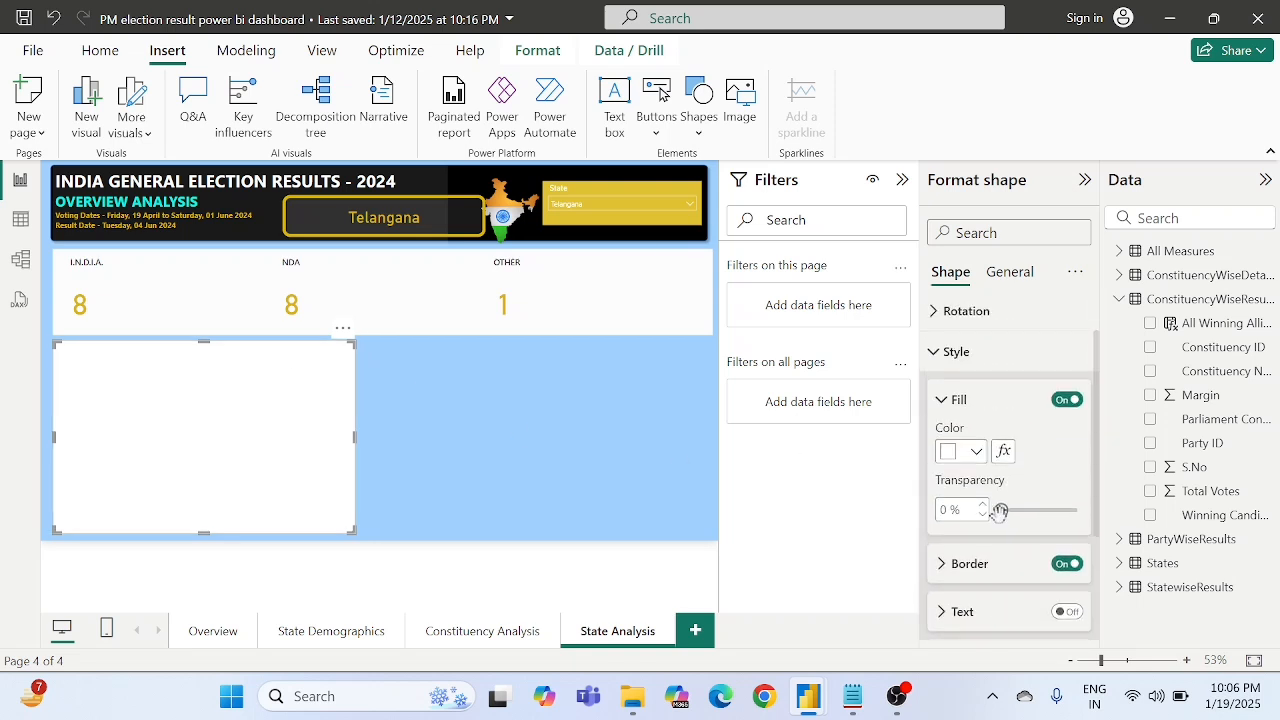
pyautogui.click(1063, 564)
pyautogui.click(453, 476)
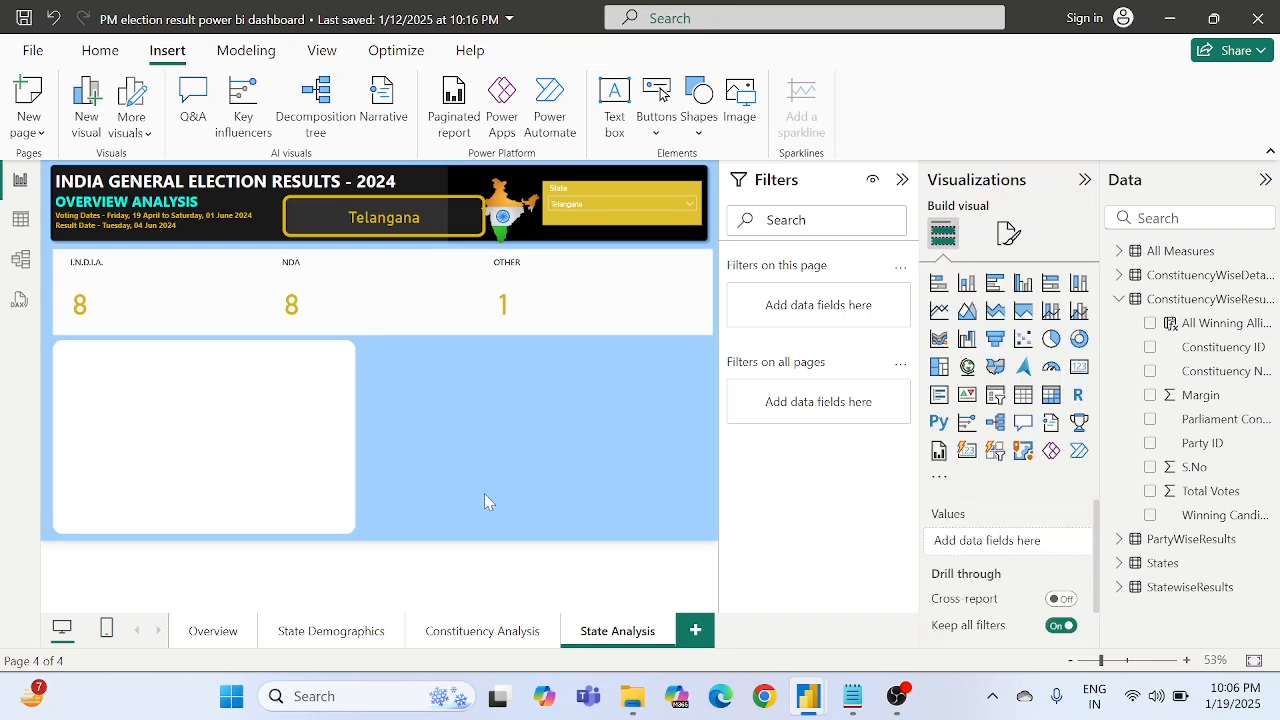
# - Add a filled map fitted over the white rectangle, with State from the States table as its location
pyautogui.click(996, 368)
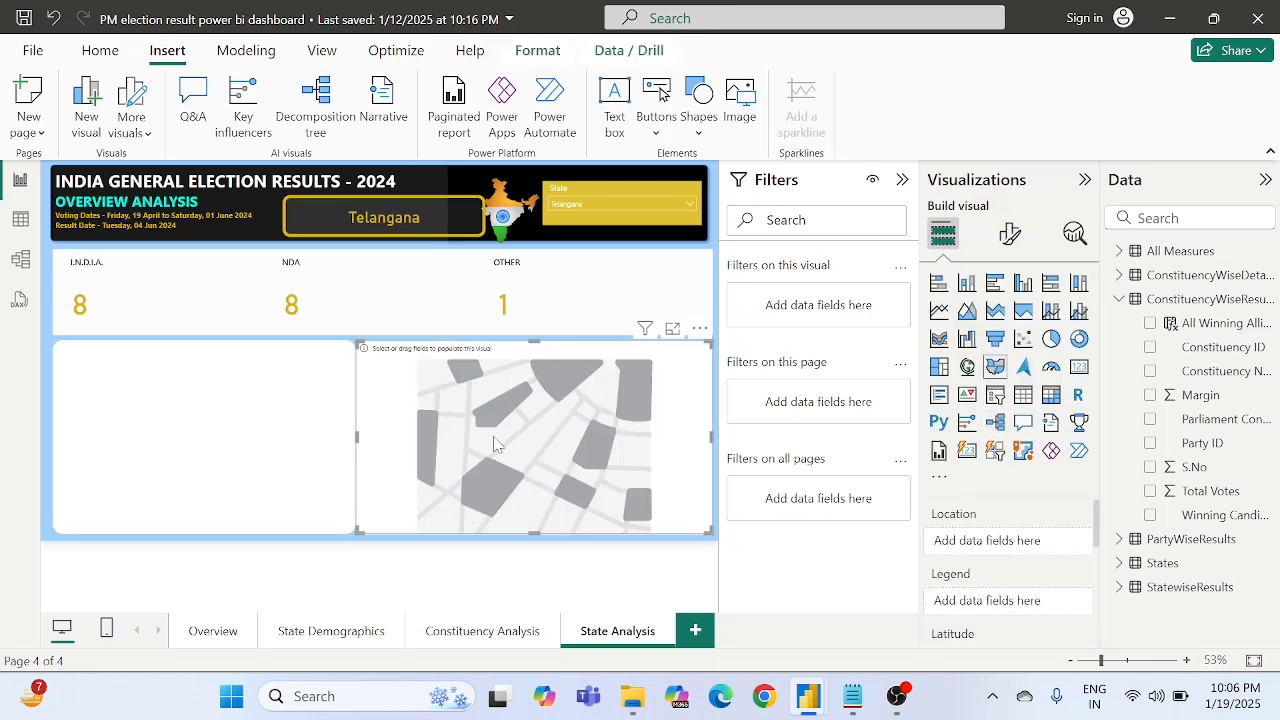
pyautogui.moveTo(480, 442); pyautogui.dragTo(198, 442)
pyautogui.moveTo(407, 532); pyautogui.dragTo(354, 529)
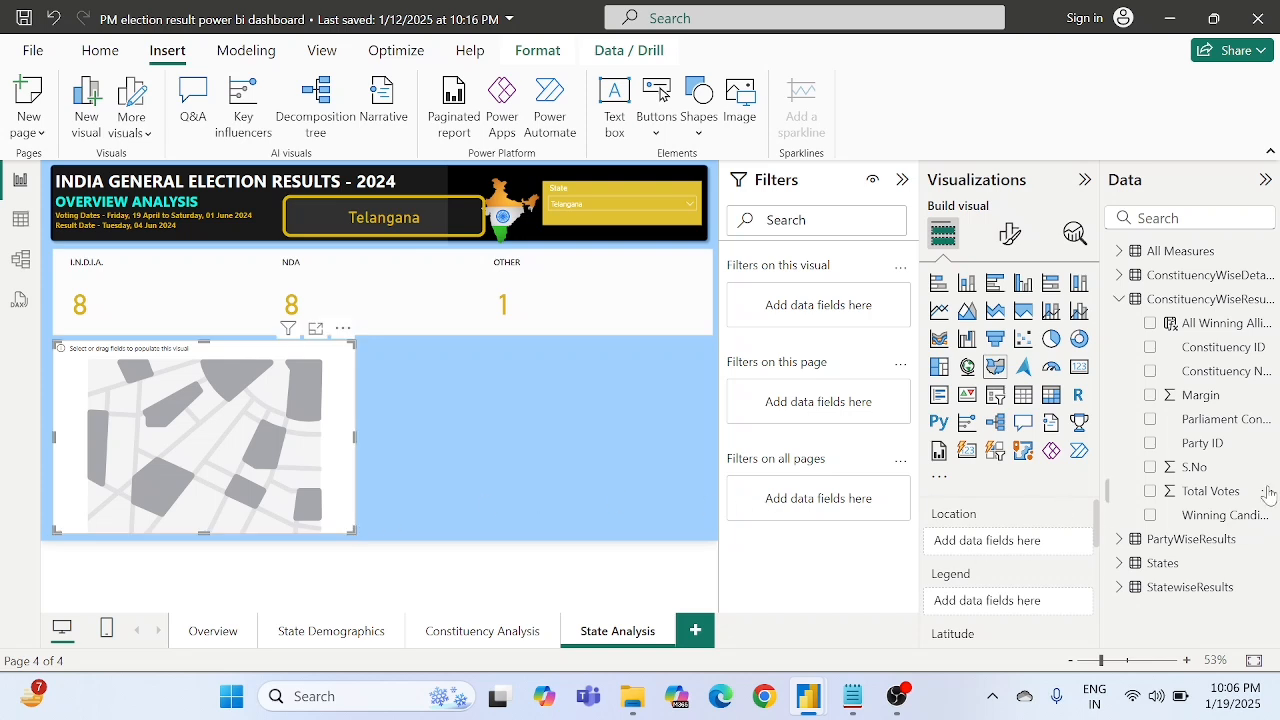
pyautogui.click(1119, 563)
pyautogui.moveTo(1195, 587); pyautogui.dragTo(998, 545)
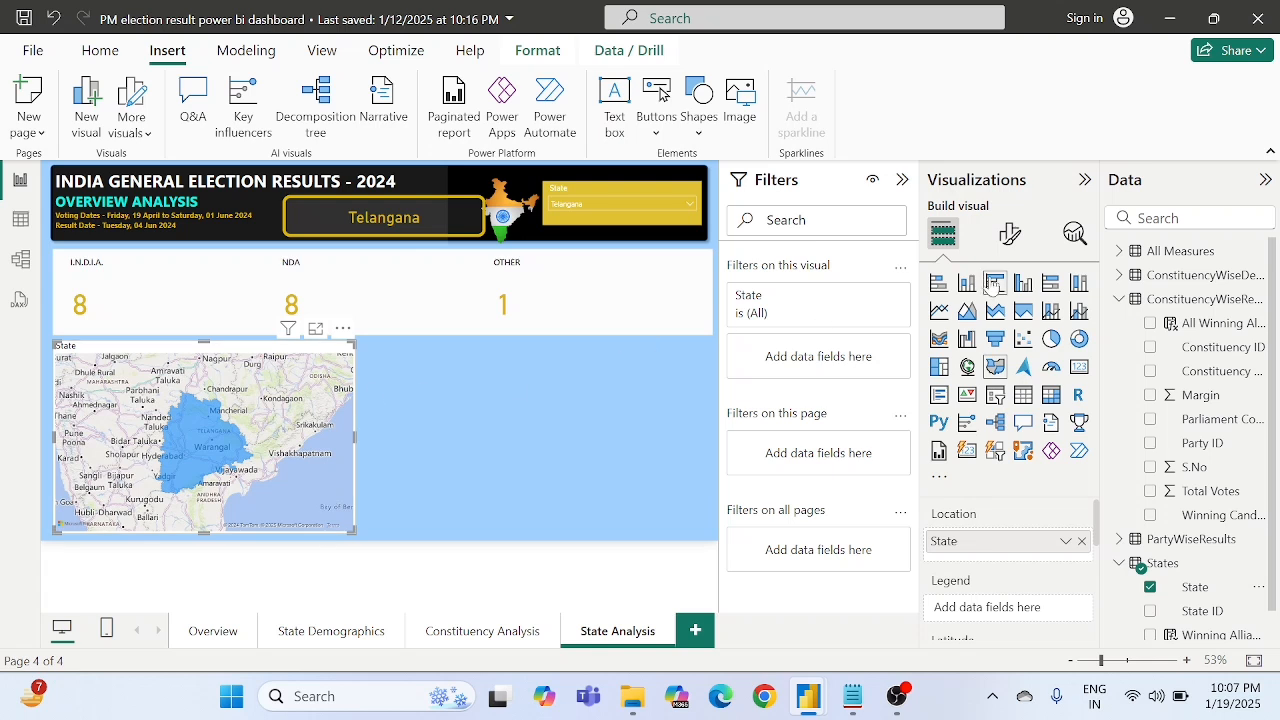
# - Try hiding the map's labels in its Road style and show them again
pyautogui.click(1010, 234)
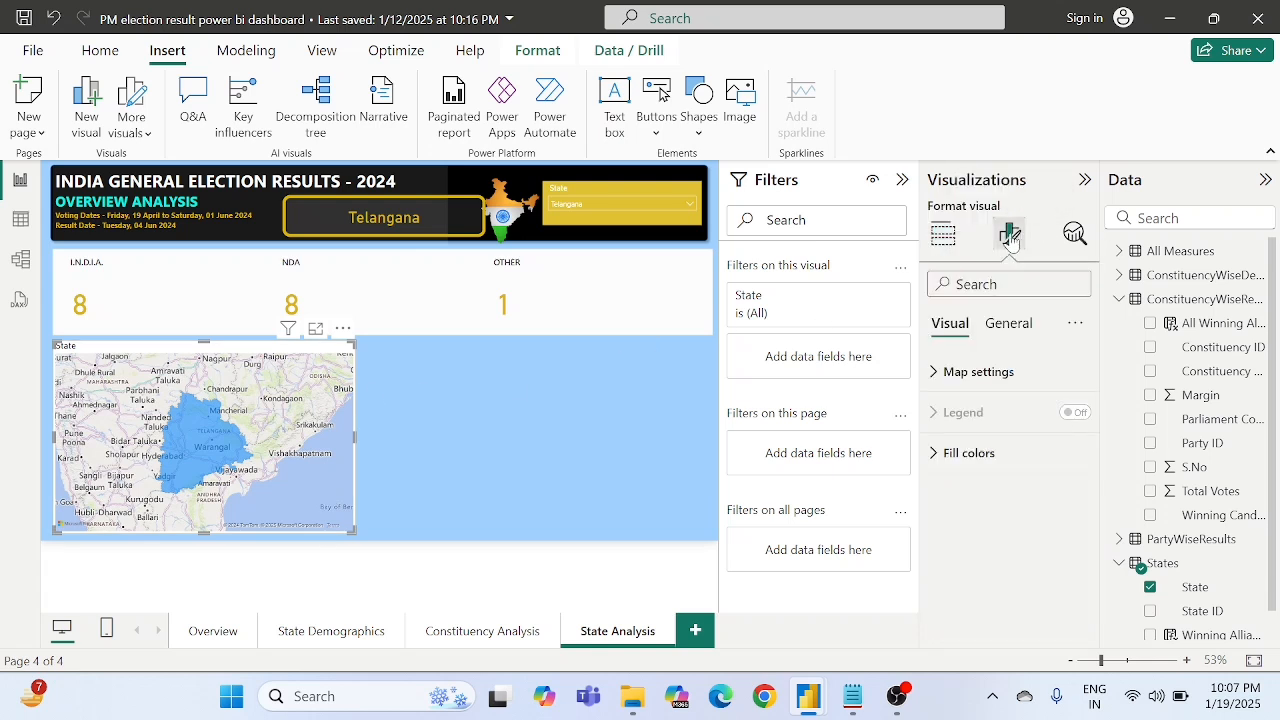
pyautogui.click(979, 371)
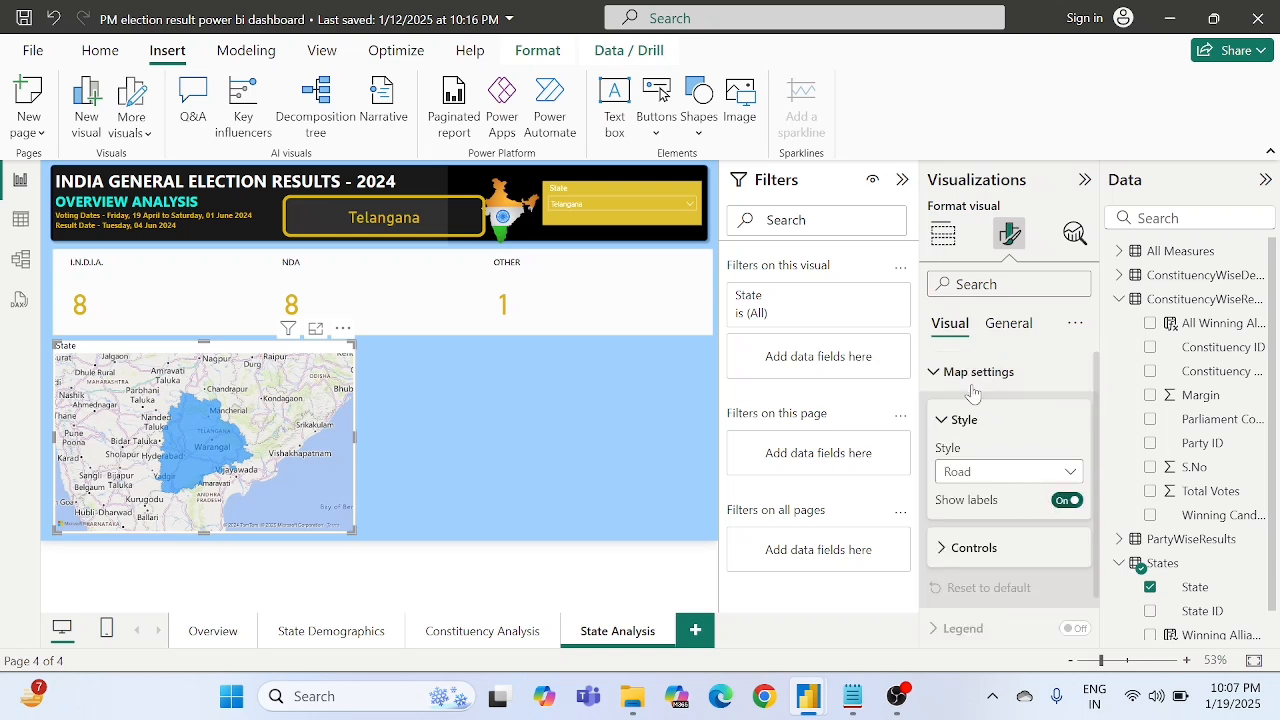
pyautogui.click(1068, 501)
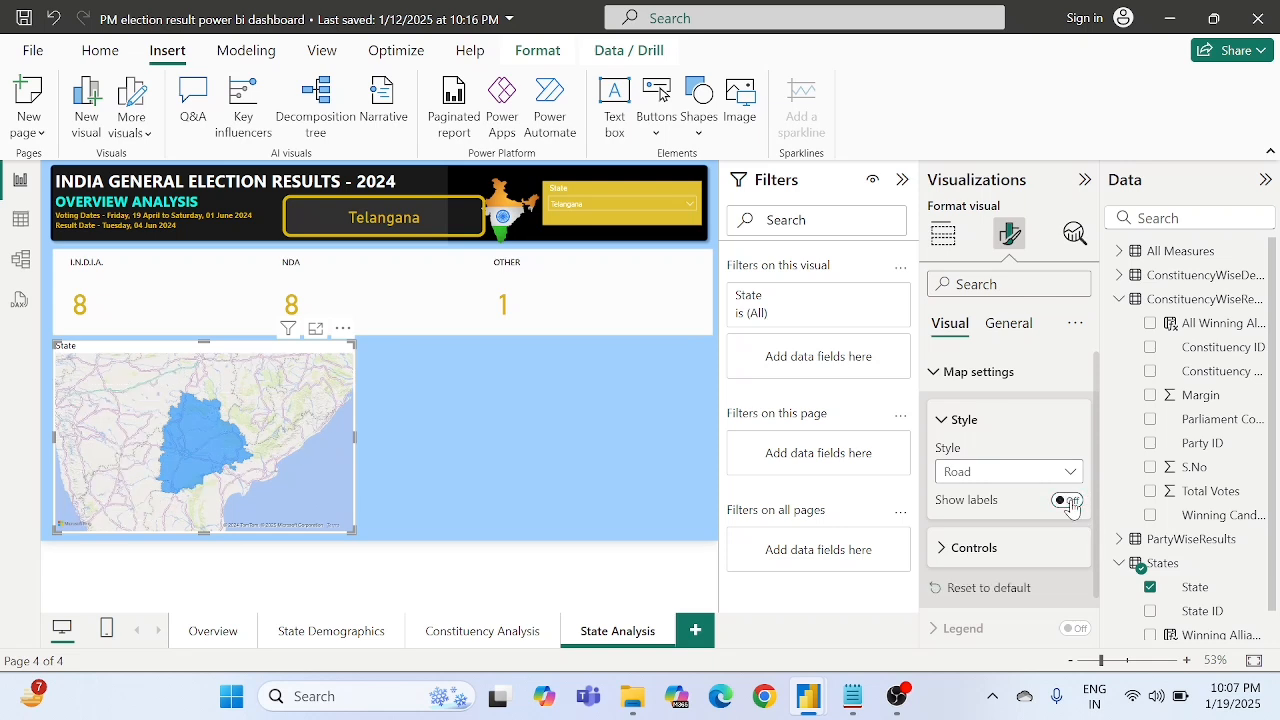
pyautogui.click(1068, 501)
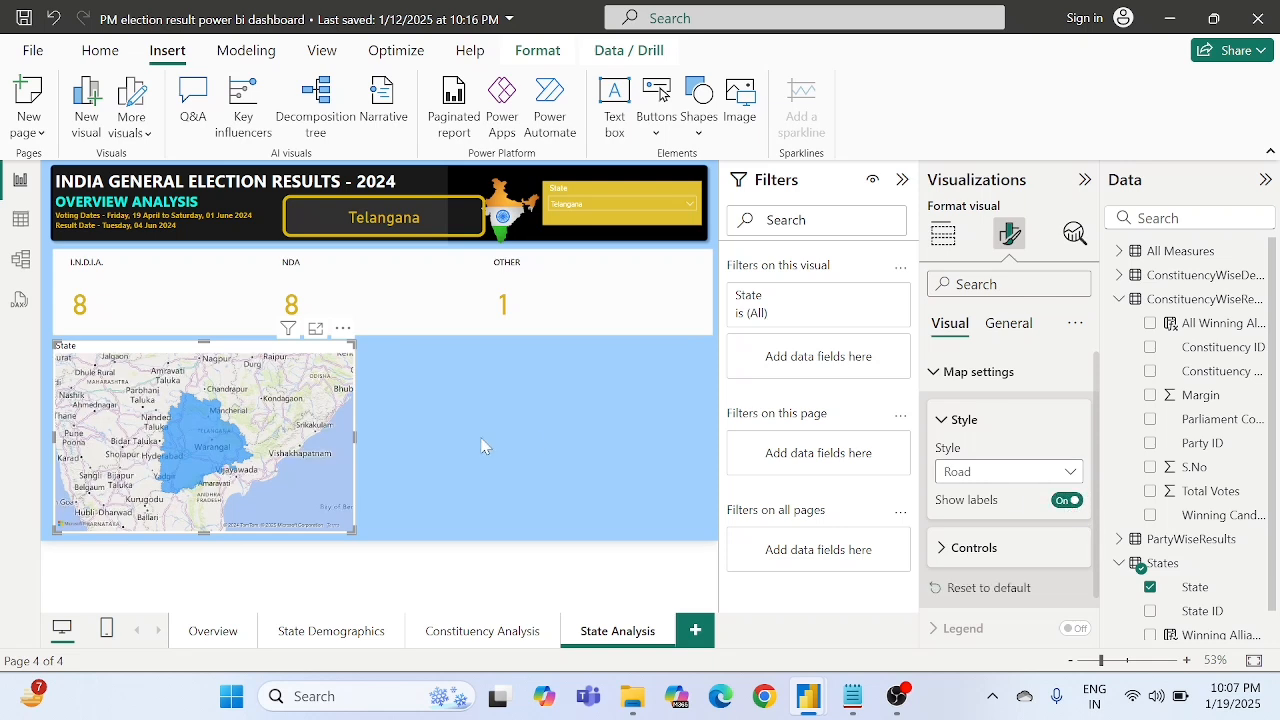
pyautogui.click(979, 367)
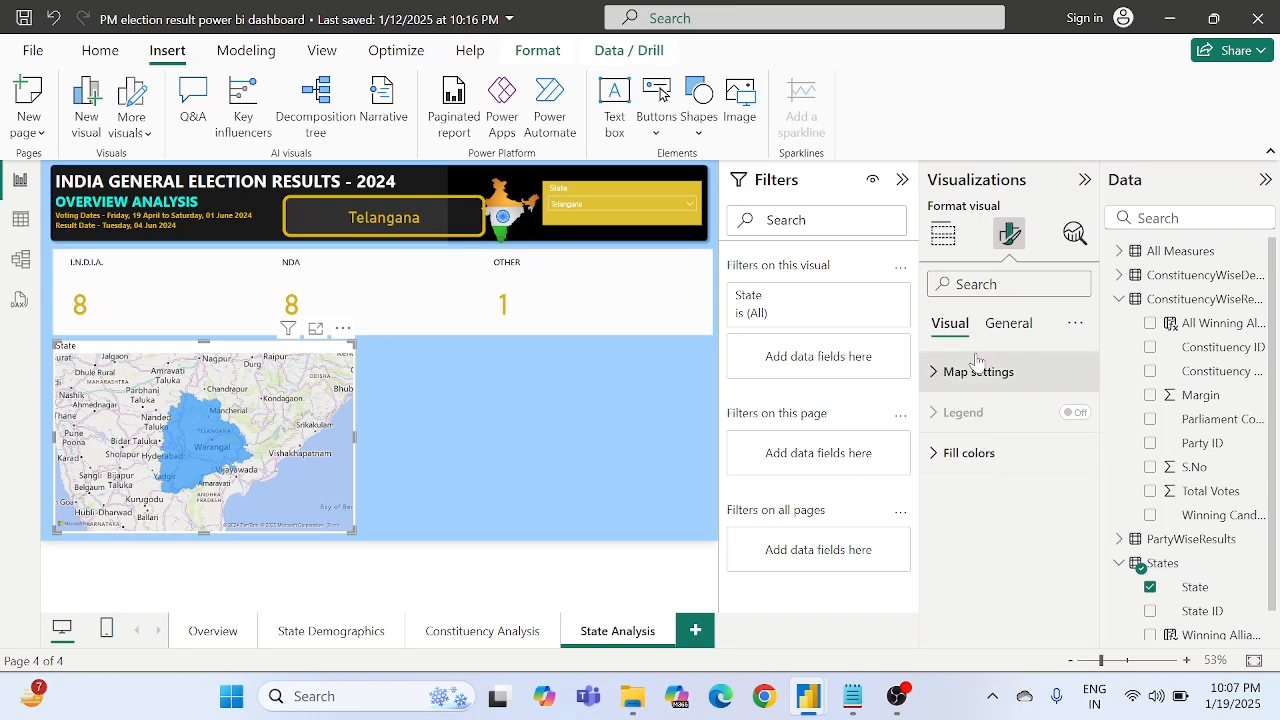
# - Set the map's default fill colour to pink #e044a7
pyautogui.click(950, 456)
pyautogui.click(976, 550)
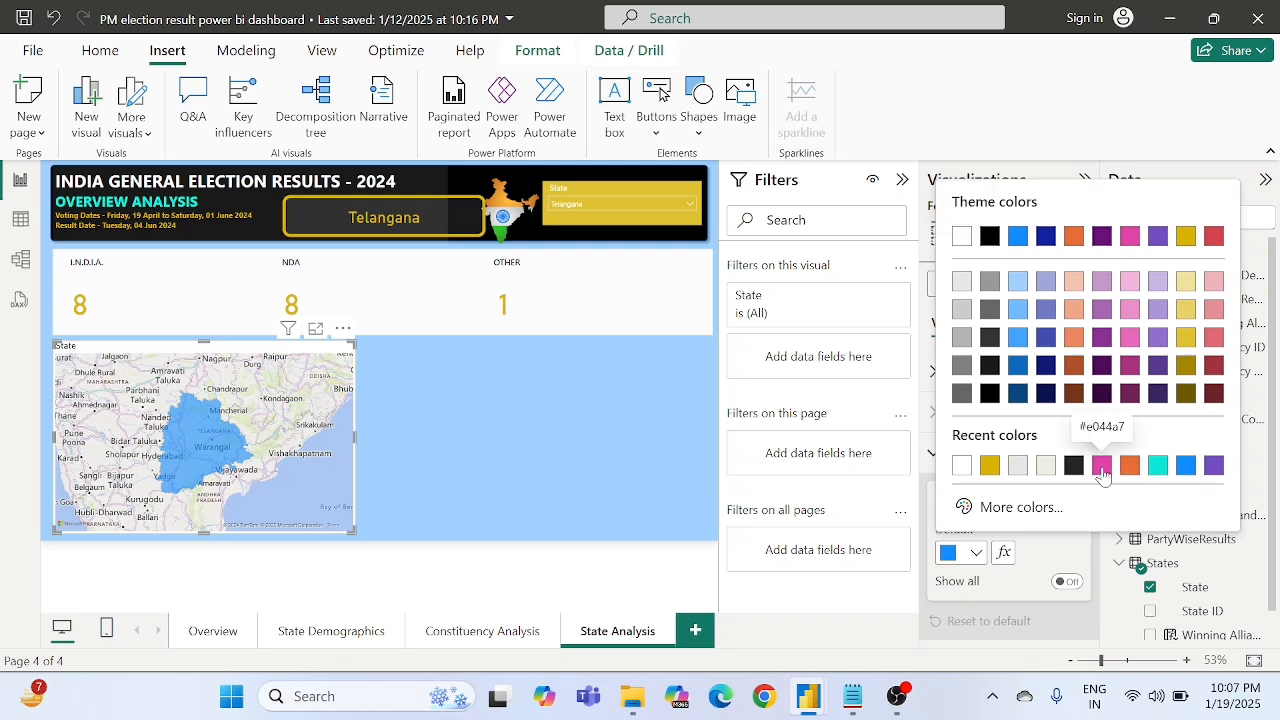
pyautogui.click(1101, 465)
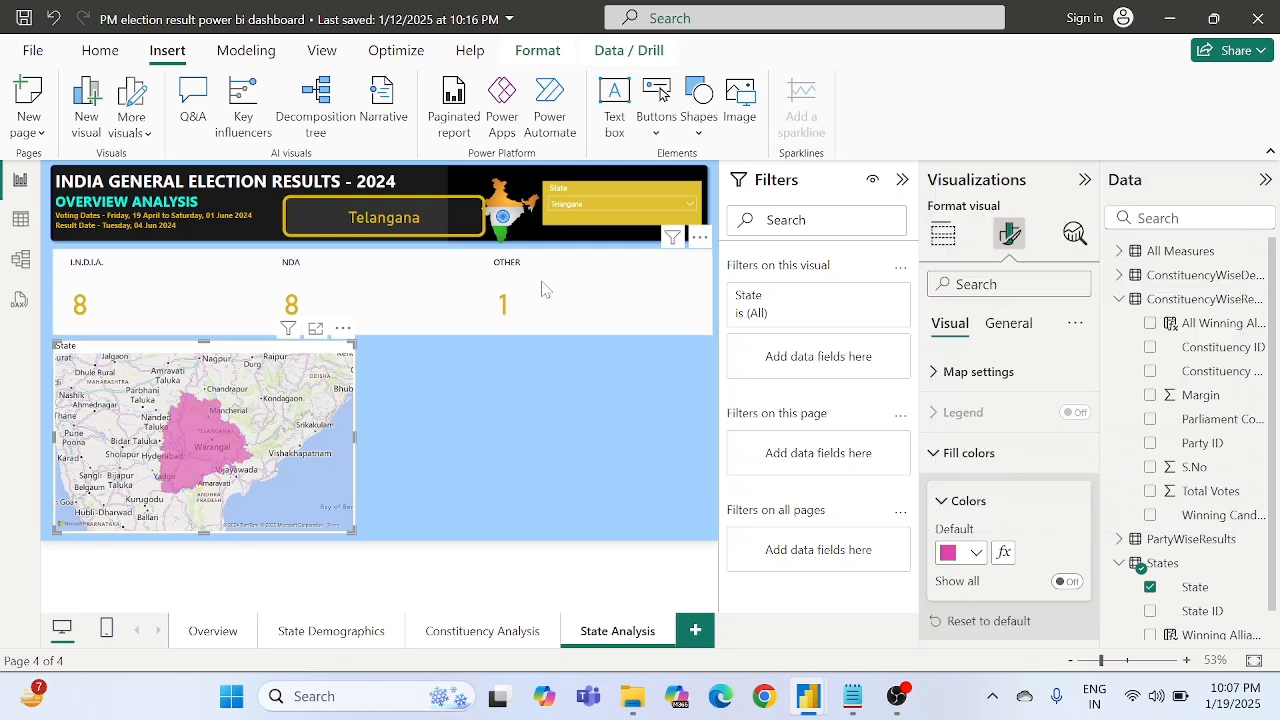
# - Turn off the title of the filled map
pyautogui.click(947, 456)
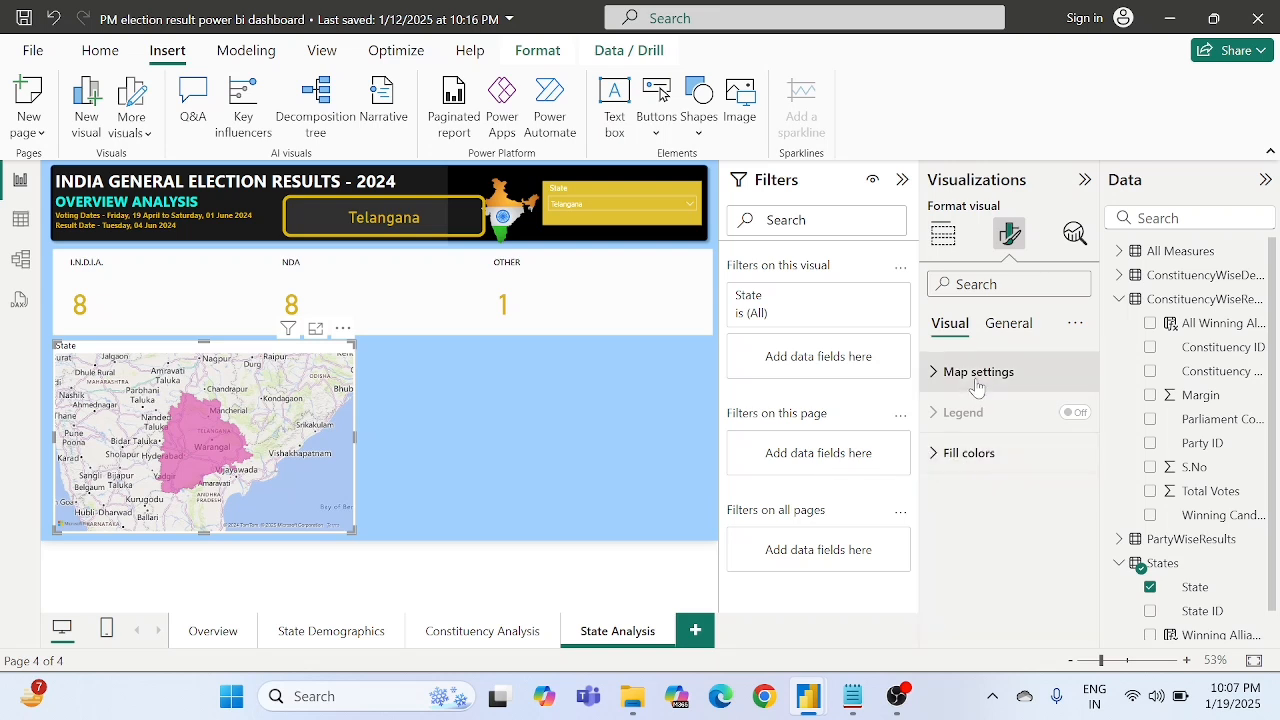
pyautogui.click(1003, 330)
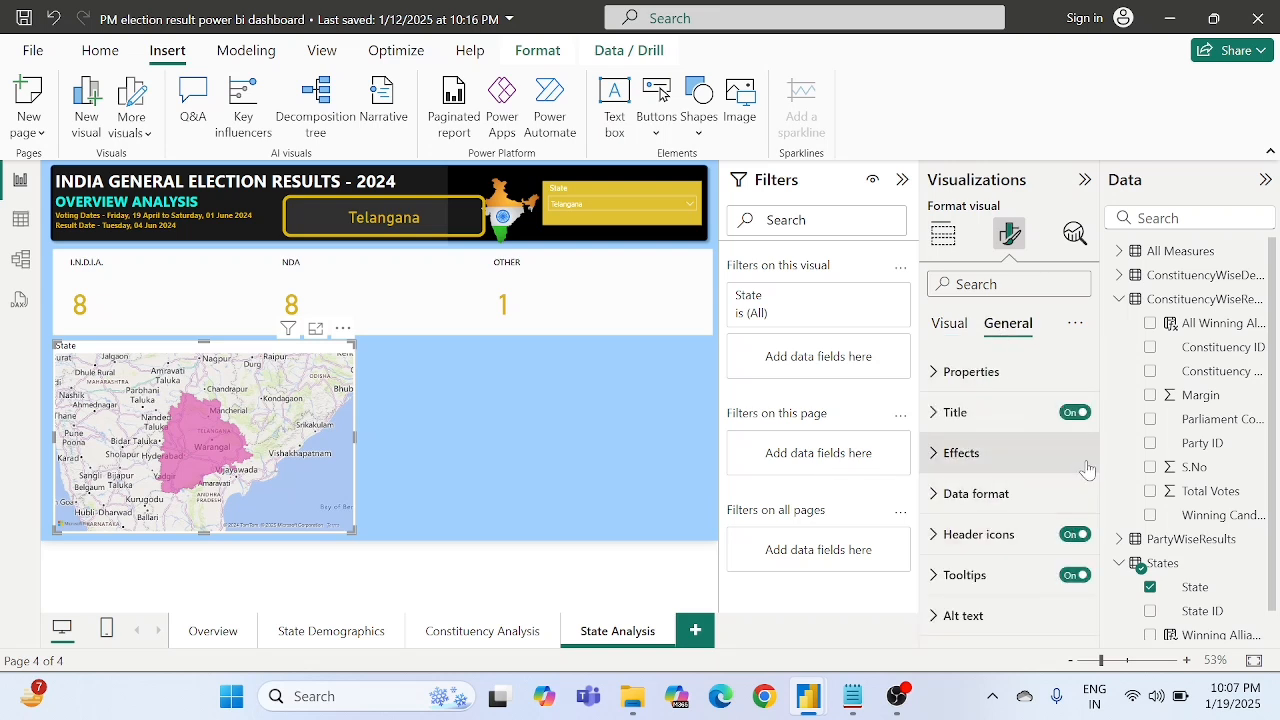
pyautogui.click(1074, 413)
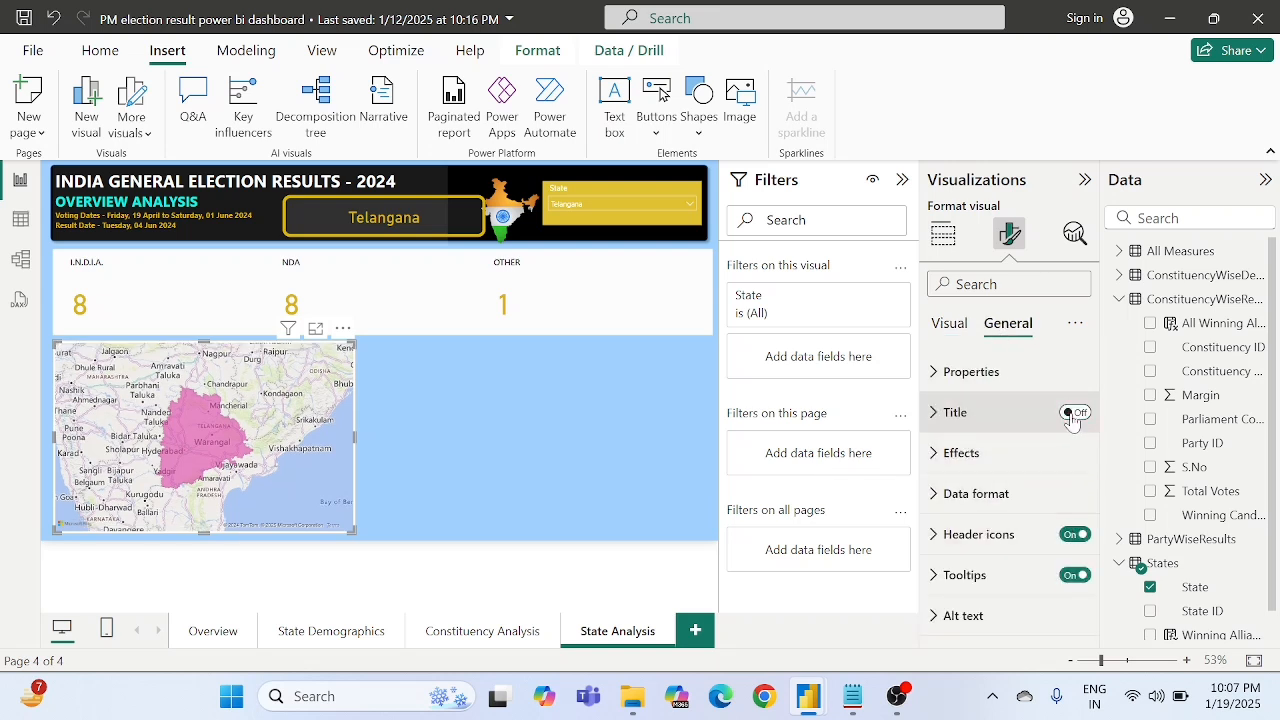
pyautogui.click(492, 435)
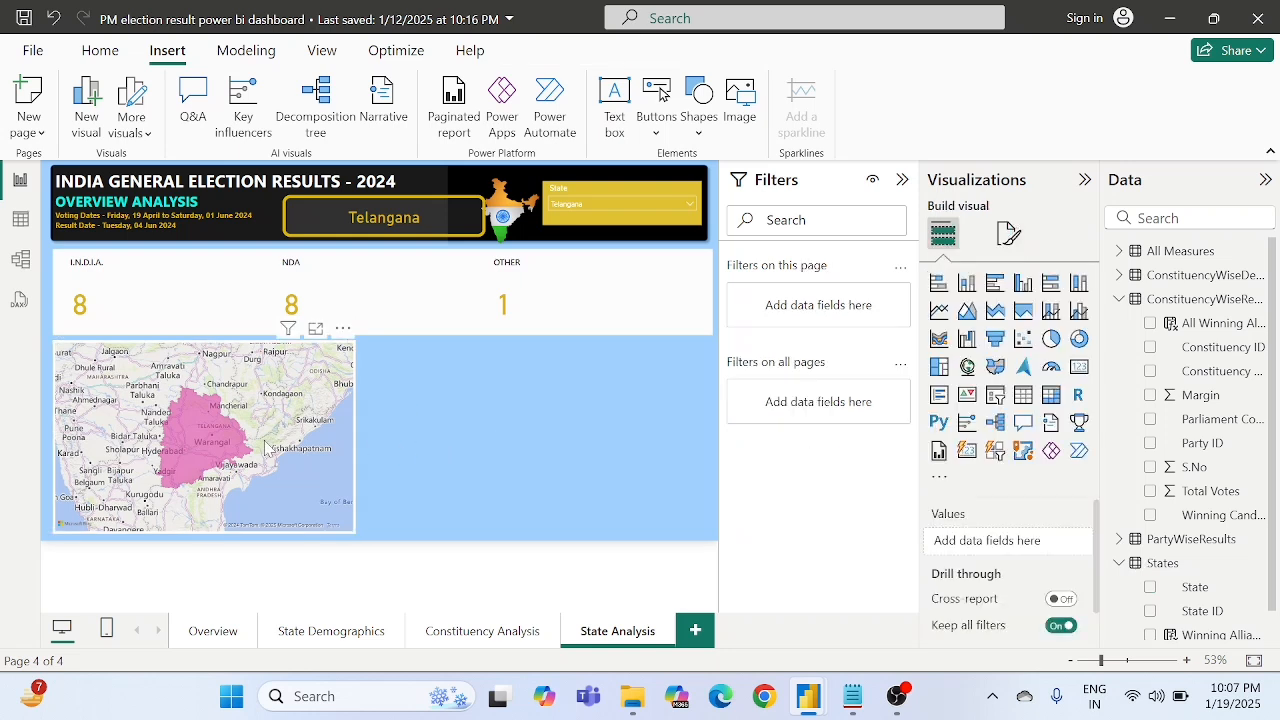
# - Test the filled map by switching the State slicer to Uttar Pradesh, Tamil Nadu and back to Telangana
pyautogui.click(567, 210)
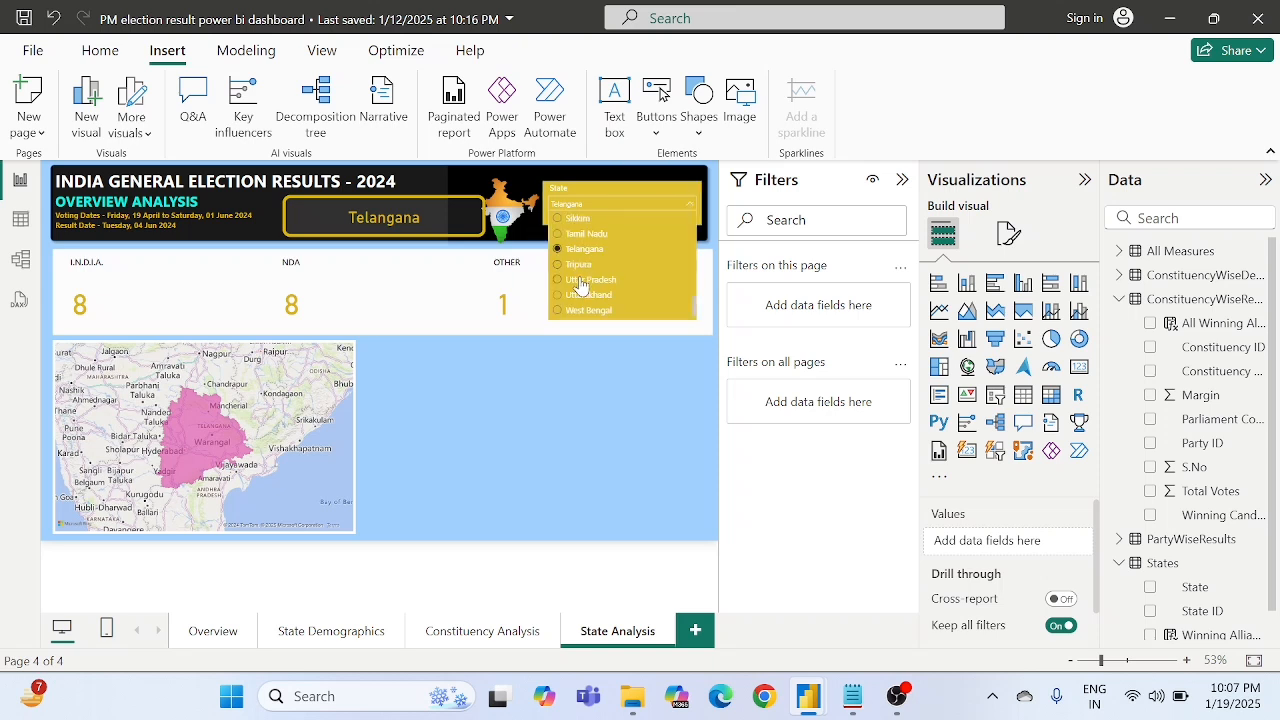
pyautogui.click(578, 284)
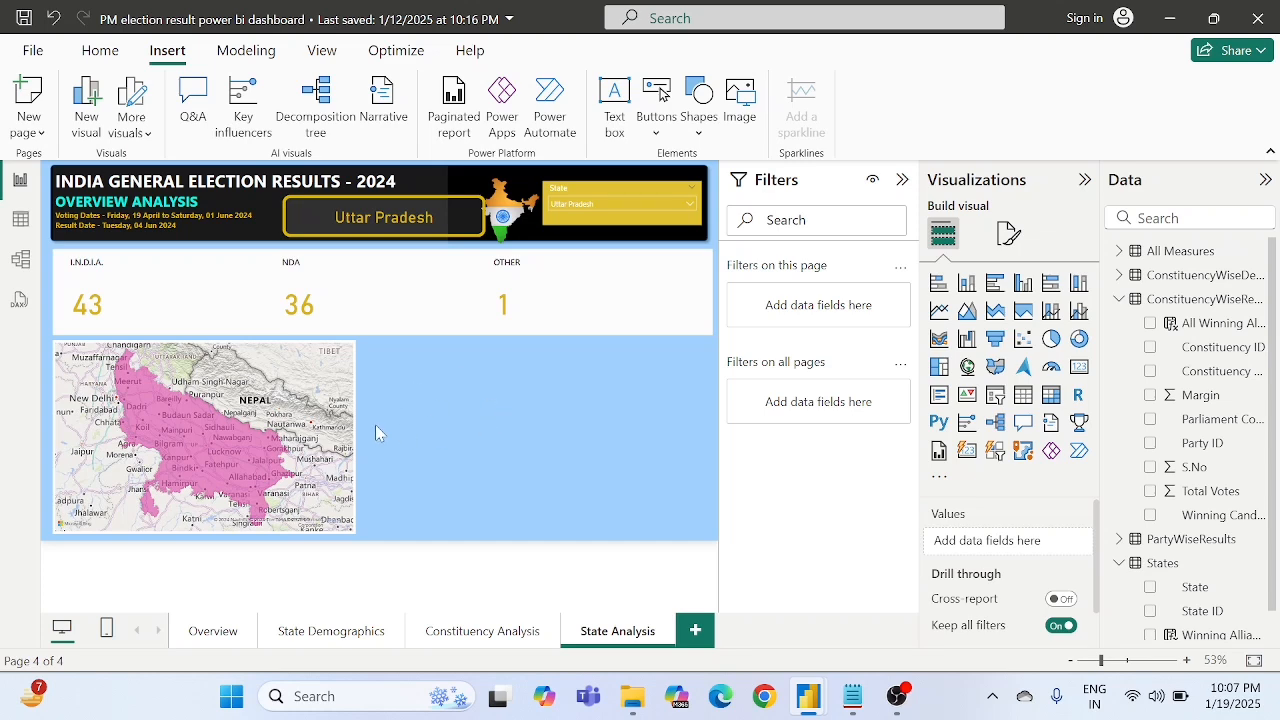
pyautogui.scroll(-3, 200, 412)
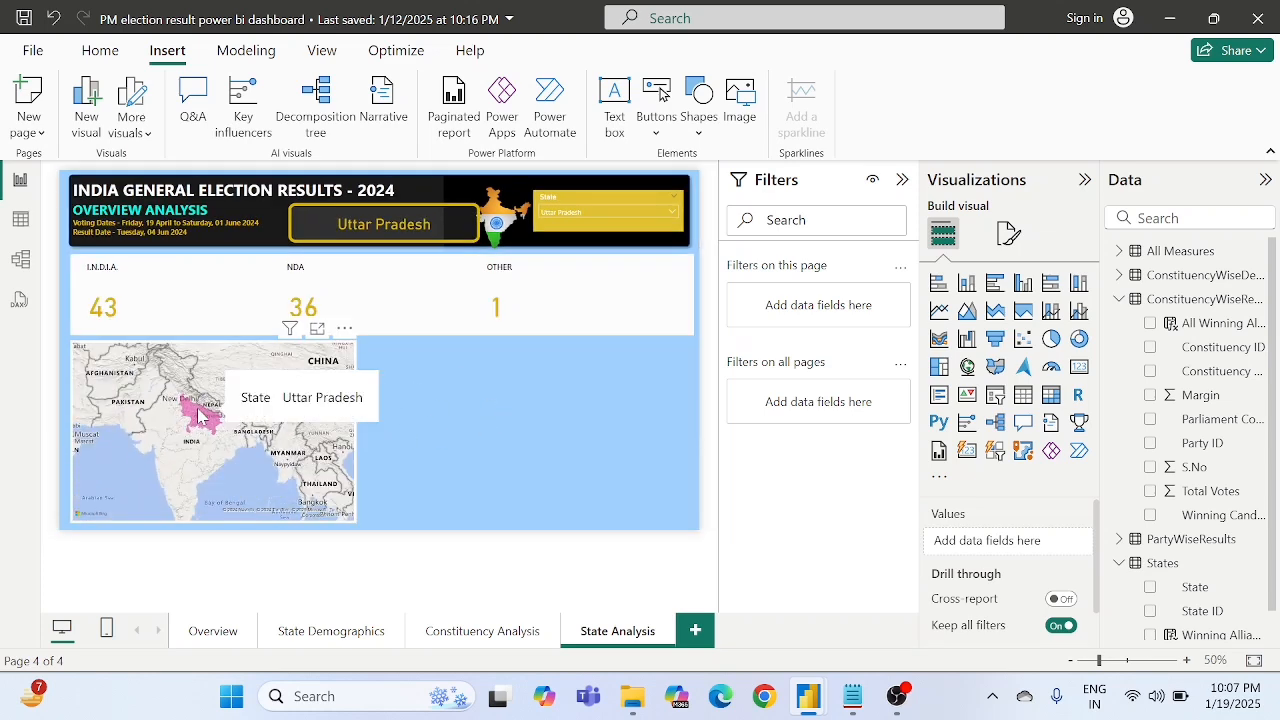
pyautogui.click(581, 212)
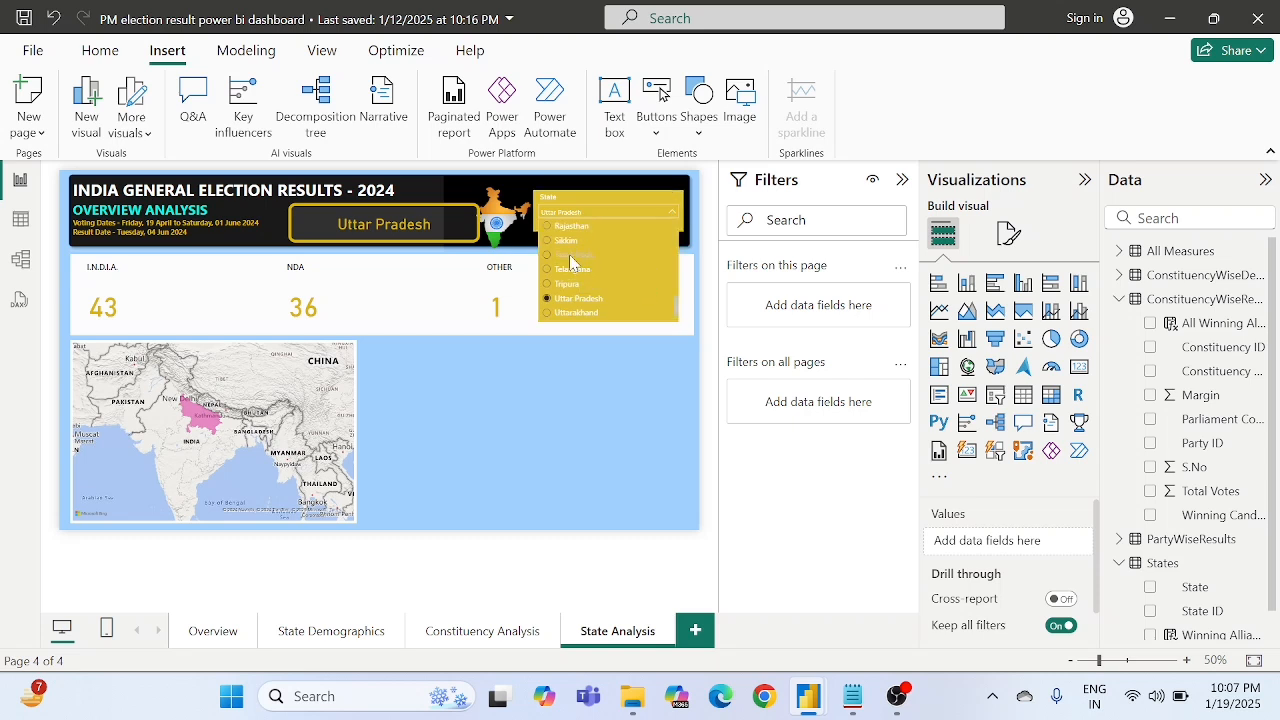
pyautogui.click(570, 256)
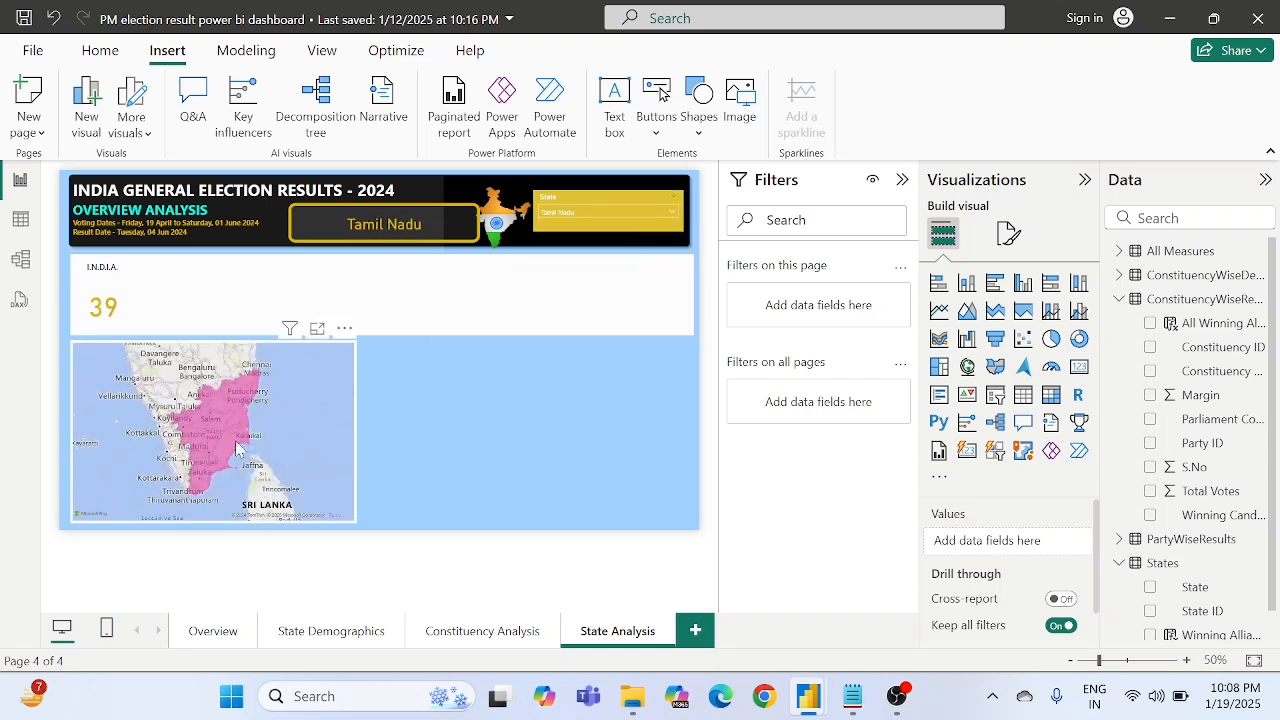
pyautogui.click(572, 215)
pyautogui.click(600, 296)
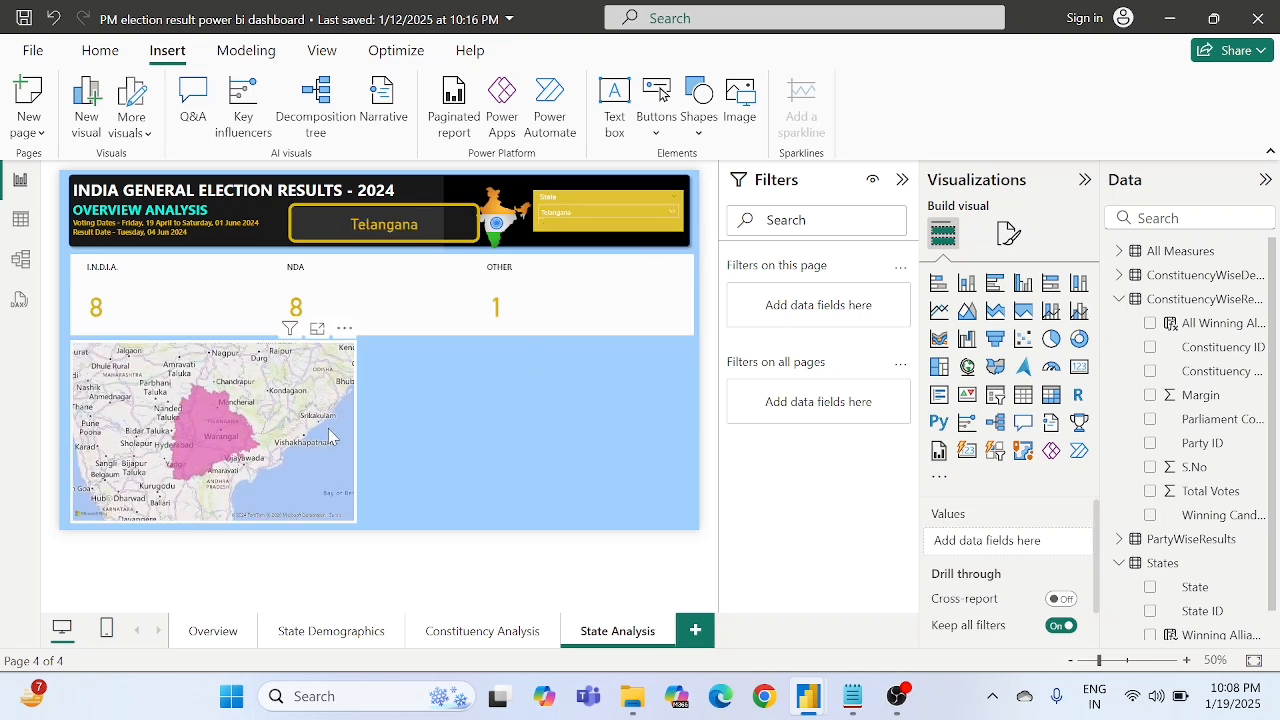
# - Reduce the filled map's width slightly so it fits inside the white rectangle behind it
pyautogui.click(330, 436)
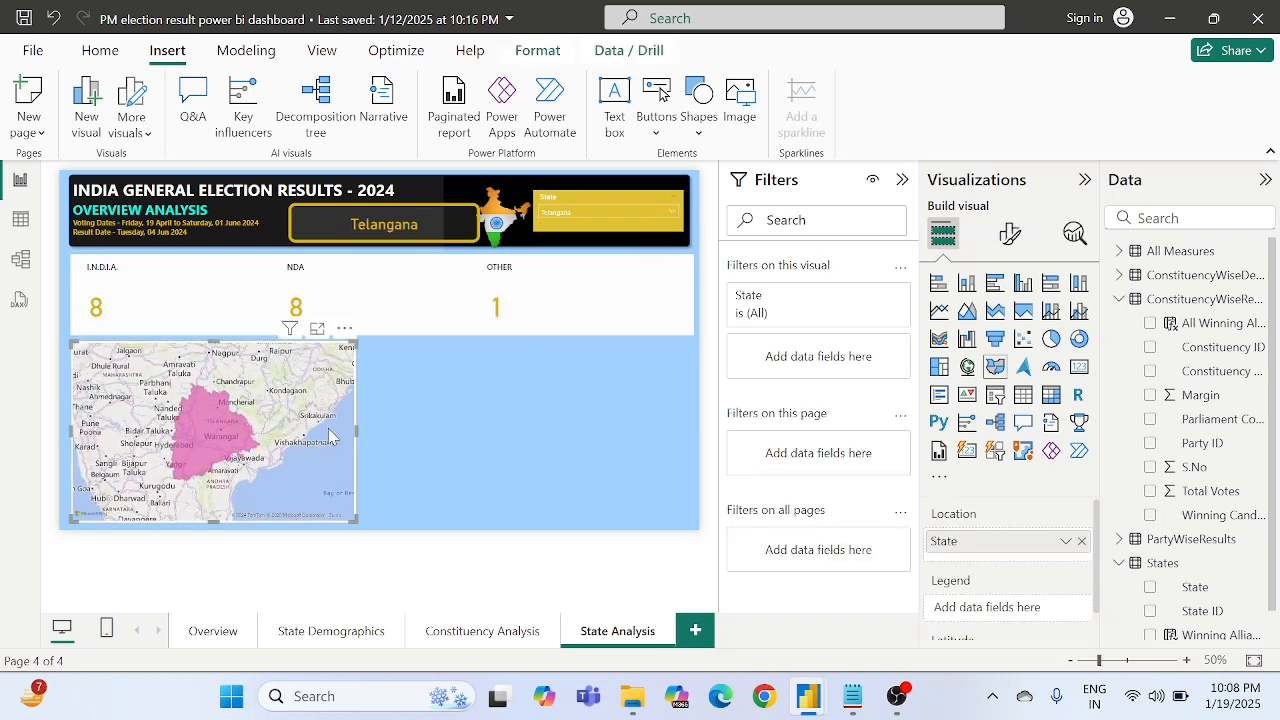
pyautogui.click(471, 461)
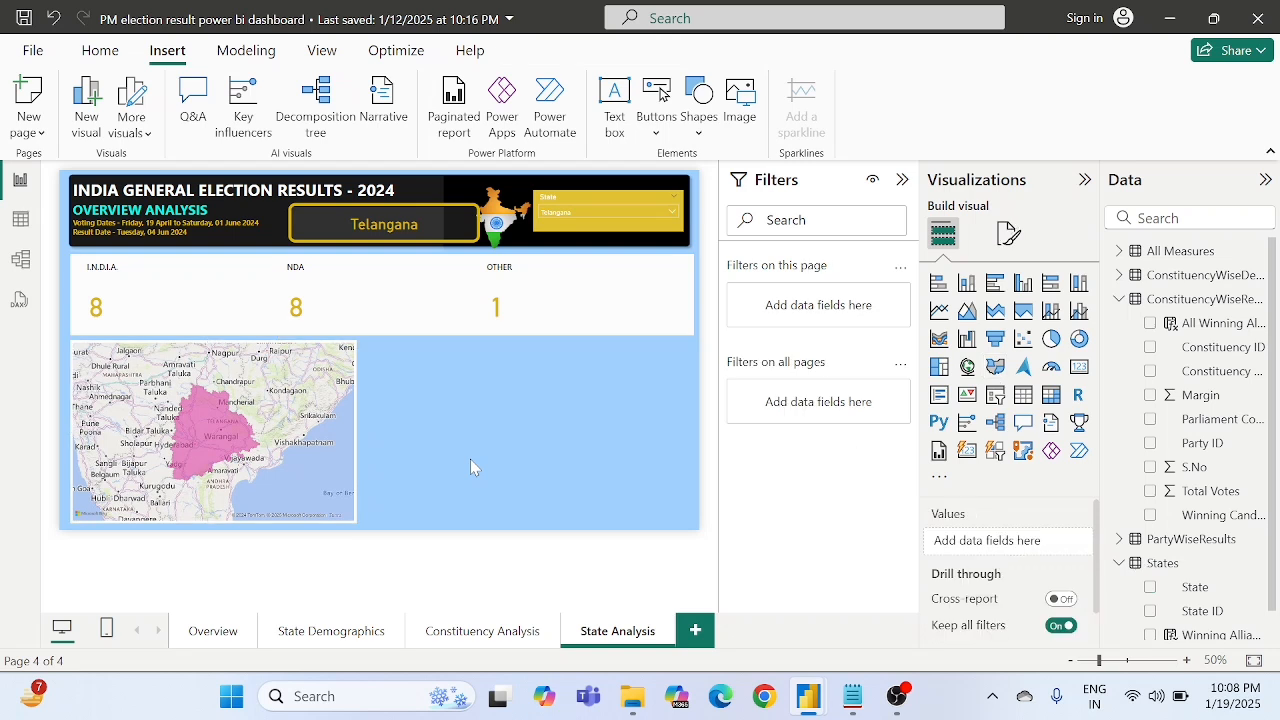
pyautogui.click(348, 487)
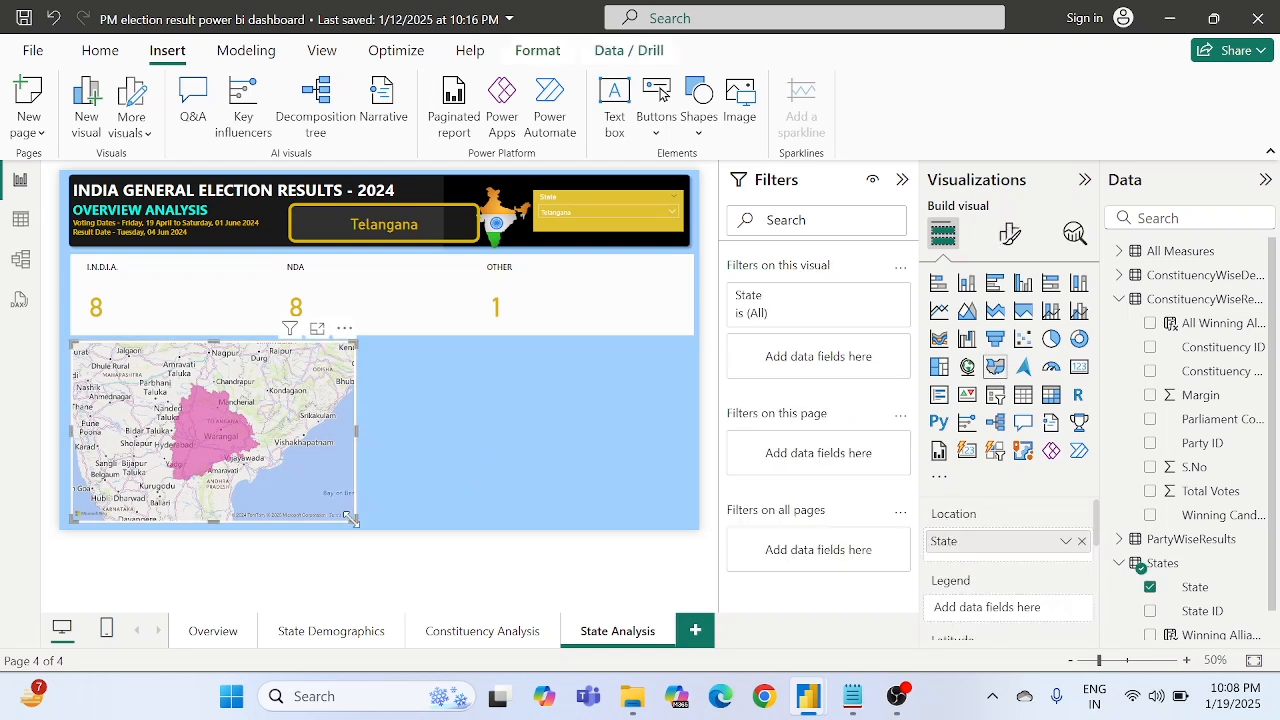
pyautogui.moveTo(354, 519); pyautogui.dragTo(351, 519)
pyautogui.click(405, 480)
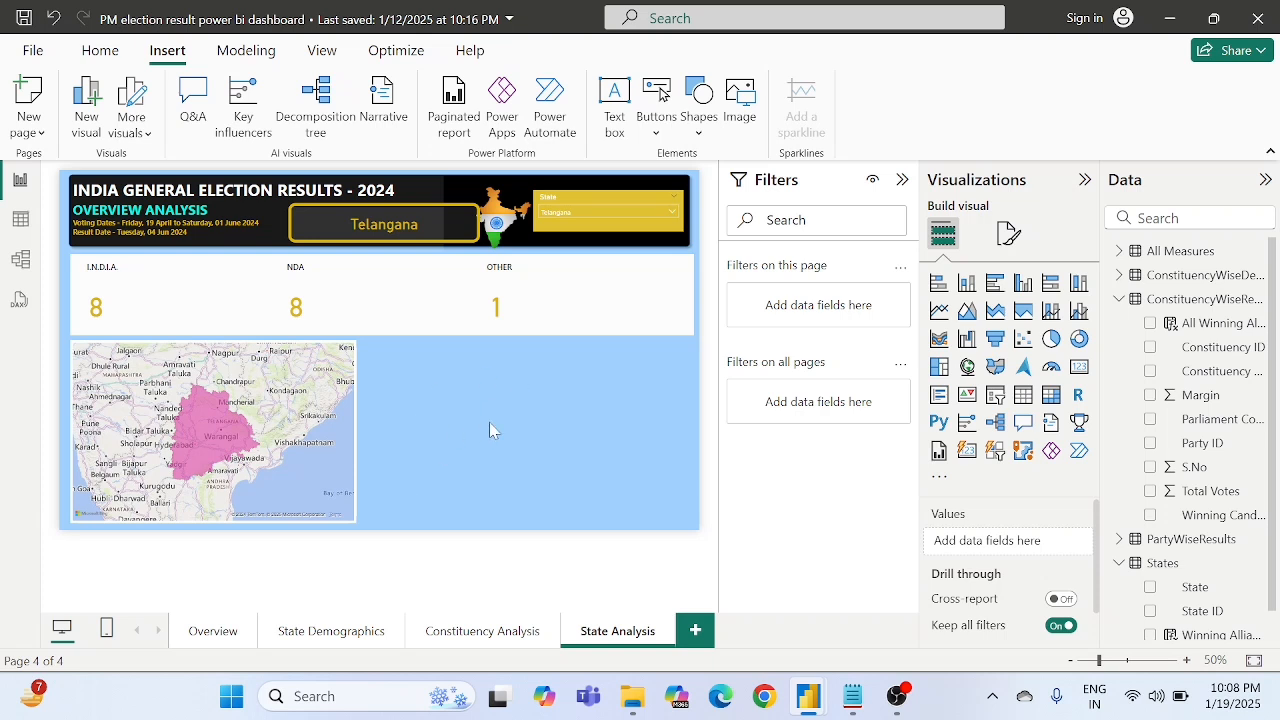
pyautogui.click(357, 509)
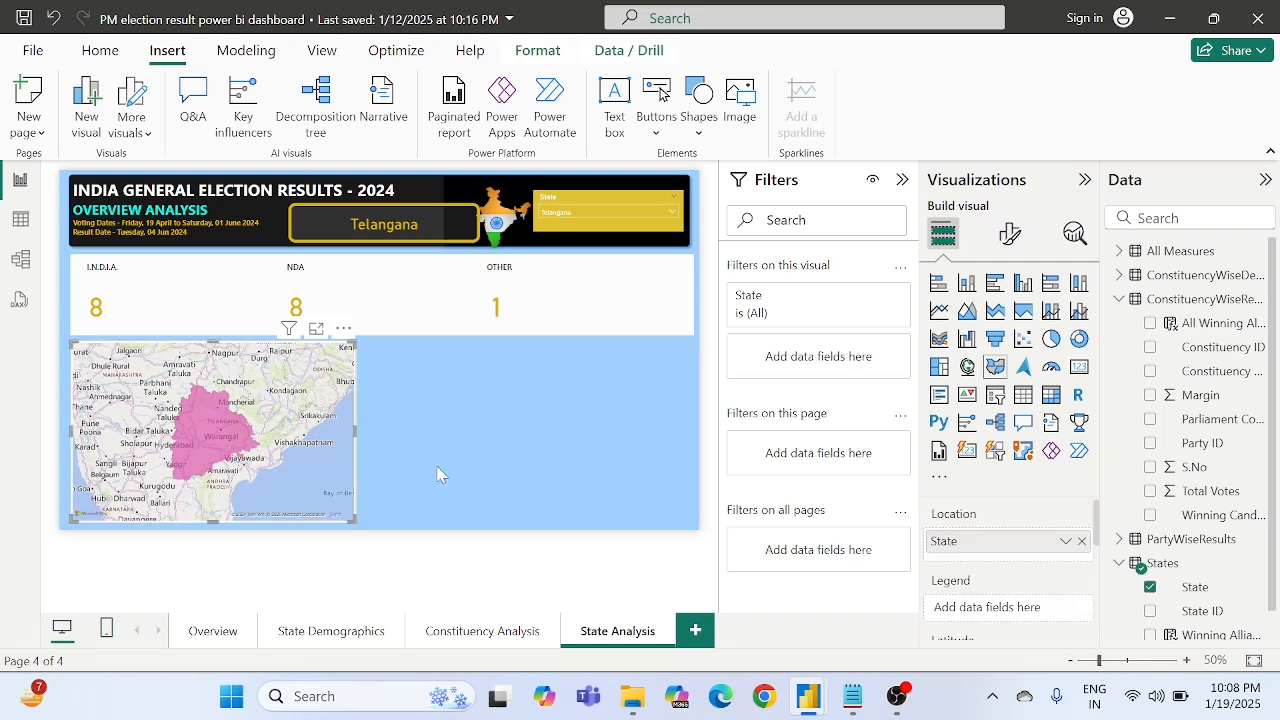
pyautogui.click(487, 424)
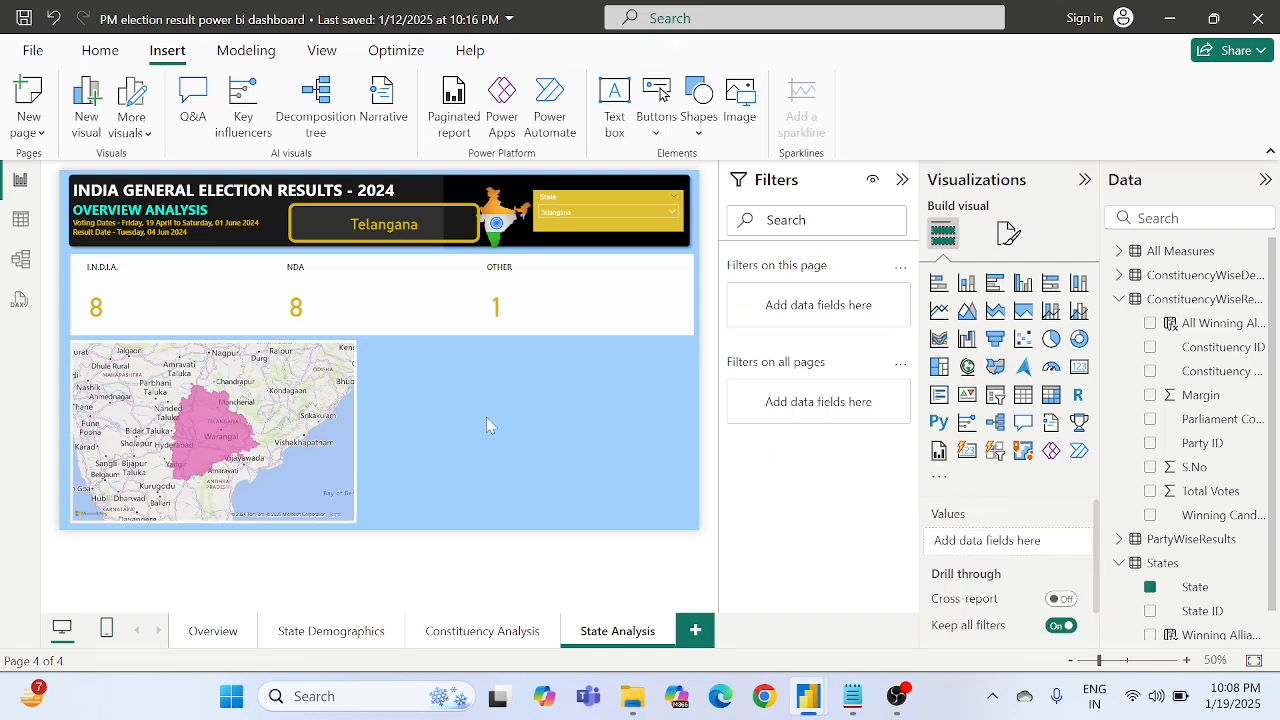
pyautogui.hotkey('ctrl', 'v')
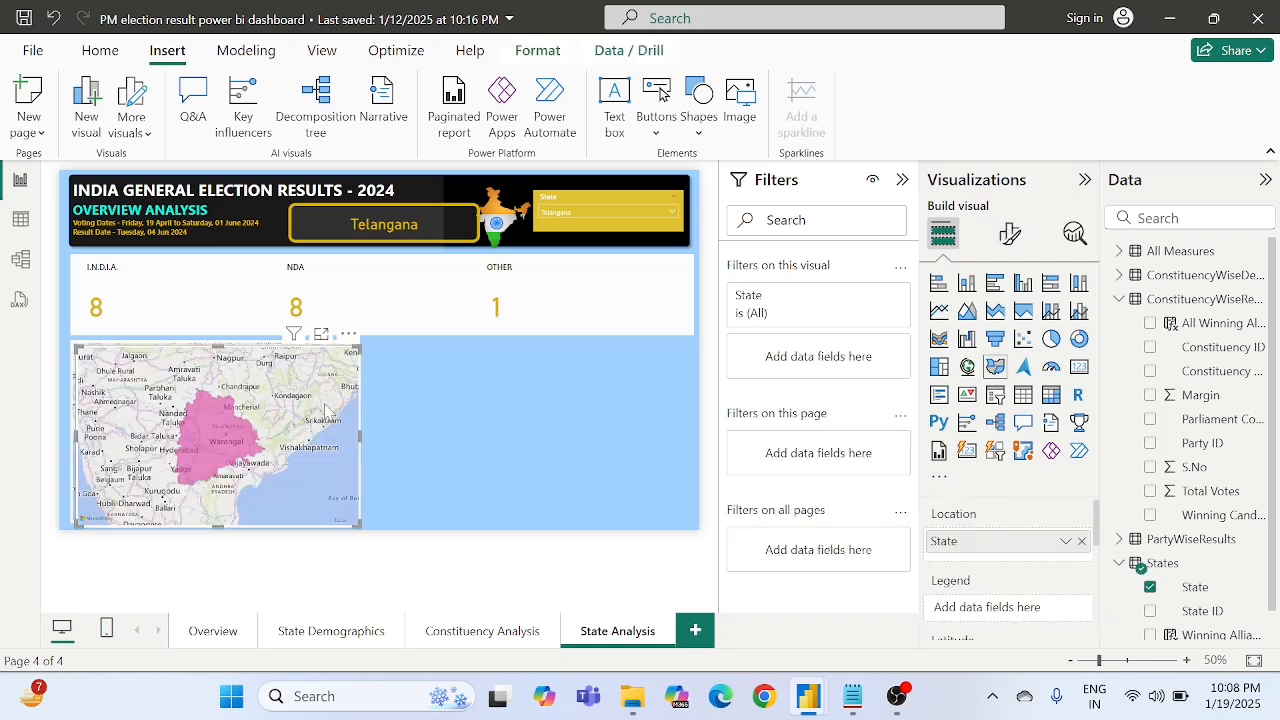
pyautogui.moveTo(330, 408); pyautogui.dragTo(448, 402)
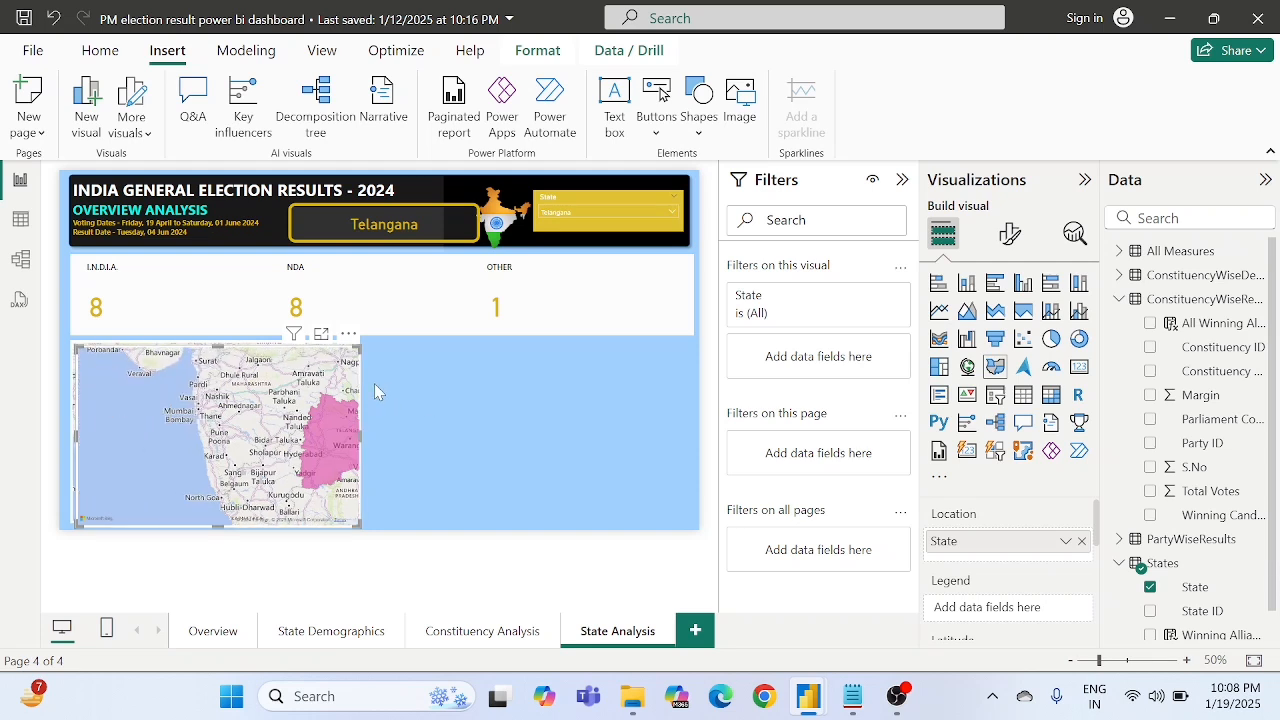
pyautogui.press('Delete')
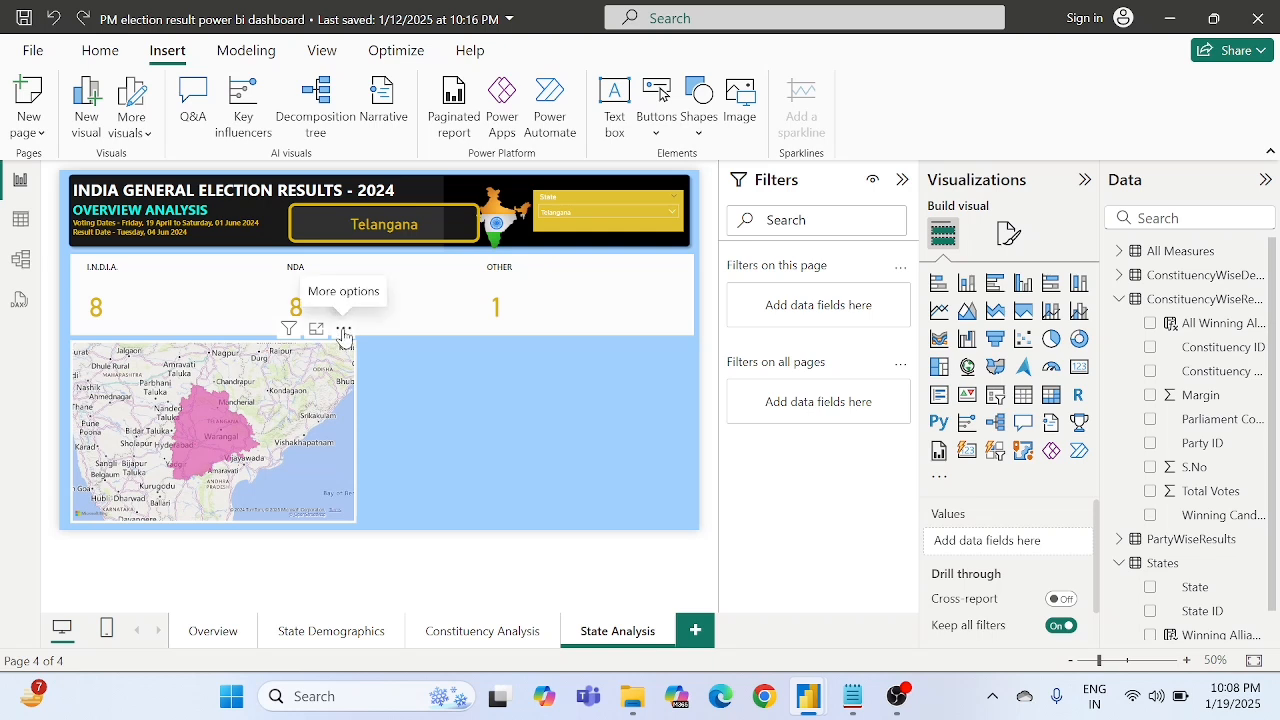
# - Move the map off the white rectangle, duplicate the rectangle and place the copy at the right side of the page
pyautogui.moveTo(343, 335); pyautogui.dragTo(467, 336)
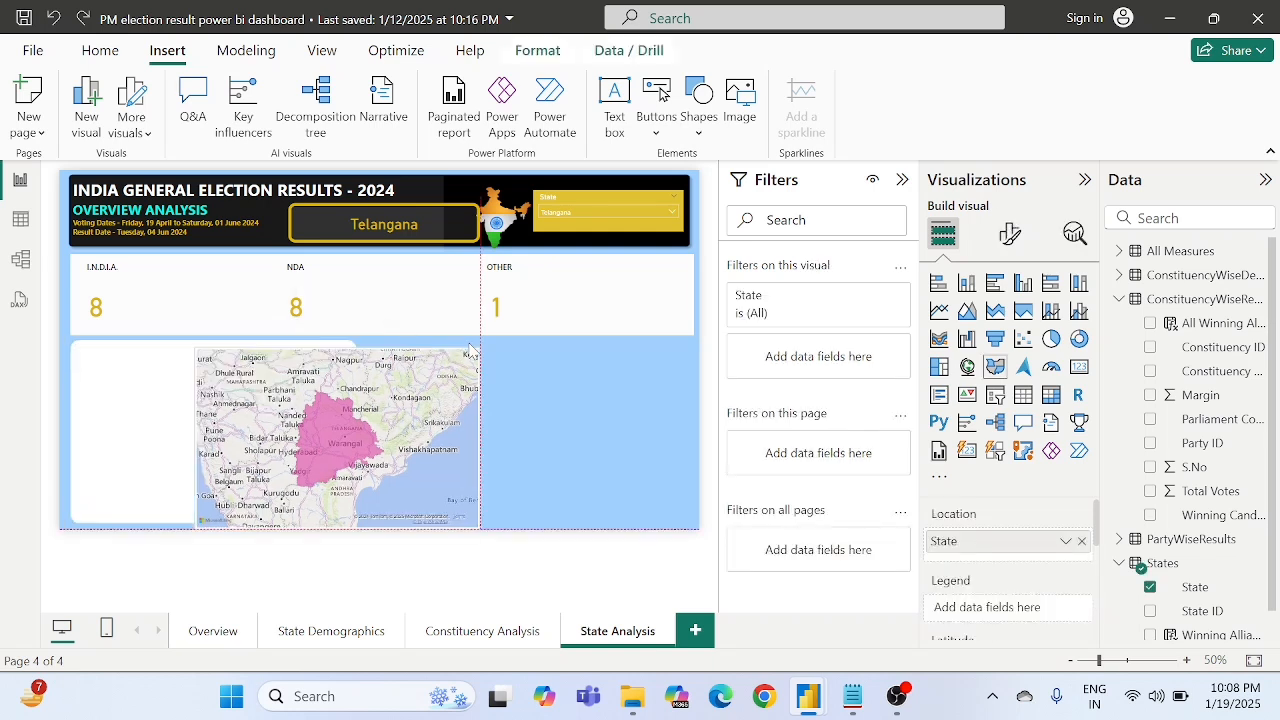
pyautogui.click(85, 405)
pyautogui.moveTo(85, 405); pyautogui.dragTo(335, 389)
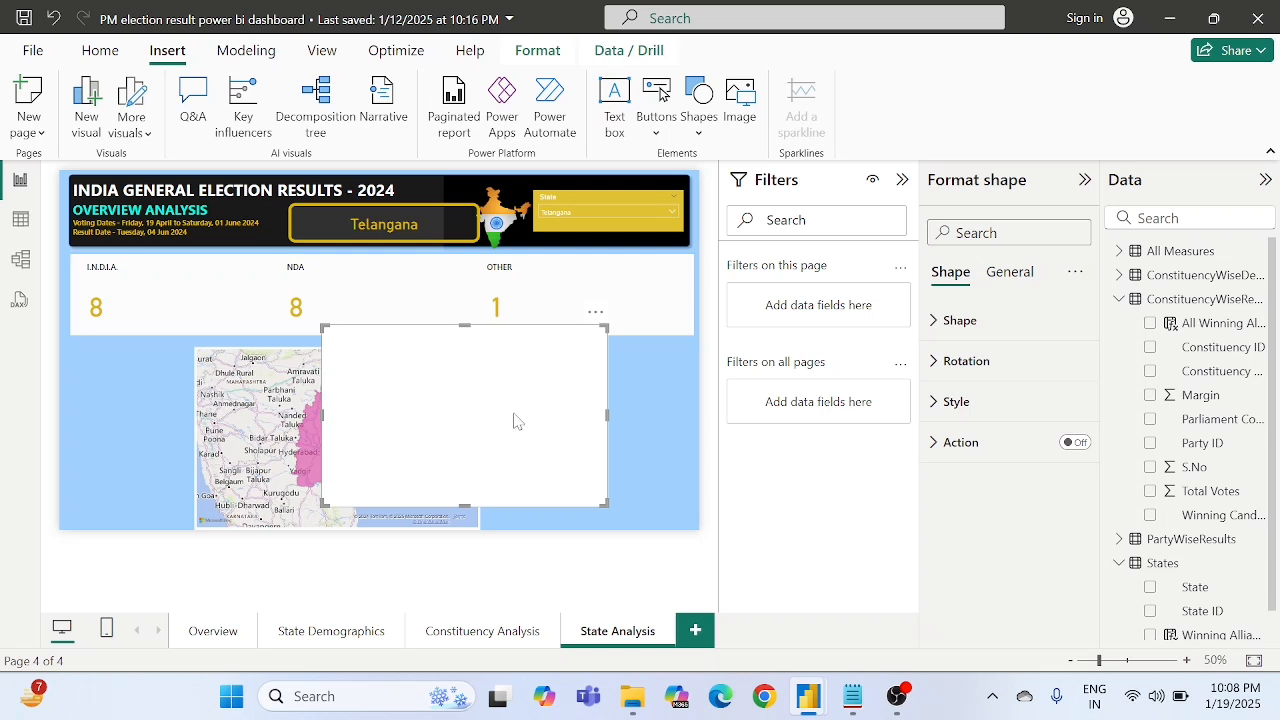
pyautogui.click(655, 435)
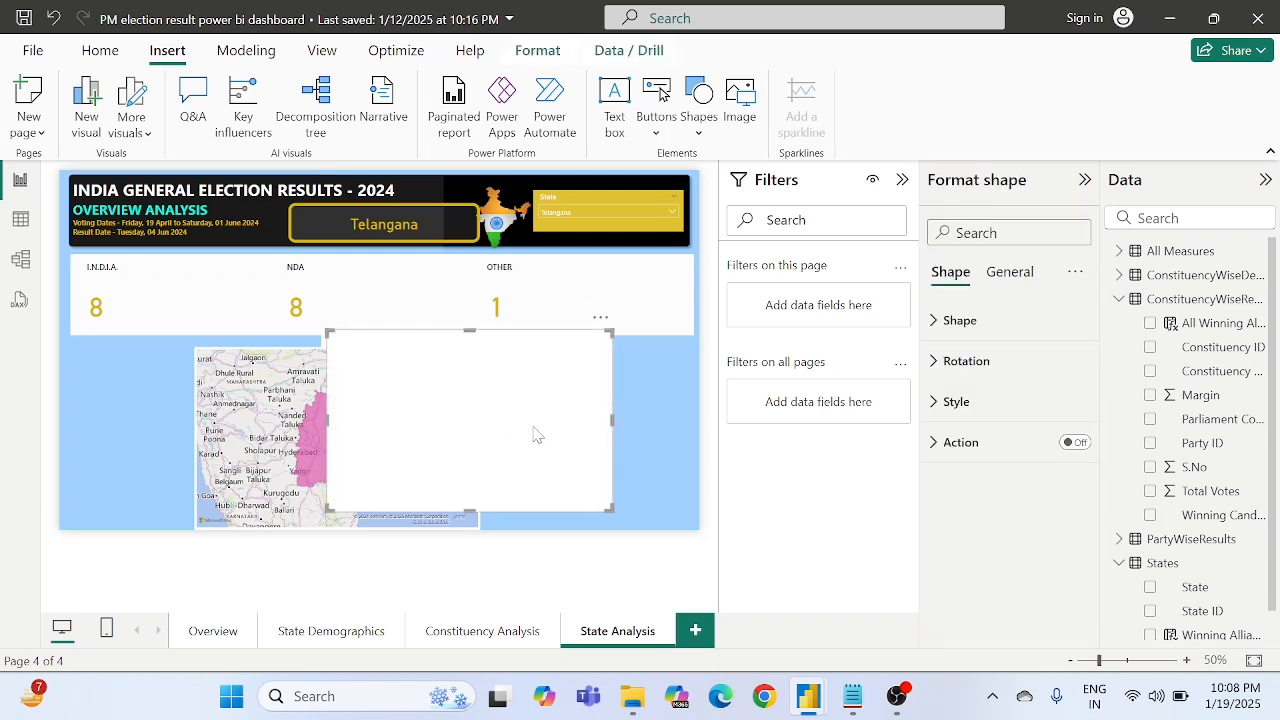
pyautogui.moveTo(531, 434); pyautogui.dragTo(669, 443)
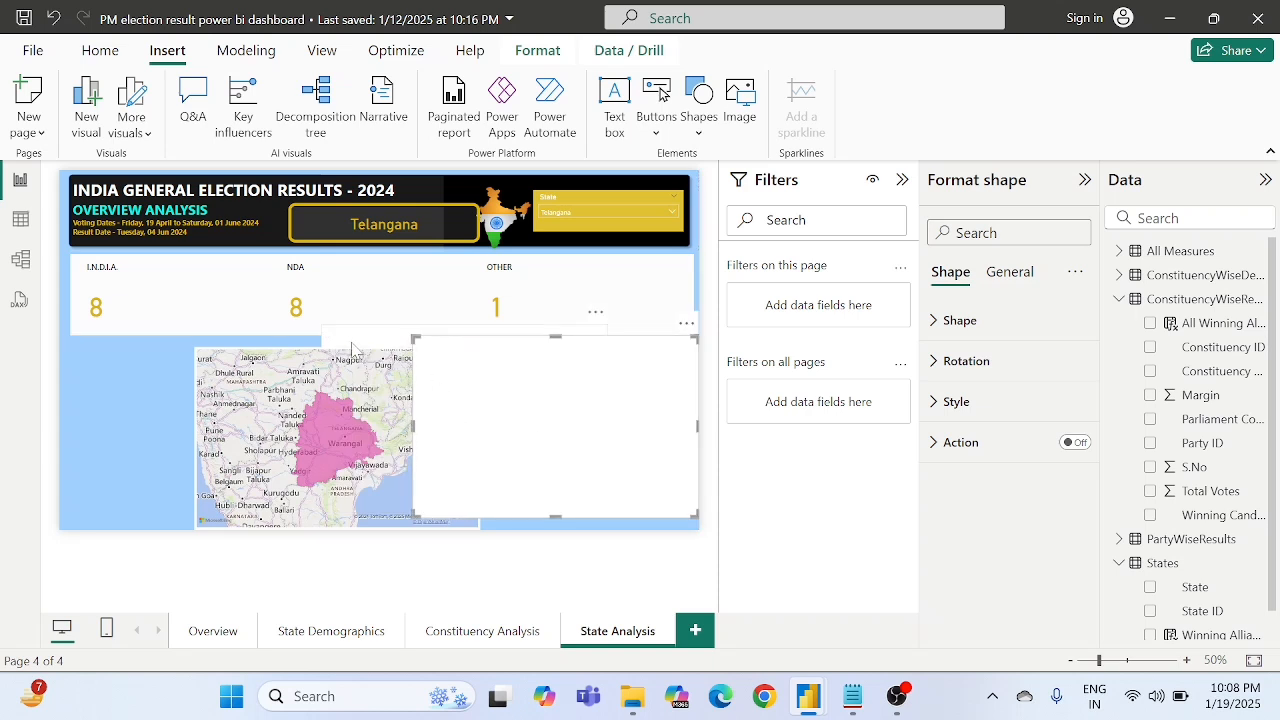
# - Move the original white rectangle back below the alliance card, aligned with the card's left edge
pyautogui.moveTo(183, 365); pyautogui.dragTo(86, 371)
pyautogui.press('Up')
pyautogui.press('Up')
pyautogui.press('Up')
pyautogui.press('Up')
pyautogui.press('Up')
pyautogui.press('Up')
pyautogui.press('Up')
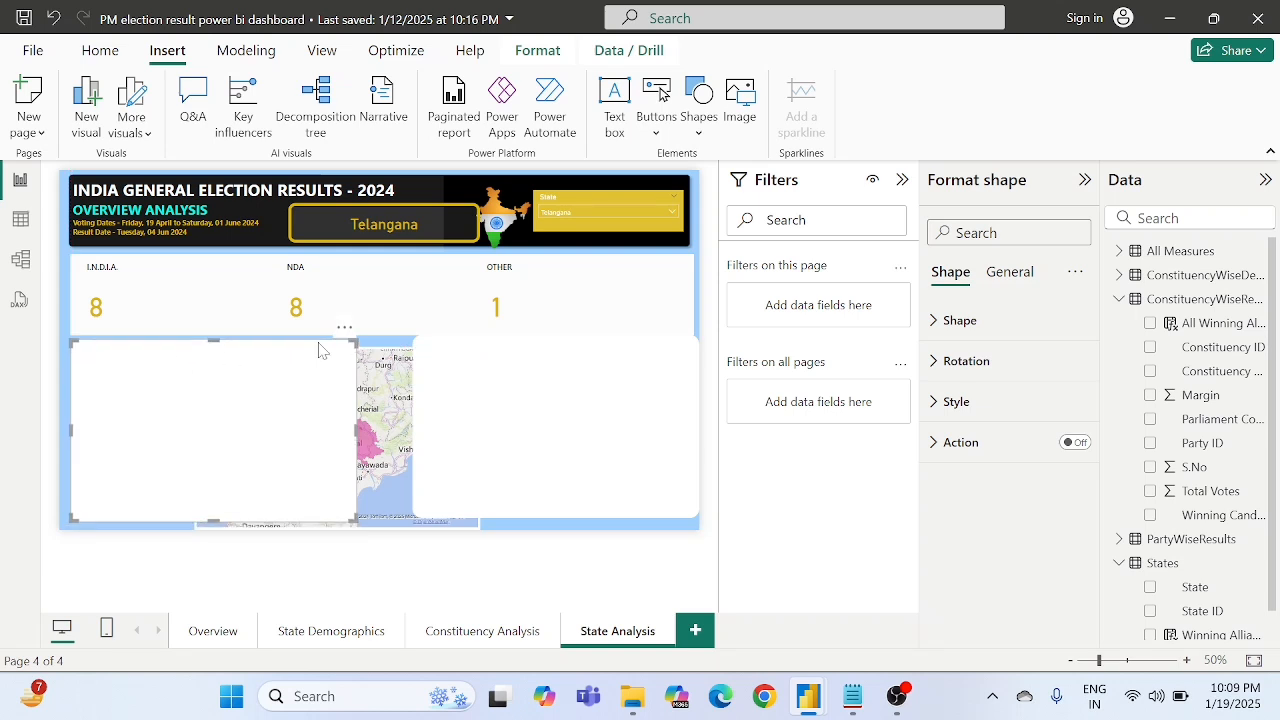
# - Move the filled map back over the original white rectangle and align it with the rectangle's edges
pyautogui.click(383, 362)
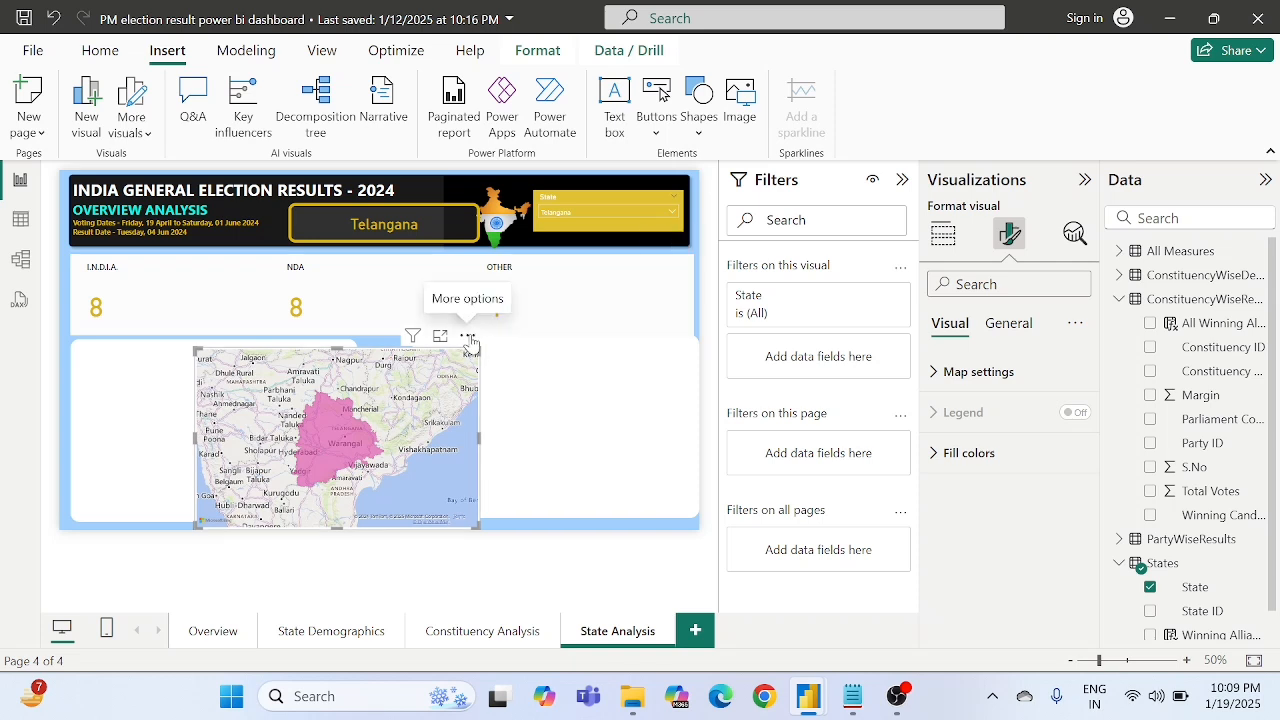
pyautogui.moveTo(470, 340); pyautogui.dragTo(345, 331)
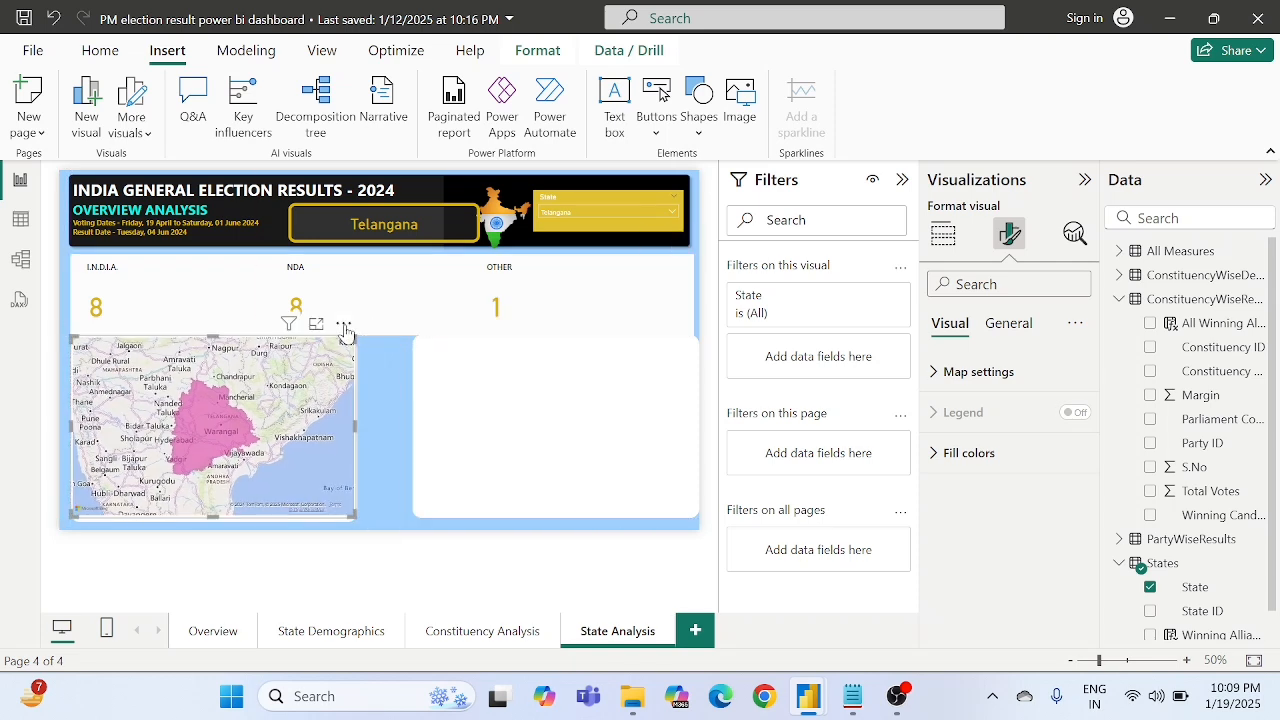
pyautogui.click(378, 417)
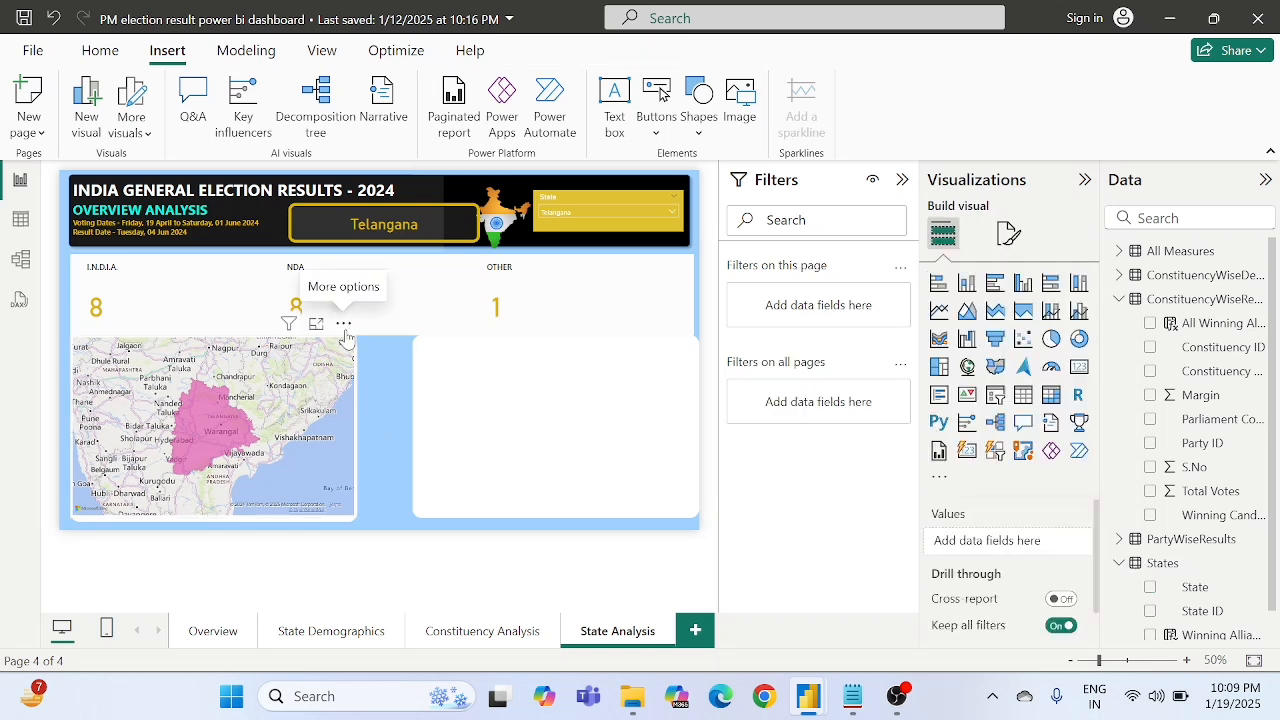
pyautogui.click(346, 345)
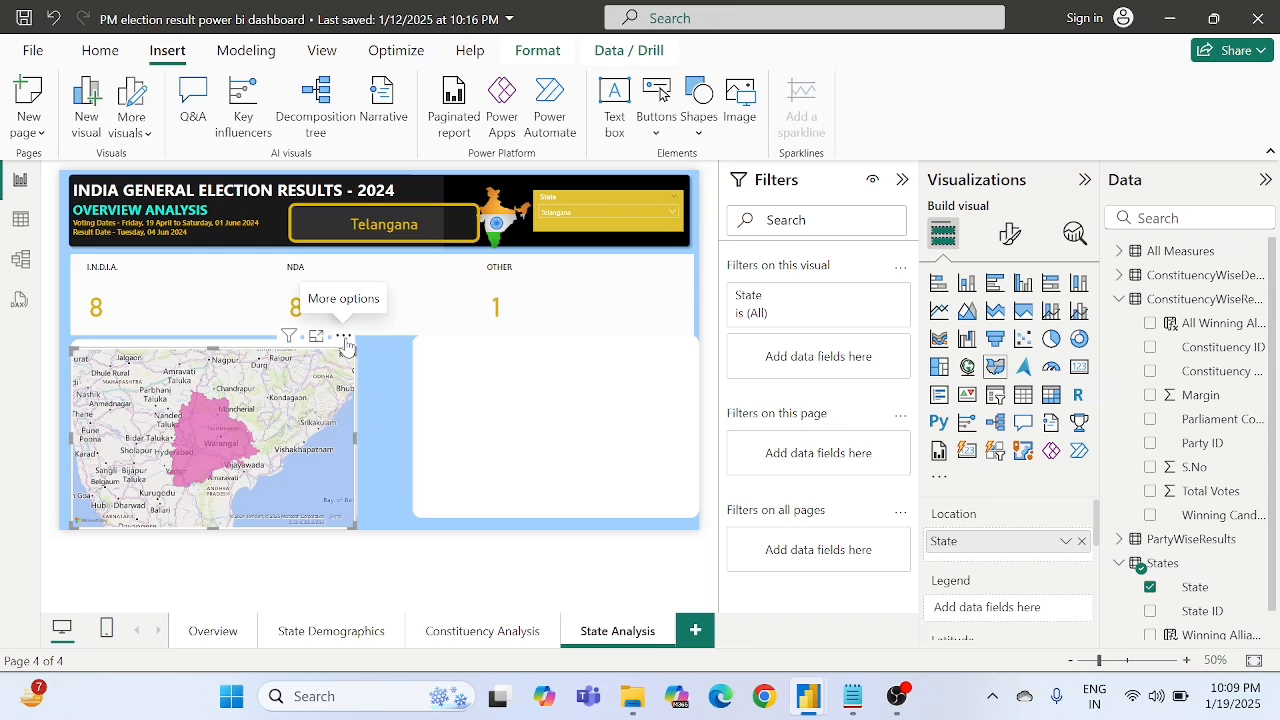
pyautogui.moveTo(346, 345); pyautogui.dragTo(355, 339)
pyautogui.click(384, 435)
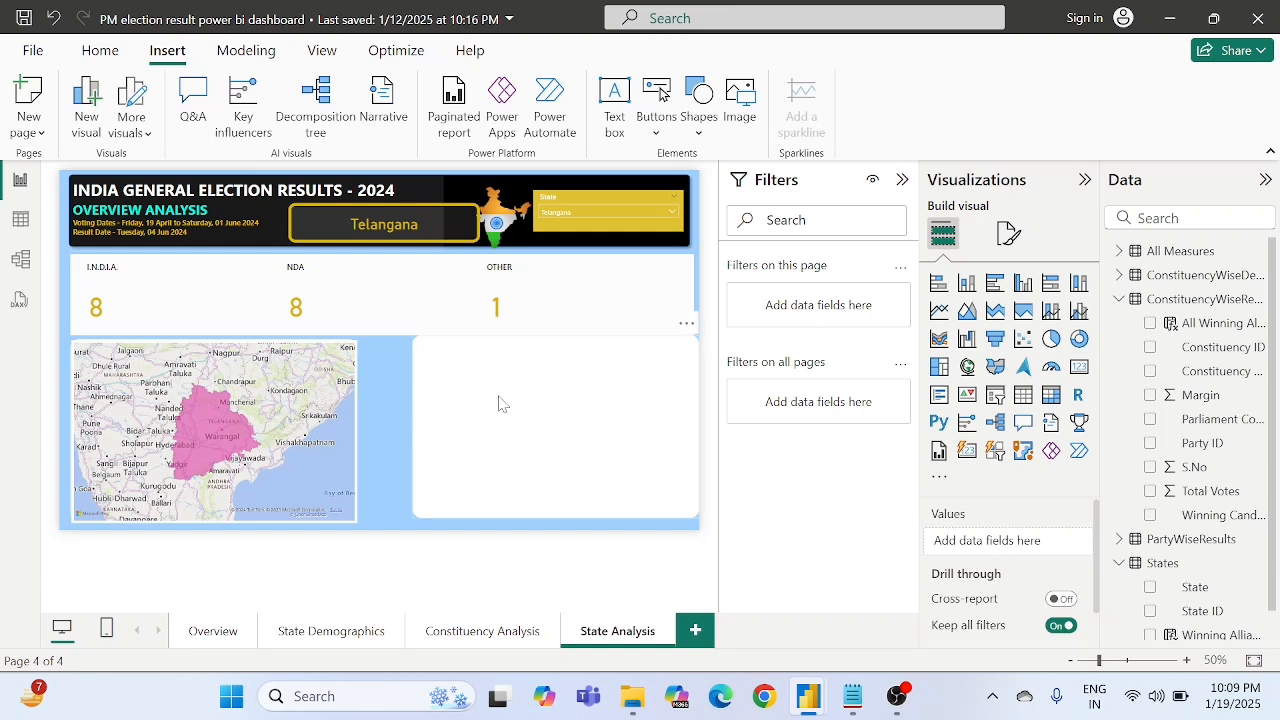
# - Move the copied white rectangle closer to the map, level with it, and narrow it to about 60% of its width
pyautogui.moveTo(500, 403); pyautogui.dragTo(463, 407)
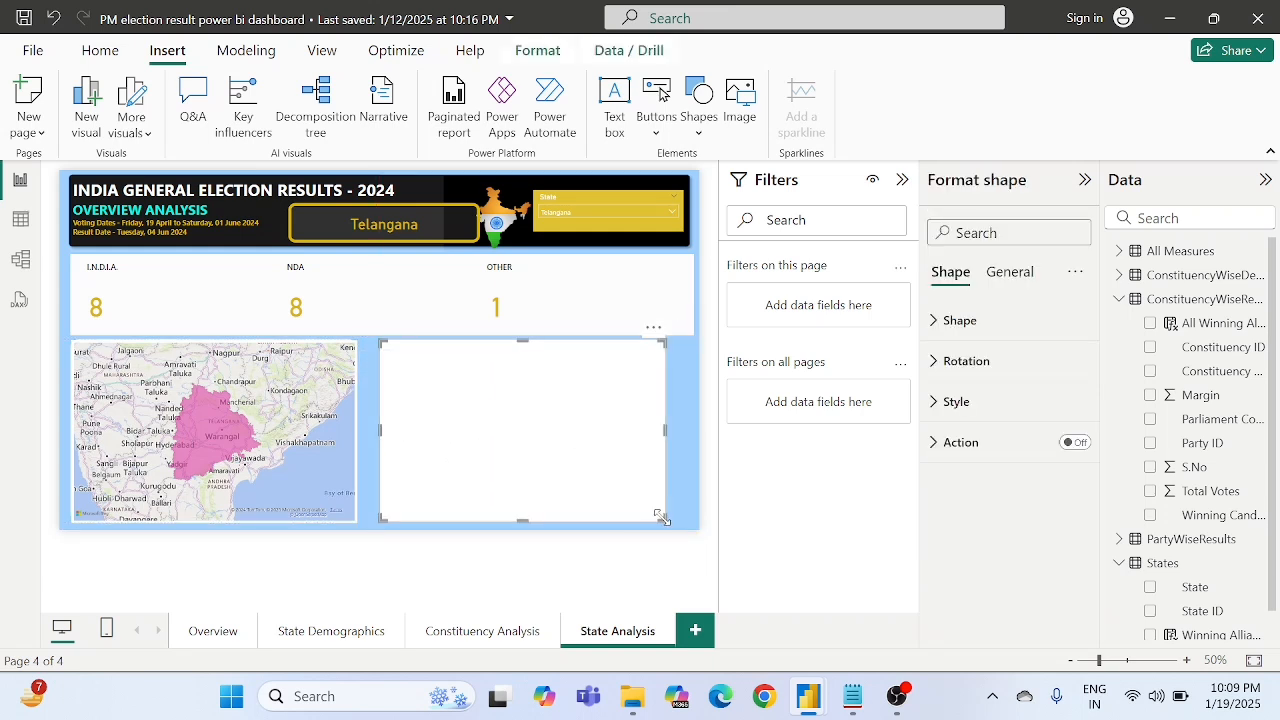
pyautogui.moveTo(662, 517); pyautogui.dragTo(556, 520)
pyautogui.click(632, 470)
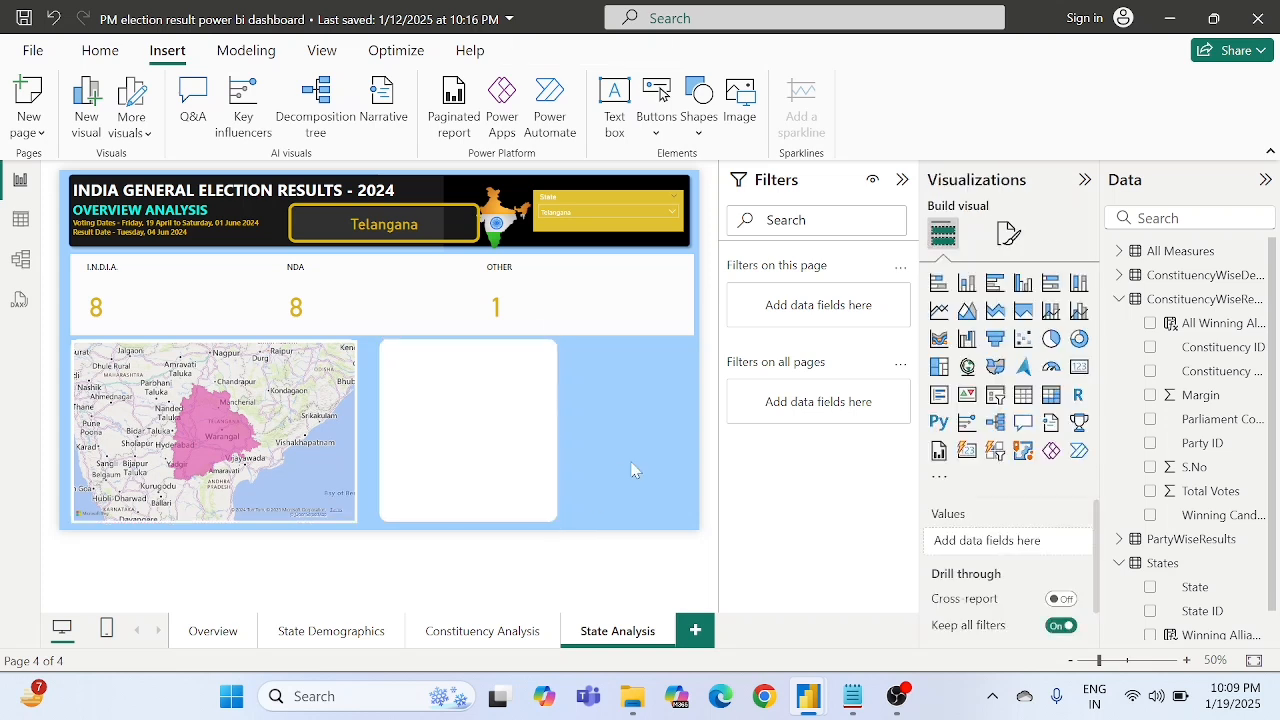
# - Duplicate the narrow white rectangle, place the copy at the page's right edge and move the original close beside the map
pyautogui.click(535, 455)
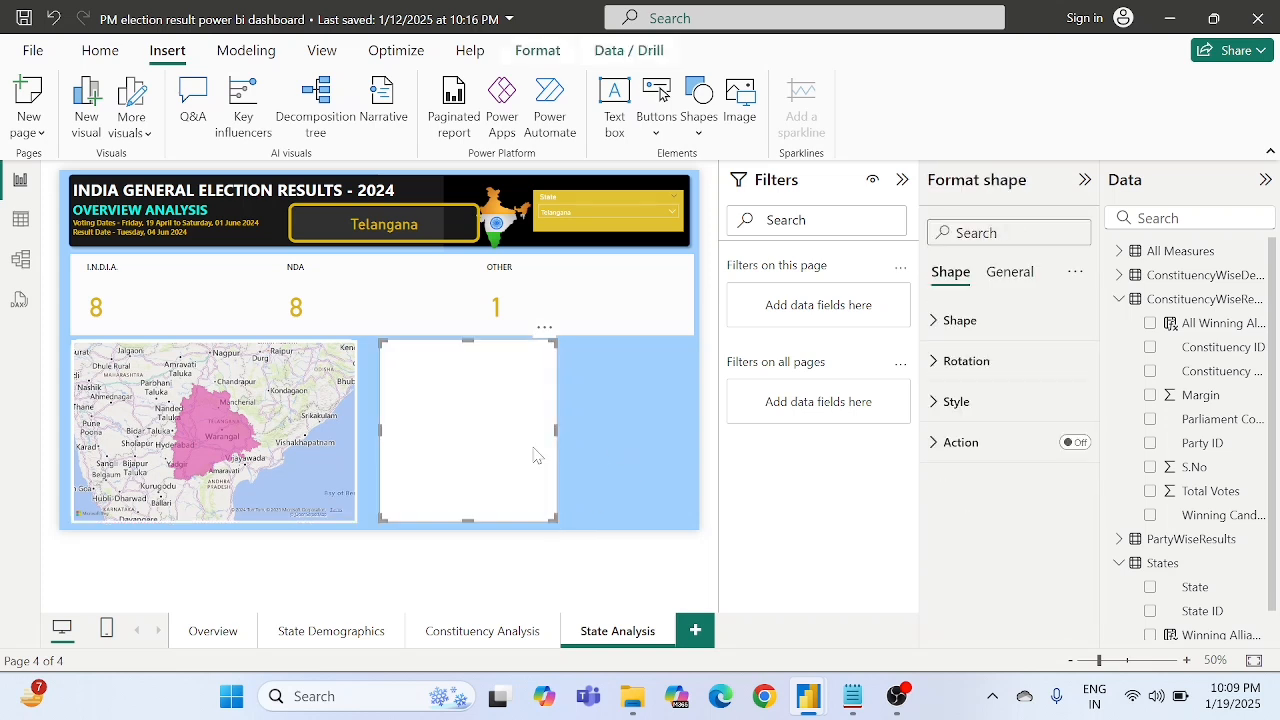
pyautogui.click(658, 434)
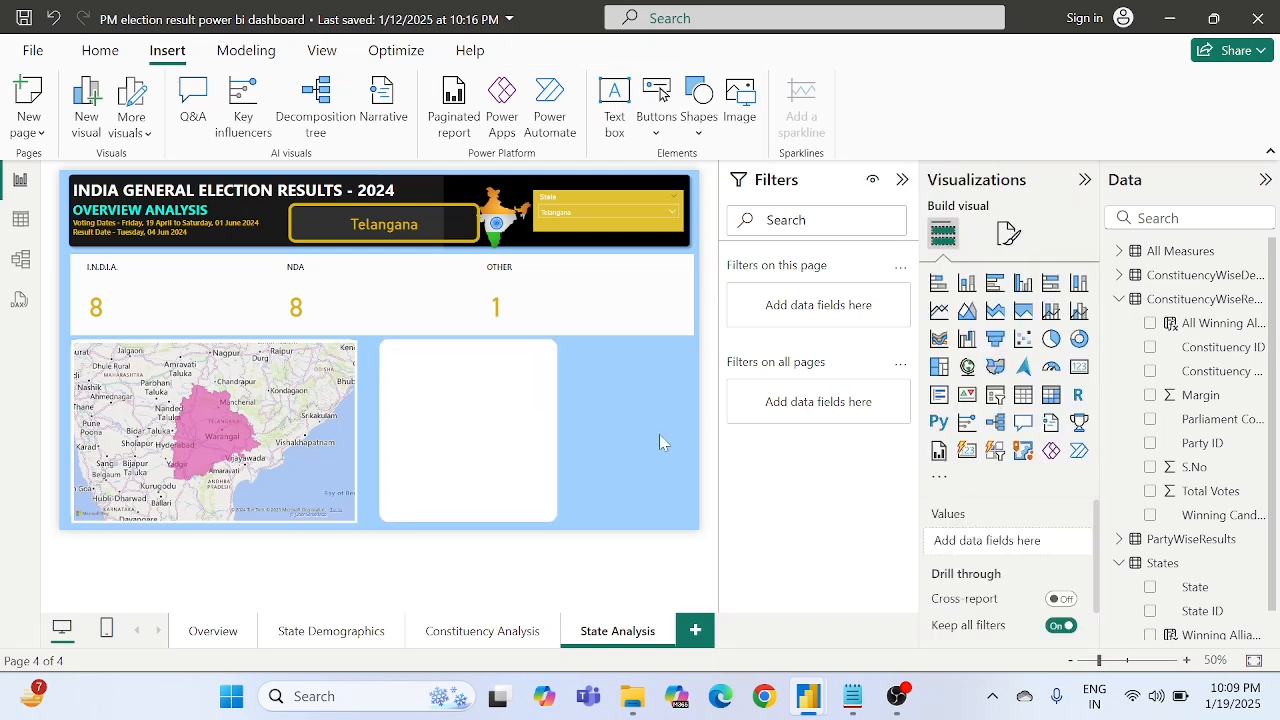
pyautogui.hotkey('ctrl', 'v')
pyautogui.moveTo(505, 421); pyautogui.dragTo(646, 418)
pyautogui.moveTo(470, 425); pyautogui.dragTo(456, 426)
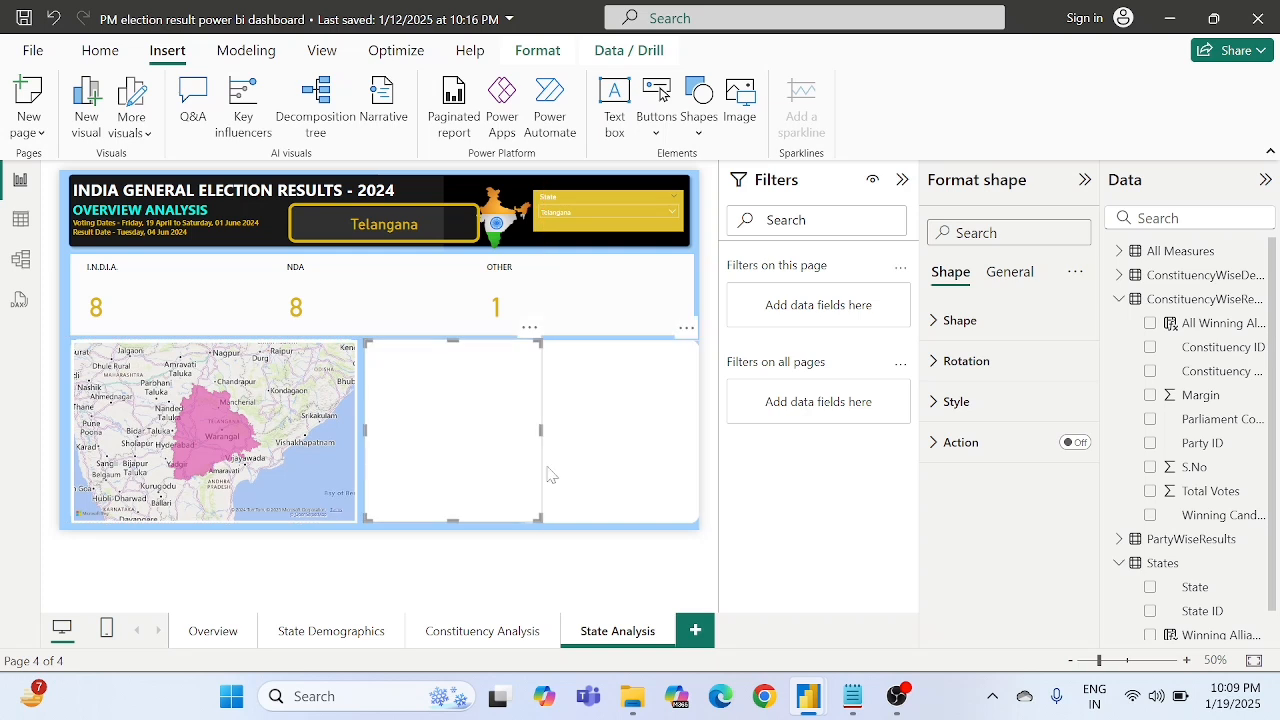
# - Narrow and shift both white rectangles beside the map so they sit side by side with small gaps within the page
pyautogui.click(627, 480)
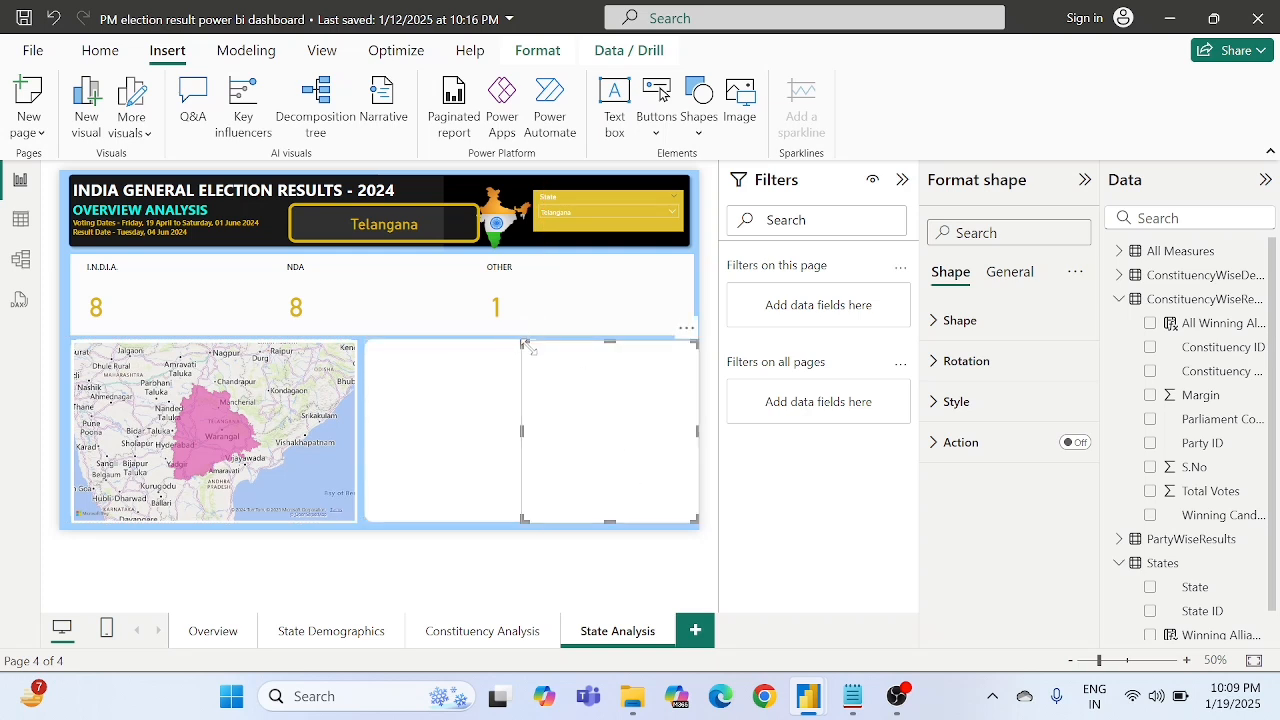
pyautogui.moveTo(532, 348); pyautogui.dragTo(556, 360)
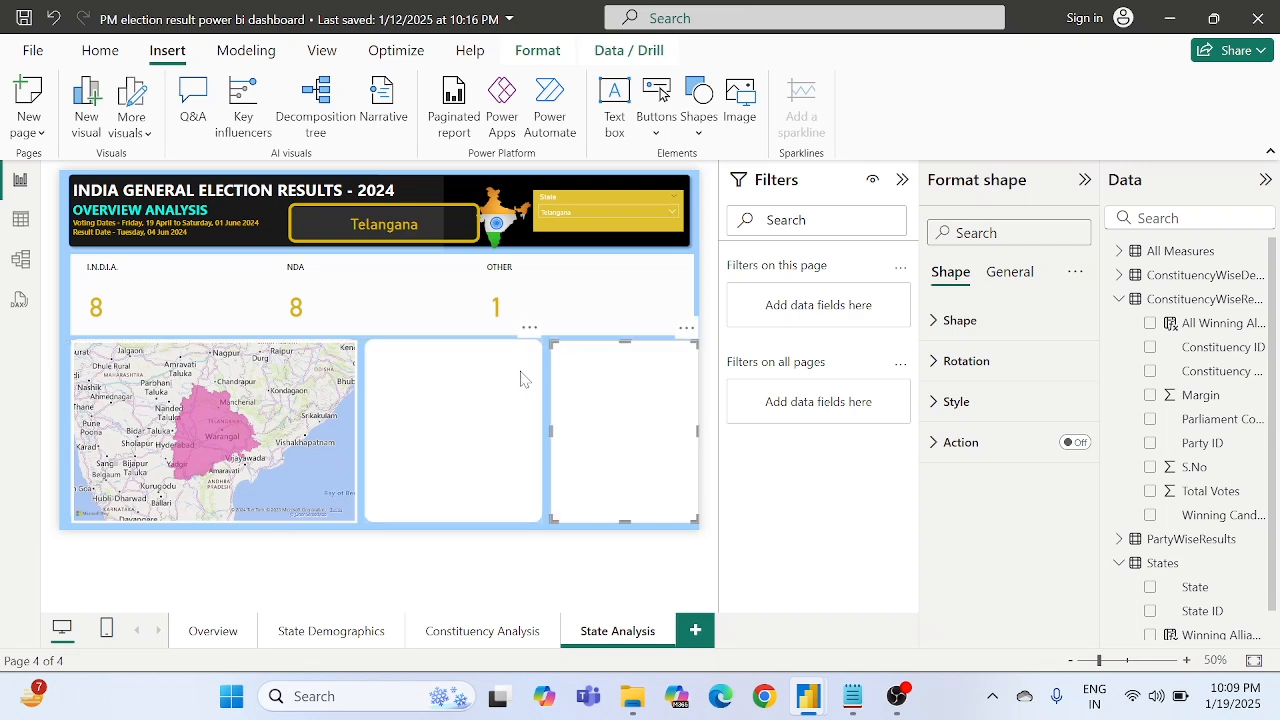
pyautogui.click(518, 380)
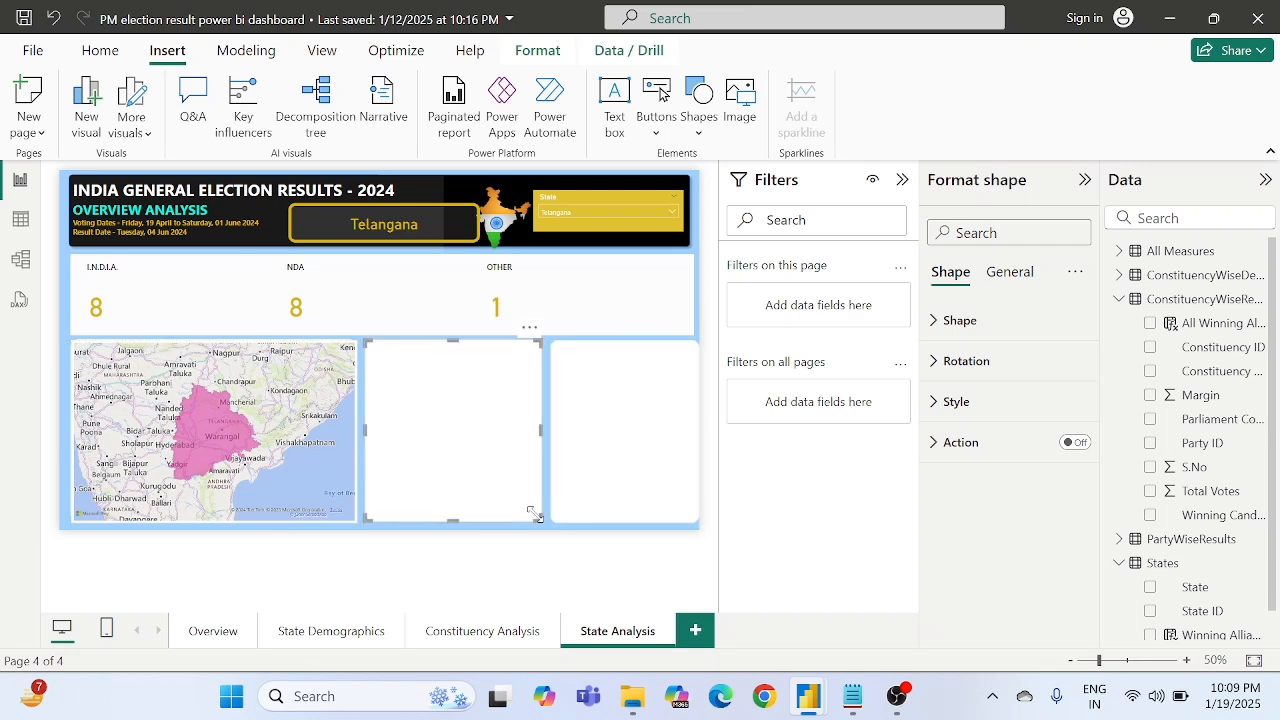
pyautogui.moveTo(535, 514)
pyautogui.mouseDown()
pyautogui.moveTo(518, 522)
pyautogui.moveTo(532, 518)
pyautogui.mouseUp()
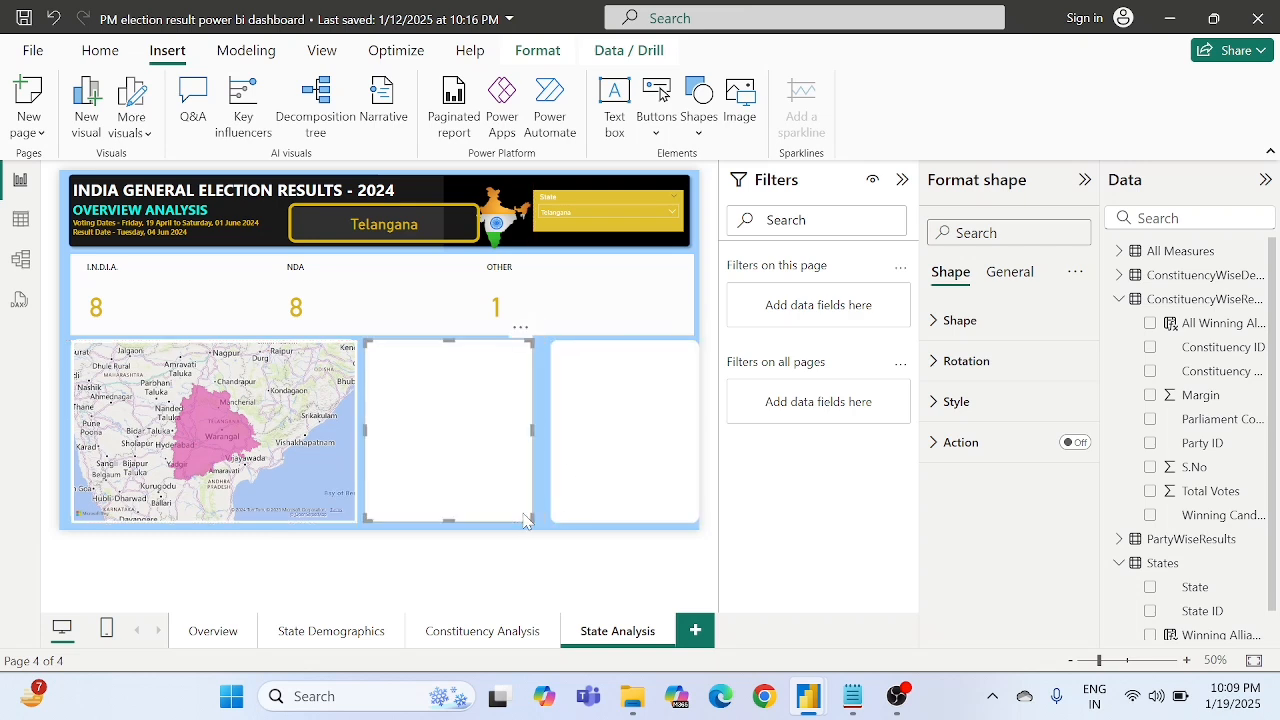
pyautogui.moveTo(603, 493); pyautogui.dragTo(599, 492)
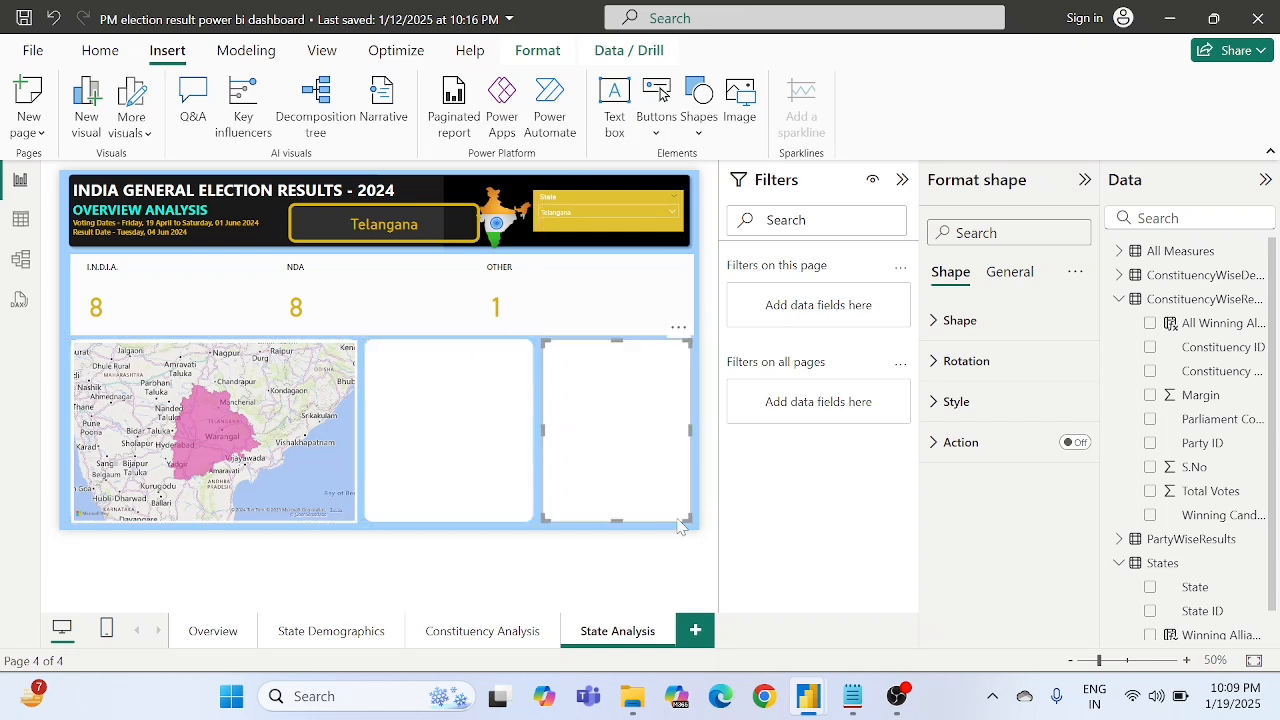
pyautogui.moveTo(686, 516); pyautogui.dragTo(696, 524)
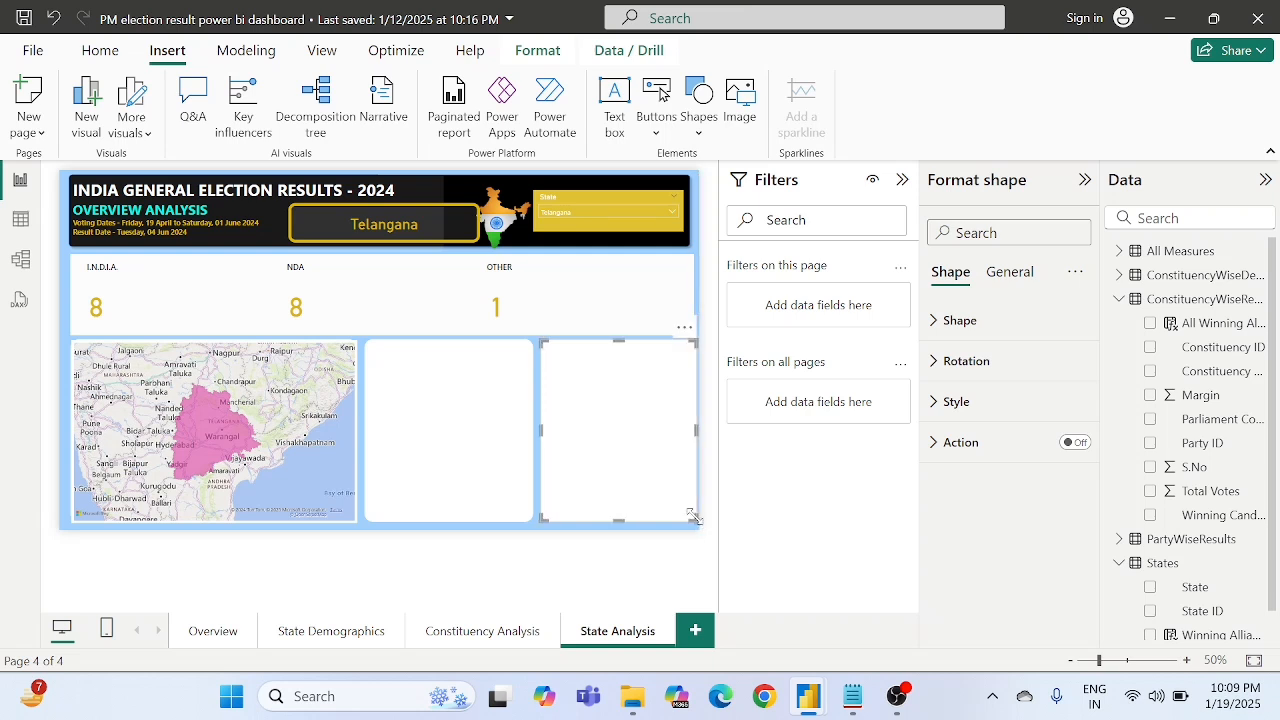
pyautogui.click(647, 540)
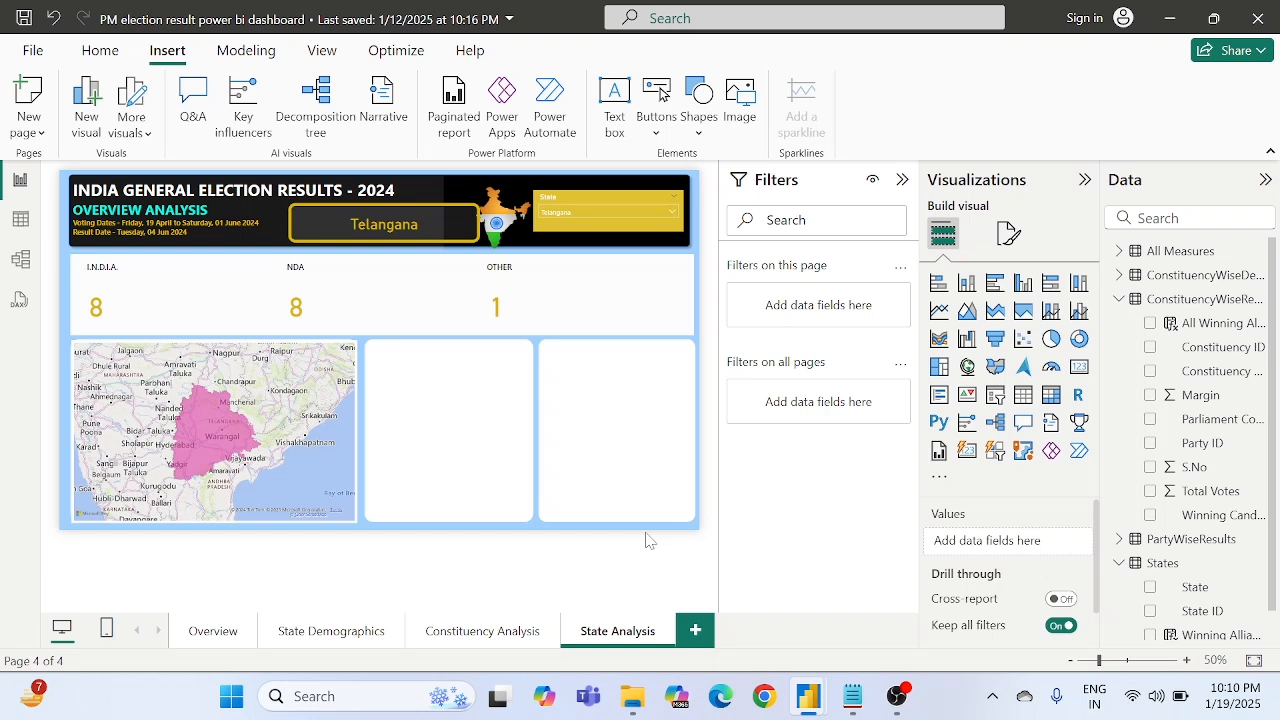
# - Insert a table visual, move it onto the middle white rectangle and enlarge it to fill the rectangle
pyautogui.click(1023, 399)
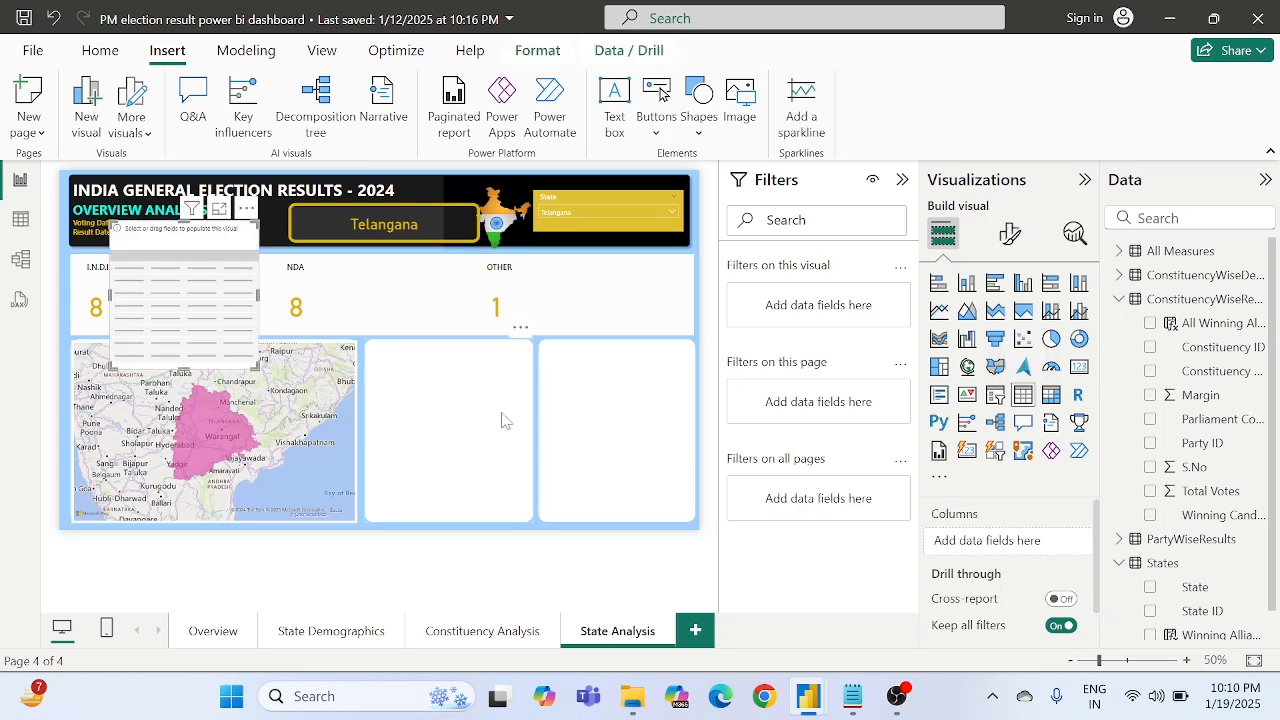
pyautogui.moveTo(148, 281); pyautogui.dragTo(407, 407)
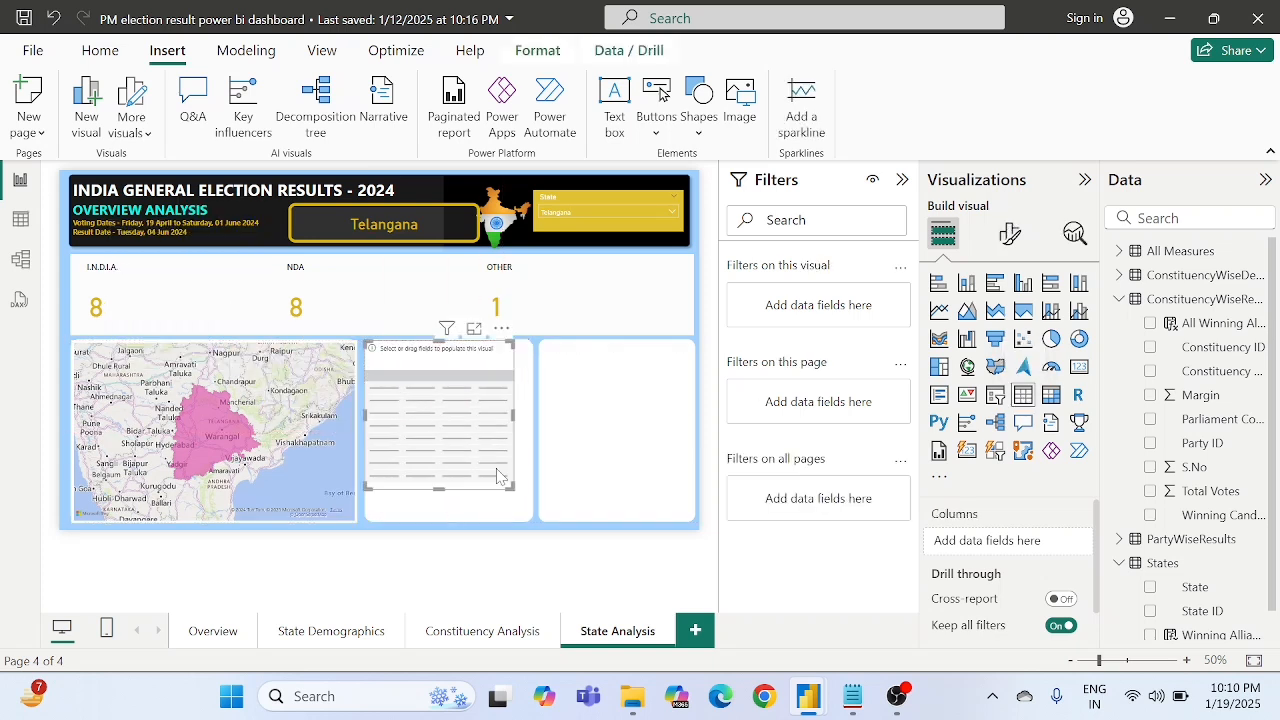
pyautogui.moveTo(510, 487); pyautogui.dragTo(525, 515)
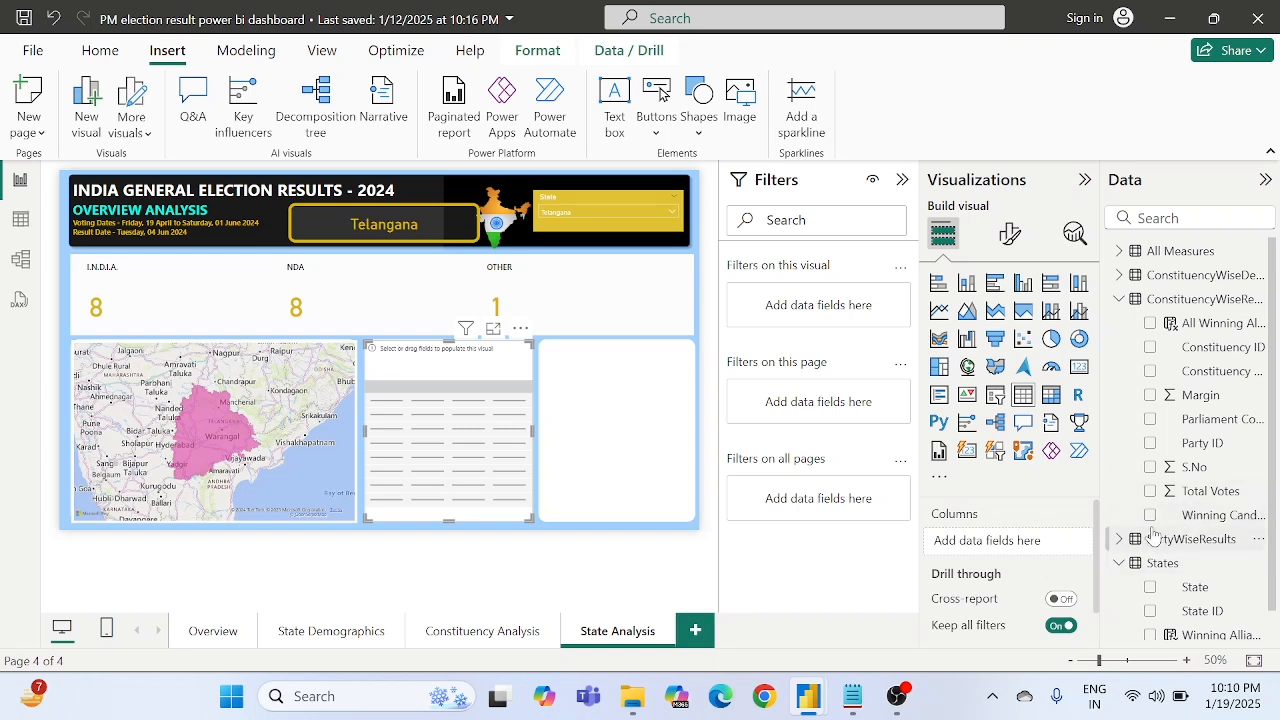
# - Add the PartyShortName field from PartyWiseResults as the table's first column
pyautogui.click(1120, 301)
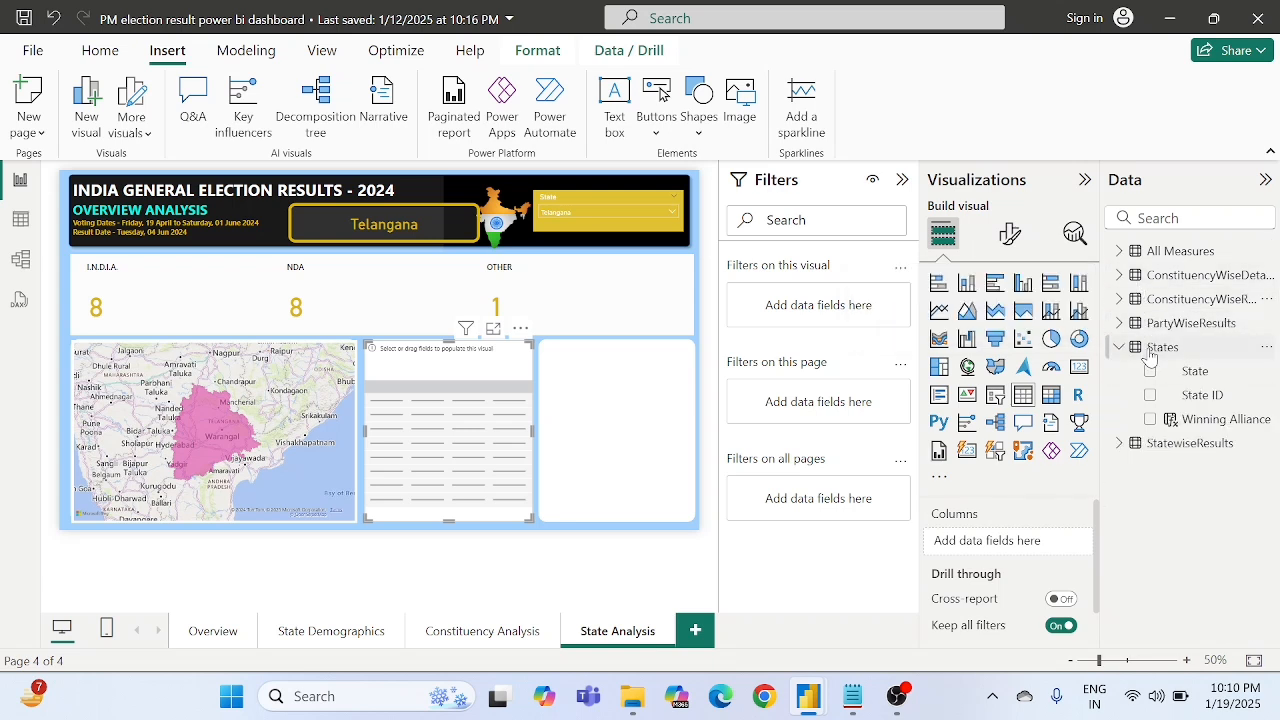
pyautogui.click(1120, 443)
pyautogui.scroll(-1, 1211, 563)
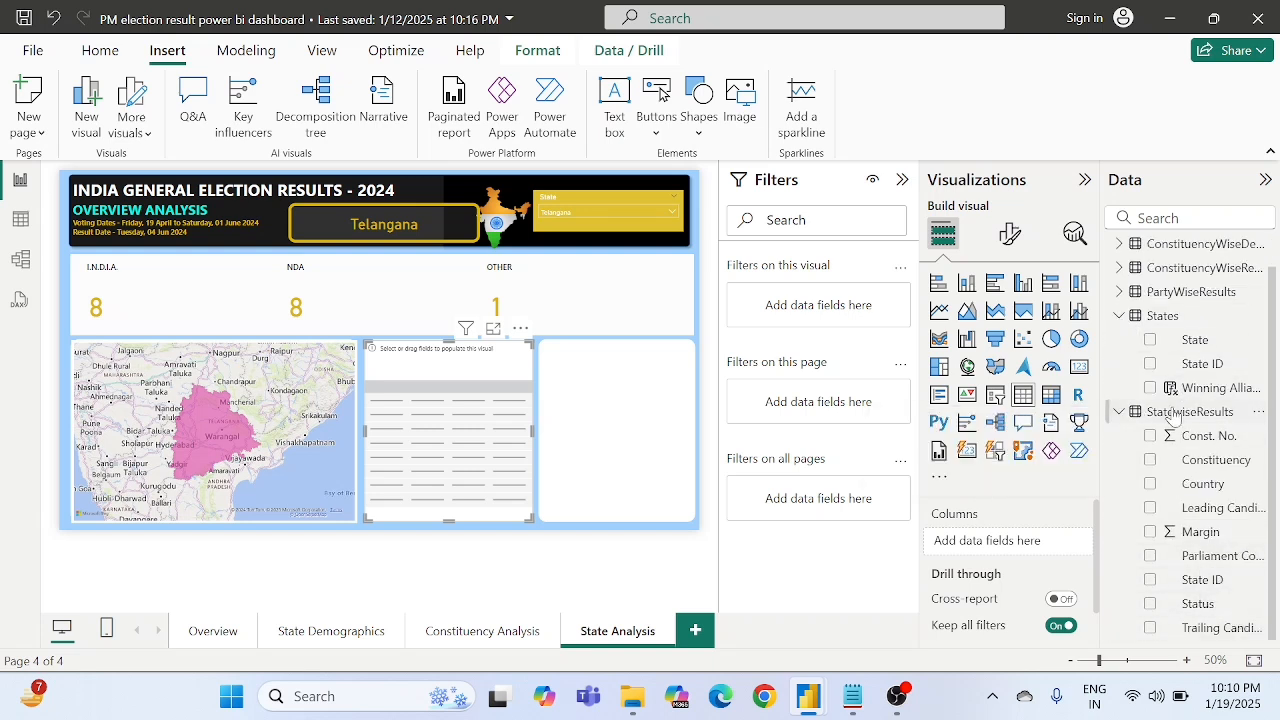
pyautogui.click(1121, 291)
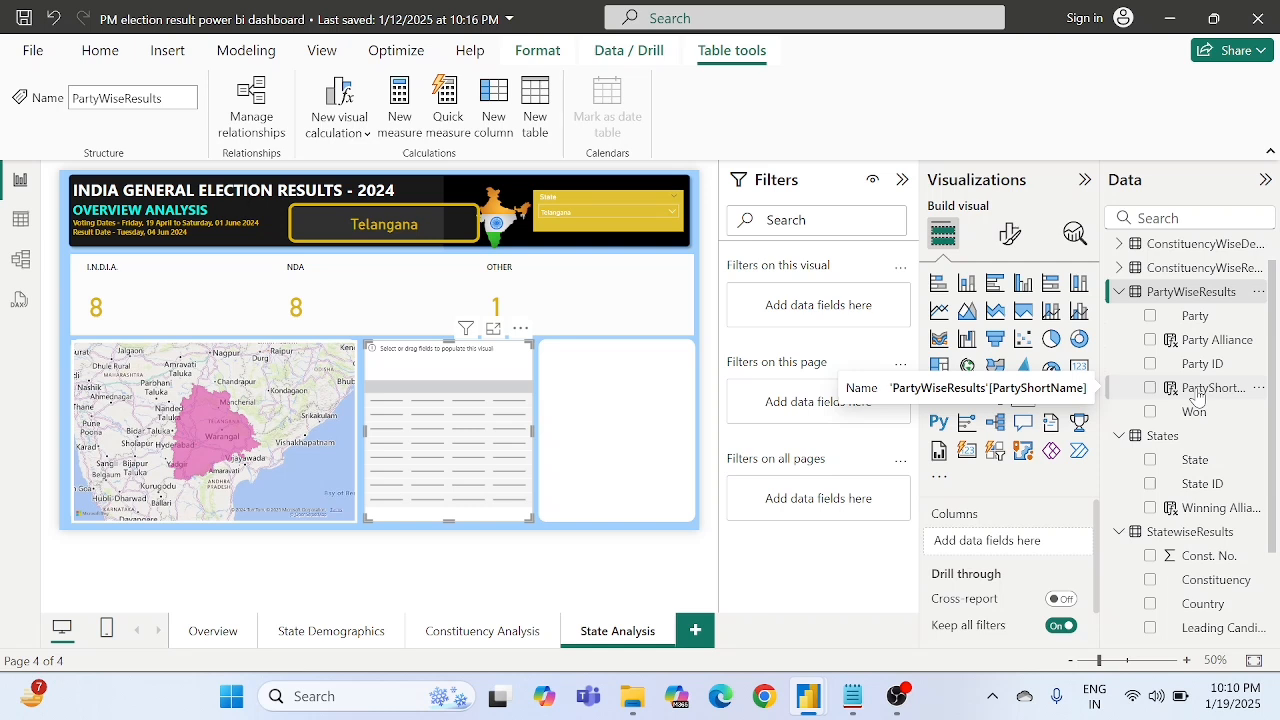
pyautogui.moveTo(1197, 397); pyautogui.dragTo(1012, 547)
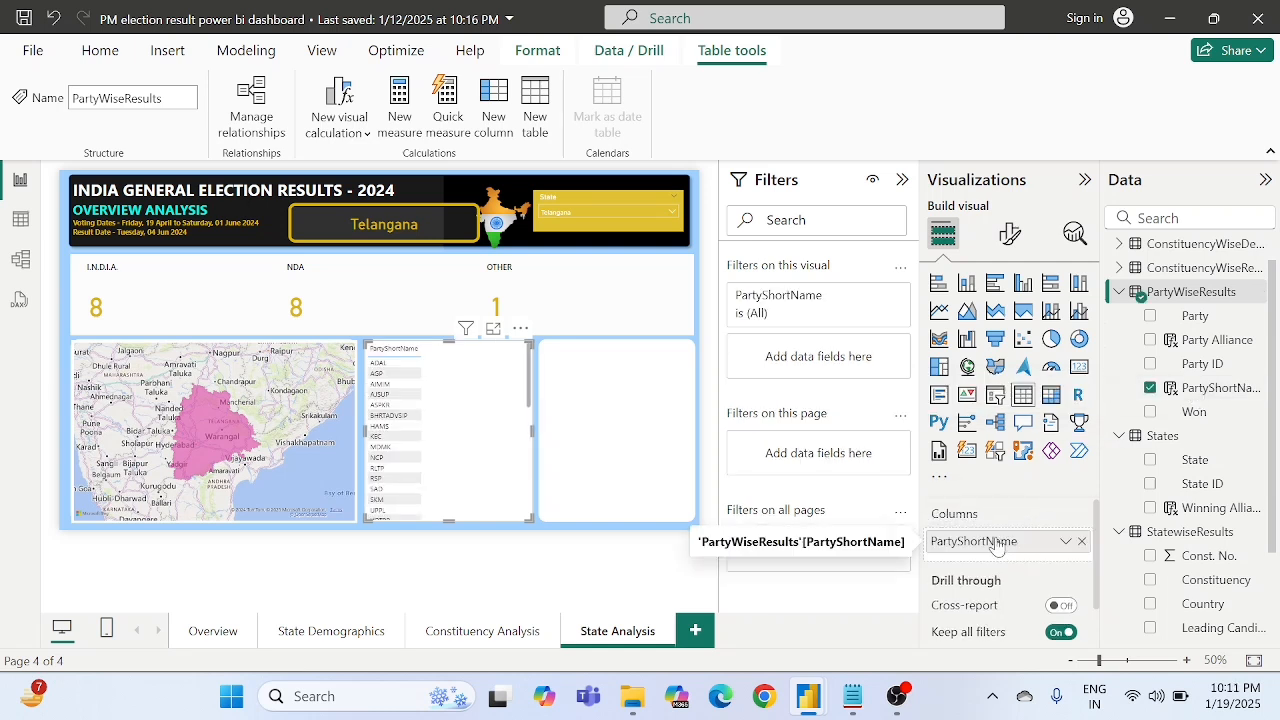
# - Rename the table's PartyShortName column to "Party" for this visual
pyautogui.rightClick(996, 545)
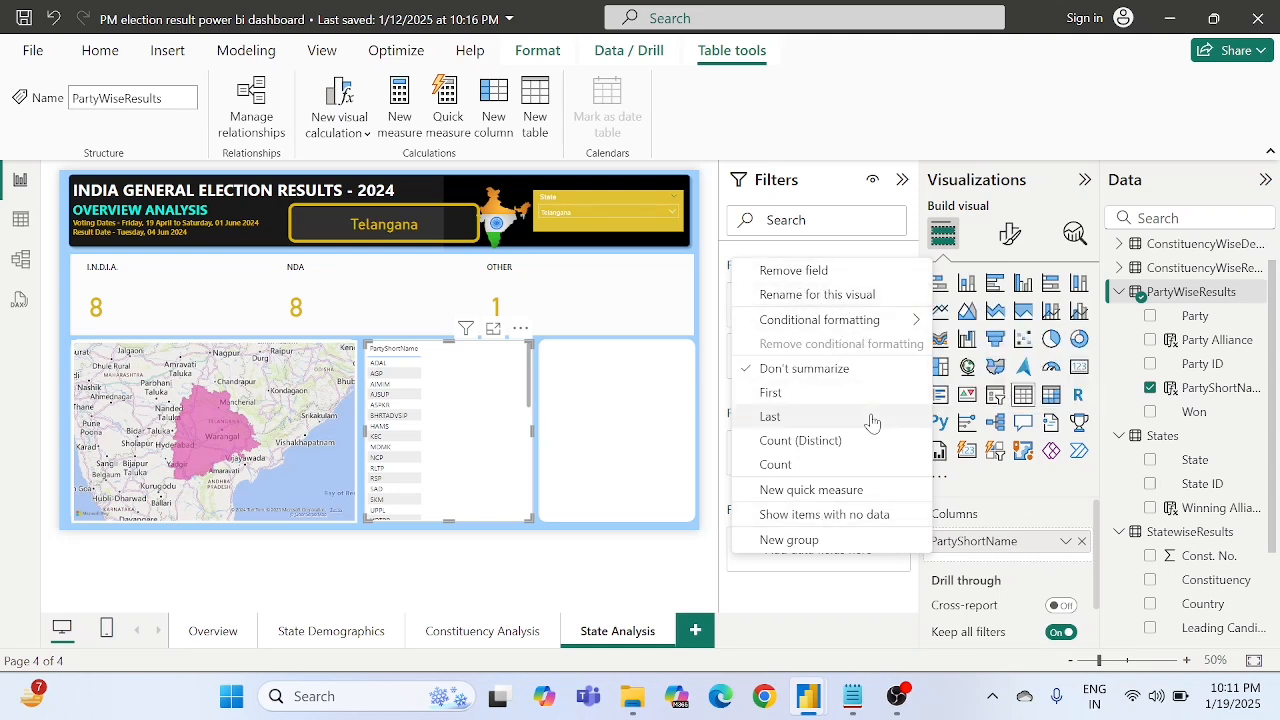
pyautogui.click(1025, 521)
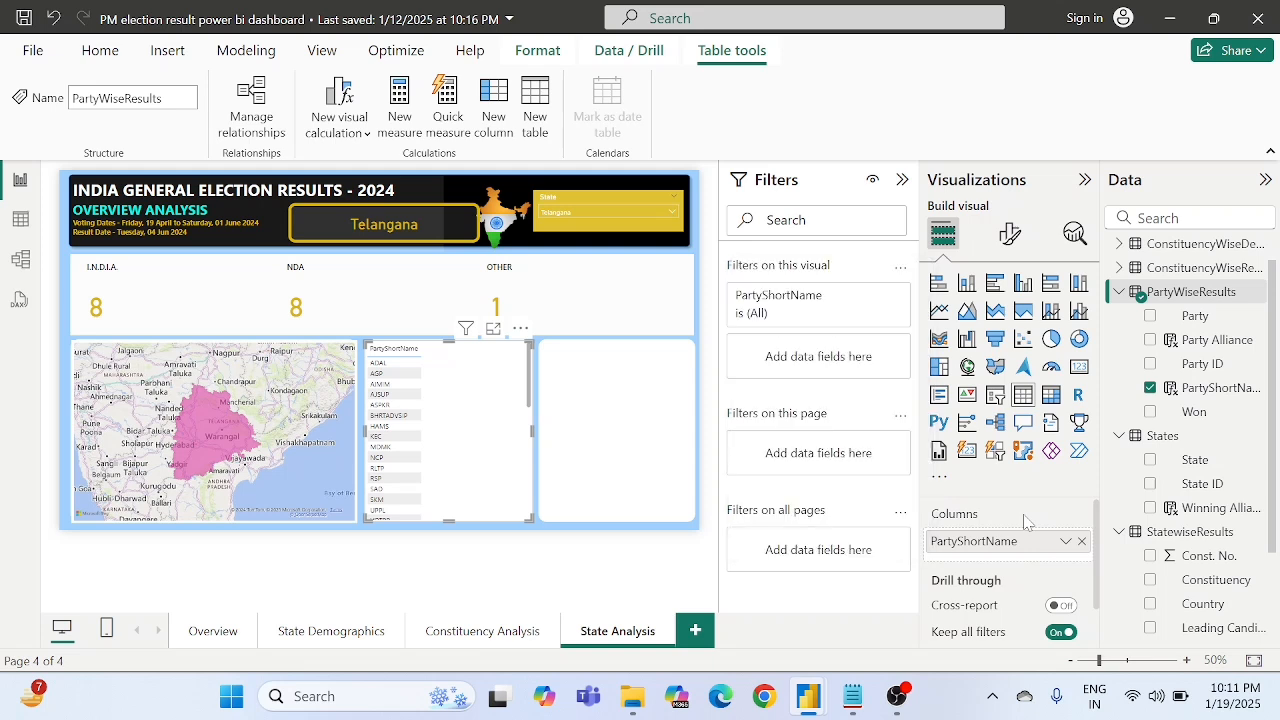
pyautogui.rightClick(952, 543)
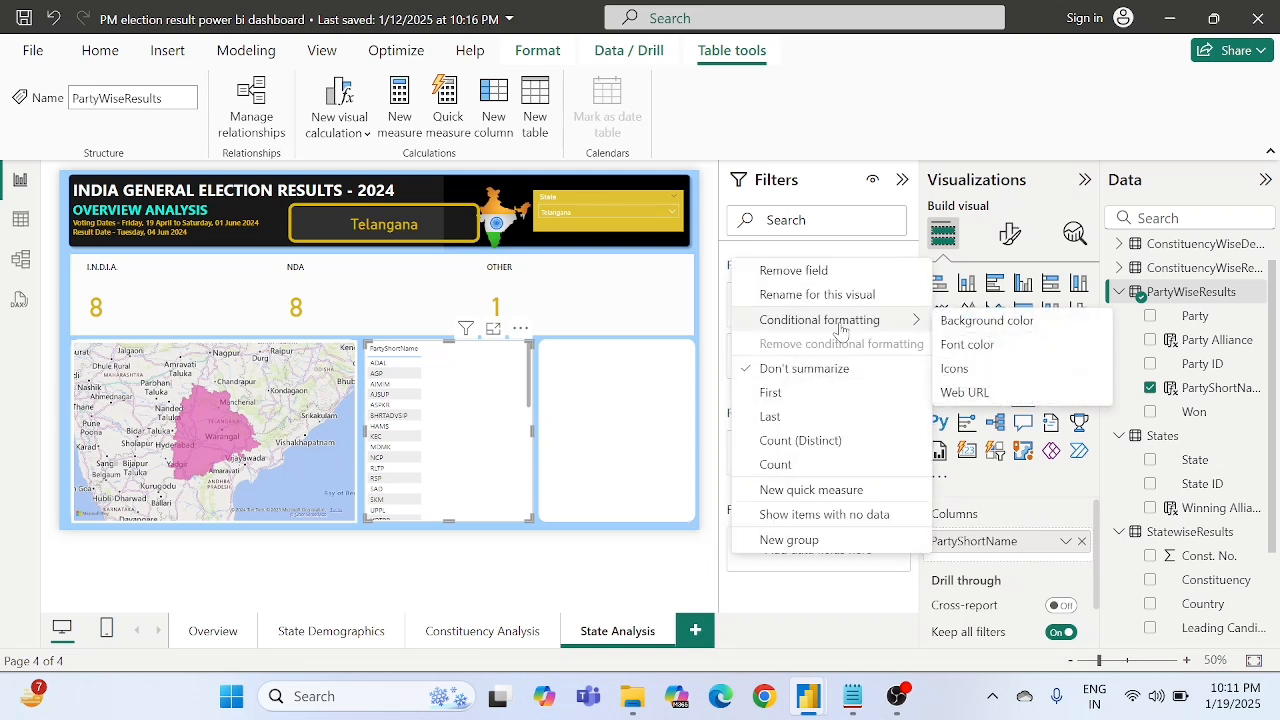
pyautogui.click(818, 294)
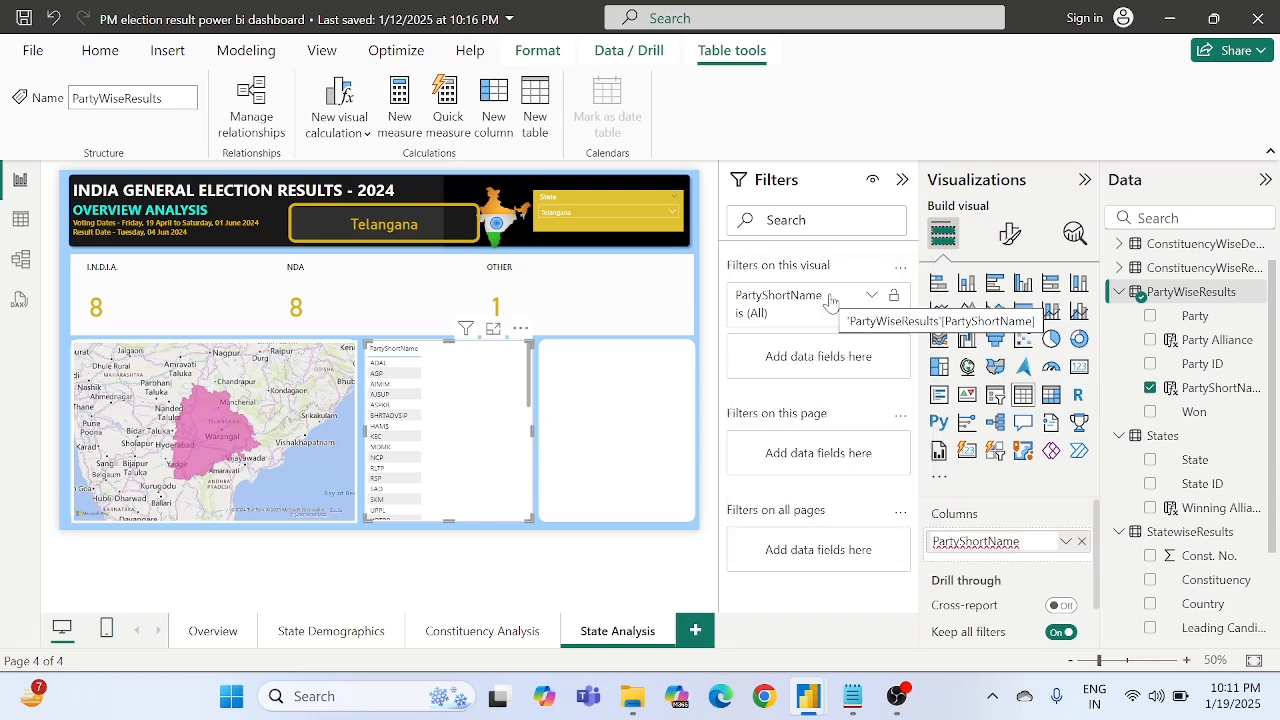
pyautogui.press('BackSpace')
pyautogui.press('BackSpace')
pyautogui.press('BackSpace')
pyautogui.press('BackSpace')
pyautogui.press('BackSpace')
pyautogui.press('BackSpace')
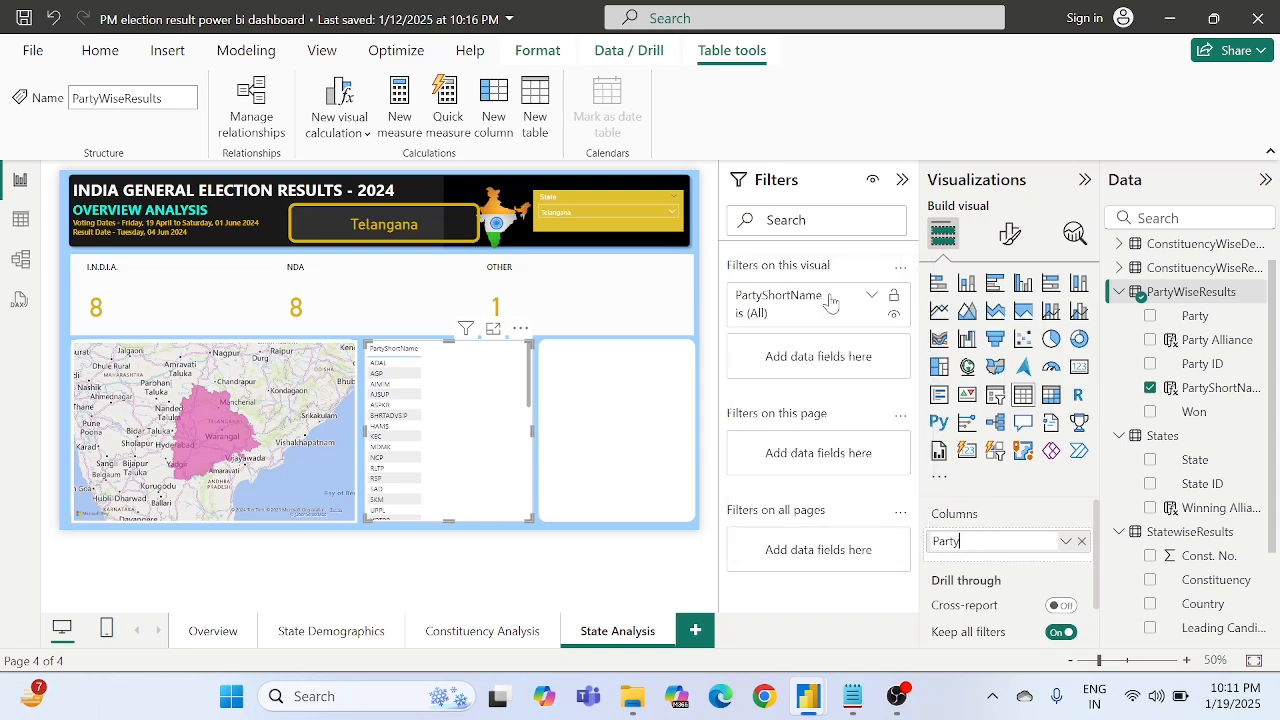
pyautogui.press('Return')
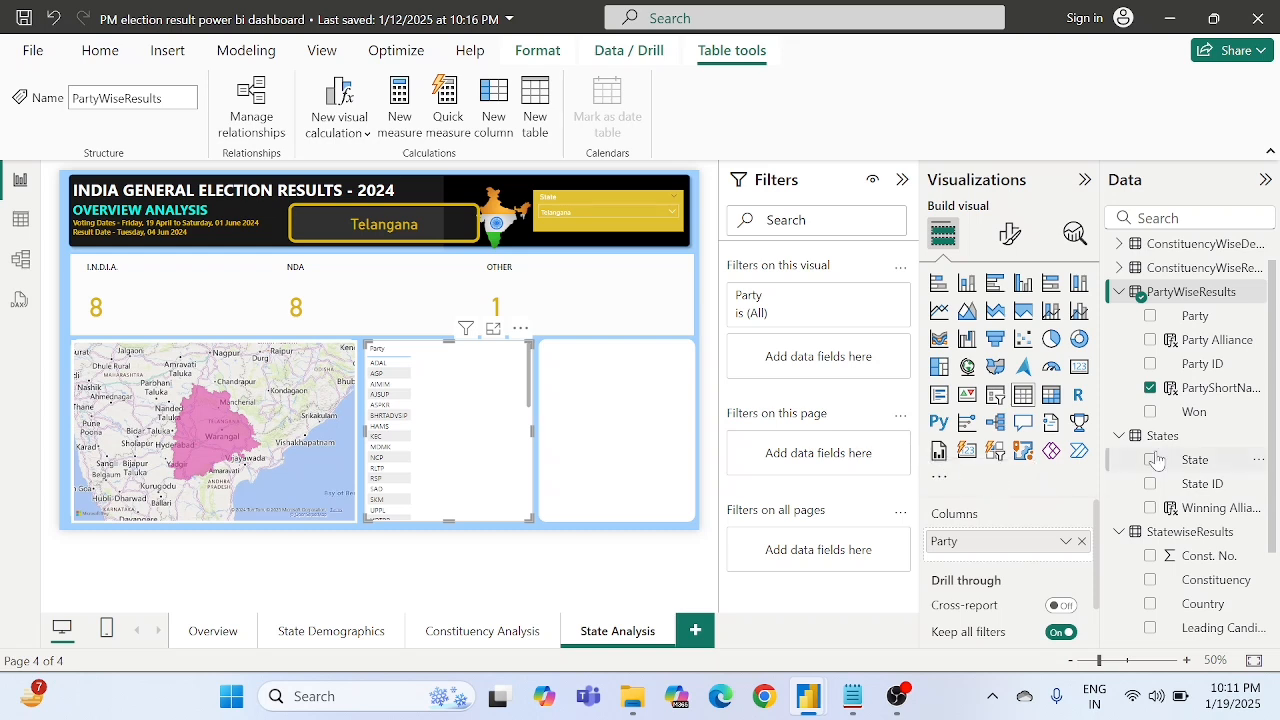
# - Add the All Winning Allience field from ConstituencyWiseResults as the table's second column
pyautogui.scroll(-3, 1188, 543)
pyautogui.scroll(5, 1135, 420)
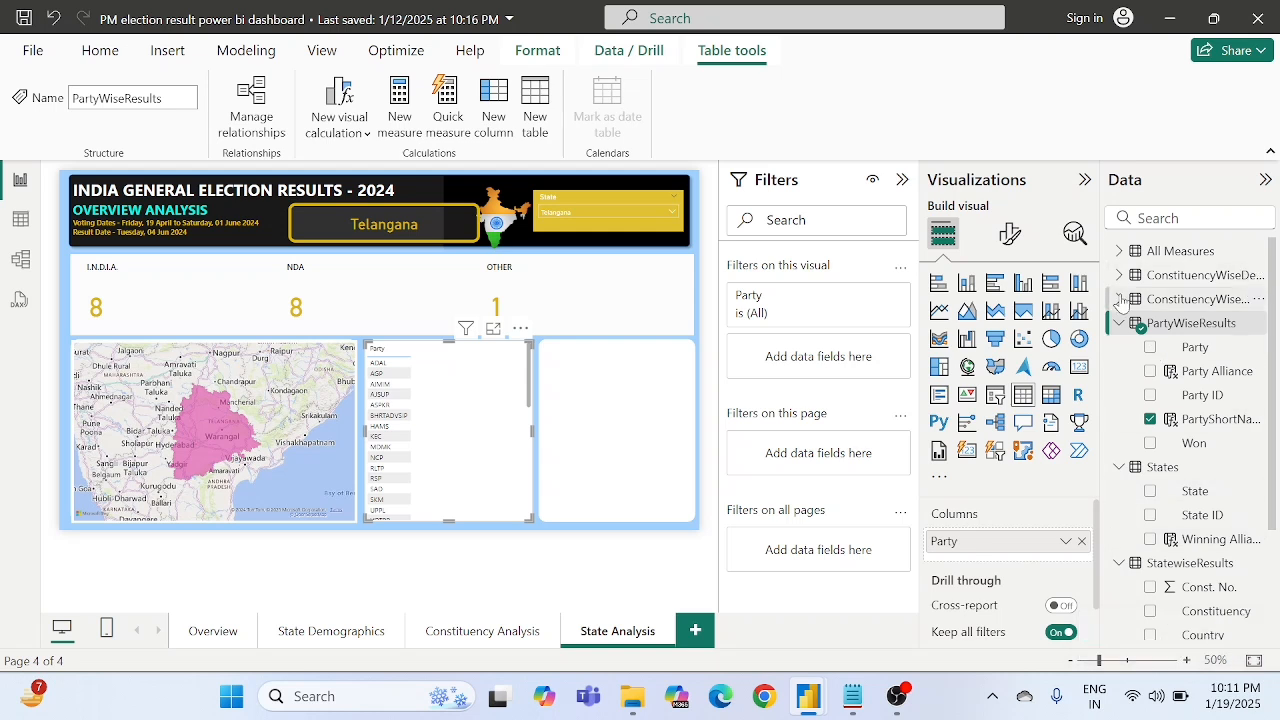
pyautogui.click(1120, 301)
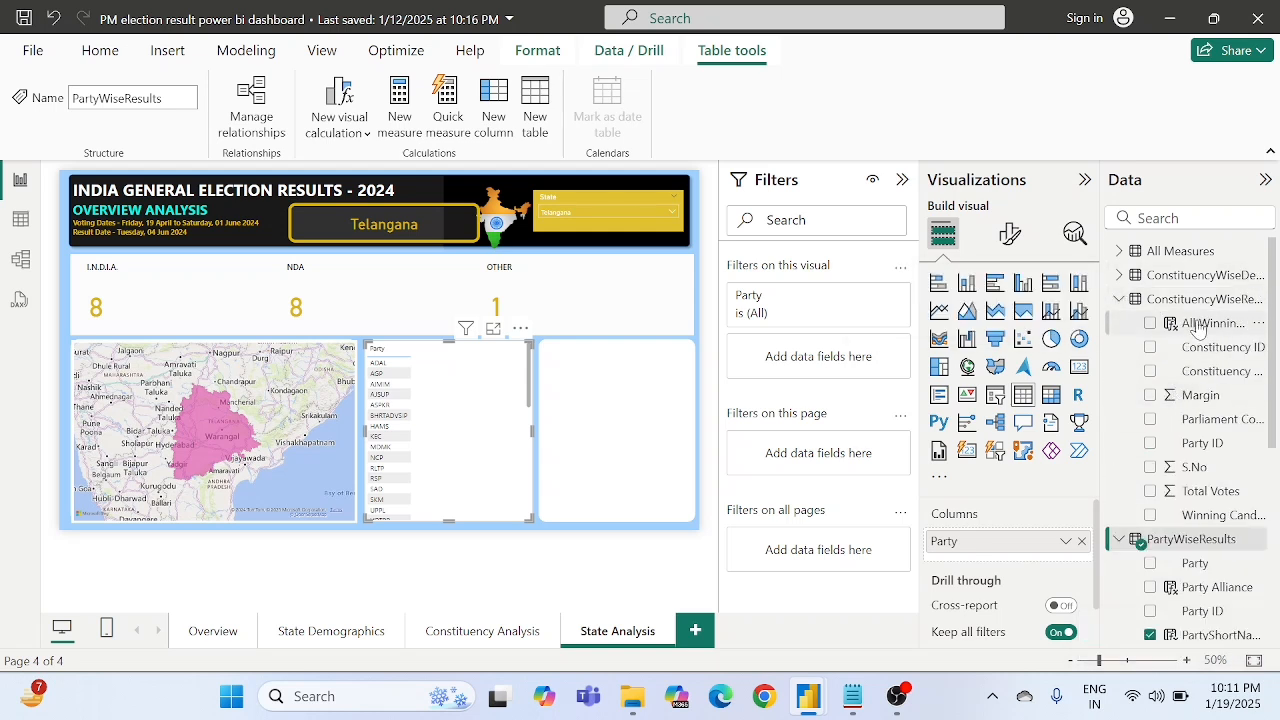
pyautogui.moveTo(1200, 325); pyautogui.dragTo(1015, 555)
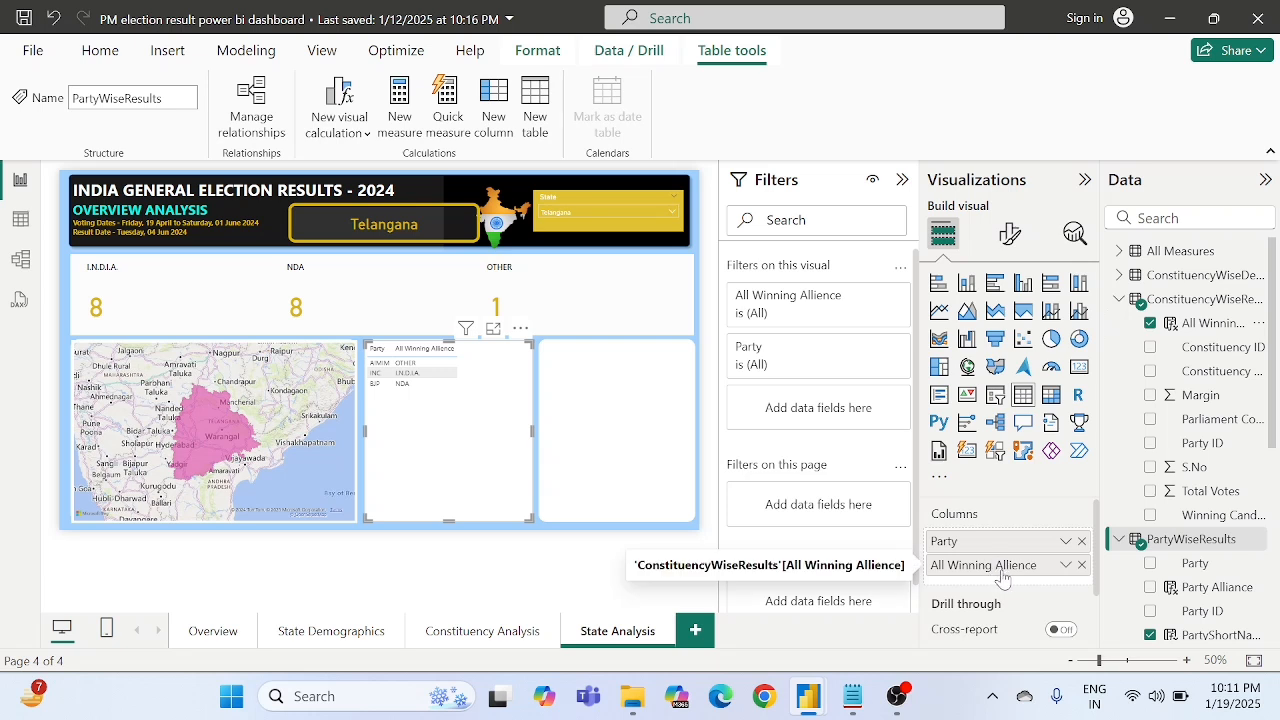
# - Rename the table's All Winning Allience column to "Alliance" for this visual
pyautogui.rightClick(998, 568)
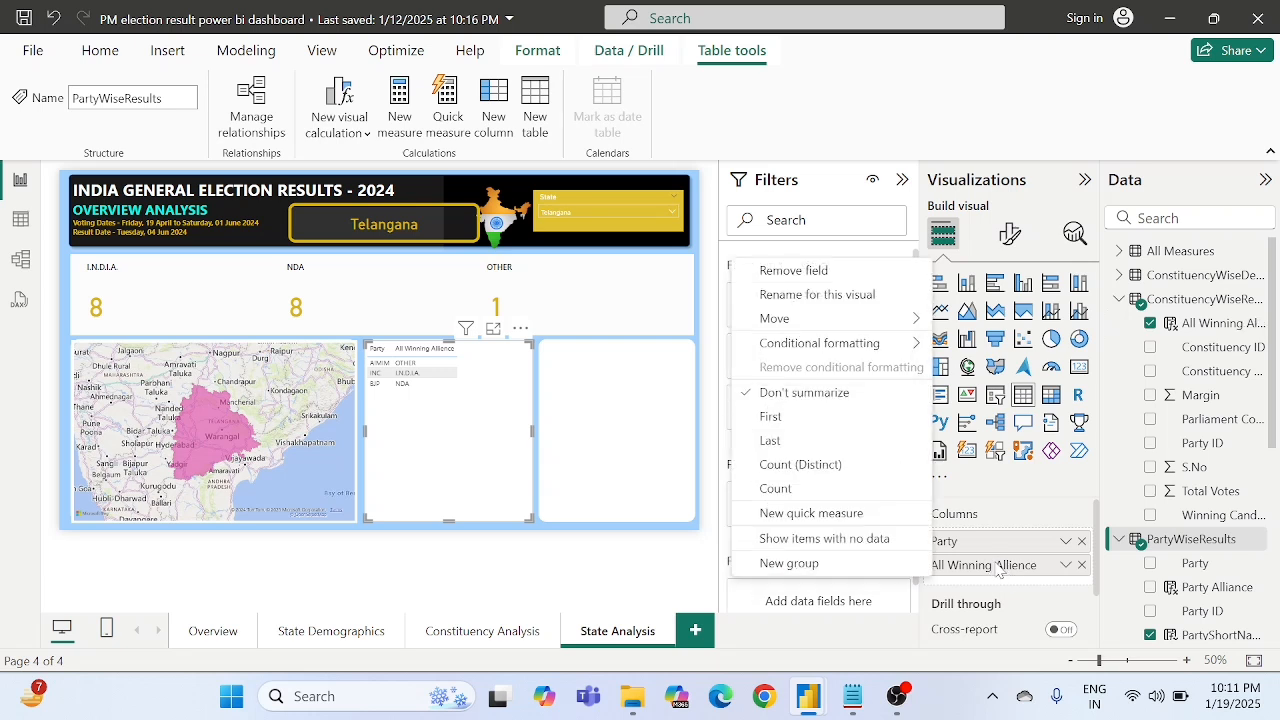
pyautogui.click(829, 296)
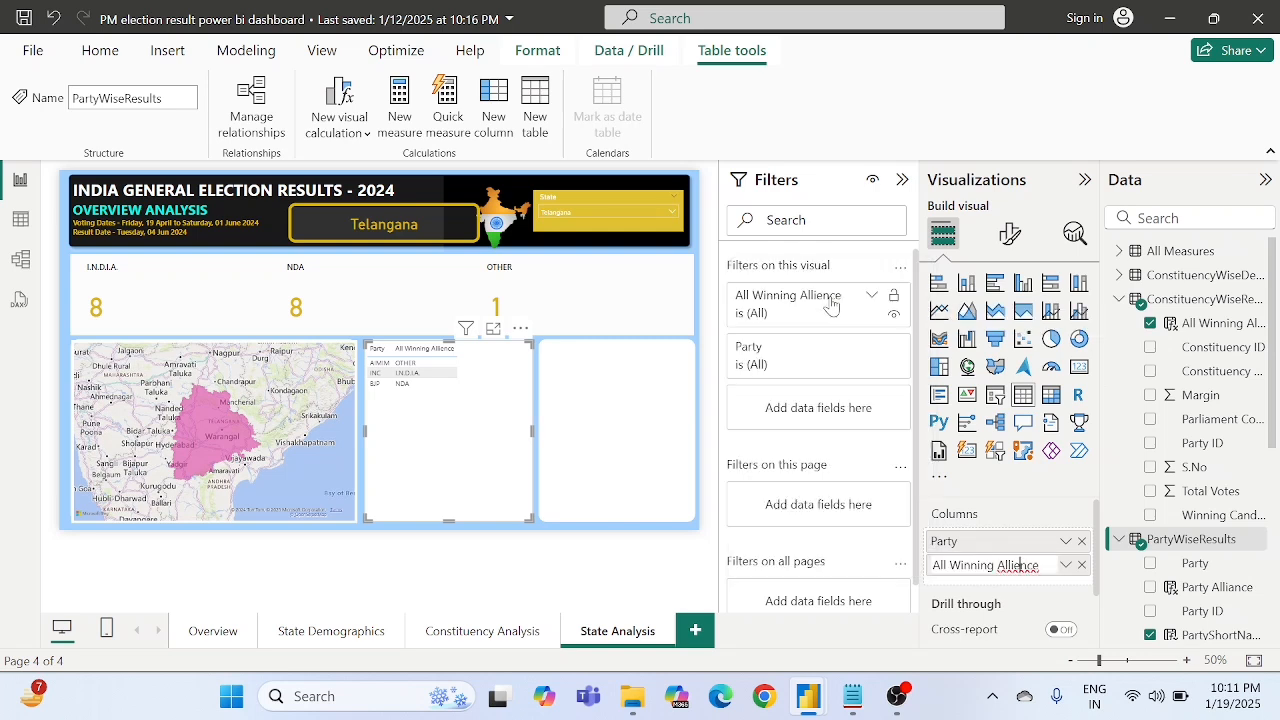
pyautogui.press('BackSpace')
pyautogui.write('a')
pyautogui.press('BackSpace')
pyautogui.press('BackSpace')
pyautogui.press('BackSpace')
pyautogui.press('BackSpace')
pyautogui.press('BackSpace')
pyautogui.press('BackSpace')
pyautogui.press('BackSpace')
pyautogui.press('BackSpace')
pyautogui.press('BackSpace')
pyautogui.press('BackSpace')
pyautogui.press('BackSpace')
pyautogui.press('BackSpace')
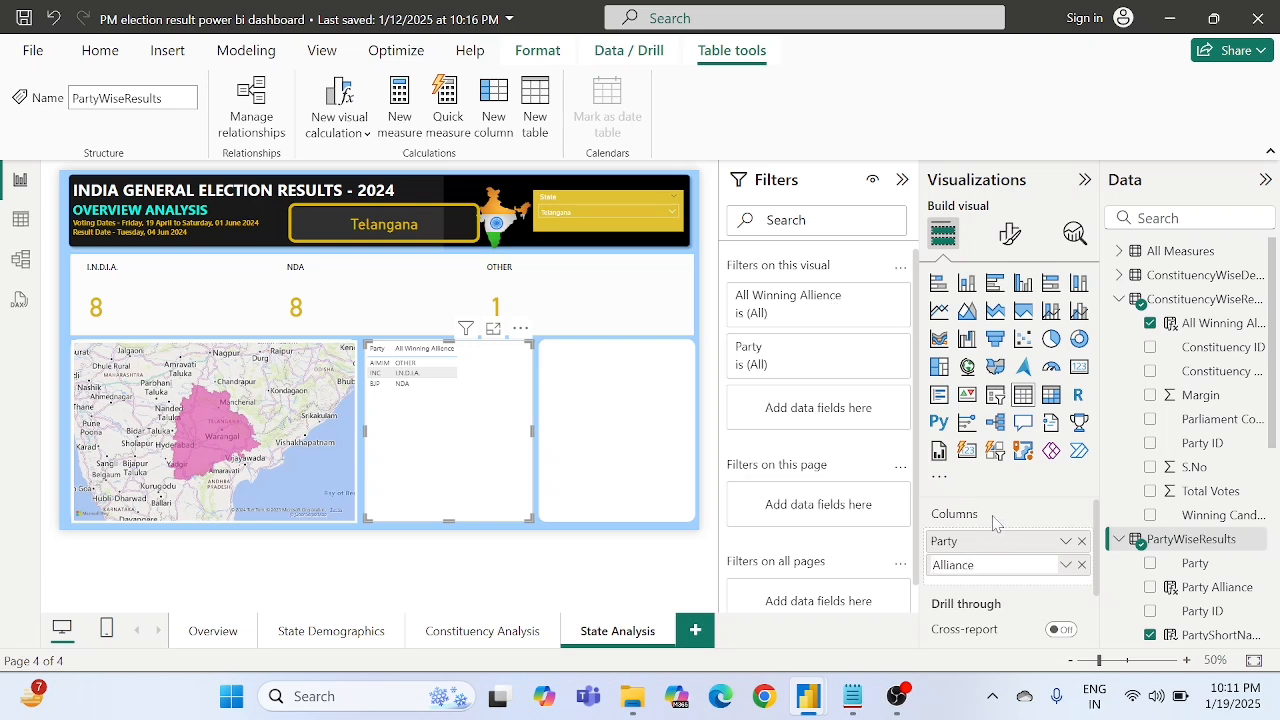
pyautogui.press('Return')
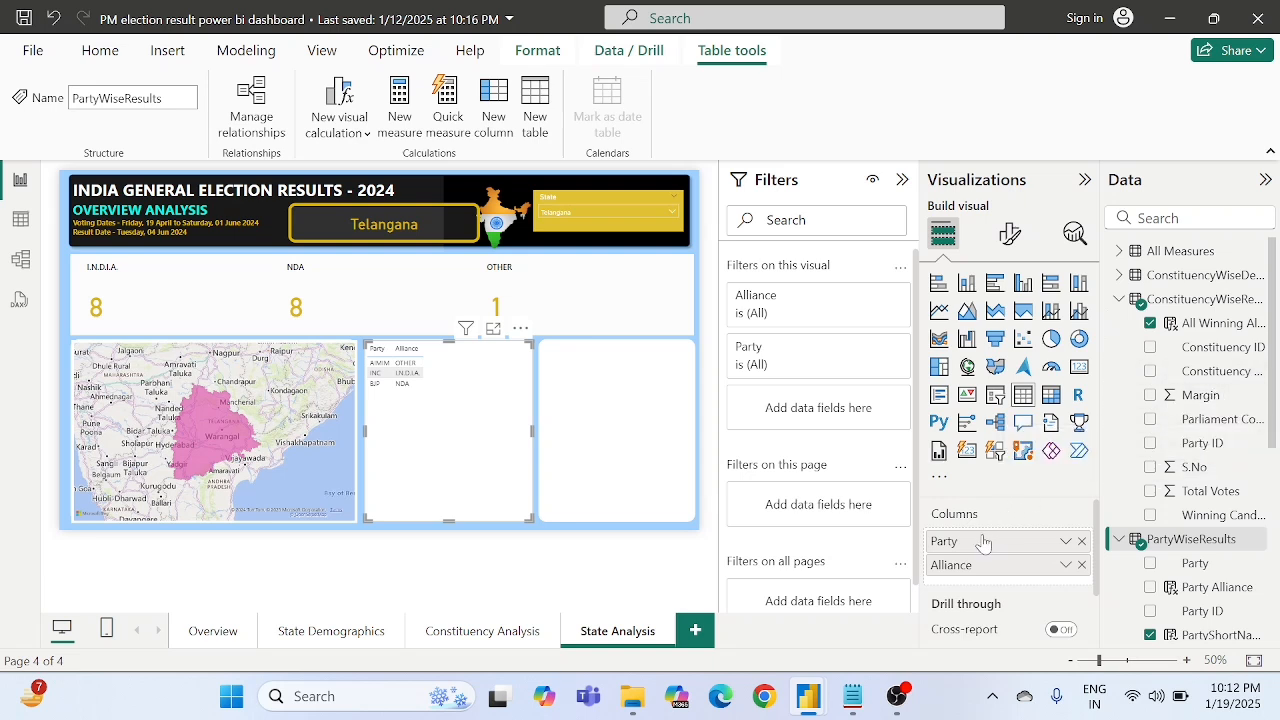
# - Add Party ID from ConstituencyWiseResults as the table's third column and rename it "Seats Won" for this visual
pyautogui.moveTo(1193, 450); pyautogui.dragTo(988, 582)
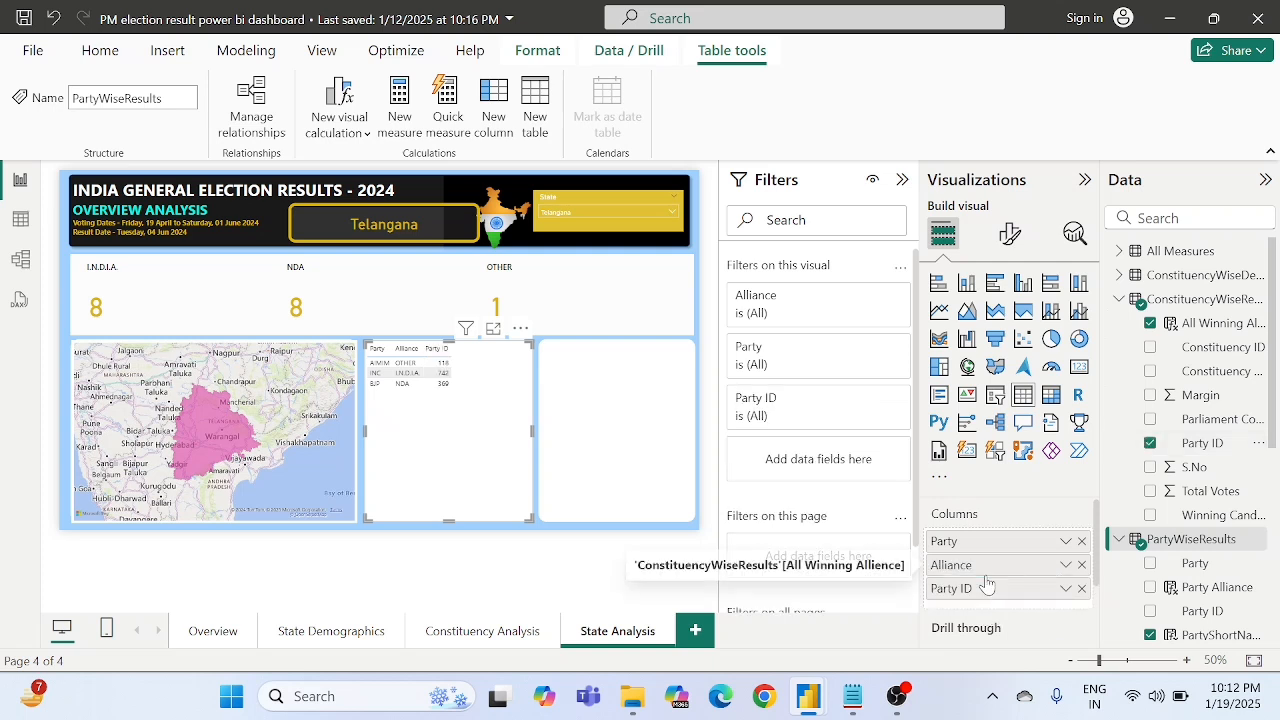
pyautogui.rightClick(980, 590)
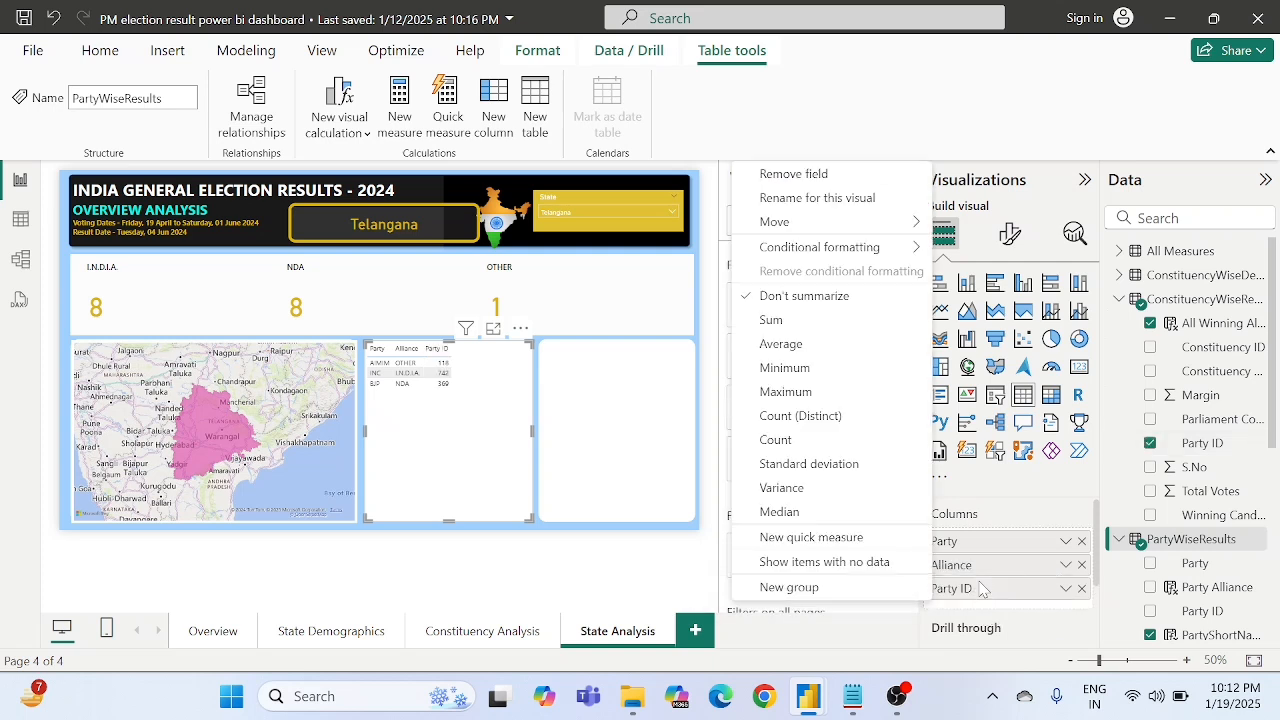
pyautogui.click(817, 198)
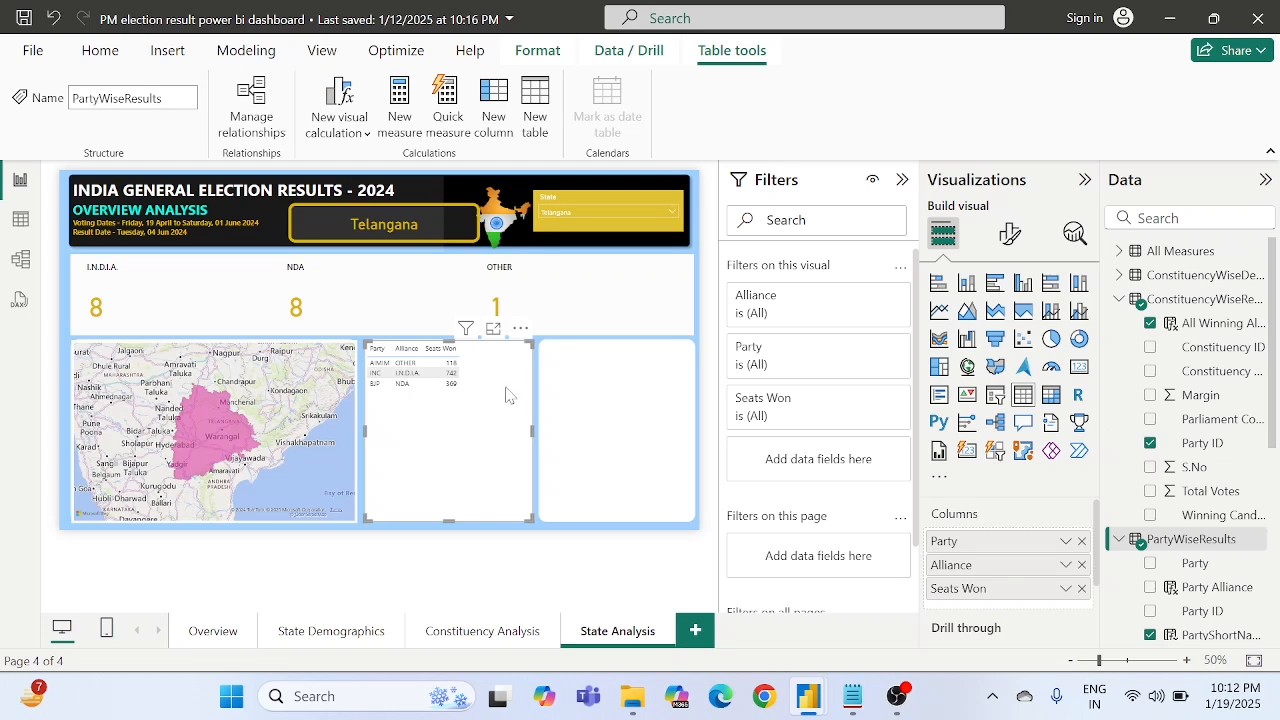
# - Turn on the table visual's title and set its text to "Party Wise Result"
pyautogui.click(1010, 234)
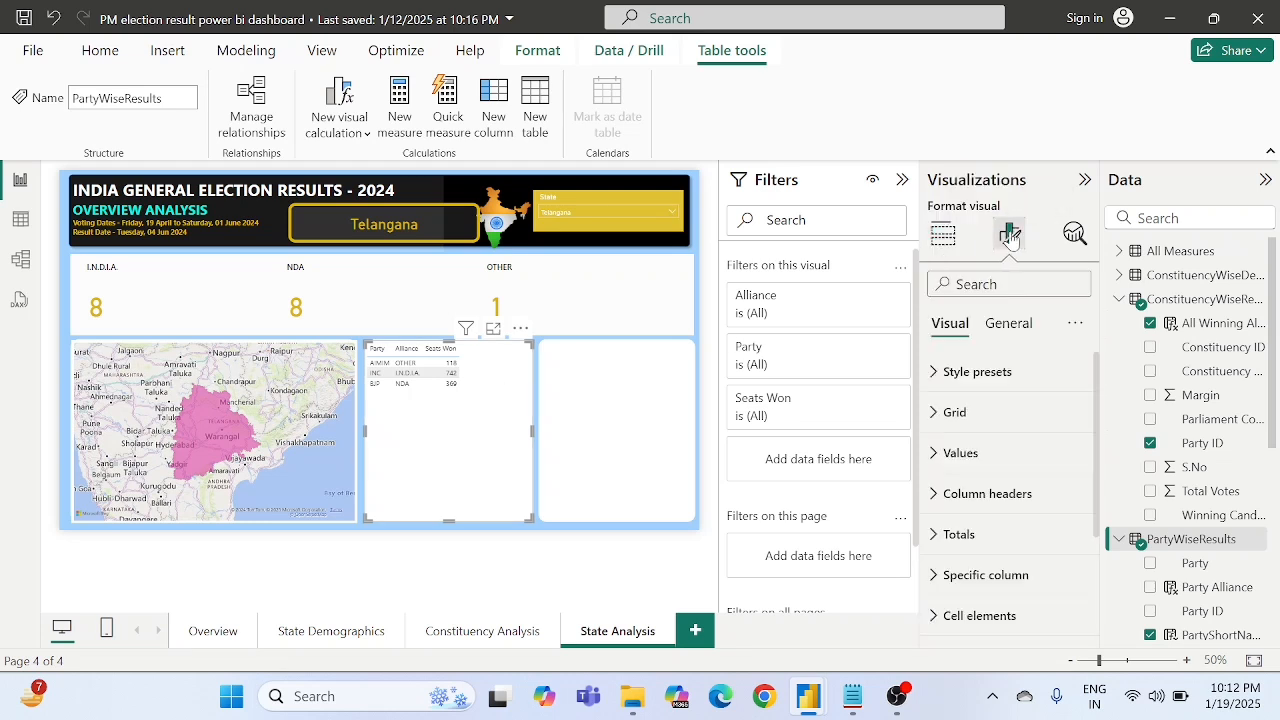
pyautogui.click(1009, 330)
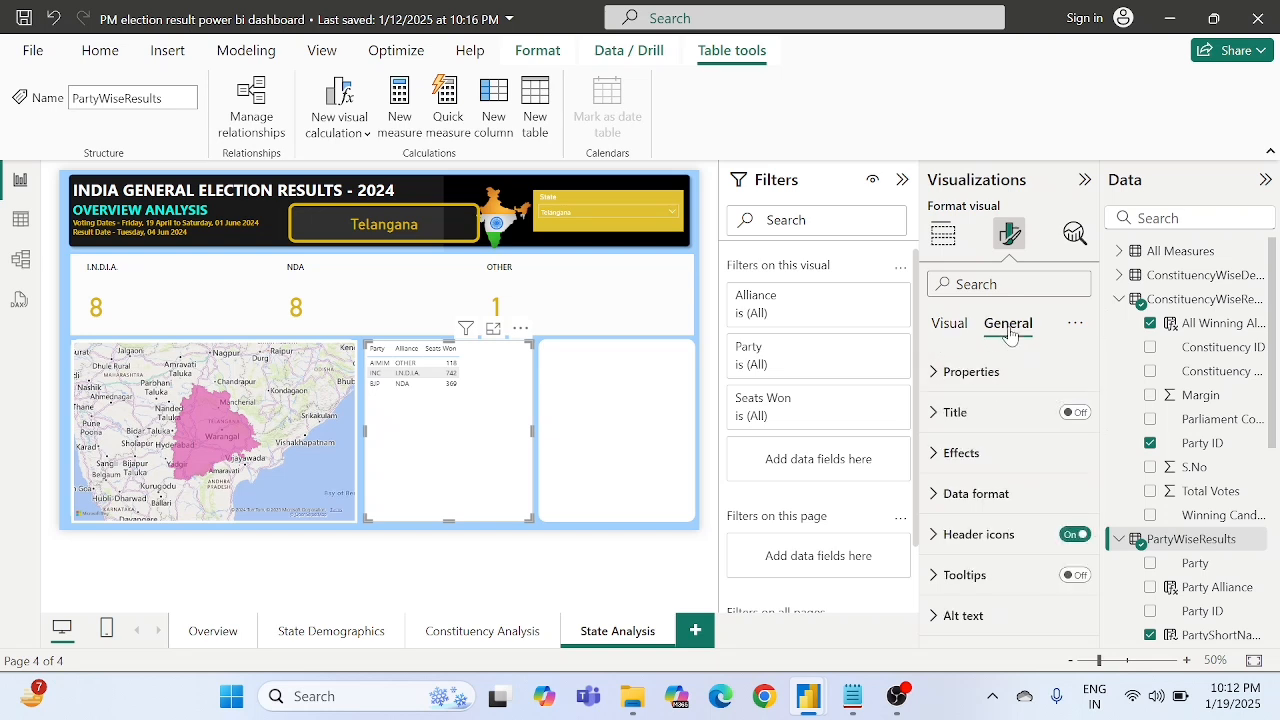
pyautogui.click(1076, 413)
pyautogui.click(940, 425)
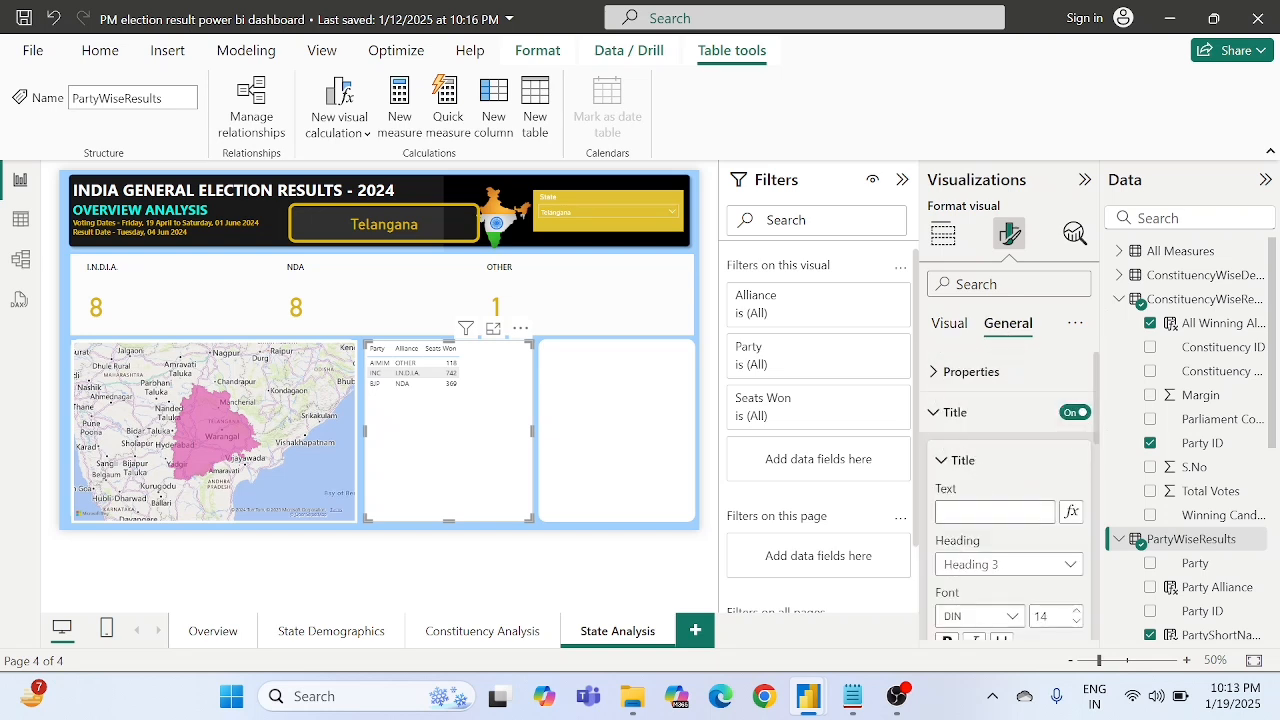
pyautogui.click(970, 512)
pyautogui.write('Part5y')
pyautogui.press('BackSpace')
pyautogui.press('BackSpace')
pyautogui.press('BackSpace')
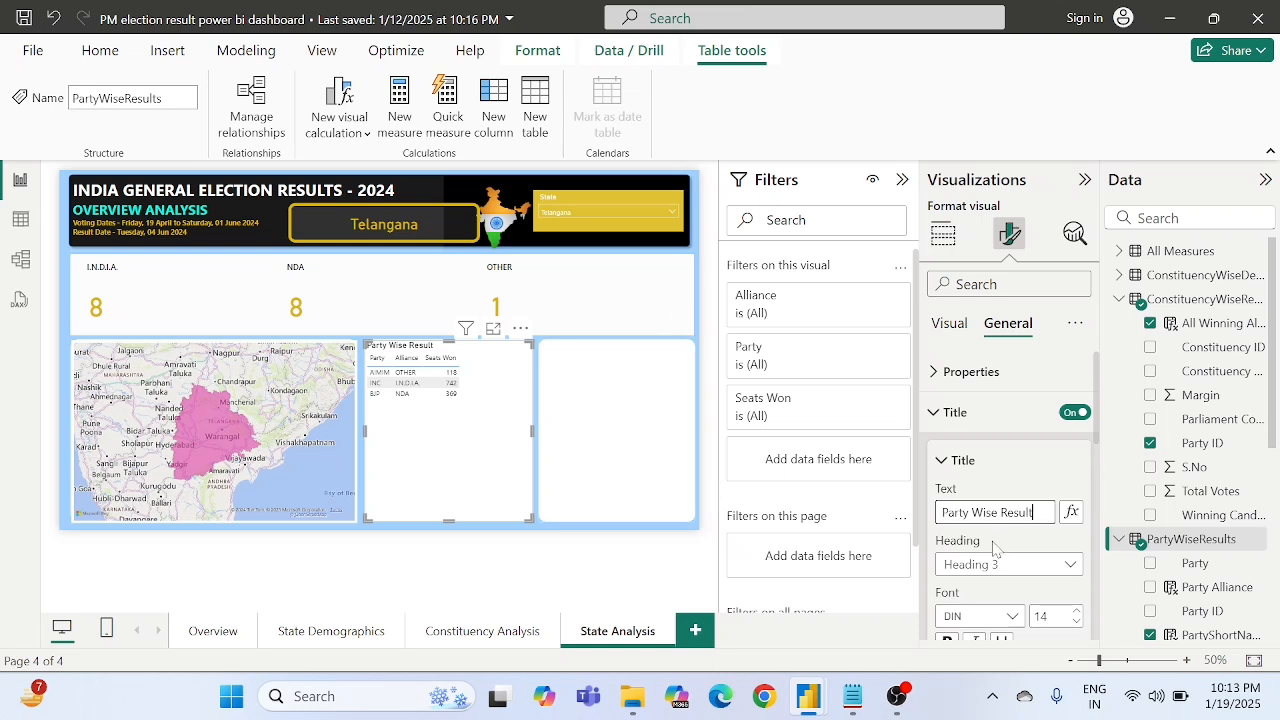
# - Format the table's title as 16 pt bold text with centered horizontal alignment
pyautogui.scroll(-2, 995, 548)
pyautogui.scroll(-2, 995, 548)
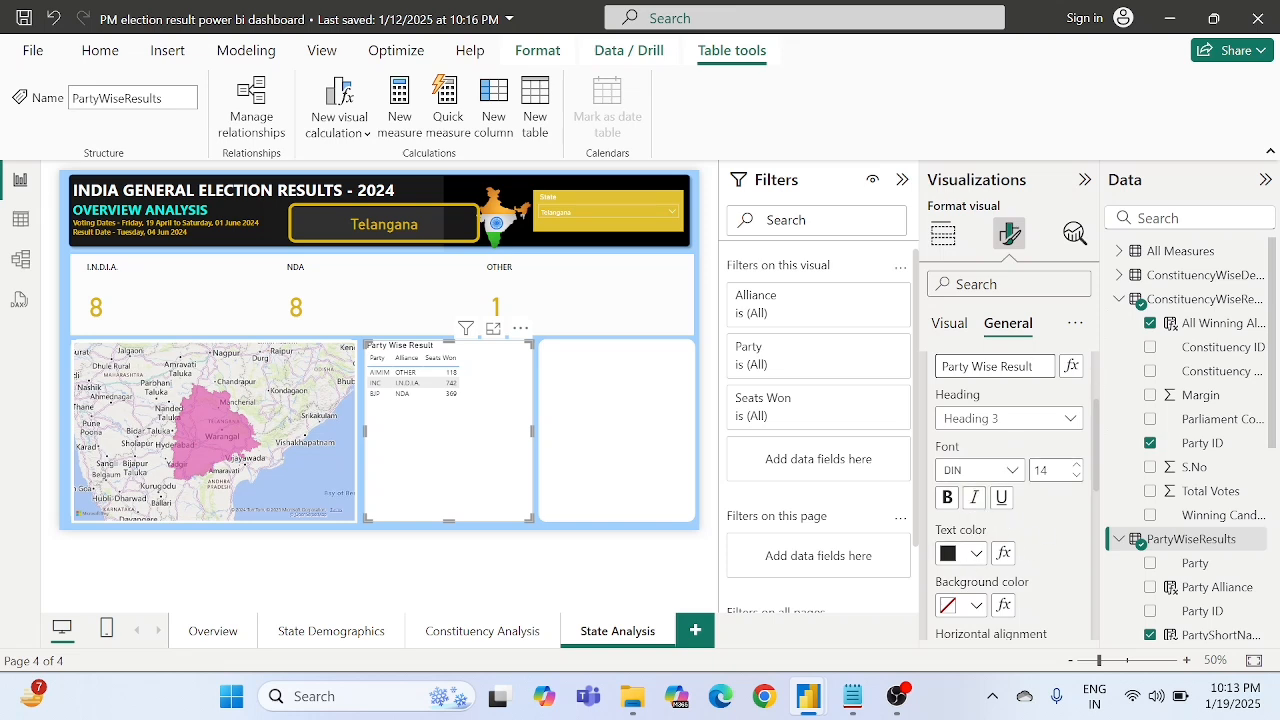
pyautogui.click(1076, 465)
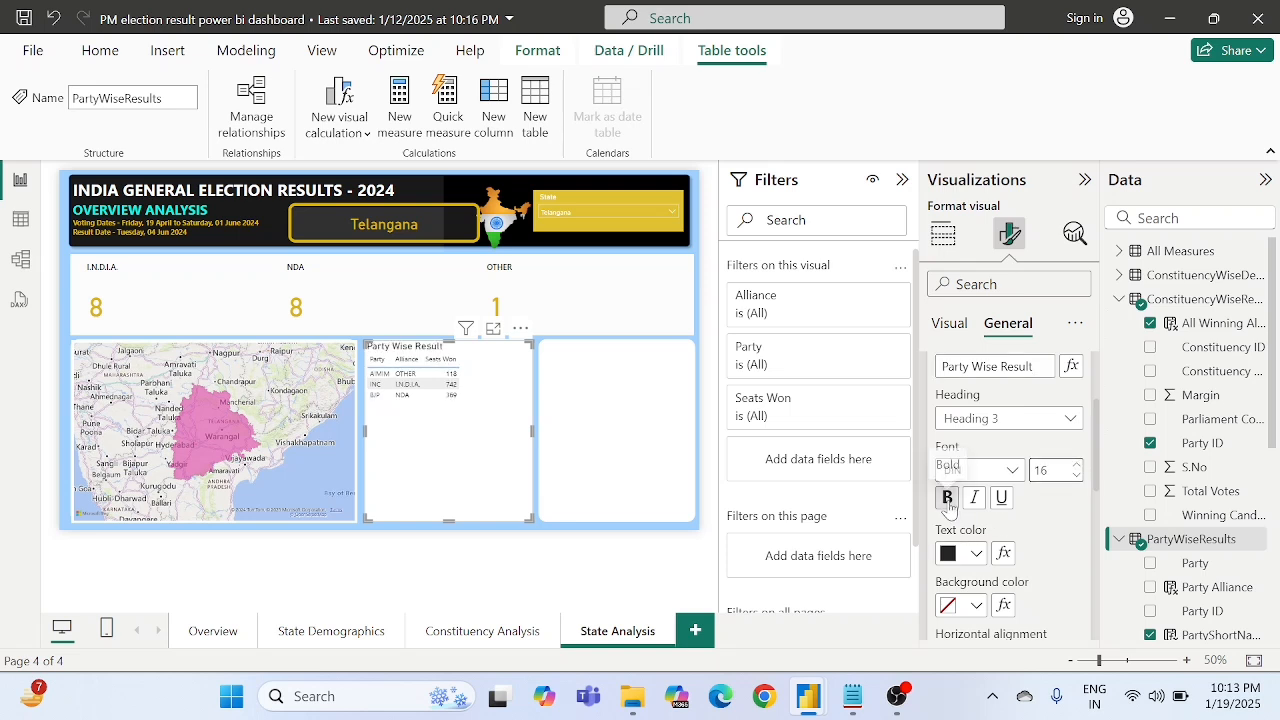
pyautogui.click(948, 499)
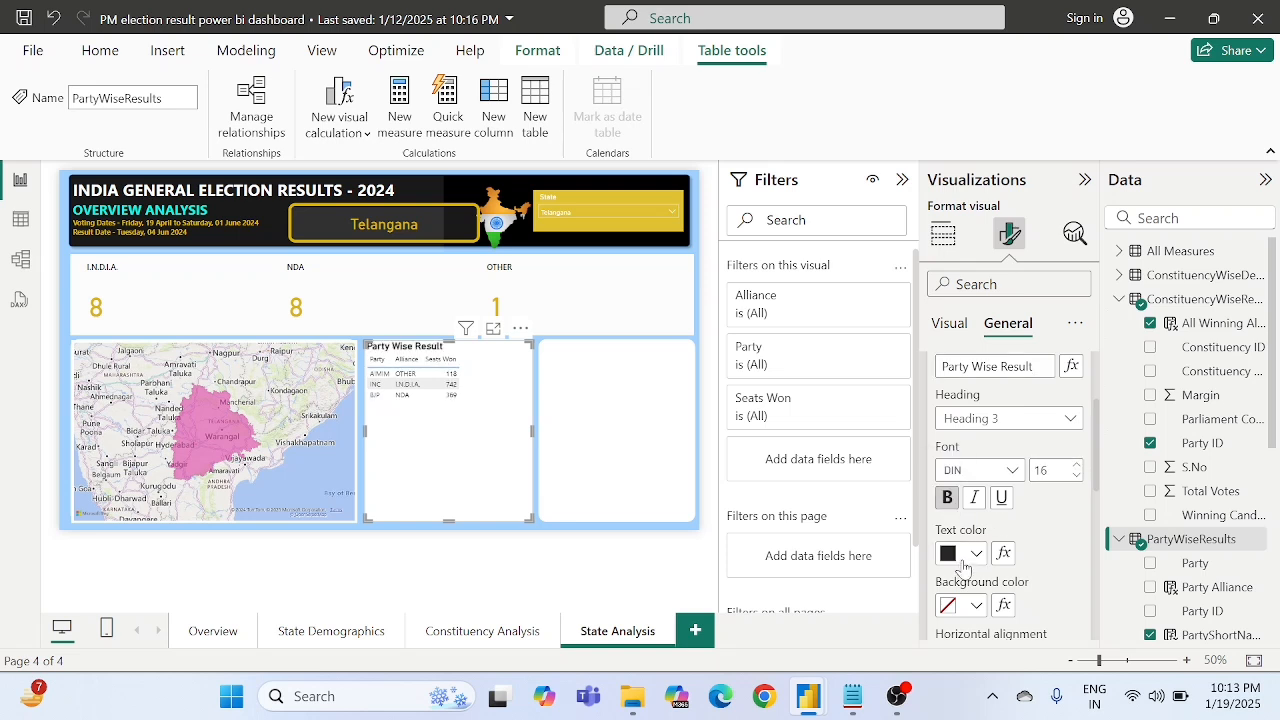
pyautogui.scroll(-2, 963, 568)
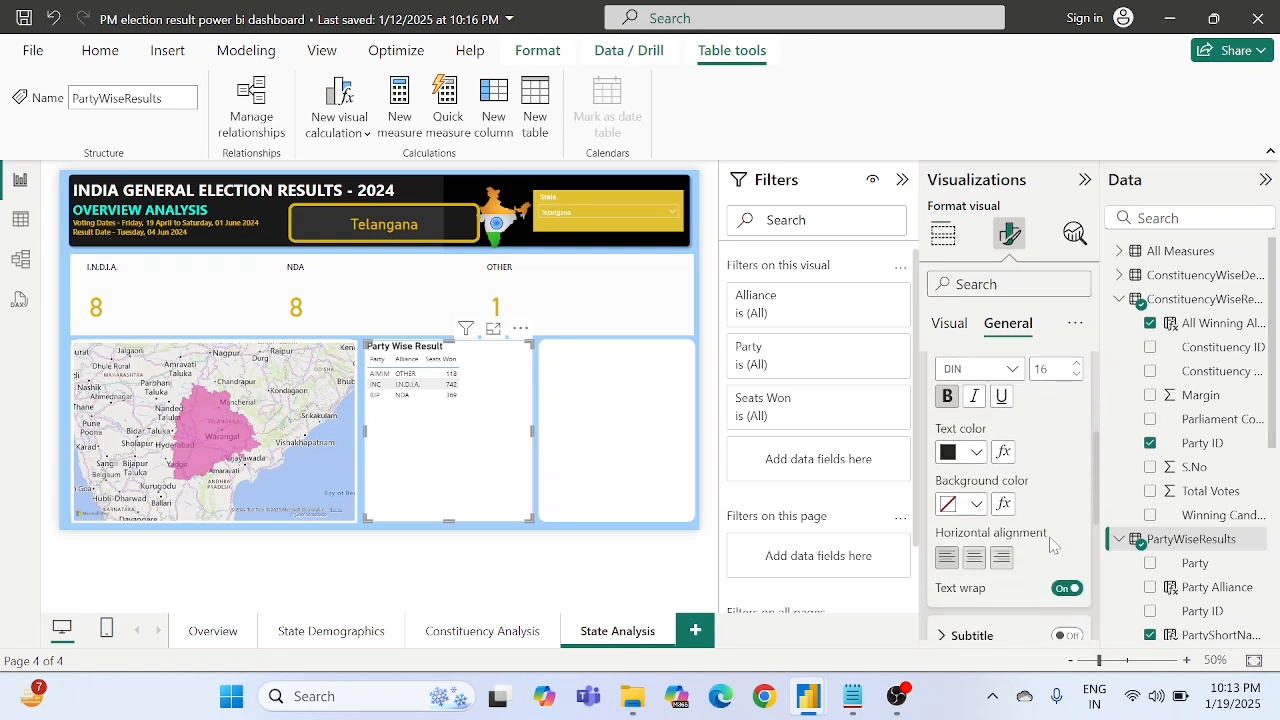
pyautogui.click(972, 560)
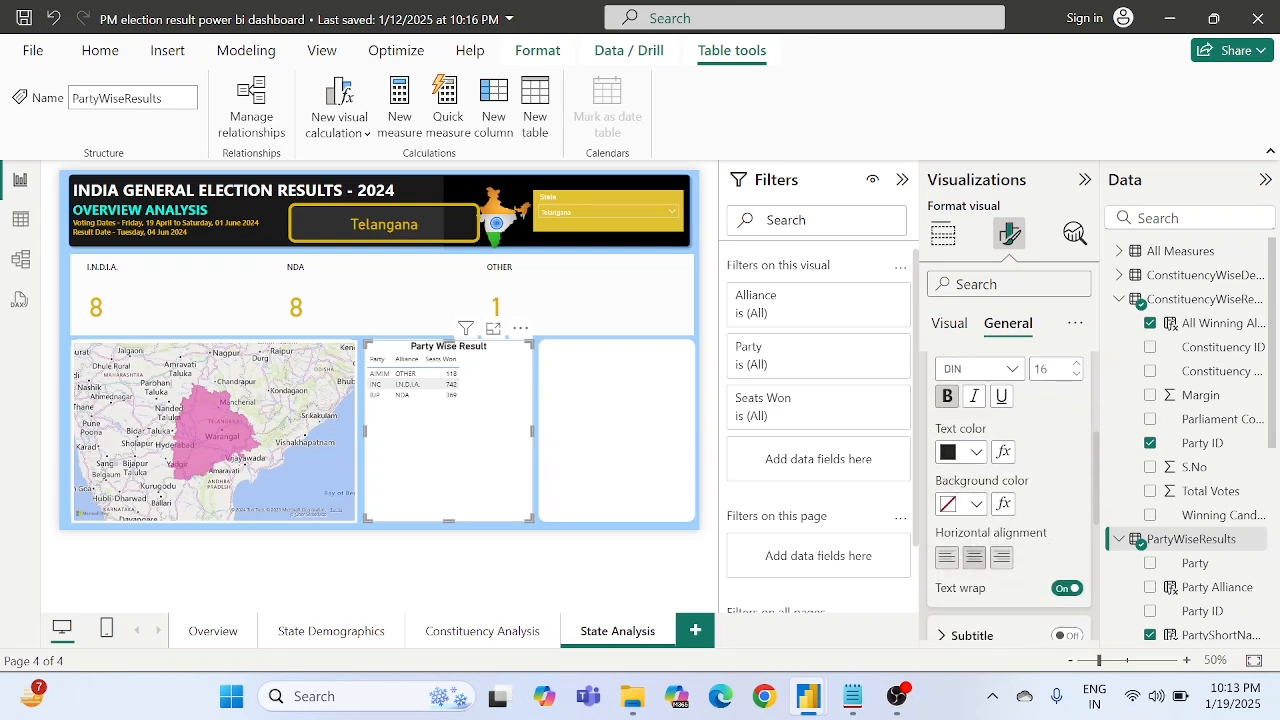
# - Set the table visual's background transparency to 90%
pyautogui.scroll(-1, 1000, 518)
pyautogui.scroll(-6, 1000, 518)
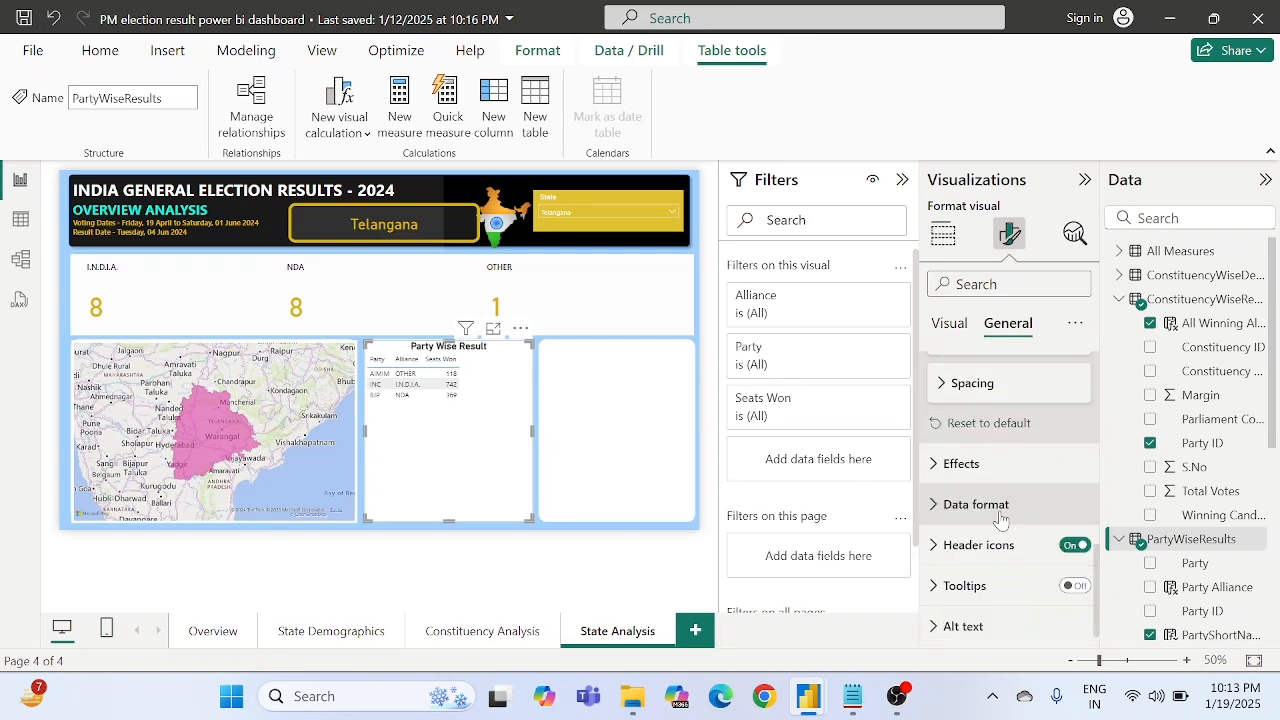
pyautogui.click(962, 461)
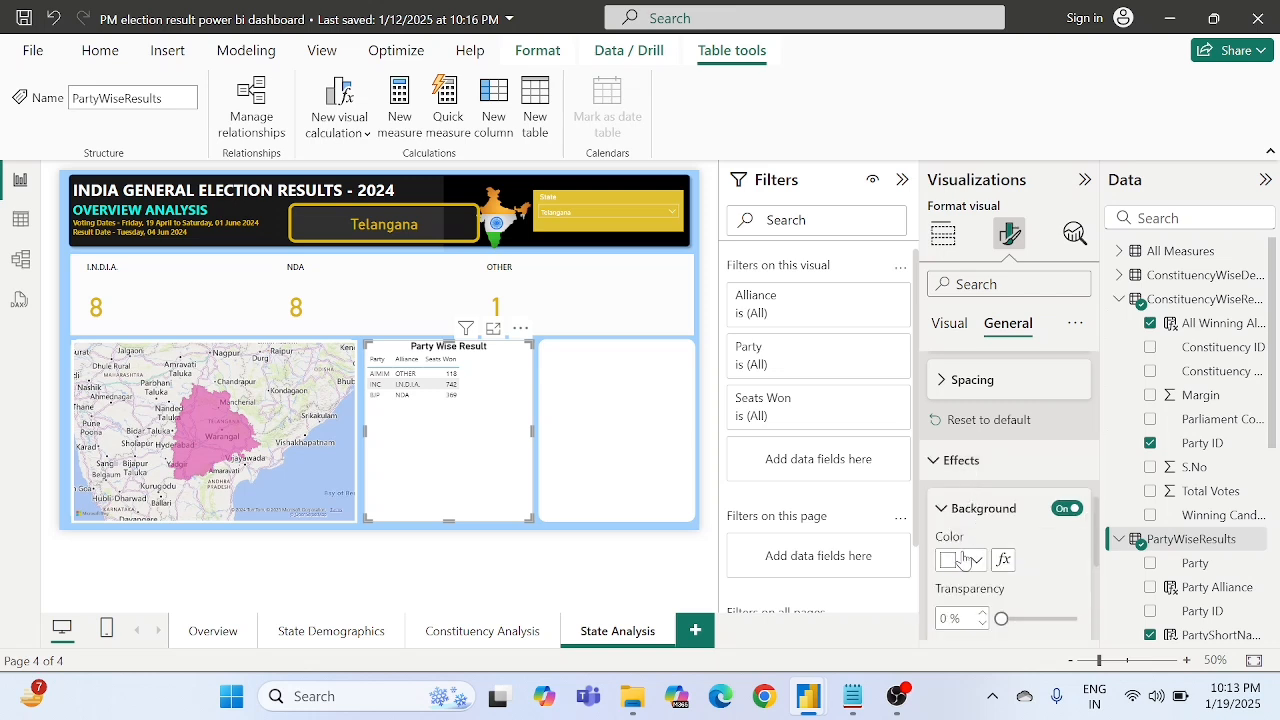
pyautogui.scroll(-2, 958, 545)
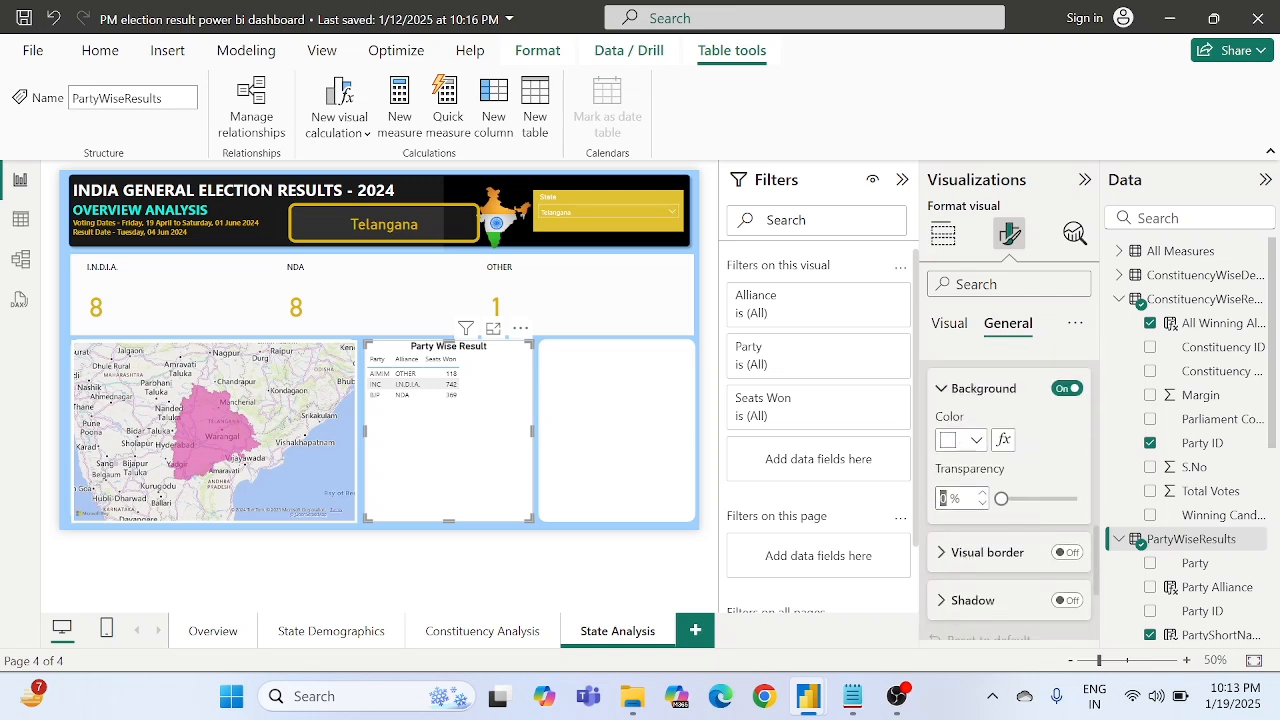
pyautogui.write('90')
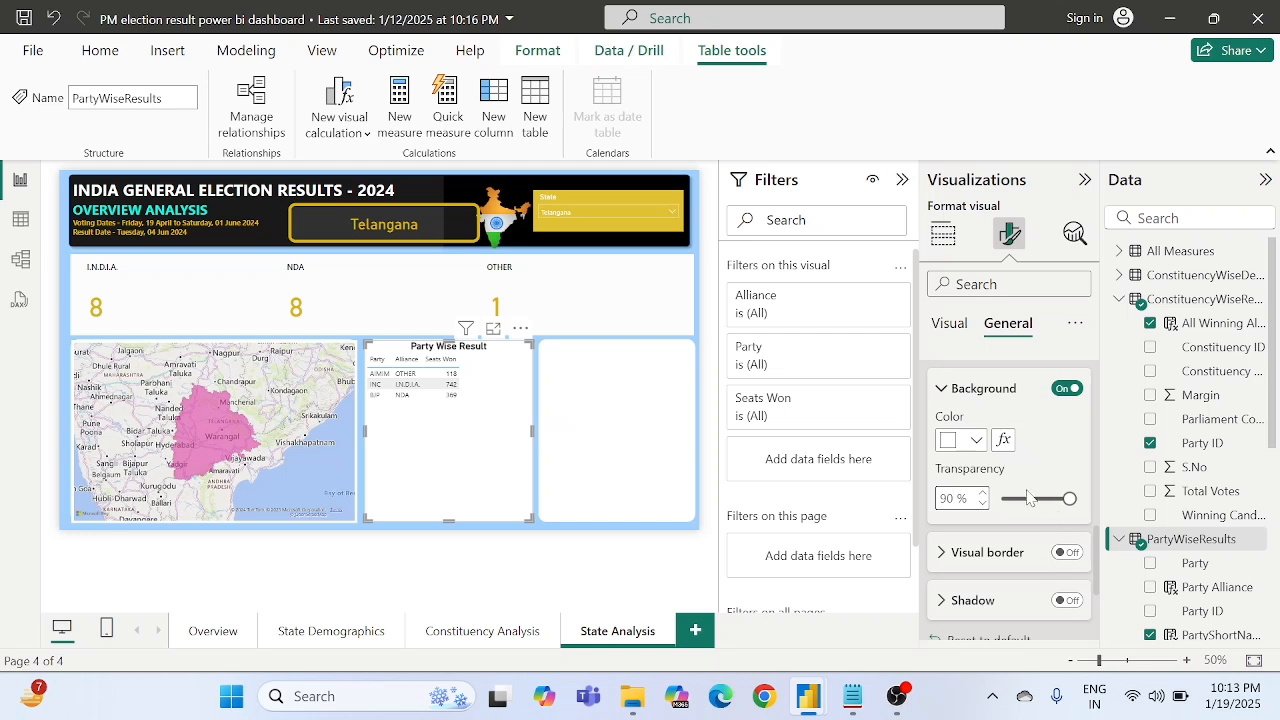
pyautogui.scroll(-3, 1040, 470)
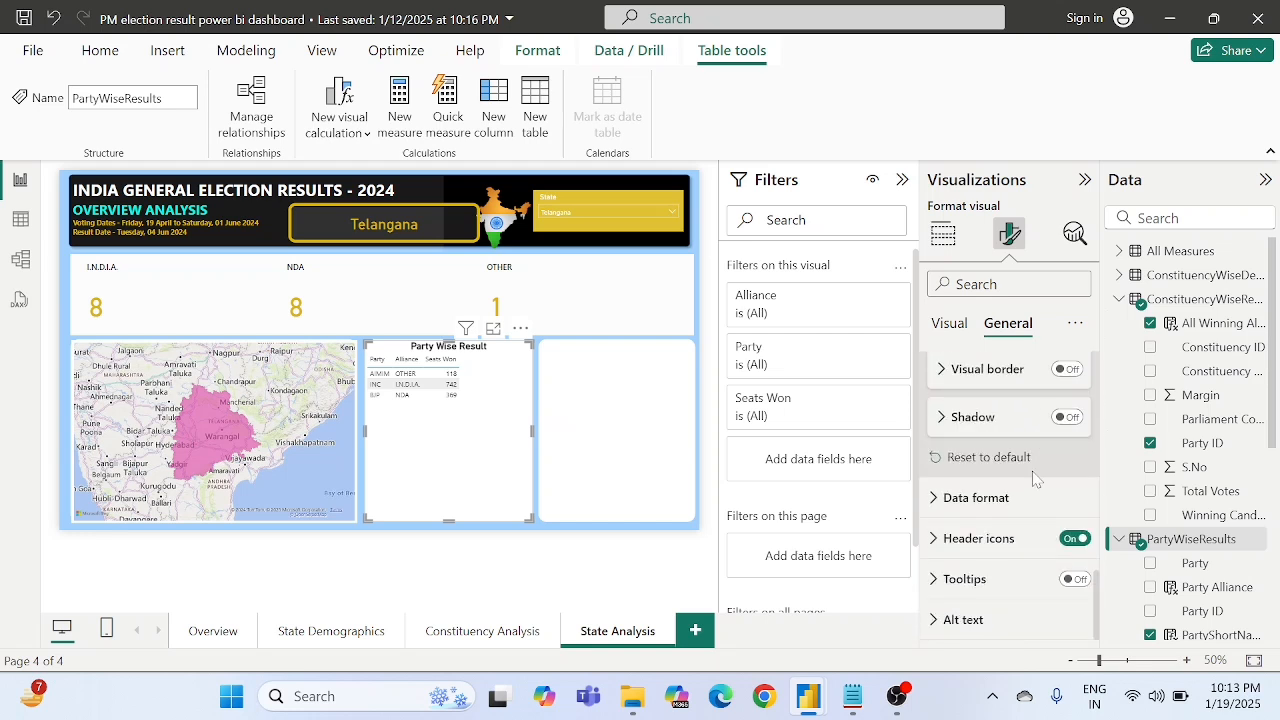
# - Set the background color of the table's values to the gold theme color
pyautogui.scroll(5, 990, 500)
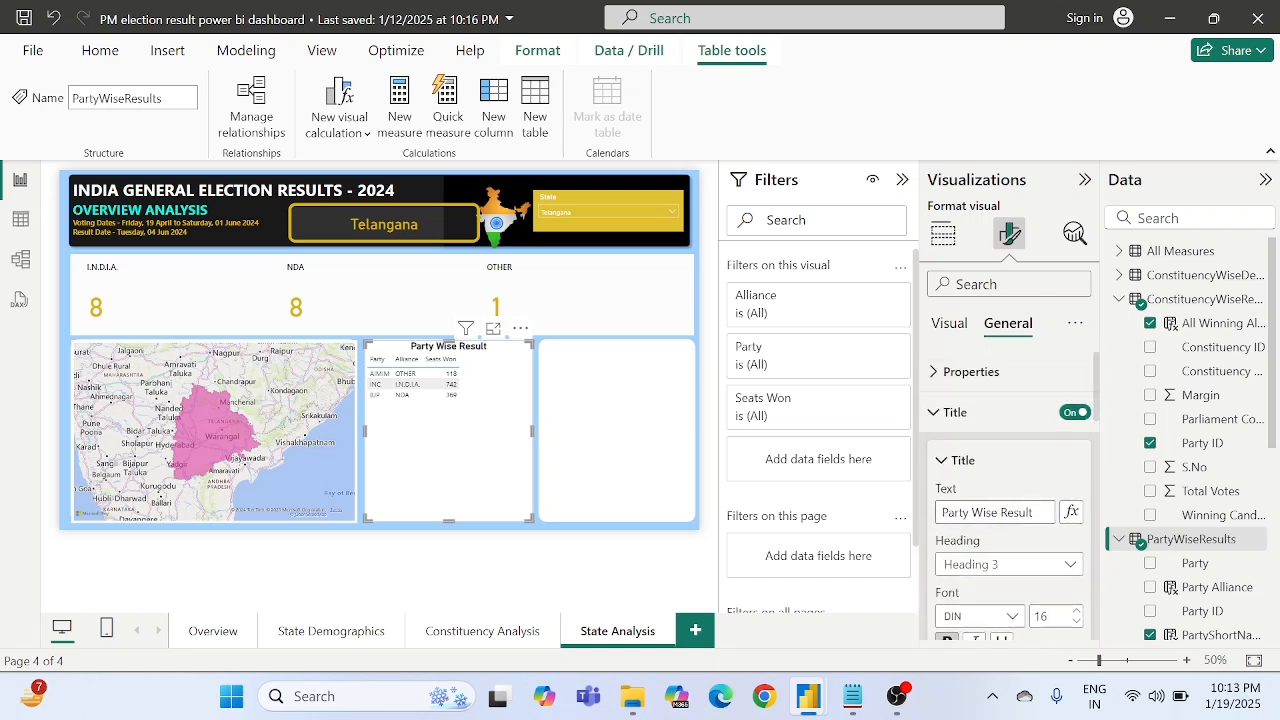
pyautogui.click(946, 322)
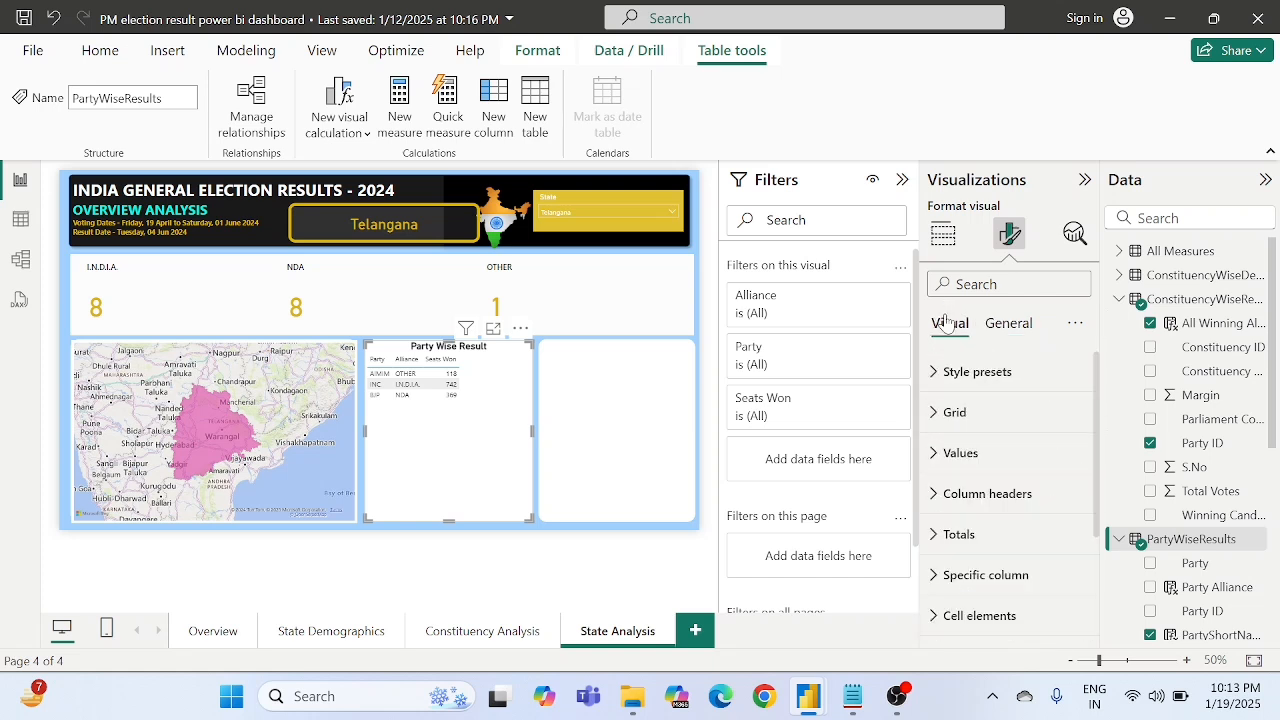
pyautogui.click(960, 453)
pyautogui.scroll(-3, 972, 440)
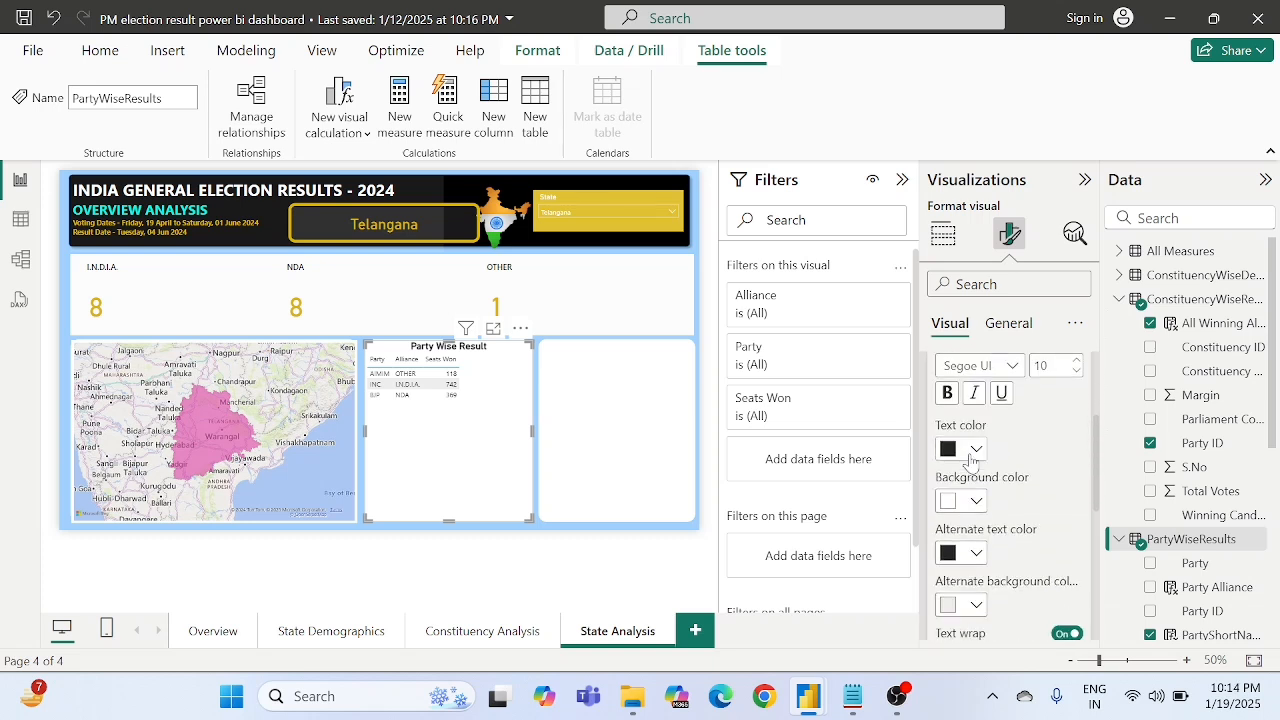
pyautogui.click(972, 405)
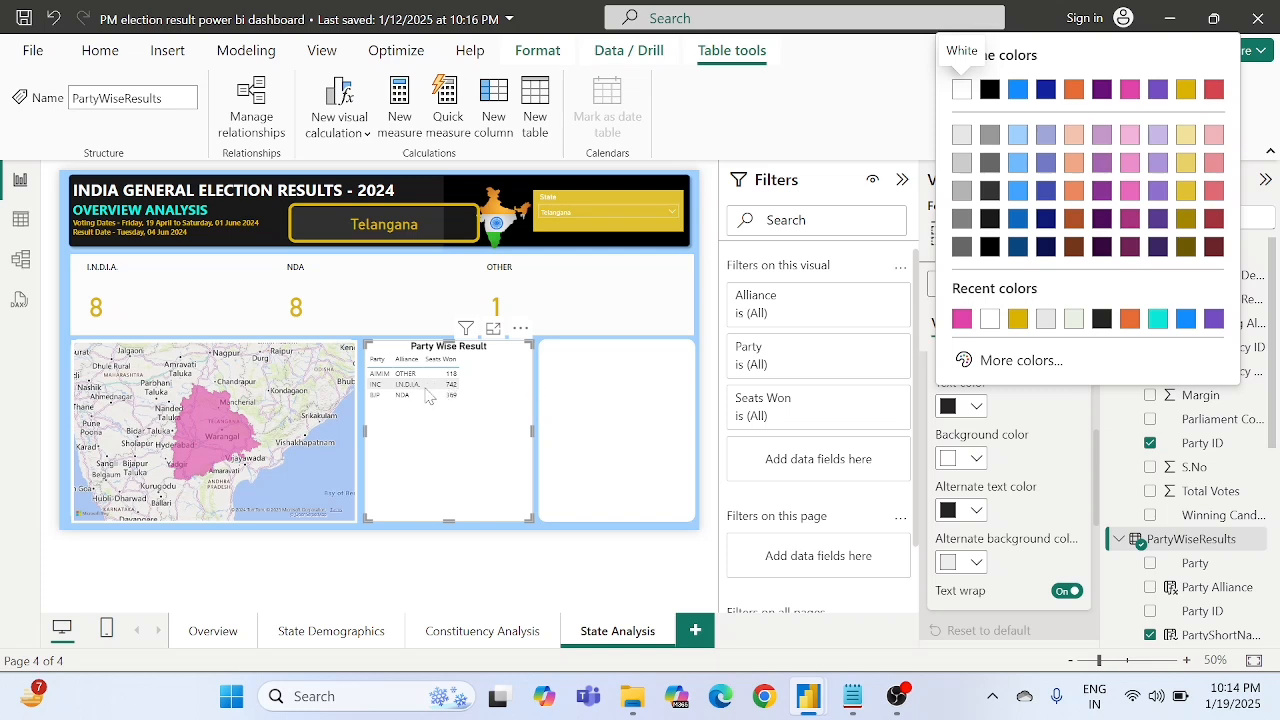
pyautogui.click(1035, 450)
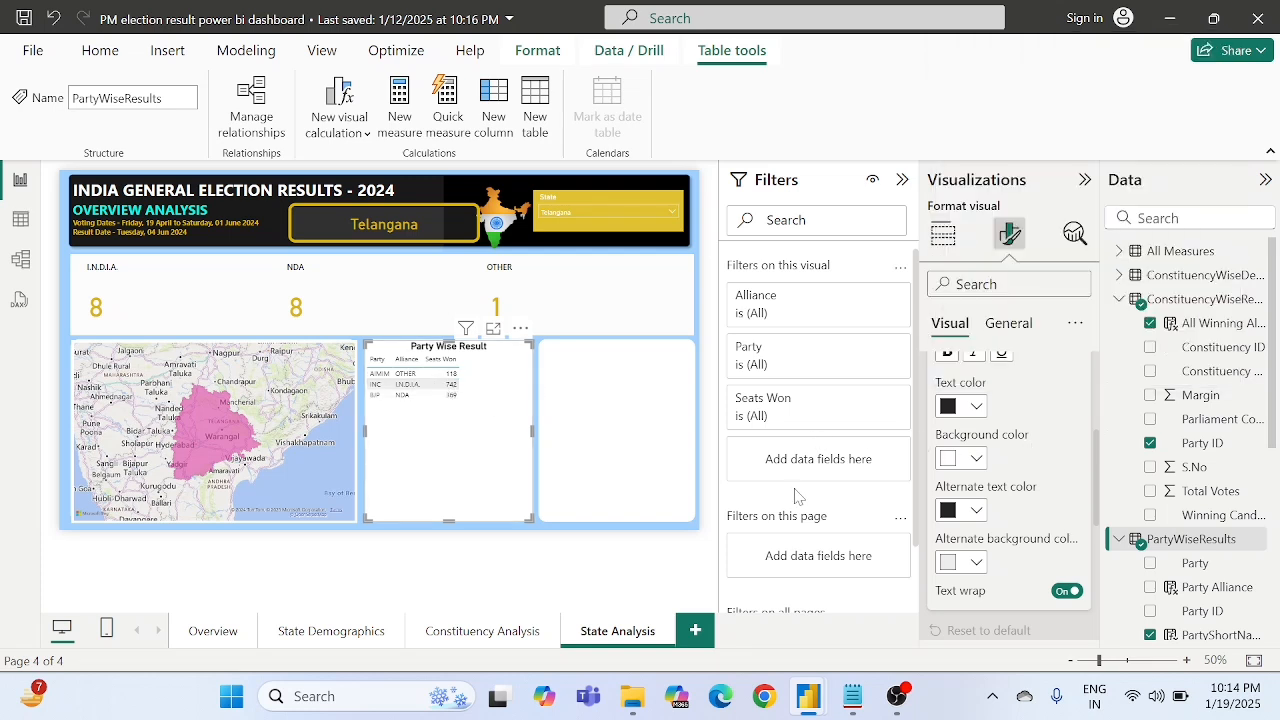
pyautogui.scroll(-1, 1051, 513)
pyautogui.scroll(2, 1051, 513)
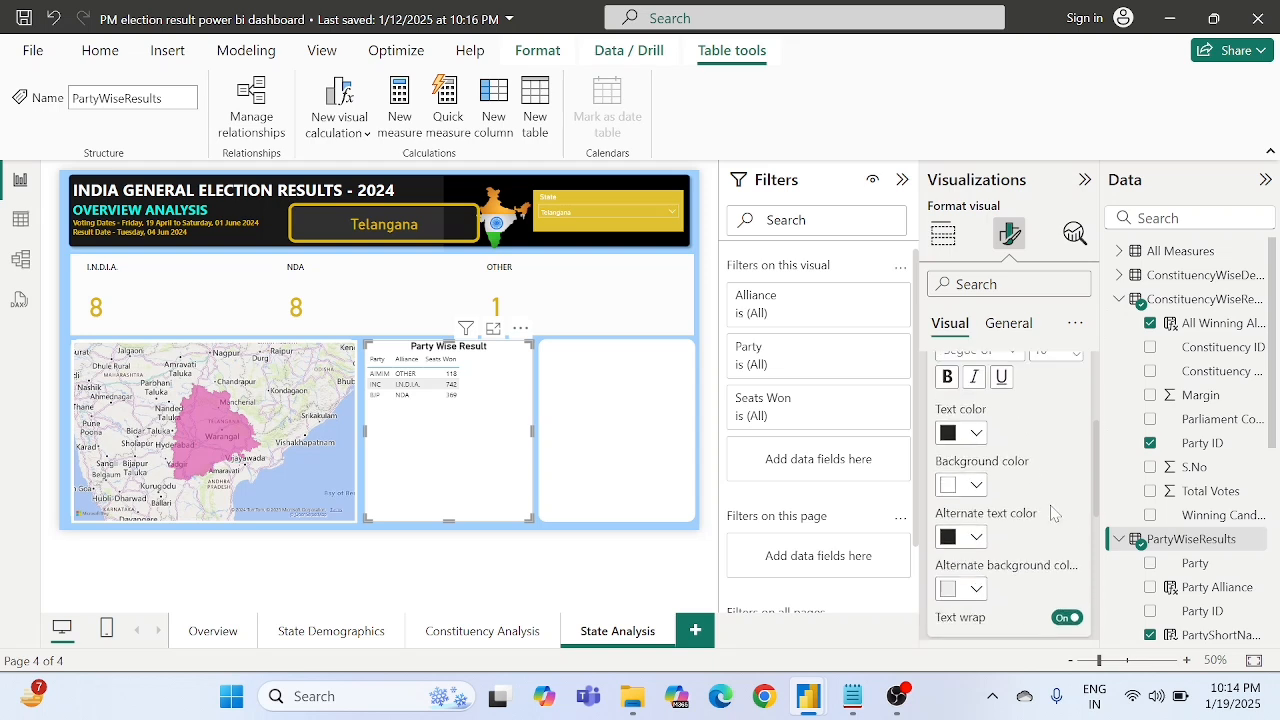
pyautogui.click(957, 487)
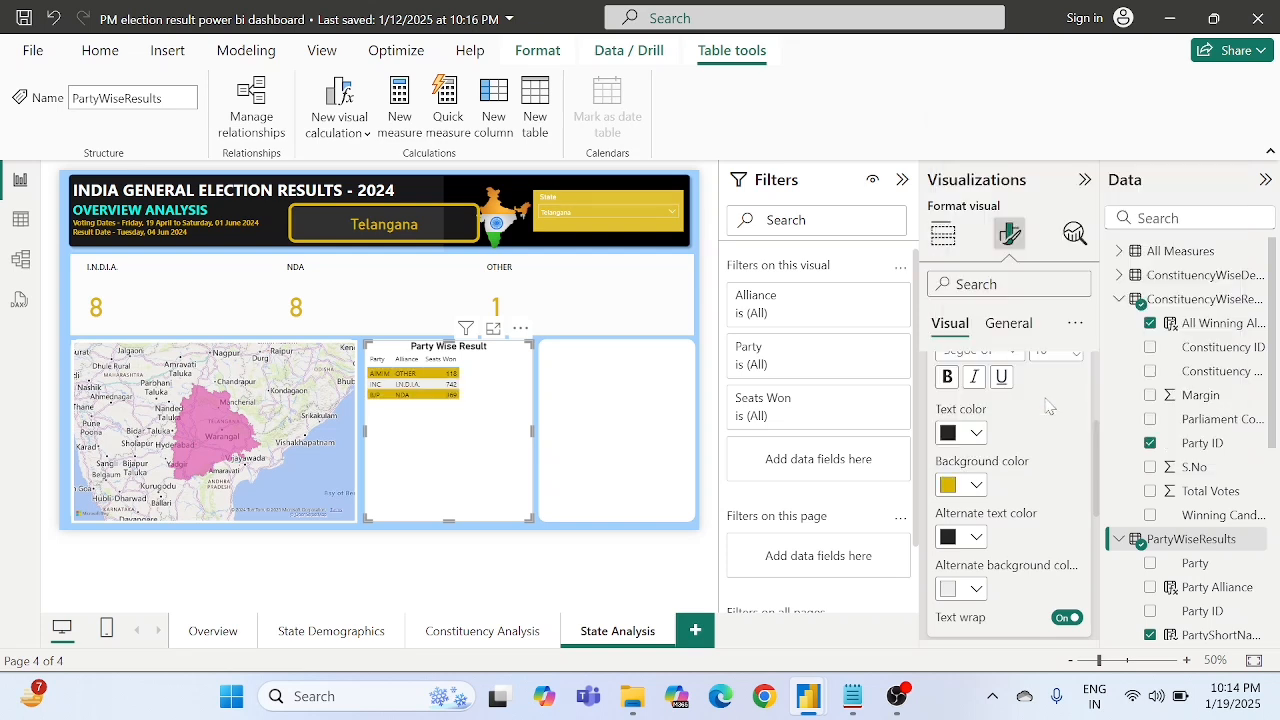
pyautogui.click(1045, 399)
# - Try white and light grey as the alternate background color of the table's values, ending on white
pyautogui.click(952, 594)
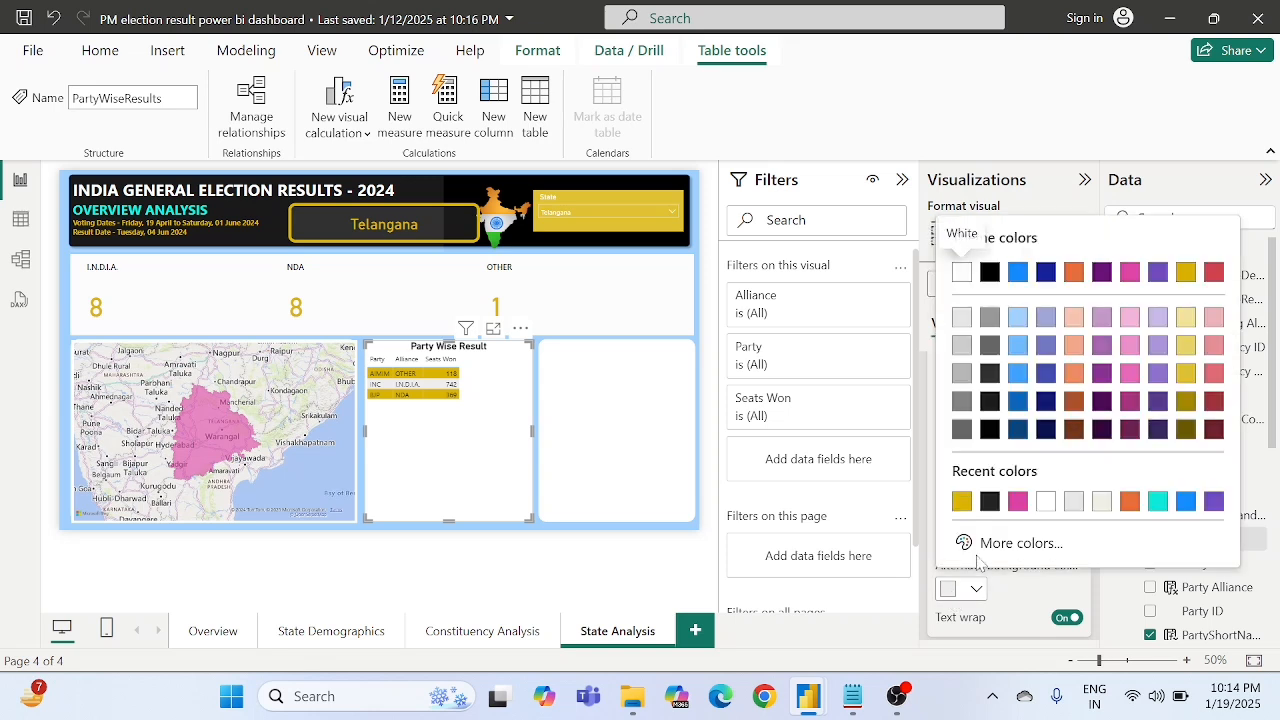
pyautogui.click(963, 273)
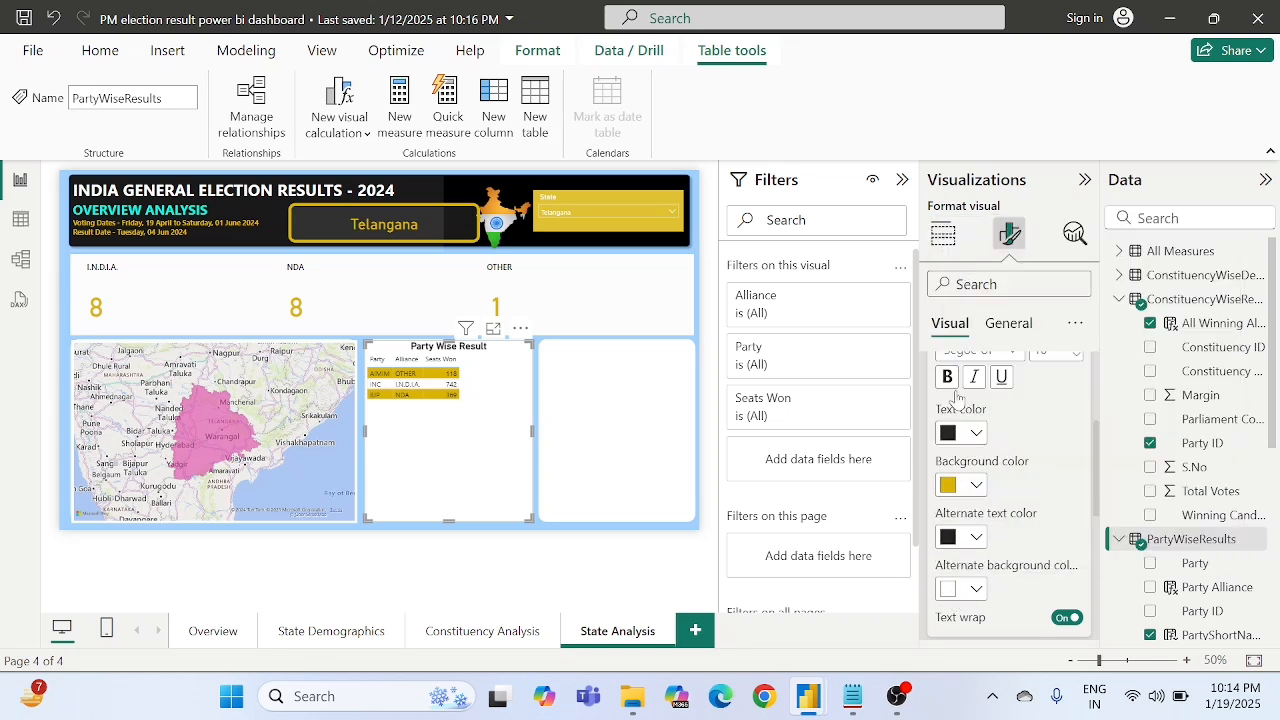
pyautogui.click(955, 590)
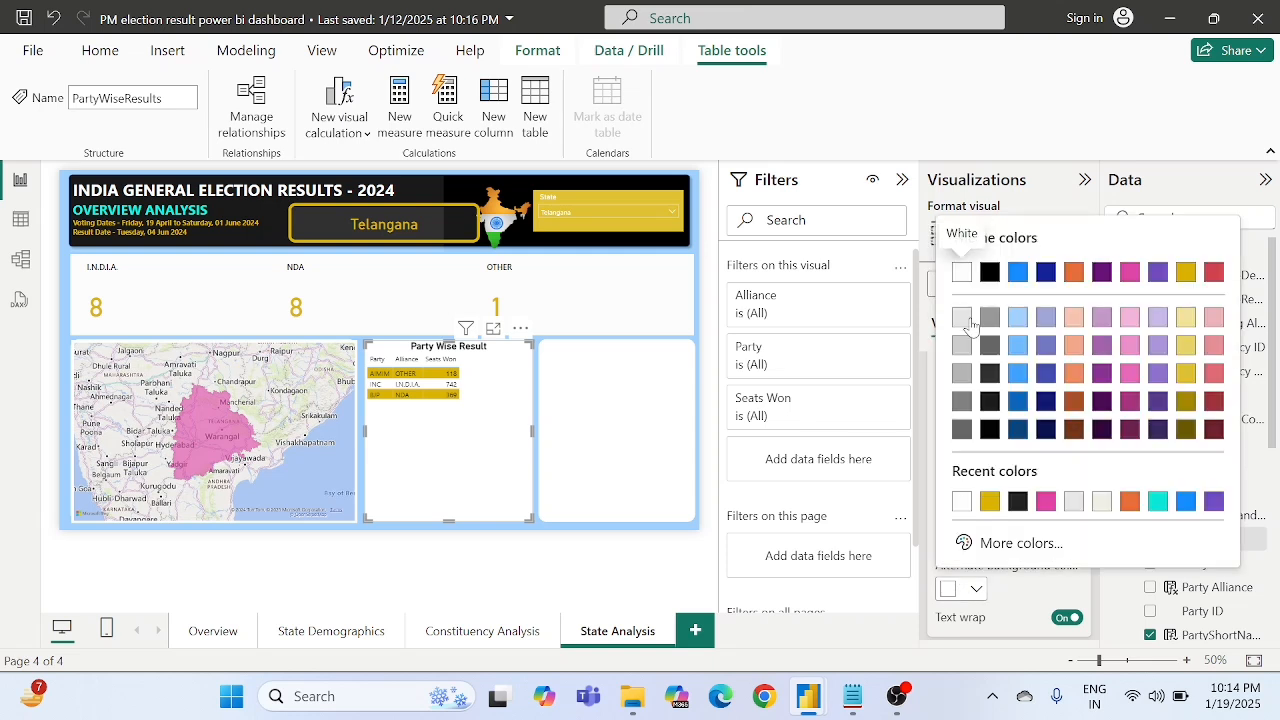
pyautogui.click(963, 318)
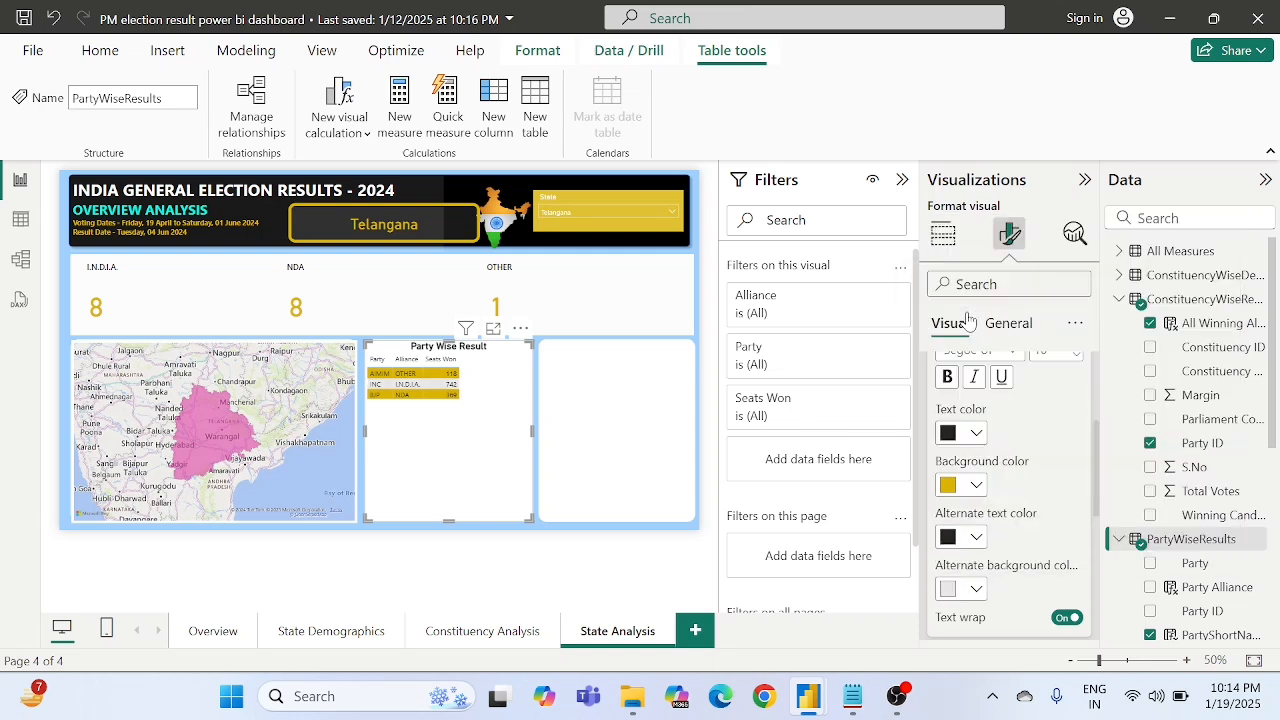
pyautogui.click(963, 588)
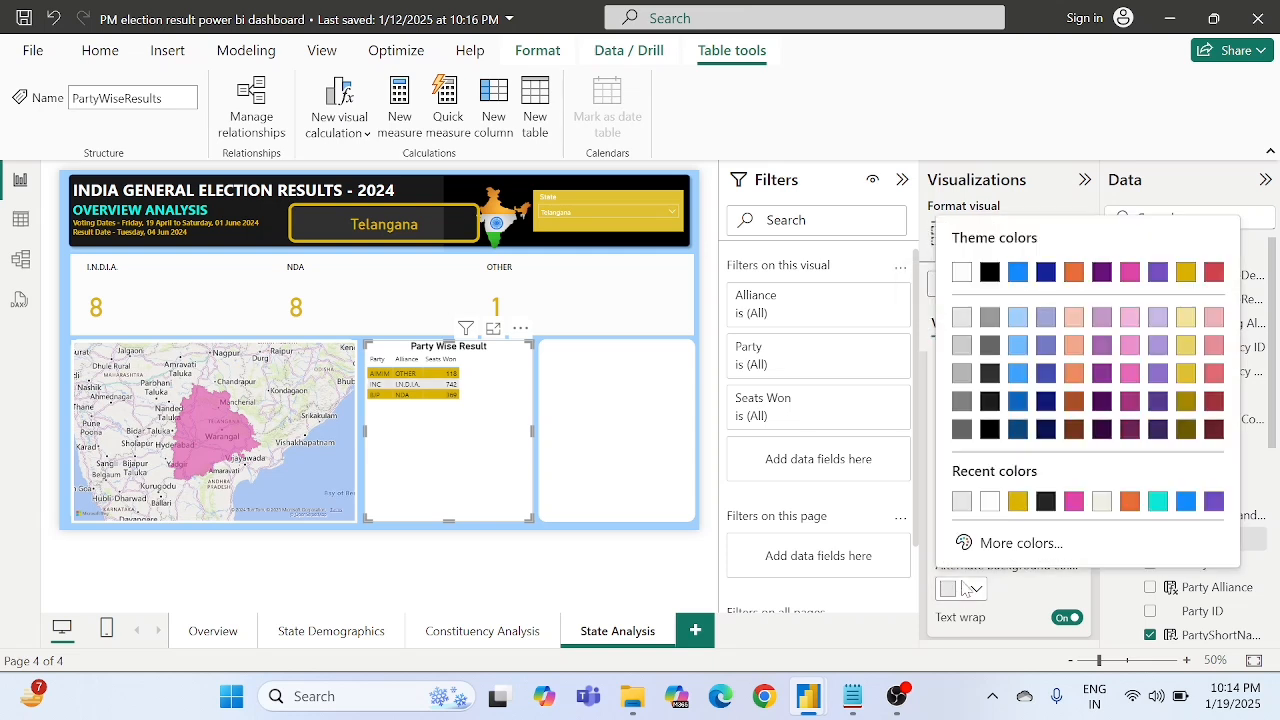
pyautogui.click(963, 272)
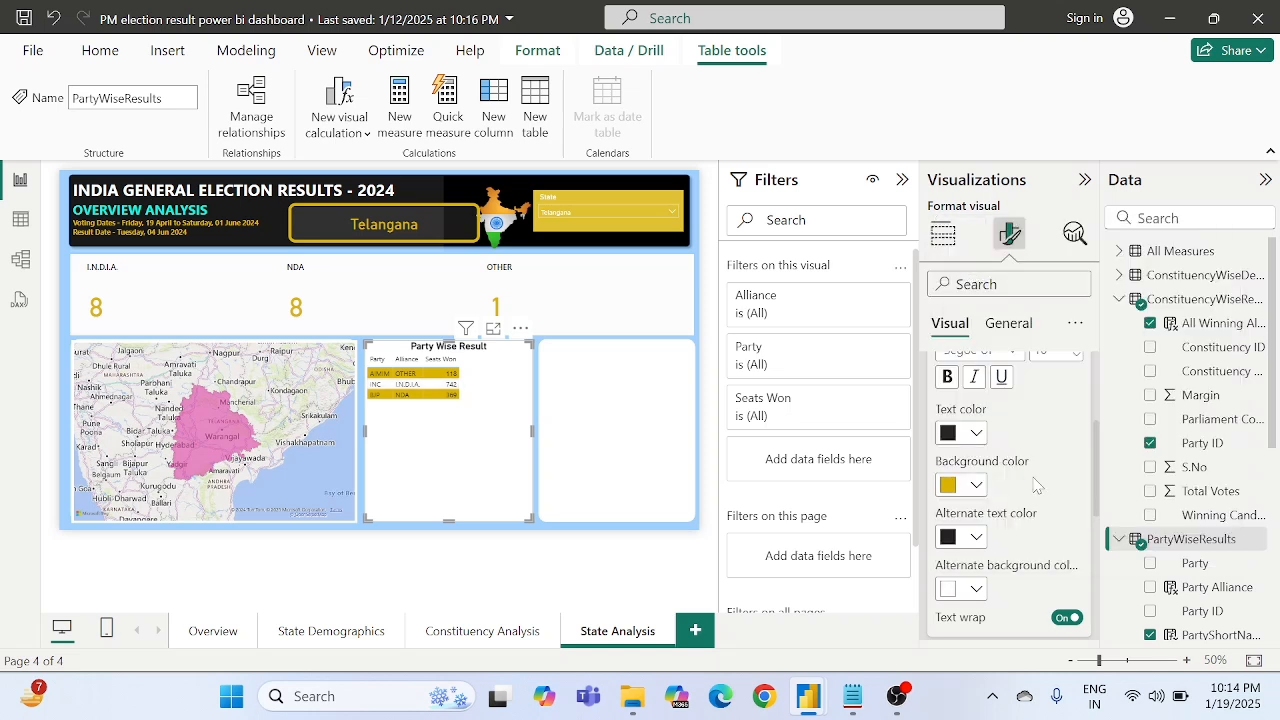
pyautogui.scroll(1, 1036, 485)
pyautogui.scroll(-5, 1035, 485)
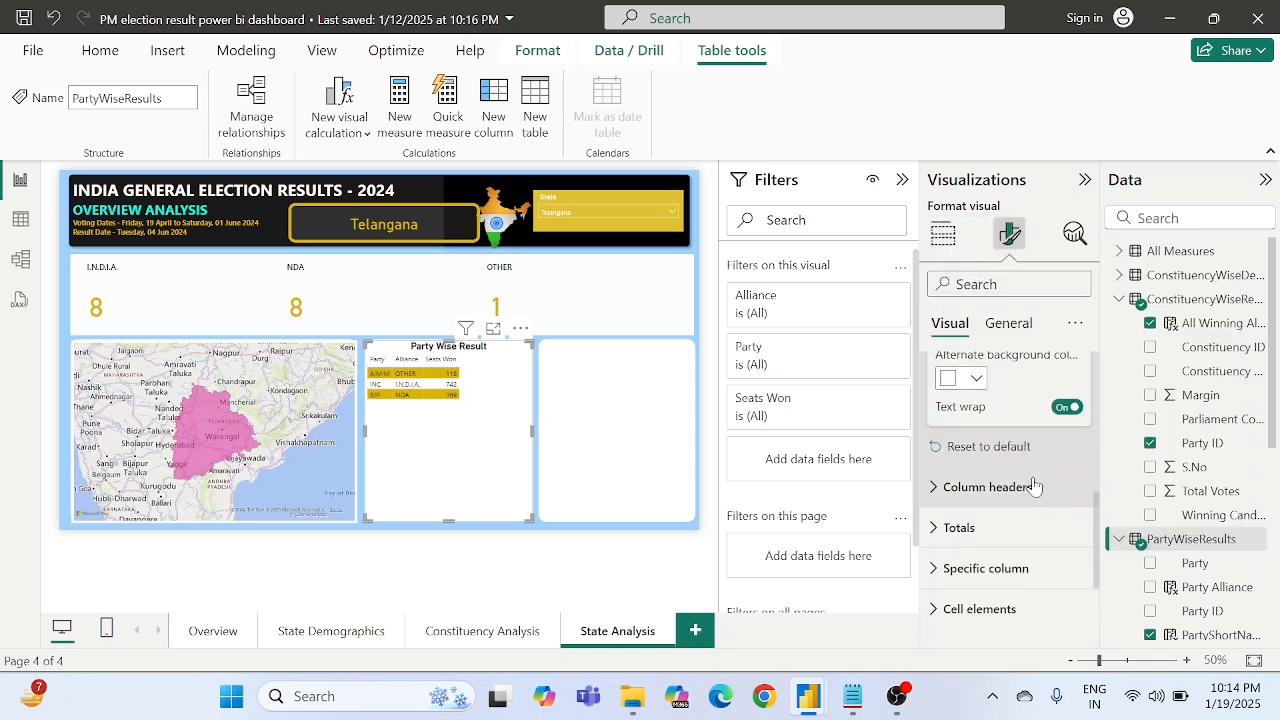
pyautogui.scroll(-1, 1034, 485)
pyautogui.scroll(7, 1034, 485)
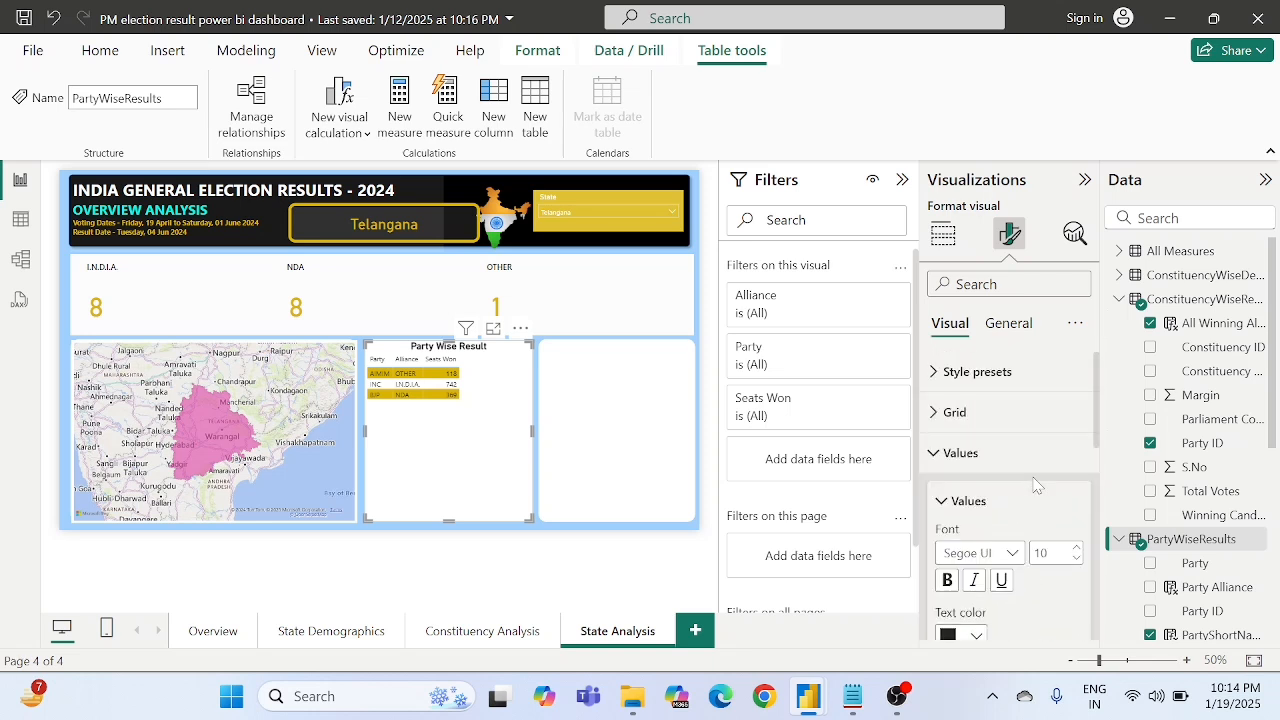
pyautogui.click(949, 457)
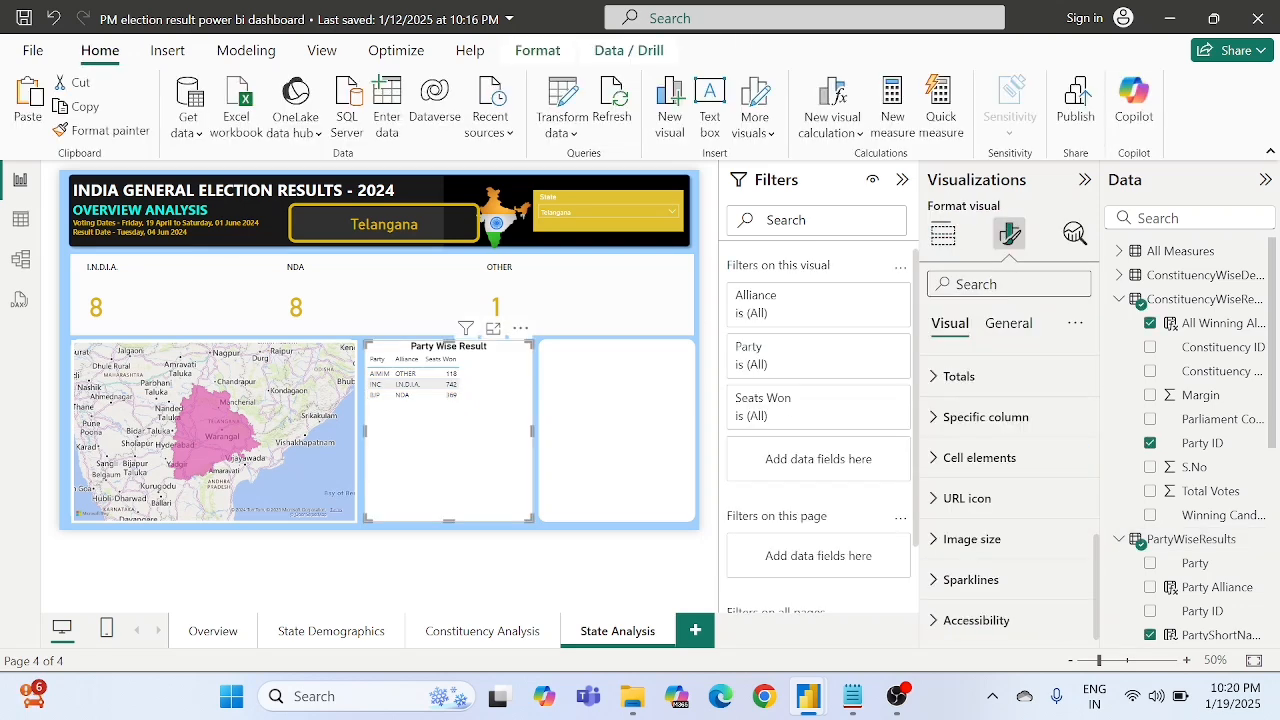
# - Apply the Minimal style preset to the Party Wise Result table
pyautogui.scroll(5, 962, 375)
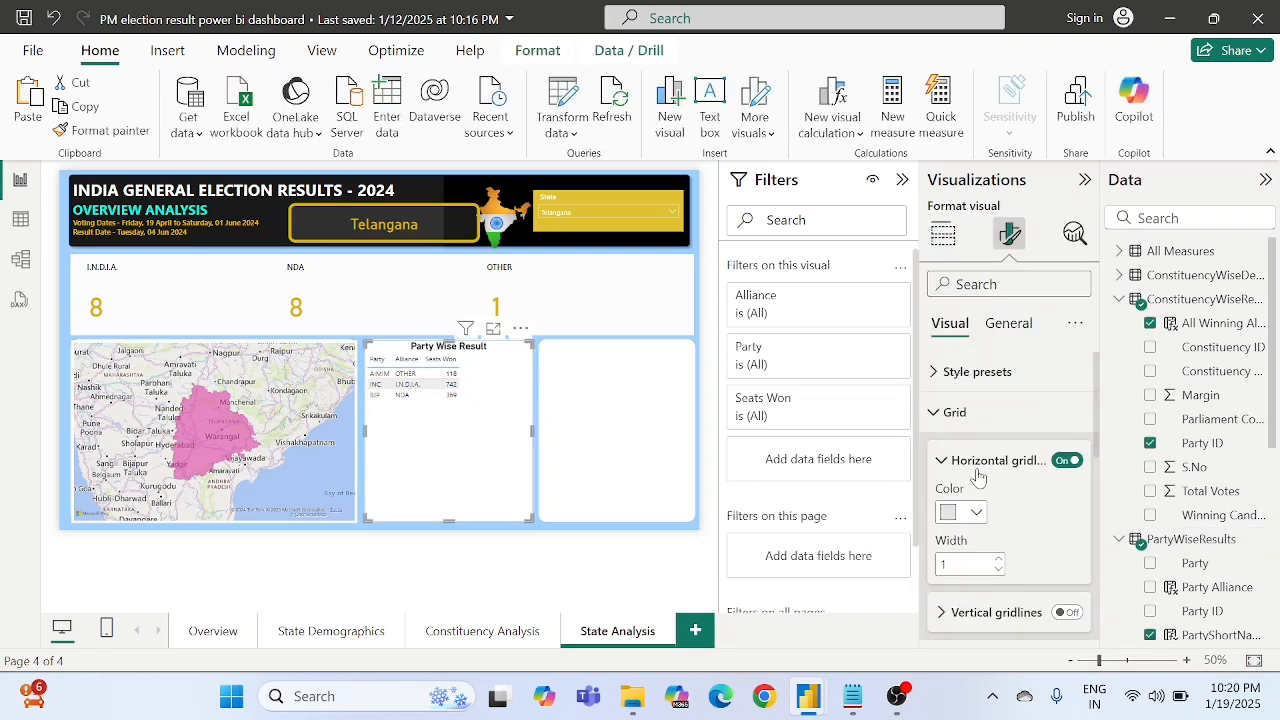
pyautogui.click(962, 376)
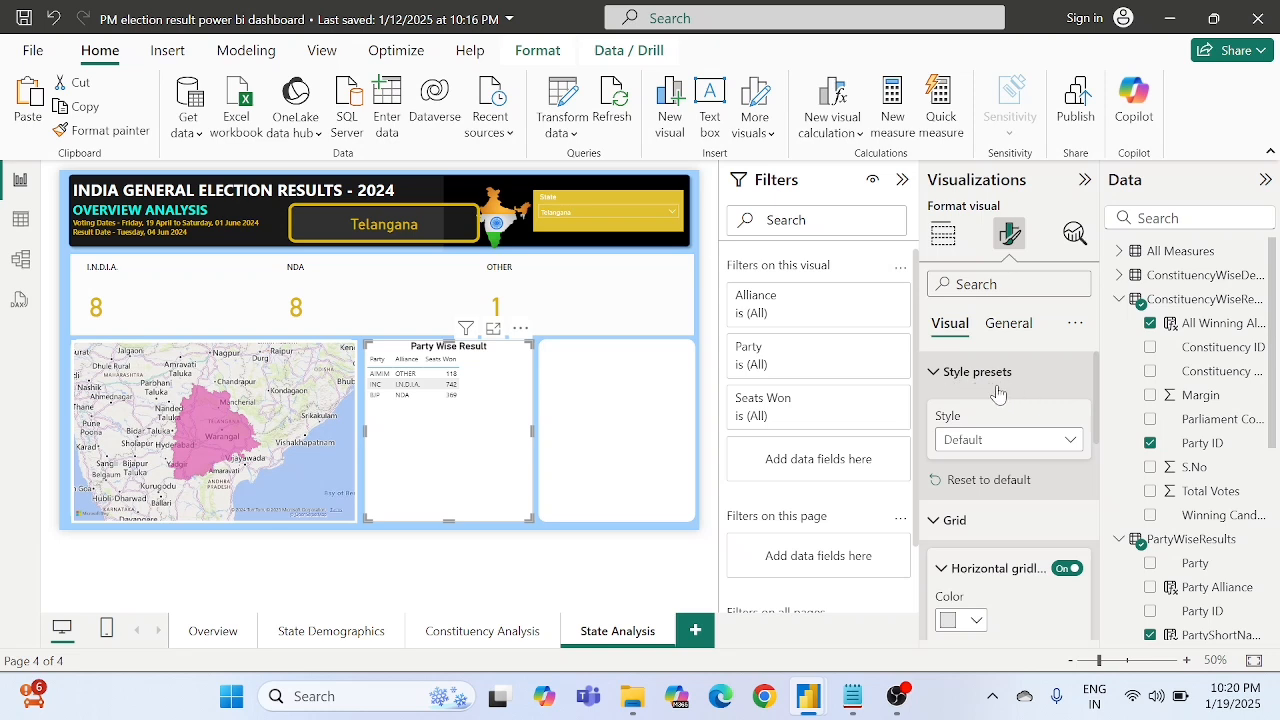
pyautogui.click(970, 441)
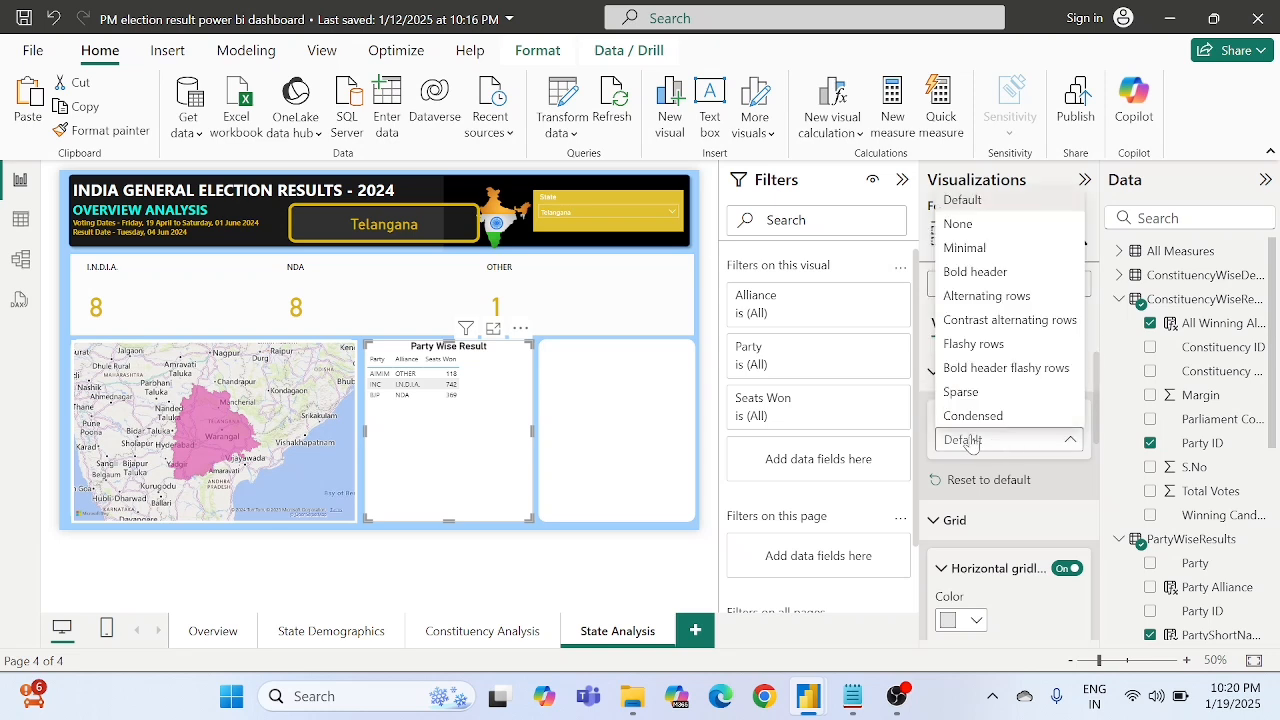
pyautogui.click(980, 250)
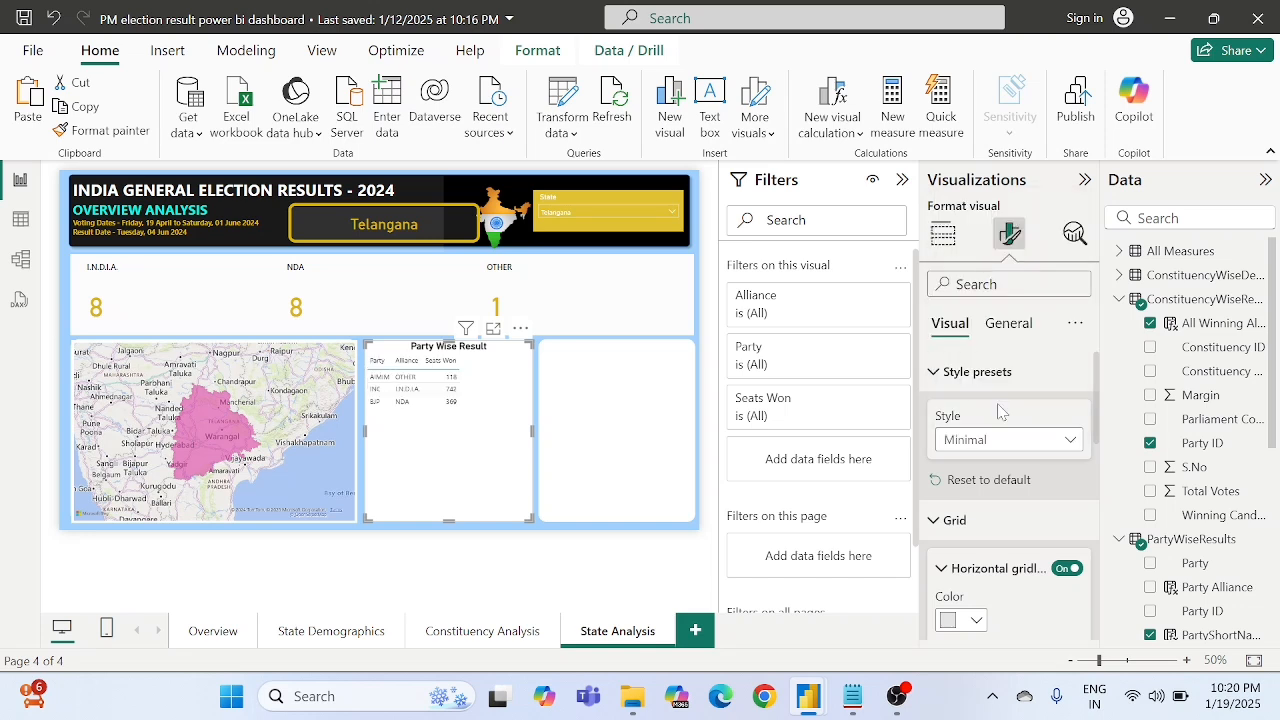
pyautogui.click(960, 371)
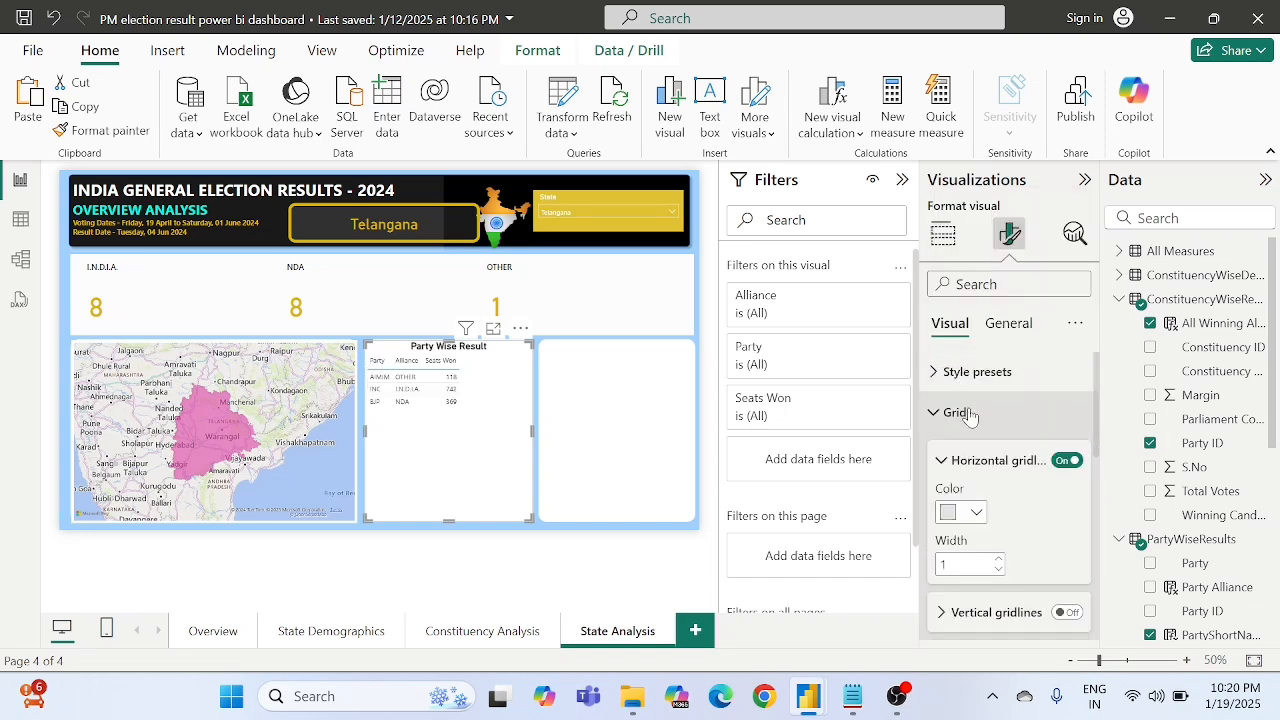
# - Set the Party Wise Result table's horizontal gridlines to width 10 and white color
pyautogui.scroll(-1, 1000, 520)
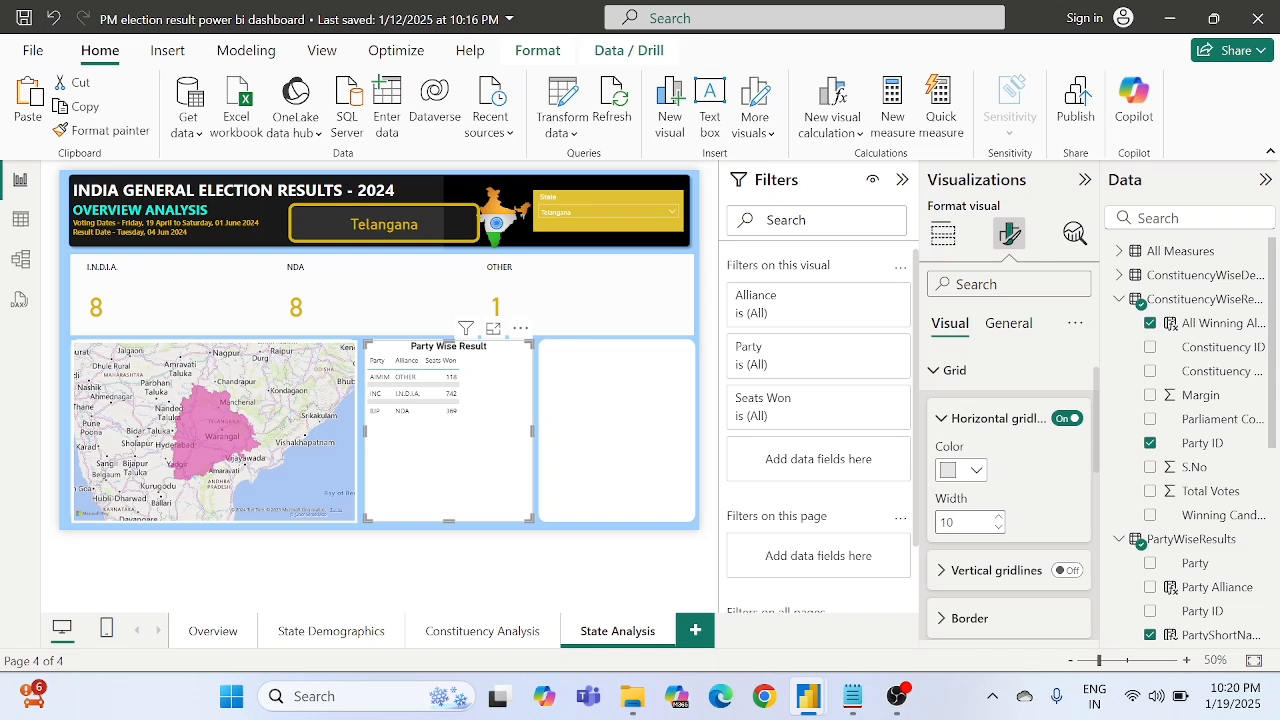
pyautogui.click(960, 470)
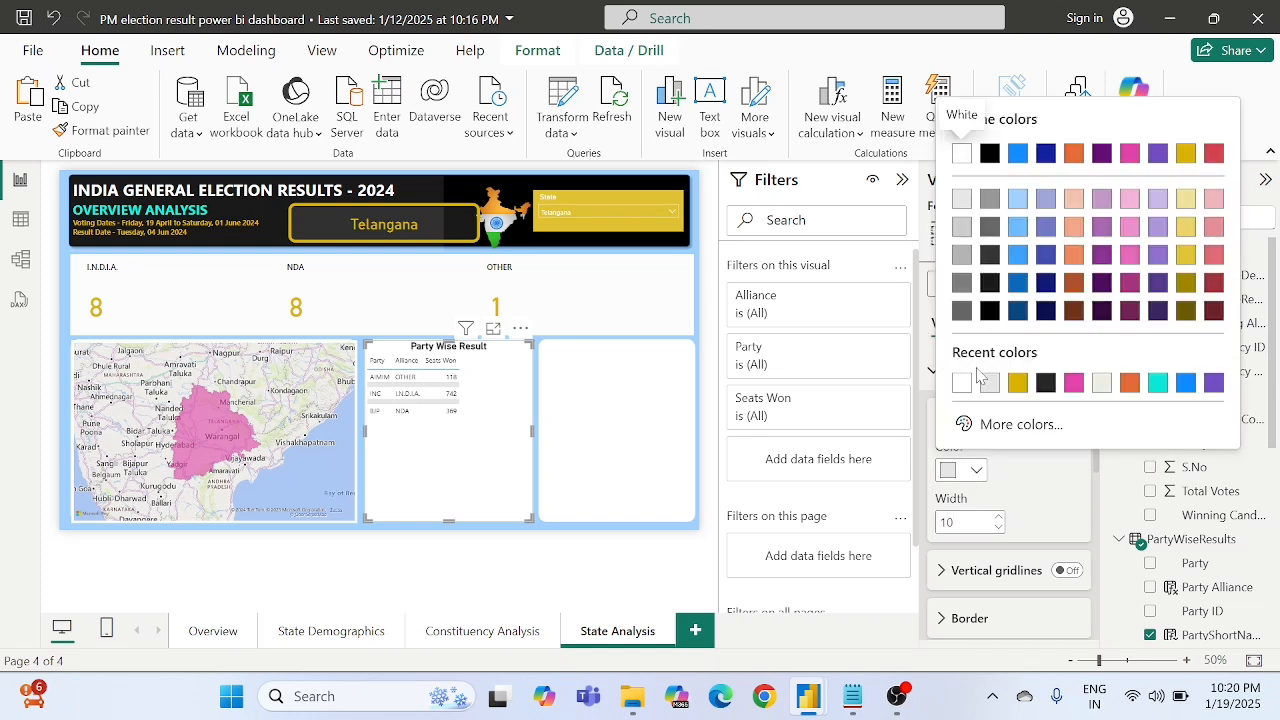
pyautogui.click(963, 386)
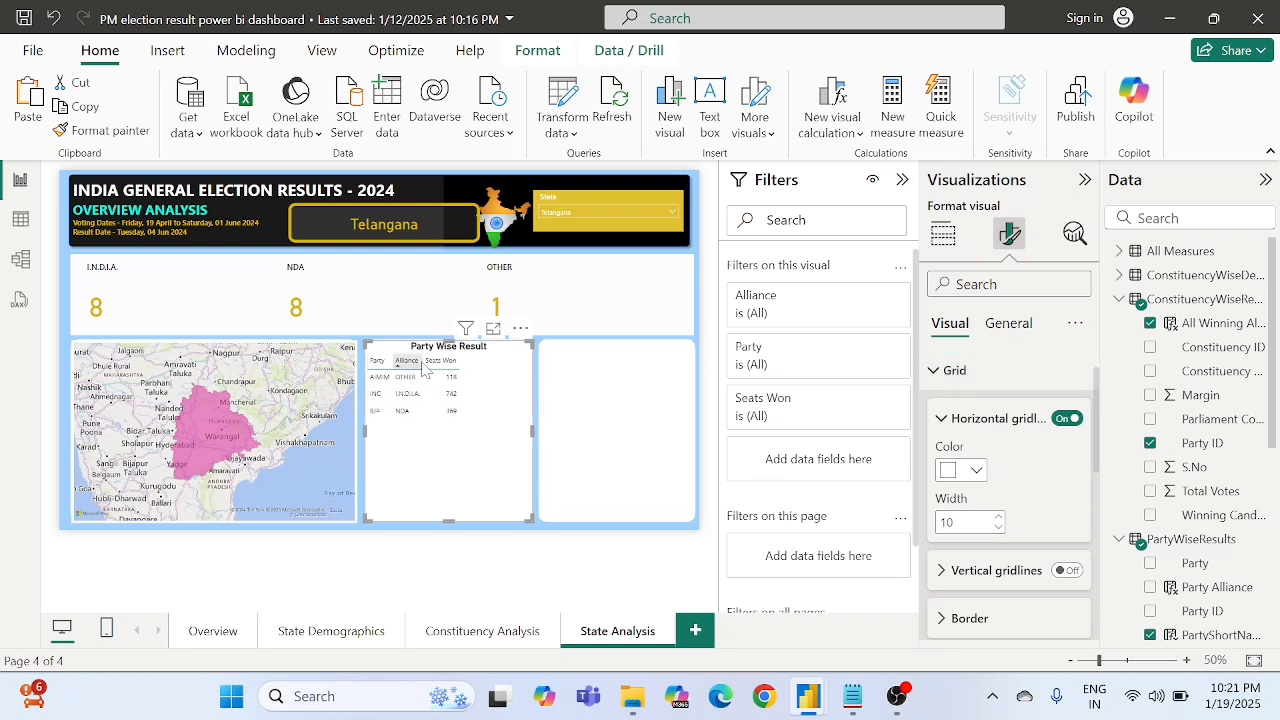
pyautogui.click(970, 371)
# - Set the alternate background color of the table's values to the recently used gold
pyautogui.scroll(-1, 960, 370)
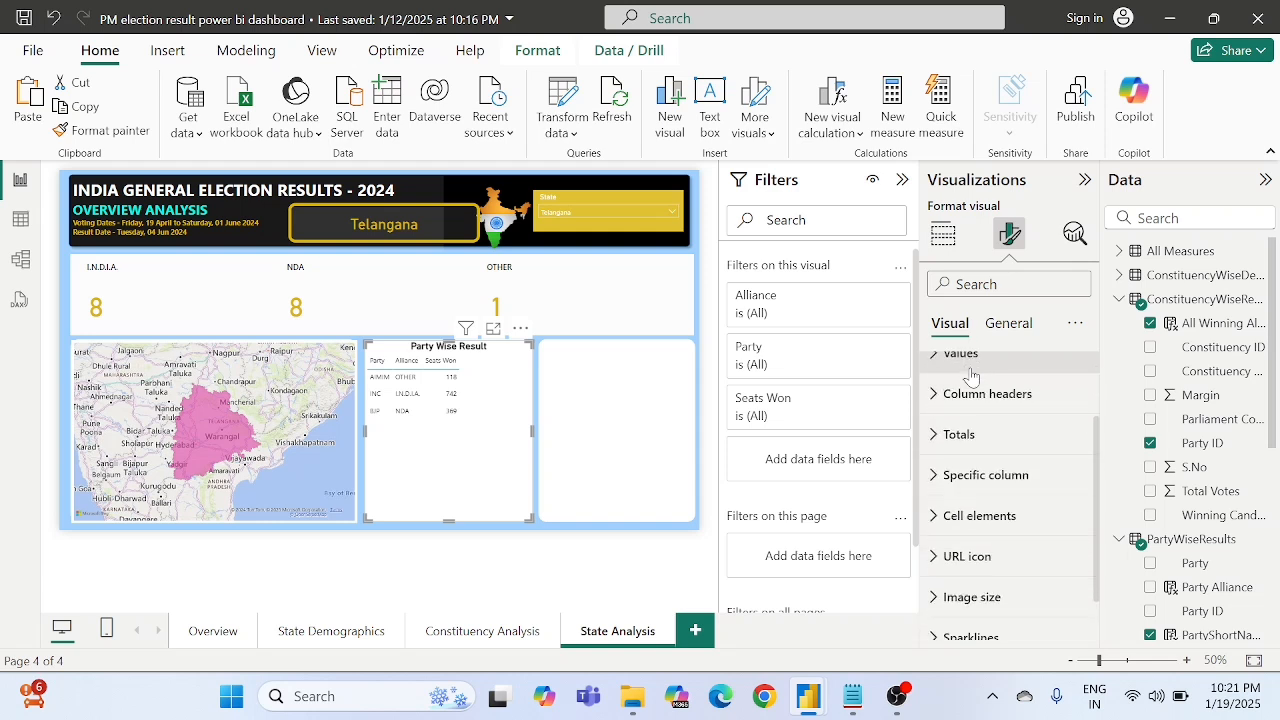
pyautogui.scroll(1, 945, 400)
pyautogui.click(947, 420)
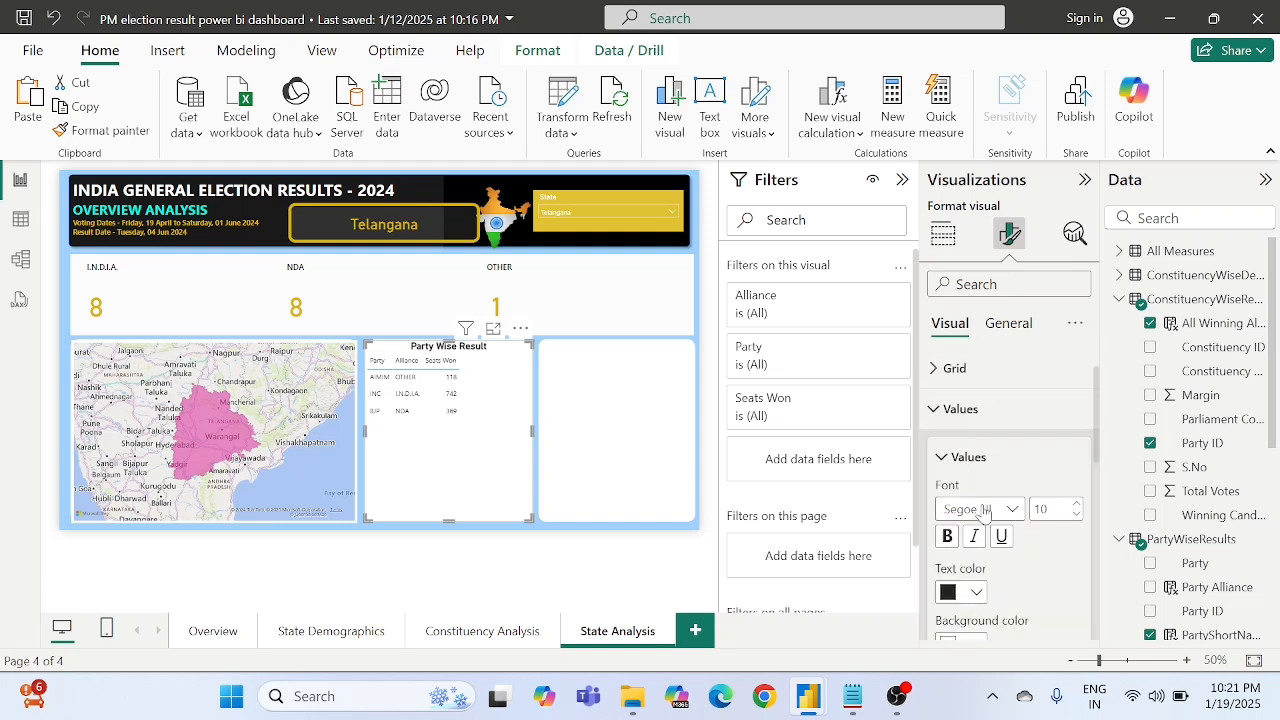
pyautogui.scroll(-3, 990, 540)
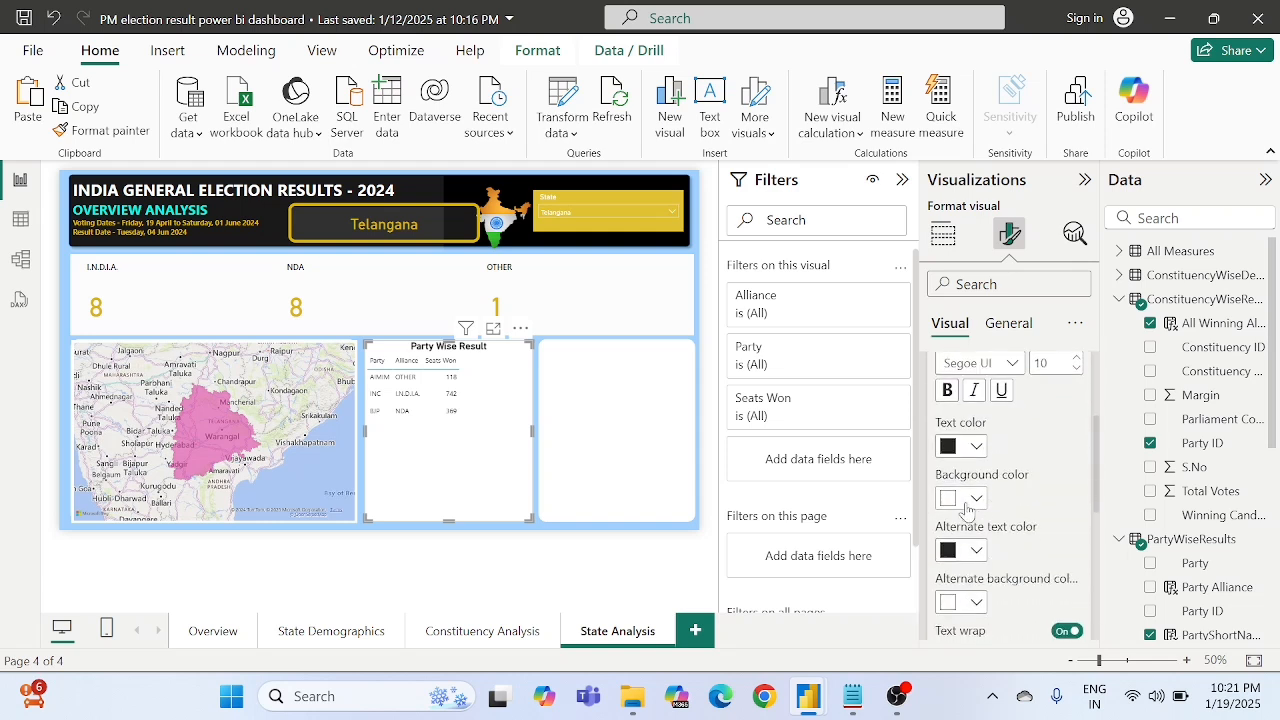
pyautogui.scroll(-1, 1004, 515)
pyautogui.scroll(-1, 1005, 515)
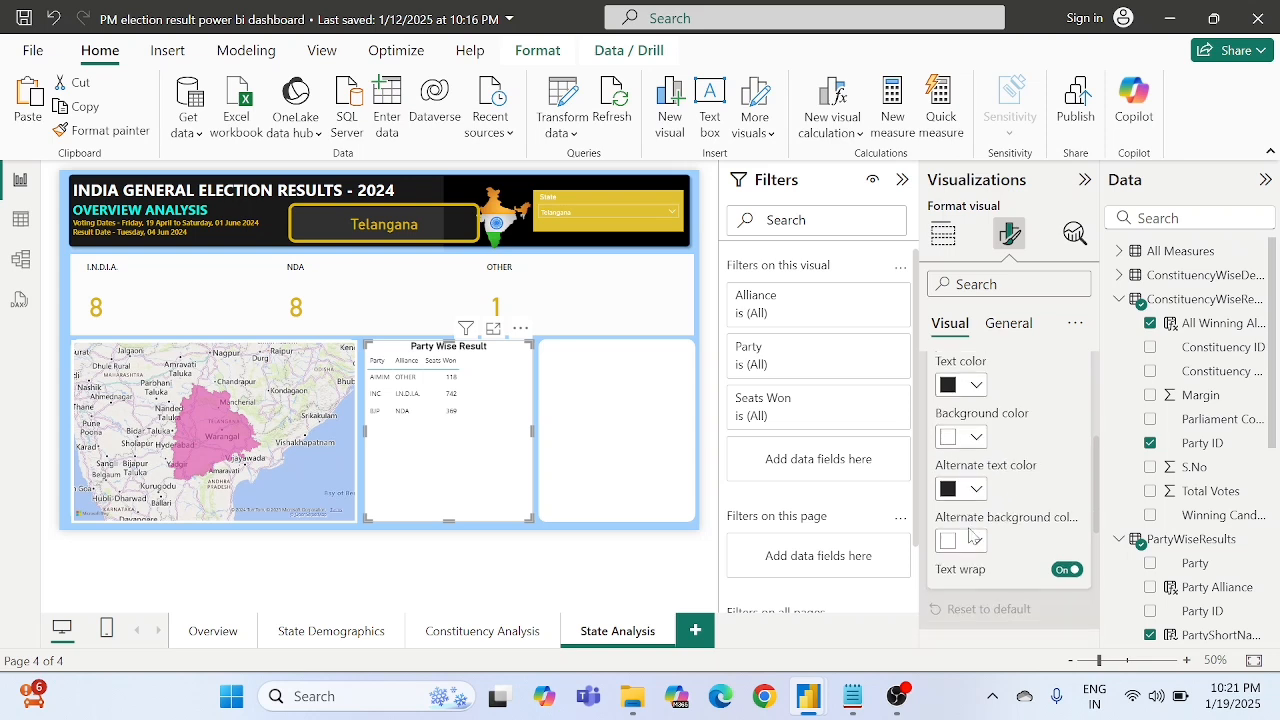
pyautogui.click(960, 541)
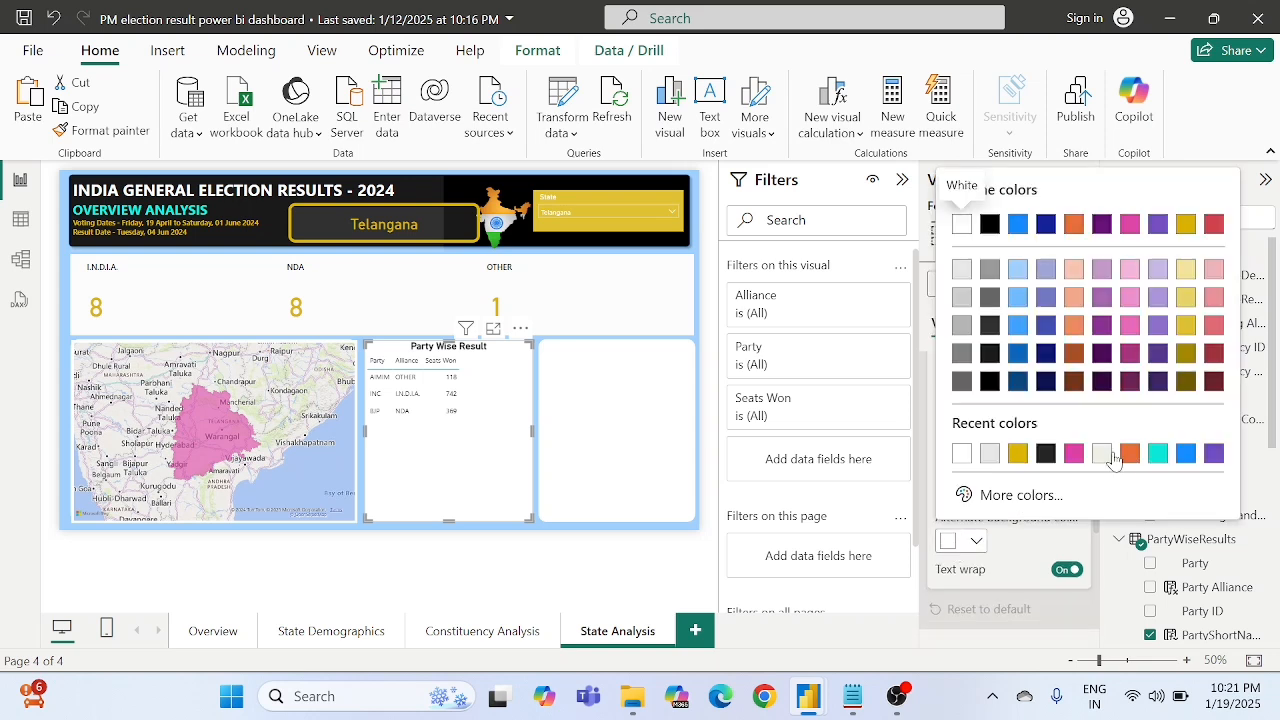
pyautogui.click(1017, 453)
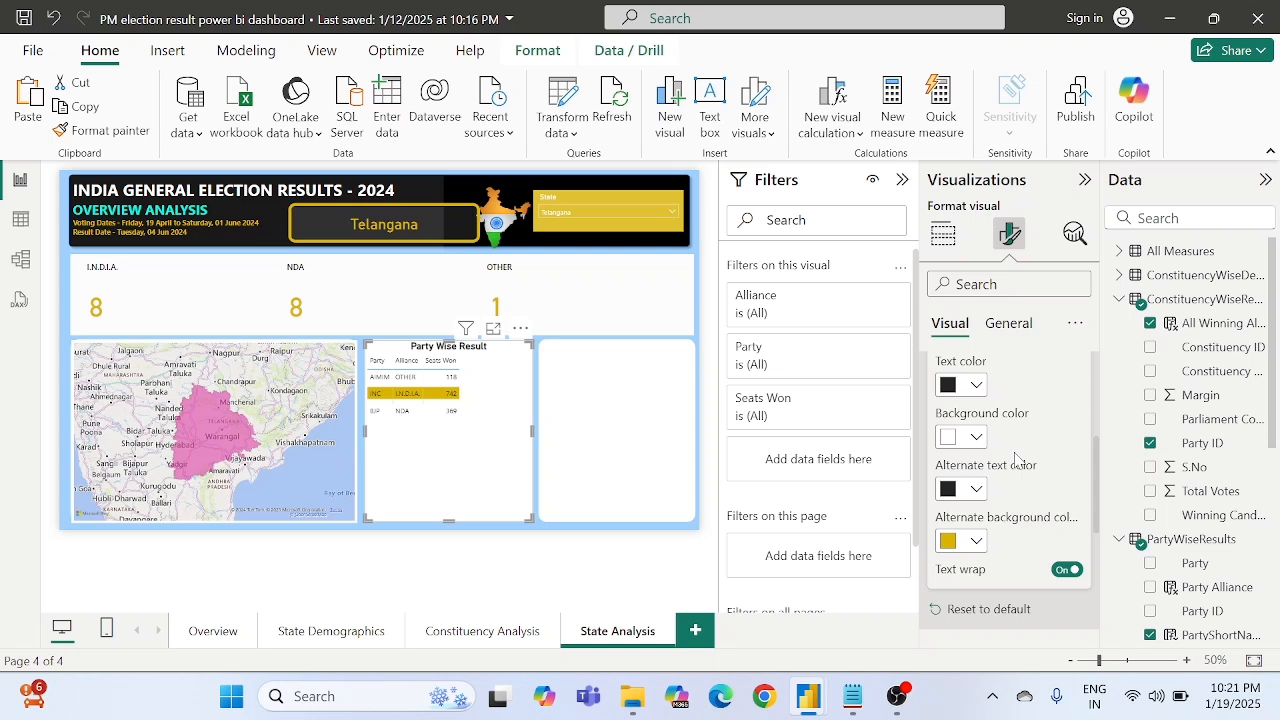
# - Examine the formatting options for the Party Wise Result table's totals
pyautogui.scroll(-5, 1040, 486)
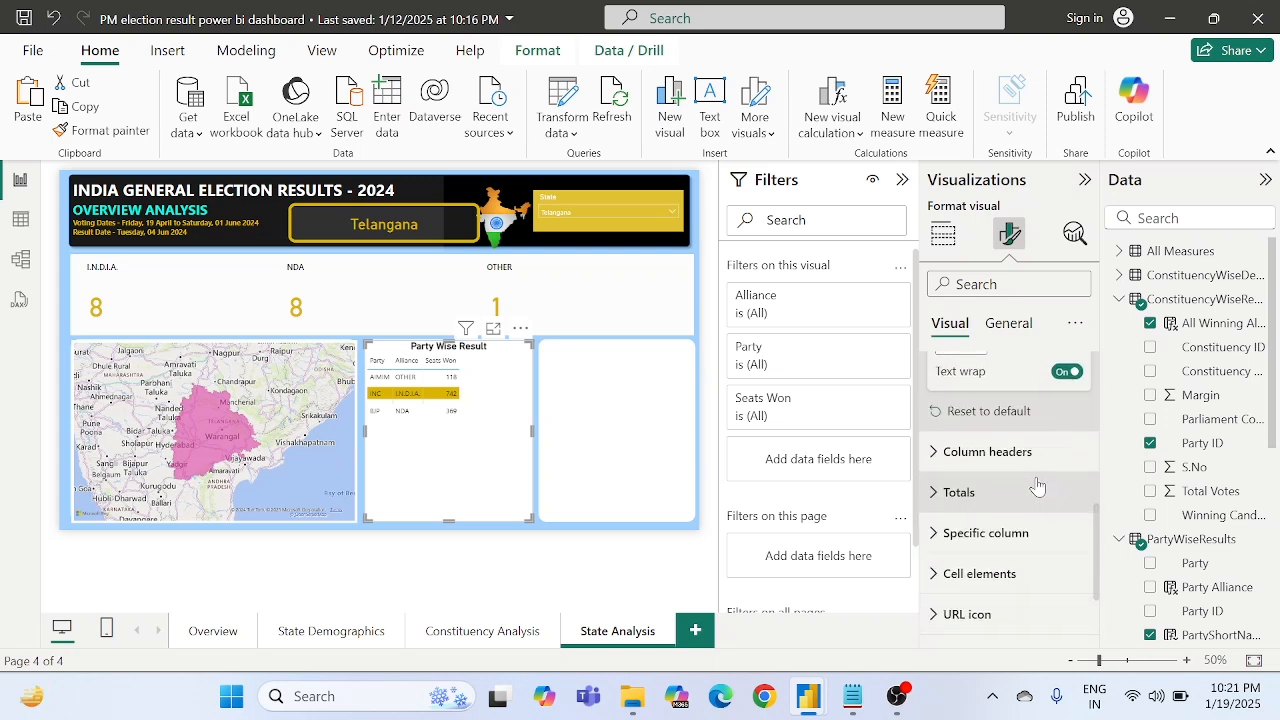
pyautogui.click(945, 420)
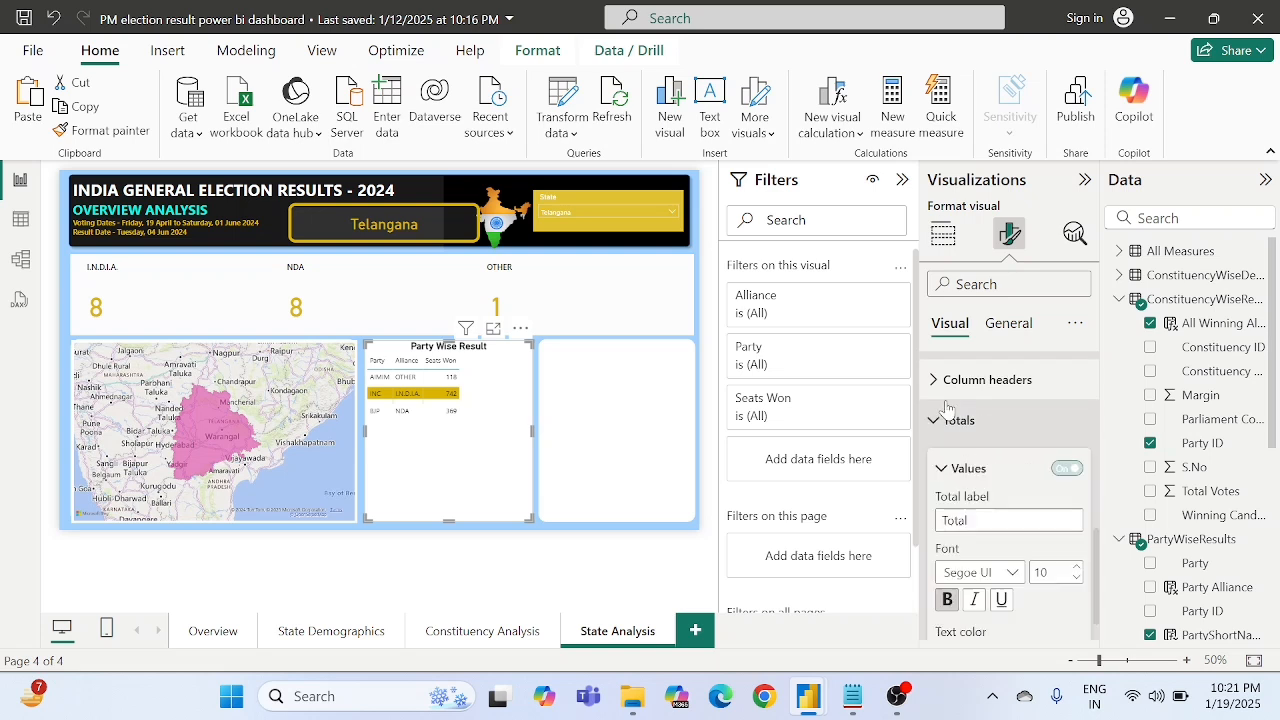
pyautogui.scroll(-3, 1016, 492)
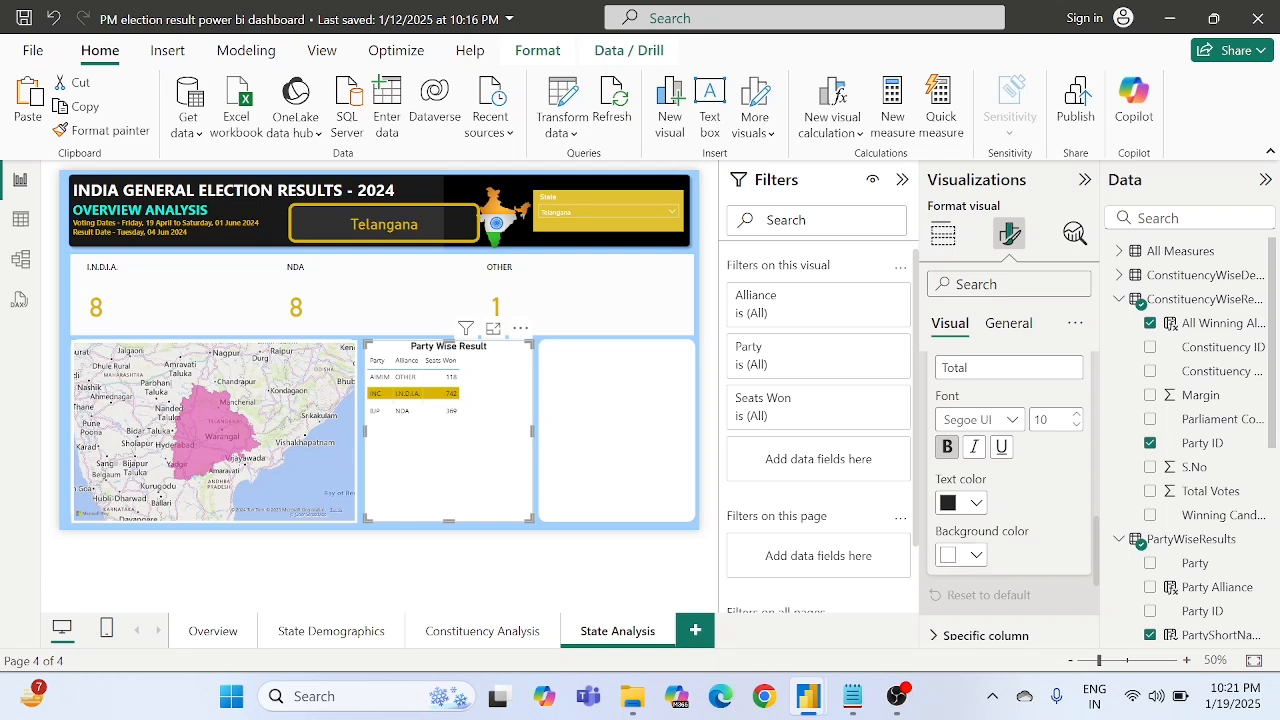
pyautogui.scroll(1, 1016, 513)
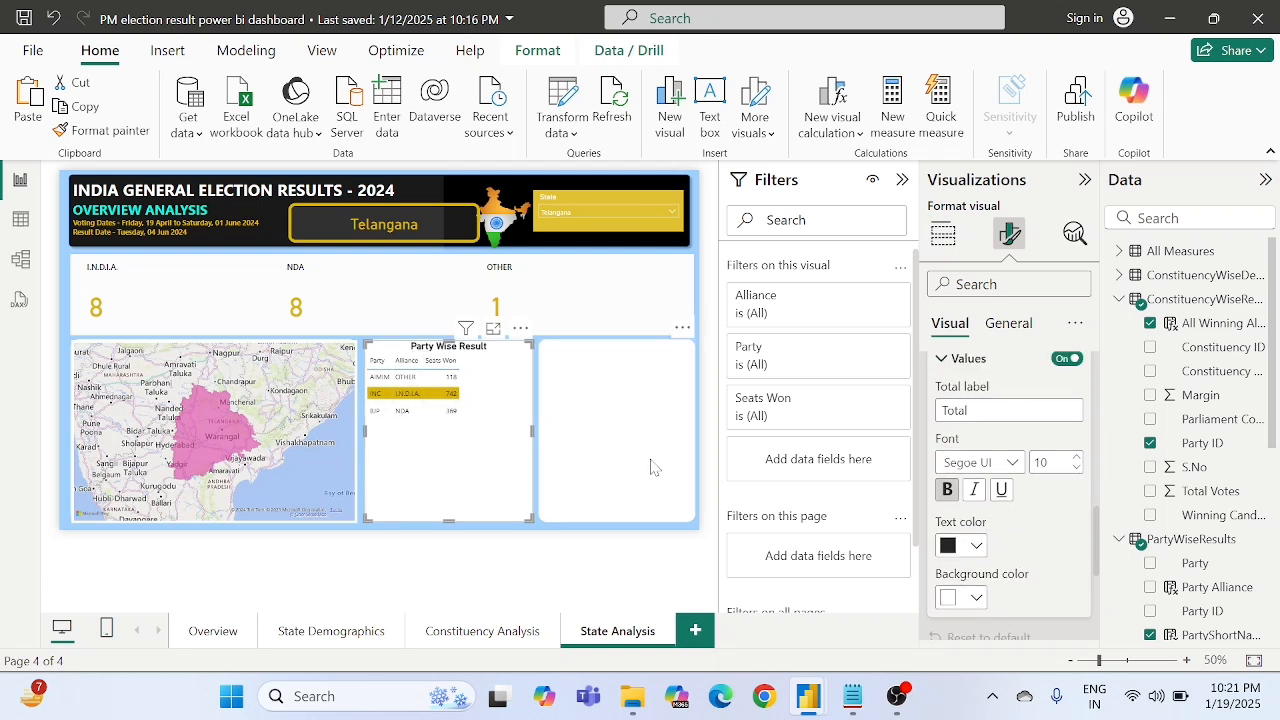
pyautogui.scroll(2, 1035, 515)
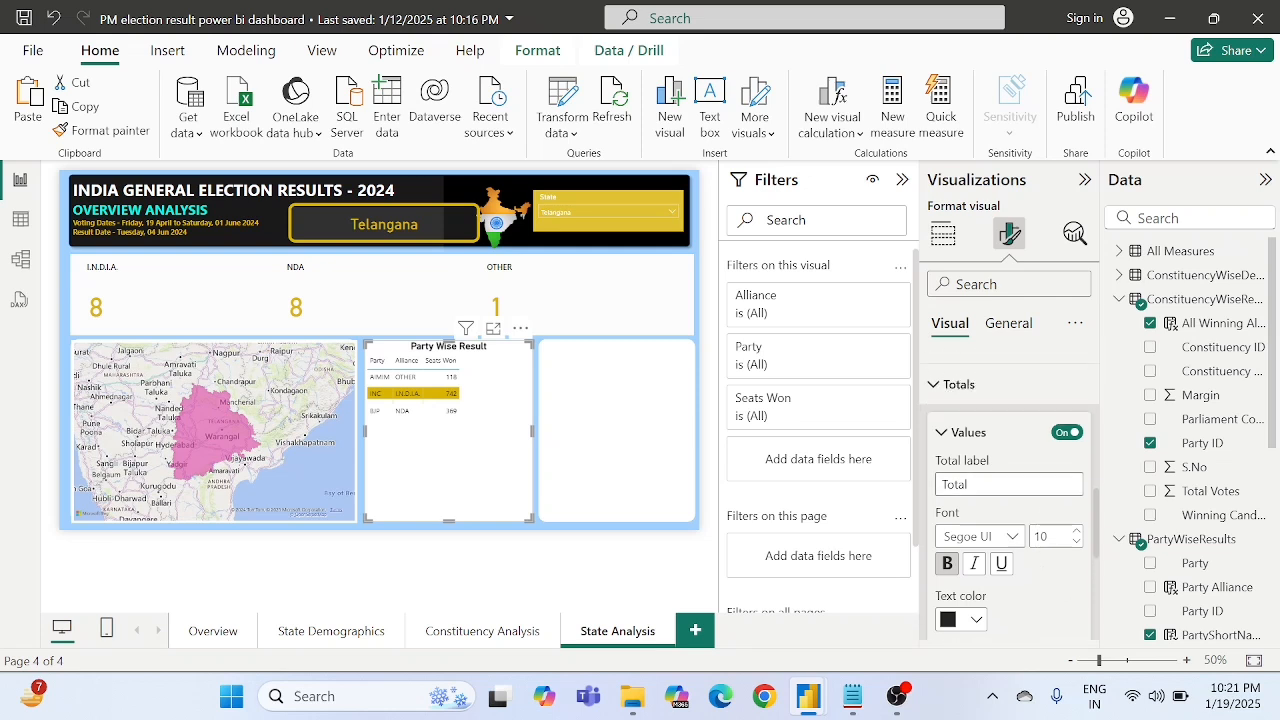
pyautogui.scroll(-5, 1007, 538)
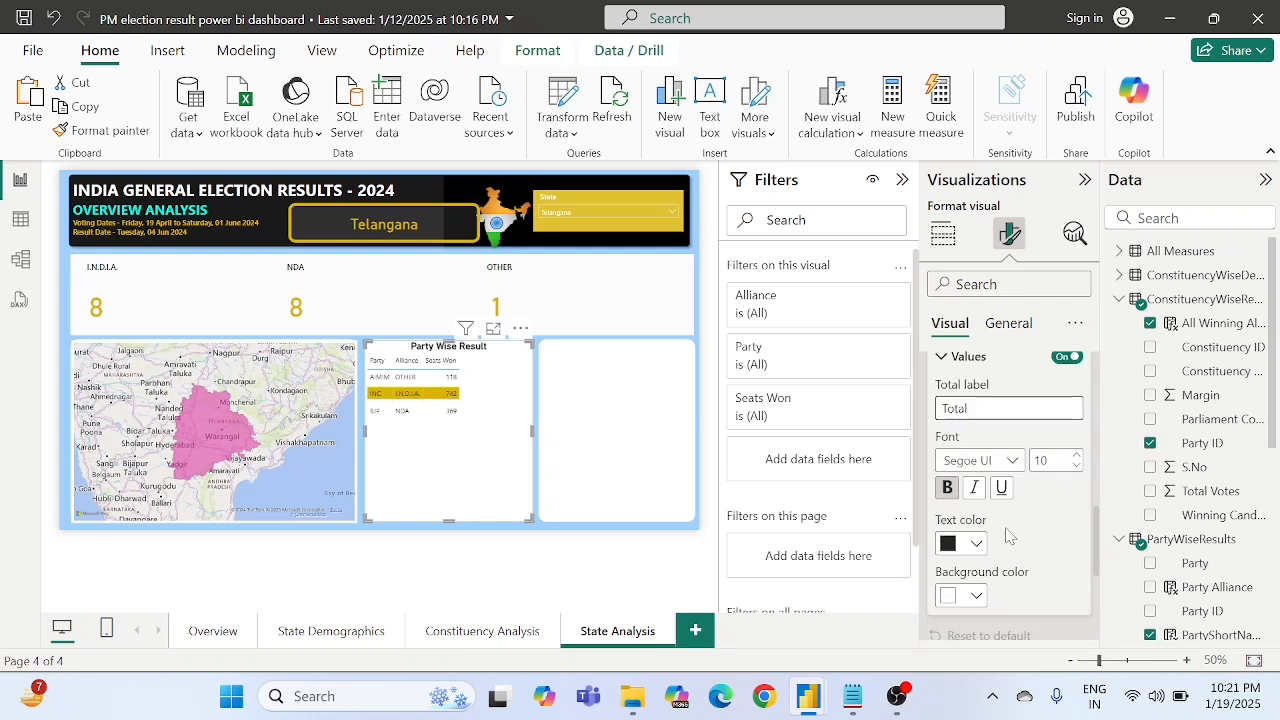
pyautogui.scroll(-1, 1007, 538)
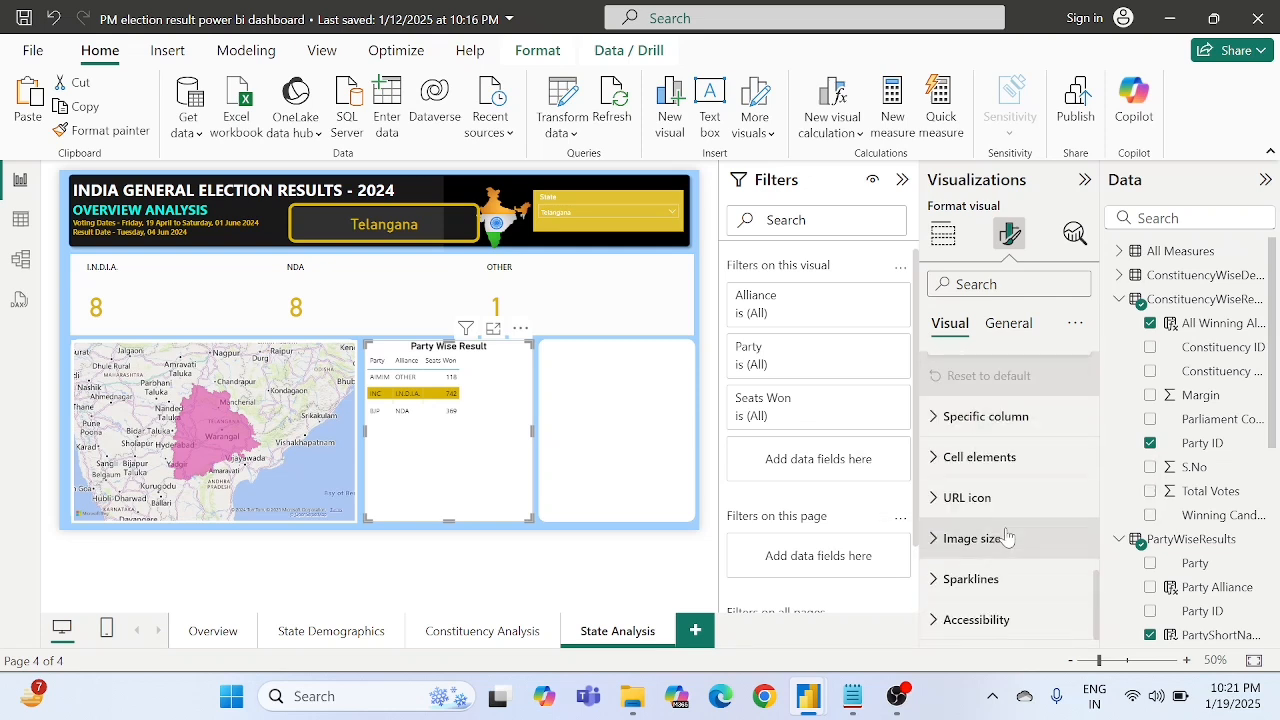
pyautogui.scroll(8, 1025, 357)
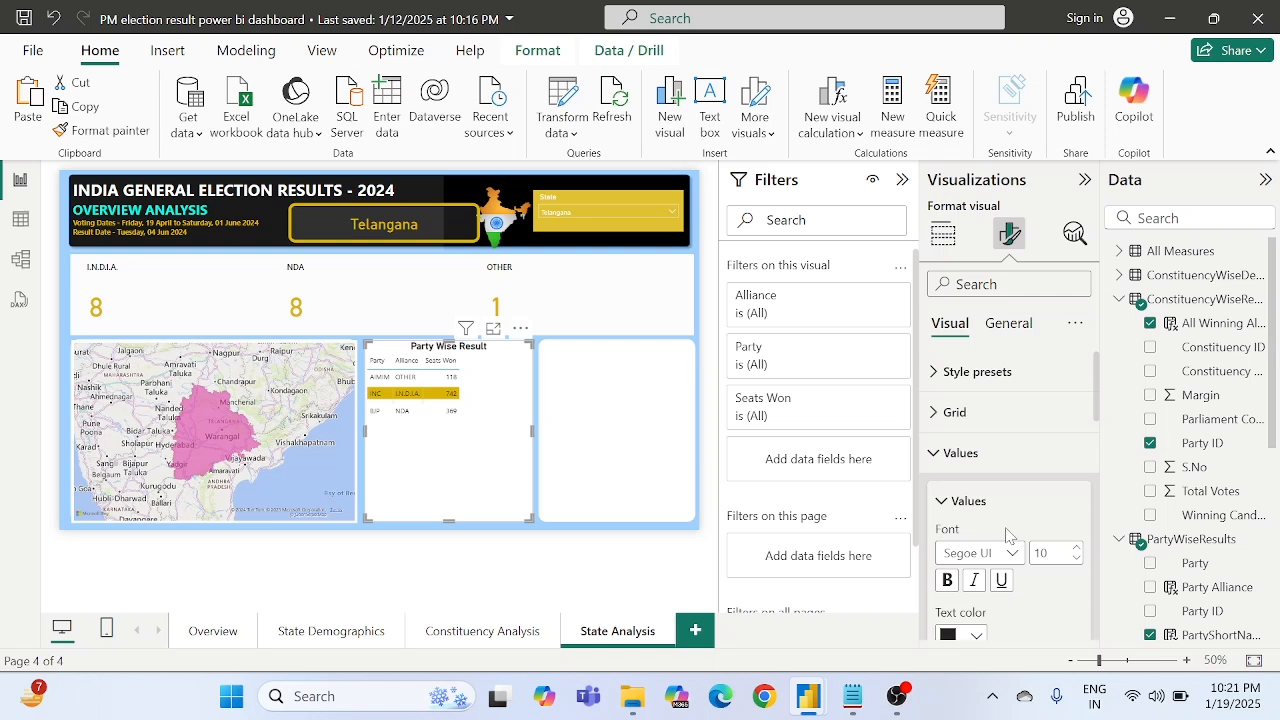
# - Resize the Party Wise Result table visual to a height of 372 and a width of 350
pyautogui.click(1007, 325)
pyautogui.click(990, 373)
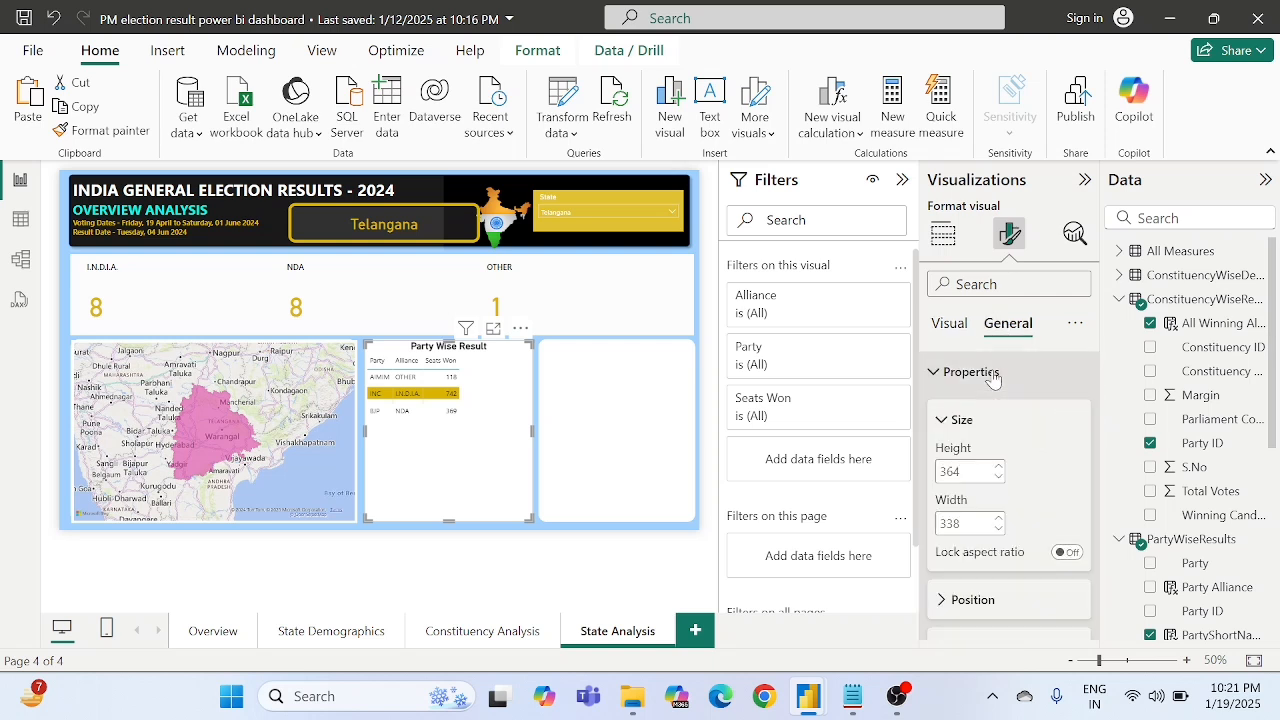
pyautogui.doubleClick(950, 472)
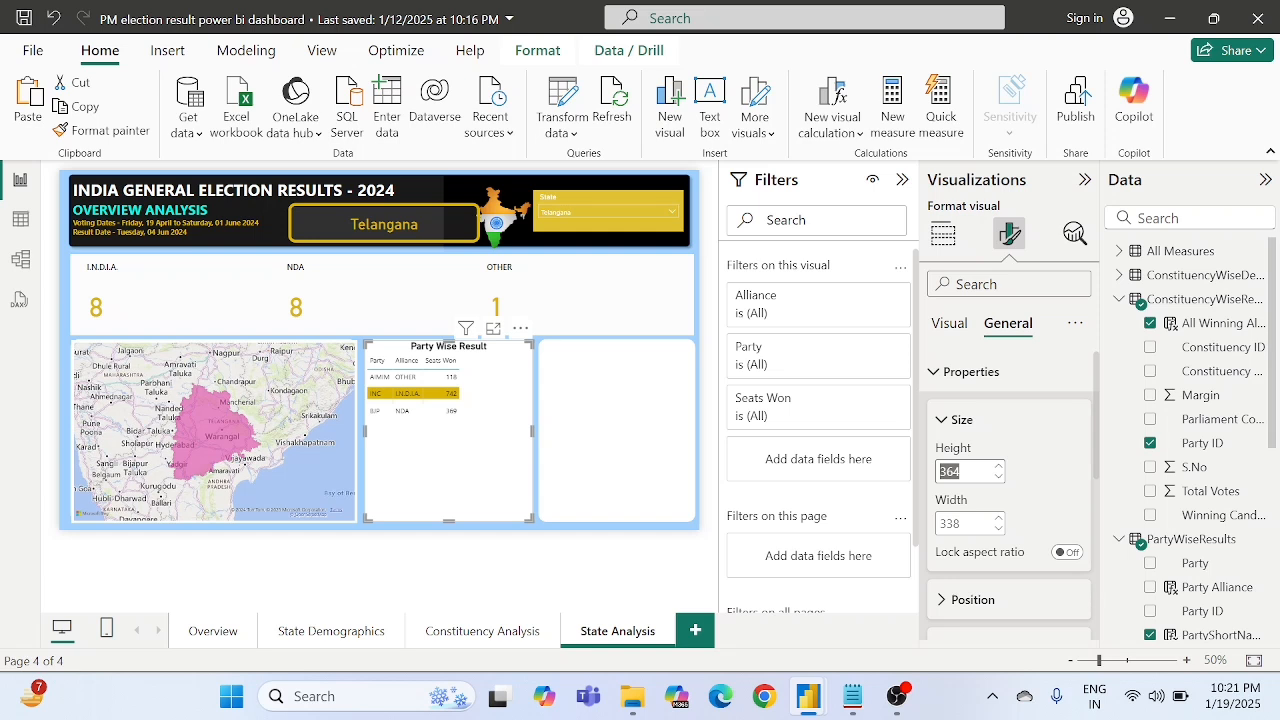
pyautogui.write('3')
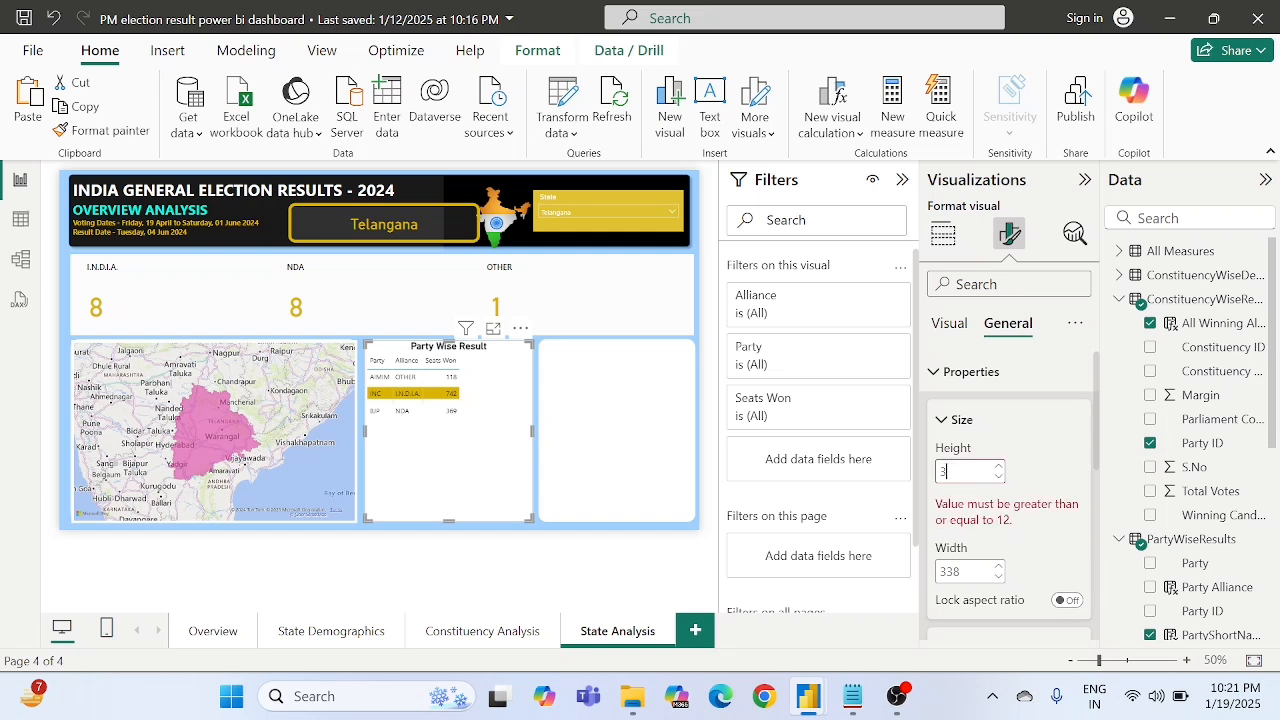
pyautogui.write('73')
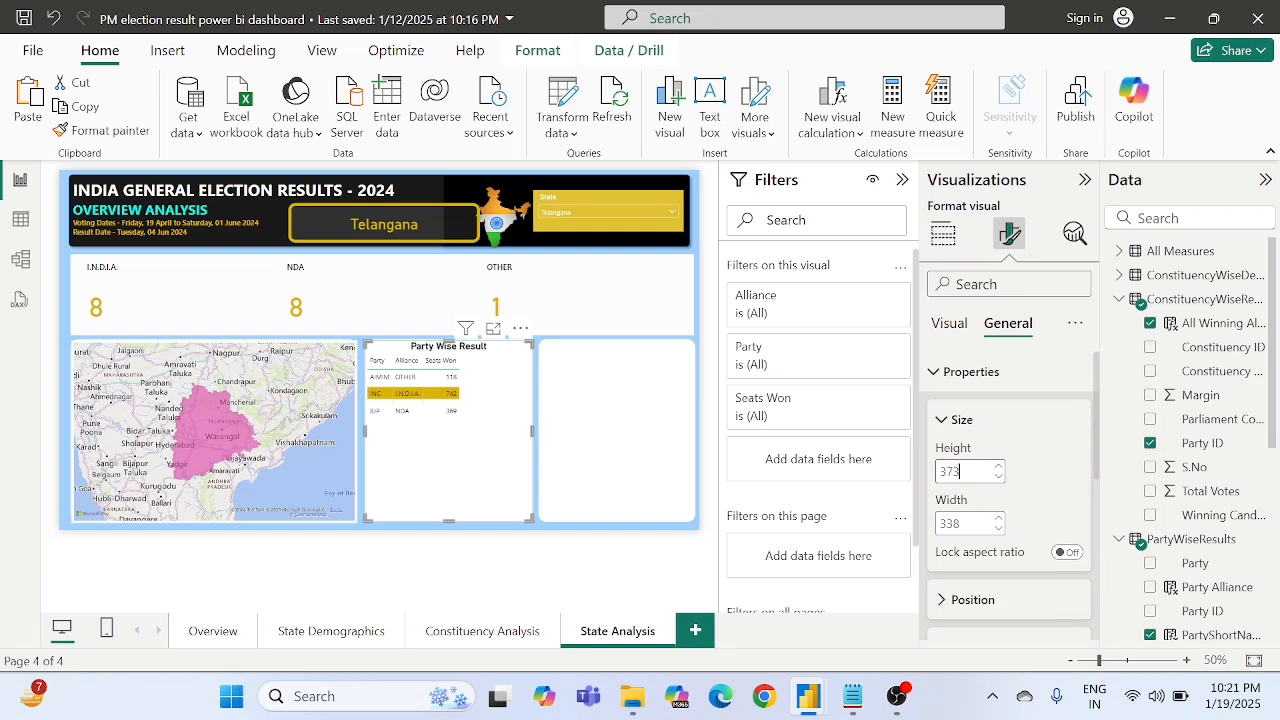
pyautogui.press('Return')
pyautogui.press('Return')
pyautogui.press('Tab')
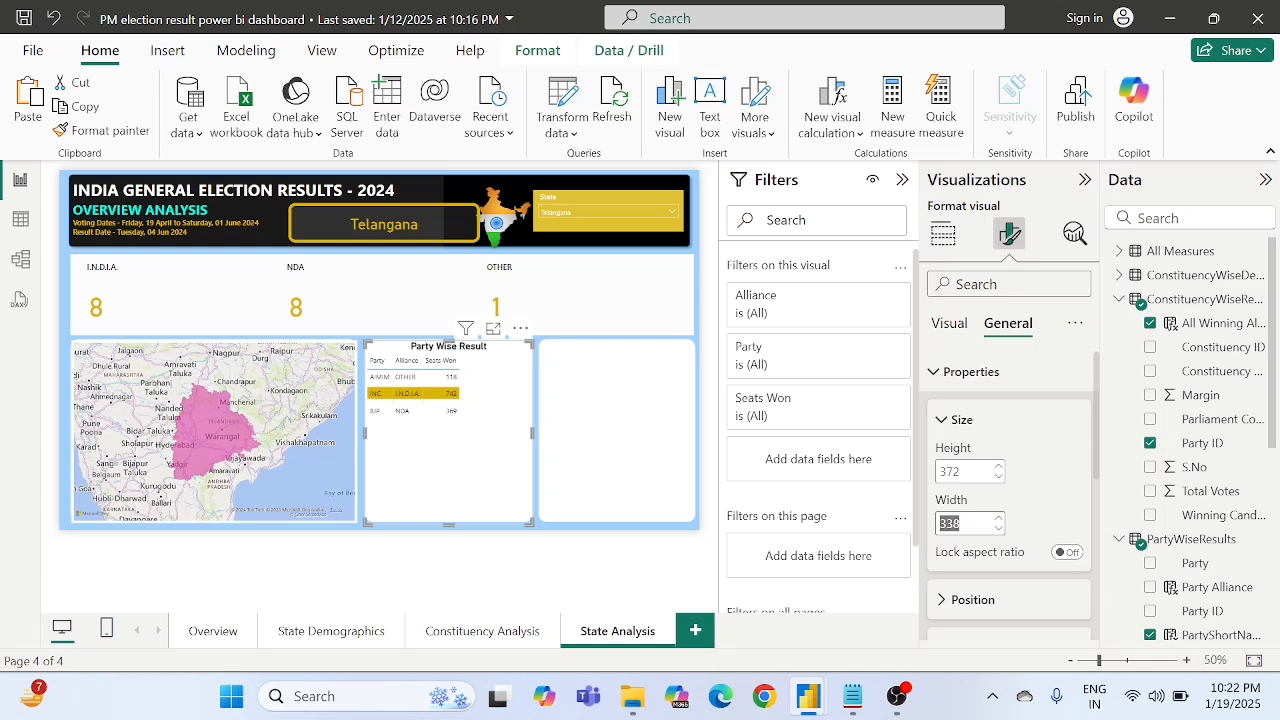
pyautogui.write('3')
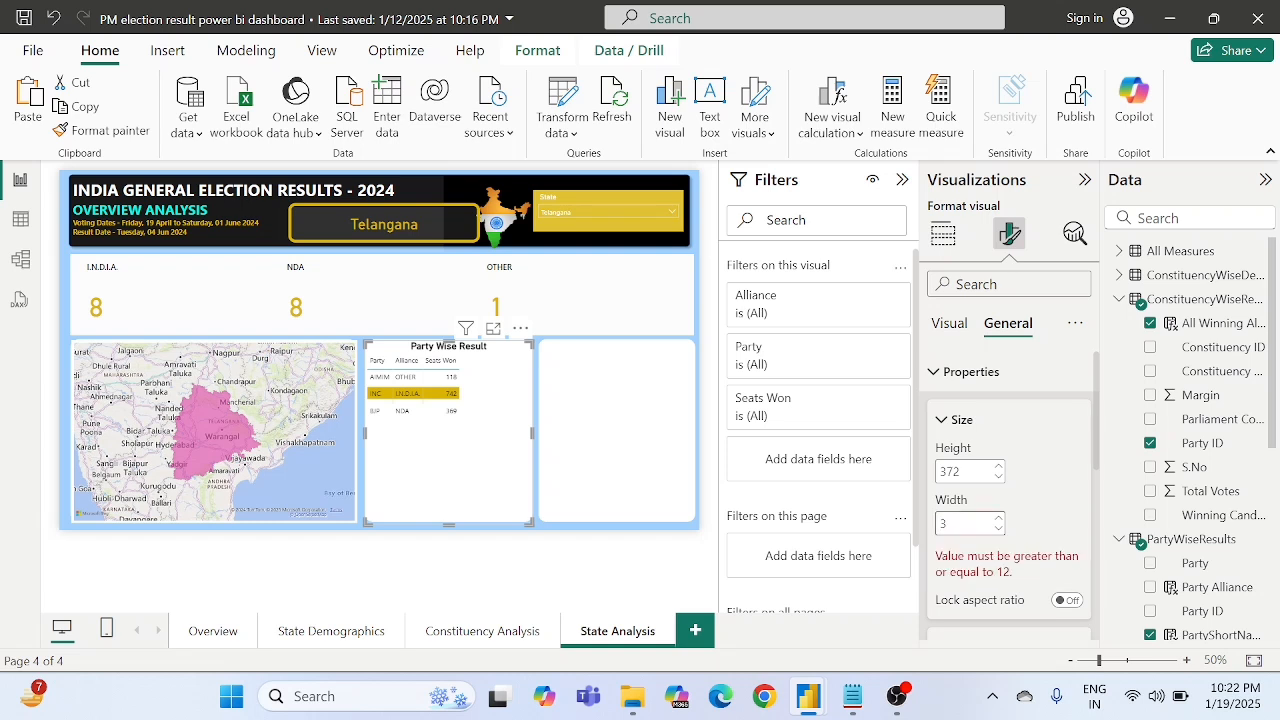
pyautogui.write('50')
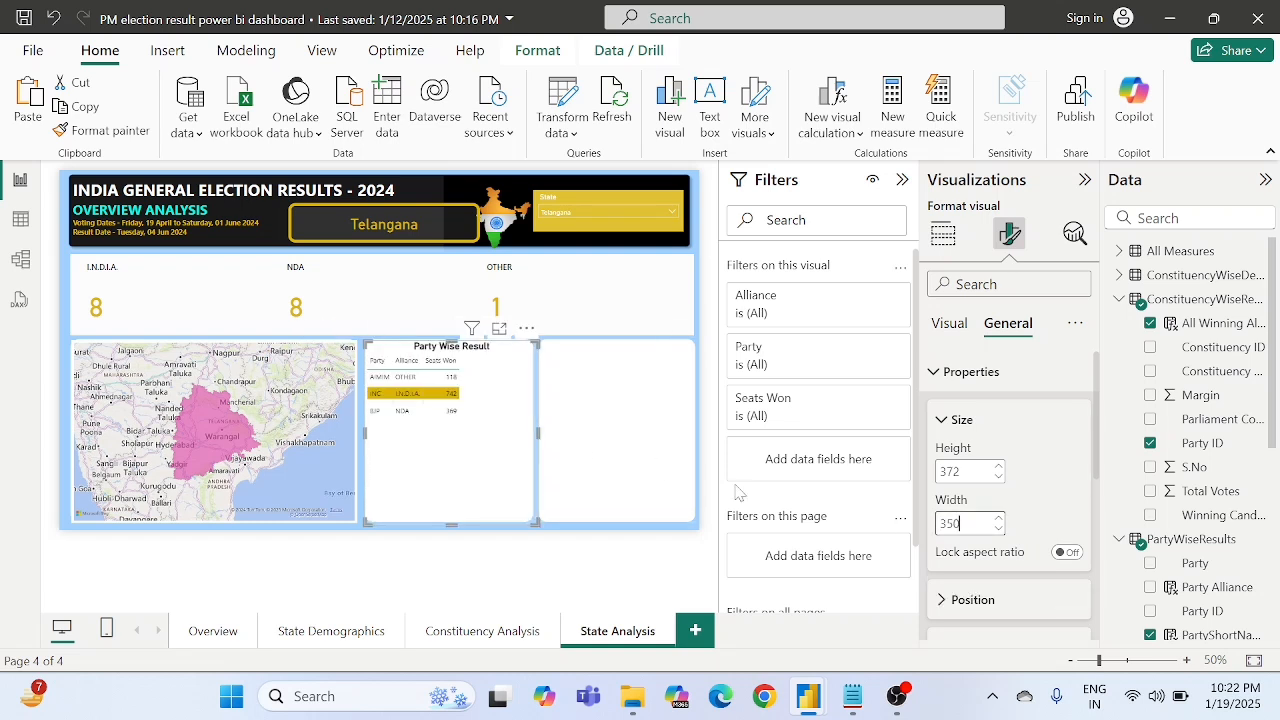
# - Change the font size of the Party Wise Result table's values
pyautogui.click(950, 324)
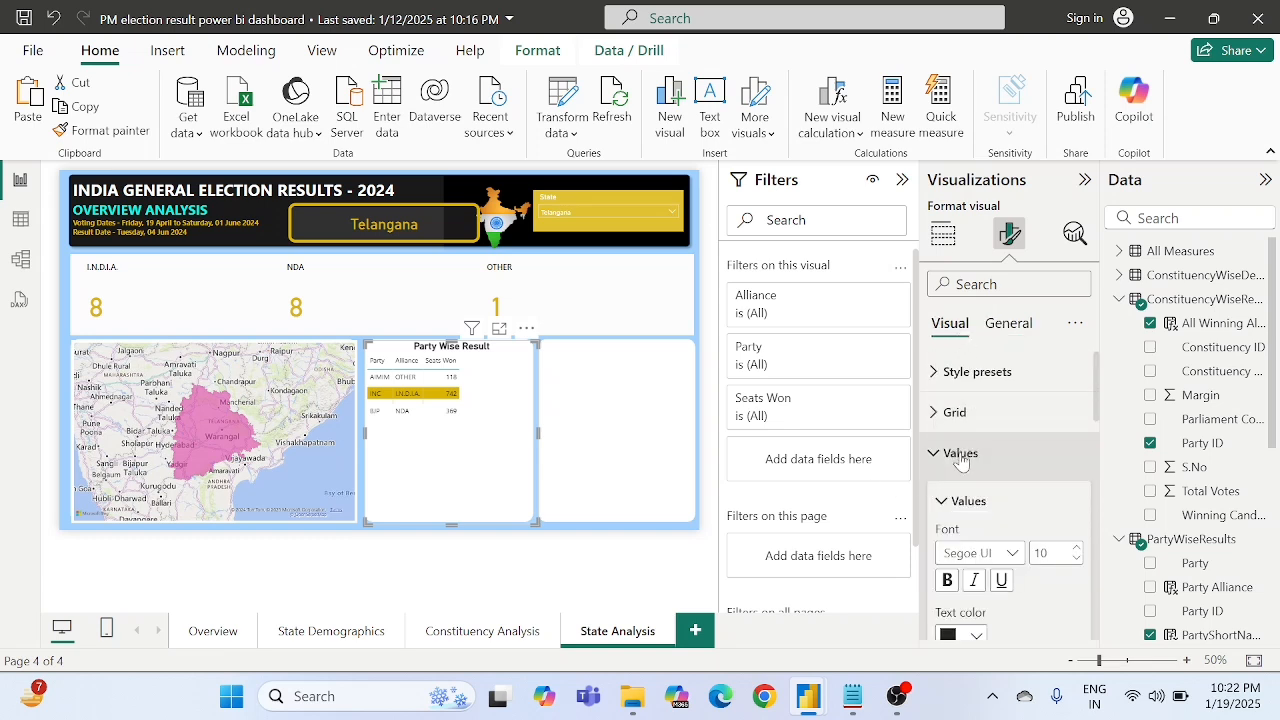
pyautogui.scroll(-1, 1000, 480)
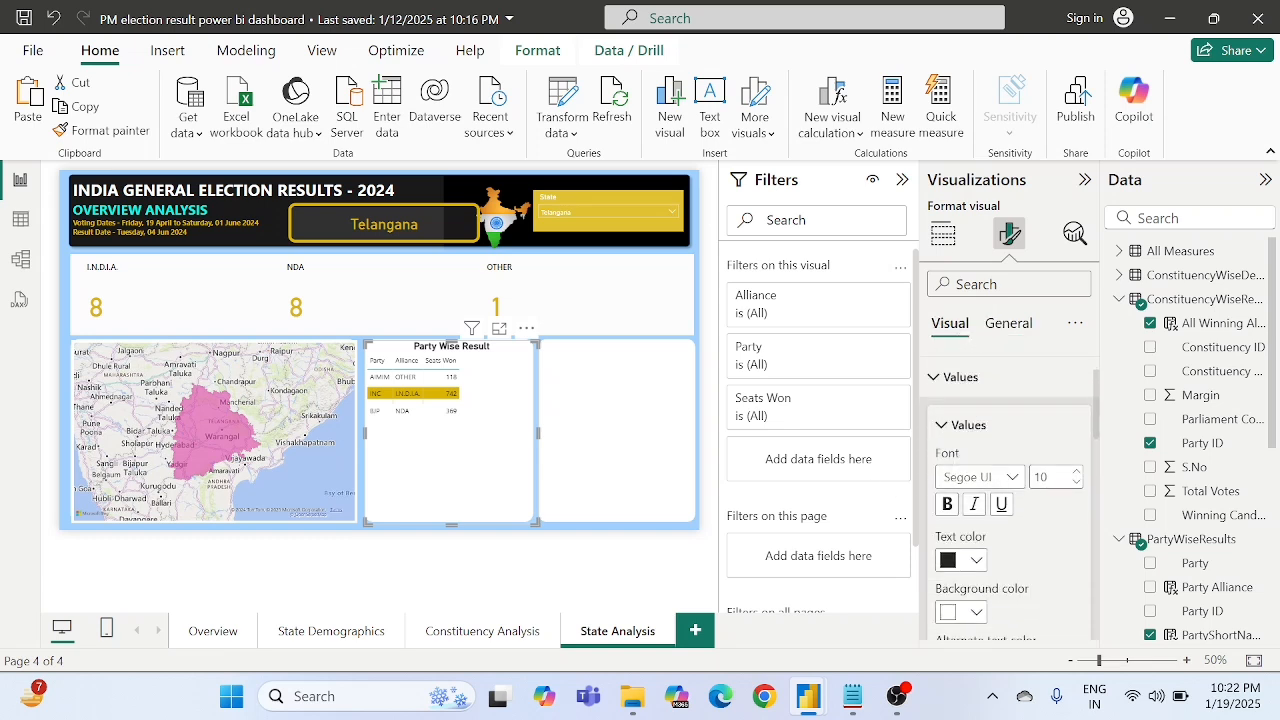
pyautogui.doubleClick(1041, 477)
pyautogui.scroll(1, 995, 405)
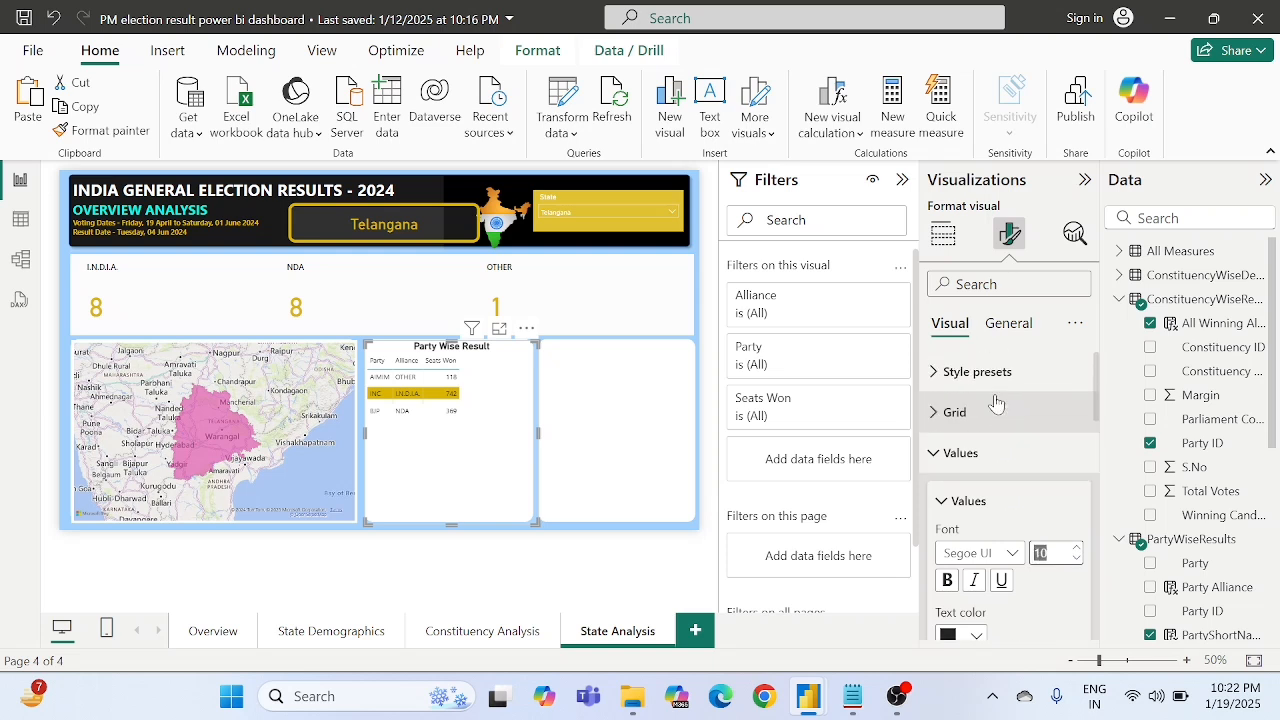
pyautogui.click(975, 455)
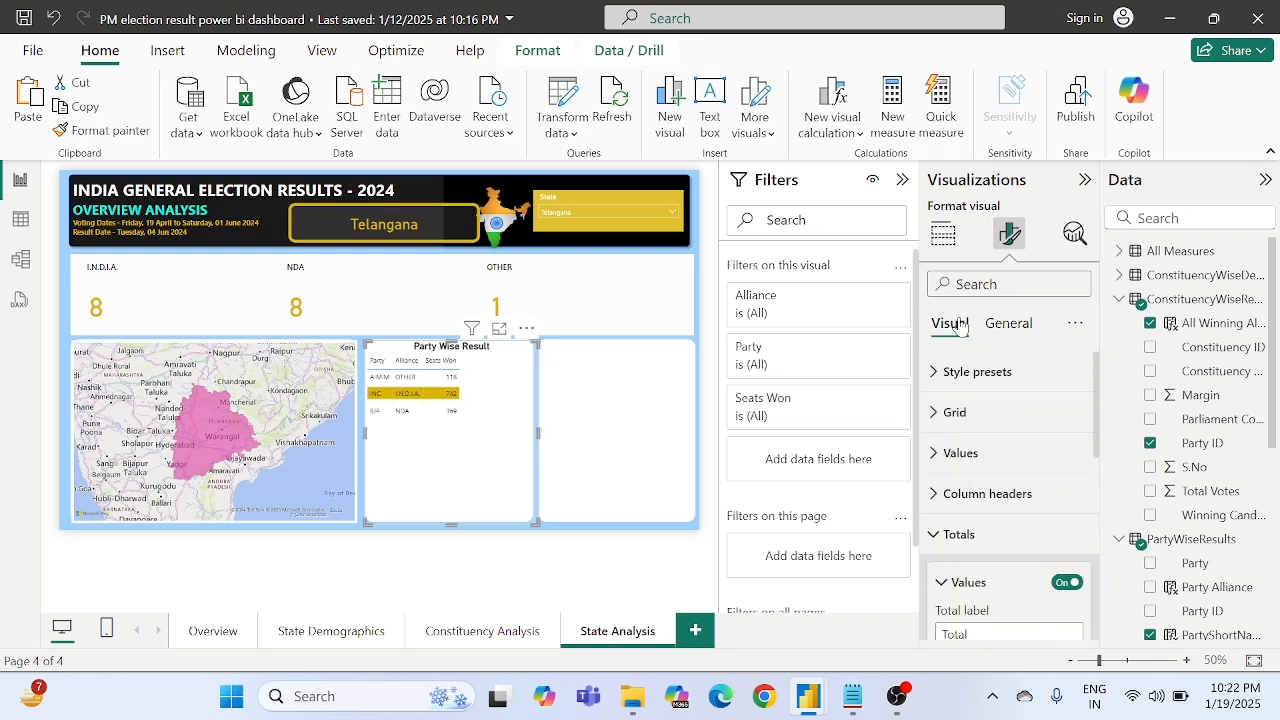
pyautogui.click(978, 457)
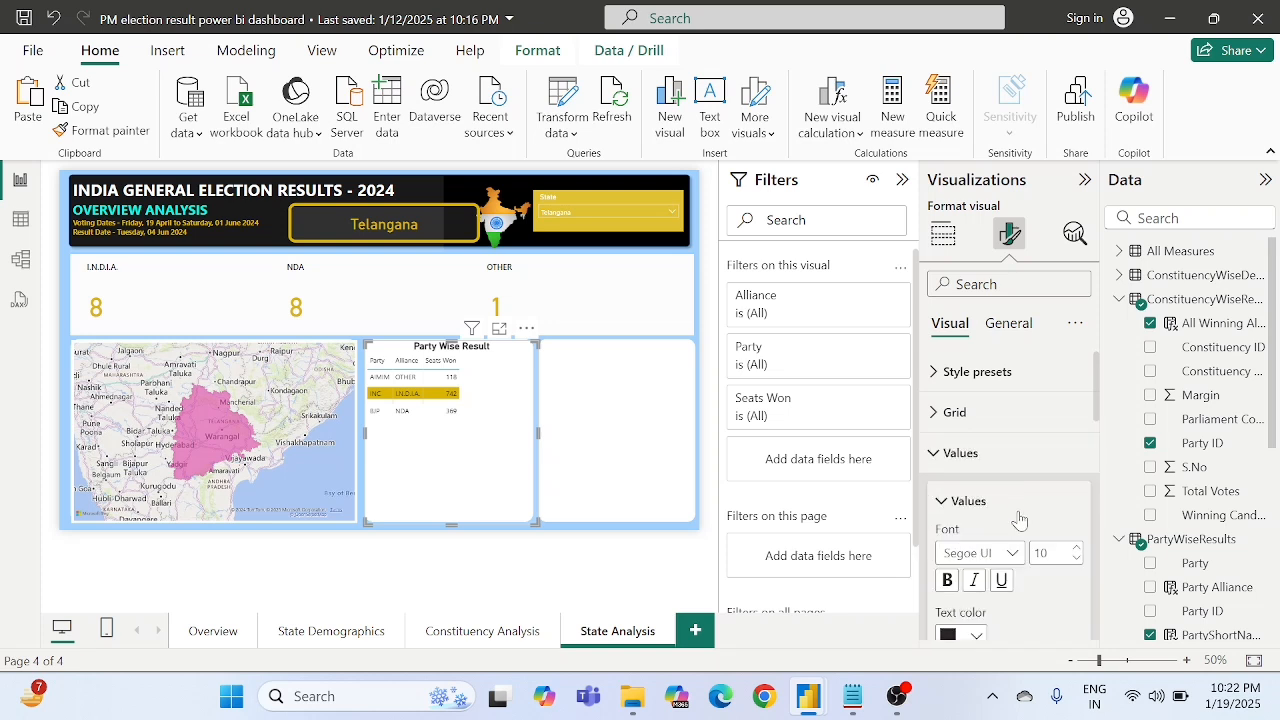
pyautogui.doubleClick(1041, 494)
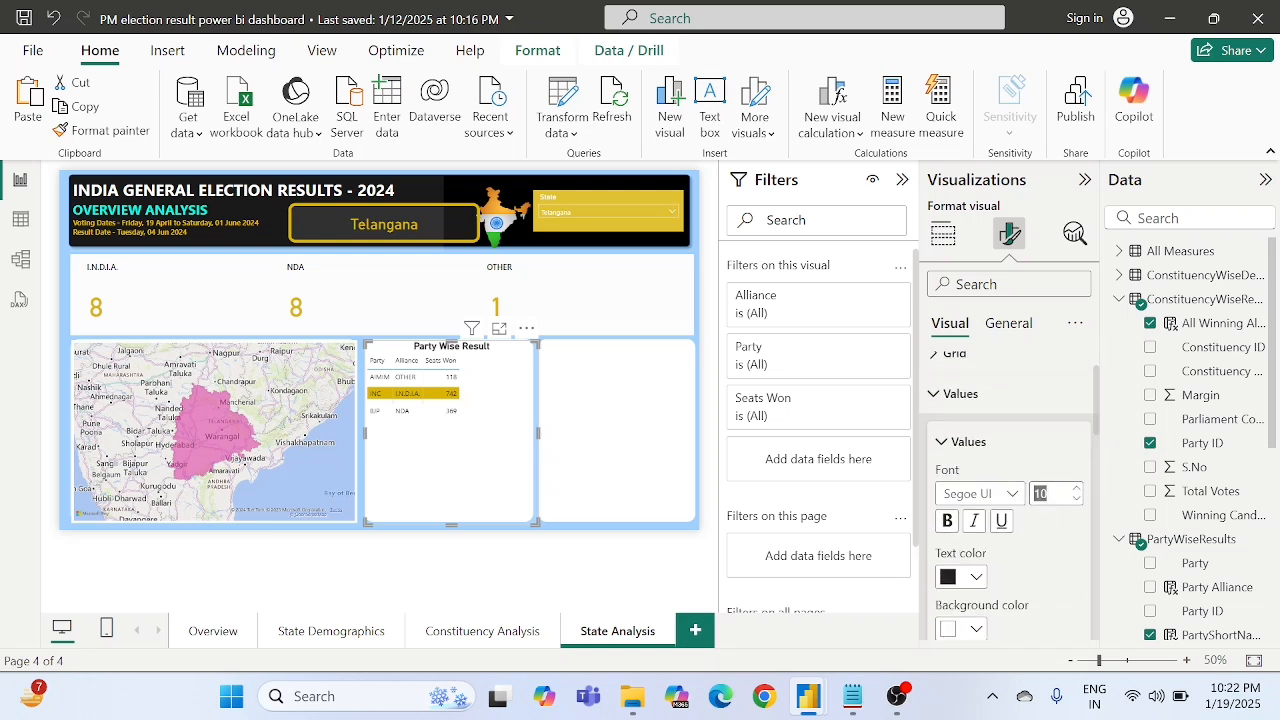
pyautogui.write('4')
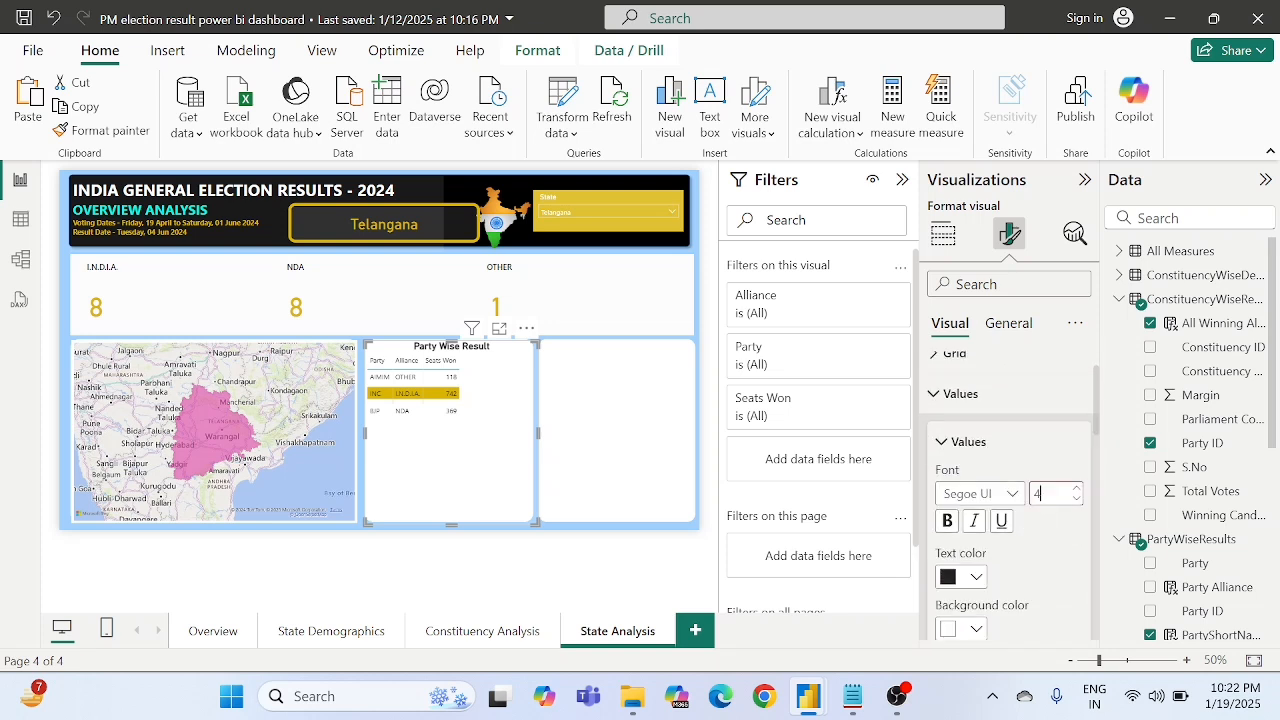
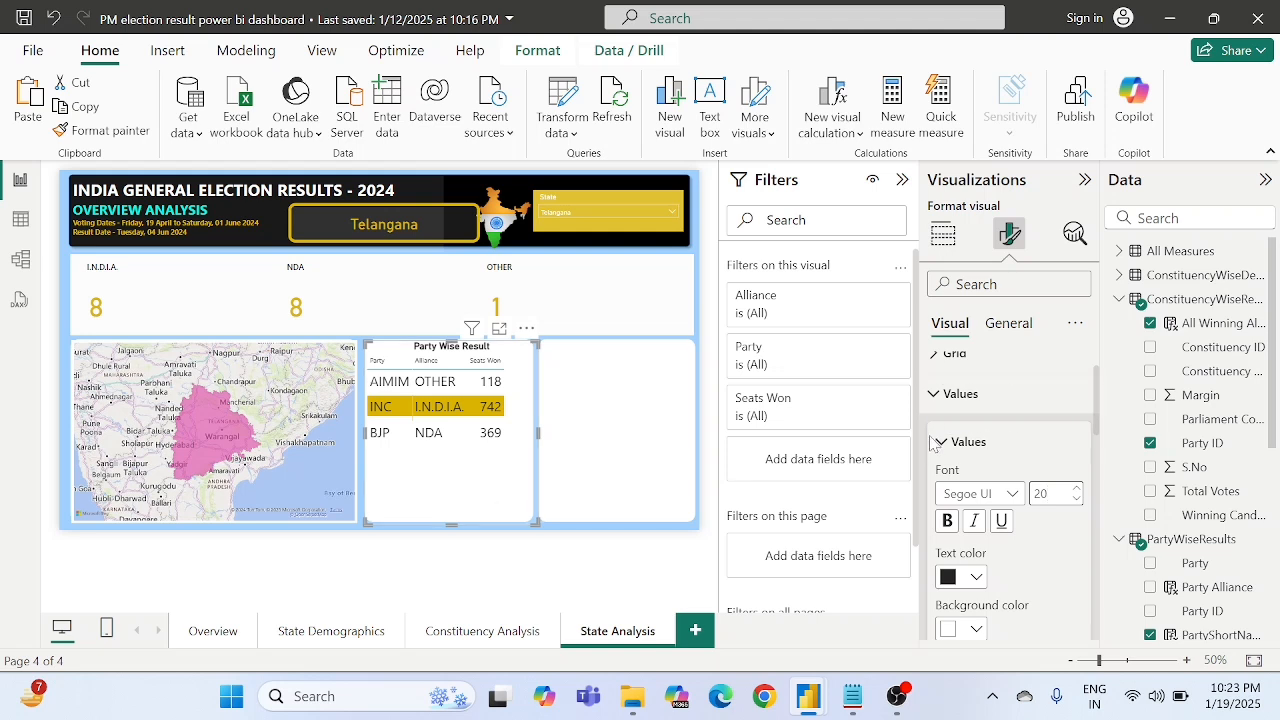
# - Set the font size of the Party Wise Result table's column headers to 18
pyautogui.scroll(-6, 953, 450)
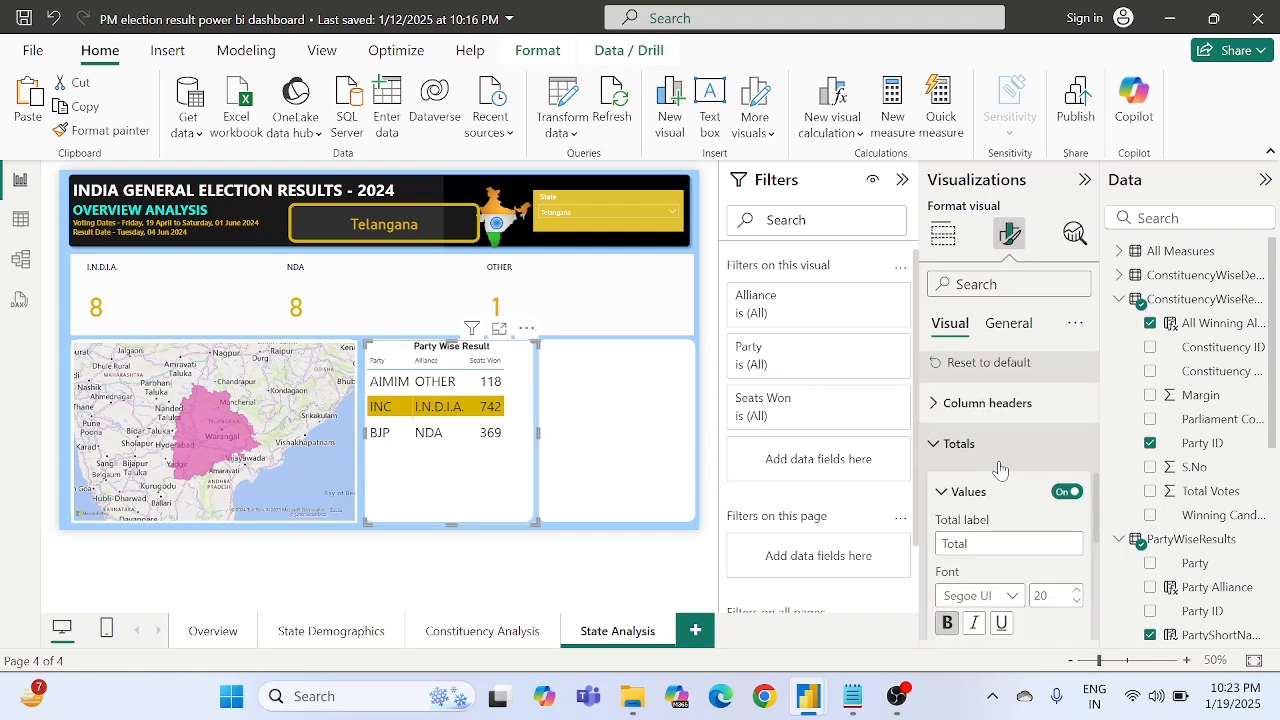
pyautogui.click(980, 405)
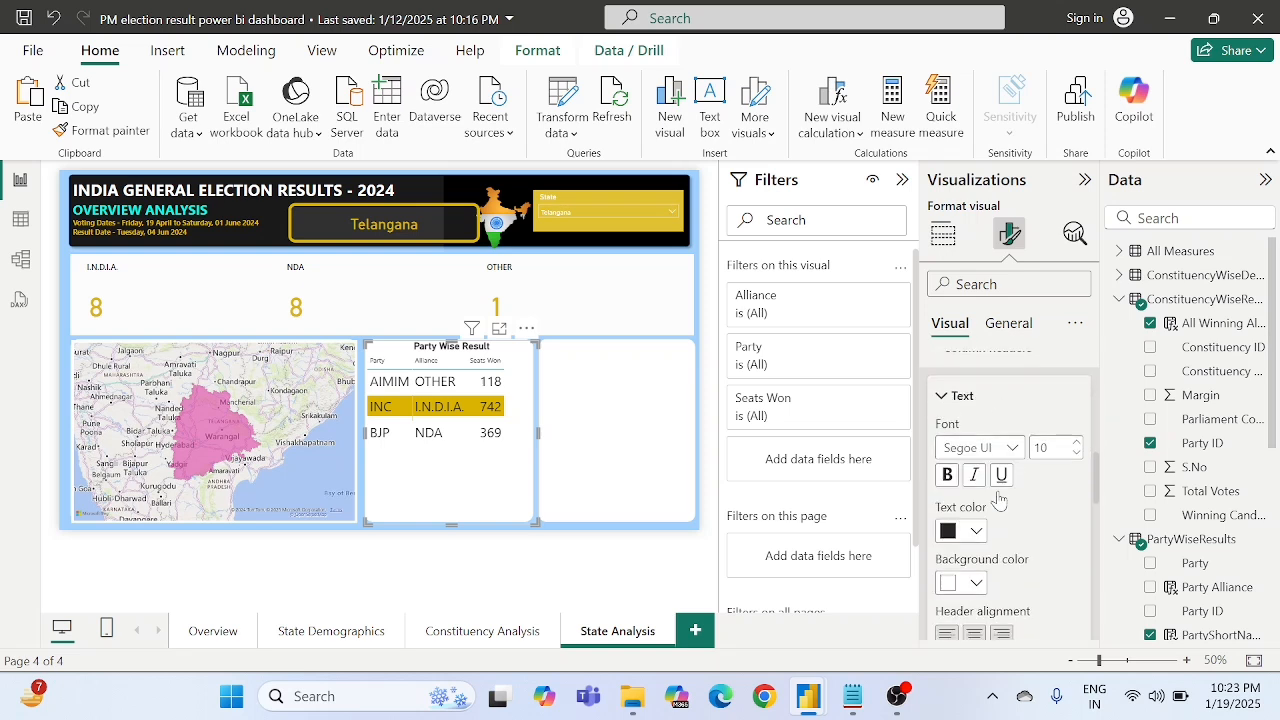
pyautogui.scroll(1, 1000, 480)
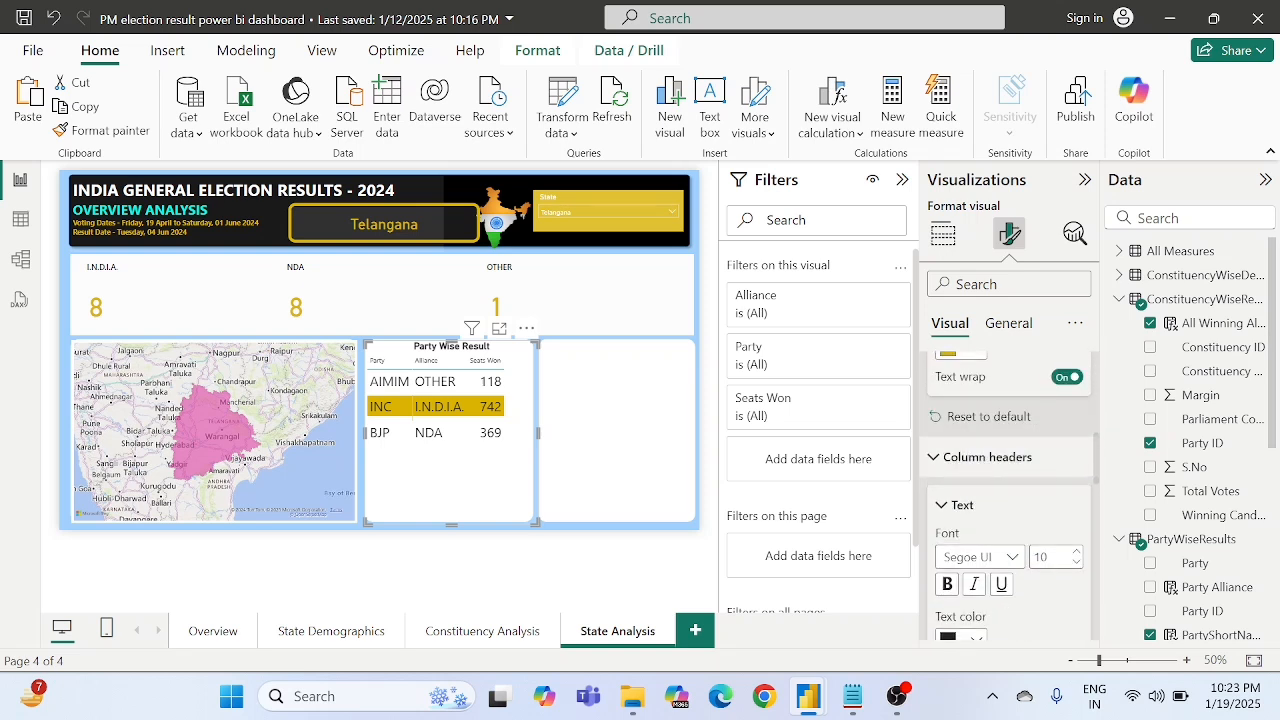
pyautogui.doubleClick(1041, 557)
pyautogui.write('2')
pyautogui.press('Return')
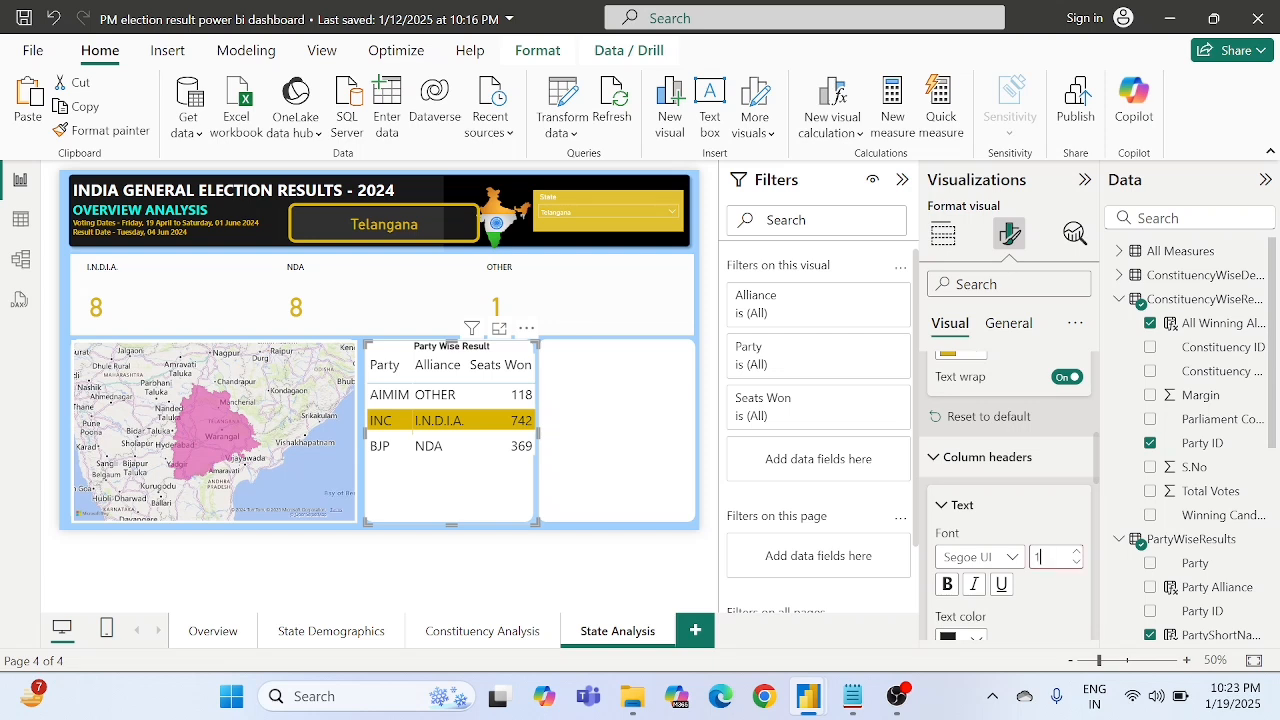
pyautogui.press('Return')
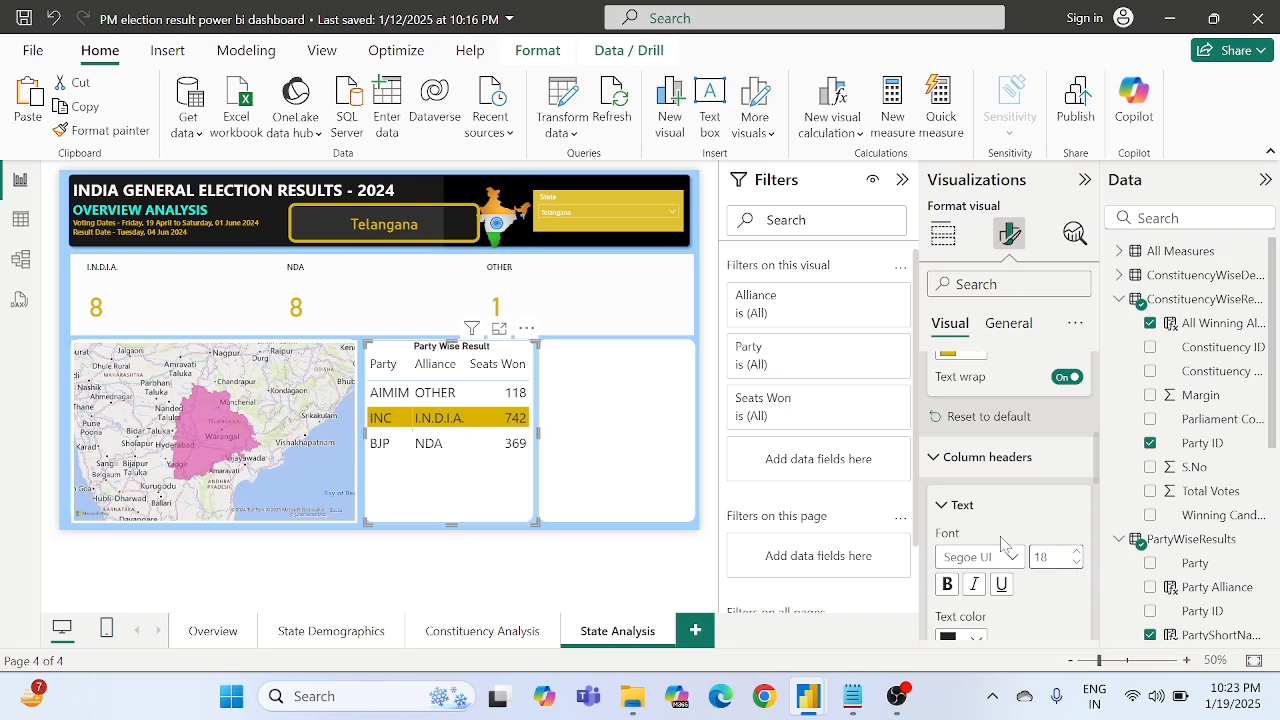
# - Examine the text color, background and alignment options for the Party Wise Result table's column headers
pyautogui.scroll(-1, 997, 533)
pyautogui.scroll(2, 997, 533)
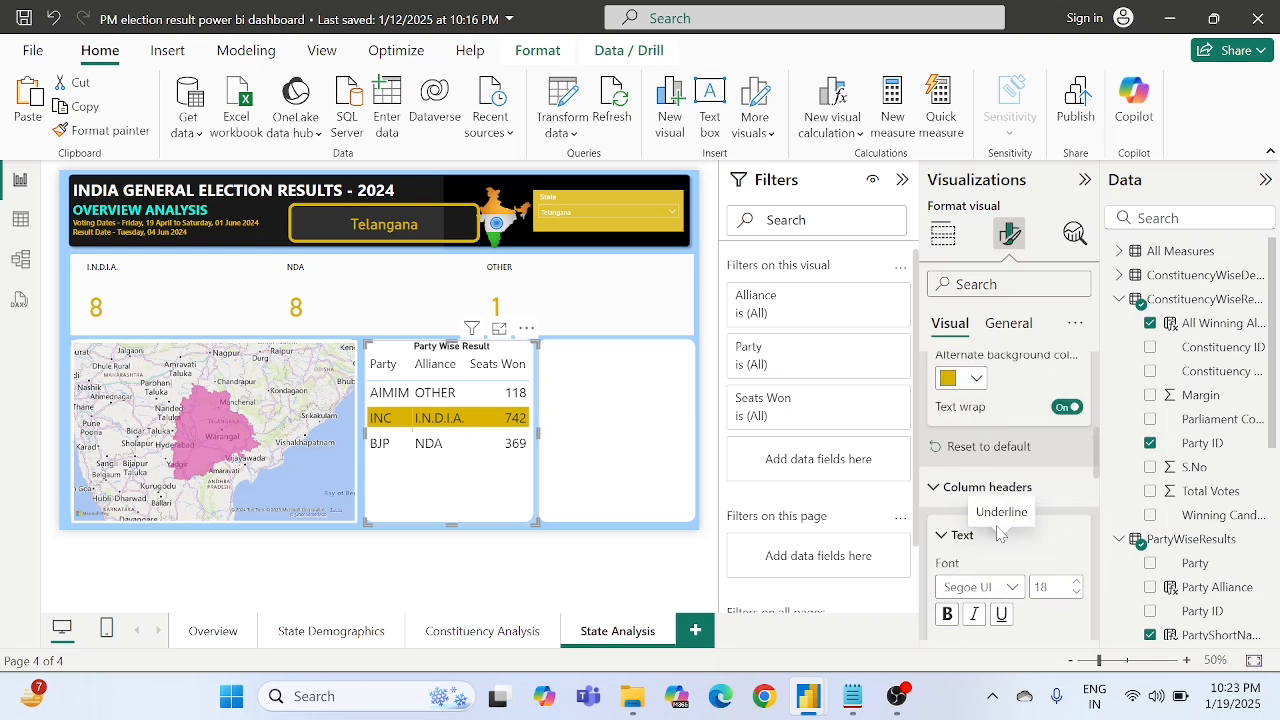
pyautogui.scroll(-2, 958, 492)
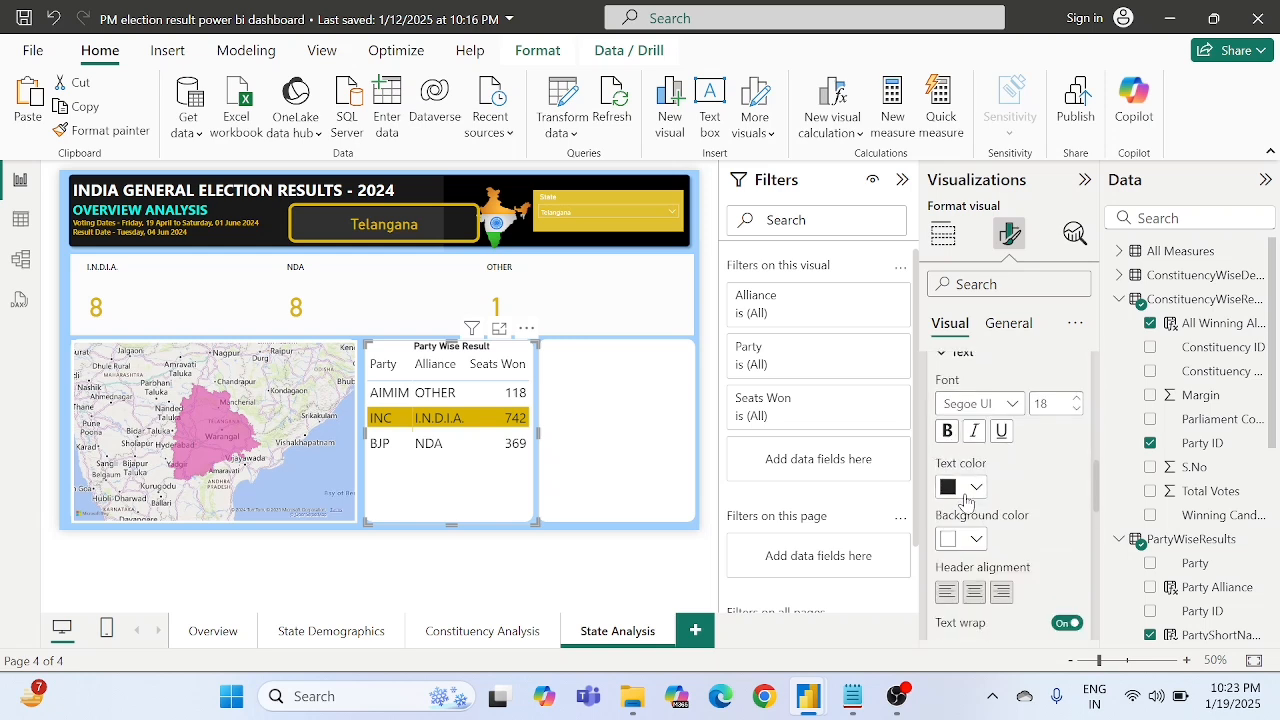
pyautogui.click(965, 494)
pyautogui.press('Escape')
pyautogui.scroll(-1, 1070, 522)
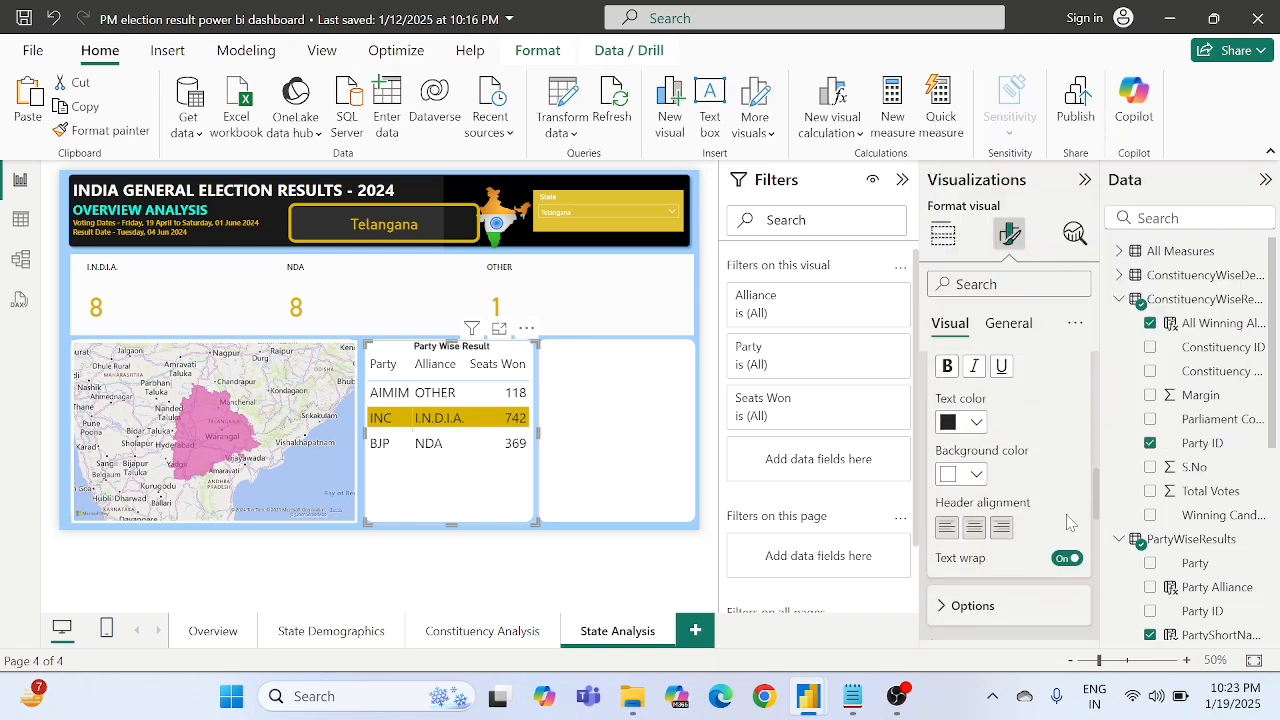
pyautogui.scroll(-1, 1070, 522)
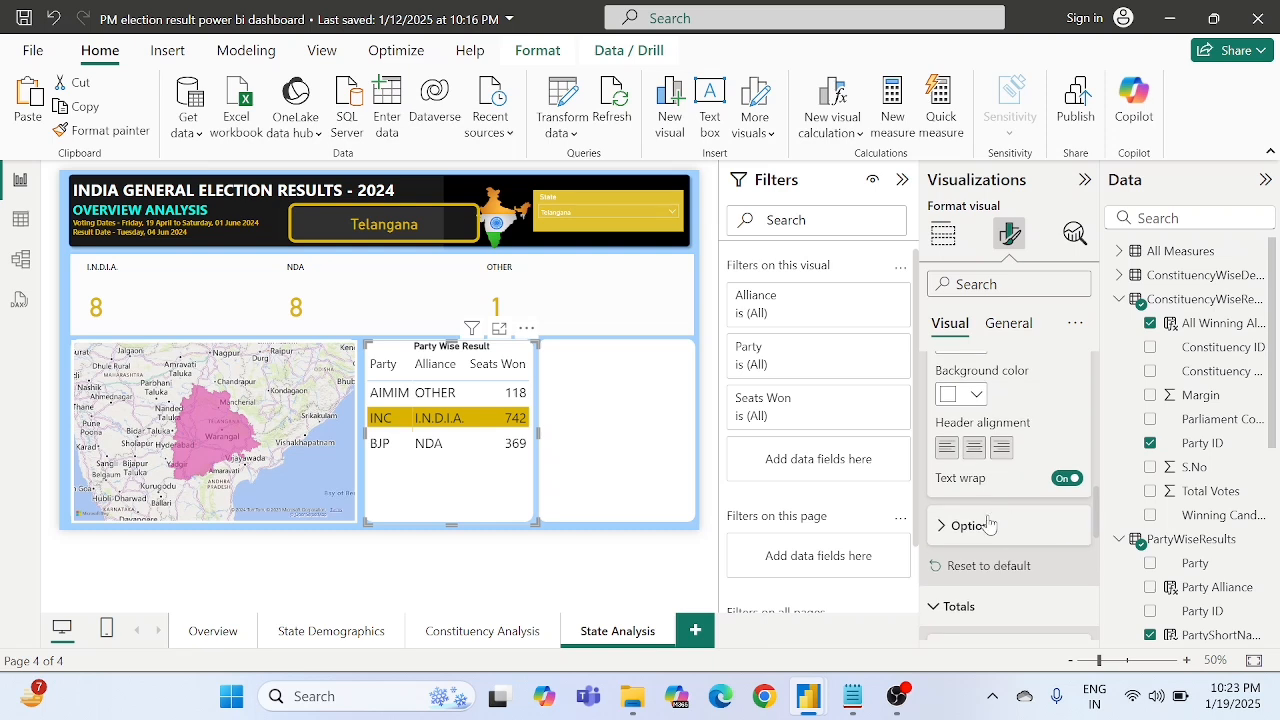
pyautogui.scroll(5, 985, 533)
pyautogui.scroll(4, 985, 533)
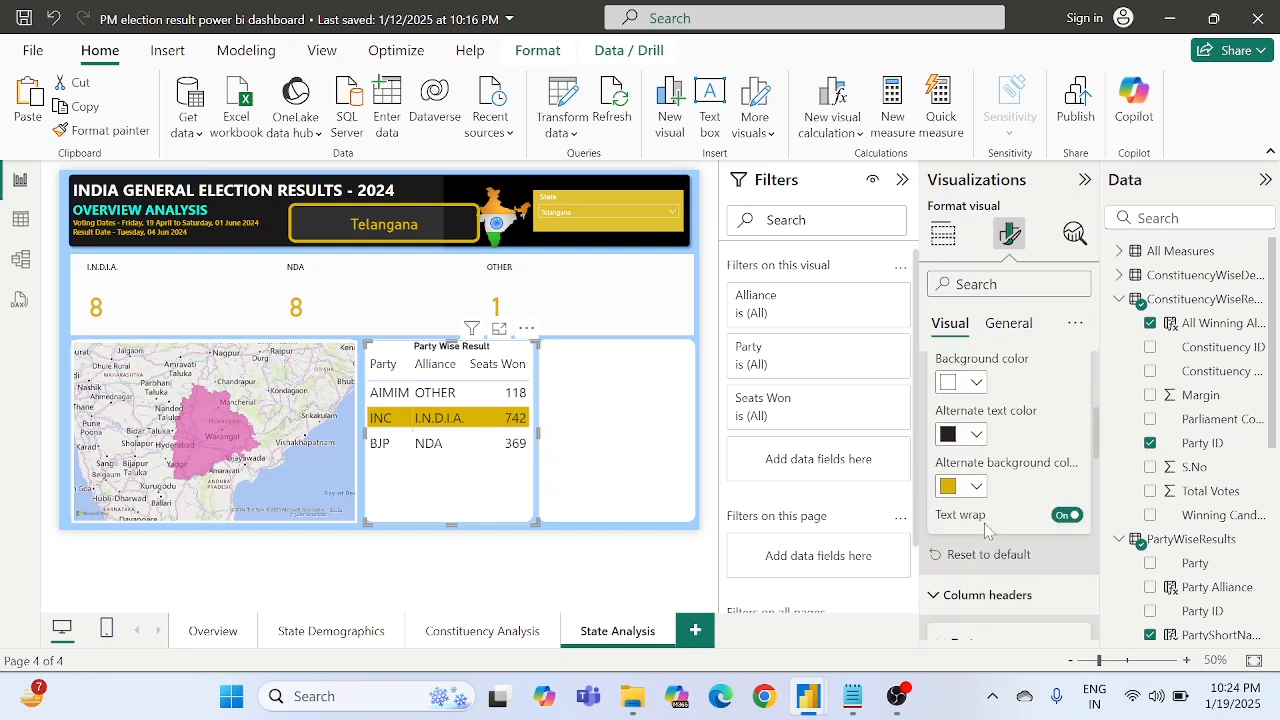
pyautogui.scroll(1, 985, 528)
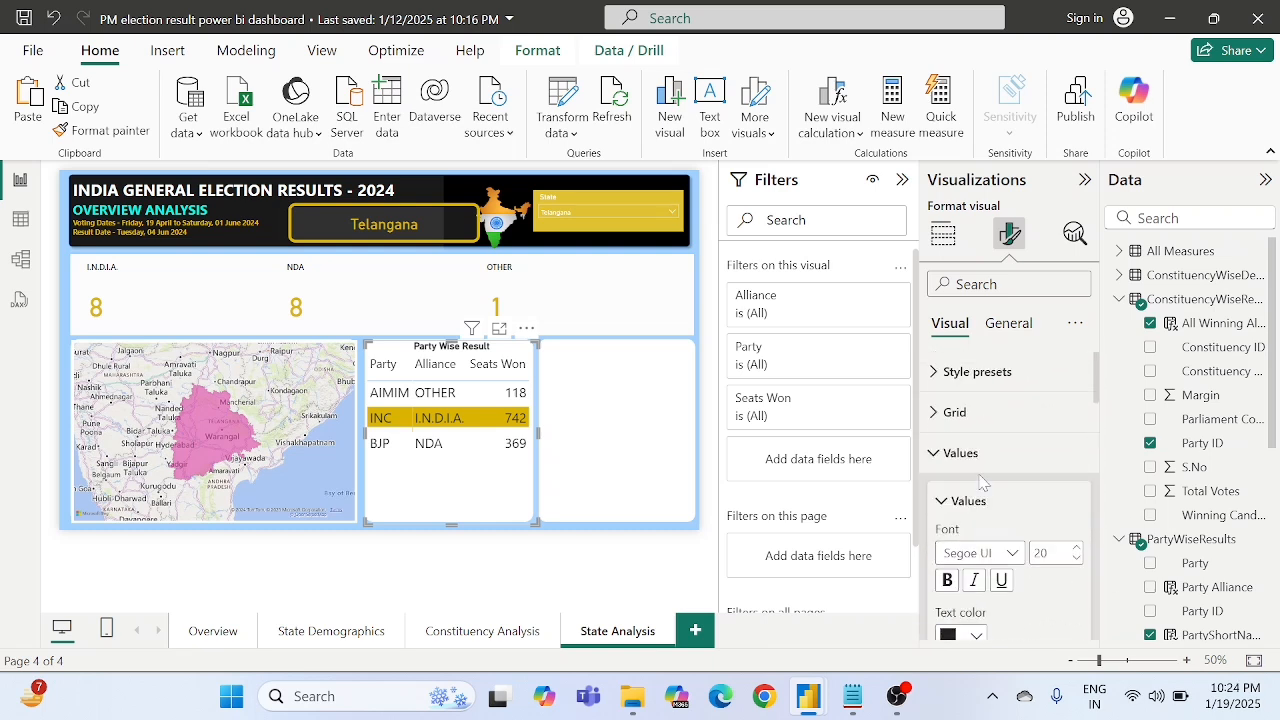
# - Examine the gridline and border options of the Party Wise Result table, including the border color choices
pyautogui.click(962, 413)
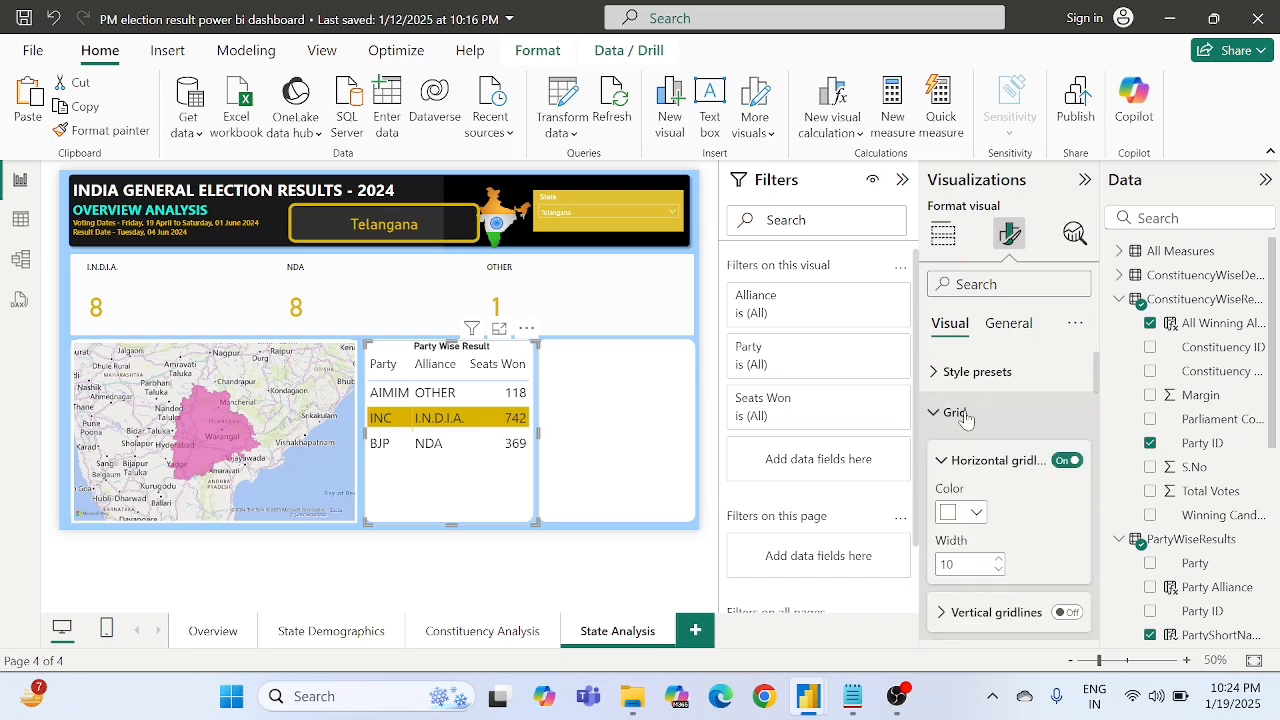
pyautogui.scroll(-1, 1013, 530)
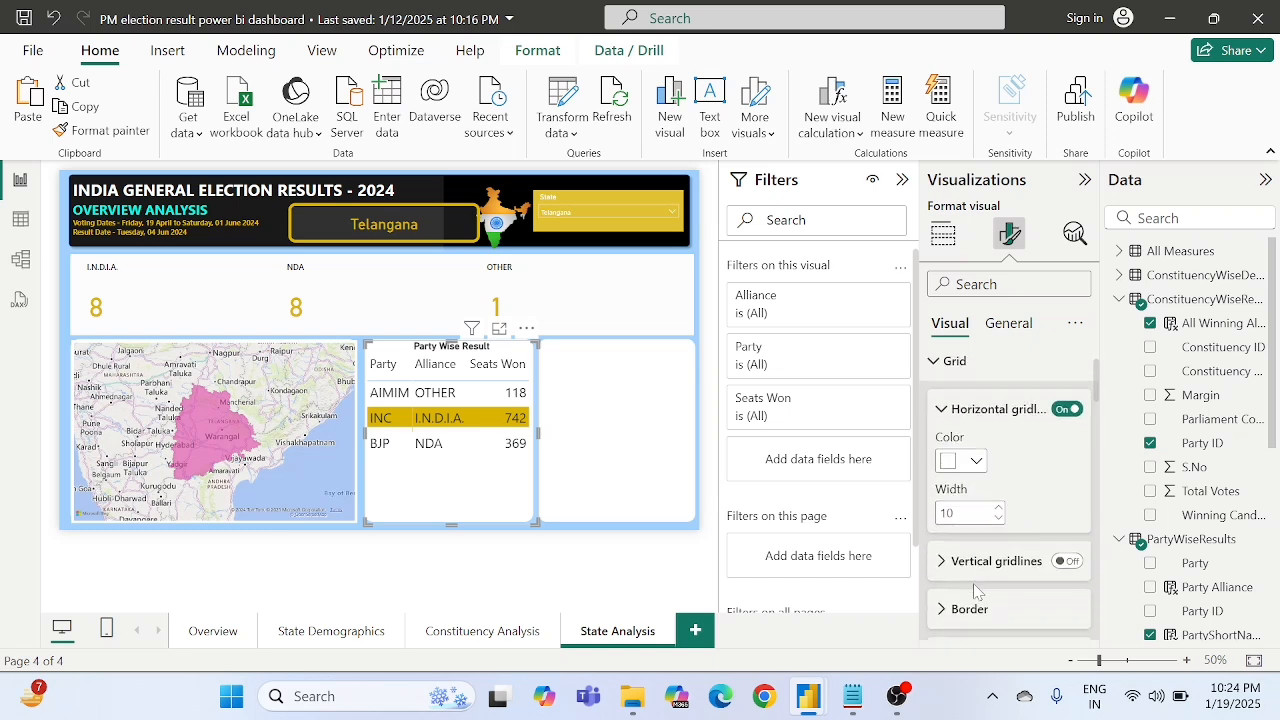
pyautogui.scroll(-1, 978, 592)
pyautogui.click(957, 542)
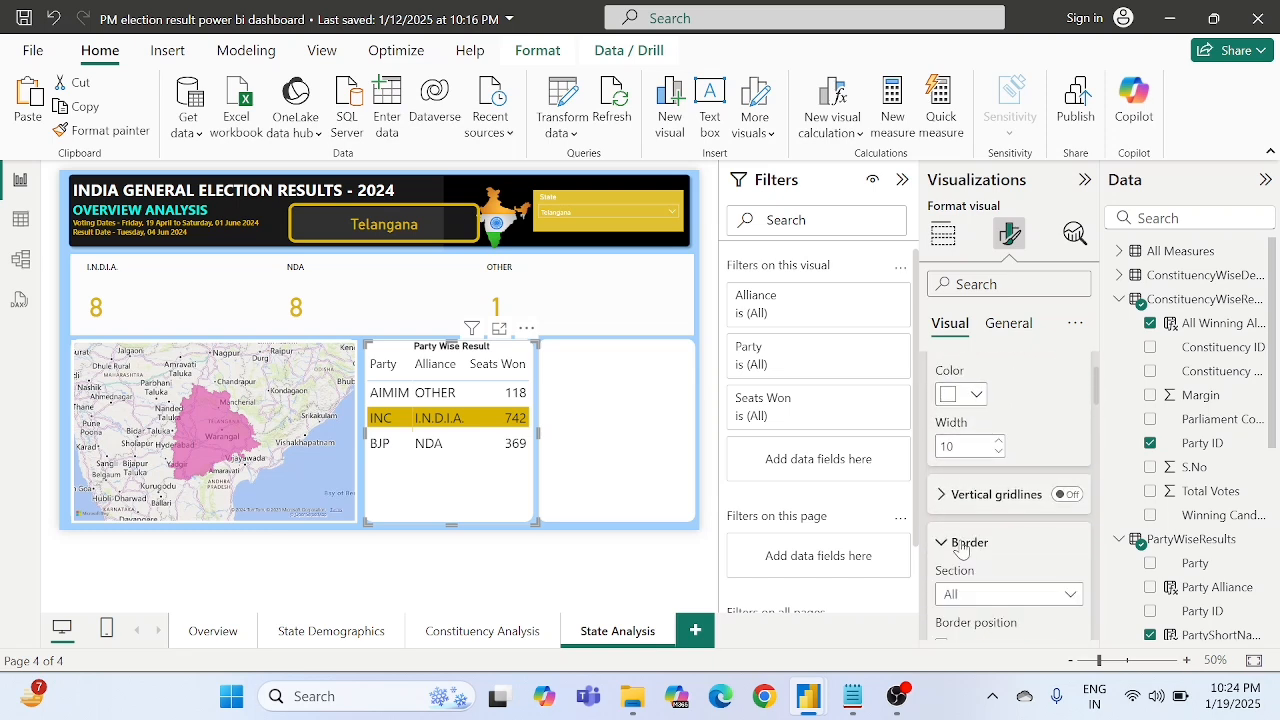
pyautogui.scroll(-1, 961, 544)
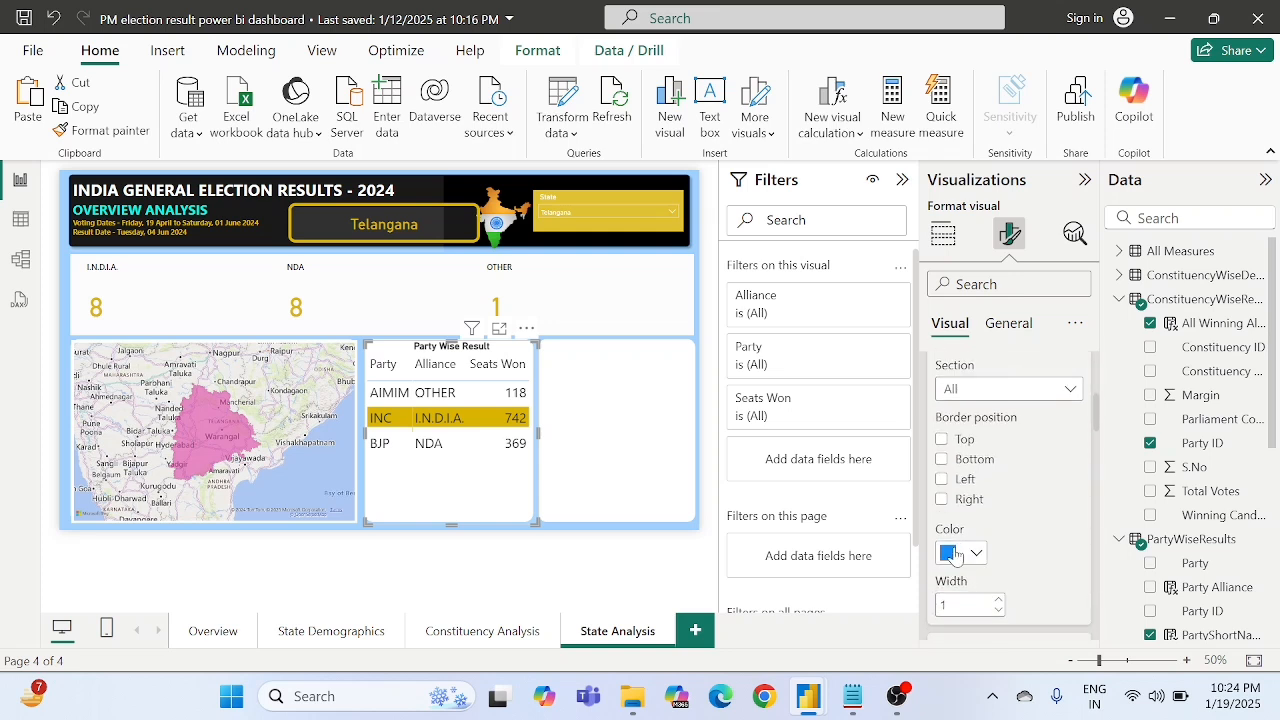
pyautogui.click(955, 556)
pyautogui.click(1022, 552)
pyautogui.scroll(-4, 1038, 522)
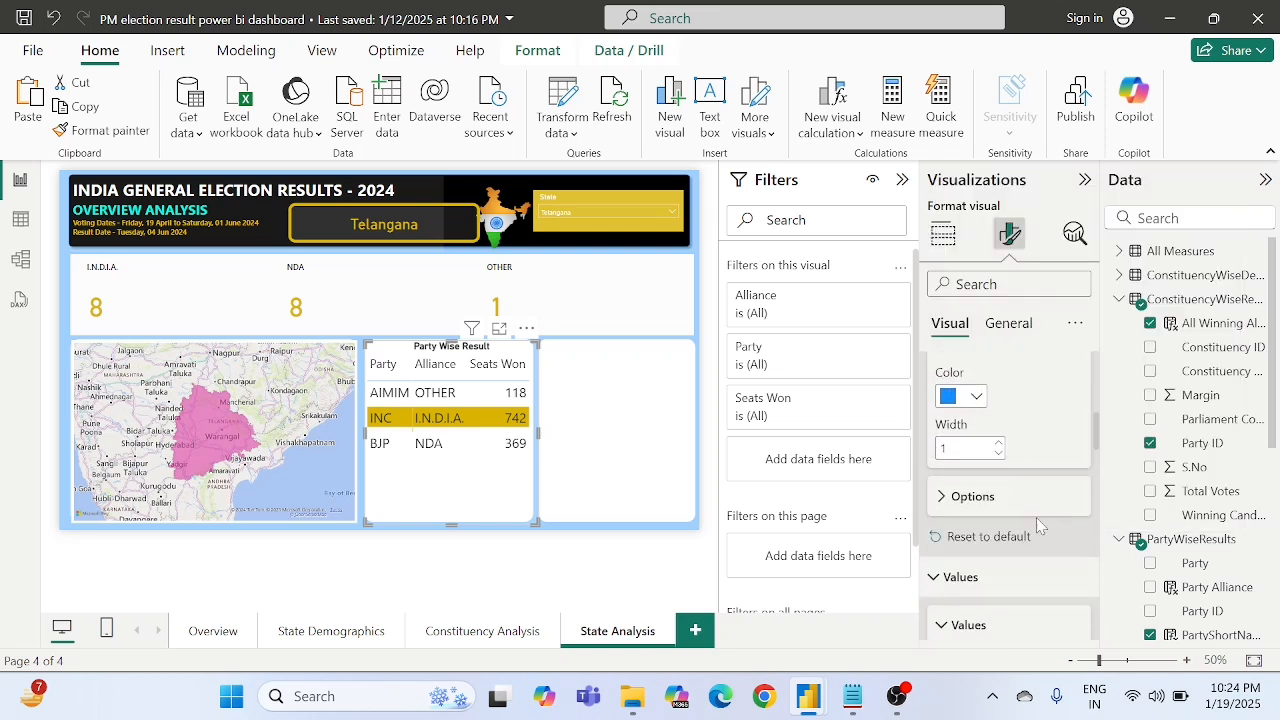
pyautogui.scroll(-8, 1038, 522)
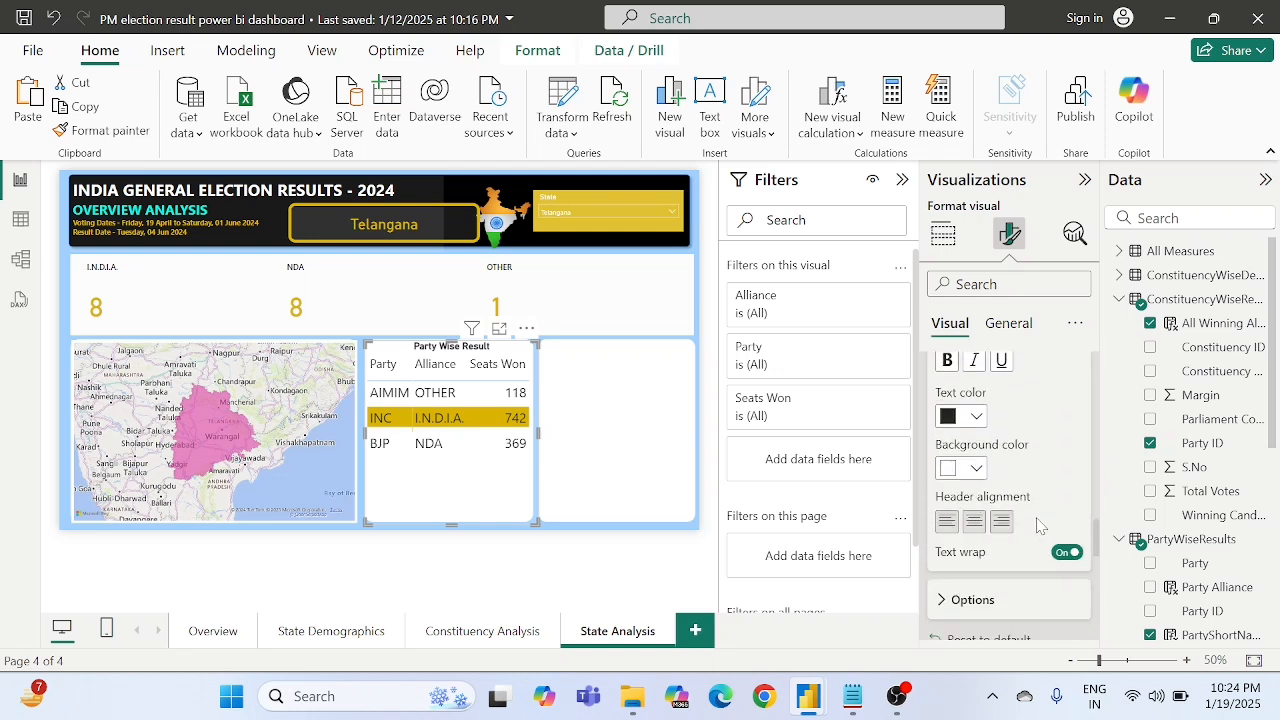
pyautogui.scroll(-8, 1038, 526)
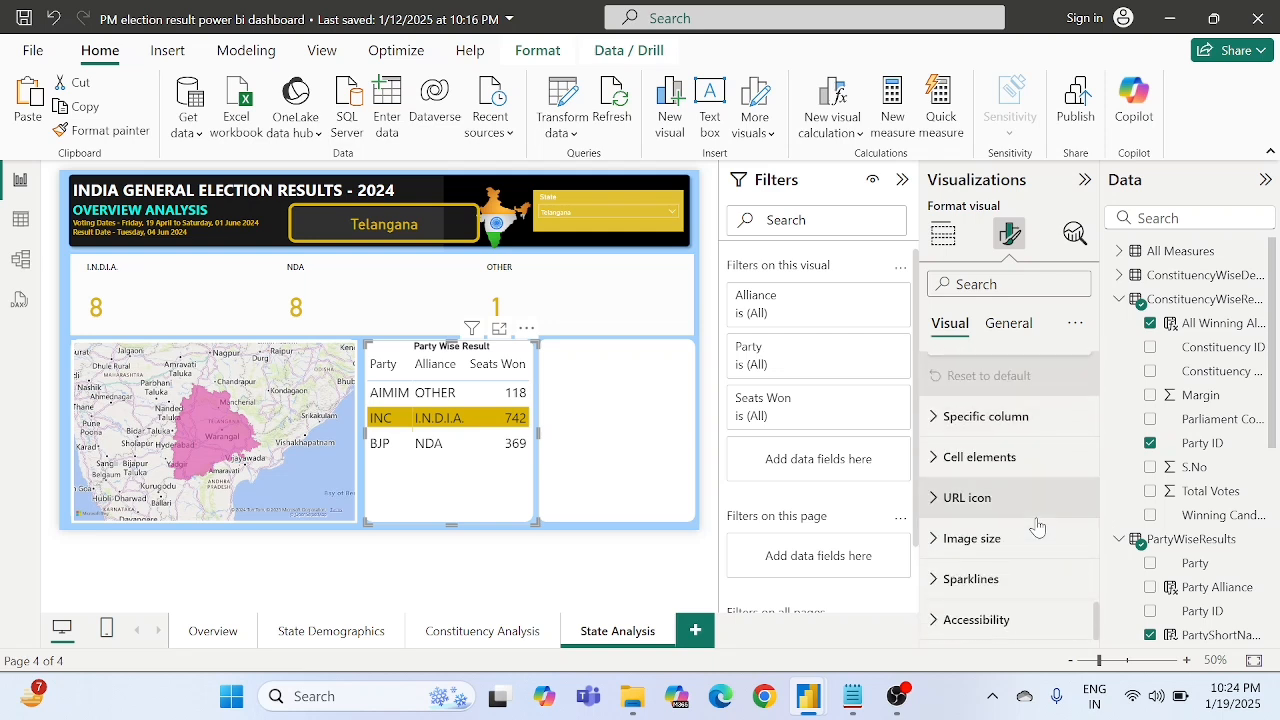
# - Set the background transparency of the Party Wise Result table visual to 0%
pyautogui.click(1006, 325)
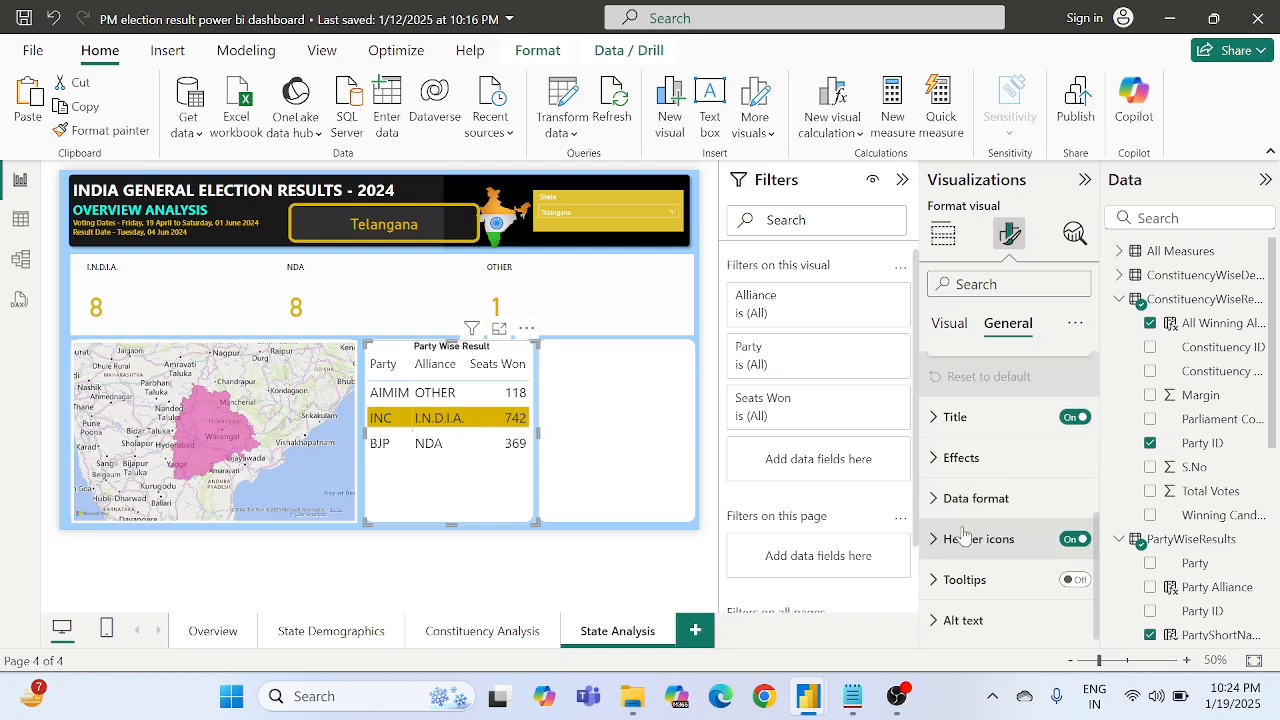
pyautogui.click(963, 460)
pyautogui.scroll(-3, 975, 540)
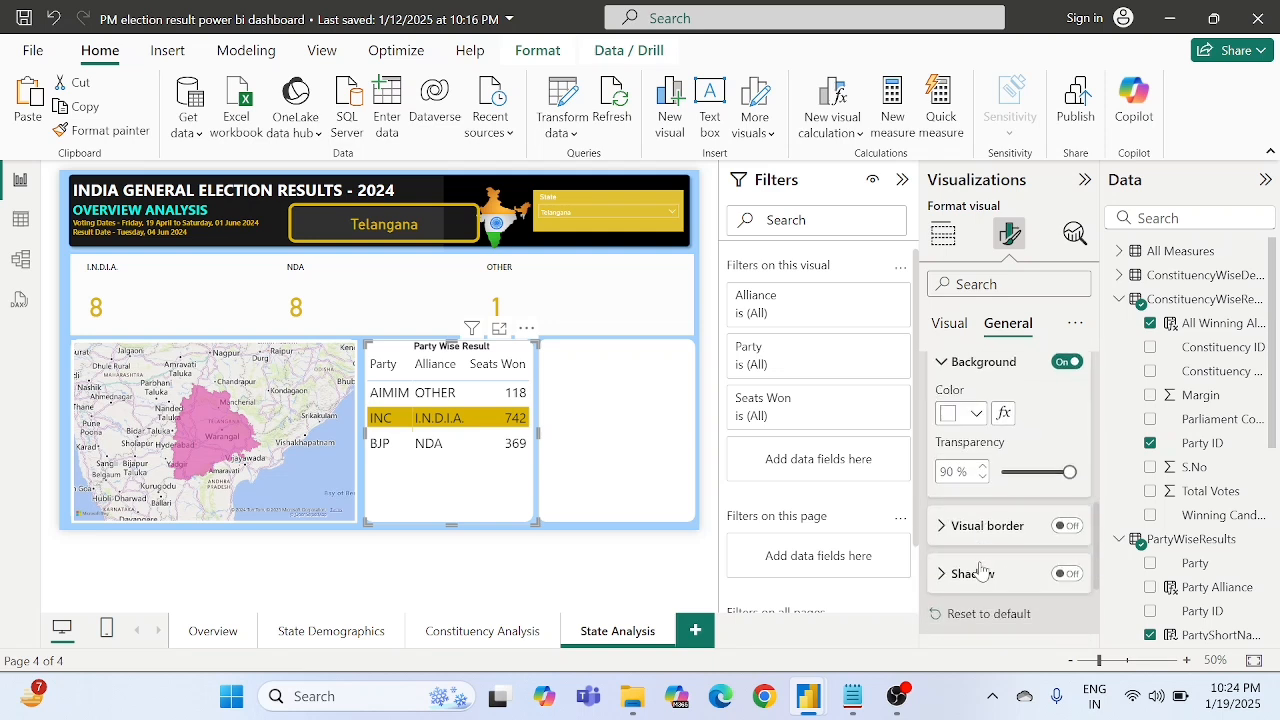
pyautogui.doubleClick(946, 453)
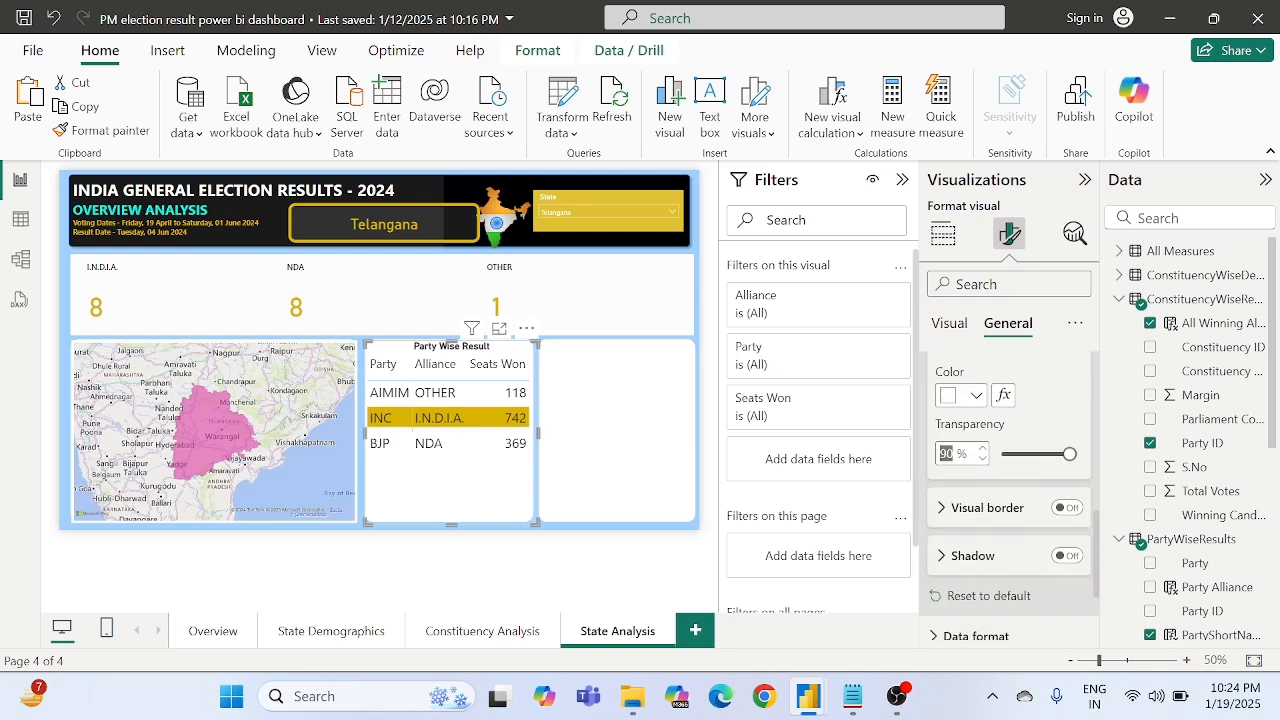
pyautogui.write('0')
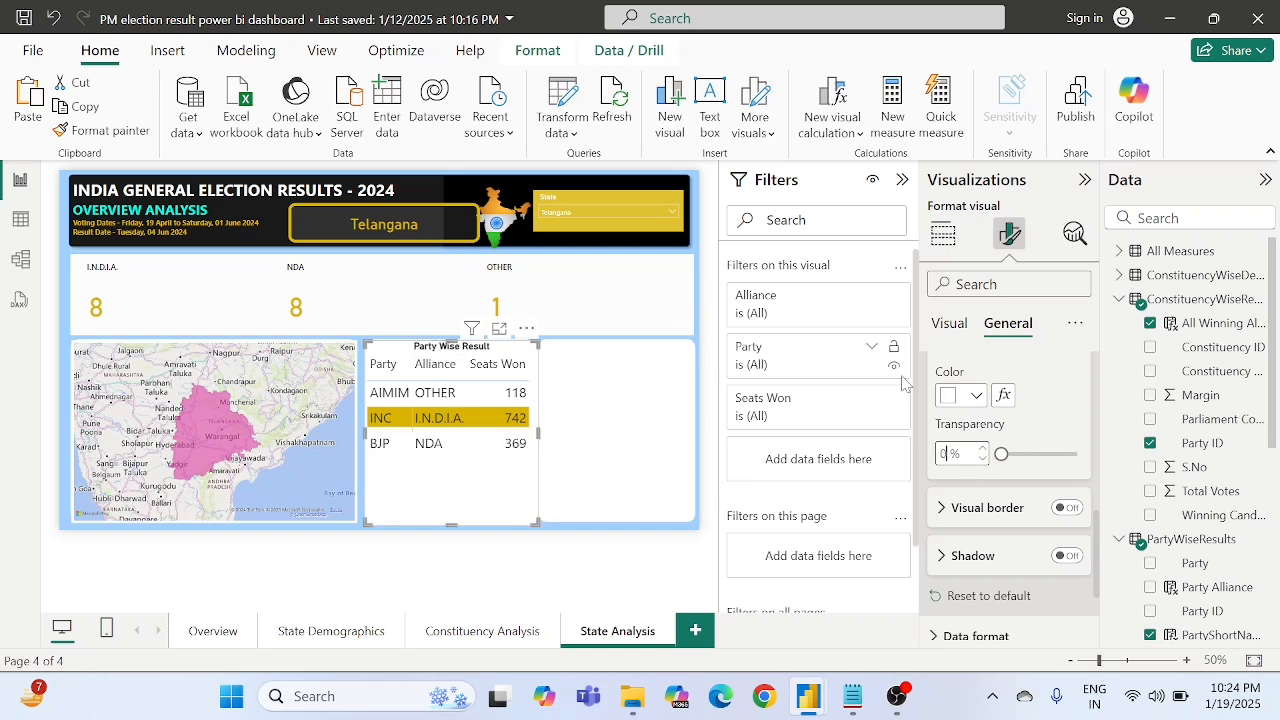
# - Filter the page to Bihar with the State slicer and look through the Party Wise Result table's rows
pyautogui.click(945, 323)
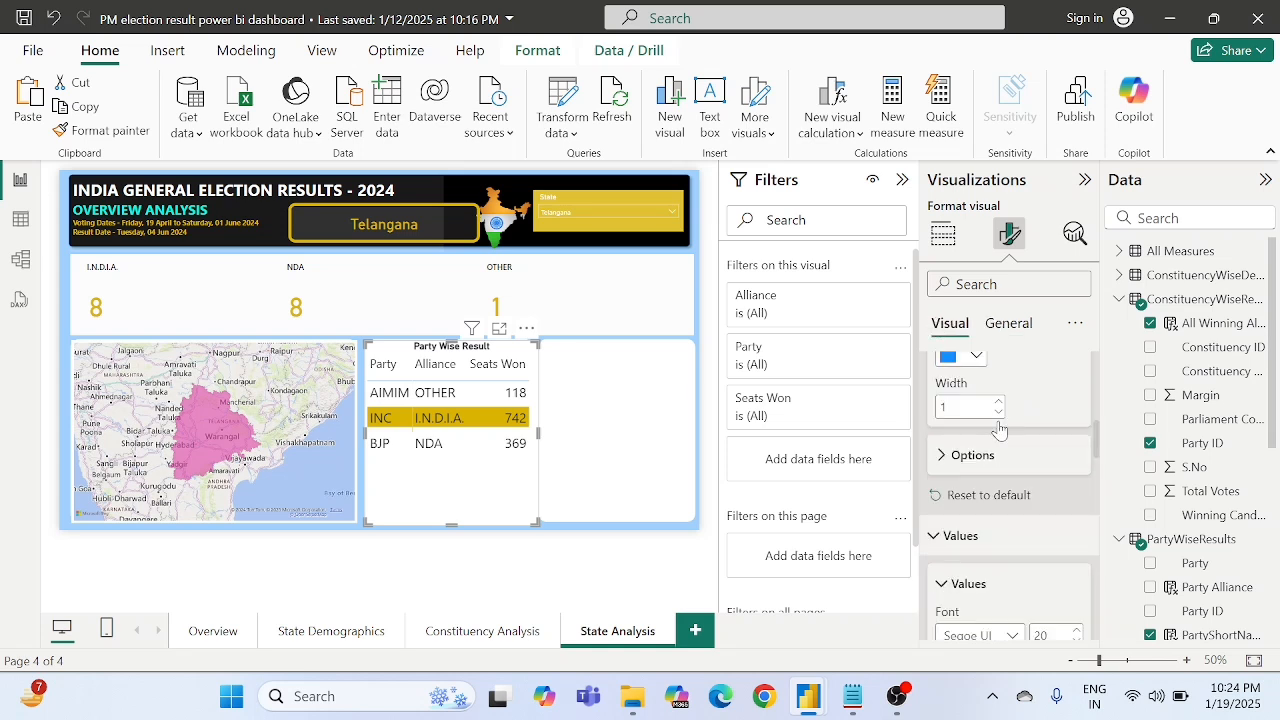
pyautogui.scroll(-3, 1003, 440)
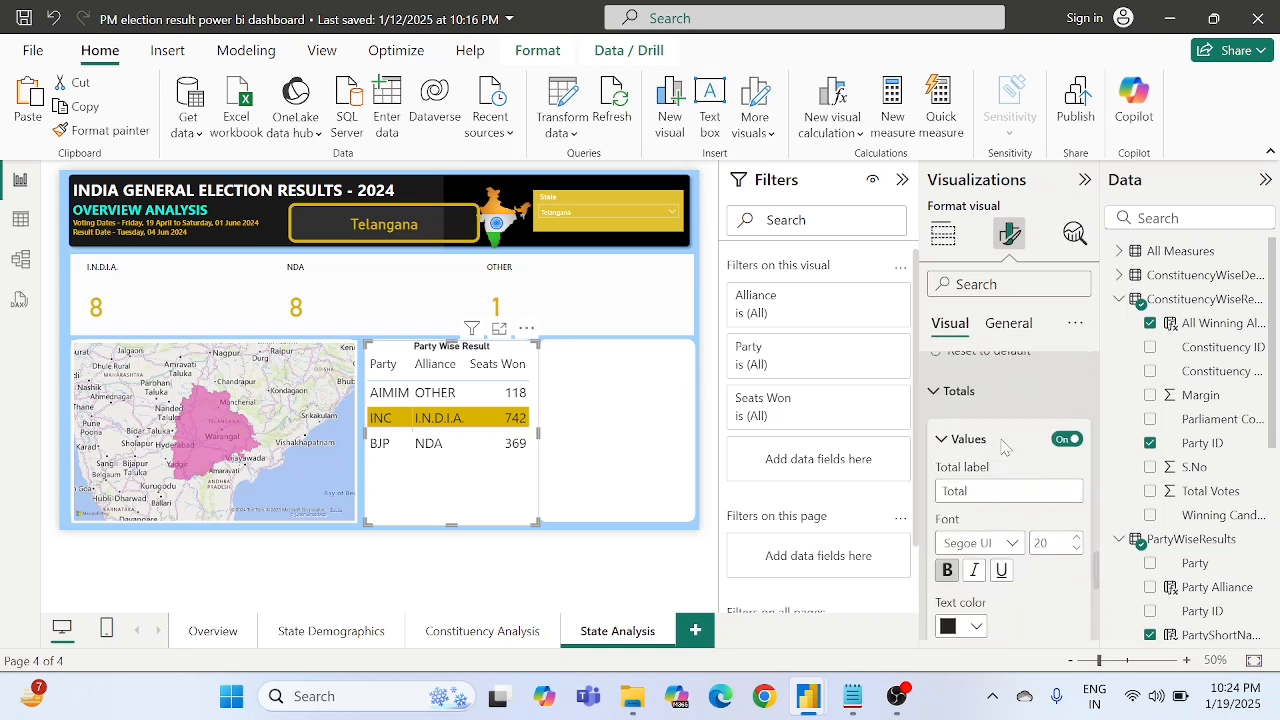
pyautogui.scroll(-2, 1003, 445)
pyautogui.click(572, 220)
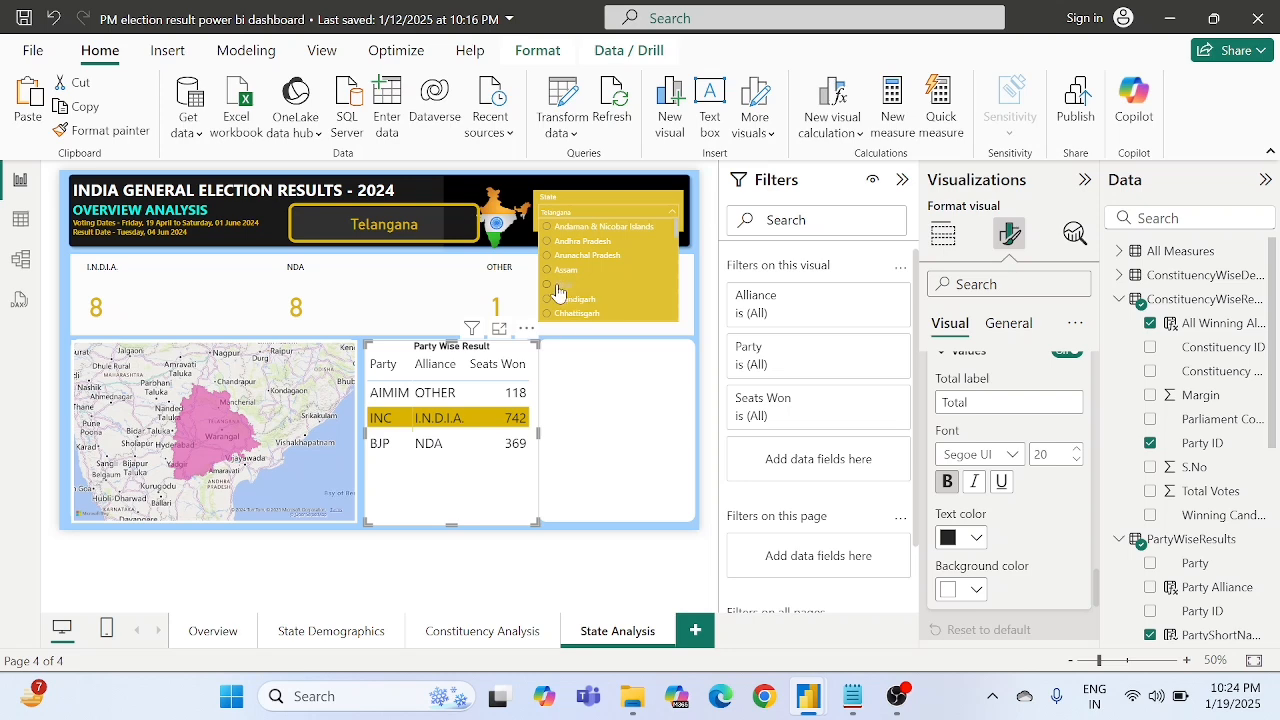
pyautogui.click(558, 286)
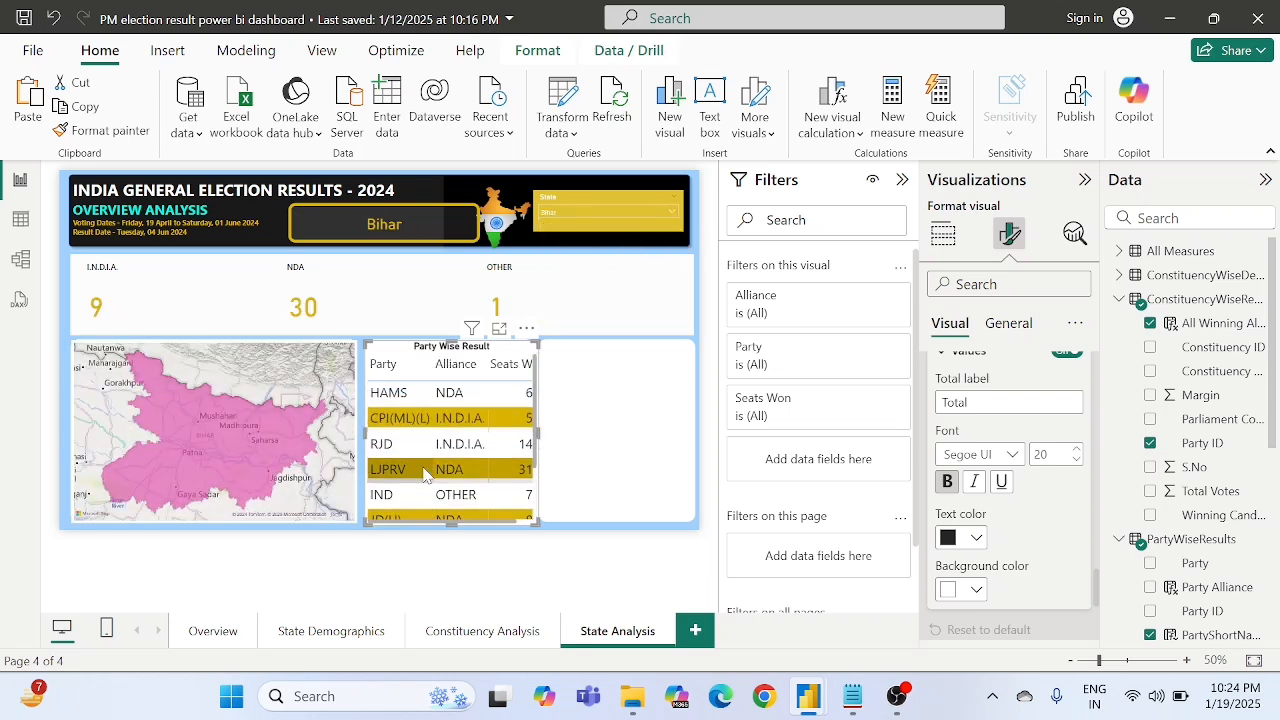
pyautogui.scroll(-2, 426, 475)
pyautogui.scroll(2, 426, 475)
pyautogui.scroll(-2, 426, 475)
pyautogui.scroll(2, 426, 475)
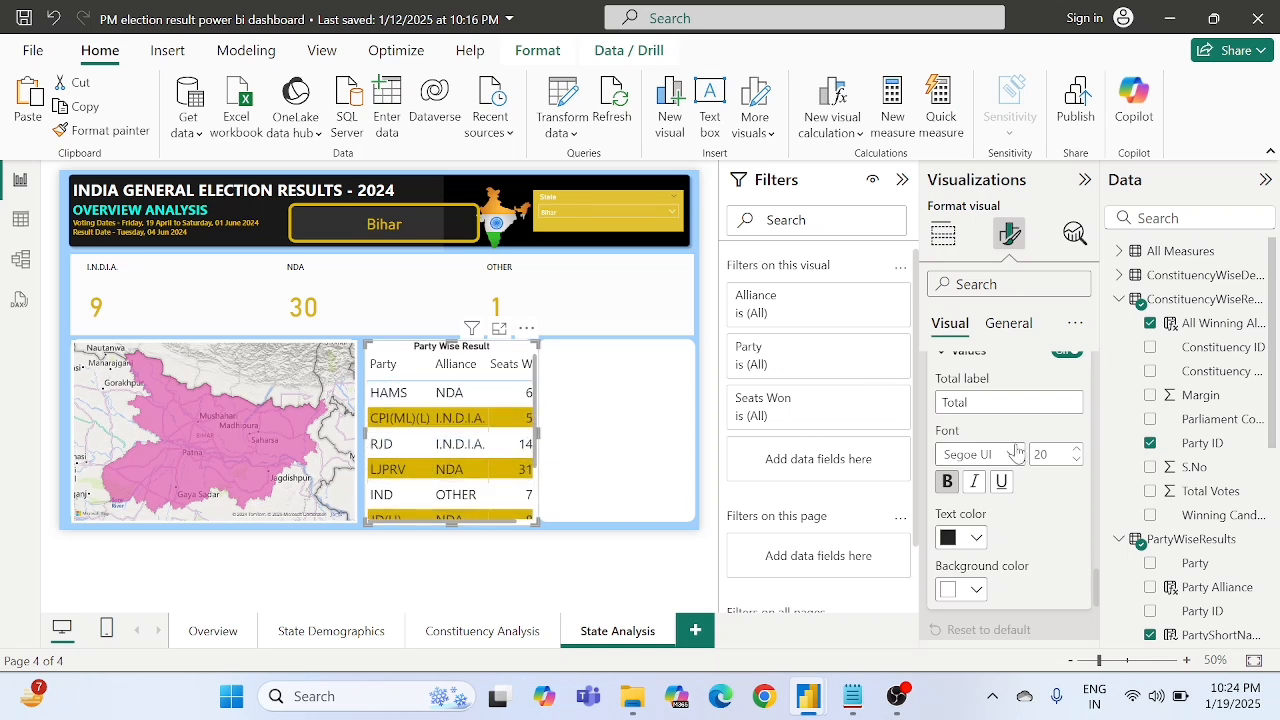
# - Set the font size of the Party Wise Result table's values to 16 and check how the rows fit
pyautogui.scroll(-5, 995, 440)
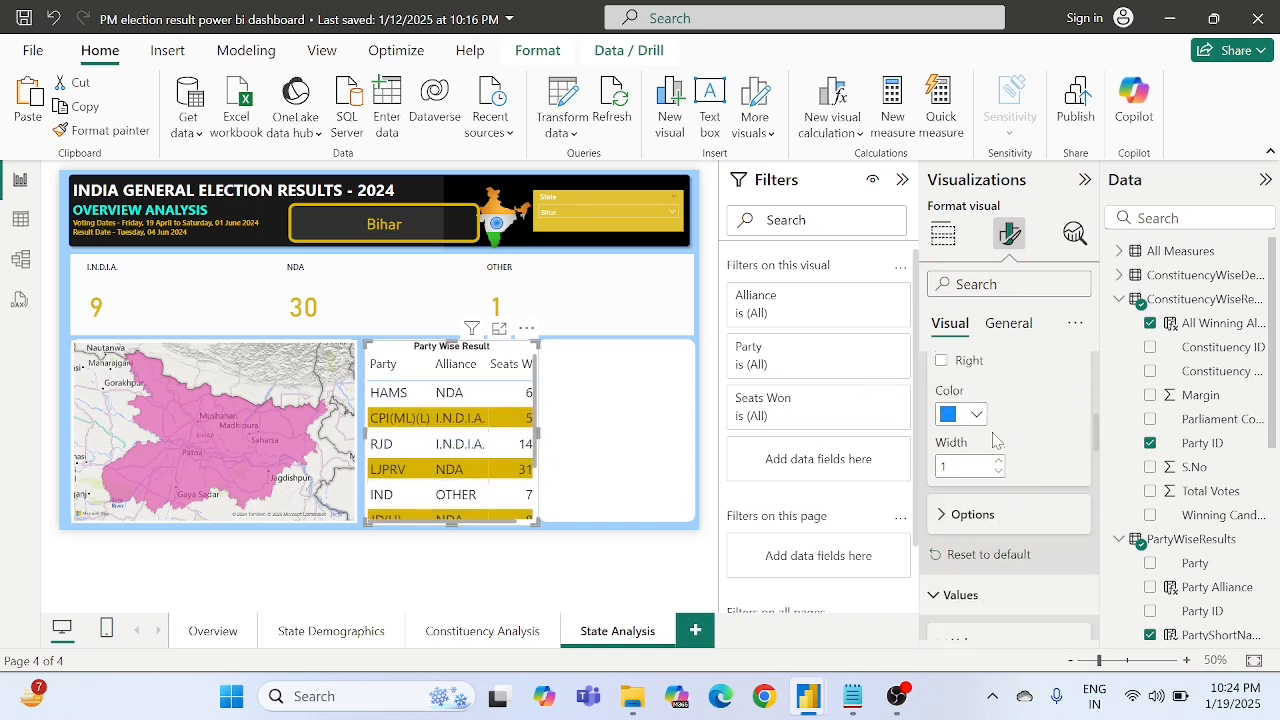
pyautogui.scroll(5, 995, 440)
pyautogui.click(960, 418)
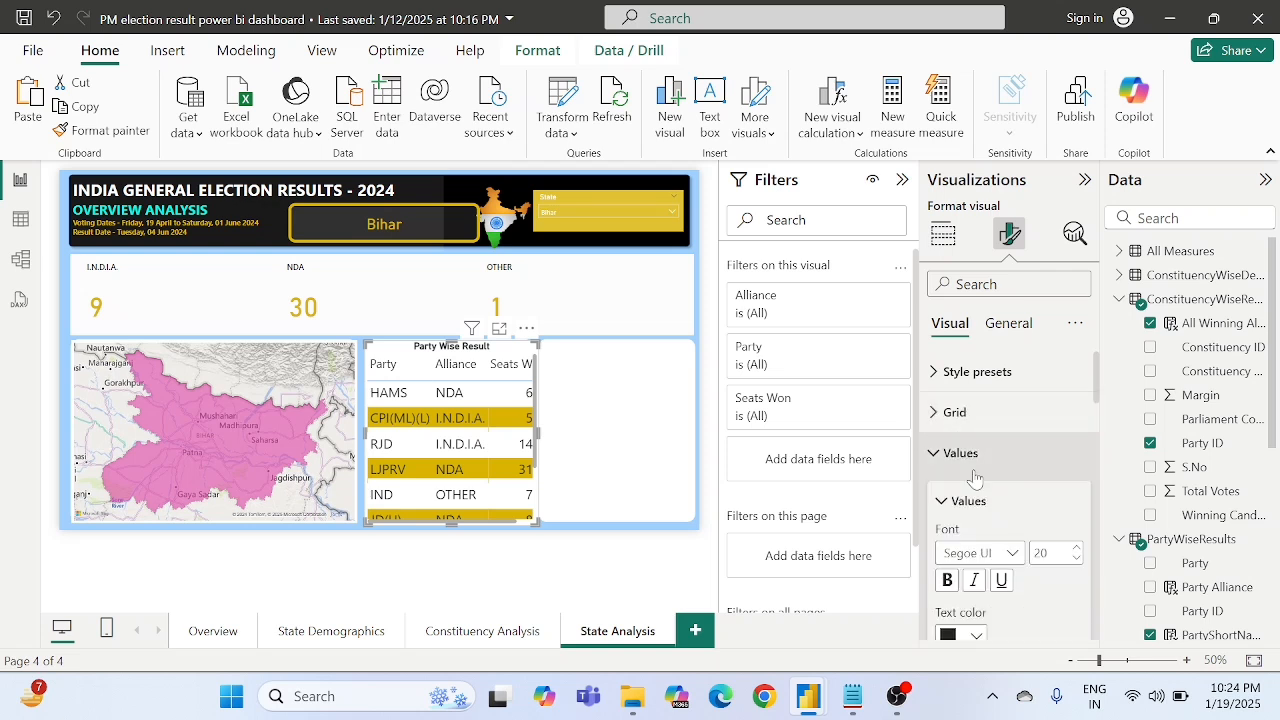
pyautogui.scroll(-2, 966, 500)
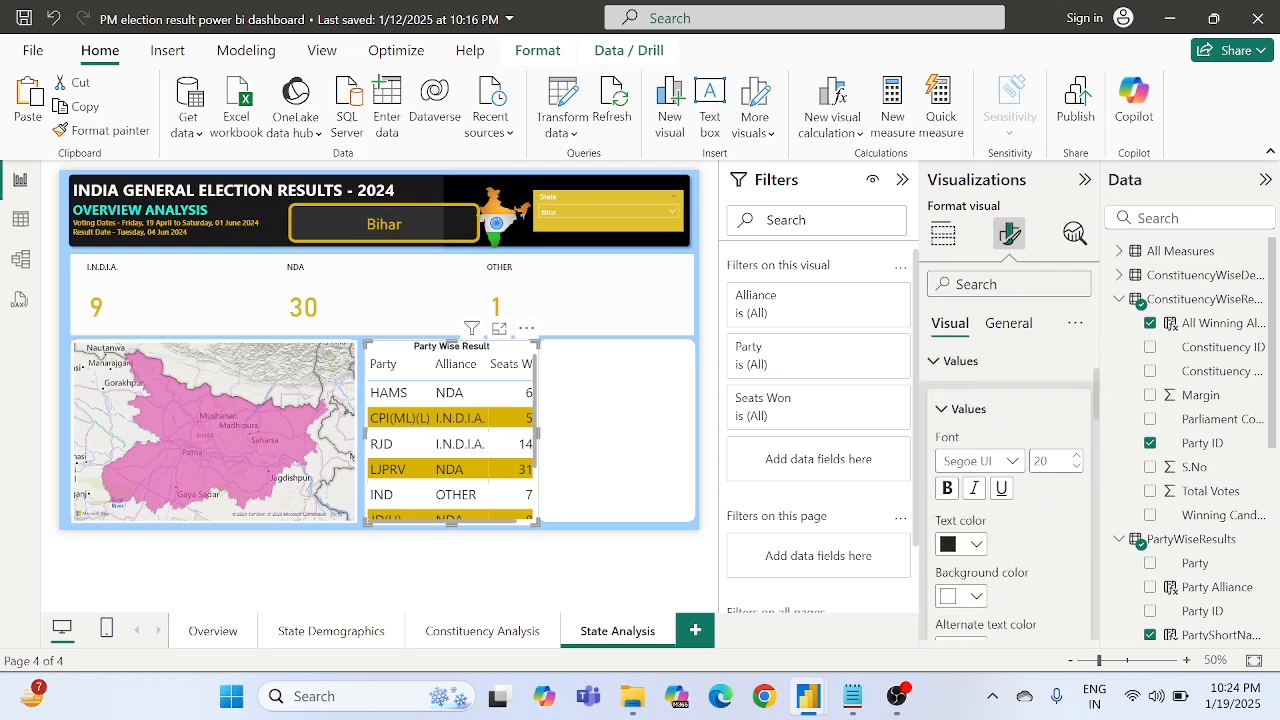
pyautogui.click(1041, 461)
pyautogui.write('16')
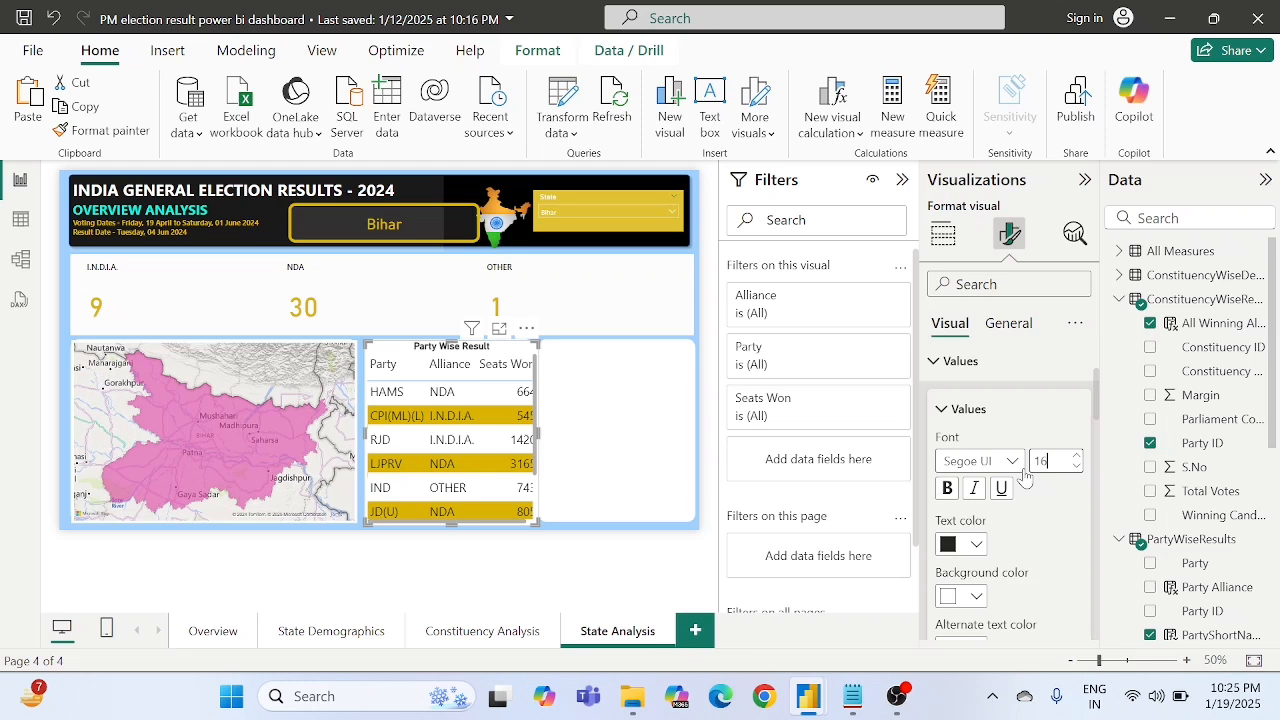
pyautogui.press('Return')
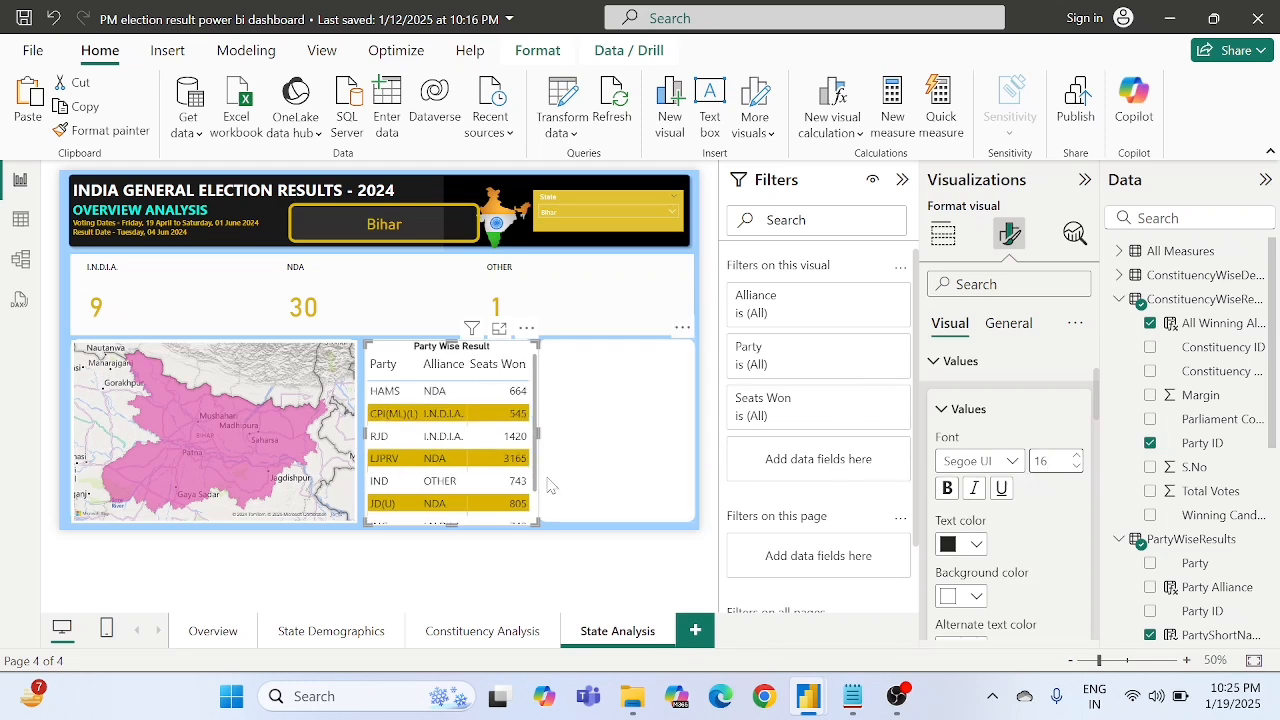
pyautogui.scroll(-1, 483, 500)
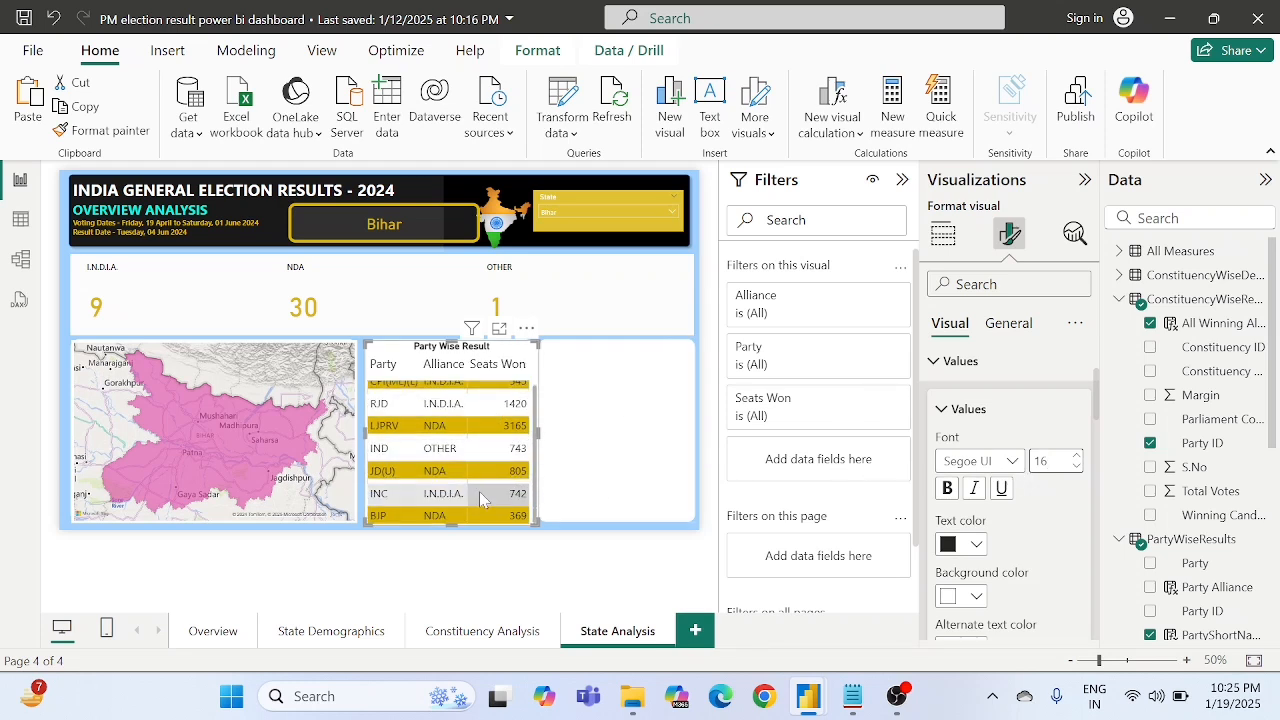
pyautogui.scroll(1, 483, 500)
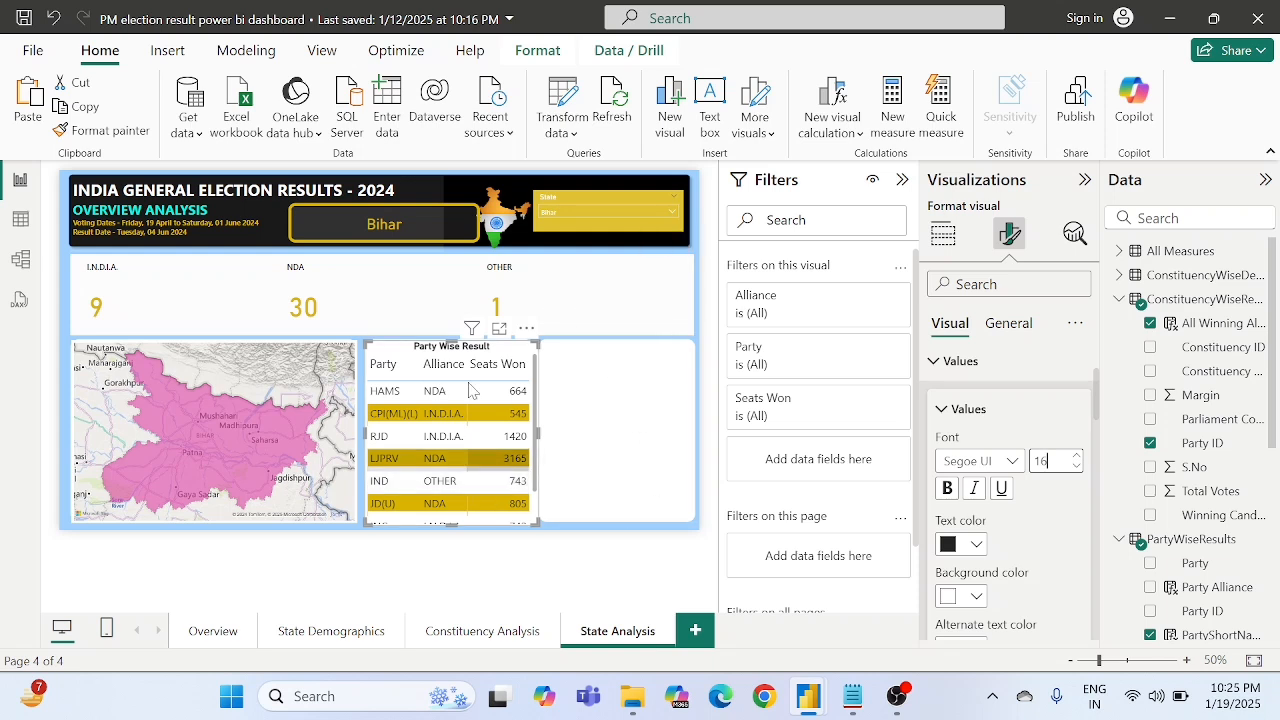
pyautogui.click(958, 365)
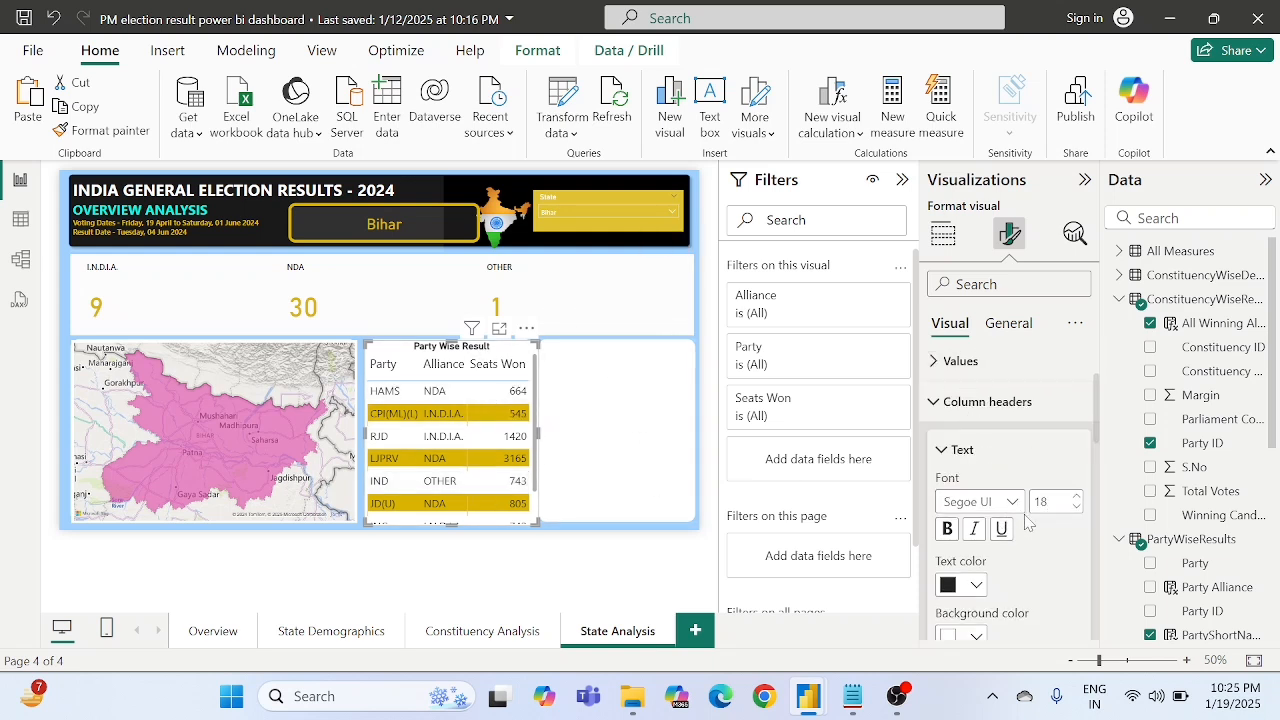
# - Keep the totals row of the Party Wise Result table enabled and set its text color to orange (#E66C37)
pyautogui.scroll(-6, 995, 478)
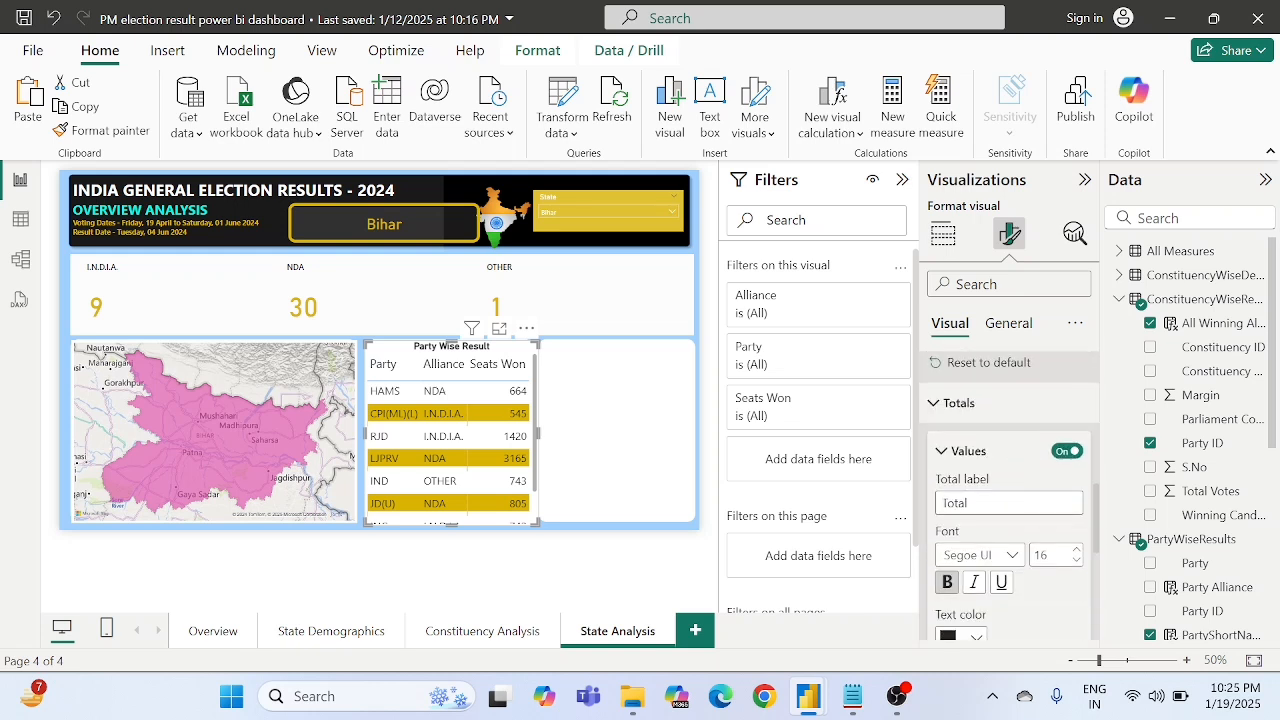
pyautogui.click(1063, 452)
pyautogui.click(1063, 452)
pyautogui.scroll(-3, 970, 478)
pyautogui.click(950, 480)
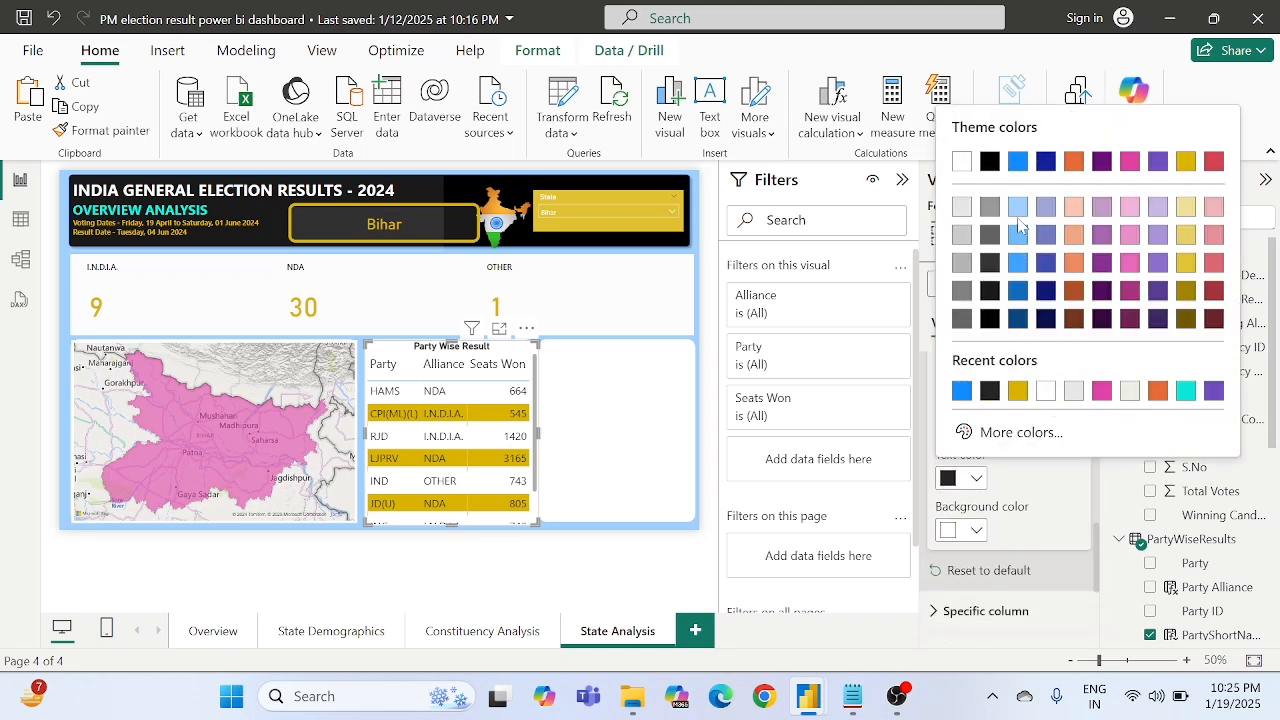
pyautogui.click(1157, 392)
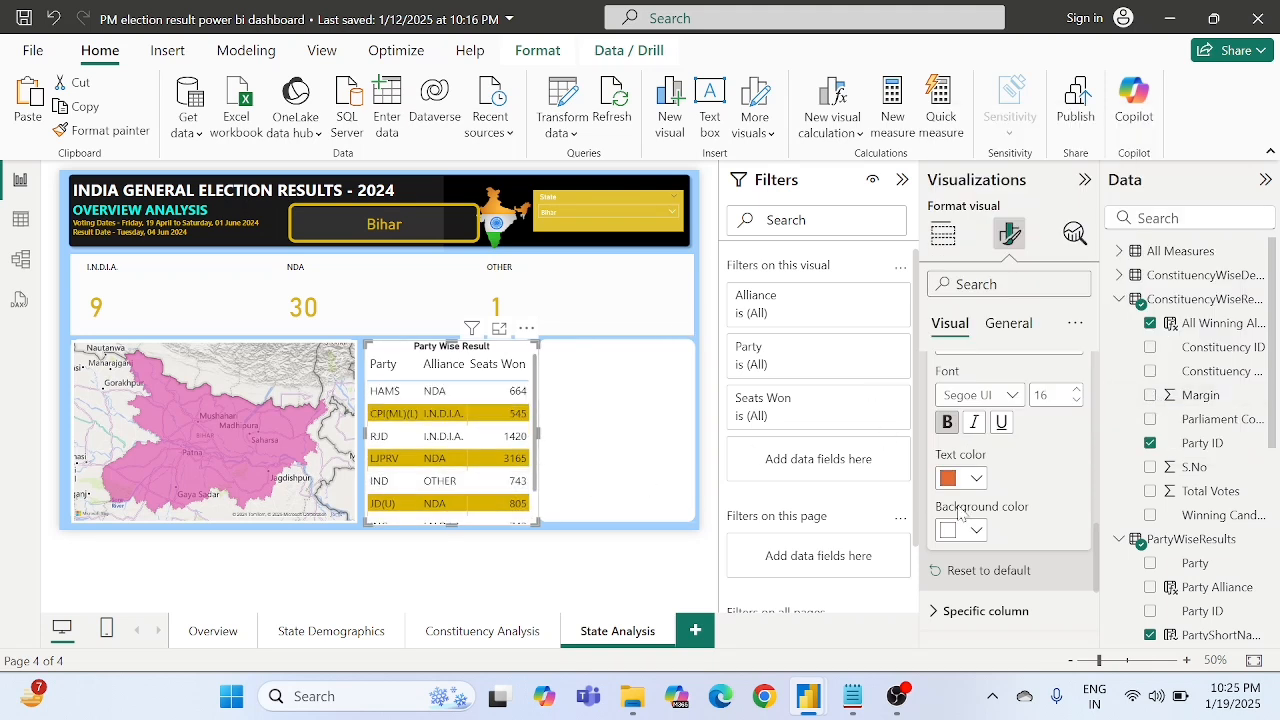
pyautogui.scroll(-3, 1018, 541)
pyautogui.scroll(4, 1020, 543)
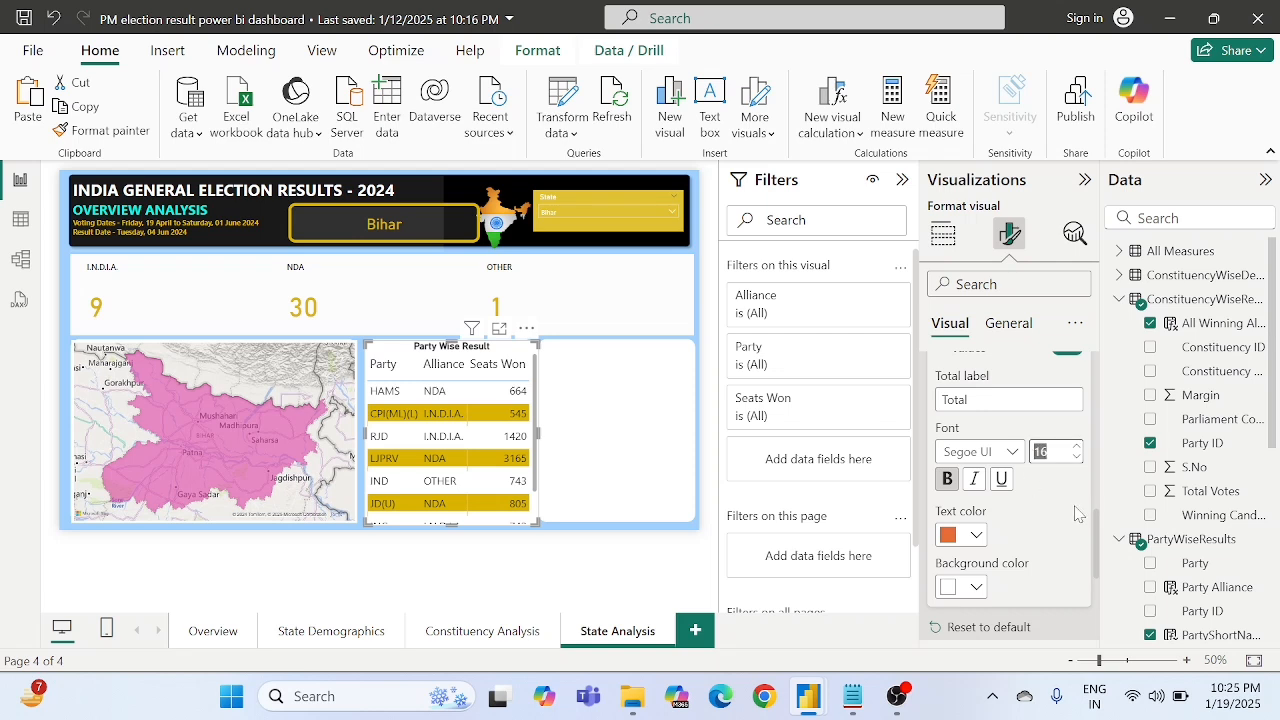
pyautogui.scroll(5, 1075, 514)
pyautogui.click(969, 494)
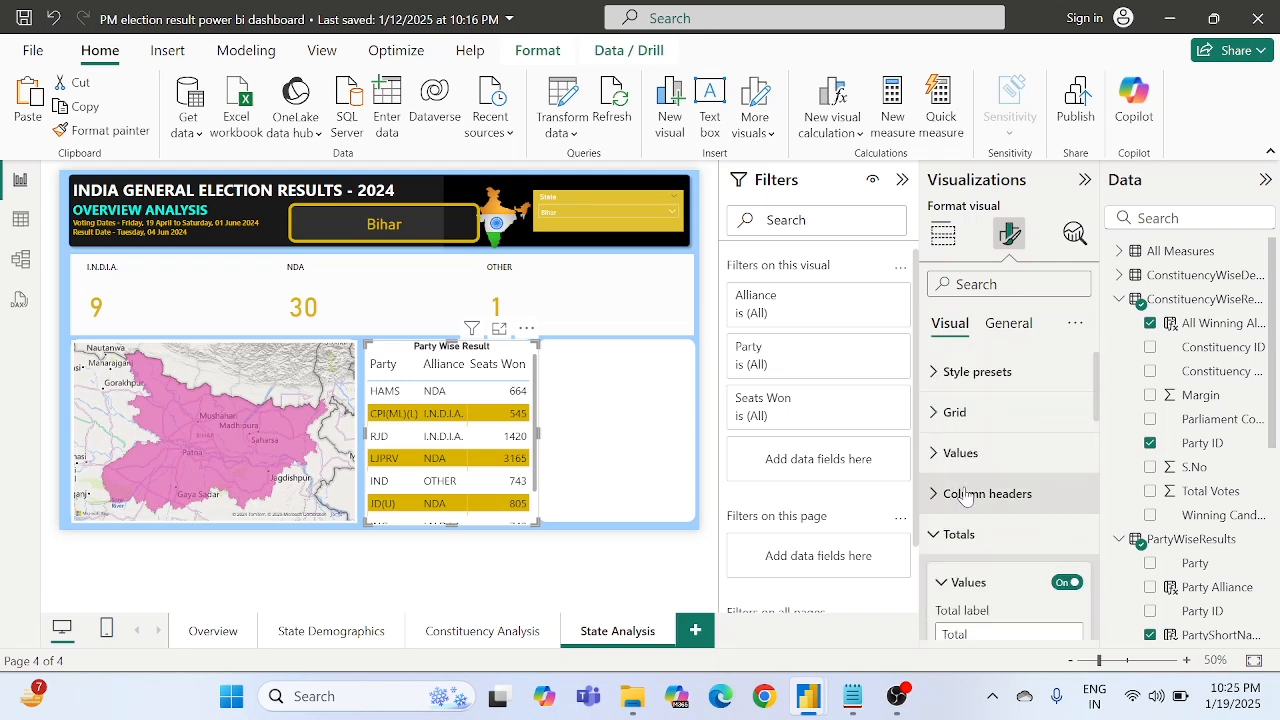
# - Check the page visuals with the State slicer set to Chandigarh, Haryana and Jharkhand in turn
pyautogui.click(568, 216)
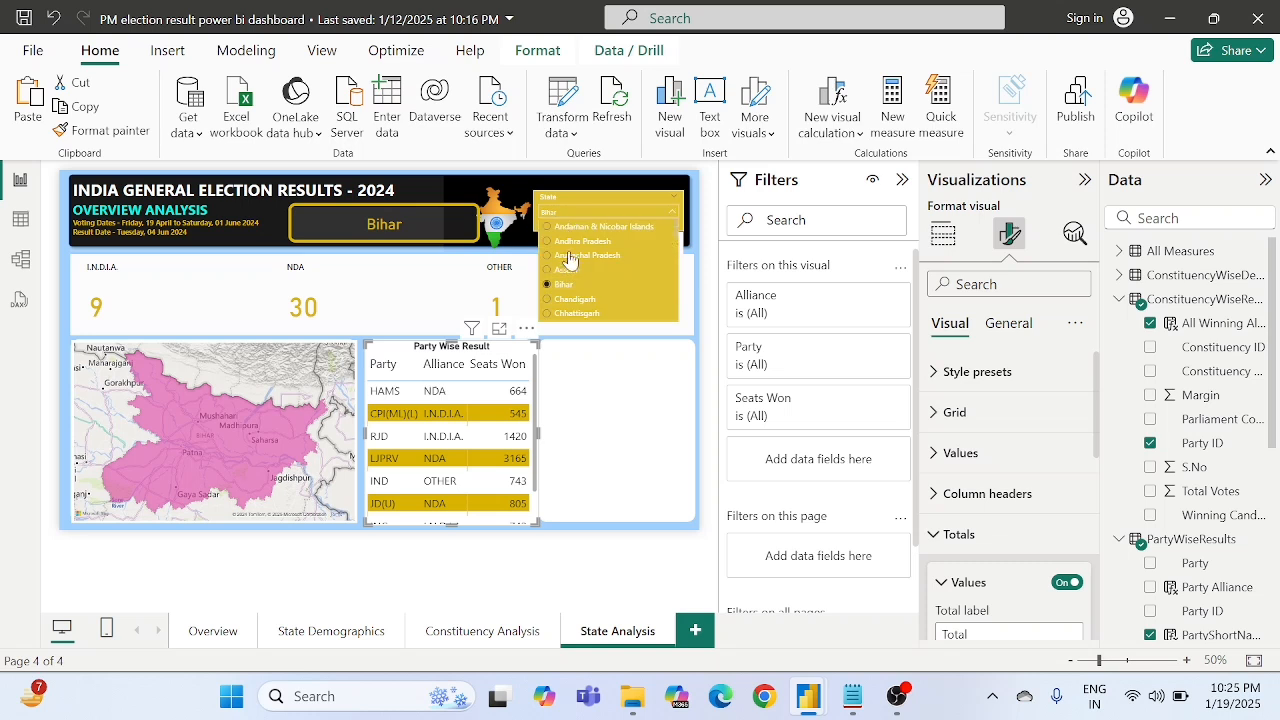
pyautogui.click(566, 312)
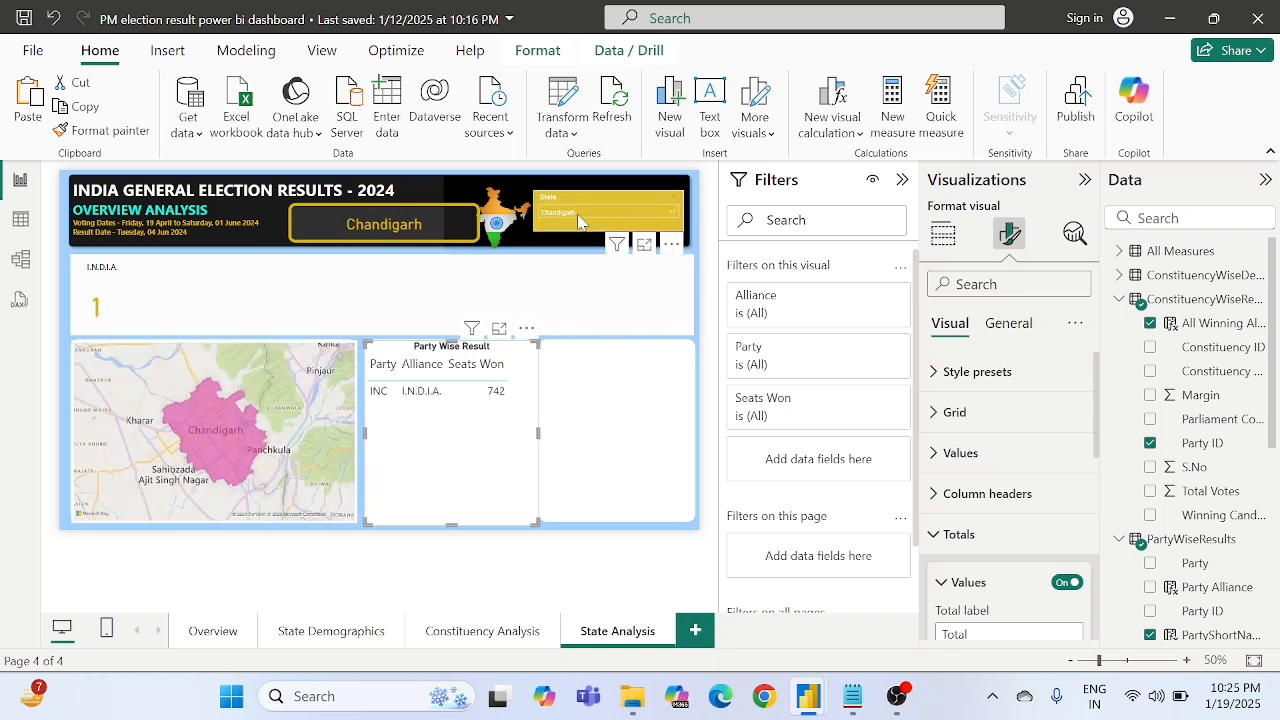
pyautogui.click(577, 214)
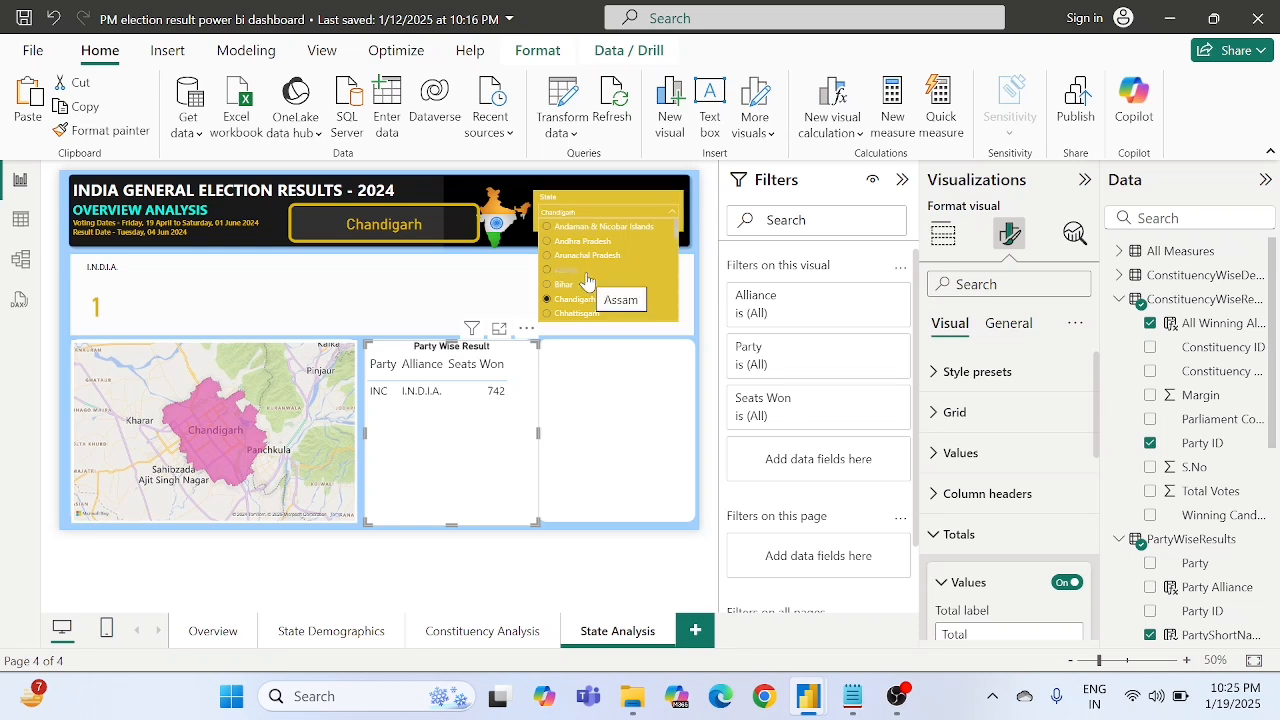
pyautogui.scroll(-2, 578, 300)
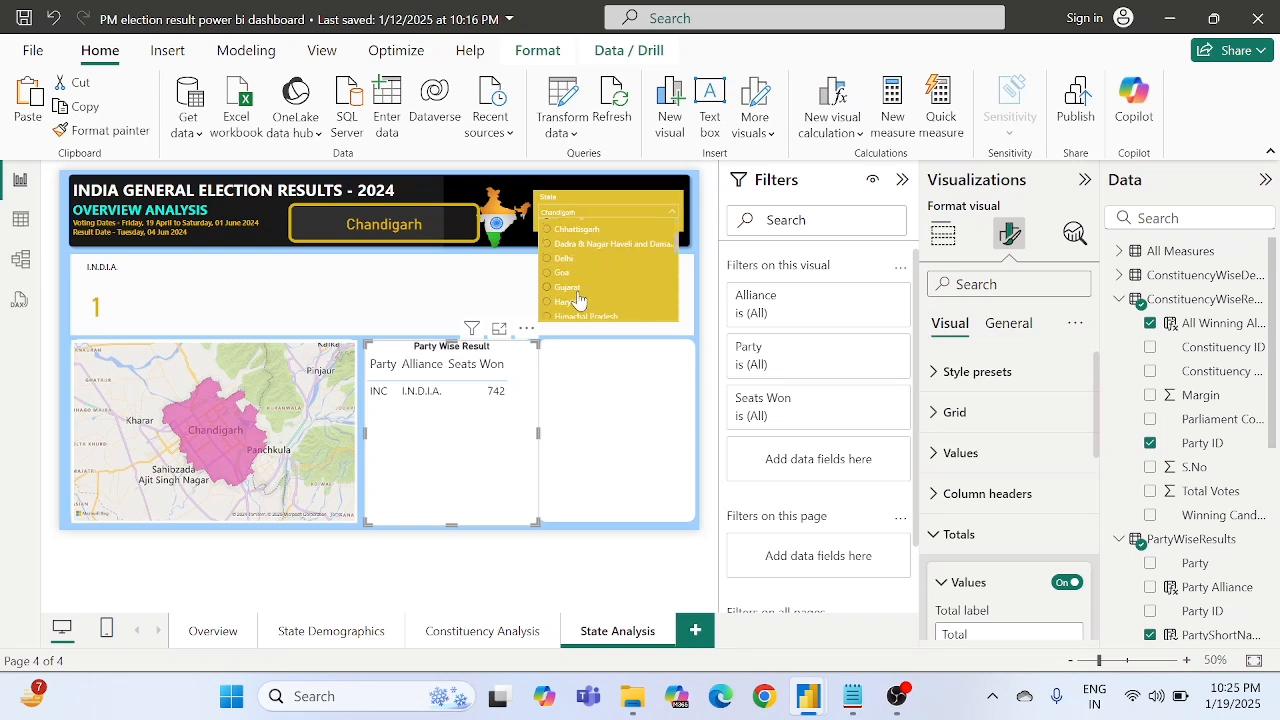
pyautogui.click(566, 304)
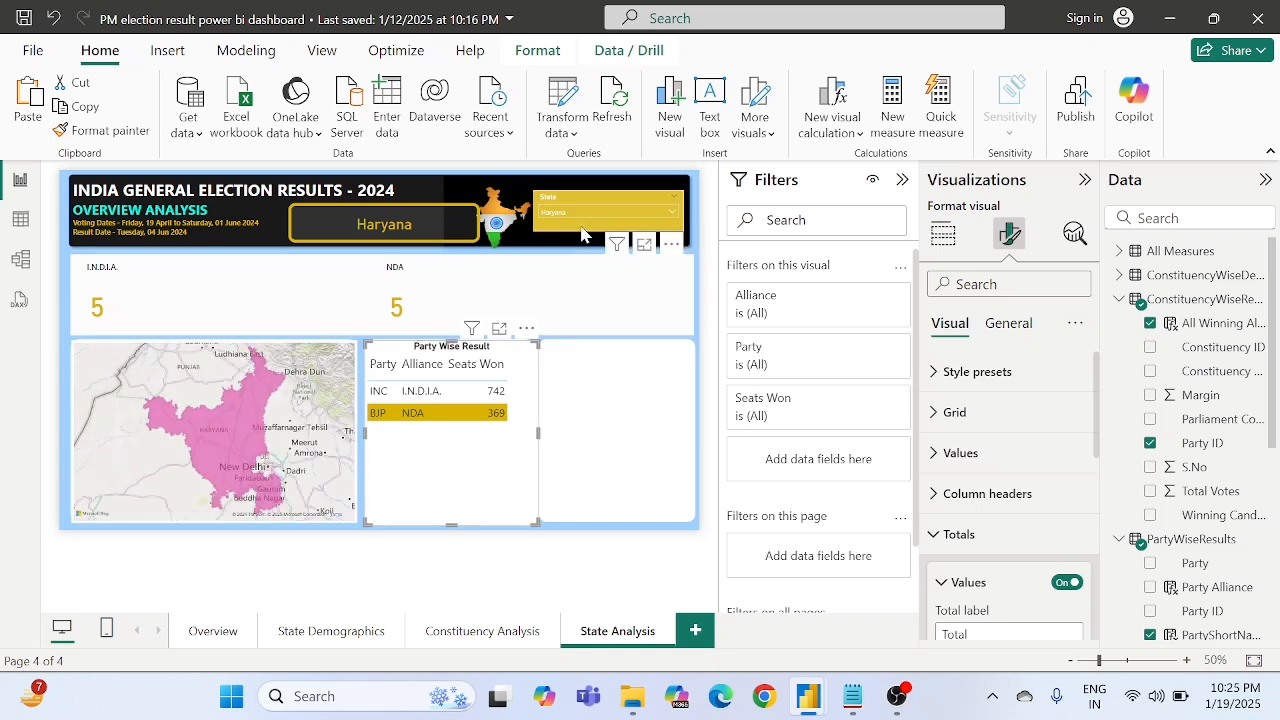
pyautogui.click(579, 212)
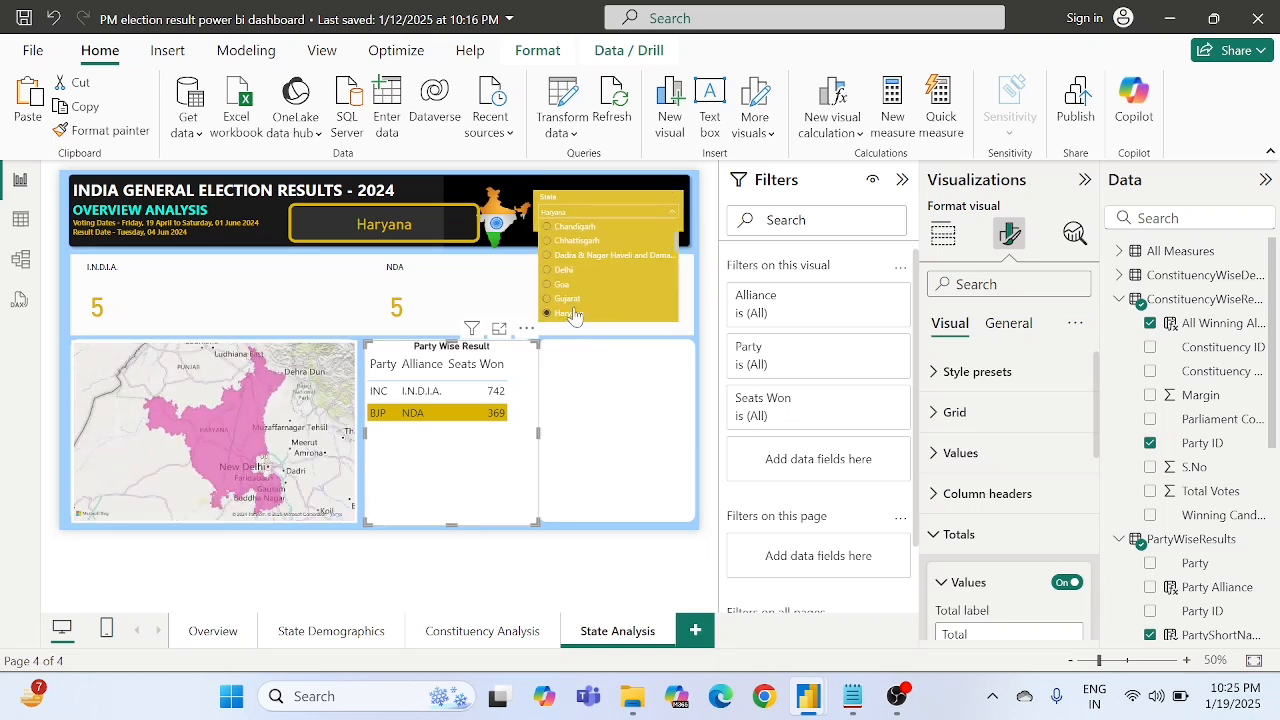
pyautogui.scroll(-1, 566, 290)
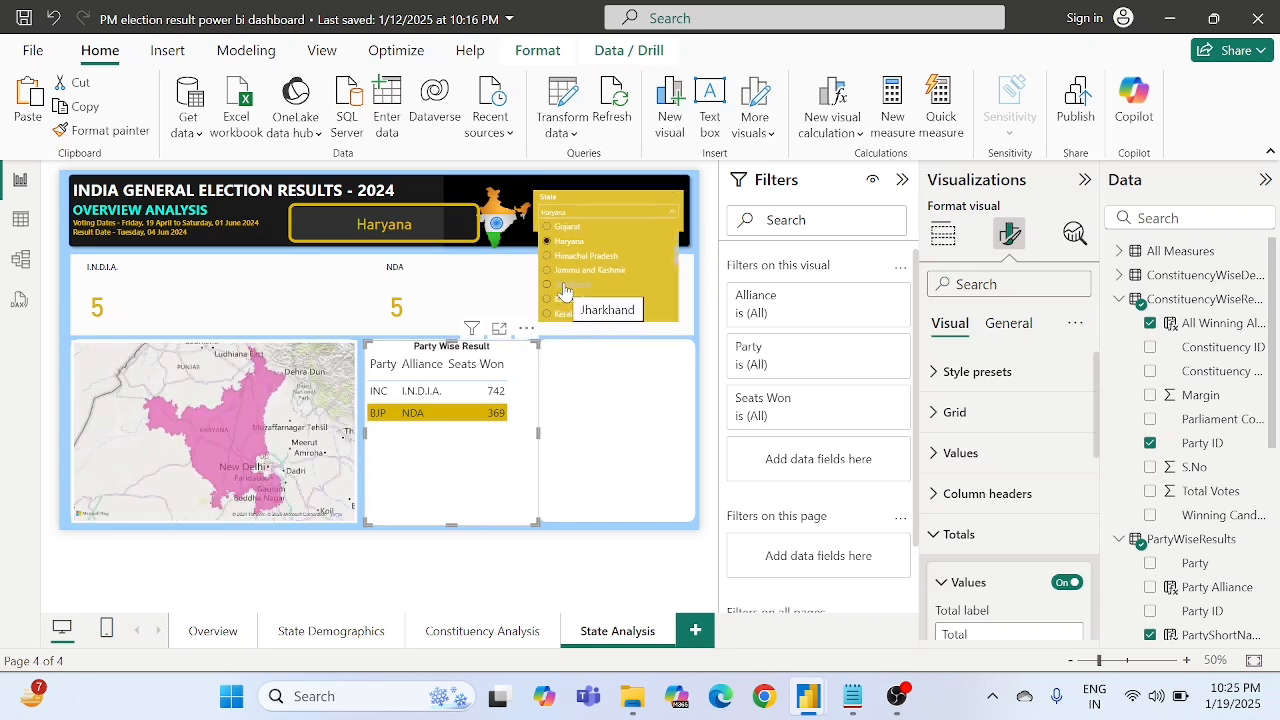
pyautogui.click(565, 286)
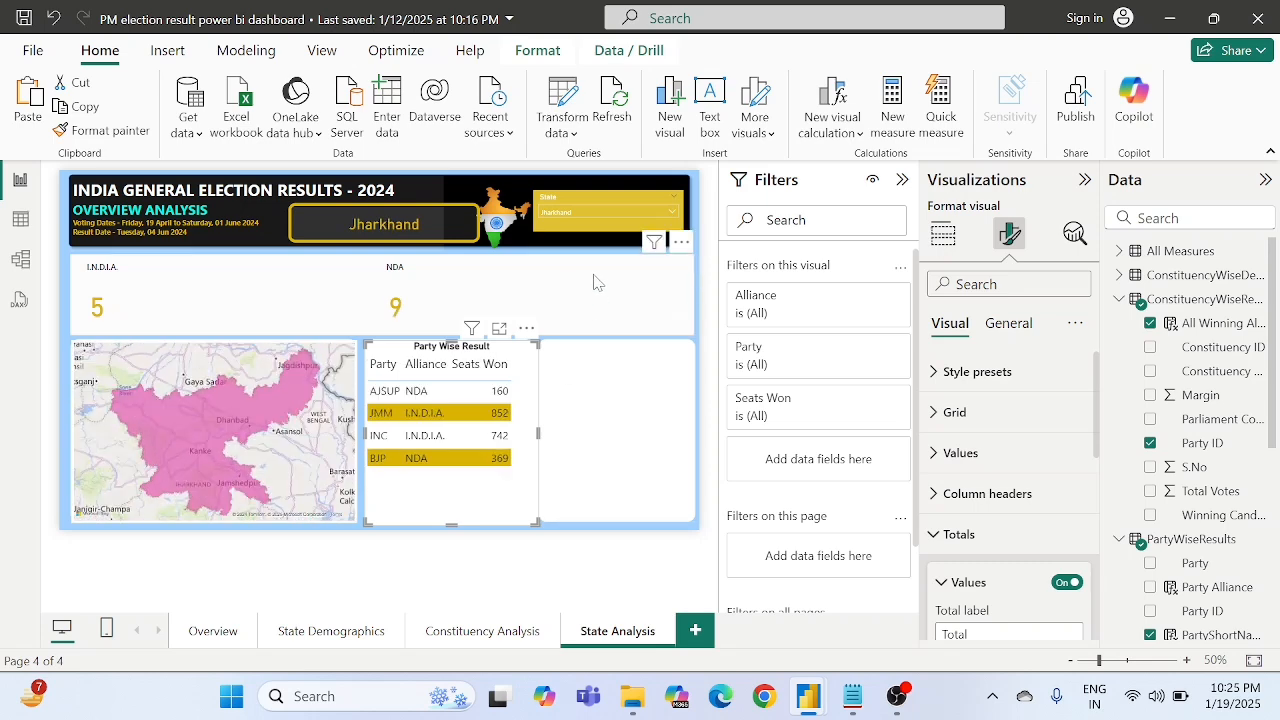
# - Filter the page to Kerala with the State slicer and deselect the table
pyautogui.click(575, 216)
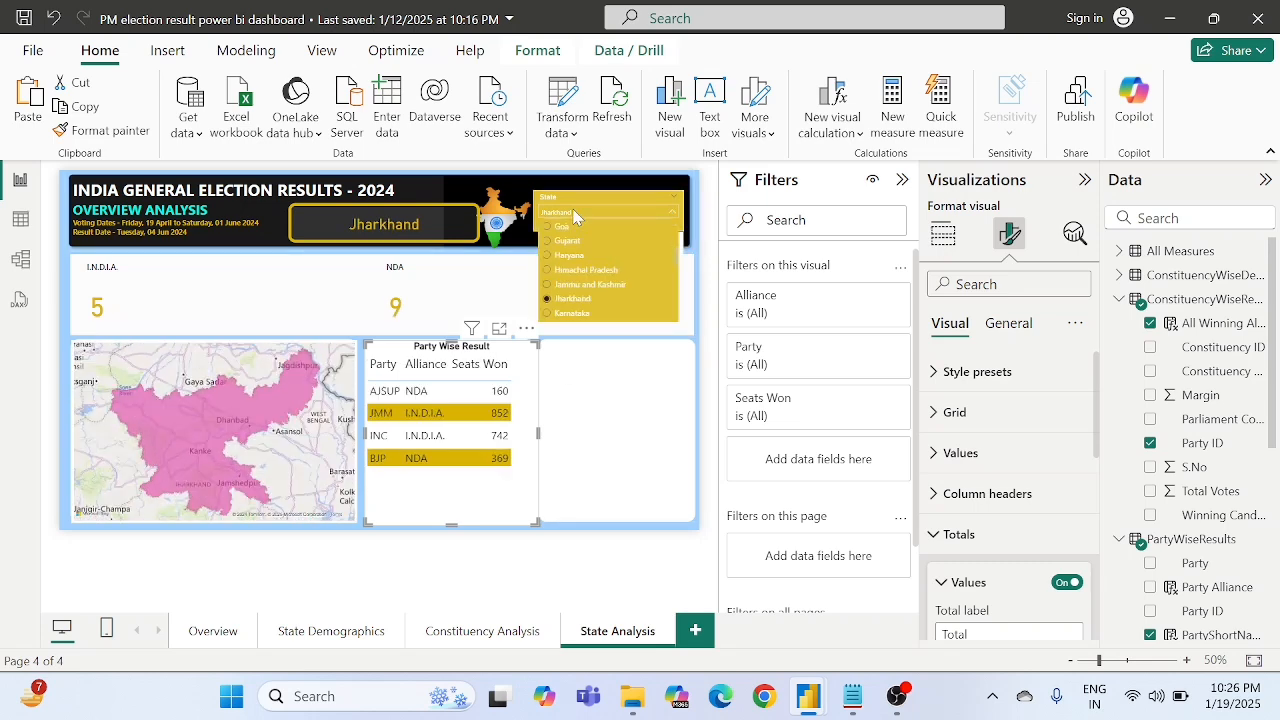
pyautogui.scroll(-2, 575, 286)
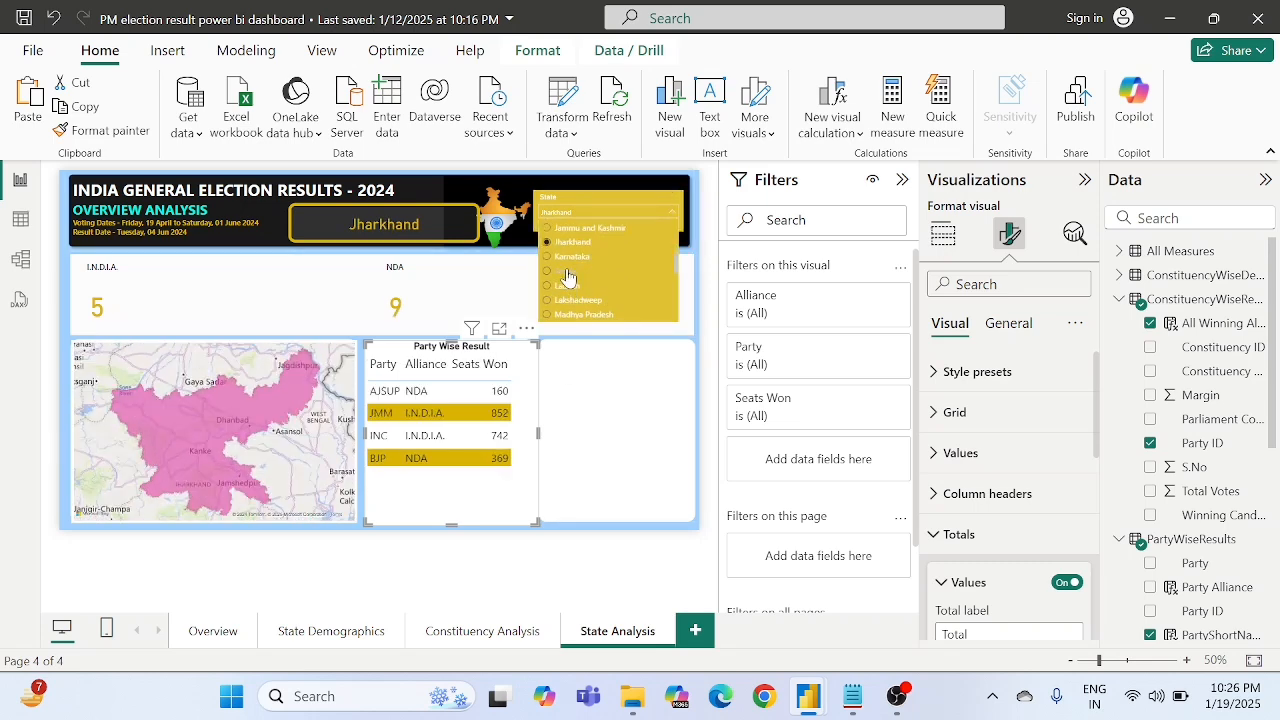
pyautogui.click(567, 286)
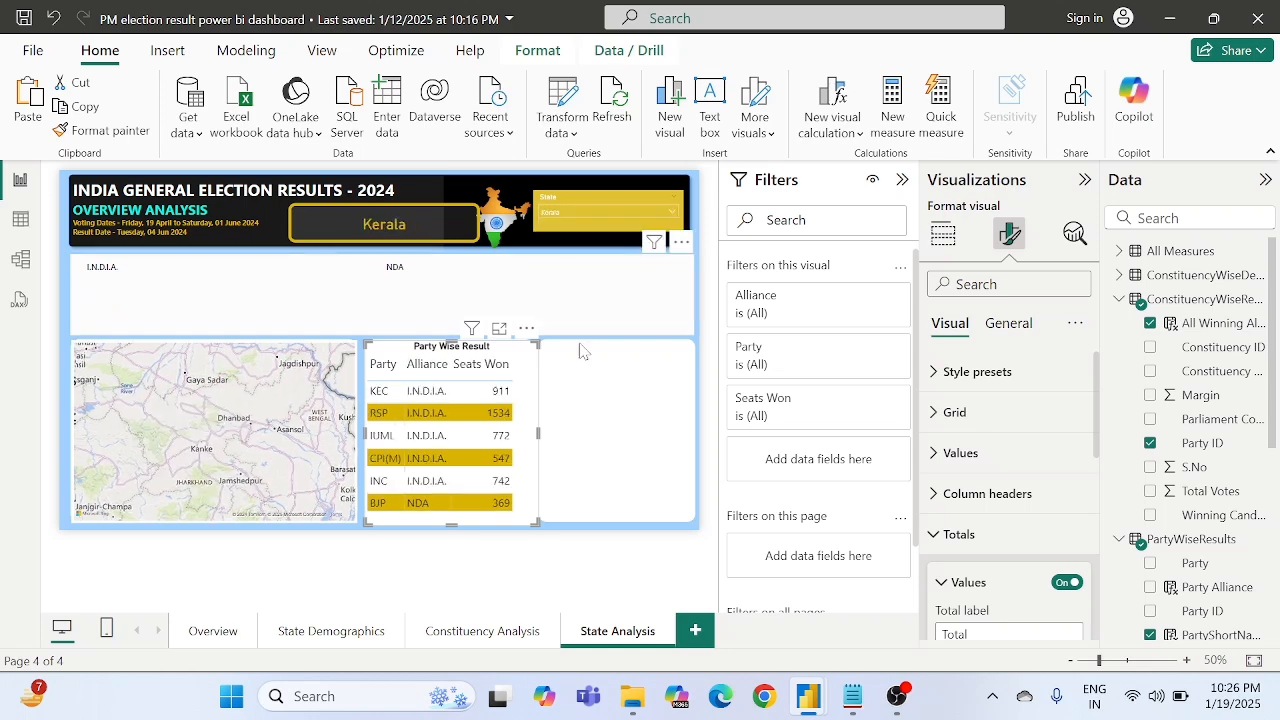
pyautogui.click(583, 562)
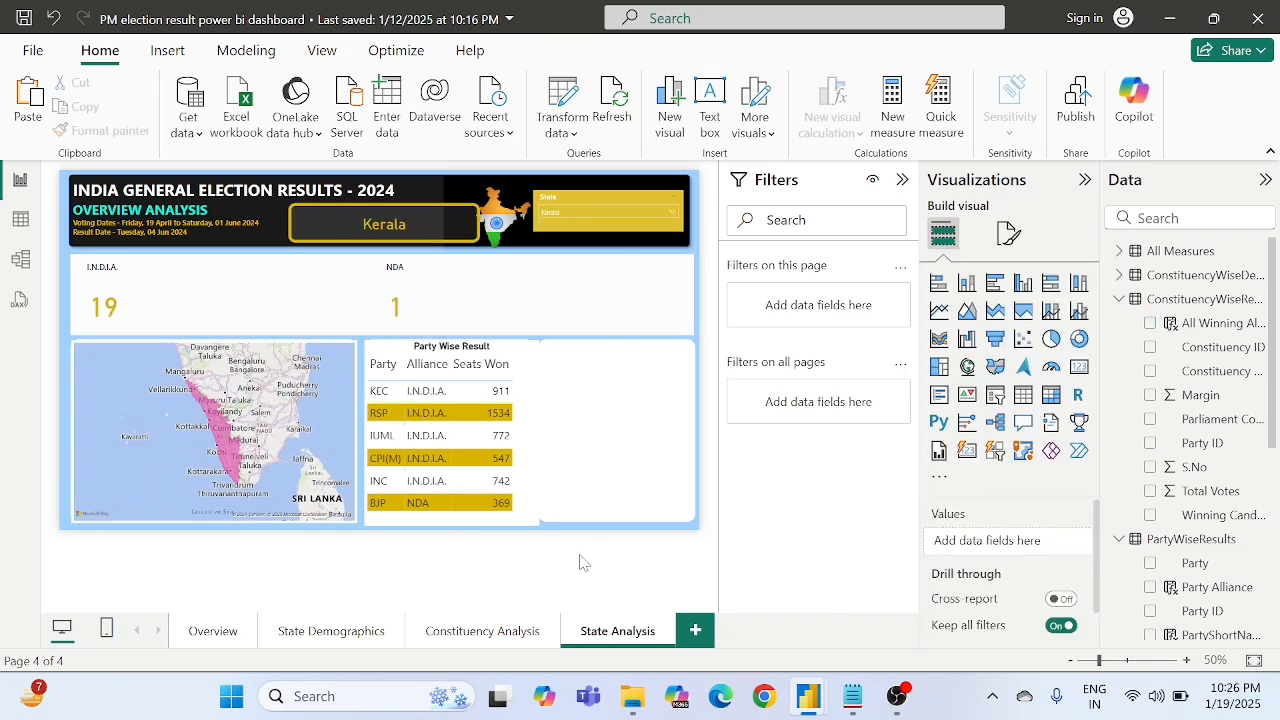
# - Shrink the Party Wise Result table slightly so it fits inside its white background panel
pyautogui.click(567, 474)
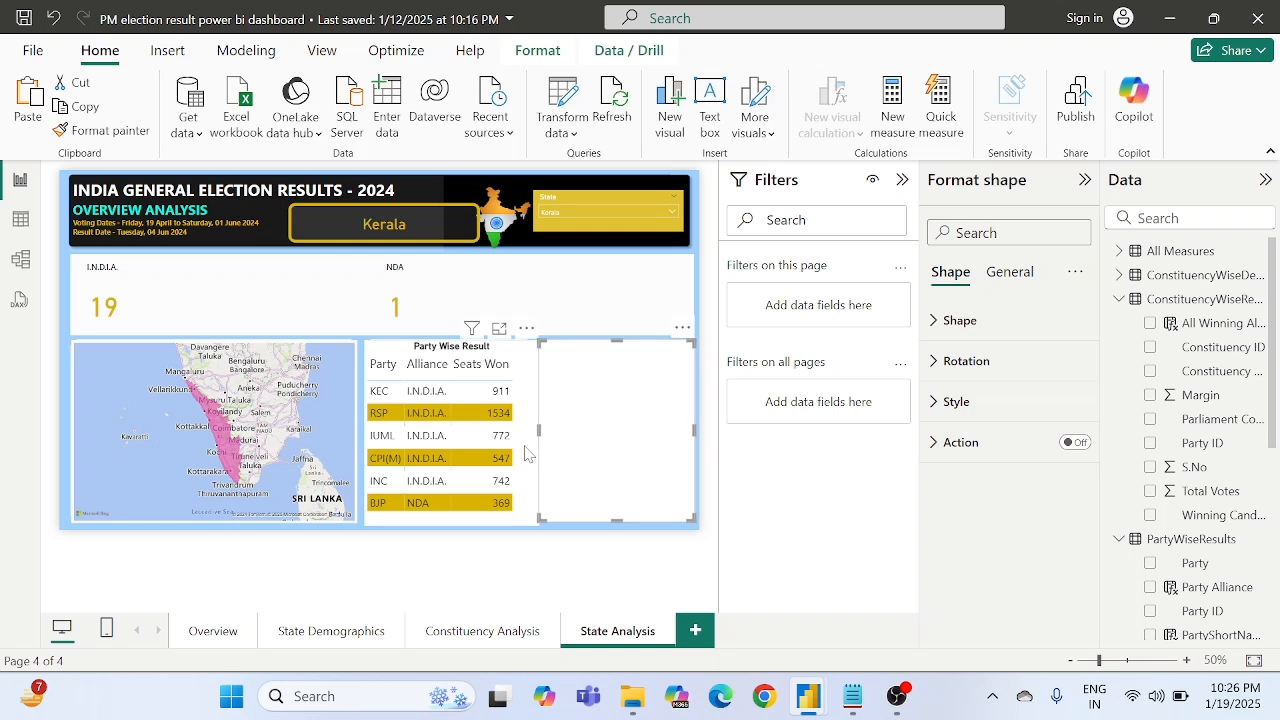
pyautogui.click(525, 453)
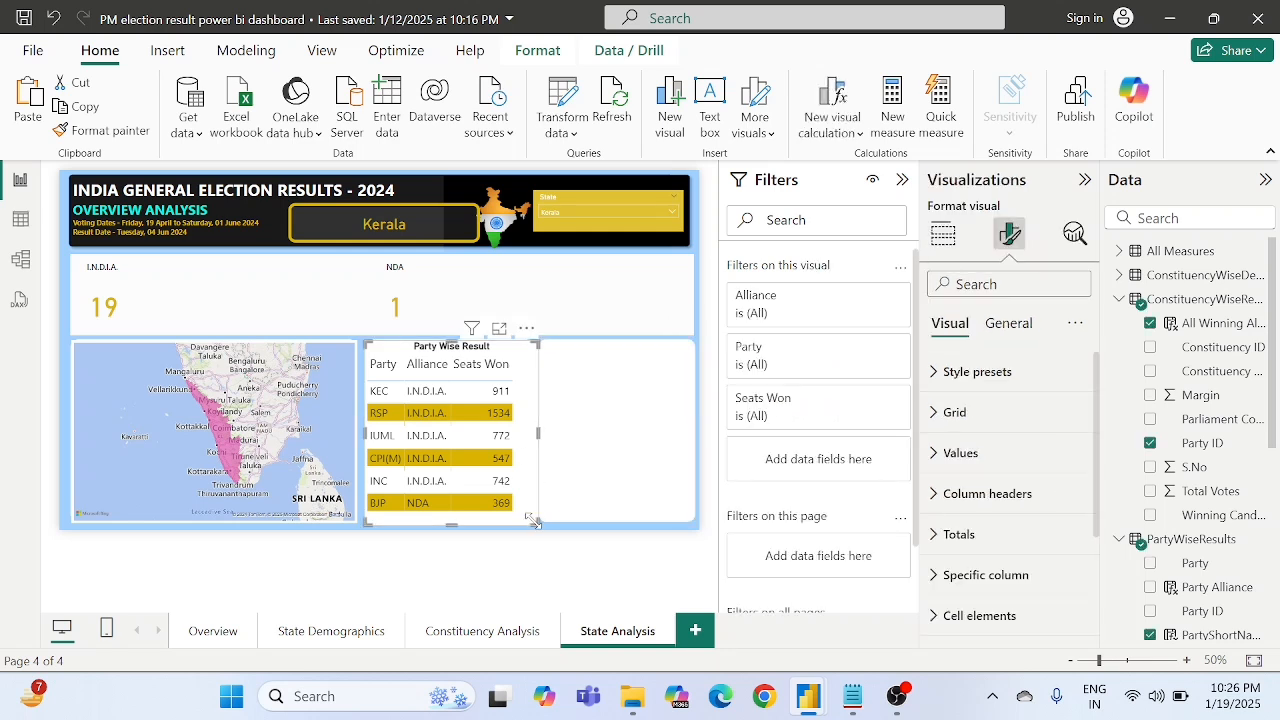
pyautogui.moveTo(535, 522); pyautogui.dragTo(521, 515)
pyautogui.click(538, 558)
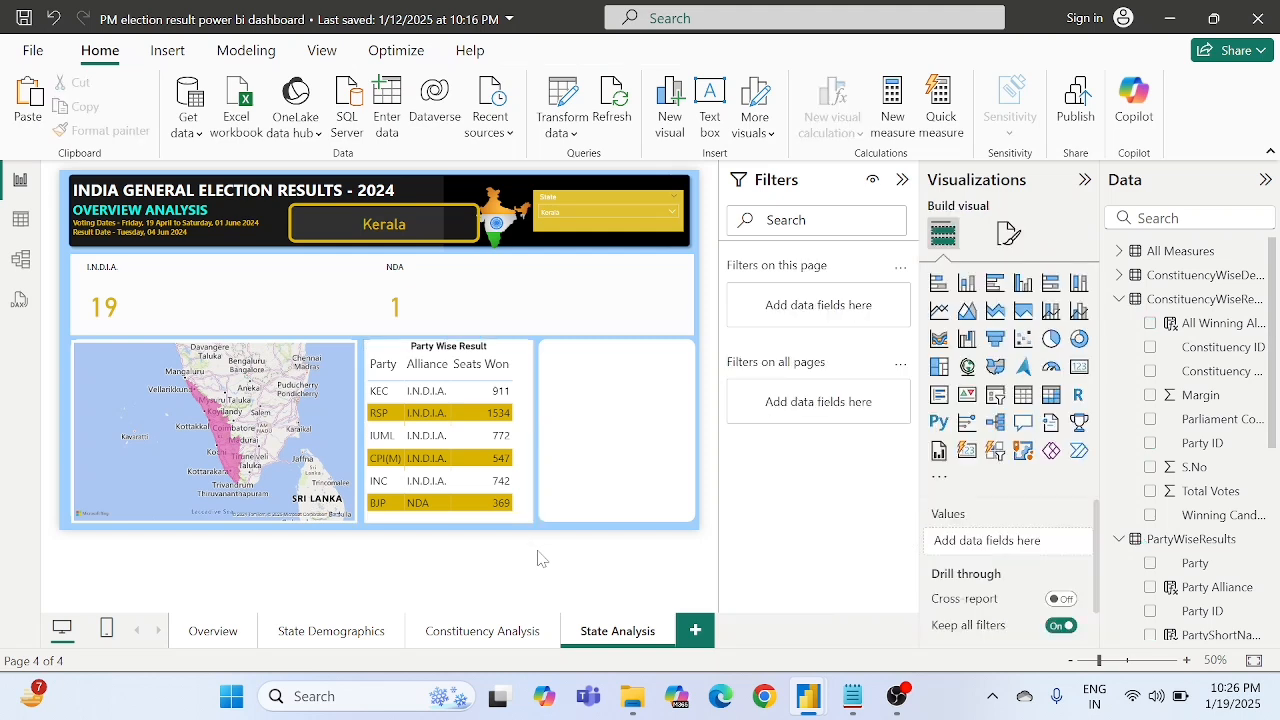
# - Set the Party Wise Result table's background transparency to 90% and nudge the table slightly to the right within its panel
pyautogui.click(522, 357)
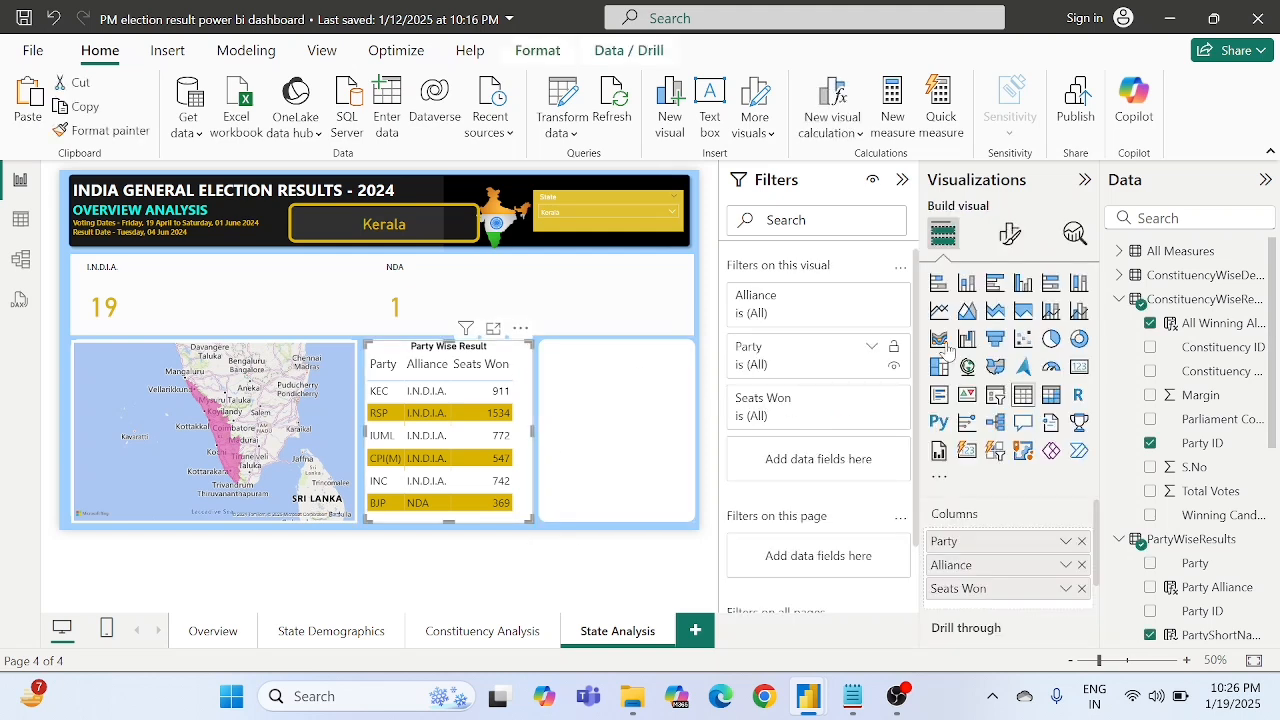
pyautogui.click(1008, 238)
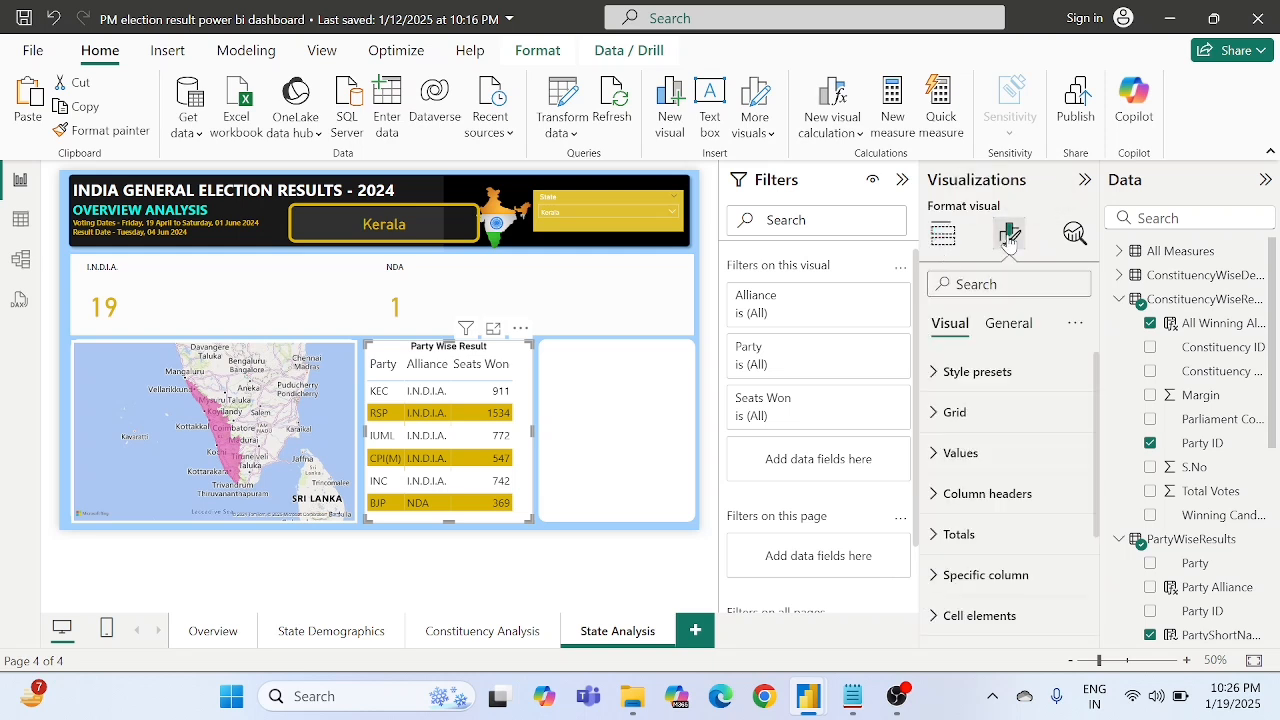
pyautogui.click(1009, 328)
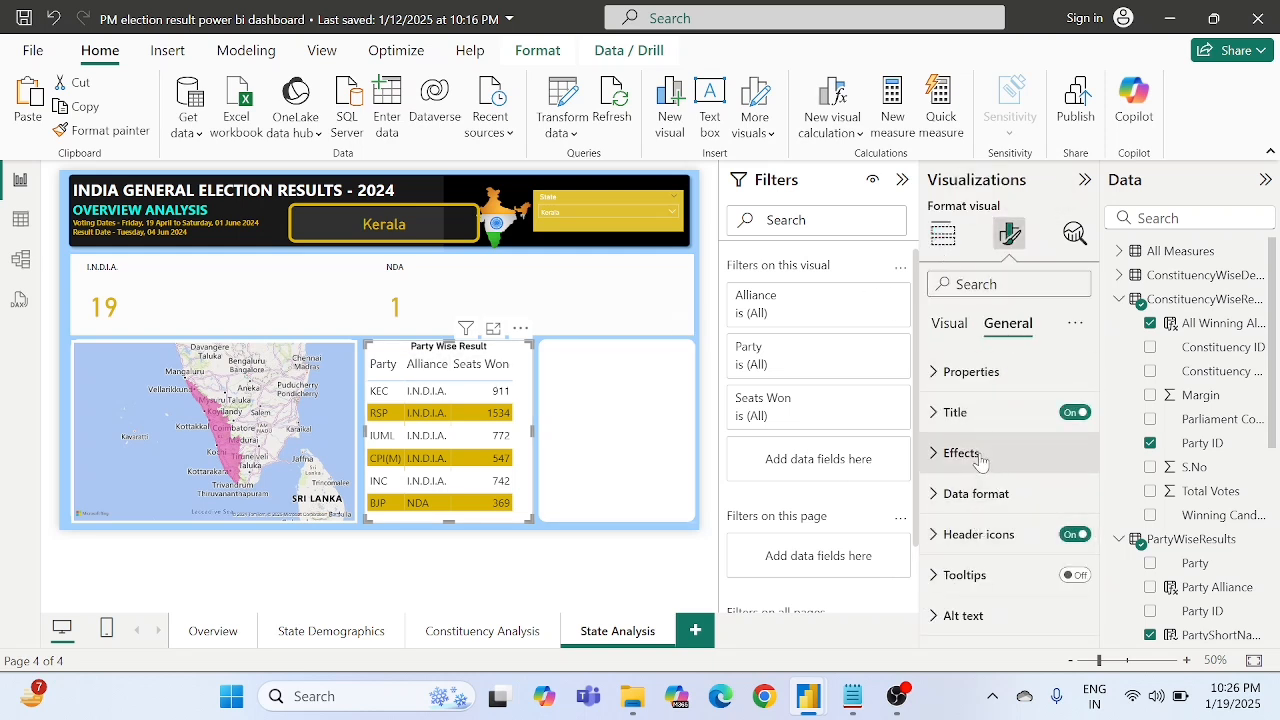
pyautogui.click(960, 453)
pyautogui.scroll(-3, 985, 580)
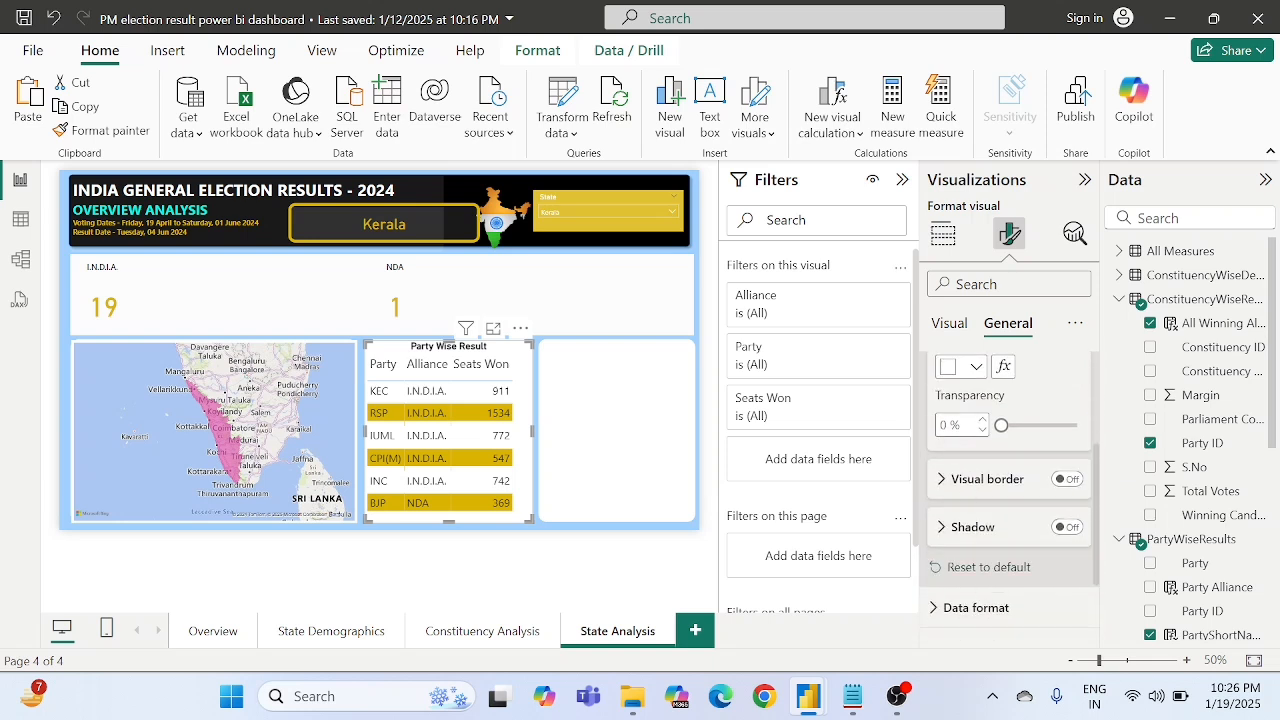
pyautogui.write('90')
pyautogui.click(595, 549)
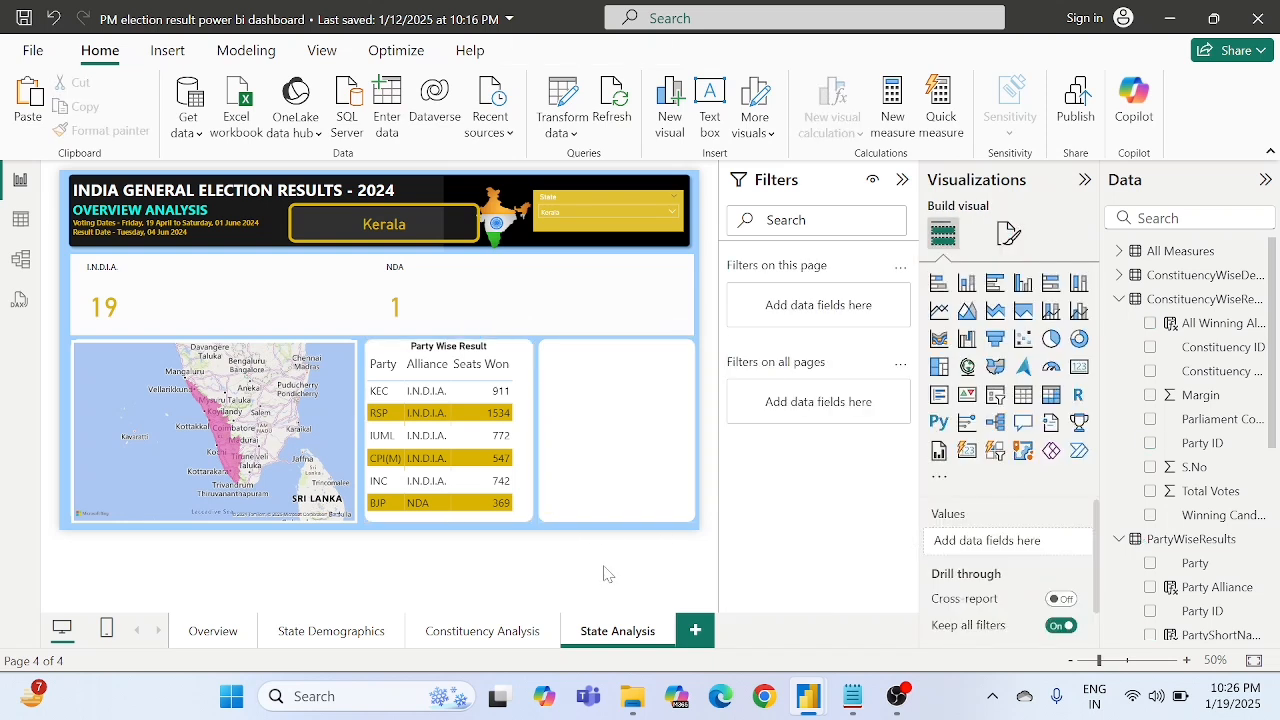
pyautogui.click(518, 480)
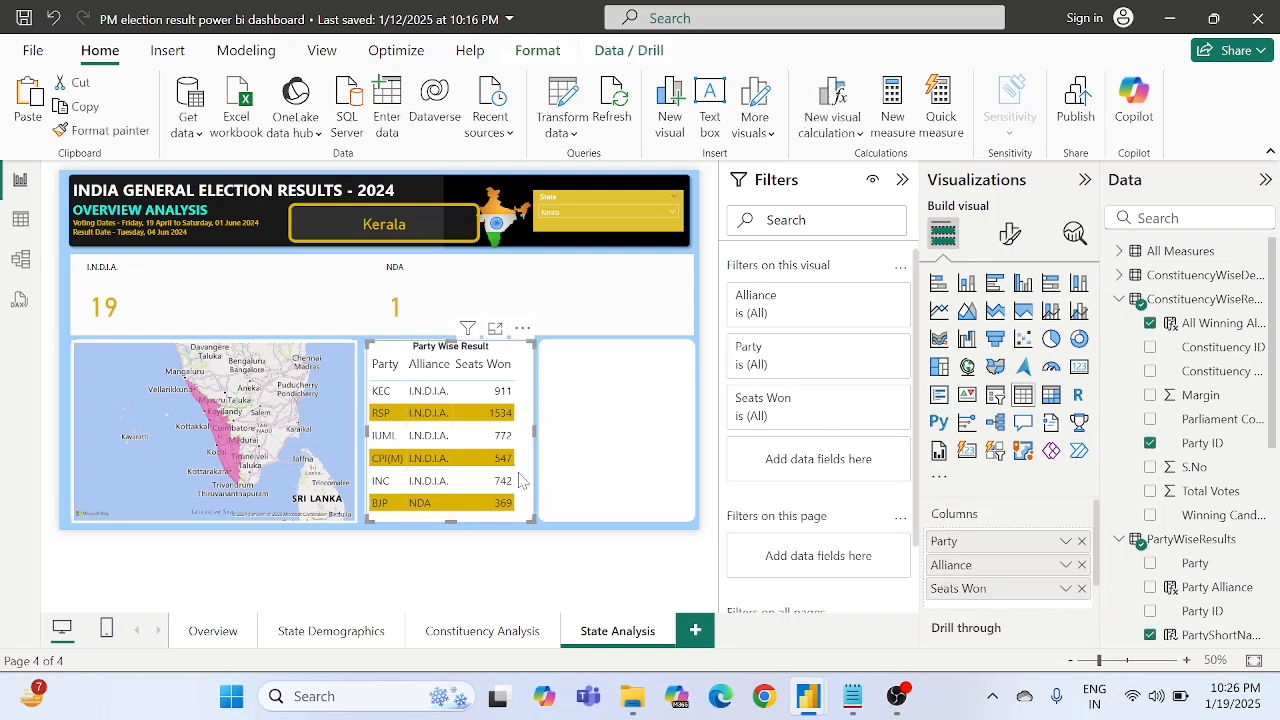
pyautogui.click(512, 563)
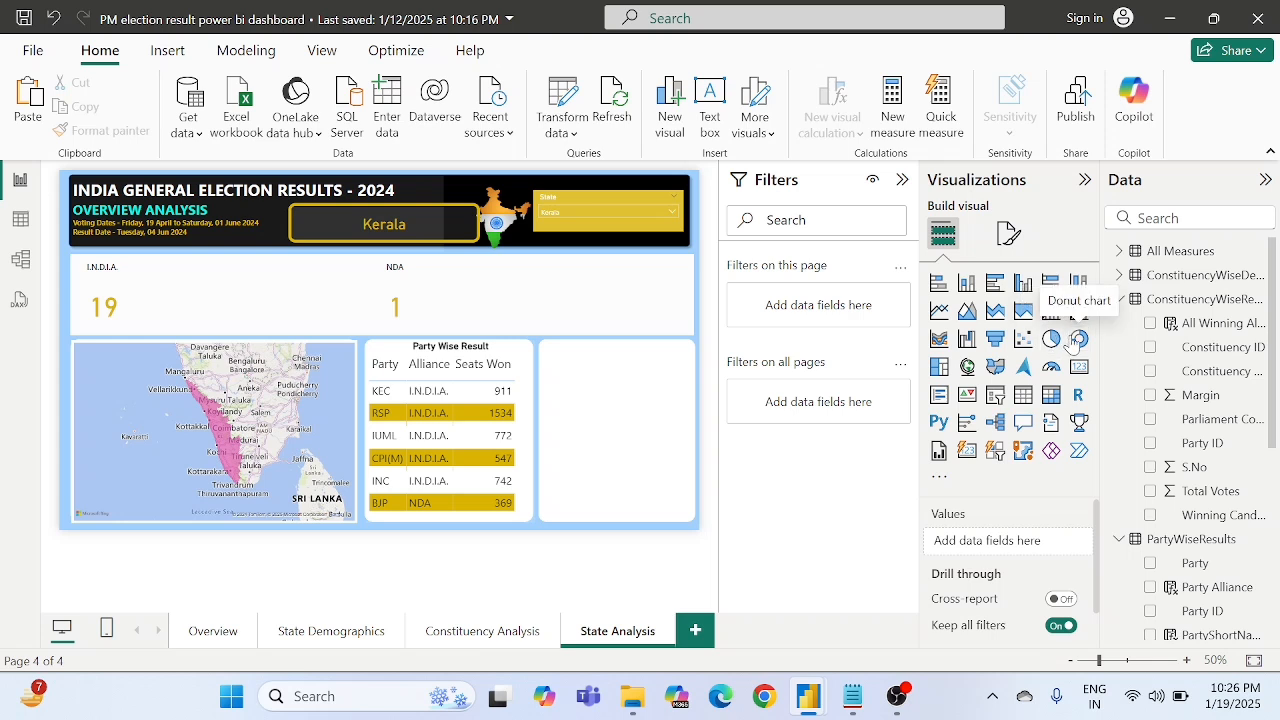
# - Add a donut chart to the empty panel beside the Party Wise Result table and resize it to fill the panel
pyautogui.moveTo(1073, 342); pyautogui.dragTo(618, 413)
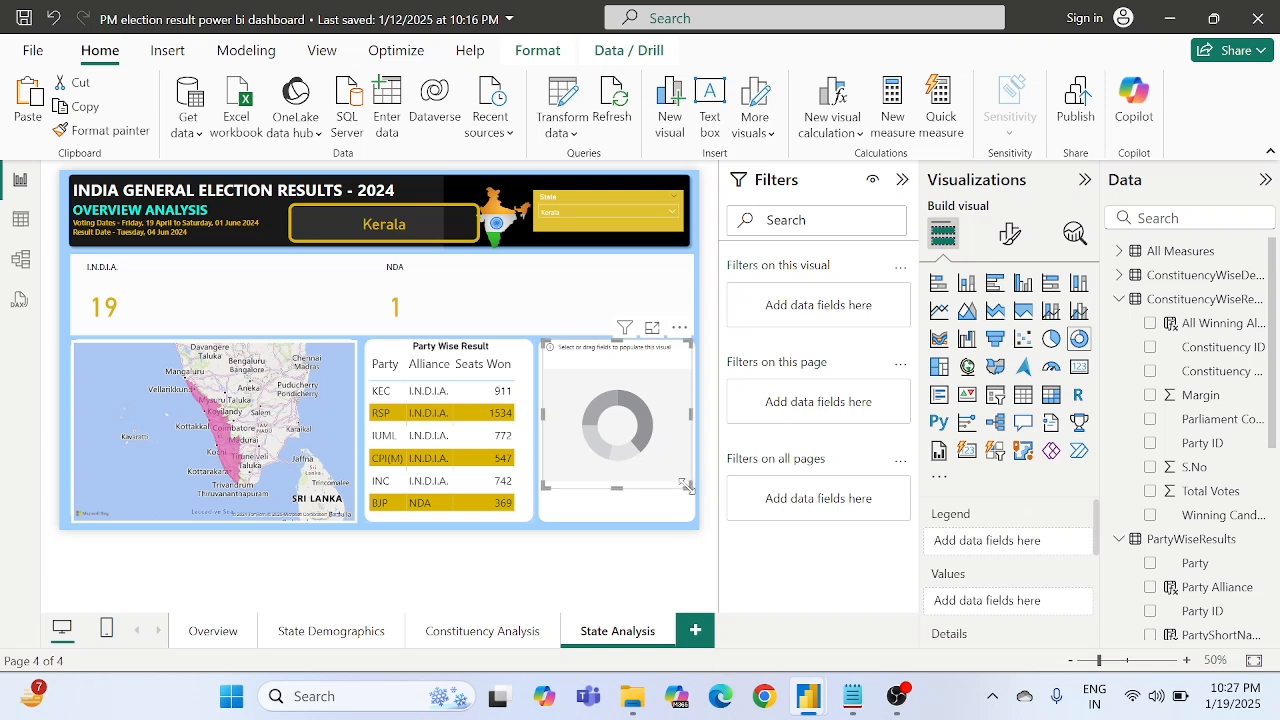
pyautogui.moveTo(686, 485); pyautogui.dragTo(687, 513)
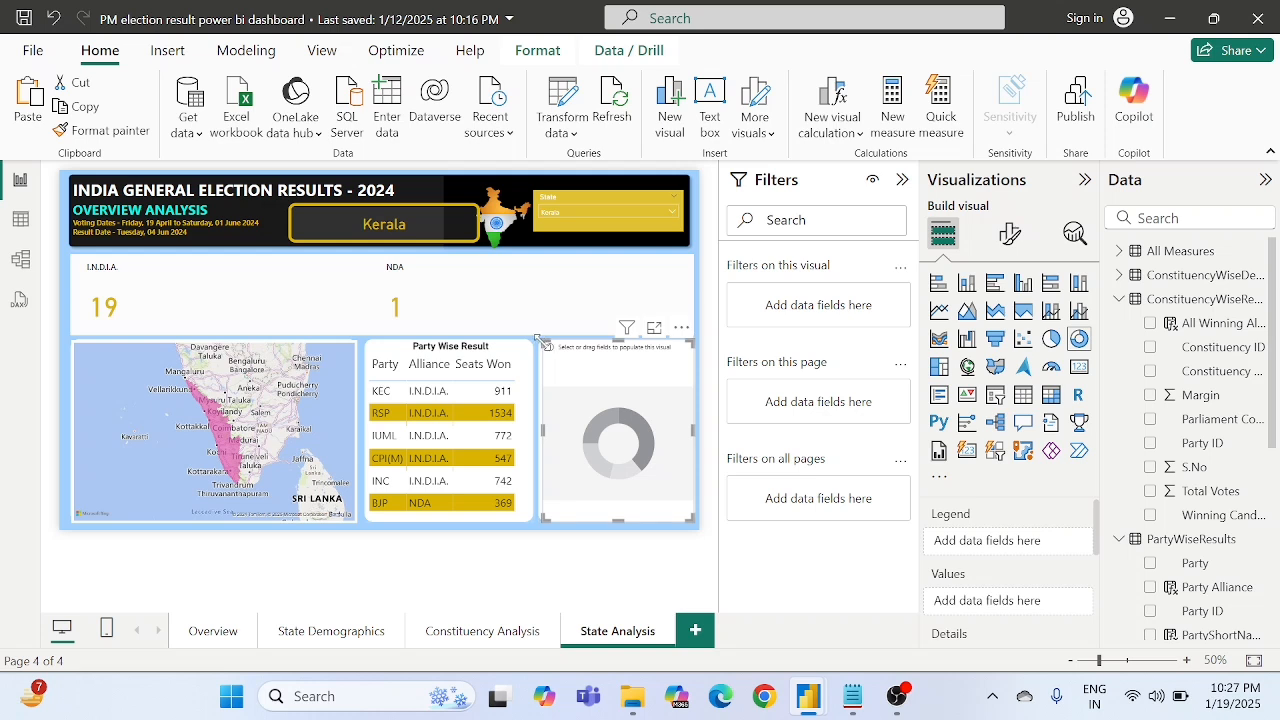
pyautogui.moveTo(541, 341)
pyautogui.mouseDown()
pyautogui.moveTo(549, 350)
pyautogui.moveTo(540, 340)
pyautogui.mouseUp()
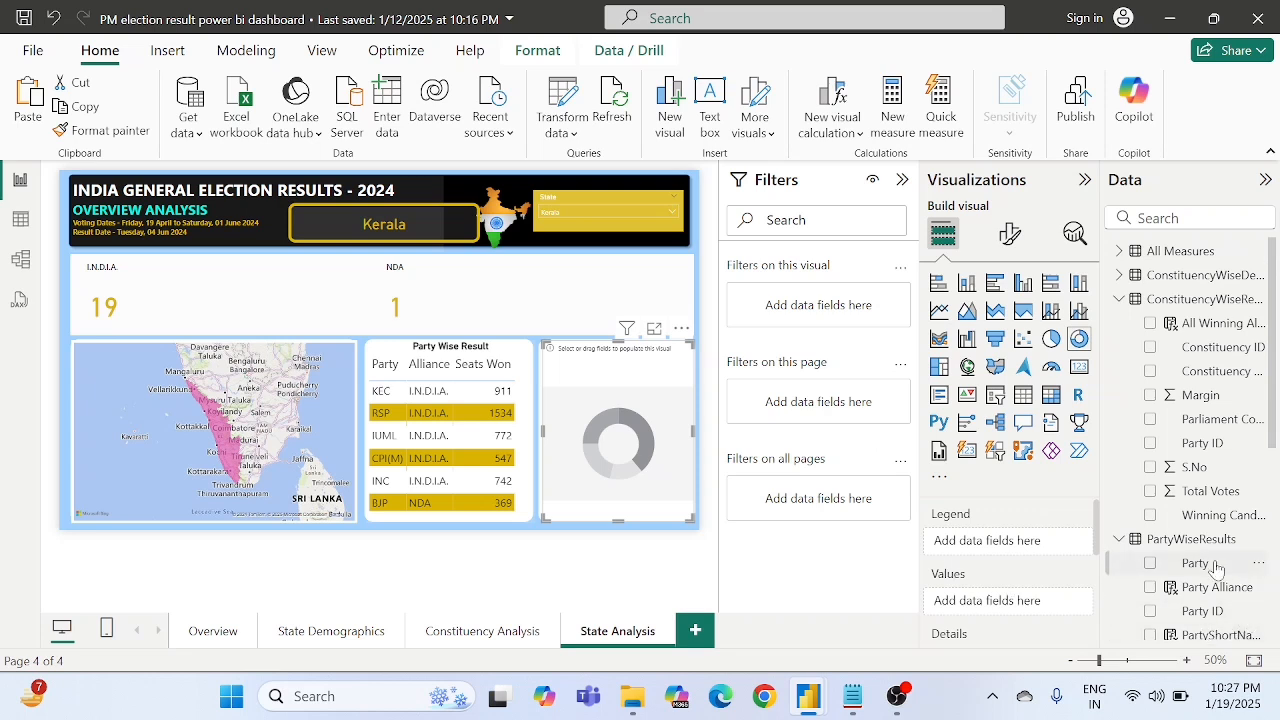
# - Add Party ID from the ConstituencyWiseResults table as the donut chart's values, using its count
pyautogui.scroll(-1, 1233, 425)
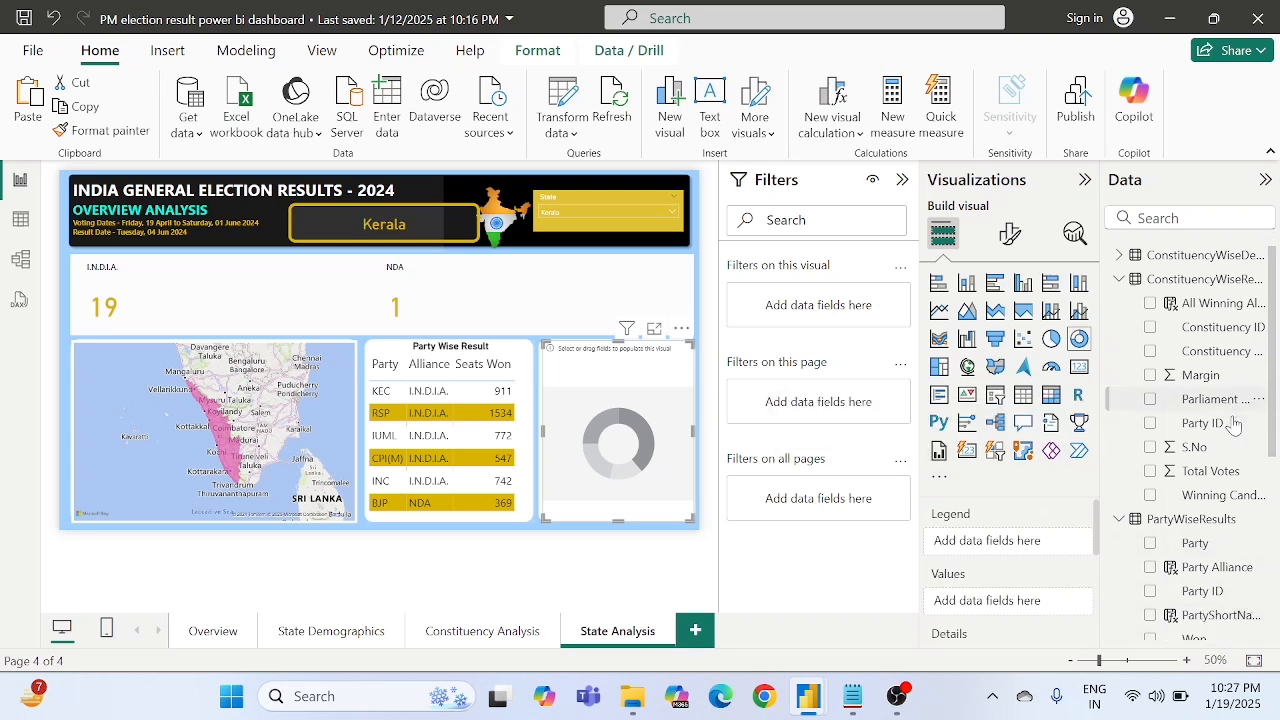
pyautogui.scroll(1, 1233, 425)
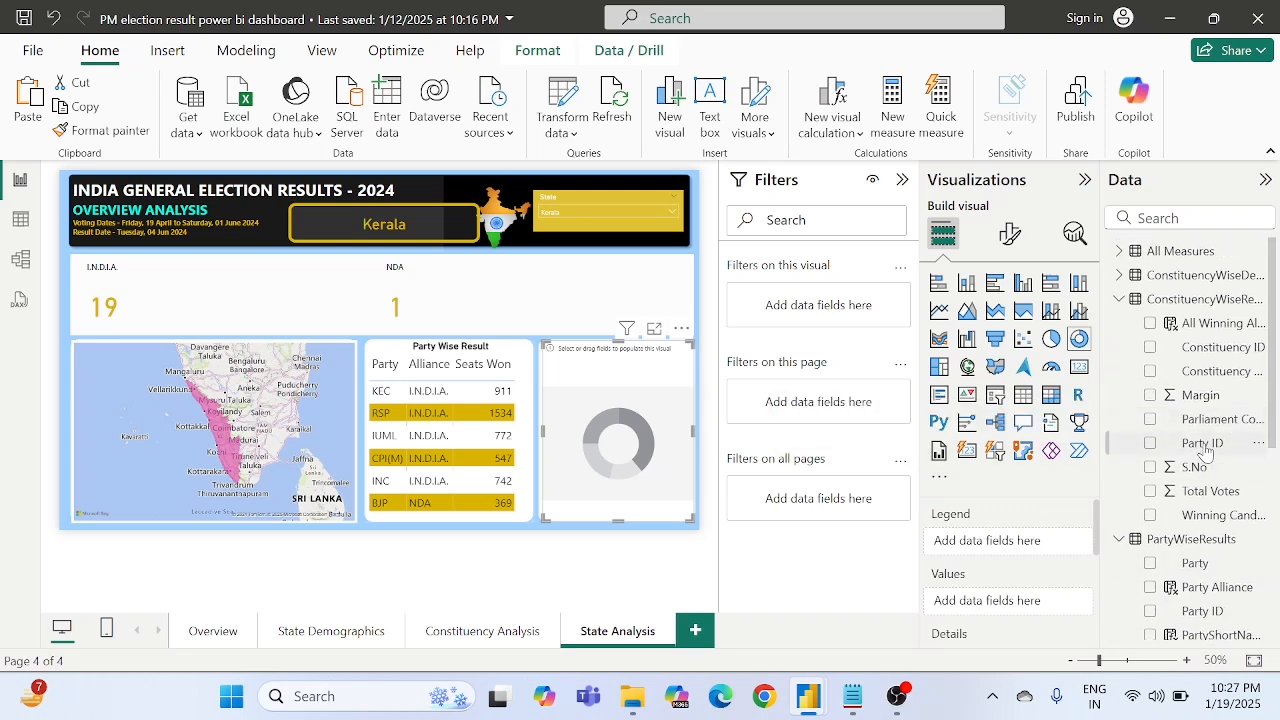
pyautogui.moveTo(1203, 451); pyautogui.dragTo(1003, 607)
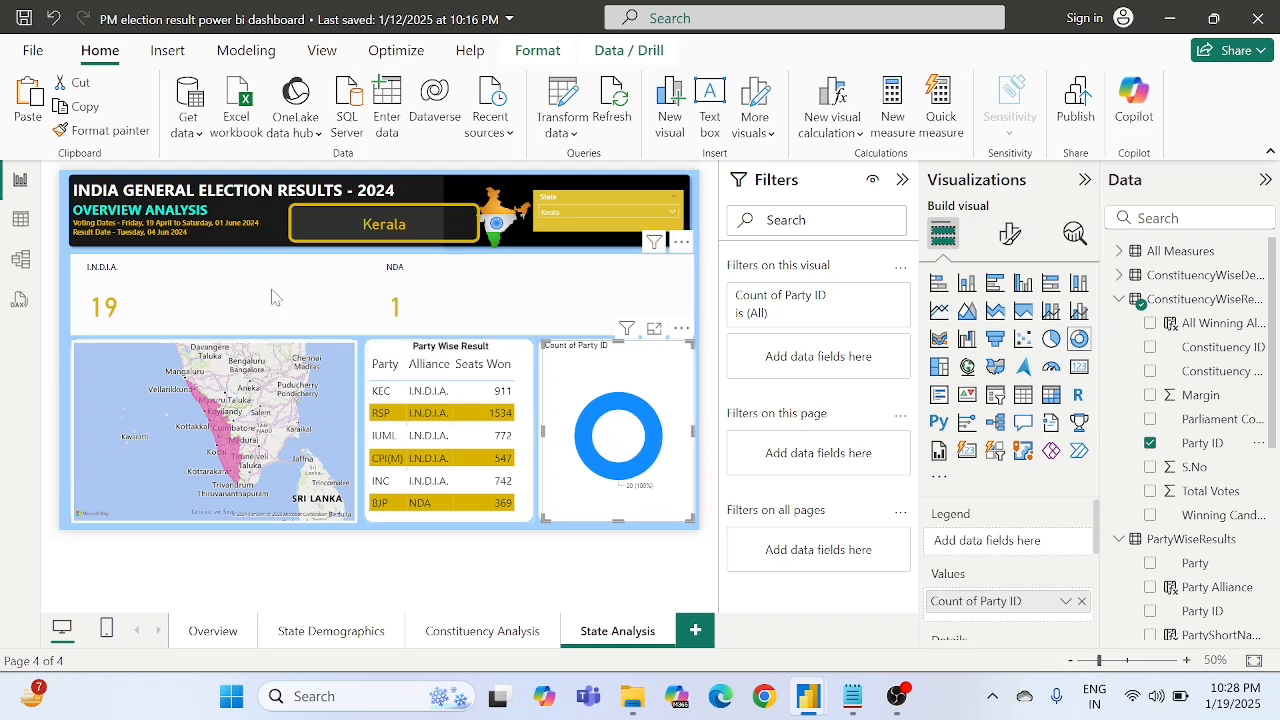
# - Add a new calculated column to the ConstituencyWiseResults table and clear its default formula text
pyautogui.click(18, 221)
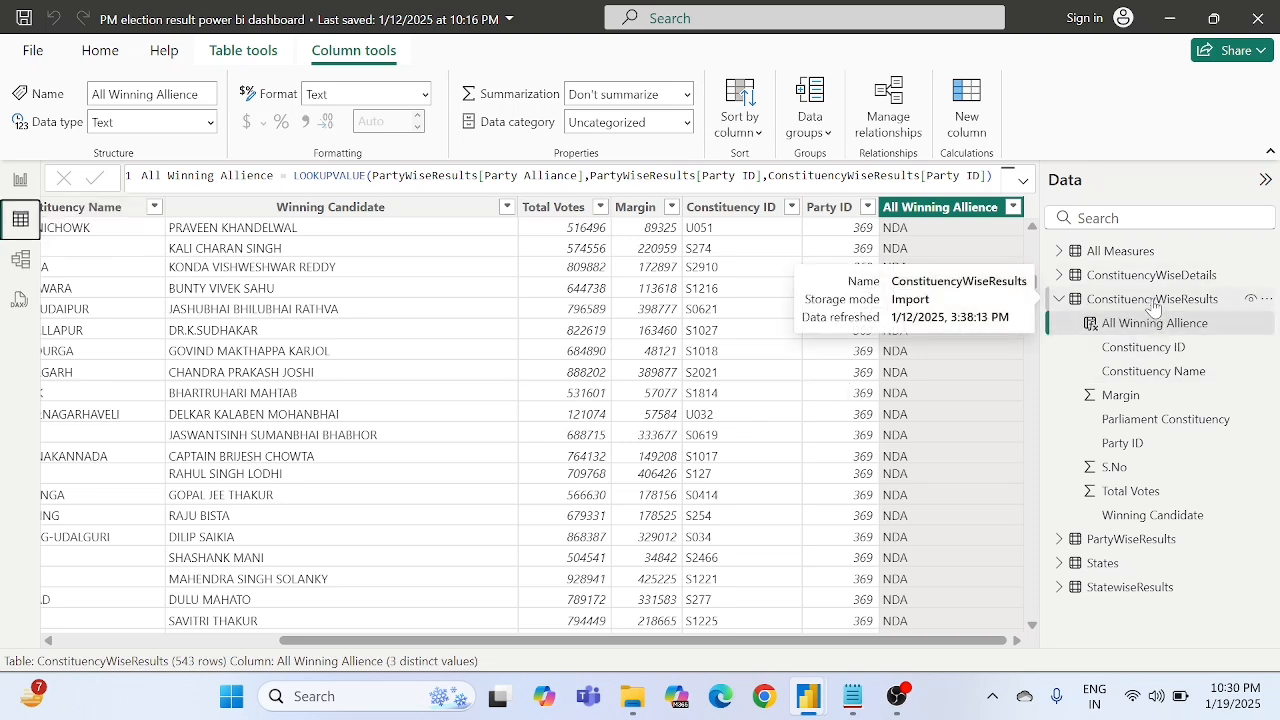
pyautogui.rightClick(1153, 305)
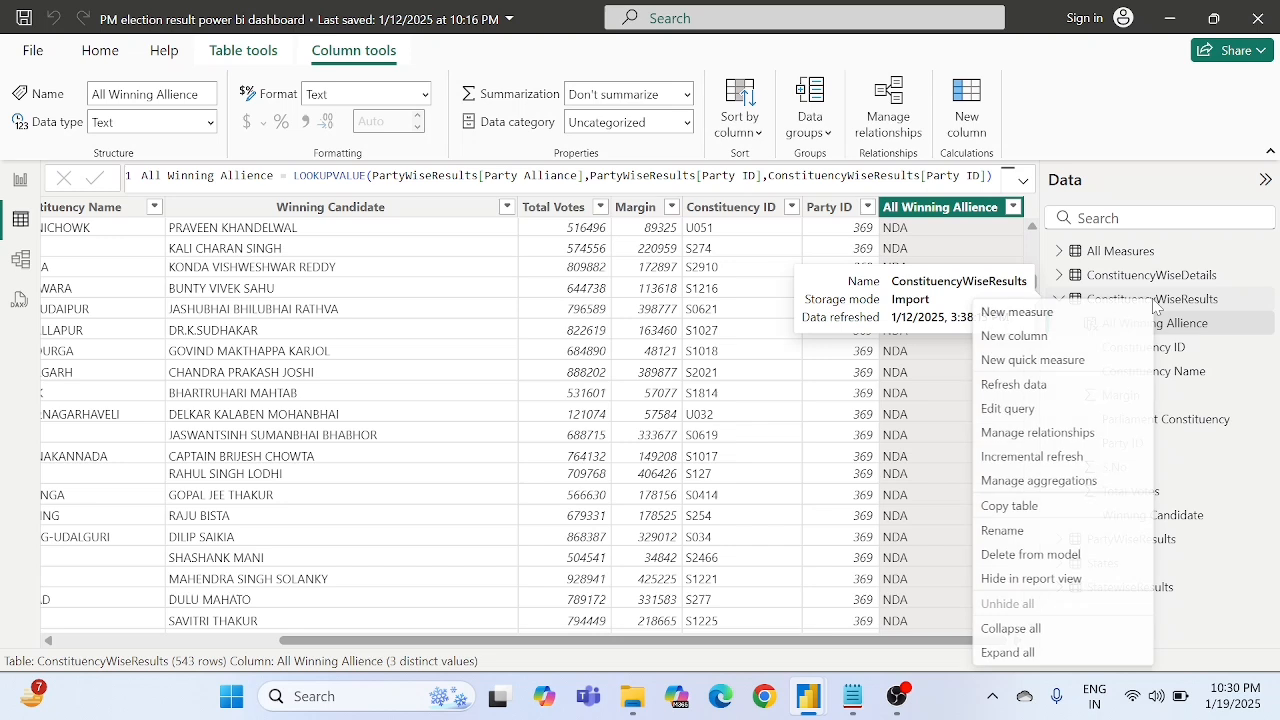
pyautogui.click(1033, 338)
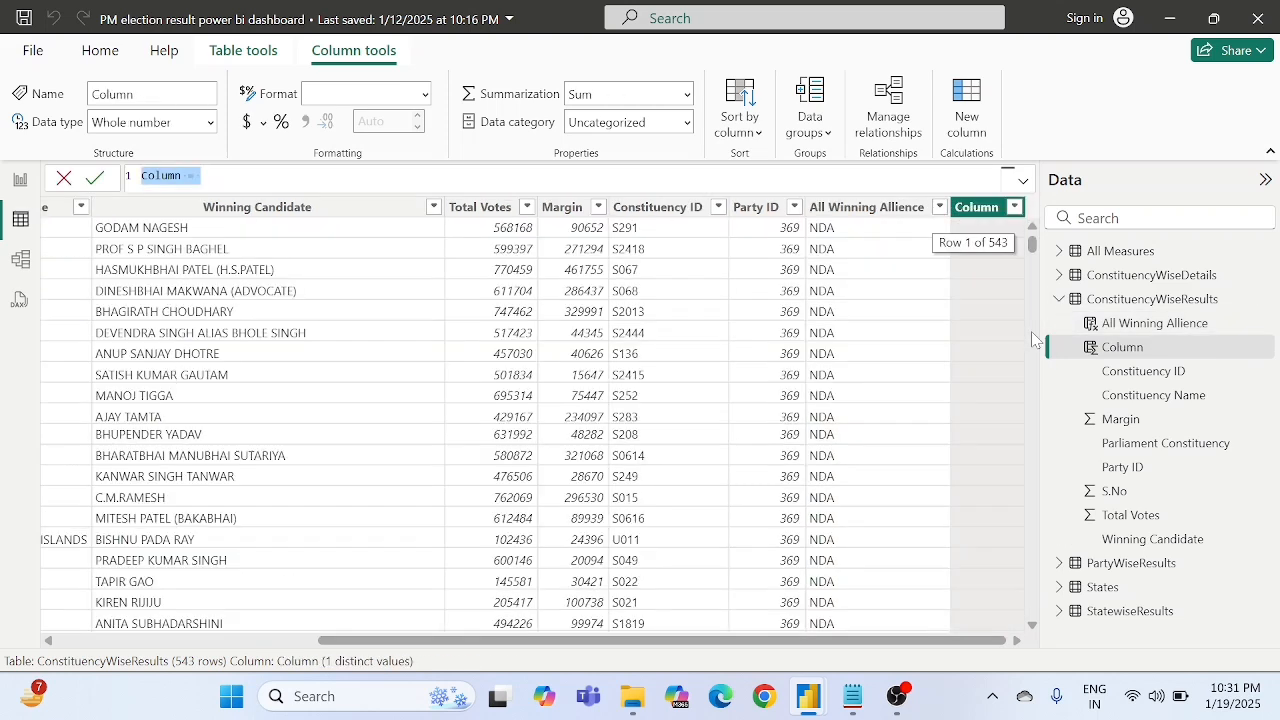
pyautogui.press('BackSpace')
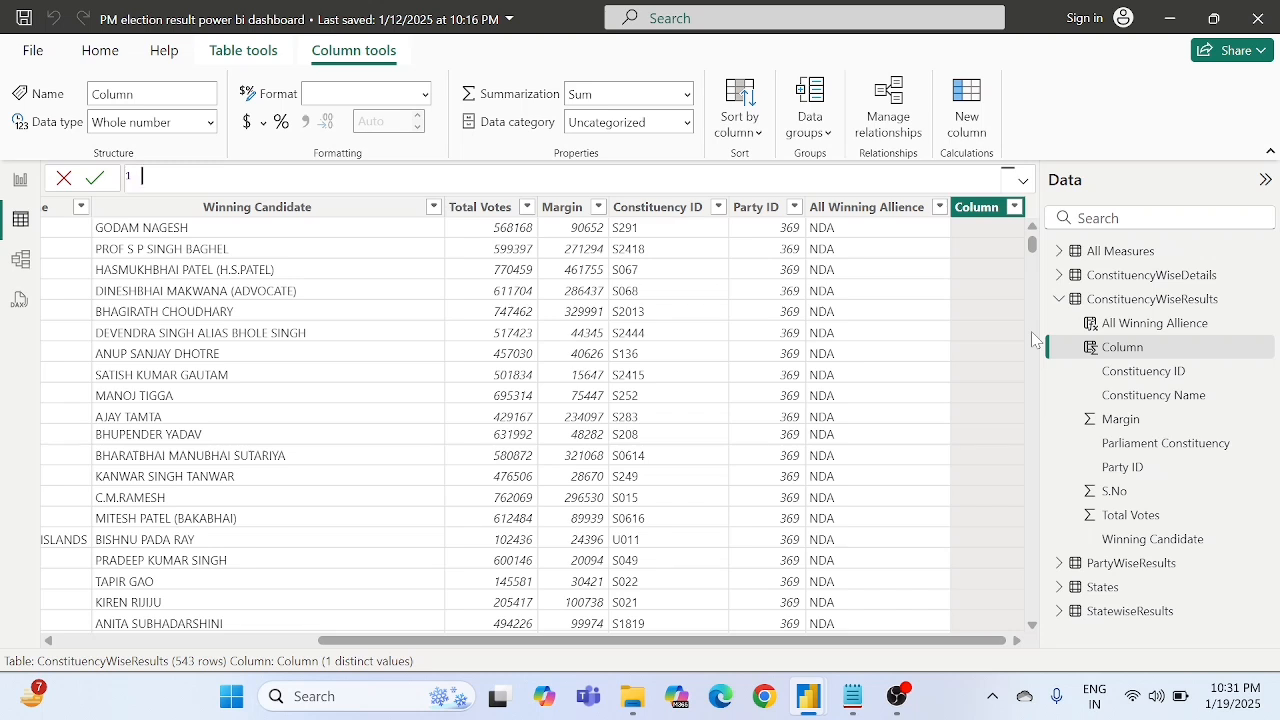
# - Name the new calculated column "Party Short Name Constituency Level" at the start of its formula
pyautogui.write('Party ')
pyautogui.write('Short Na')
pyautogui.write('me =')
pyautogui.press('BackSpace')
pyautogui.press('BackSpace')
pyautogui.press('BackSpace')
pyautogui.write('Ci')
pyautogui.press('BackSpace')
pyautogui.write('ons')
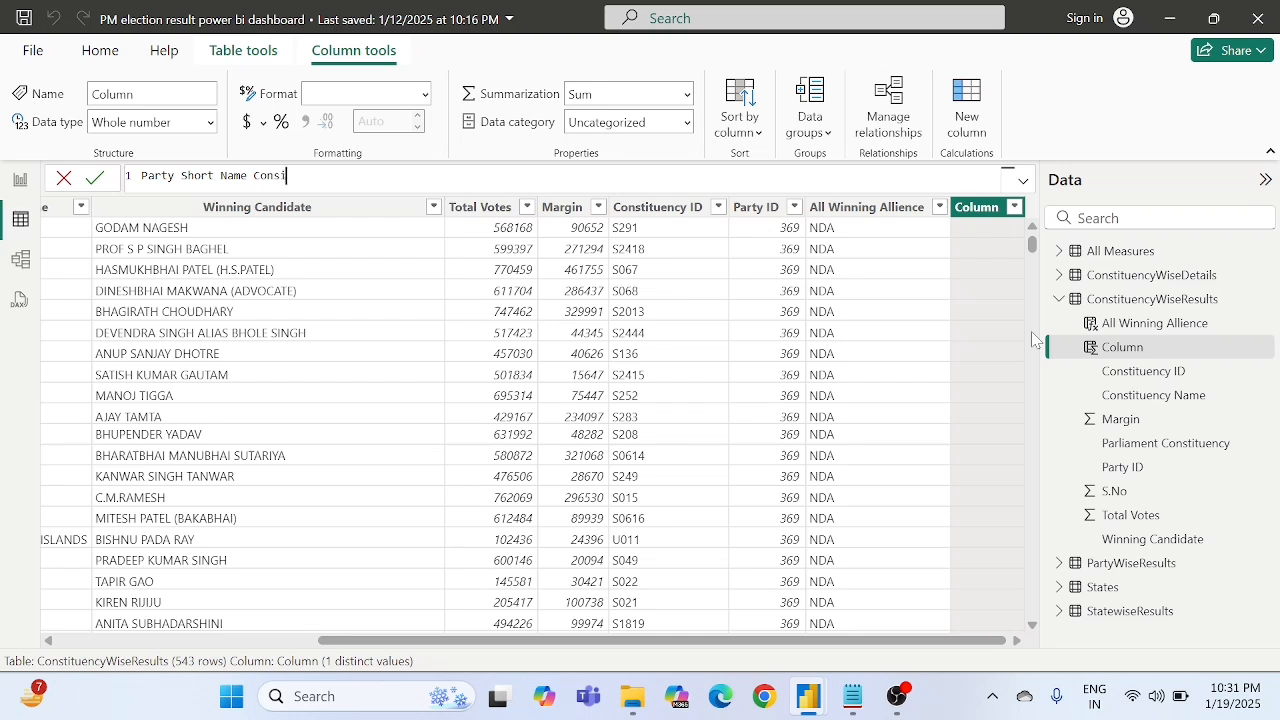
pyautogui.write('tituency  Level = loo')
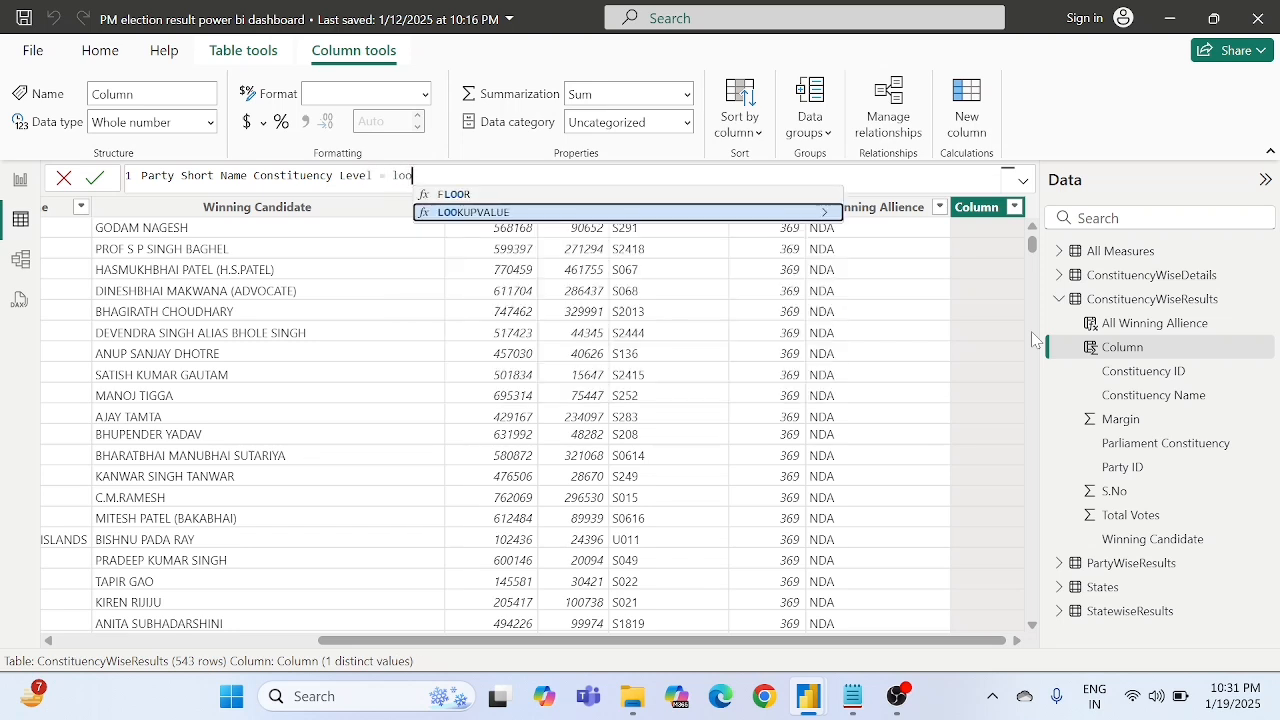
# - Begin the column's formula with LOOKUPVALUE, using PartyWiseResults[PartyShortName] as the result column
pyautogui.press('Tab')
pyautogui.write(')')
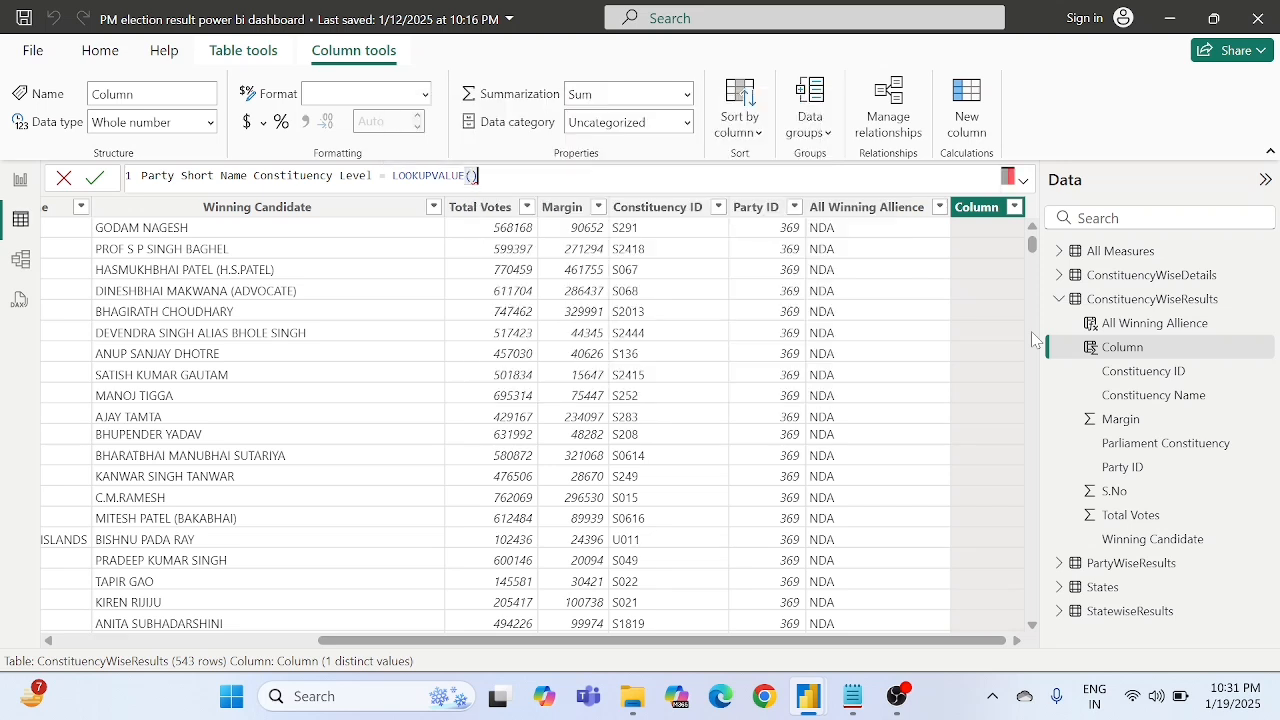
pyautogui.press('Left')
pyautogui.write('party')
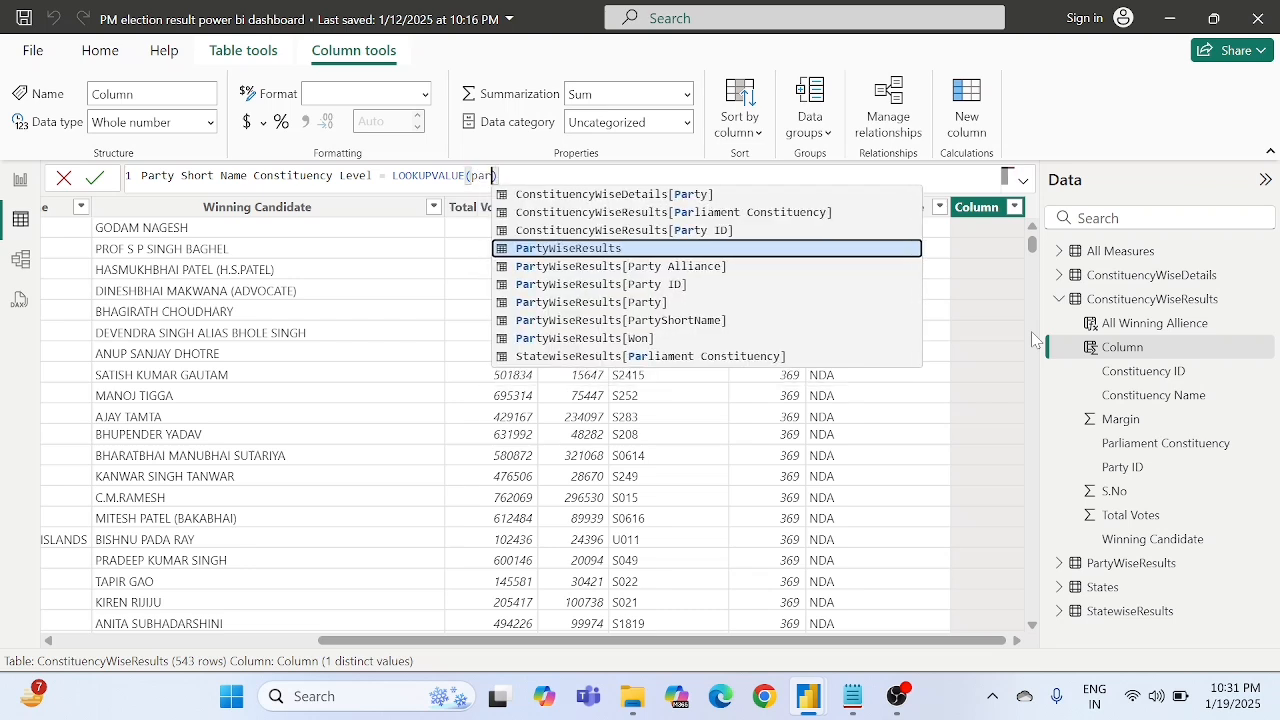
pyautogui.write(' sh')
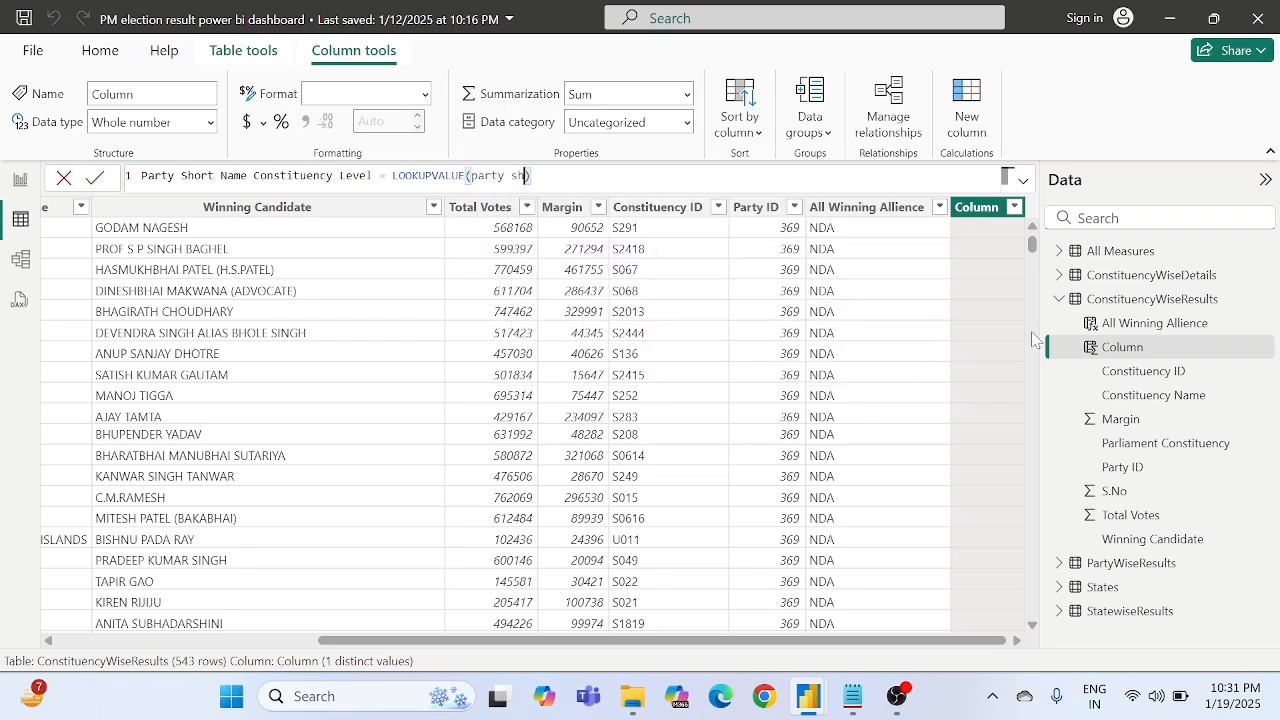
pyautogui.press('BackSpace')
pyautogui.press('BackSpace')
pyautogui.write('sho')
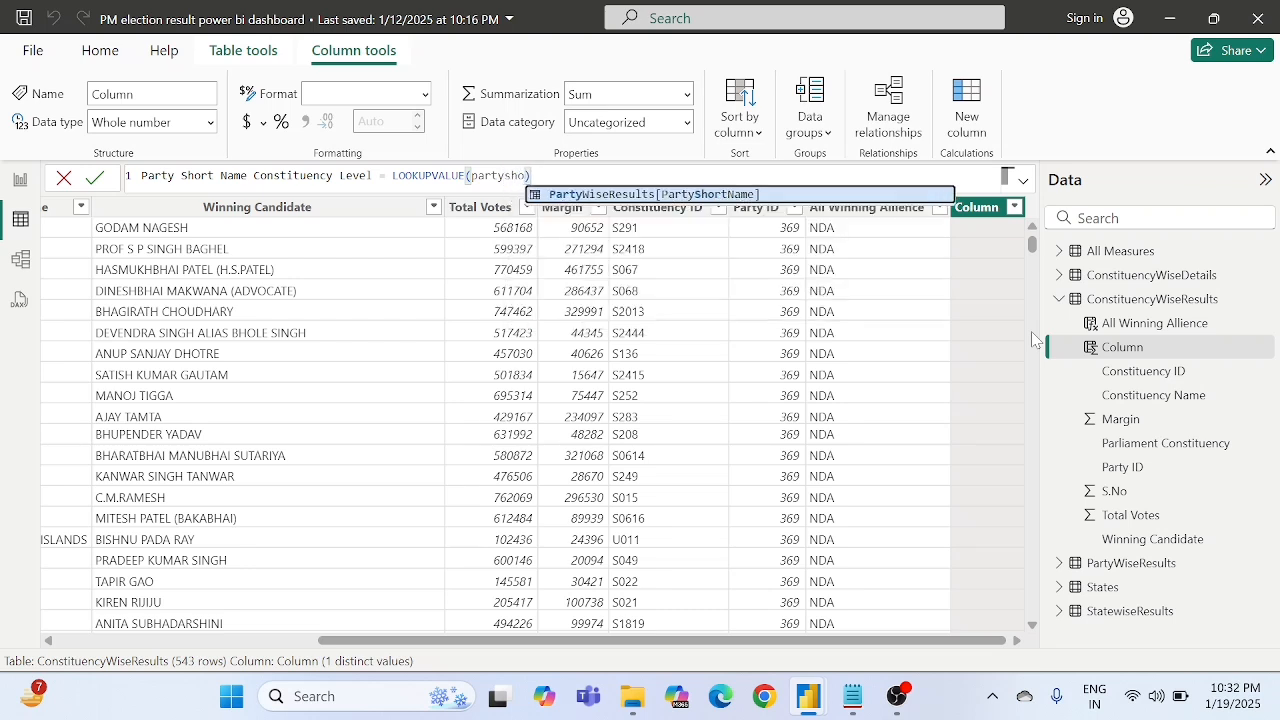
pyautogui.press('Tab')
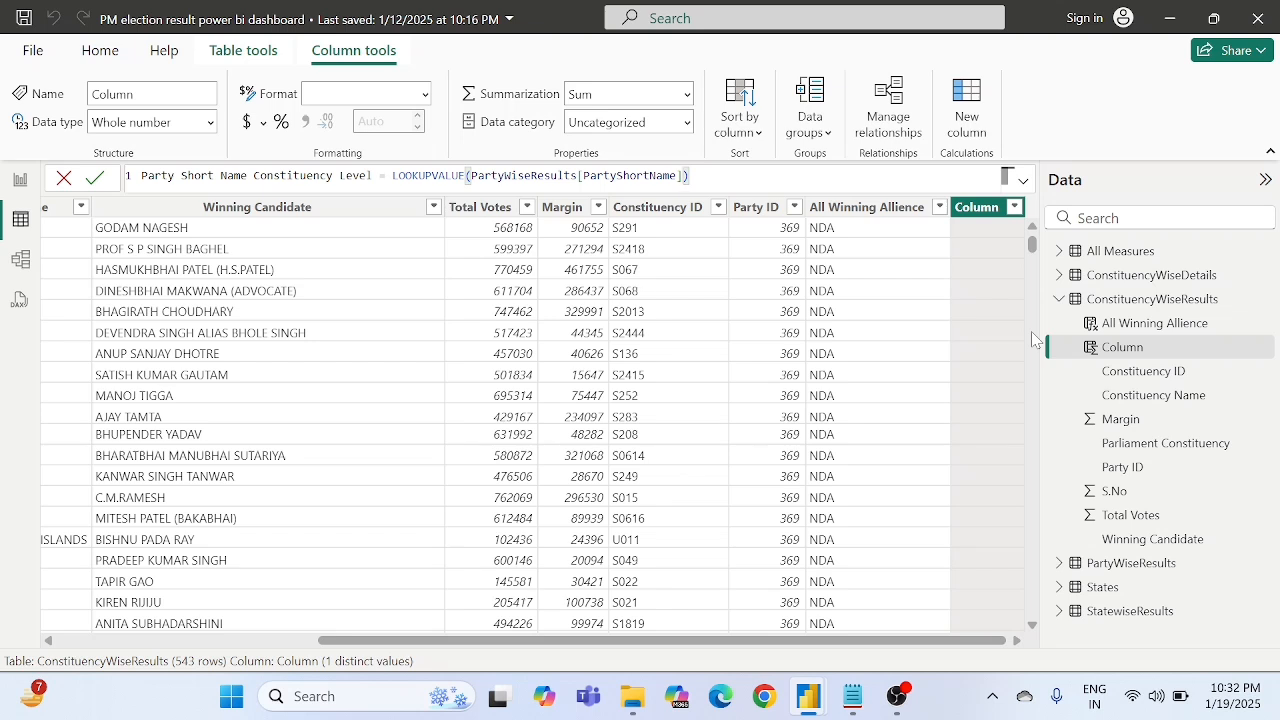
# - Set PartyWiseResults[Party ID] as the search column in the LOOKUPVALUE formula
pyautogui.write(',')
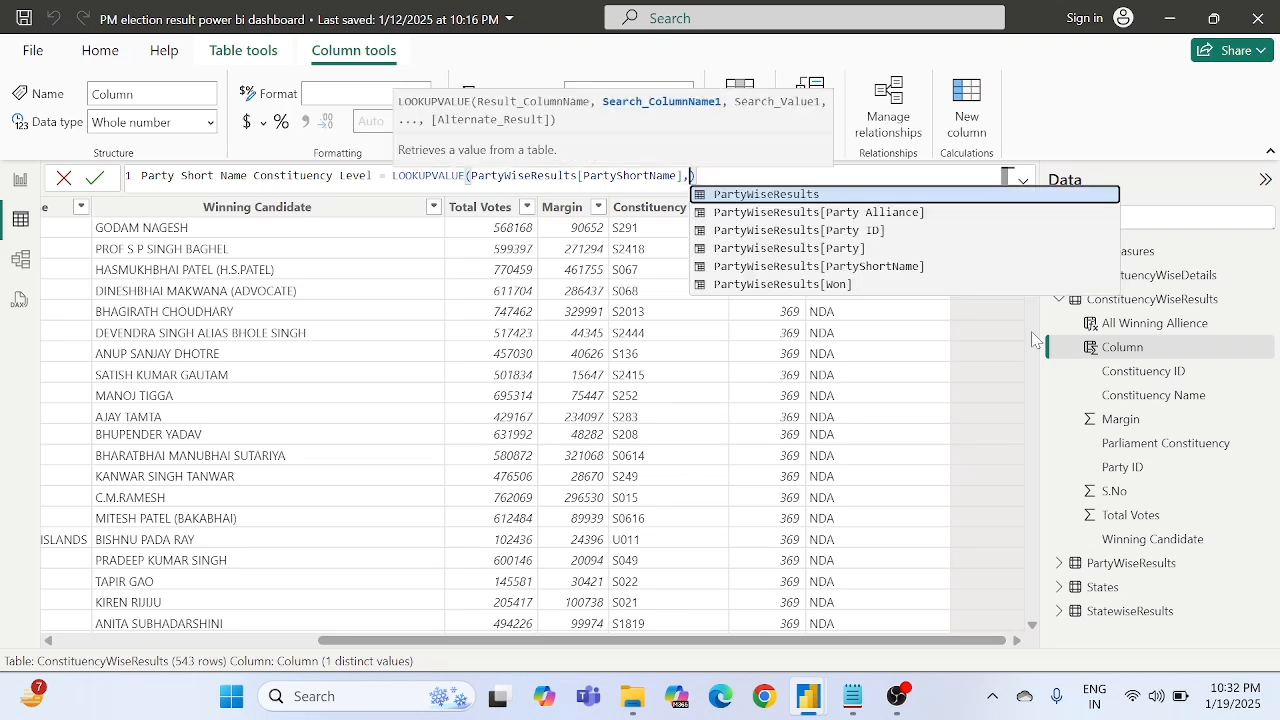
pyautogui.write('party')
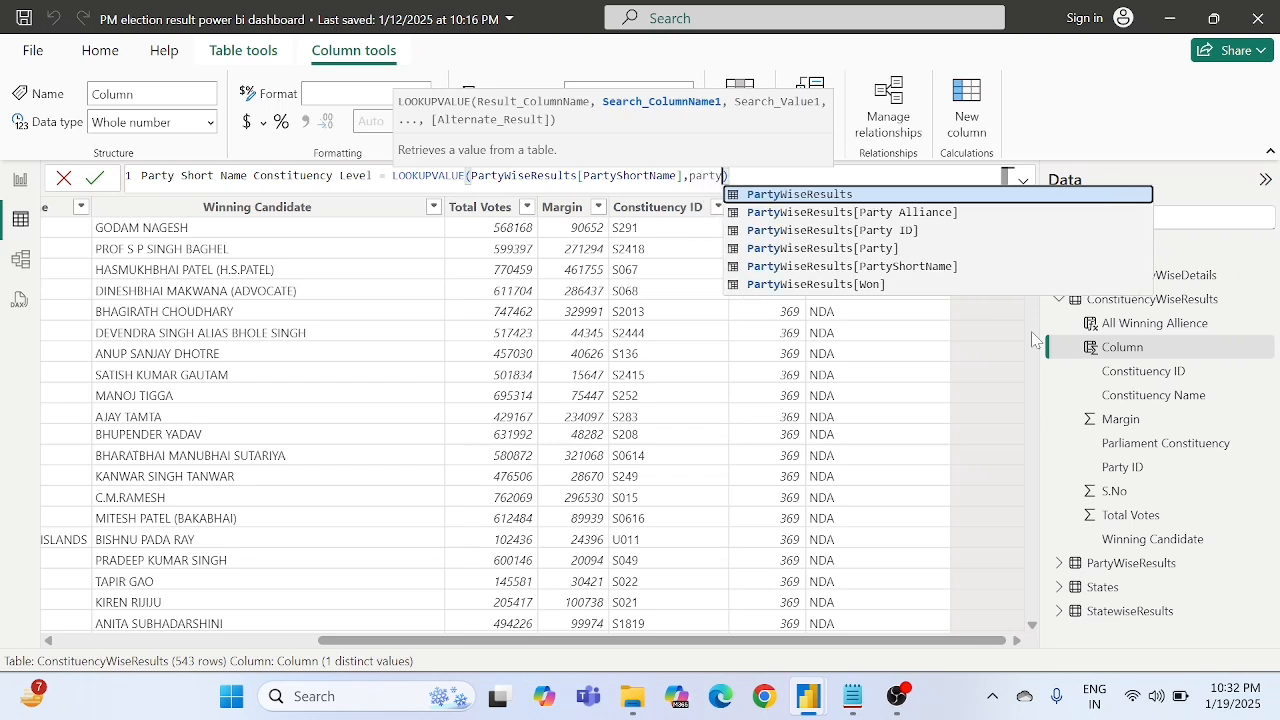
pyautogui.press('Down')
pyautogui.press('Down')
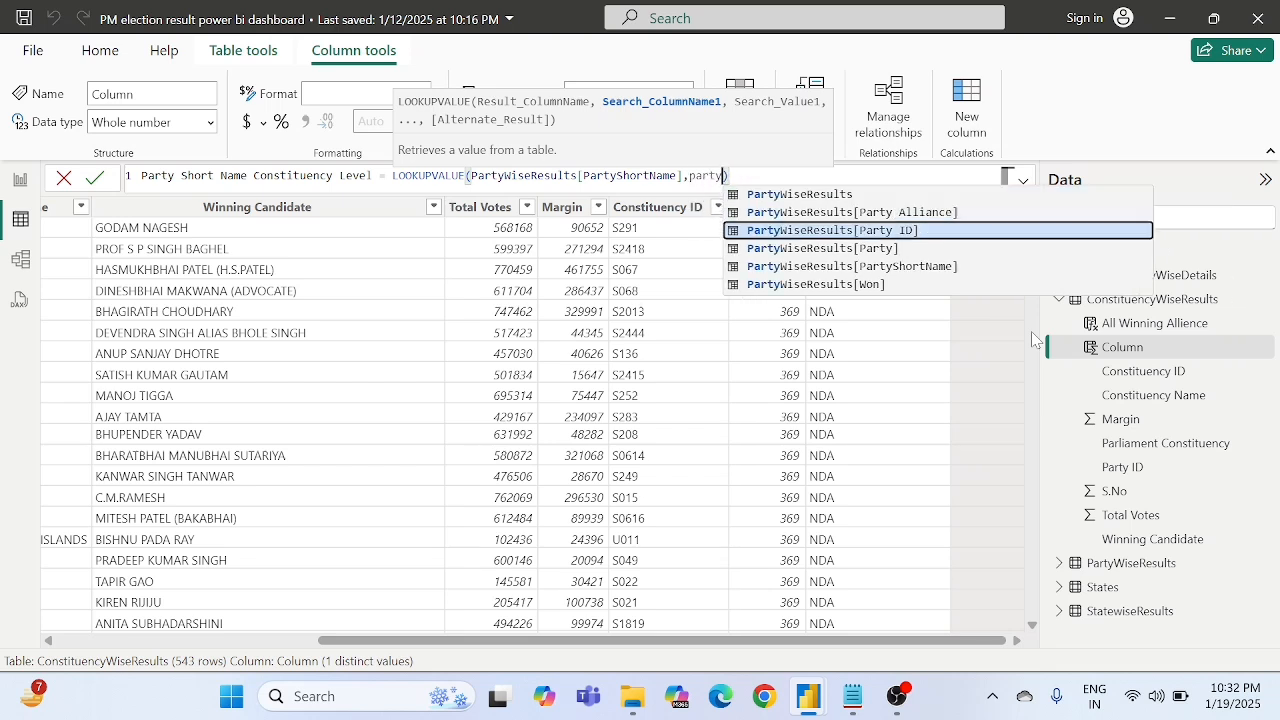
pyautogui.press('Tab')
pyautogui.write(',')
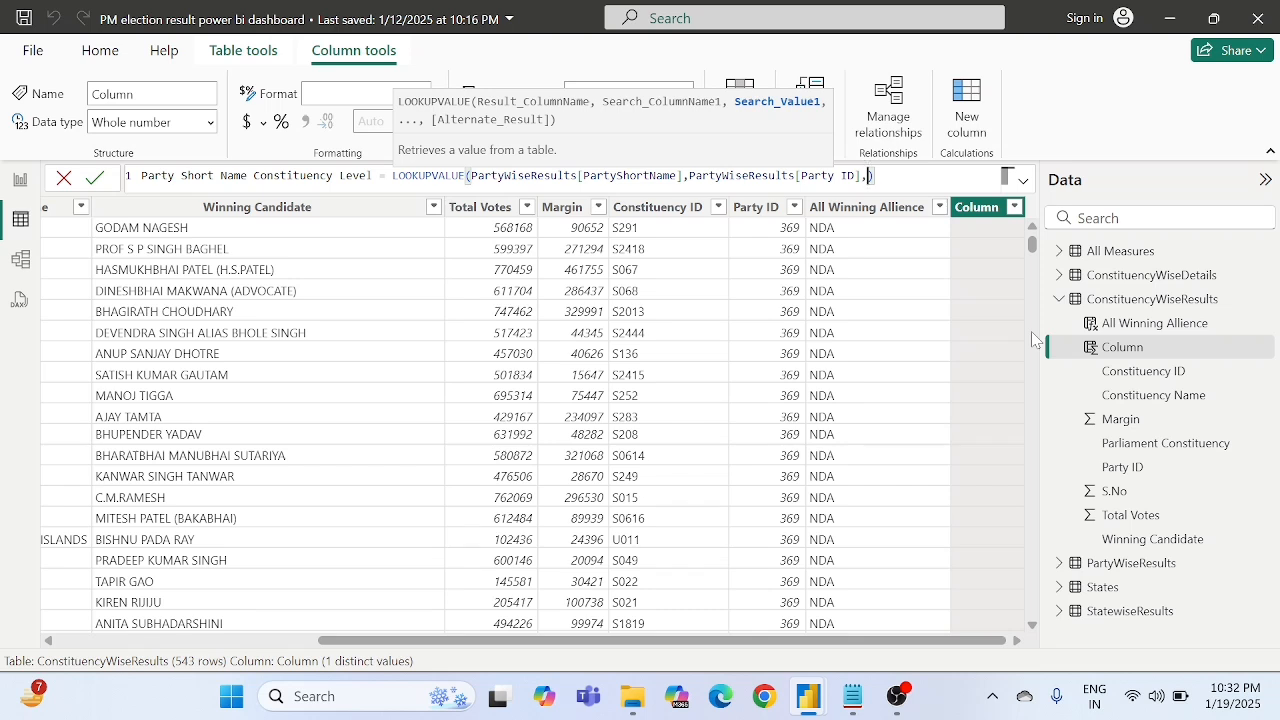
pyautogui.write('party')
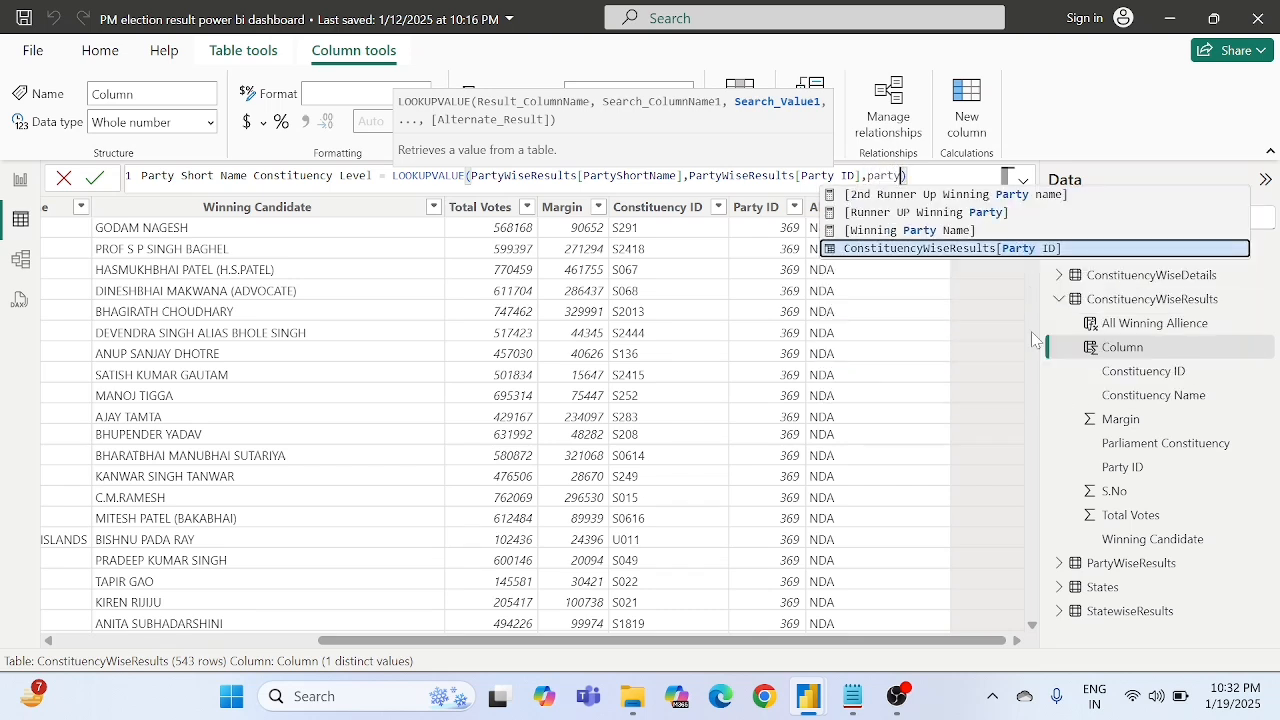
# - Complete the LOOKUPVALUE formula with ConstituencyWiseResults[Party ID] as the search value and commit the column
pyautogui.press('Tab')
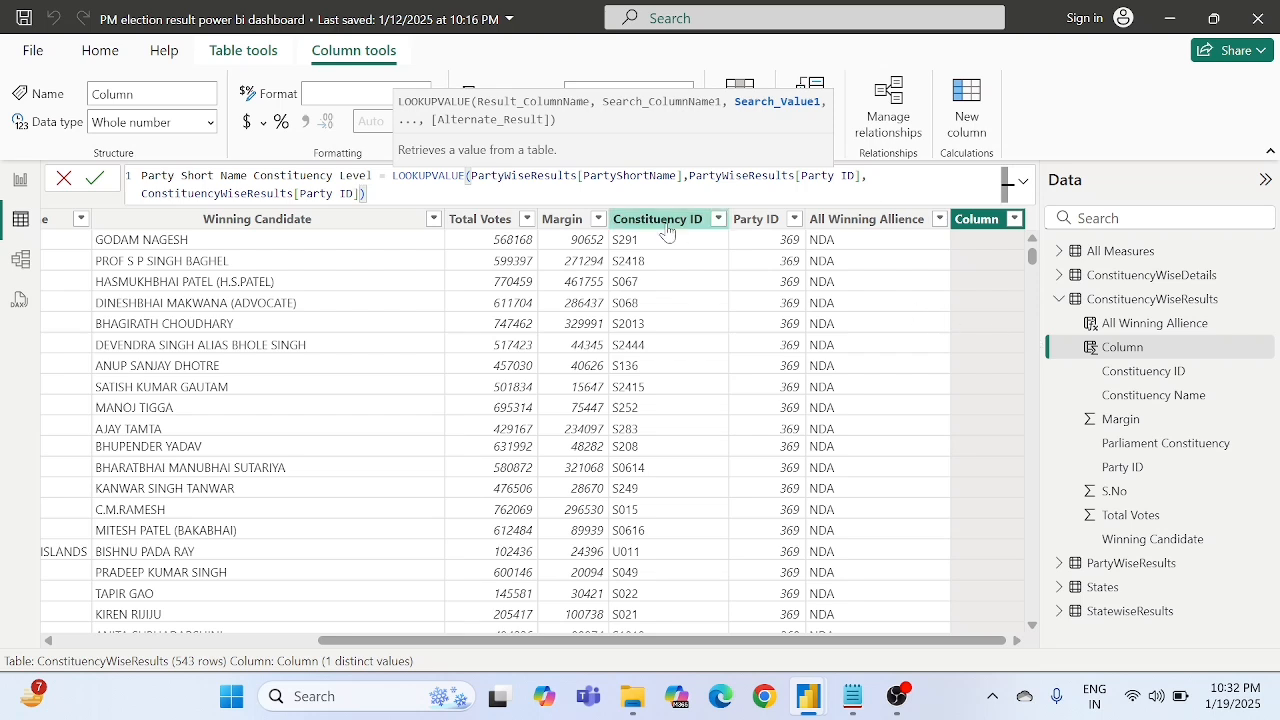
pyautogui.write(')')
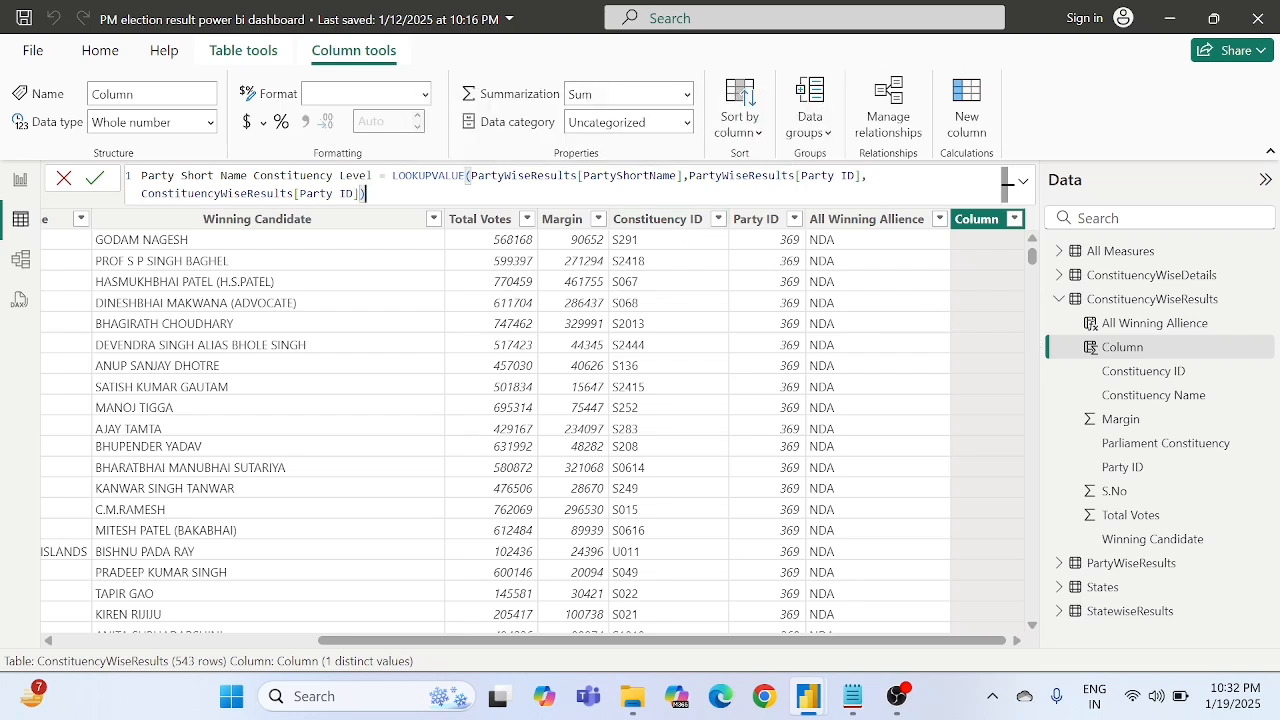
pyautogui.doubleClick(326, 176)
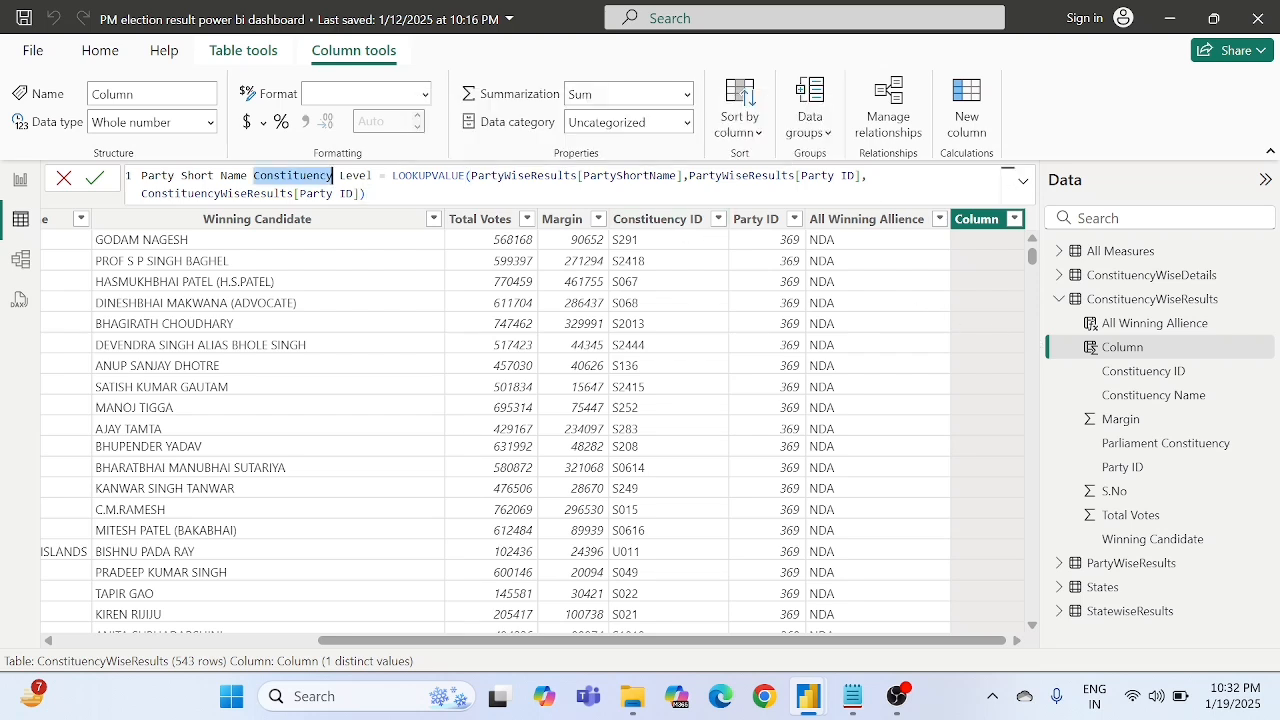
pyautogui.click(379, 176)
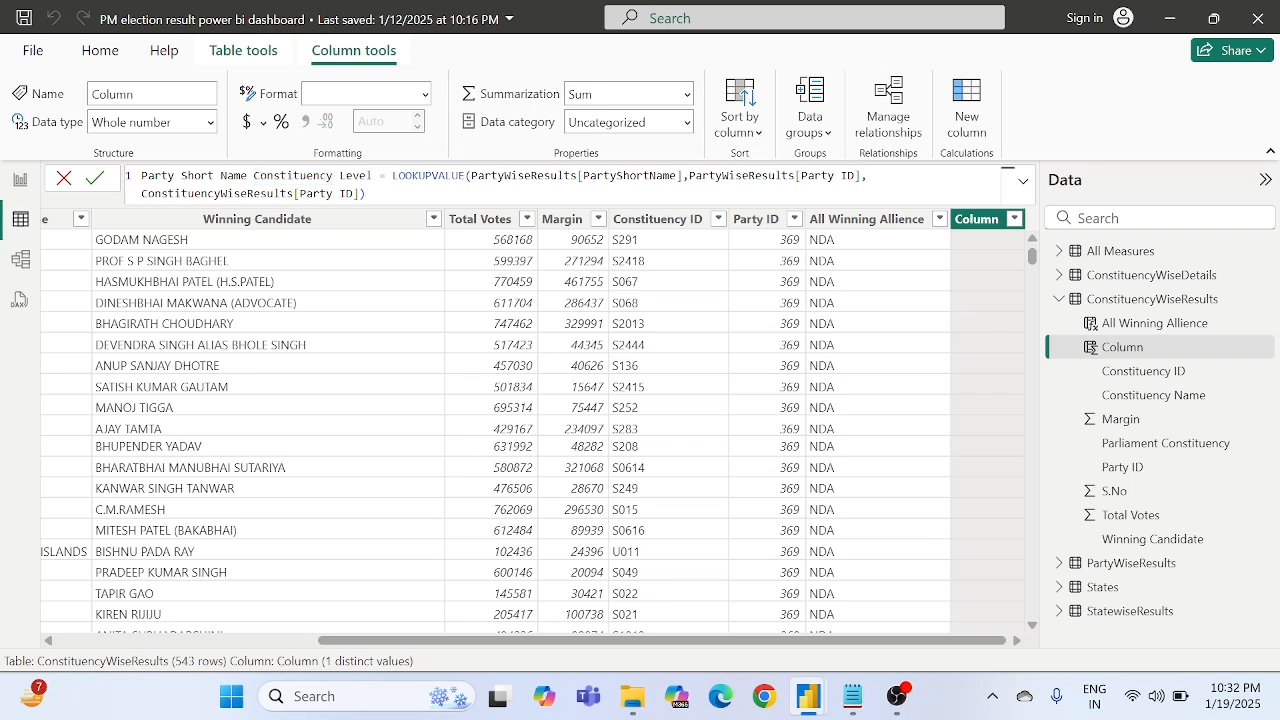
pyautogui.click(97, 179)
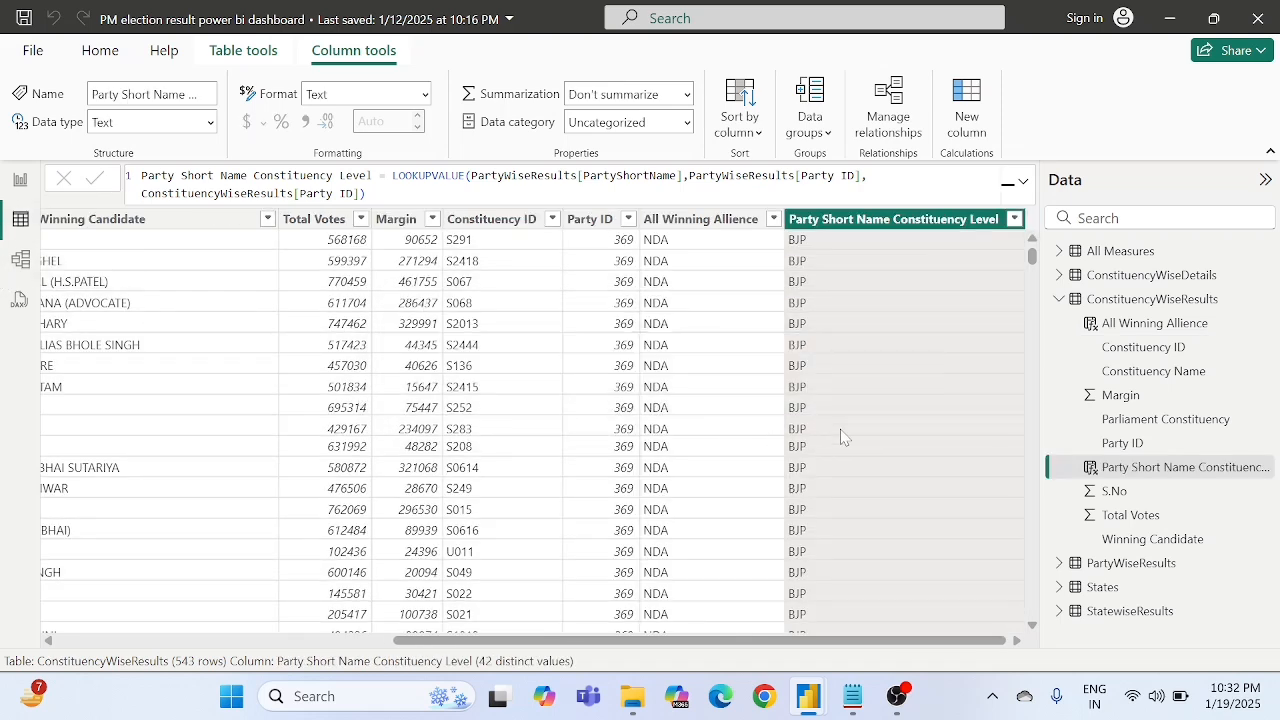
# - Return to the report and add Party Short Name Constituency Level as the donut chart's legend field
pyautogui.scroll(-12, 843, 437)
pyautogui.hscroll(-2, 843, 437)
pyautogui.scroll(12, 843, 437)
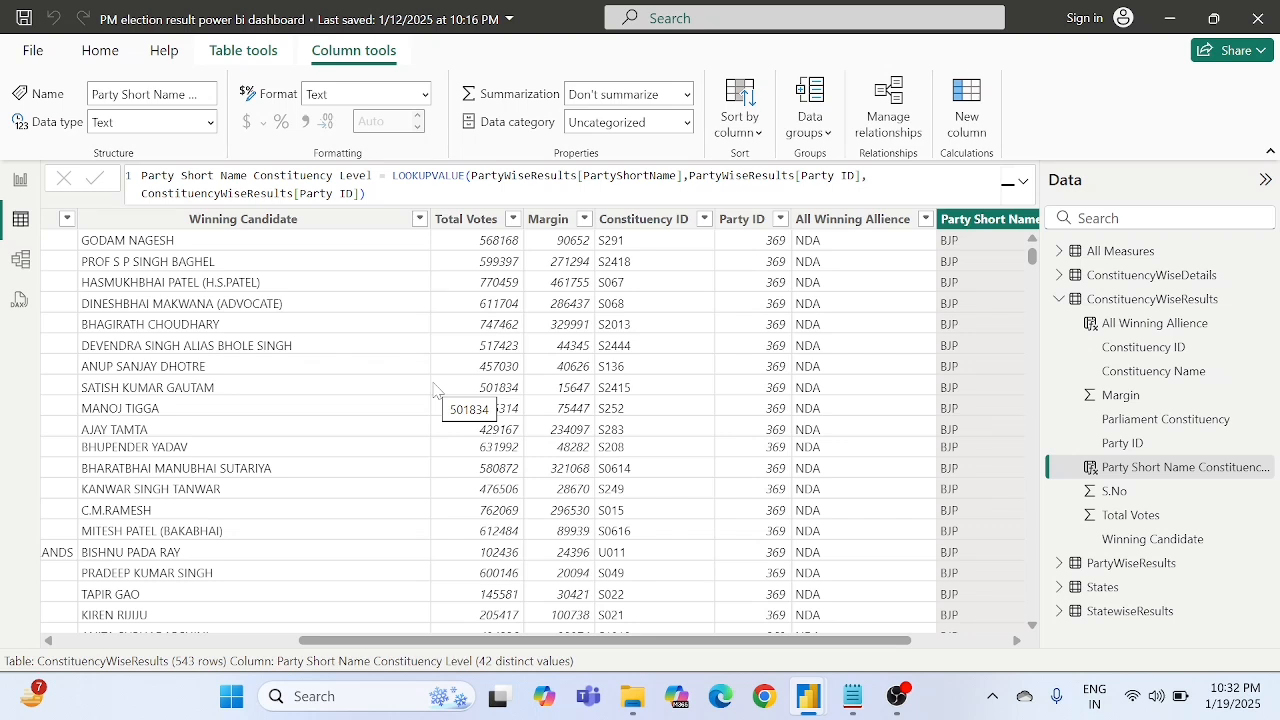
pyautogui.click(18, 184)
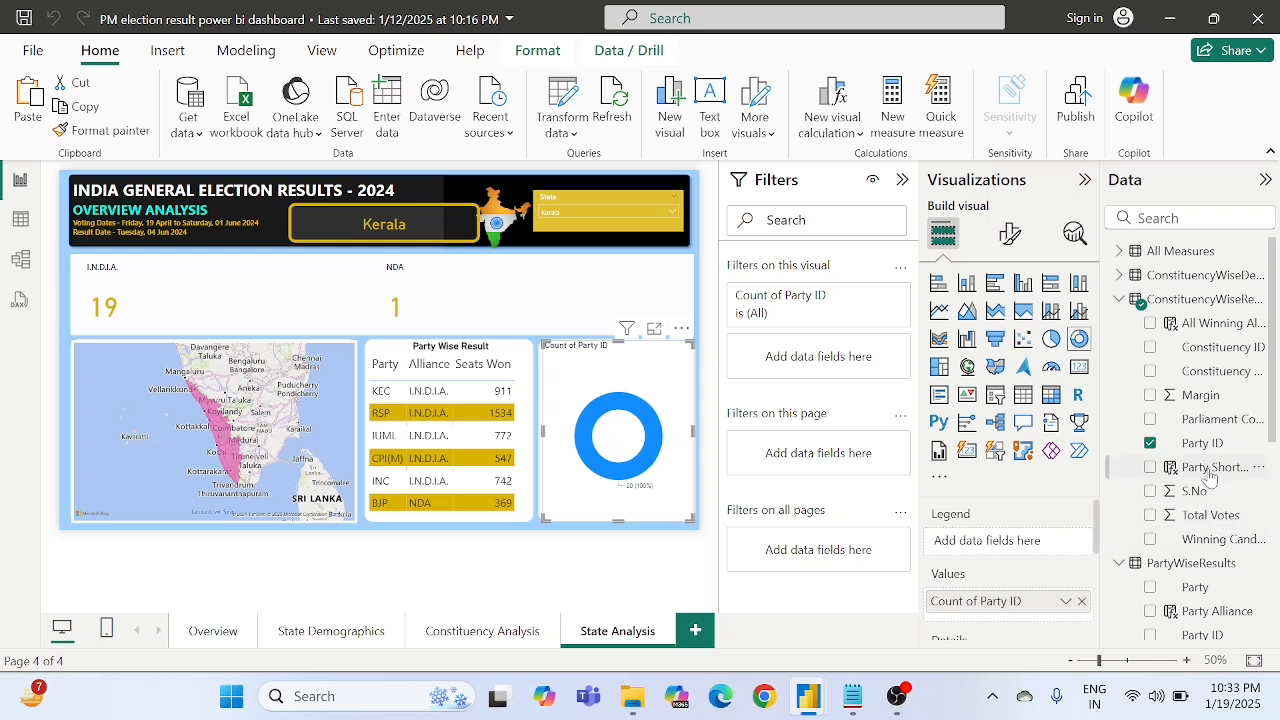
pyautogui.moveTo(1208, 468); pyautogui.dragTo(1002, 543)
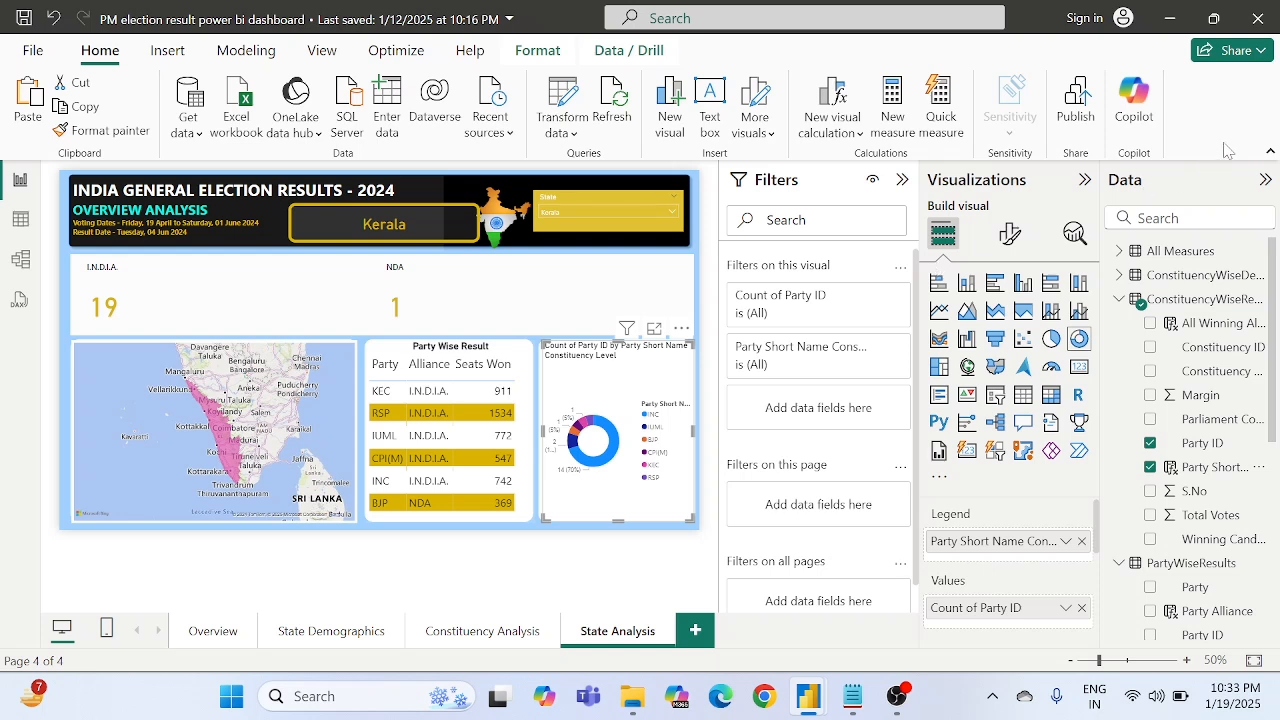
# - Turn off the donut chart's legend and set its detail labels to show category and percent of total
pyautogui.click(1012, 234)
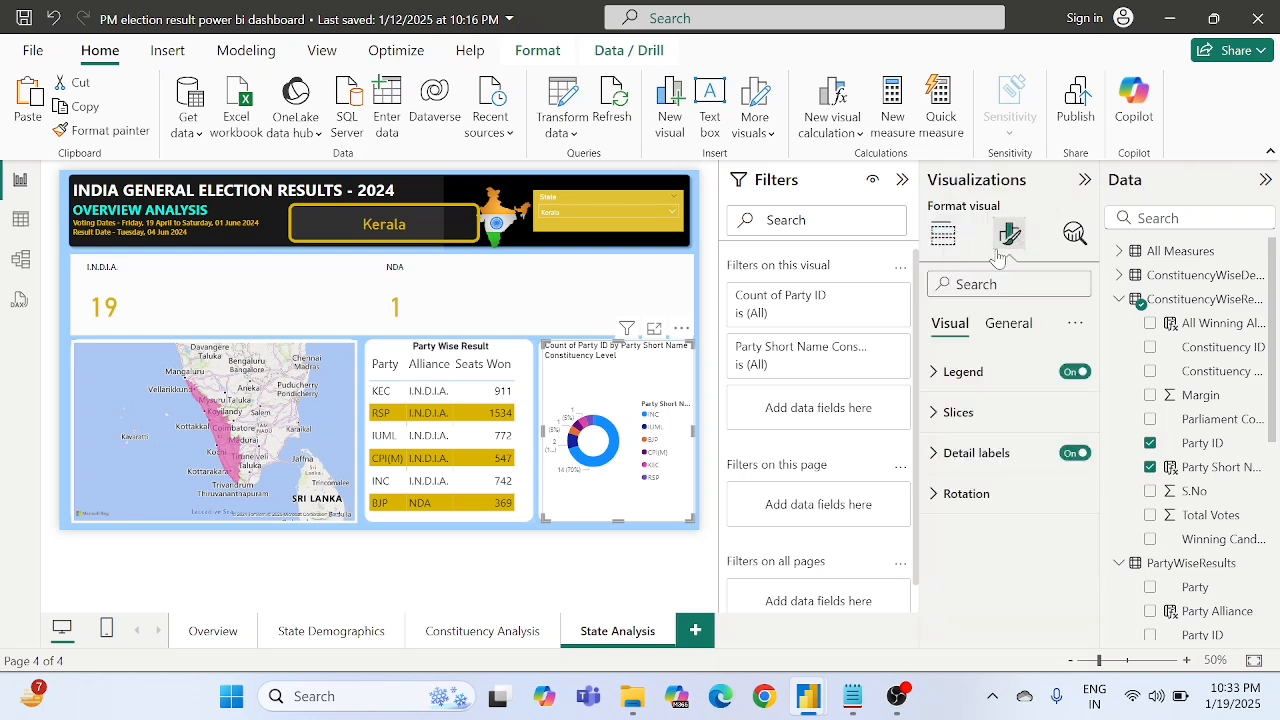
pyautogui.click(1080, 381)
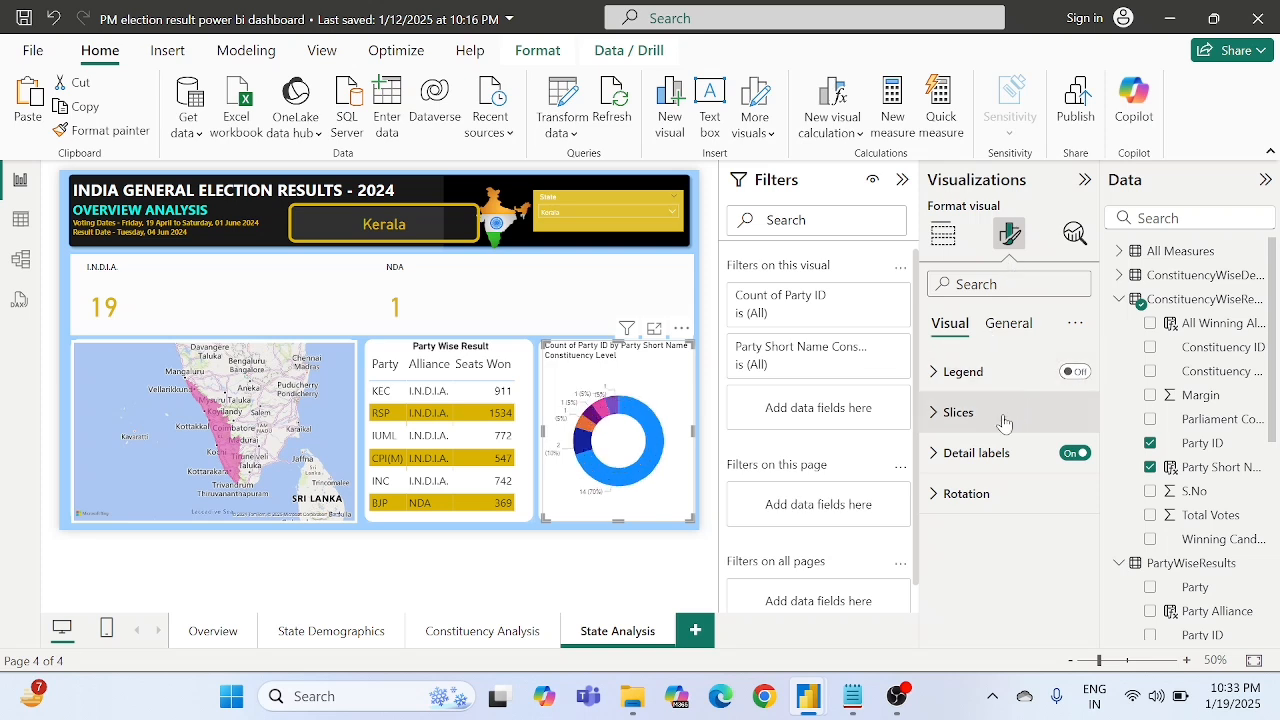
pyautogui.click(985, 453)
pyautogui.scroll(-3, 977, 511)
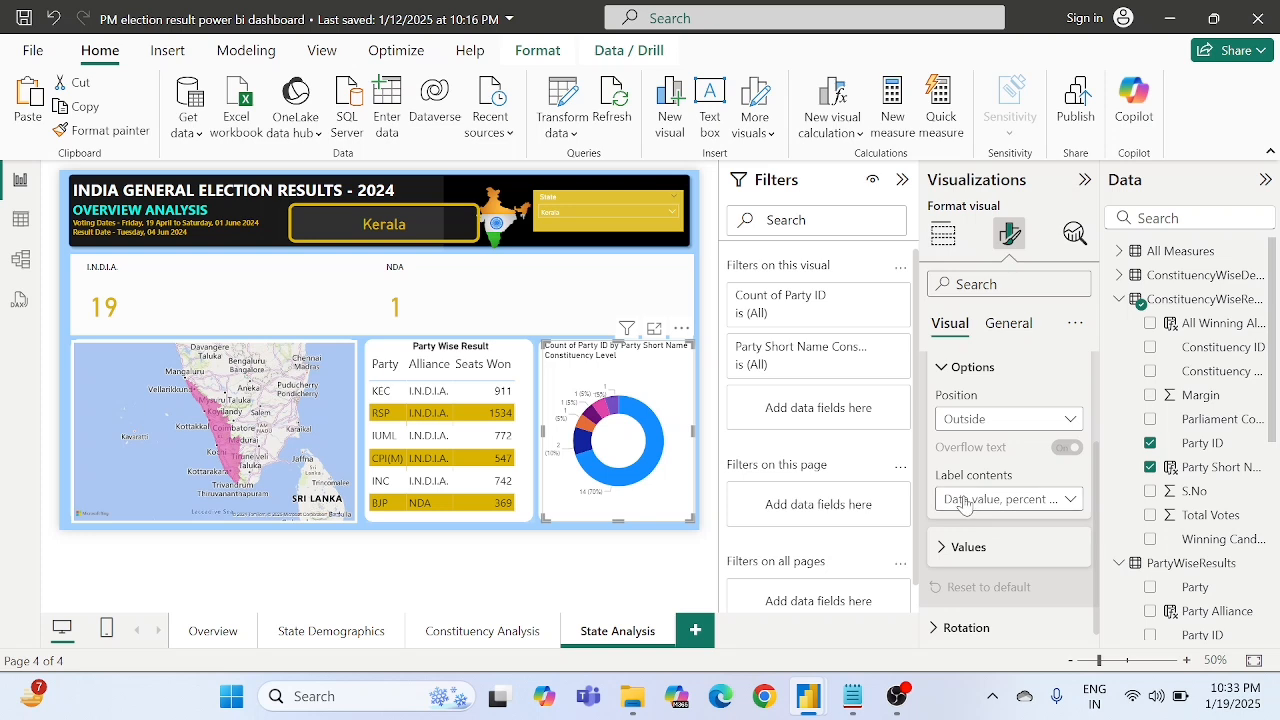
pyautogui.click(963, 503)
pyautogui.click(997, 437)
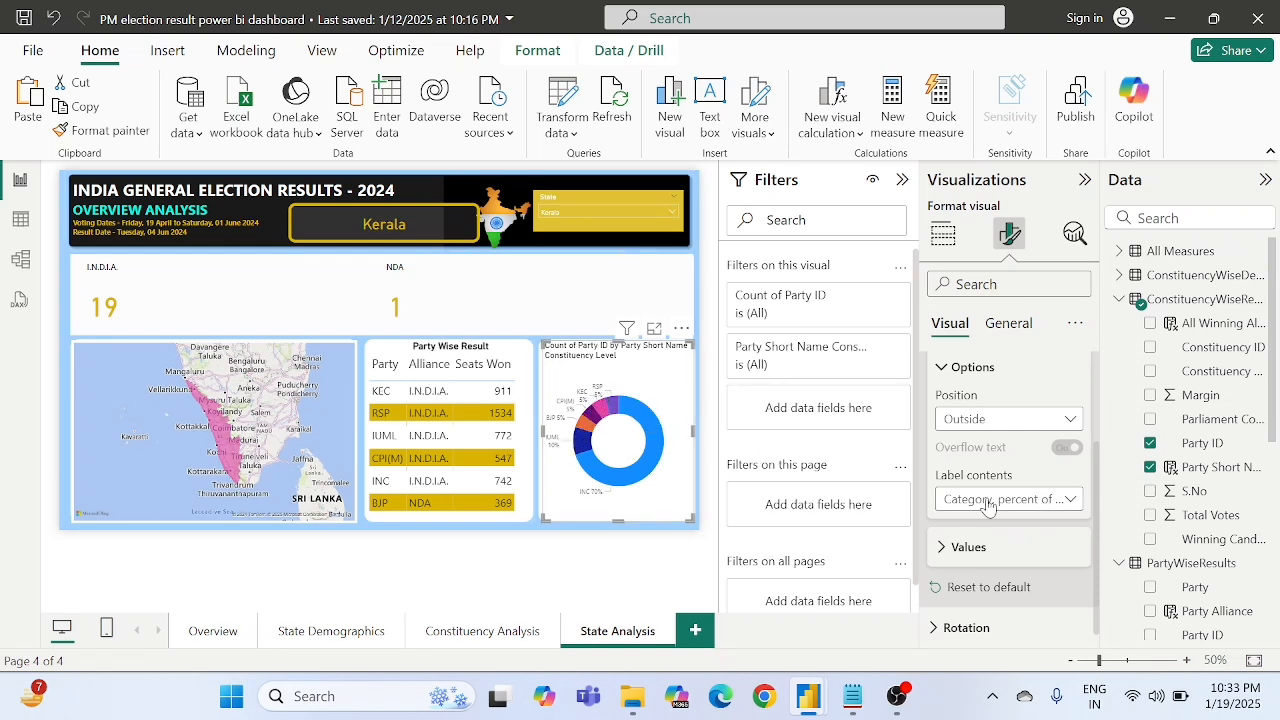
pyautogui.scroll(3, 988, 505)
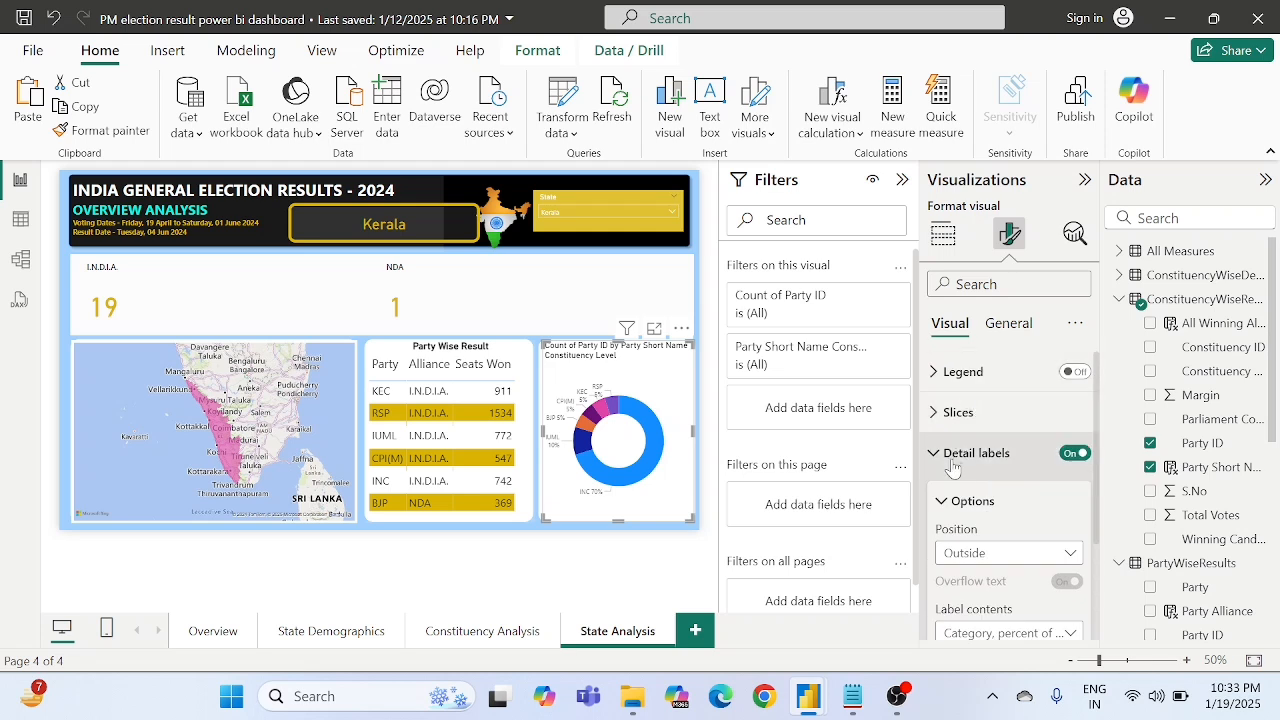
# - Examine the color settings of the donut chart's party slices
pyautogui.click(953, 458)
pyautogui.click(958, 412)
pyautogui.scroll(-3, 1005, 480)
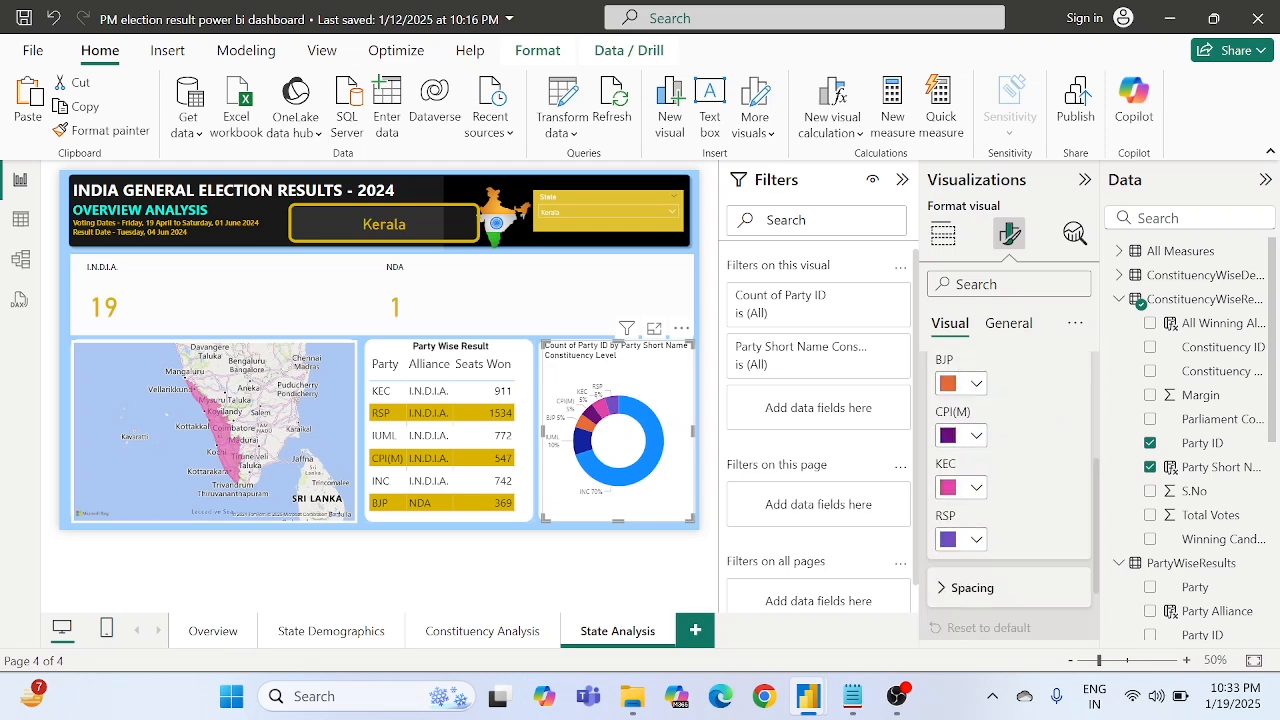
pyautogui.scroll(3, 1025, 488)
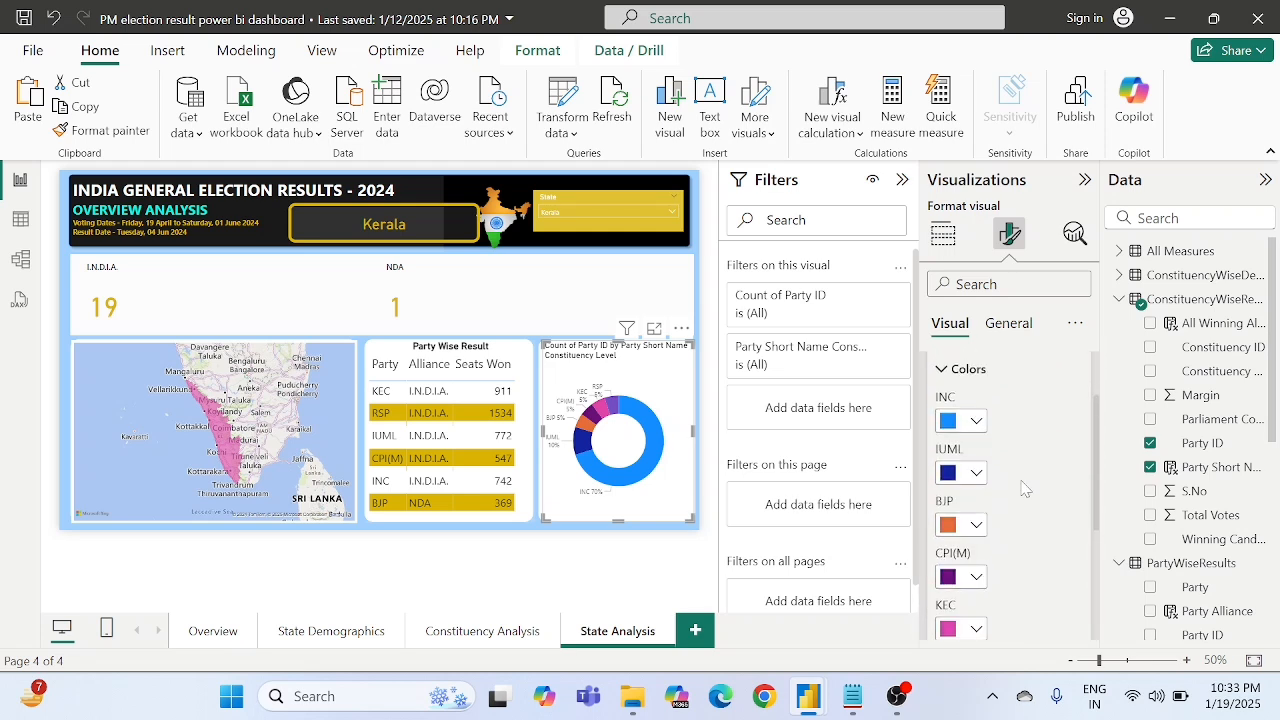
pyautogui.scroll(-3, 1024, 488)
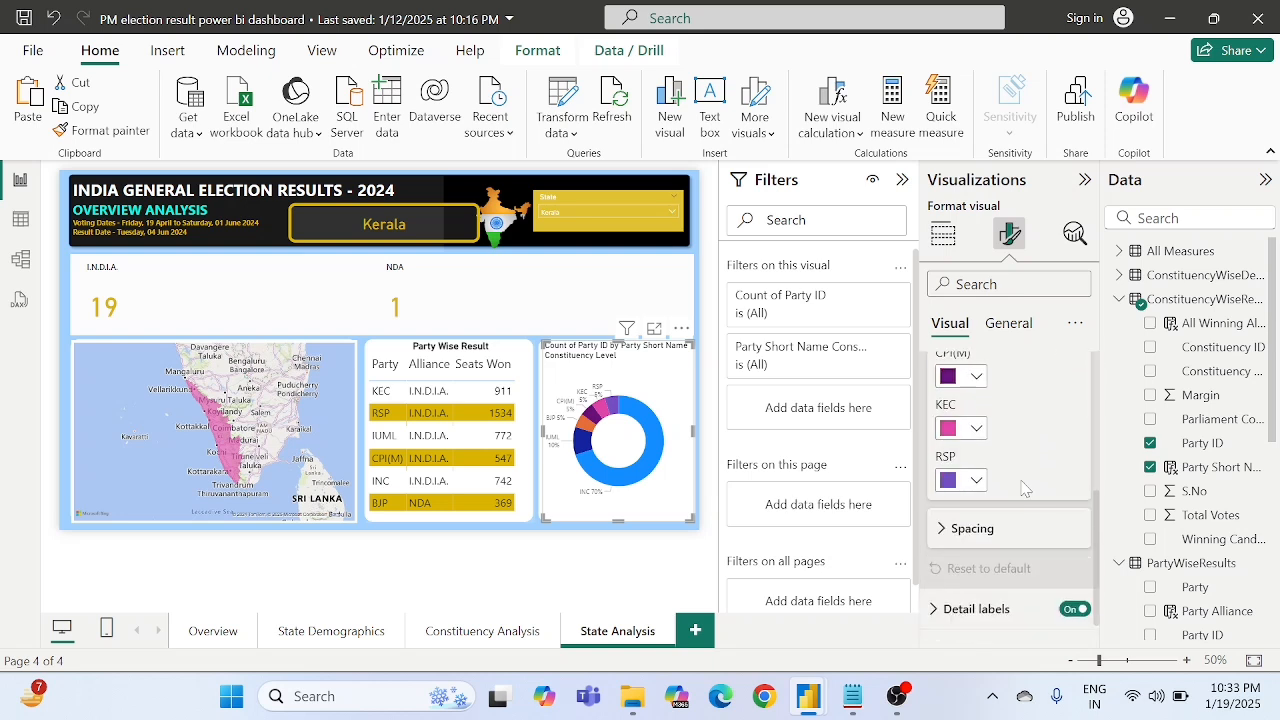
pyautogui.scroll(3, 1024, 488)
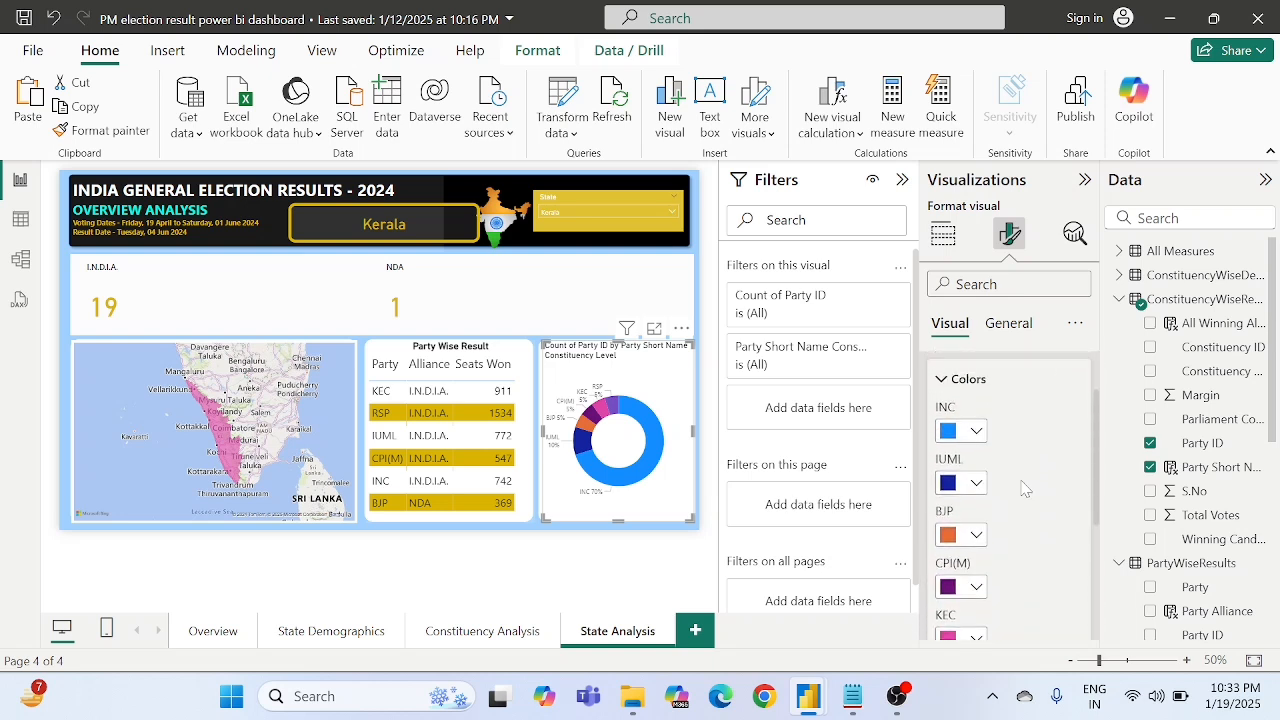
pyautogui.scroll(-3, 1024, 488)
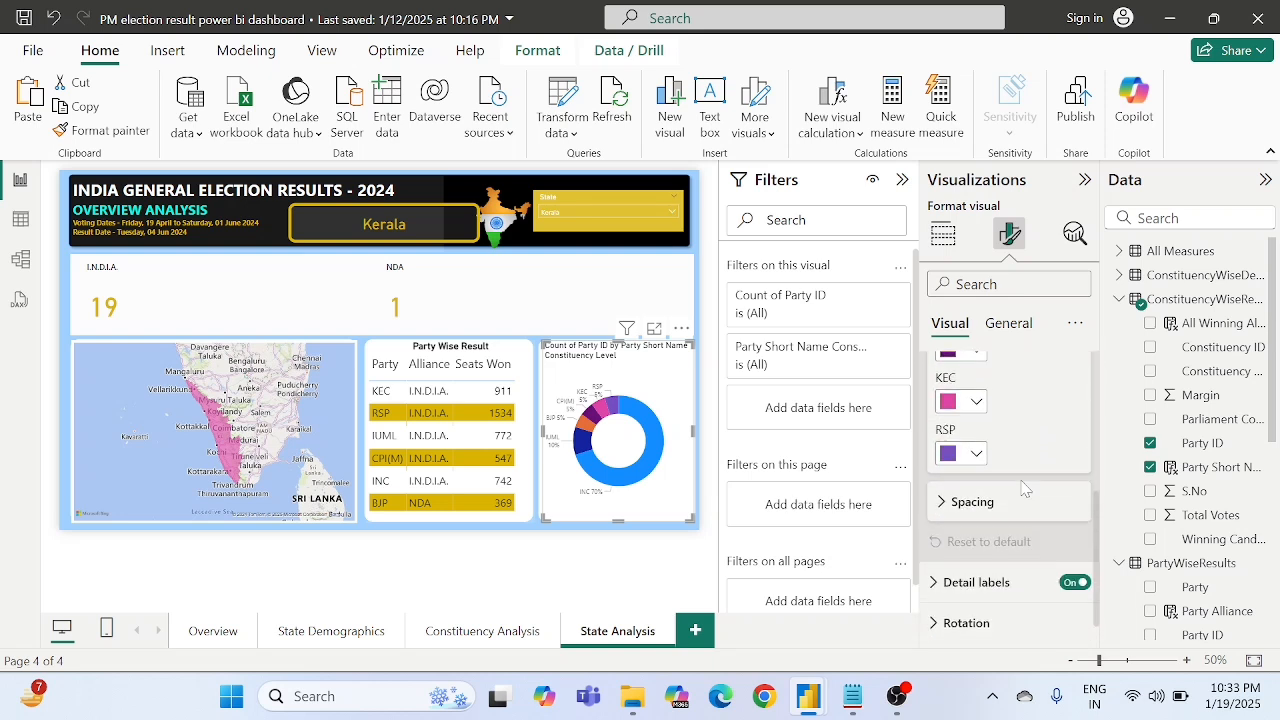
pyautogui.scroll(2, 1024, 488)
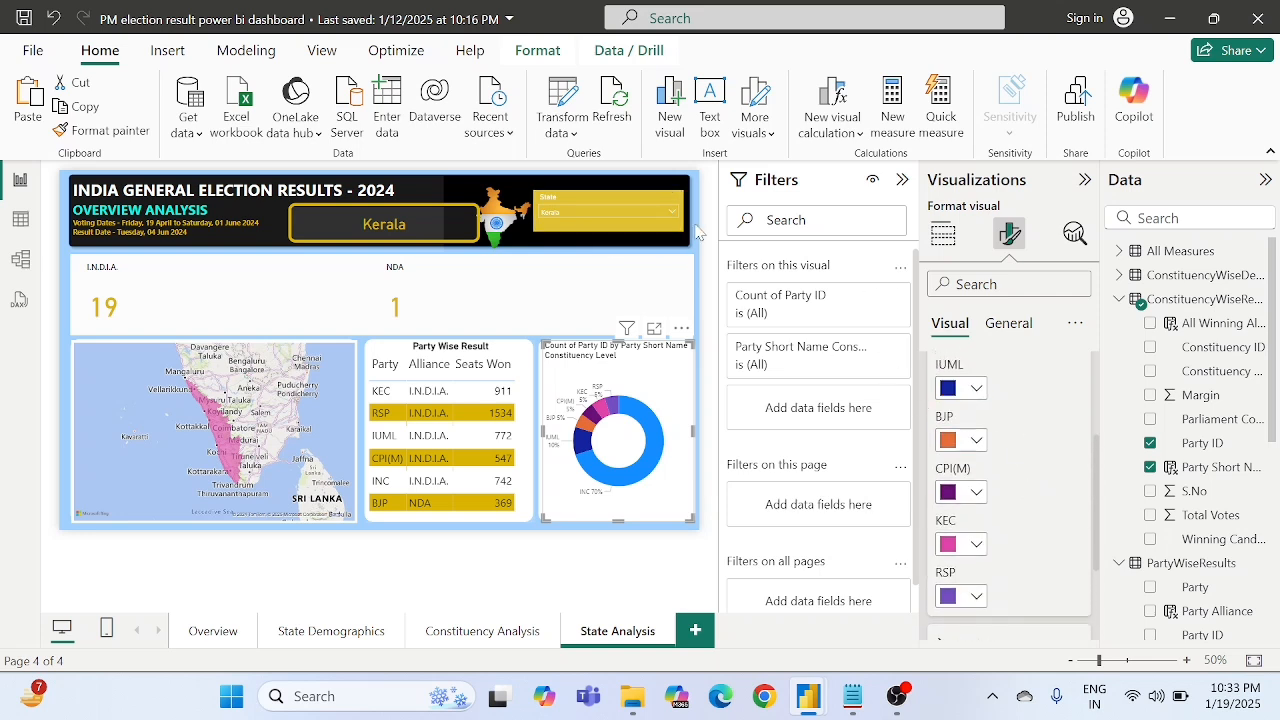
# - Filter the State Analysis page to Assam with the State slicer
pyautogui.click(568, 216)
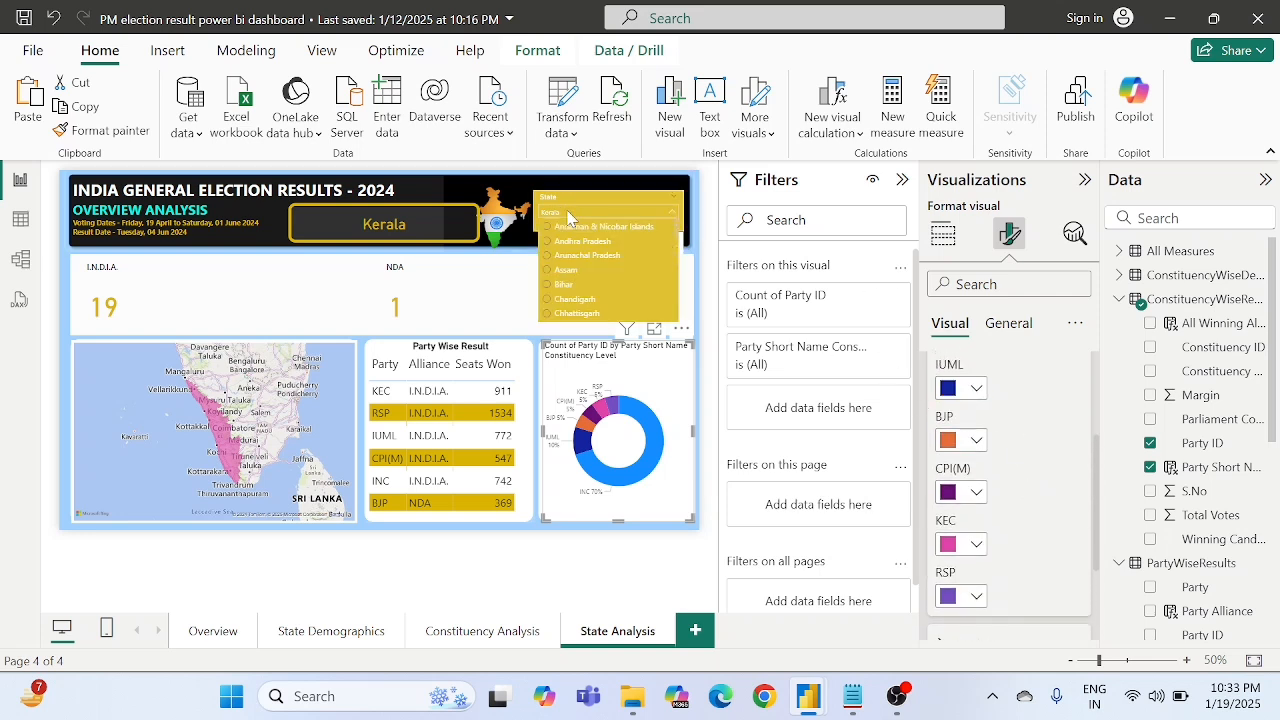
pyautogui.click(565, 271)
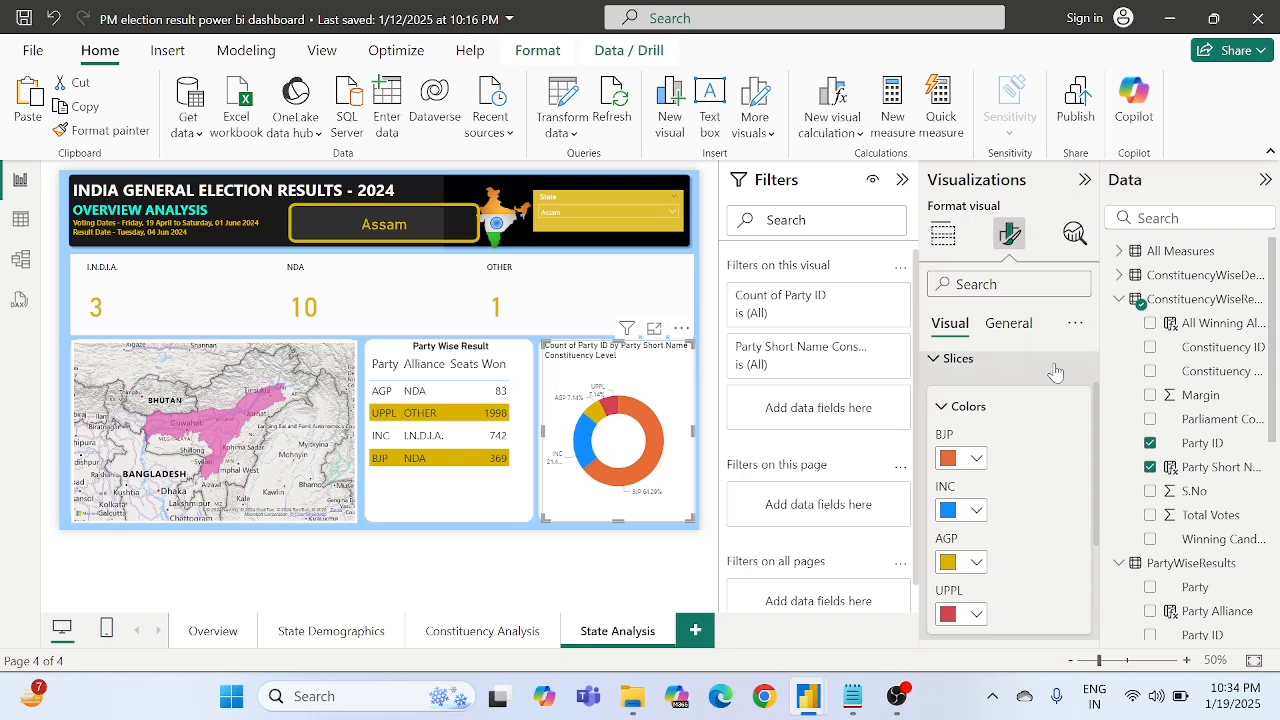
pyautogui.click(1010, 323)
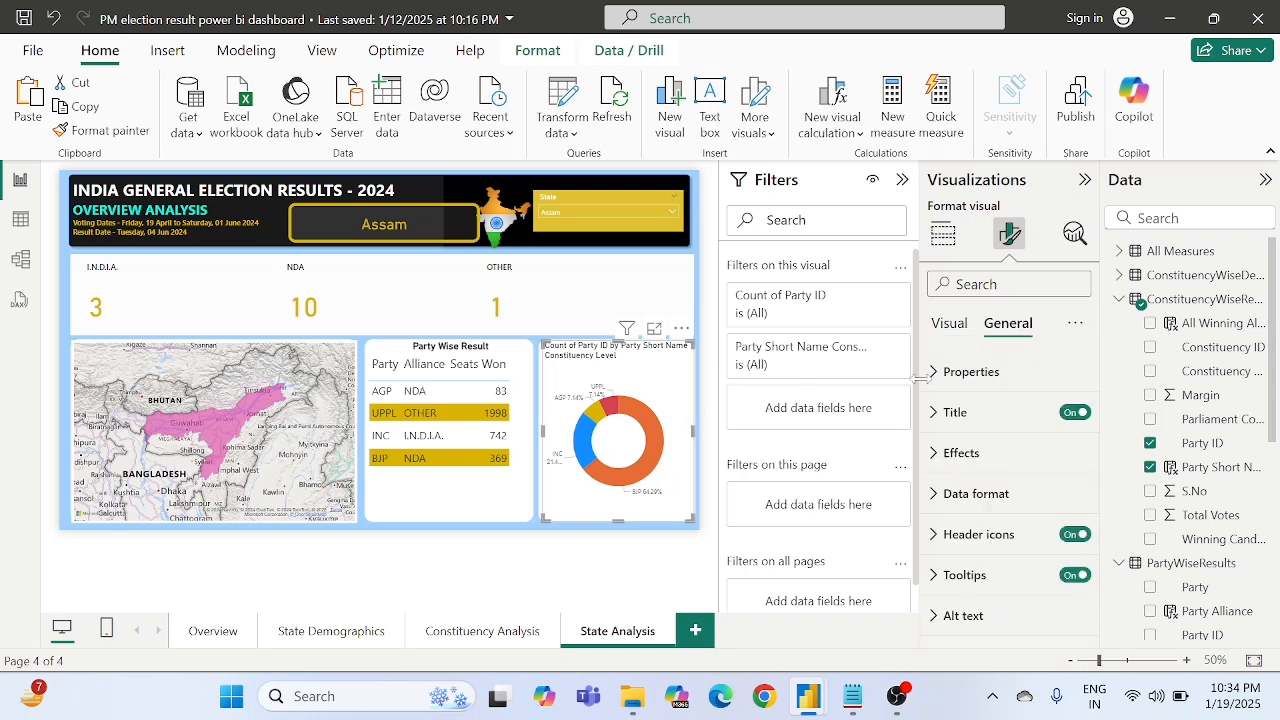
pyautogui.click(622, 540)
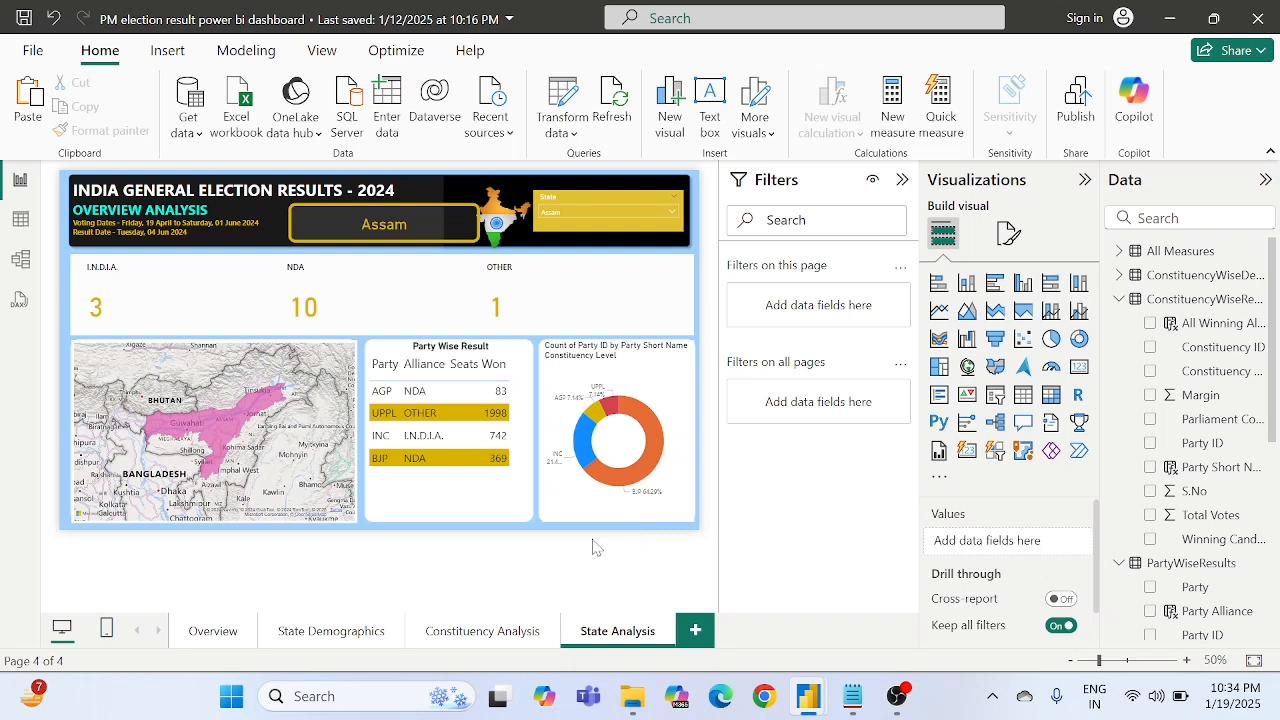
# - Set the donut chart's title text to "Party Wise Seats won"
pyautogui.click(637, 395)
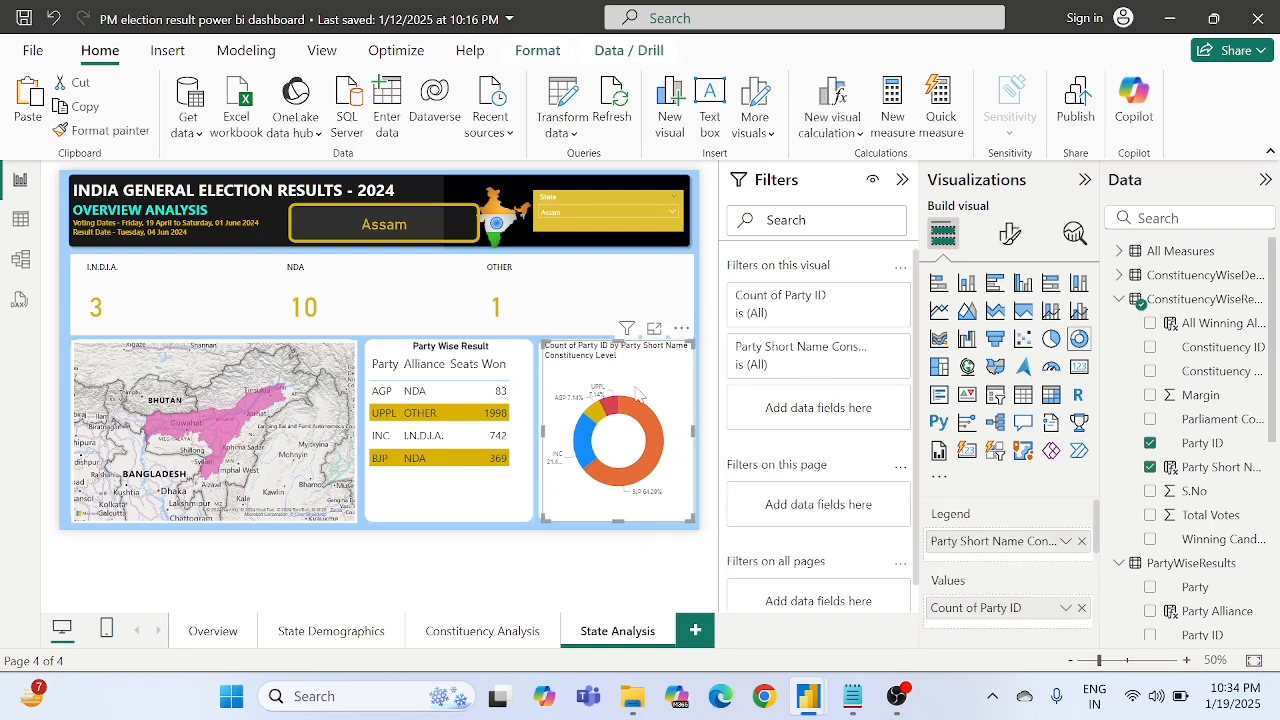
pyautogui.click(1011, 240)
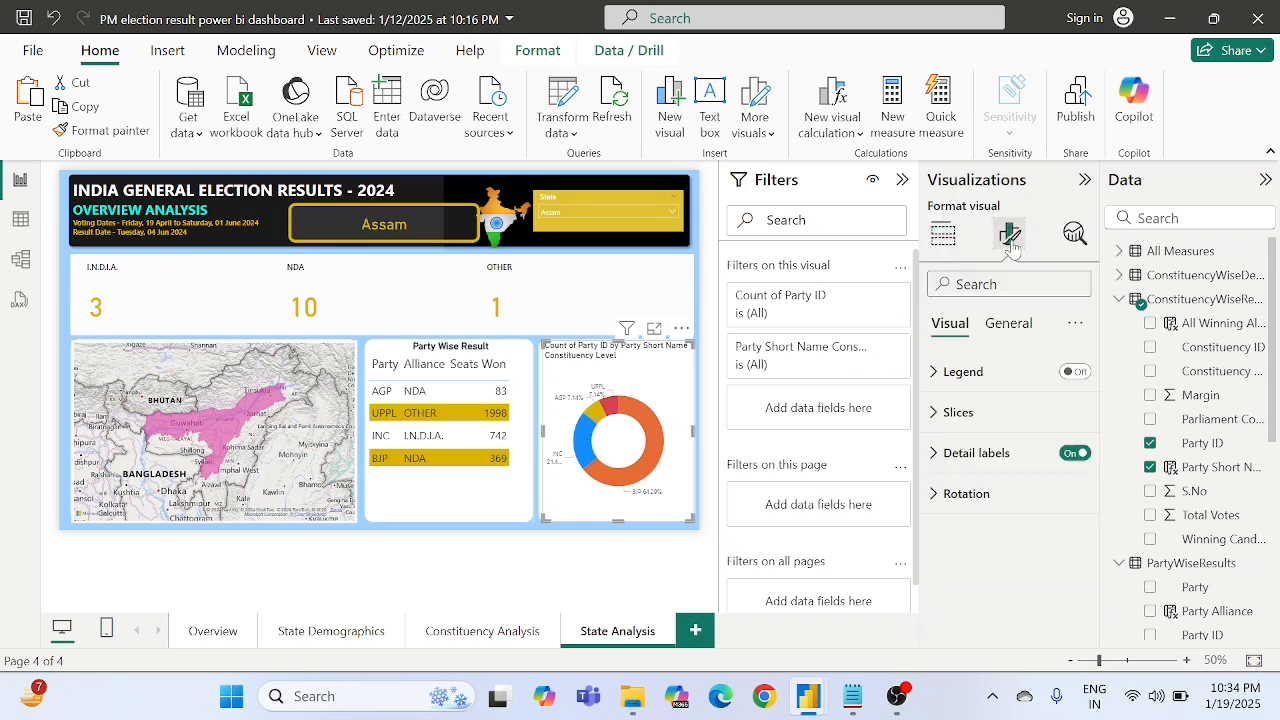
pyautogui.click(1005, 325)
pyautogui.click(980, 413)
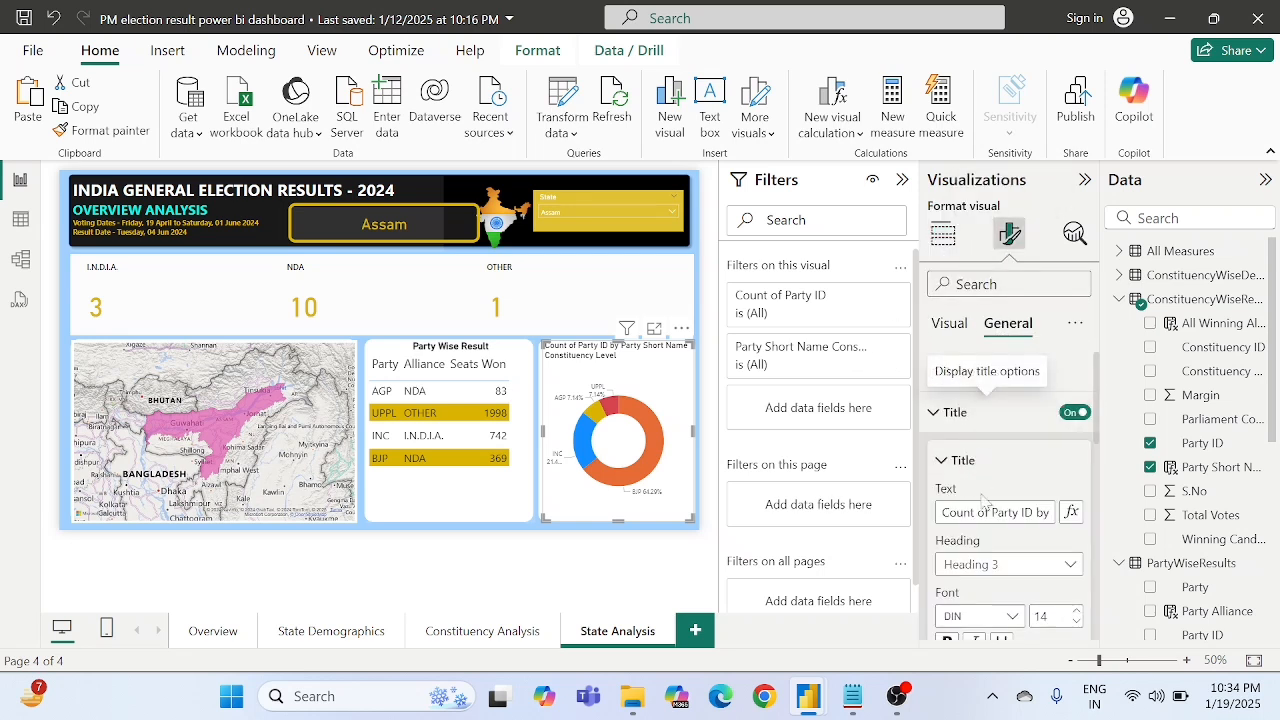
pyautogui.tripleClick(986, 511)
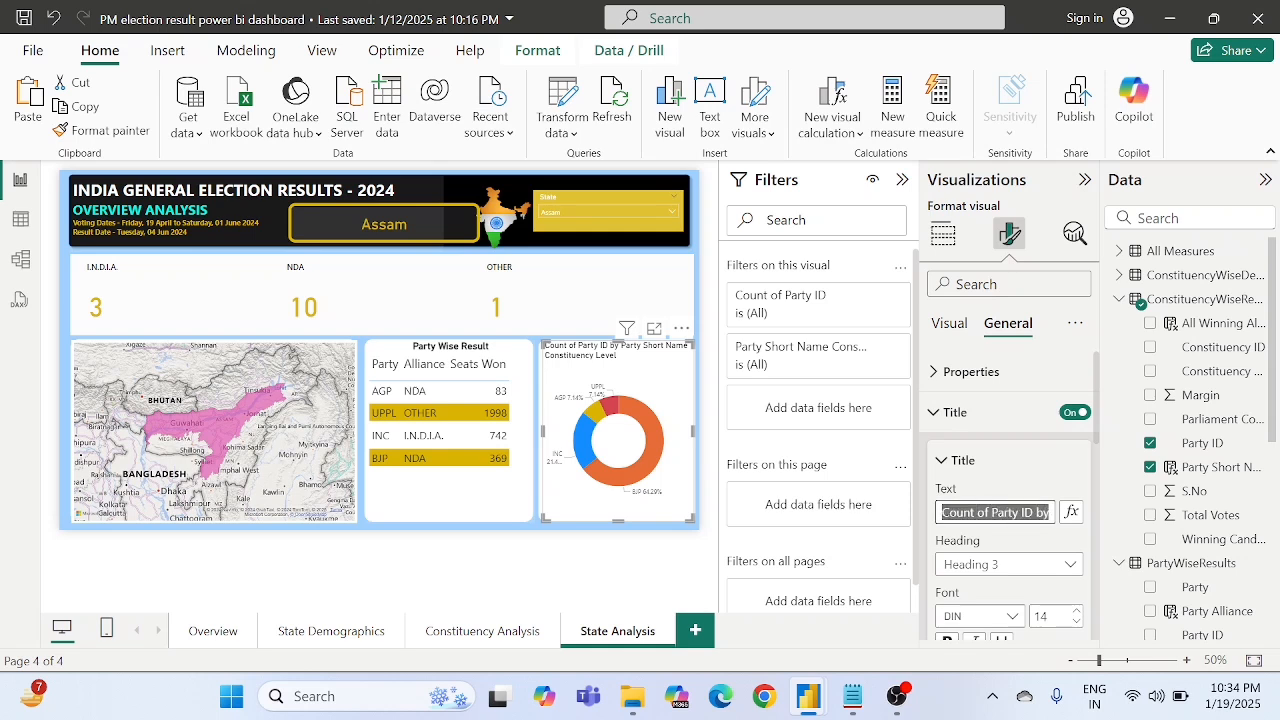
pyautogui.write('Party ')
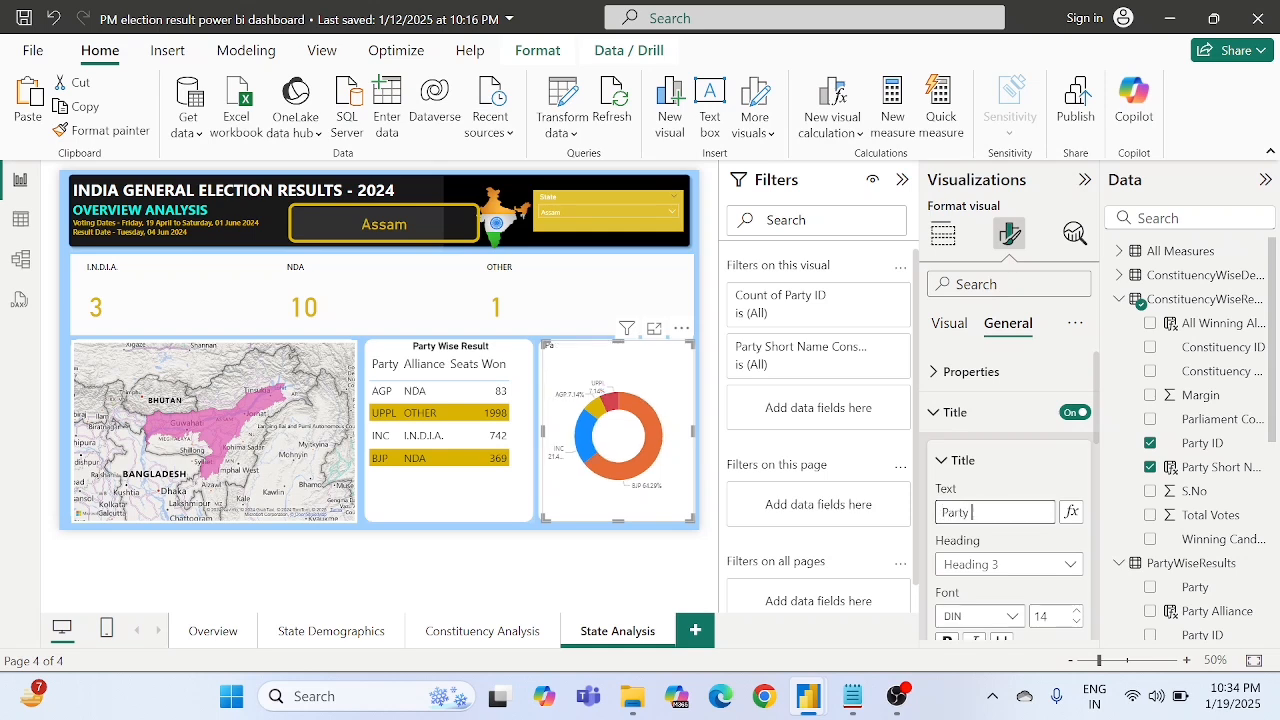
pyautogui.write('Wise Seats won')
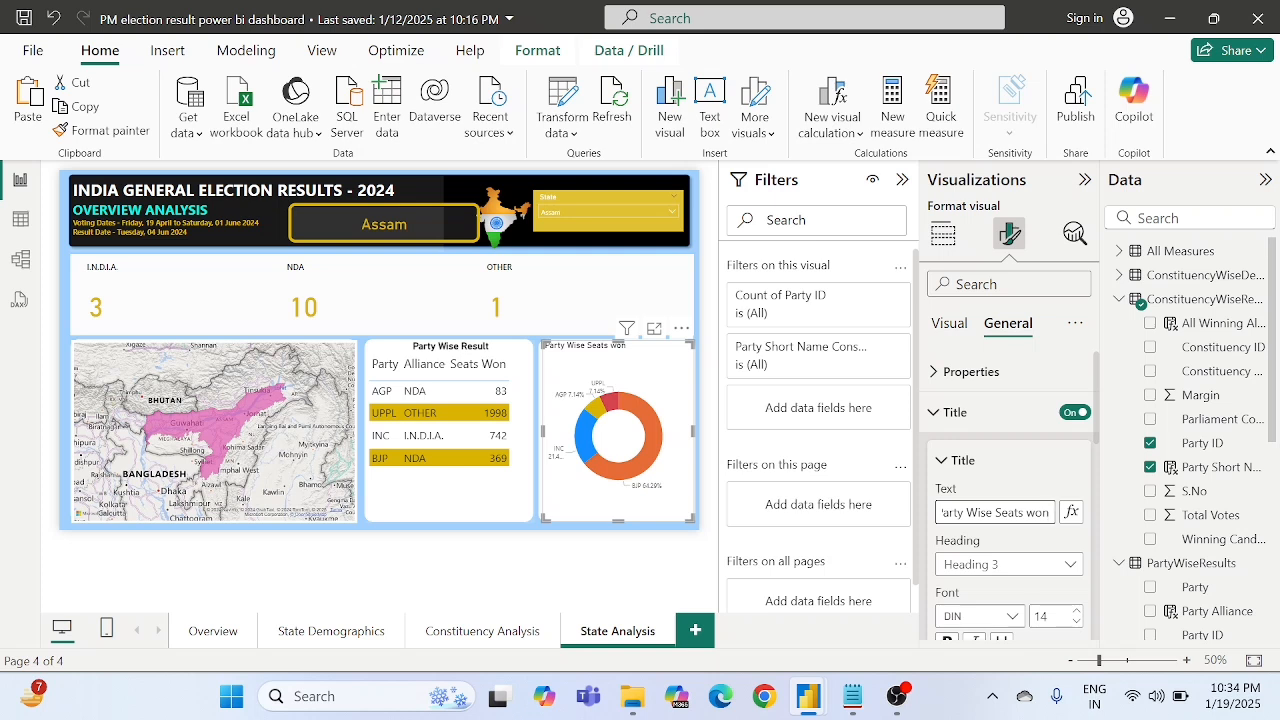
pyautogui.click(538, 572)
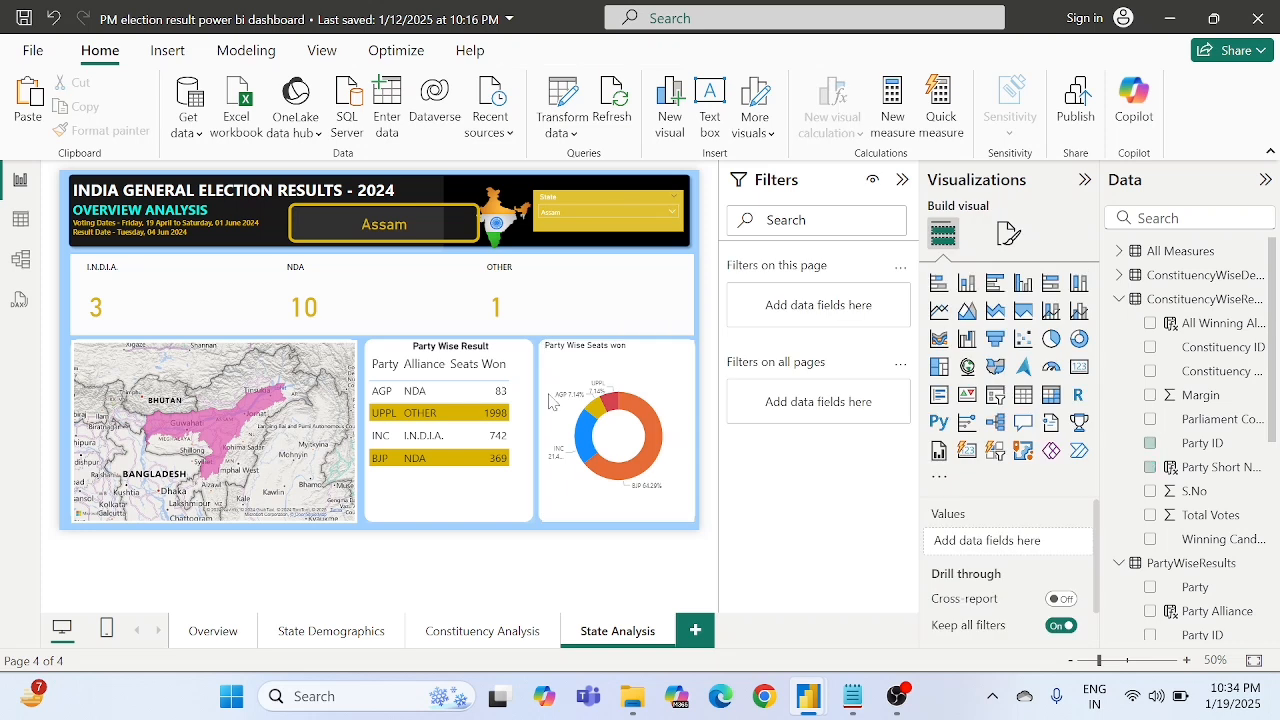
# - Filter the page to Karnataka with the State slicer and collapse the ConstituencyWiseResults table's field list
pyautogui.click(571, 221)
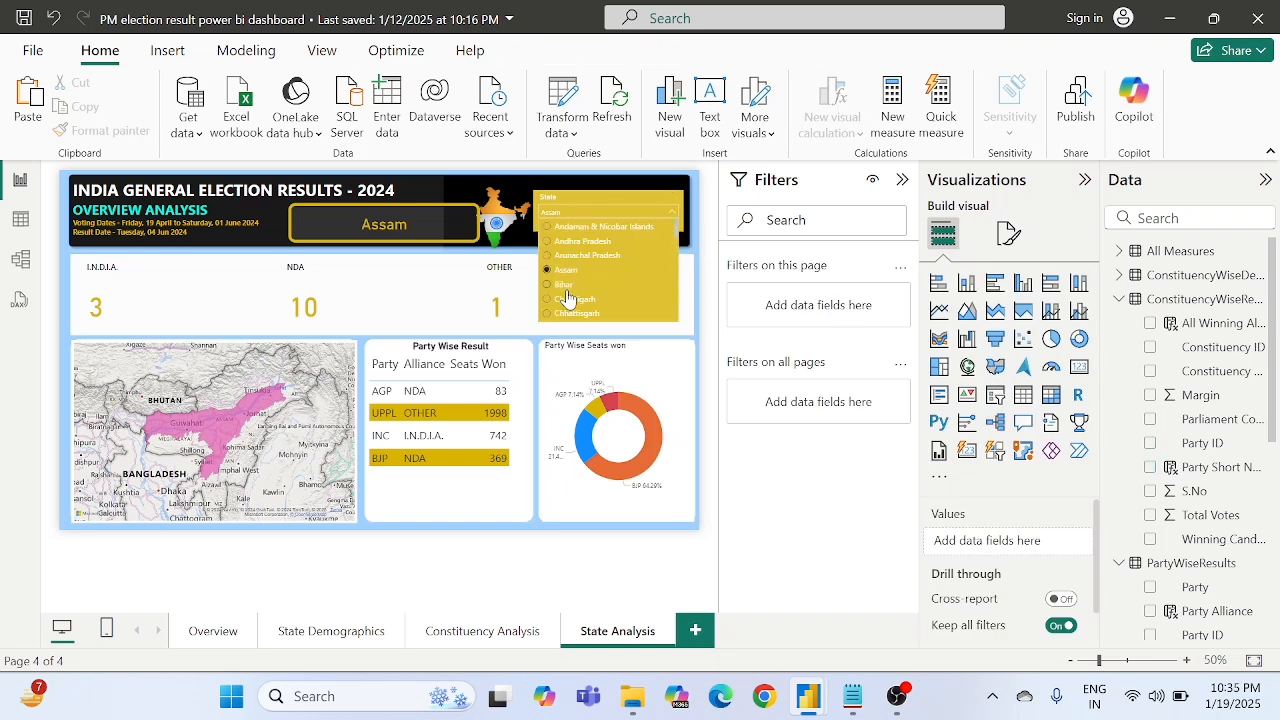
pyautogui.scroll(-4, 563, 300)
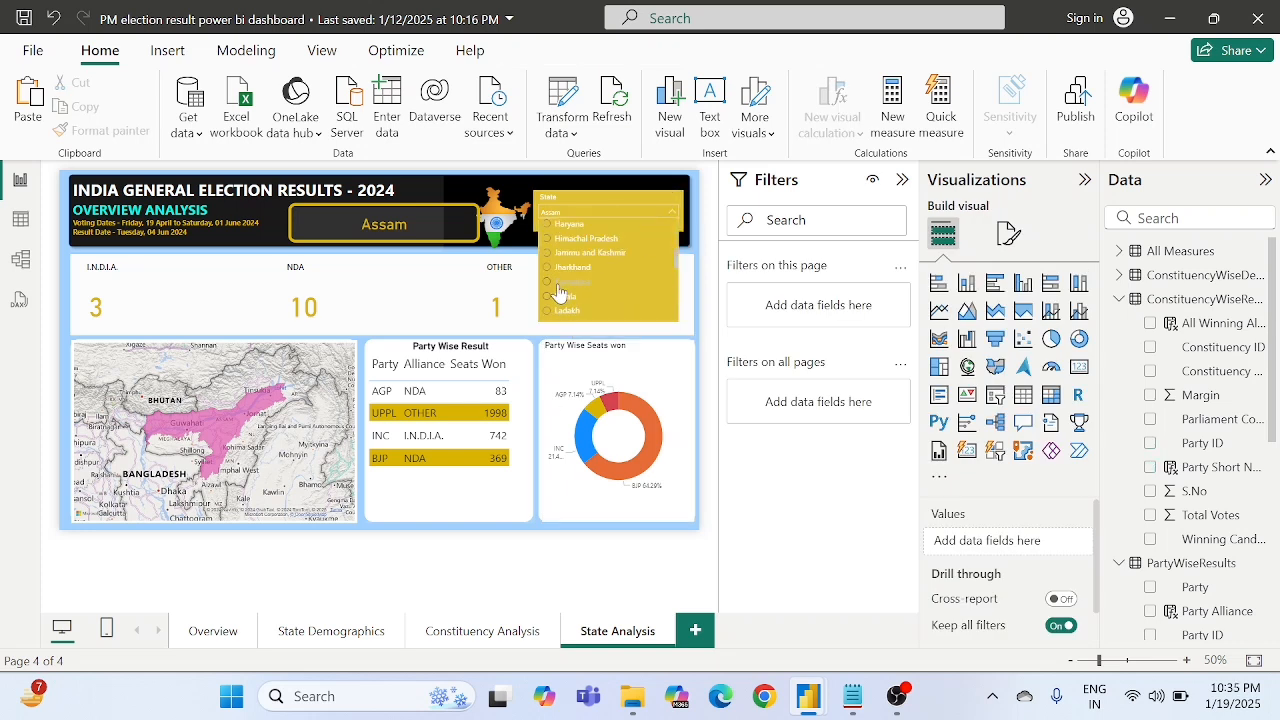
pyautogui.click(559, 285)
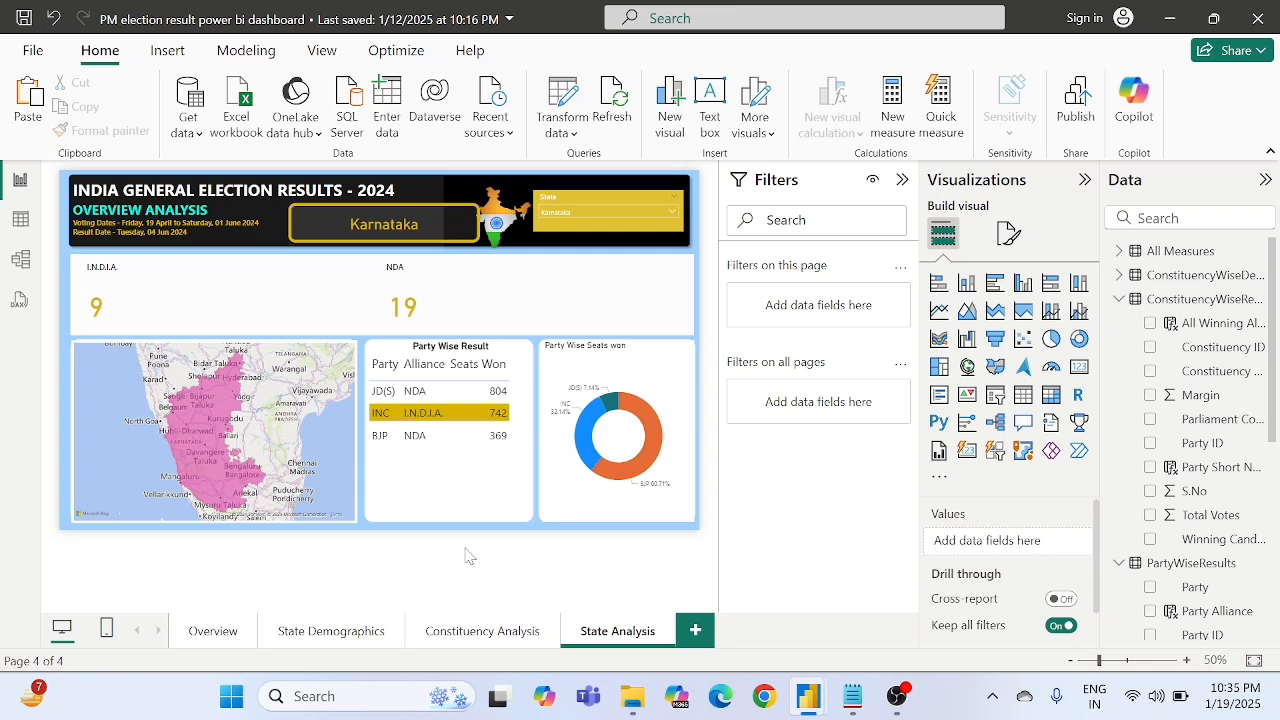
pyautogui.click(1119, 299)
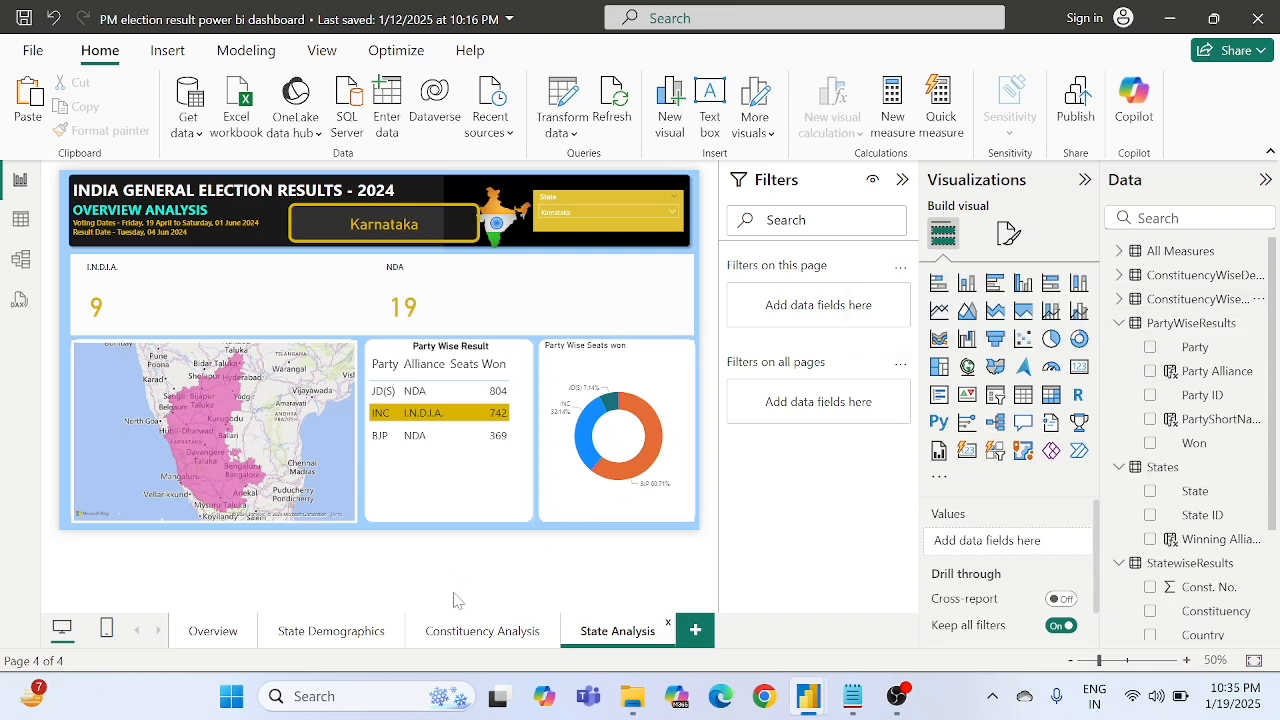